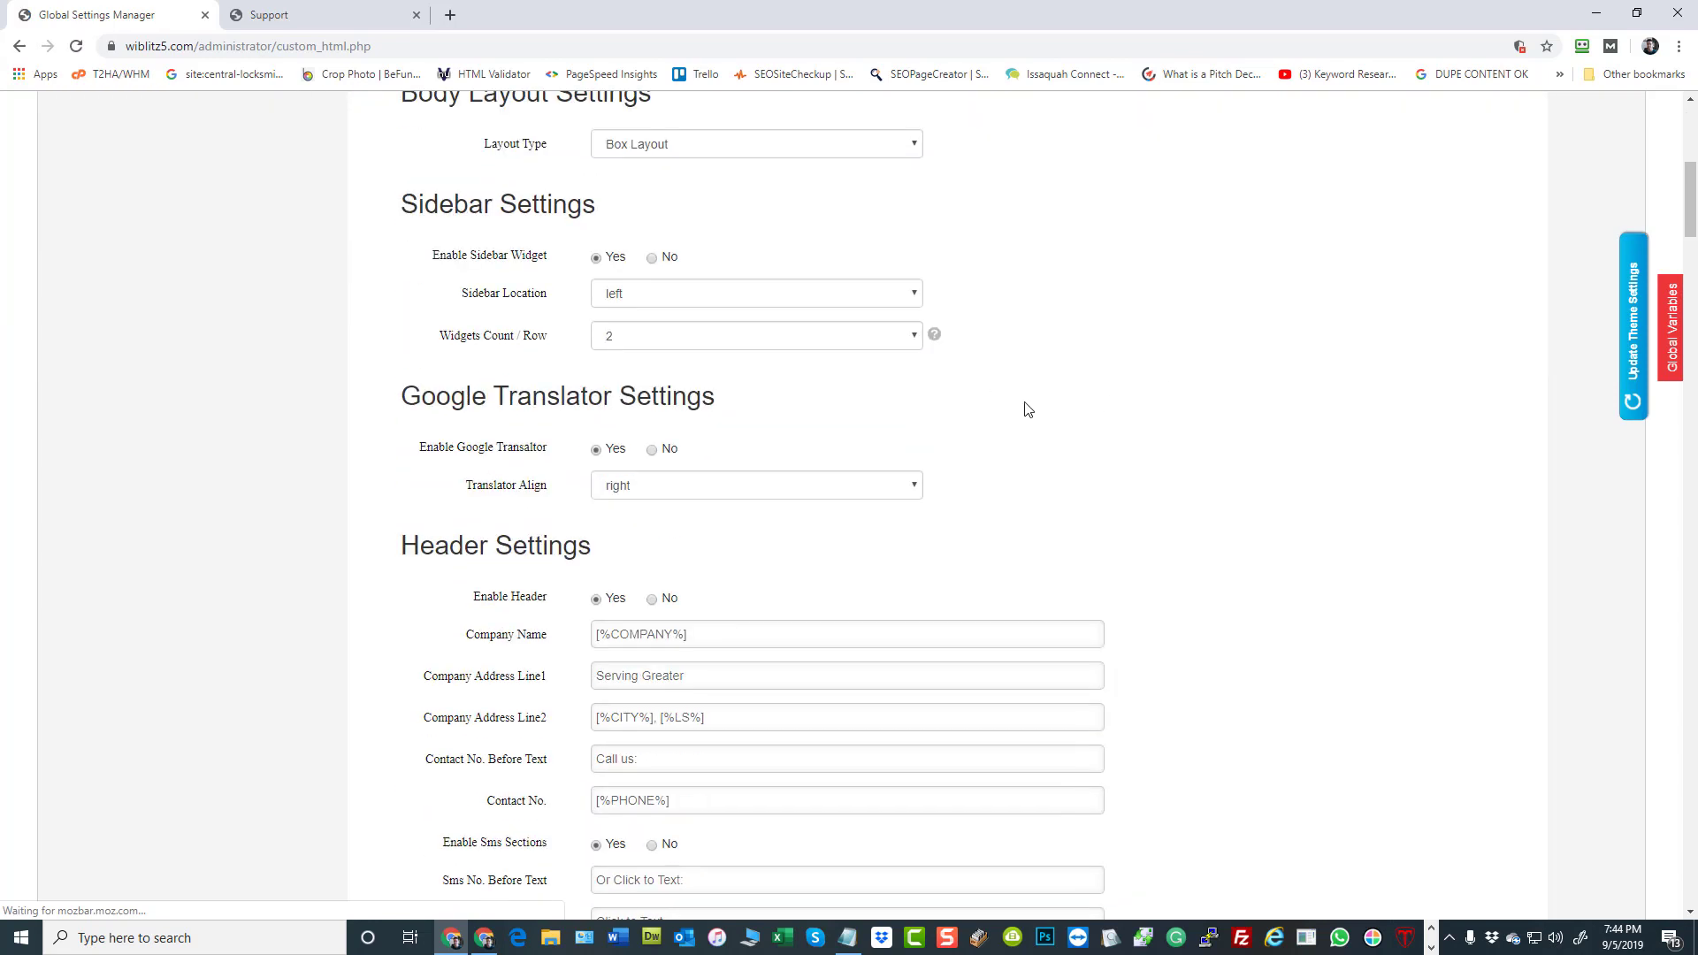
Set the layout type to Fluid Layout and place the enabled sidebar widget at the right
scroll(1023, 409, up, 2)
click(698, 323)
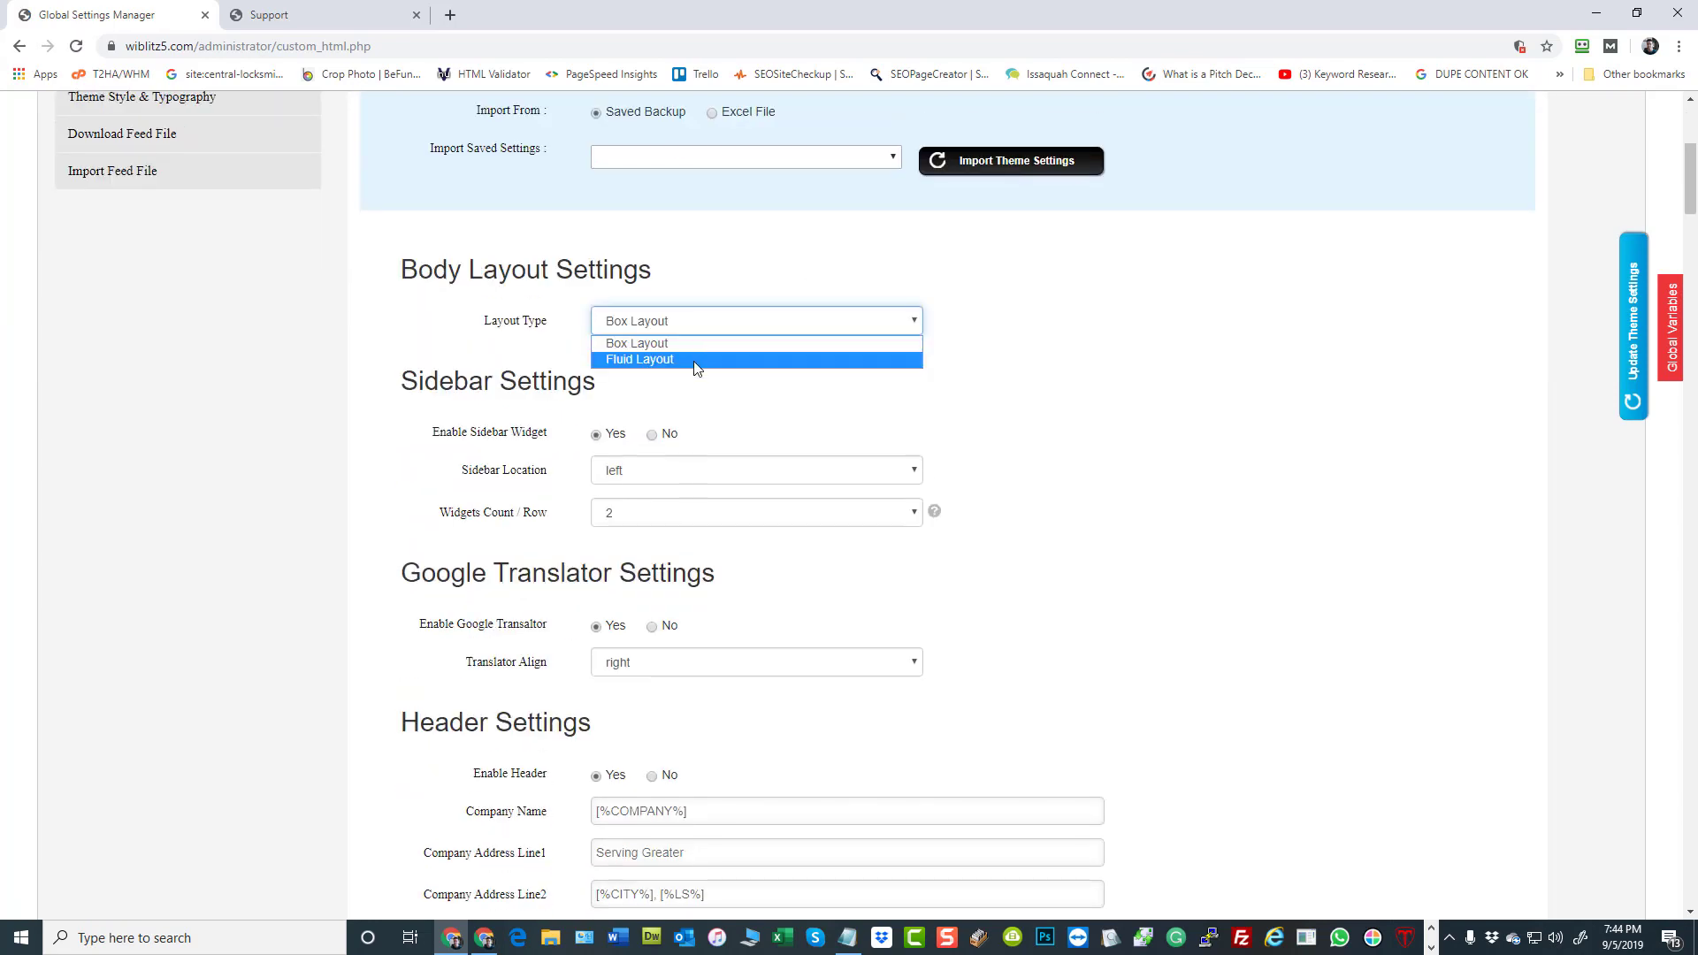
click(699, 358)
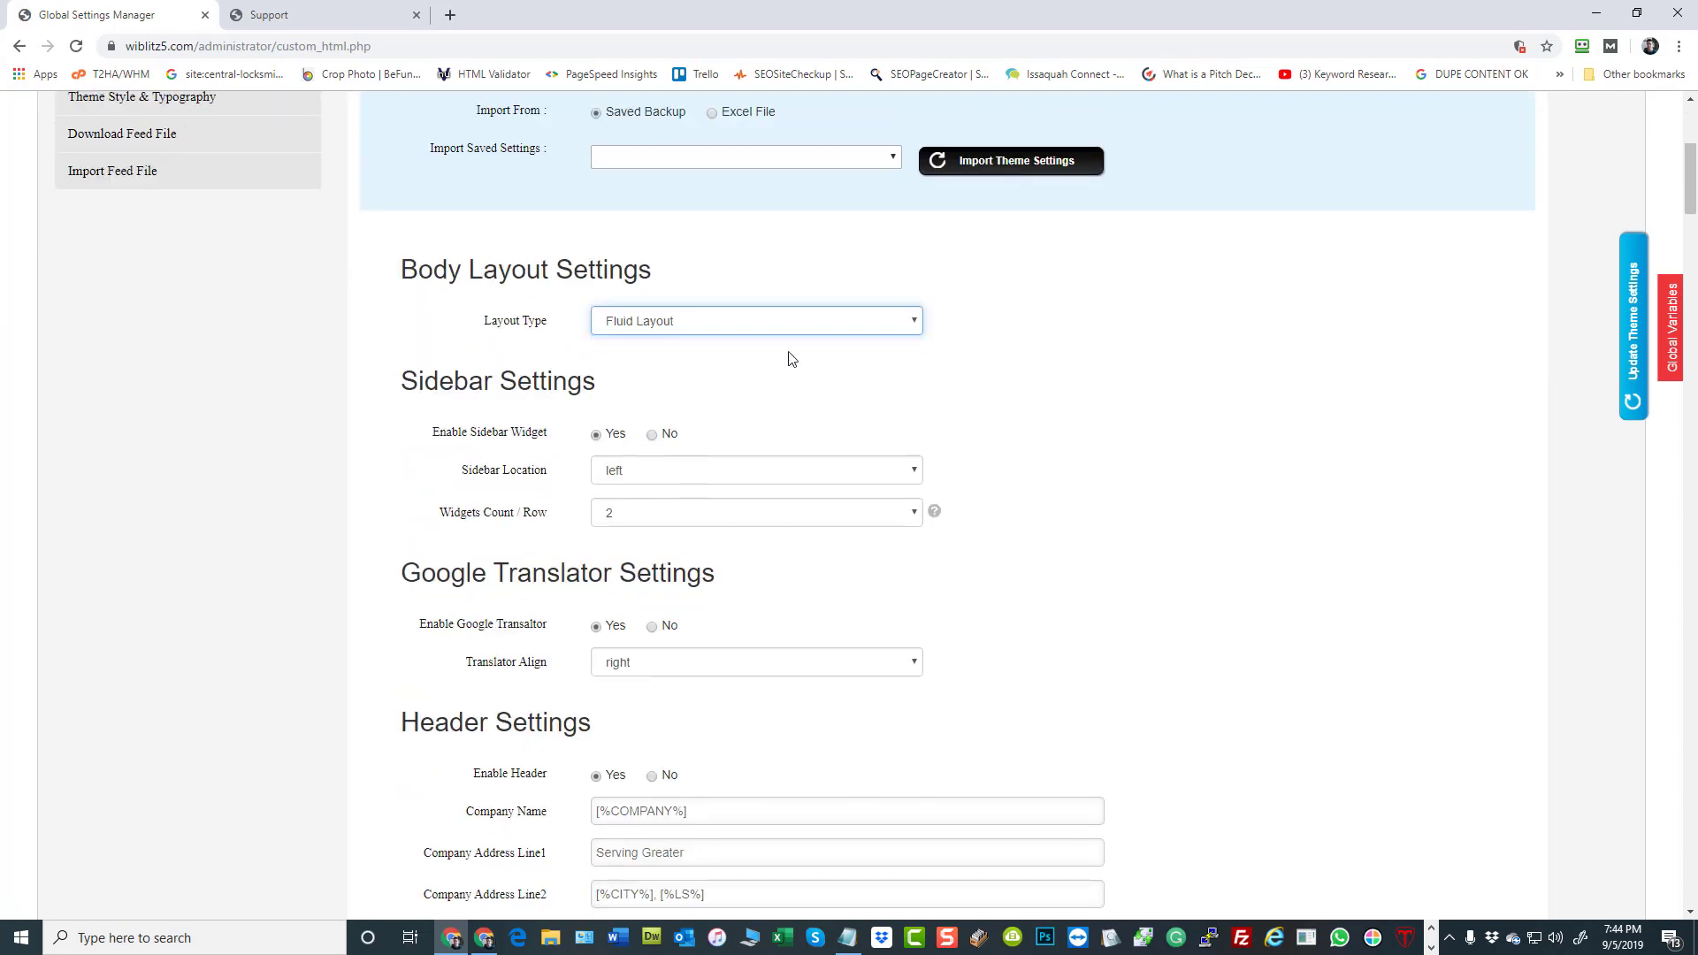
click(653, 435)
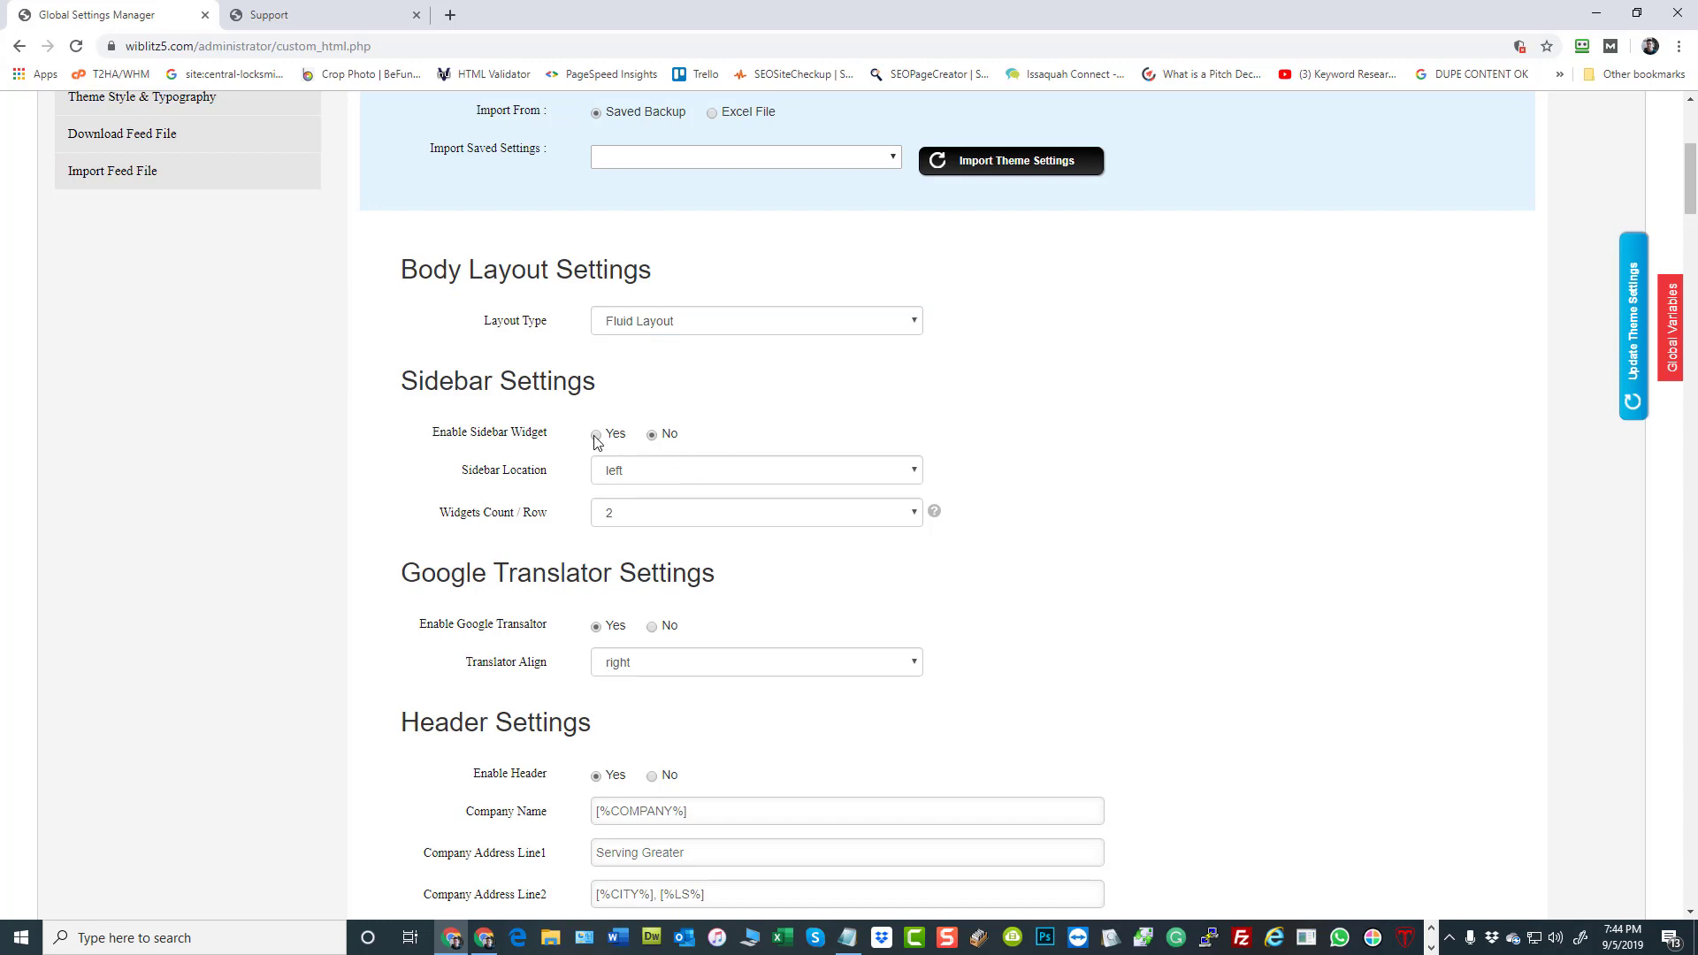
click(634, 478)
click(622, 511)
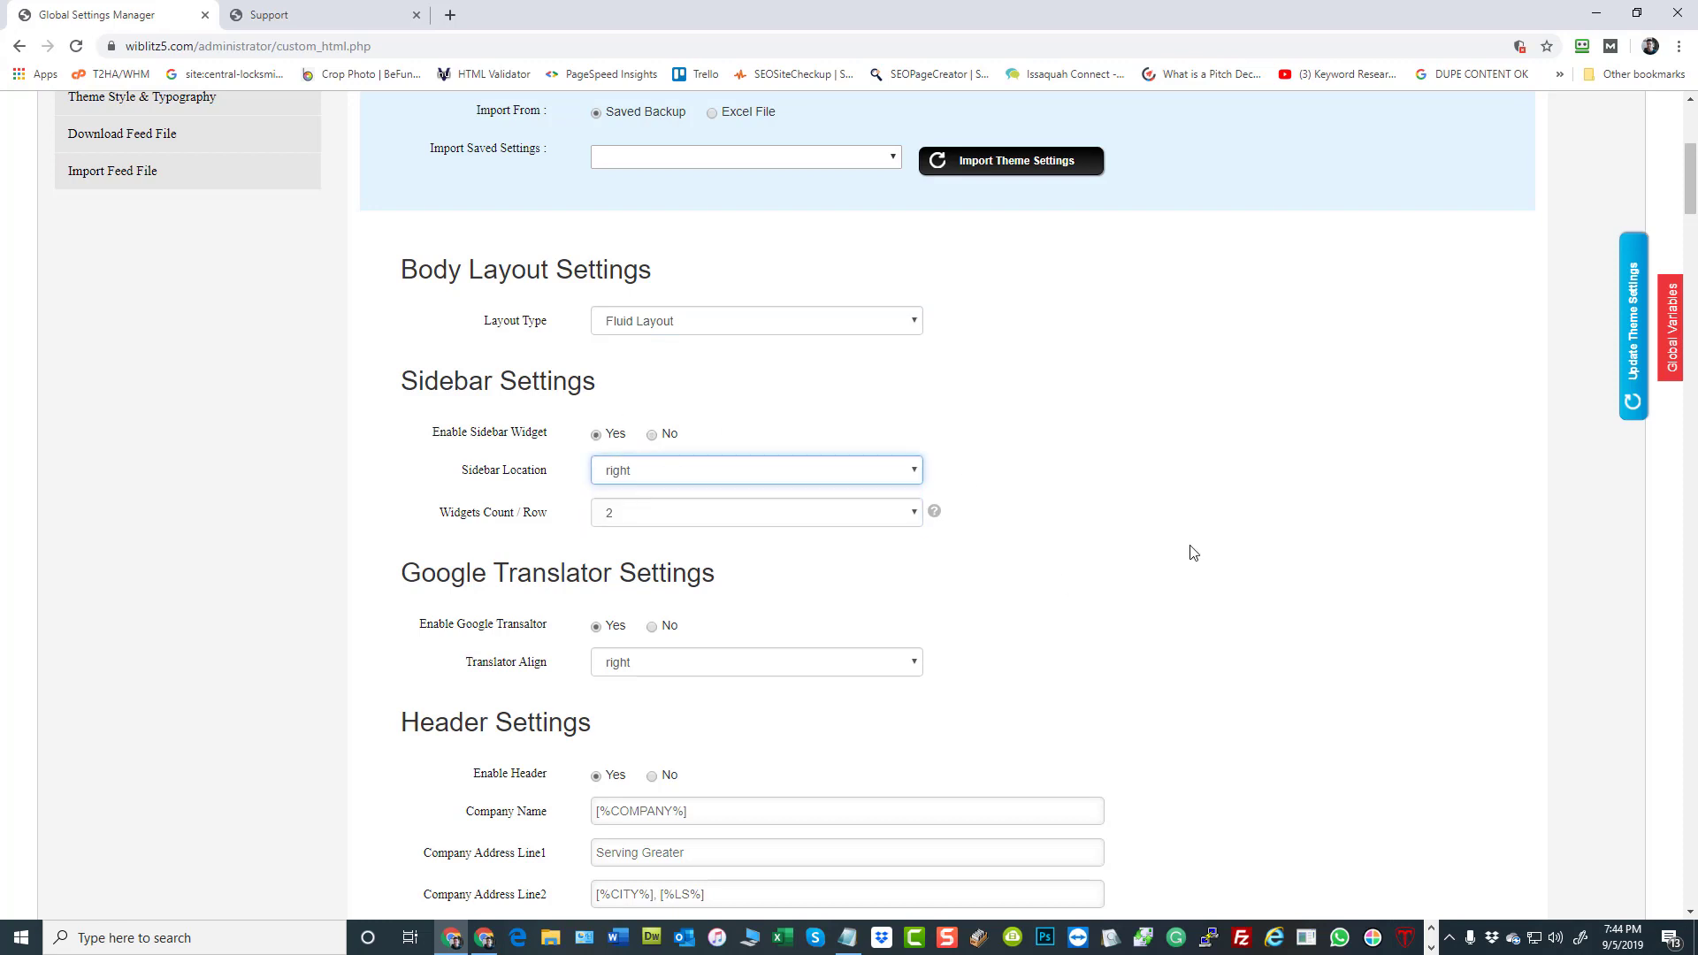
Turn off the Google Translator, the header, the SMS sections and the navigation in the theme settings
scroll(1158, 557, down, 3)
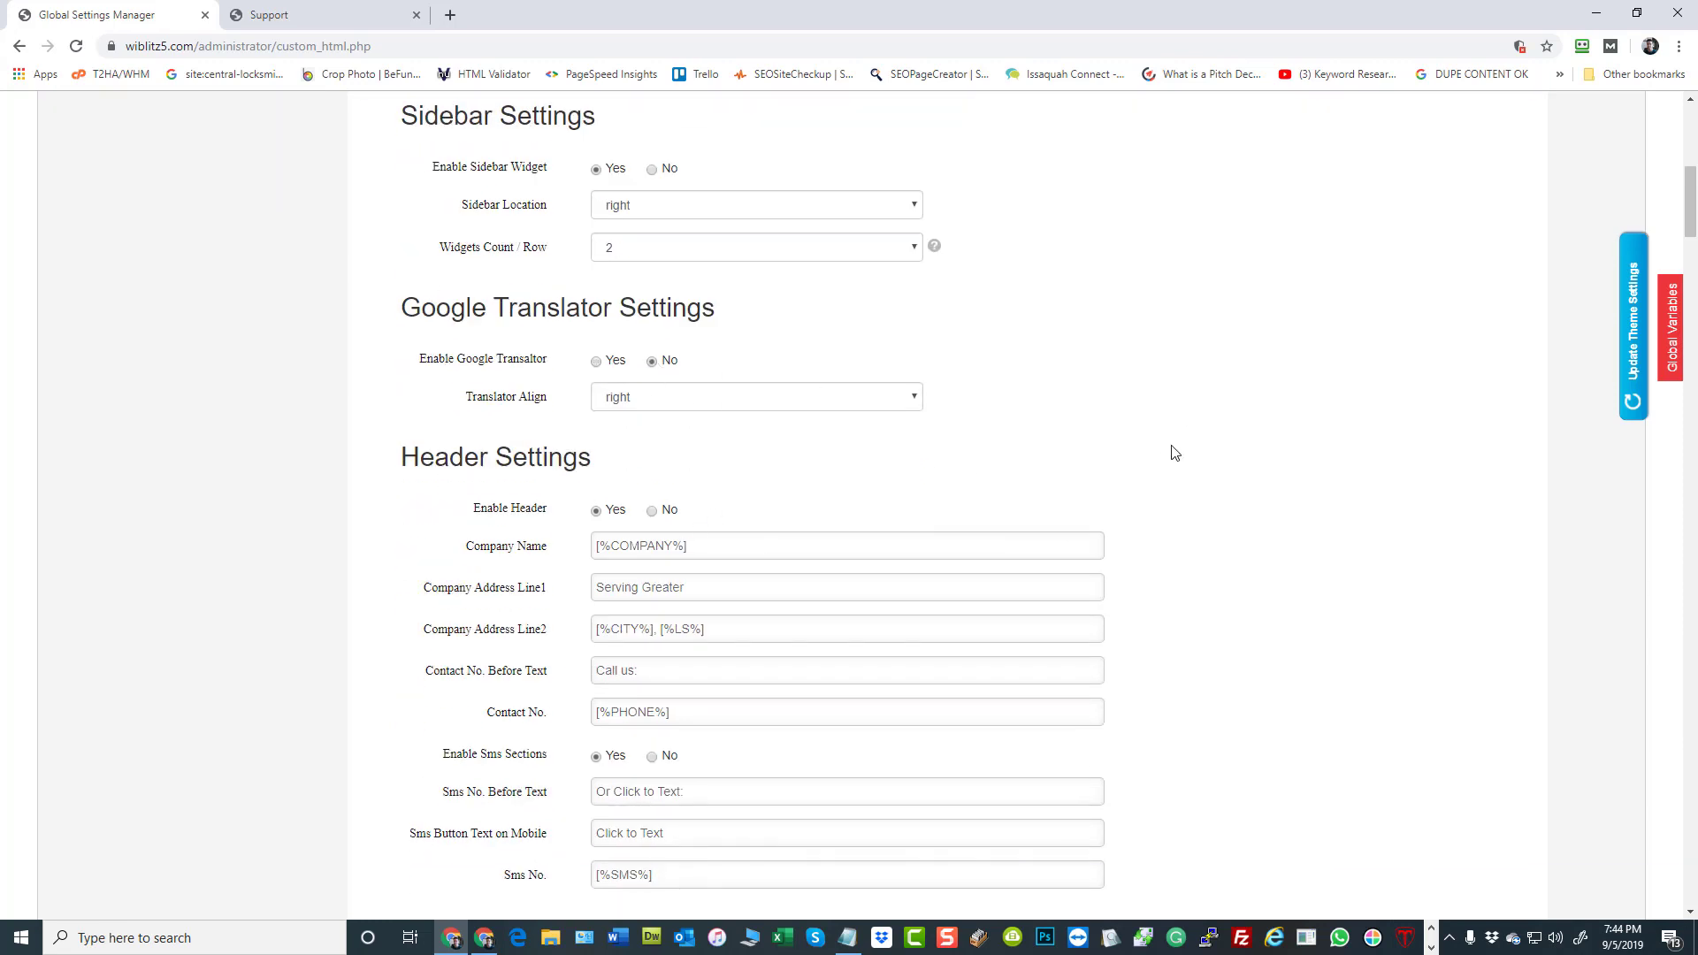
scroll(1174, 453, down, 2)
scroll(1318, 469, down, 3)
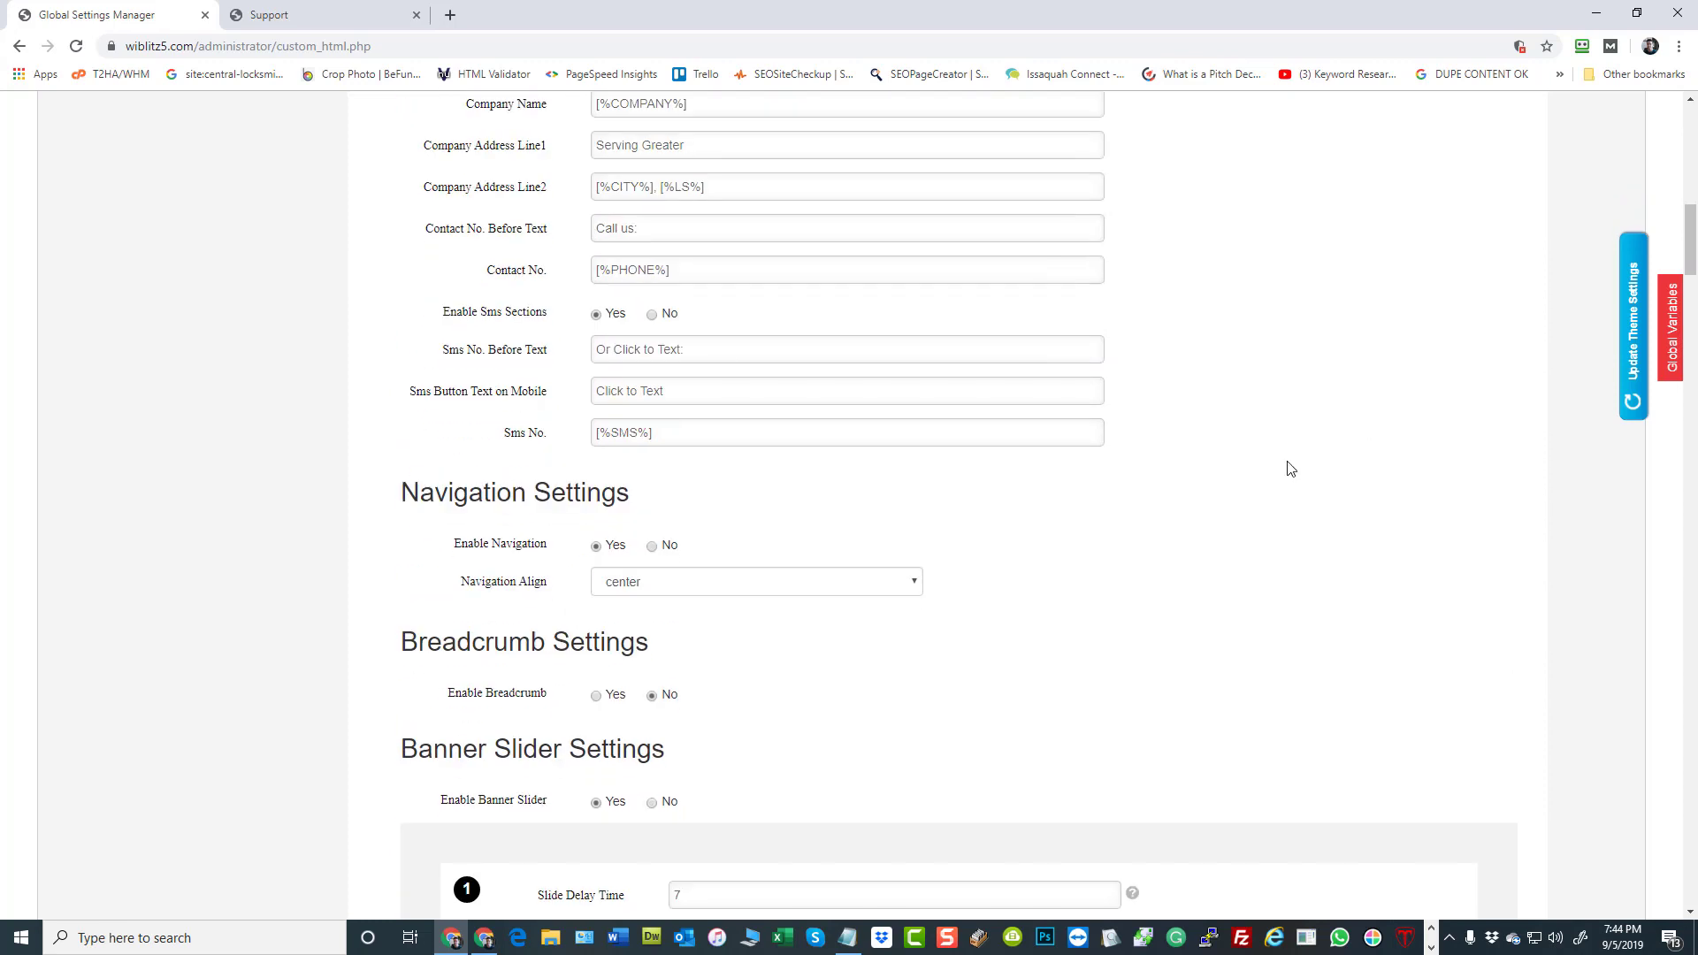
scroll(576, 221, up, 2)
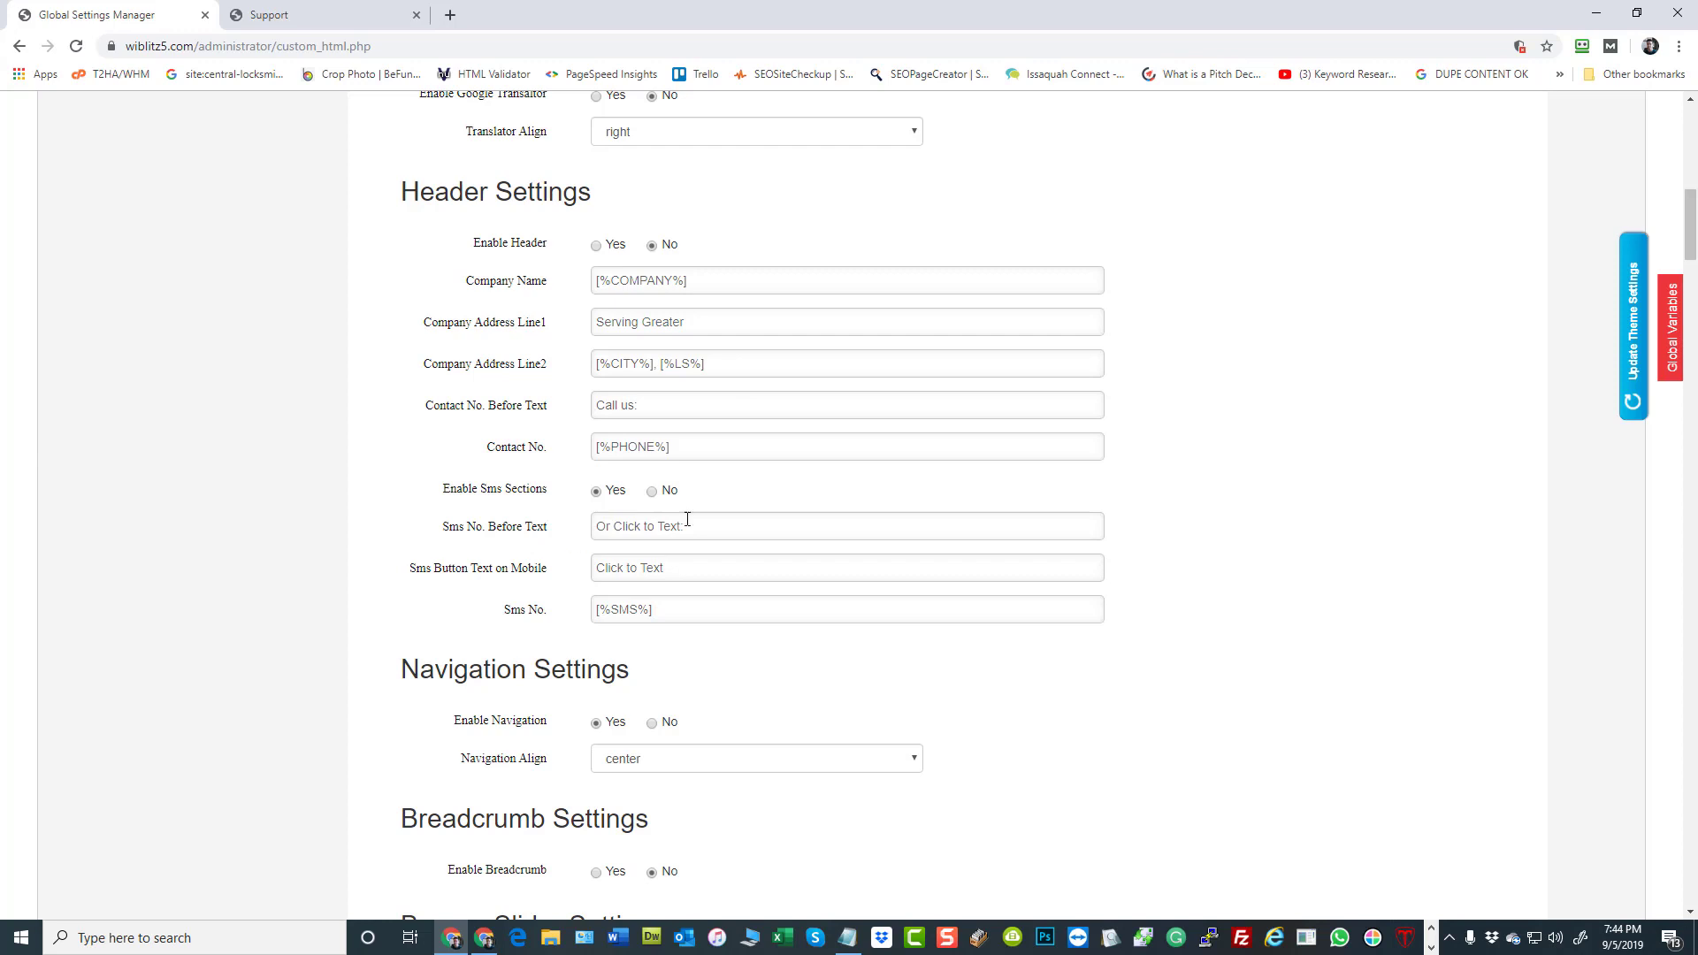
scroll(746, 528, down, 2)
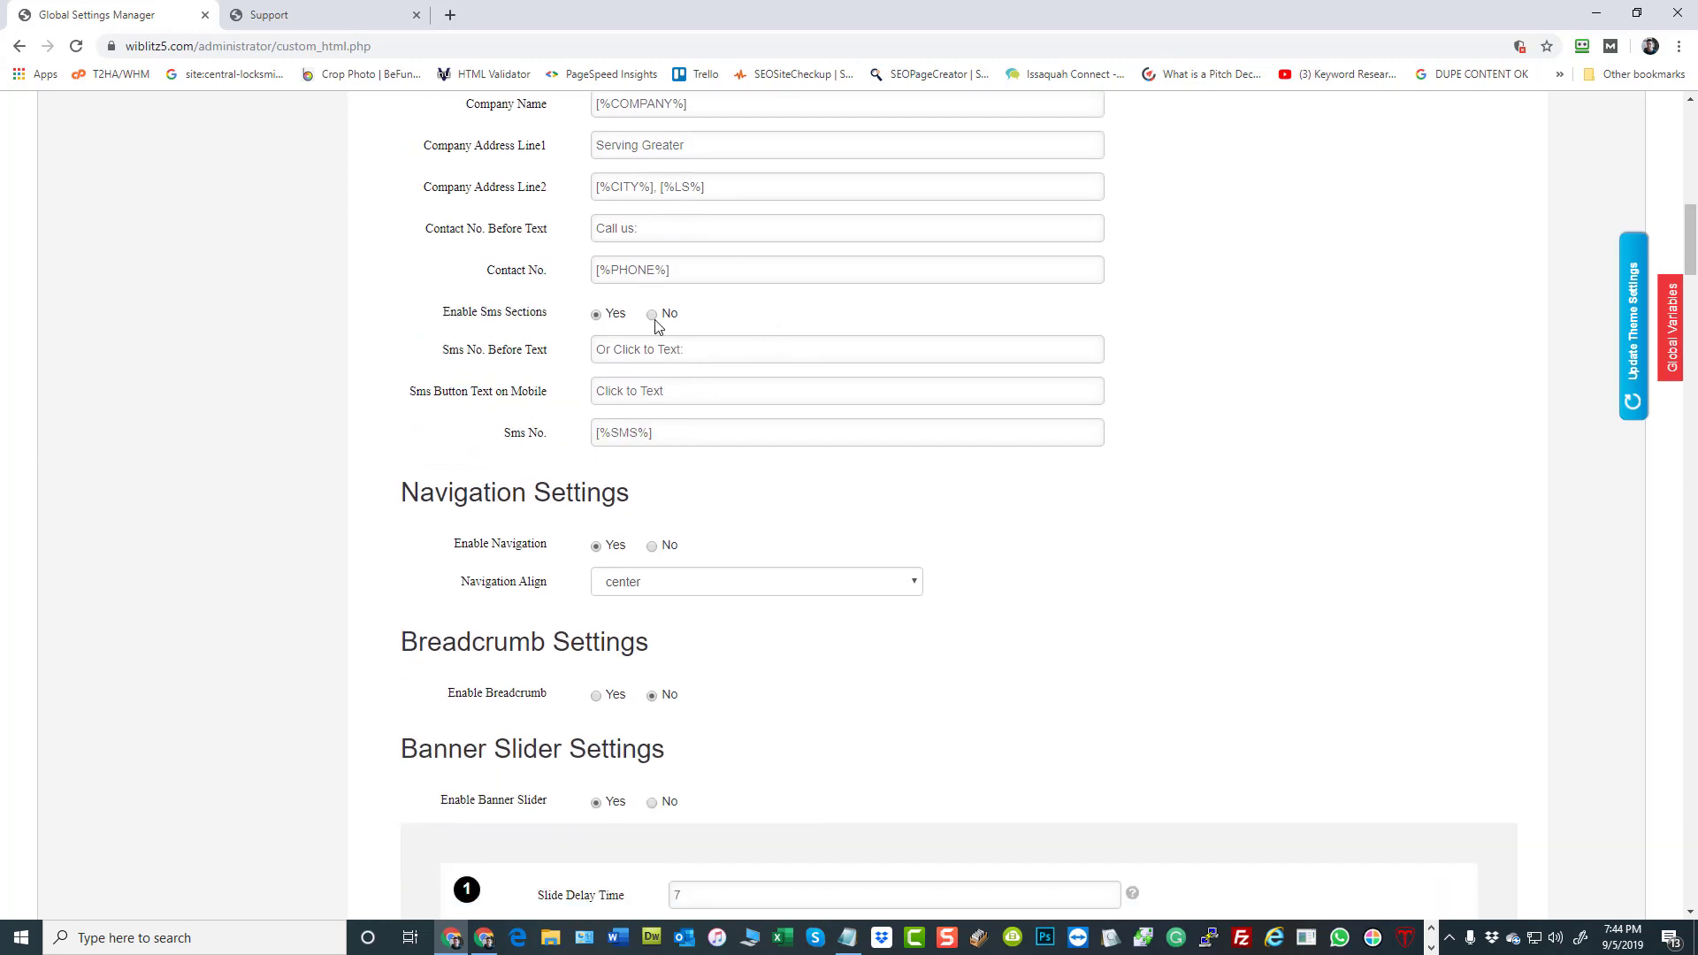
scroll(1141, 576, down, 2)
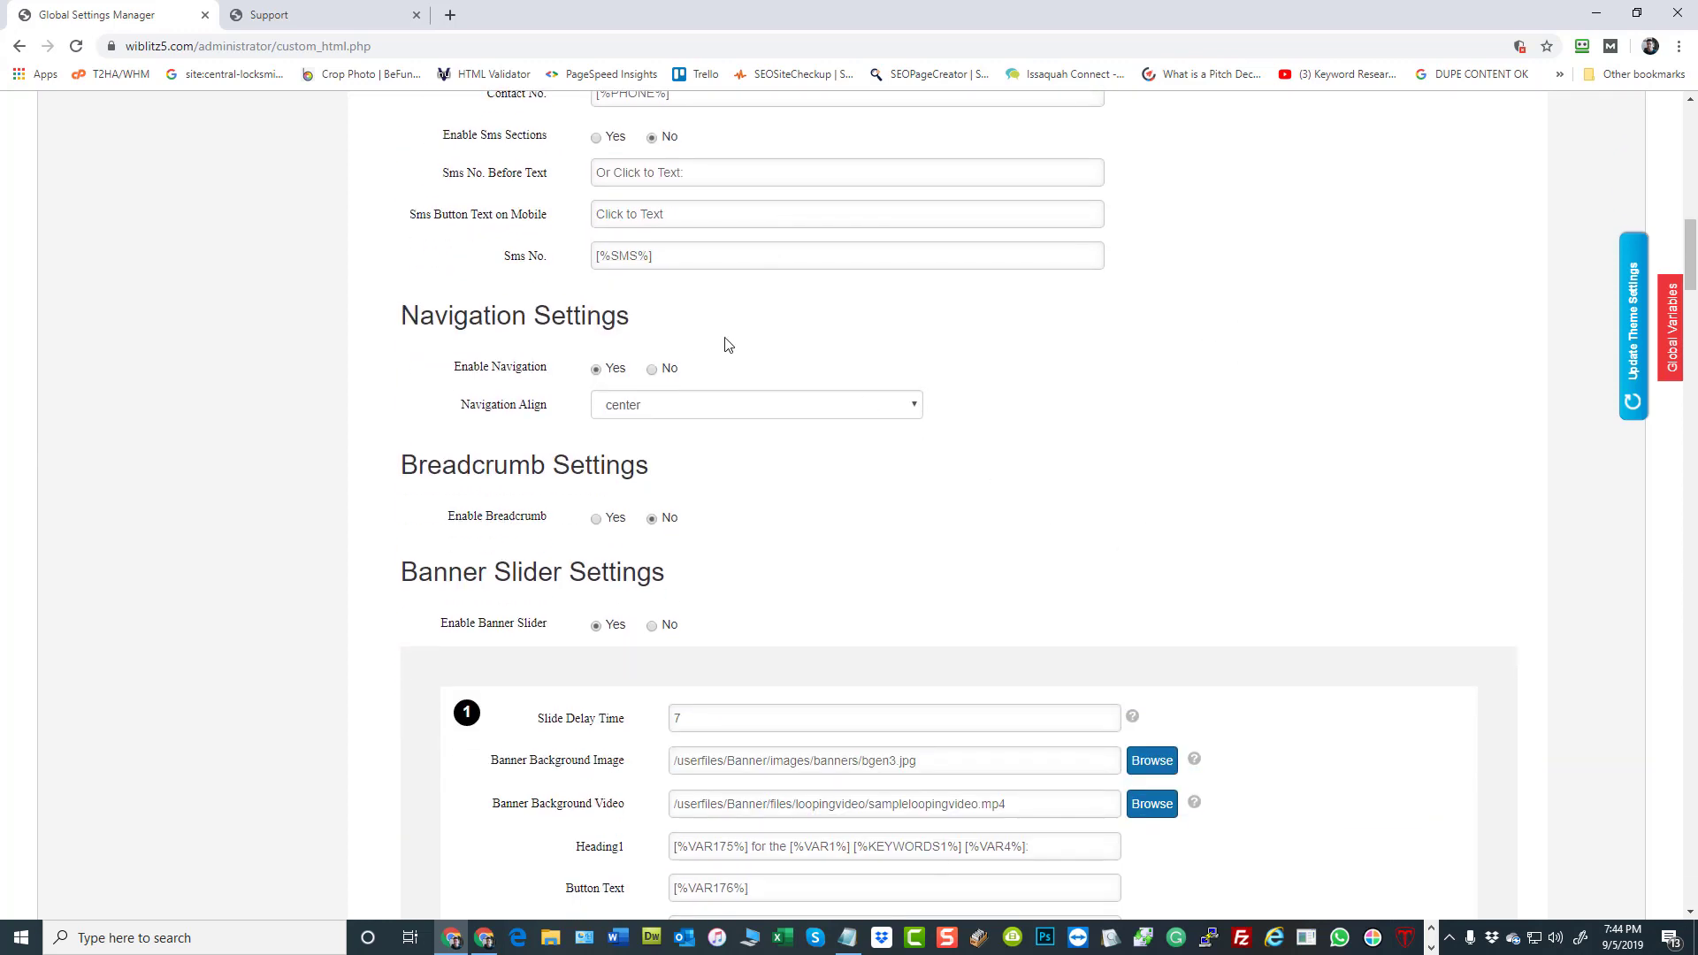
scroll(1188, 425, down, 1)
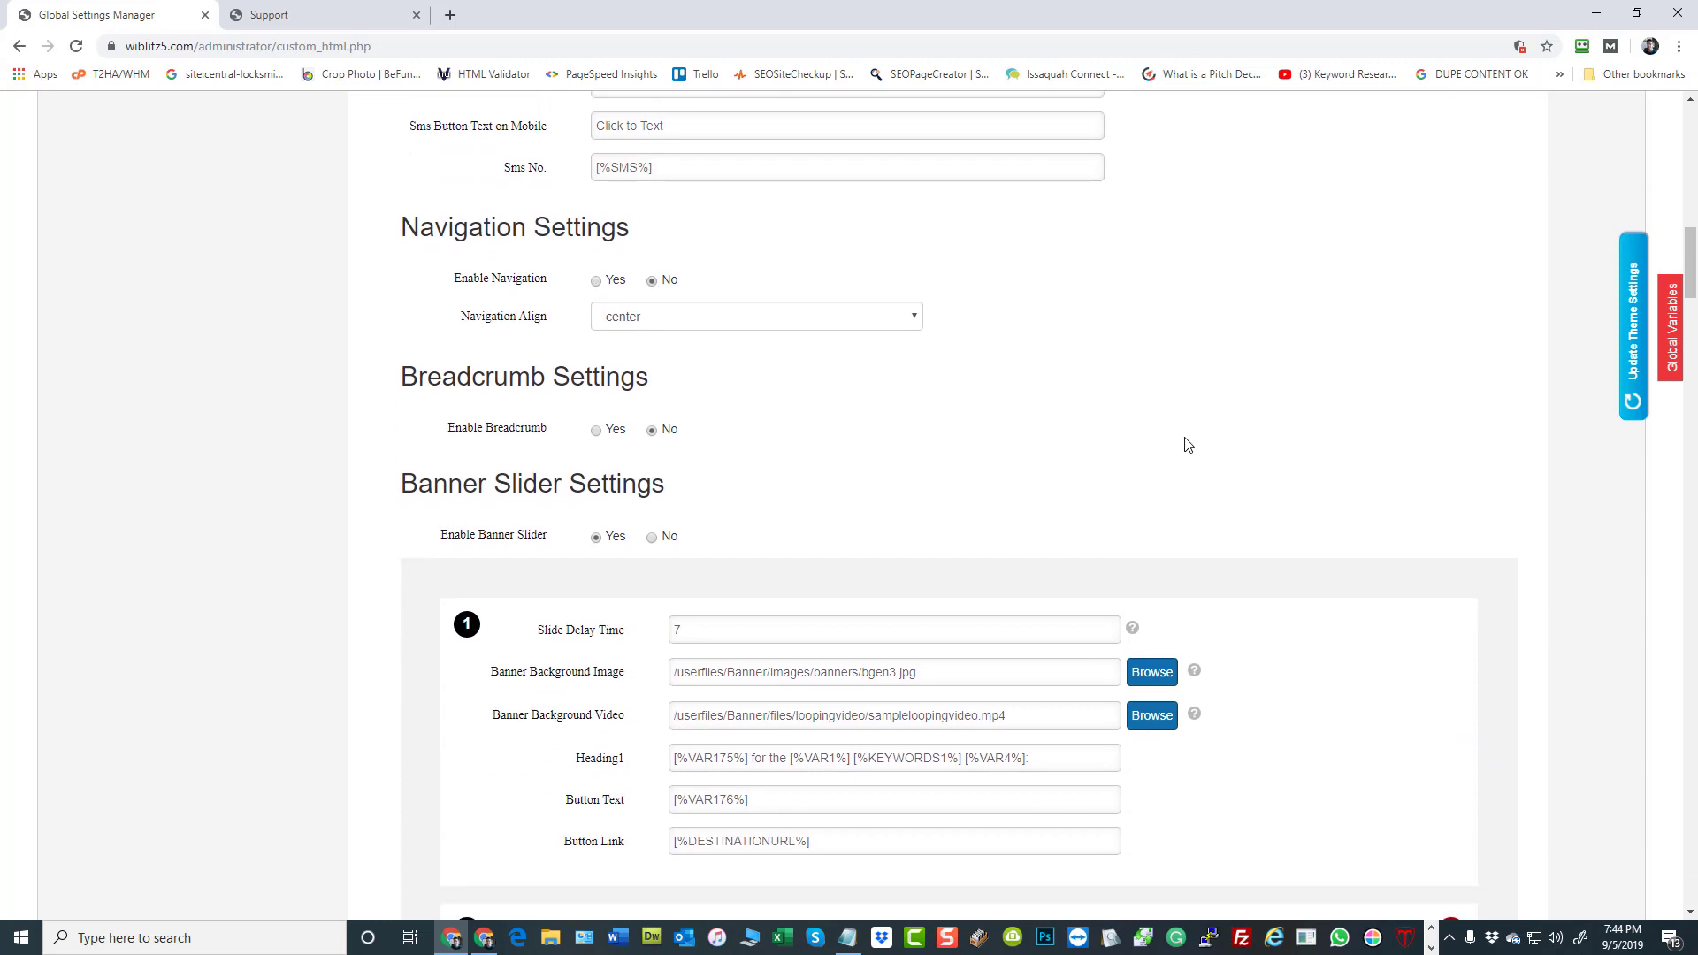
Clear the background image of banner slide 1, leaving its looping video, and update the theme settings
scroll(1166, 427, down, 3)
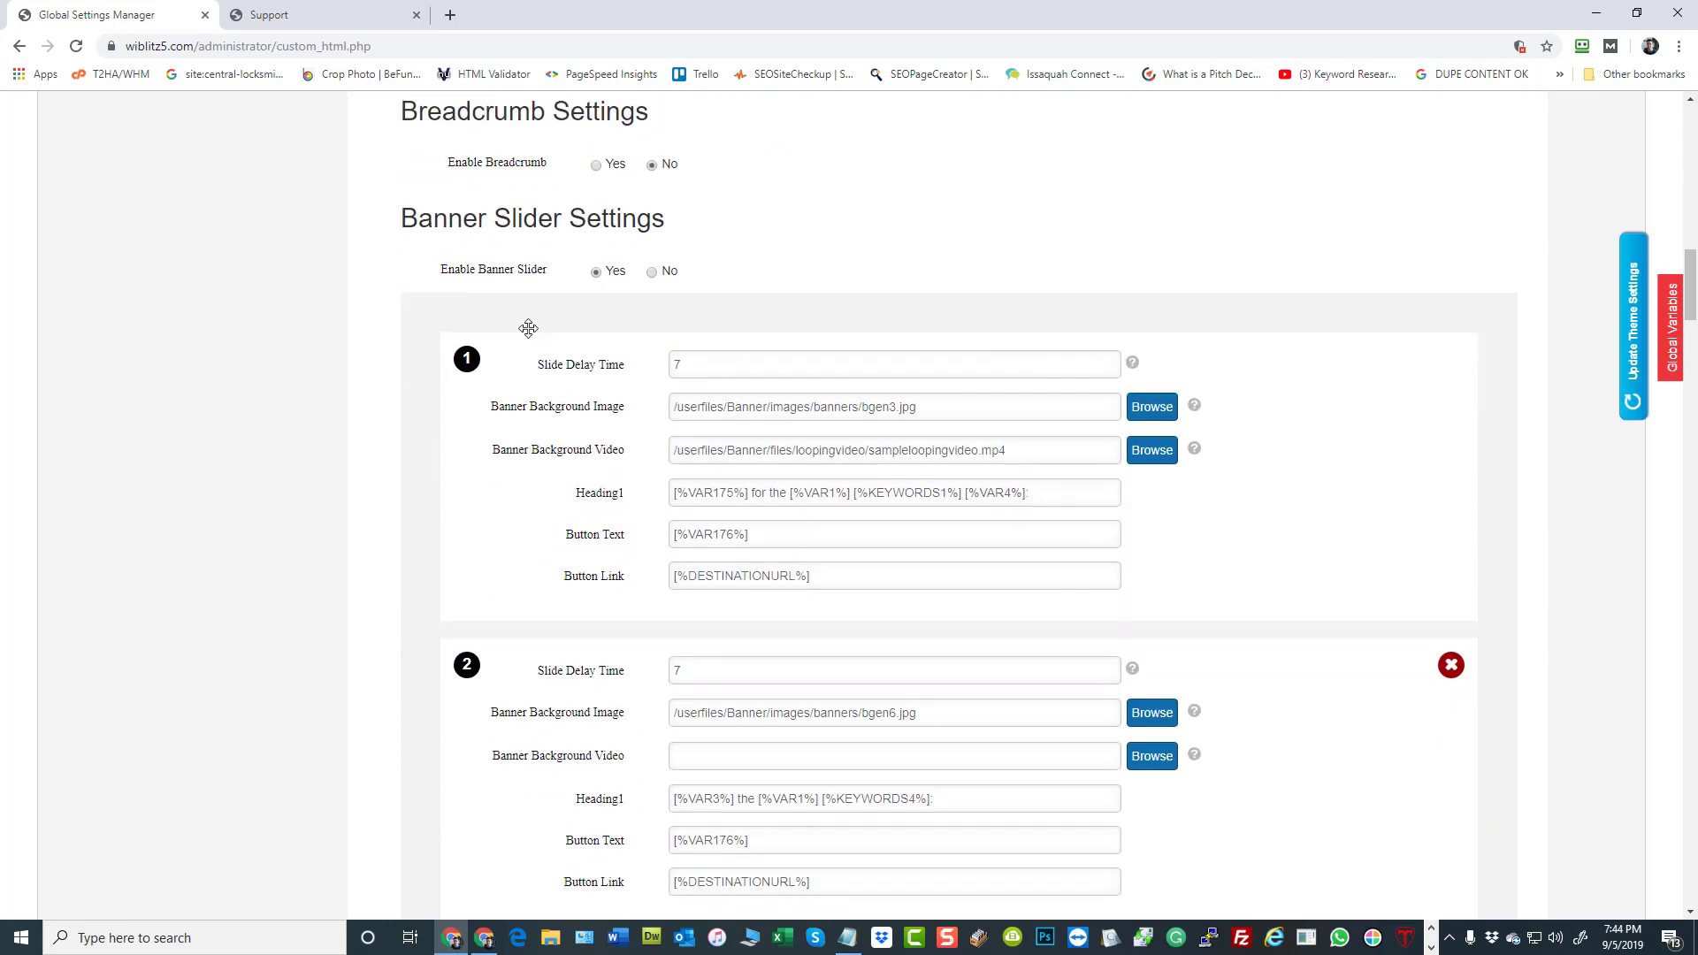
scroll(1557, 491, down, 1)
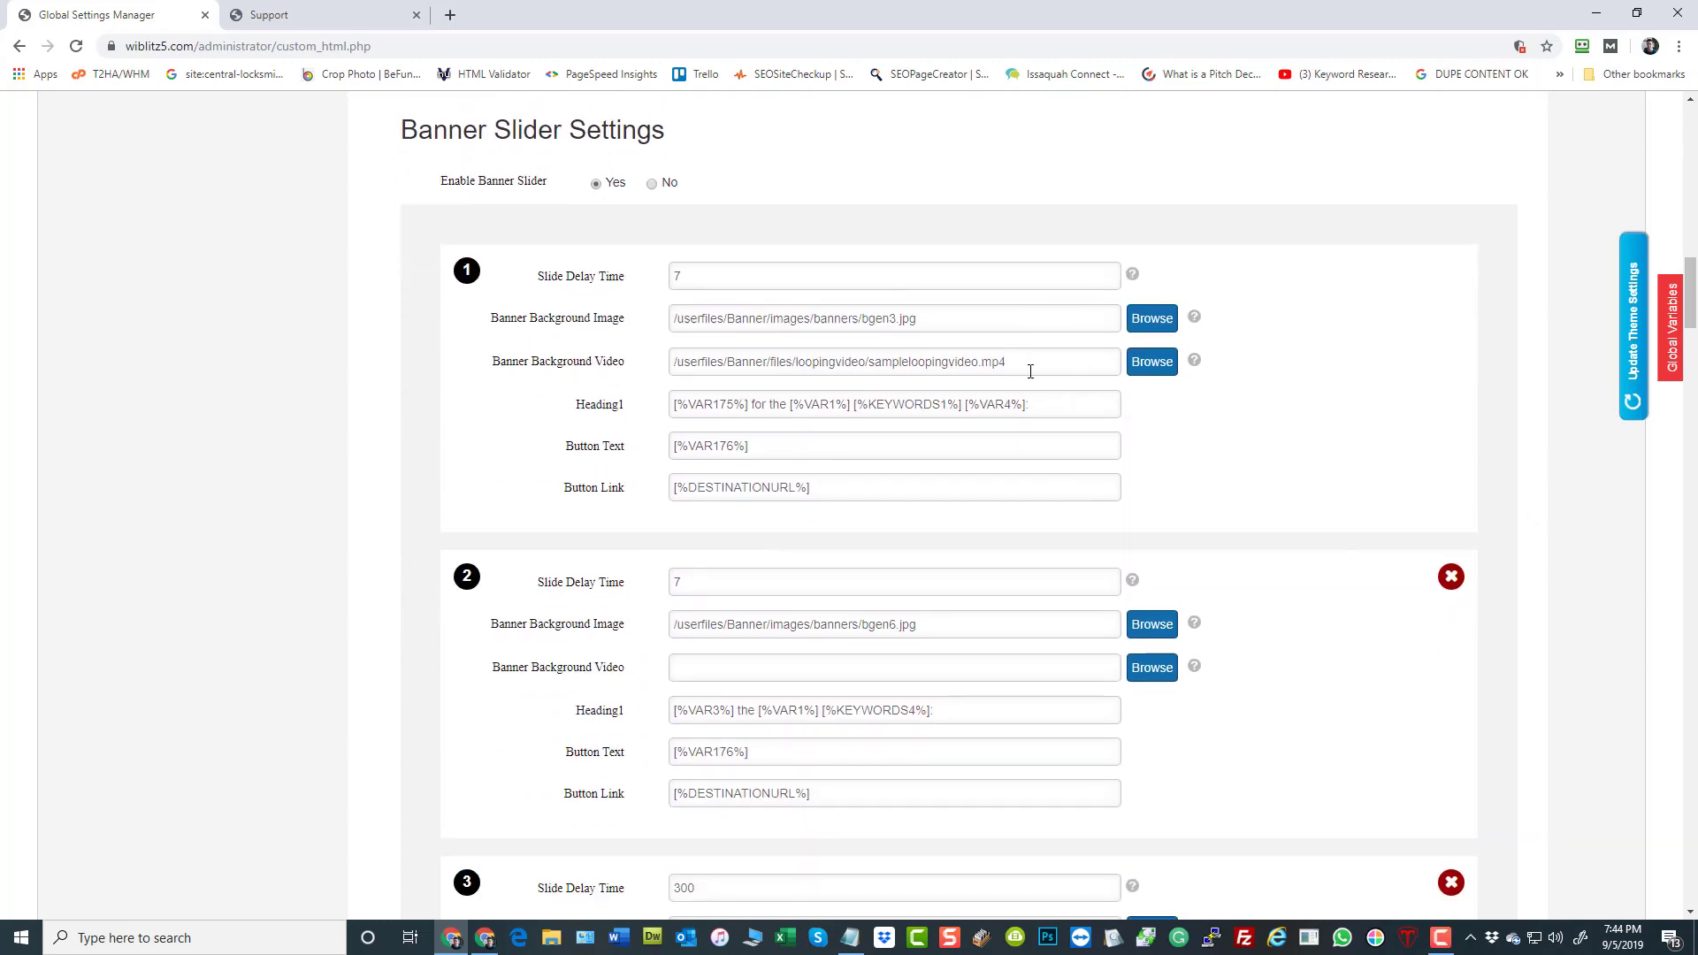
click(1044, 371)
drag(972, 323, 585, 342)
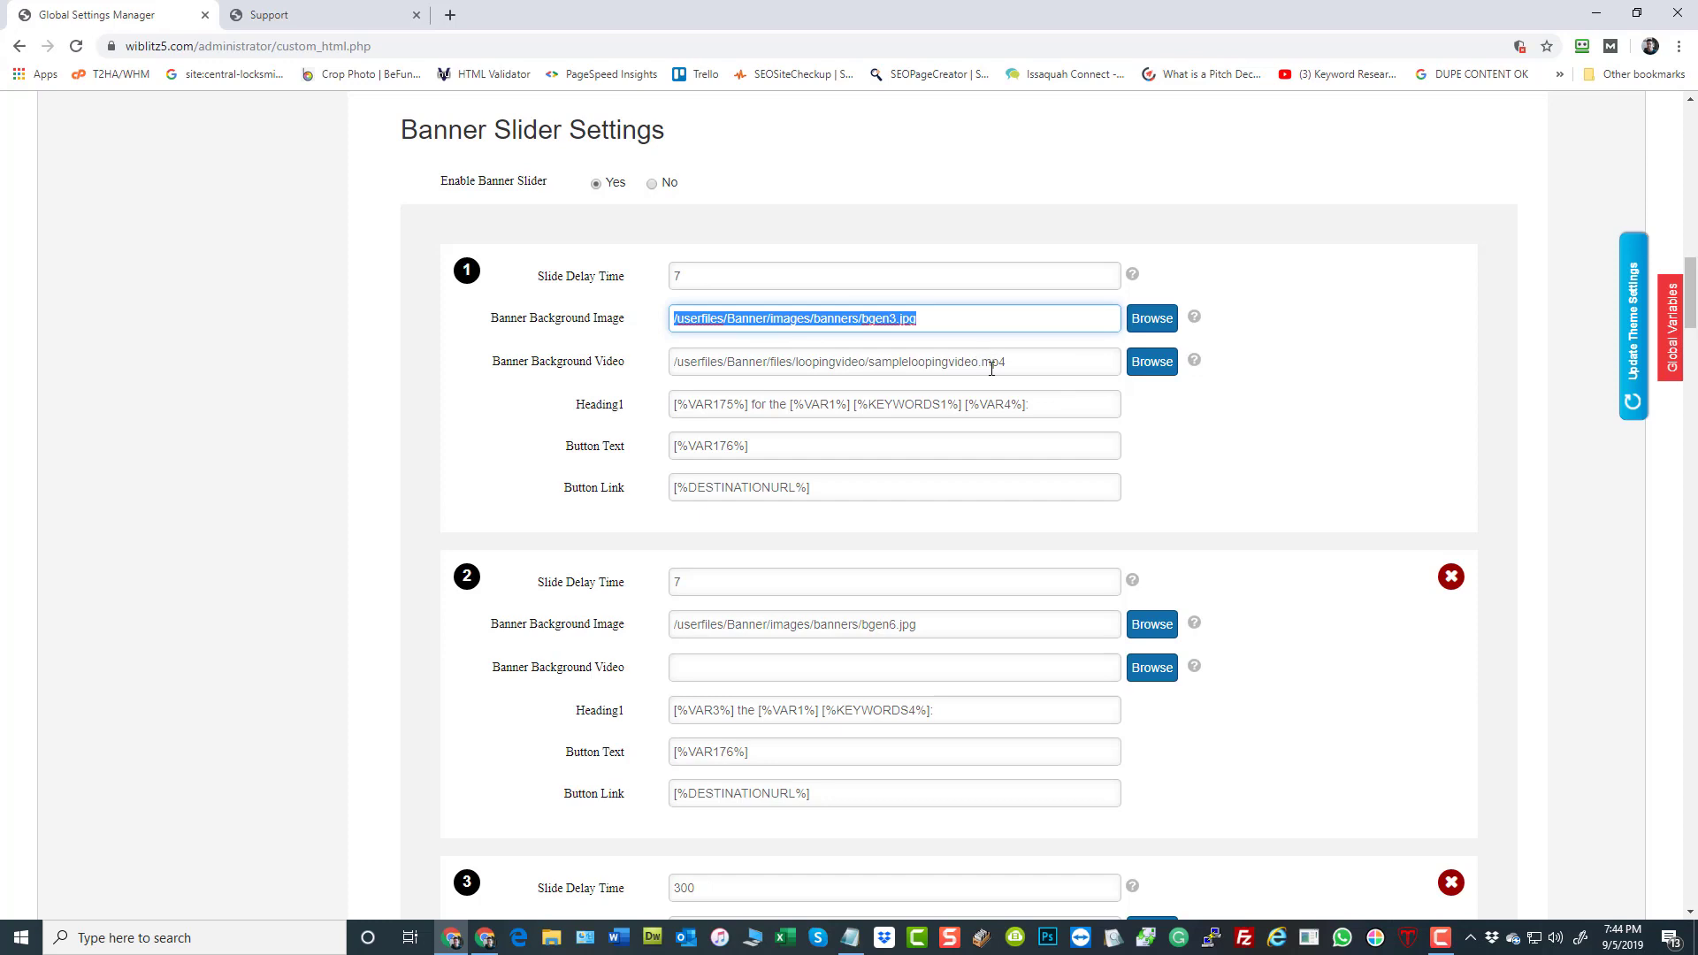
key(Delete)
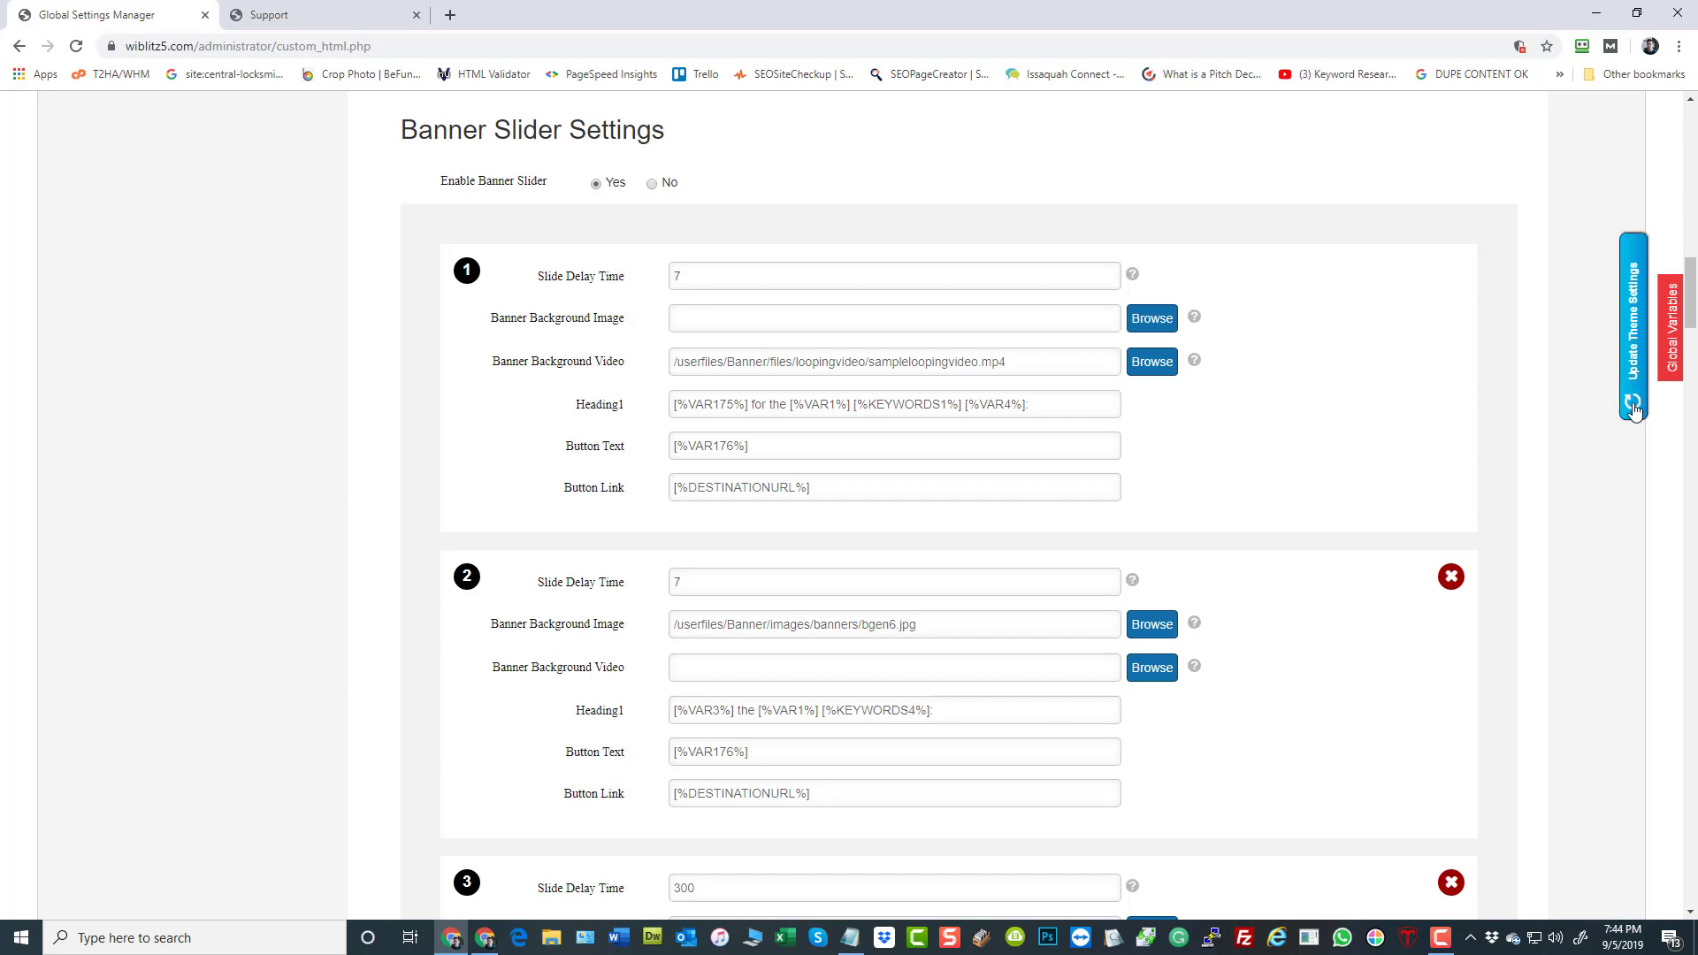
click(748, 290)
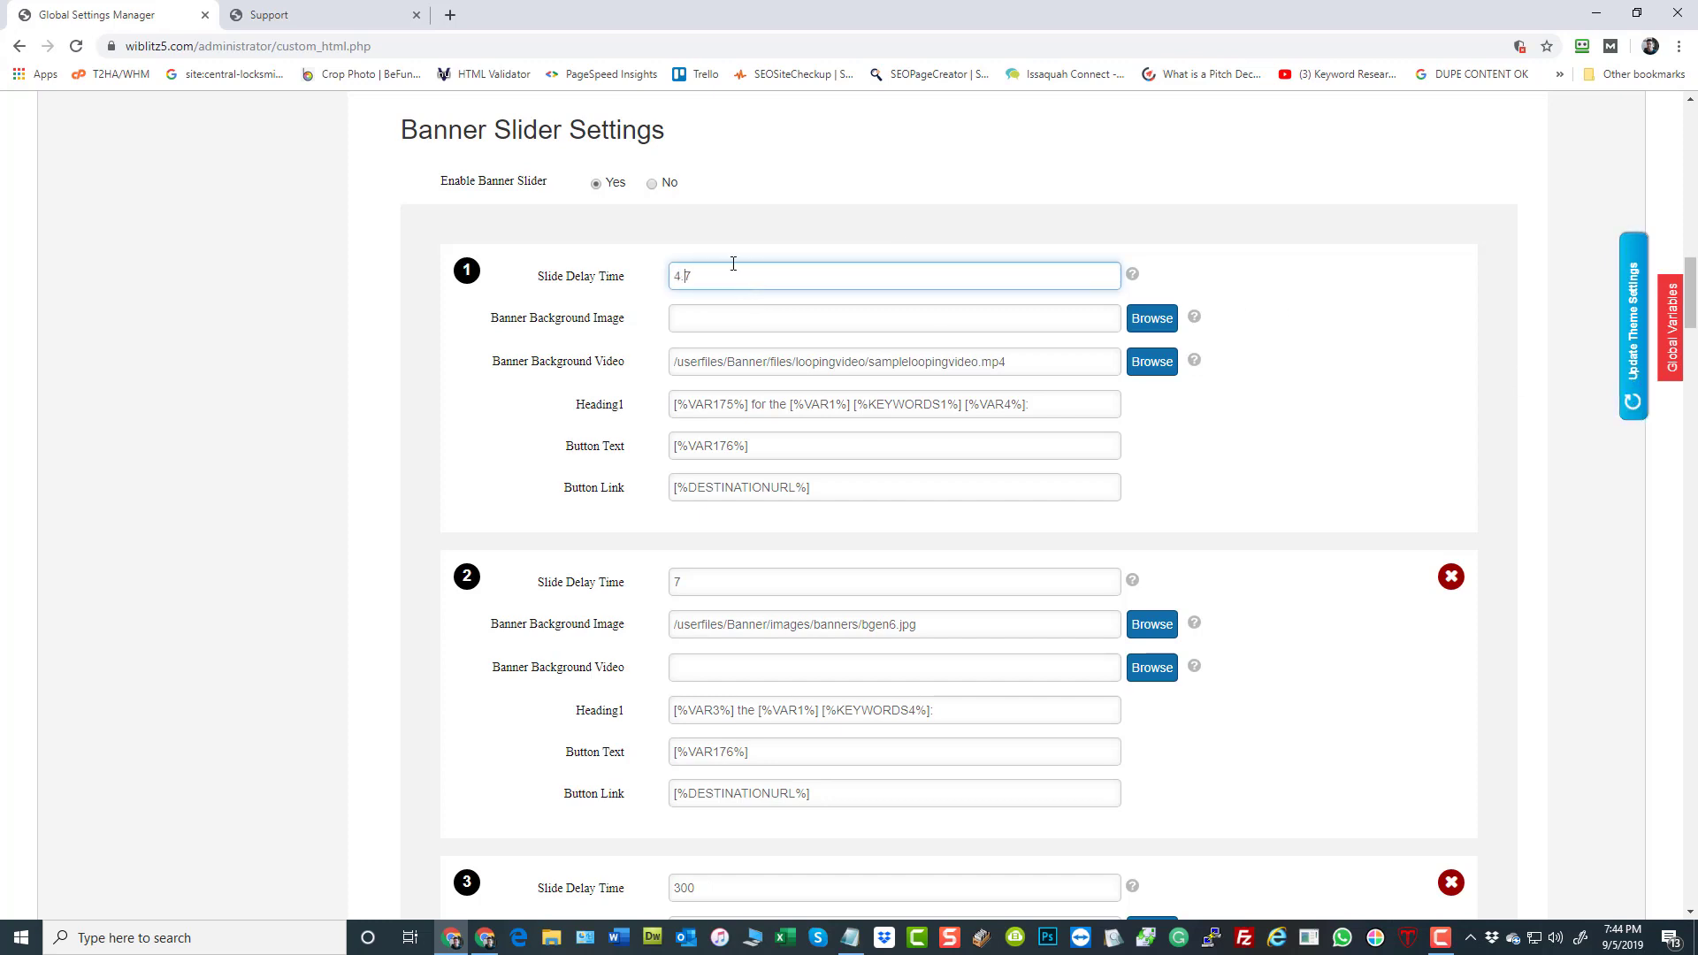
click(1633, 410)
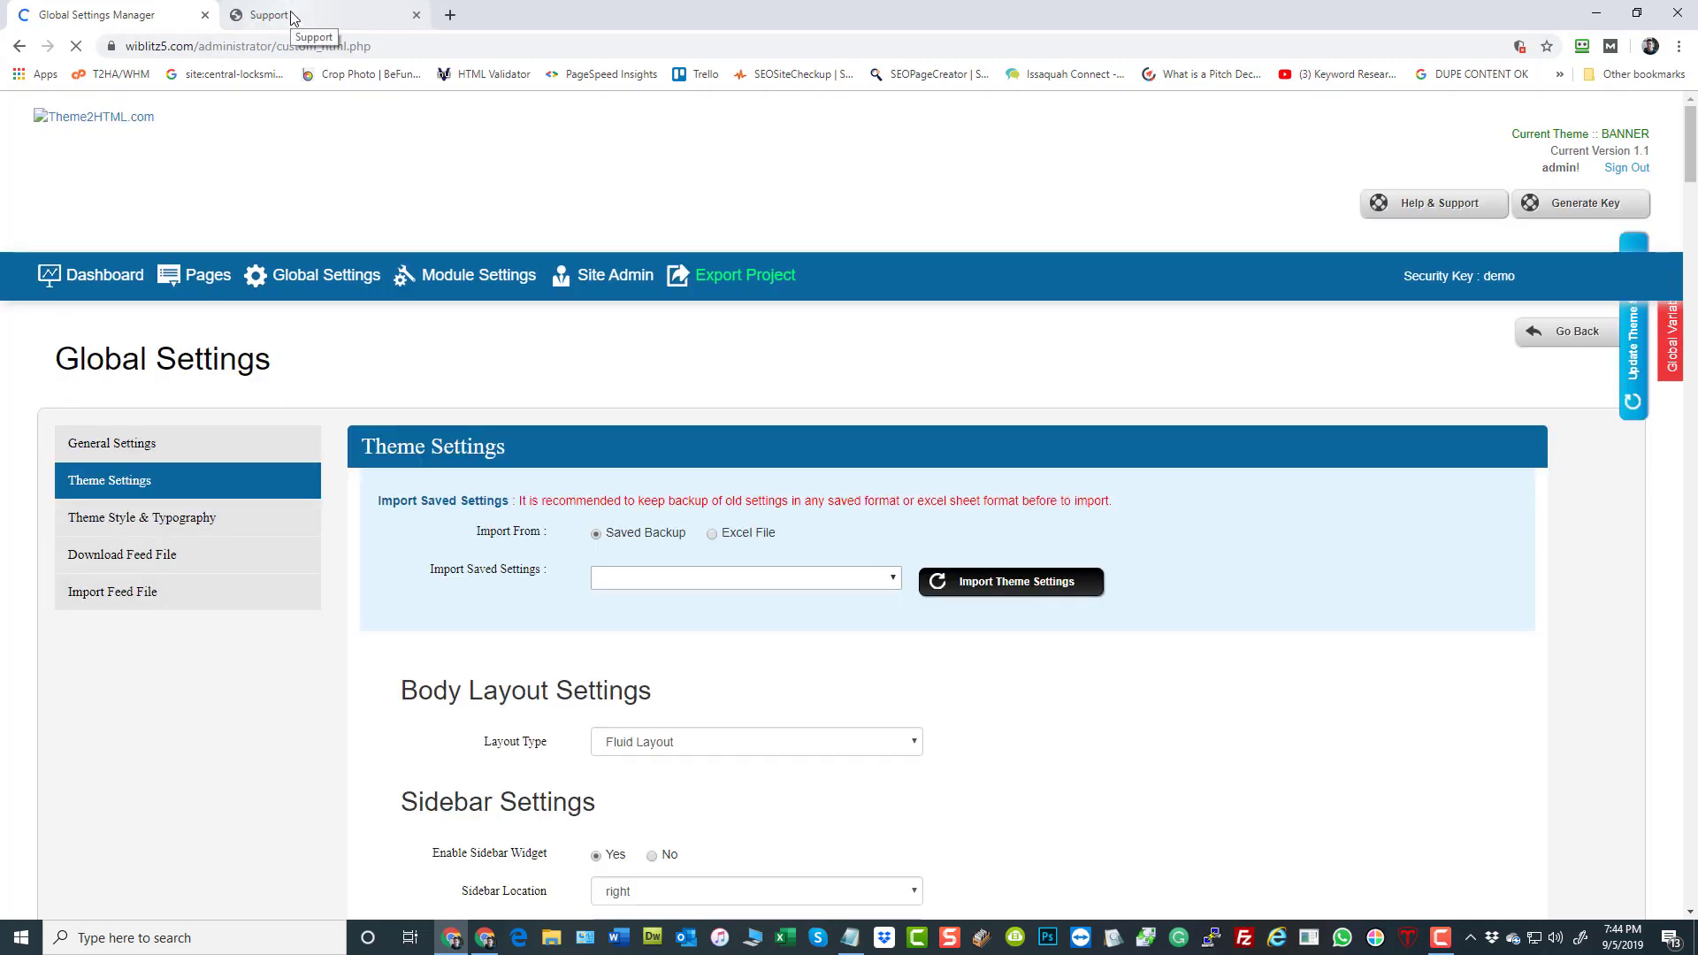
Load the site's home page at wiblitz5.com instead of performance.html to check the updated theme
click(292, 16)
click(258, 48)
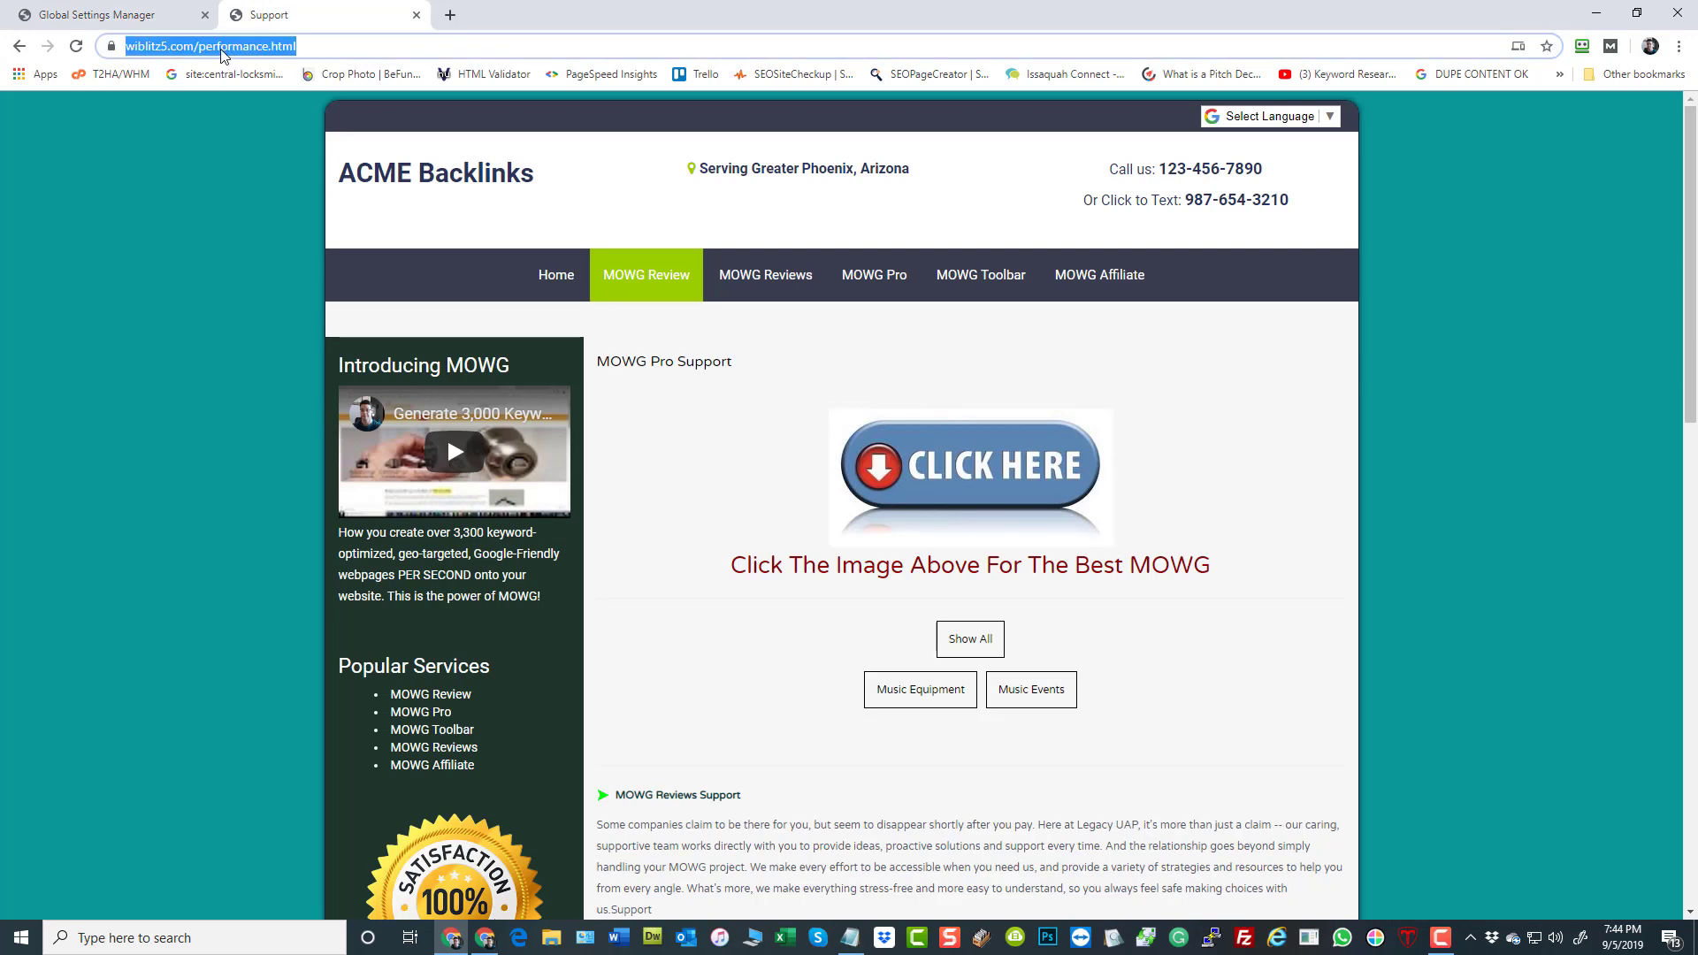
click(261, 46)
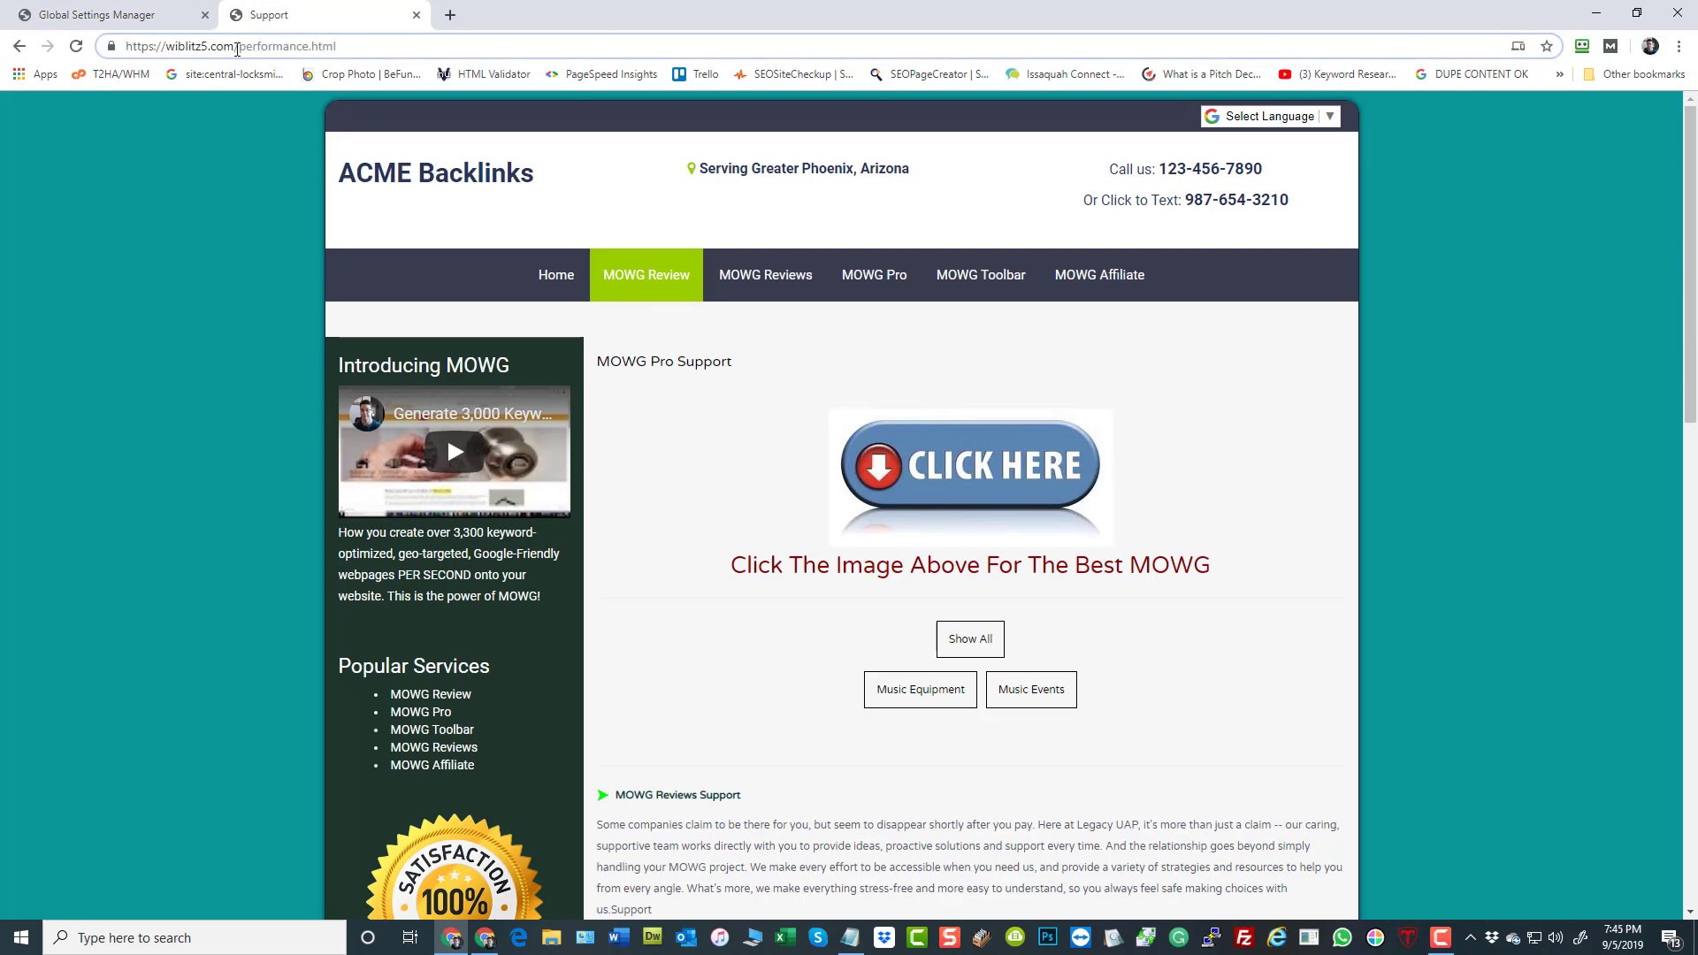
drag(235, 46, 337, 48)
key(BackSpace)
key(Return)
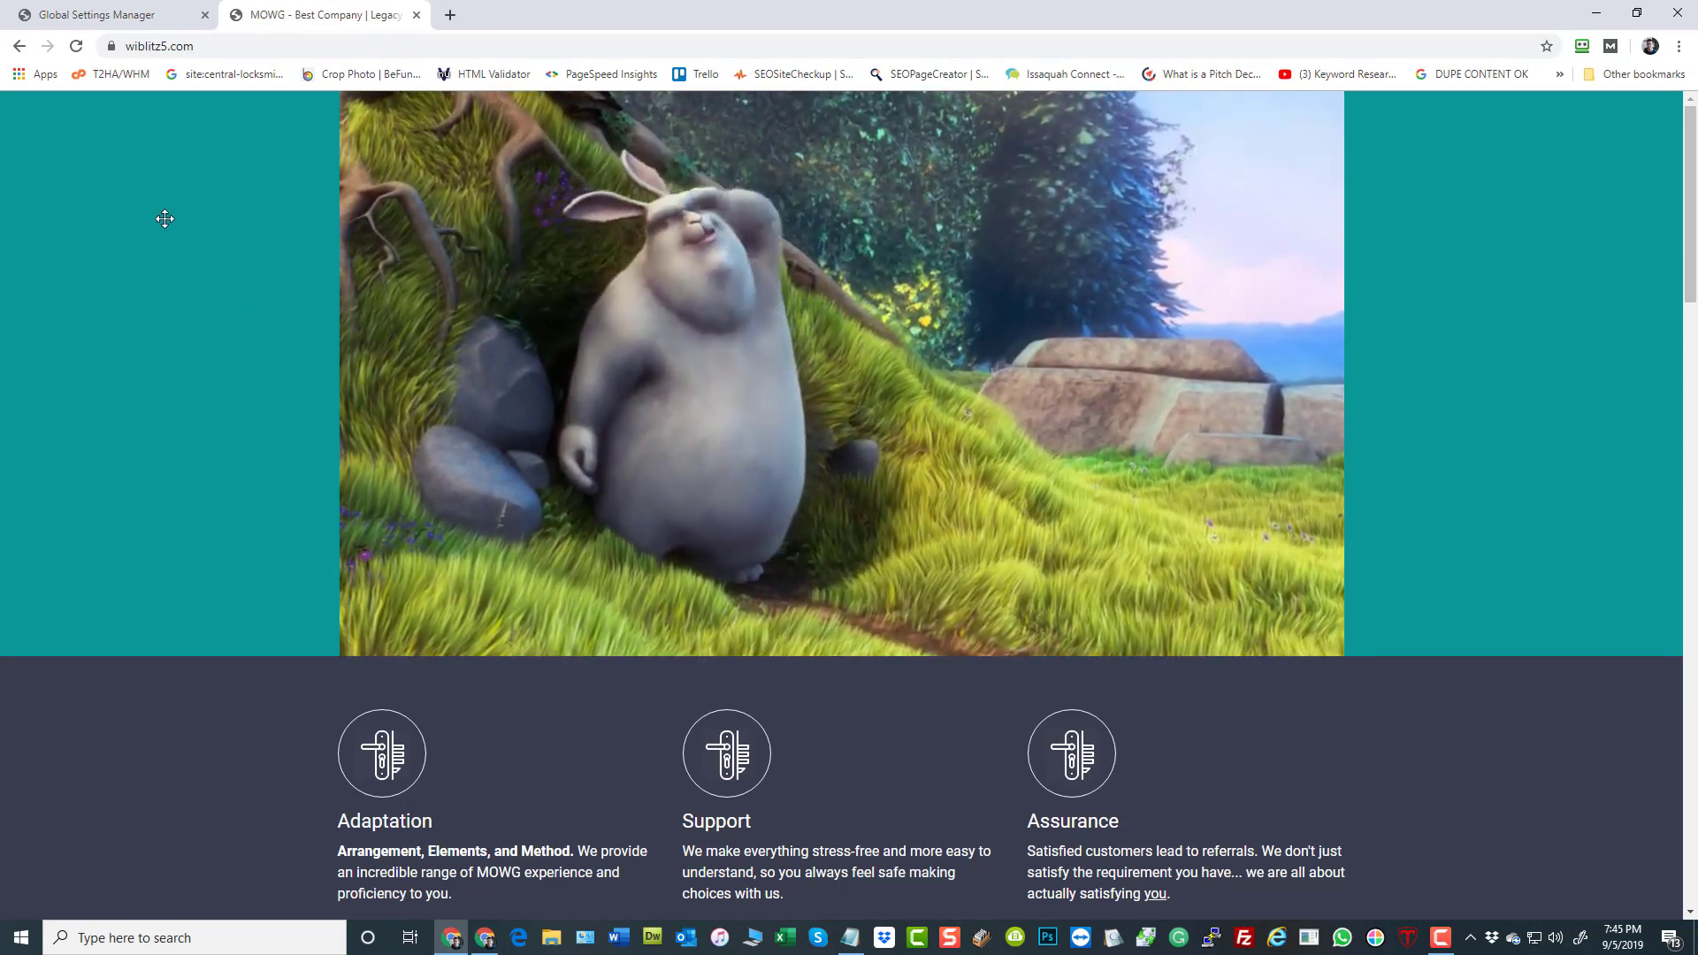
Open the Theme Style & Typography settings and search the page for "banner" to review the Banner Style section
click(102, 15)
click(167, 546)
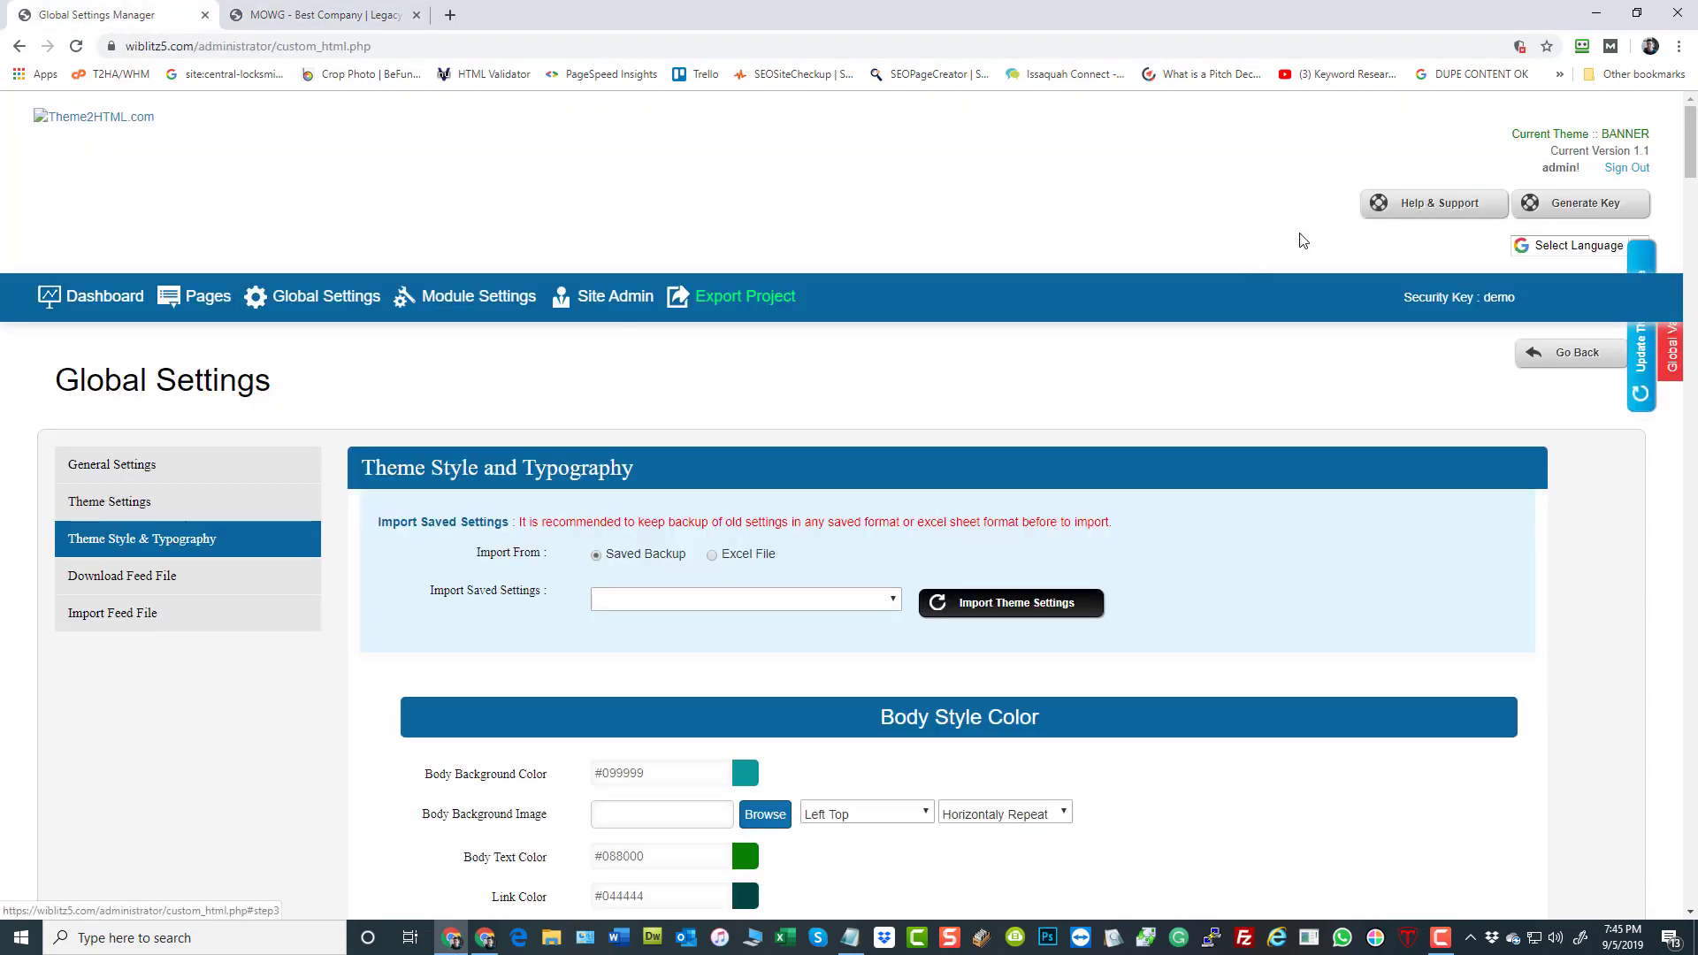
key(ctrl+f)
text(b)
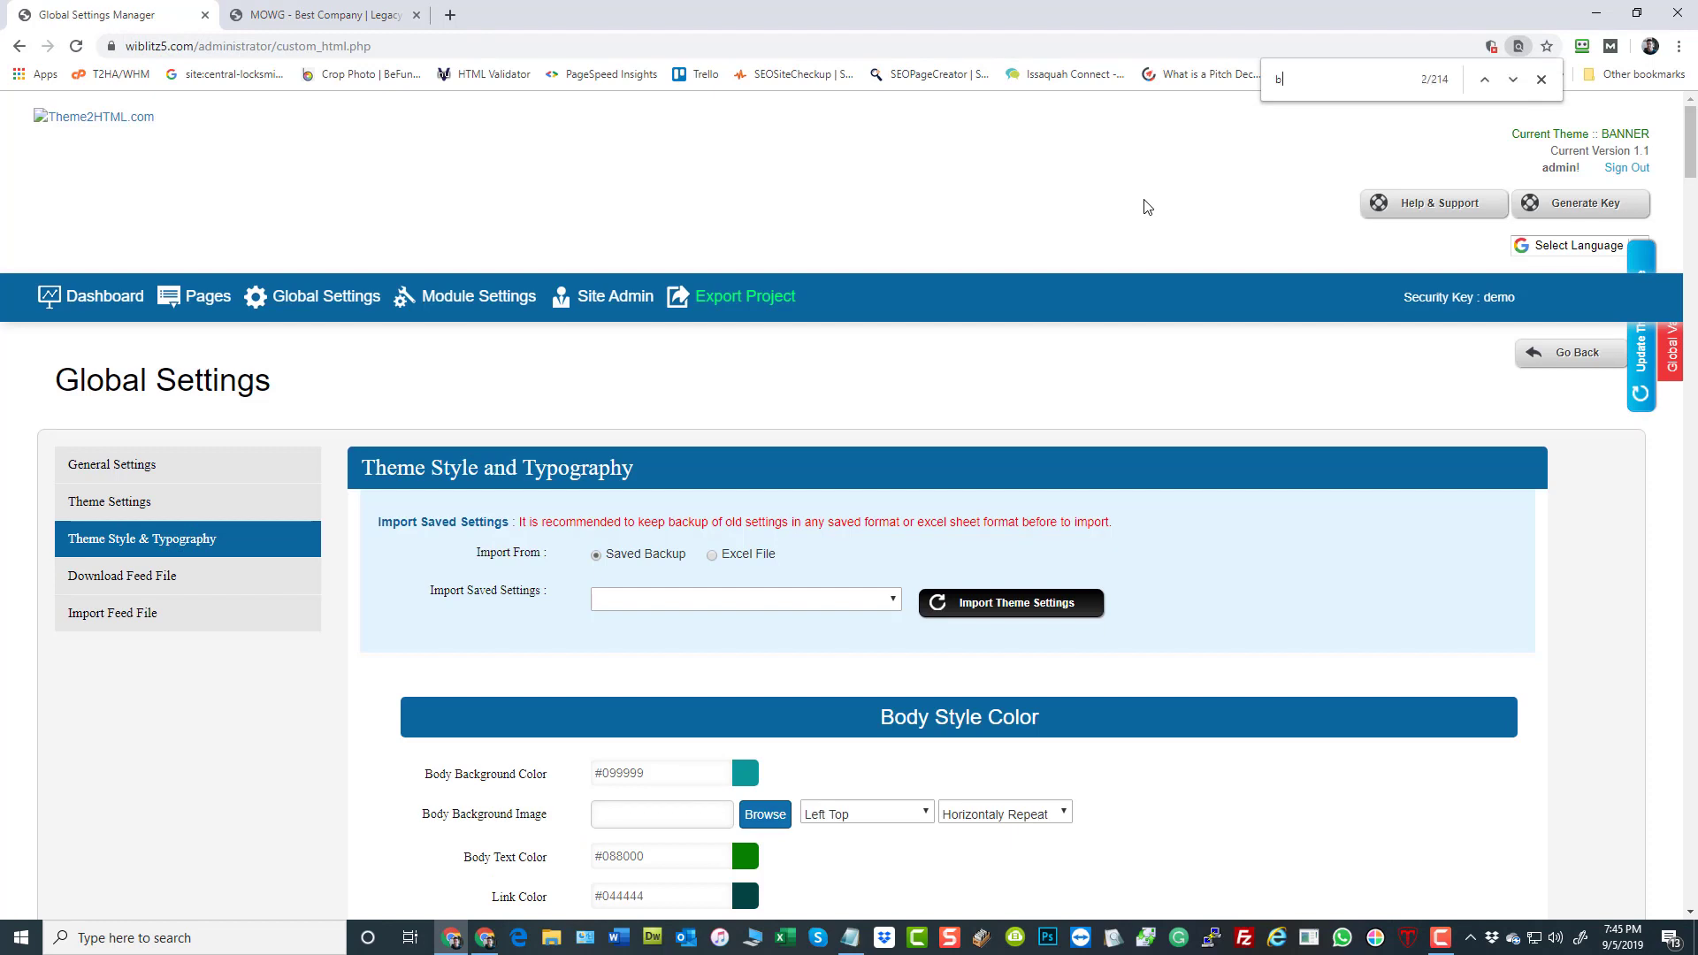
text(anner)
scroll(898, 584, down, 5)
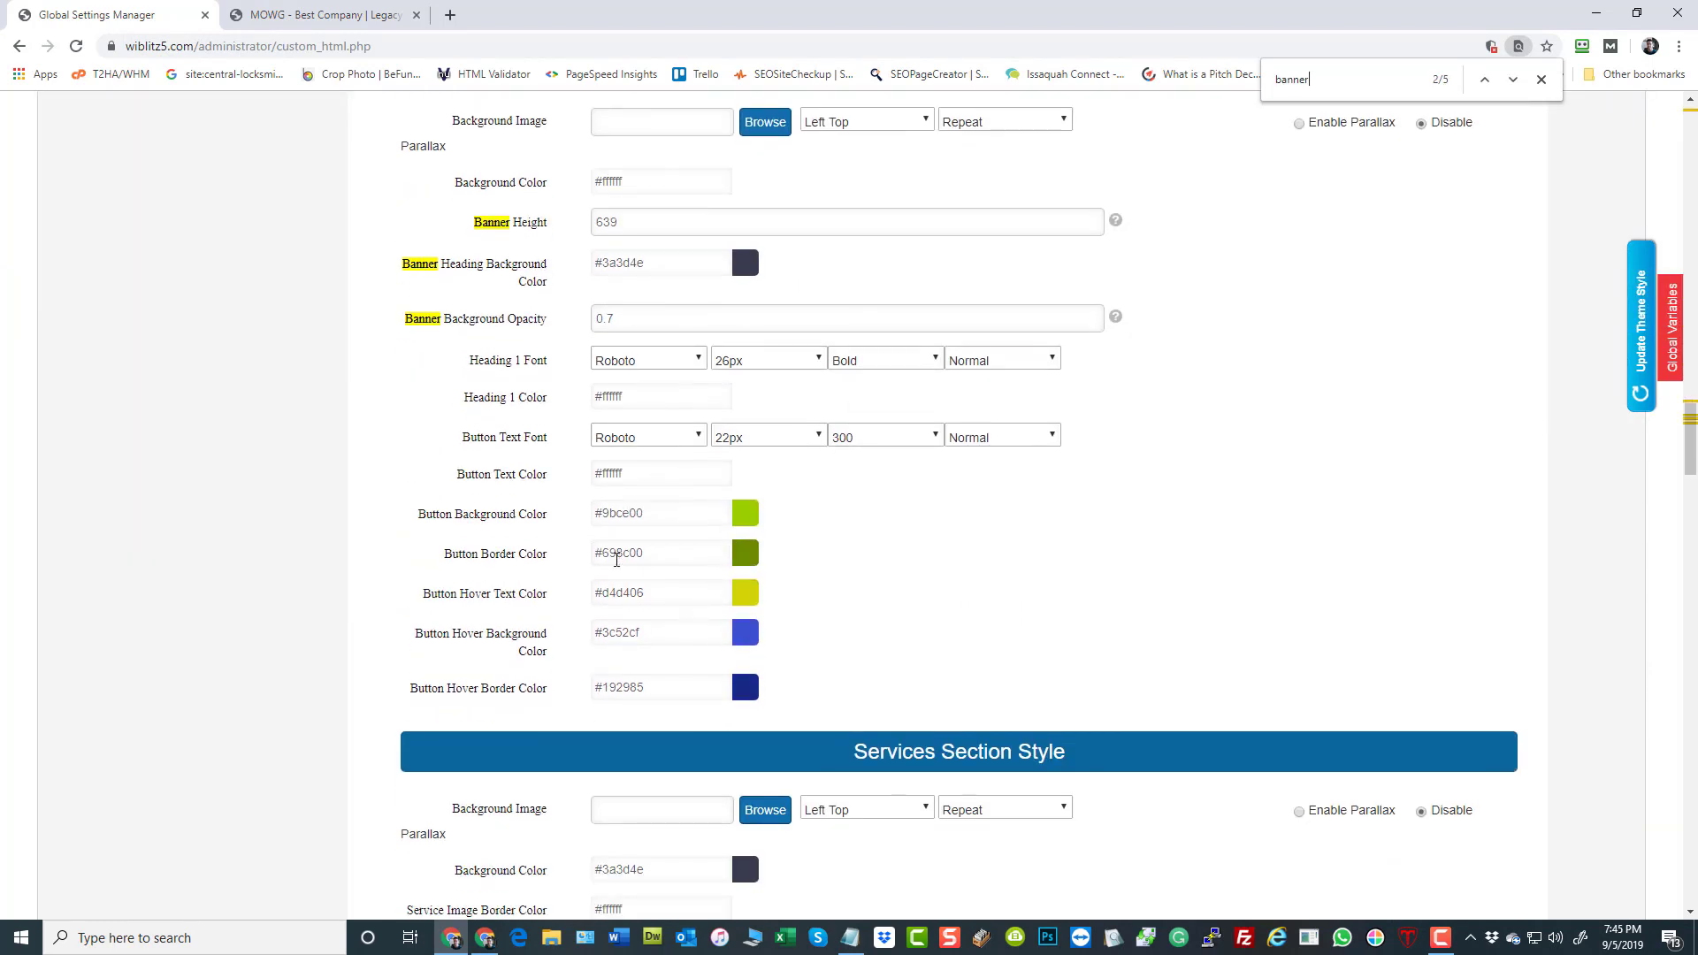
scroll(549, 365, up, 2)
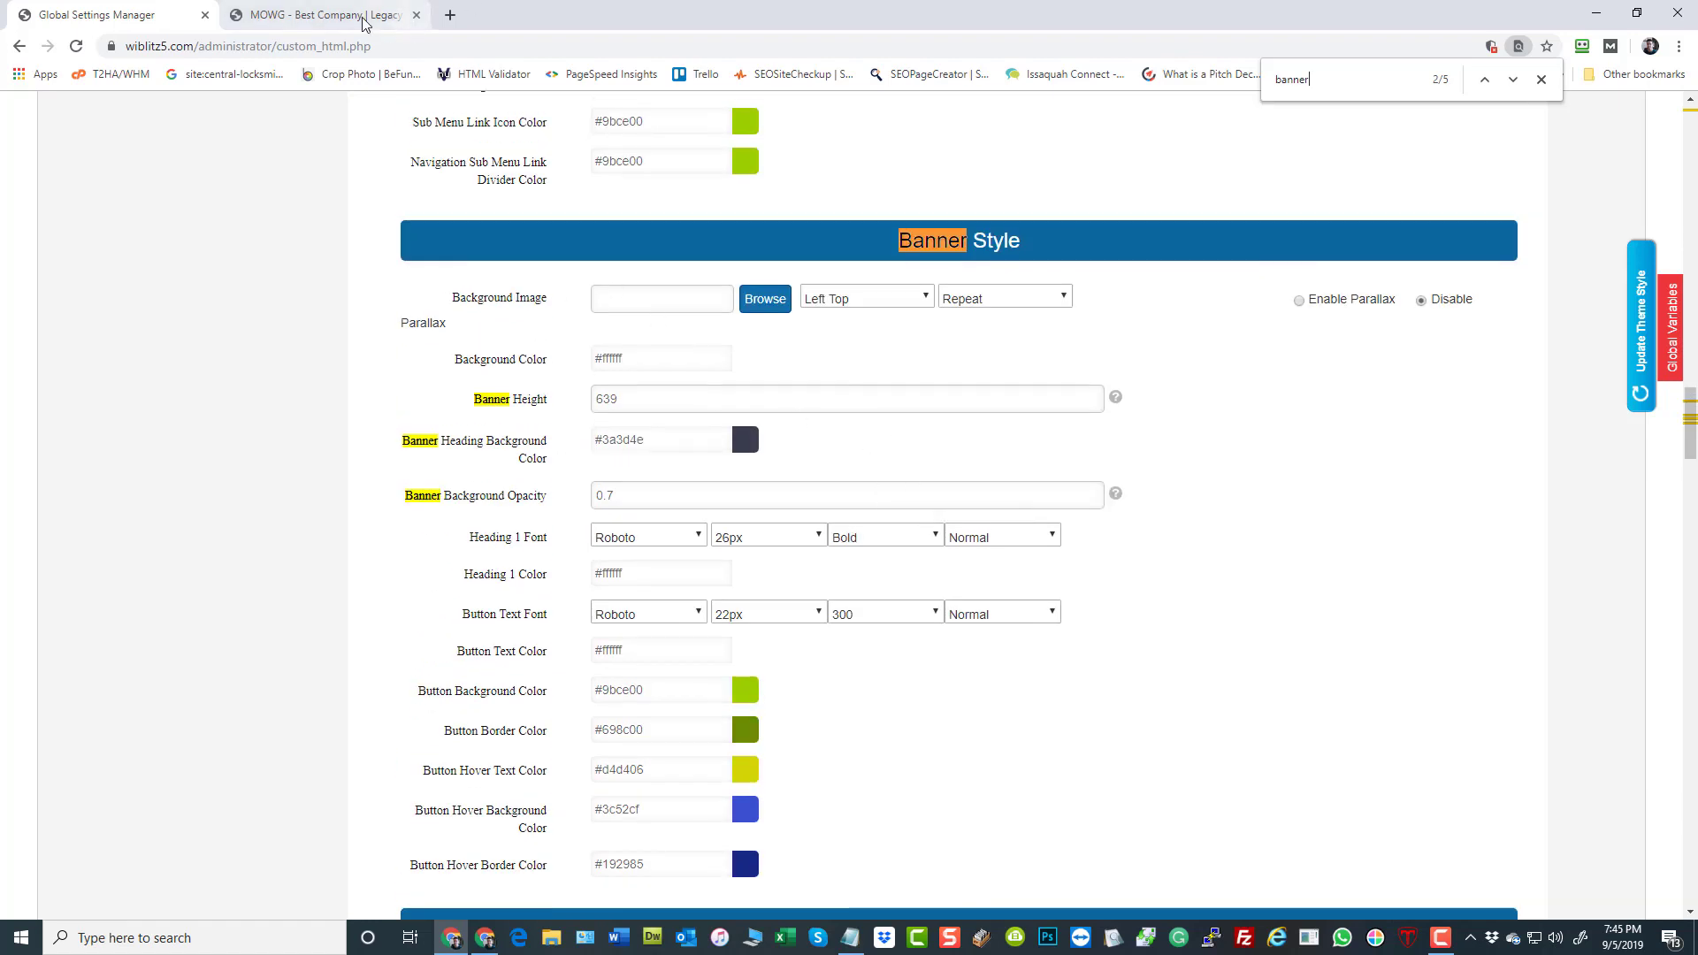
Look at the banner on the live home page and return to the Body Style Color settings
click(336, 15)
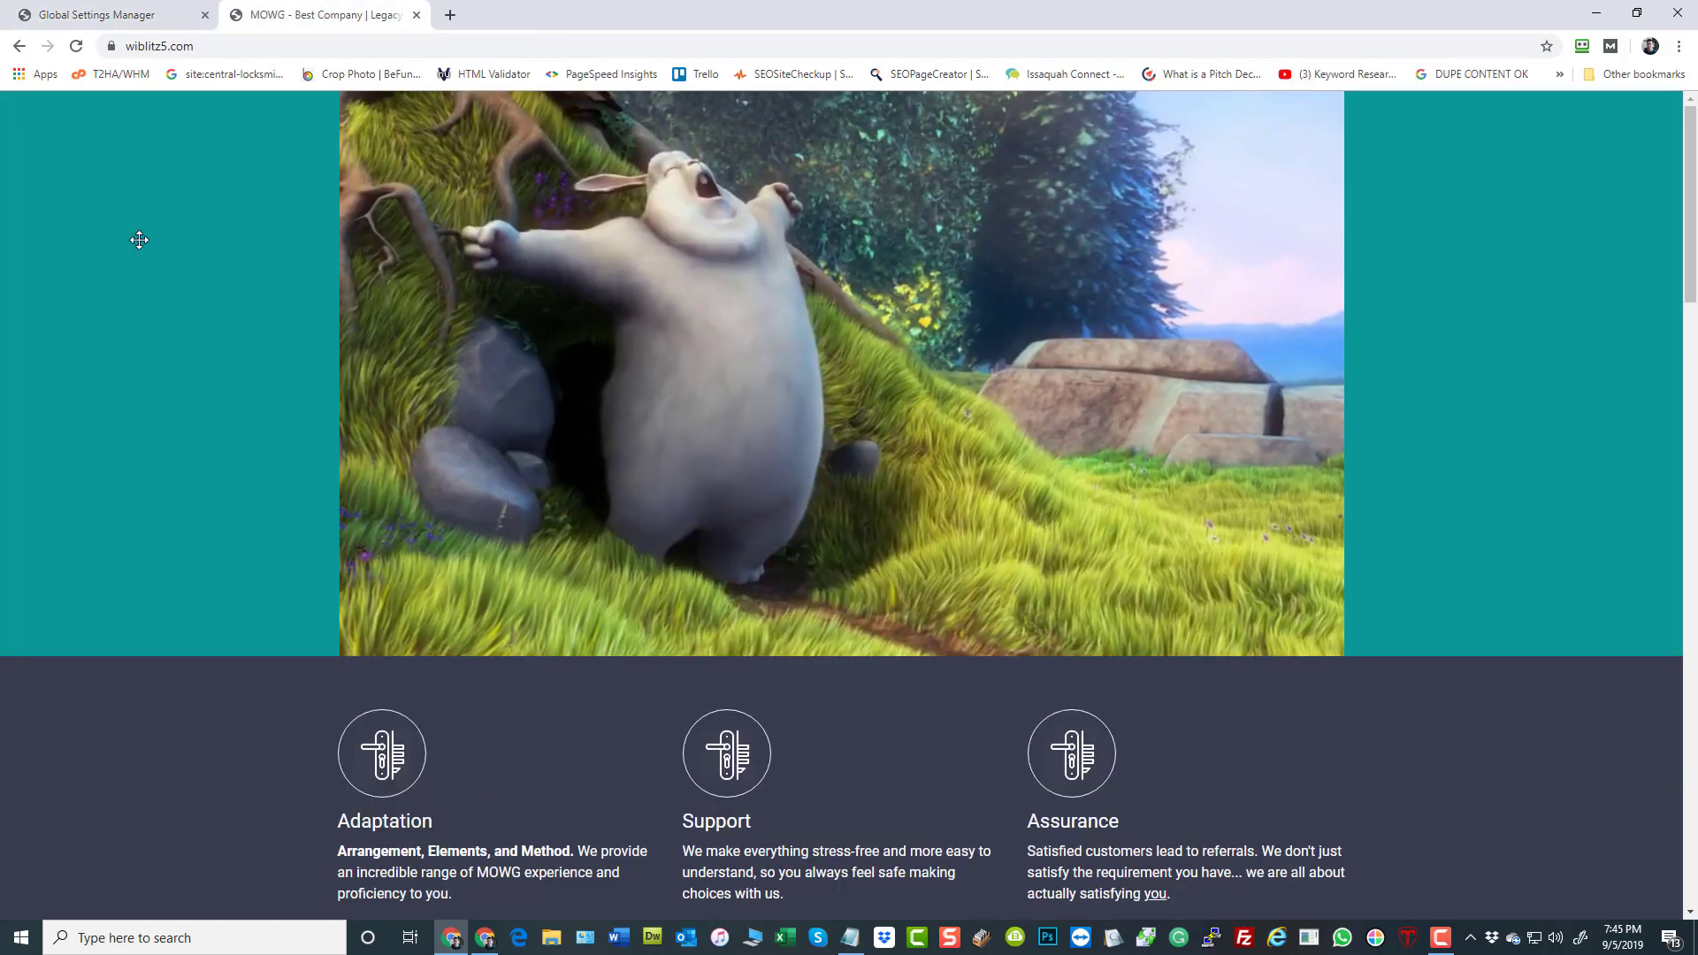
click(98, 15)
drag(1687, 445, 1686, 185)
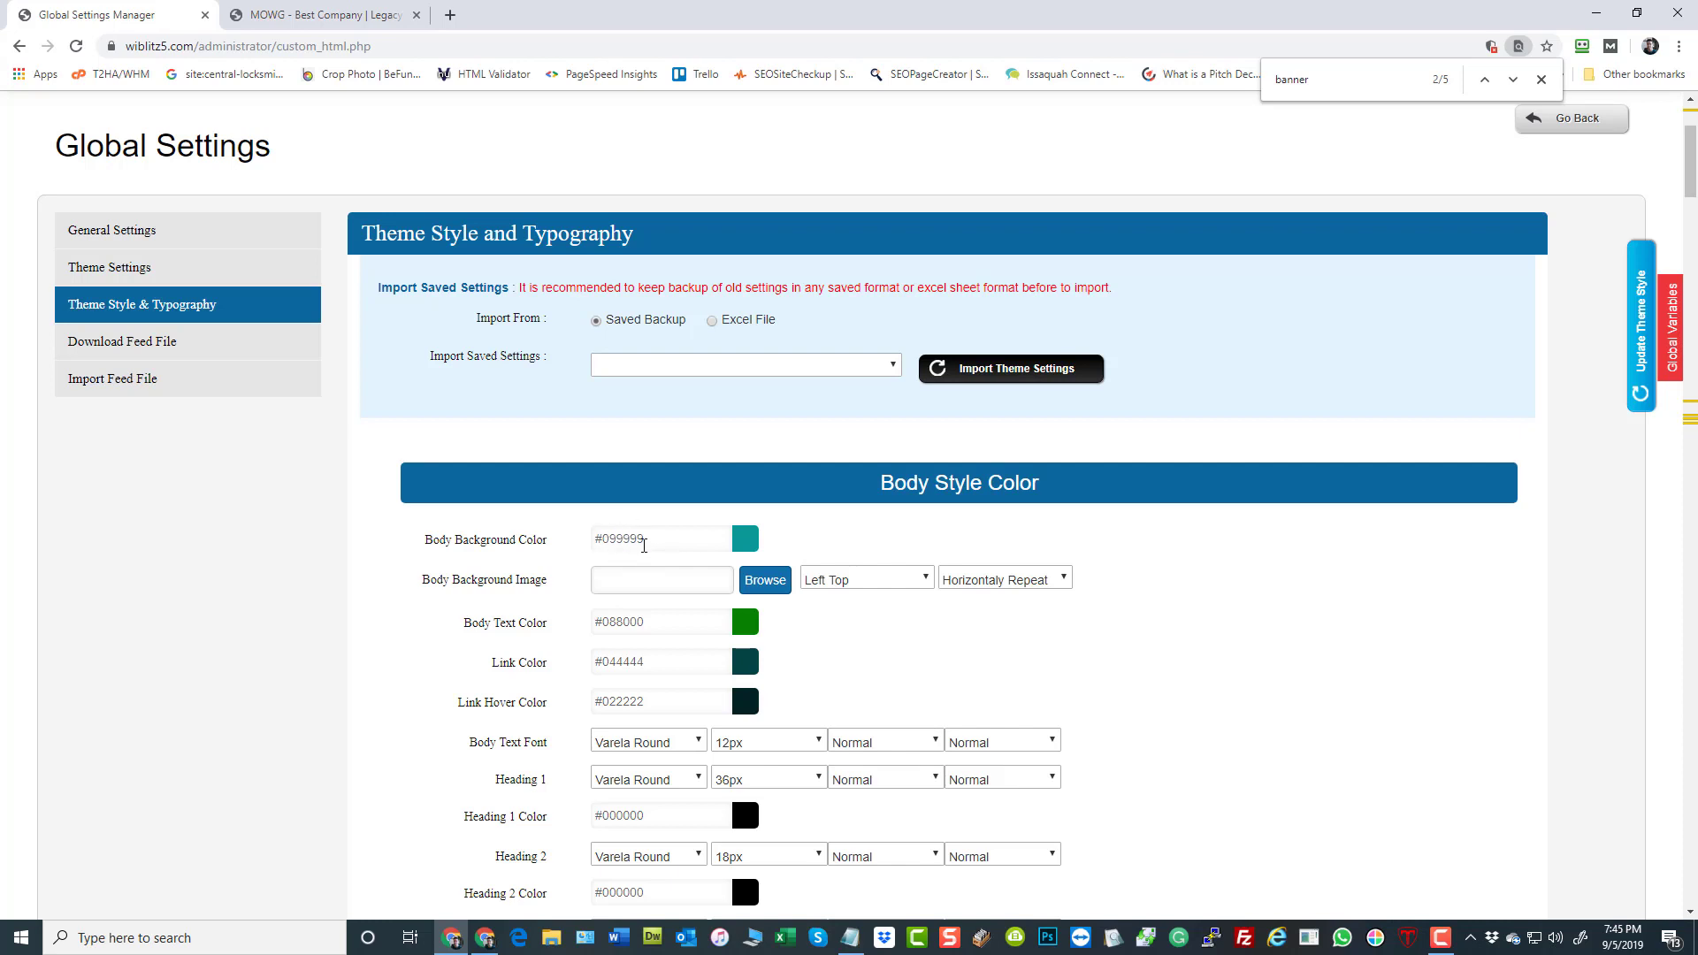
Sample the home page's teal background with the color picker and set the Link Color to #099999
click(363, 18)
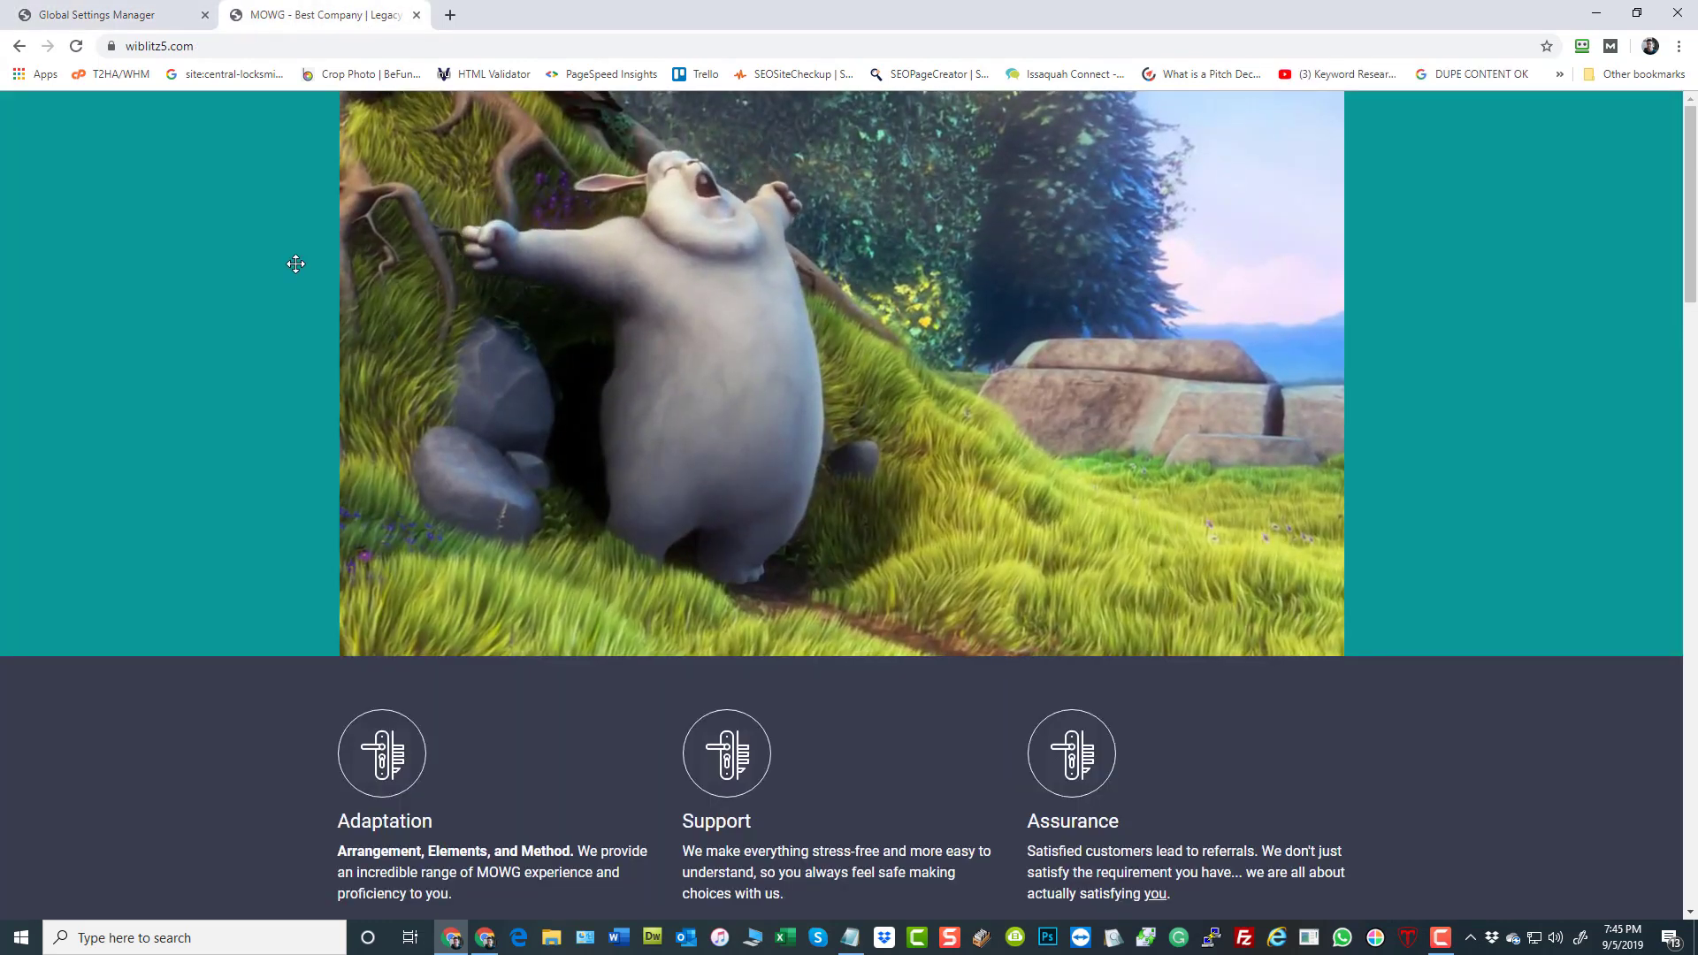
click(1470, 939)
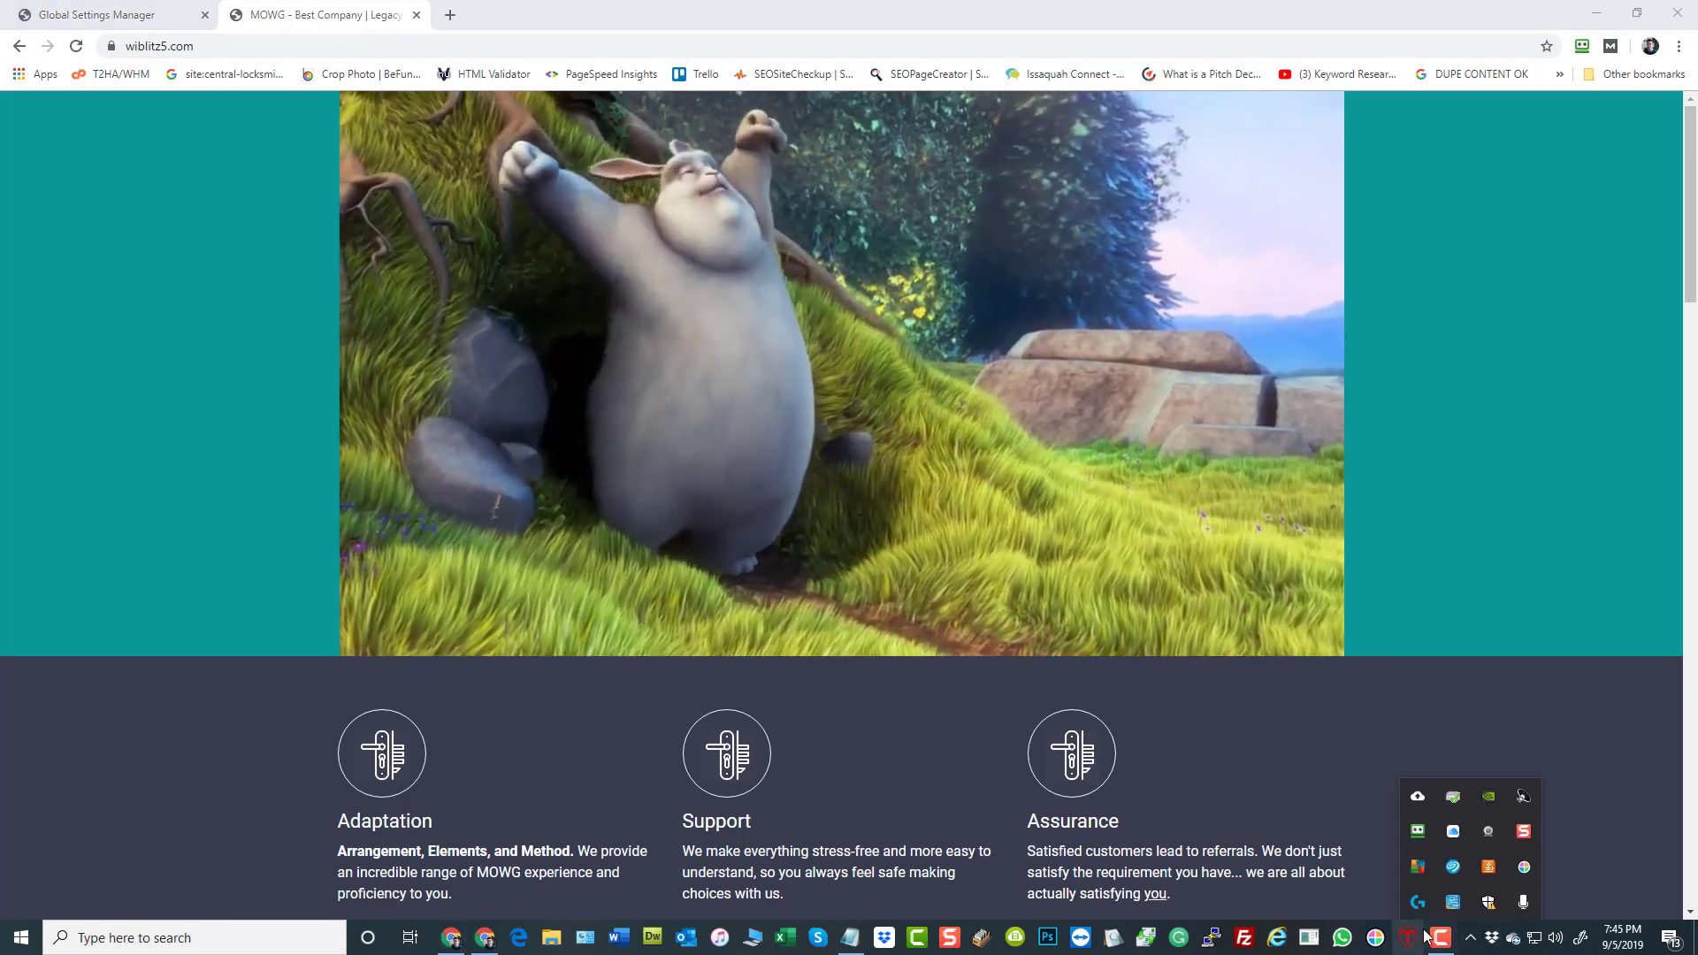
click(1526, 871)
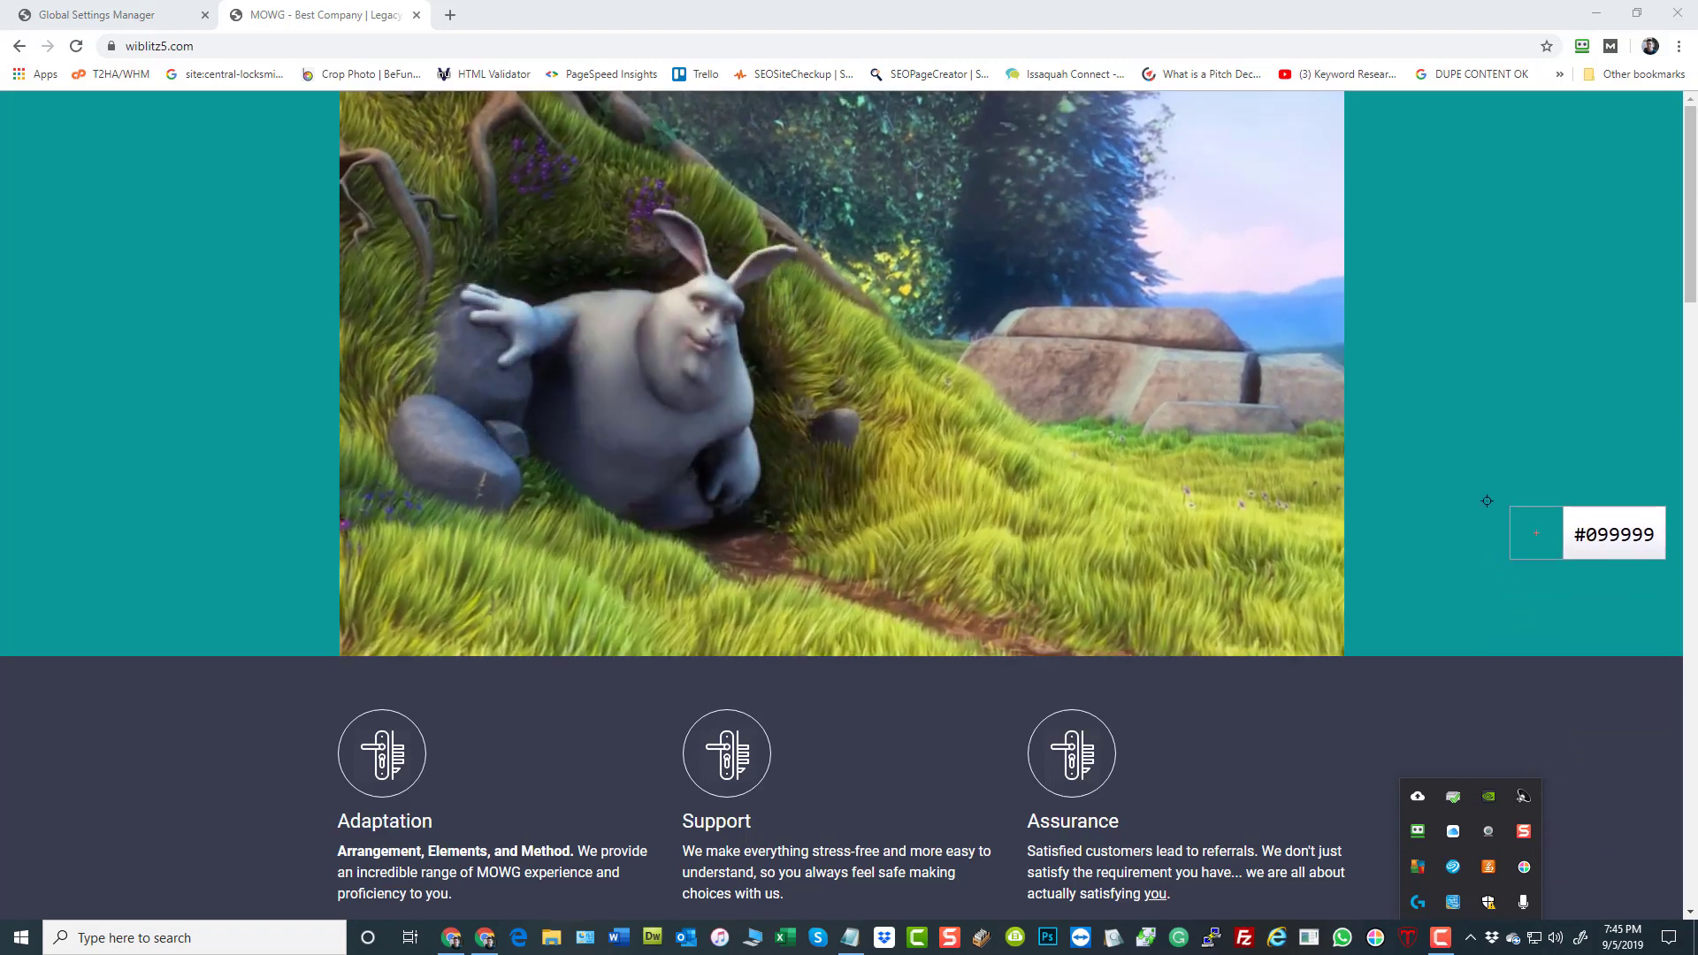
click(1451, 399)
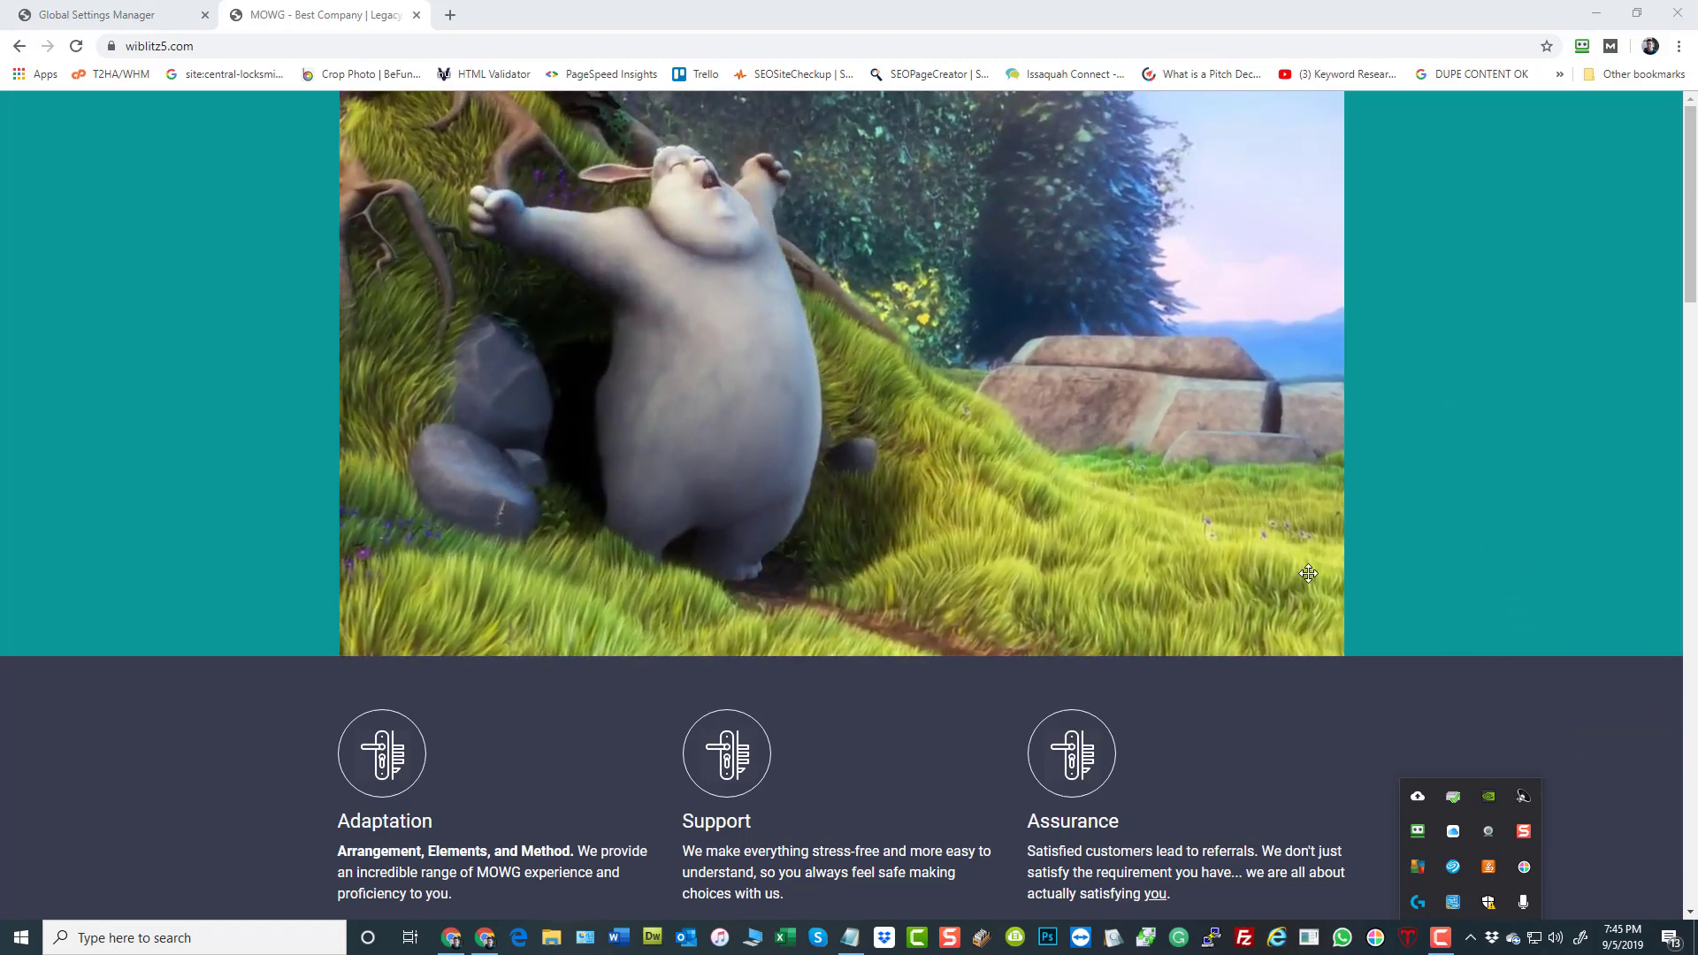
click(137, 395)
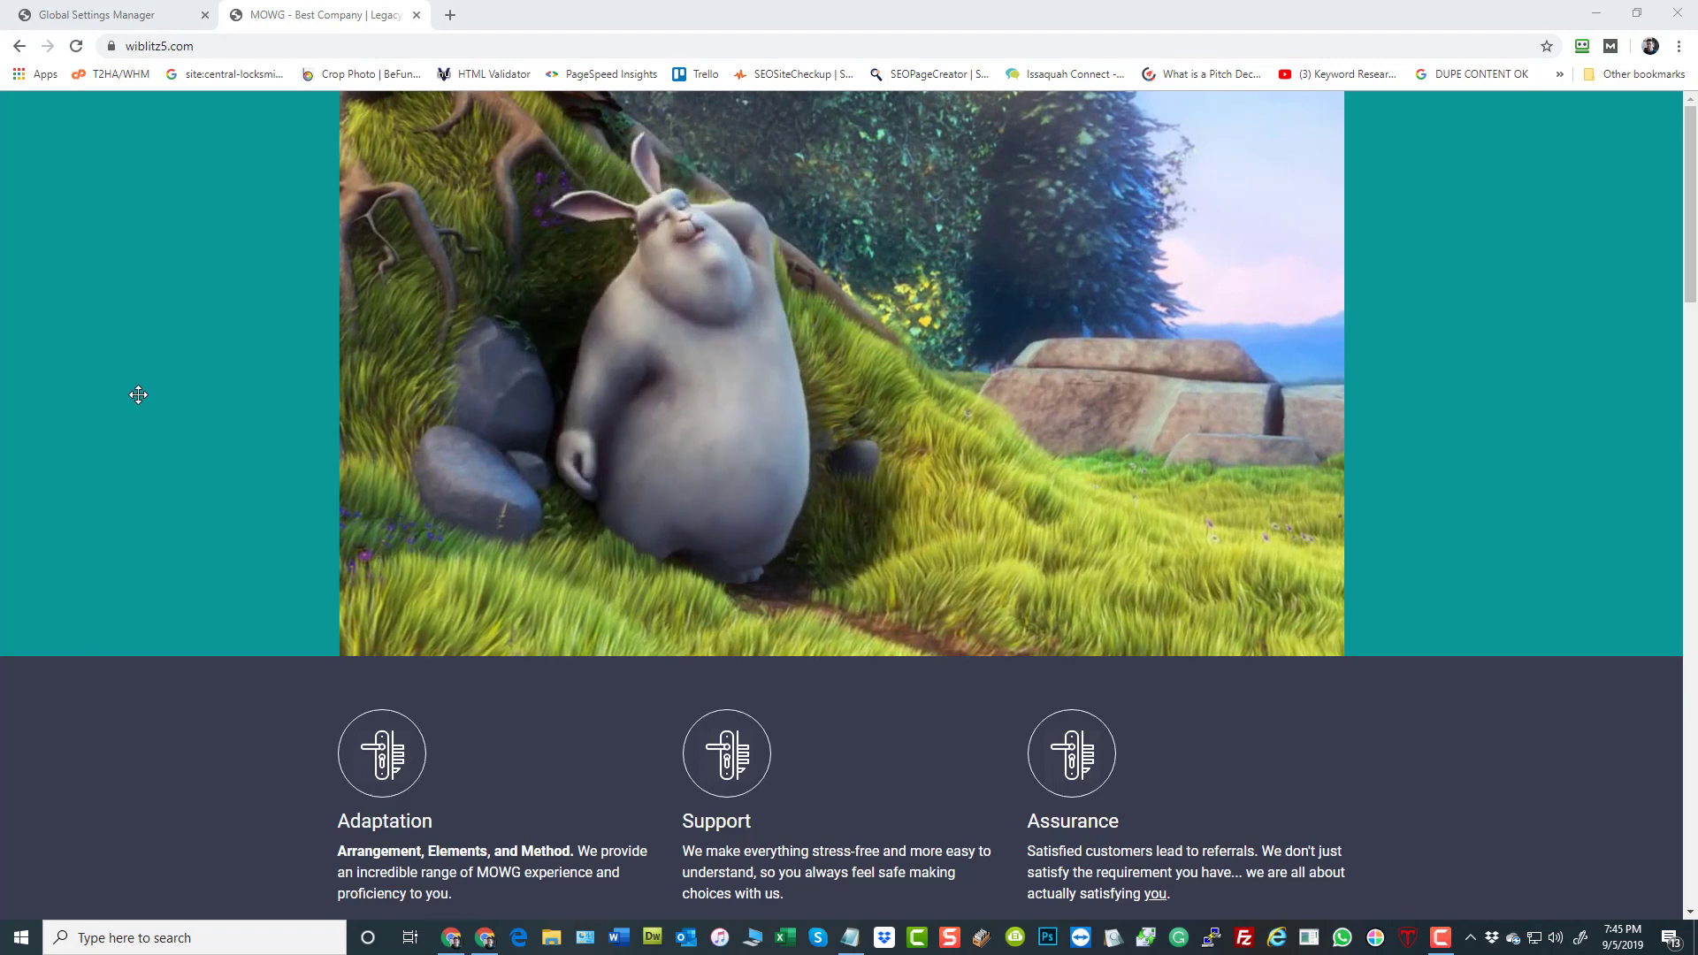
click(115, 14)
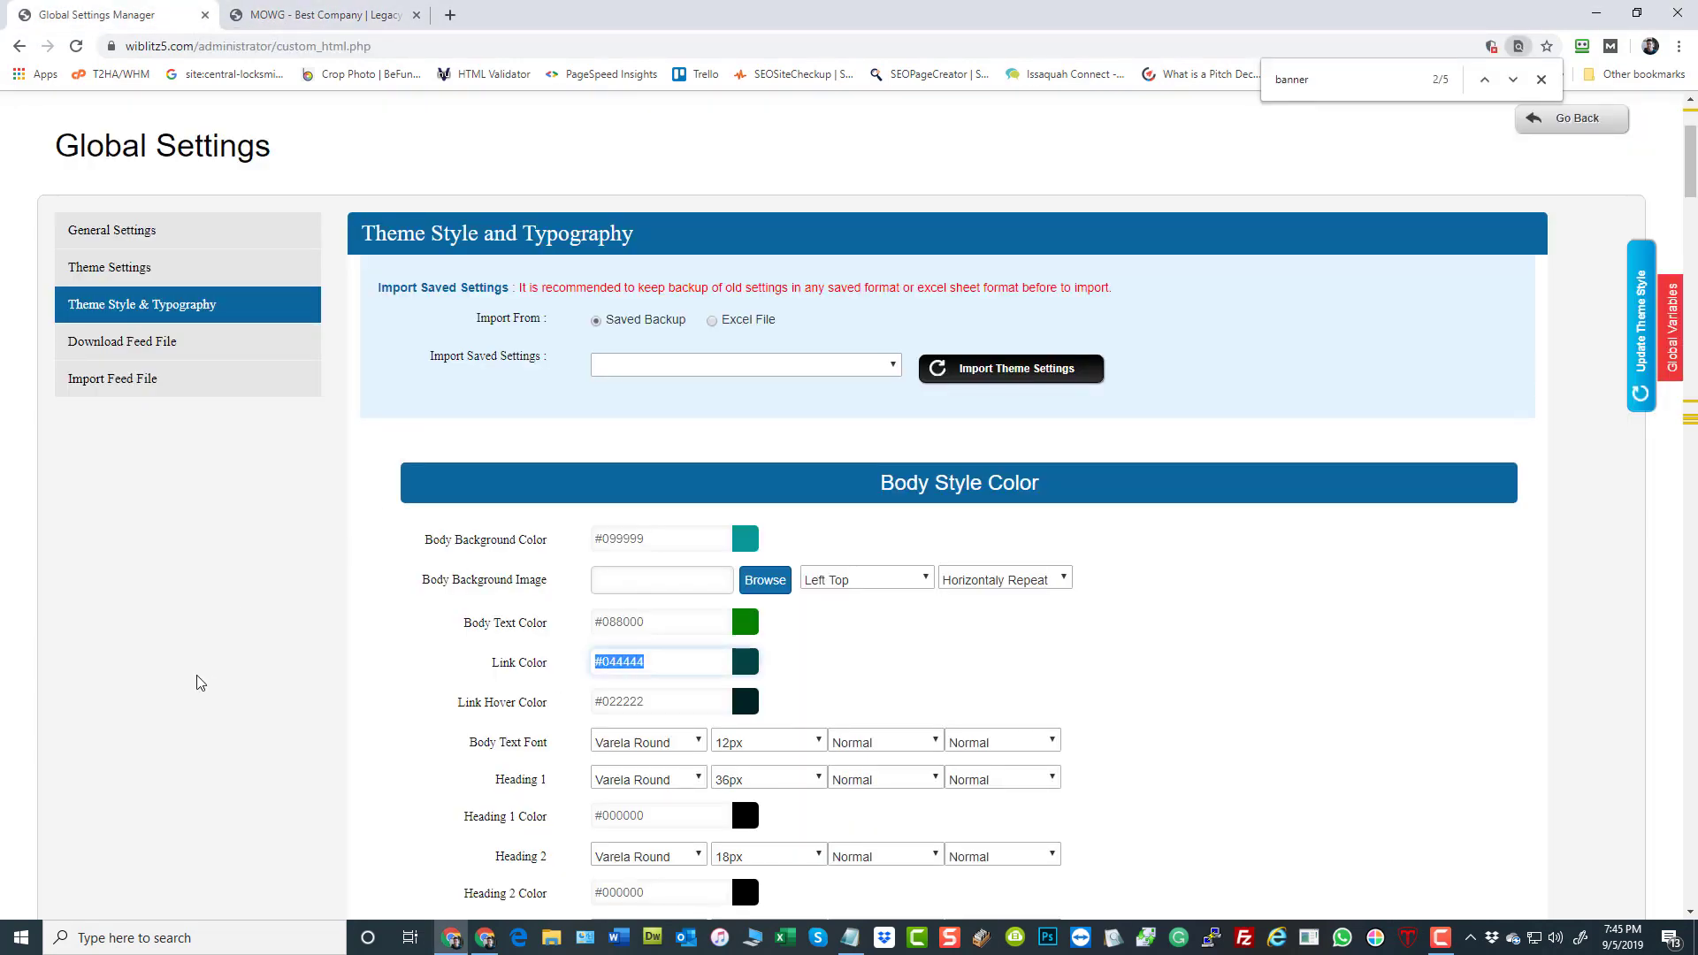
click(183, 651)
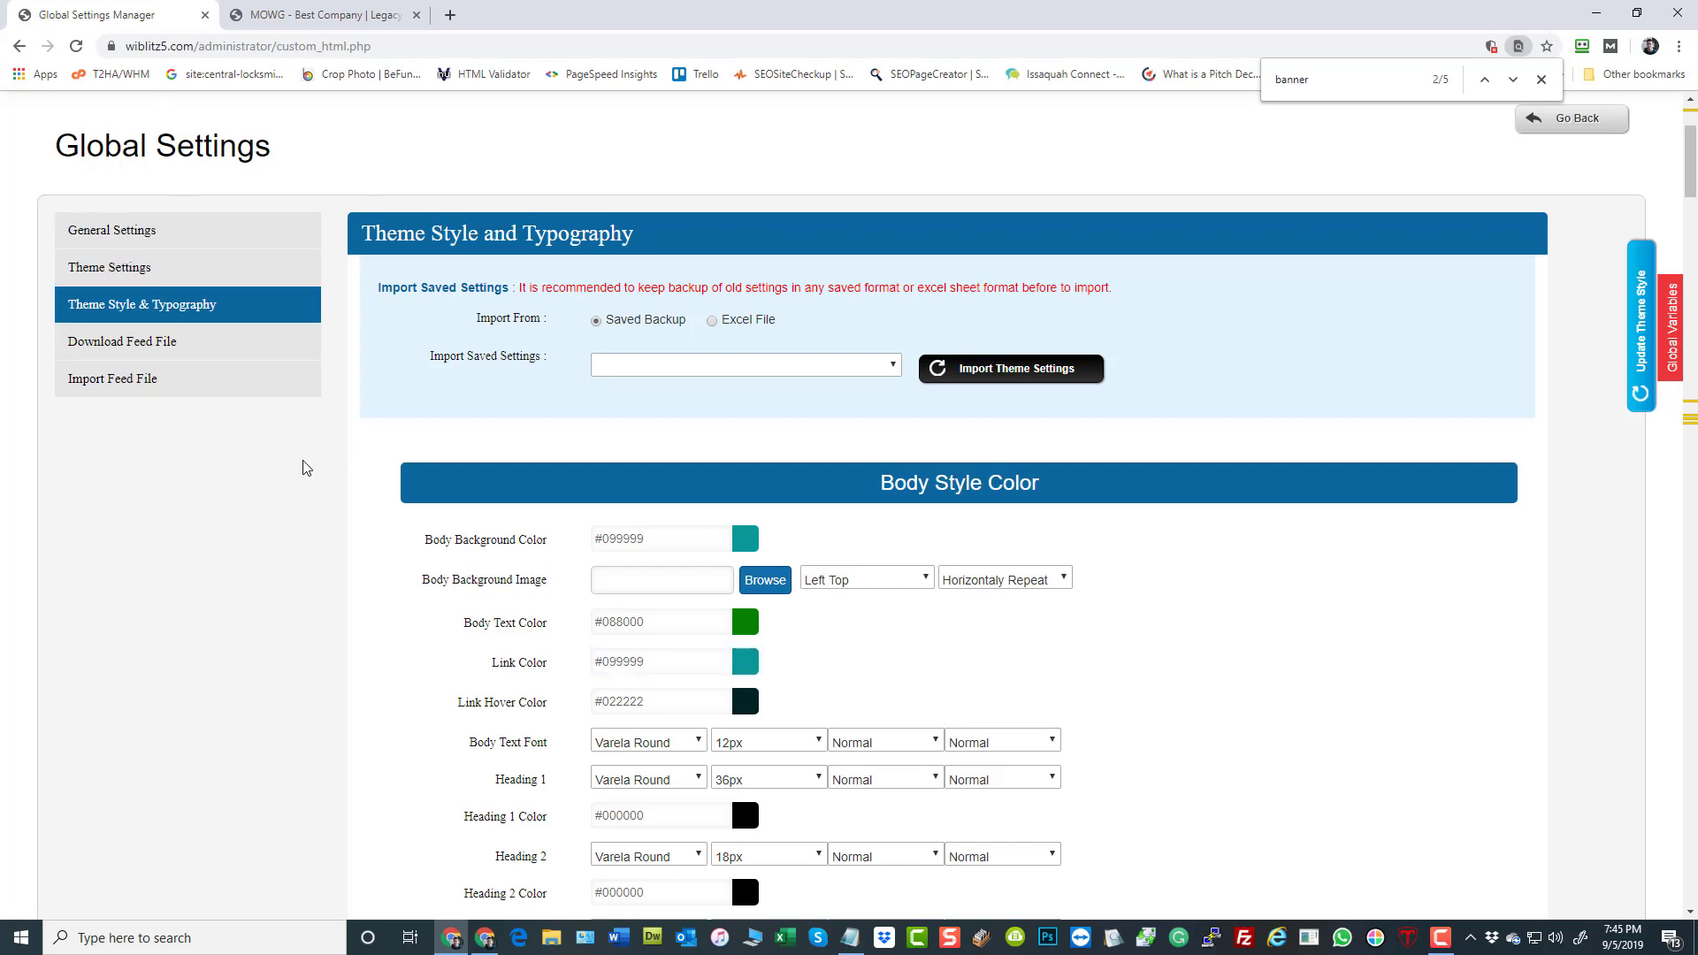
Return to the dashboard and reopen Global Settings to review the General Setting options
scroll(303, 466, up, 3)
click(142, 301)
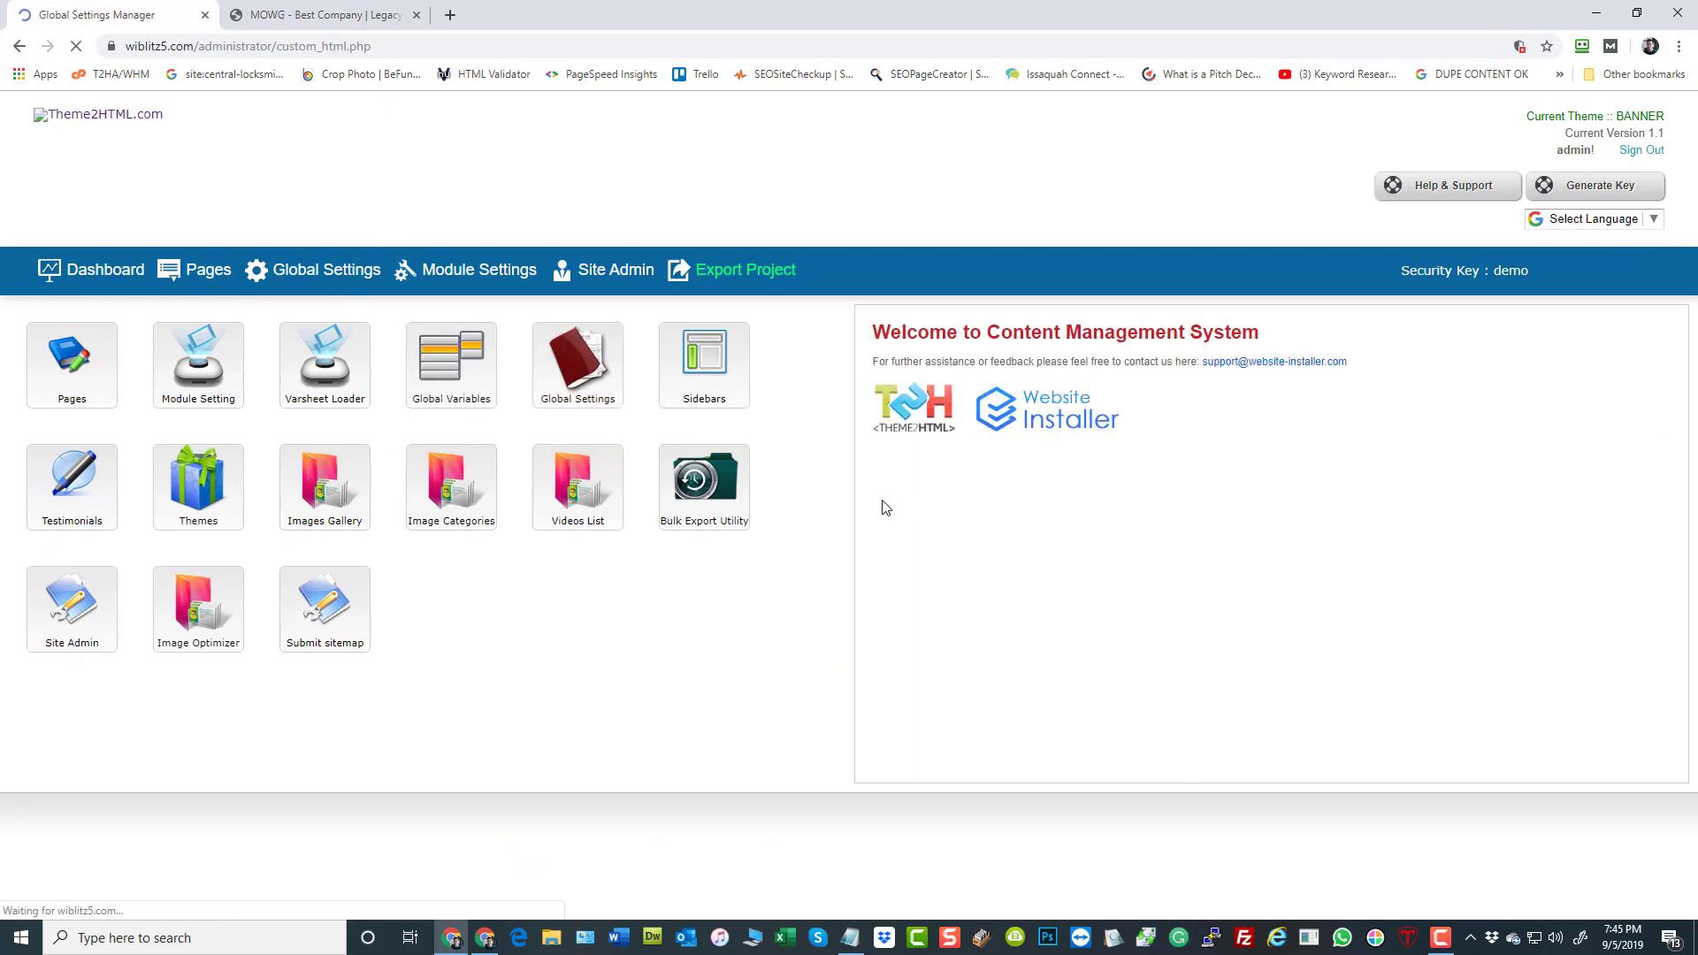
scroll(1150, 558, down, 6)
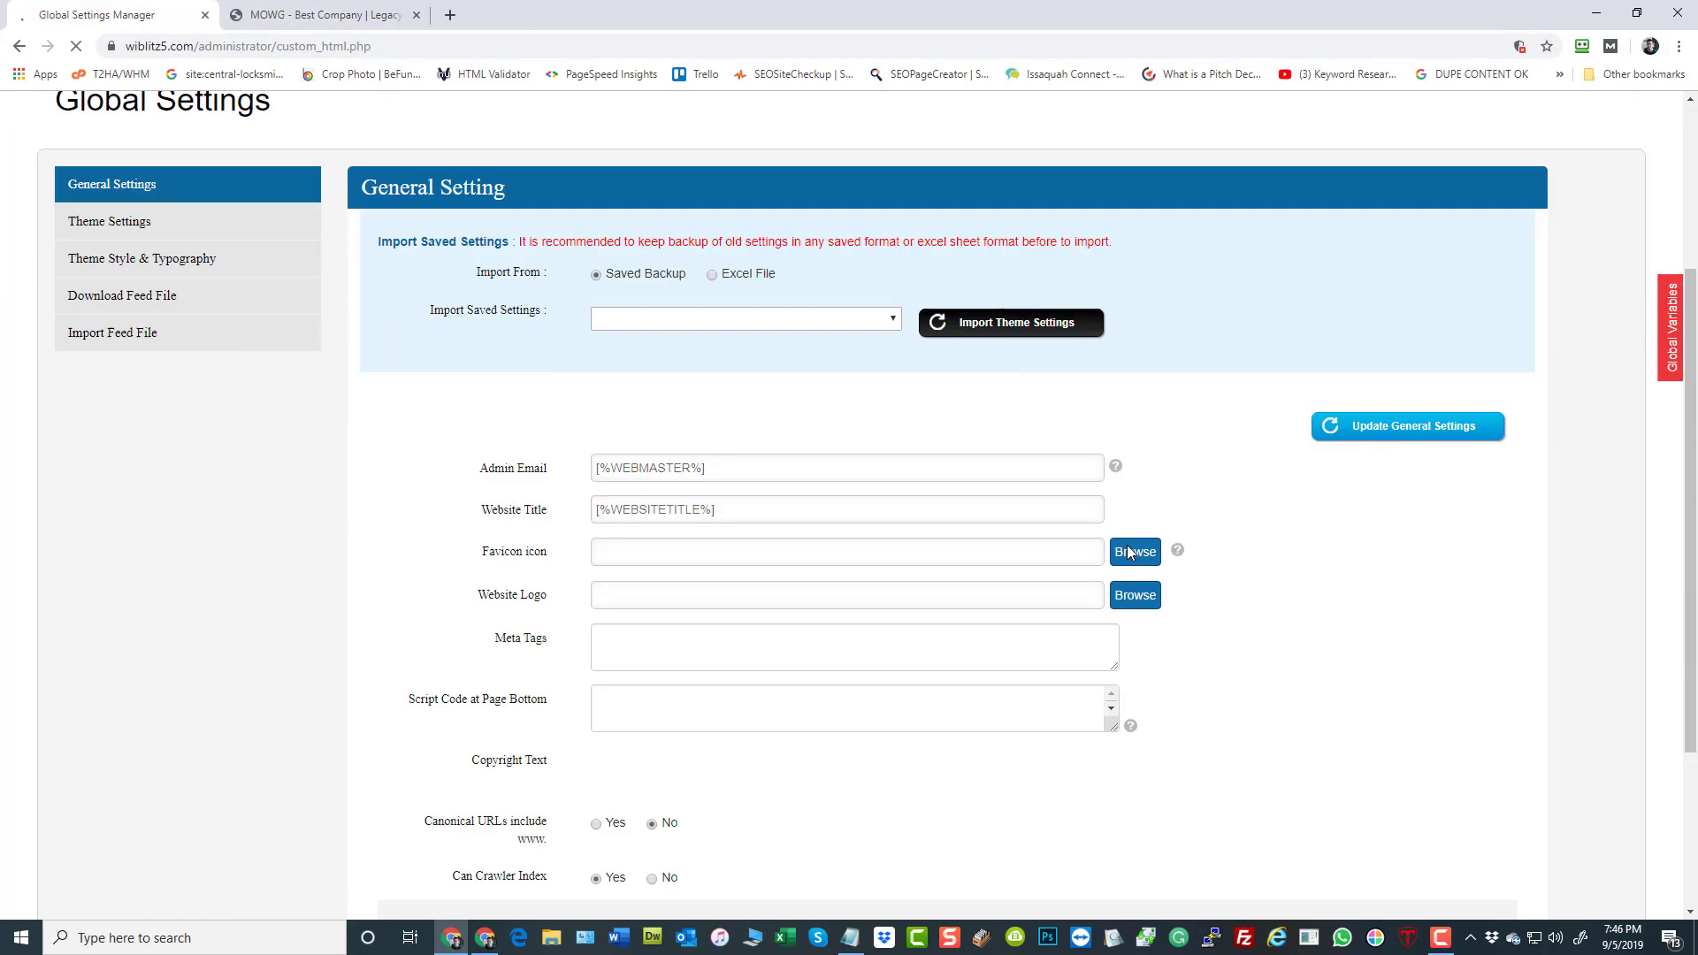
scroll(1232, 687, up, 3)
scroll(1, 601, up, 3)
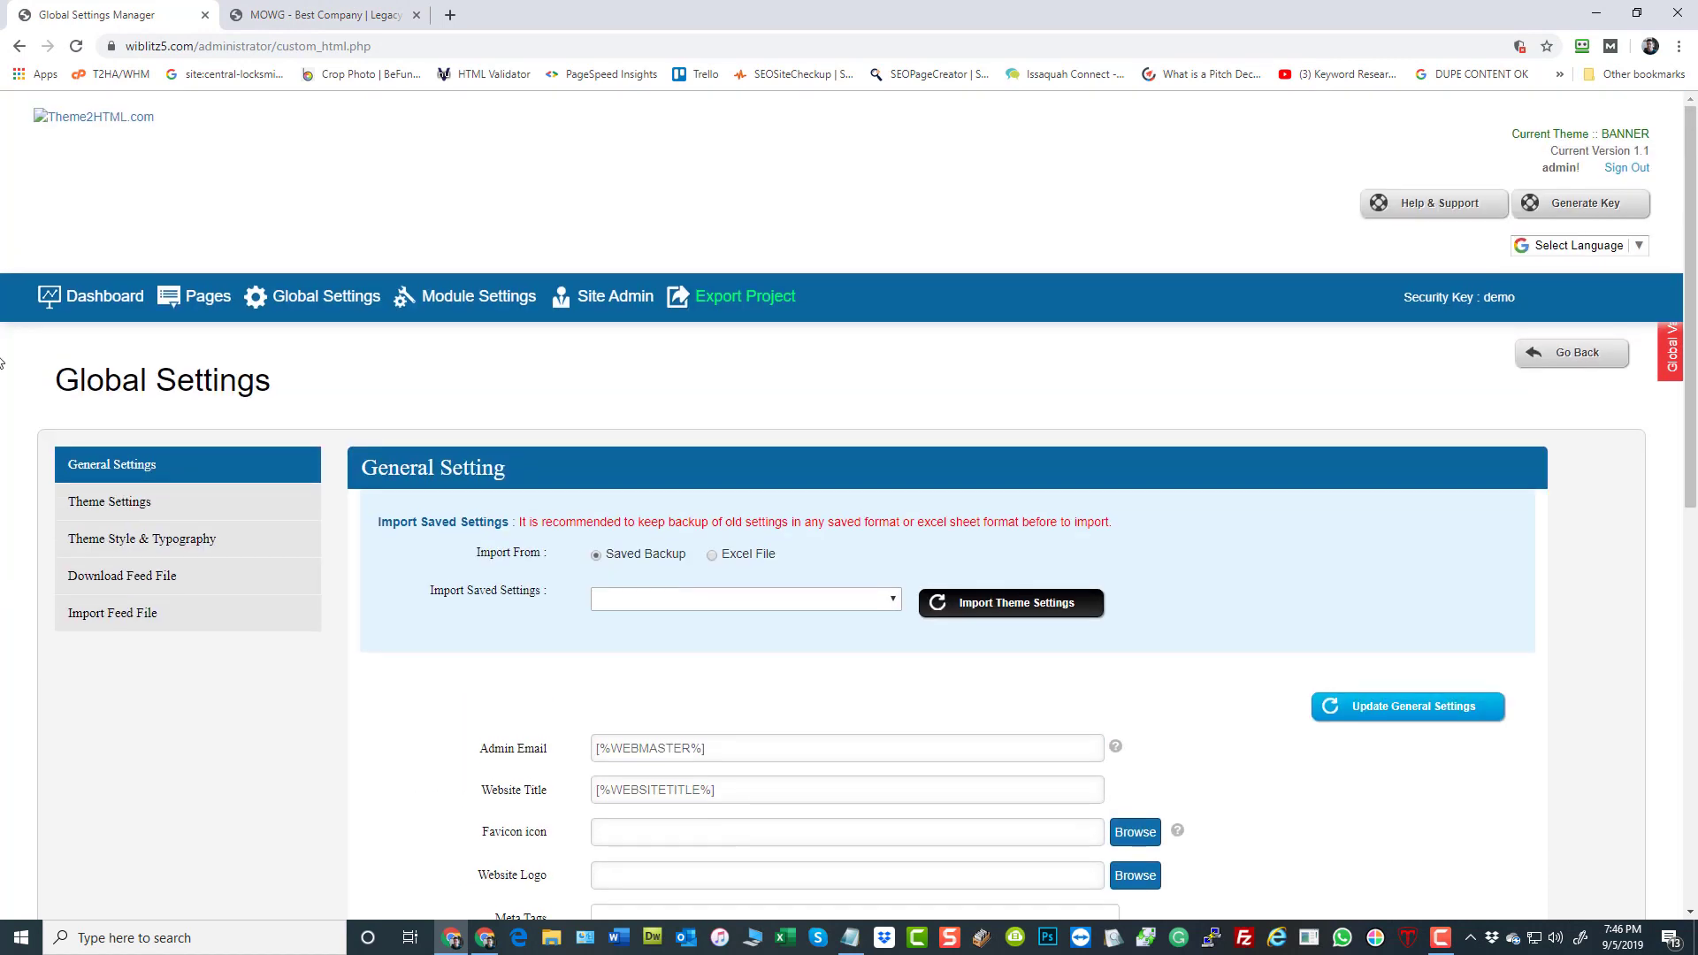
In Theme Style & Typography, find the Banner Style section, set the Banner Height to 939 and update the theme style
click(179, 558)
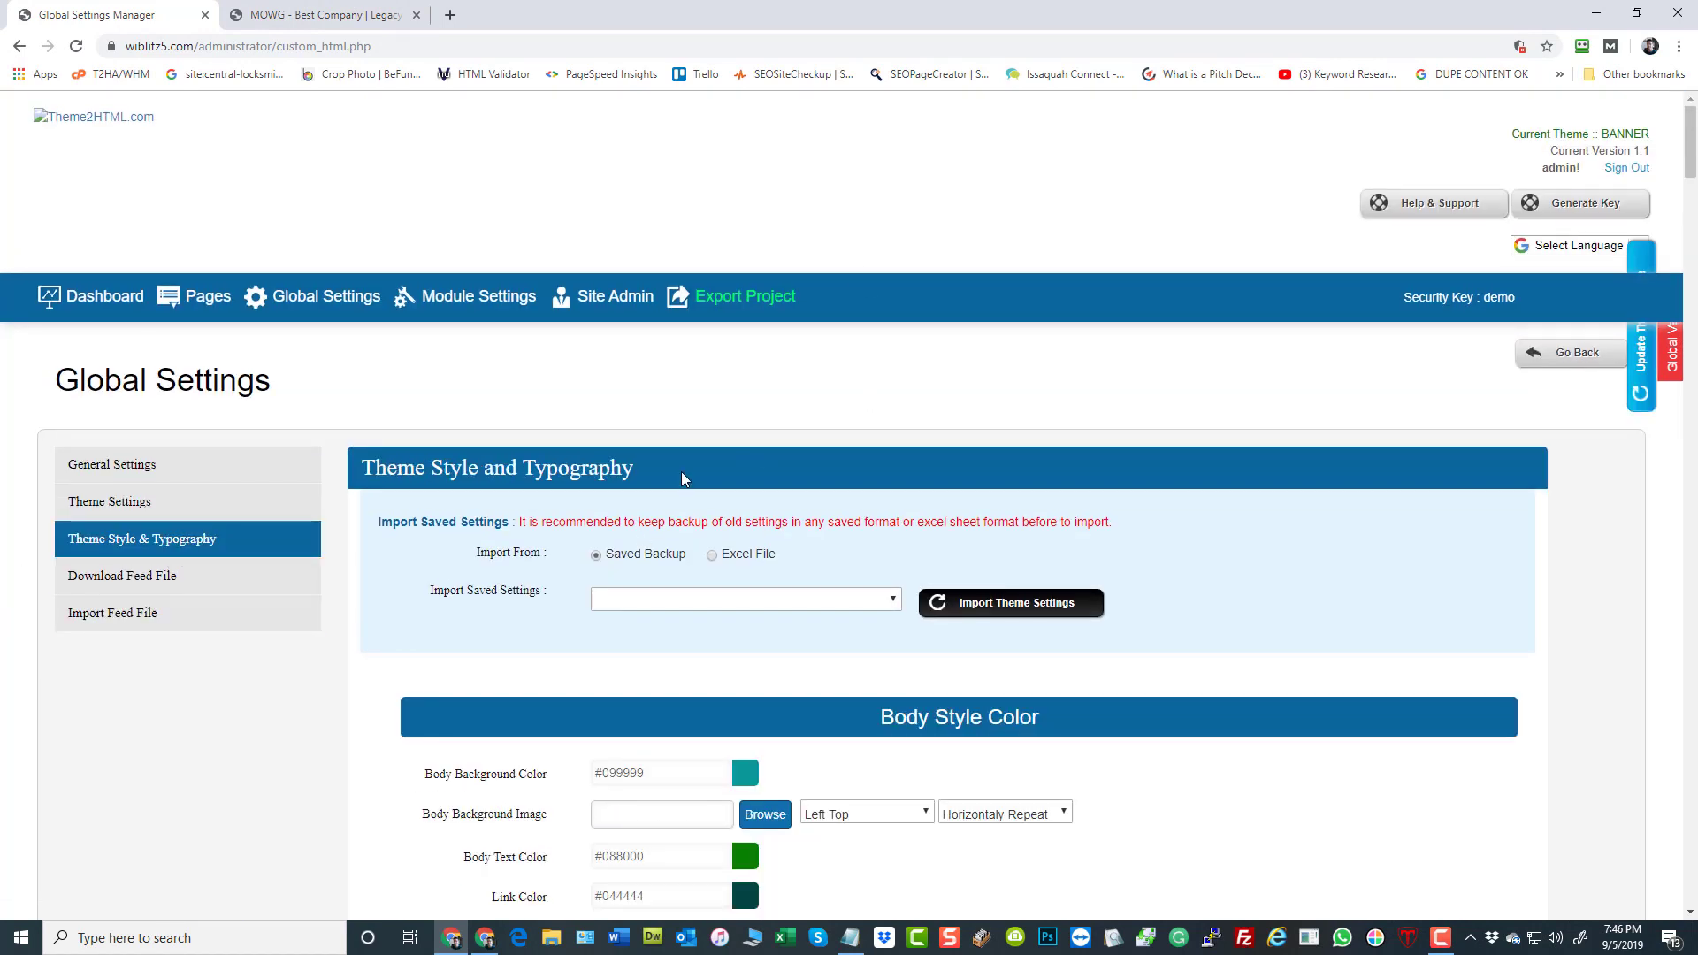
key(ctrl+f)
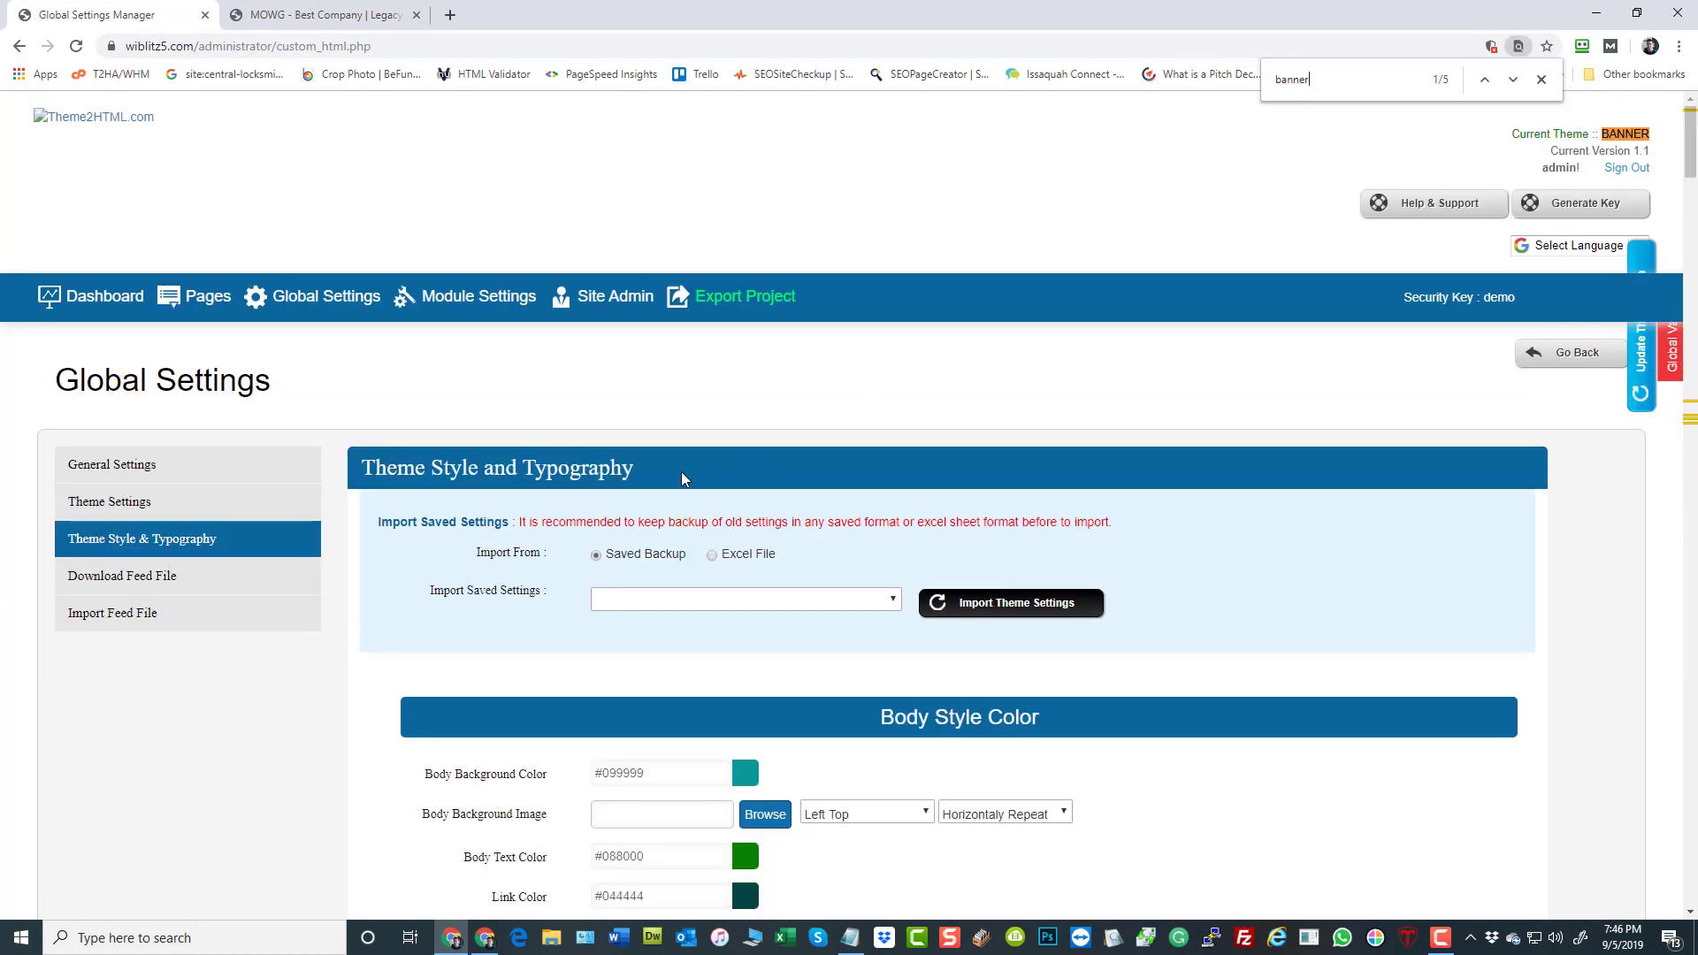
click(1514, 79)
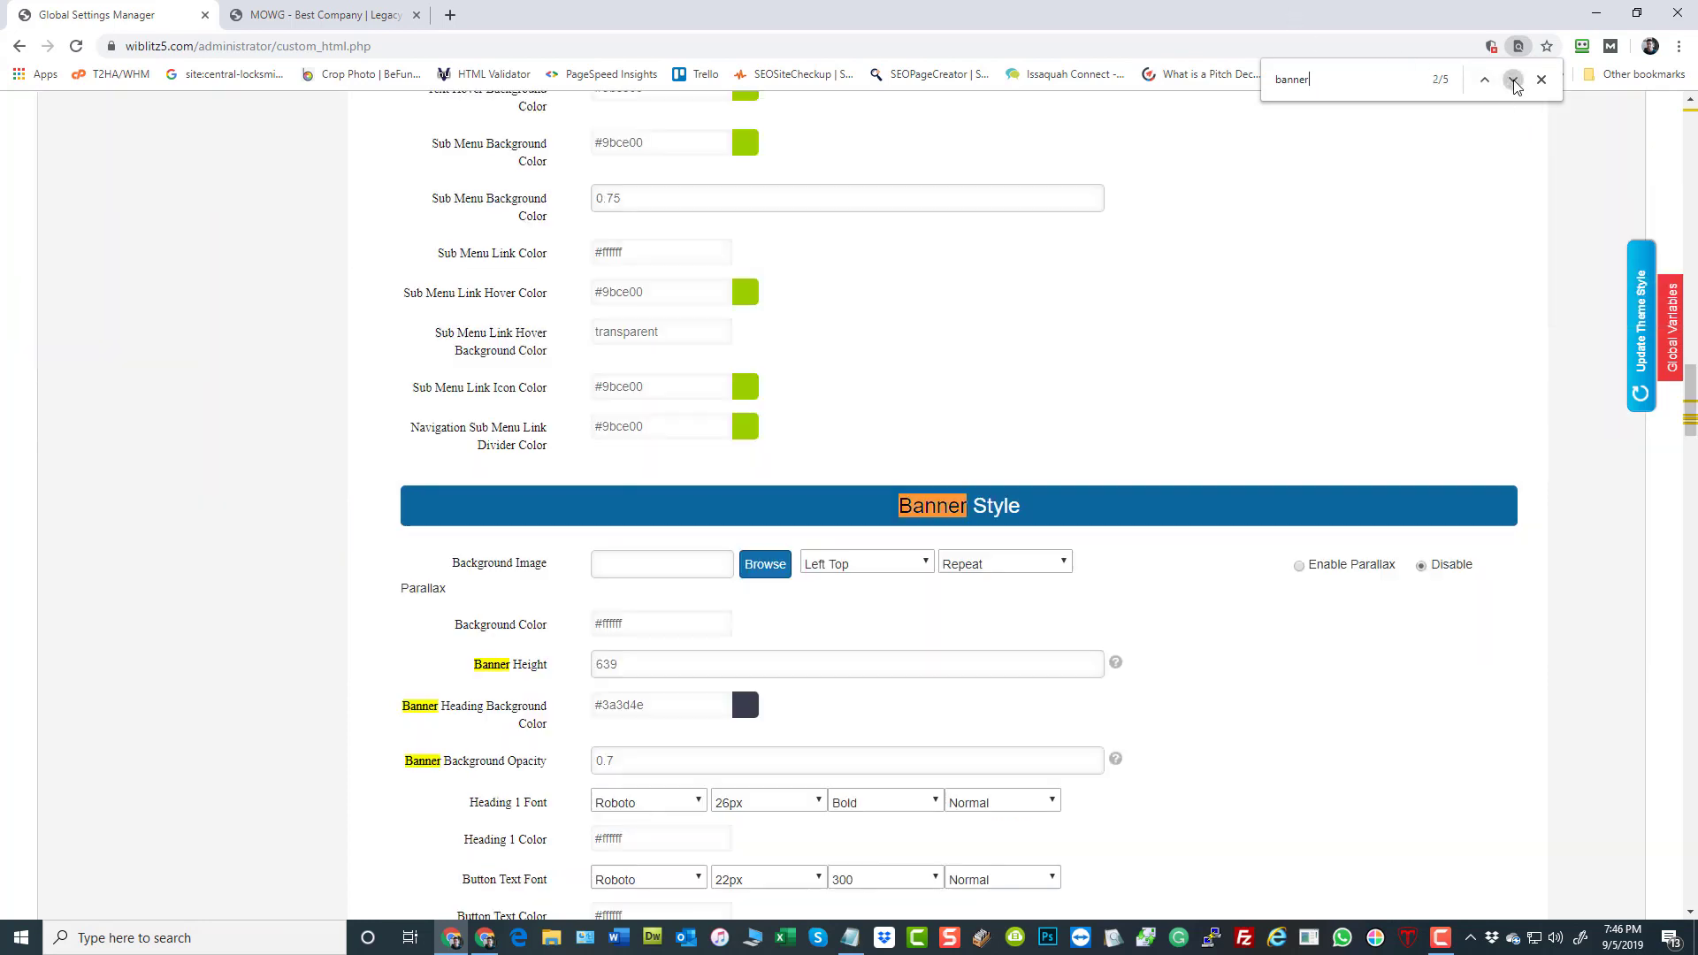
scroll(656, 383, down, 2)
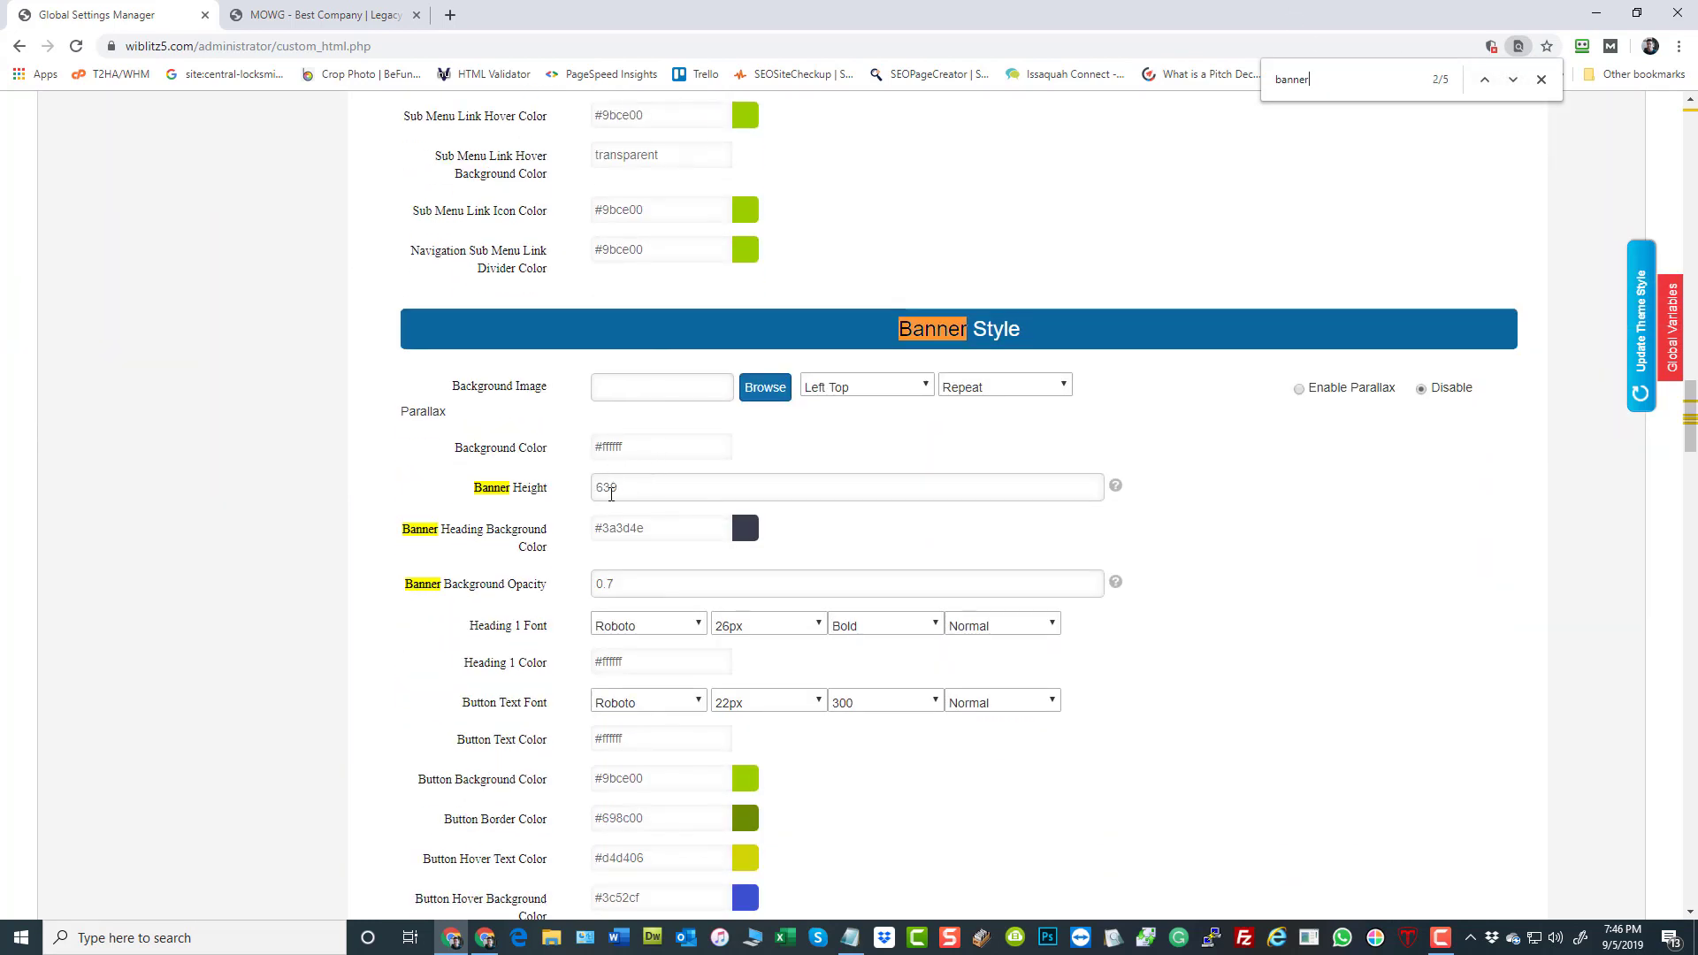
drag(594, 488, 605, 486)
text(9)
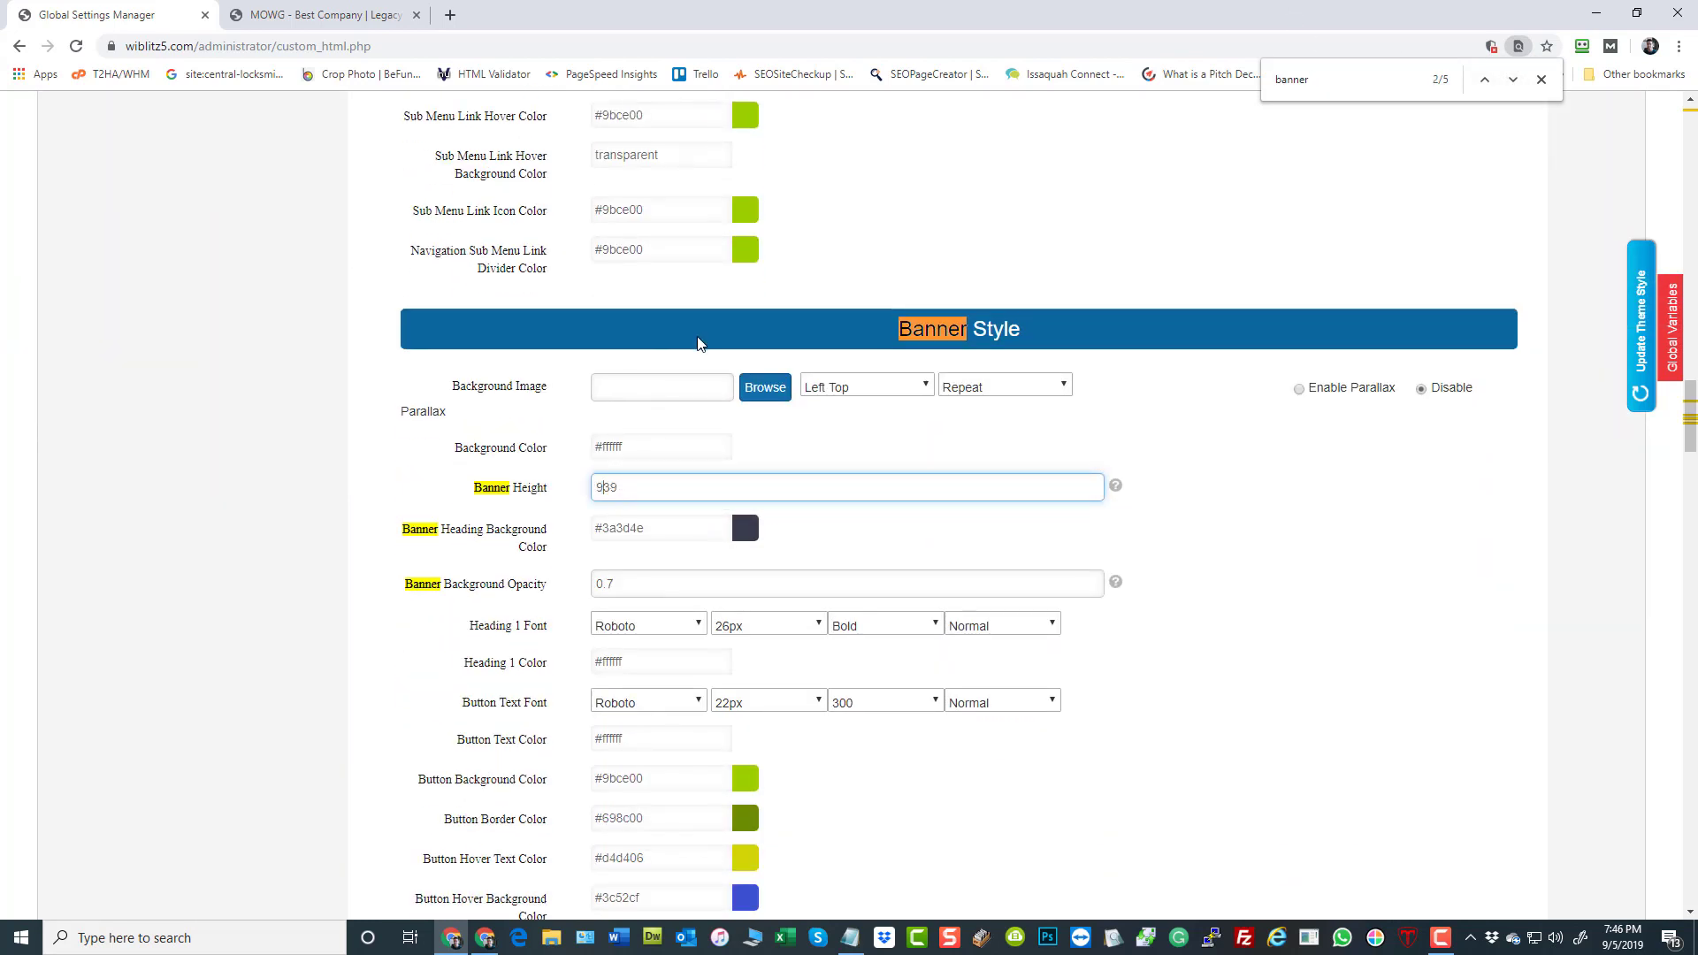
click(1642, 381)
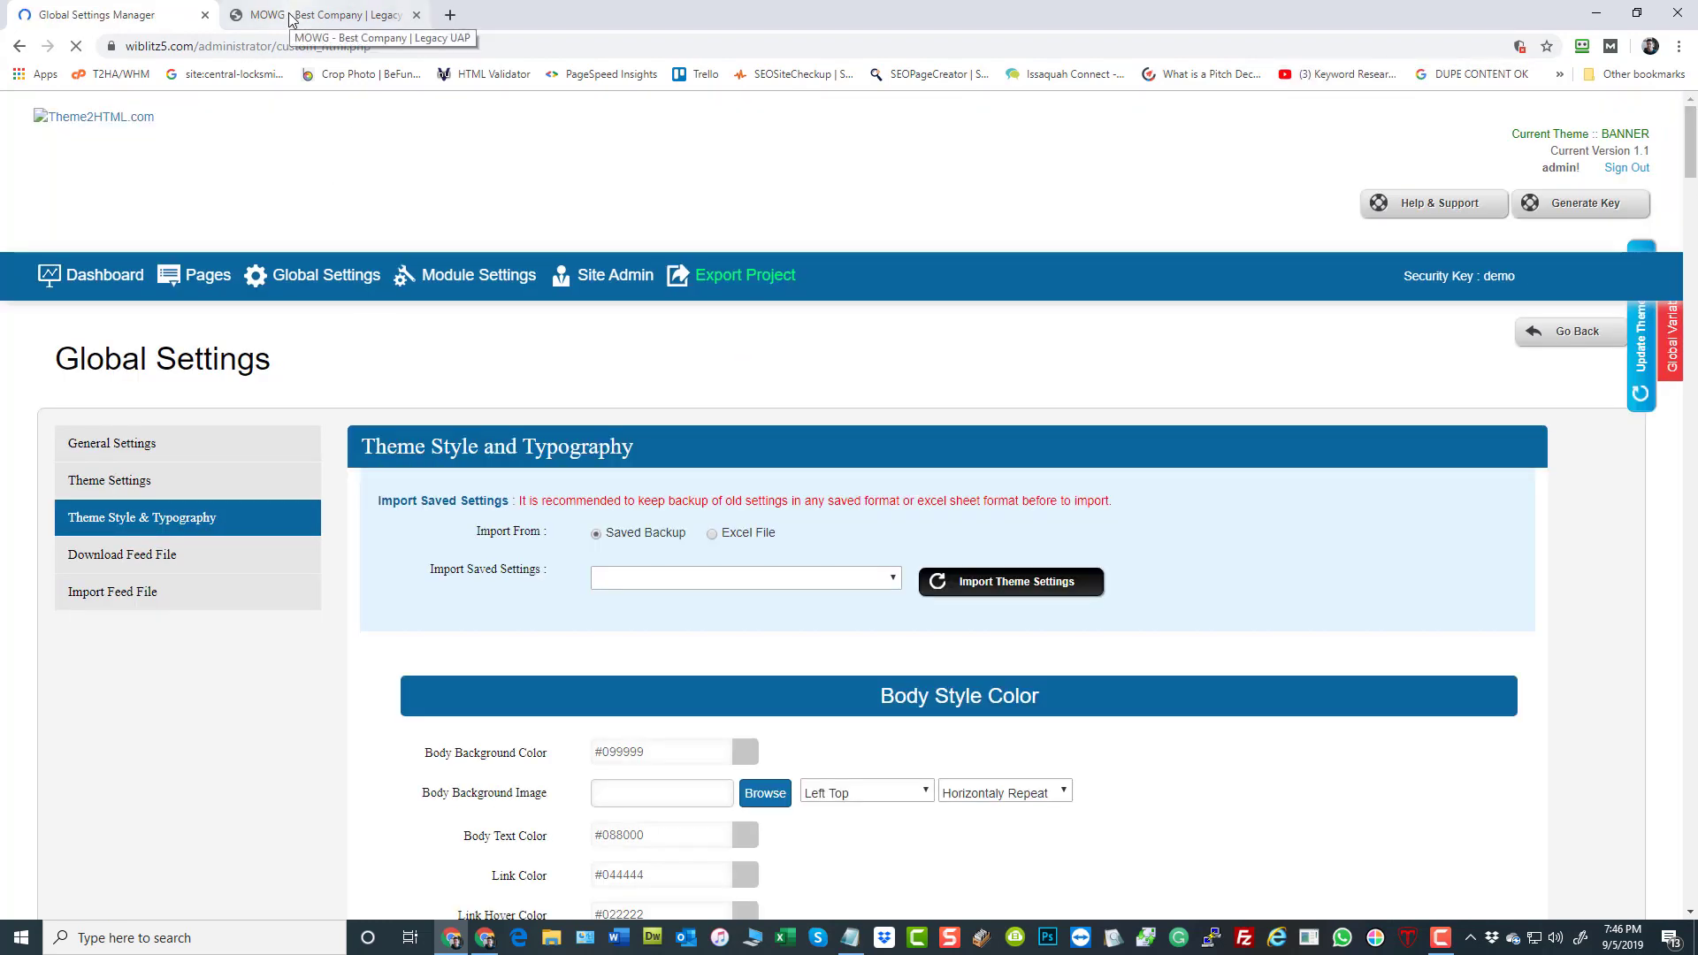
Reload the live home page and check the banner's height above the section that follows it
click(291, 18)
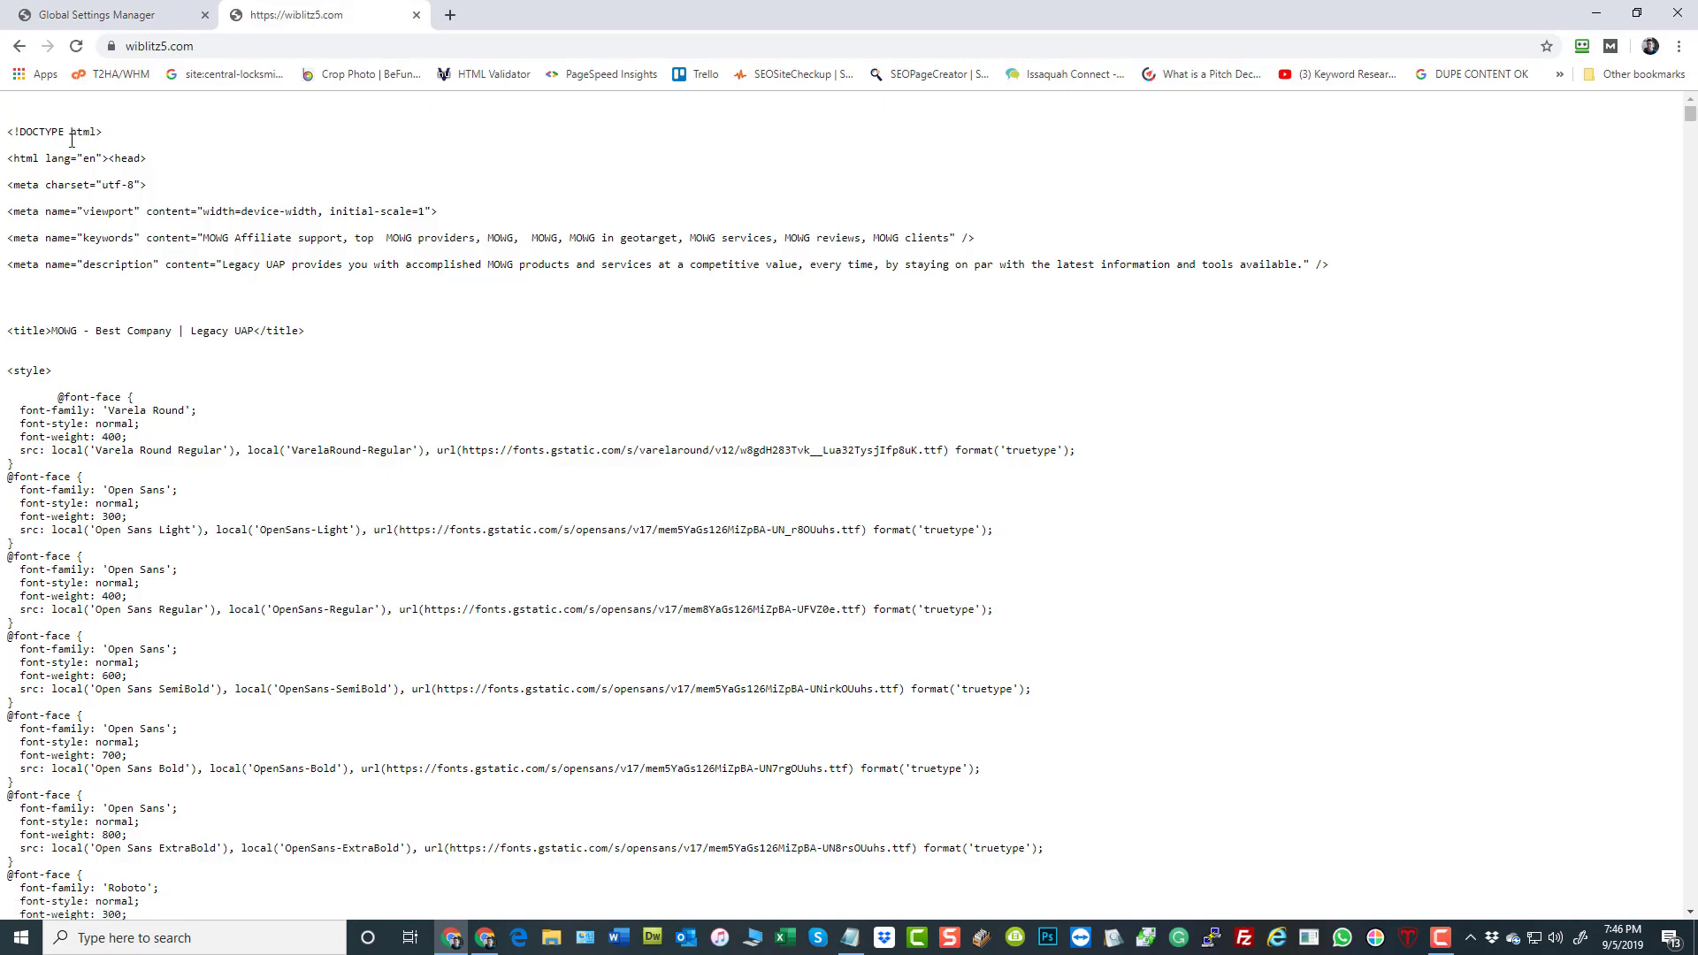
scroll(220, 506, down, 6)
scroll(271, 513, up, 6)
click(77, 48)
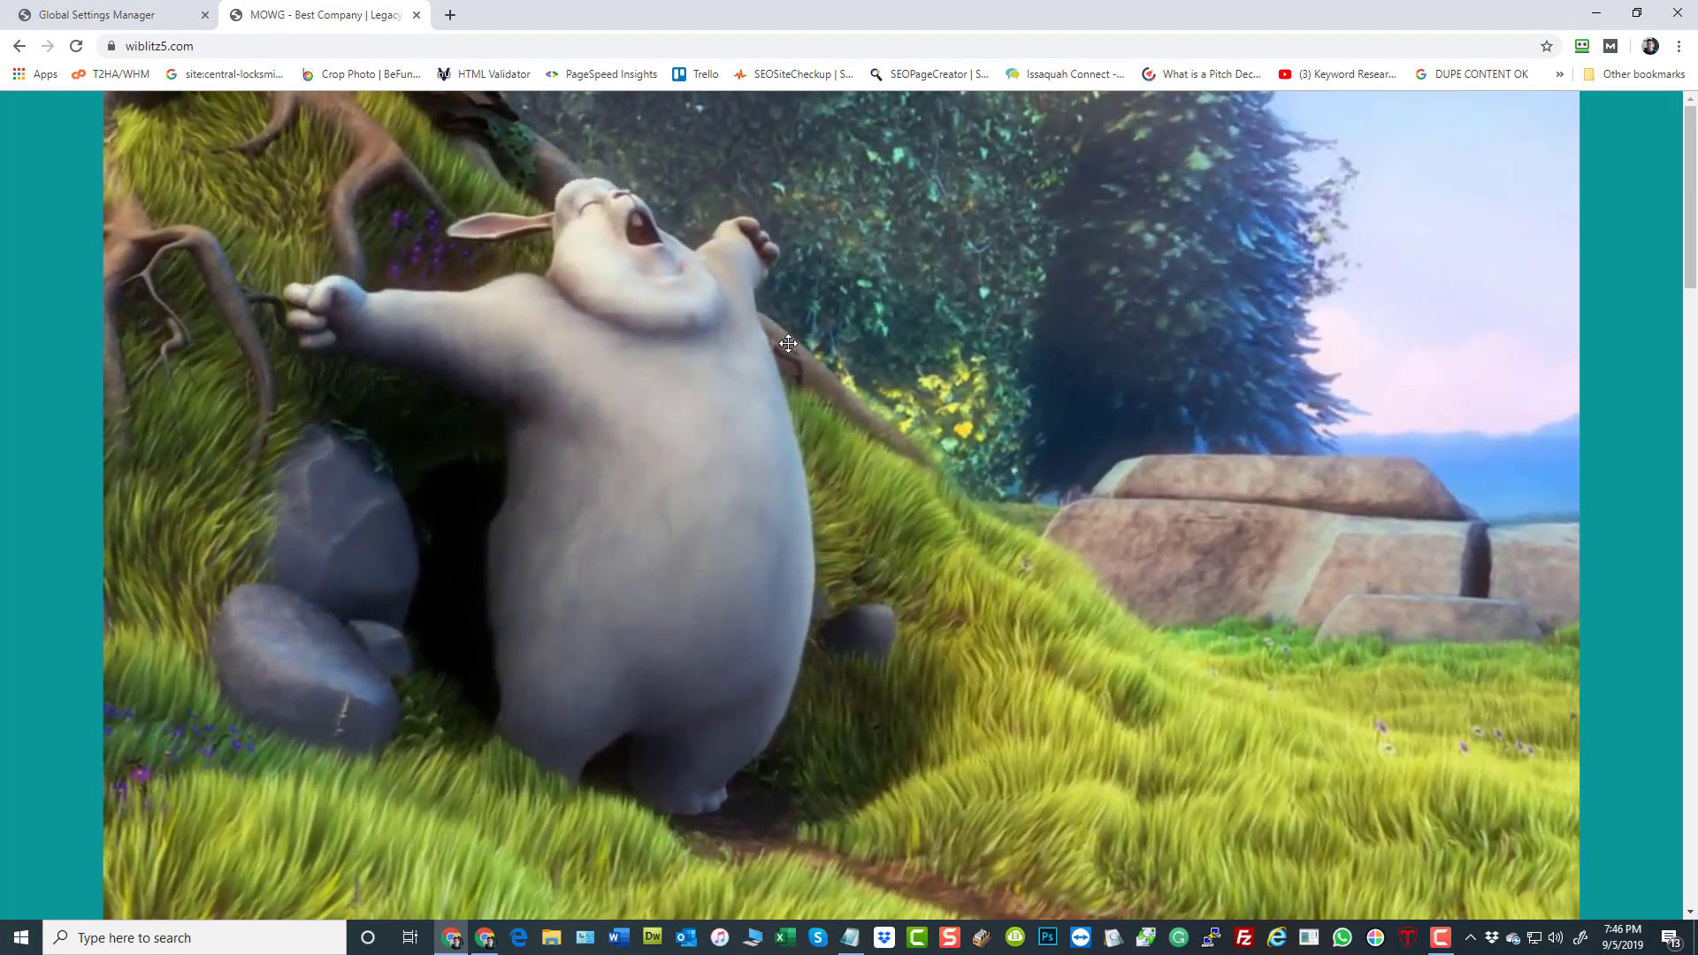
scroll(1342, 469, down, 5)
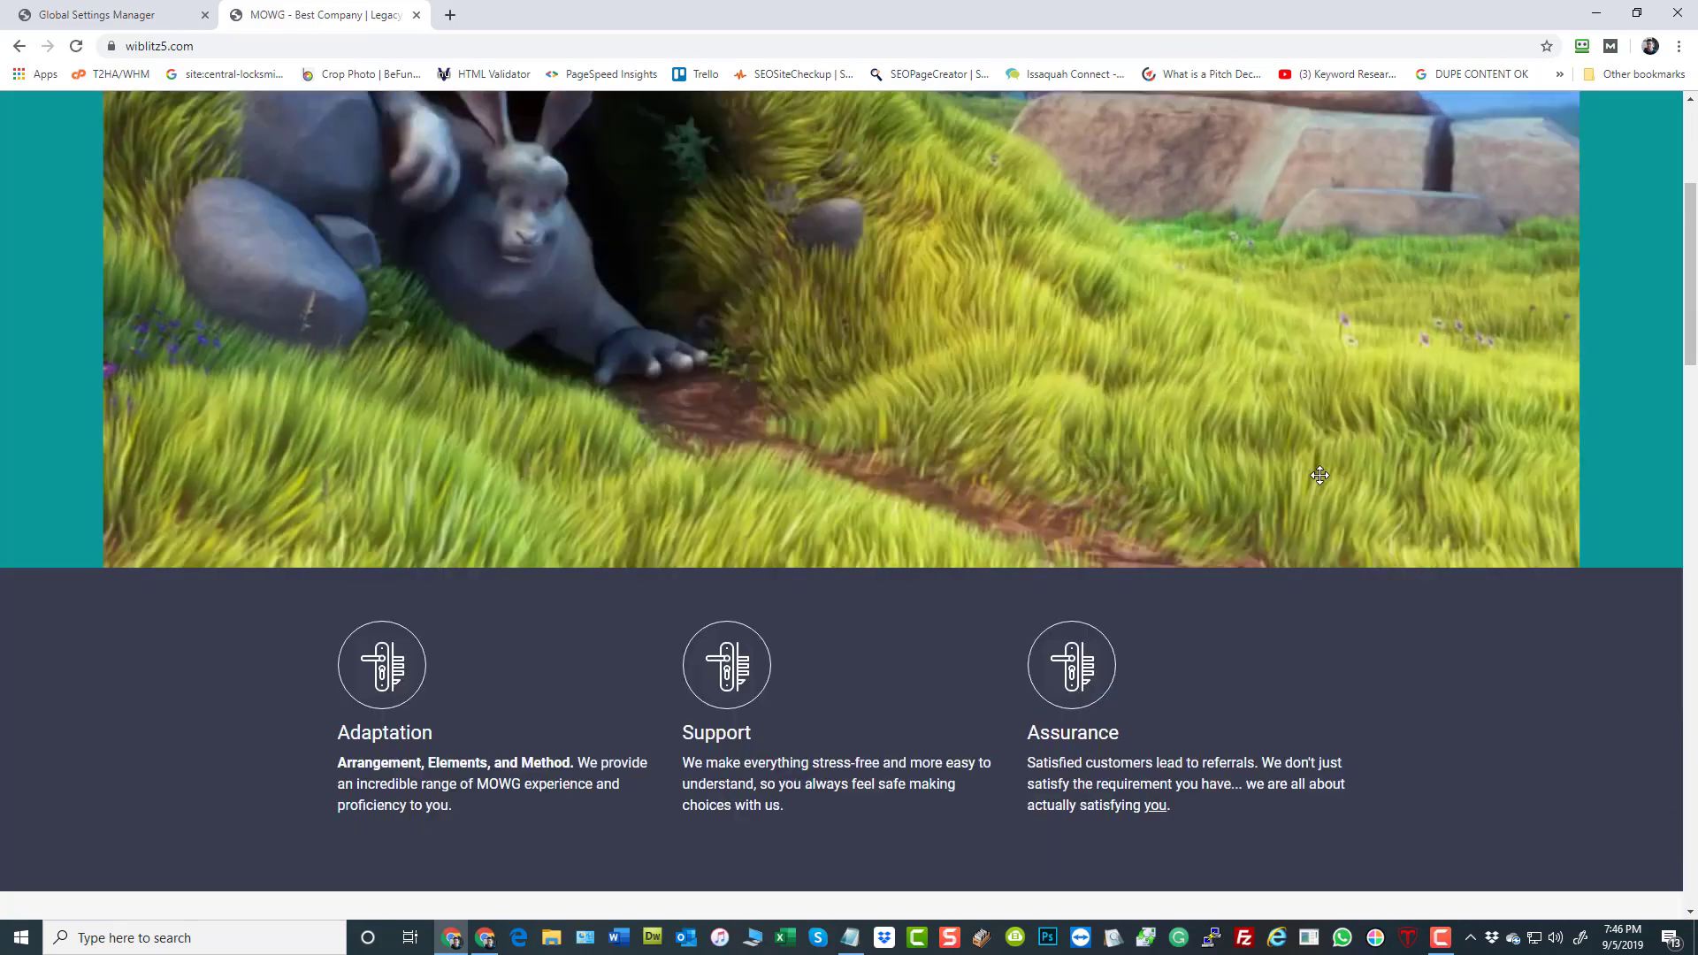
scroll(1342, 470, up, 5)
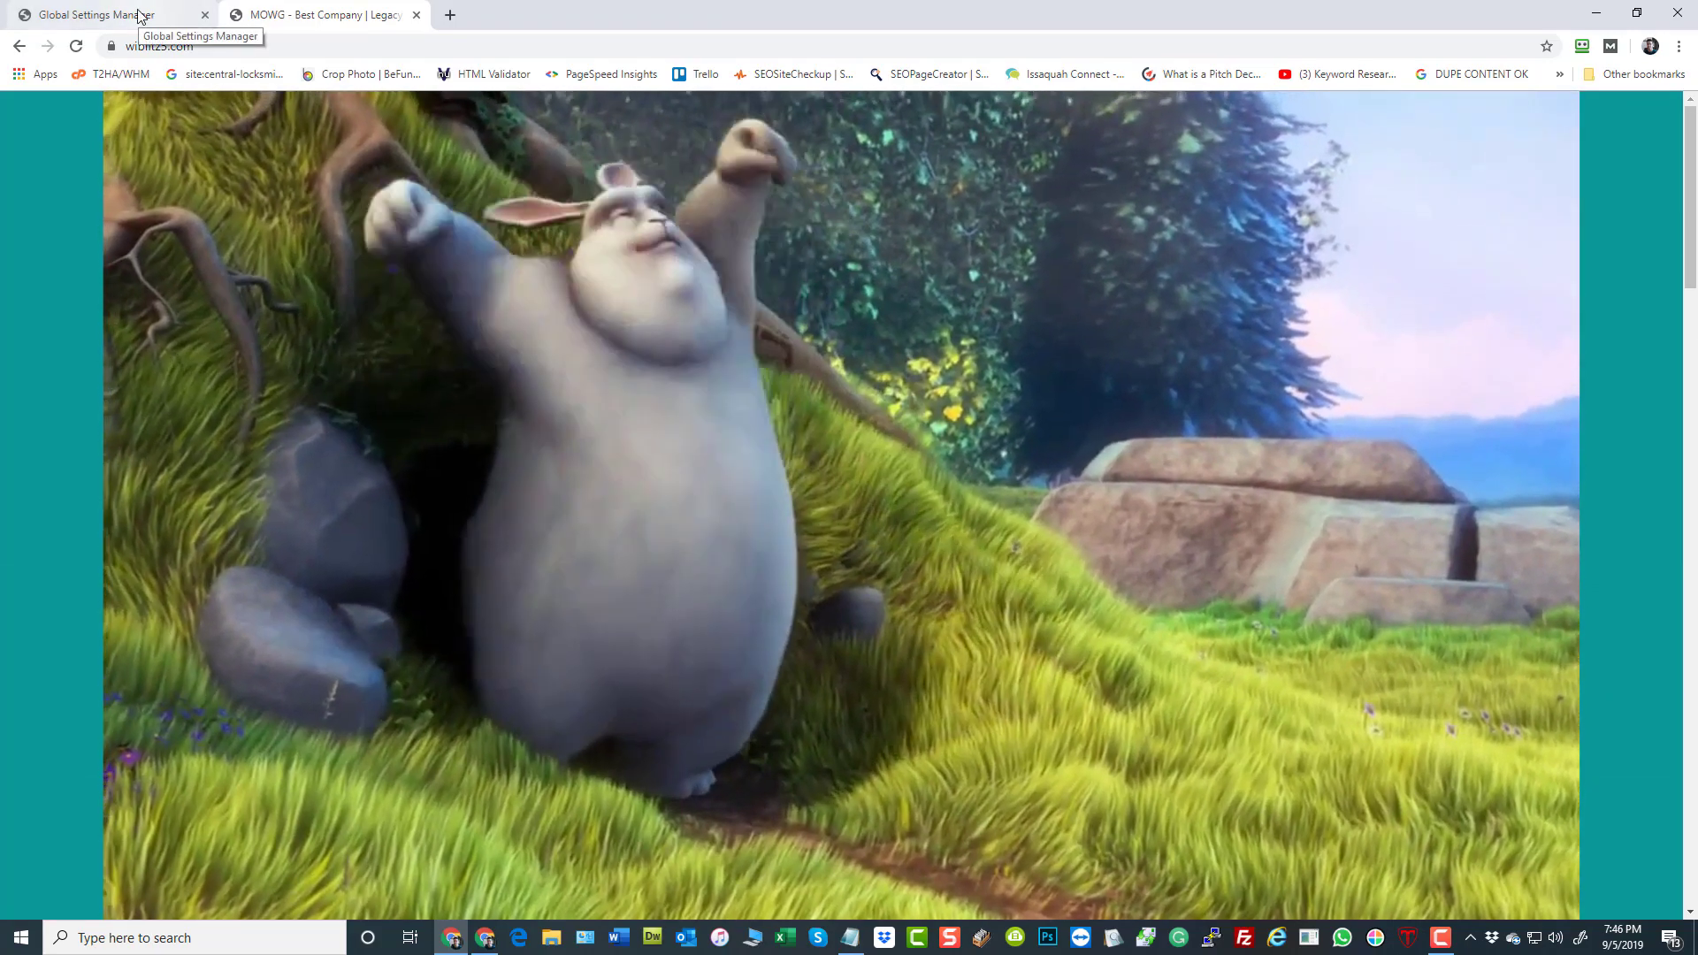
click(139, 15)
click(307, 18)
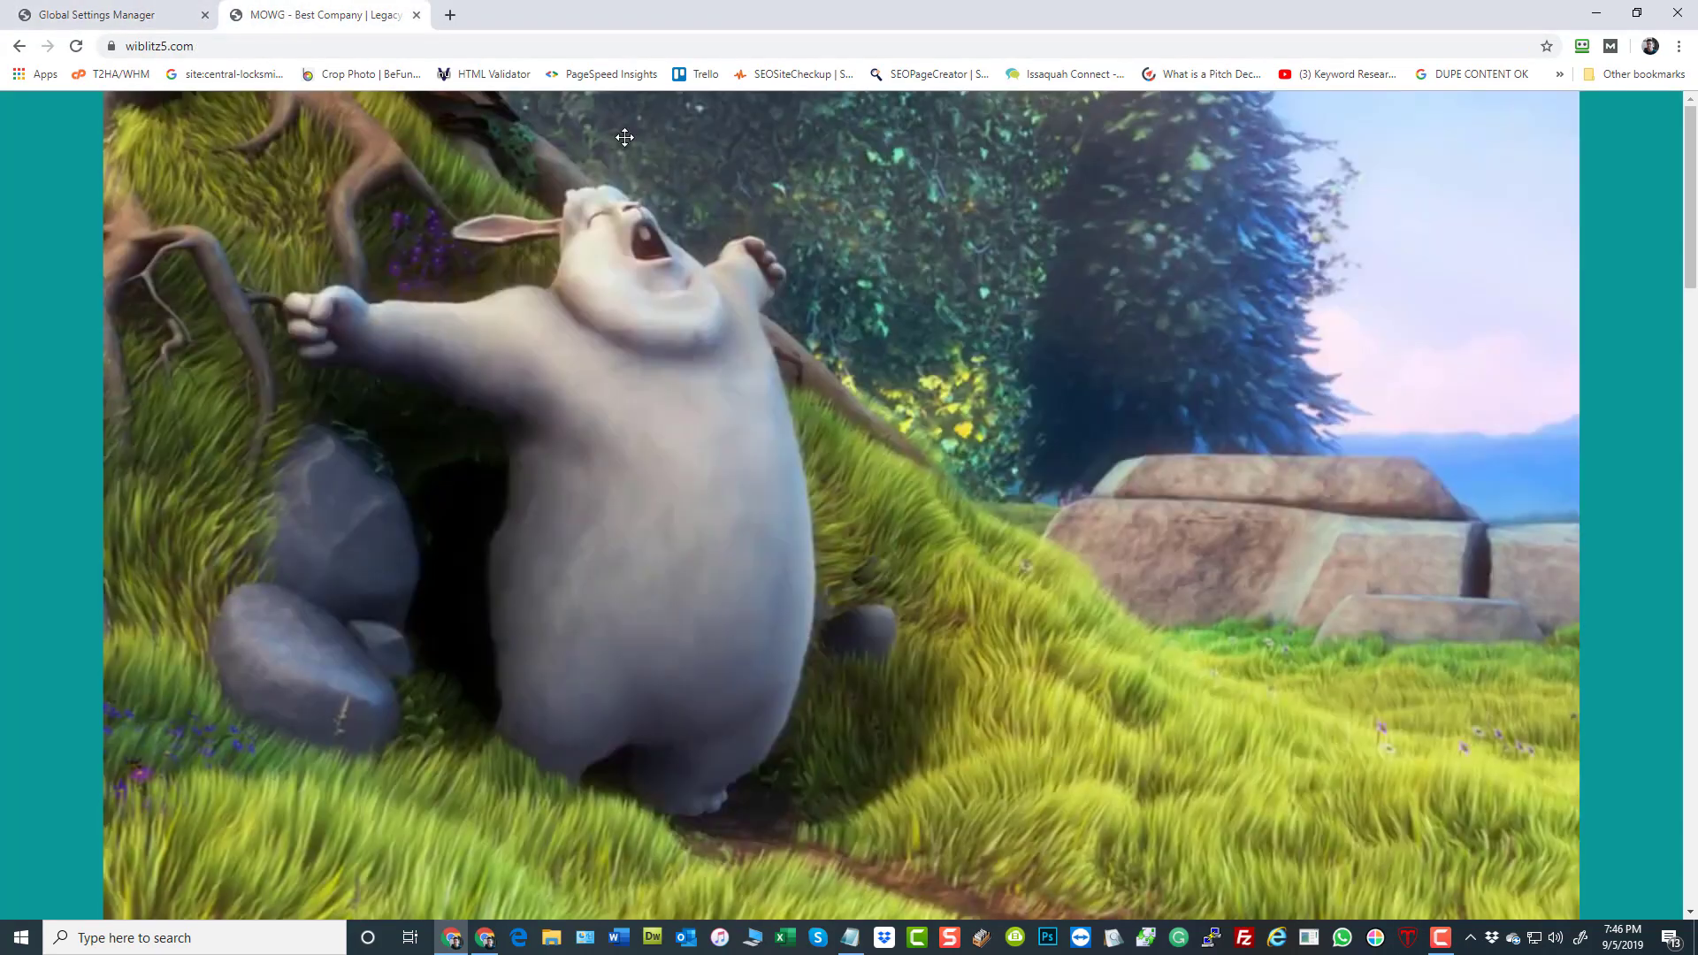
In the Banner Slider Settings of Theme Settings, set slide 1's Slide Delay Time to 7 and clear its Banner Background Video
click(115, 16)
scroll(973, 639, down, 12)
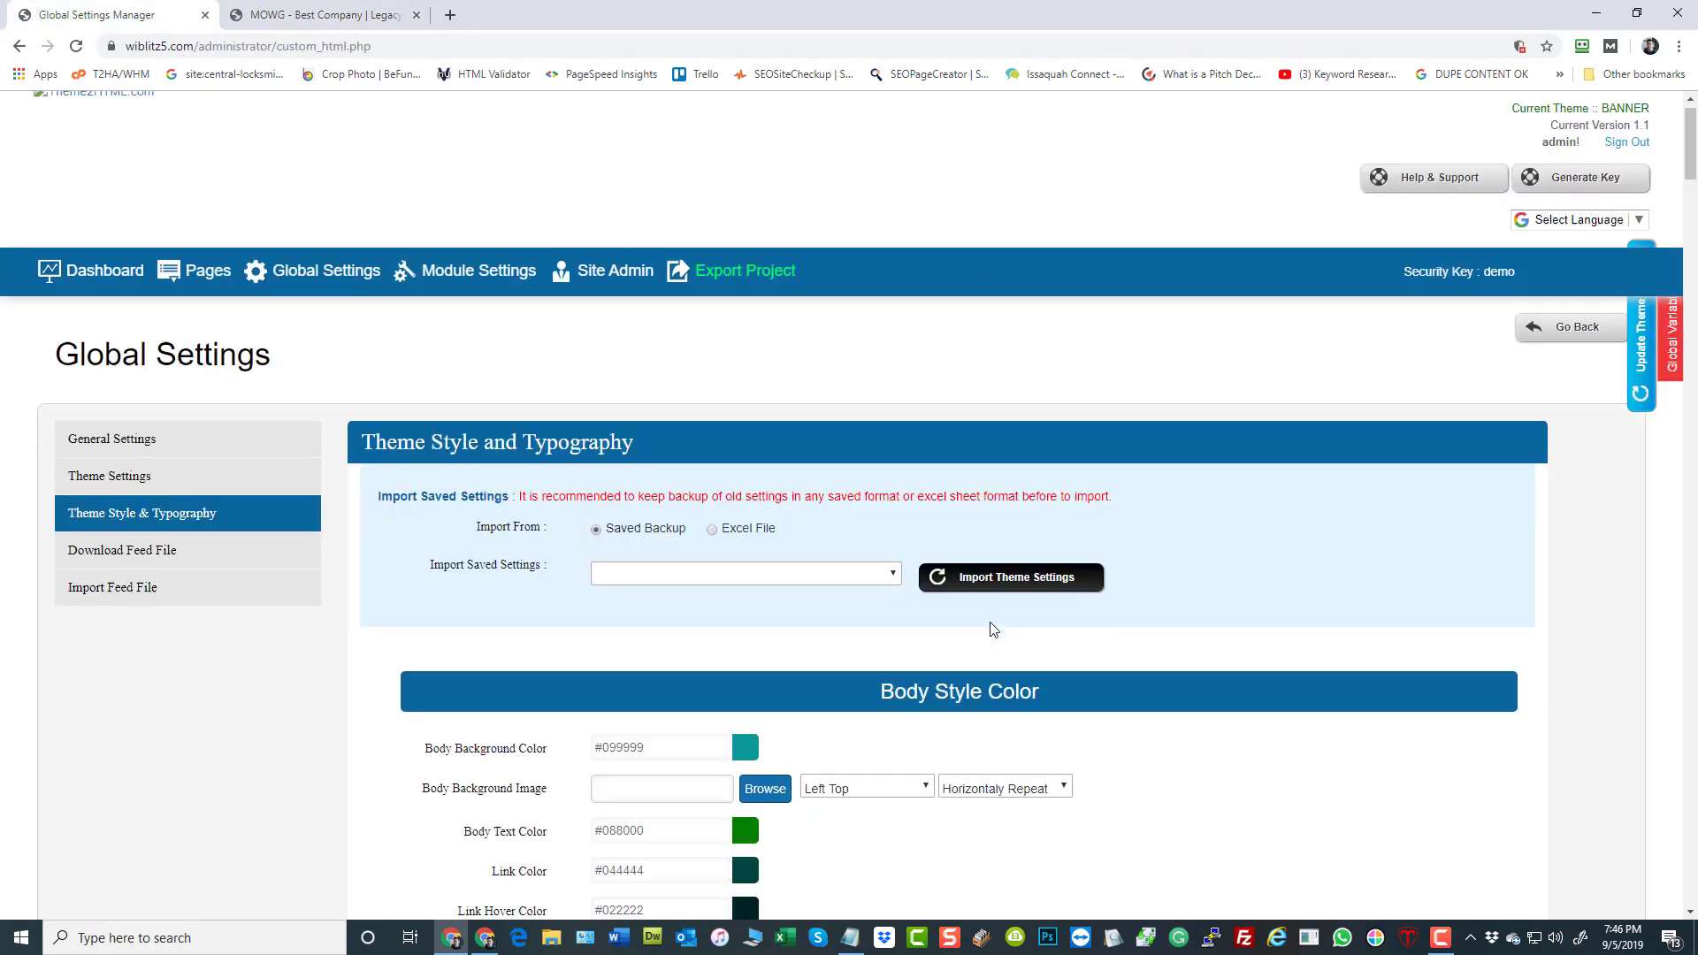
scroll(989, 646, down, 7)
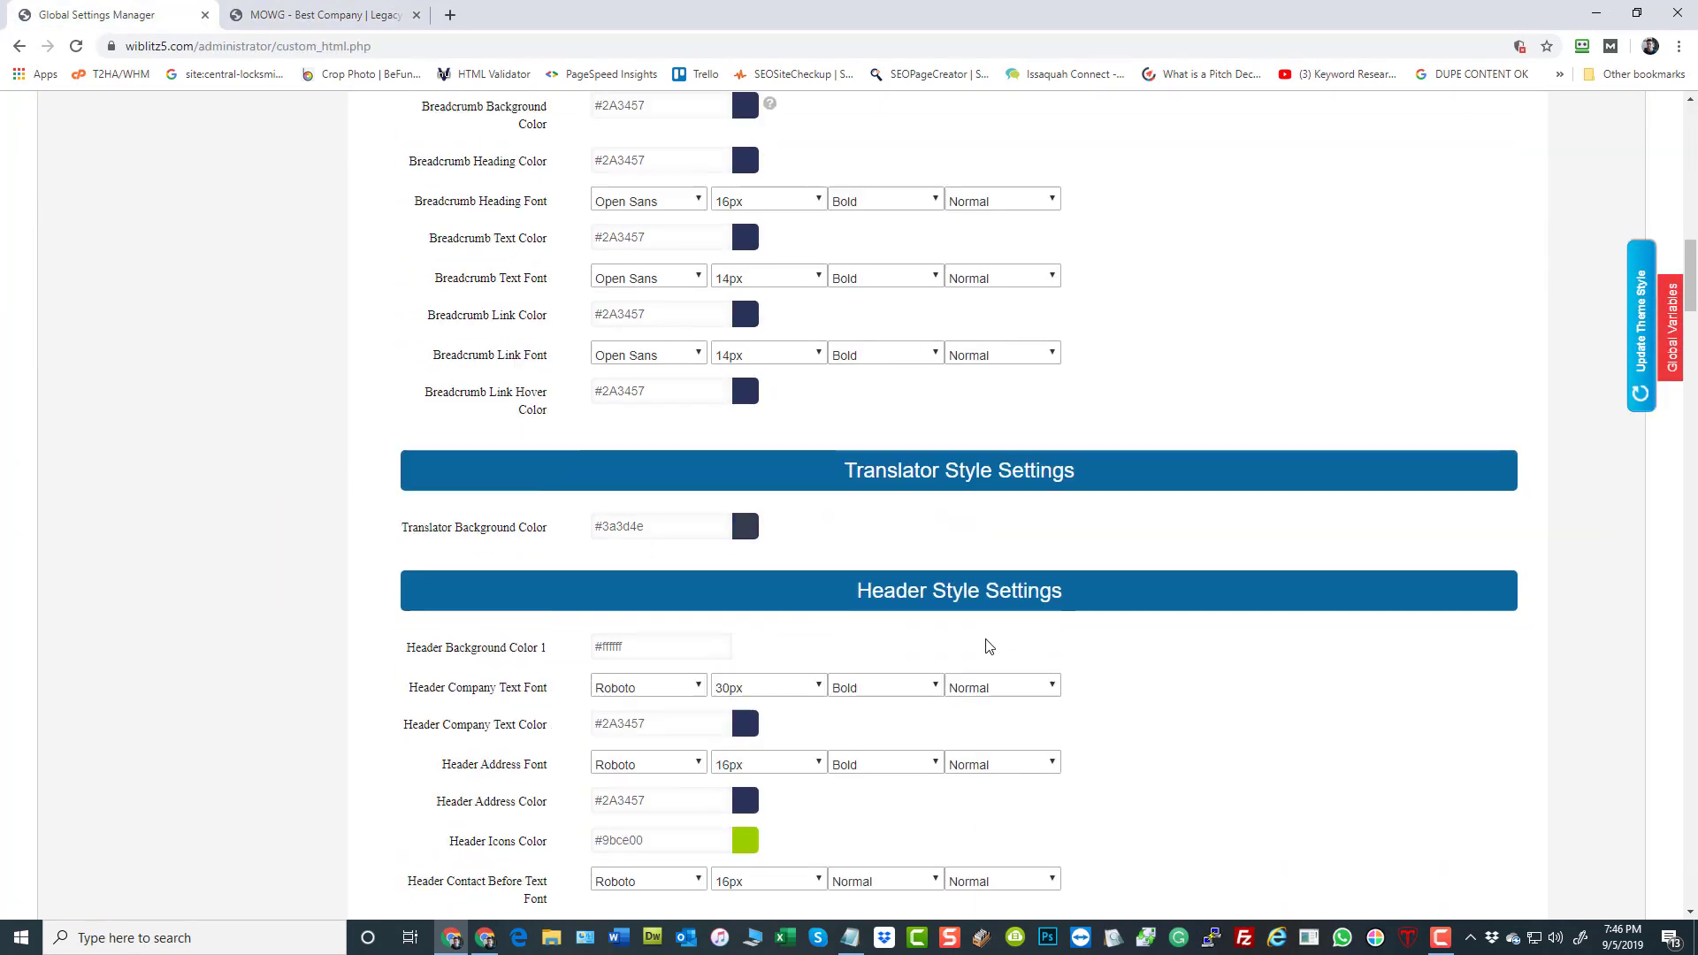
scroll(983, 650, up, 19)
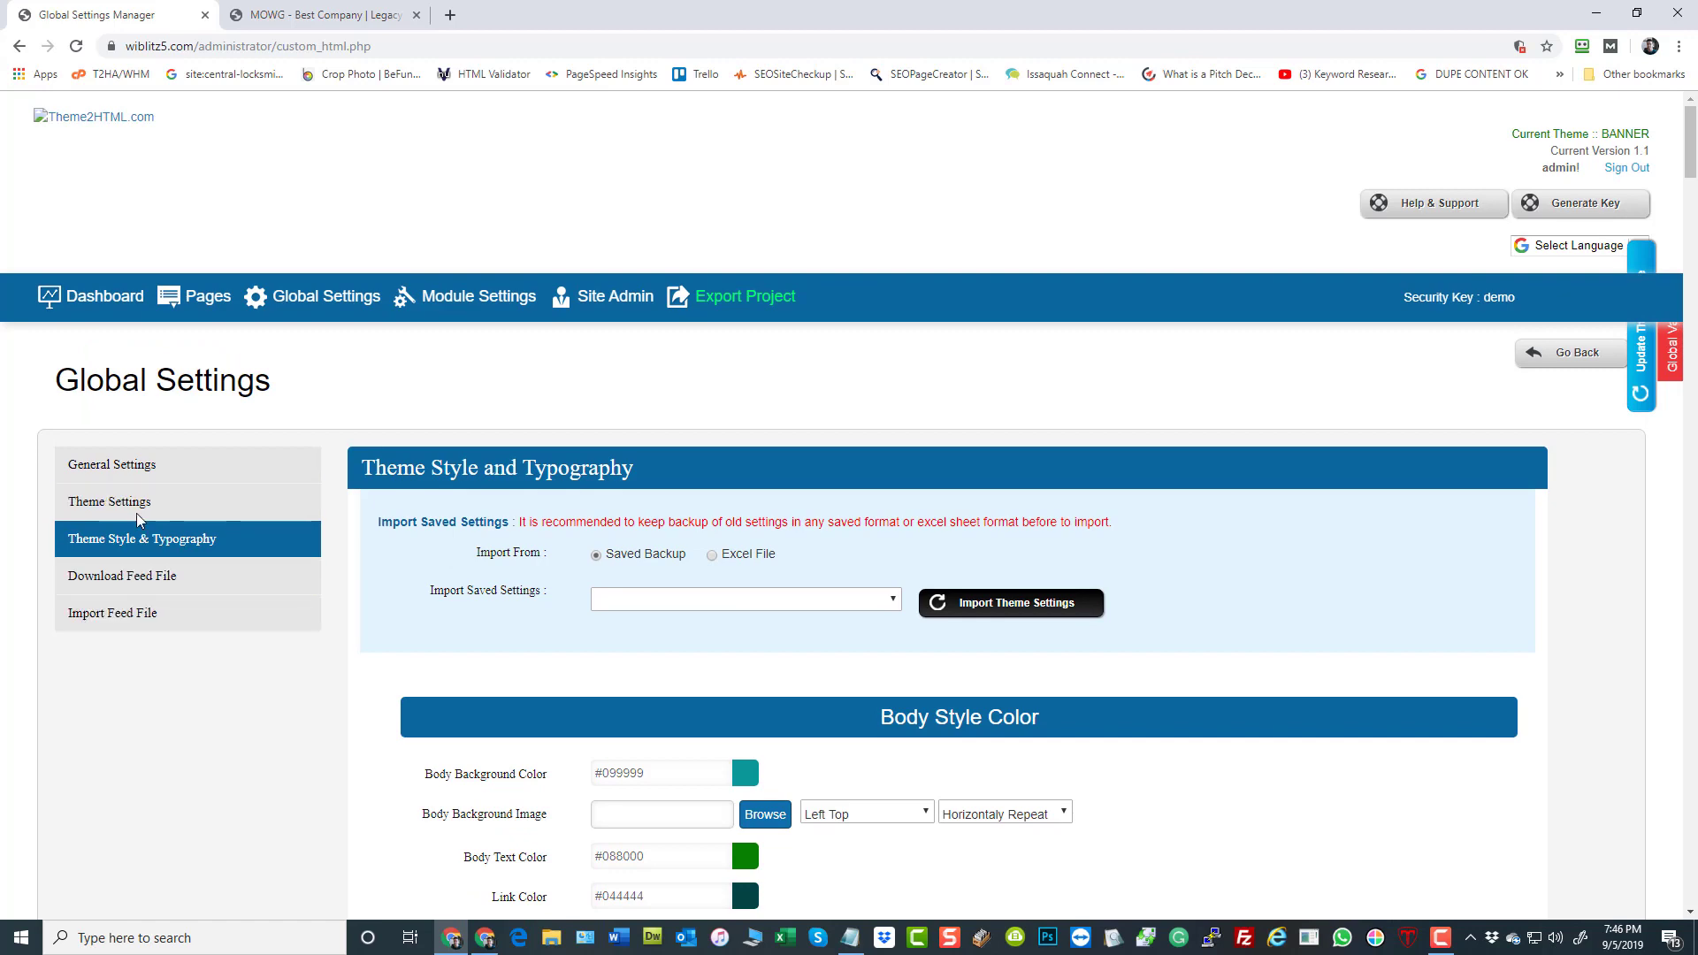
click(163, 501)
scroll(1460, 571, down, 8)
scroll(1414, 575, down, 12)
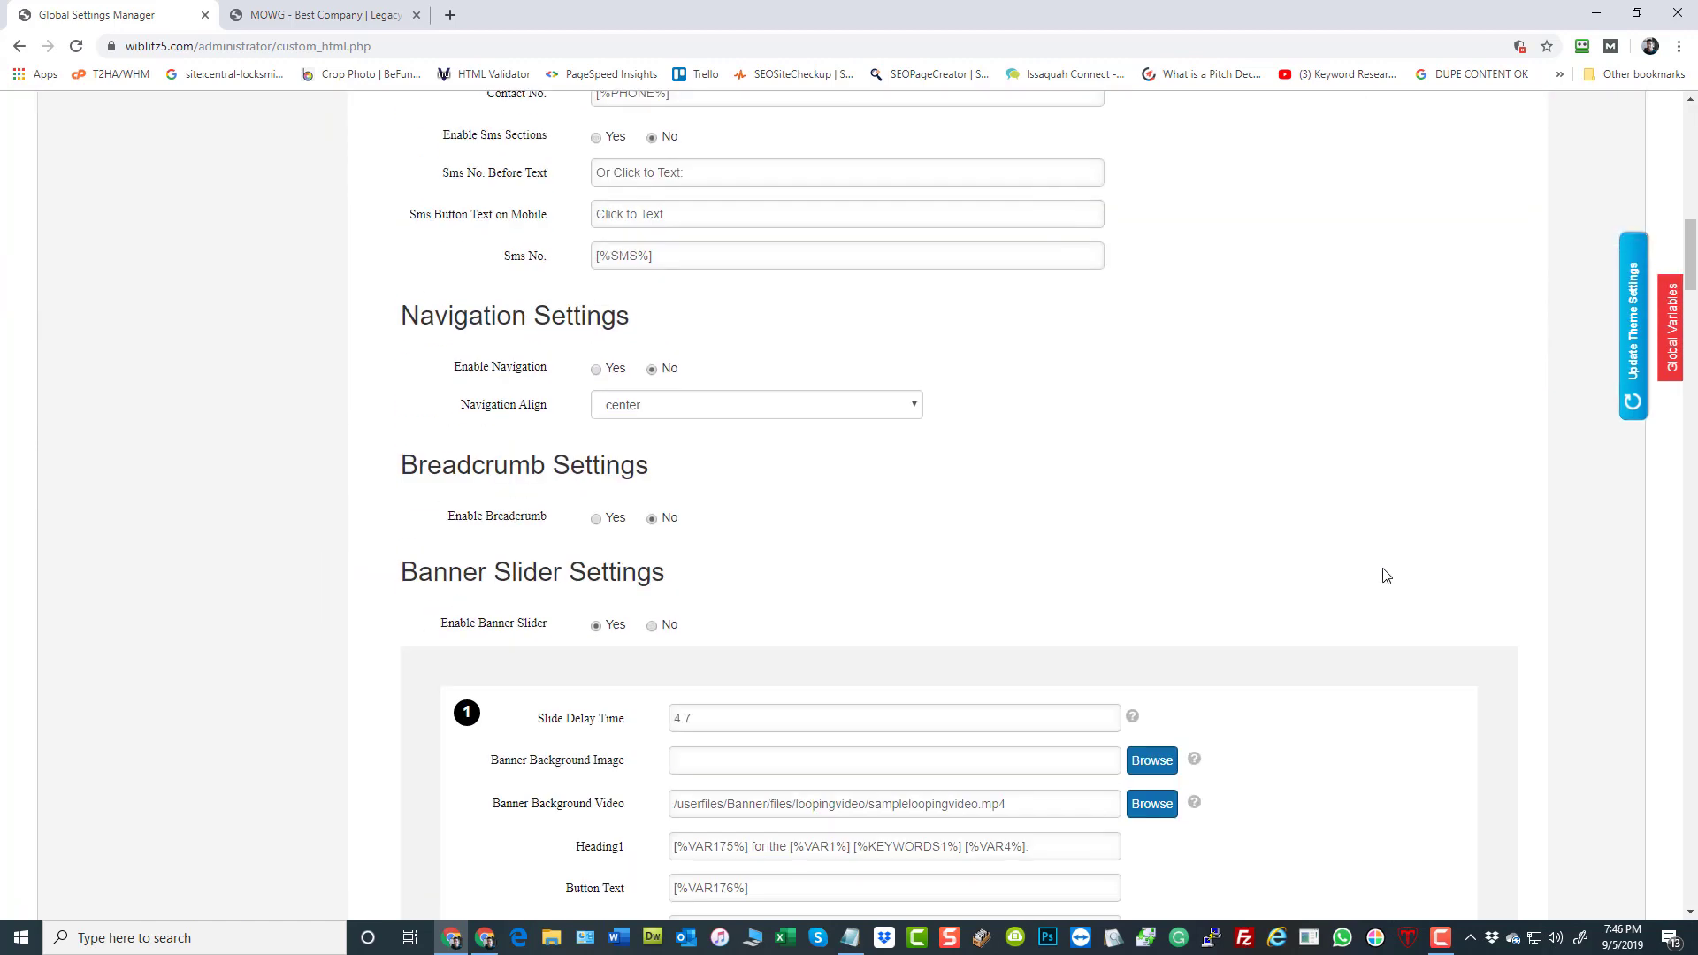
scroll(619, 316, up, 1)
double_click(706, 277)
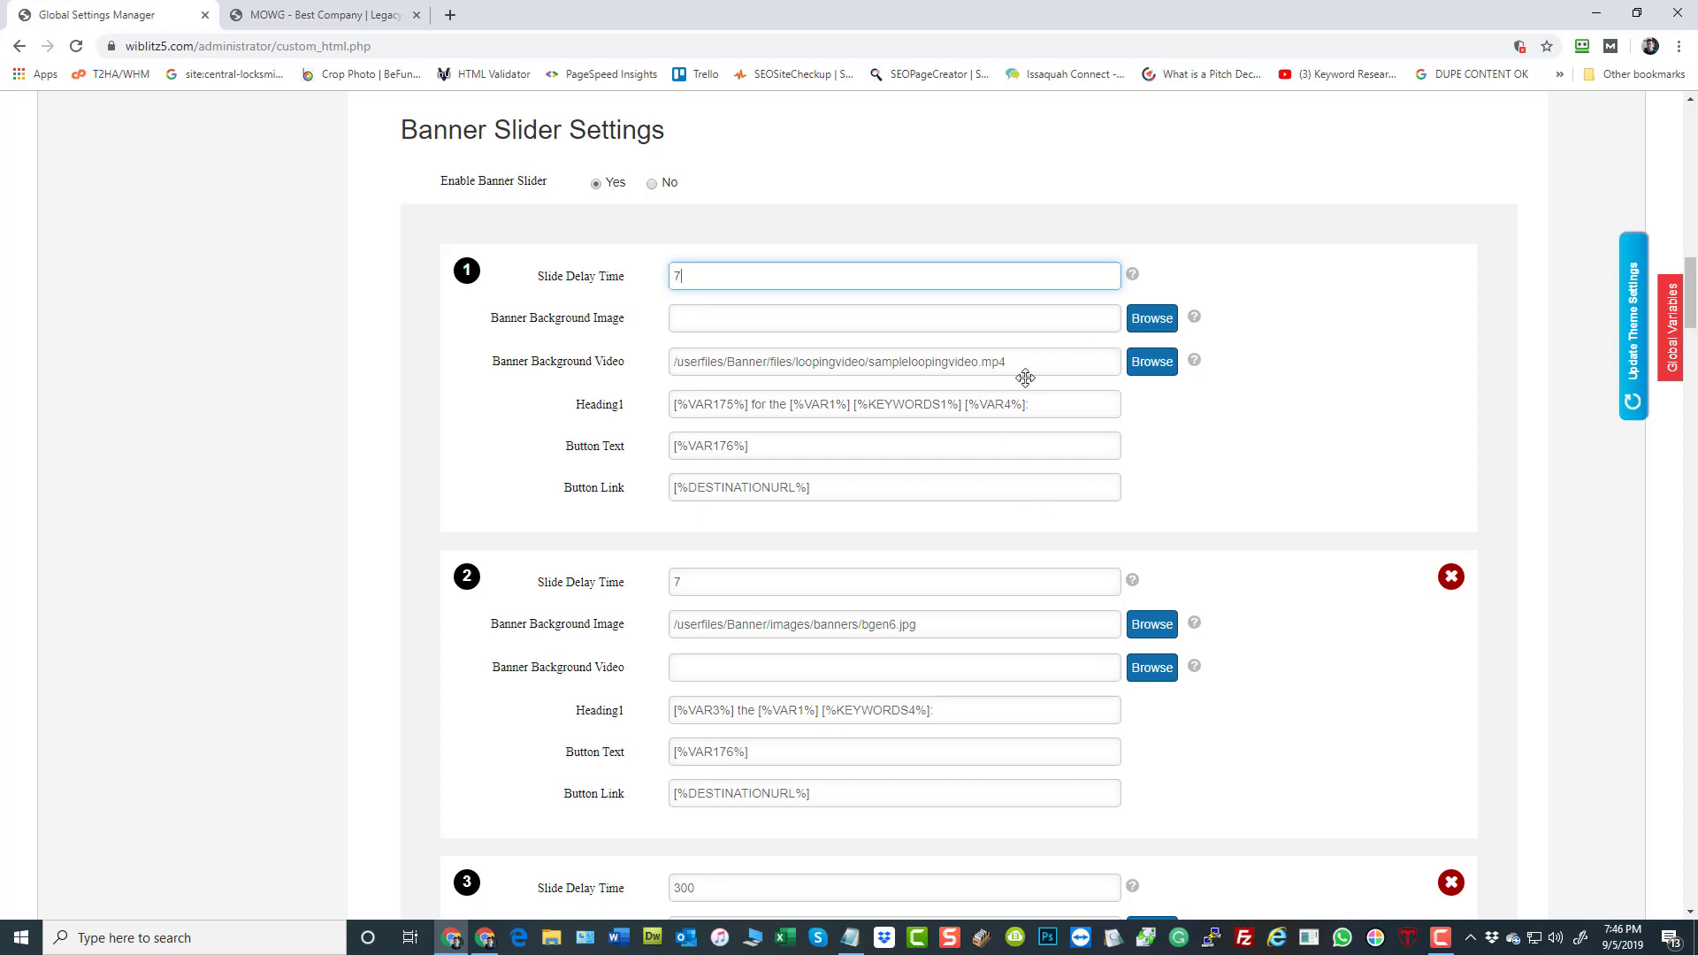
drag(1017, 364, 236, 342)
key(BackSpace)
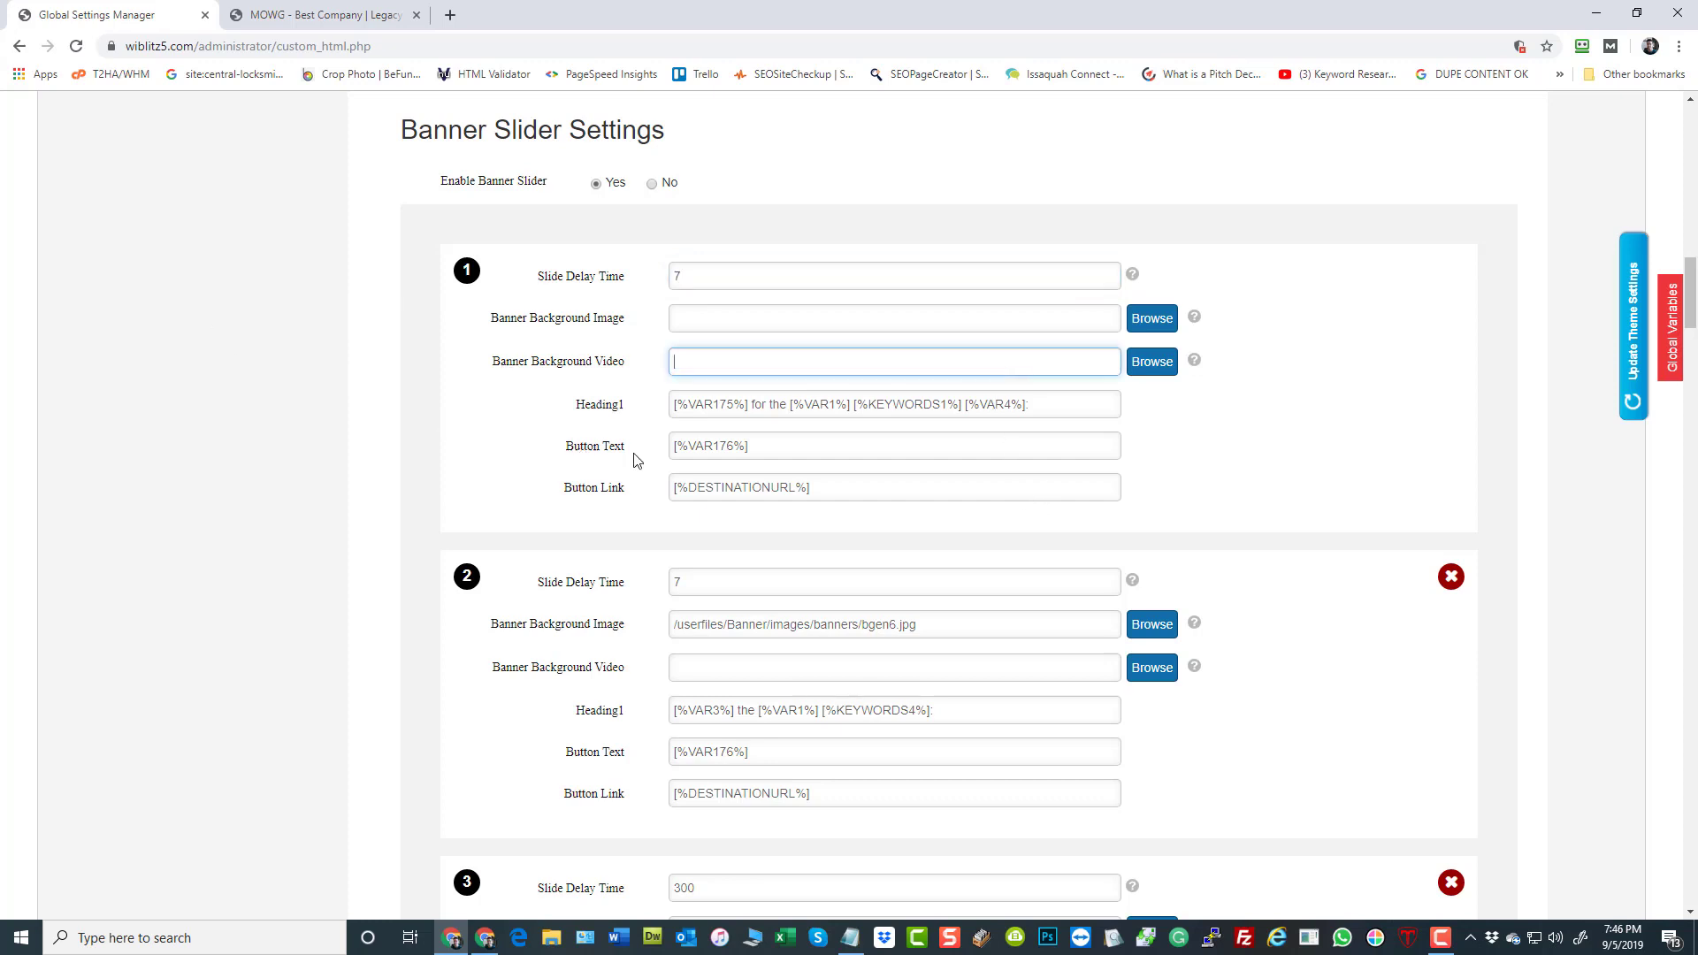
Set slide 1's Banner Background Image to bgen3.jpg from the banners image folder and update the theme settings
click(888, 323)
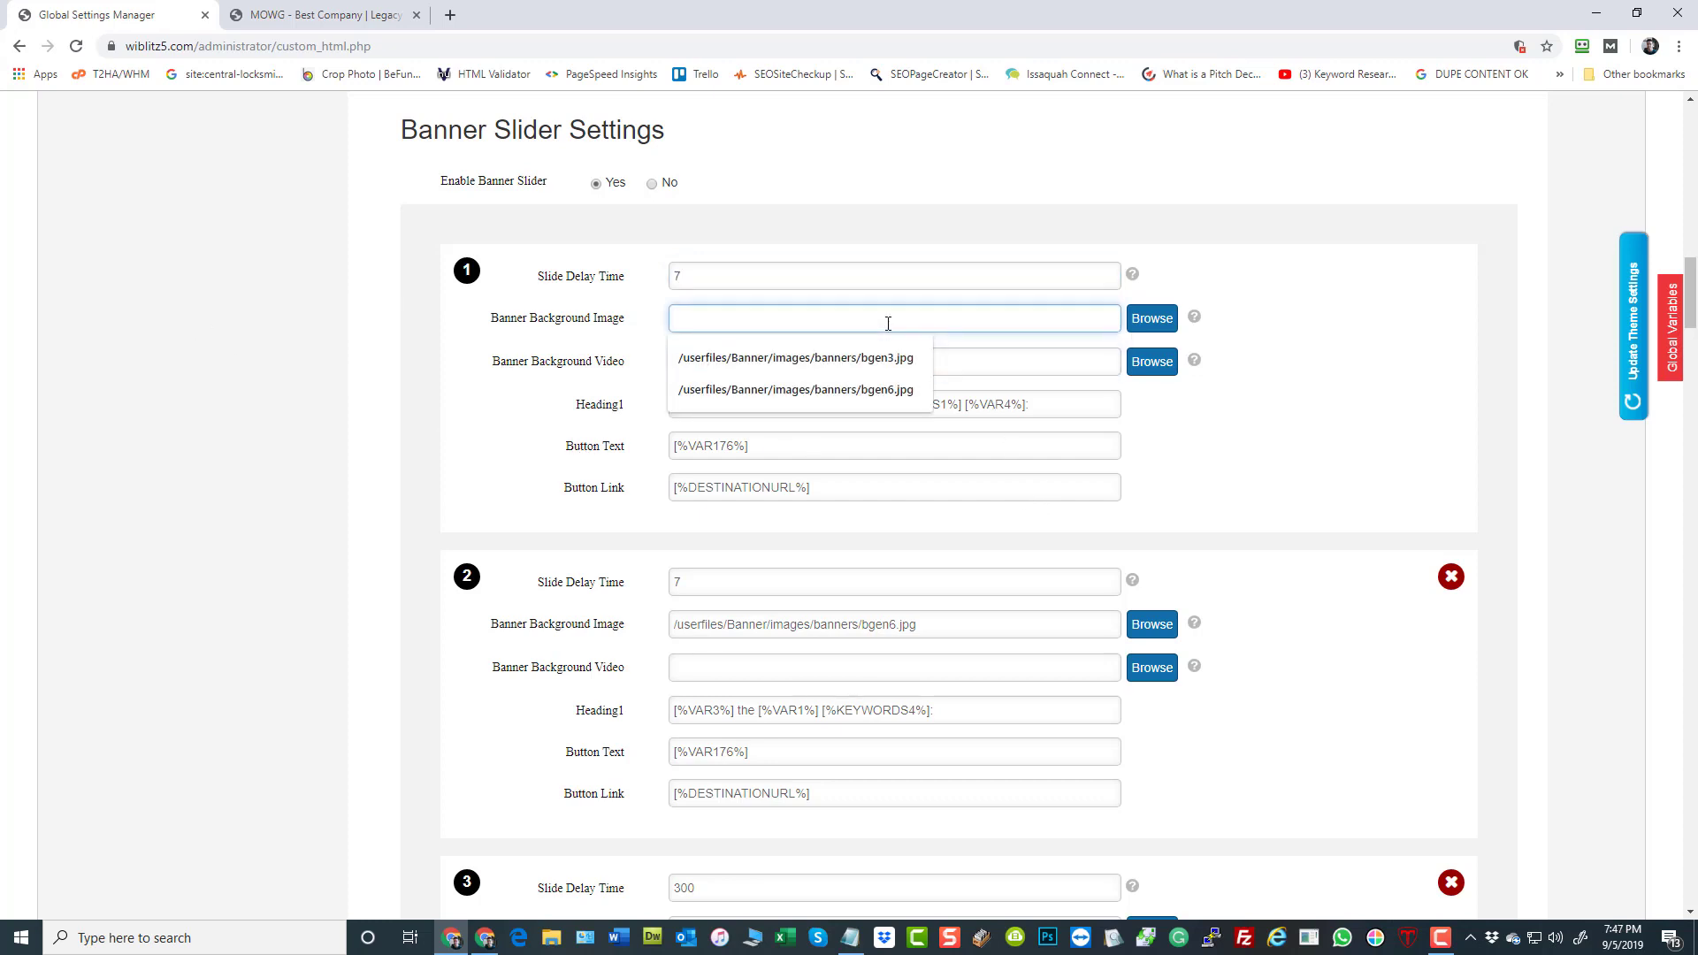
key(Down)
key(Return)
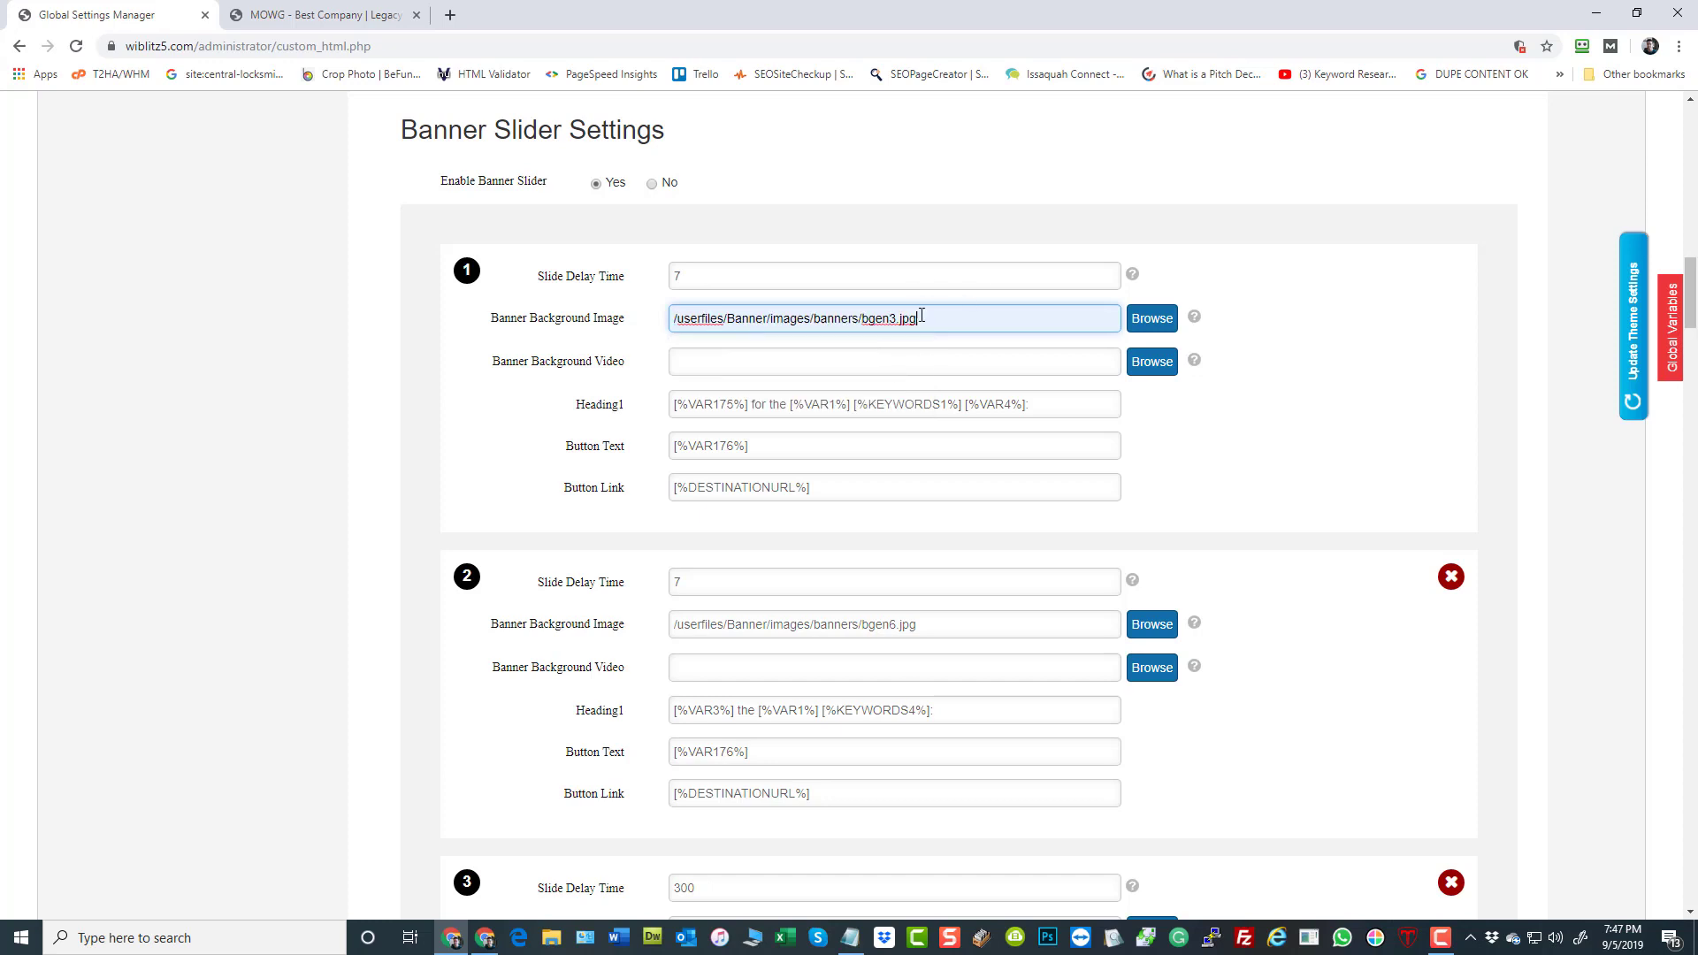
click(1152, 320)
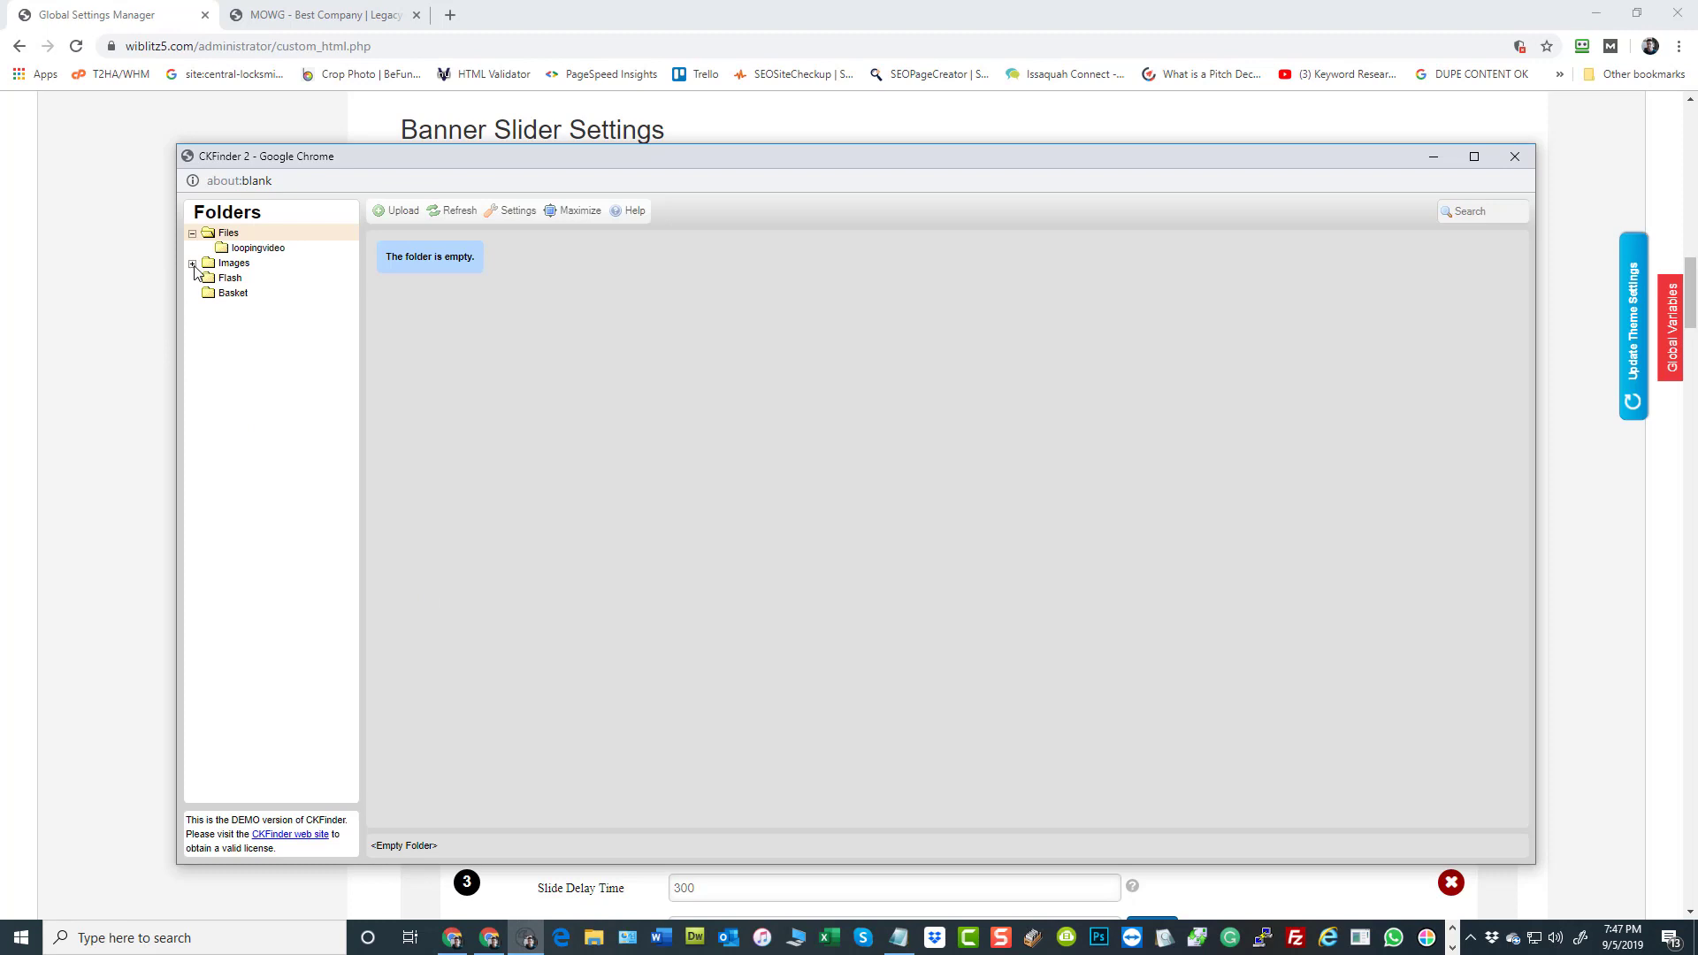
click(193, 264)
click(248, 325)
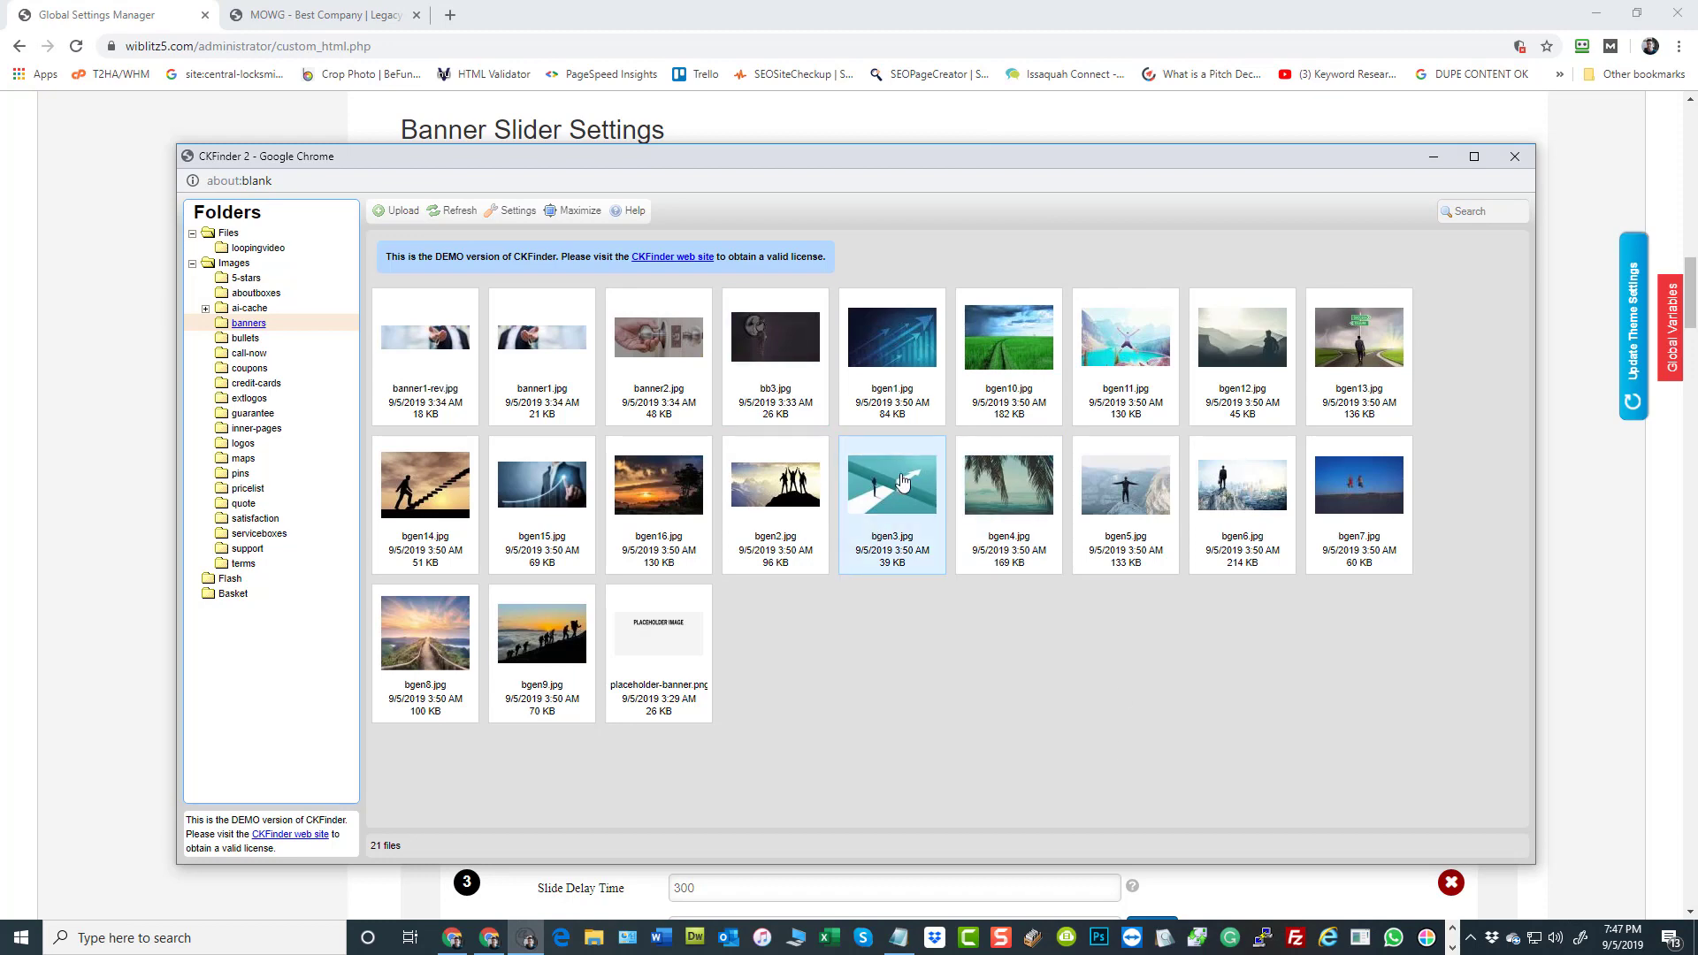
double_click(903, 482)
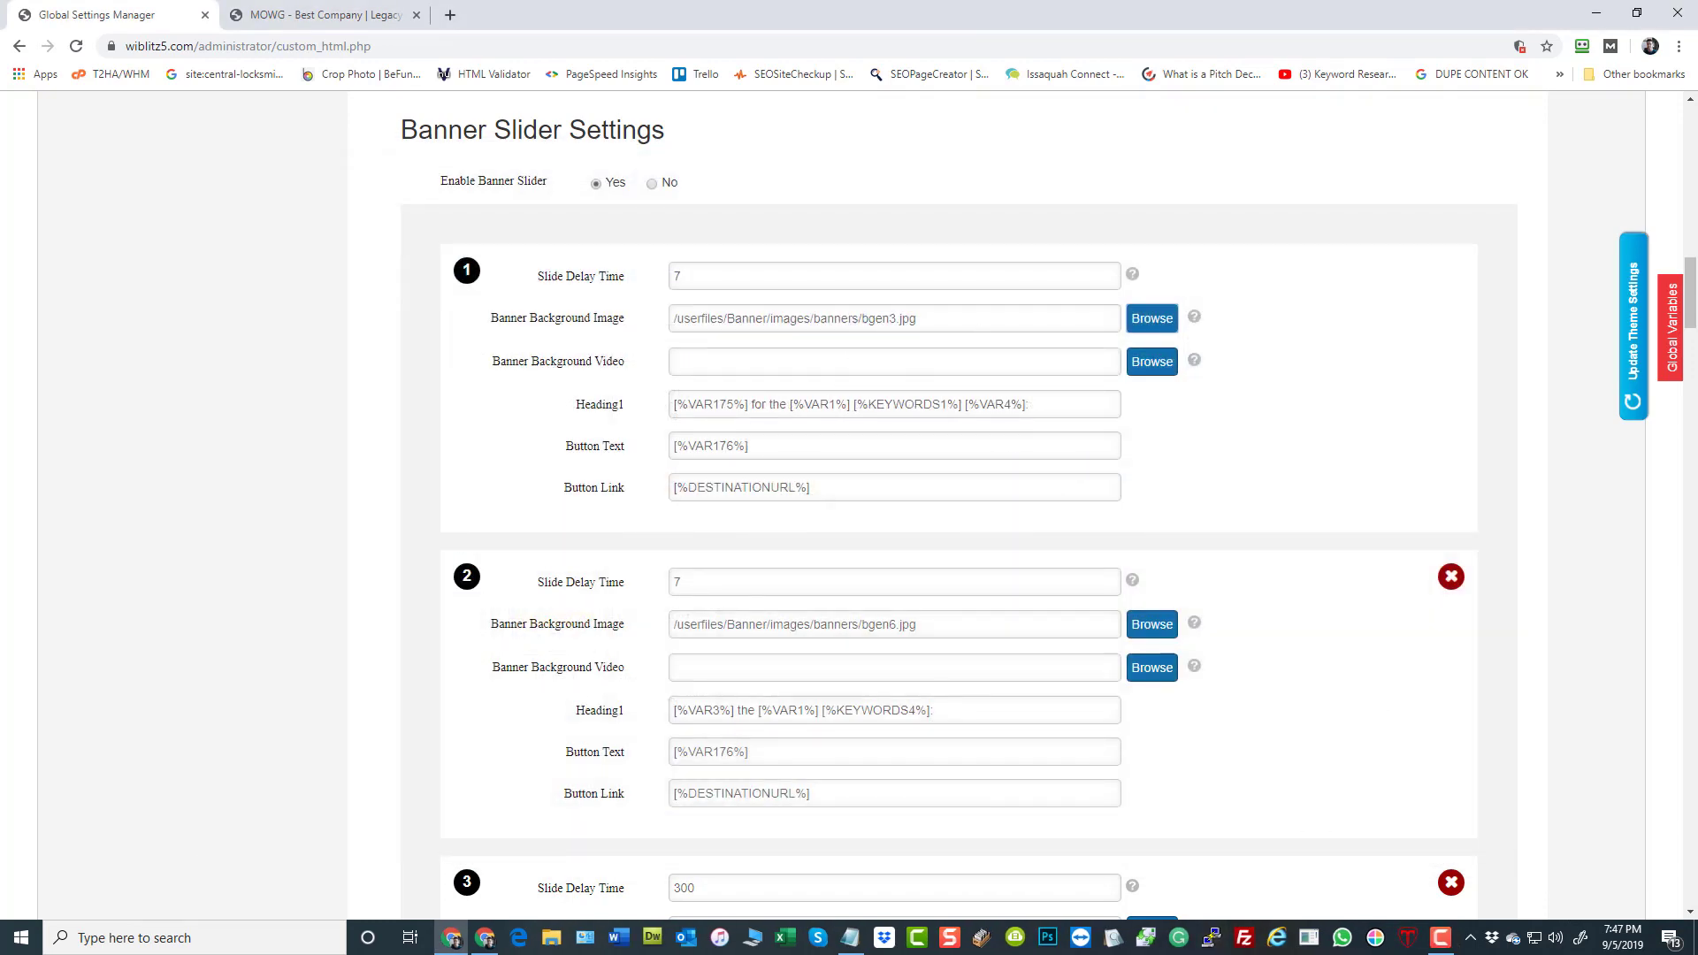
click(1630, 406)
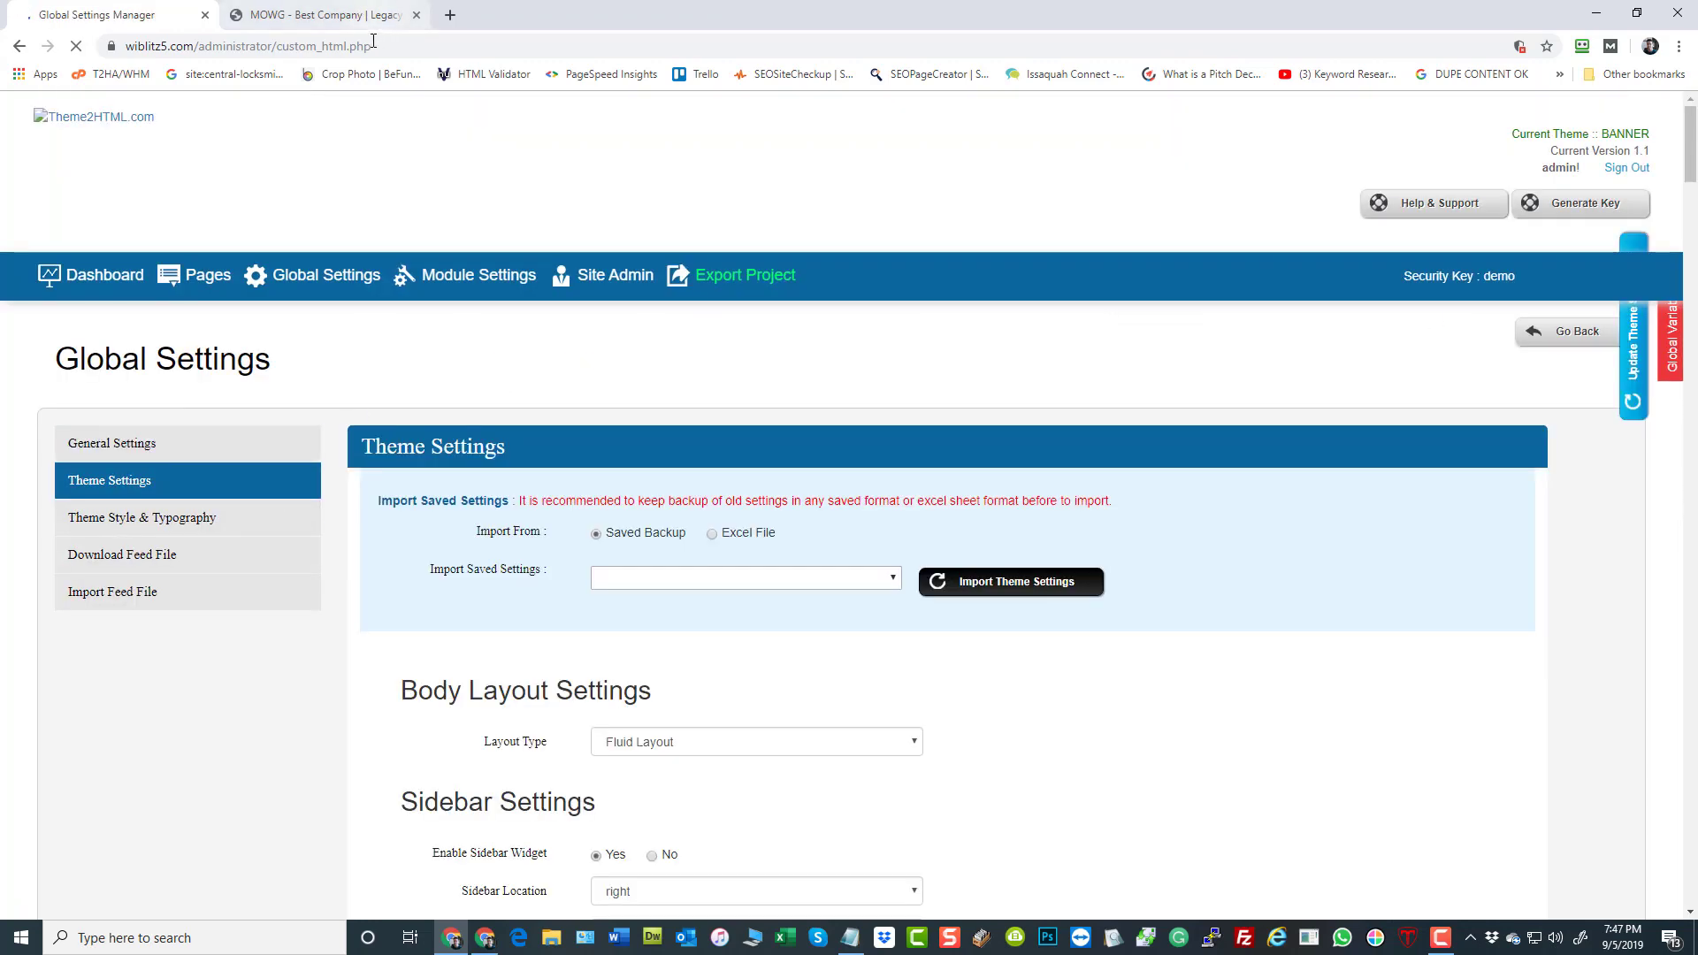
Reload the live home page to check the first banner slide and return to Global Settings
click(334, 15)
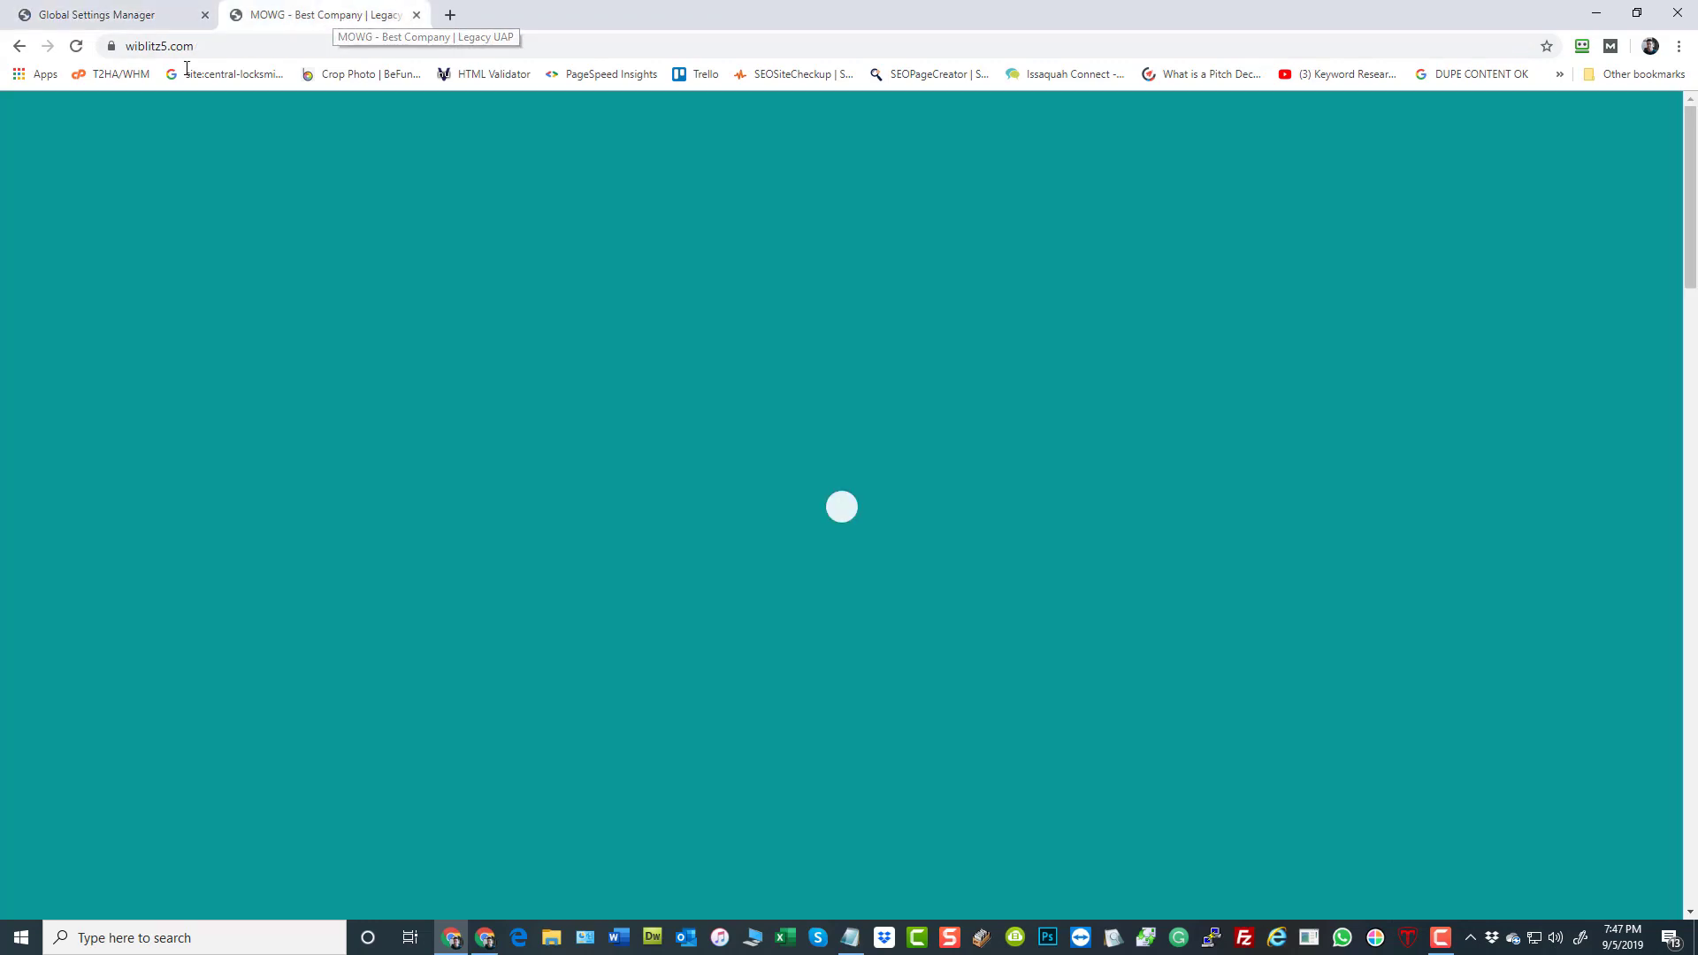
click(76, 46)
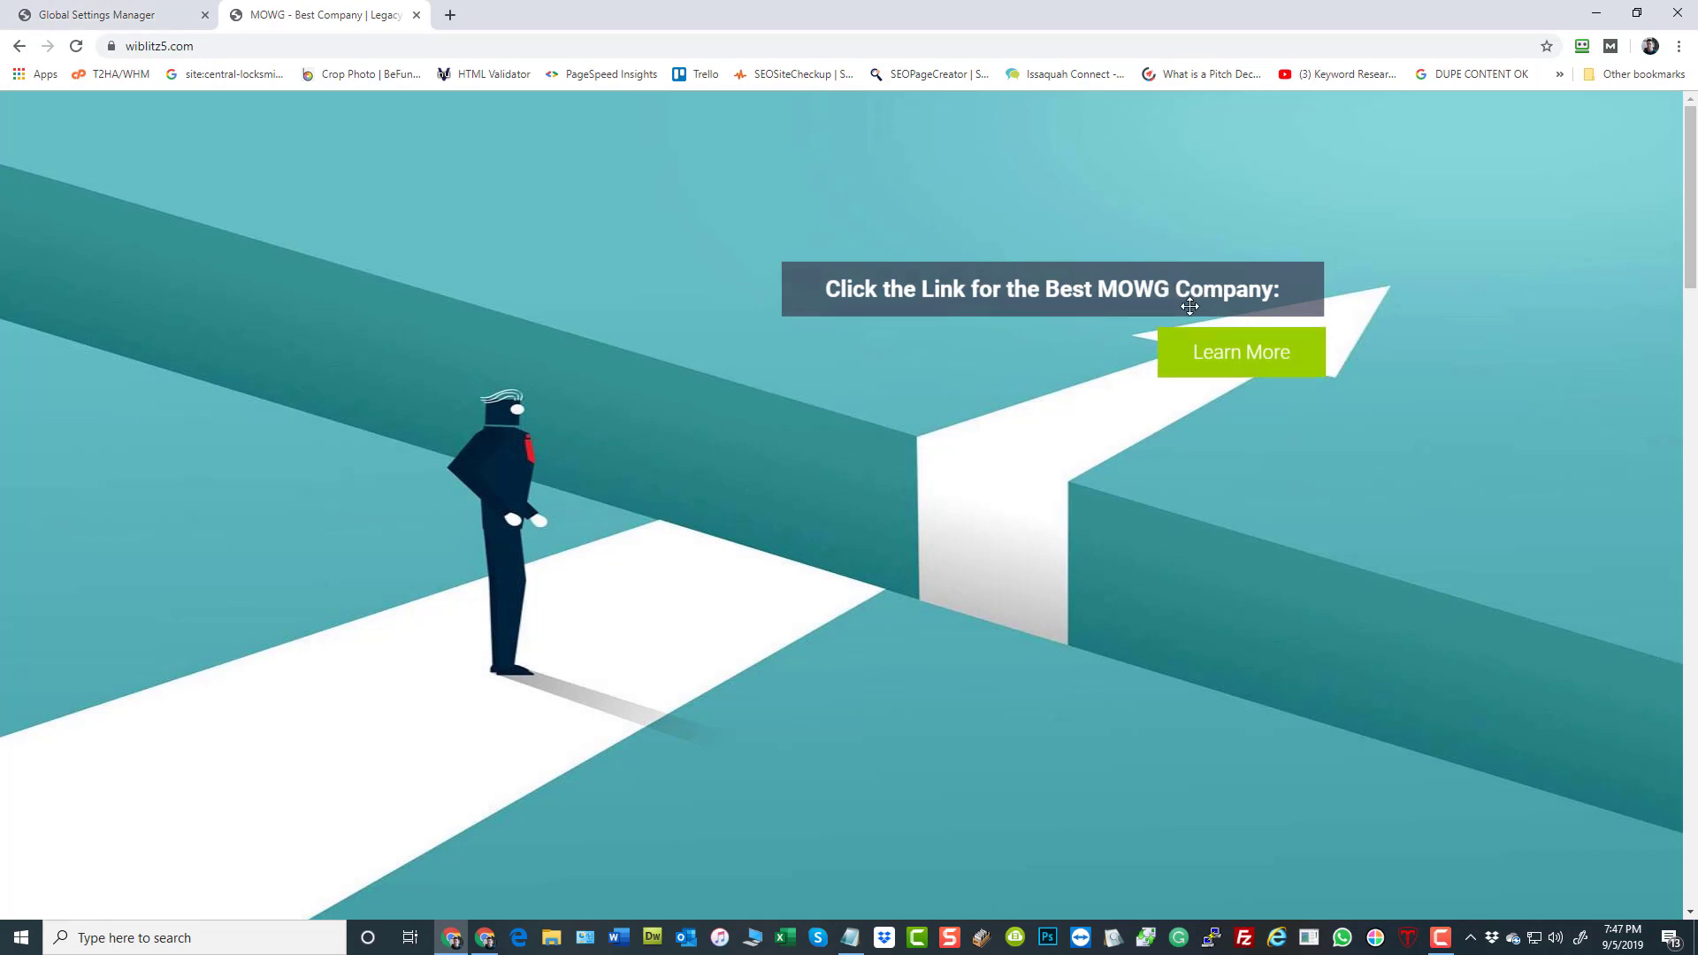
click(97, 15)
Examine the banner slider's slide entries, reviewing slide 1's Heading1, Button Text and Button Link variables
scroll(1205, 648, down, 5)
scroll(1205, 648, down, 13)
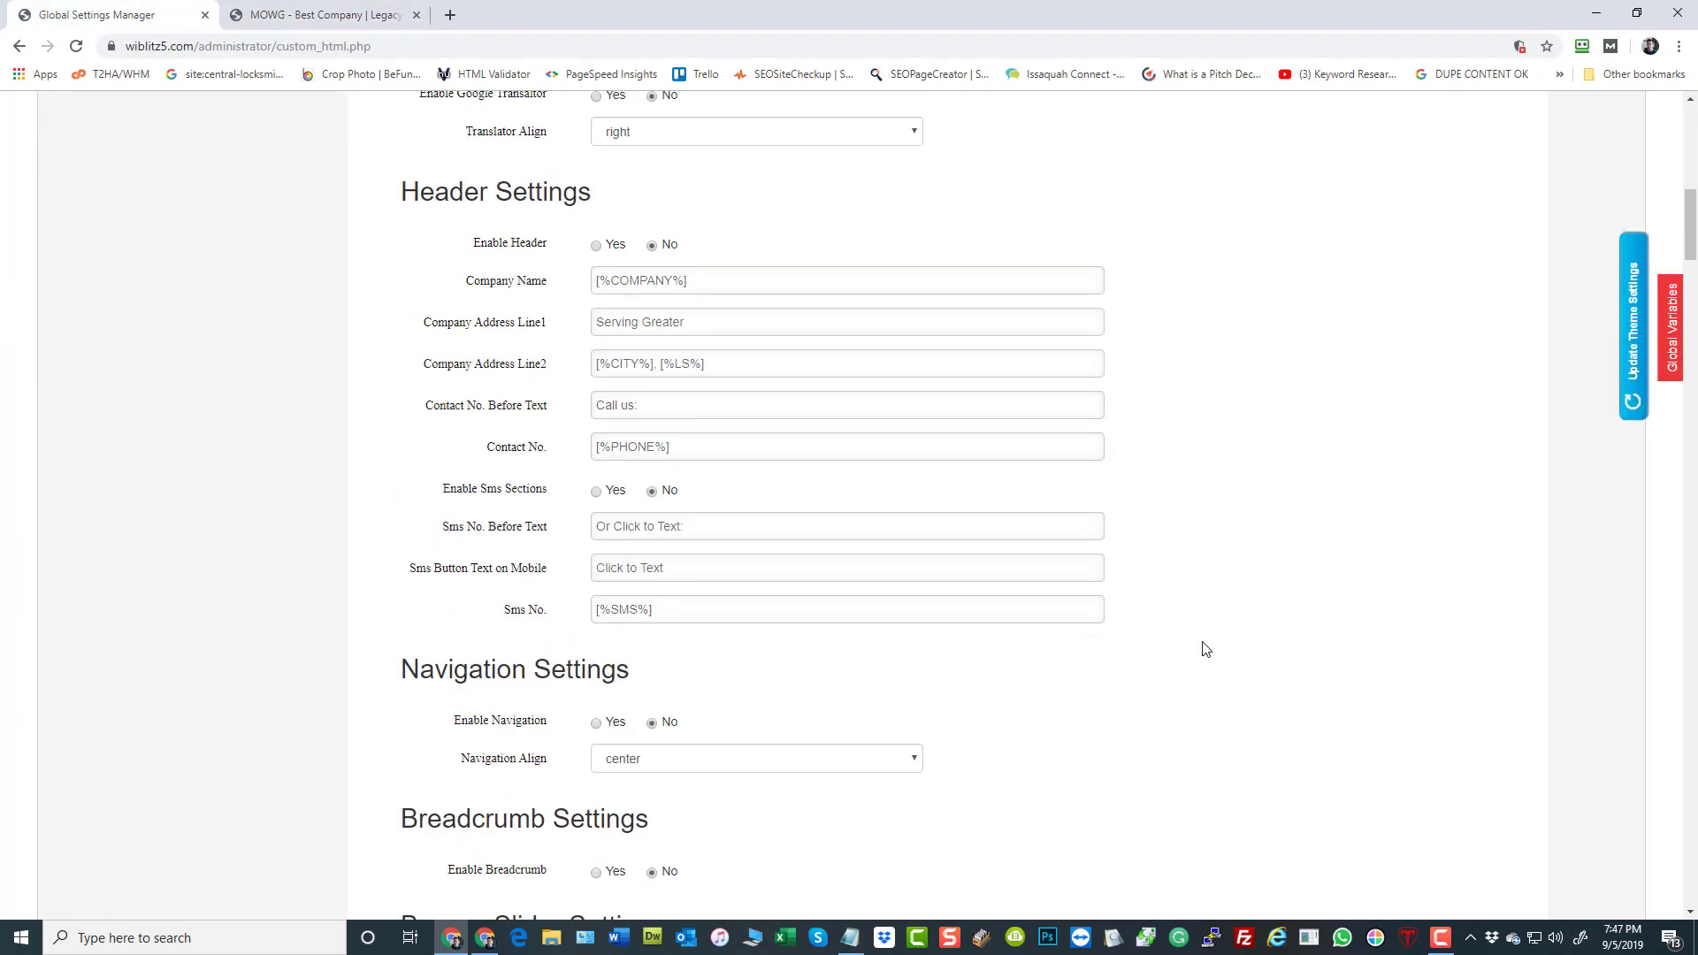
scroll(557, 288, down, 2)
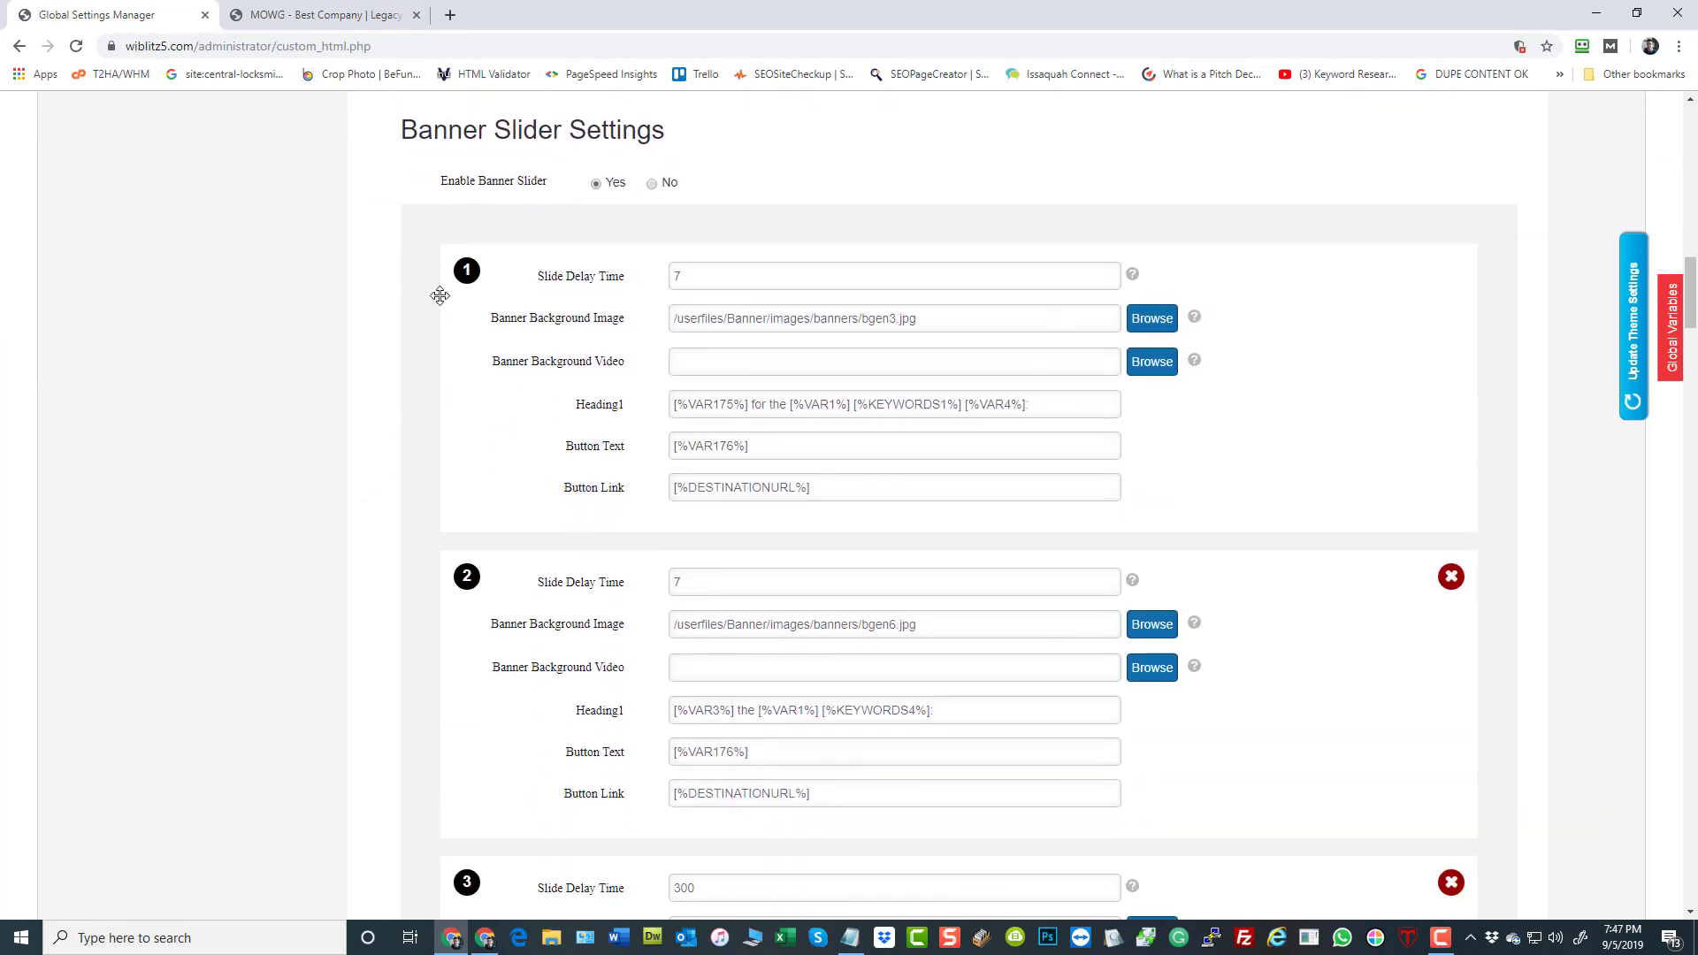
scroll(670, 299, down, 1)
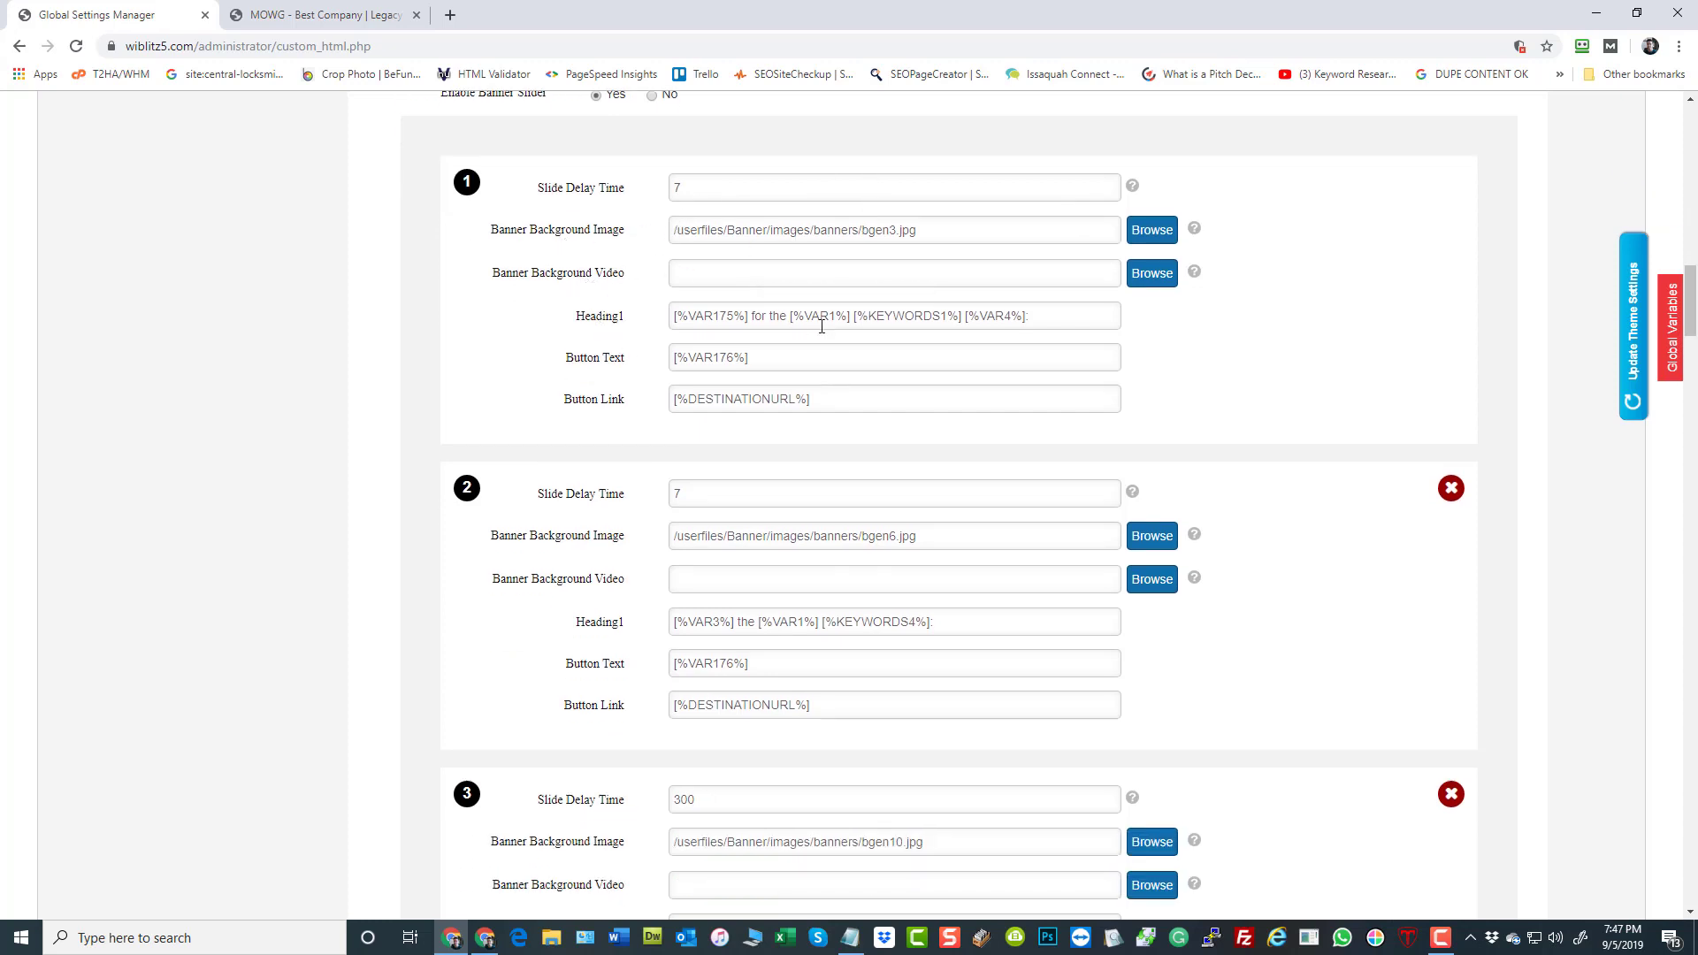
drag(1046, 316, 658, 318)
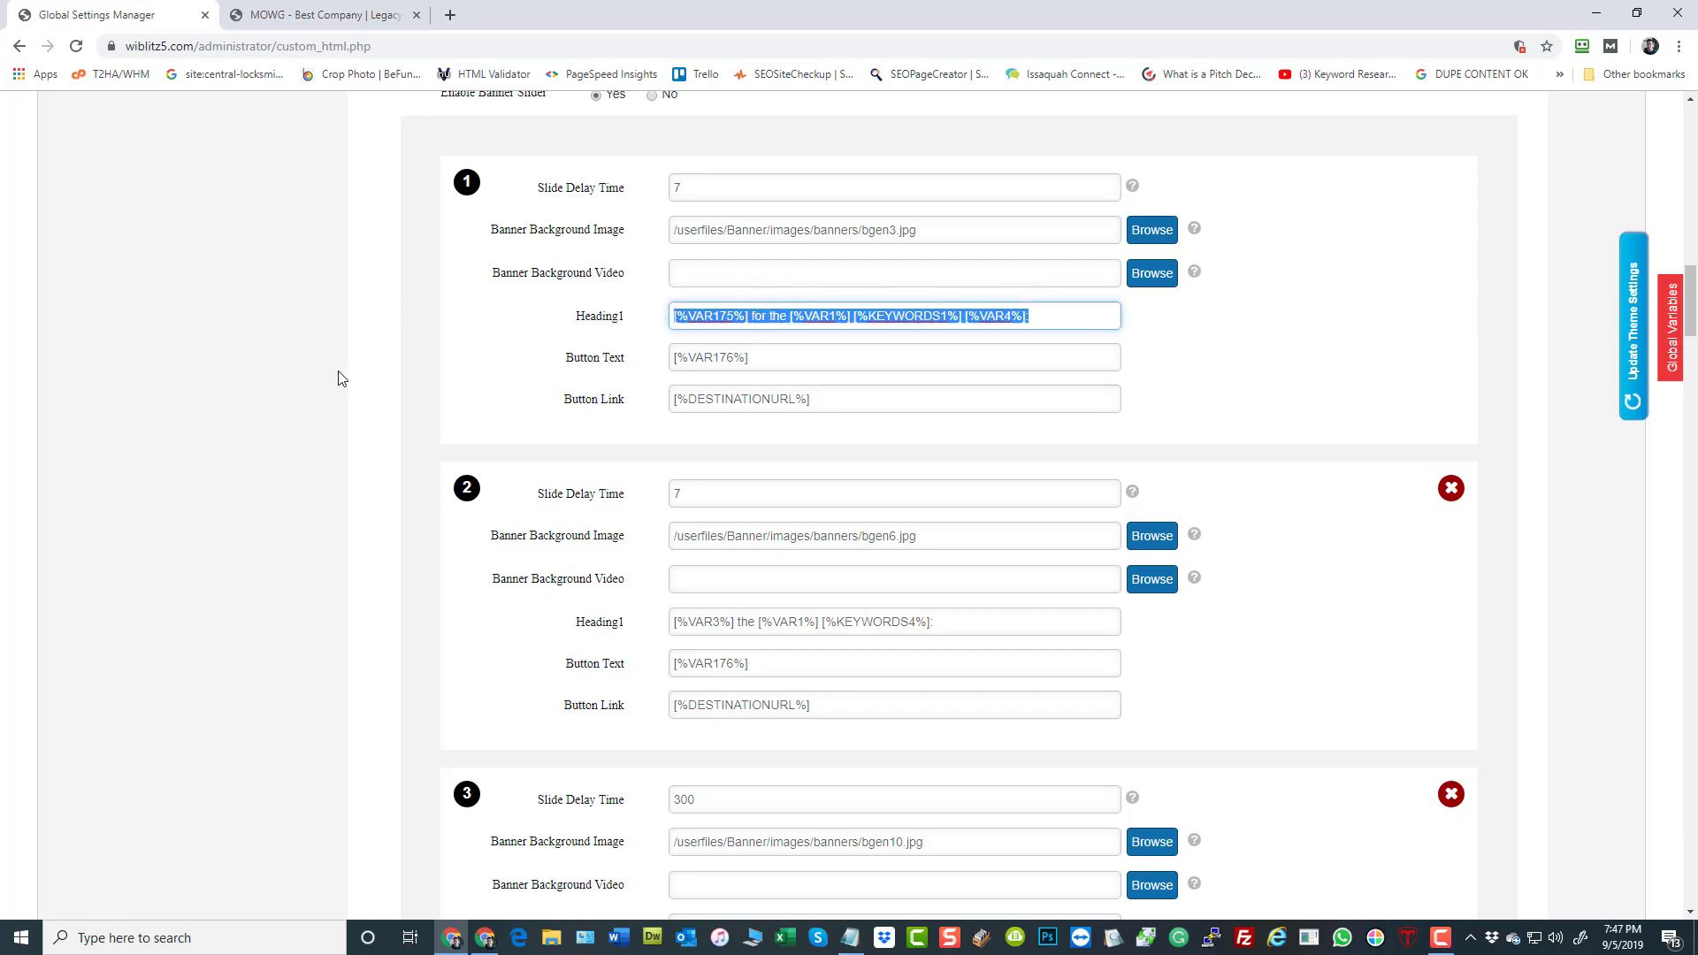
click(291, 354)
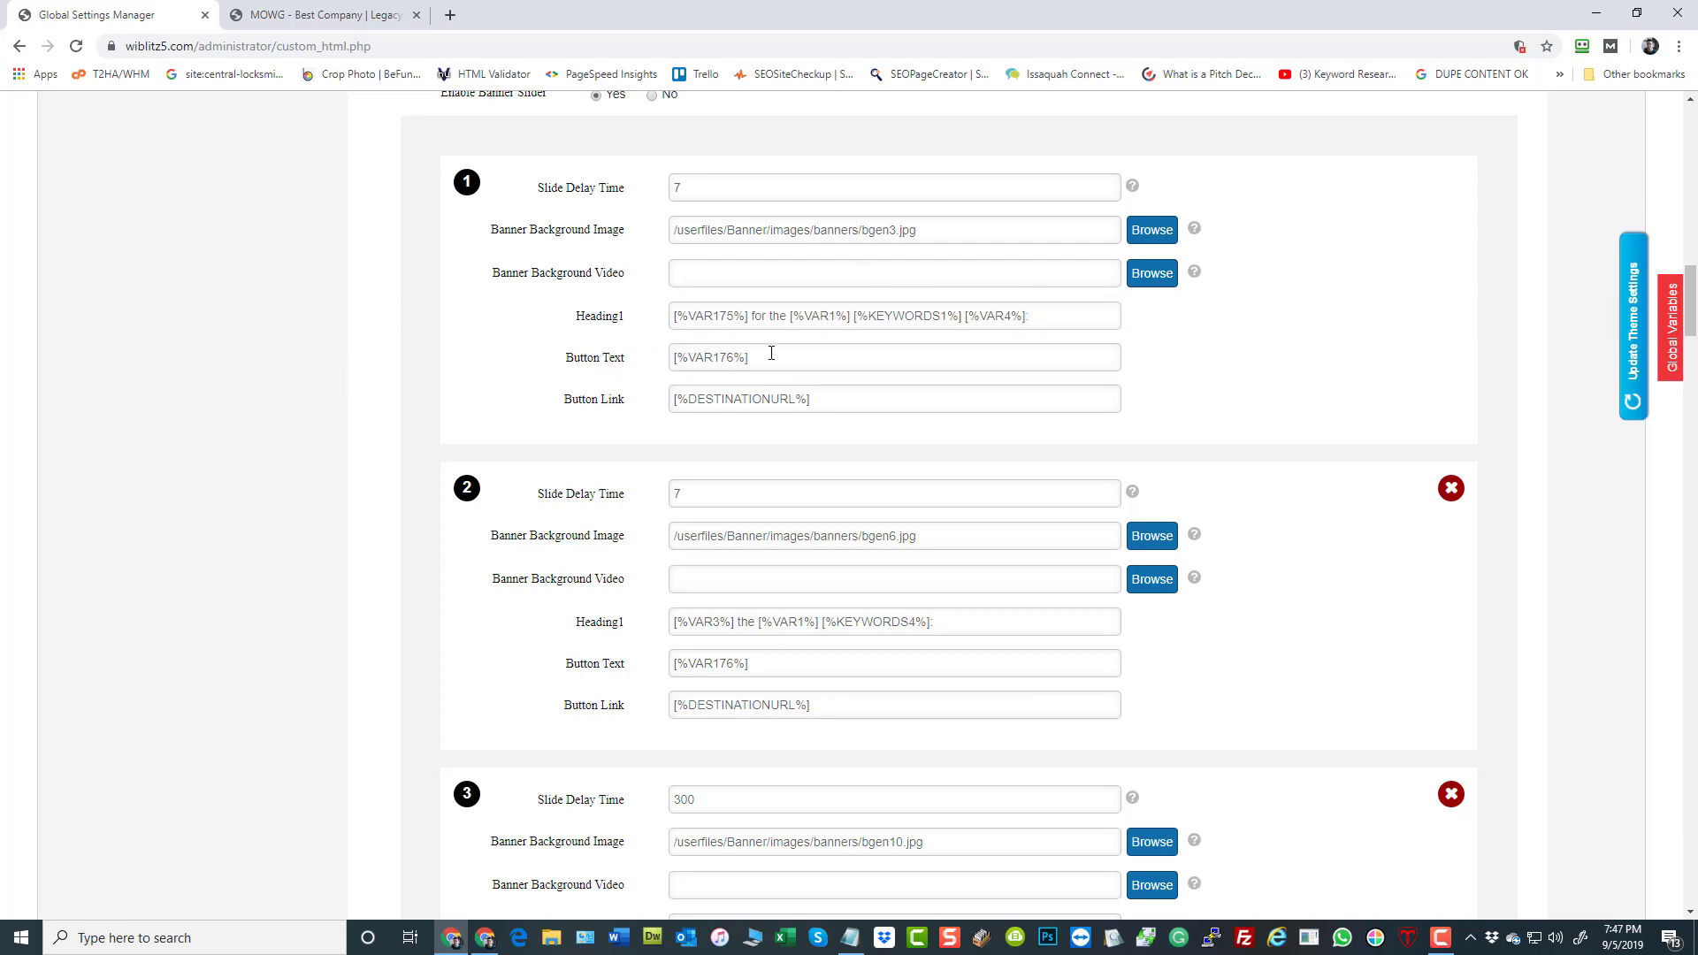
drag(769, 354, 671, 357)
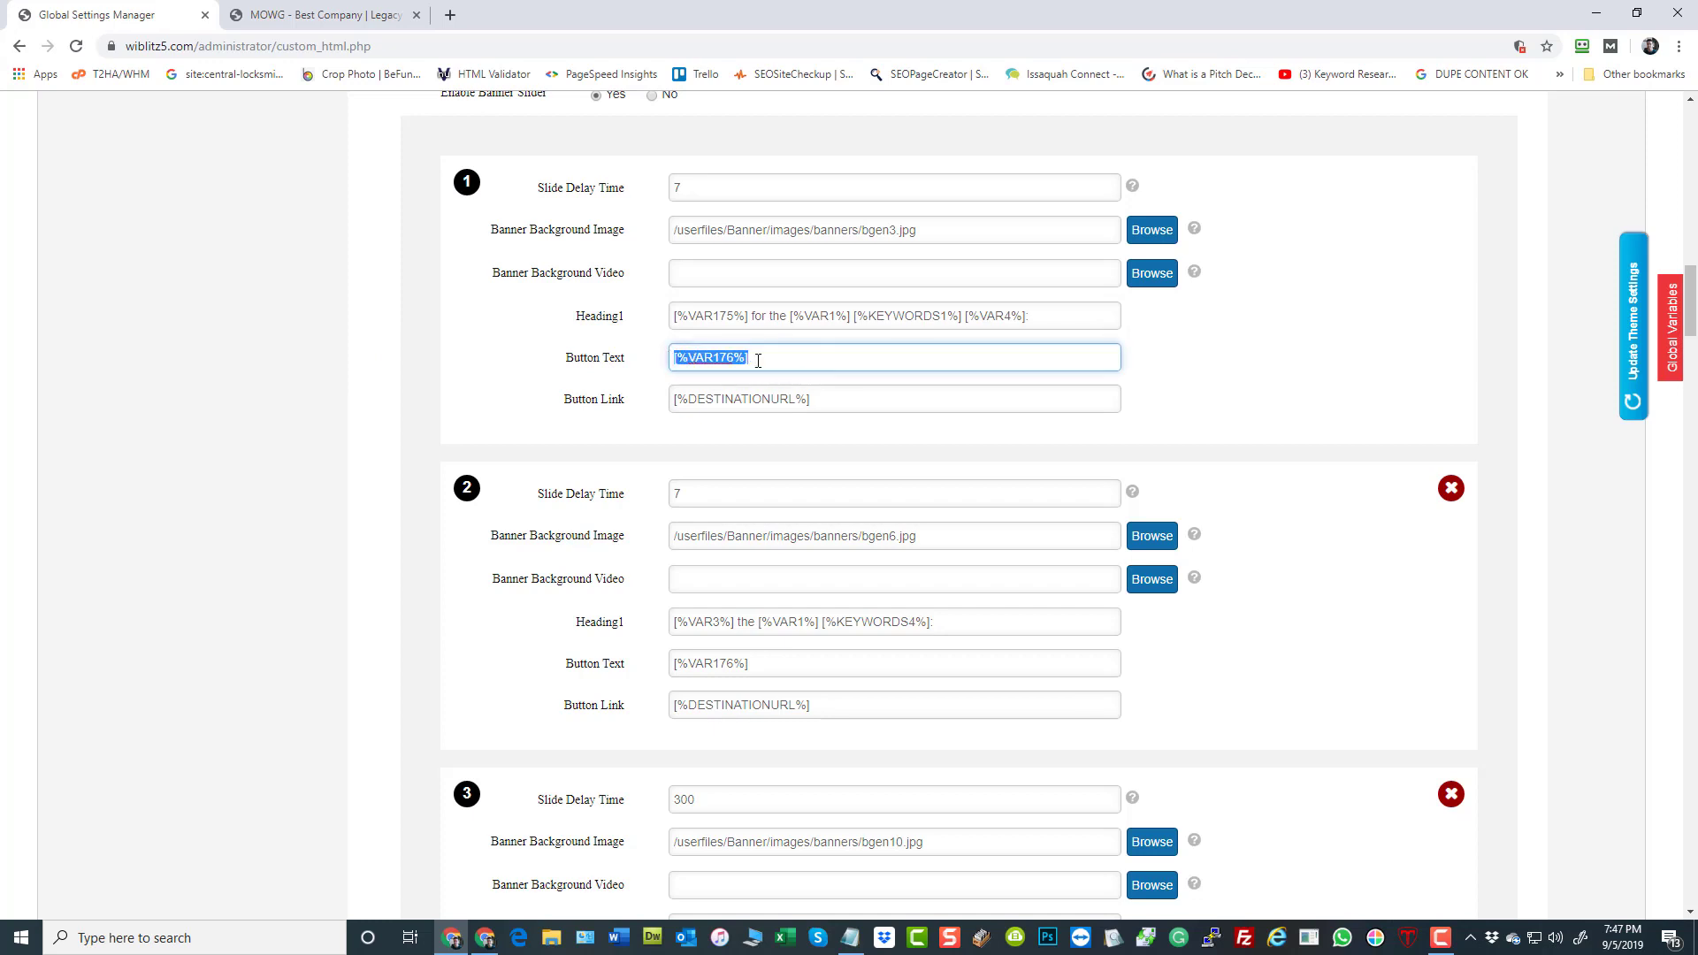
click(760, 361)
drag(786, 316, 752, 317)
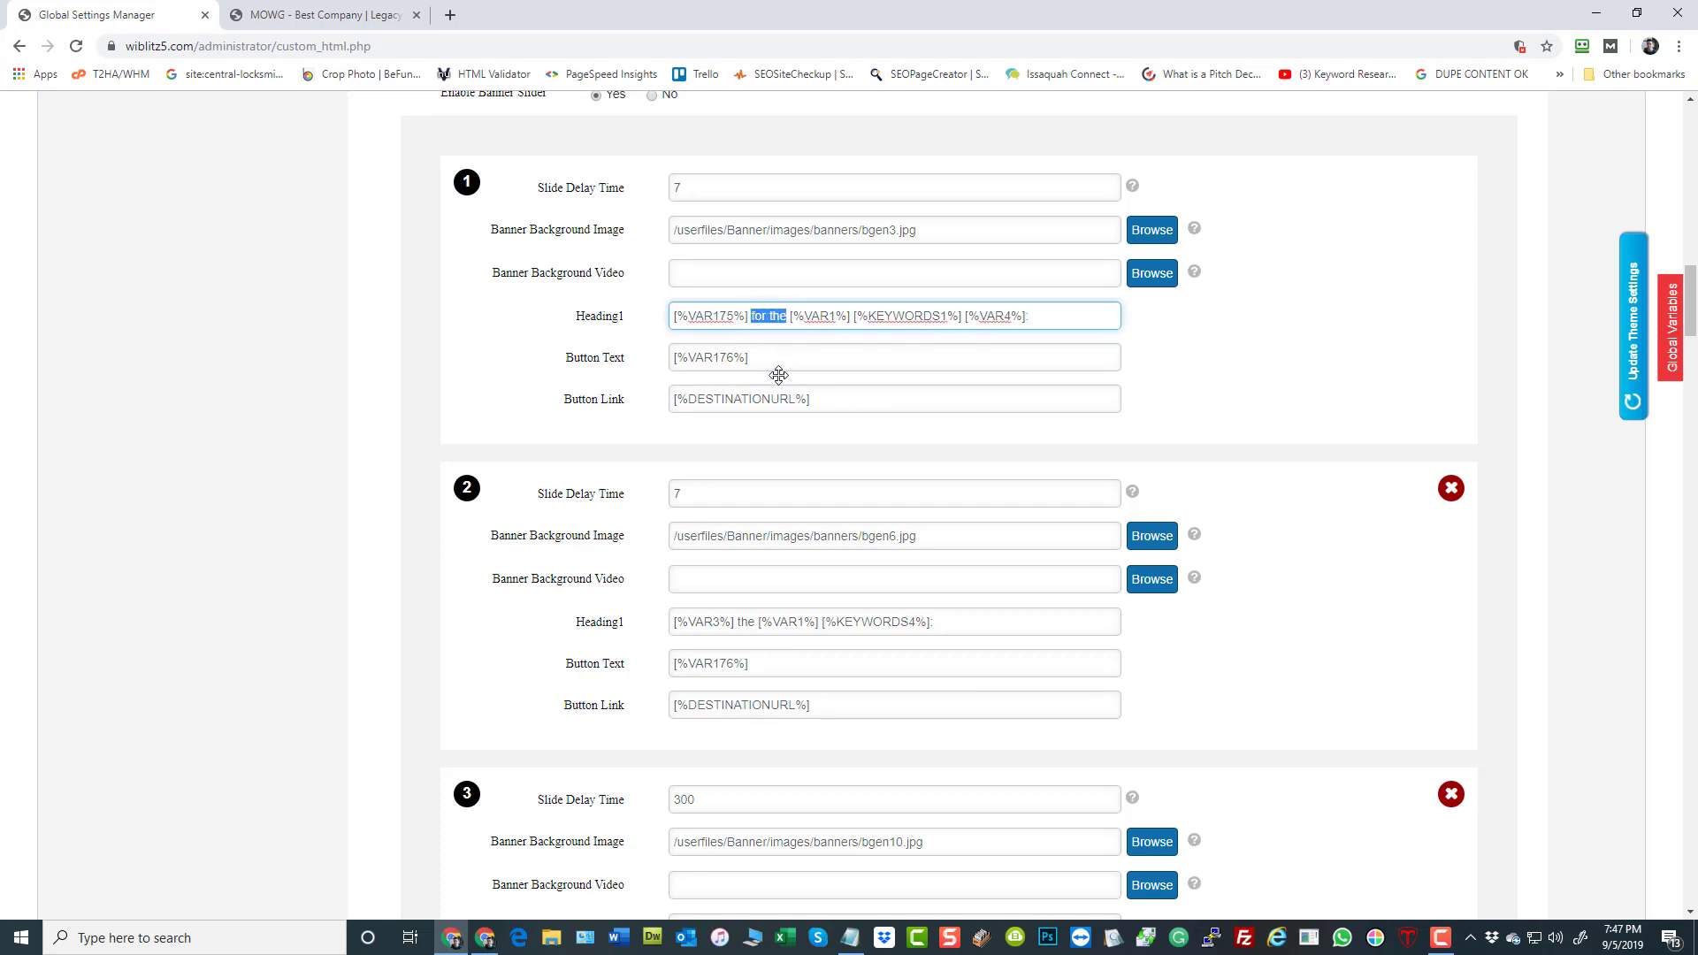
click(775, 359)
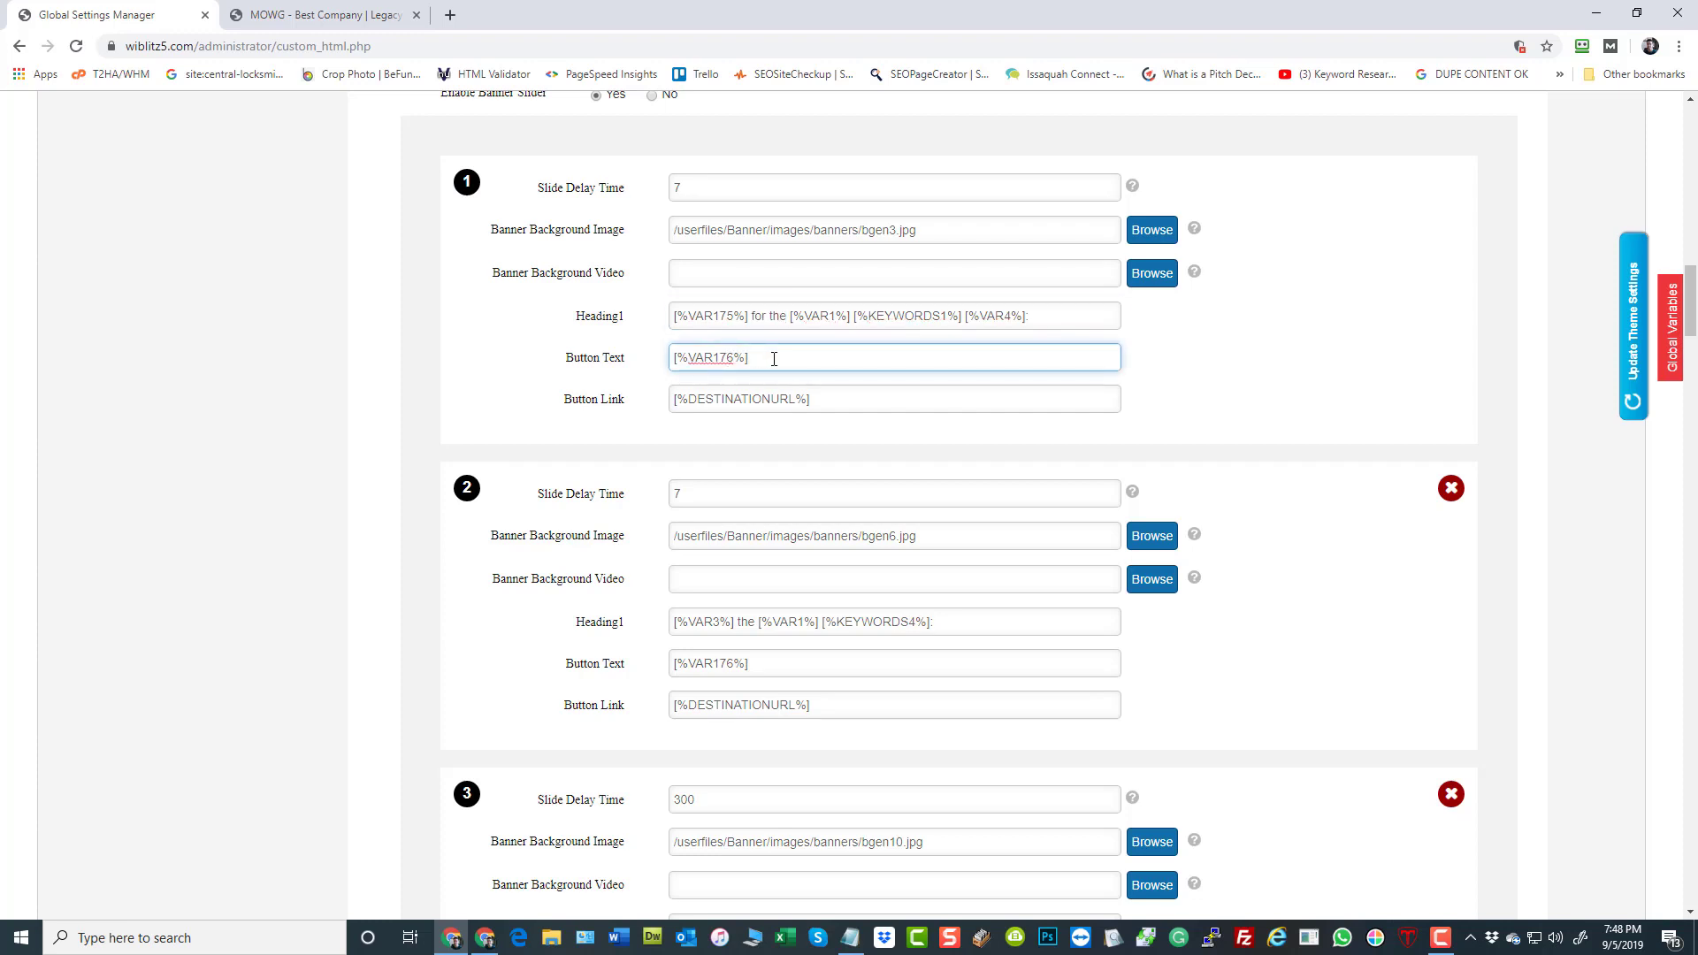
triple_click(847, 399)
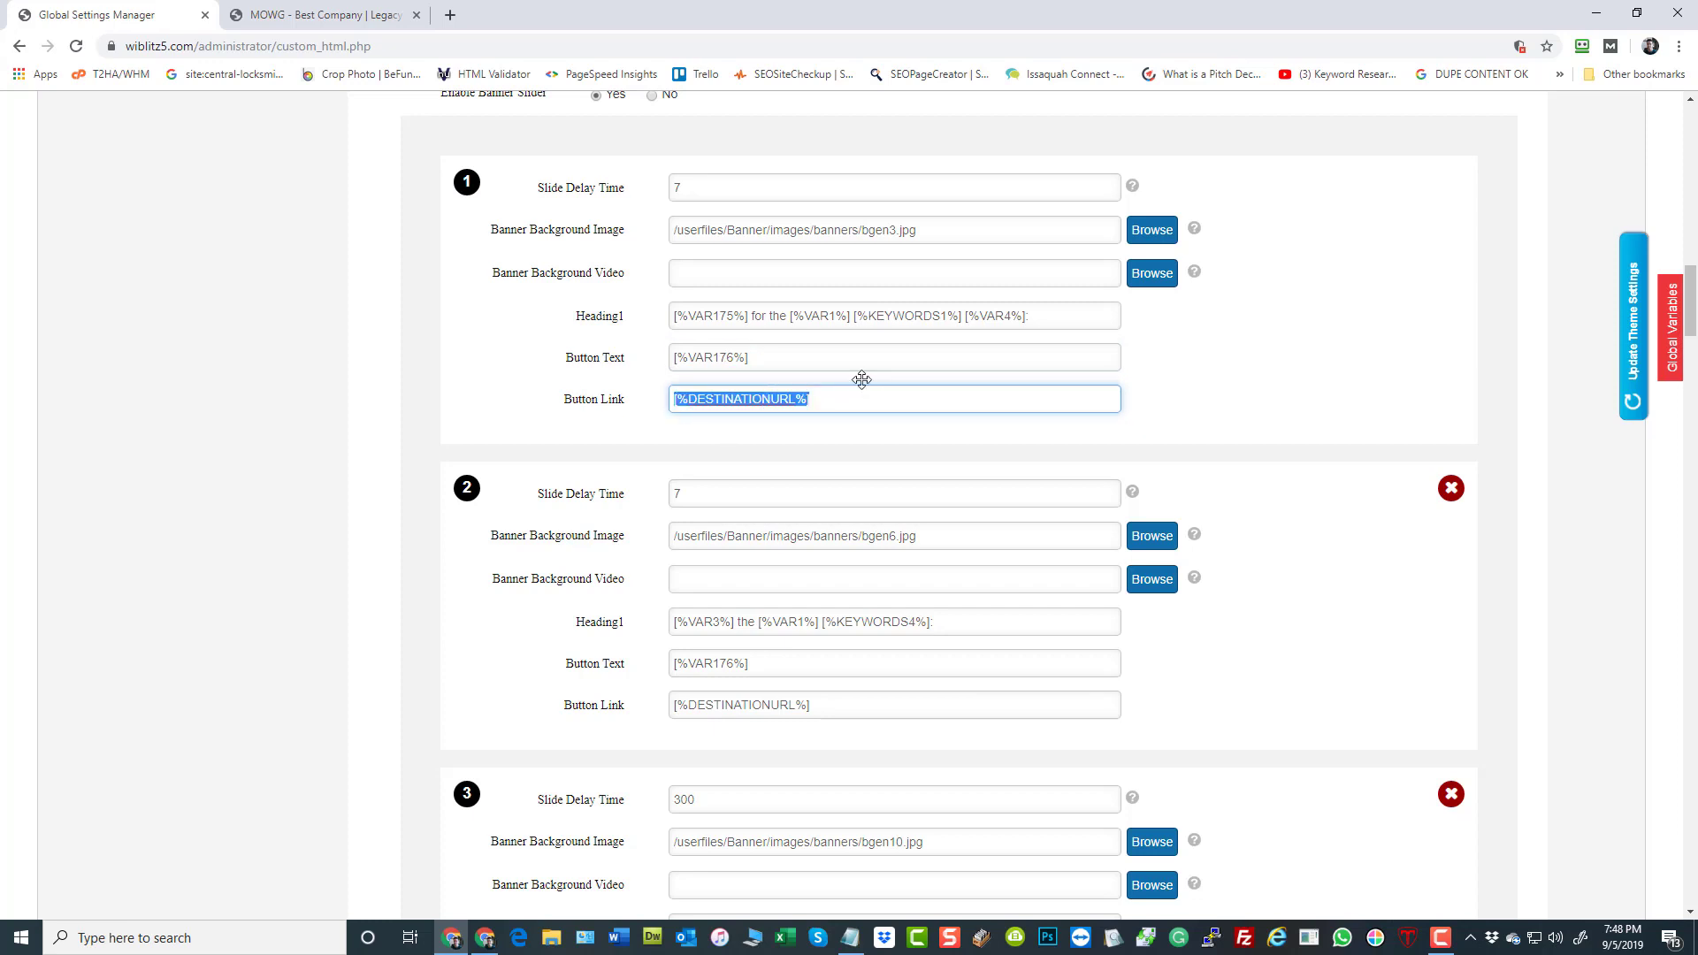
scroll(716, 559, down, 3)
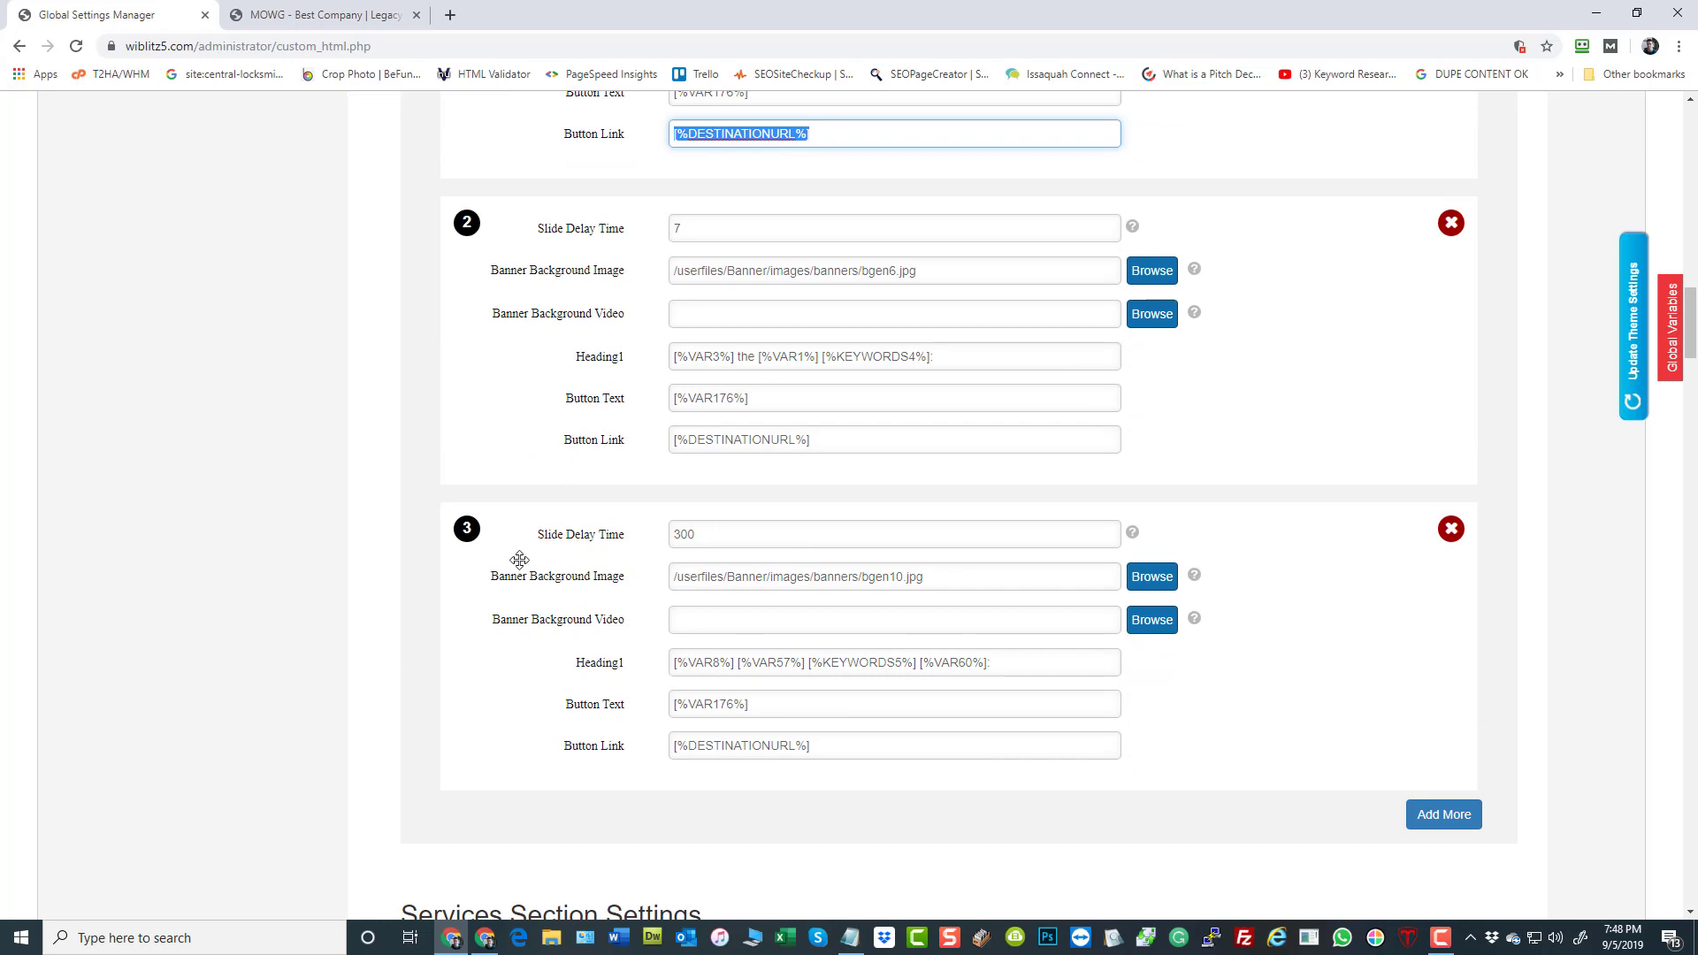
Change the Button Link variables of slides 1, 2 and 3 to [%DESTINATIONURL1%], [%DESTINATIONURL2%] and [%DESTINATIONURL3%] respectively
scroll(575, 544, up, 2)
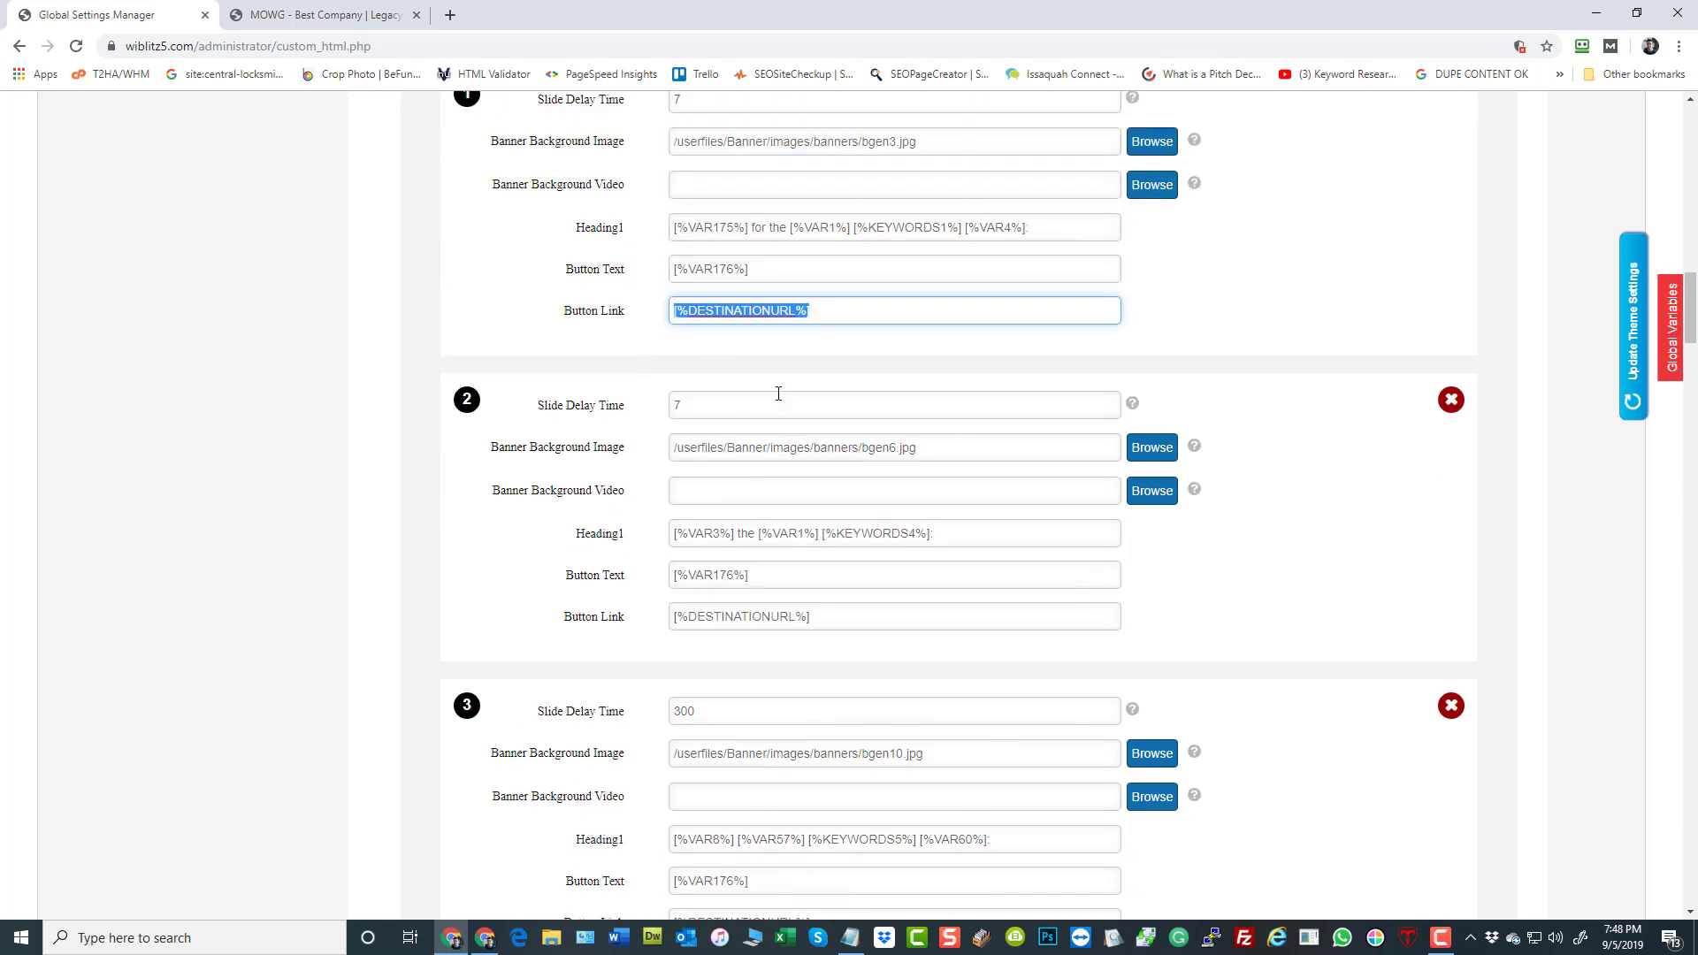
click(794, 312)
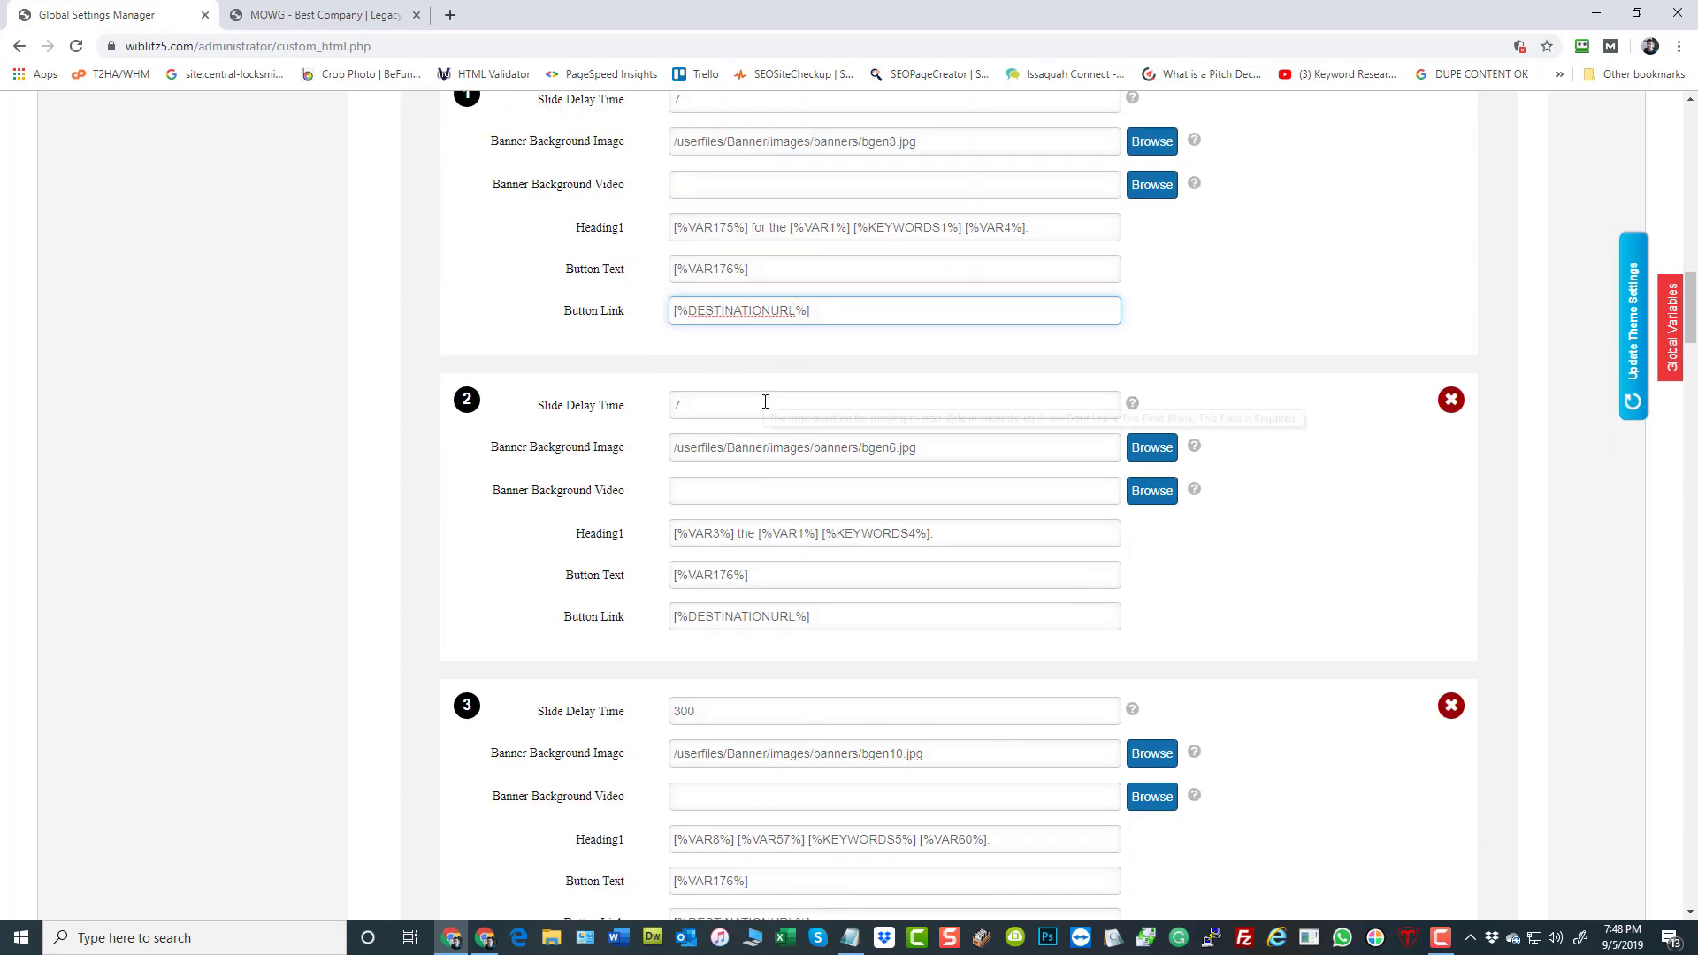
text(1)
click(797, 617)
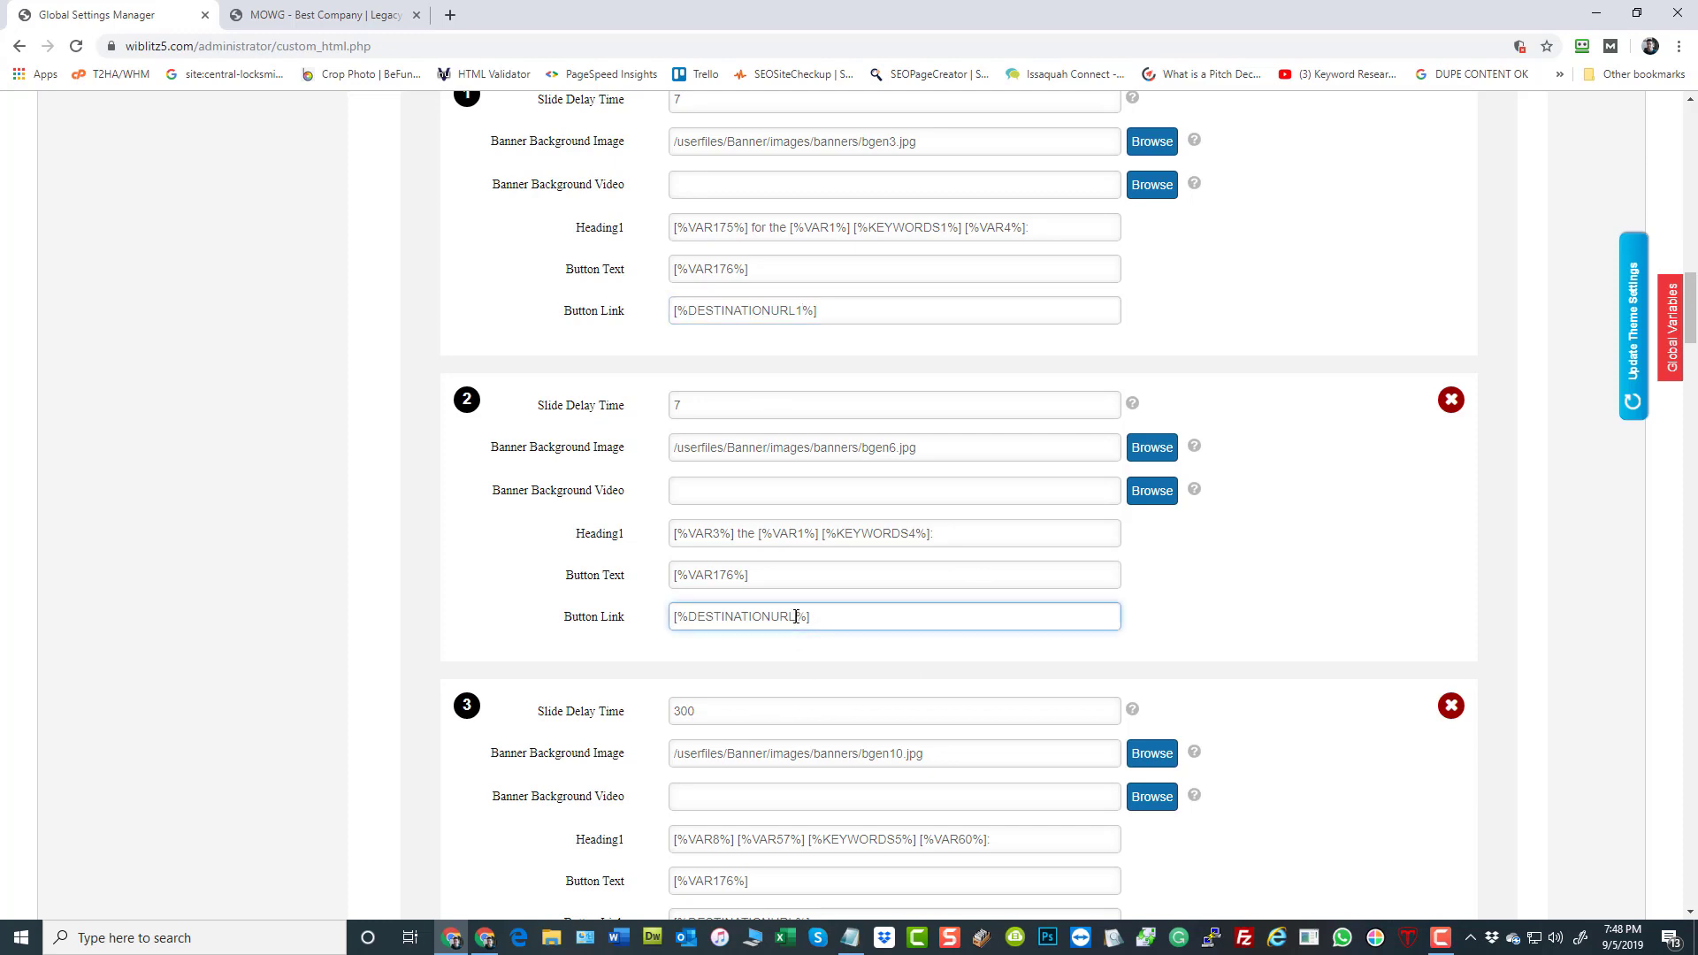
text(2)
scroll(742, 827, down, 2)
click(801, 746)
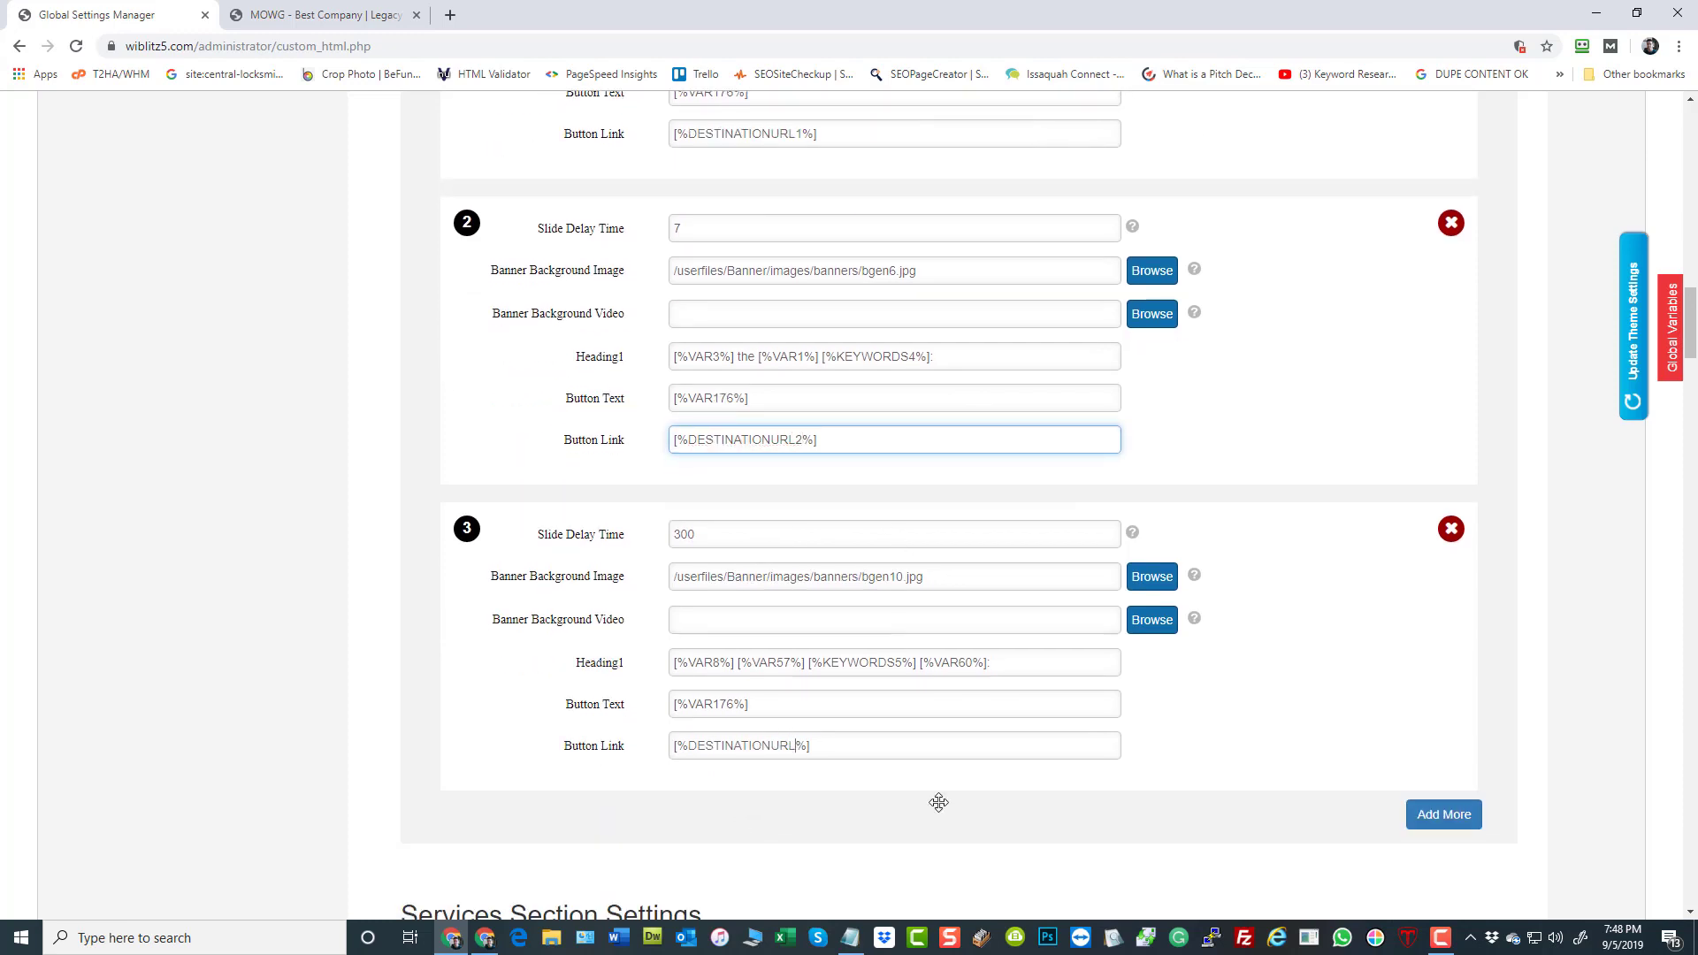
text(3)
click(347, 395)
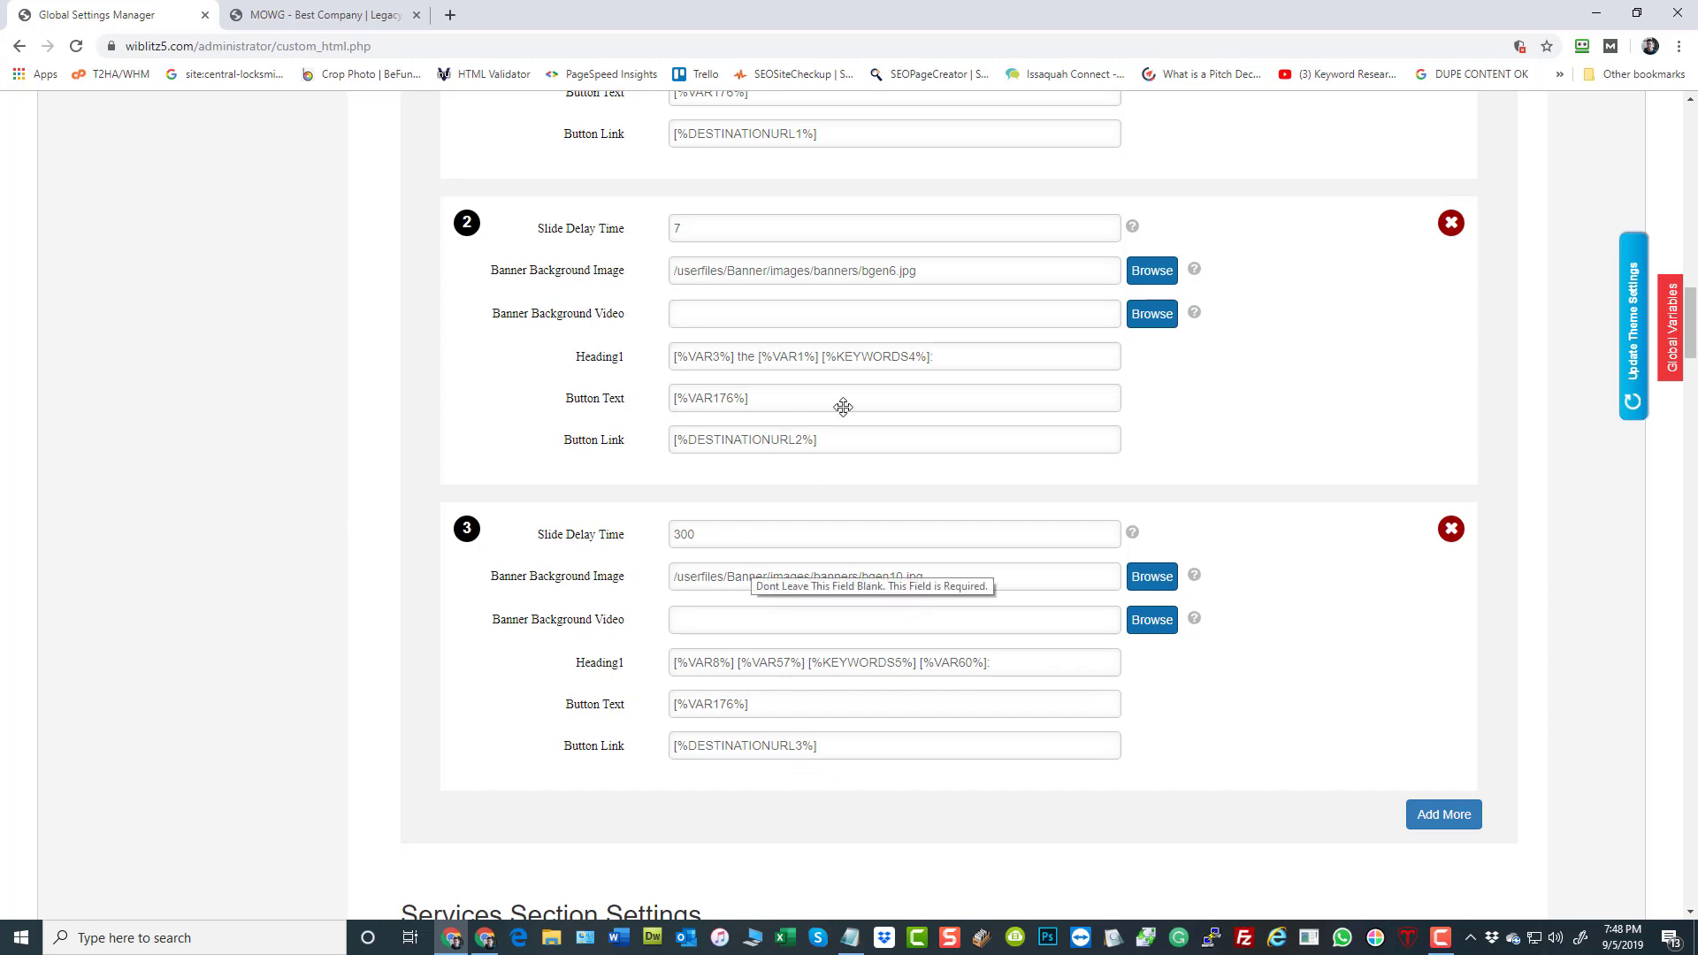
Return to the admin dashboard and check the security key shown in the header
scroll(816, 550, up, 20)
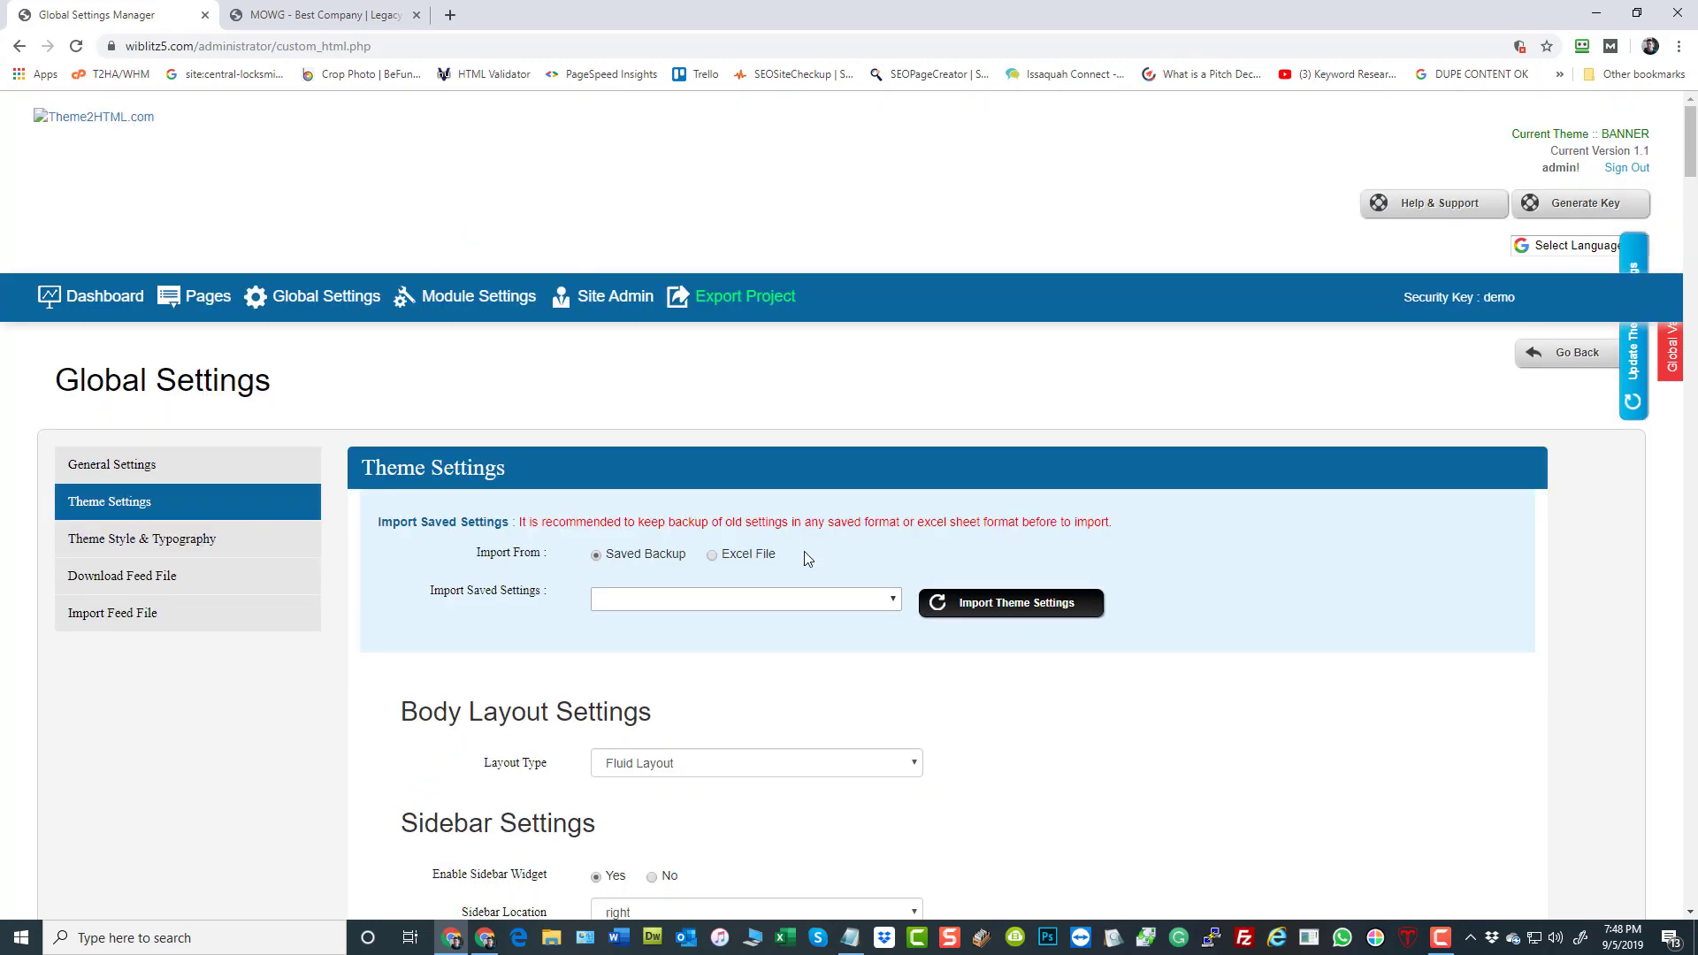
click(117, 305)
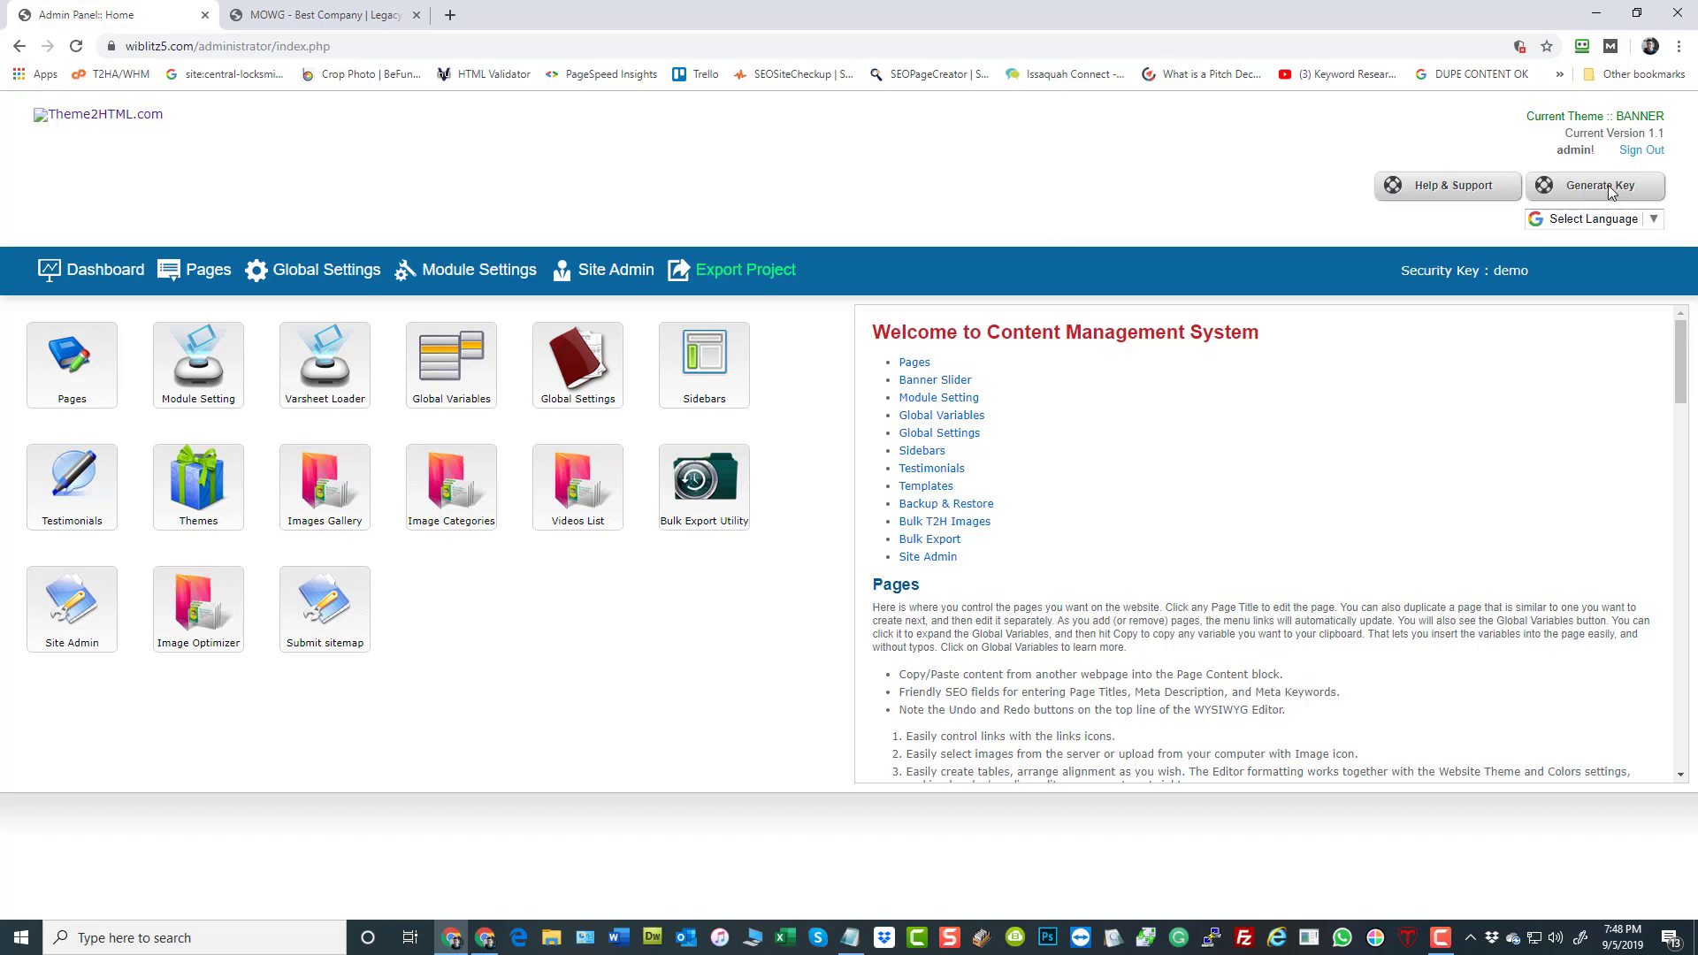
double_click(1517, 273)
click(927, 162)
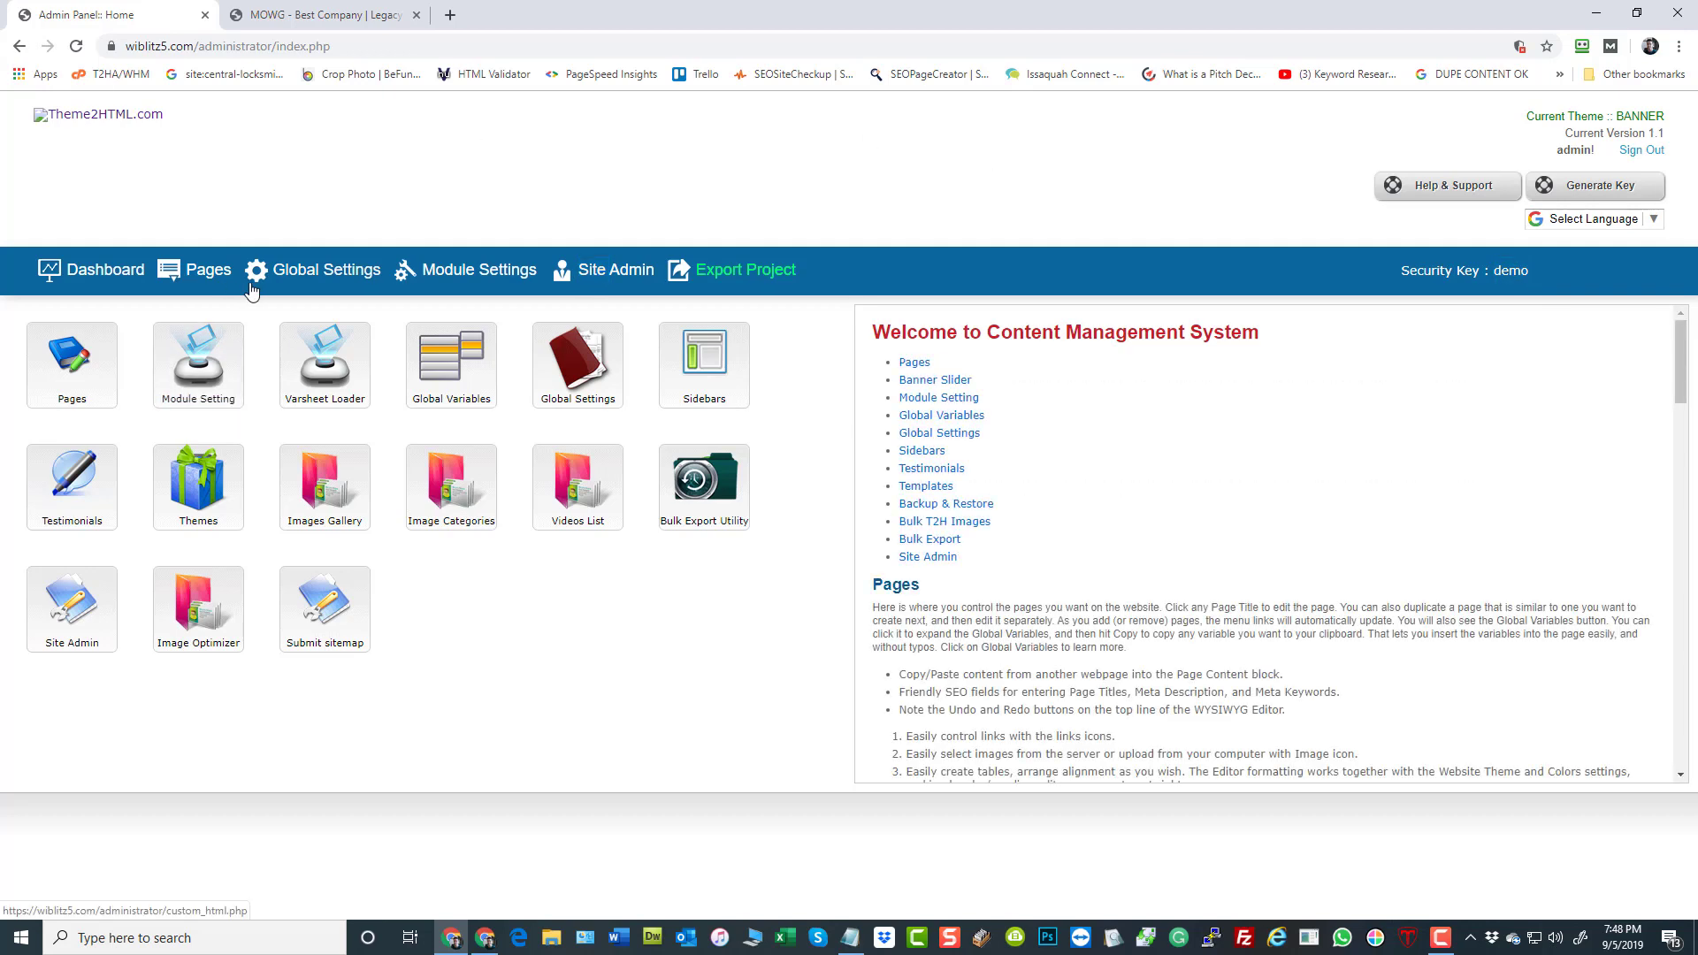
click(97, 277)
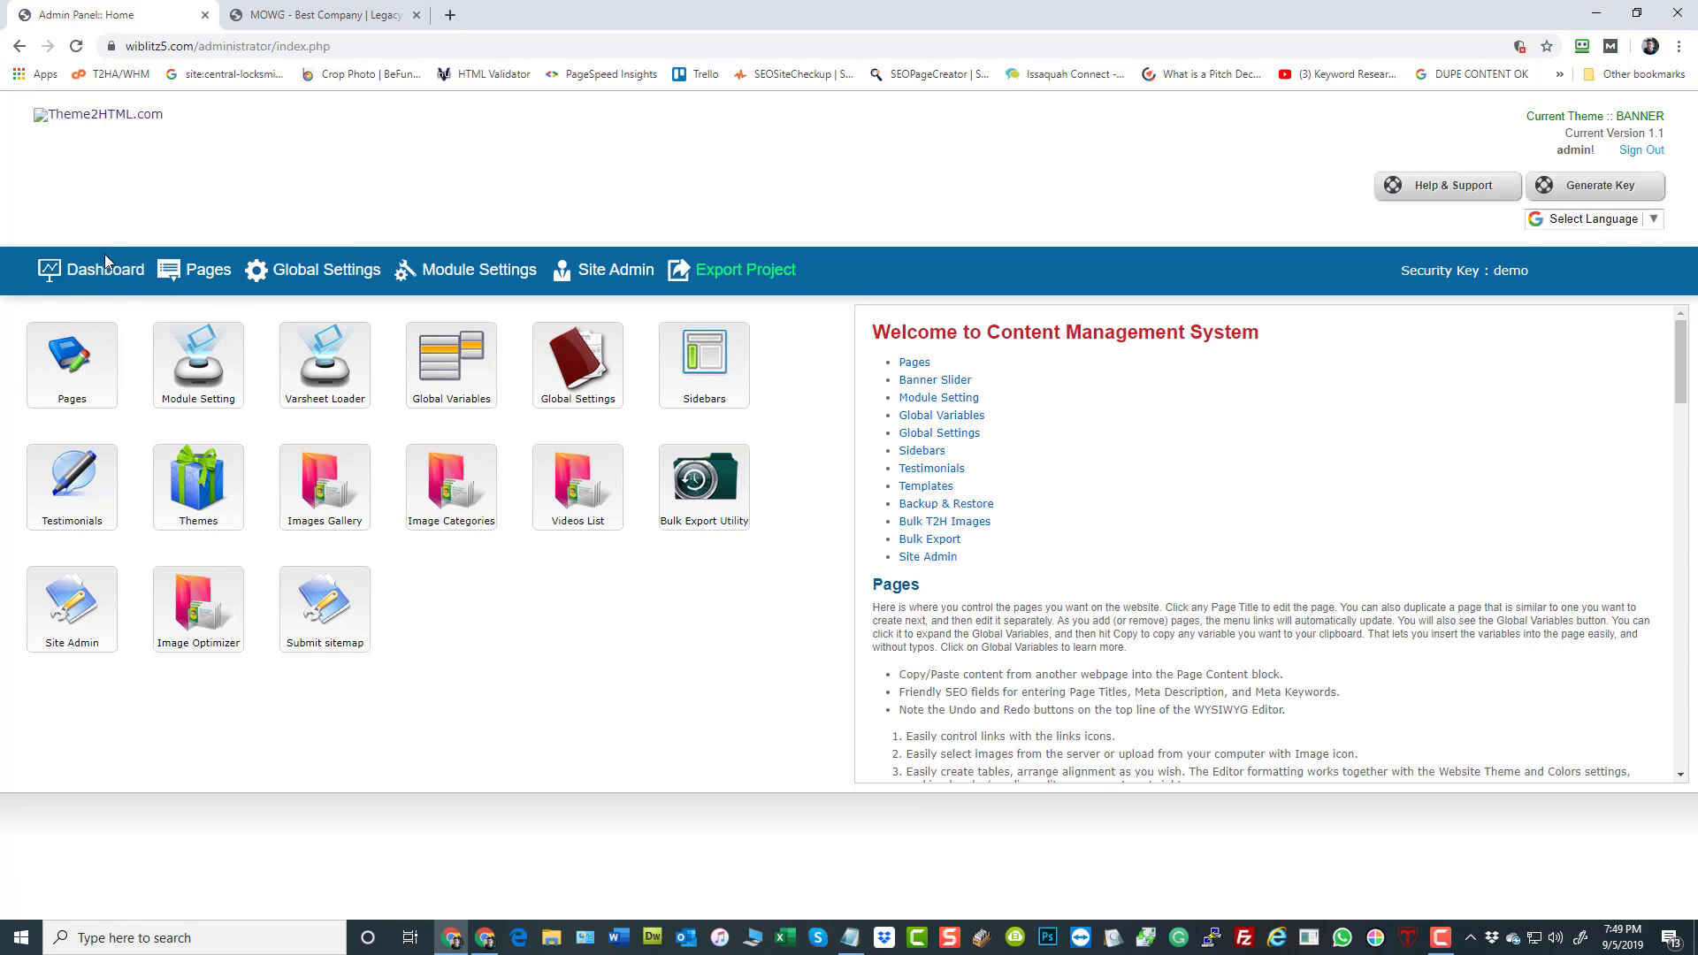
View the Global Variables page and return to the dashboard
mouse_move(447, 272)
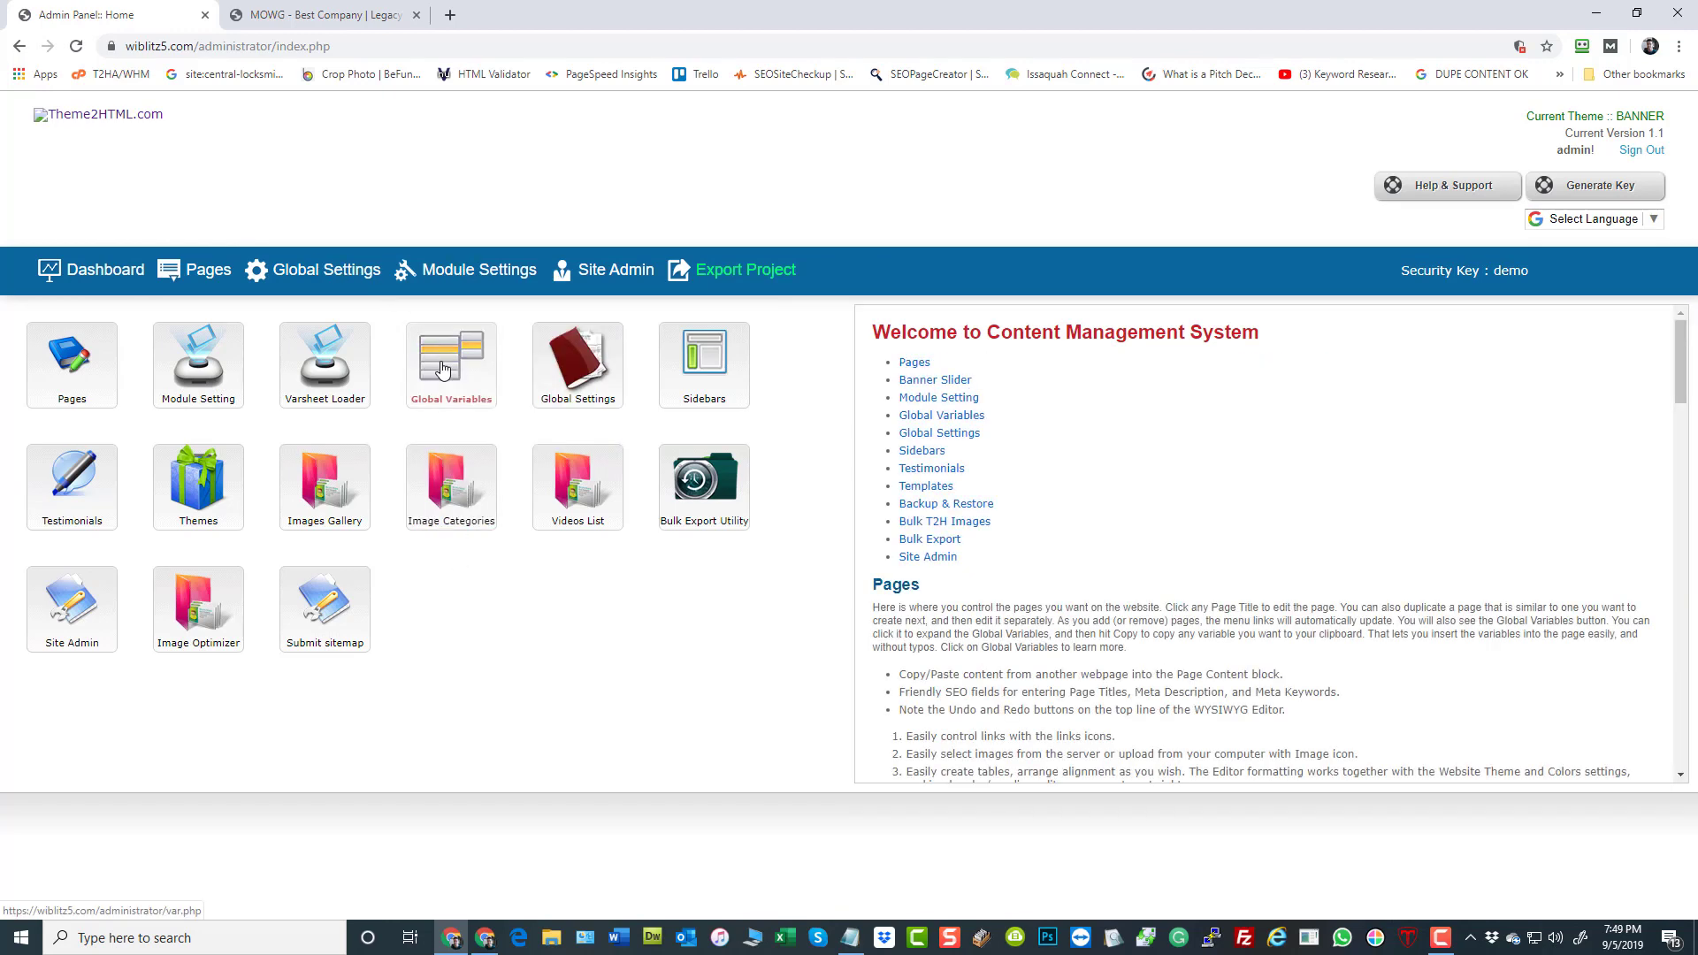
click(442, 370)
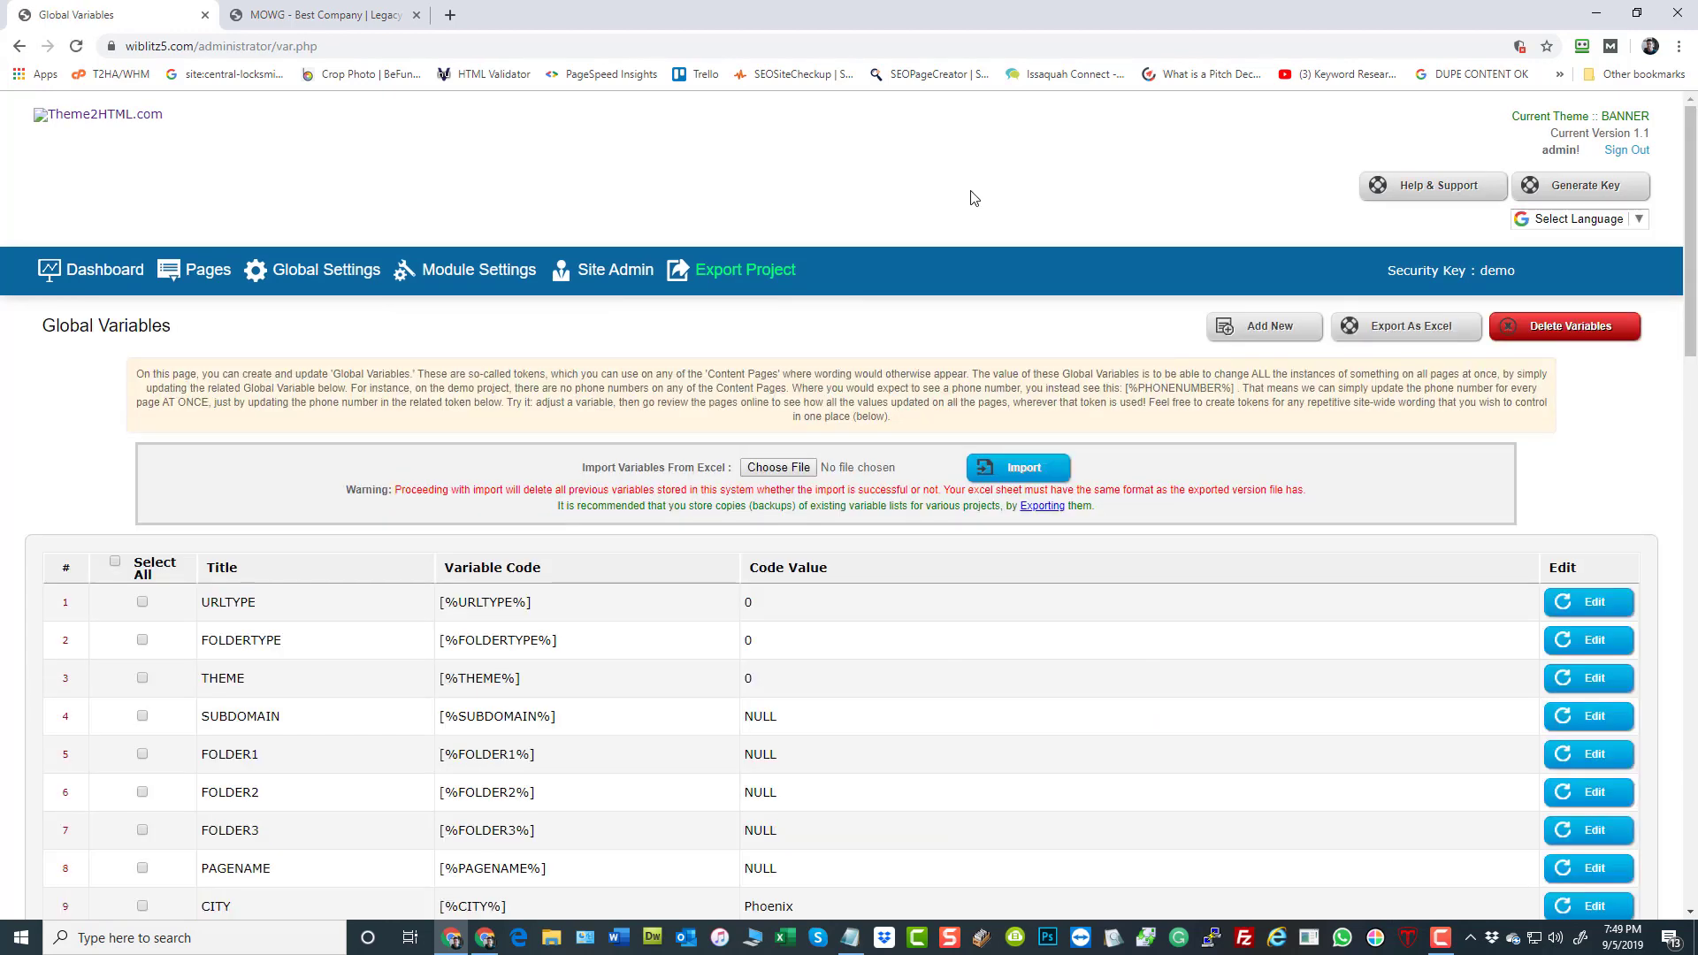
click(103, 282)
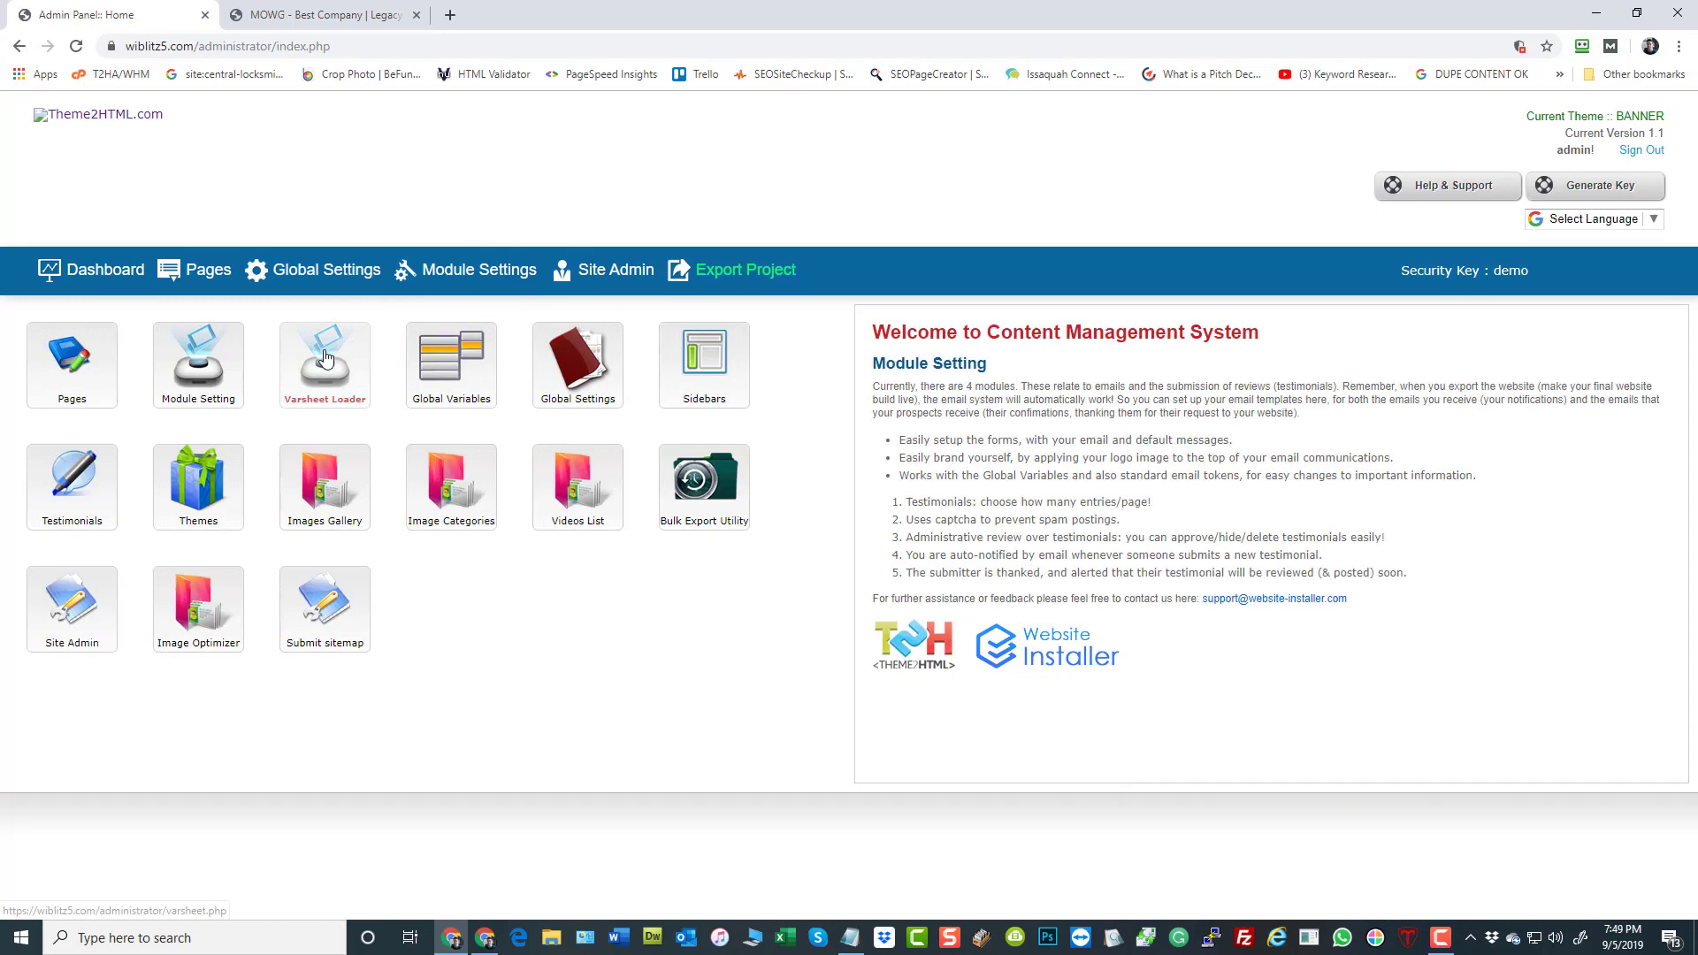
Open the Varsheet Loader page and copy its full URL from the address bar
click(326, 358)
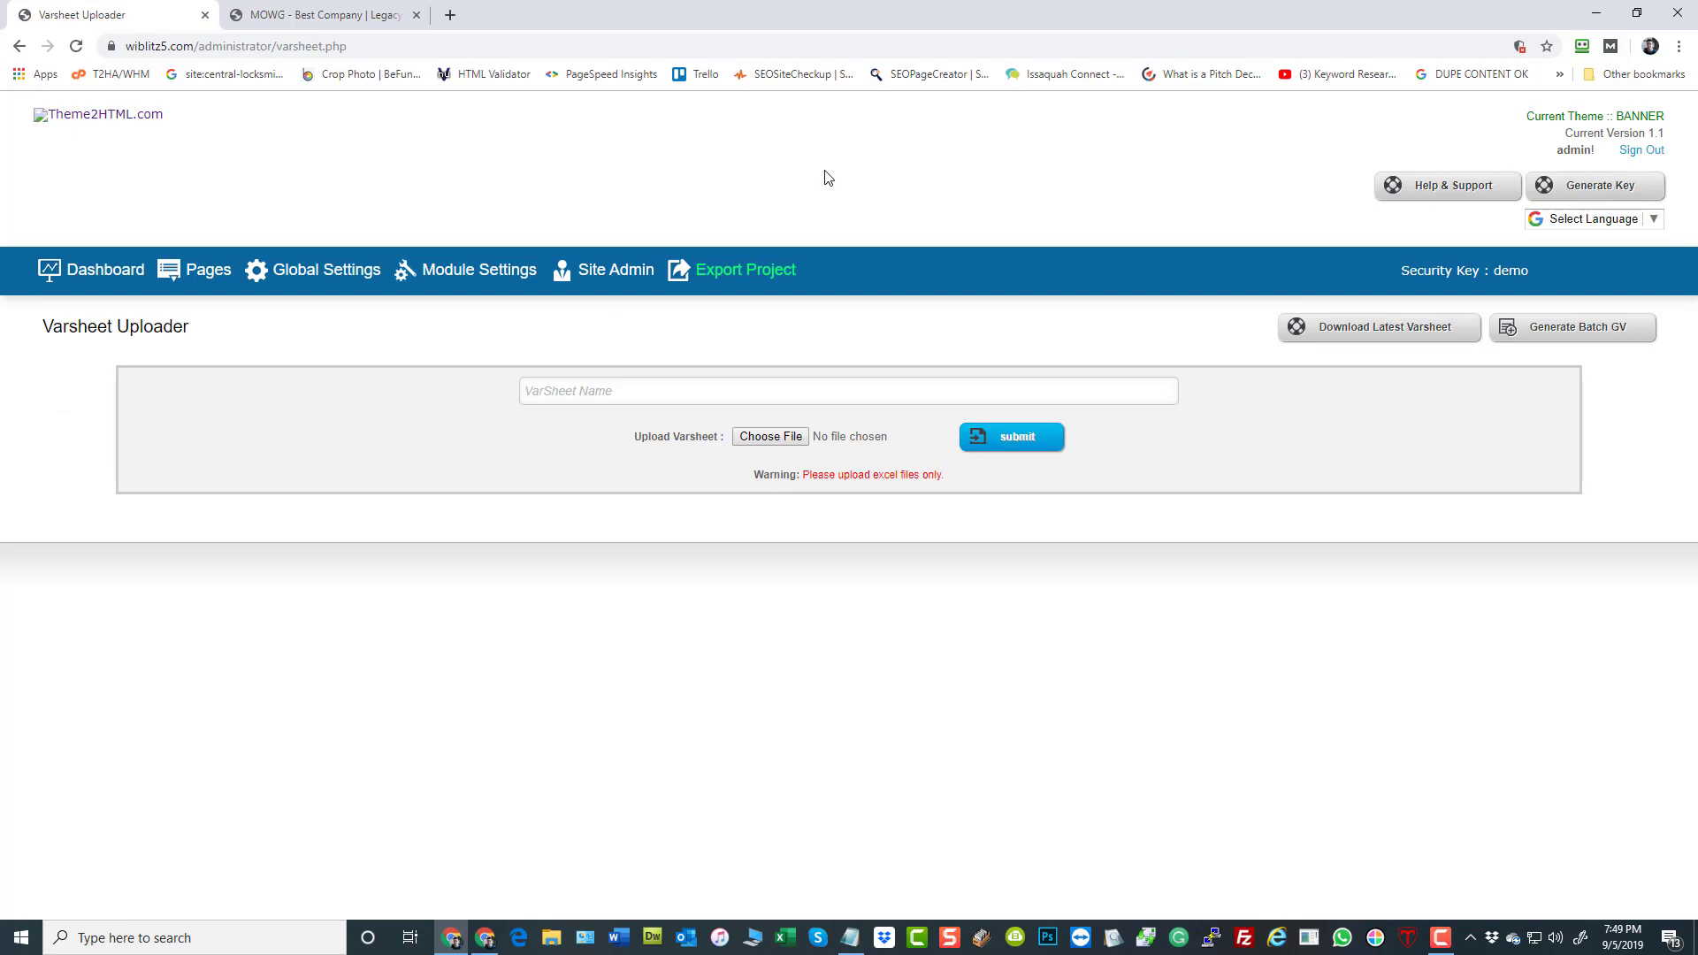
click(353, 47)
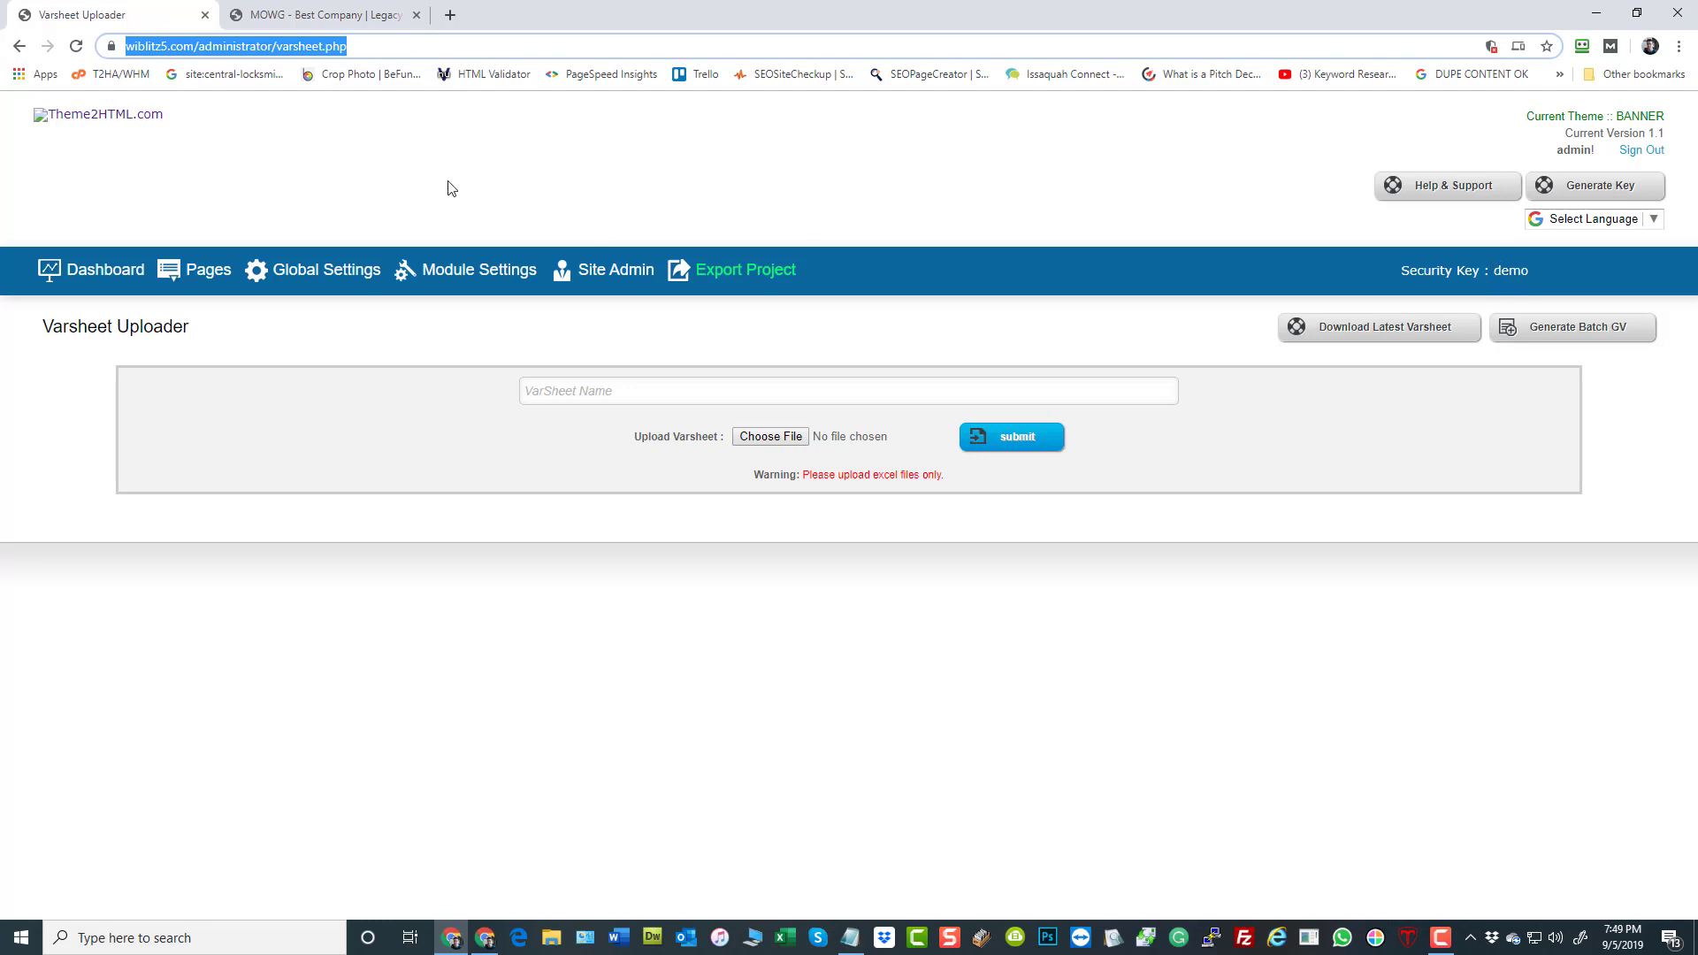
right_click(229, 49)
click(263, 168)
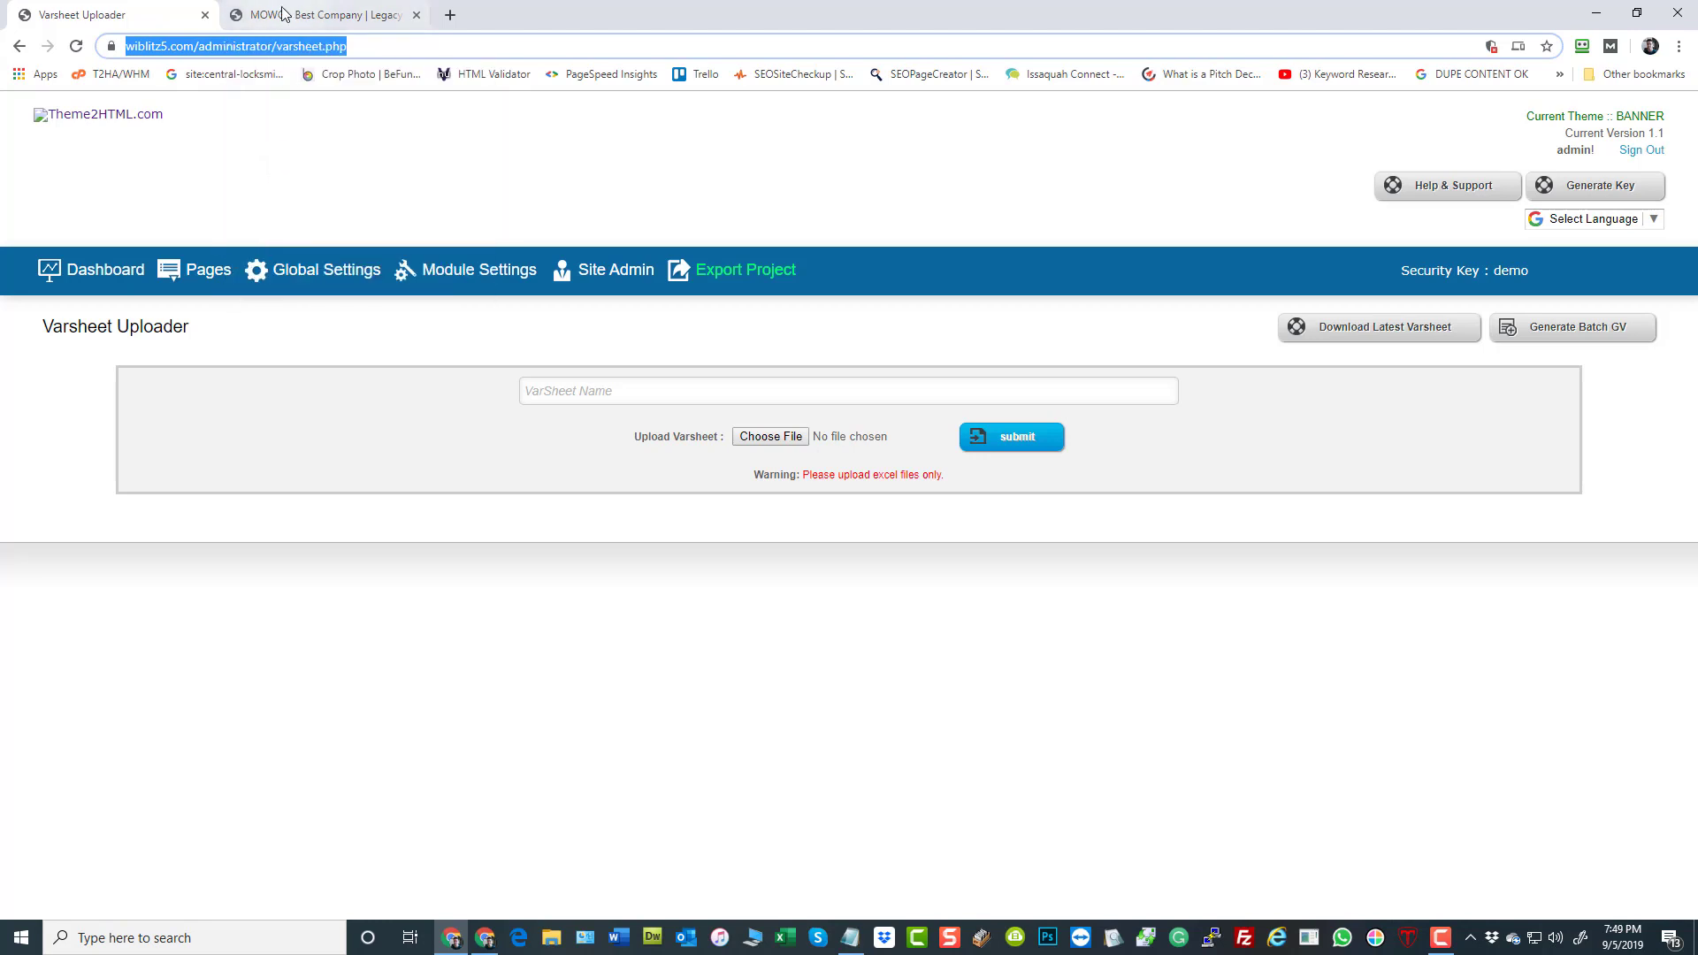
click(273, 49)
drag(315, 49, 242, 49)
click(279, 155)
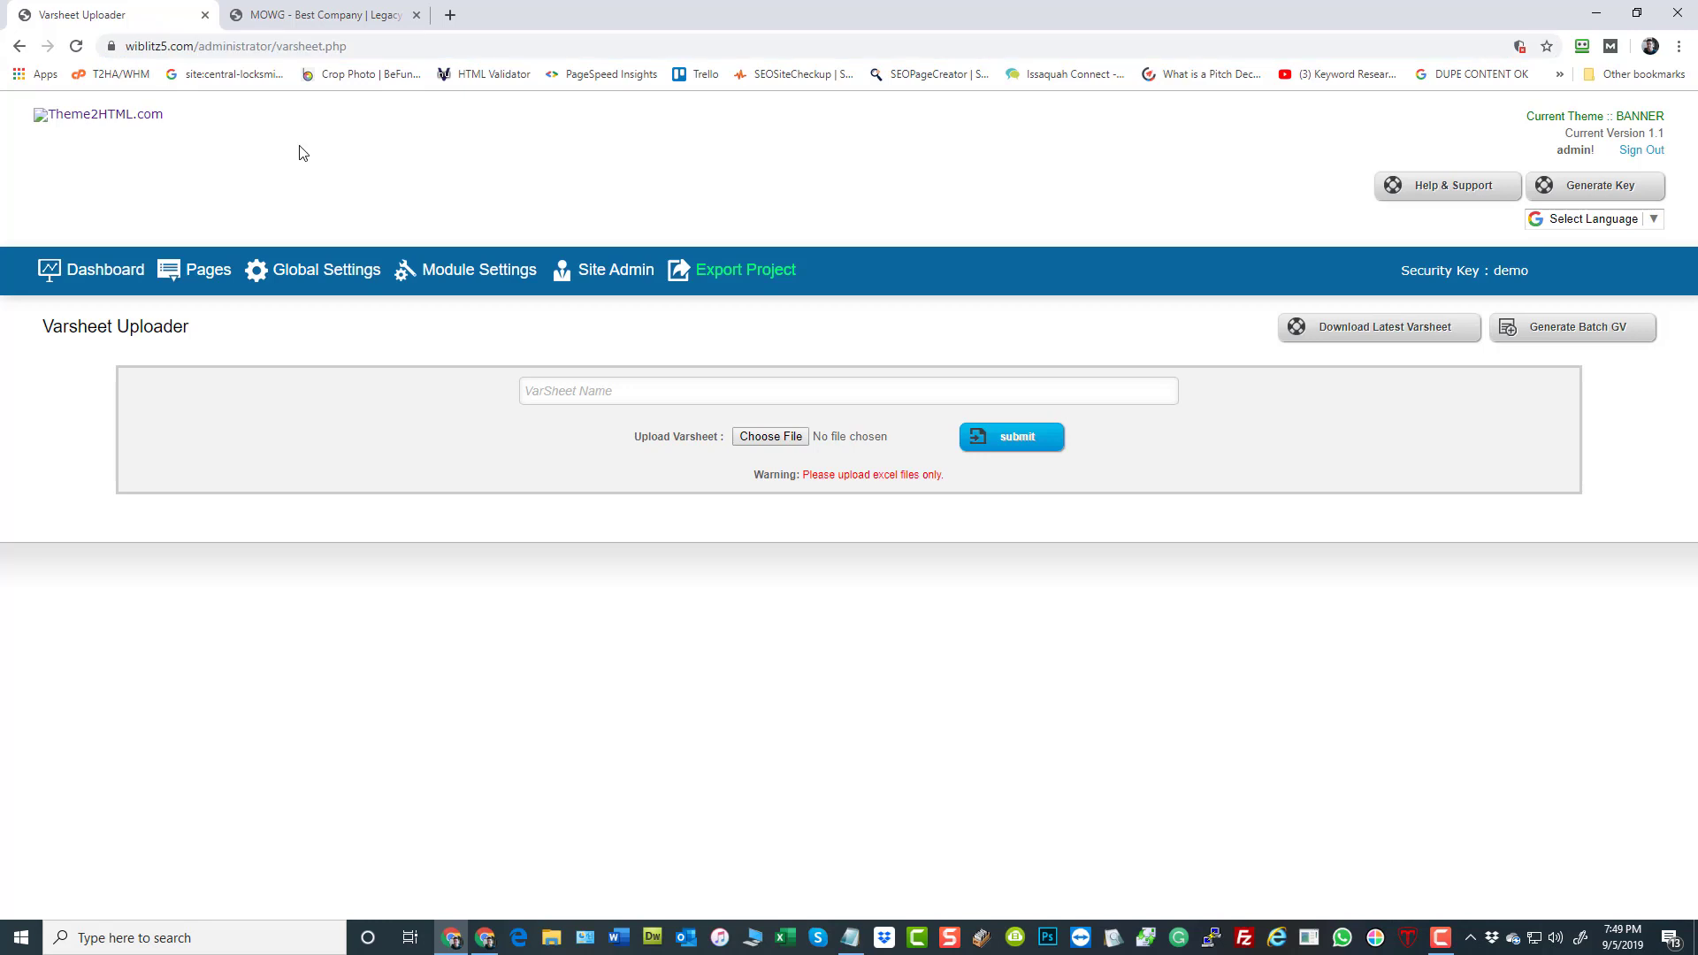
Open a new Notepad window and paste the copied varsheet.php URL into it
click(851, 938)
right_click(851, 938)
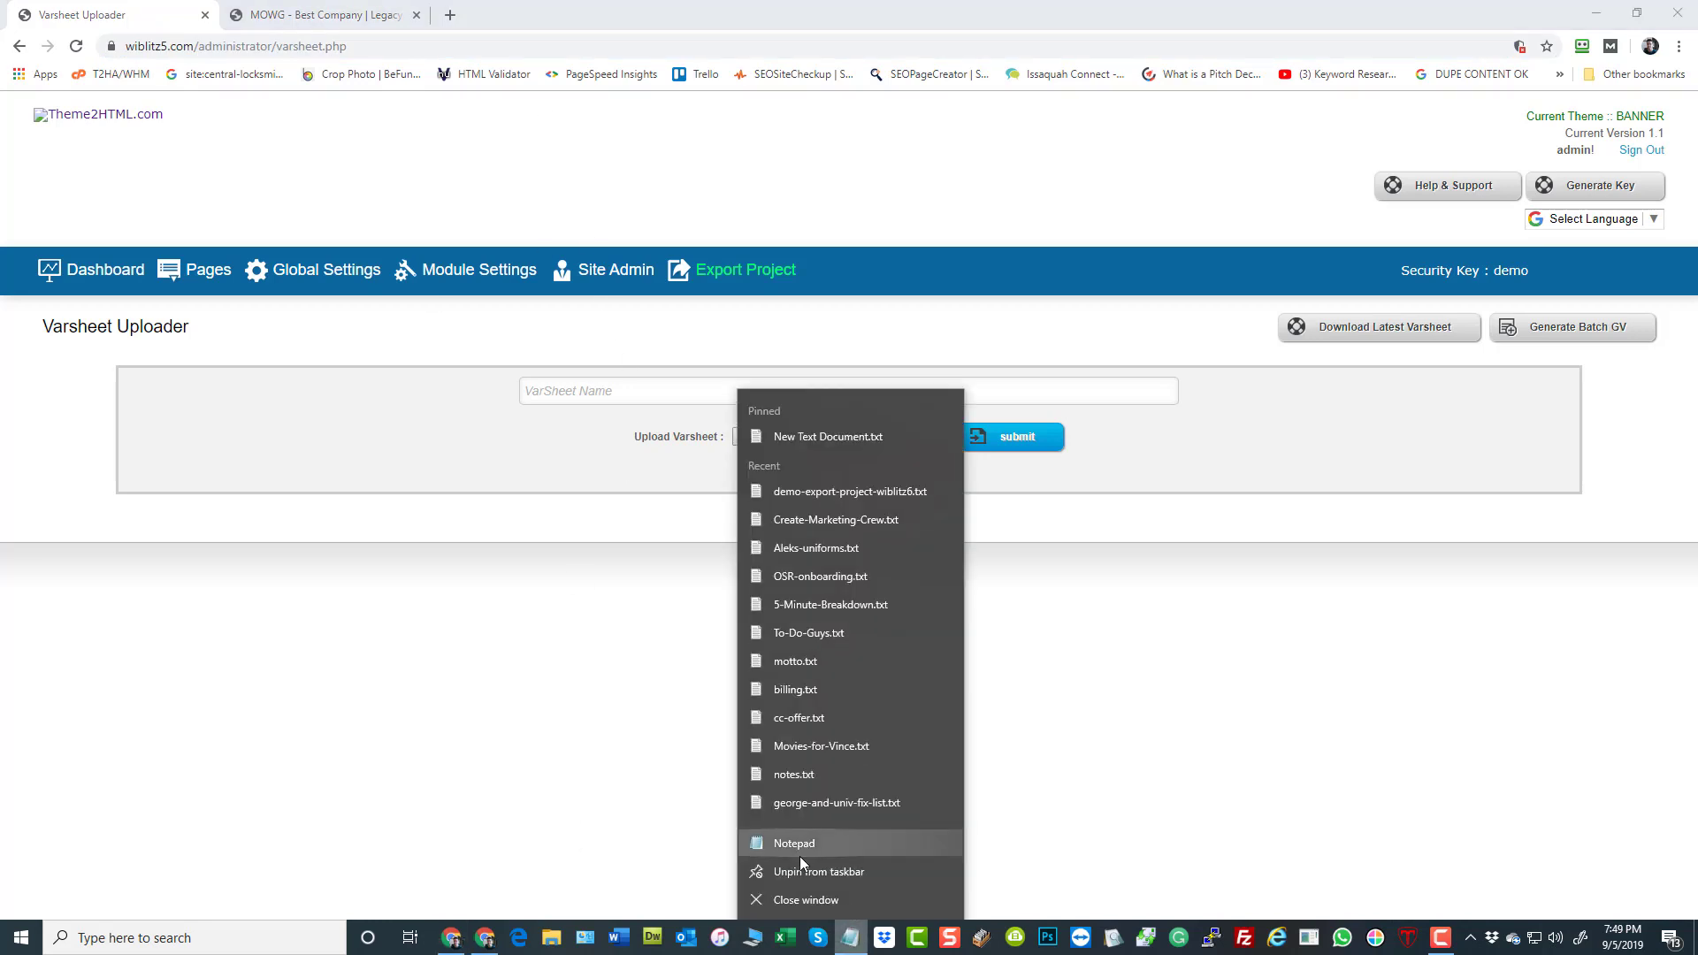
click(799, 841)
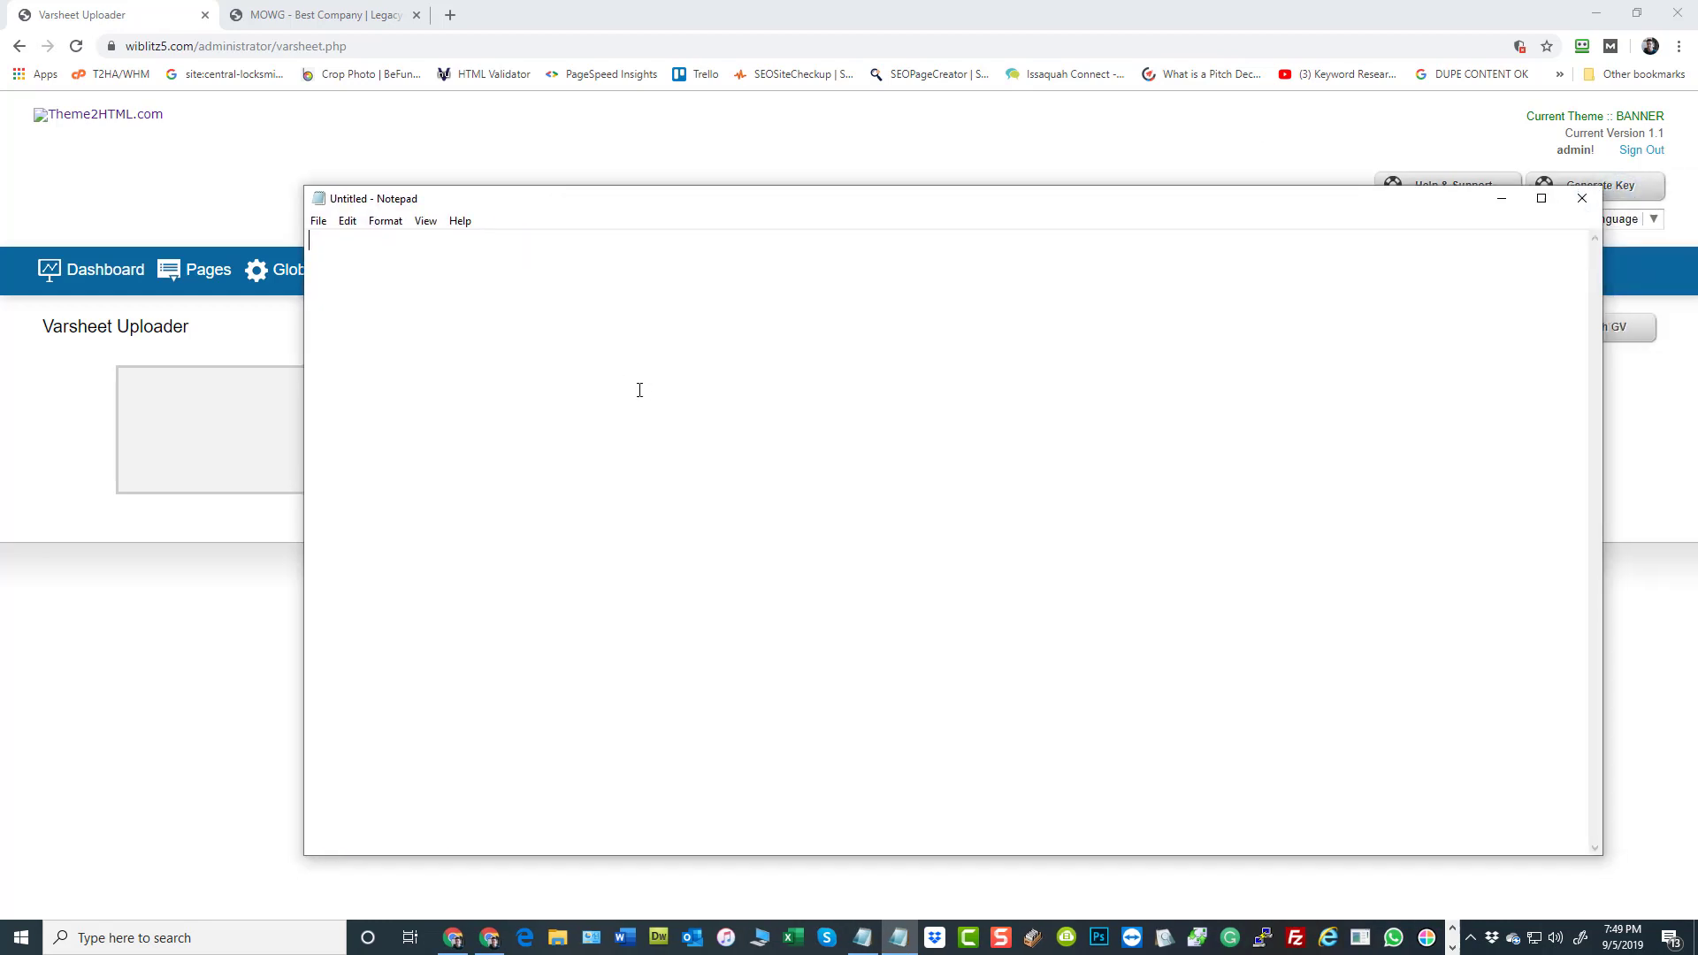
key(ctrl+v)
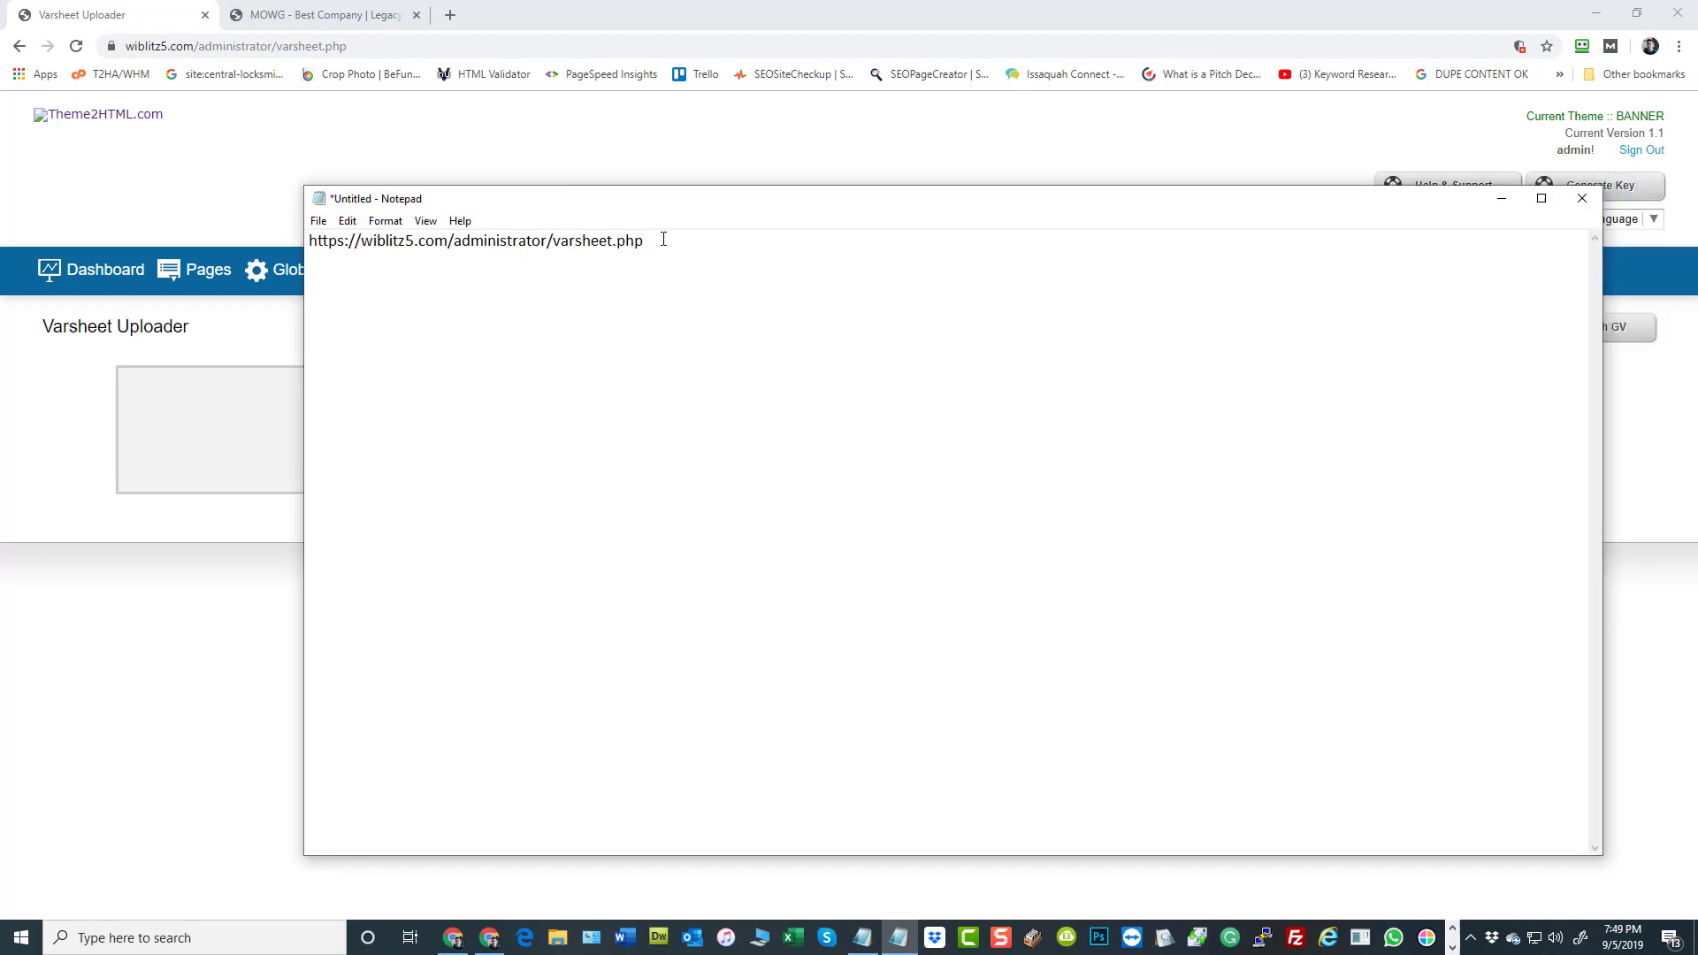
Append ?key= and the security key to the varsheet.php URL in Notepad, keeping the browser's header in view
drag(545, 209, 793, 233)
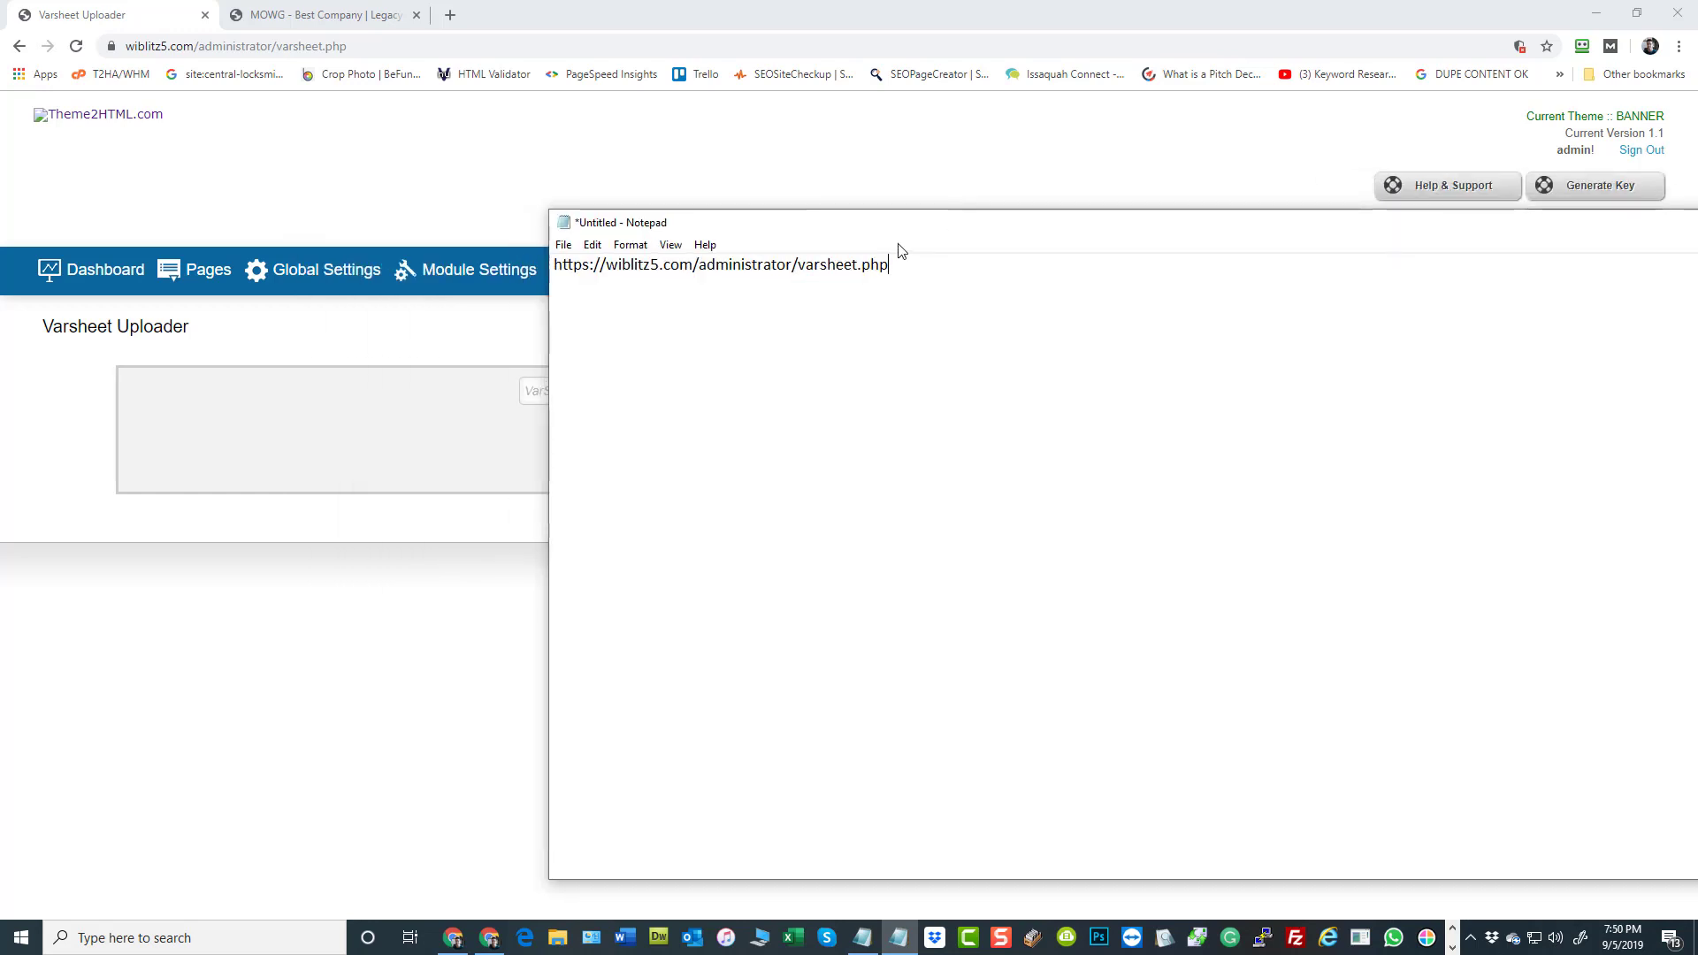
mouse_move(889, 265)
mouse_down()
mouse_move(873, 265)
mouse_move(891, 266)
mouse_up()
text(?key=)
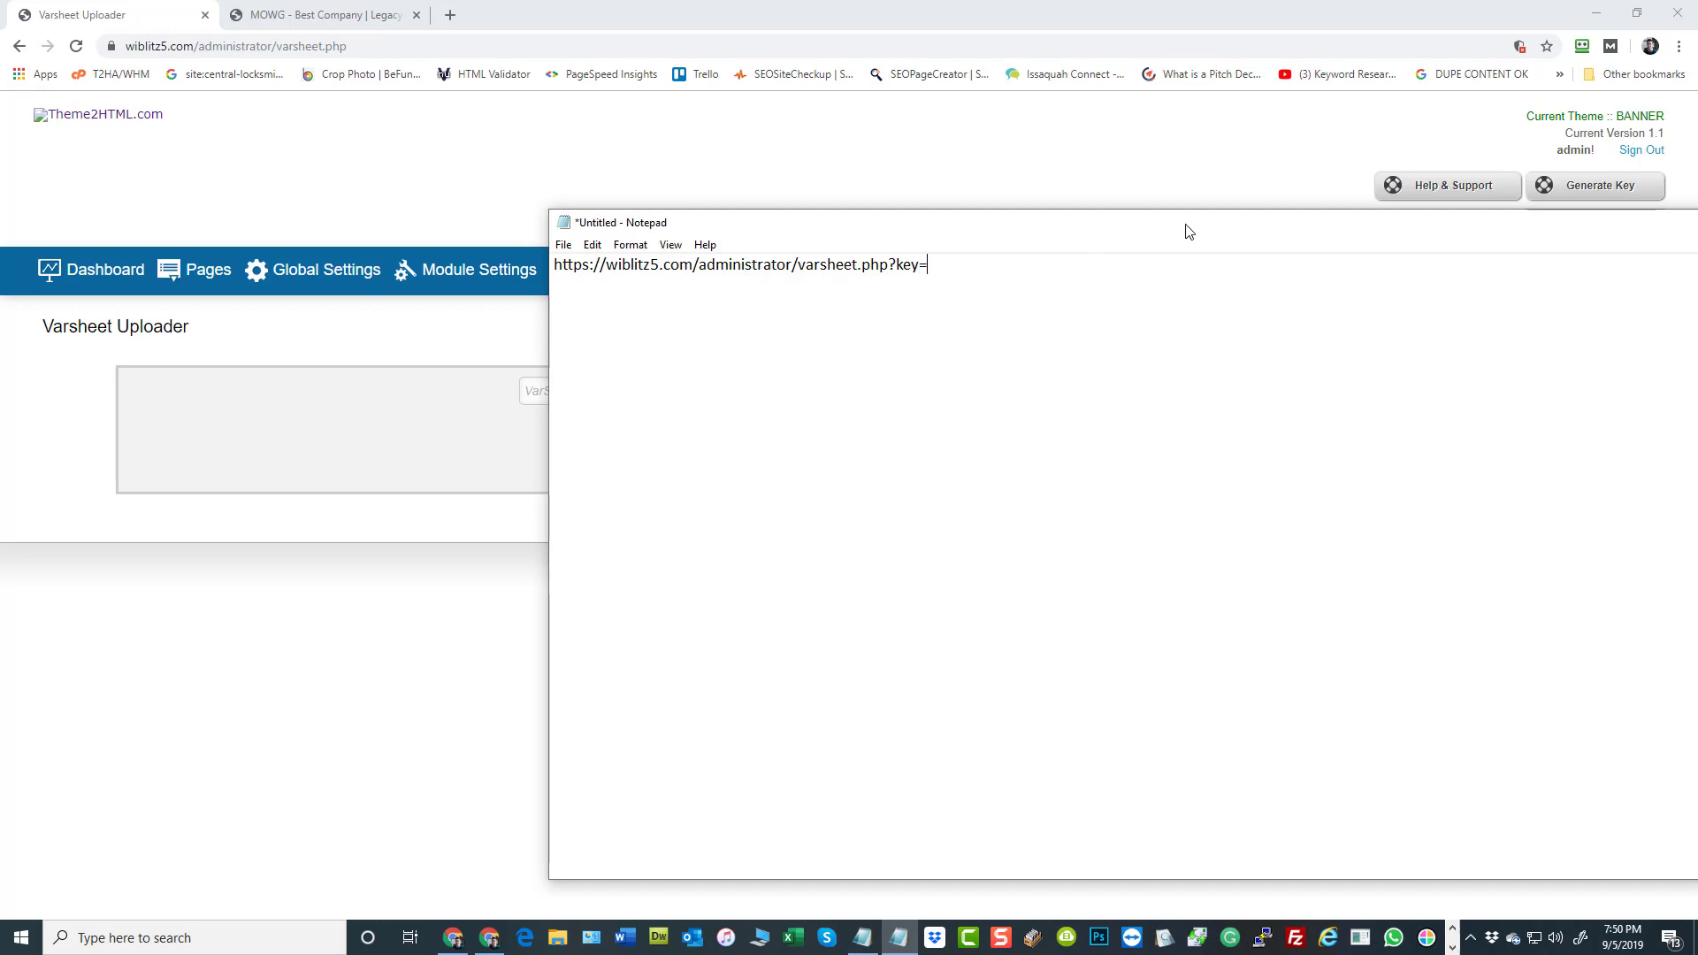
drag(1190, 232, 1169, 314)
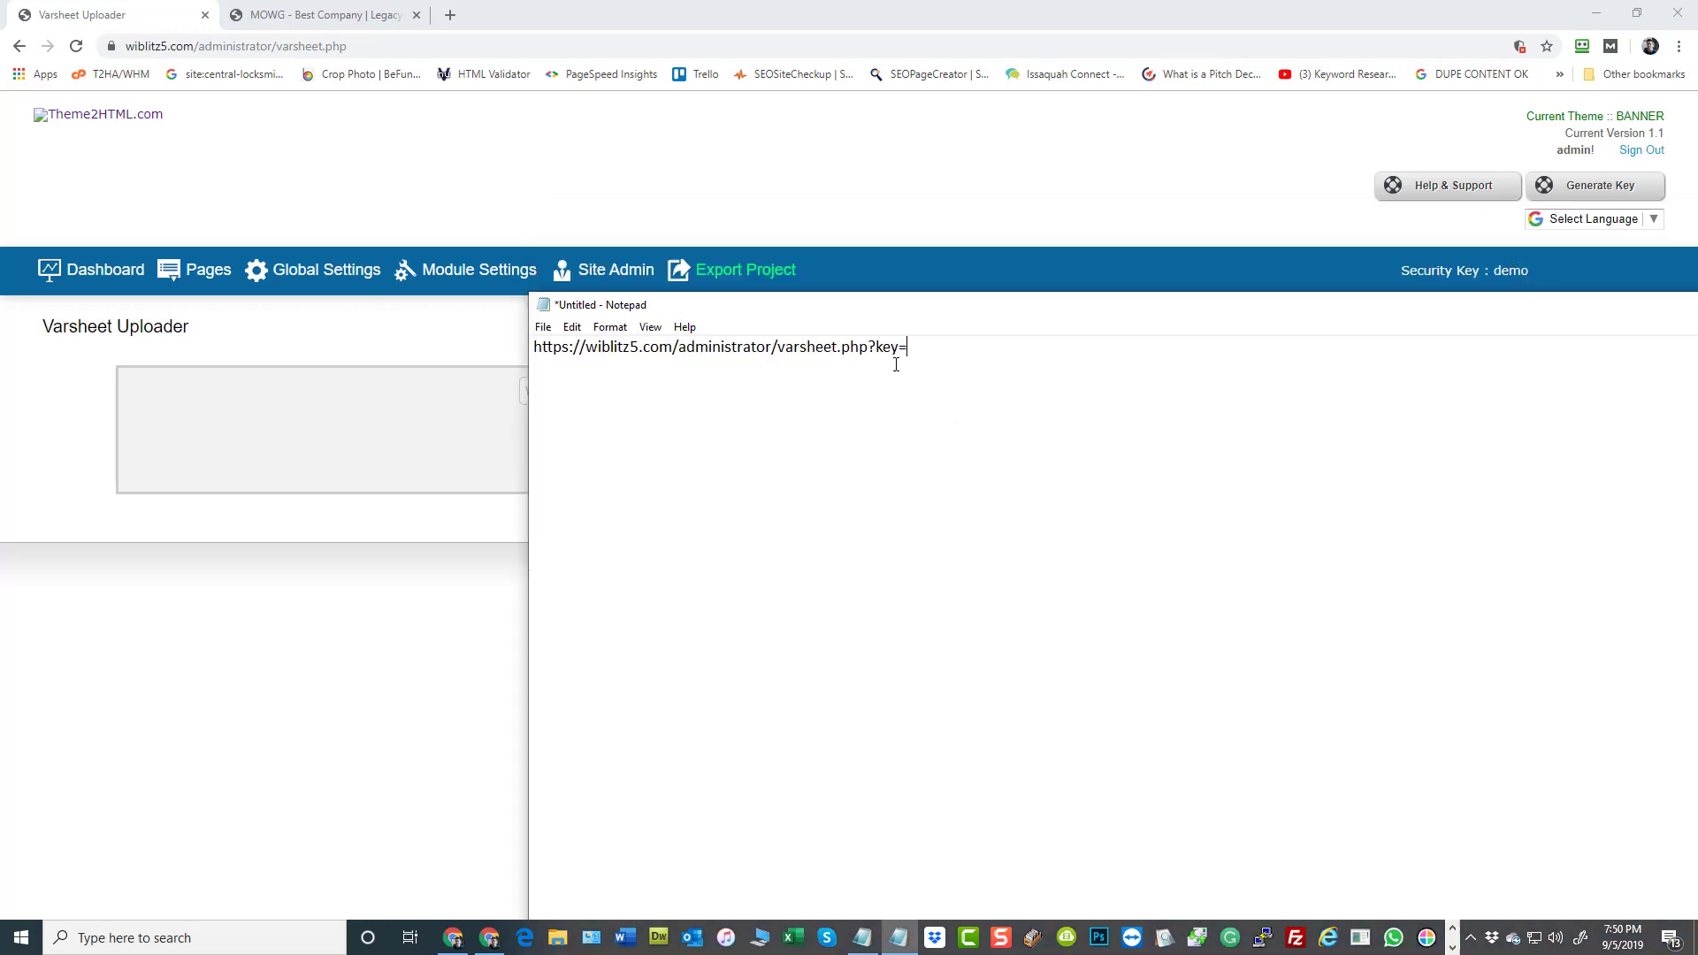
text(demo)
Review the key parameter and the complete URL in Notepad, and move the window aside to uncover the uploader page
drag(947, 347, 909, 347)
click(1053, 366)
drag(973, 359, 537, 353)
click(918, 348)
double_click(917, 349)
click(992, 437)
drag(870, 310, 1550, 255)
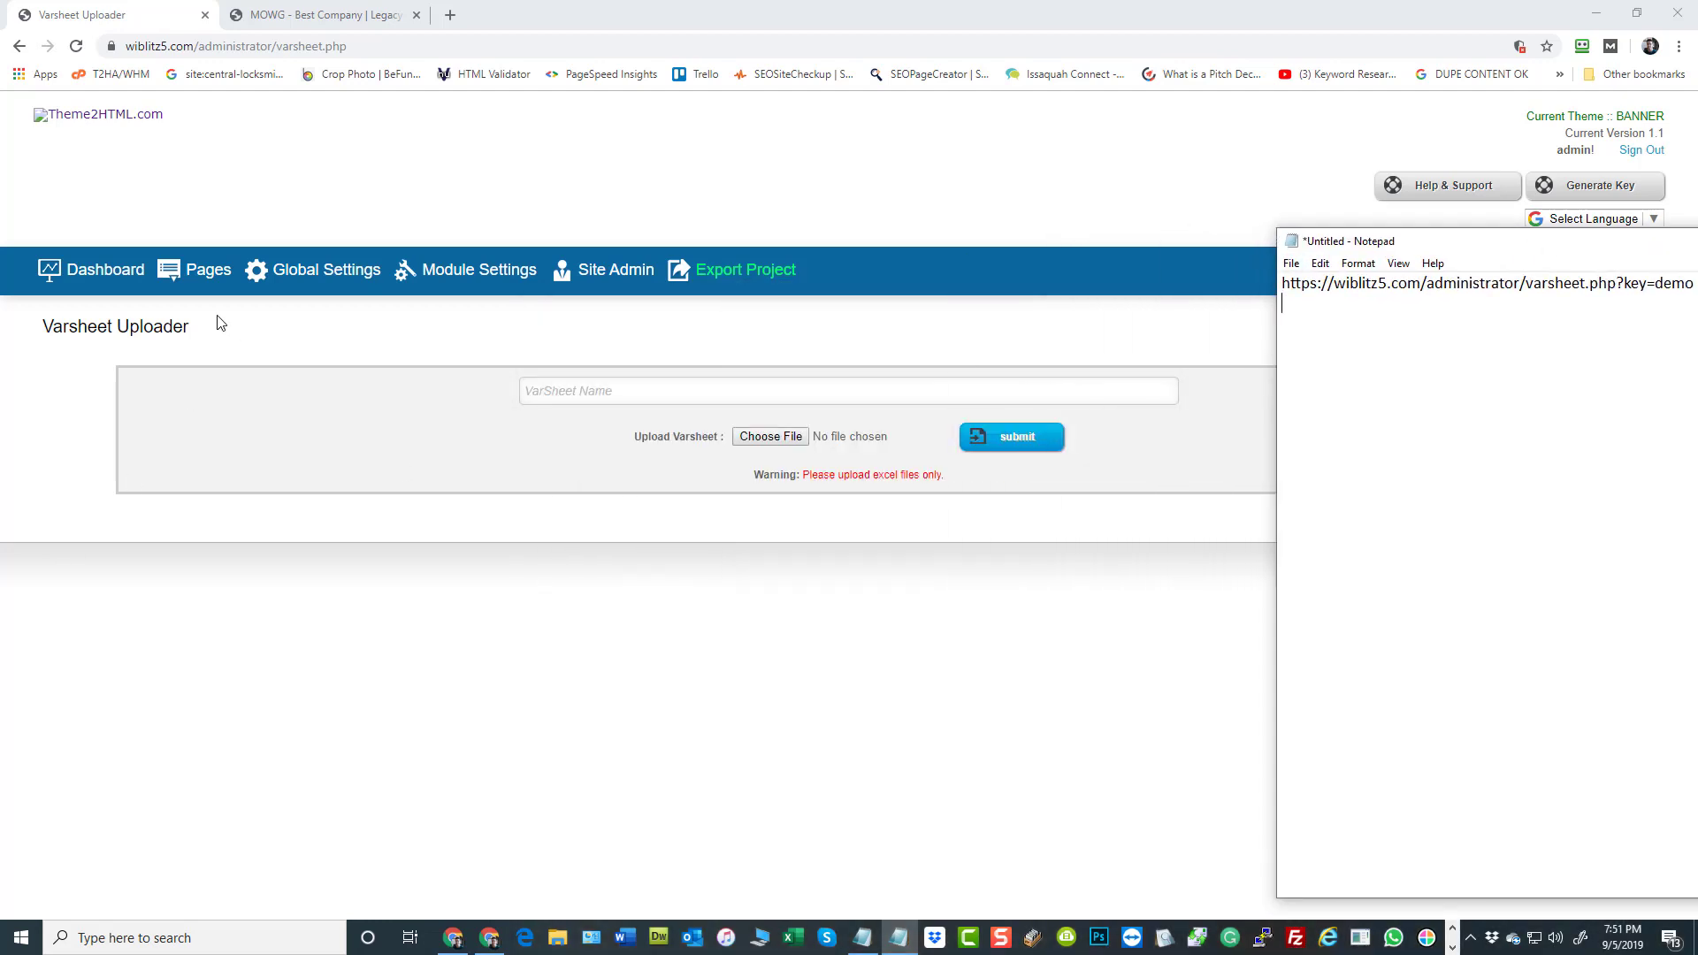
Open the Global Variables page from the dashboard and go to the end of its first list page
click(104, 266)
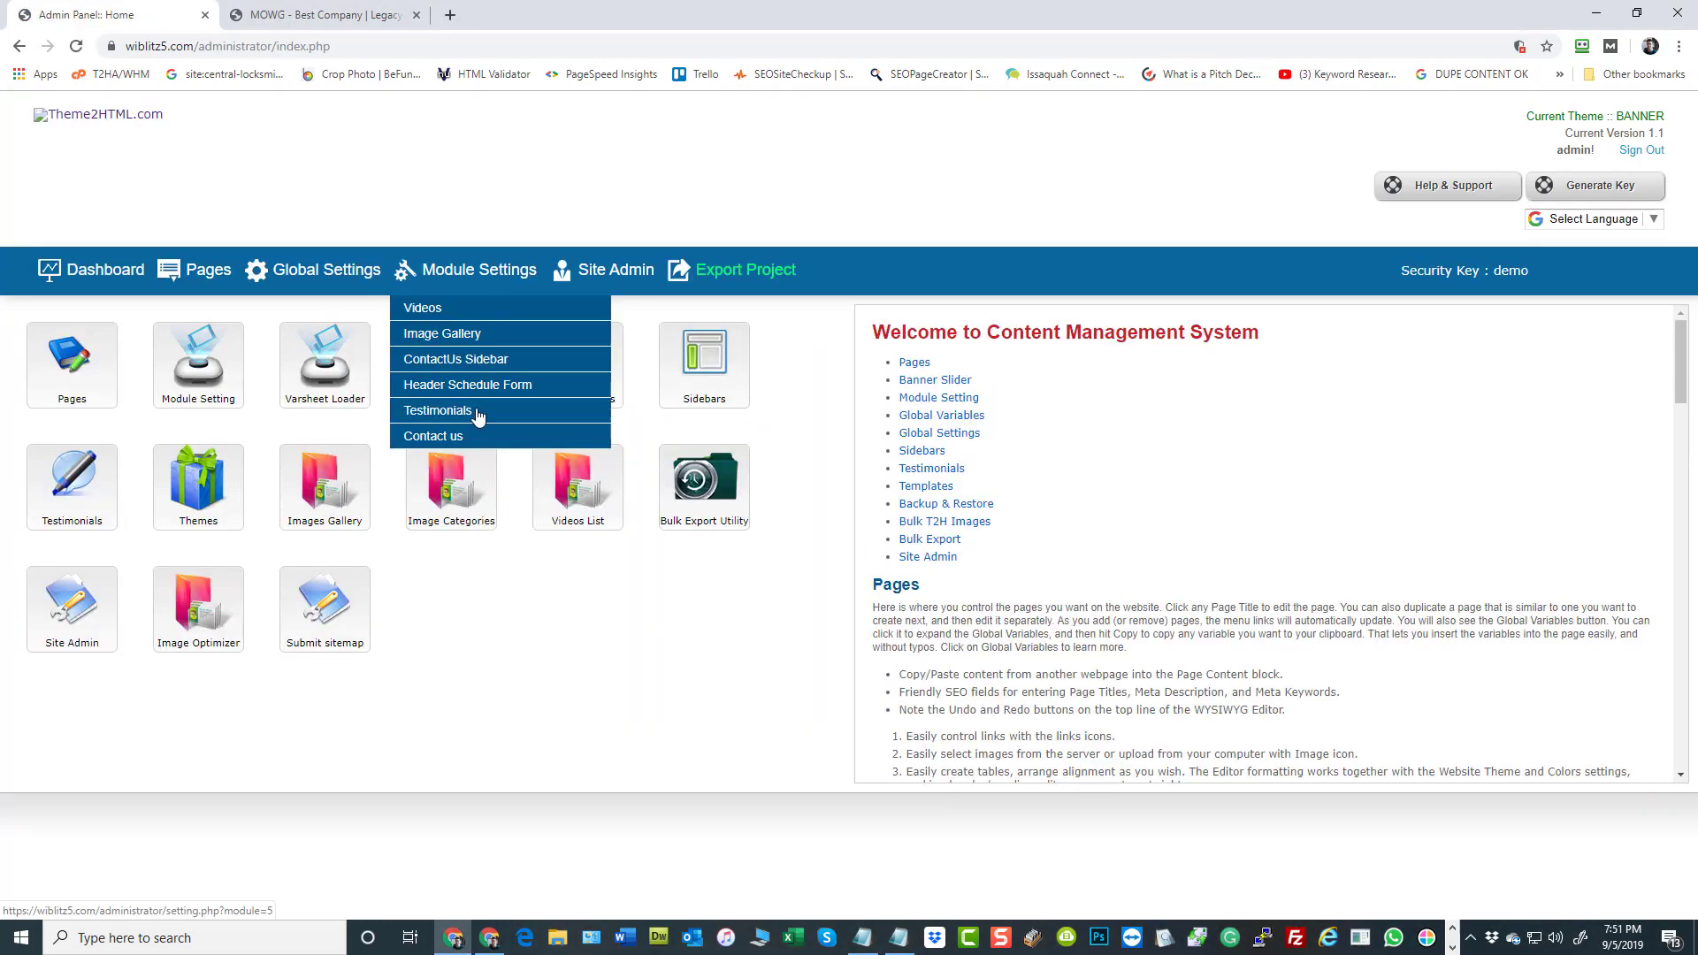
click(432, 354)
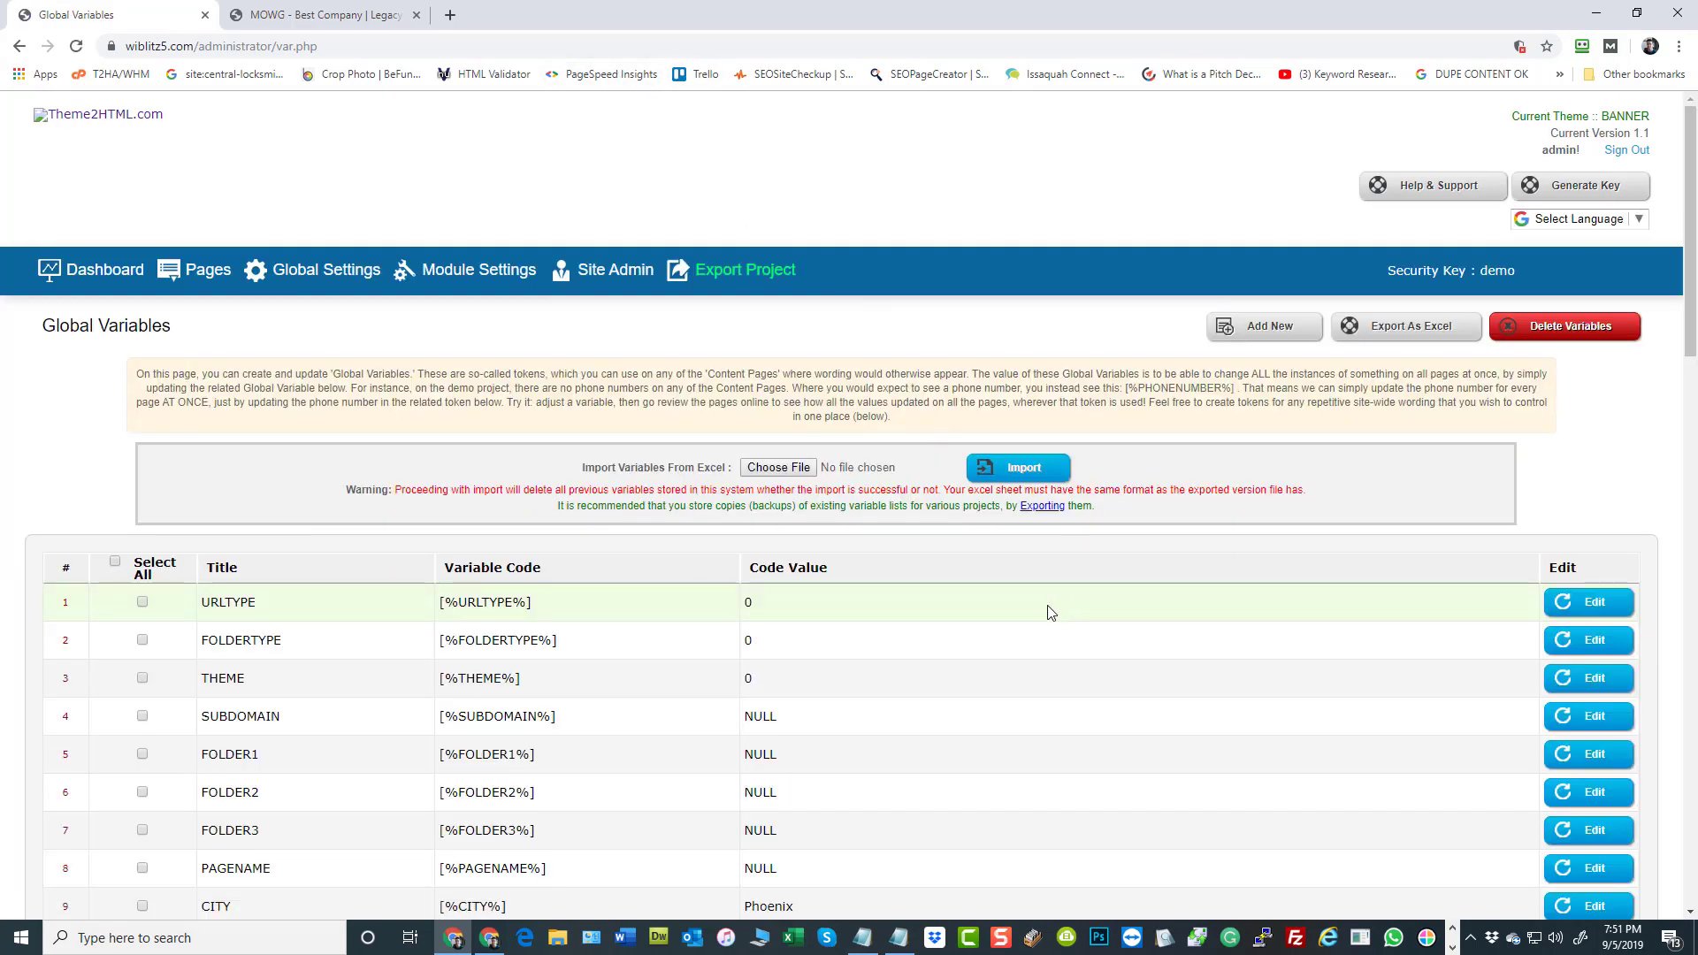
scroll(924, 619, down, 5)
scroll(927, 619, down, 15)
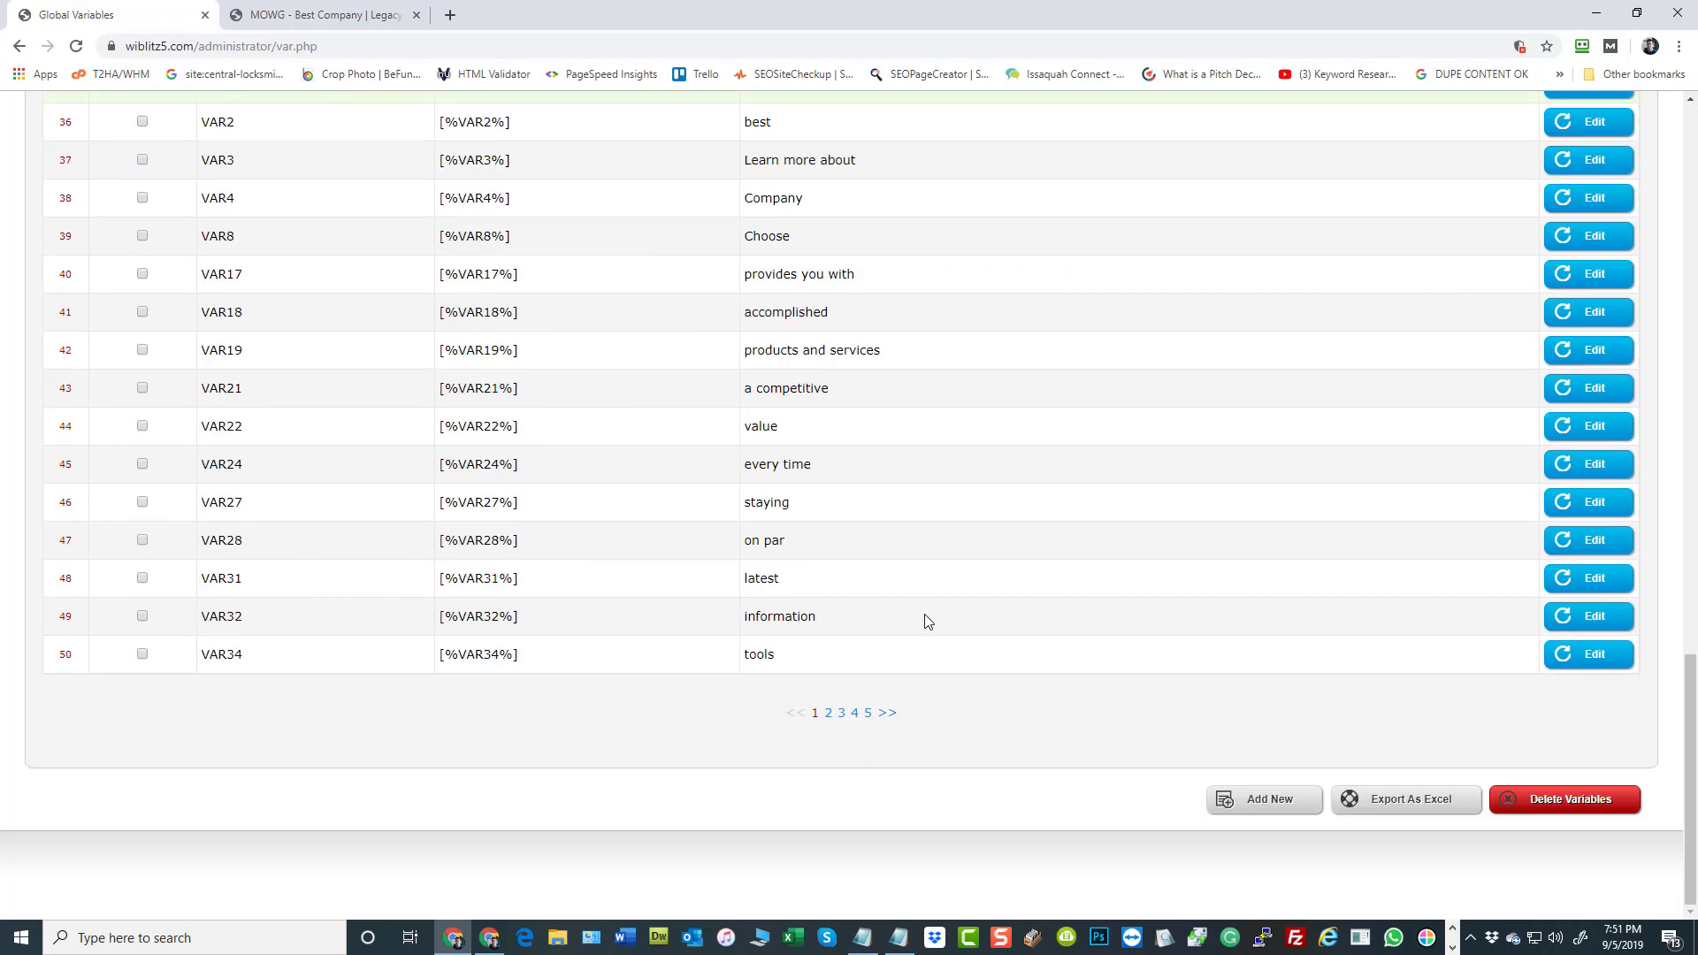
Append ?key= and the security key to the var.php URL in the address bar and copy that parameter
click(357, 44)
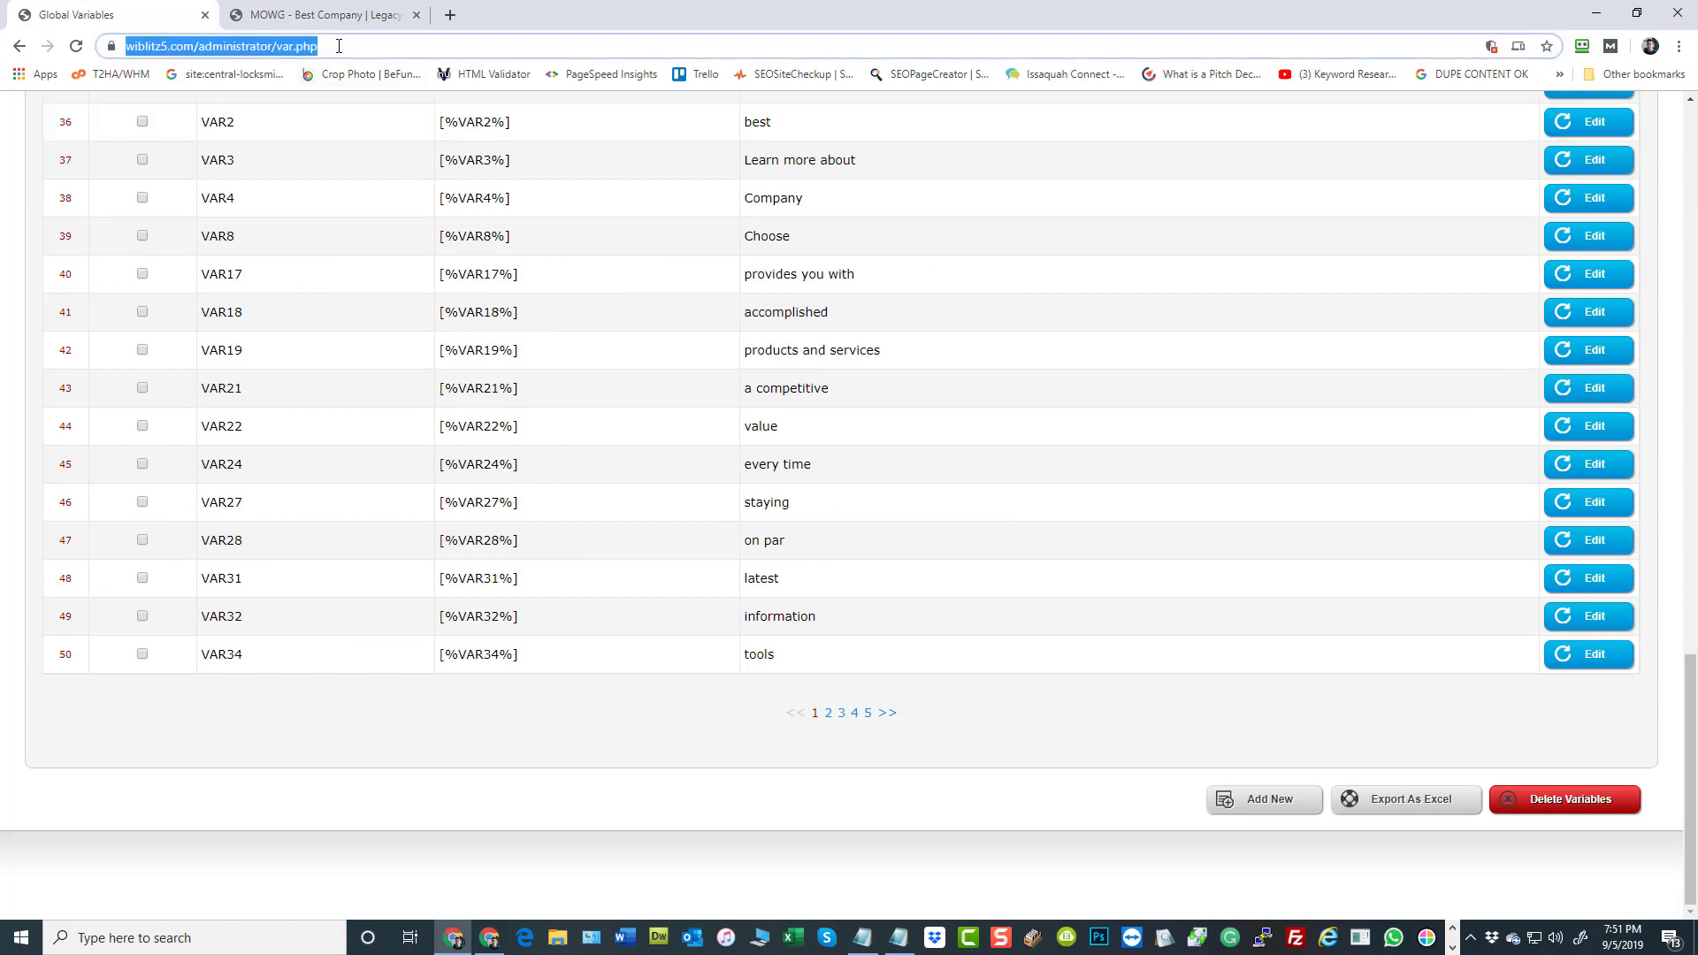
key(End)
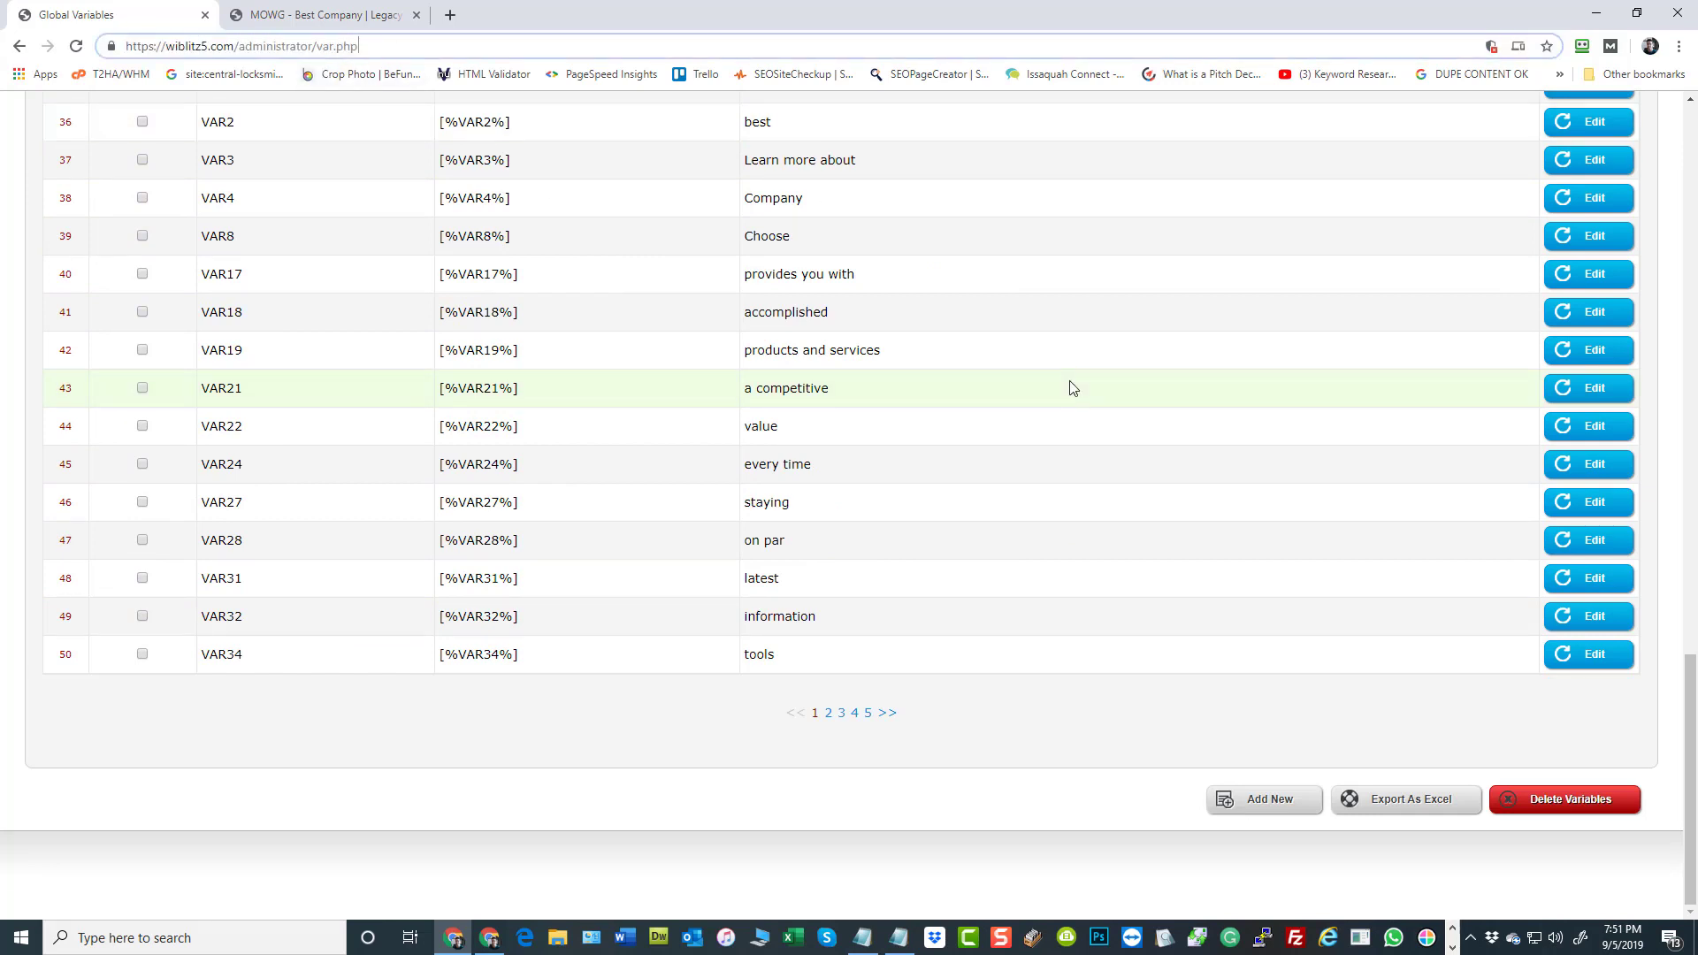
text(?key=dem)
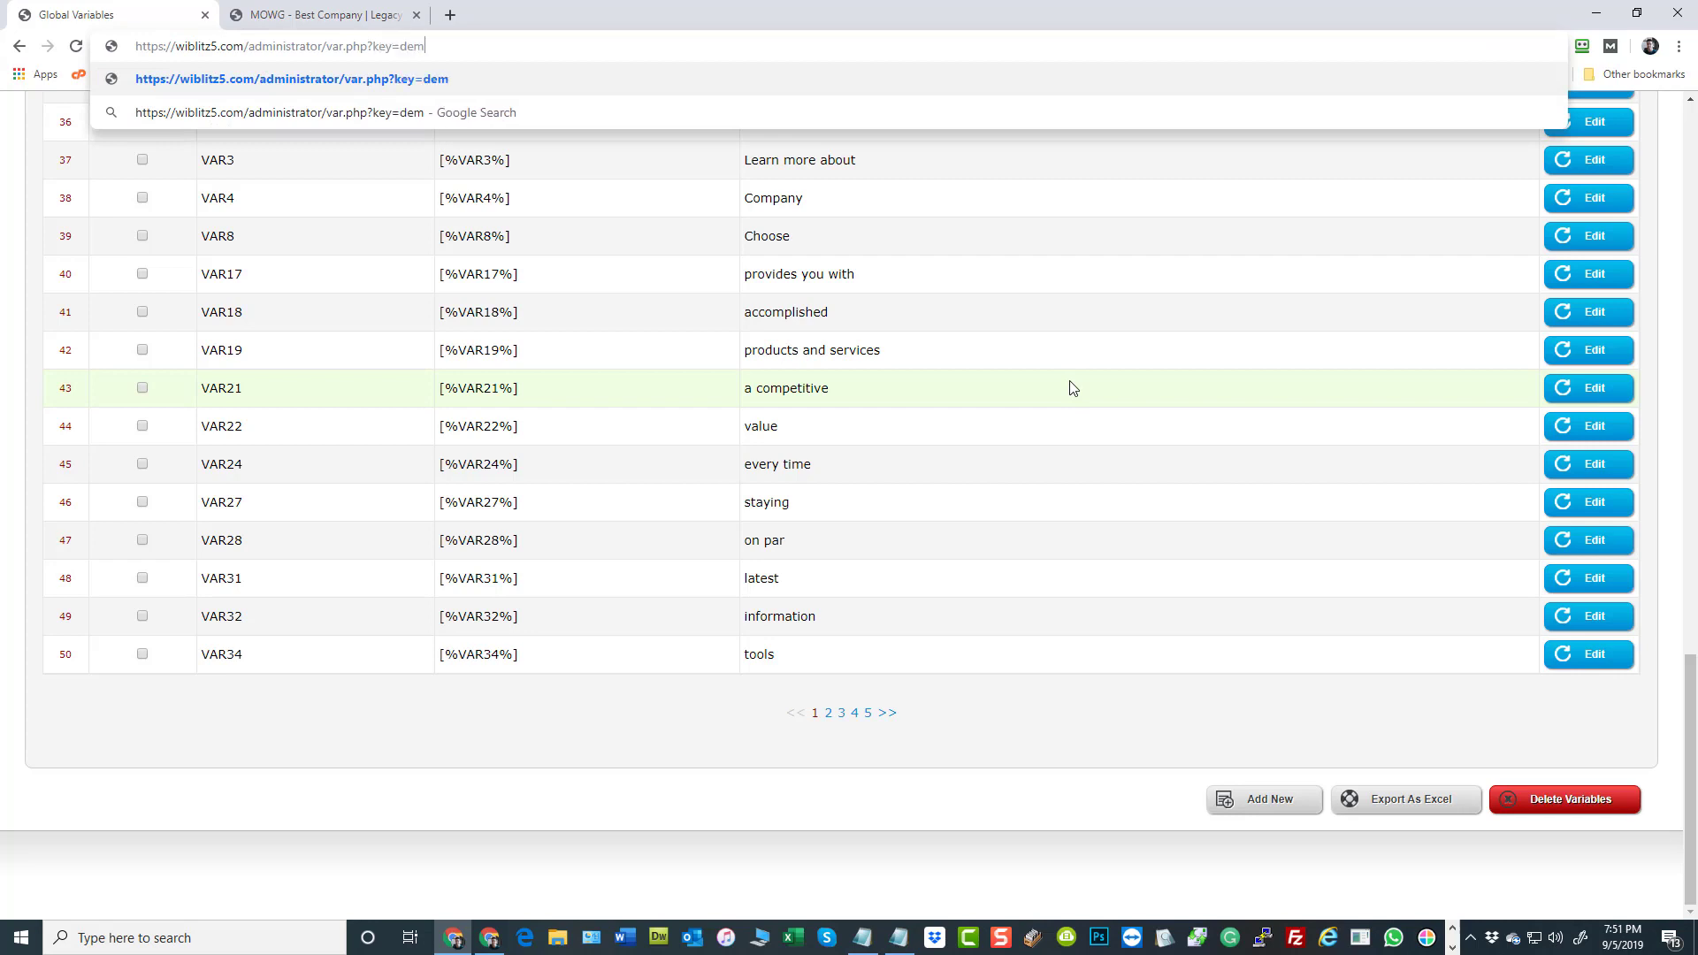
text(o)
drag(469, 45, 368, 46)
right_click(385, 50)
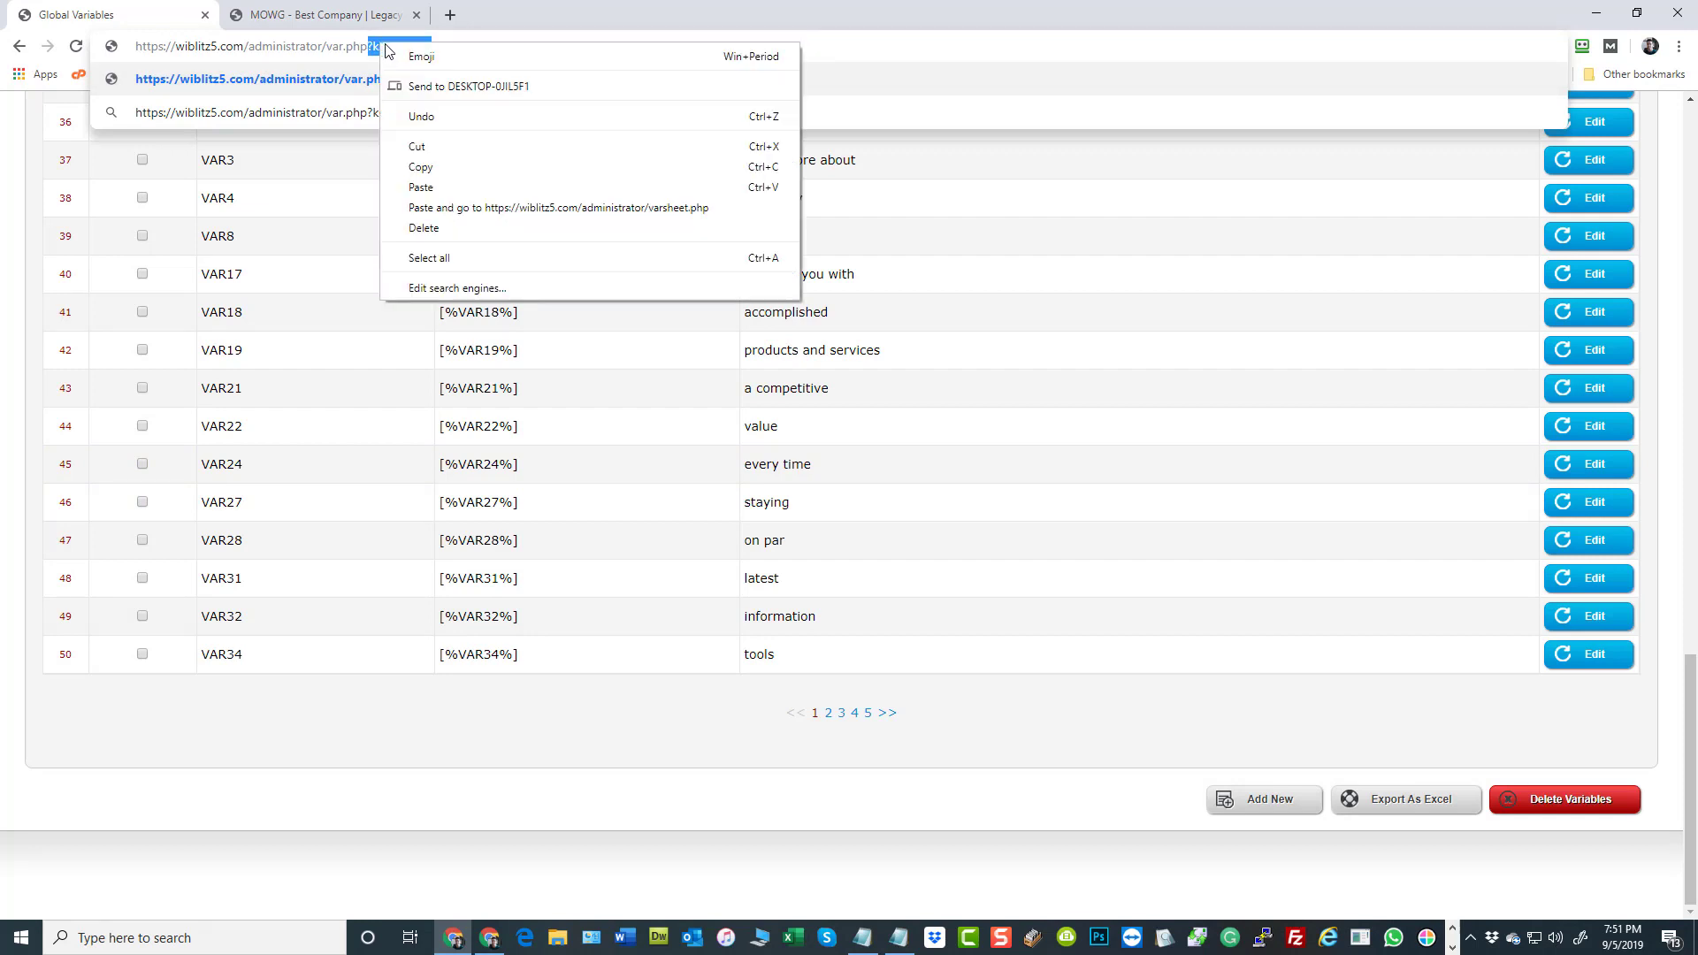
click(439, 166)
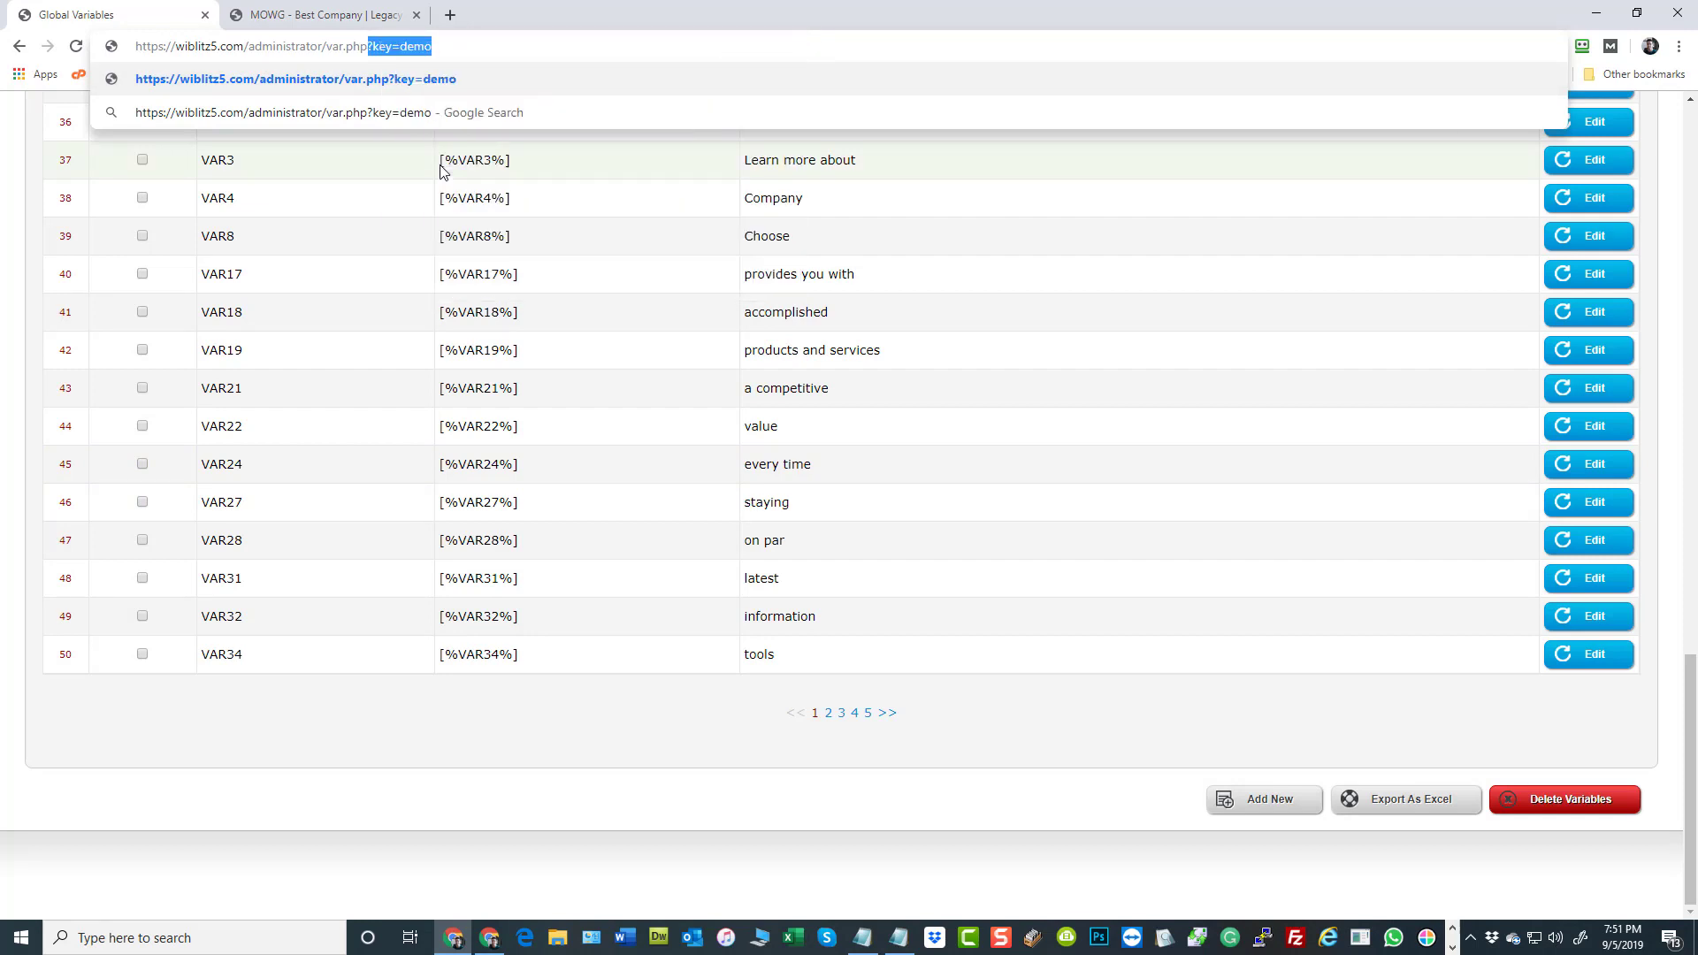
Open page 5 of the Global Variables list and look through its entries
click(869, 715)
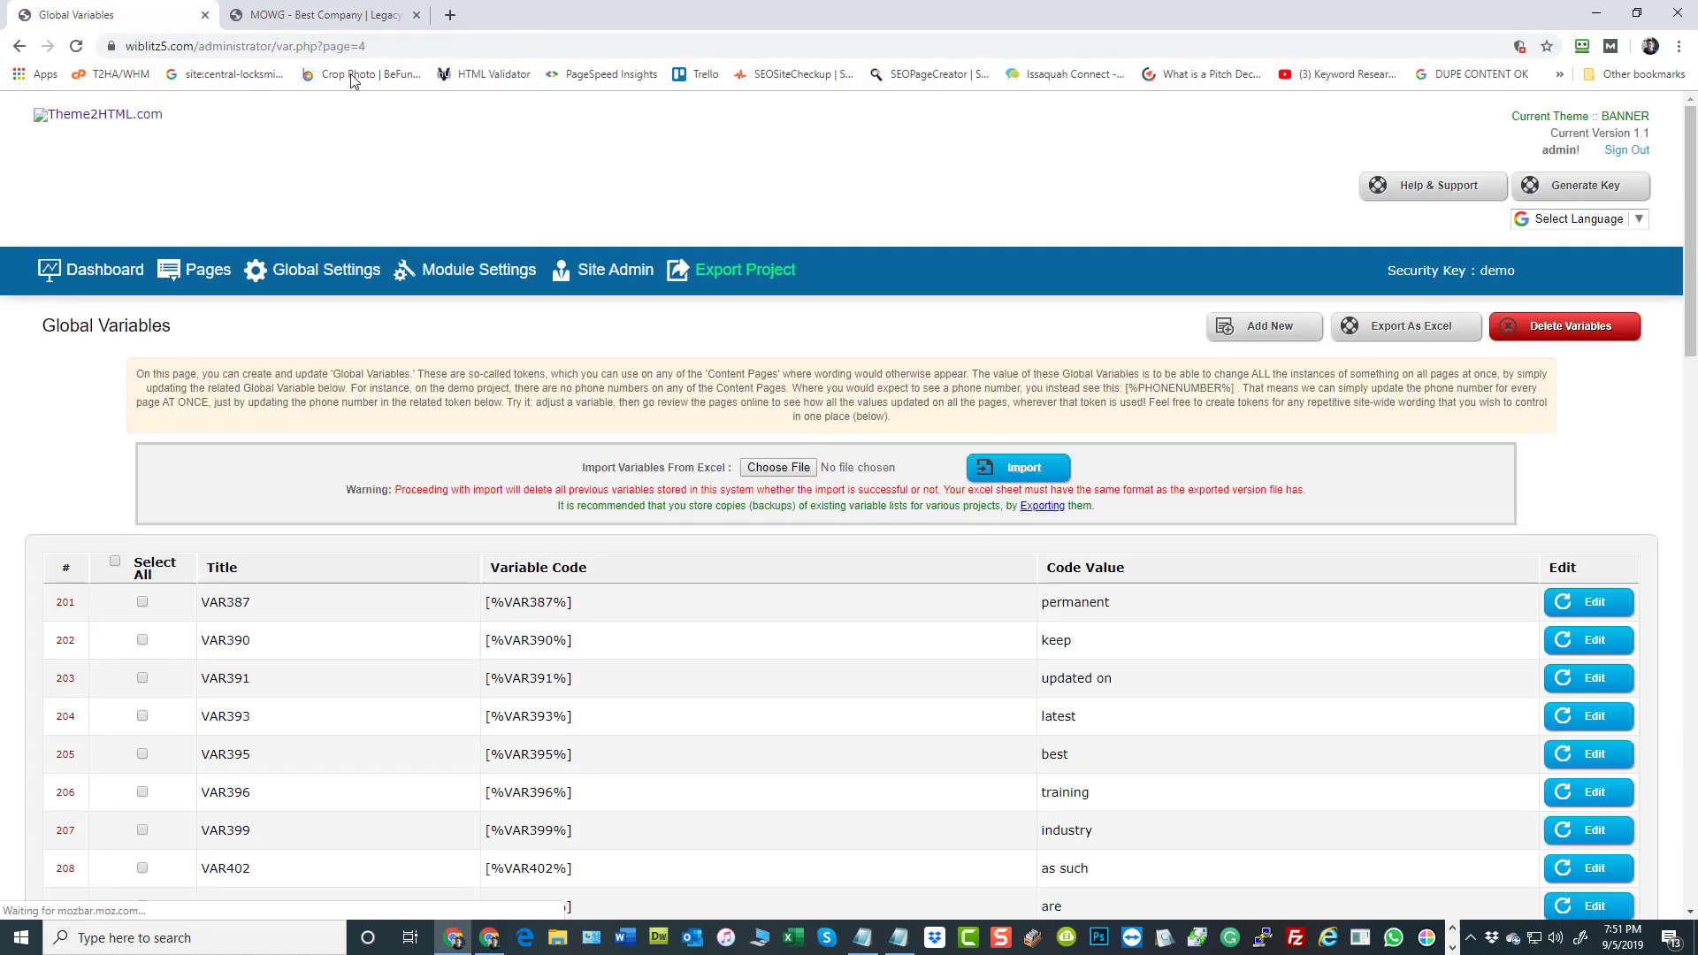
scroll(706, 665, down, 10)
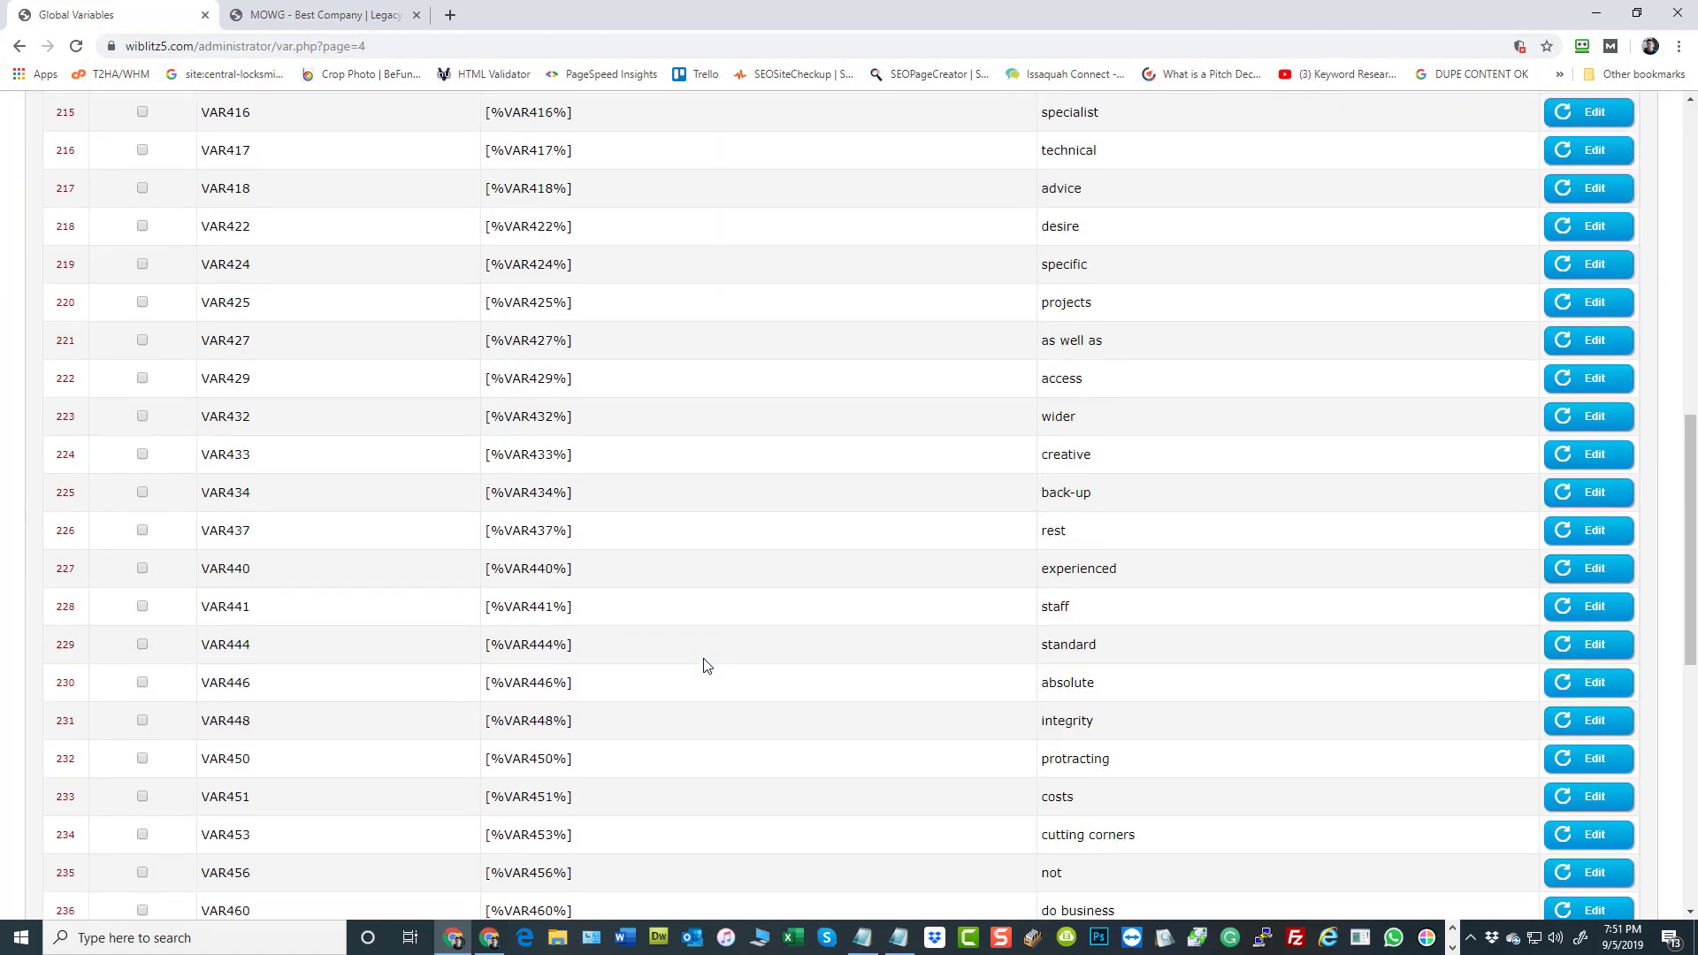
scroll(706, 665, down, 5)
scroll(706, 665, up, 15)
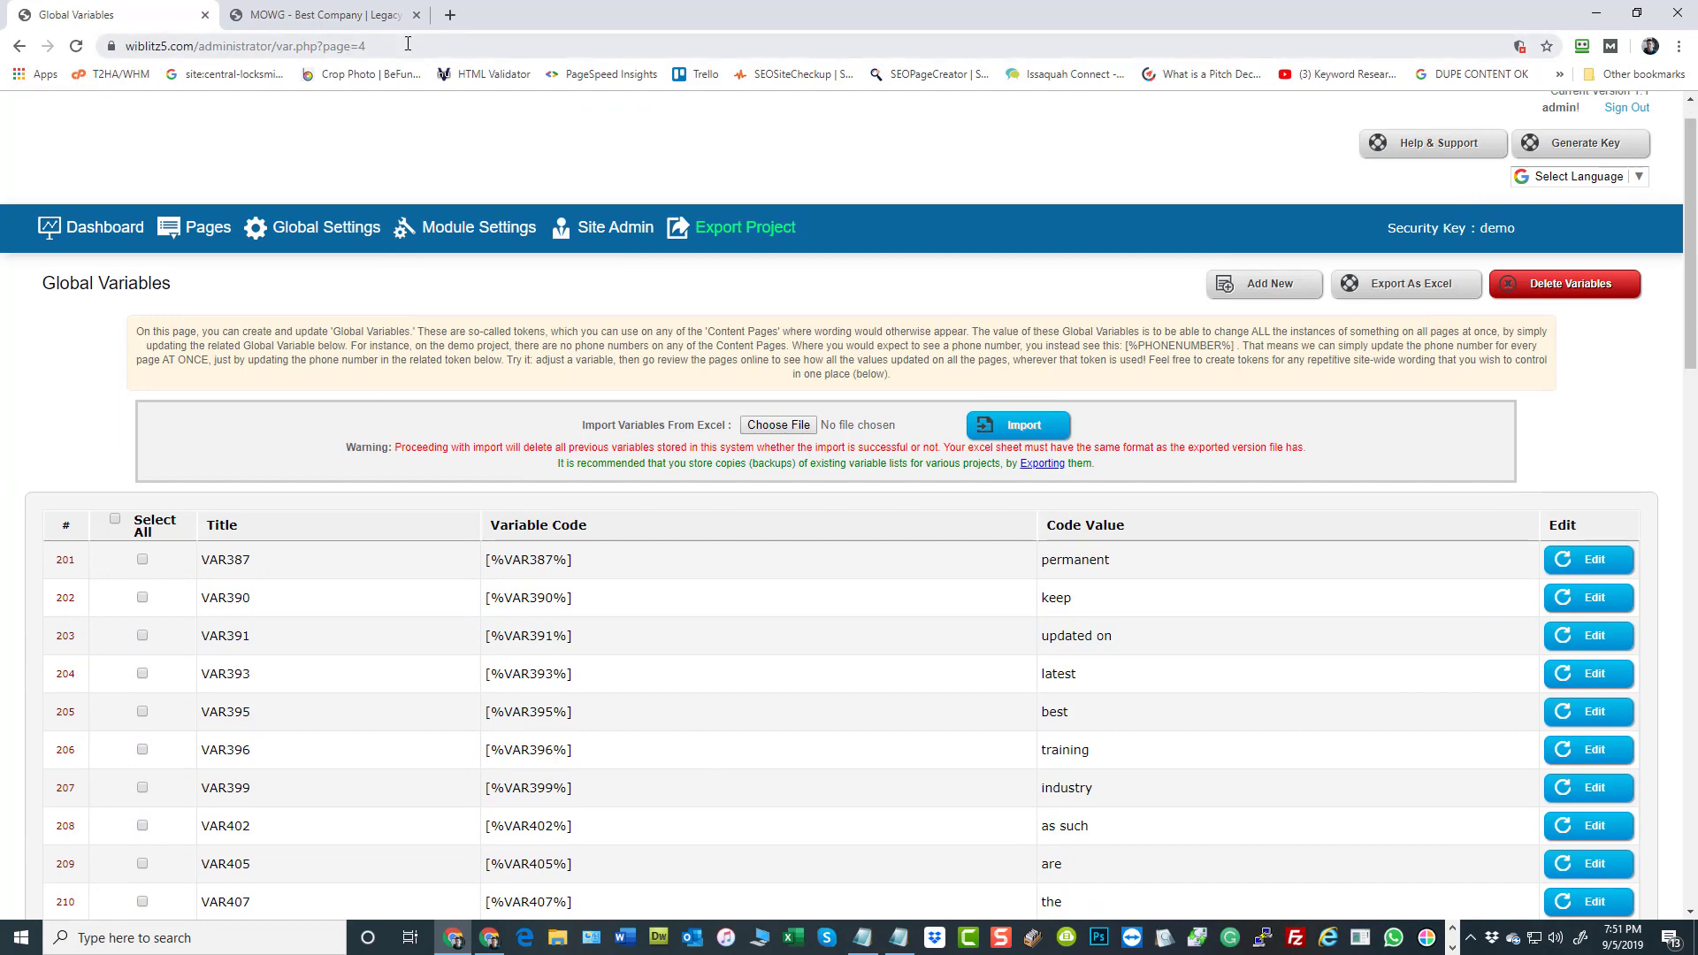
Load the Global Variables list with the URL's page parameter set to 8 and go to the end of that page
click(408, 43)
click(403, 46)
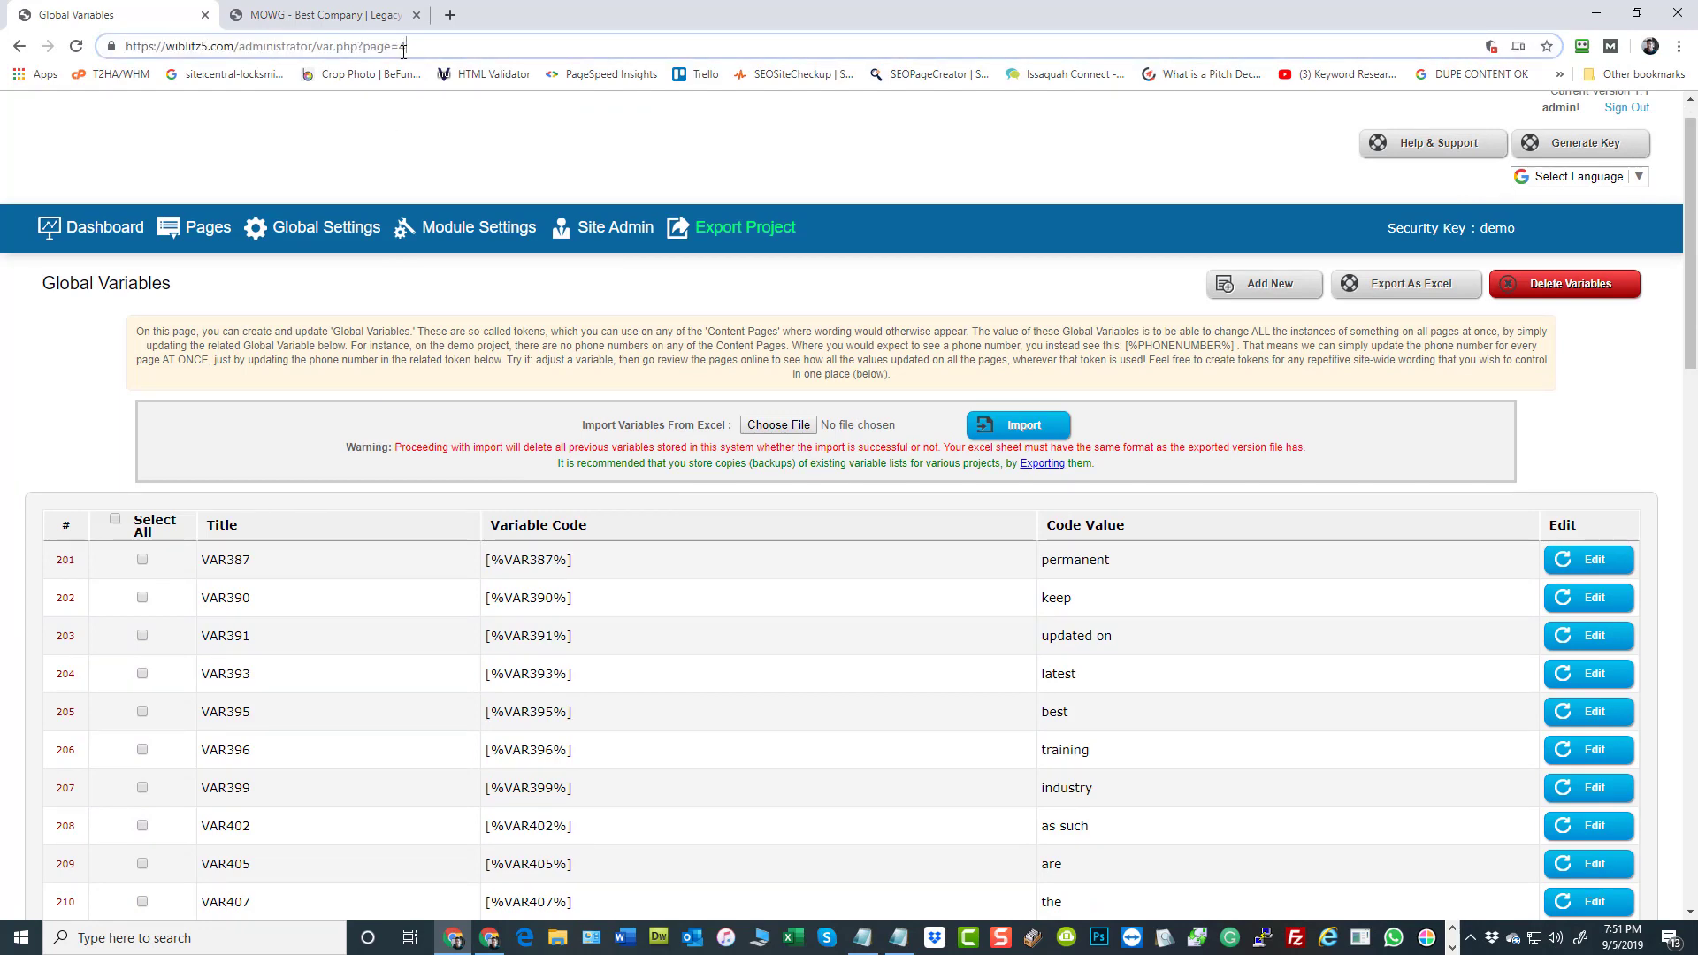
key(BackSpace)
text(8)
key(Return)
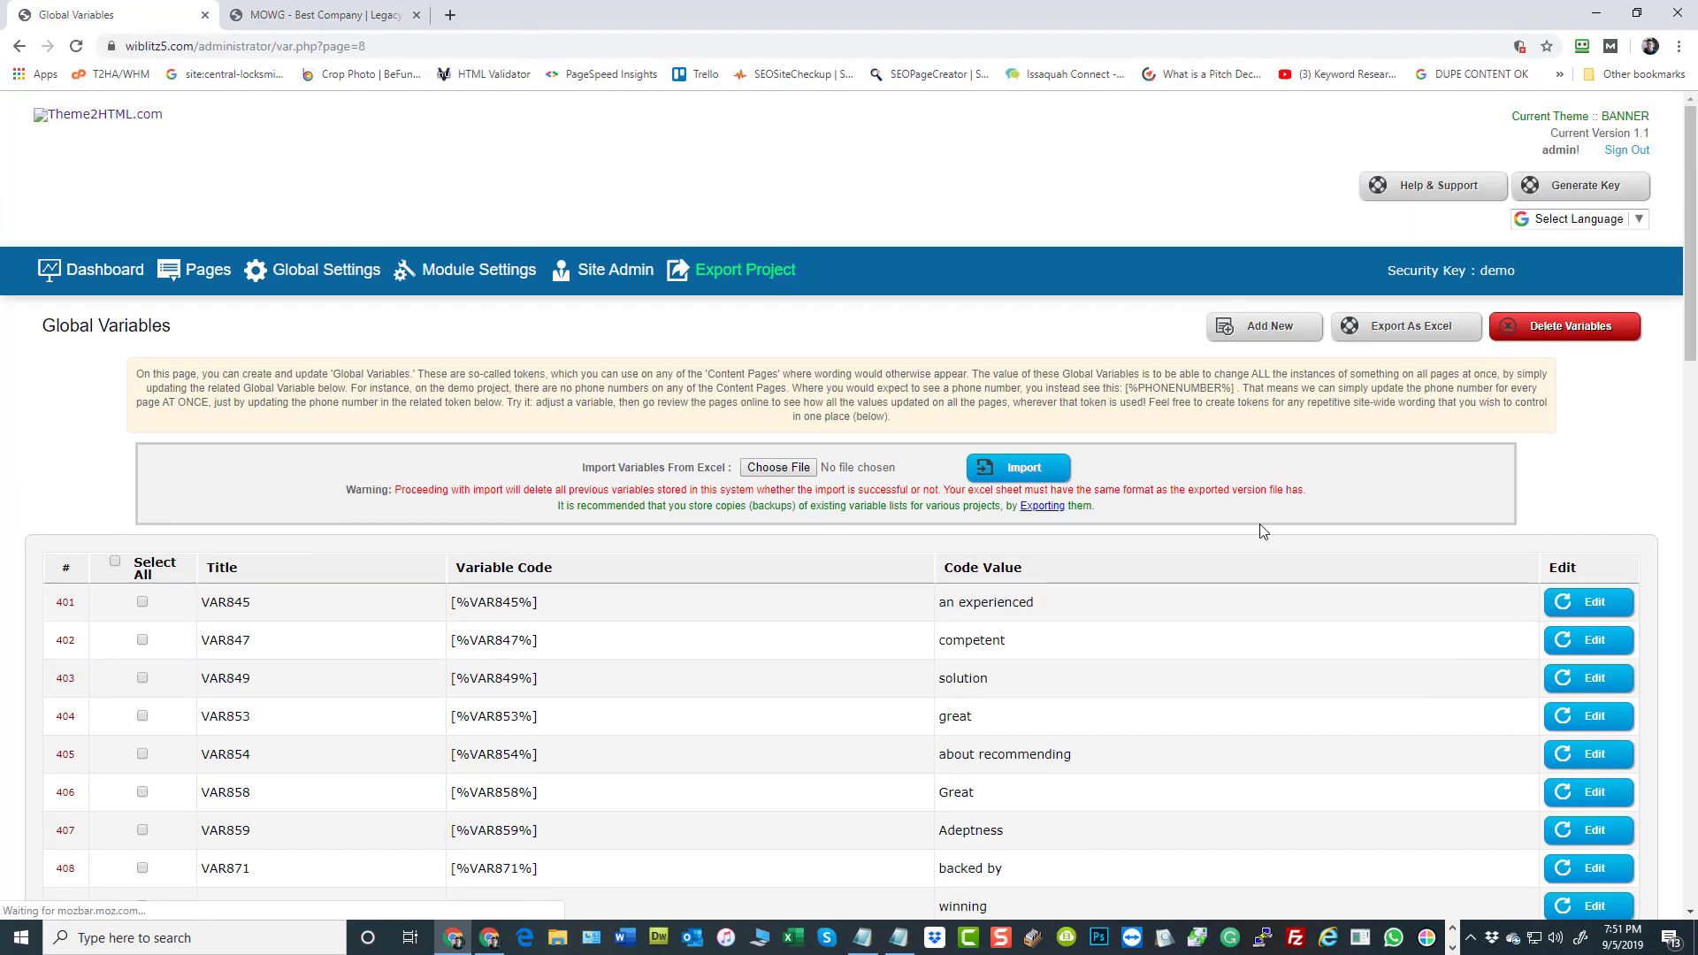
scroll(1263, 531, down, 20)
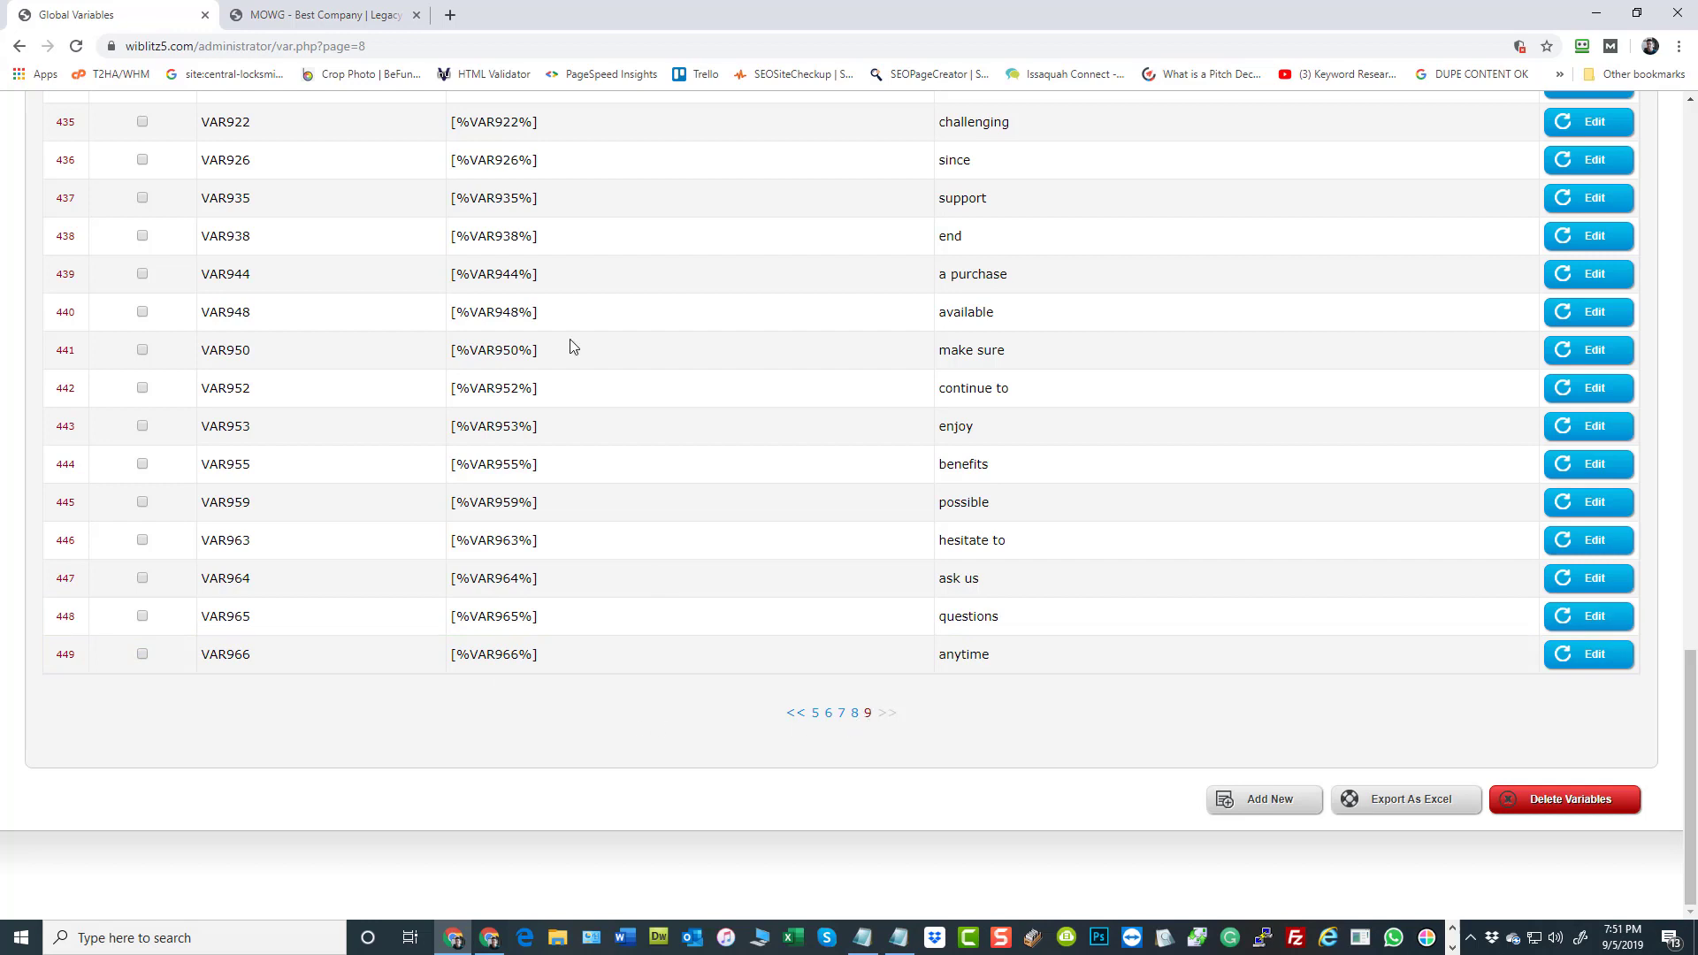
Append ?key= and the security key to the var.php?page=8 URL and copy the complete URL into Notepad
click(385, 46)
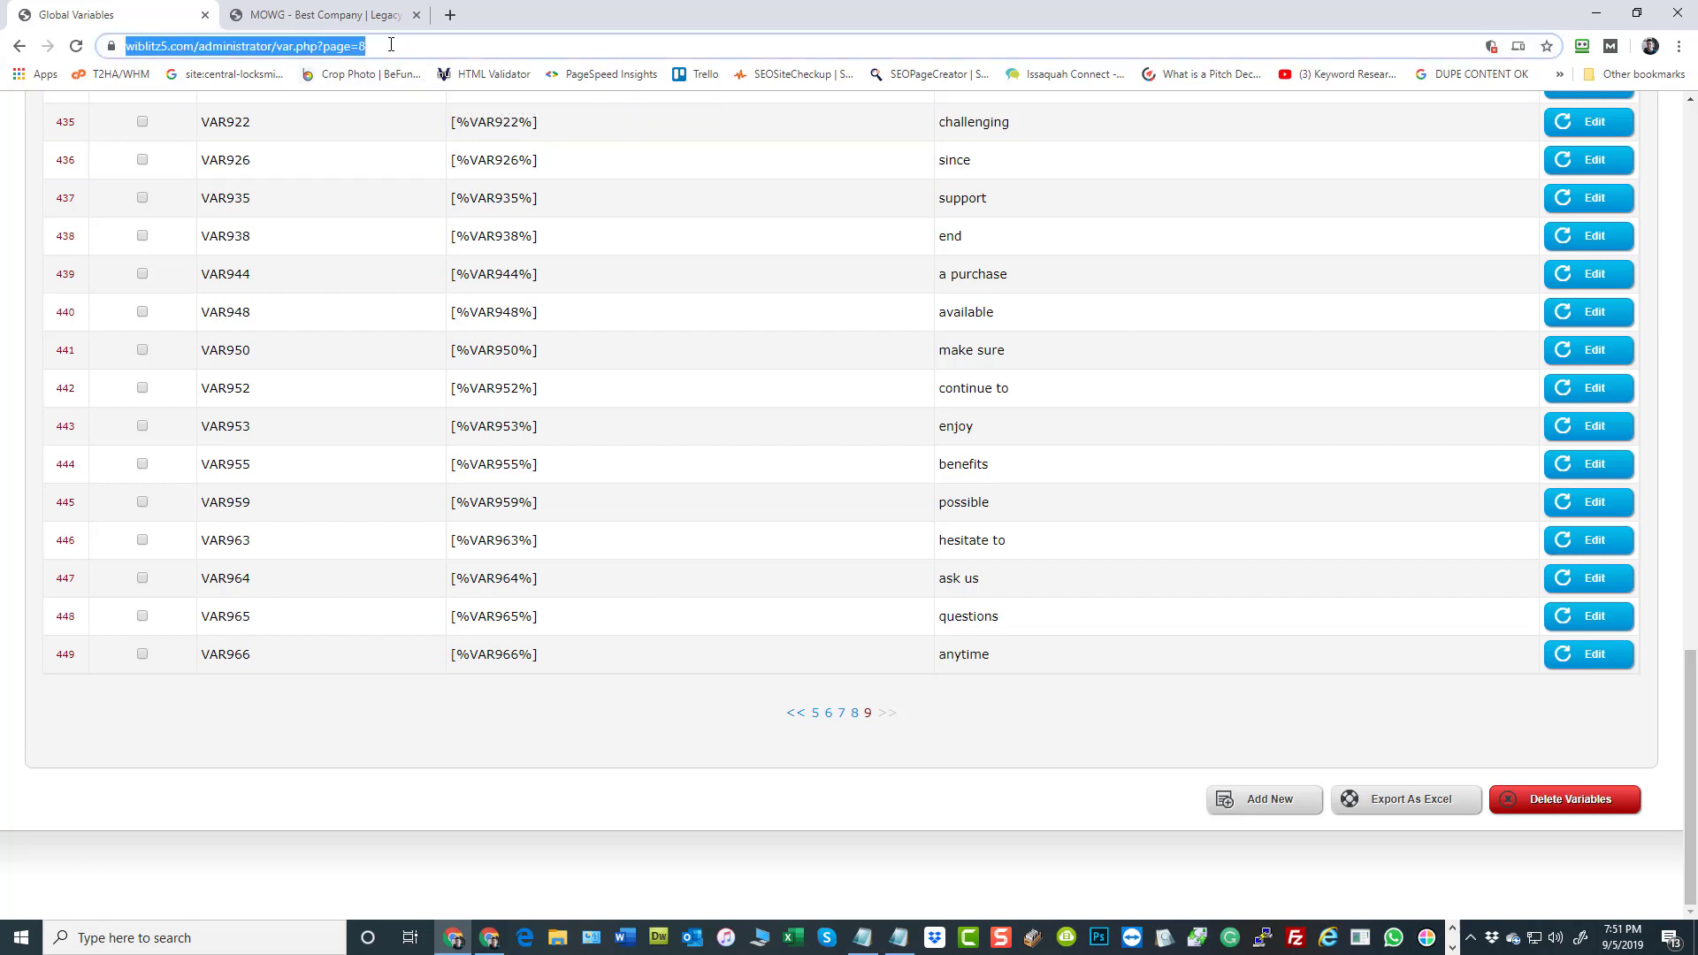
click(385, 46)
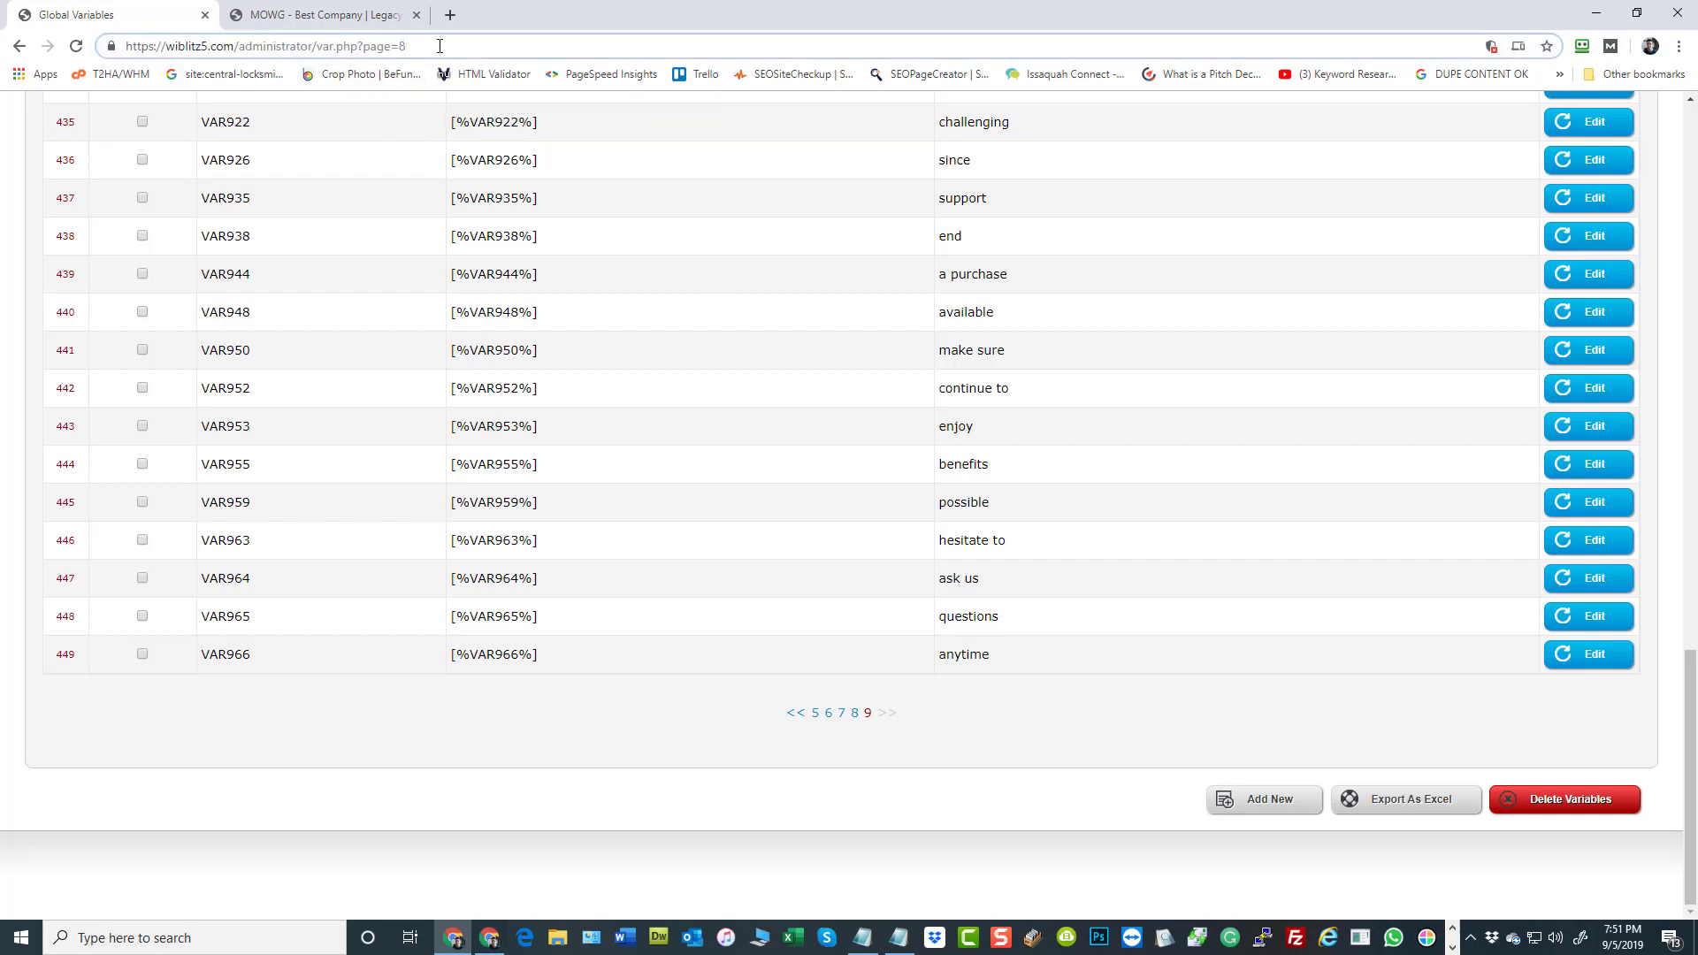
text(?key=demo)
drag(495, 46, 138, 40)
right_click(164, 46)
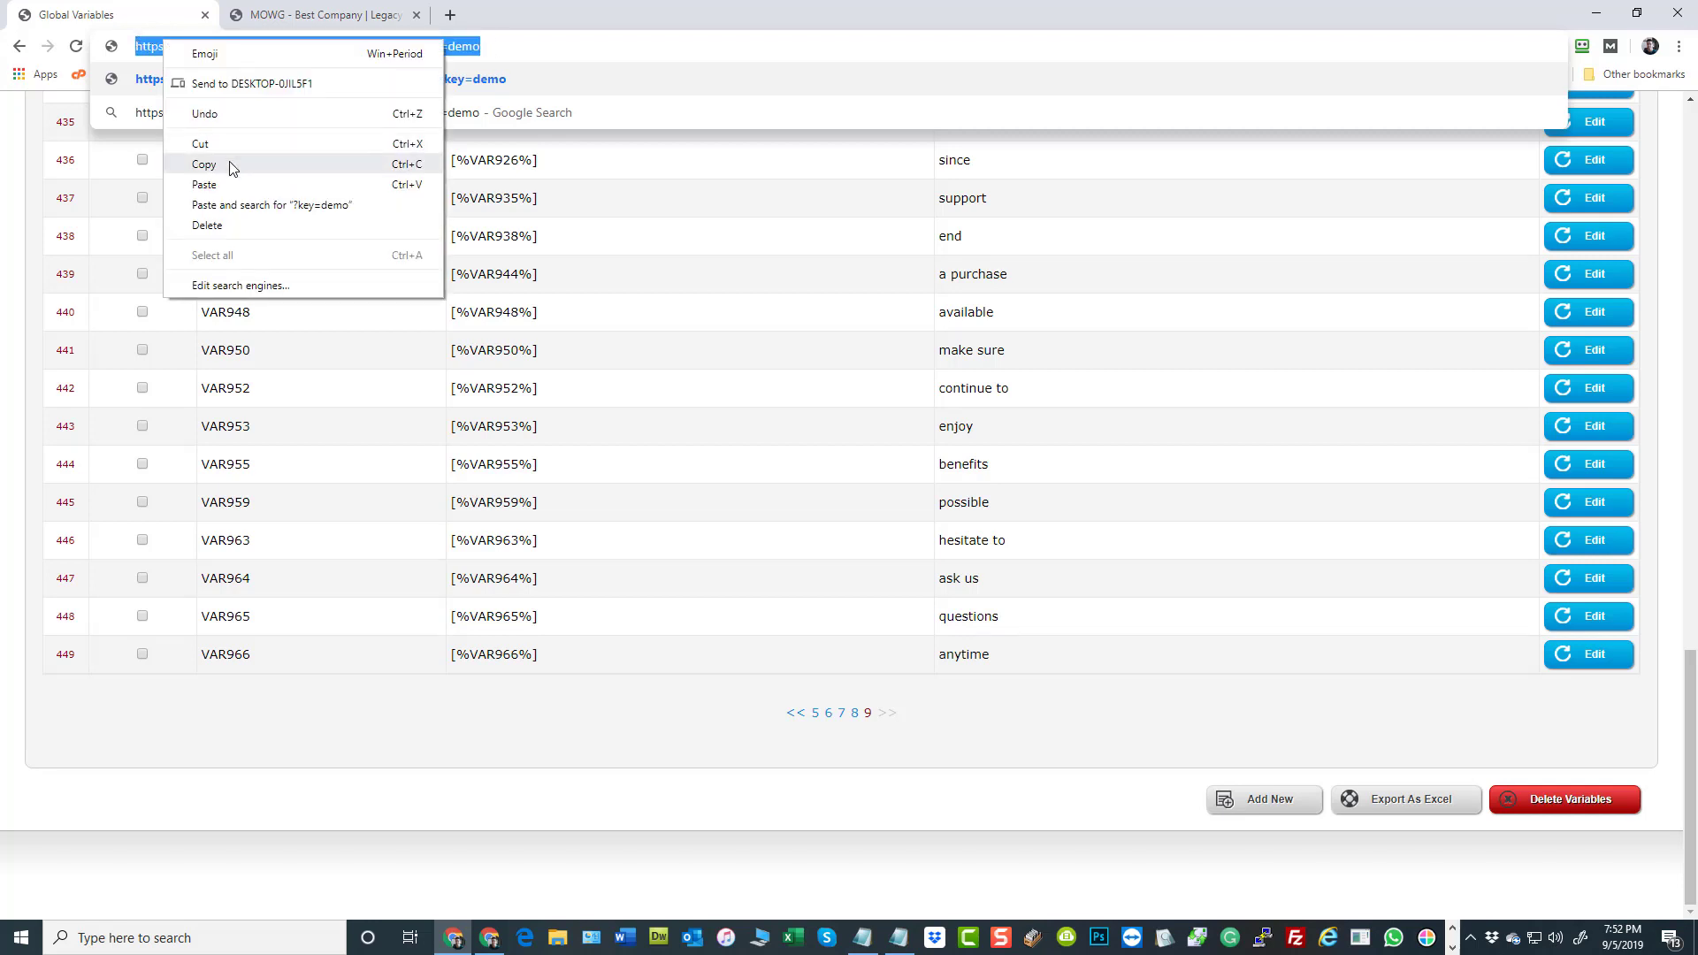
click(227, 175)
key(alt+Tab)
drag(1697, 237, 1280, 236)
key(ctrl+v)
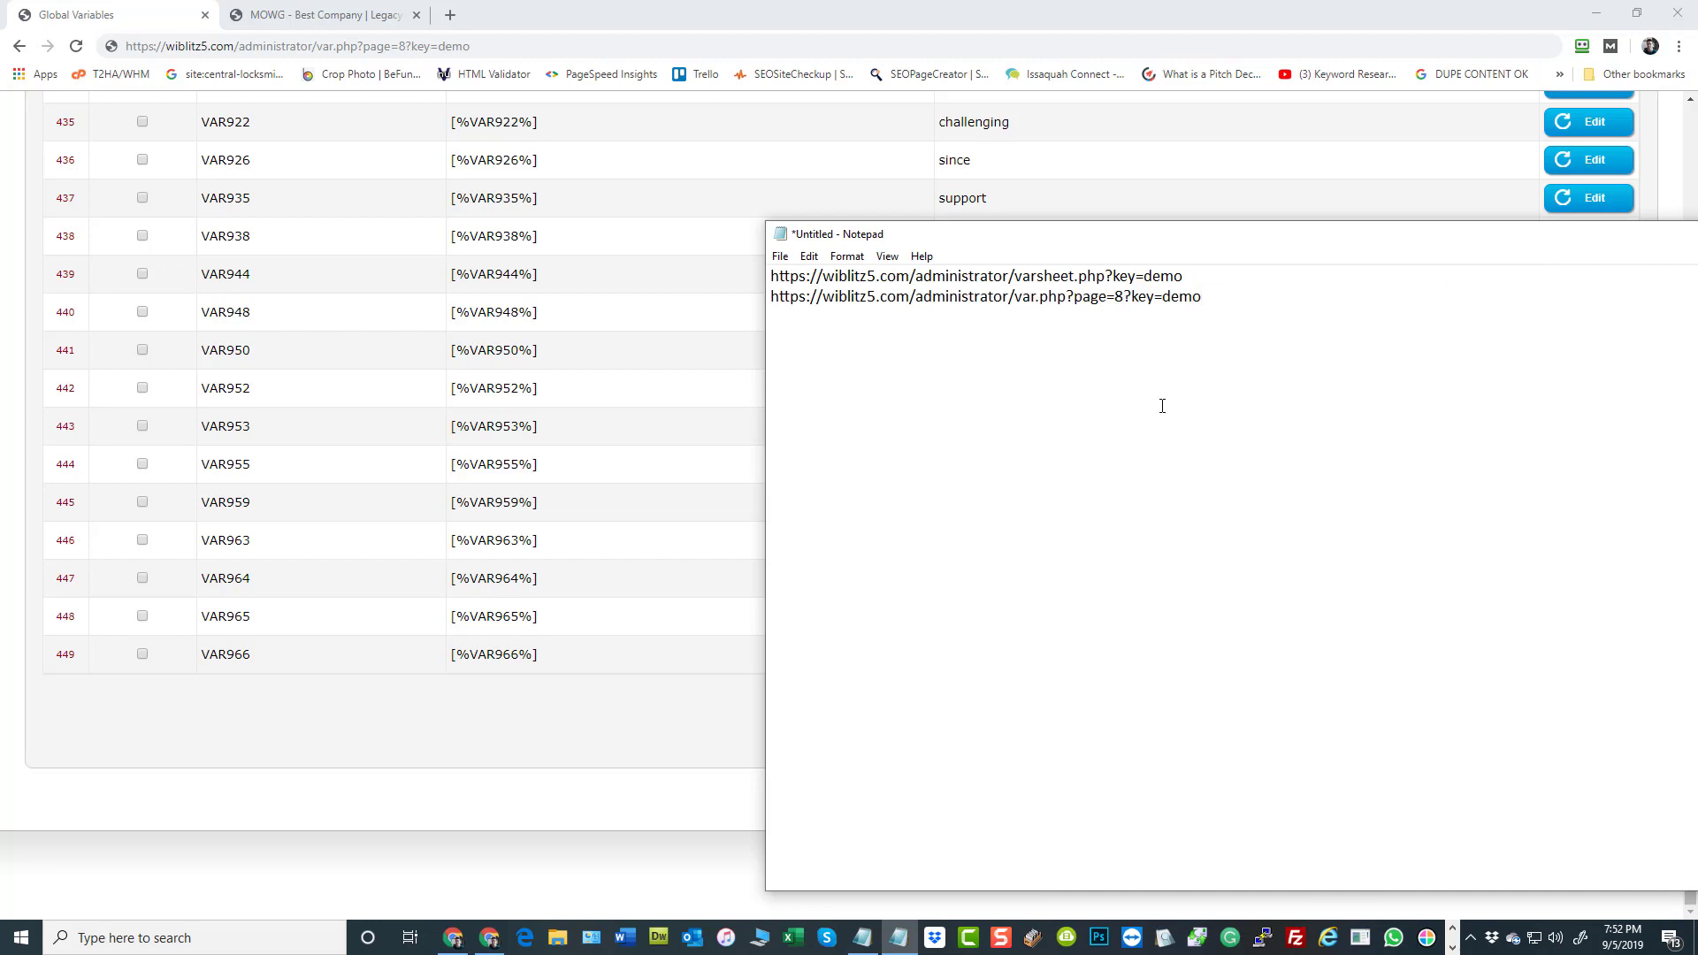
Move Notepad aside and open the sidebar widget manager from the browser's admin dashboard
drag(1070, 234, 1697, 292)
click(506, 791)
scroll(672, 561, up, 15)
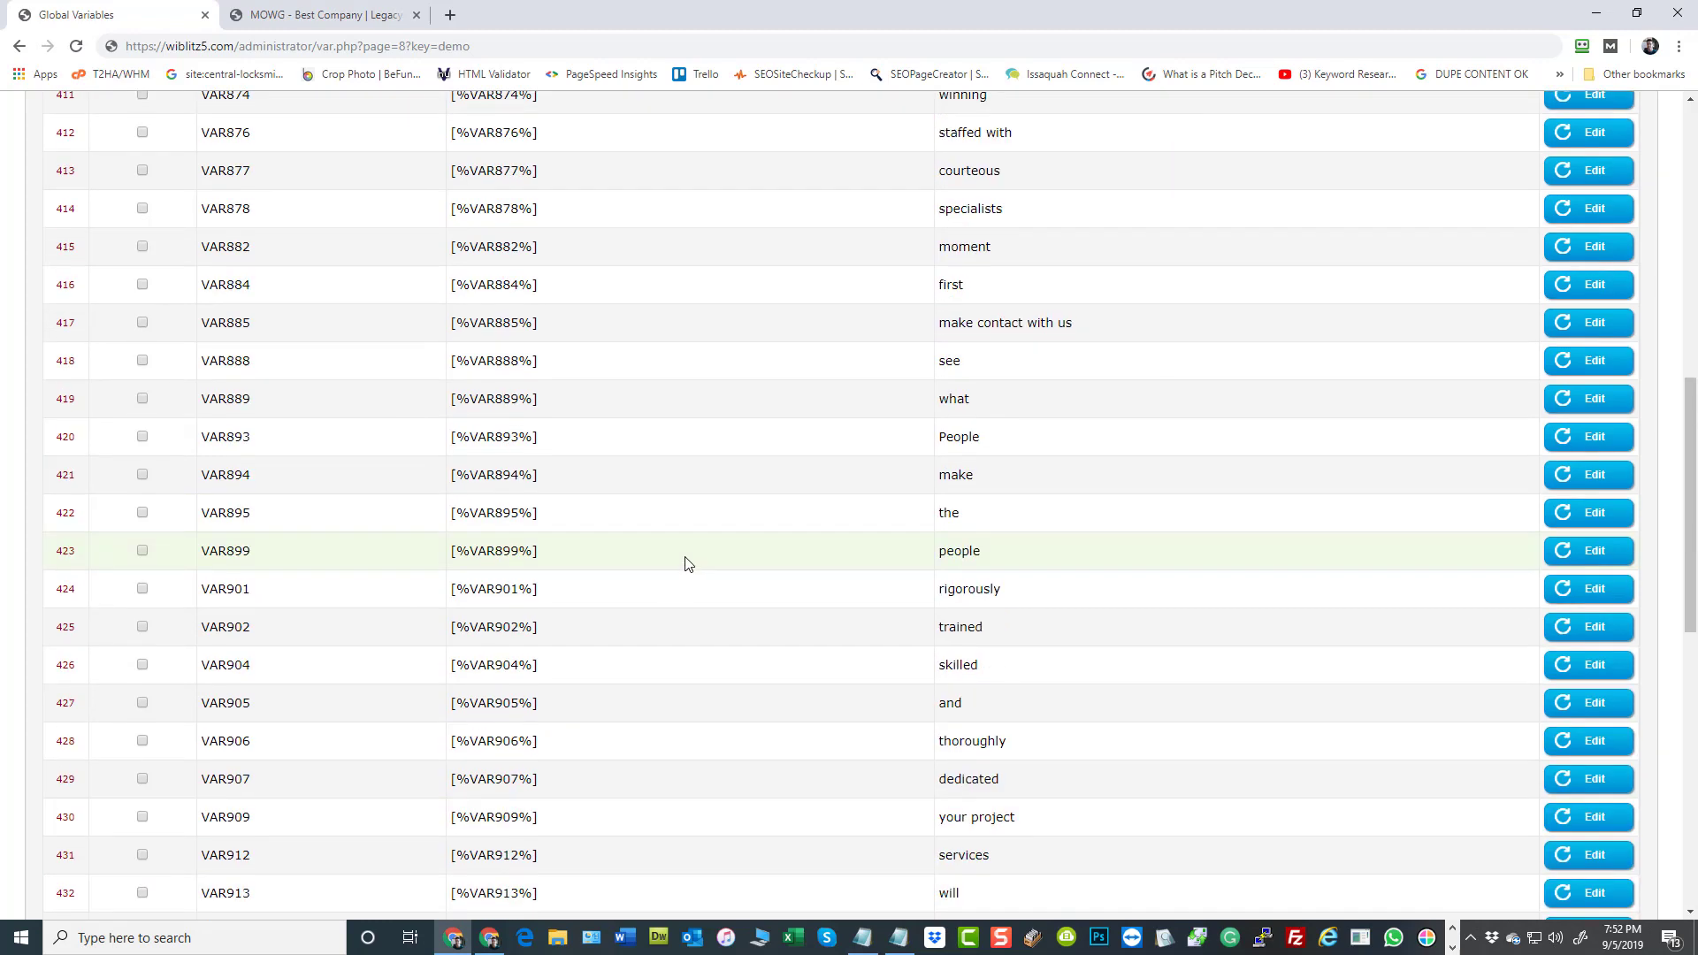
click(129, 272)
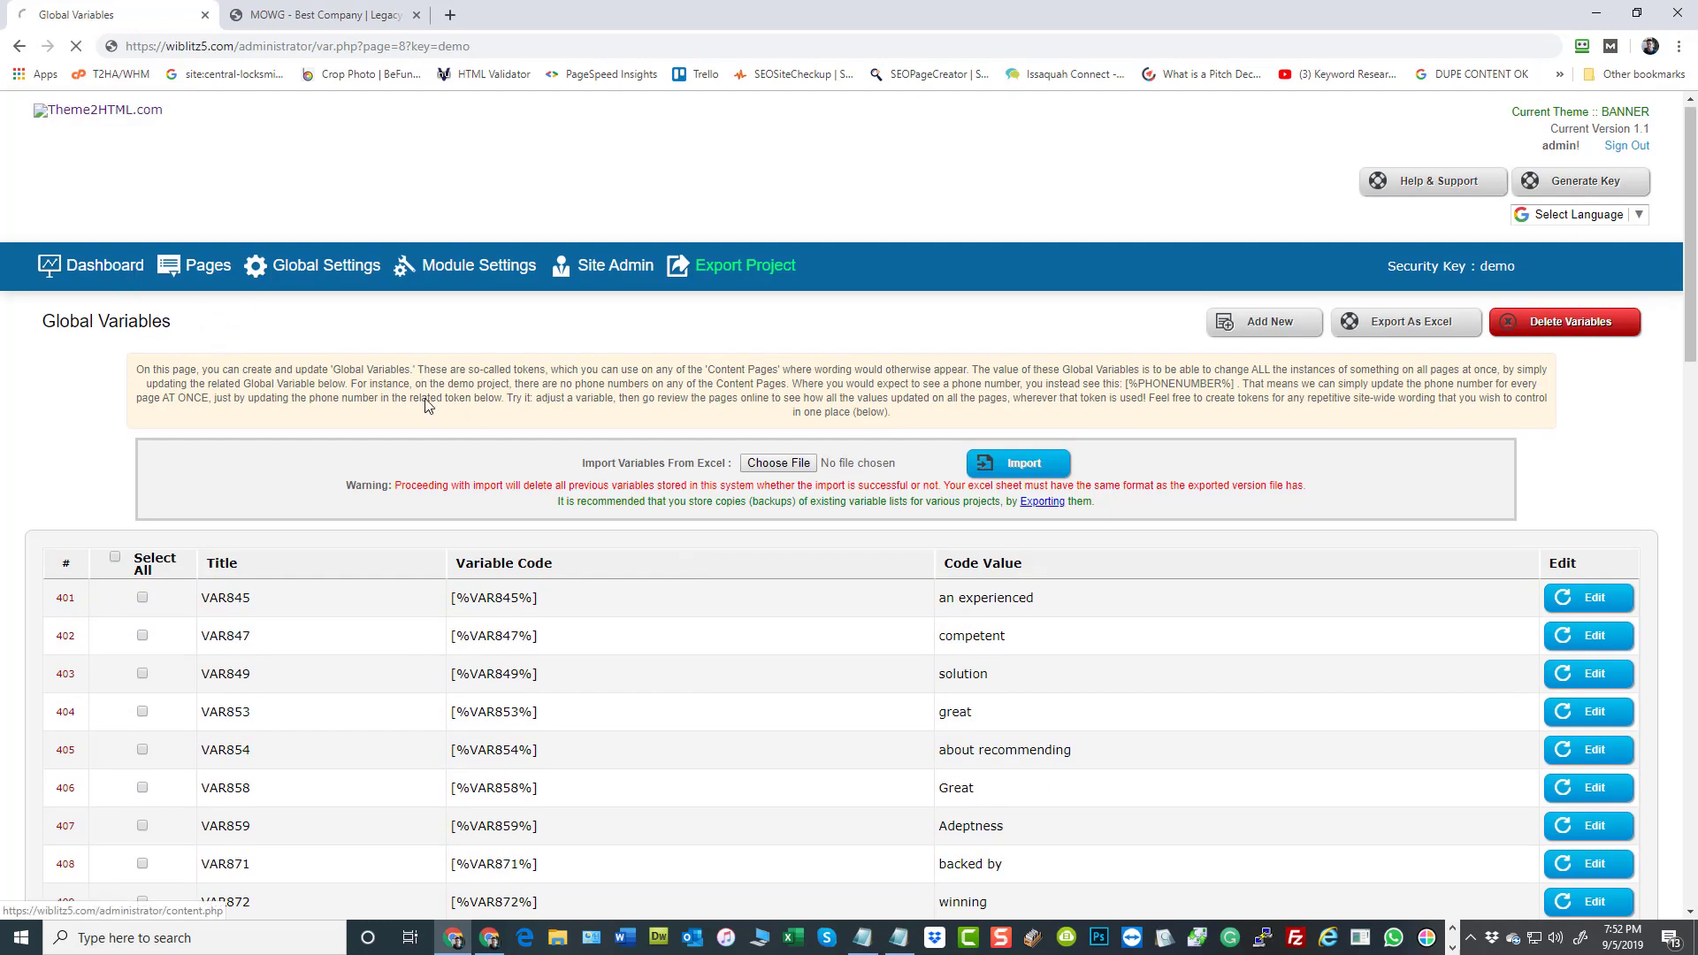
click(730, 400)
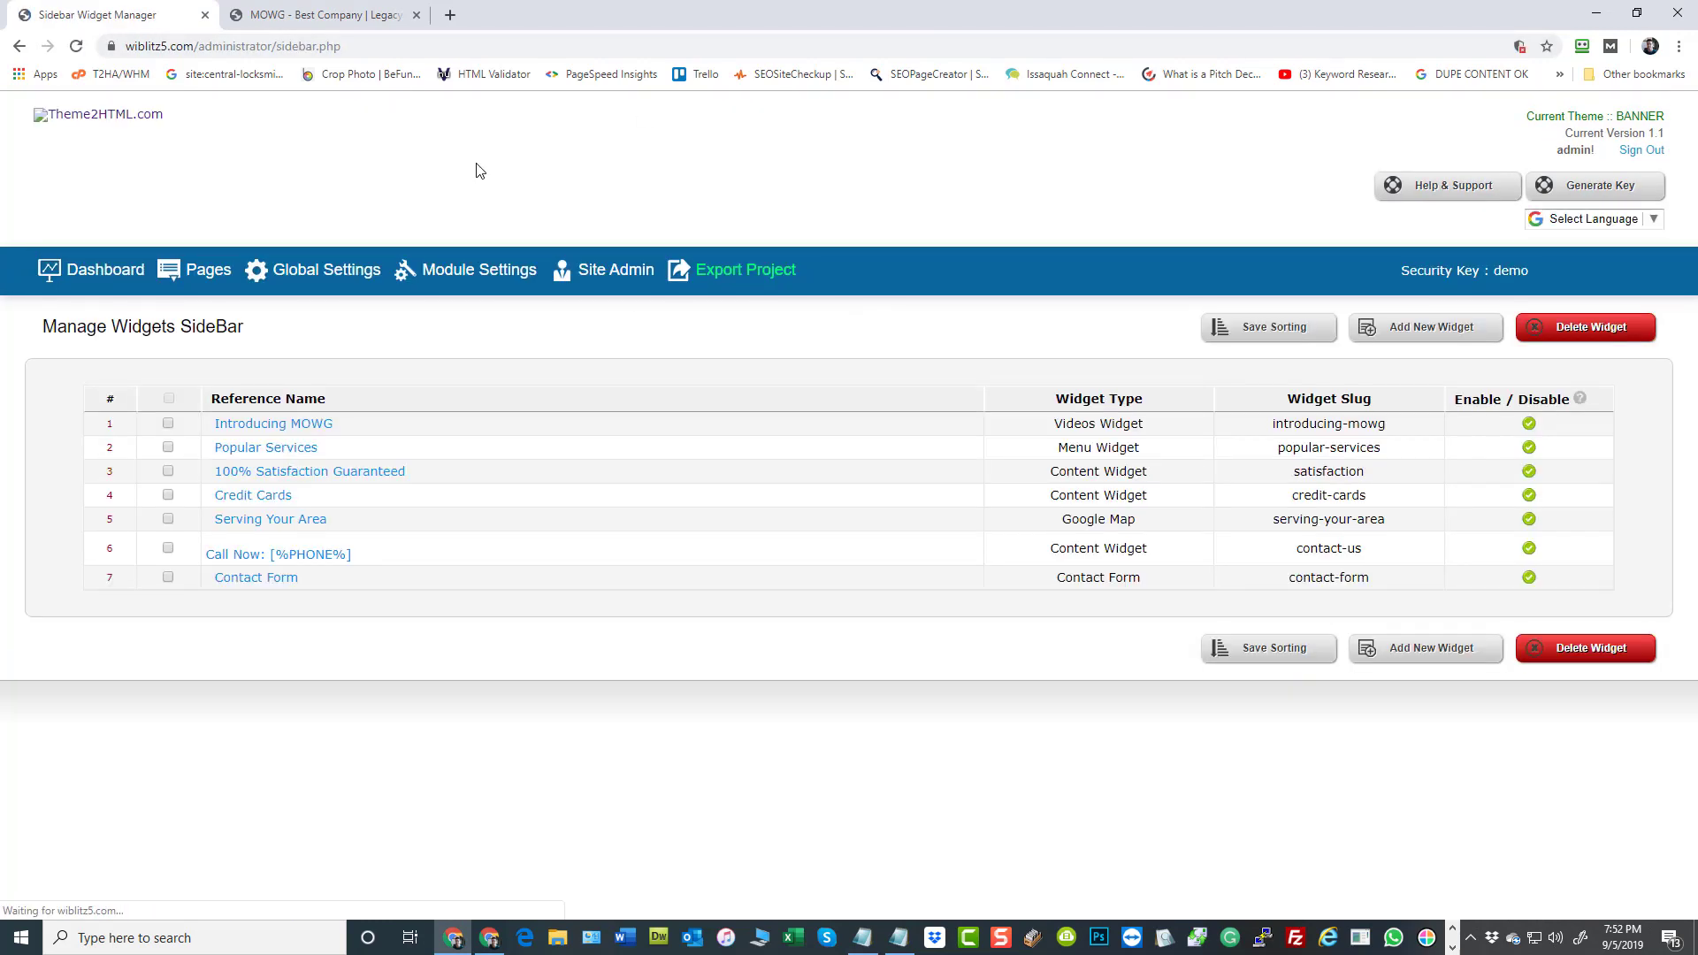
Copy the sidebar.php page URL onto a new line in Notepad, moving its window into view
click(383, 48)
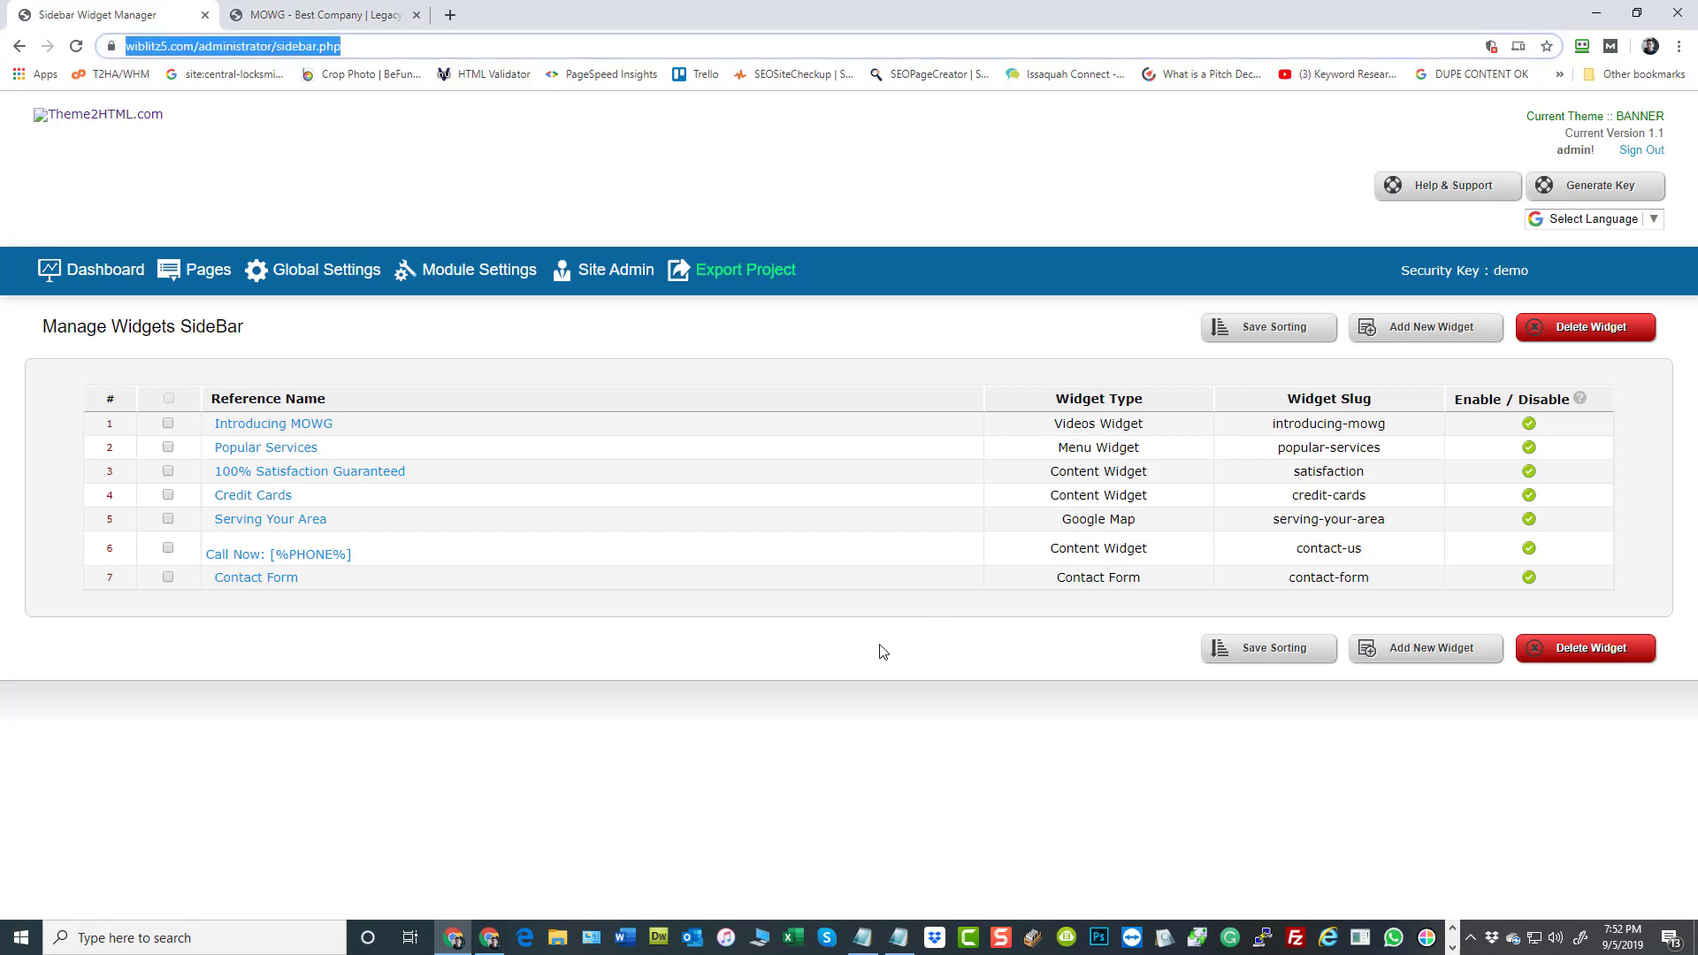
key(alt+Tab)
drag(1387, 277, 848, 271)
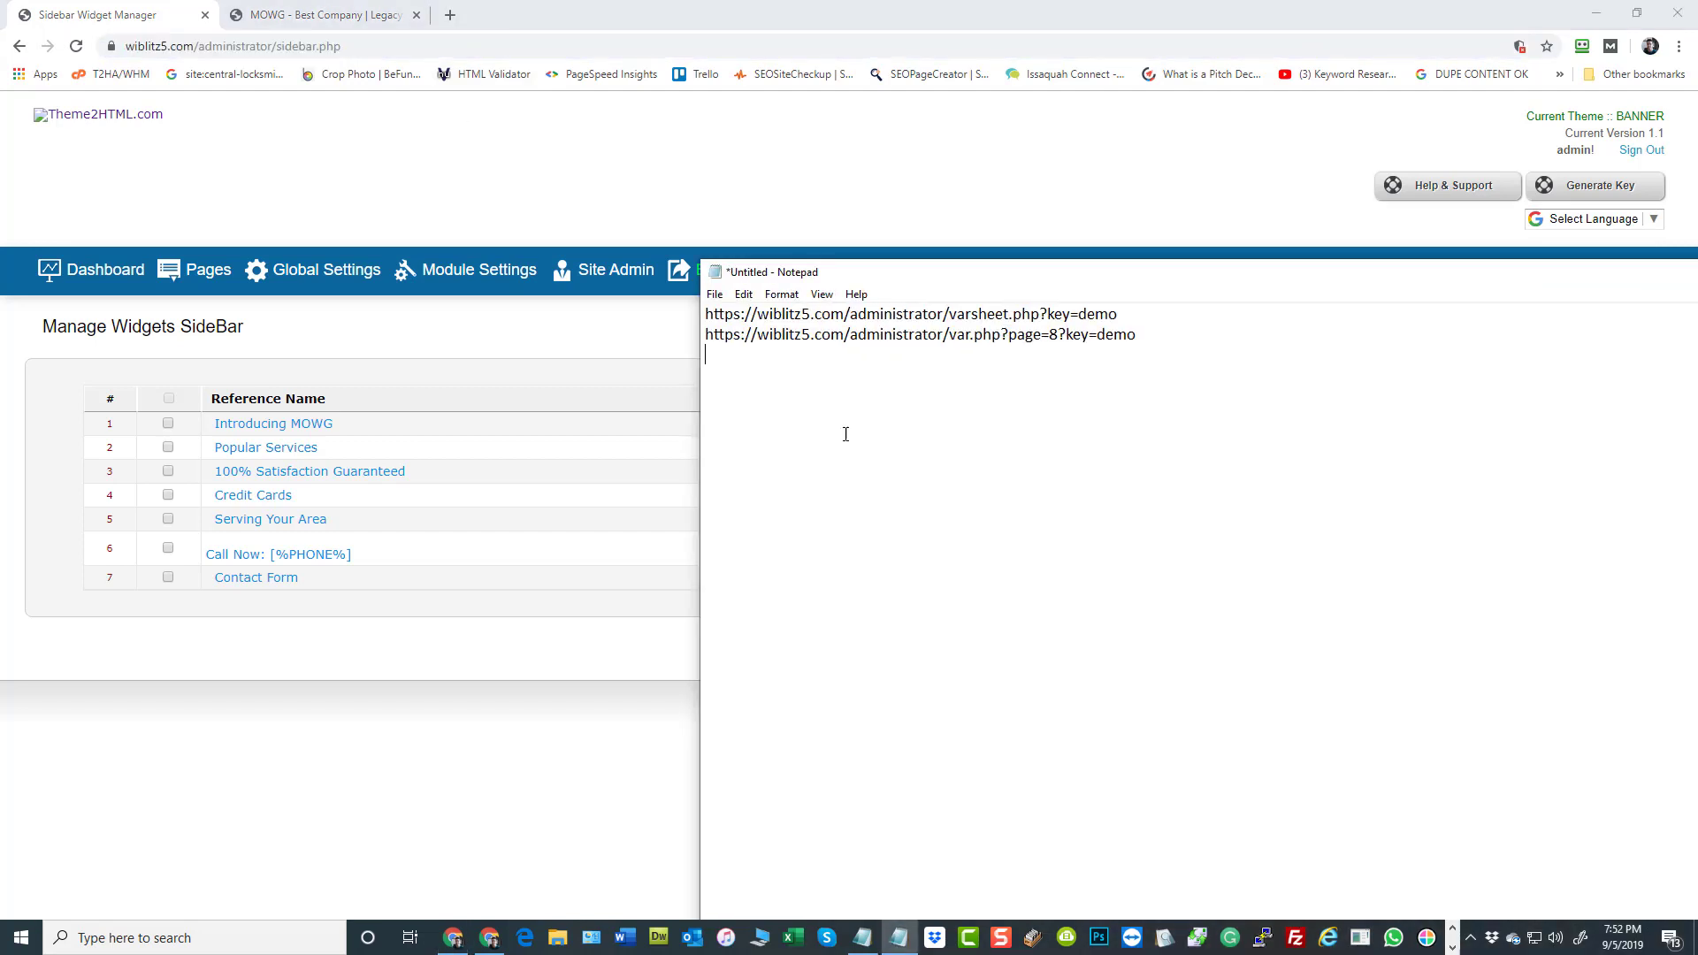
key(ctrl+v)
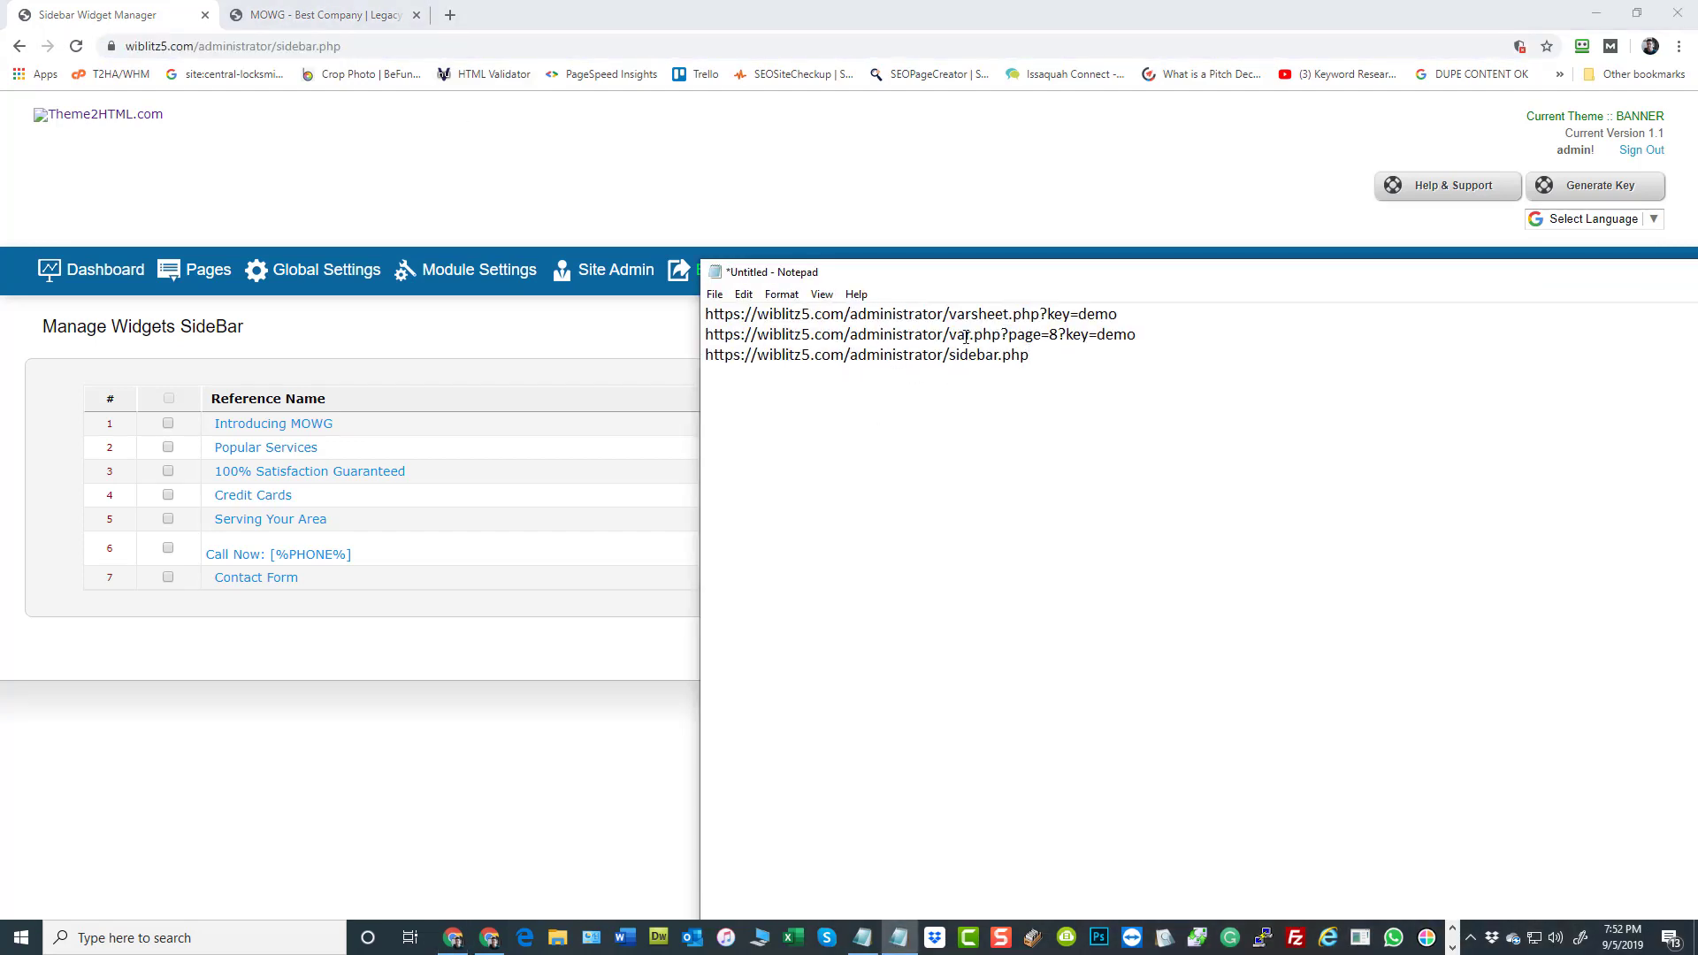
Copy the ?key= parameter with the security key from the var.php line and append it to the sidebar.php URL
drag(1008, 314, 951, 355)
click(1107, 360)
drag(1147, 339, 1062, 337)
key(ctrl+c)
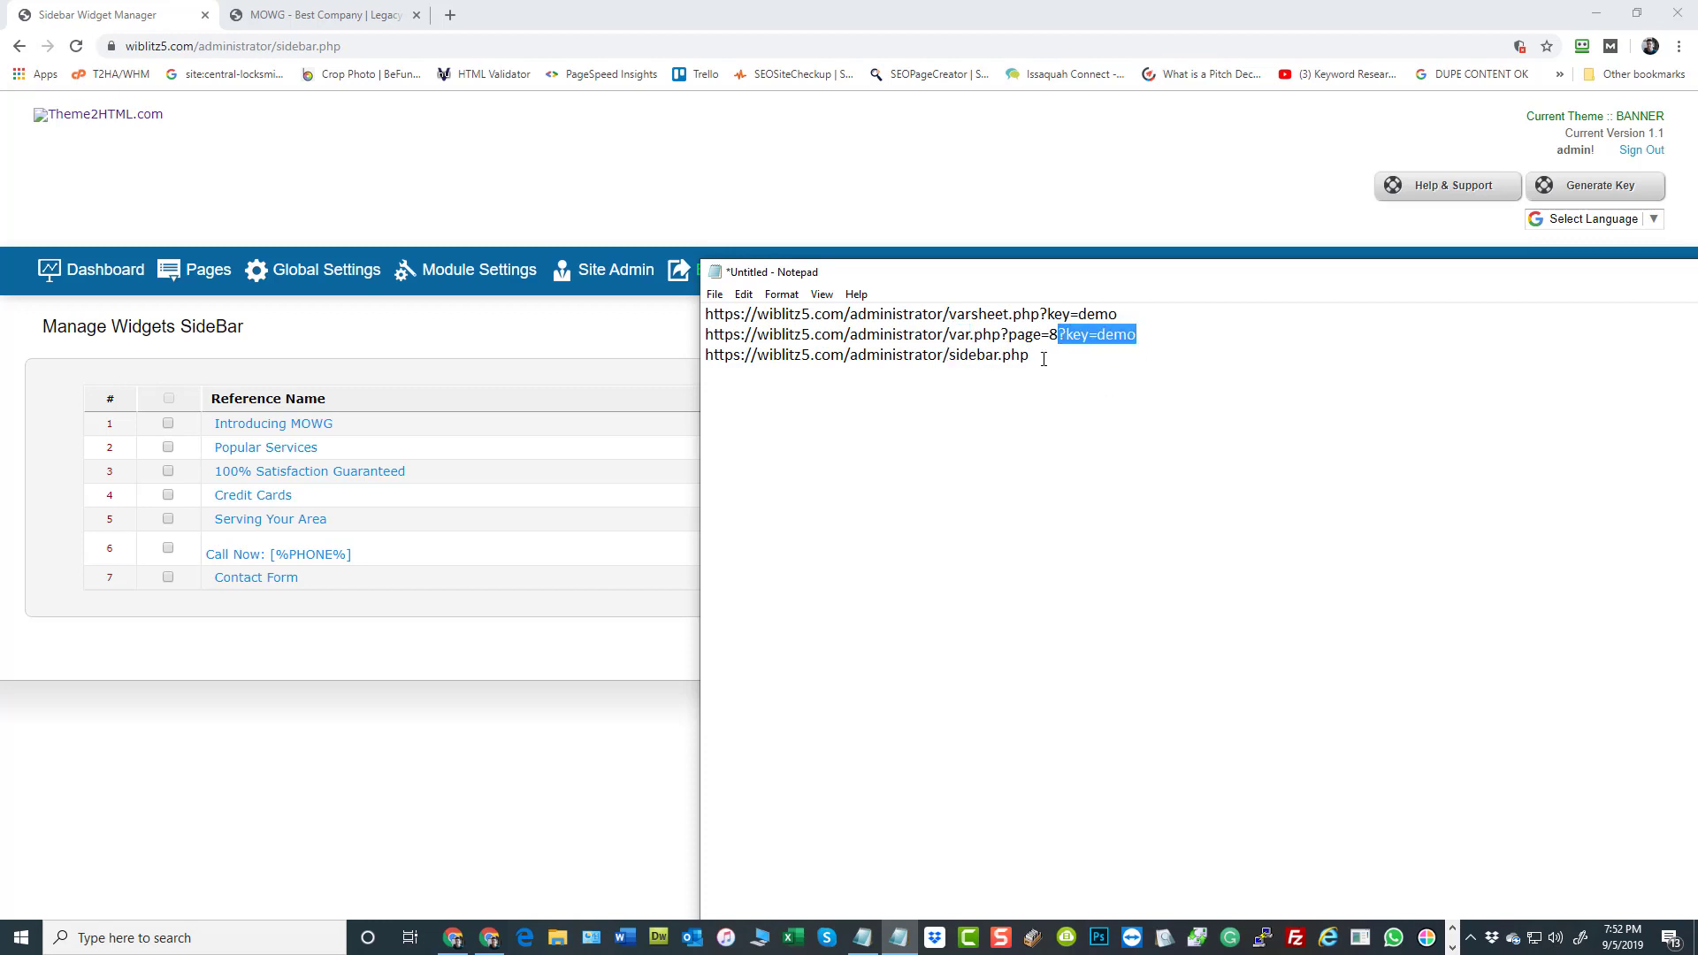
click(1044, 360)
key(ctrl+v)
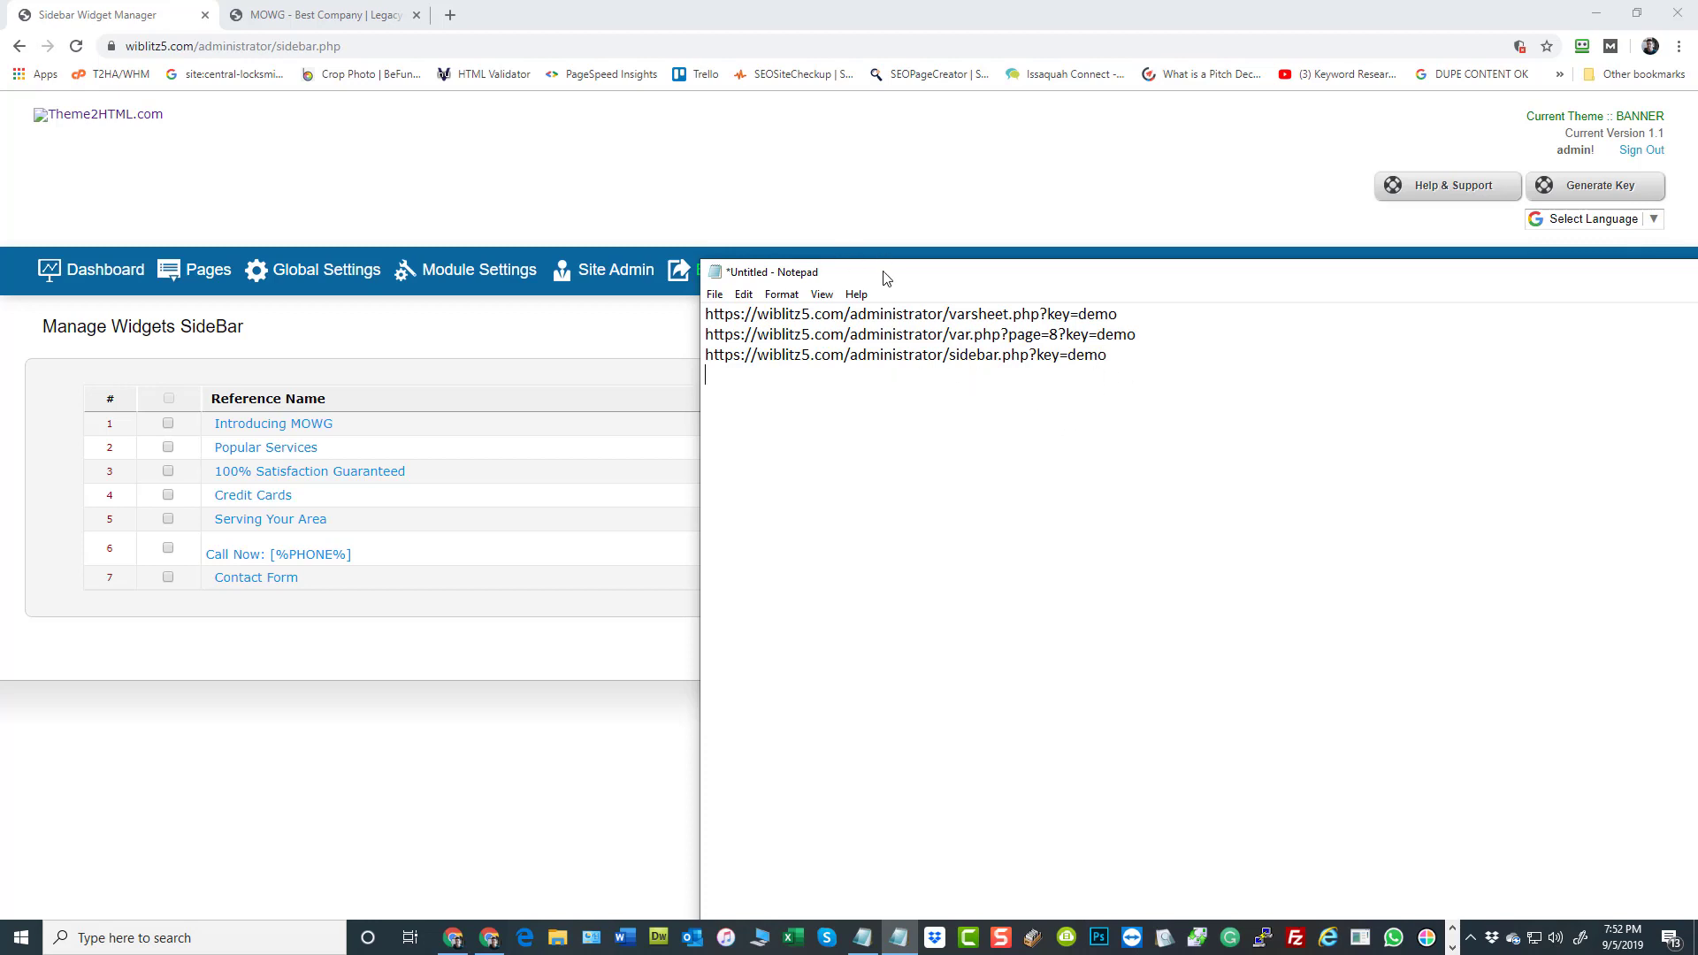
Open Global Settings in the browser and copy its custom_html.php URL onto a new line in Notepad
drag(880, 270, 1401, 321)
click(352, 272)
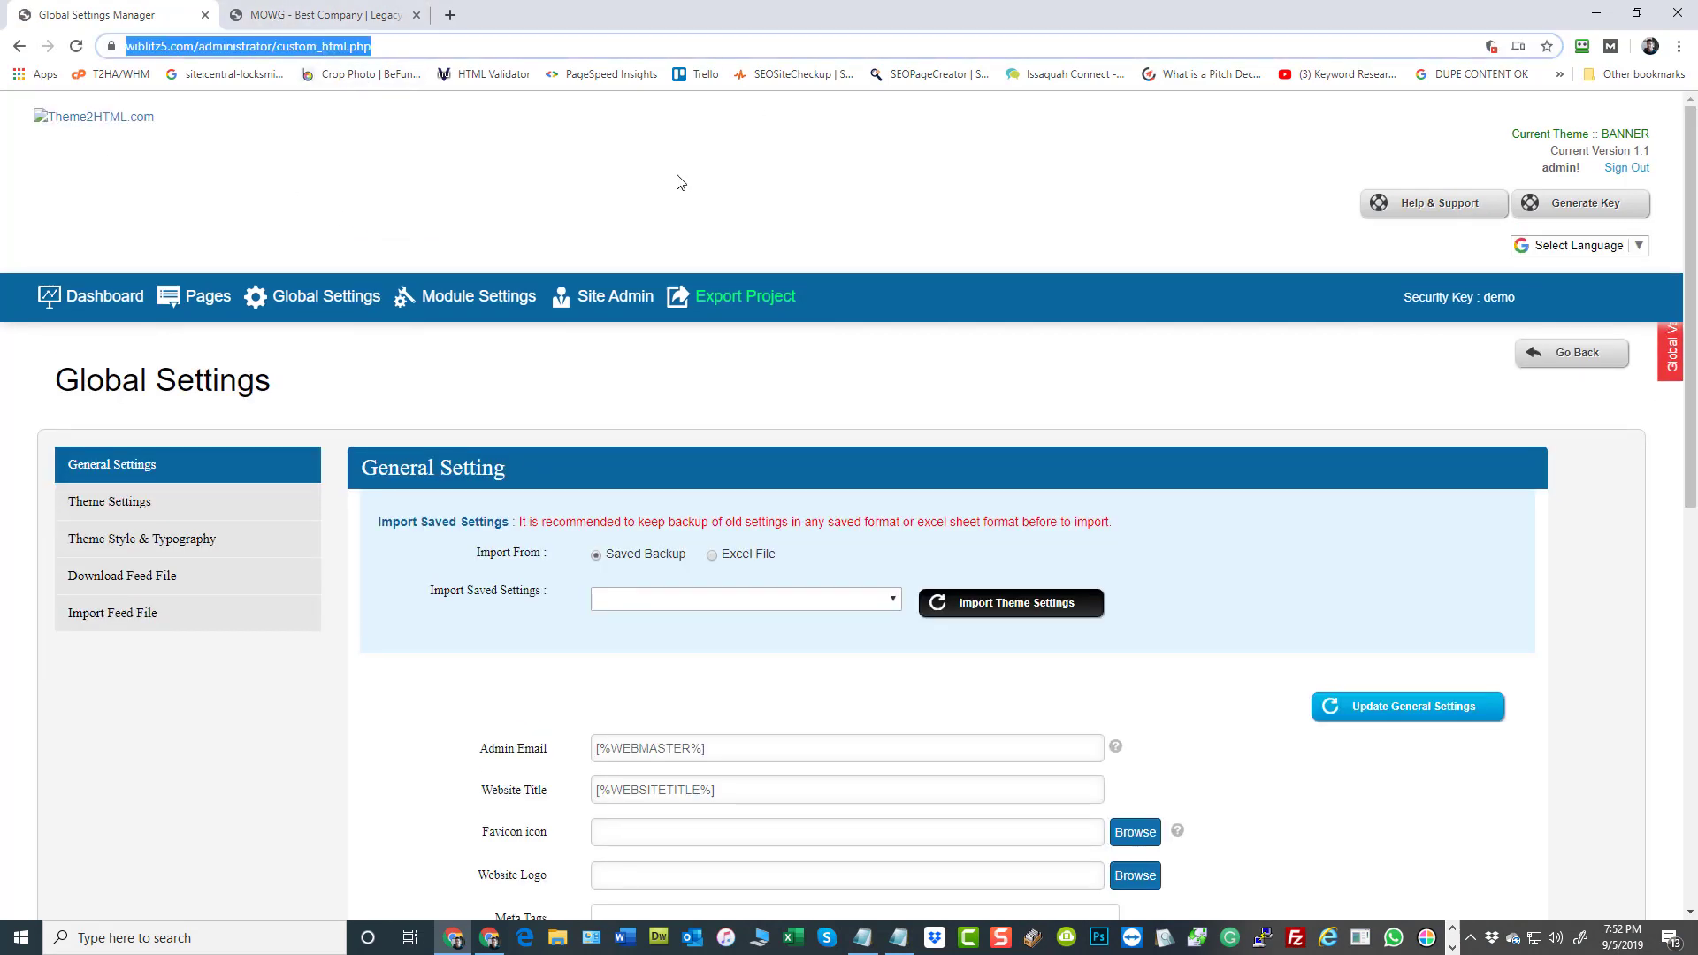
key(alt+Tab)
text(https://wiblitz5.com/administrator/custom_html.php)
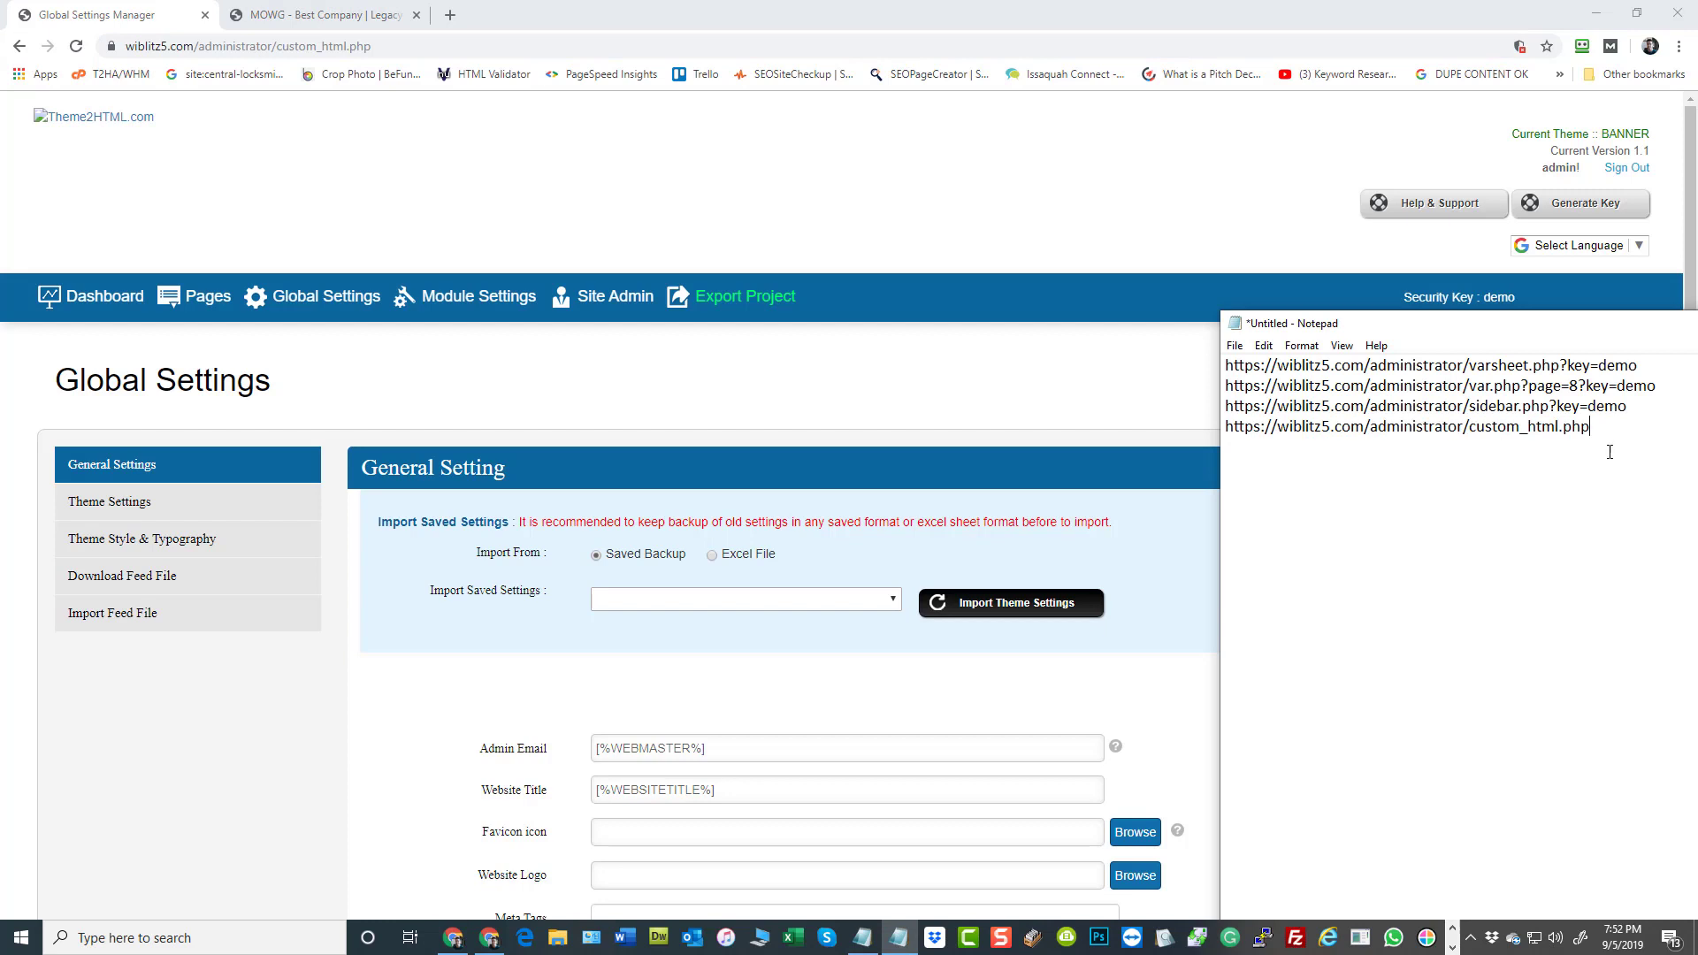
Append the ?key= parameter with the security key from the sidebar.php line to the custom_html.php URL
drag(1626, 406, 1550, 407)
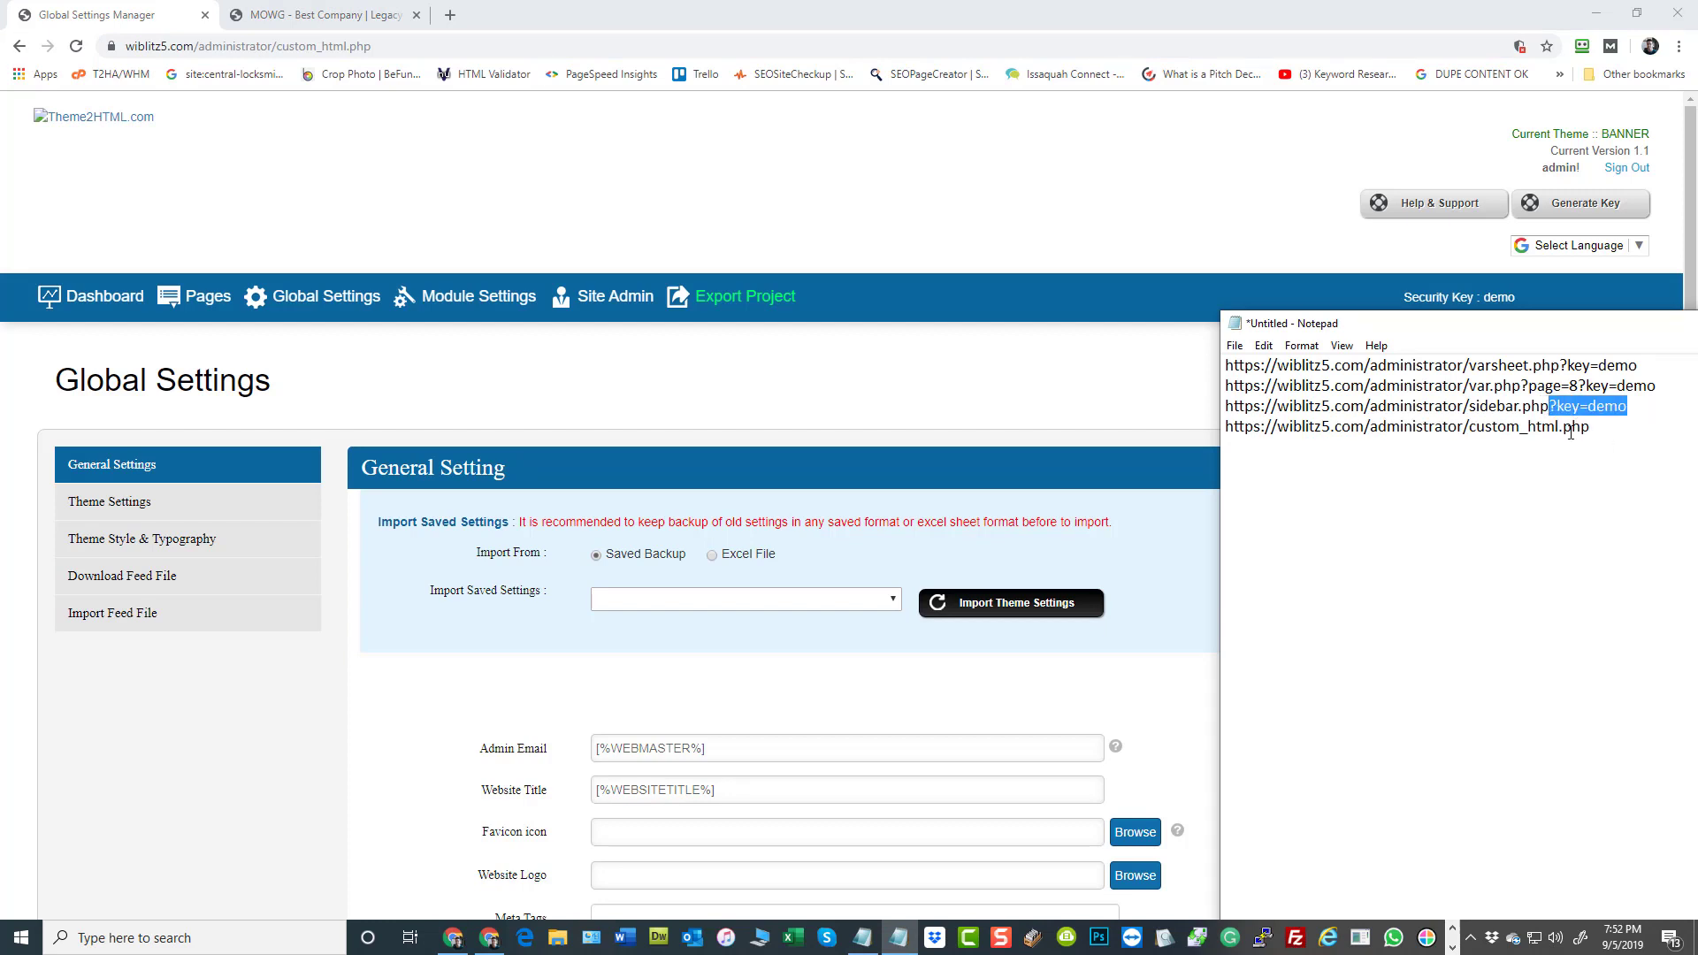
click(1599, 435)
key(ctrl+v)
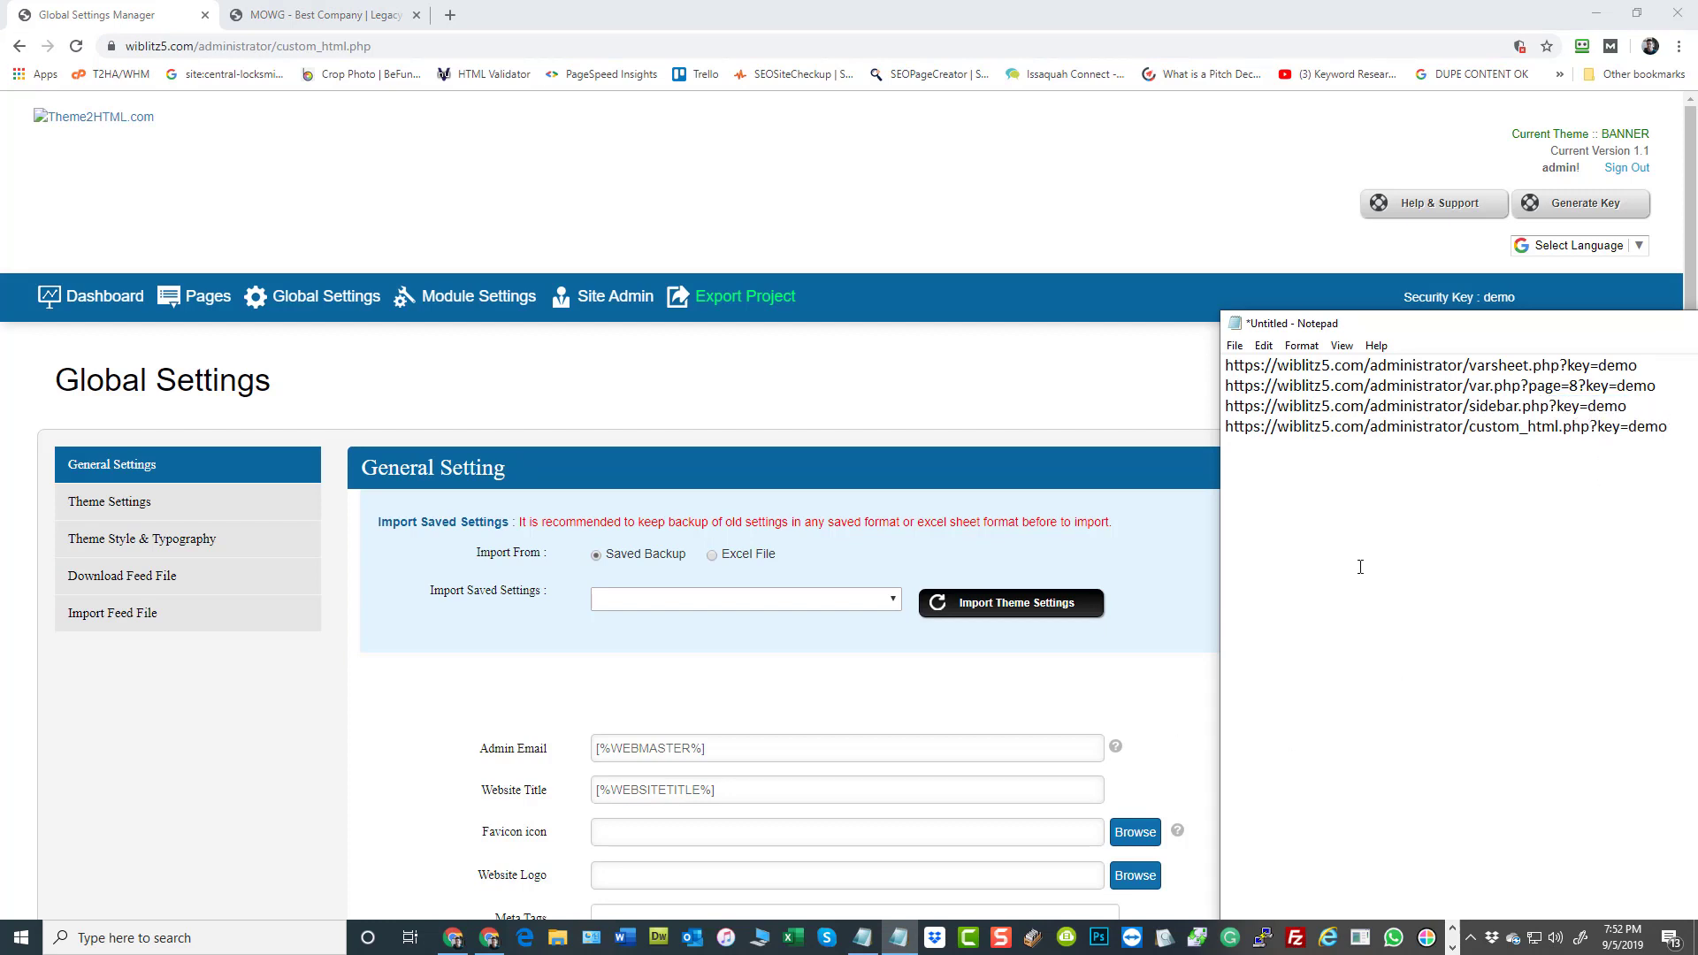
Sign out of the admin panel in the browser
click(1626, 170)
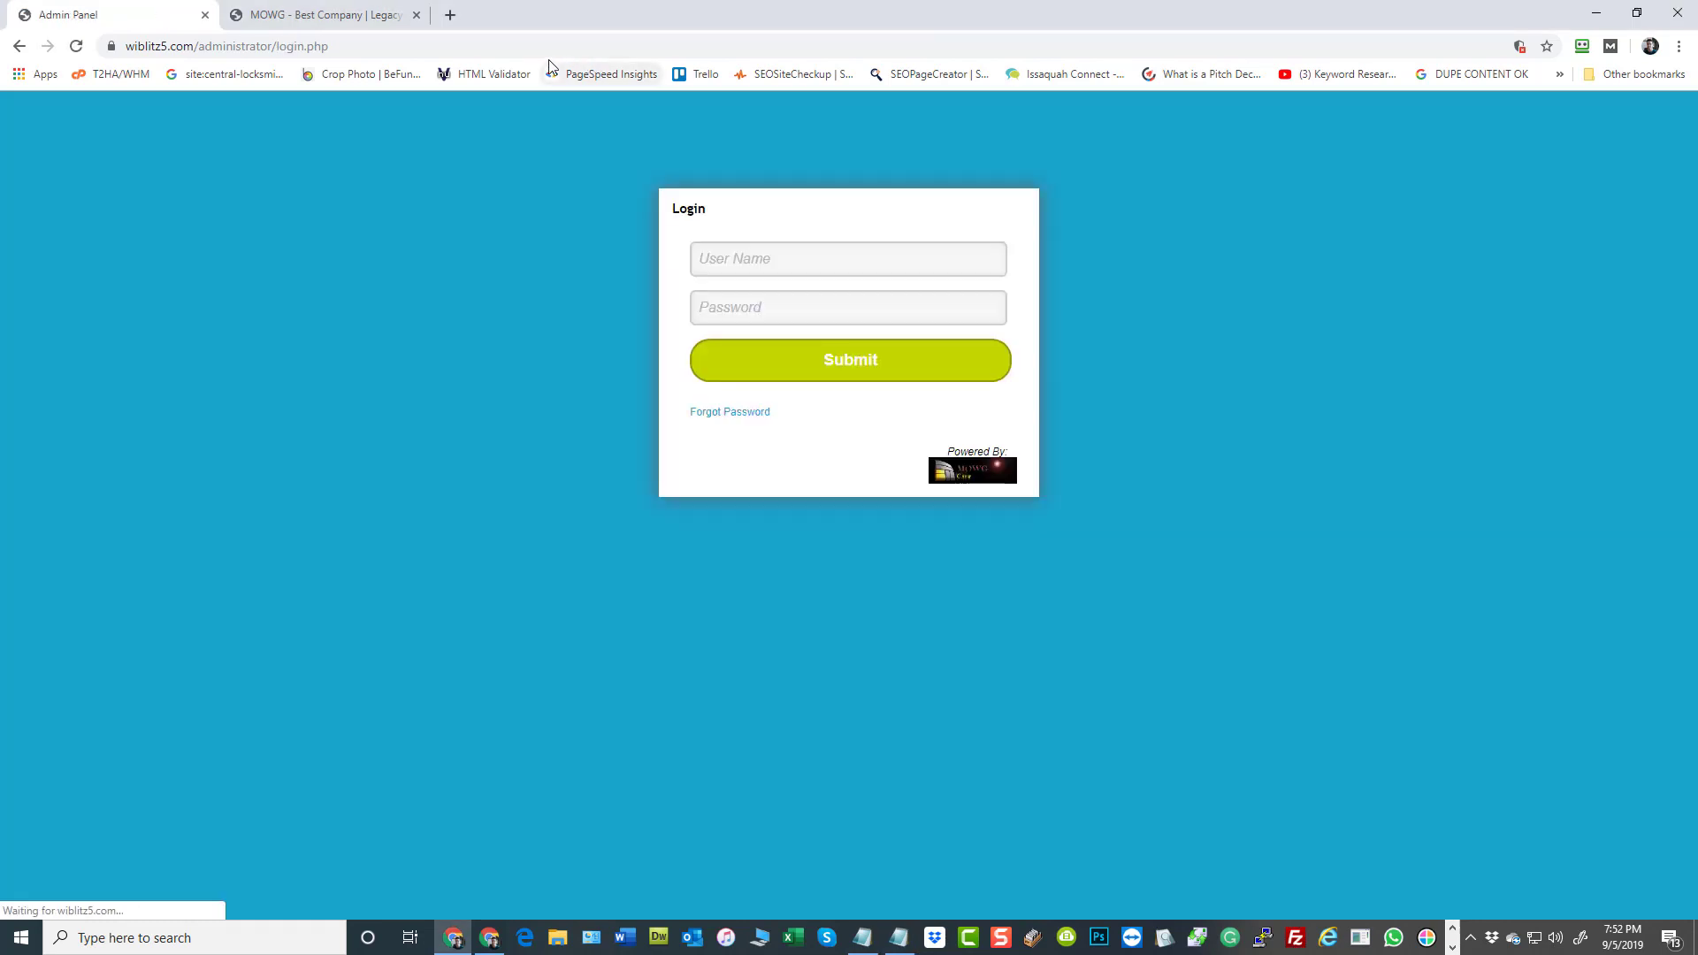
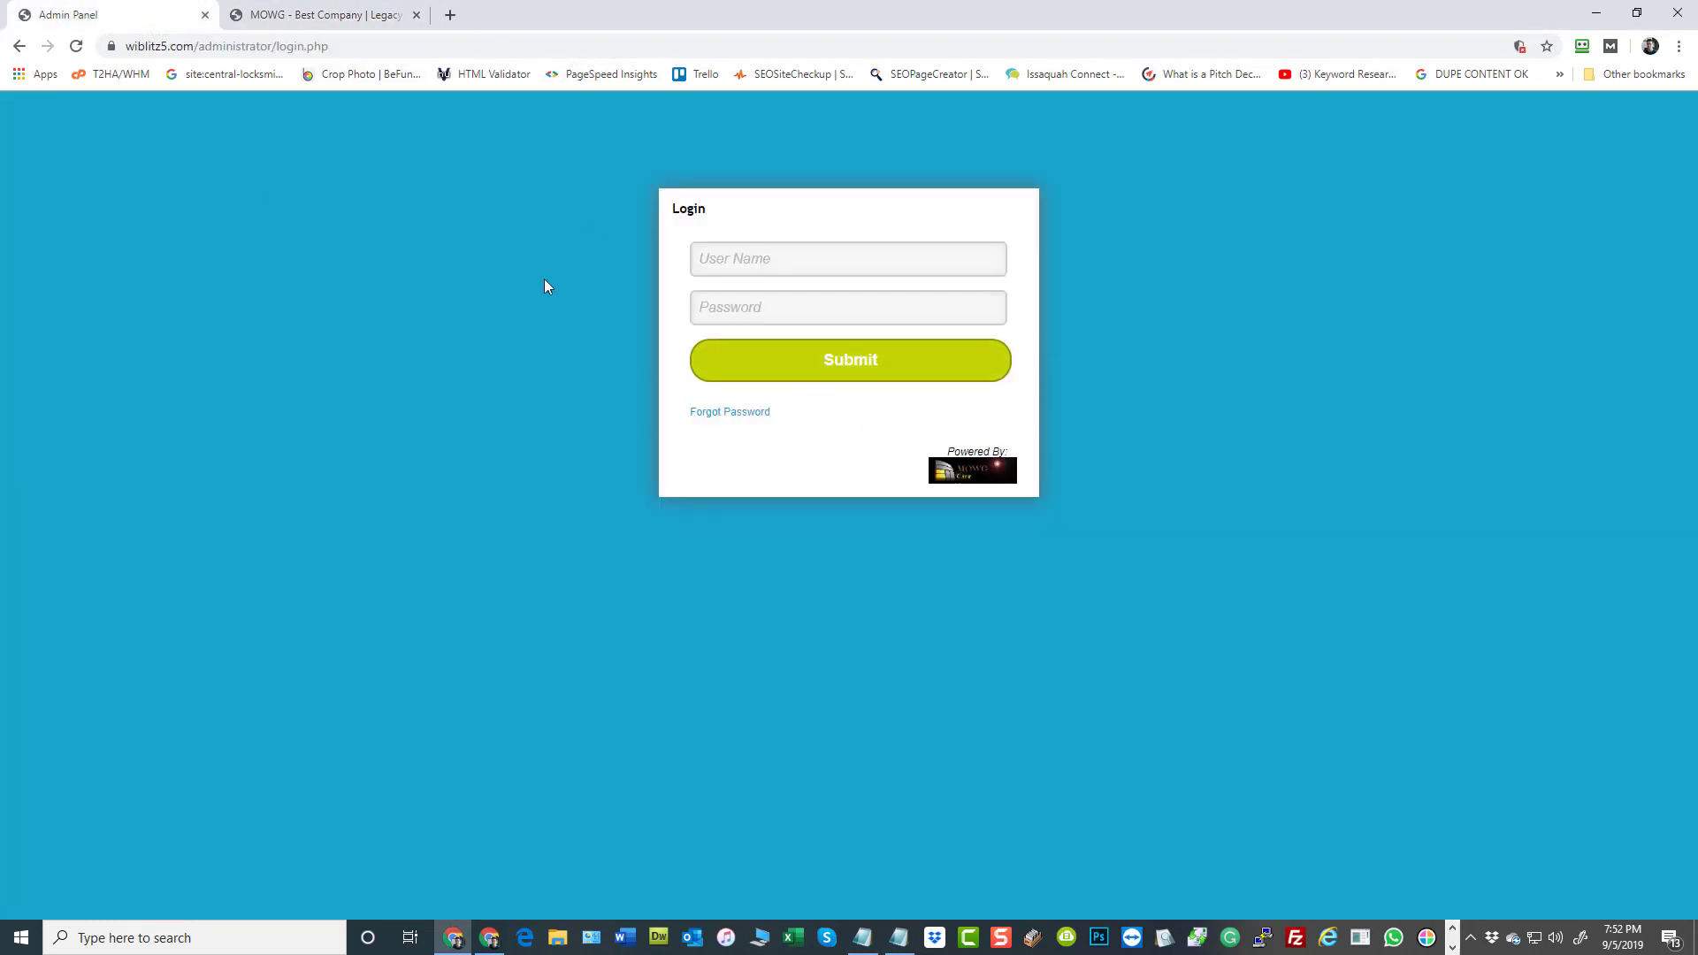
Switch to Notepad and reposition its window with the collected admin URLs so the browser's login fields stay uncovered
click(899, 938)
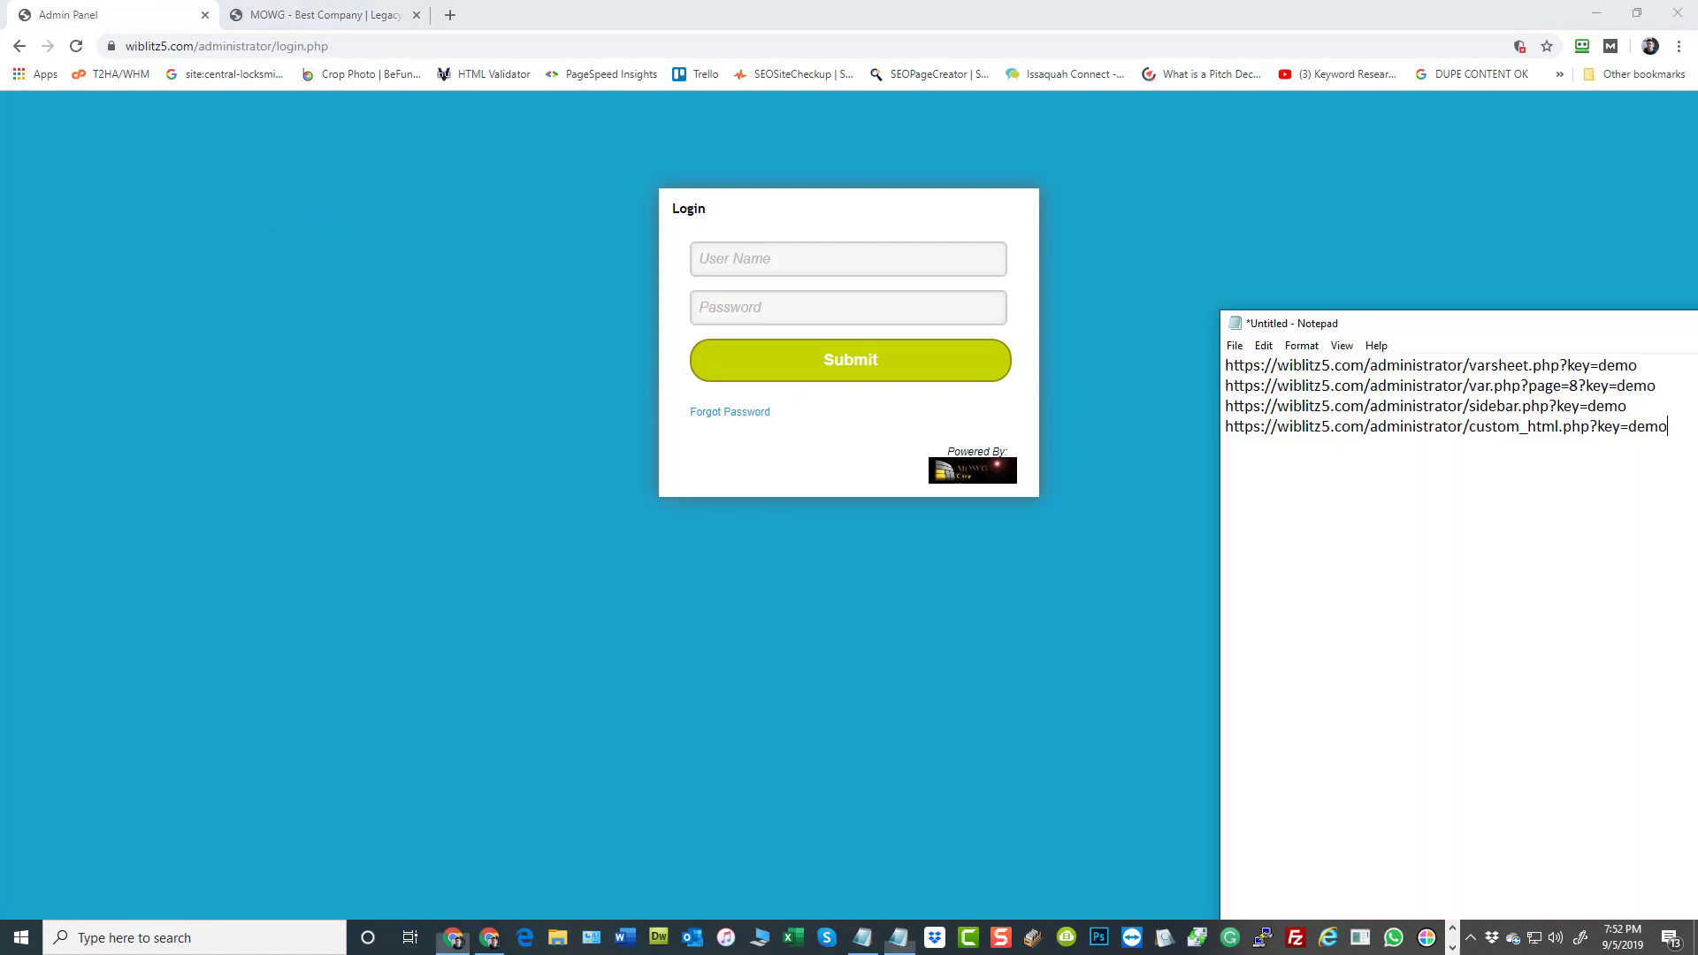
drag(1504, 328, 946, 264)
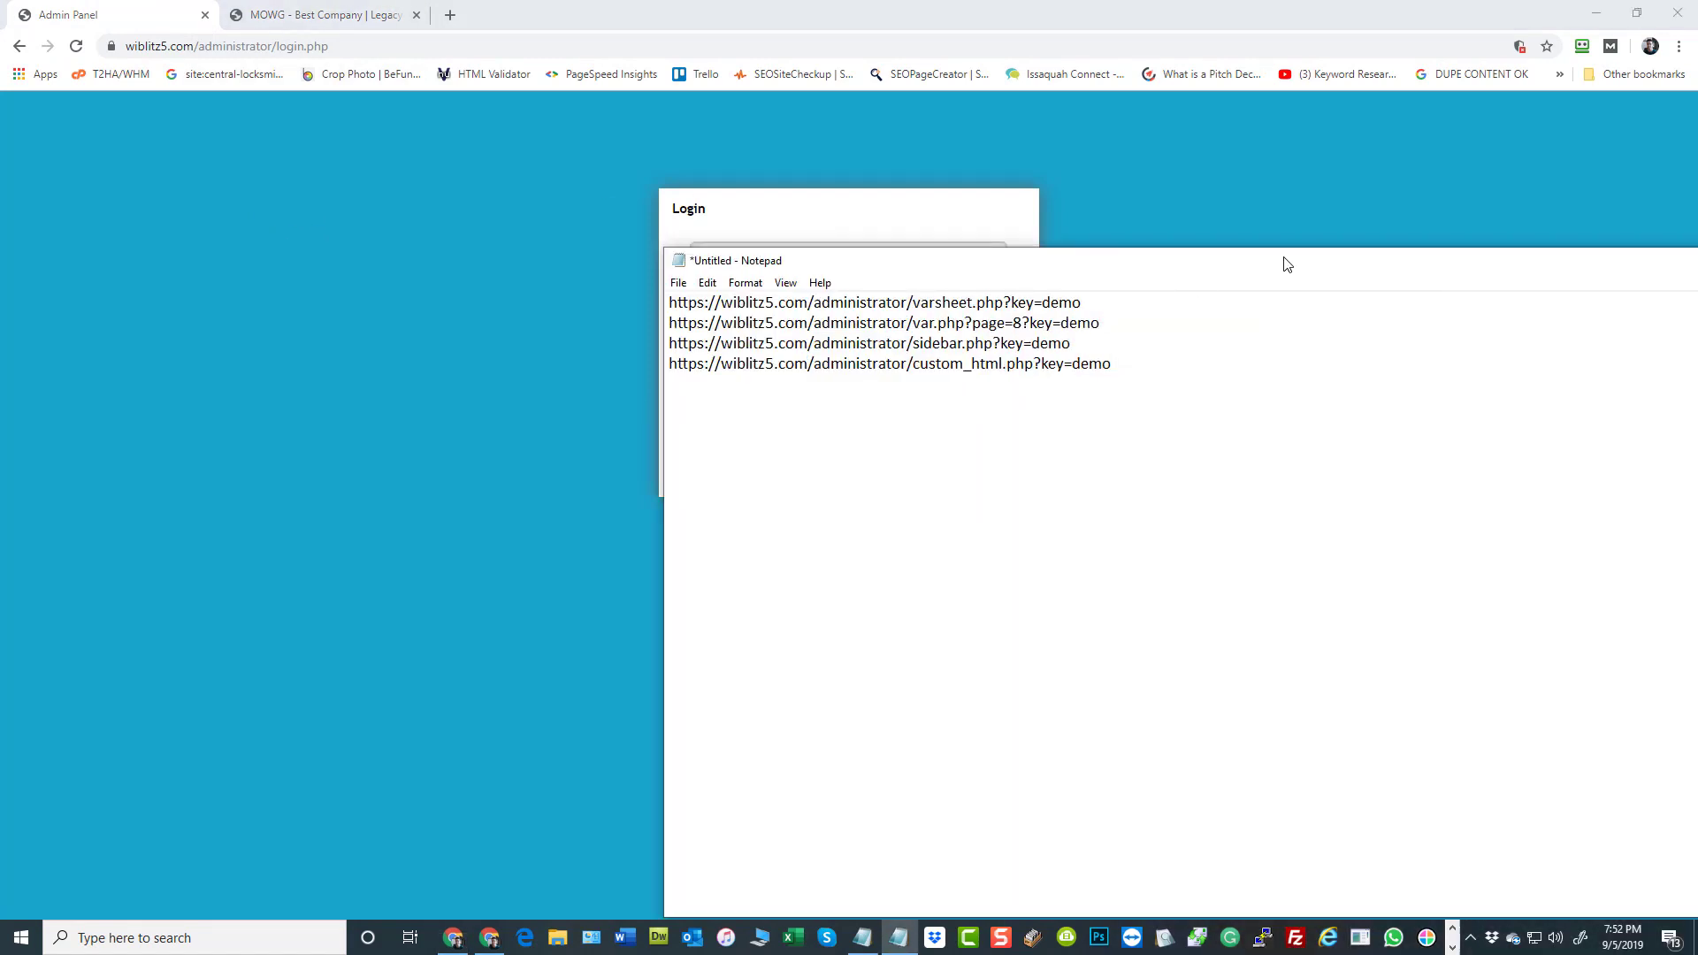
drag(1120, 381, 757, 303)
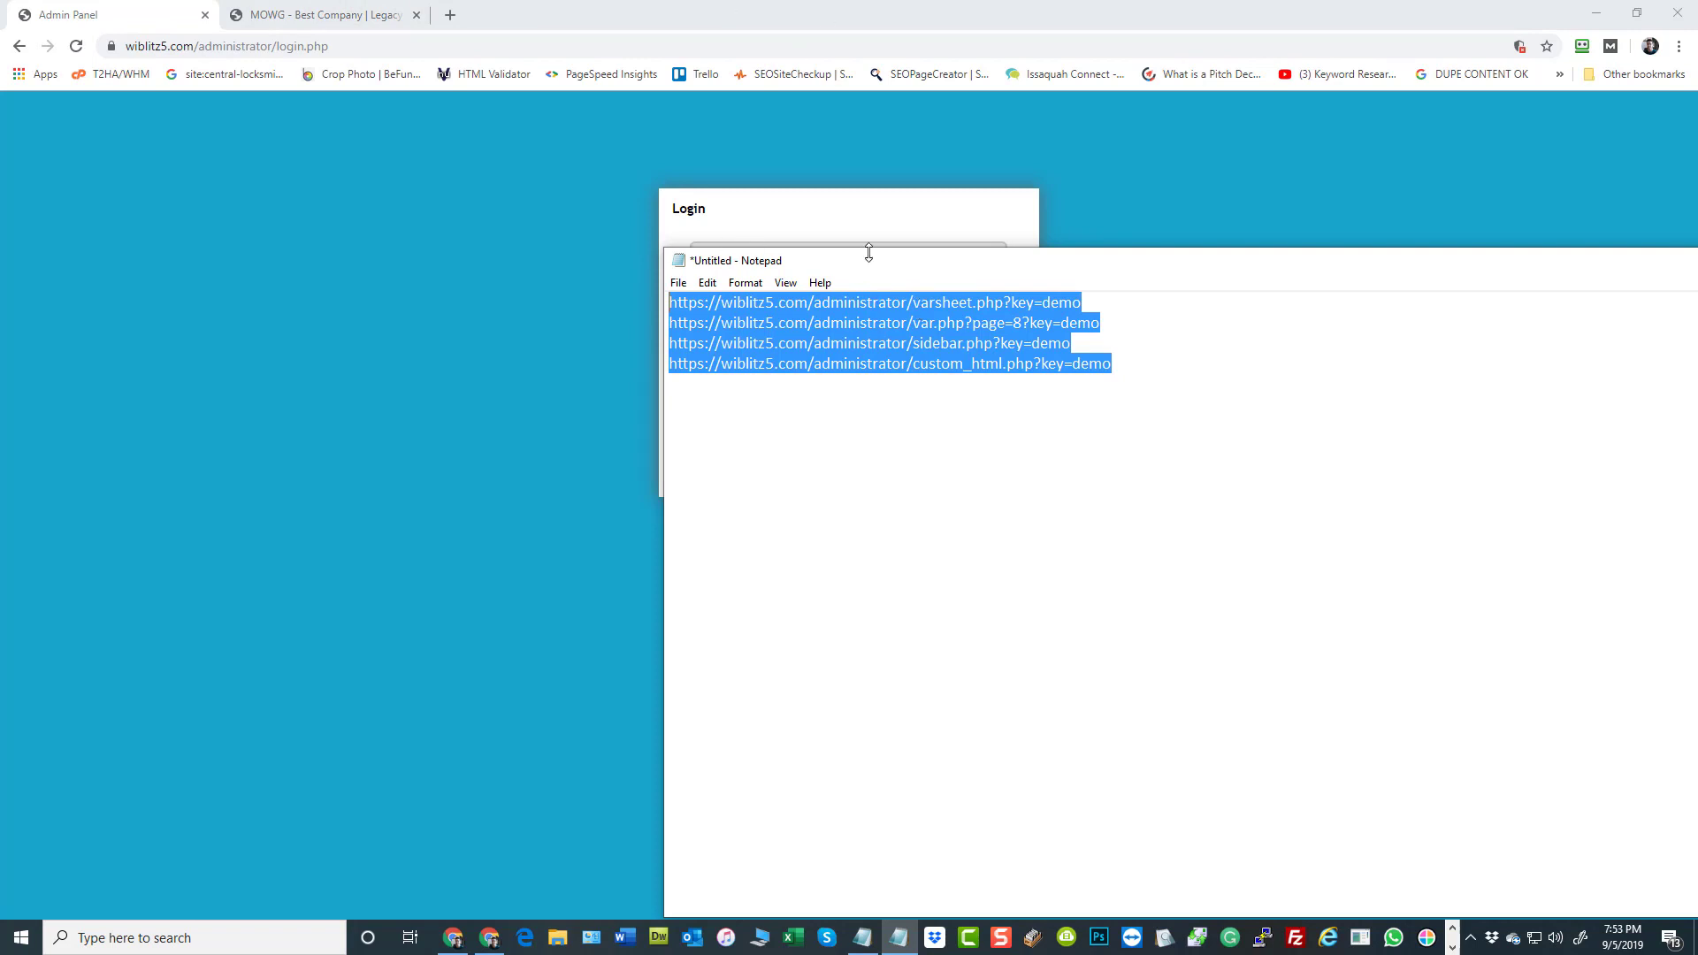
drag(864, 265, 913, 467)
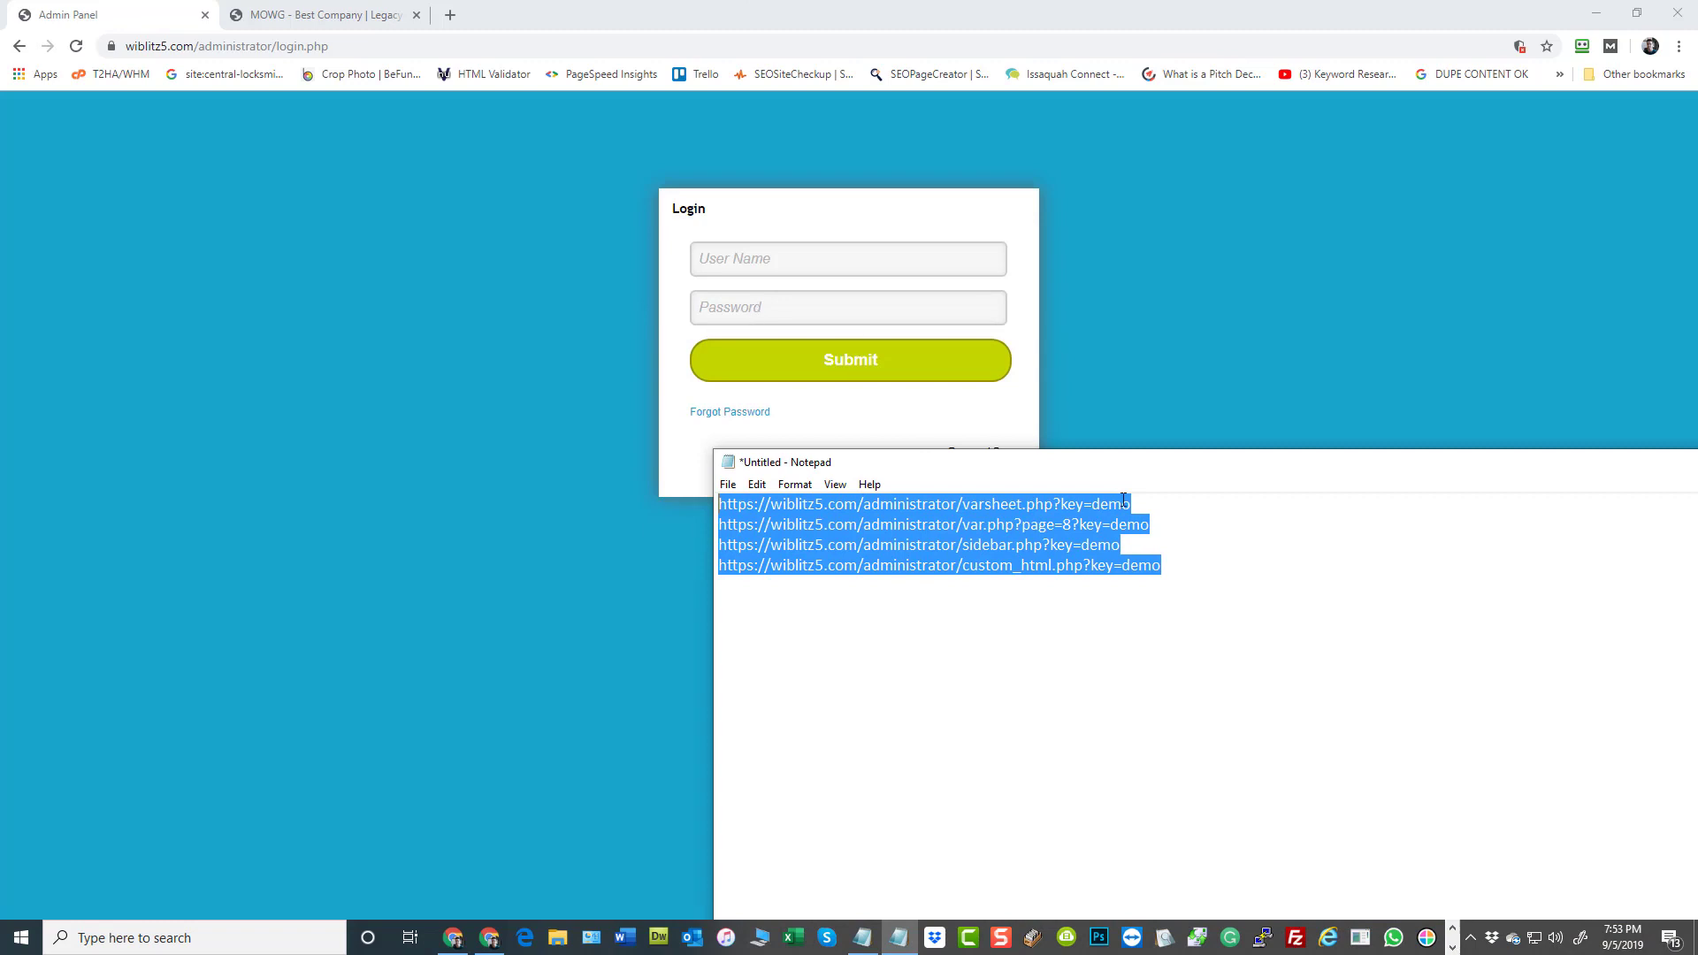
click(925, 724)
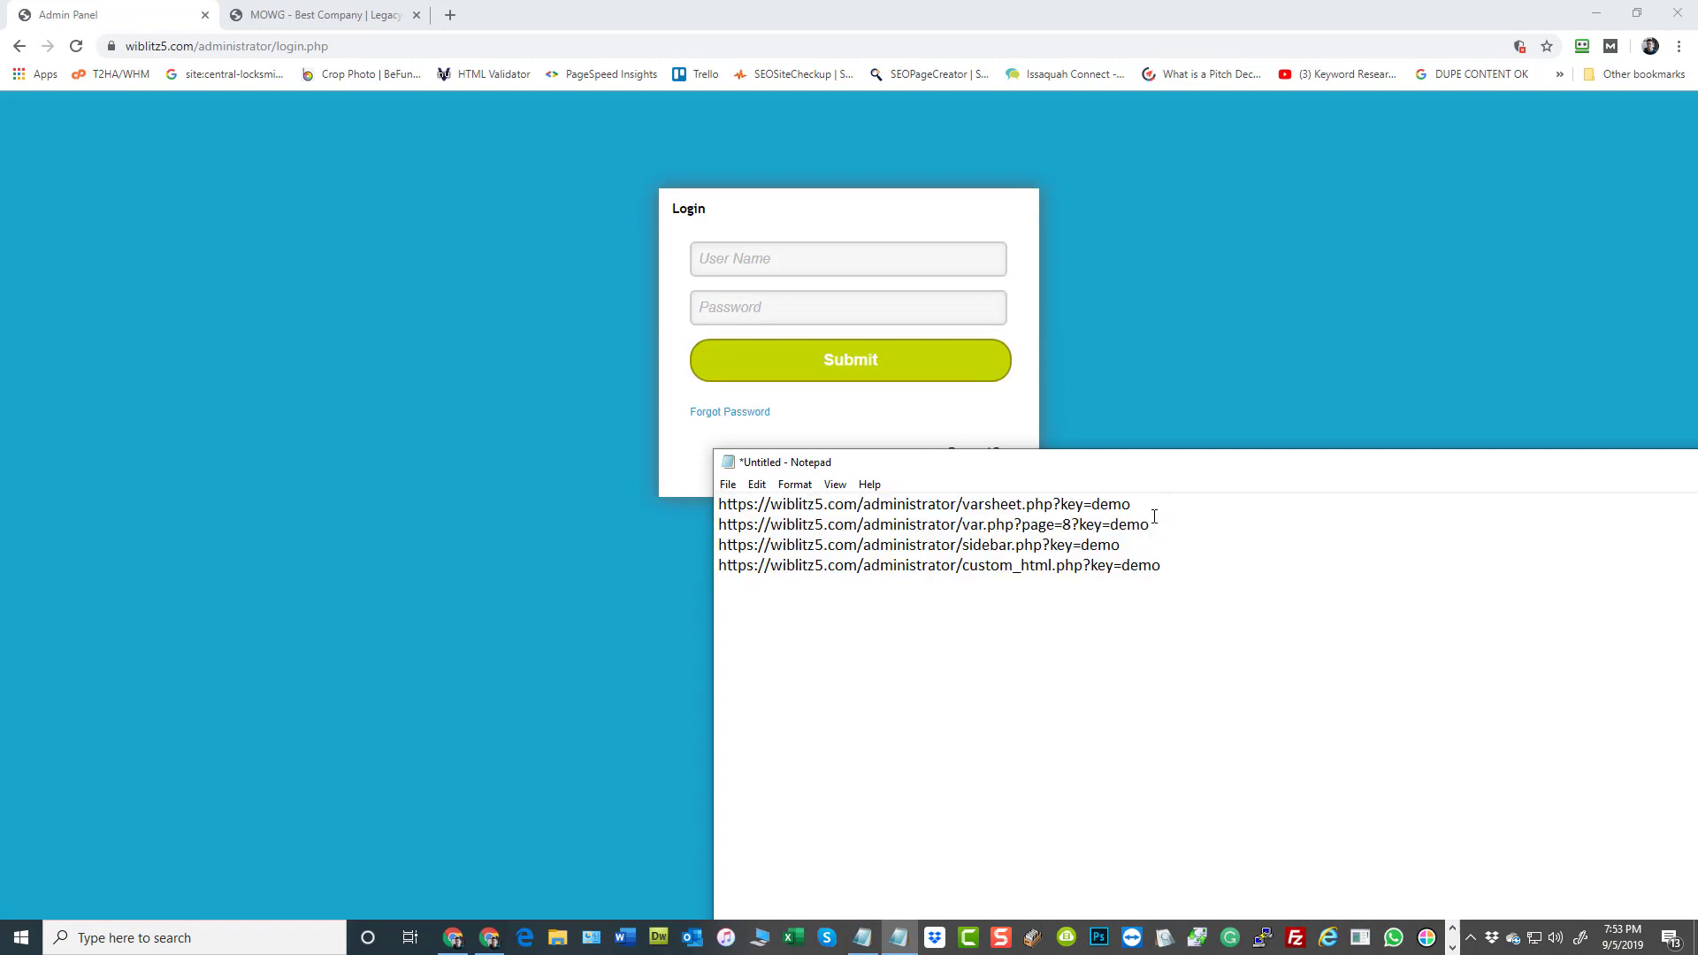
Copy the varsheet.php URL with its security key from Notepad and load it in the signed-out browser
drag(1131, 504, 719, 504)
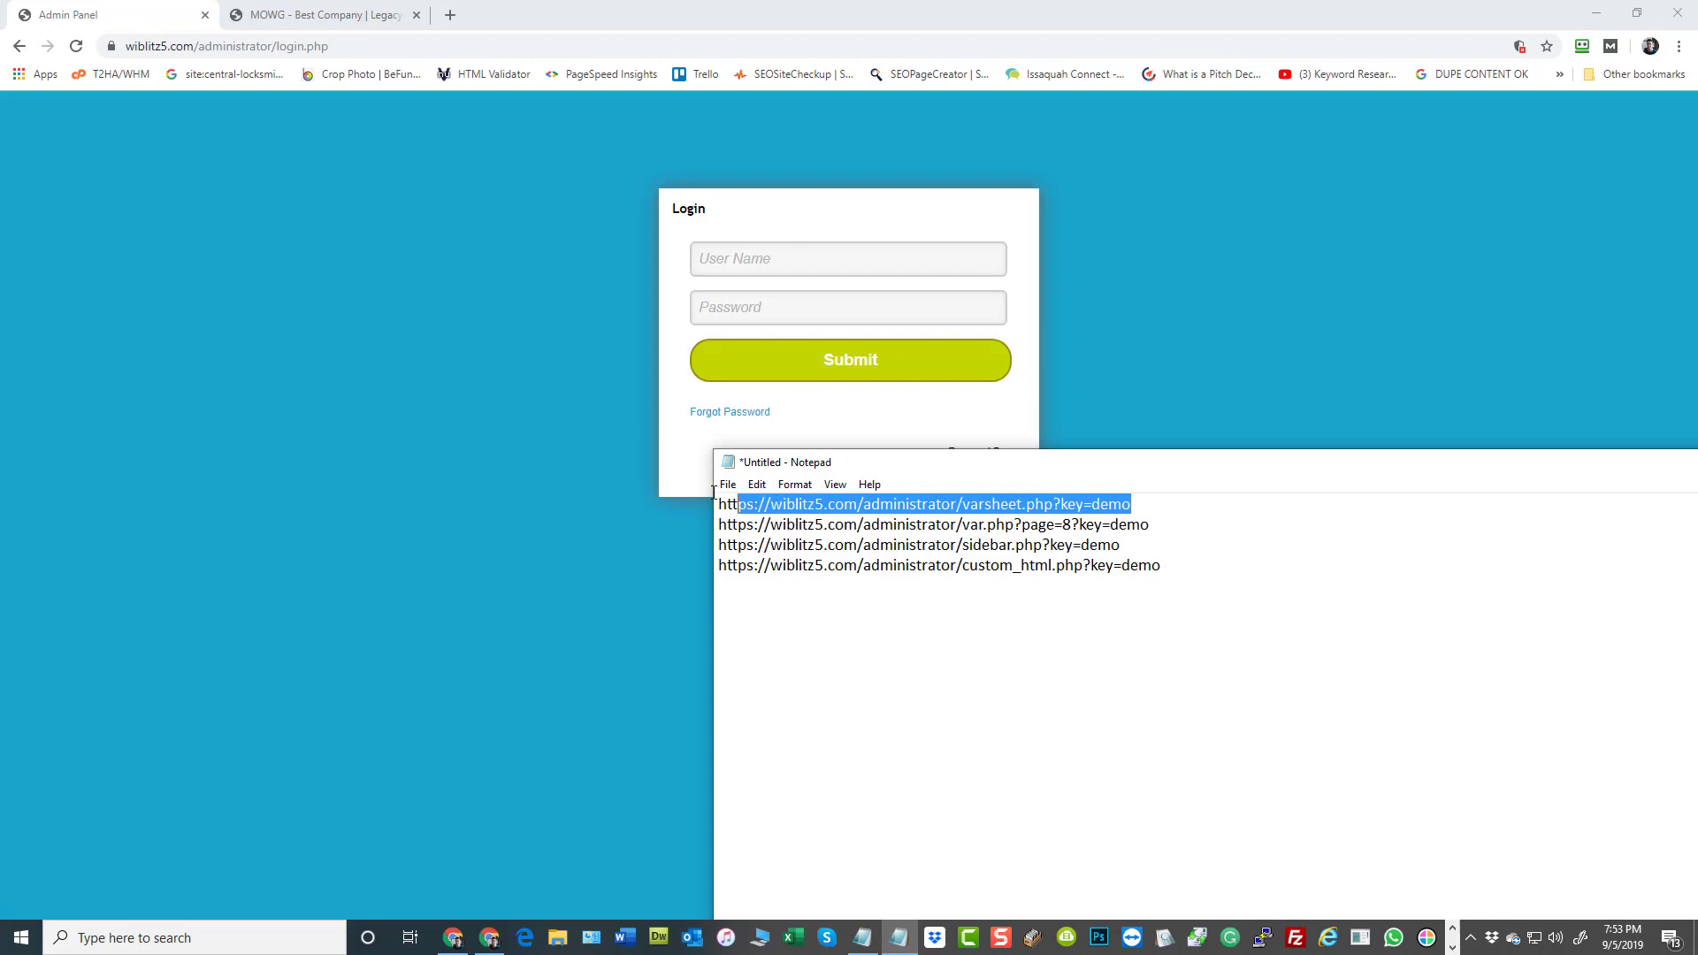
right_click(777, 504)
click(826, 559)
click(292, 46)
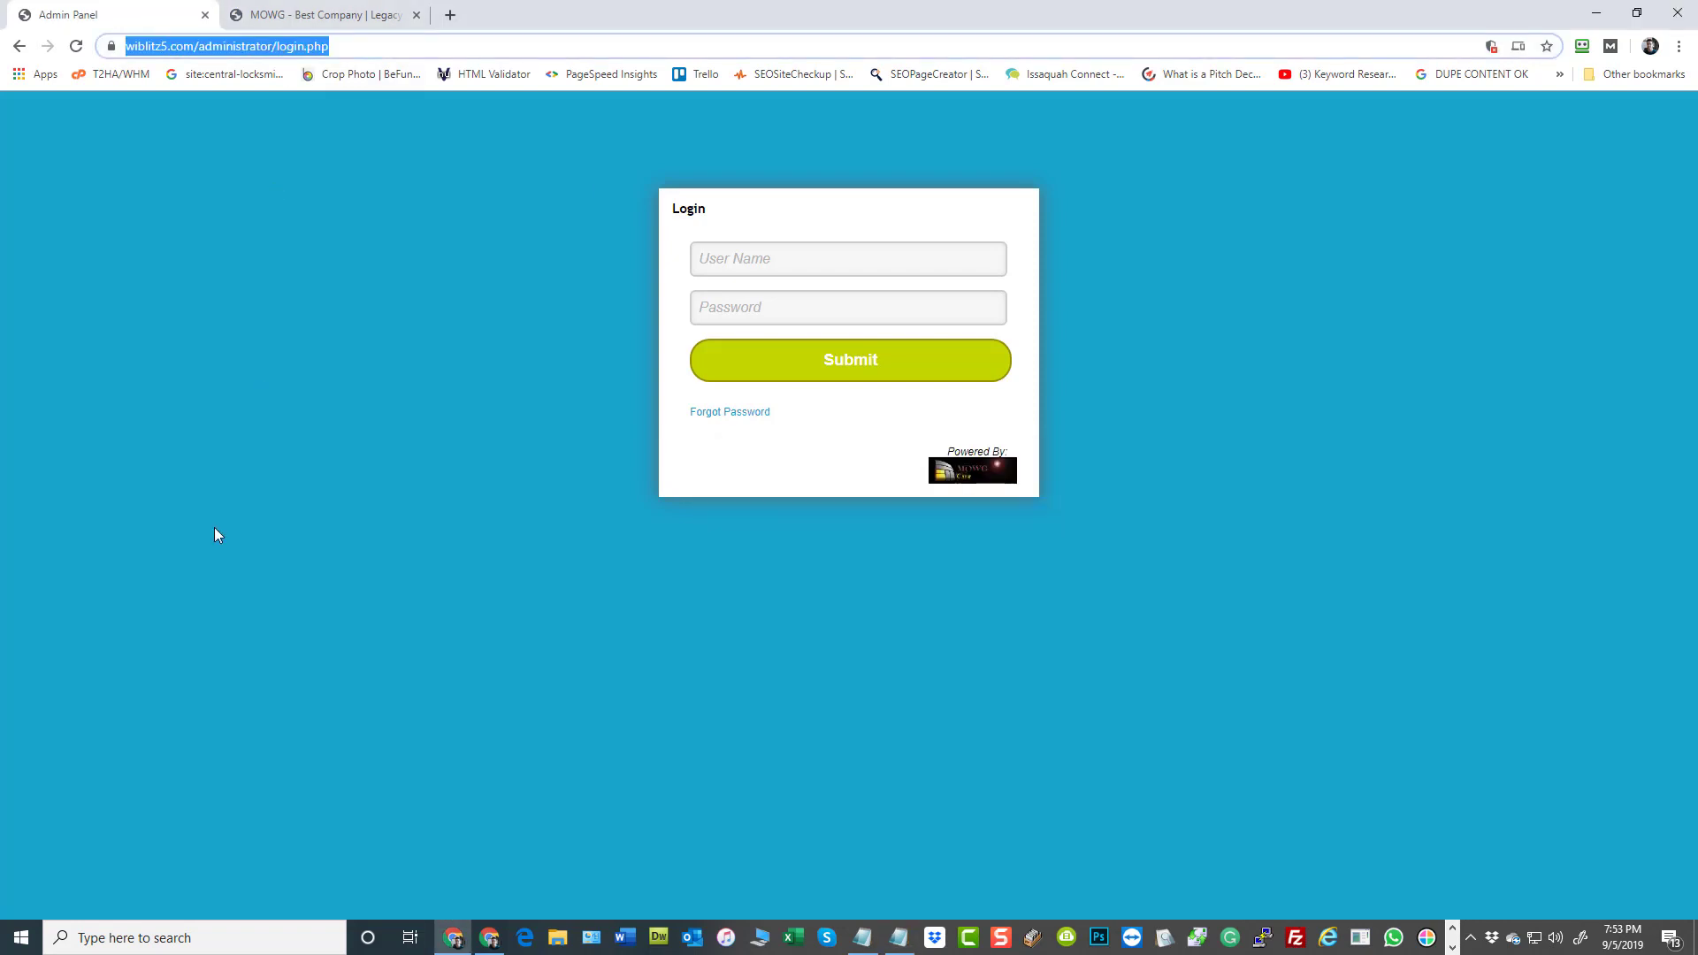
key(ctrl+v)
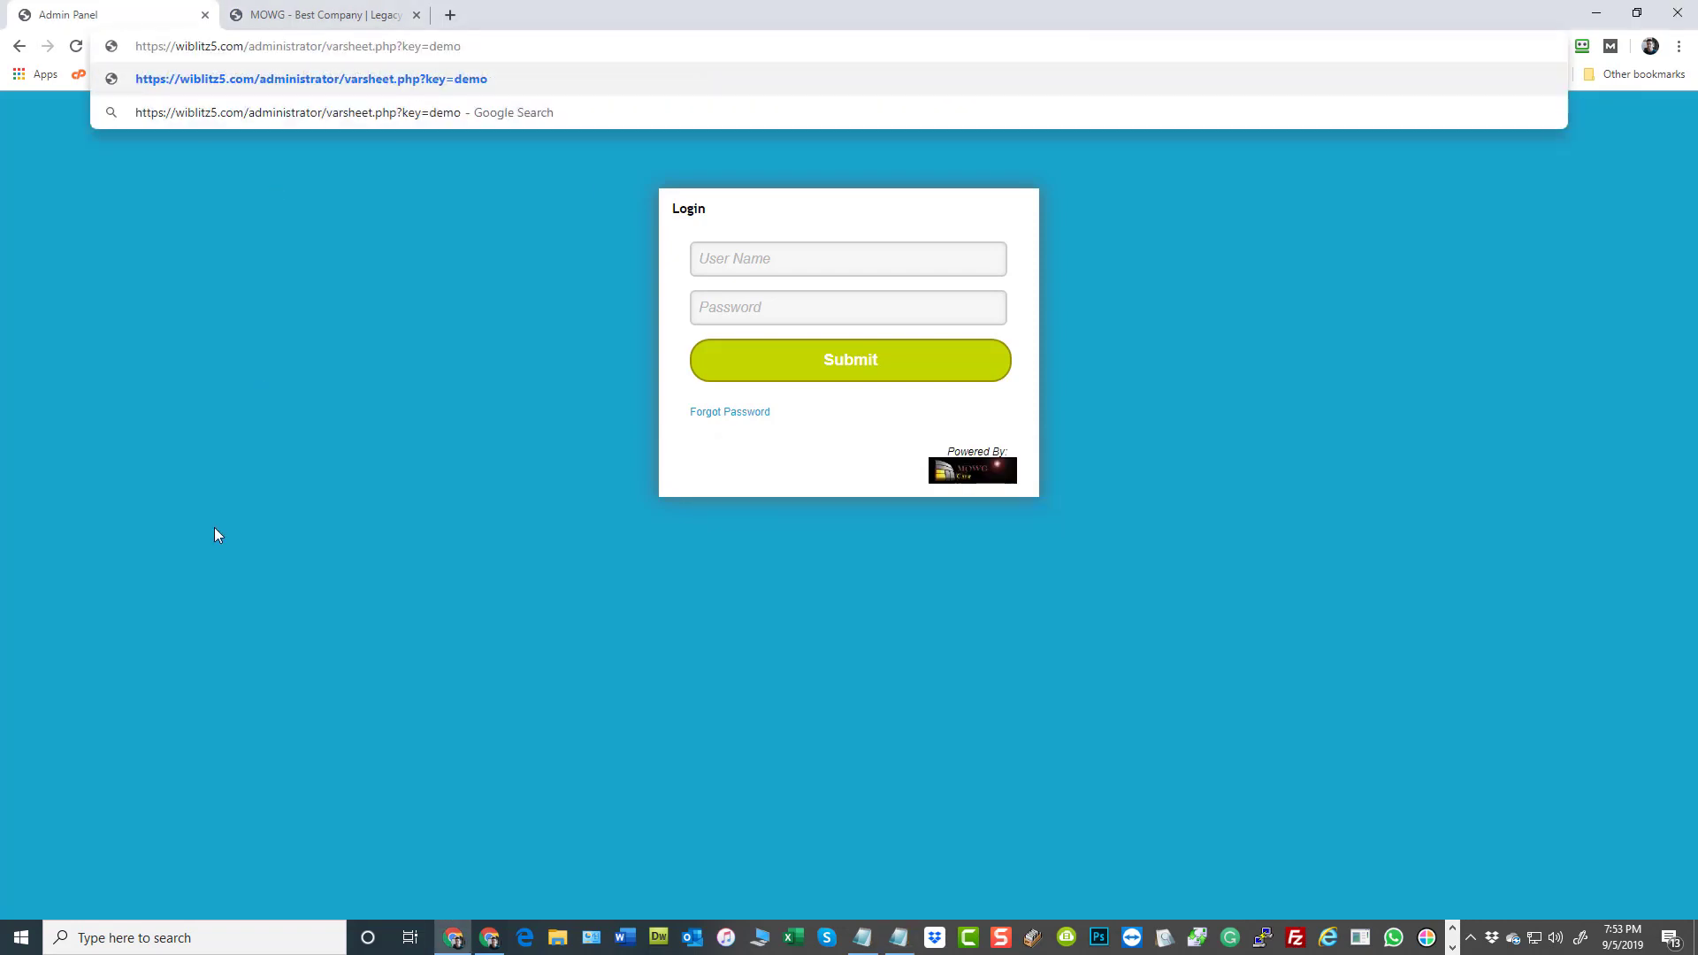
key(Return)
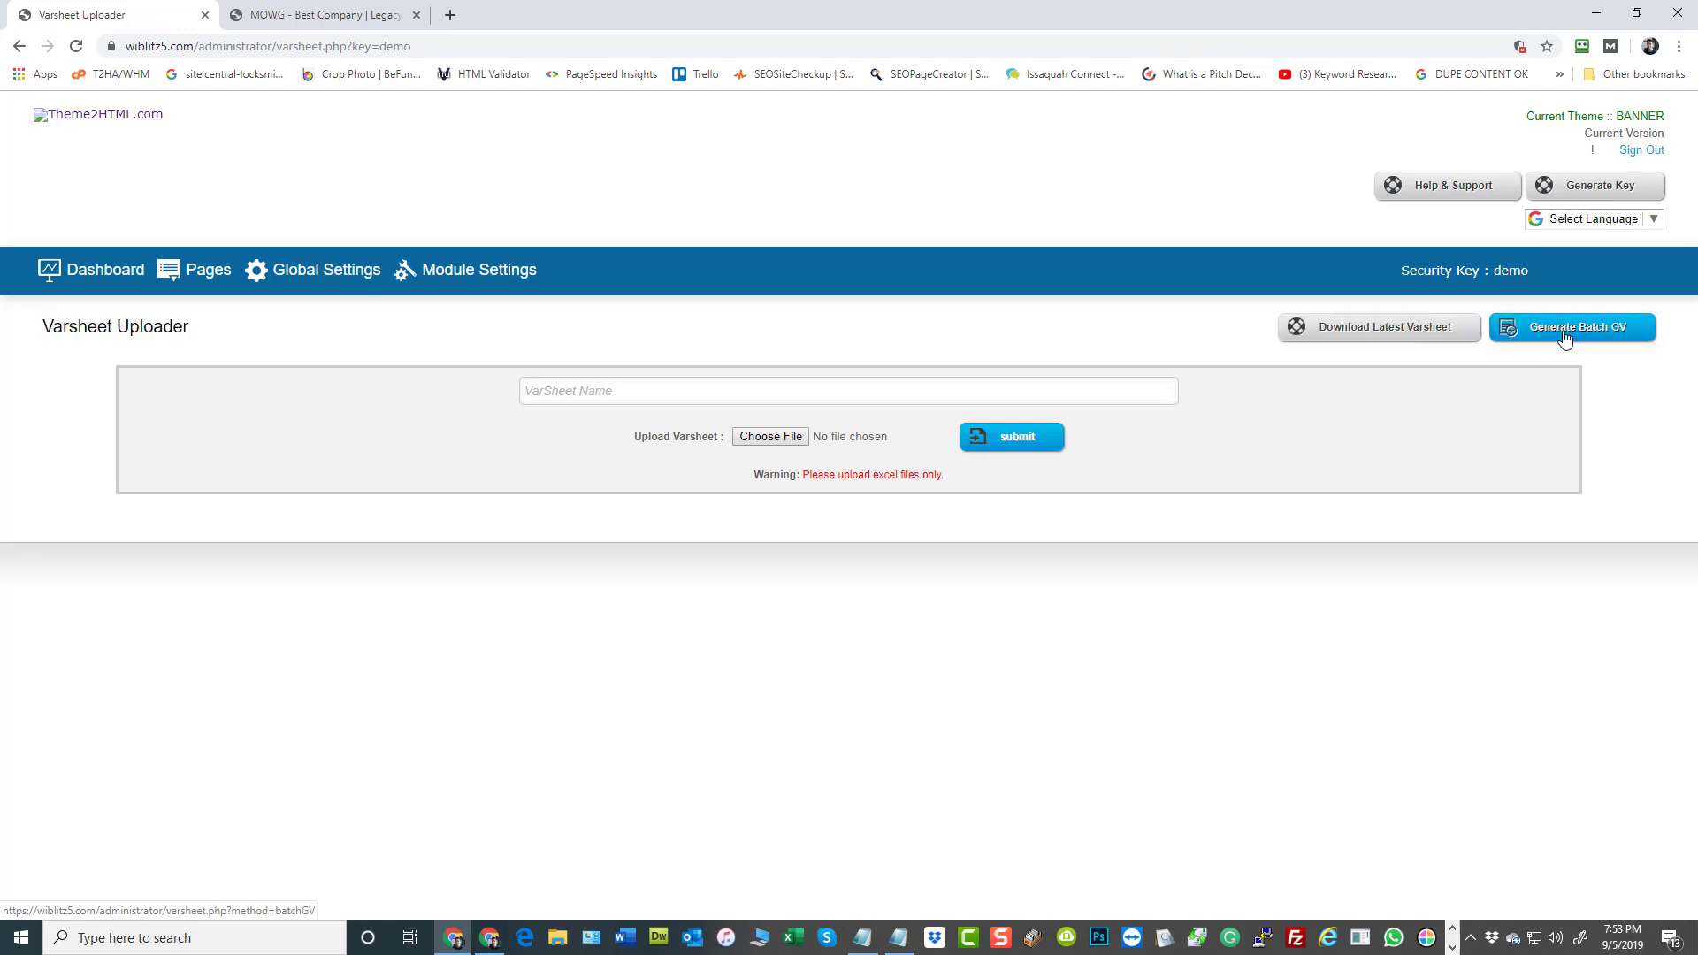
Copy the full var.php?page=8 URL, including its appended security key, from the Notepad list
key(alt+Tab)
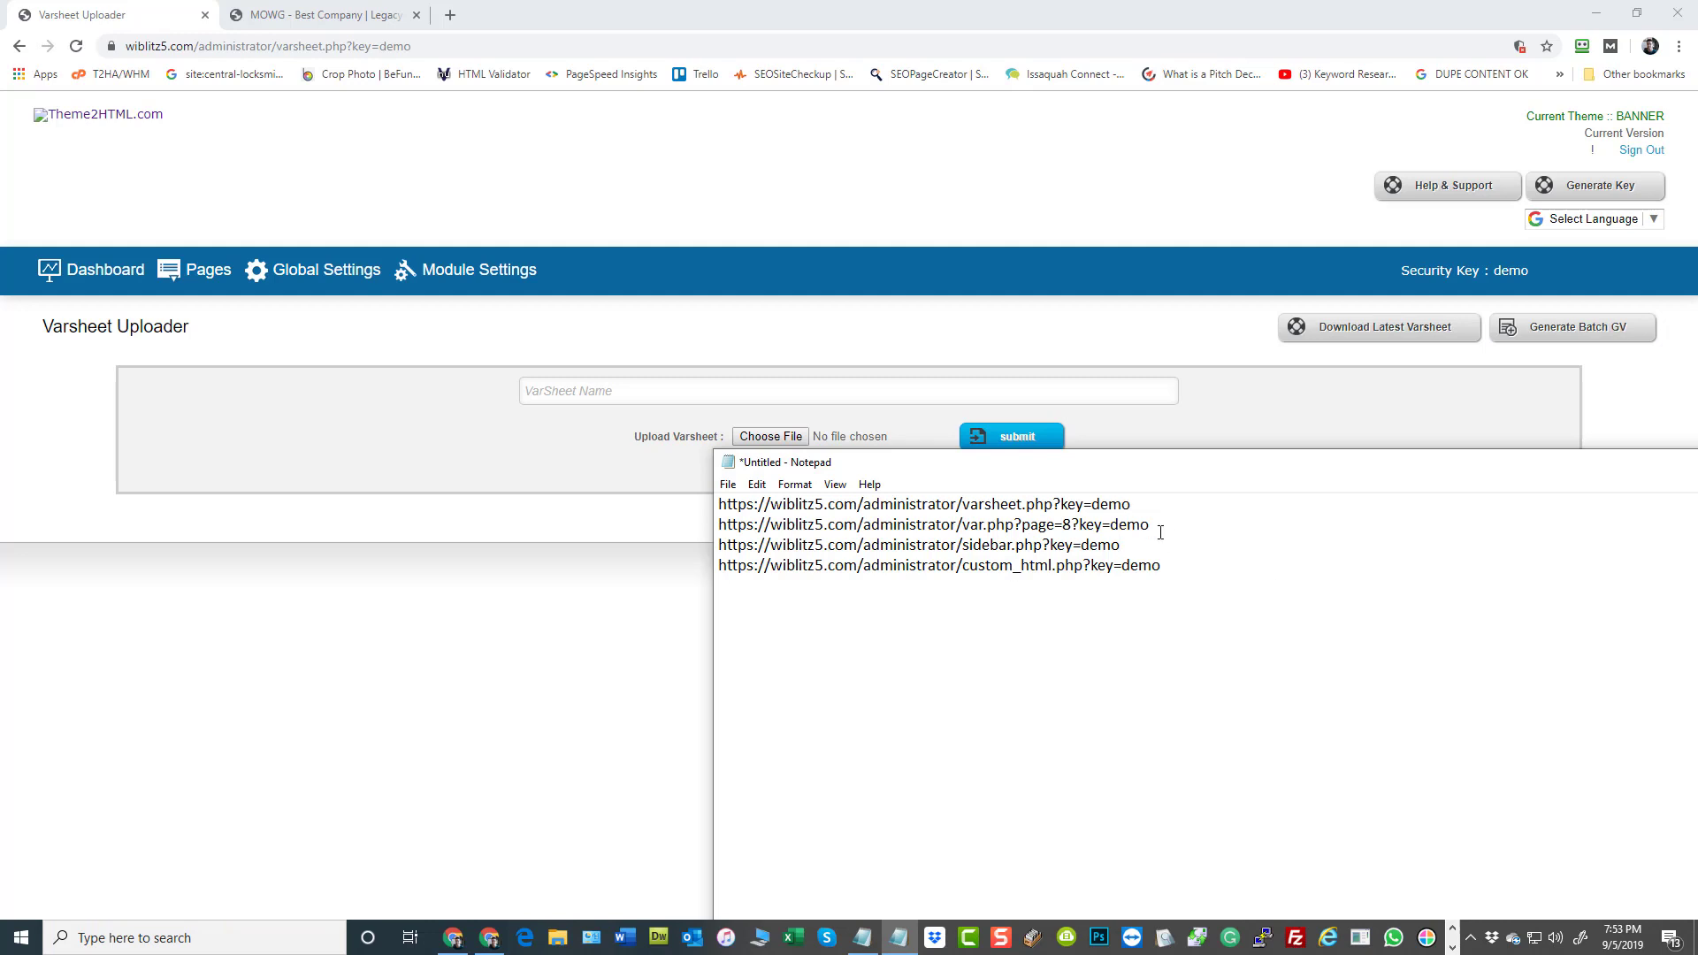
key(shift+Home)
drag(1150, 524, 735, 528)
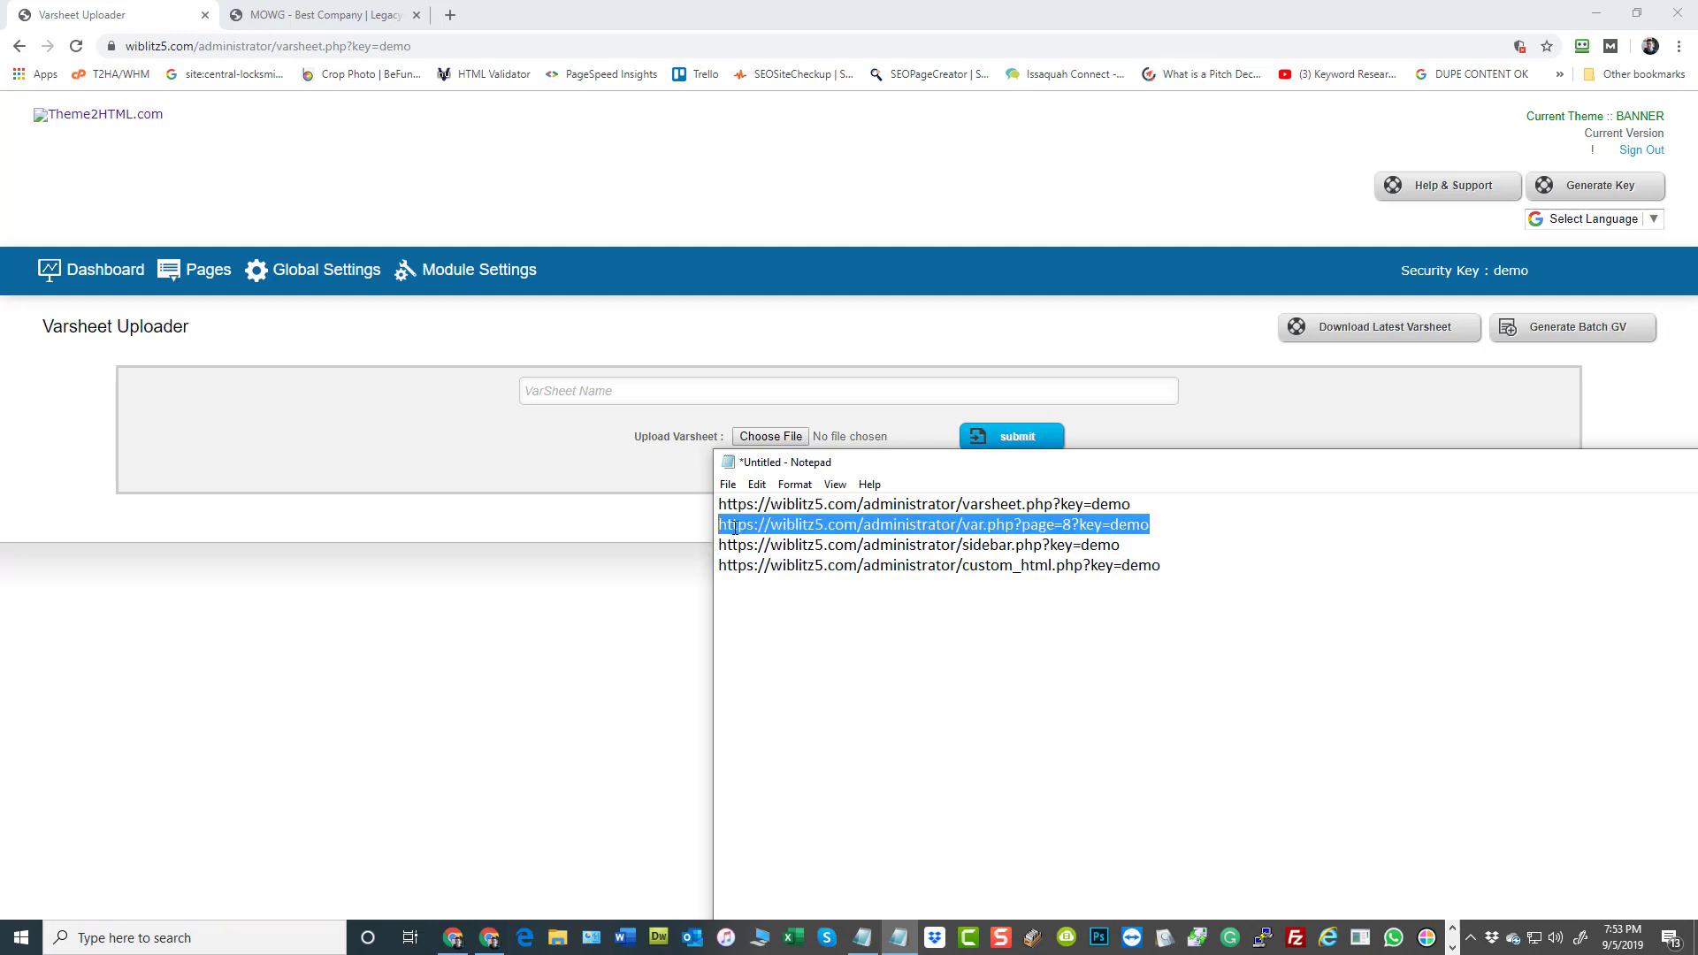
right_click(739, 528)
click(773, 589)
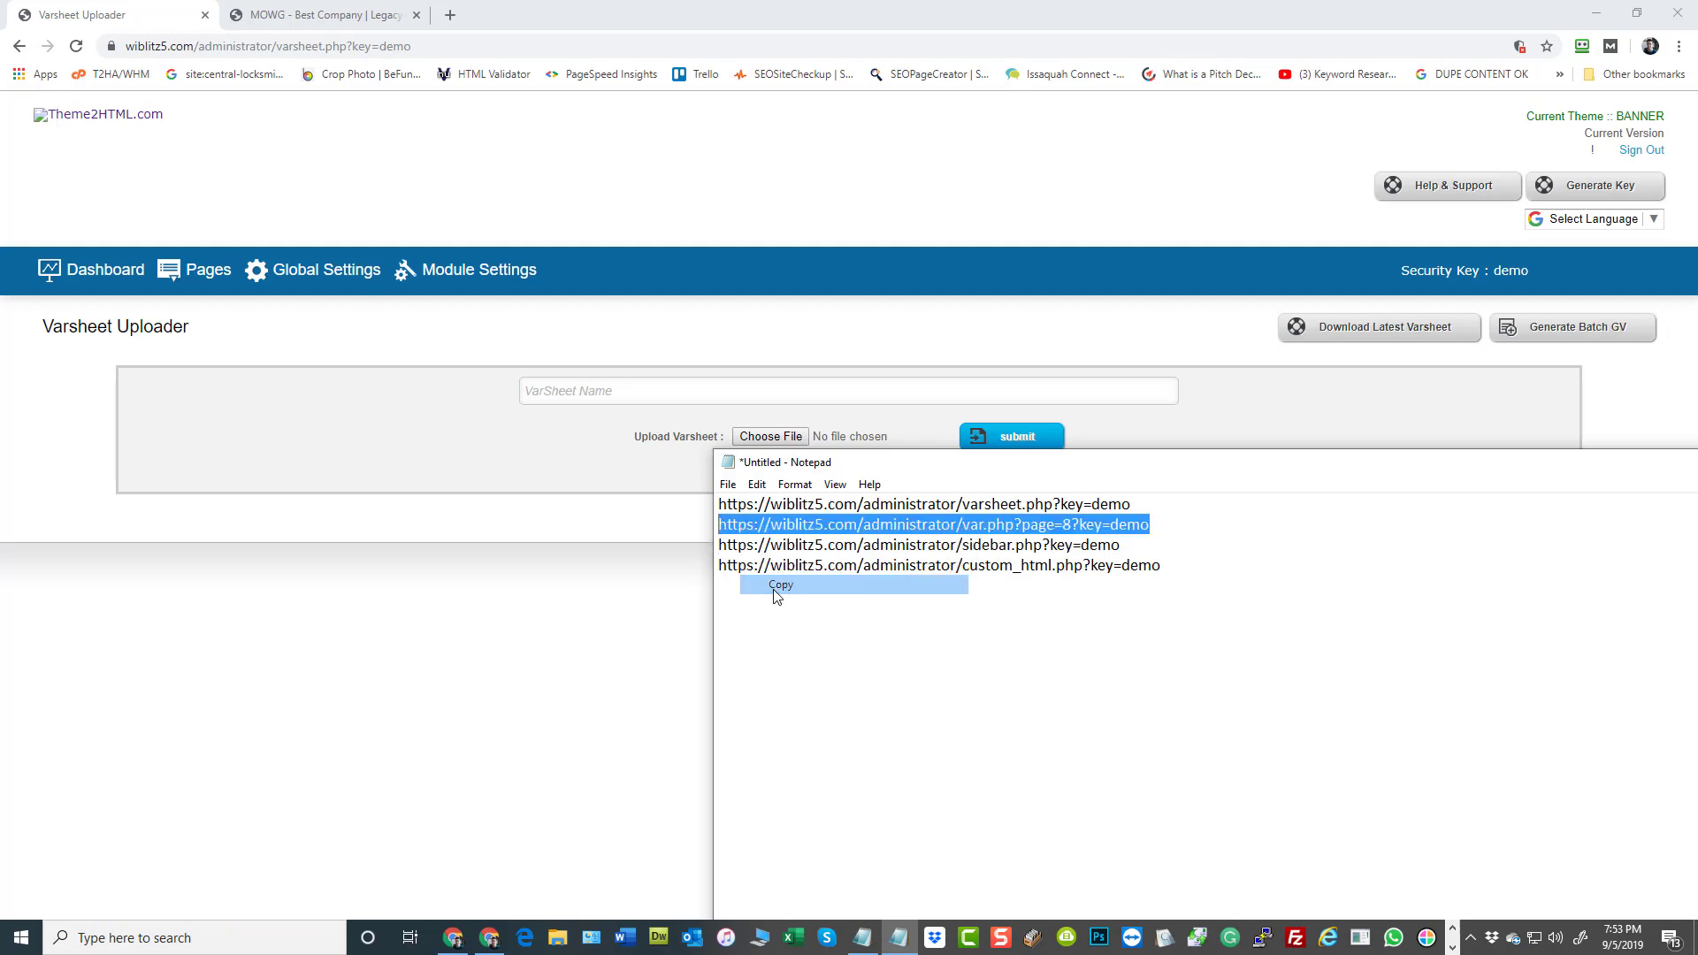
Sign out of the admin panel and try to open the copied var.php?page=8 URL with its security key
click(1642, 151)
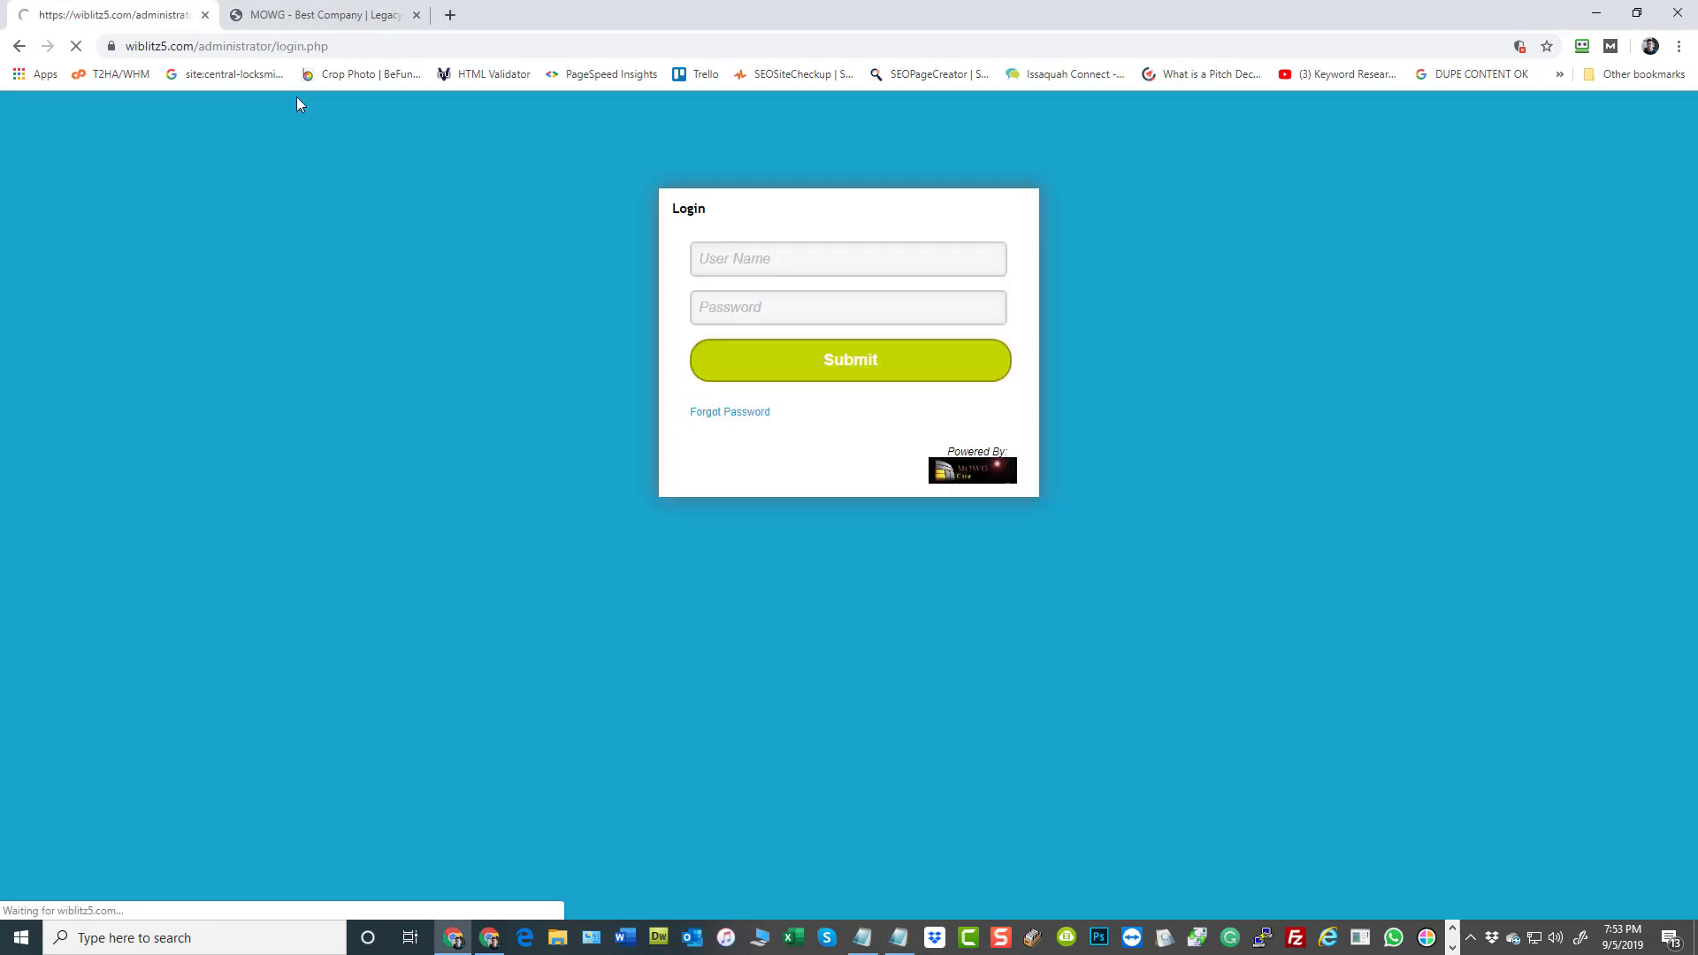
click(377, 40)
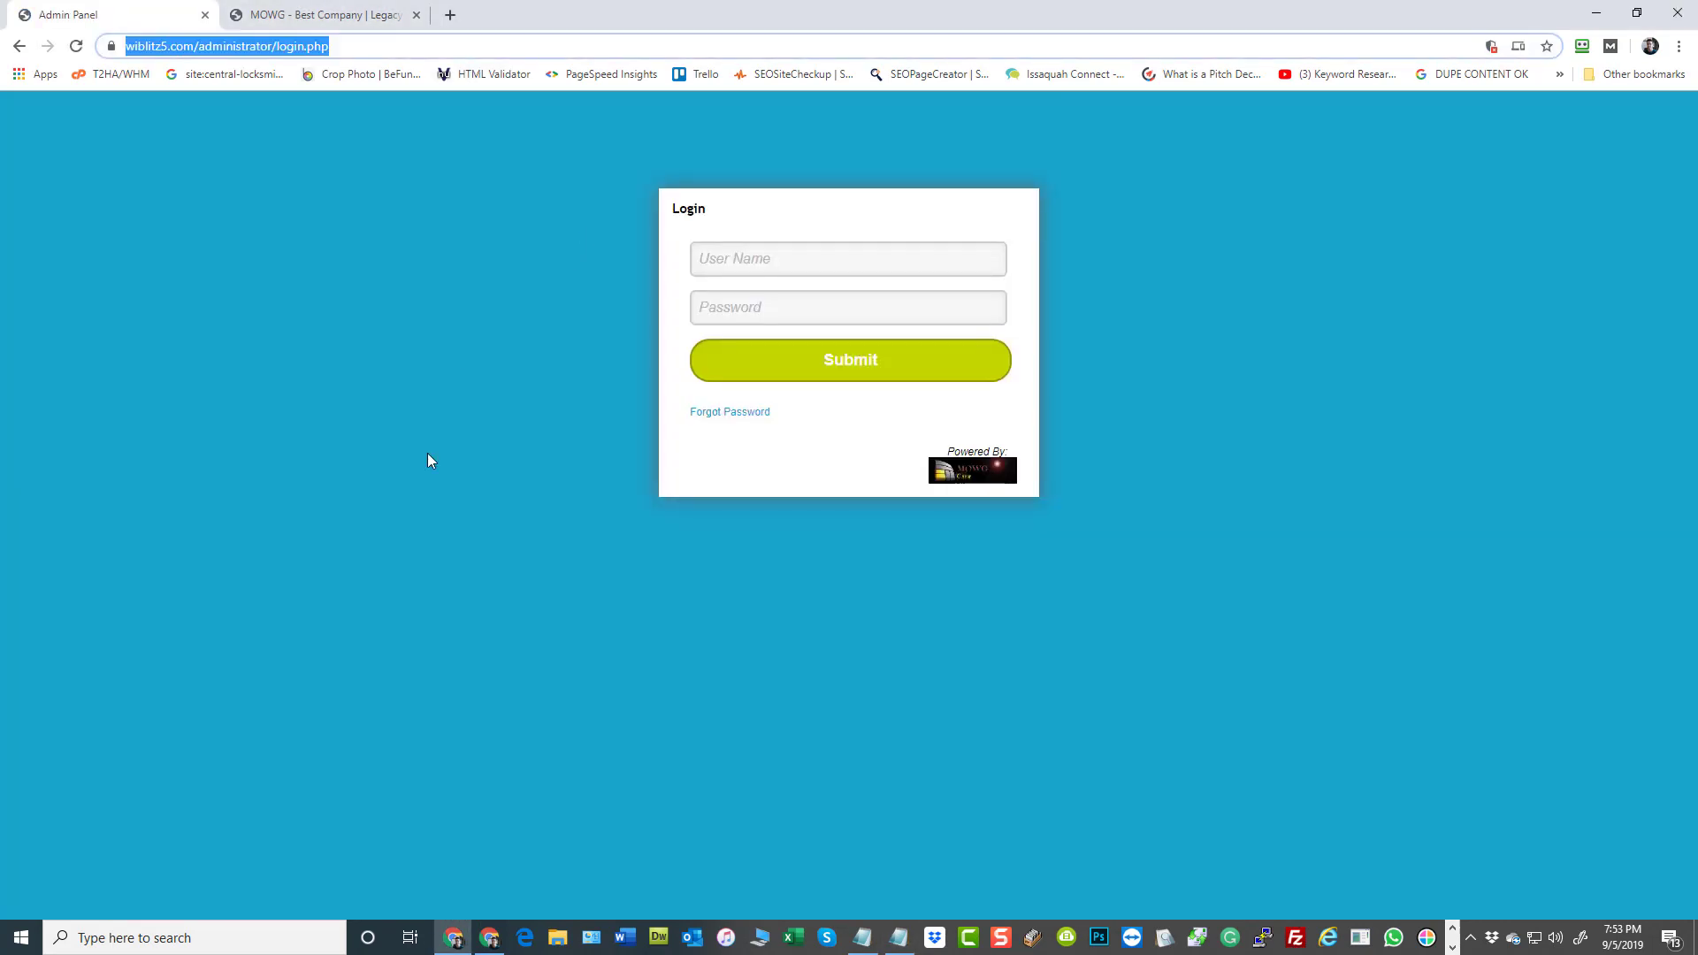
key(ctrl+v)
key(Return)
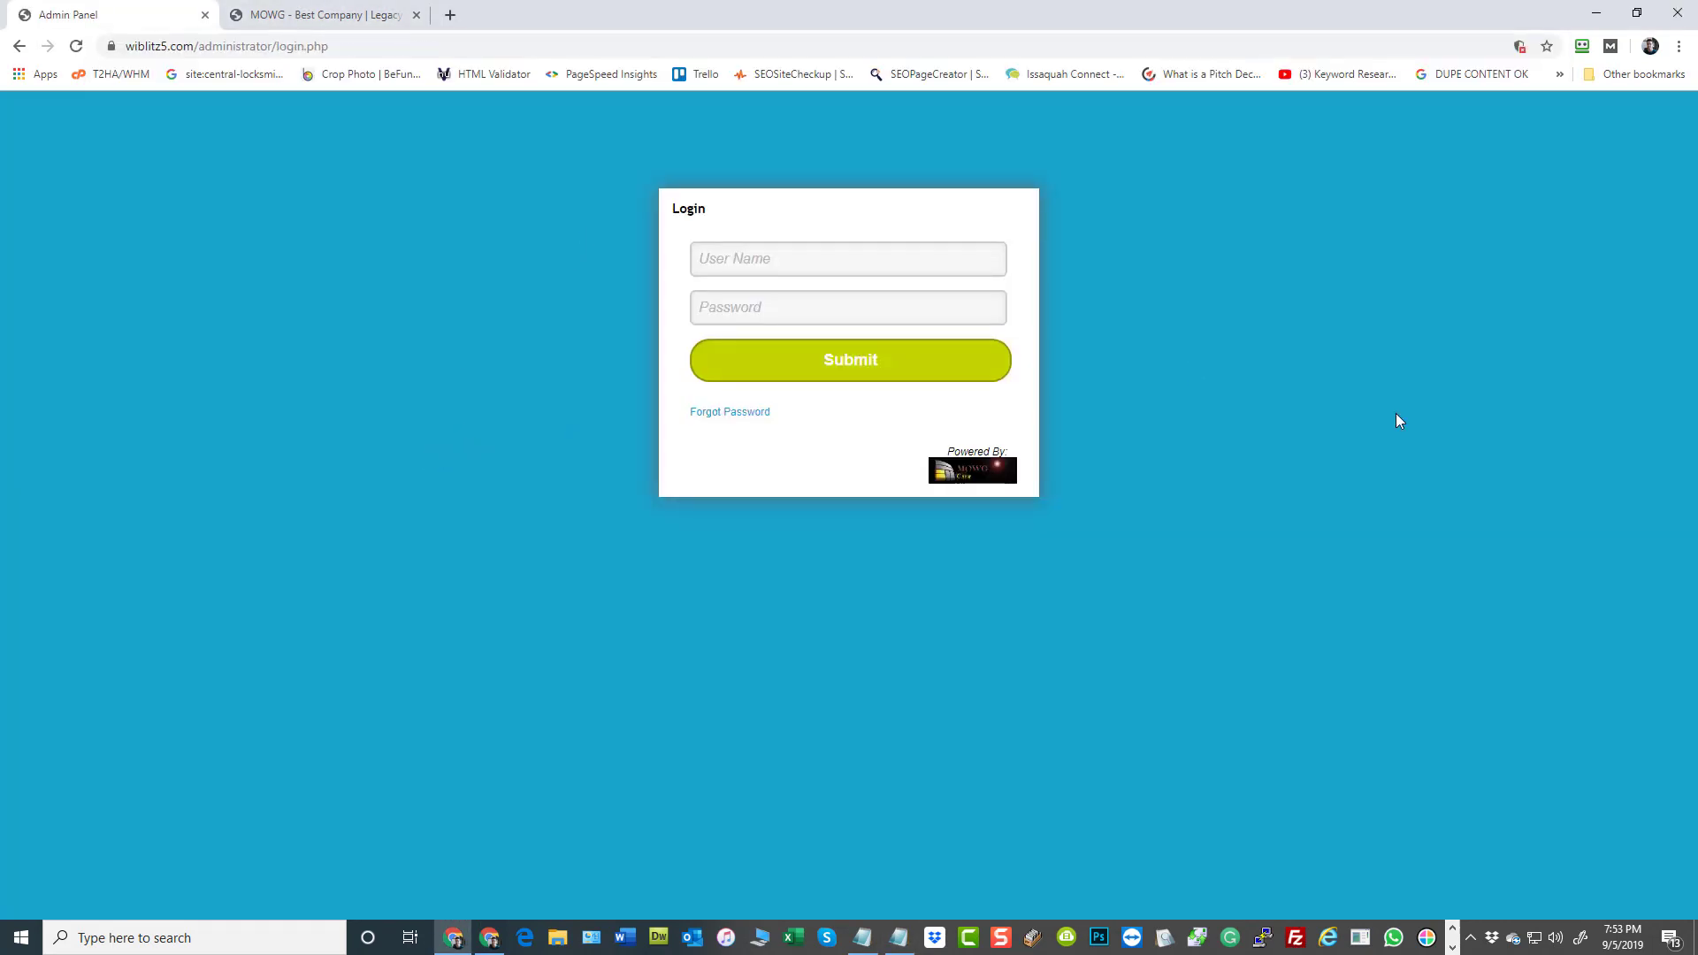
key(ctrl+l)
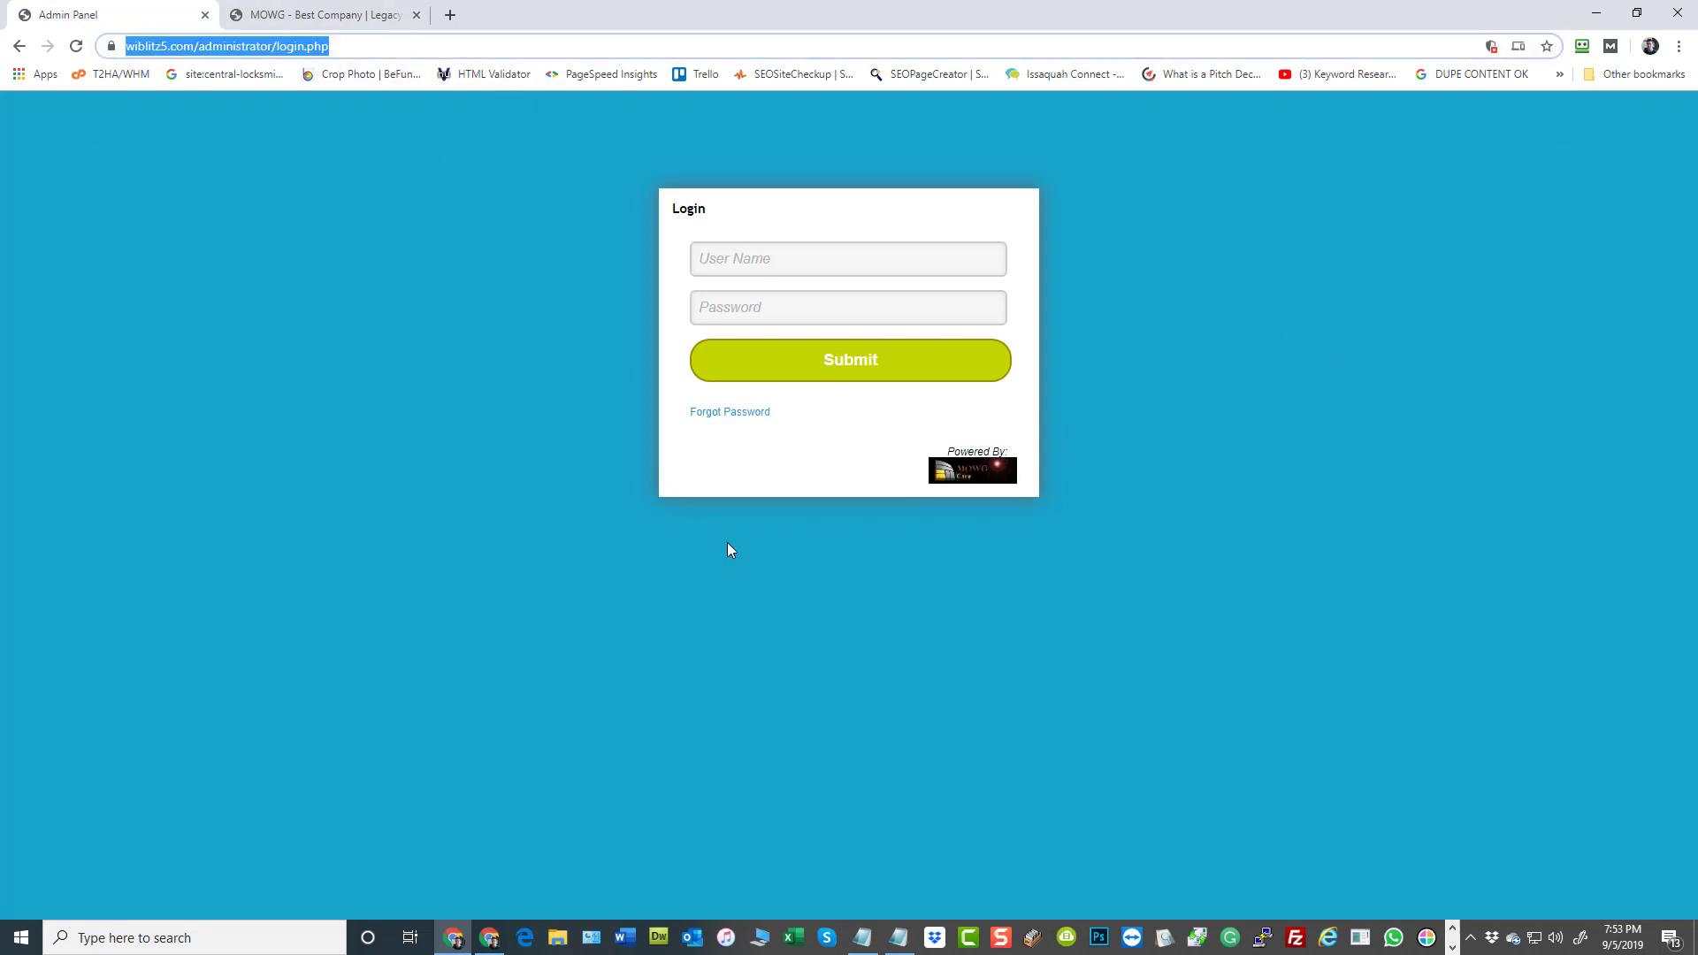
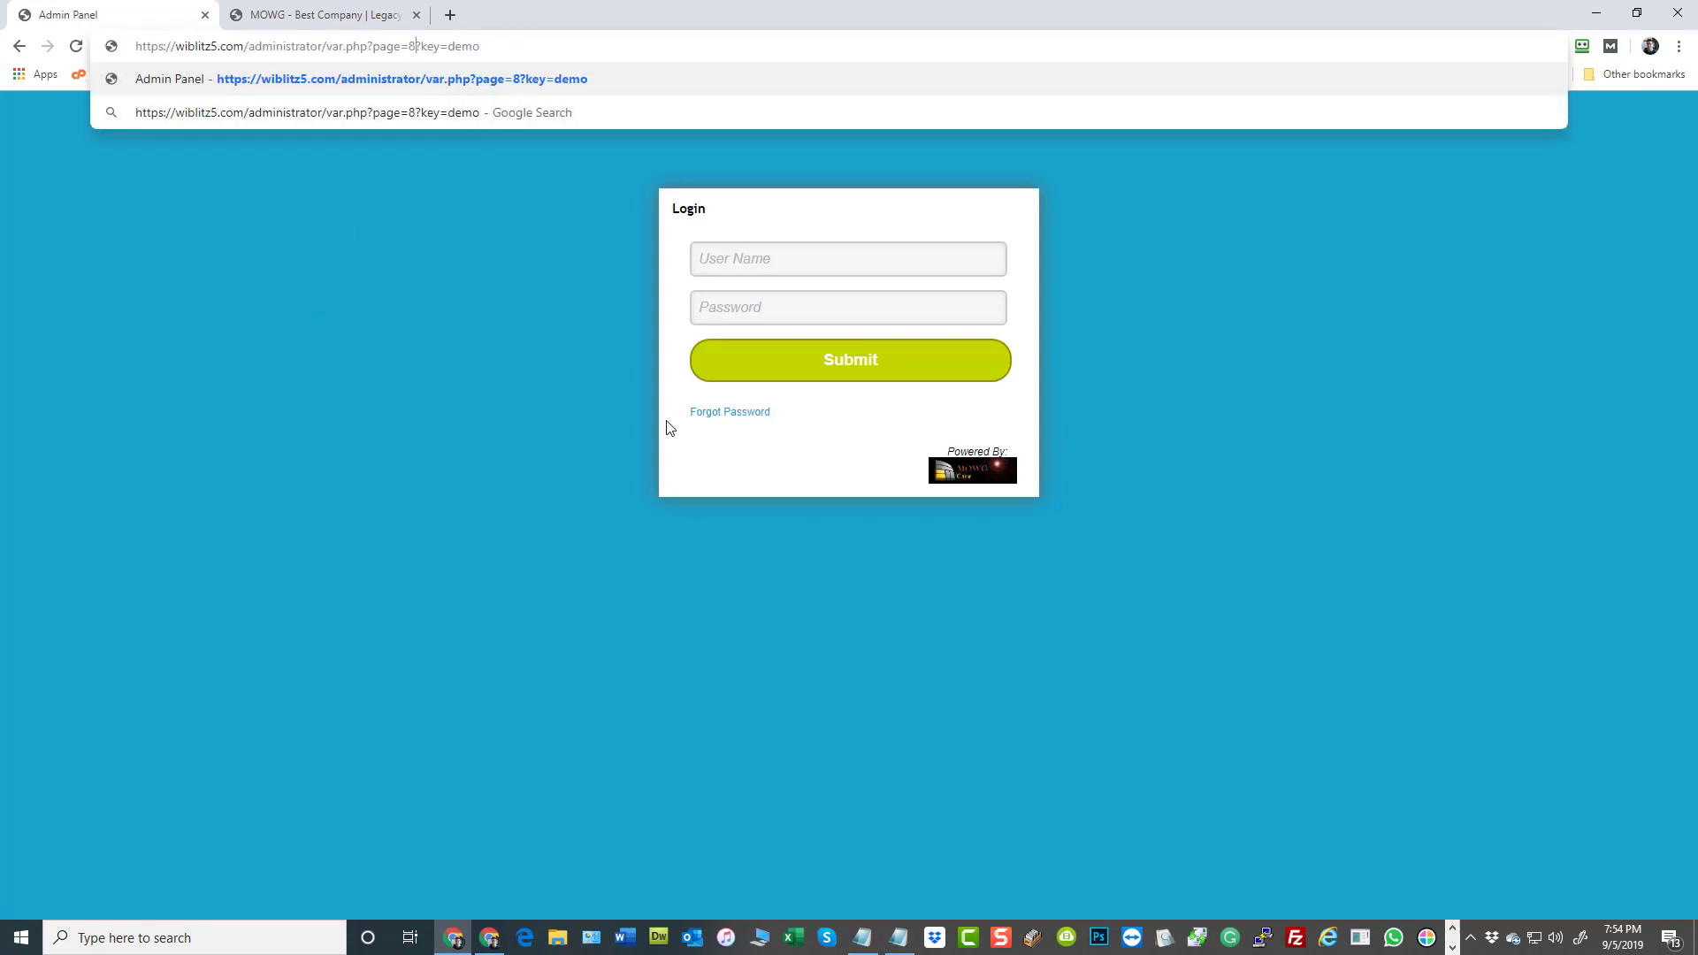
Change the page number in the var.php admin URL to 7, leaving the appended security key in place
key(BackSpace)
text(7)
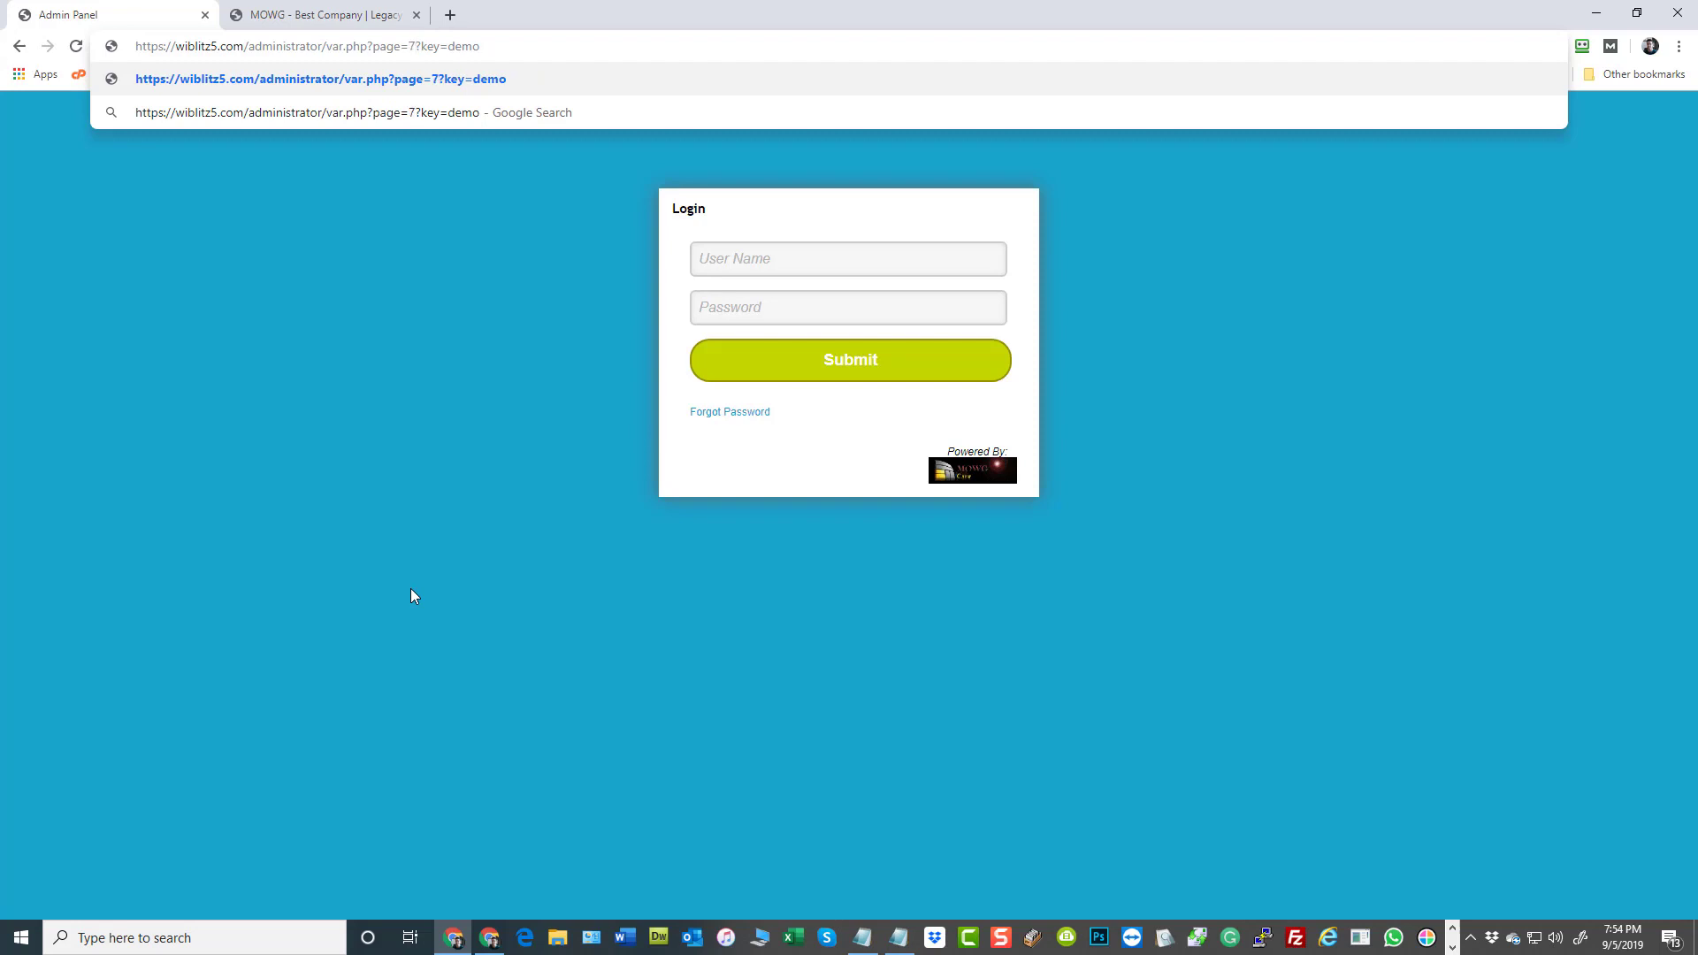
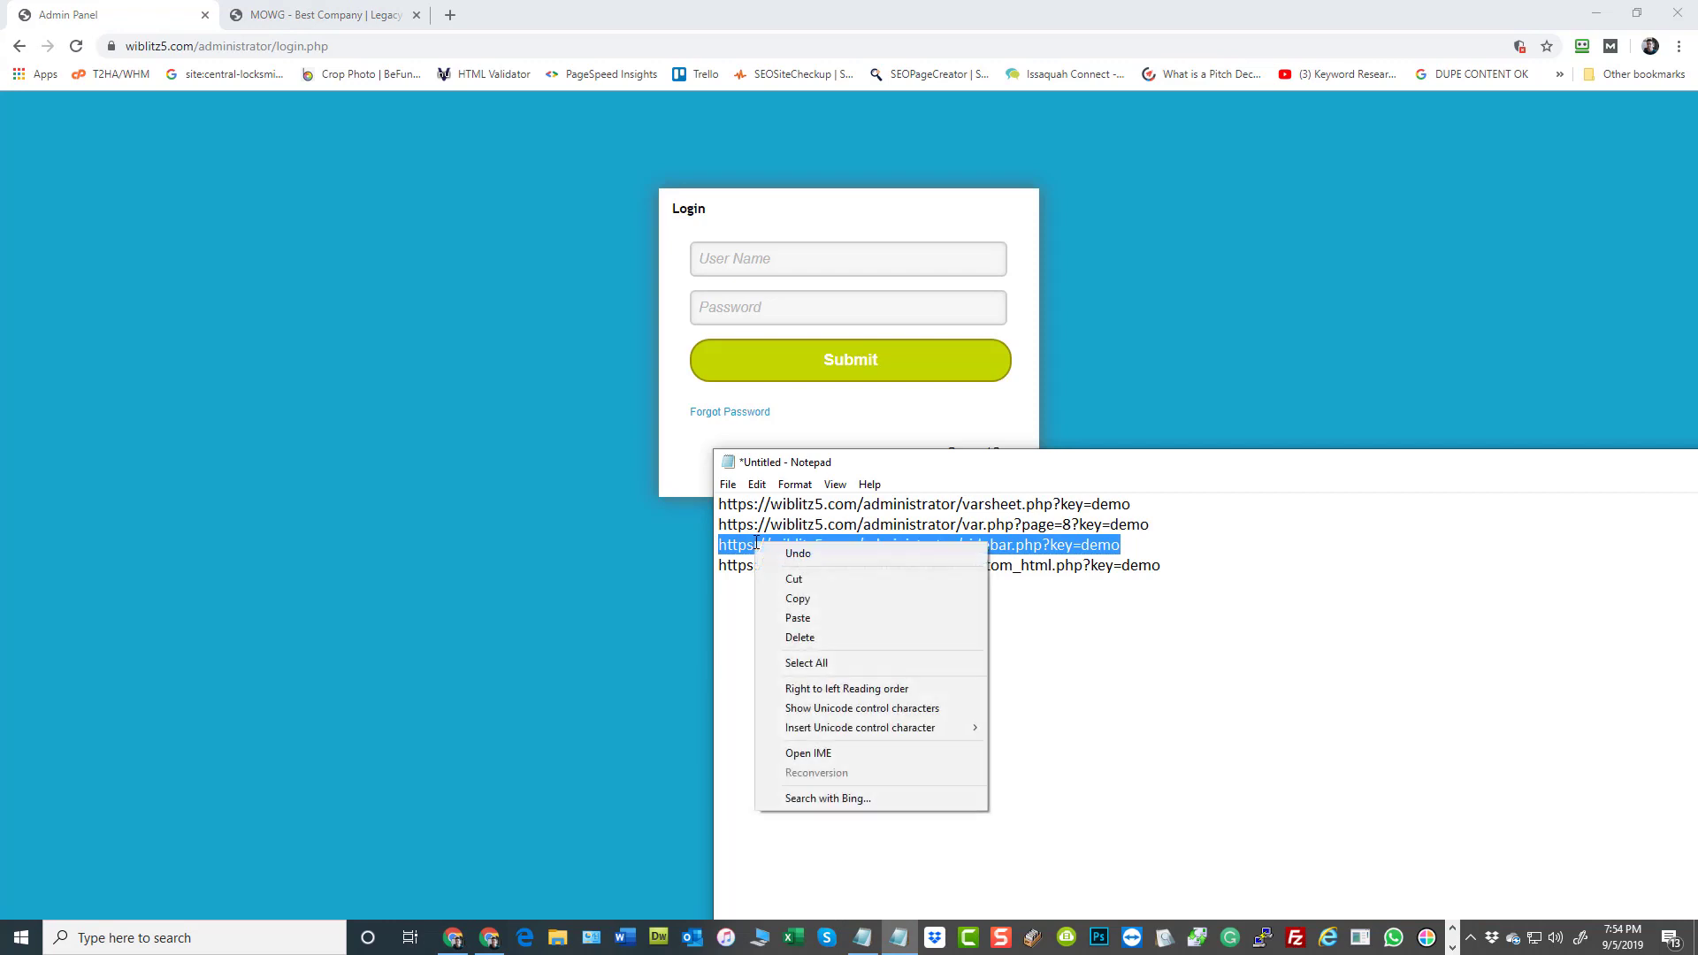
Copy the sidebar.php URL from the notes and open that admin page from the signed-out login screen, with the security key appended
click(798, 598)
click(339, 43)
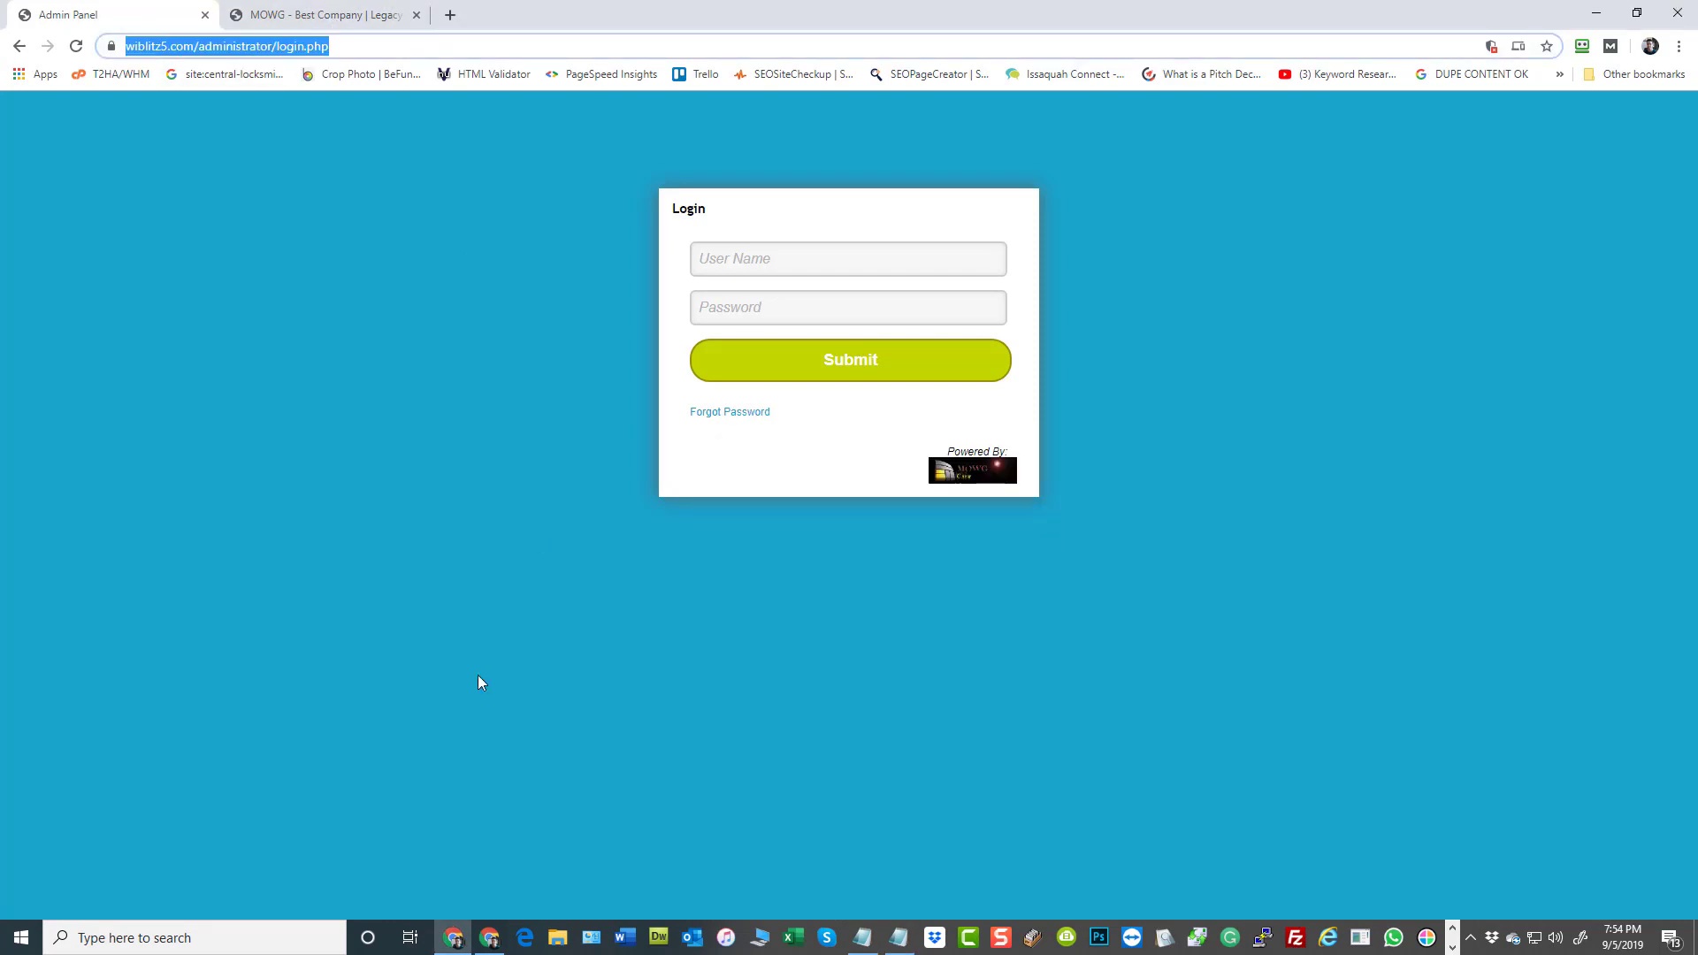
key(ctrl+v)
key(Return)
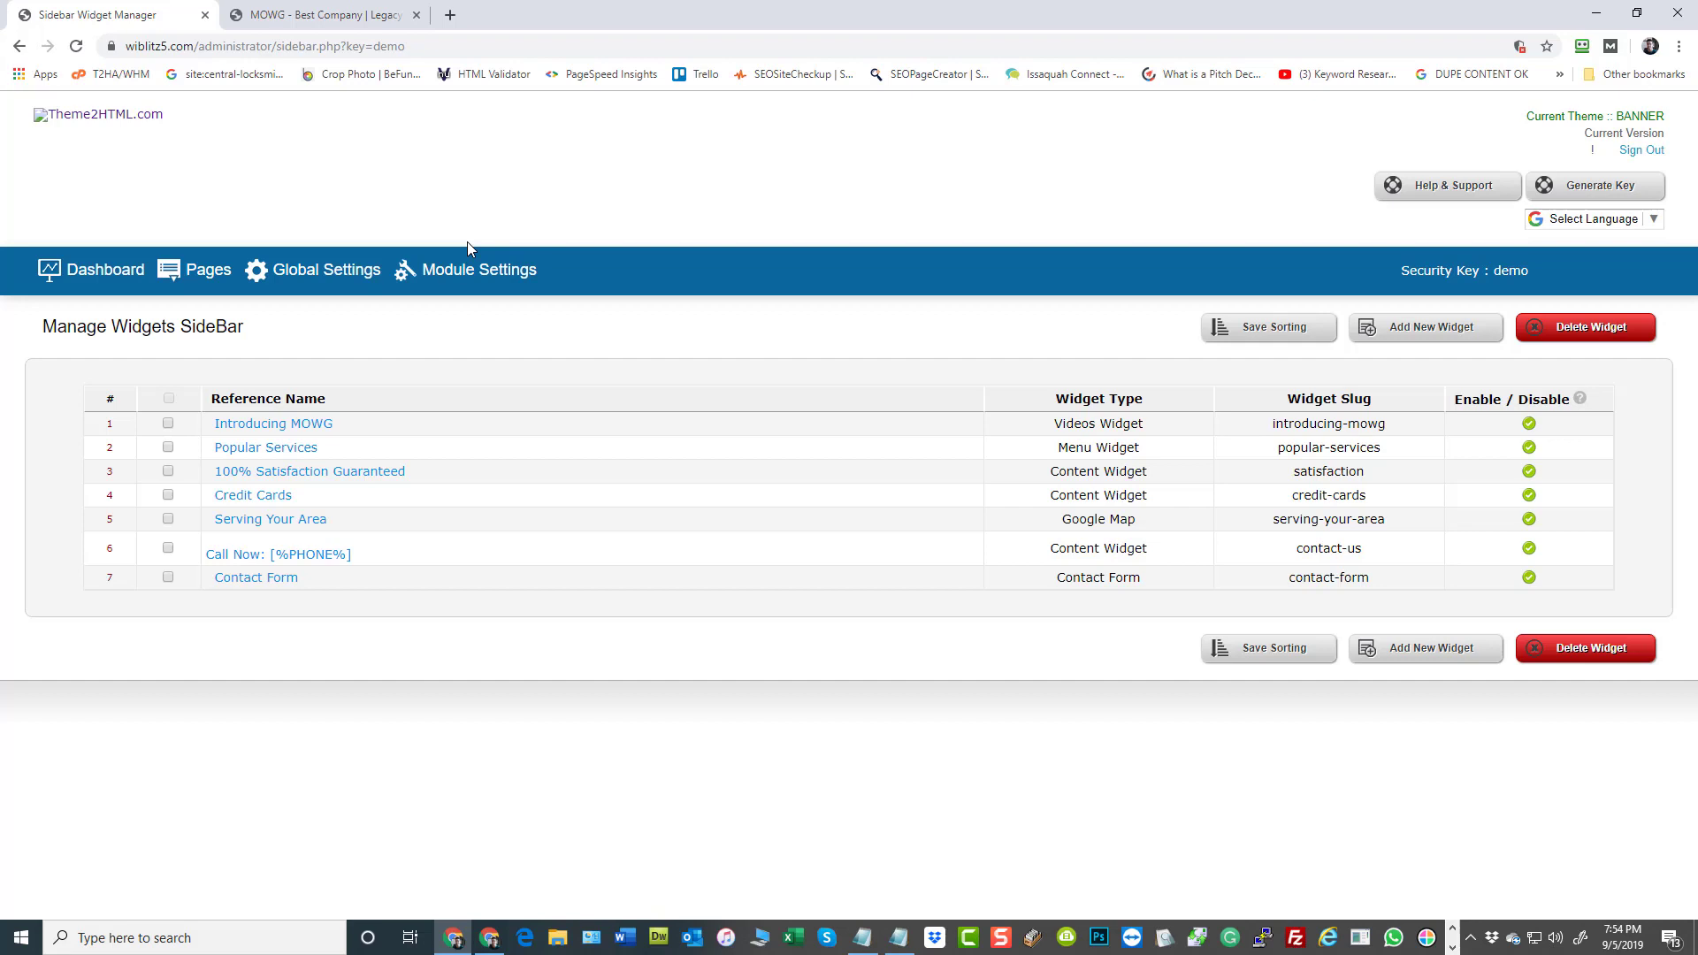
Copy the custom_html.php URL from the Notepad notes and sign out of the admin panel in the browser
key(alt+Tab)
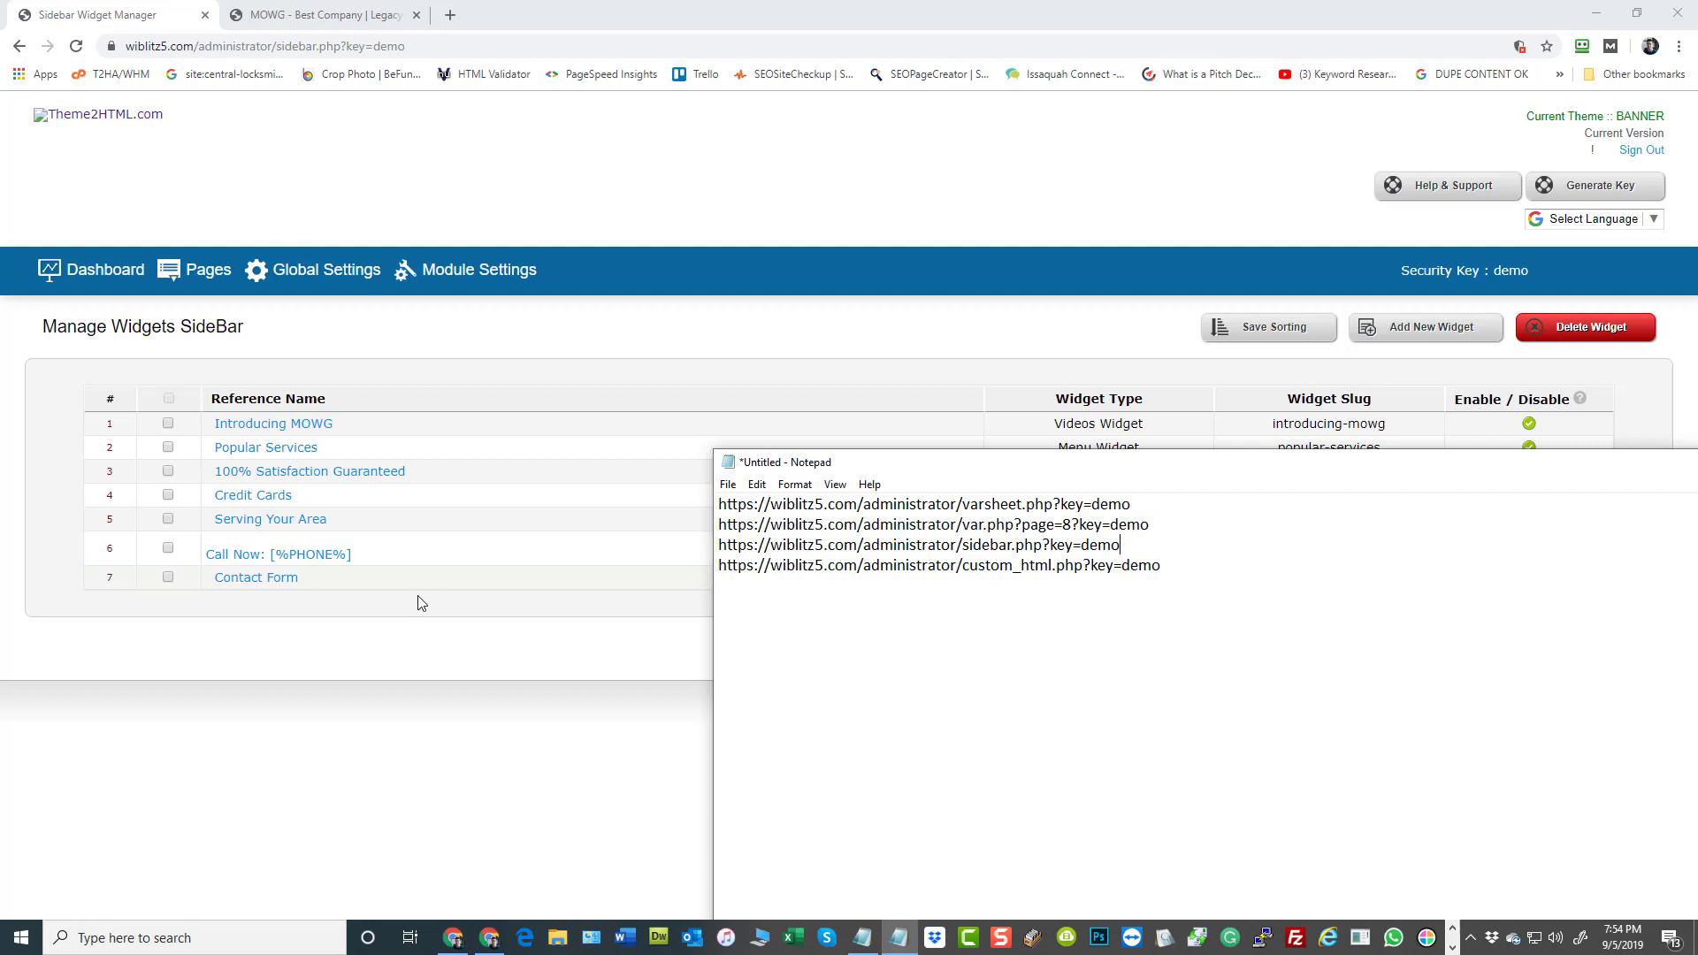
drag(1175, 569, 718, 566)
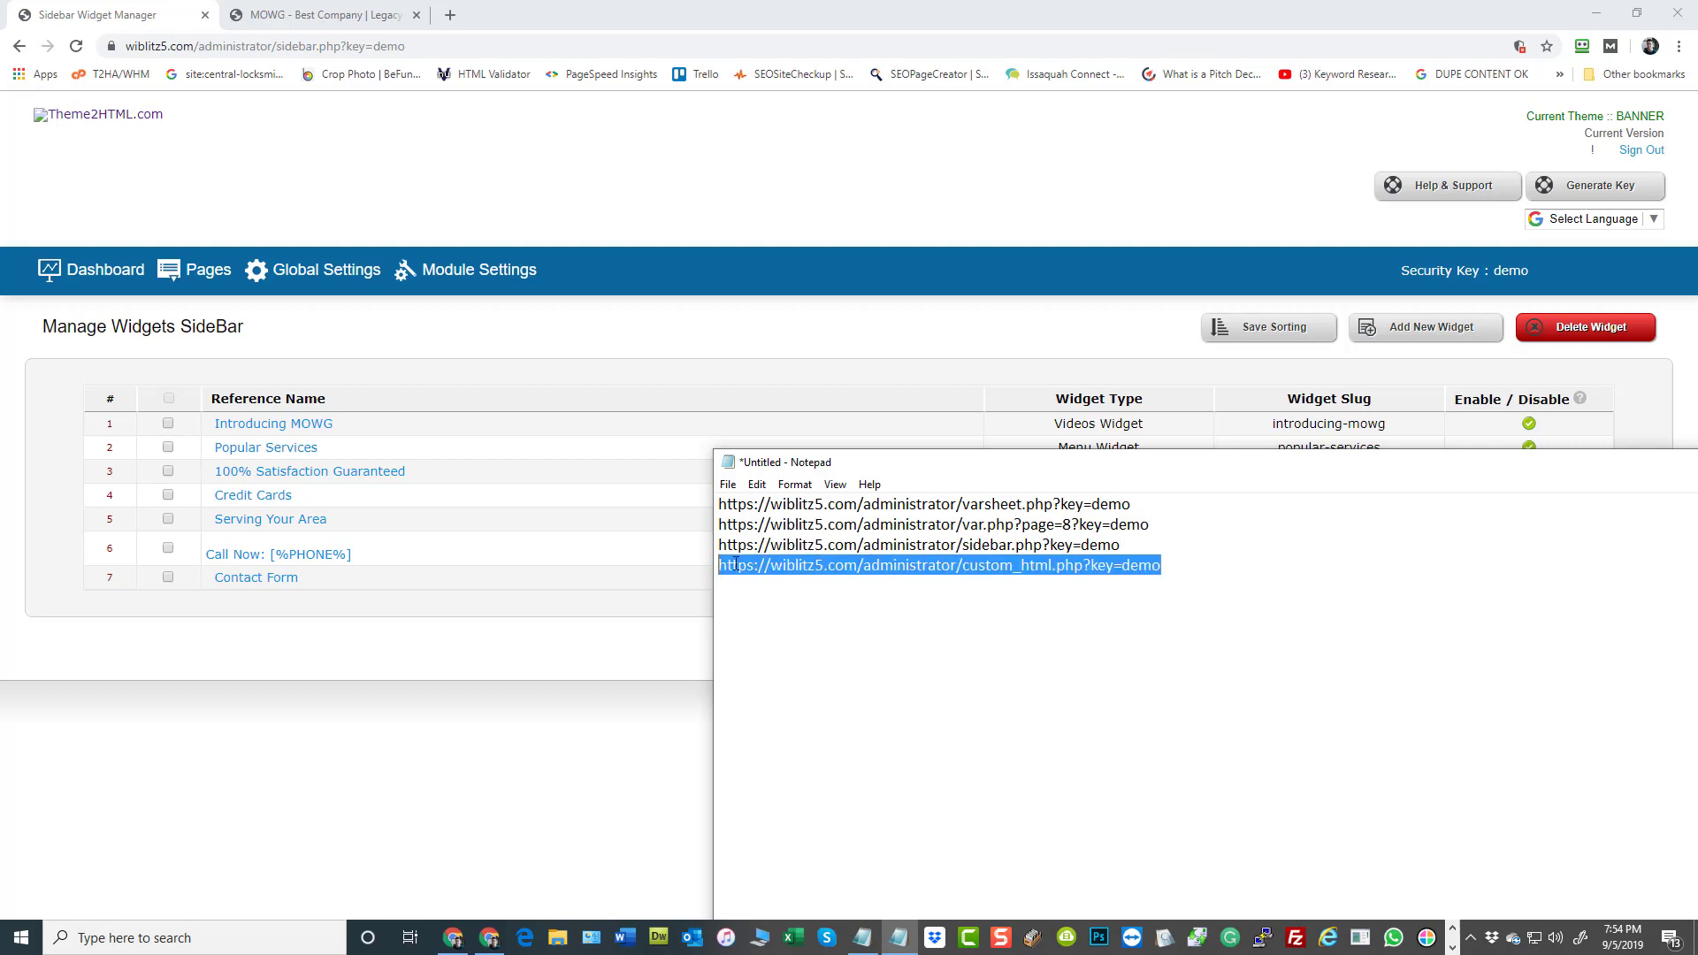
right_click(735, 566)
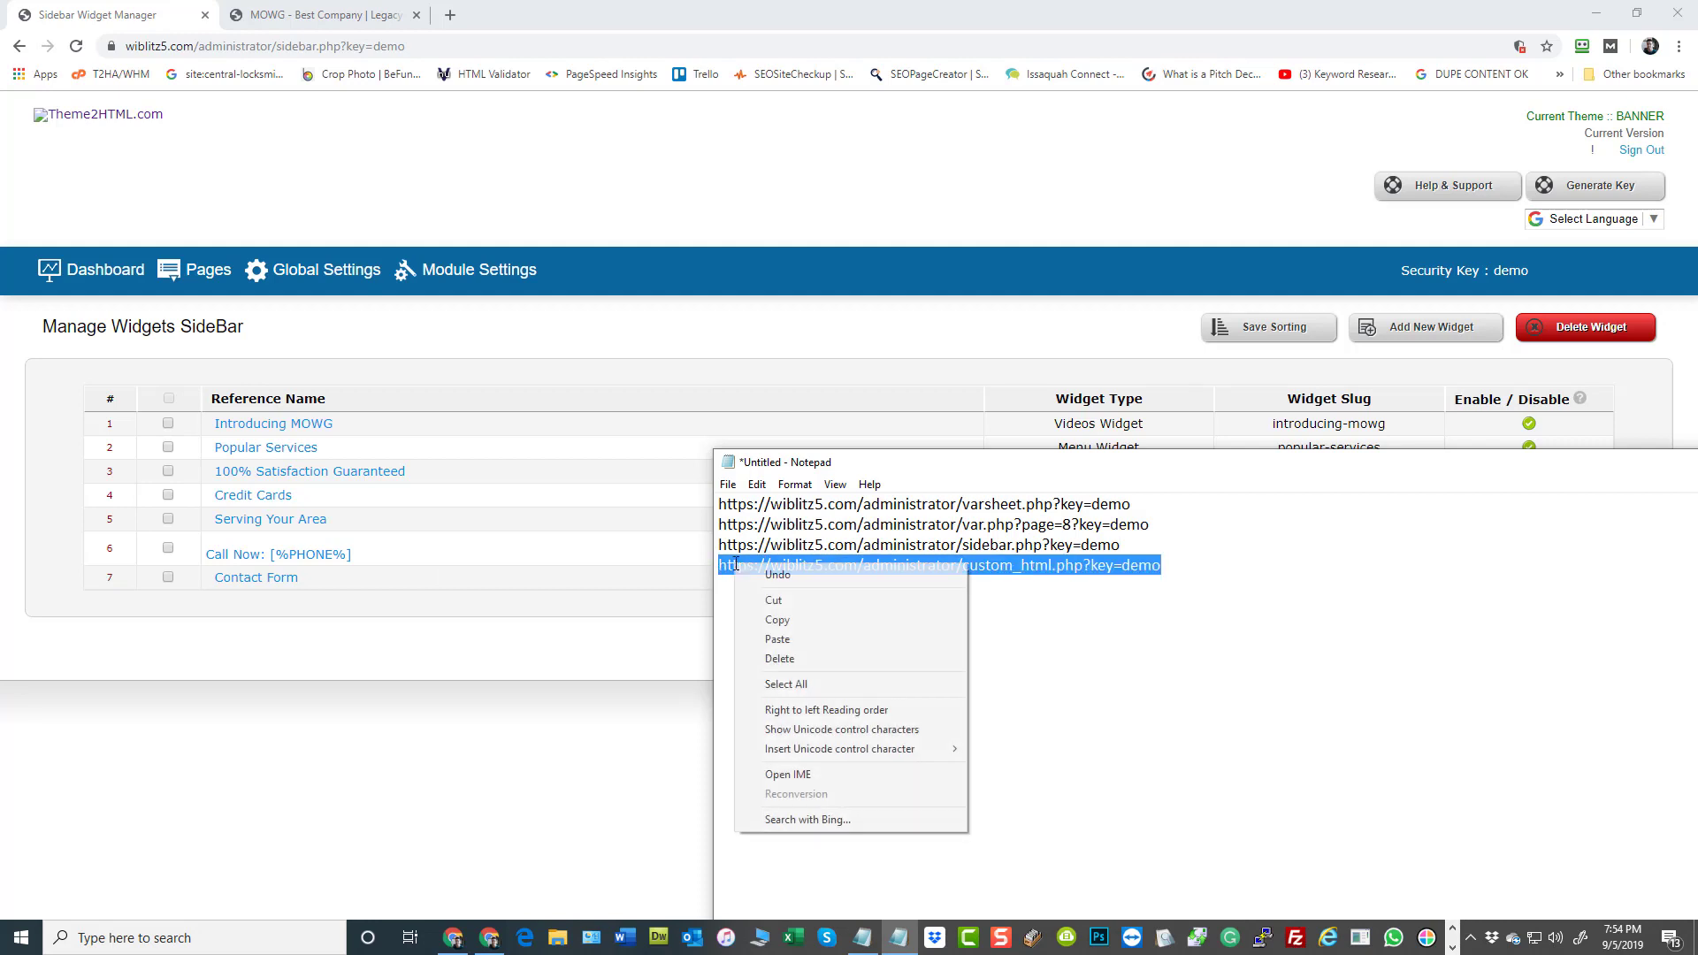
click(812, 630)
click(1641, 150)
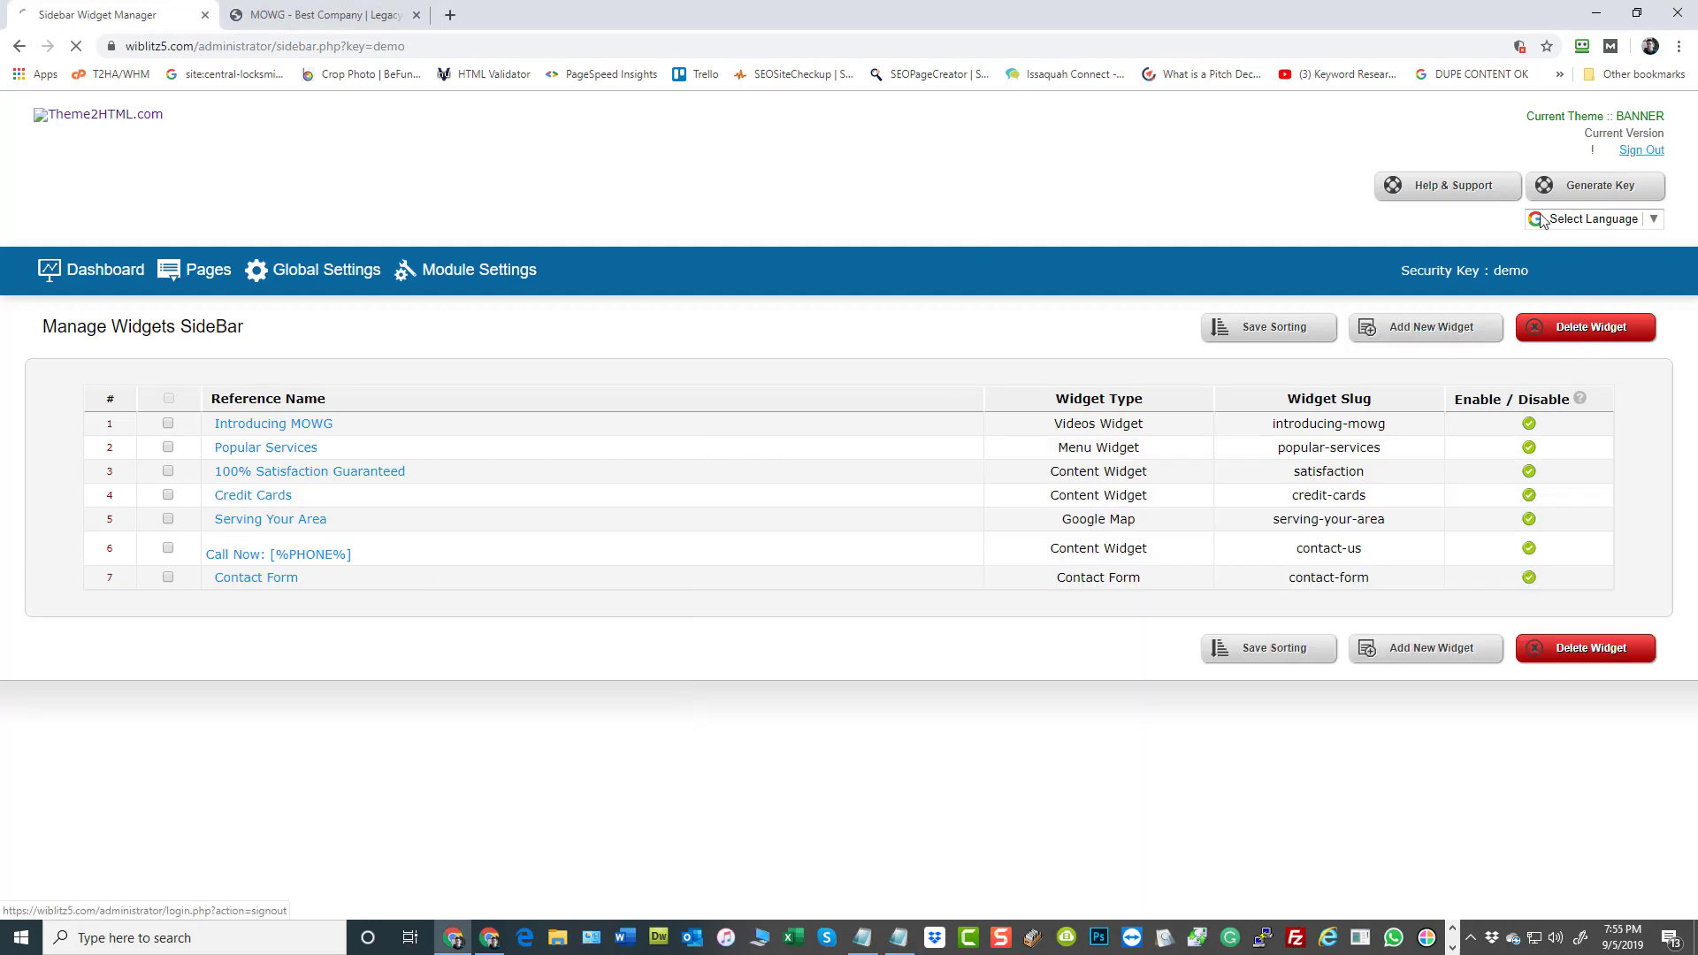
Open the custom_html.php admin page while signed out, using the copied URL with the security key appended
key(ctrl+l)
key(ctrl+v)
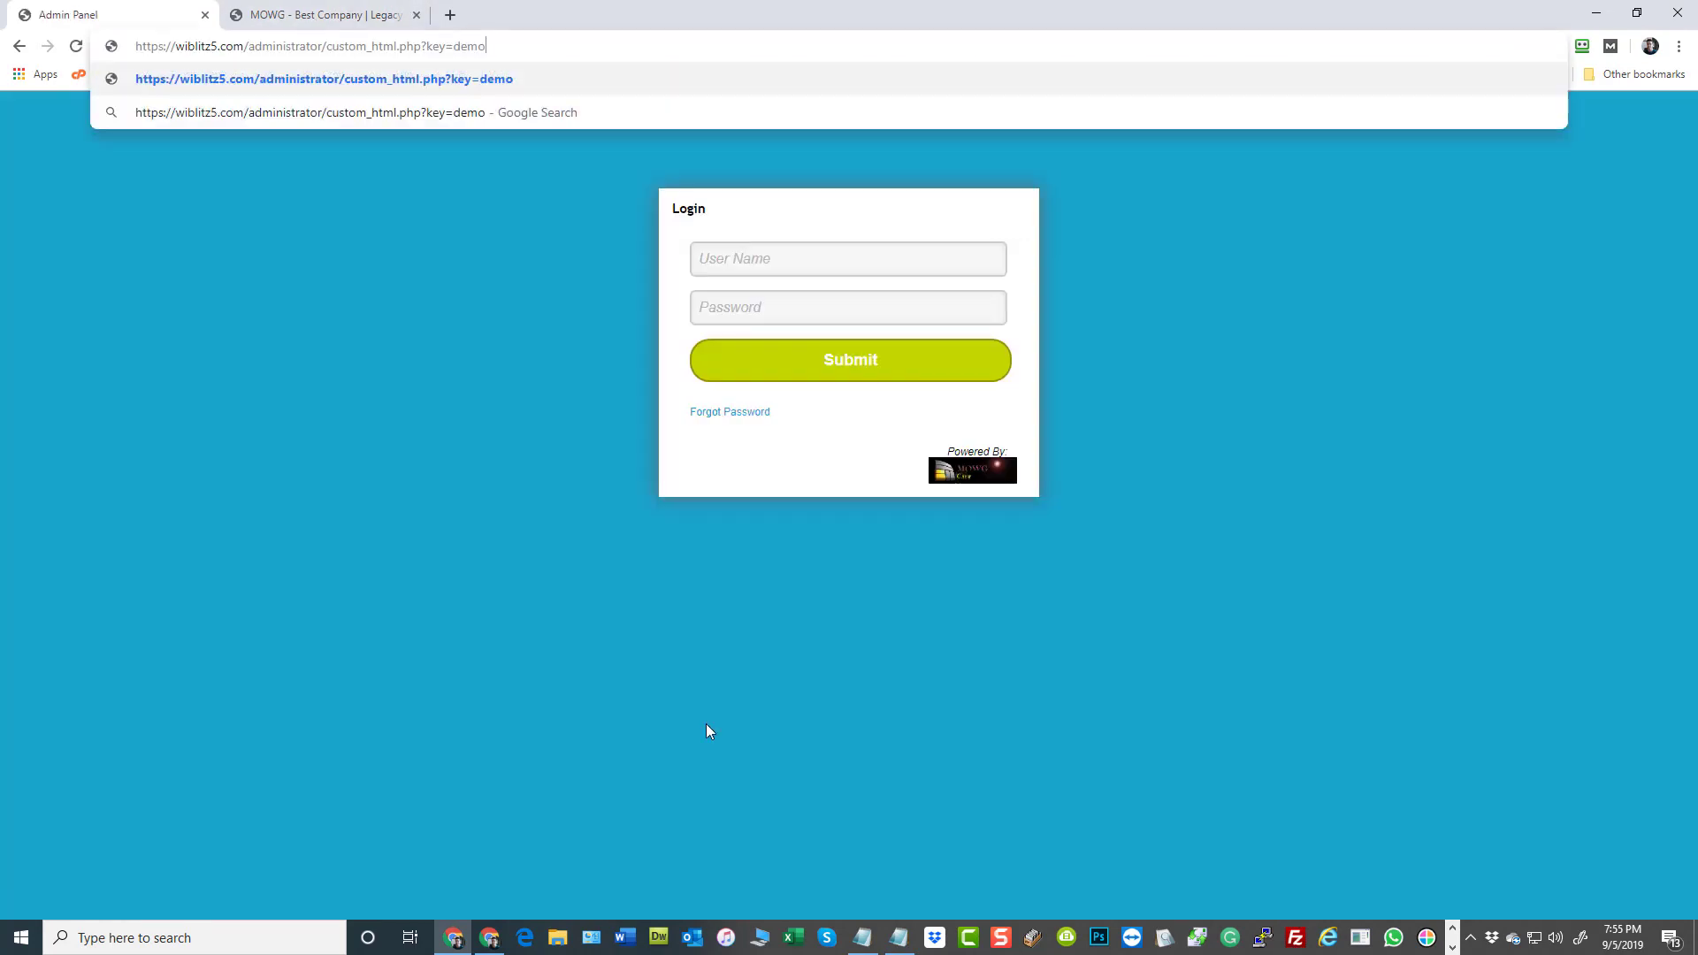
key(Return)
Look through the General Settings, Theme Settings and Theme Style & Typography sections, and return to the admin dashboard
scroll(566, 748, down, 5)
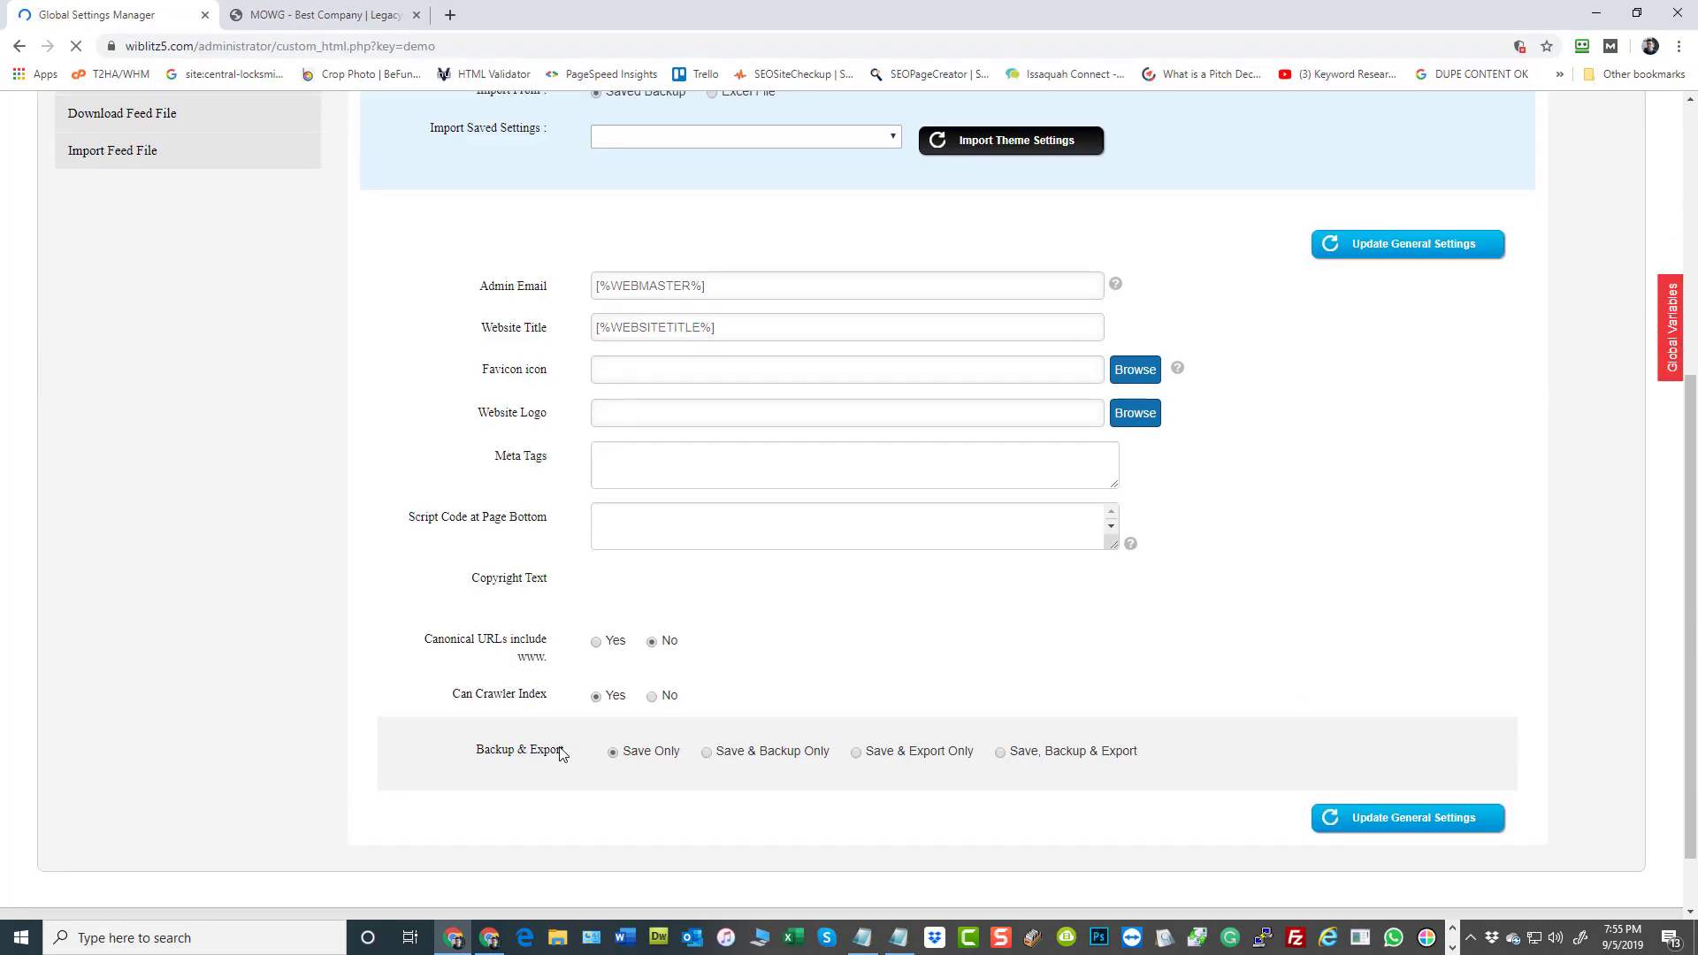
click(243, 502)
scroll(195, 610, down, 5)
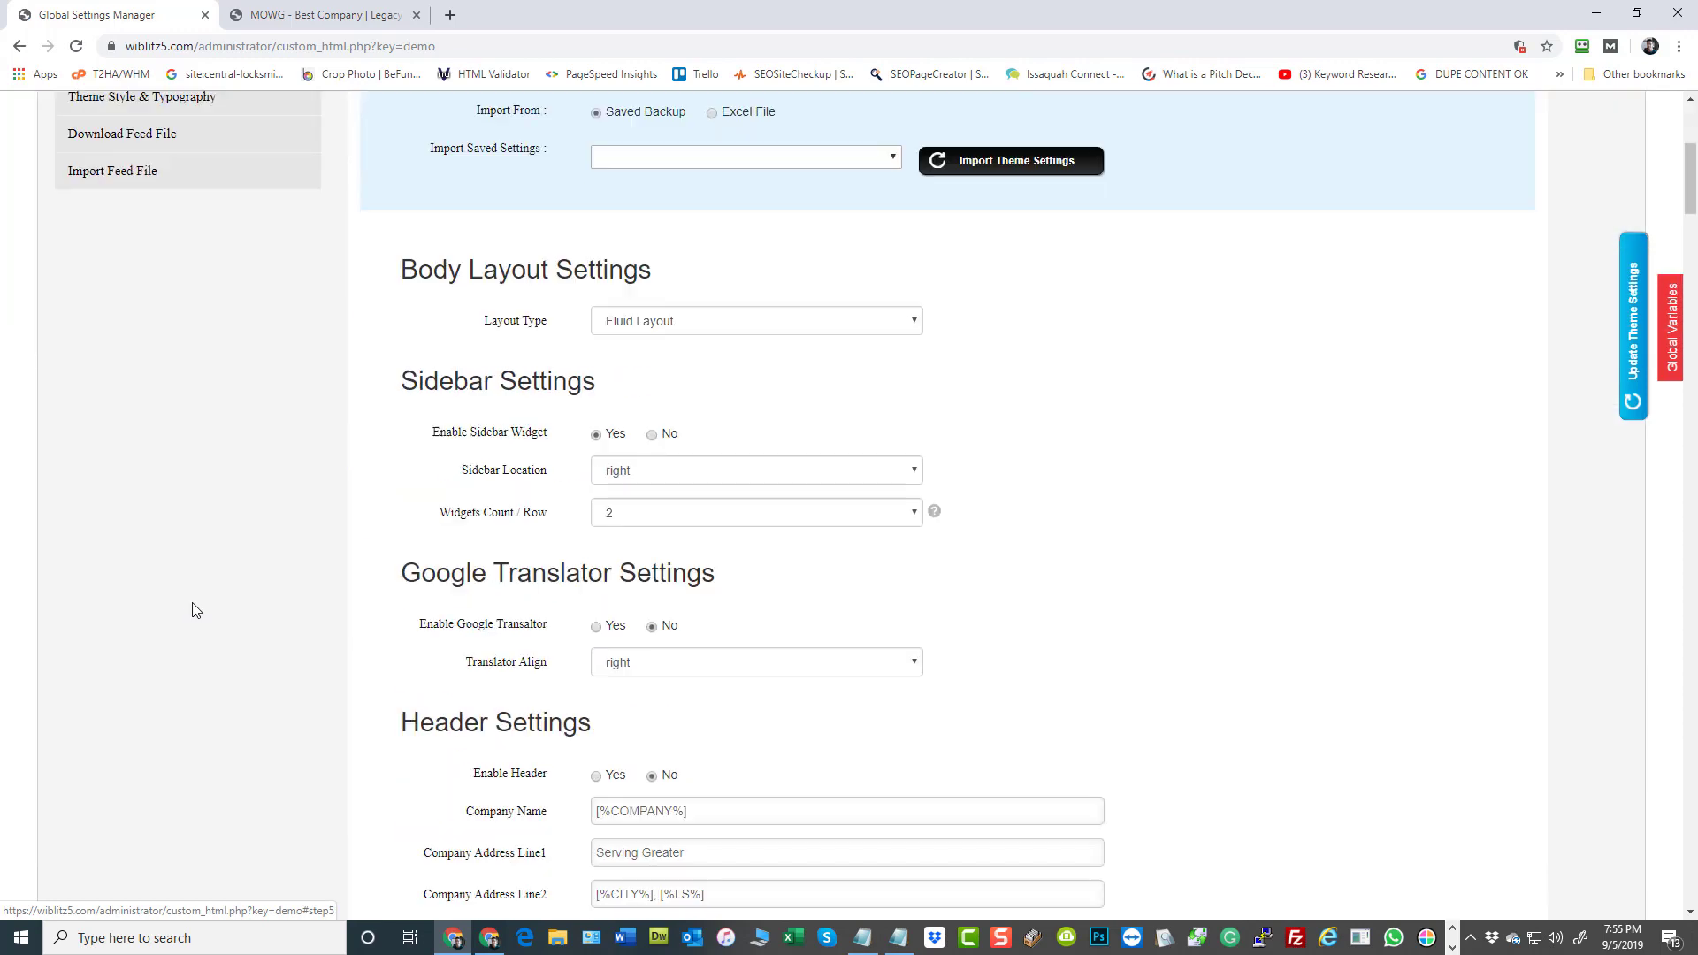
scroll(133, 354, up, 2)
click(159, 276)
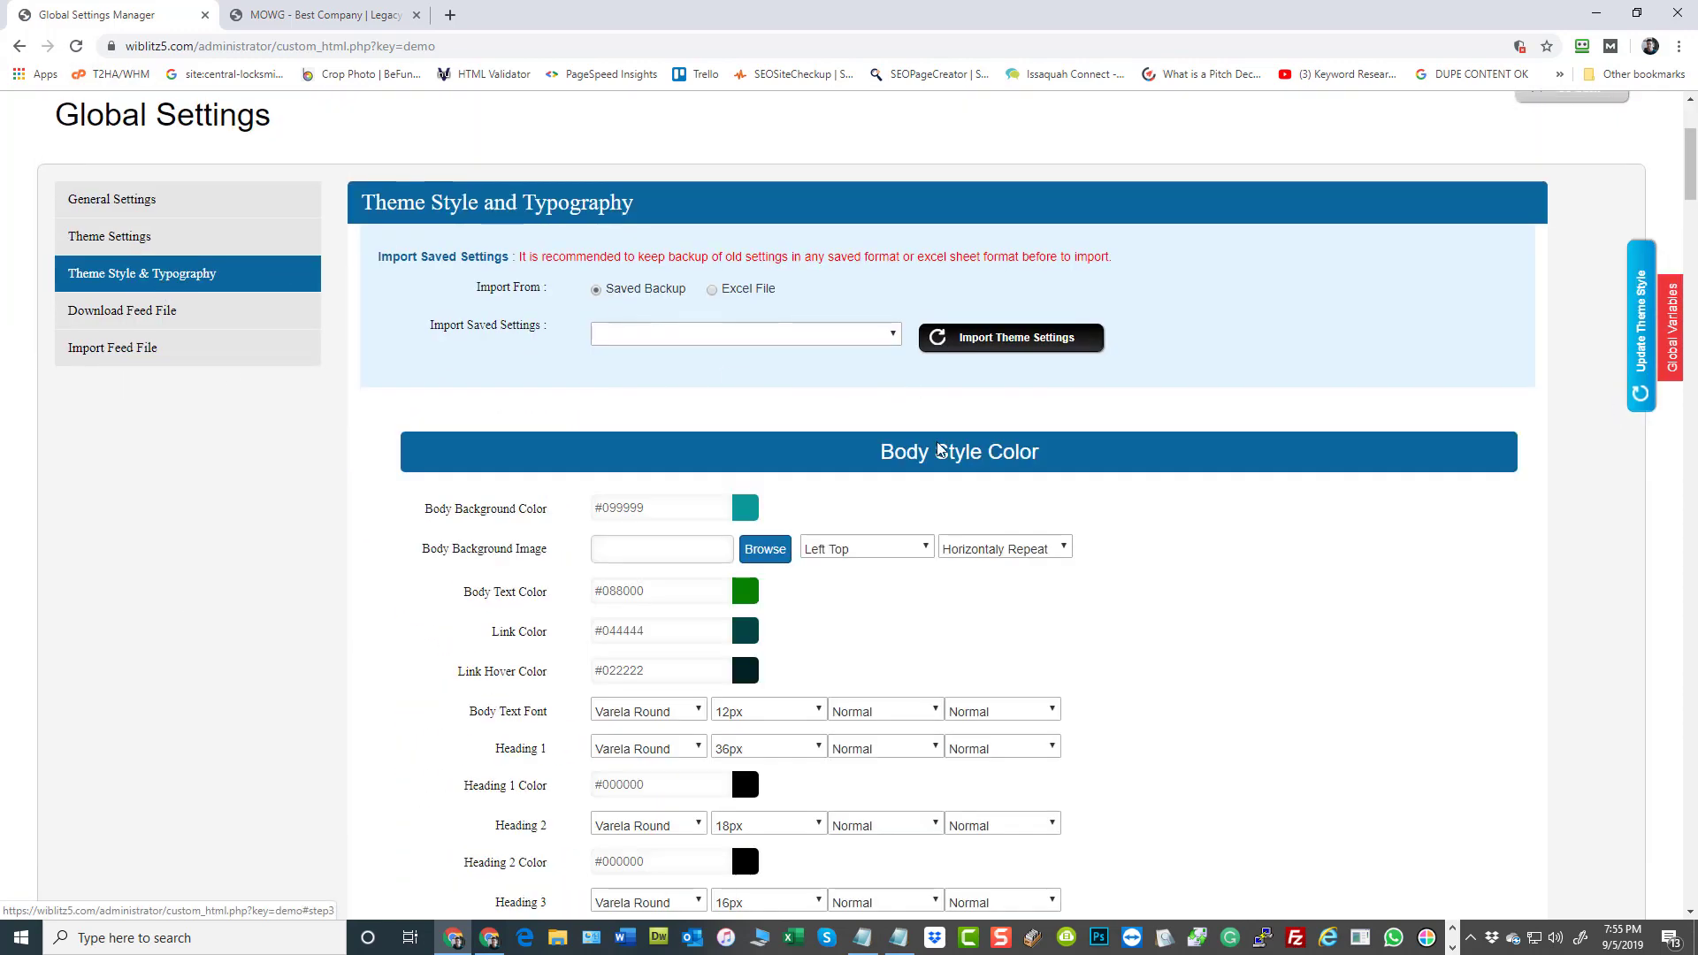
scroll(920, 478, down, 6)
scroll(893, 500, up, 9)
click(129, 299)
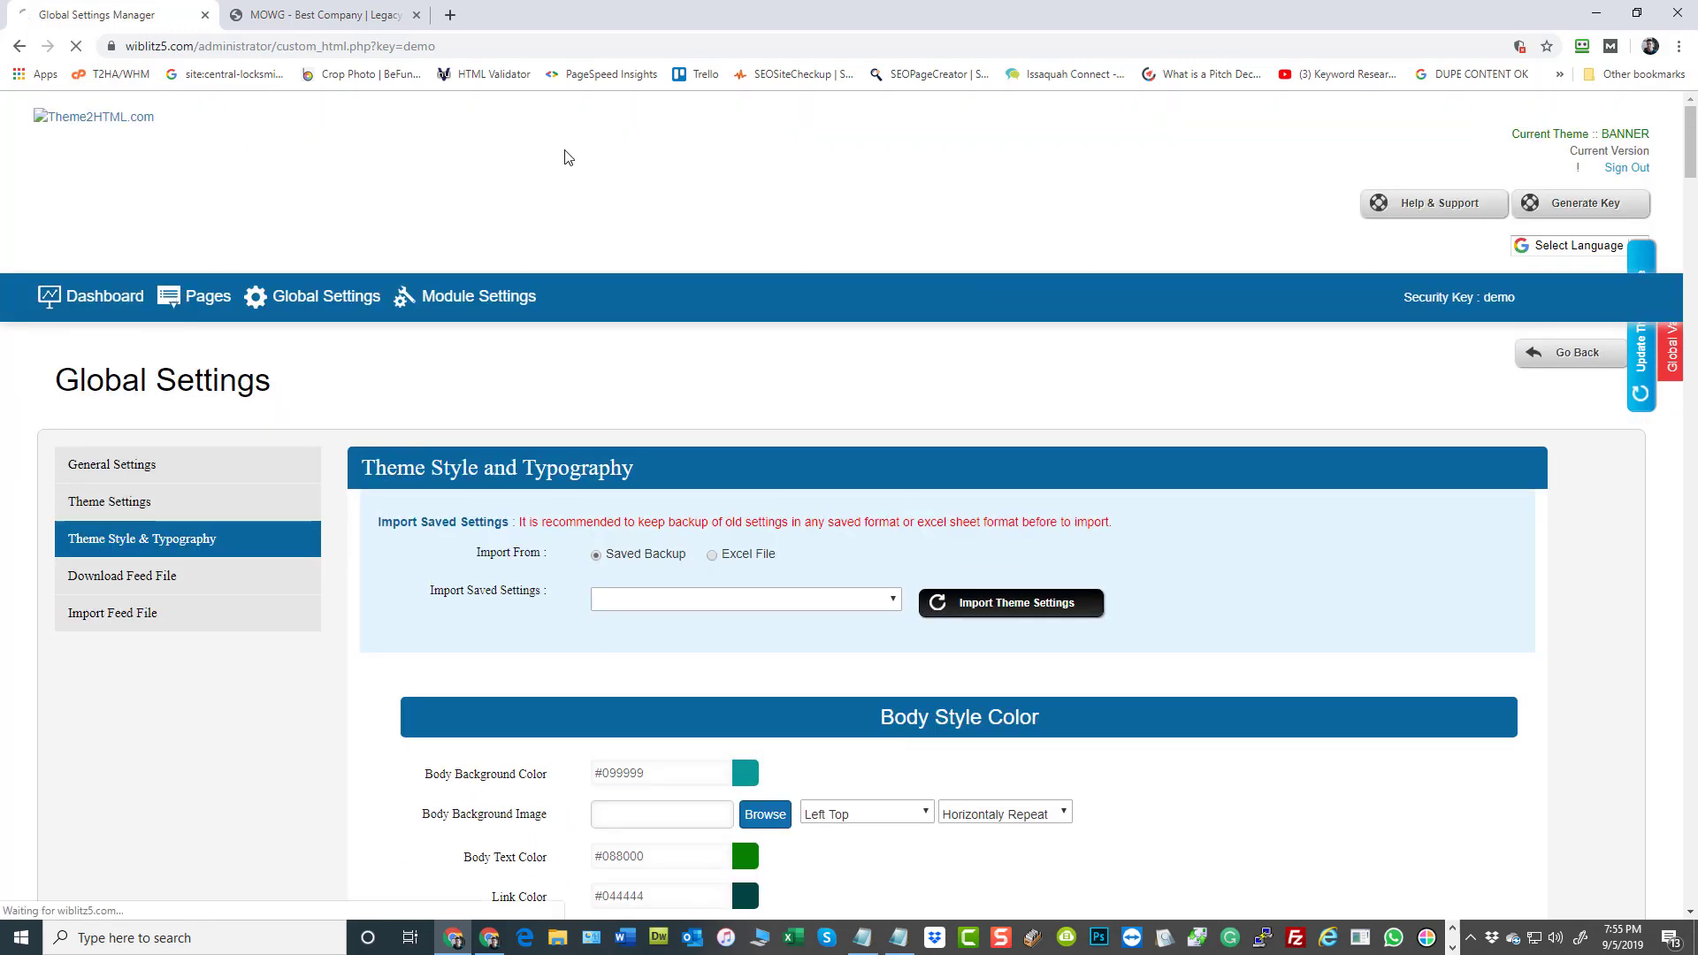
In the Notepad notes, replace the question mark before the key parameter in the var.php?page=8 URL with an ampersand
click(899, 937)
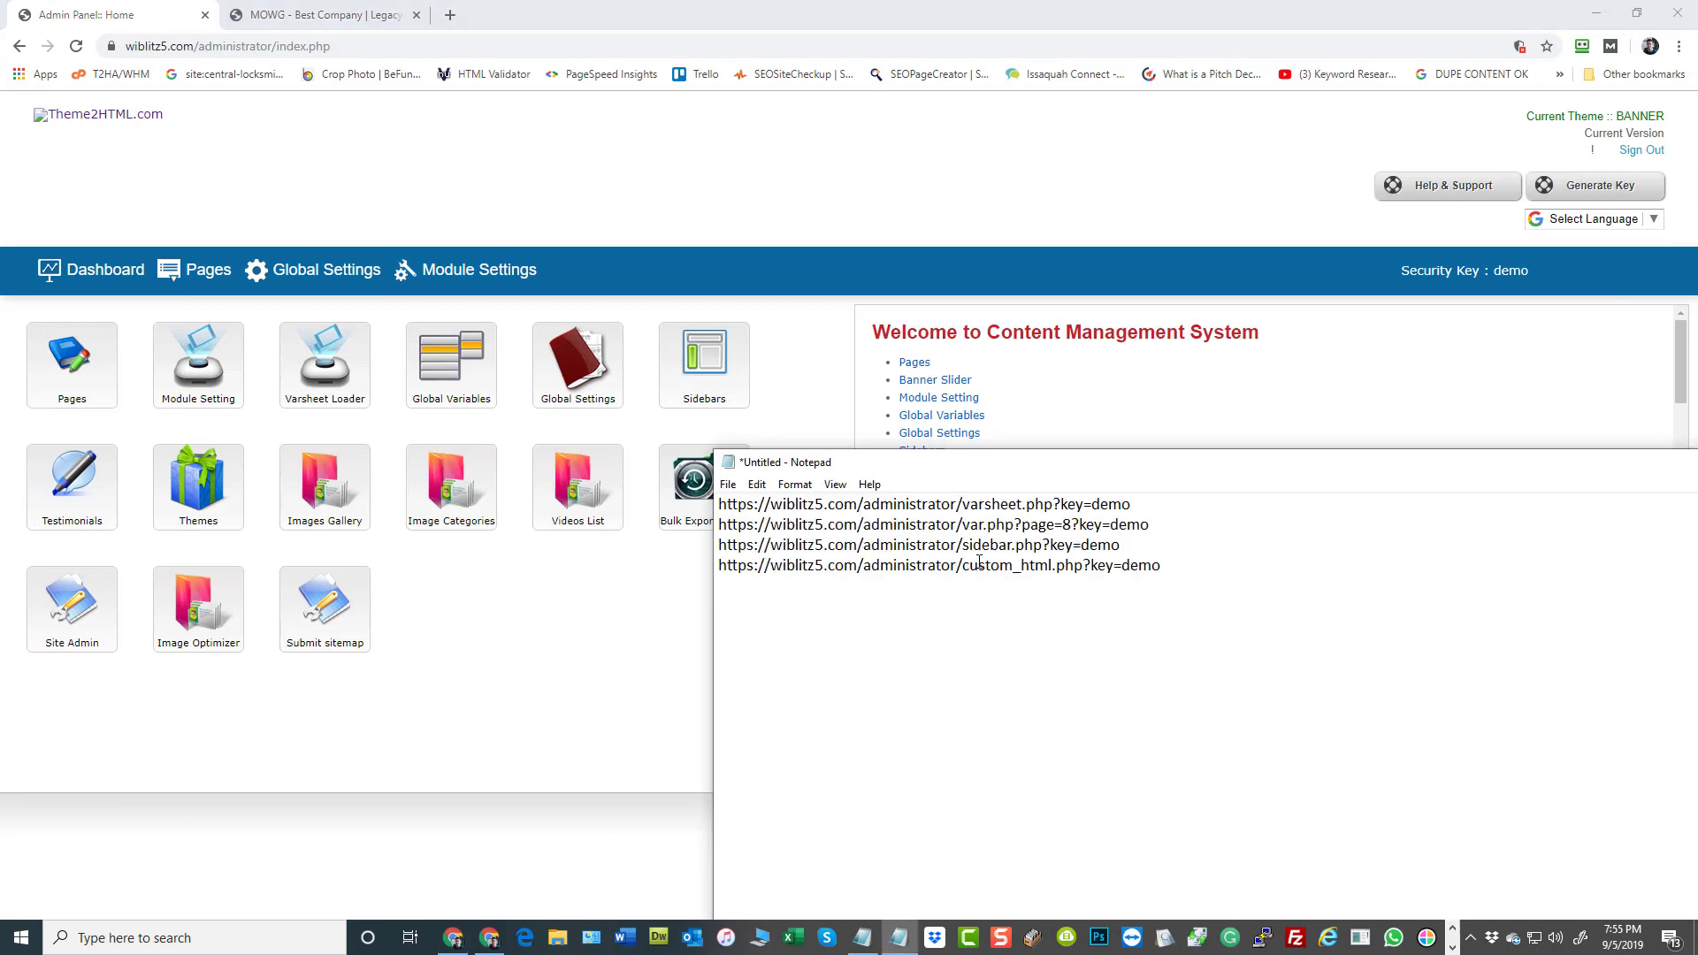
drag(1072, 525, 1022, 524)
click(1129, 565)
click(1079, 526)
key(BackSpace)
text(&)
double_click(1074, 524)
drag(1009, 527, 1025, 526)
double_click(1075, 523)
Copy the whole corrected var.php URL for page 8 and sign out of the admin panel in the browser
drag(1025, 524, 717, 528)
click(1183, 692)
right_click(738, 530)
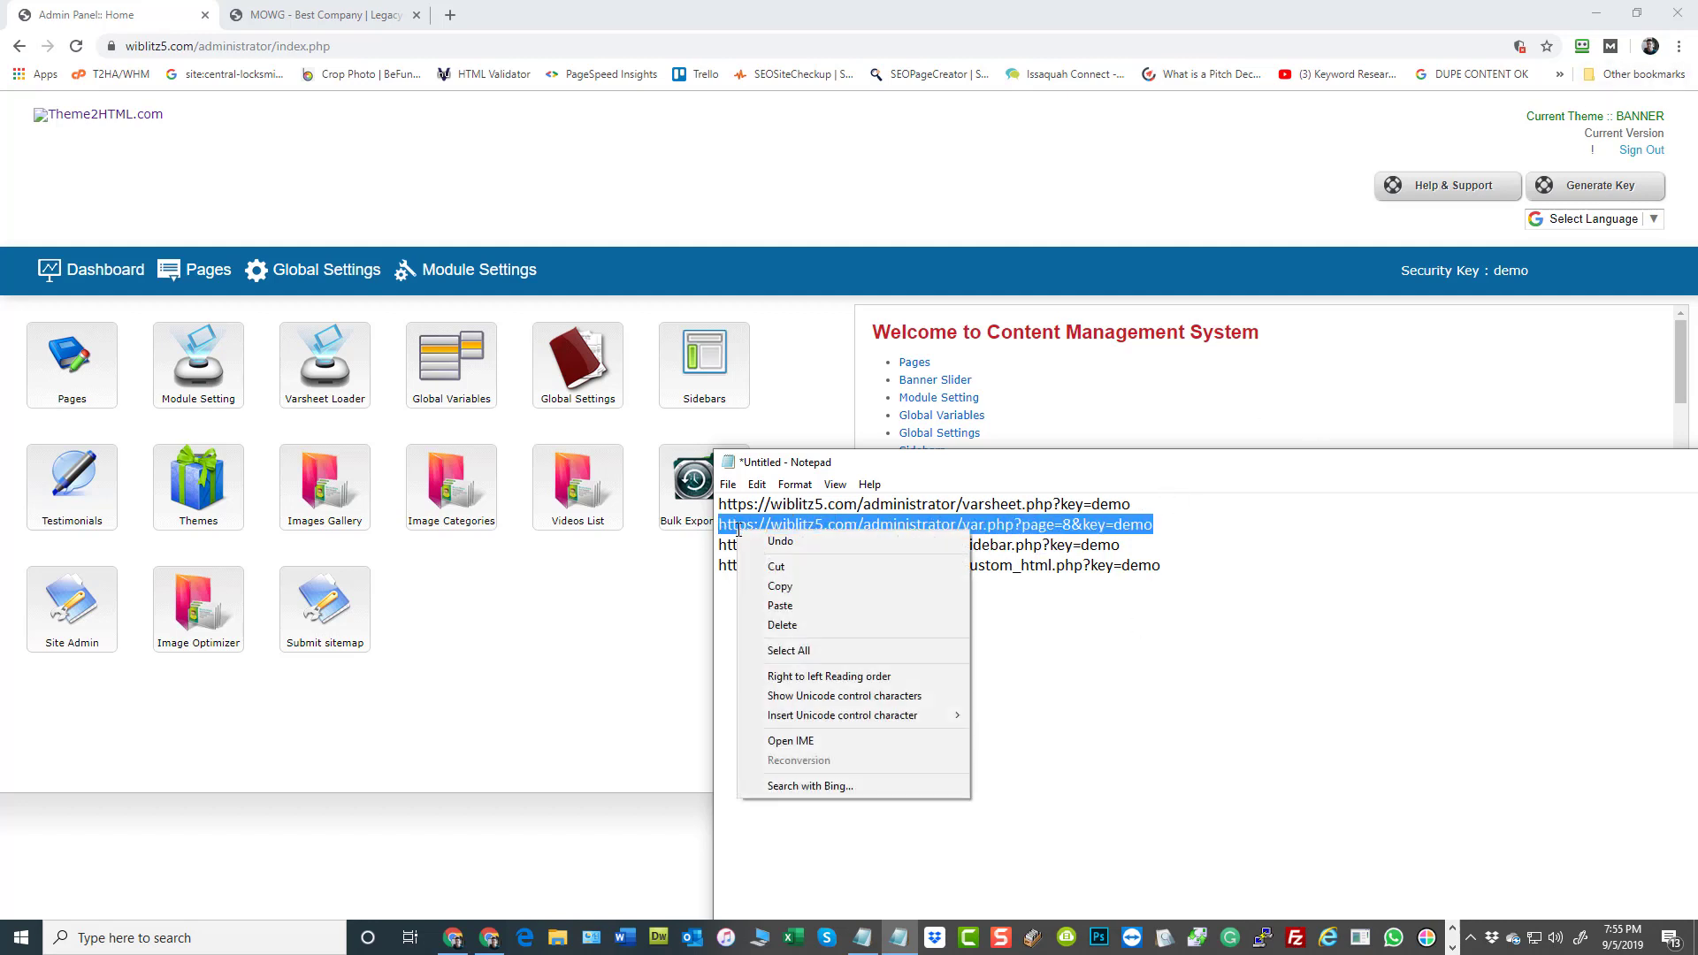
click(781, 586)
click(1088, 151)
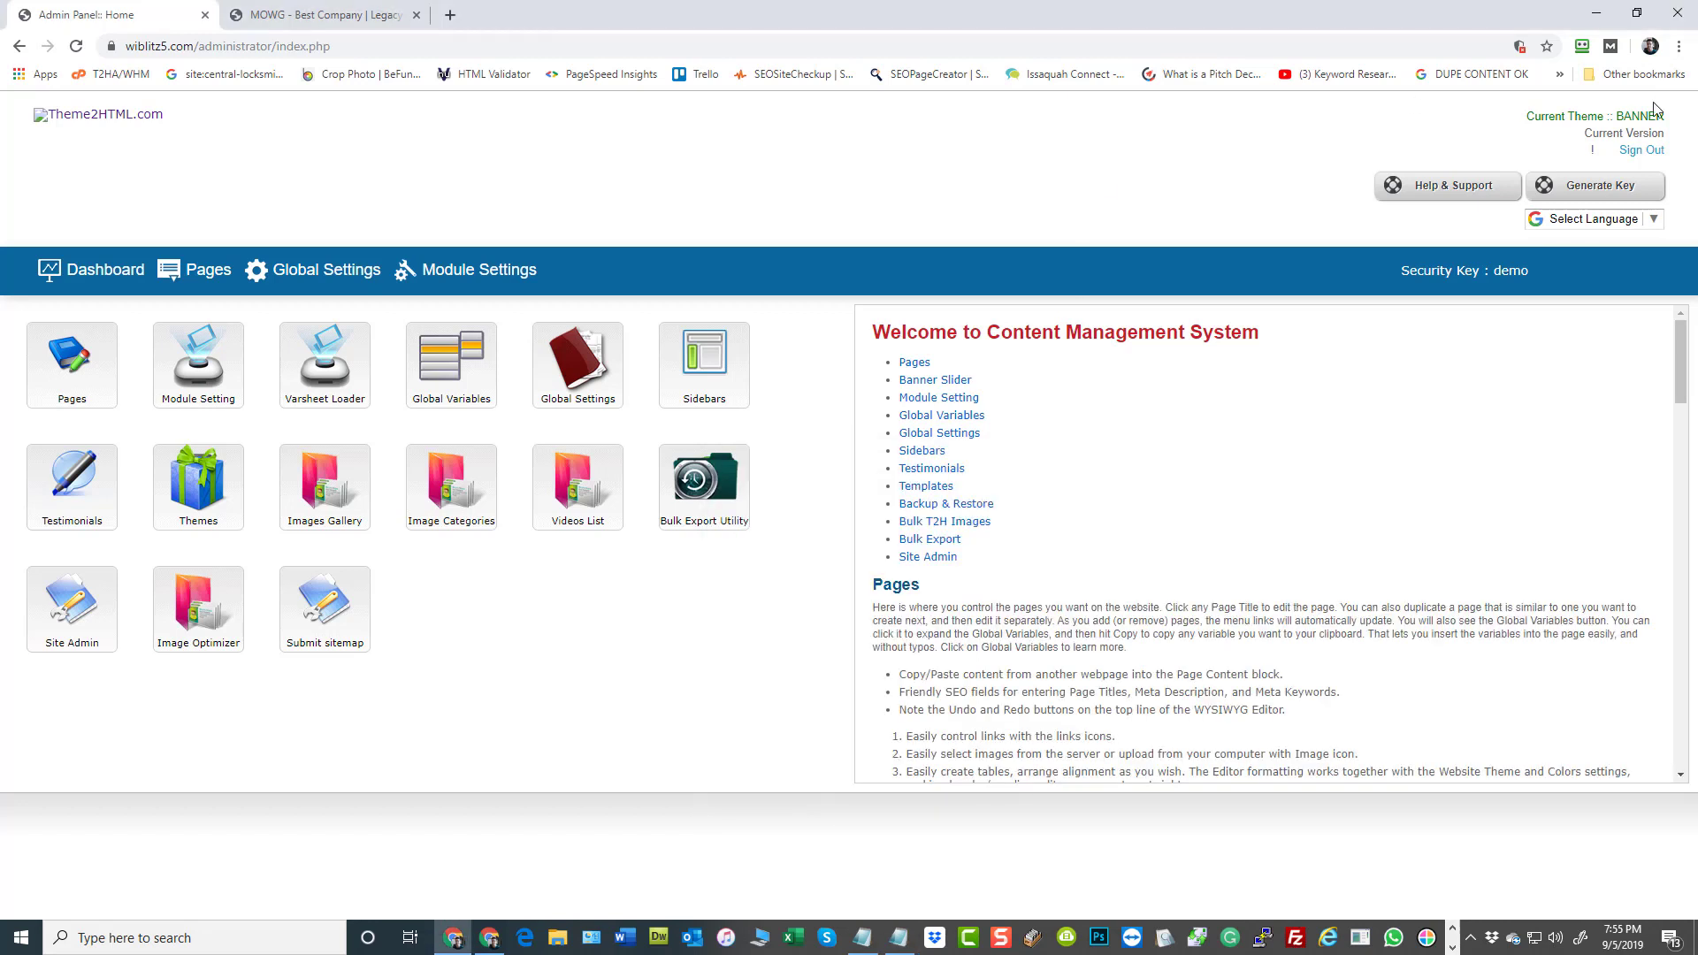
click(1642, 152)
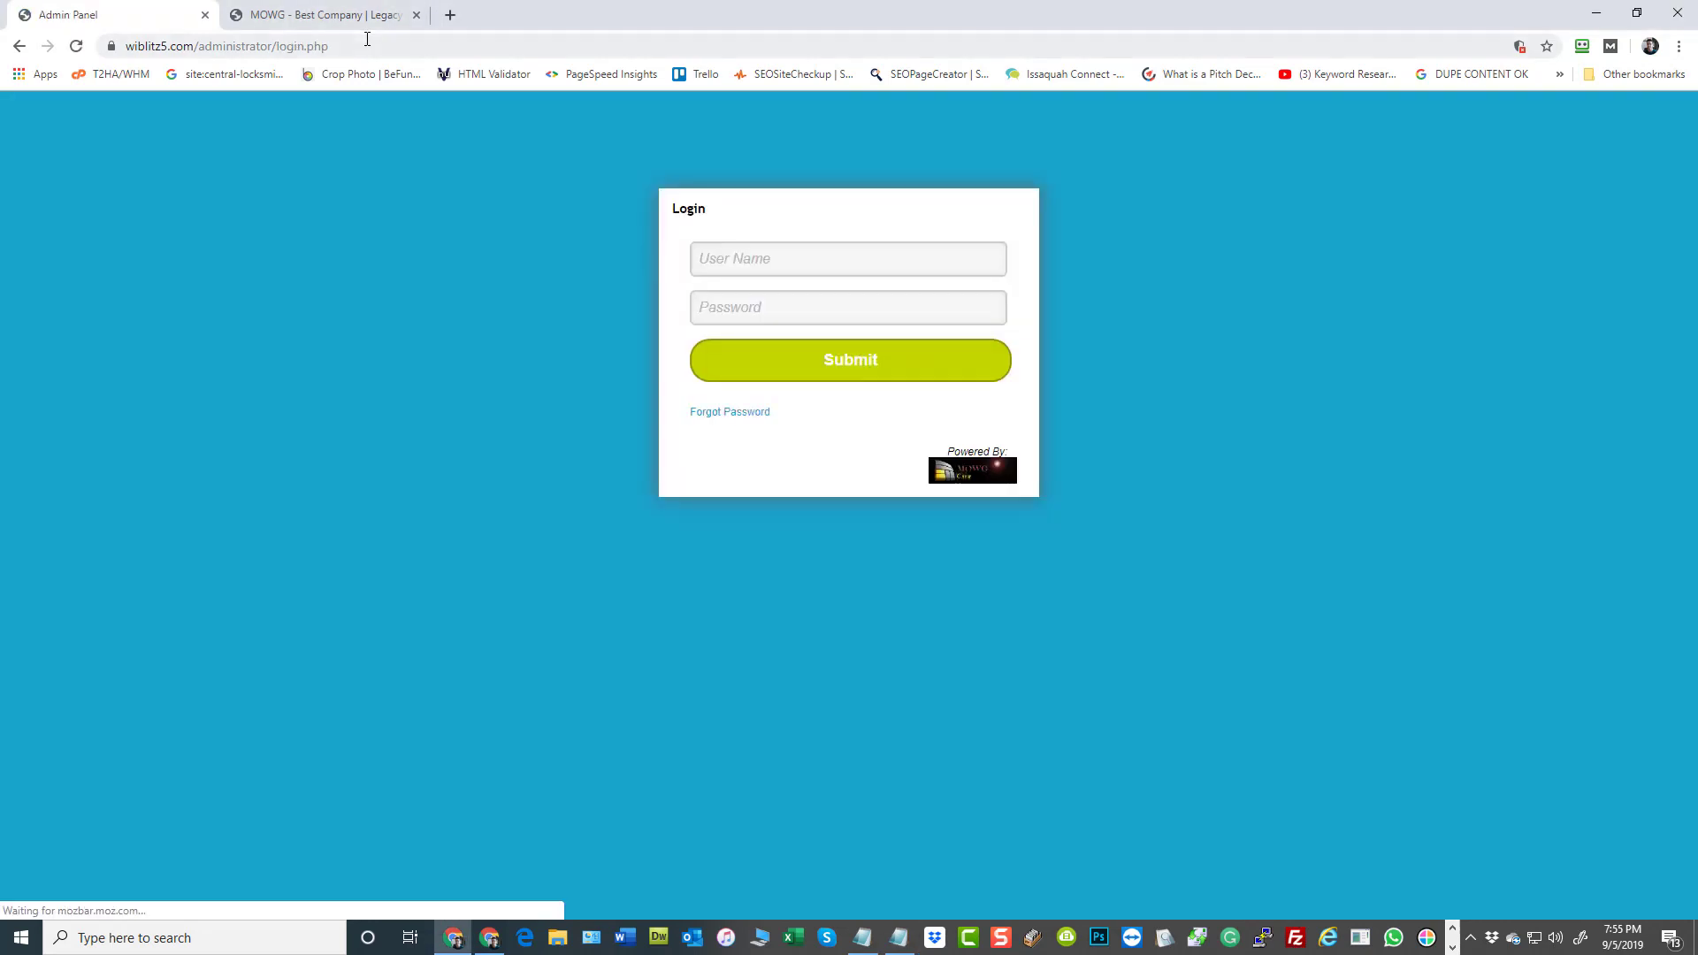
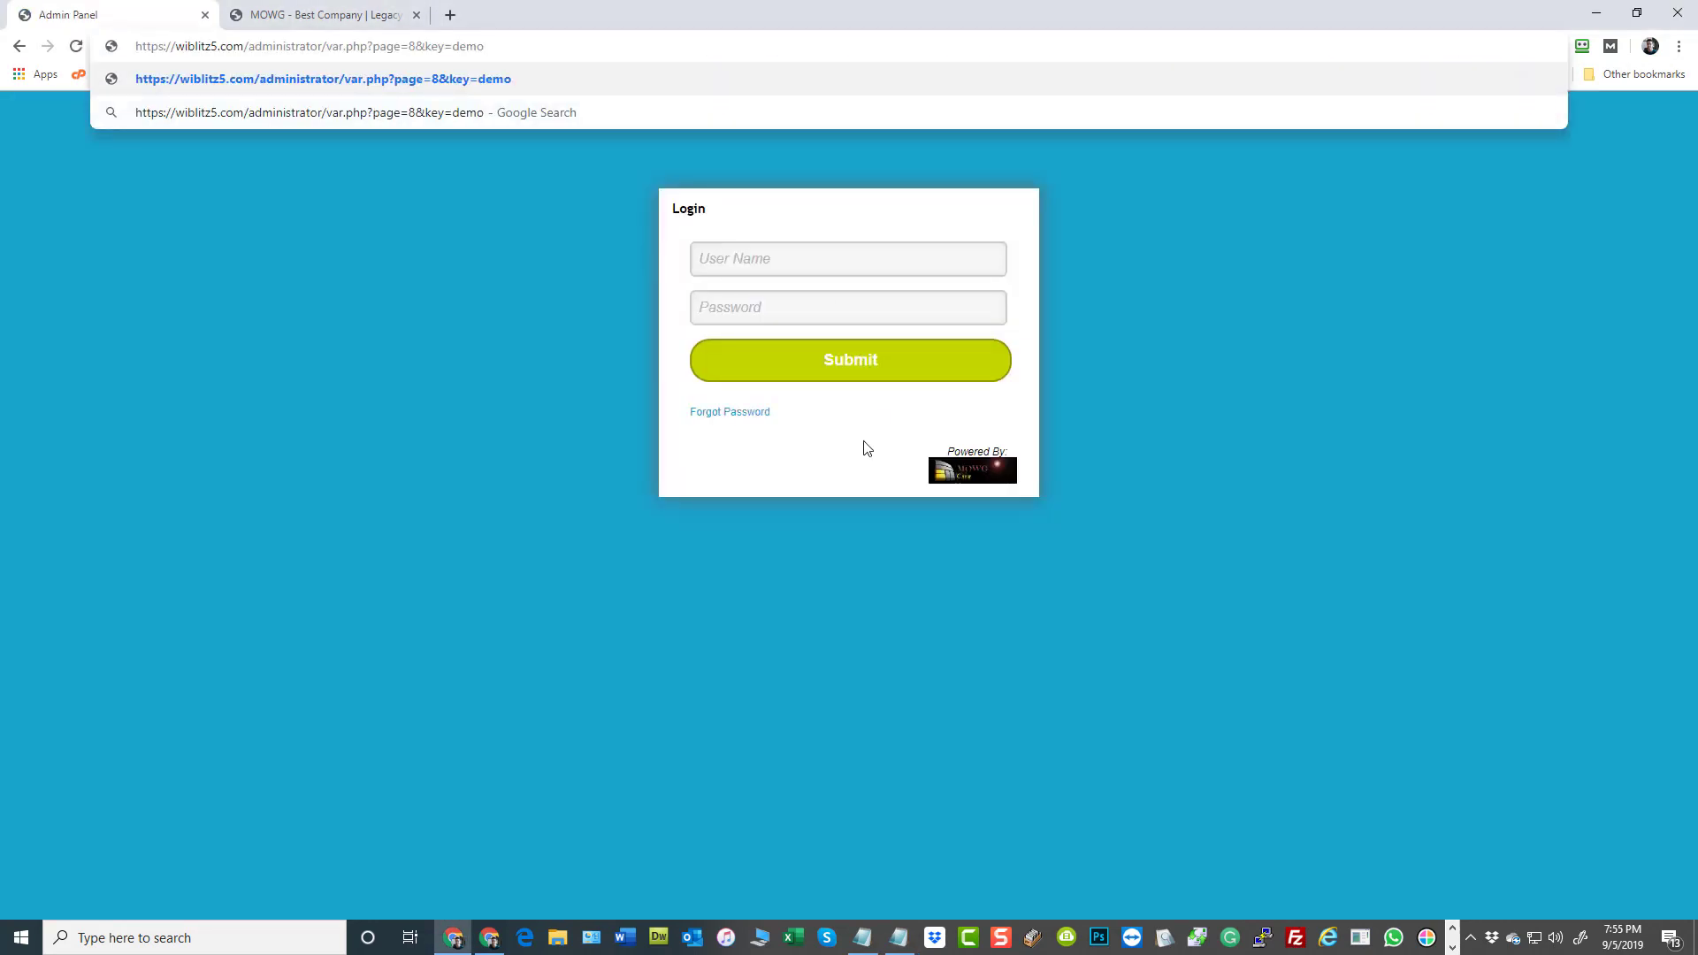
Open the var.php admin page 8 while signed out using the keyed URL, look through its variables, and return to the dashboard
key(Return)
scroll(944, 526, down, 20)
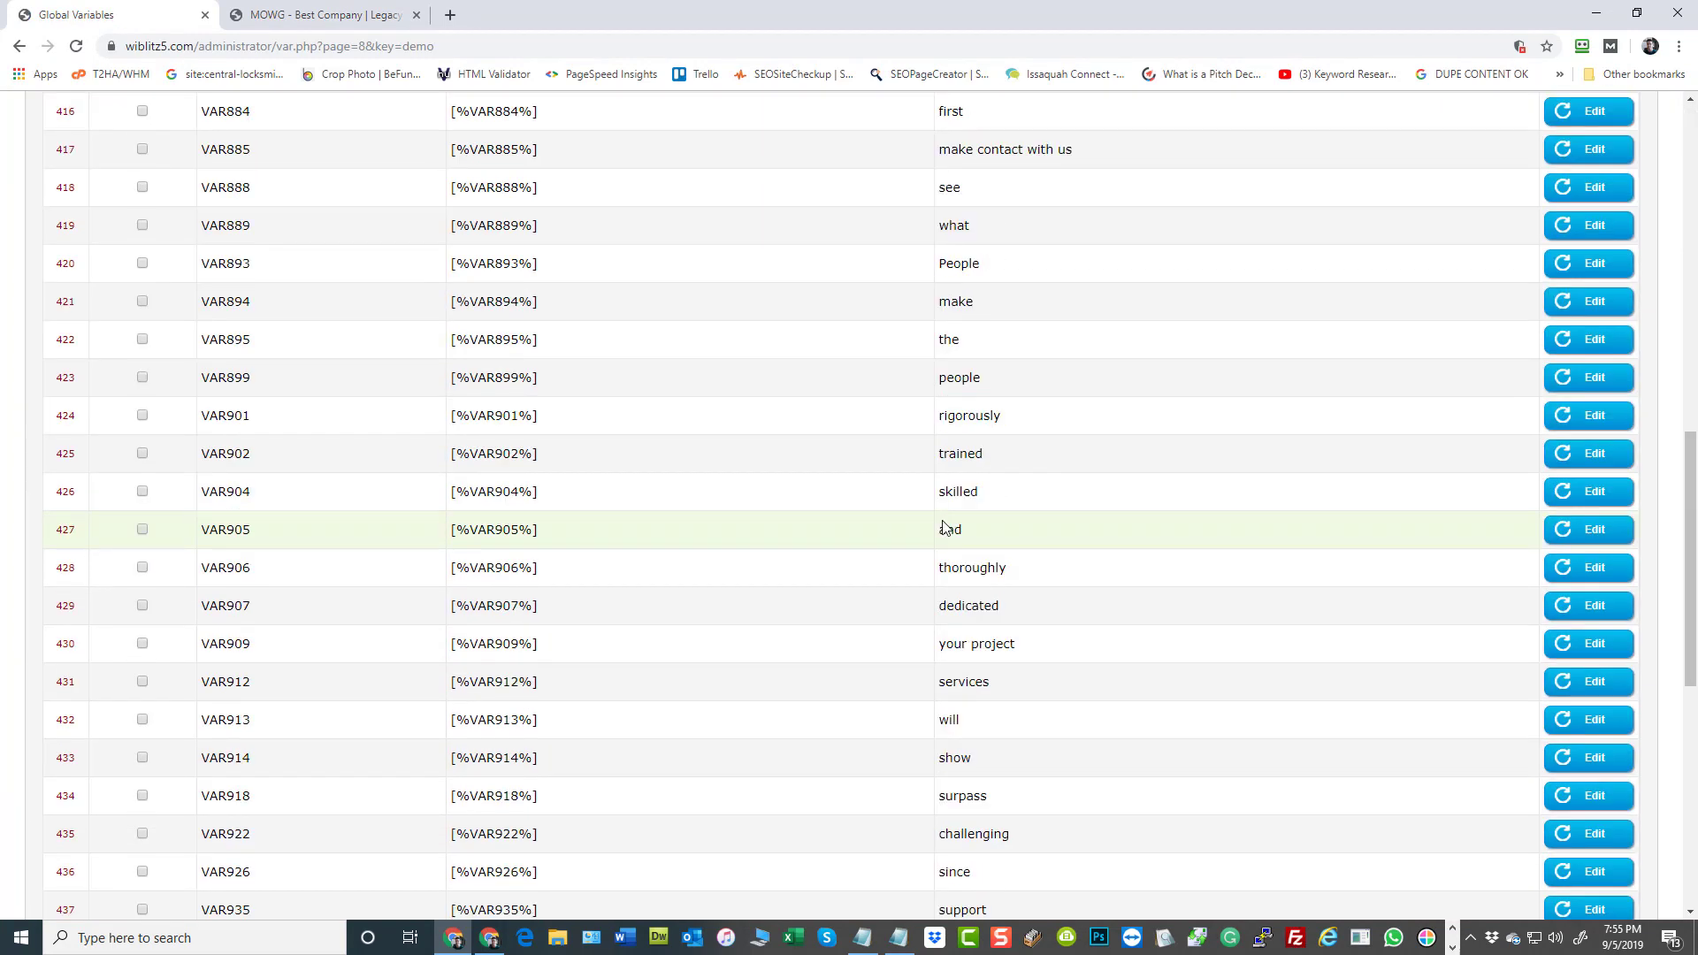
scroll(936, 559, up, 2)
scroll(940, 558, down, 10)
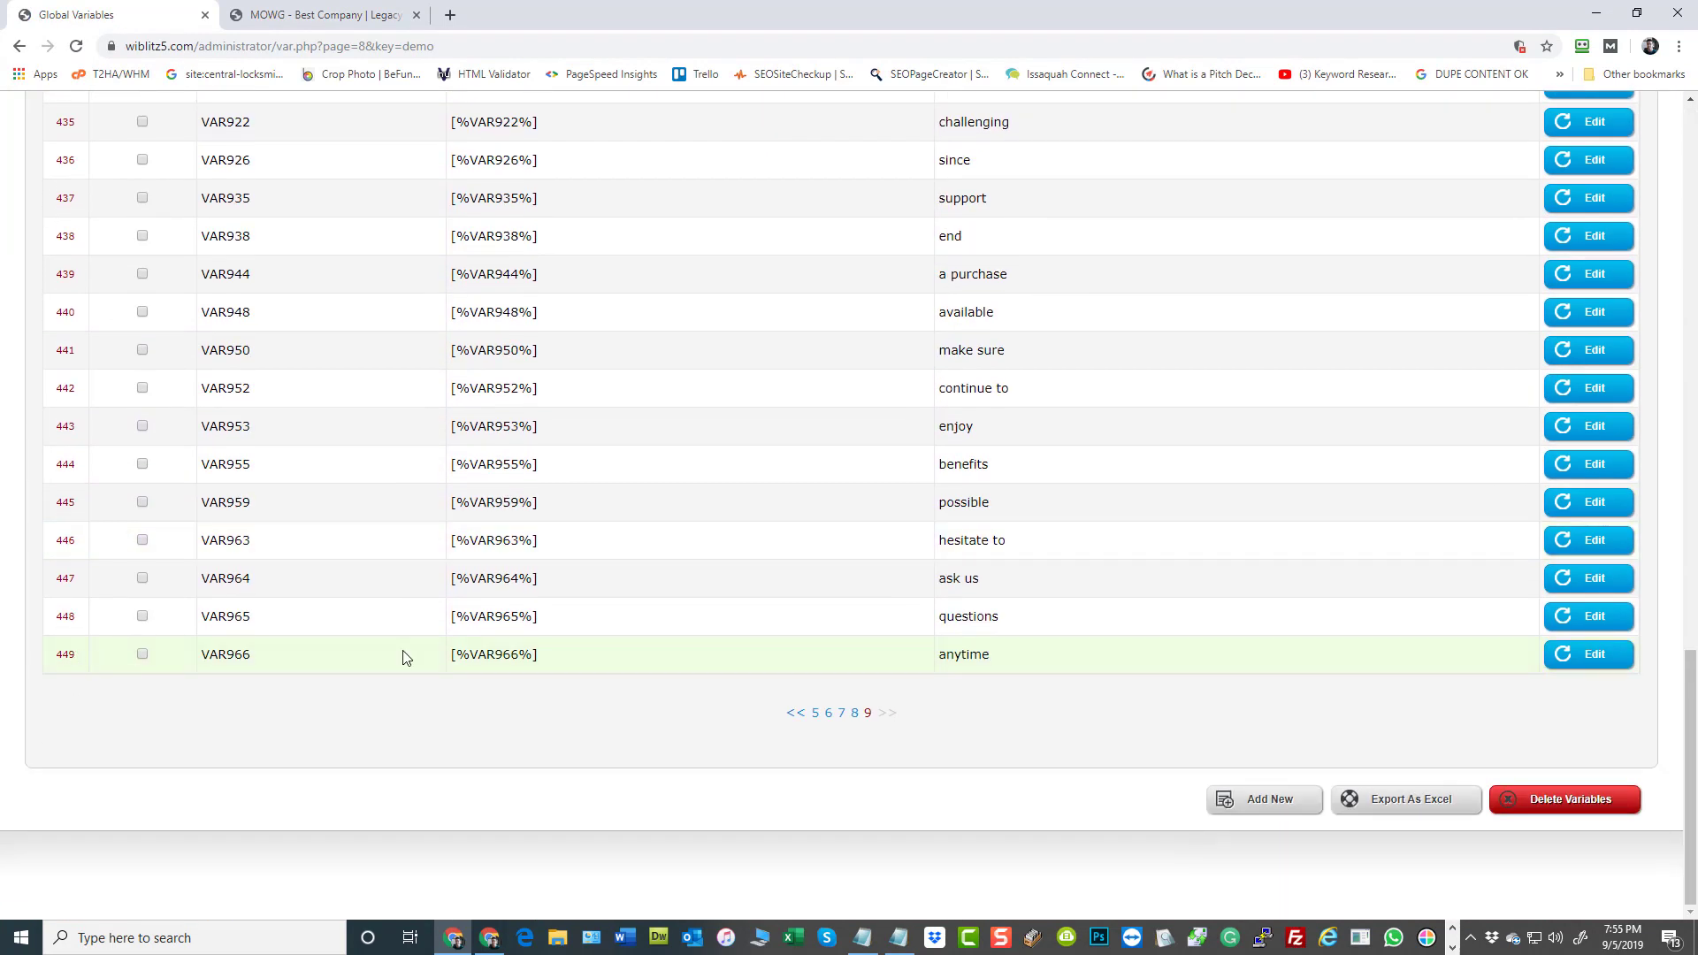
drag(1689, 751, 1690, 132)
click(100, 272)
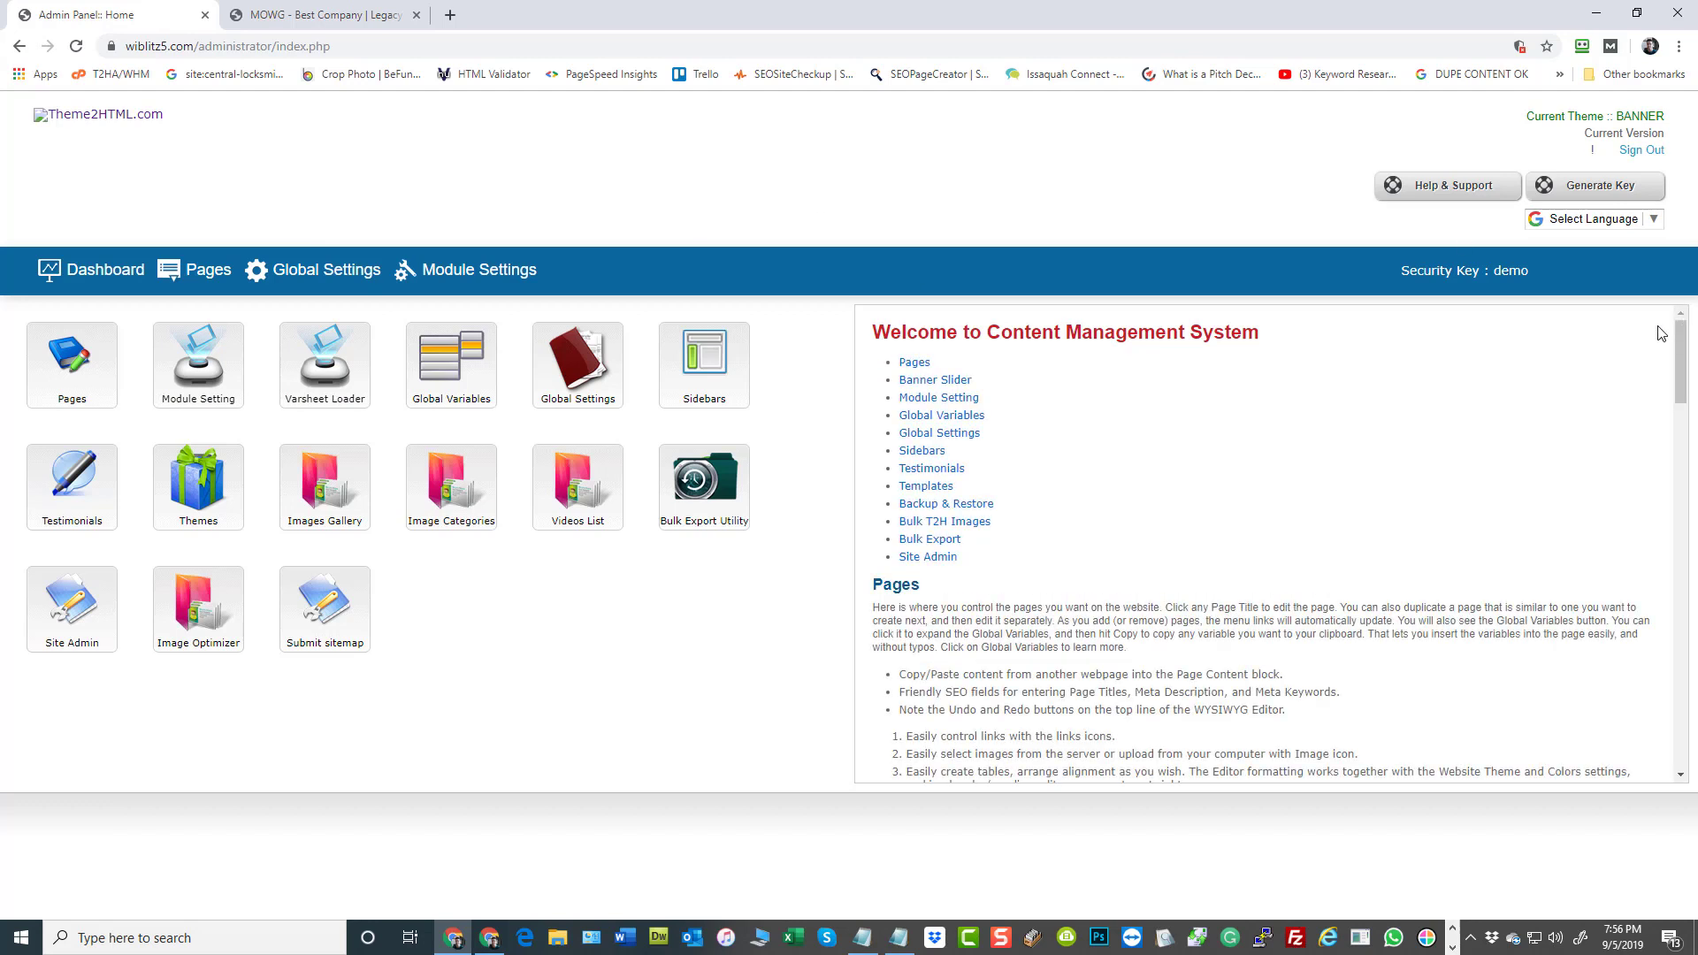
Review the four corrected admin page URLs in the Notepad notes and move the Notepad window out of the way
key(alt+Tab)
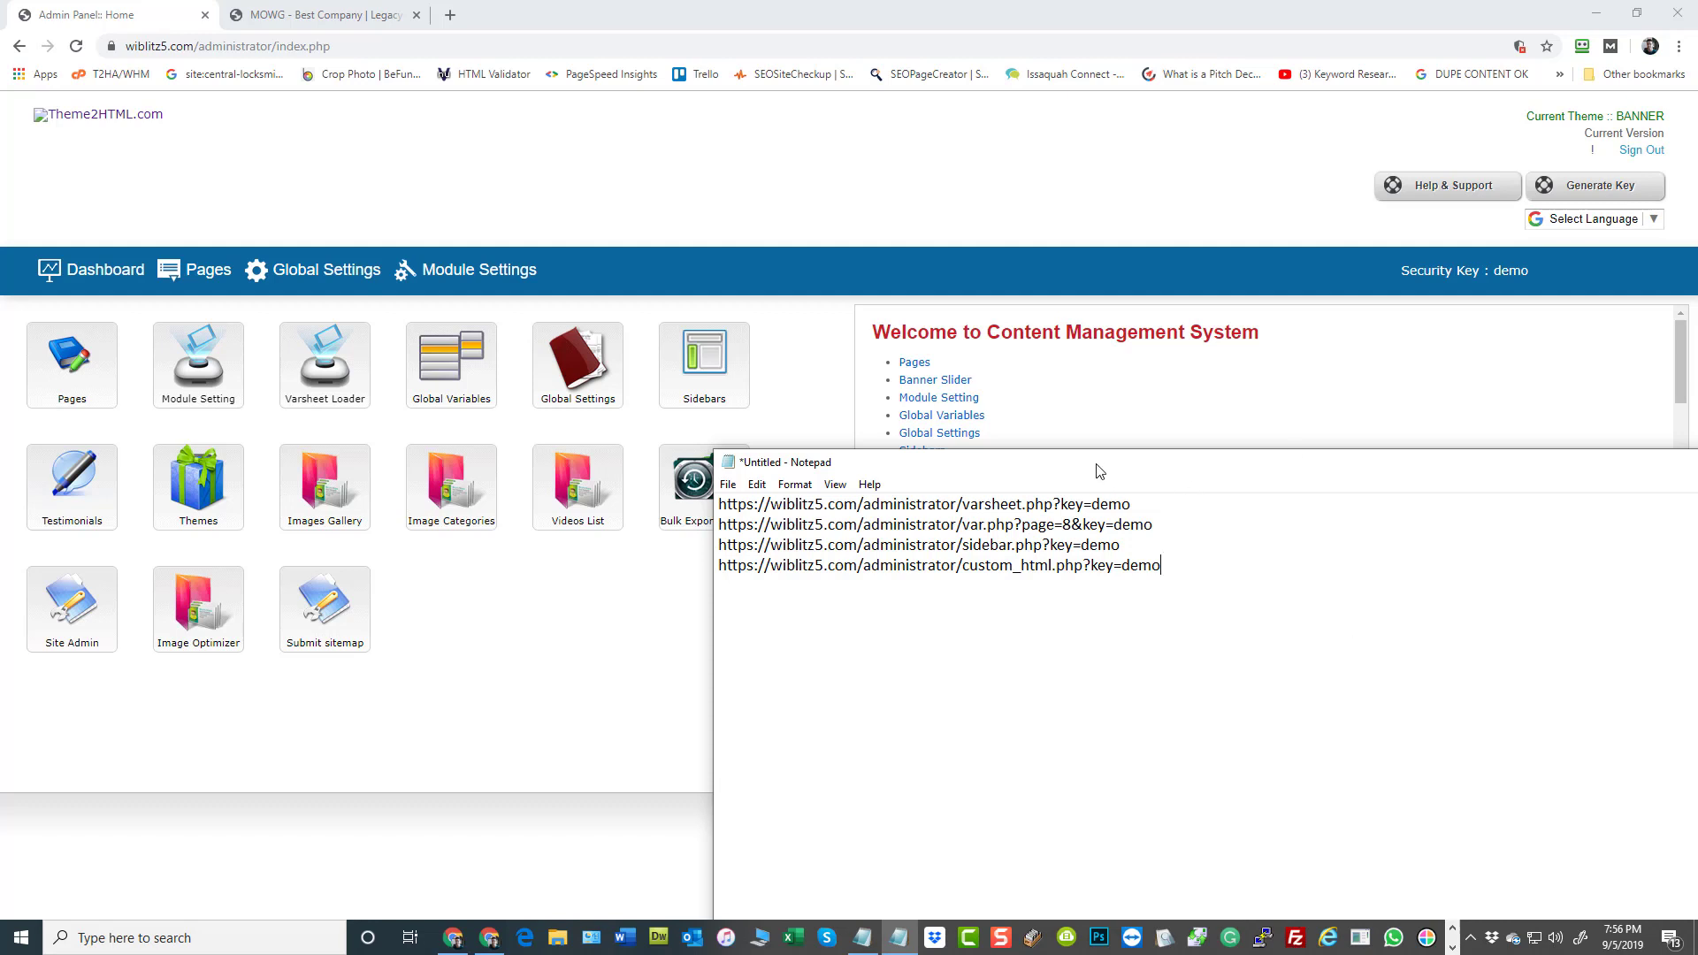
drag(1160, 566, 718, 505)
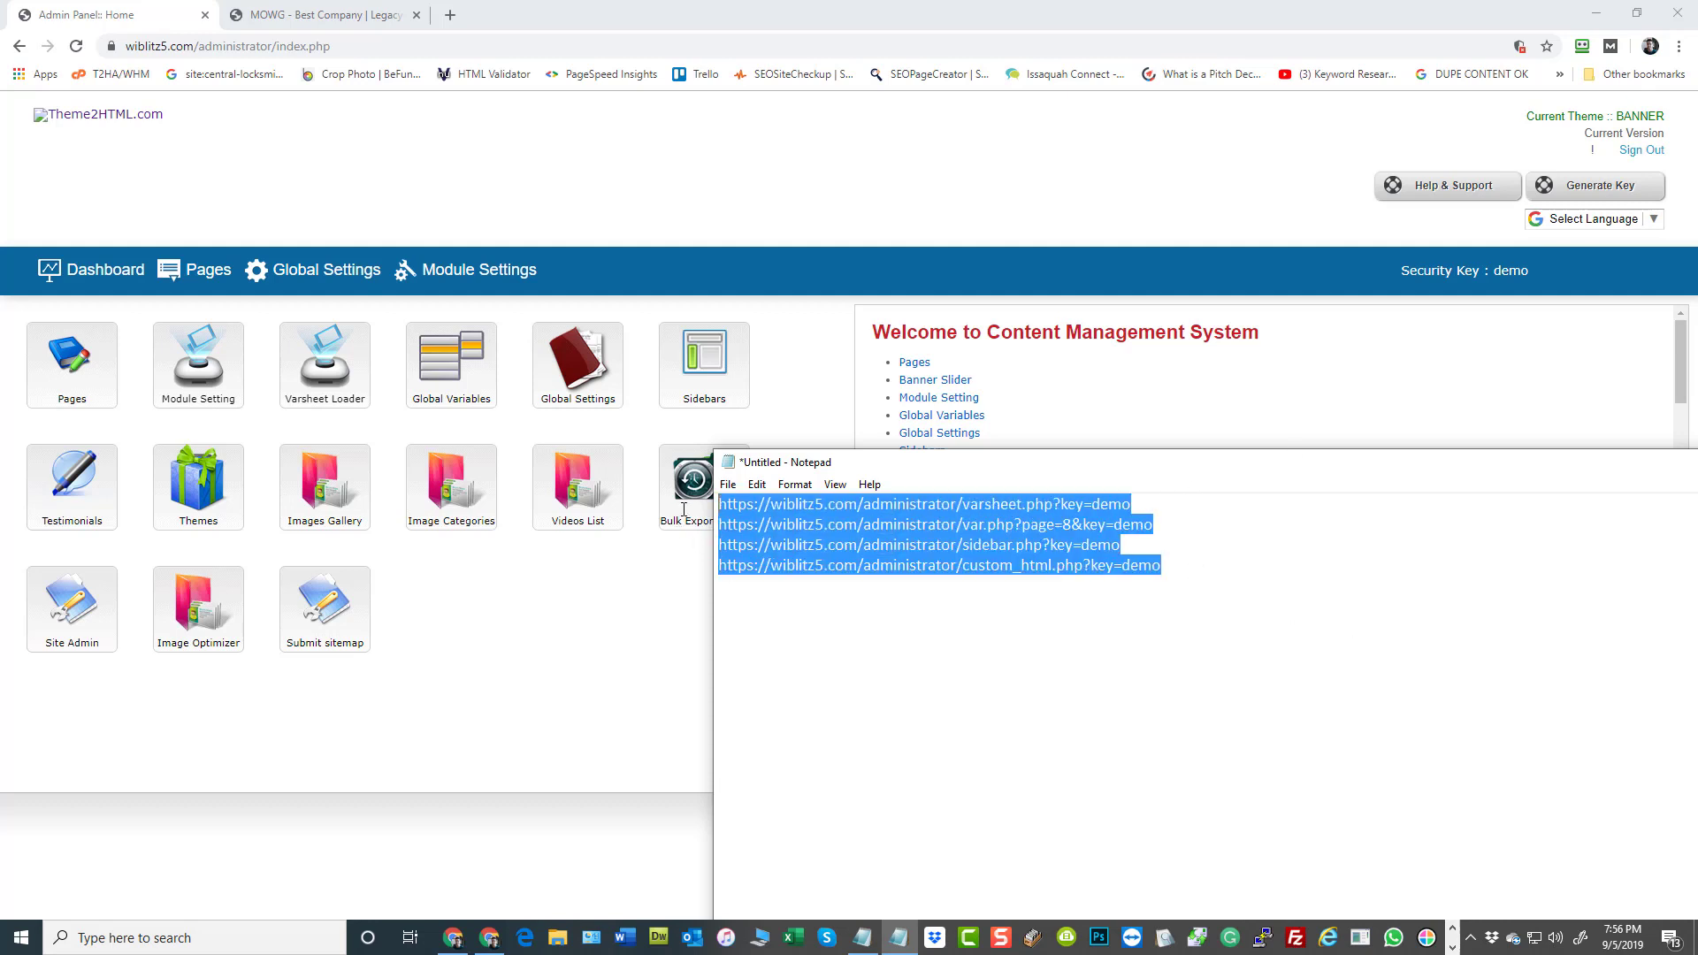
click(1258, 626)
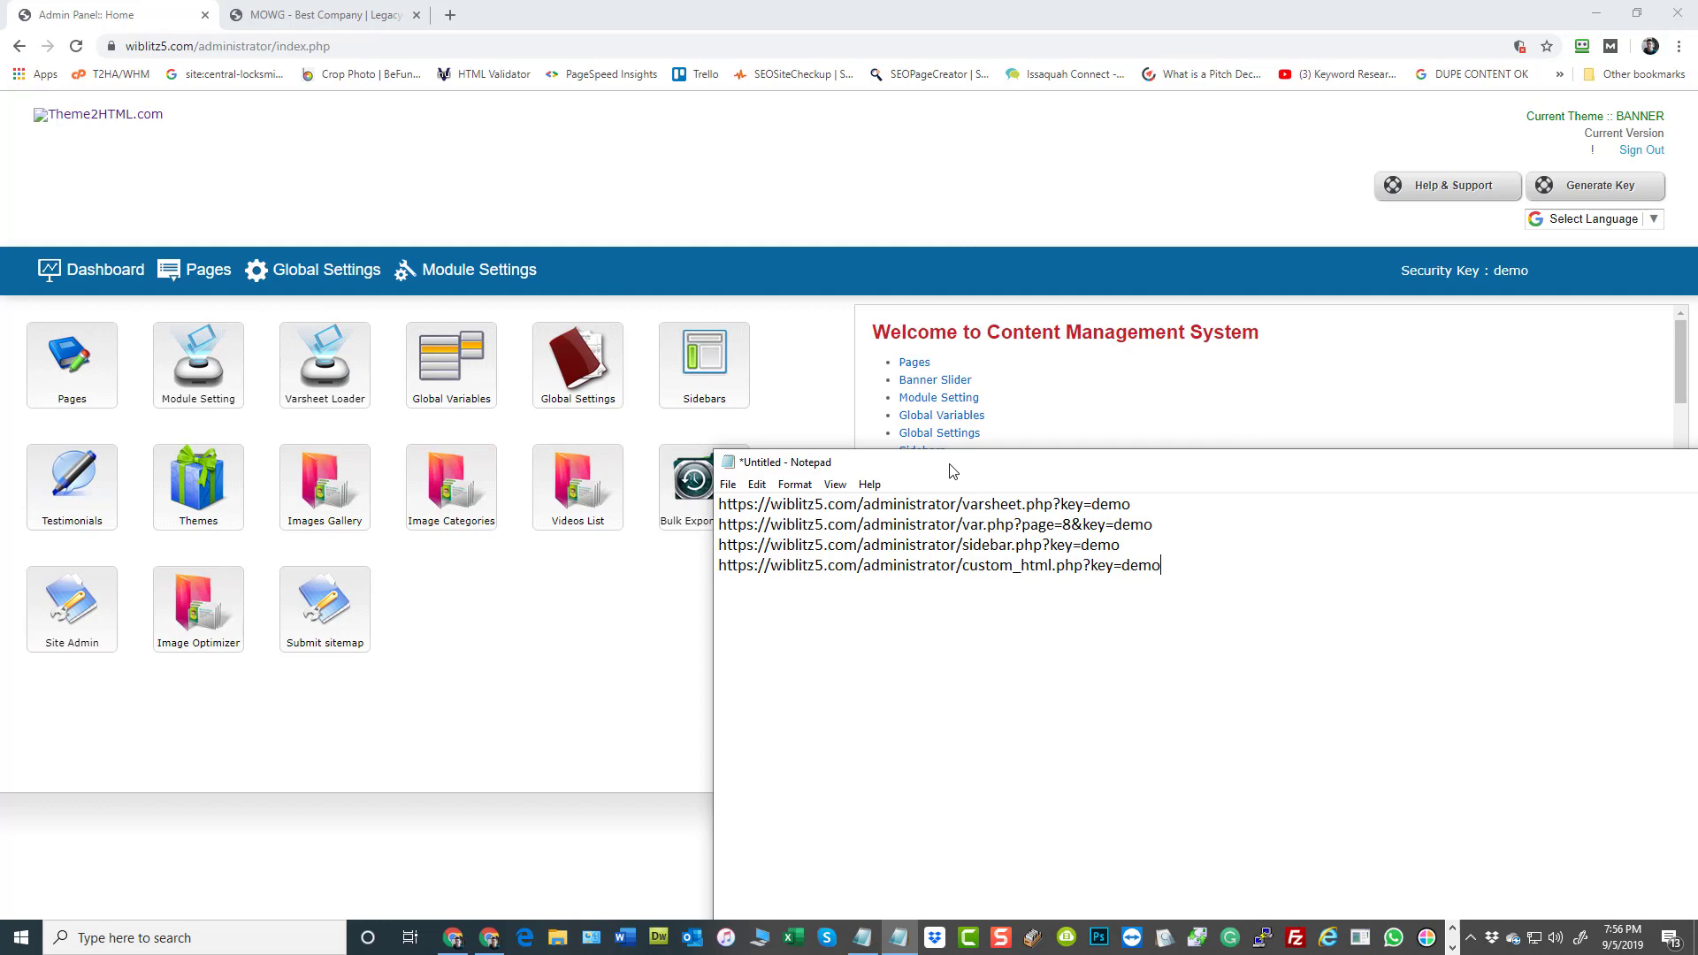
drag(951, 463, 1697, 478)
click(1027, 887)
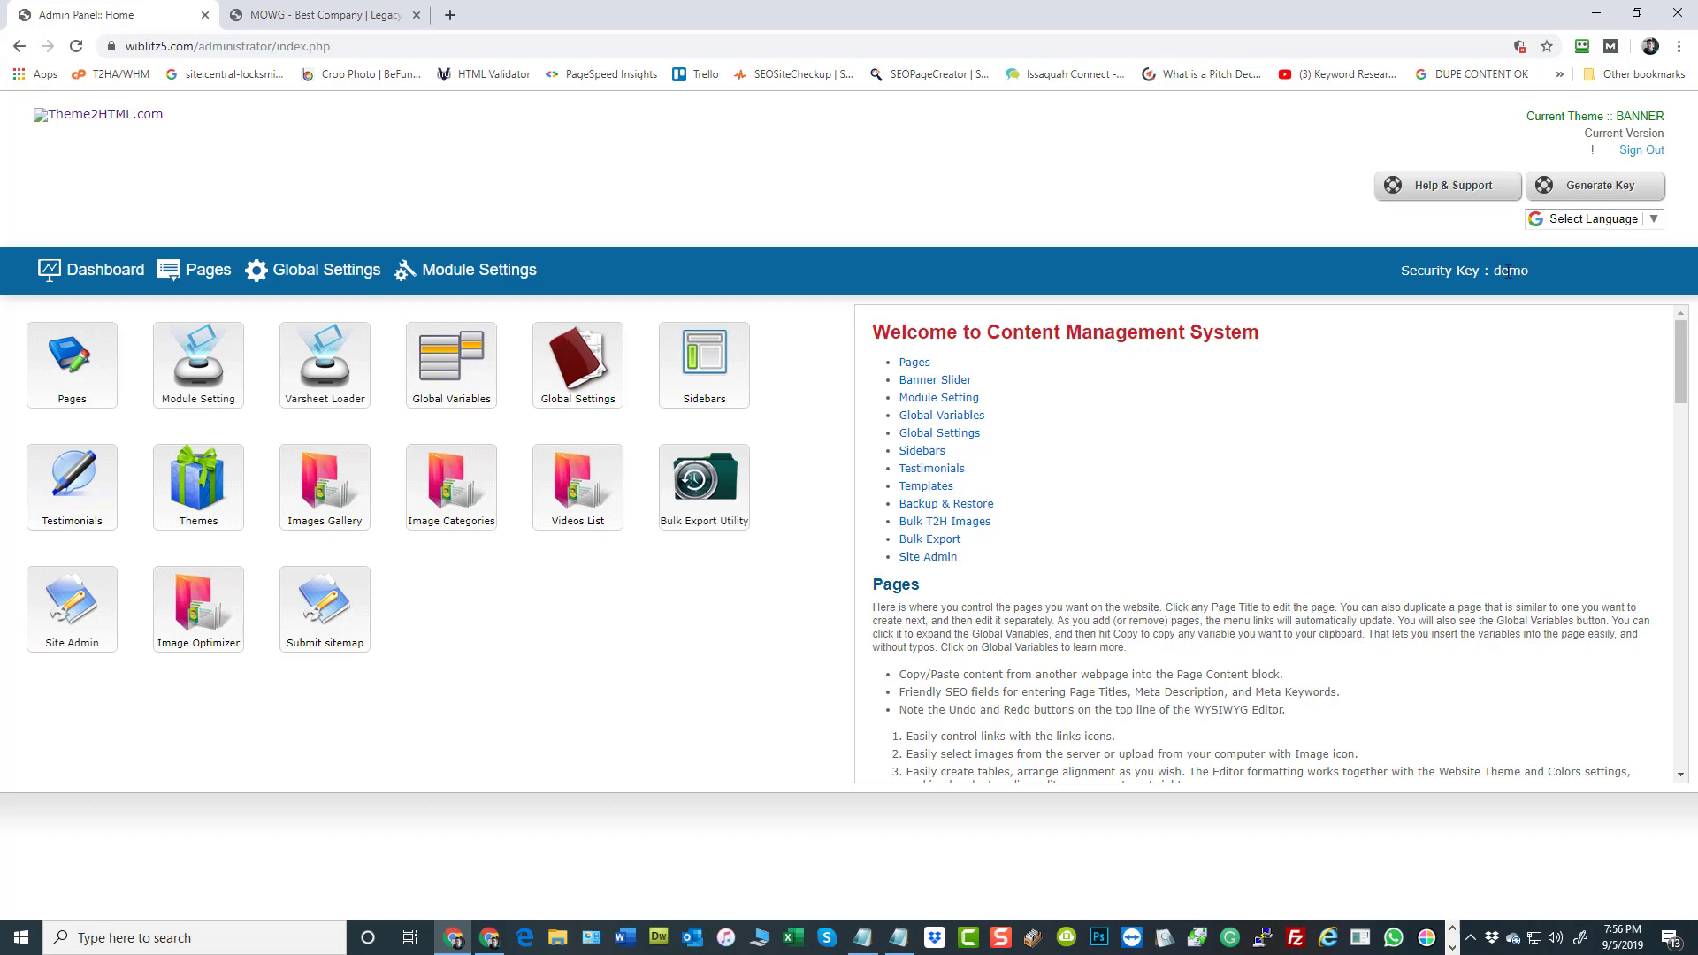
Examine the key parameter after varsheet.php and the page URLs below it in the Notepad notes, and return to the browser
key(alt+Tab)
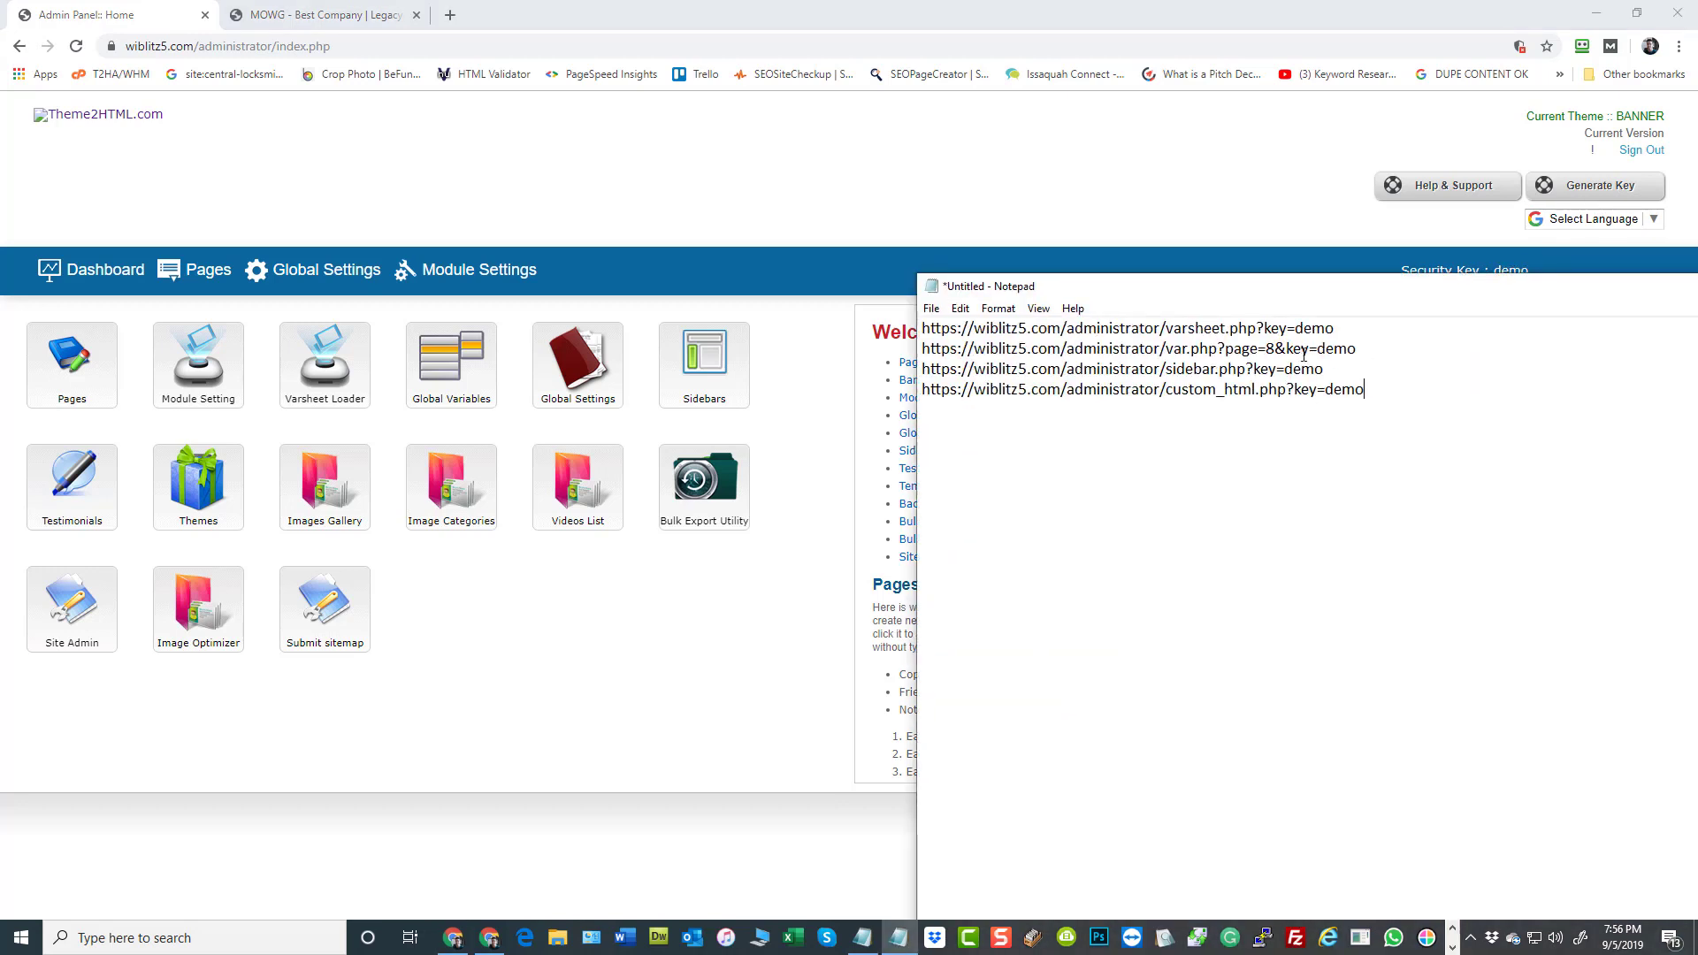
drag(1336, 333, 1293, 328)
click(1381, 476)
drag(1338, 327, 1265, 328)
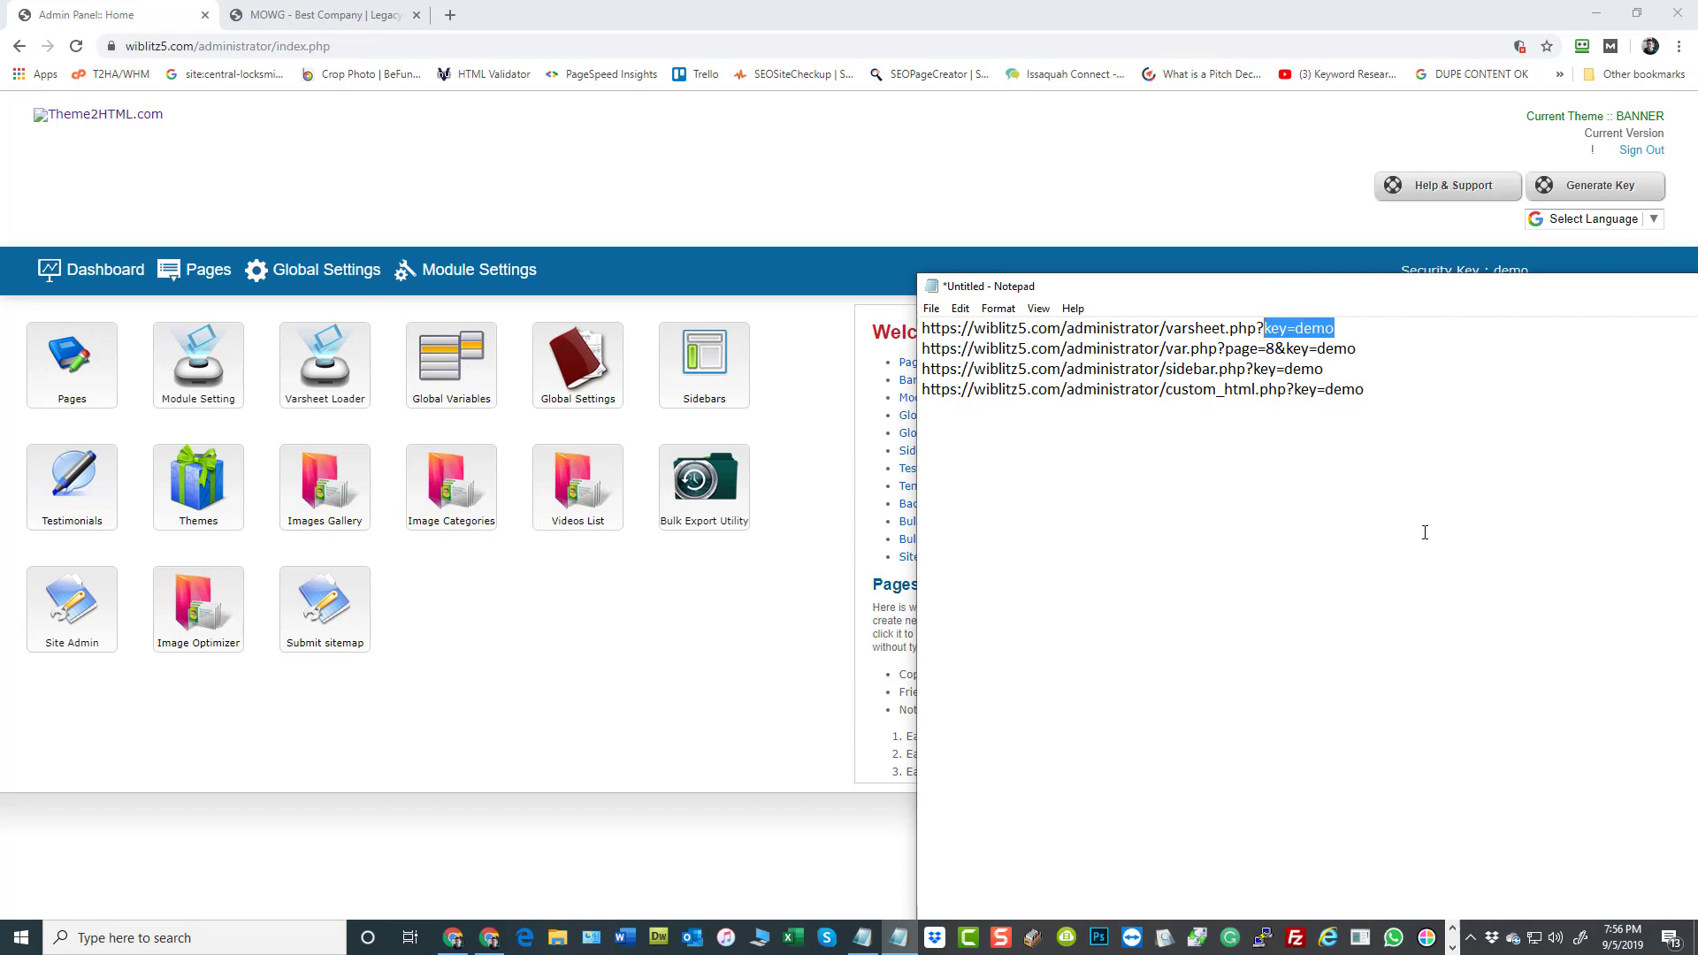
drag(1000, 356, 1039, 368)
click(1112, 370)
click(1097, 443)
drag(1074, 293, 1697, 239)
click(528, 193)
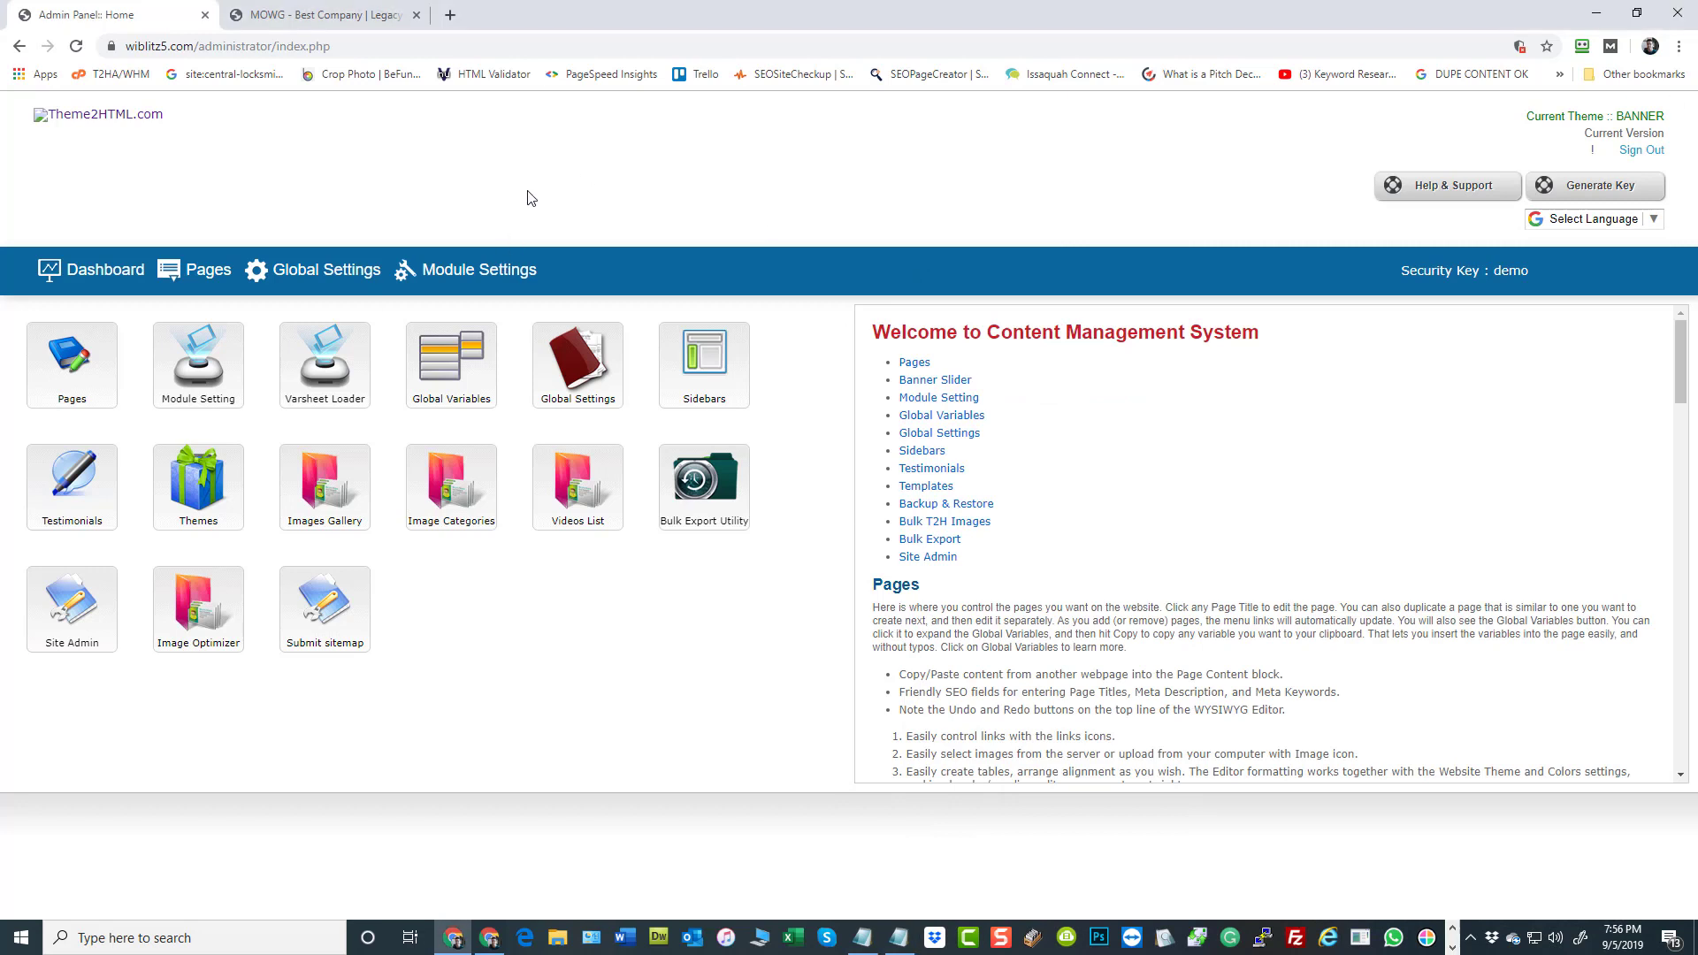
Reload the admin dashboard, view the public website homepage and the Theme Template Manager, and return to the dashboard
click(76, 46)
click(78, 115)
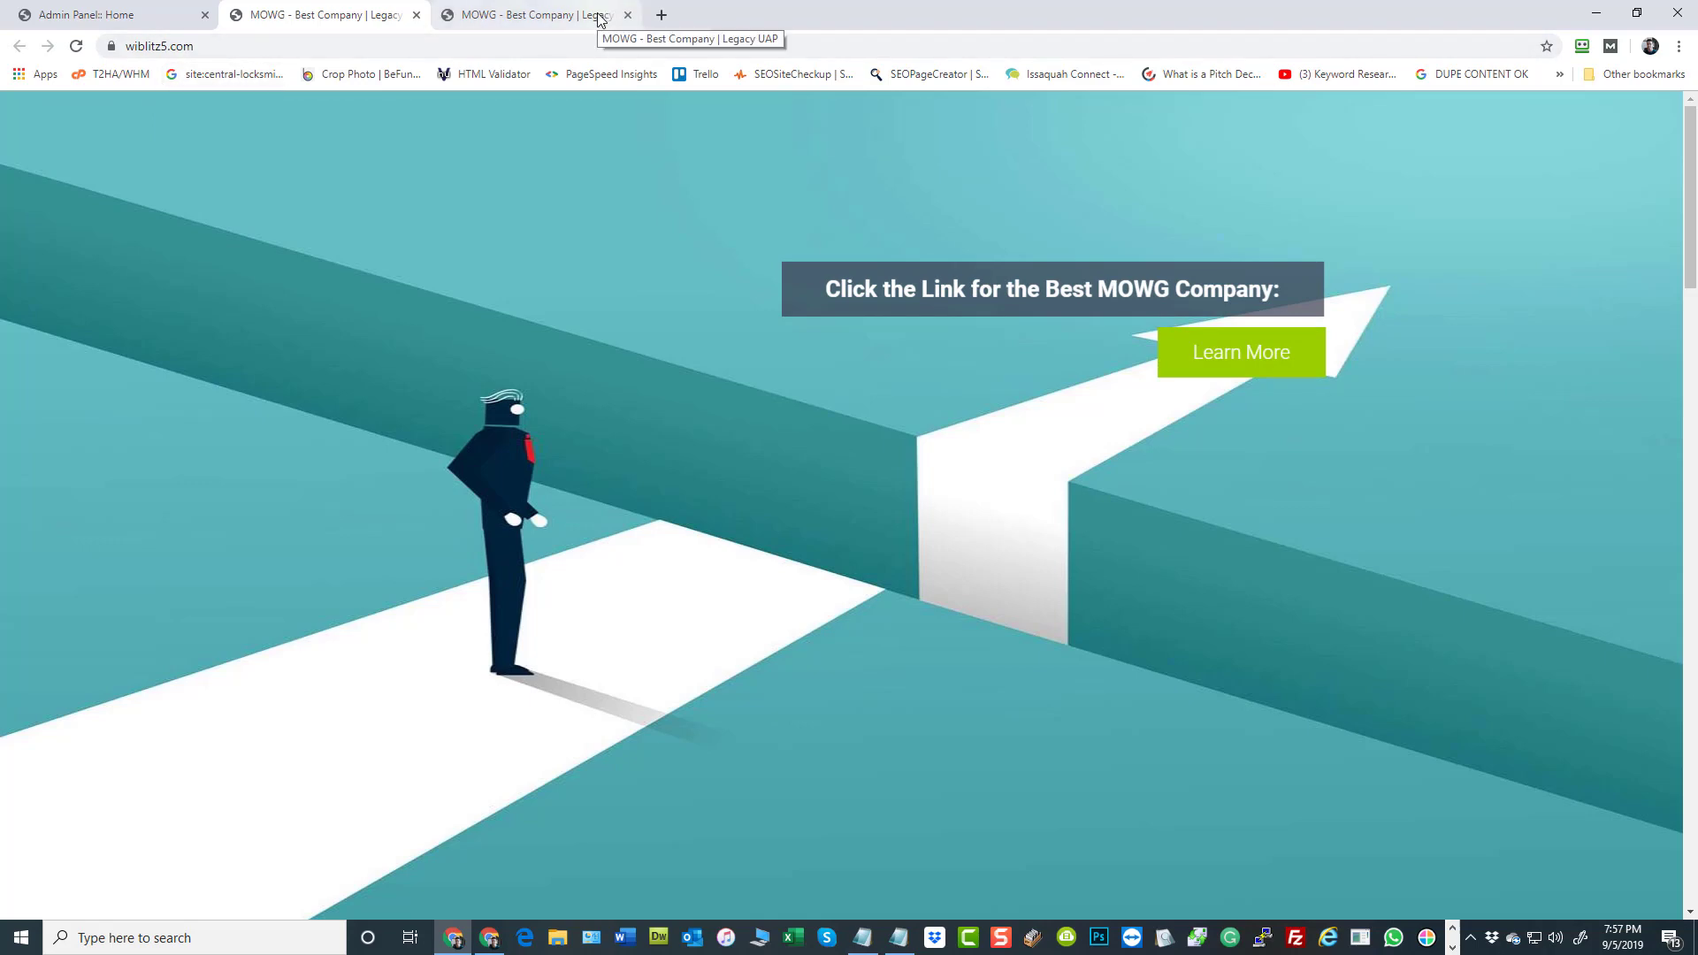
scroll(771, 428, down, 9)
scroll(792, 417, up, 9)
click(110, 18)
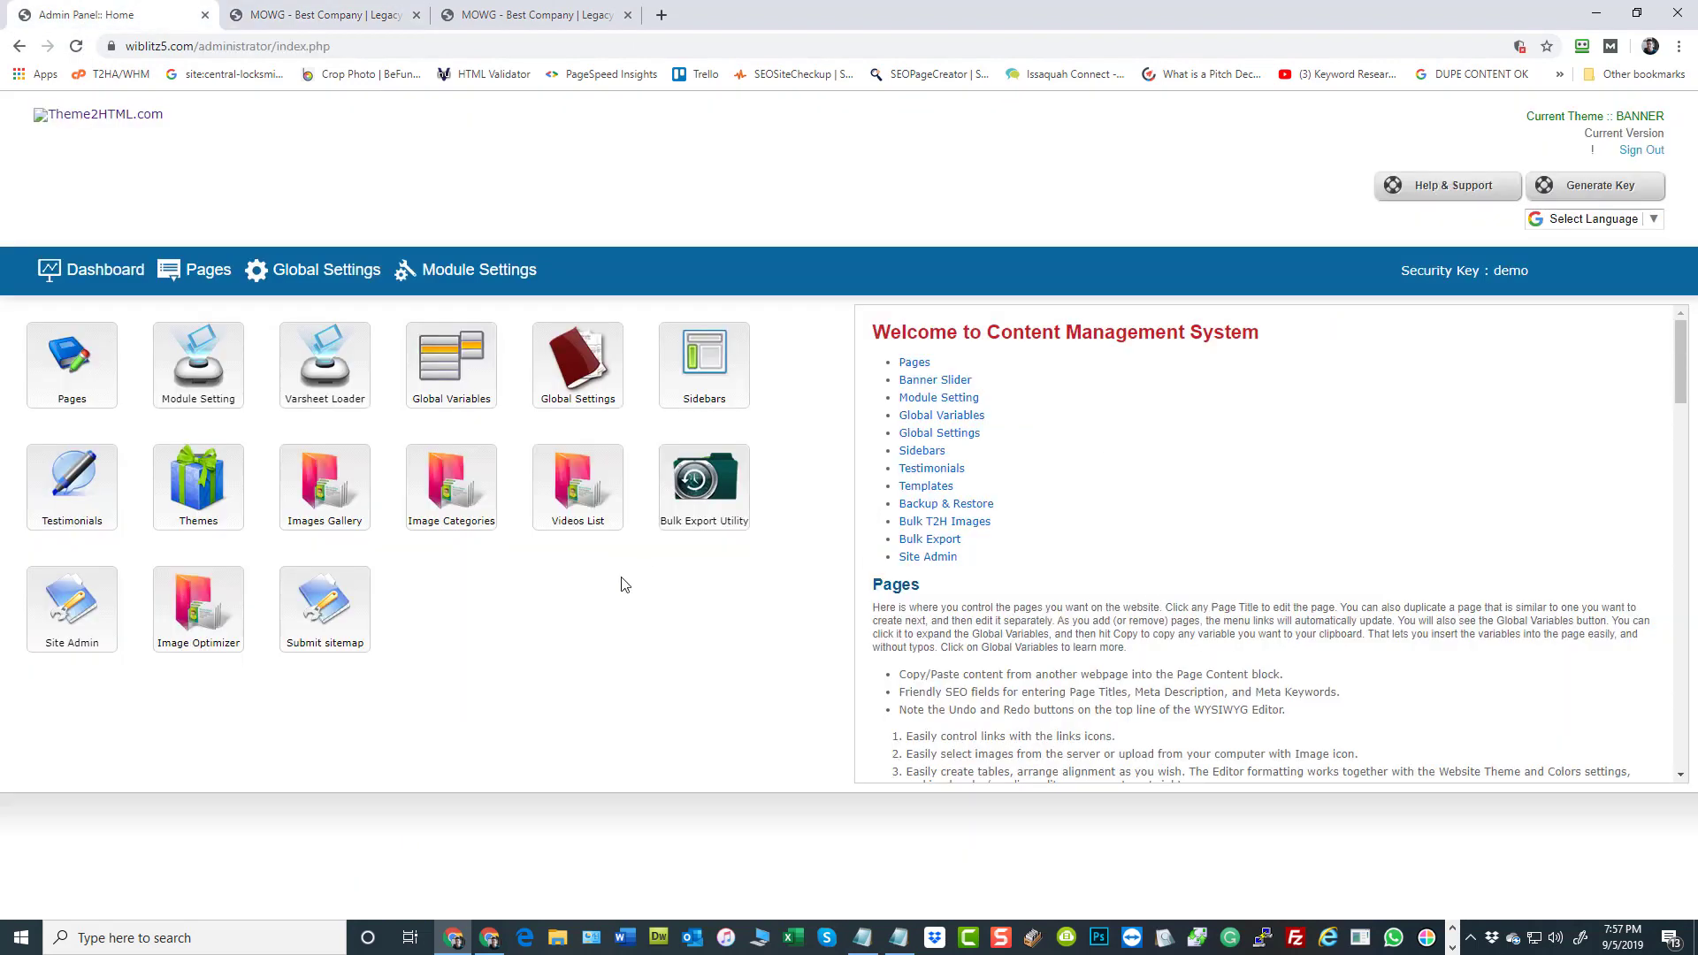
click(197, 495)
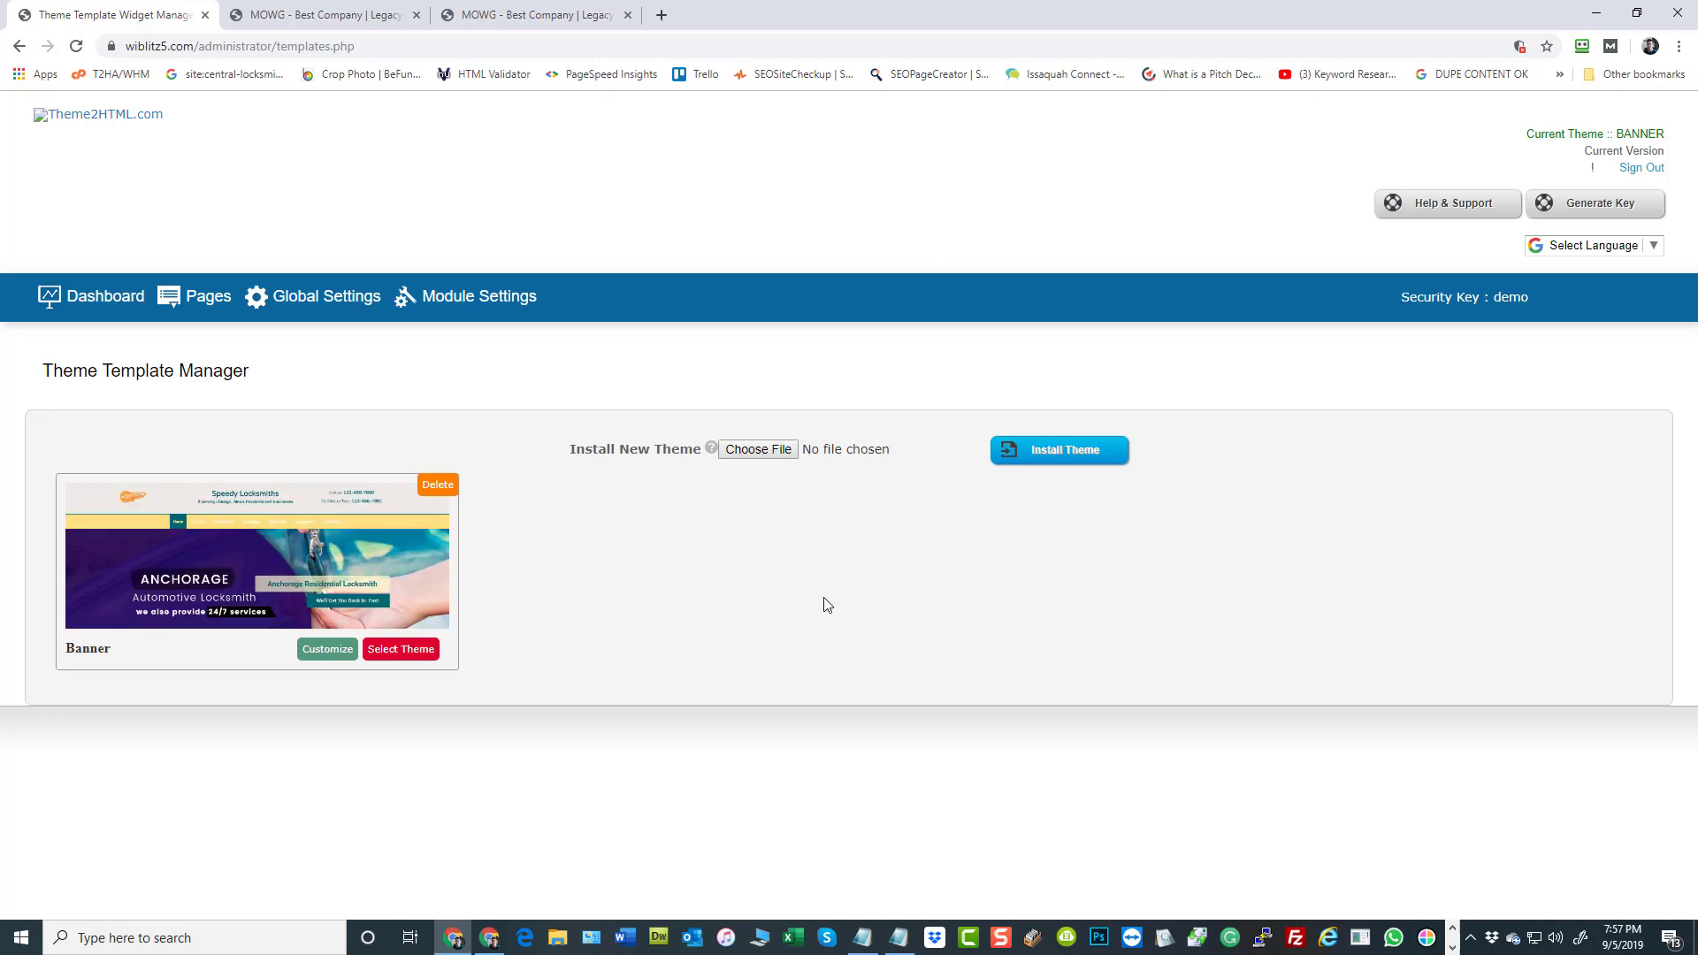
click(85, 299)
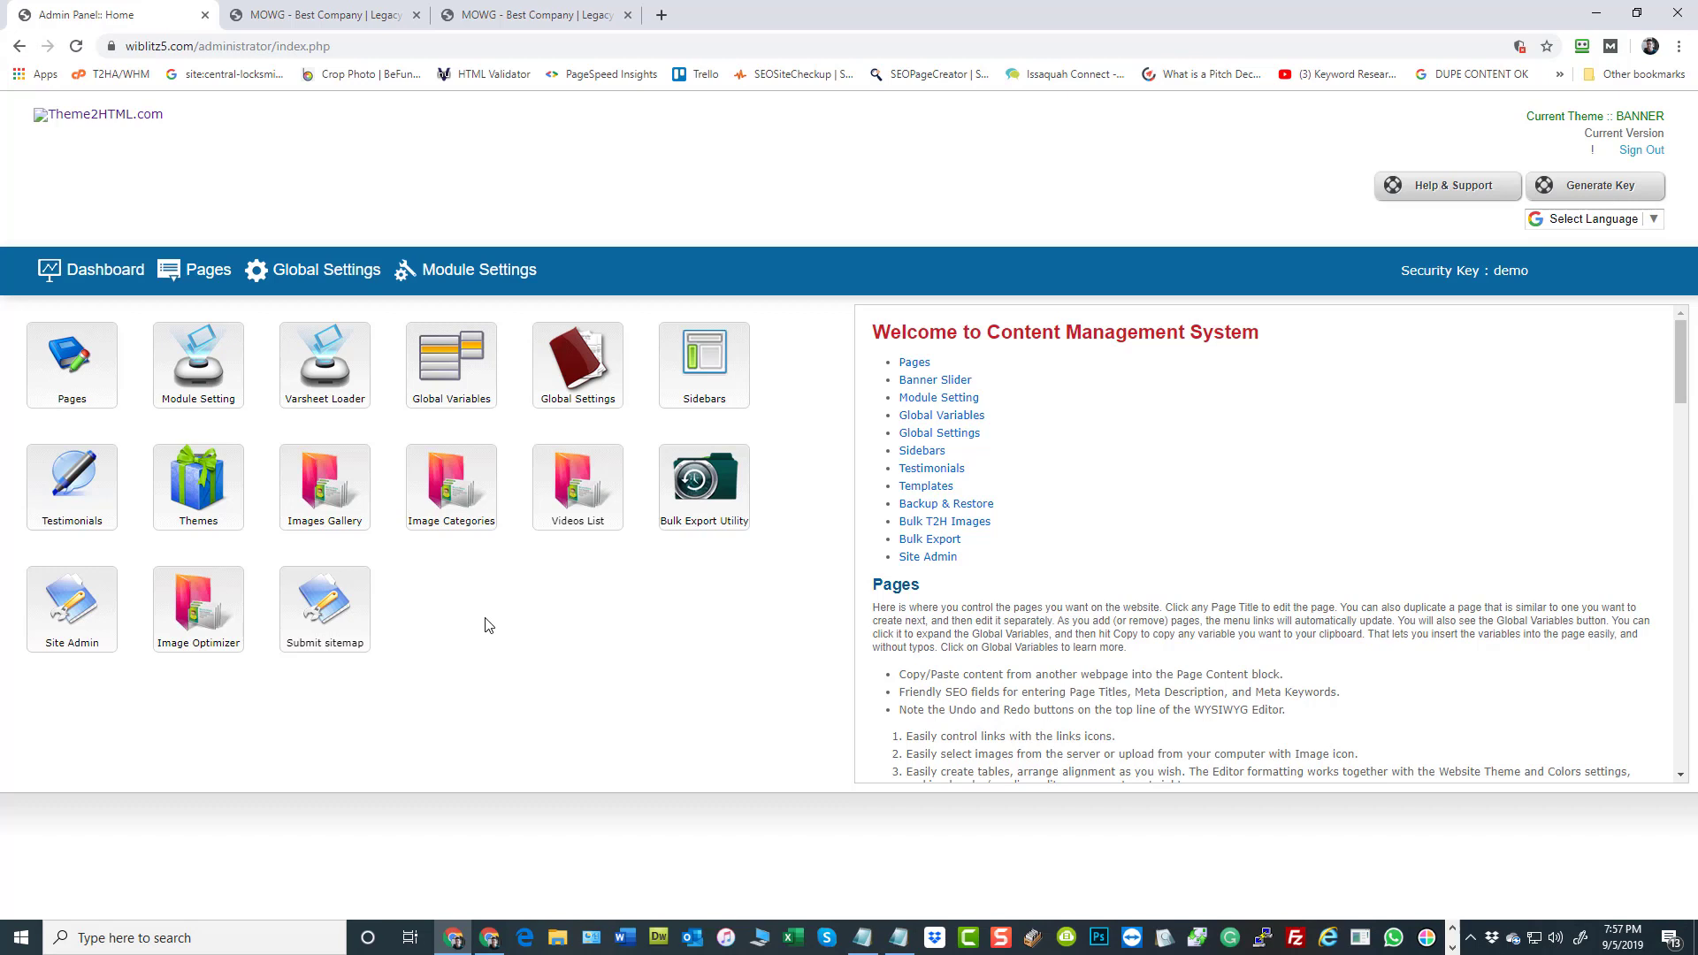
Submit the sitemap to Google, Yahoo and Bing, and return to the admin dashboard
click(332, 610)
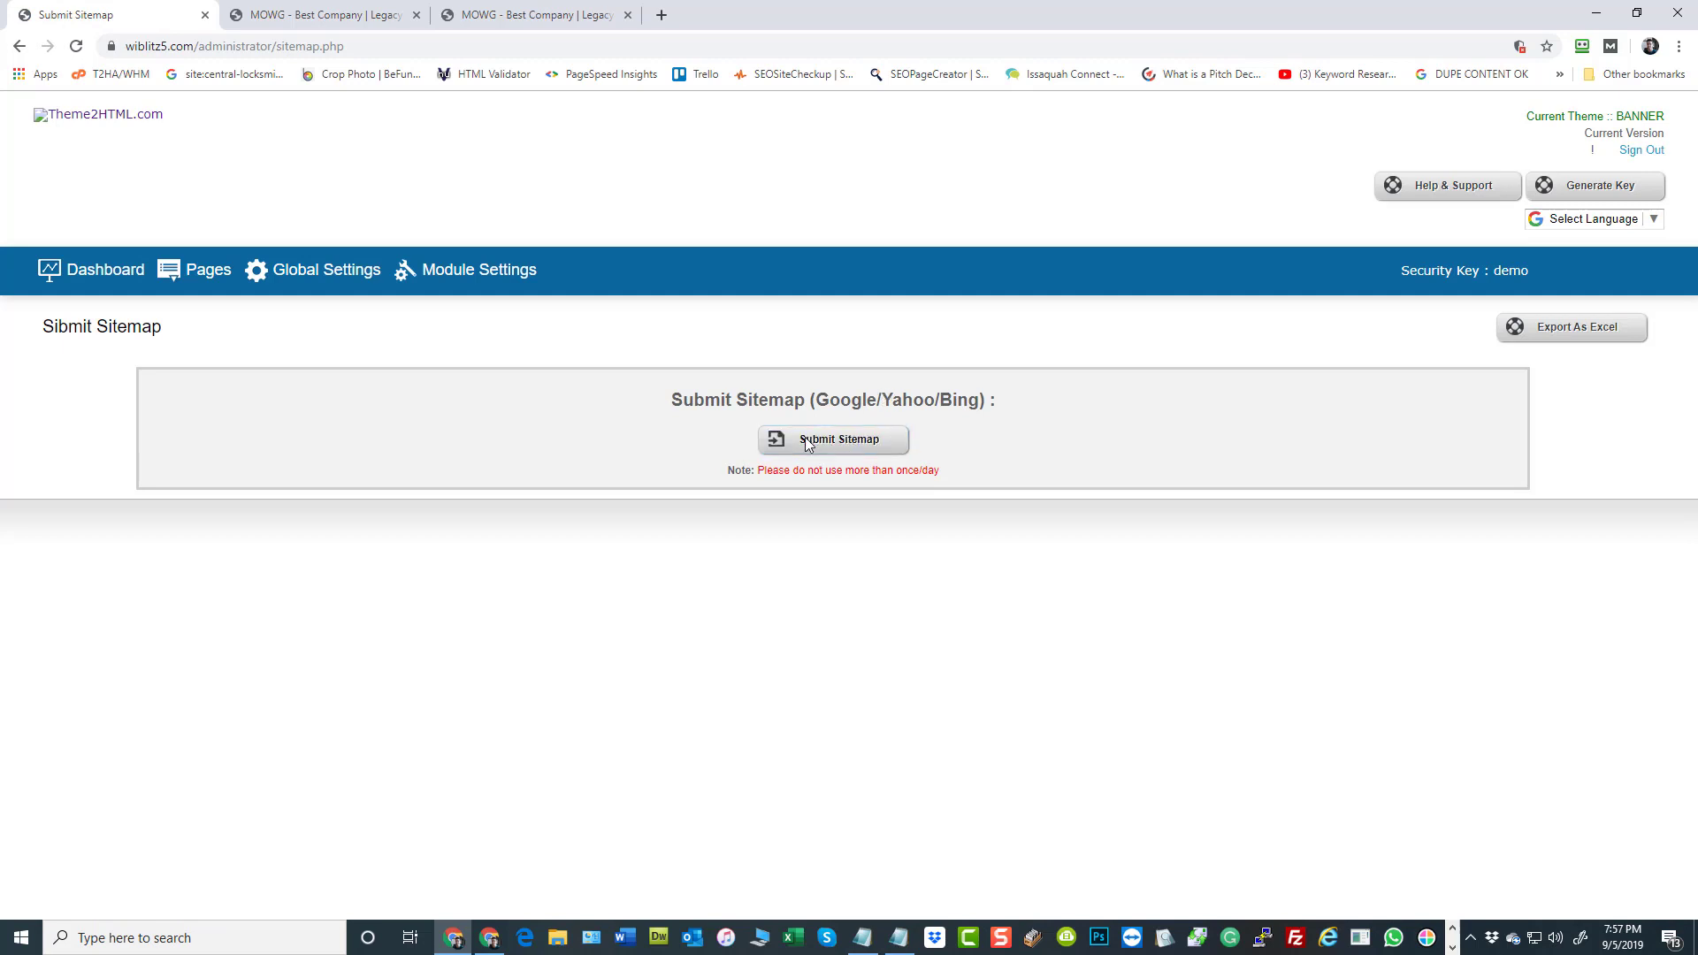
click(806, 442)
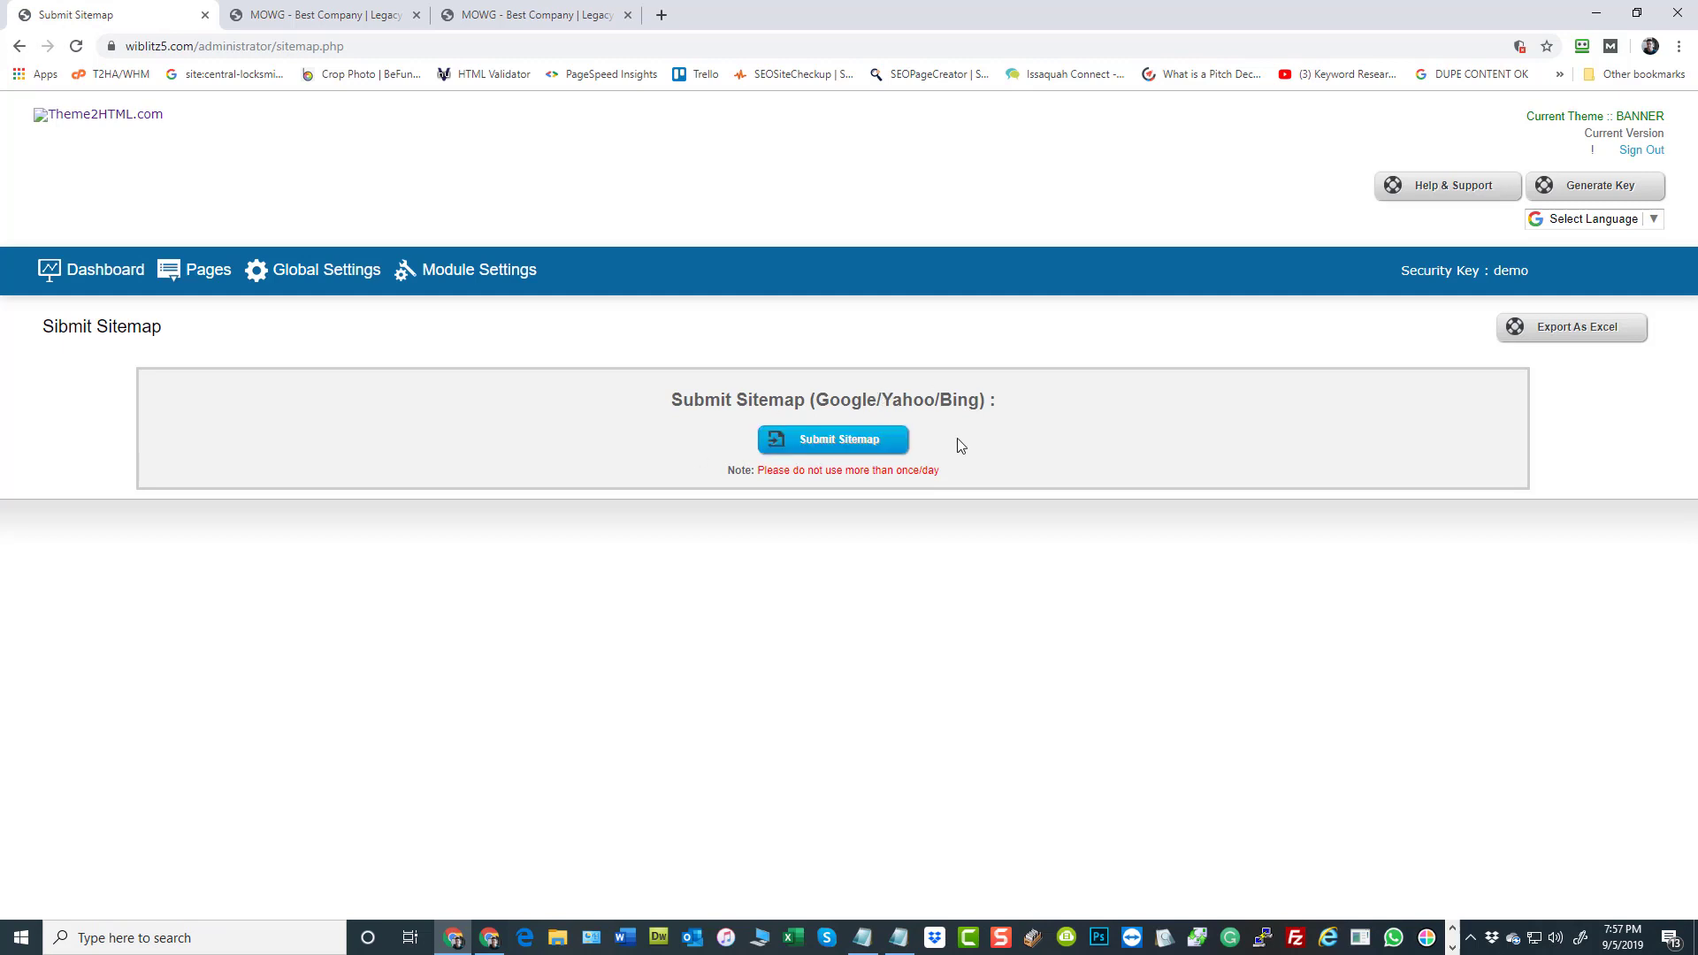
click(97, 272)
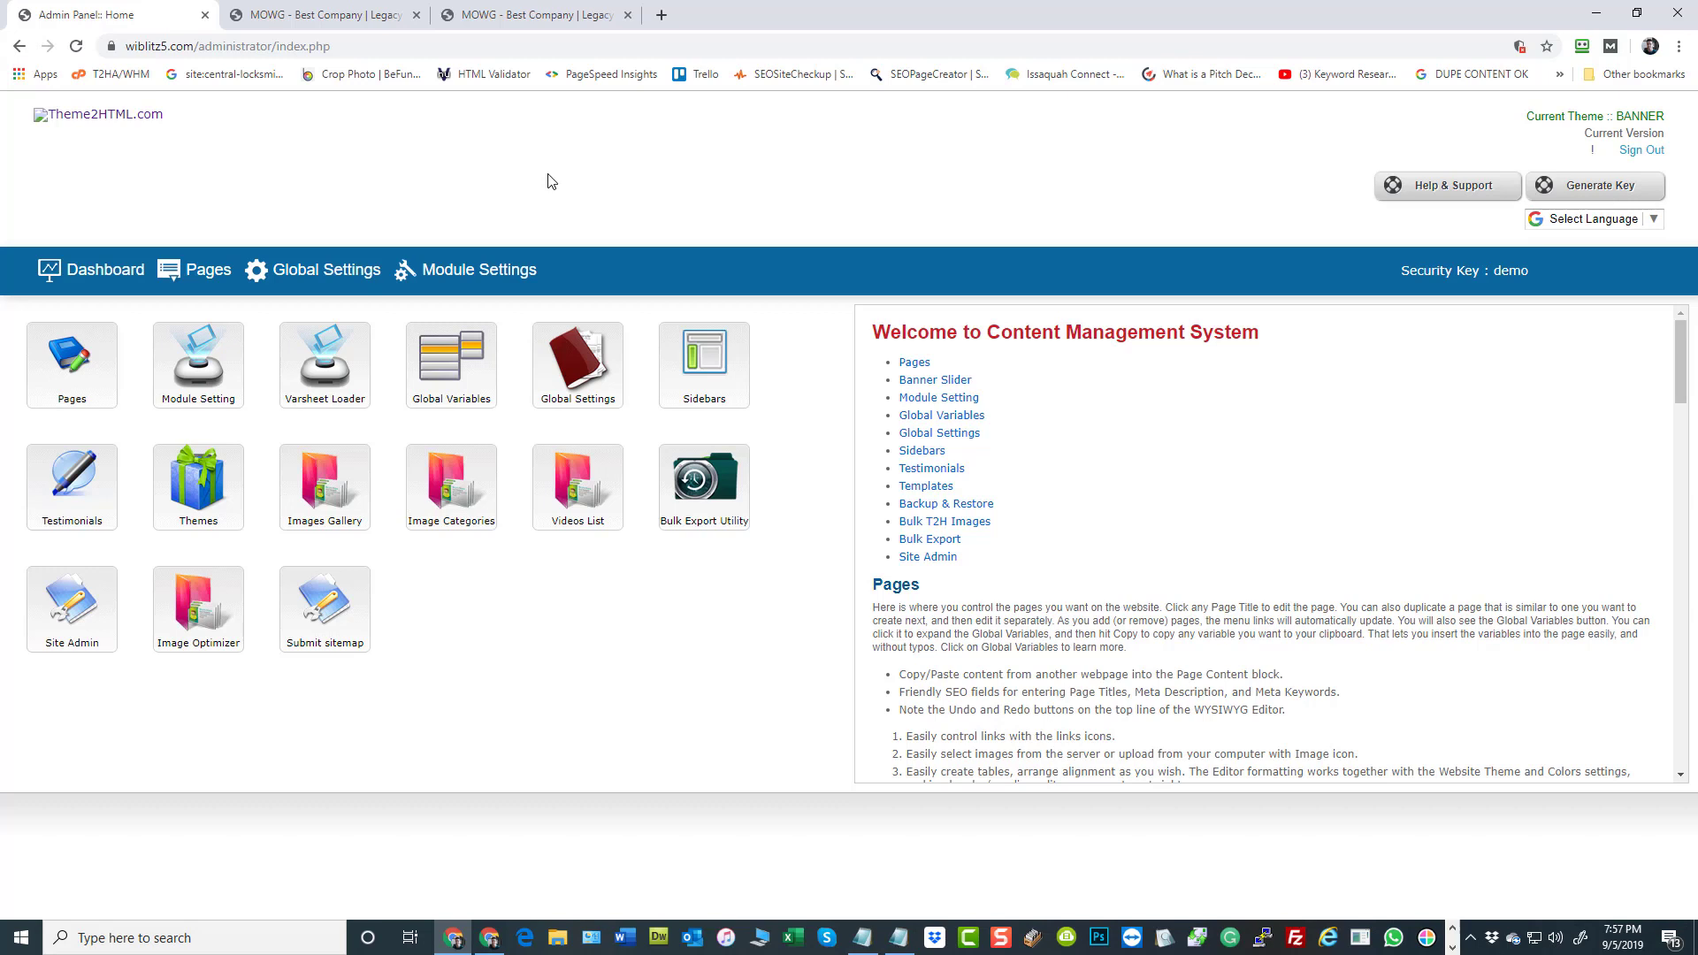
Look at the Varsheet Uploader page and return to the admin dashboard to review the Sidebars and Bulk Export Utility entries
mouse_move(336, 370)
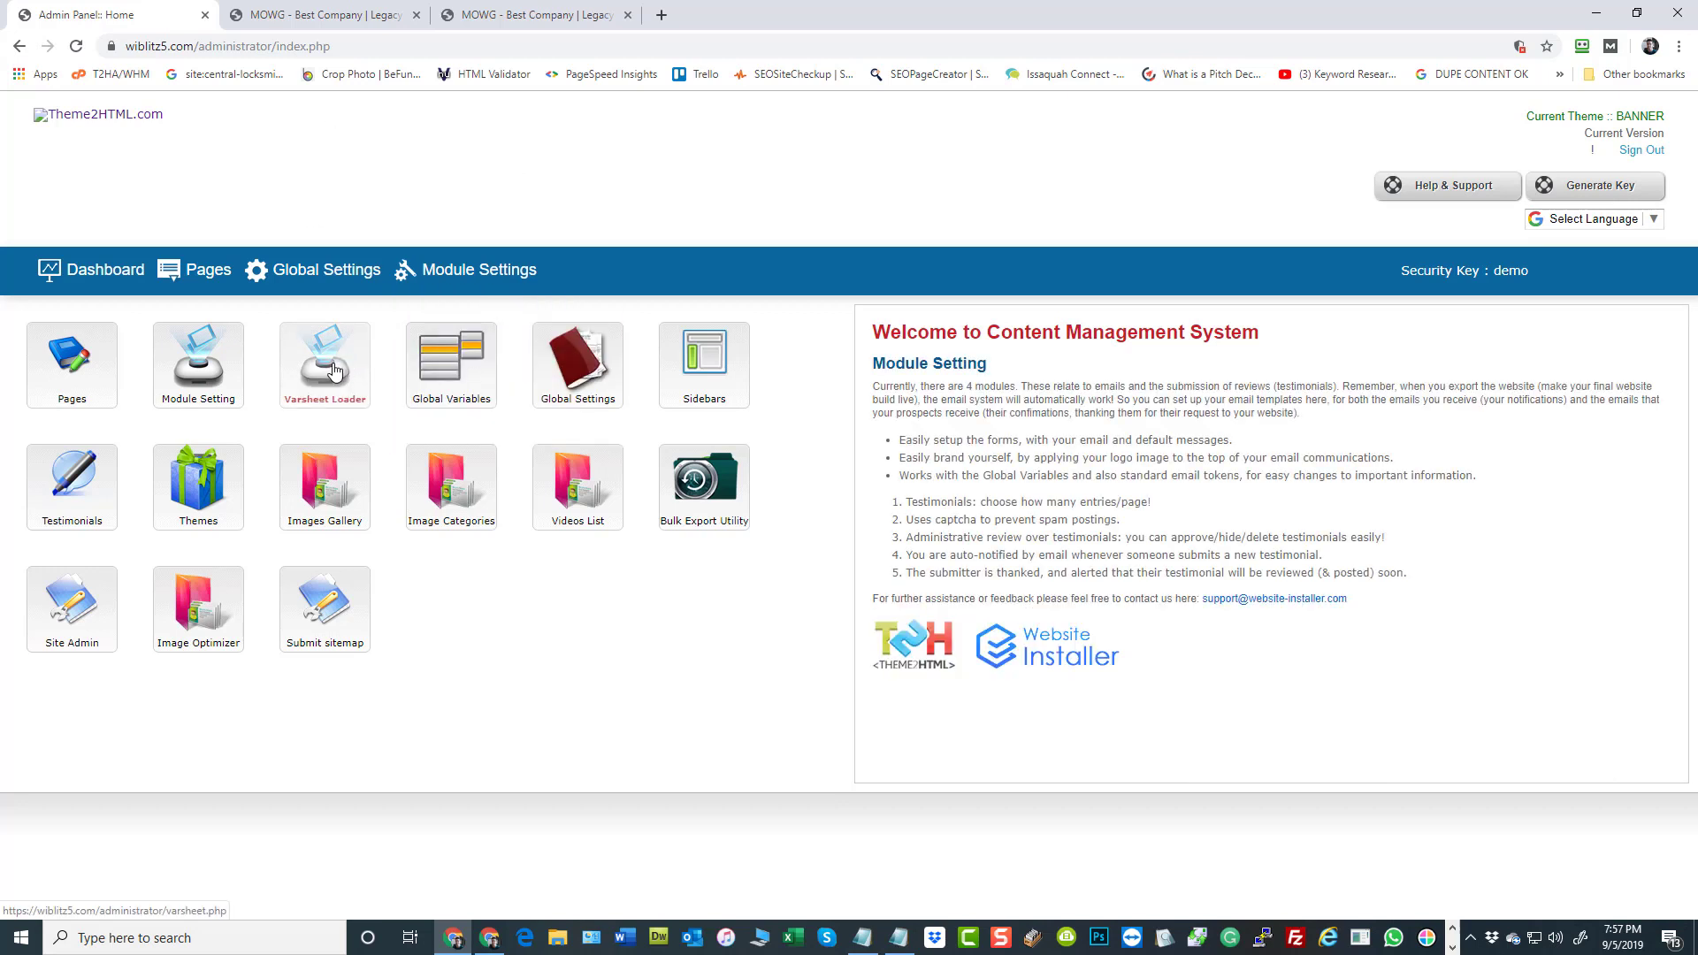
click(334, 372)
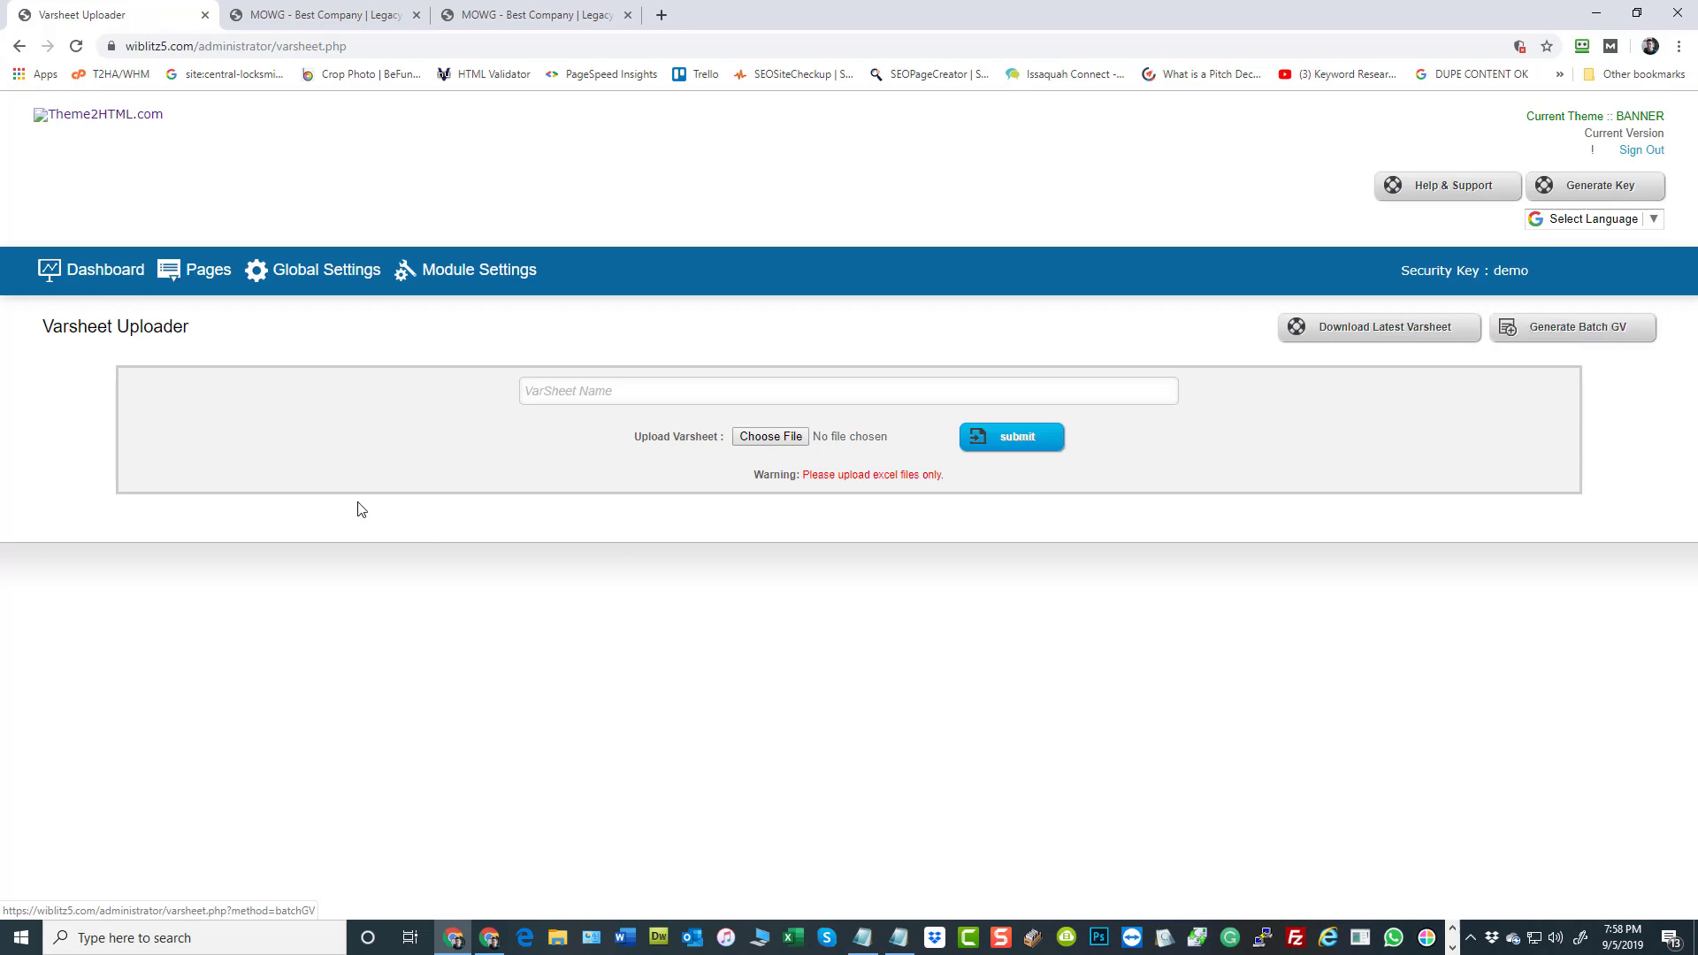
click(118, 275)
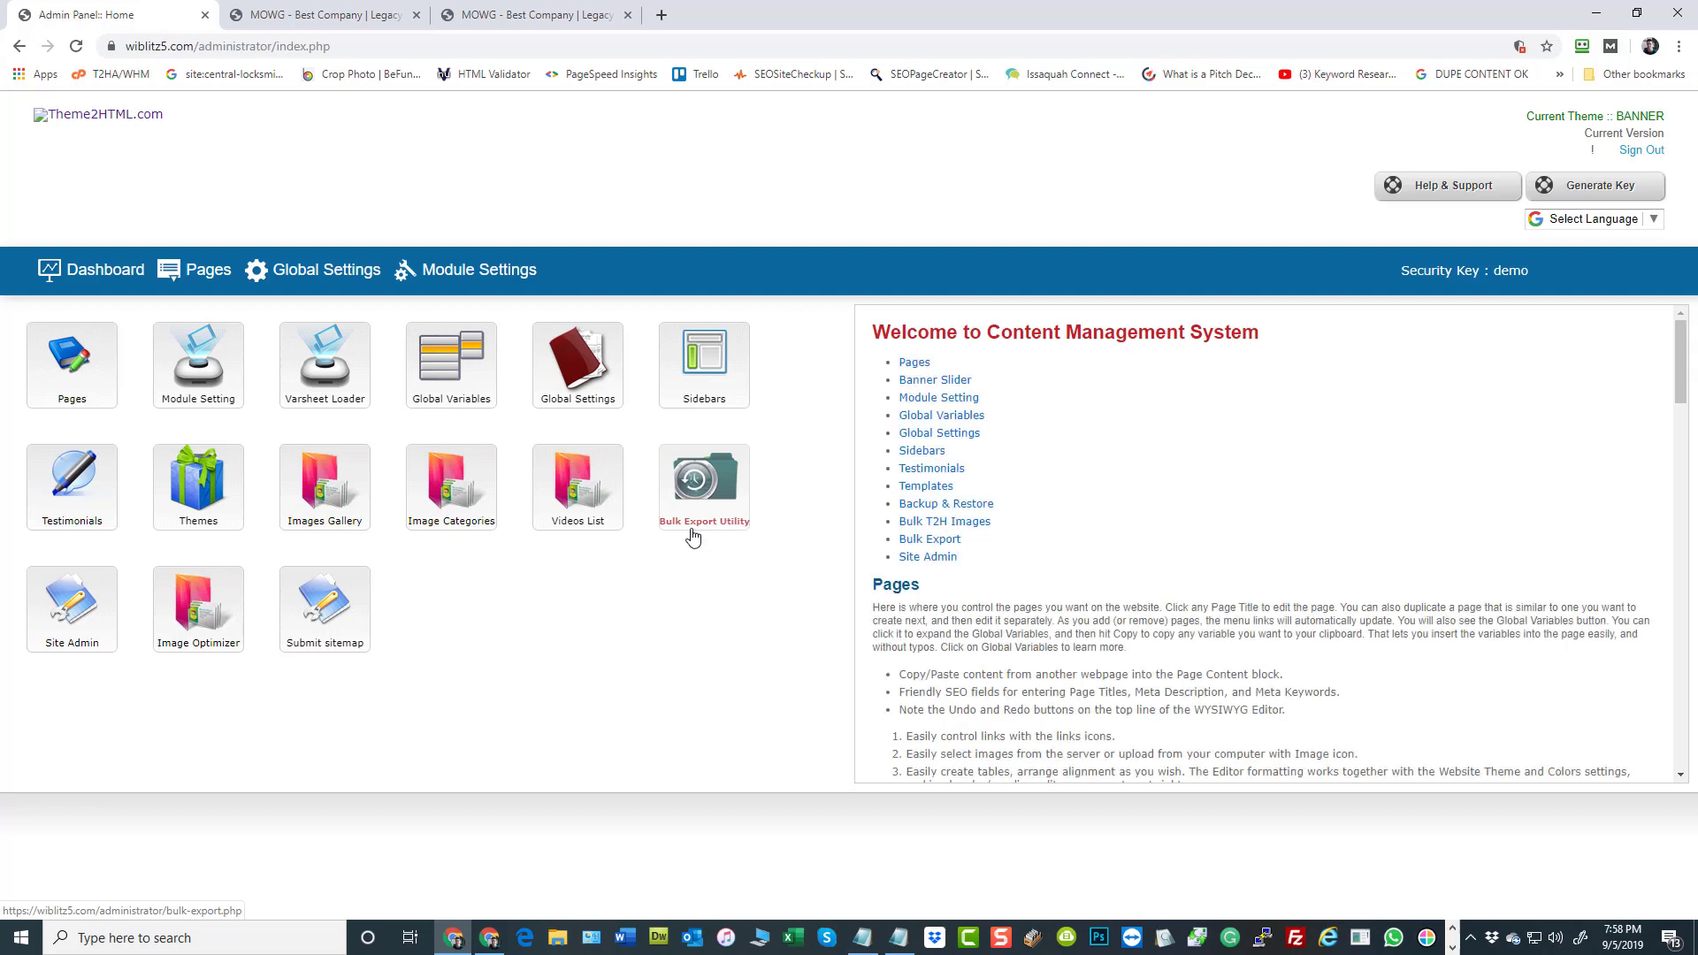
mouse_move(707, 379)
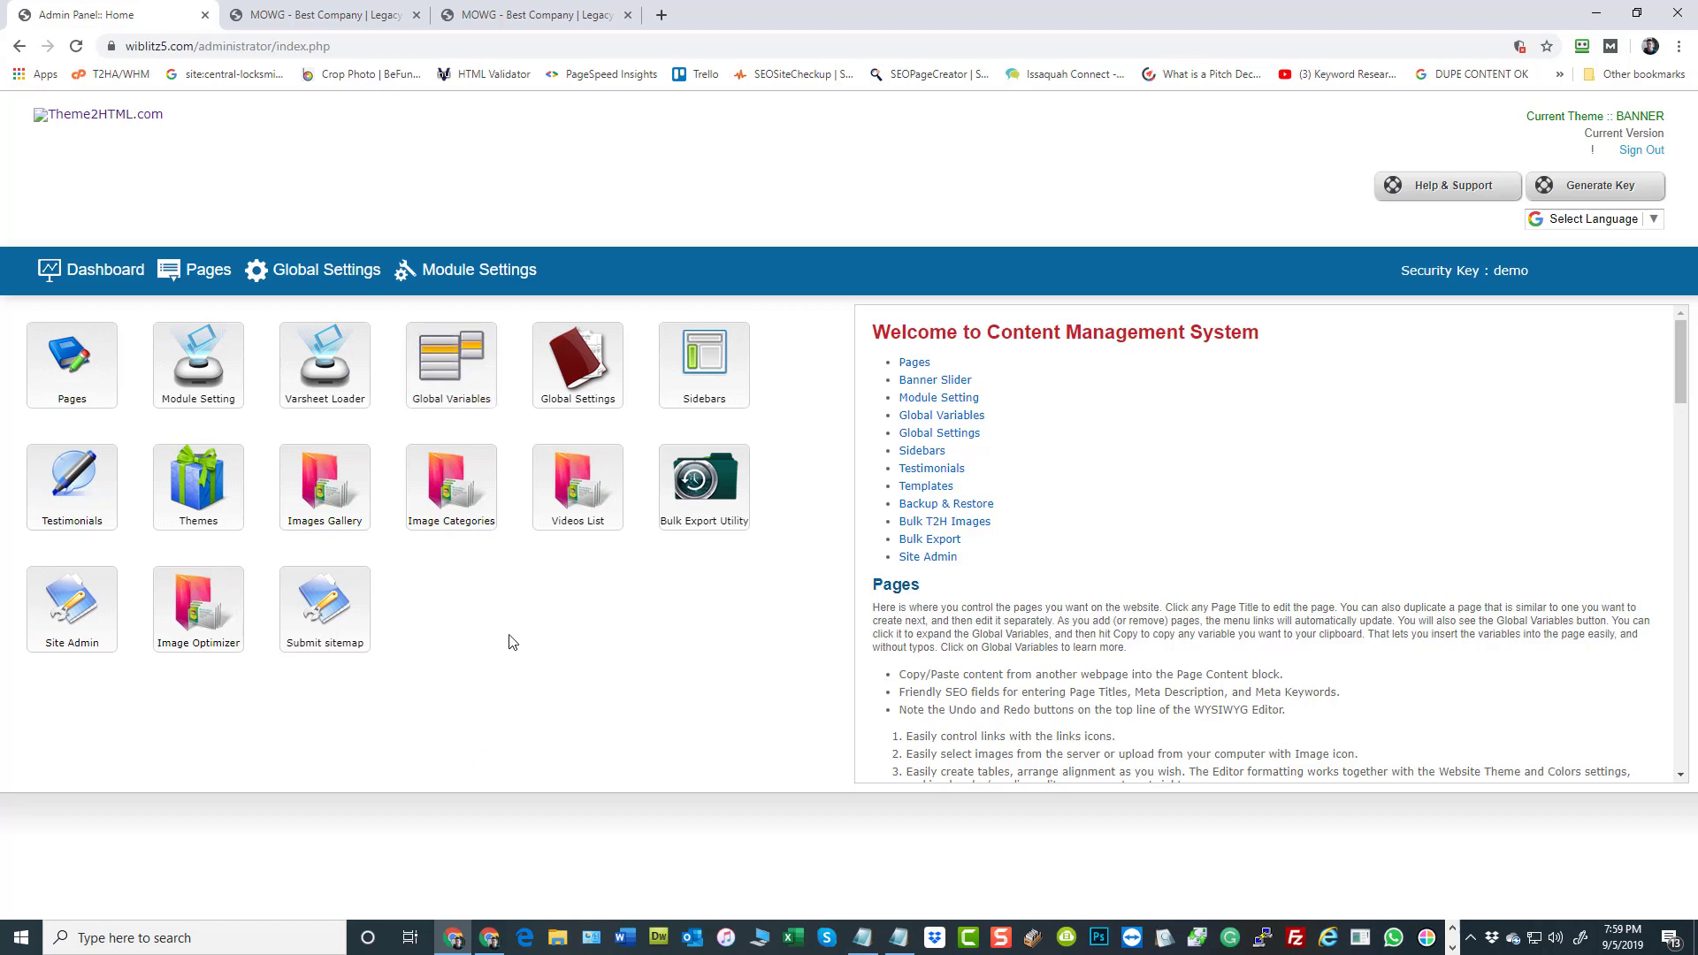
mouse_move(721, 482)
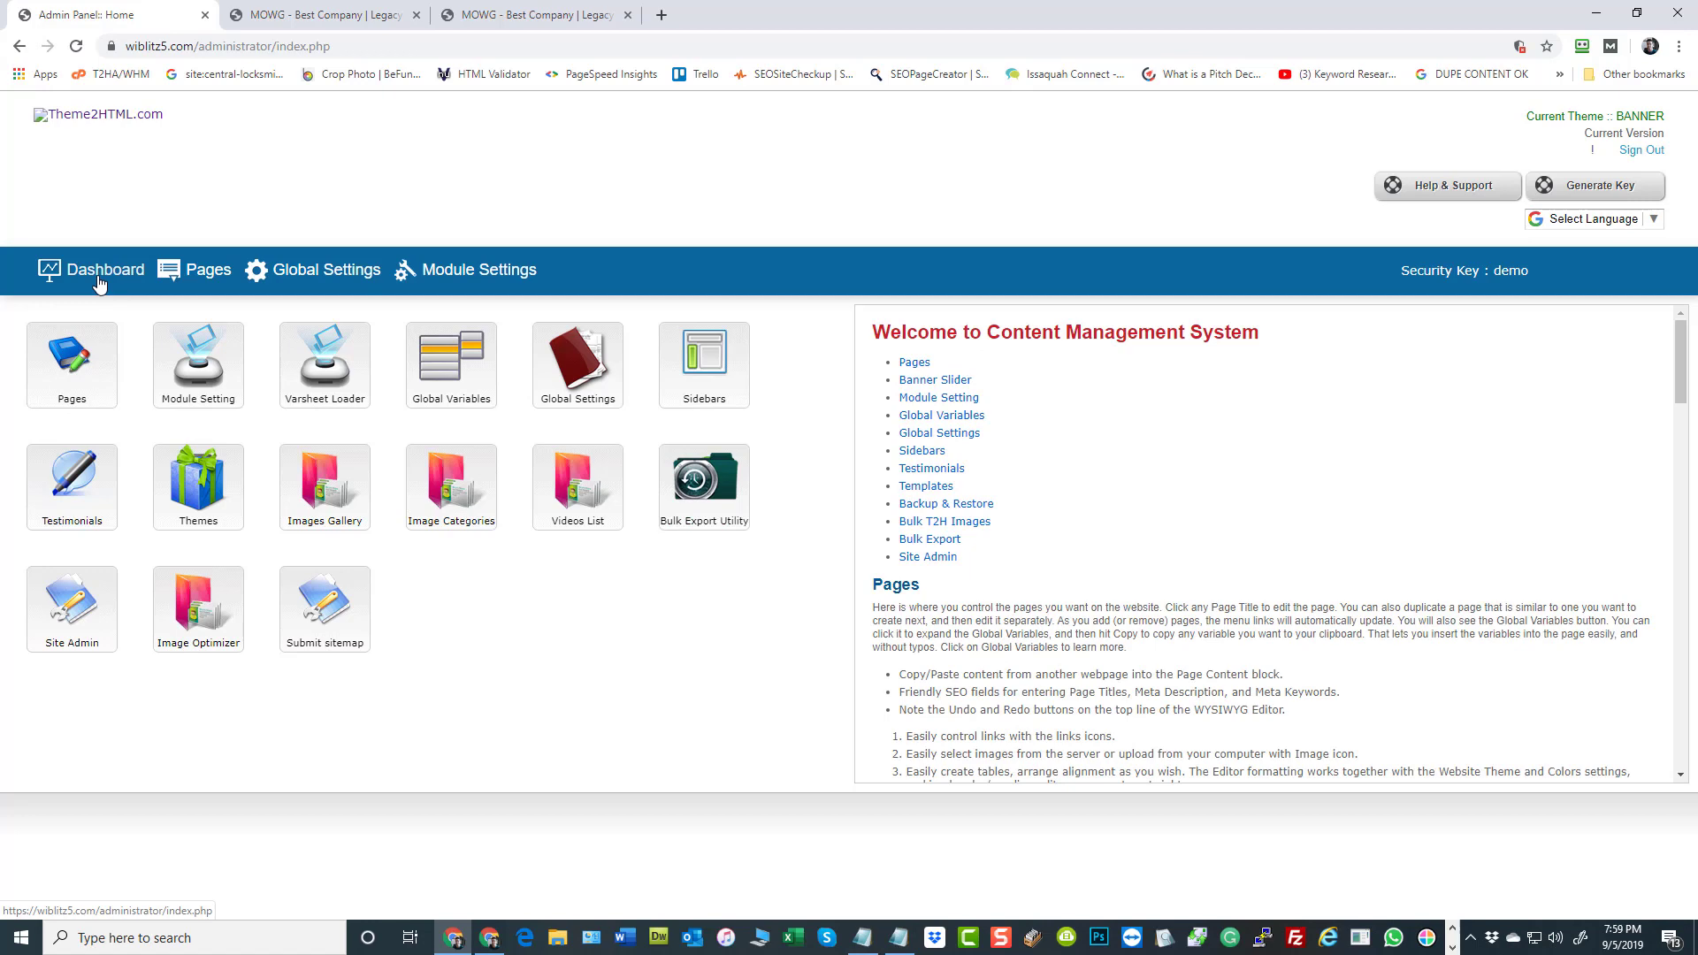
Download the latest varsheet from the Varsheet Uploader and open the downloaded workbook from the desktop in Excel
click(333, 354)
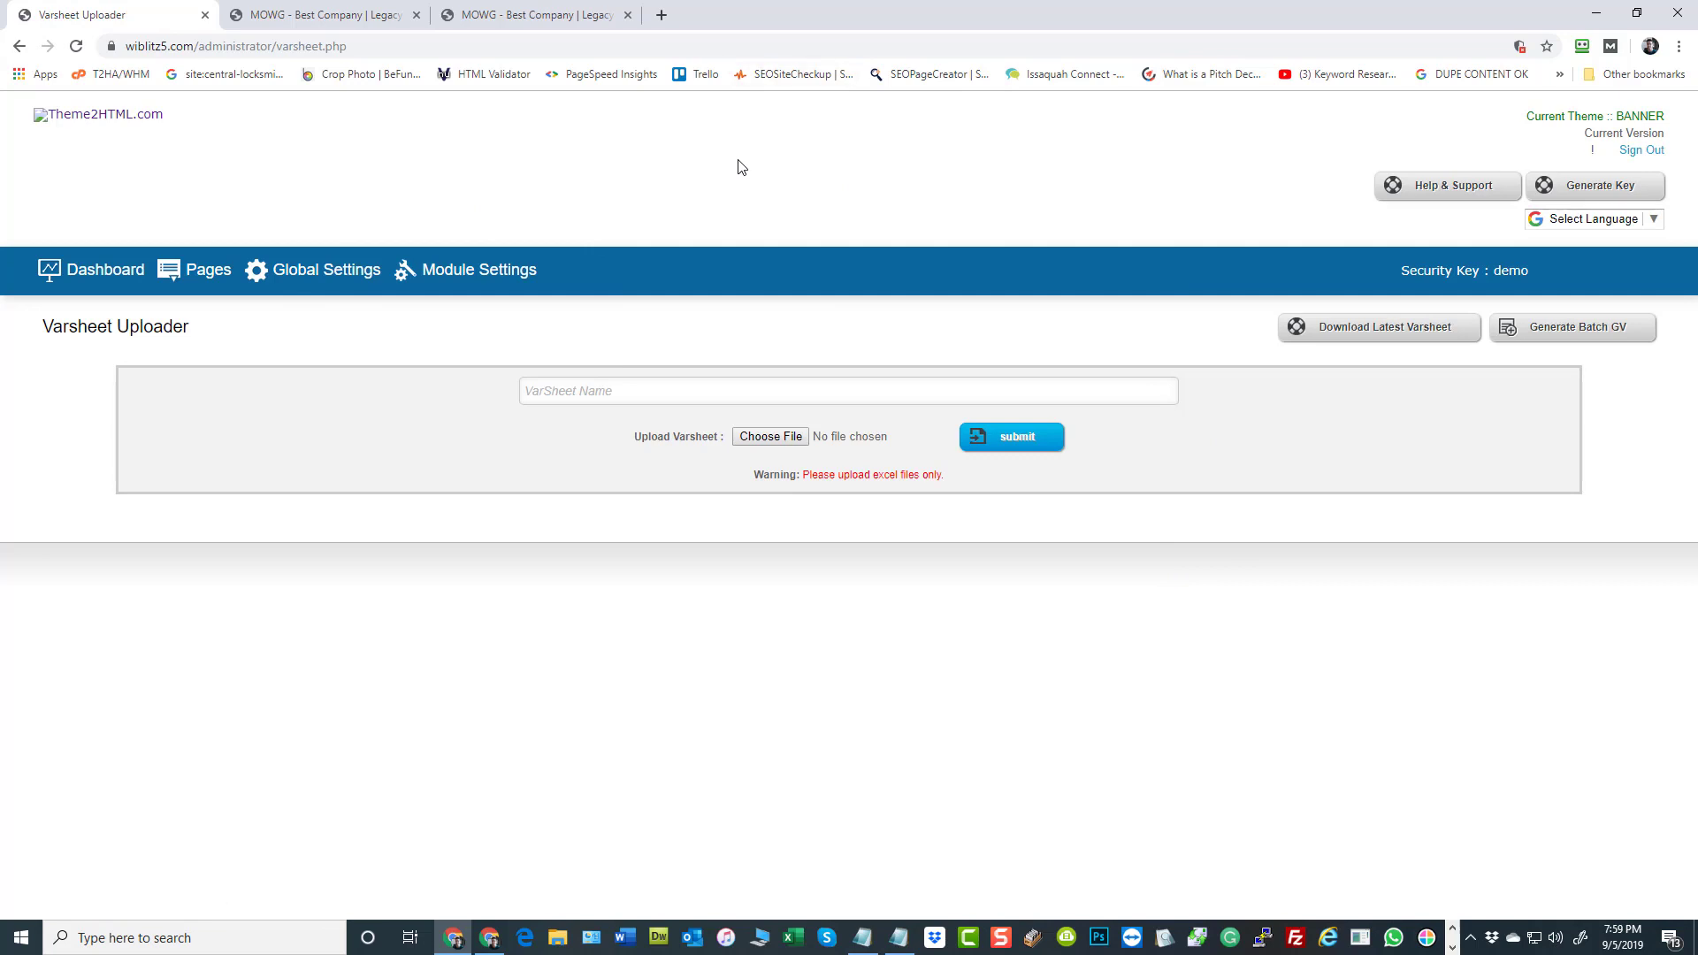
click(1367, 336)
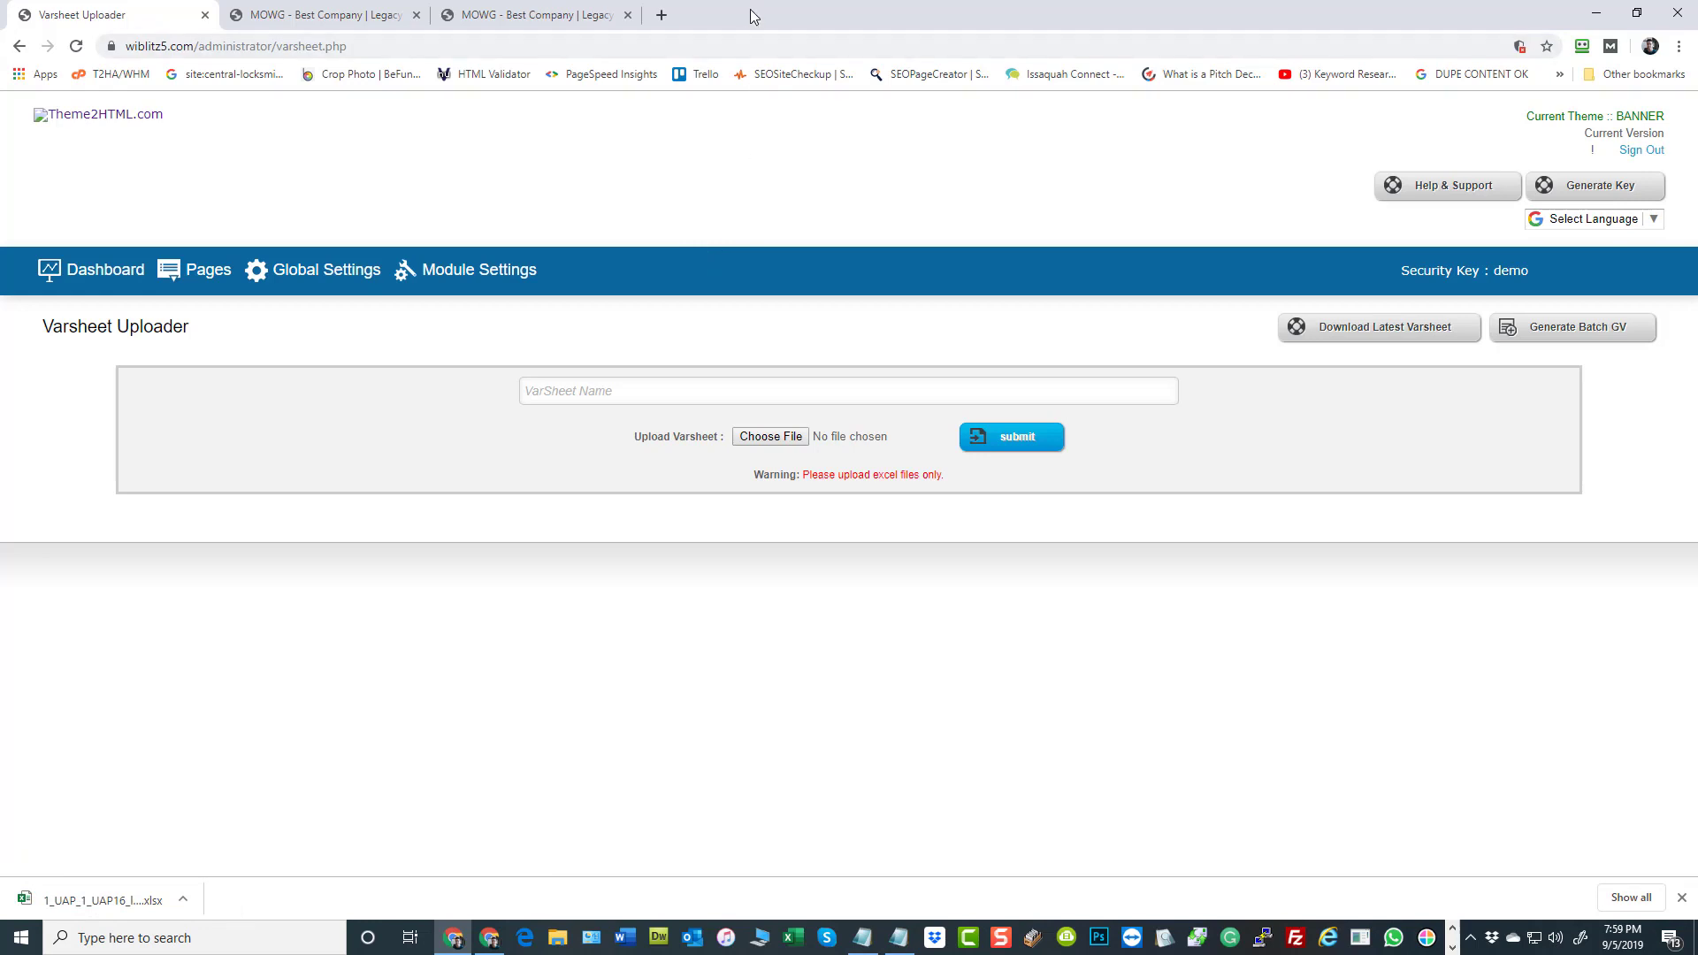
drag(750, 10, 1499, 435)
click(269, 476)
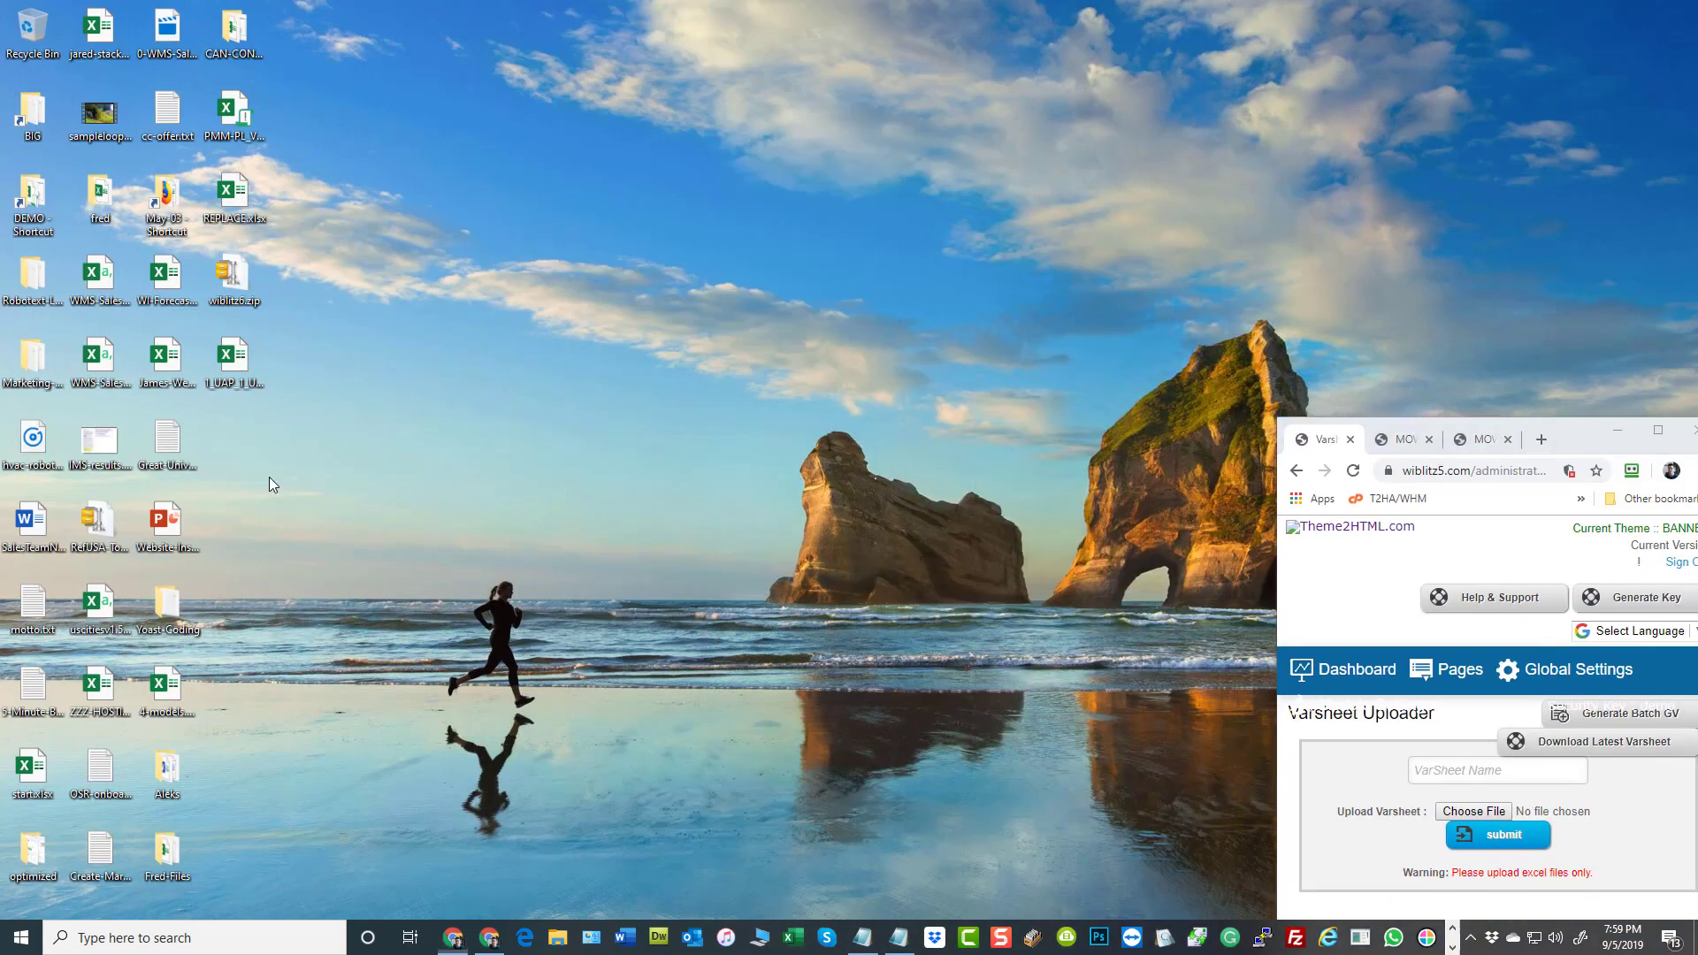
click(232, 358)
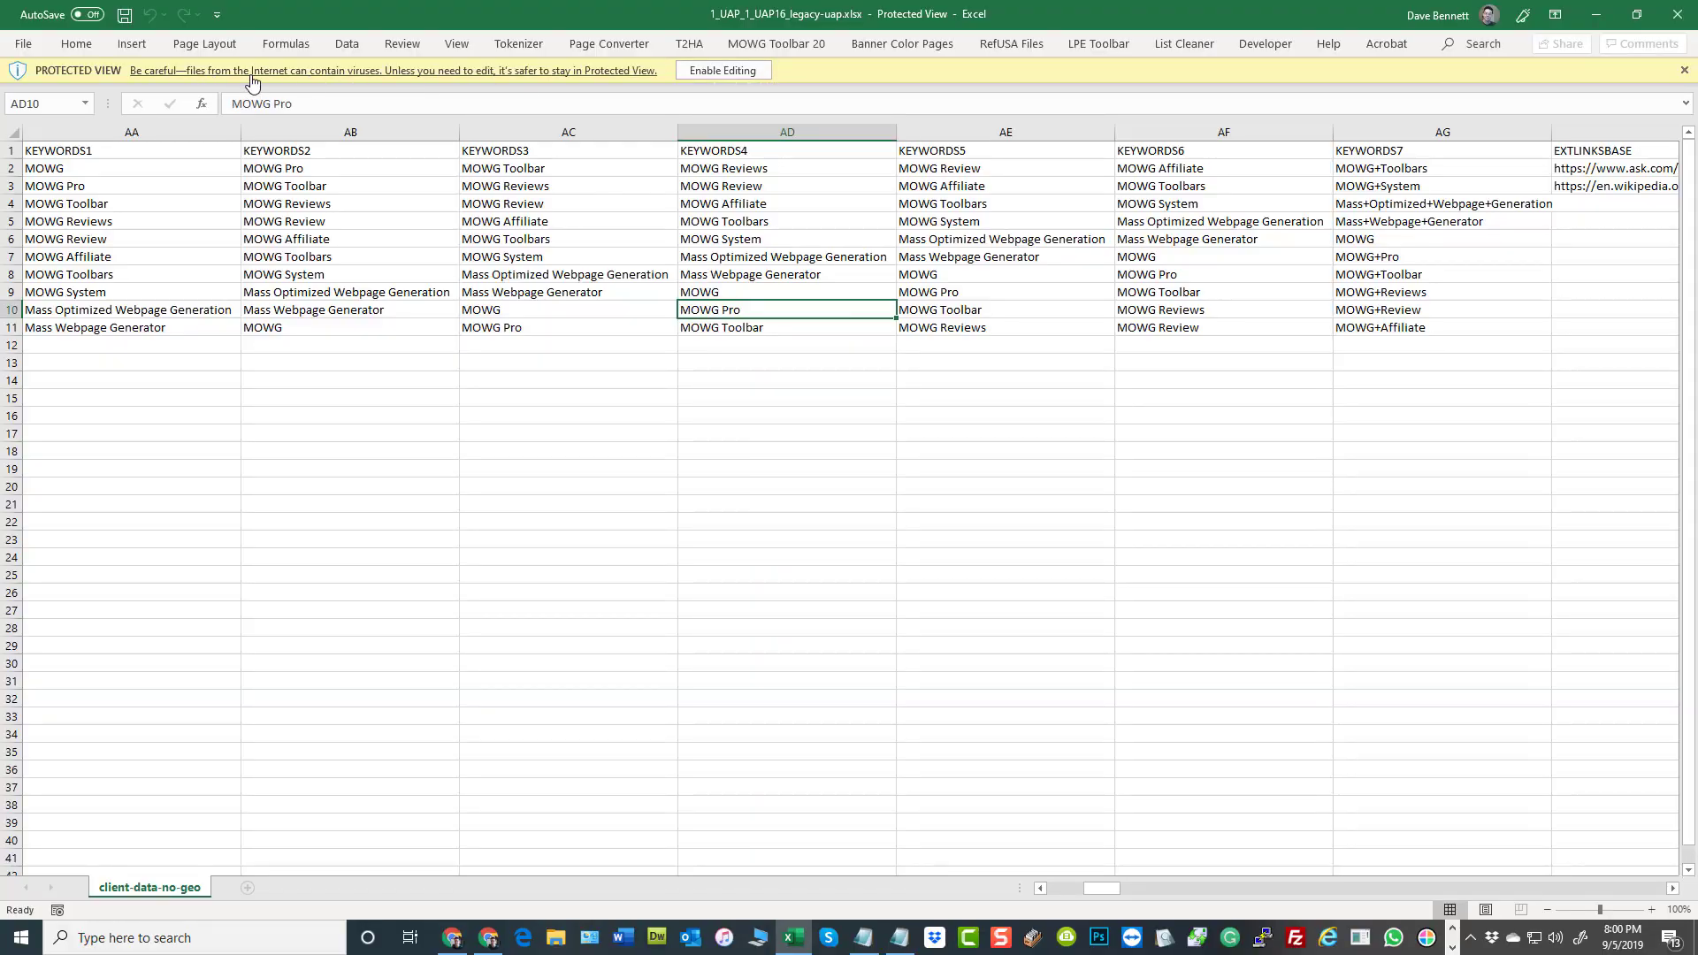
Enable editing of the downloaded varsheet workbook and go to the first columns of the client-data-no-geo sheet
click(723, 70)
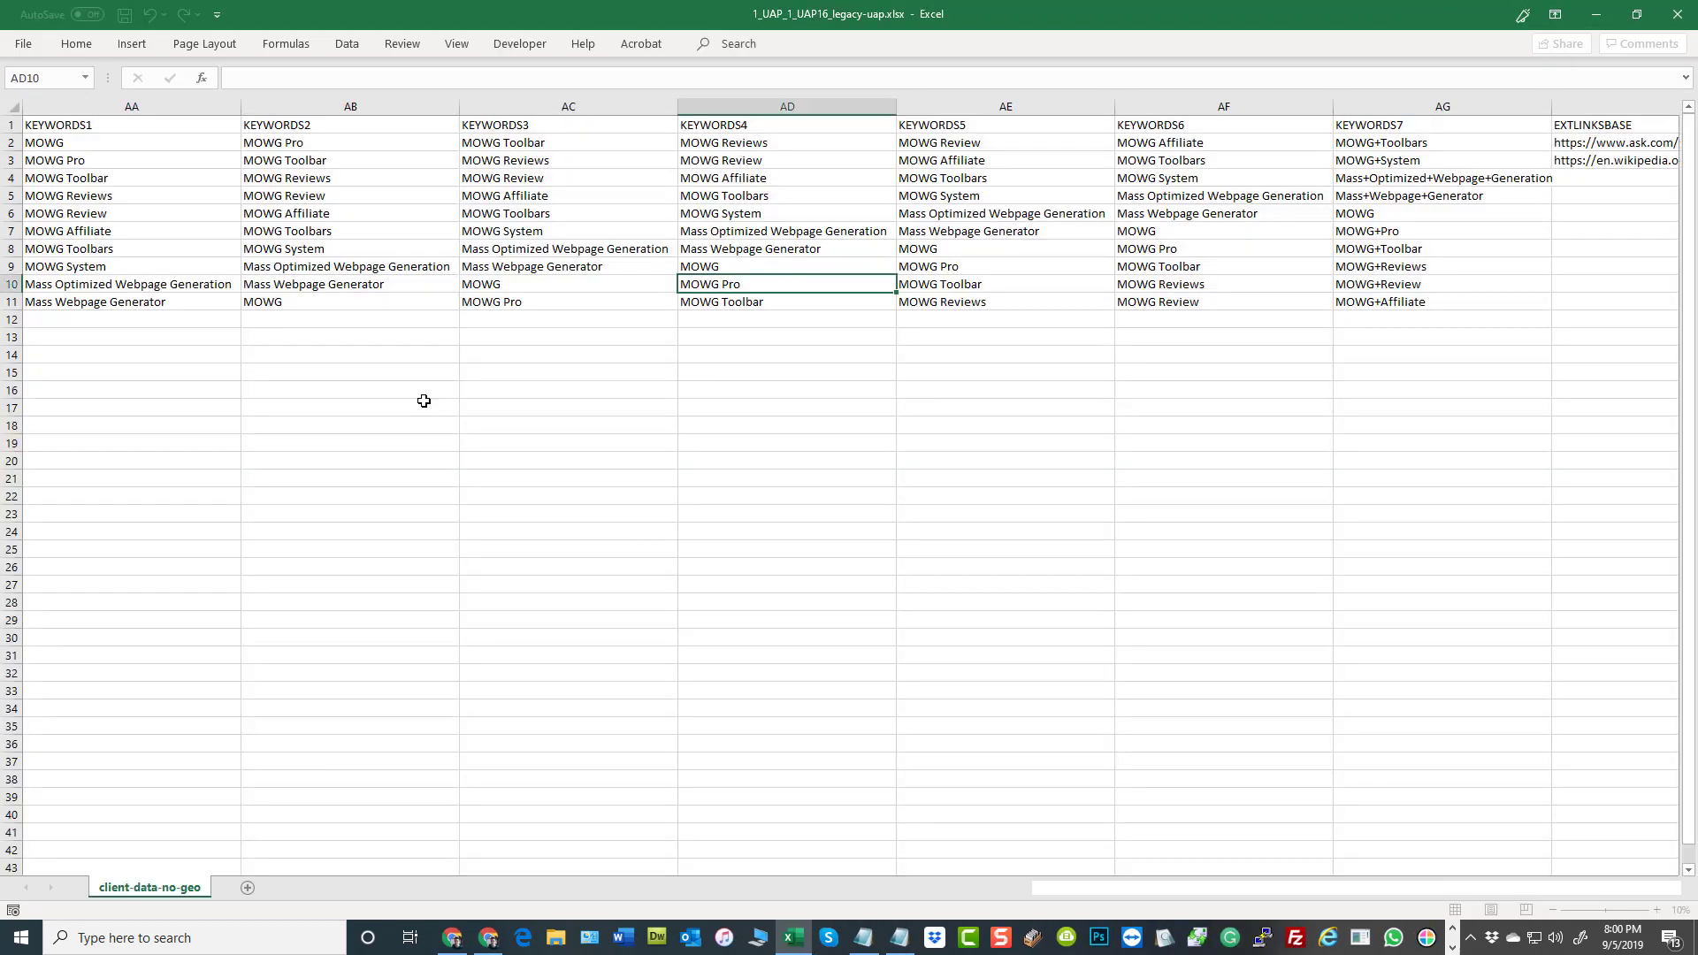
click(425, 404)
drag(1105, 888, 1054, 894)
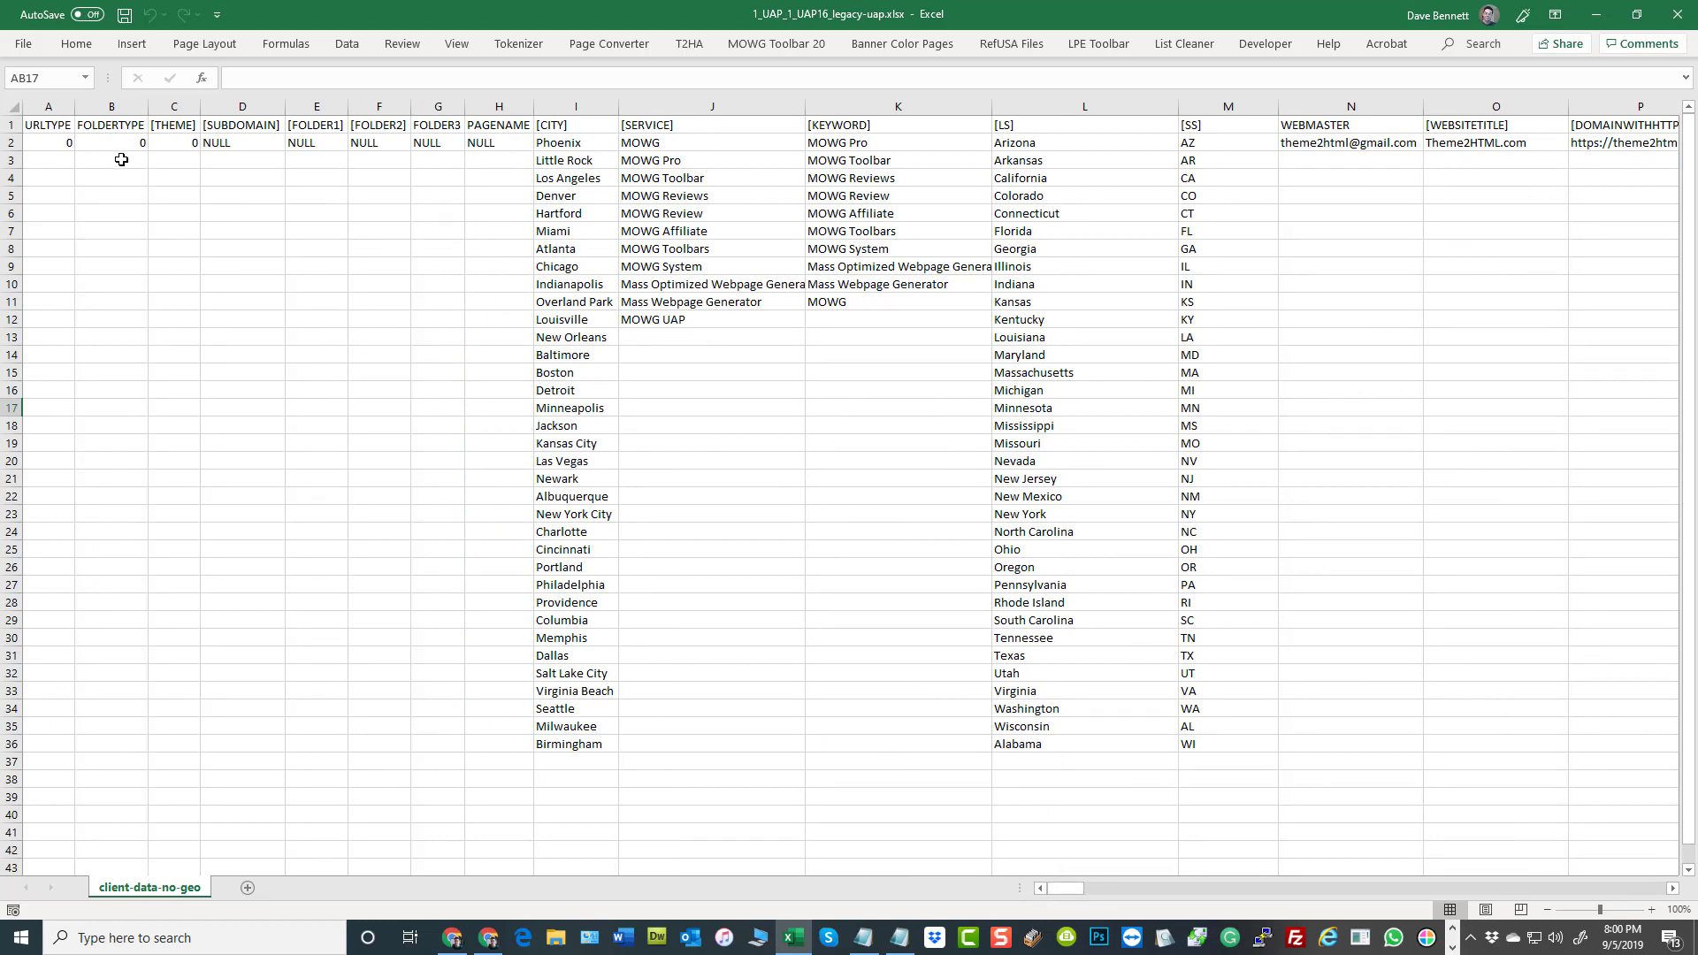
Examine the URL structure columns A to H of the varsheet, from URLTYPE to PAGENAME
click(68, 143)
drag(68, 143, 482, 143)
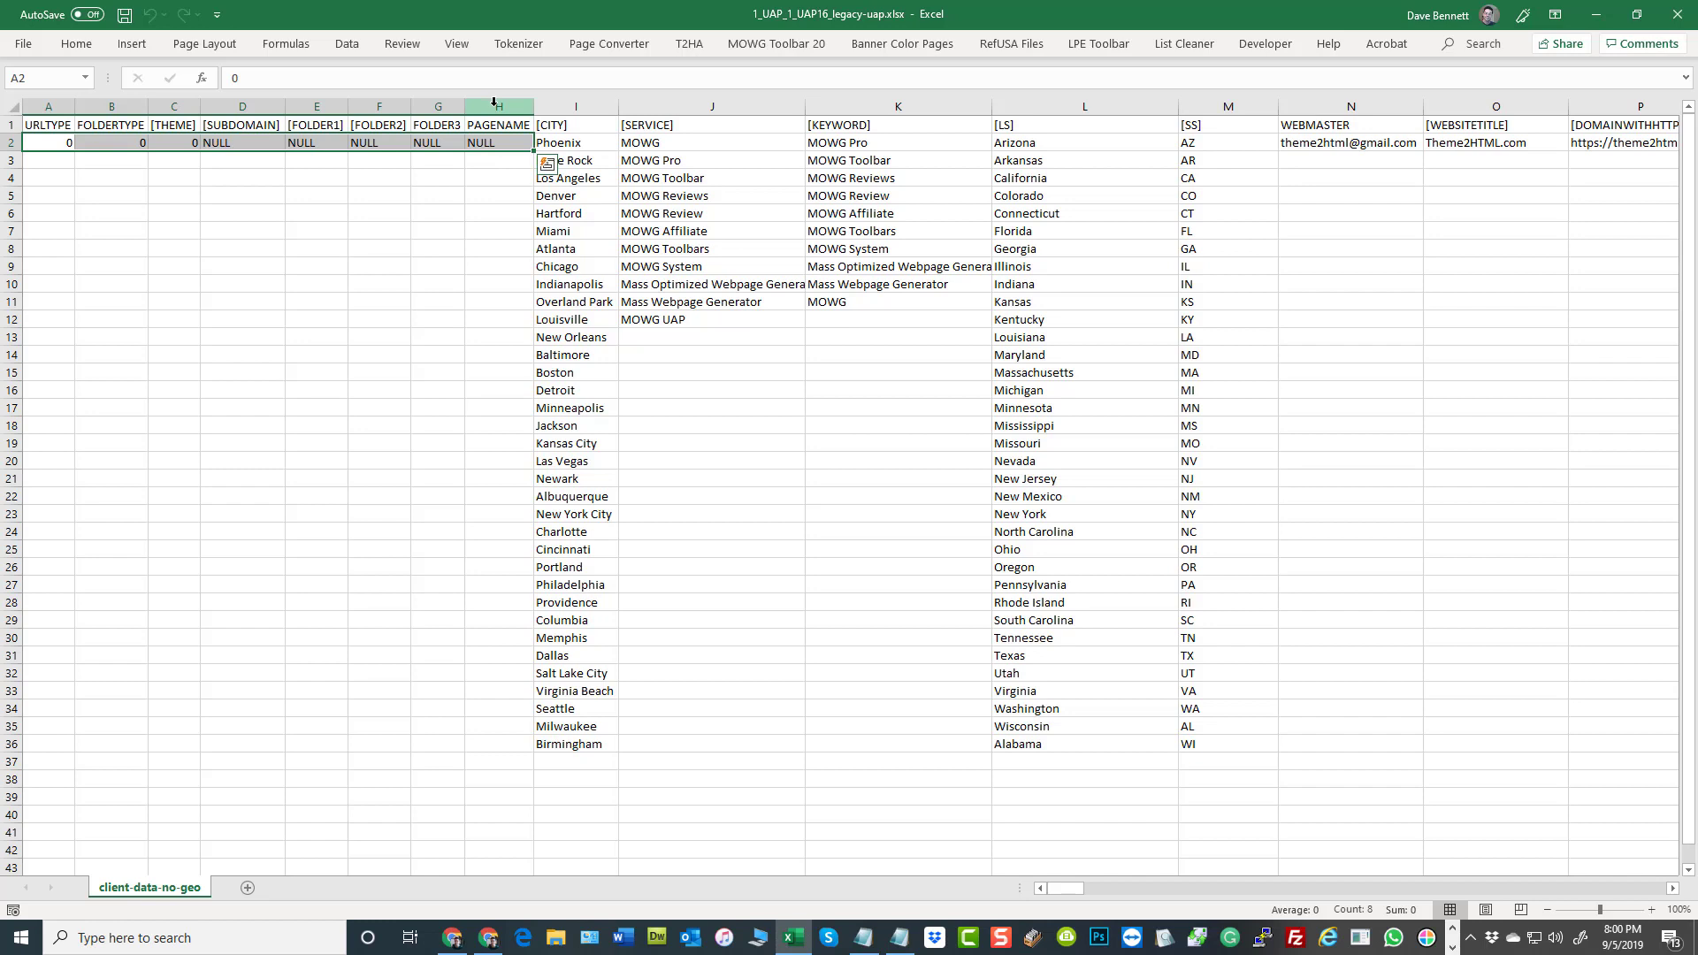
drag(495, 101, 49, 106)
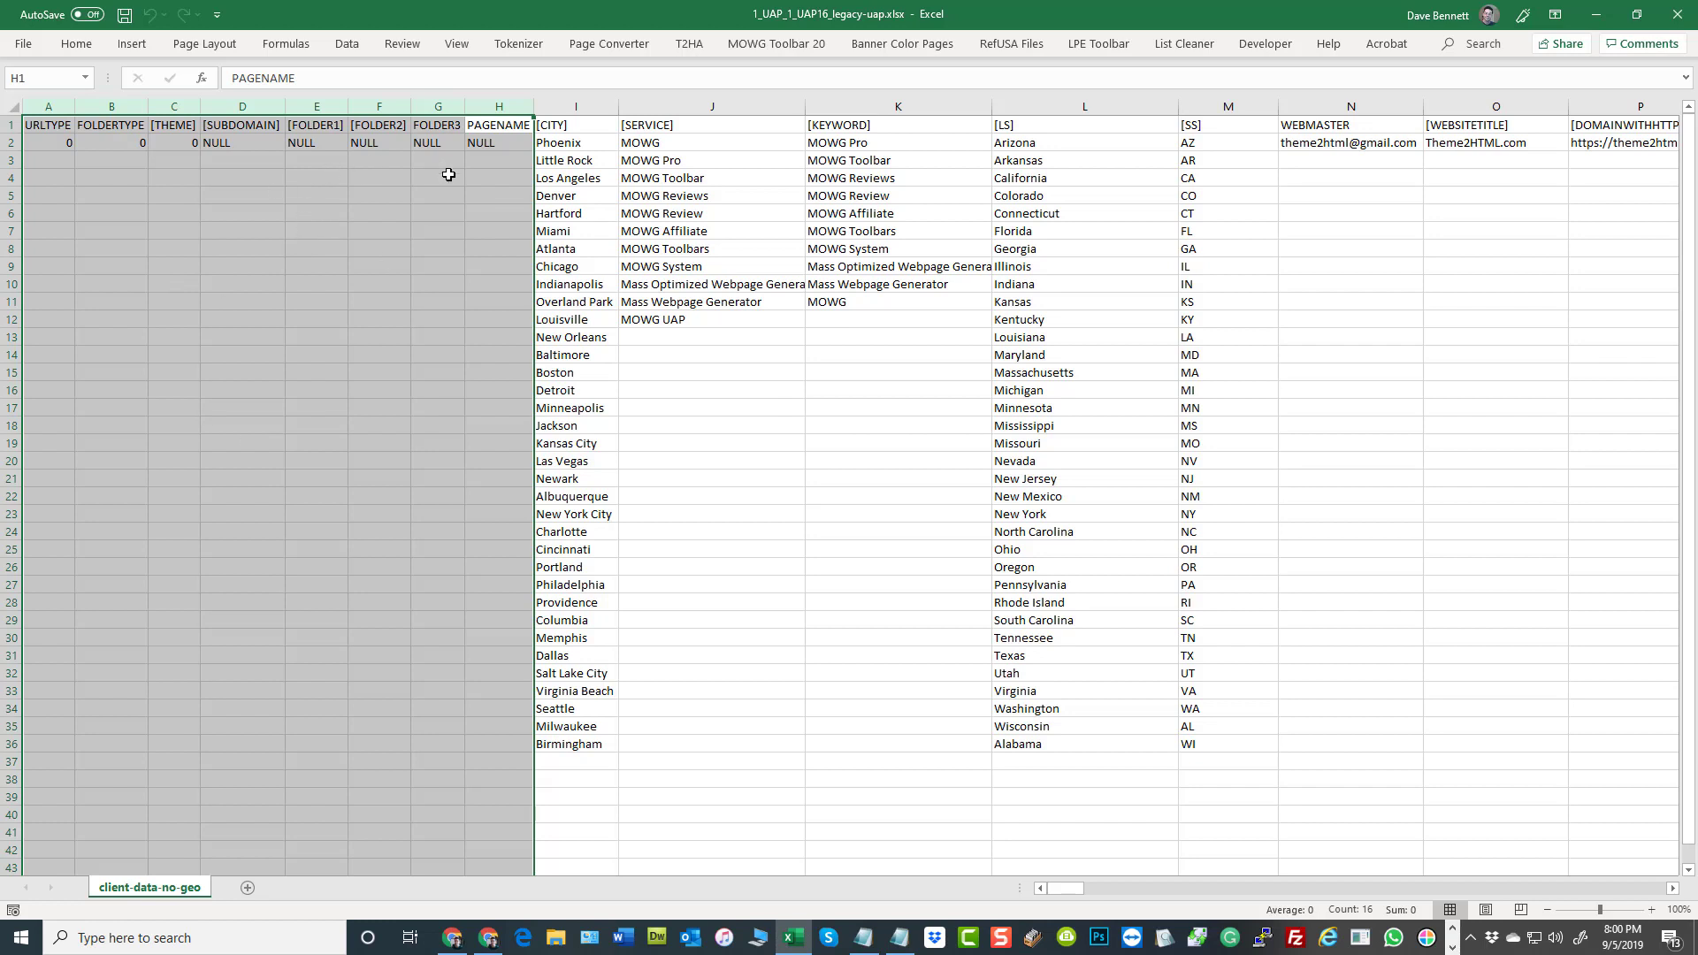
Examine the CITY, SERVICE, WEBMASTER and WEBSITETITLE columns, and select the city list from Phoenix to Birmingham
click(576, 107)
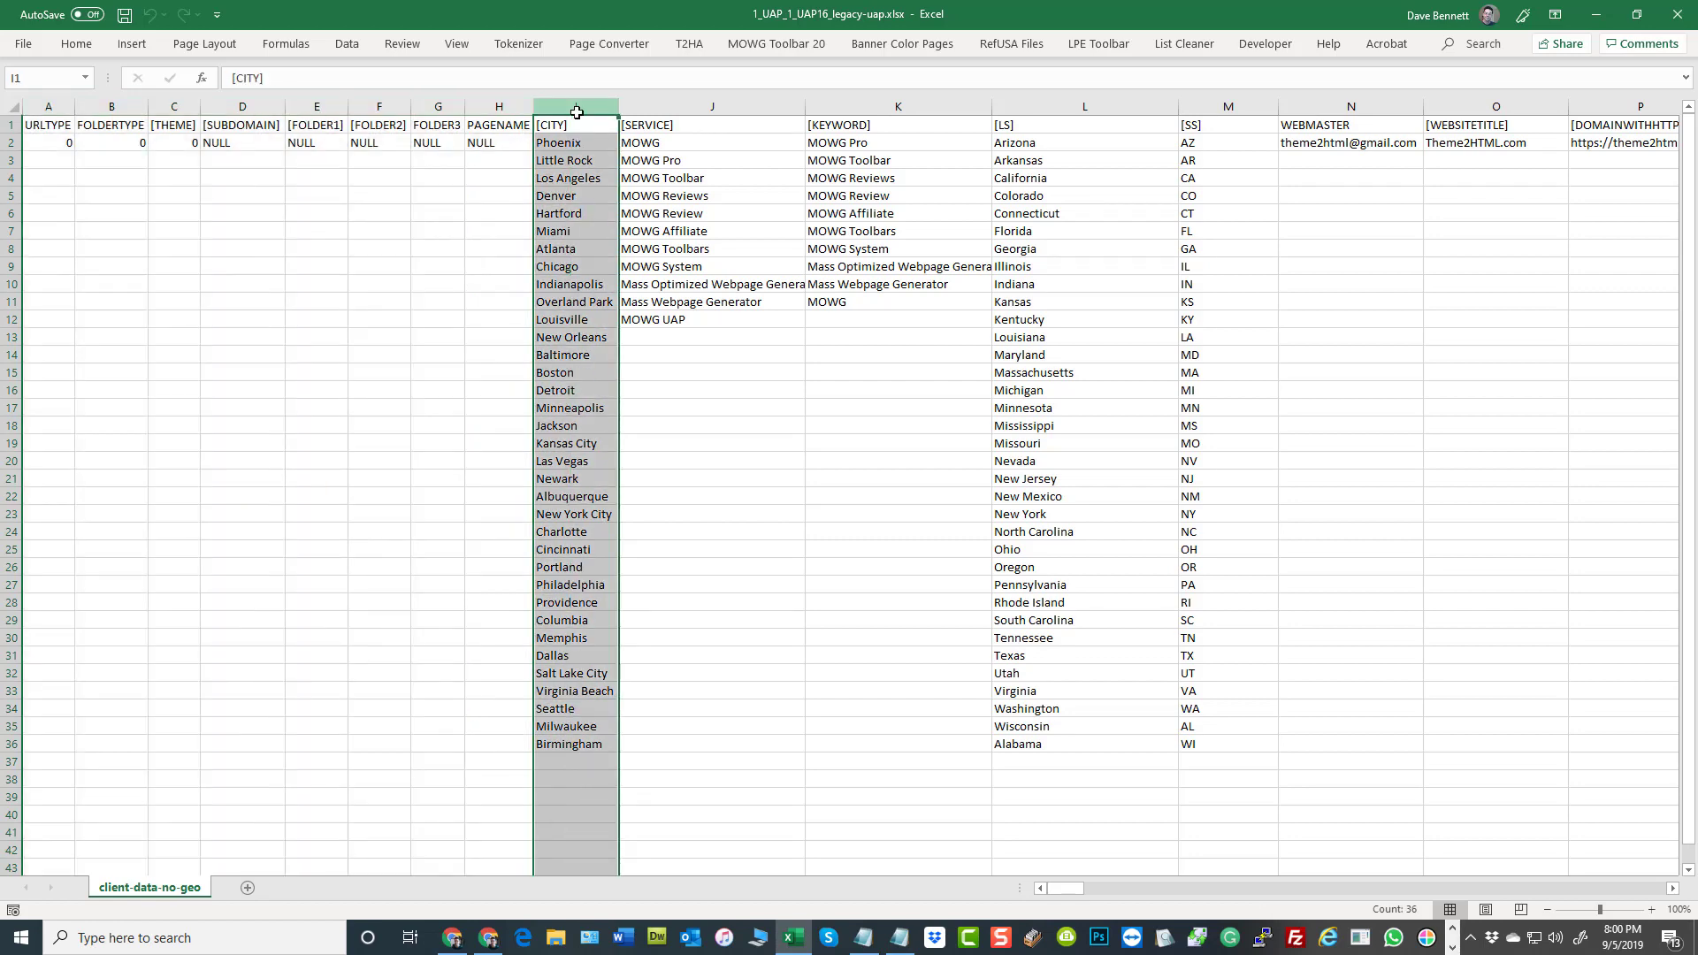
click(681, 107)
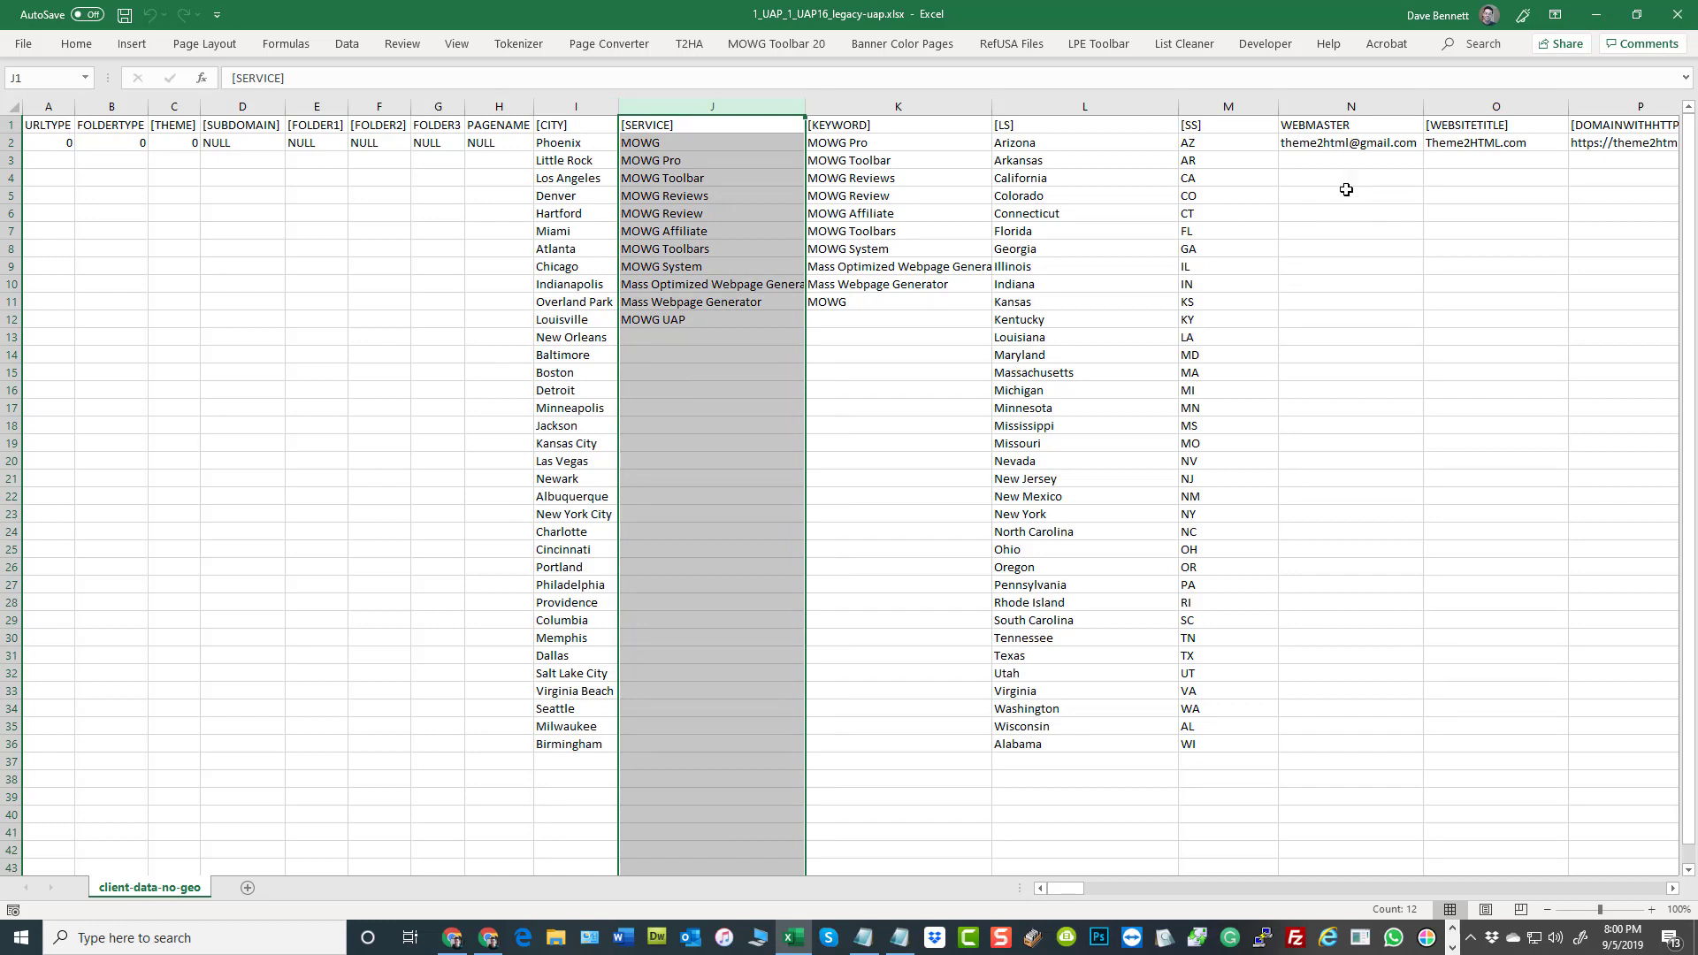
drag(1318, 137, 1584, 129)
click(1348, 324)
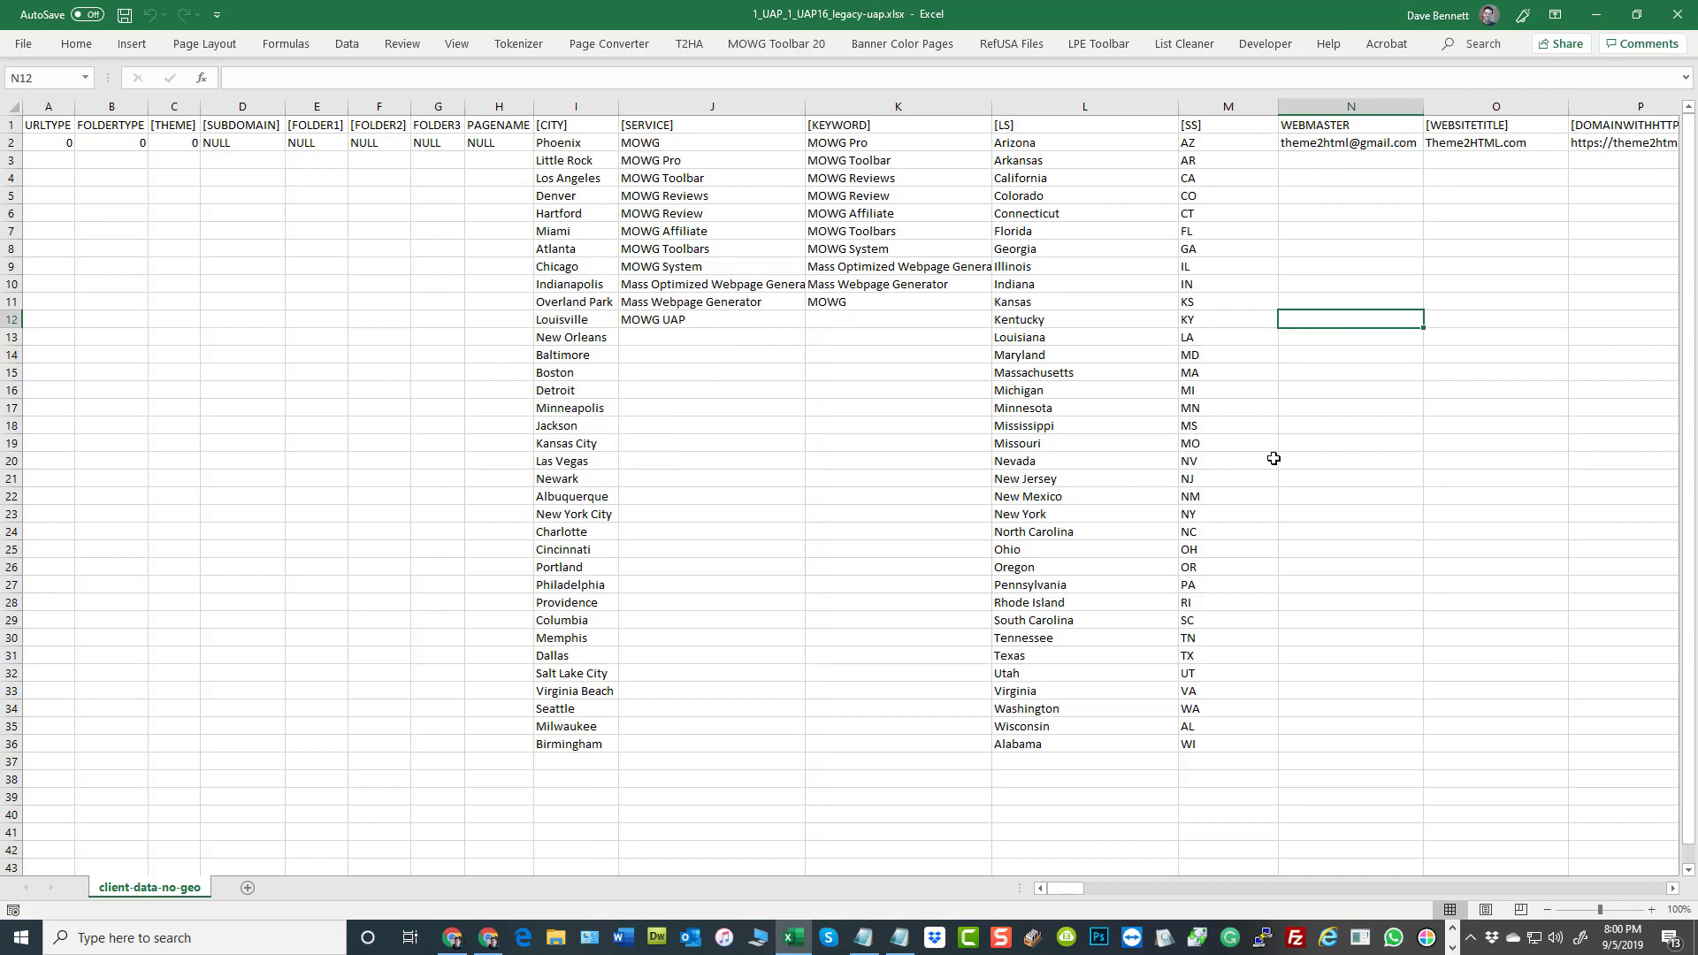
click(561, 126)
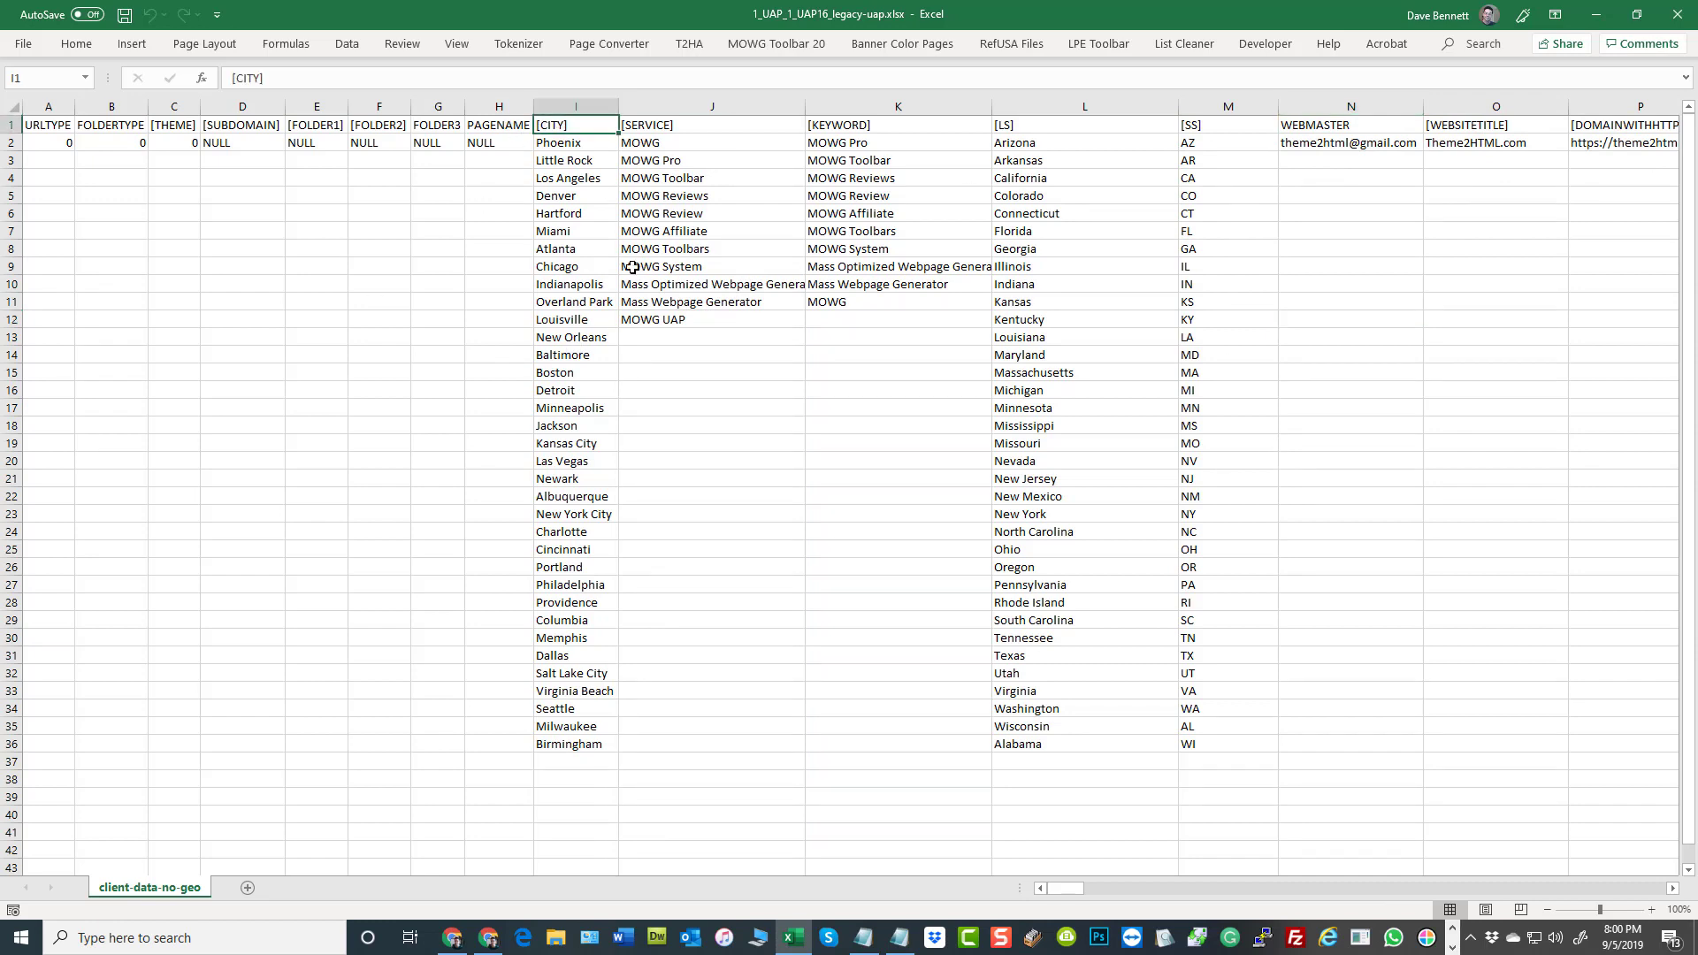
drag(566, 145, 581, 747)
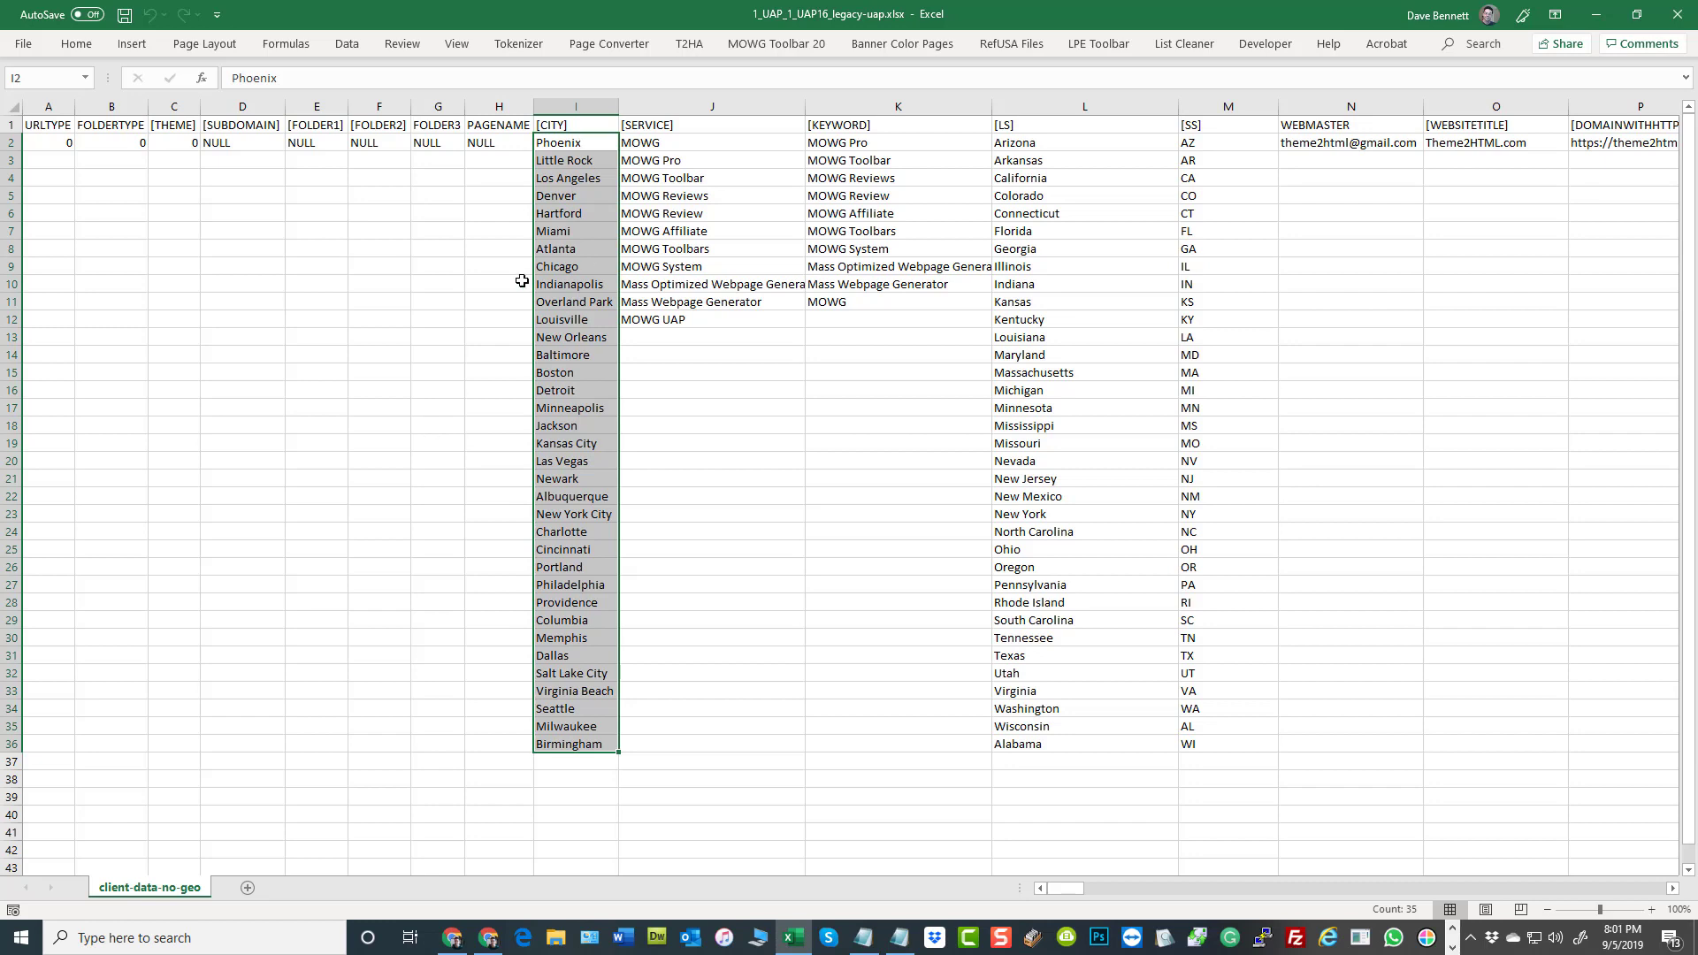
Examine the SERVICE and KEYWORD columns and compare their lists, from the headers down to row 12
click(681, 372)
click(694, 124)
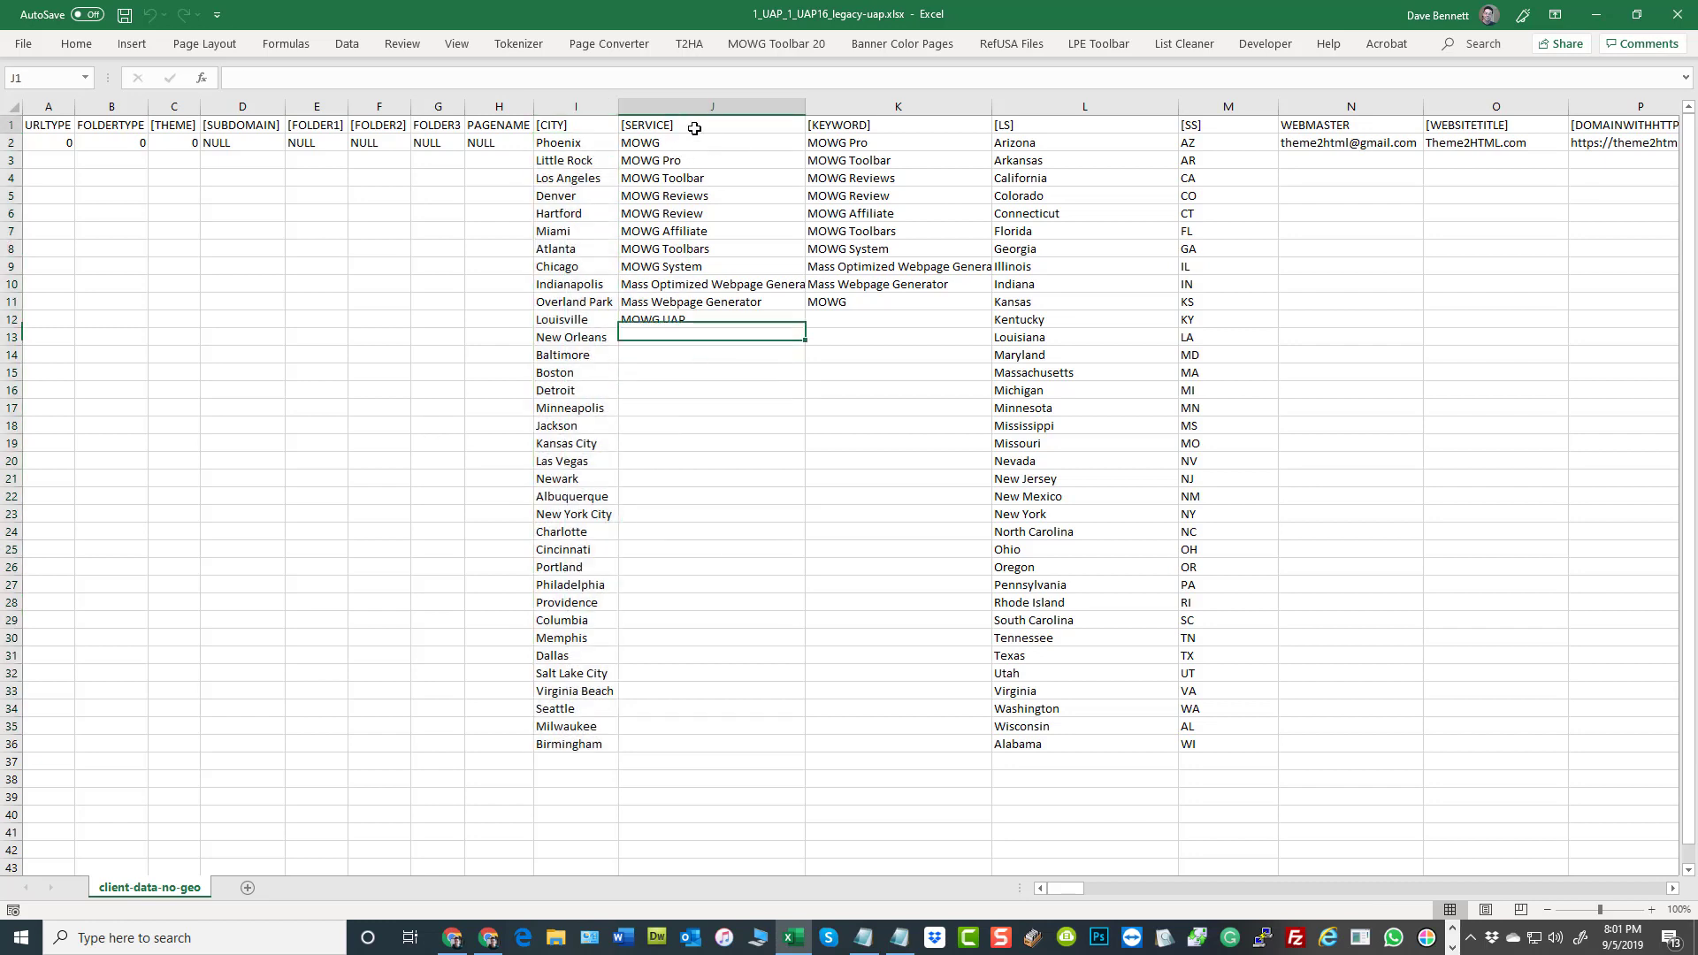
click(862, 125)
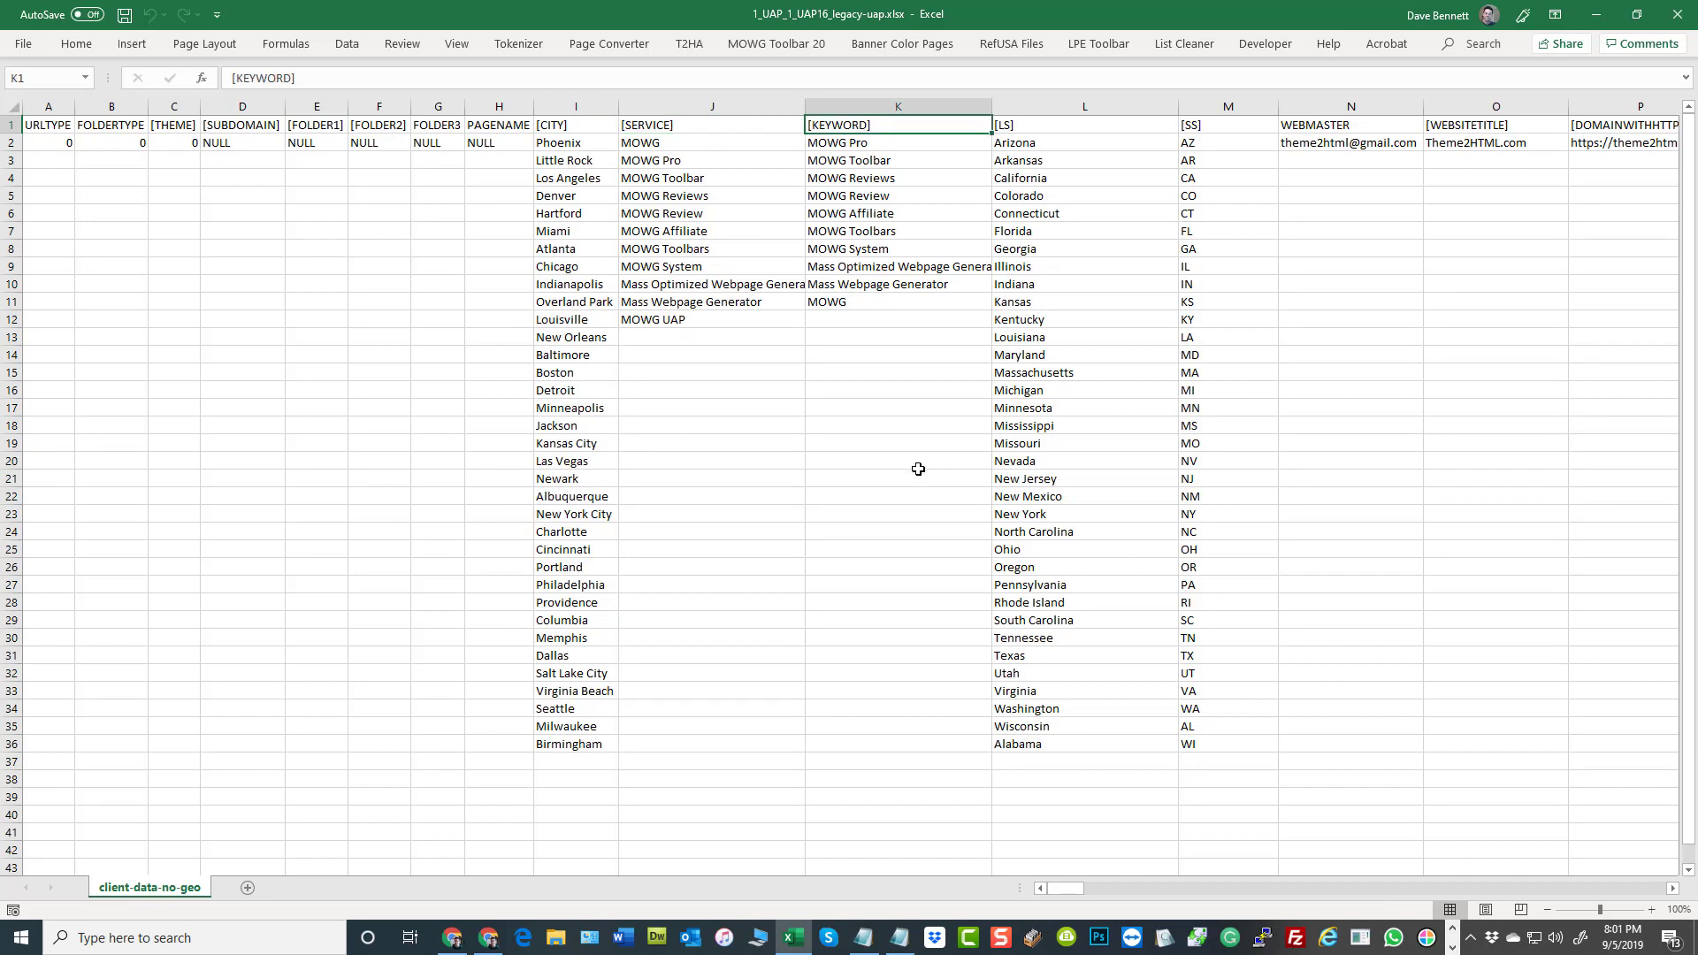
drag(857, 138, 862, 303)
right_click(891, 200)
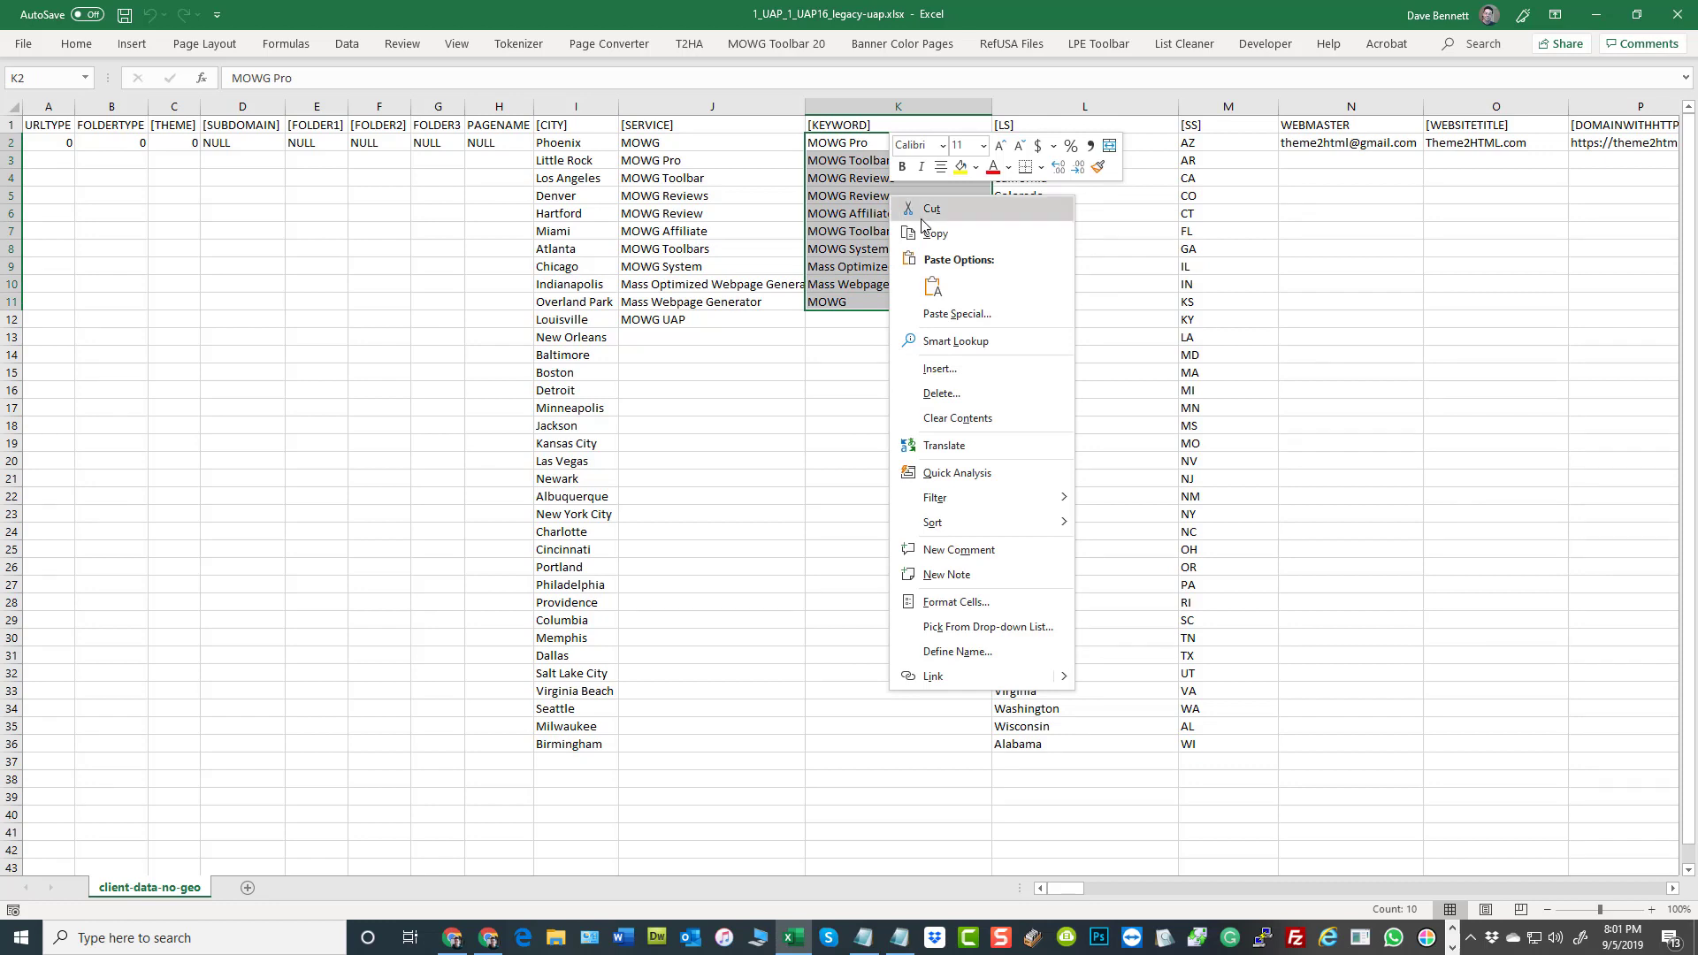
click(670, 146)
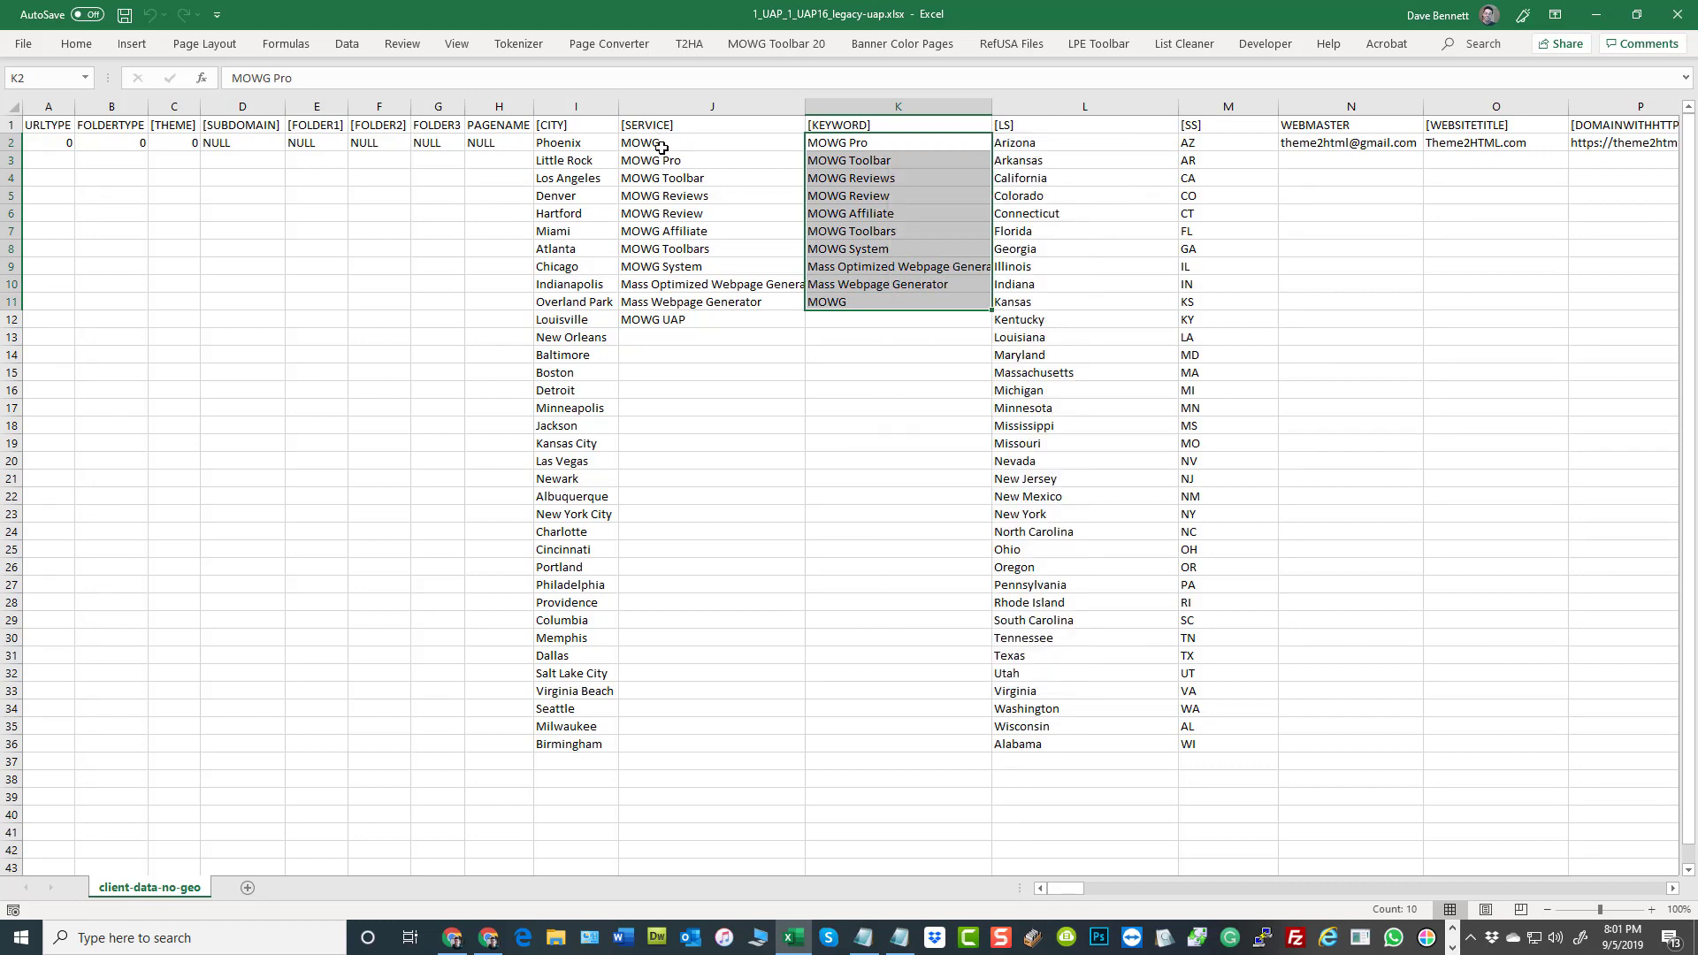
drag(671, 149, 682, 321)
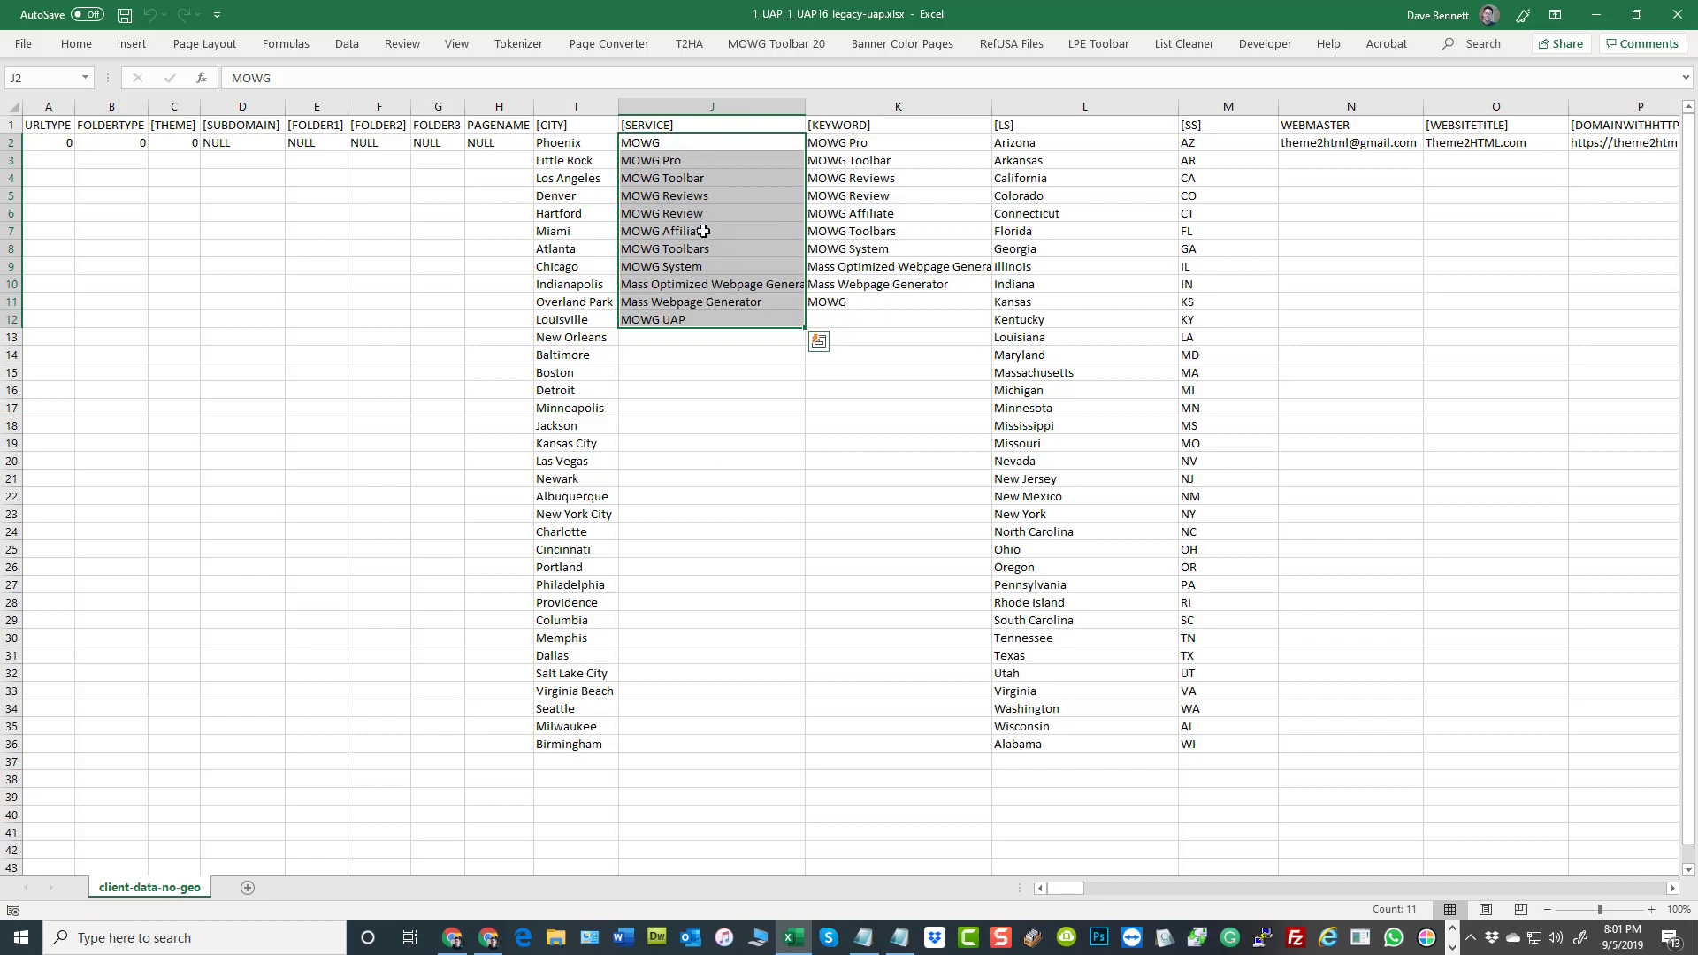
click(836, 317)
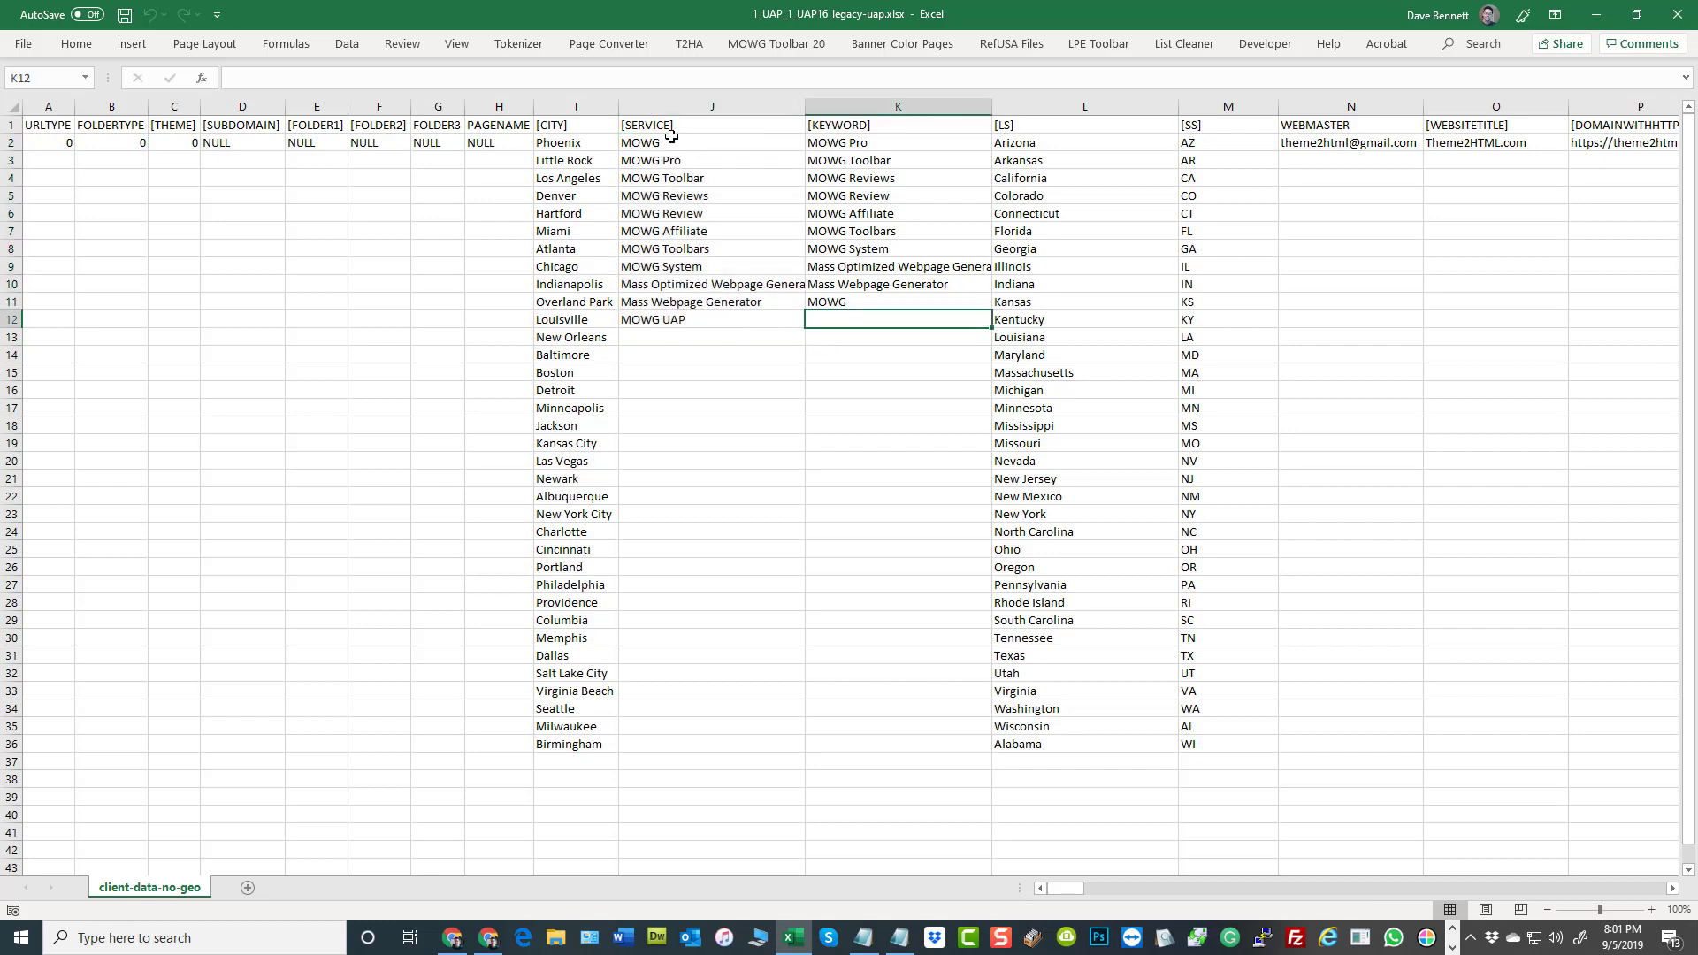
Copy the SERVICE list in J2:J12 over the KEYWORD list starting at K2, and compare the matching rows
drag(680, 143, 677, 329)
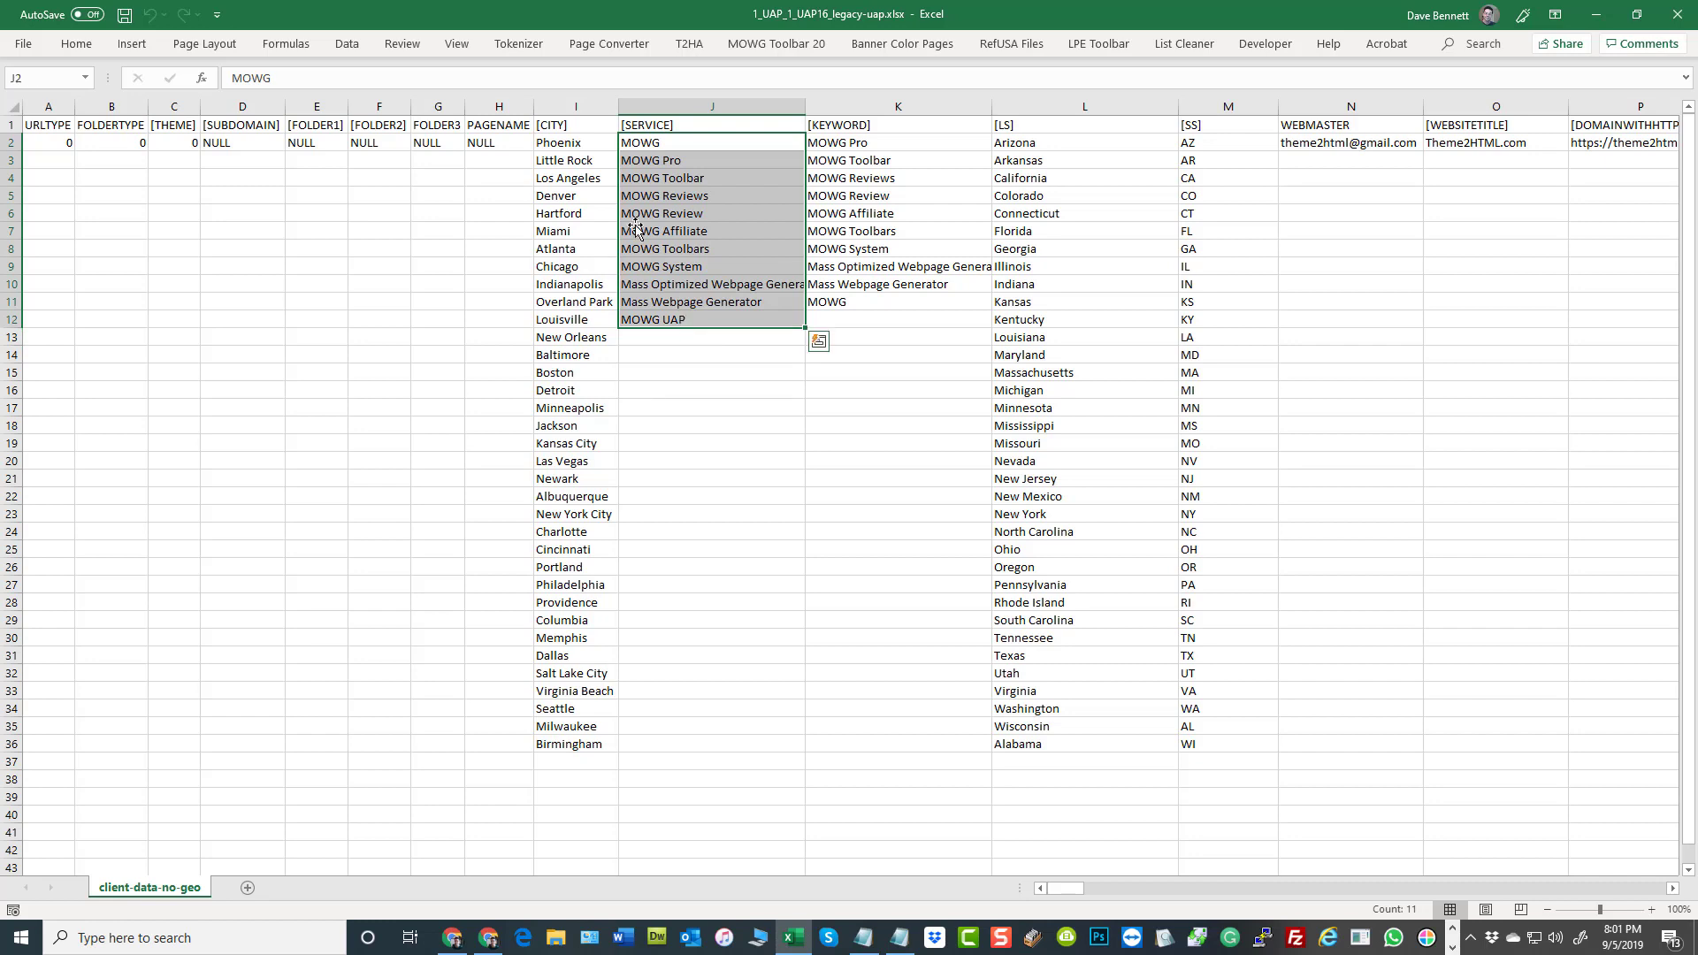
right_click(675, 208)
click(721, 249)
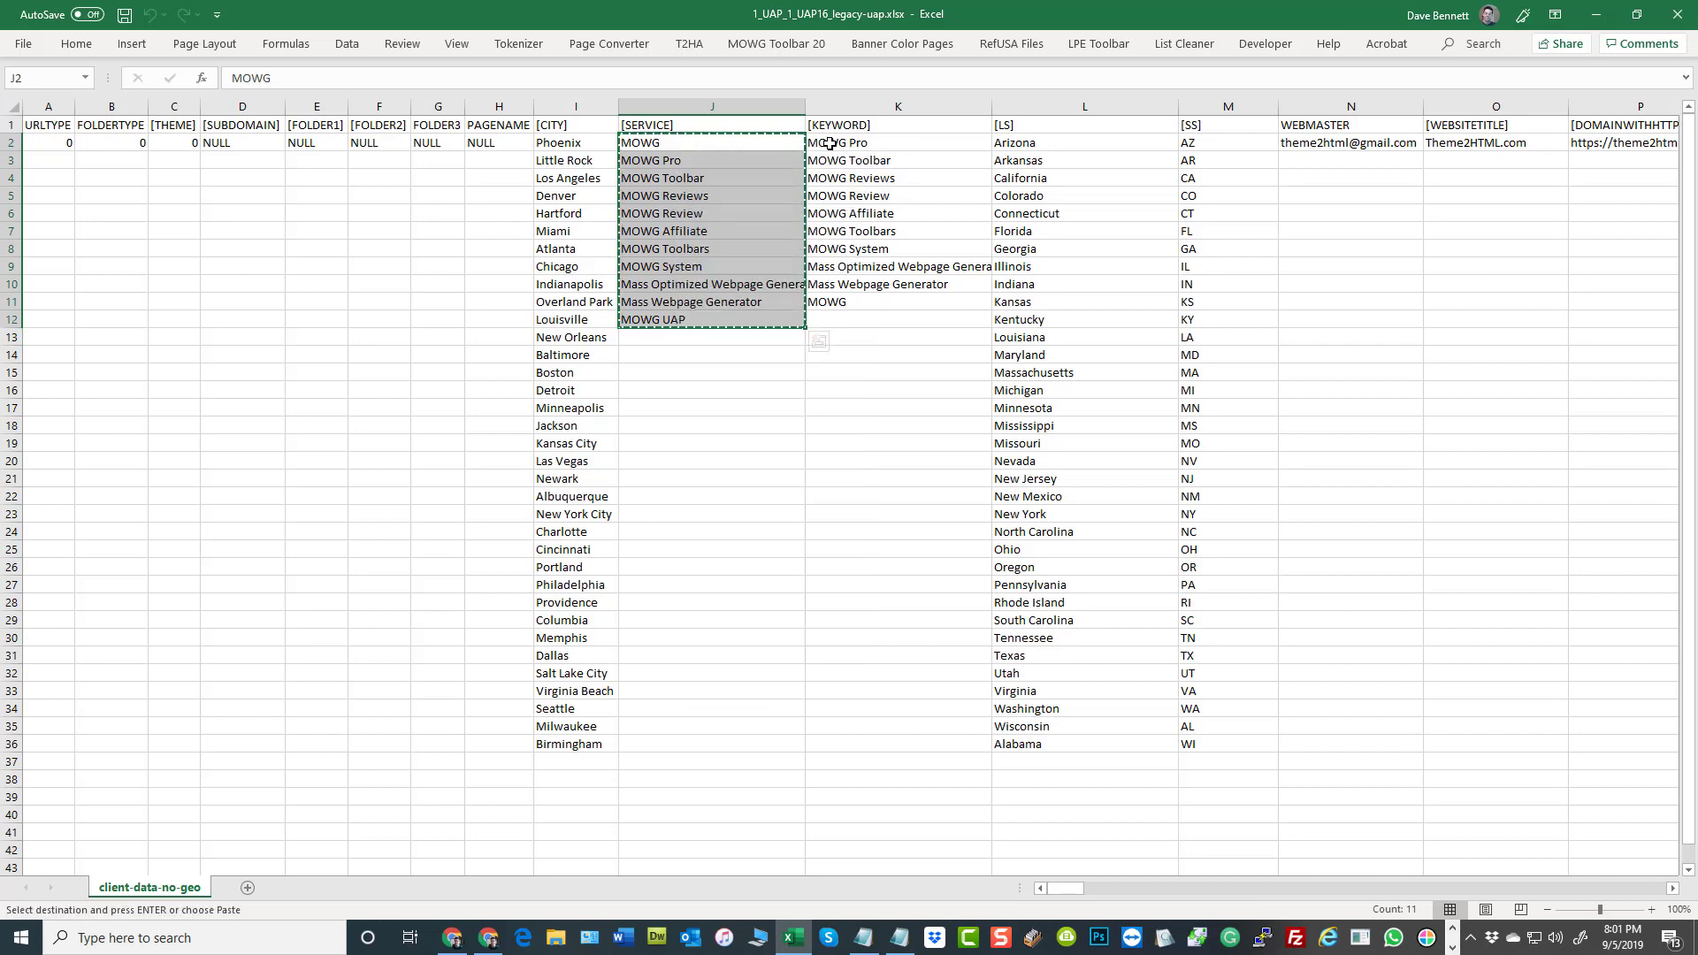
right_click(831, 143)
click(875, 234)
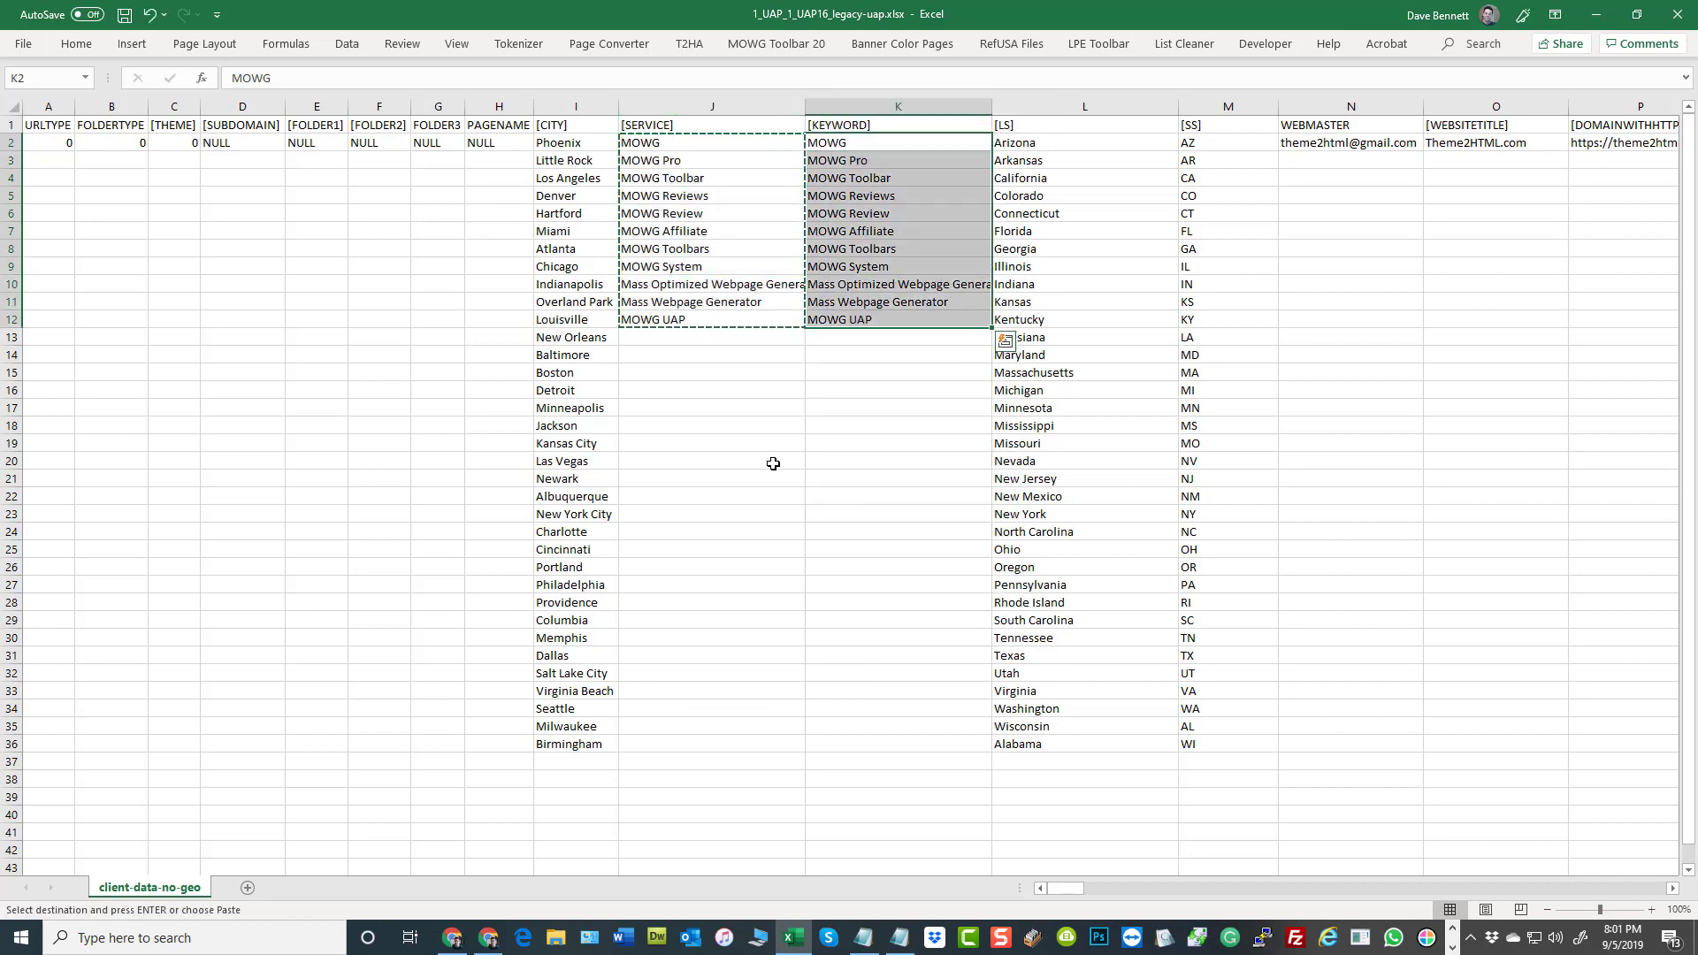
click(836, 429)
drag(765, 142, 836, 198)
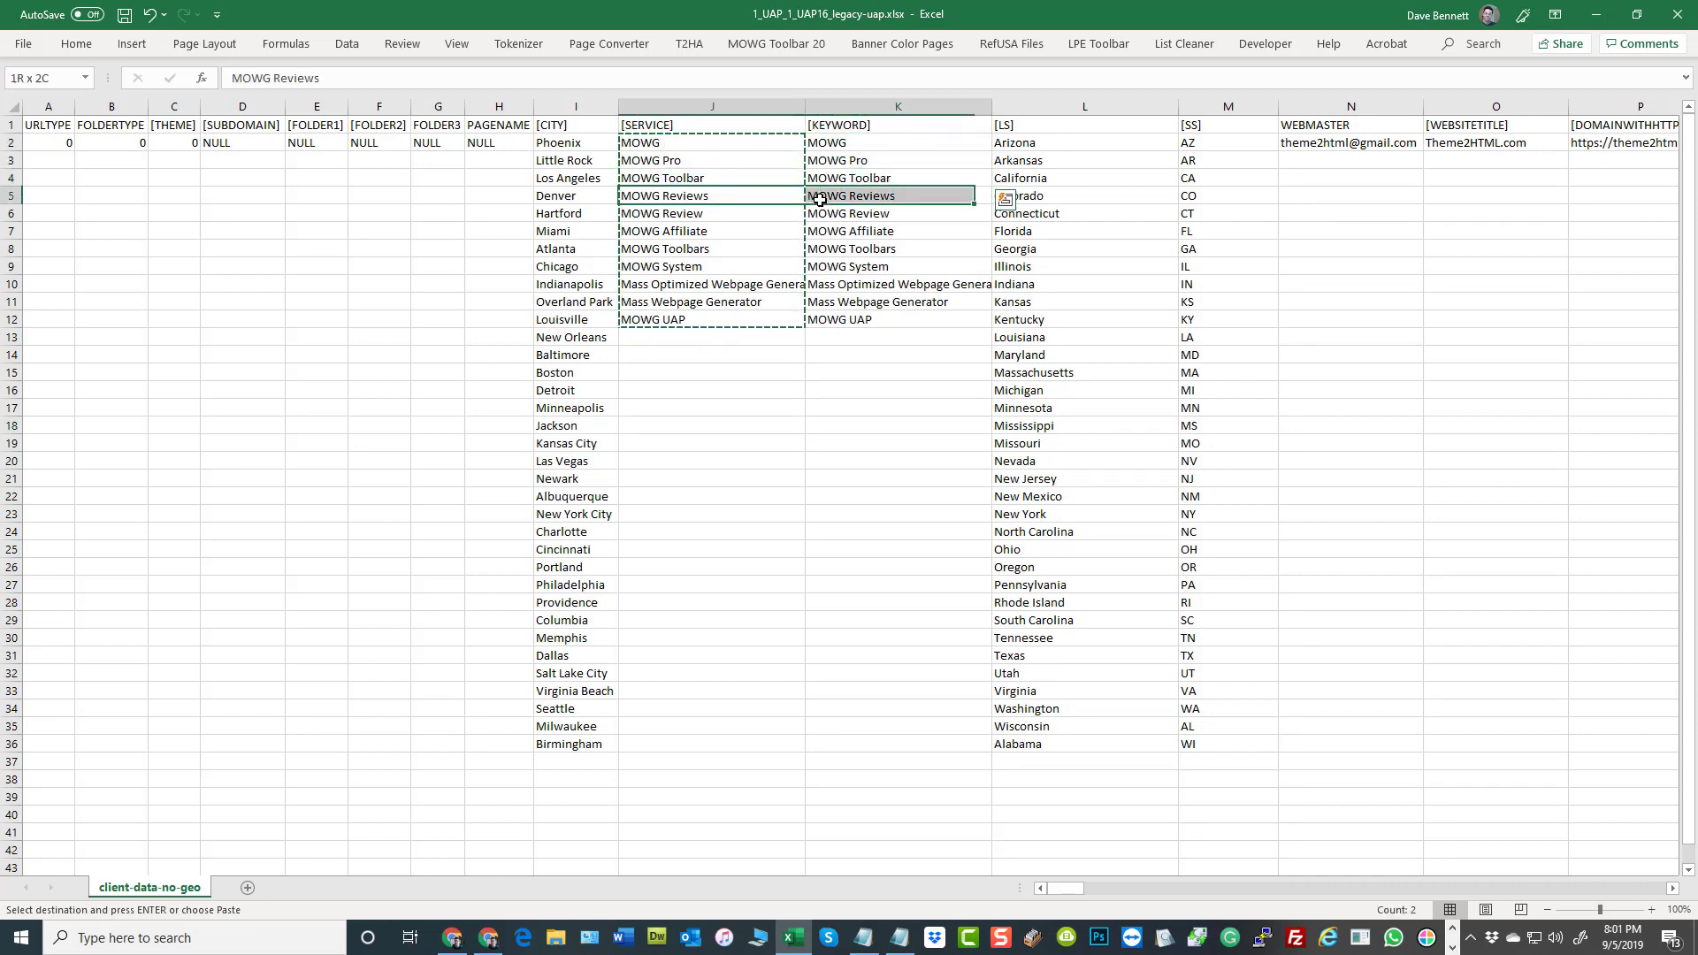
click(921, 462)
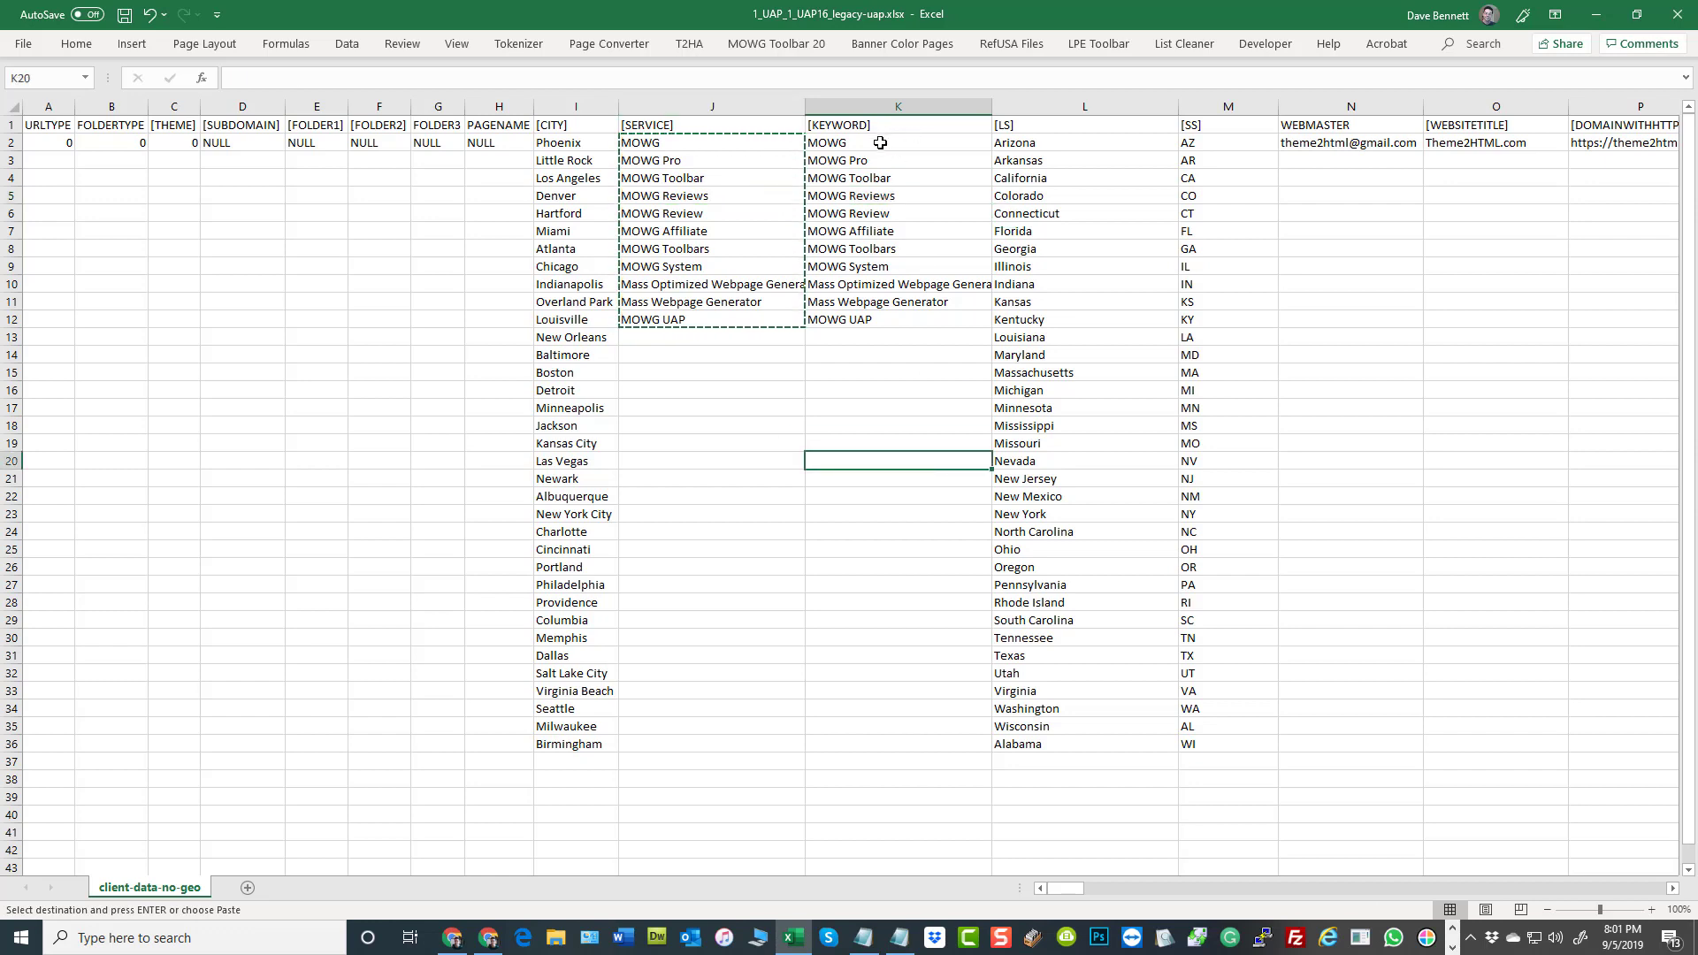
Move the first keyword, MOWG, from K2 to the end of the KEYWORD list, shifting the other keywords up
right_click(884, 142)
click(921, 158)
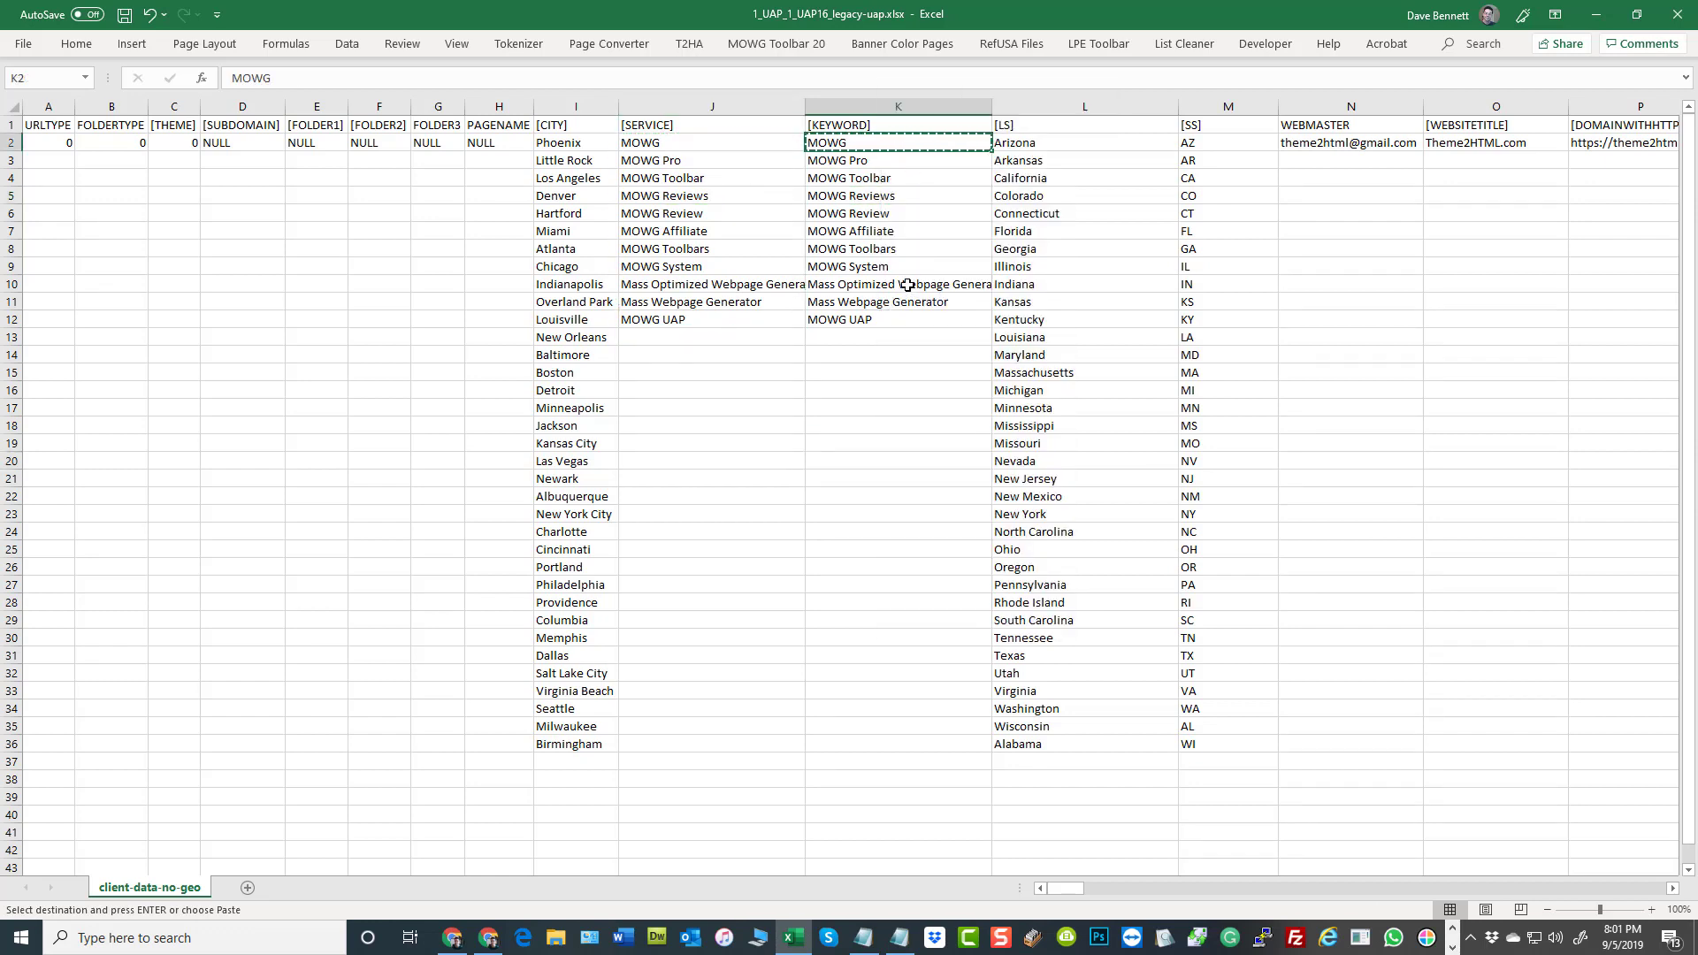
right_click(885, 333)
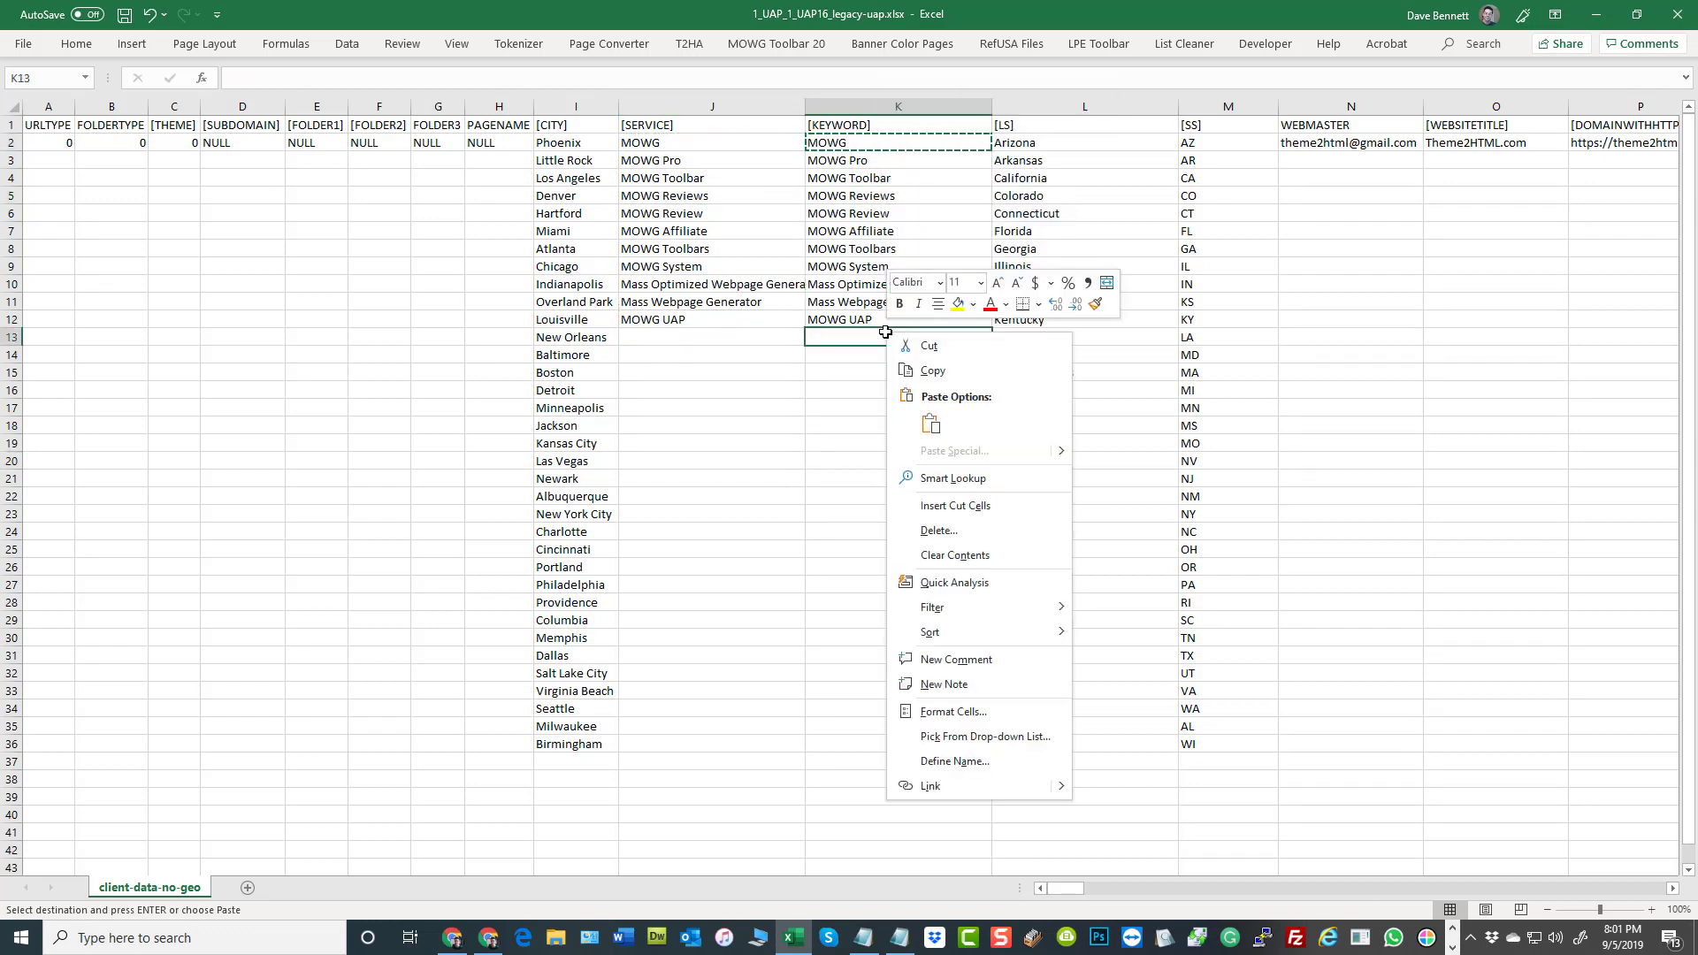
click(955, 506)
click(267, 334)
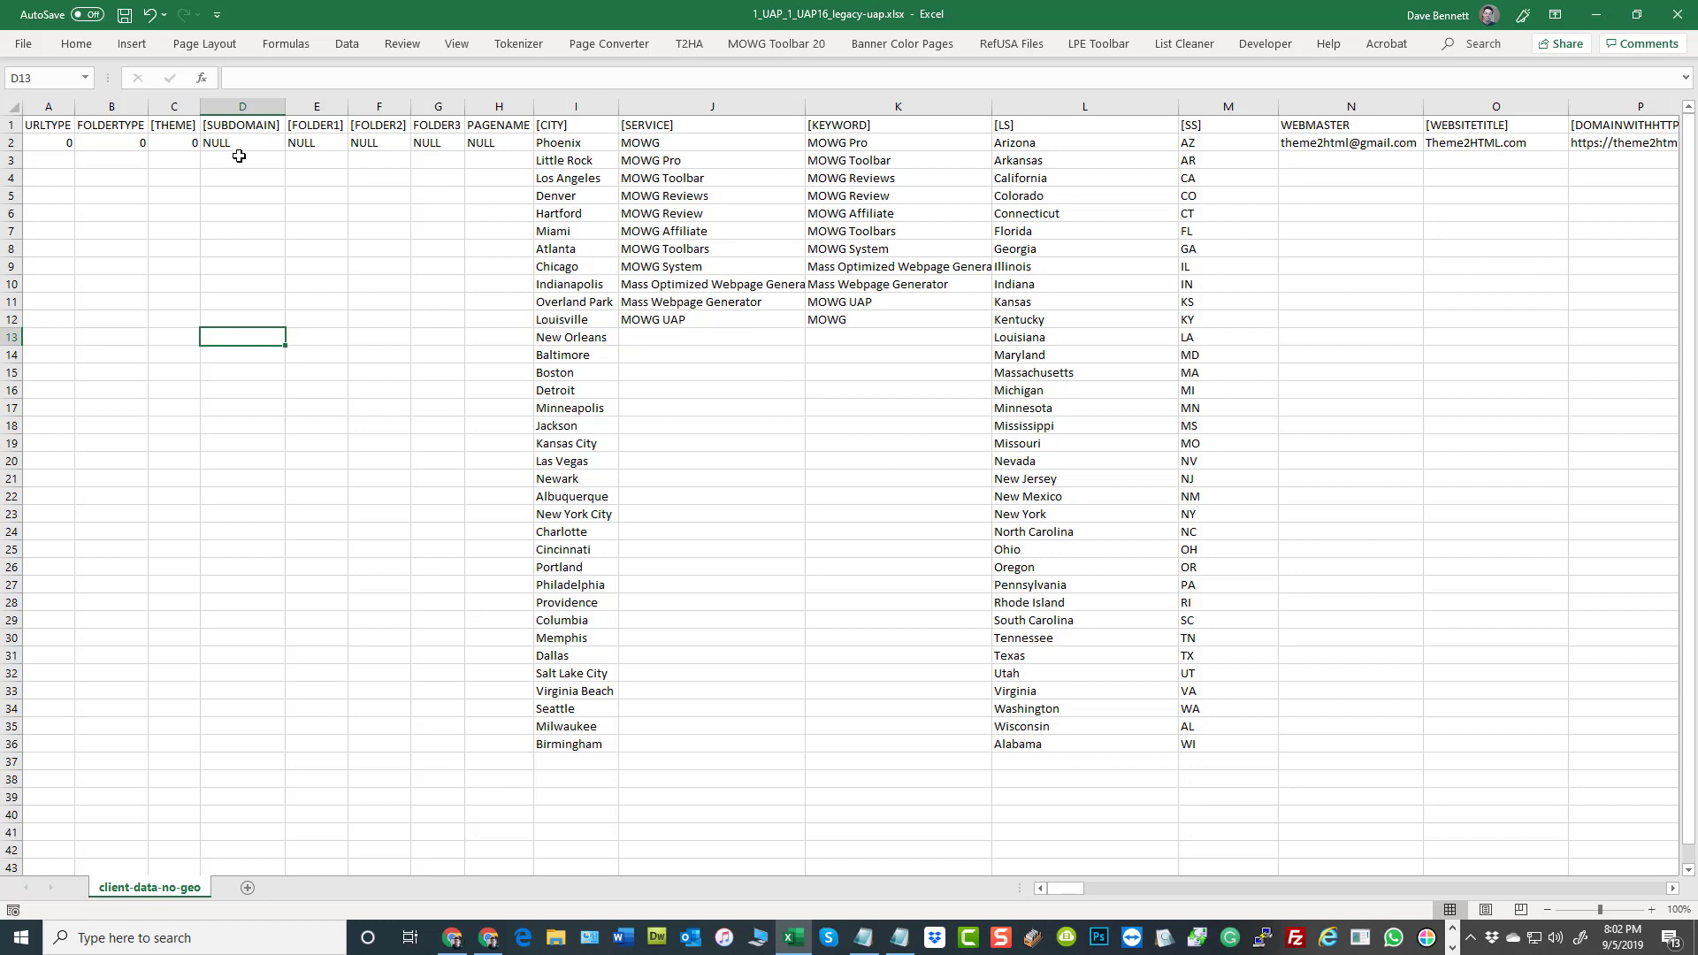
Examine the header row through the last variable columns up to VAR966, and return to the first columns of the sheet
click(12, 125)
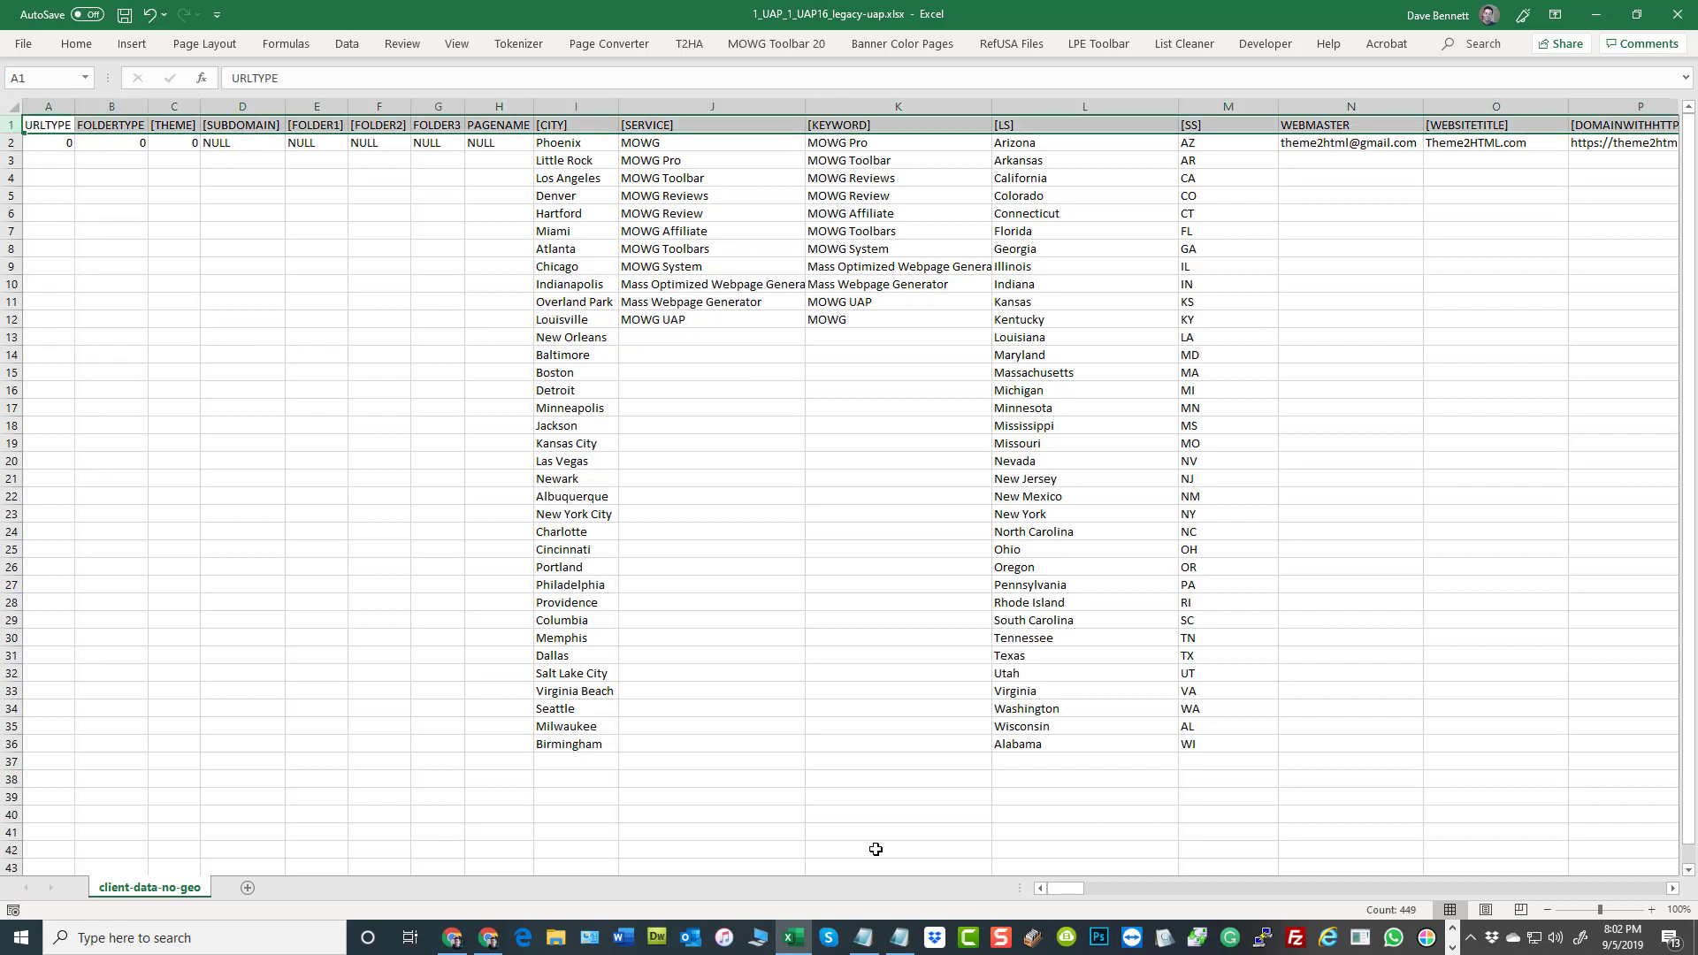
drag(1062, 890, 1677, 894)
click(1564, 355)
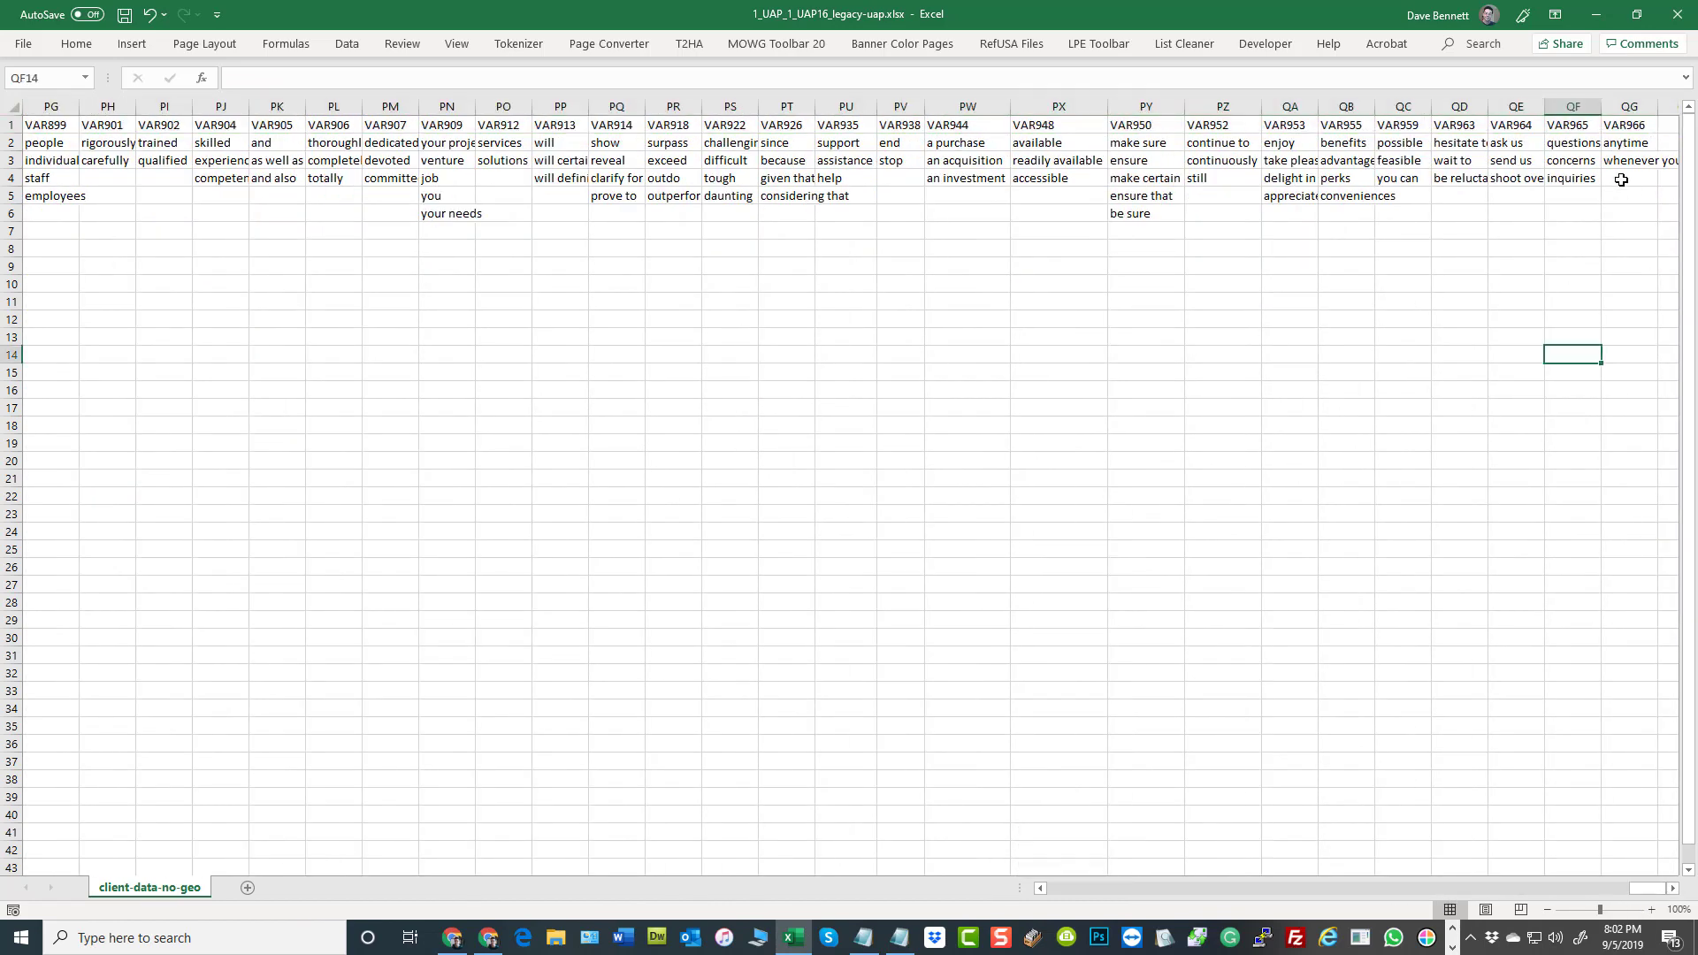
click(1633, 121)
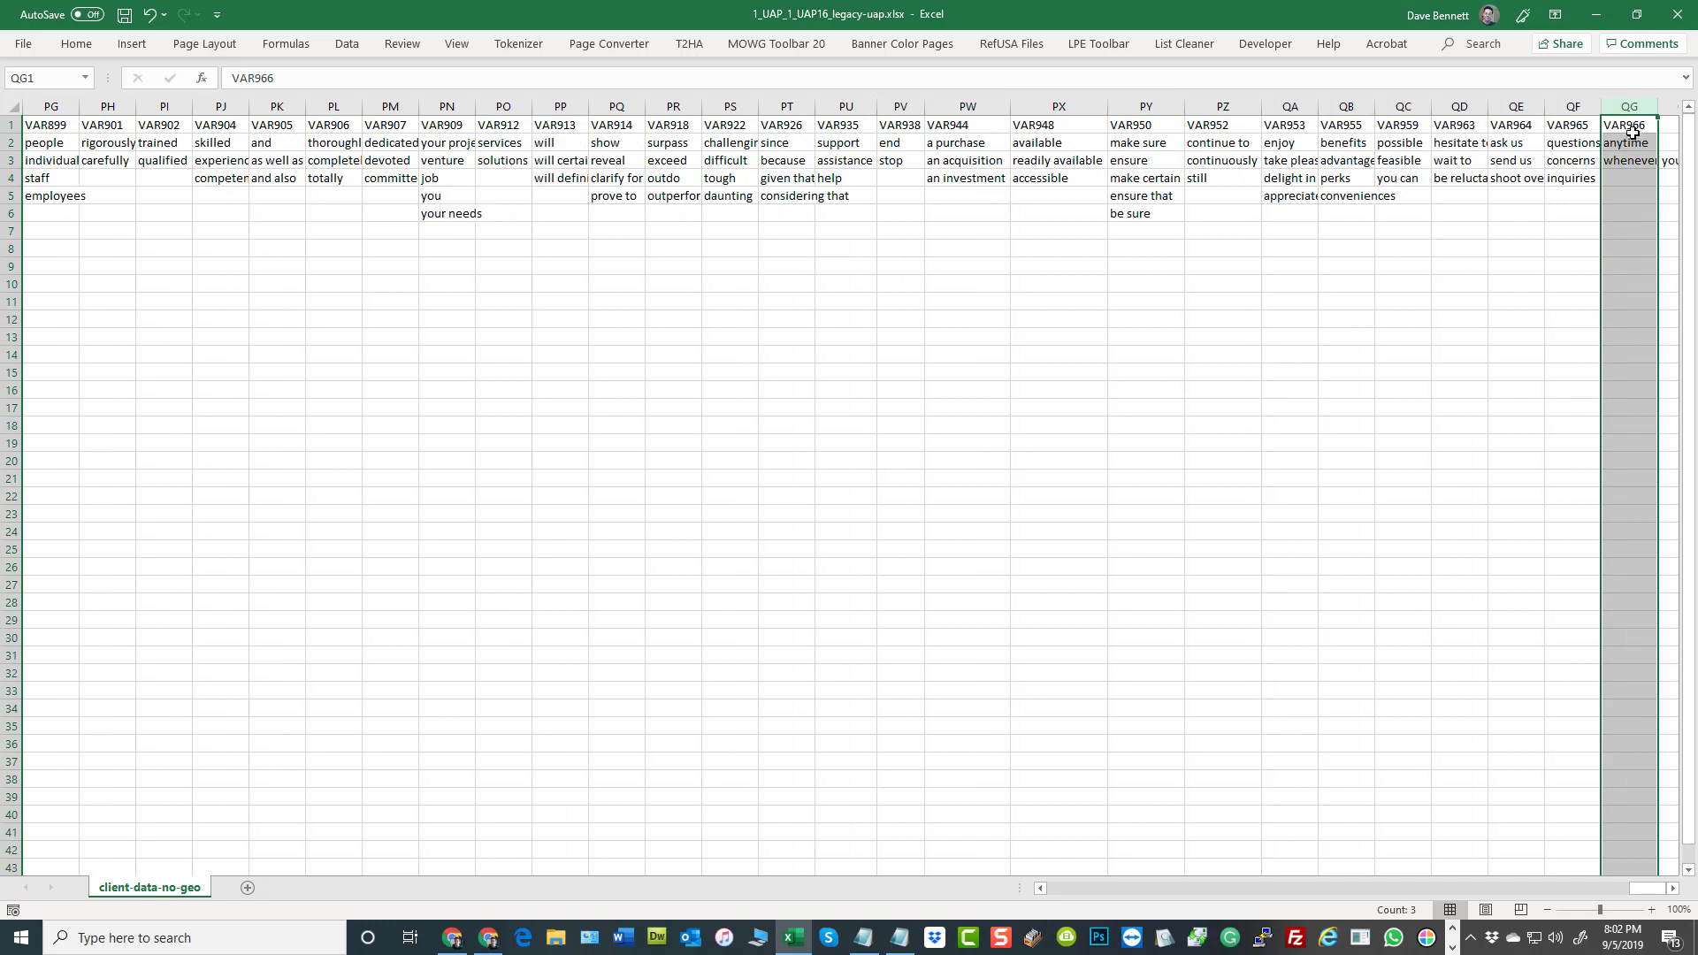
drag(1631, 126, 943, 122)
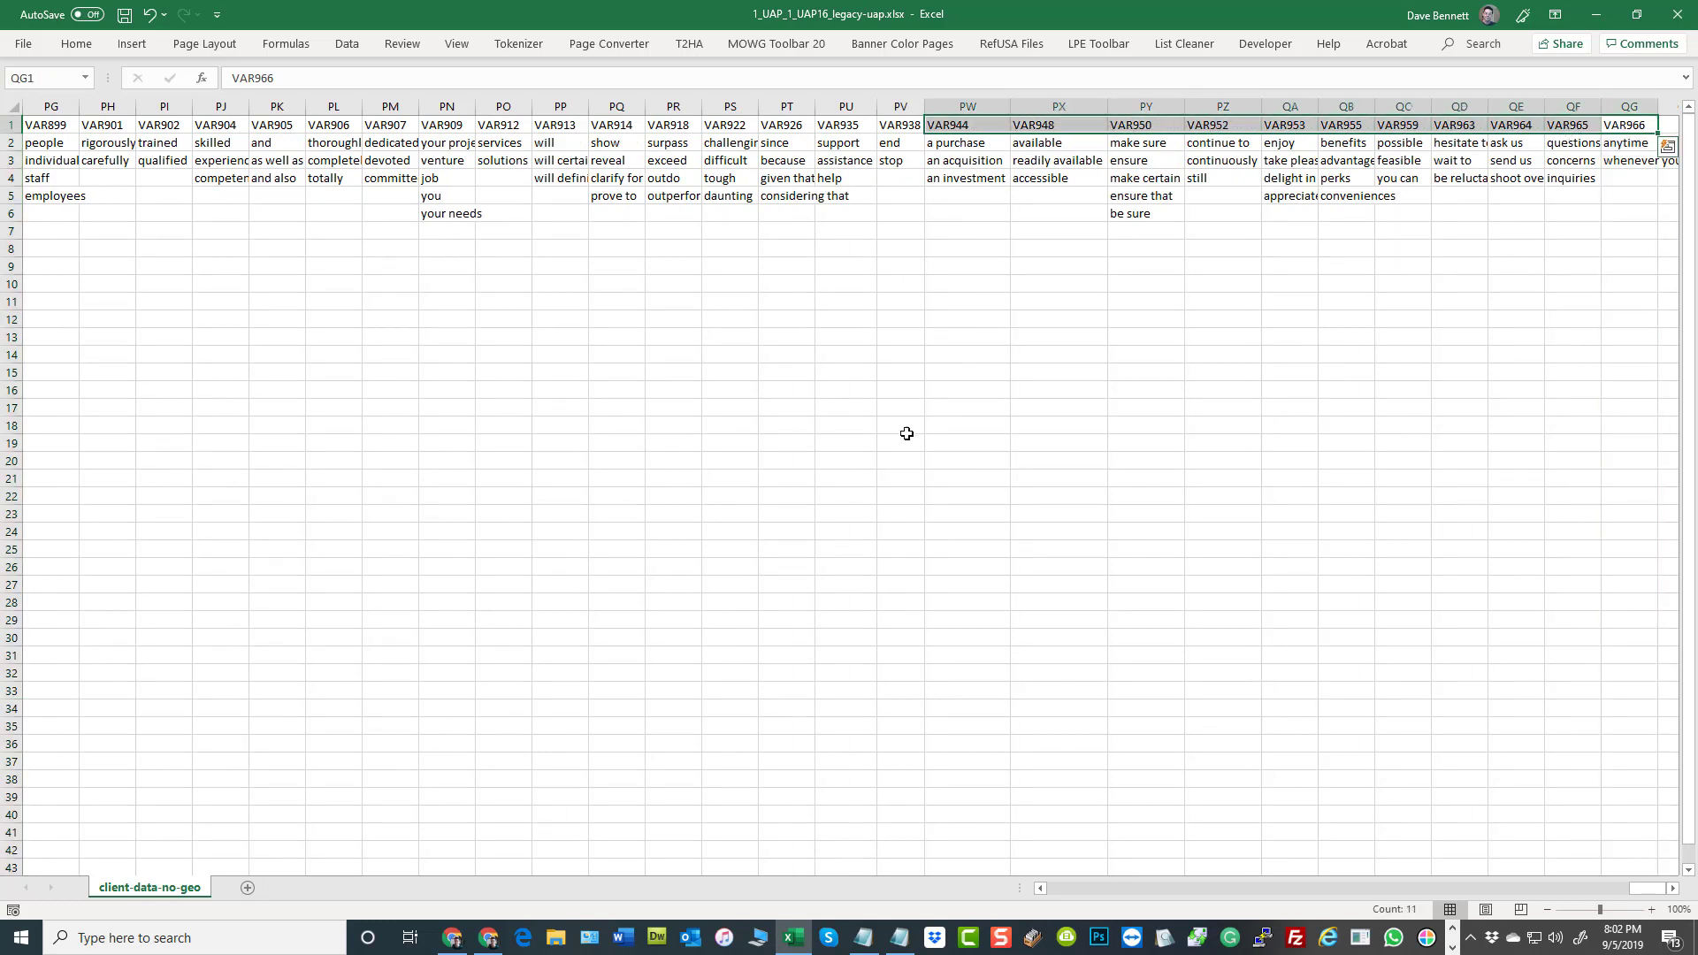
click(1027, 370)
click(964, 125)
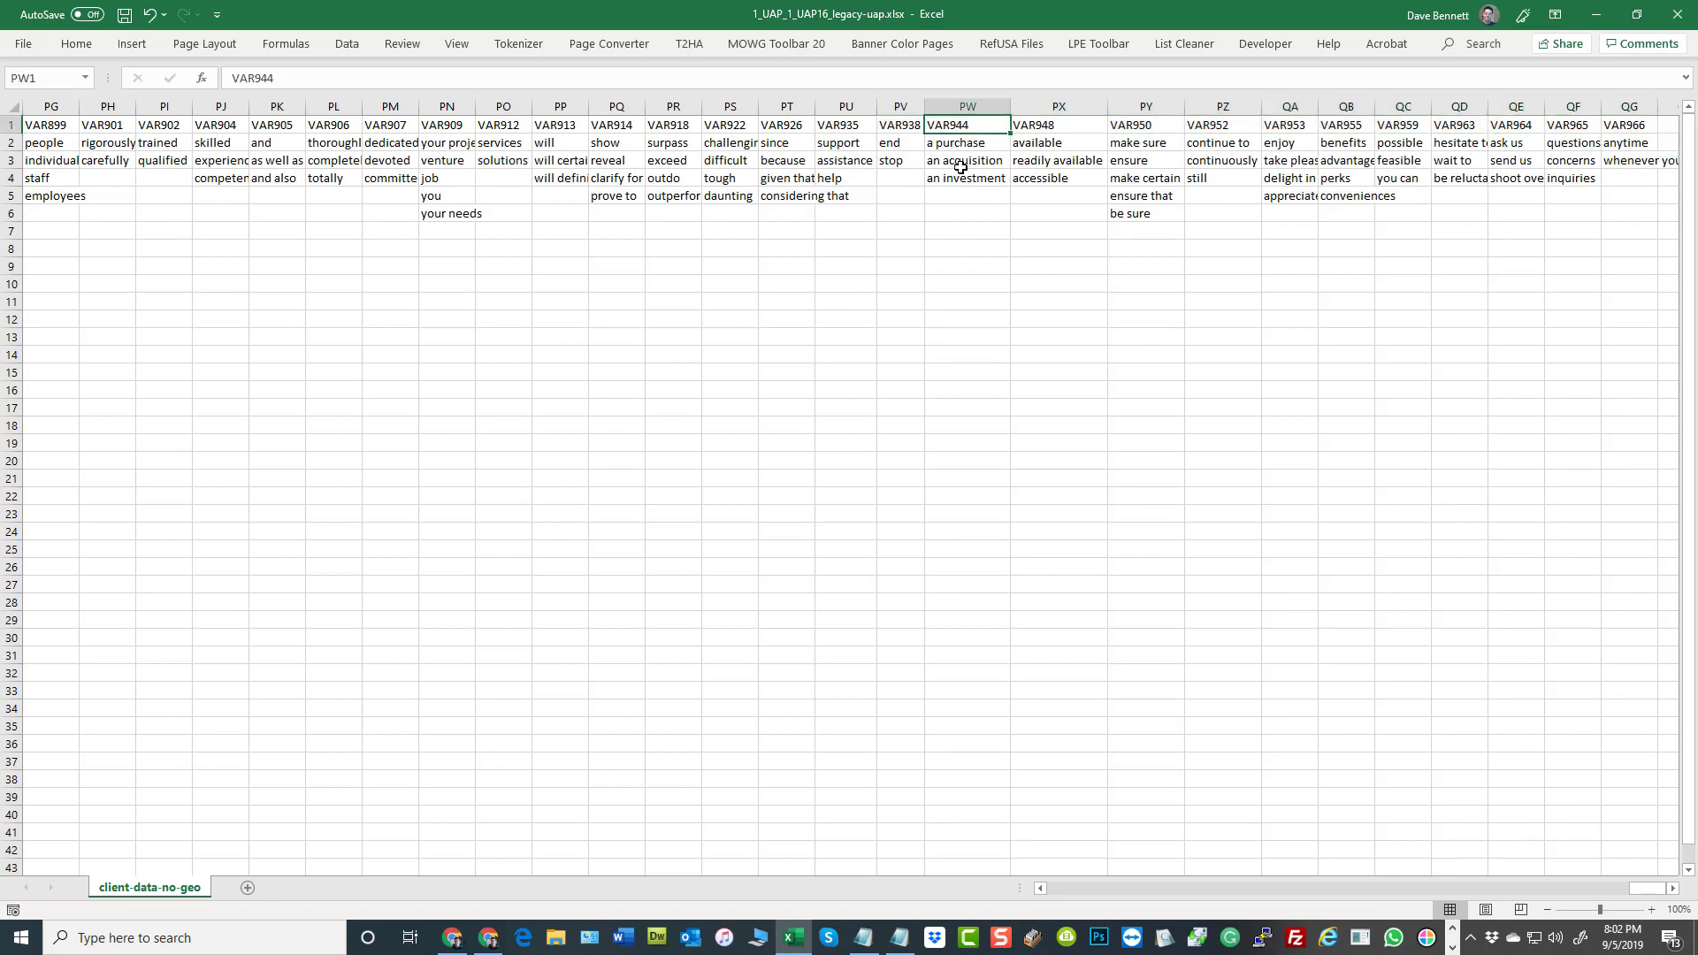
click(896, 126)
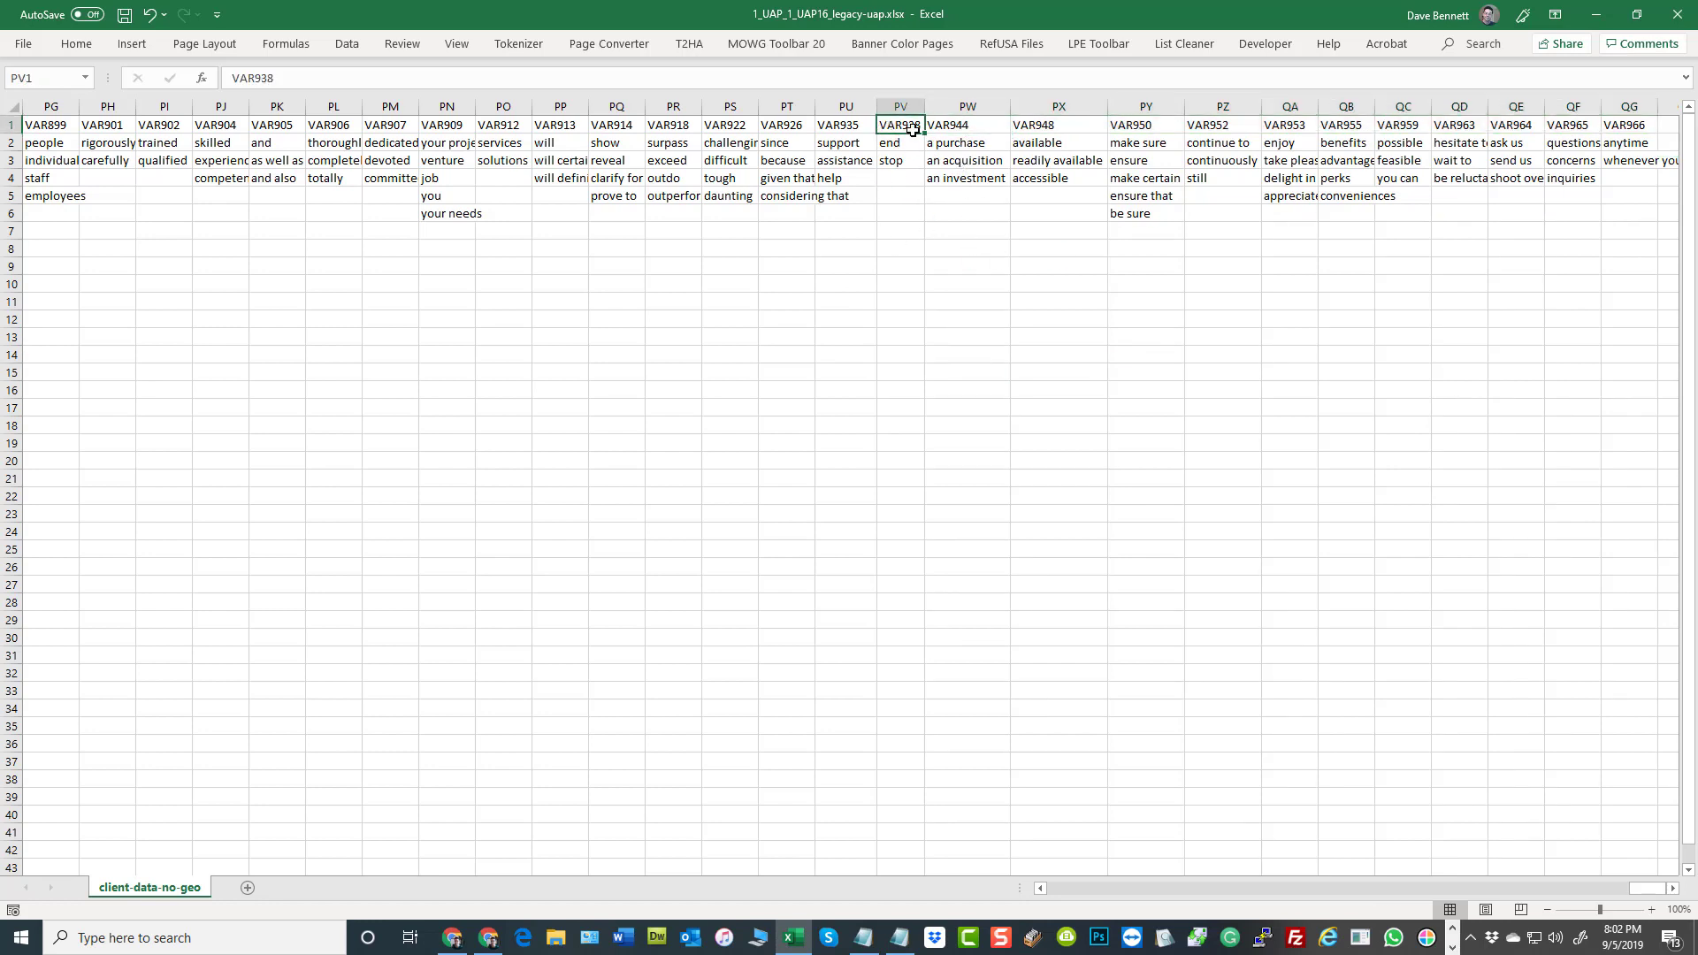
click(320, 127)
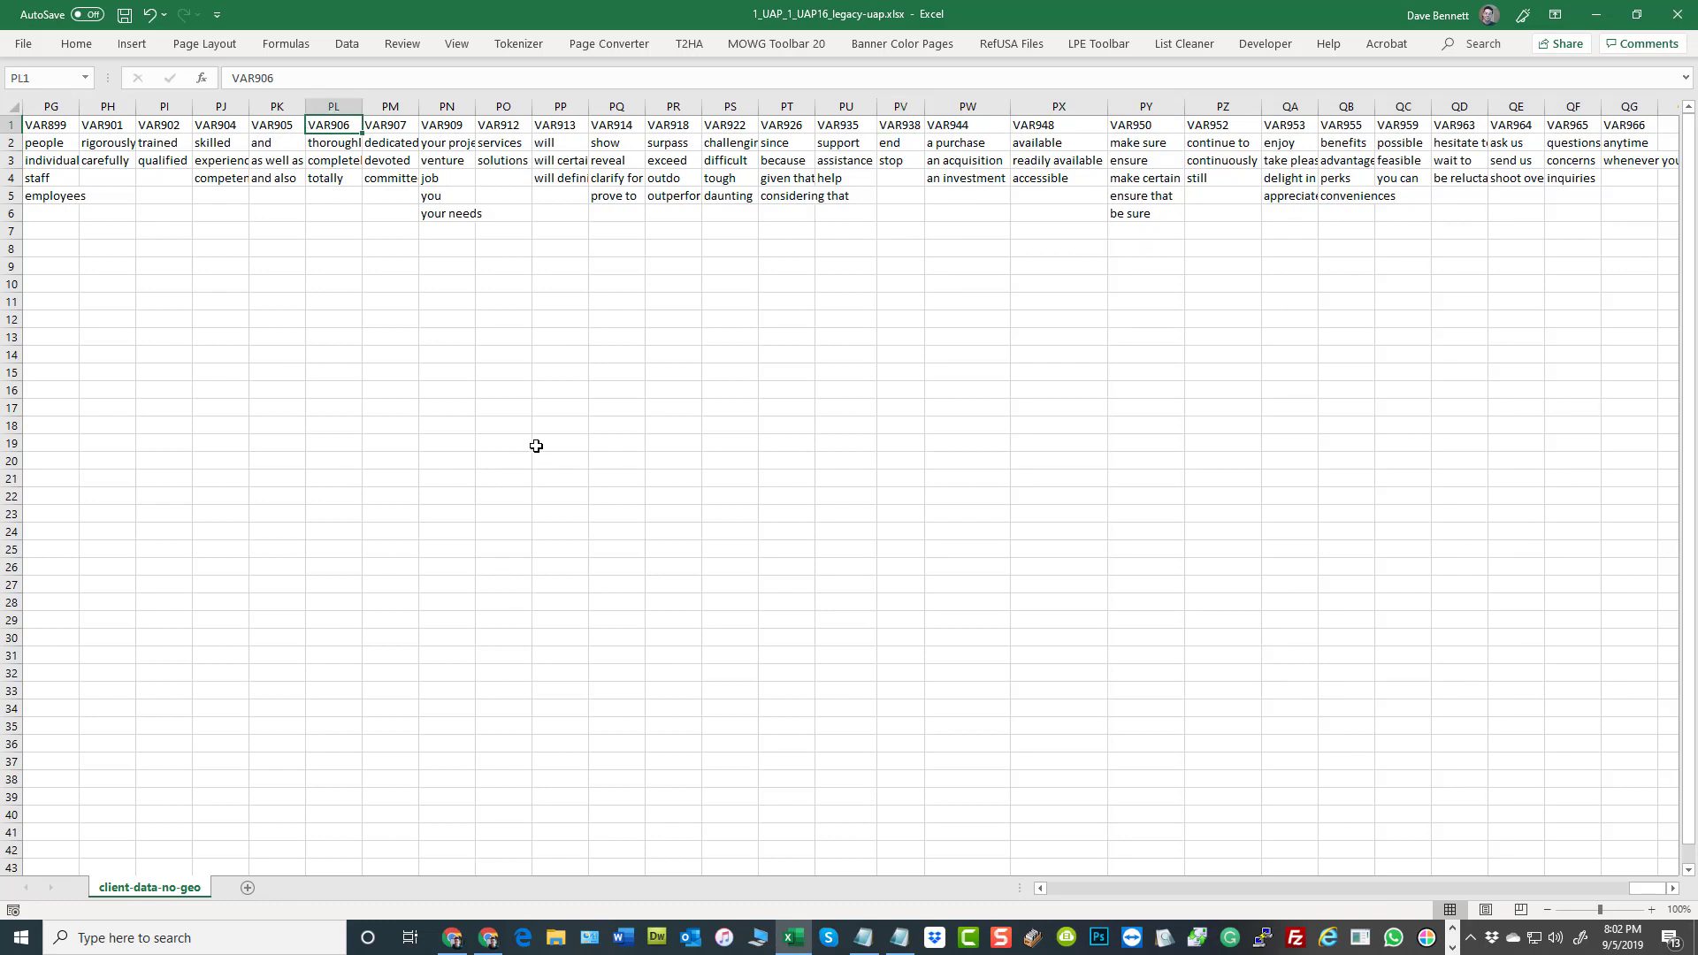
click(536, 446)
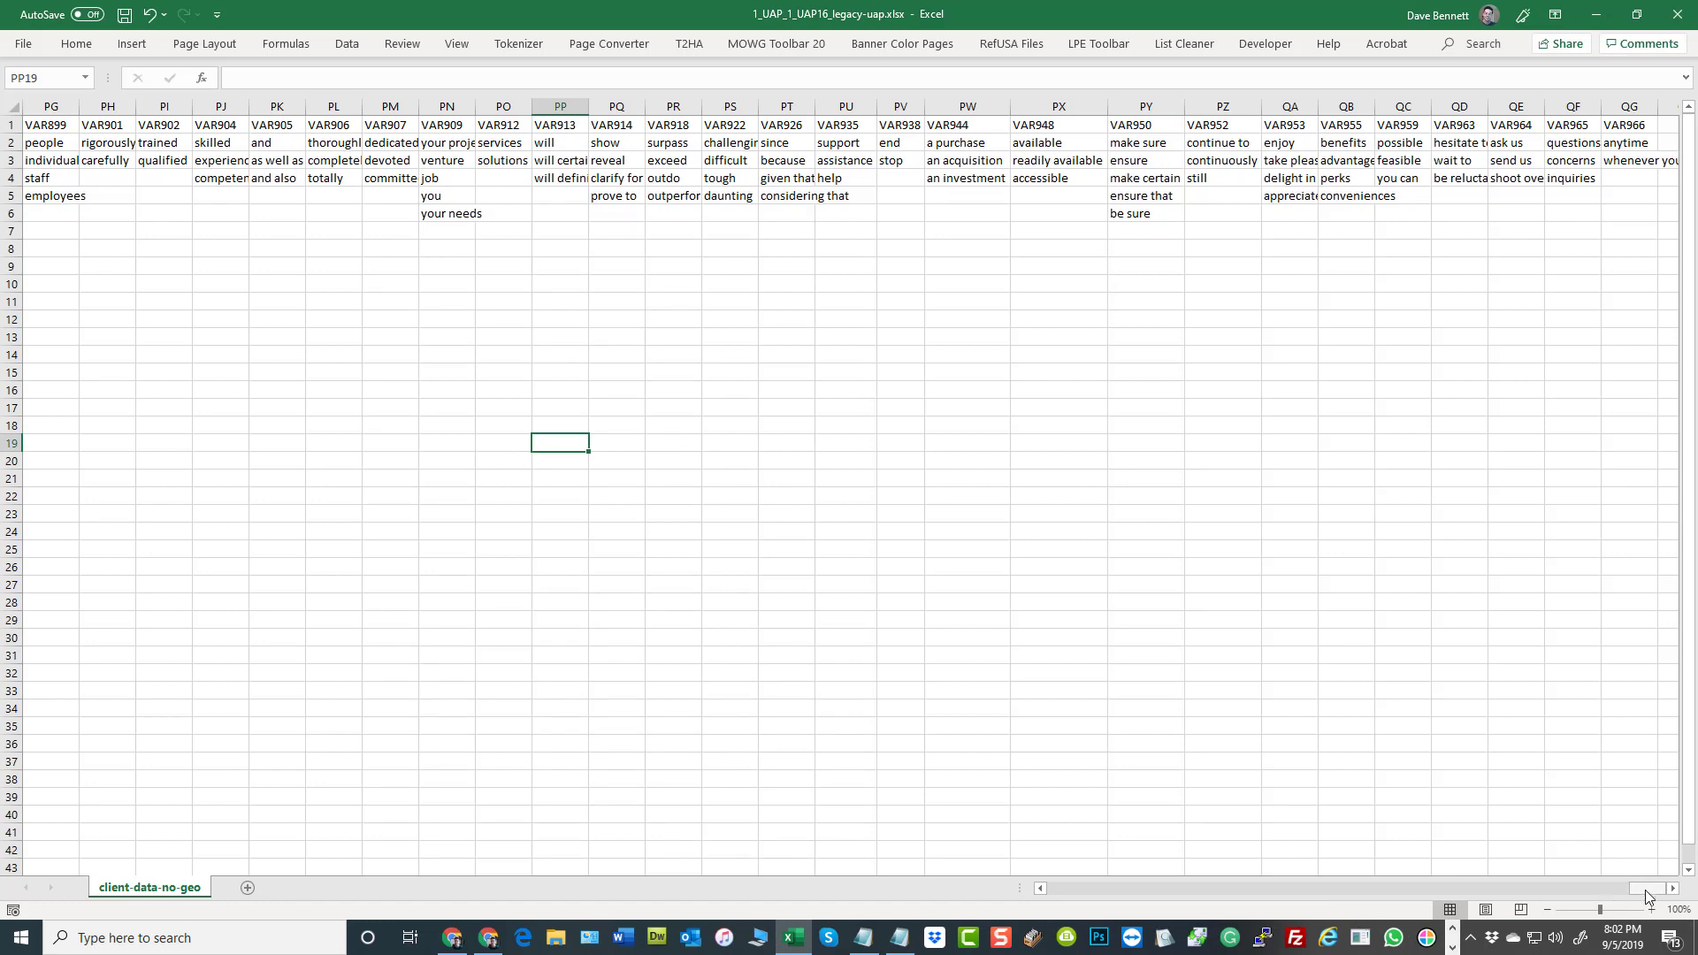
drag(1648, 897, 1459, 920)
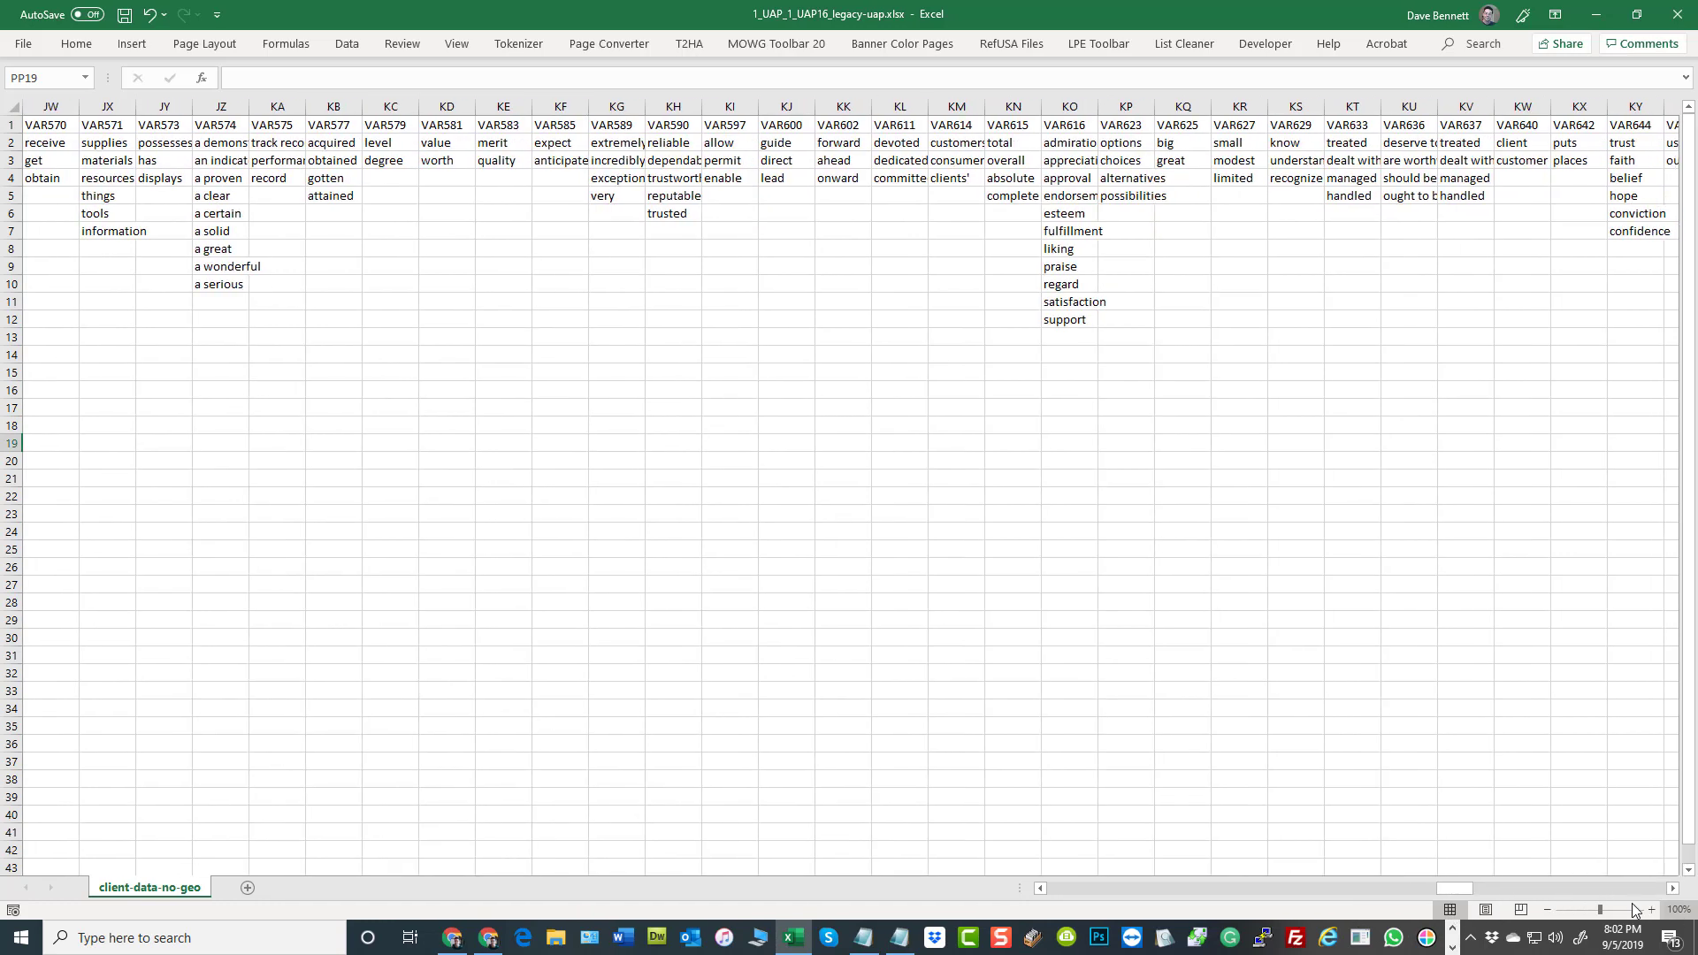
drag(1212, 890, 996, 887)
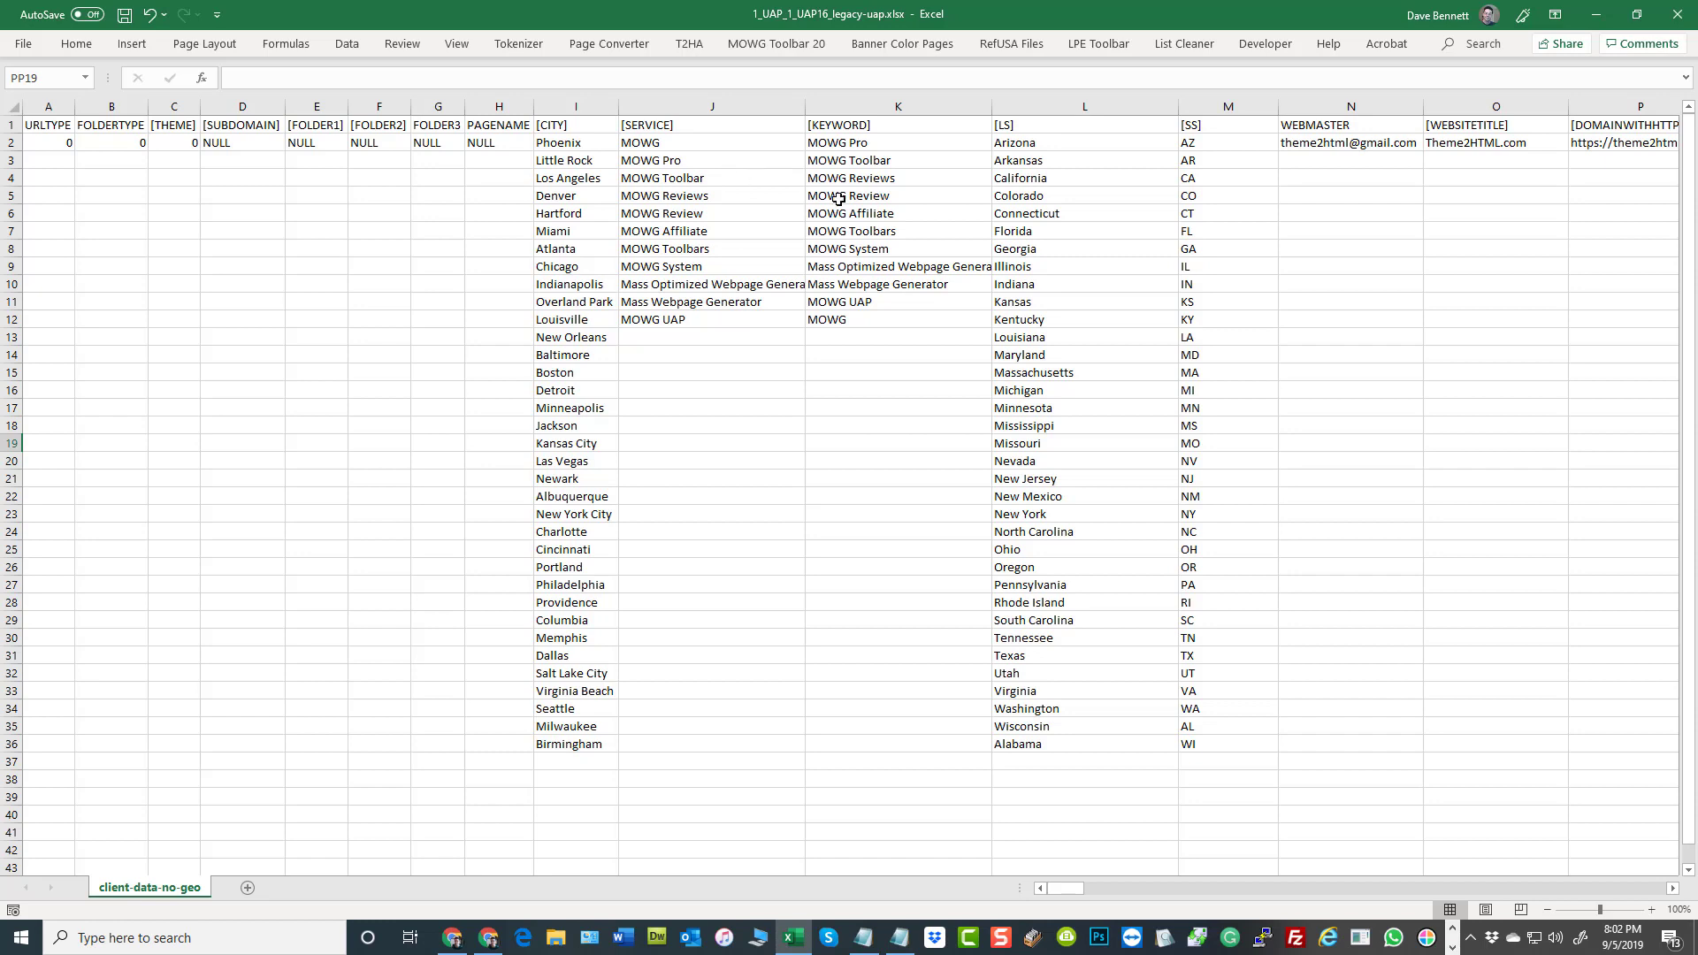
Change the column header in A1 to [%URLTYPE%] by adding percent signs and square brackets around the name
click(41, 131)
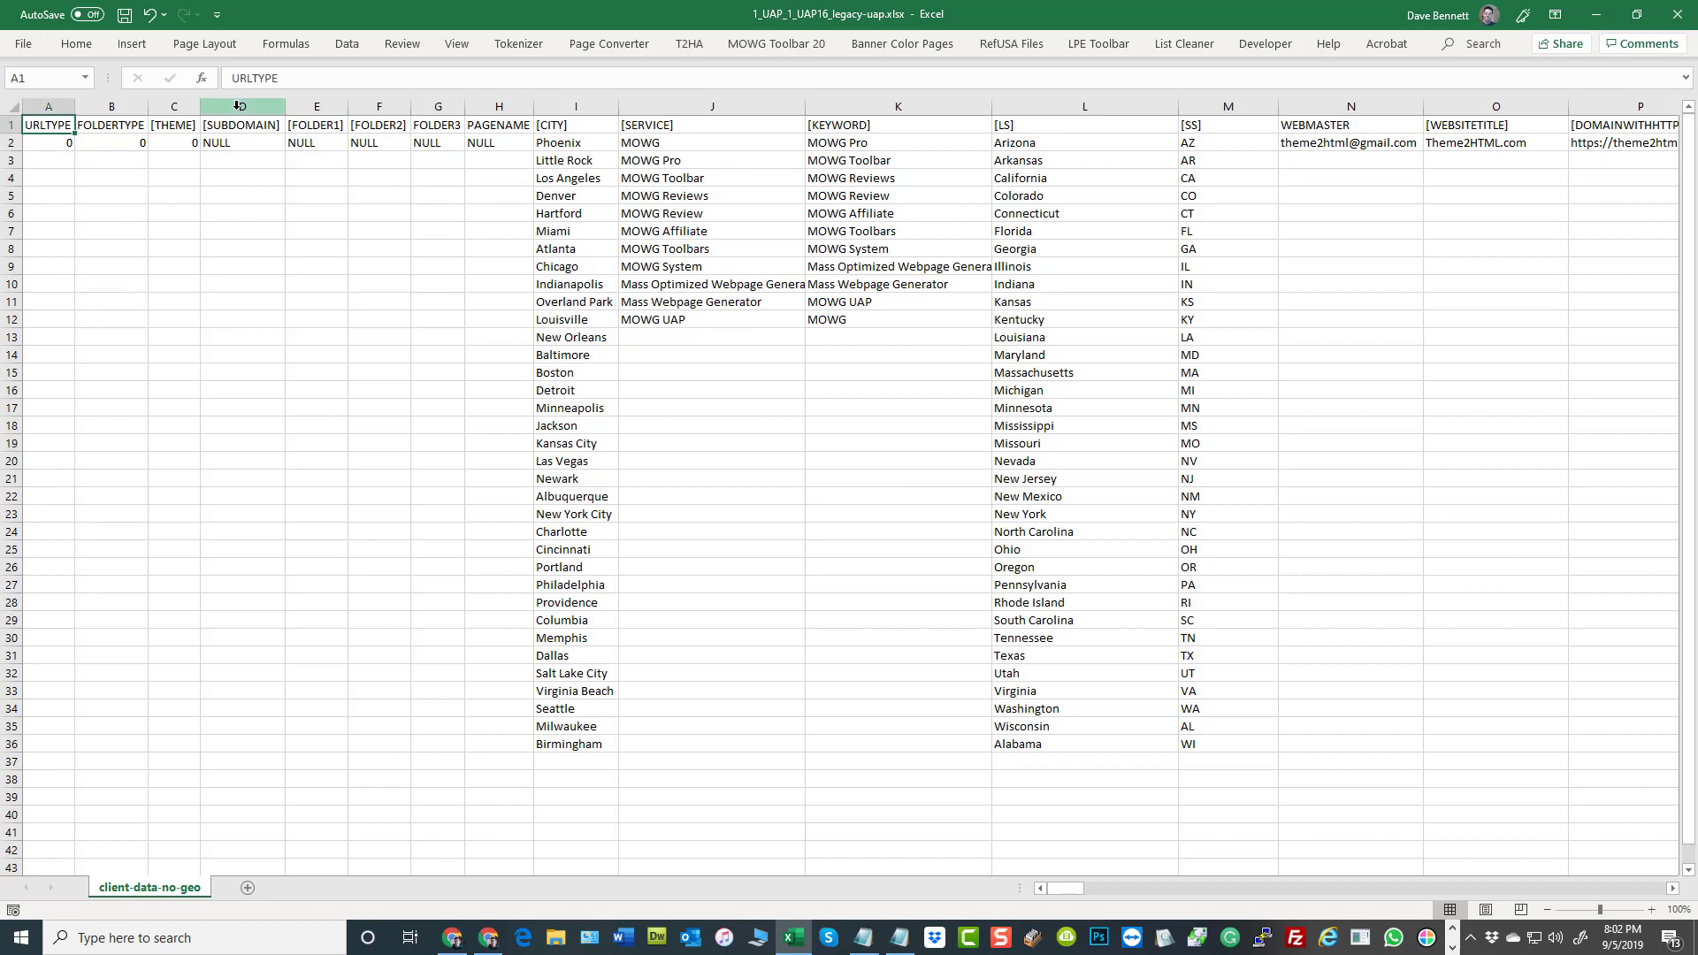
drag(301, 78, 183, 75)
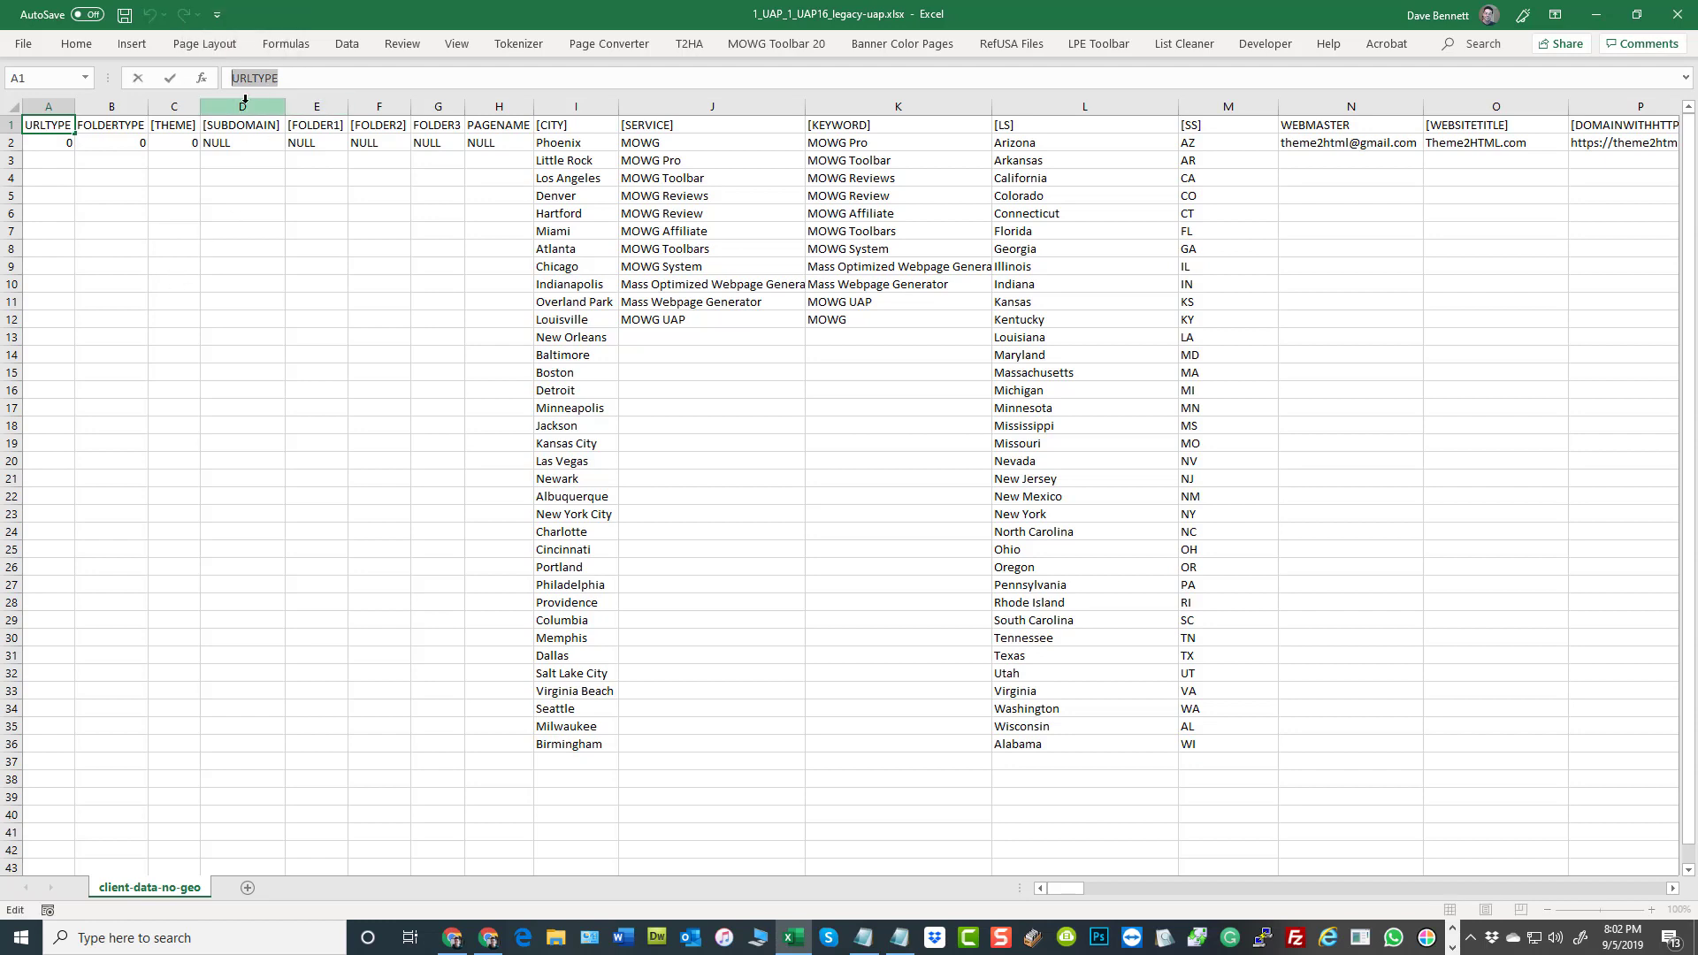
click(234, 80)
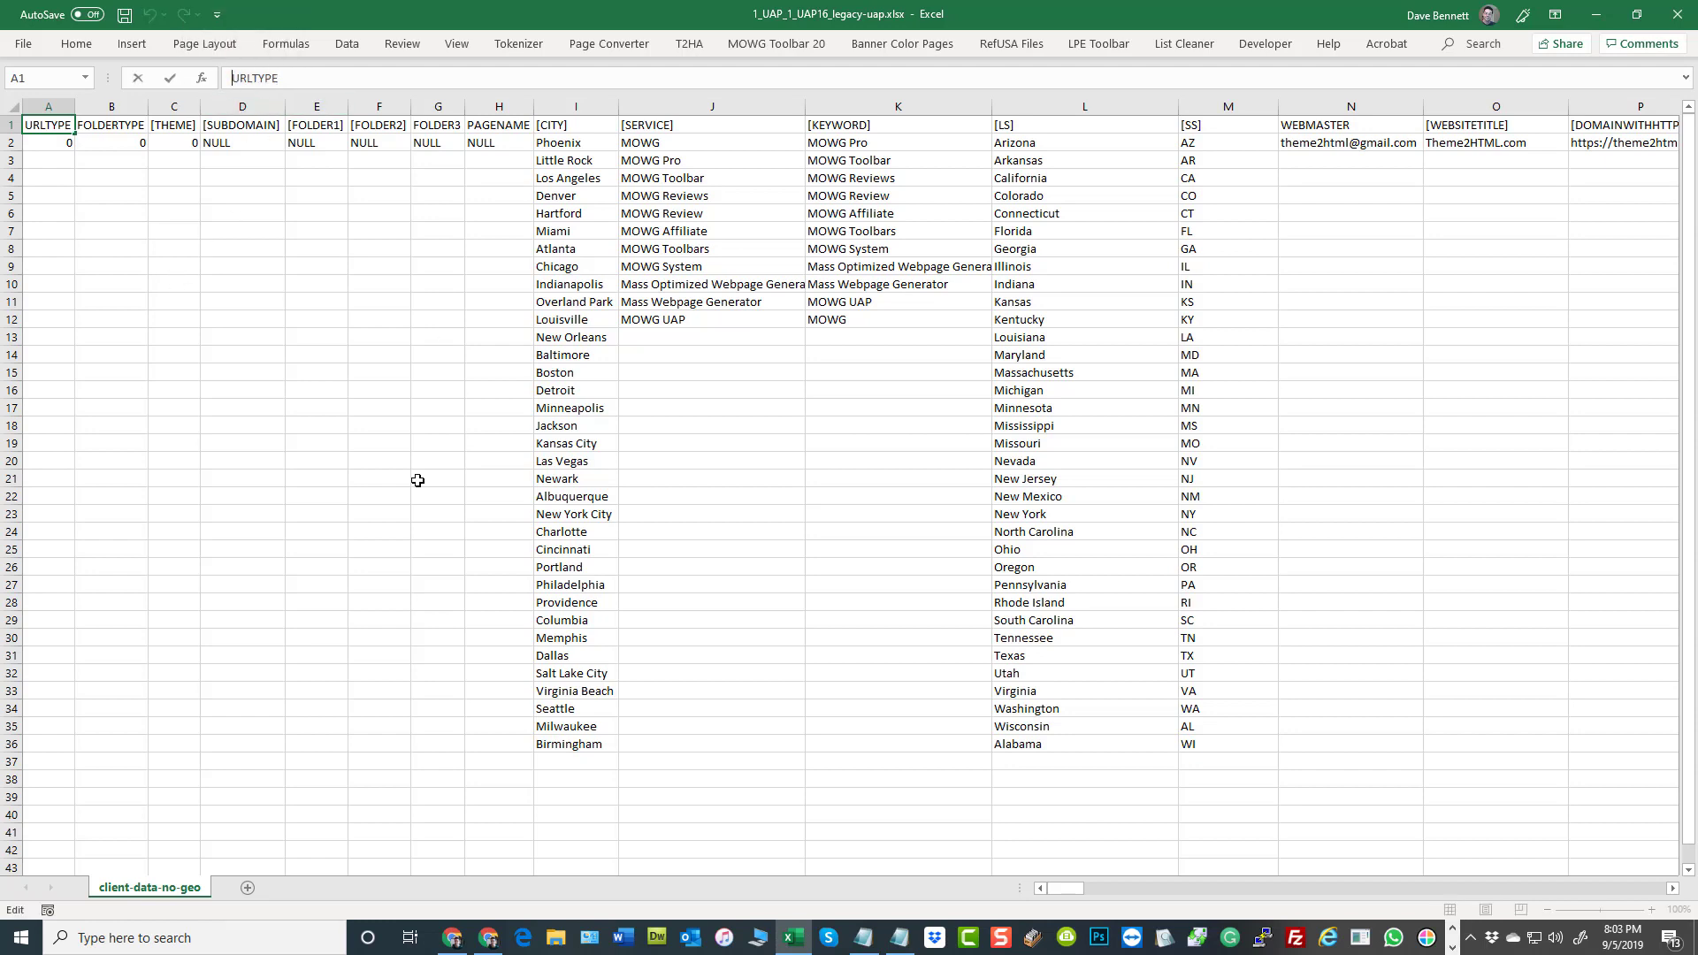
text([%)
text(%])
click(428, 426)
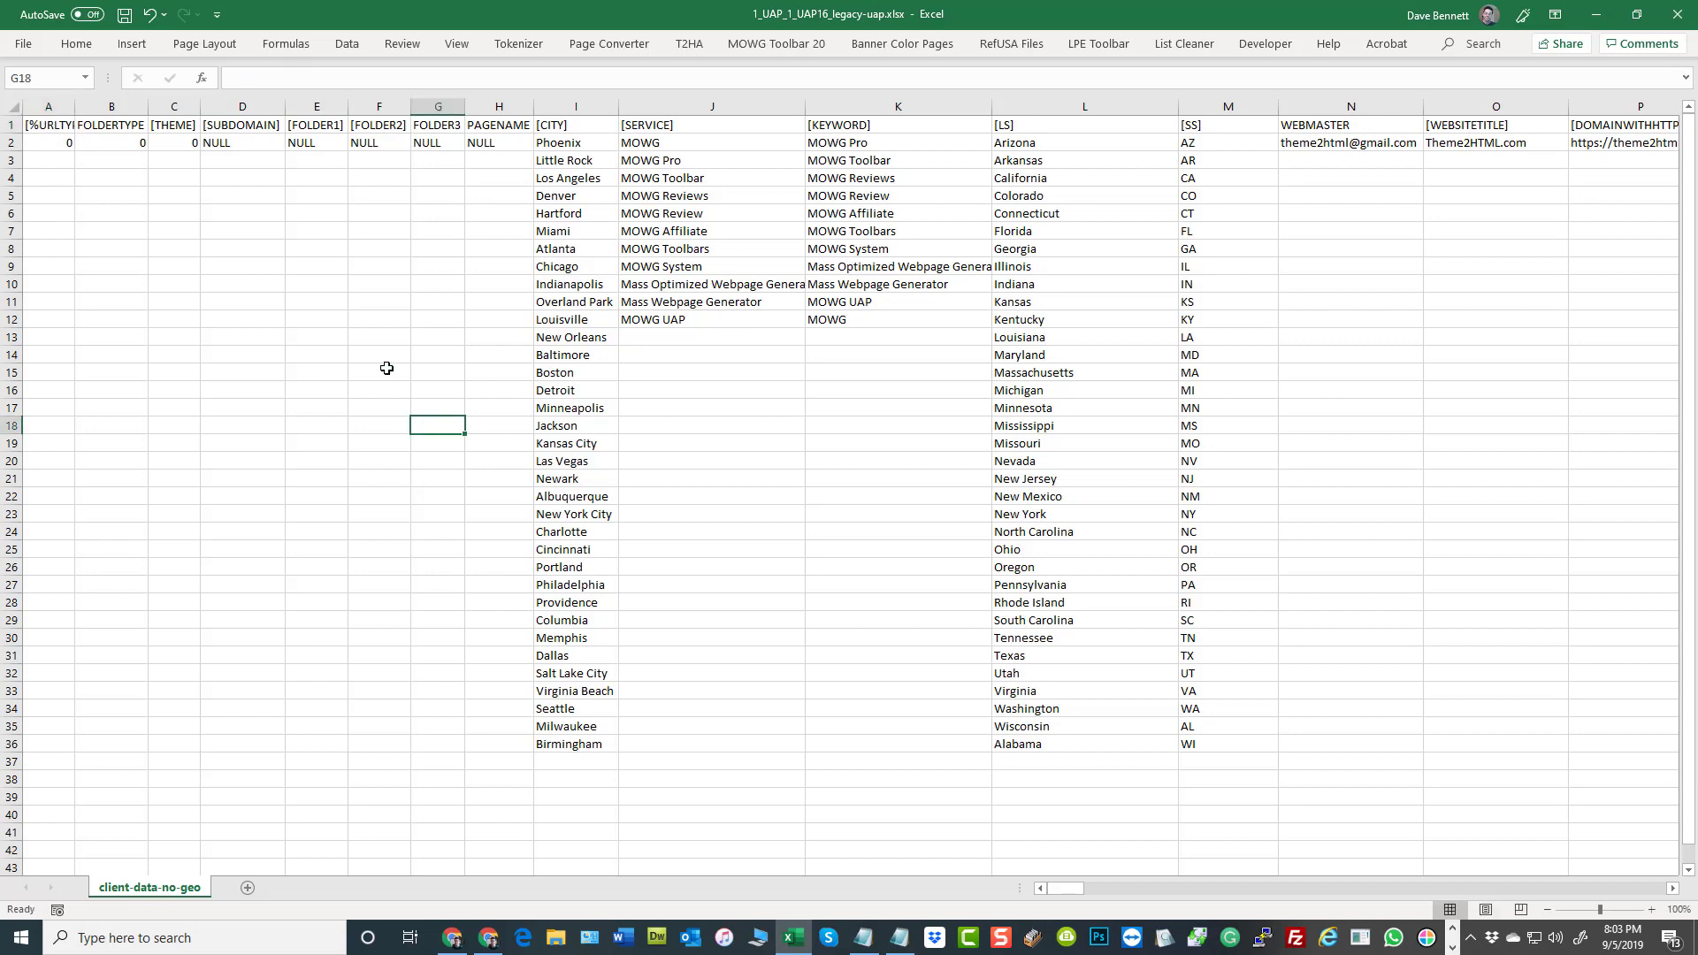
Remove the added brackets and percent signs from the A1 header so it reads URLTYPE
click(38, 129)
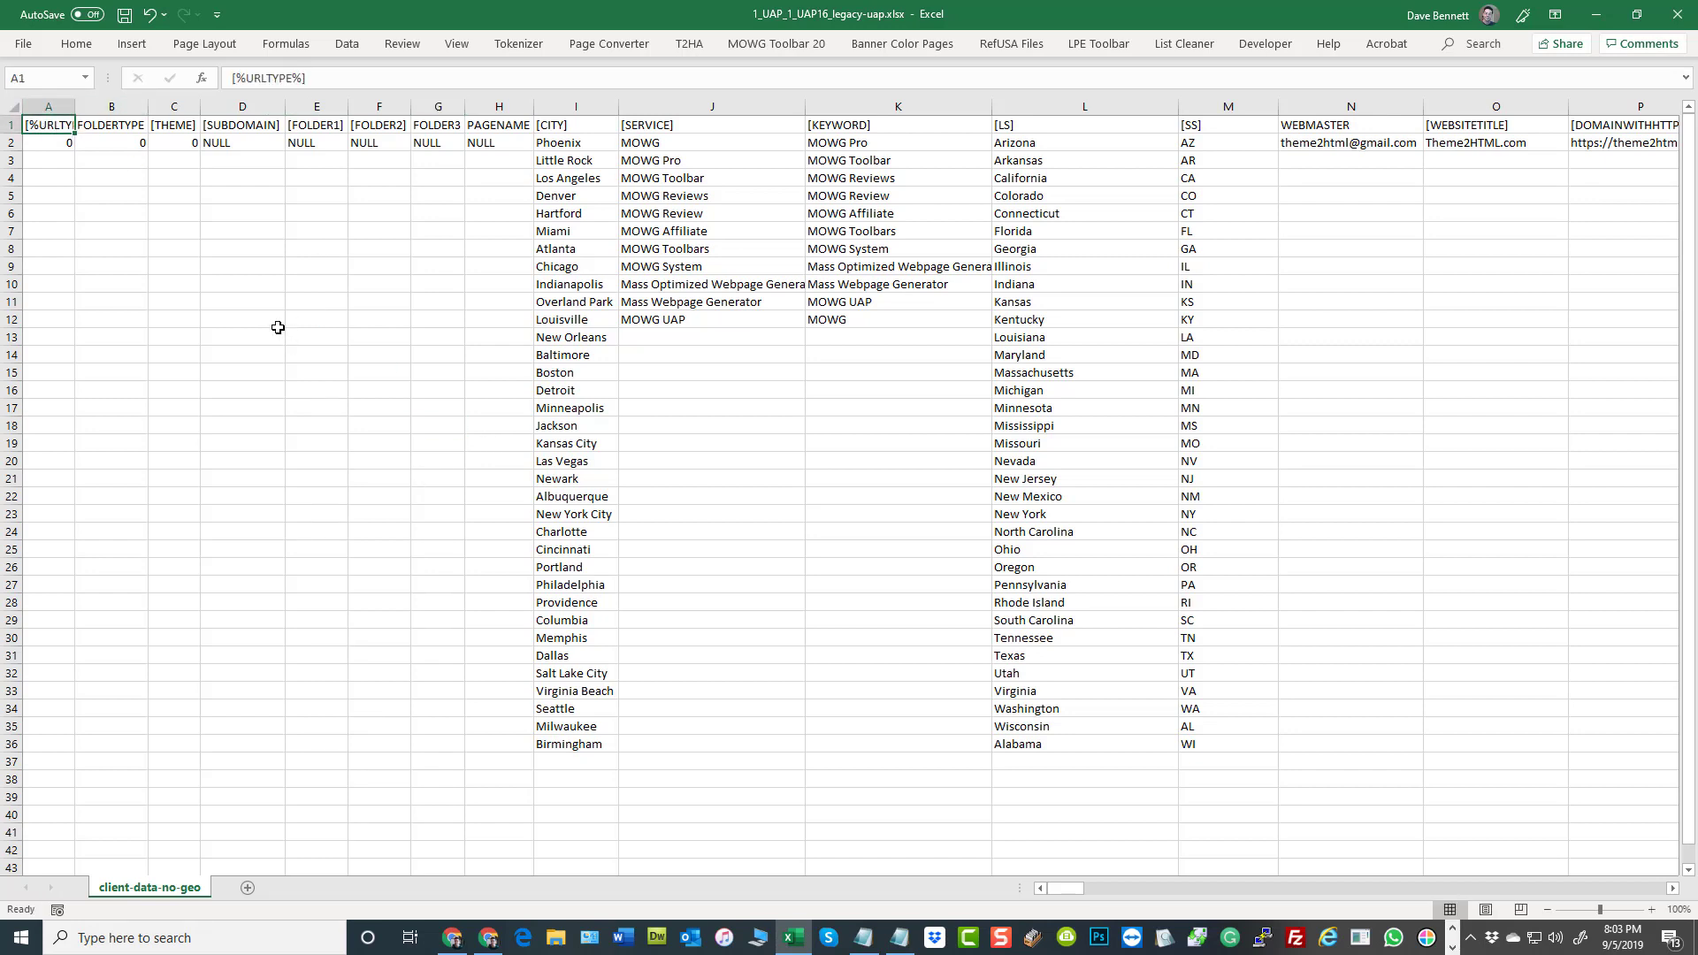
click(312, 78)
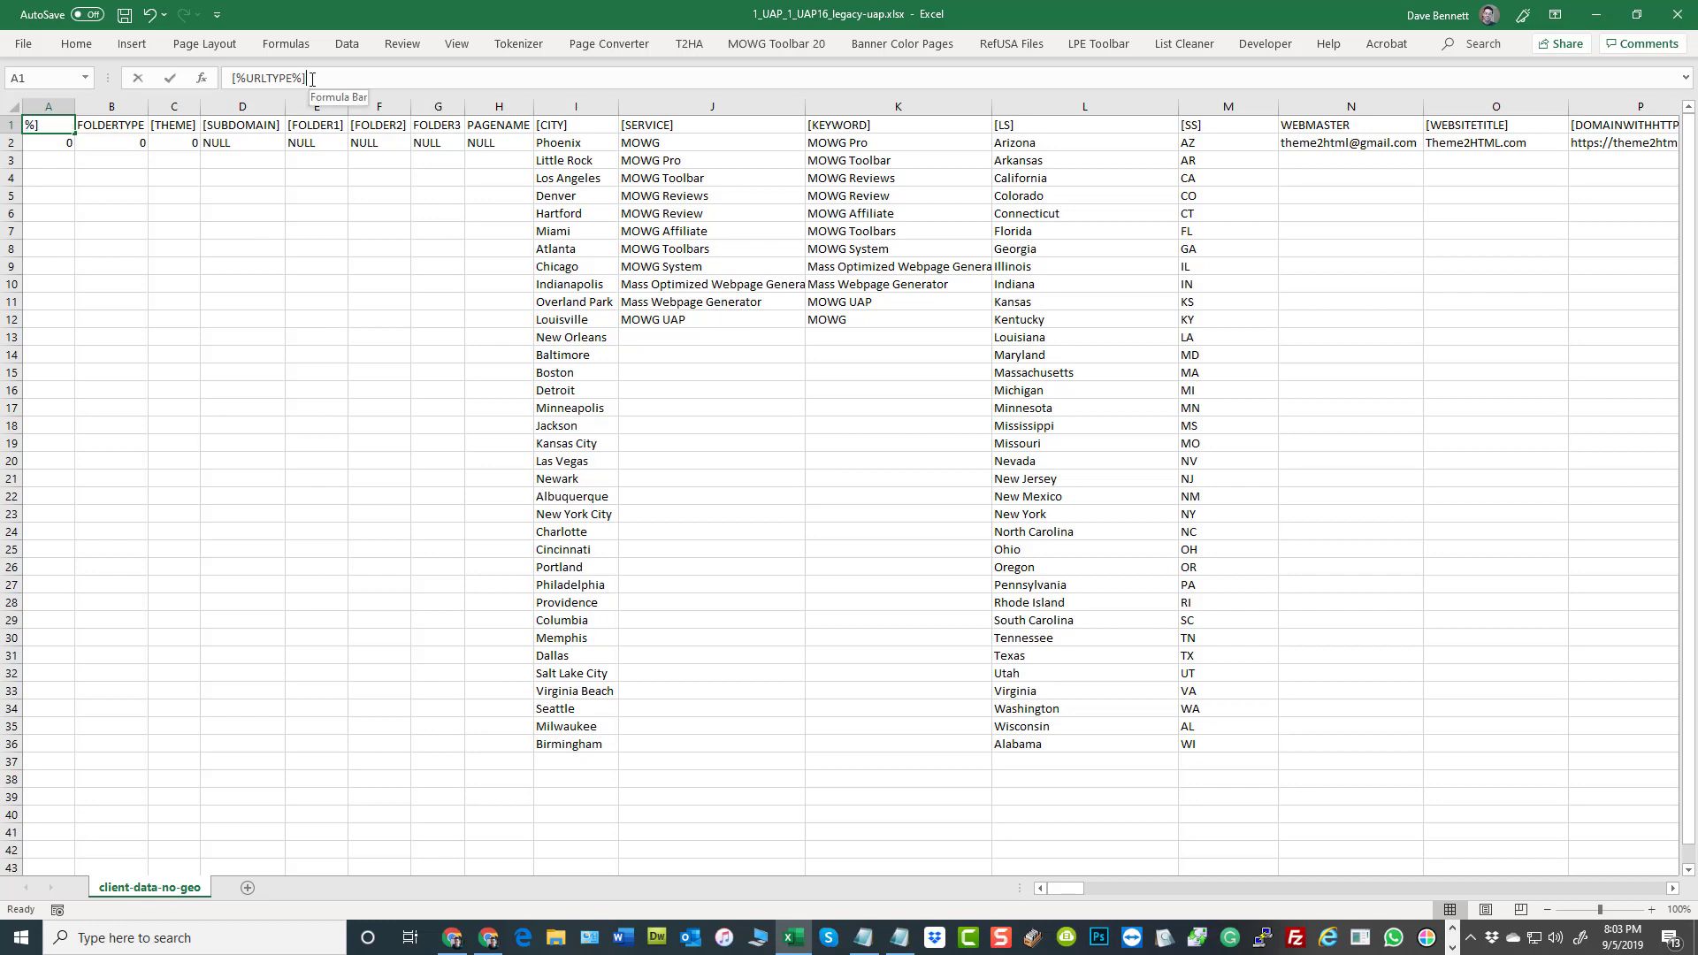
drag(295, 79, 331, 167)
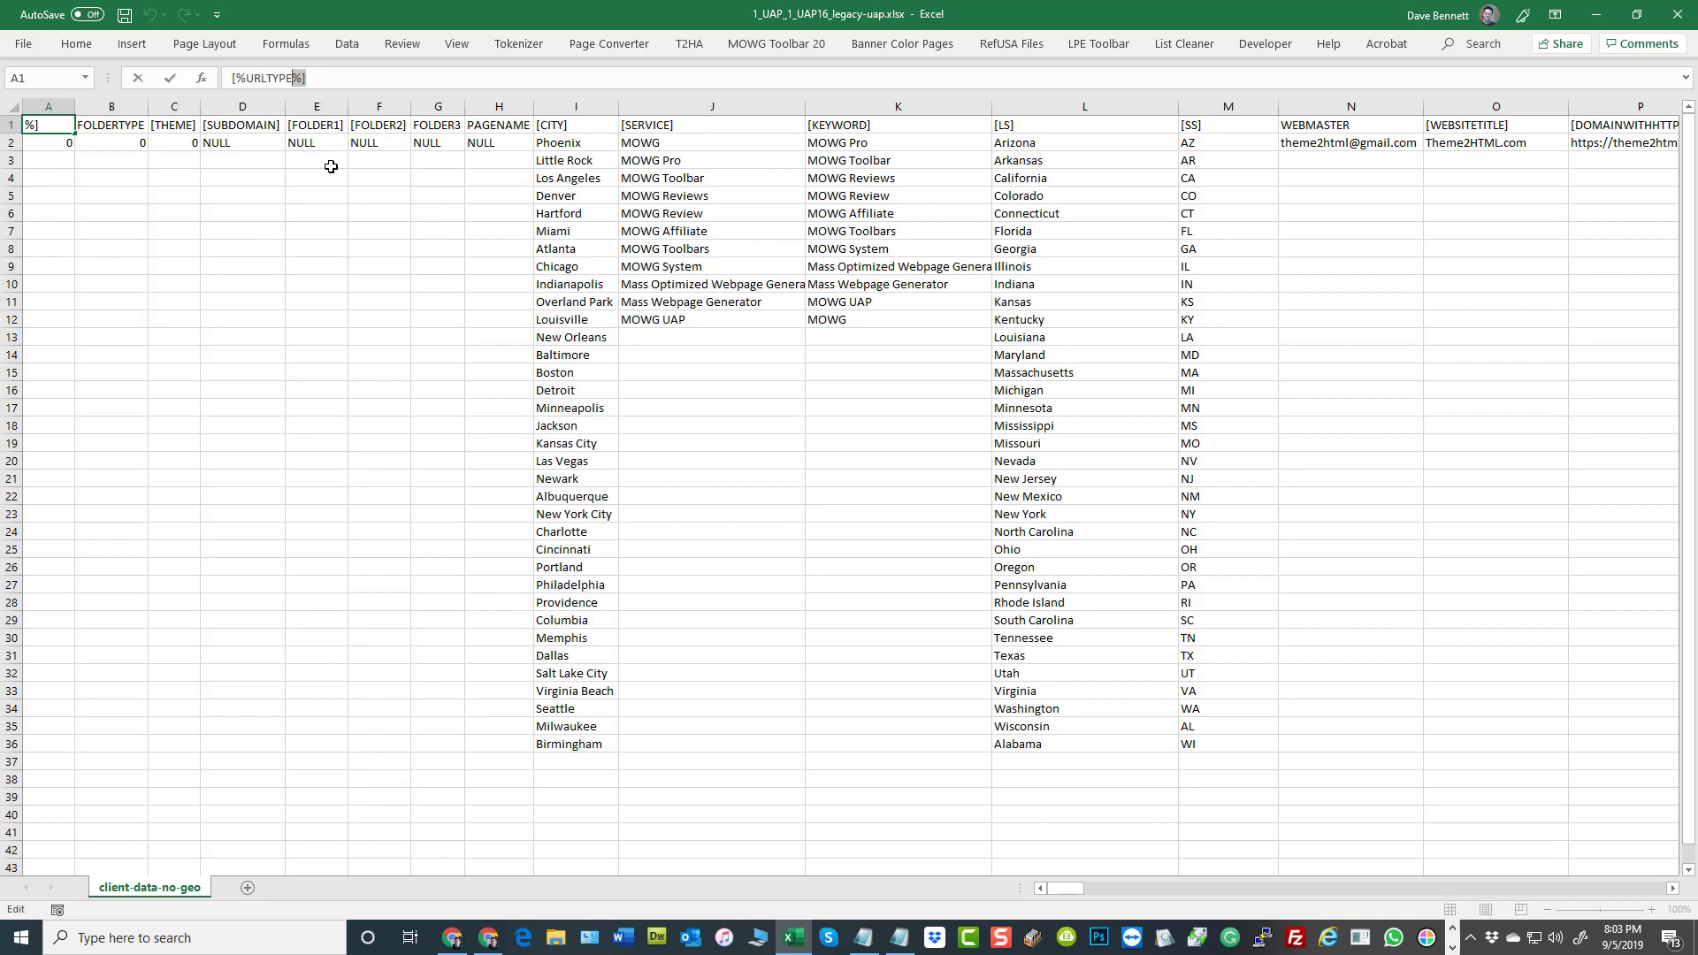
key(BackSpace)
click(234, 245)
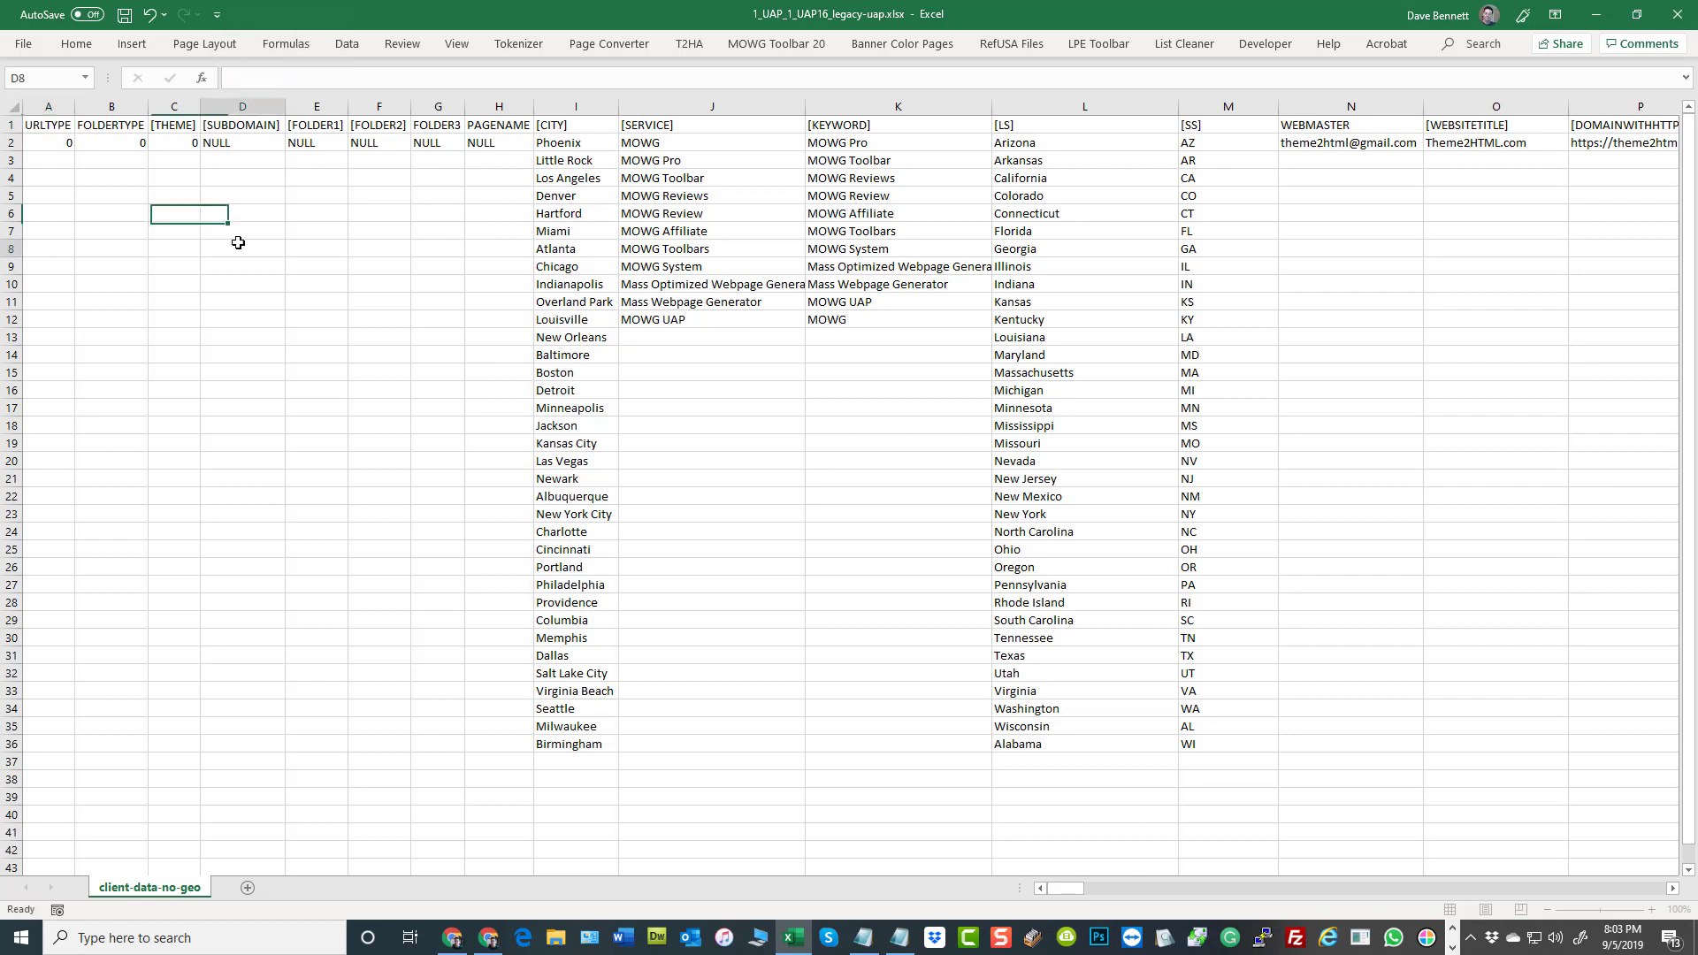
Review the URLTYPE, FOLDERTYPE and [THEME] column headers in cells A1 to C1
click(33, 126)
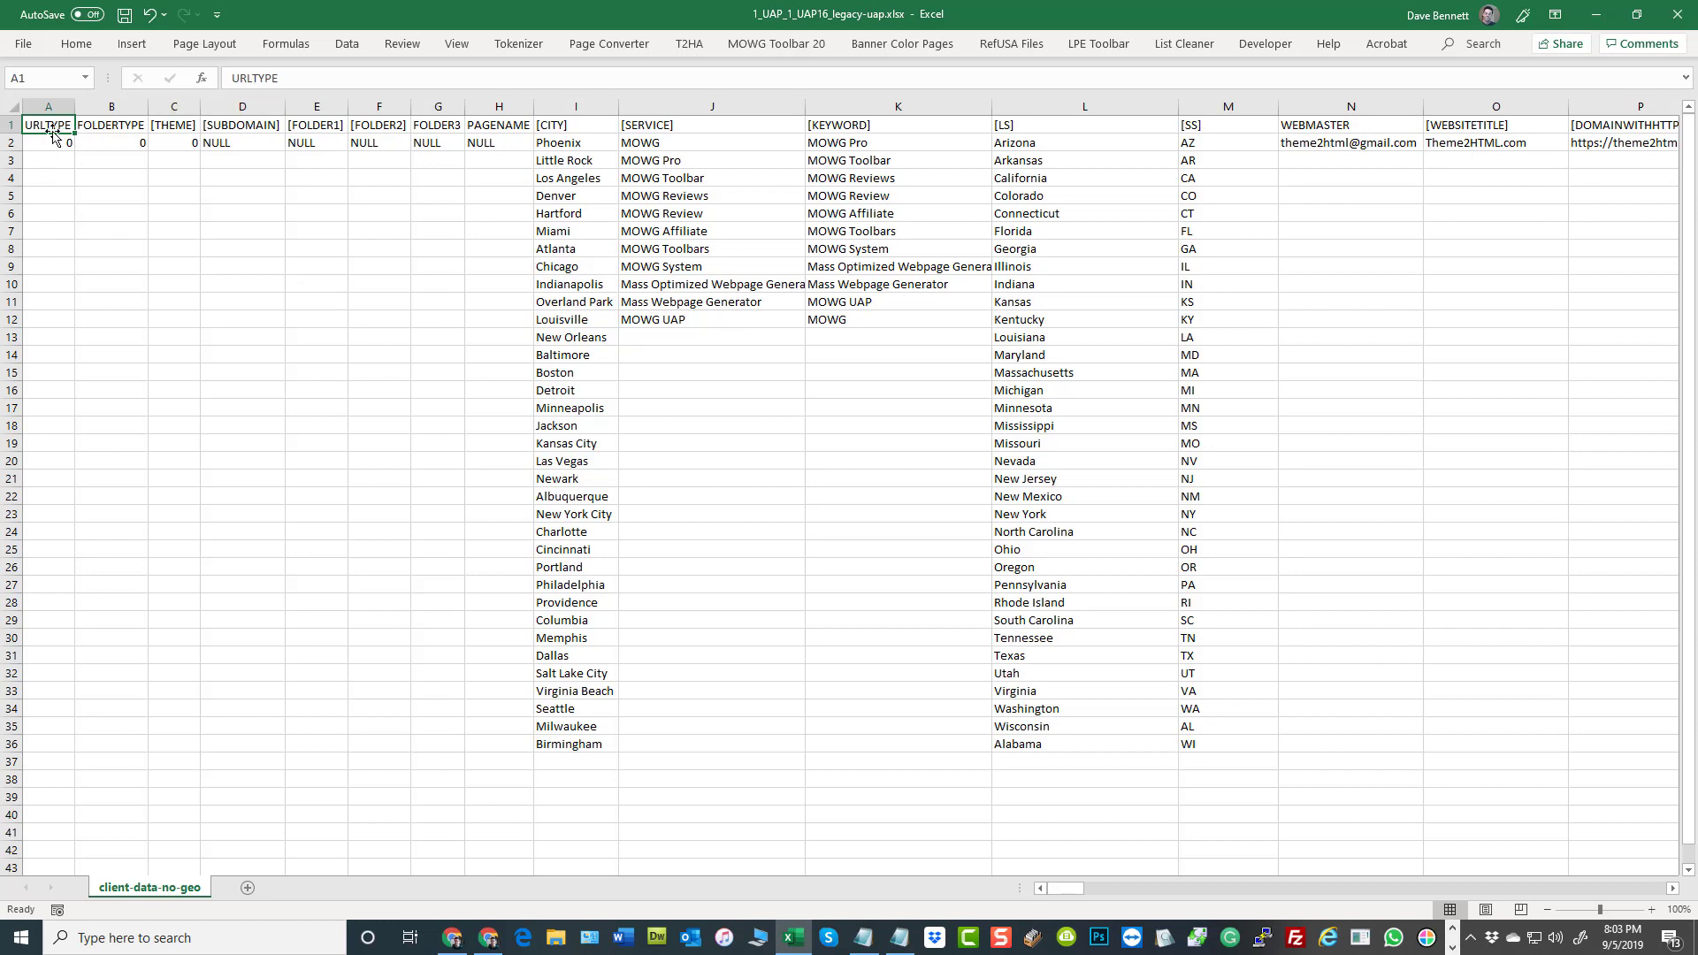
click(113, 125)
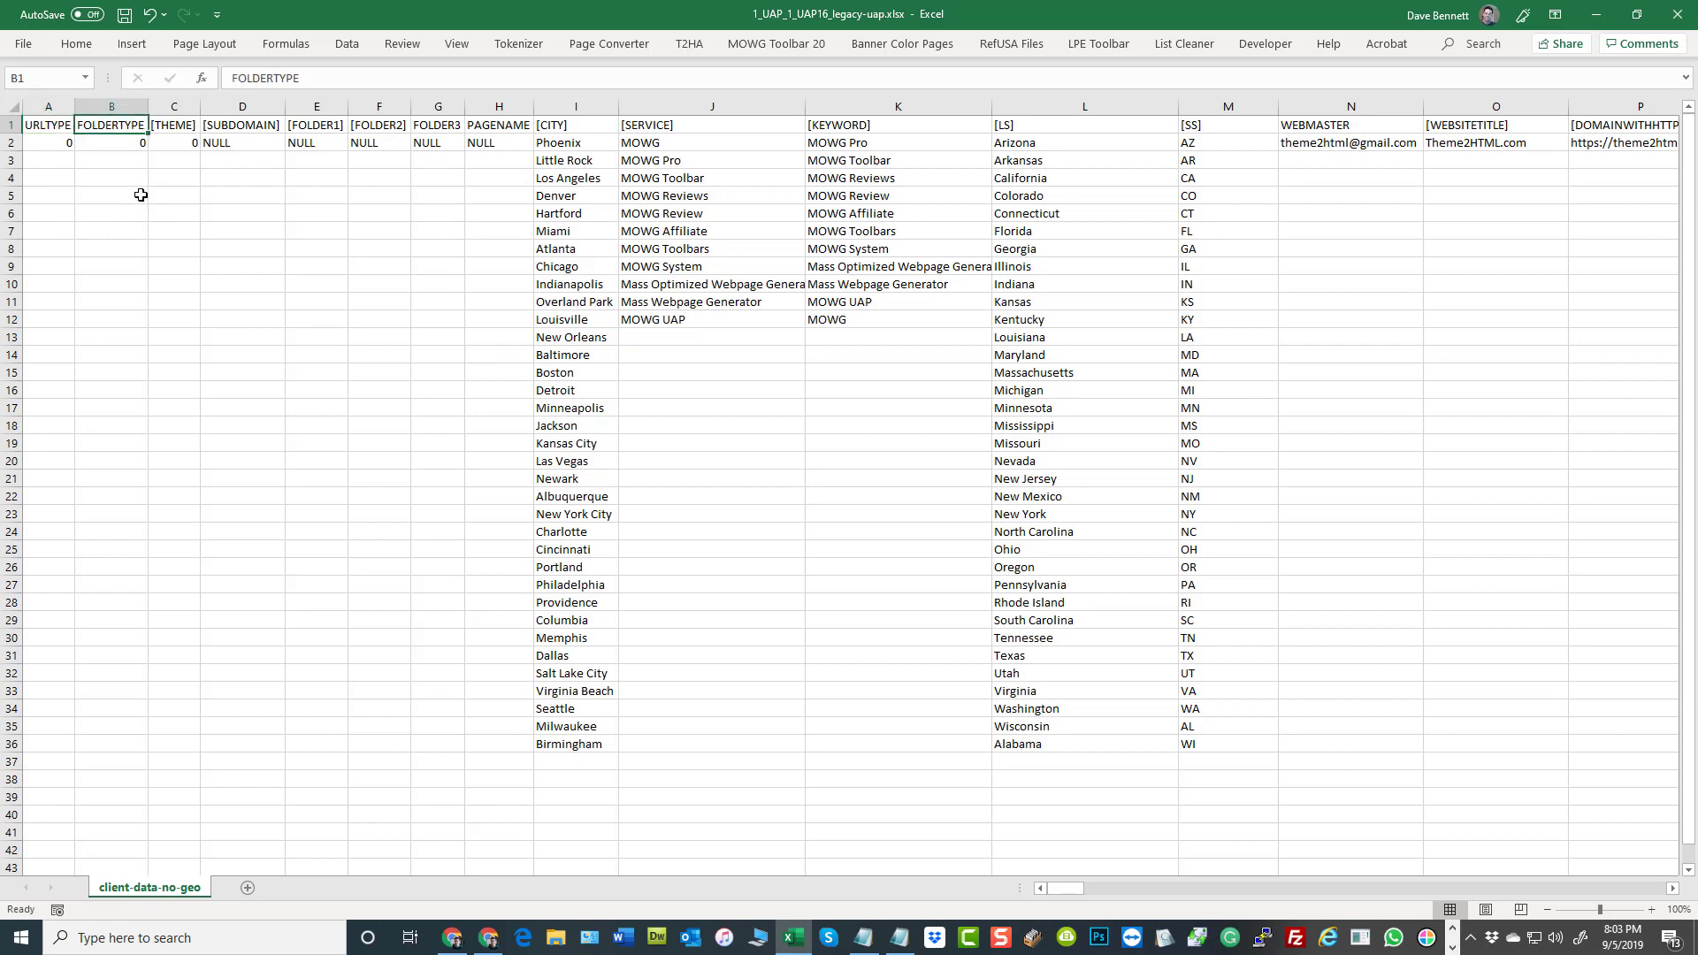
click(174, 123)
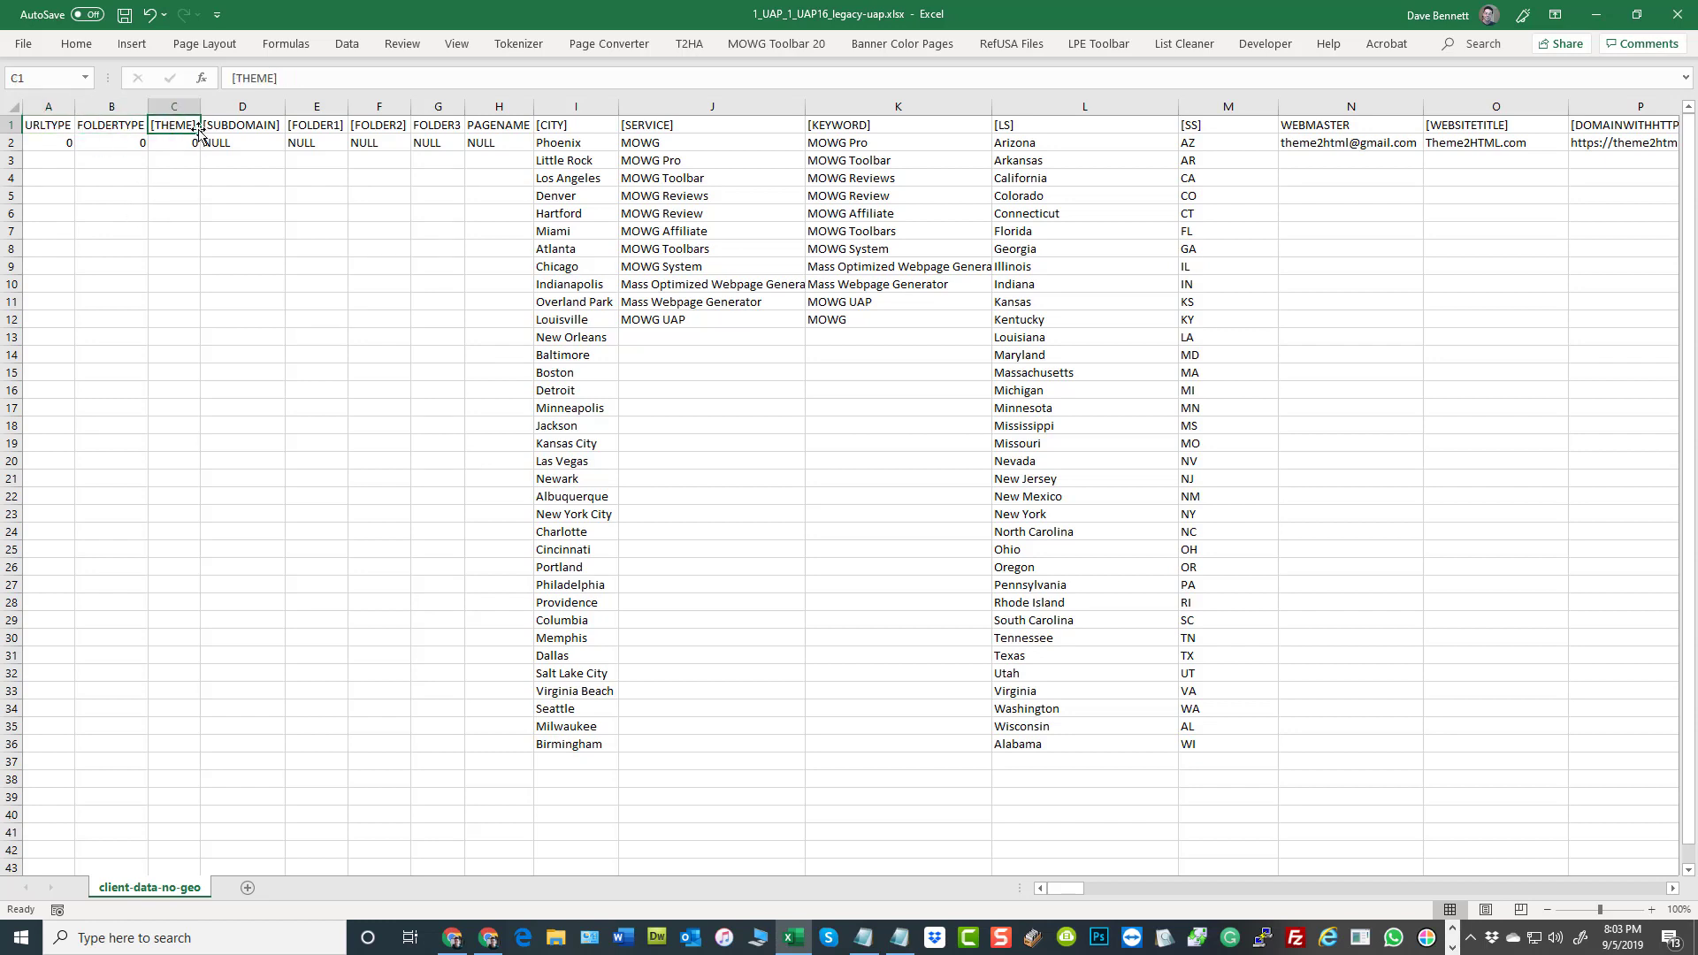
Inspect the square brackets around the [THEME] header in C1 and review the headers from [THEME] through [FOLDER2]
click(278, 80)
drag(277, 78, 274, 78)
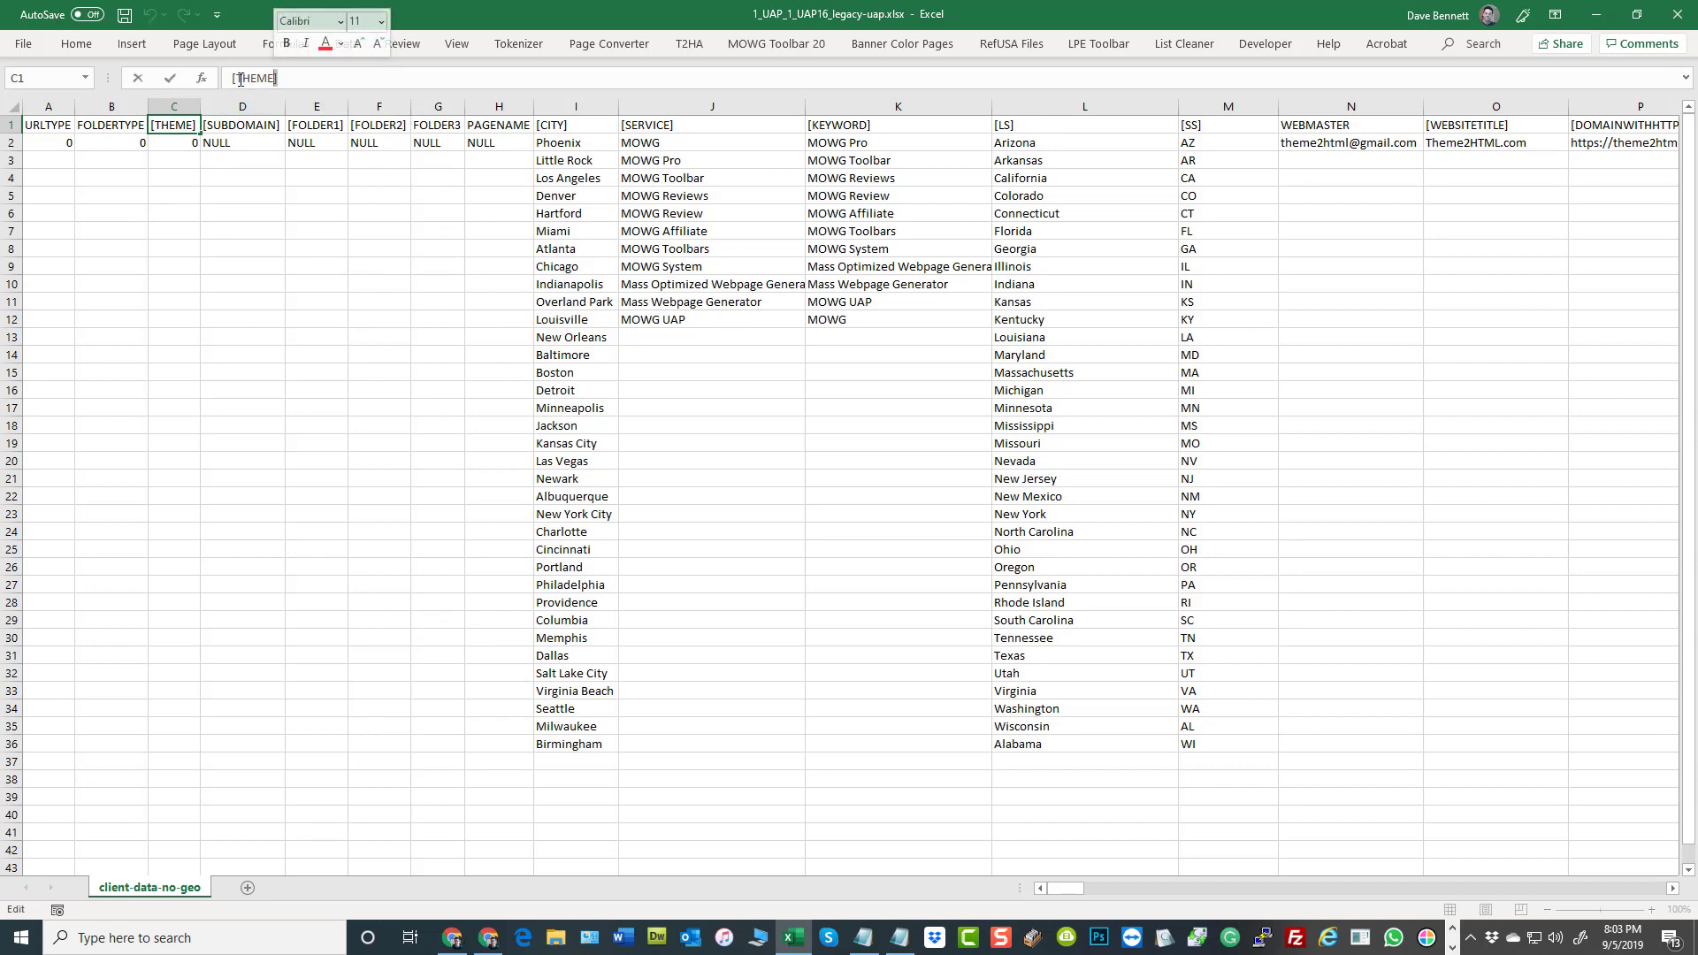
drag(237, 79, 230, 79)
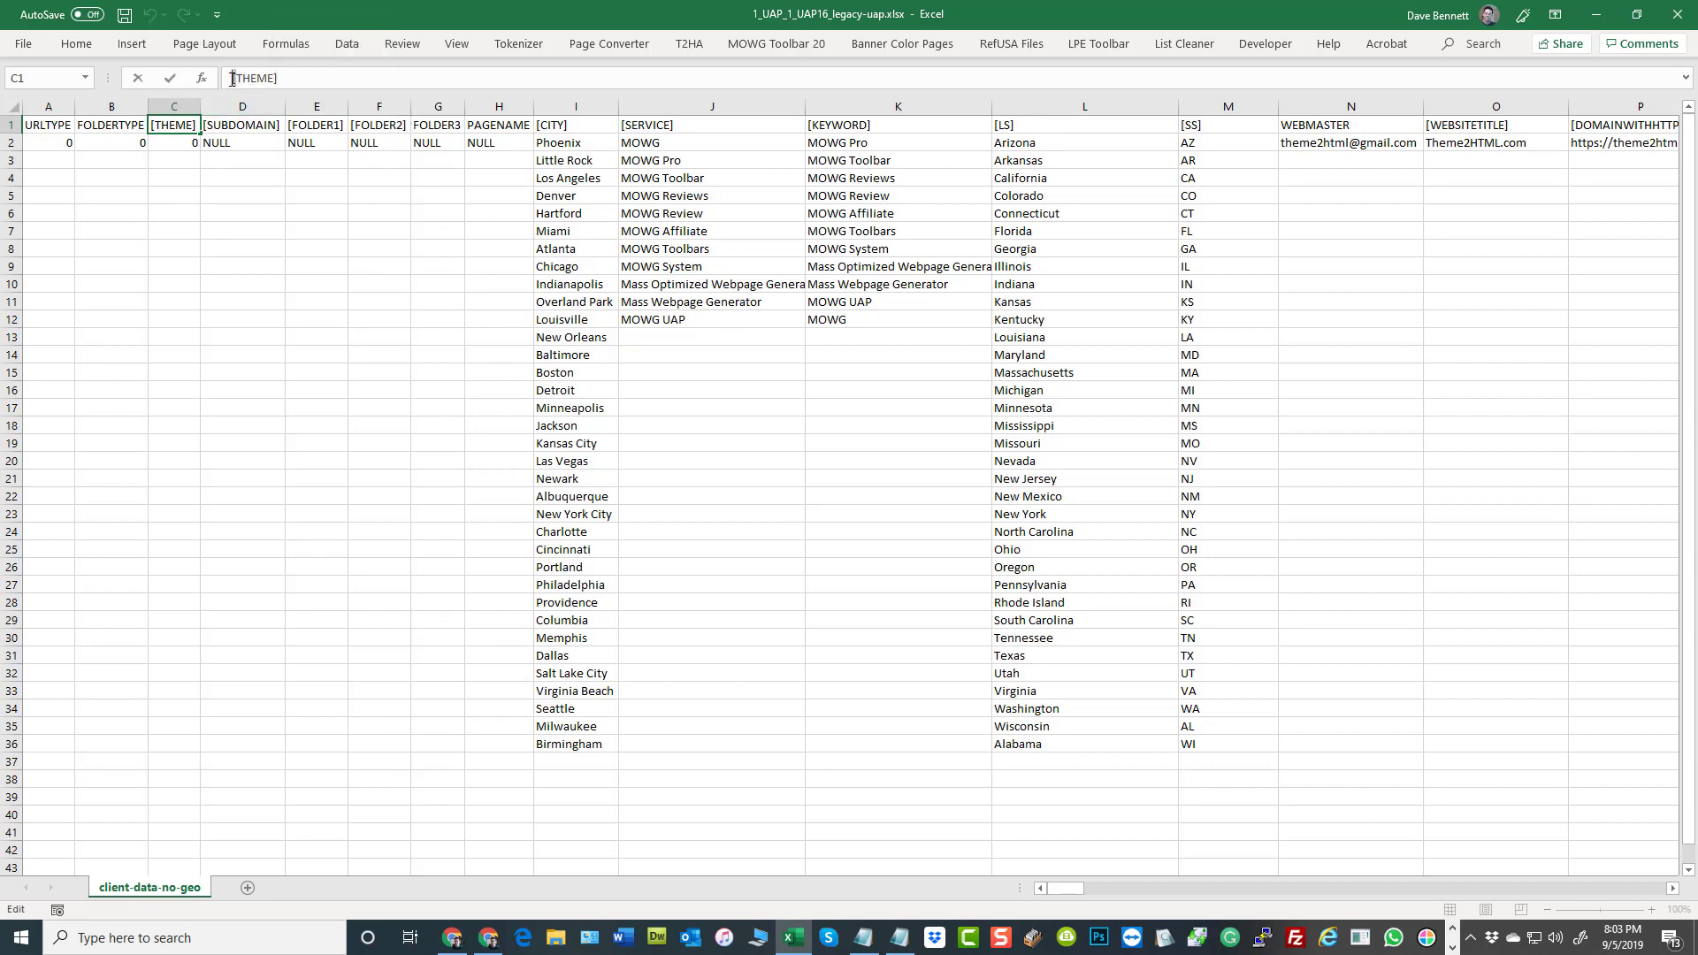
click(336, 209)
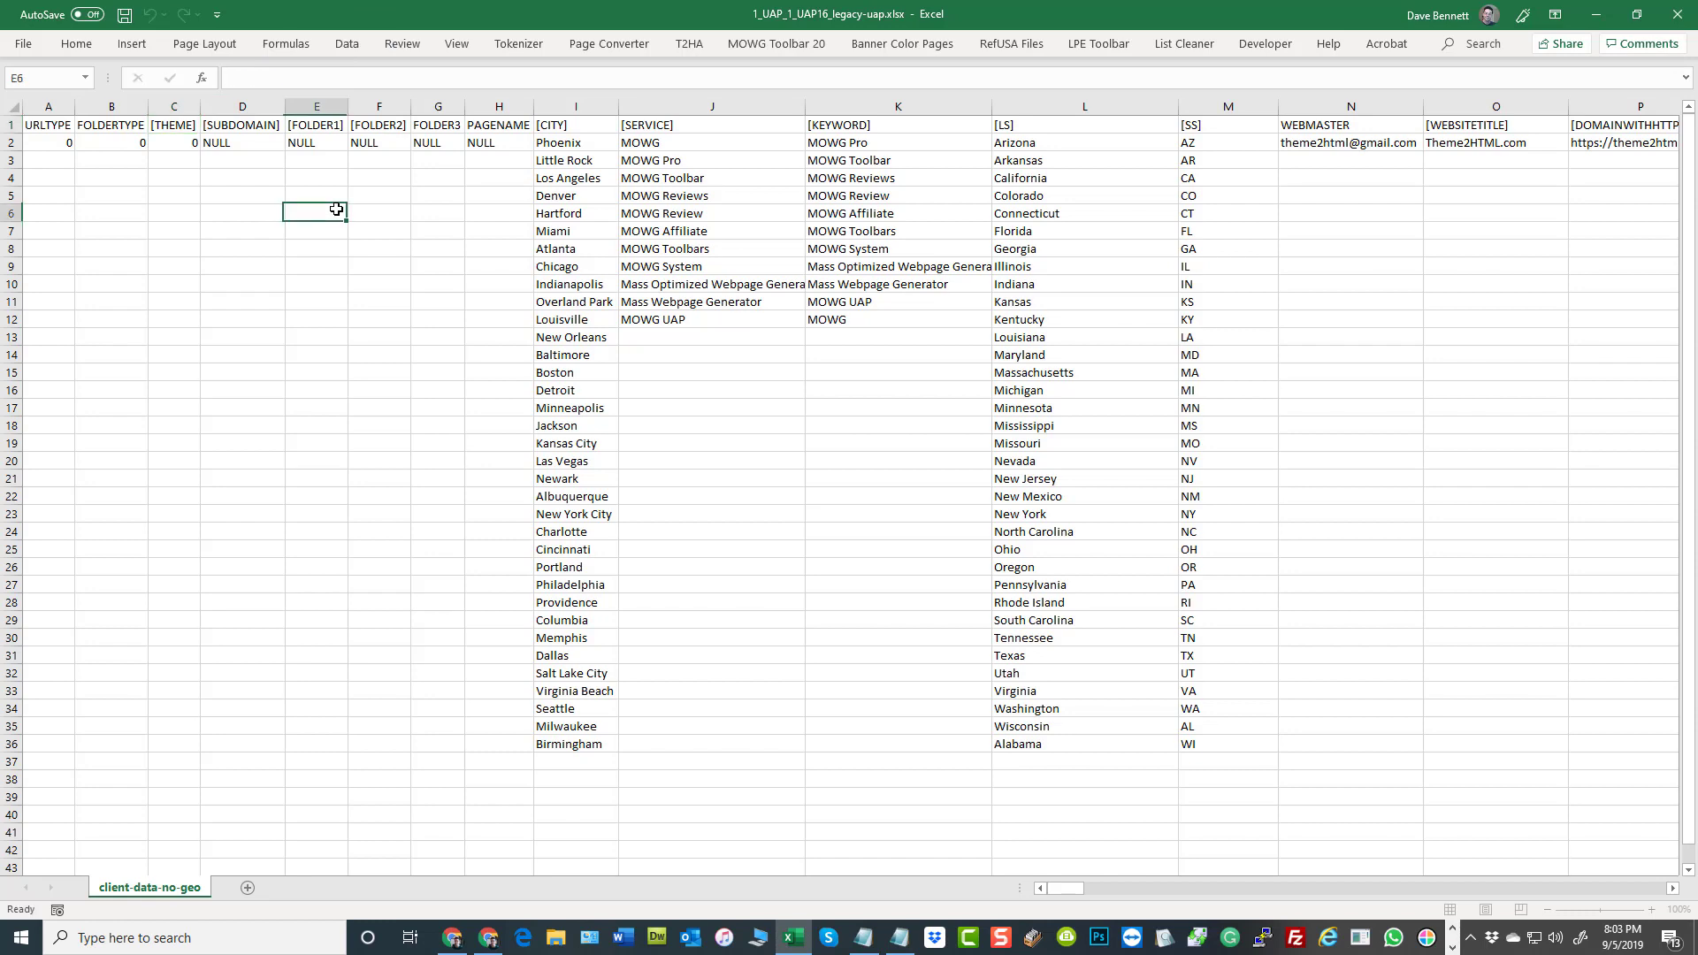
click(240, 127)
click(326, 128)
click(382, 128)
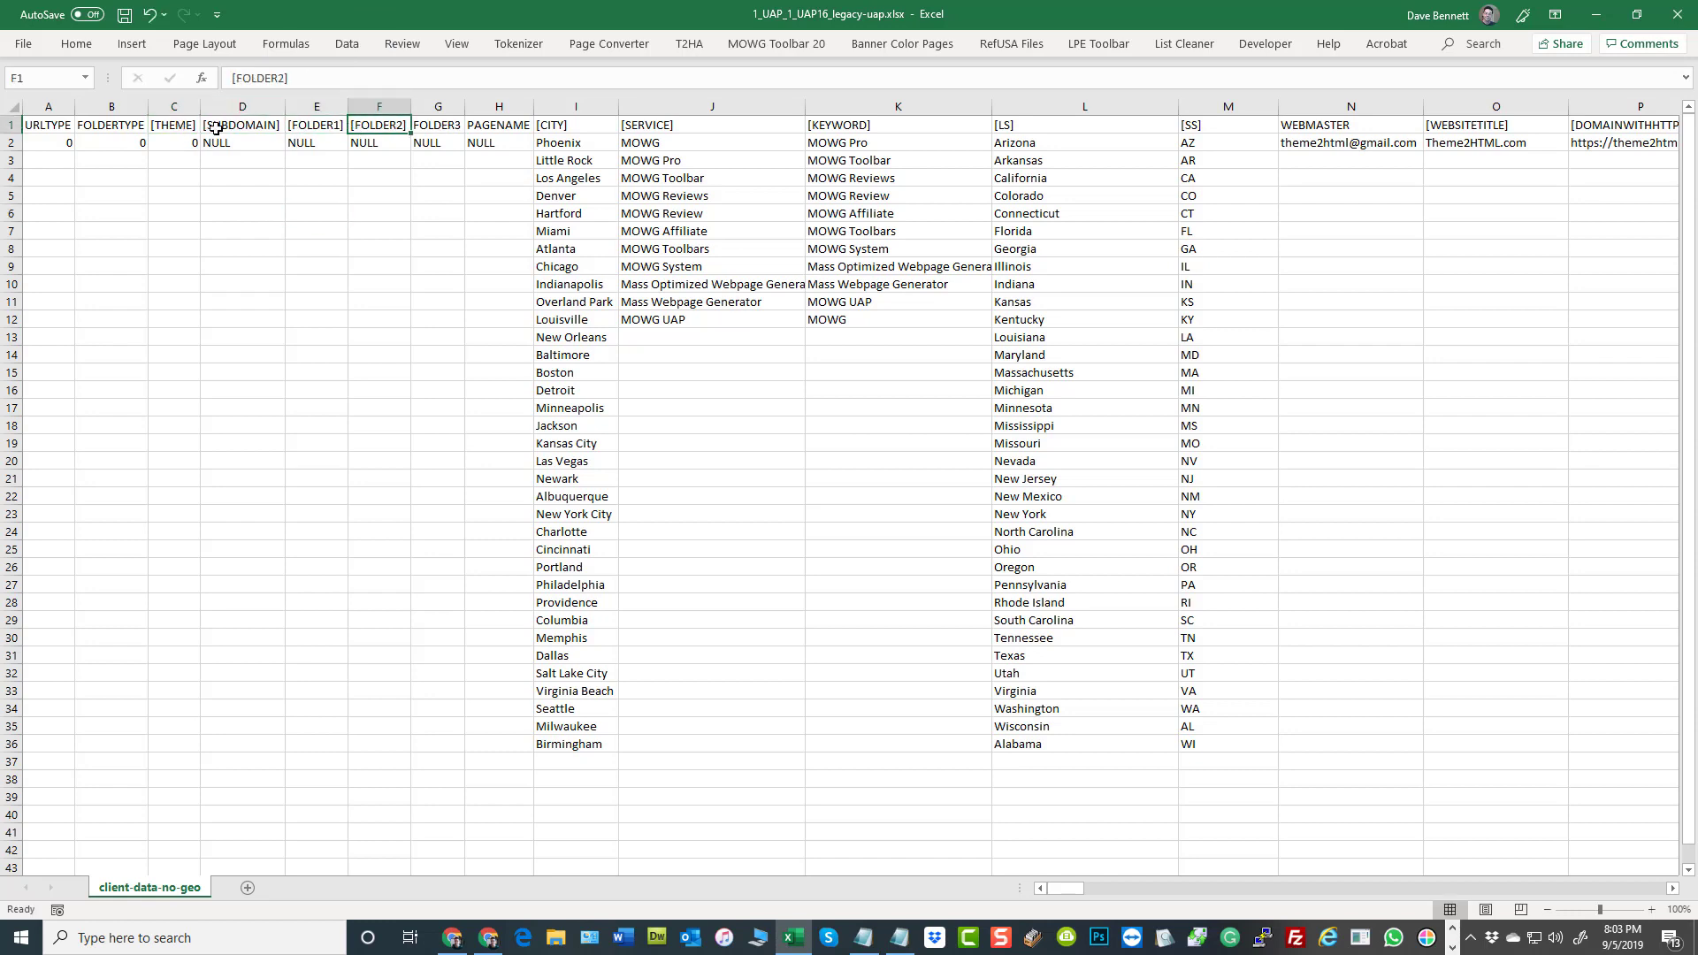
drag(176, 128, 379, 126)
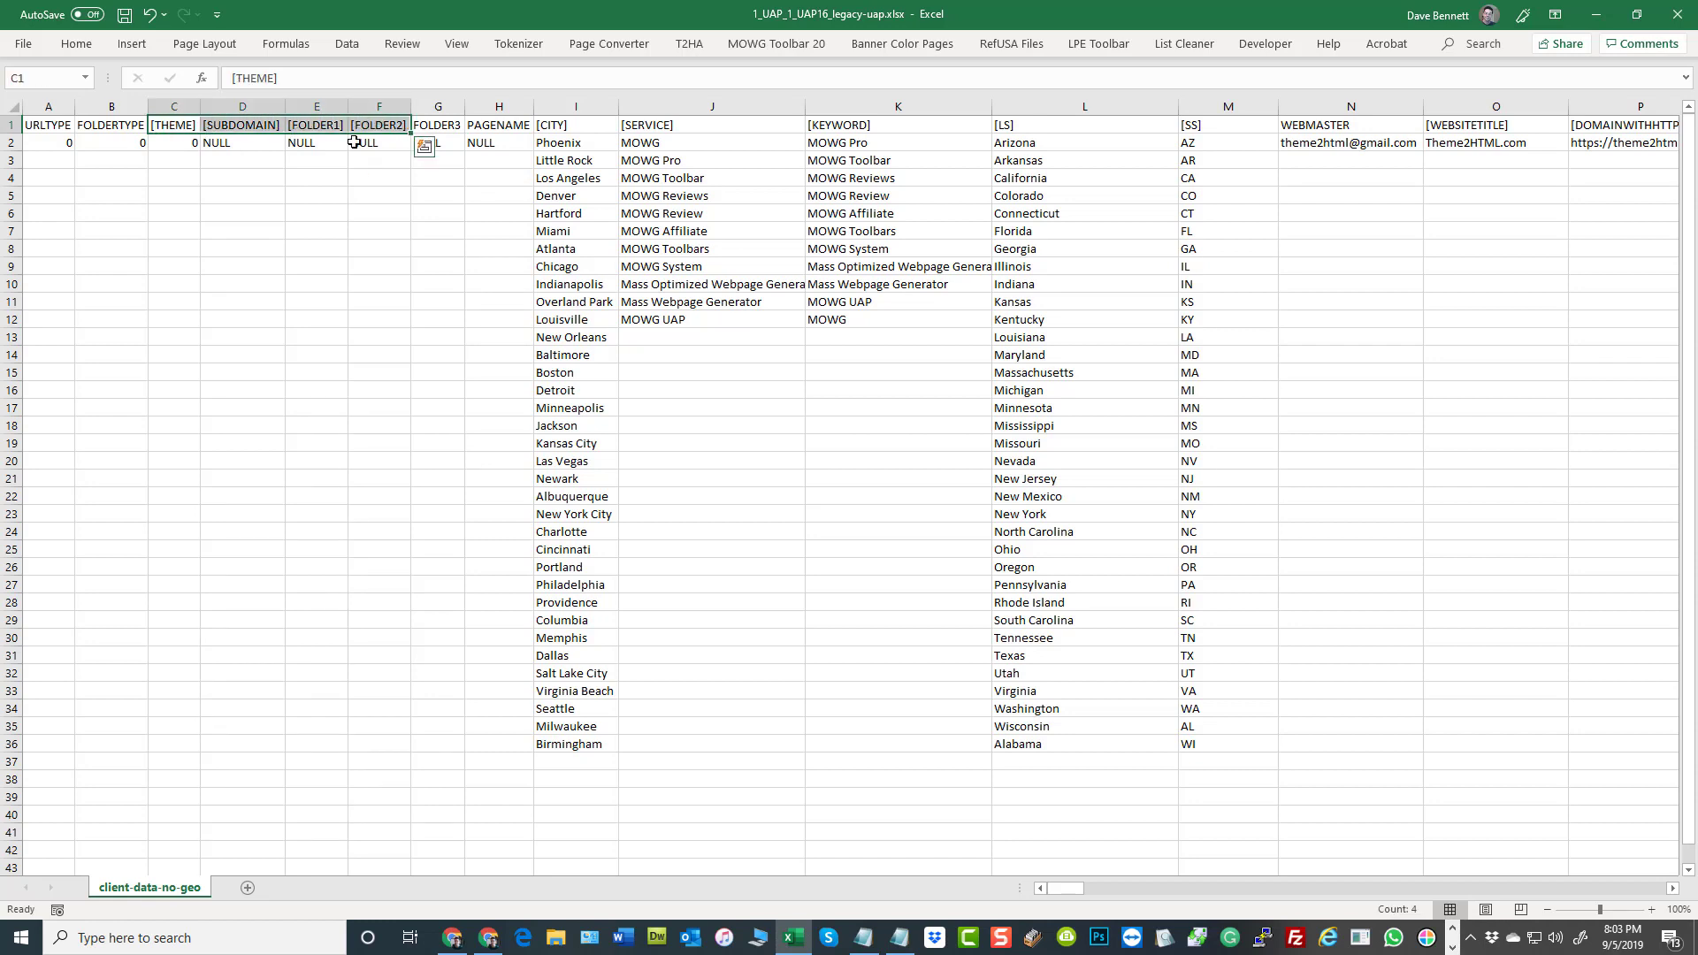
click(360, 231)
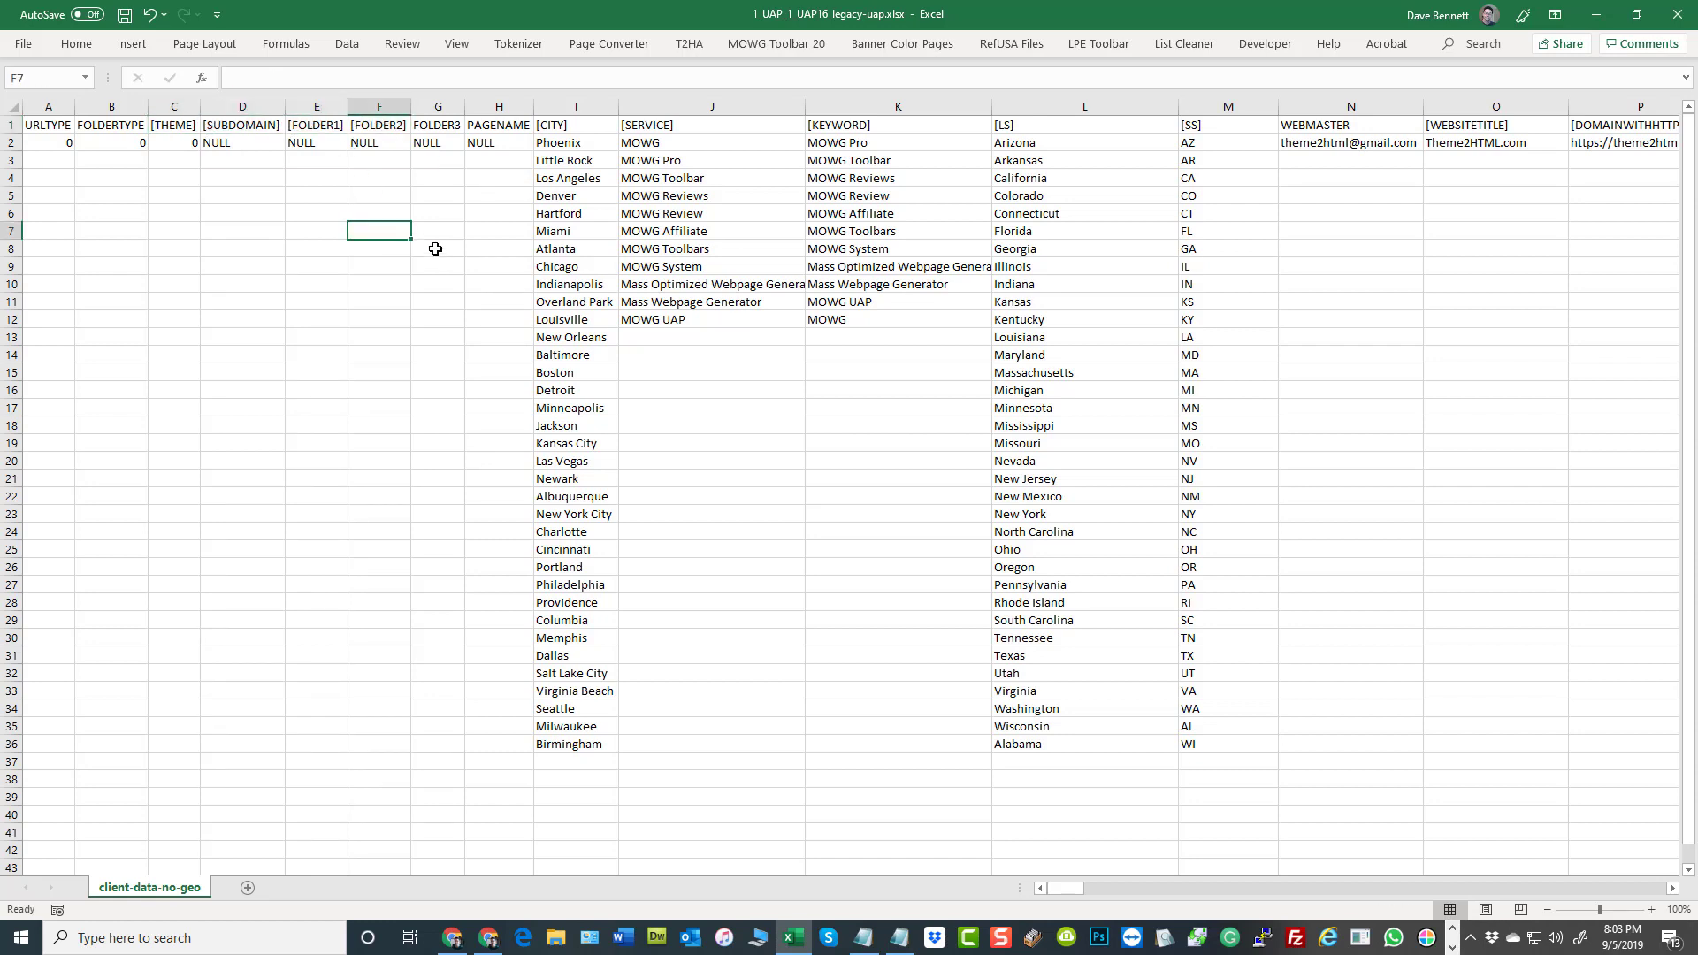
Review the [CITY], [SERVICE], [KEYWORD], [LS], [SS] and WEBMASTER column headers in cells I1 to N1
click(583, 130)
drag(713, 111, 1233, 132)
click(1433, 369)
click(1374, 126)
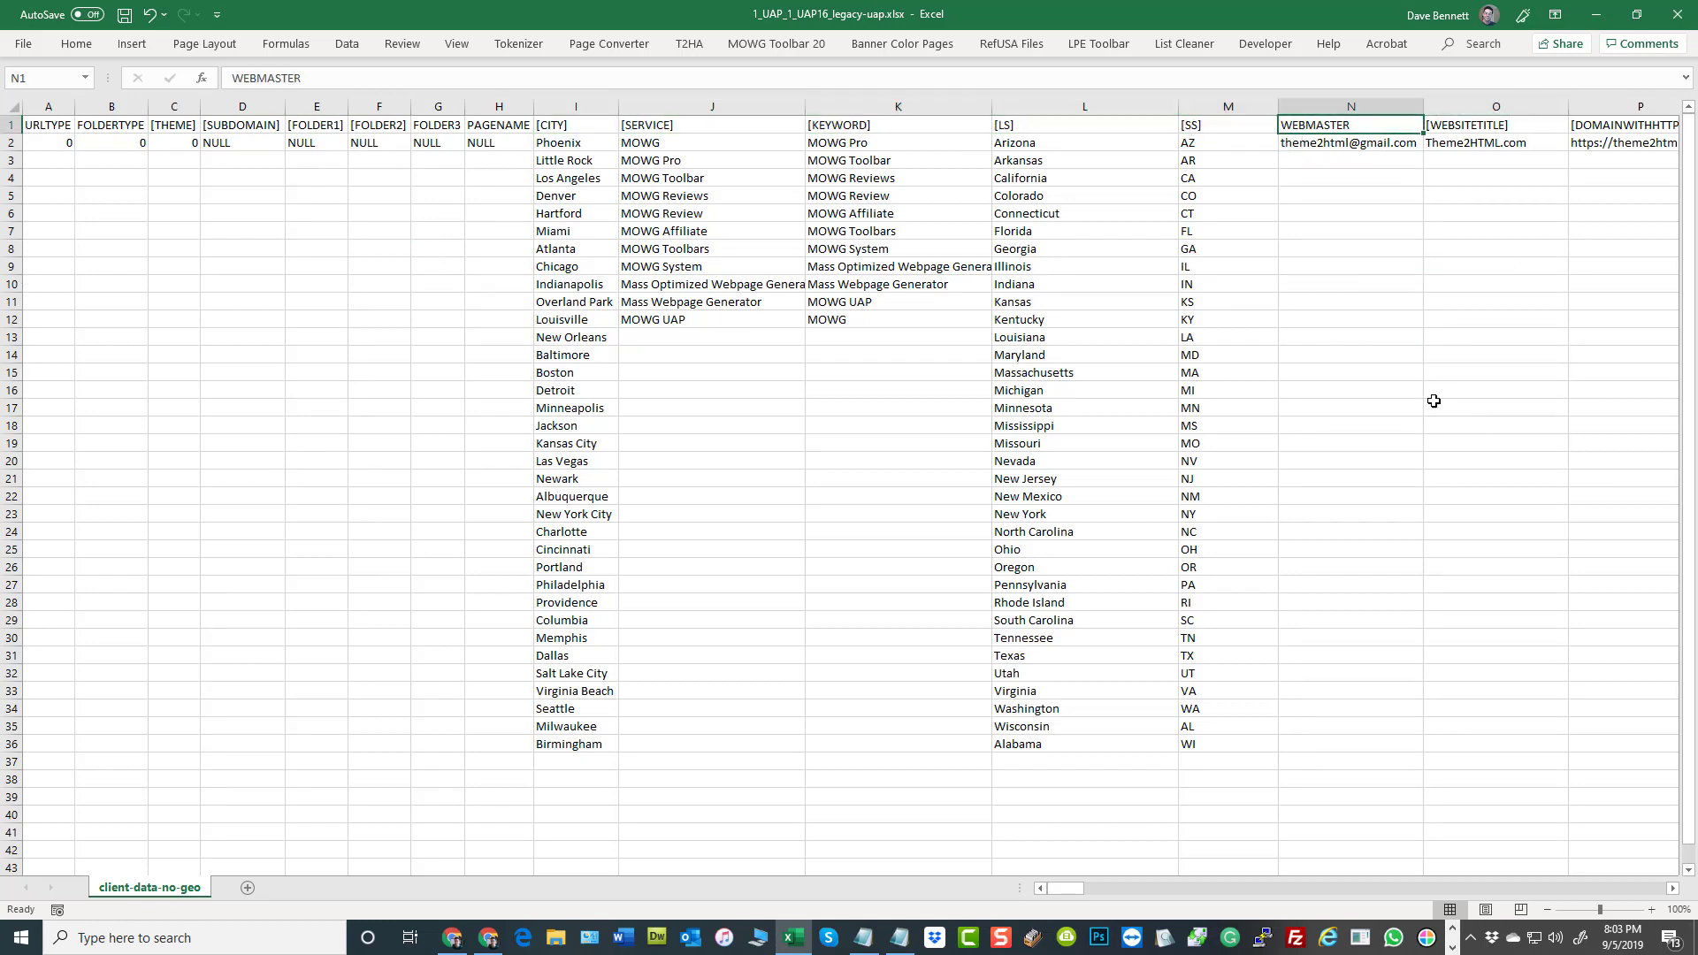
click(1391, 376)
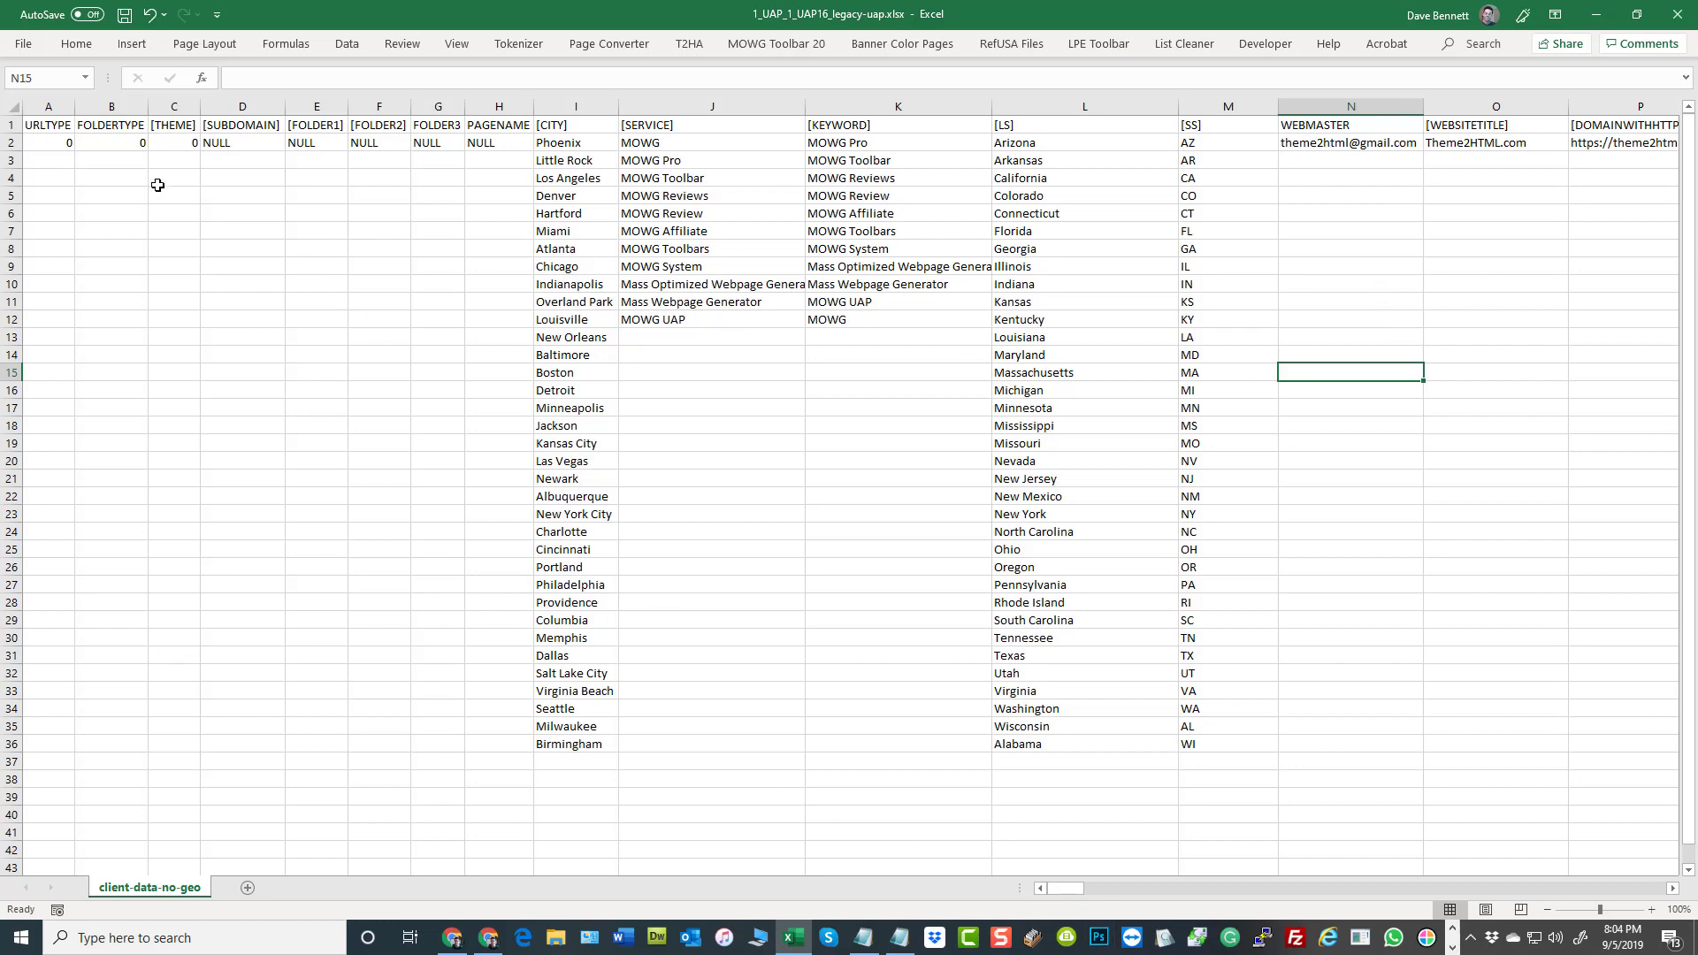
Review the URLTYPE value in A2 and the list of cities beneath the [CITY] header
click(56, 144)
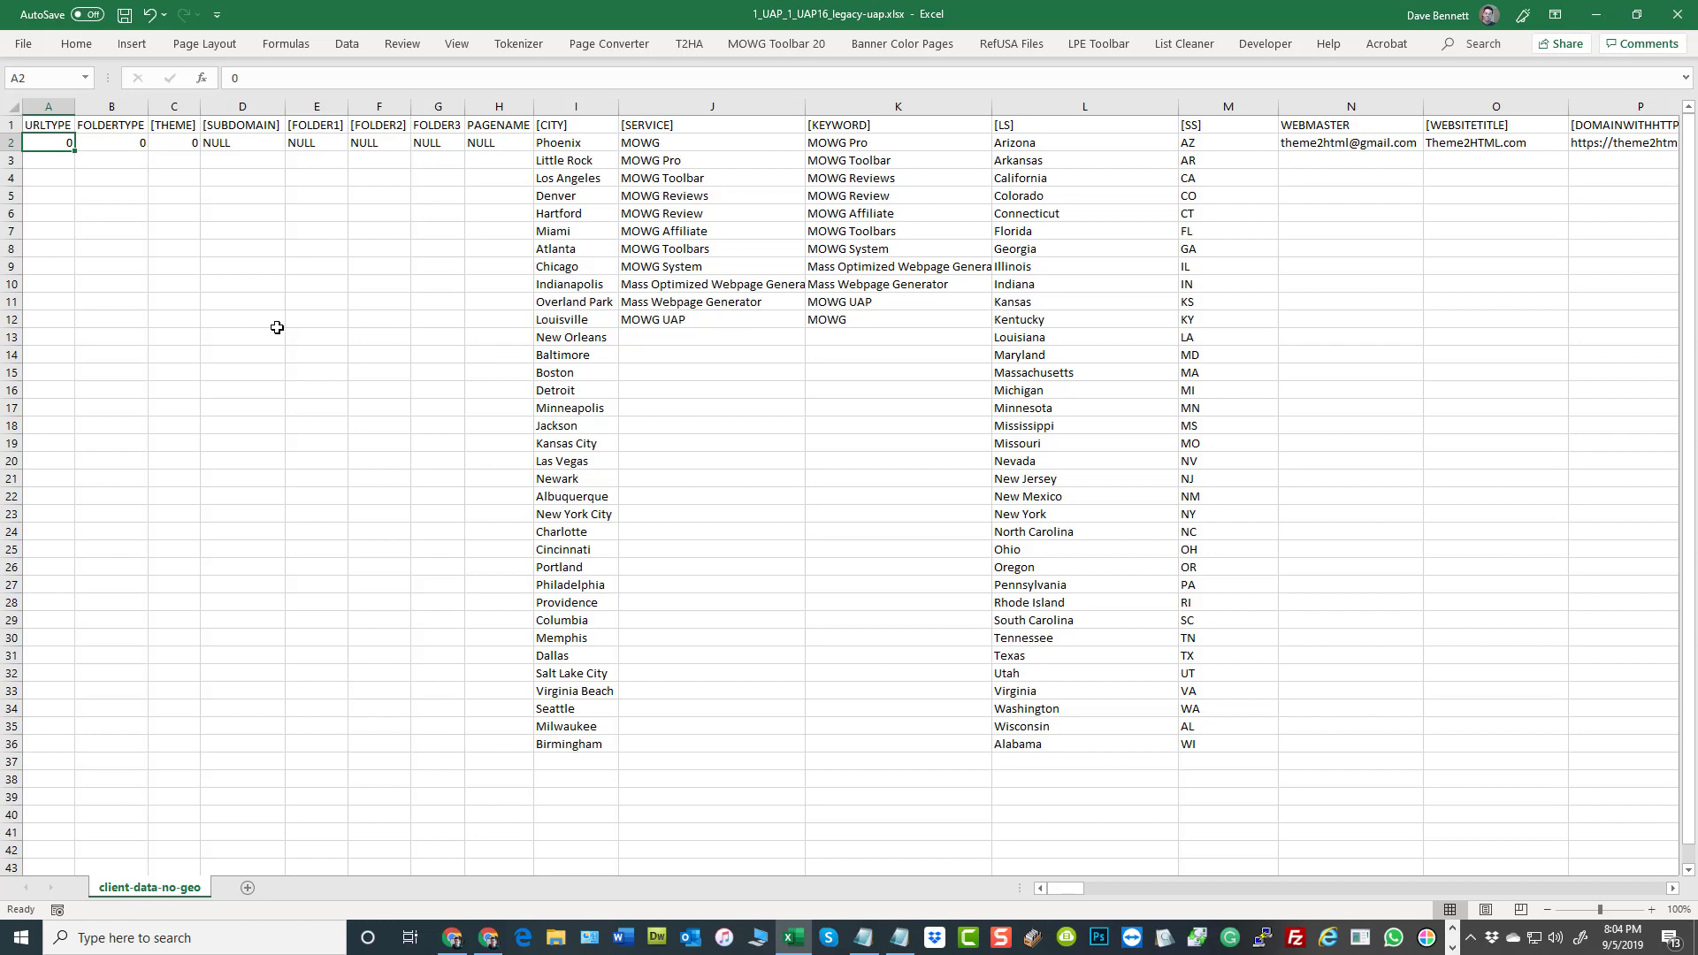
click(567, 151)
drag(567, 152, 571, 535)
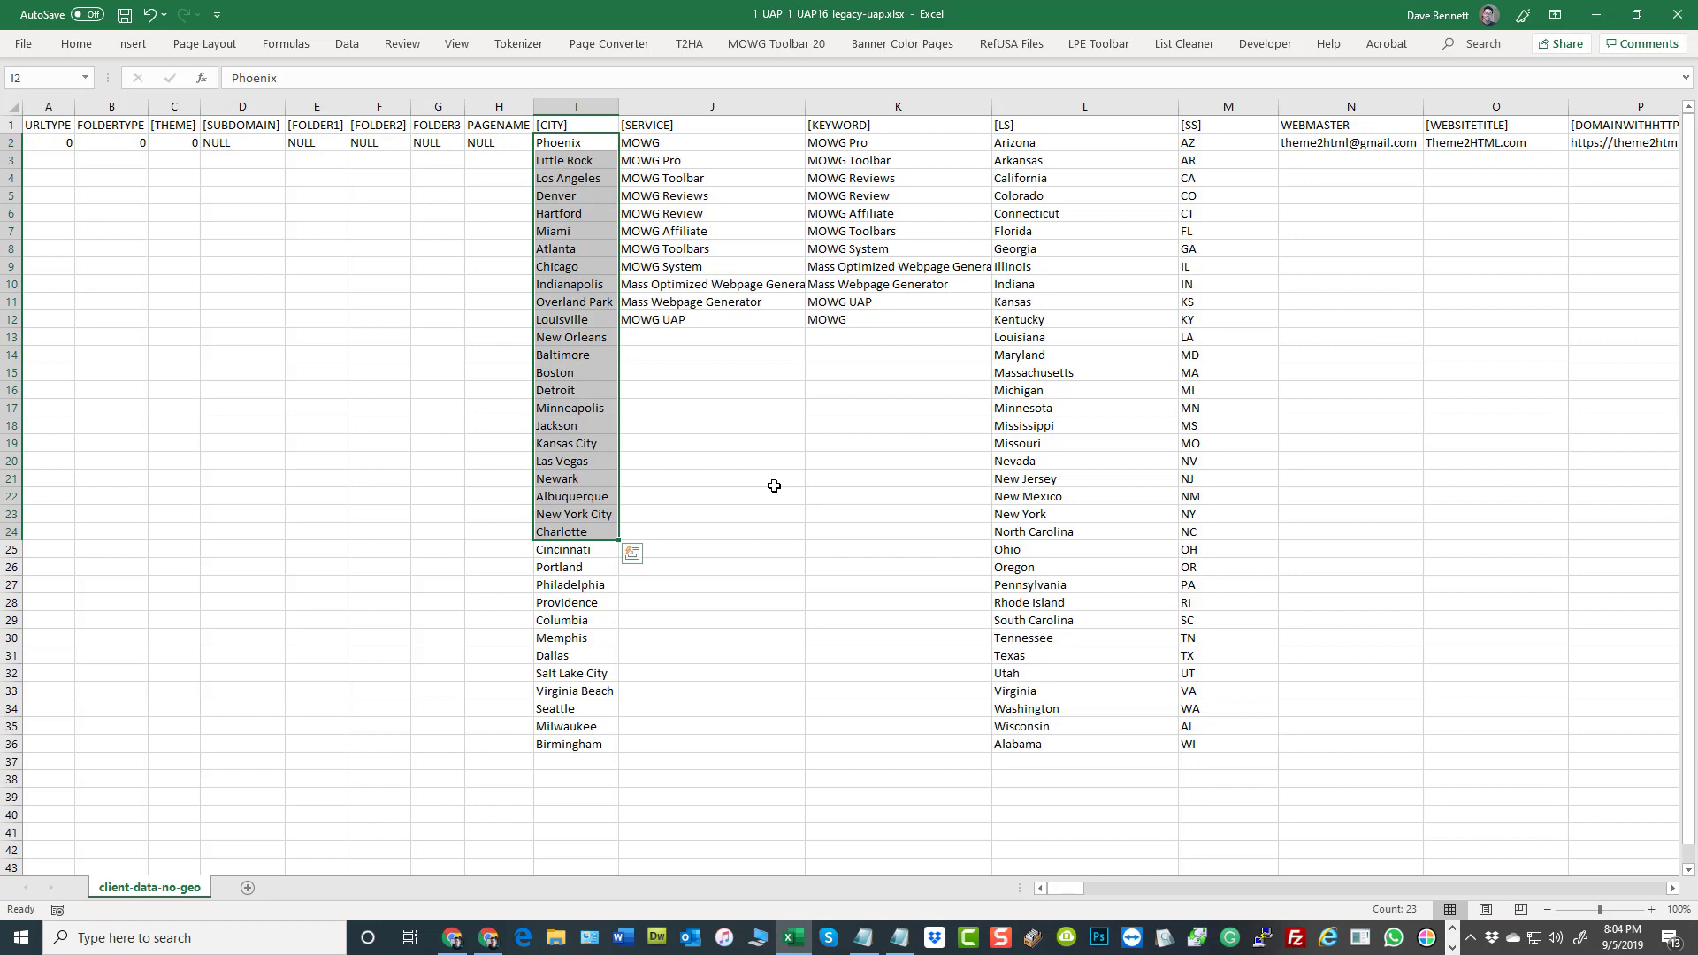
click(575, 231)
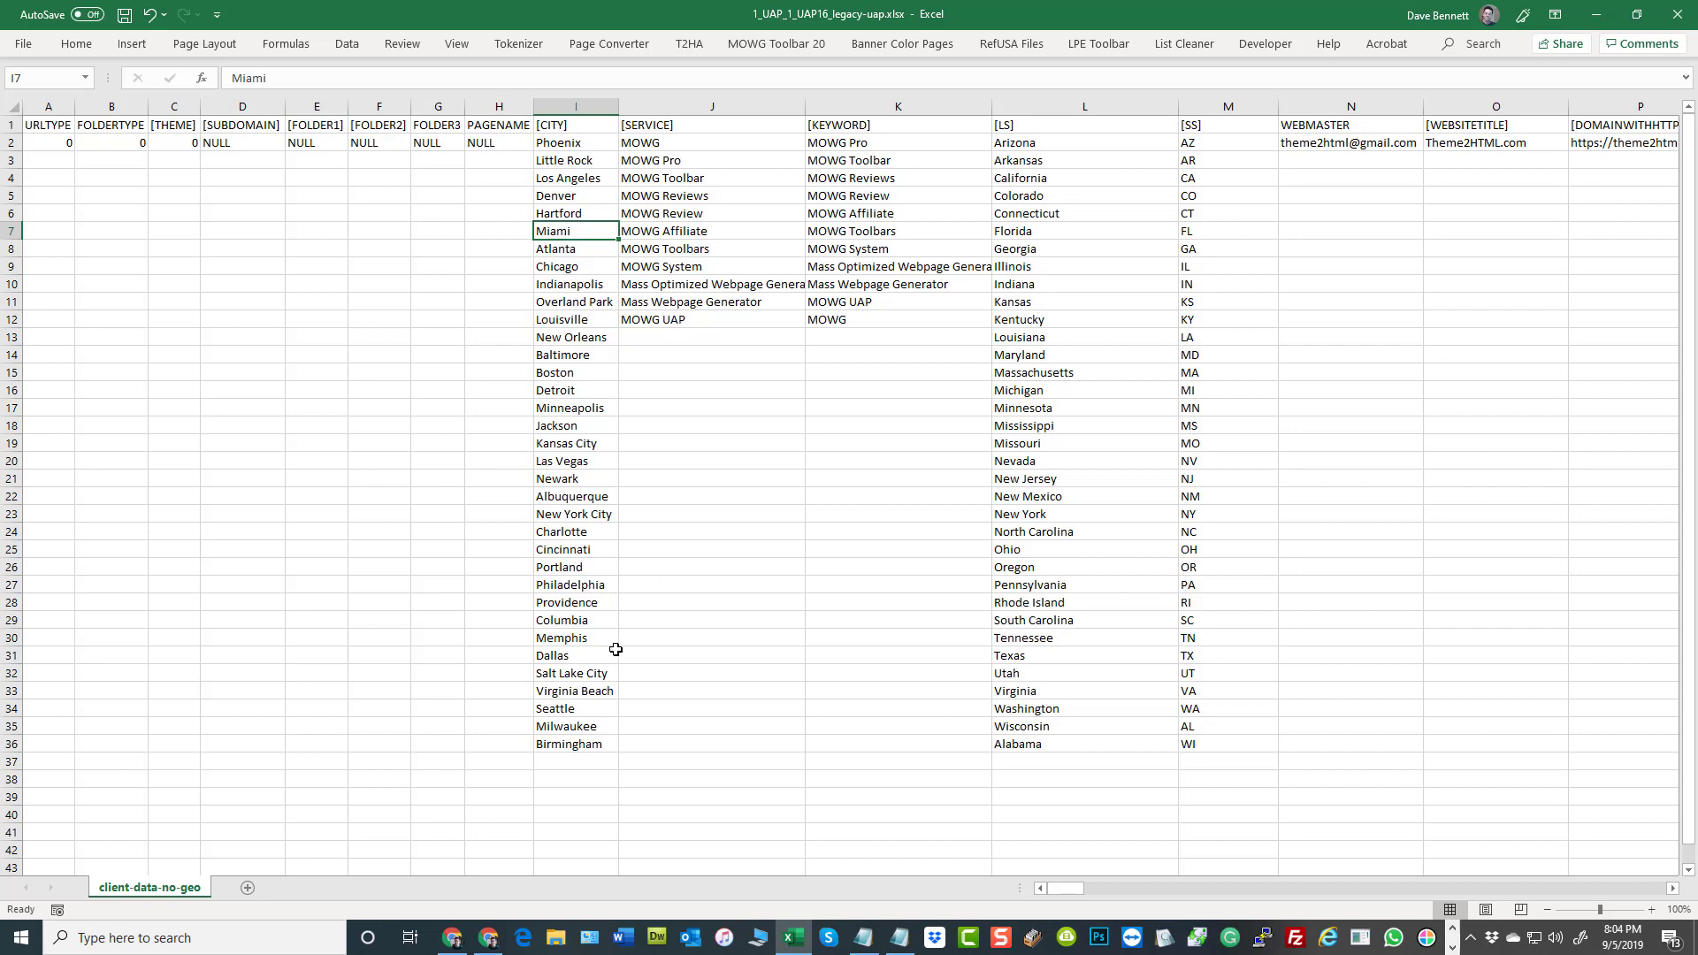
click(576, 550)
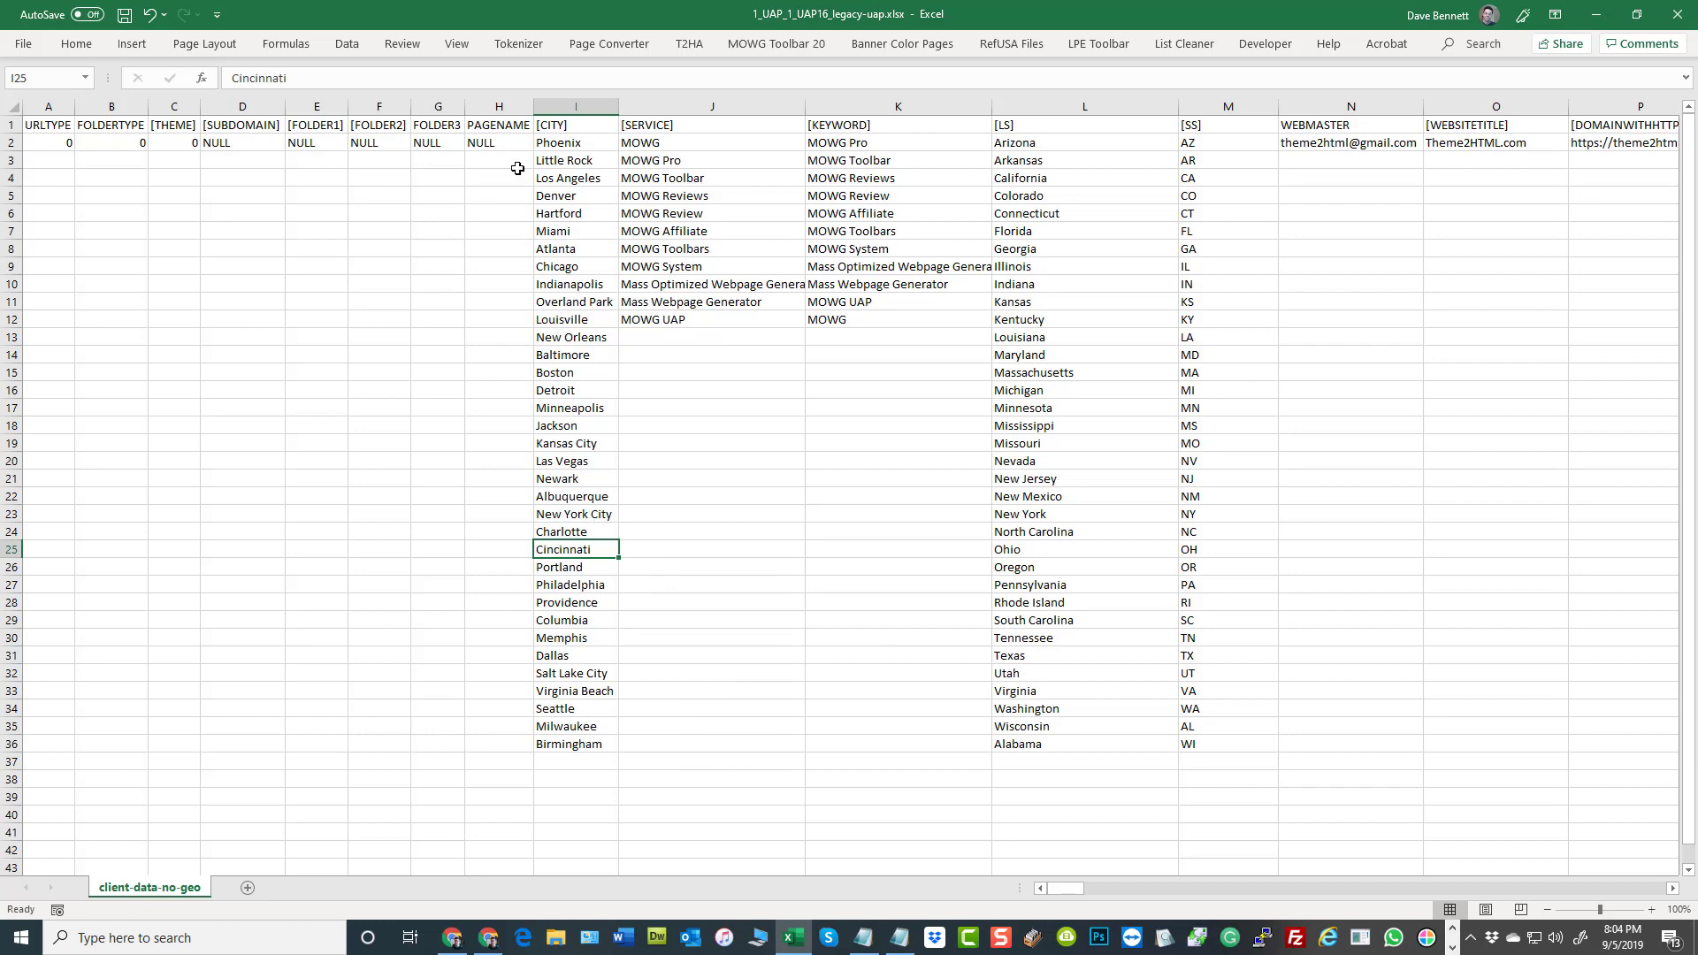
Check sample entries in the [SERVICE], [KEYWORD], [LS], [SS] and WEBMASTER columns
click(655, 285)
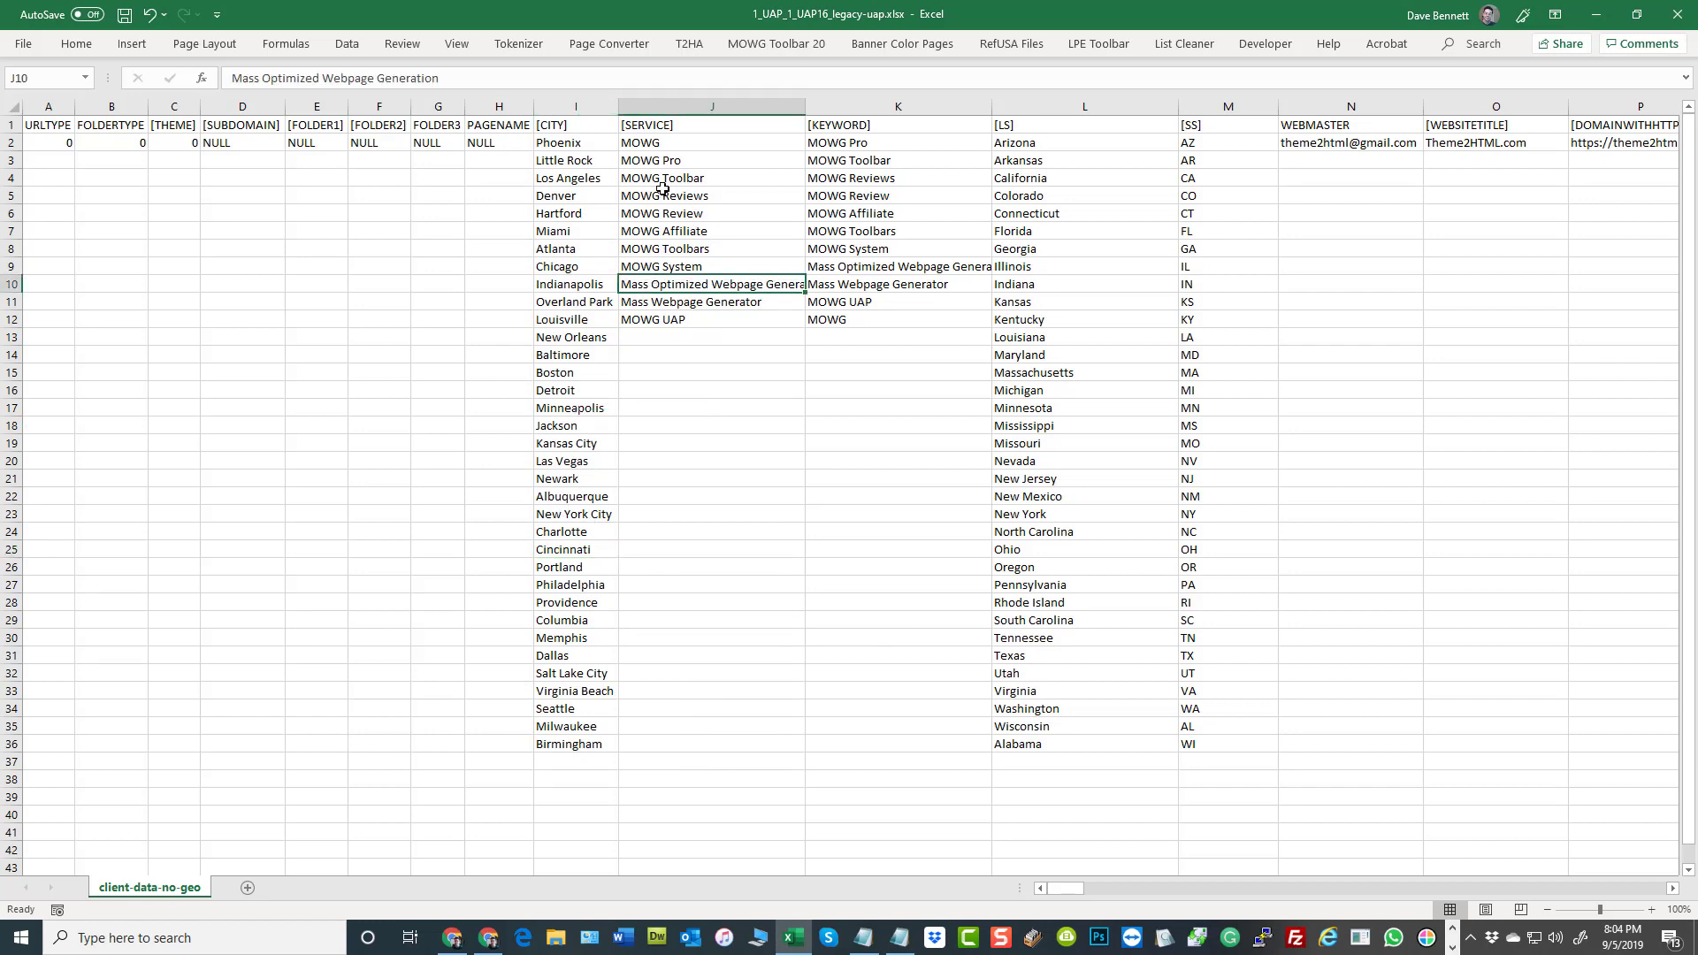
click(849, 181)
click(1026, 413)
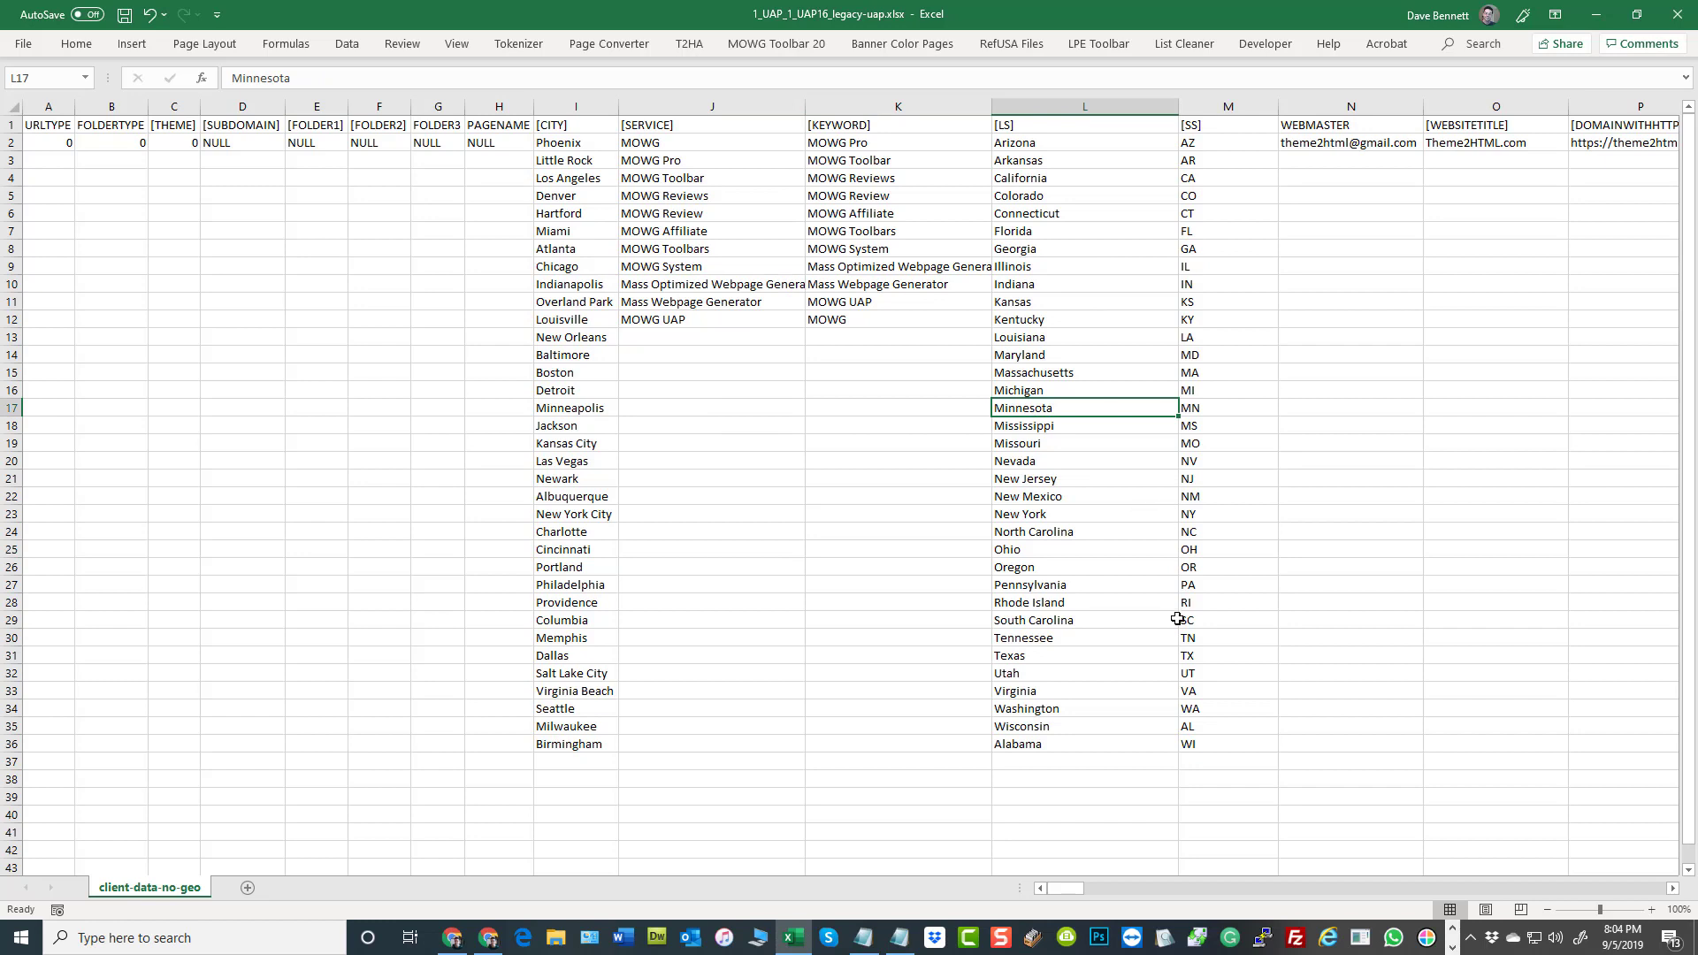
click(1214, 632)
click(1363, 144)
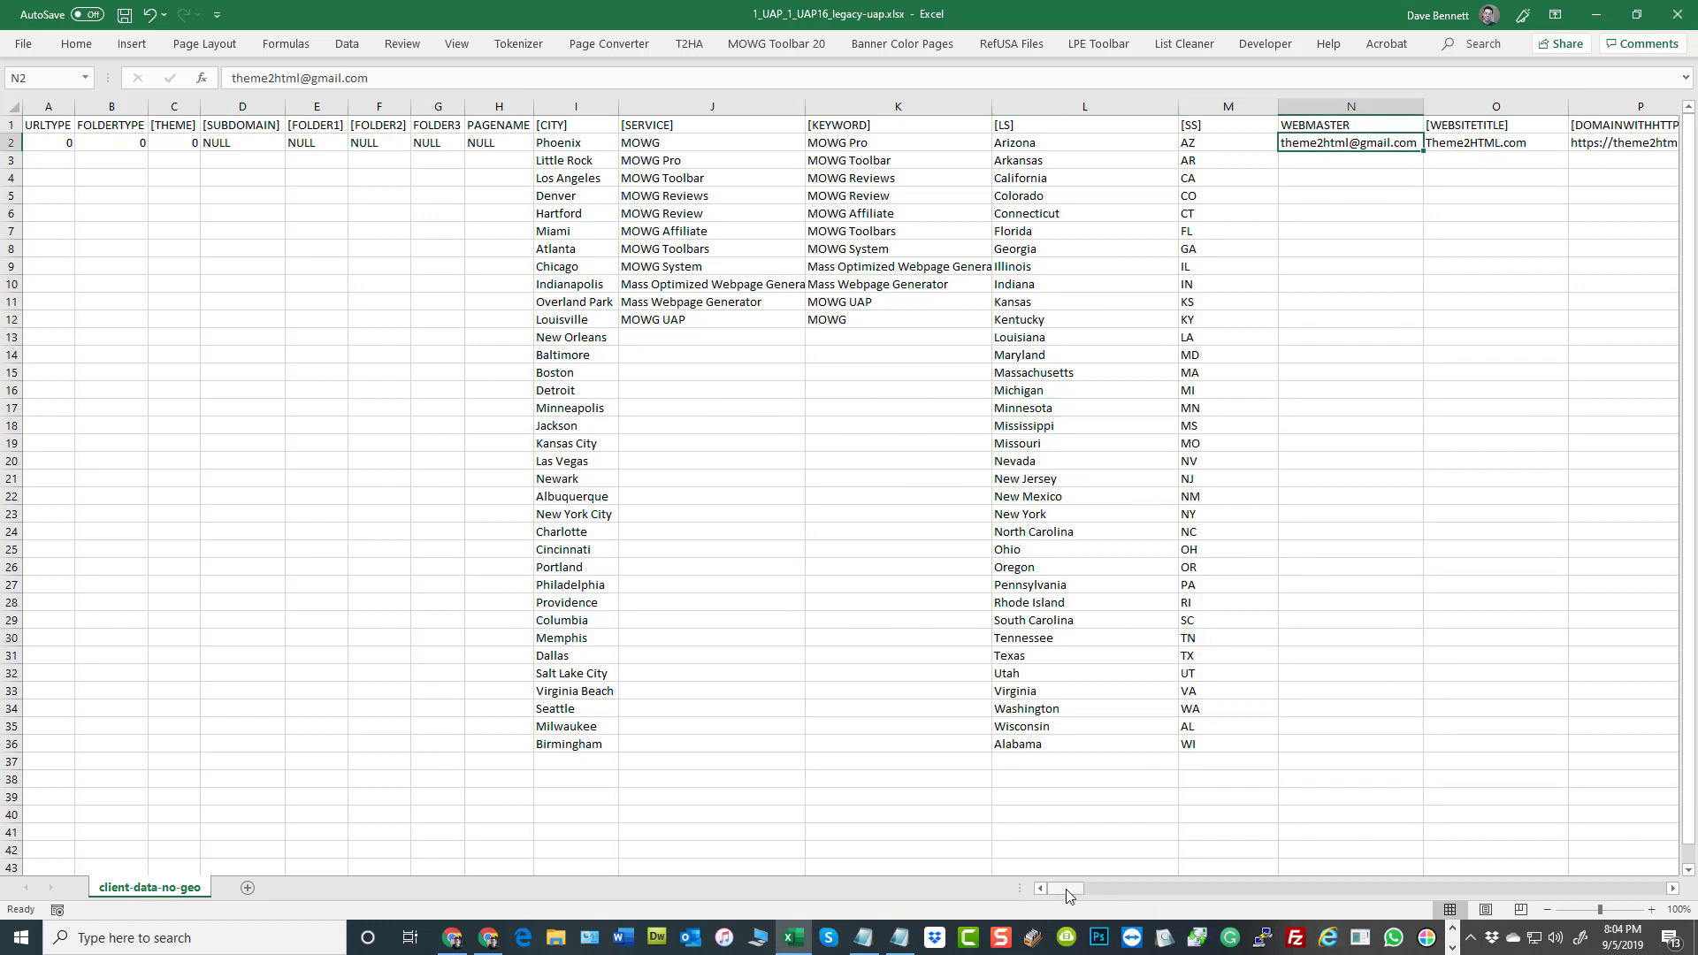
Examine the VAR325 and VAR326 columns, comparing their paired entries in rows 2 and 3 and the VAR325 header
drag(1065, 889, 1281, 897)
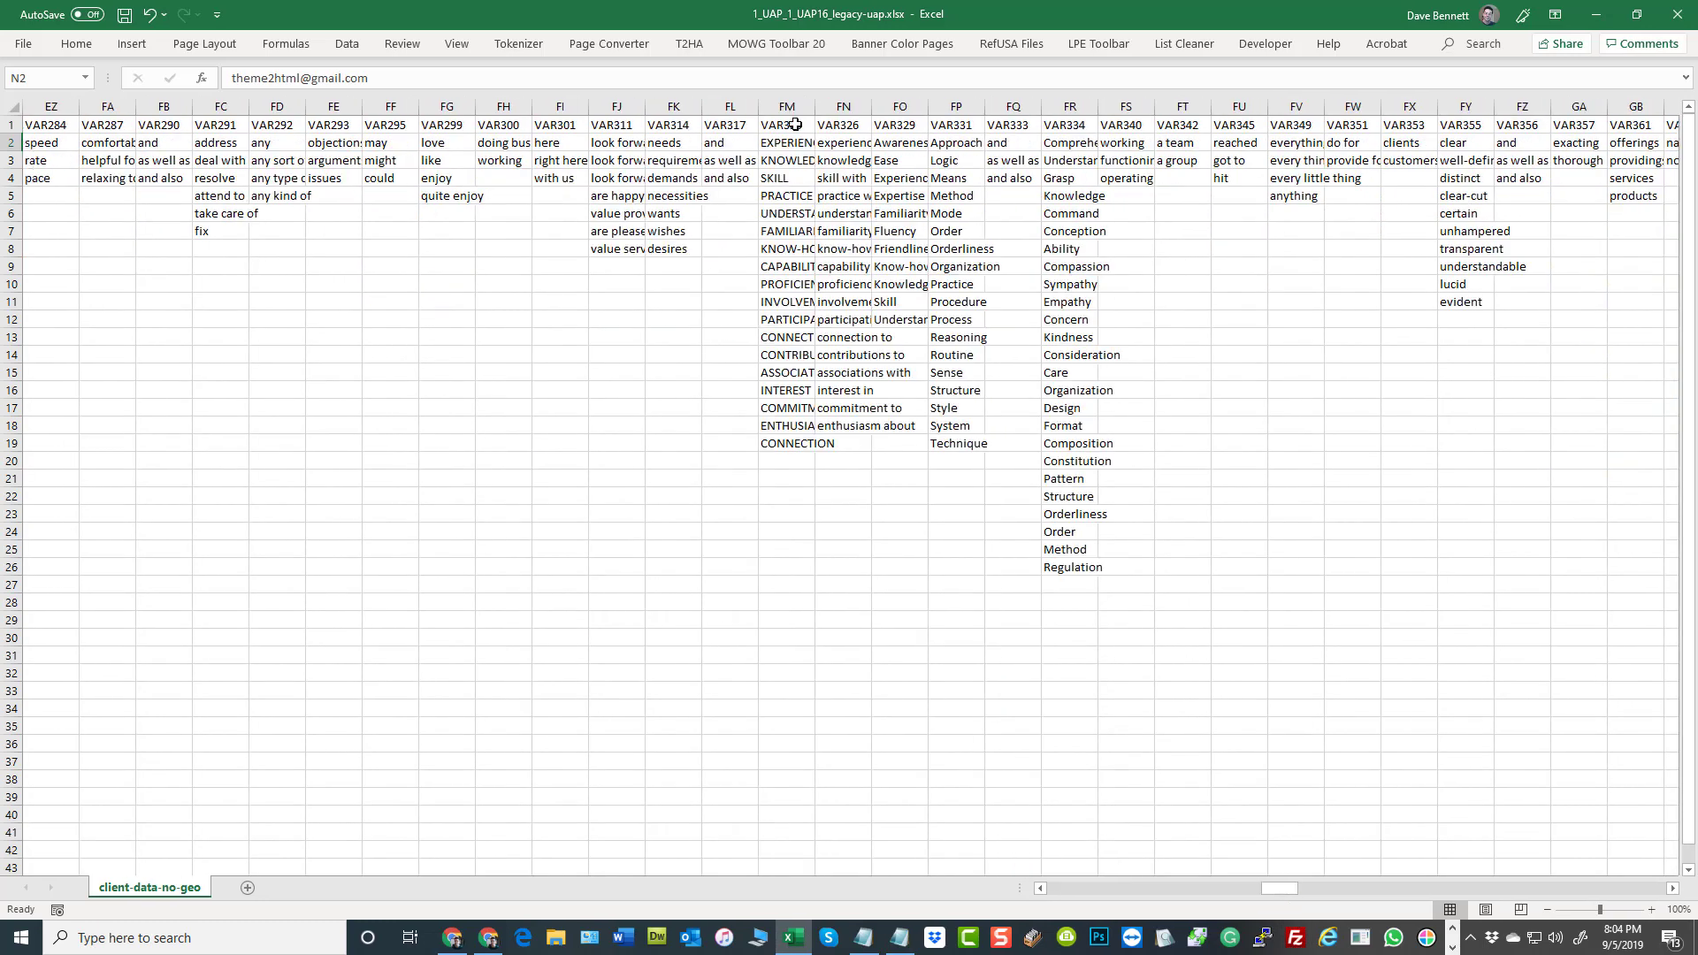
click(798, 144)
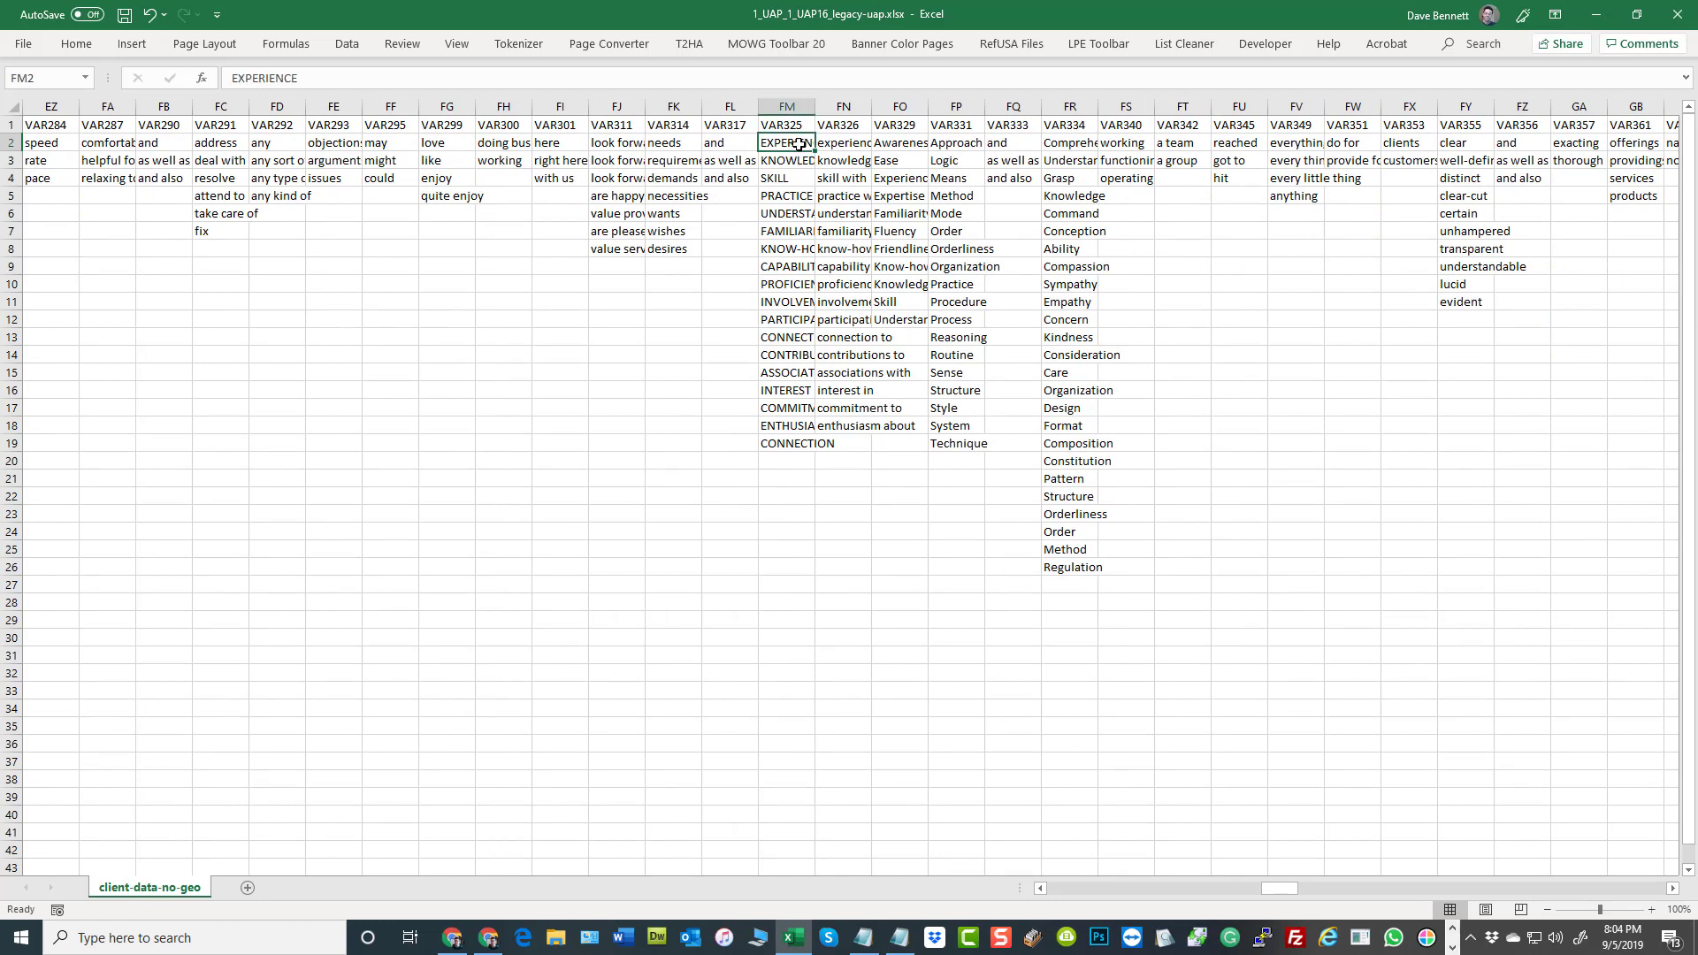
click(849, 144)
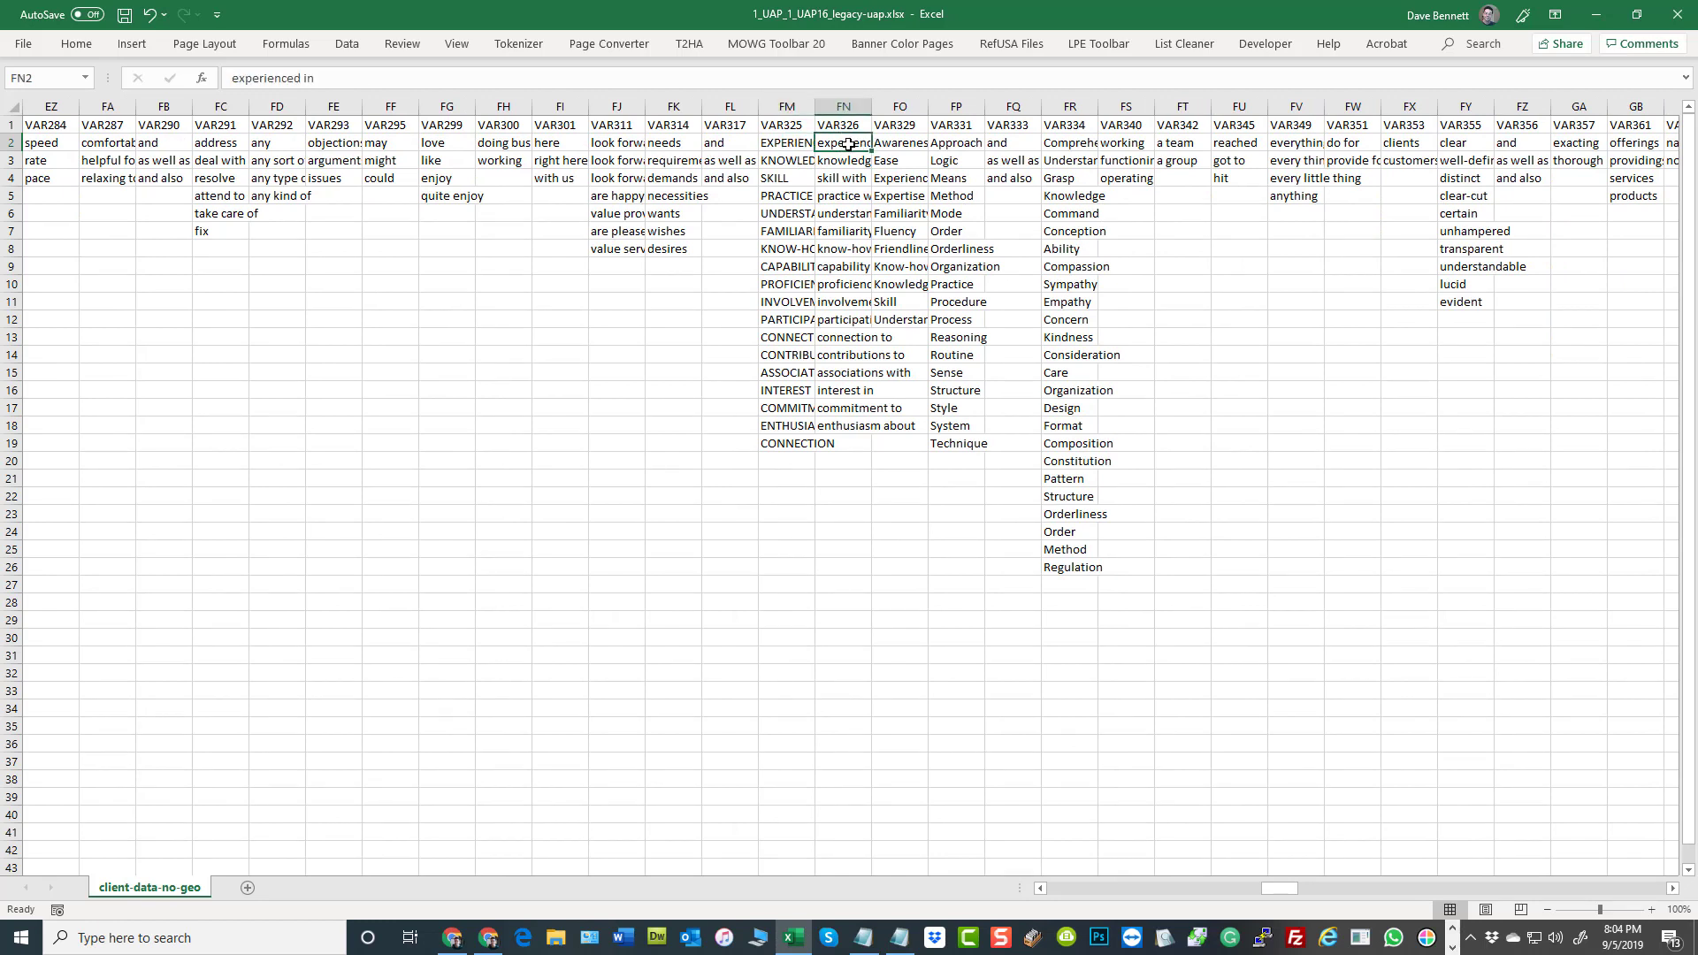
click(782, 144)
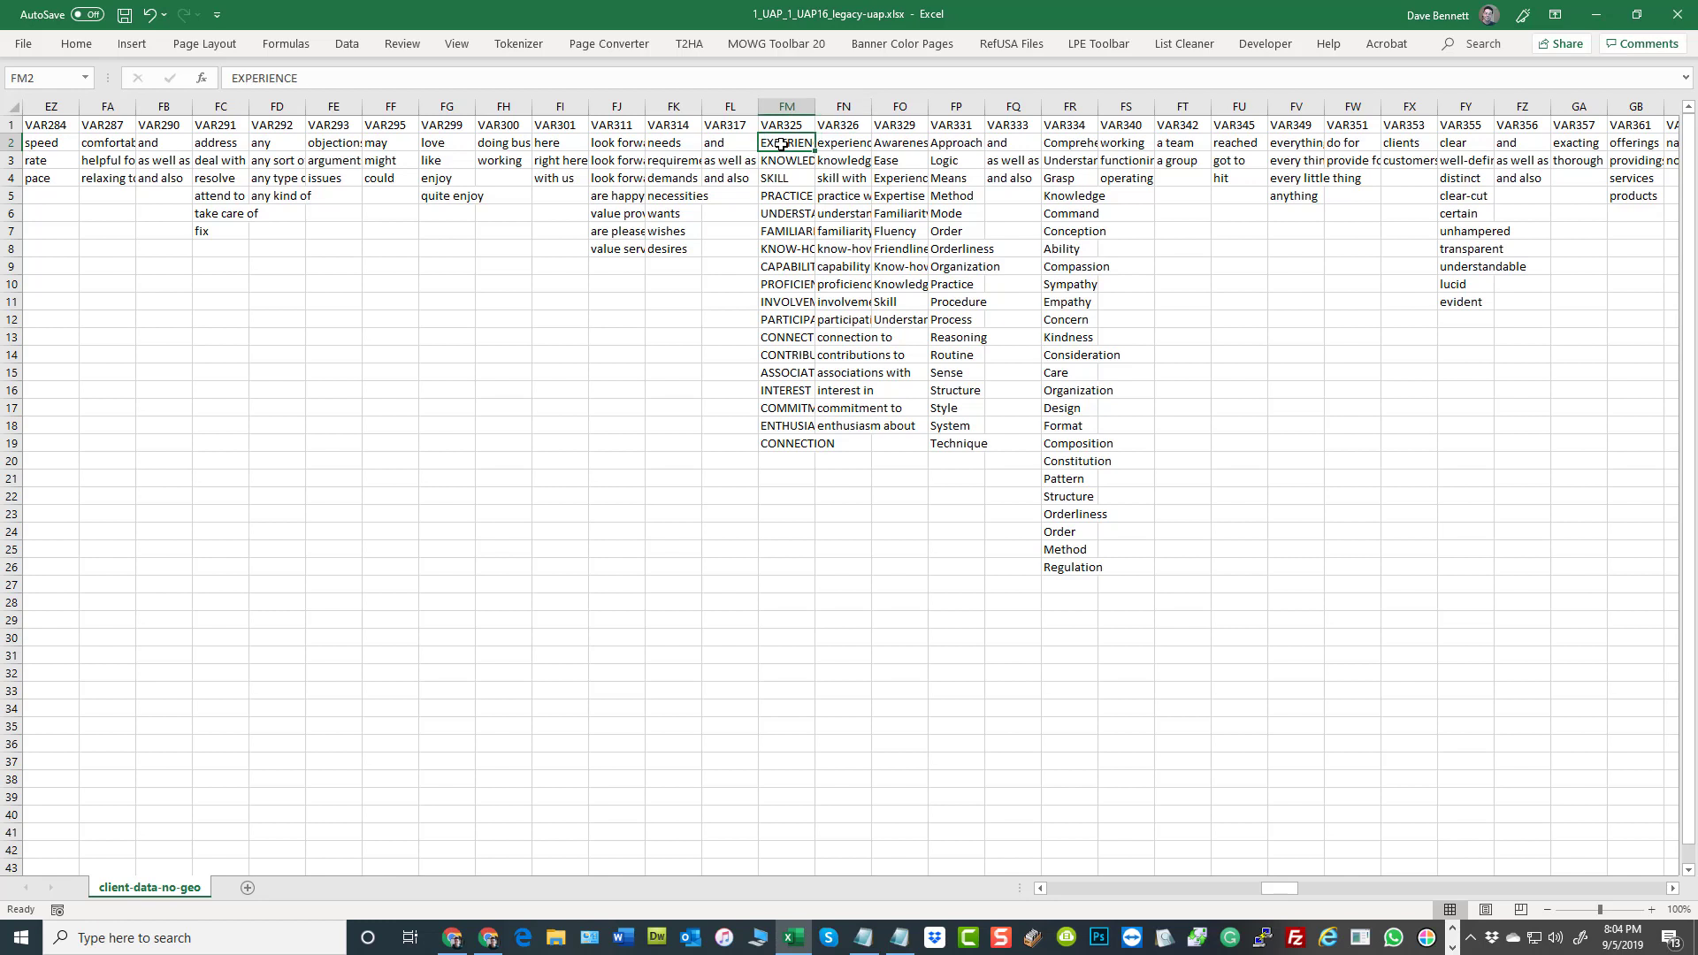
click(804, 159)
click(847, 163)
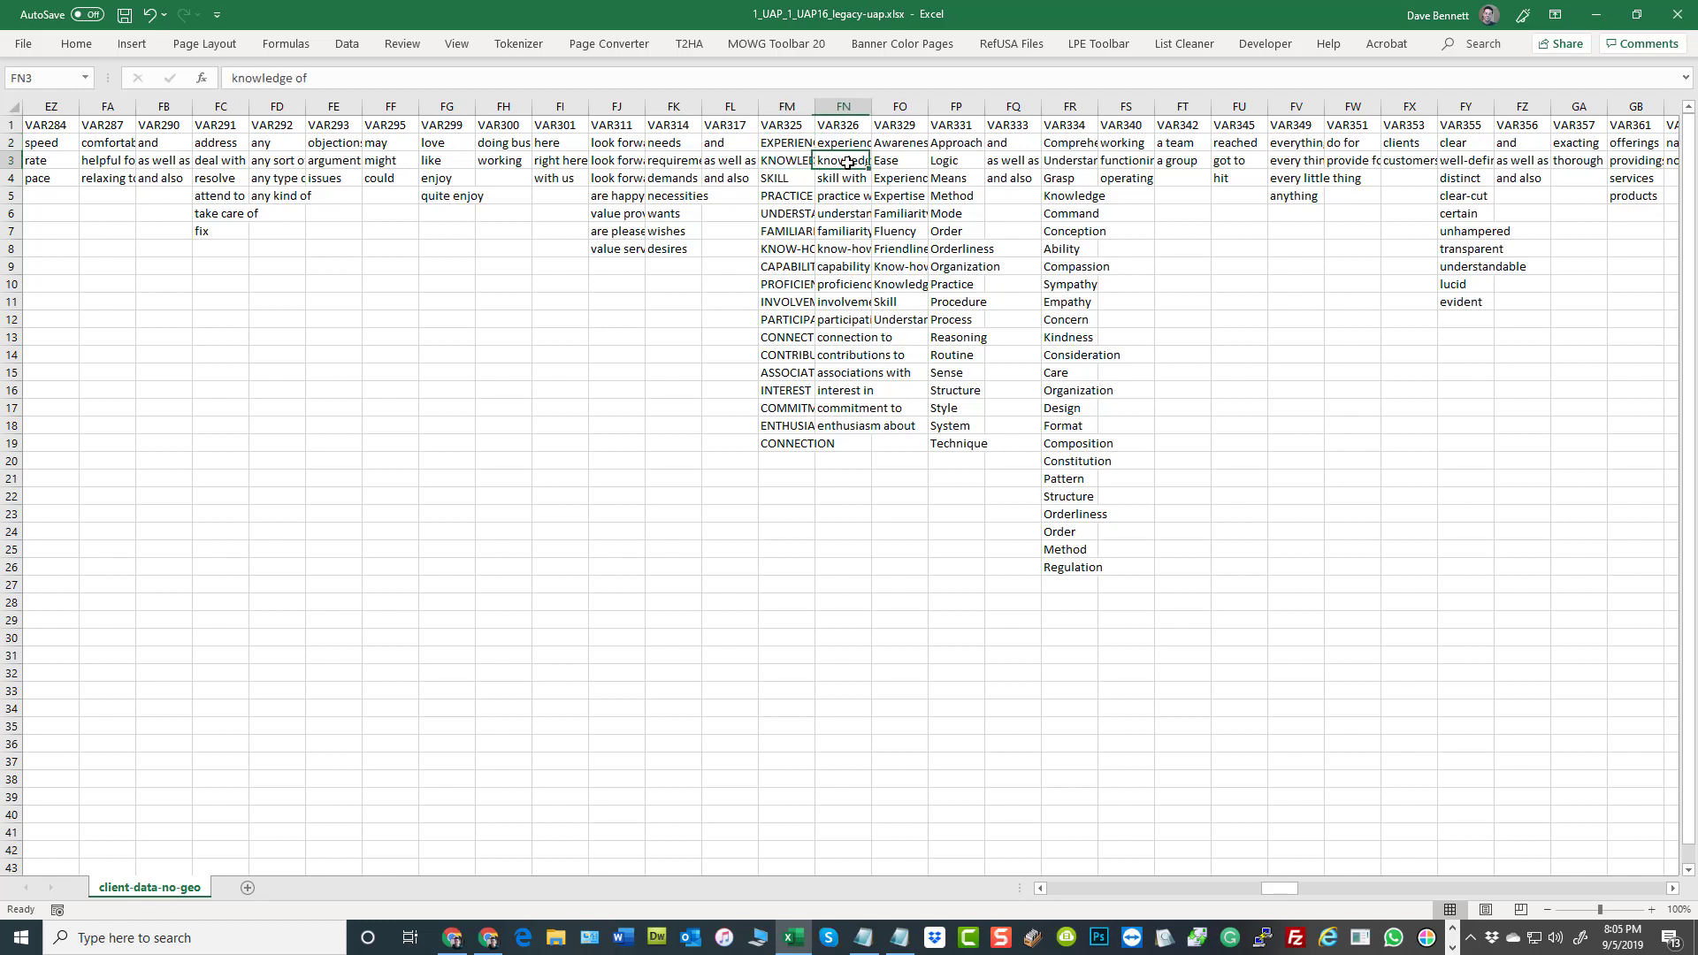
click(787, 125)
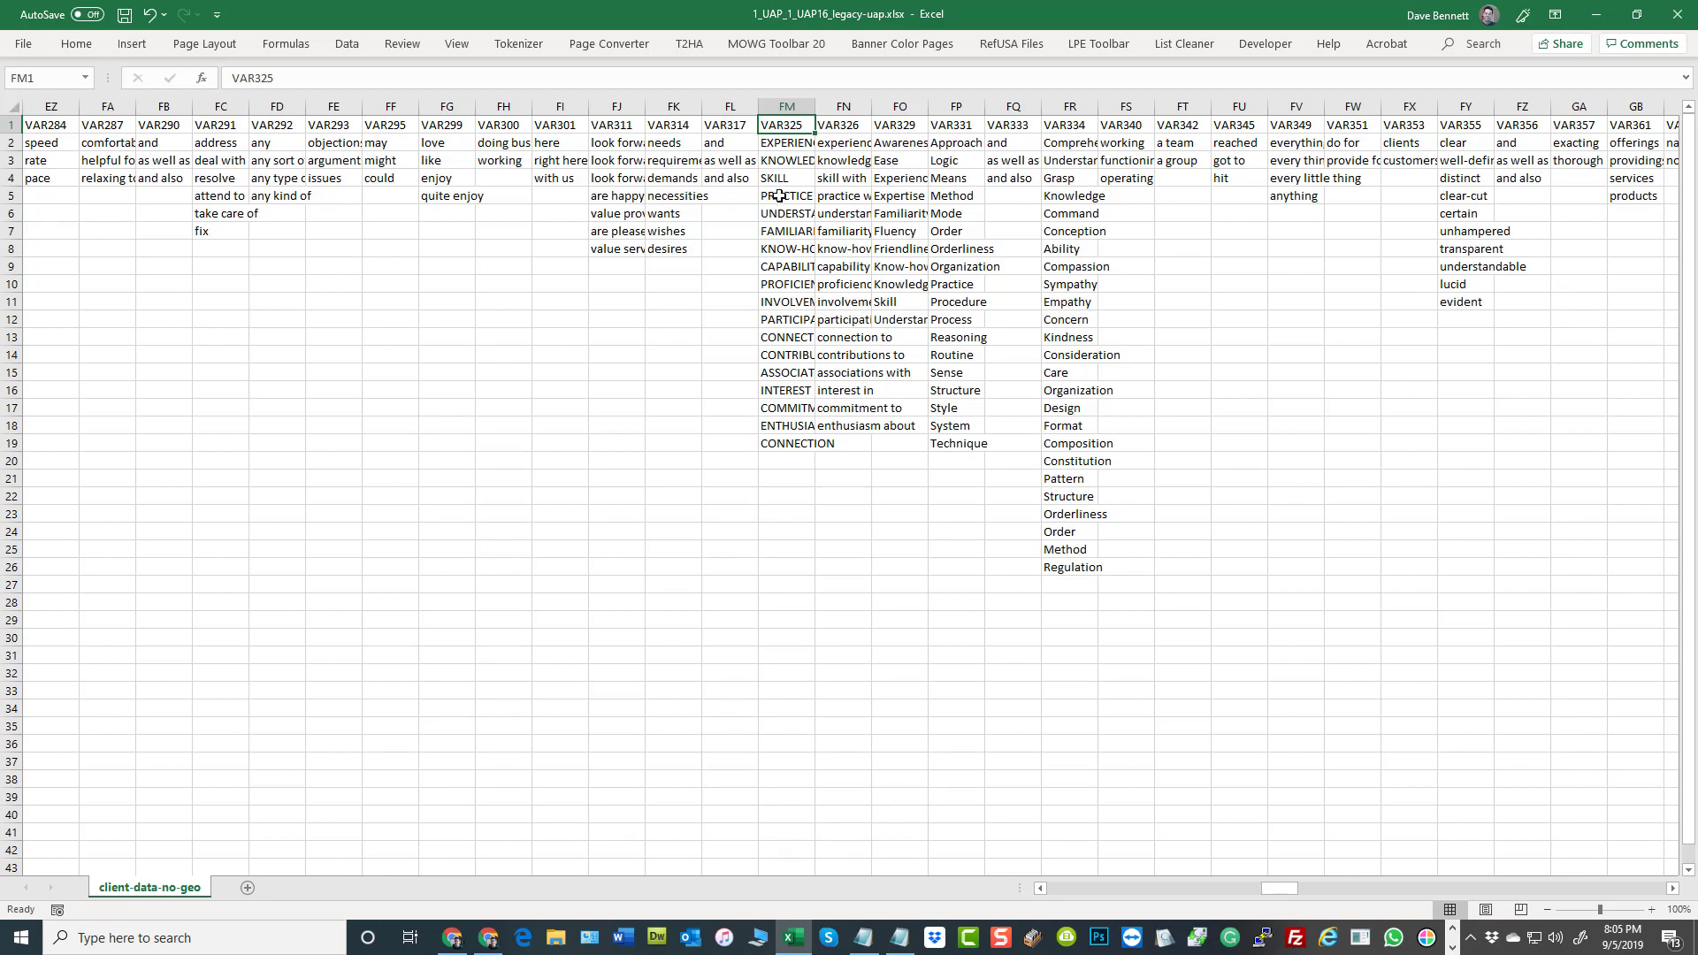
click(800, 143)
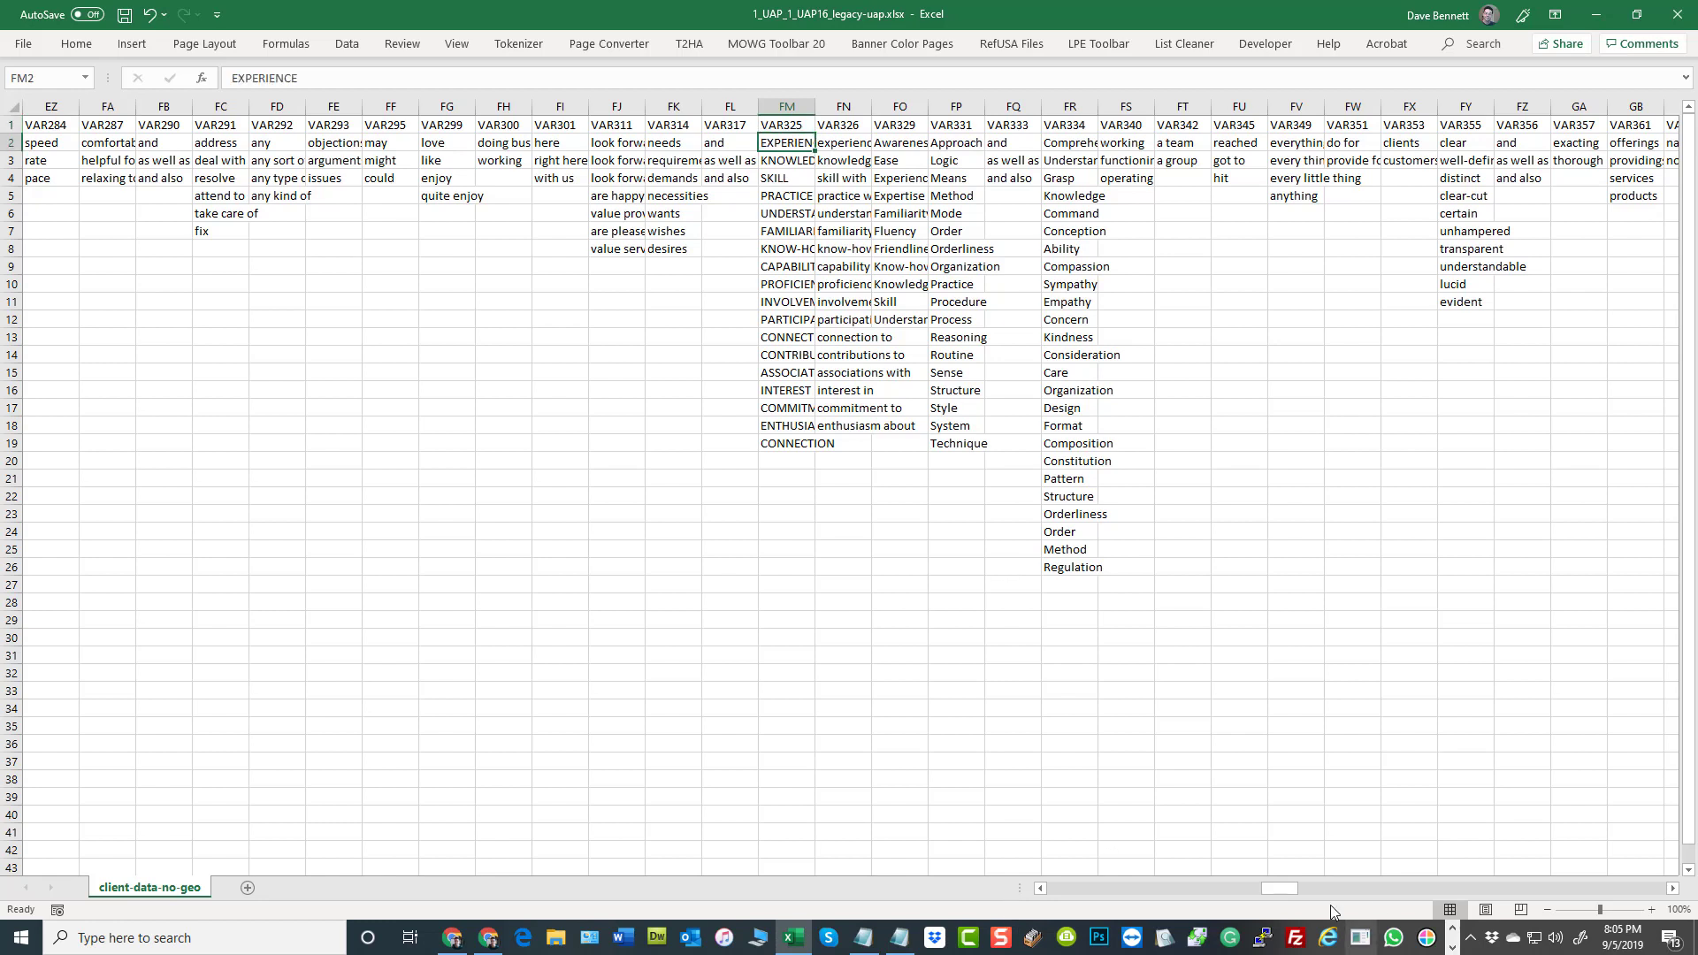
Change the header in FM1 to [VAR325] by adding square brackets around the name
click(803, 125)
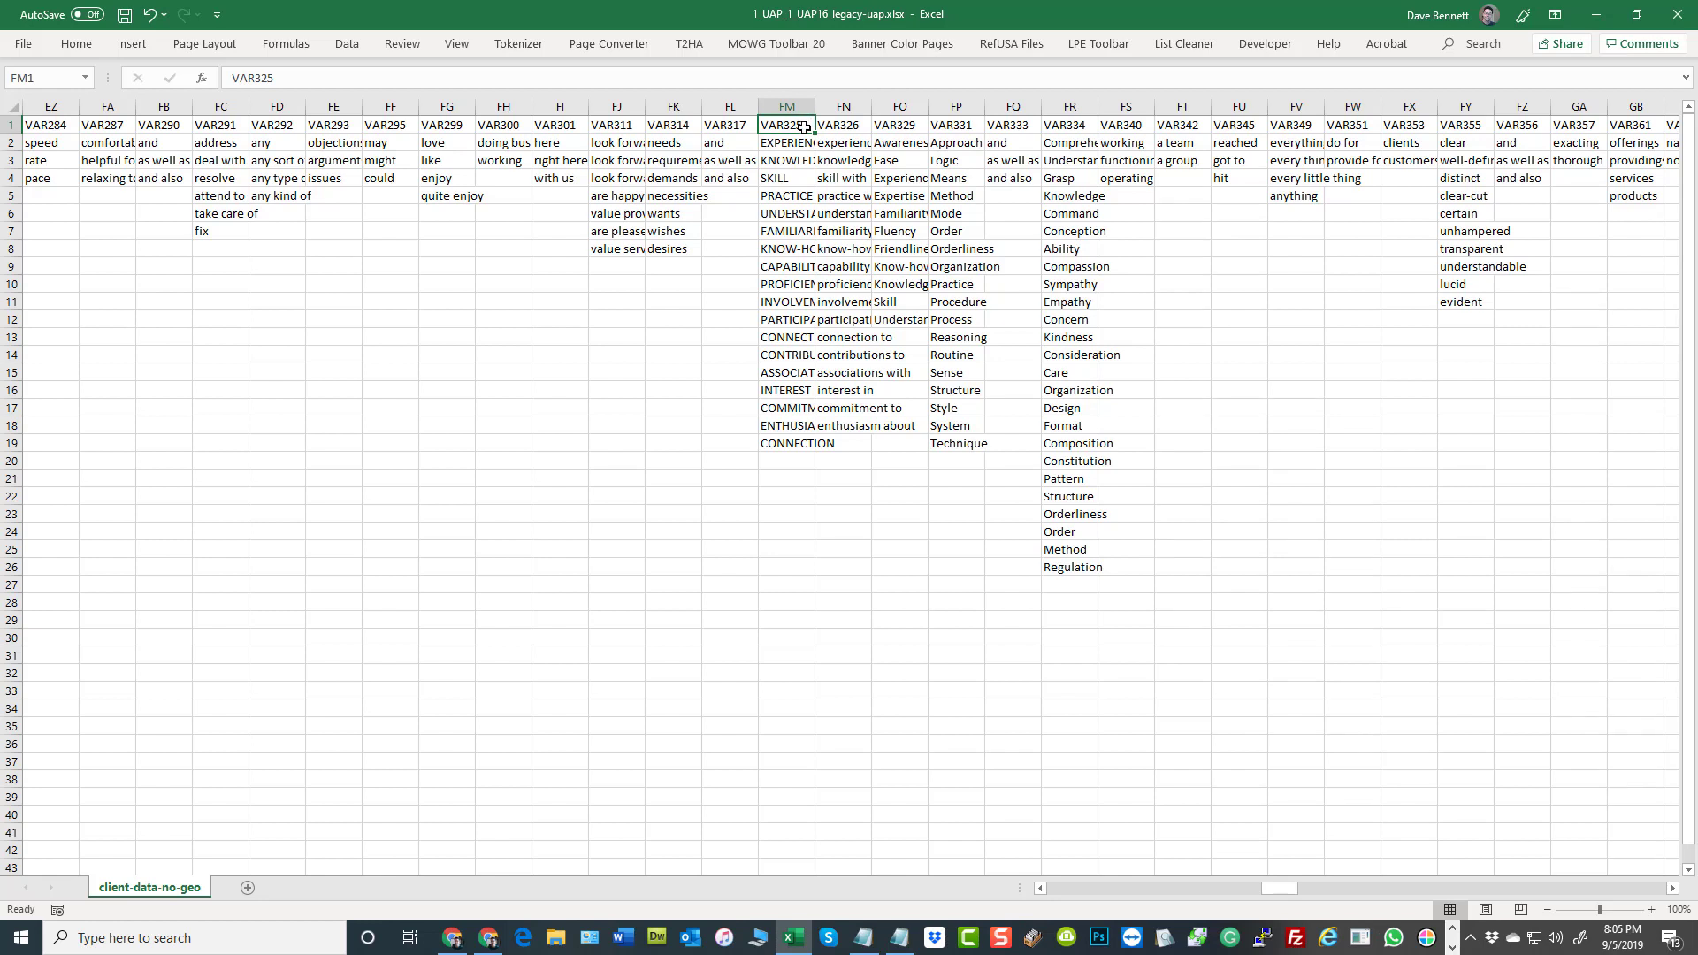
key(F2)
text(])
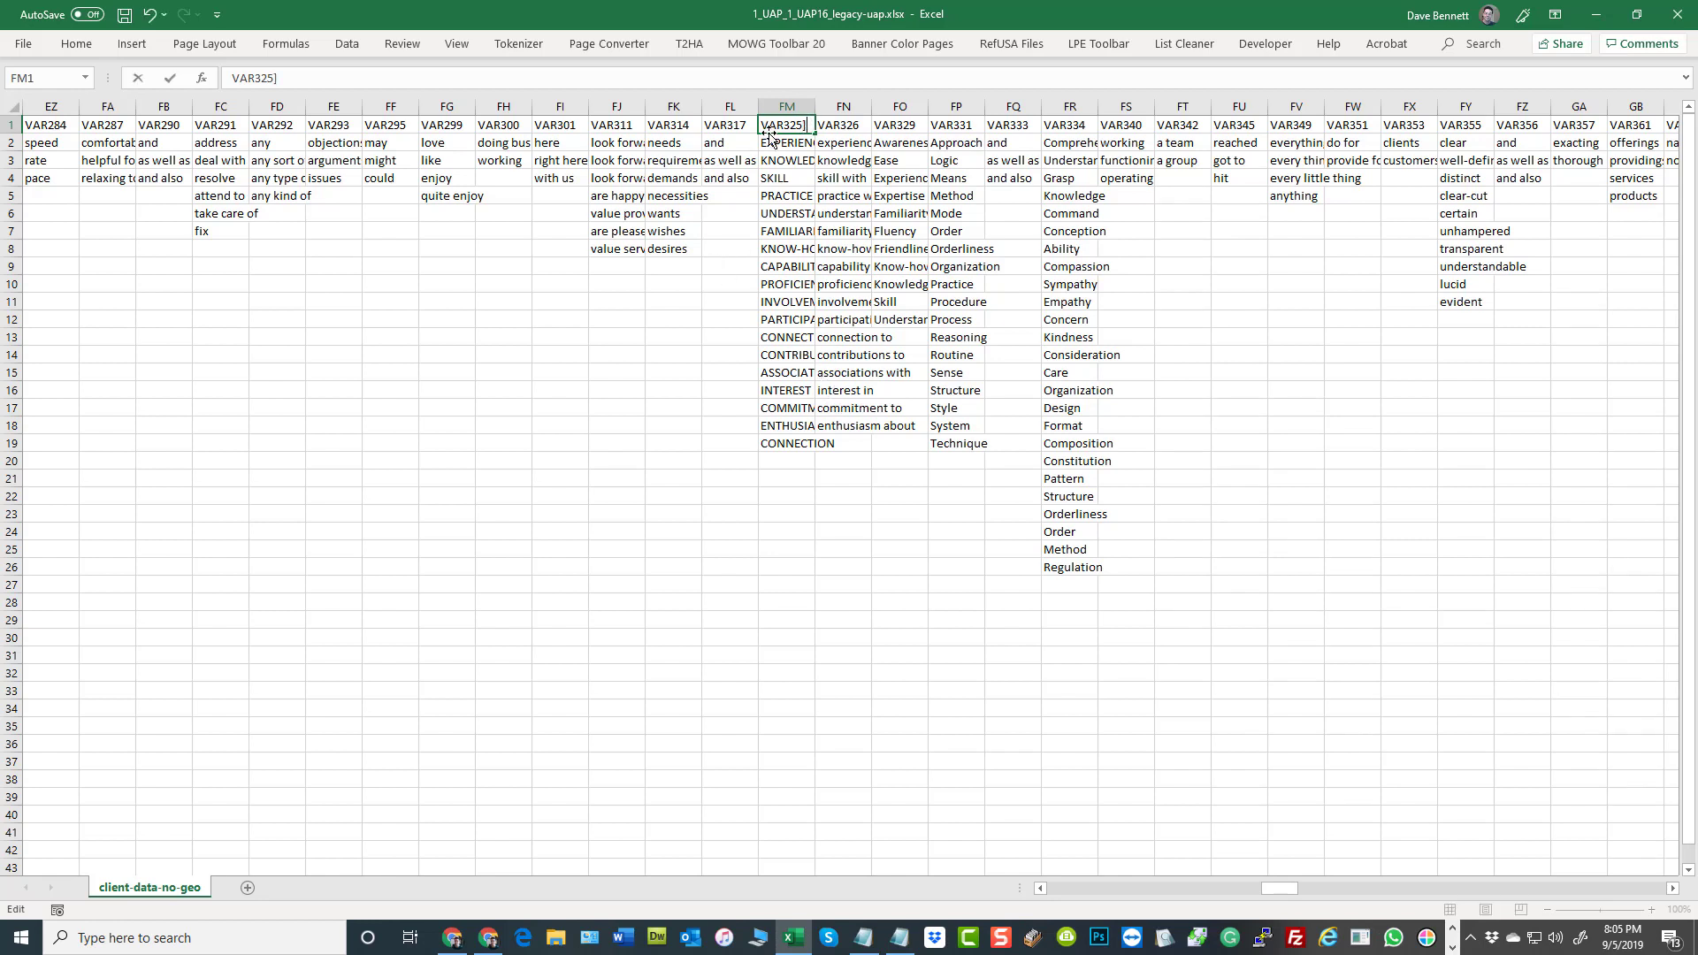
key(Home)
text([)
click(851, 336)
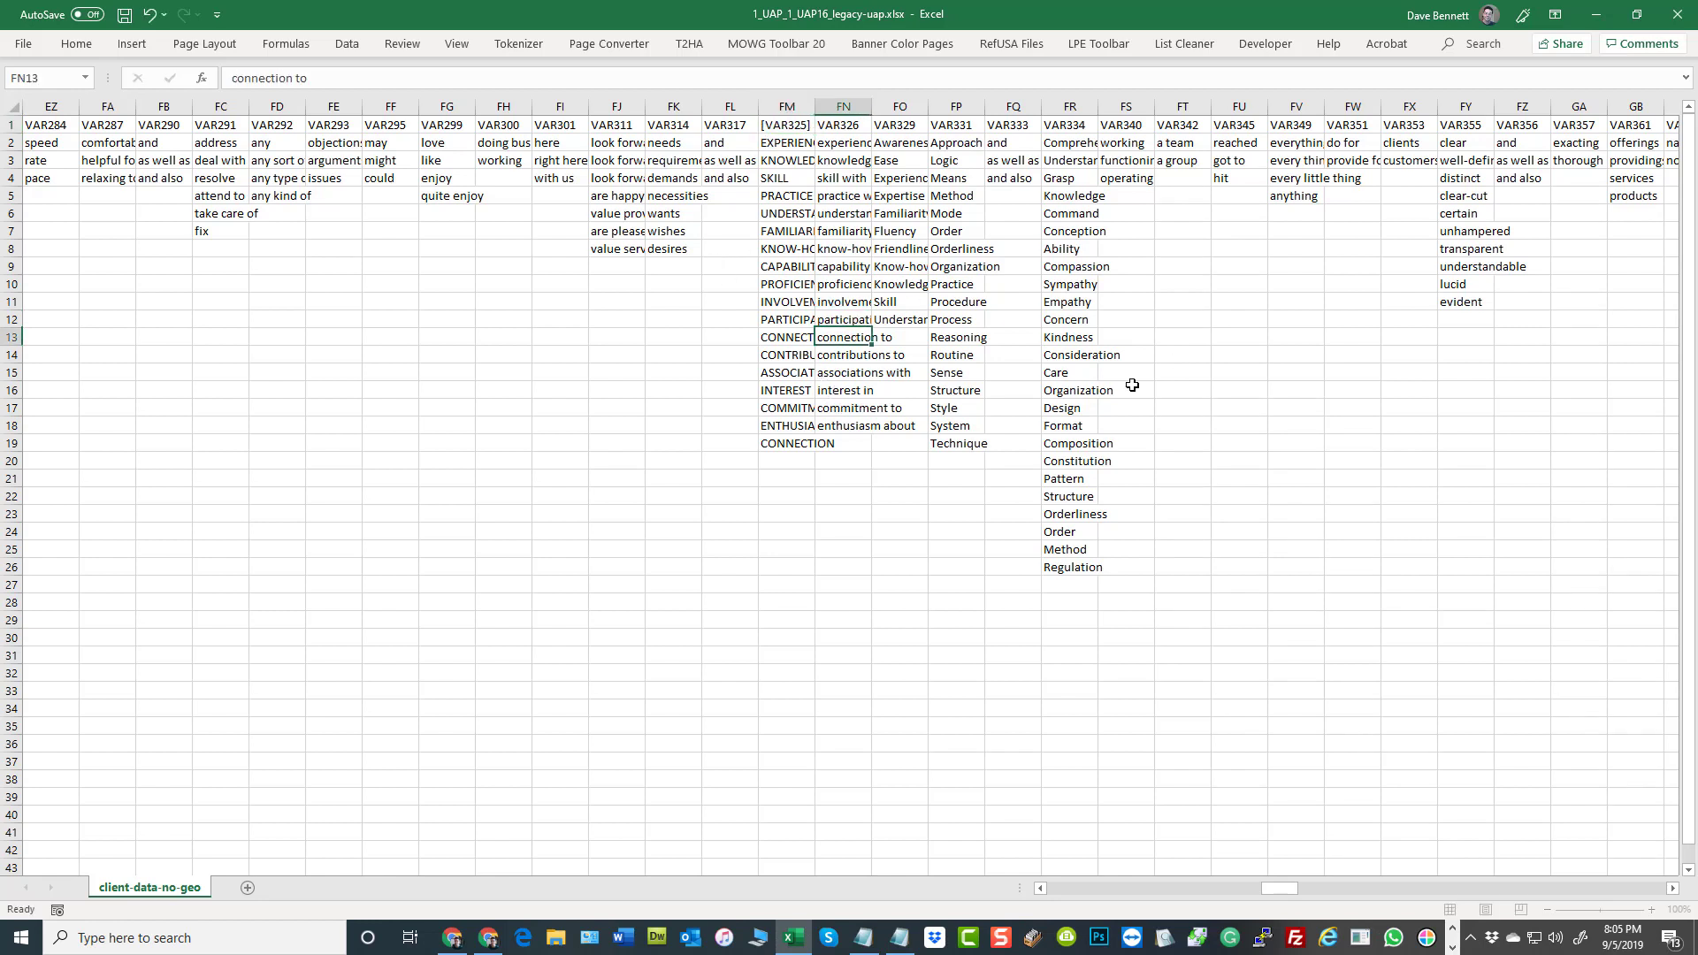
Review the entries in the [VAR325] column from FM2 down to FM19
click(788, 145)
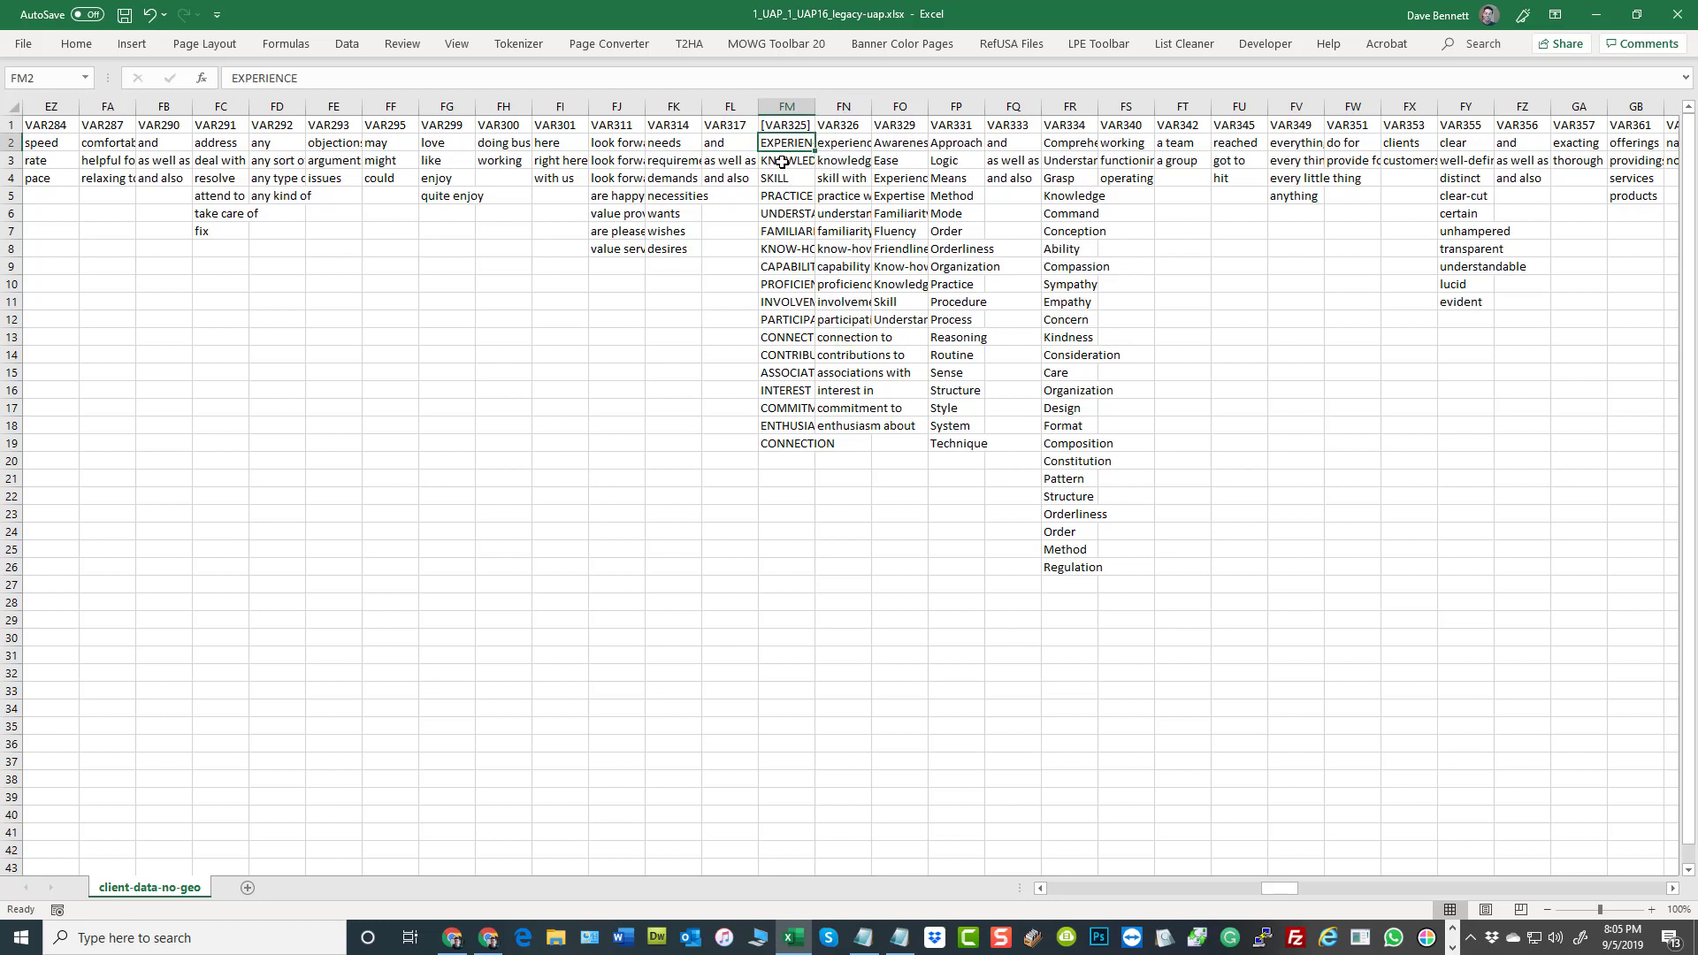
key(Down)
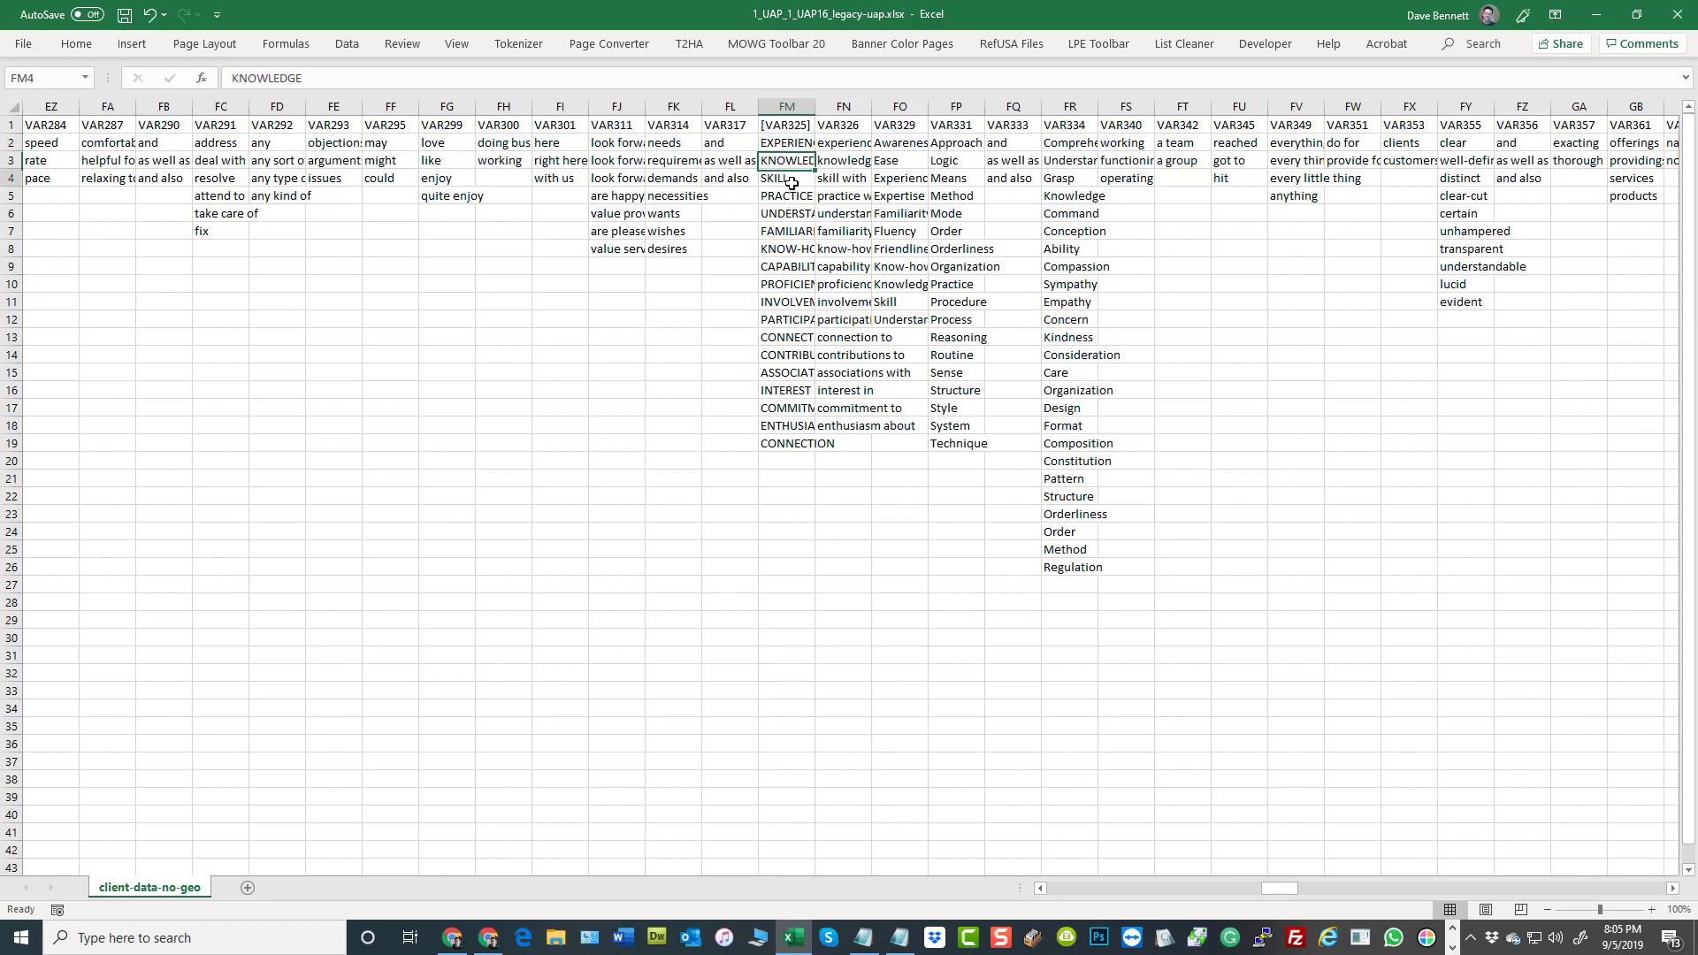
click(789, 180)
click(786, 447)
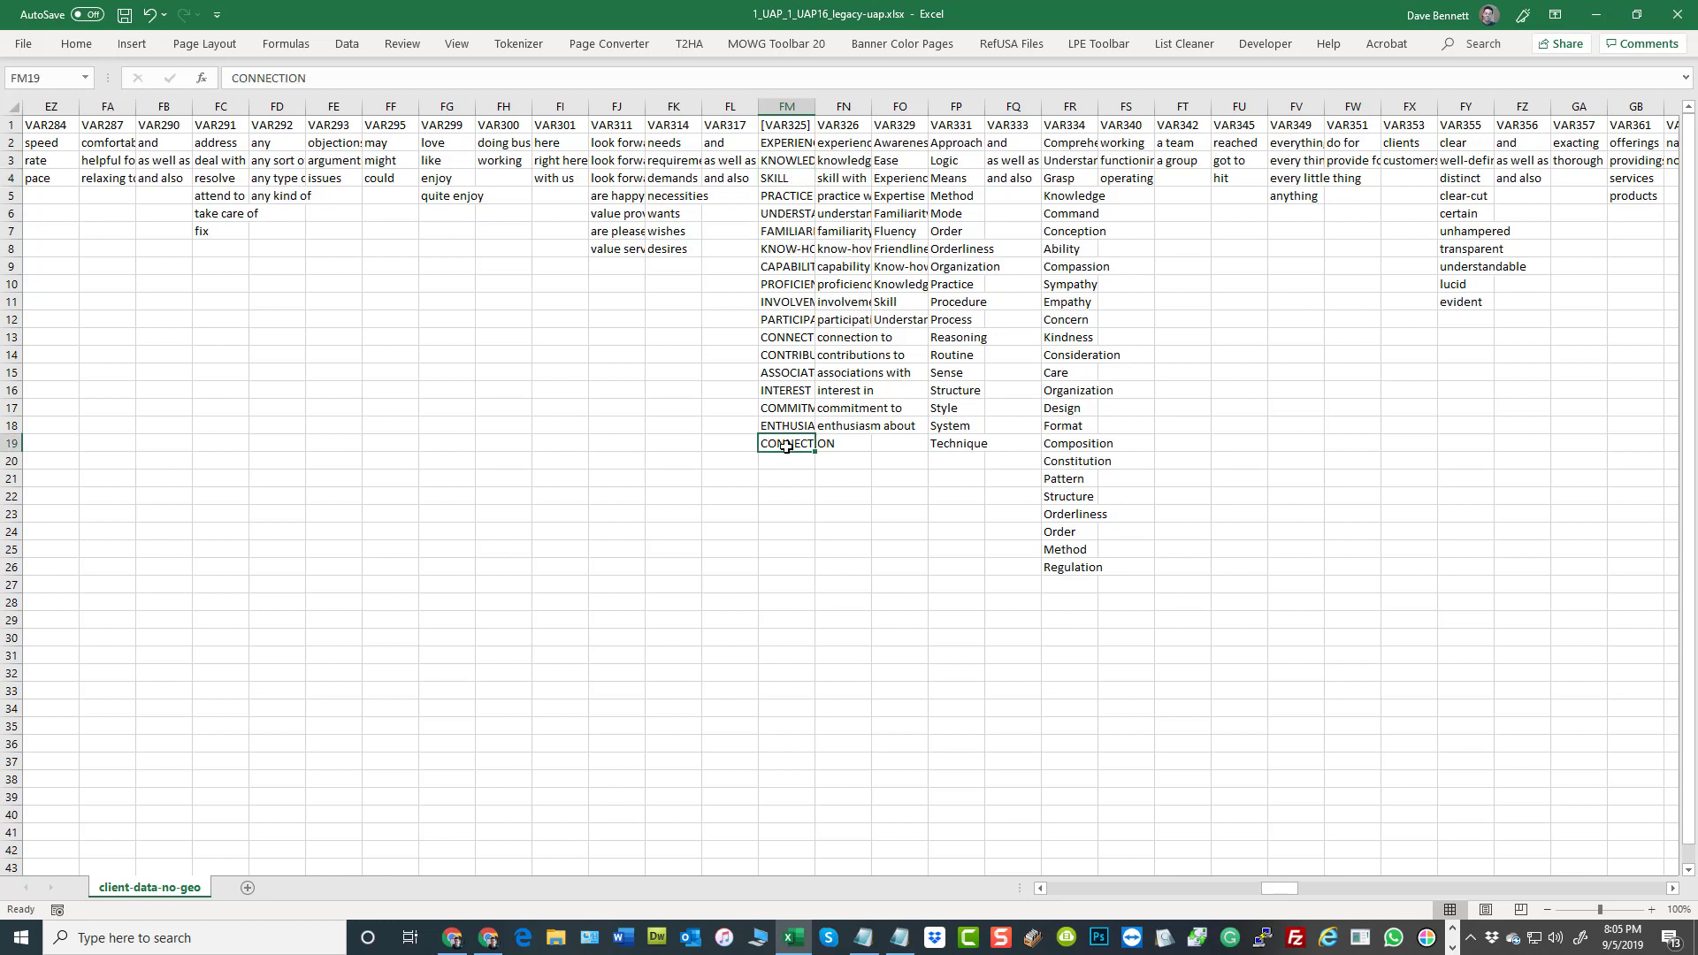
click(786, 145)
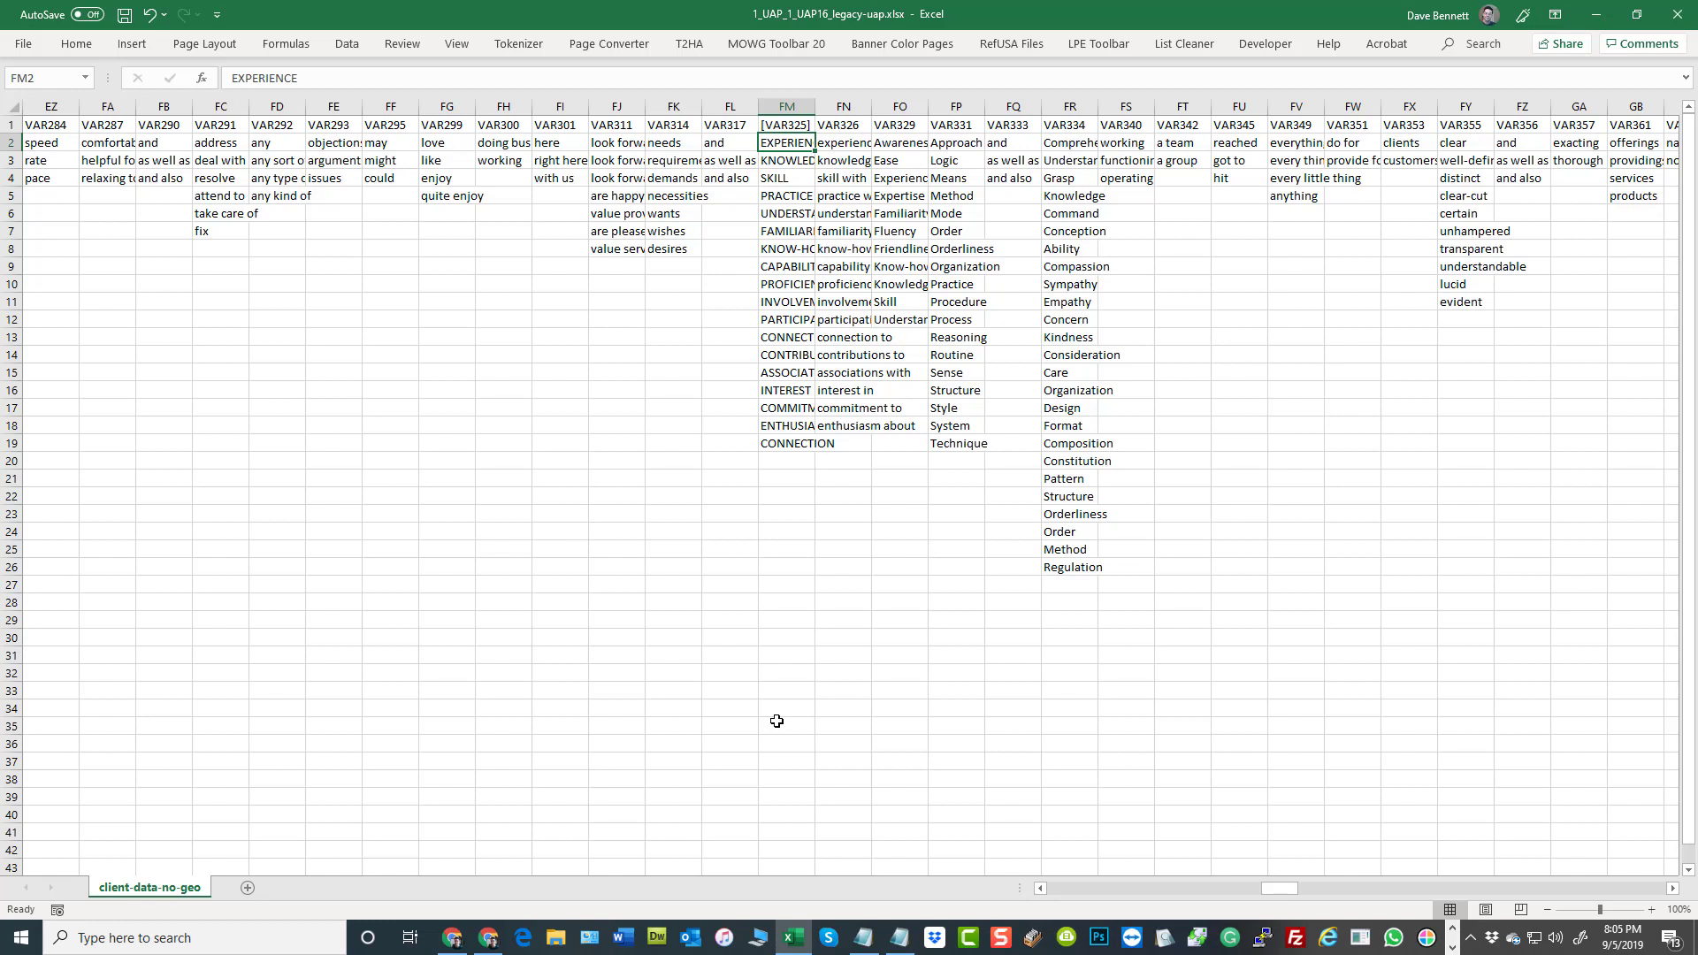
Review the header and phrase entries of the VAR326 column and sample the entries in the VAR329 column
click(855, 142)
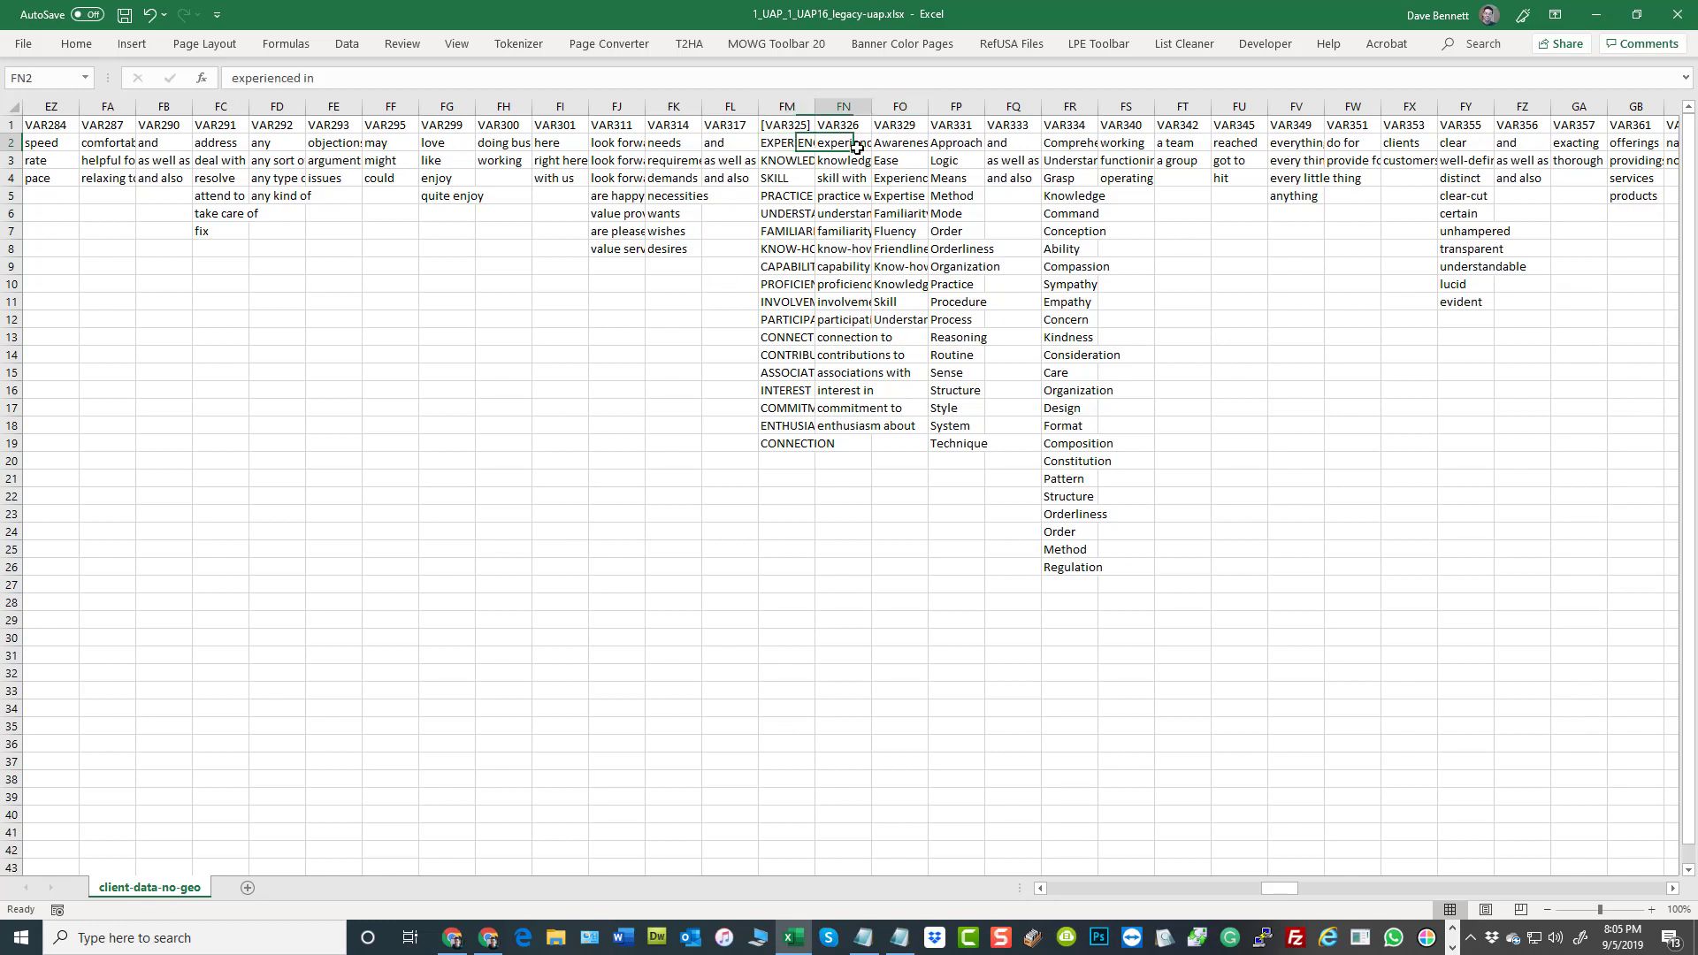
click(858, 129)
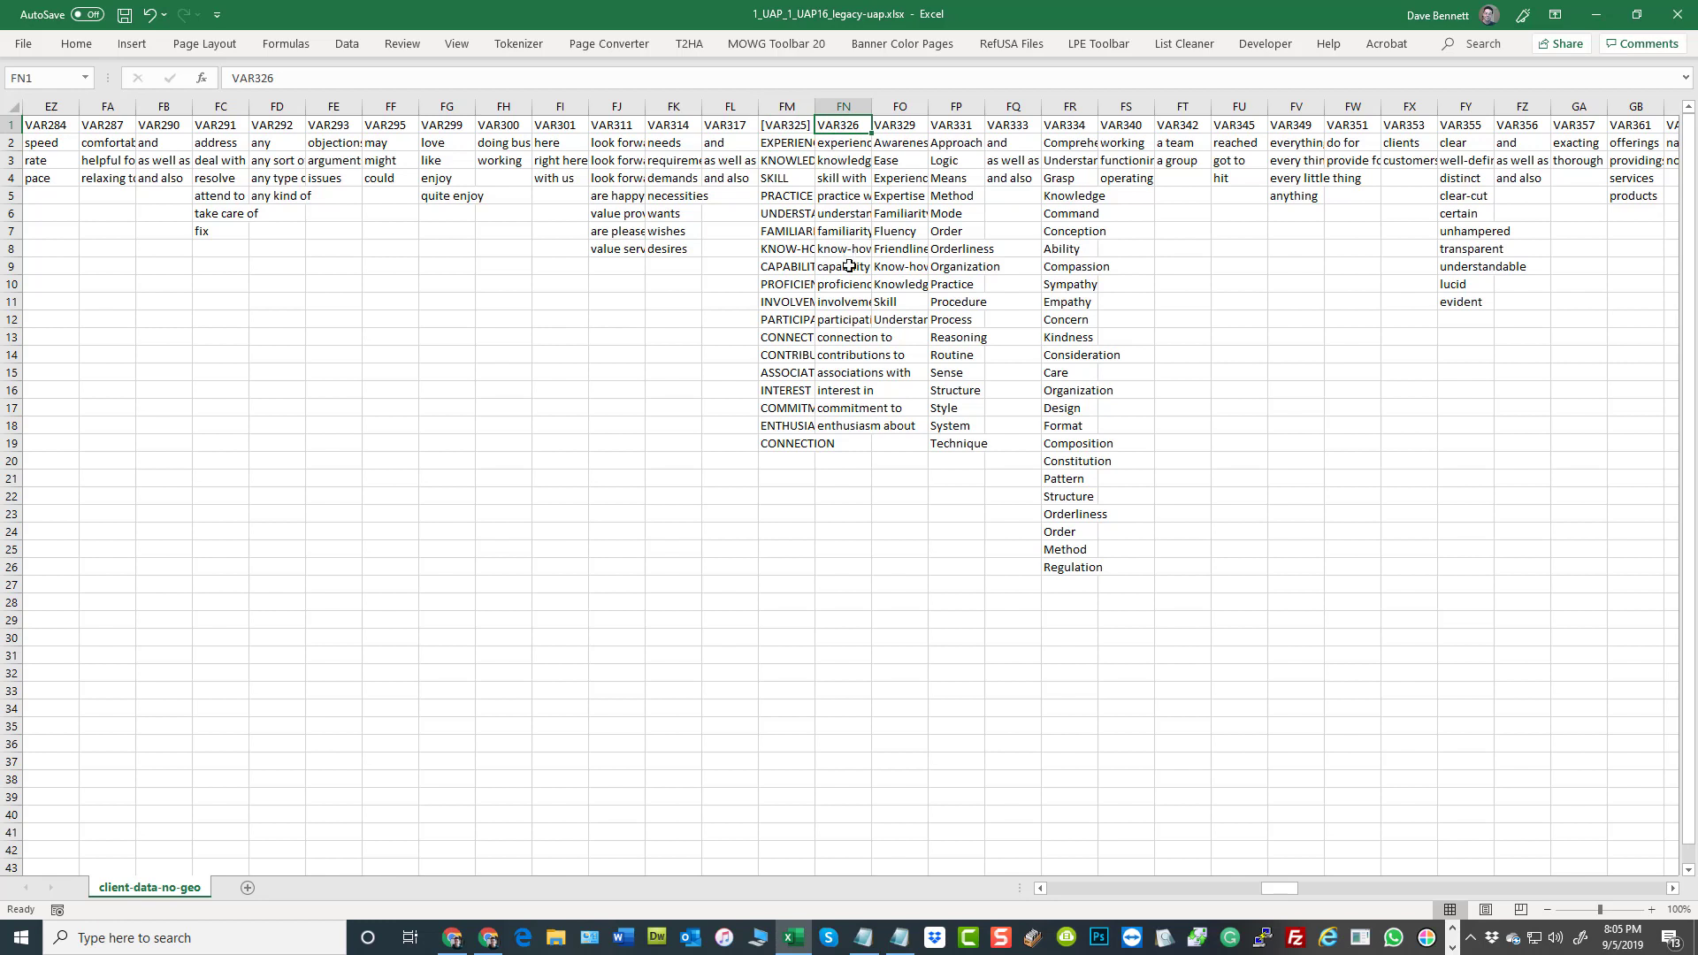
click(841, 386)
click(840, 290)
click(835, 193)
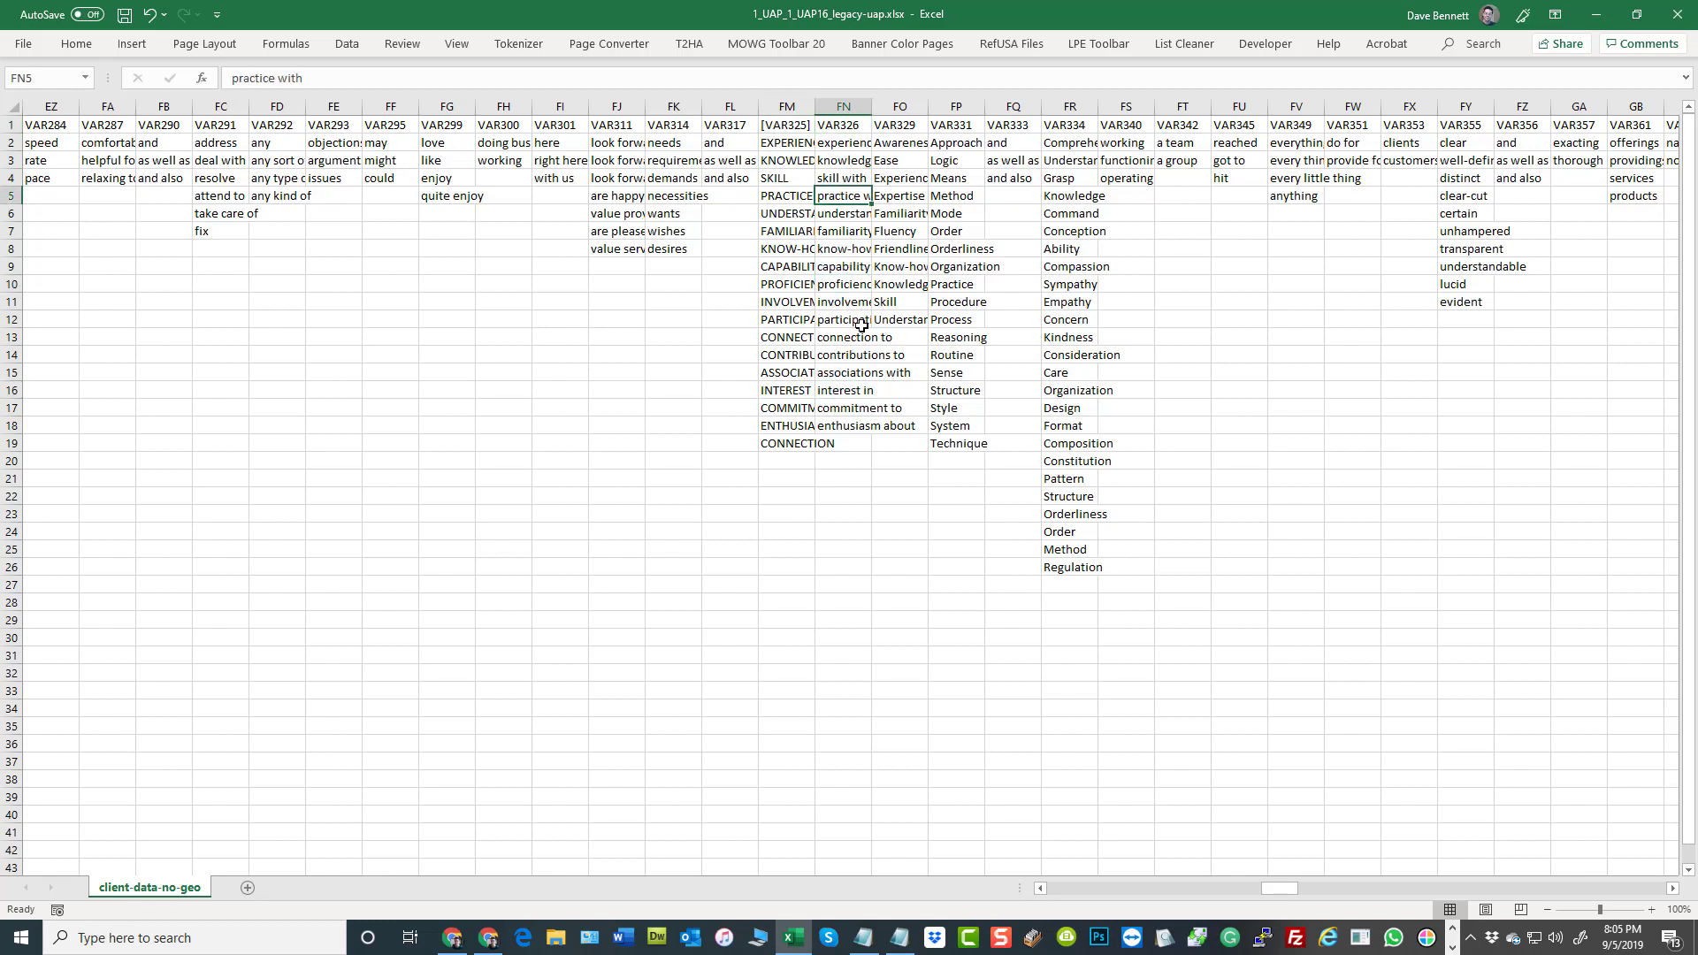
click(850, 372)
click(849, 408)
click(852, 236)
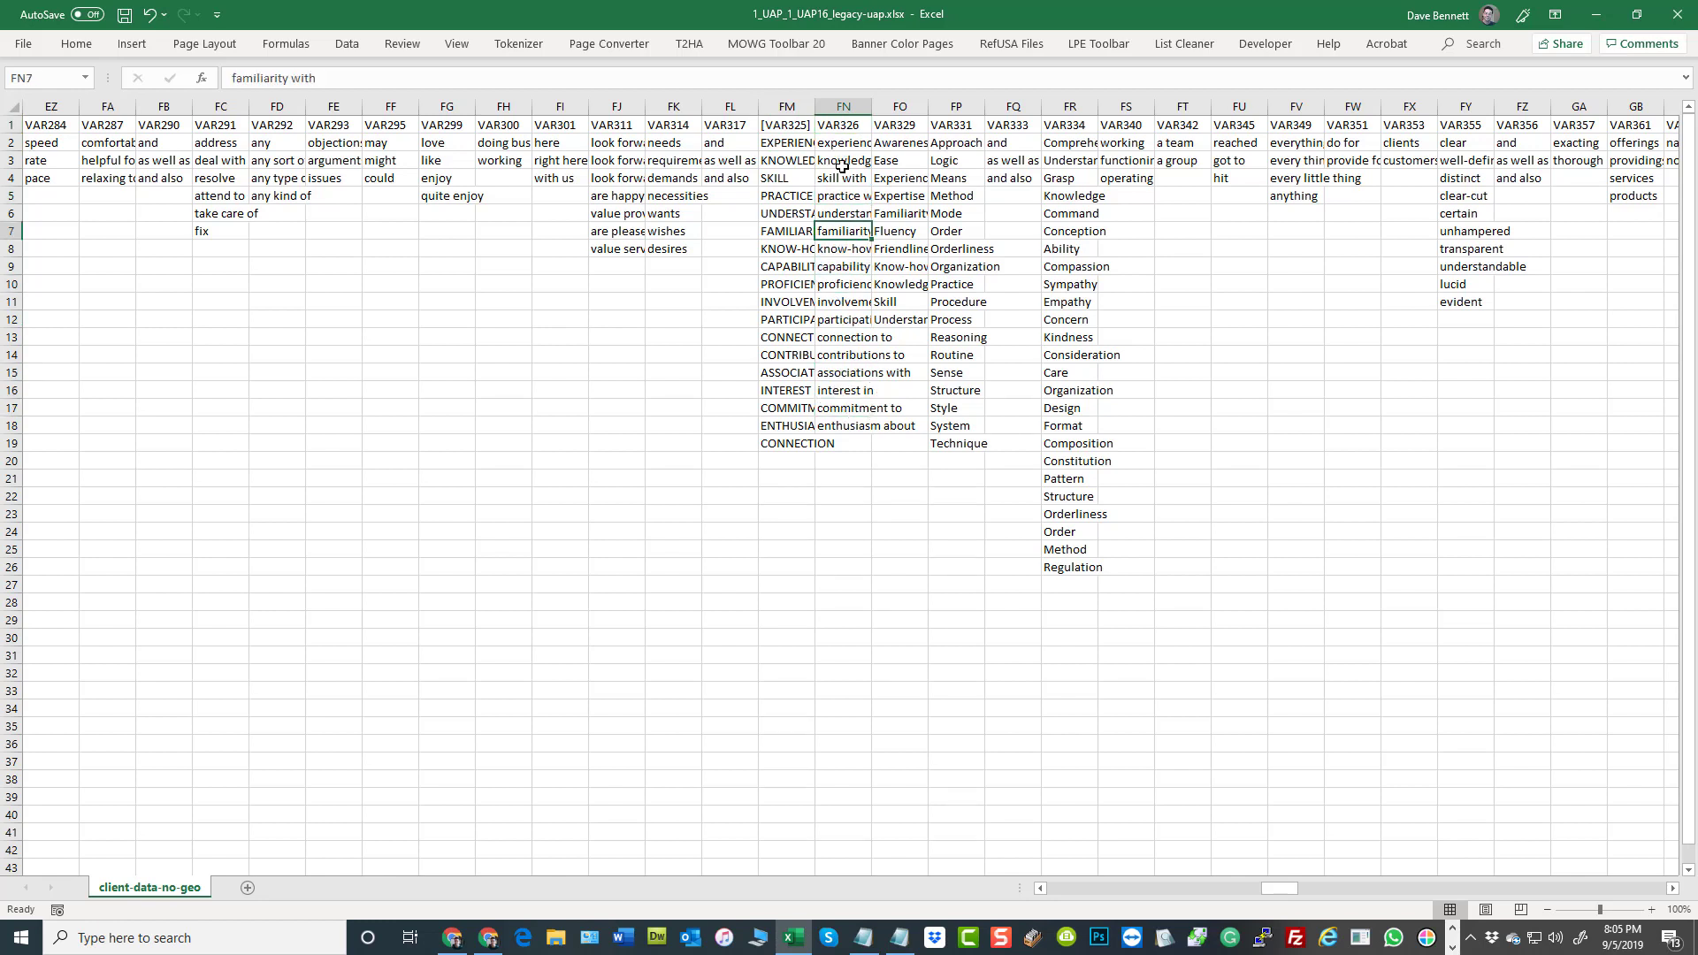
click(844, 161)
click(850, 301)
click(860, 387)
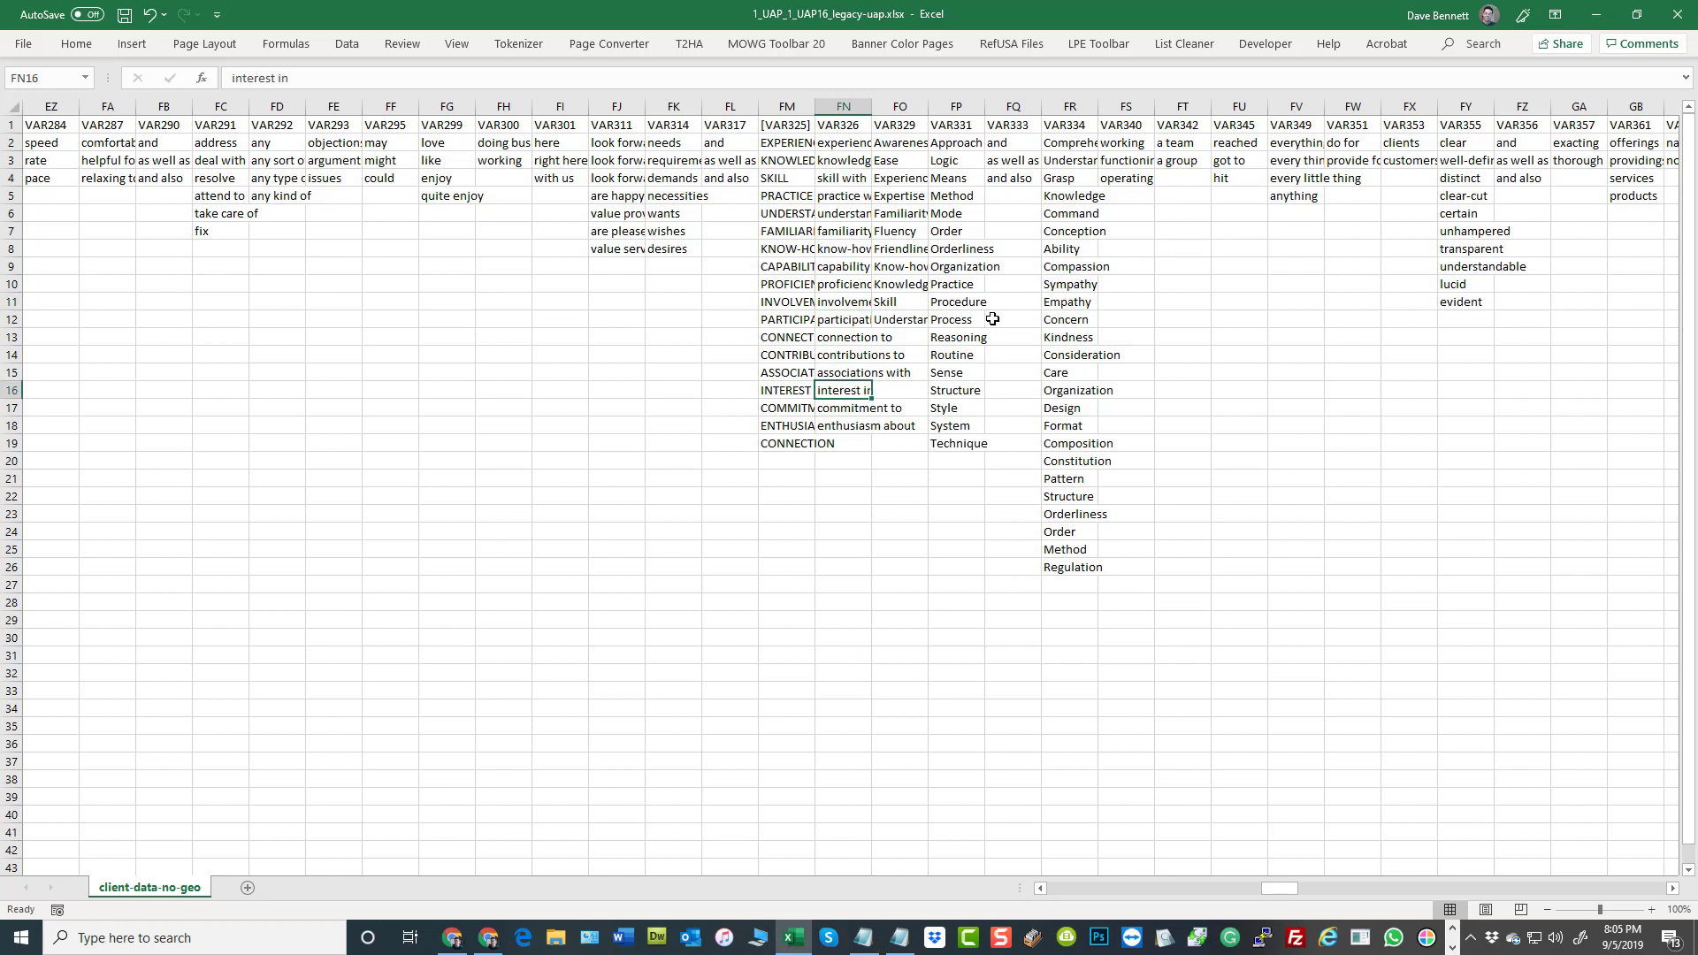
click(900, 182)
click(888, 161)
click(898, 291)
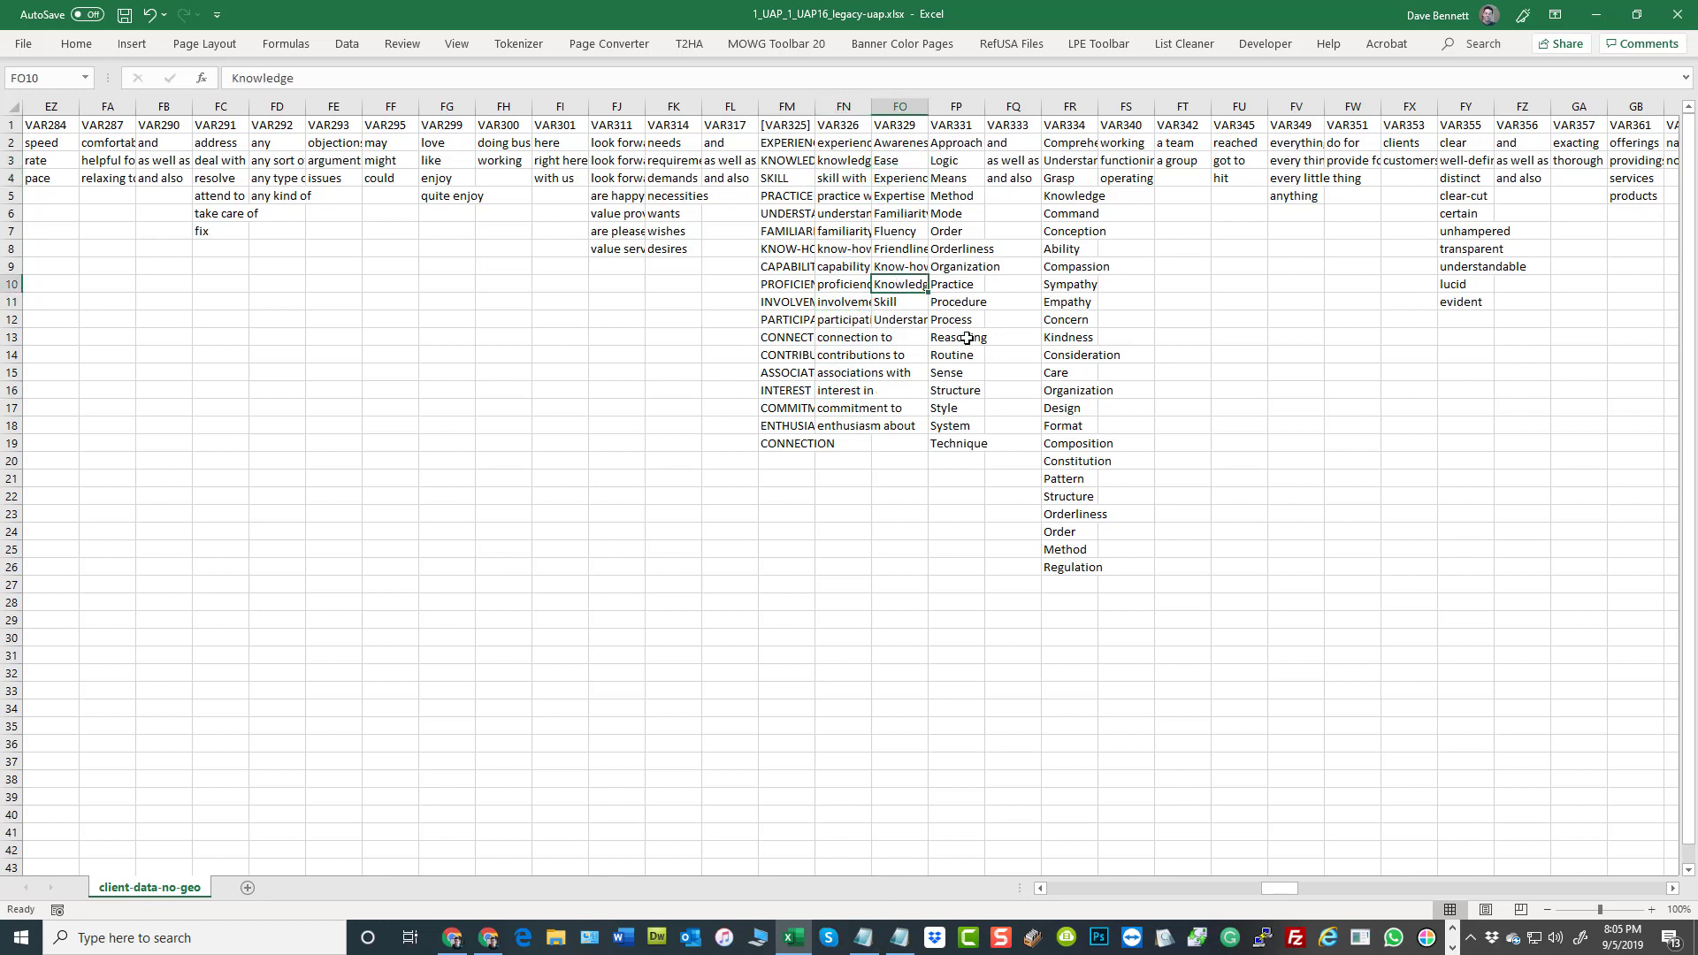
Sample the entries in the VAR331 column and look at the adjoining VAR333 column
click(969, 327)
click(968, 372)
click(956, 420)
click(942, 252)
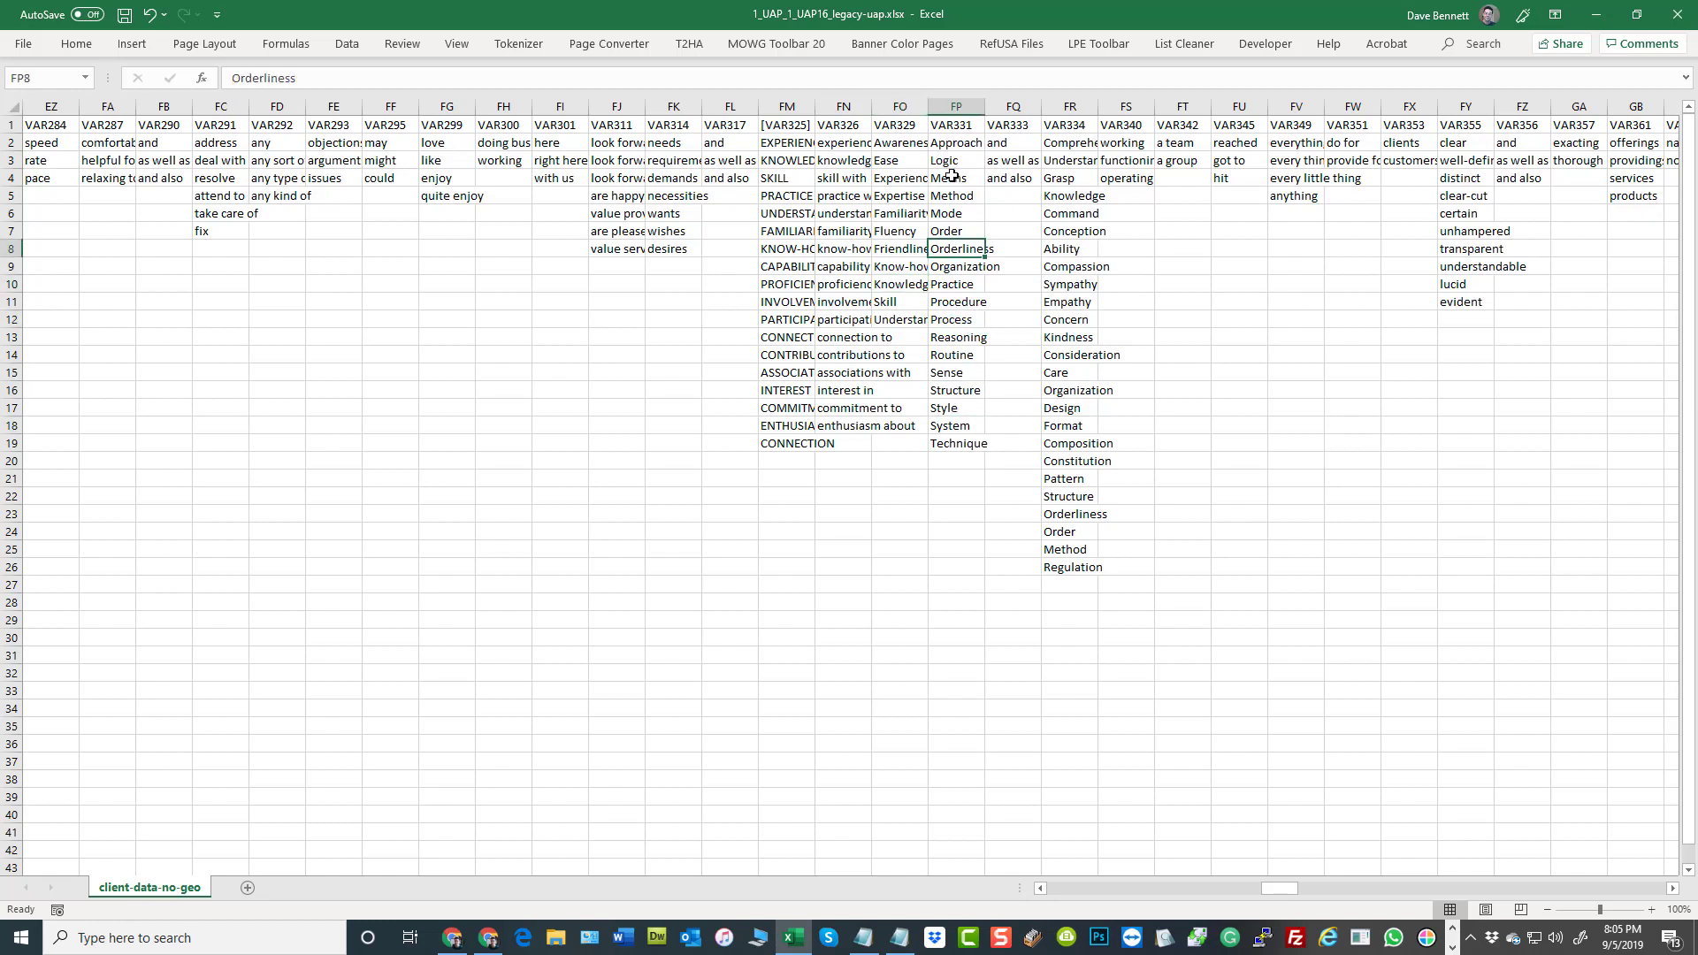
click(946, 231)
click(956, 178)
click(1006, 161)
click(1375, 424)
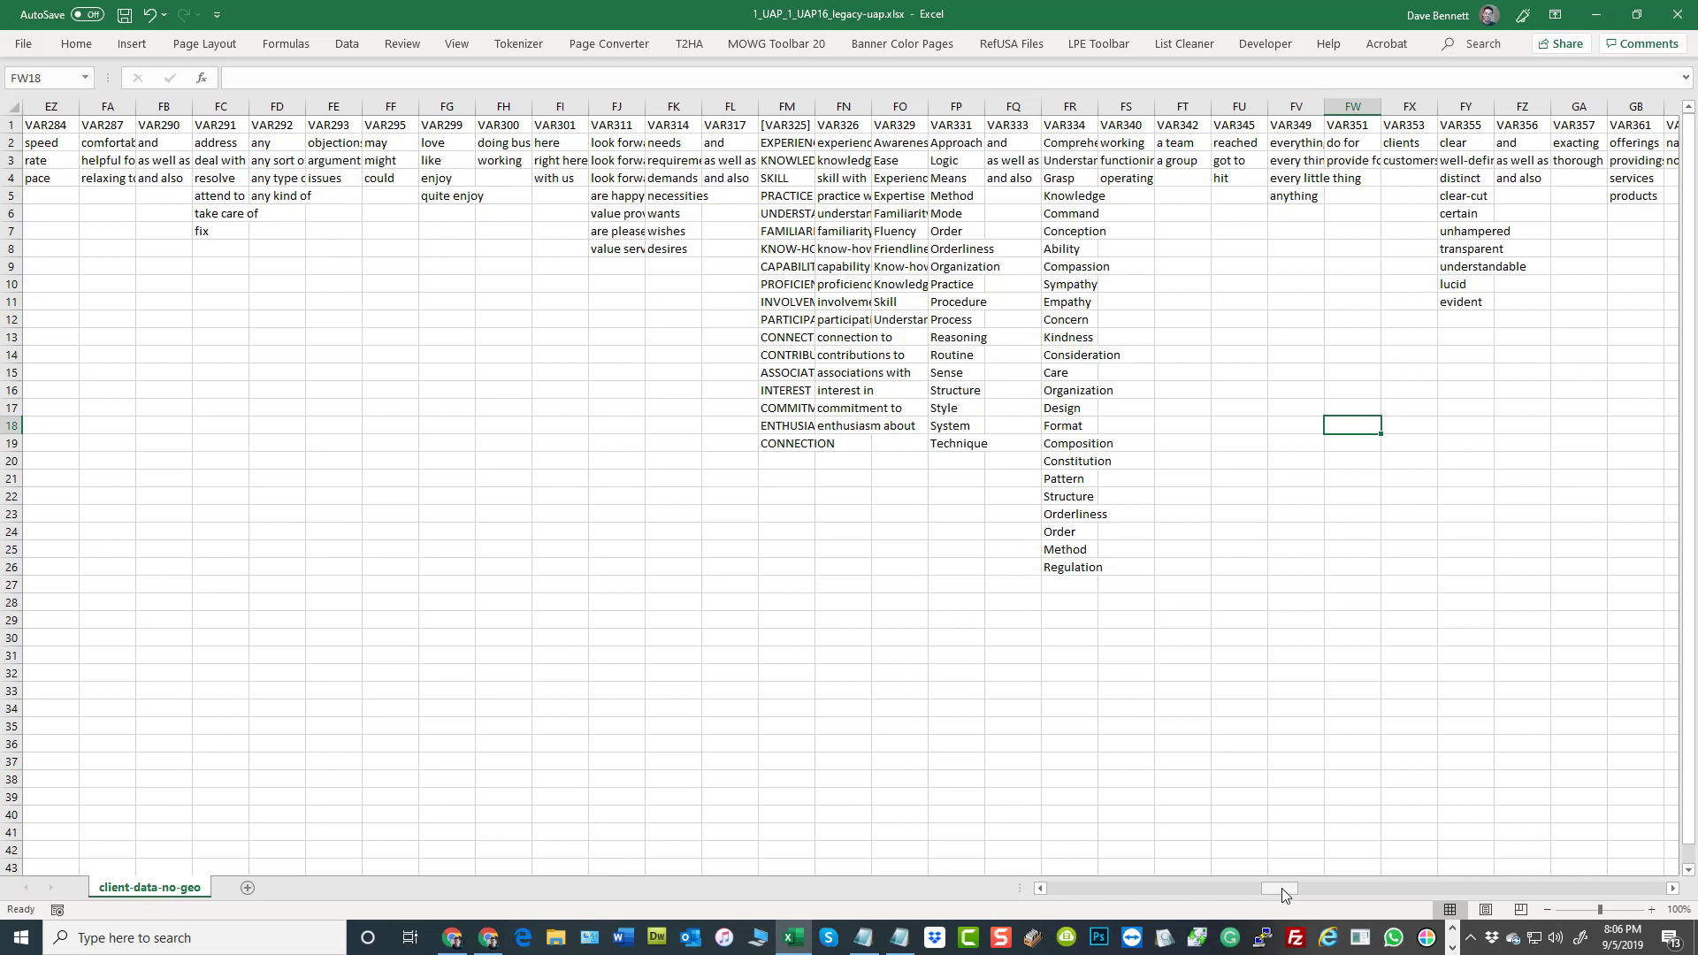
Check the matching city, state and state abbreviation in row 2 of the [CITY], [LS] and [SS] columns
drag(1282, 888, 1028, 890)
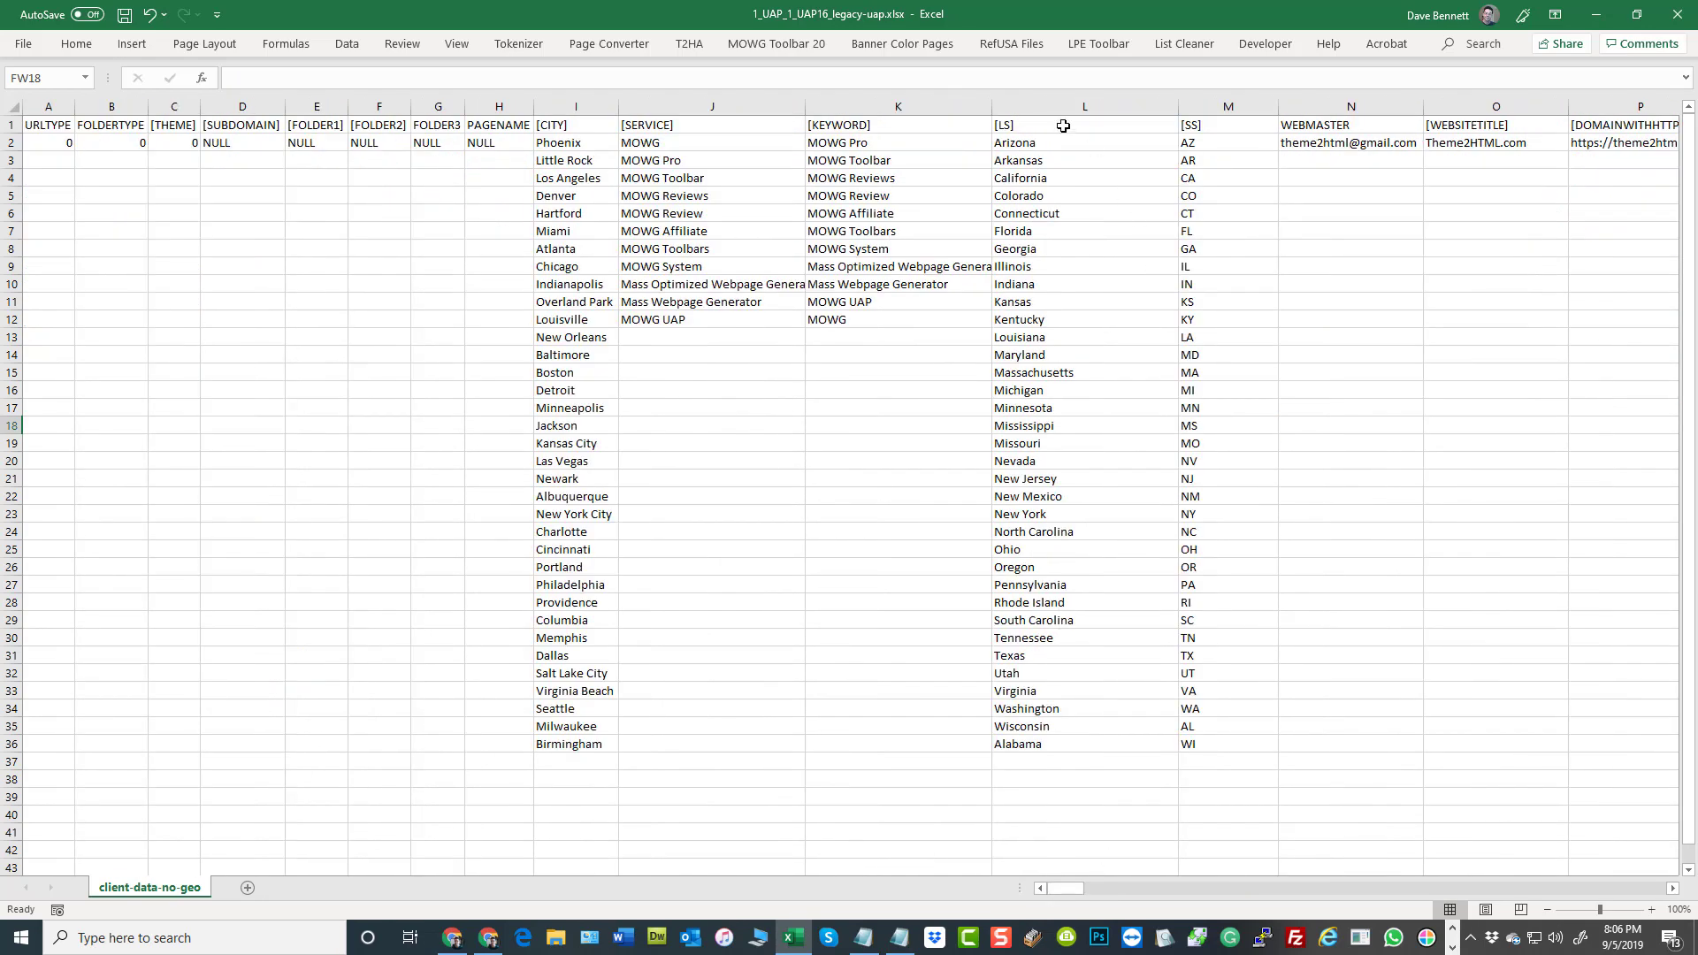
click(556, 142)
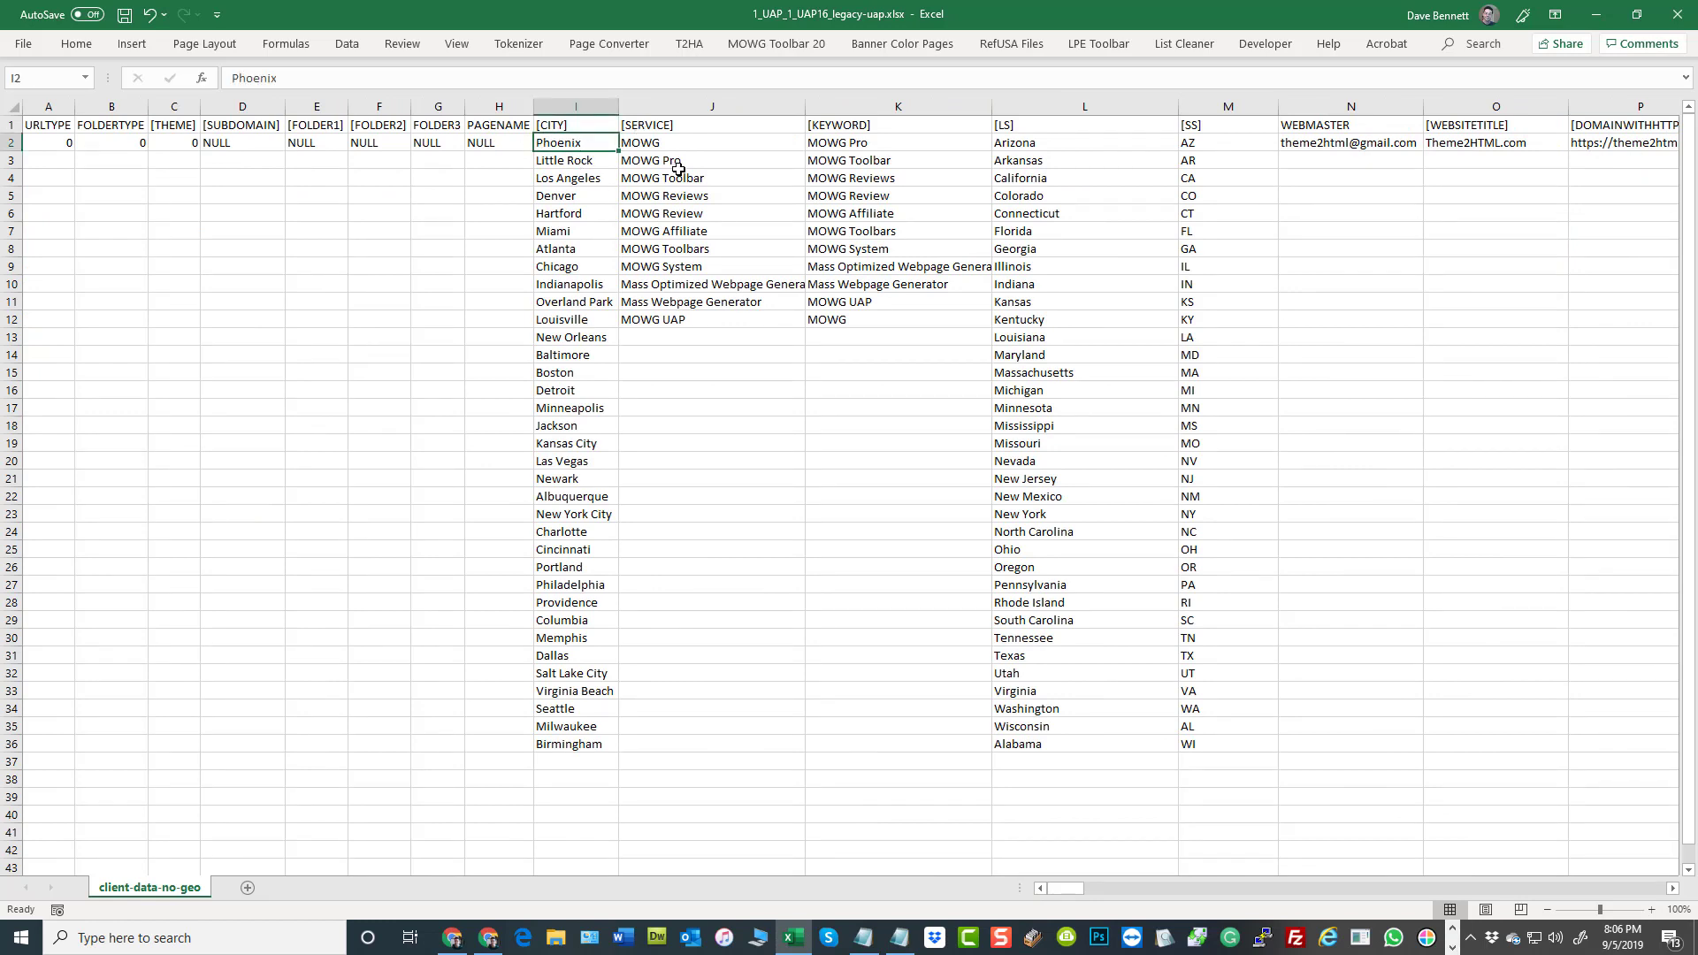
click(1097, 144)
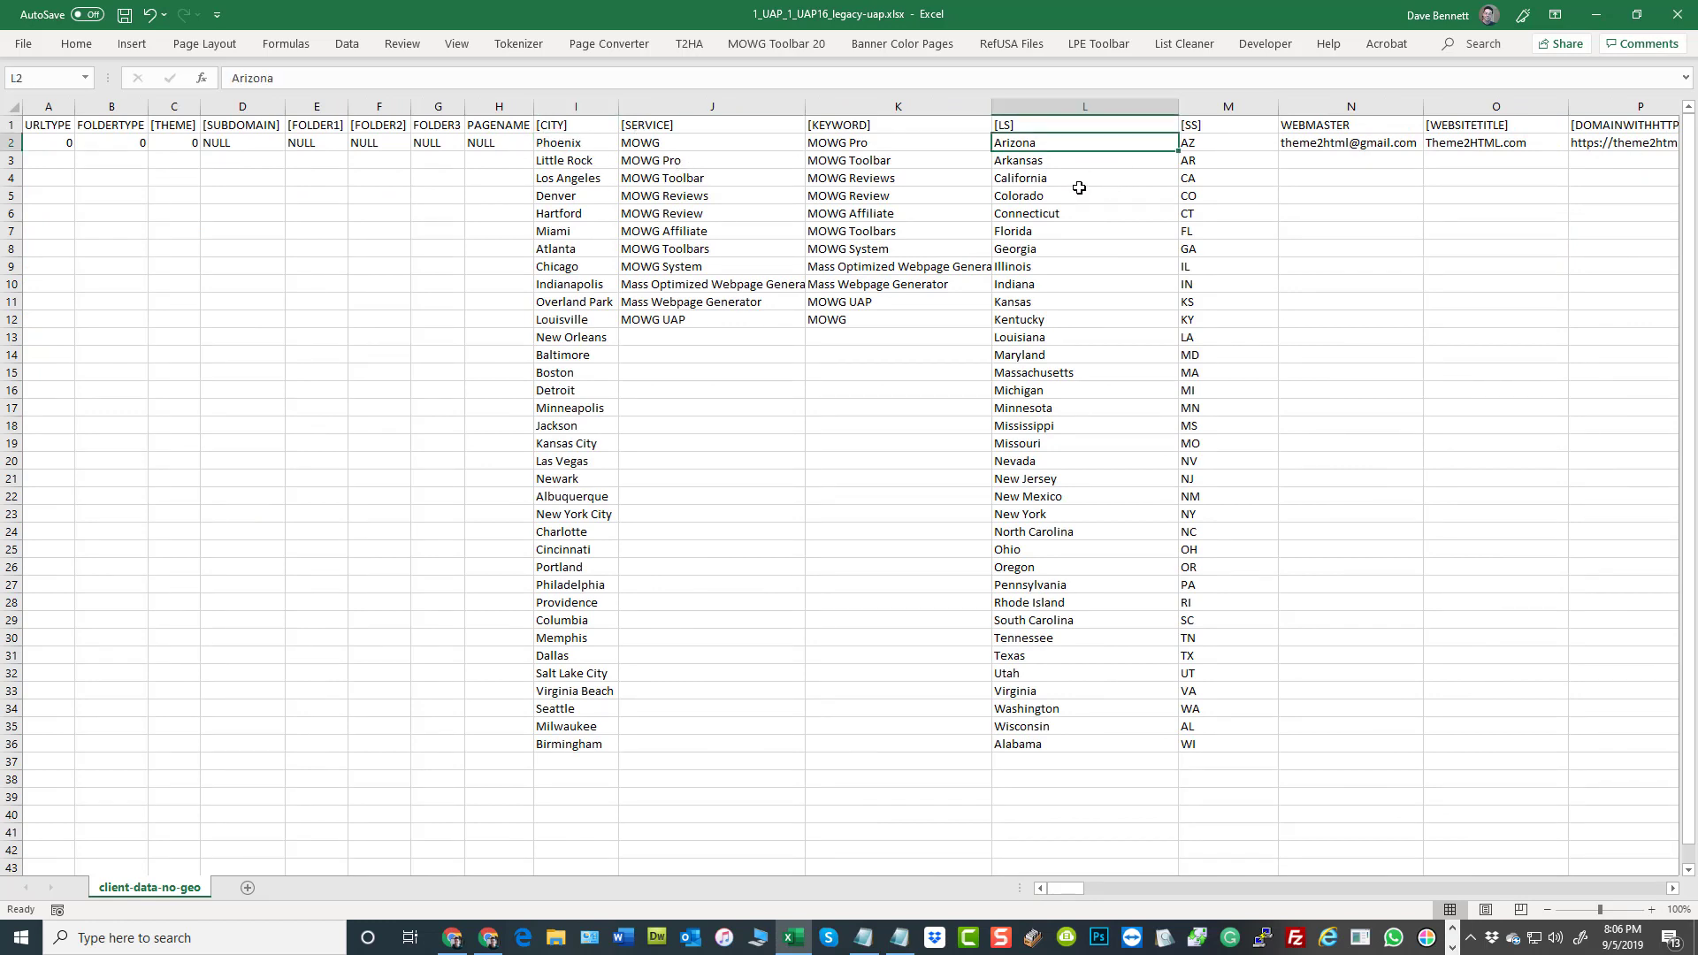
click(1212, 142)
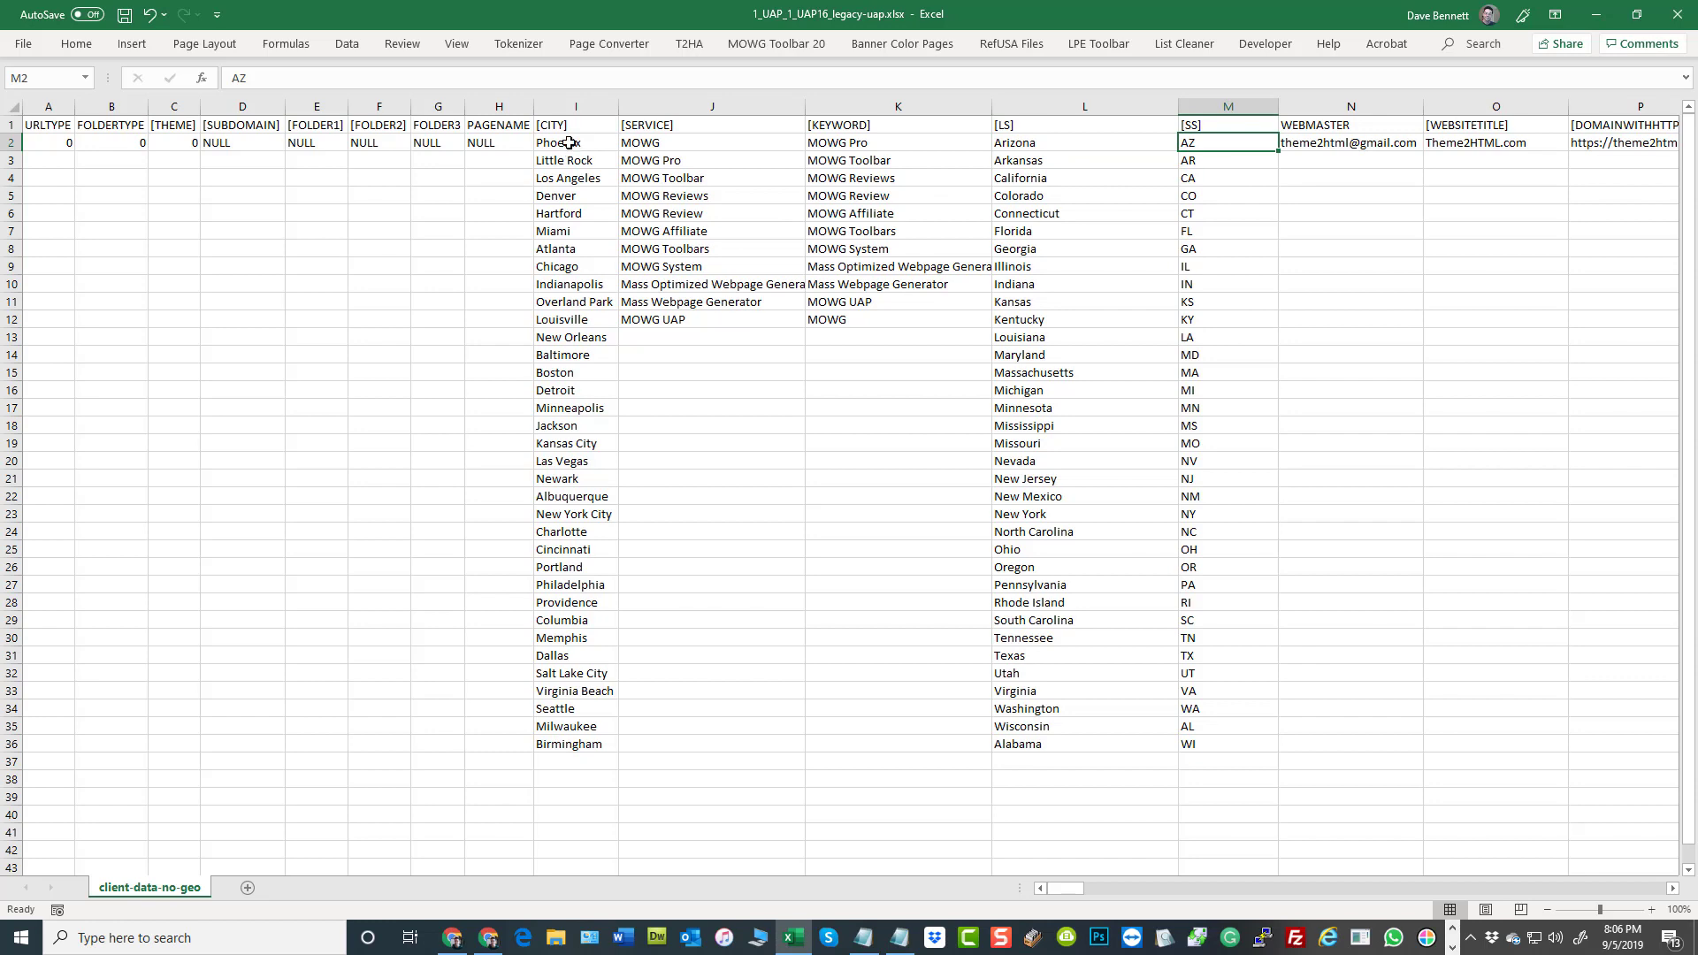
Compare the [CITY], [LS] and [SS] lists from row 2 to row 36, checking that the last row's values correspond
drag(566, 143, 570, 747)
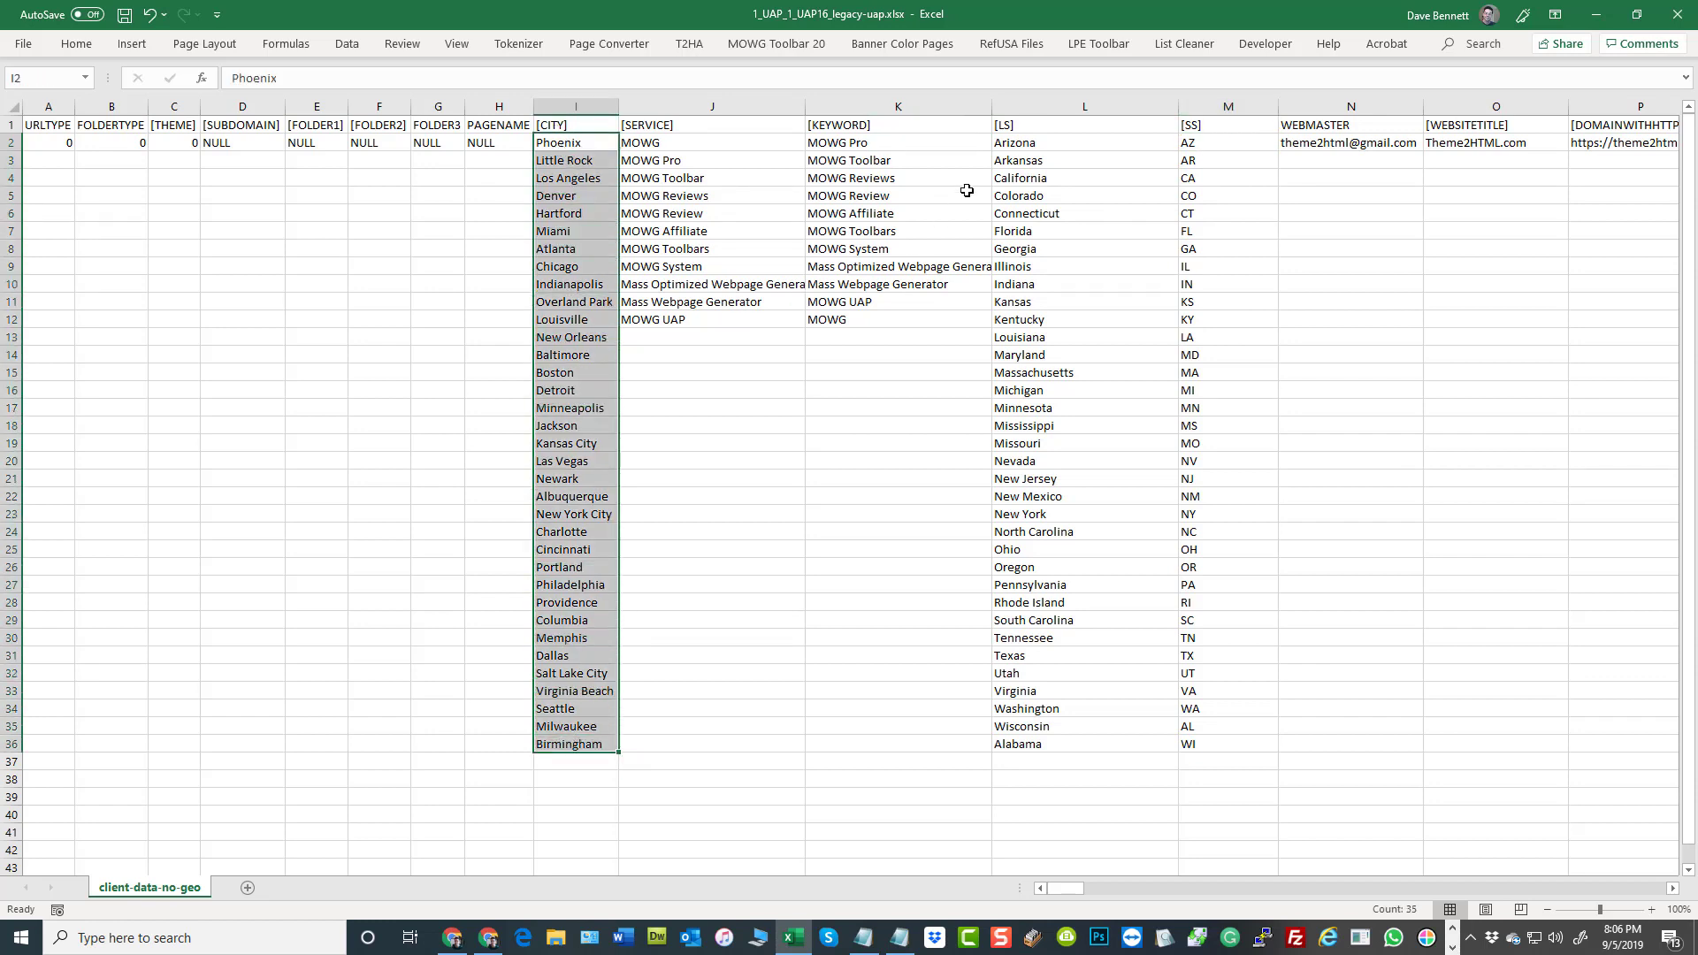
drag(1011, 147, 1027, 748)
click(575, 746)
drag(809, 735, 1193, 744)
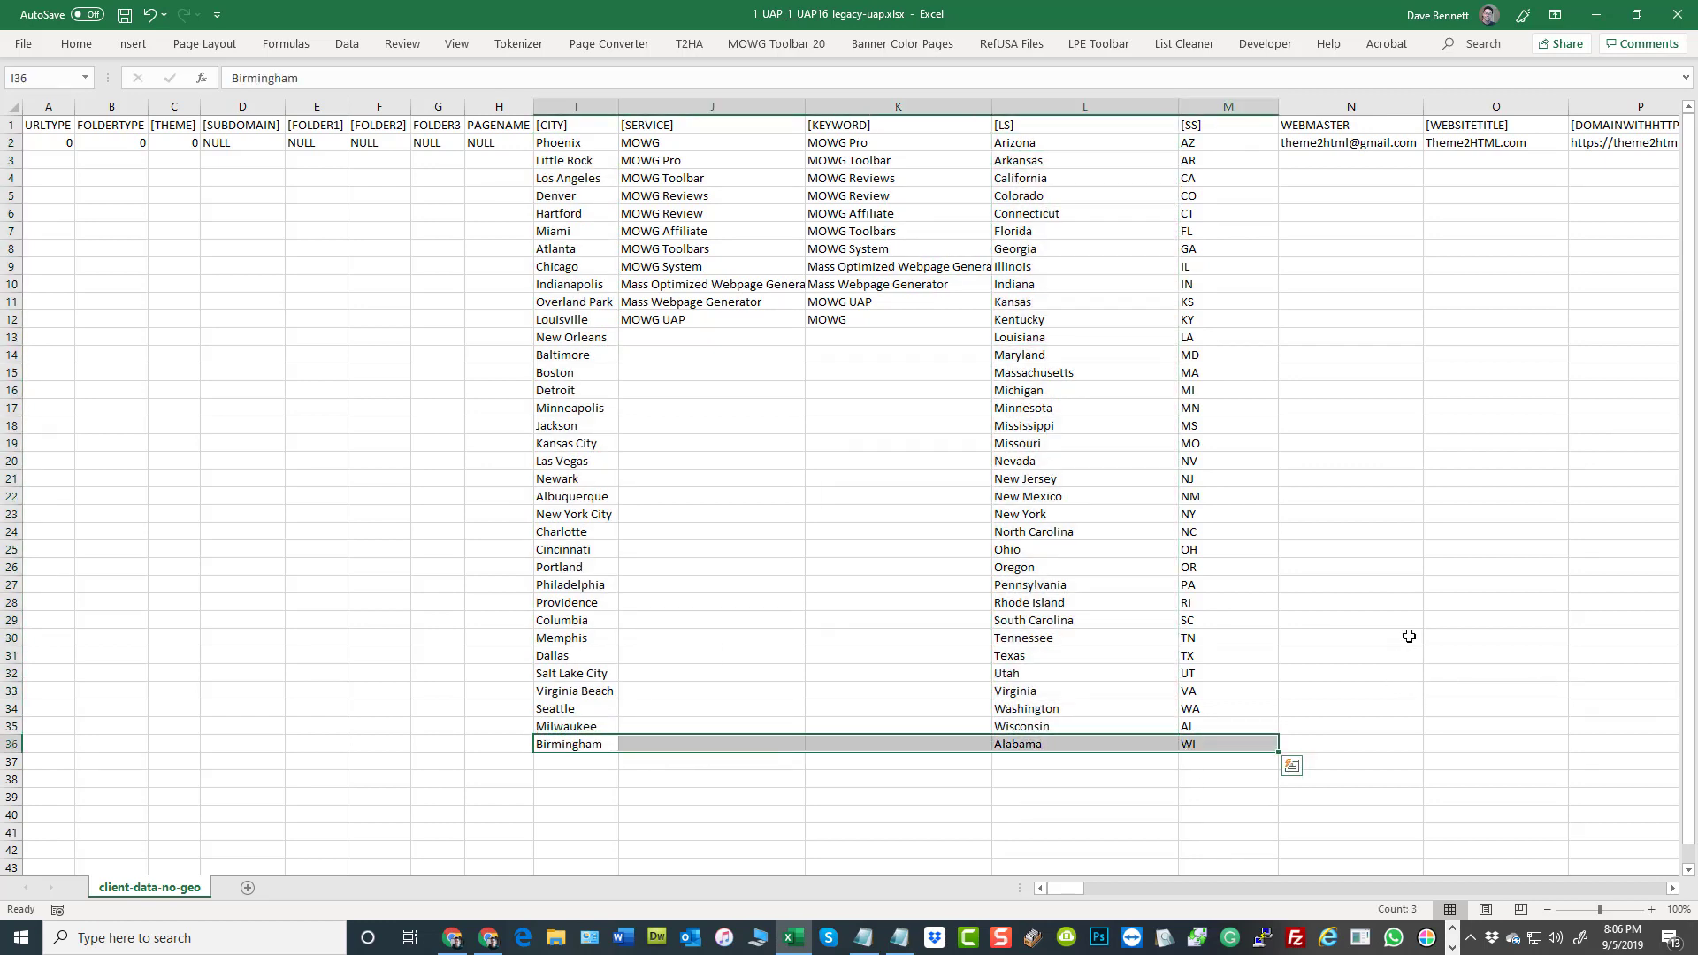
click(1216, 146)
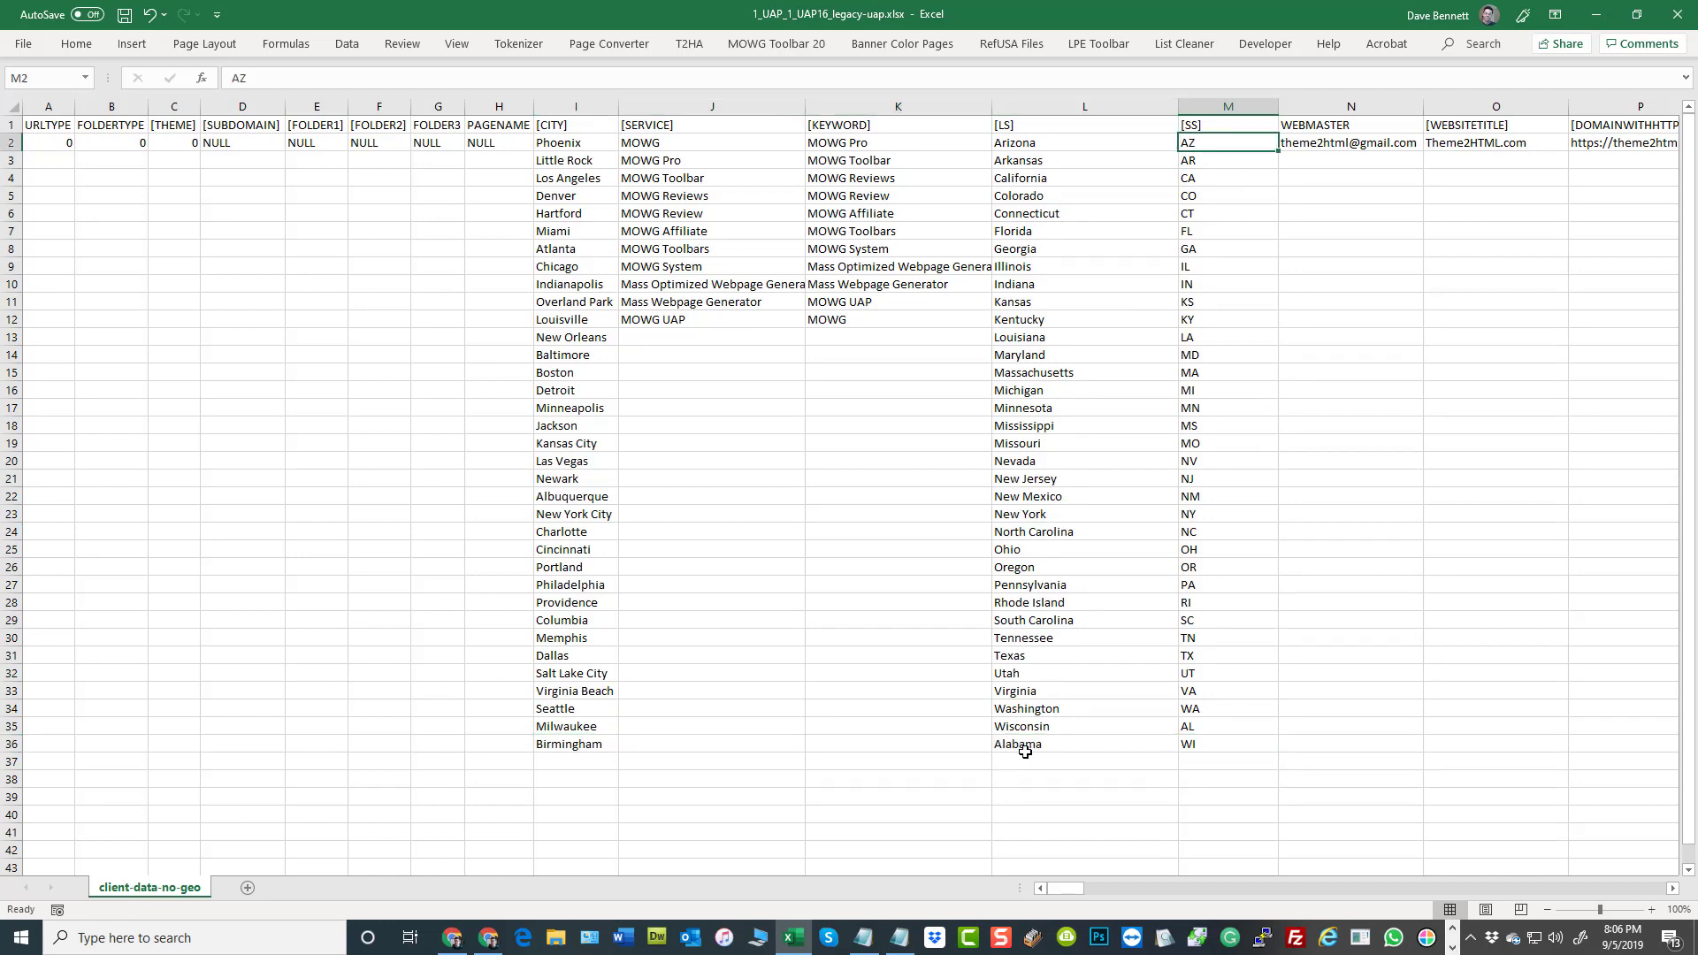
drag(1025, 752, 1194, 747)
click(1221, 739)
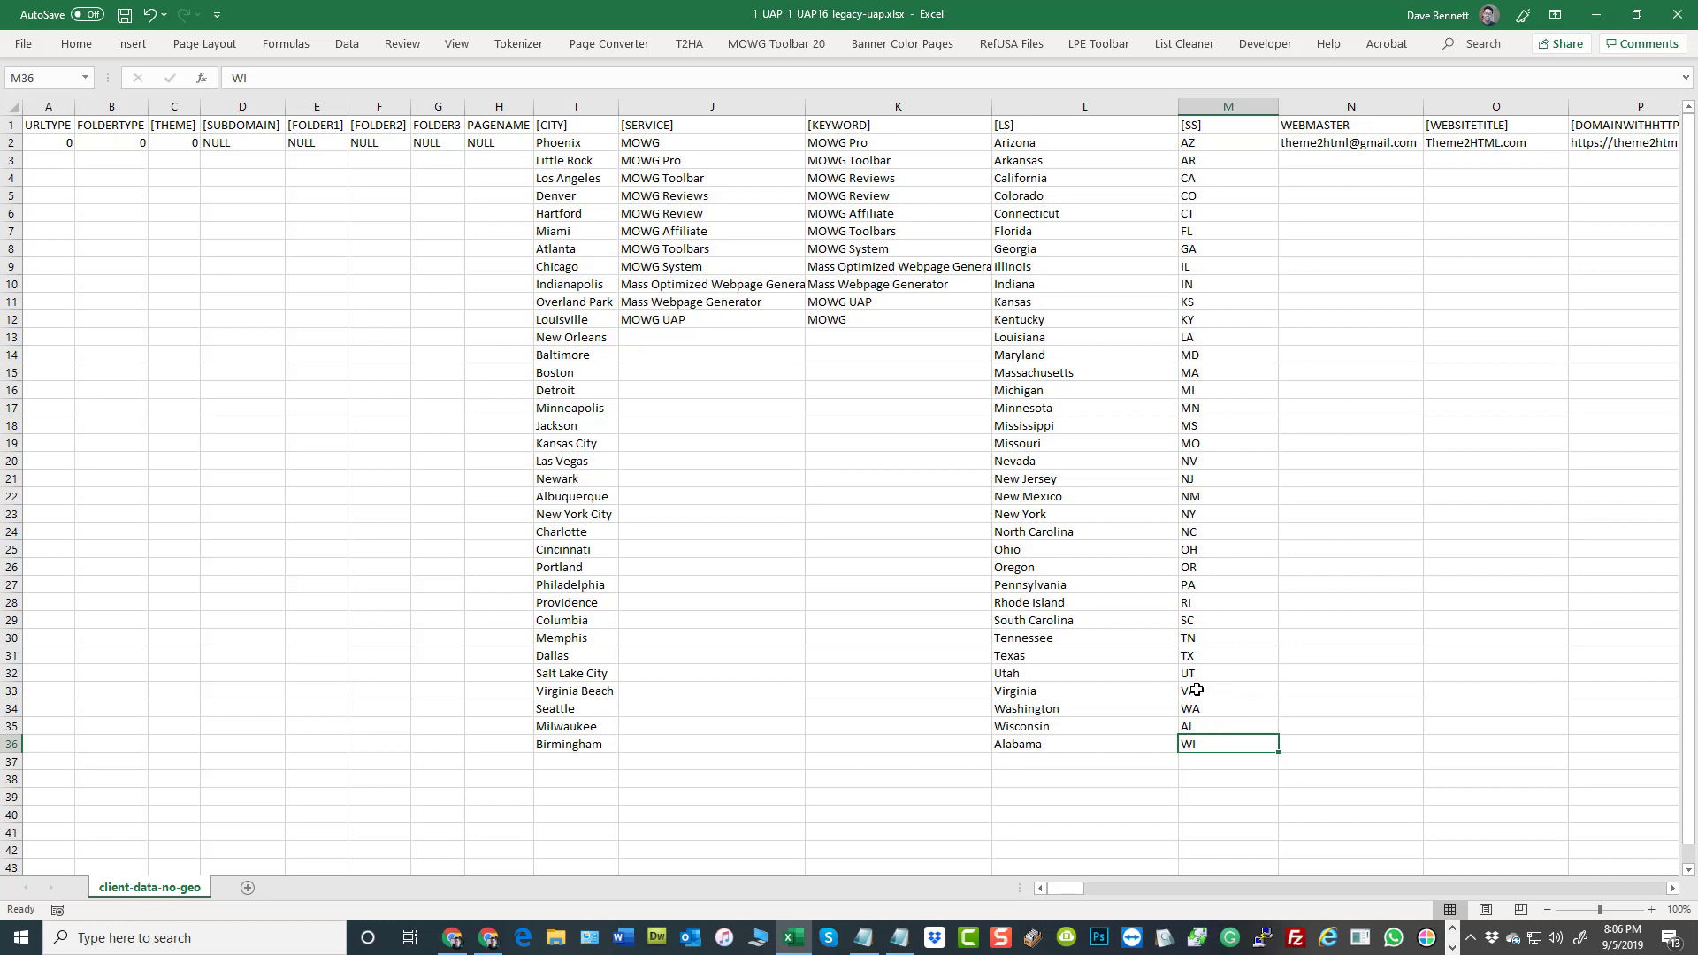
Move the abbreviation WI from M36 to M35 in the [SS] column, overwriting that cell's entry
right_click(1228, 744)
click(1271, 262)
click(1225, 728)
right_click(1226, 729)
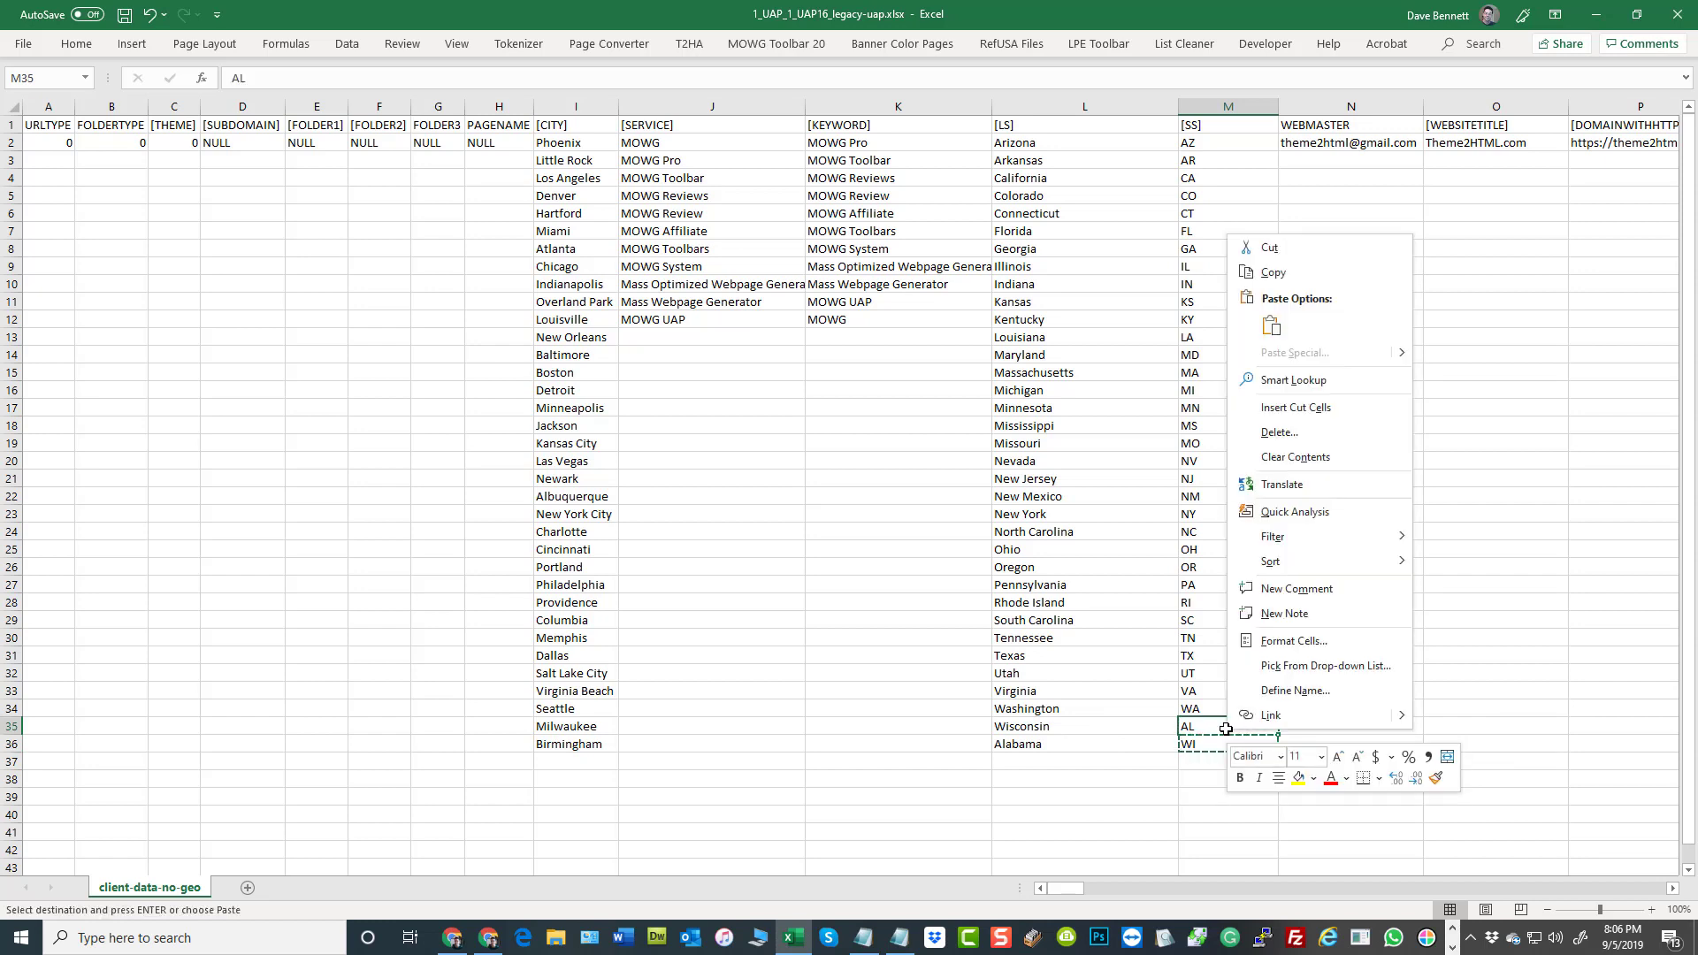
click(1271, 325)
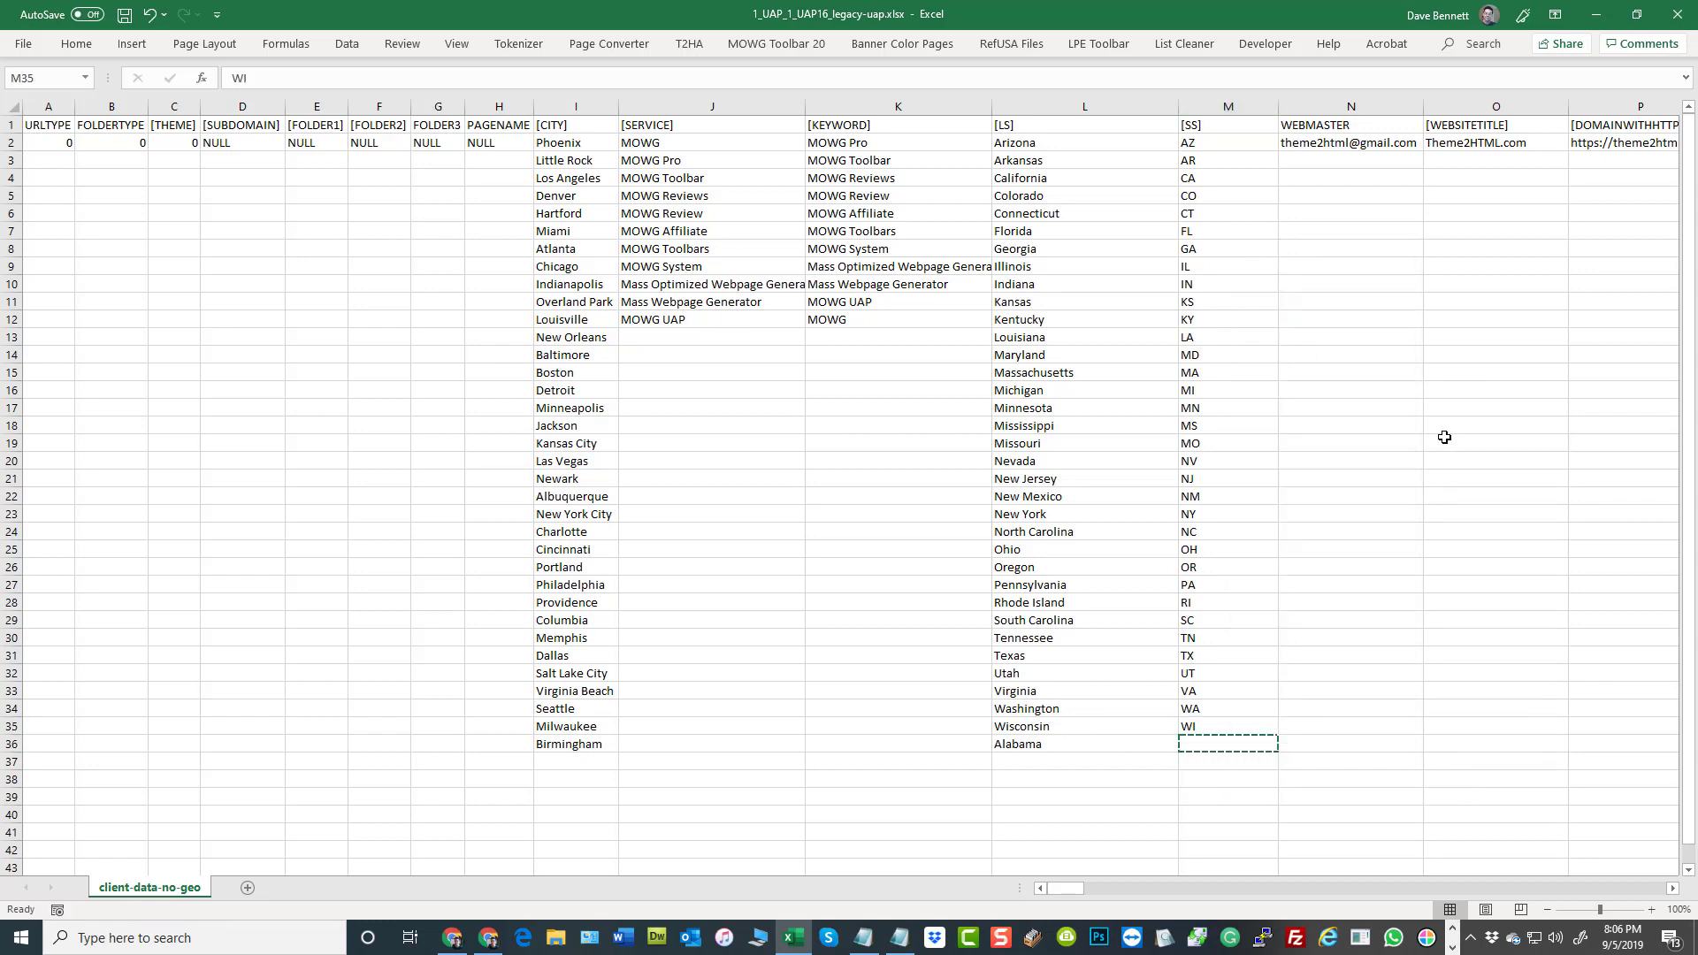
Enter AL in M36 as Alabama's abbreviation and save the workbook
click(1201, 744)
text(AL)
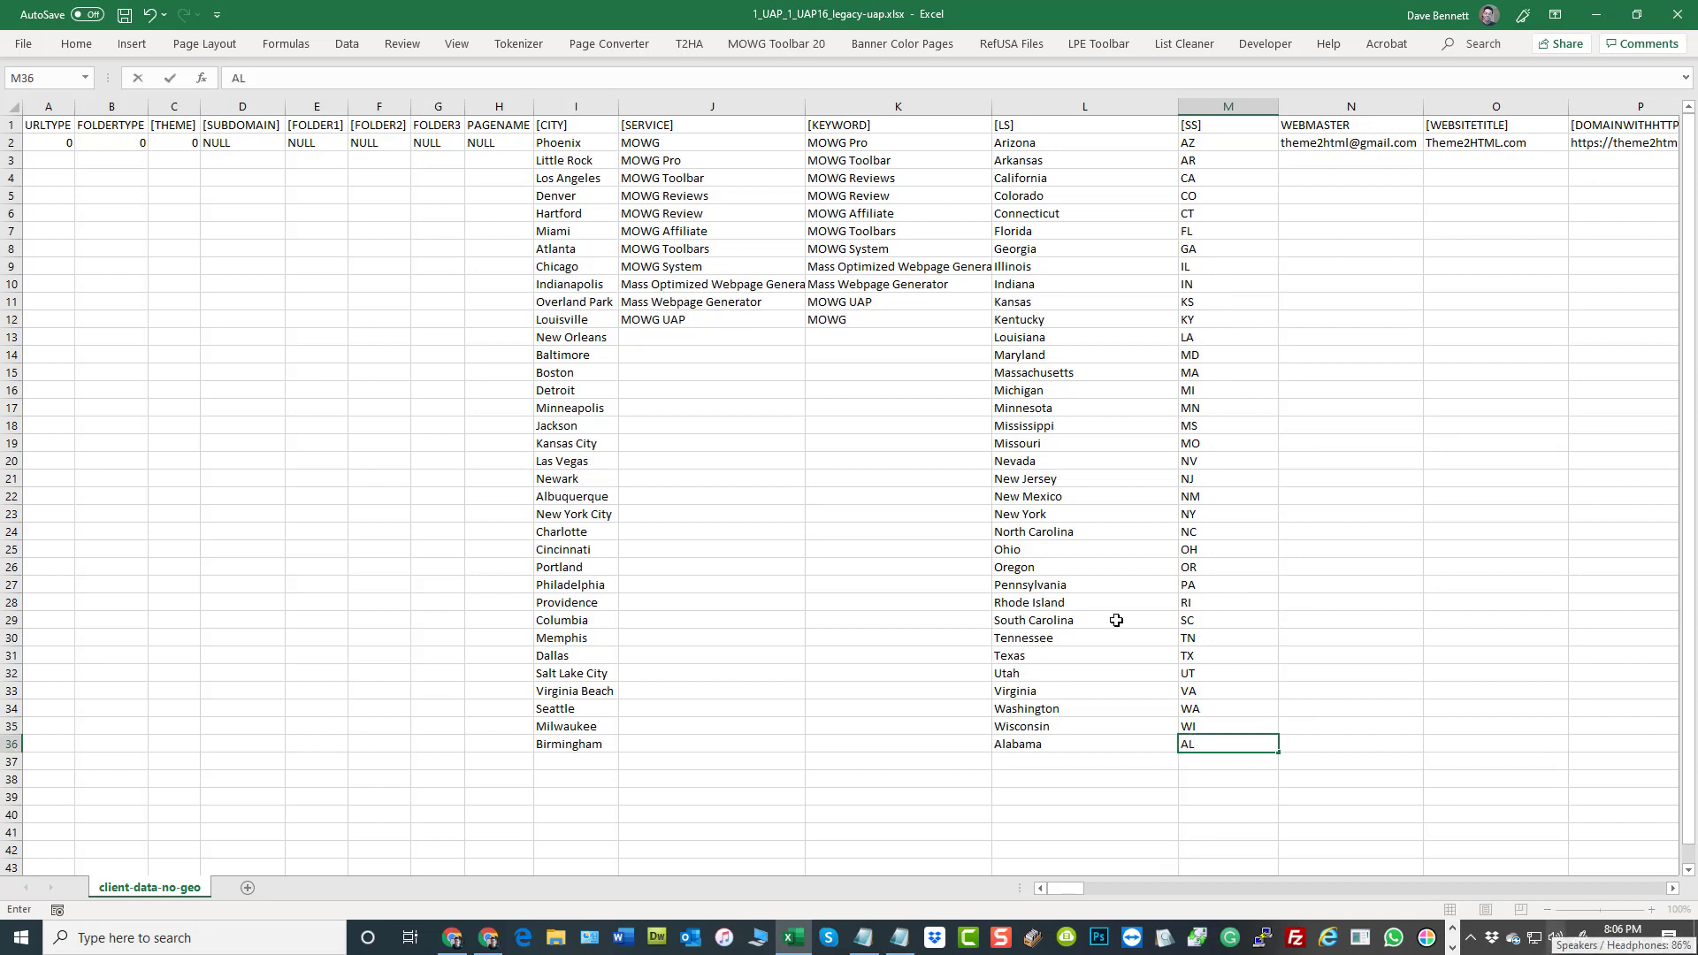
click(899, 583)
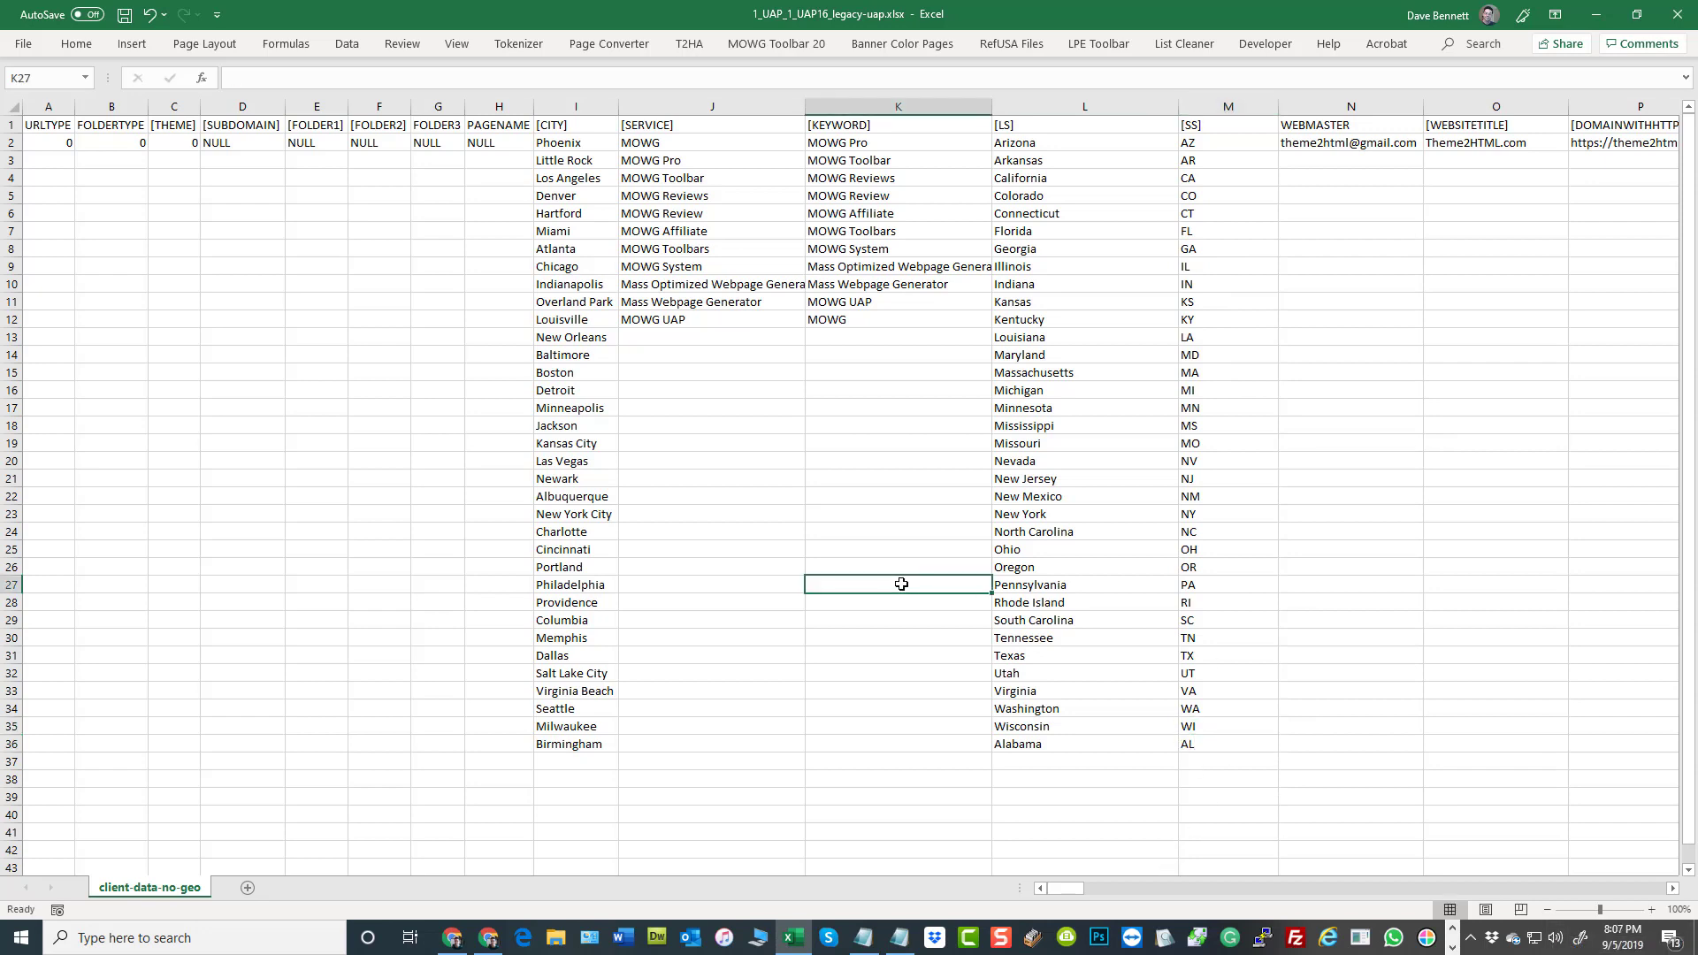
click(123, 15)
Check that Hartford, Connecticut and CT line up across row 6 of the [CITY], [LS] and [SS] columns
click(568, 217)
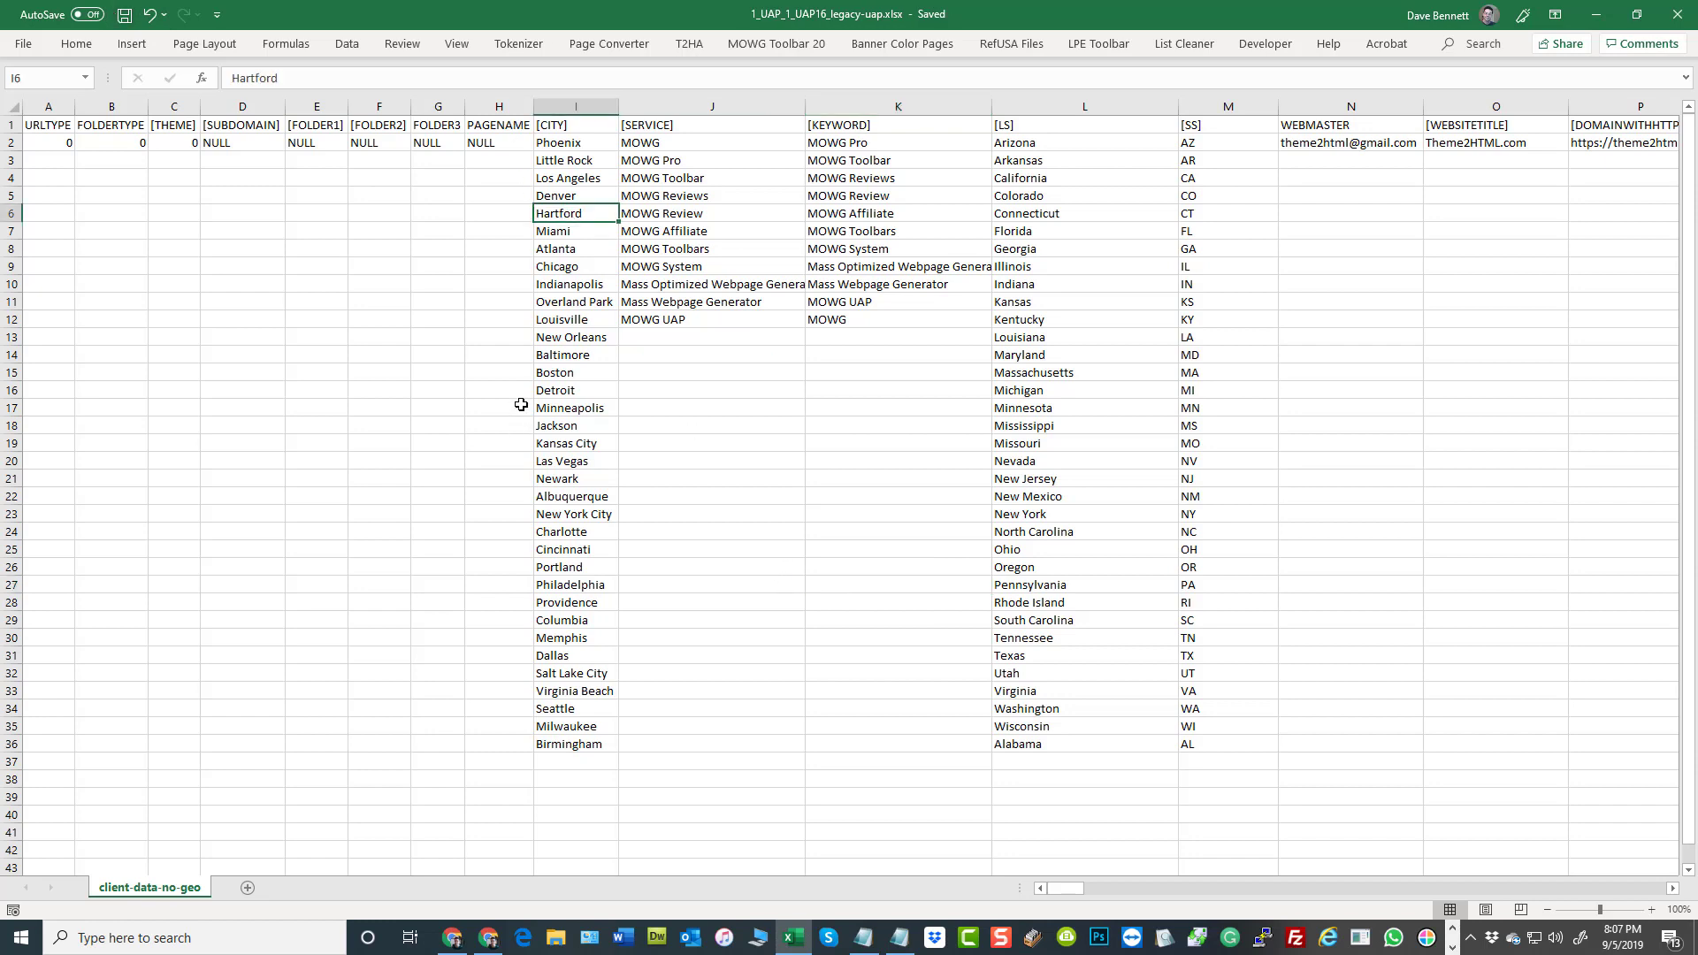
click(1035, 213)
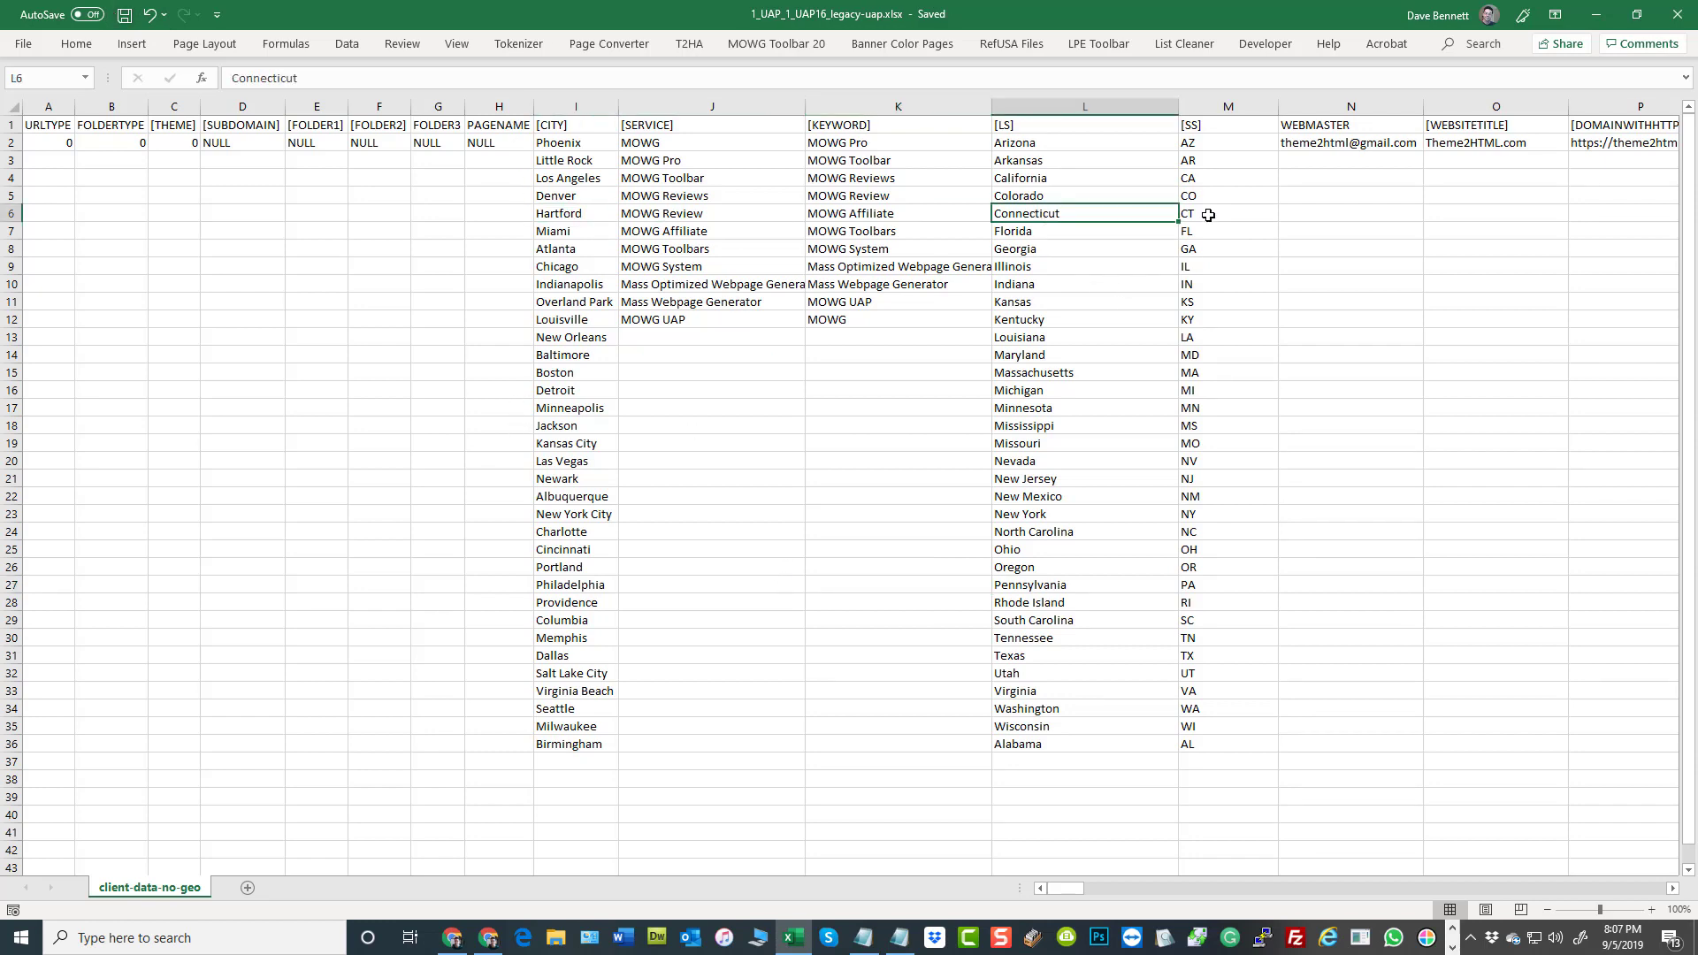
click(1209, 215)
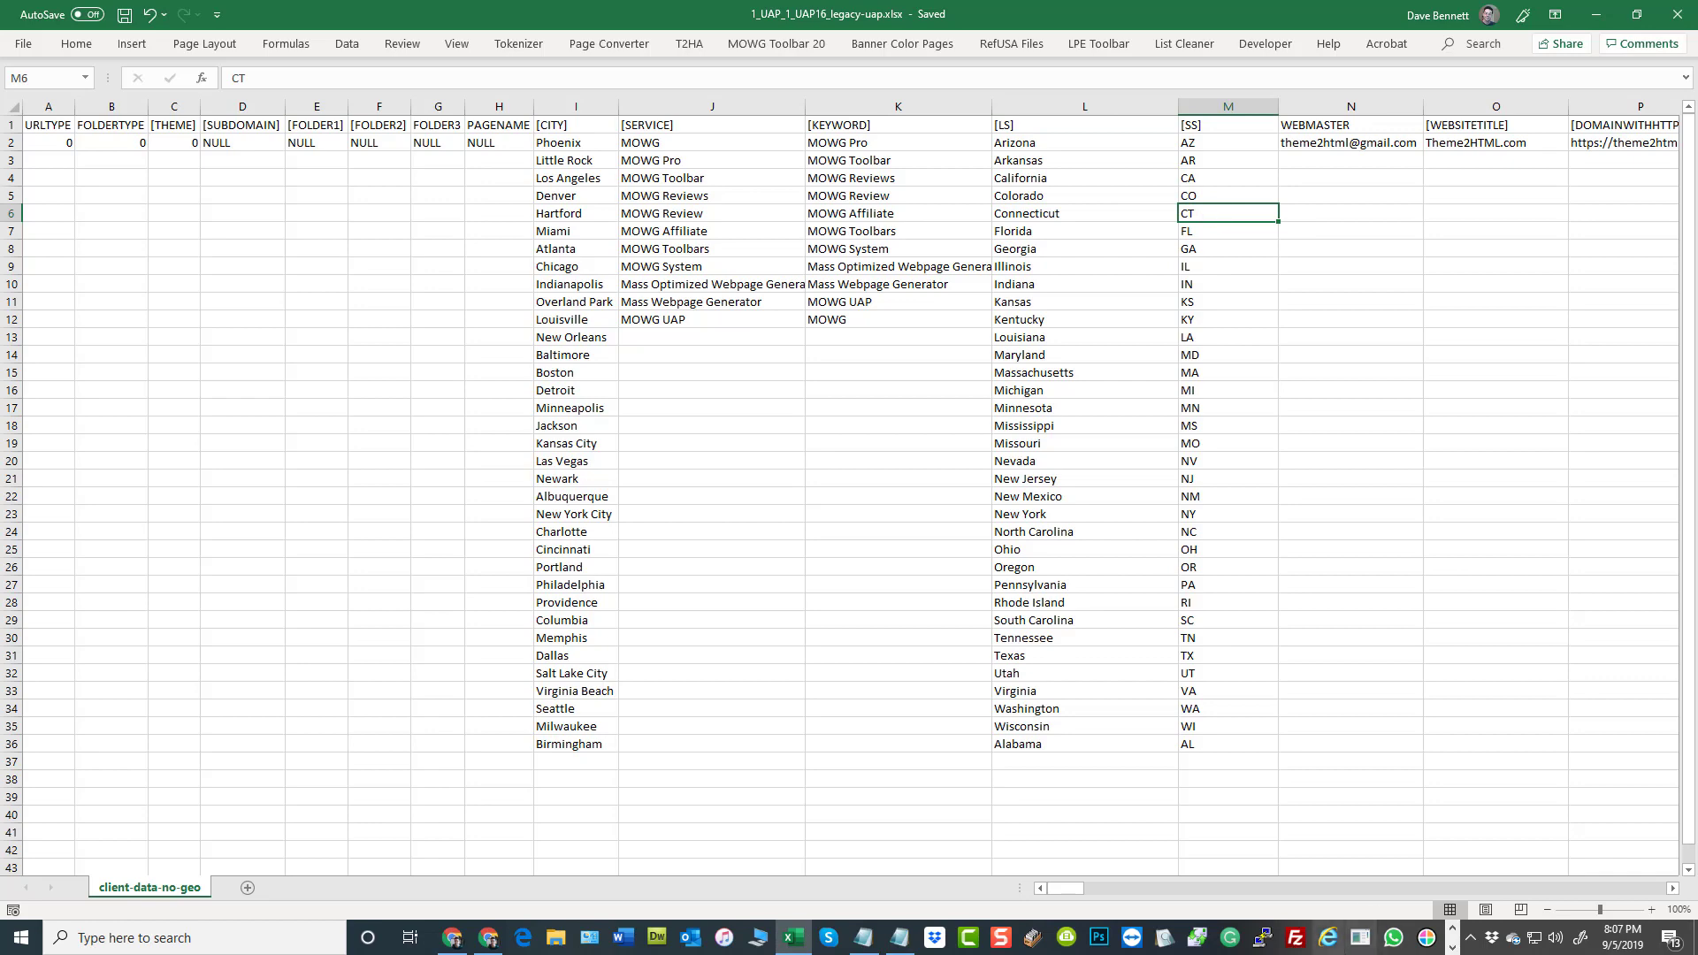
Examine the unbracketed WEBMASTER column, including its header and the e-mail entry in N2
drag(1070, 890, 1094, 888)
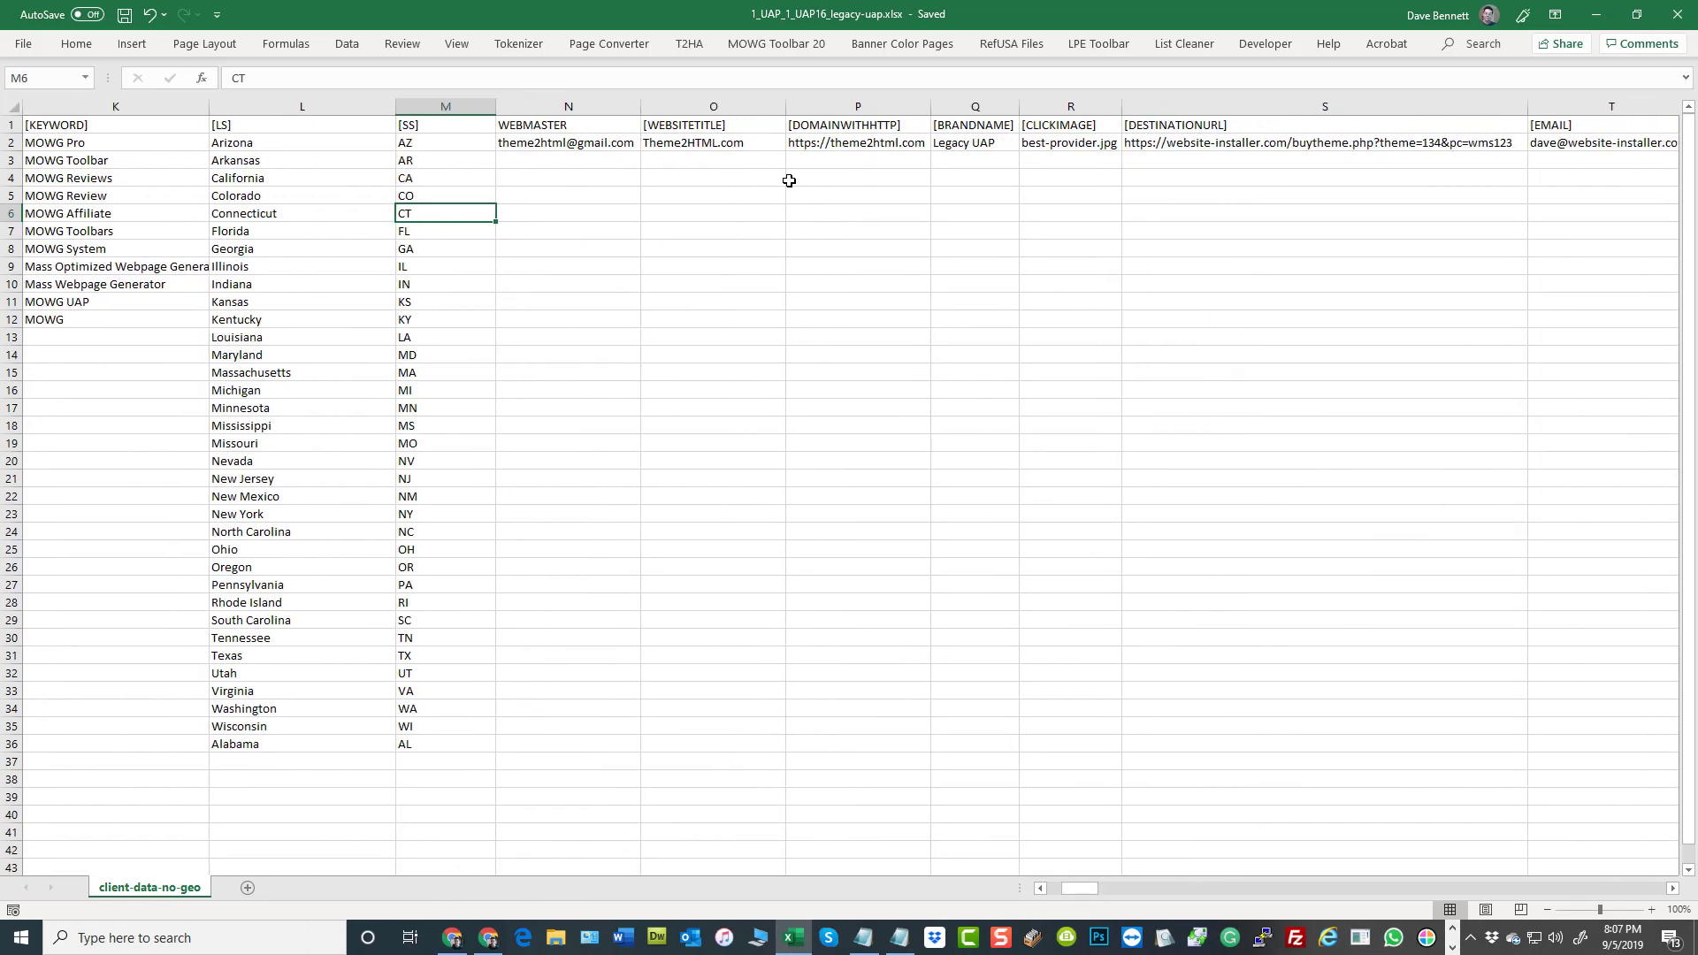
click(567, 129)
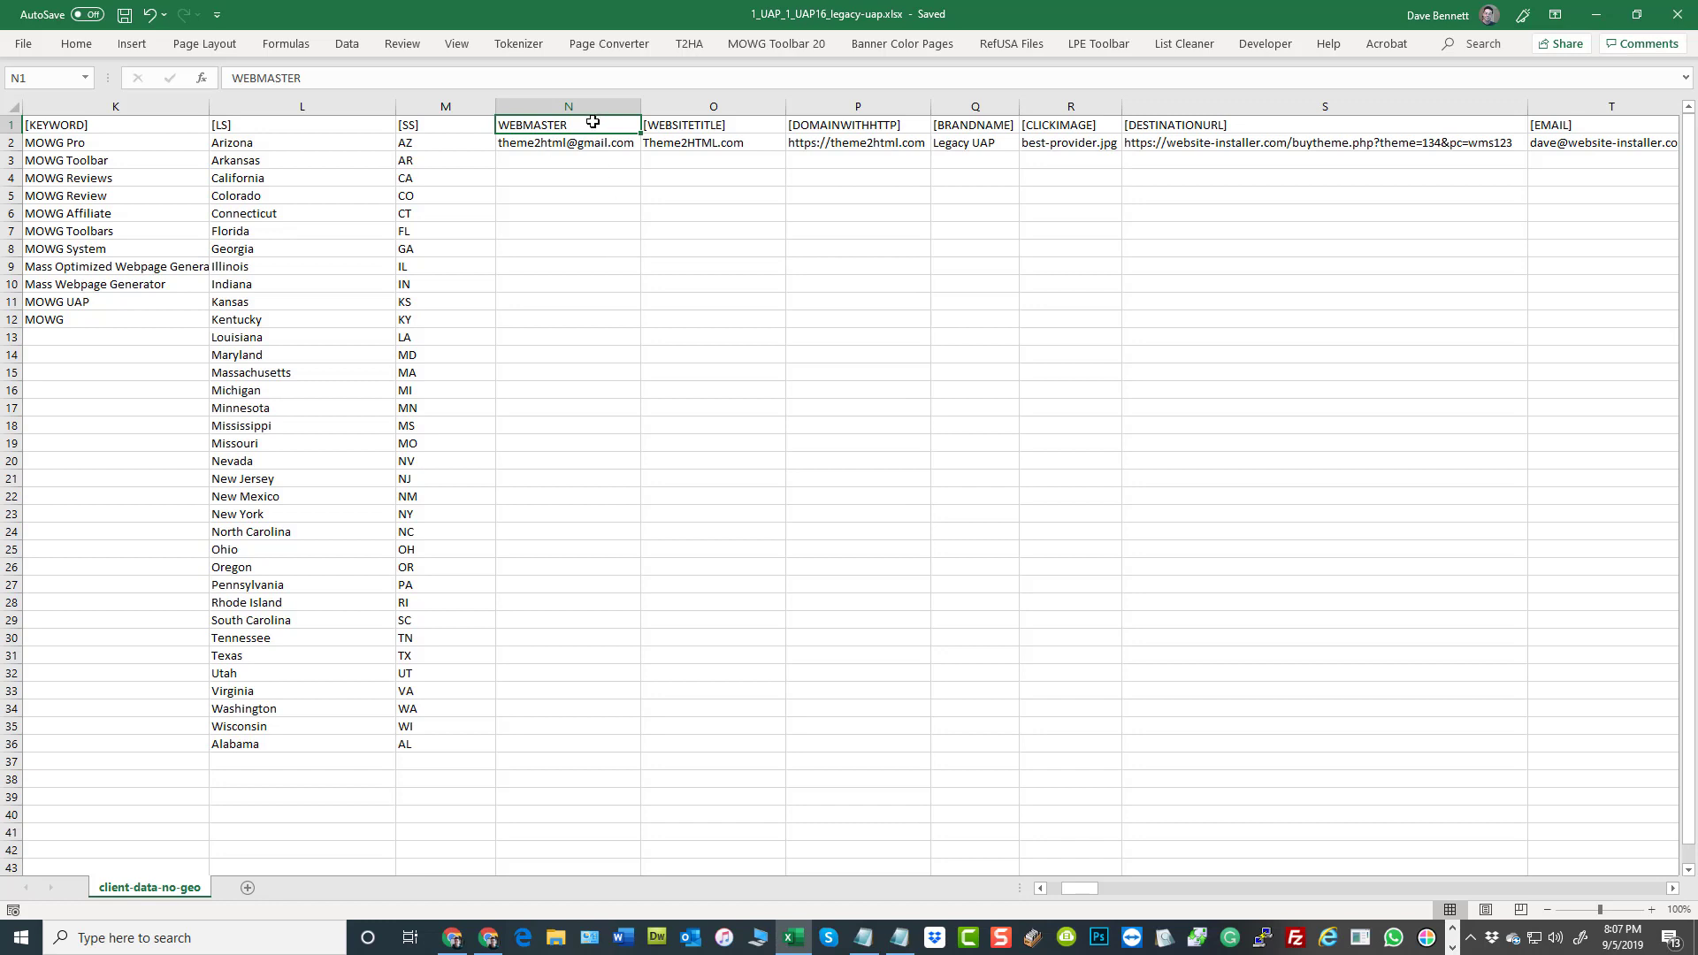
click(559, 144)
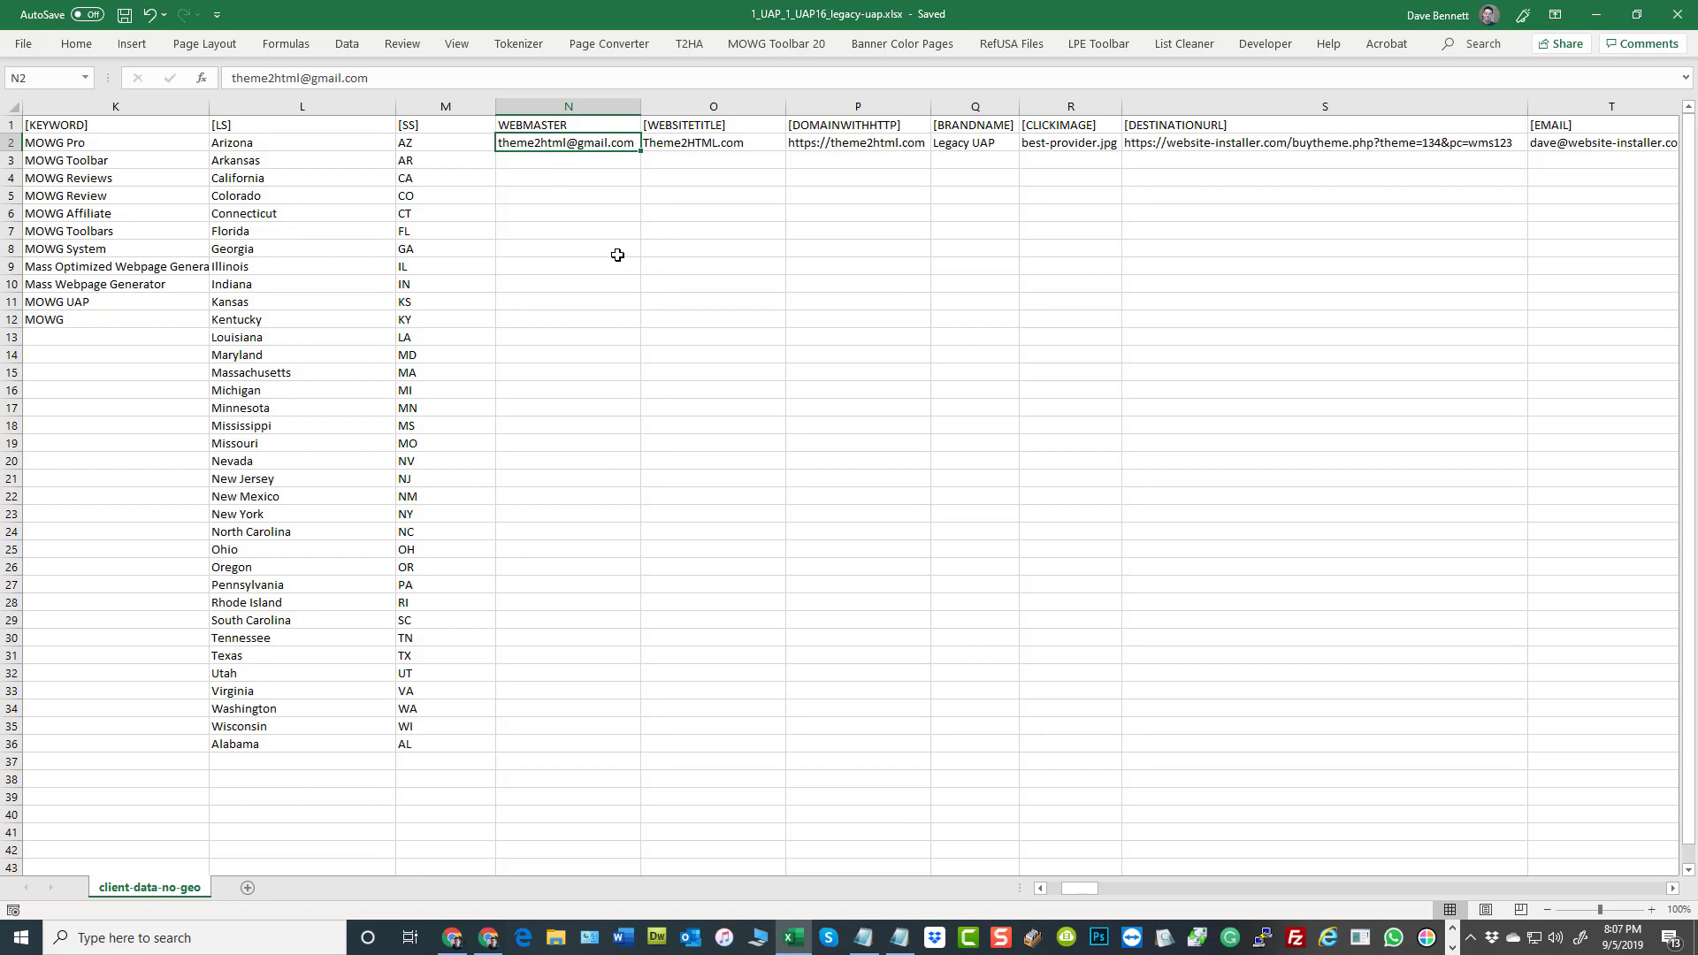
click(569, 107)
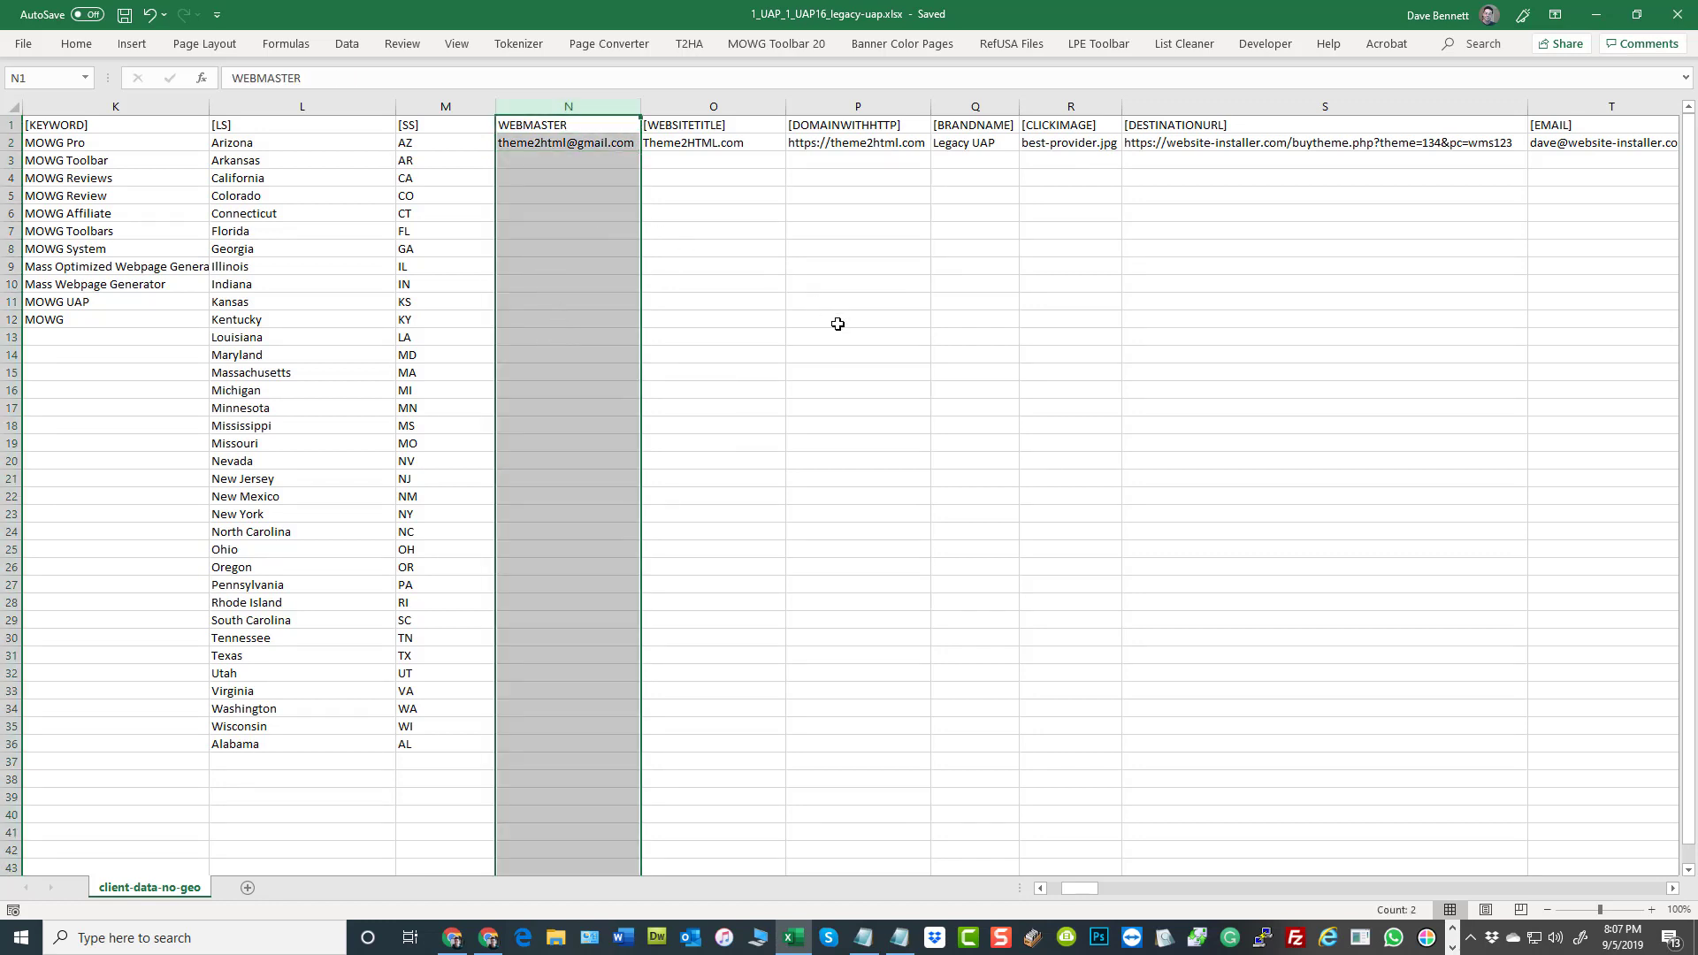
click(825, 228)
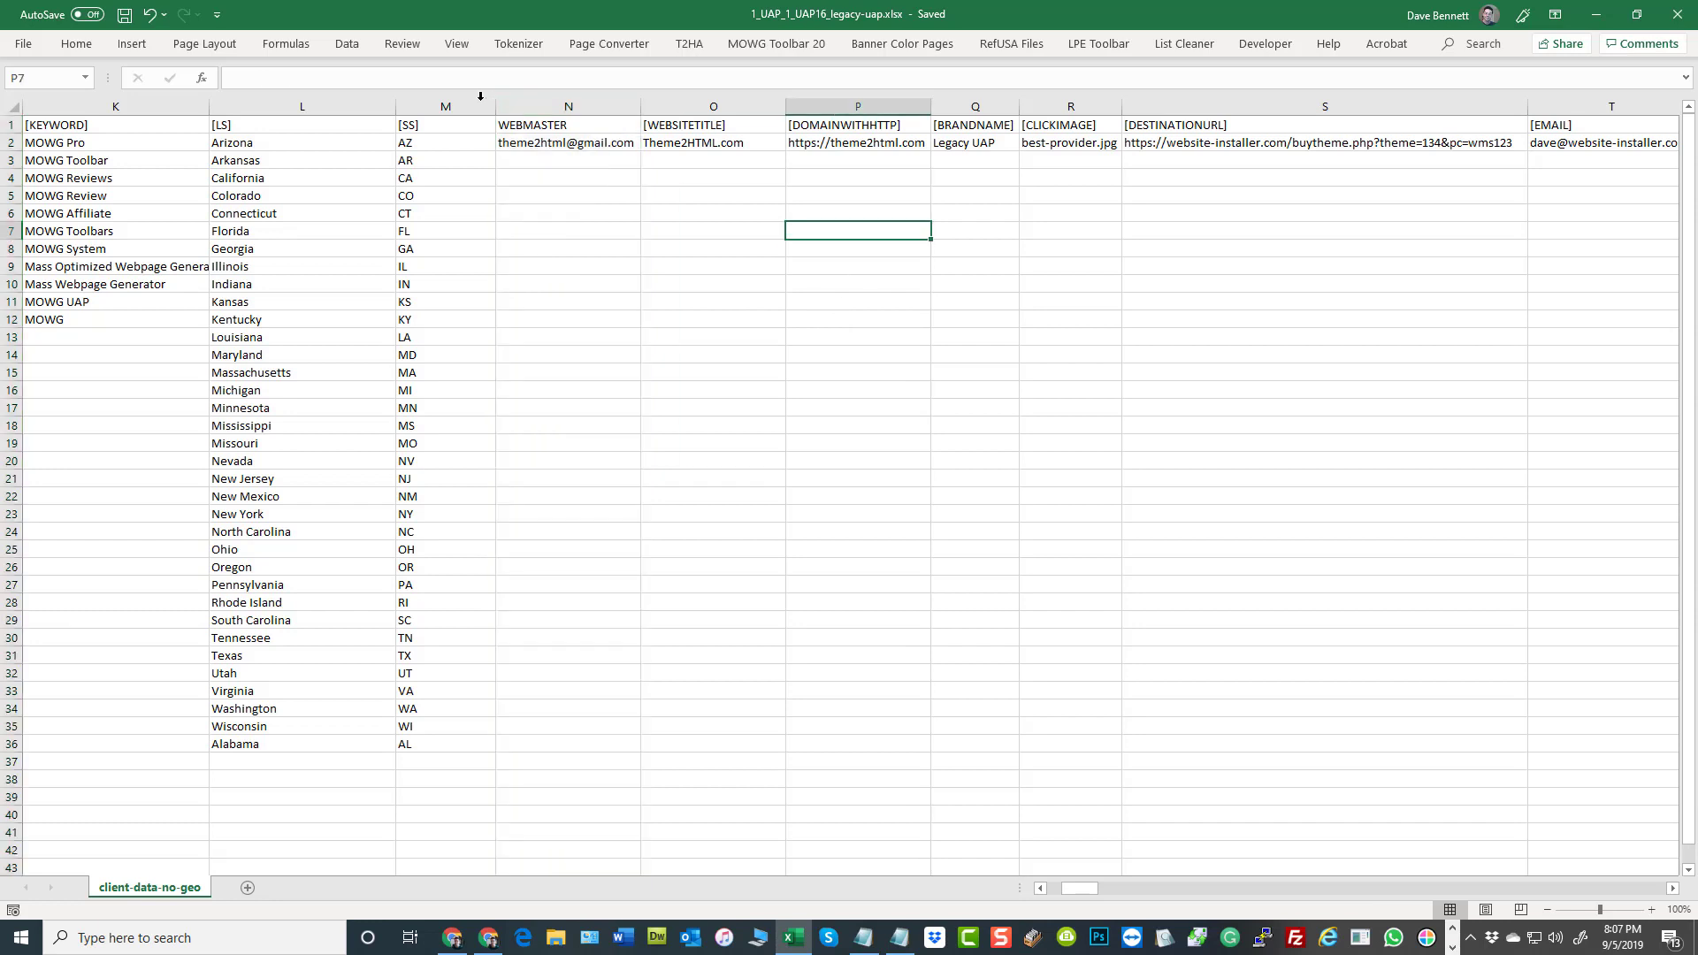
click(537, 141)
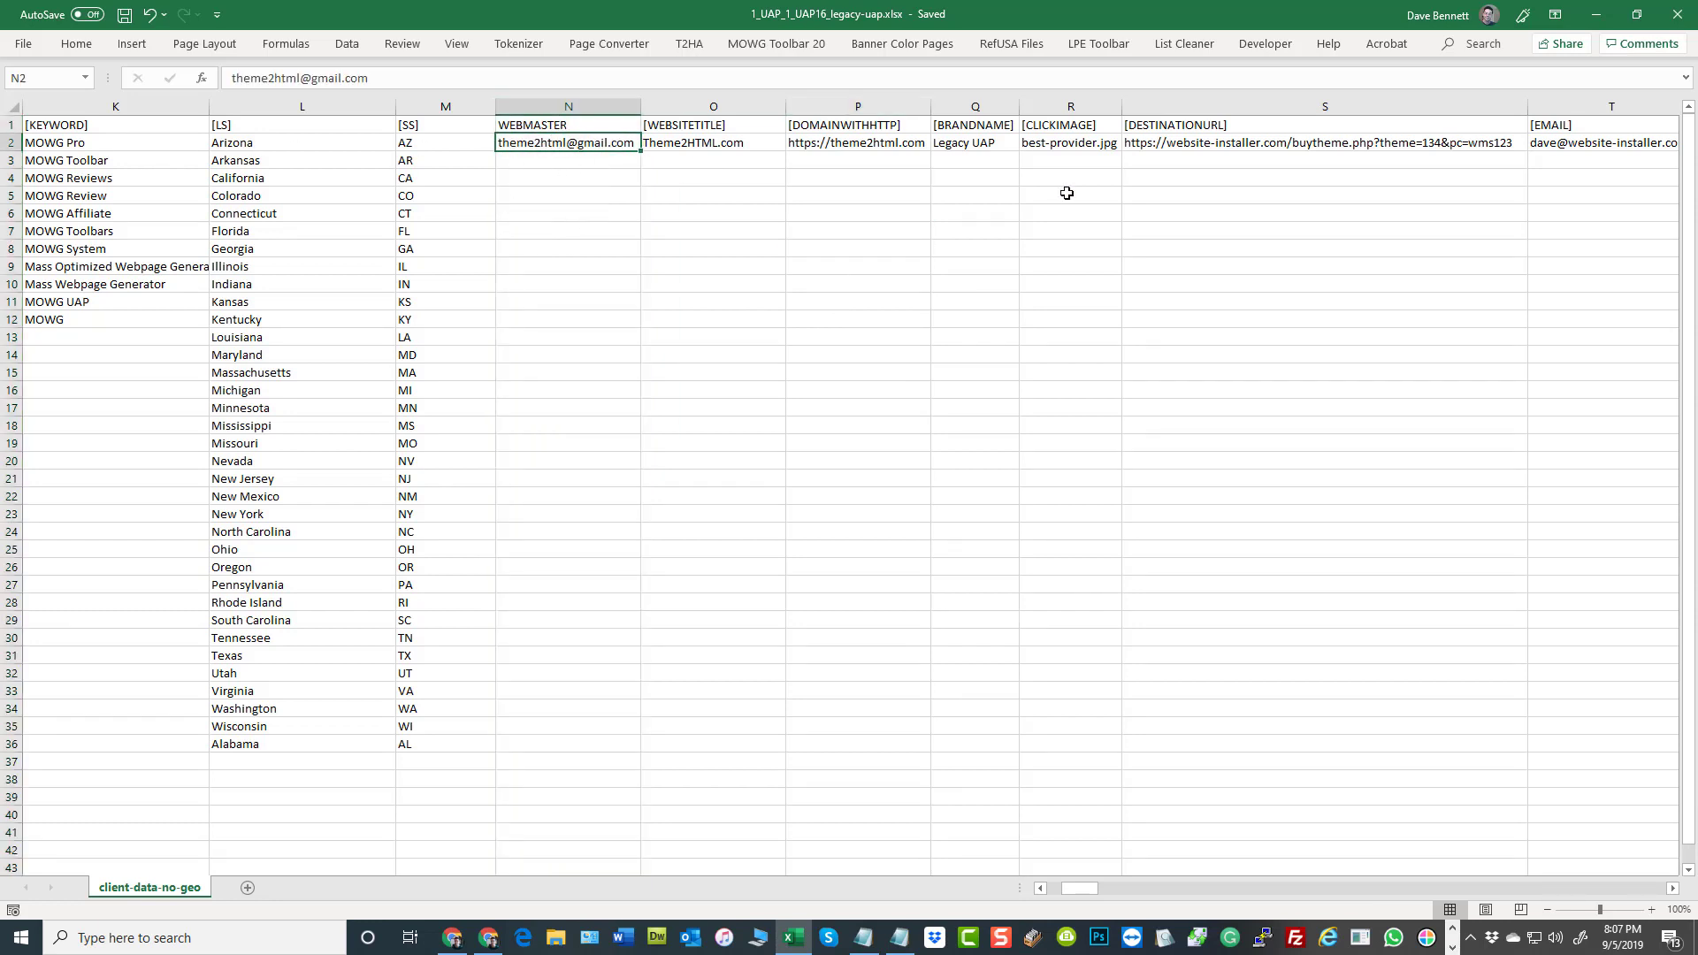
click(896, 235)
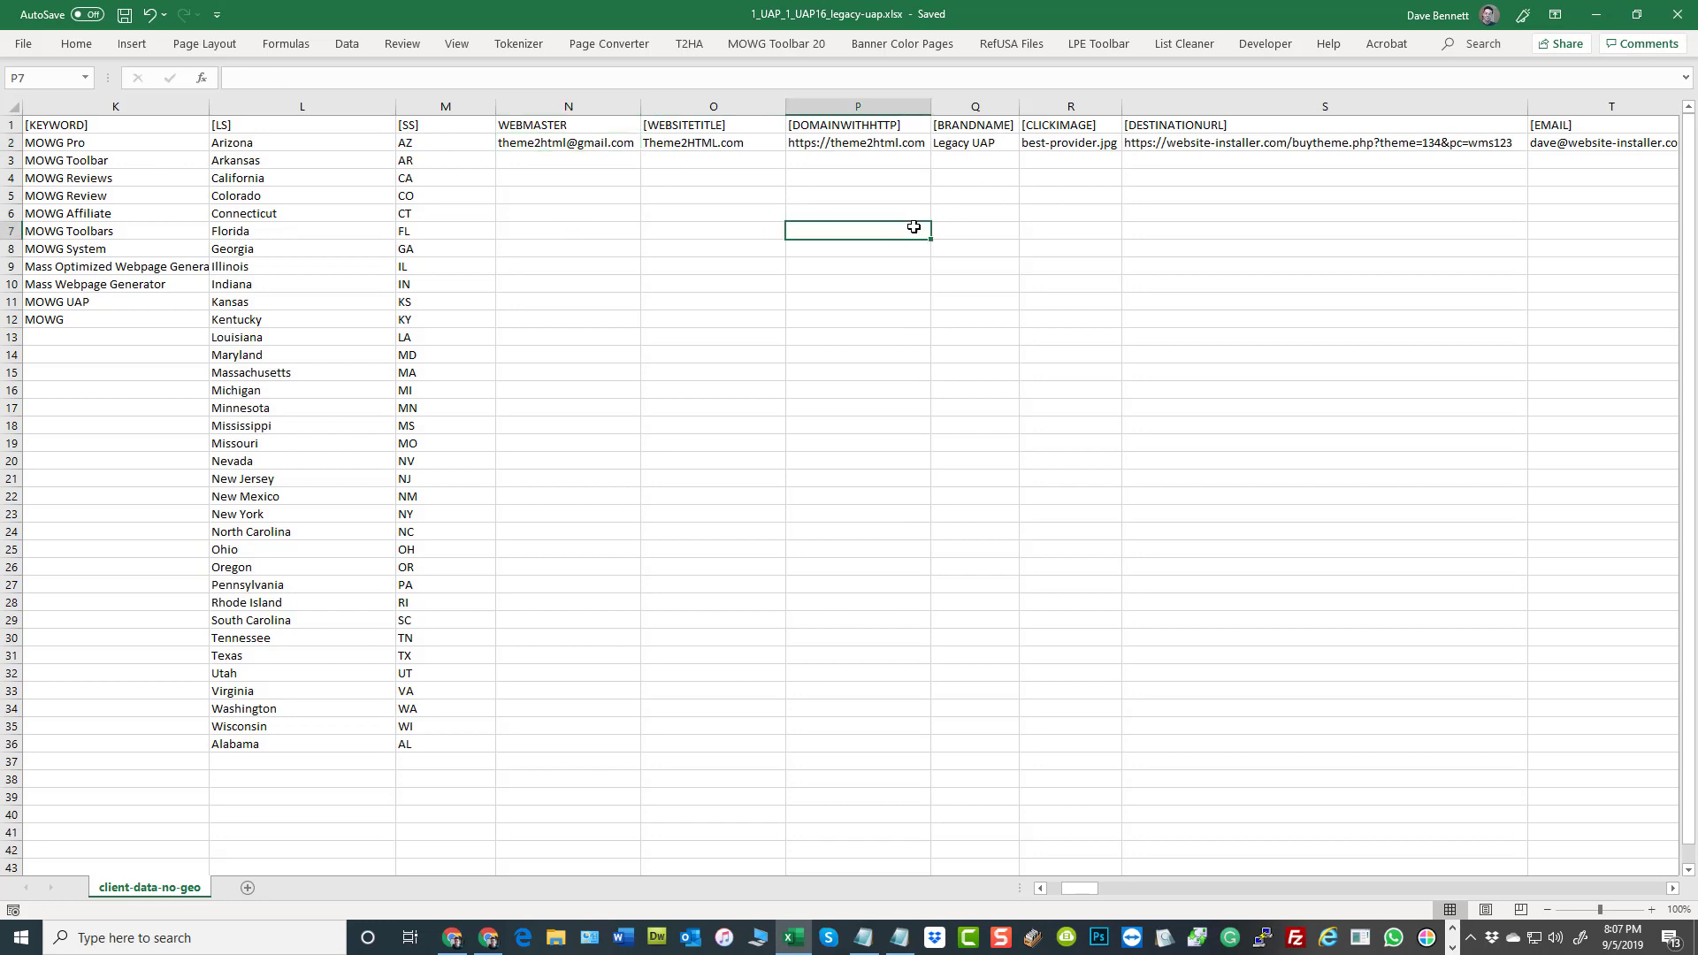
Examine the [WEBSITETITLE] header, its entry in O2 and the empty cells beneath it
click(737, 129)
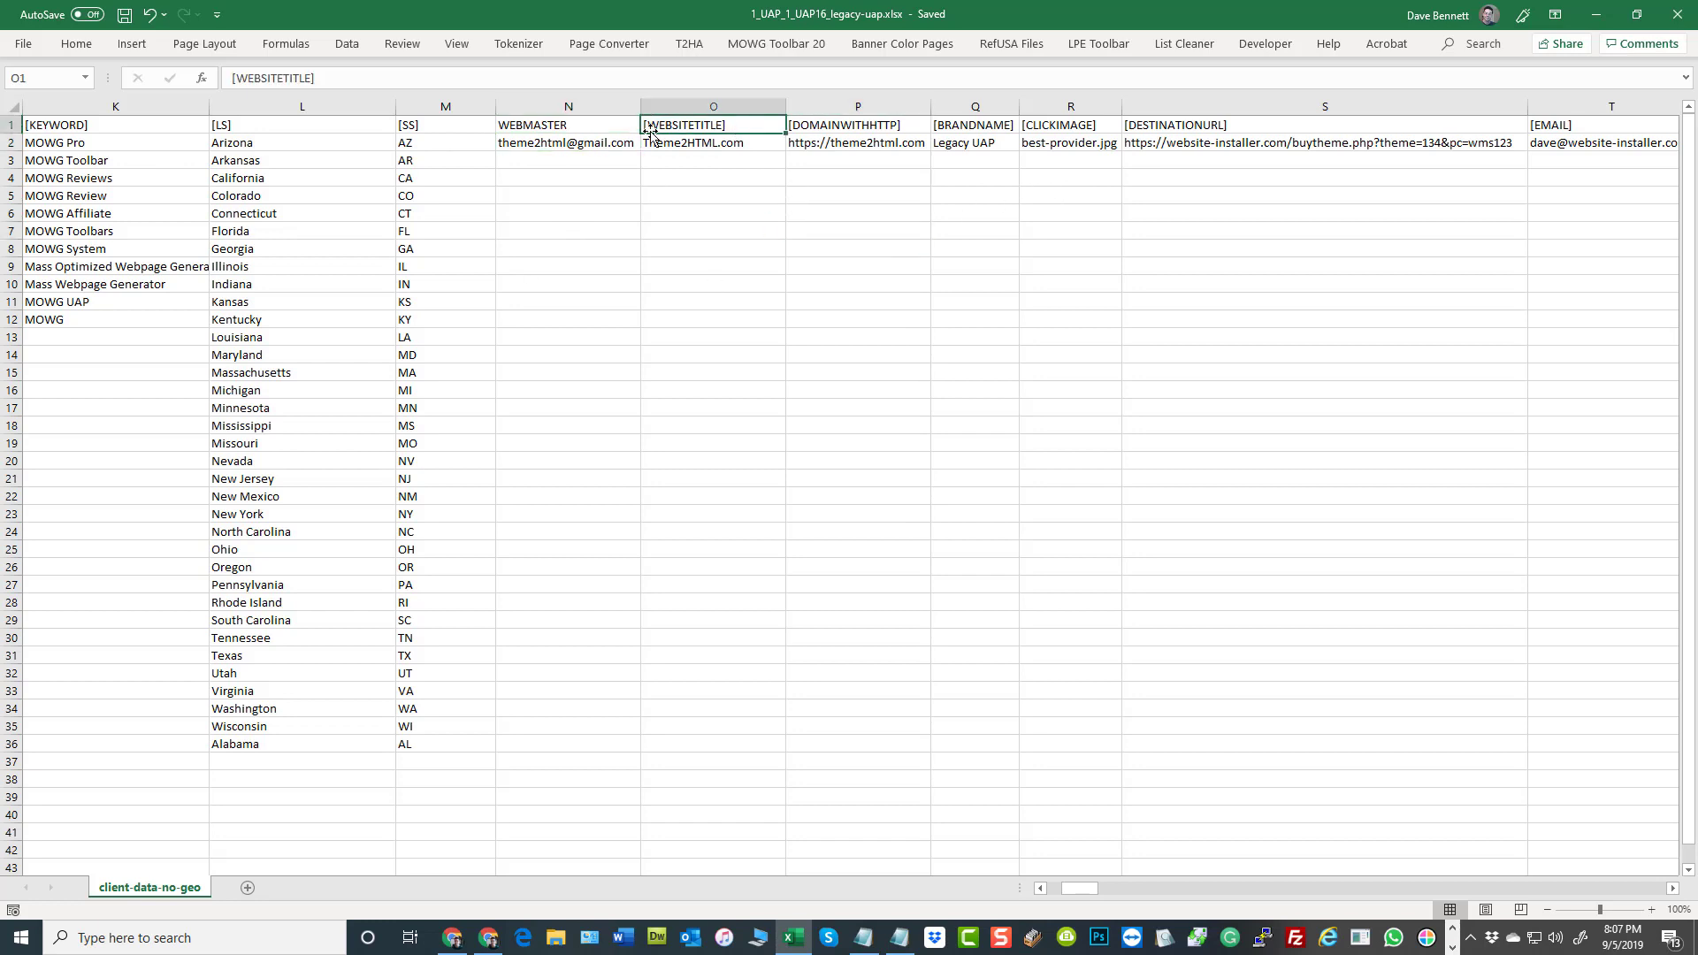
click(677, 143)
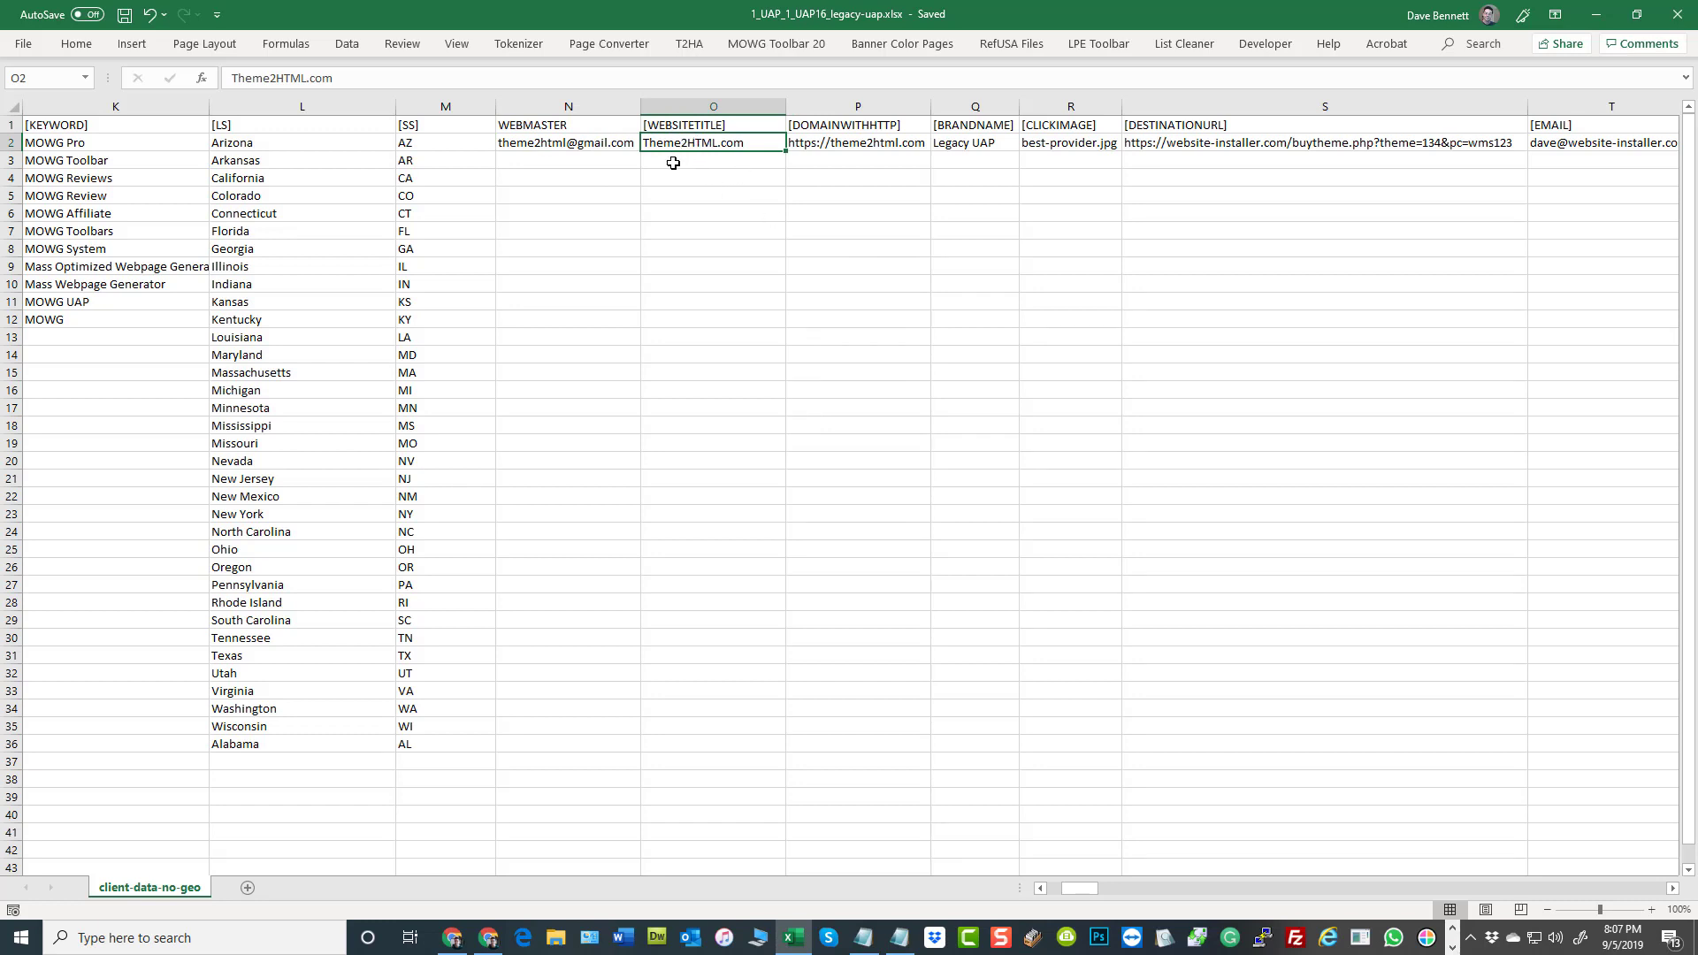
drag(677, 163, 700, 359)
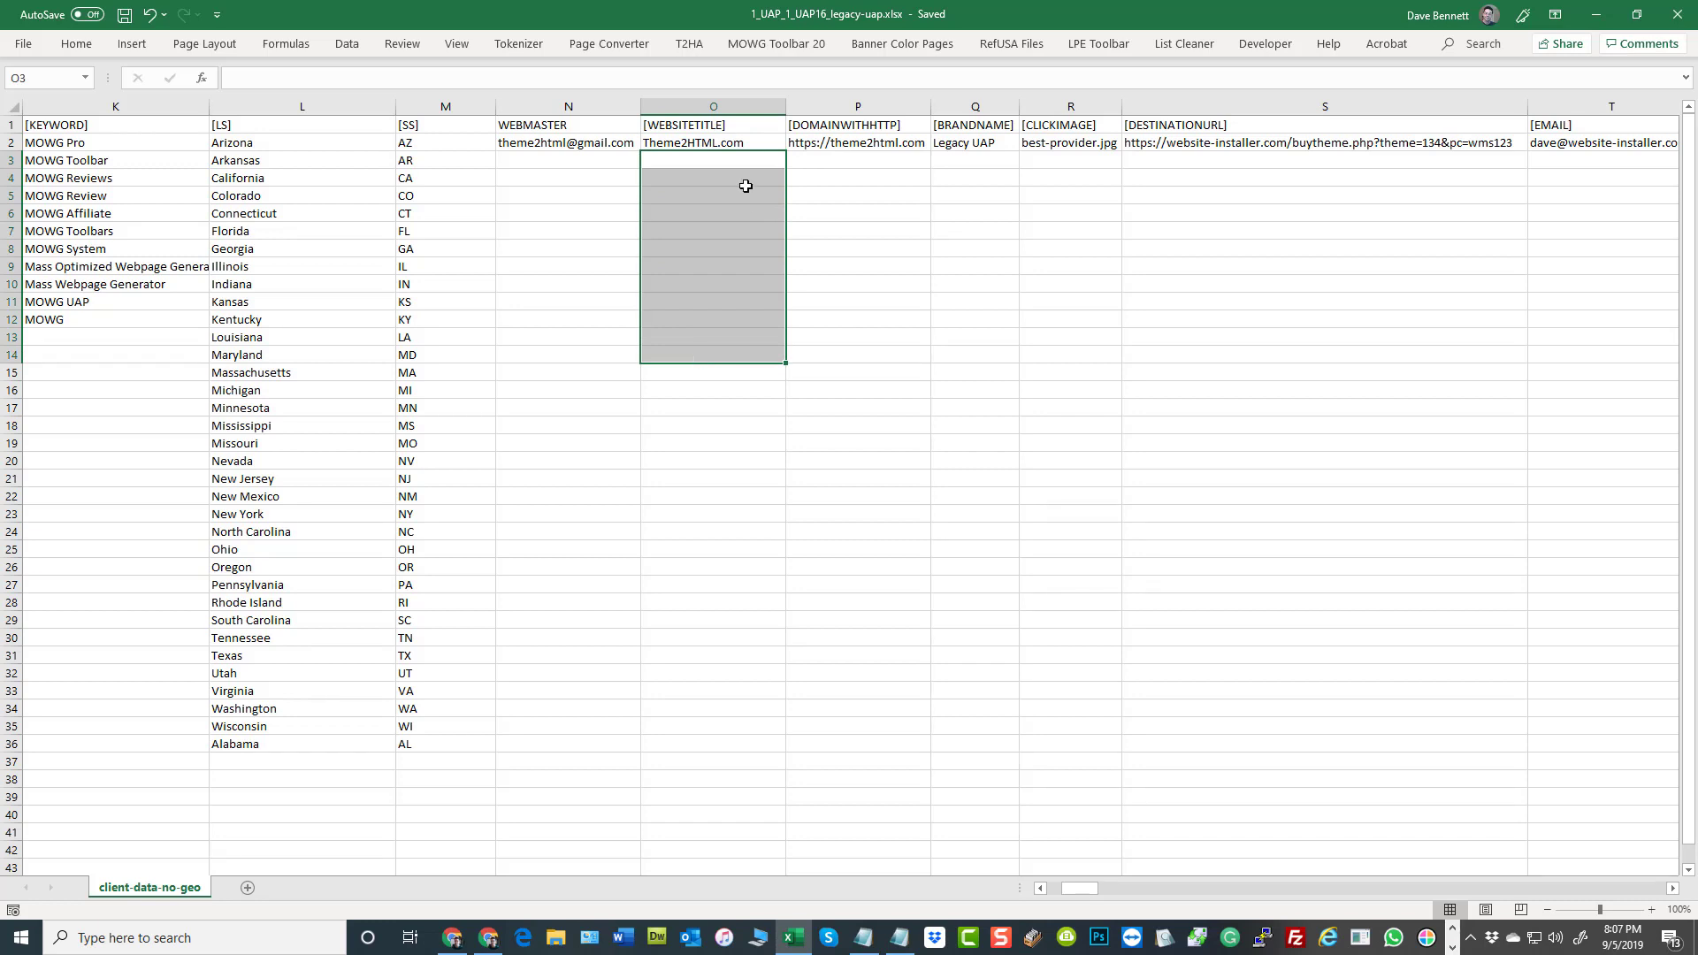
drag(697, 144, 703, 292)
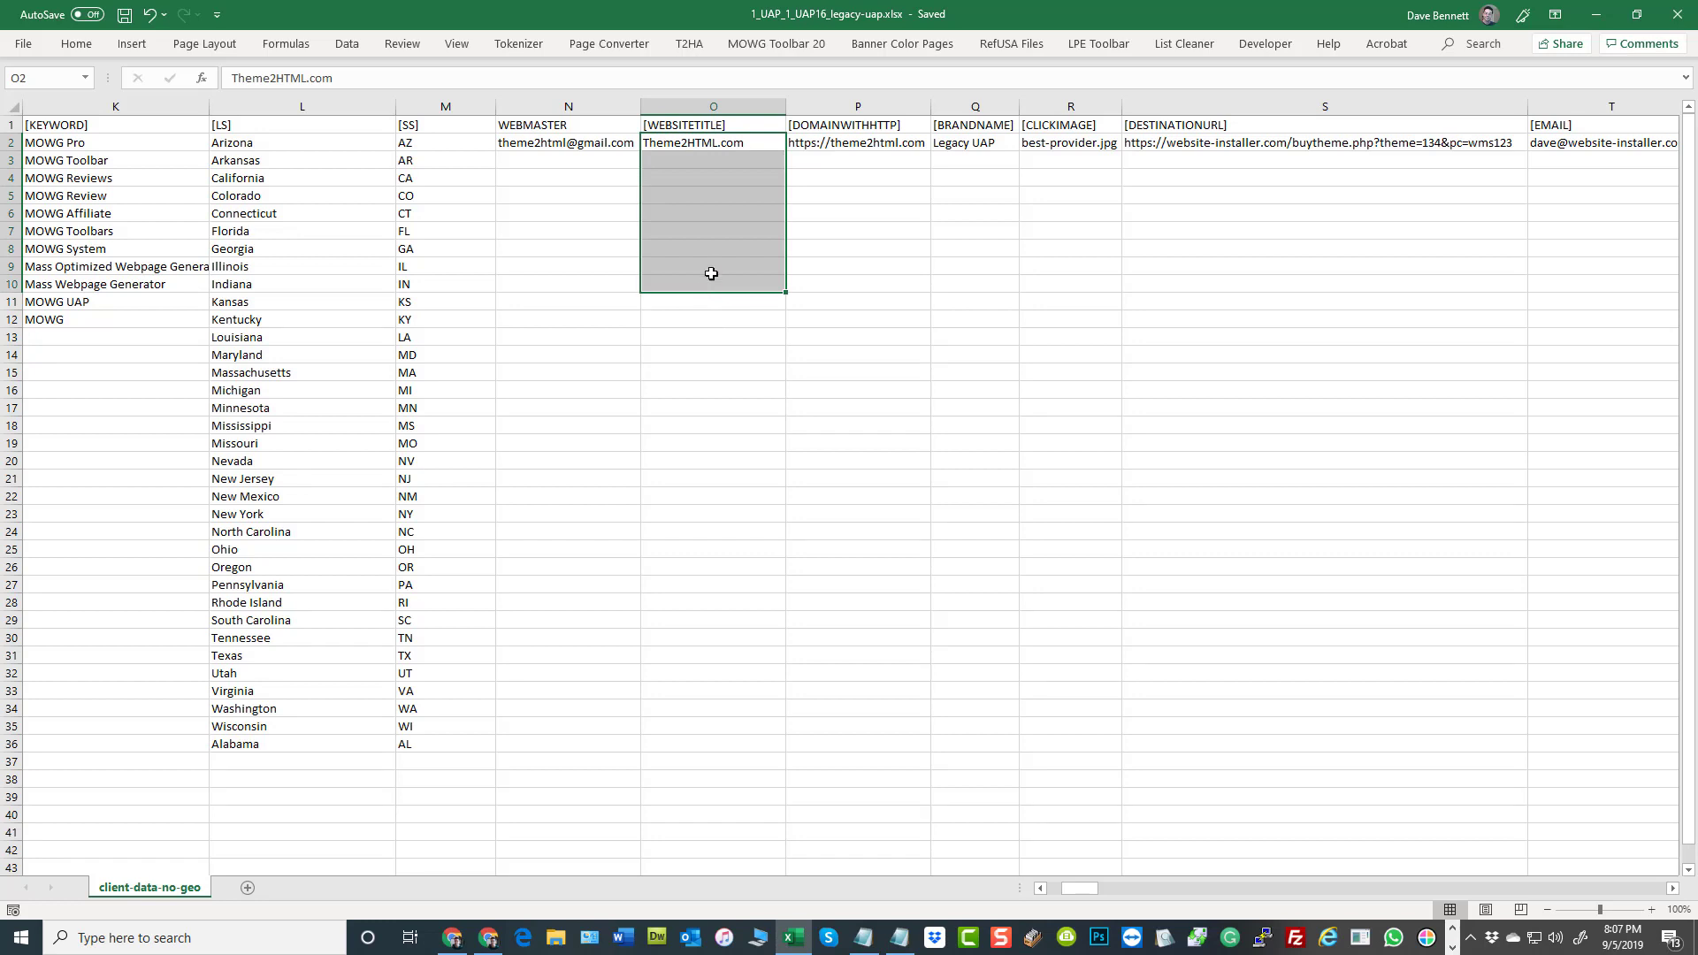
drag(696, 143, 720, 292)
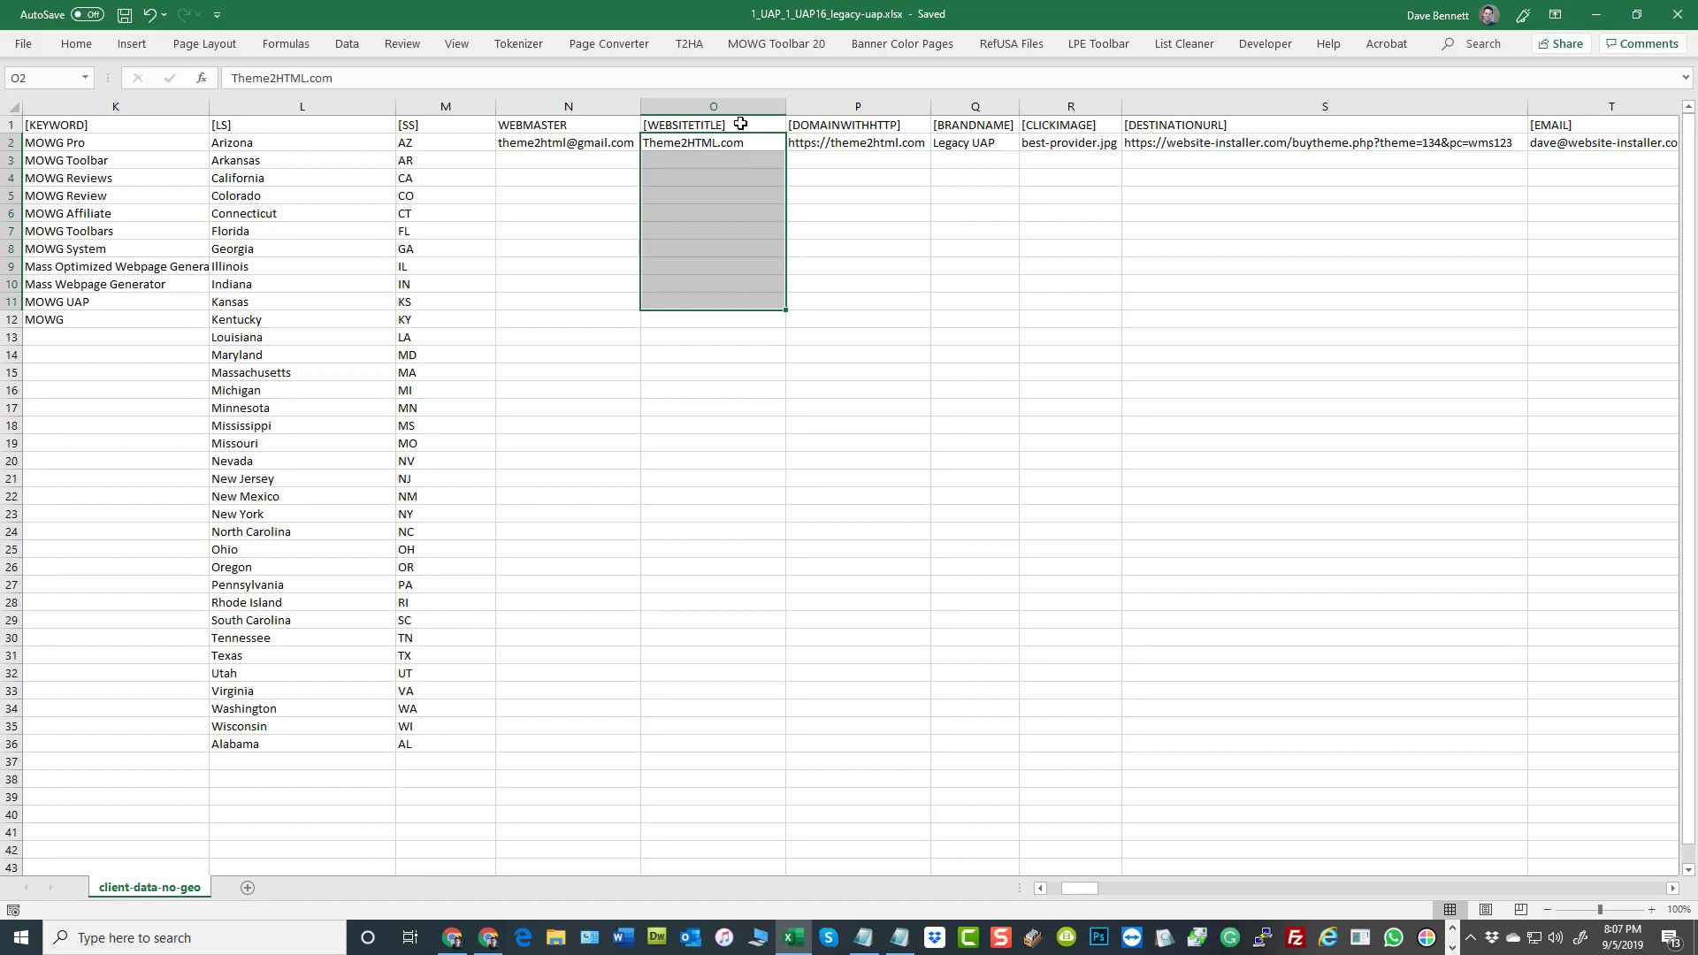
Compare the [WEBSITETITLE] column's header and first cells with the [KEYWORD] header and its list in K2:K12
click(716, 124)
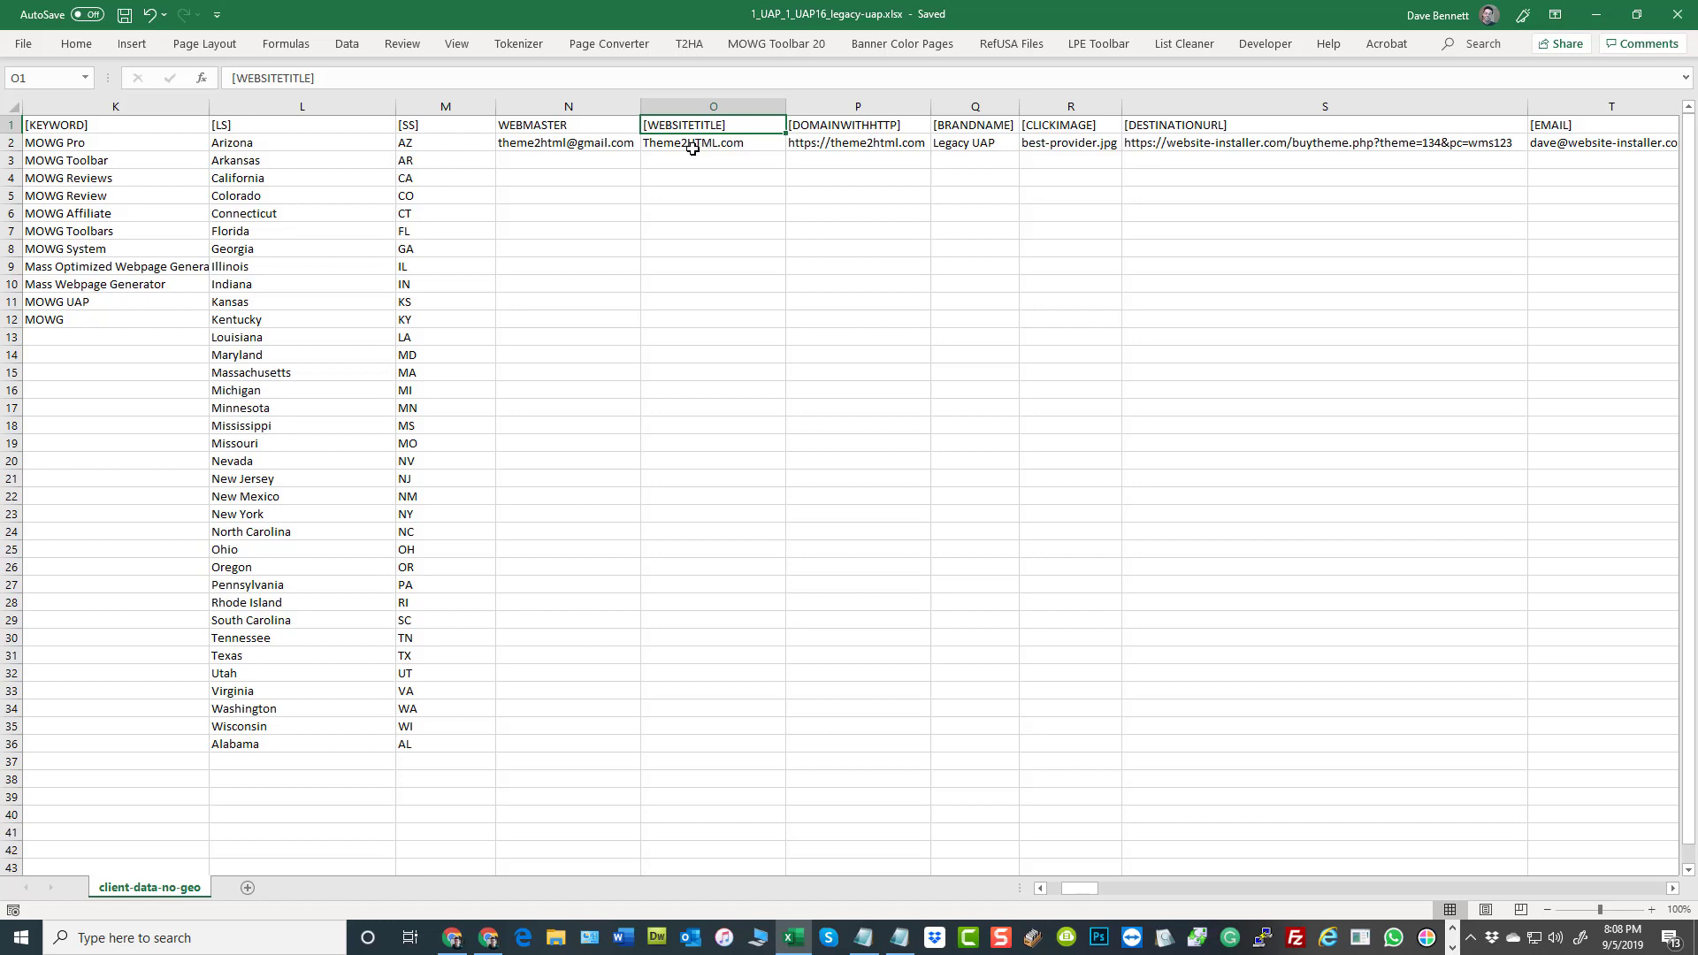
click(696, 147)
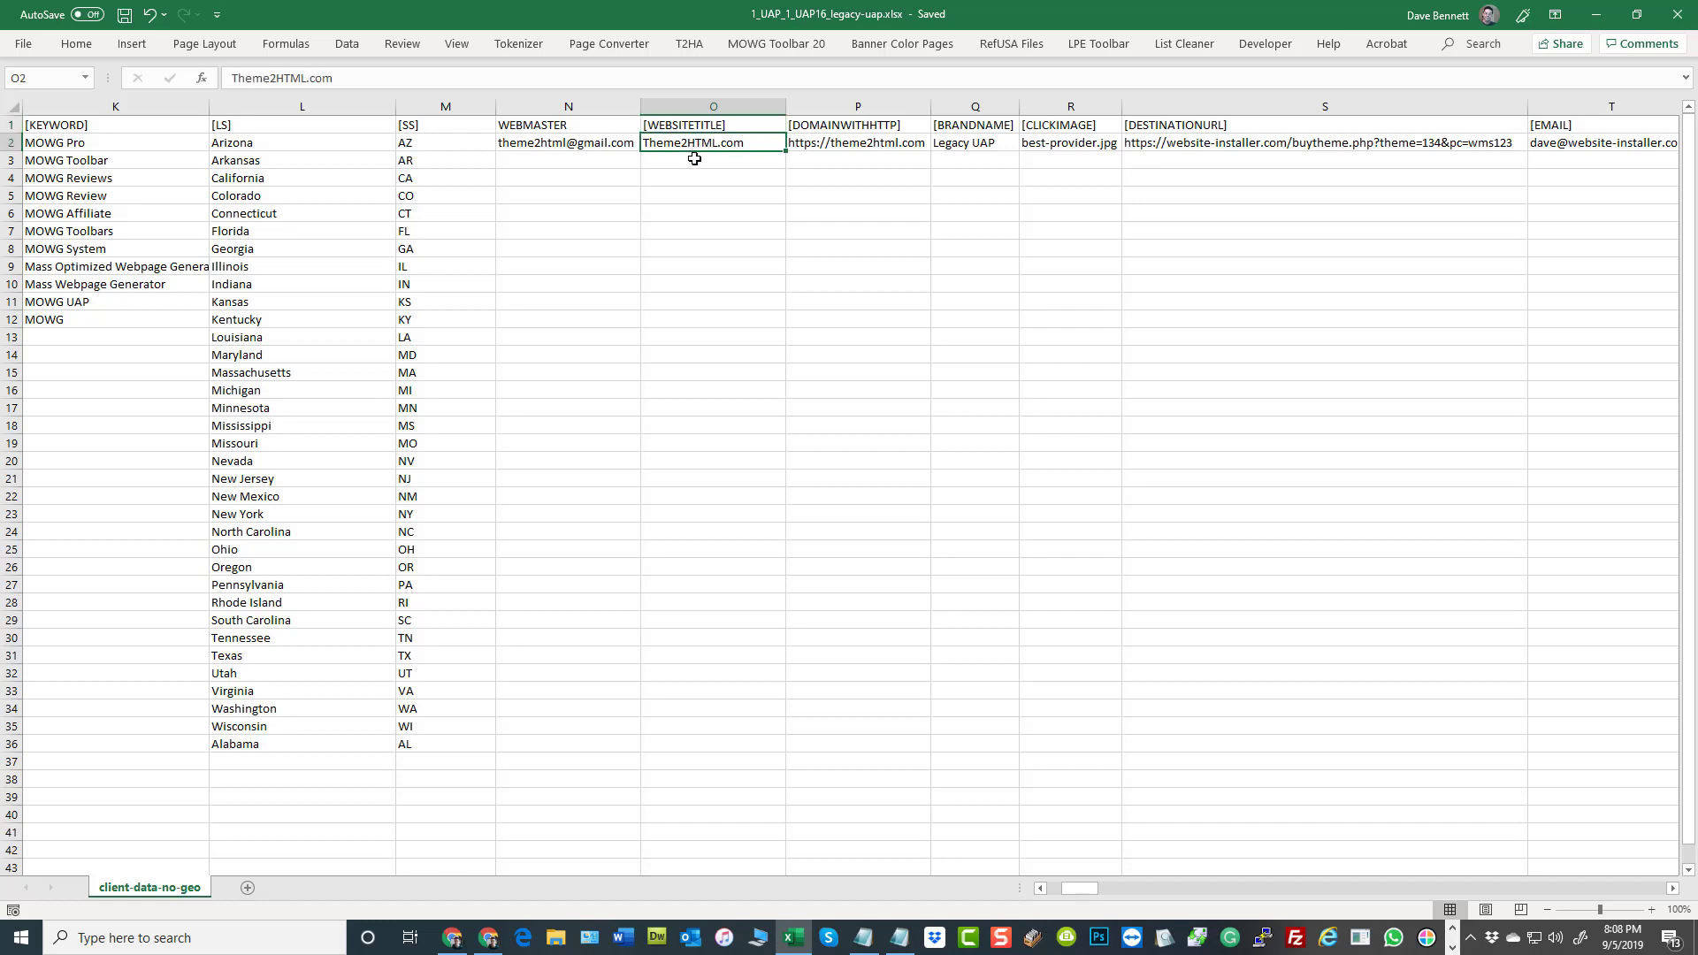
click(696, 158)
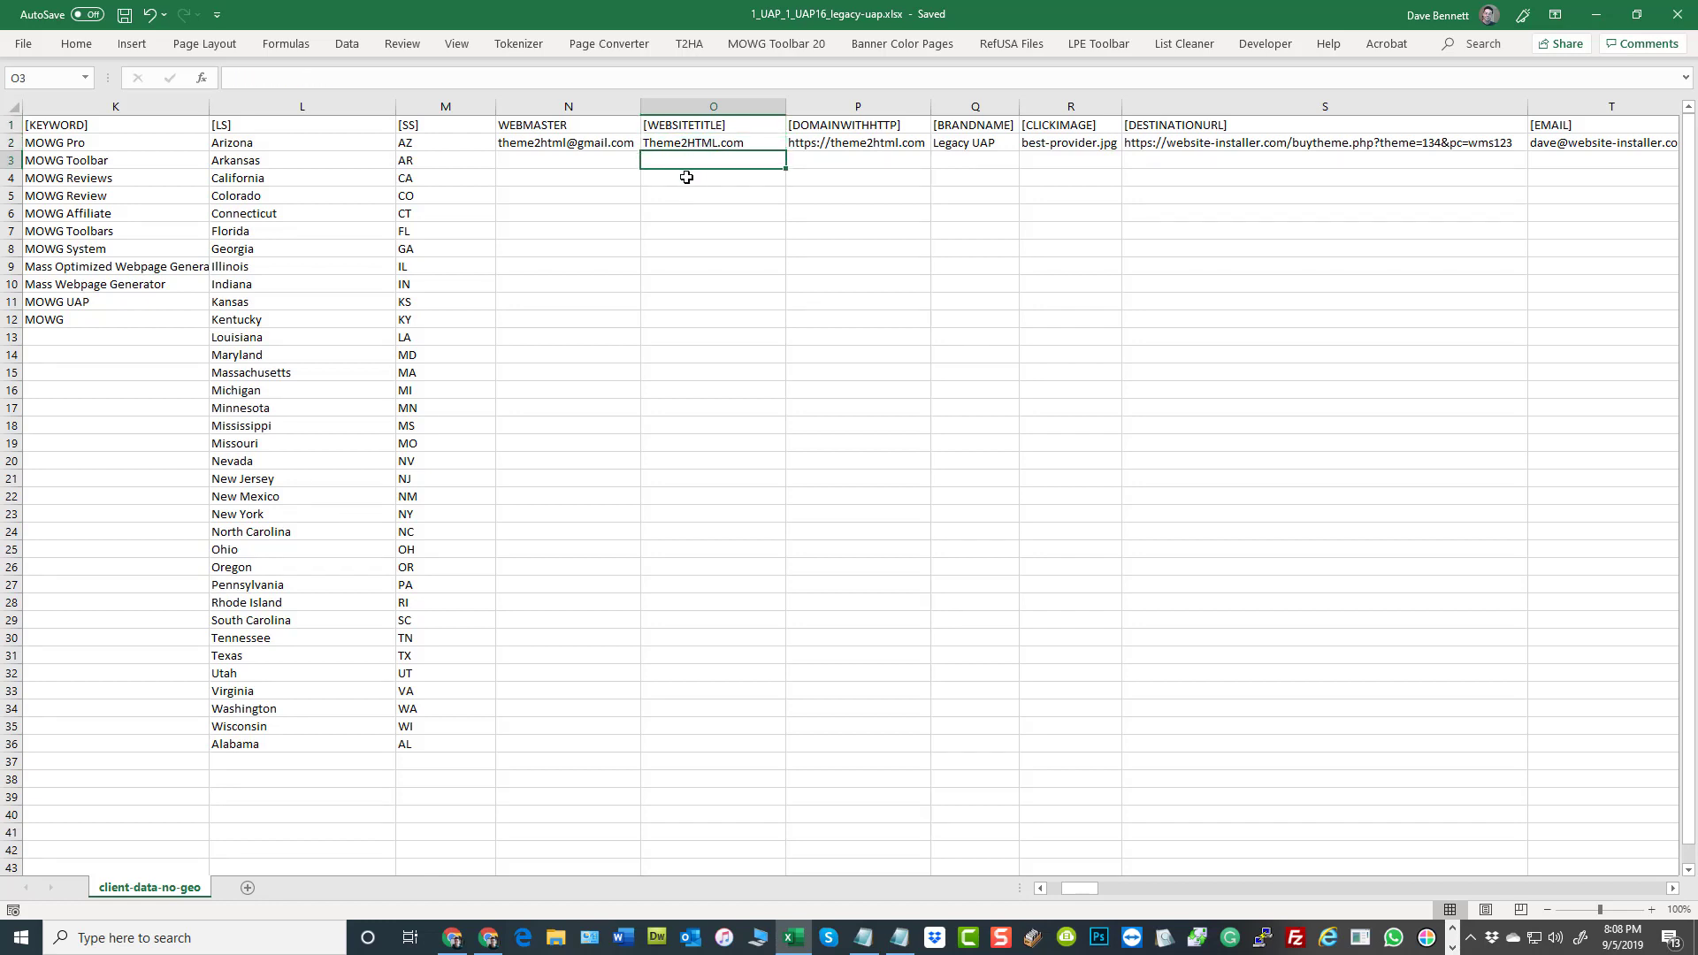
click(687, 178)
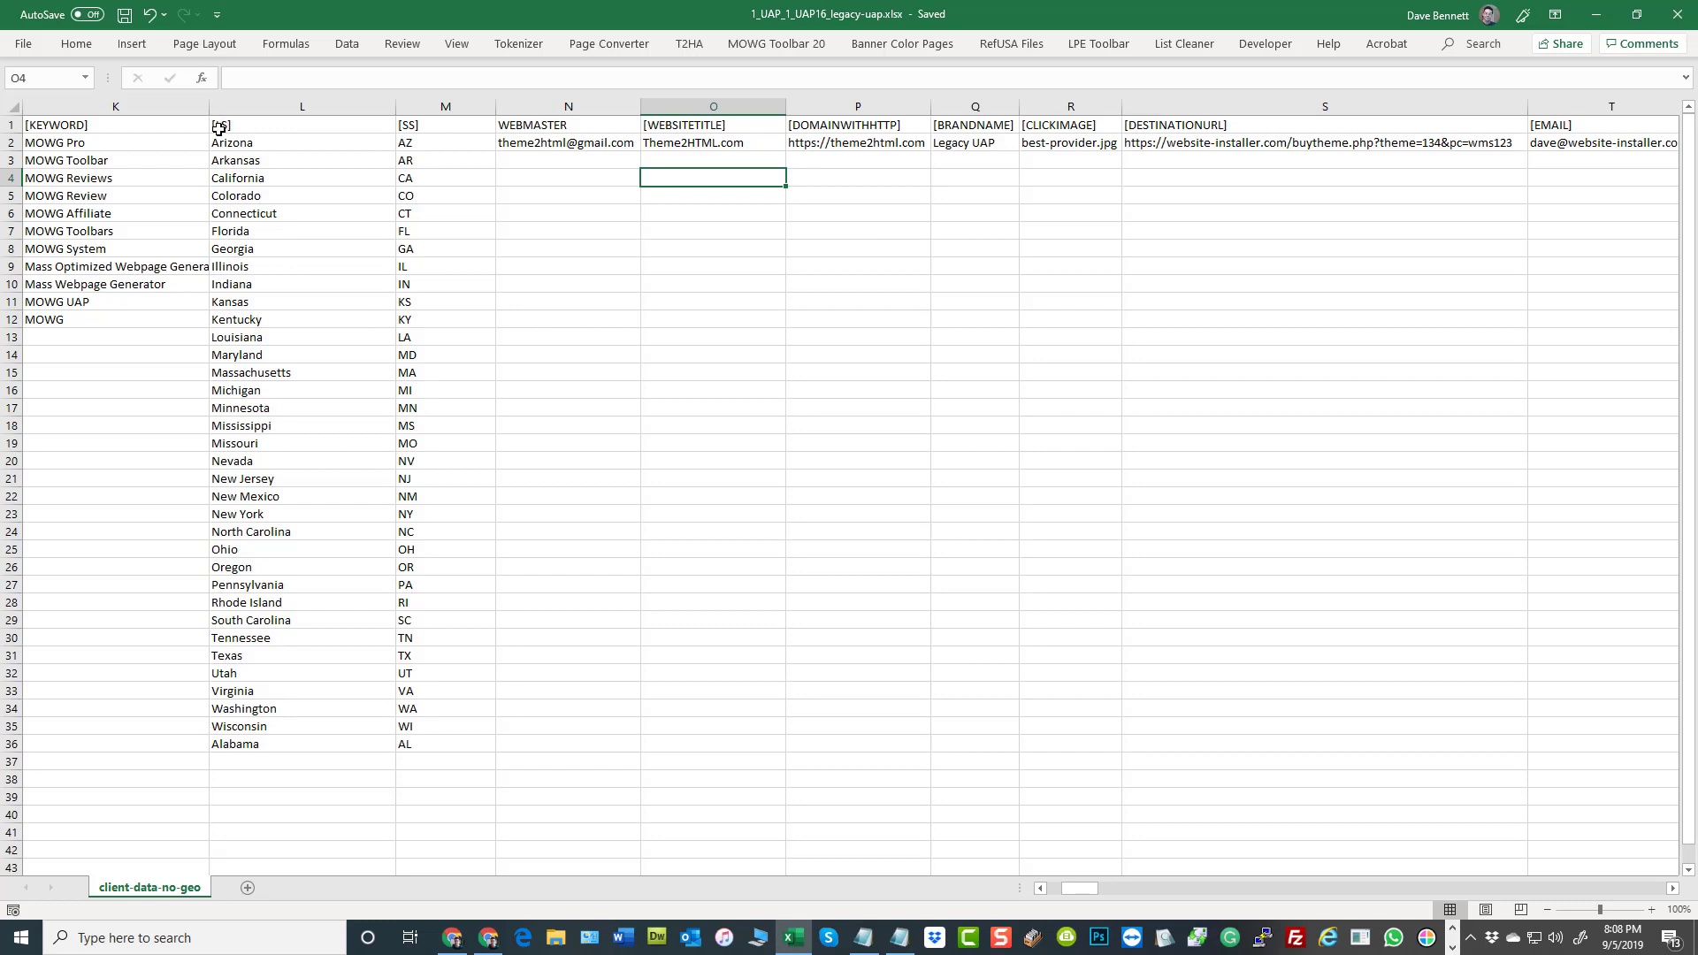
click(97, 133)
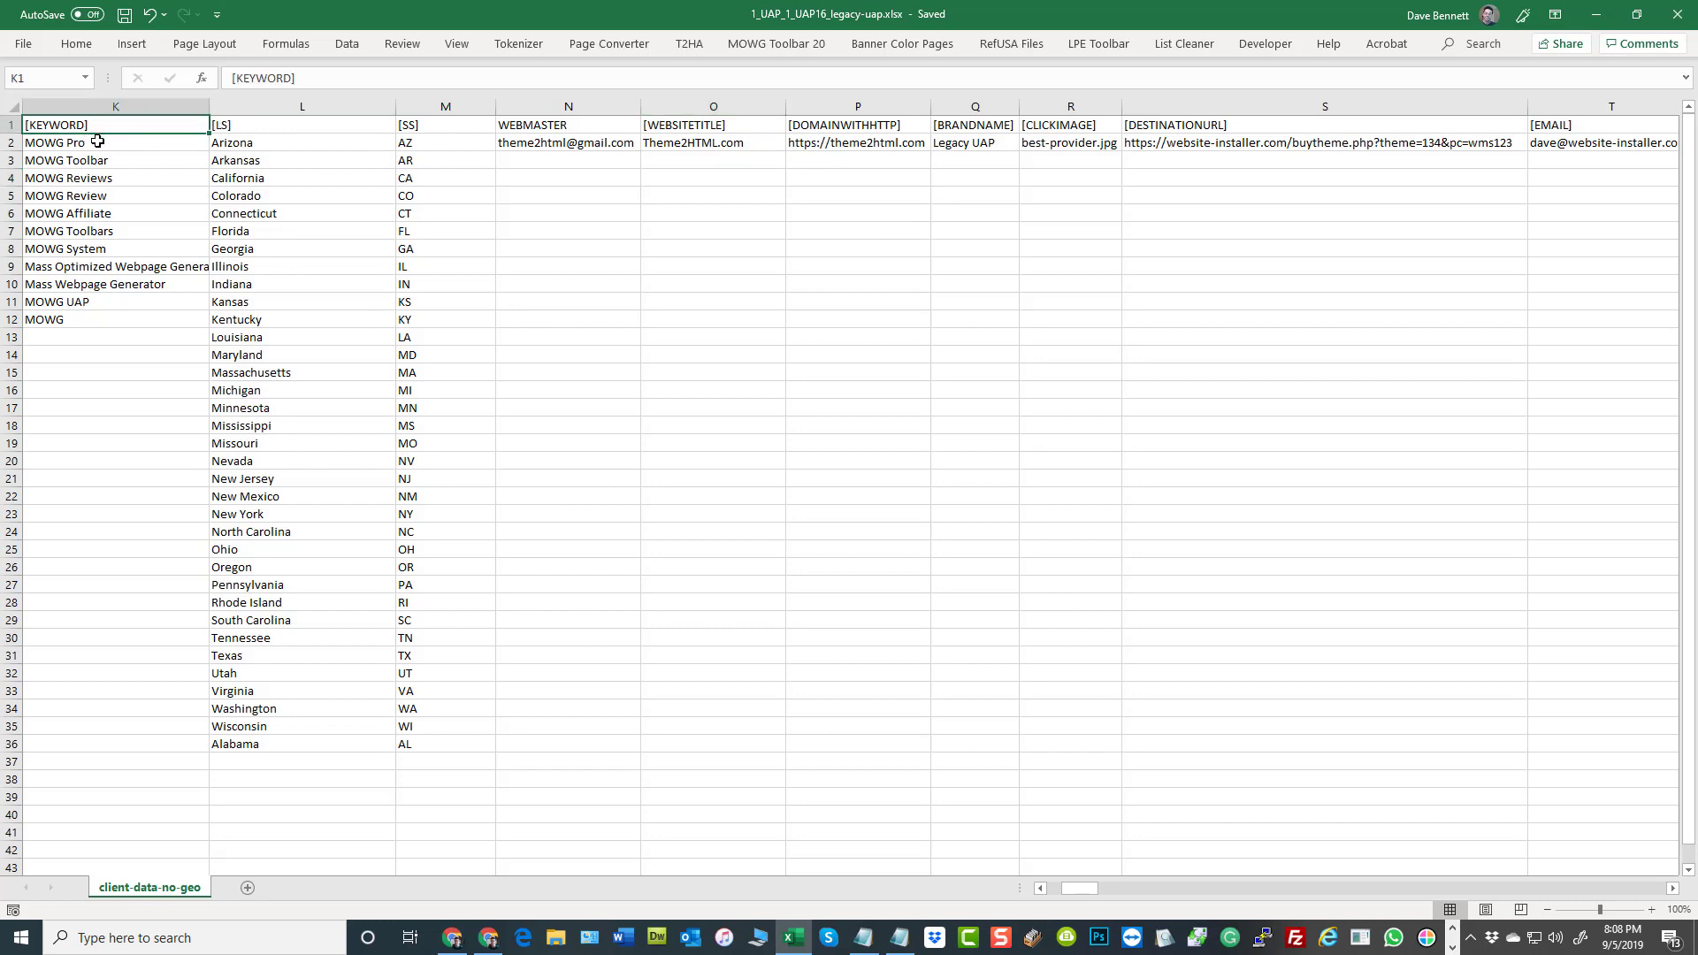
drag(85, 144, 74, 319)
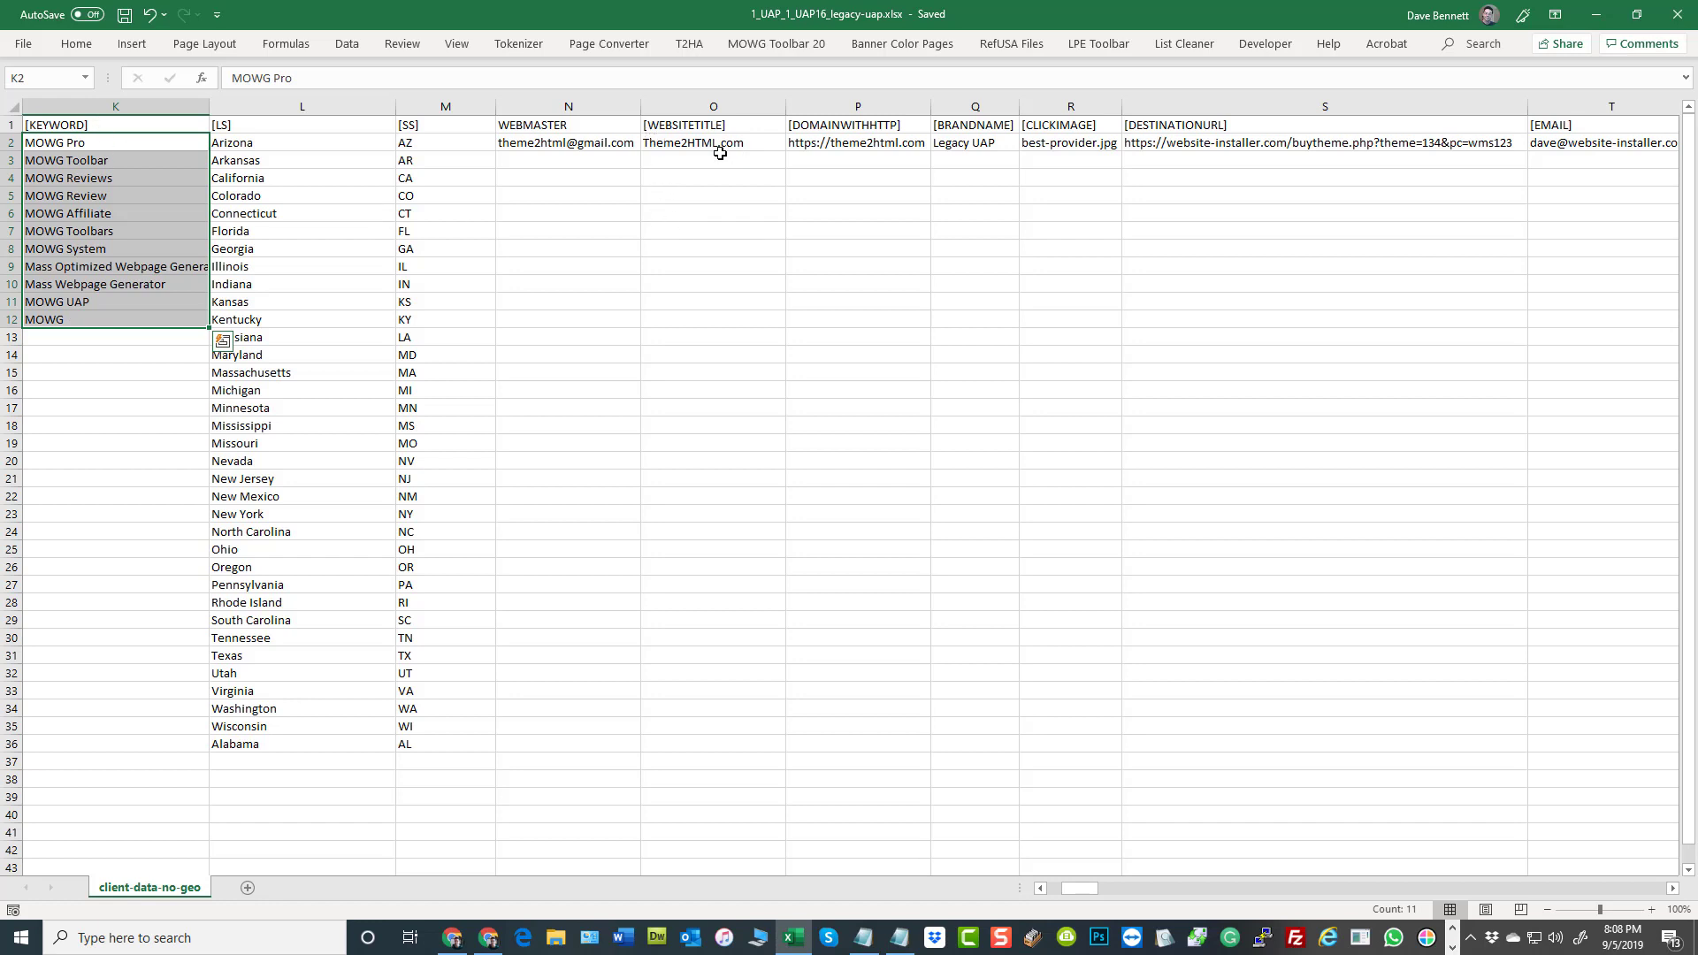
Compare the empty cells beneath the [WEBSITETITLE] entry with those beneath the [KEYWORD] list, going down to row 30
drag(720, 151, 706, 313)
drag(114, 337, 101, 501)
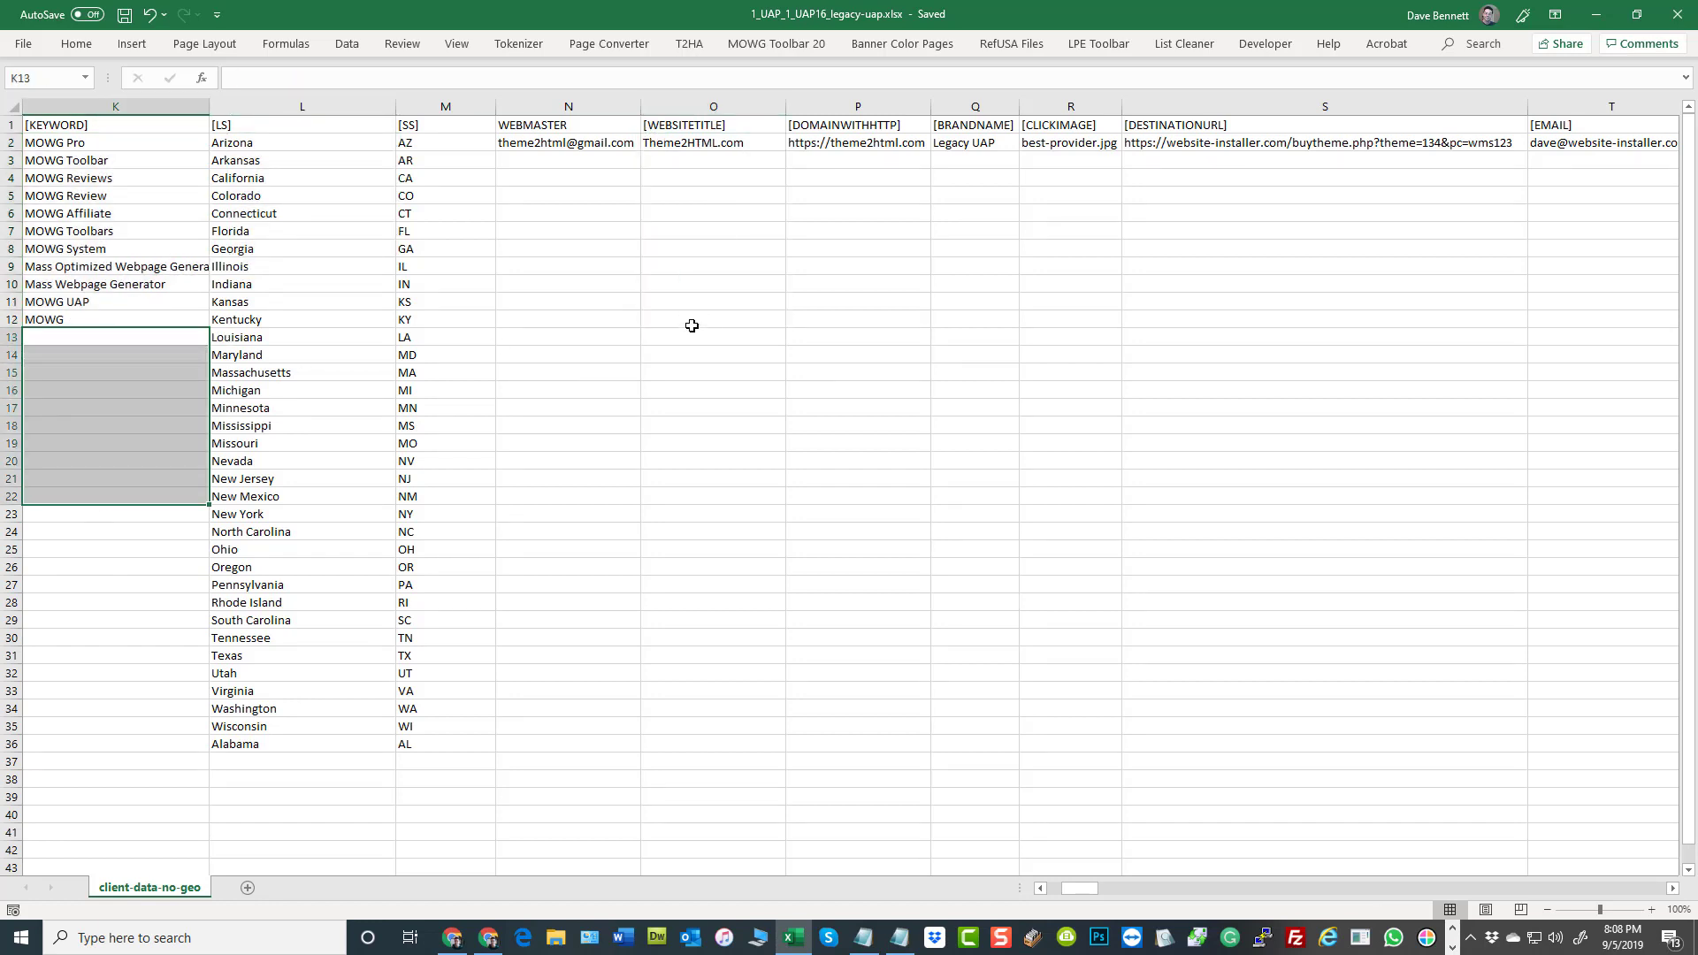
drag(694, 319, 706, 497)
drag(104, 516, 125, 652)
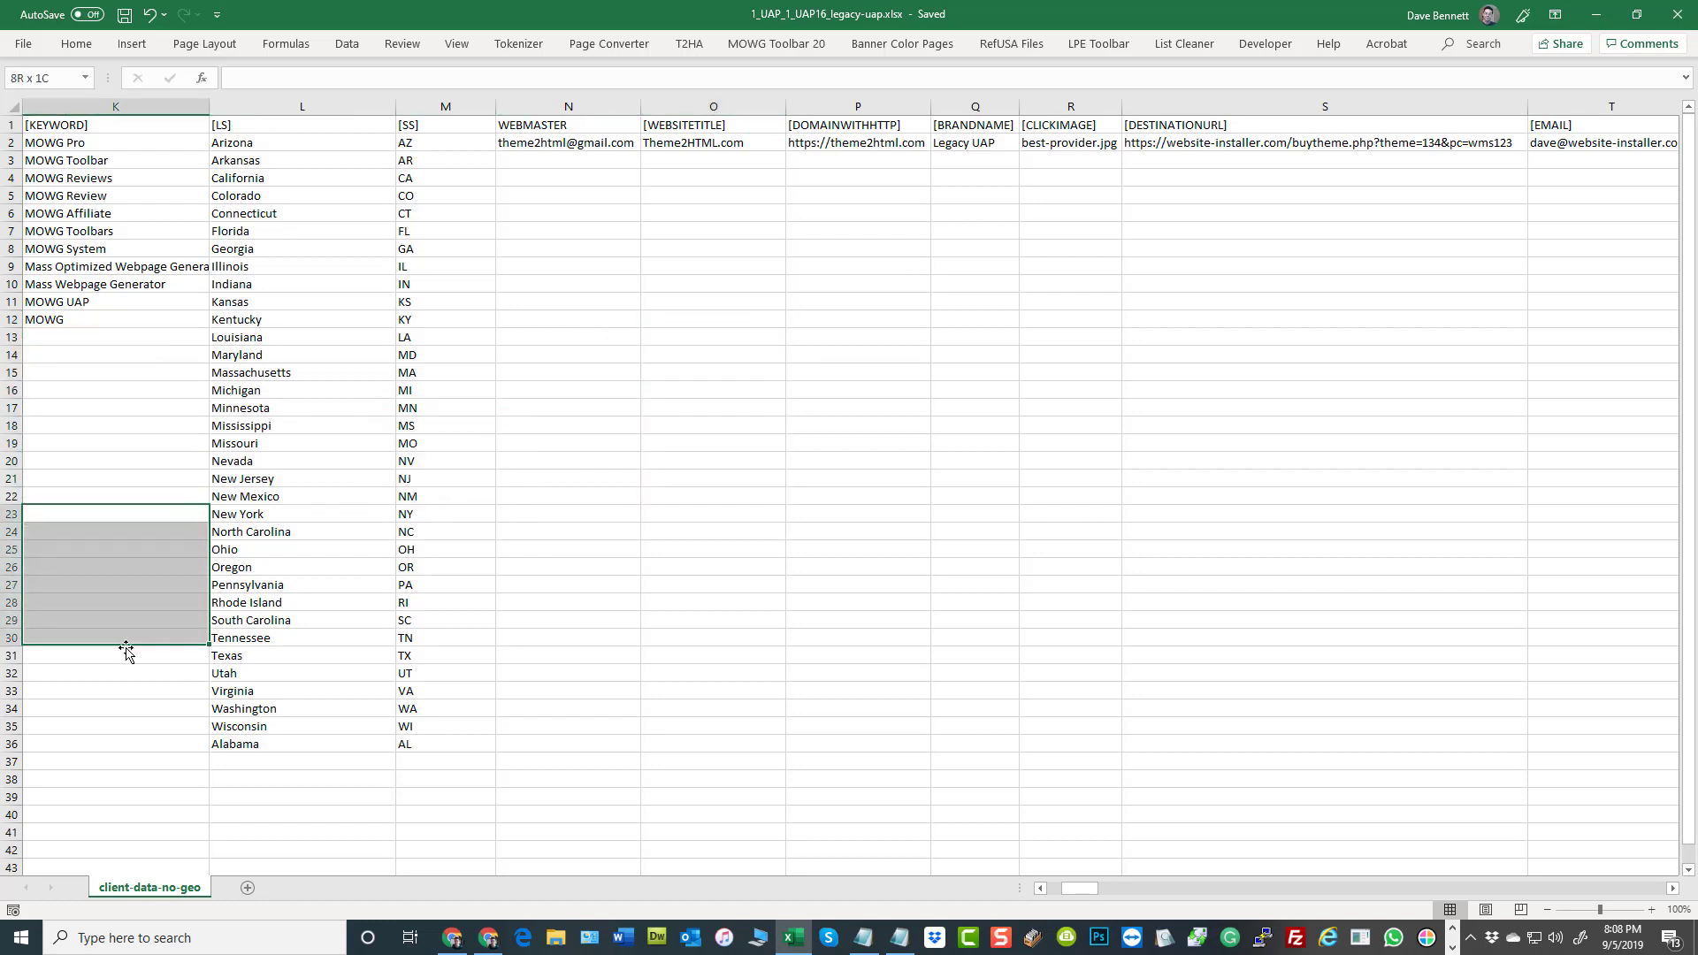
drag(695, 529, 698, 652)
click(1095, 482)
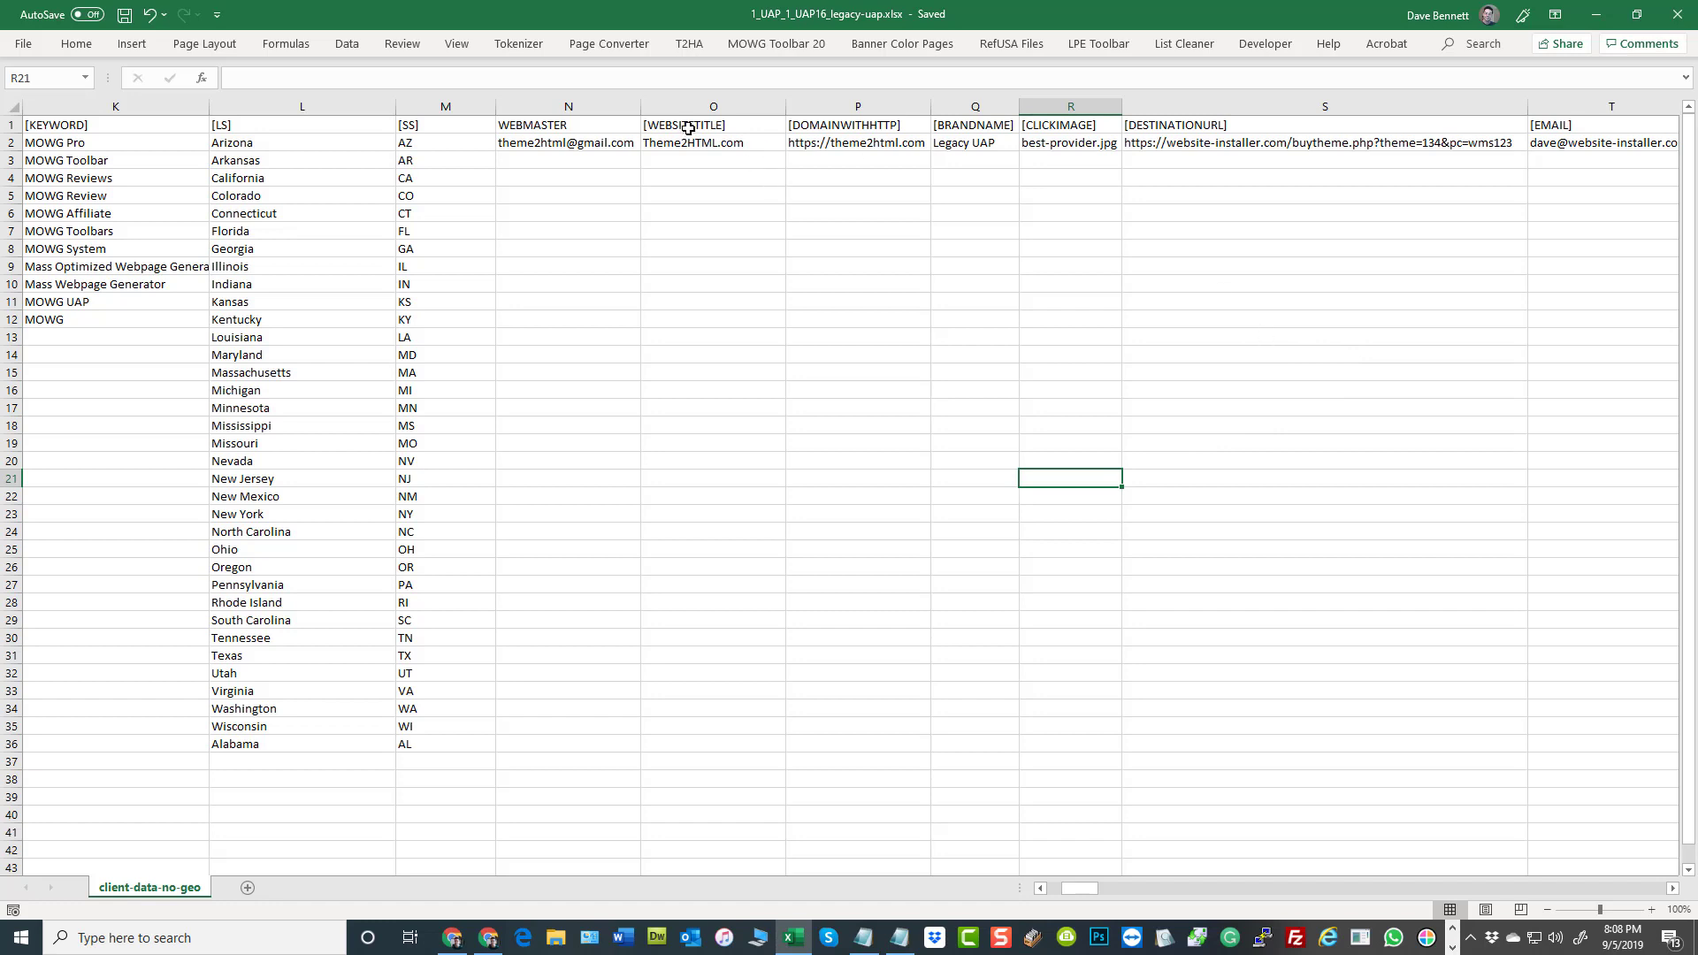
Examine the single-entry [DOMAINWITHHTTP] and [BRANDNAME] columns, their empty cells, and the [DESTINATIONURL] header
click(873, 144)
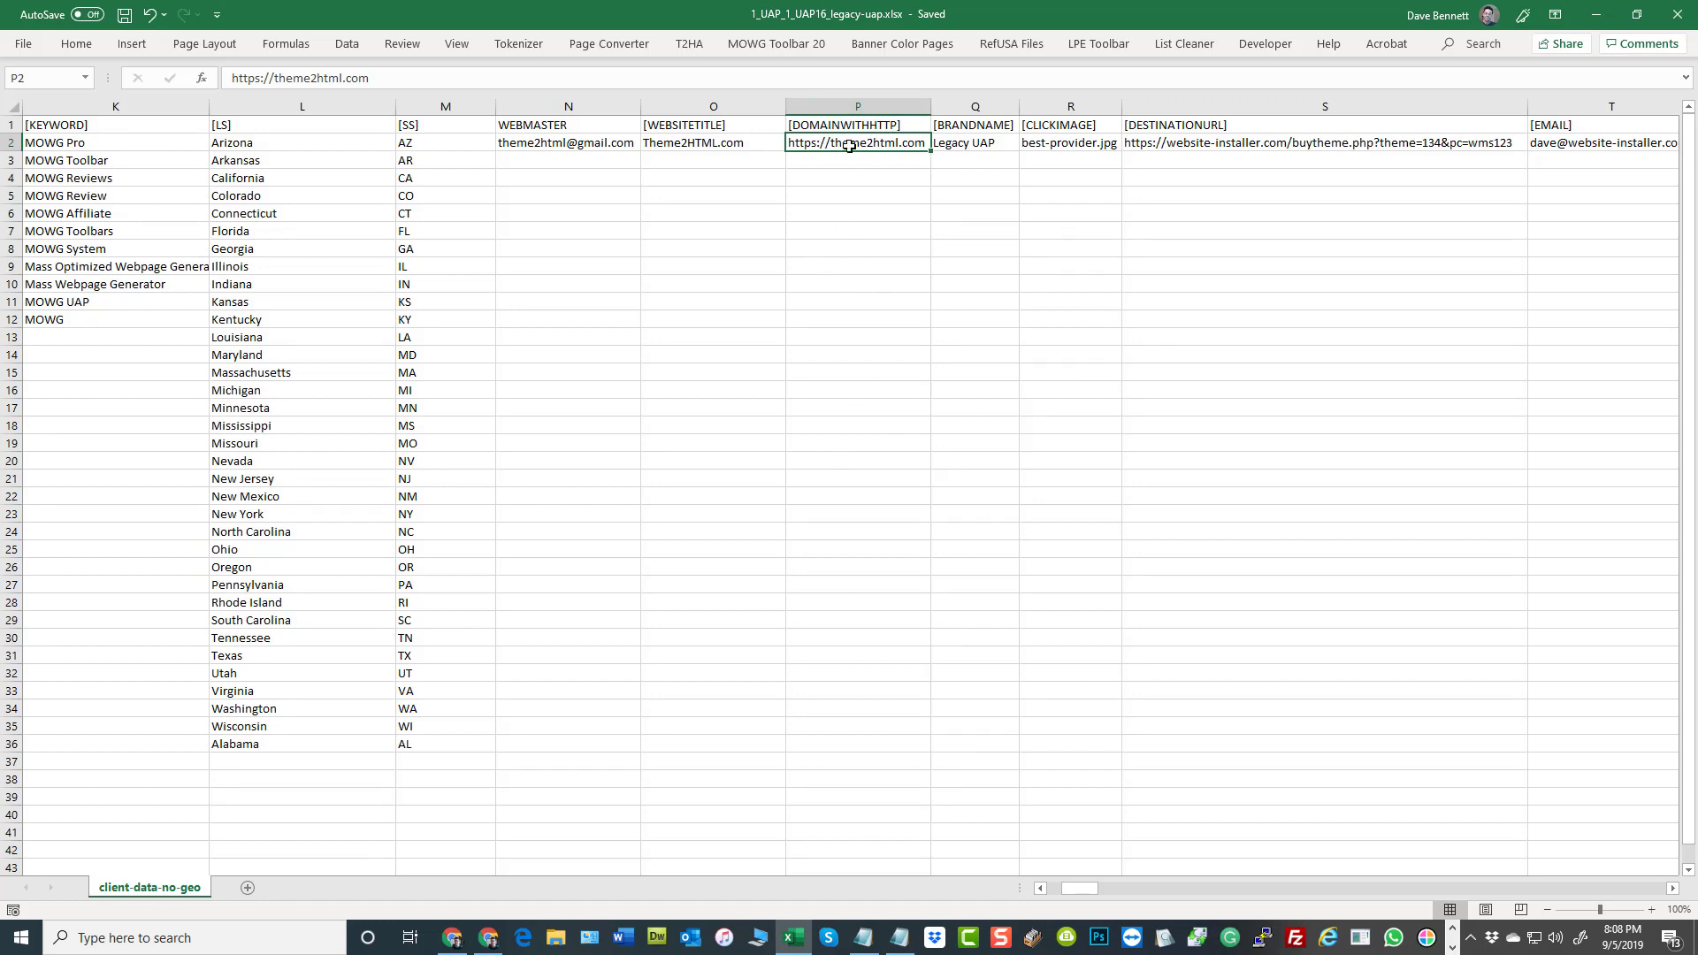
drag(850, 146, 868, 637)
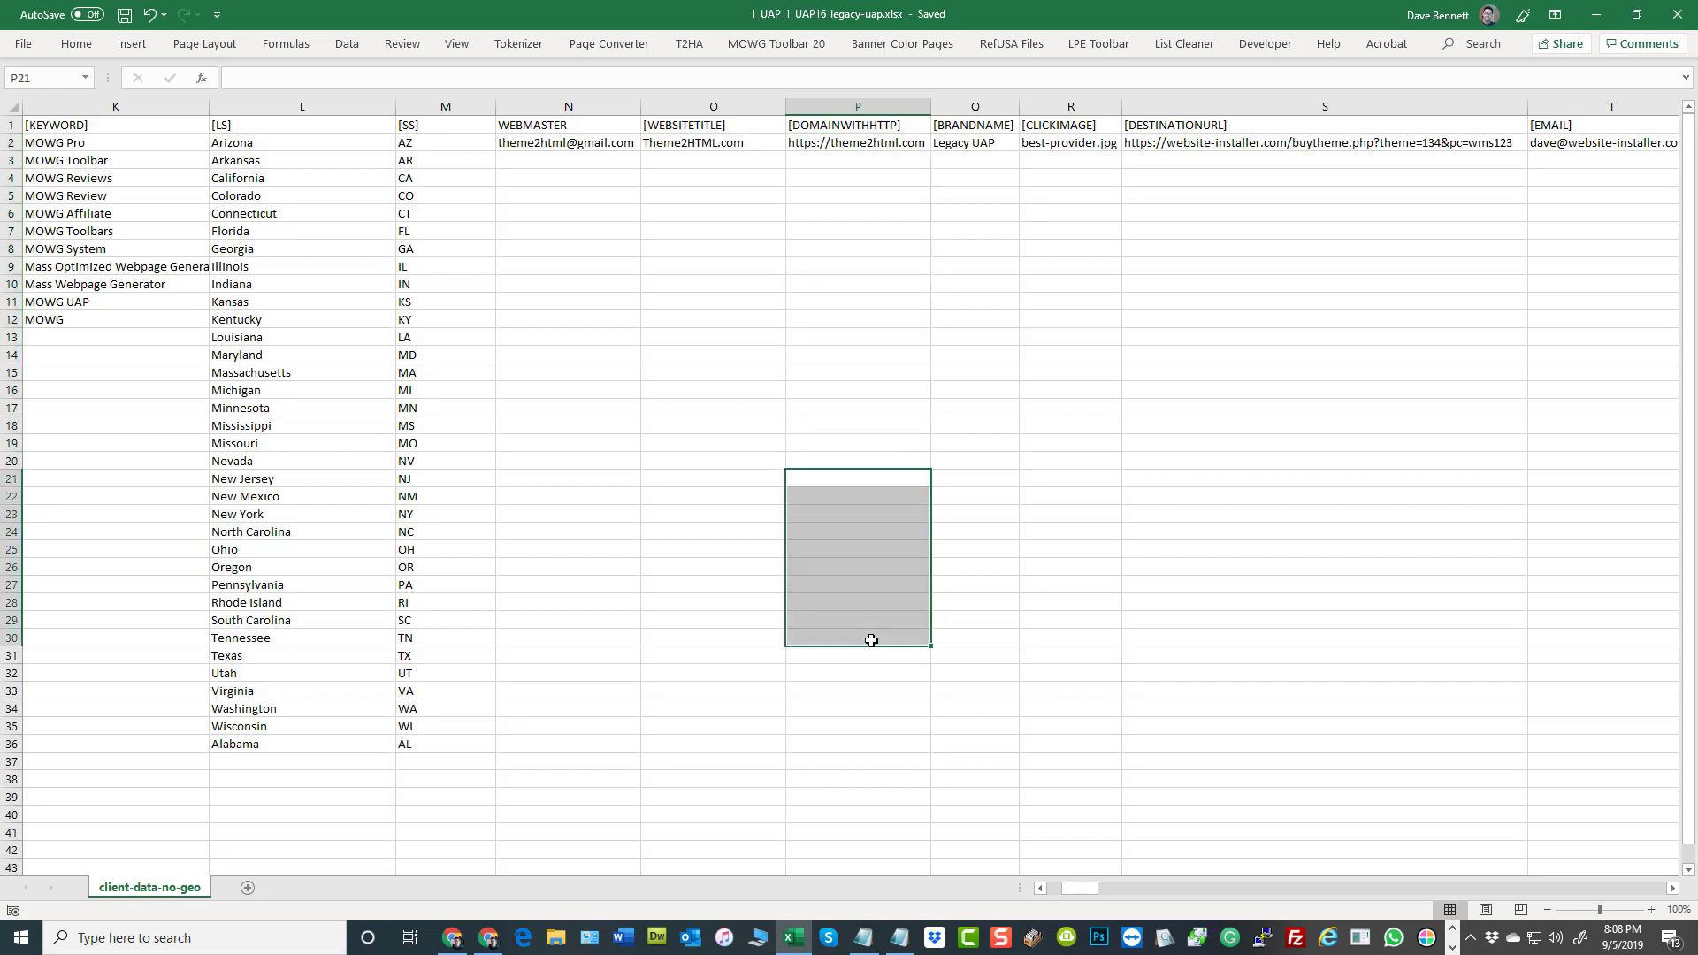
drag(970, 143, 979, 549)
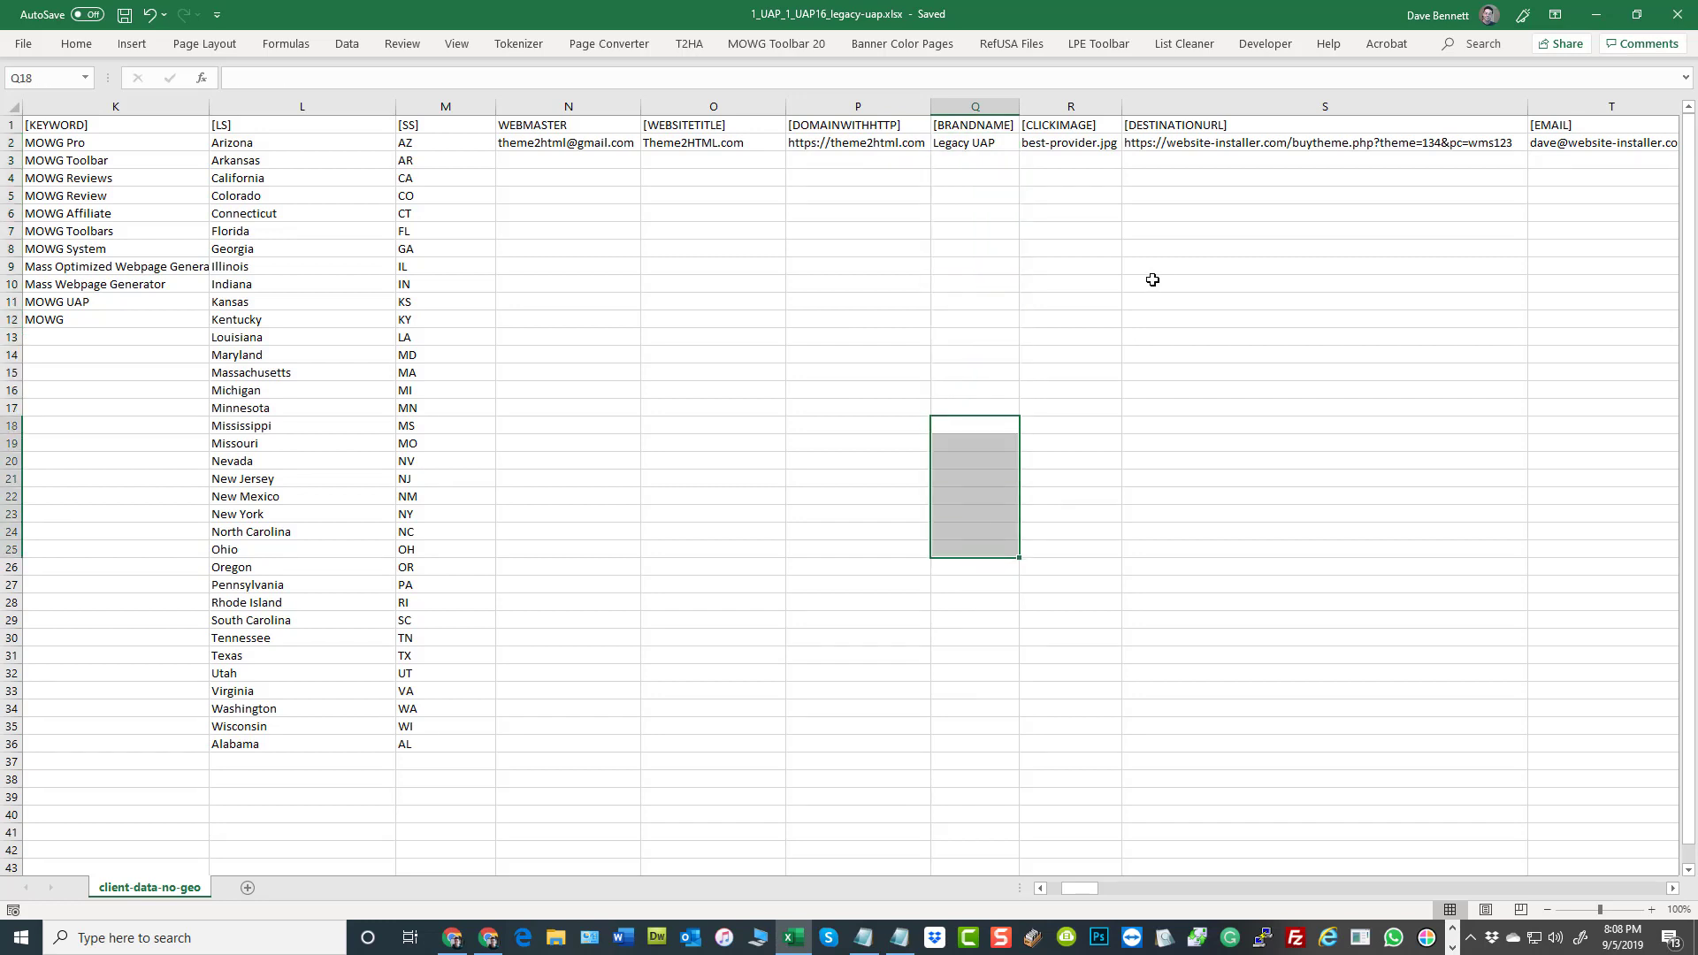
click(687, 199)
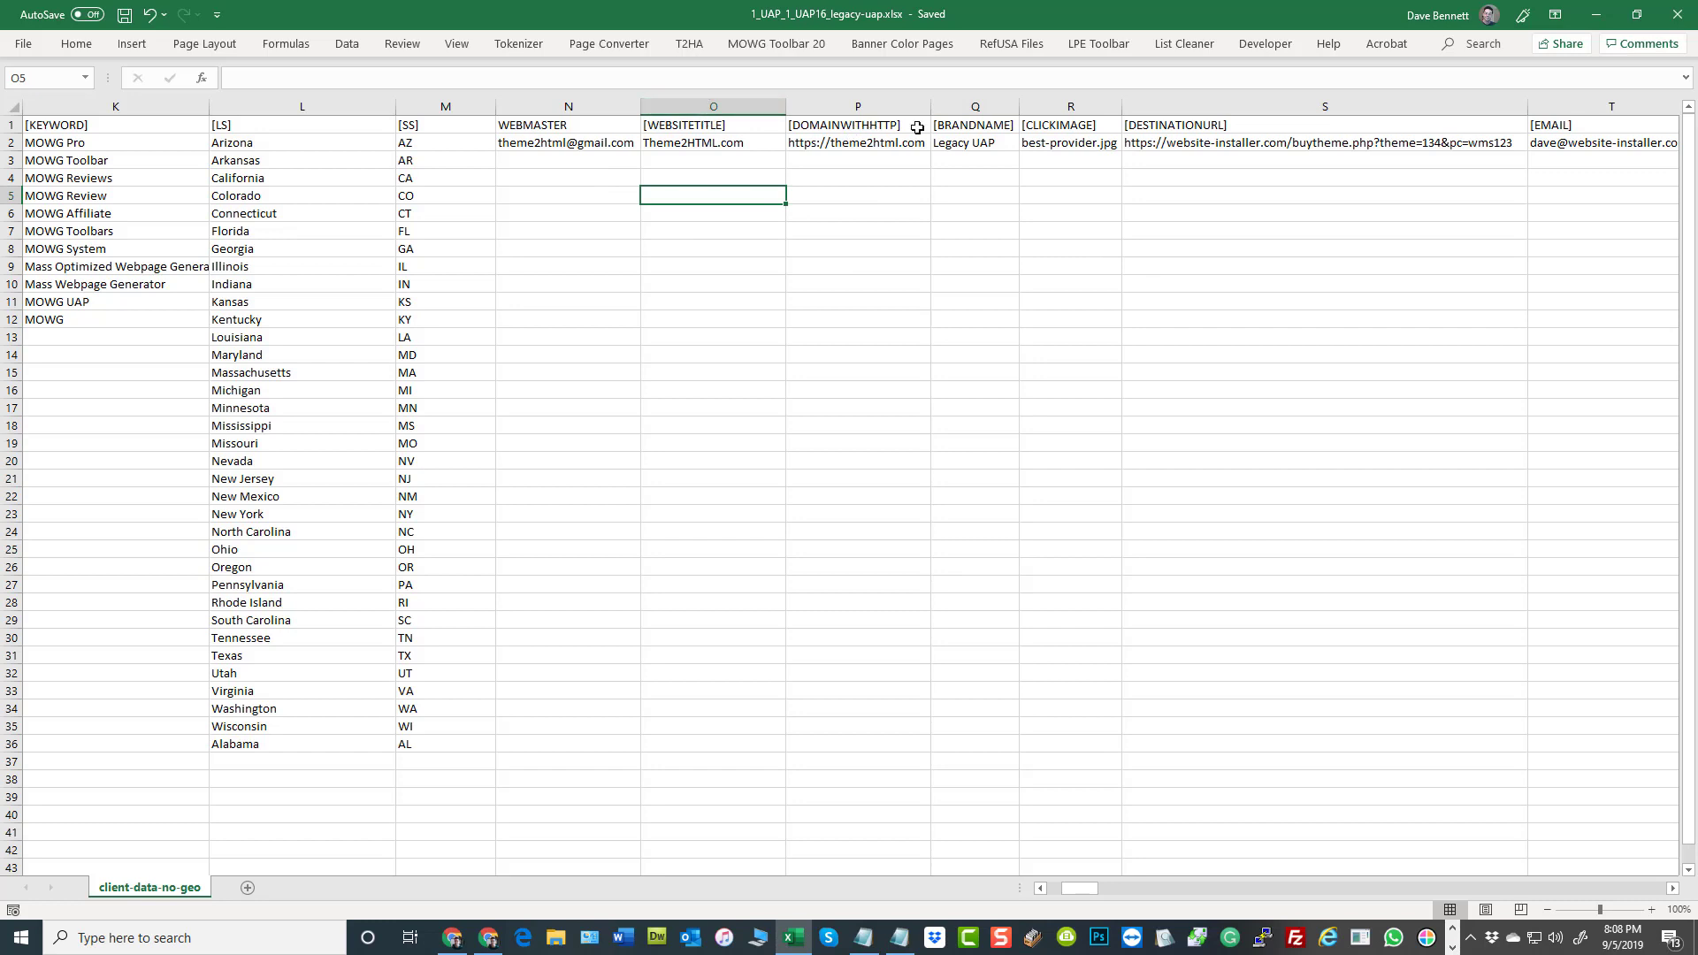
click(1218, 125)
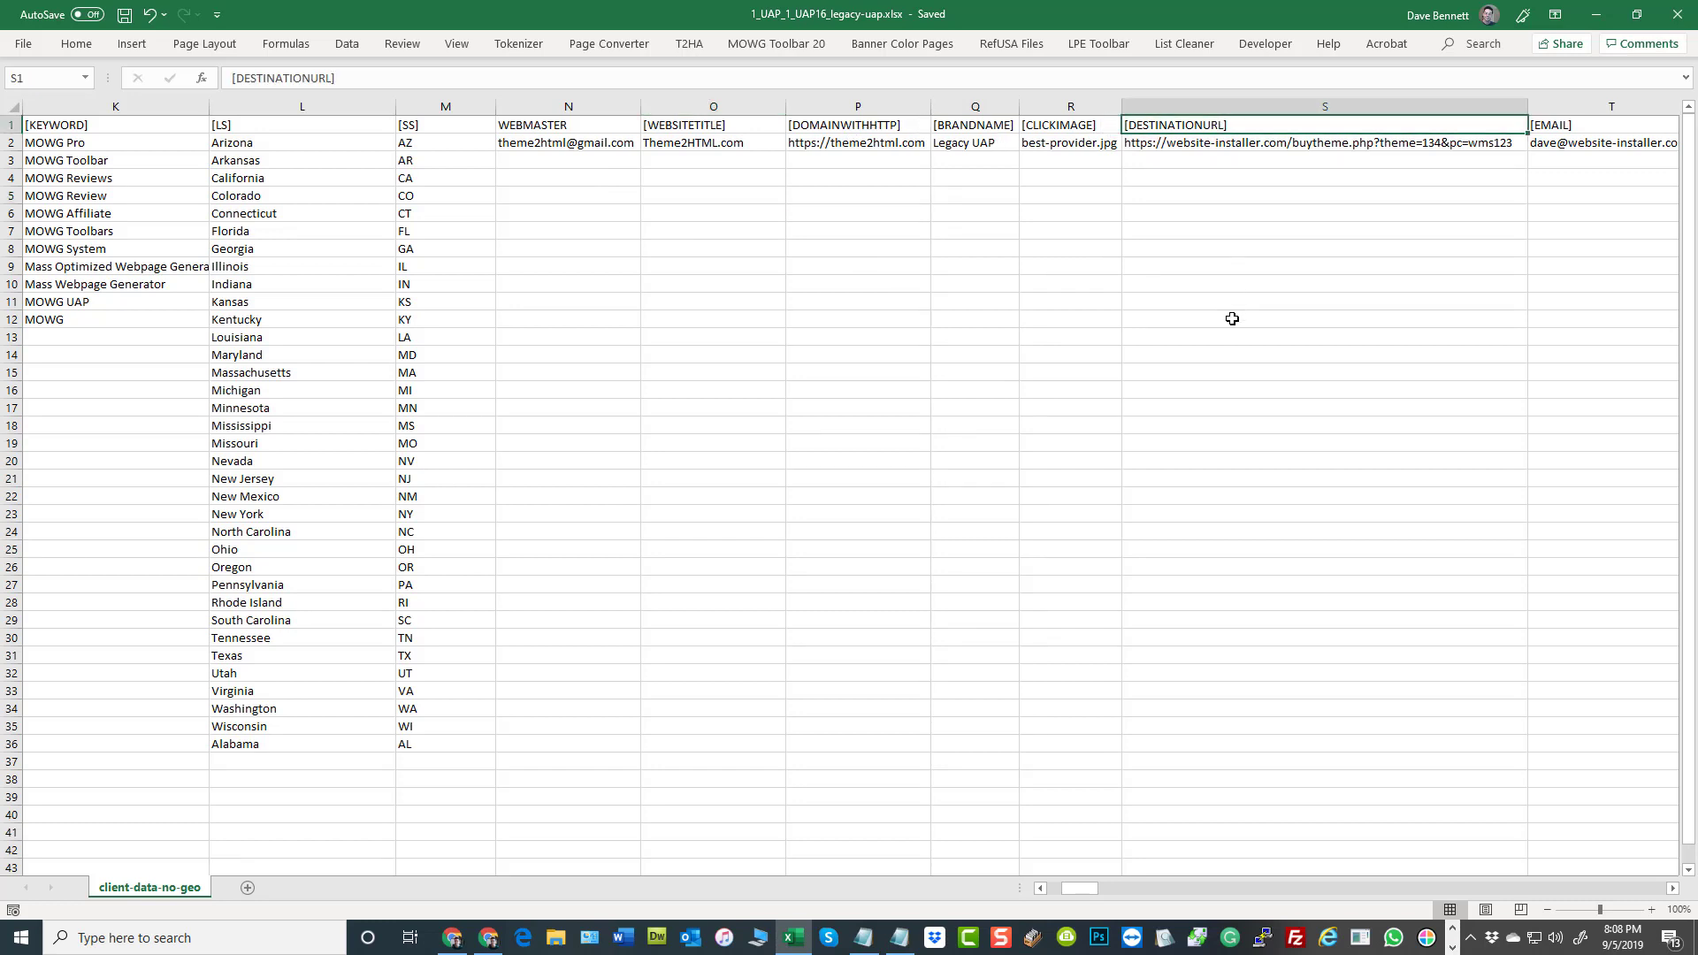
click(746, 204)
Switch to Chrome and open the Home page from the site's page list for a view of its Page Content
click(452, 938)
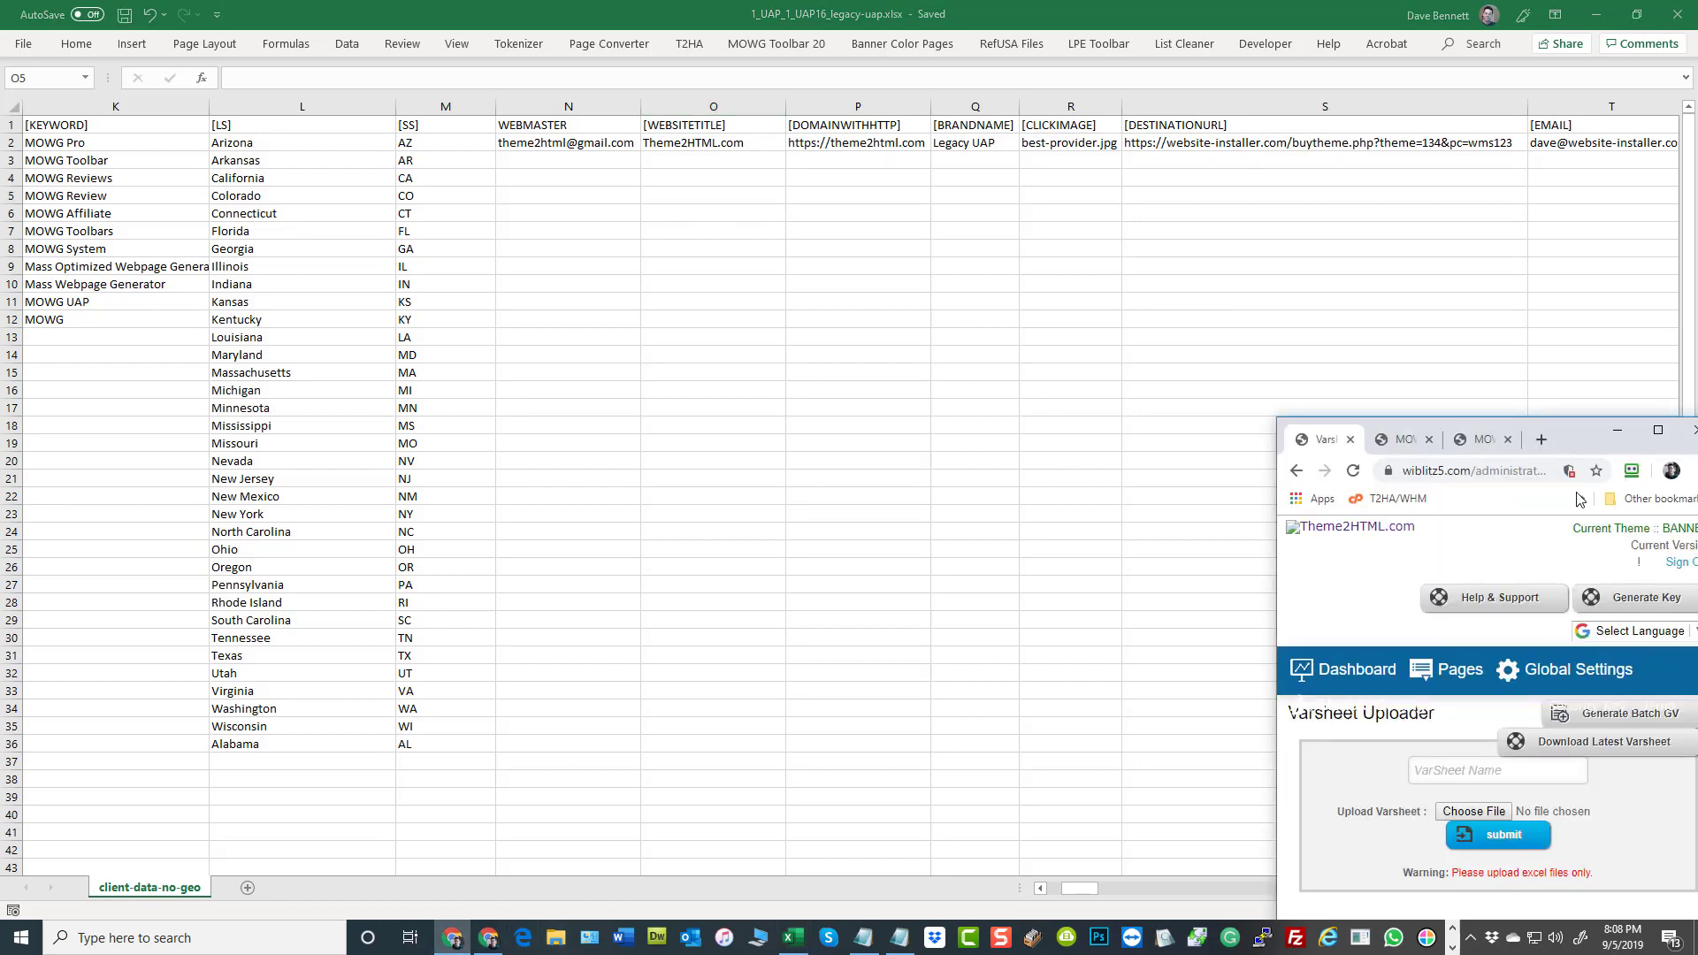
drag(1582, 447, 780, 16)
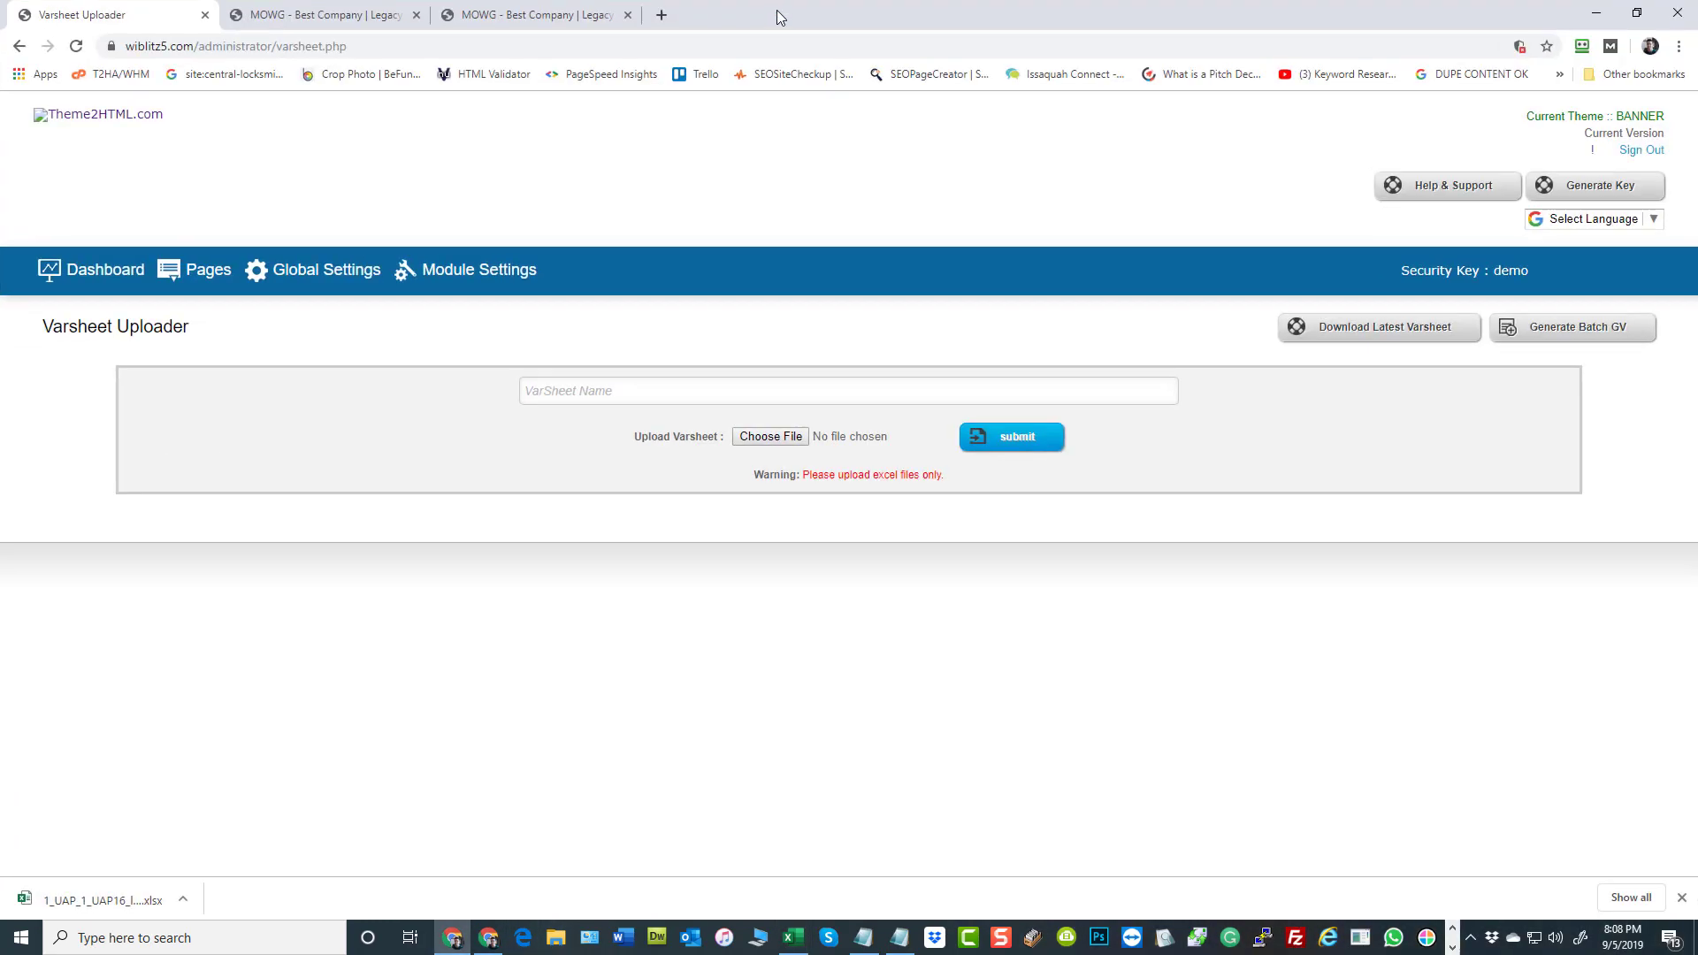
click(190, 283)
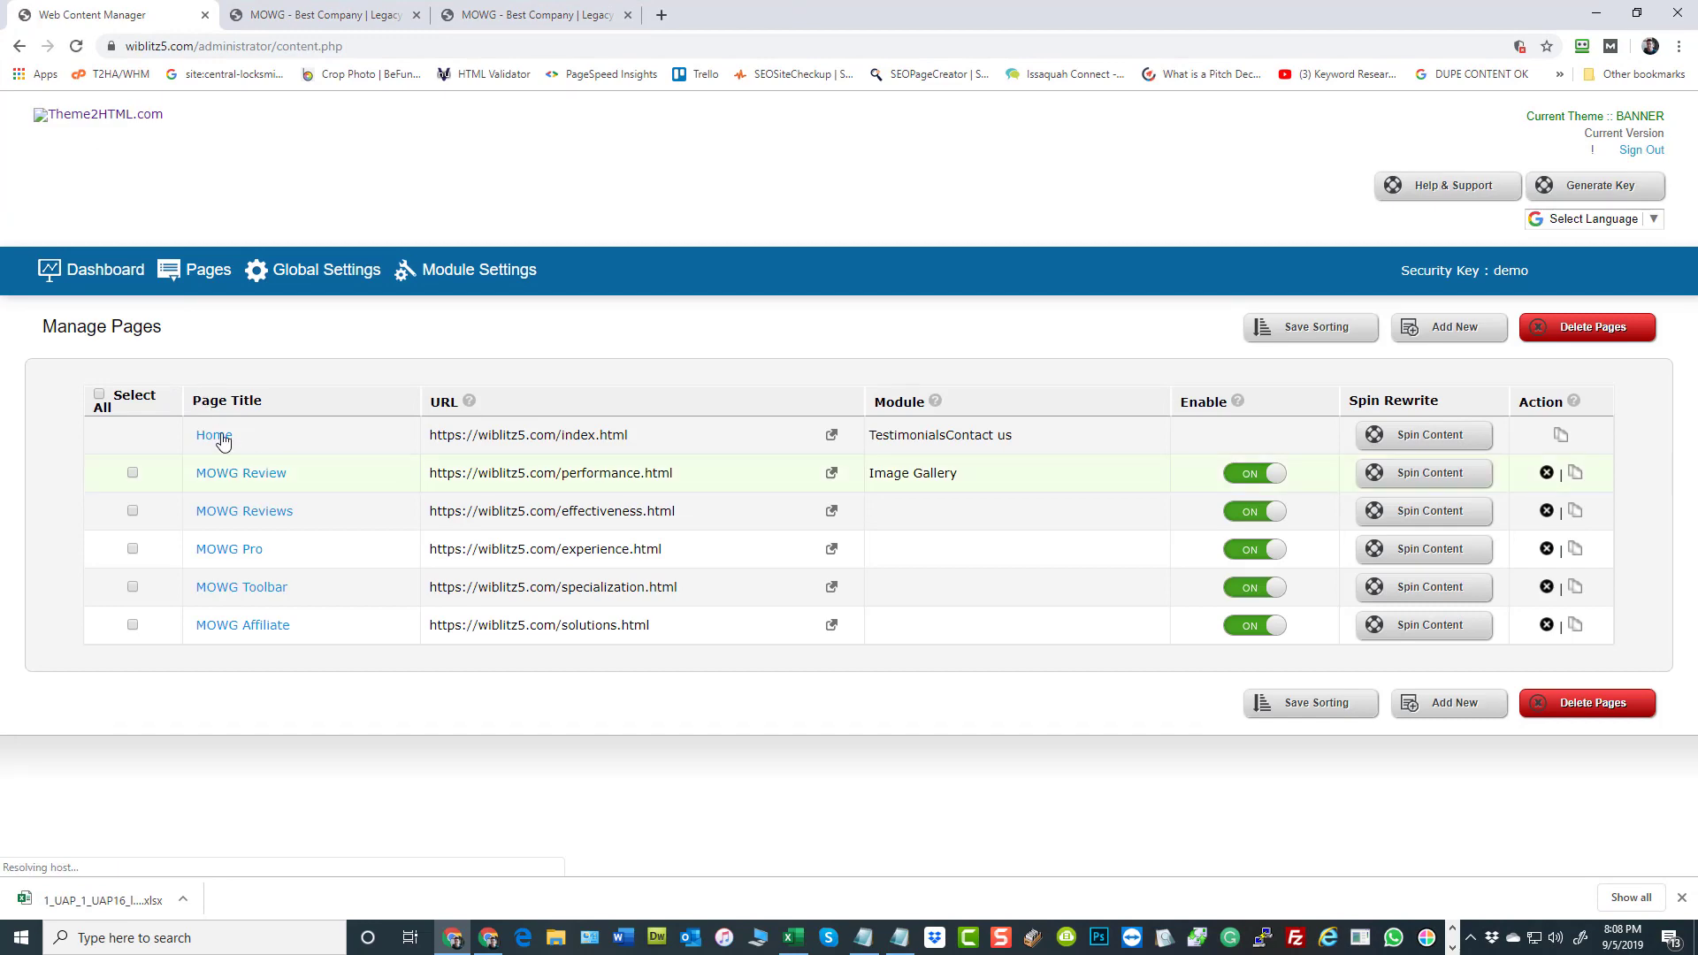
click(221, 437)
scroll(1282, 390, down, 7)
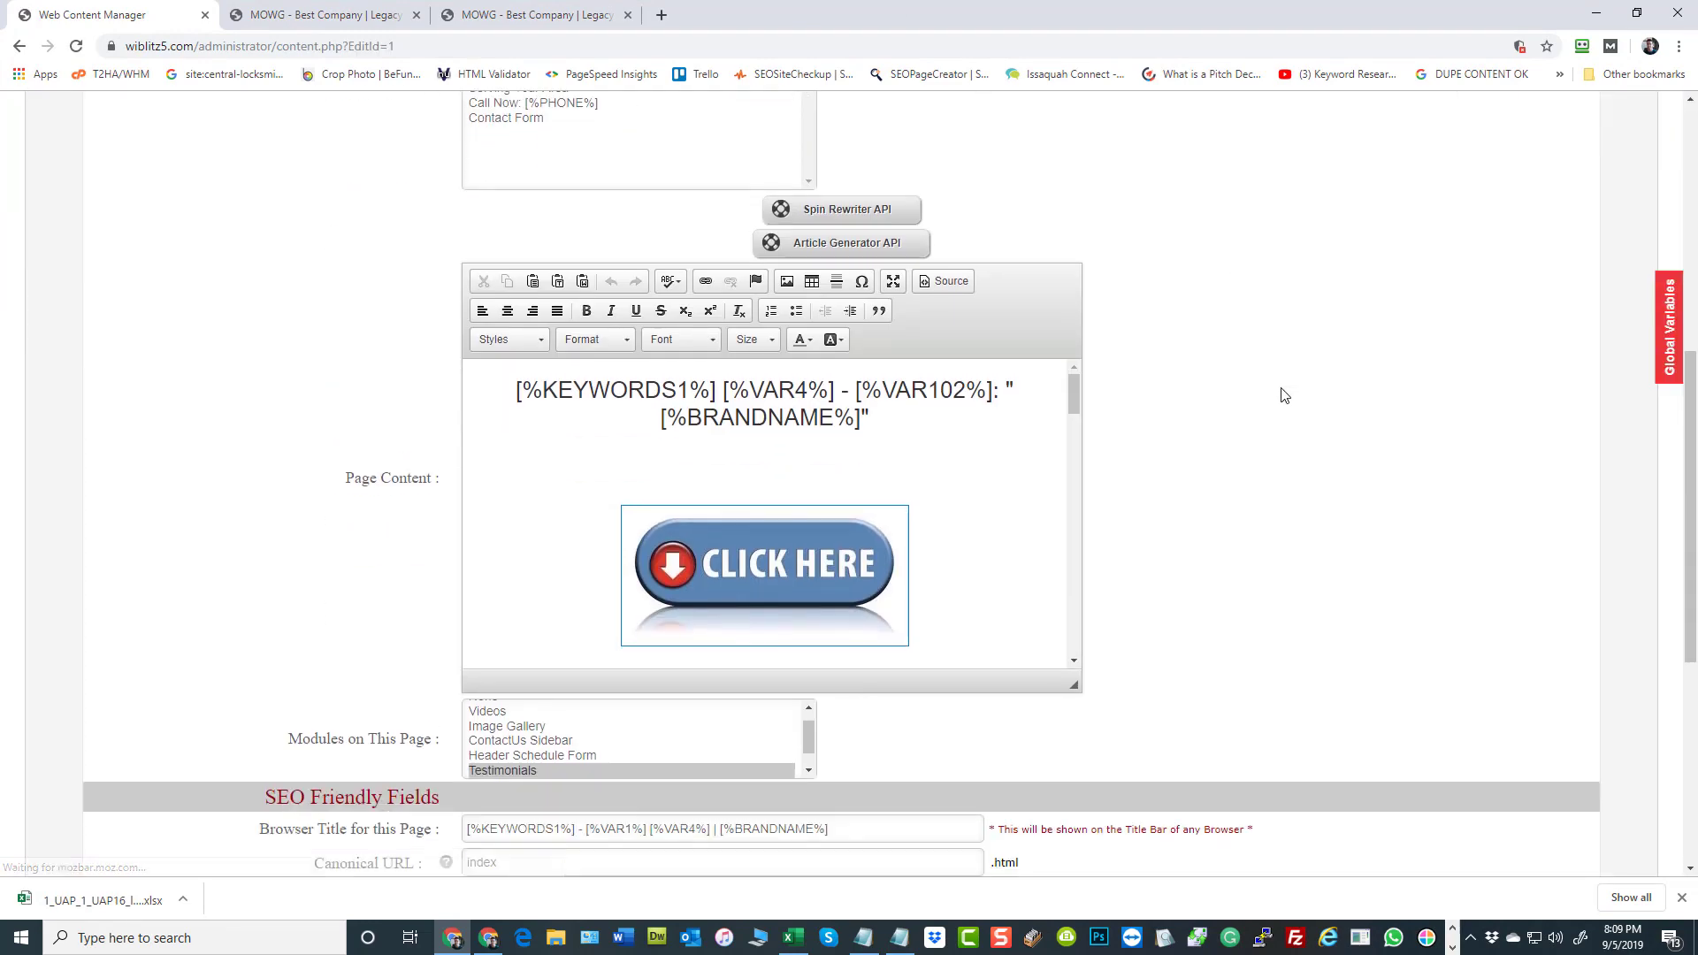
Examine the [%KEYWORDS1%] placeholder in the Home page heading and the other variables throughout the page content
drag(716, 390, 519, 390)
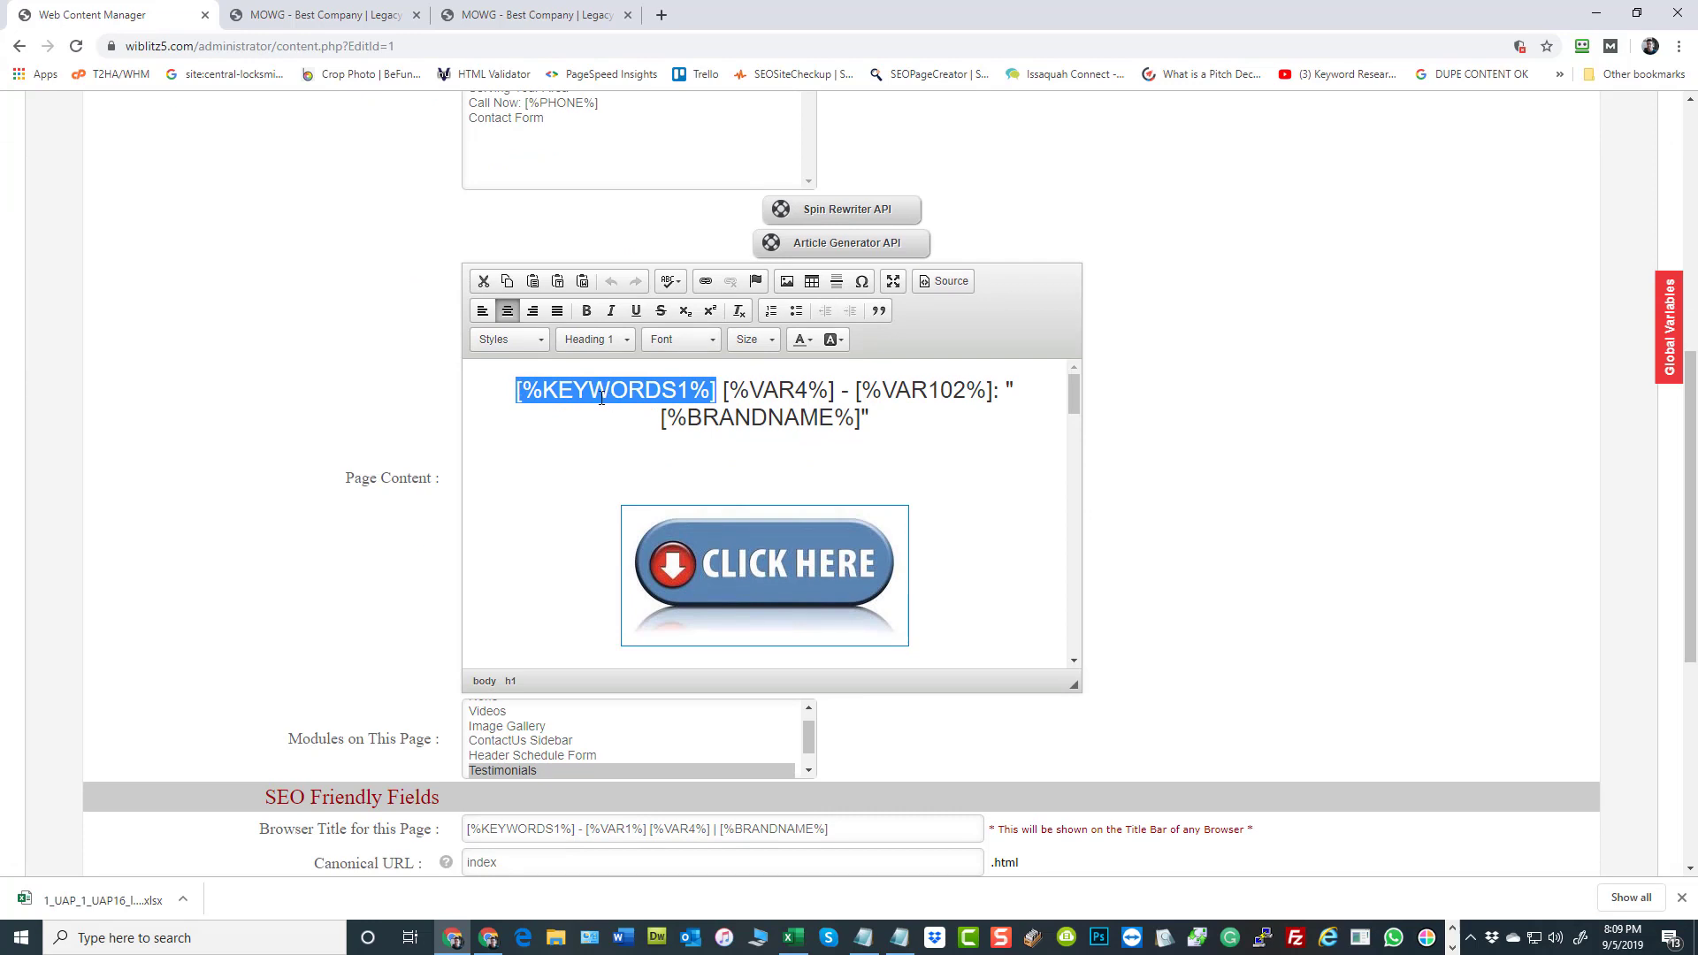
scroll(947, 466, down, 5)
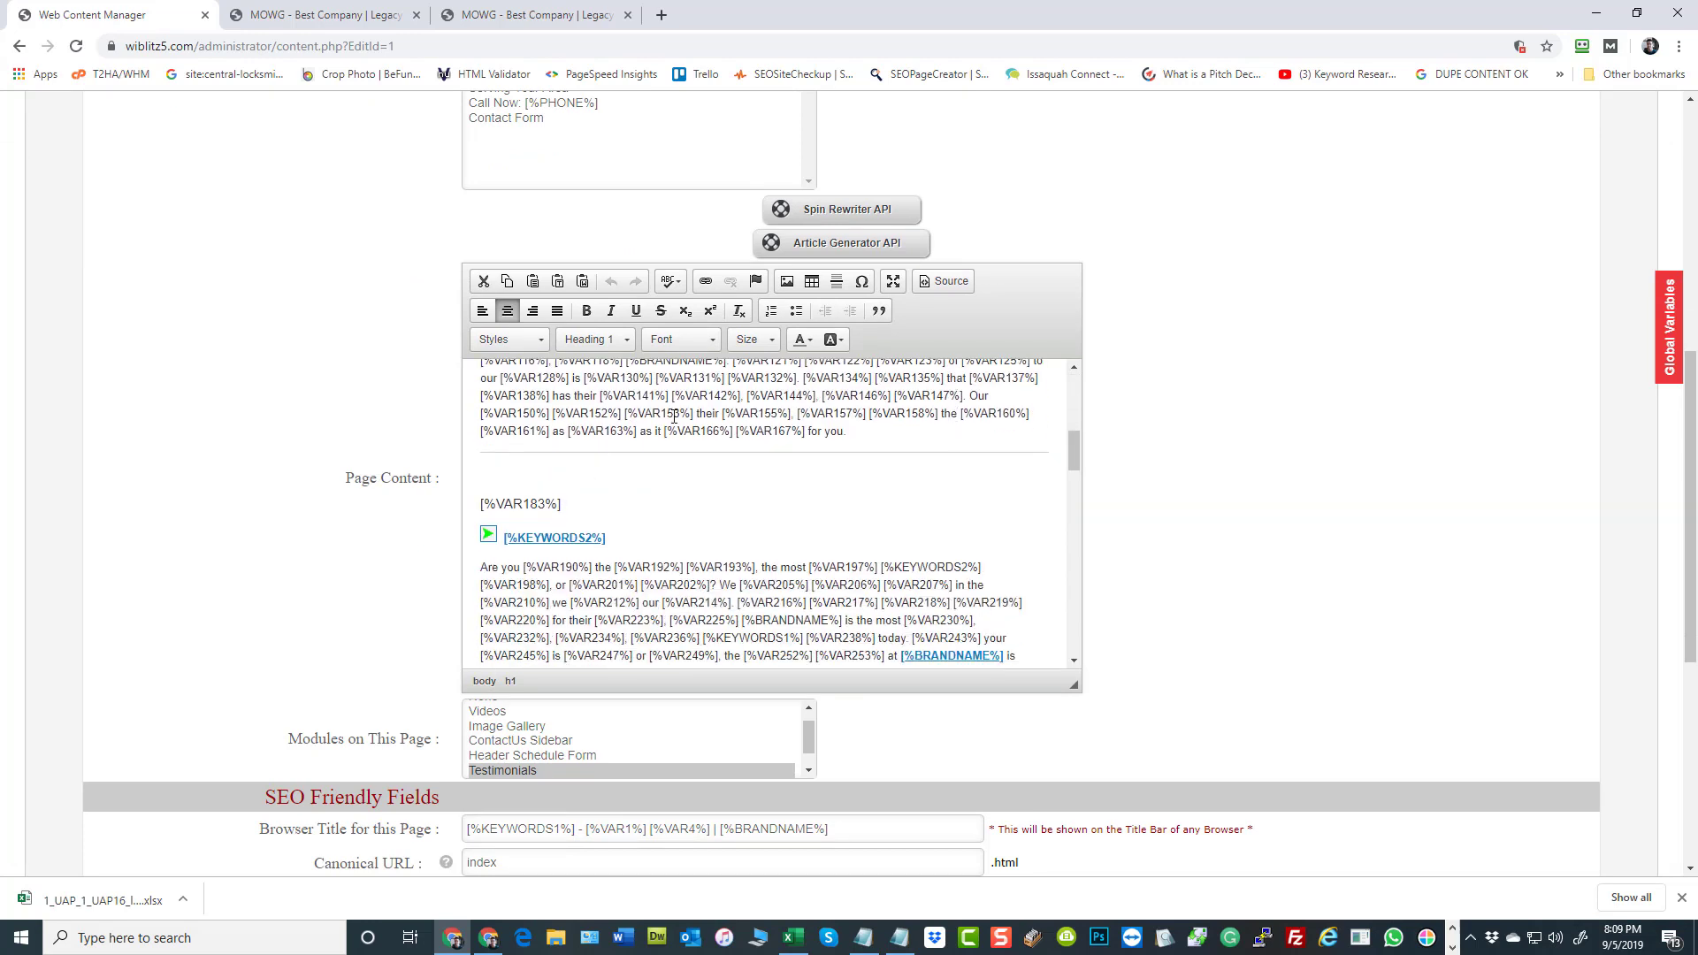
scroll(691, 436, down, 1)
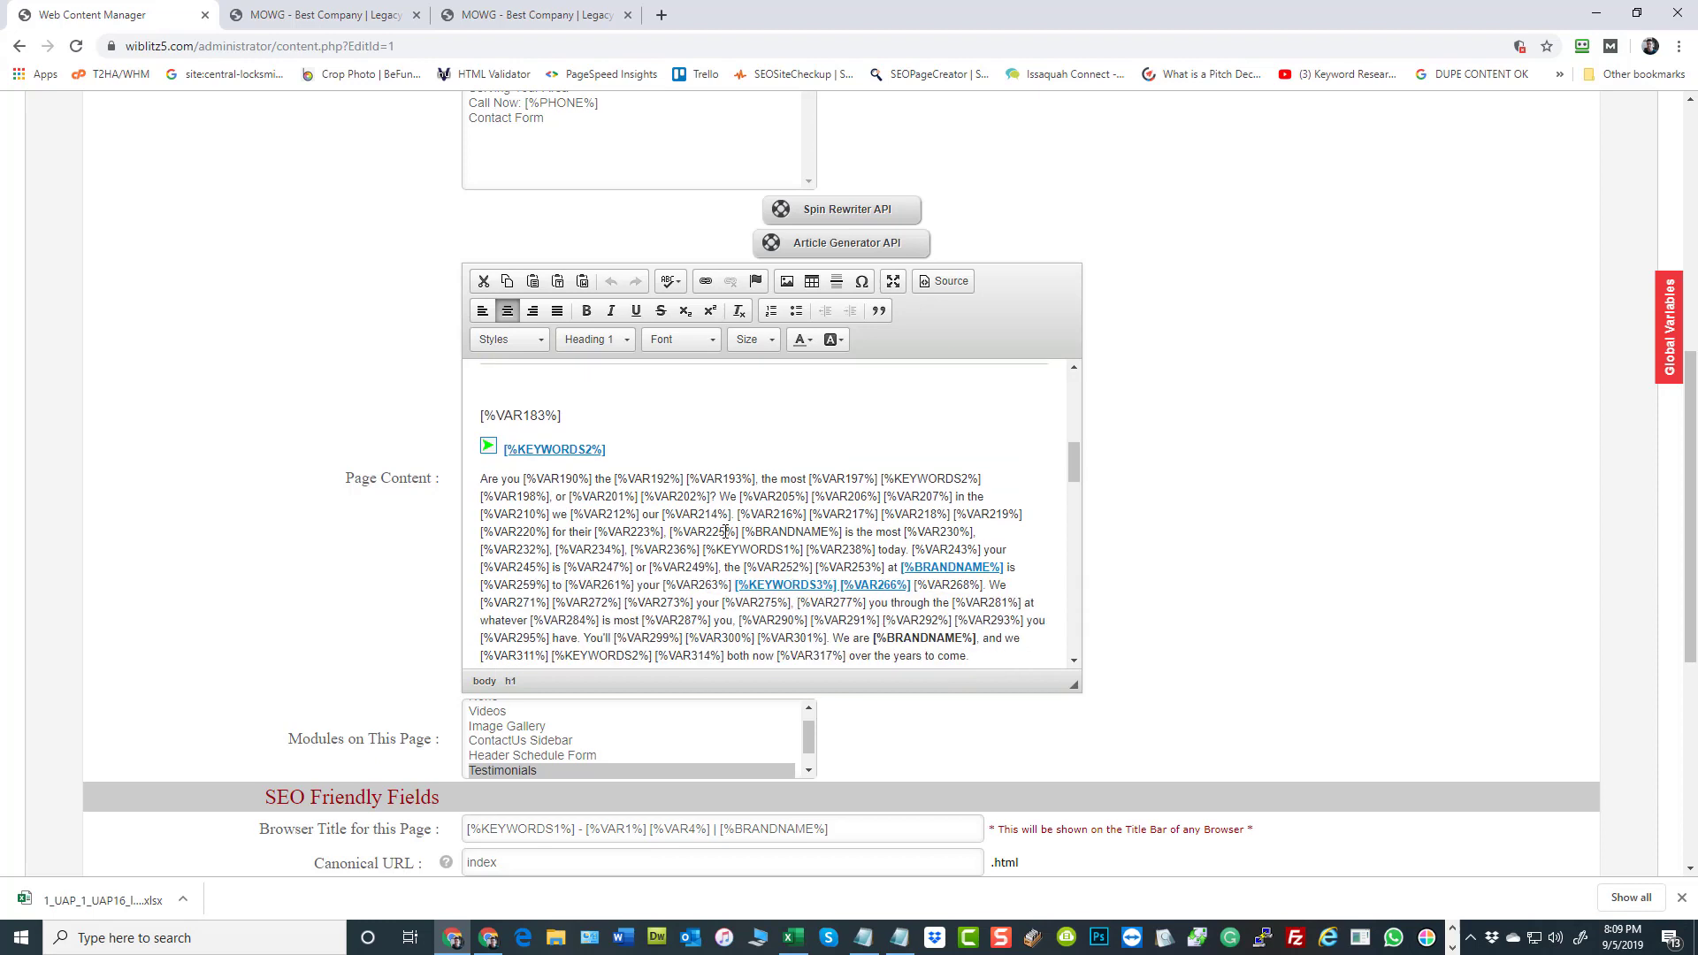
scroll(725, 532, up, 4)
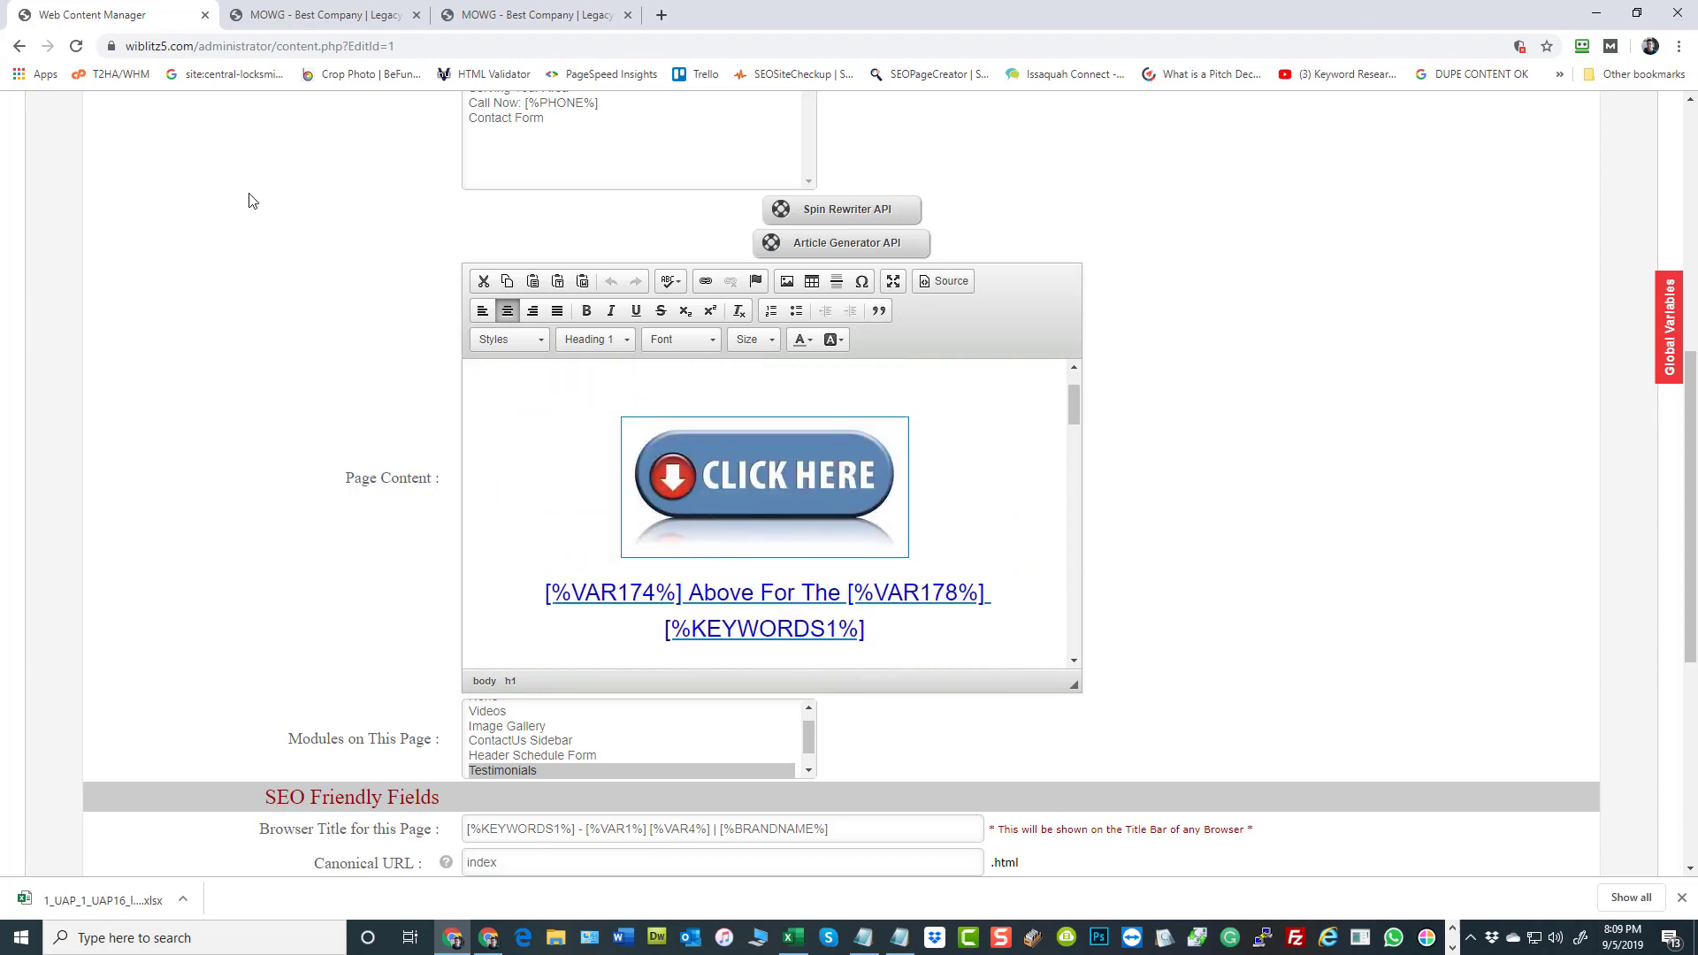
Switch back to the varsheet in Excel and compare the [WEBSITETITLE] header with the [SERVICE] and [KEYWORD] headers
click(794, 939)
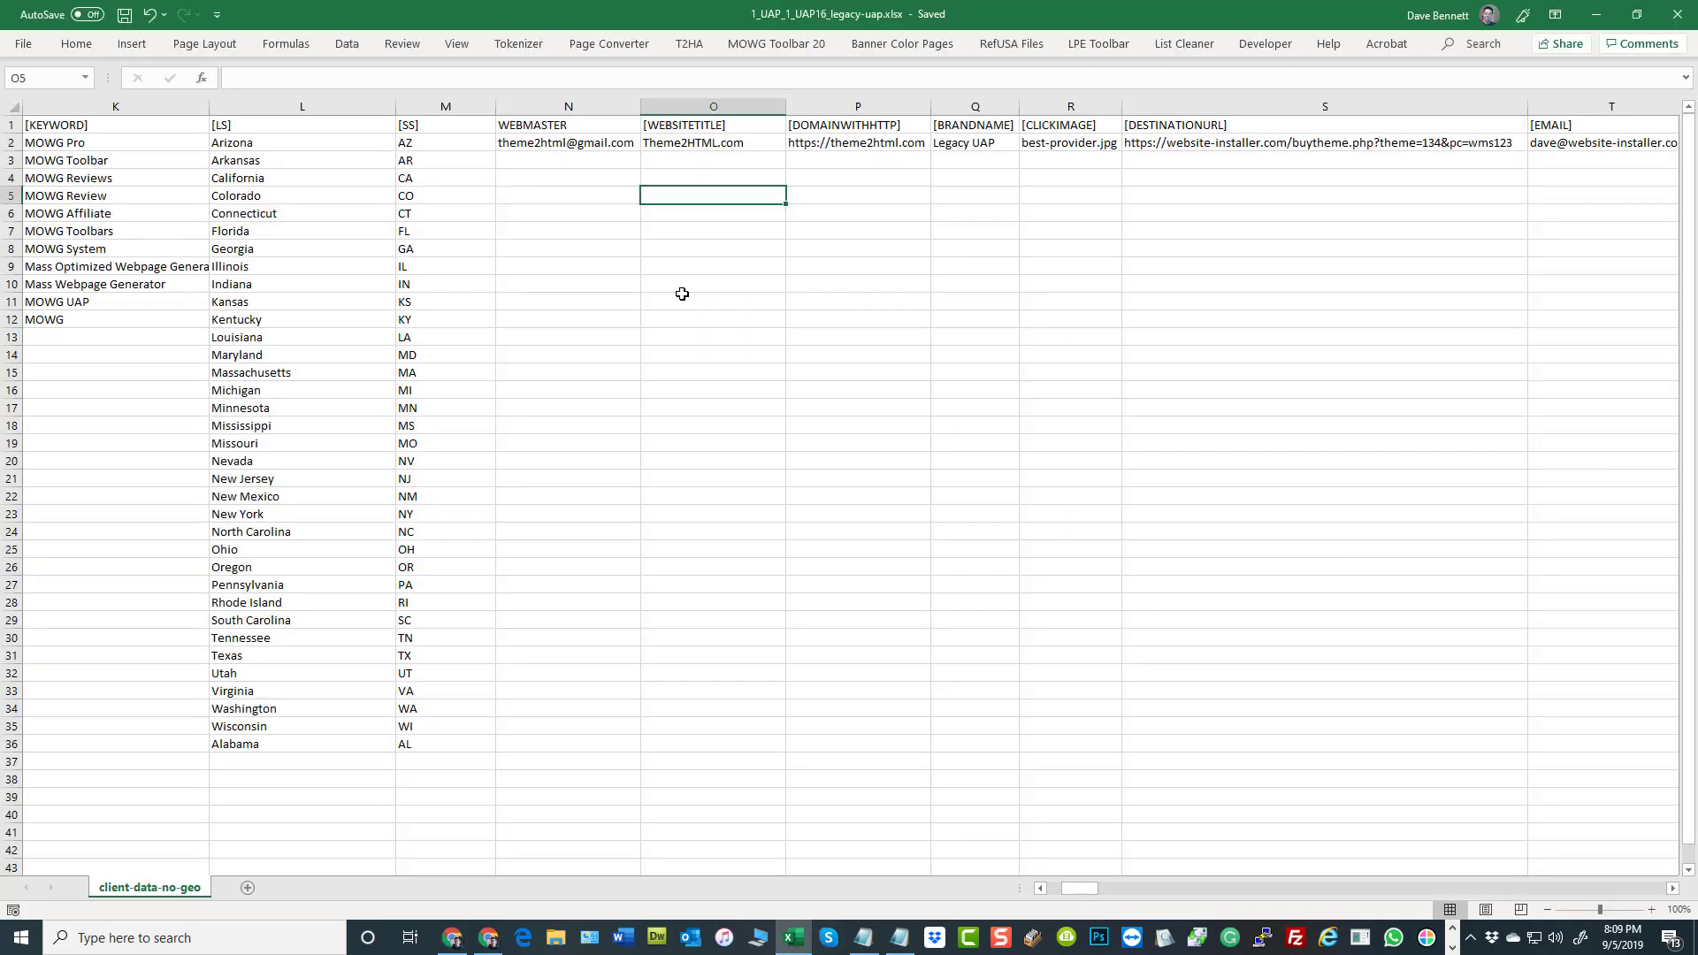
click(735, 124)
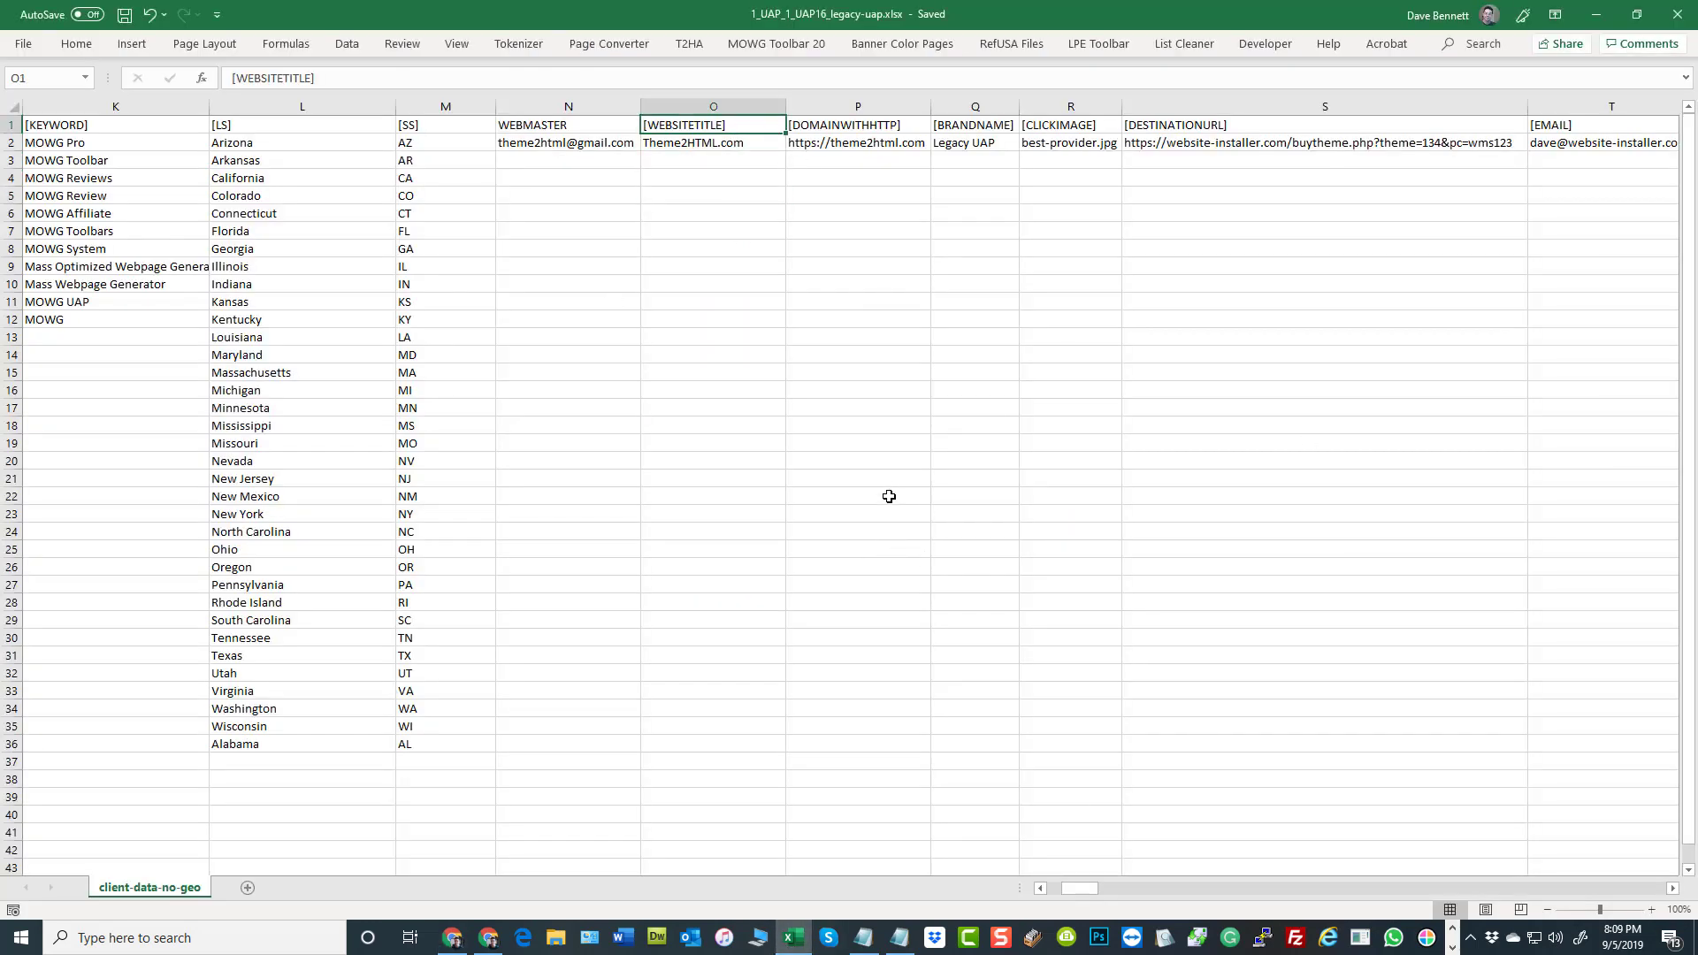
drag(1081, 889, 1065, 889)
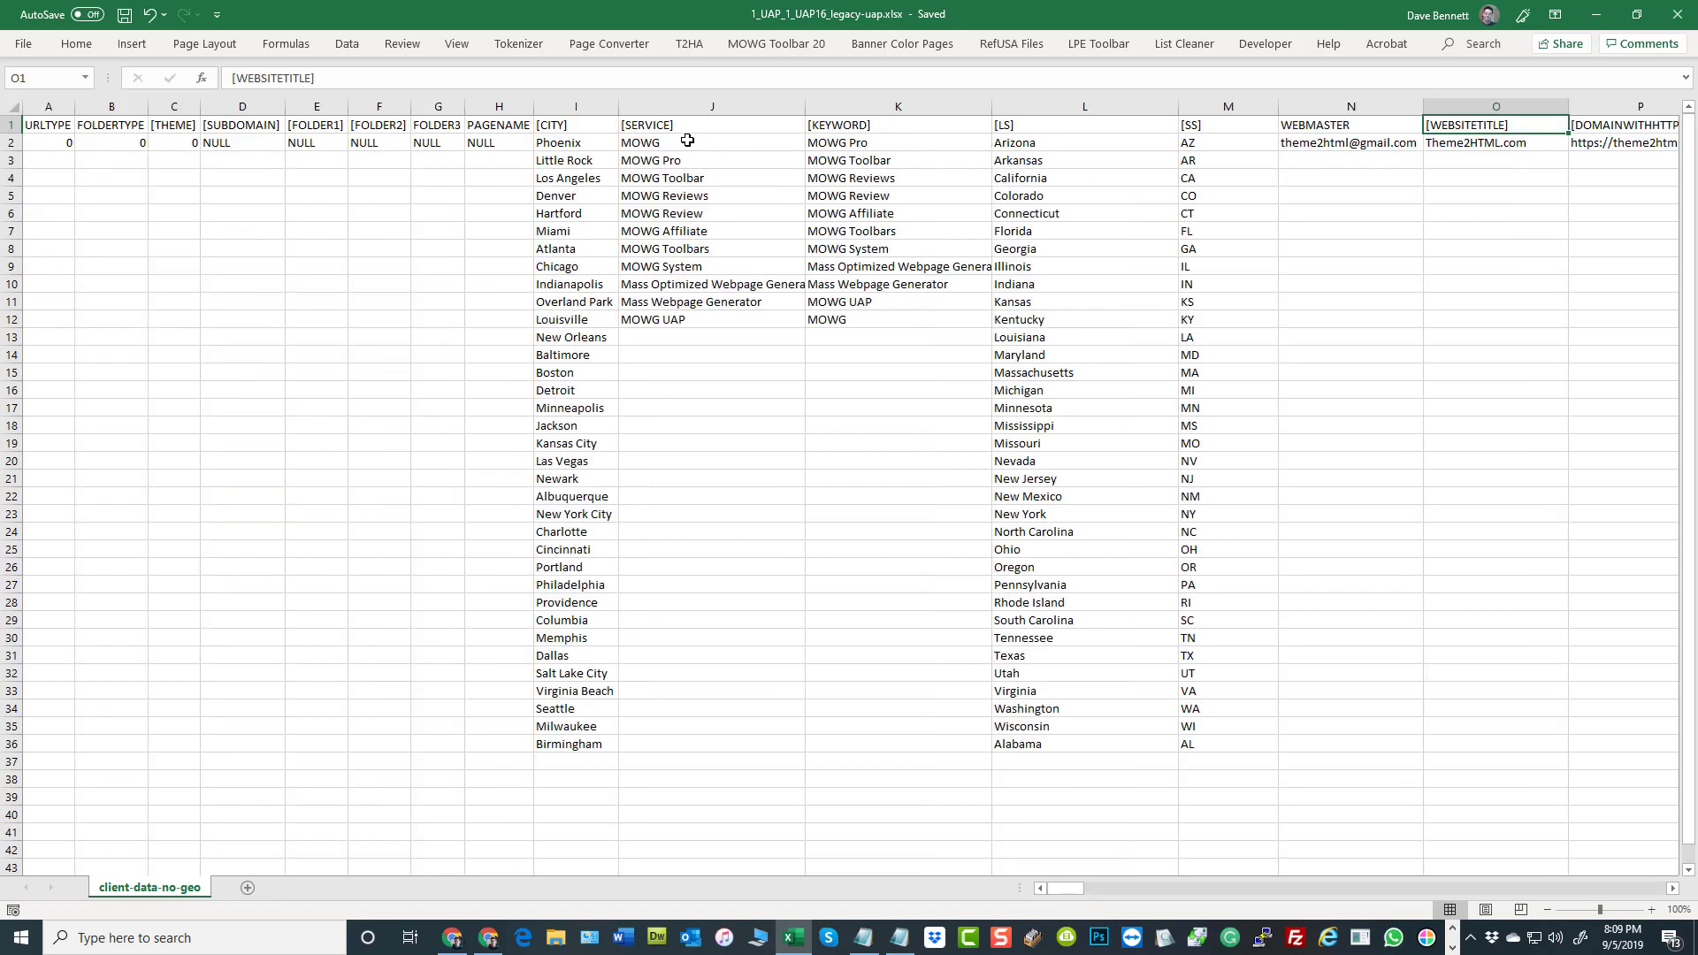
drag(690, 125, 921, 125)
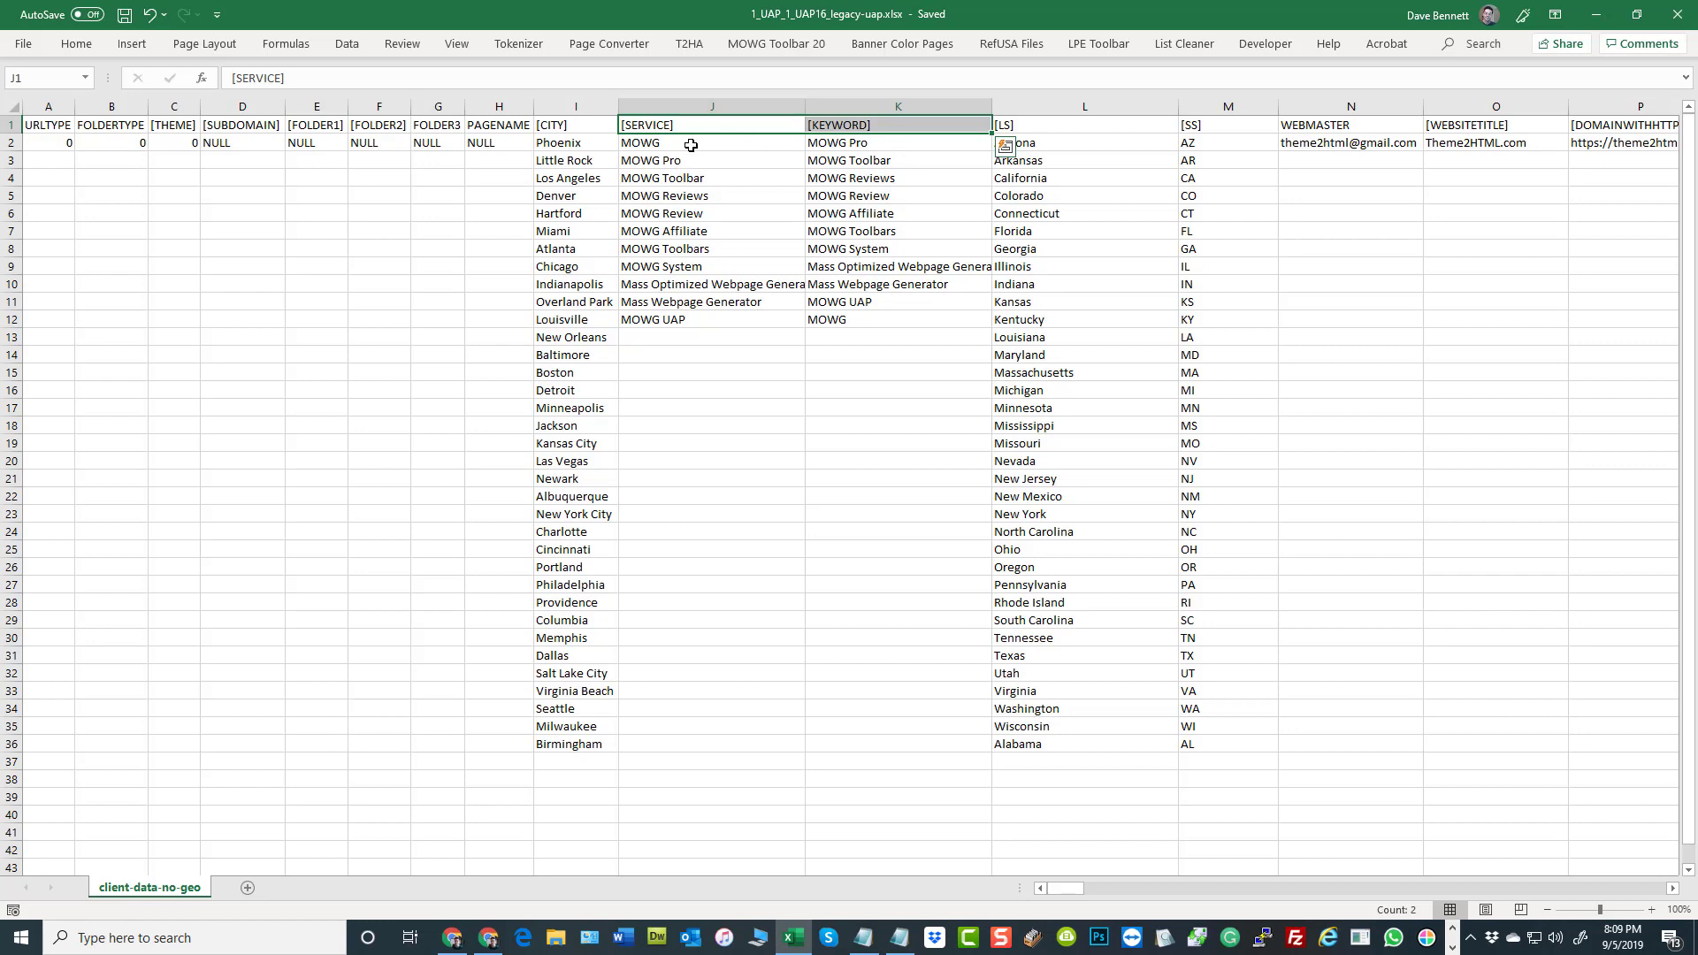
Compare the [SERVICE] and [KEYWORD] lists in J2:K12, checking the paired entries in rows 2 and 12
drag(691, 145, 686, 316)
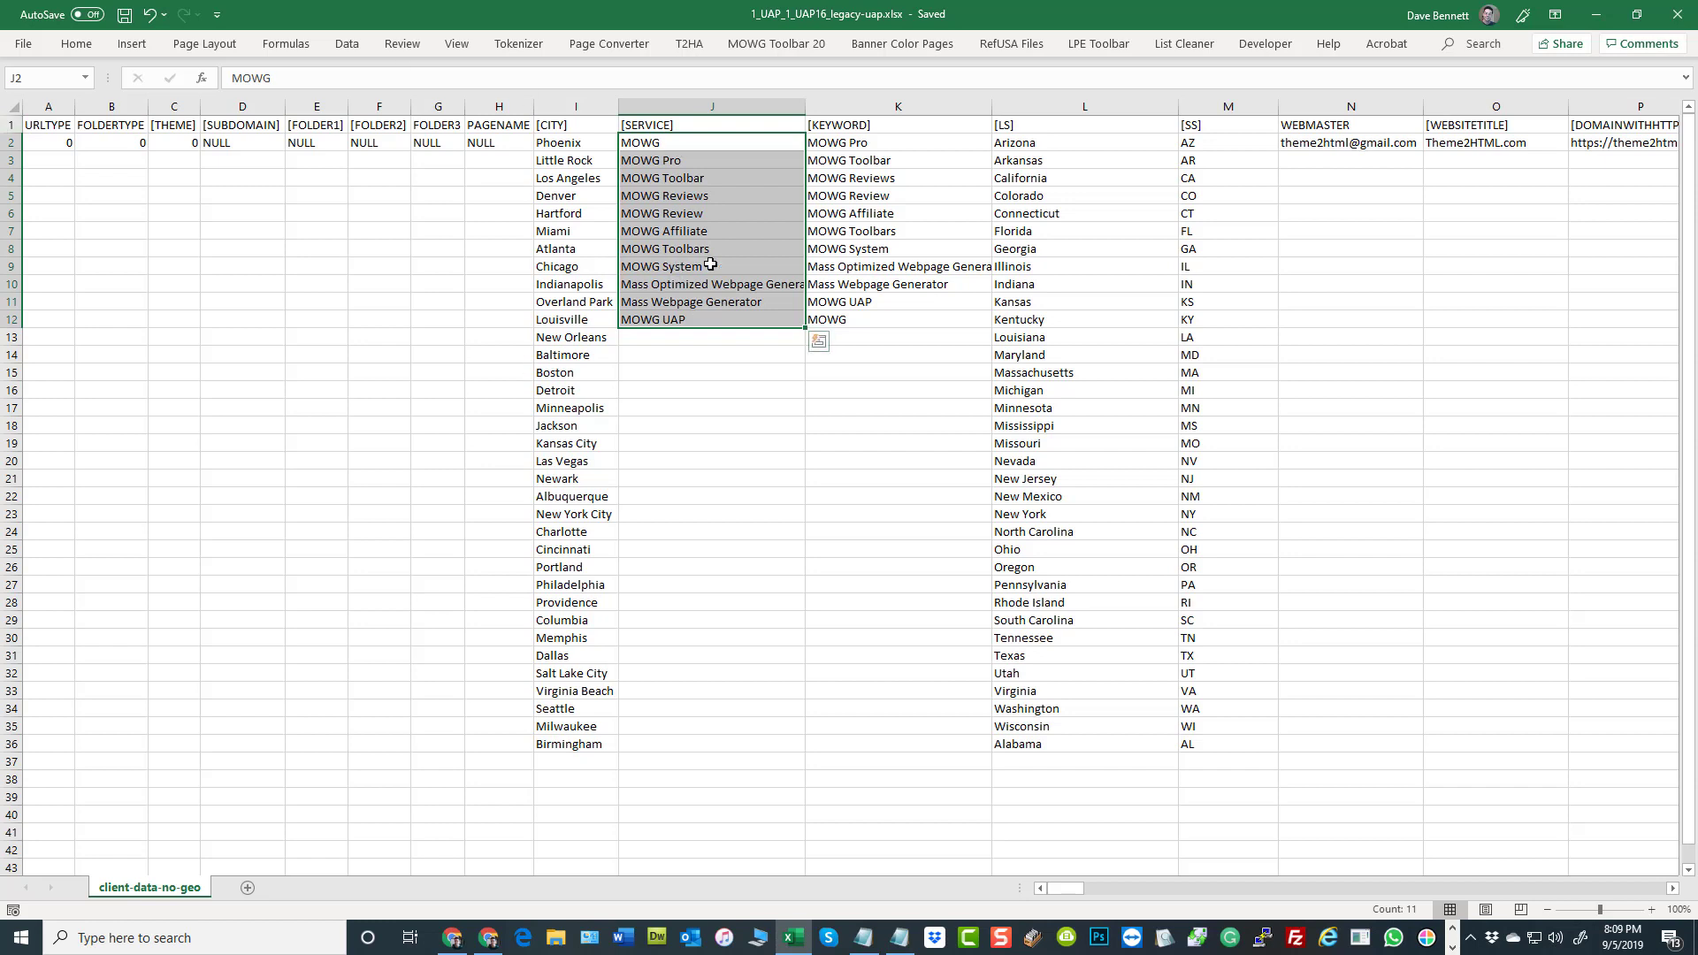
drag(783, 144, 842, 144)
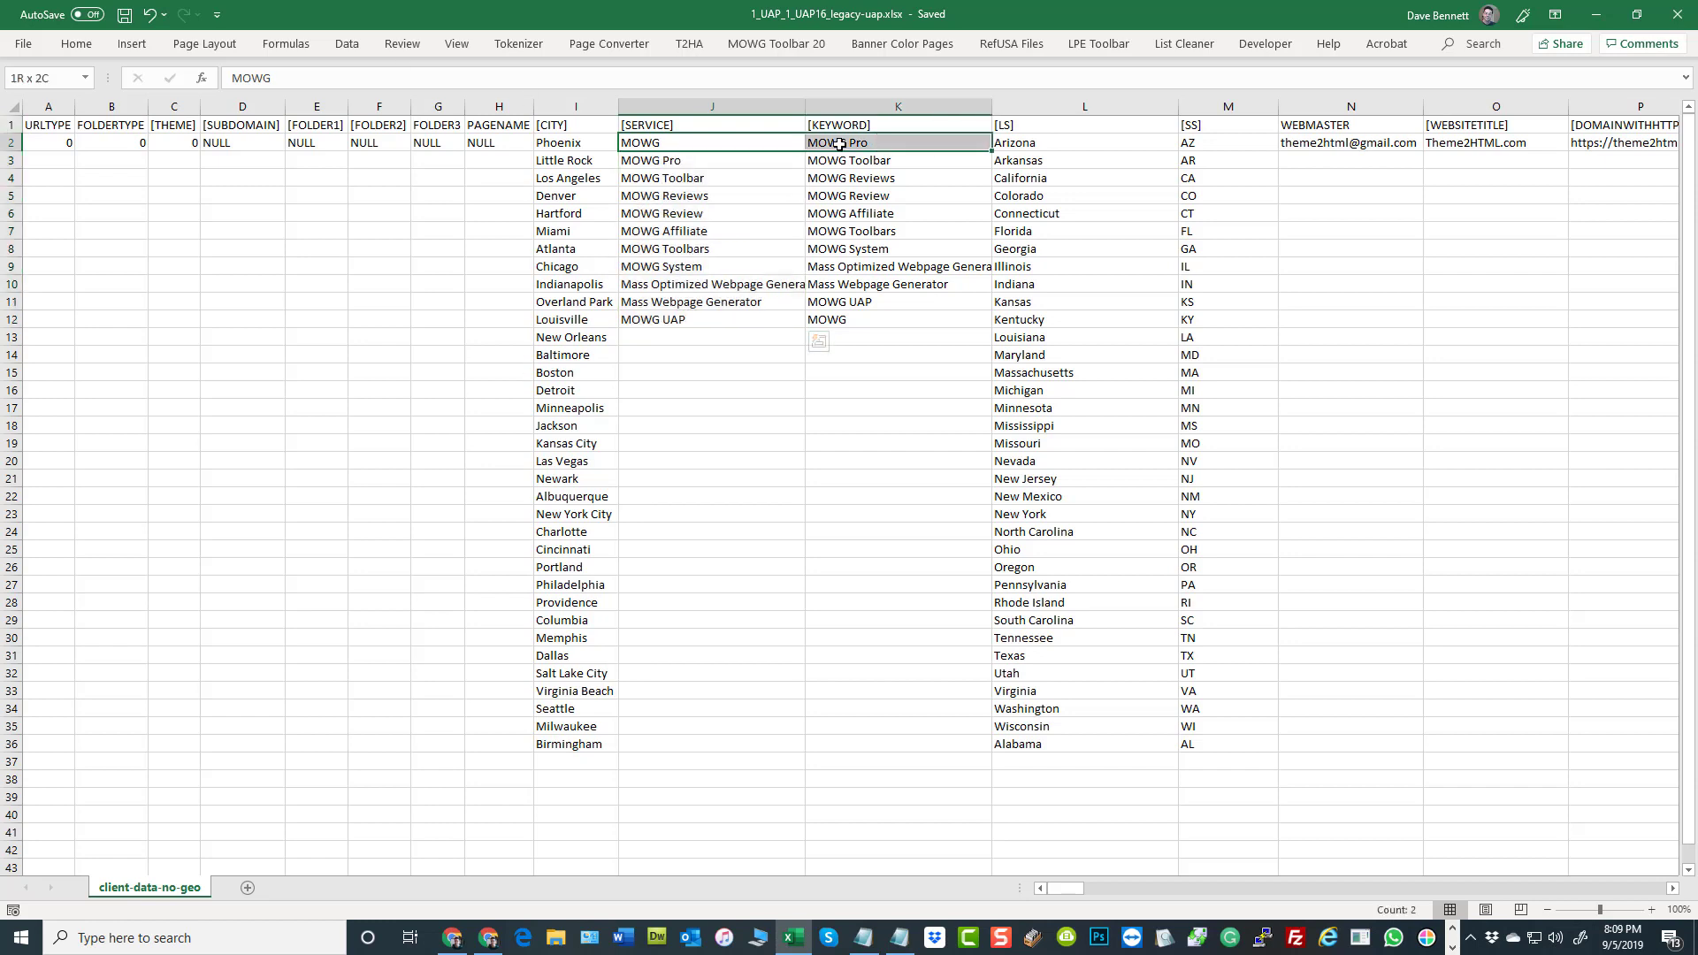
drag(715, 321, 808, 320)
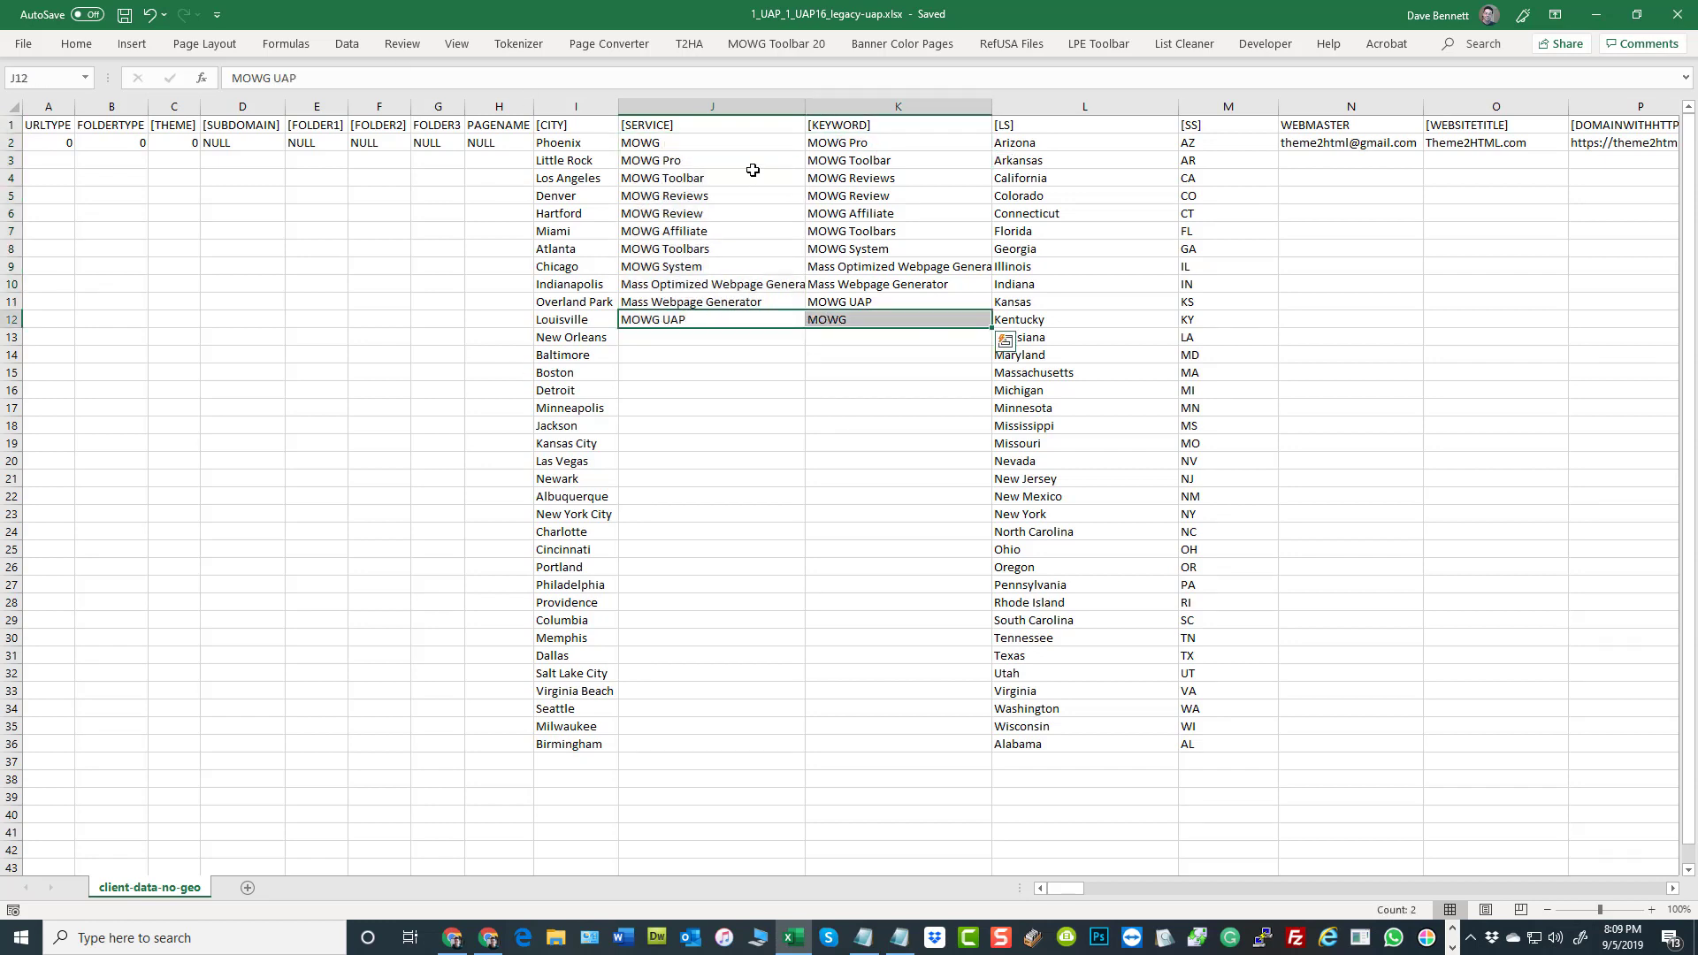
drag(773, 142, 845, 144)
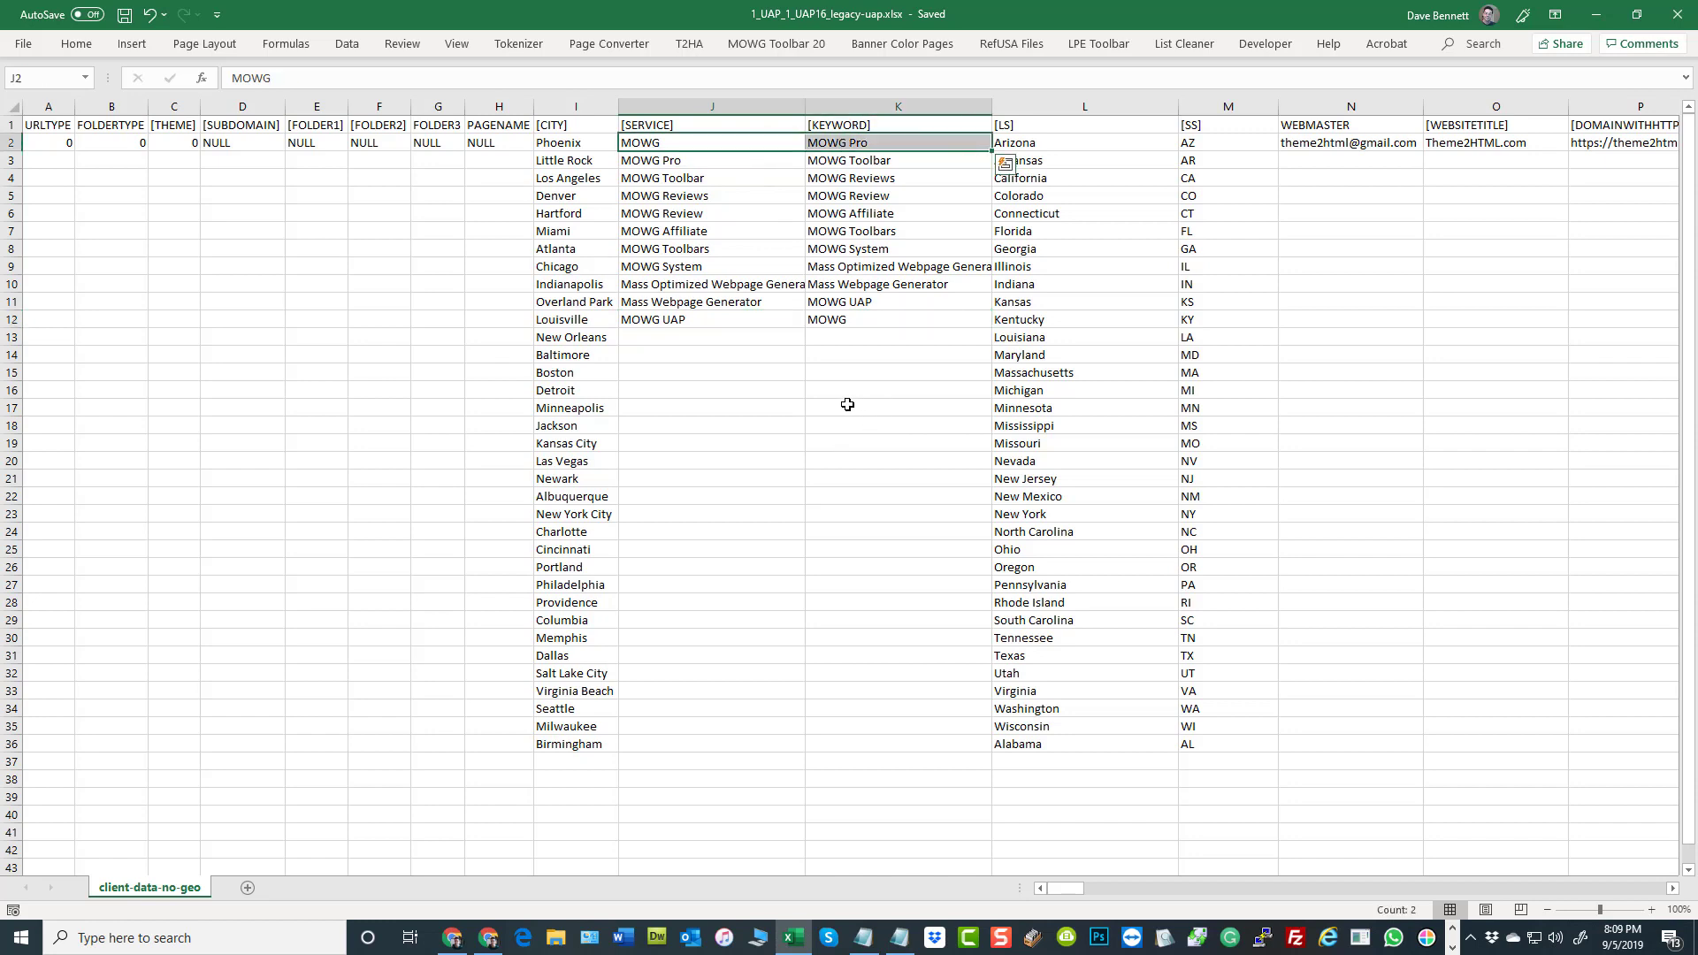
drag(798, 144, 880, 320)
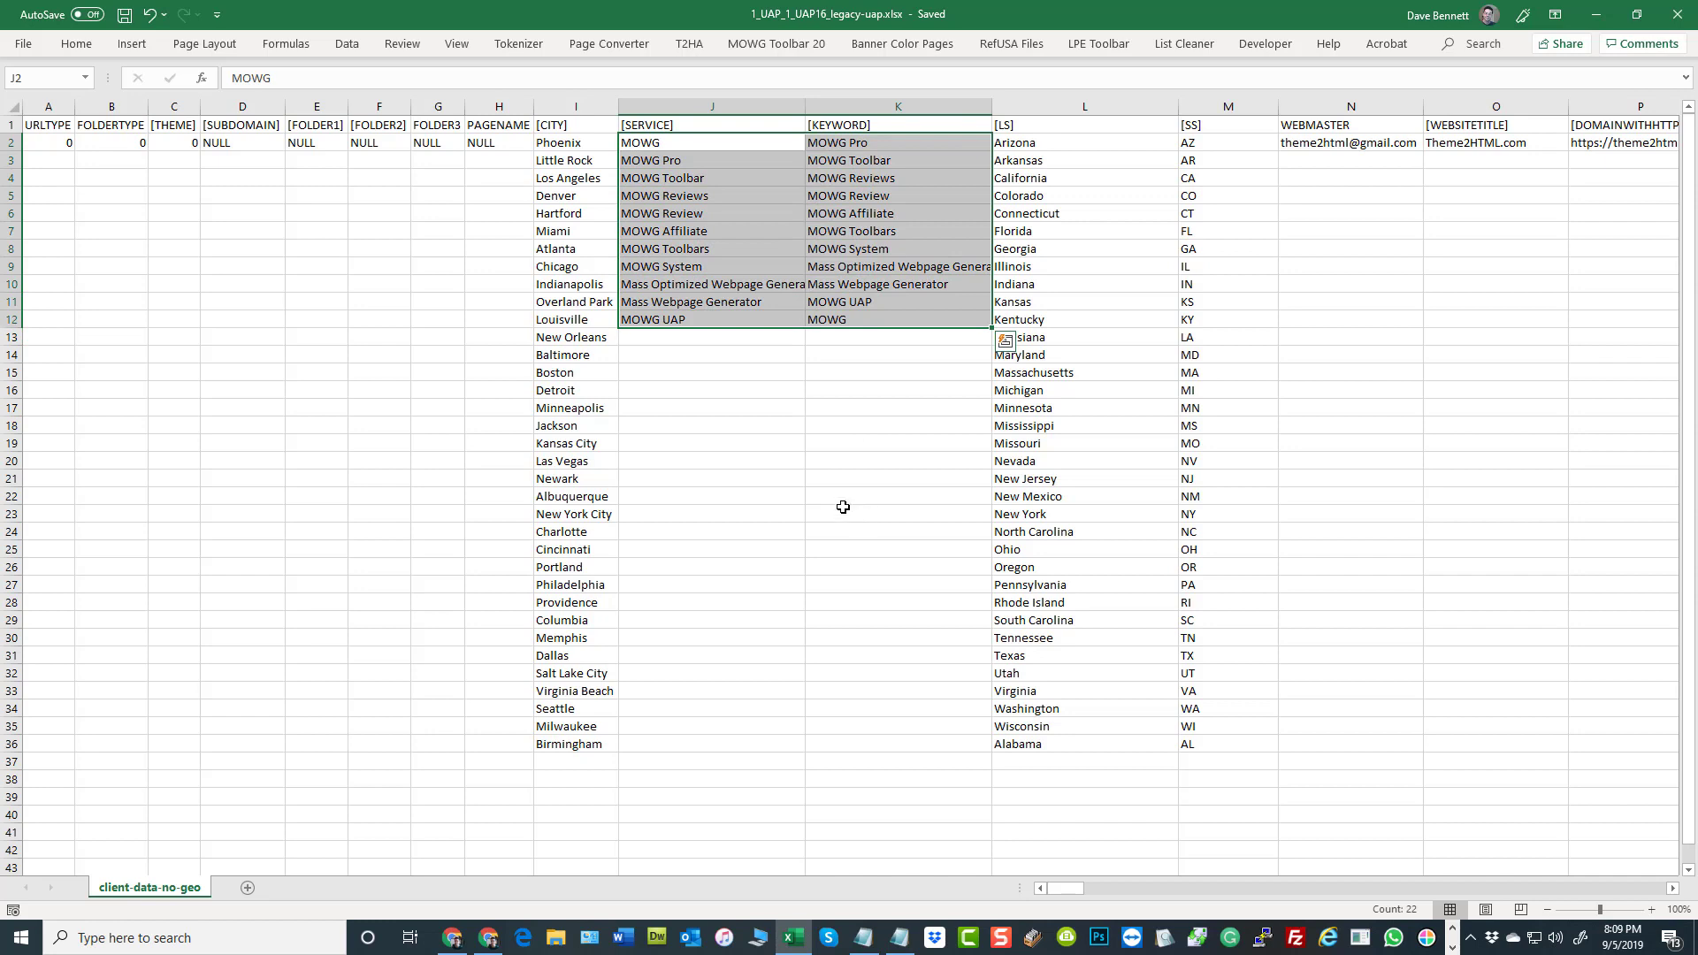
click(902, 498)
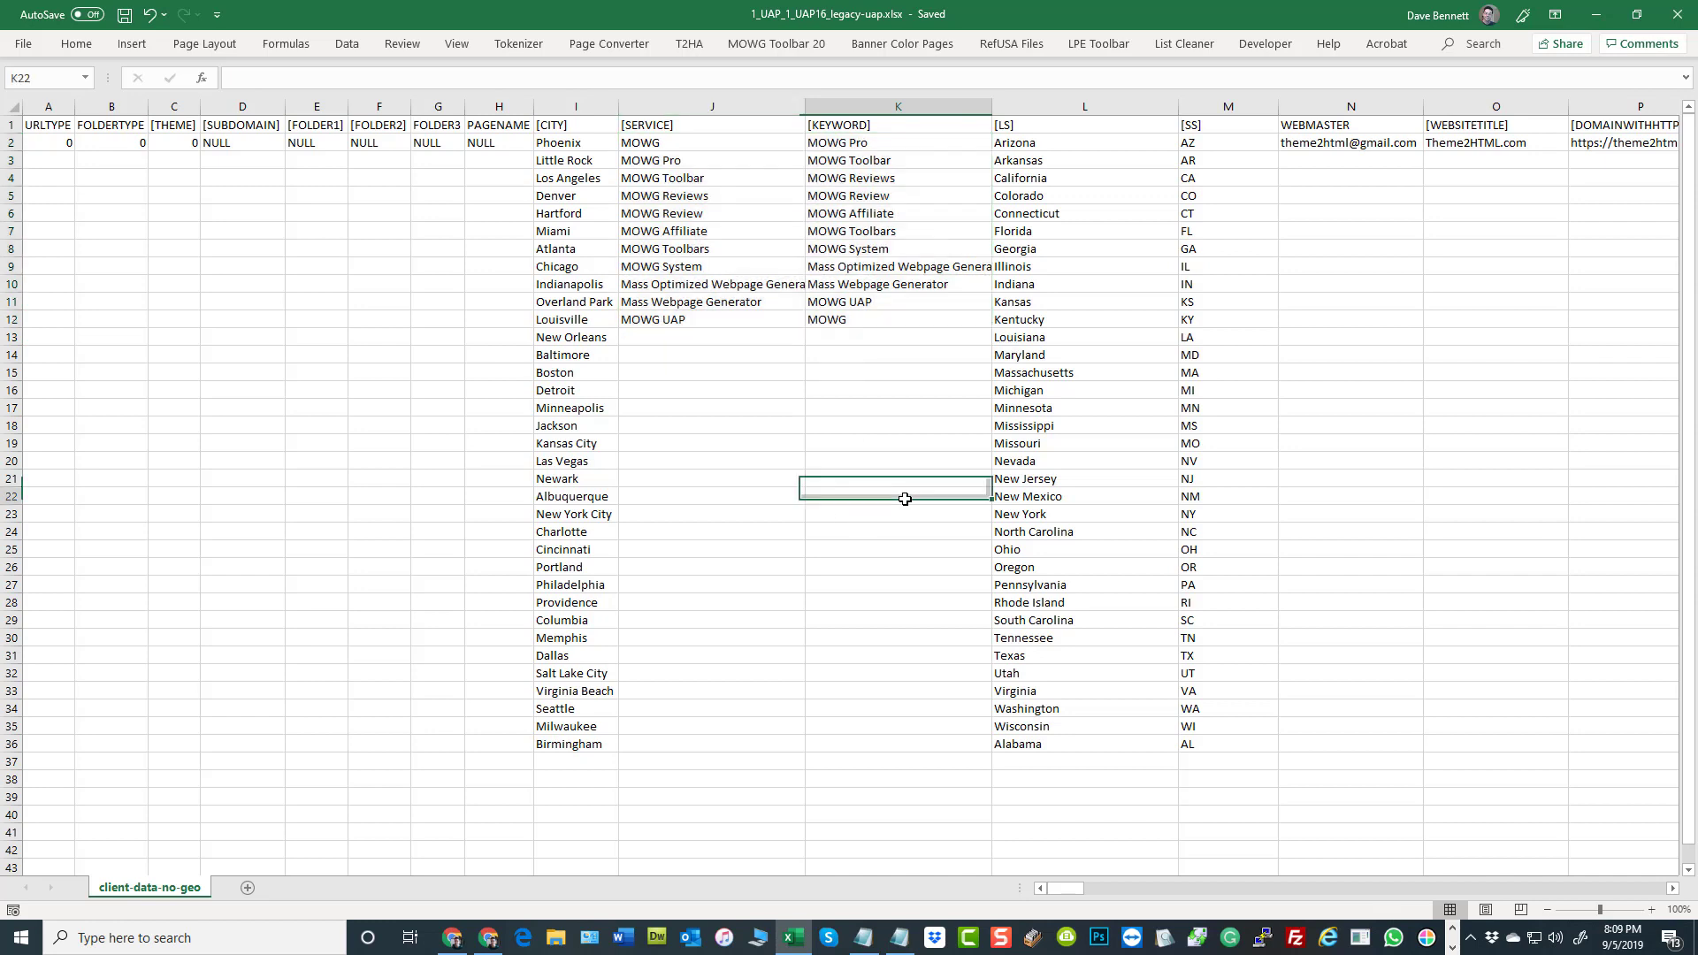
Clear the MOWG entry from cell K12 at the end of the [KEYWORD] list
right_click(878, 319)
click(850, 336)
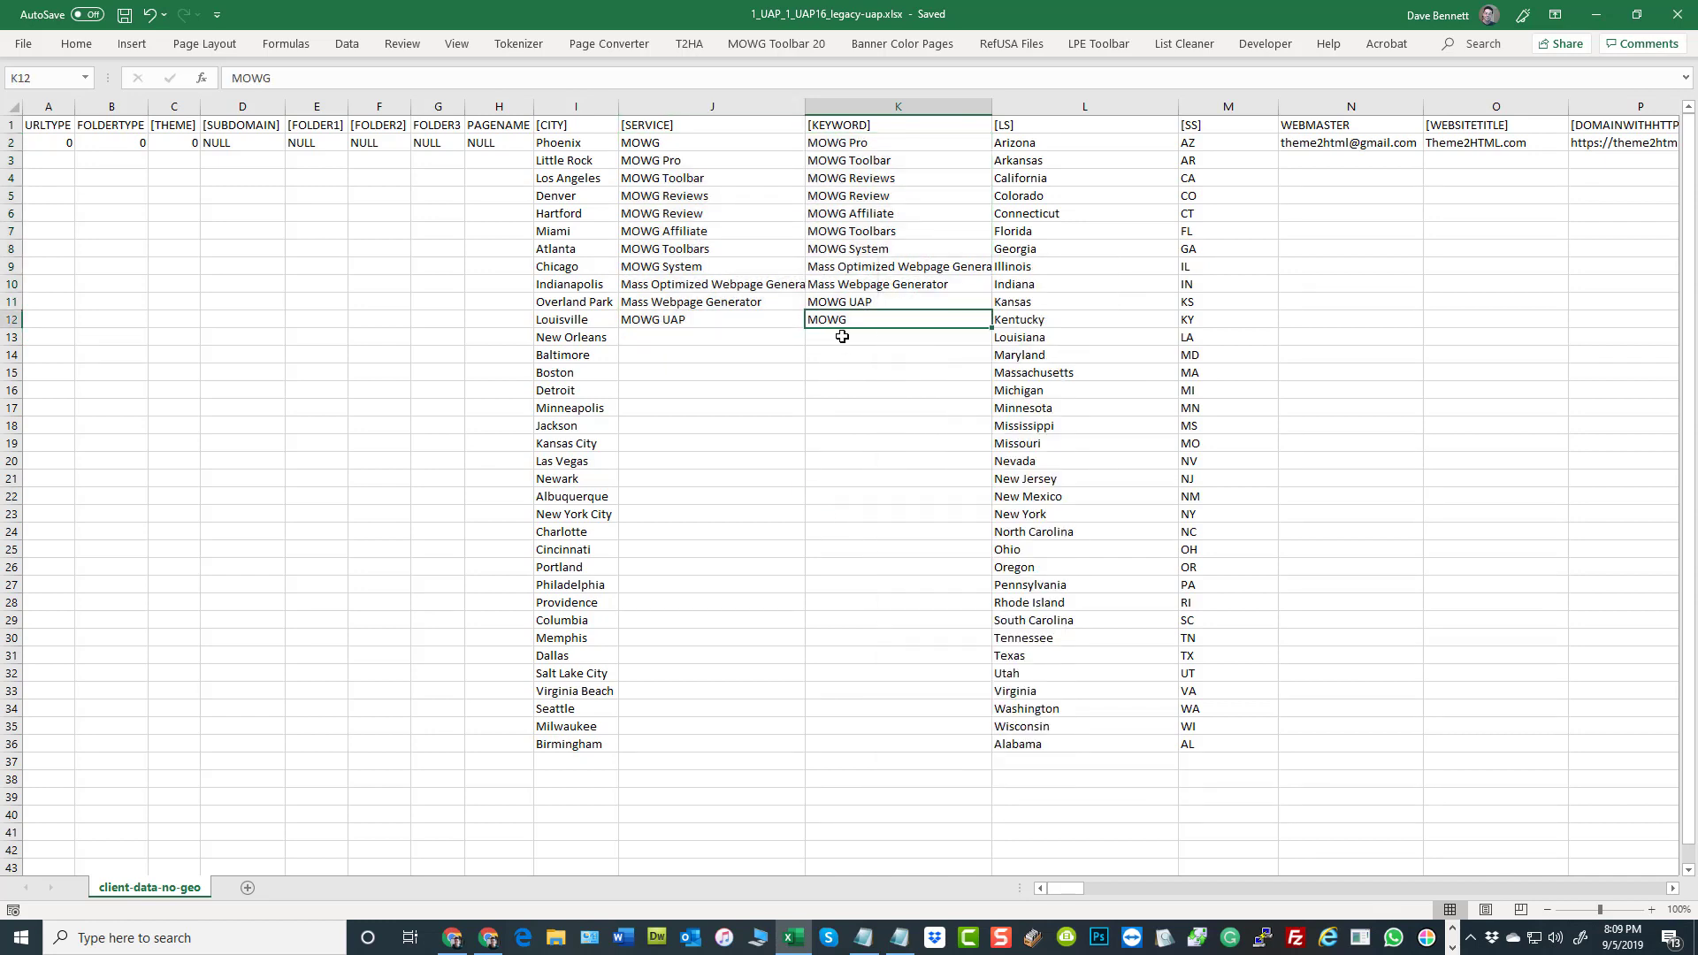
click(850, 336)
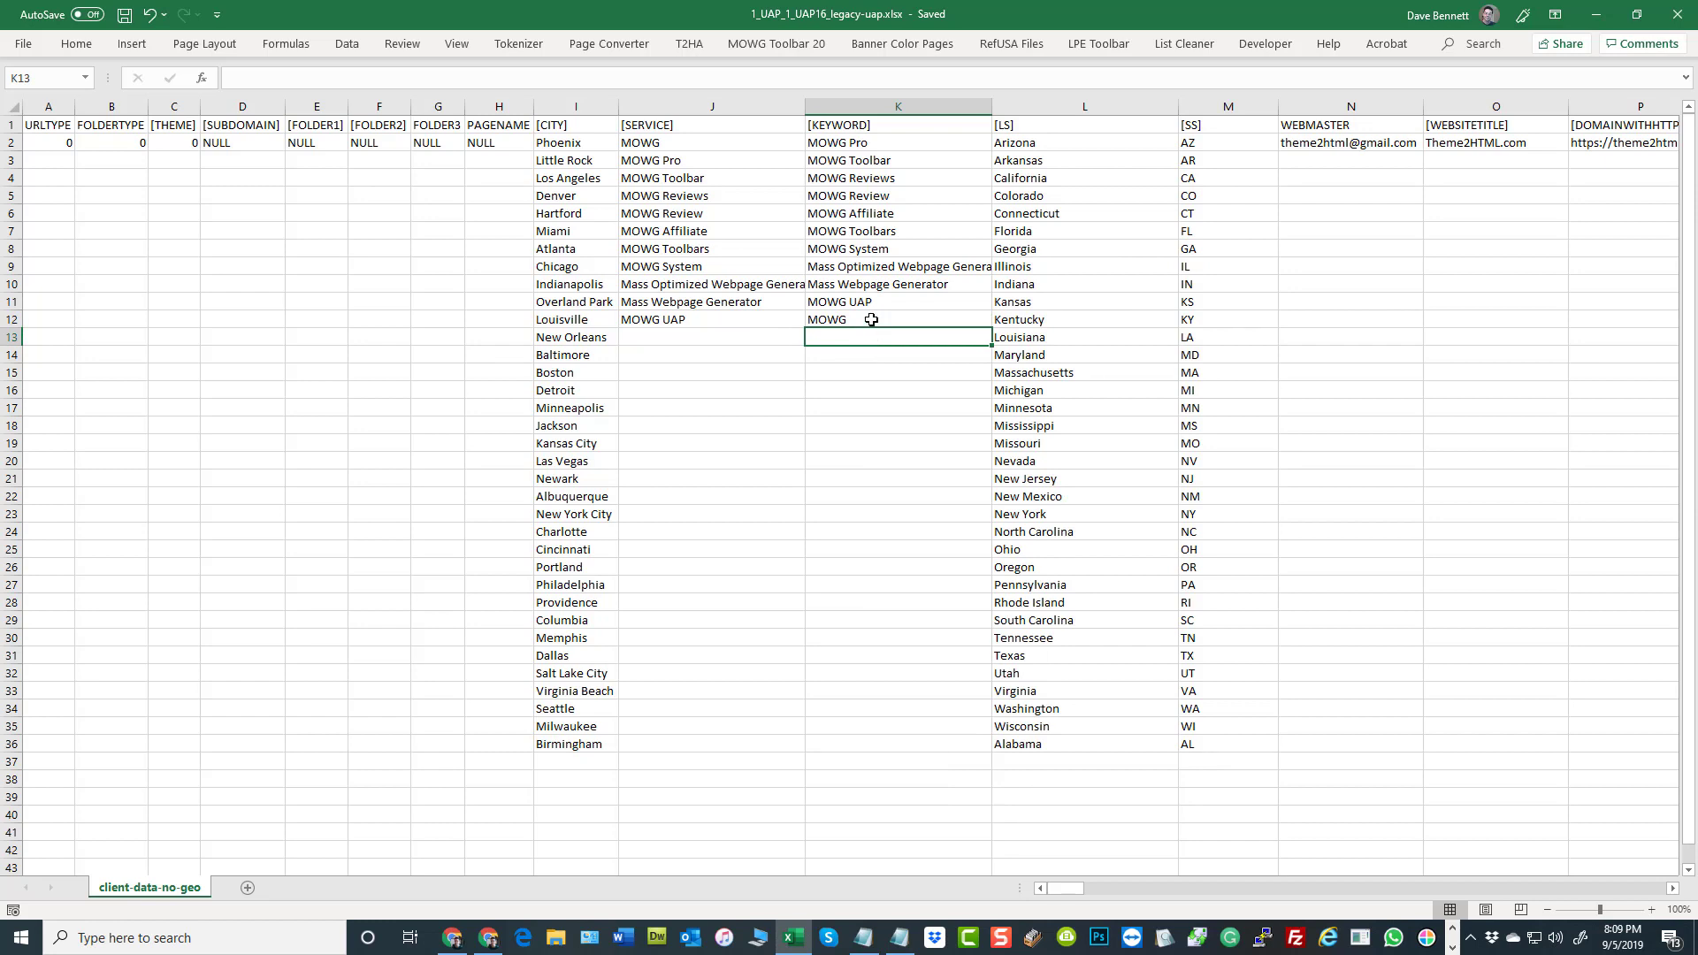
right_click(871, 319)
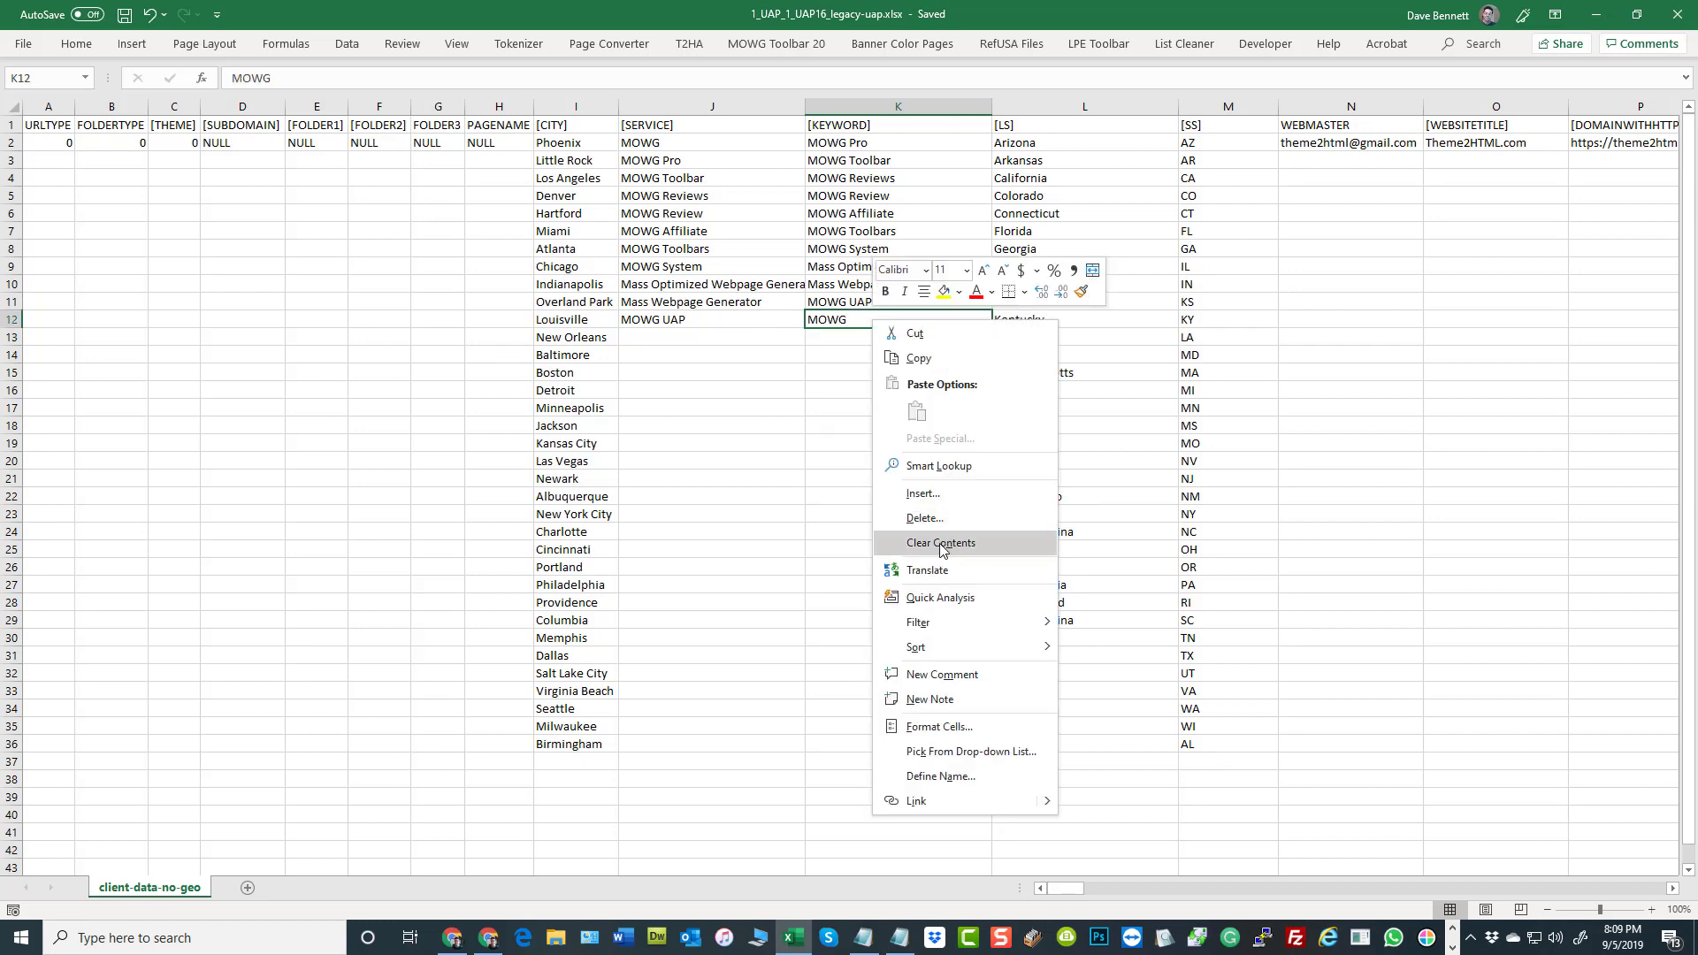
click(911, 539)
click(784, 425)
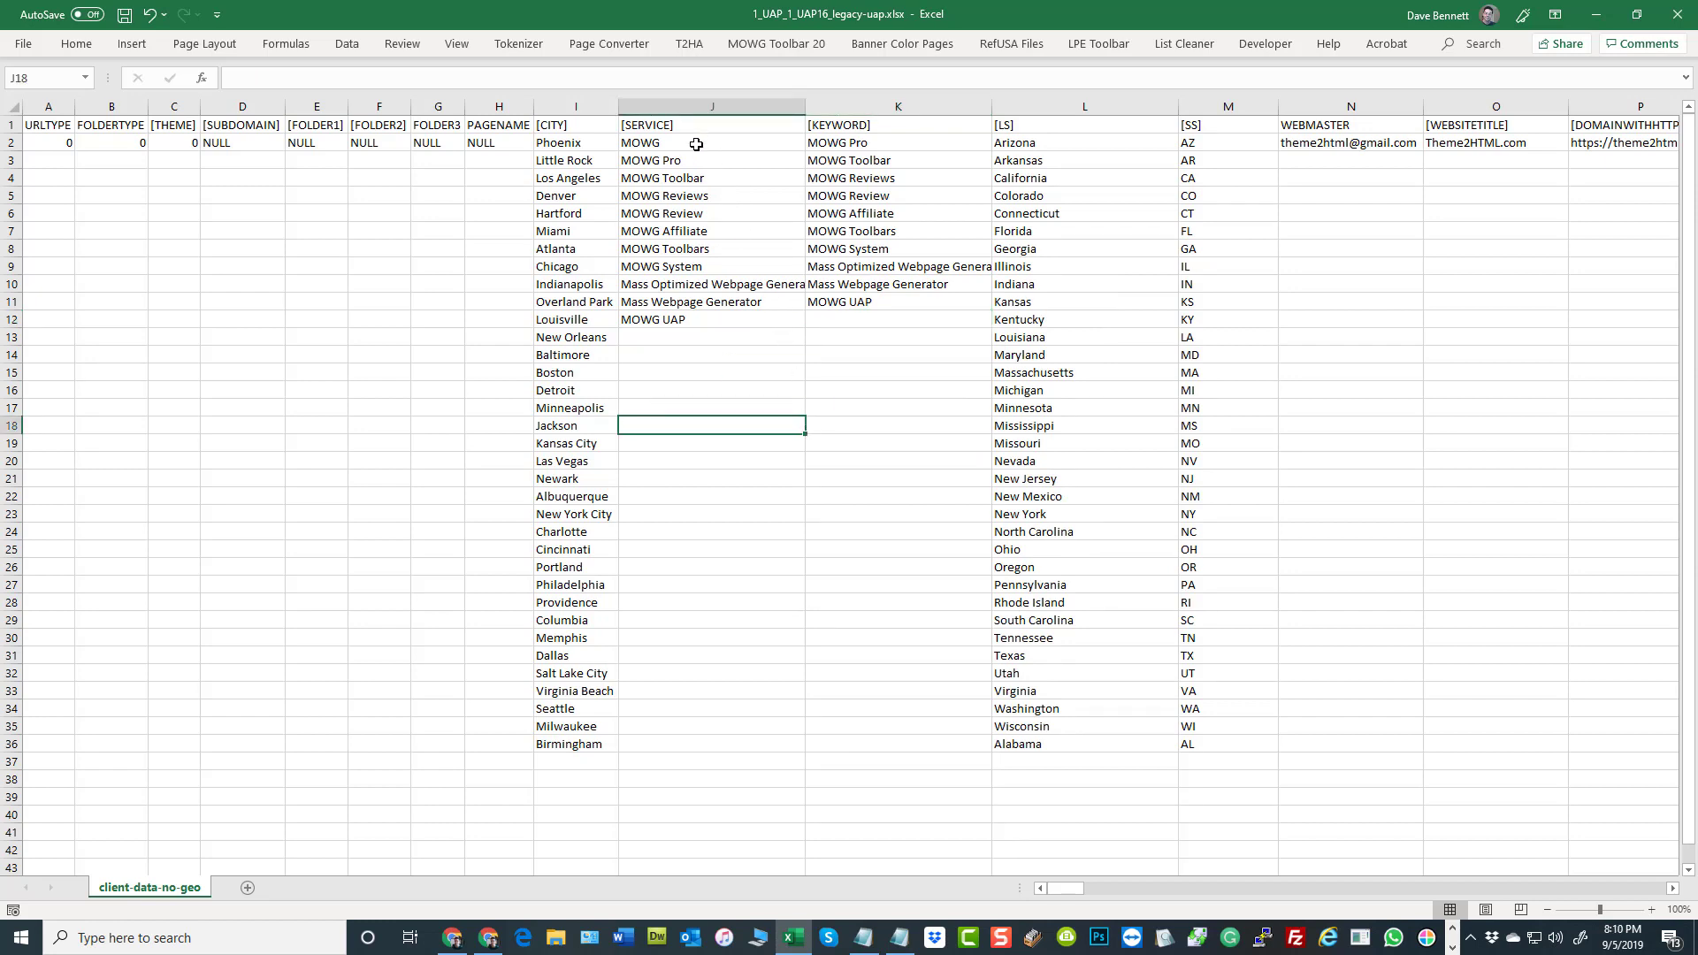
Compare the [SERVICE] list in J2:J12 with the first and last [KEYWORD] entries in K2 and K11
drag(696, 145, 708, 321)
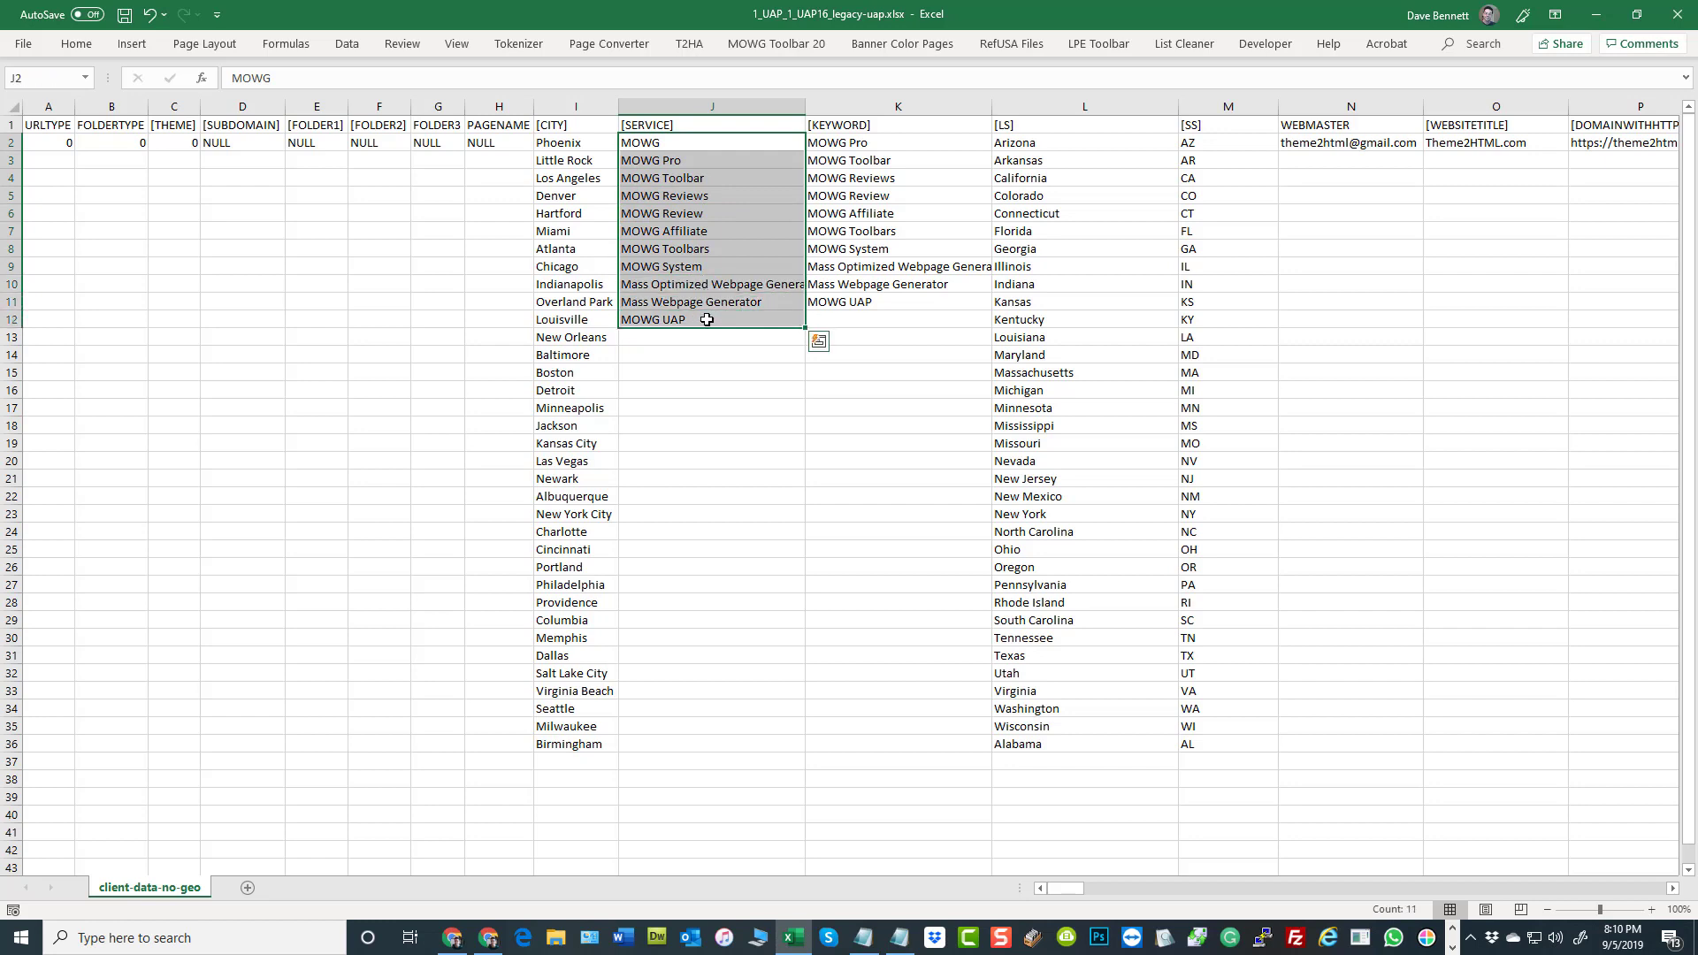
click(845, 302)
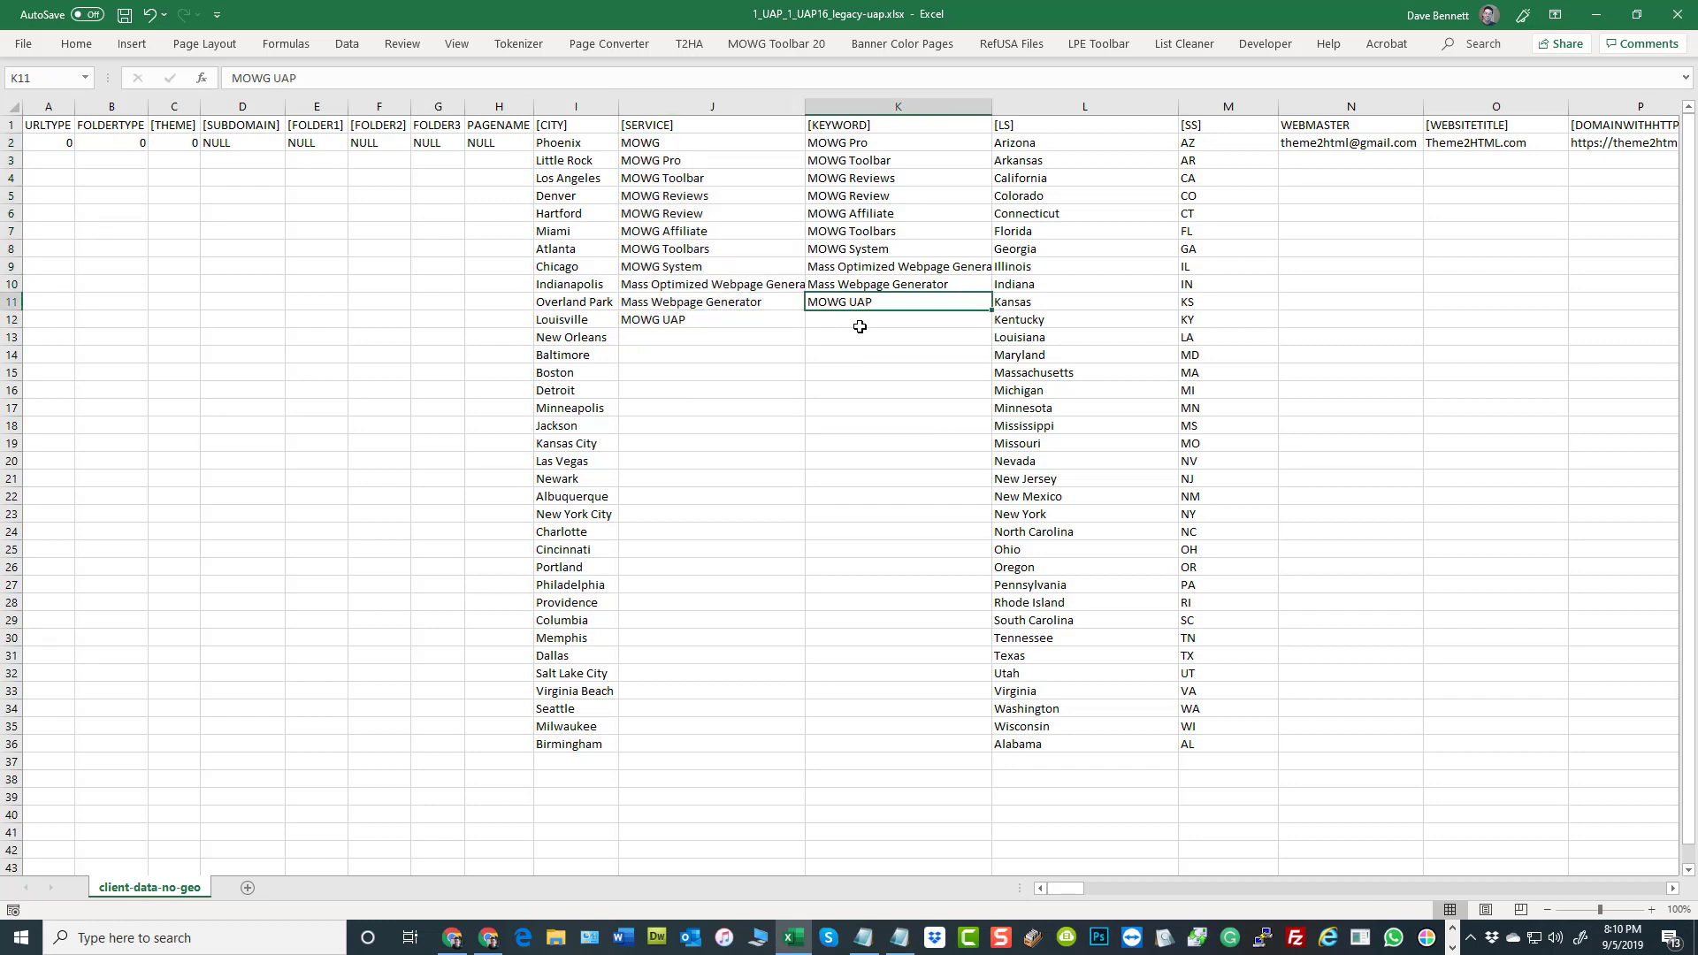
click(841, 146)
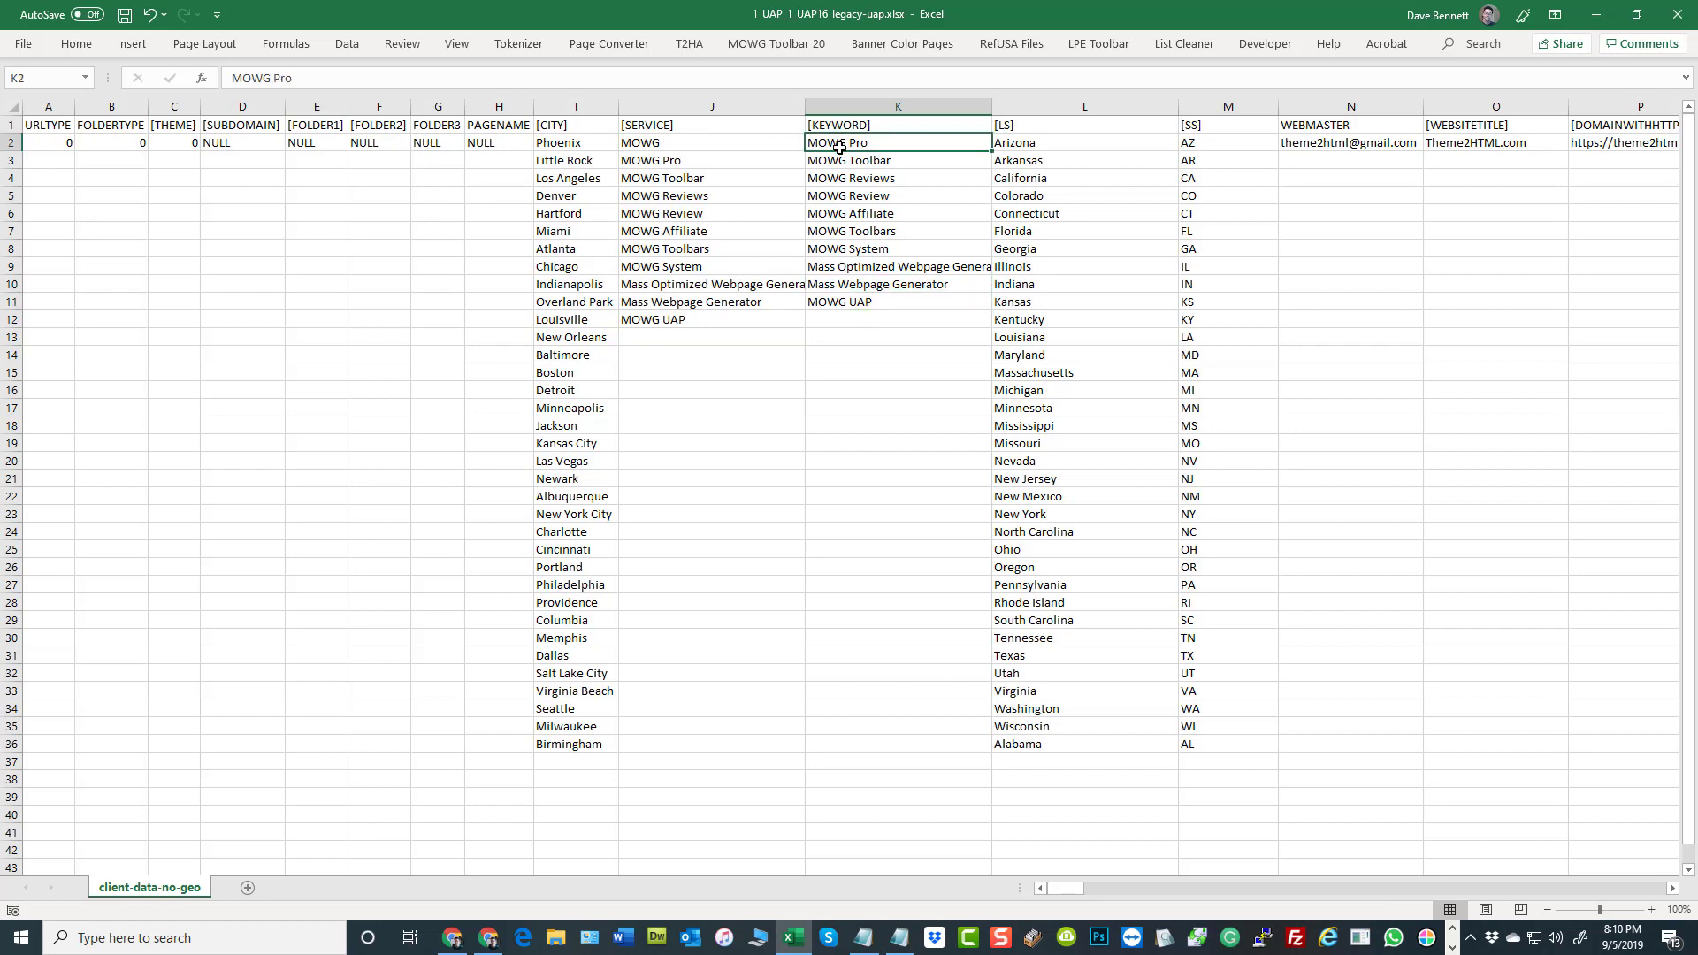
click(679, 322)
Trace how the [SERVICE] and [KEYWORD] entries pair up across rows 2 to 4, alternating between both columns
click(852, 144)
click(694, 146)
click(818, 160)
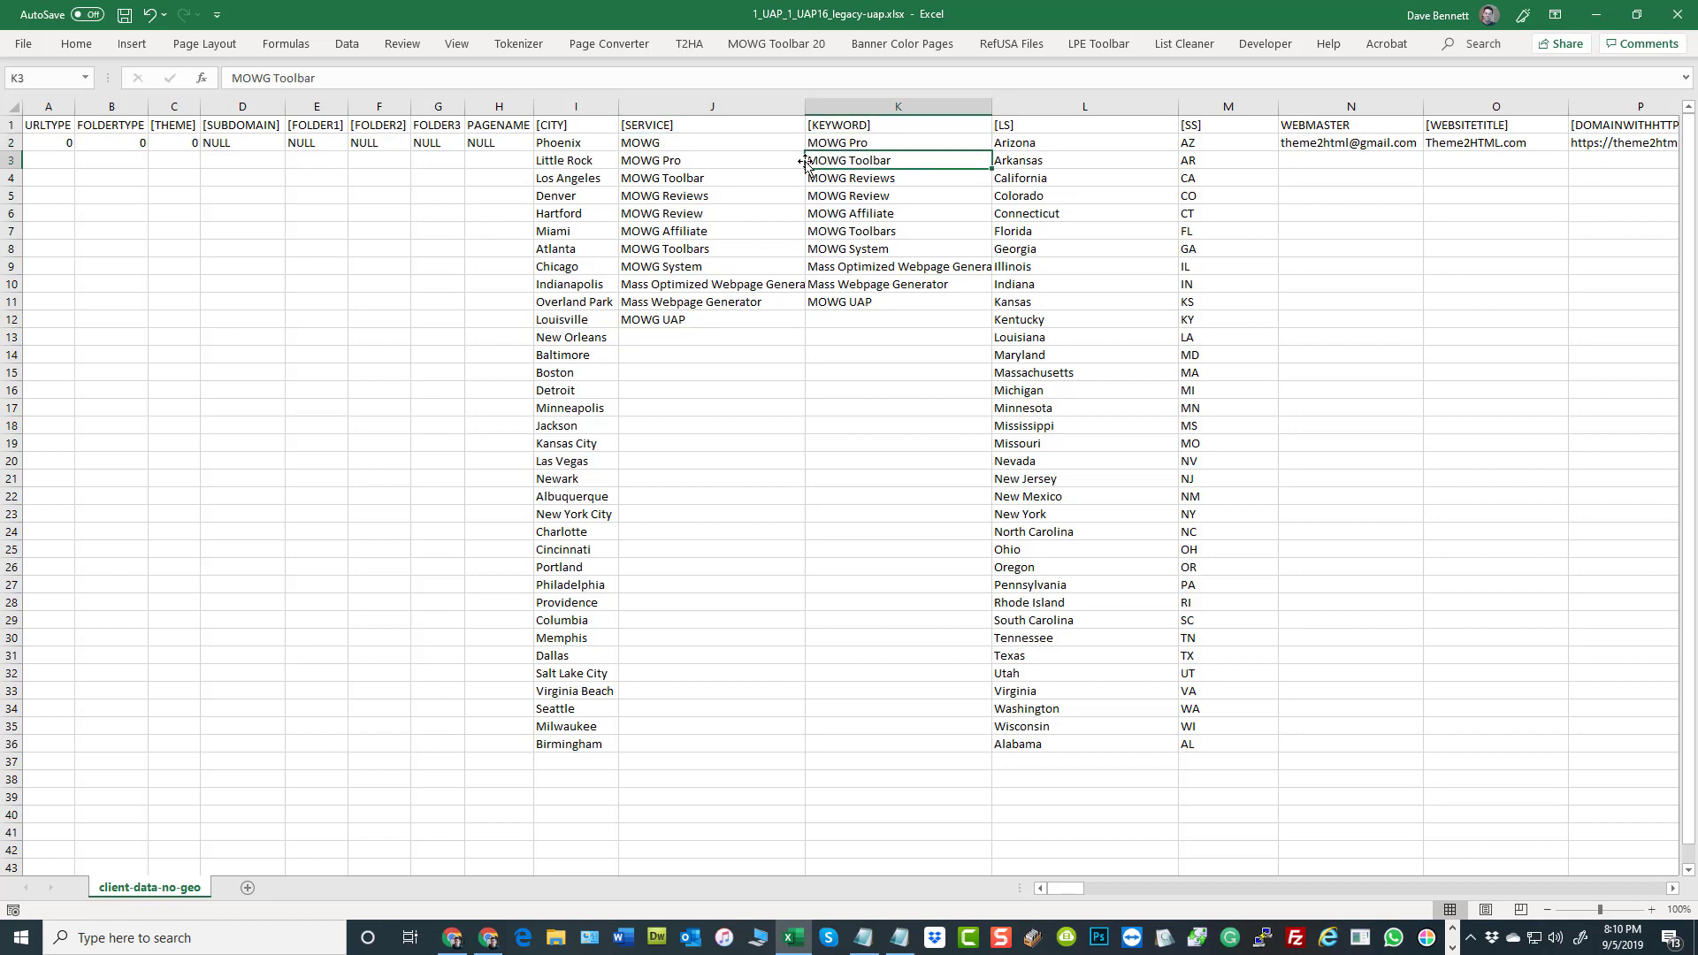
click(753, 160)
click(814, 178)
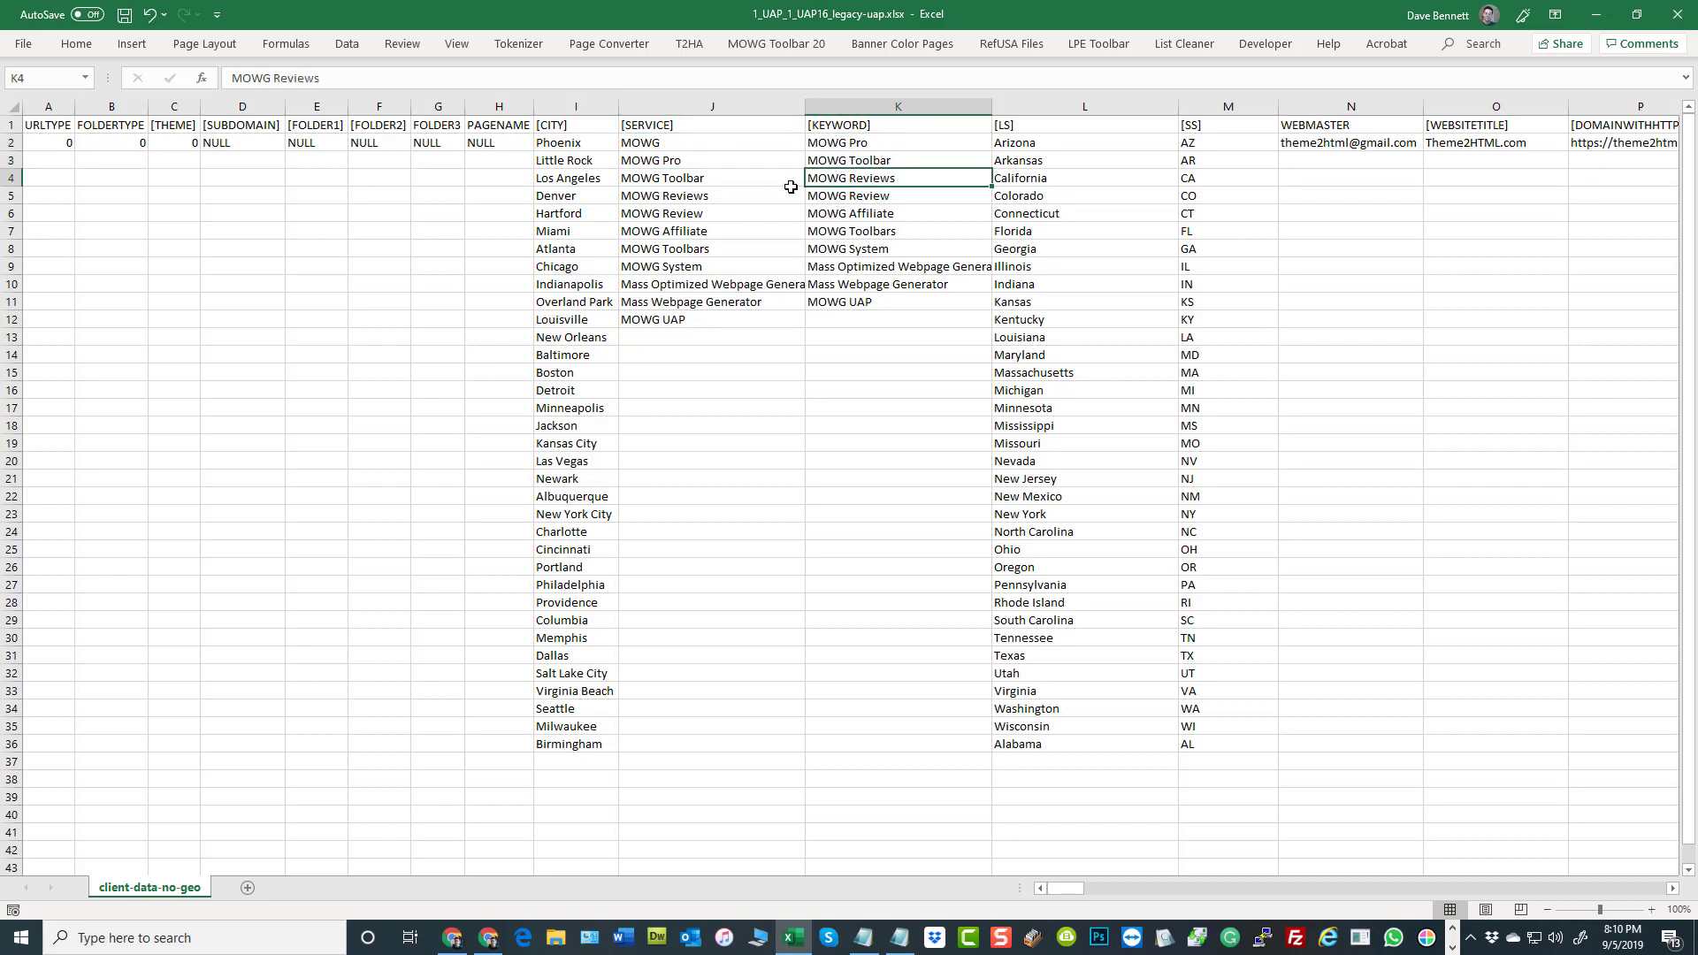
Trace how the [SERVICE] and [KEYWORD] entries pair up in rows 4, 5, 10 and 11, returning to K2
click(762, 178)
click(830, 198)
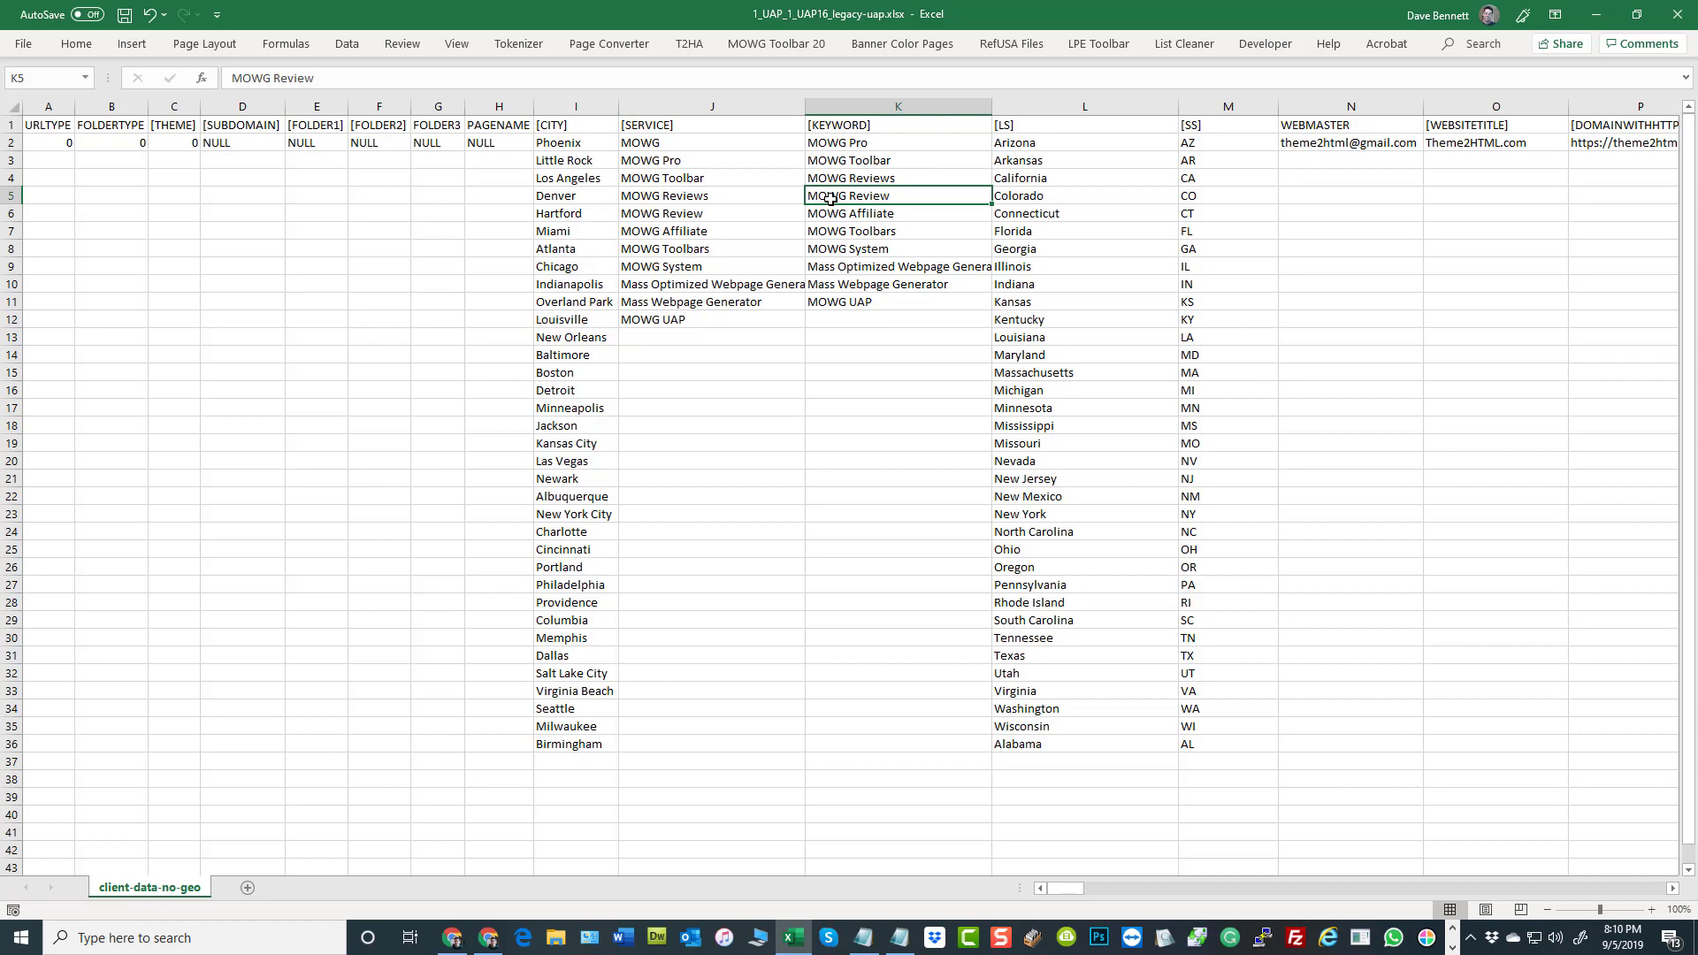
click(784, 288)
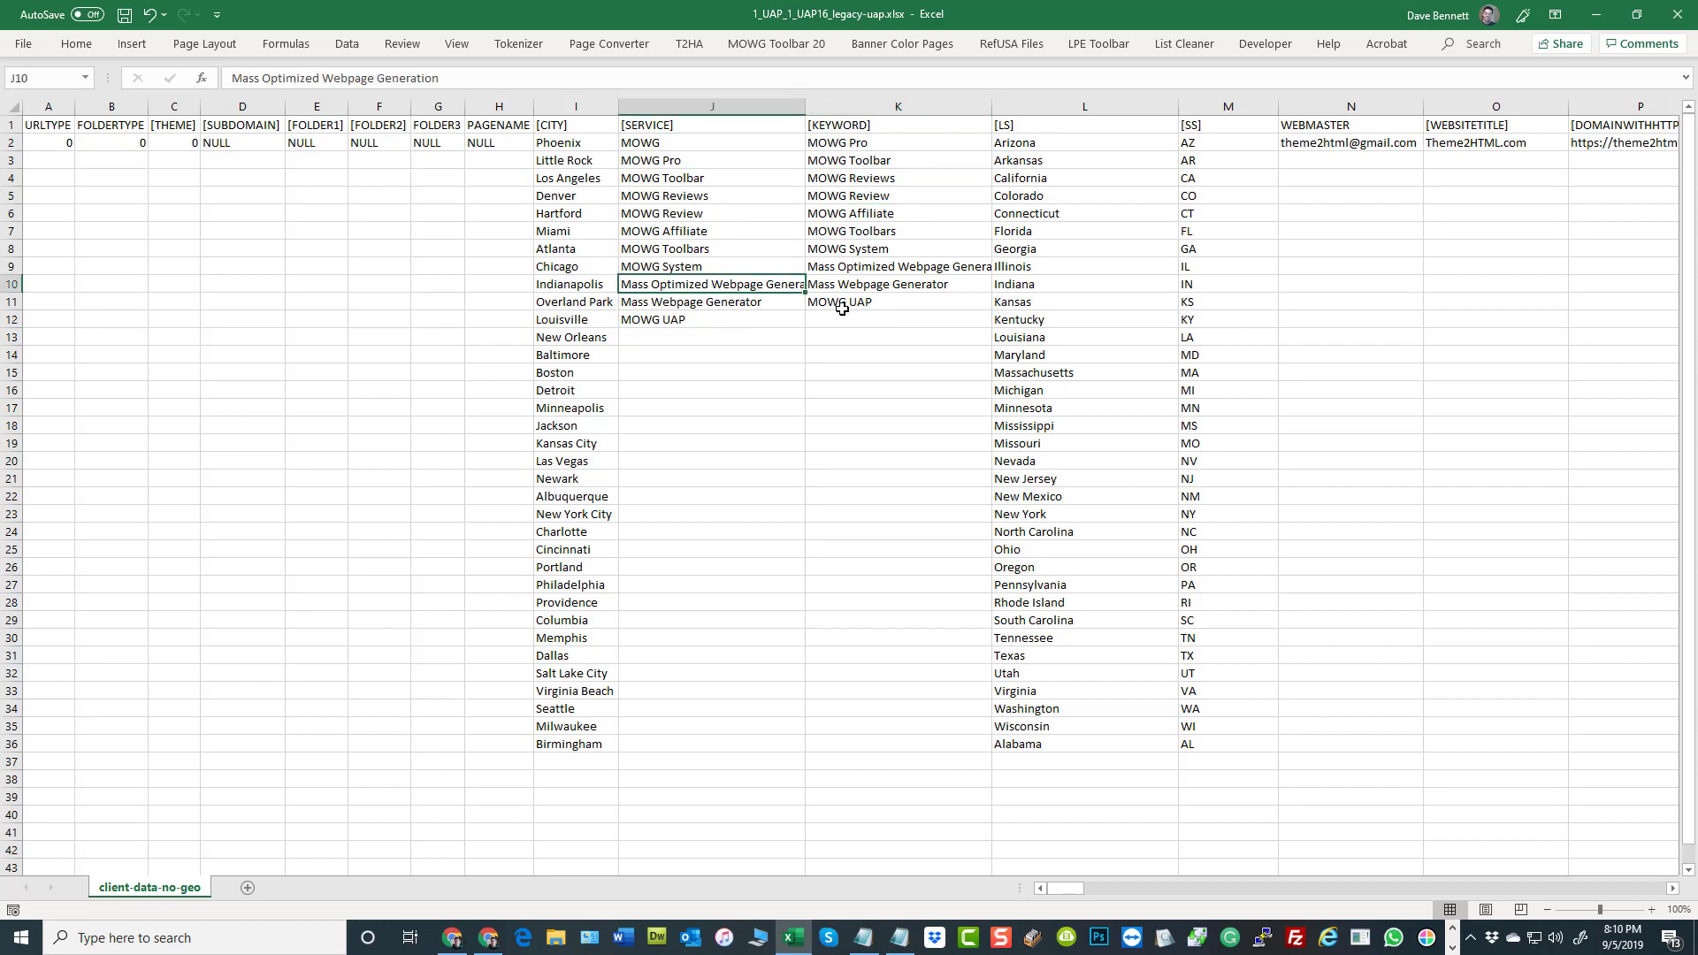
click(843, 305)
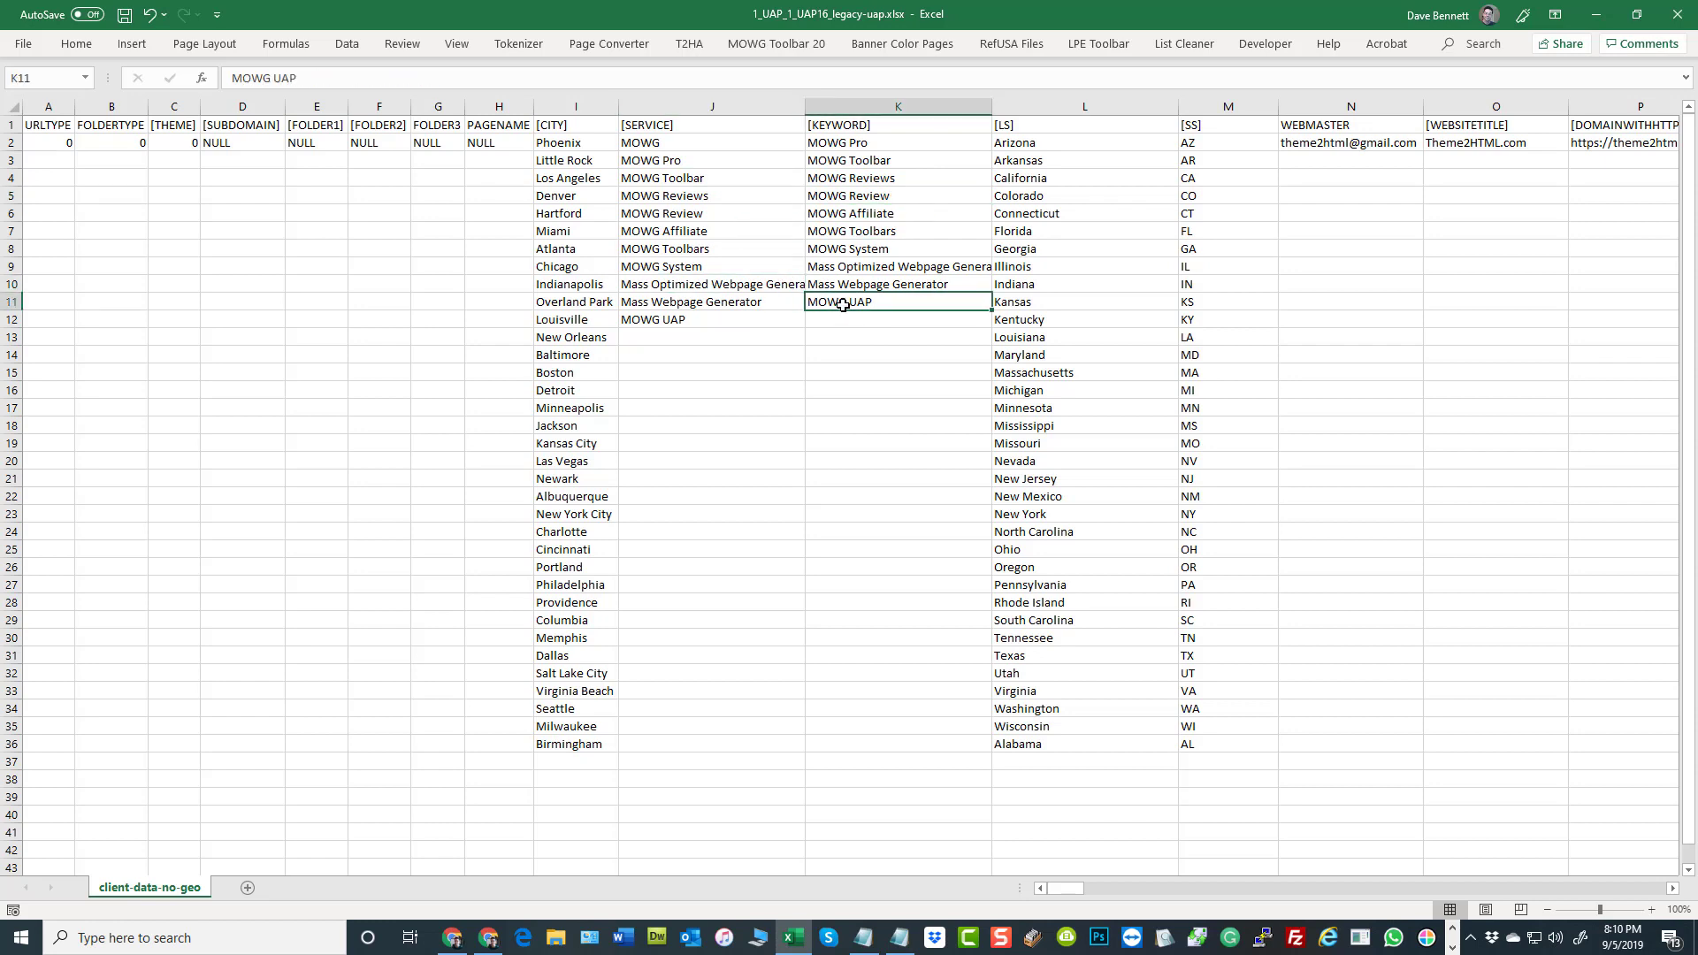
click(755, 304)
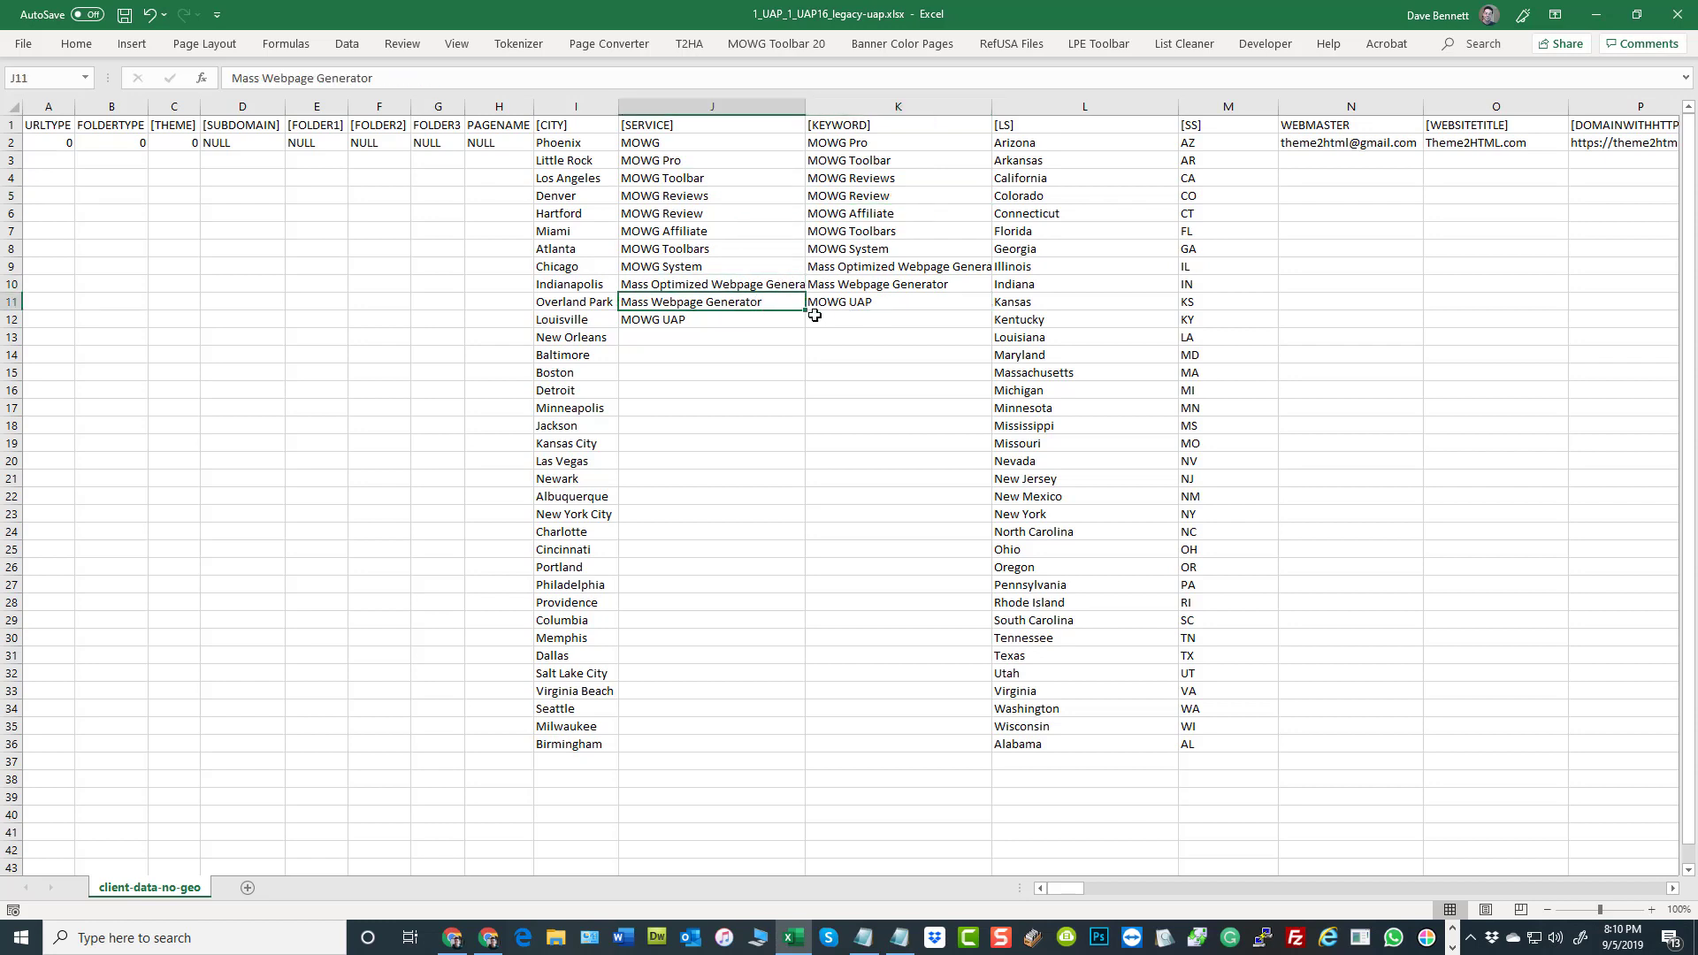
click(830, 146)
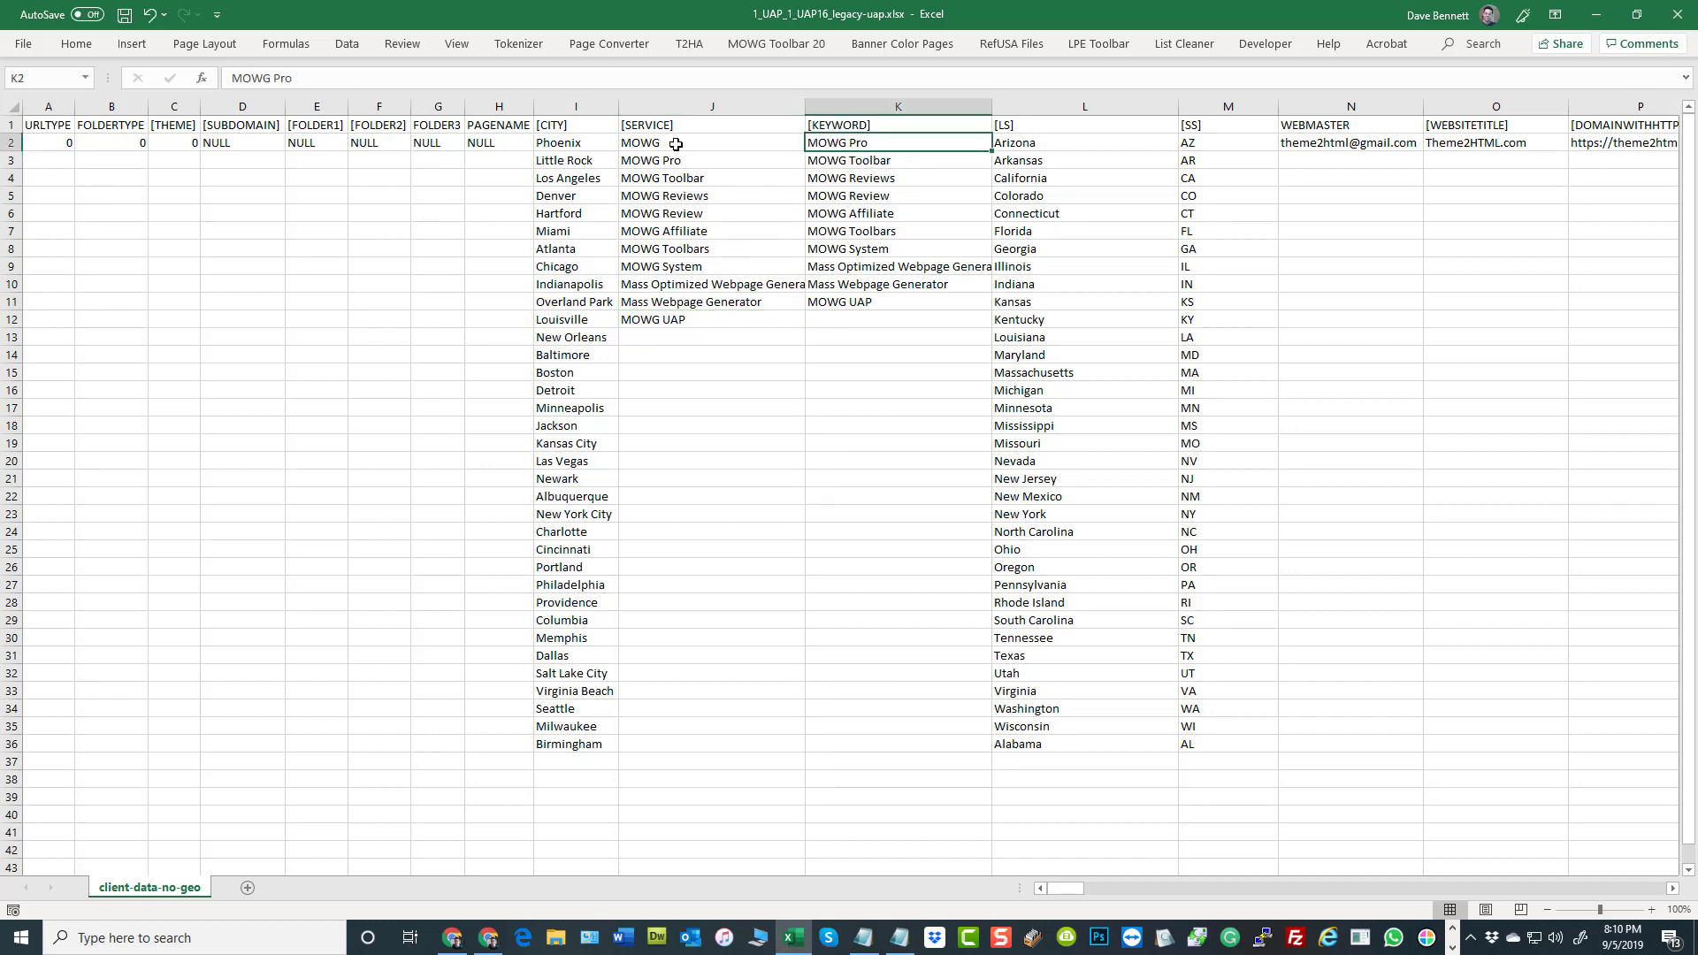
Compare the [SERVICE], [KEYWORD] and [CITY] lists in full, checking the last service in J12 against the last city in I36
drag(676, 144, 708, 321)
drag(838, 145, 844, 303)
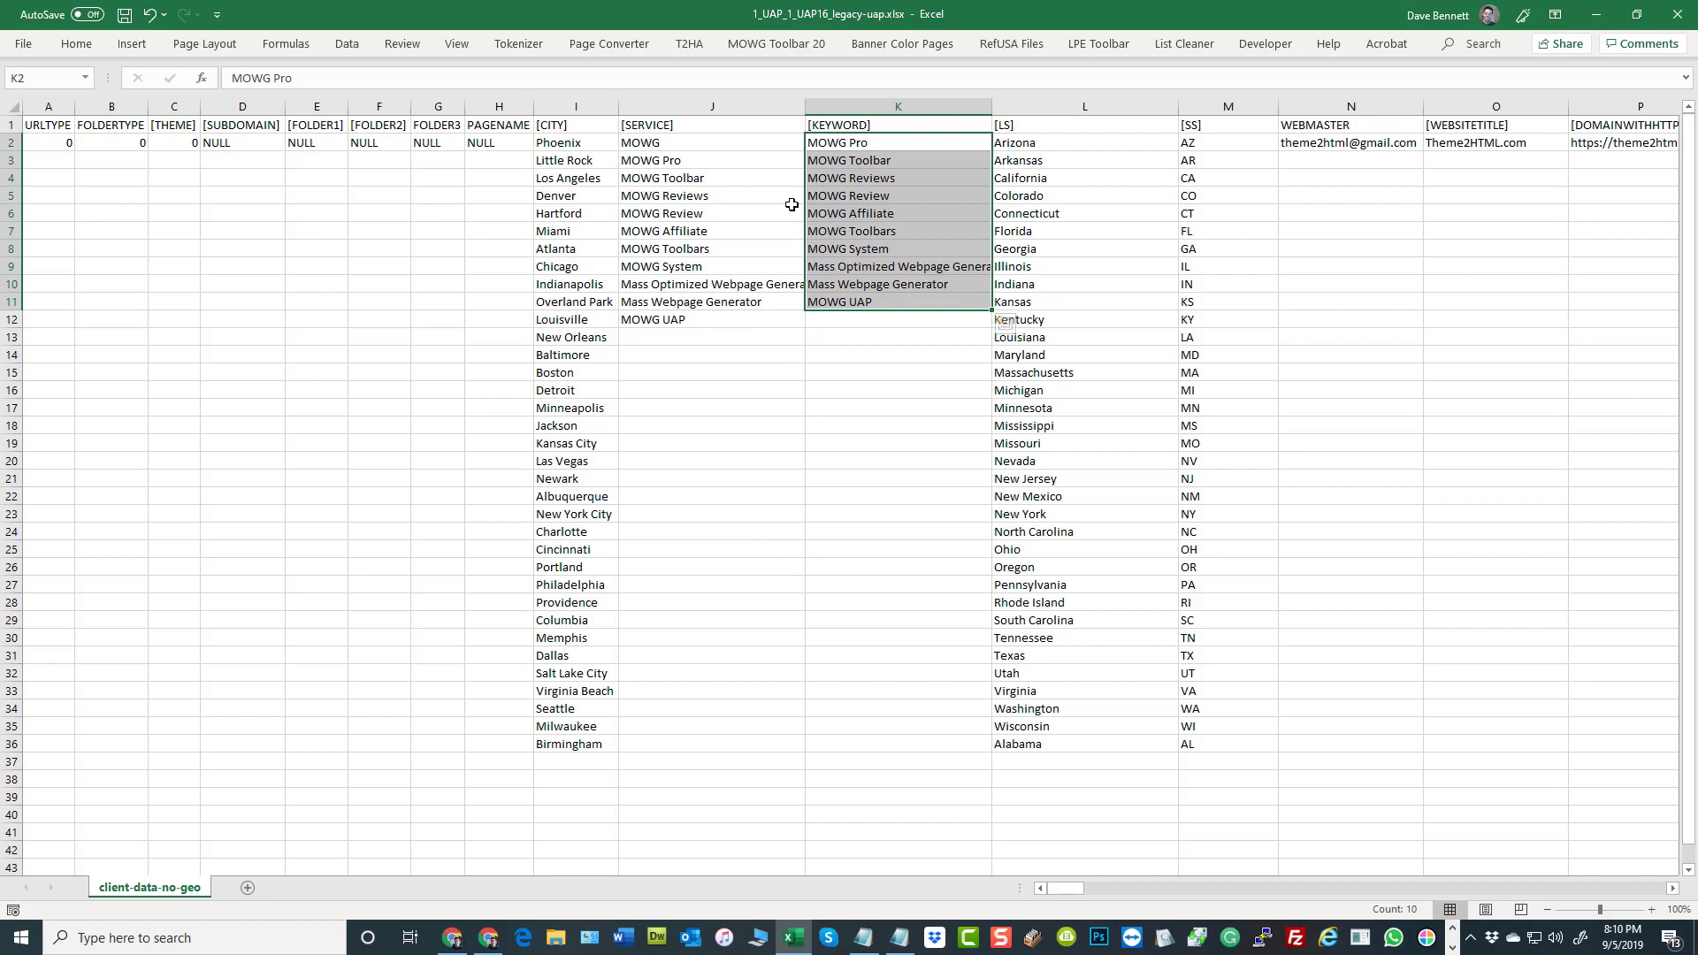
drag(566, 142, 584, 748)
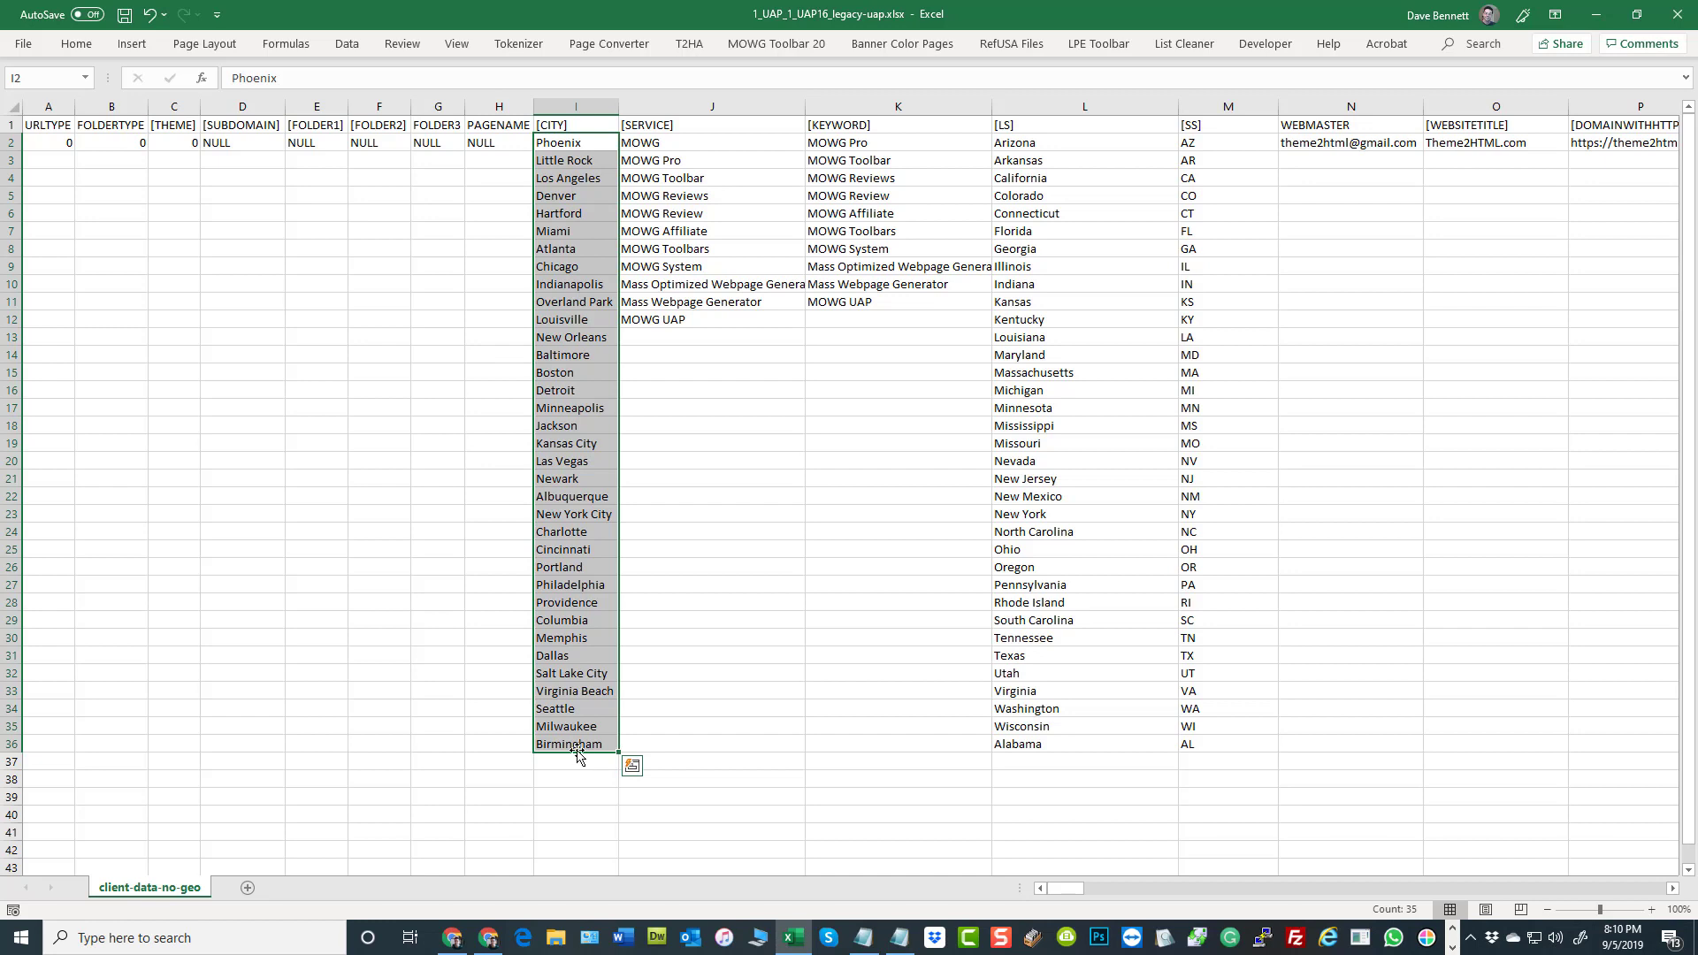
click(714, 323)
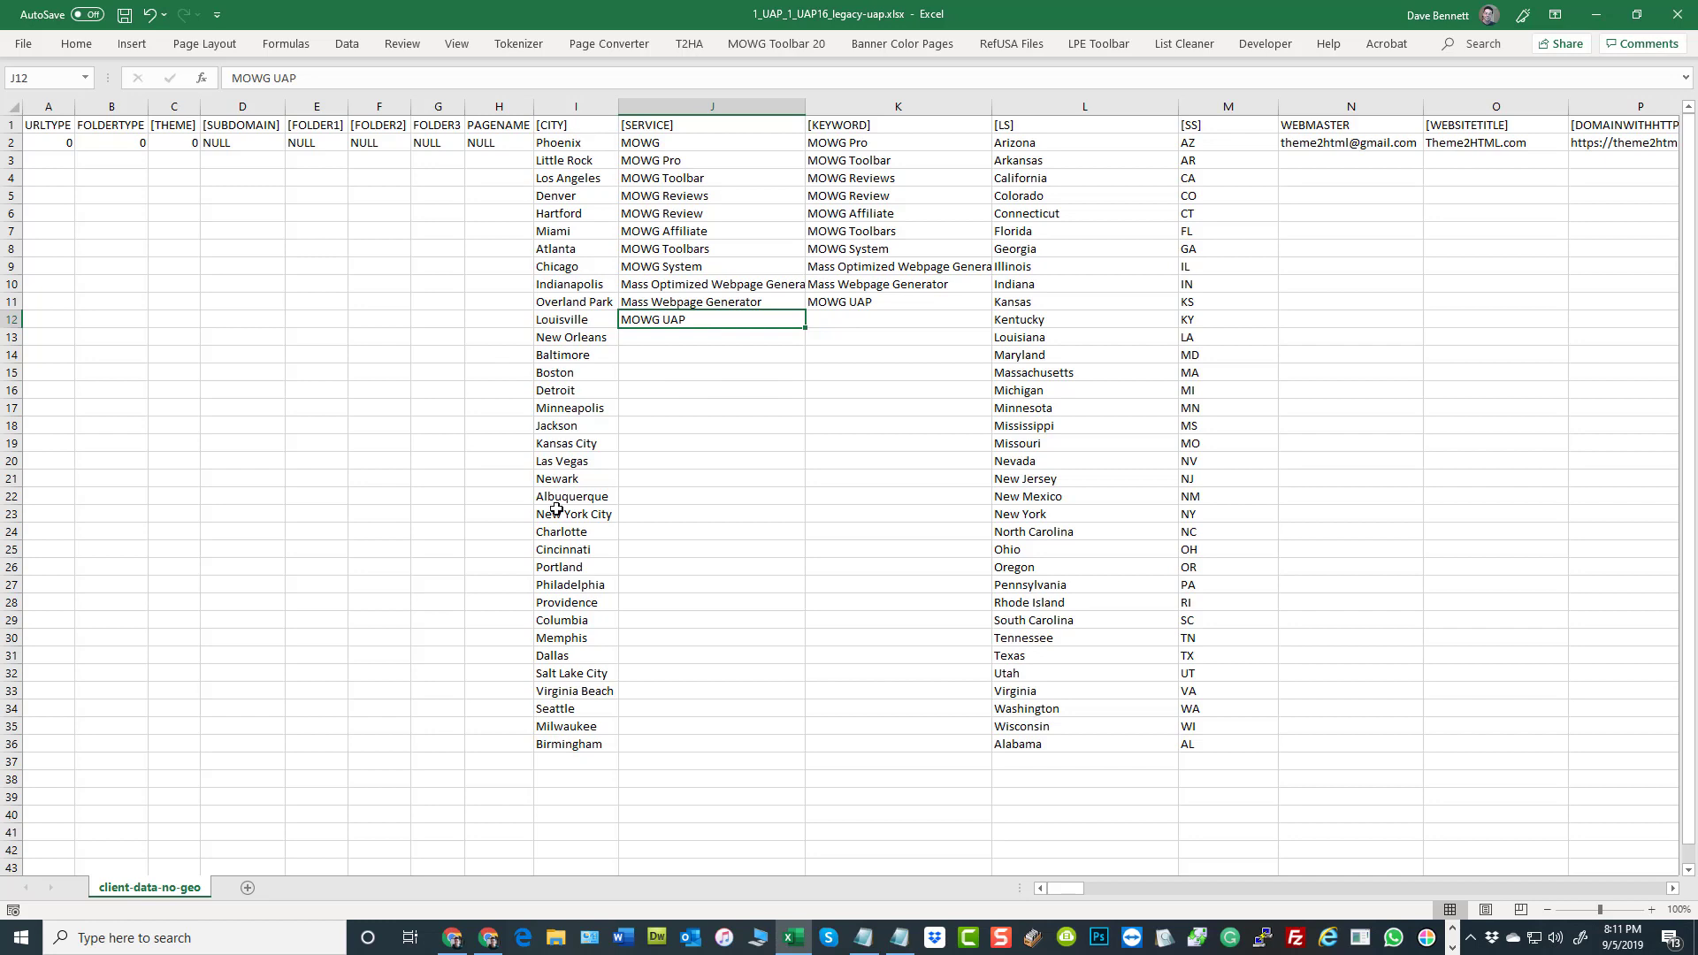
click(577, 744)
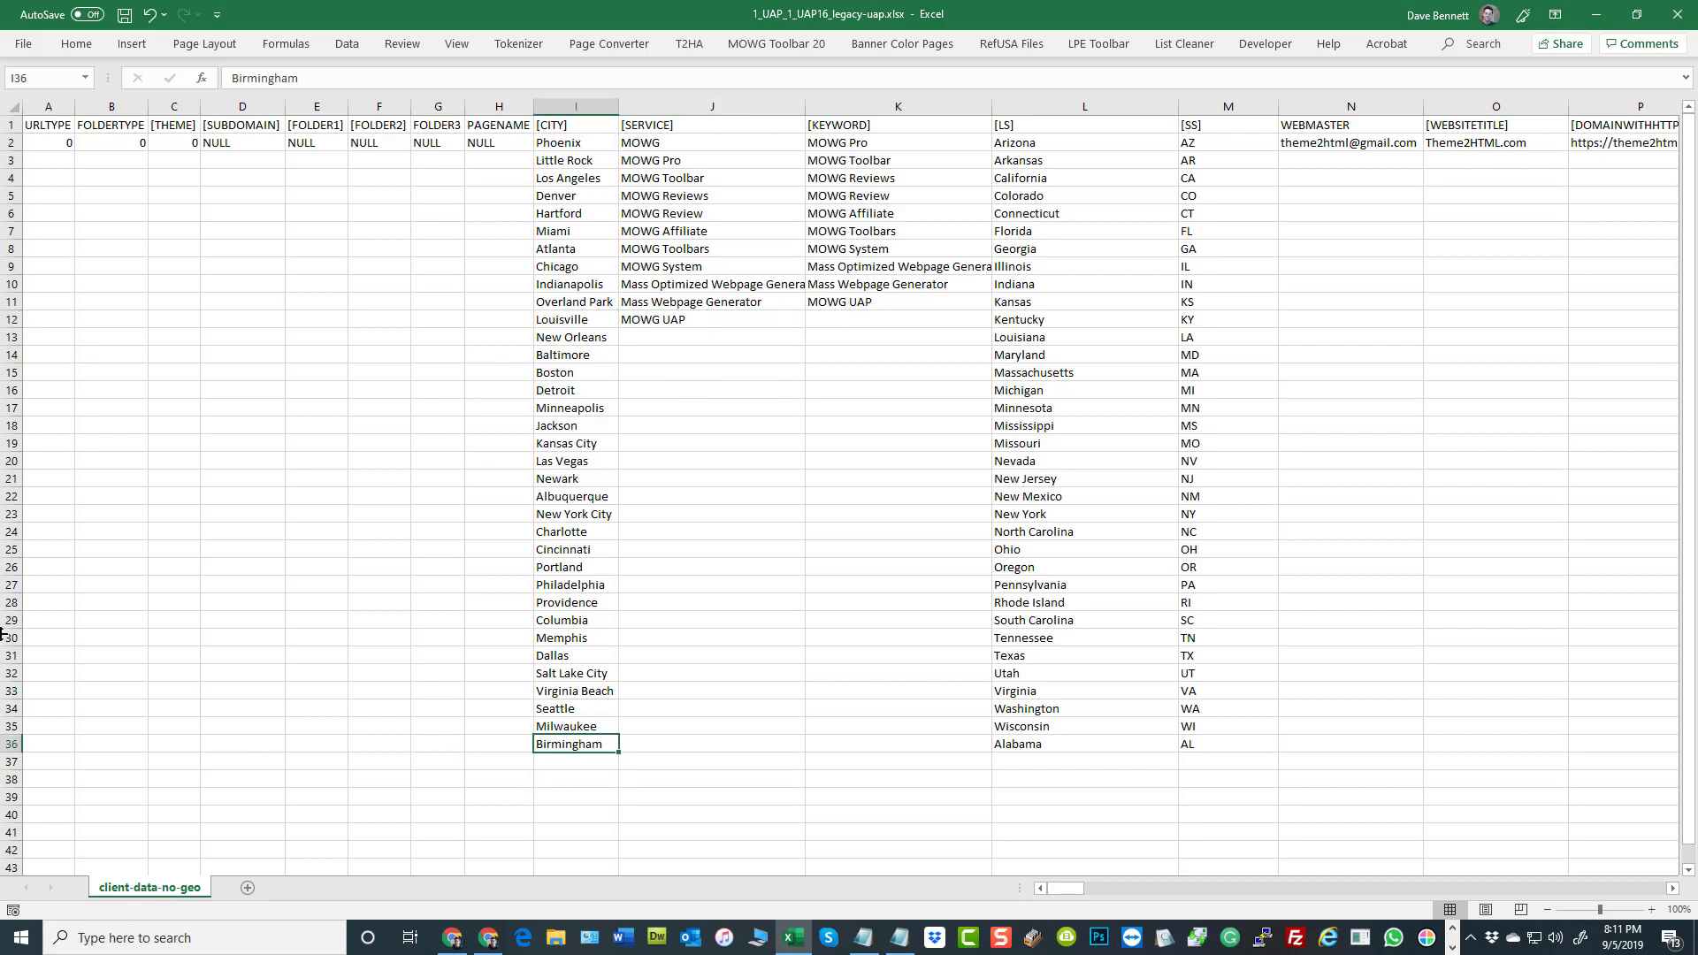
click(668, 320)
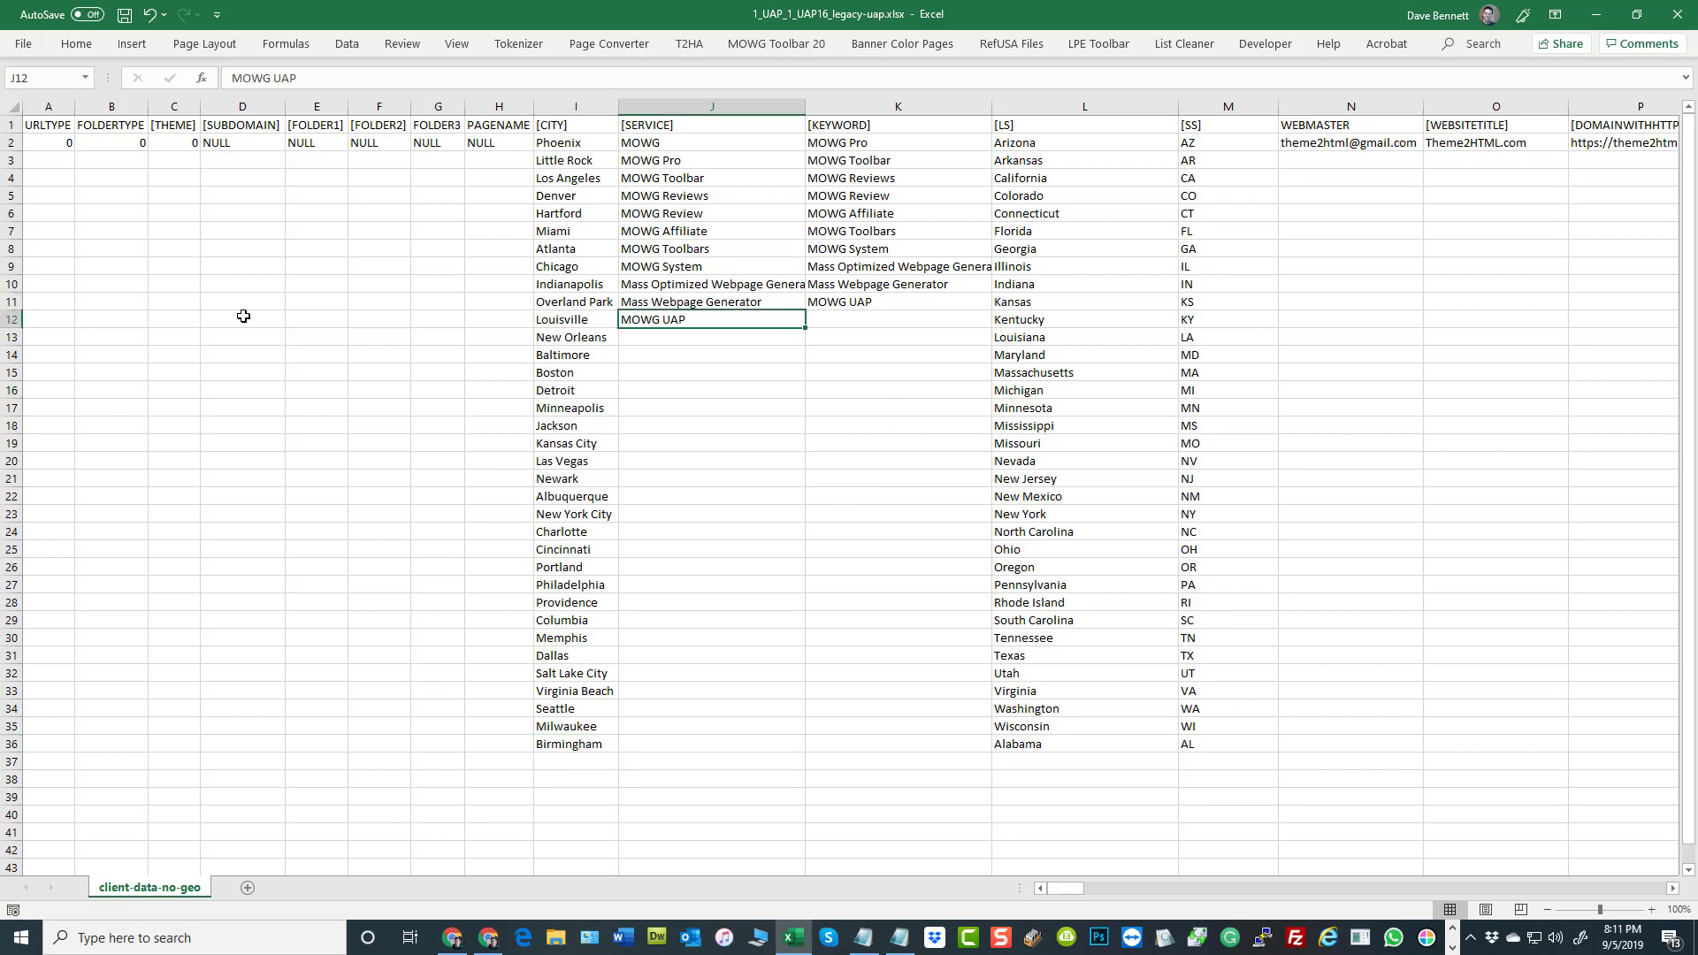
click(390, 414)
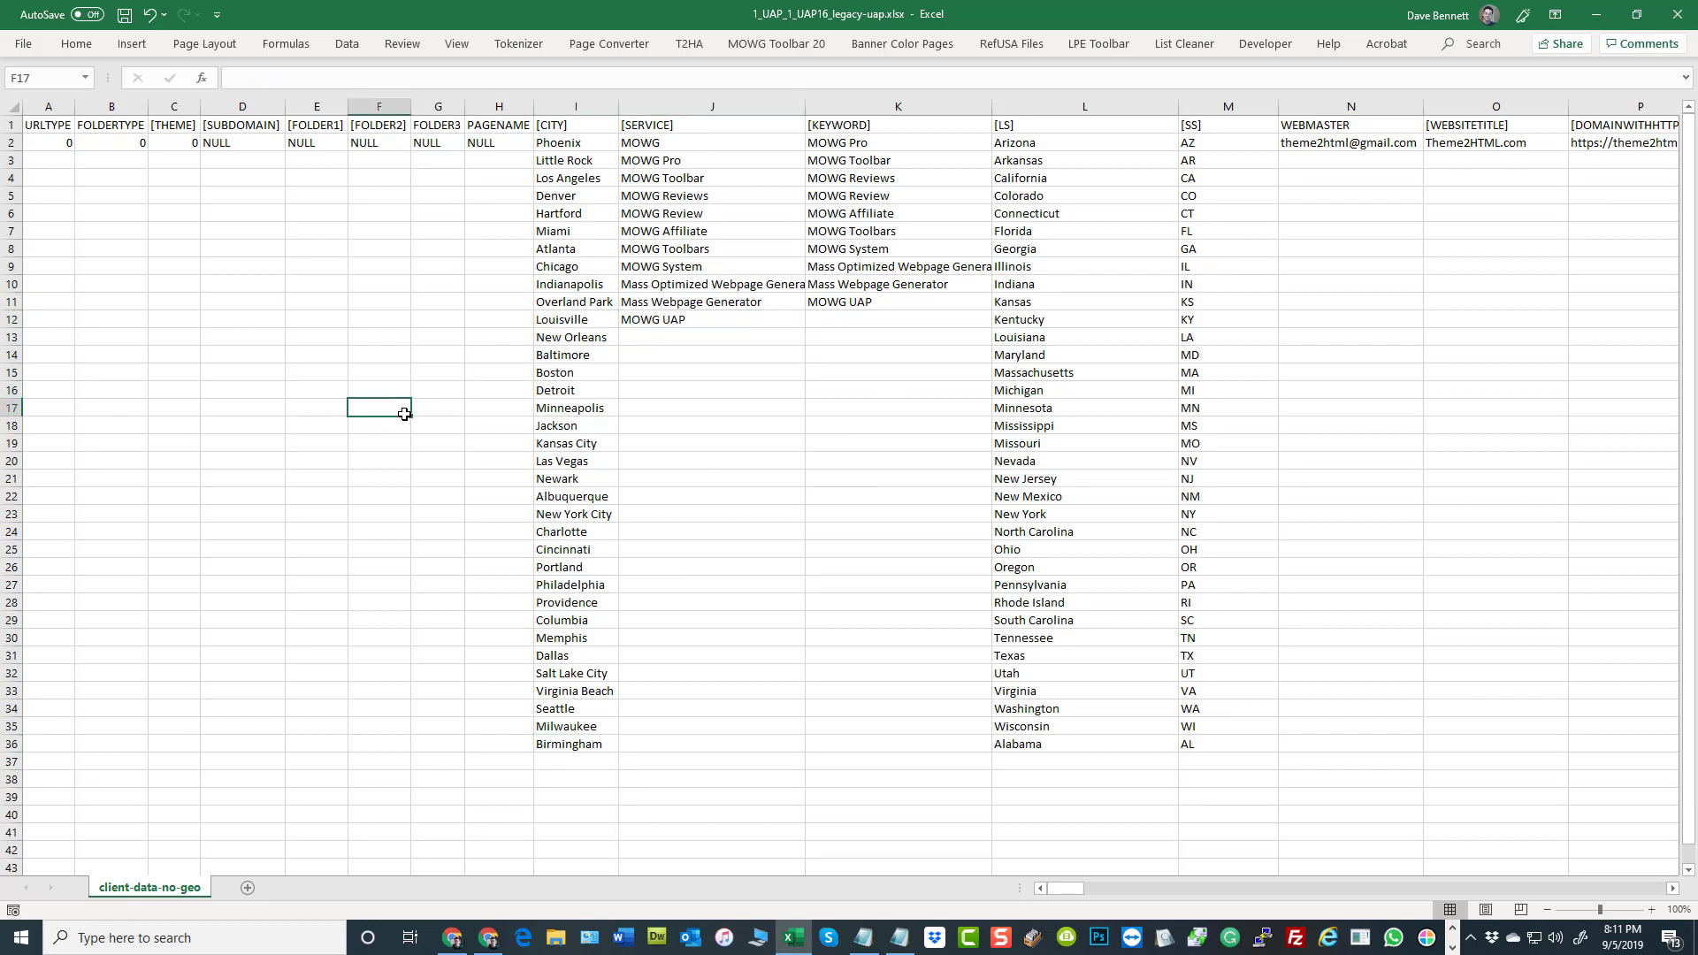
Compare the length of the [CITY] list in I2:I36 with the [SERVICE] and [KEYWORD] lists in J2:K12
click(549, 141)
drag(654, 142, 699, 324)
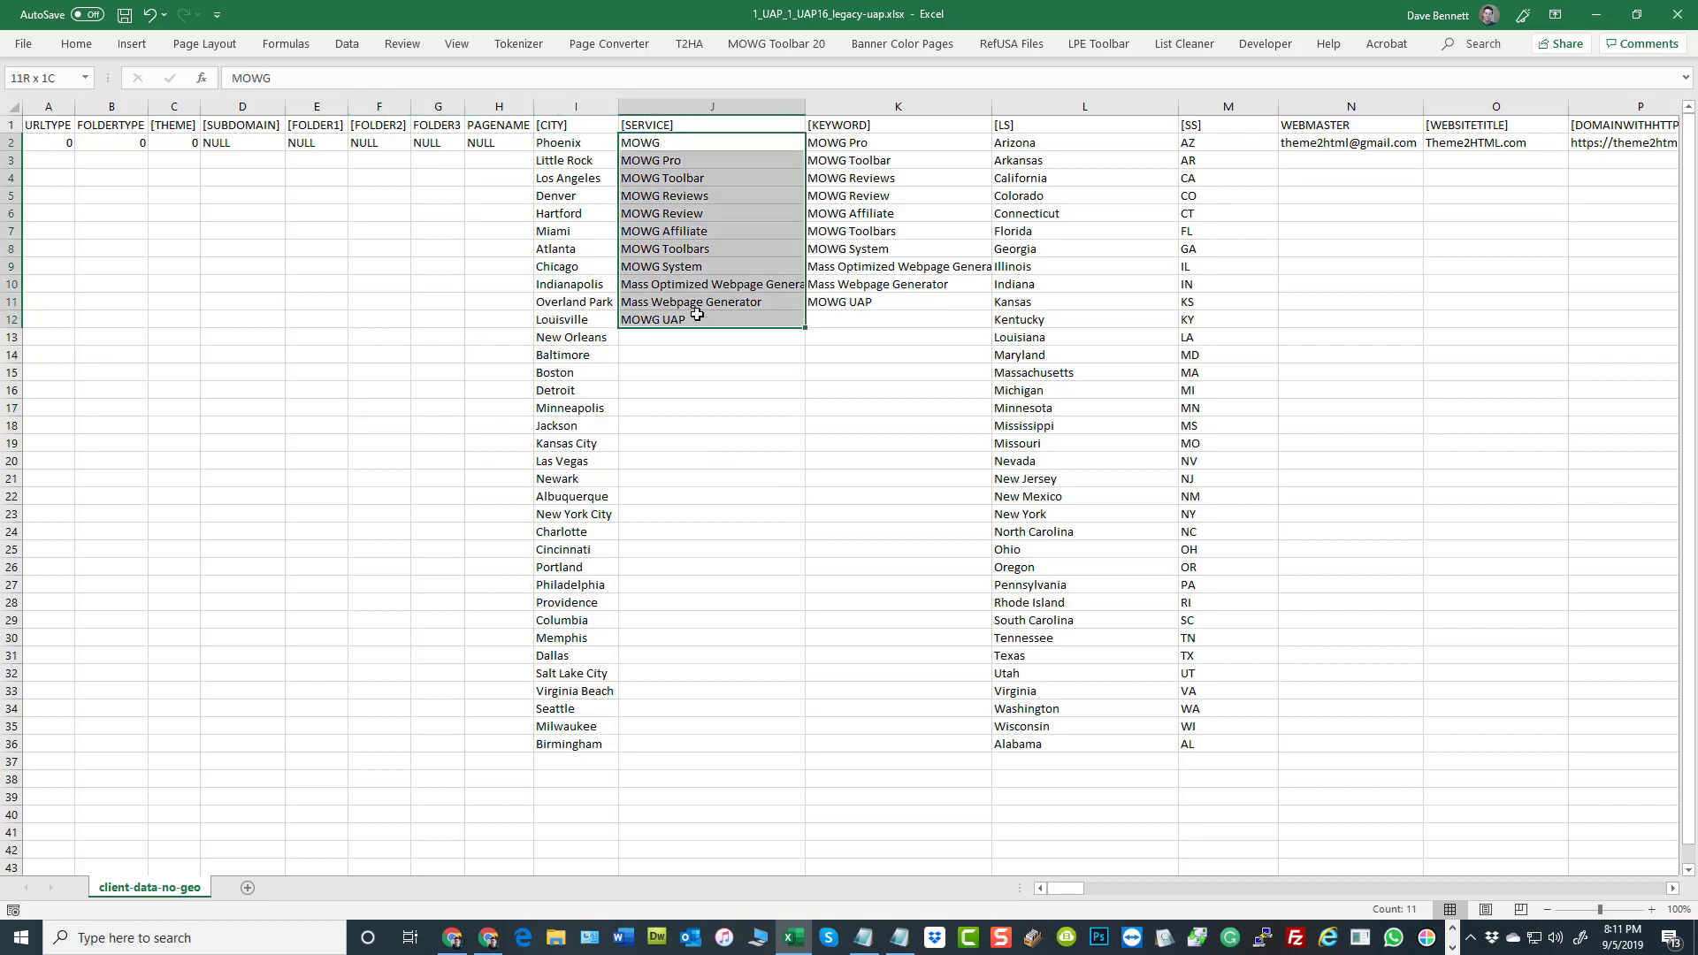
click(606, 743)
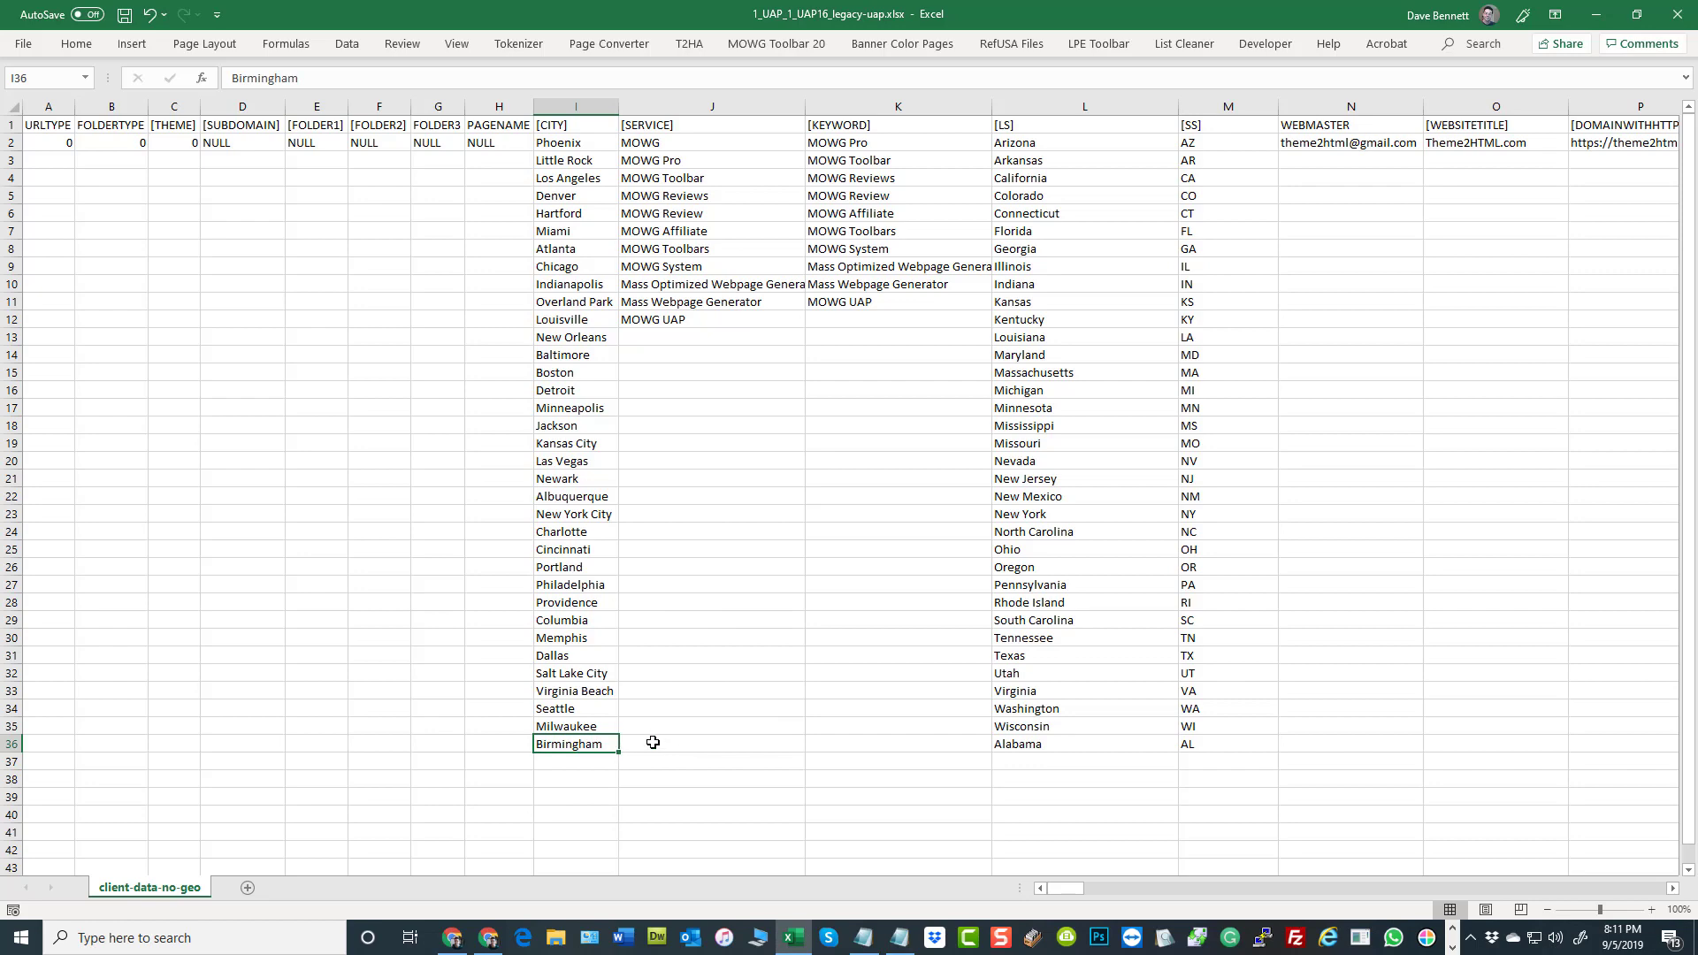
drag(577, 146, 575, 748)
scroll(849, 630, down, 2)
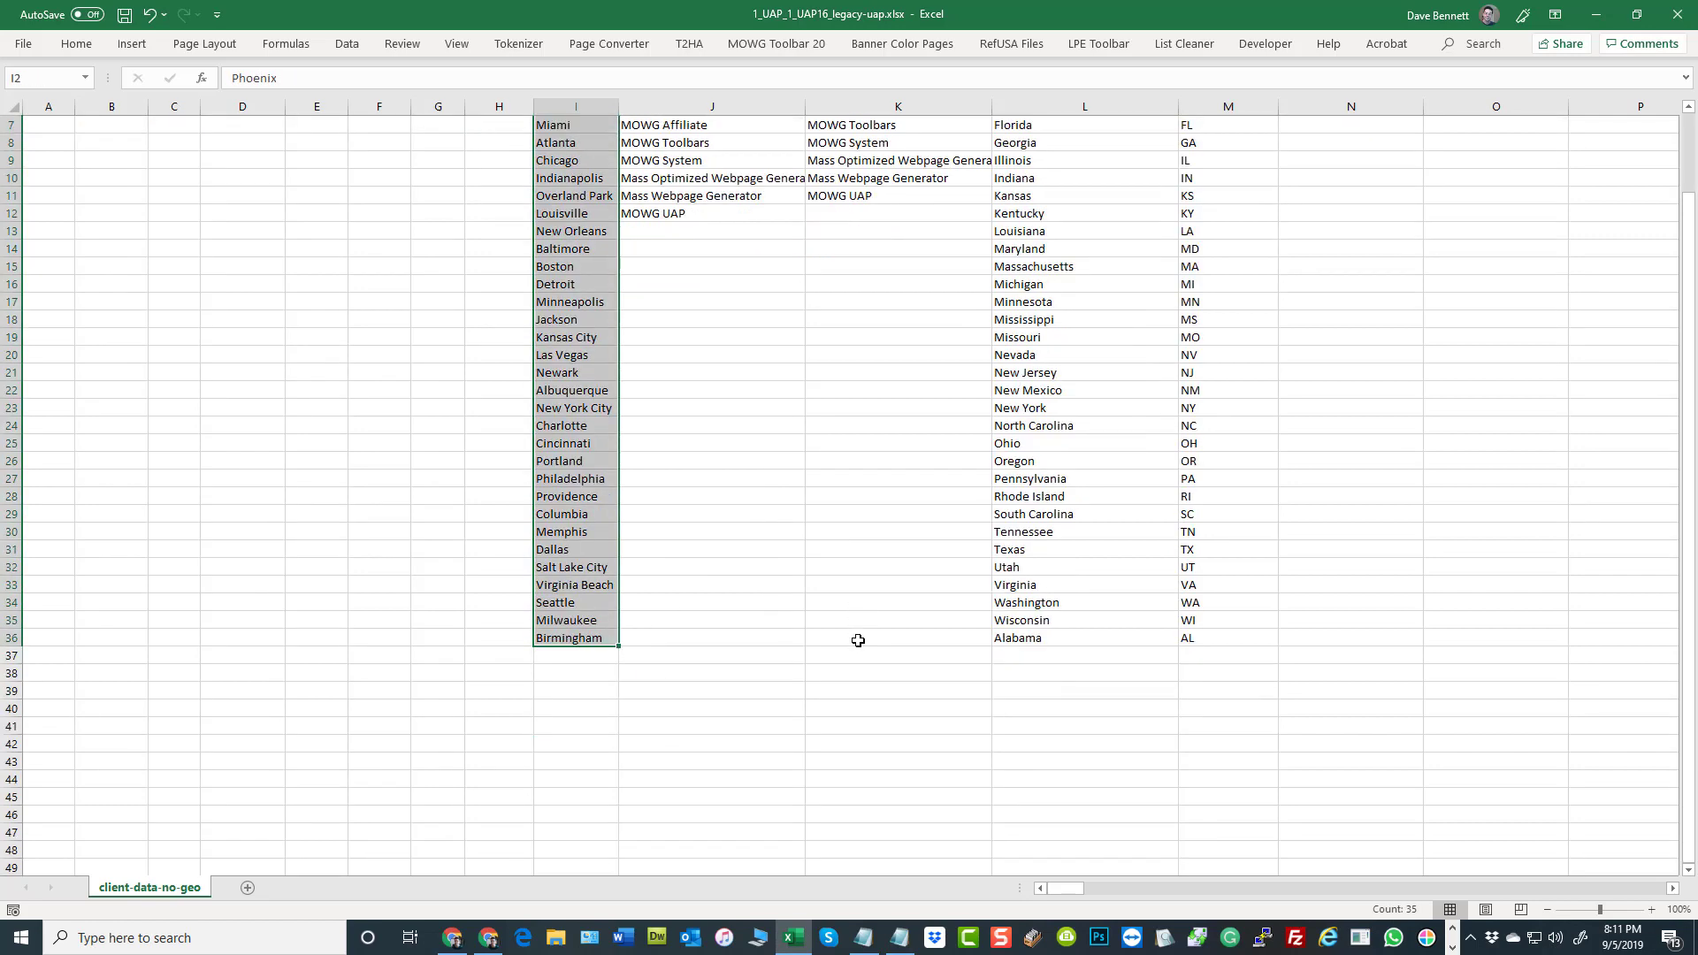
scroll(849, 629, up, 2)
drag(699, 142, 859, 315)
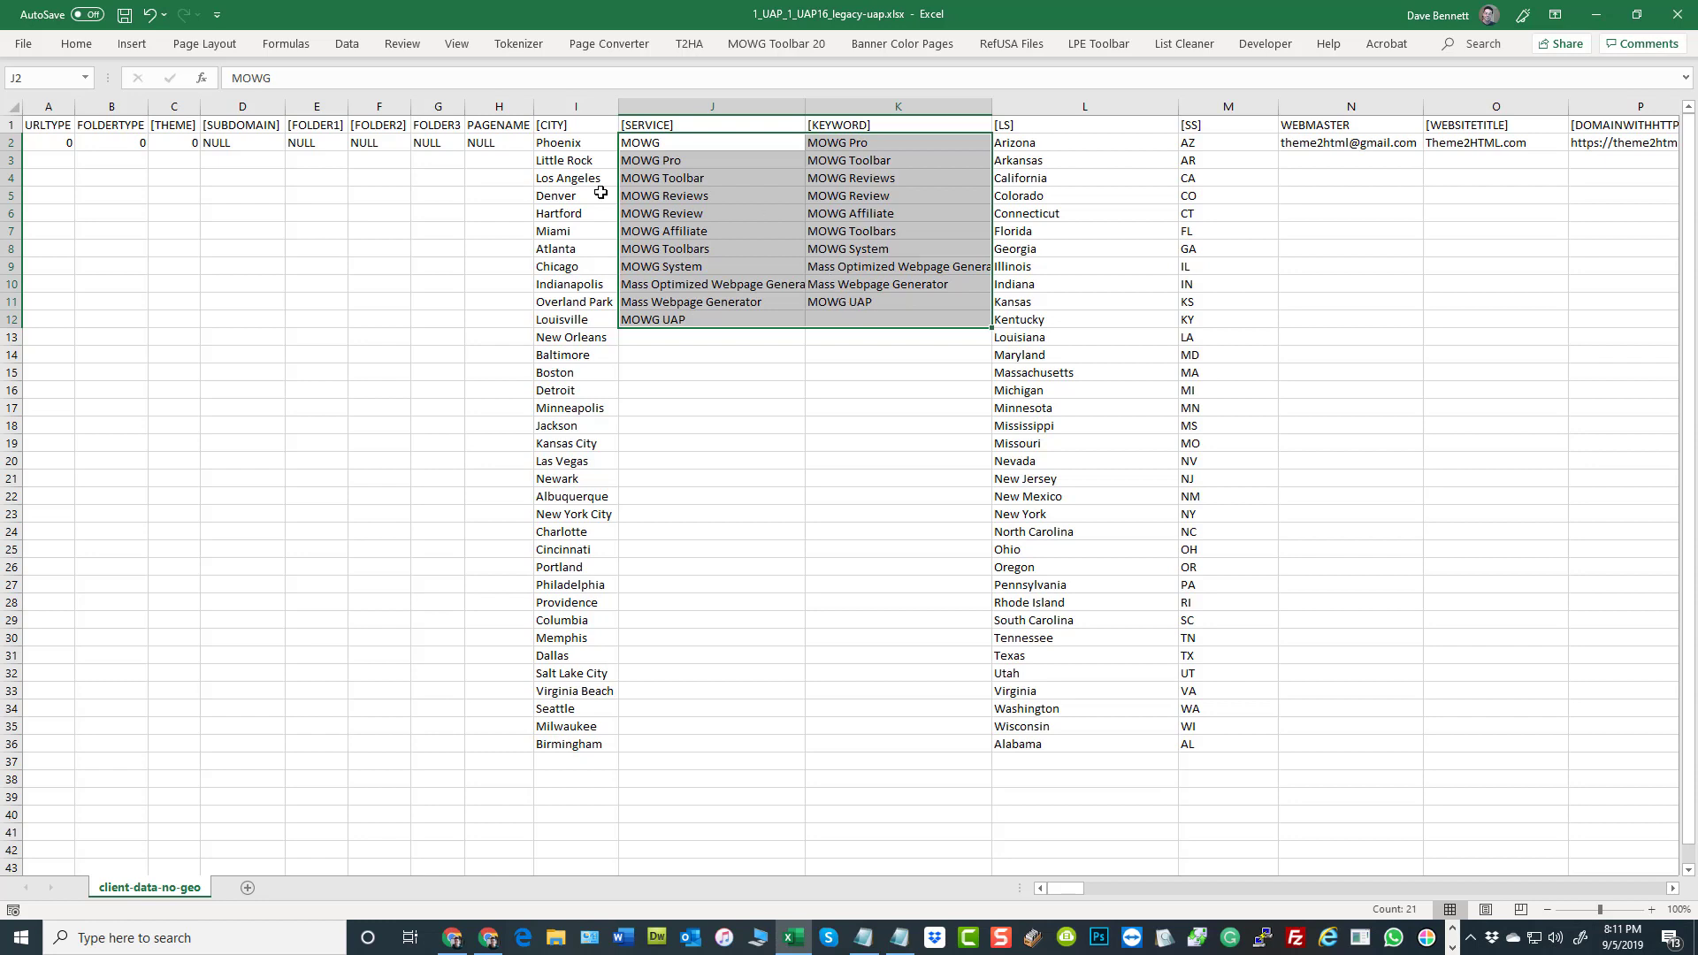
Review the [CITY], [SERVICE] and [KEYWORD] columns together and individually, finishing with their combinations in I2:K5
drag(584, 109, 934, 107)
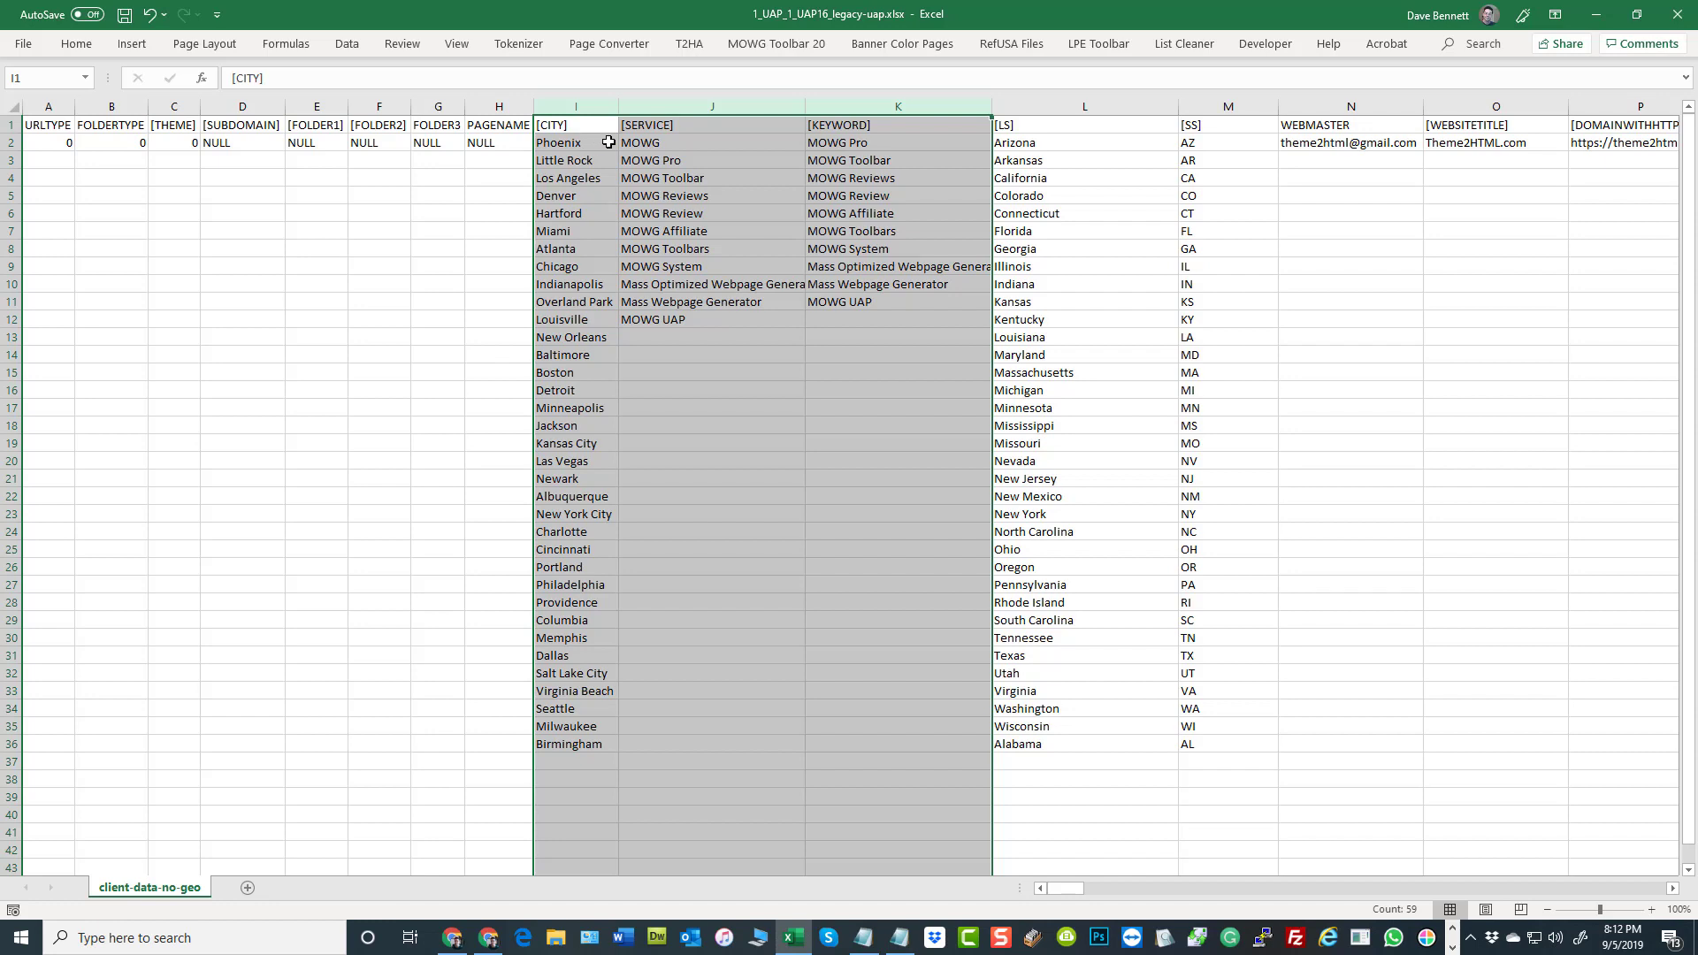
click(589, 106)
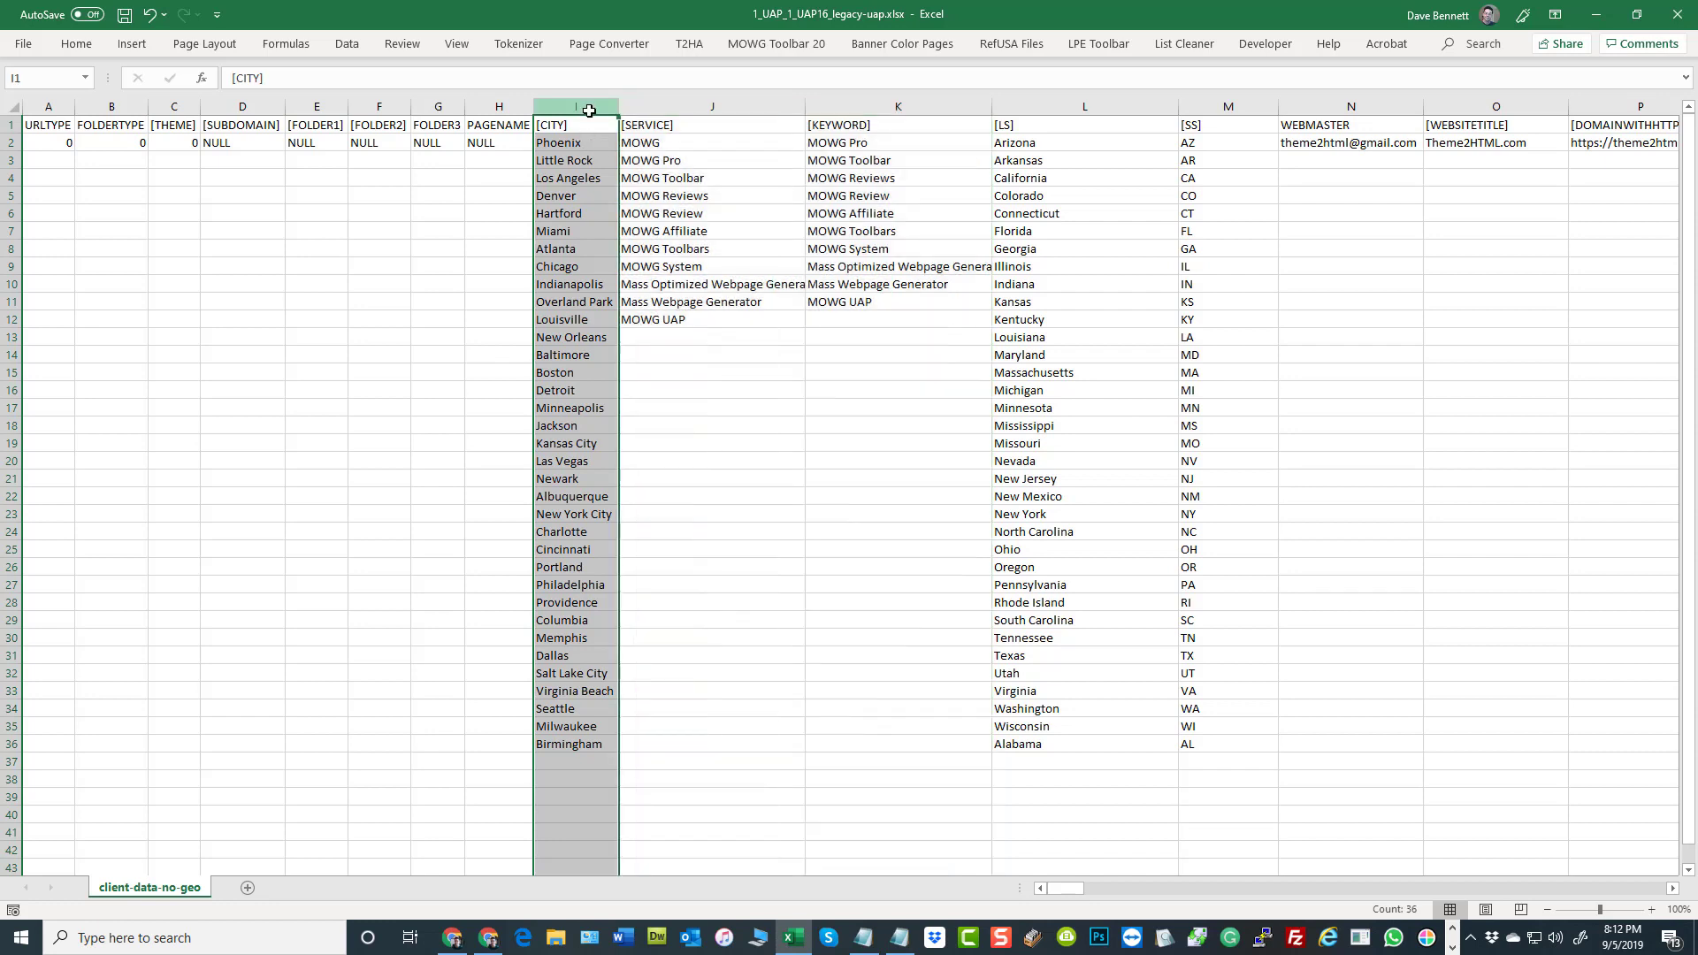
click(692, 111)
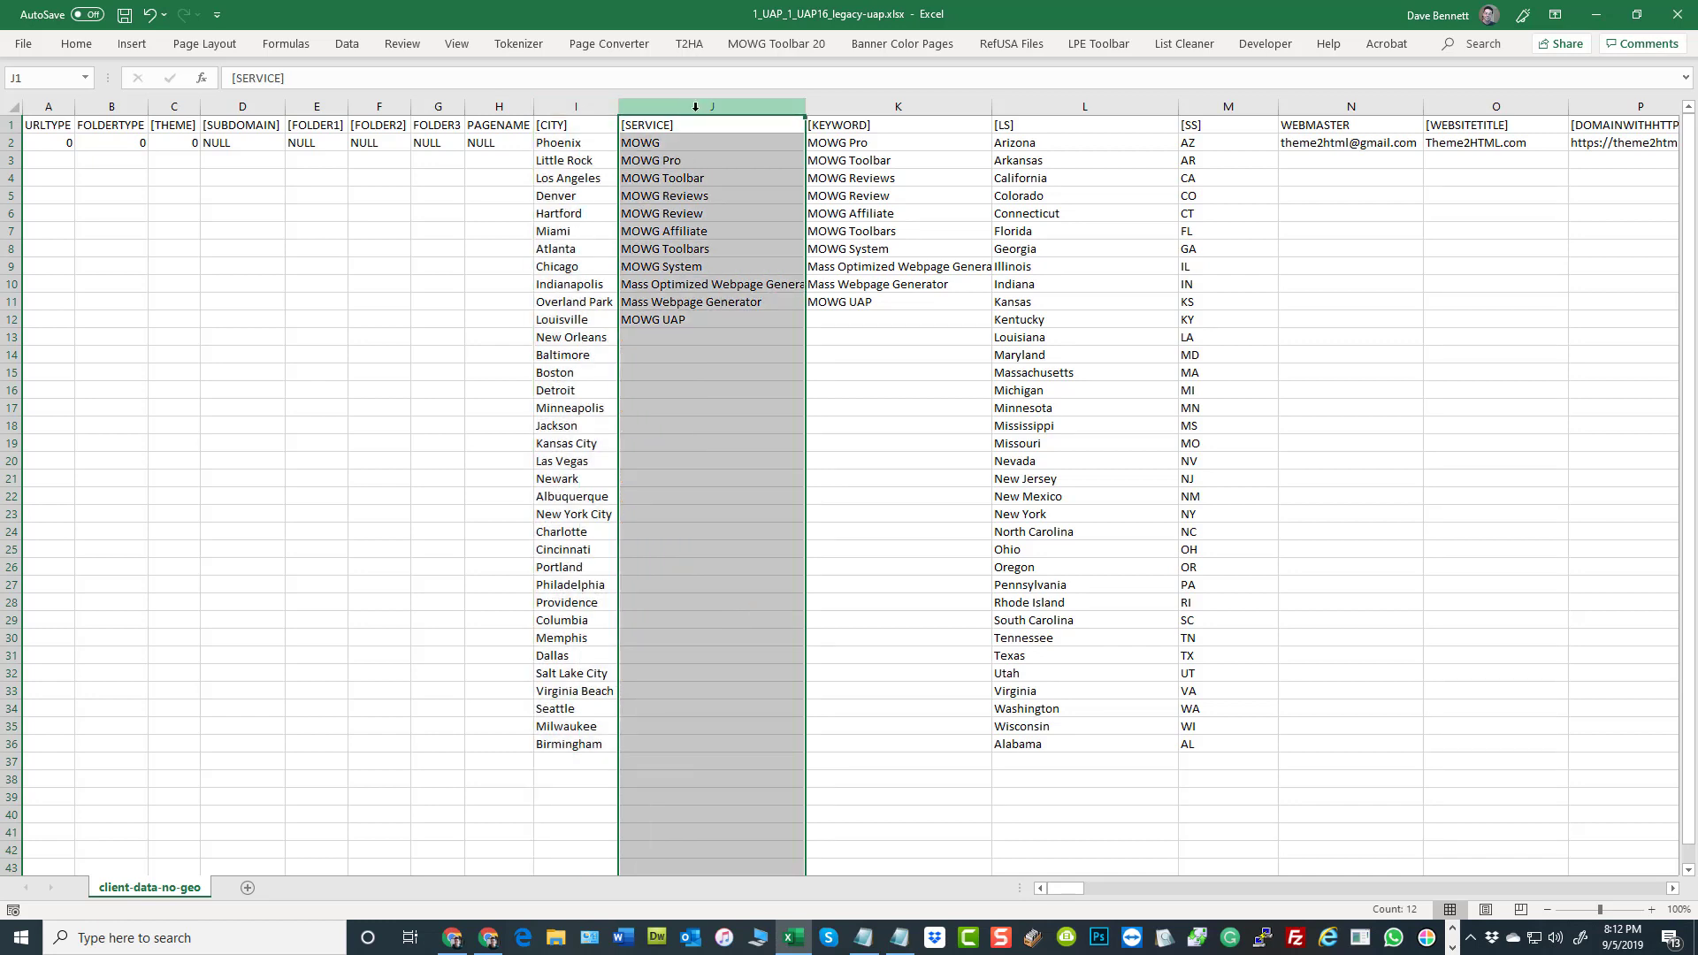
click(854, 113)
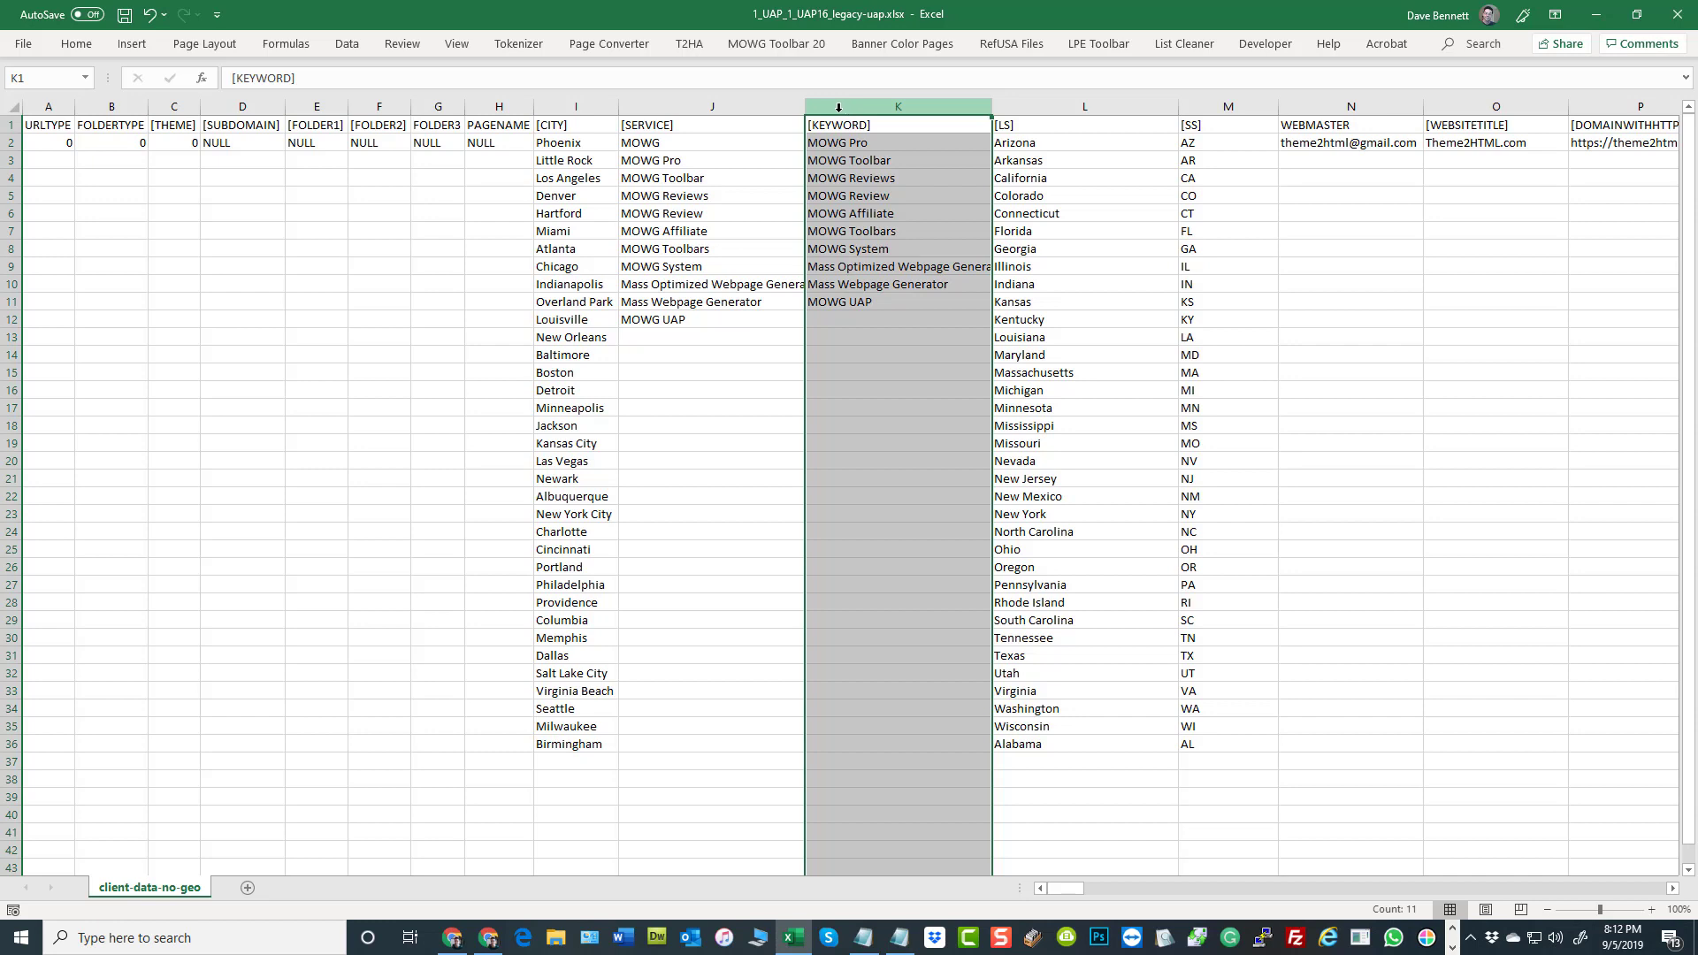
drag(595, 106, 855, 110)
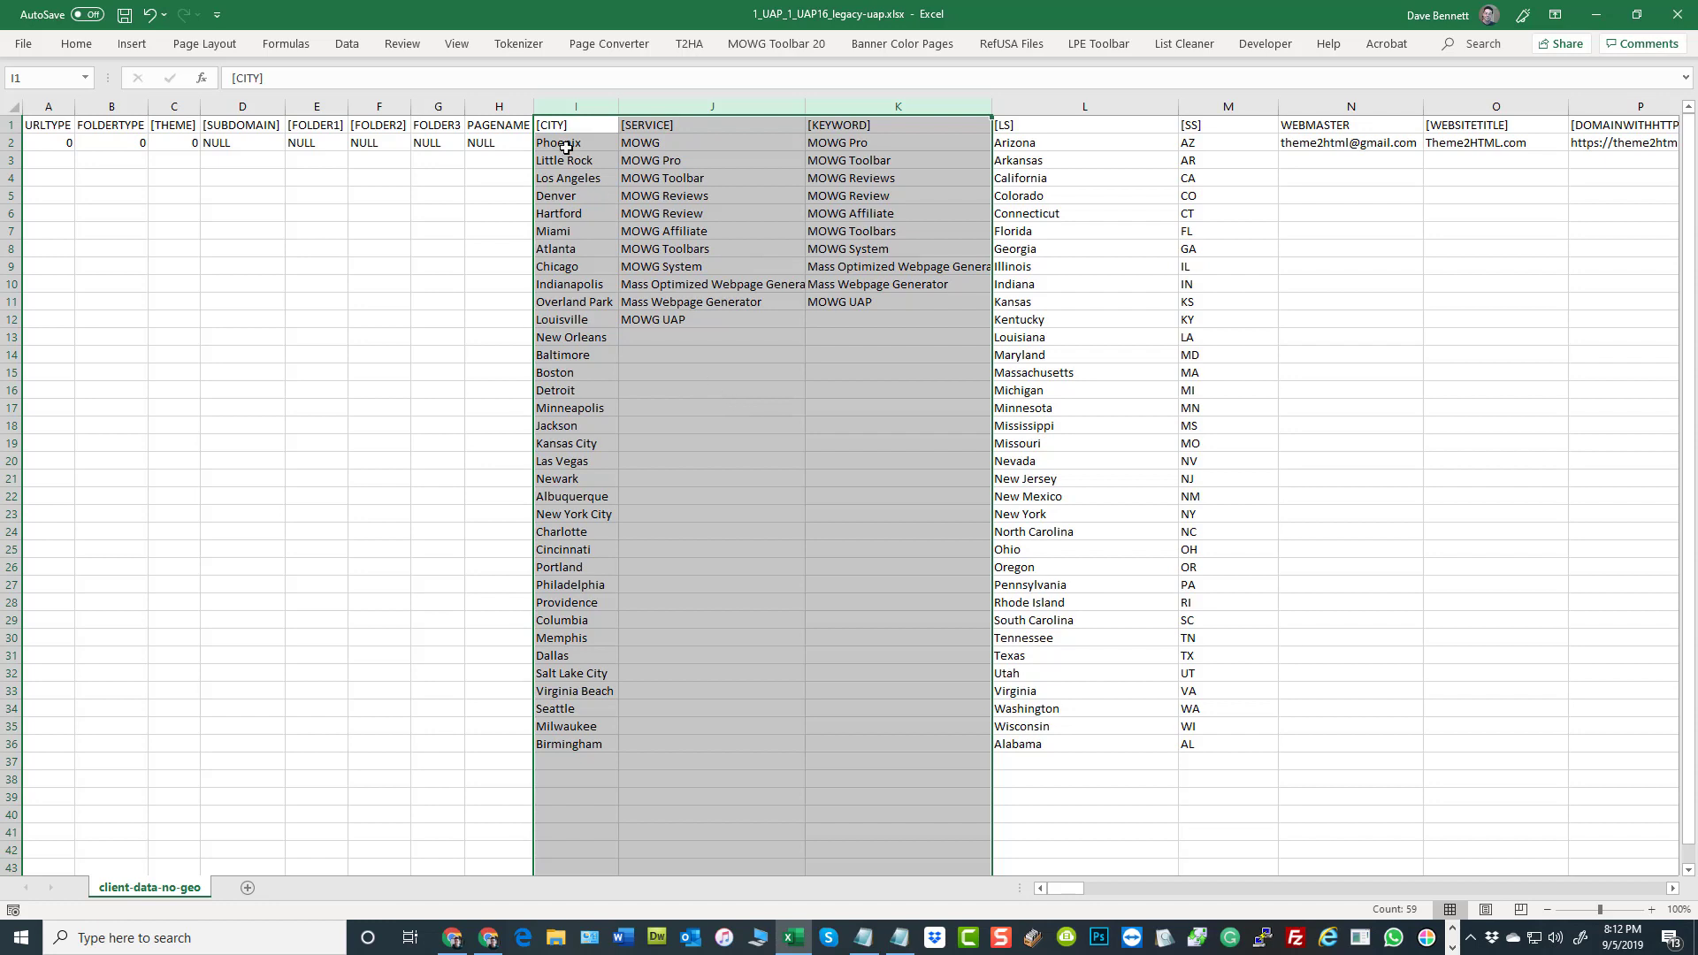
drag(566, 147, 842, 191)
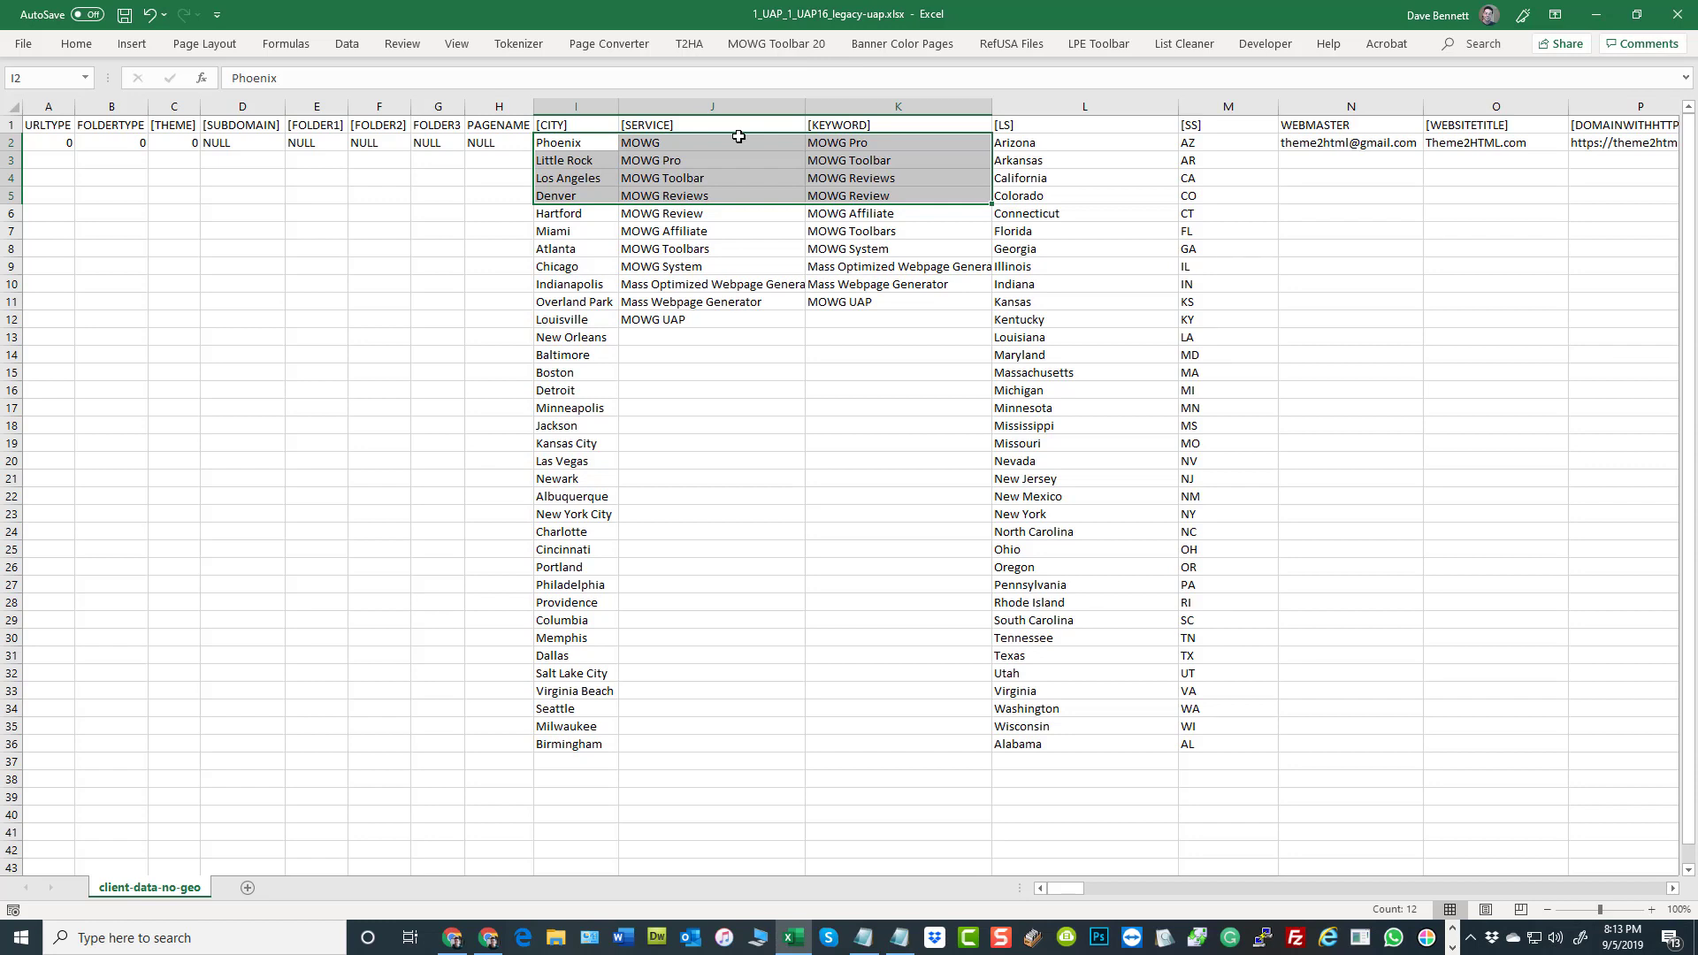
Highlight the [CITY], [SERVICE] and [KEYWORD] lists one after another to examine their separate entries
click(345, 280)
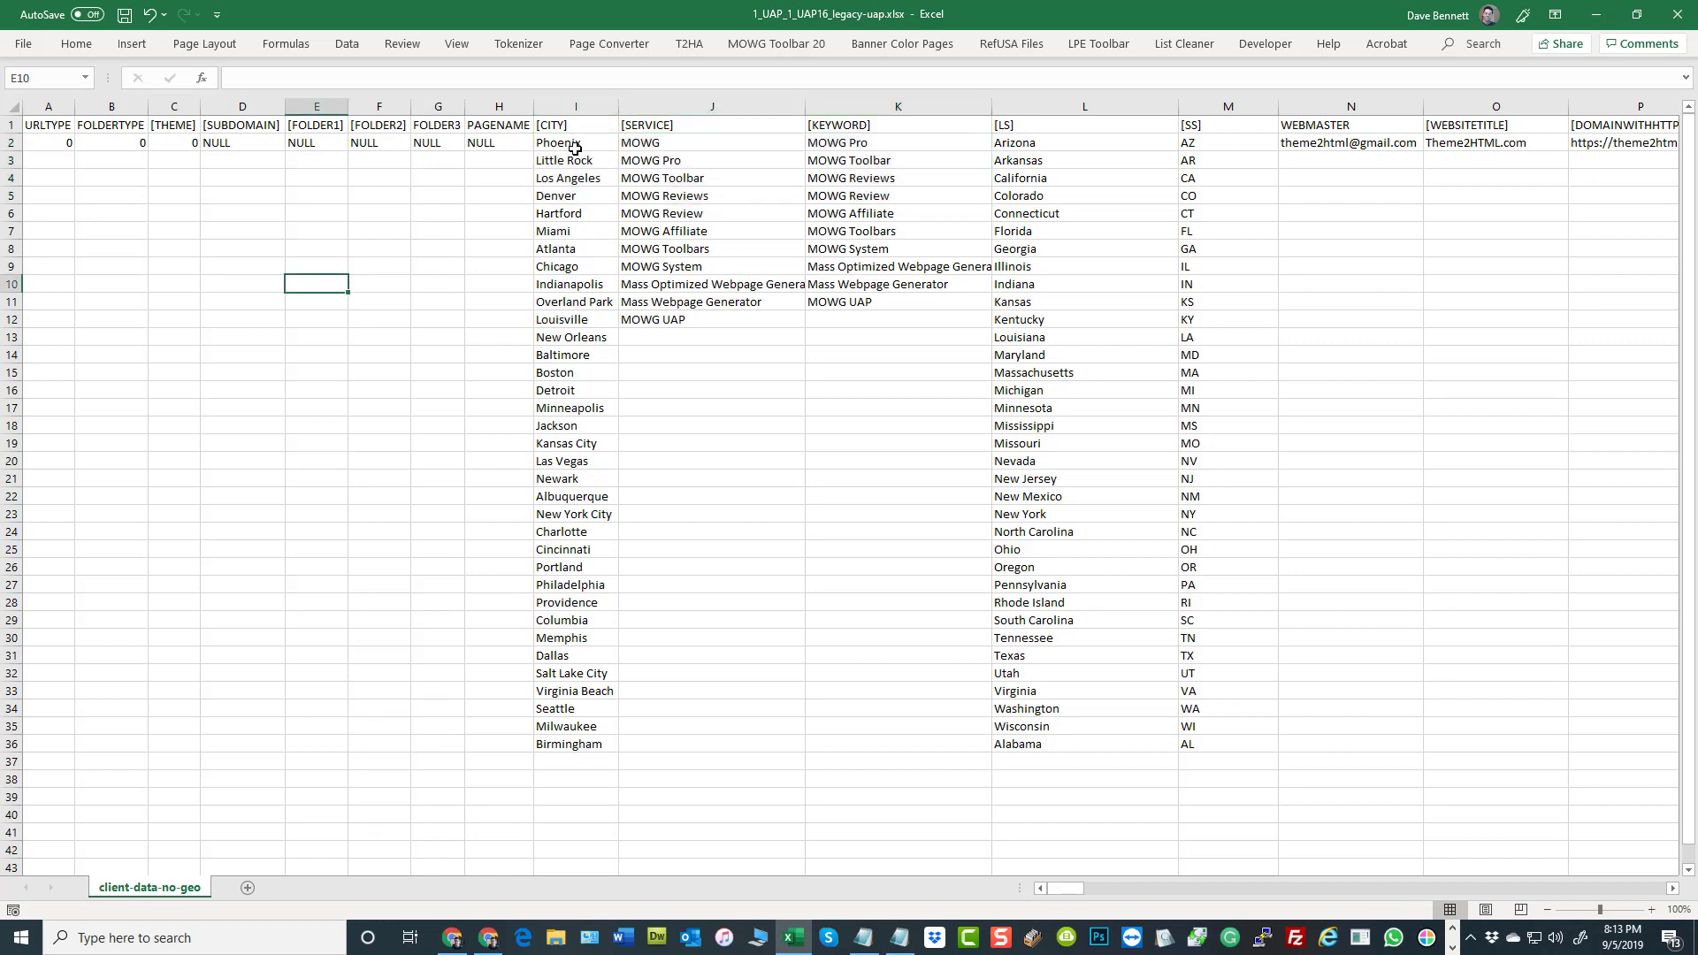
drag(575, 146, 584, 743)
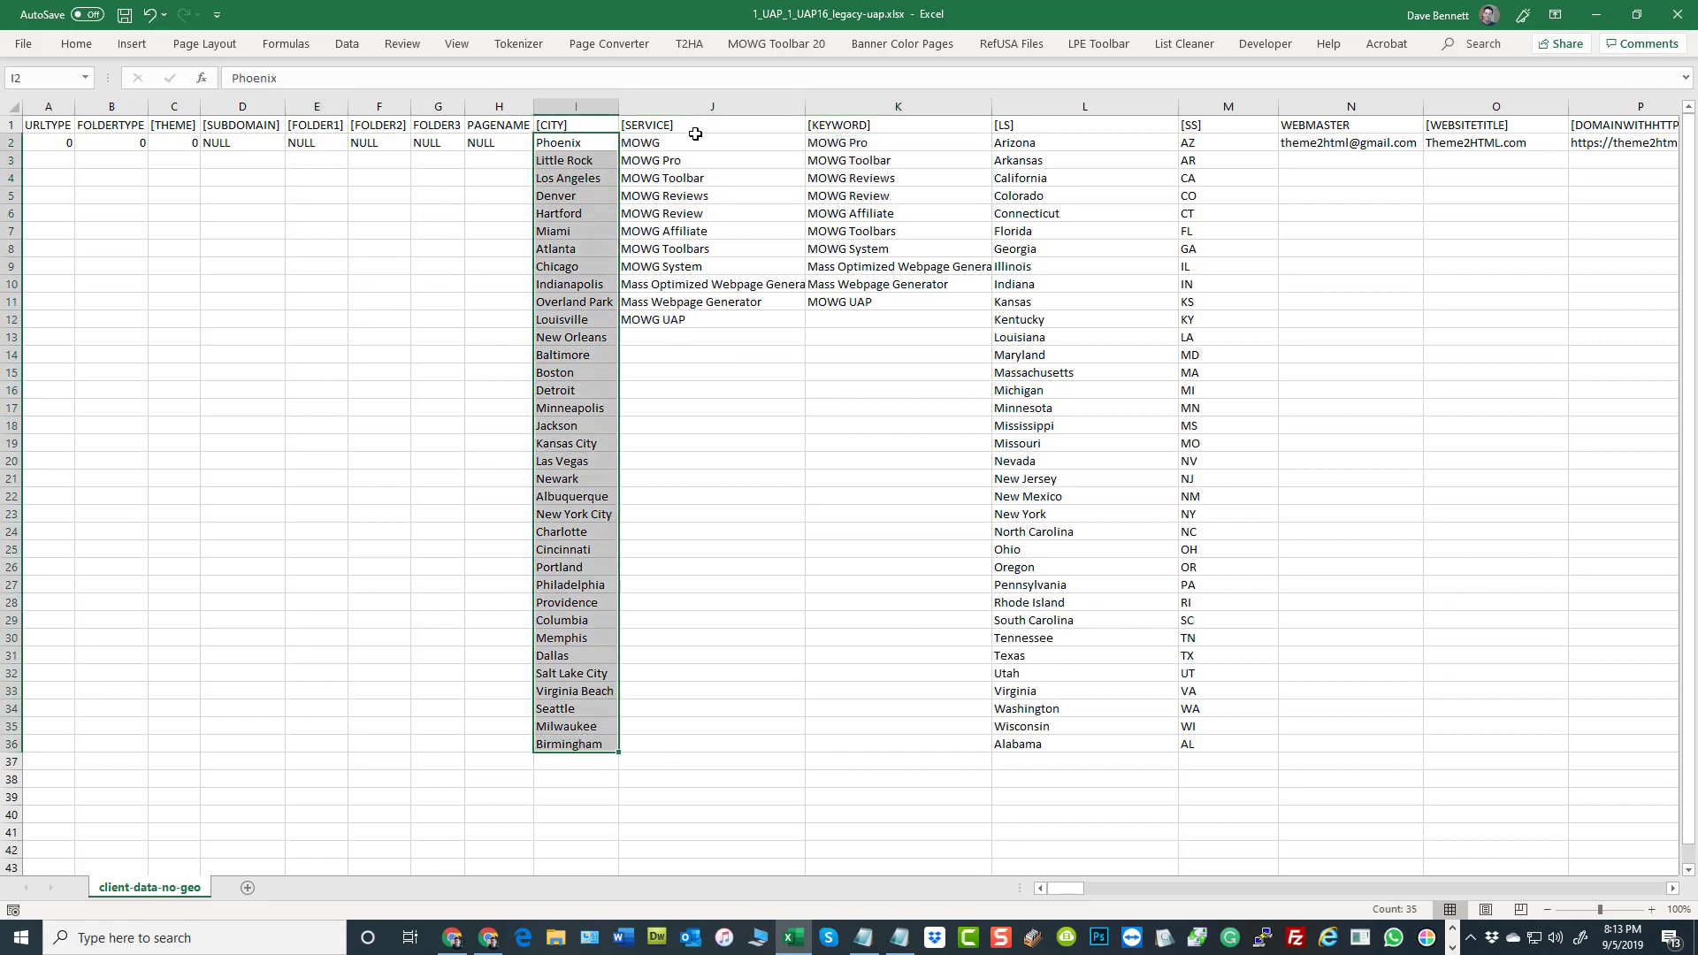
drag(695, 139, 664, 321)
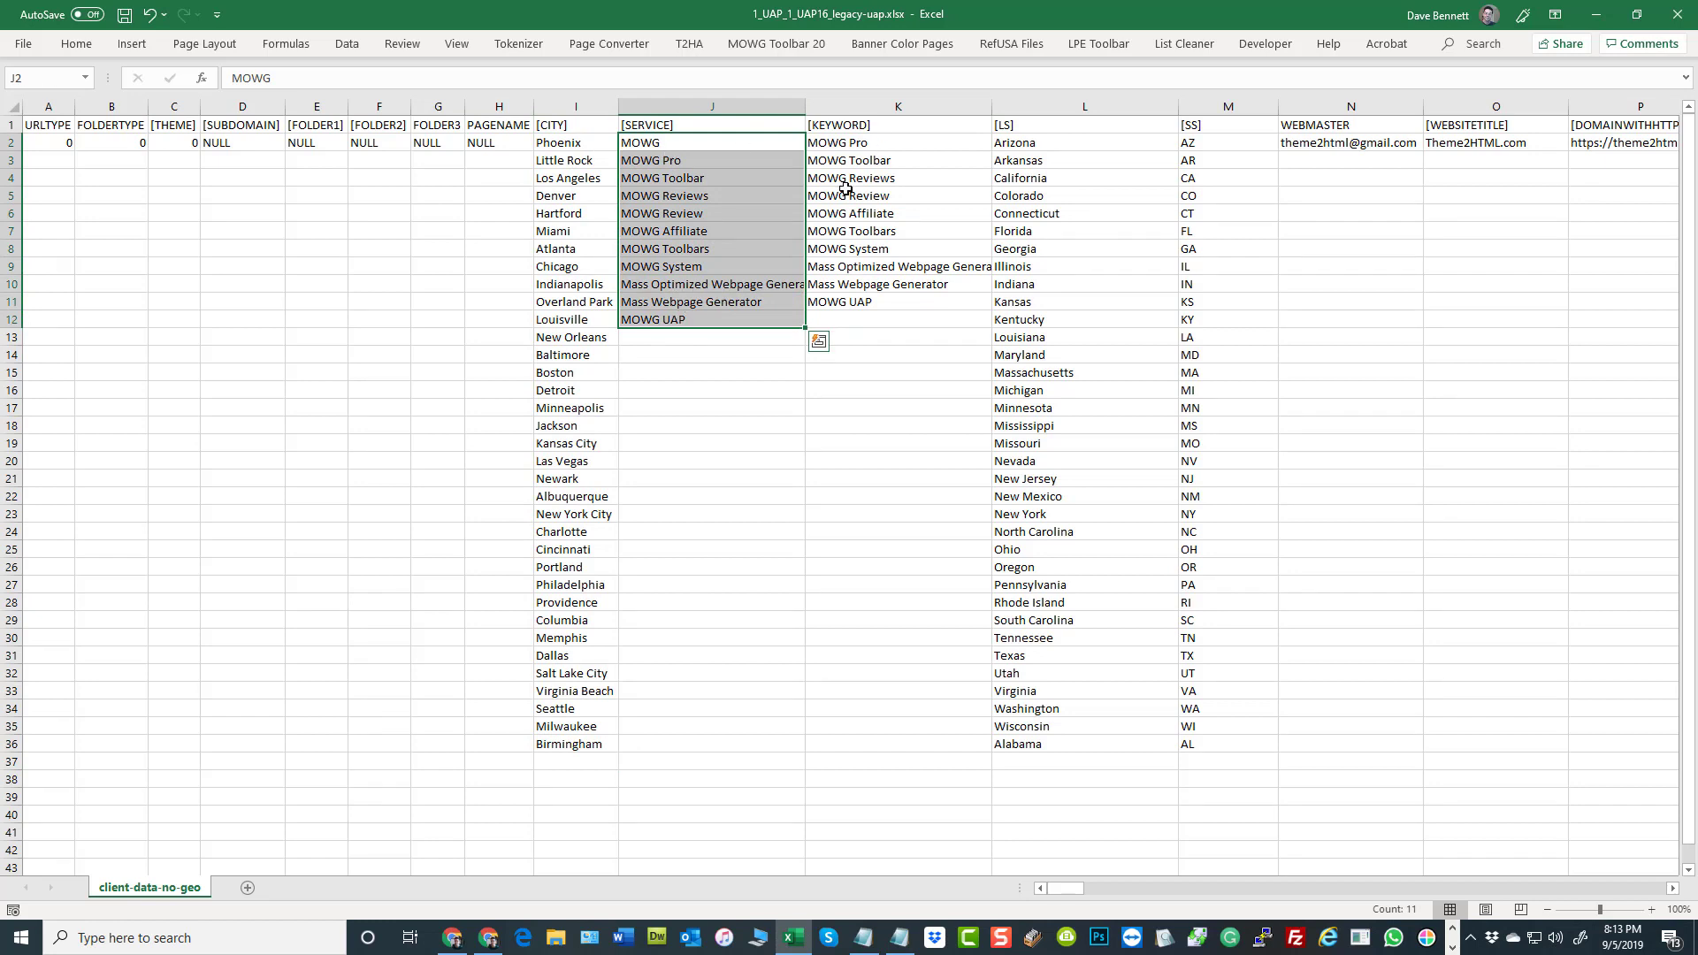
drag(862, 149, 884, 320)
drag(801, 429, 802, 414)
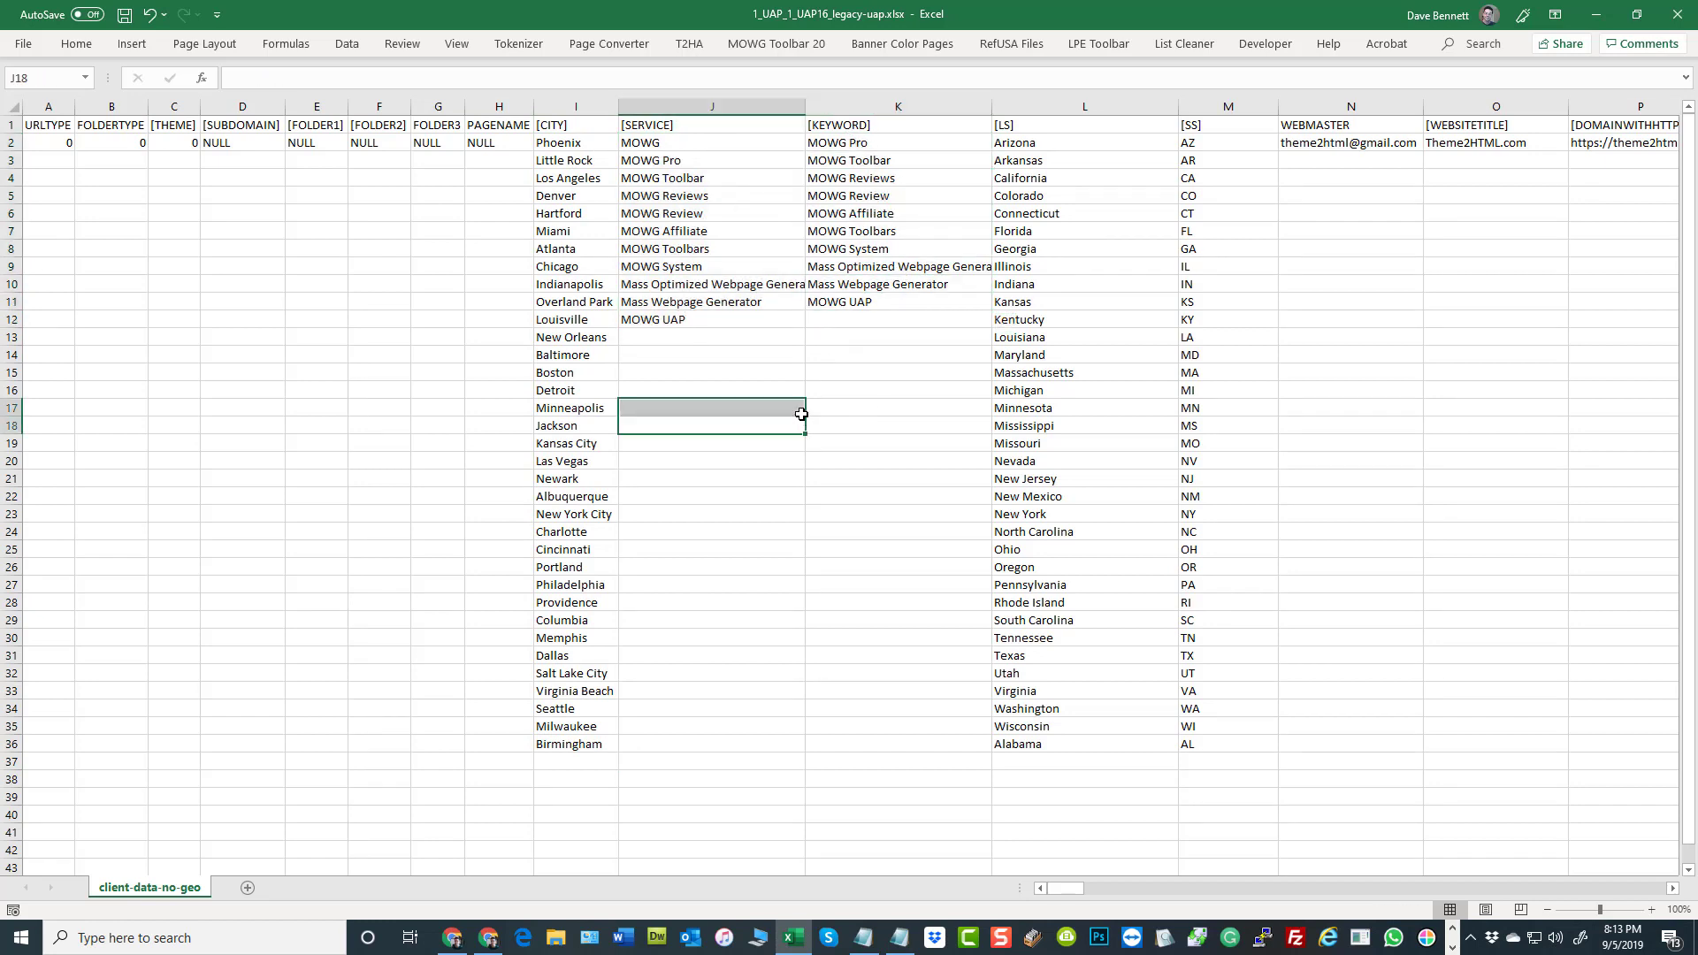
click(910, 395)
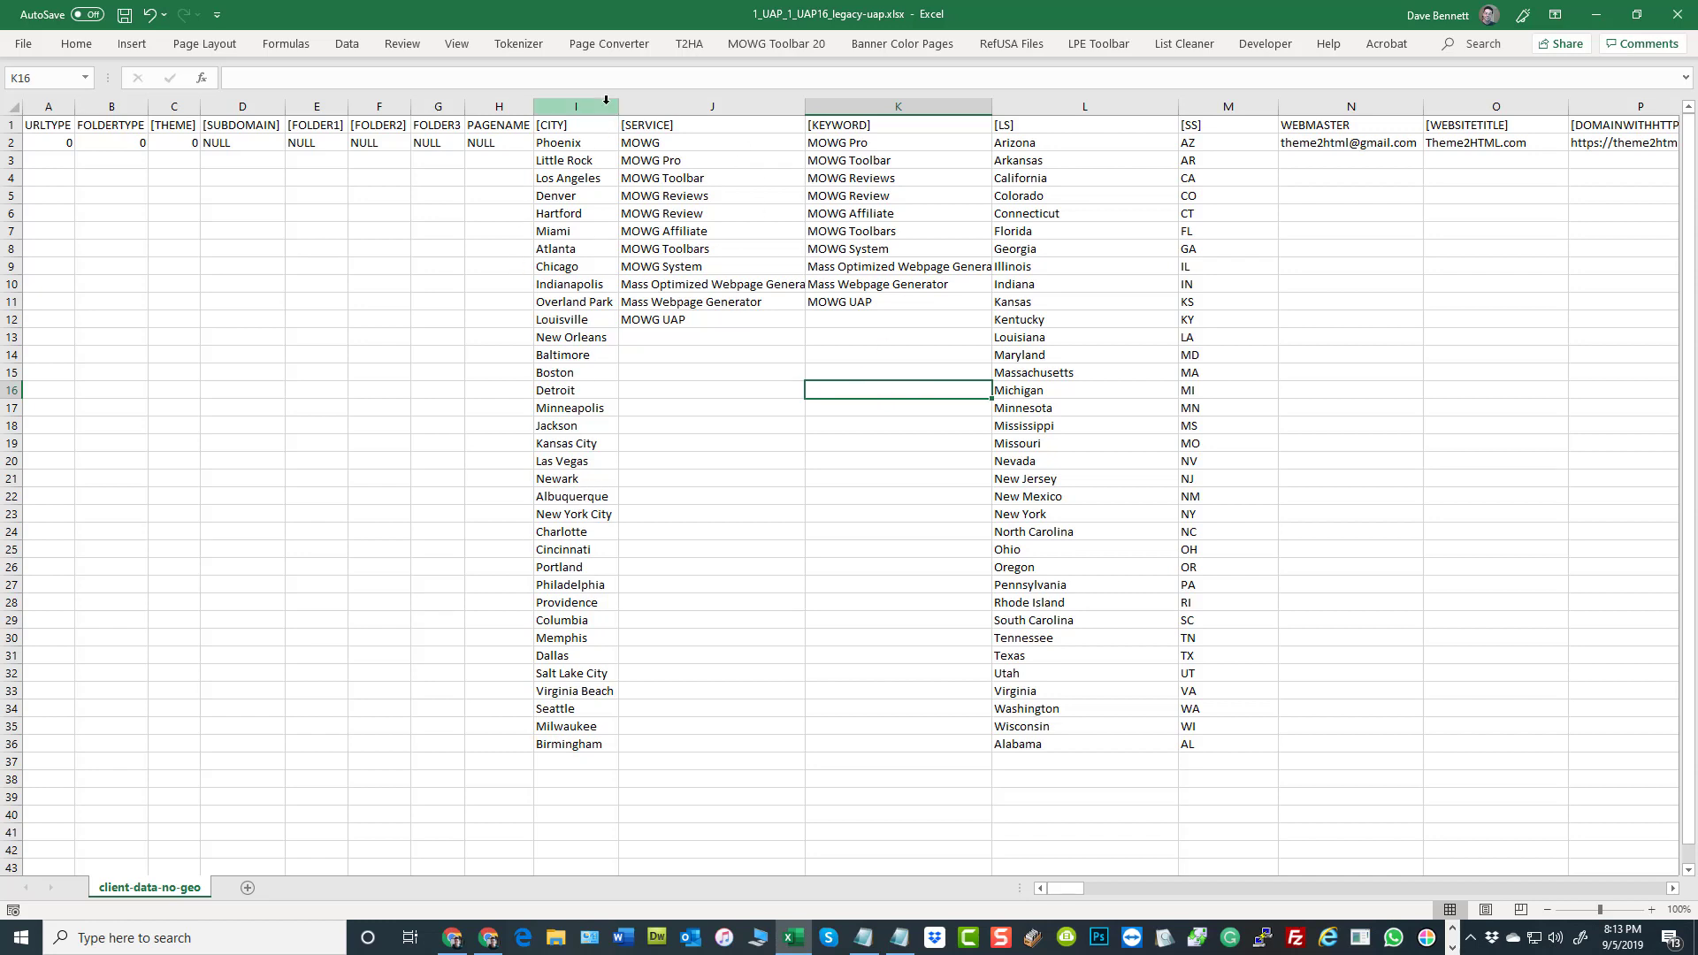
Select columns I to K together, and check the last entries of the lists in I36, J12 and K11
drag(606, 99, 932, 436)
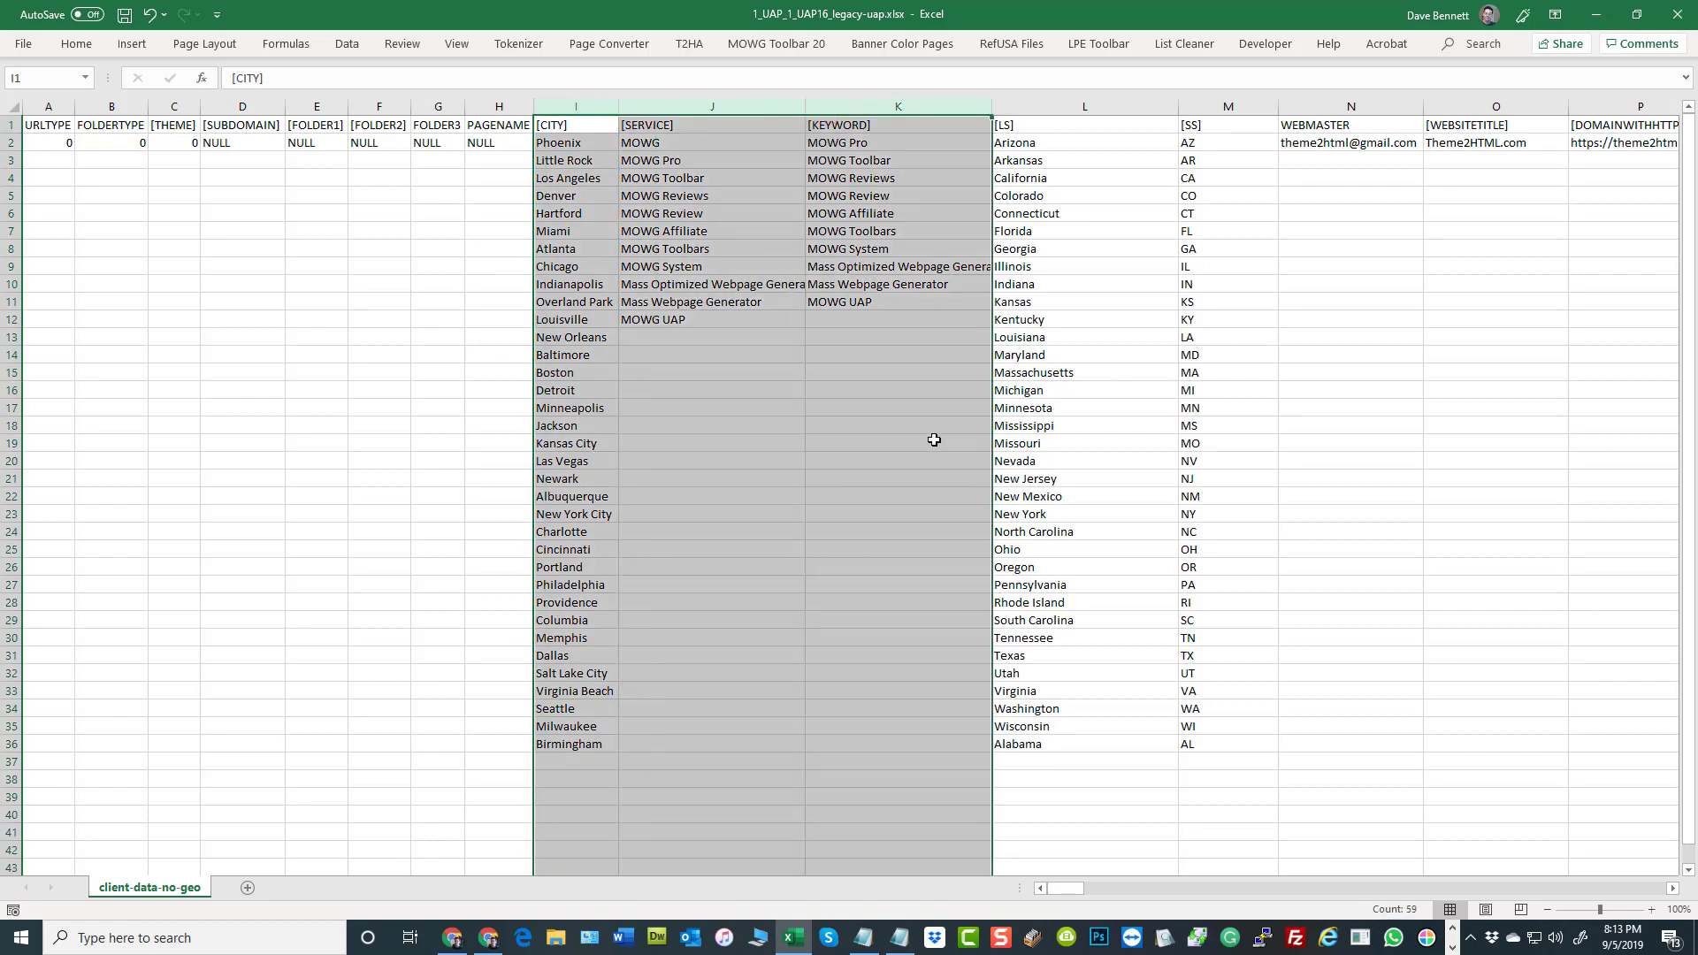
click(586, 747)
click(658, 320)
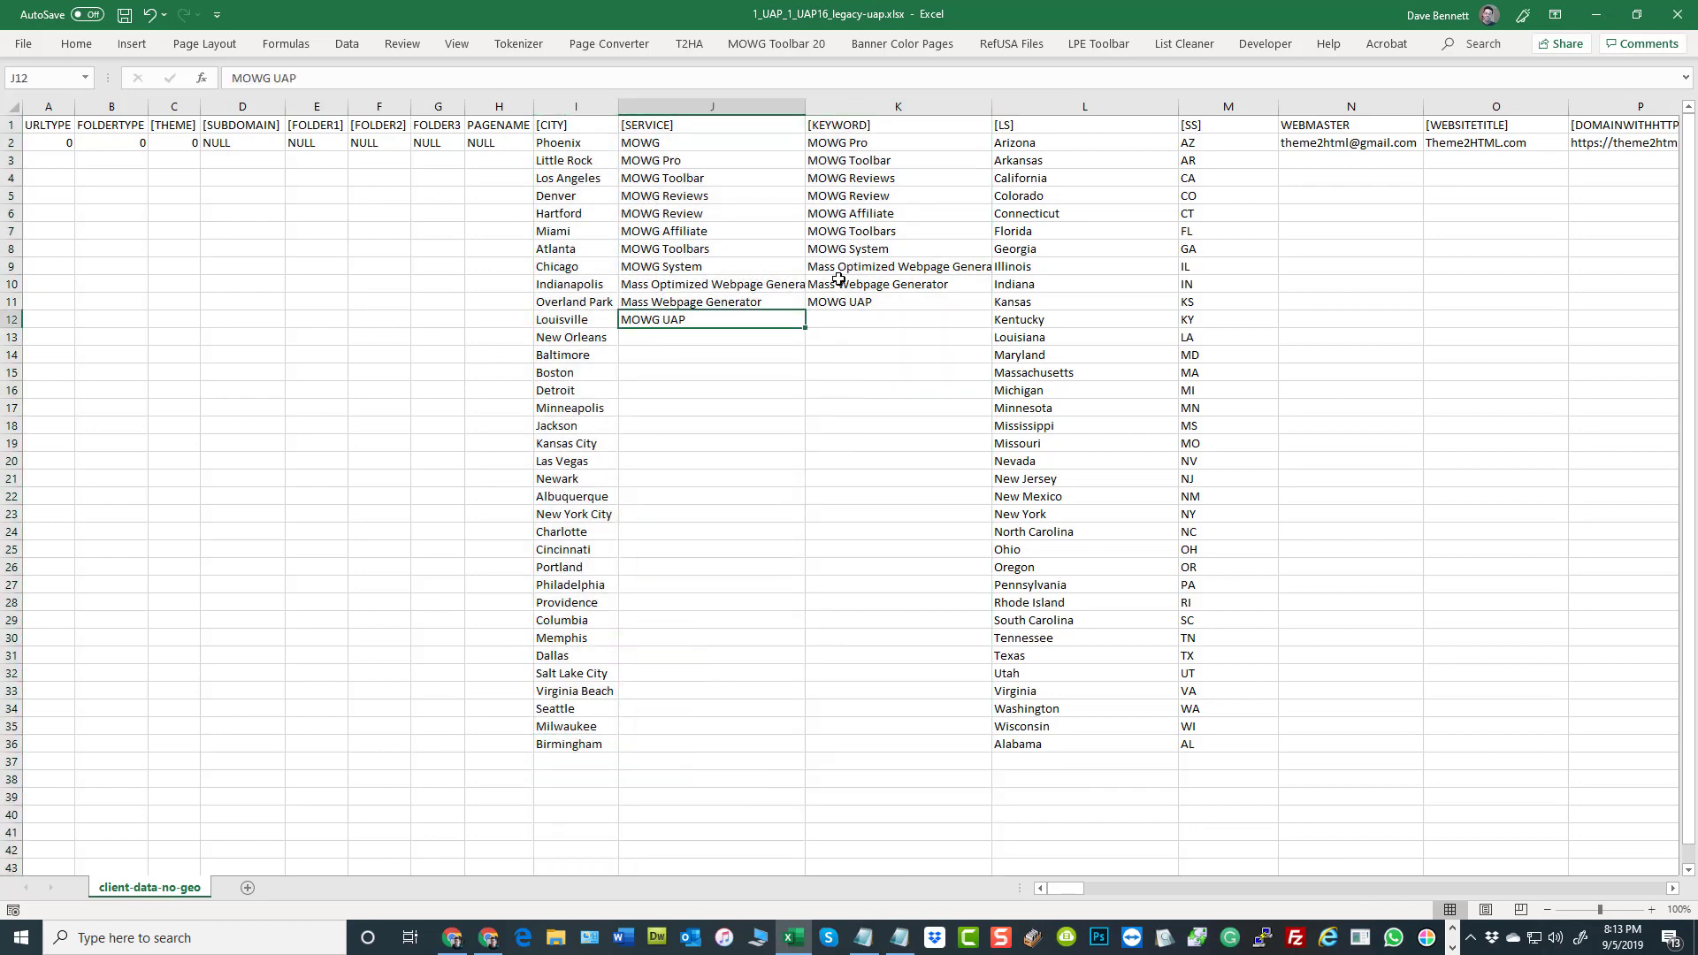
click(854, 304)
click(862, 433)
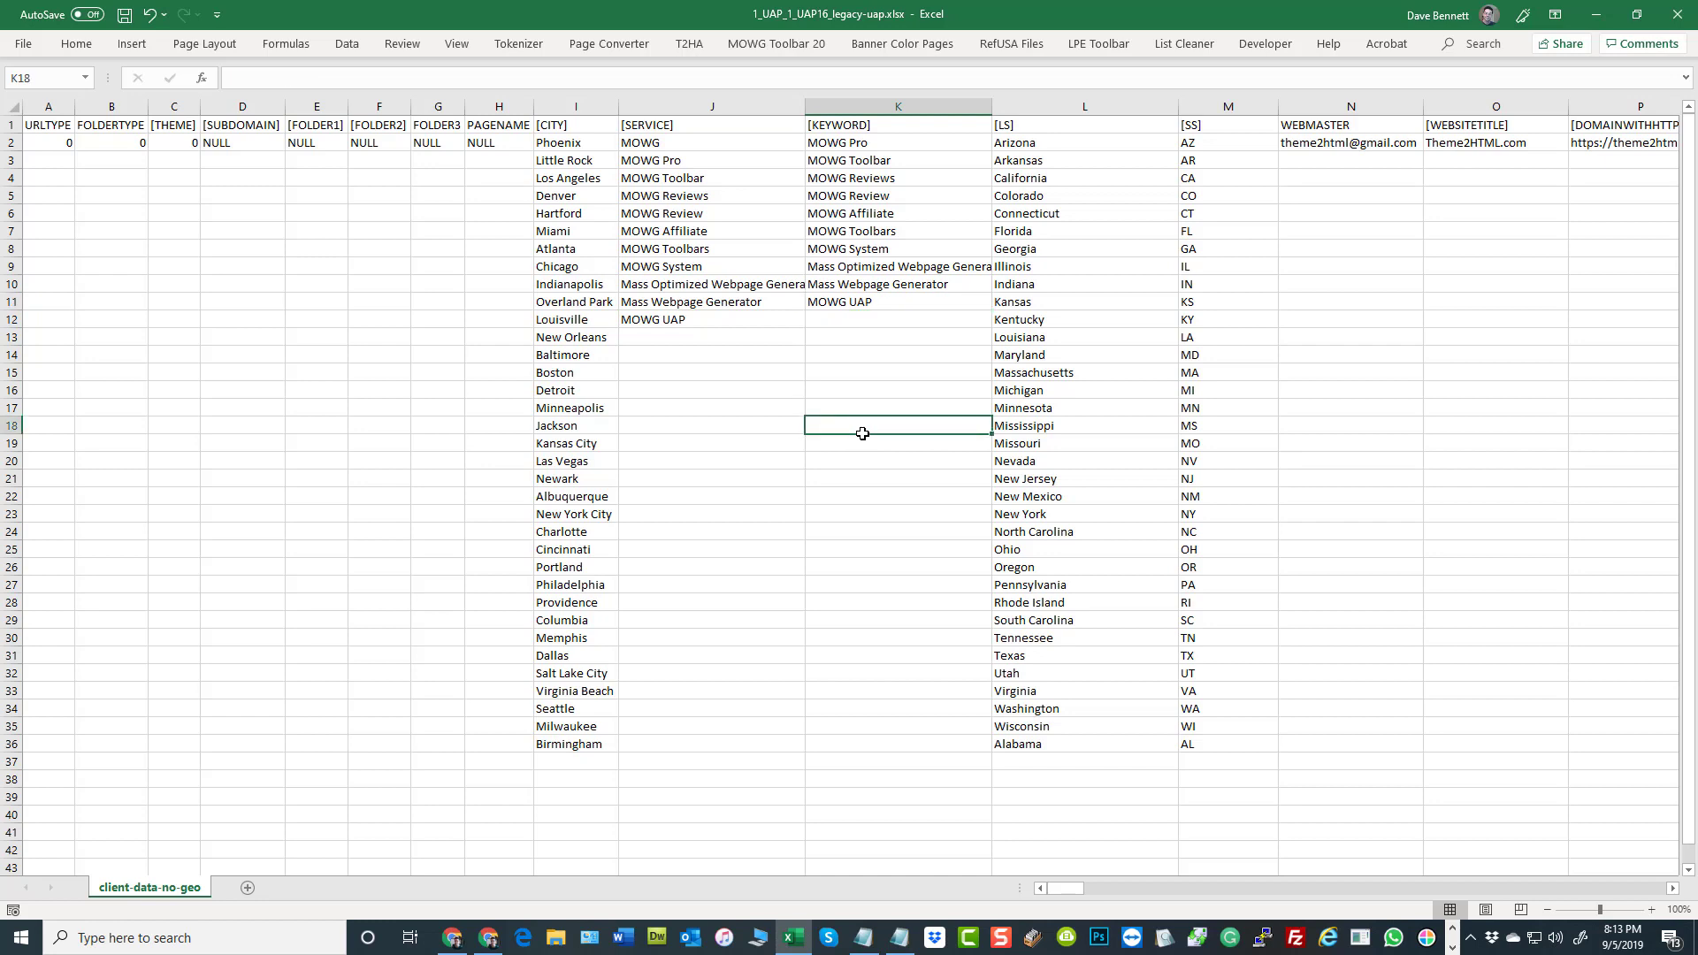
Inspect the [CITY] column and the [KEYWORD] header with its entries in K1:K11
click(575, 107)
drag(682, 118, 886, 126)
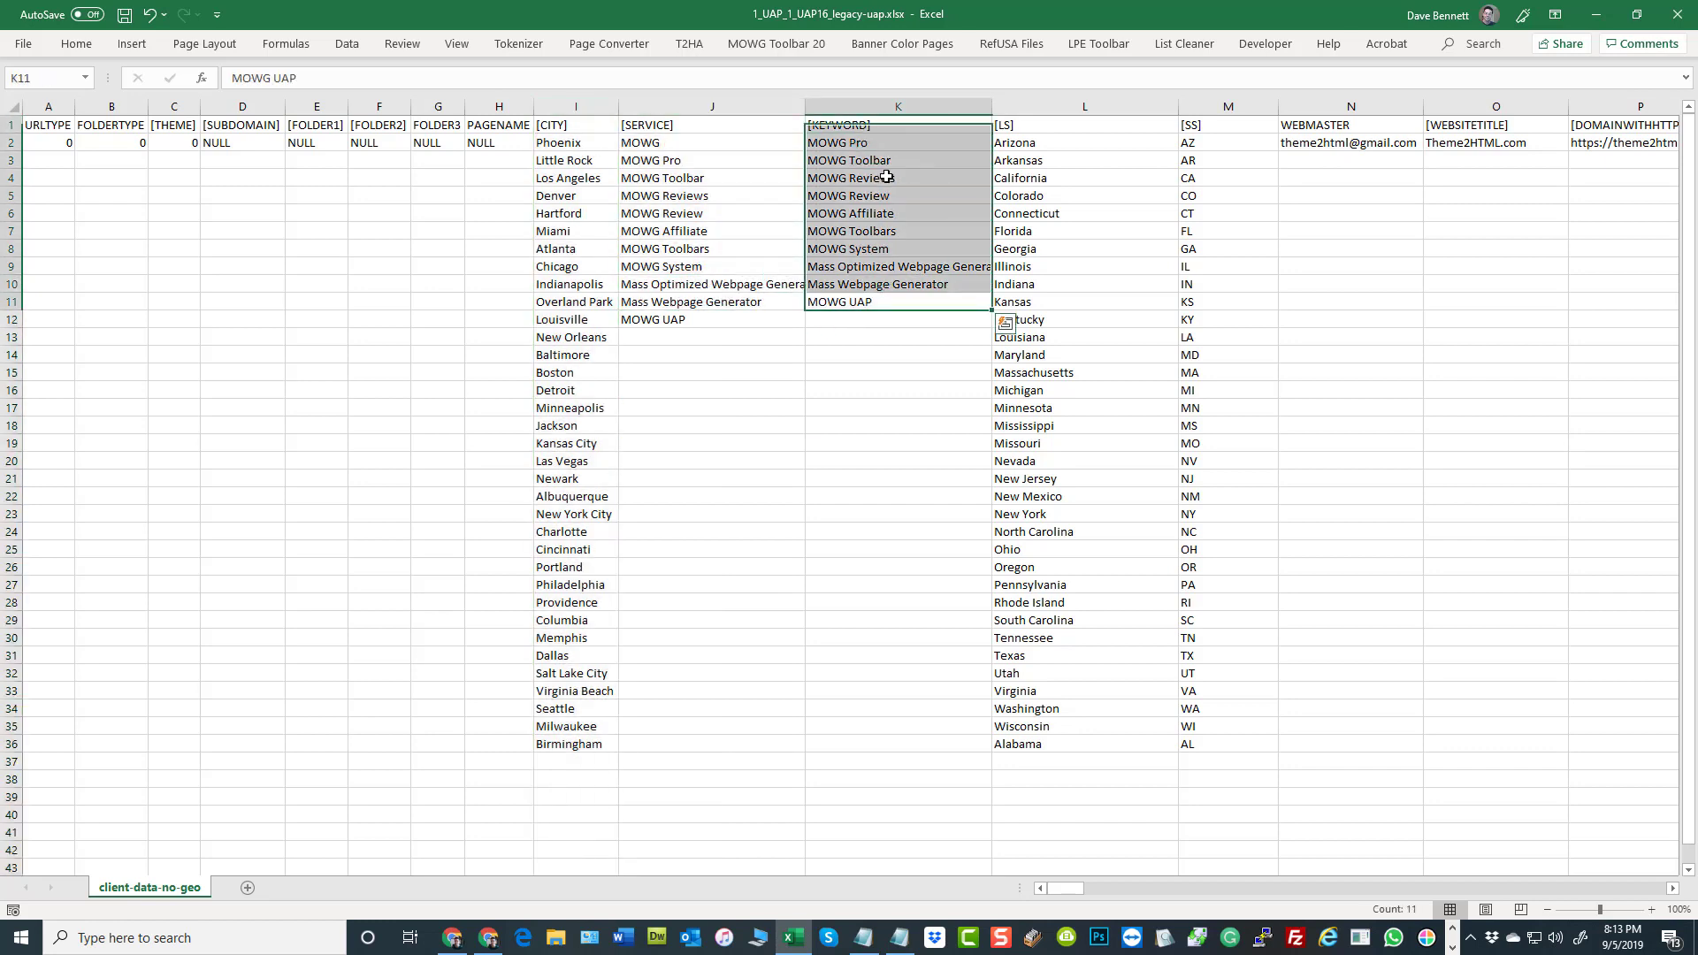
click(880, 492)
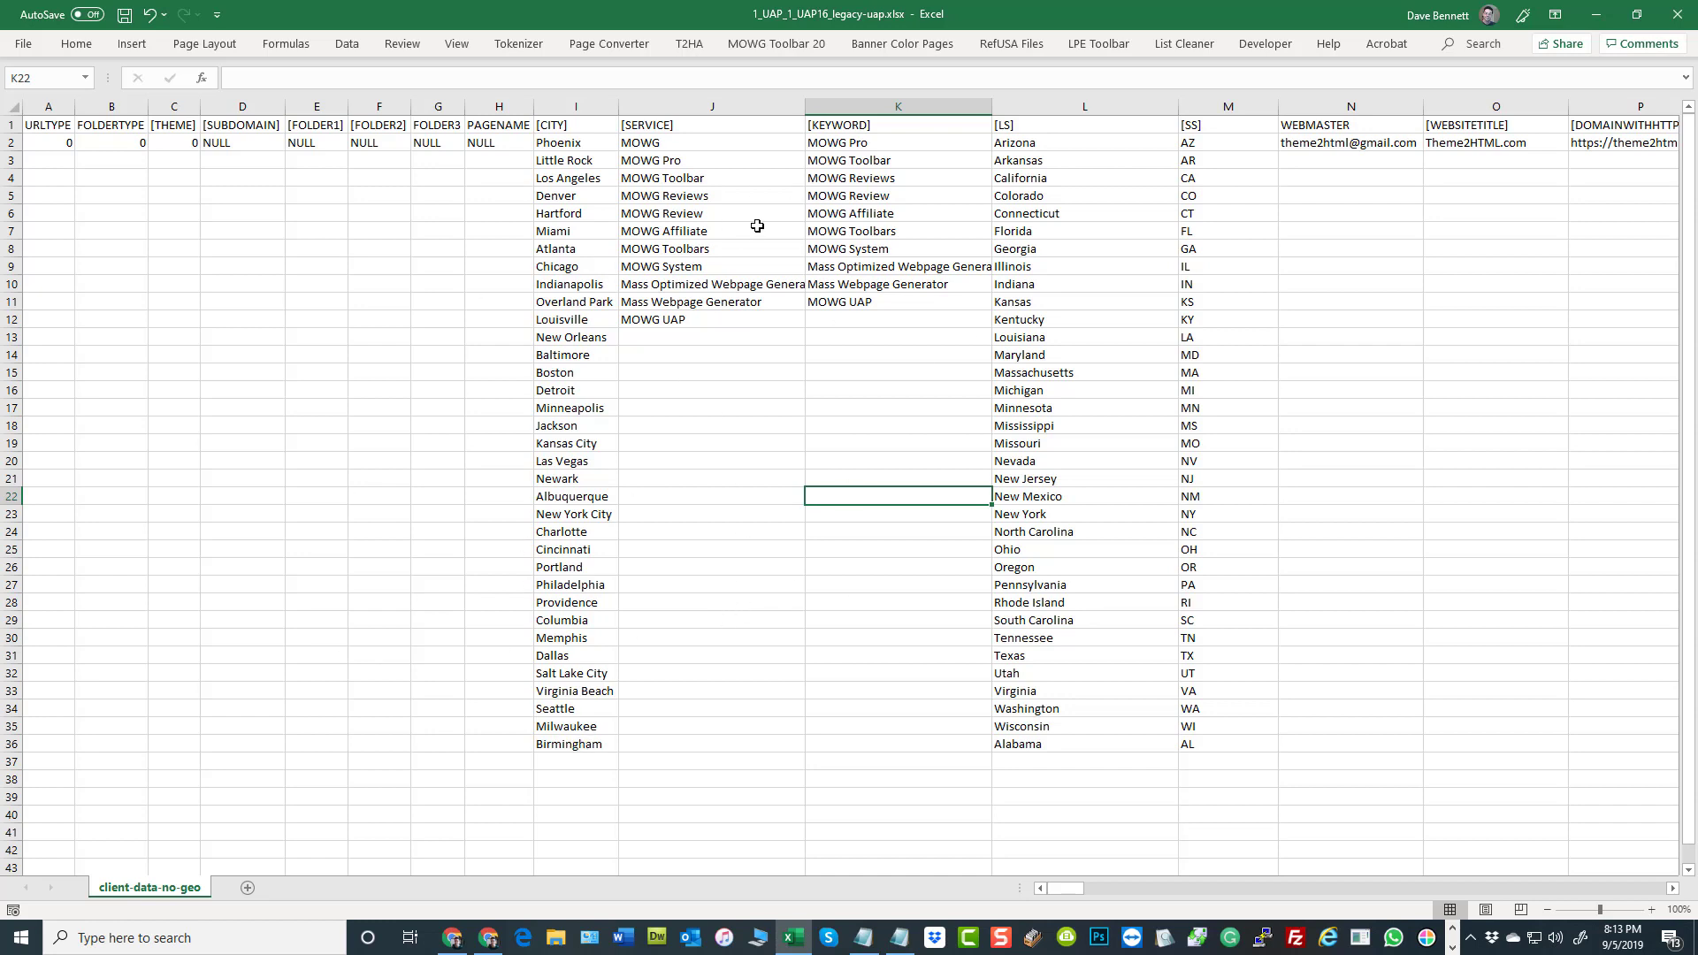
click(270, 235)
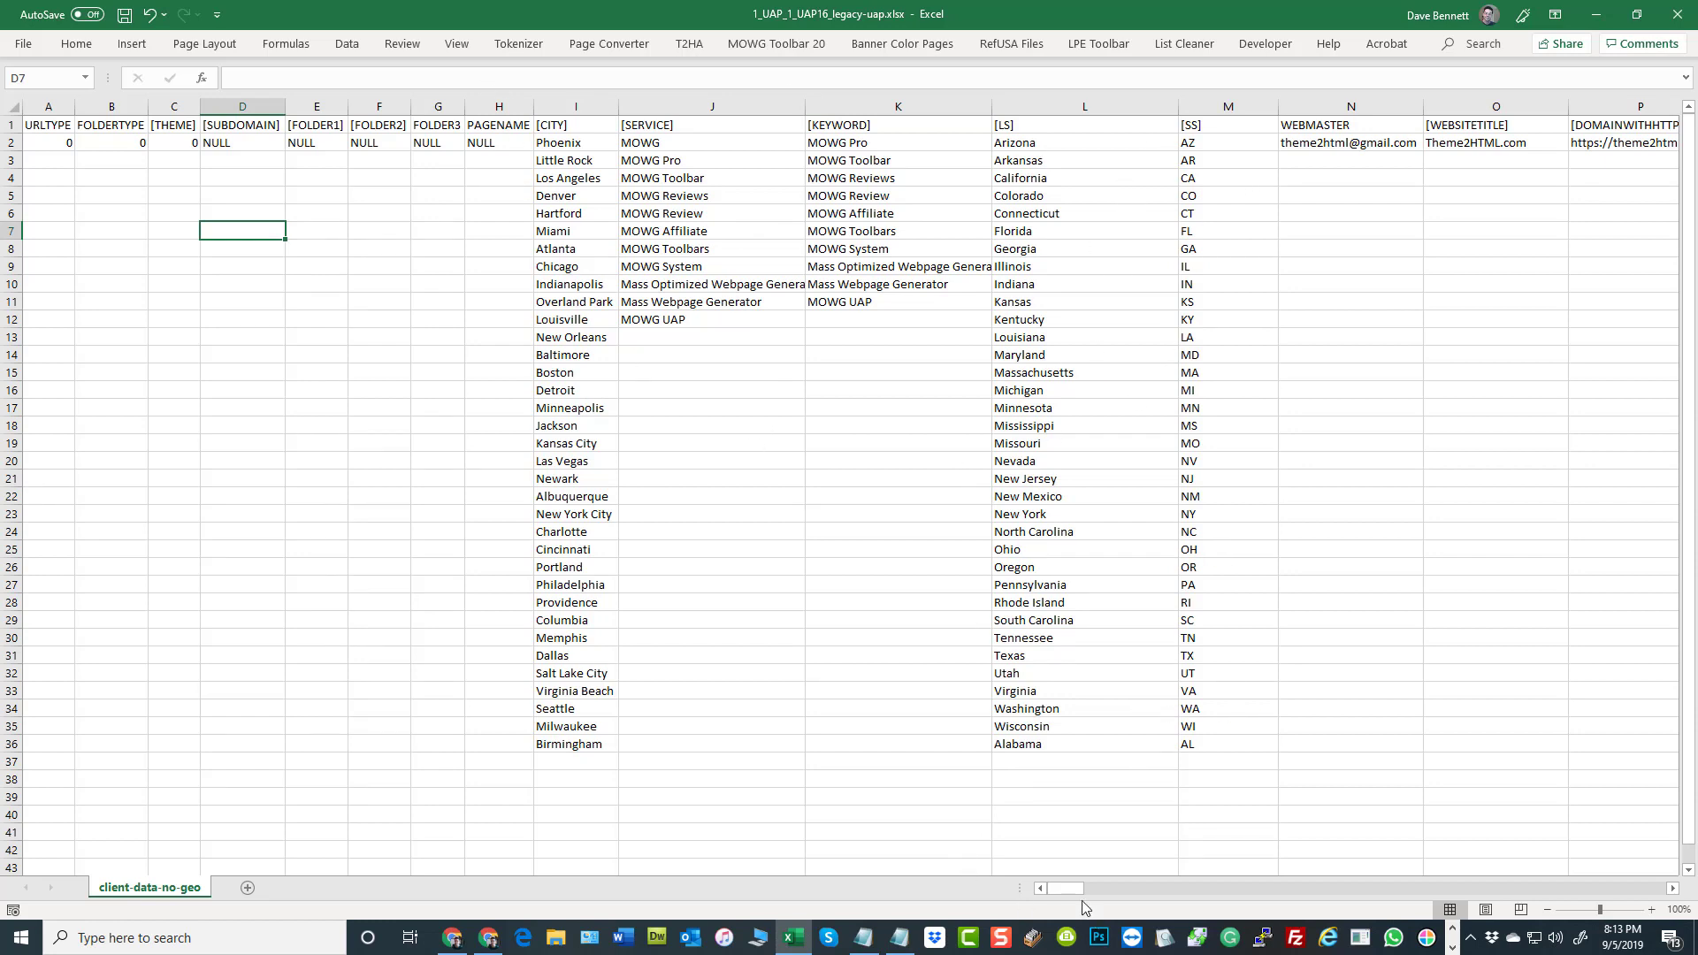
Examine the [DOMAINWITHHTTP] column and its domain value in P2
drag(1132, 892, 1012, 888)
drag(584, 106, 708, 119)
click(883, 349)
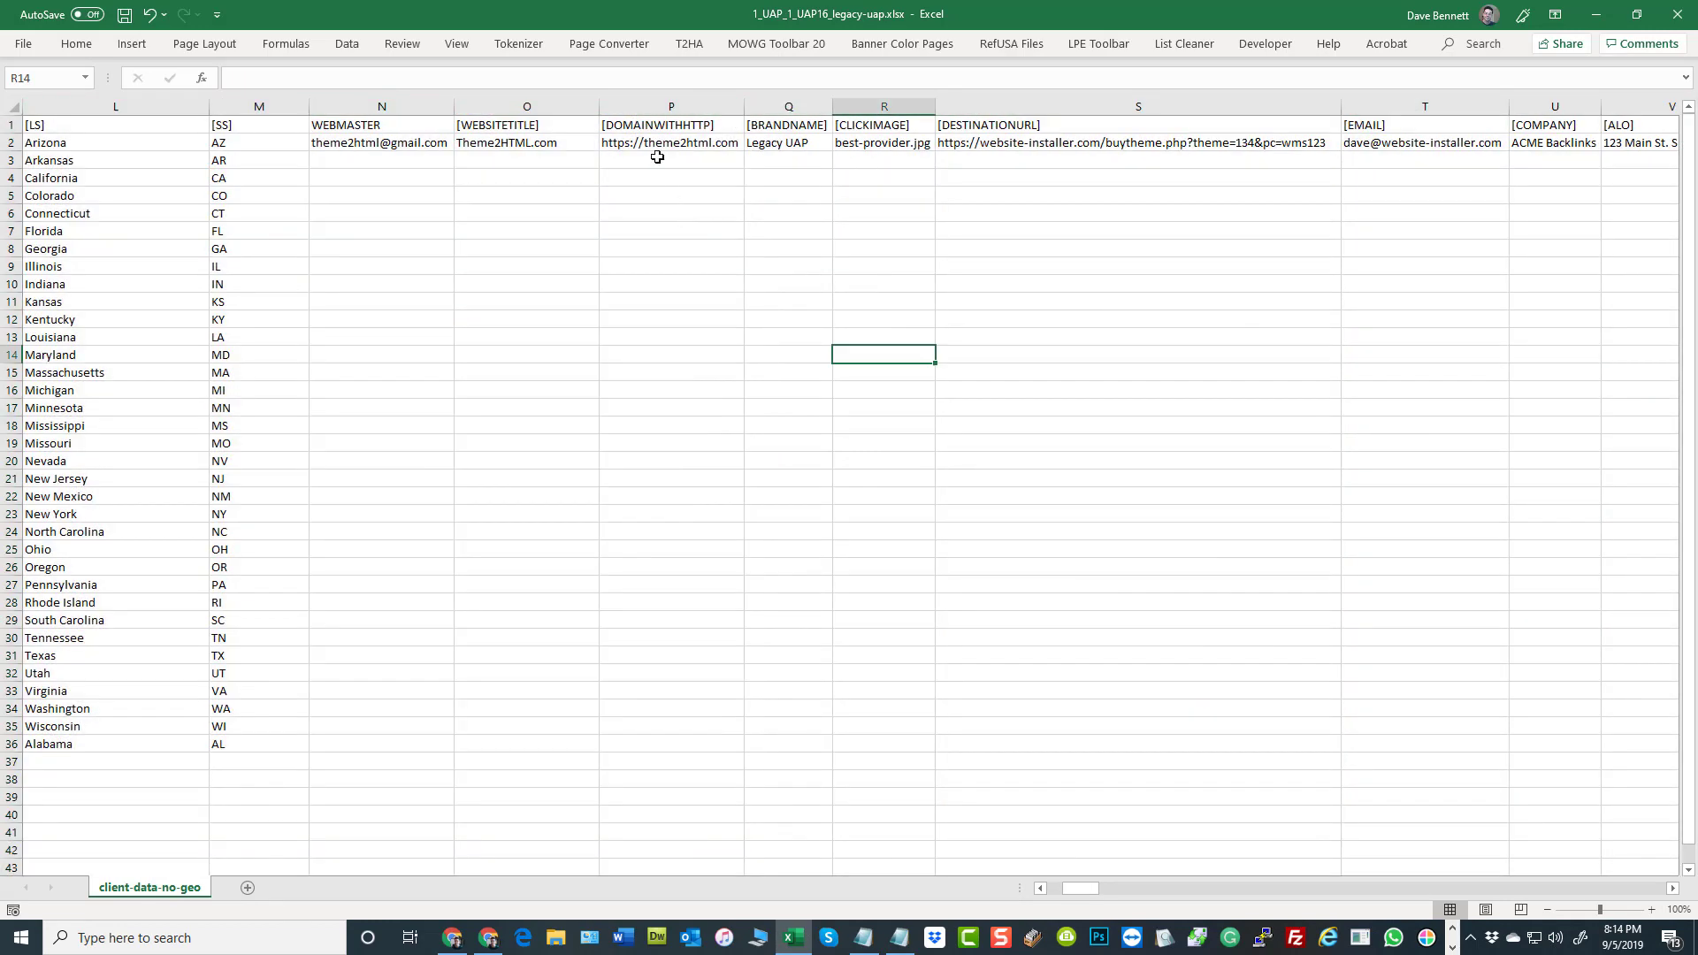
click(623, 144)
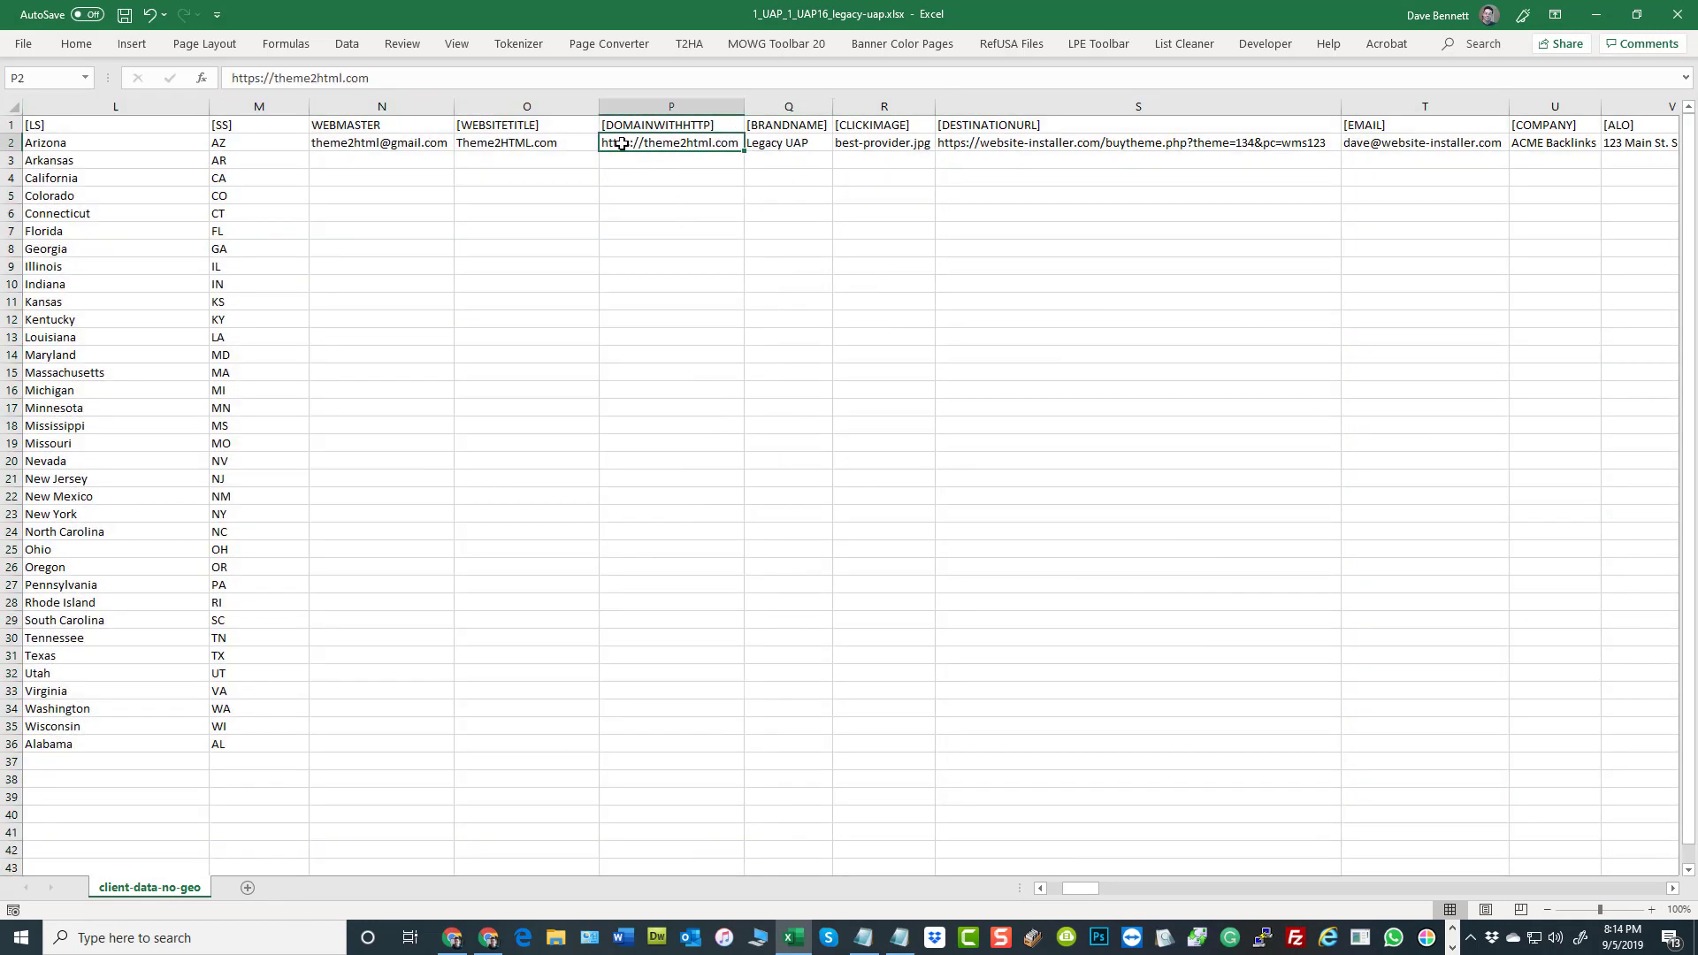
click(831, 267)
click(691, 105)
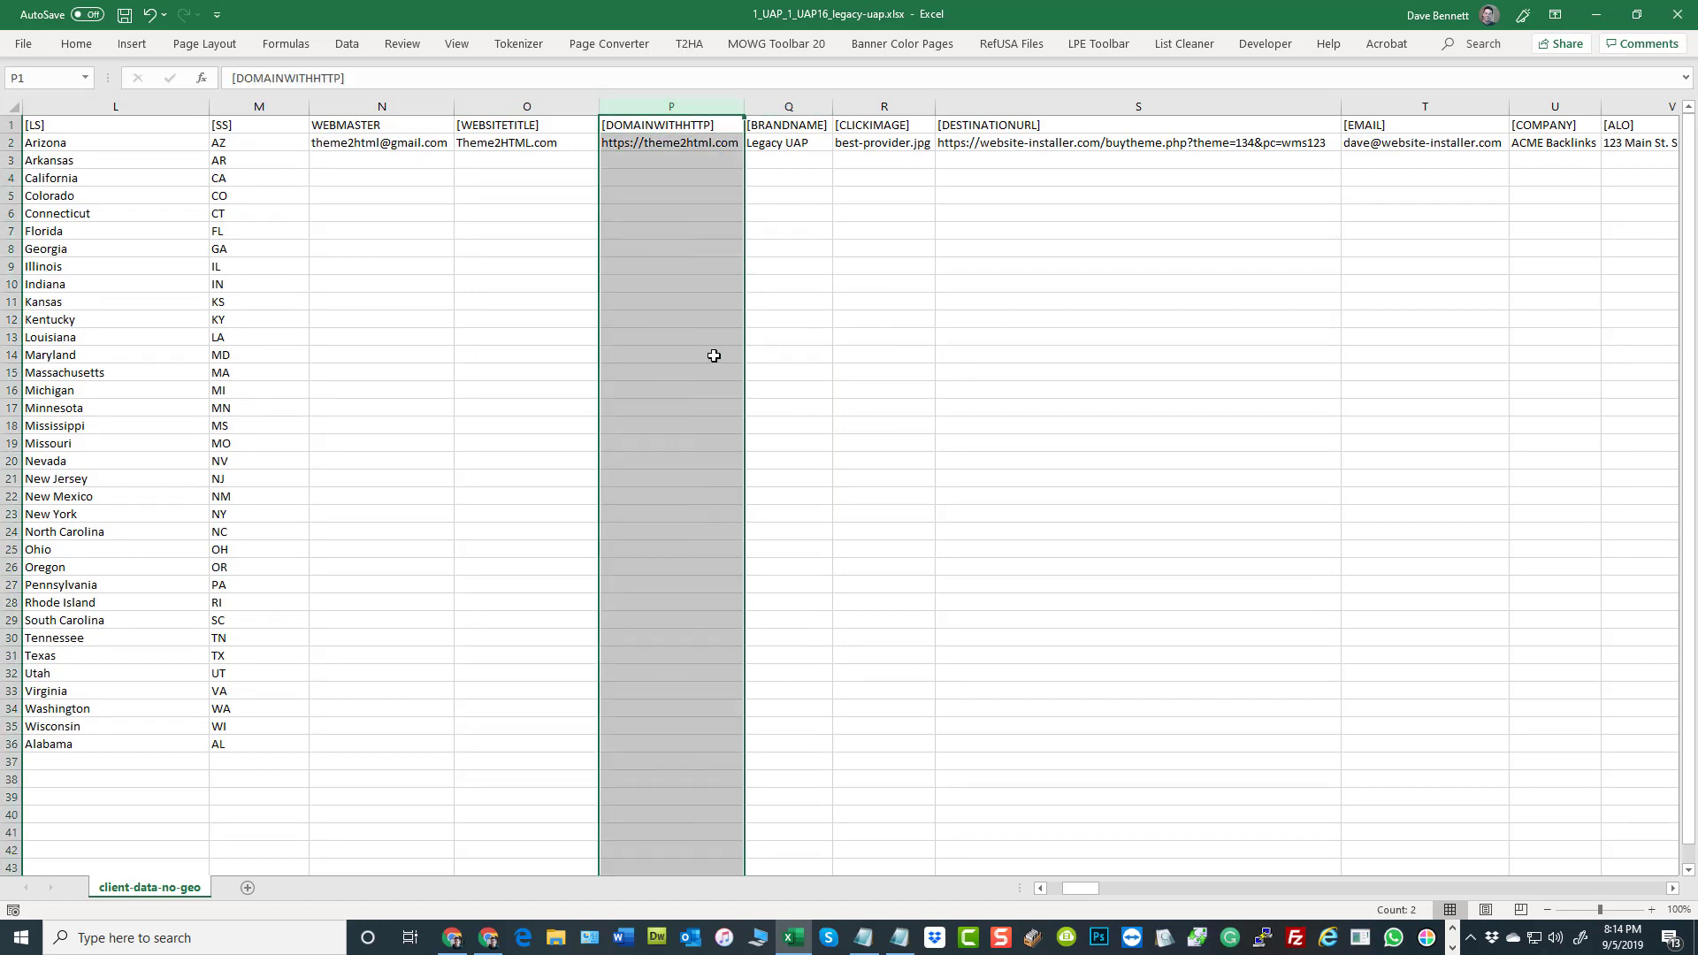
Inspect the [BRANDNAME] header and its brand name value in Q2
click(619, 160)
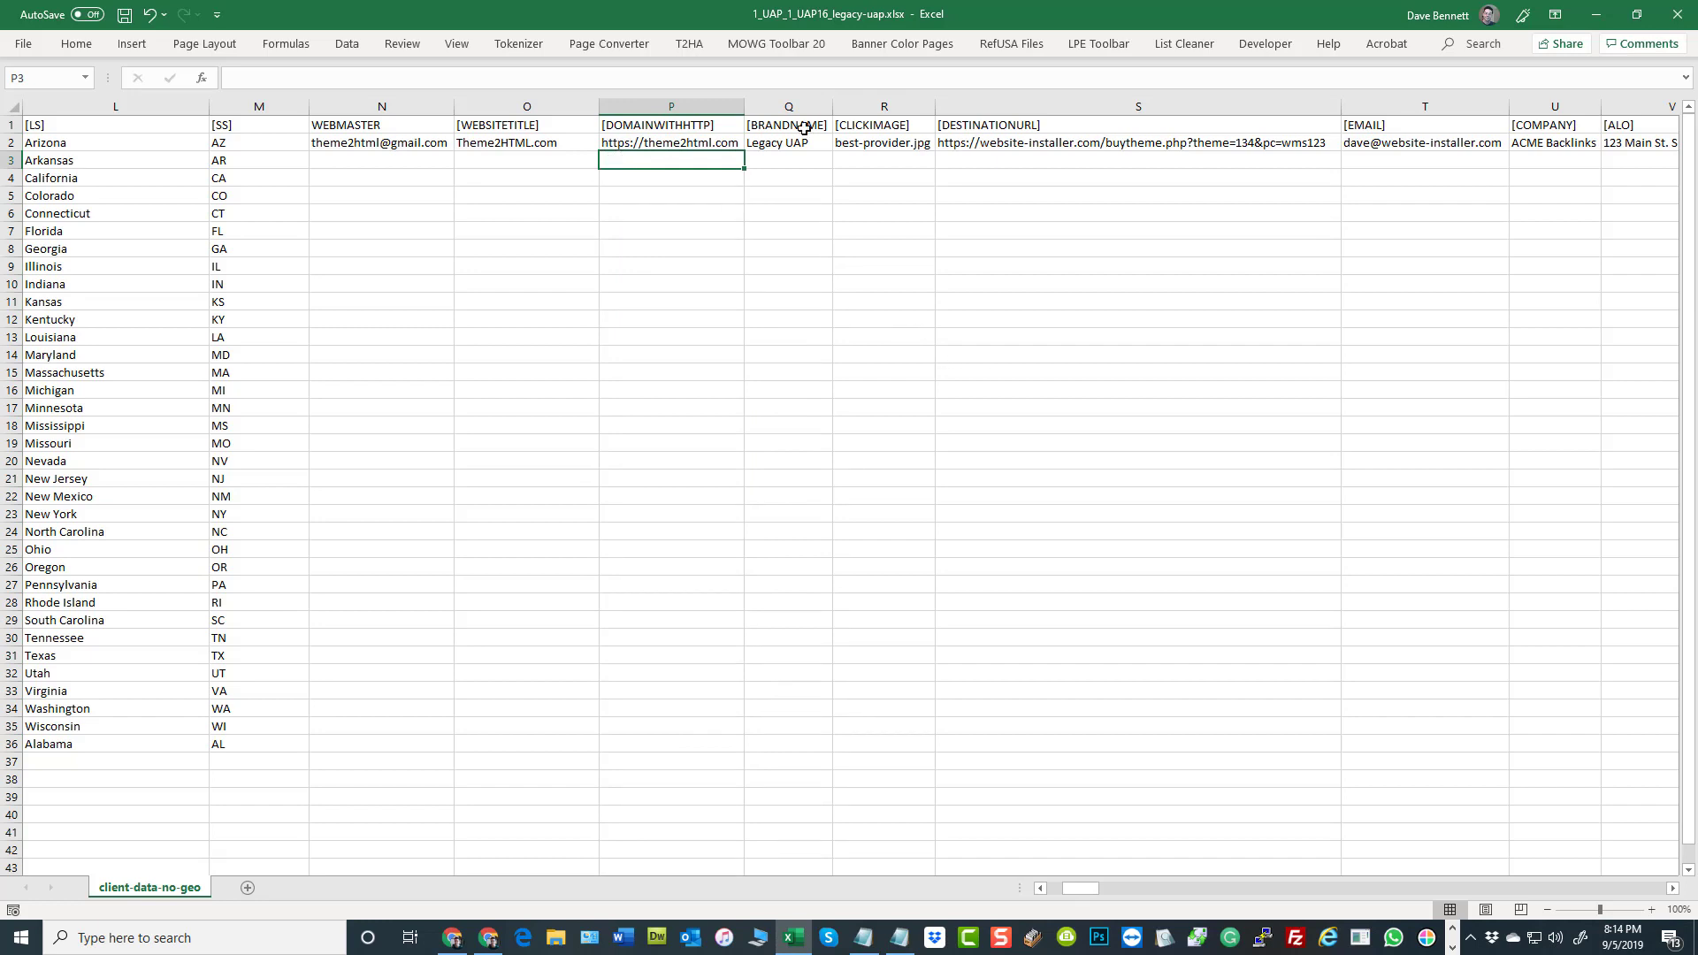
click(777, 129)
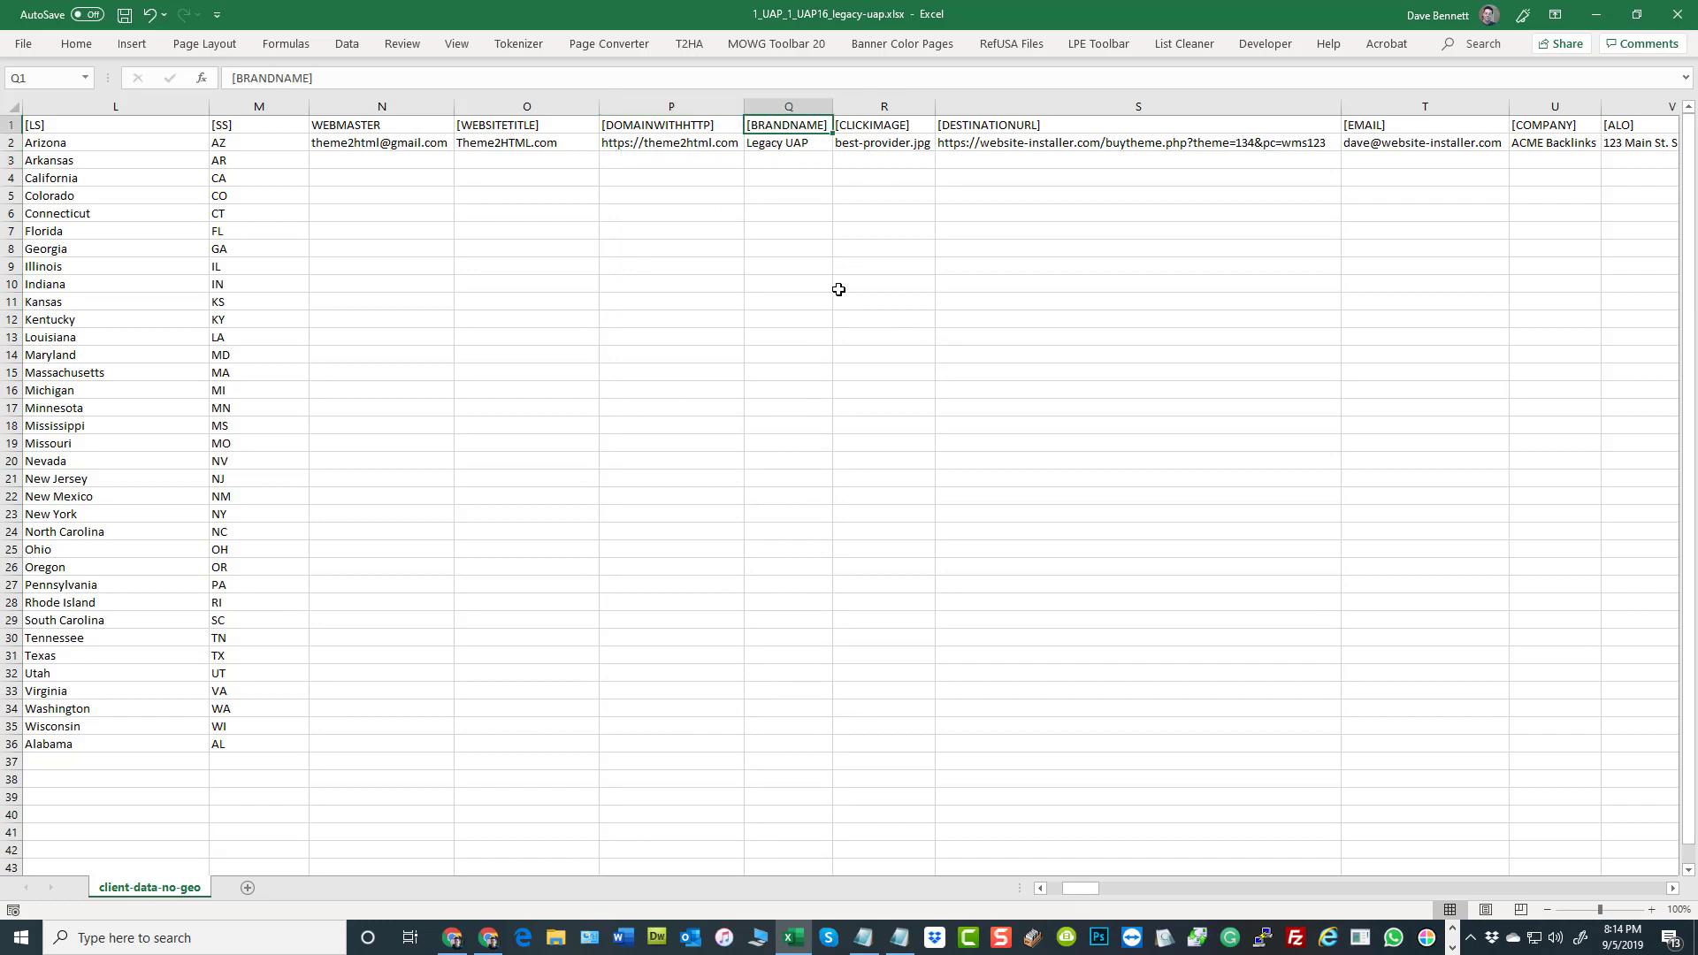
click(800, 150)
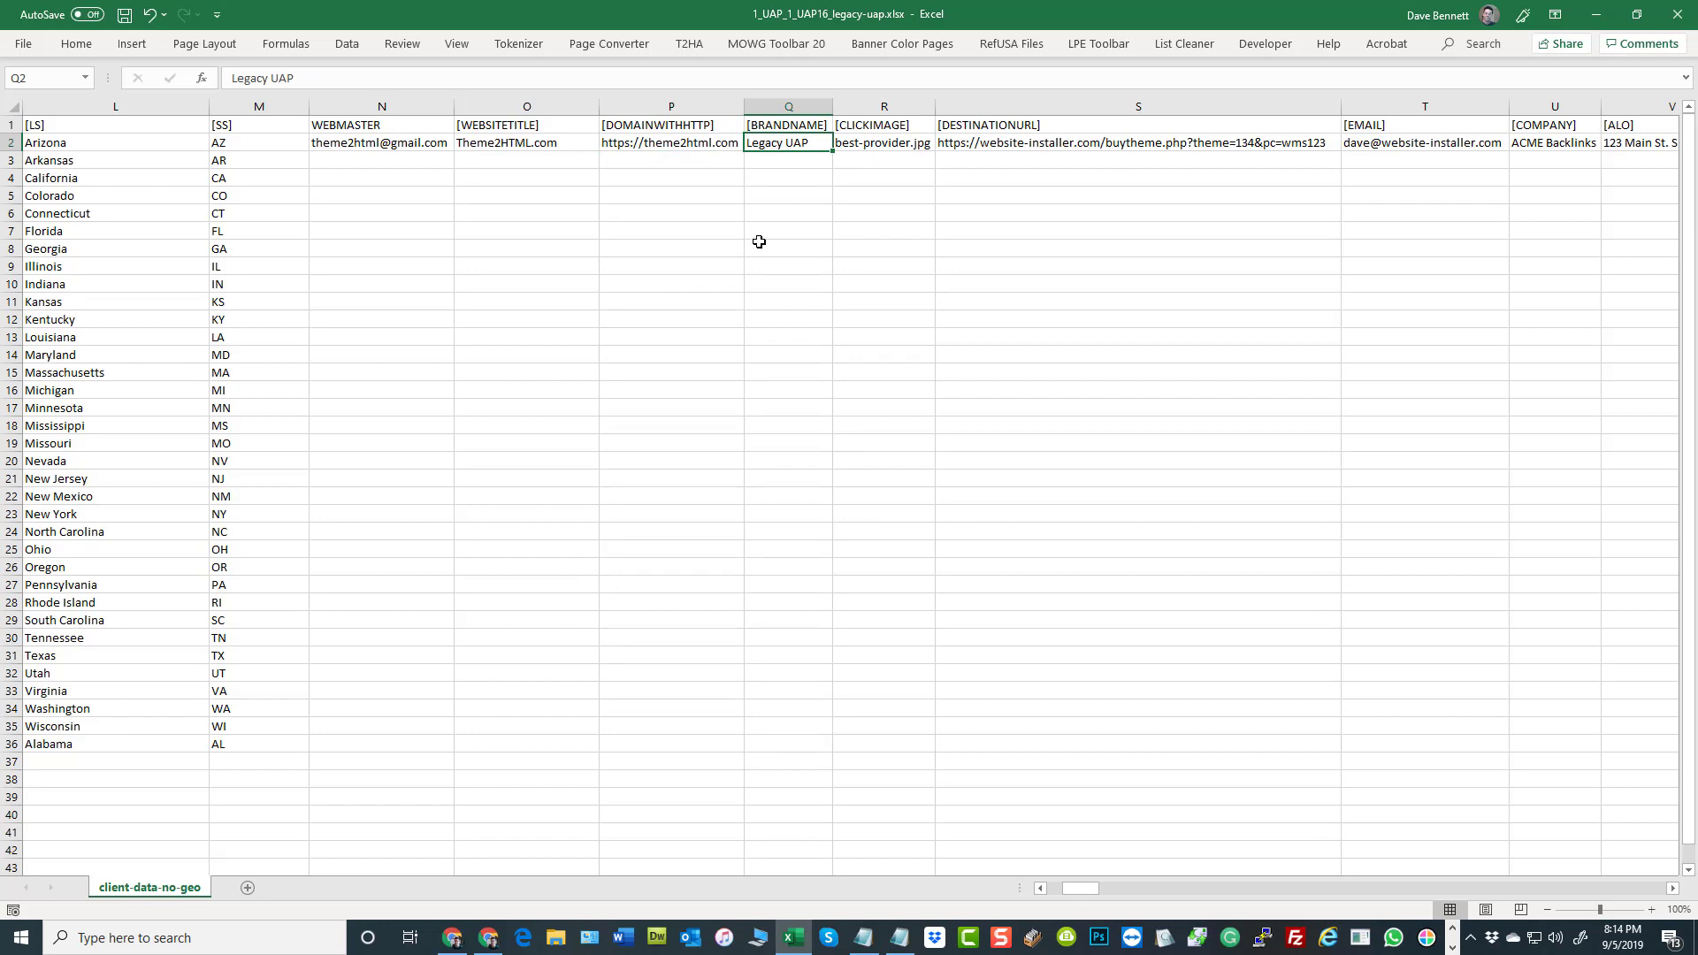
Inspect the [CLICKIMAGE] header and image file name in R2, comparing it with the click image in the Chrome page editor
click(906, 130)
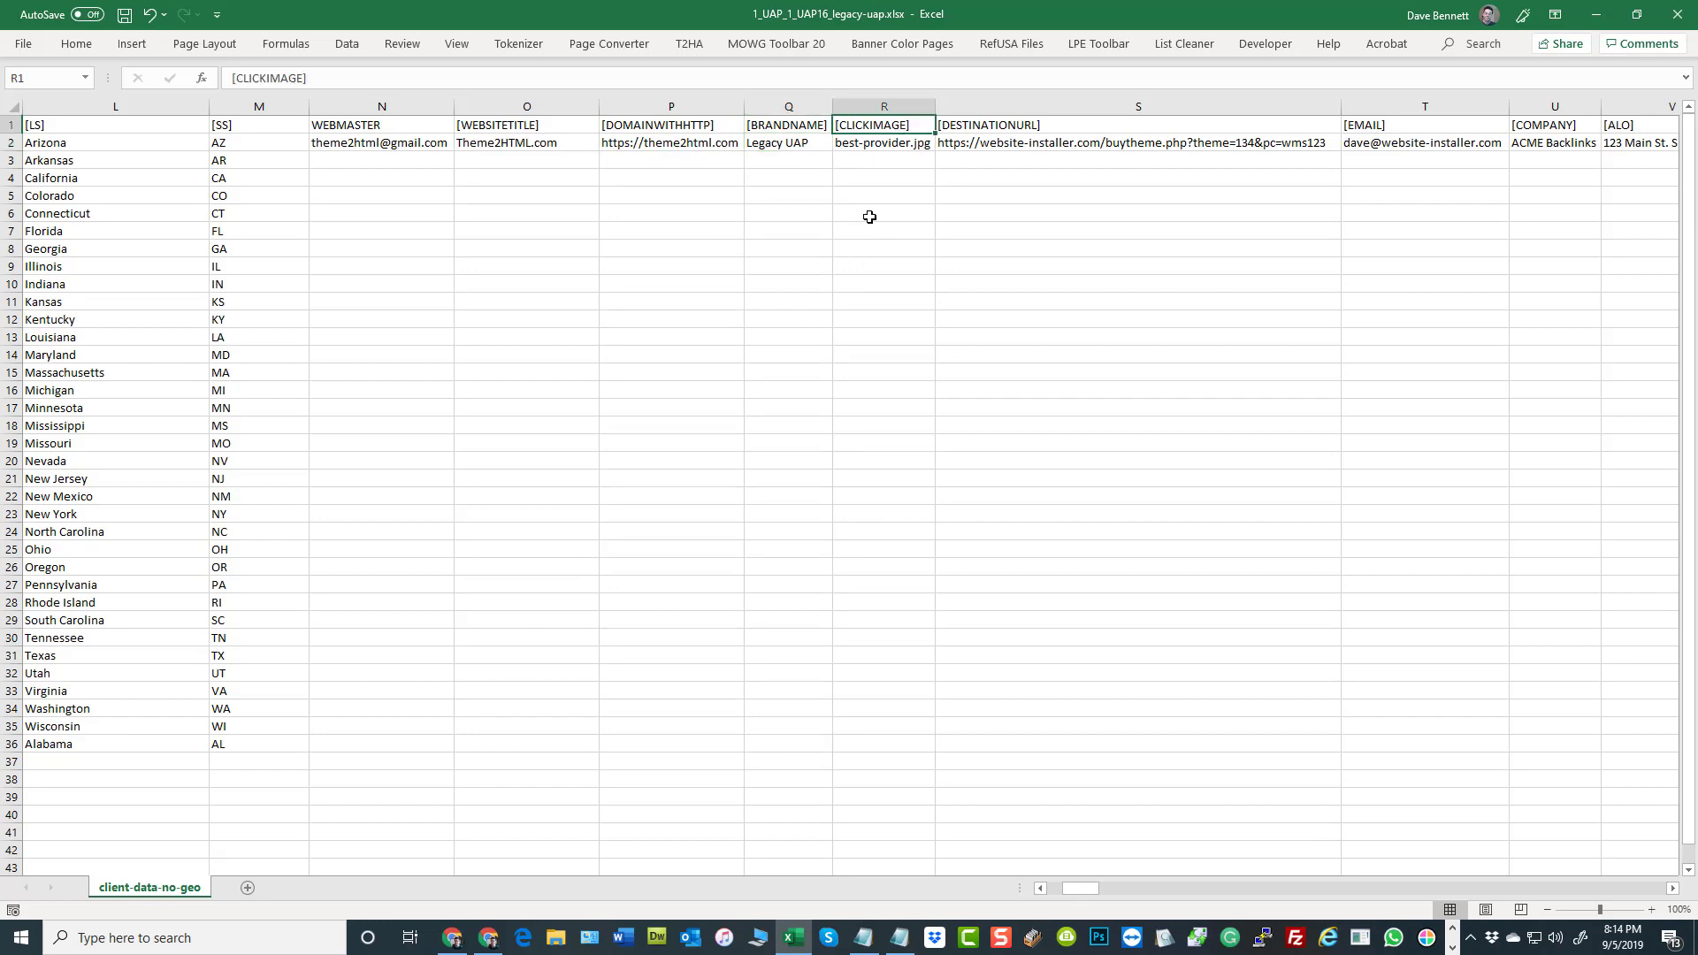
click(897, 143)
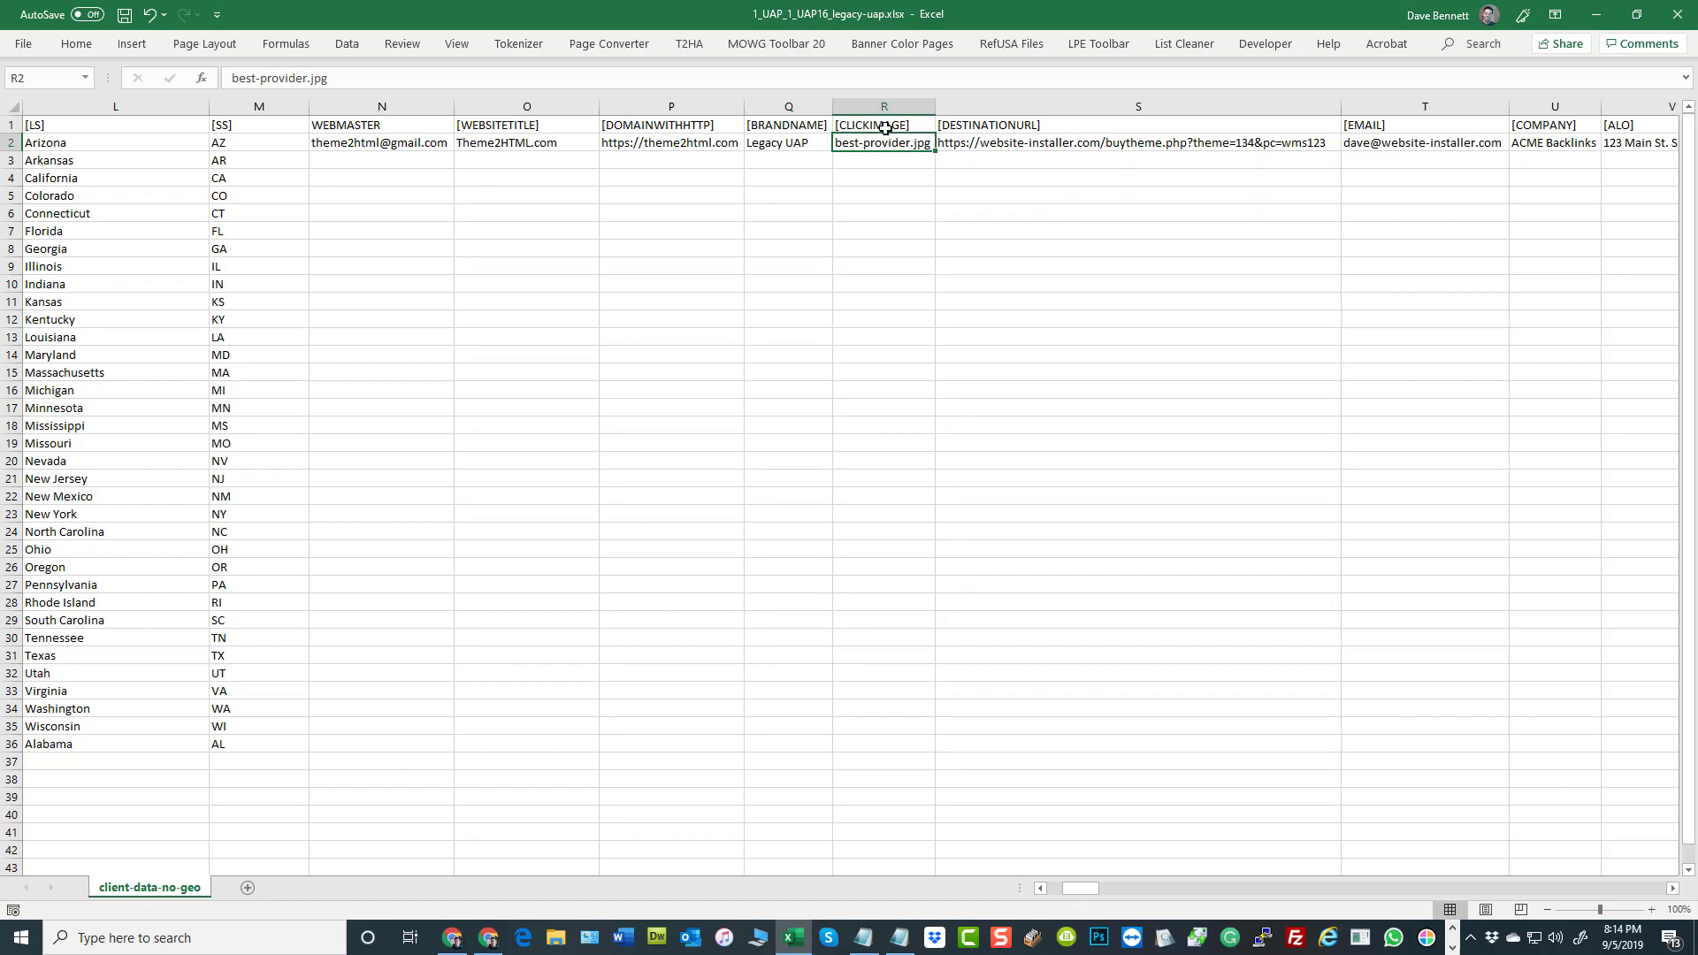
click(454, 939)
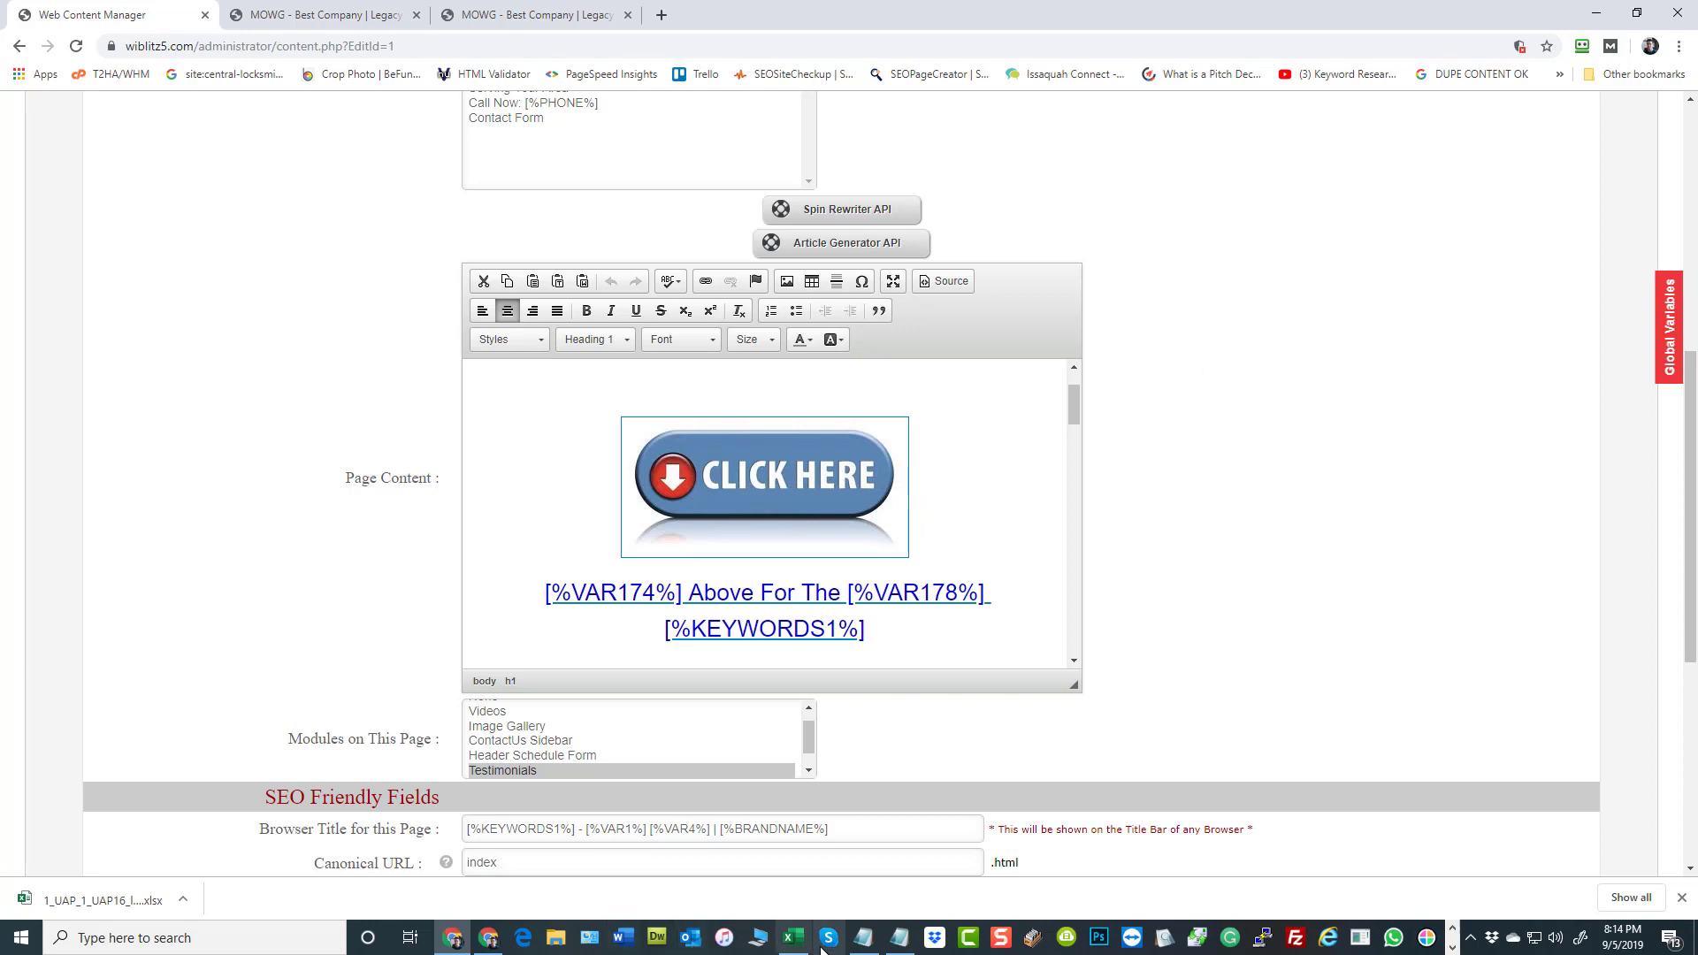
mouse_move(796, 948)
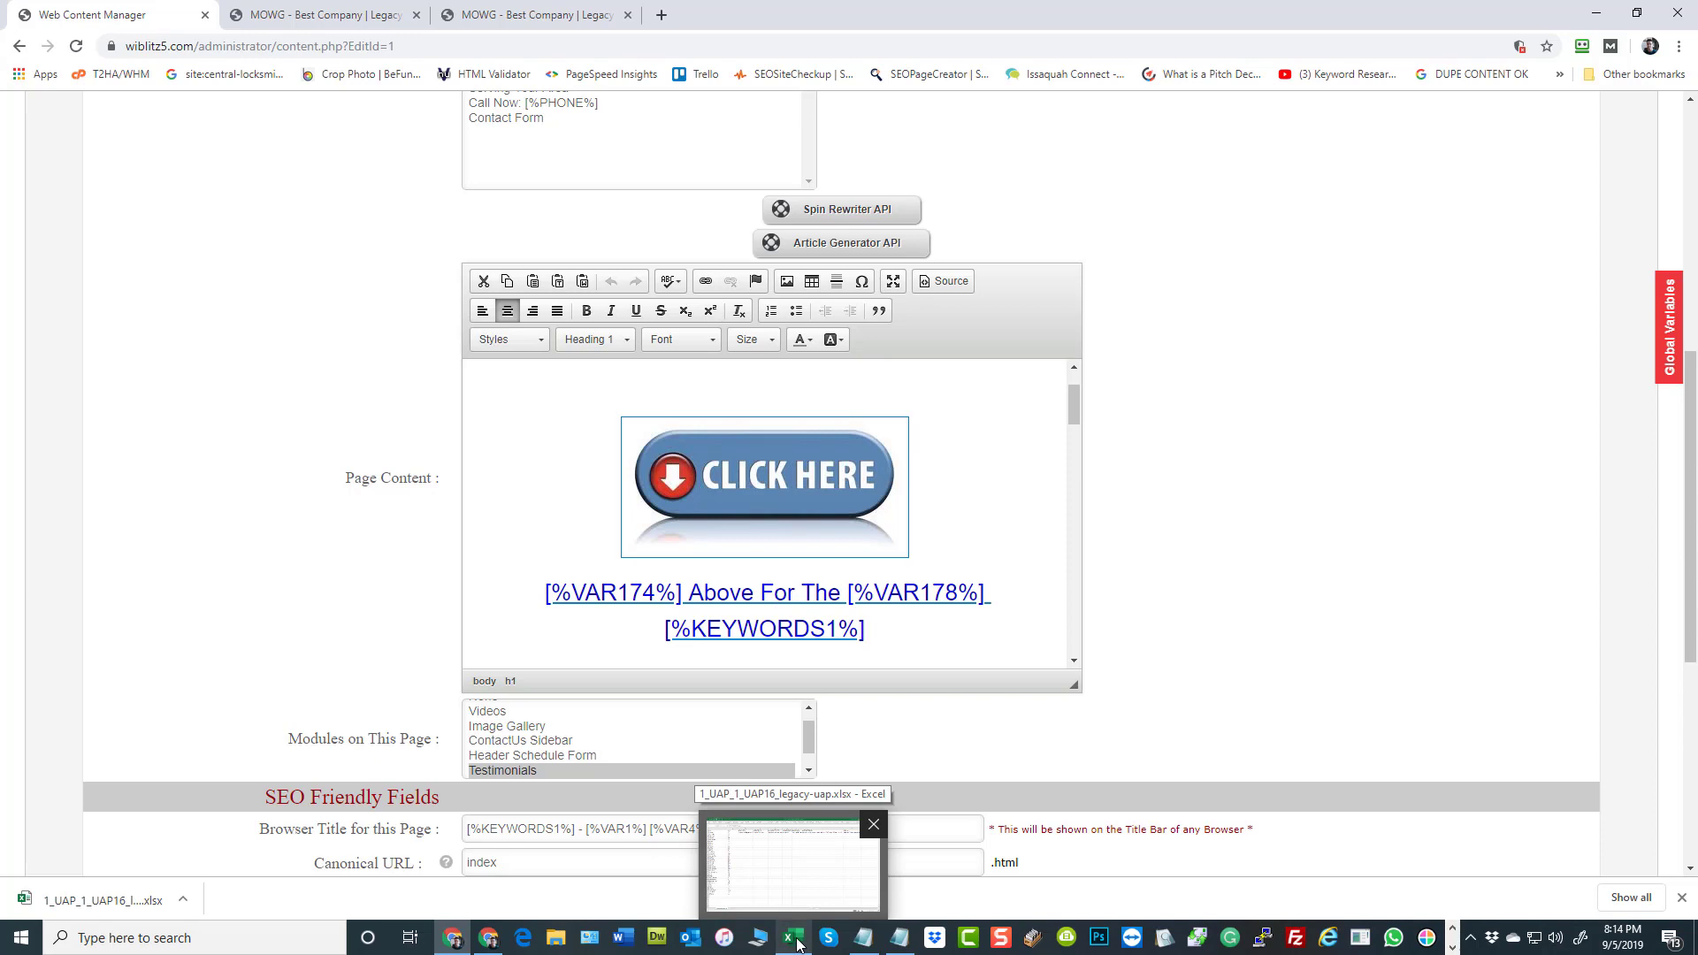
click(795, 939)
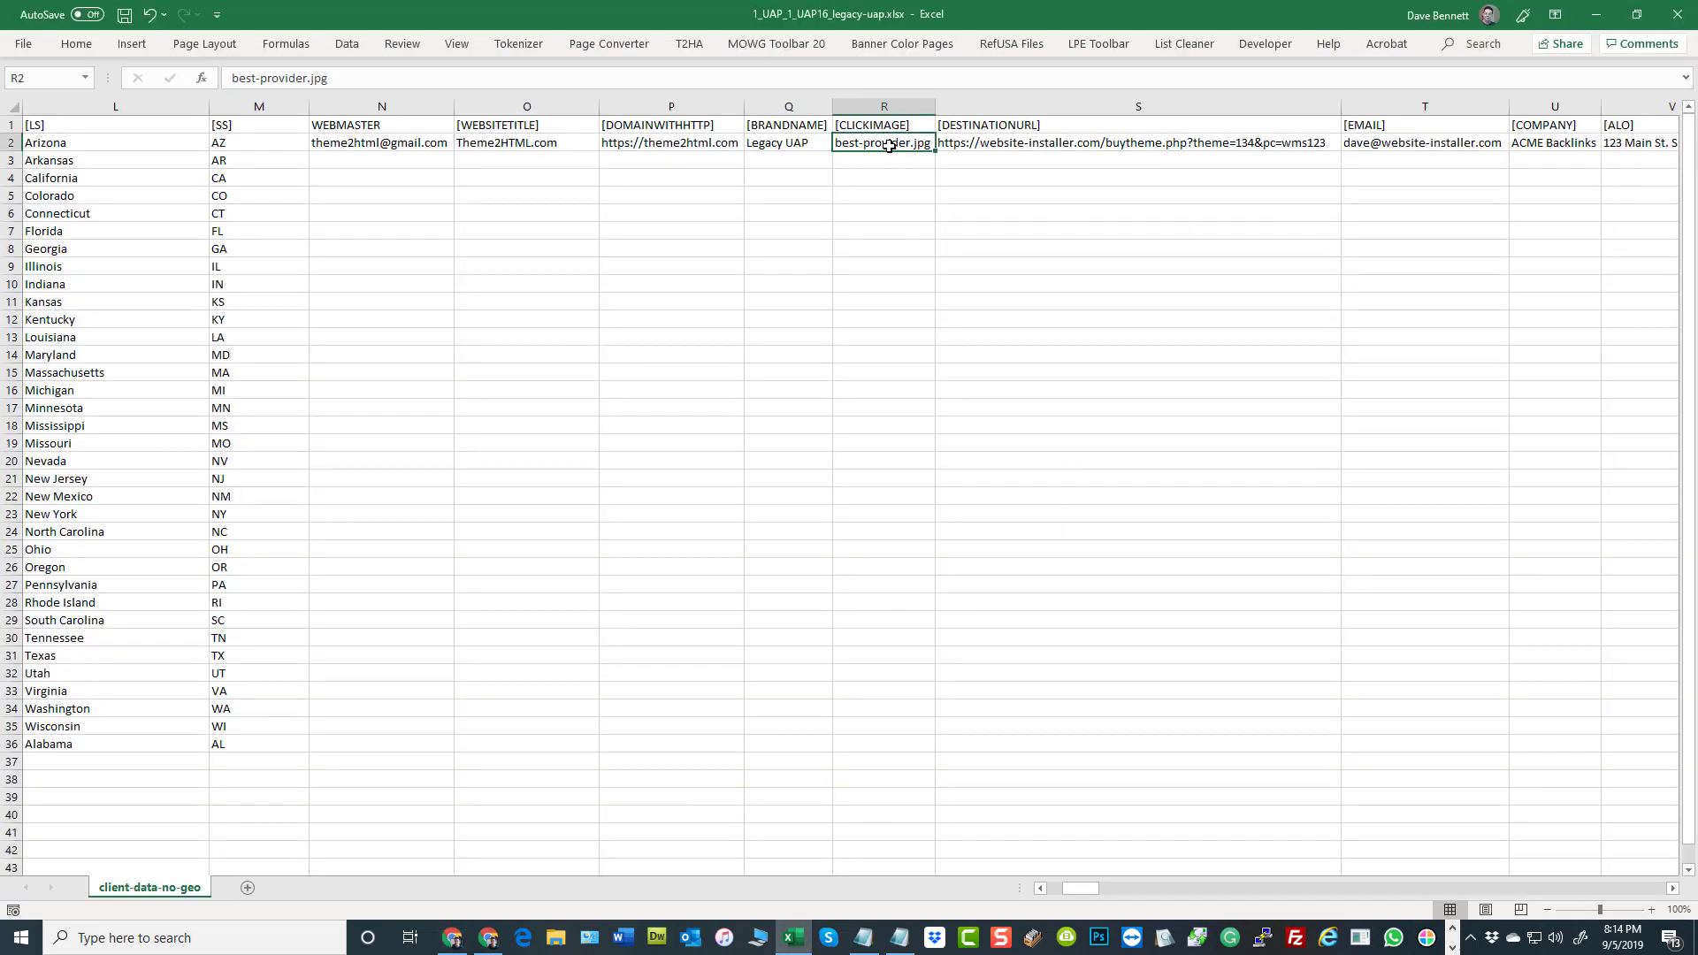
drag(889, 146, 895, 602)
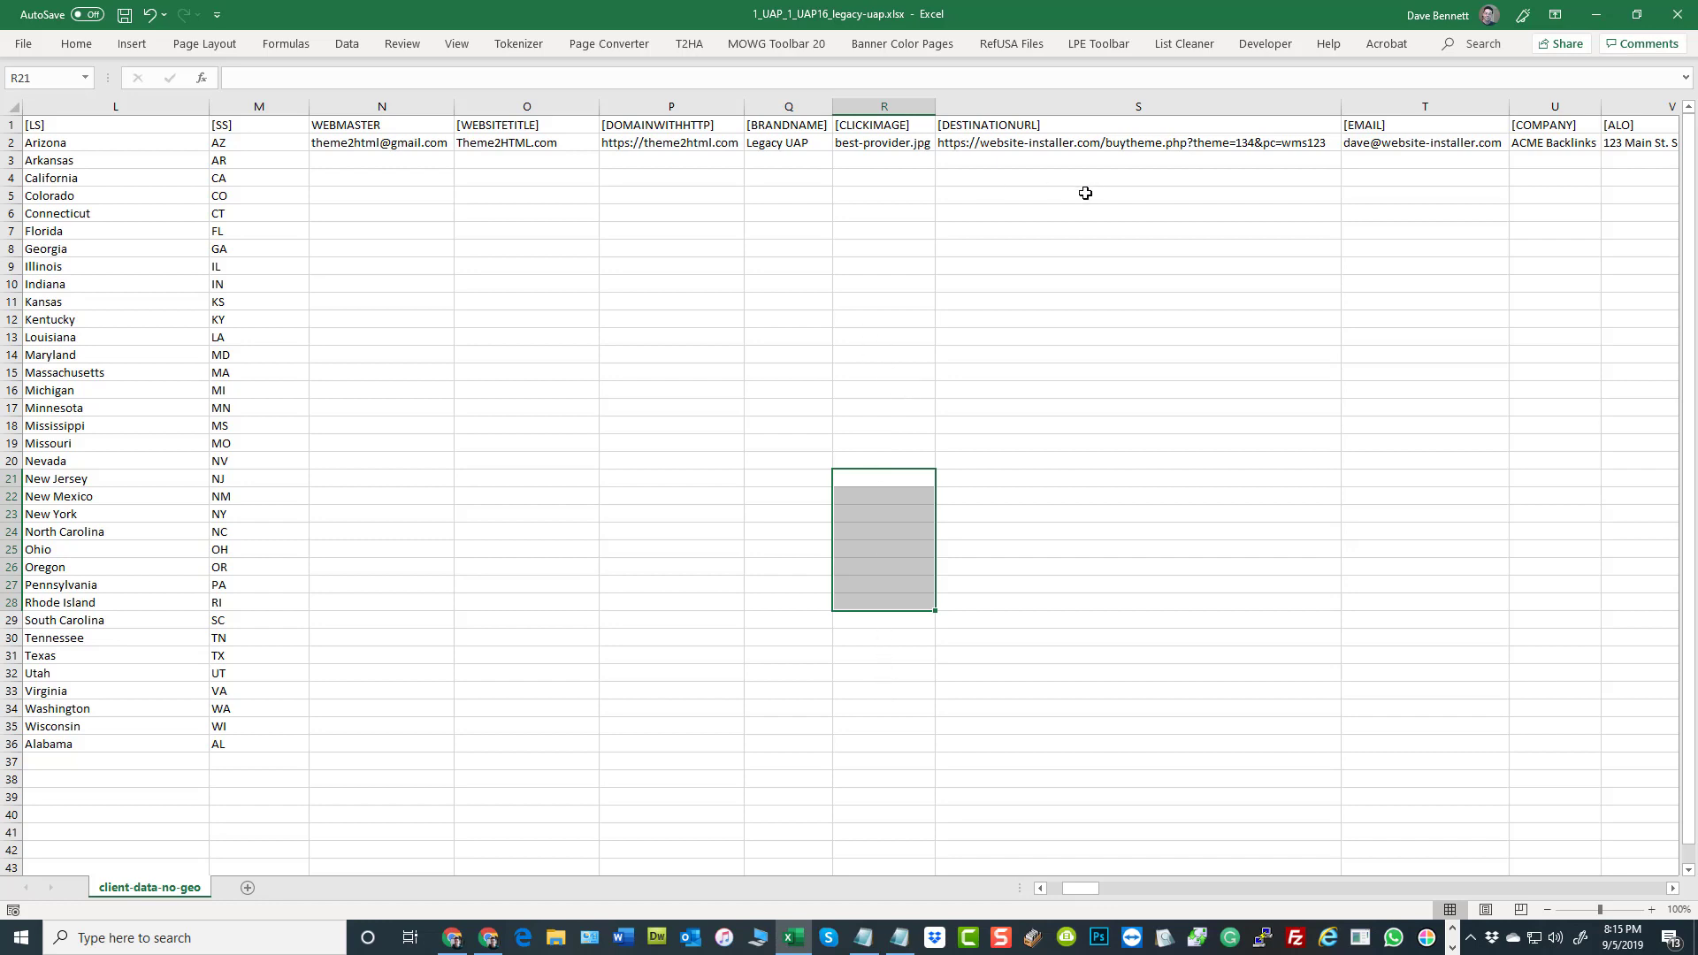
Inspect the destination link in S2 and its [DESTINATIONURL] header
click(1053, 144)
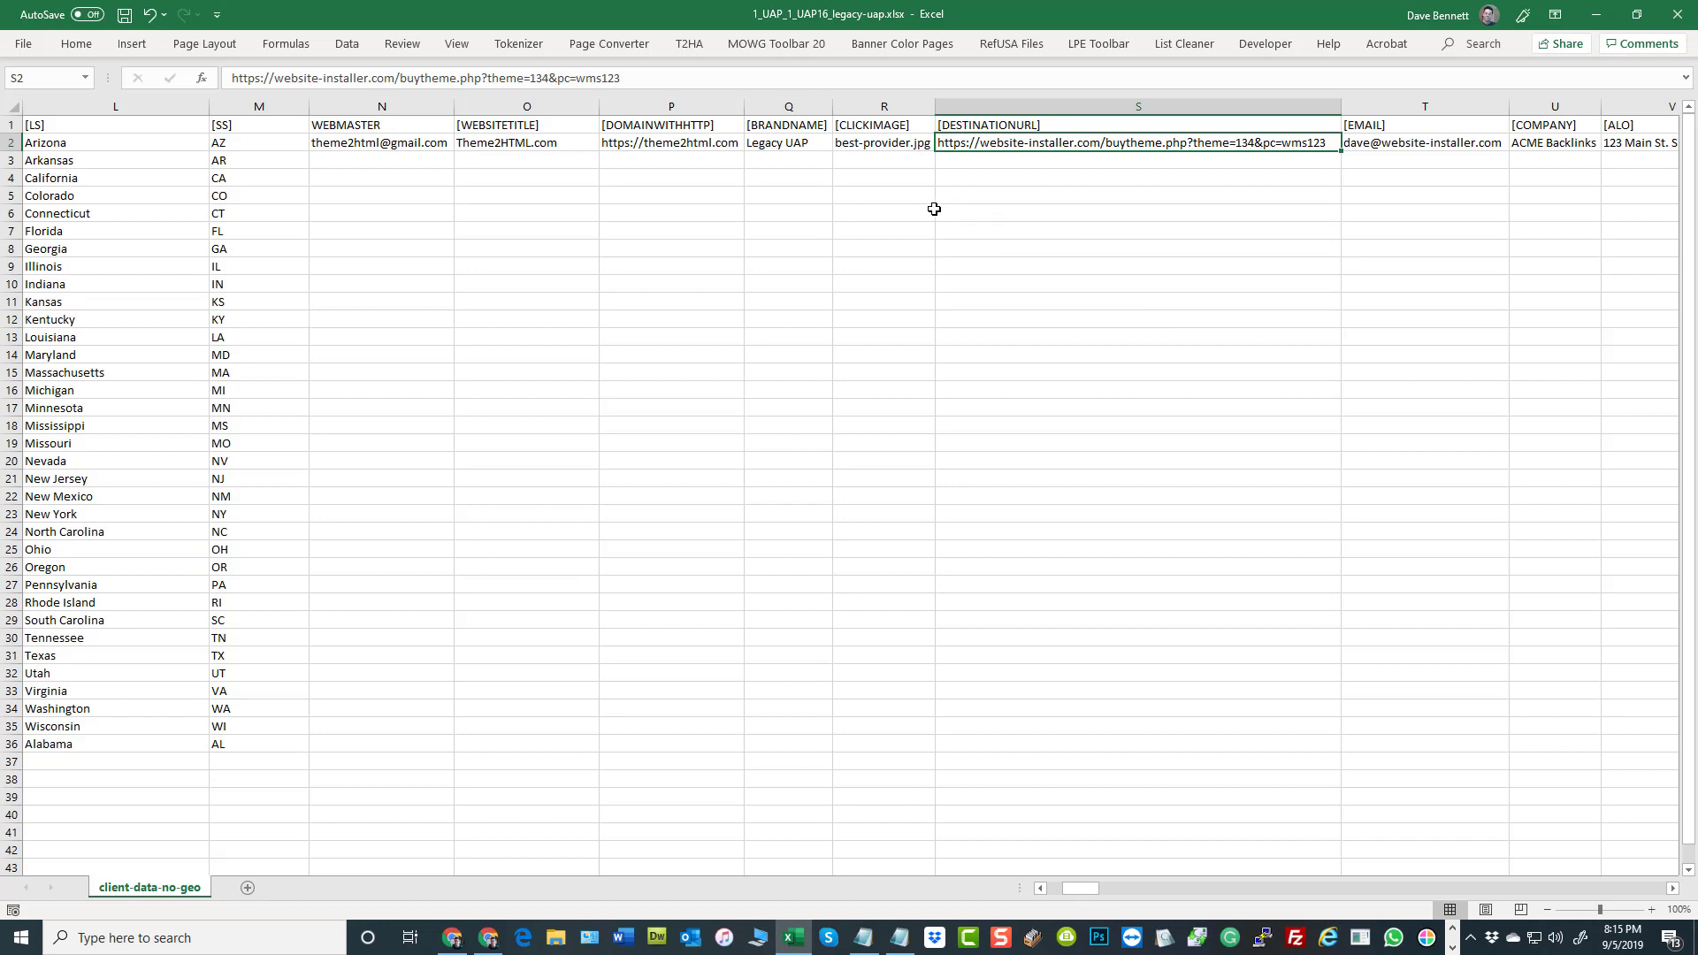
click(1008, 124)
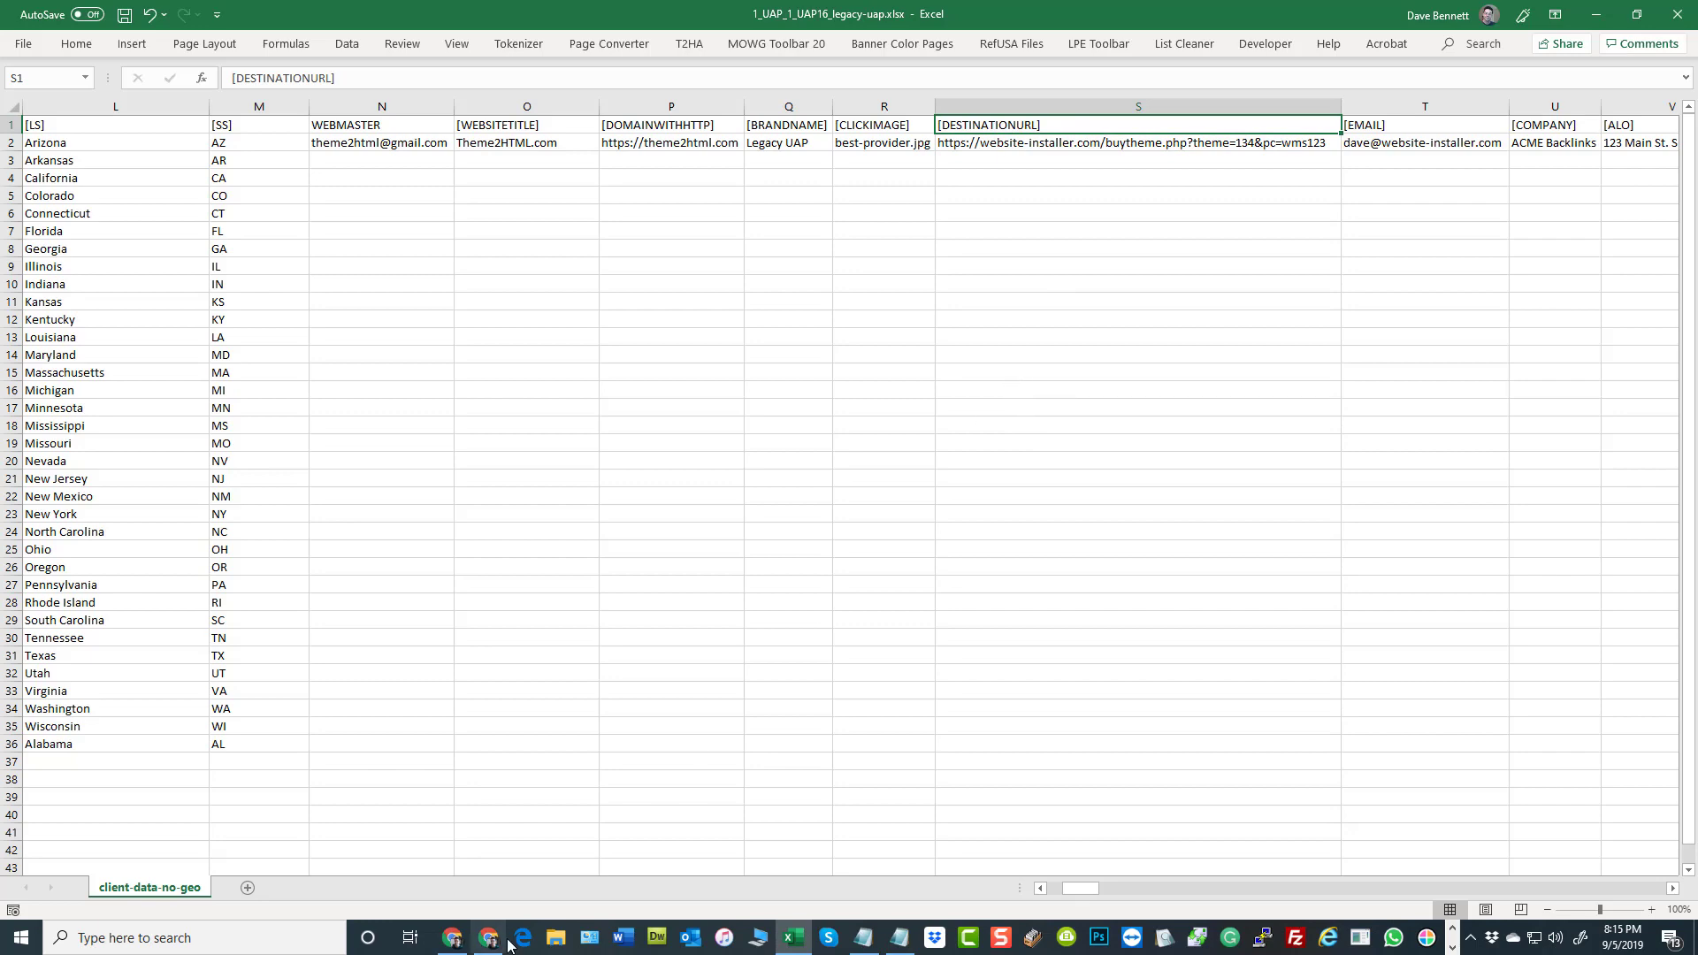
Switch to Chrome and review the live wiblitz5.com home page, examining the click image, brand name links and Popular Services
click(458, 936)
scroll(1331, 292, up, 7)
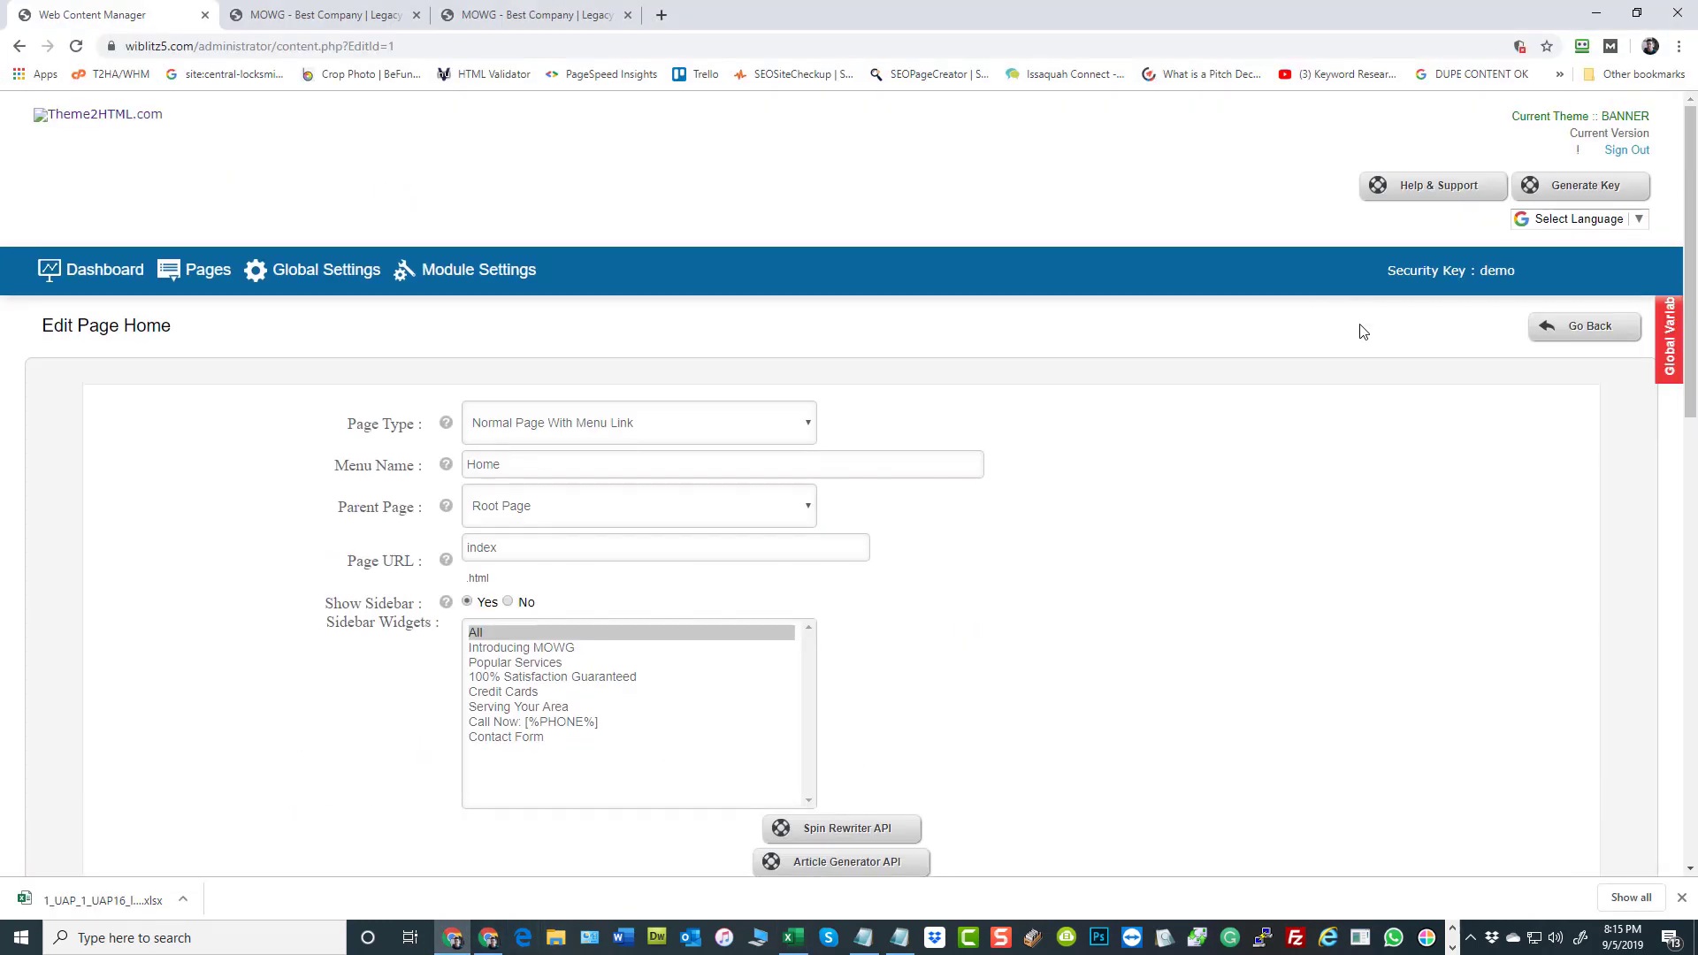
click(320, 15)
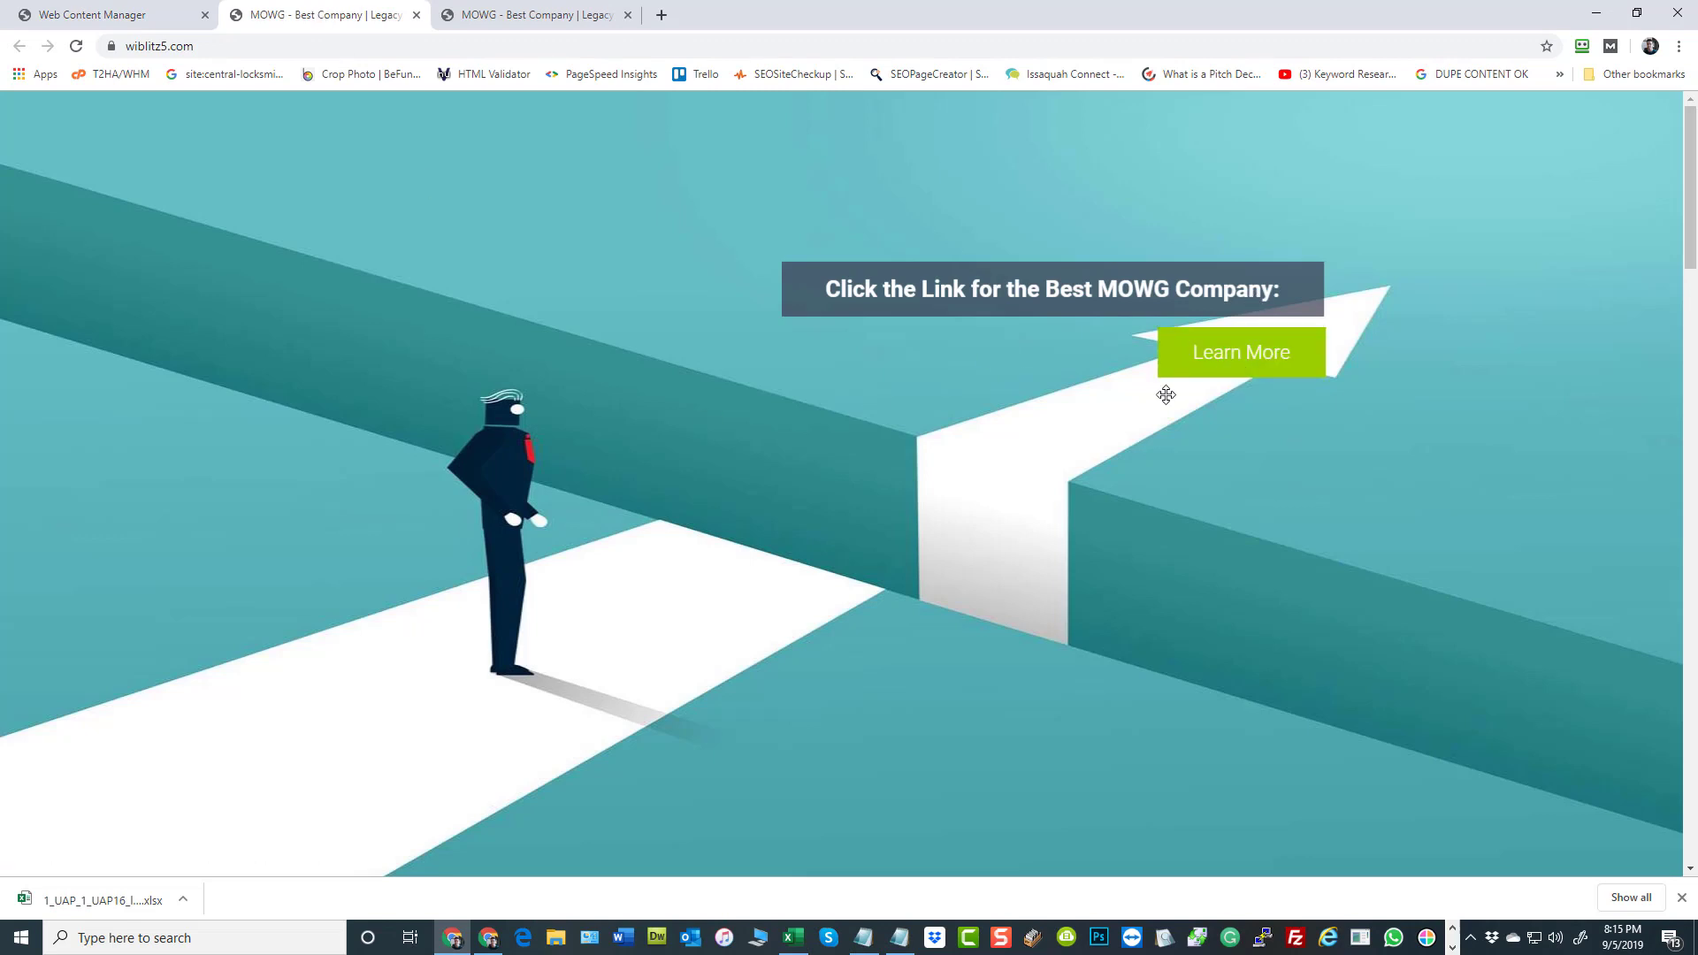
scroll(1135, 424, down, 10)
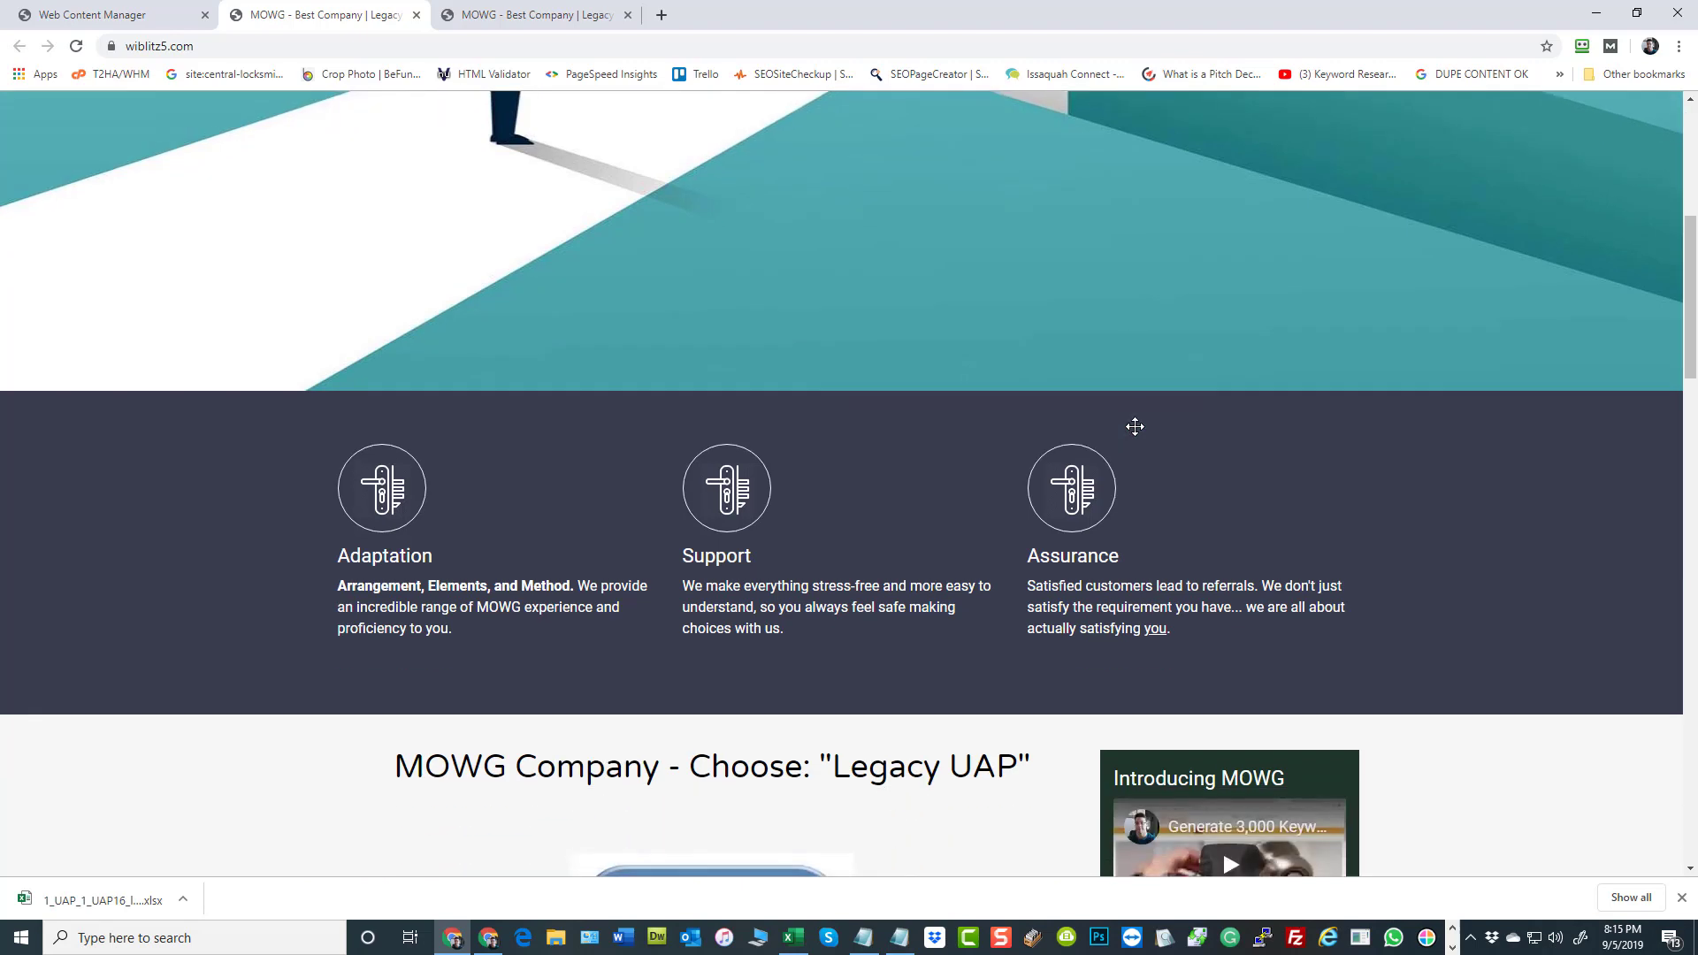
scroll(814, 383, down, 3)
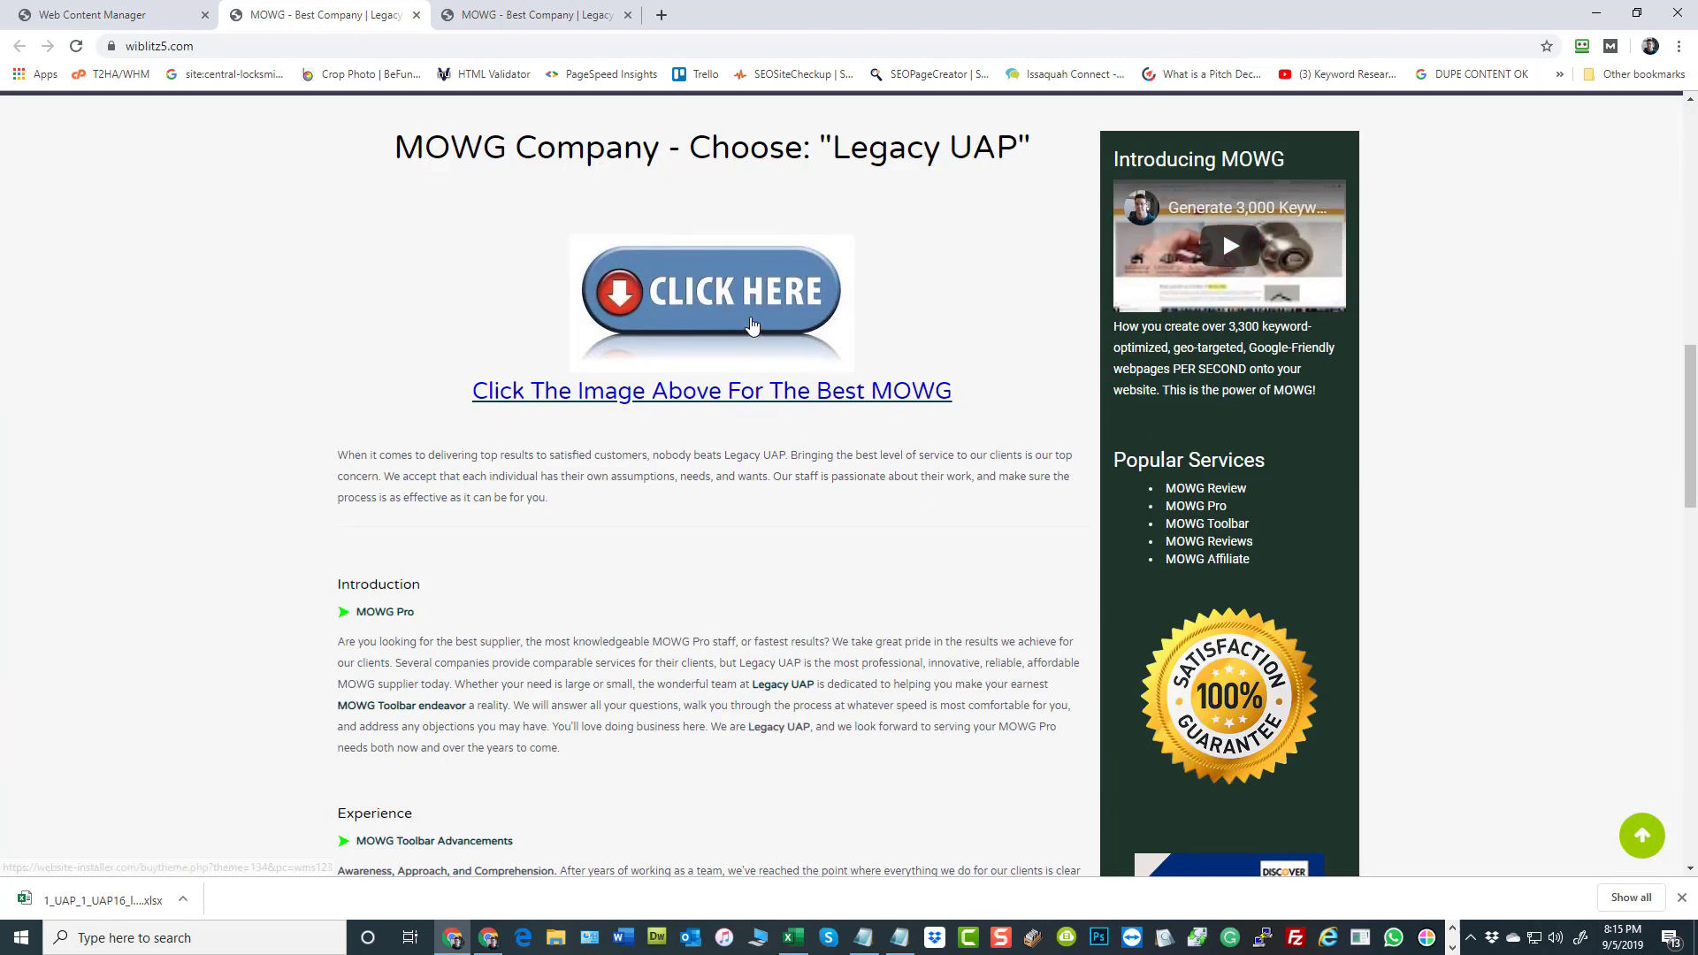
scroll(753, 325, down, 4)
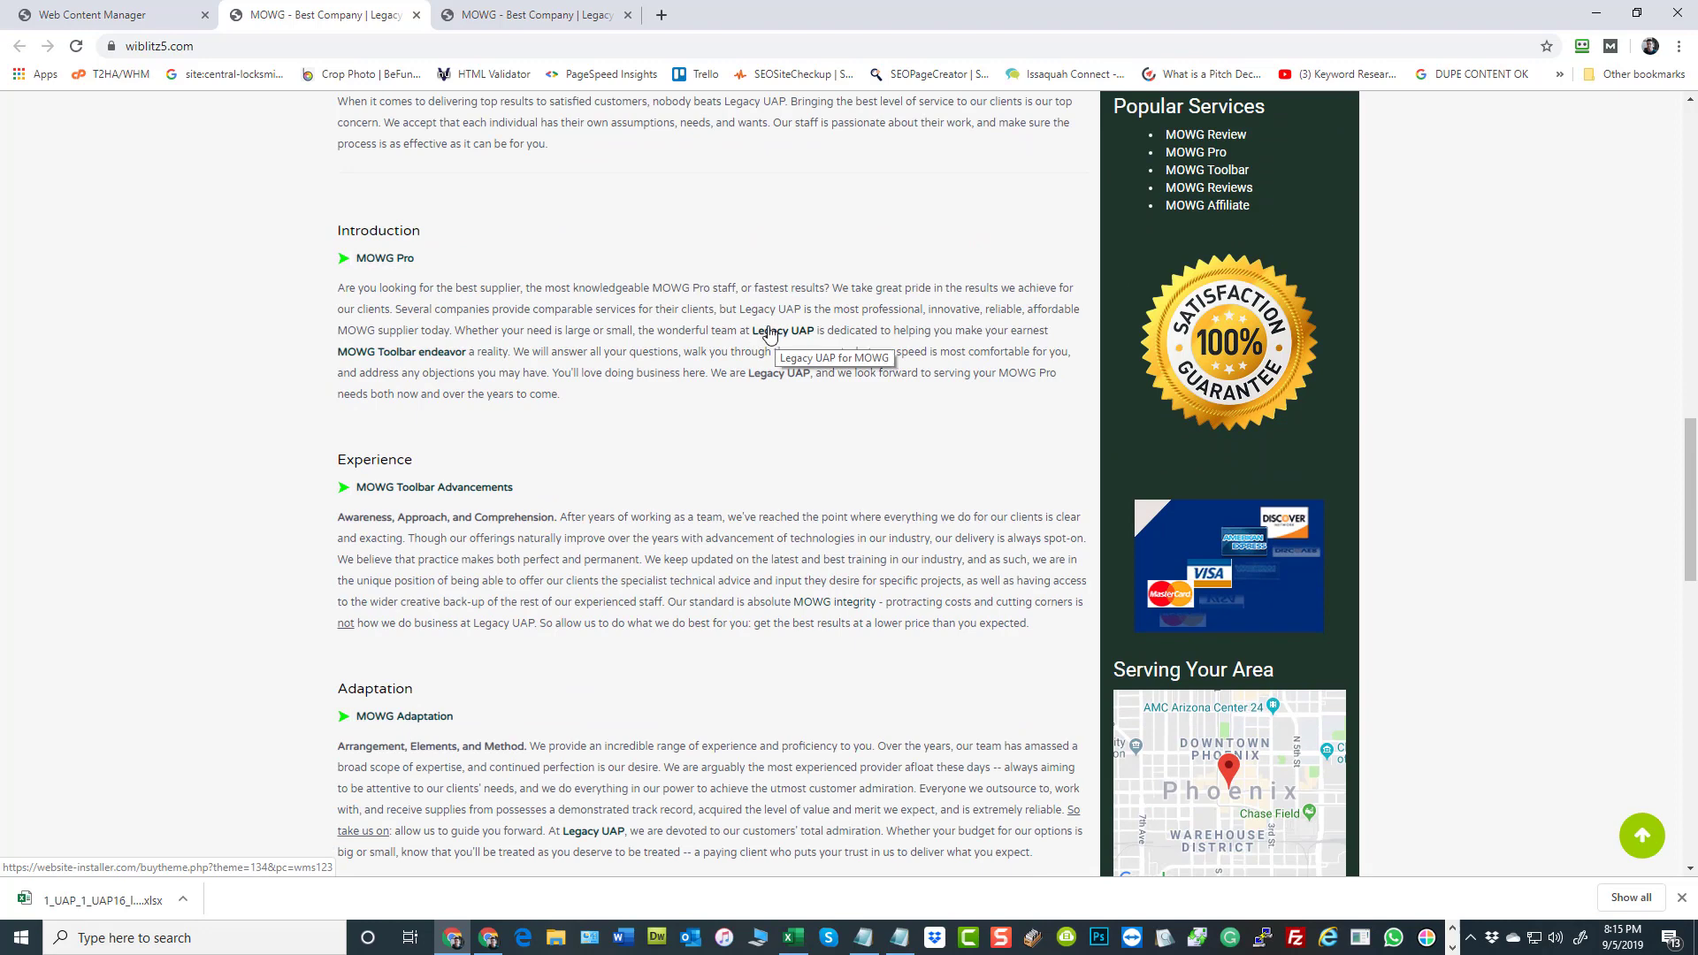
scroll(747, 404, down, 1)
scroll(748, 404, down, 5)
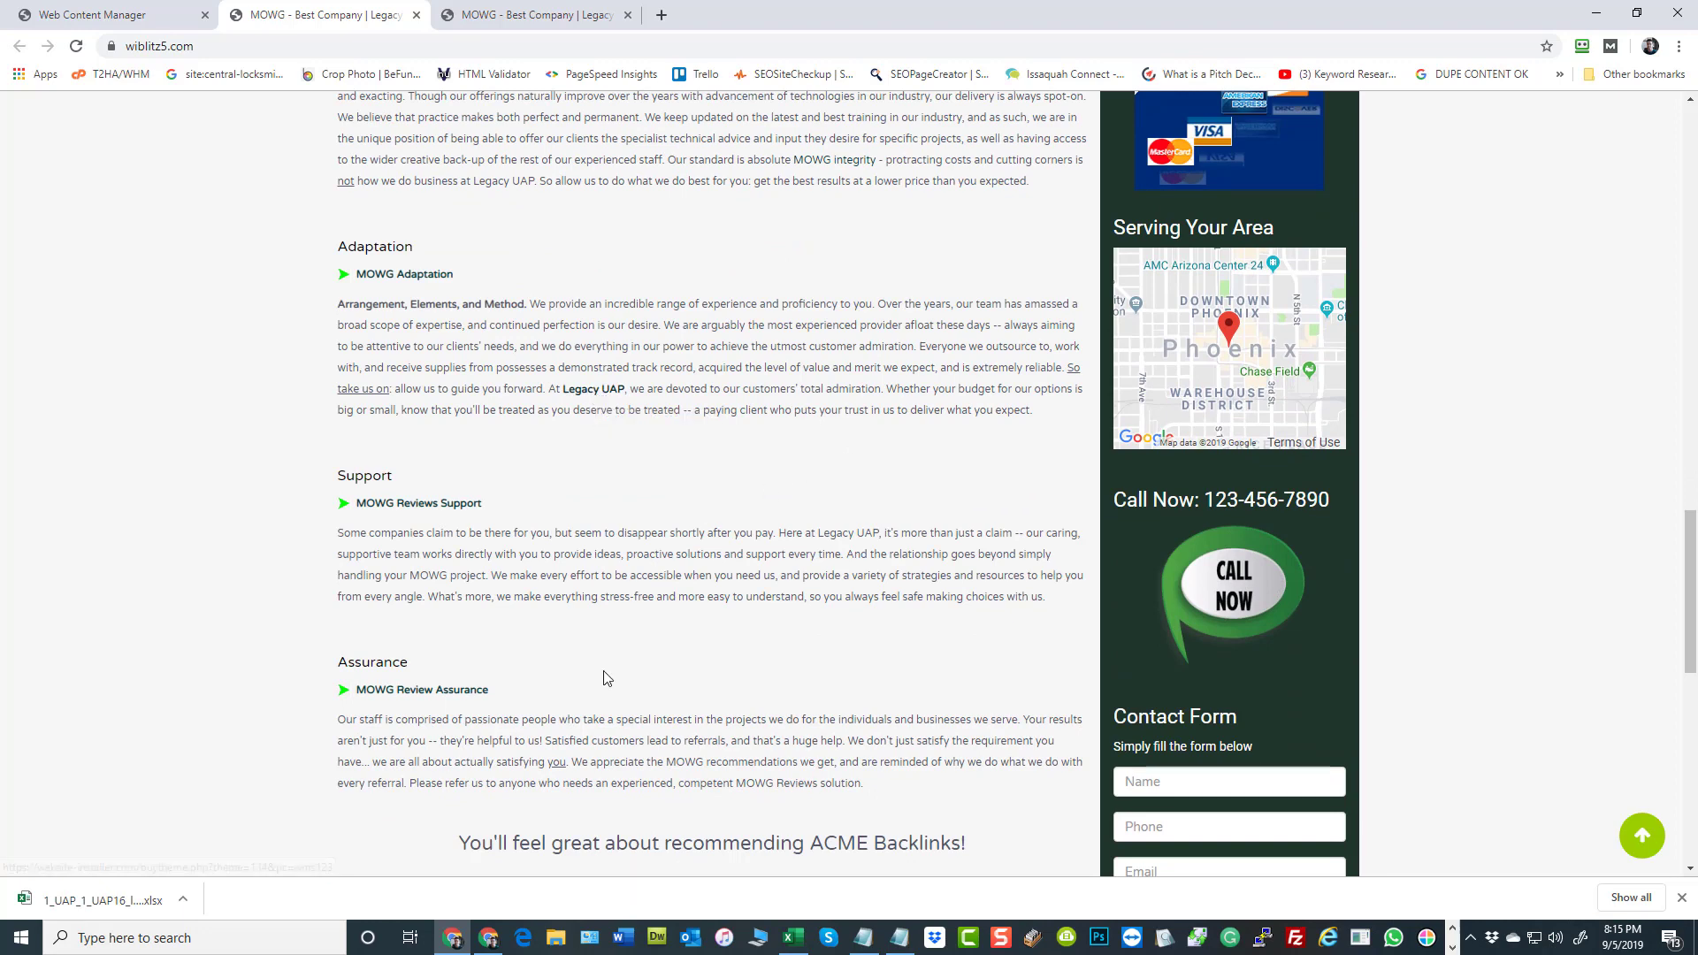
scroll(685, 761, up, 2)
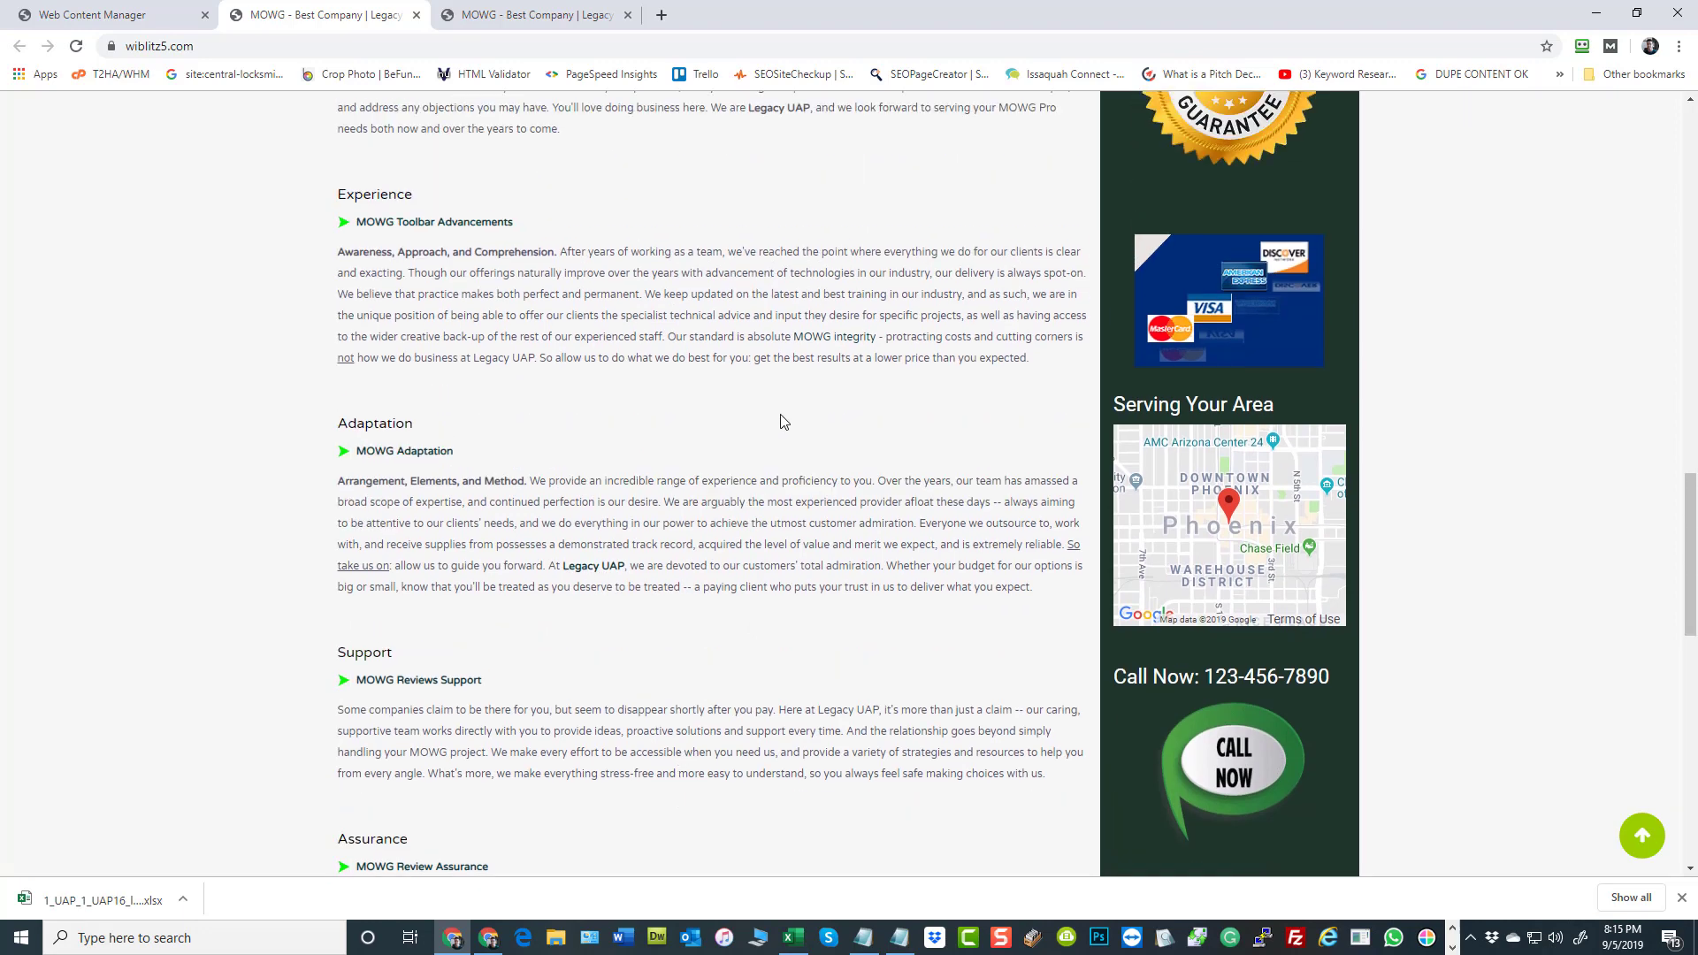
scroll(865, 447, up, 3)
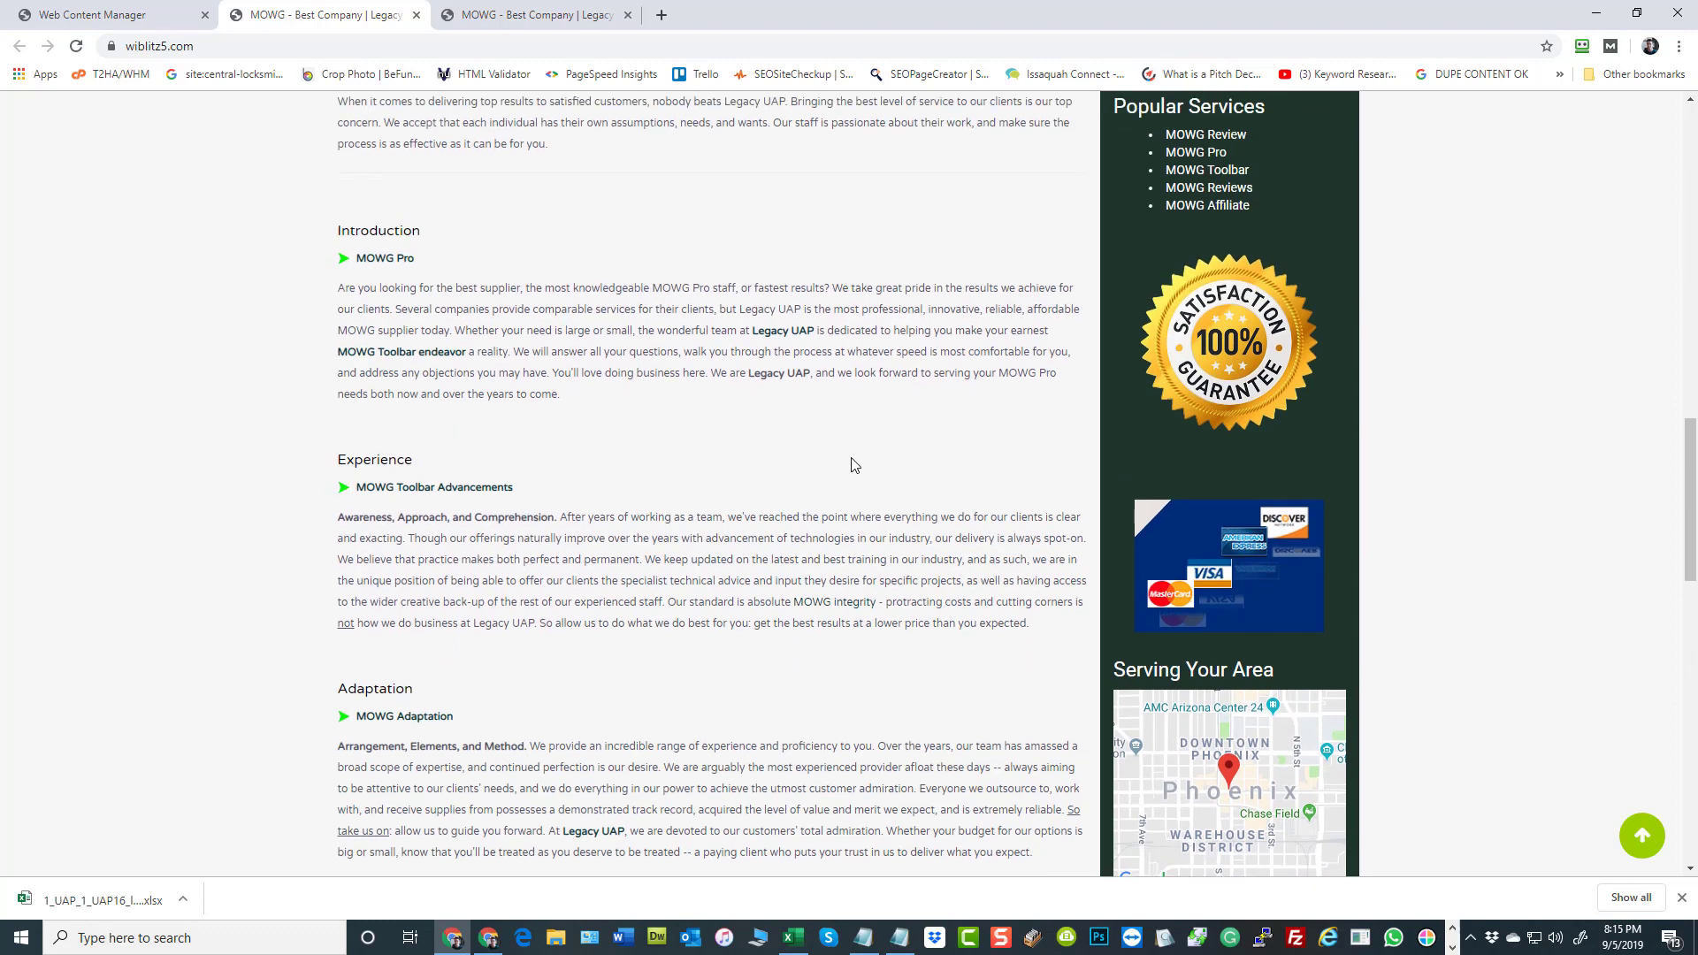
scroll(1505, 531, up, 3)
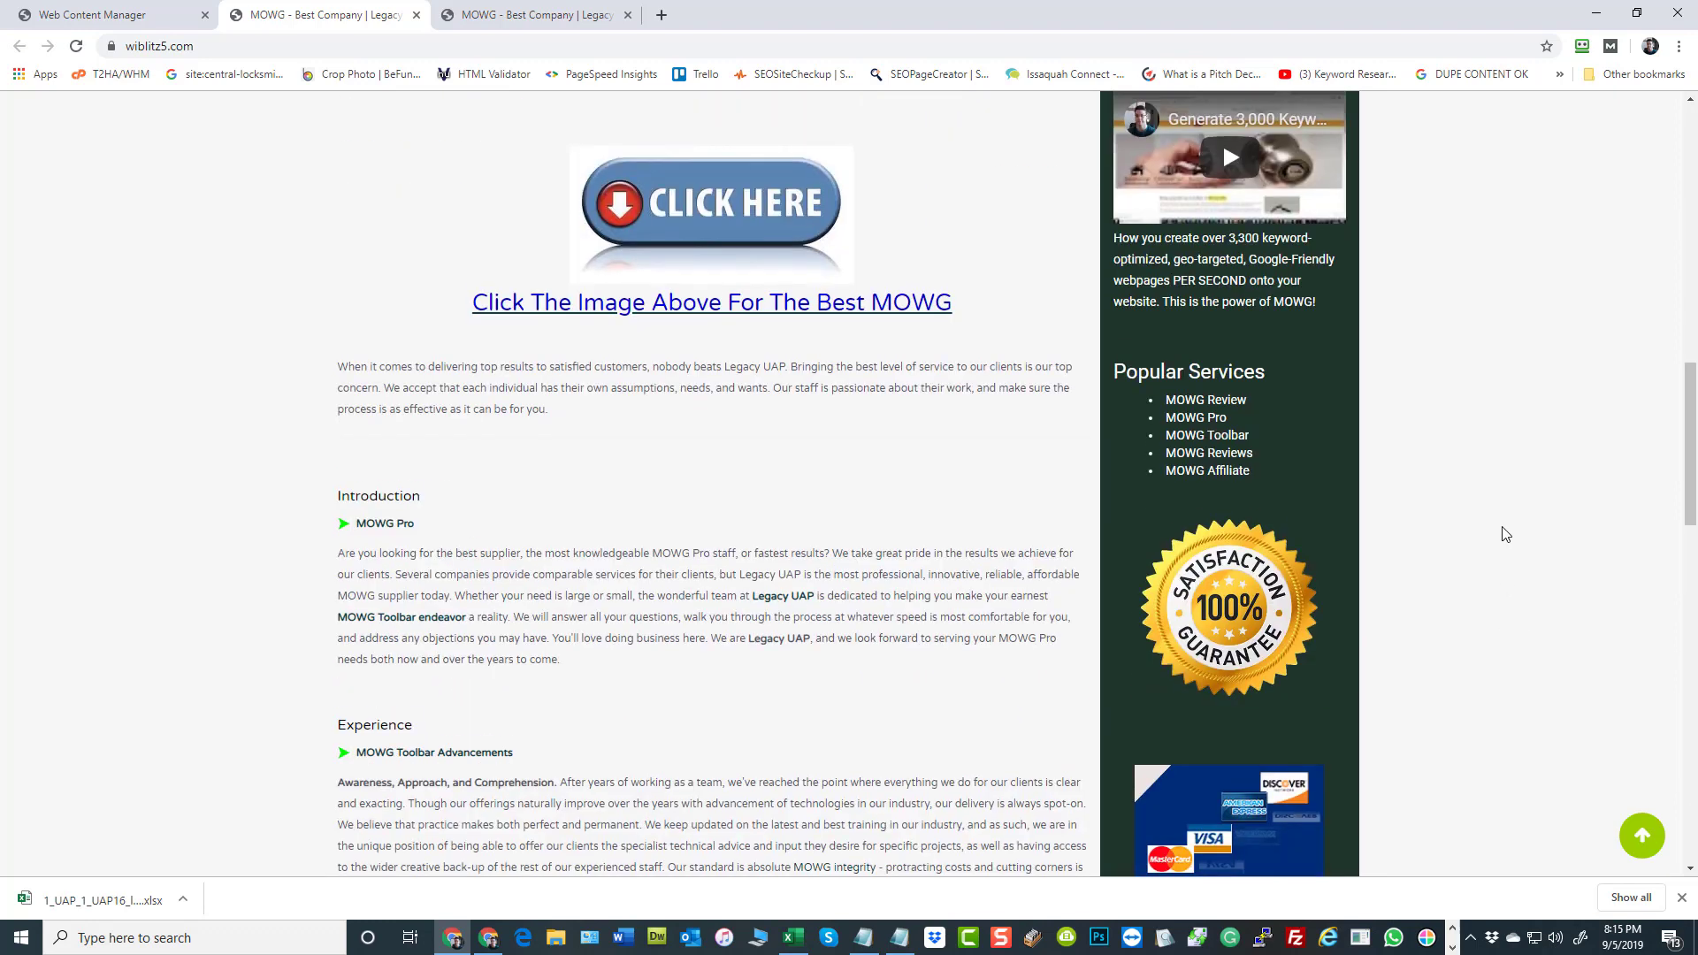
Follow the MOWG Toolbar and MOWG Toolbar Advancements links to inspect their click images, and return to the home page
click(1208, 436)
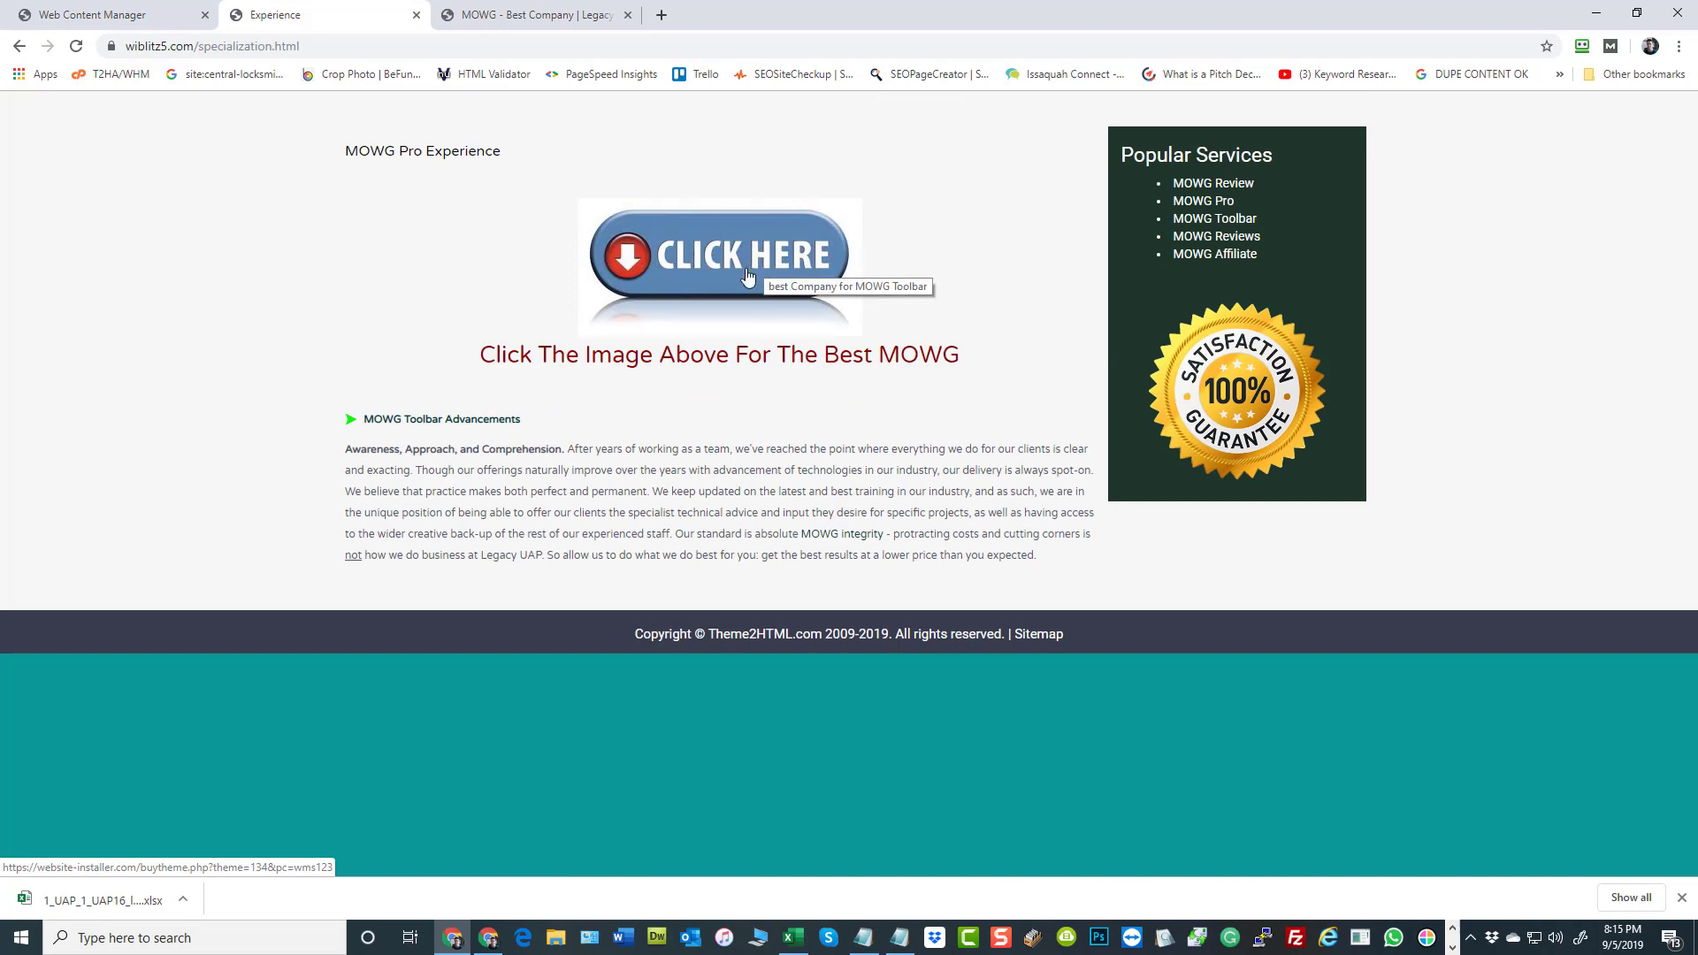
click(443, 421)
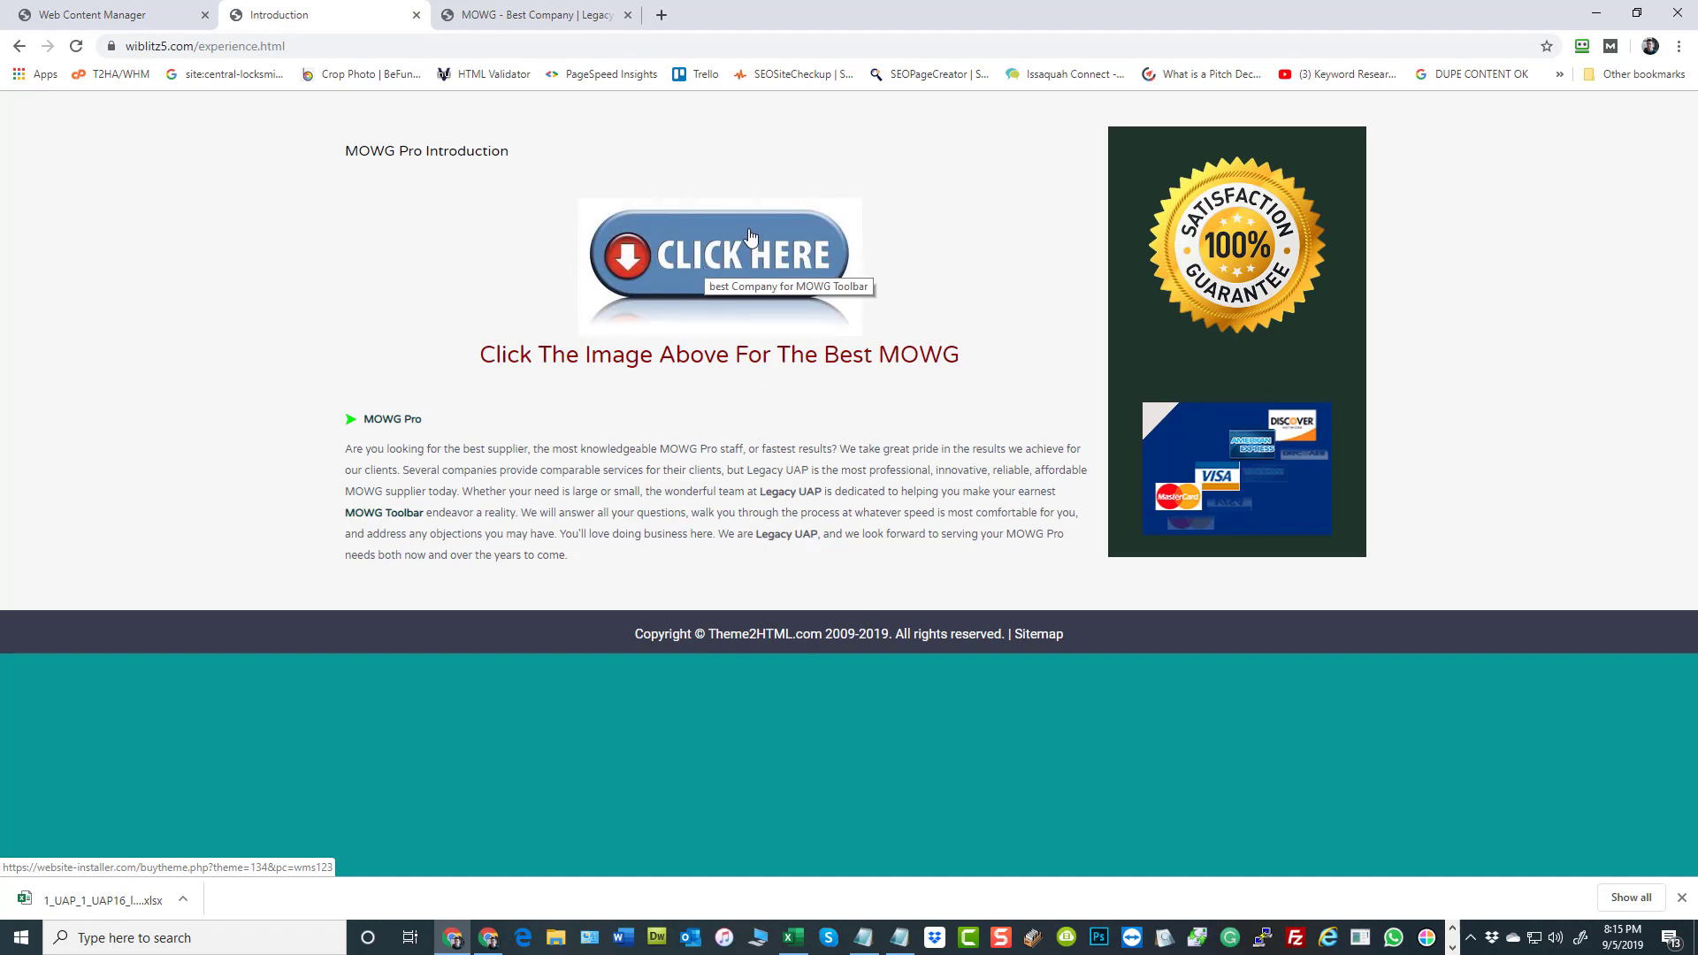
click(19, 46)
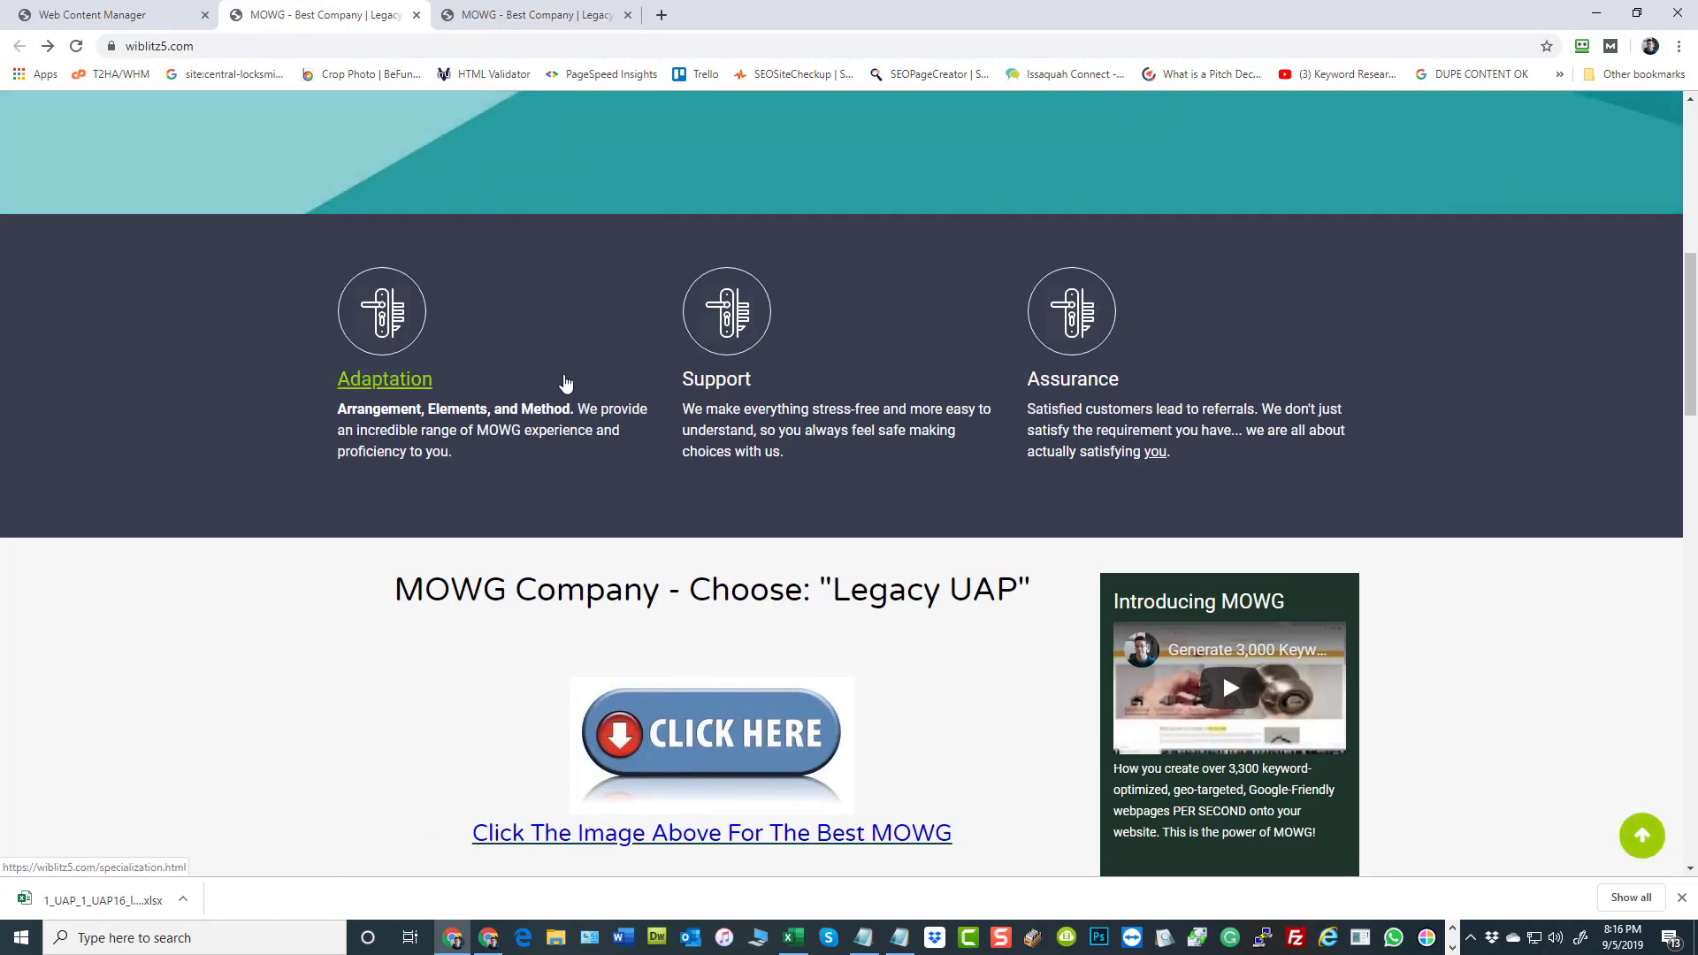
Open Global Settings in the content manager and examine the variables for admin email, website title and copyright text
click(106, 14)
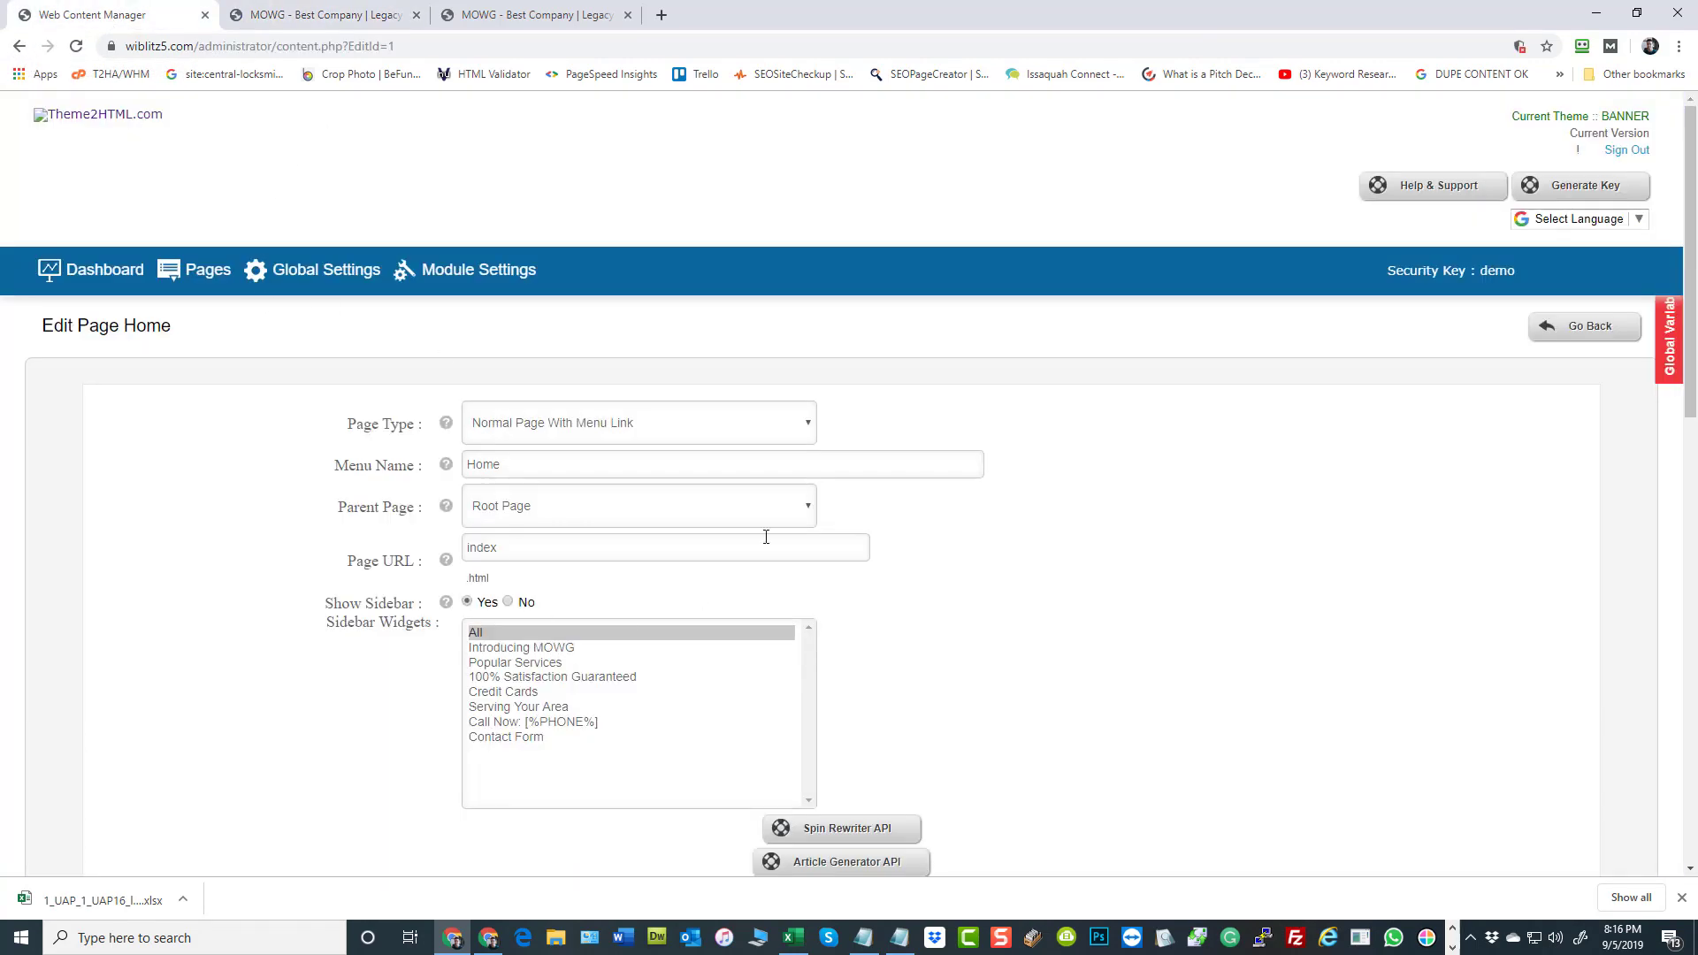
scroll(1110, 544, down, 2)
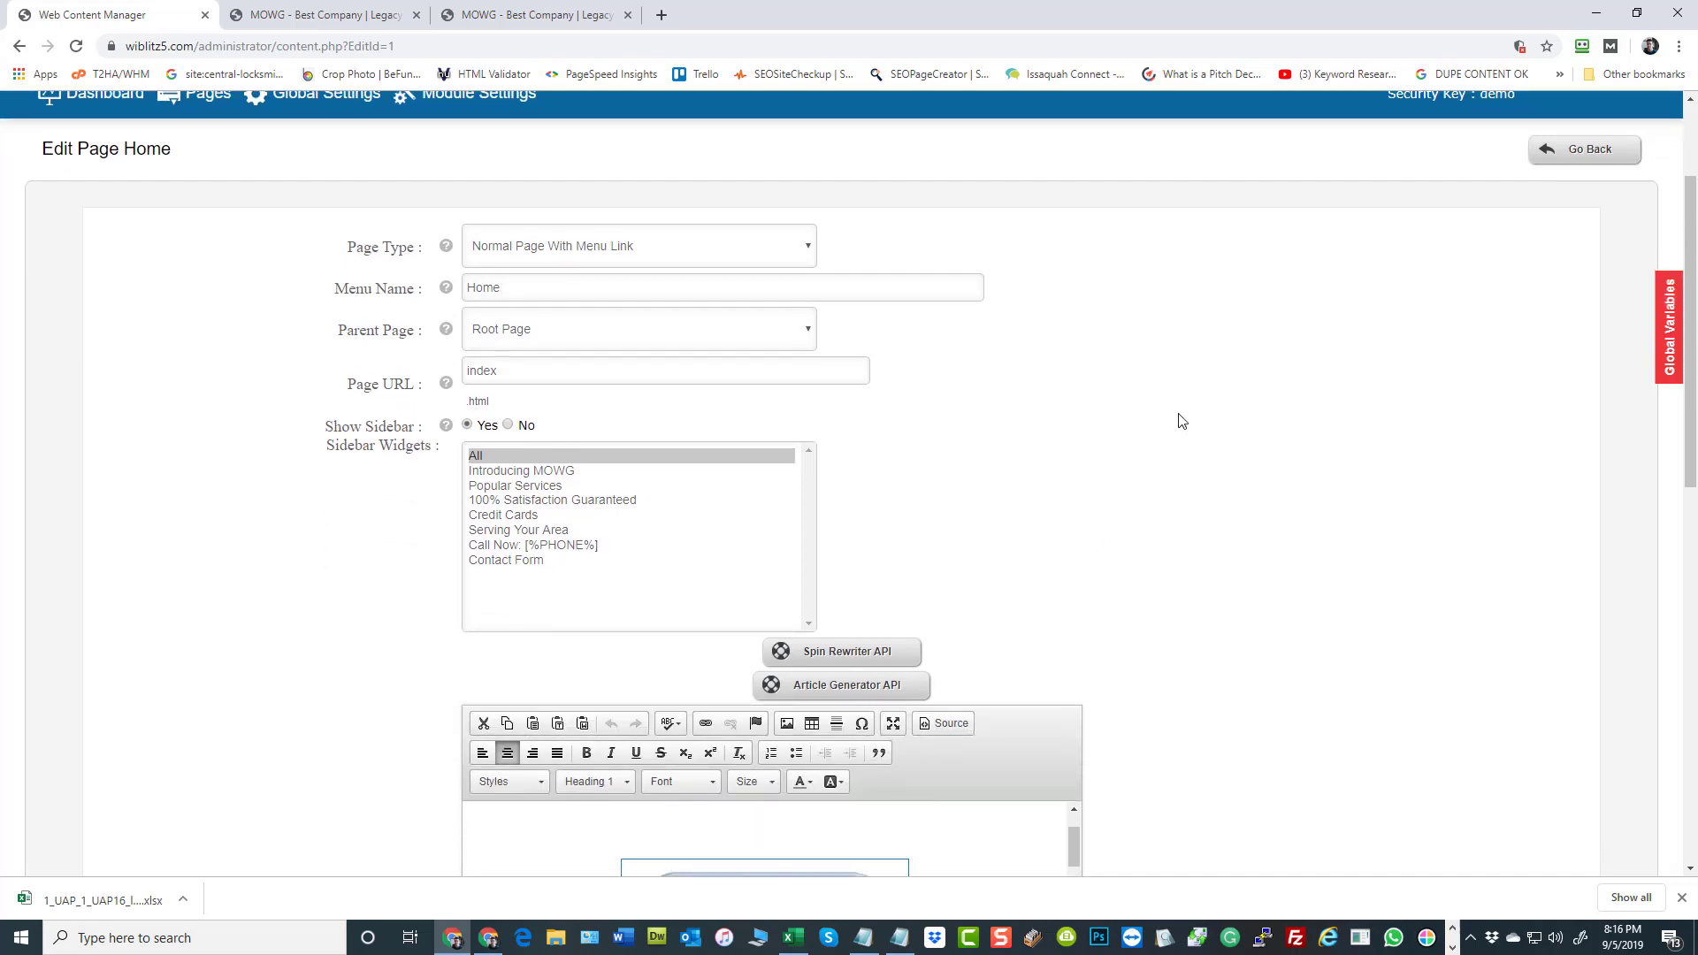
scroll(1027, 424, up, 2)
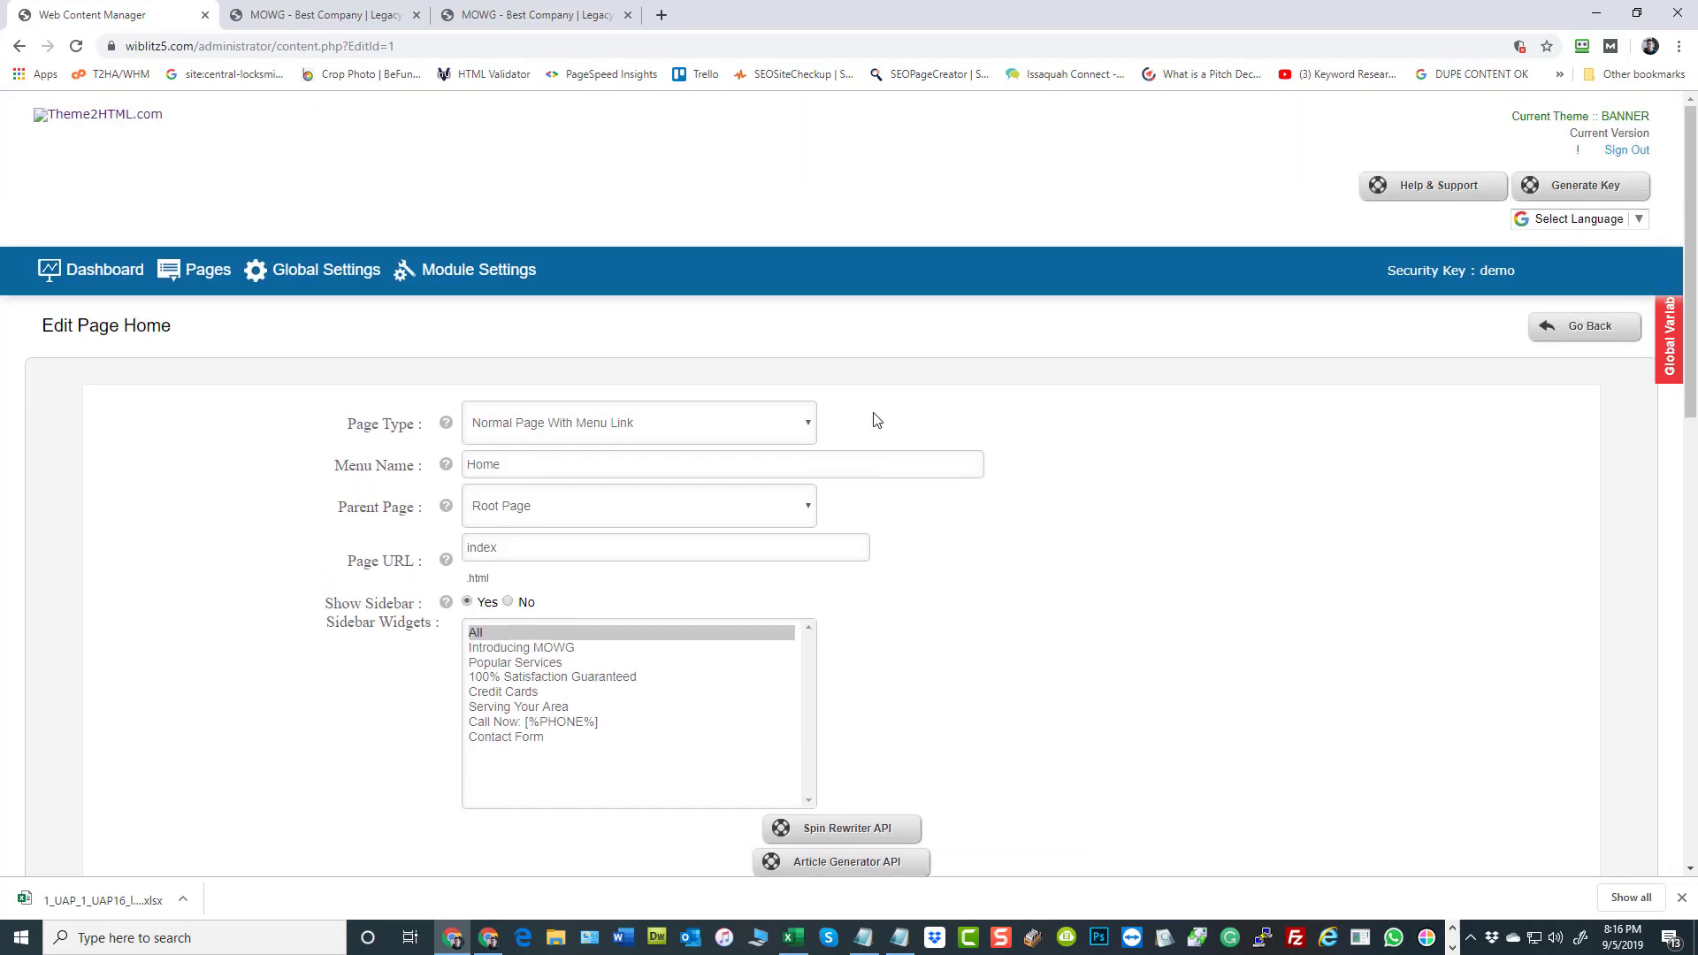
click(89, 281)
click(301, 273)
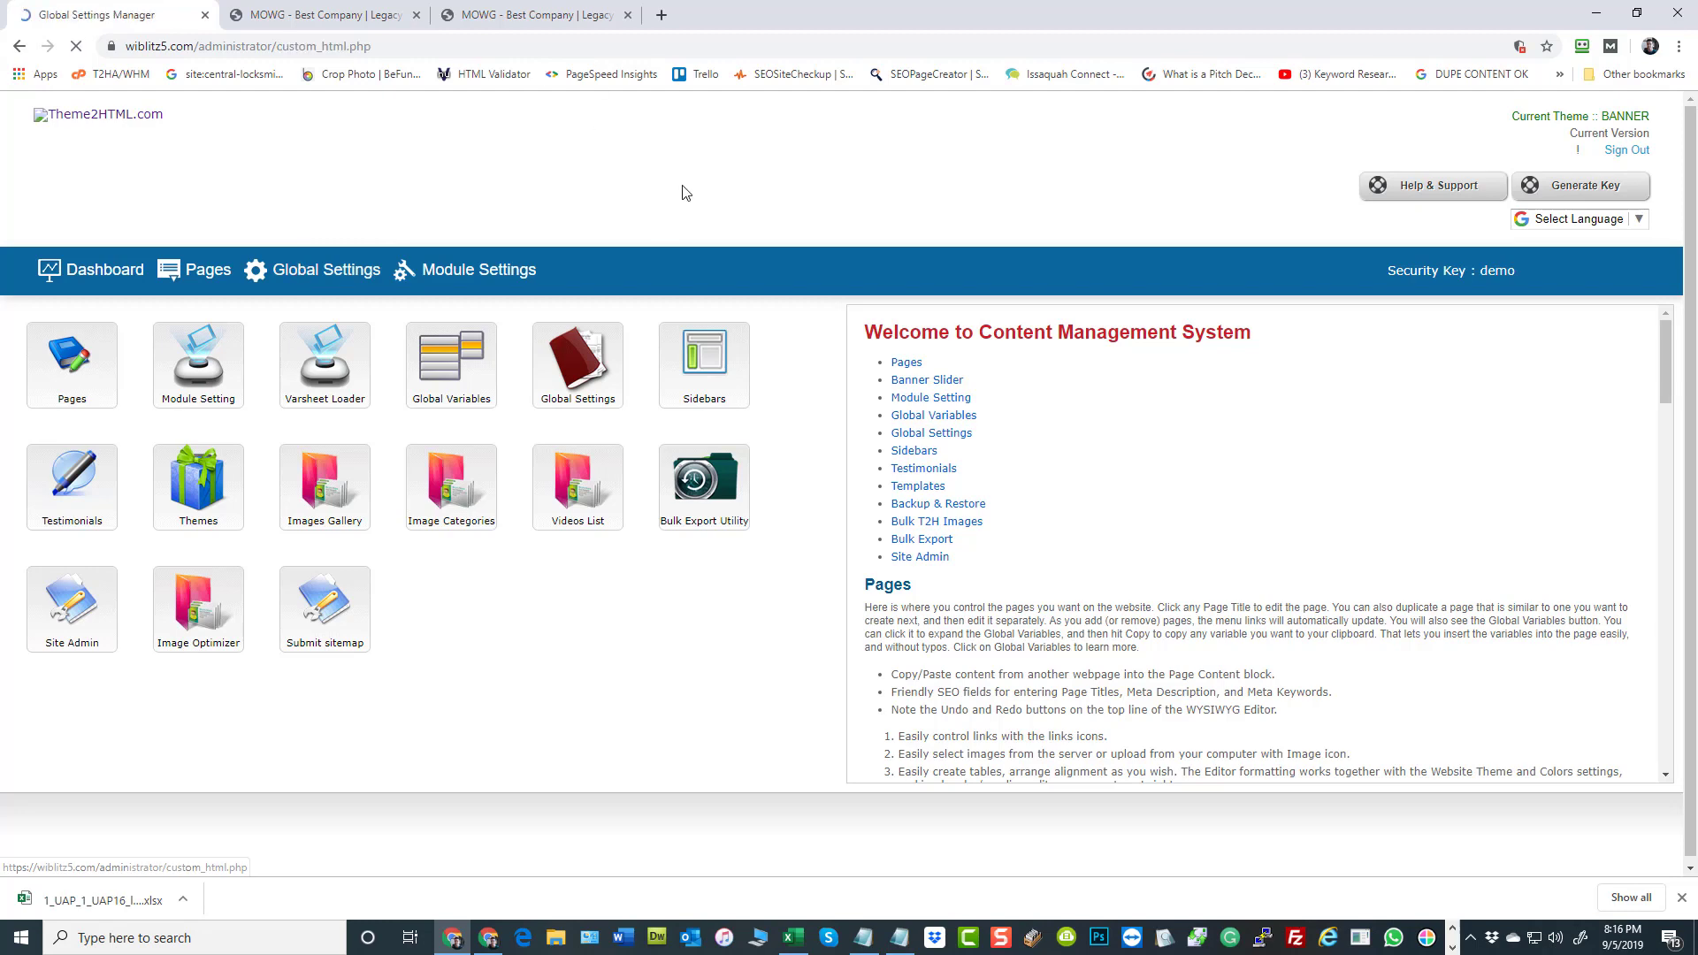
scroll(784, 513, down, 4)
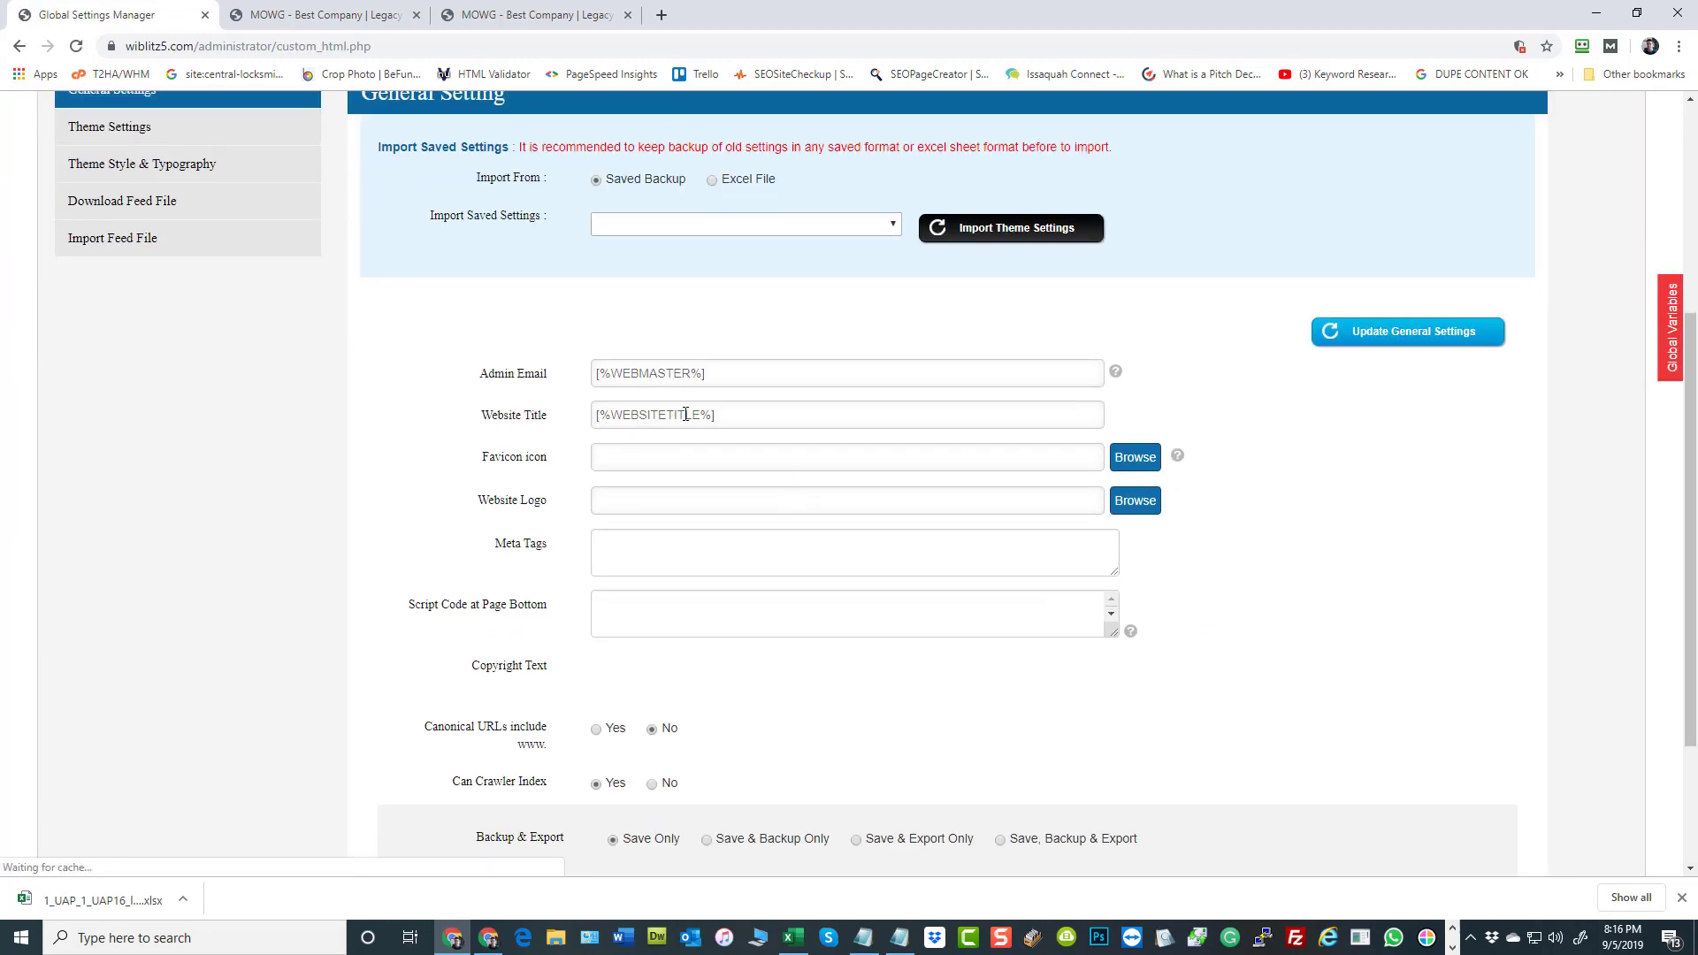
scroll(686, 416, down, 3)
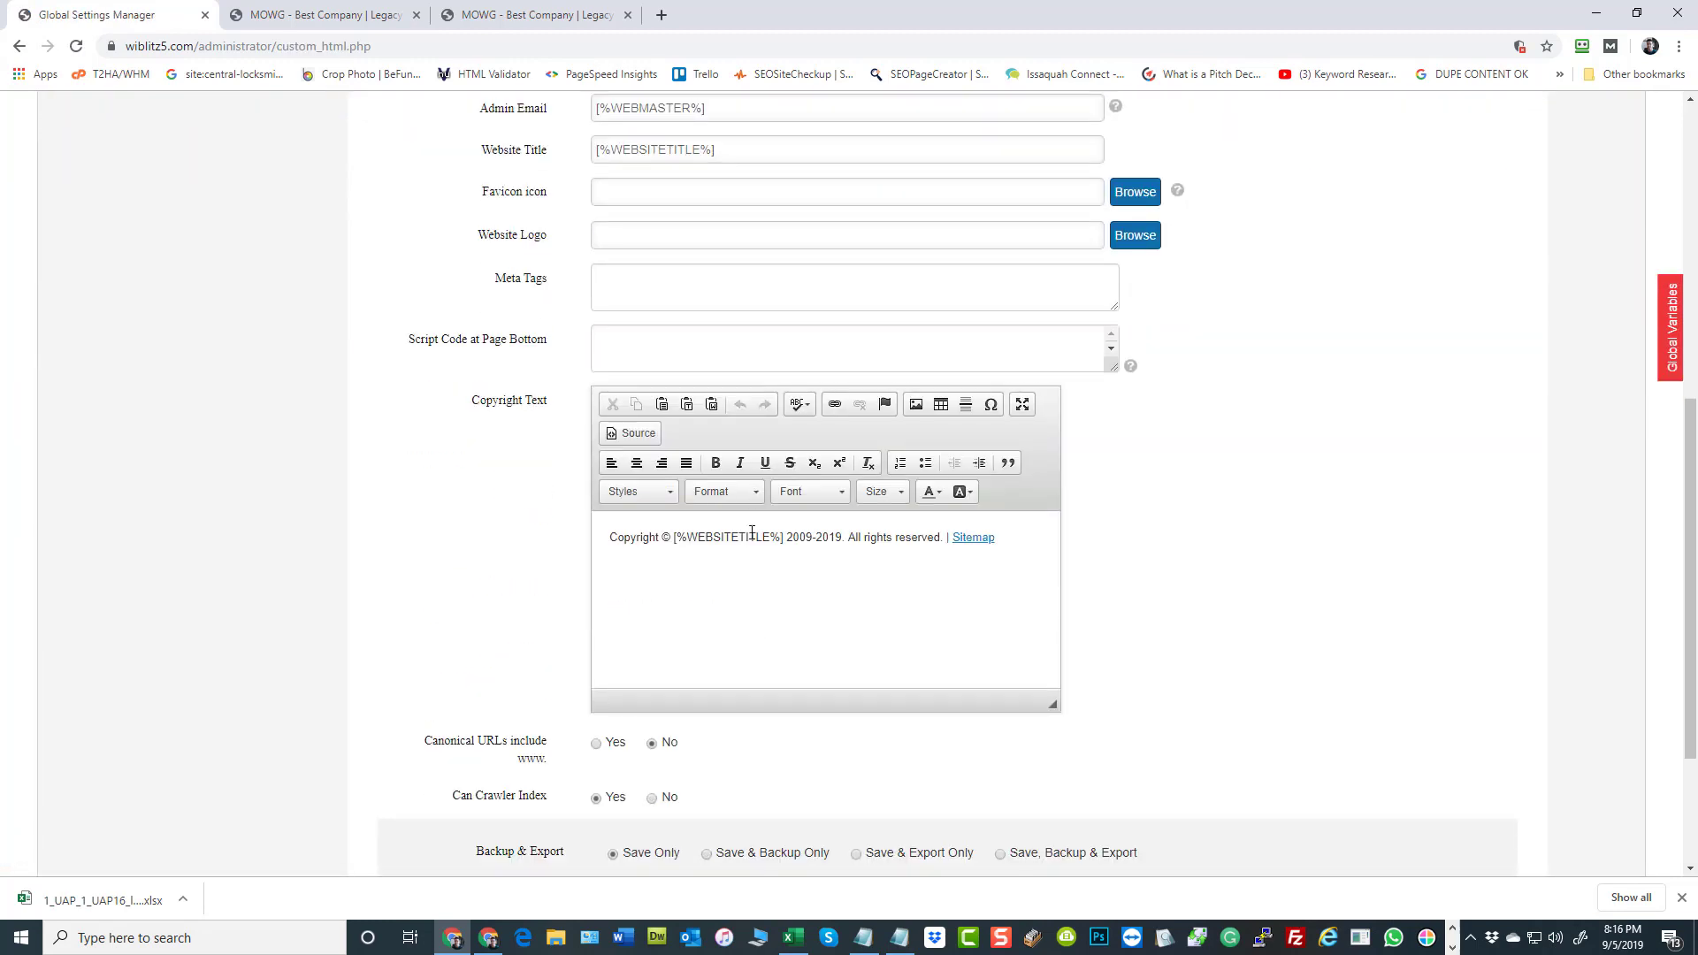
Examine the Theme Settings' layout type options and the header's company, address and contact variables, and return to the varsheet in Excel
scroll(265, 407, up, 7)
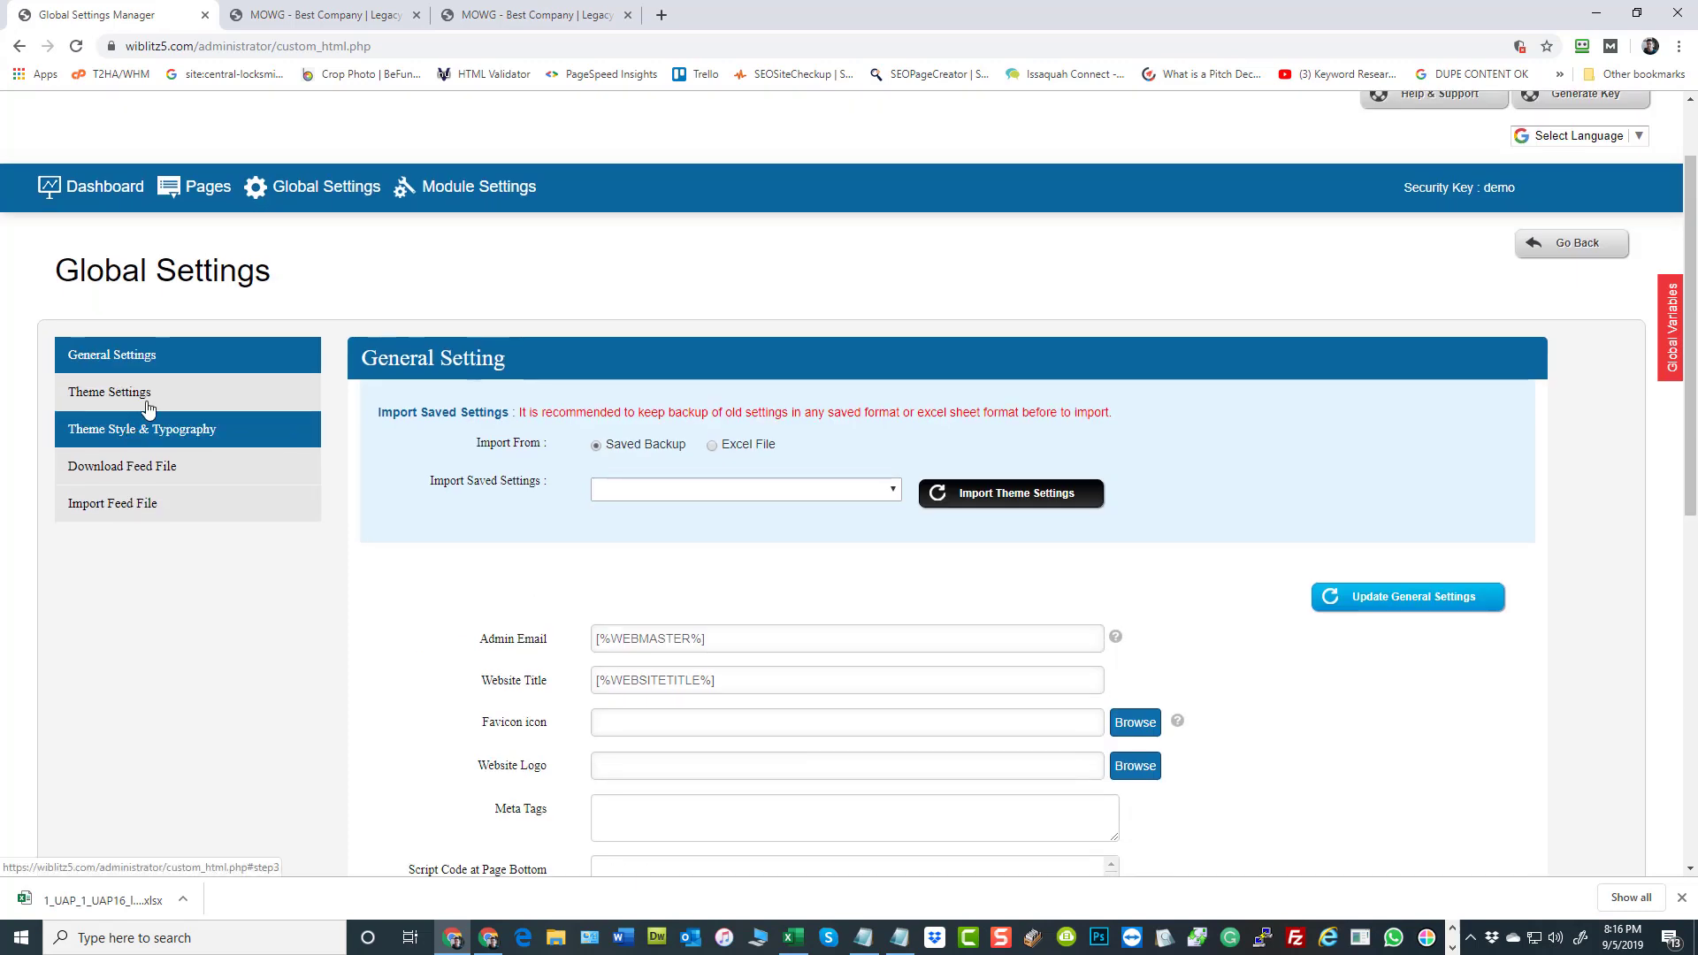
click(150, 385)
scroll(1161, 420, down, 8)
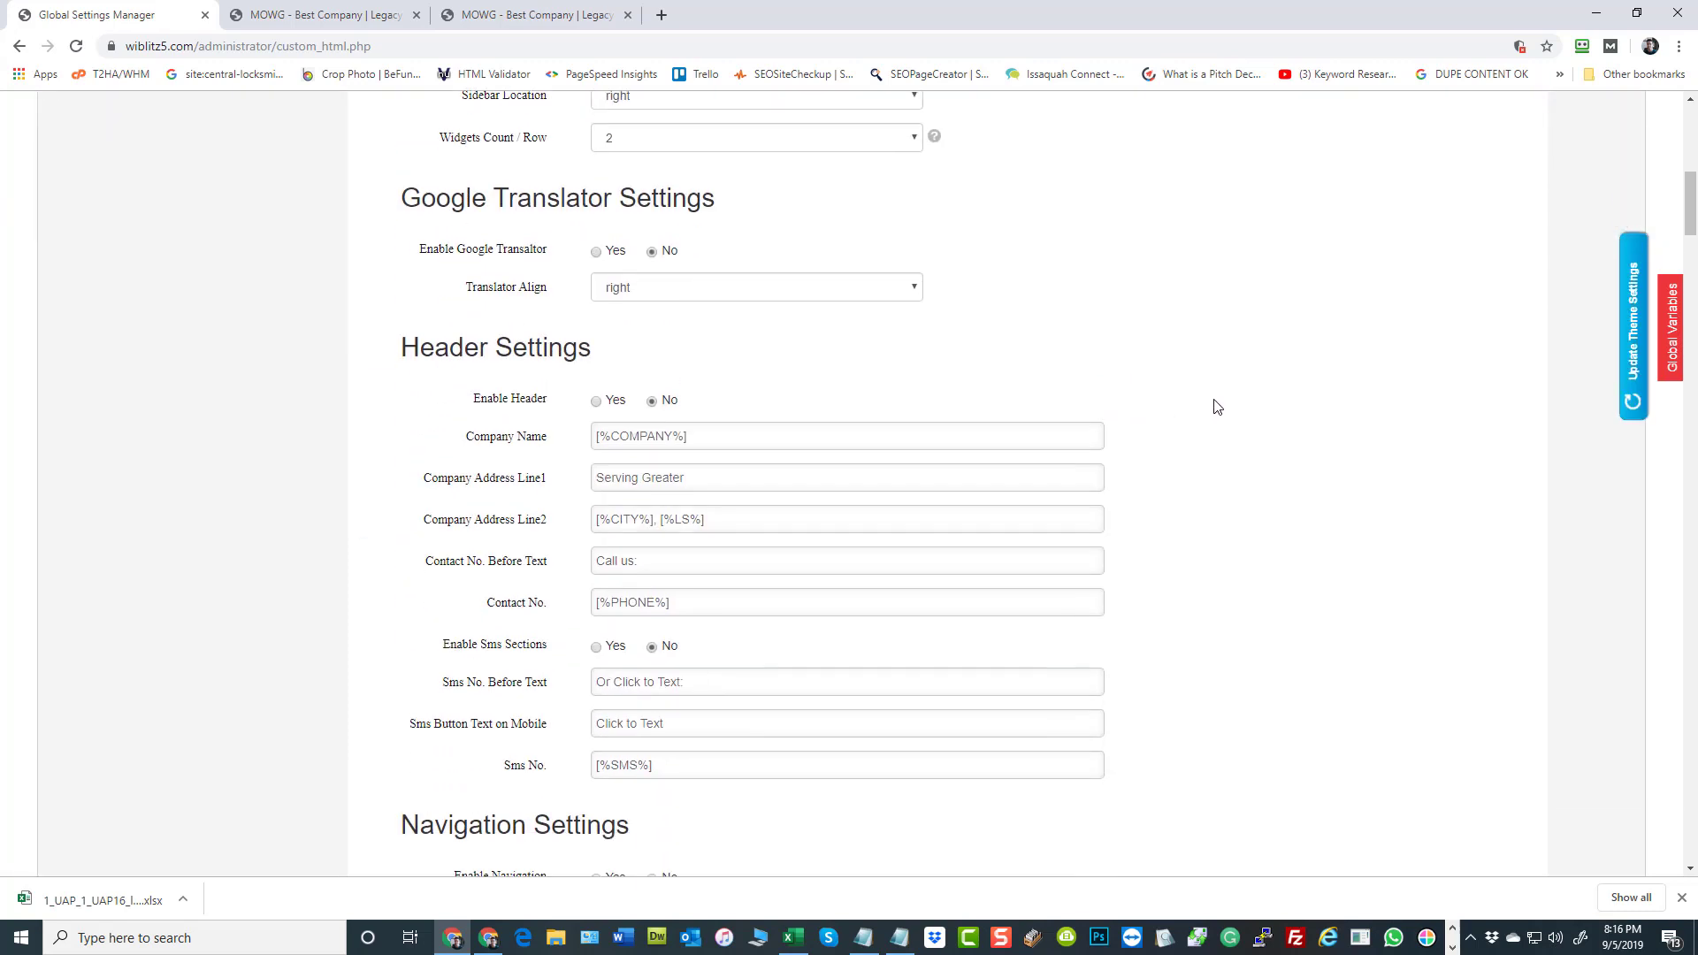
scroll(730, 210, up, 4)
click(688, 306)
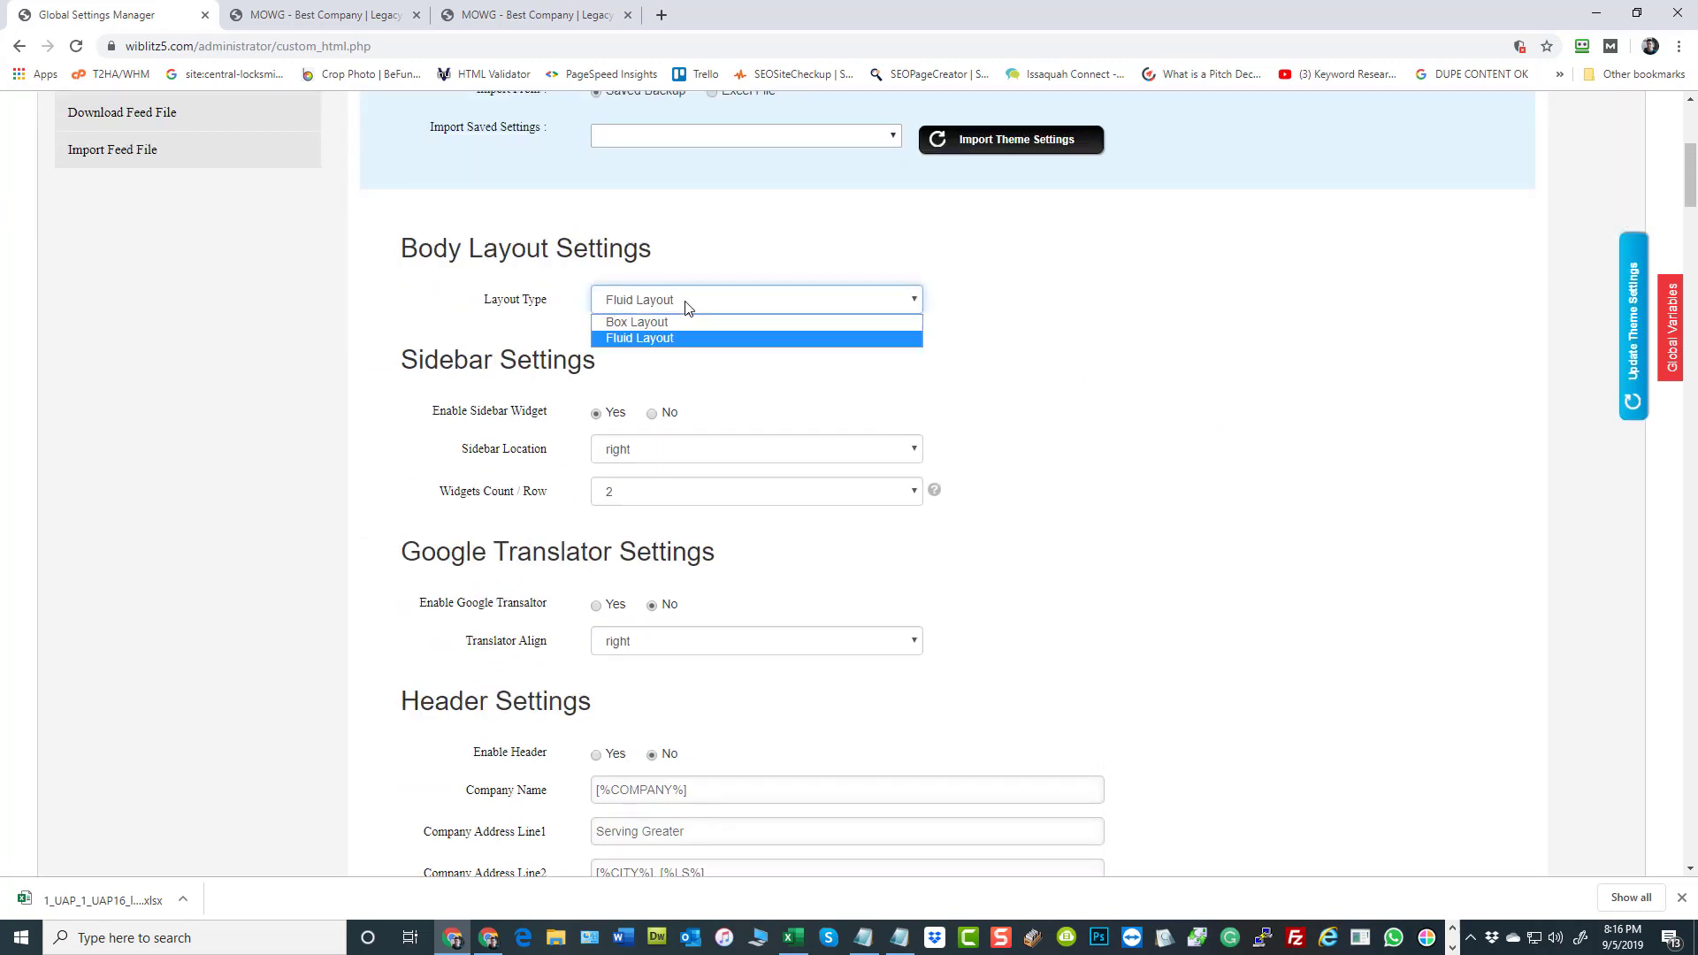
click(1183, 465)
scroll(1251, 500, down, 4)
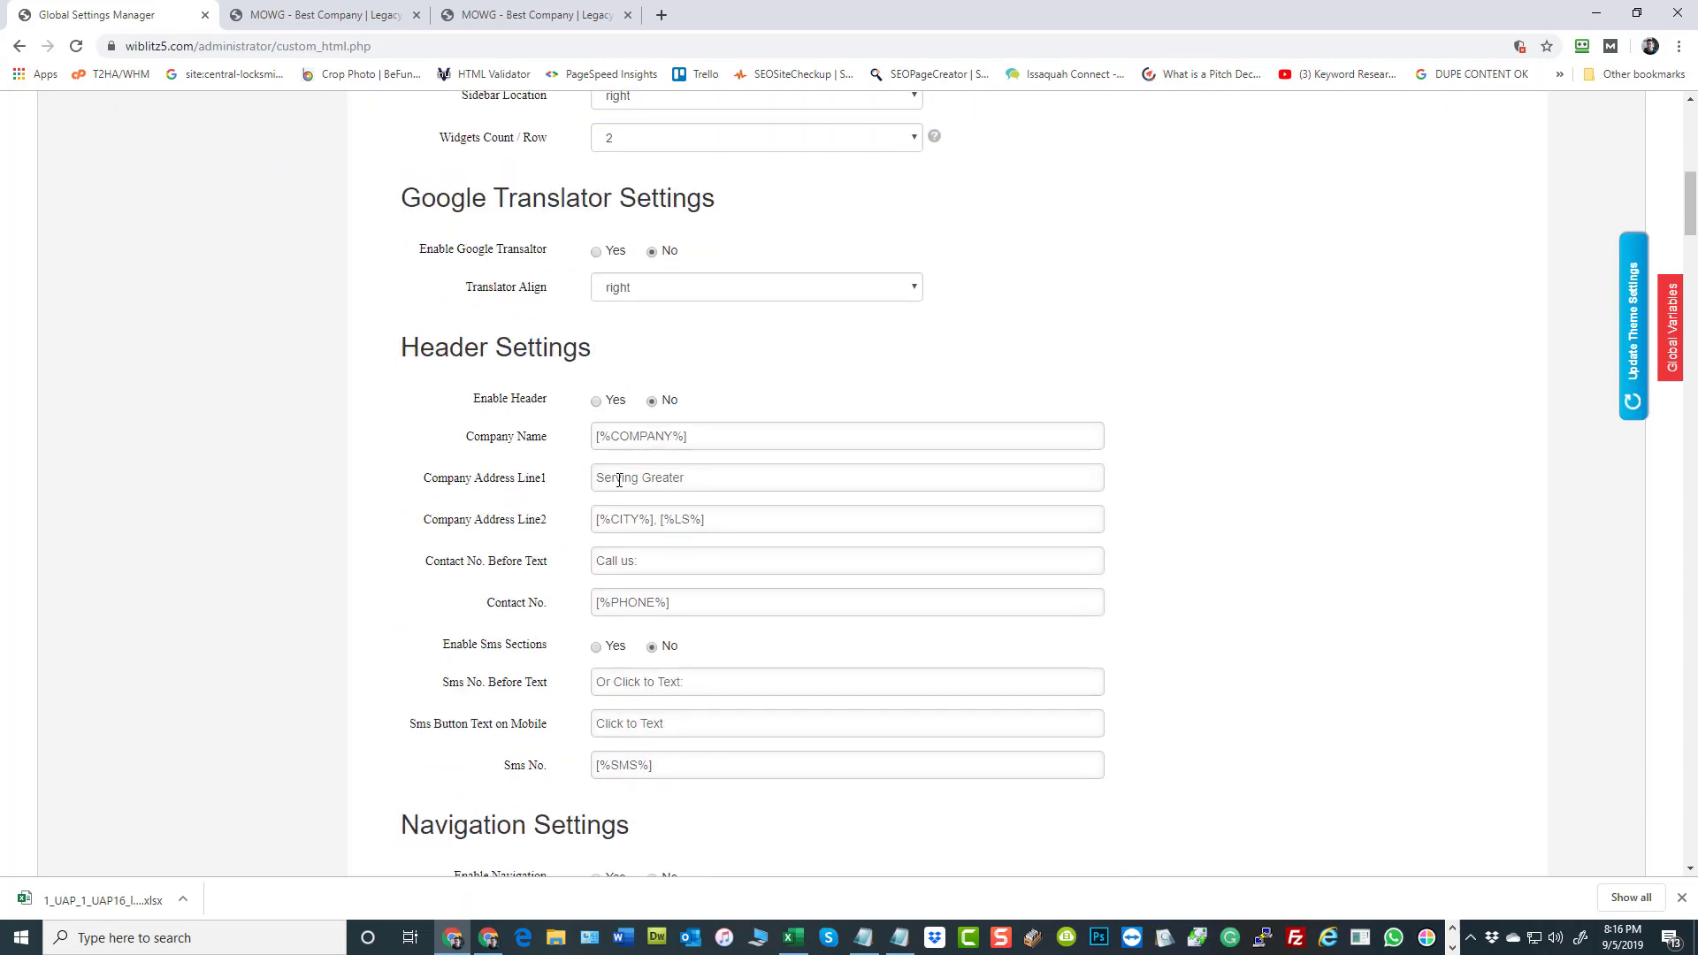
scroll(624, 471, down, 2)
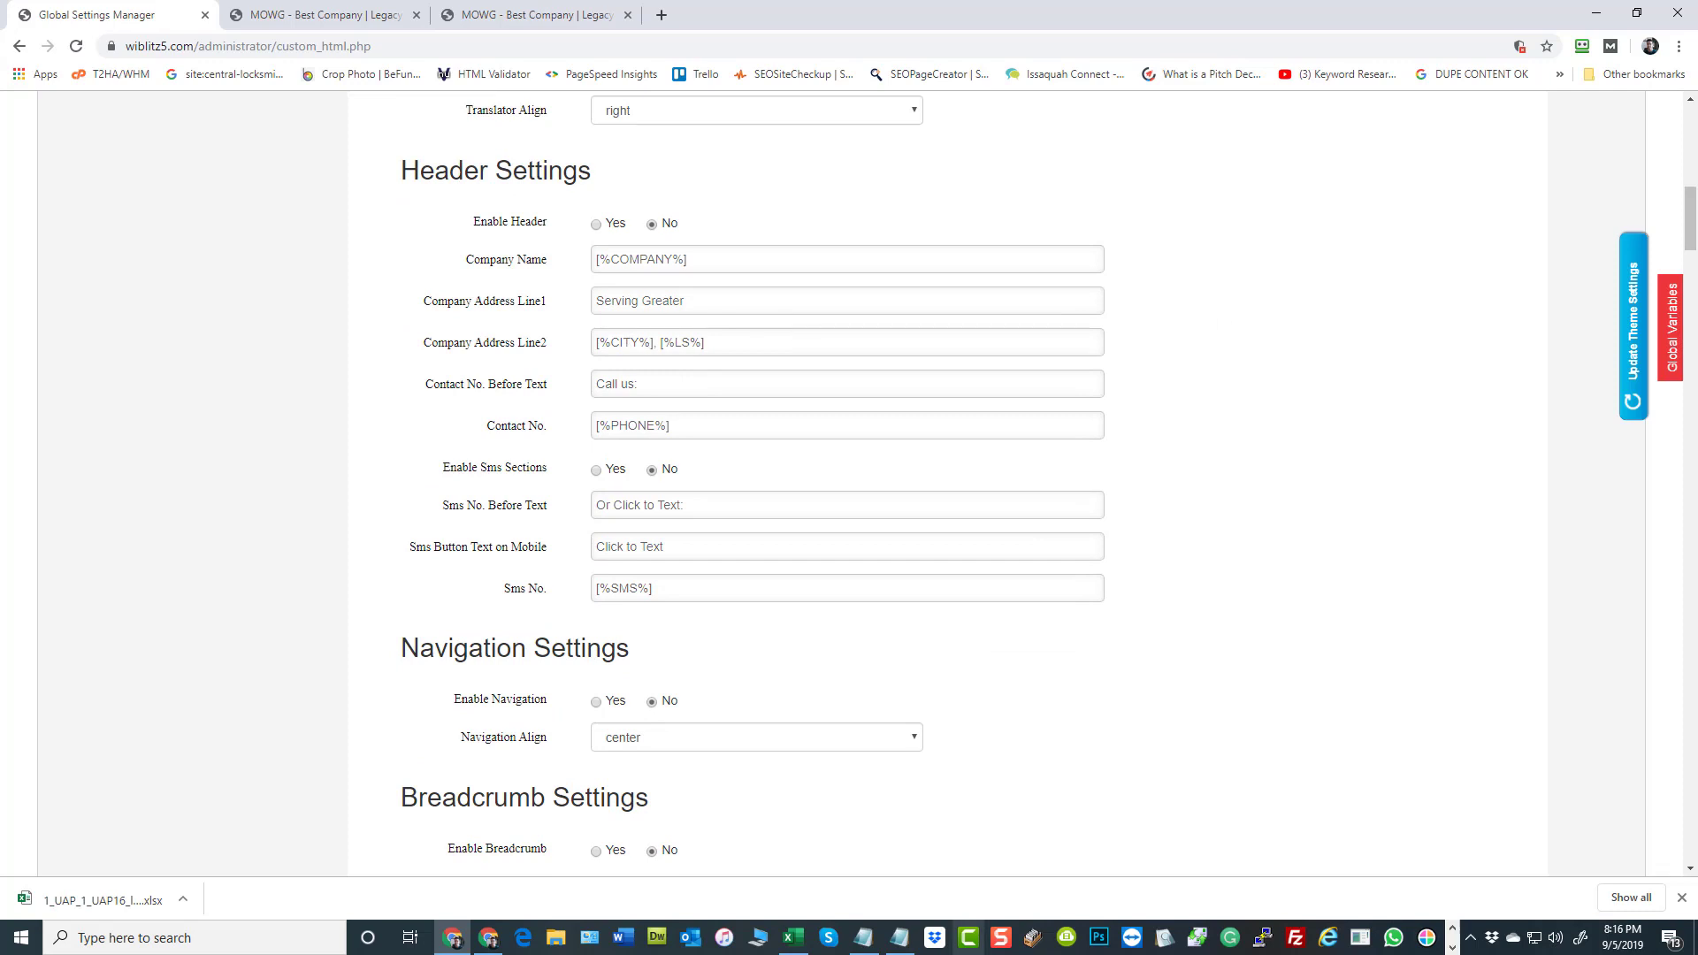
click(793, 938)
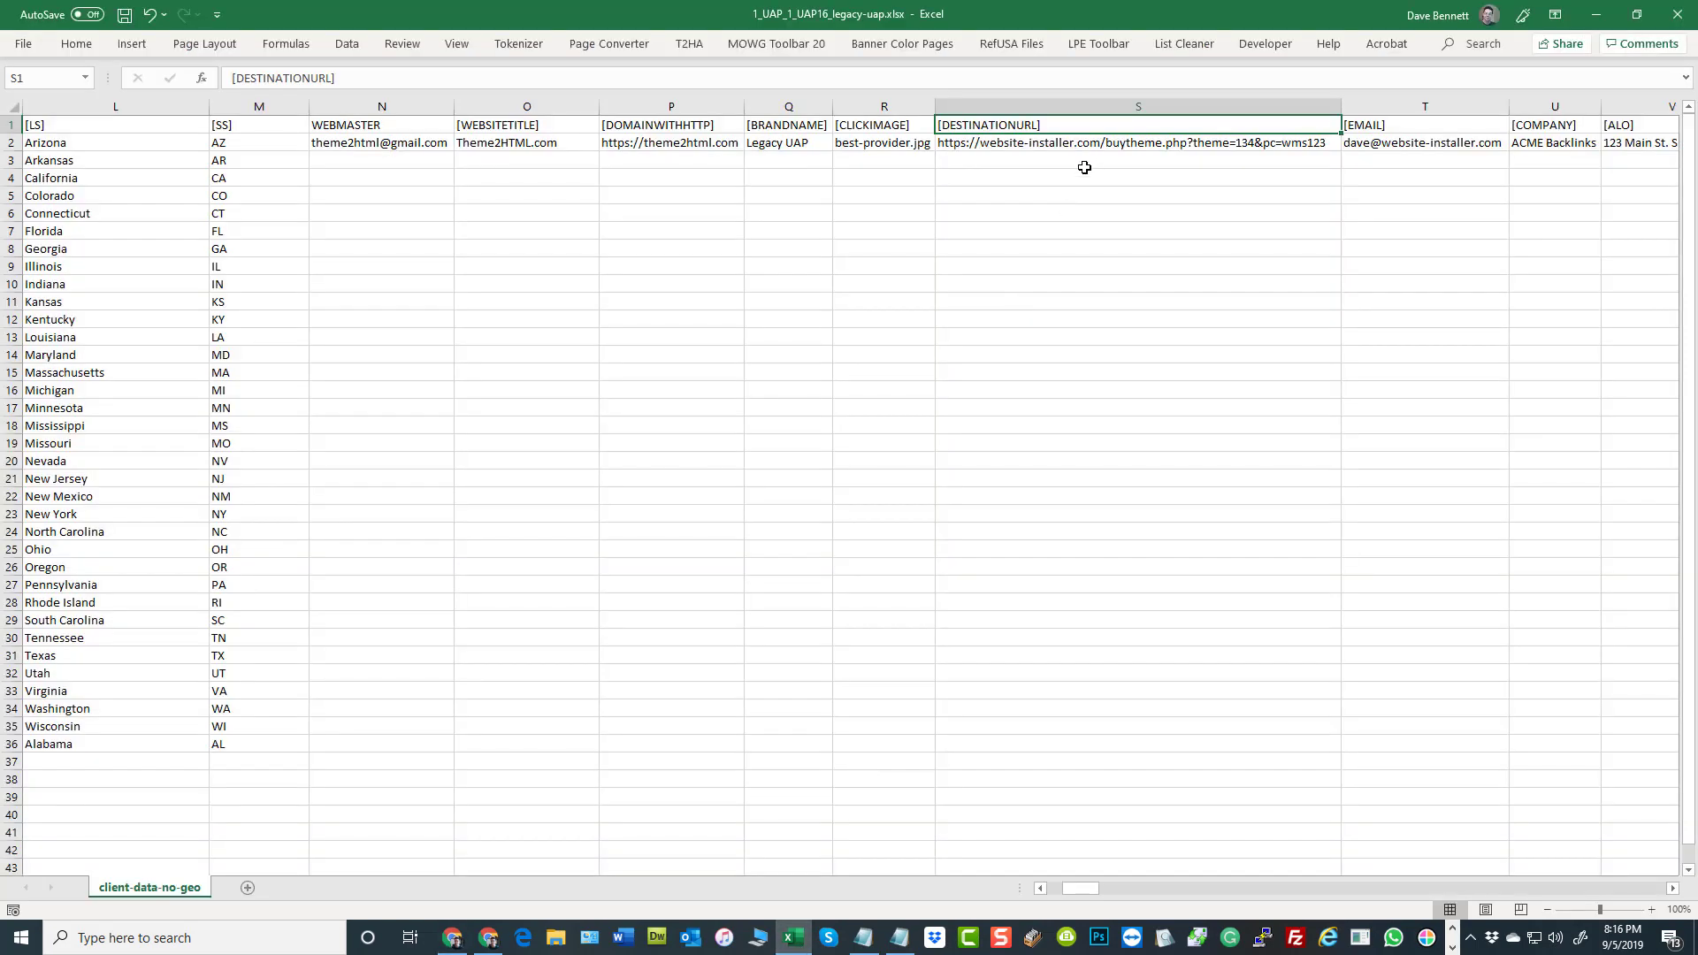
Examine the varsheet's [DESTINATIONURL], [CLICKIMAGE] and [BRANDNAME] columns, highlighting their row 2 values and the rows below
click(1058, 210)
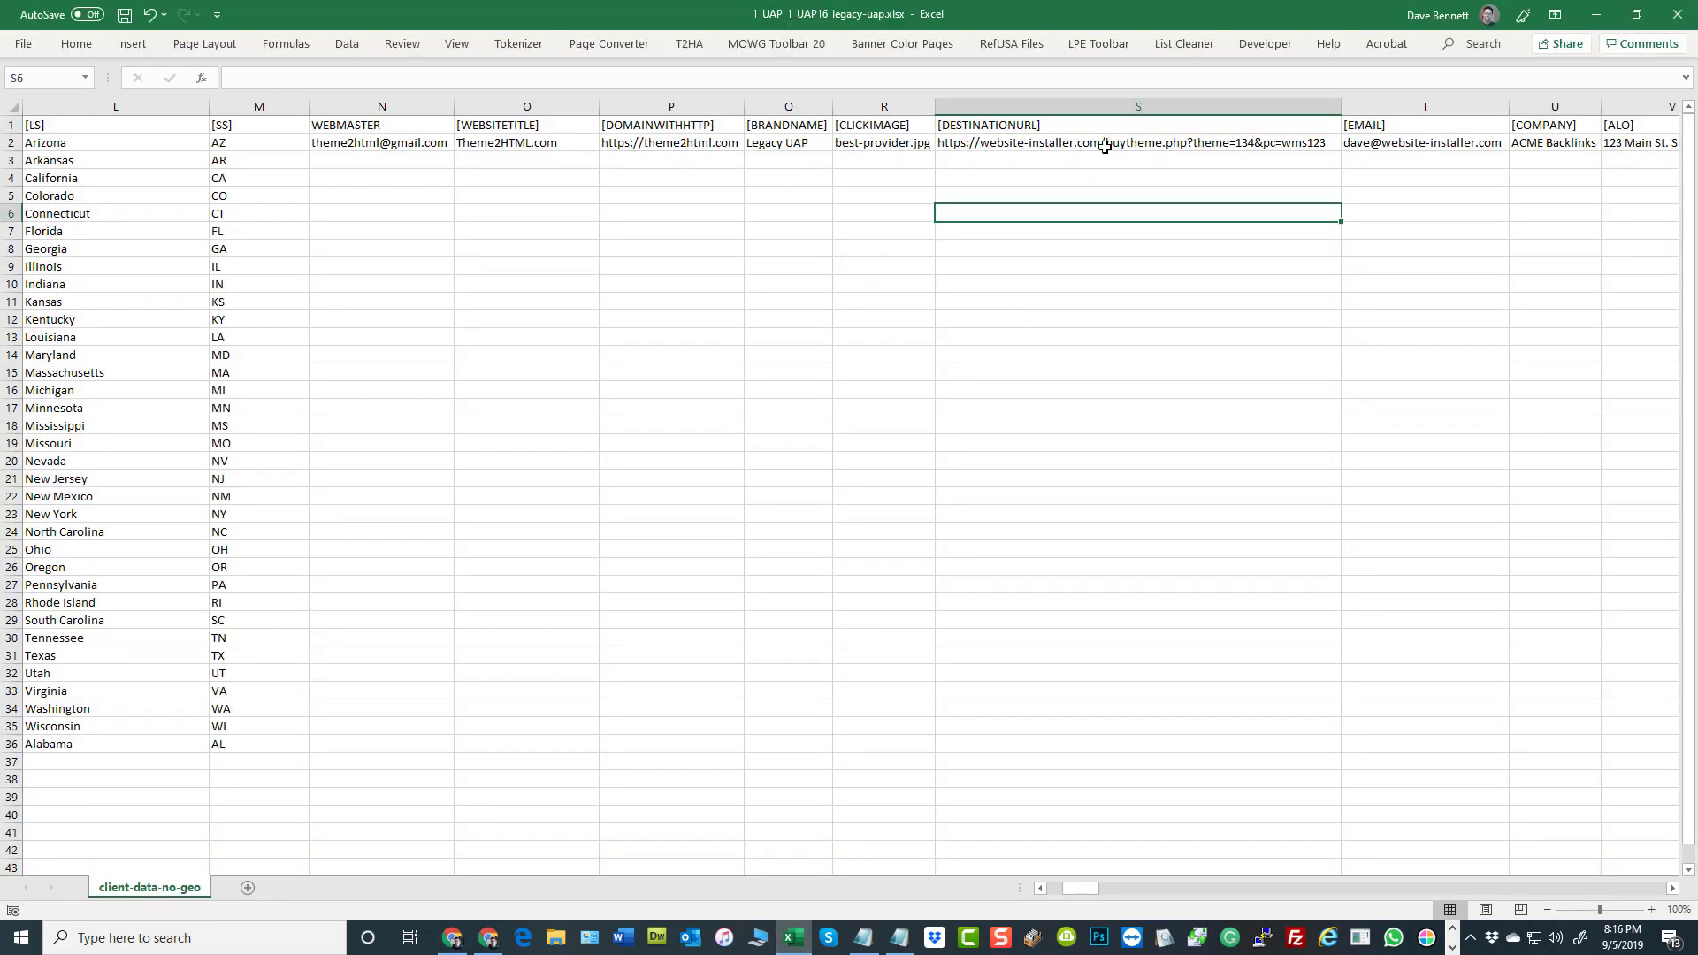
drag(1077, 142, 1090, 635)
click(905, 332)
click(1053, 143)
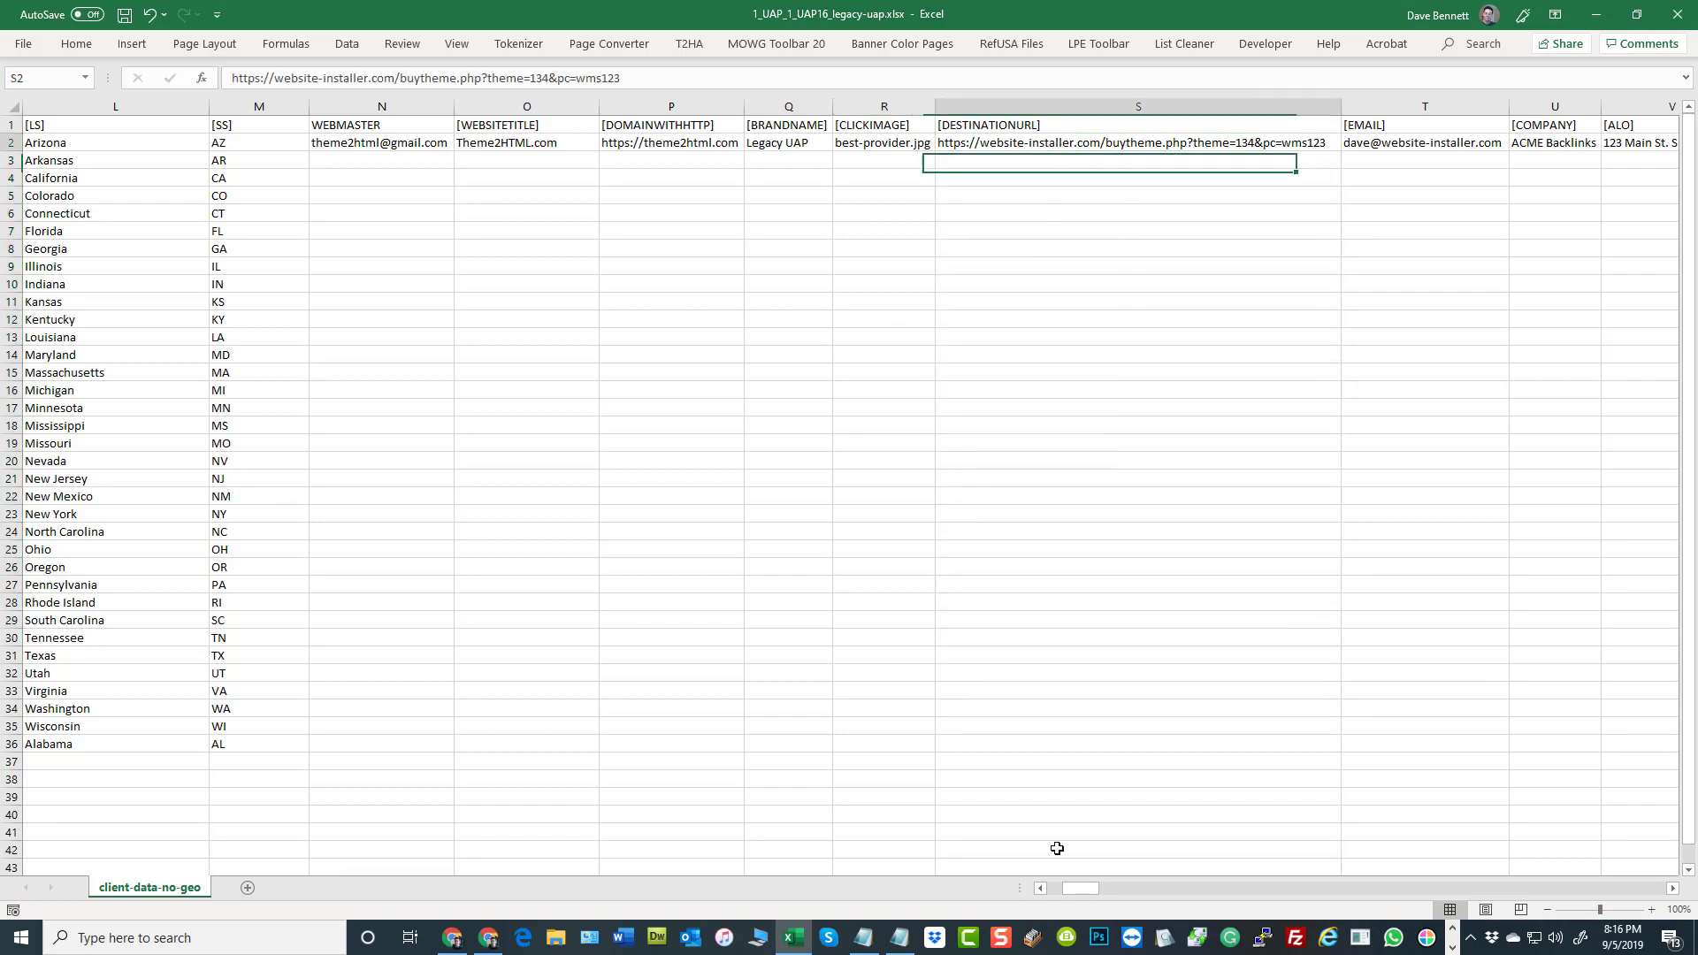
shift+click(1058, 849)
drag(880, 142, 883, 710)
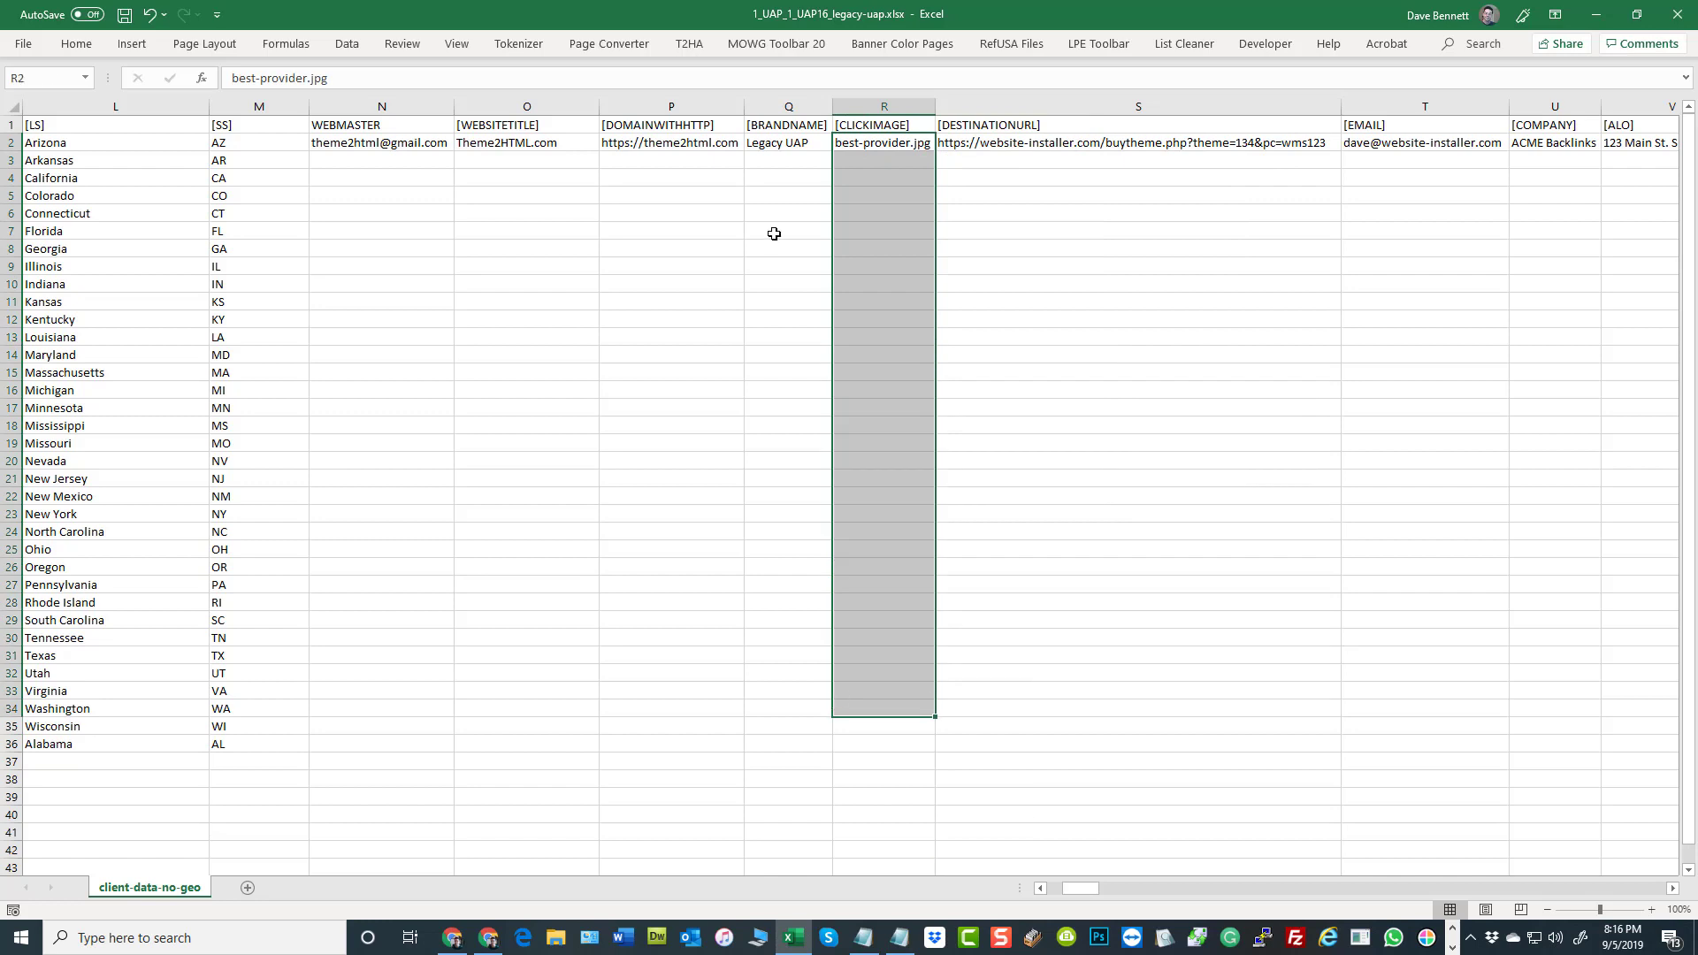
click(774, 146)
shift+click(761, 641)
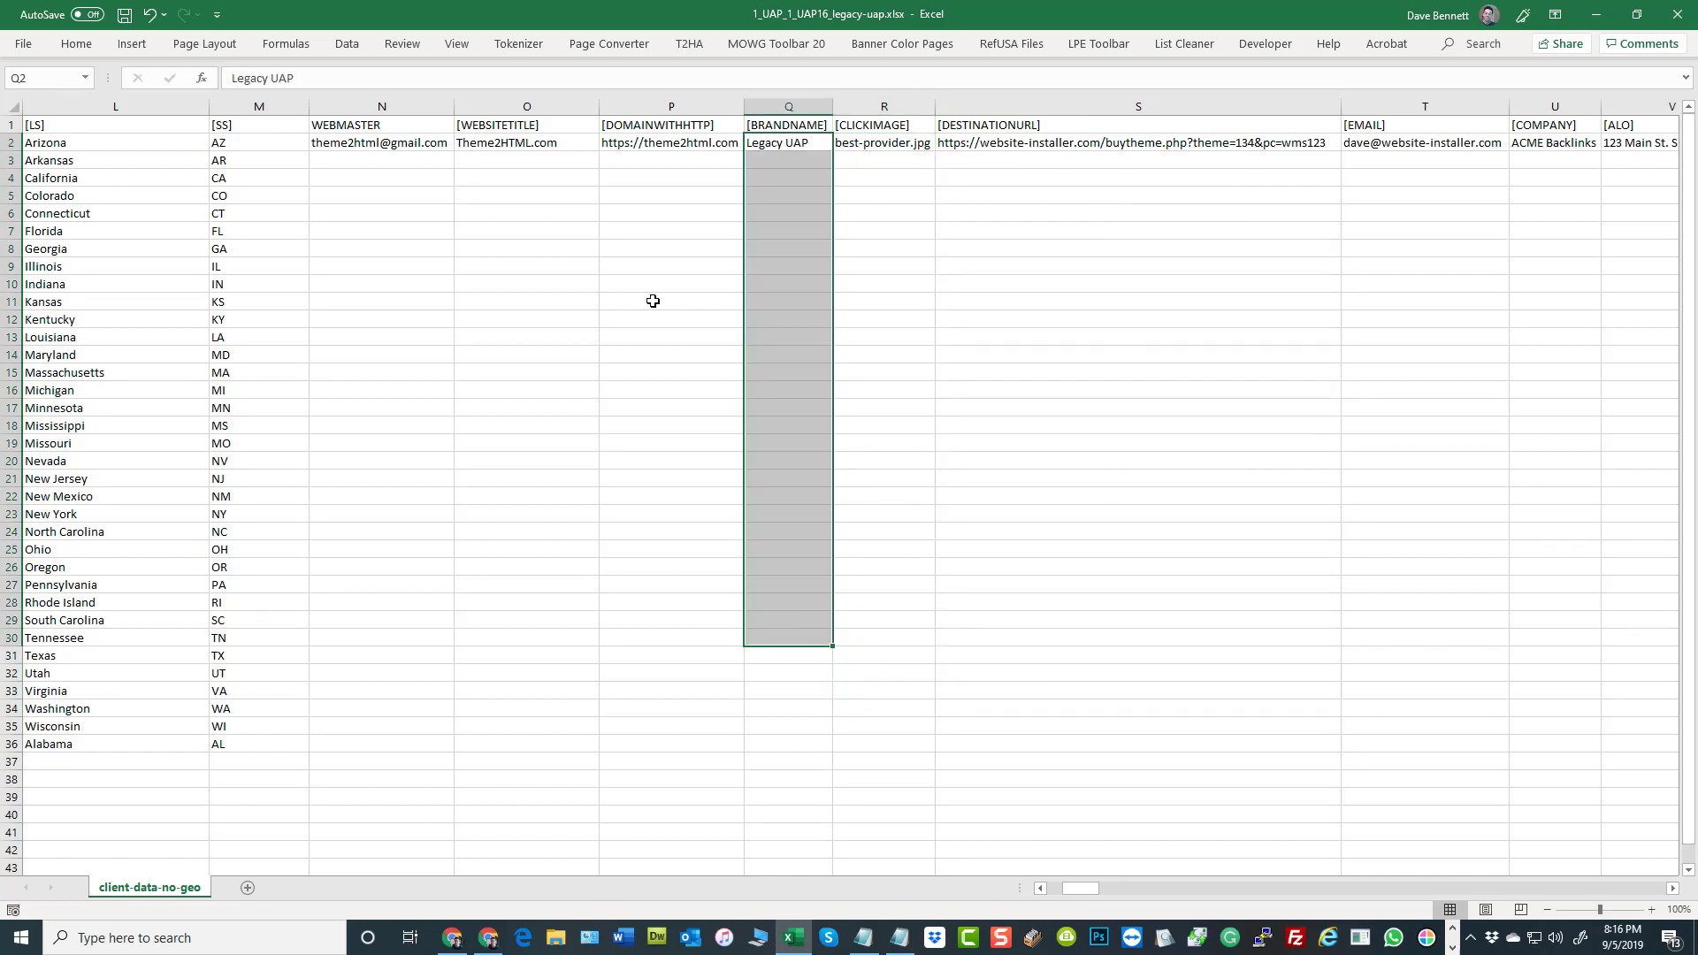
Examine the [DOMAINWITHHTTP] and [WEBSITETITLE] values in row 2 and highlight both columns together
click(656, 146)
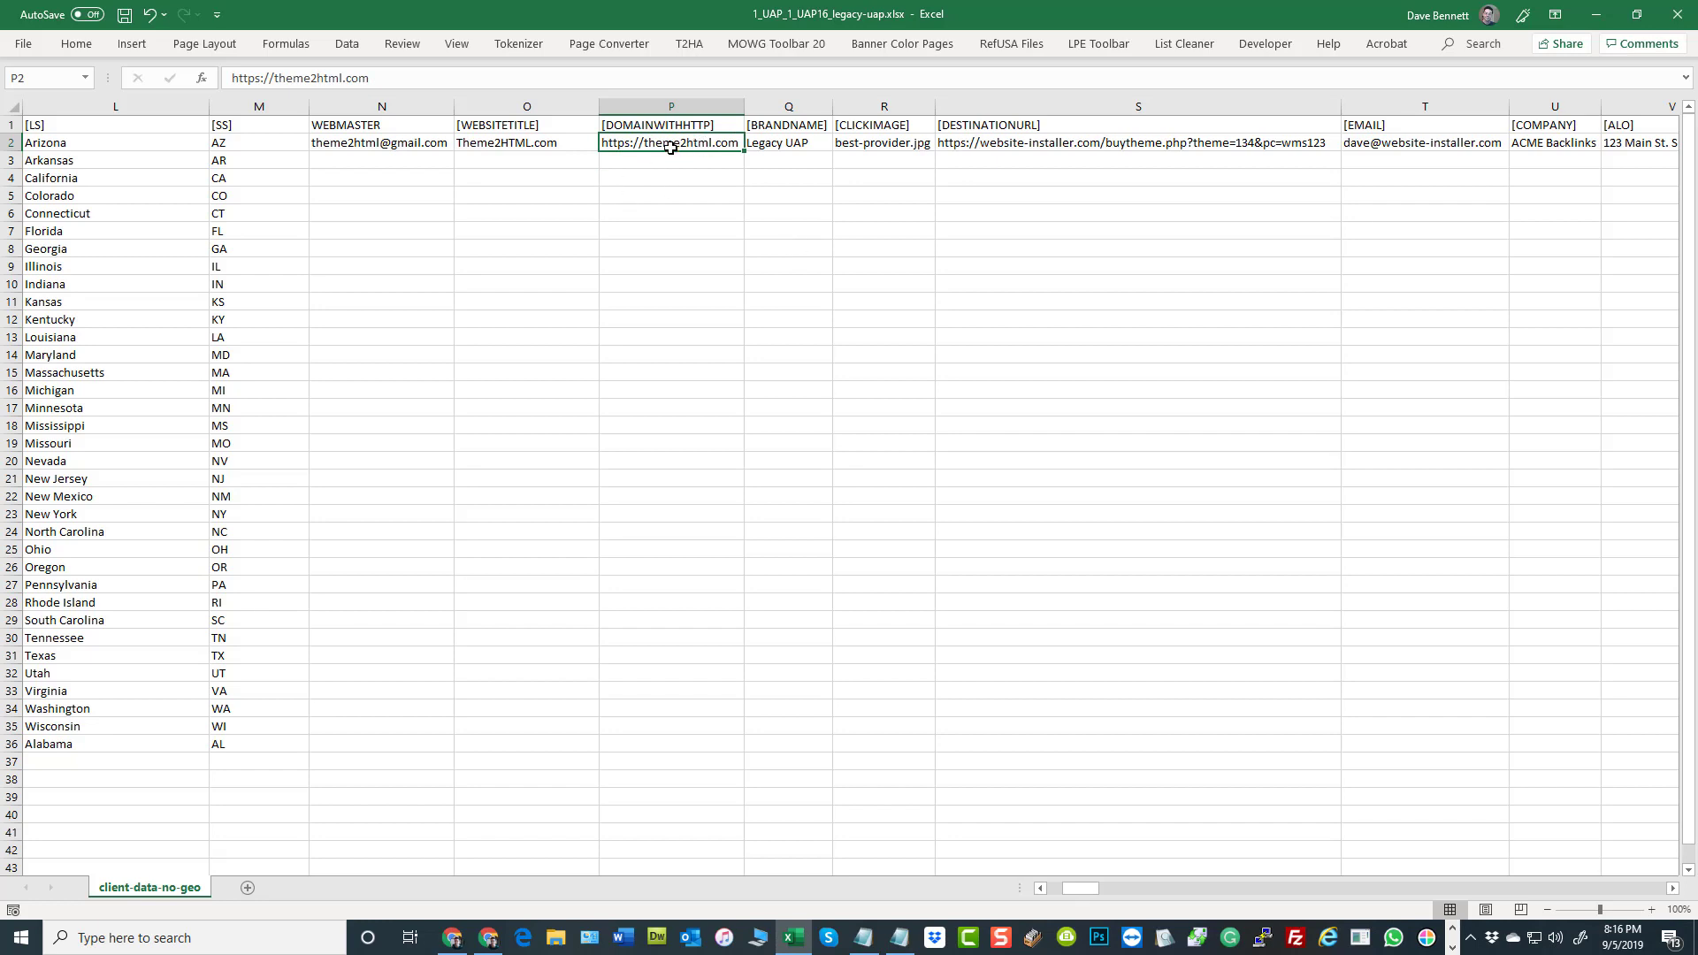
click(707, 352)
click(526, 139)
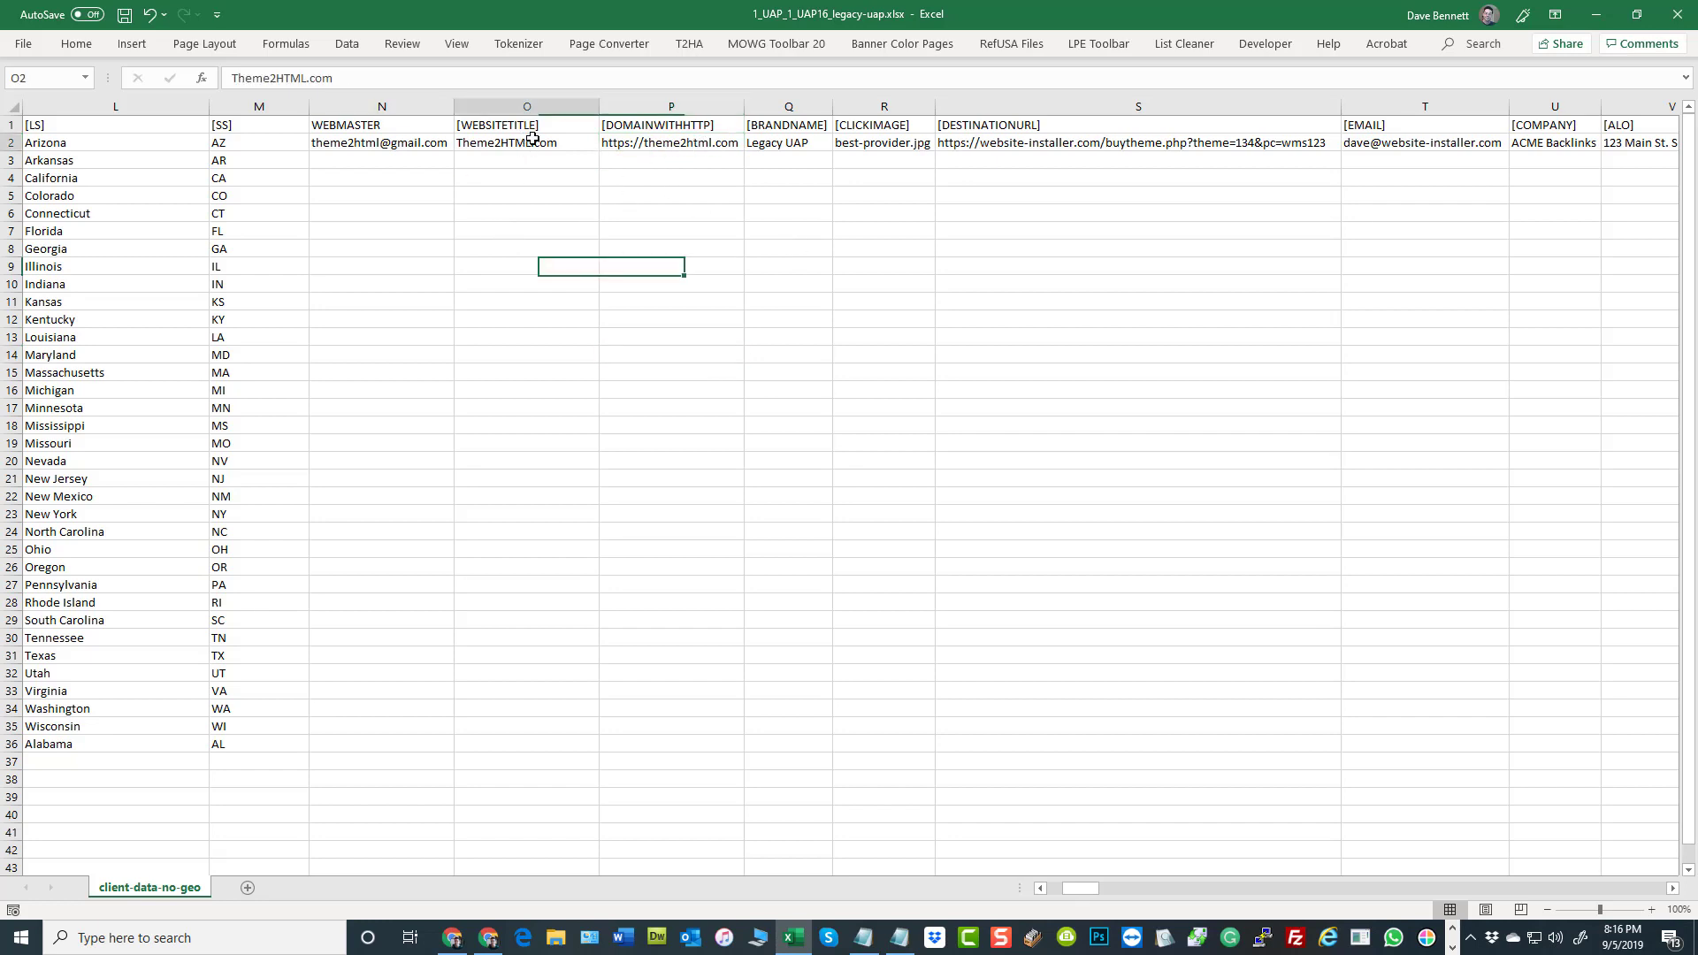
drag(620, 106, 548, 106)
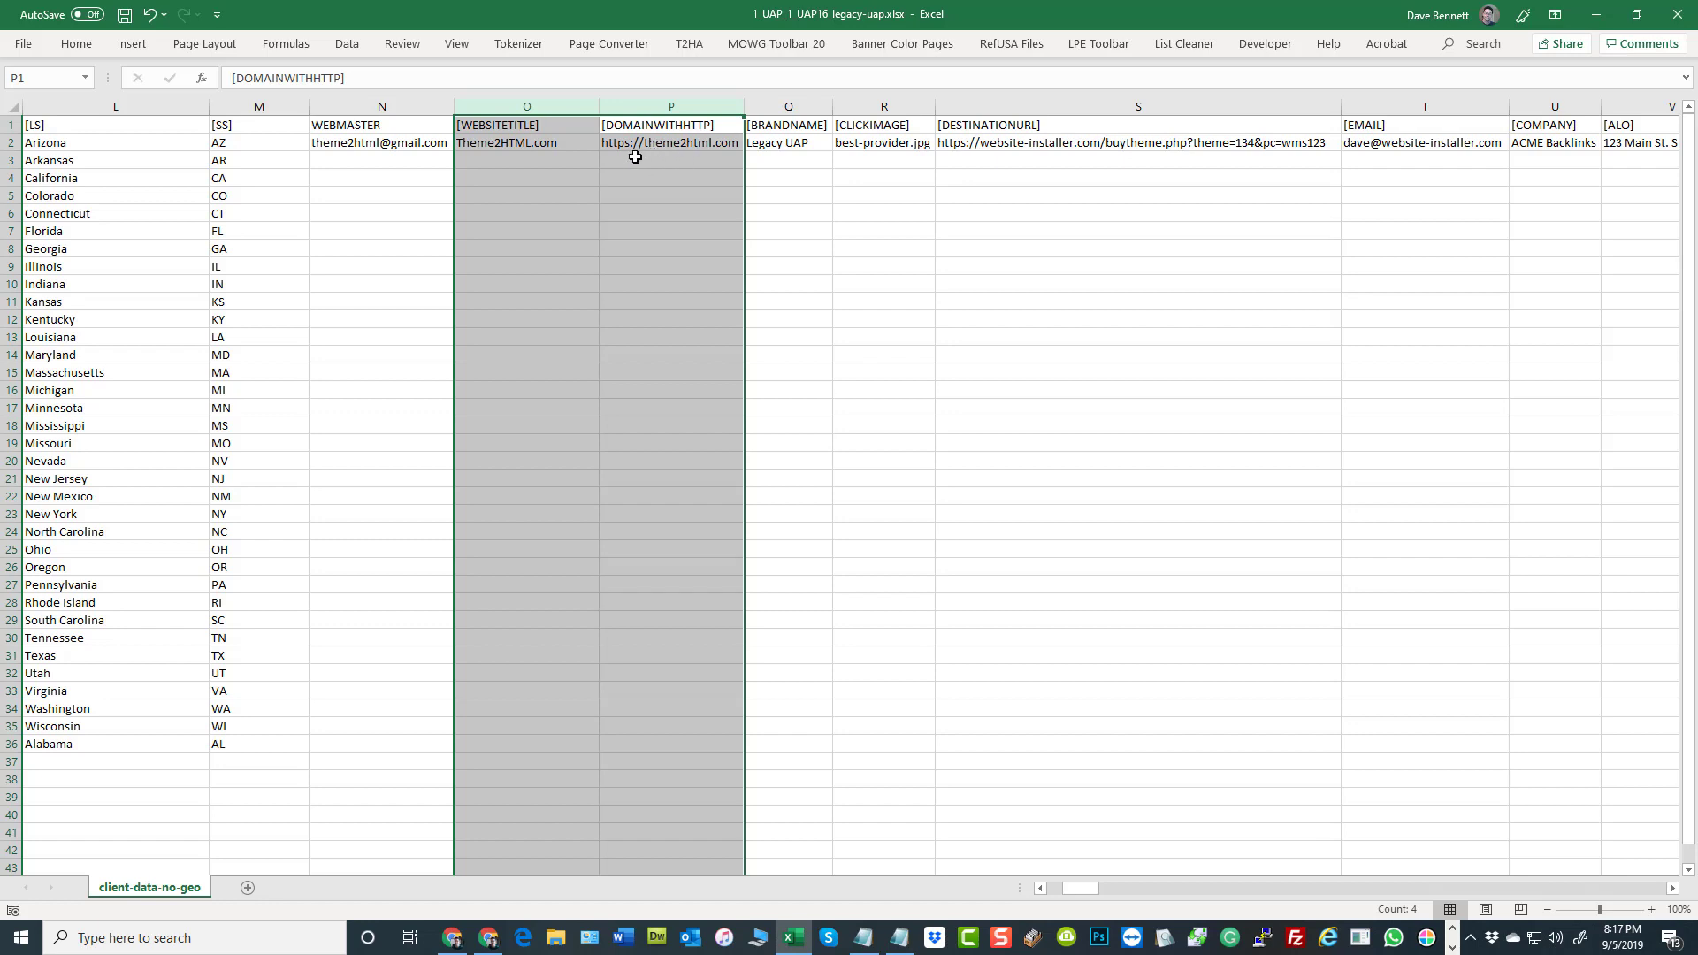
click(876, 369)
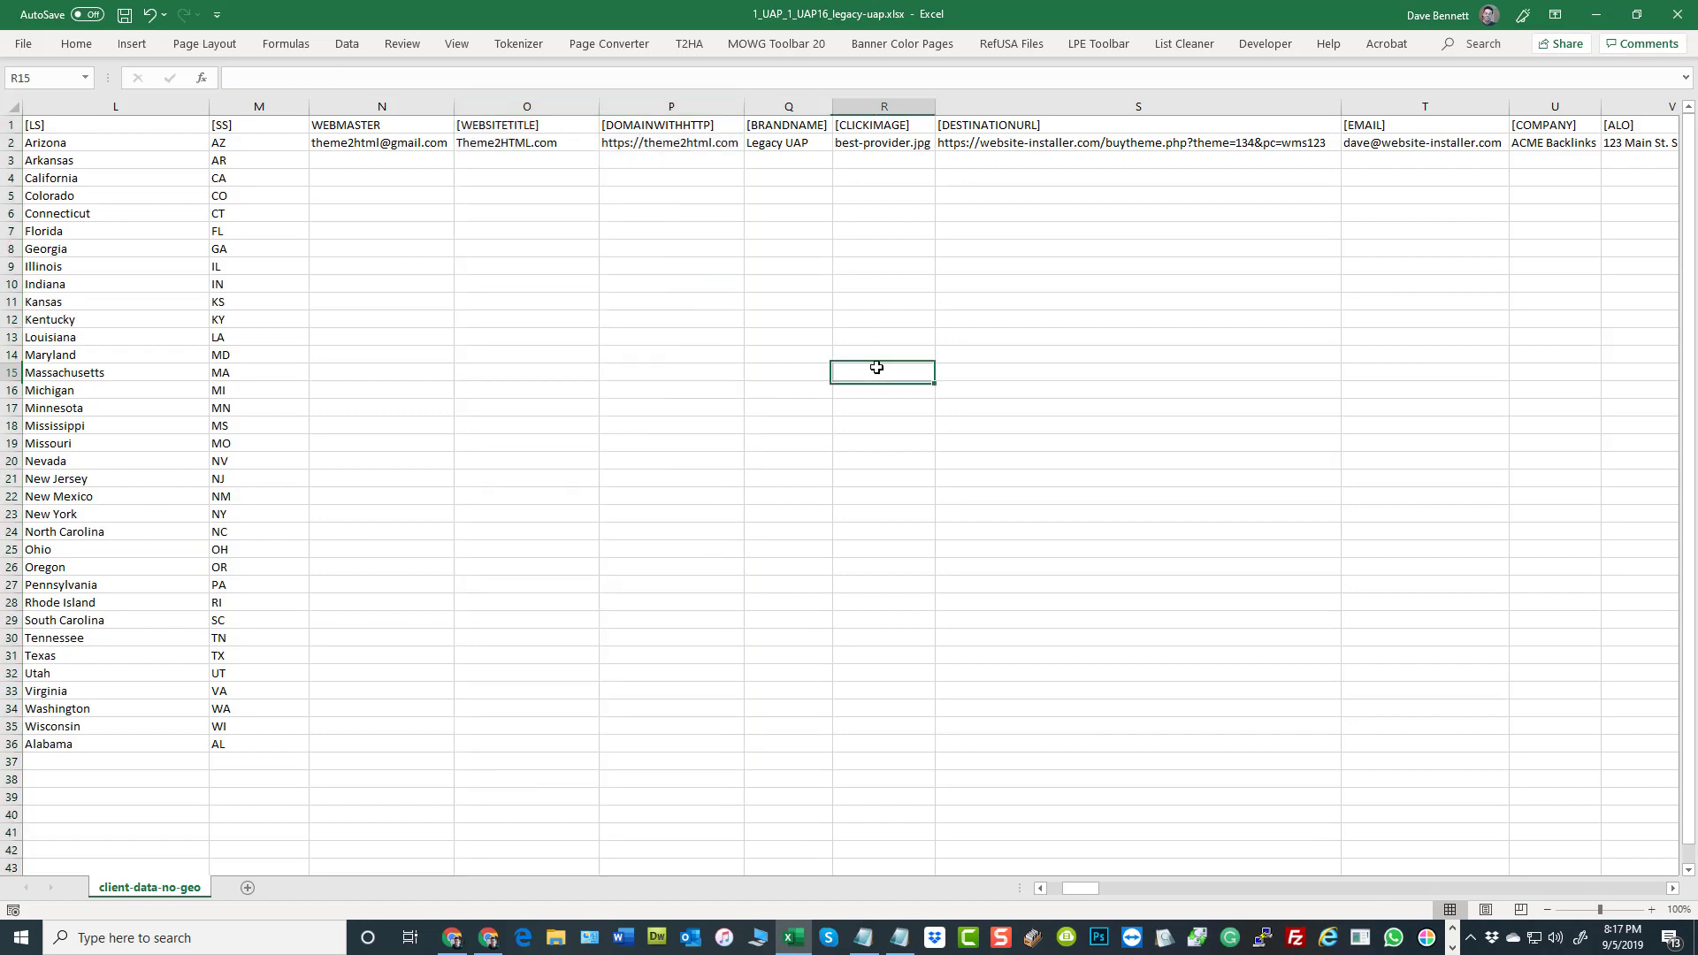
Review the destination URL in row 2, and examine the [EMAIL] column beside it and the cells below its value
click(996, 145)
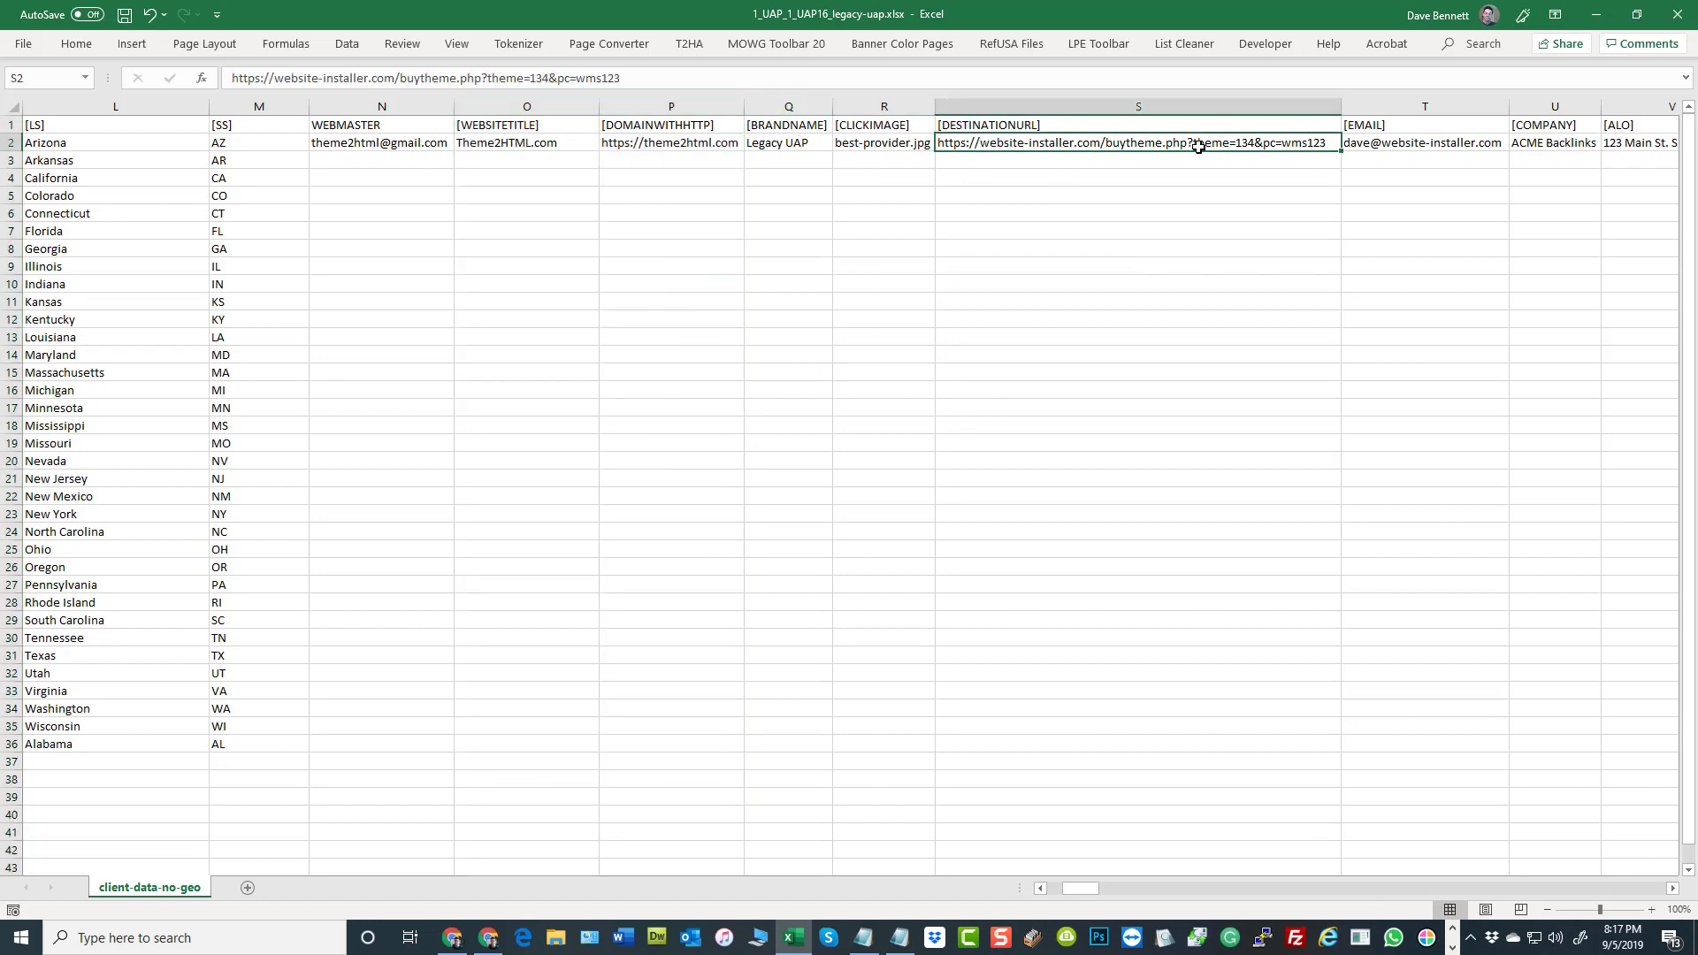
click(1240, 351)
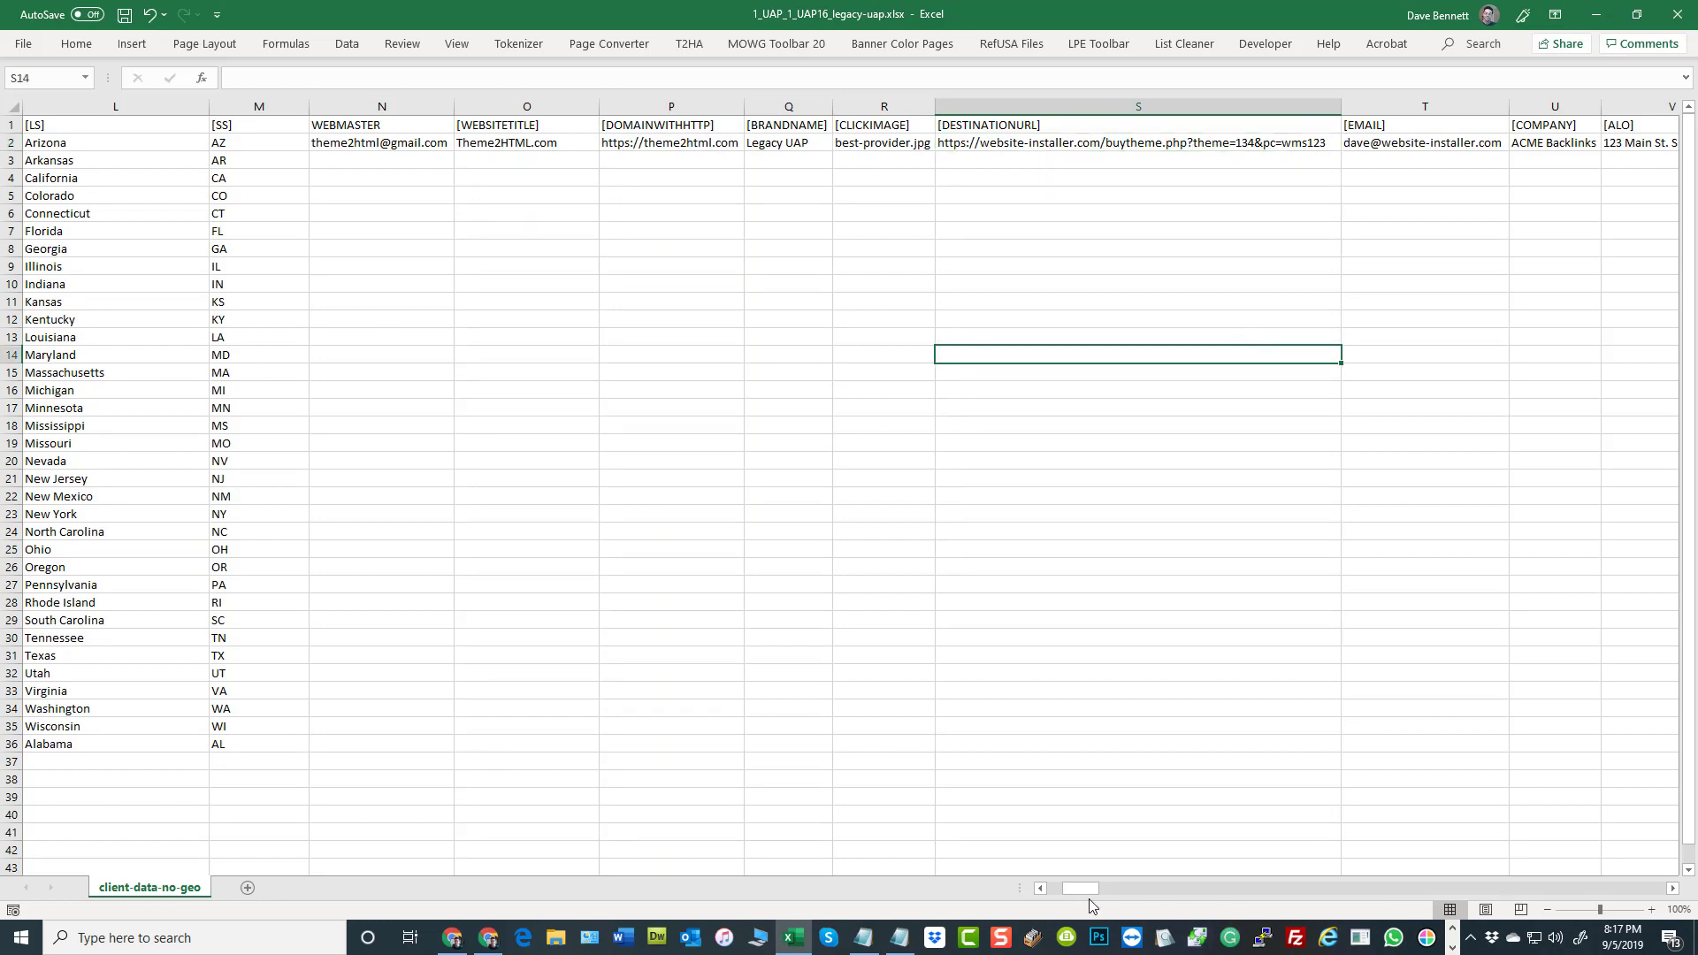
scroll(1096, 892, right, 3)
scroll(1095, 892, left, 1)
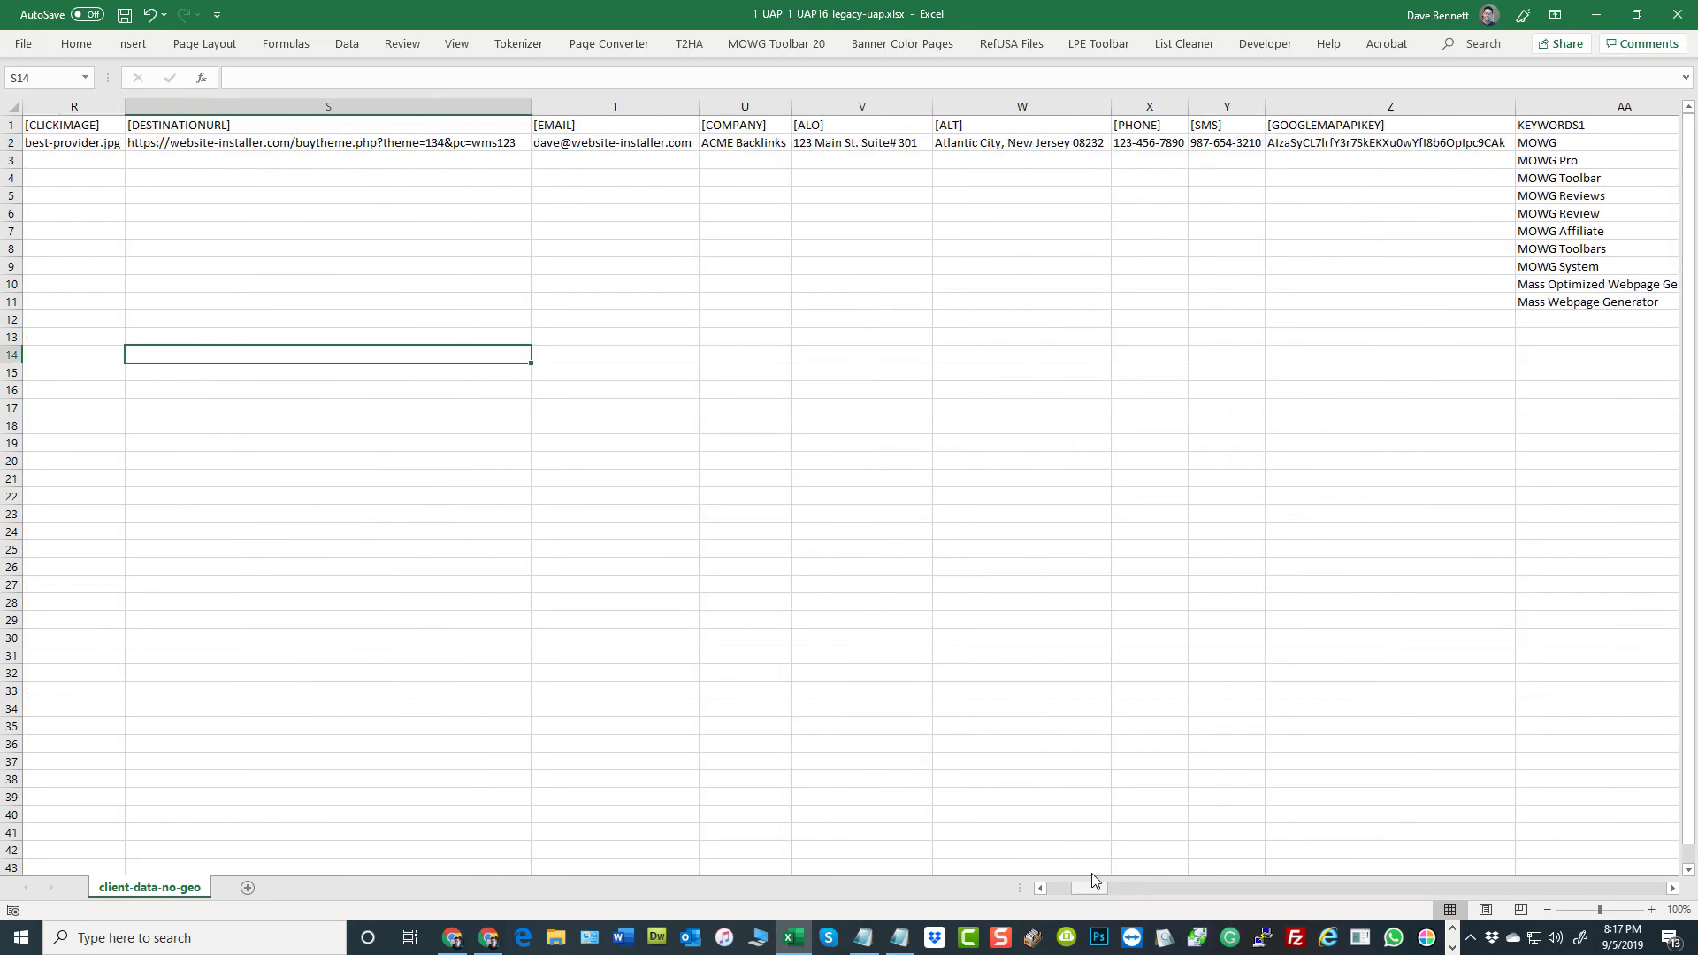
click(636, 143)
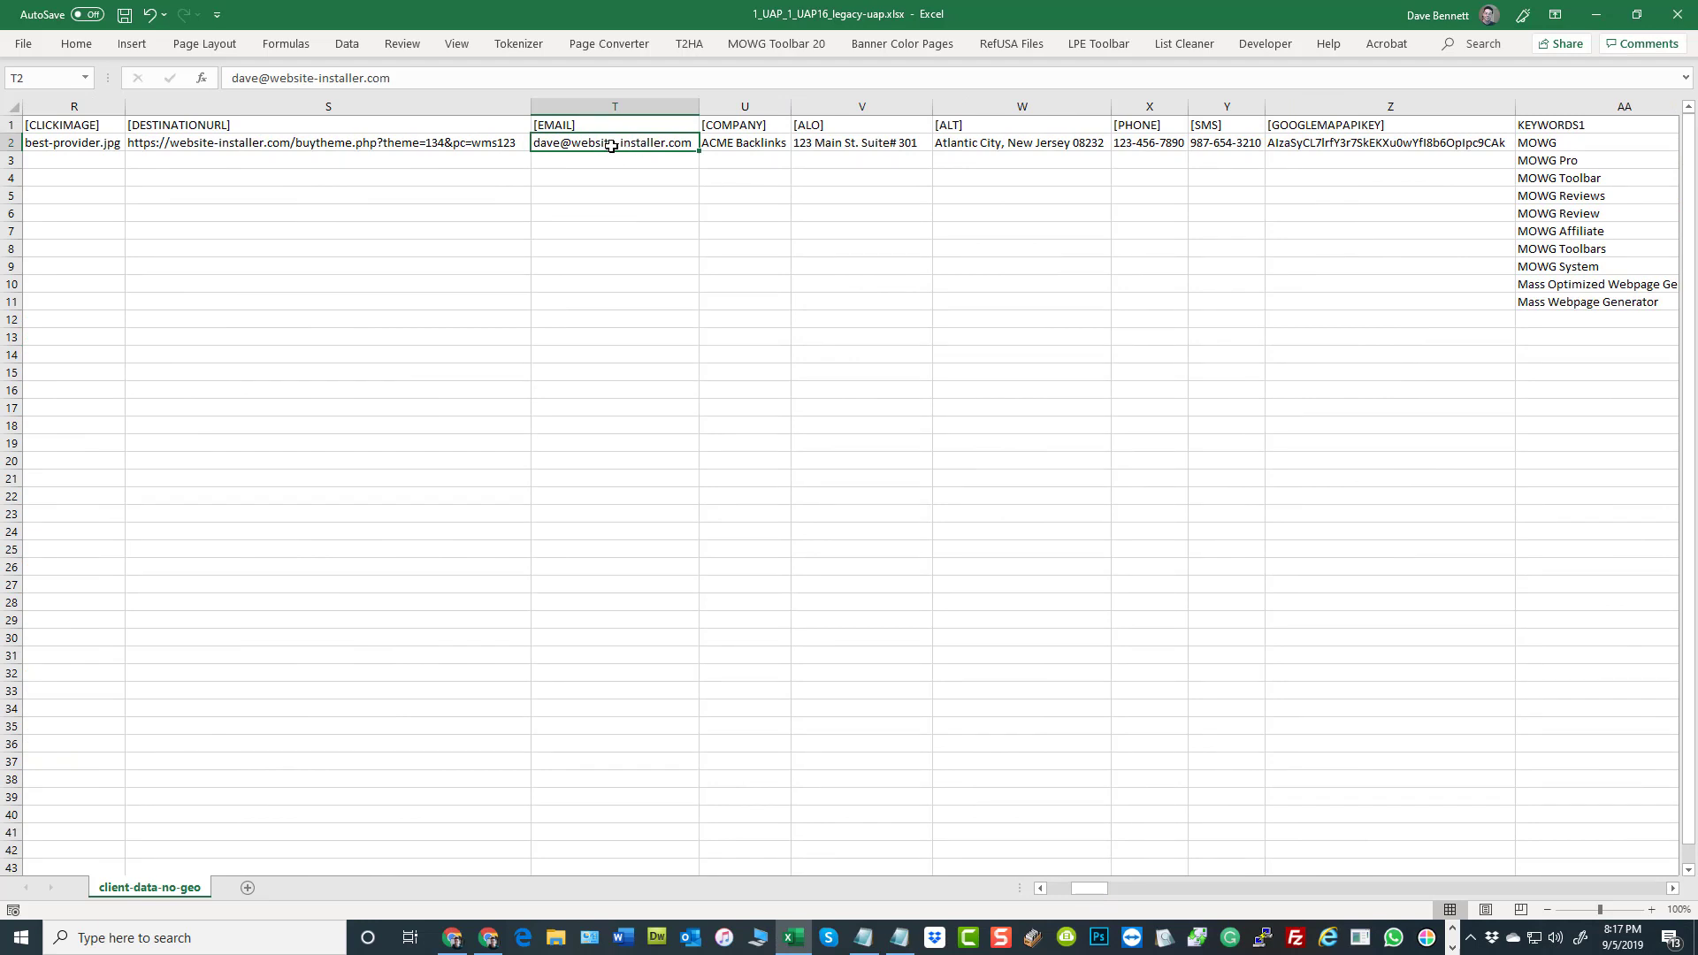
drag(611, 149, 592, 656)
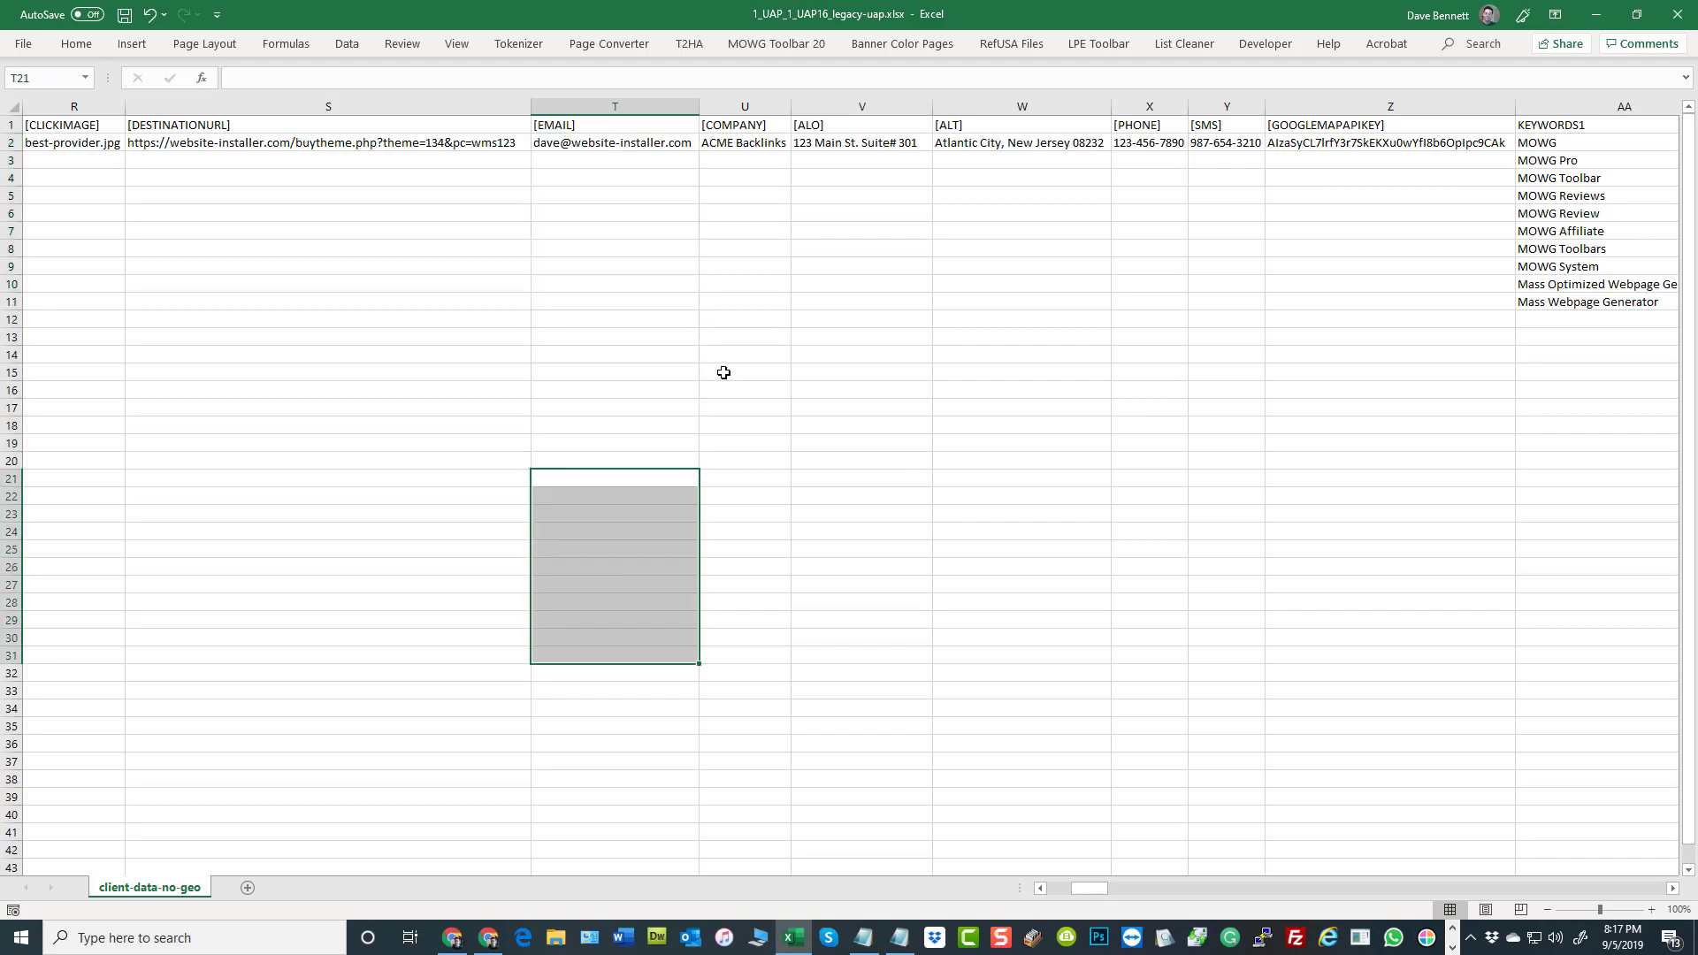
click(582, 127)
click(380, 125)
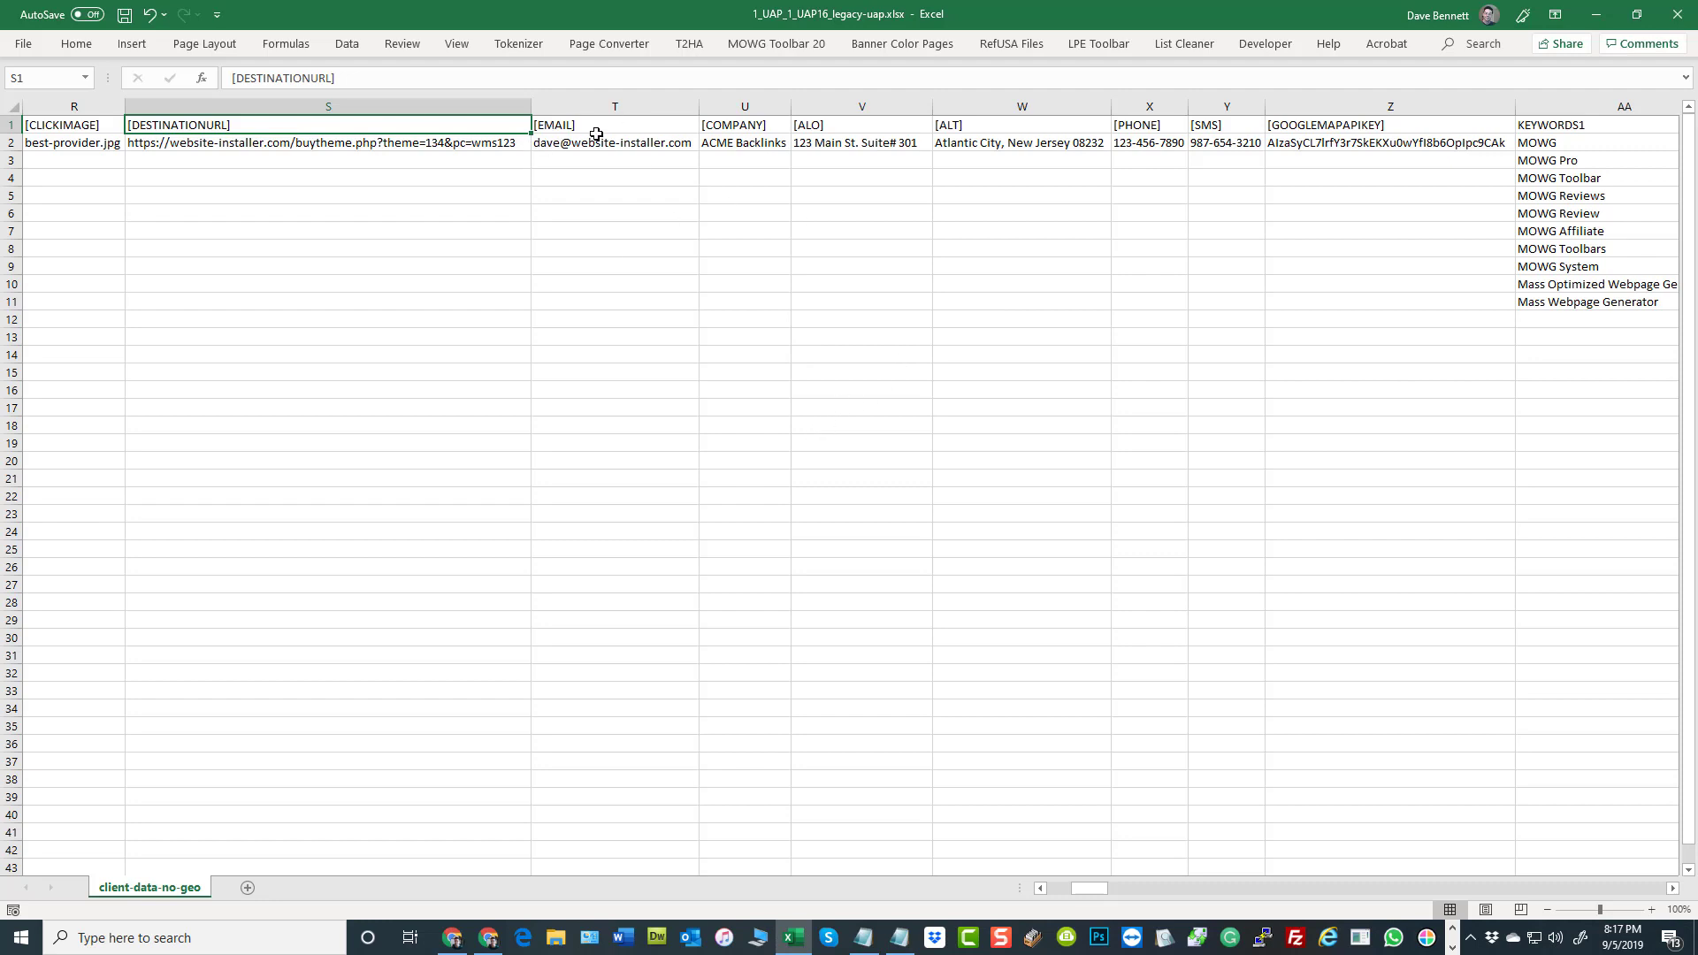
Check the [DESTINATIONURL] and [EMAIL] values in row 2 one after the other
click(237, 147)
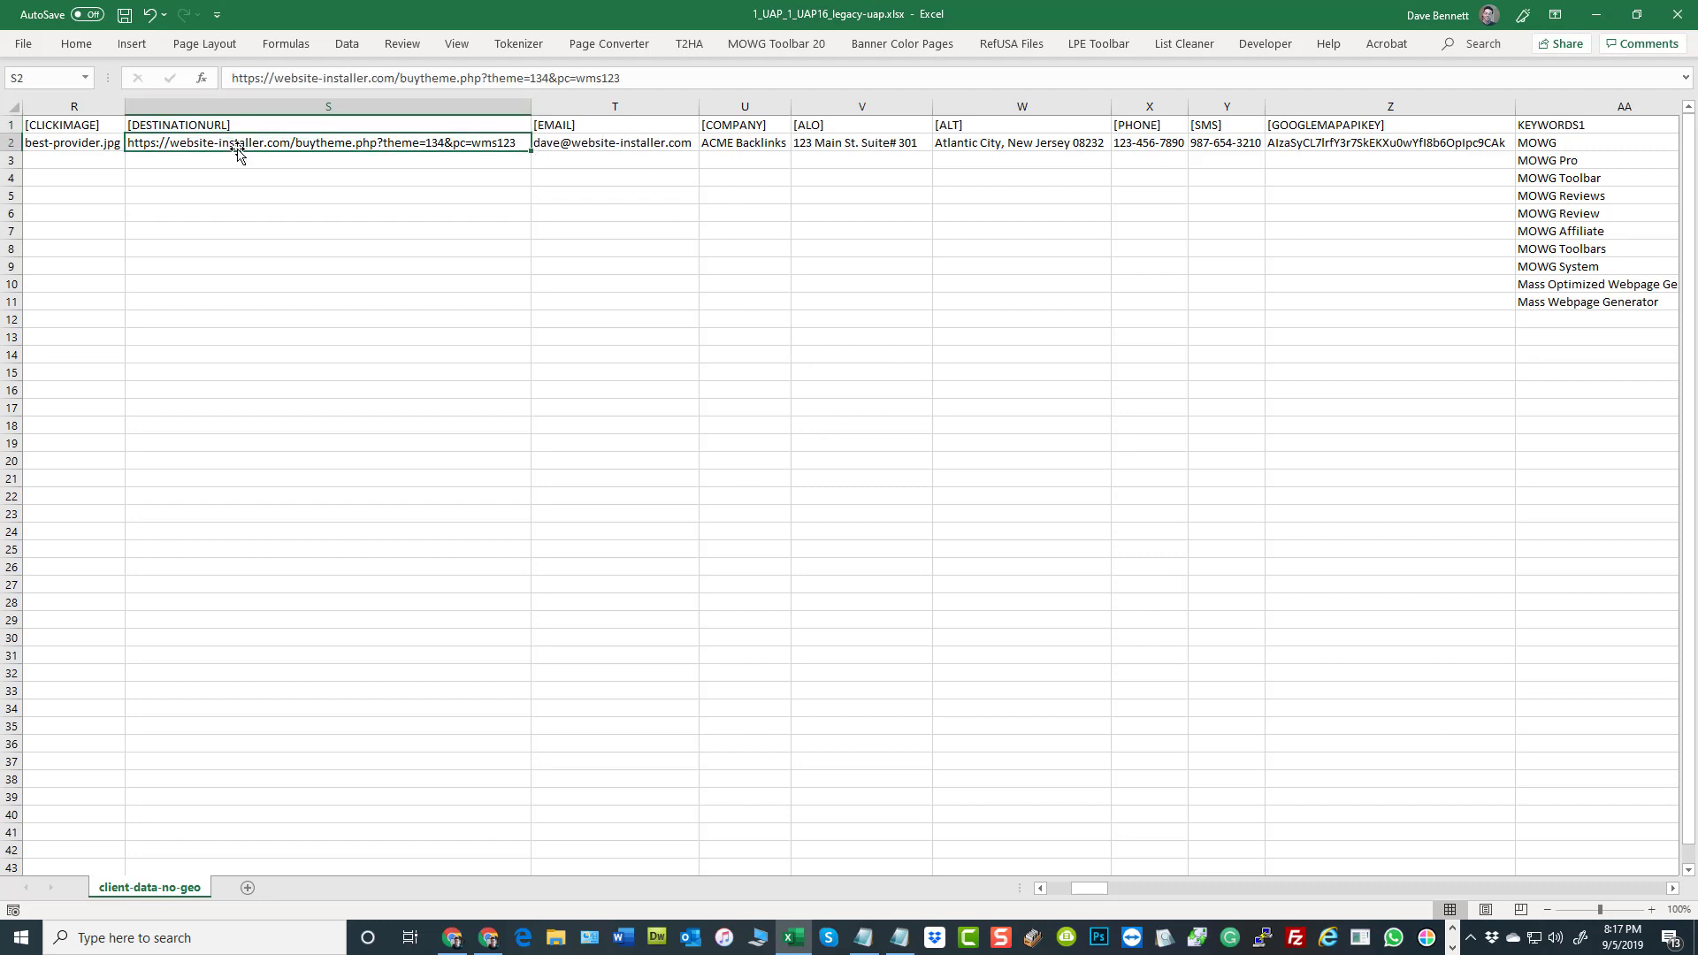
click(607, 144)
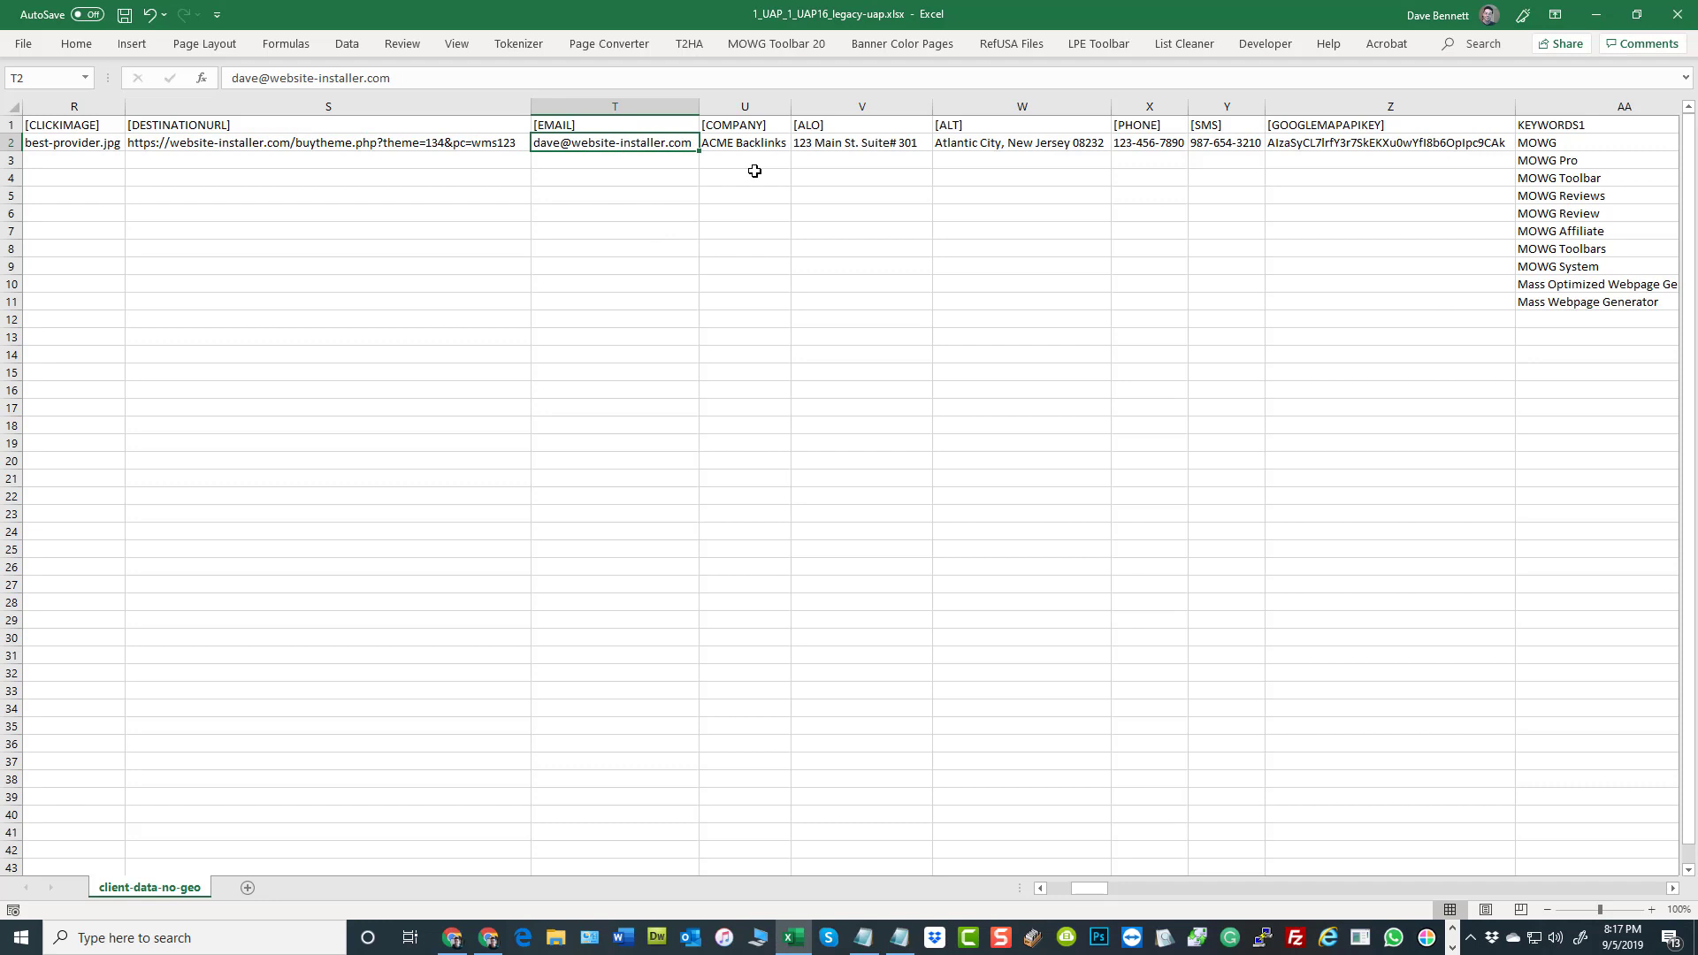
click(599, 265)
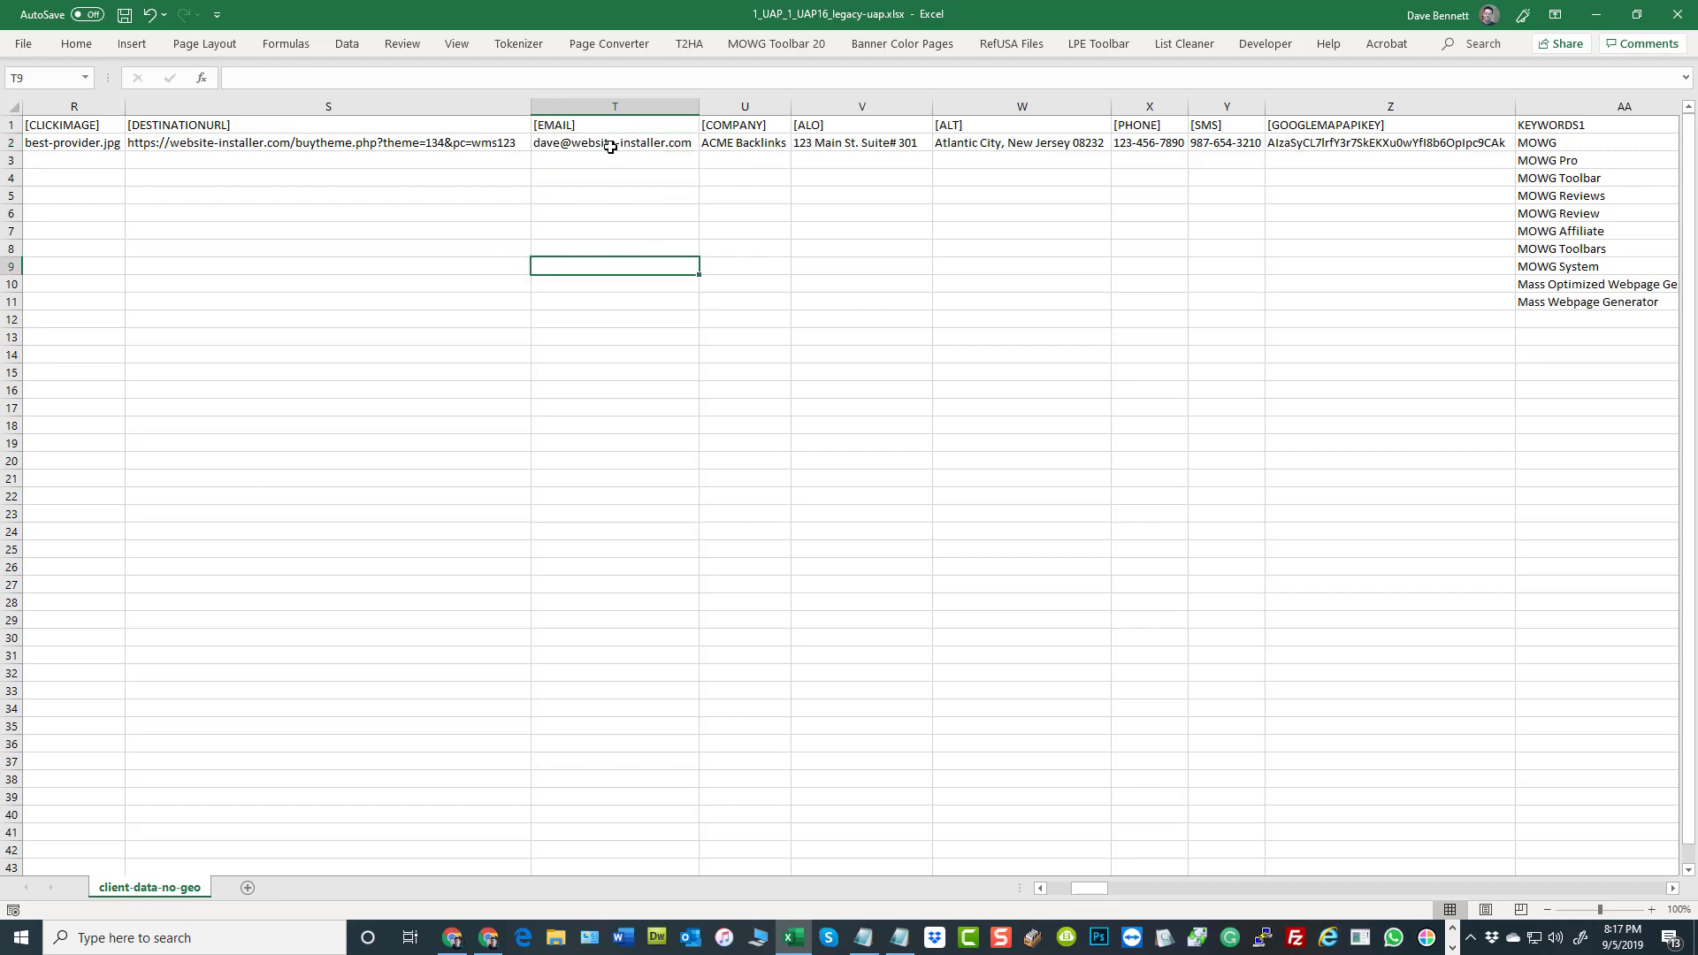
Replace the [EMAIL] value in row 2 with NULL and save the workbook
click(611, 144)
text(N)
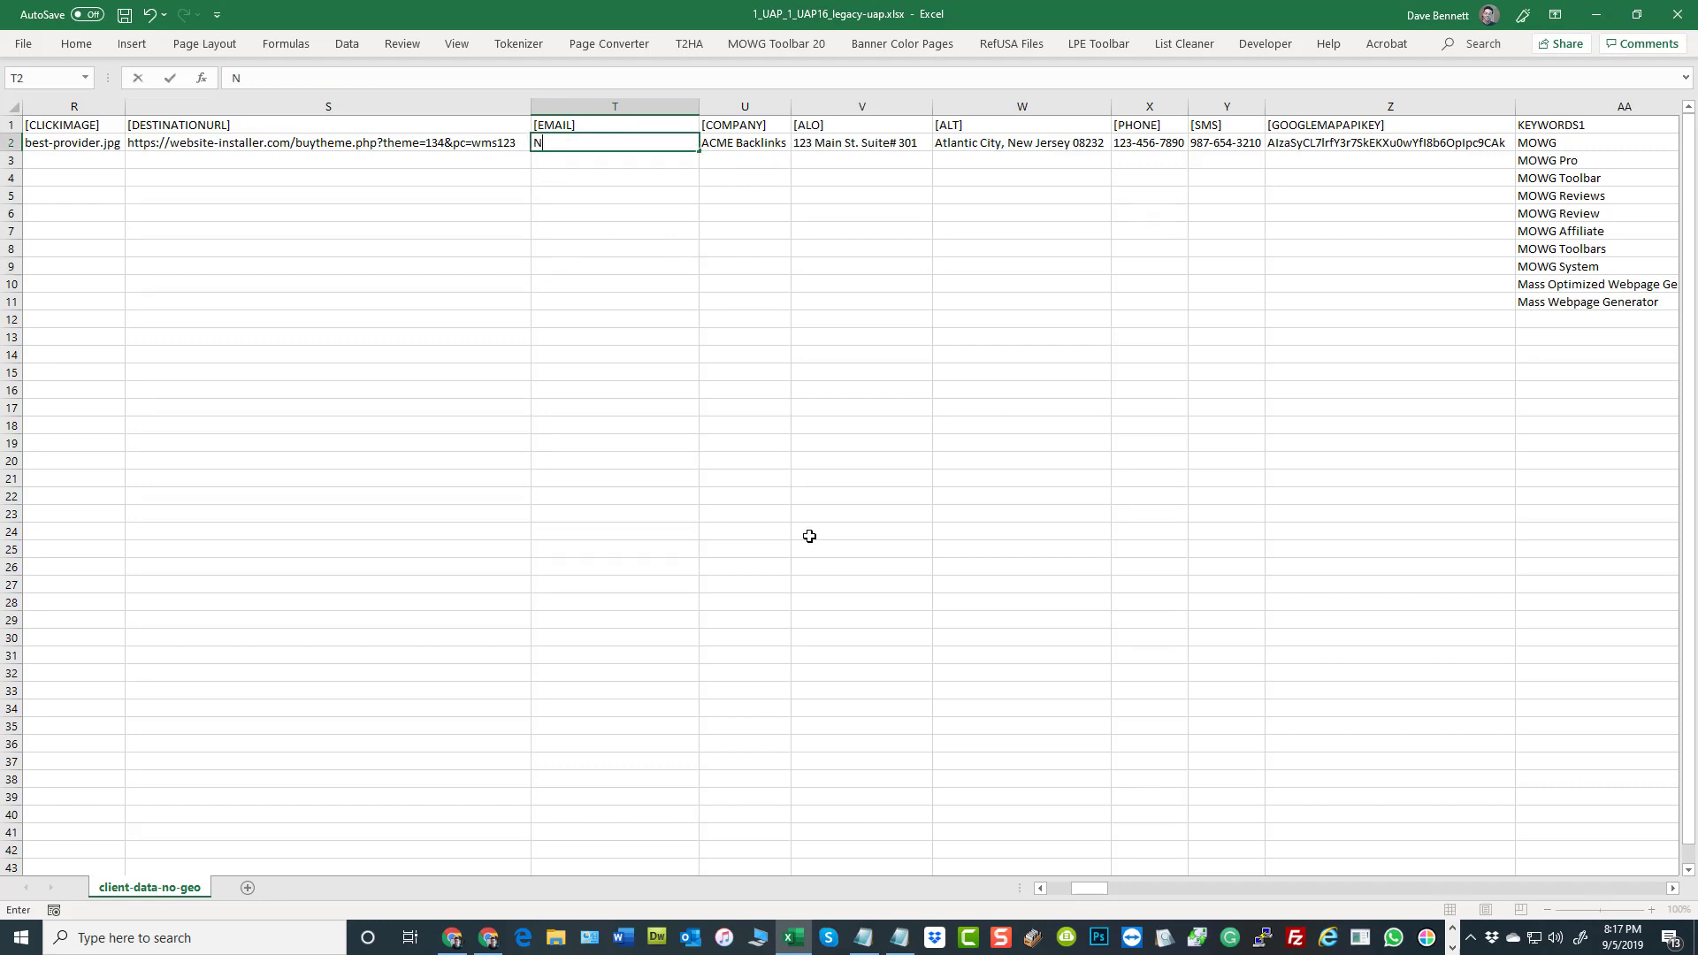
text(ULL)
click(861, 500)
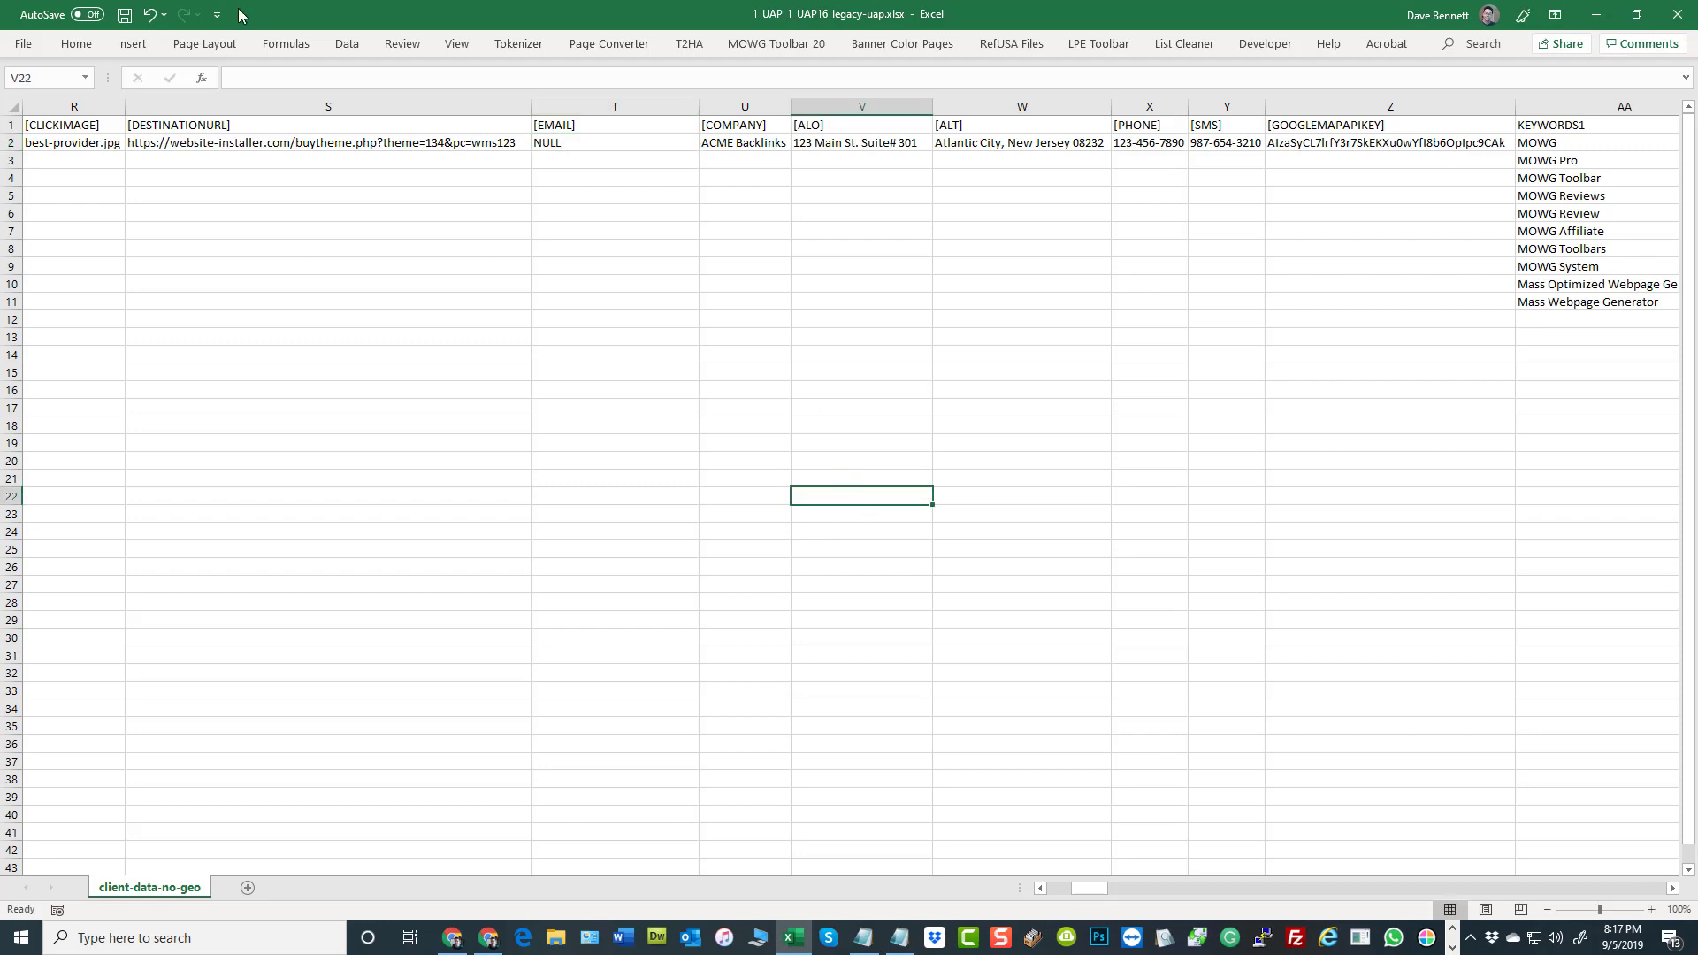
click(124, 15)
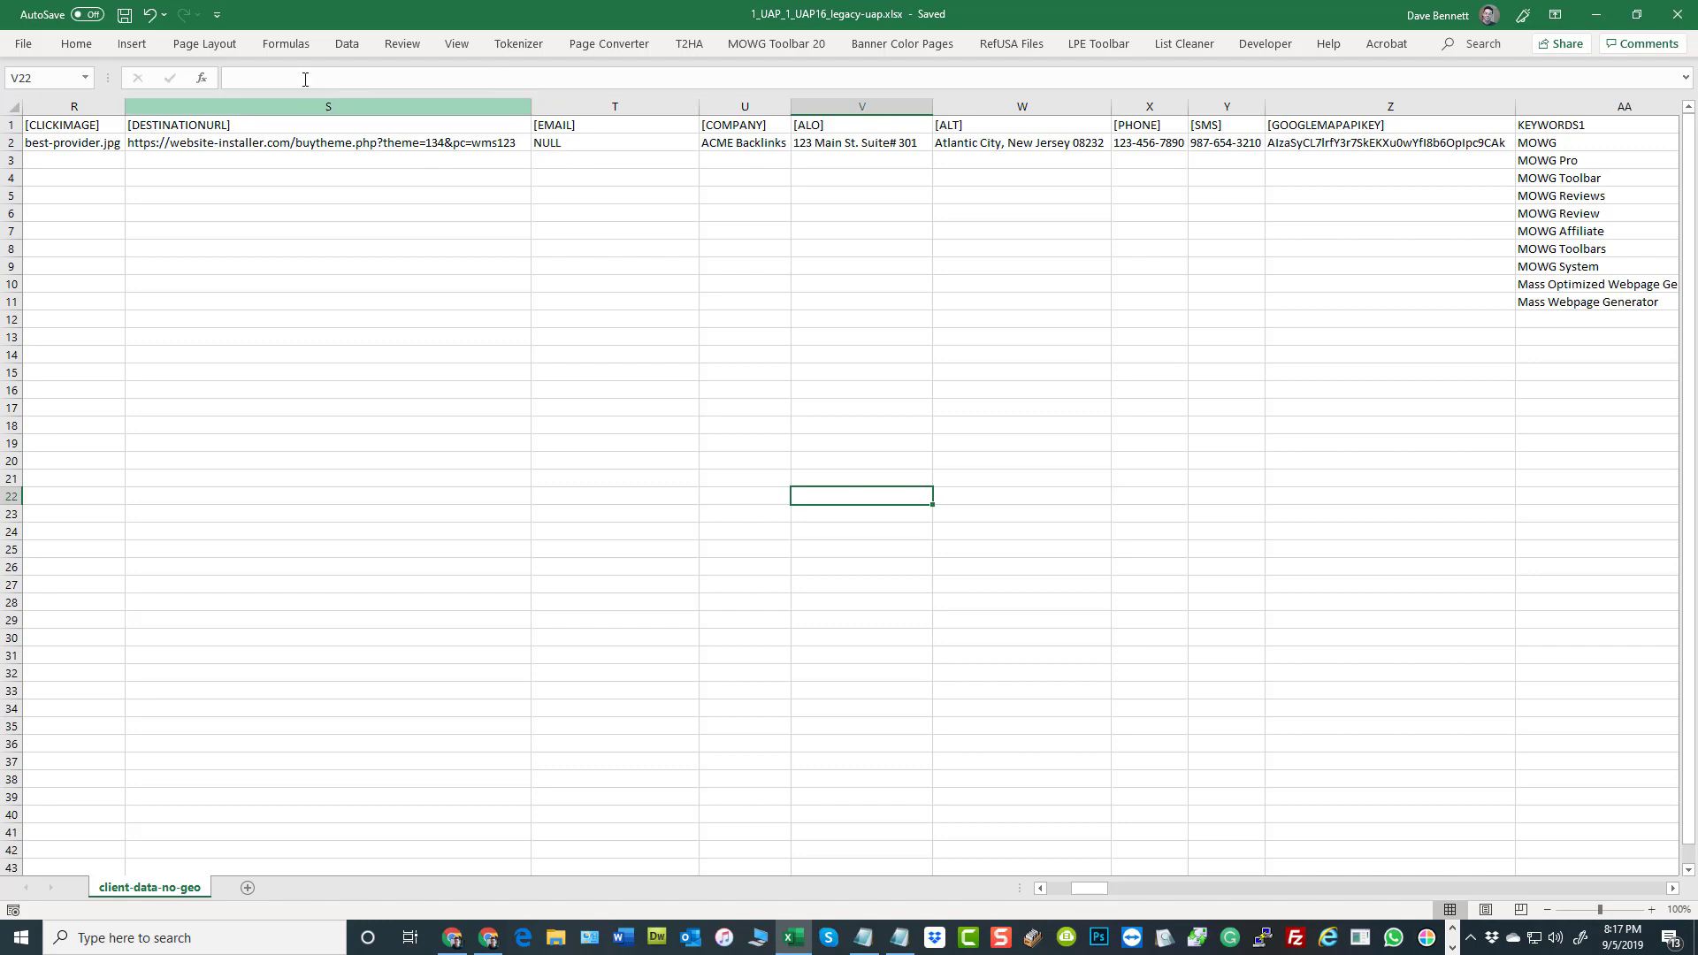
Undo the replacement of the [EMAIL] value and save the workbook again
click(150, 15)
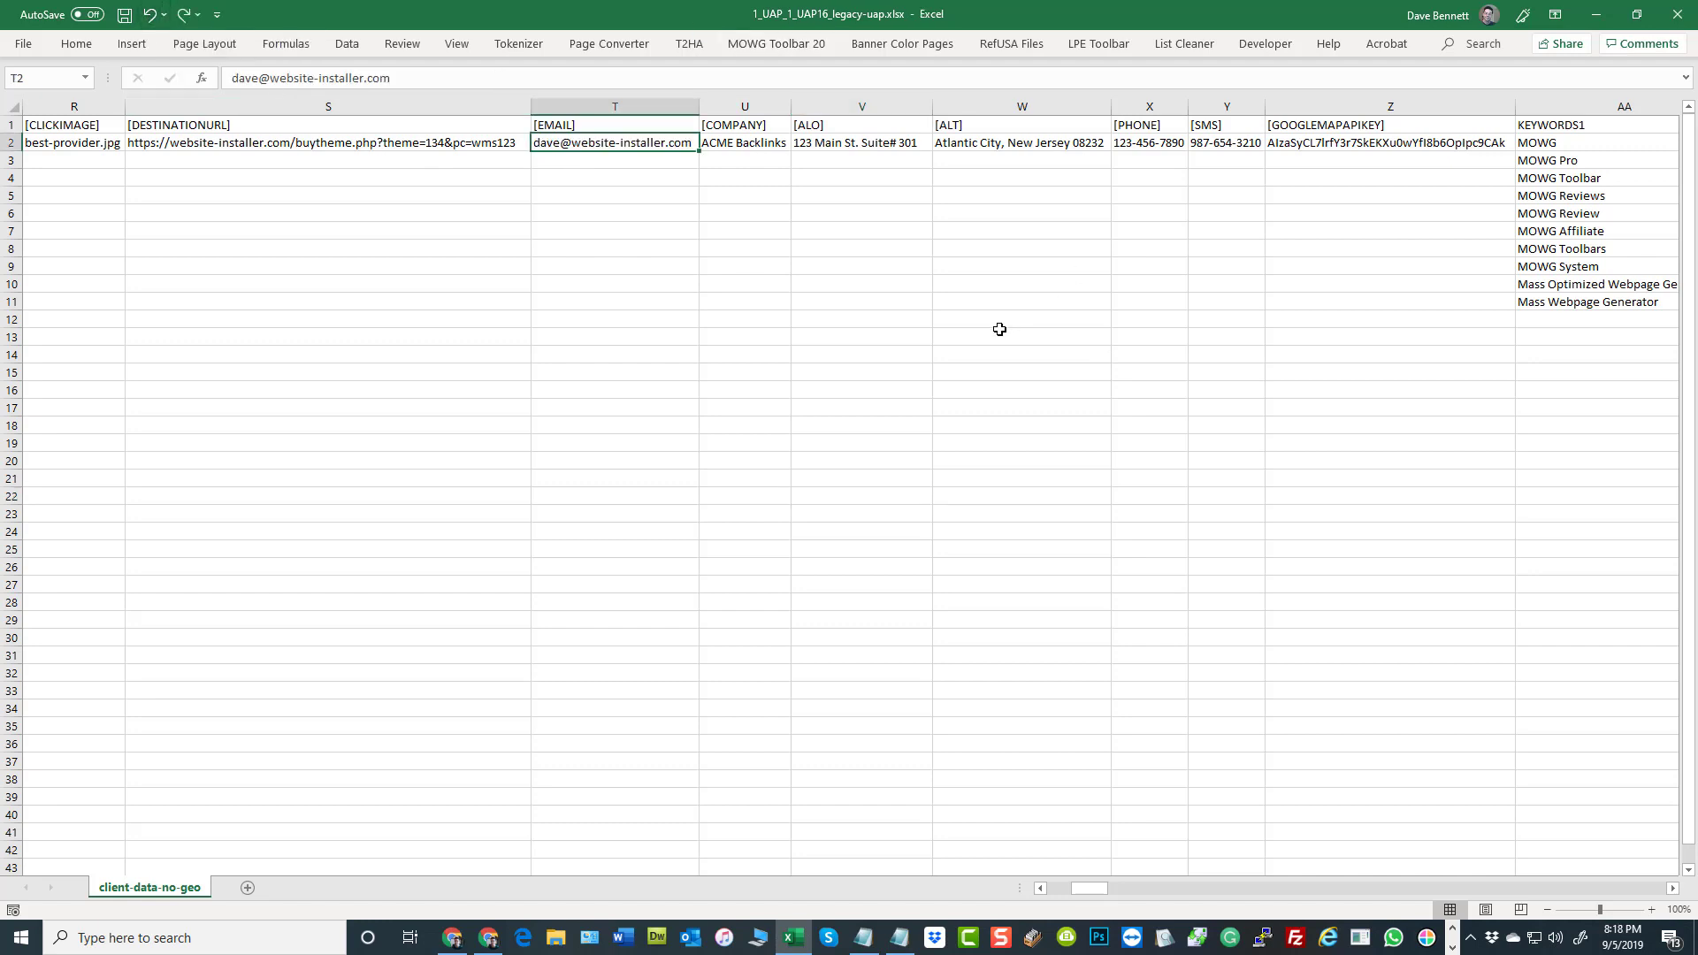
click(496, 246)
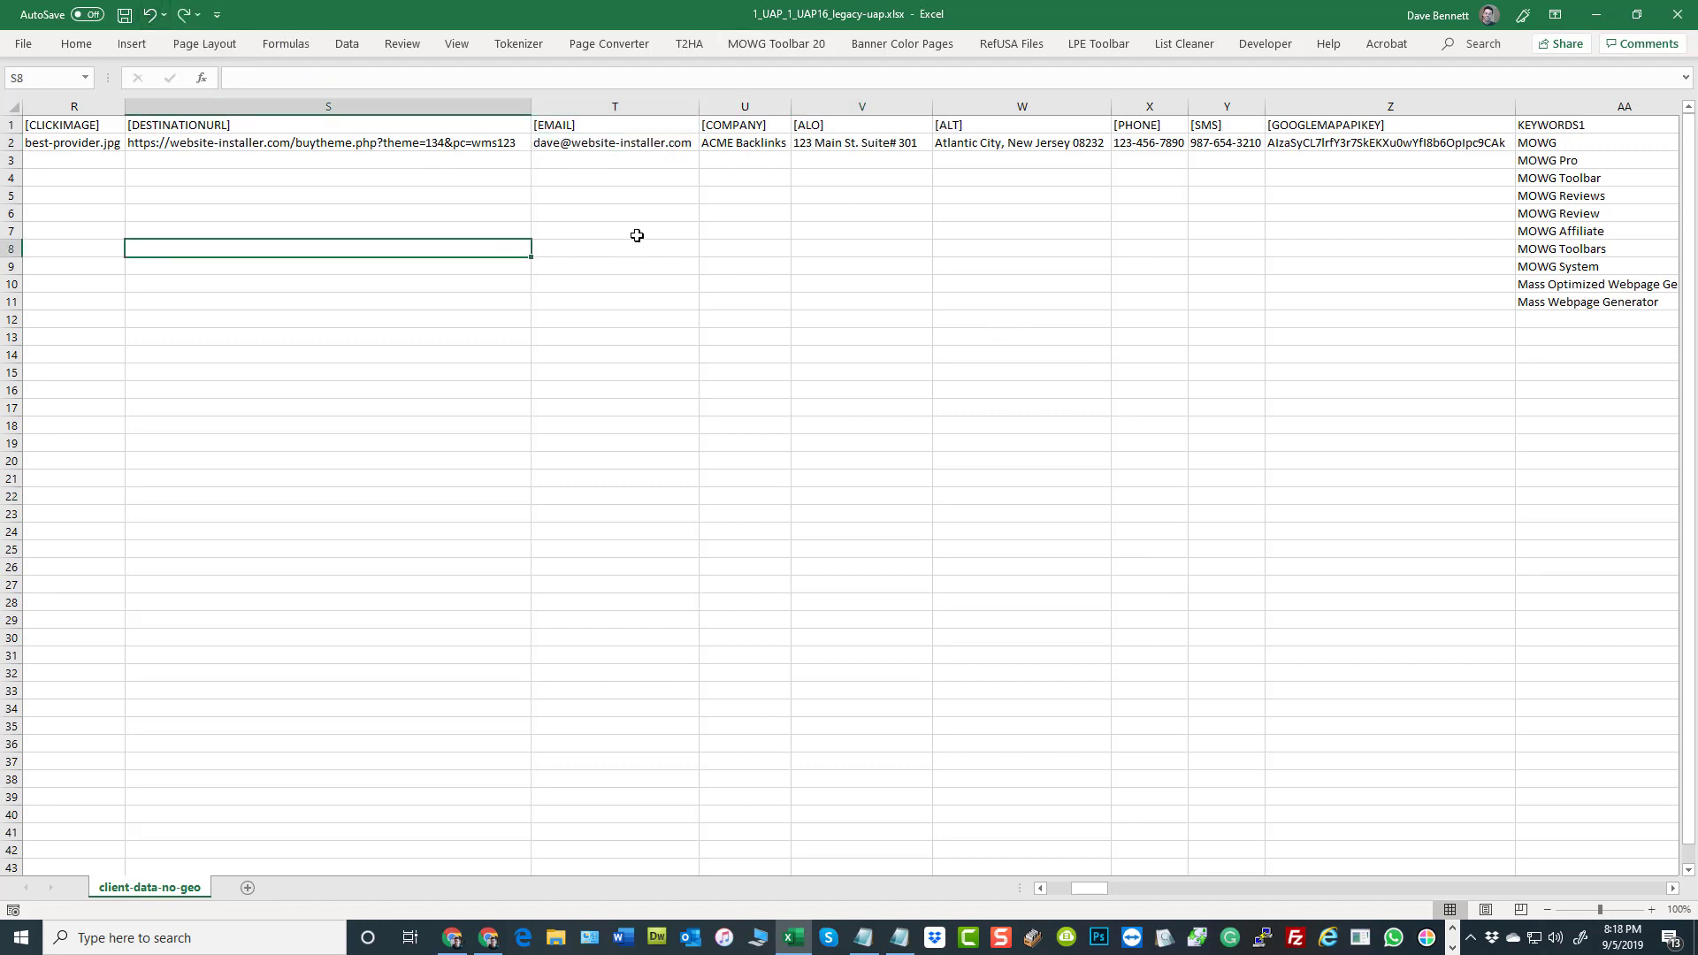
click(124, 15)
Highlight the row 2 values under [COMPANY], [ALO] and [ALT] together, and their three headings
drag(769, 148, 1007, 146)
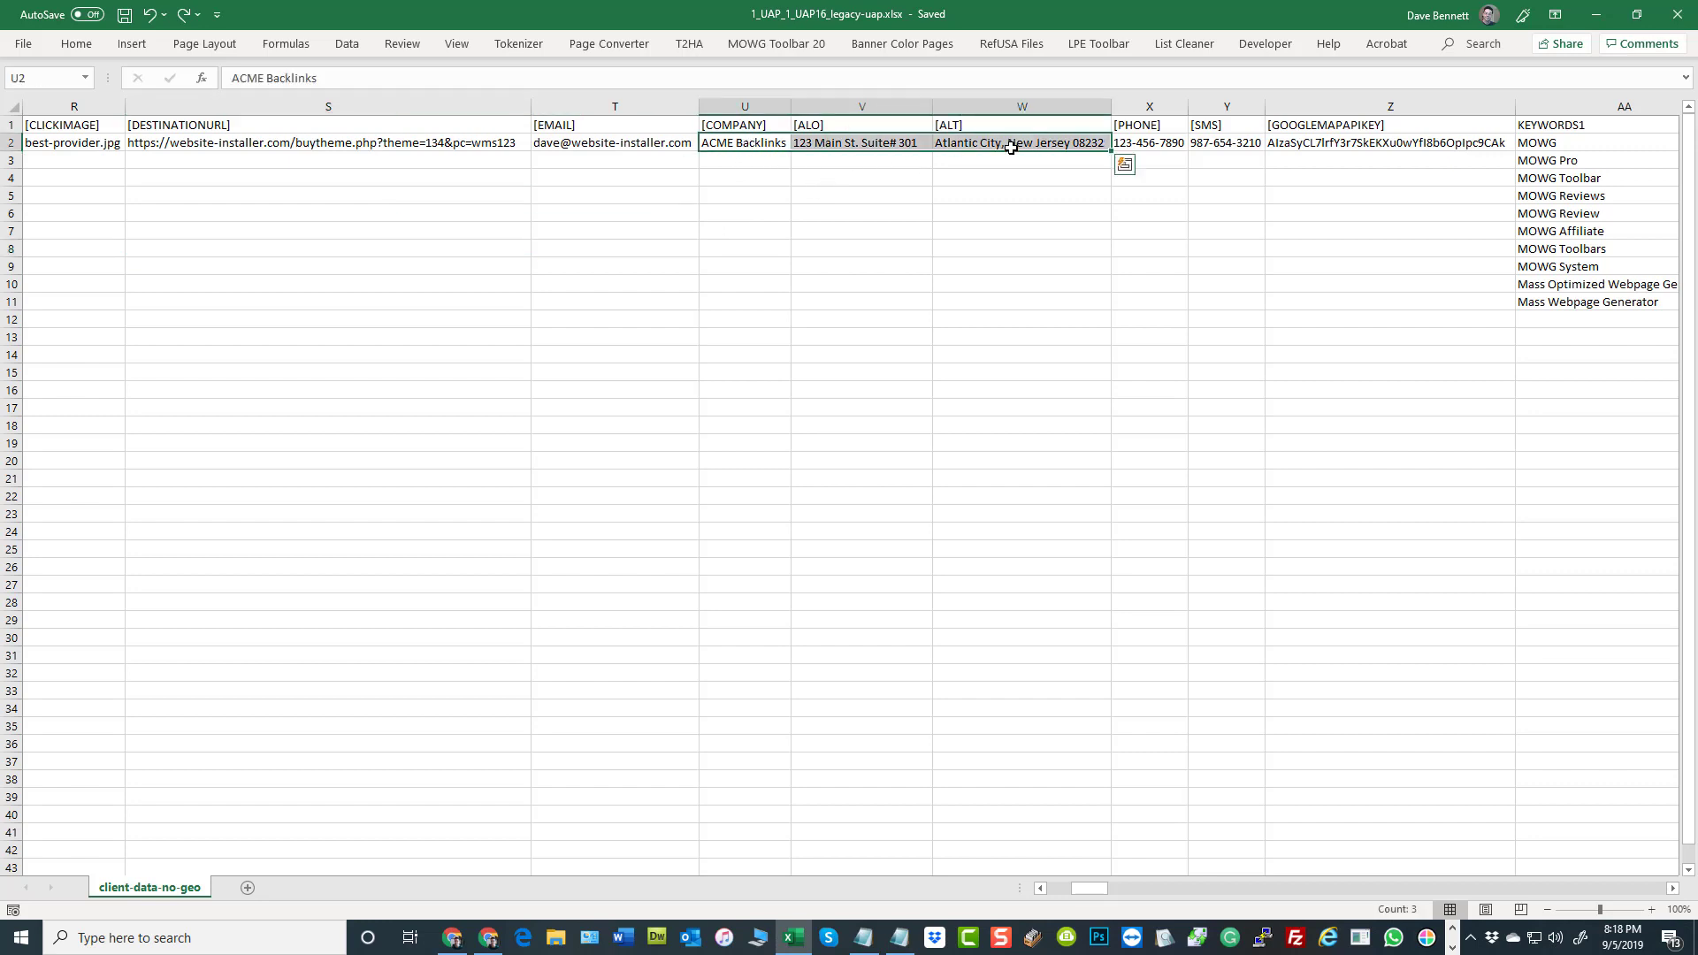
click(1000, 273)
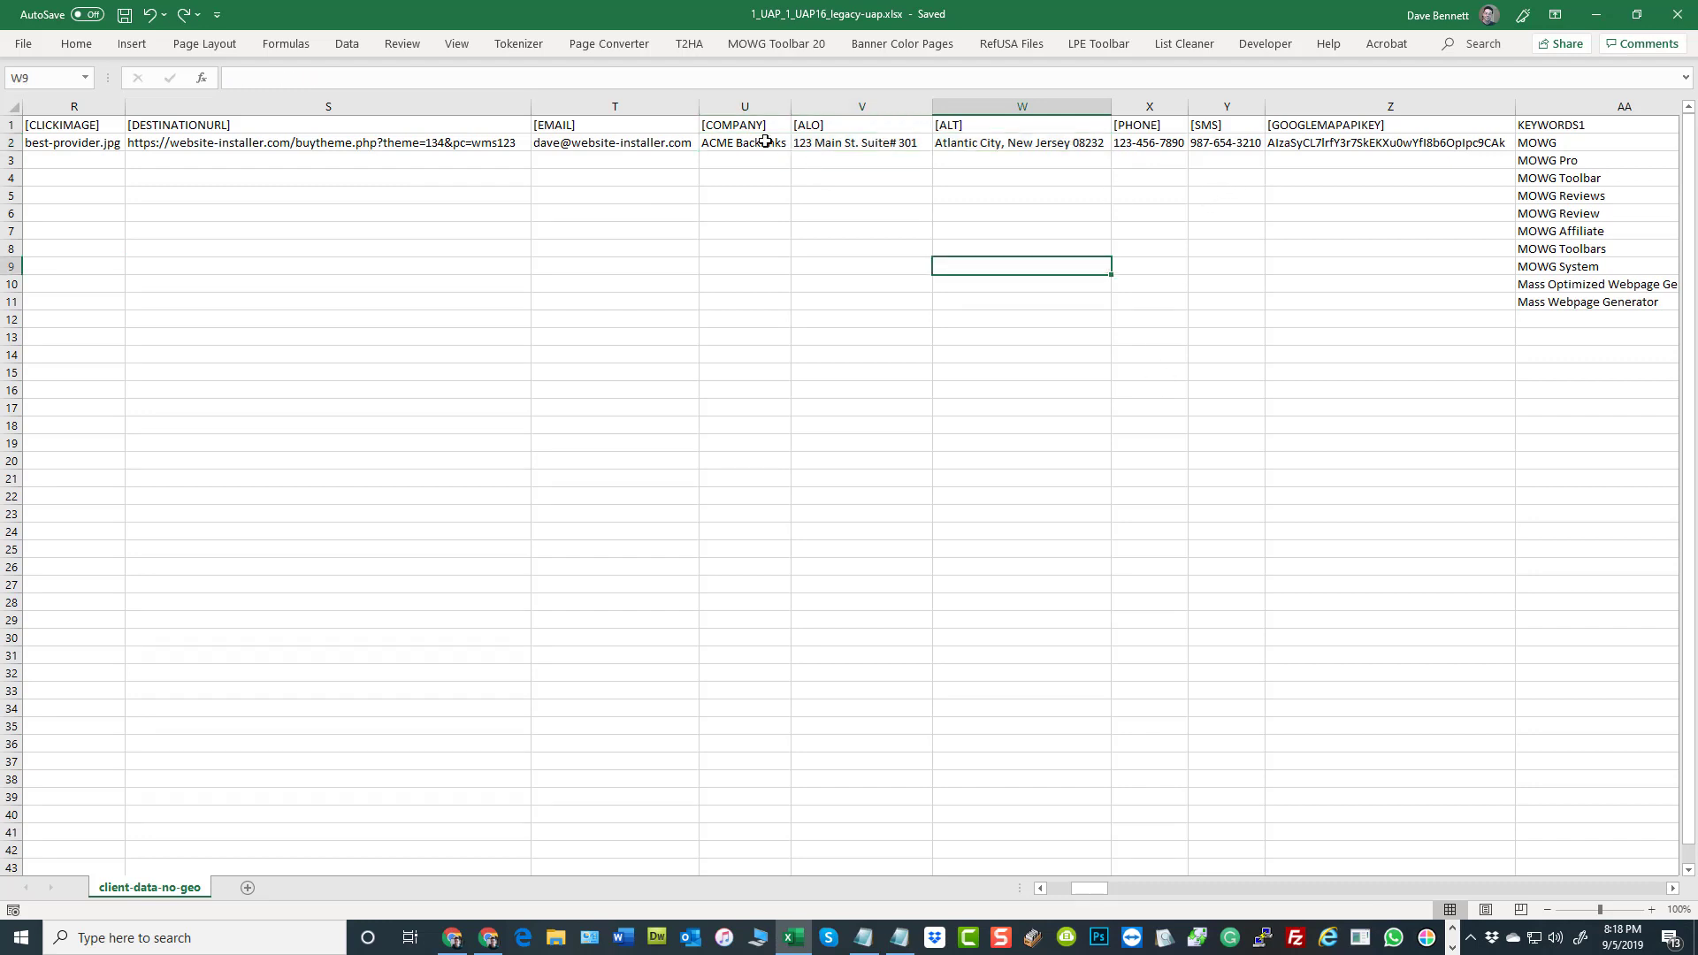
drag(777, 124, 975, 125)
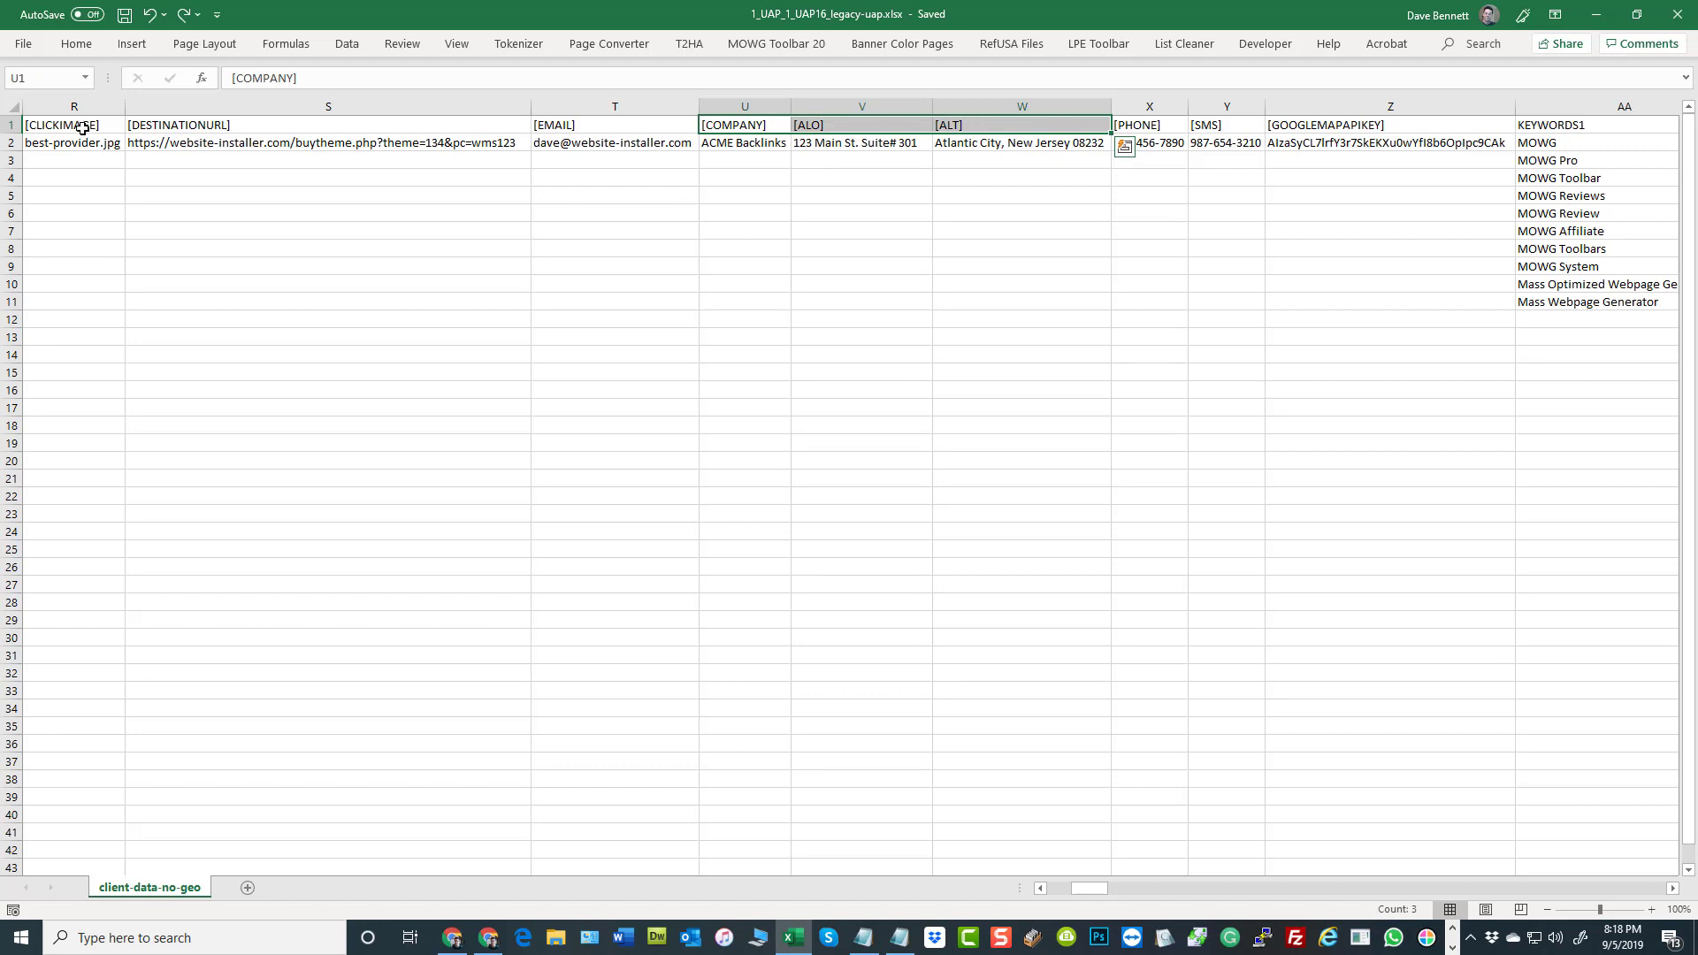
click(1176, 216)
Examine the [PHONE] and [SMS] columns with their row 2 values, and the [GOOGLEMAPAPIKEY] value beside them
drag(1153, 127, 1202, 149)
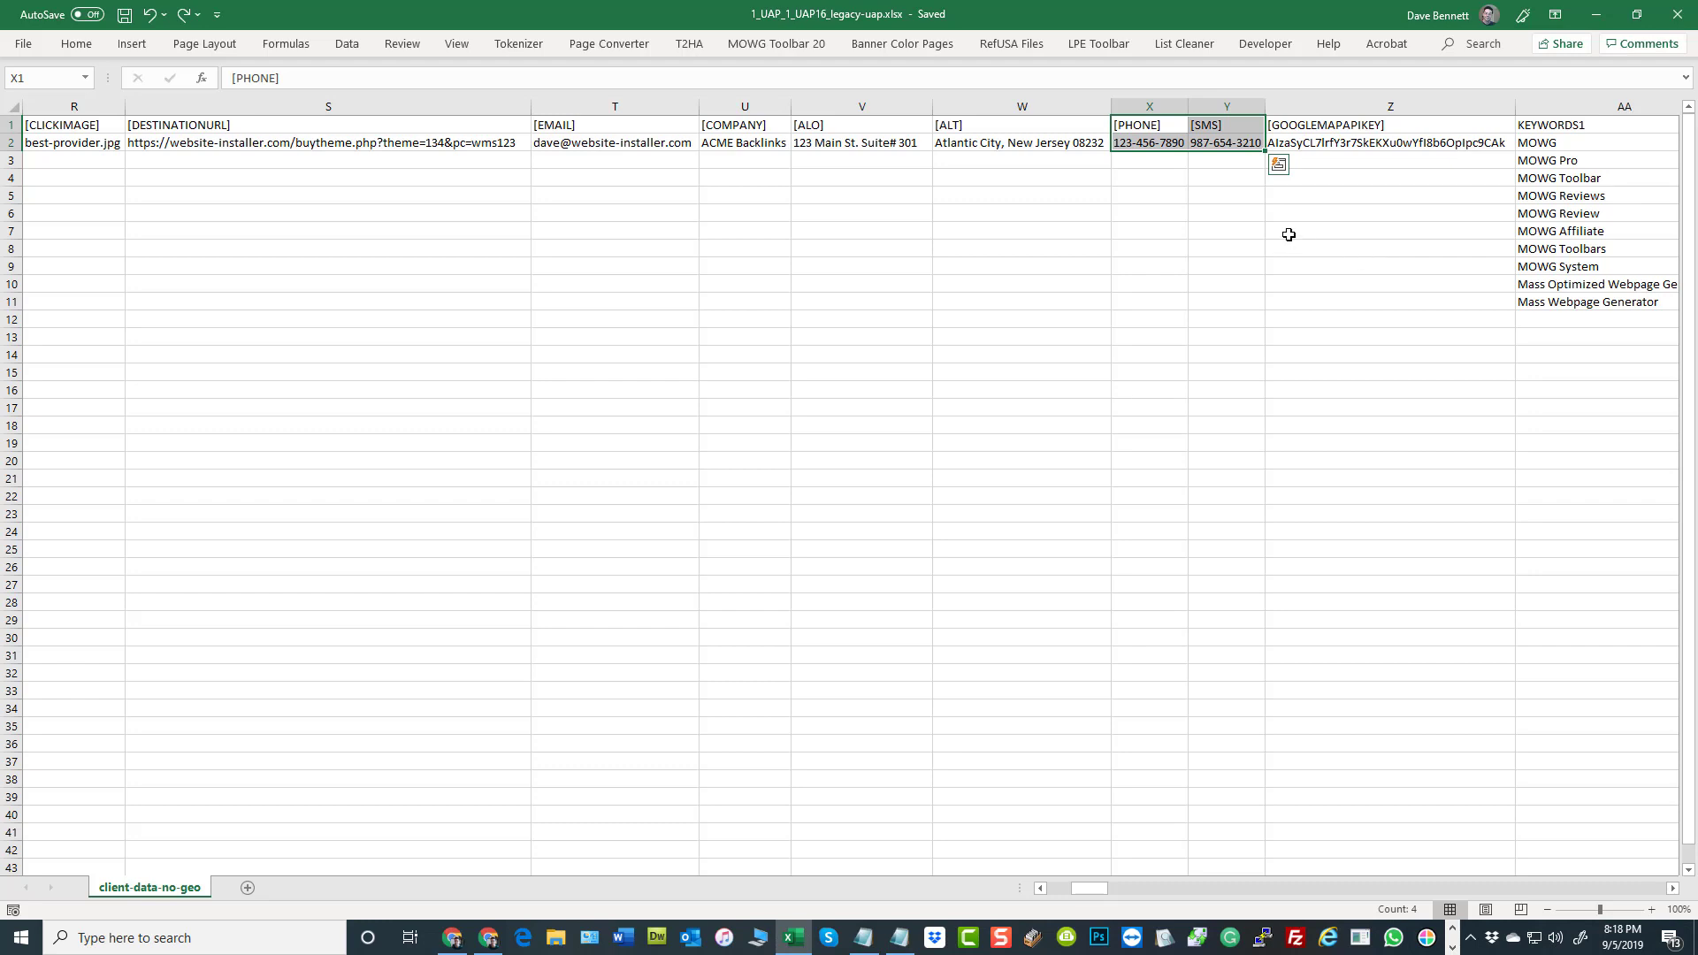
click(1150, 194)
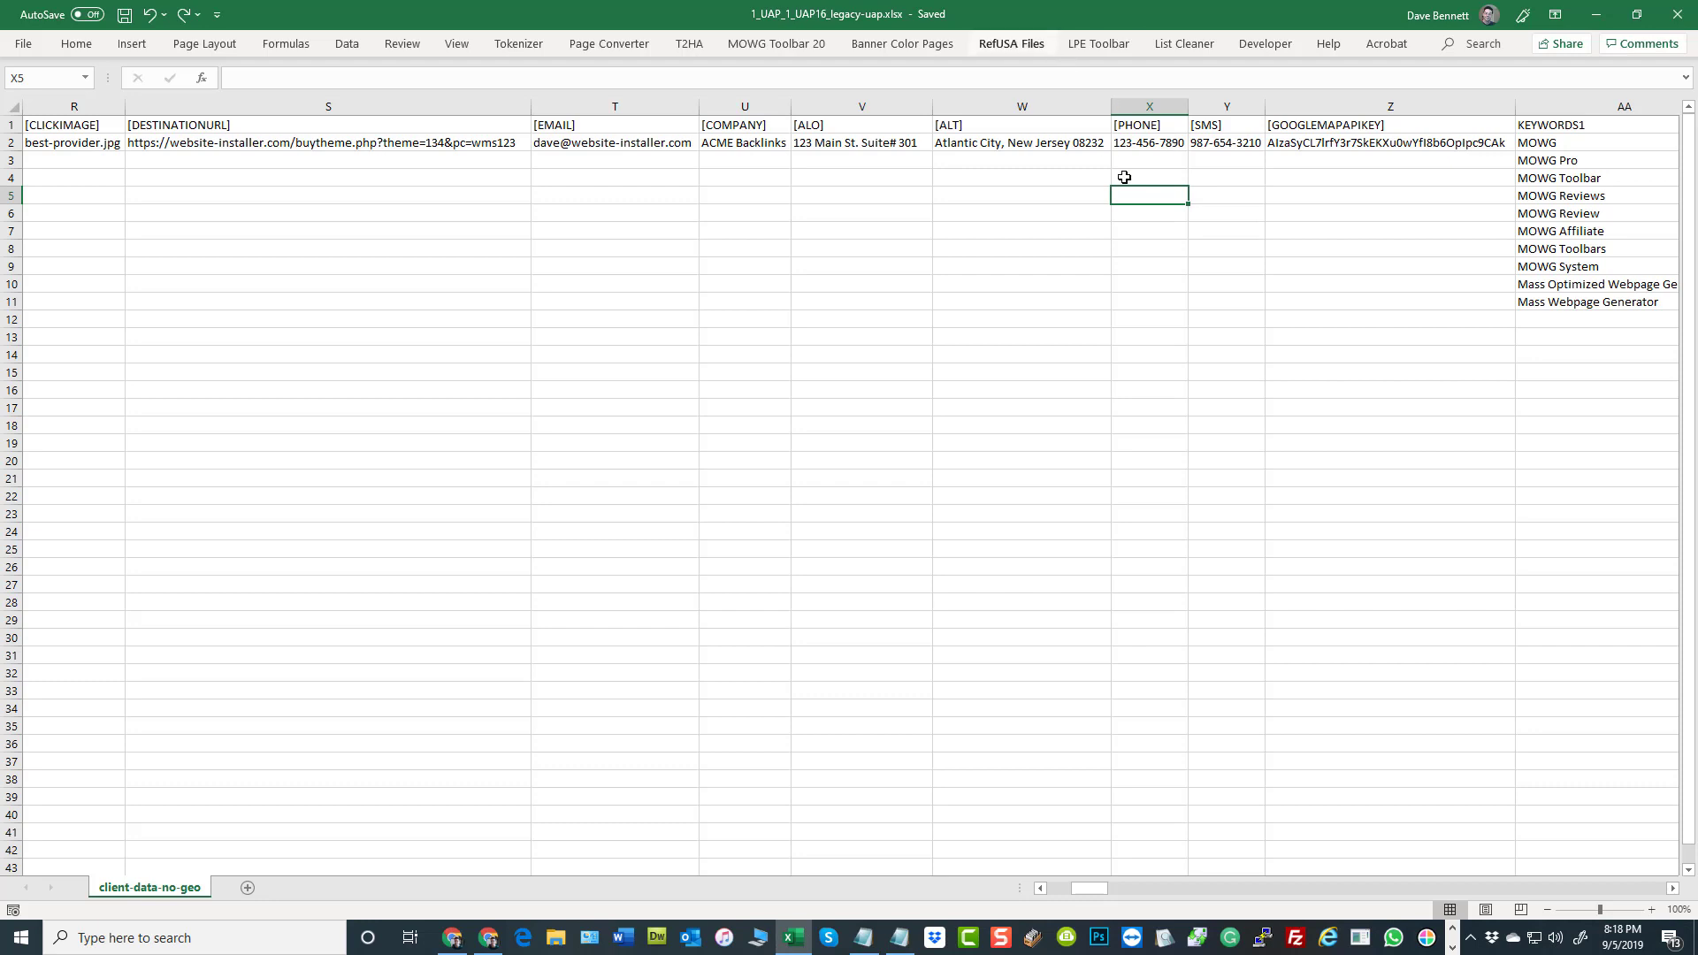
click(1431, 144)
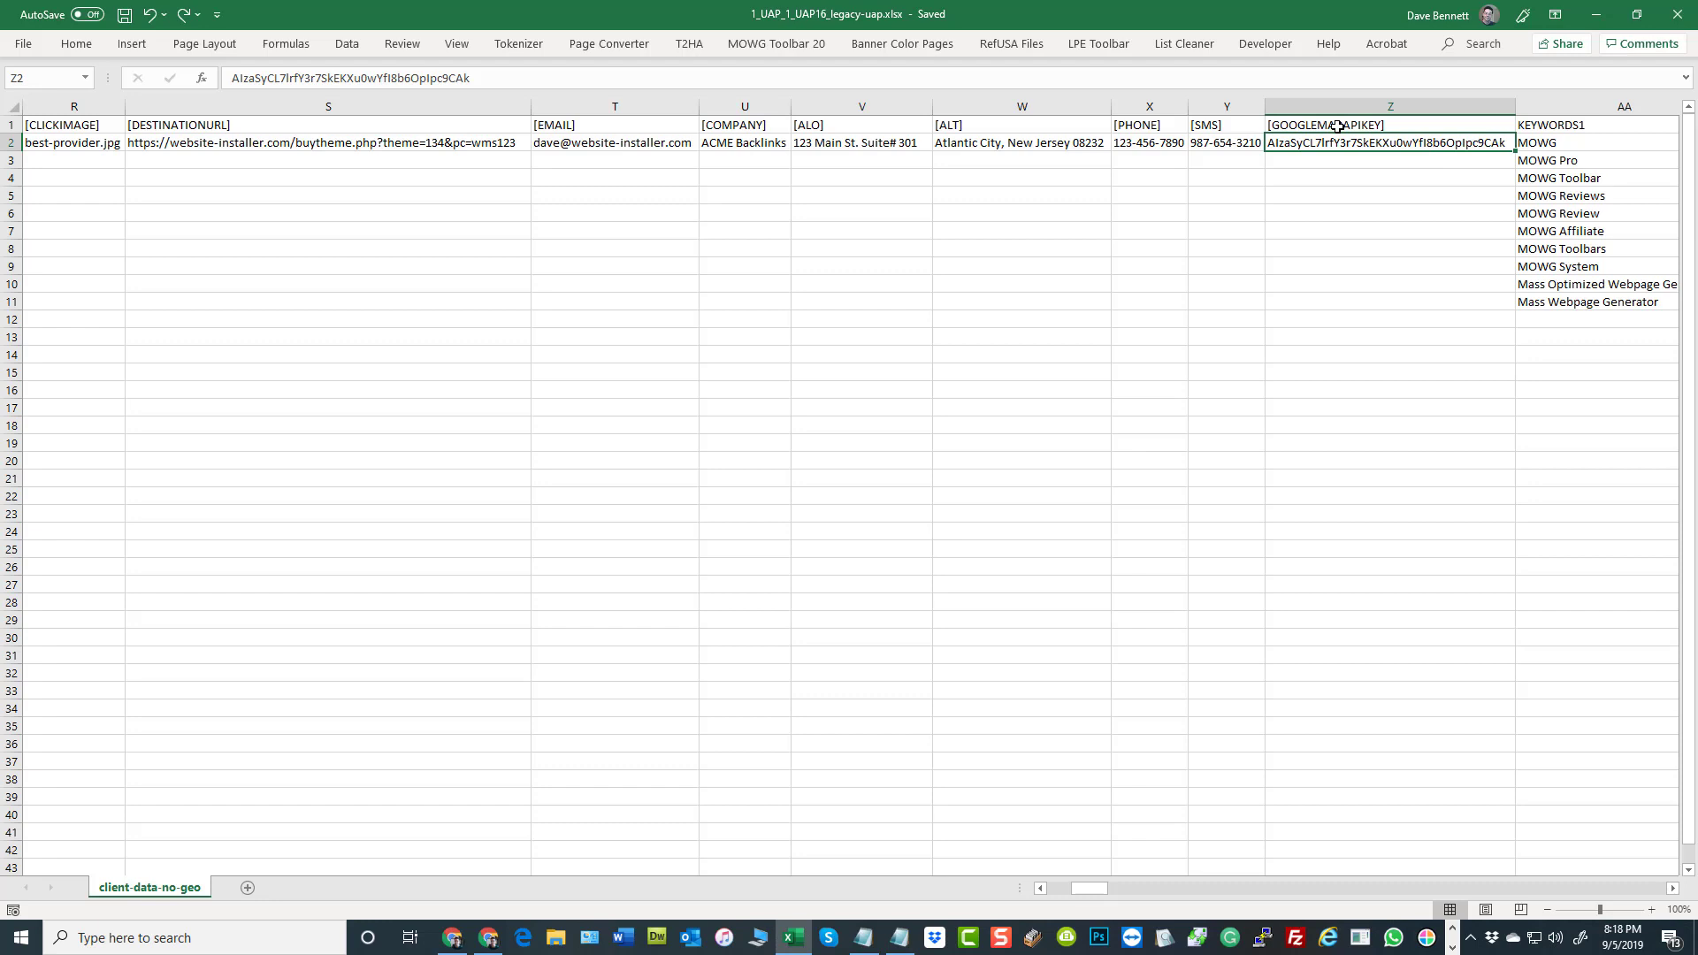
click(1398, 319)
click(1313, 147)
Examine the keyword lists, highlighting the KEYWORDS1 values and the whole block from KEYWORDS1 to KEYWORDS6 in rows 2 to 11
drag(1096, 888, 1113, 888)
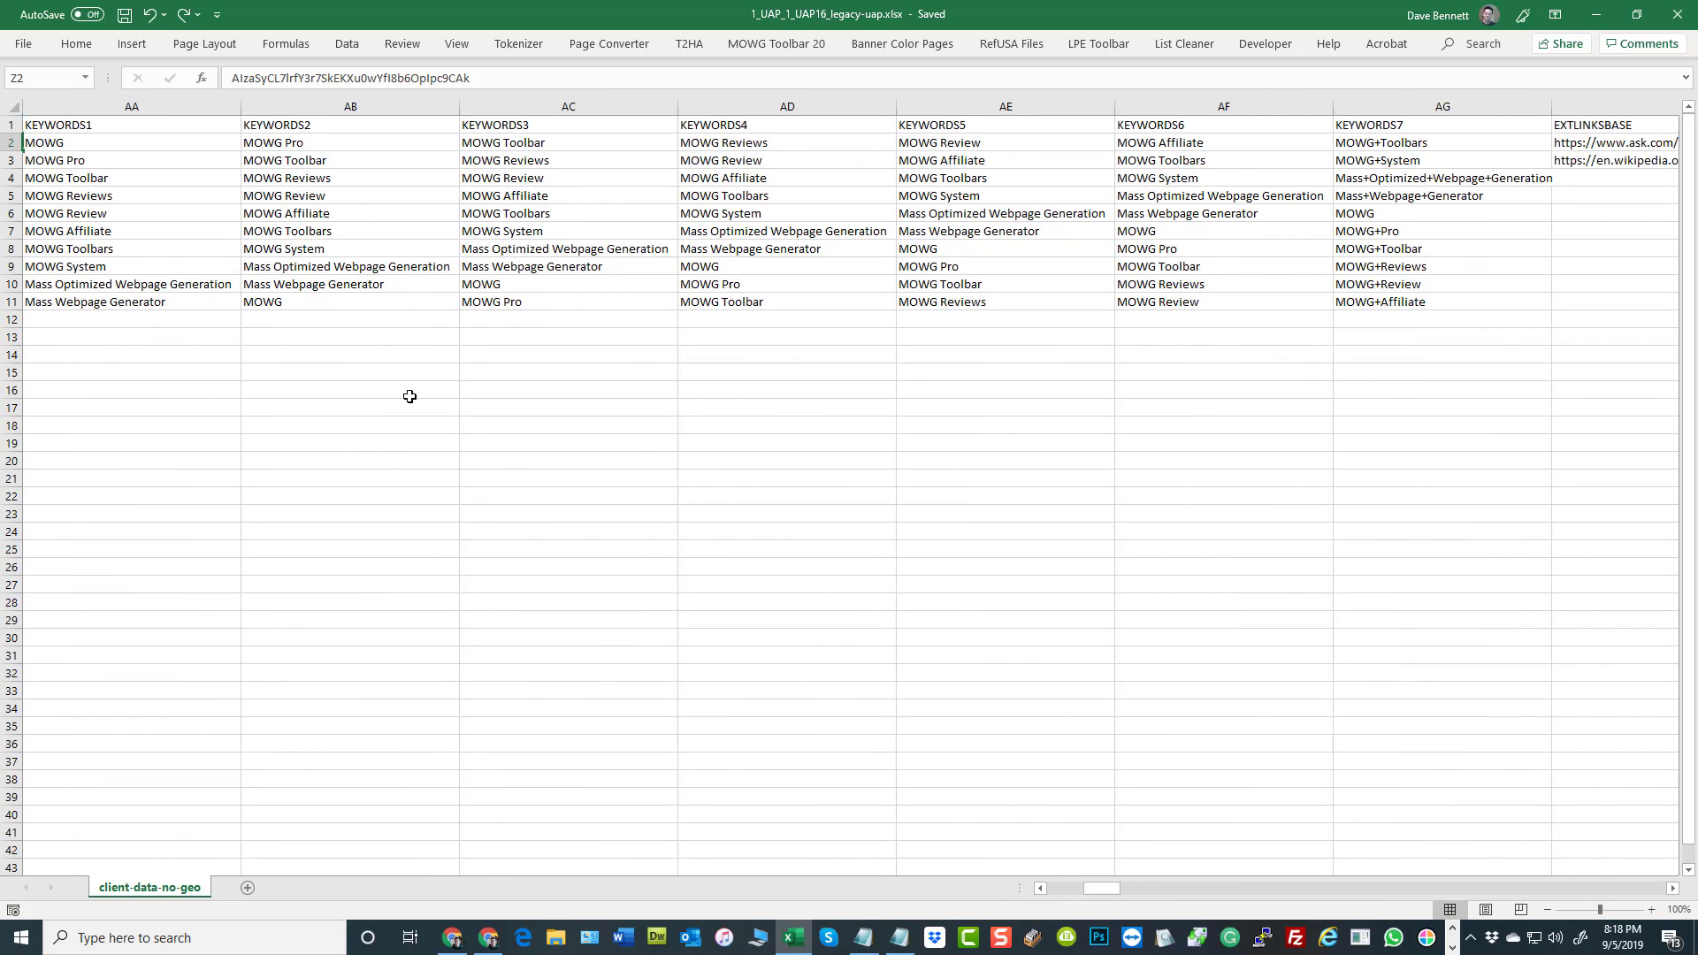
drag(100, 142, 102, 301)
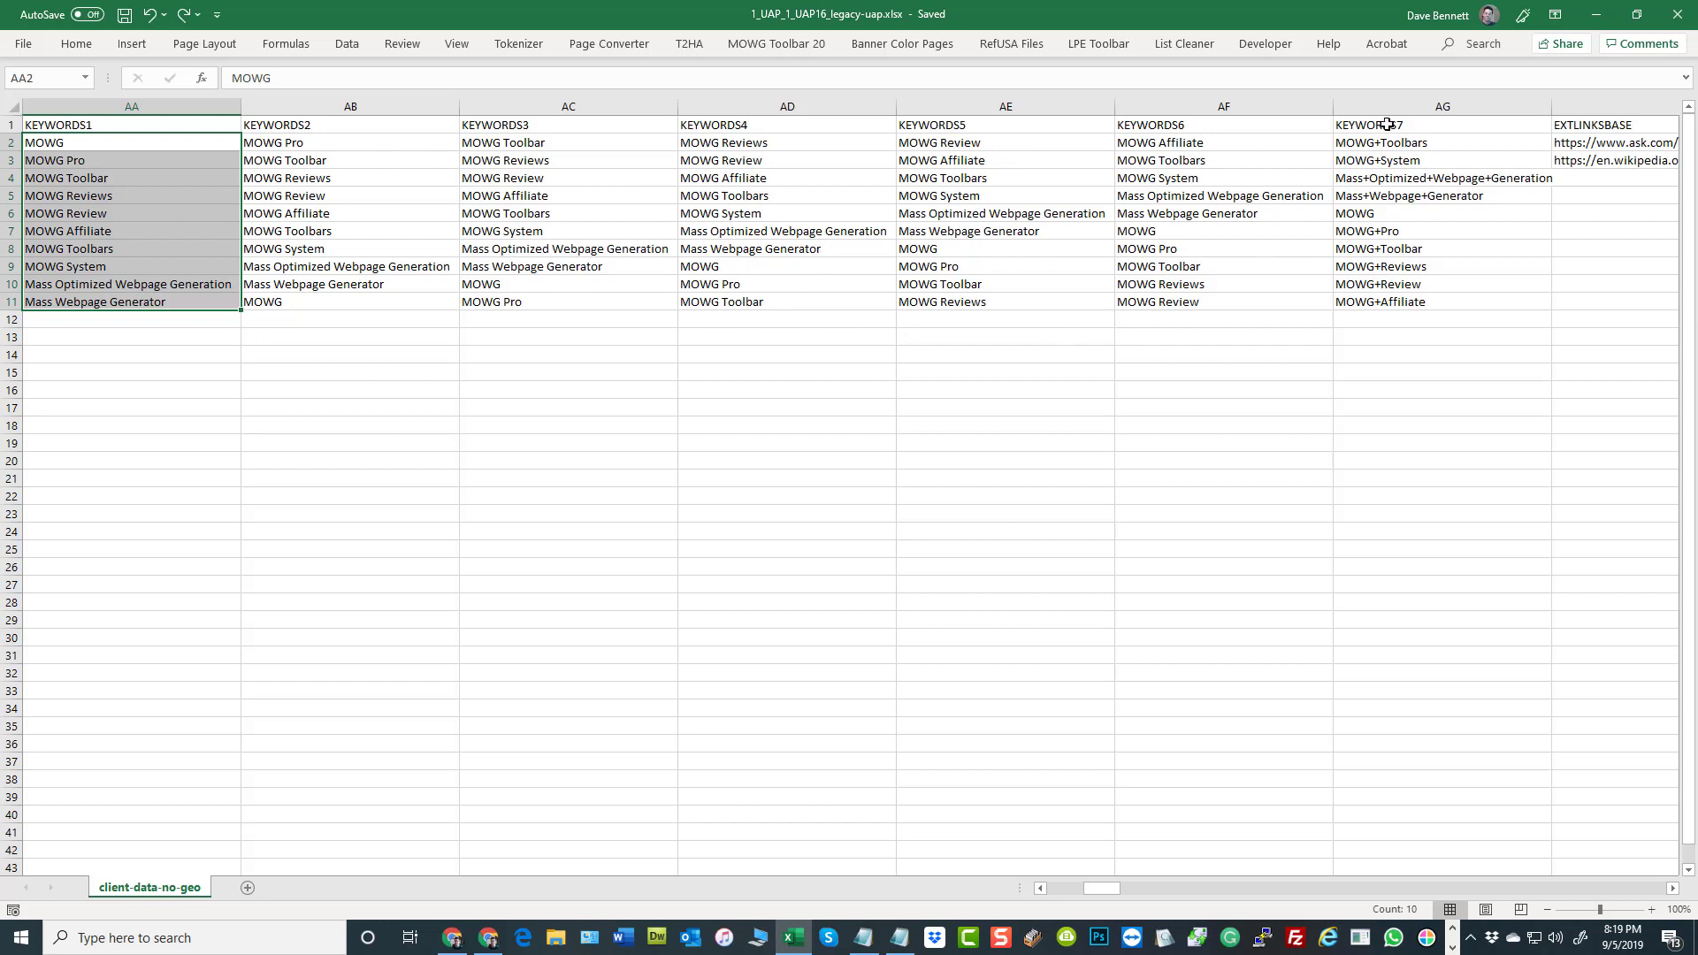
click(521, 498)
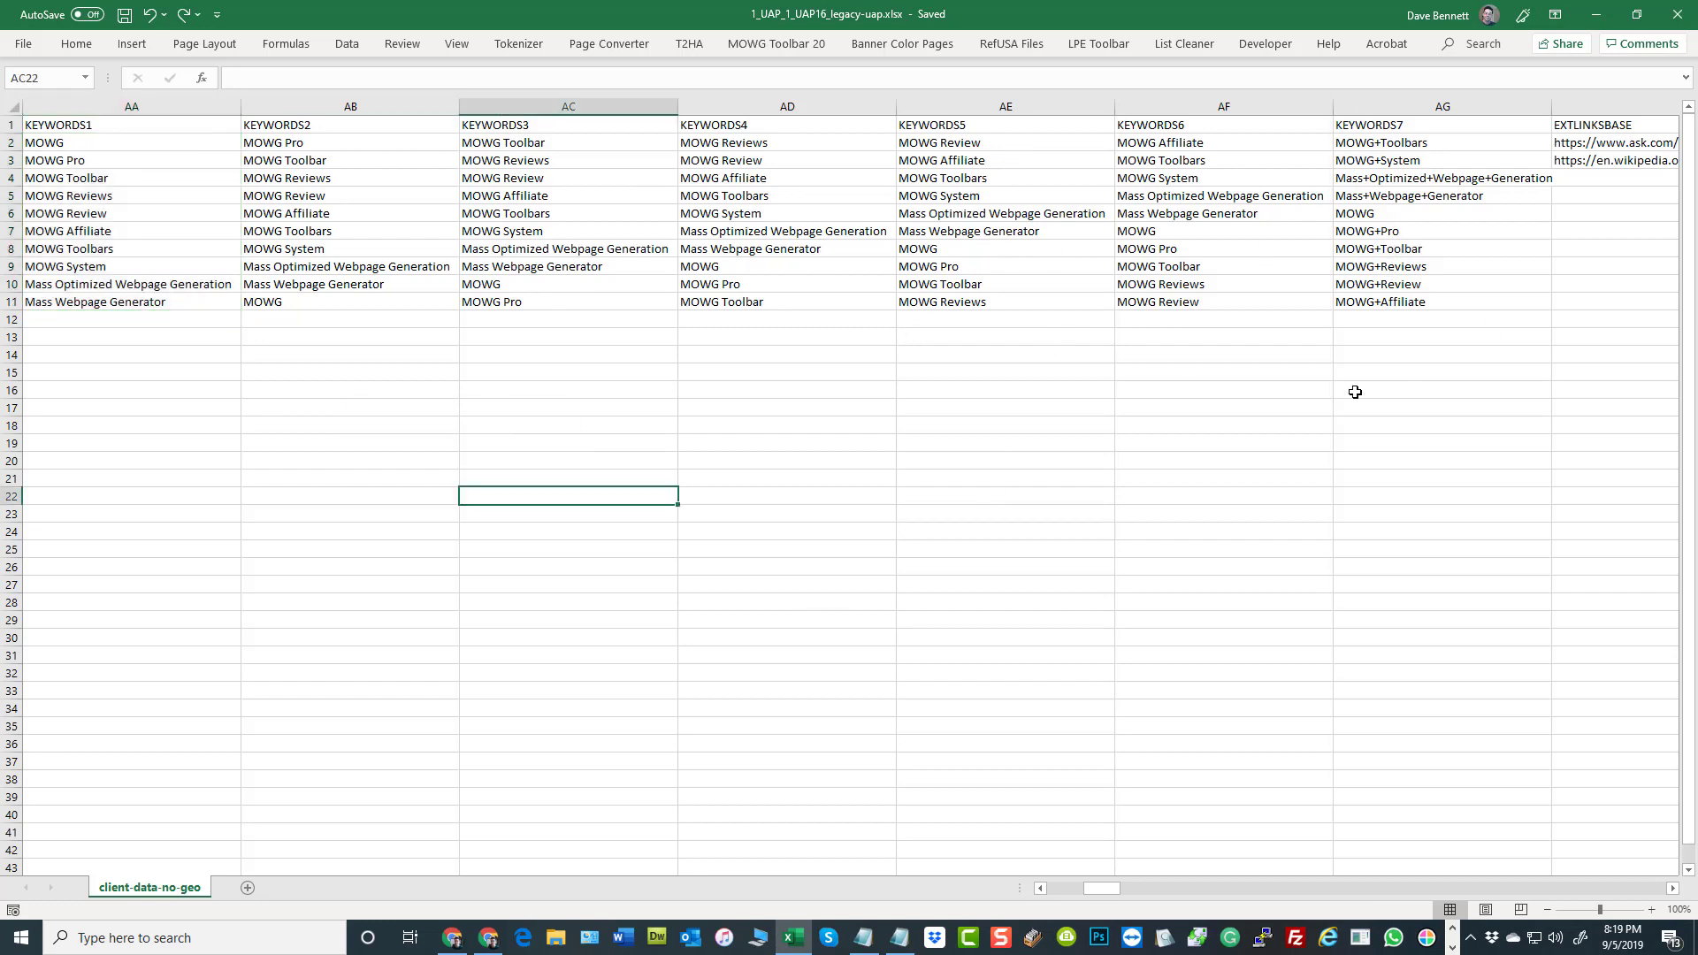
drag(125, 144, 1129, 307)
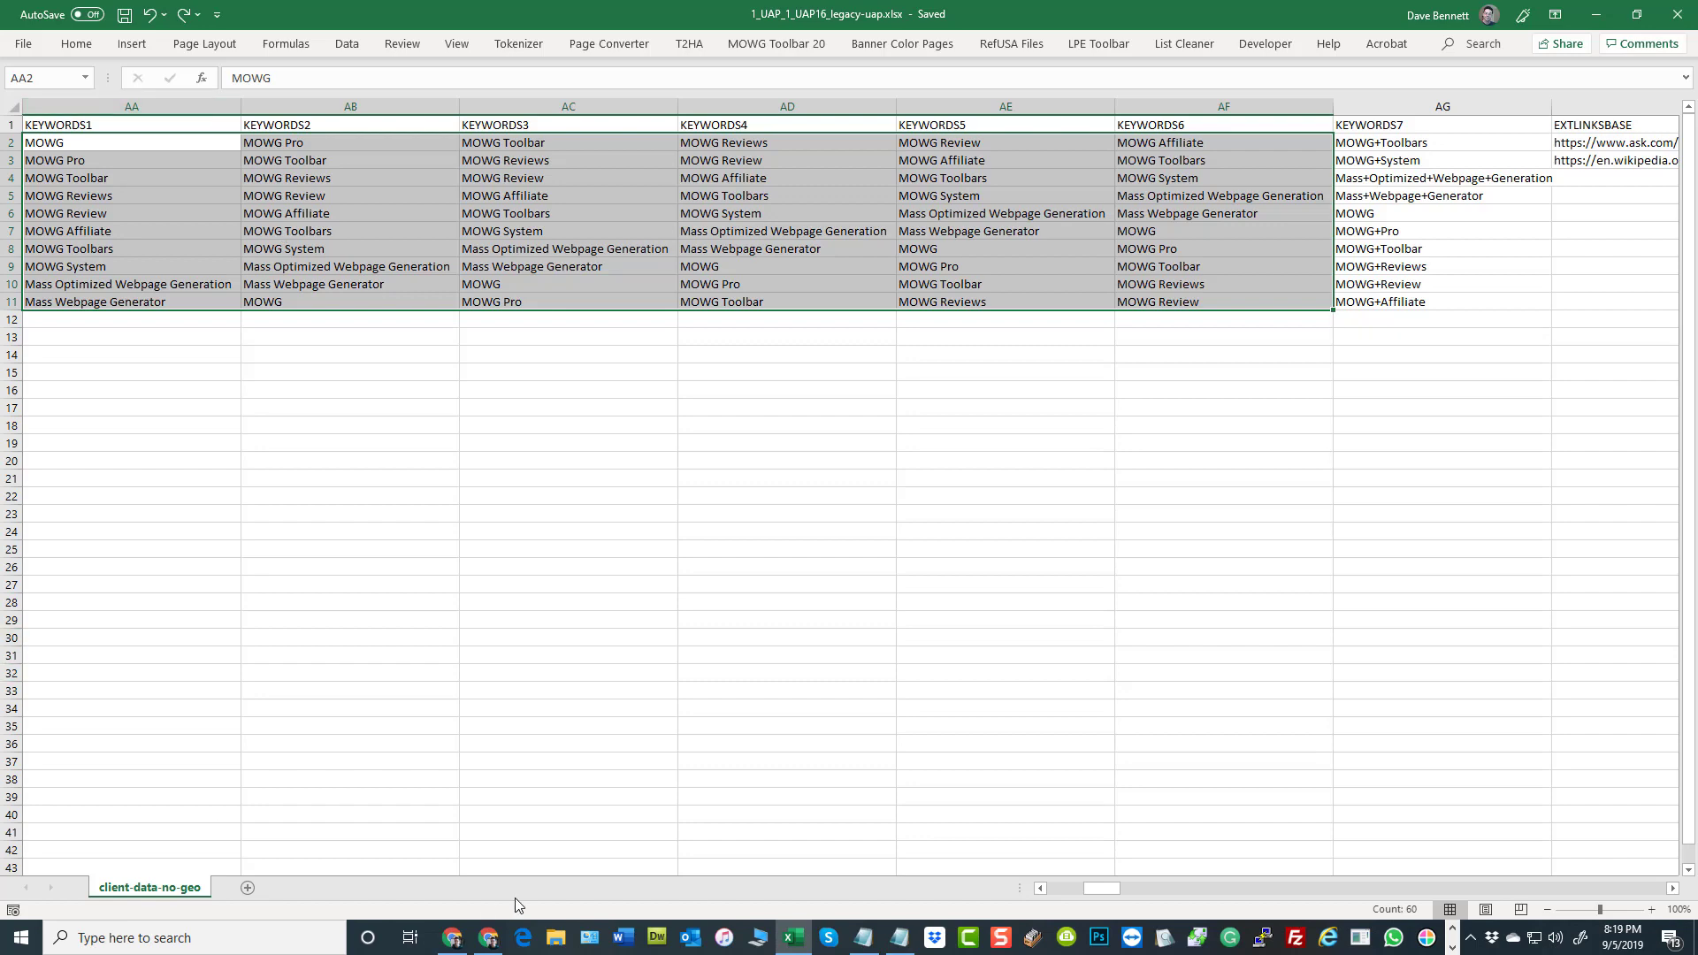
Switch to Chrome and examine where the keyword variations appear in the MOWG homepage's slider, headings, body links and sidebar
click(468, 948)
scroll(693, 383, up, 15)
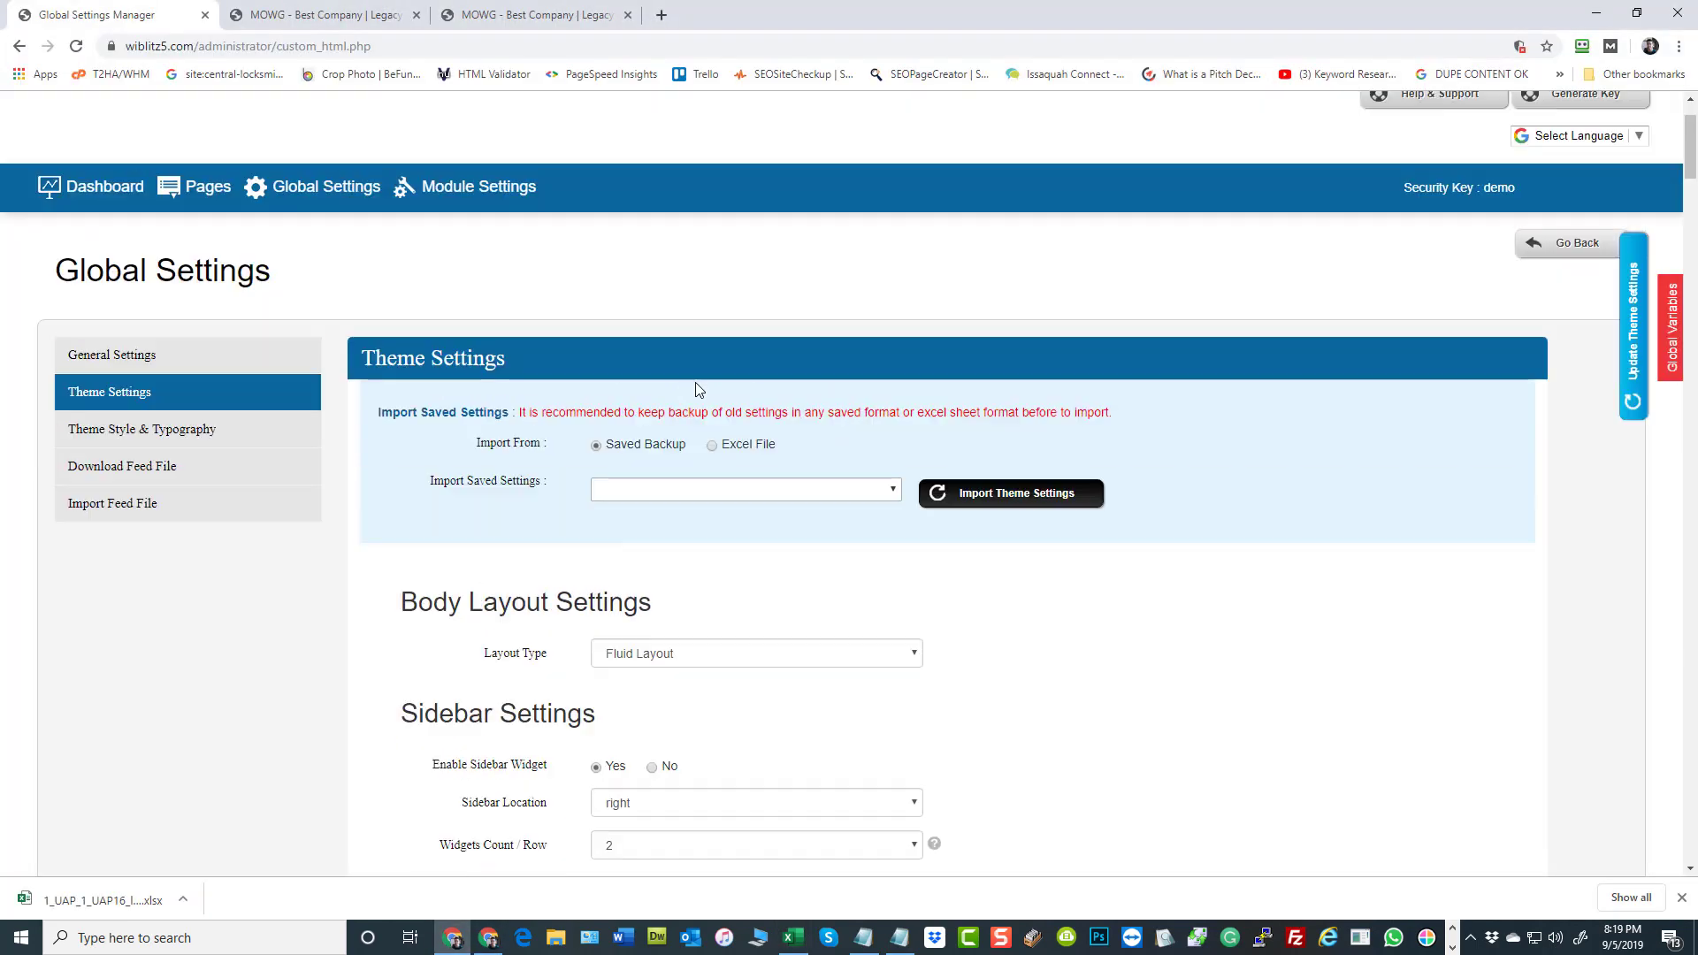
click(323, 15)
scroll(1115, 420, down, 10)
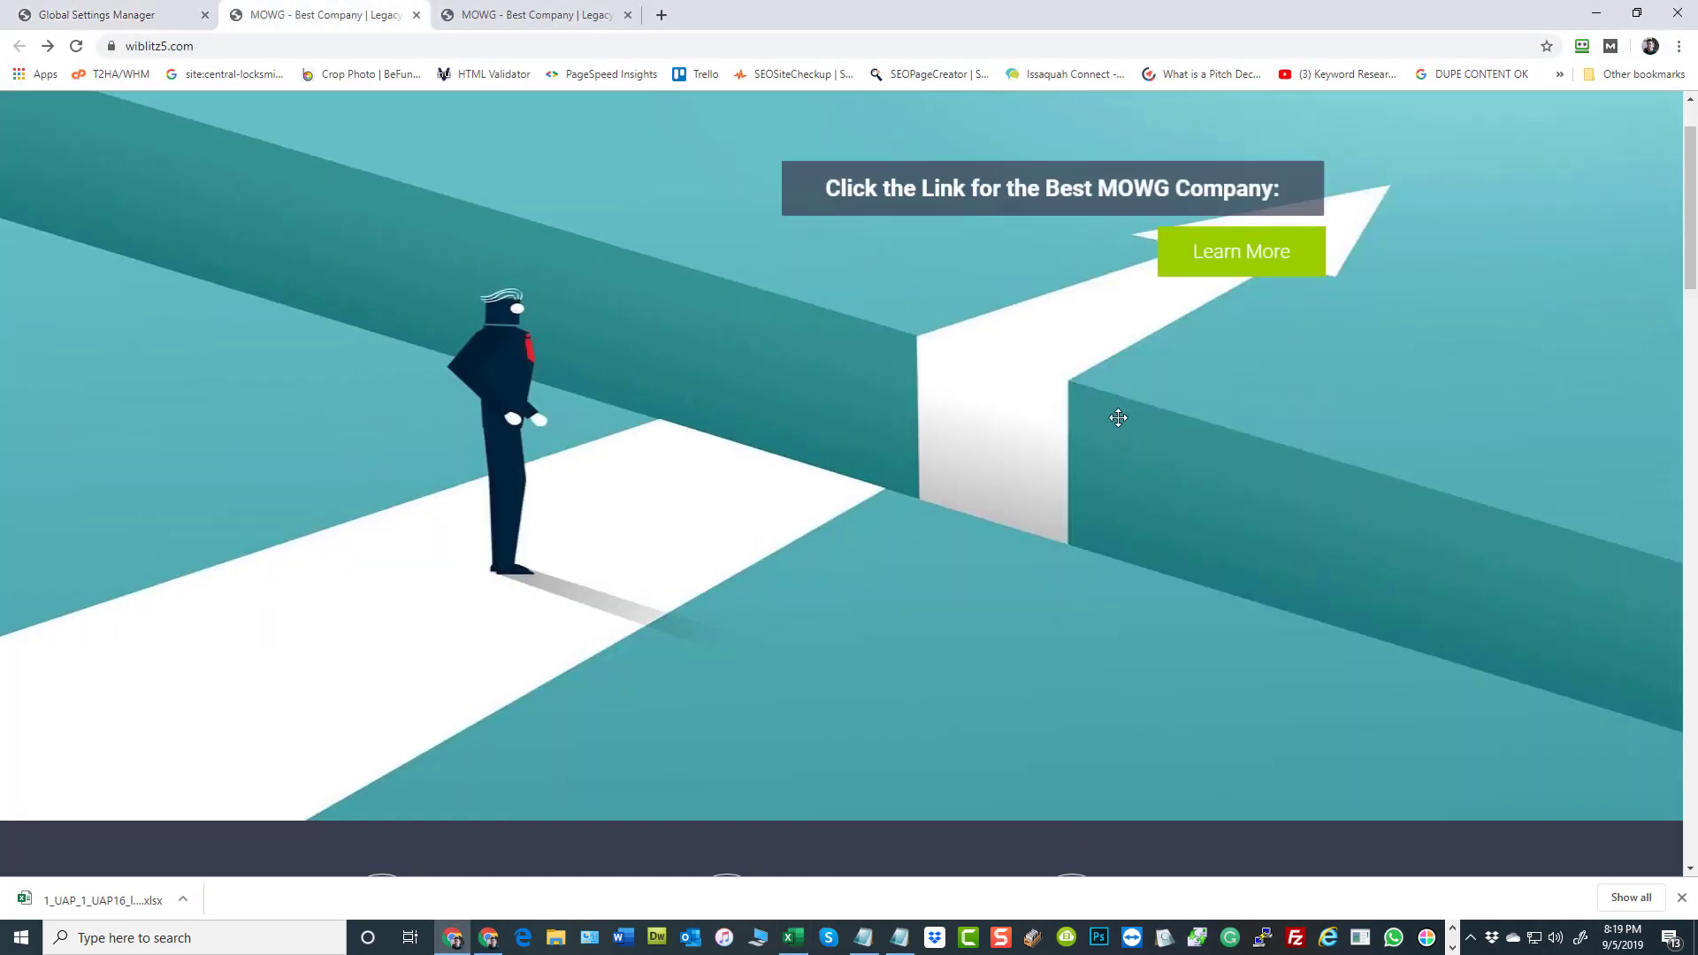
scroll(1101, 428, down, 3)
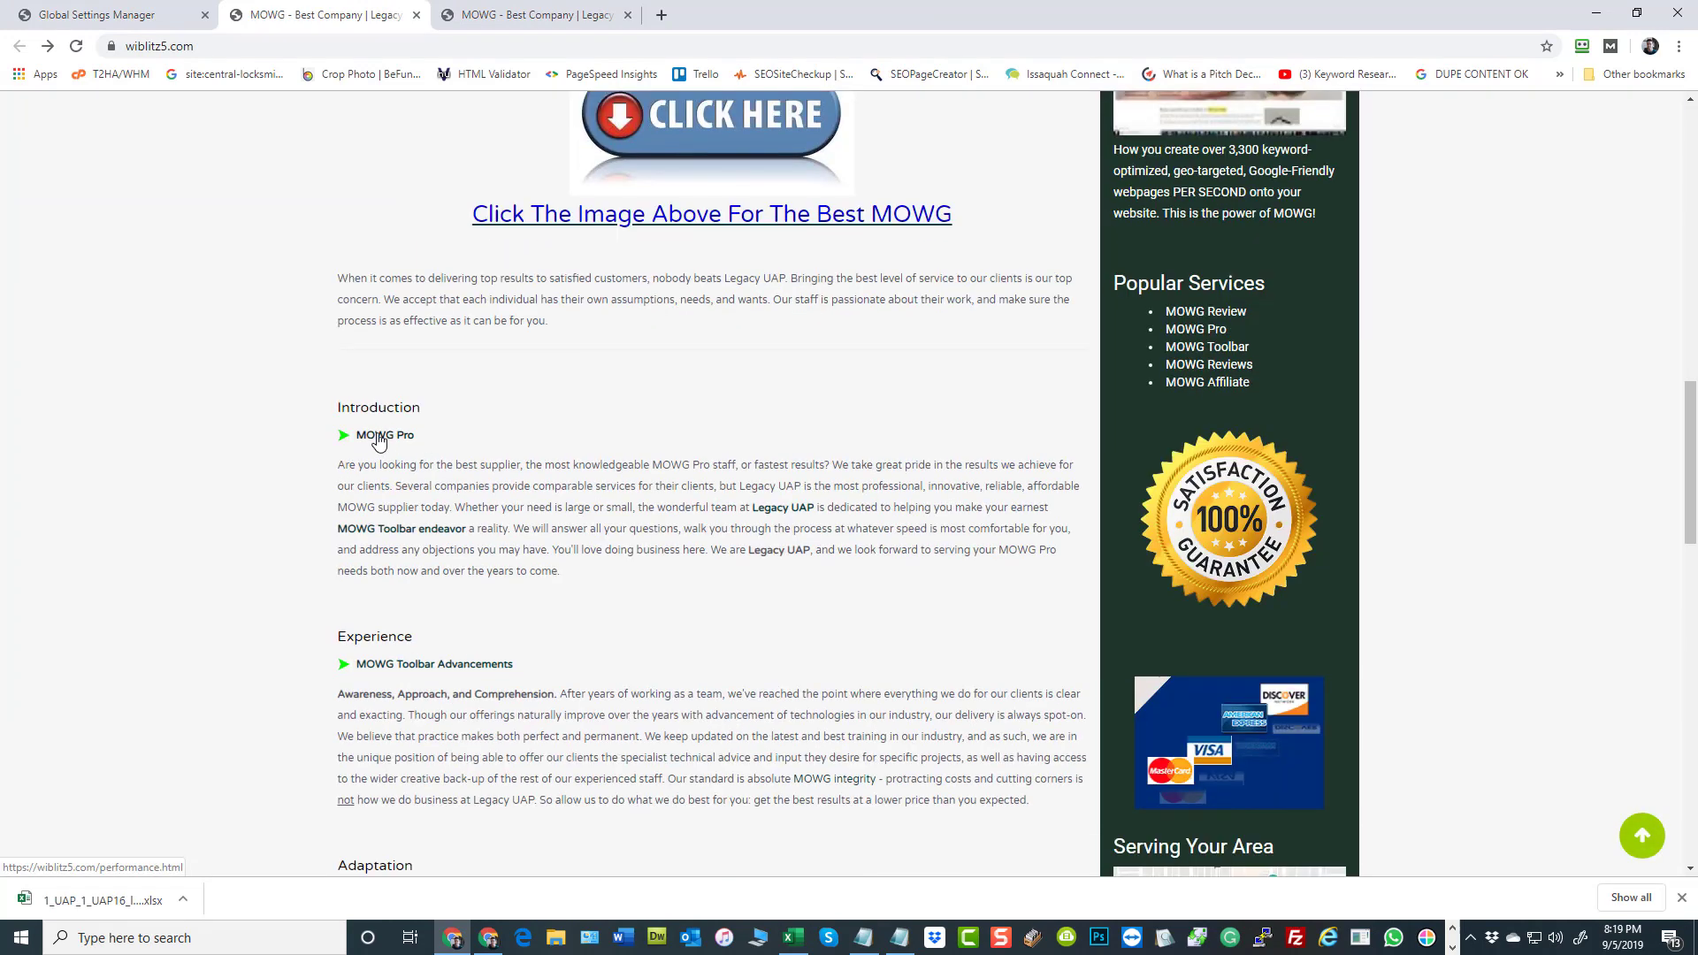
scroll(645, 382, down, 2)
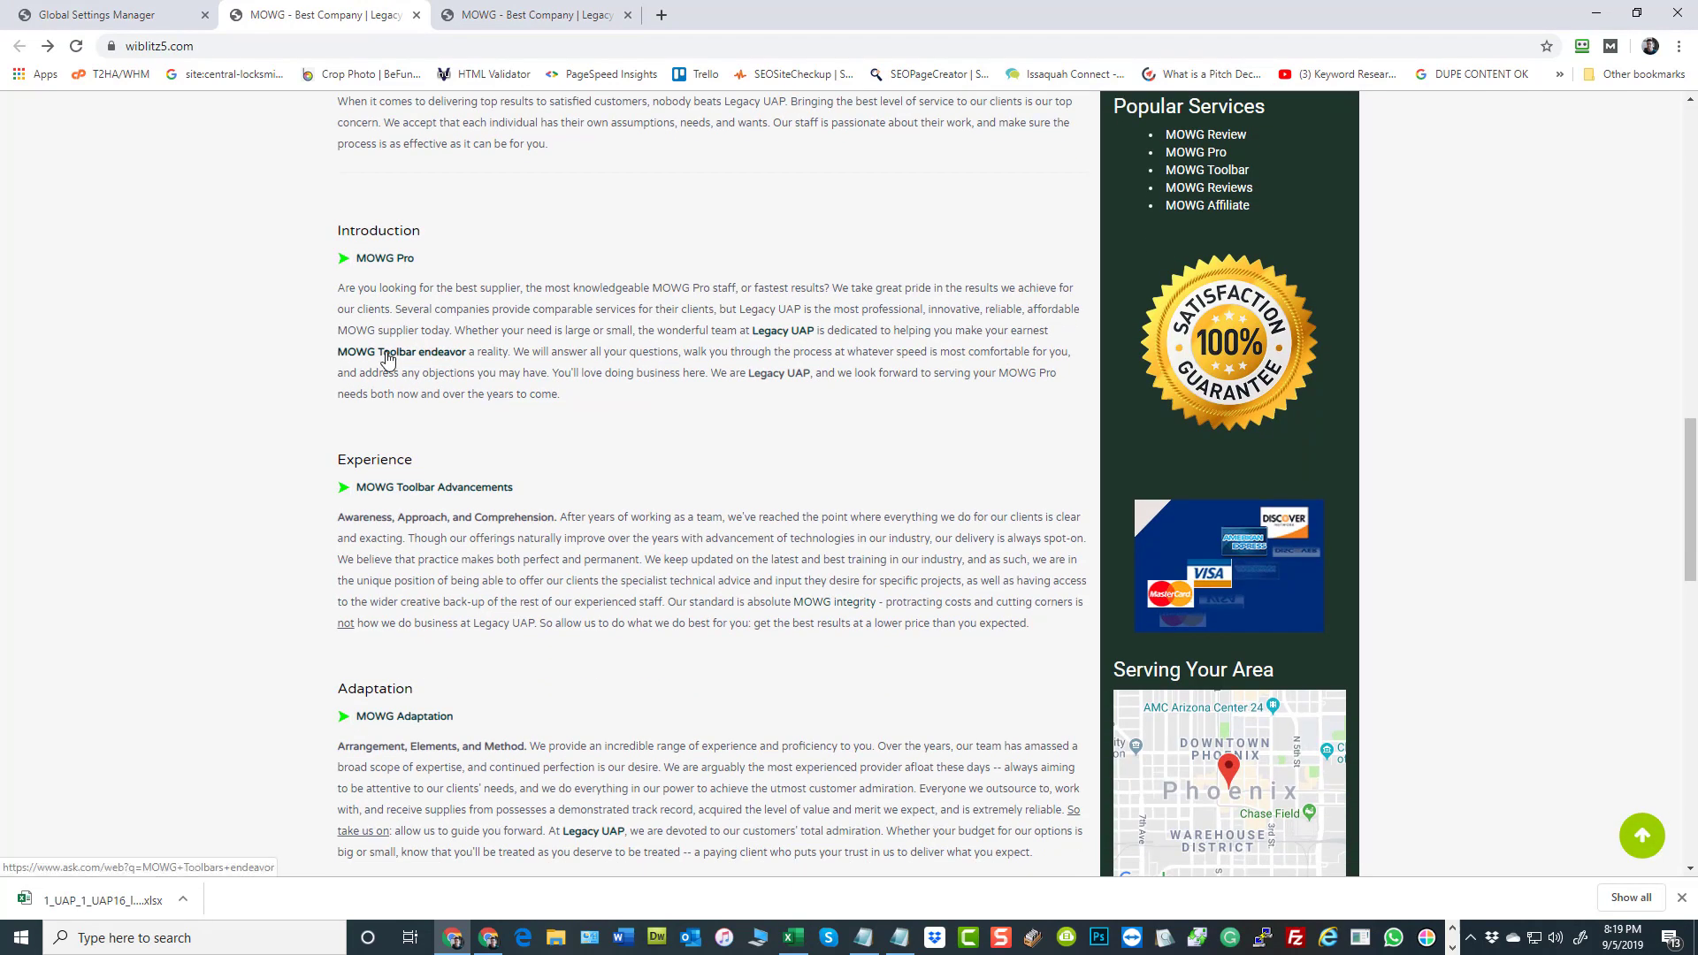
scroll(811, 383, down, 2)
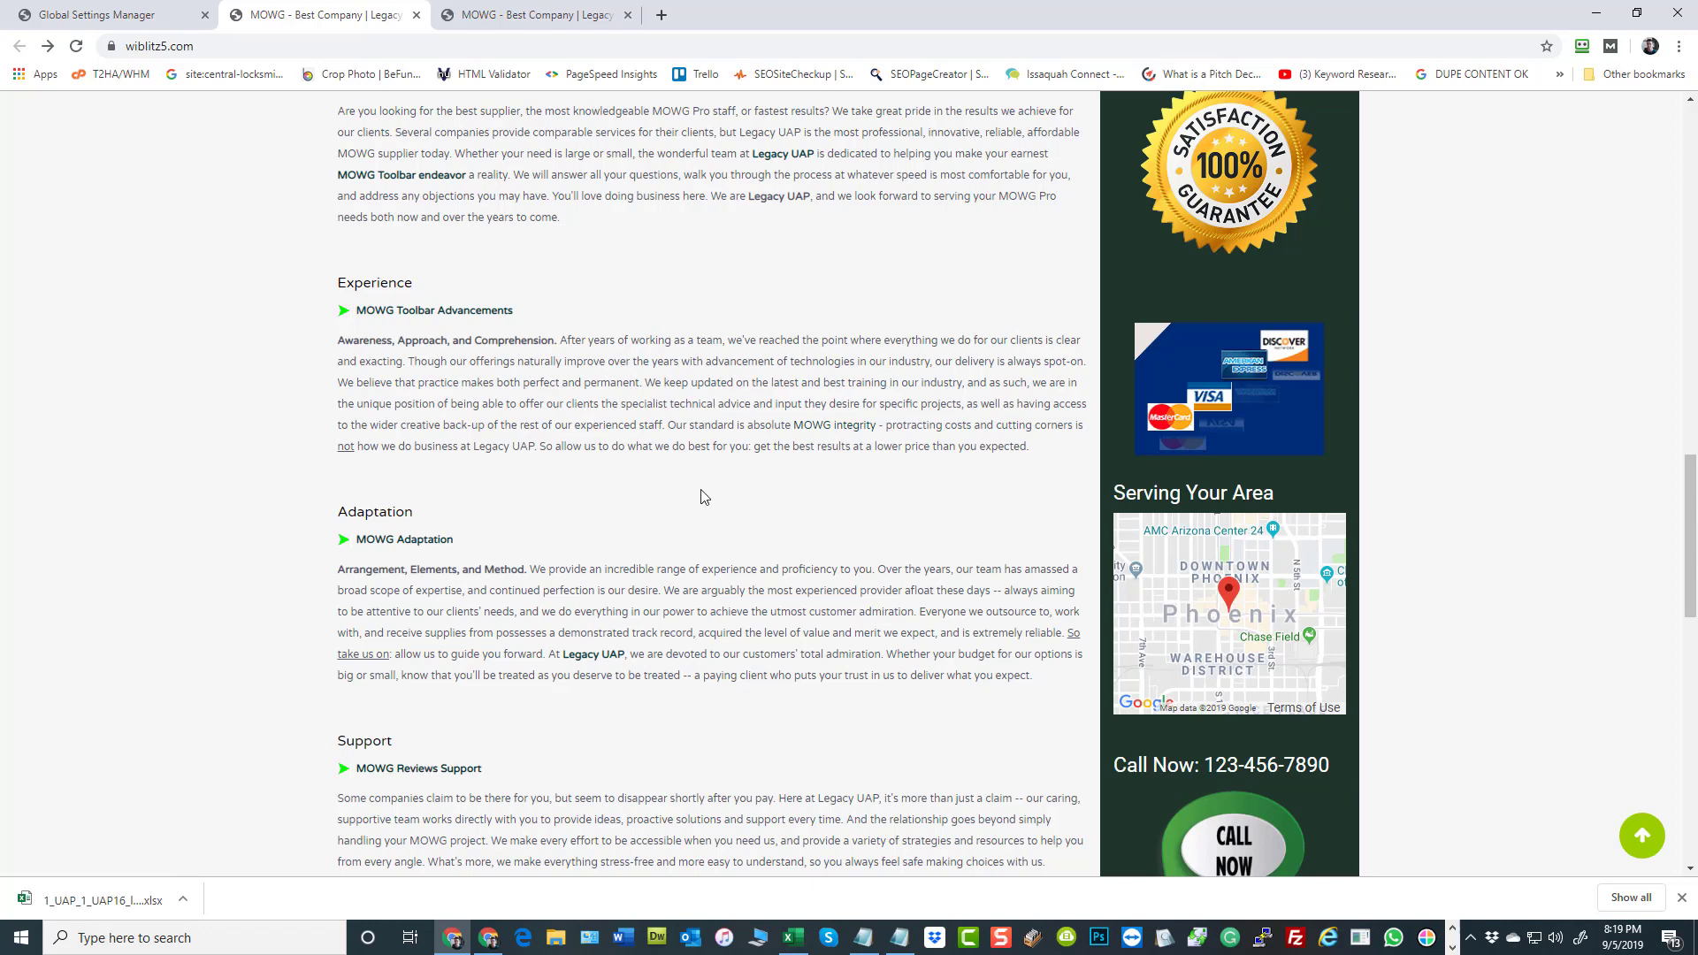
scroll(701, 498, up, 12)
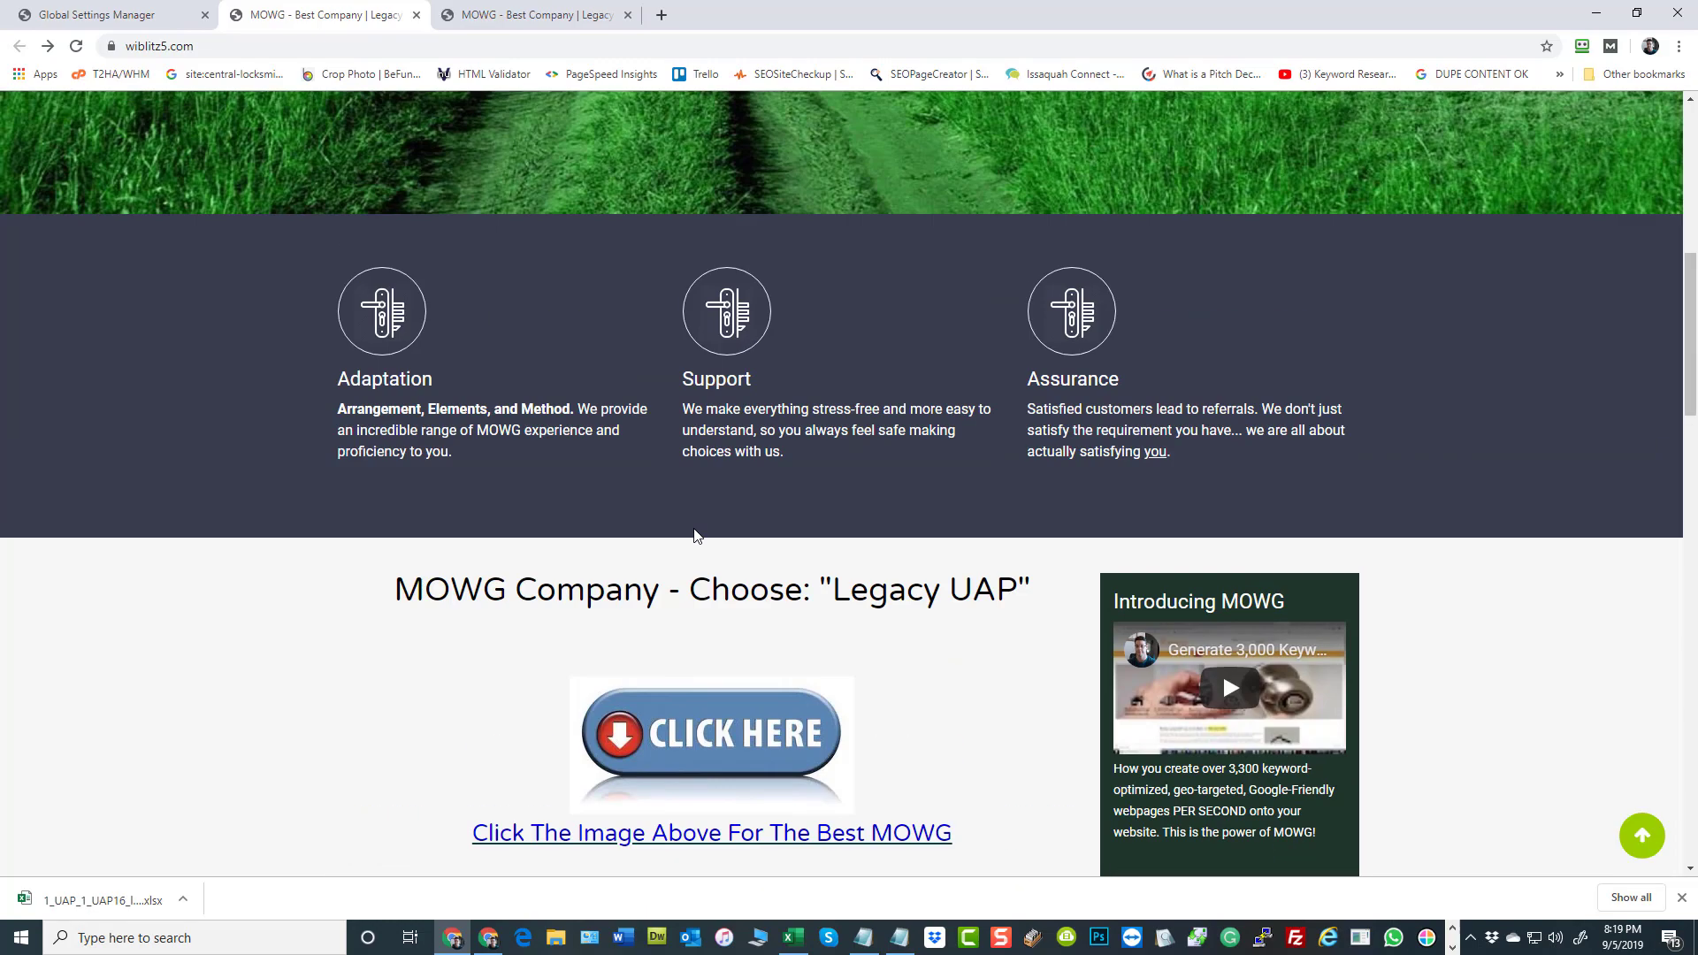
scroll(694, 530, up, 8)
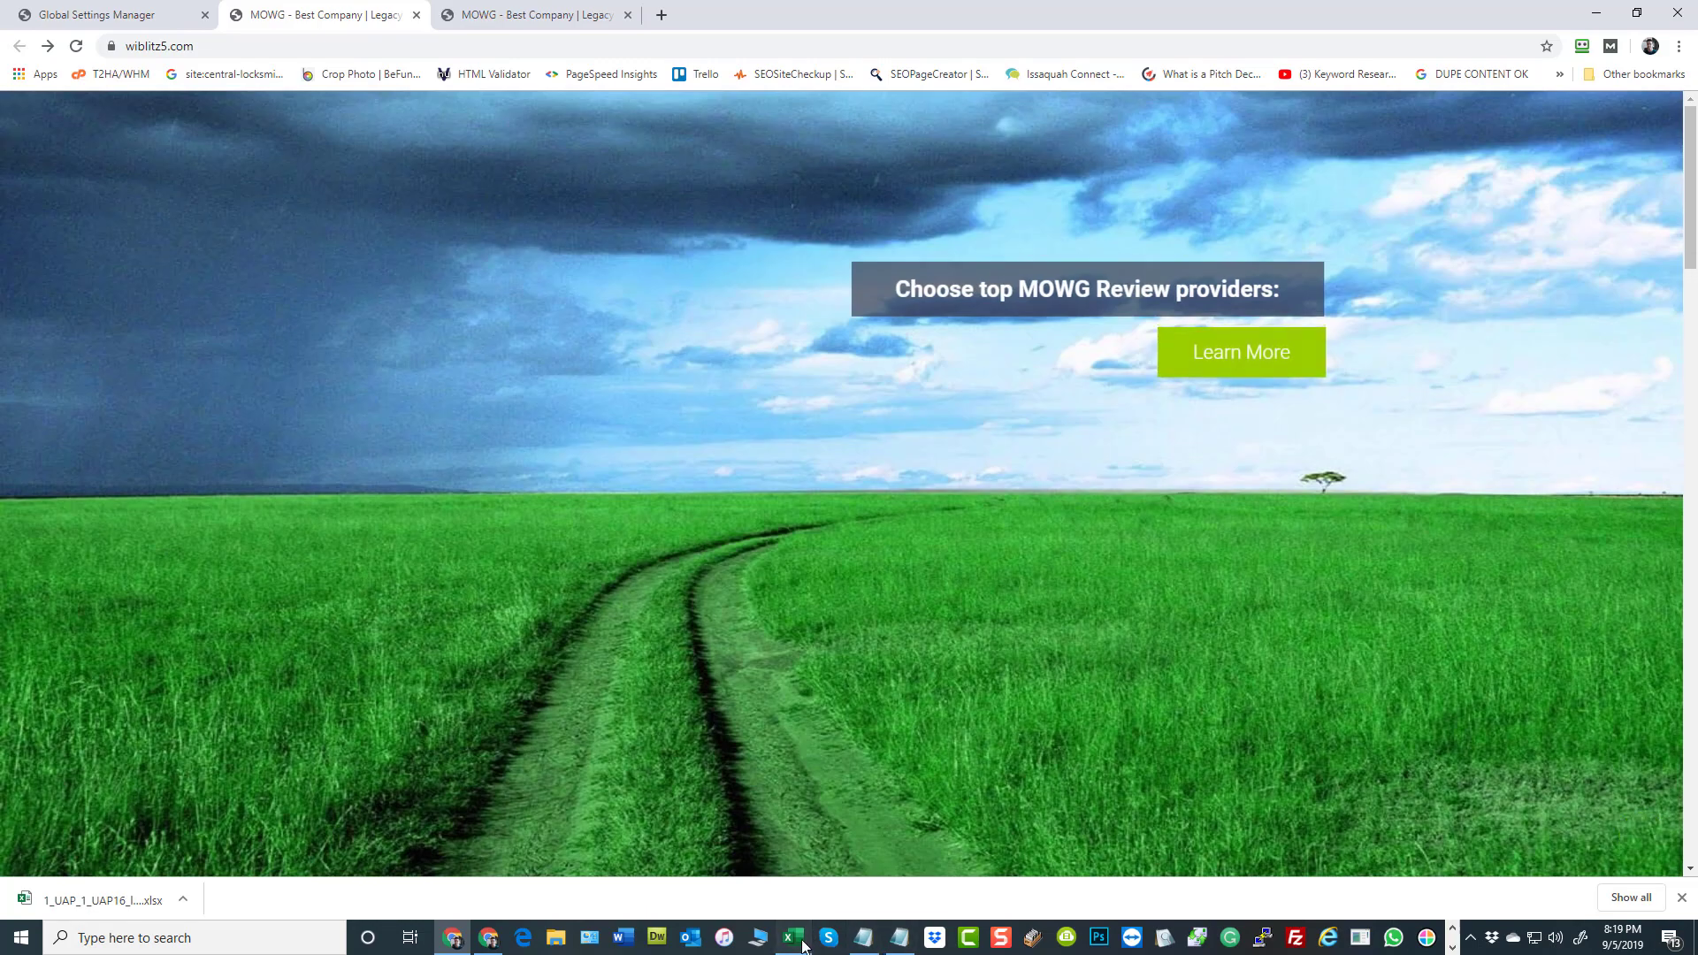
Return to the varsheet in Excel and highlight the KEYWORDS6 and KEYWORDS7 values in rows 2 to 11 for comparison
click(795, 939)
click(943, 445)
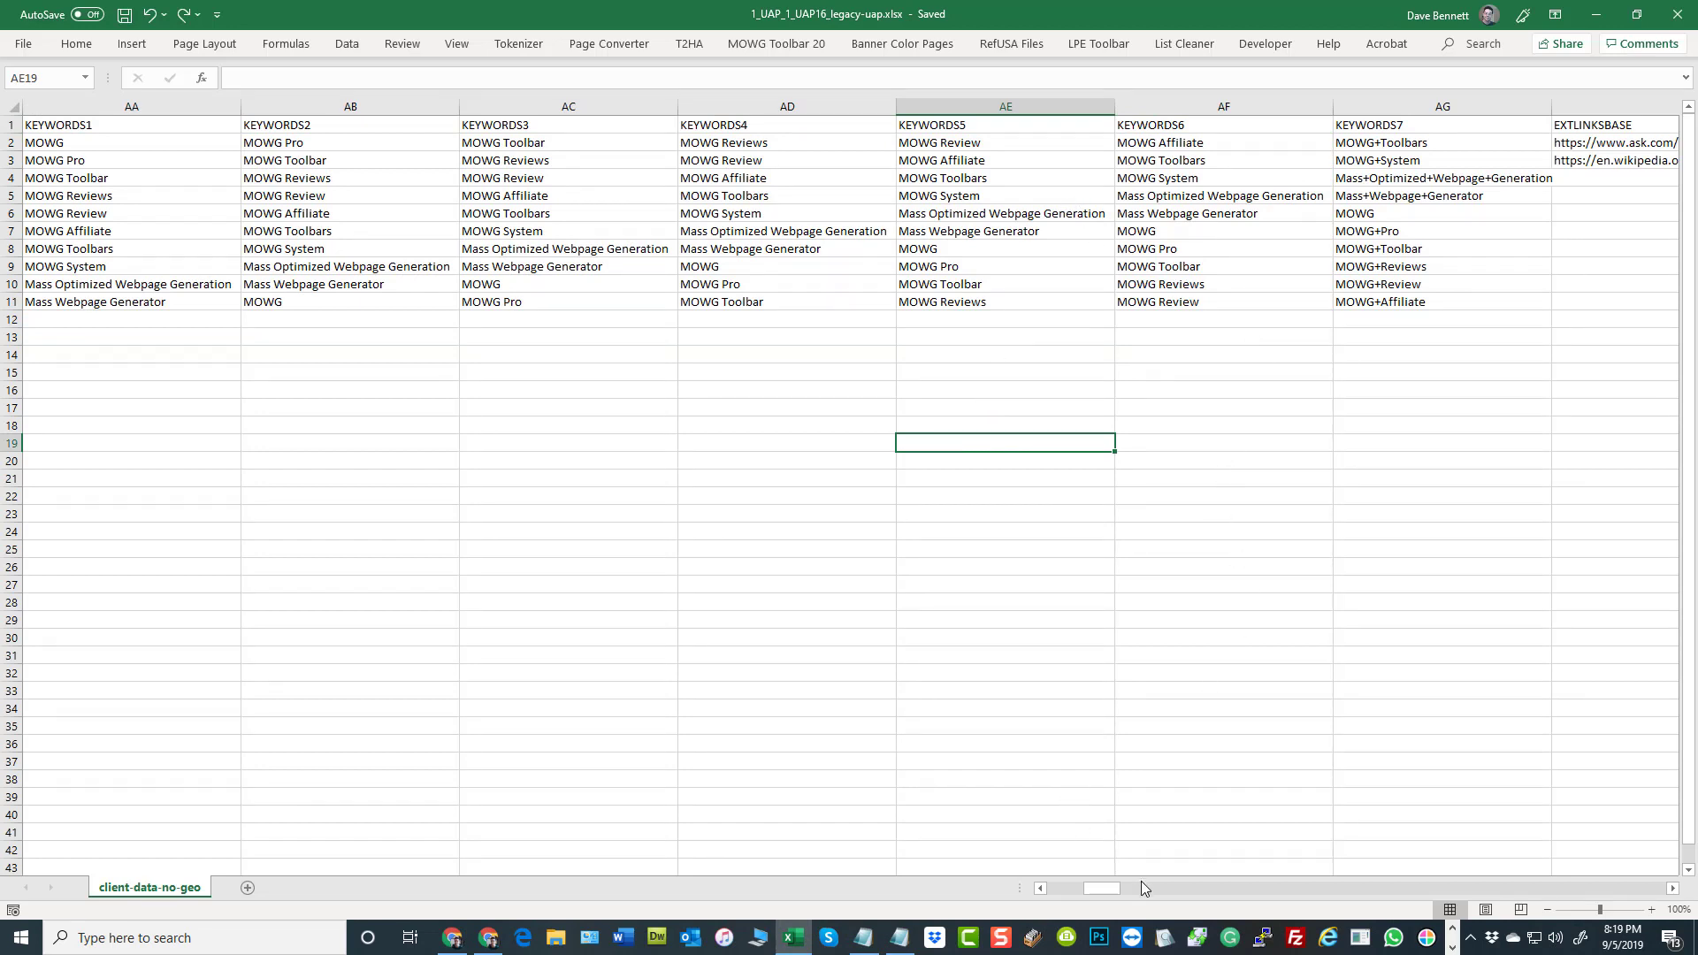
drag(1101, 884, 1102, 885)
click(1156, 426)
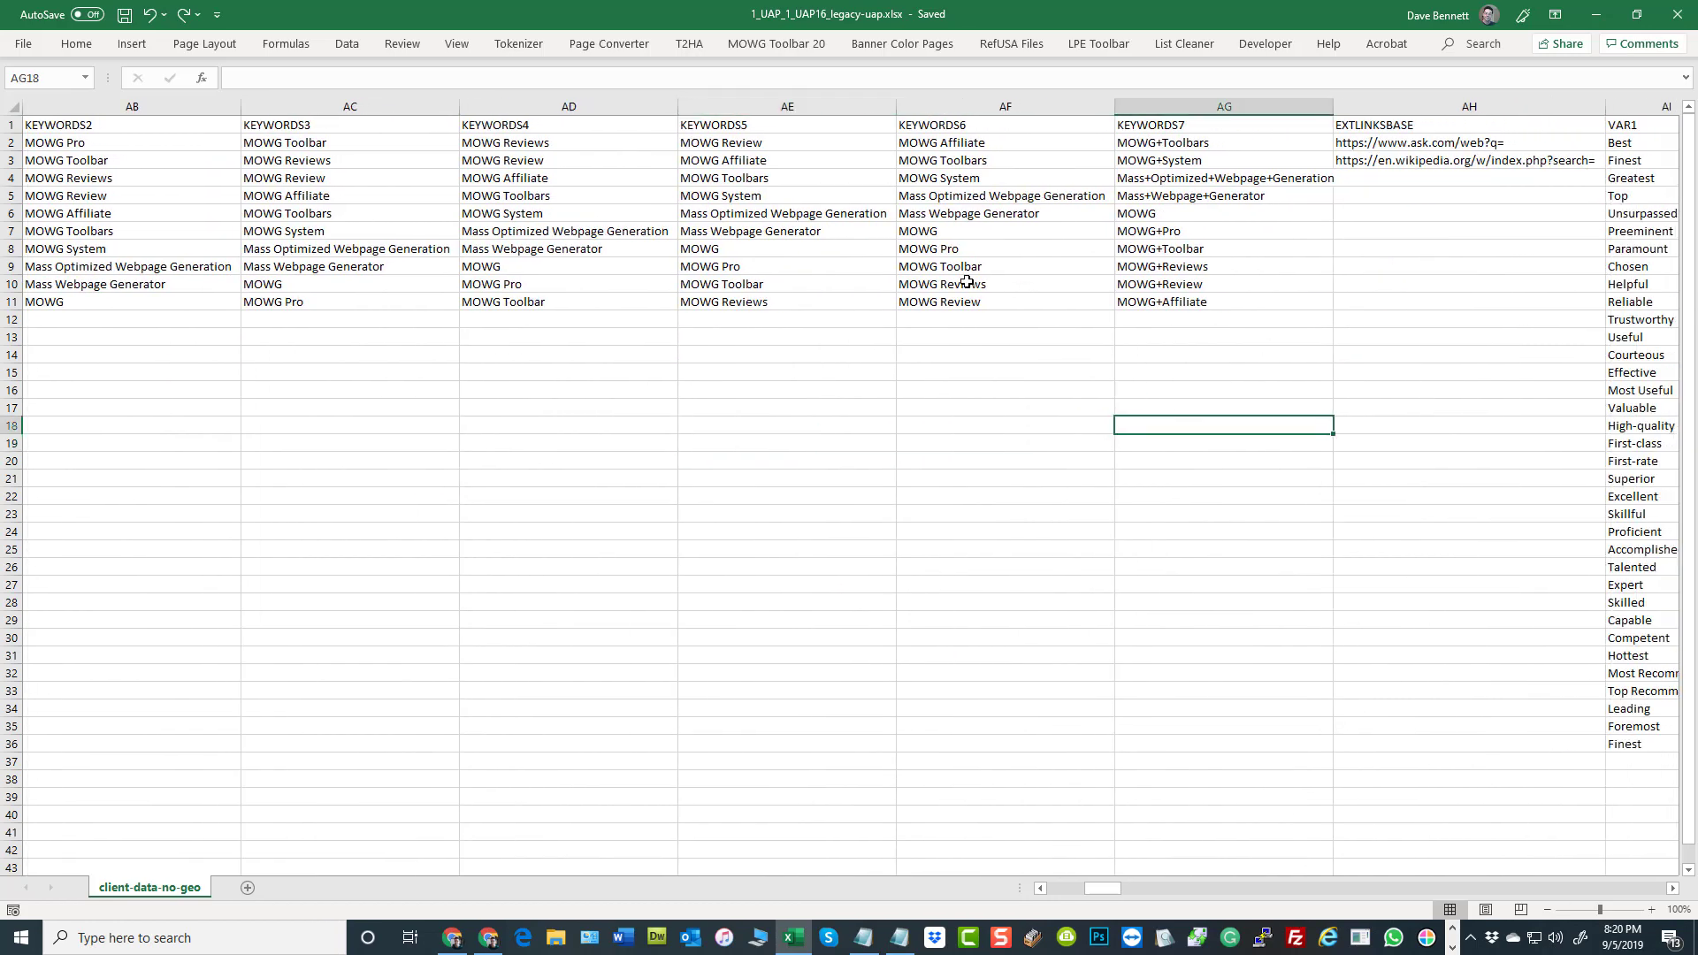
click(996, 144)
drag(996, 144, 1005, 299)
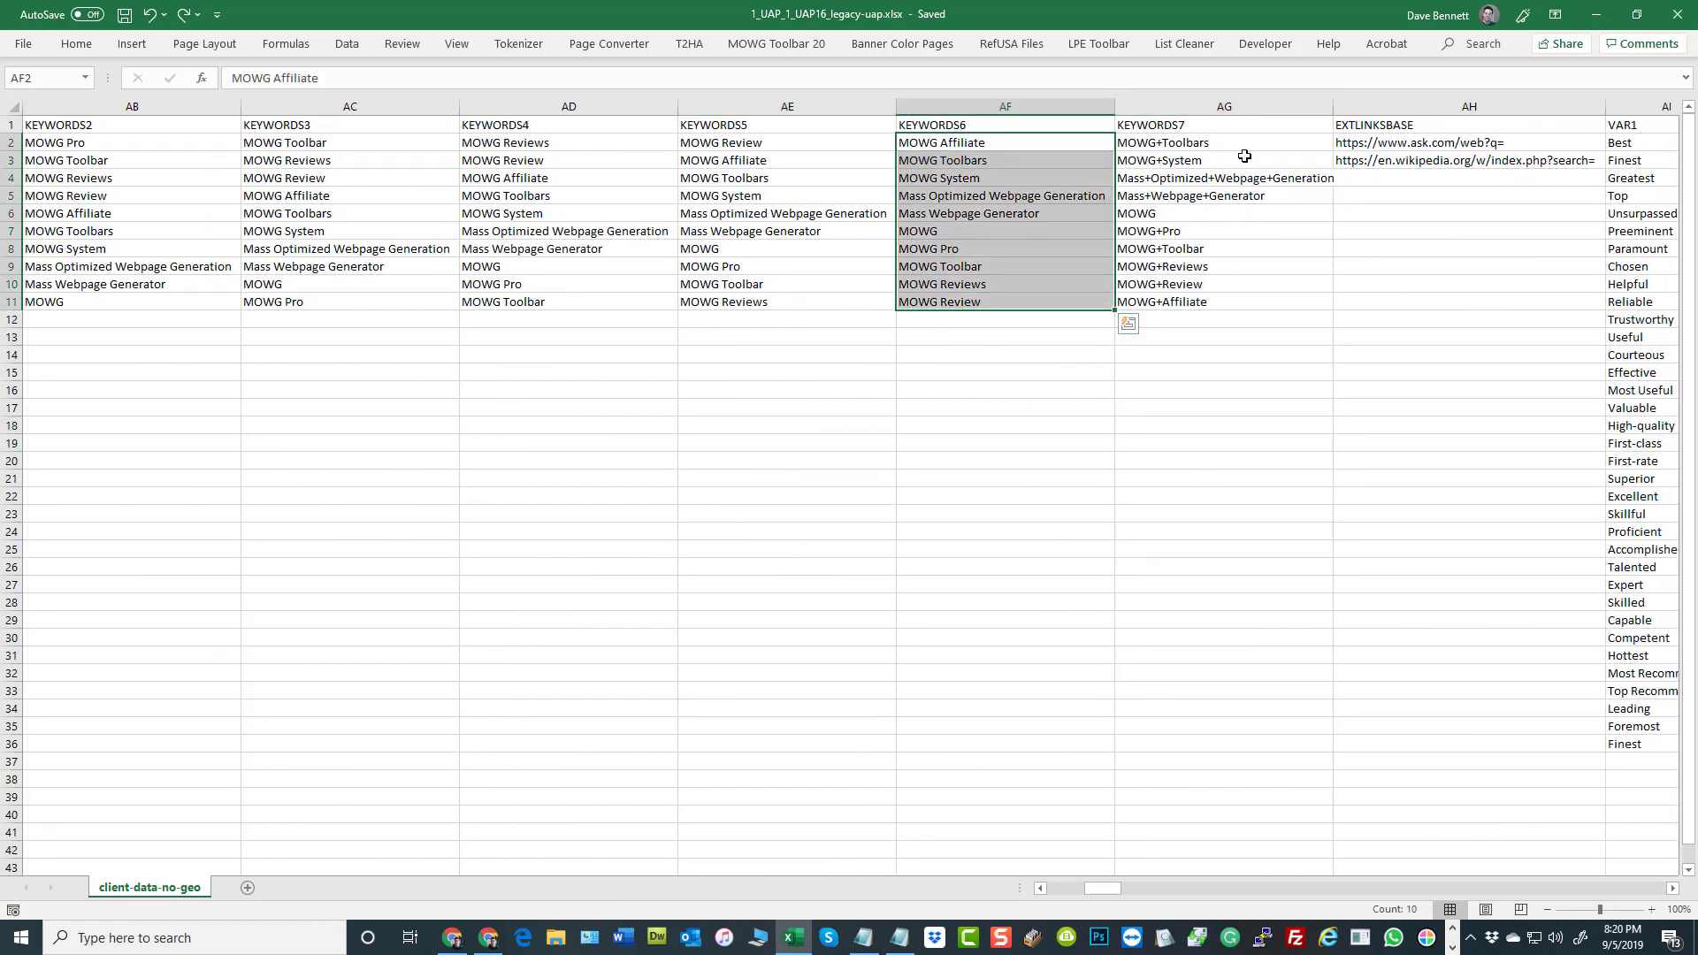
drag(1212, 144, 1221, 297)
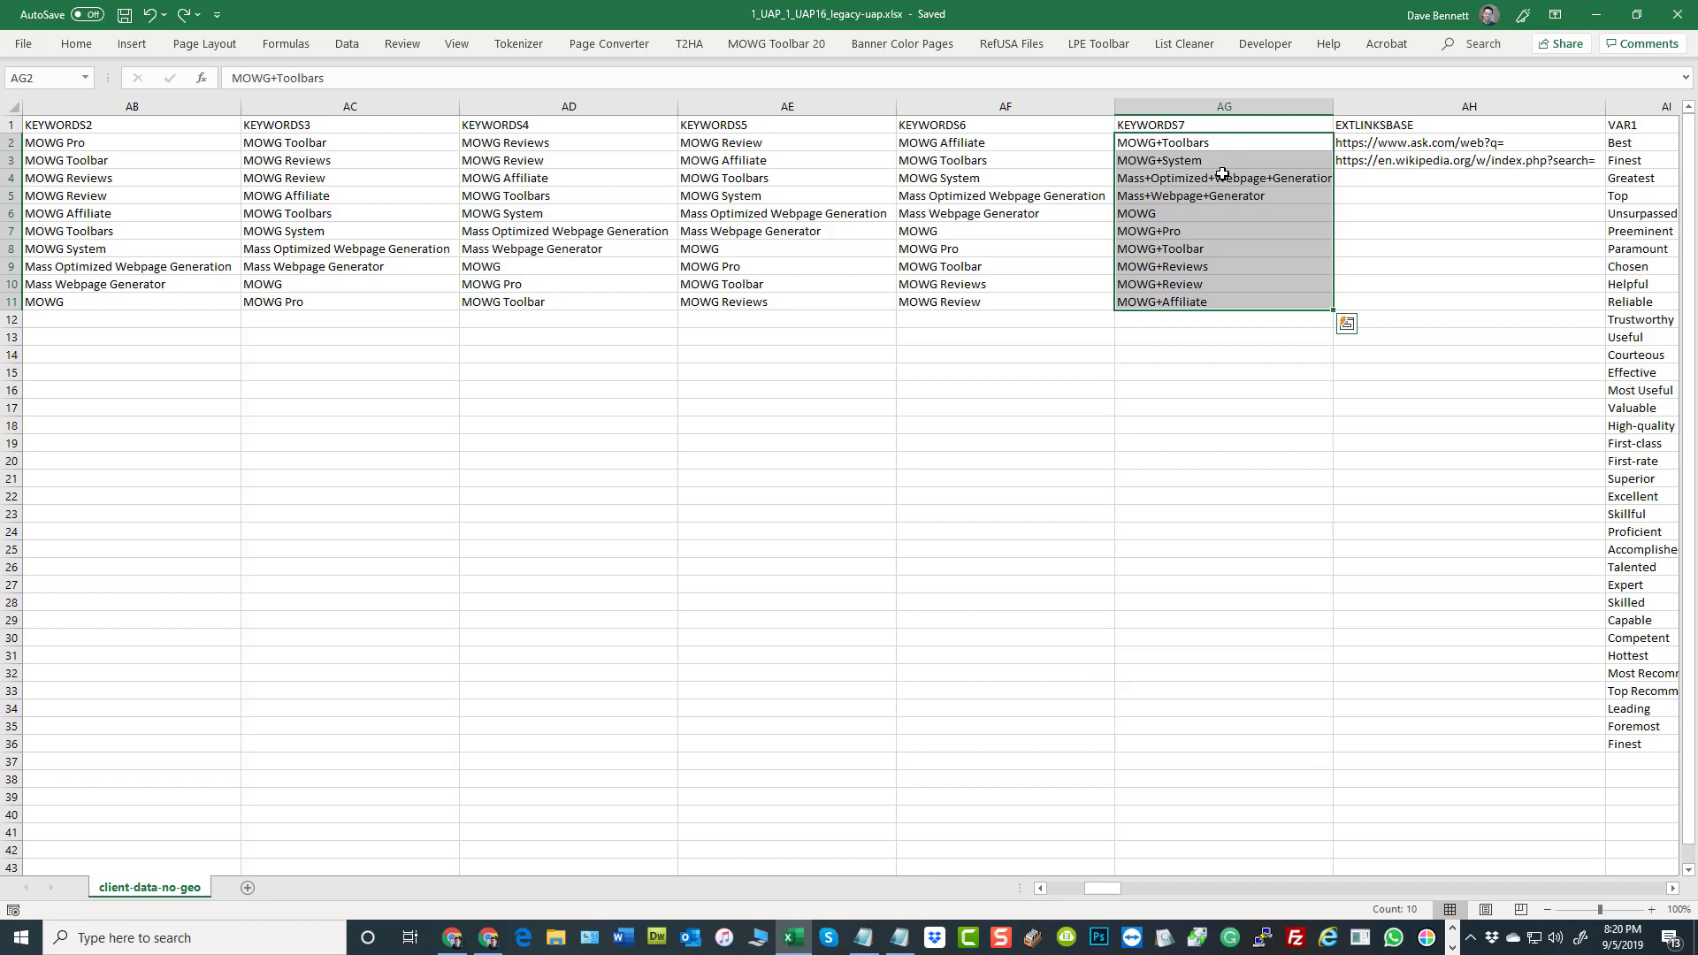
Examine the EXTLINKSBASE heading and its Ask.com and Wikipedia search URLs, and highlight the KEYWORDS7 values that go with them
drag(1394, 142, 1396, 157)
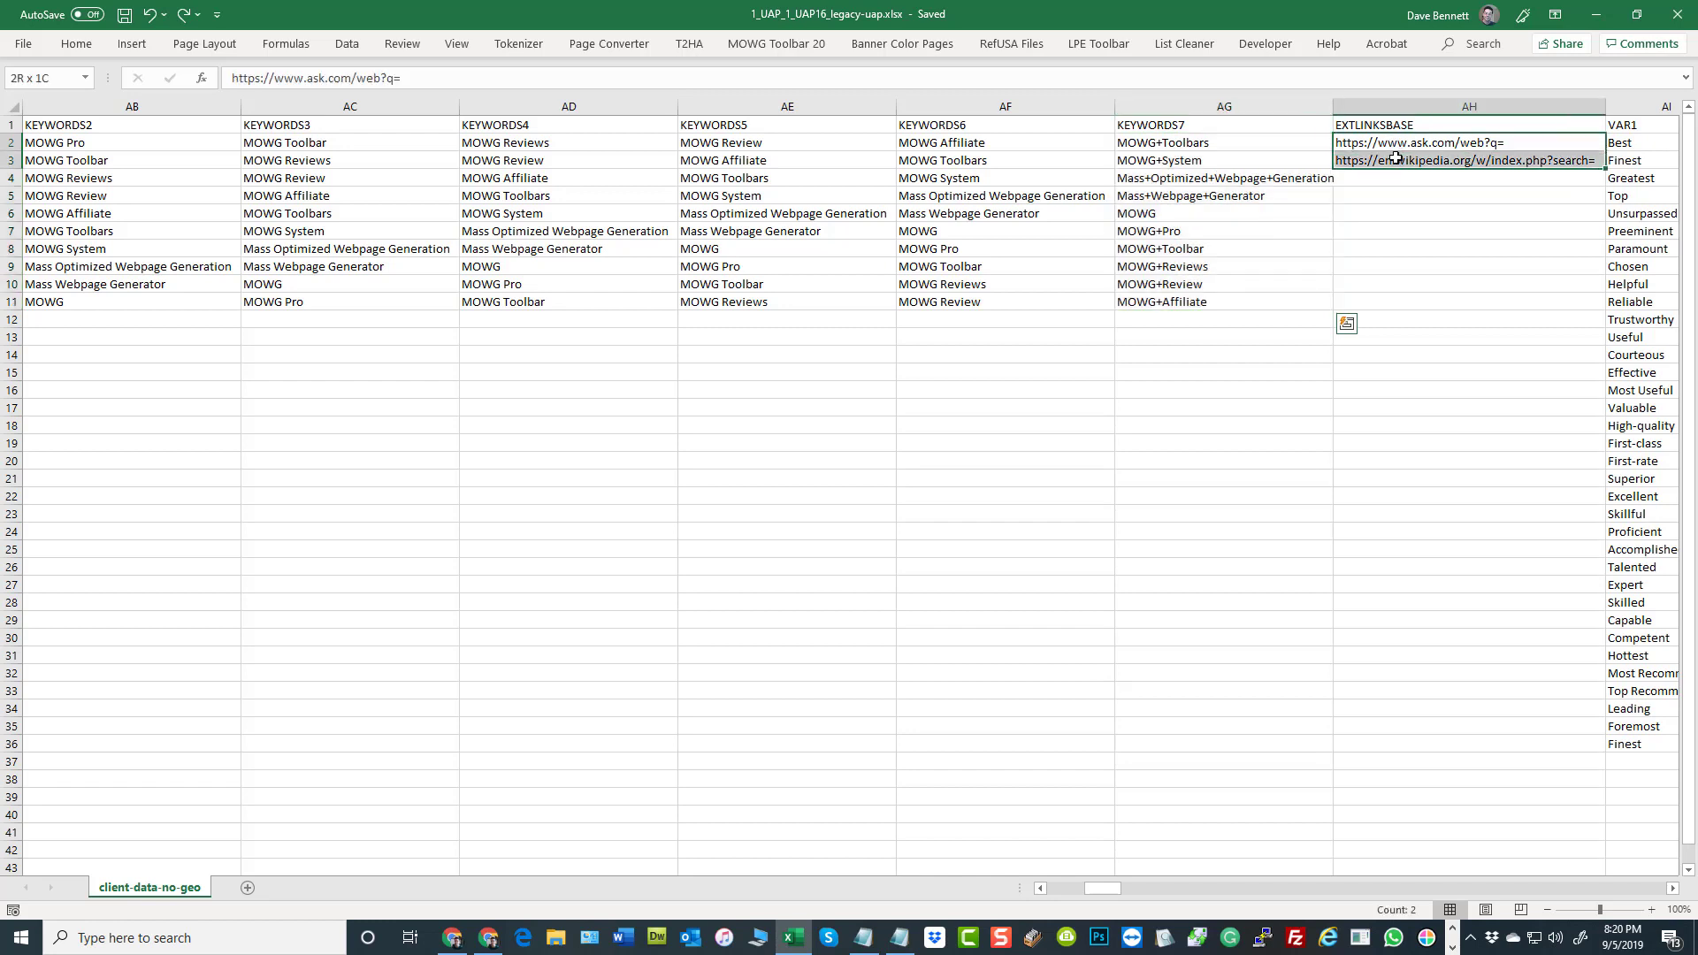
click(1381, 124)
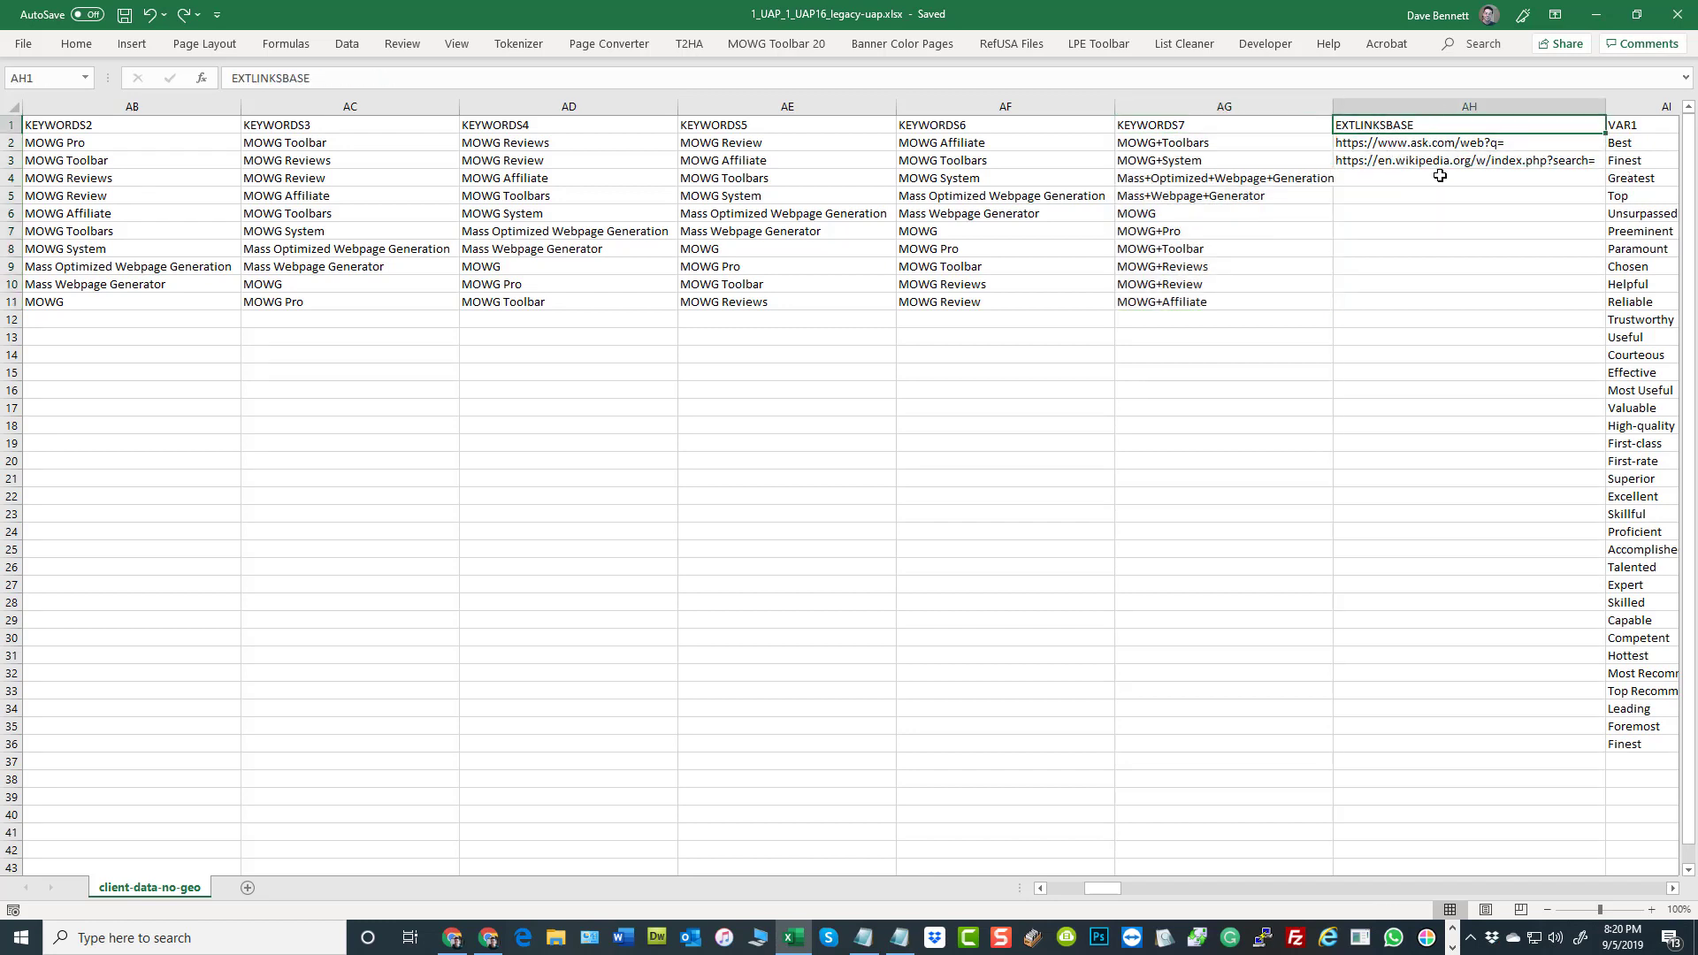
click(1429, 142)
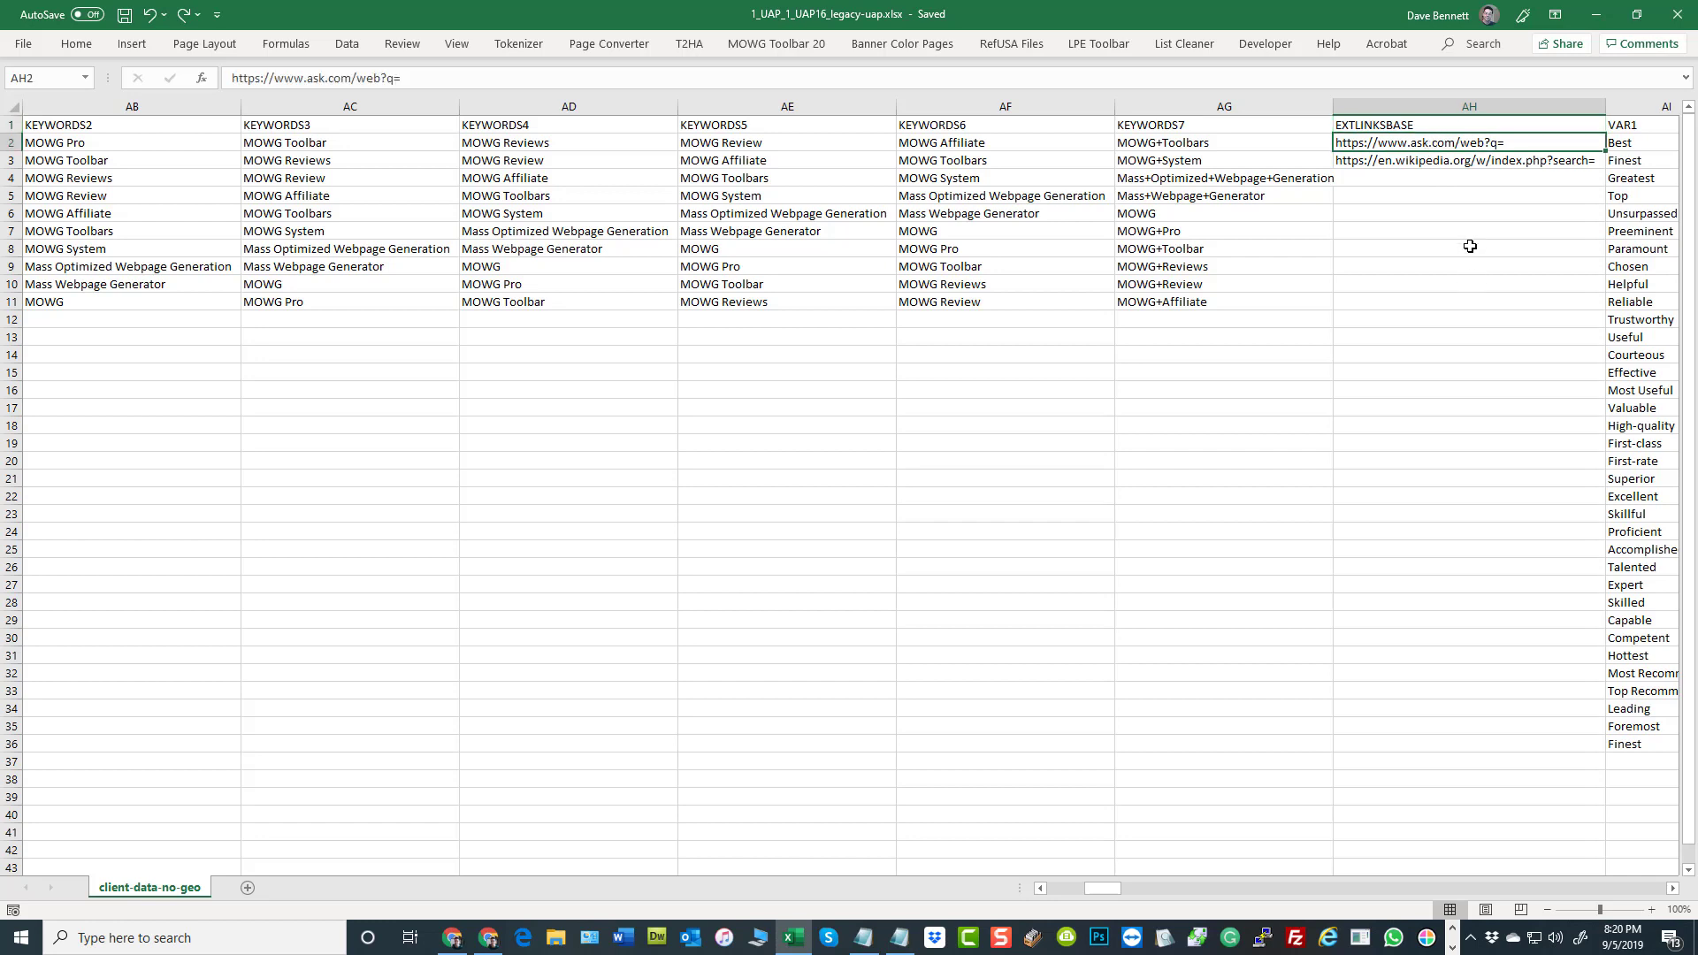
click(1433, 160)
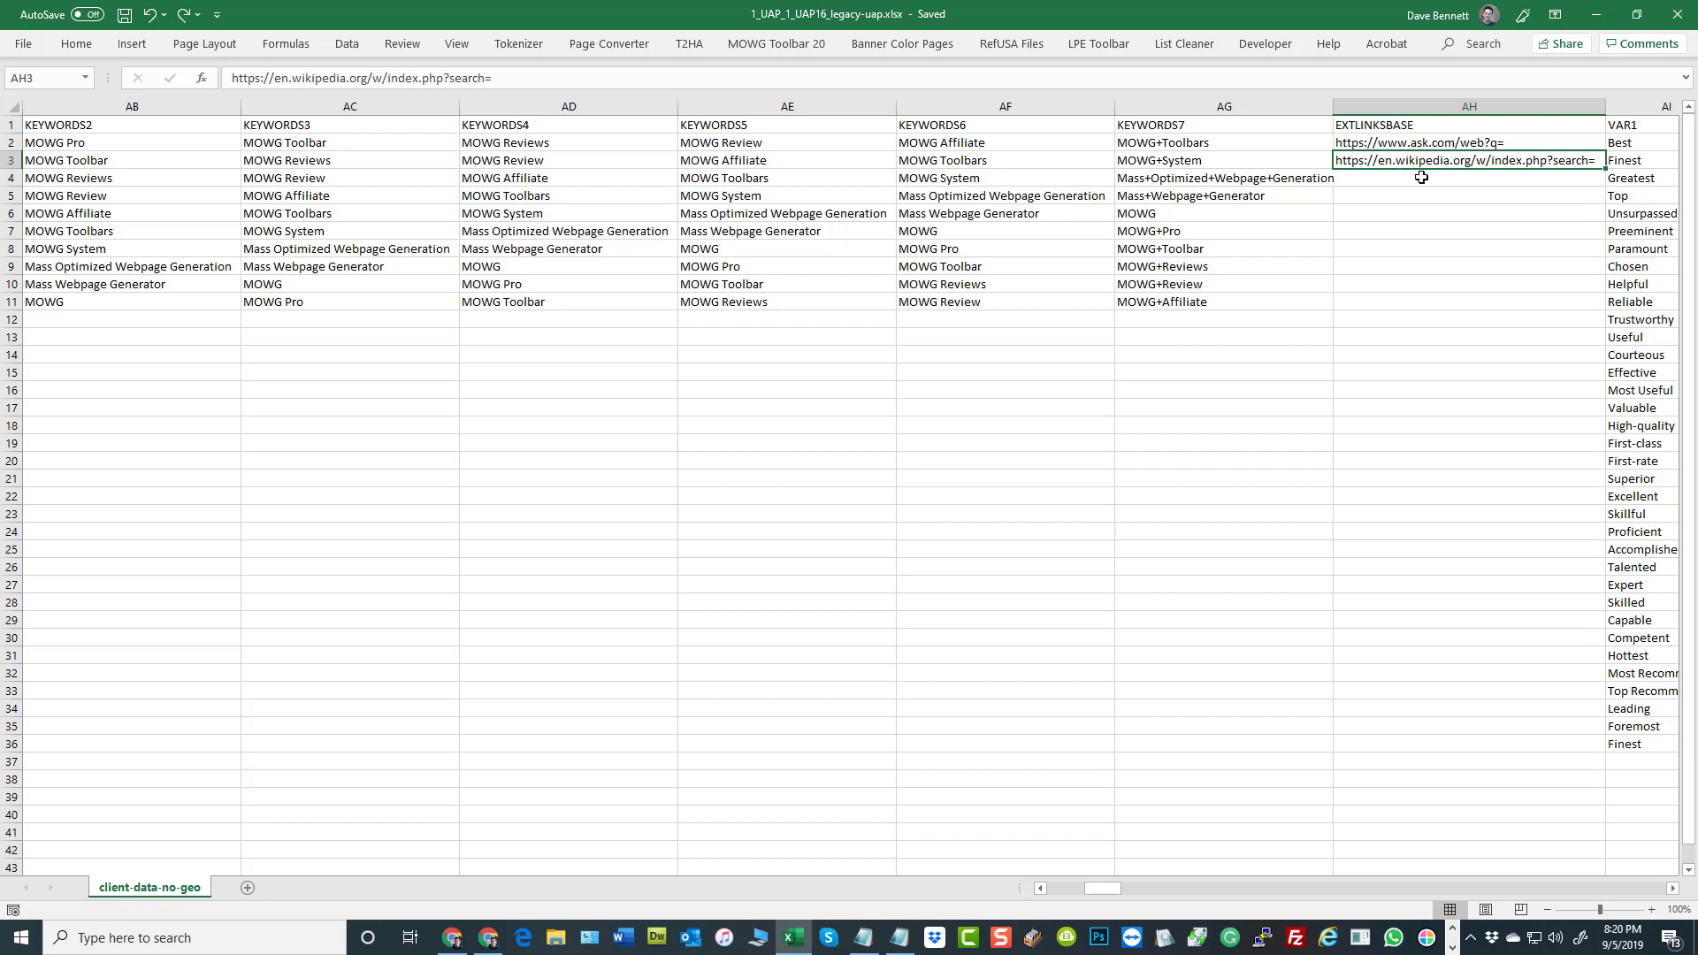
drag(1475, 141, 1473, 156)
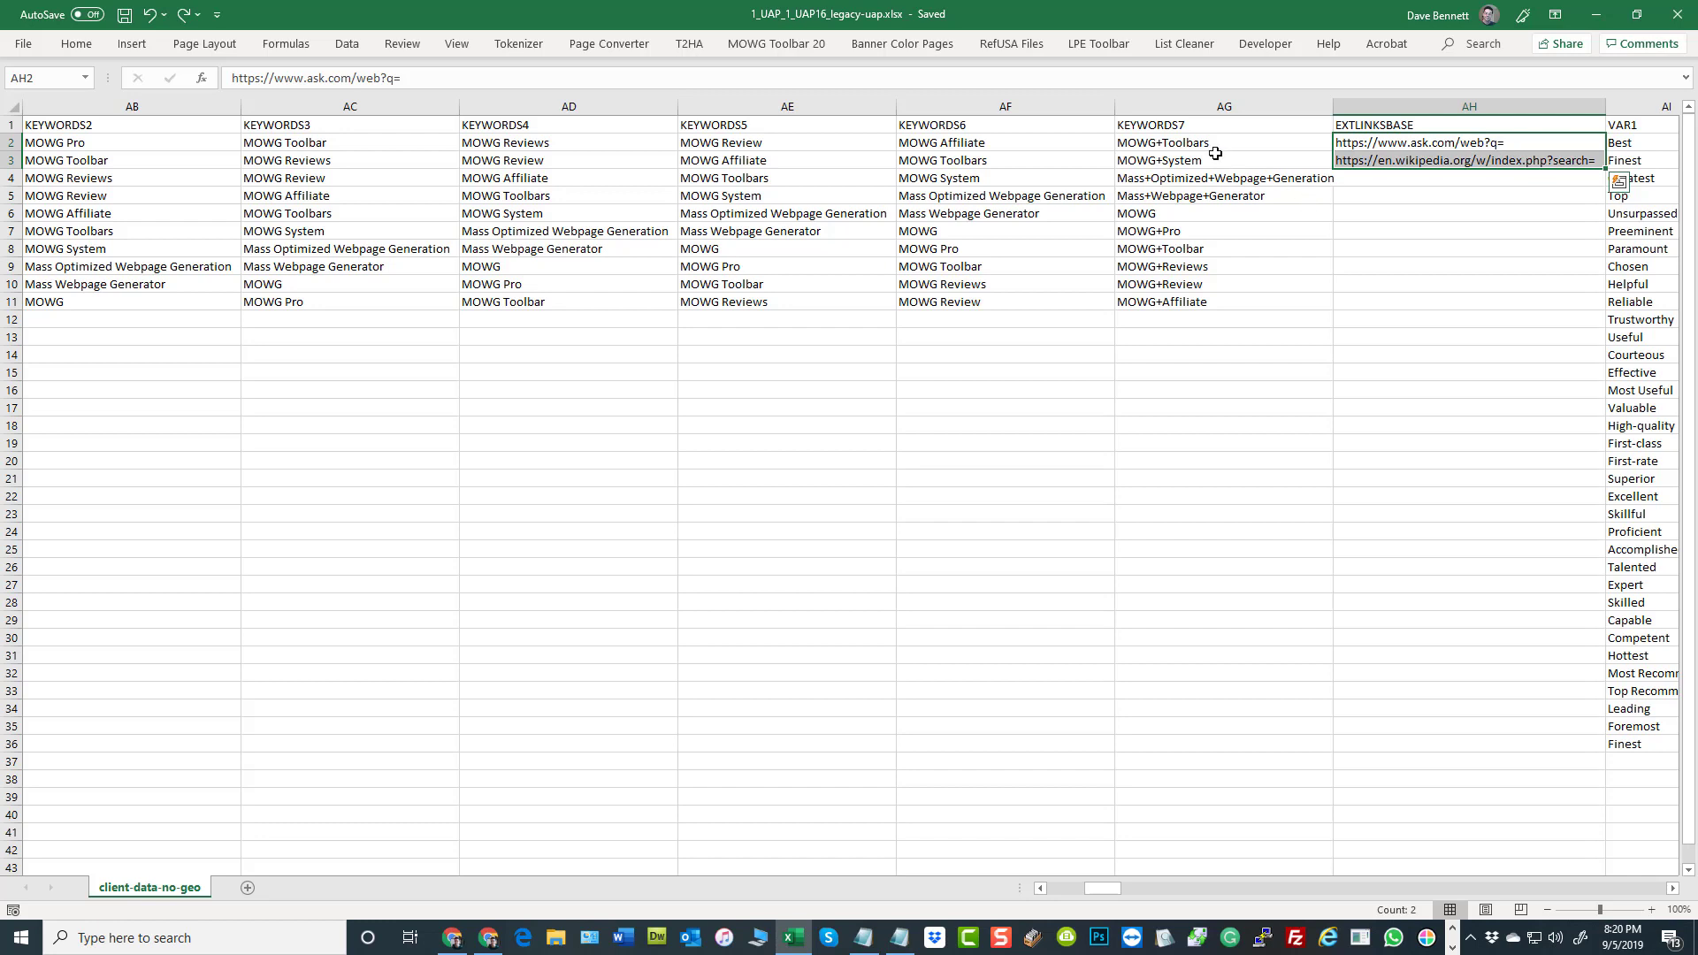
drag(1213, 145, 1201, 302)
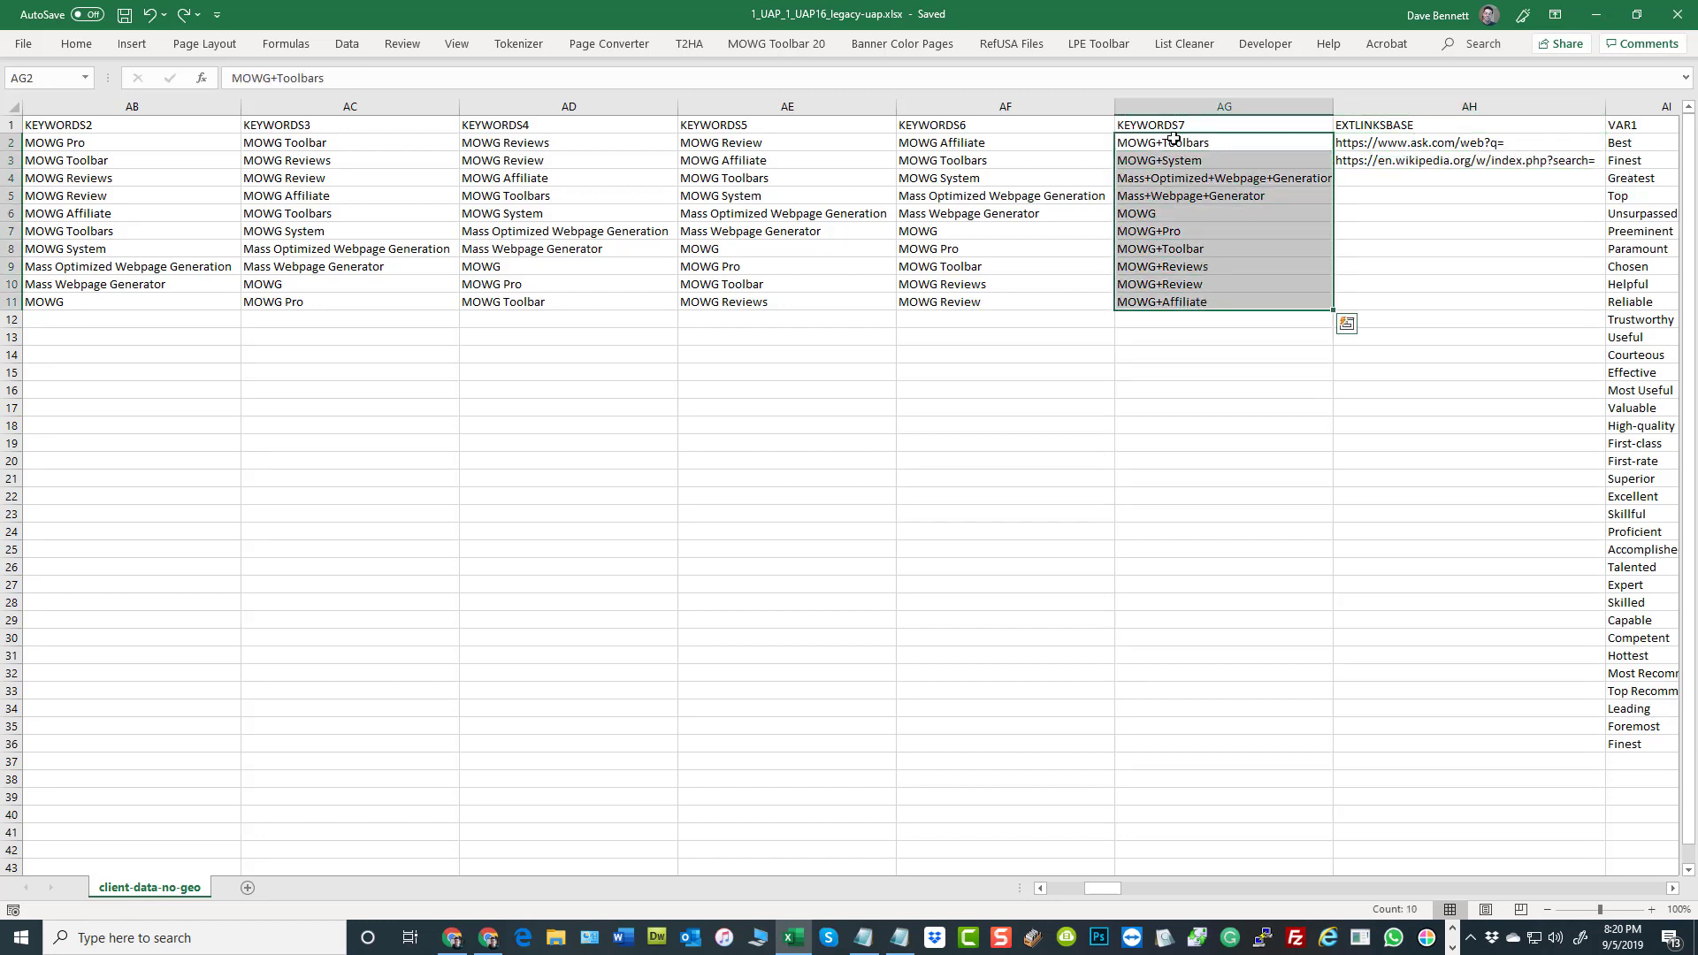
Replace every space with a plus sign in the KEYWORDS6 values in rows 2 to 11, following the KEYWORDS7 format
click(1356, 144)
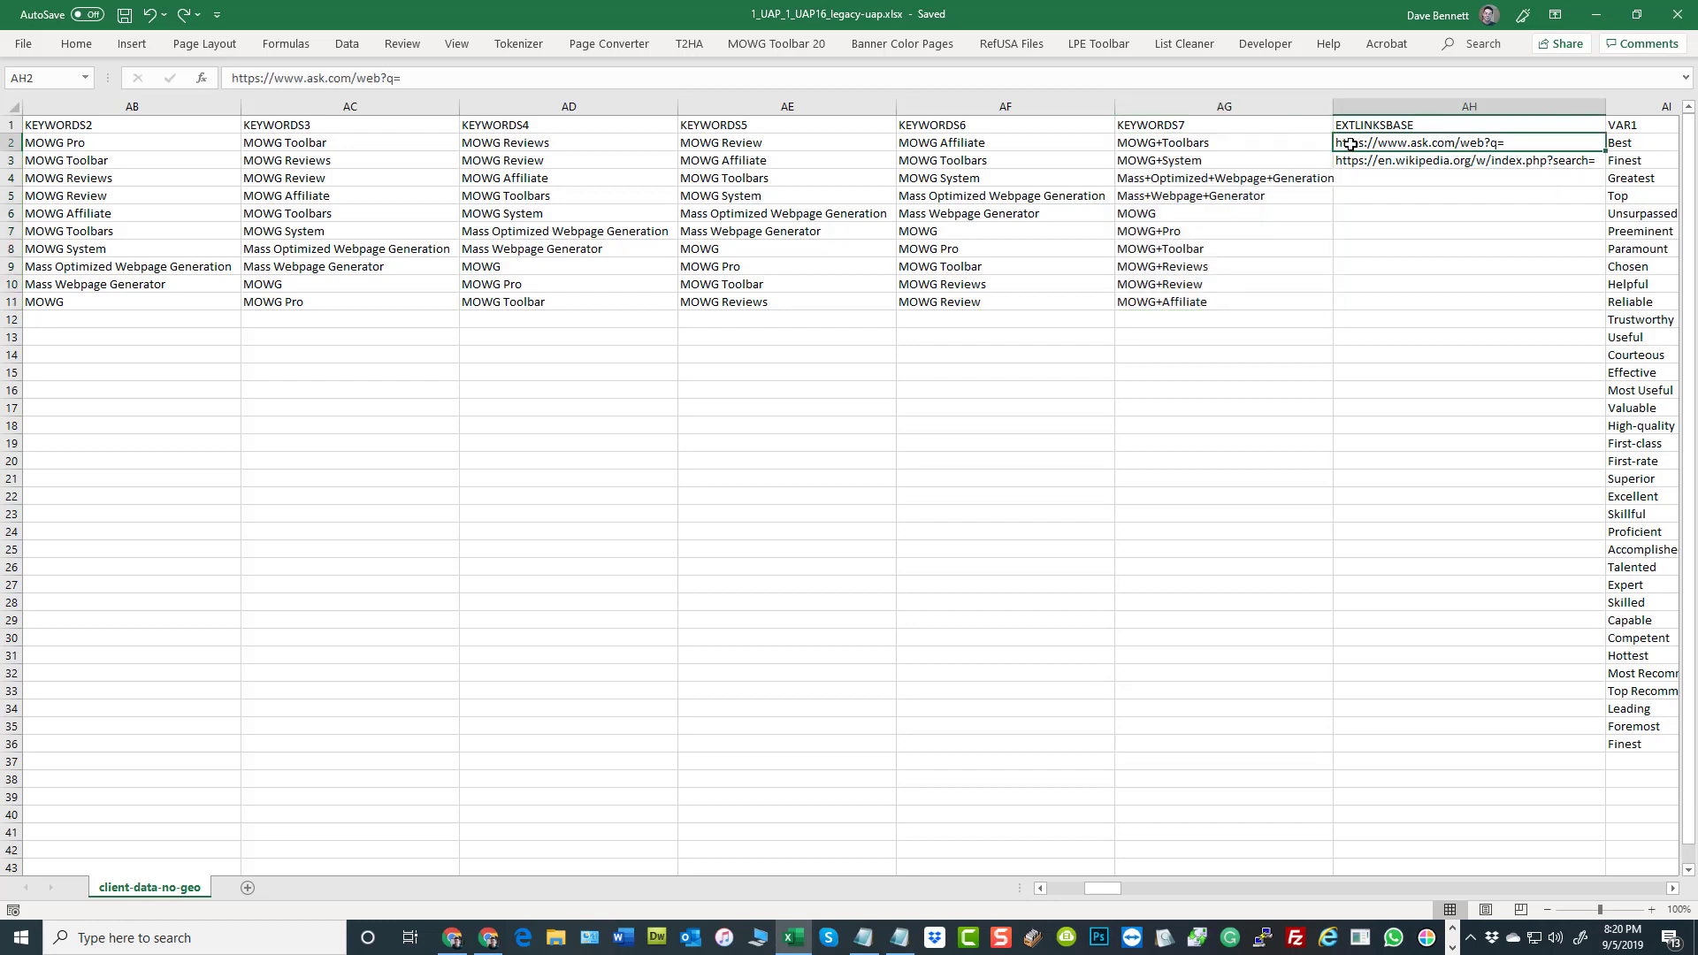
click(1216, 144)
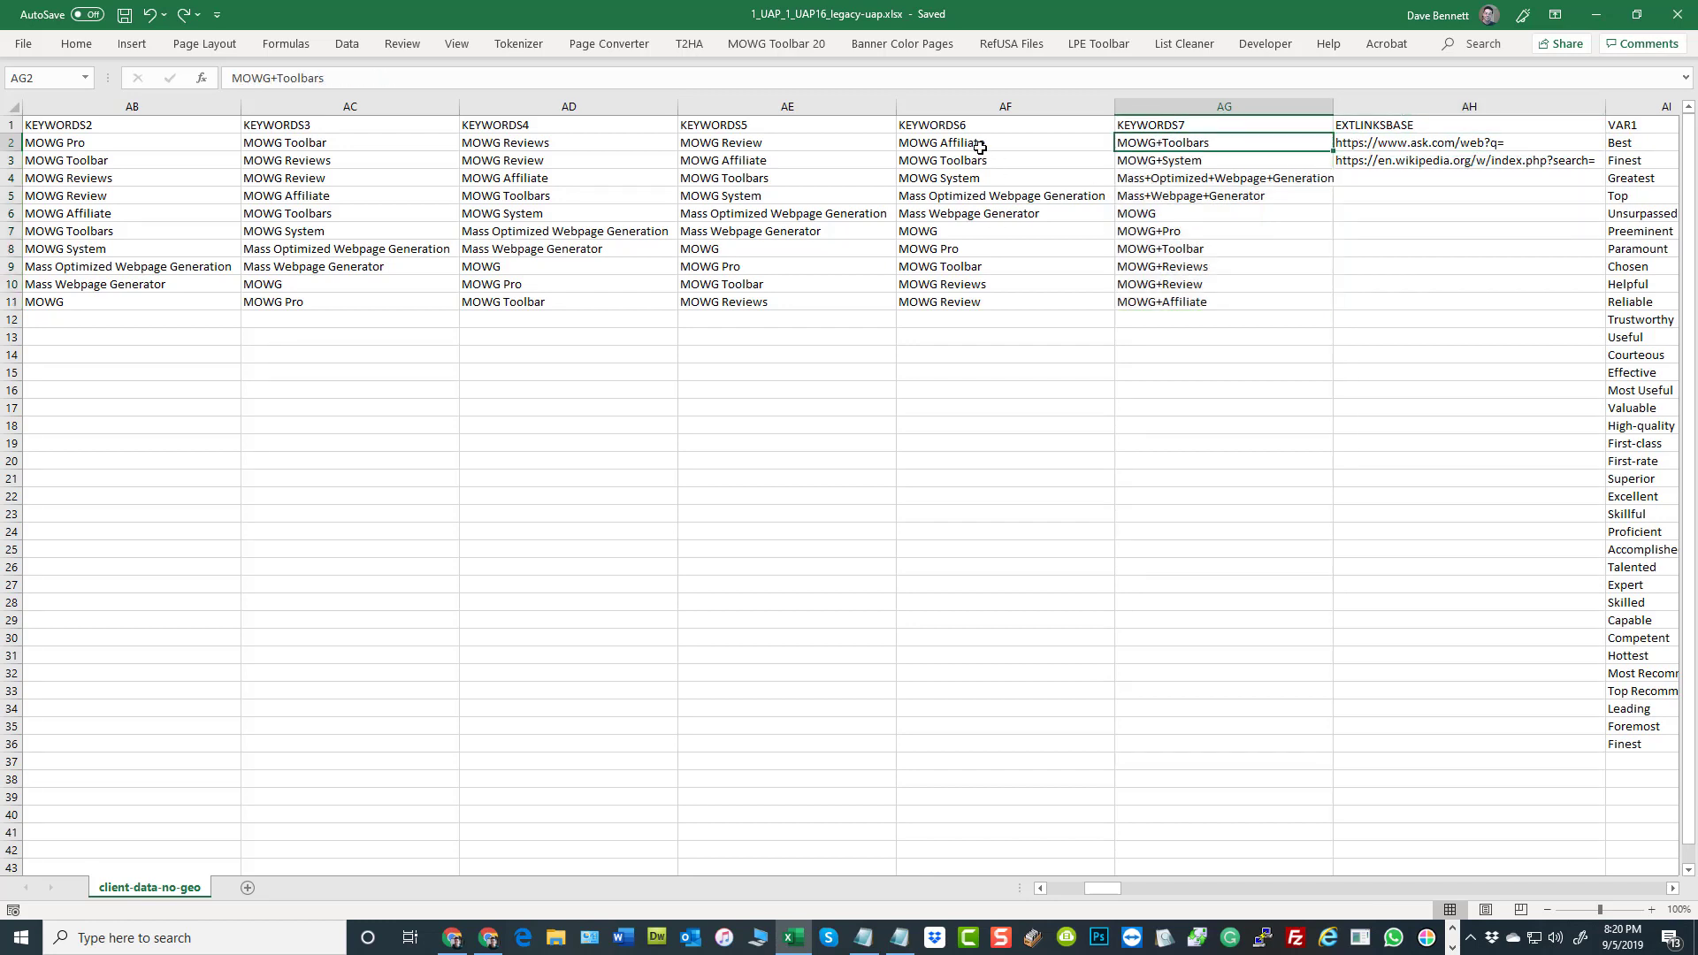
drag(973, 145, 979, 299)
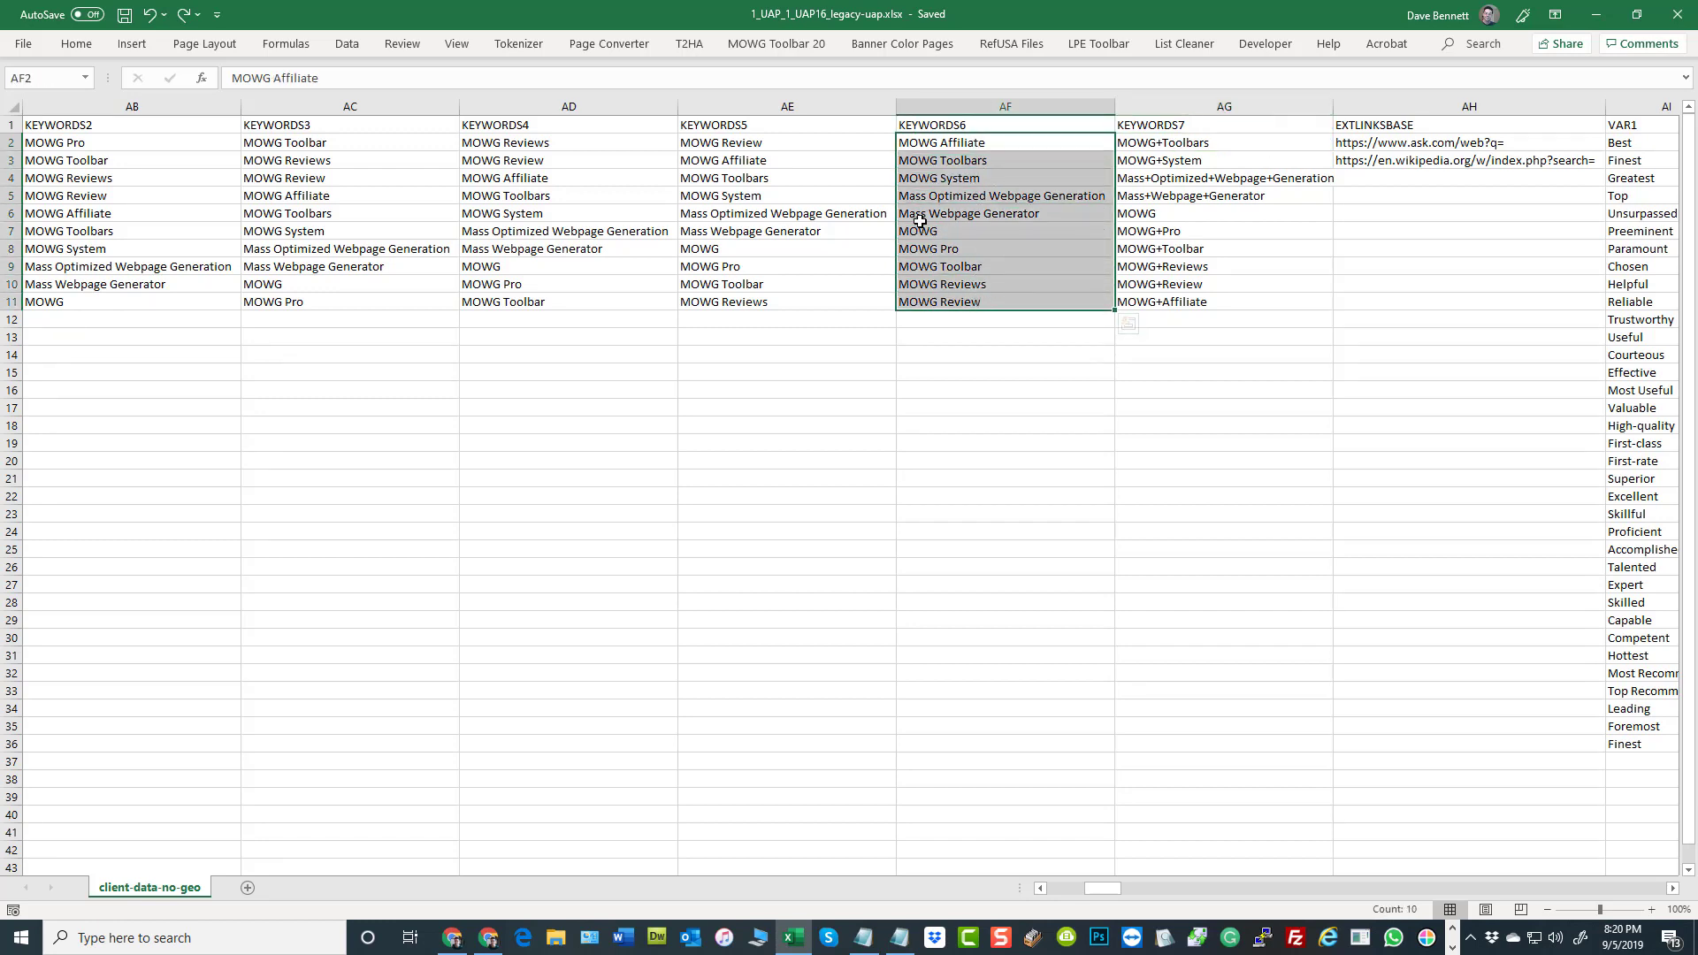
key(ctrl+h)
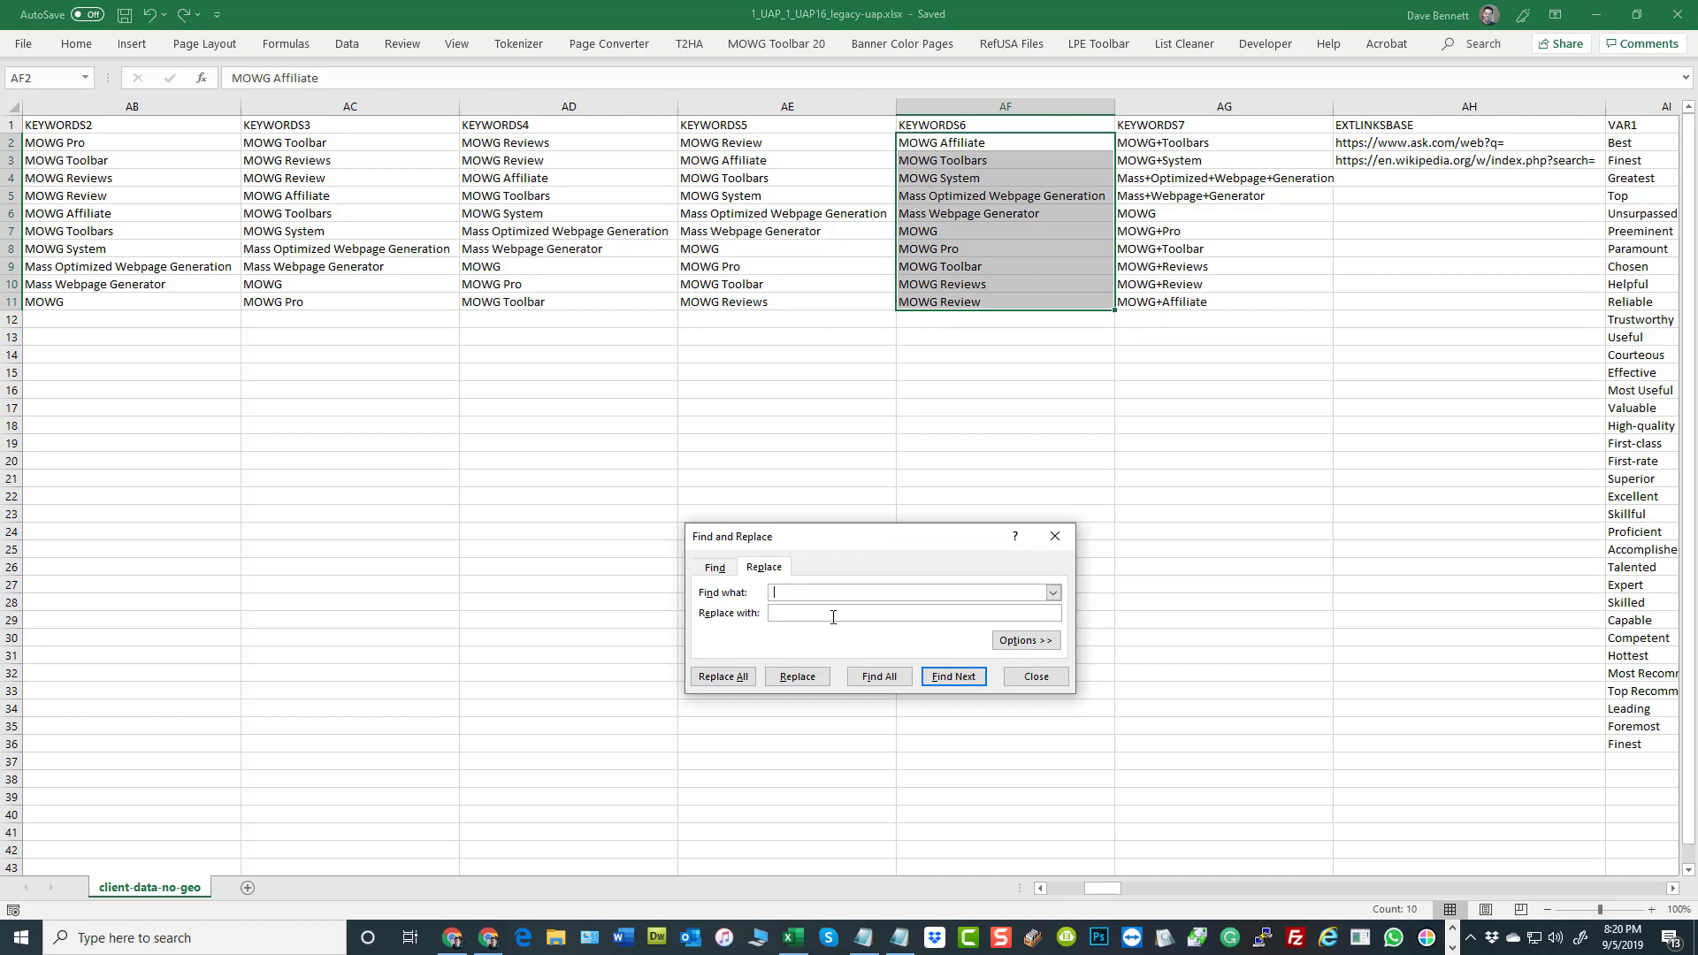
click(791, 613)
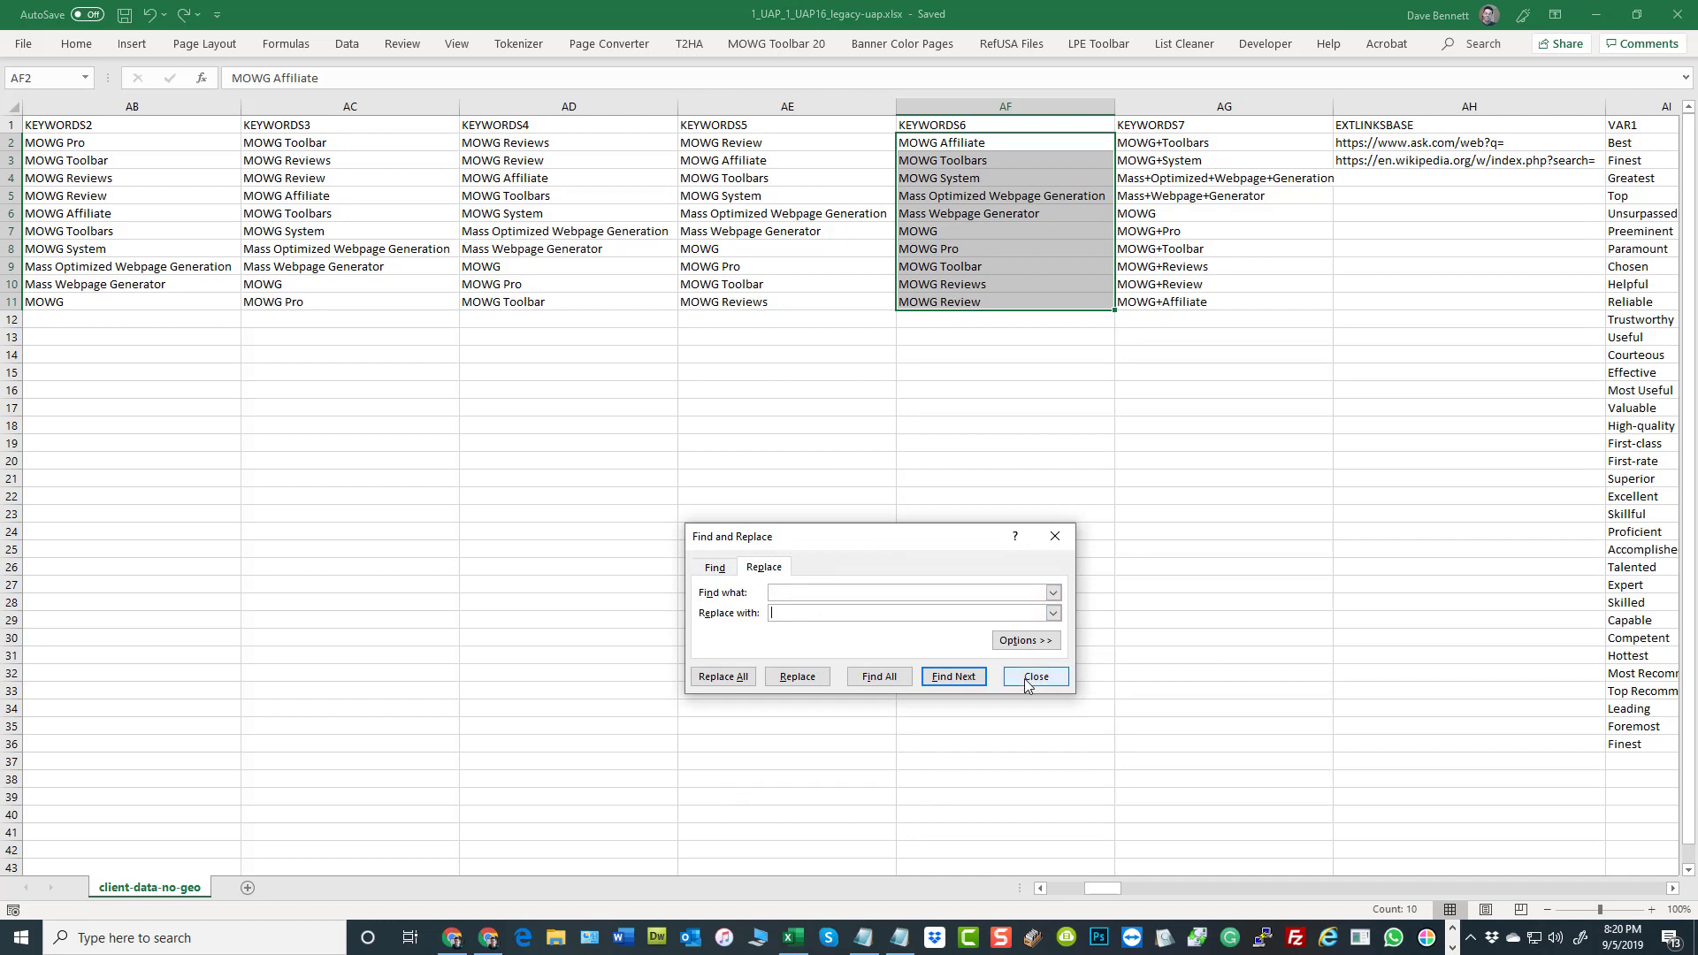
click(724, 677)
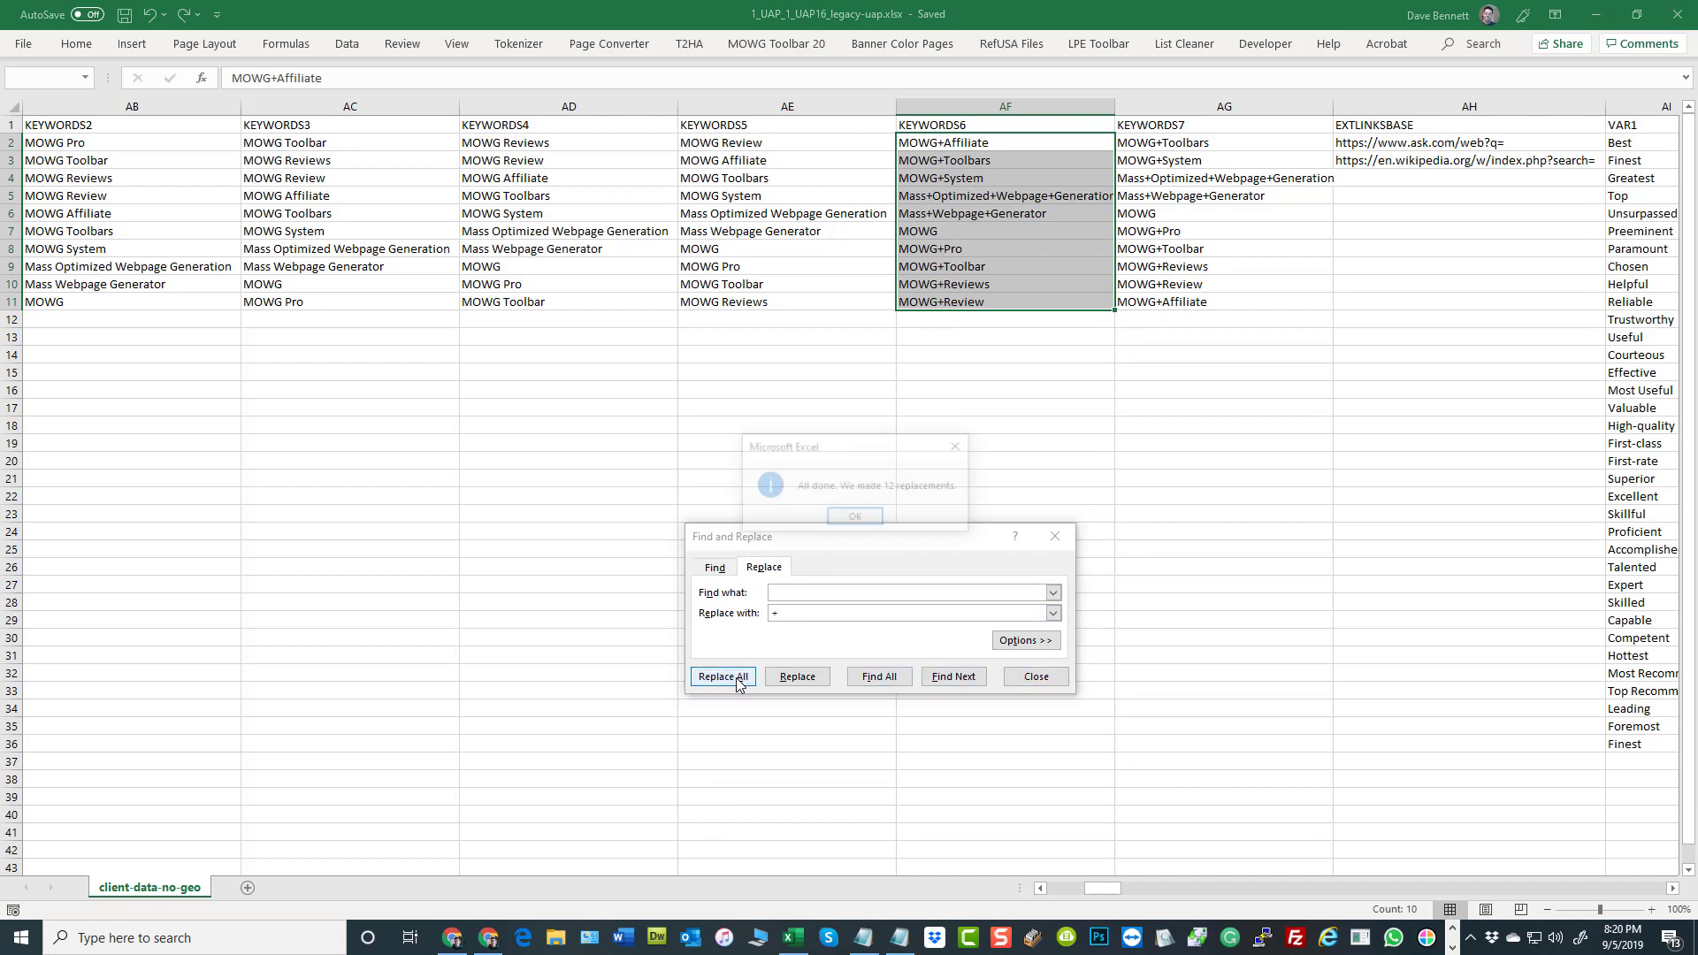
click(852, 521)
click(1036, 677)
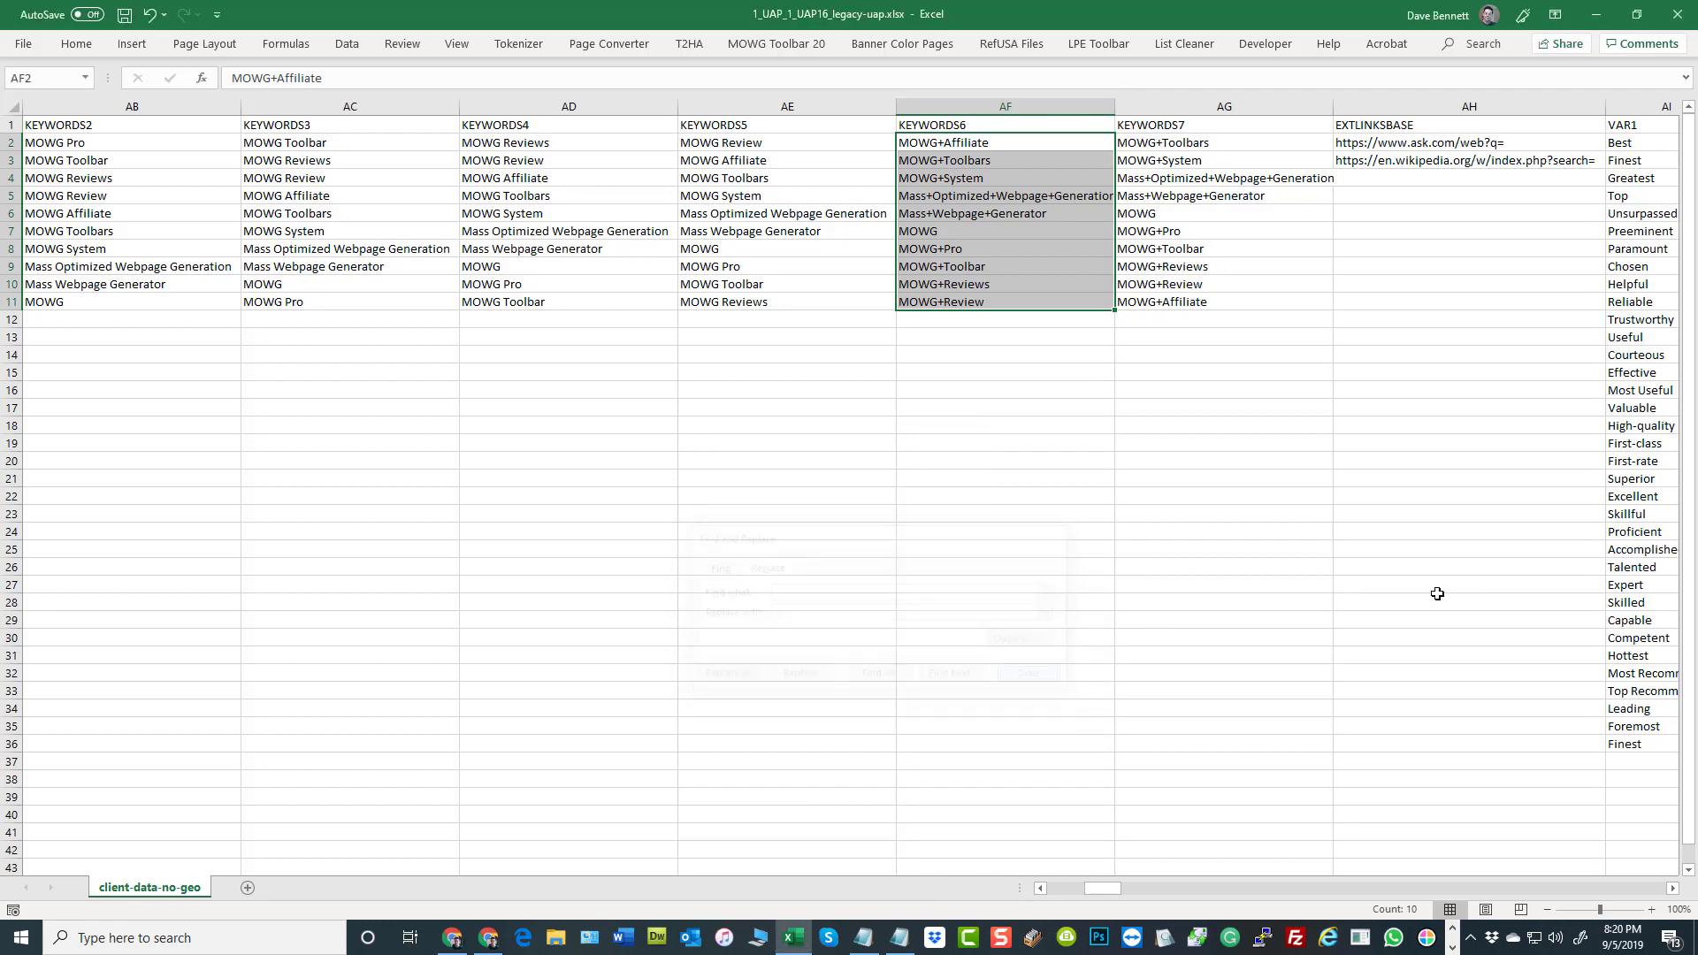
Highlight the EXTLINKSBASE URLs beside KEYWORDS7, and switch to Chrome to examine the MOWG homepage's Introduction, Experience and Adaptation sections
click(1216, 130)
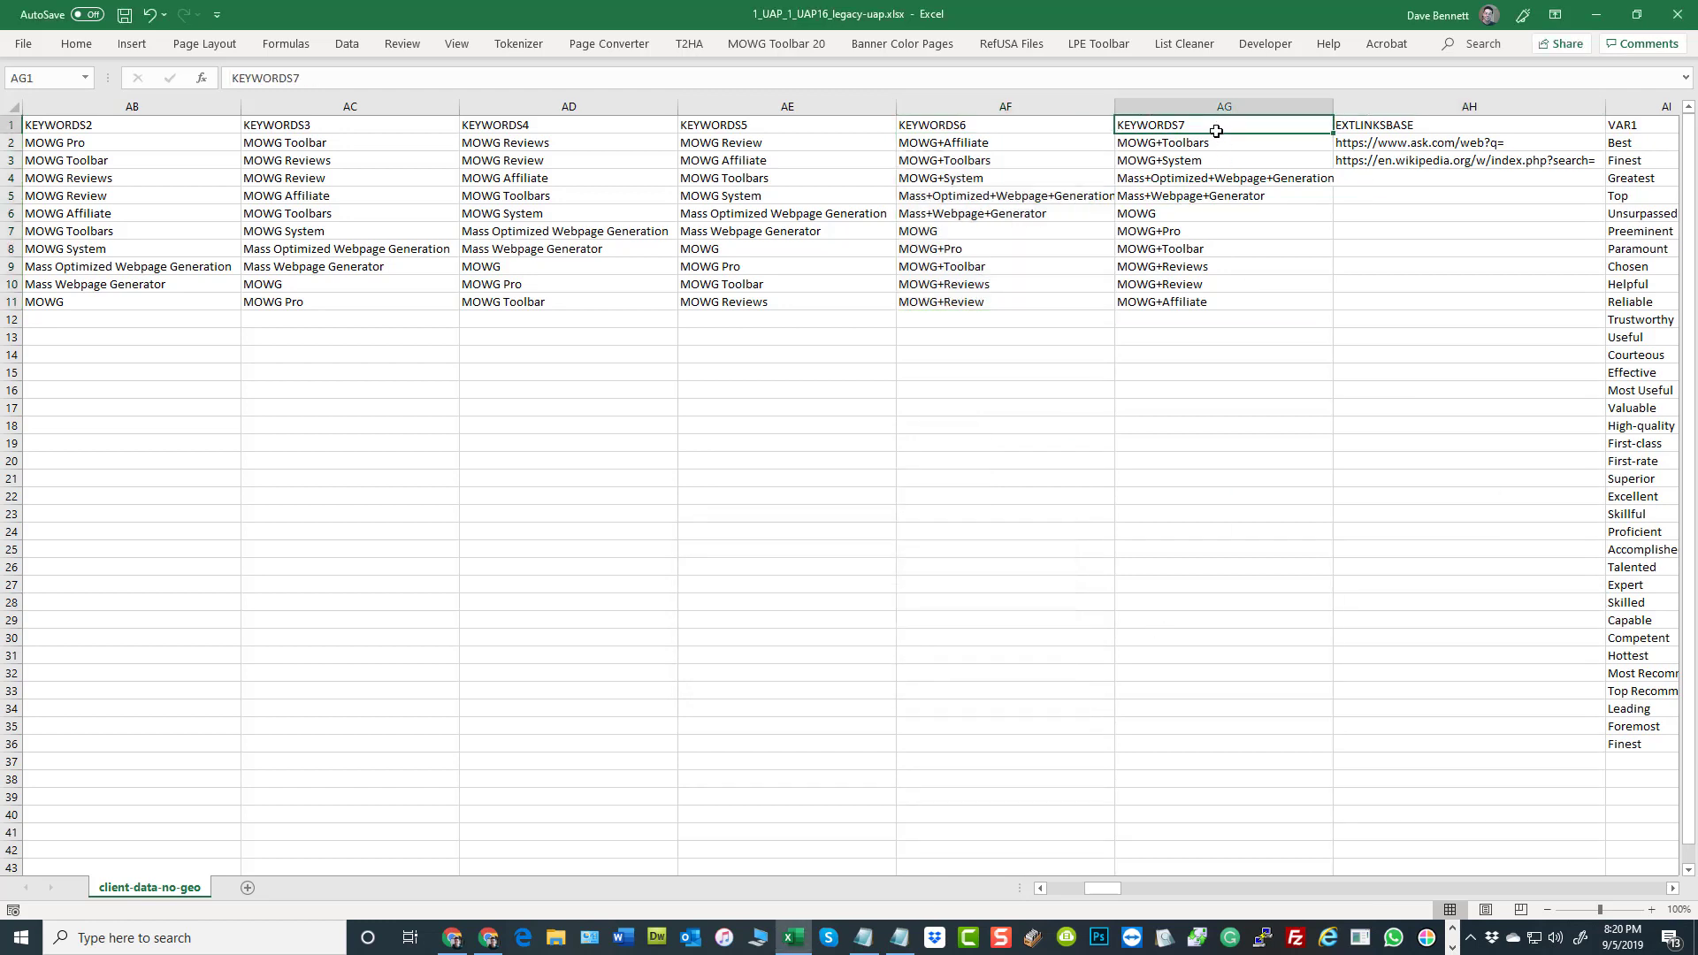
drag(1386, 146, 1389, 162)
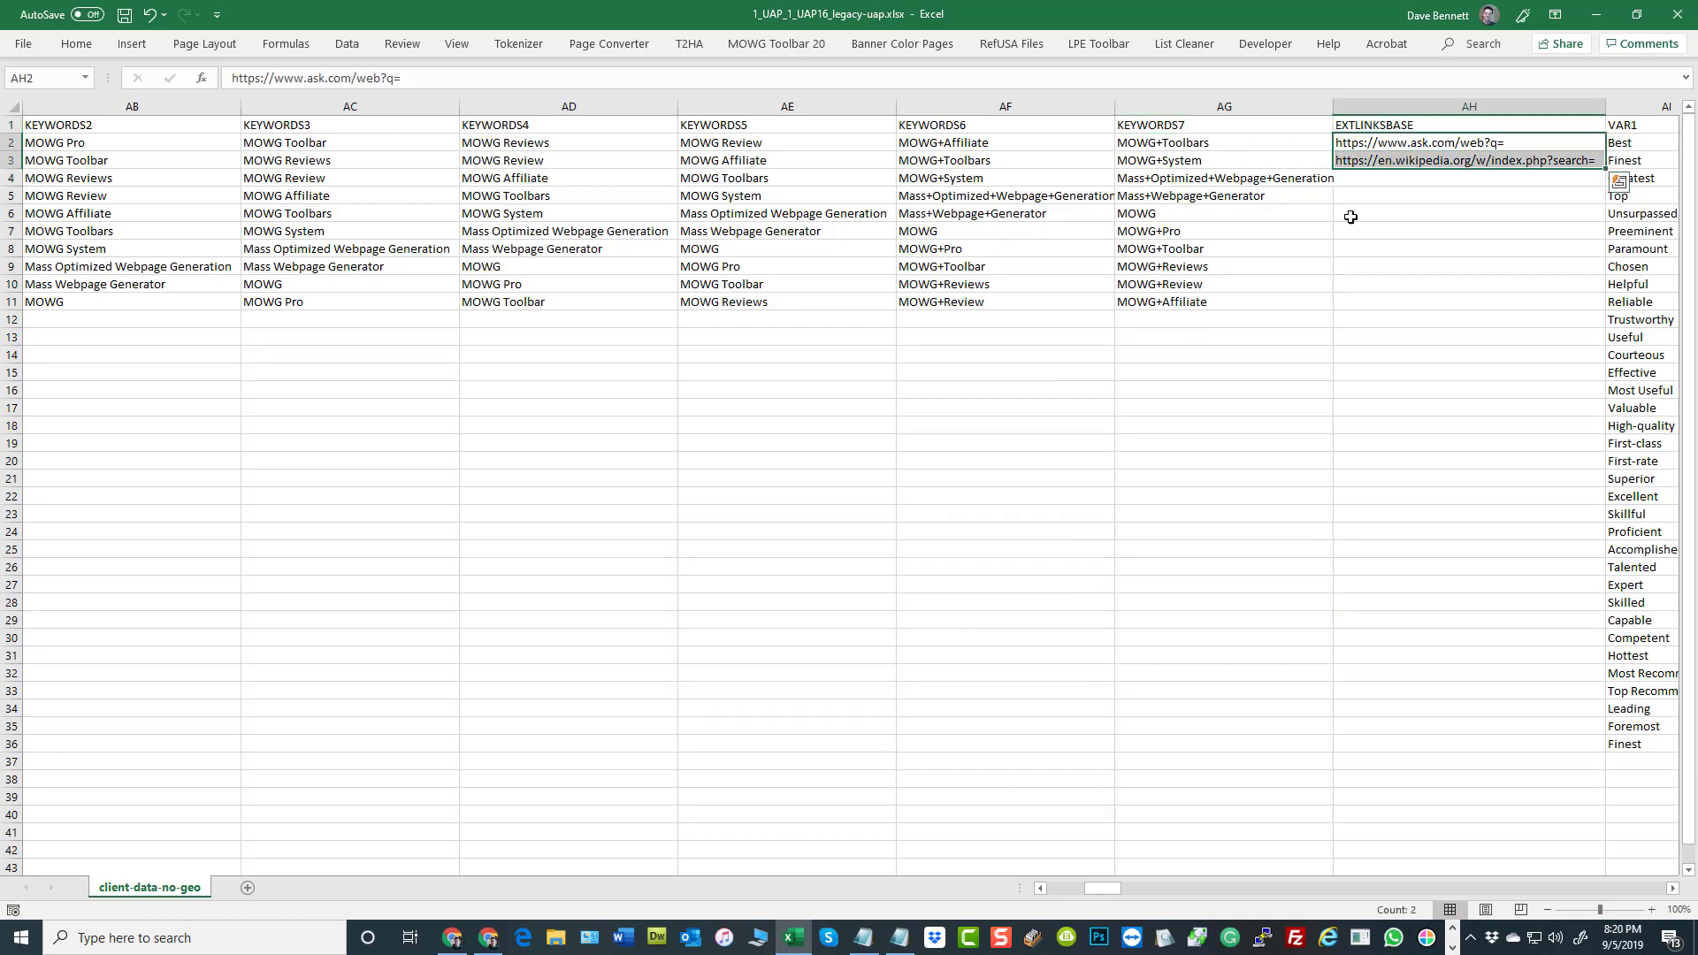
click(633, 410)
click(457, 946)
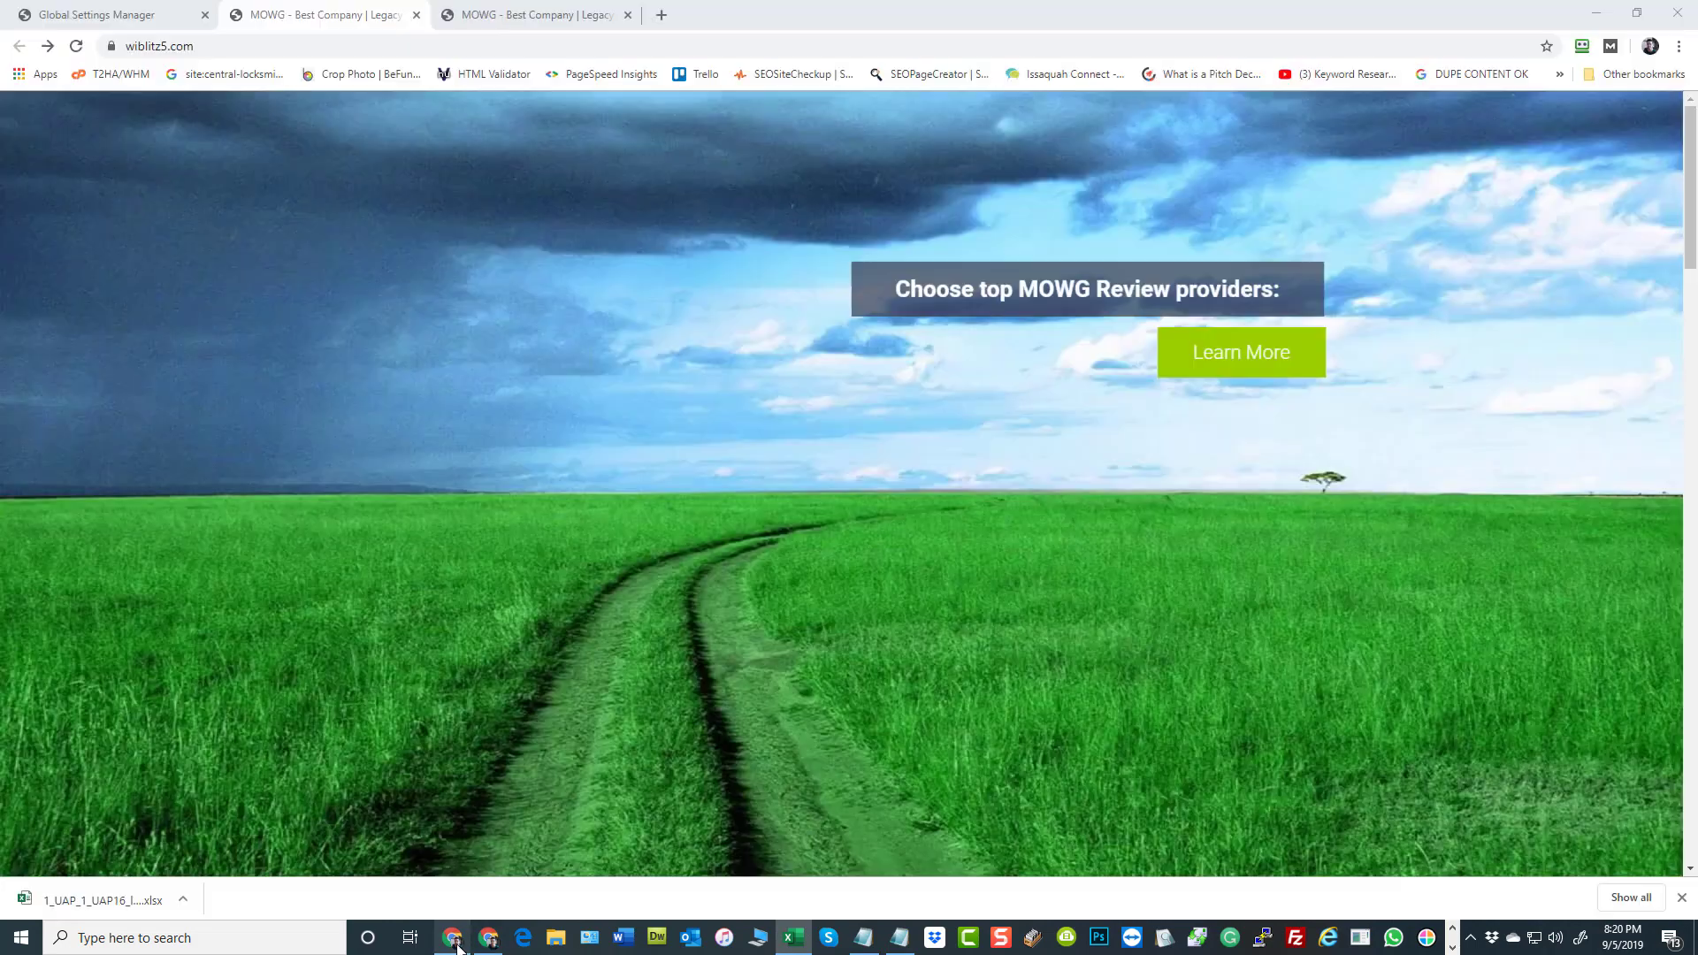
scroll(660, 474, down, 4)
scroll(673, 492, down, 12)
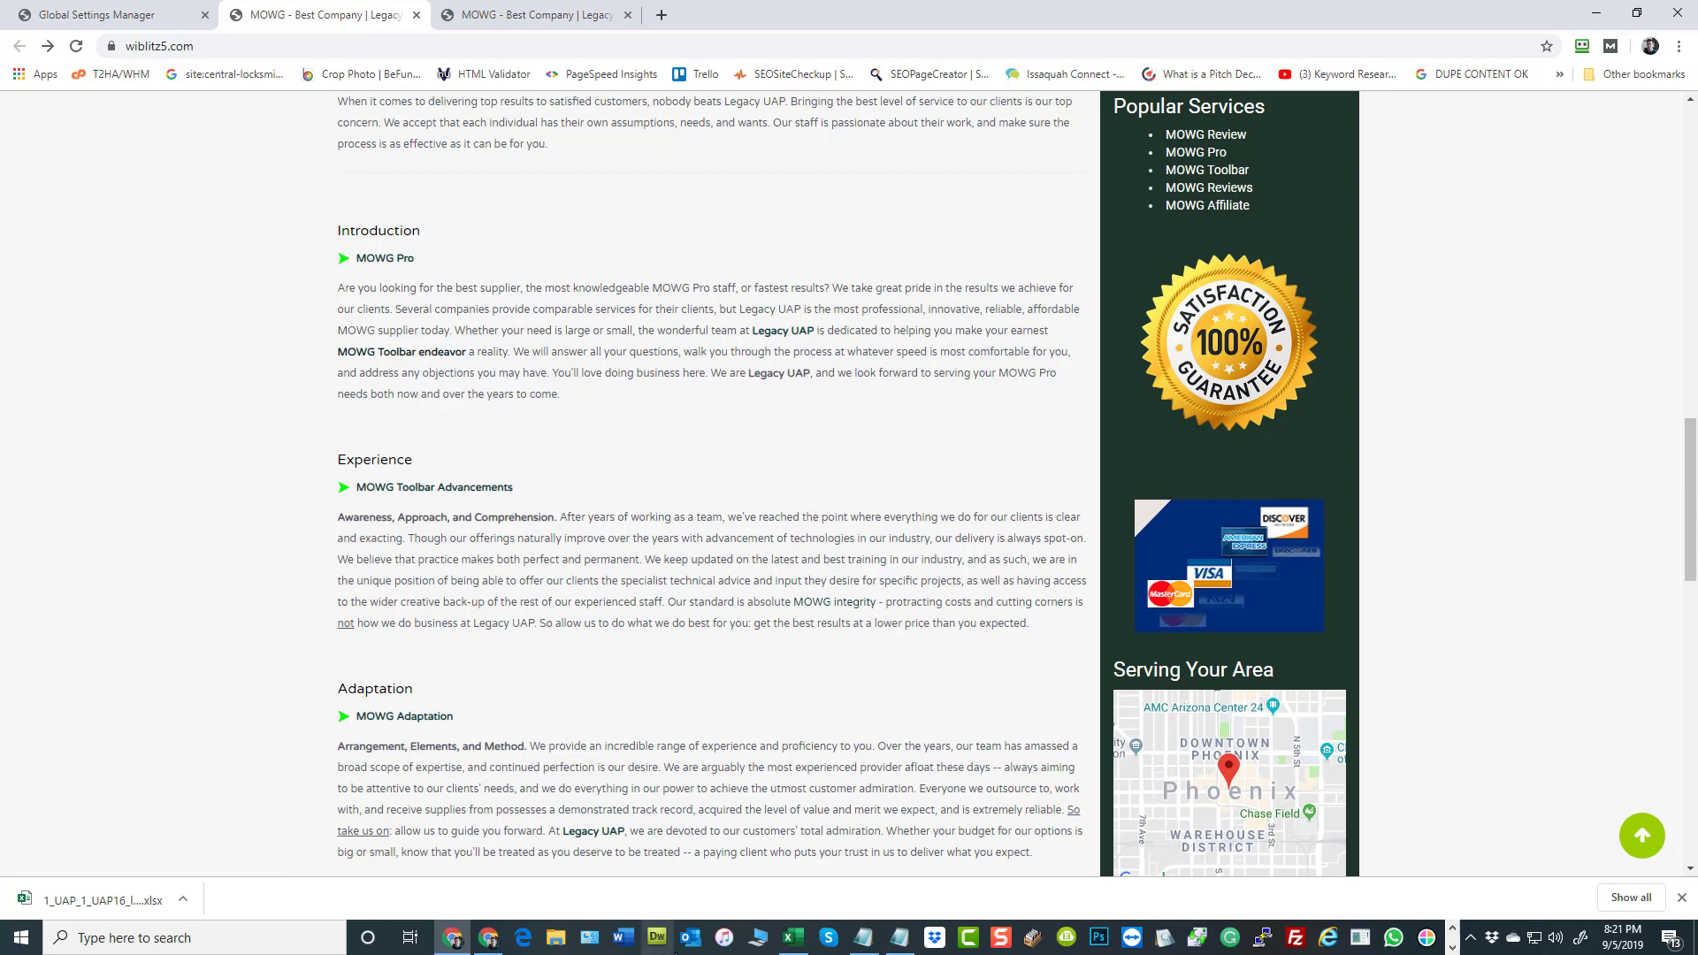
Return to the varsheet in Excel and examine the Ask.com base URL together with the first KEYWORDS7 value, MOWG+Toolbars
click(794, 938)
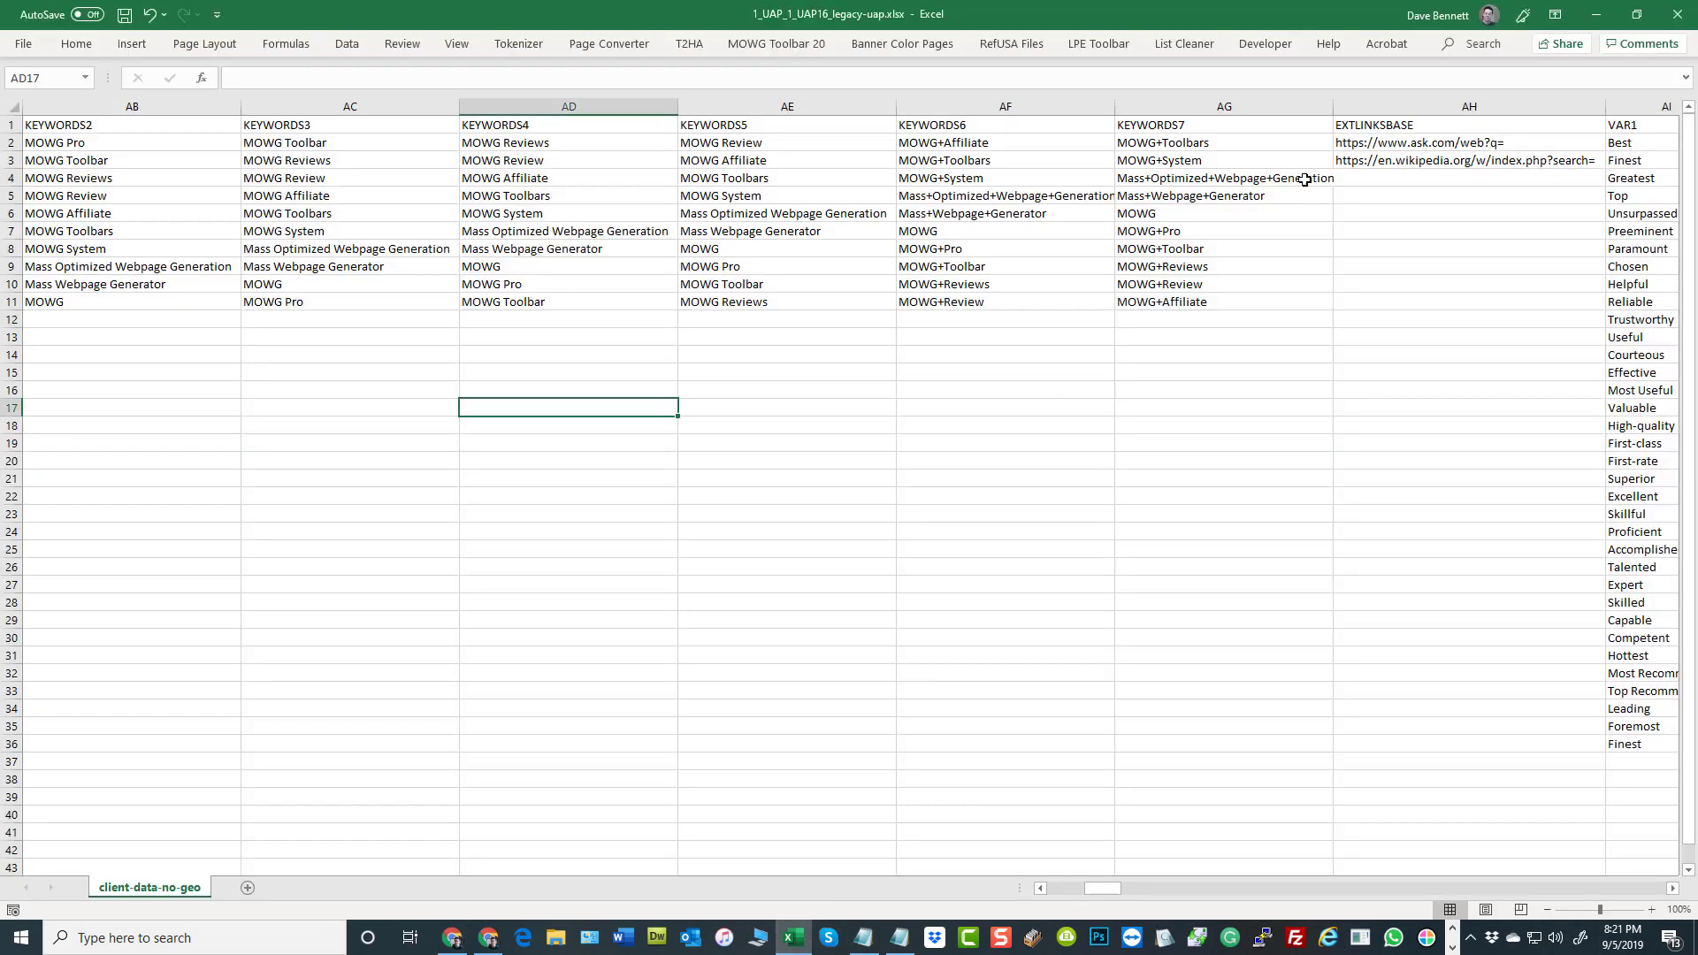
click(1446, 142)
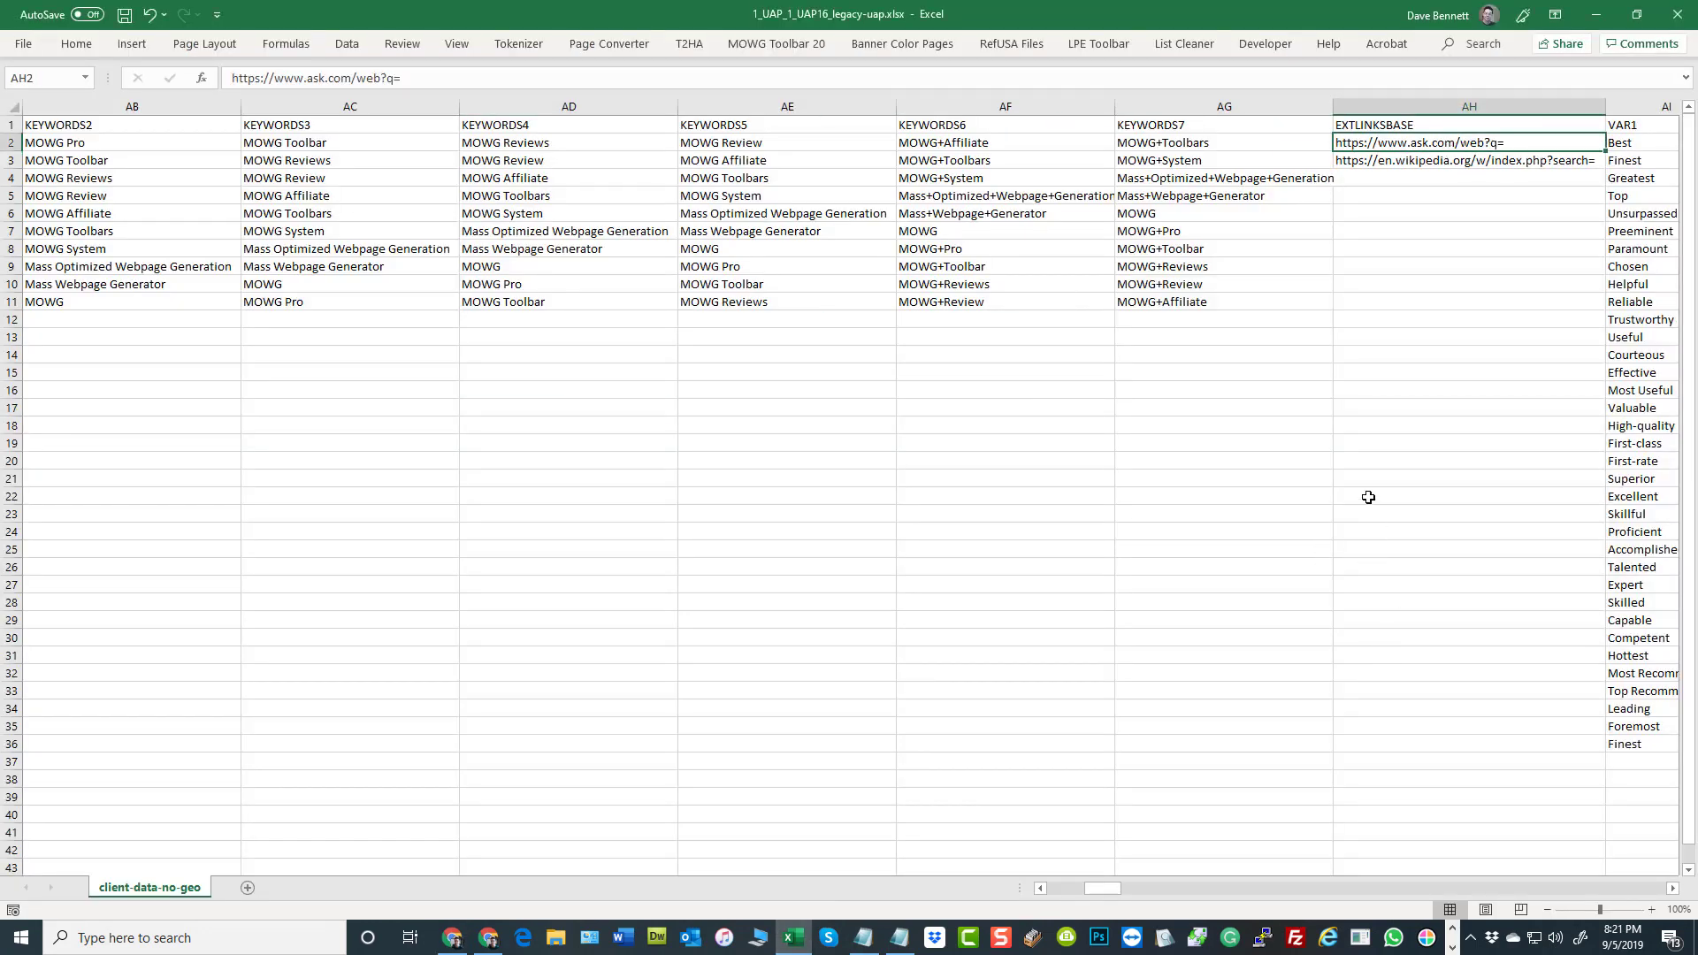
click(1187, 144)
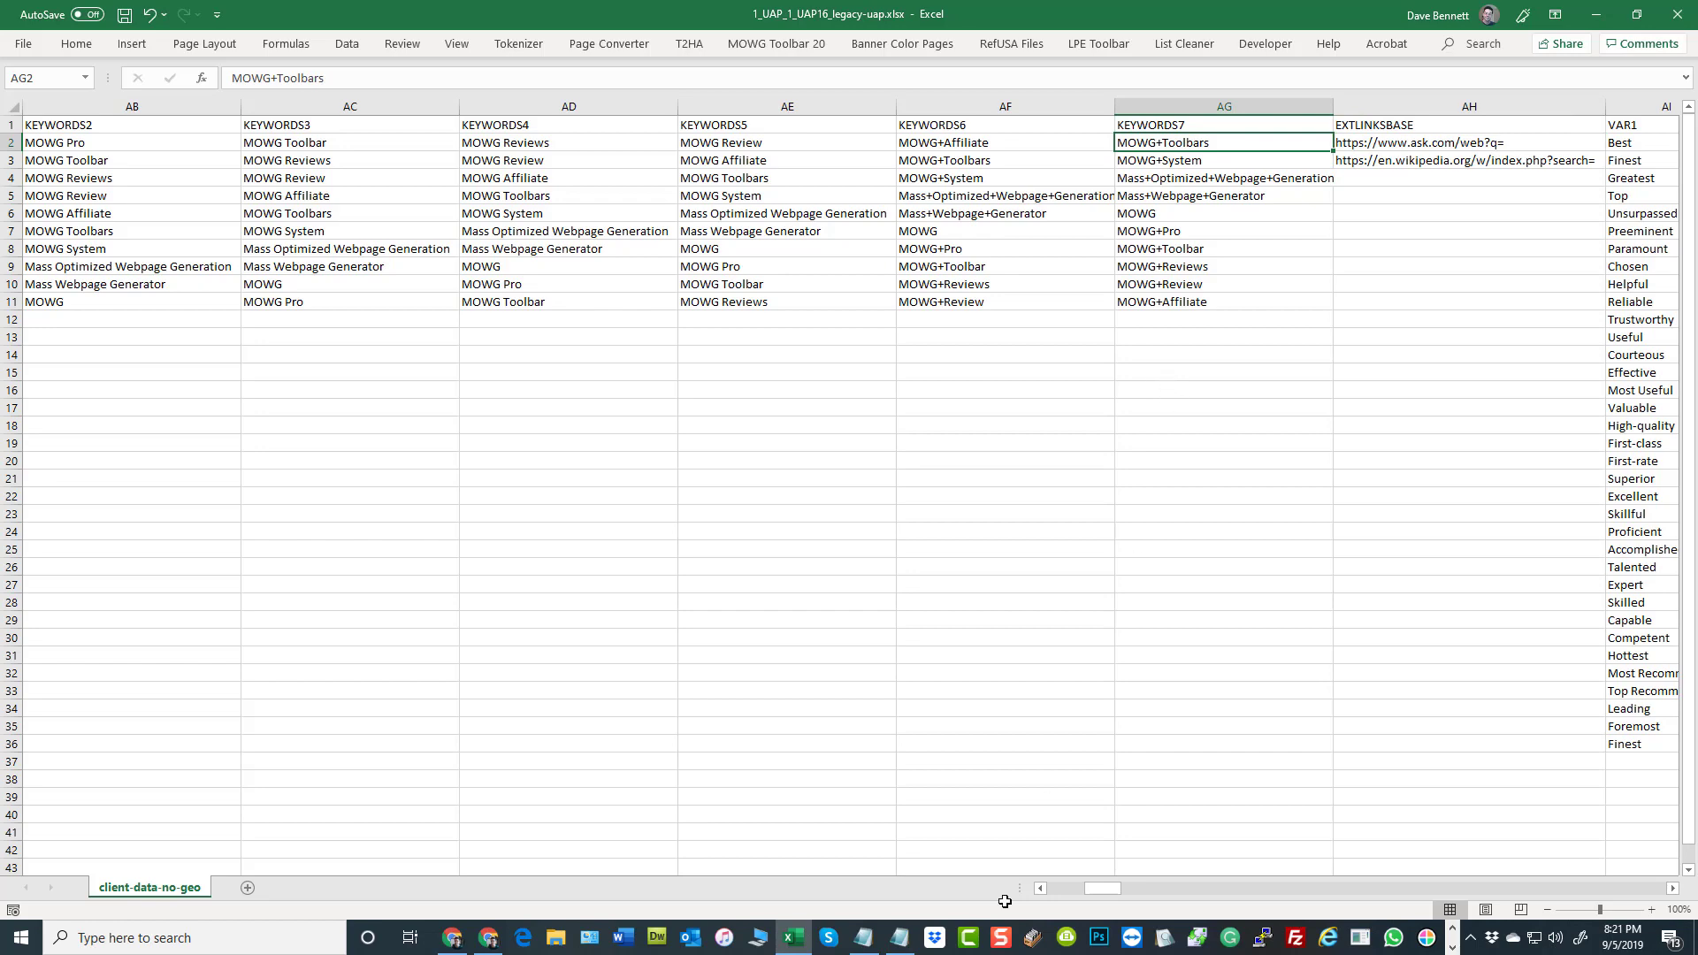
Switch to Chrome and examine the target of the "MOWG Toolbar endeavor" link in the homepage's Introduction section
click(453, 944)
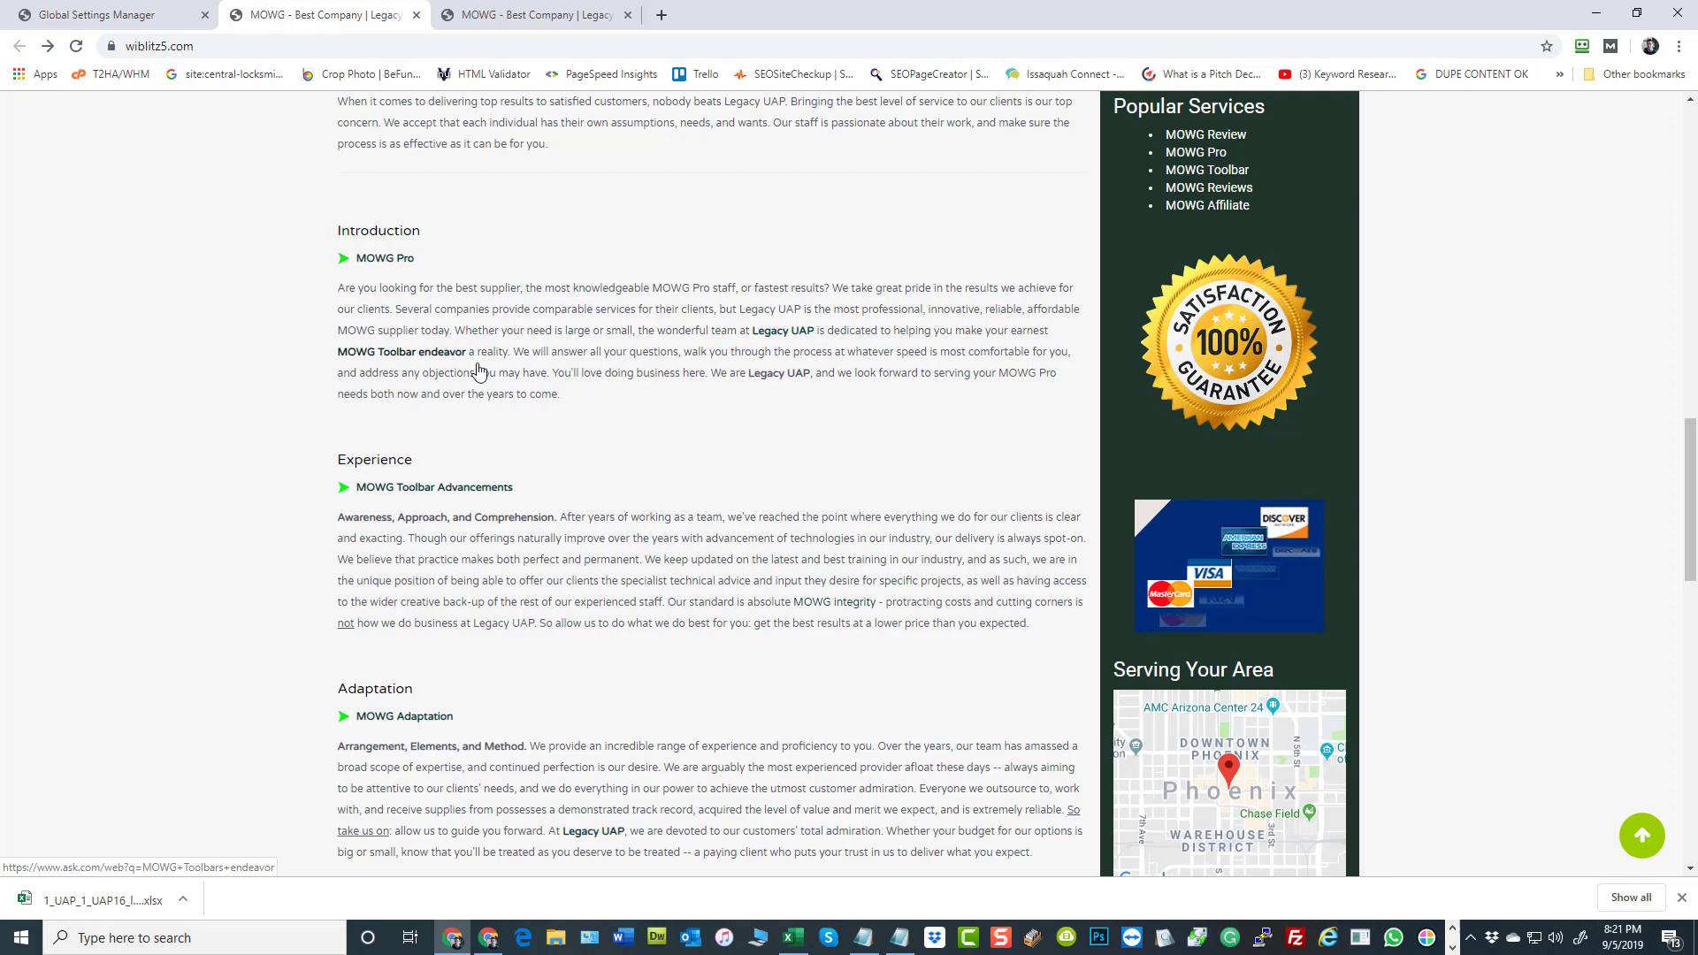
scroll(715, 461, up, 15)
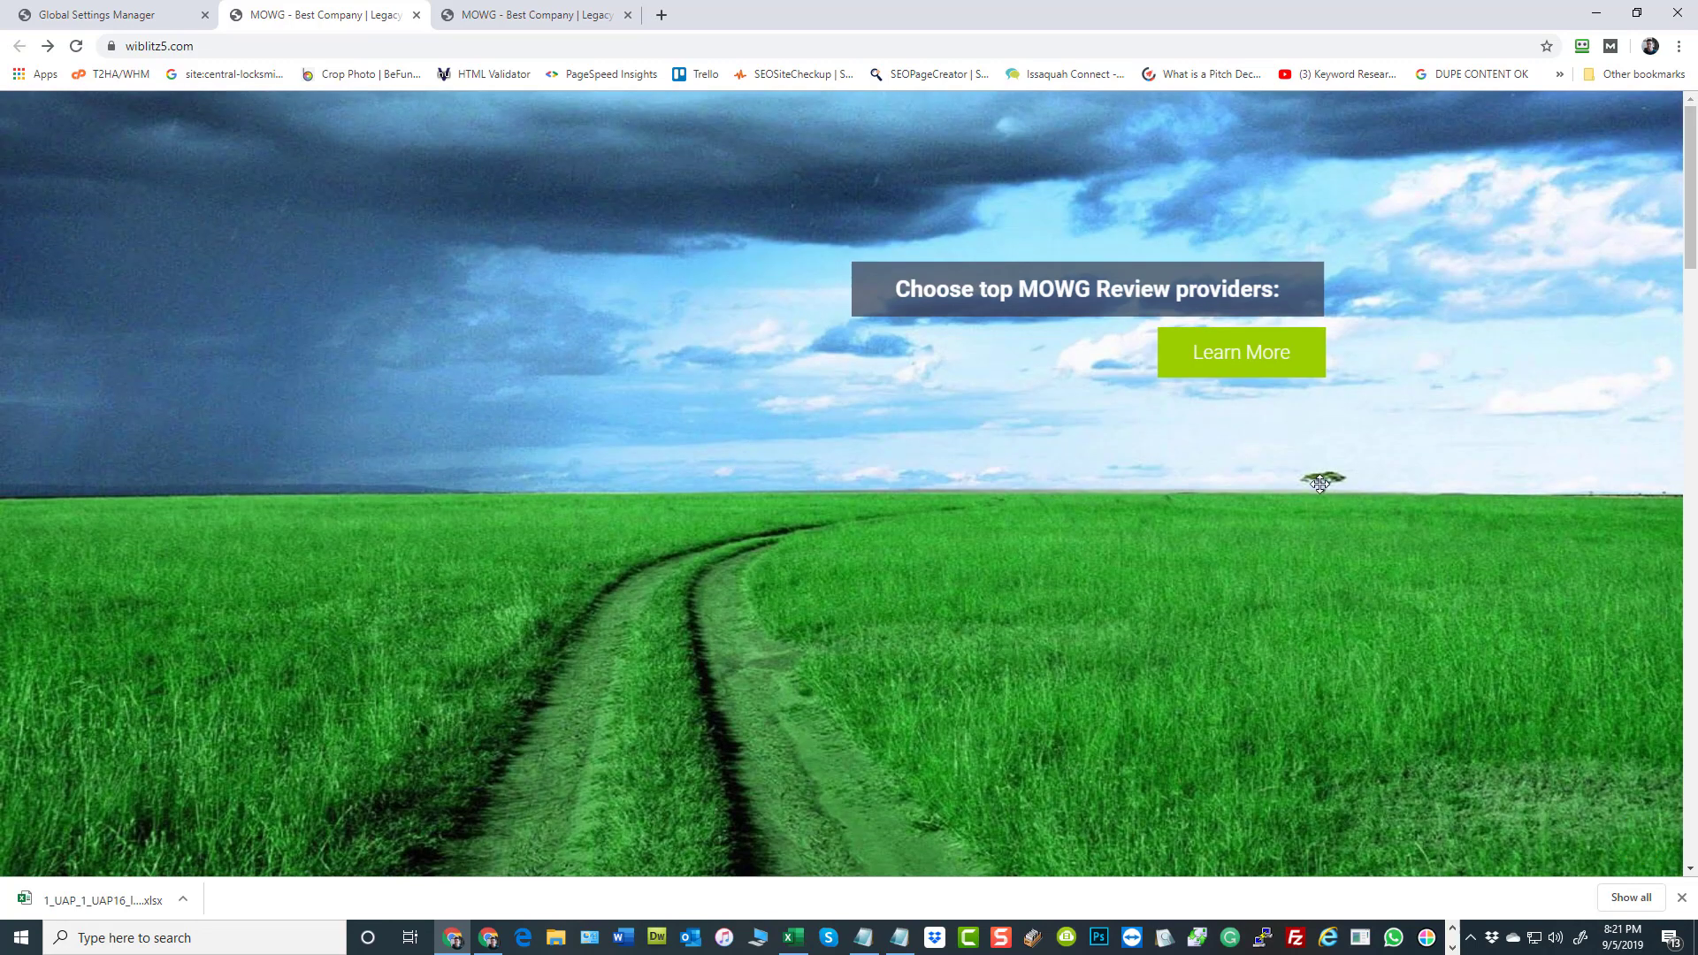
scroll(1102, 386, down, 12)
scroll(957, 441, down, 3)
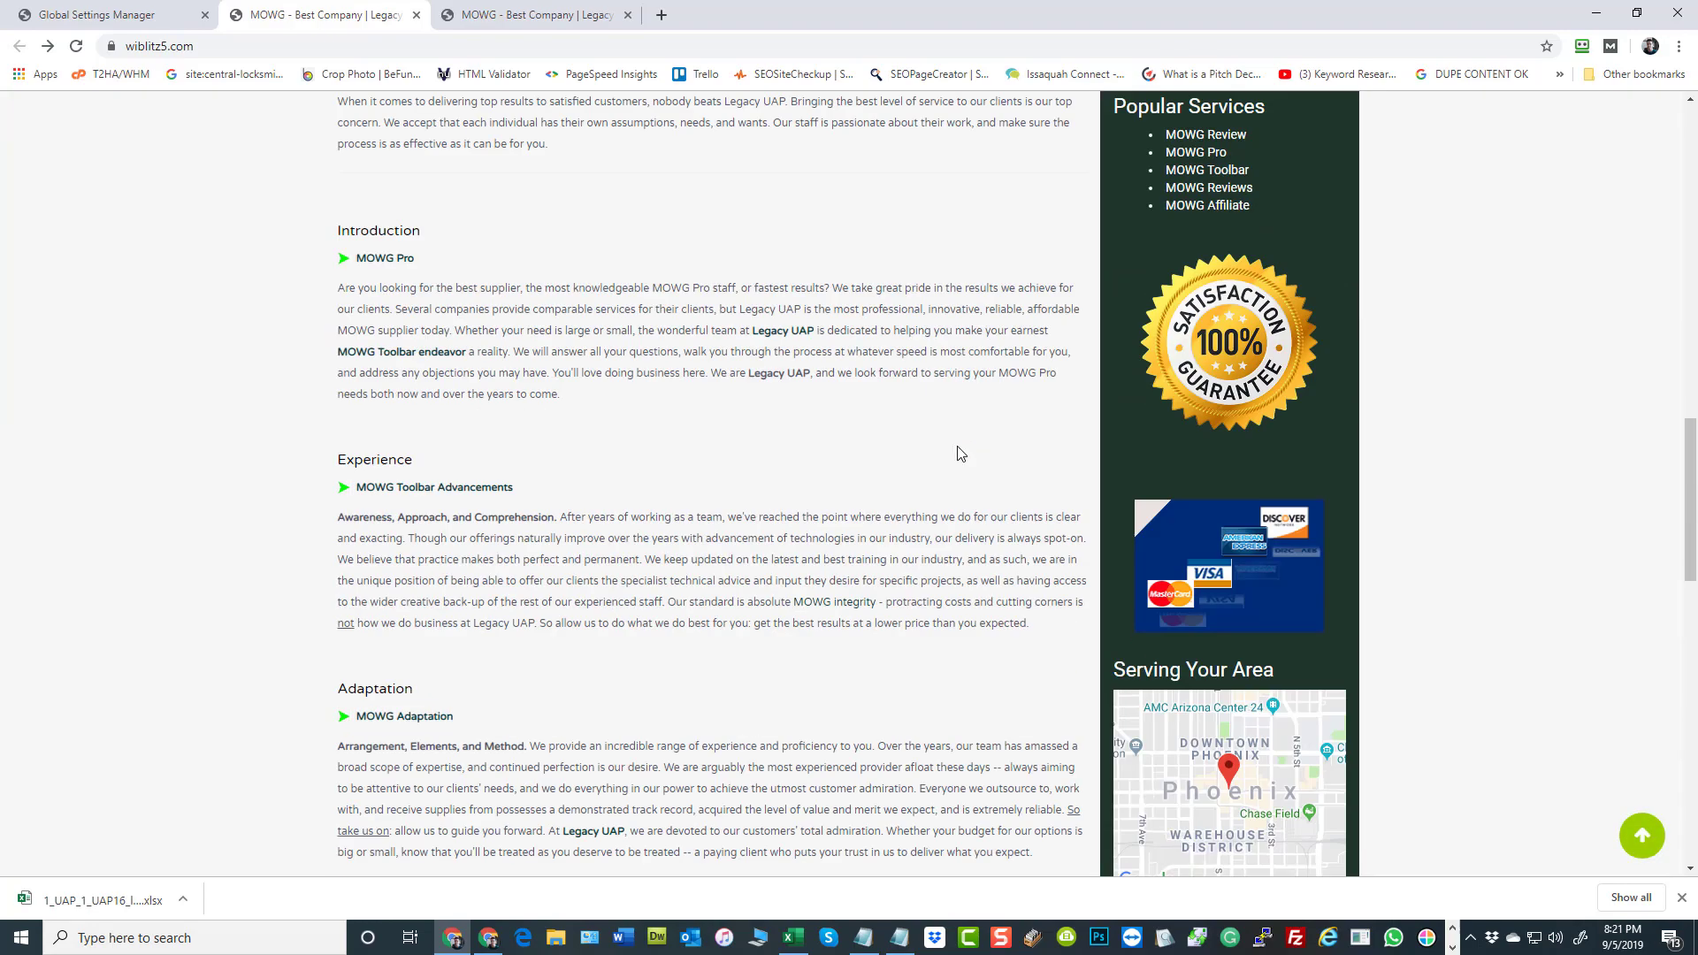
scroll(958, 447, up, 15)
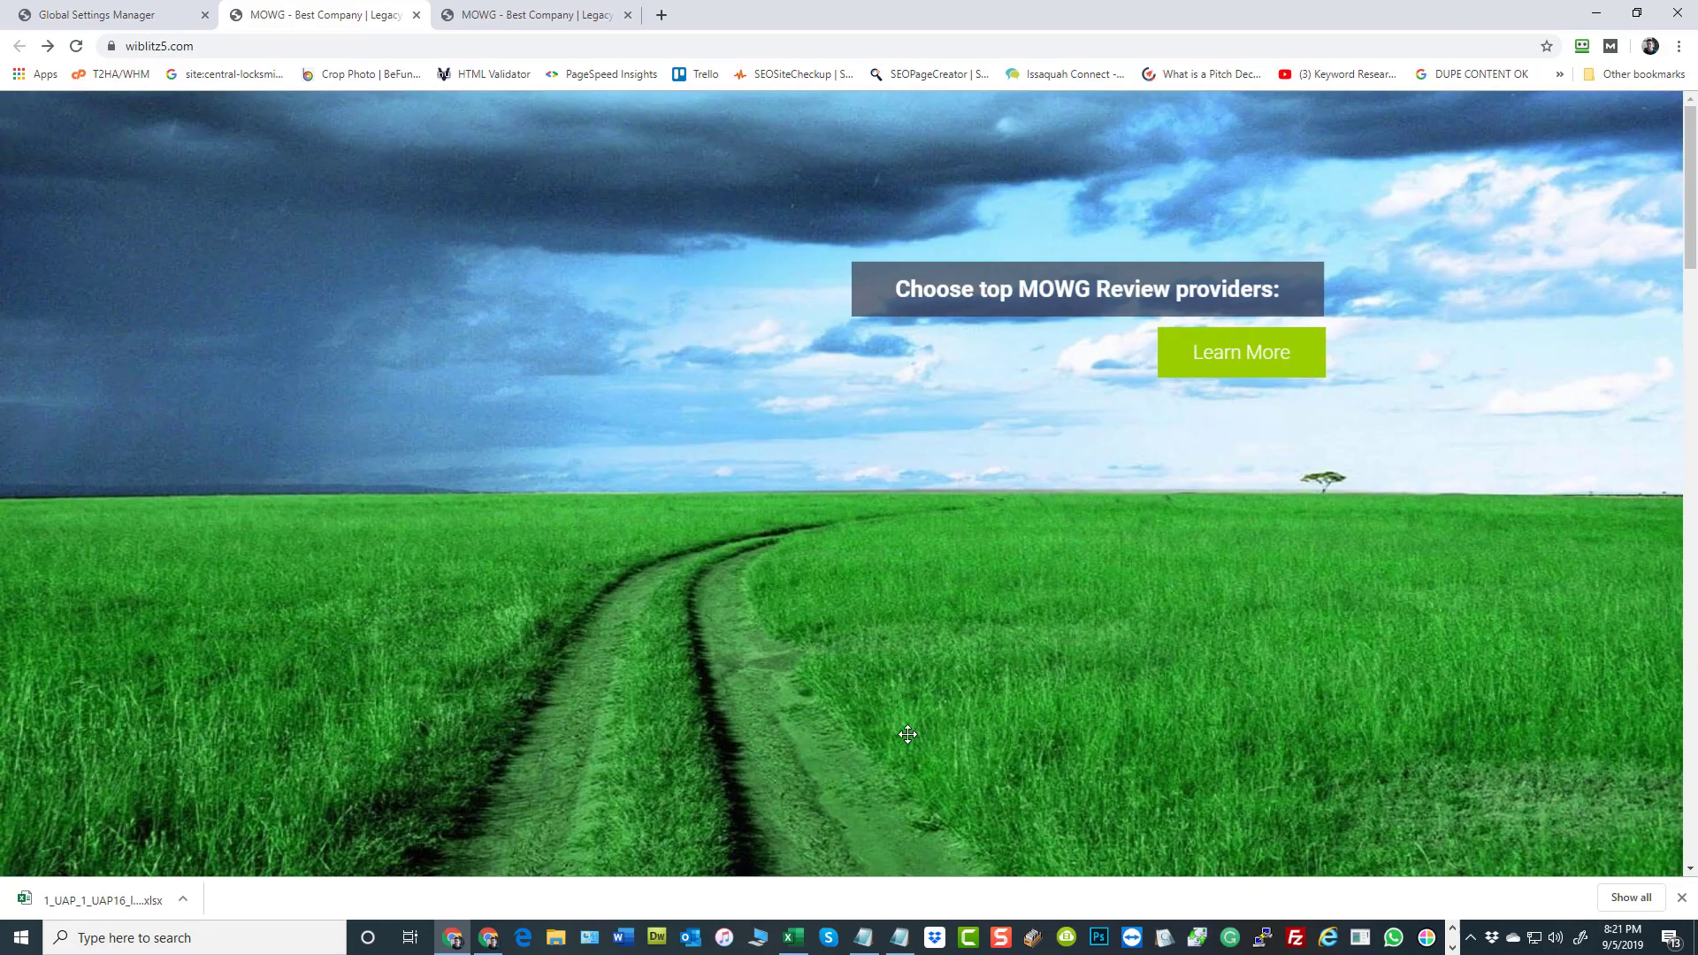
Return to Excel and compare rows 2 and 3 across the VAR columns, including the cells under VAR130
click(793, 938)
click(174, 390)
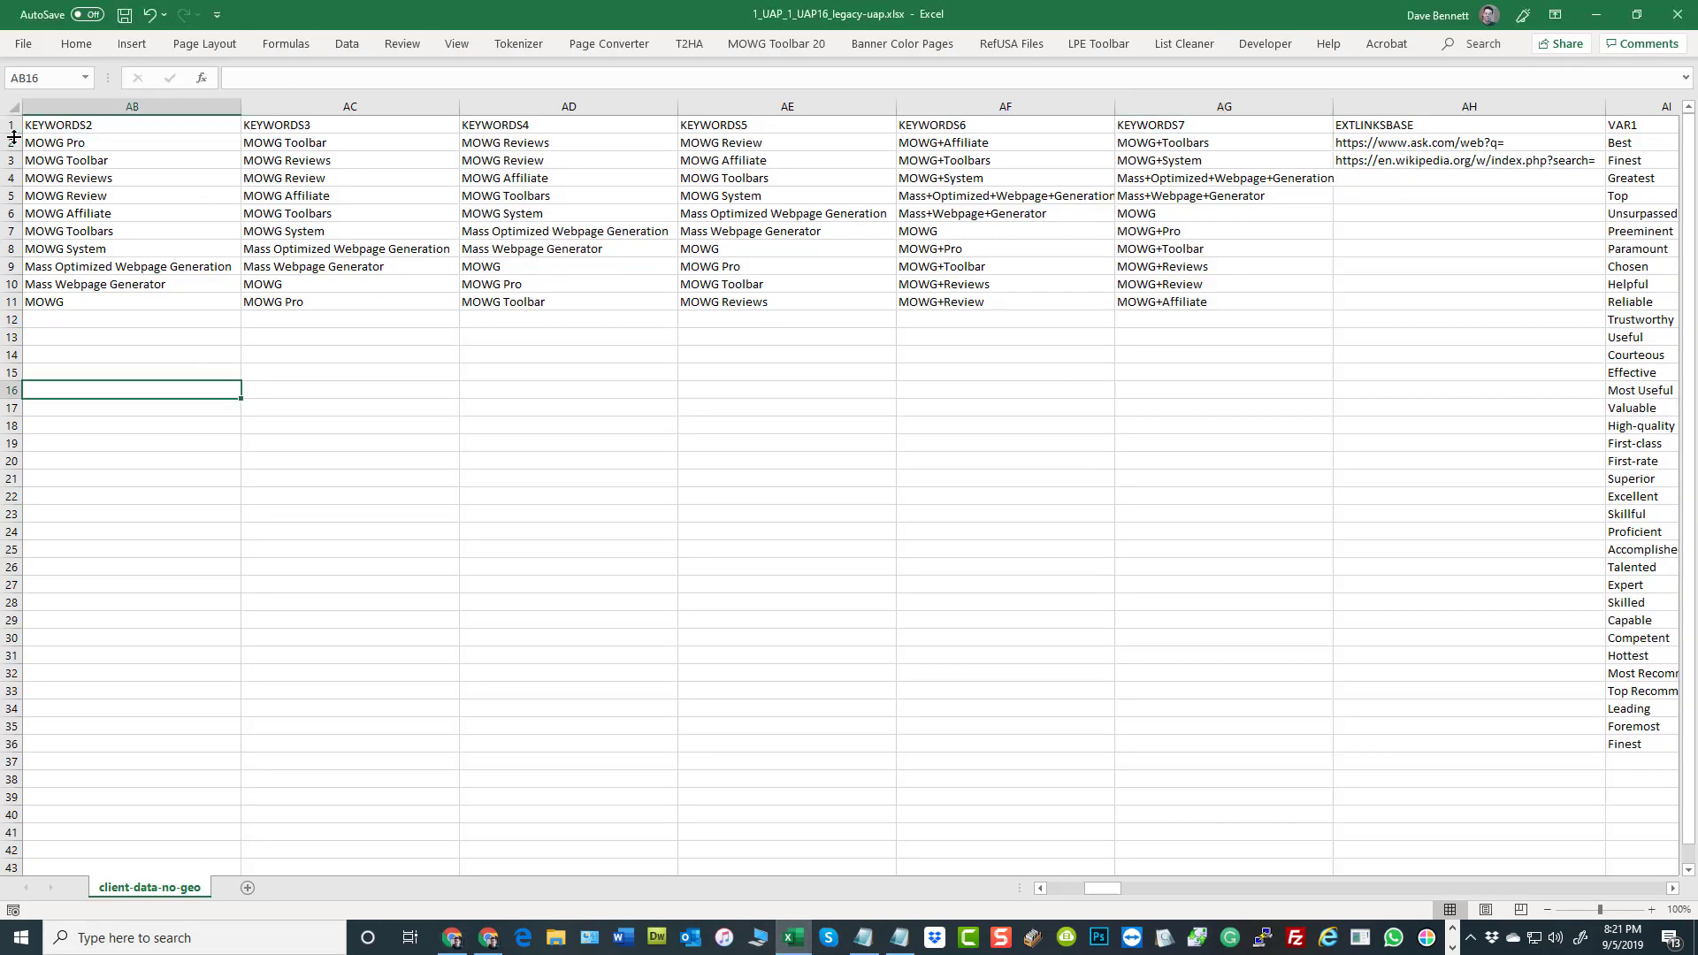
click(13, 142)
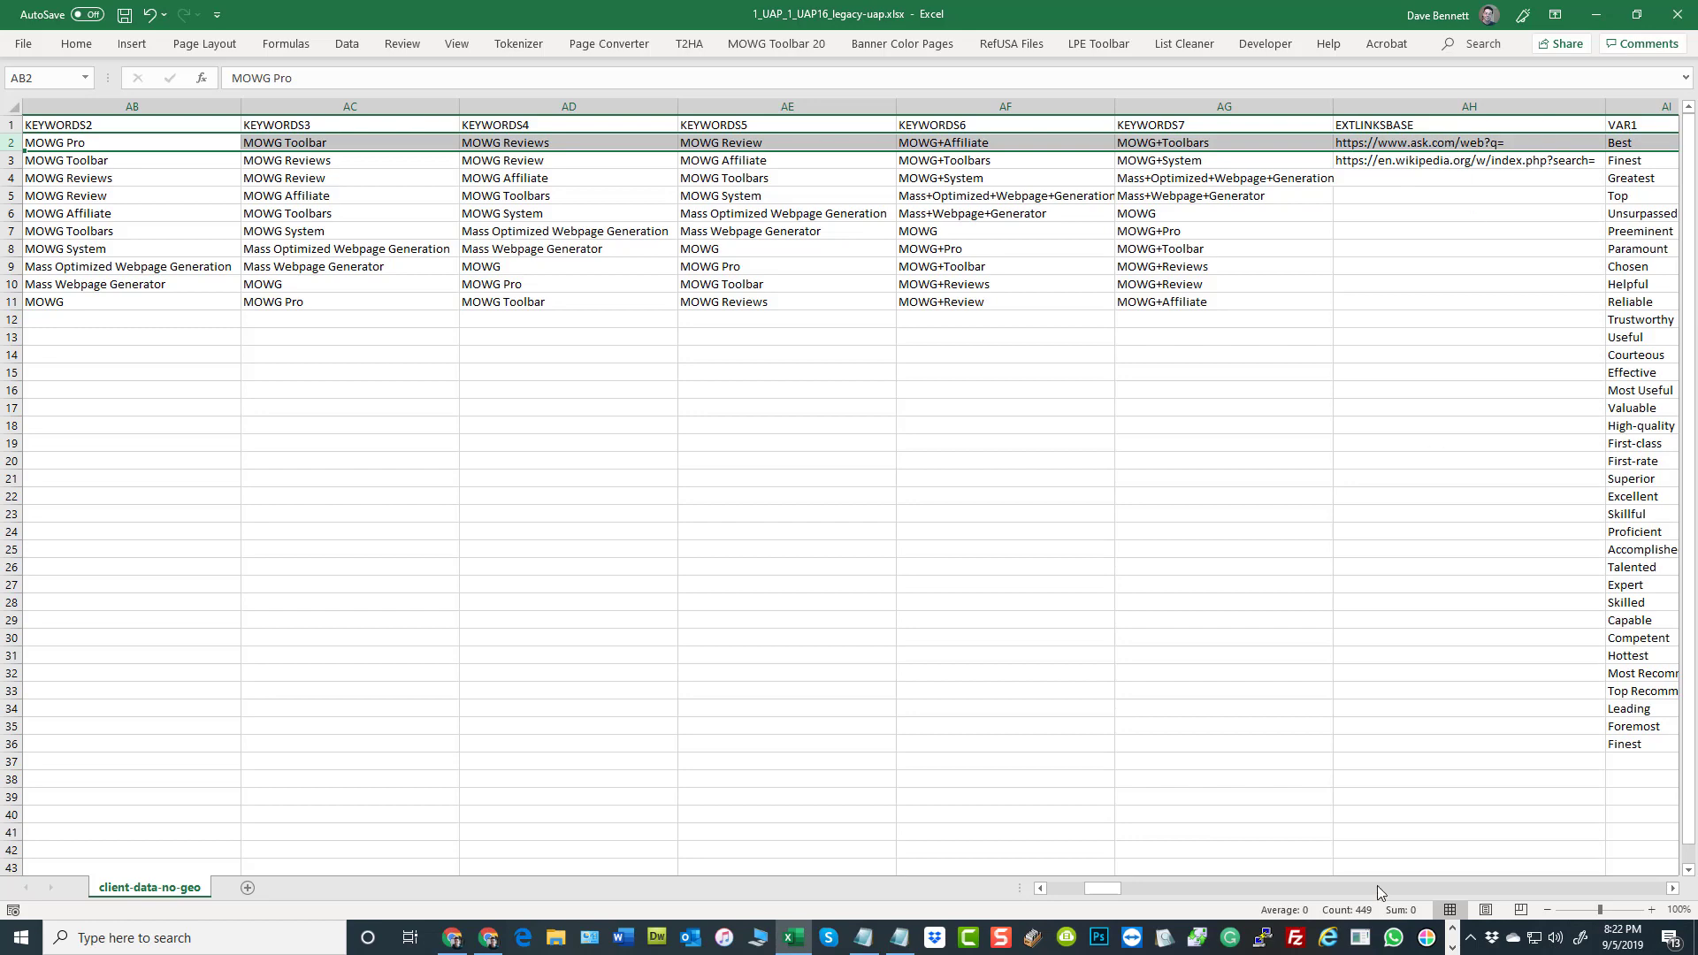
drag(1101, 889, 1160, 850)
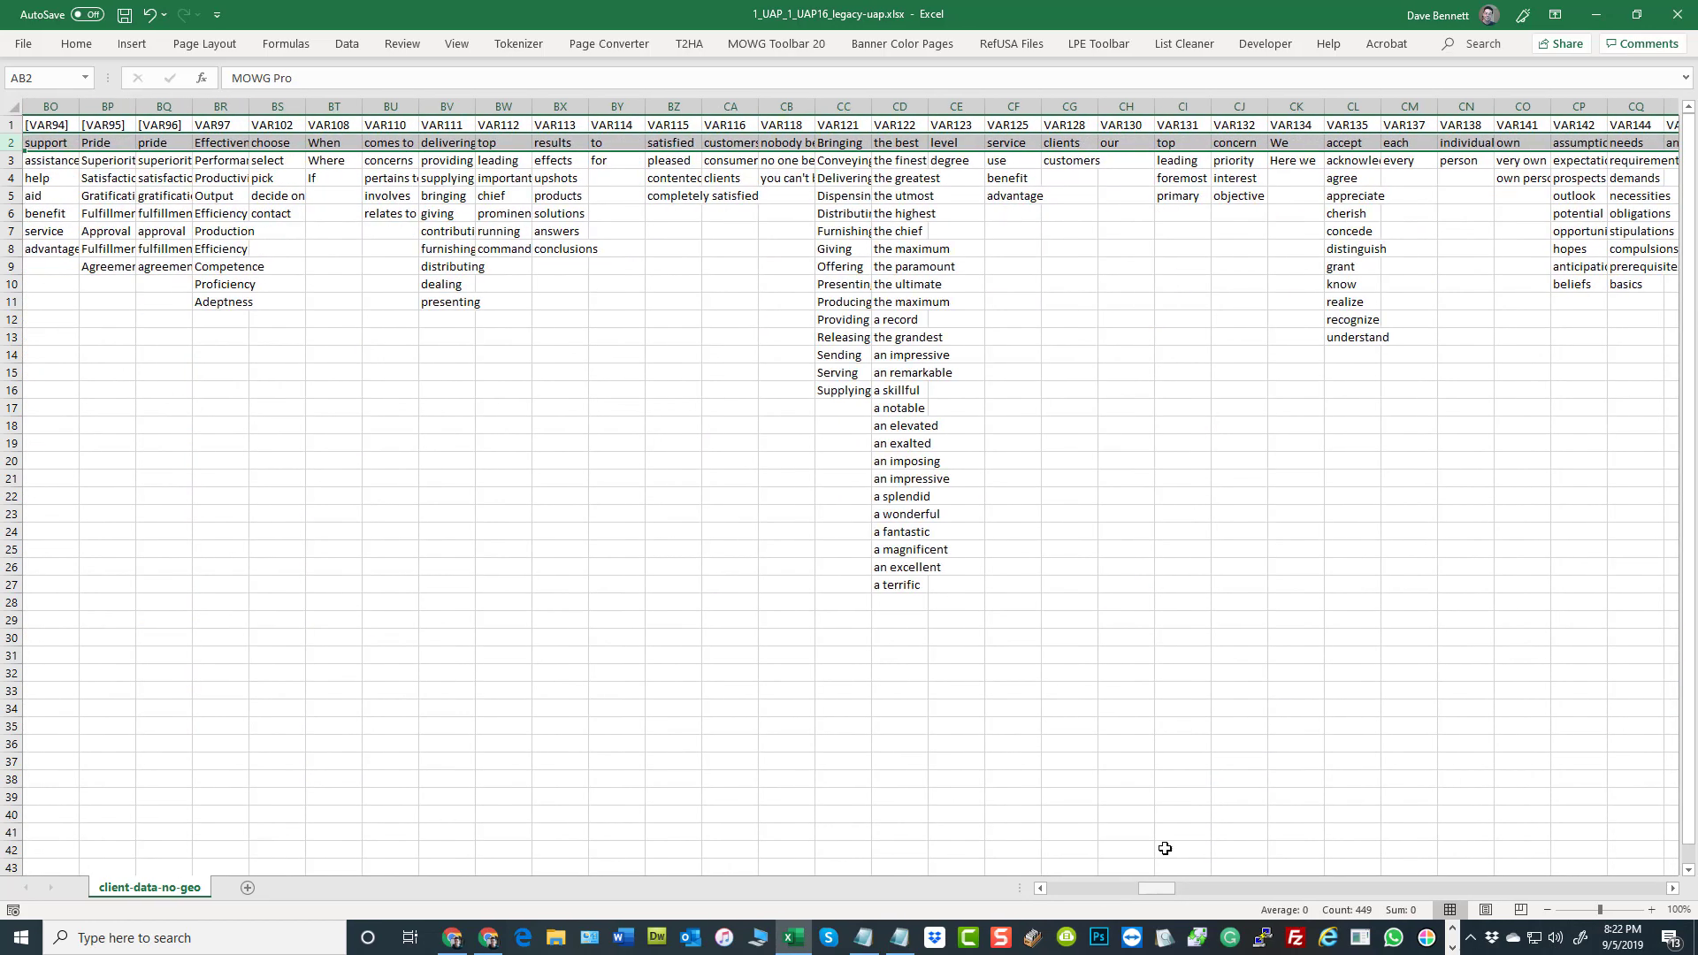
click(1129, 145)
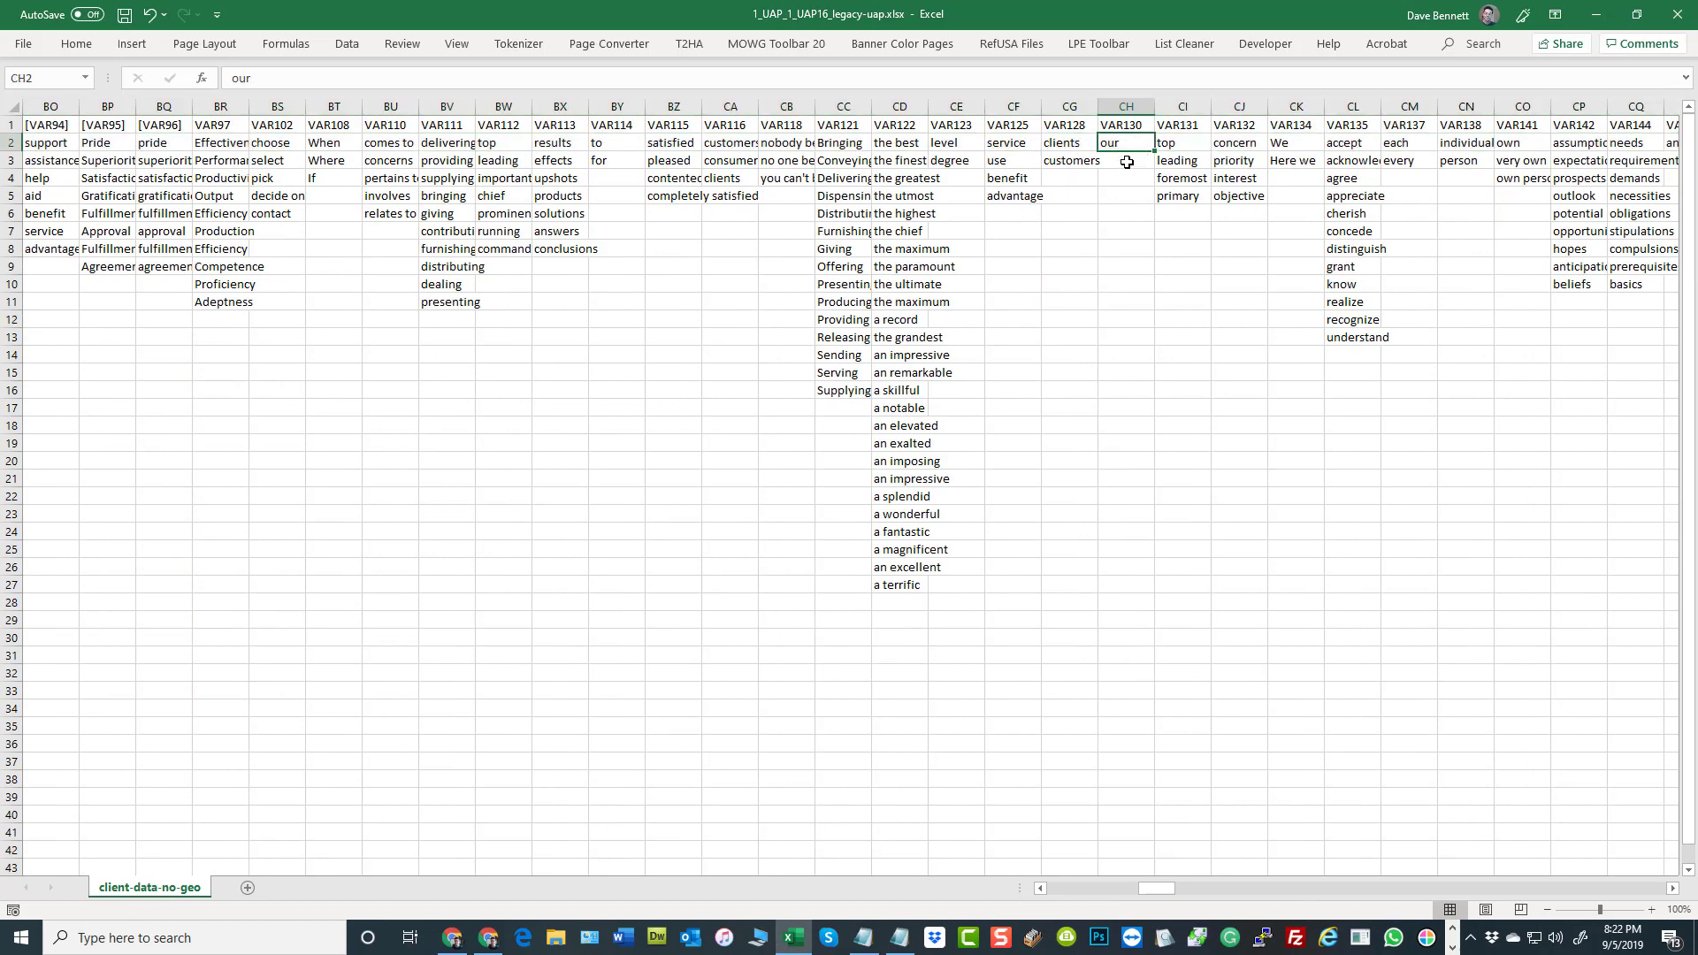
click(1128, 162)
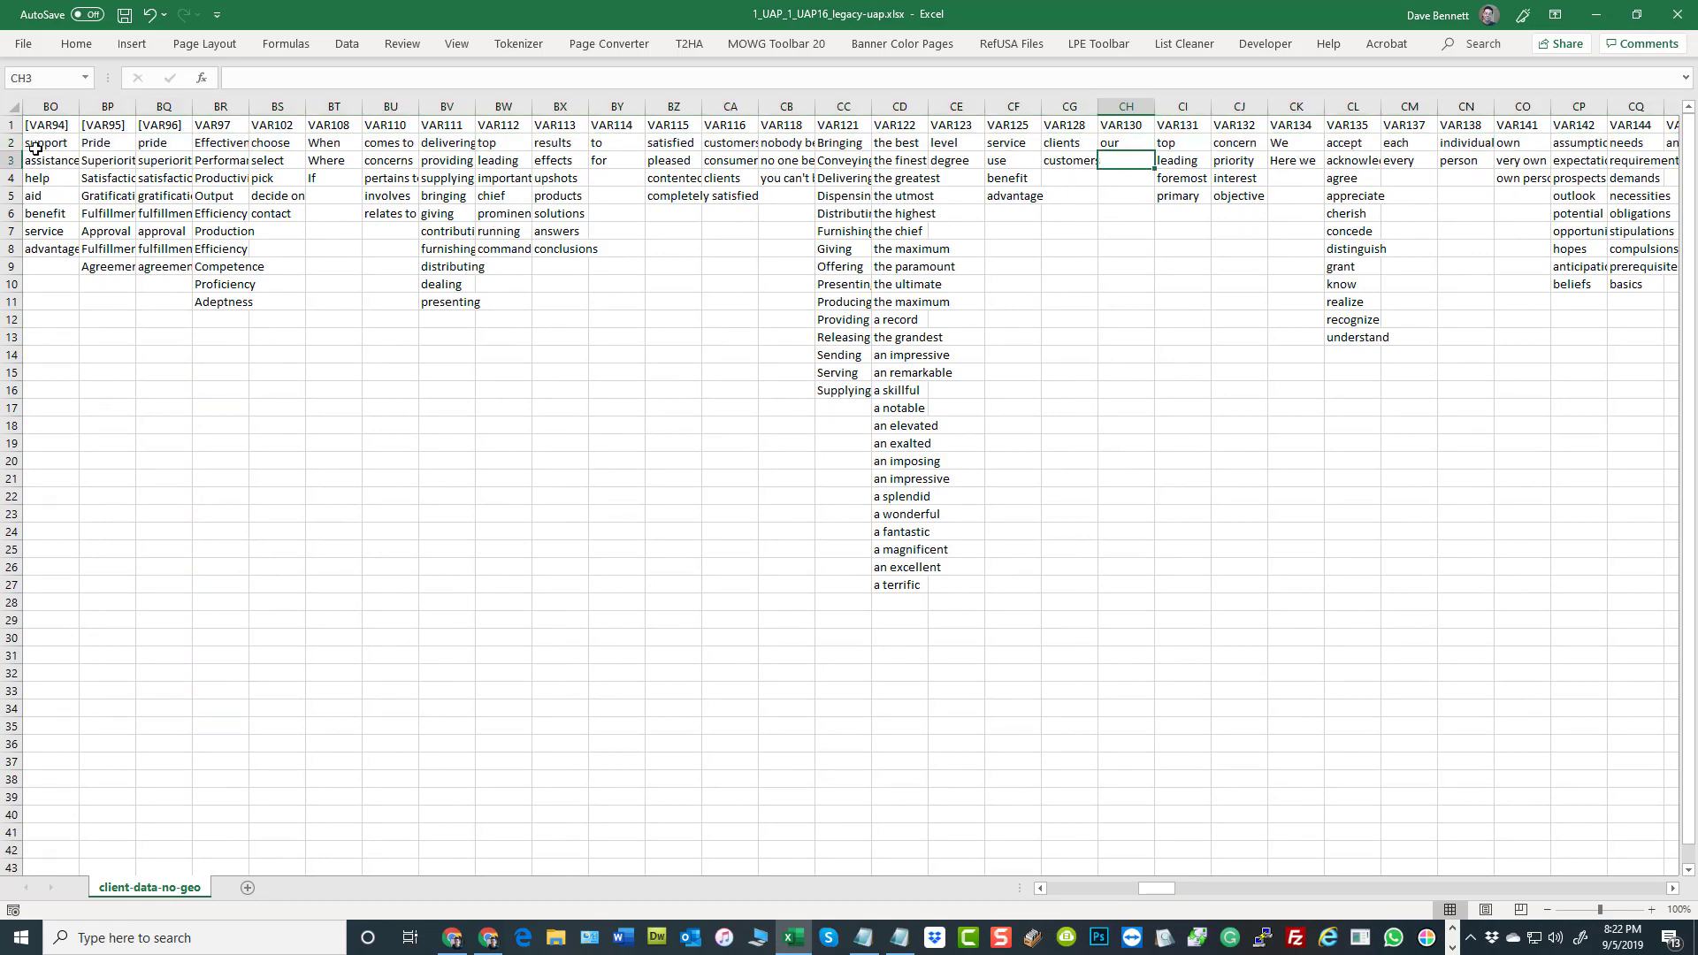
click(12, 160)
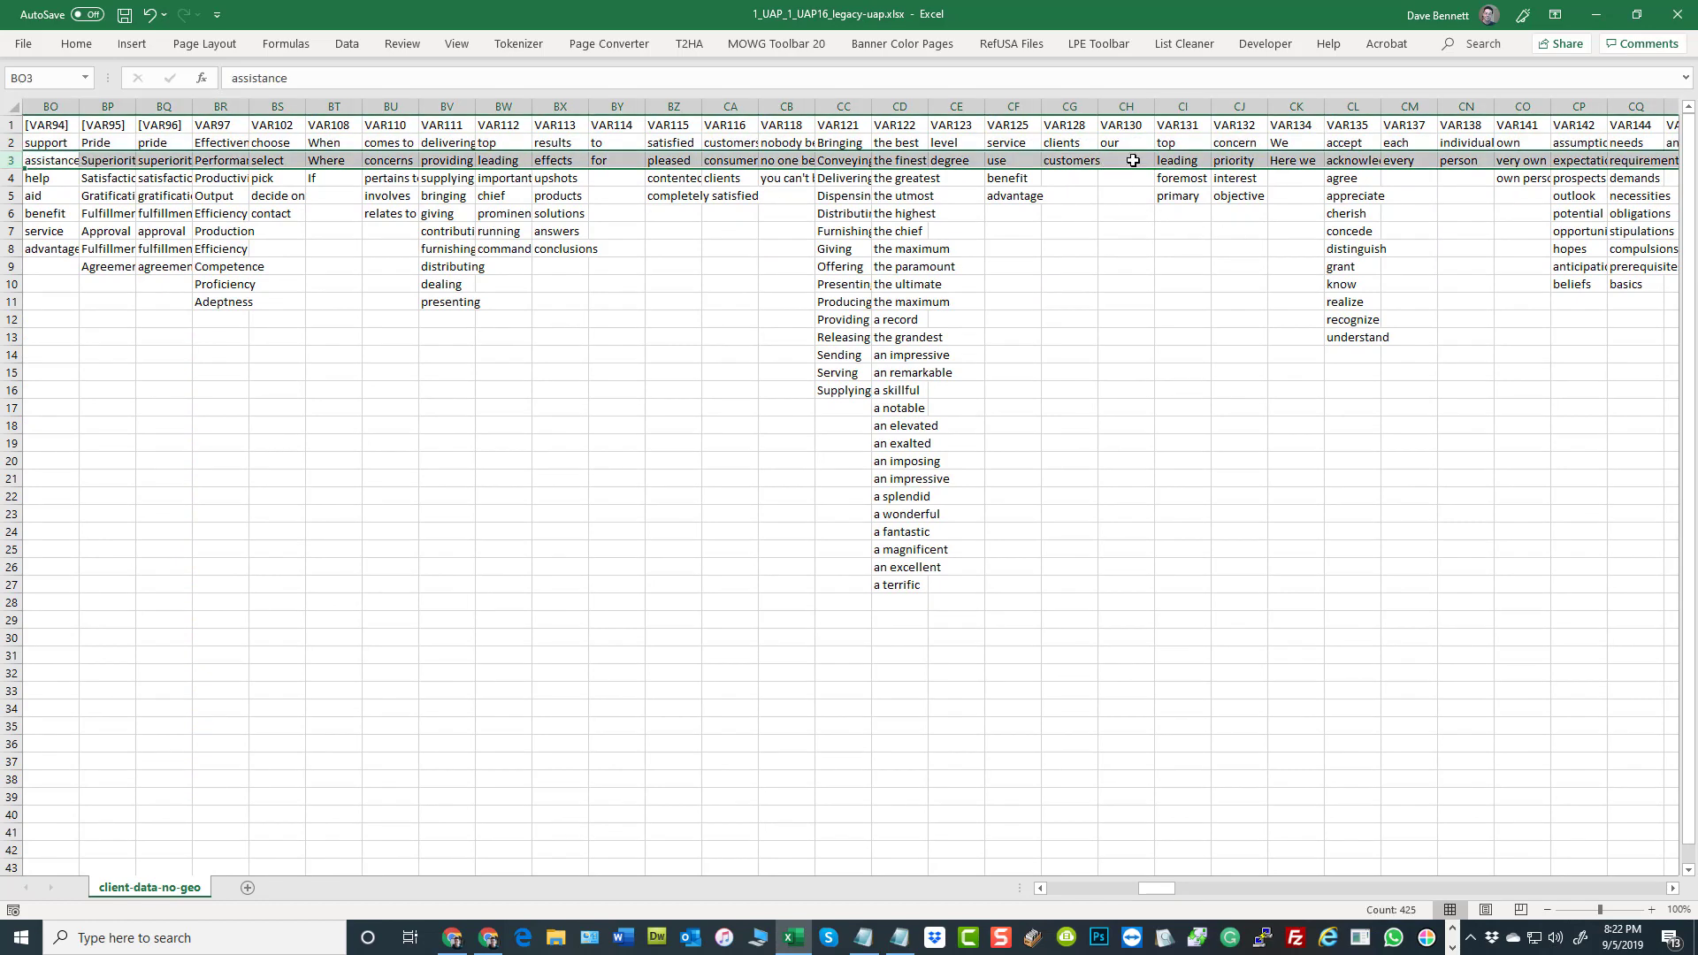
click(11, 142)
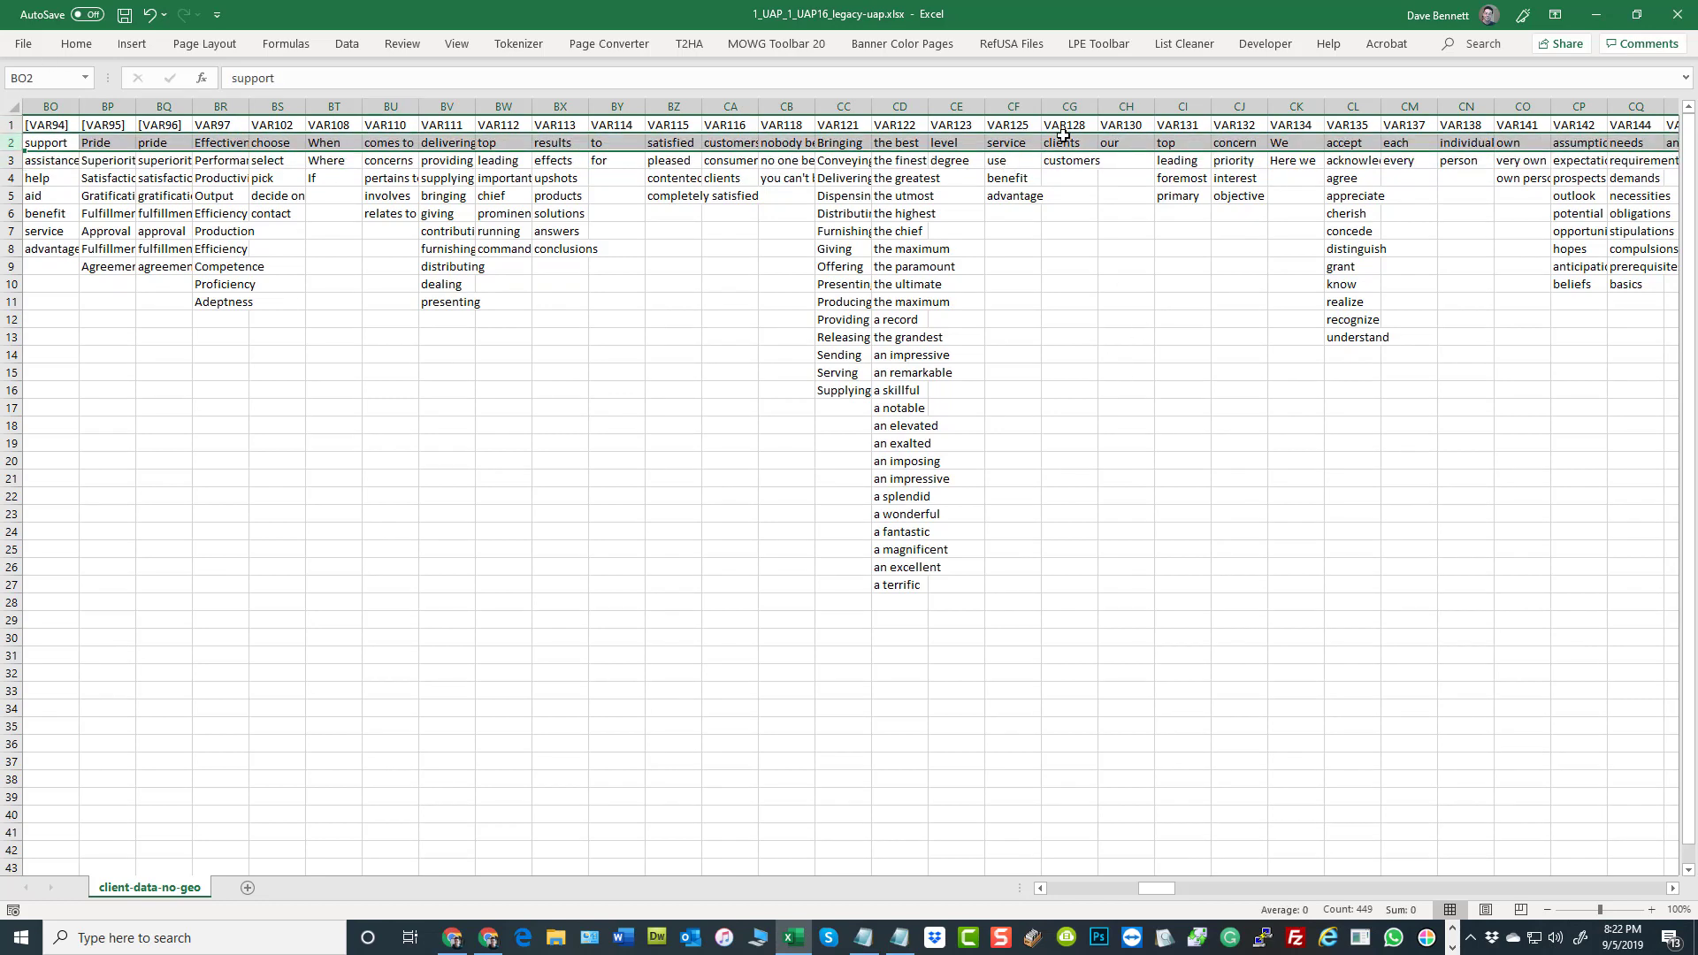
Examine the VAR128 heading and its first value, comparing it with the first value under VAR114
click(1072, 101)
click(1069, 129)
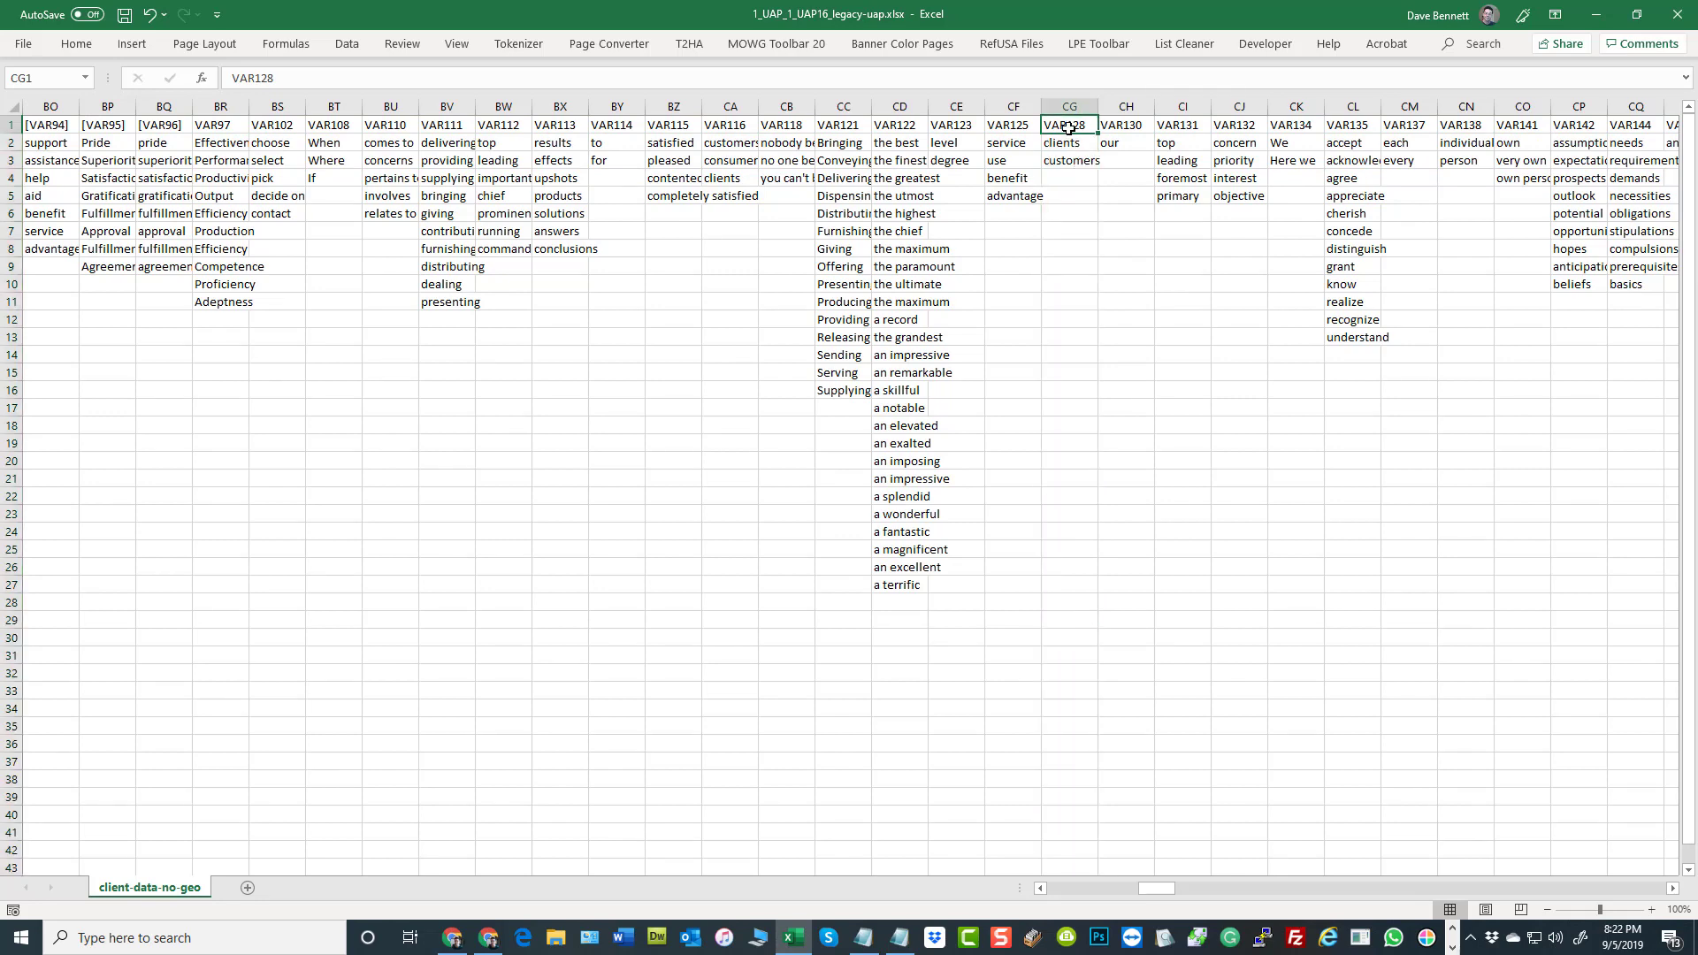
click(1071, 145)
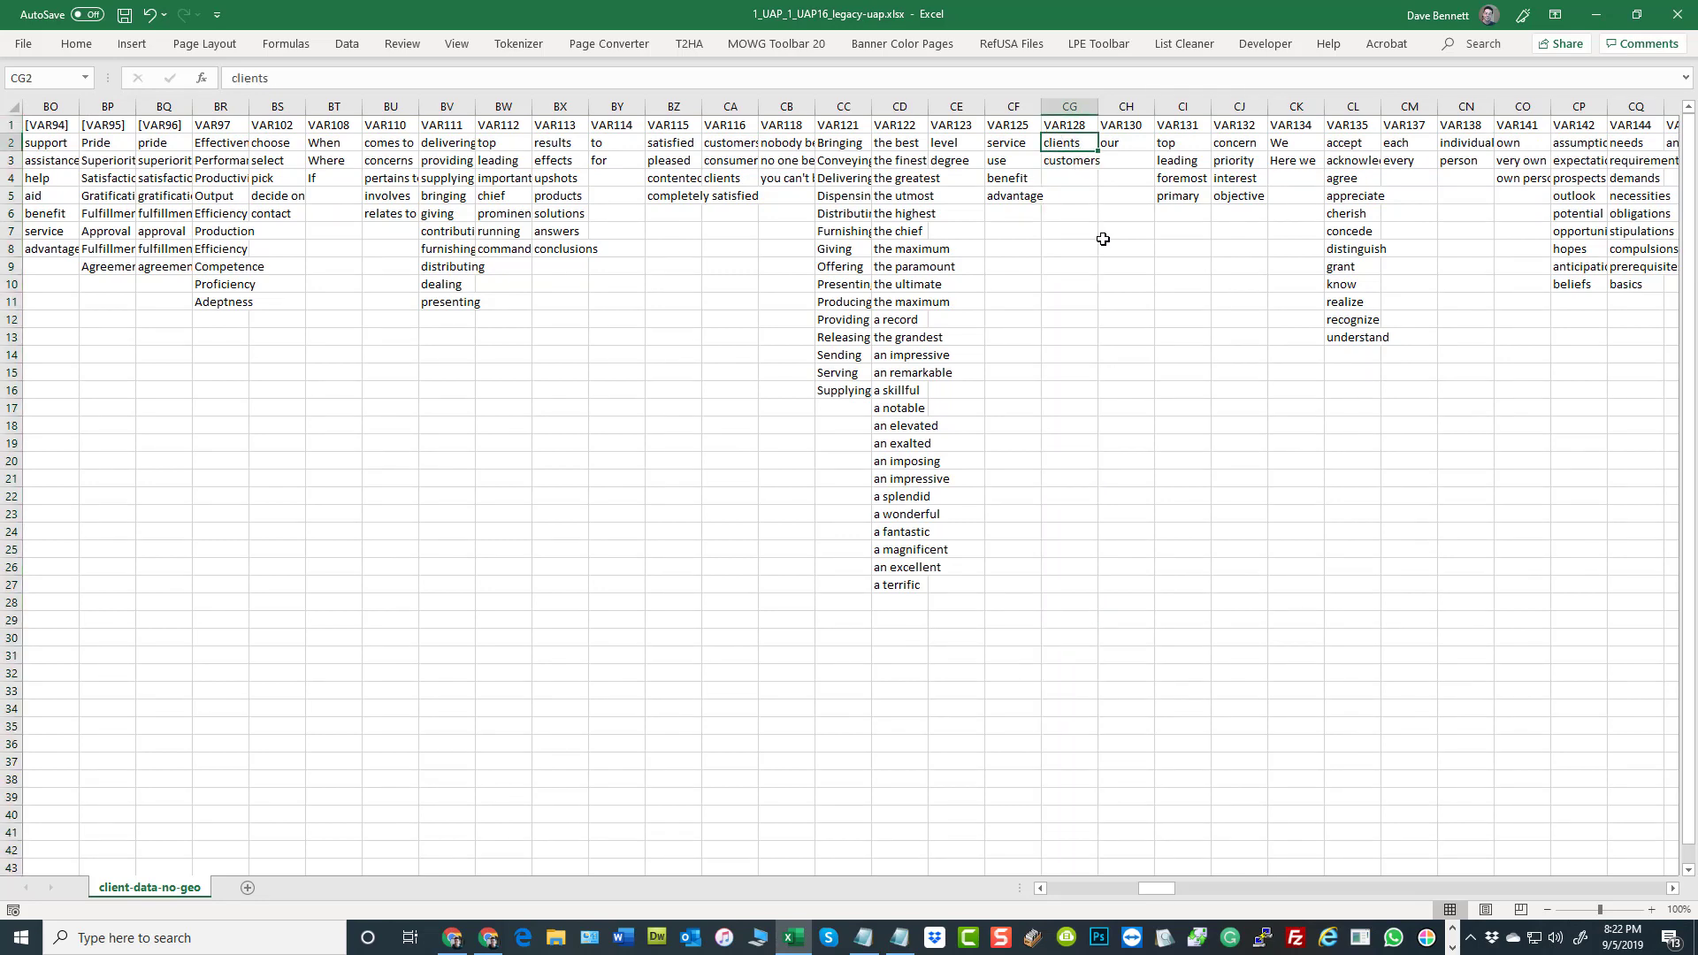
click(609, 143)
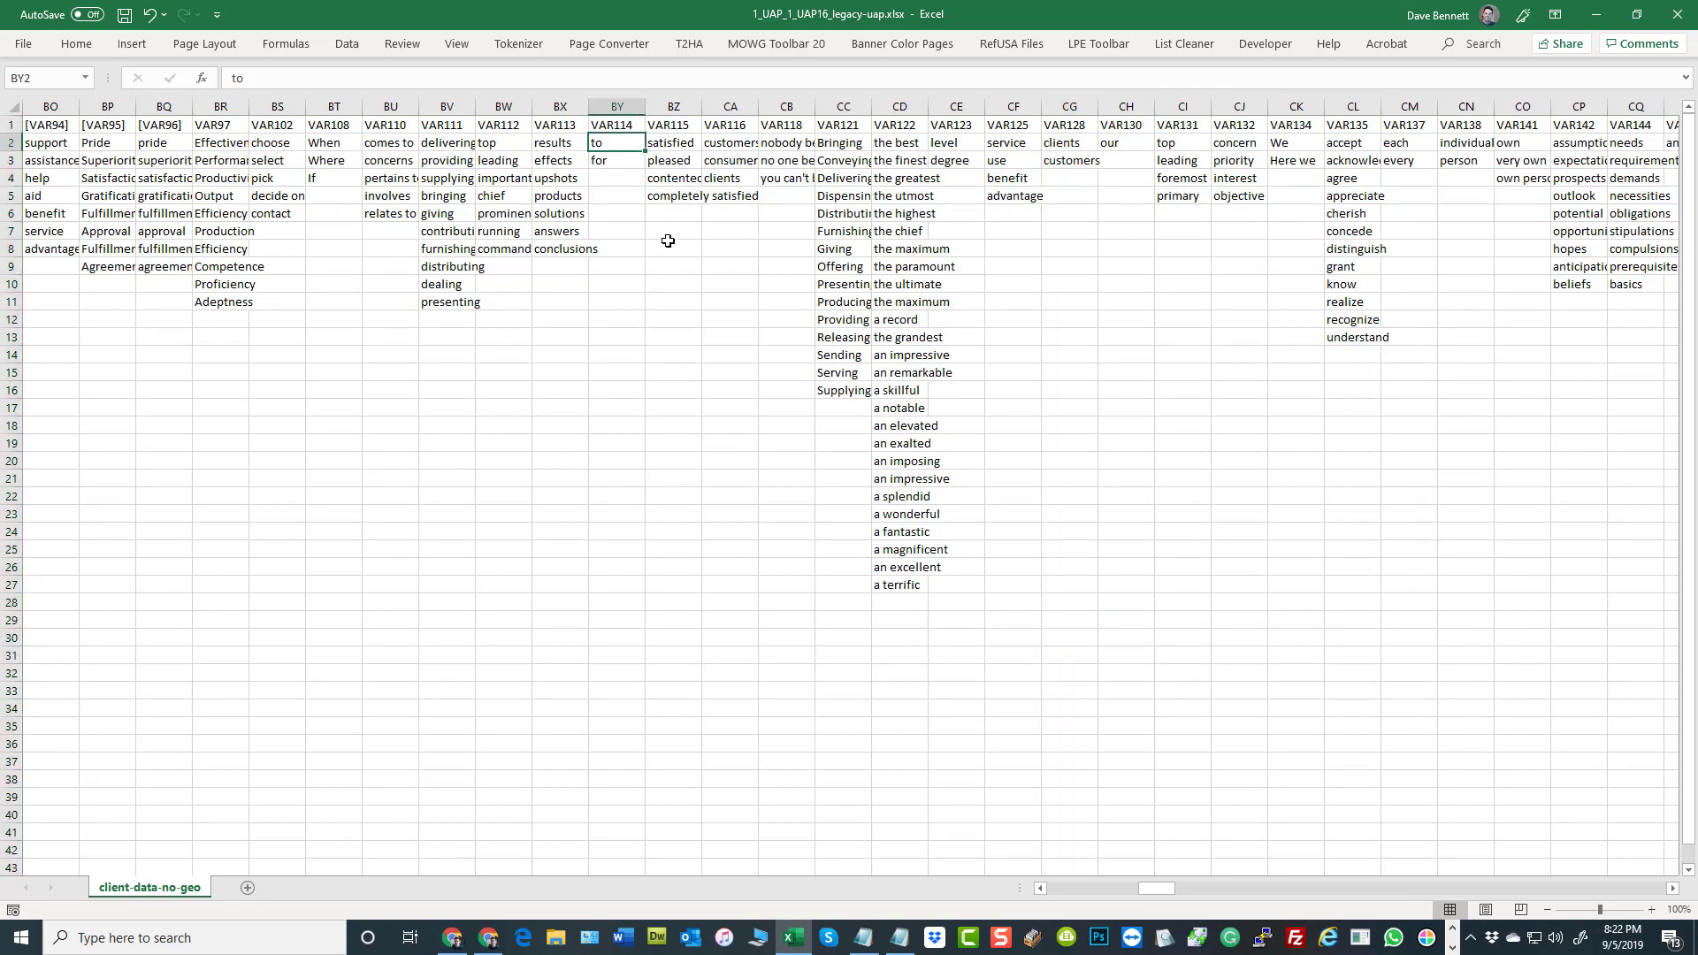
click(1051, 143)
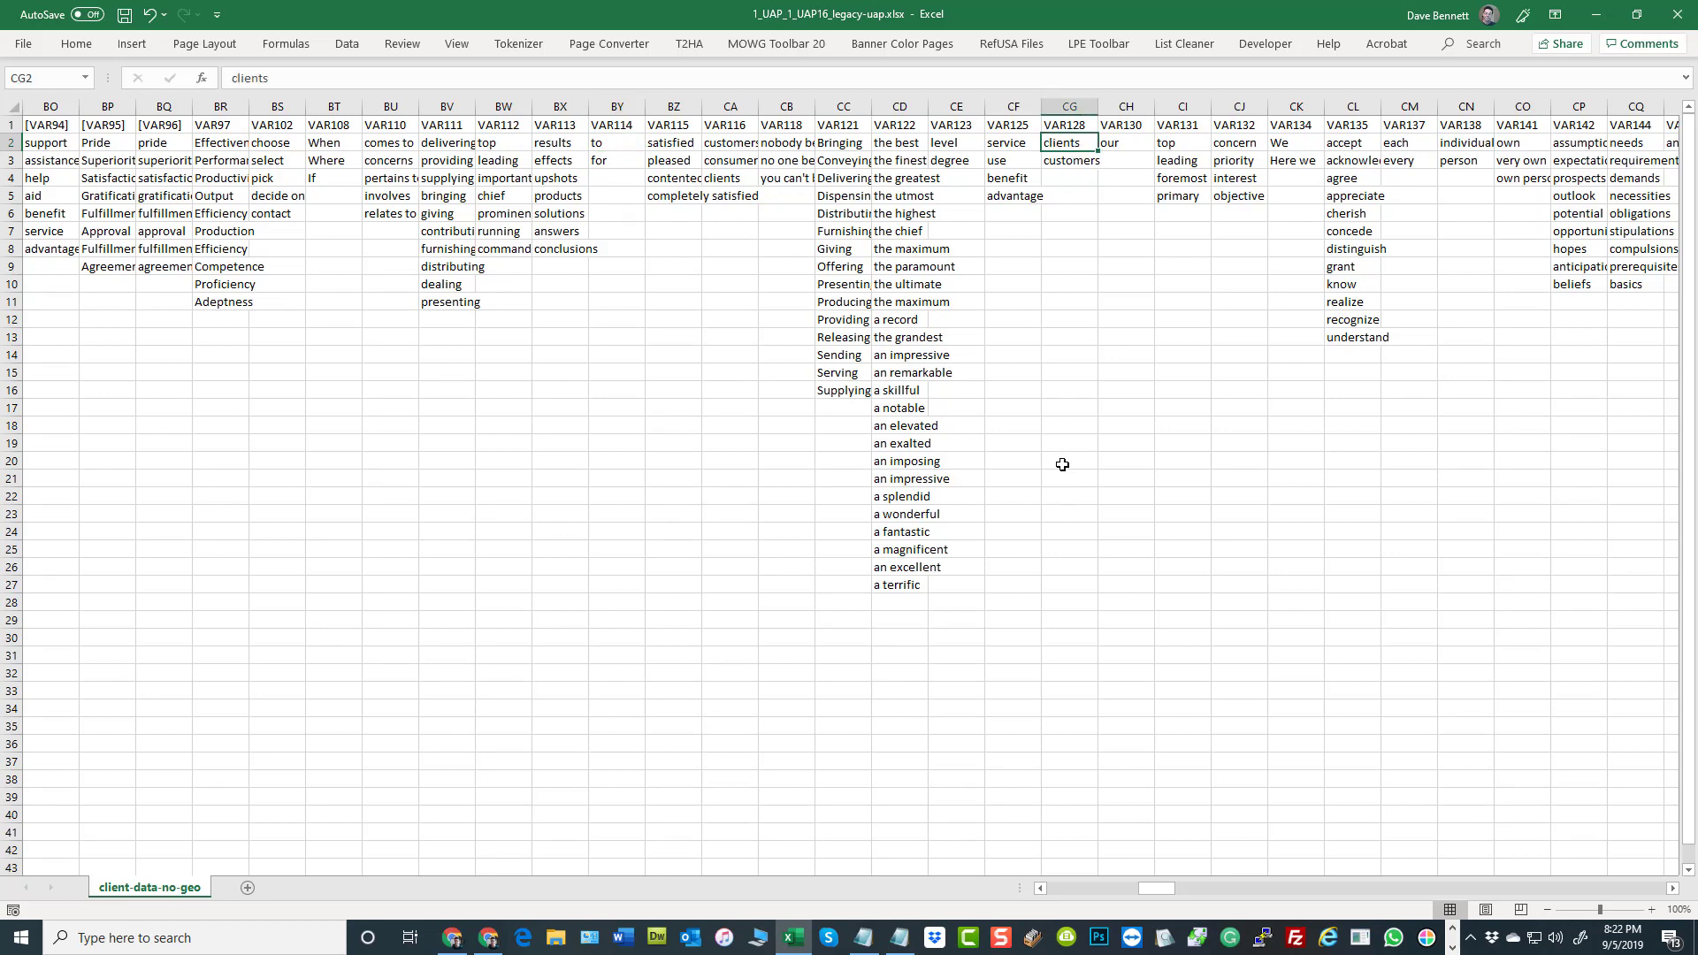
click(1066, 462)
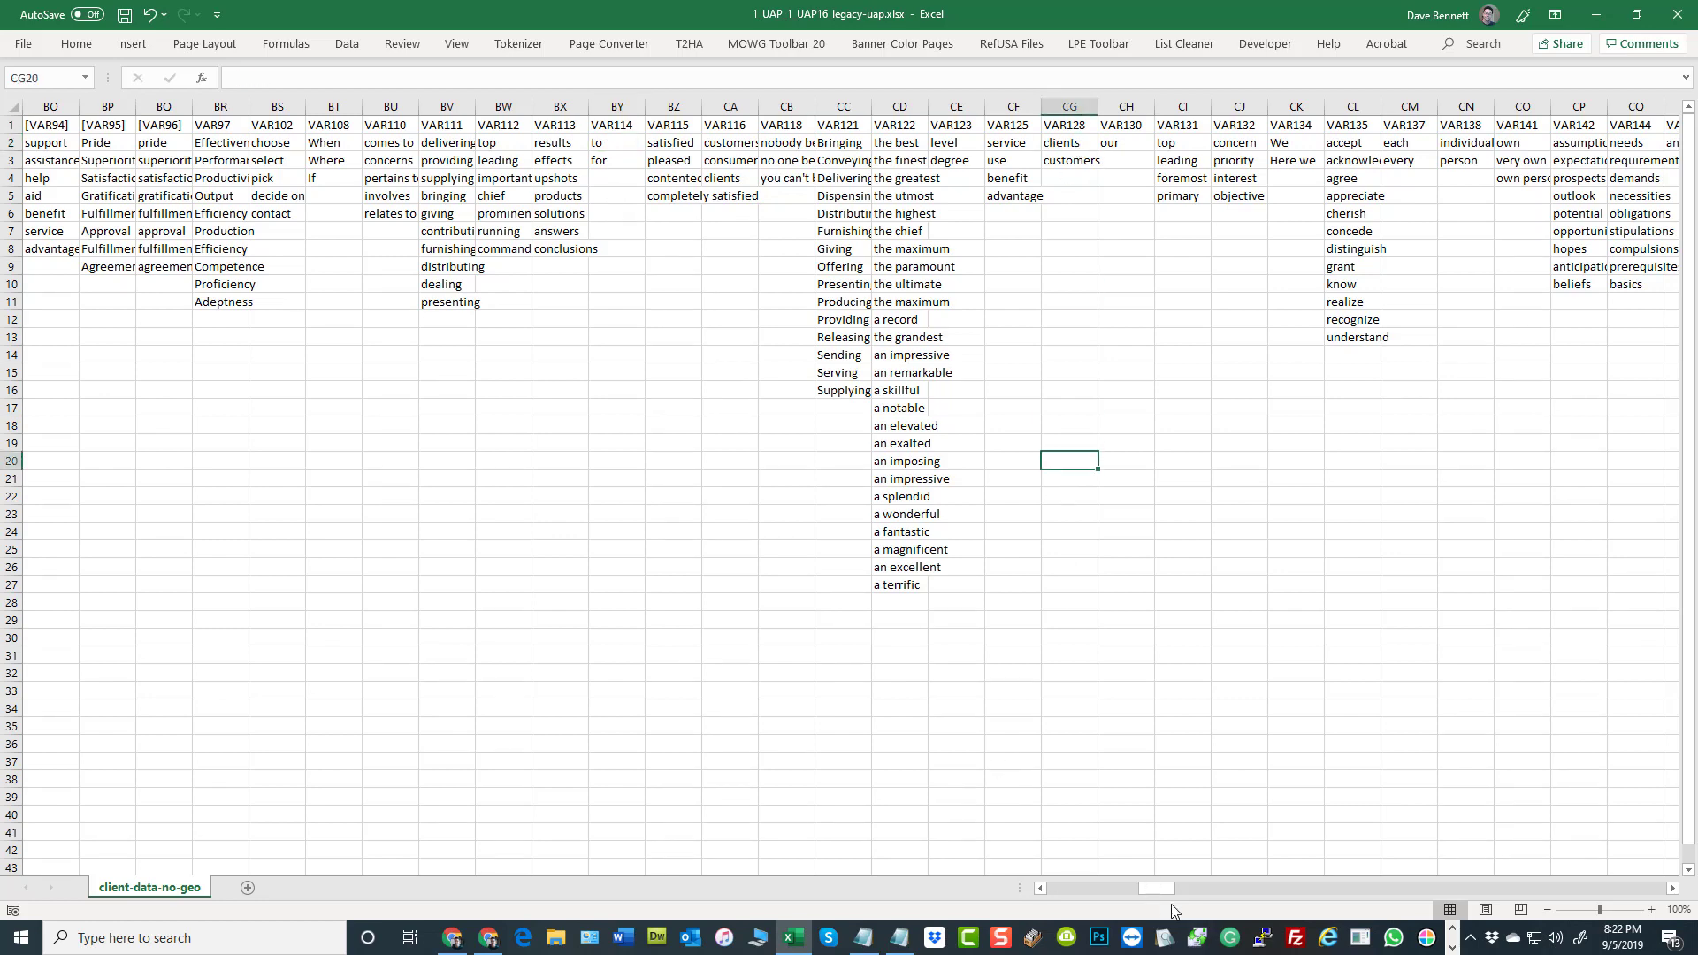
Go back to the varsheet's first columns and highlight URLTYPE through [KEYWORD], the columns from [LS] onward, and [LS] alone
drag(1157, 889, 921, 867)
click(238, 241)
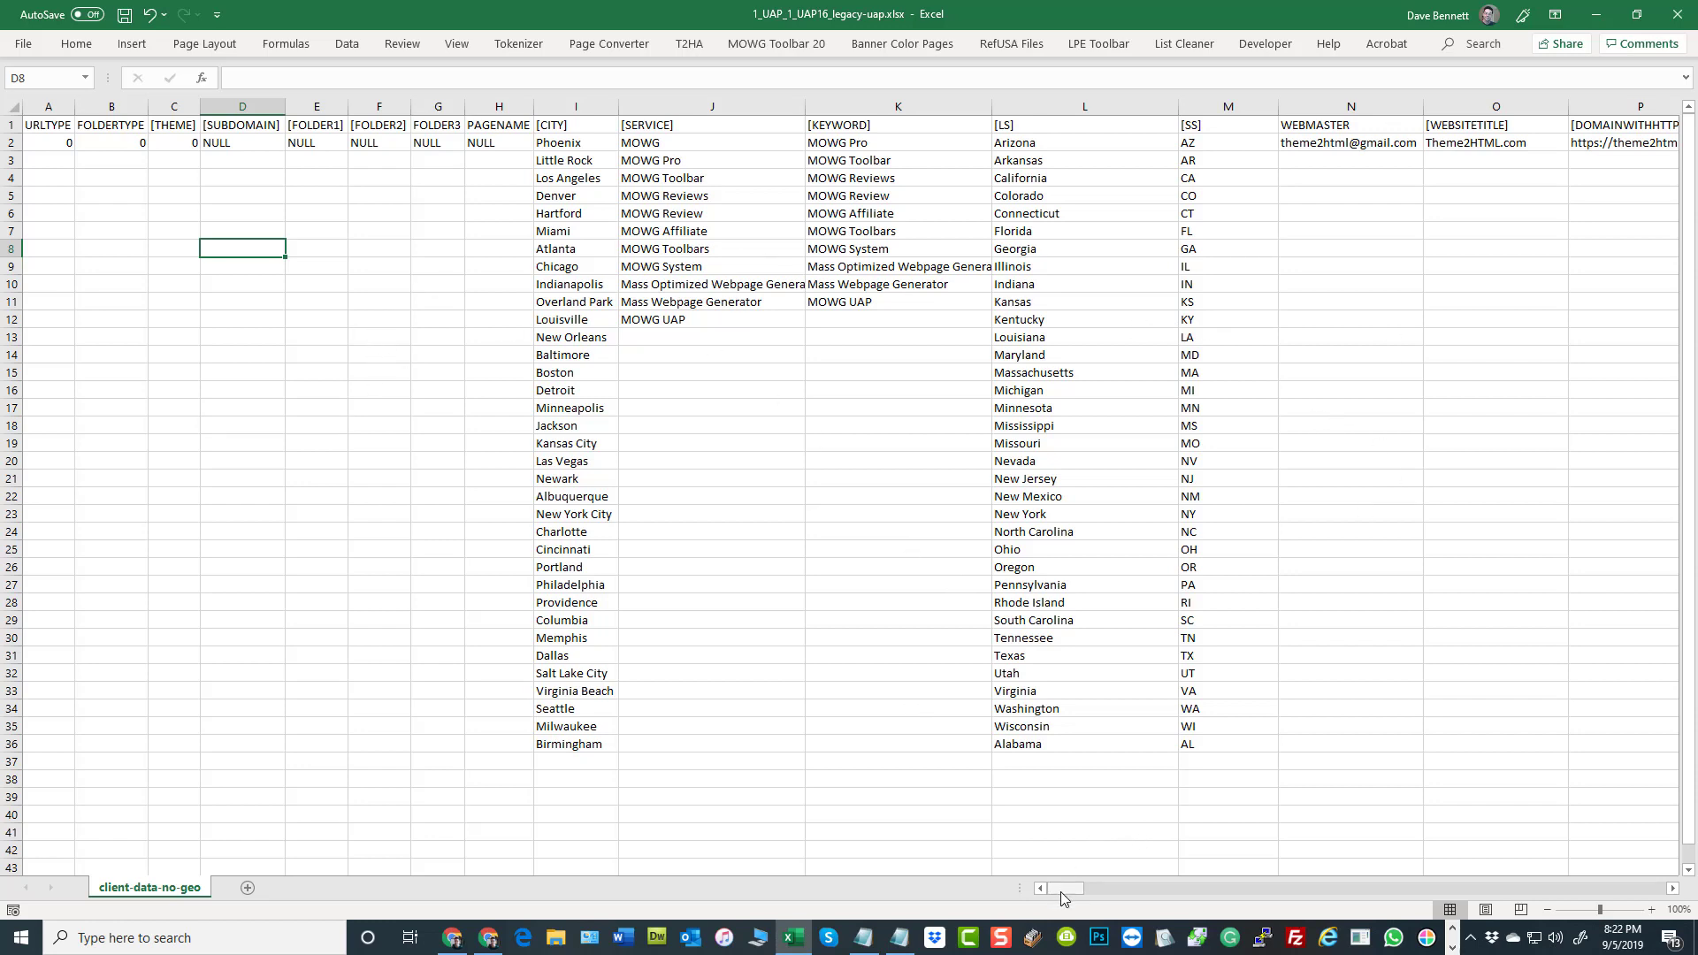
click(1307, 745)
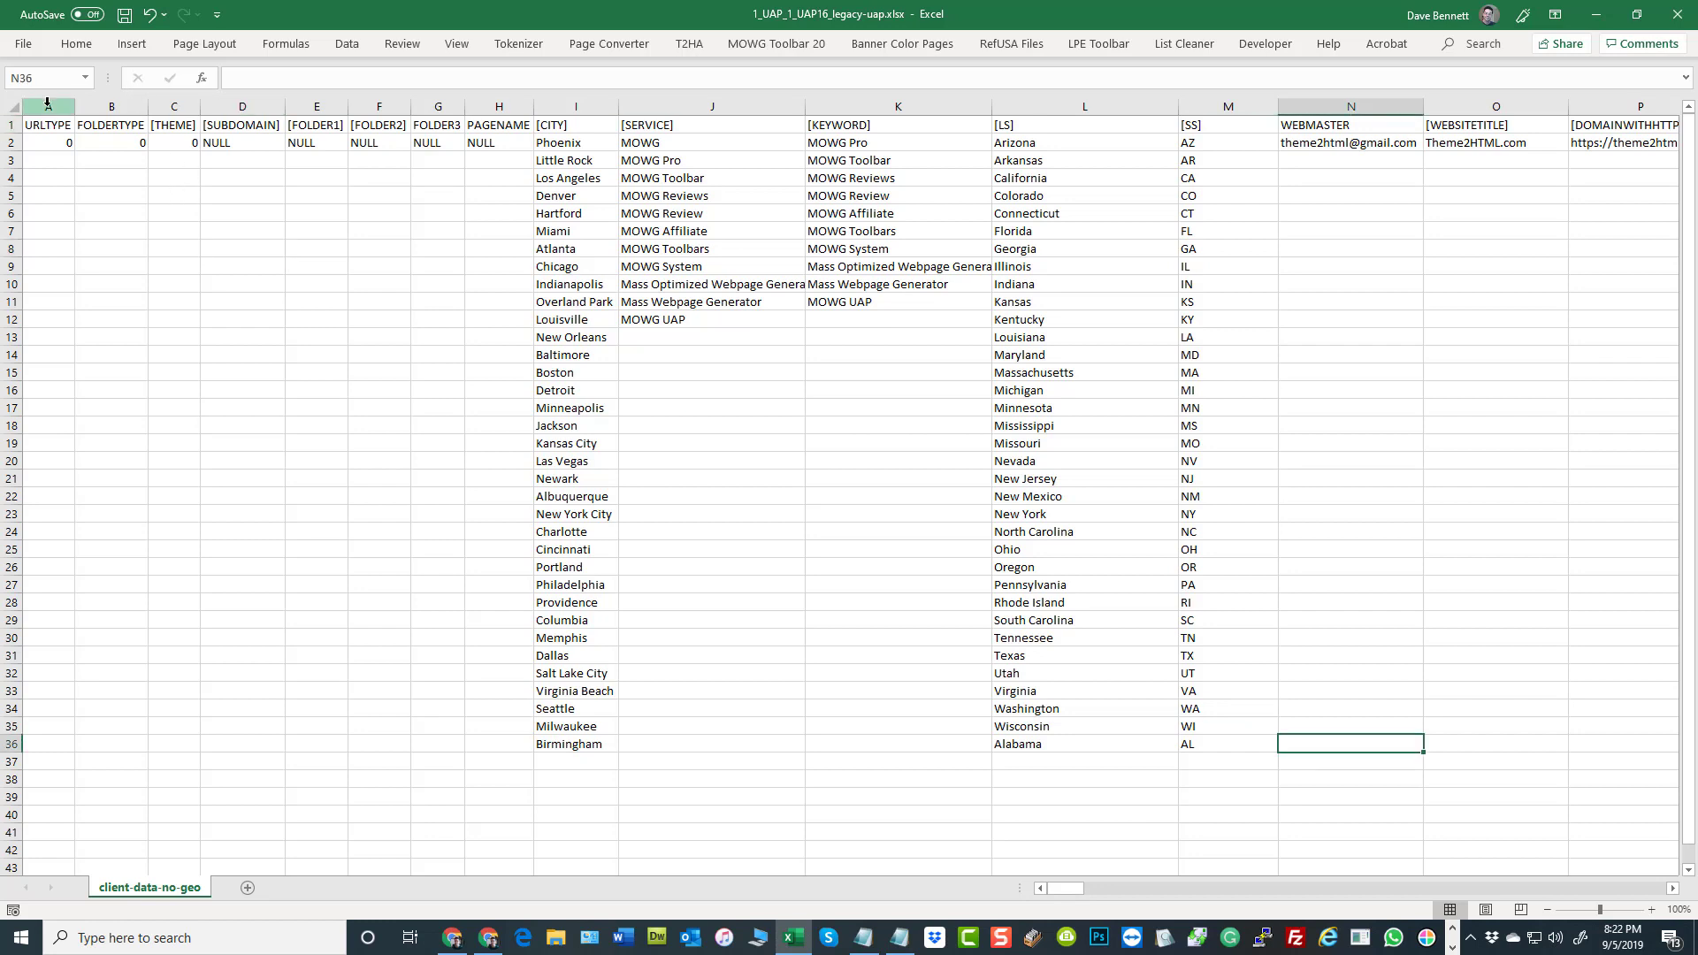
drag(48, 104, 851, 105)
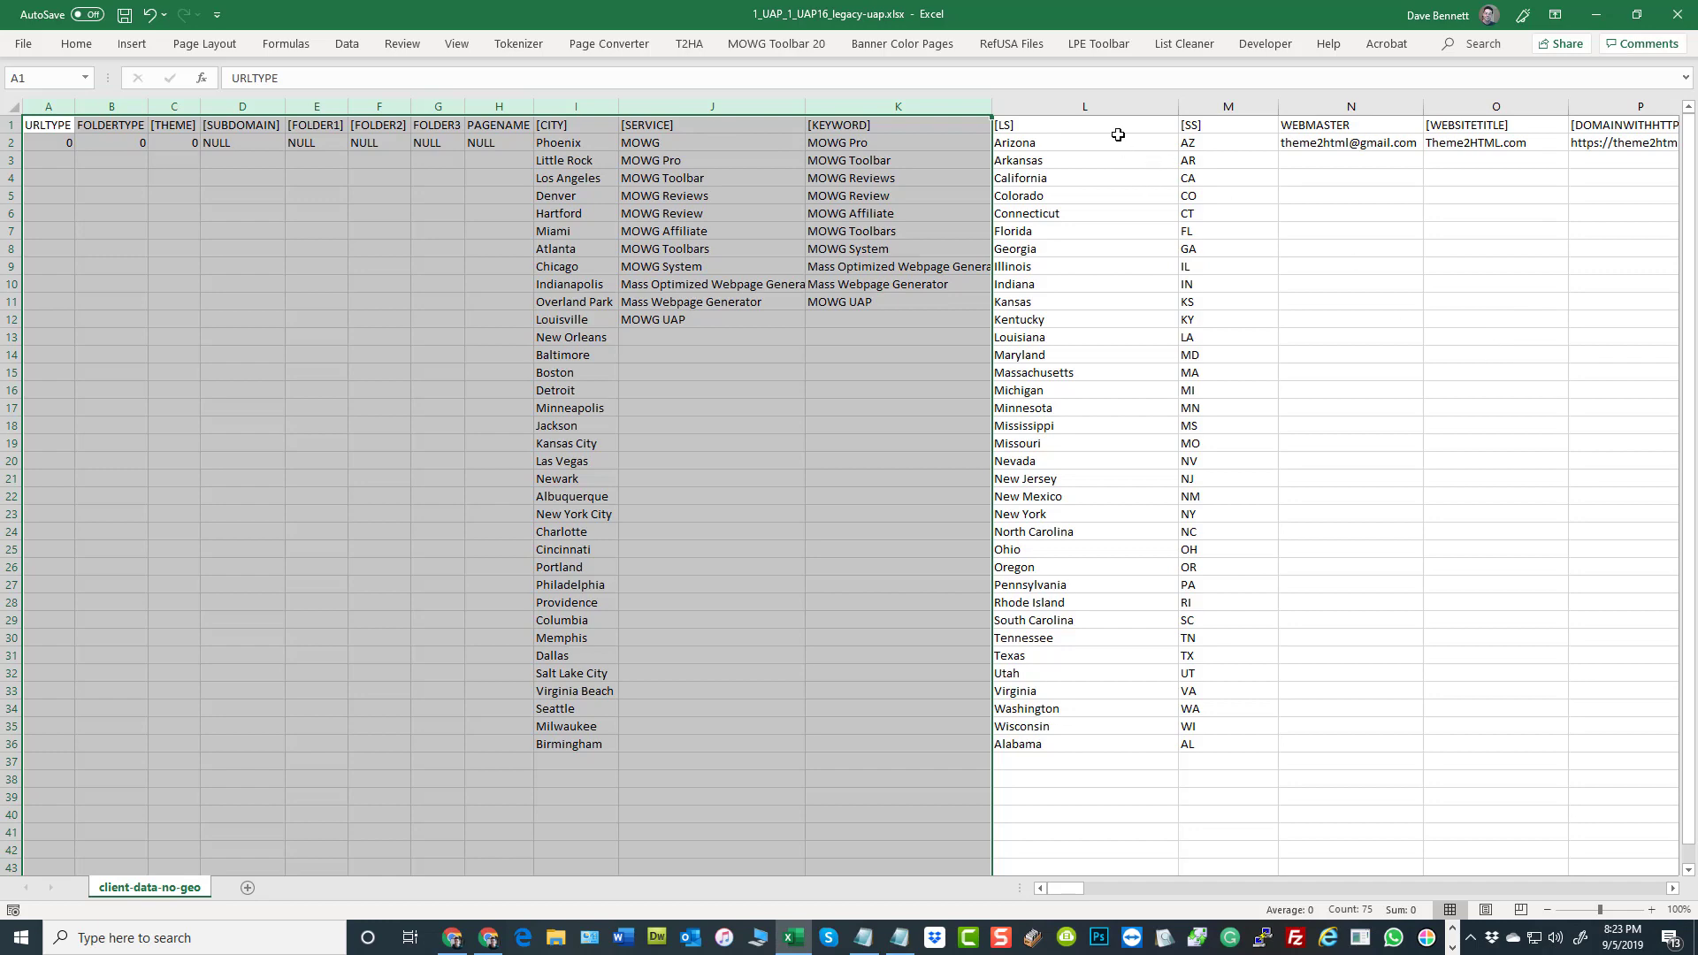
click(1119, 107)
drag(1187, 114, 1622, 90)
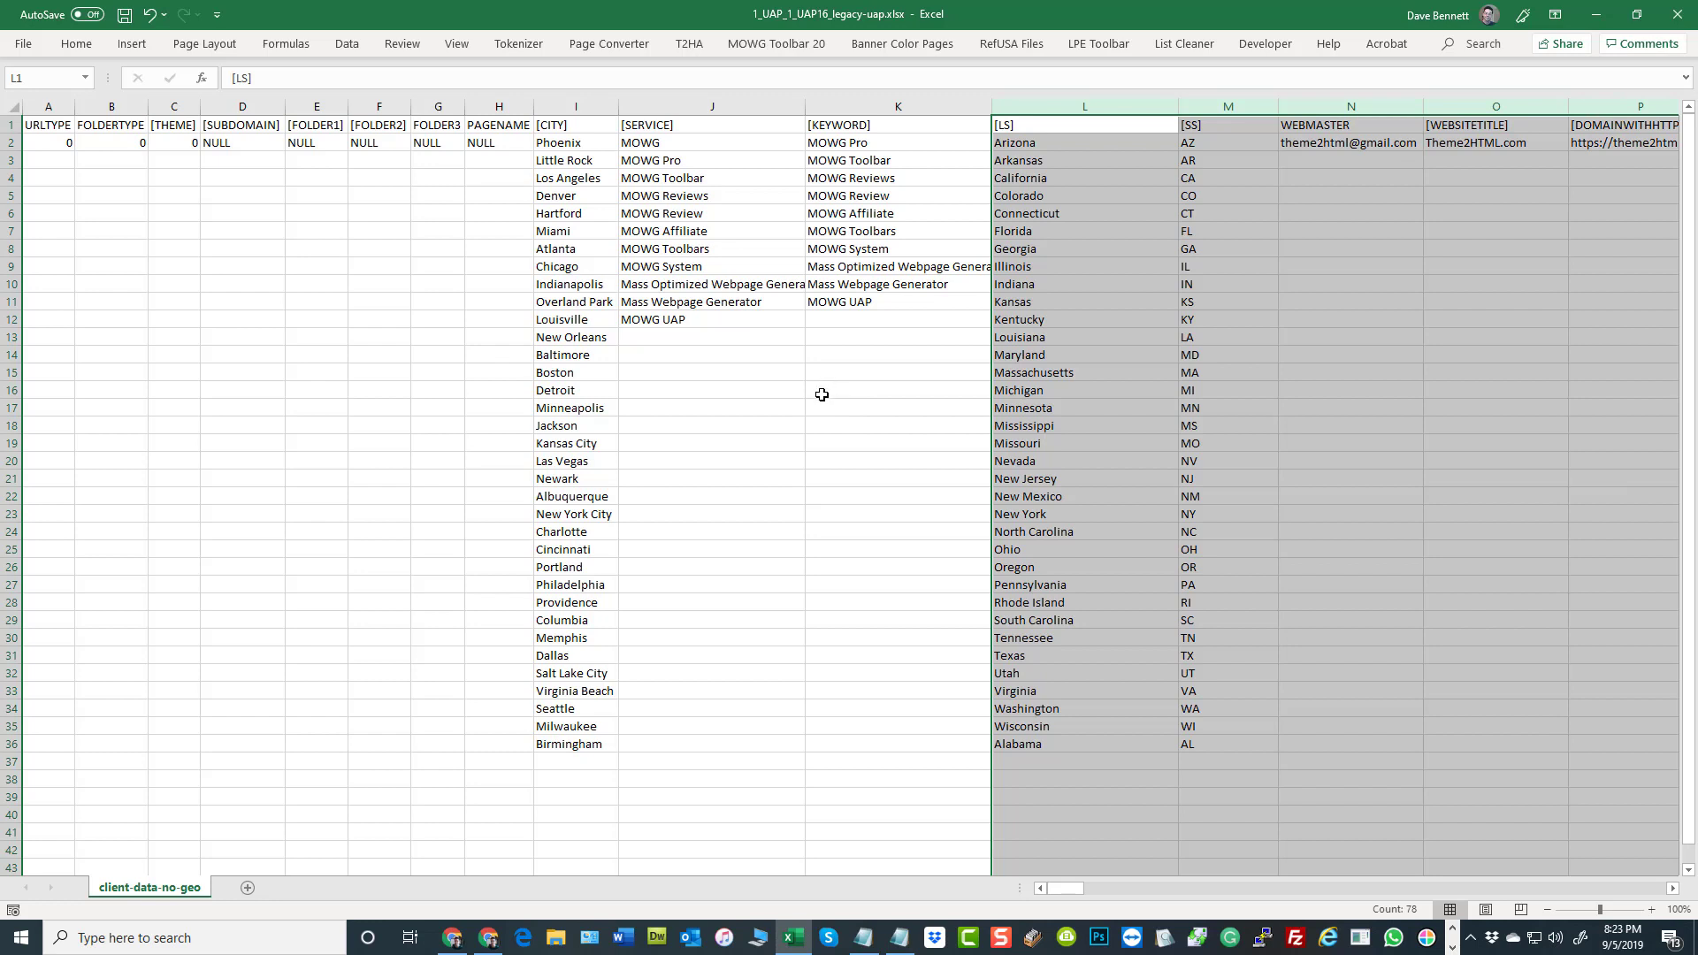
click(1023, 111)
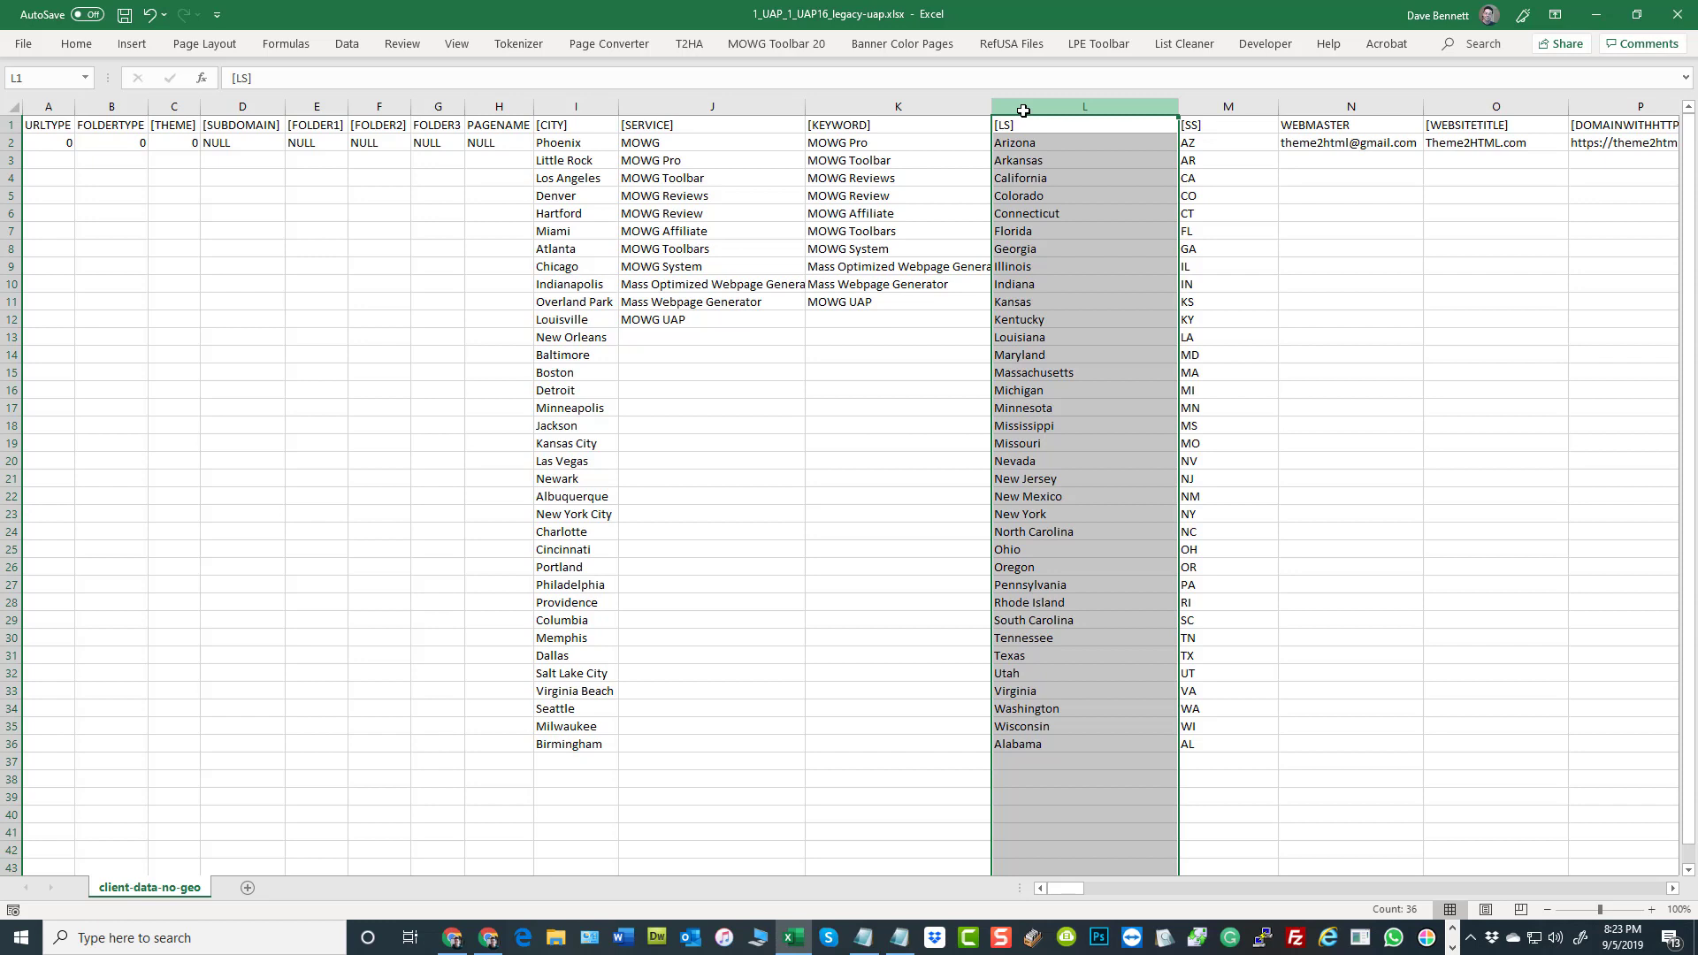
Clear the [LS] and [SS] entries from row 3 down, keeping only Arizona and AZ, and check those two cells
click(1033, 144)
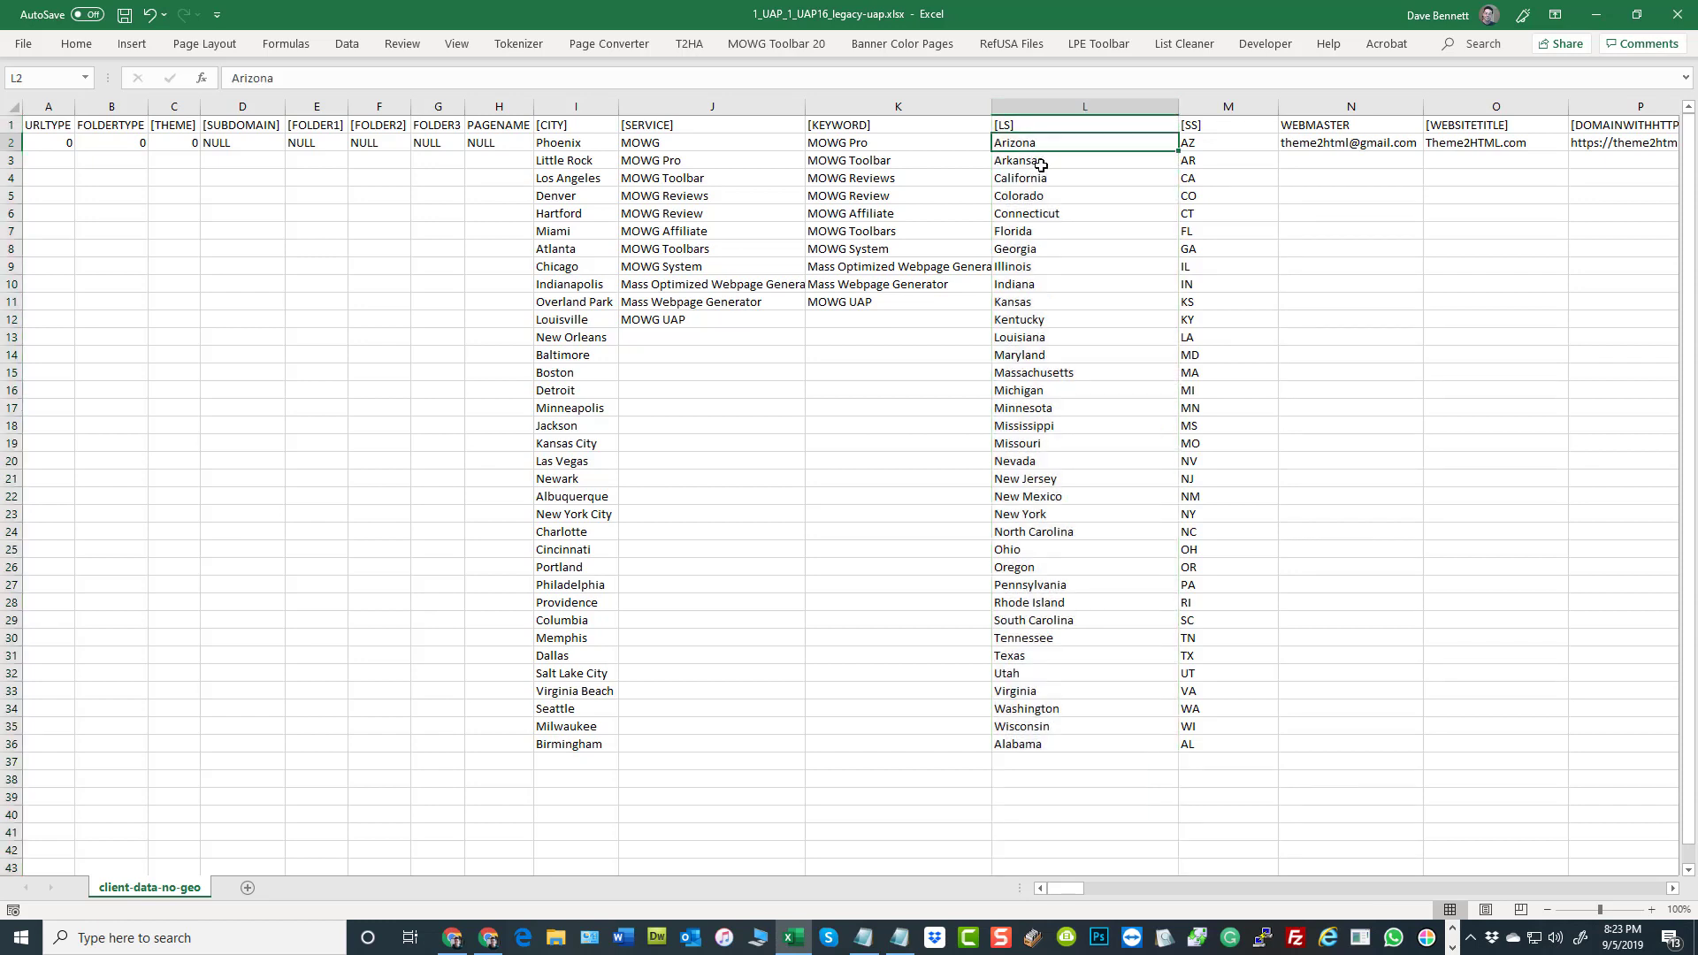
drag(1052, 160, 1201, 796)
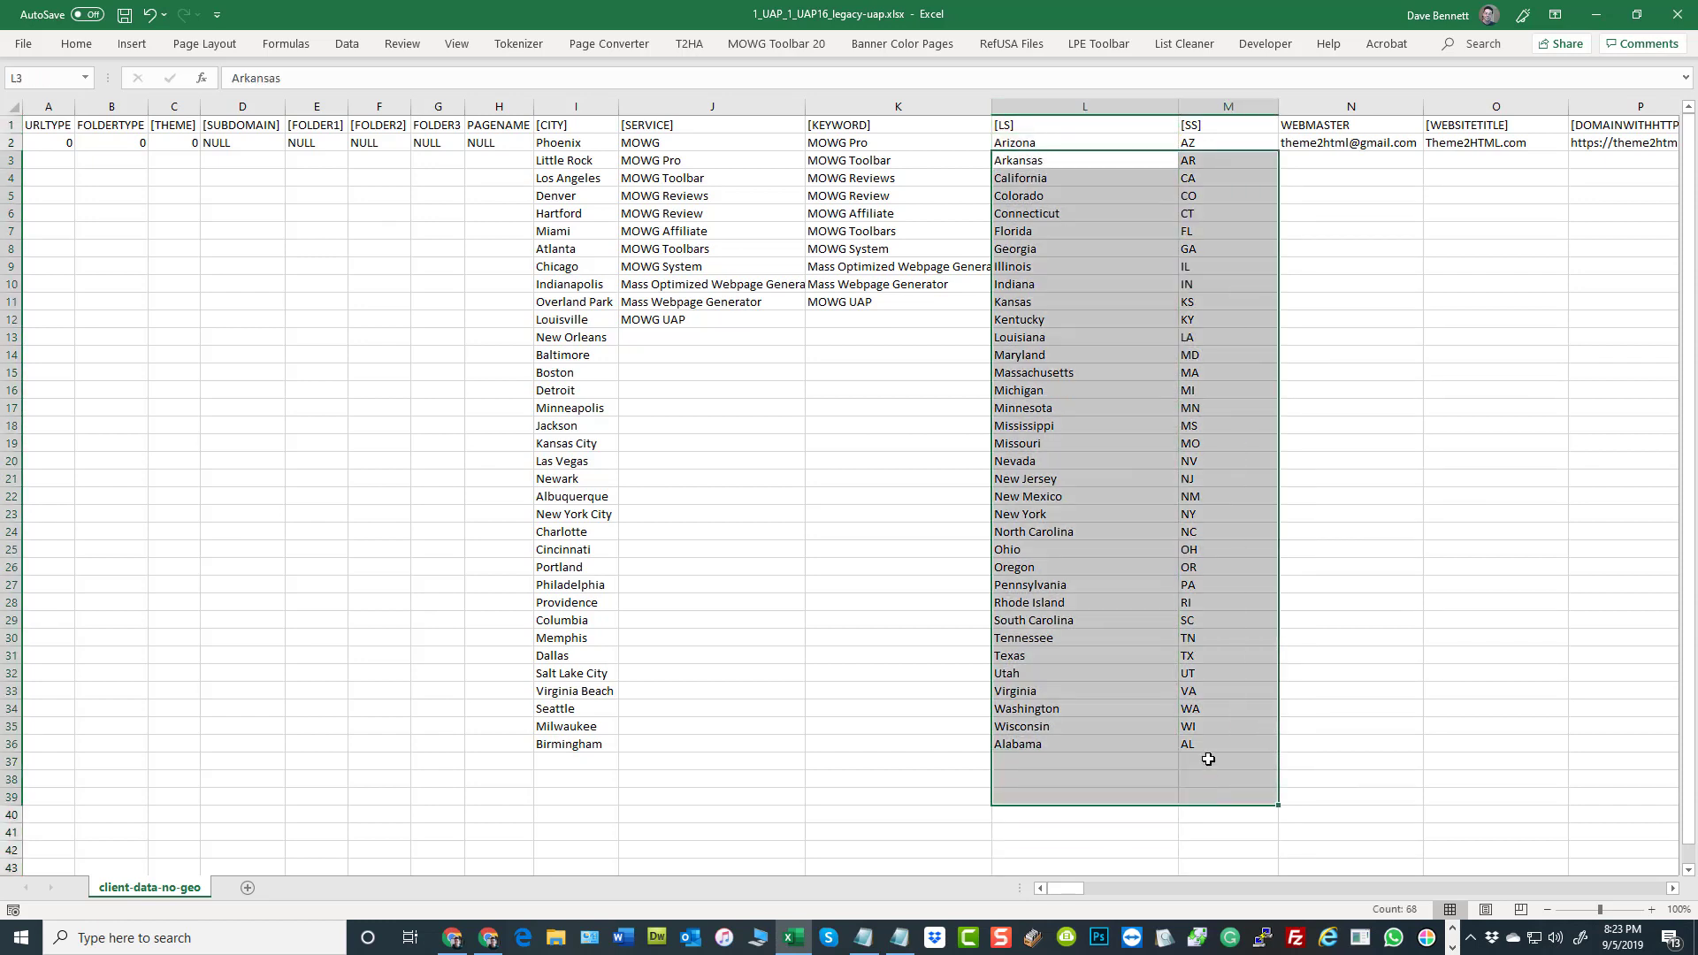
right_click(1152, 235)
click(1219, 462)
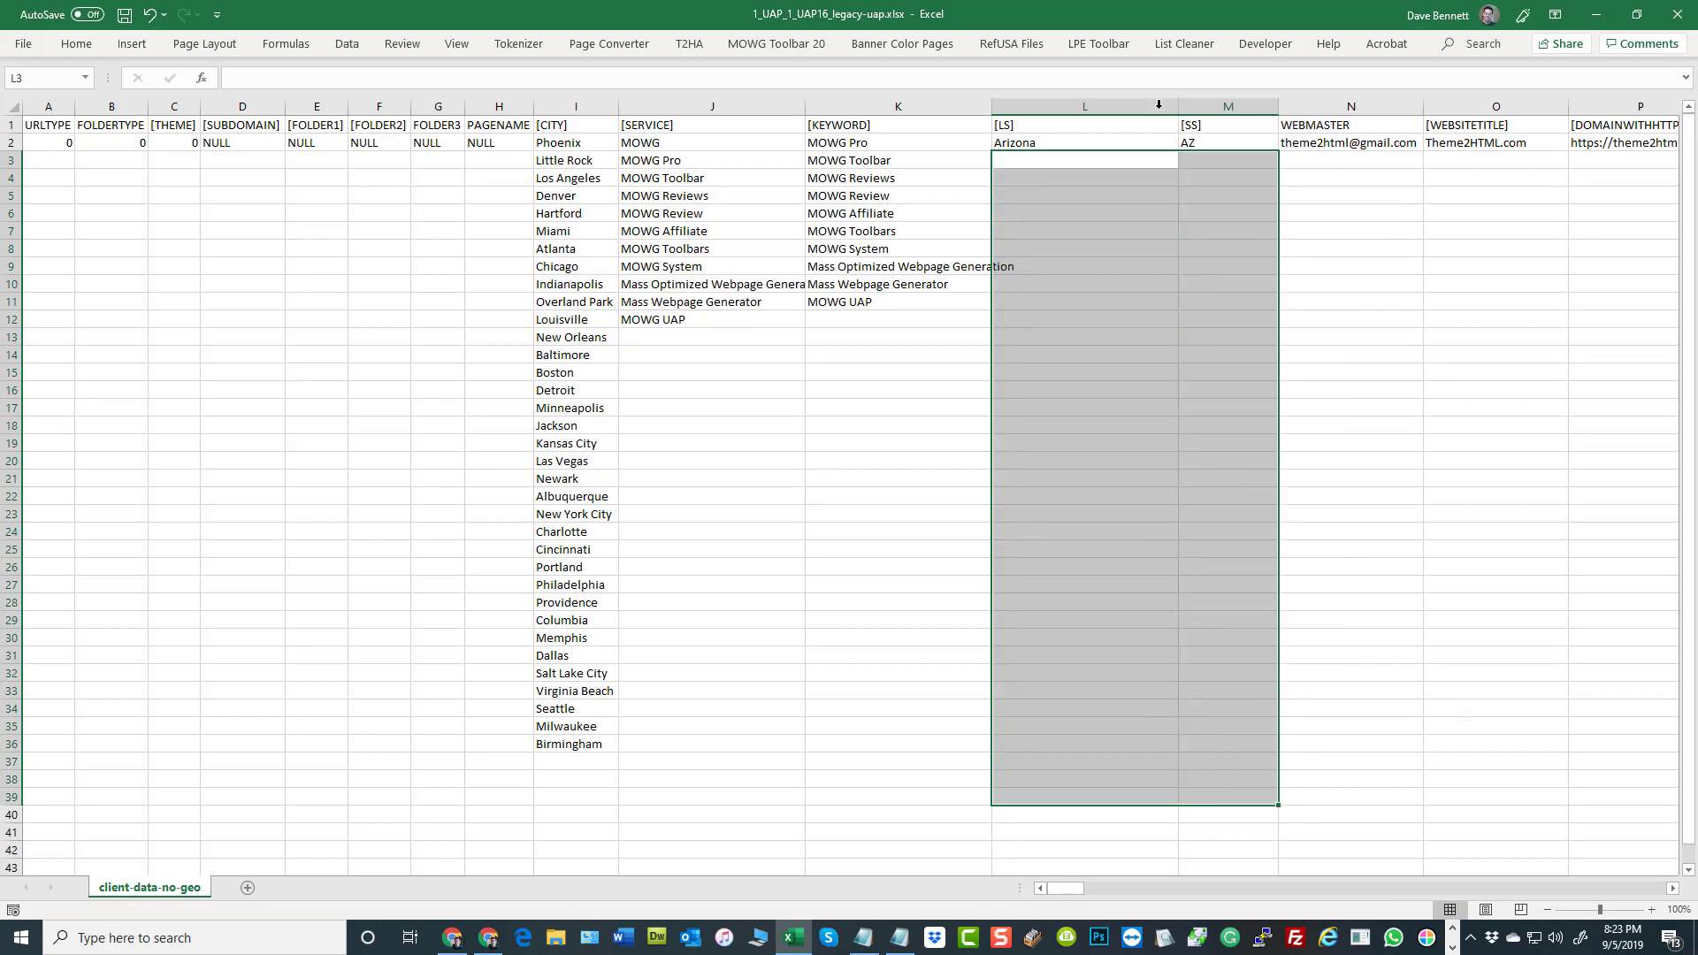
click(1113, 146)
click(1194, 143)
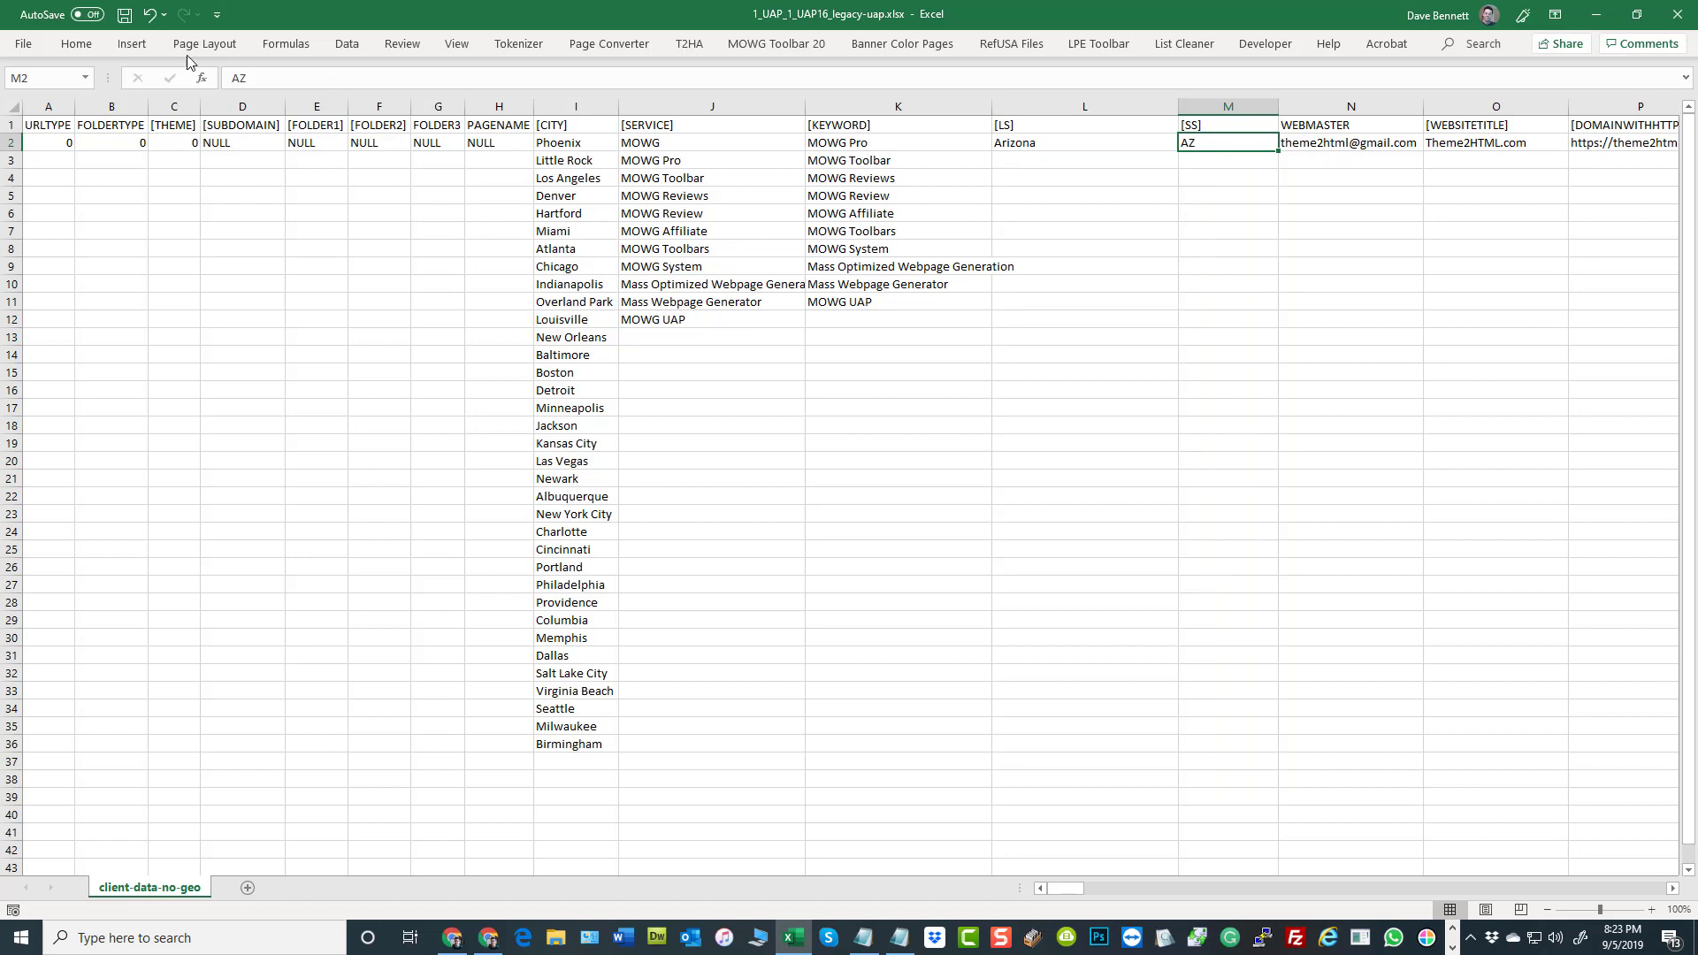
Undo the clearing of the state entries and point out the [LS] and [SS] headings
click(150, 16)
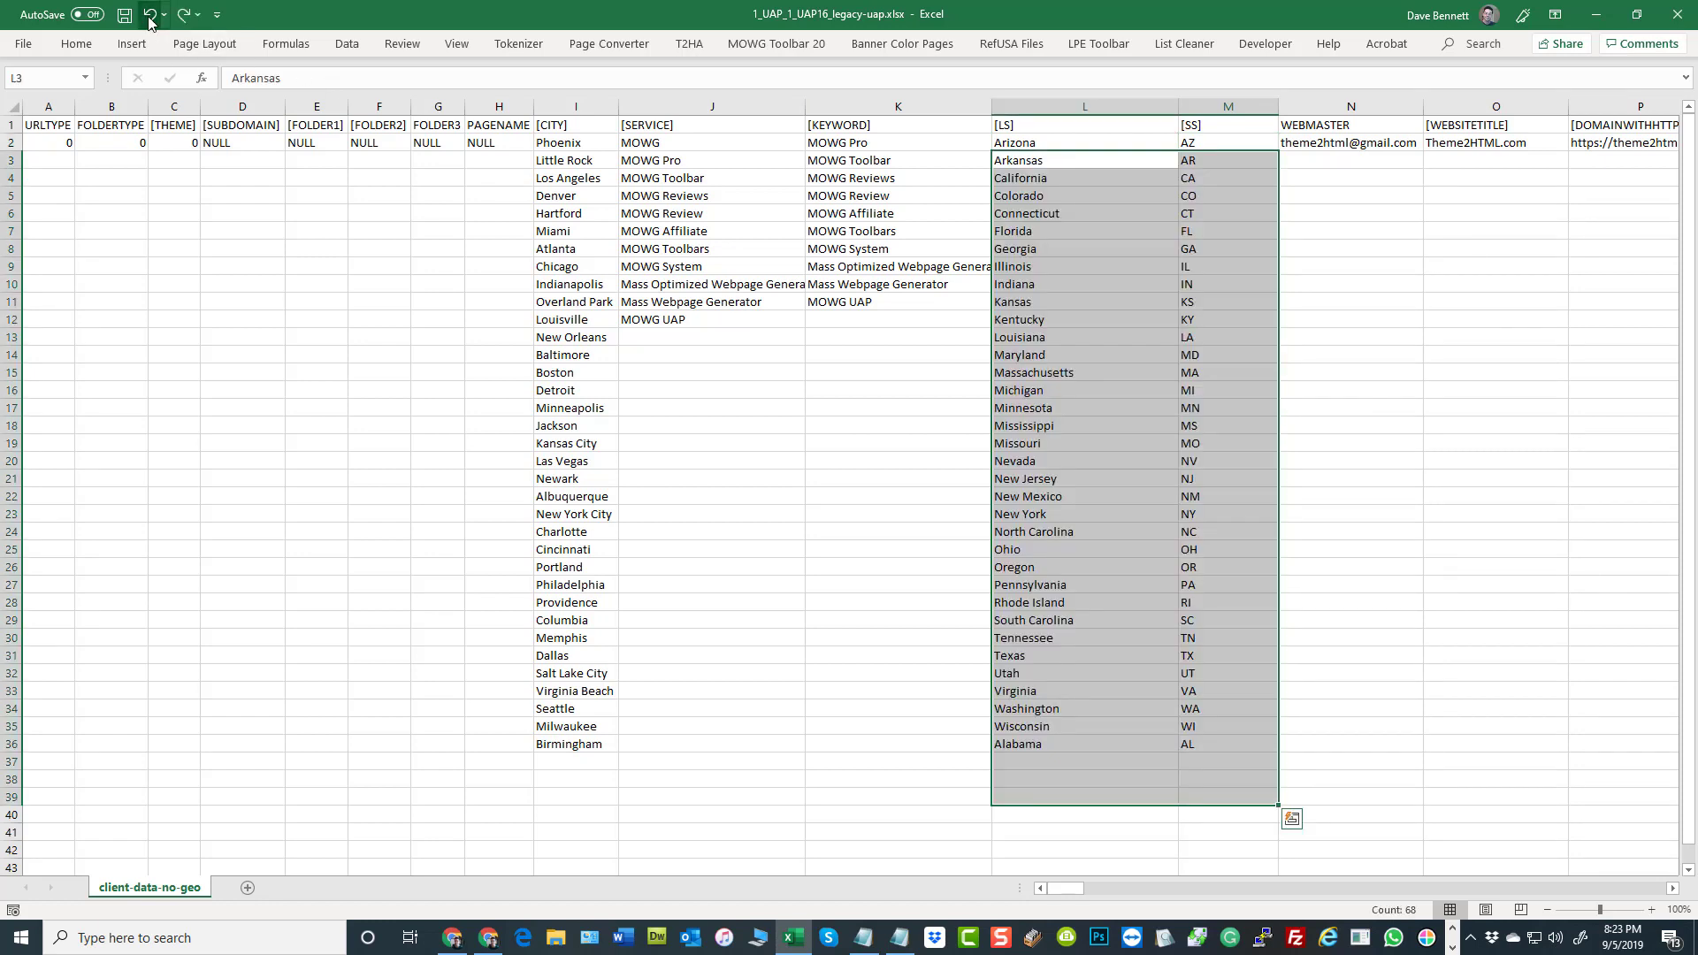
click(784, 514)
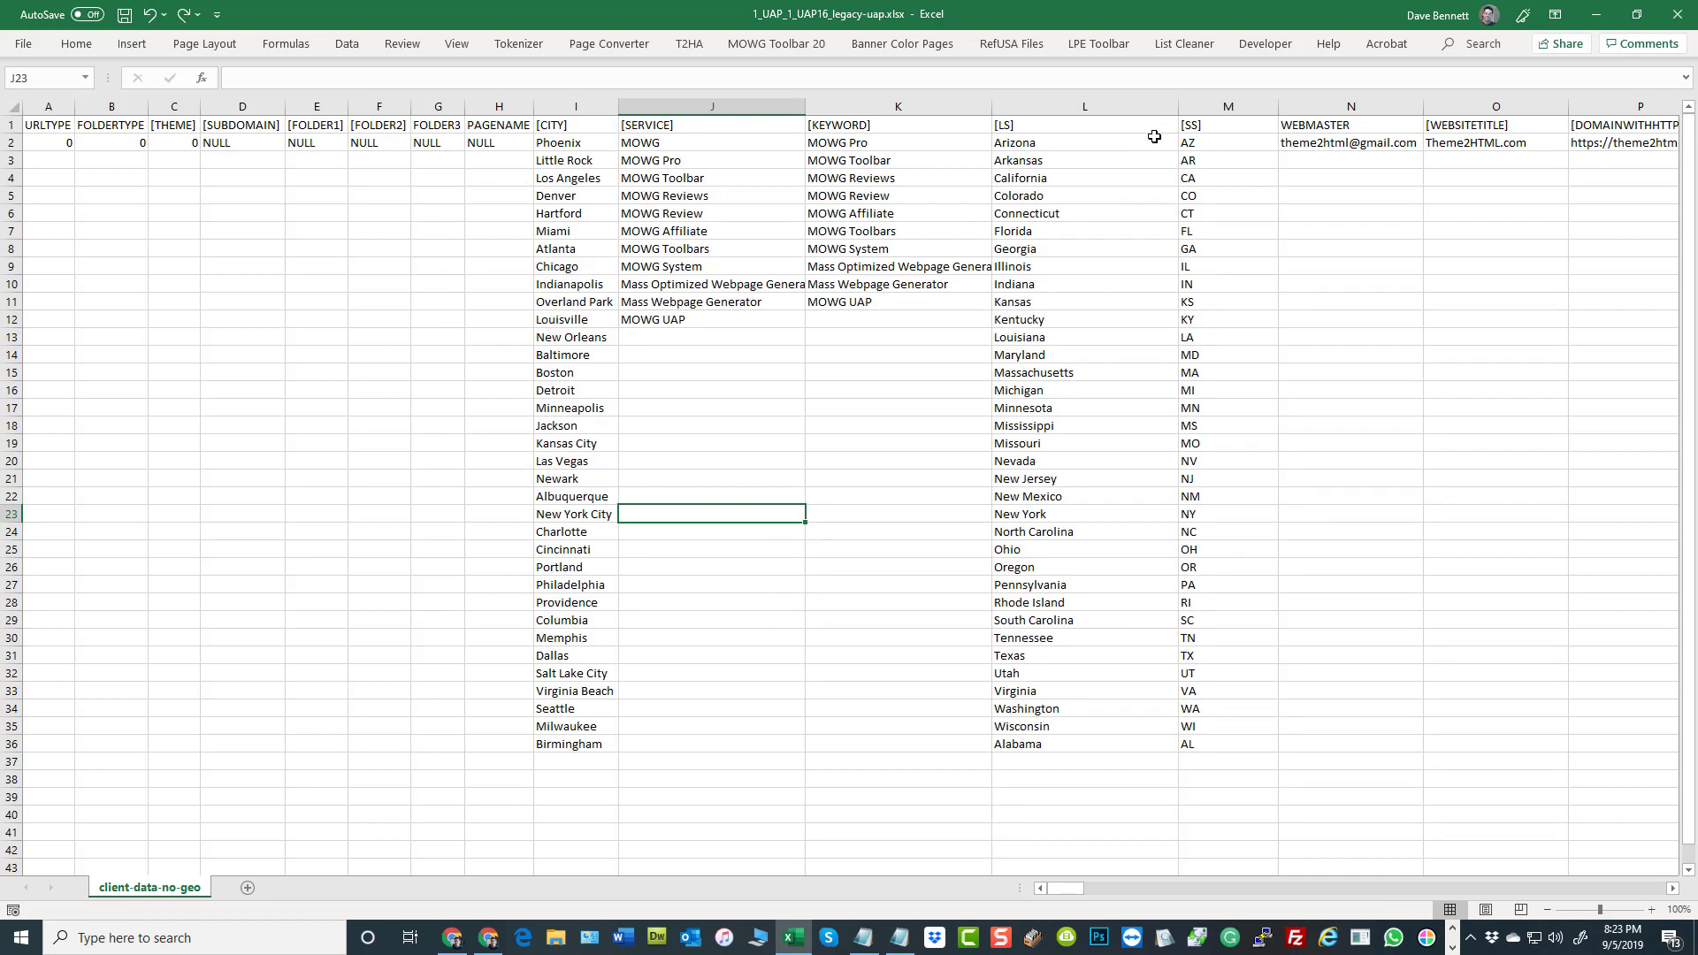
click(1085, 127)
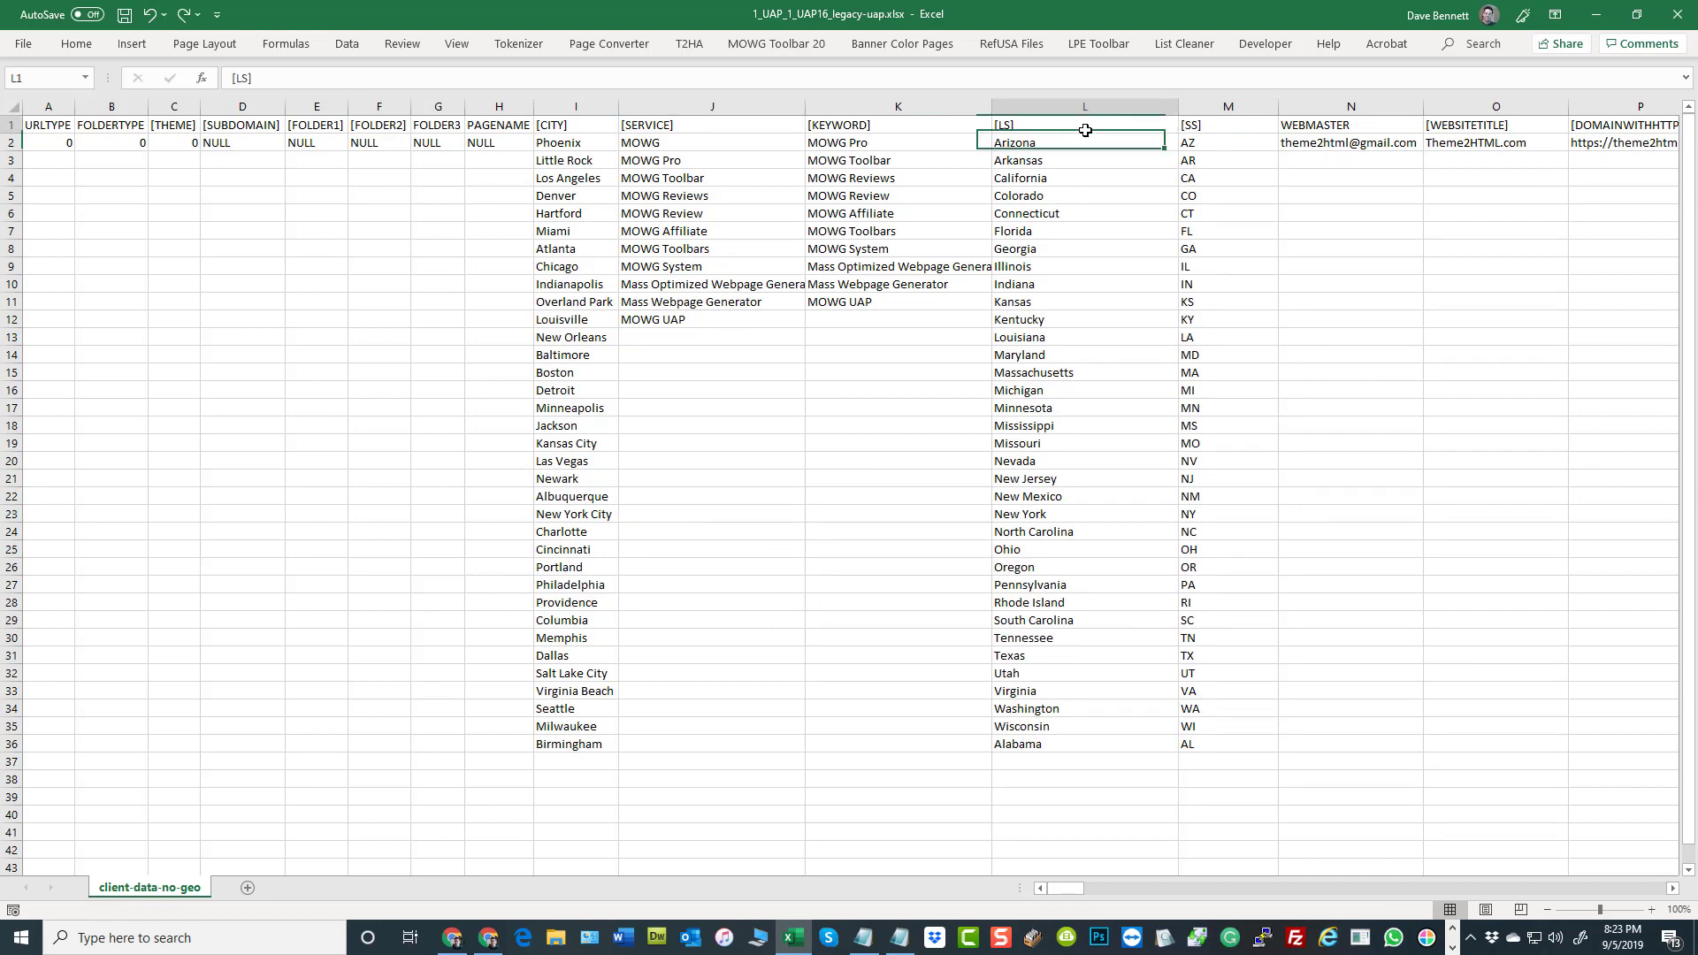
click(1232, 128)
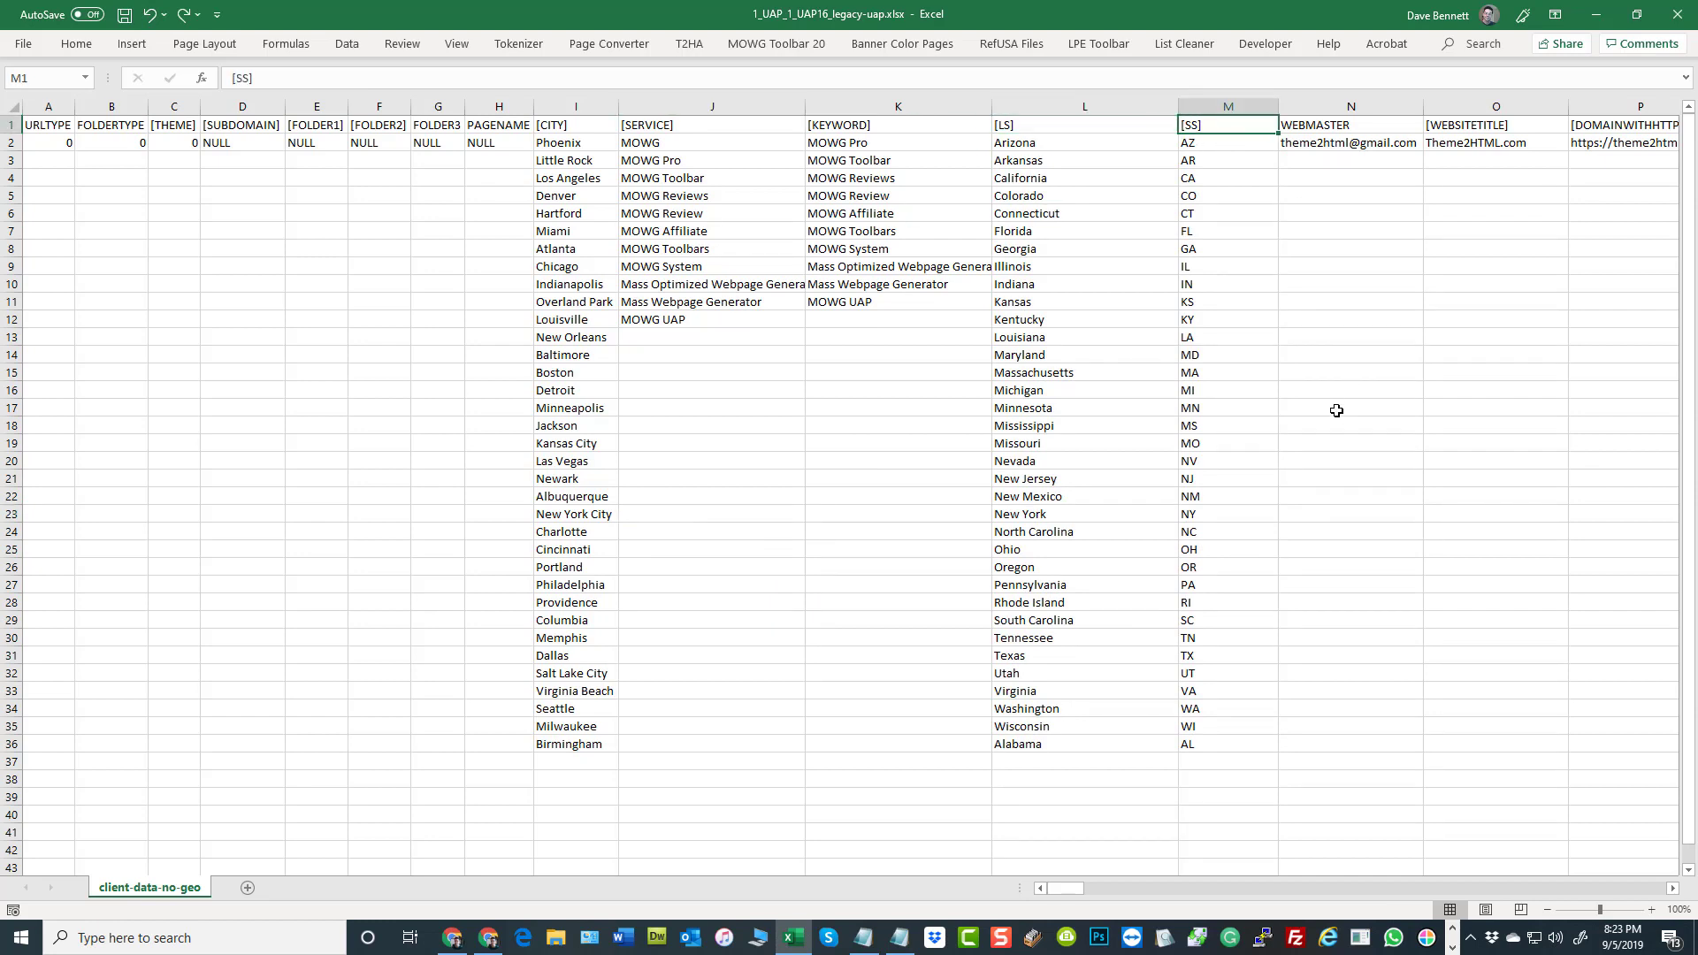
click(1337, 410)
Bring the WEBMASTER column into view, then switch to Chrome and examine the Admin Email field in the General Settings of Global Settings
drag(1066, 891, 1073, 888)
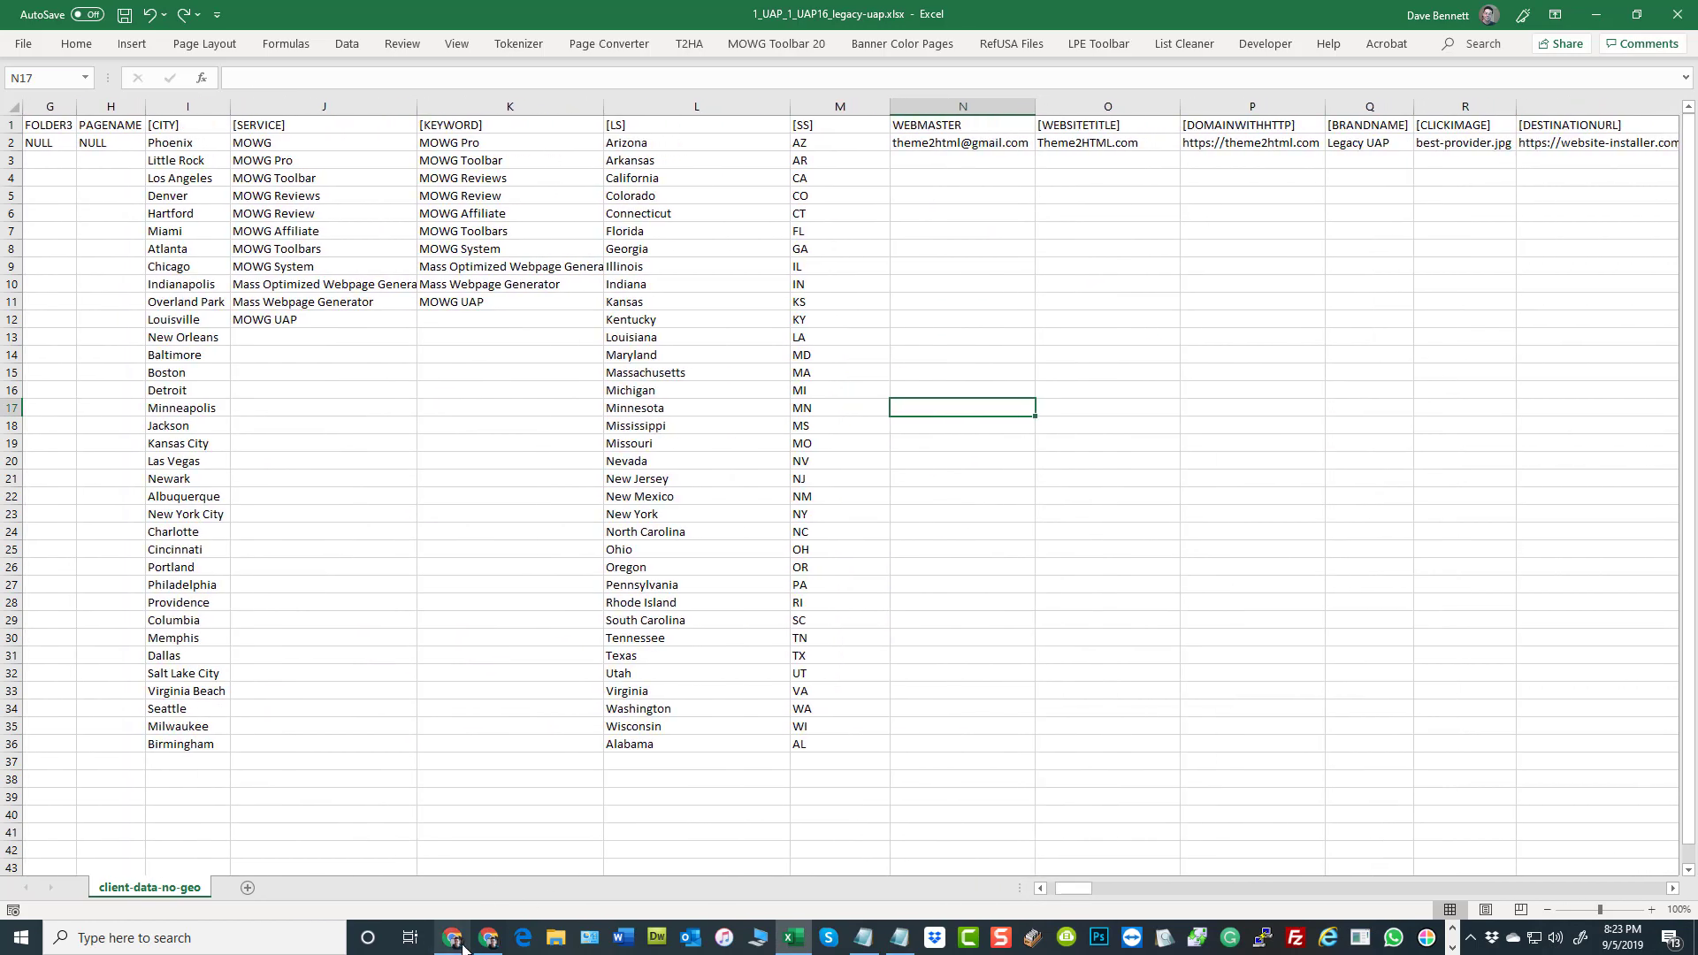
click(454, 939)
click(84, 15)
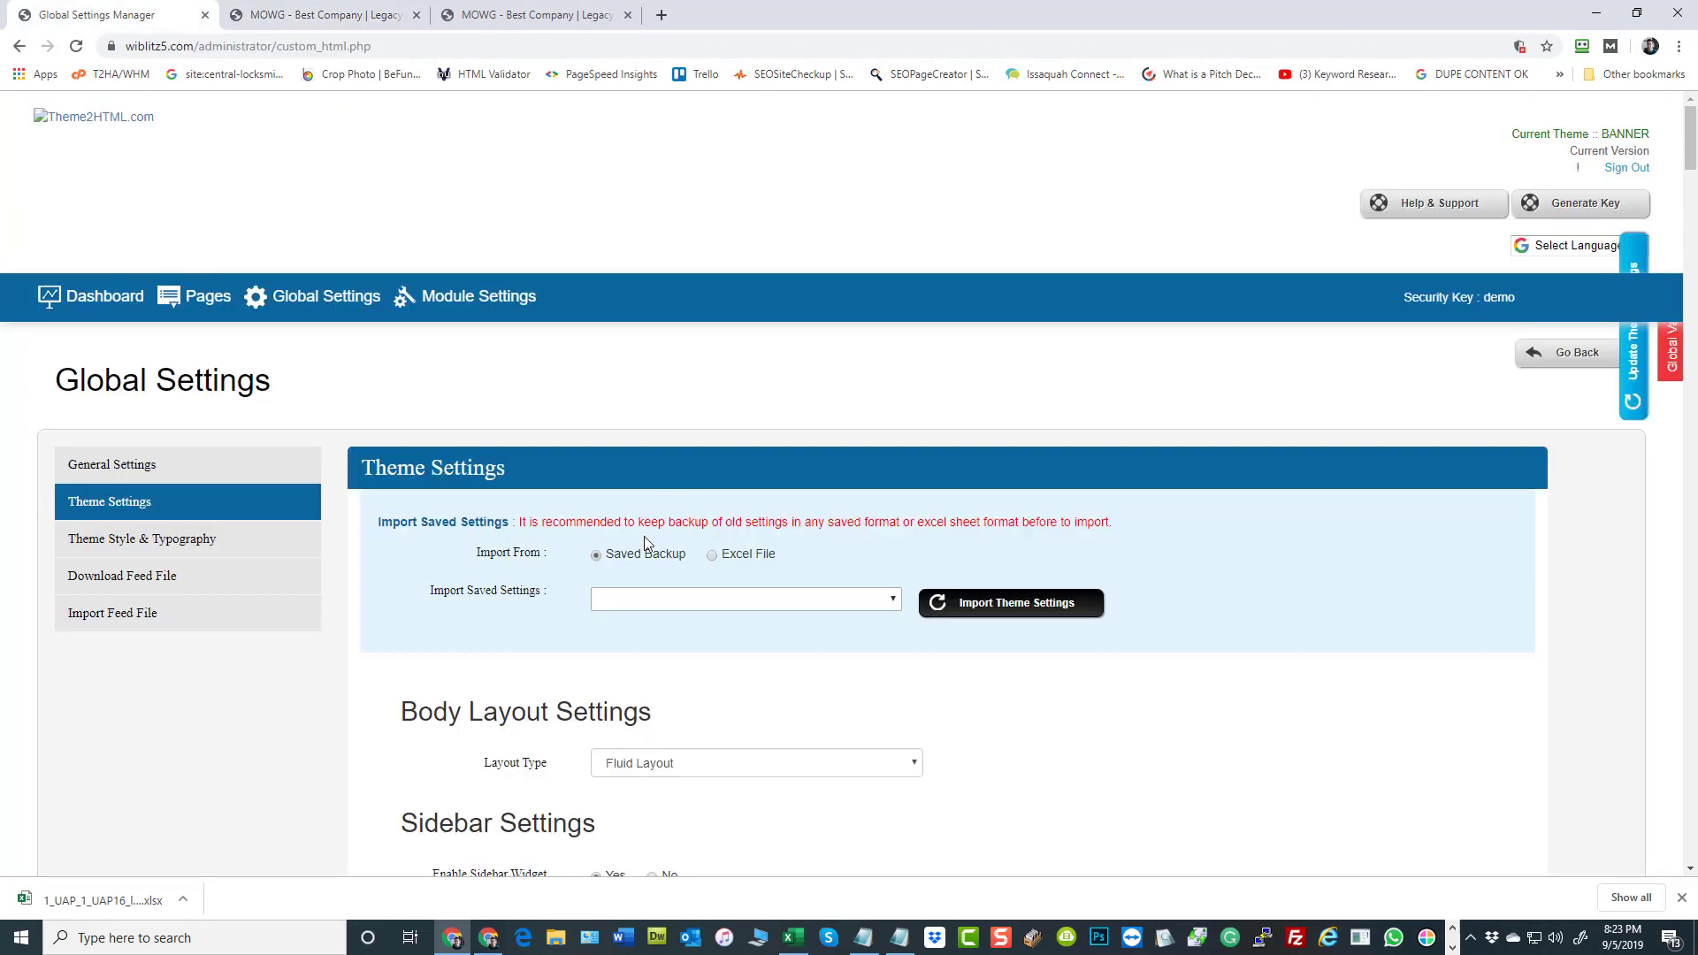
click(92, 474)
scroll(1032, 433, down, 3)
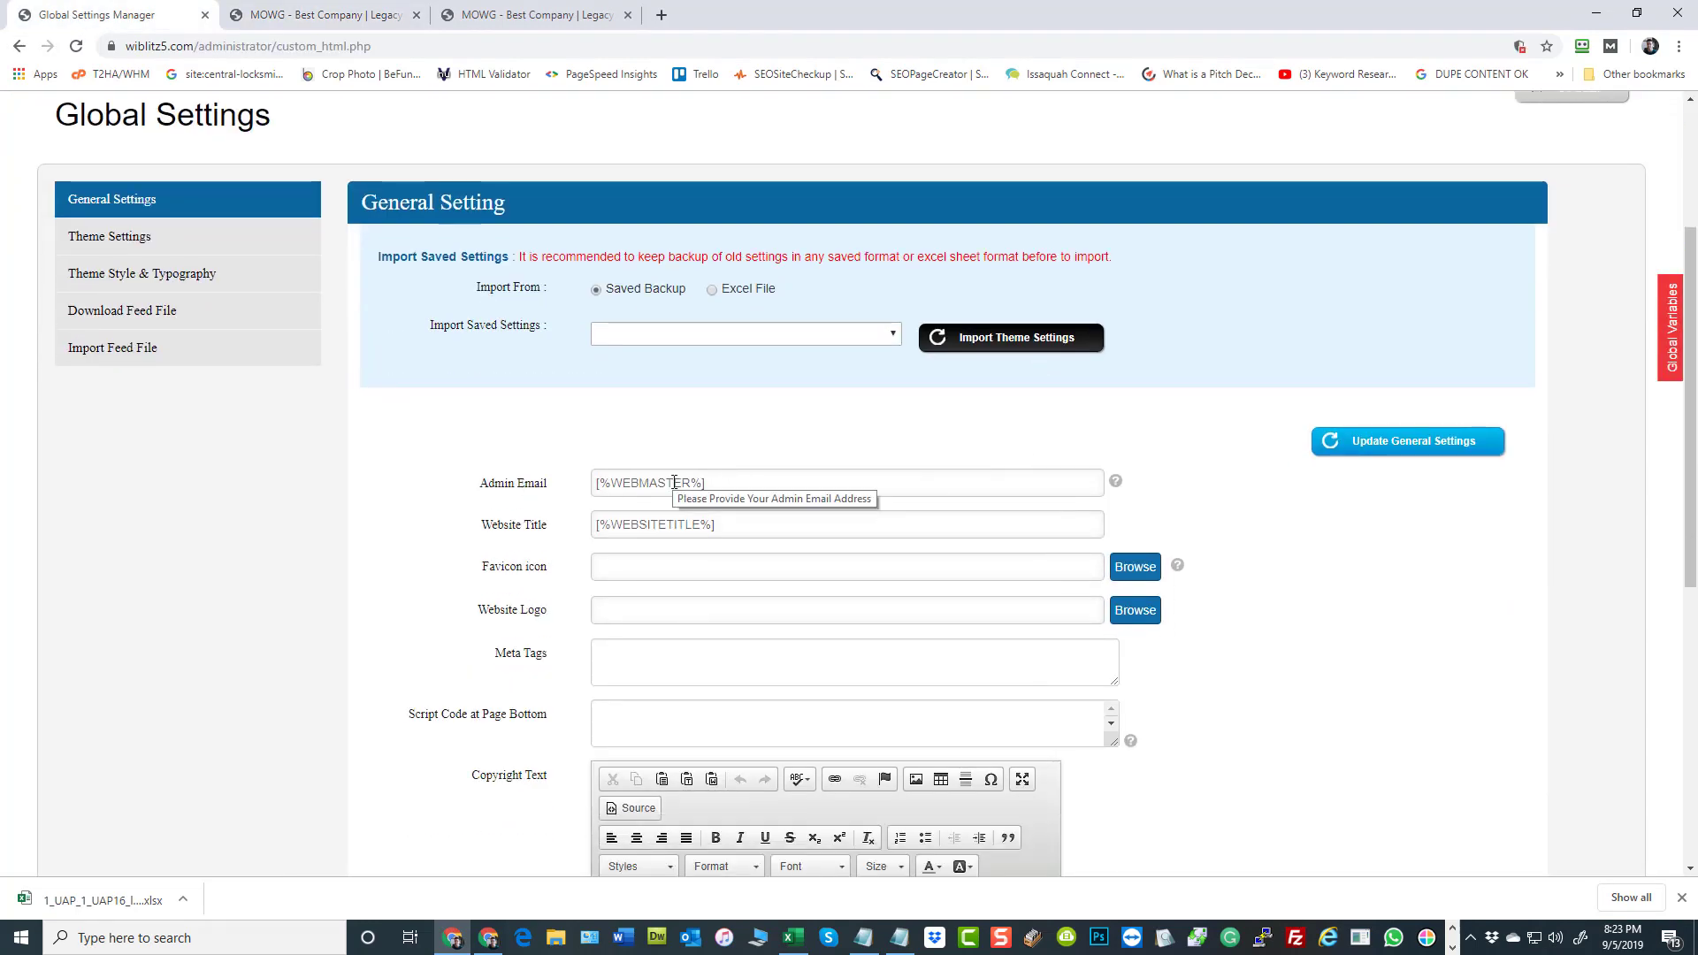
Return to Excel and delete the entire WEBMASTER column from the varsheet
click(793, 937)
click(977, 106)
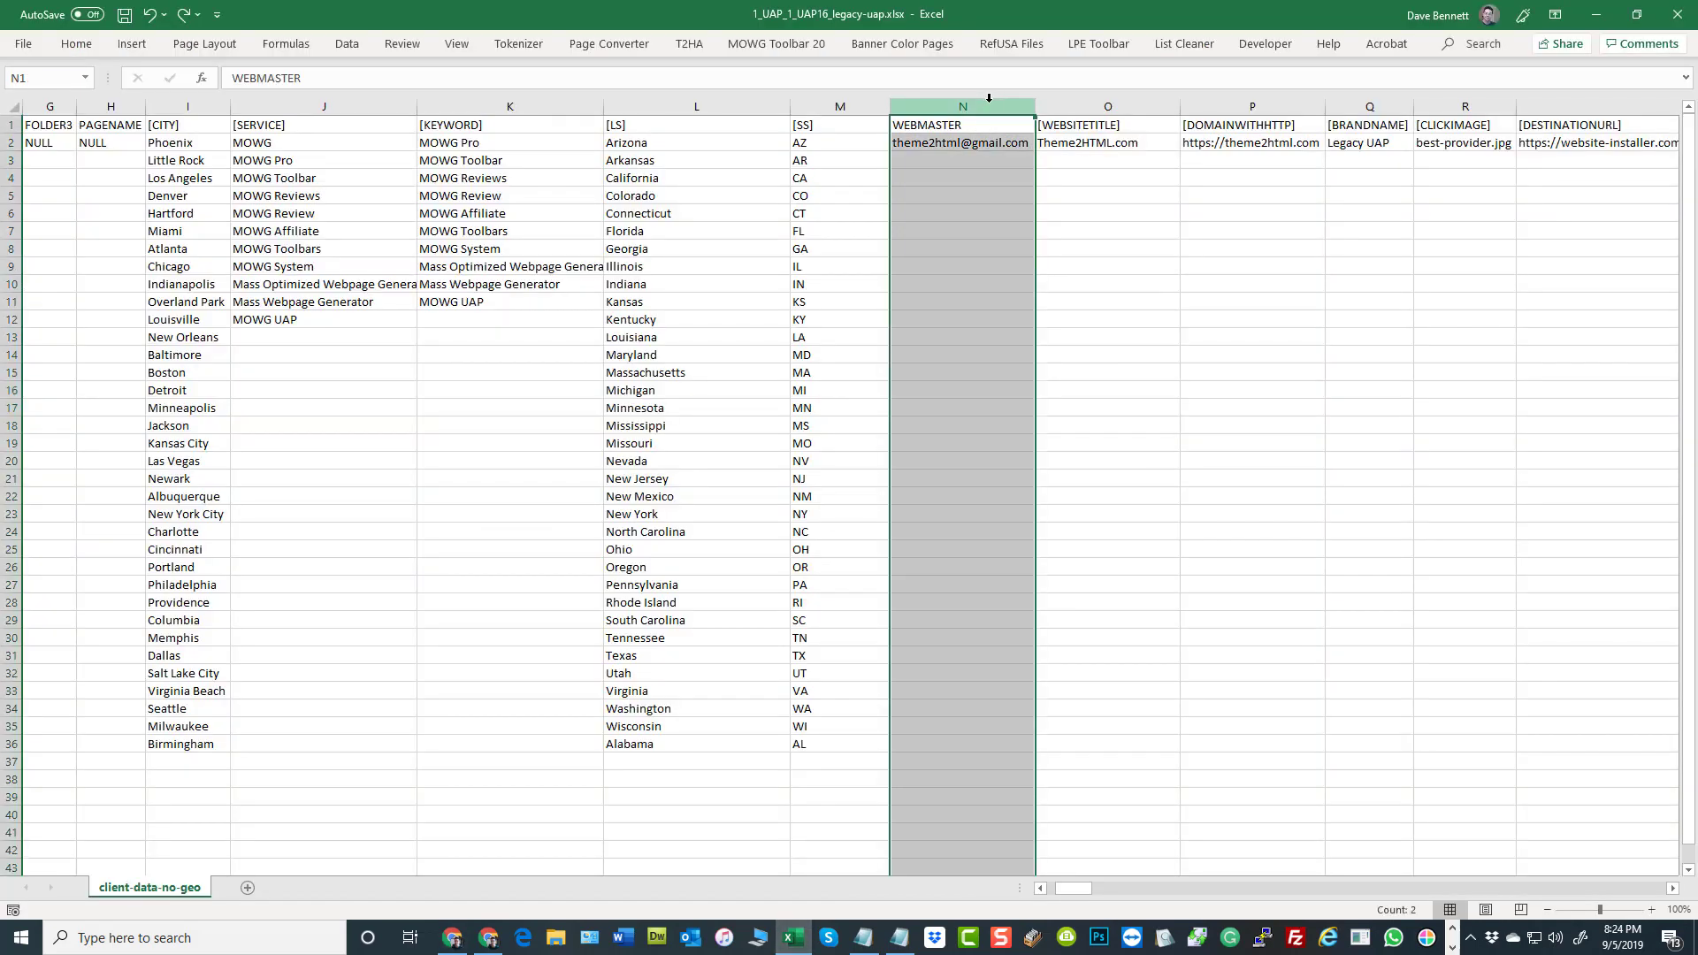
right_click(979, 320)
click(1030, 491)
click(1343, 480)
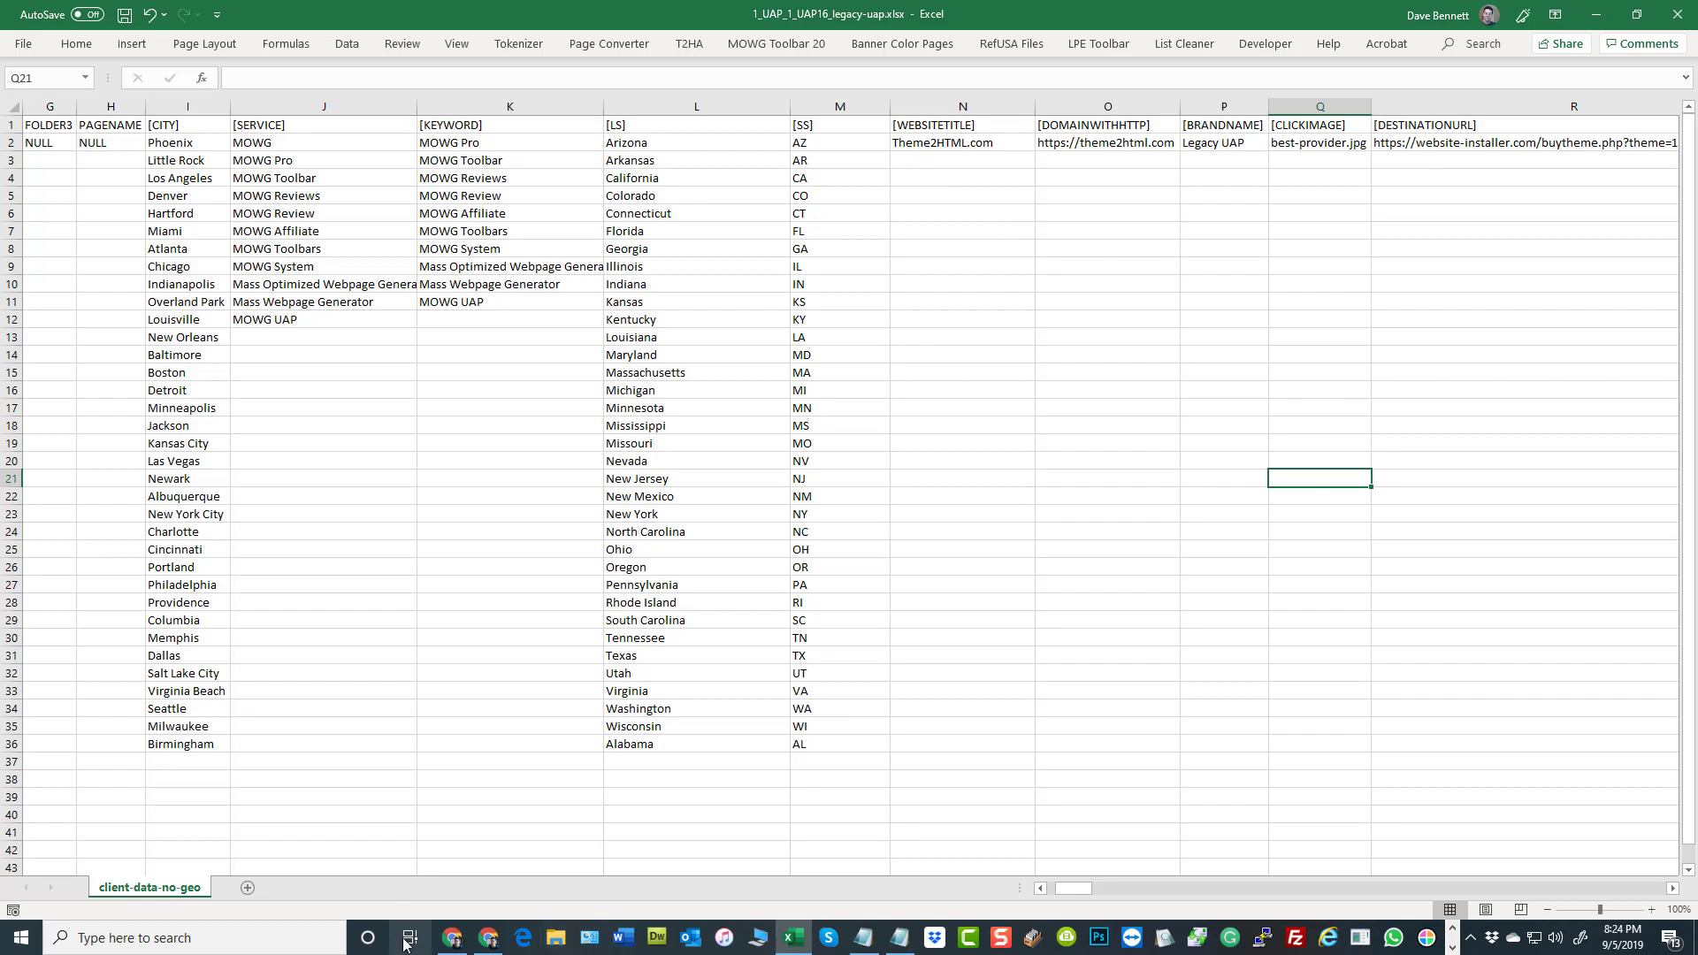
Switch to Chrome and highlight the [%WEBMASTER%] placeholder in the Admin Email field
click(451, 942)
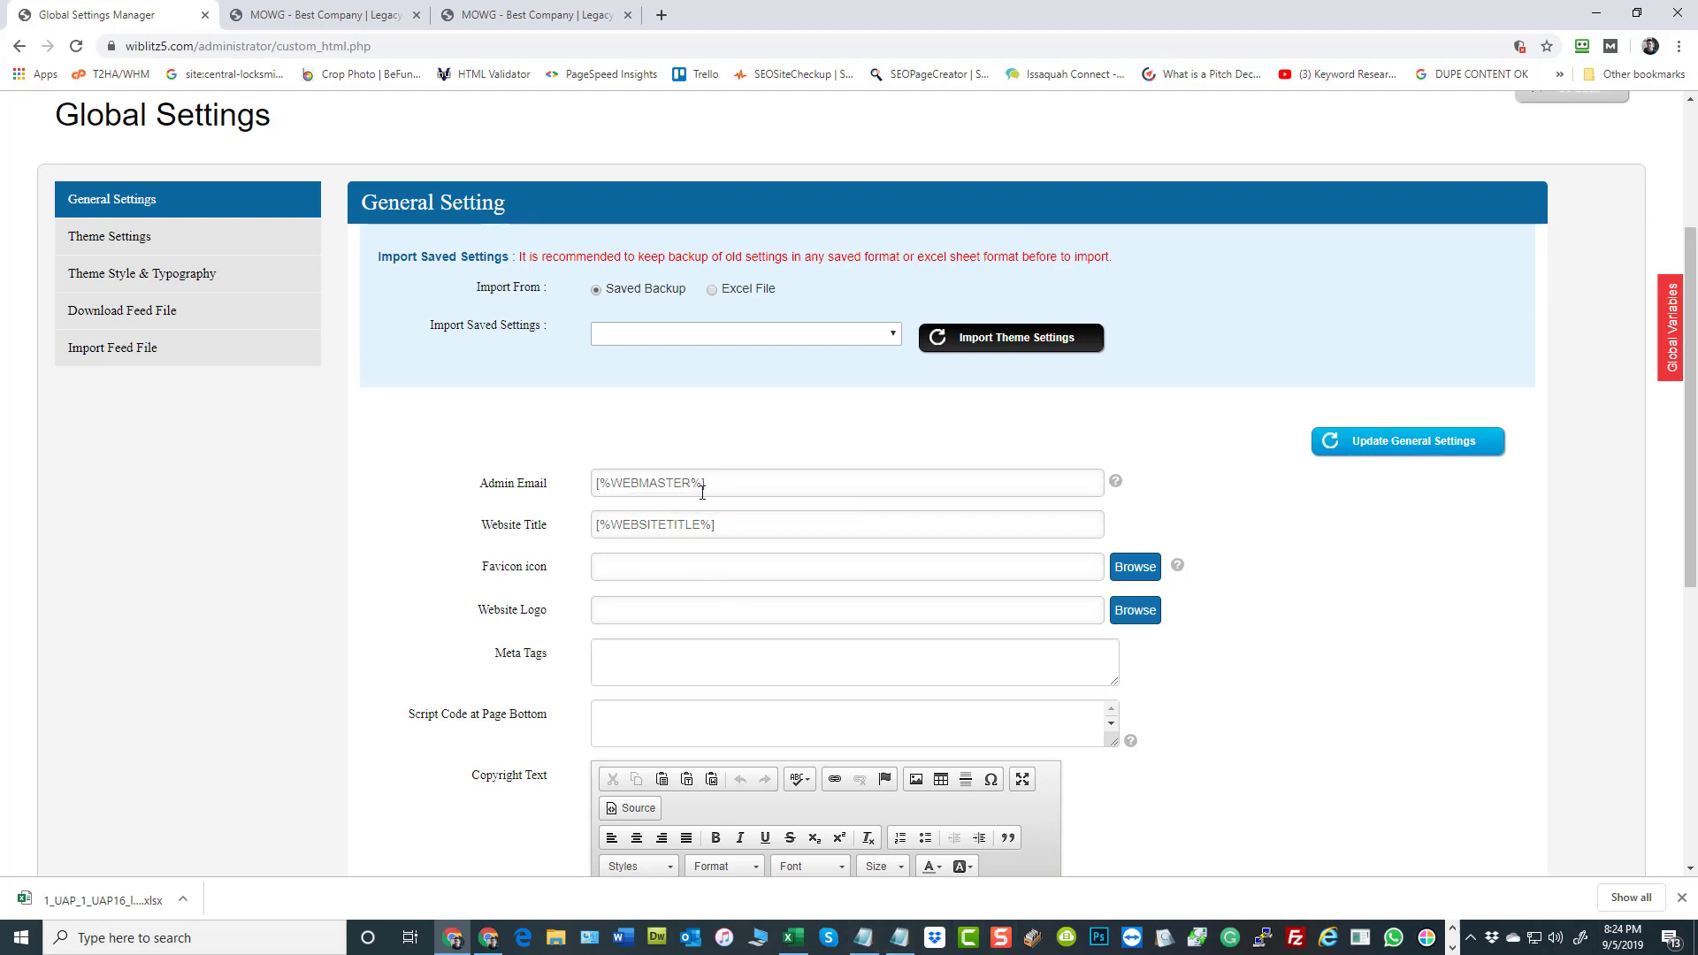
drag(705, 487, 559, 491)
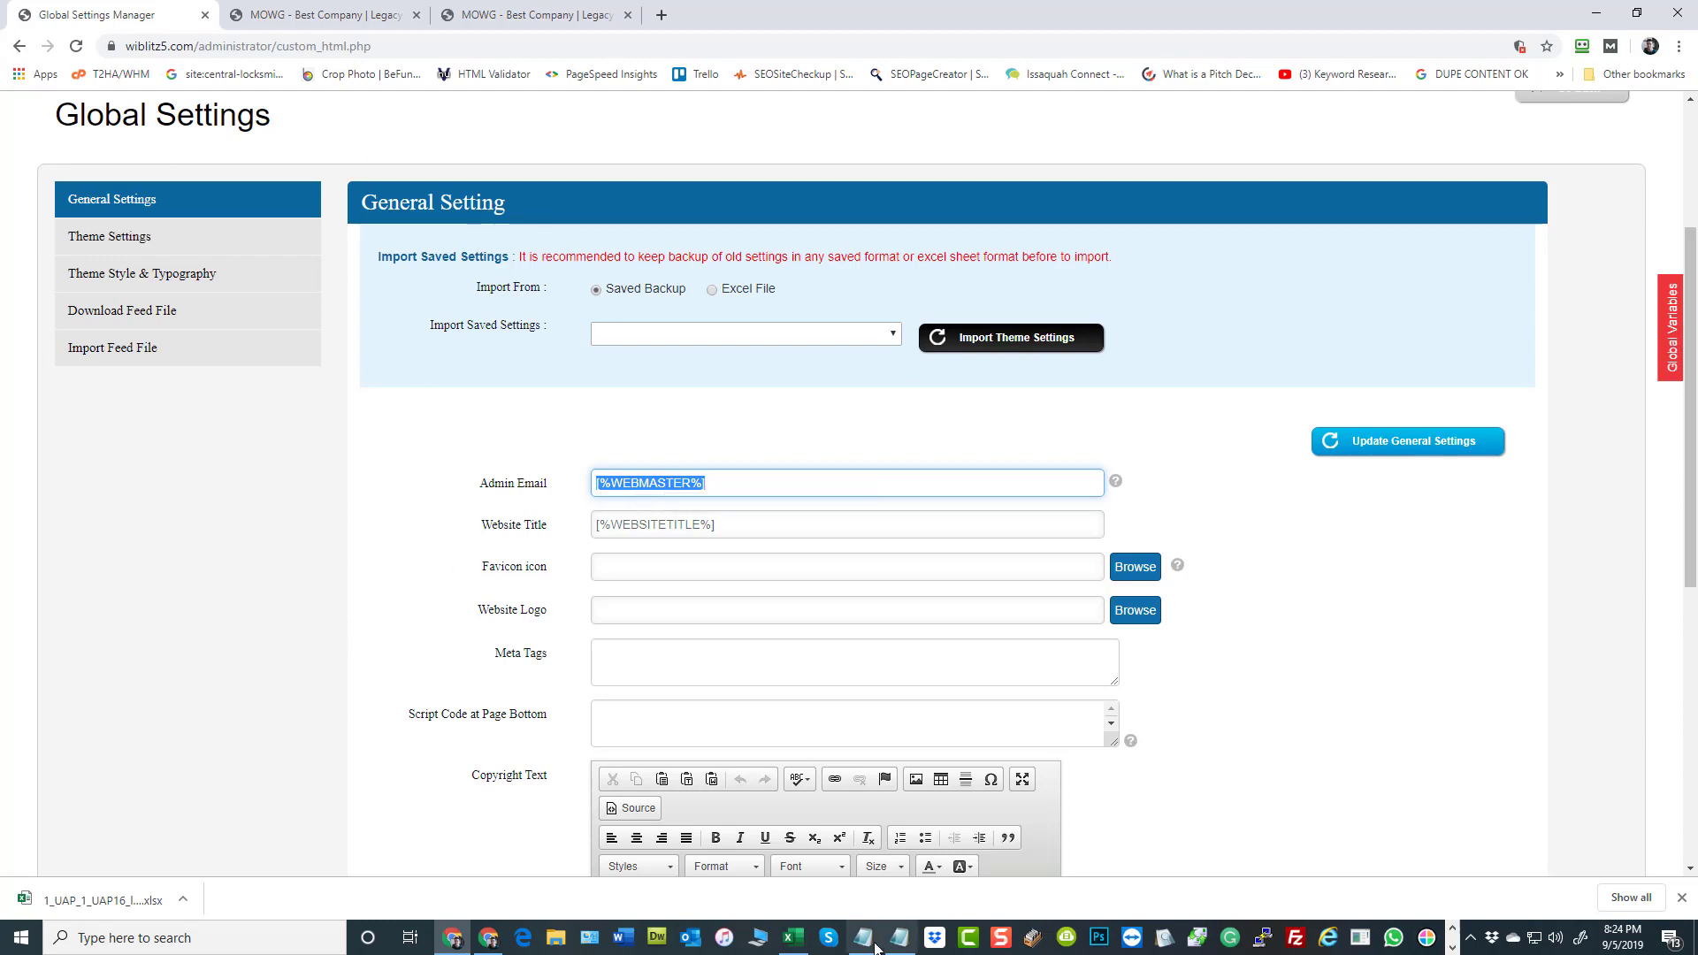
Return to Excel, undo the deletion of the WEBMASTER column and save the workbook
click(793, 937)
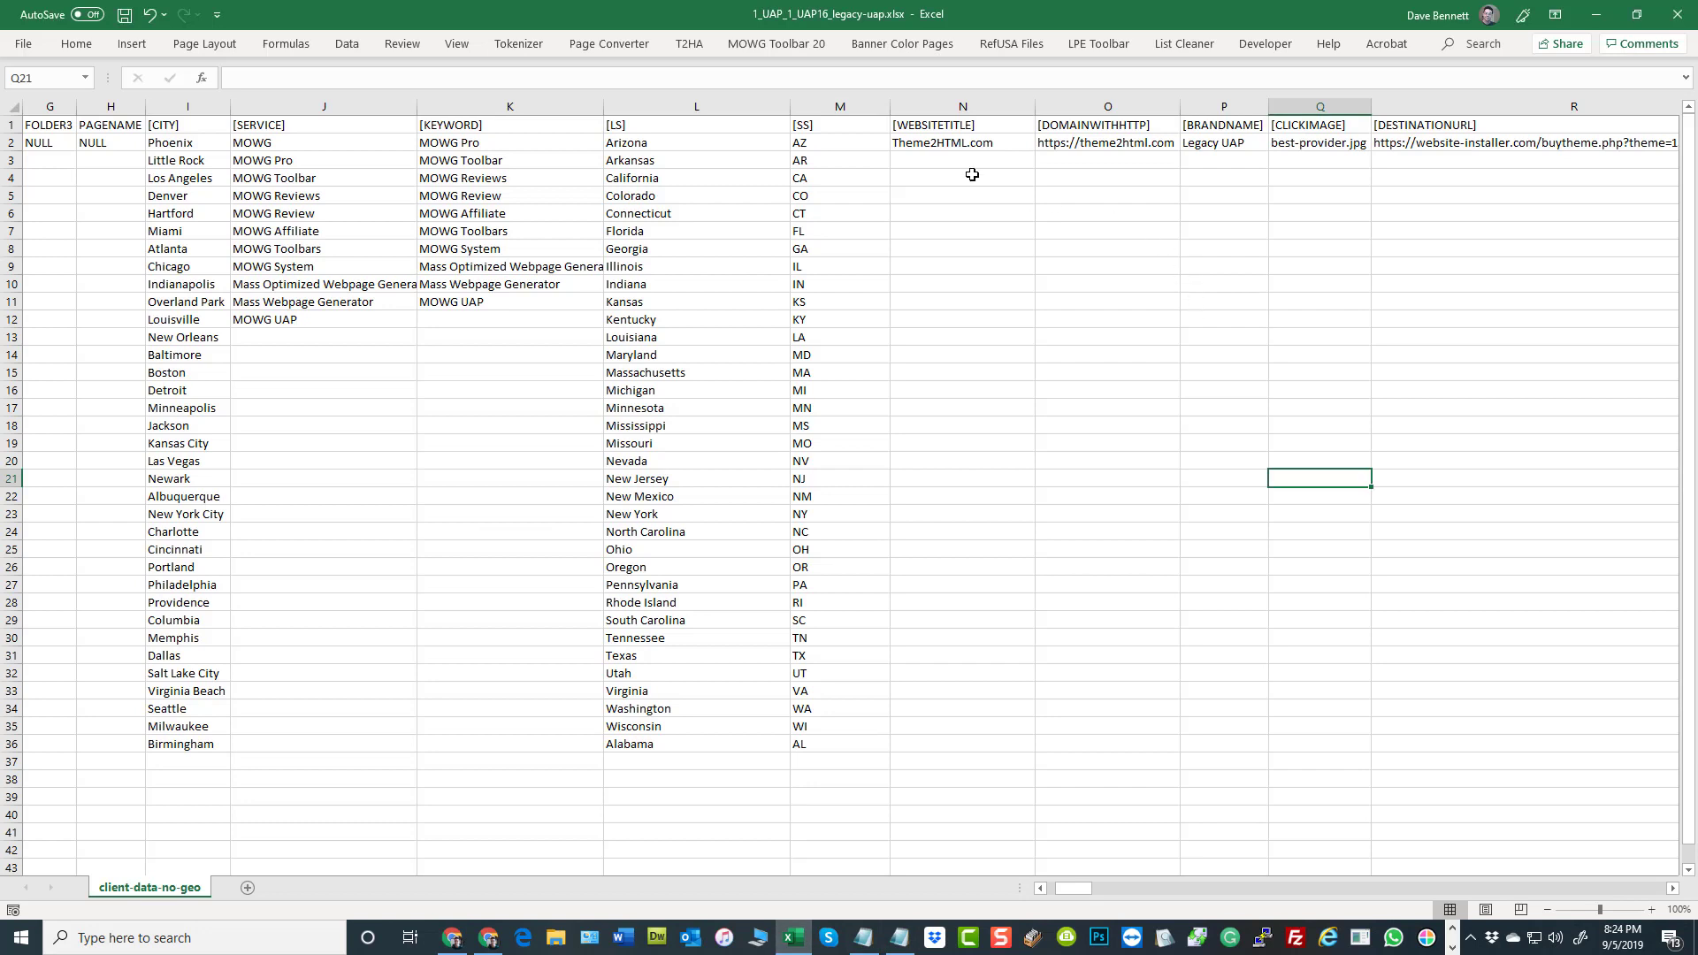
click(150, 15)
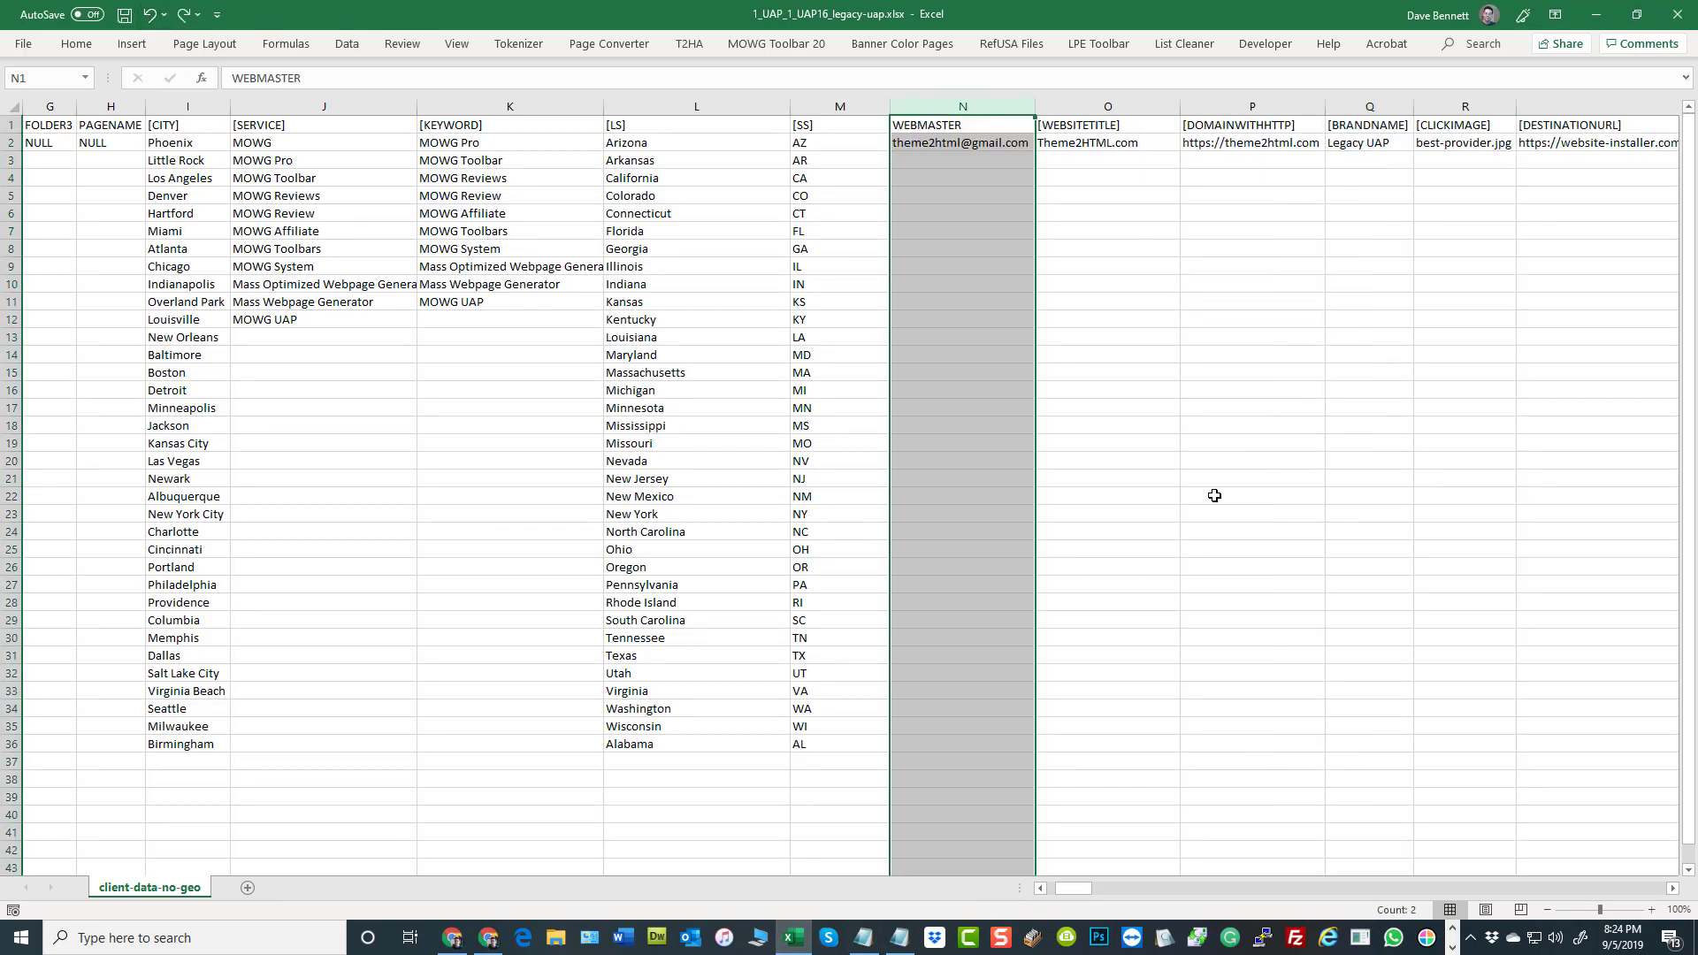
click(1191, 363)
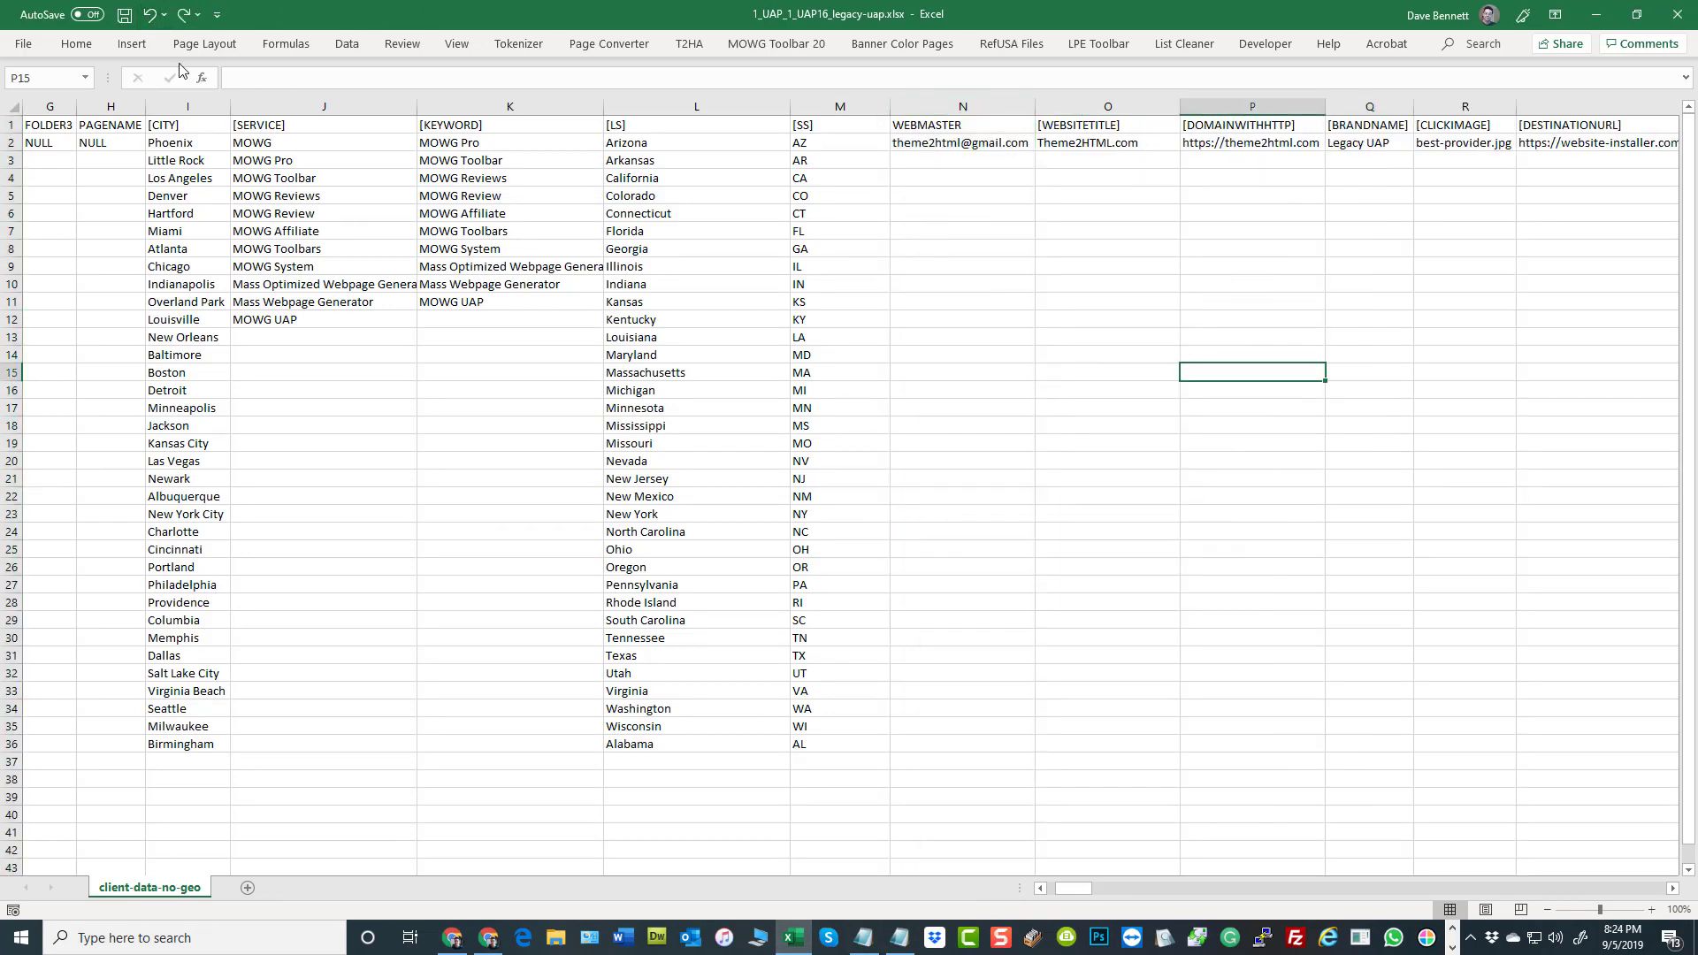
click(125, 15)
Go to the VAR columns and examine VAR1 and the VAR2, VAR4 and VAR8 headings
drag(1075, 888, 1109, 888)
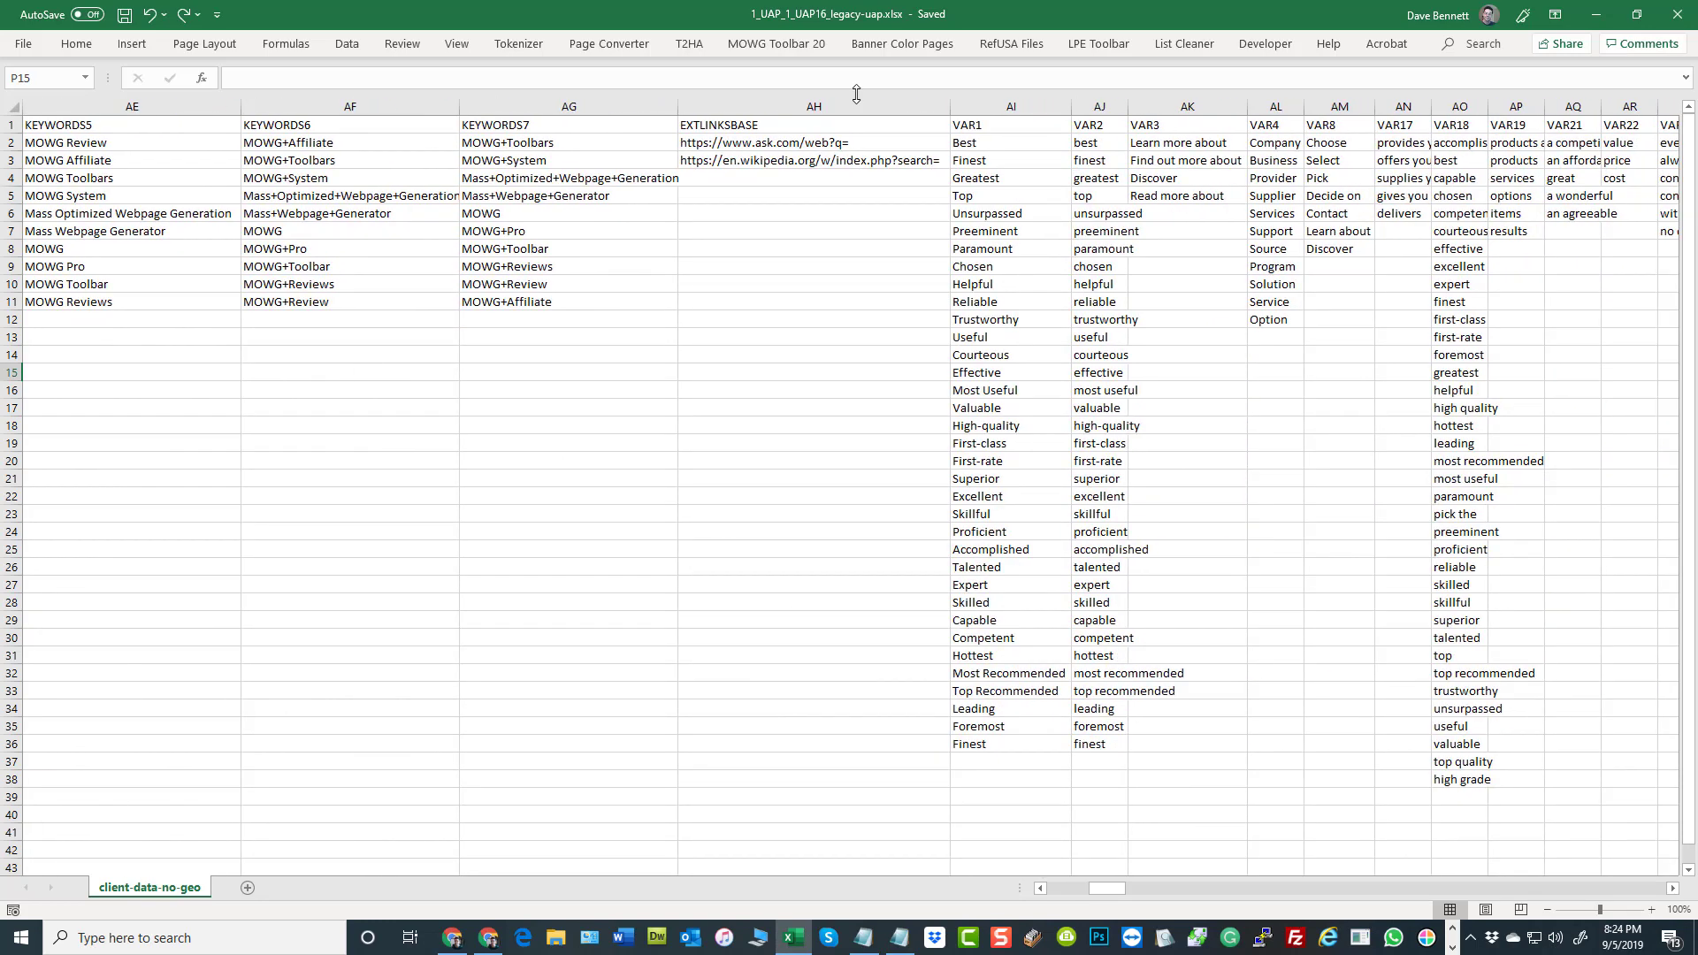
click(1011, 106)
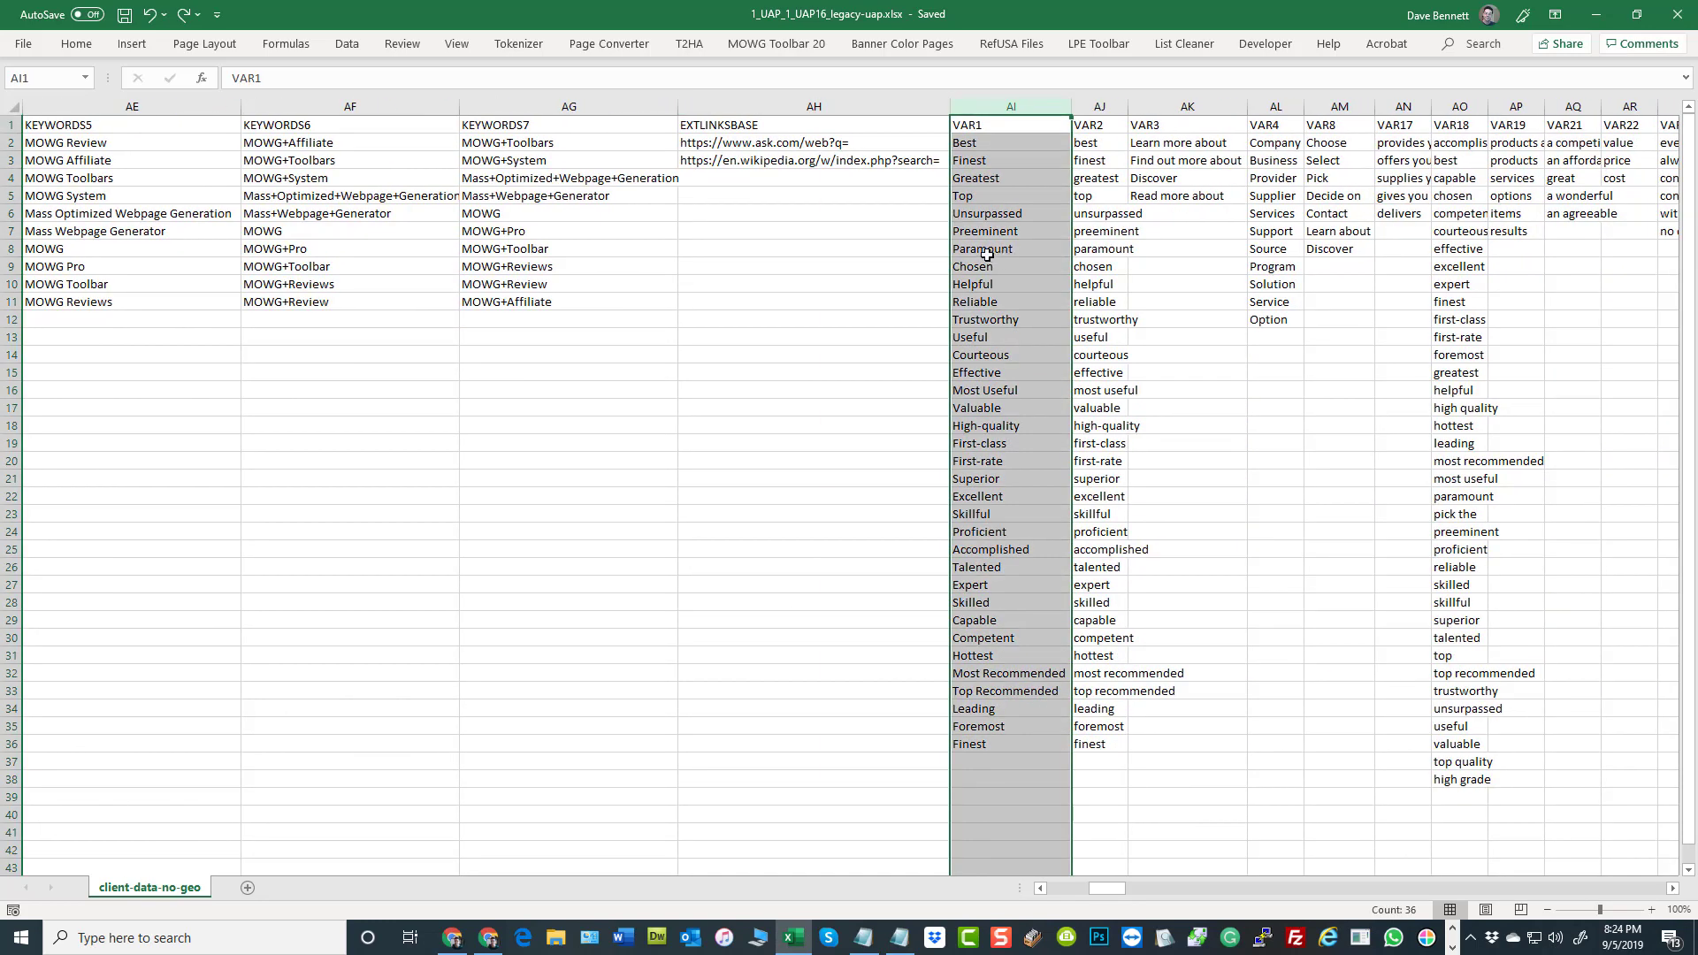
click(1099, 128)
click(1271, 126)
click(1327, 128)
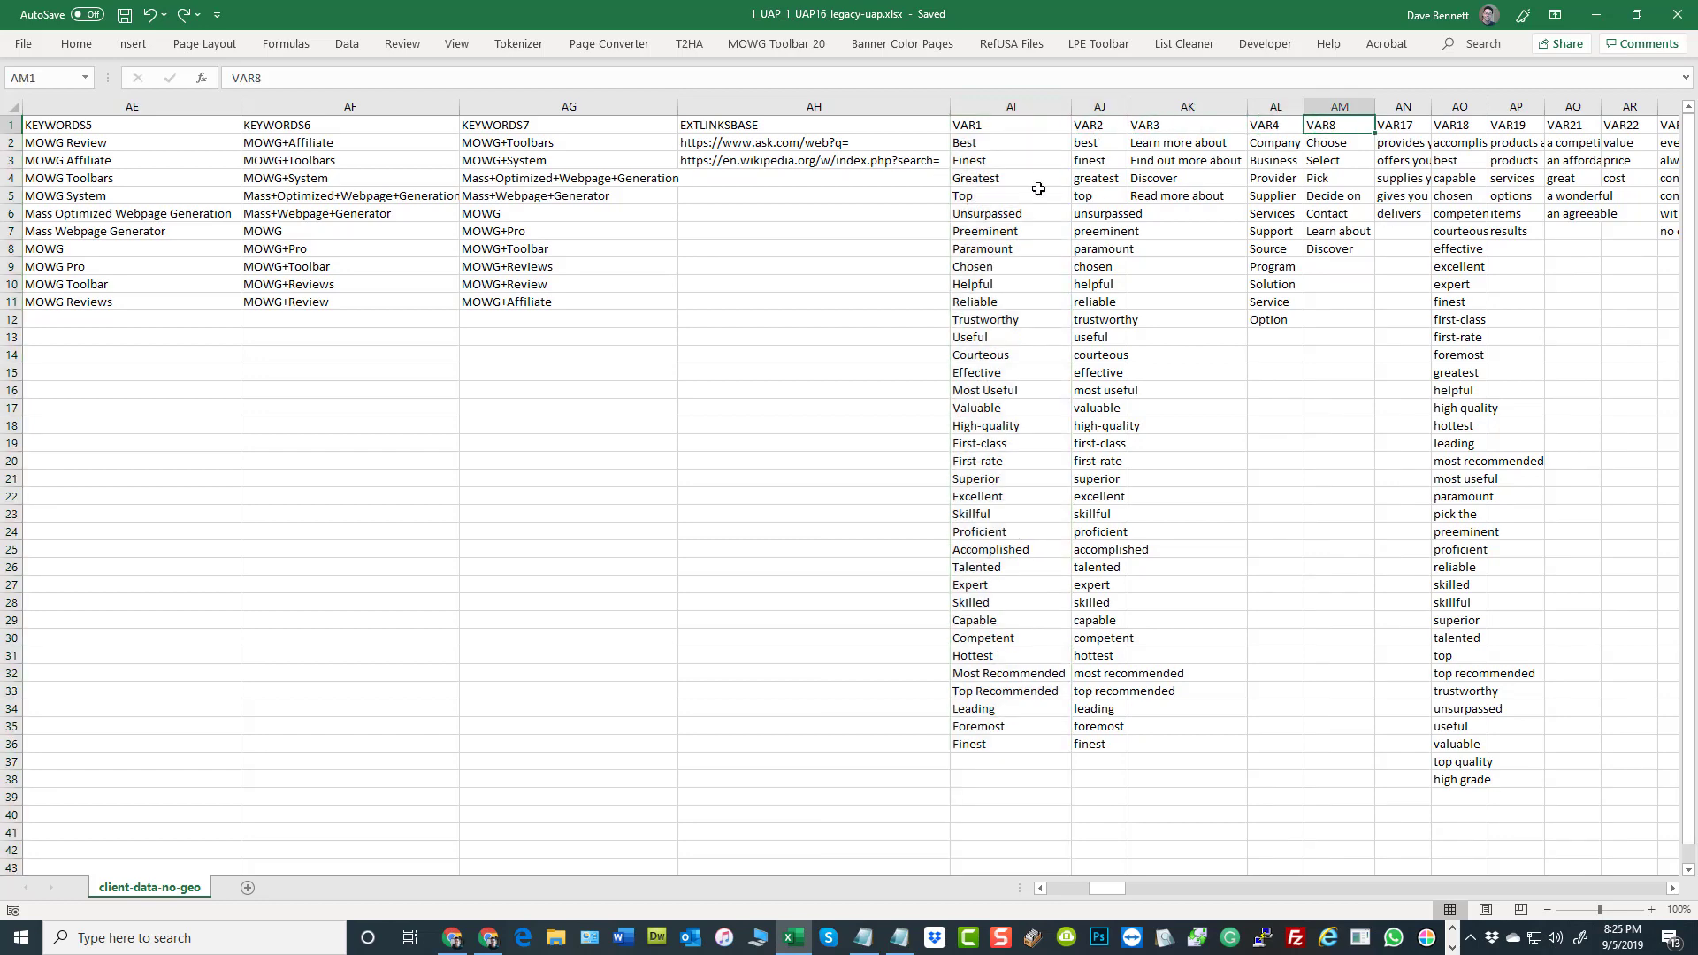
Highlight the EXTLINKSBASE column and the range of VAR columns beside it, and point out the VAR1 and VAR2 headings
click(831, 105)
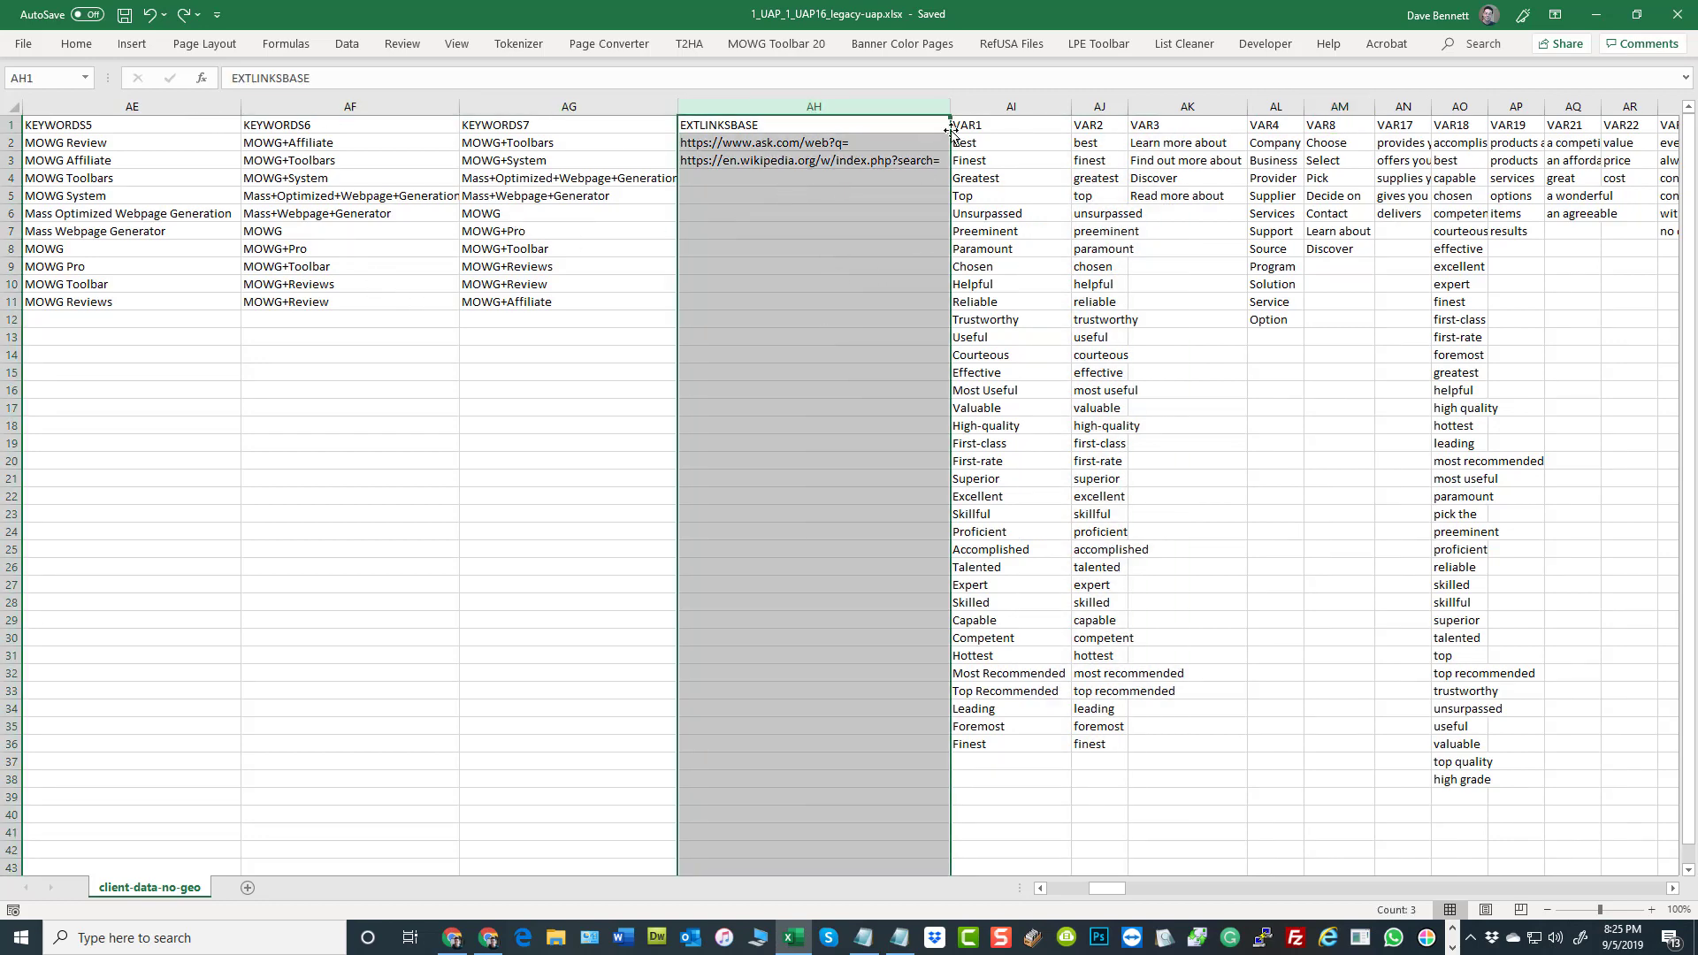
drag(968, 106, 1520, 96)
click(578, 428)
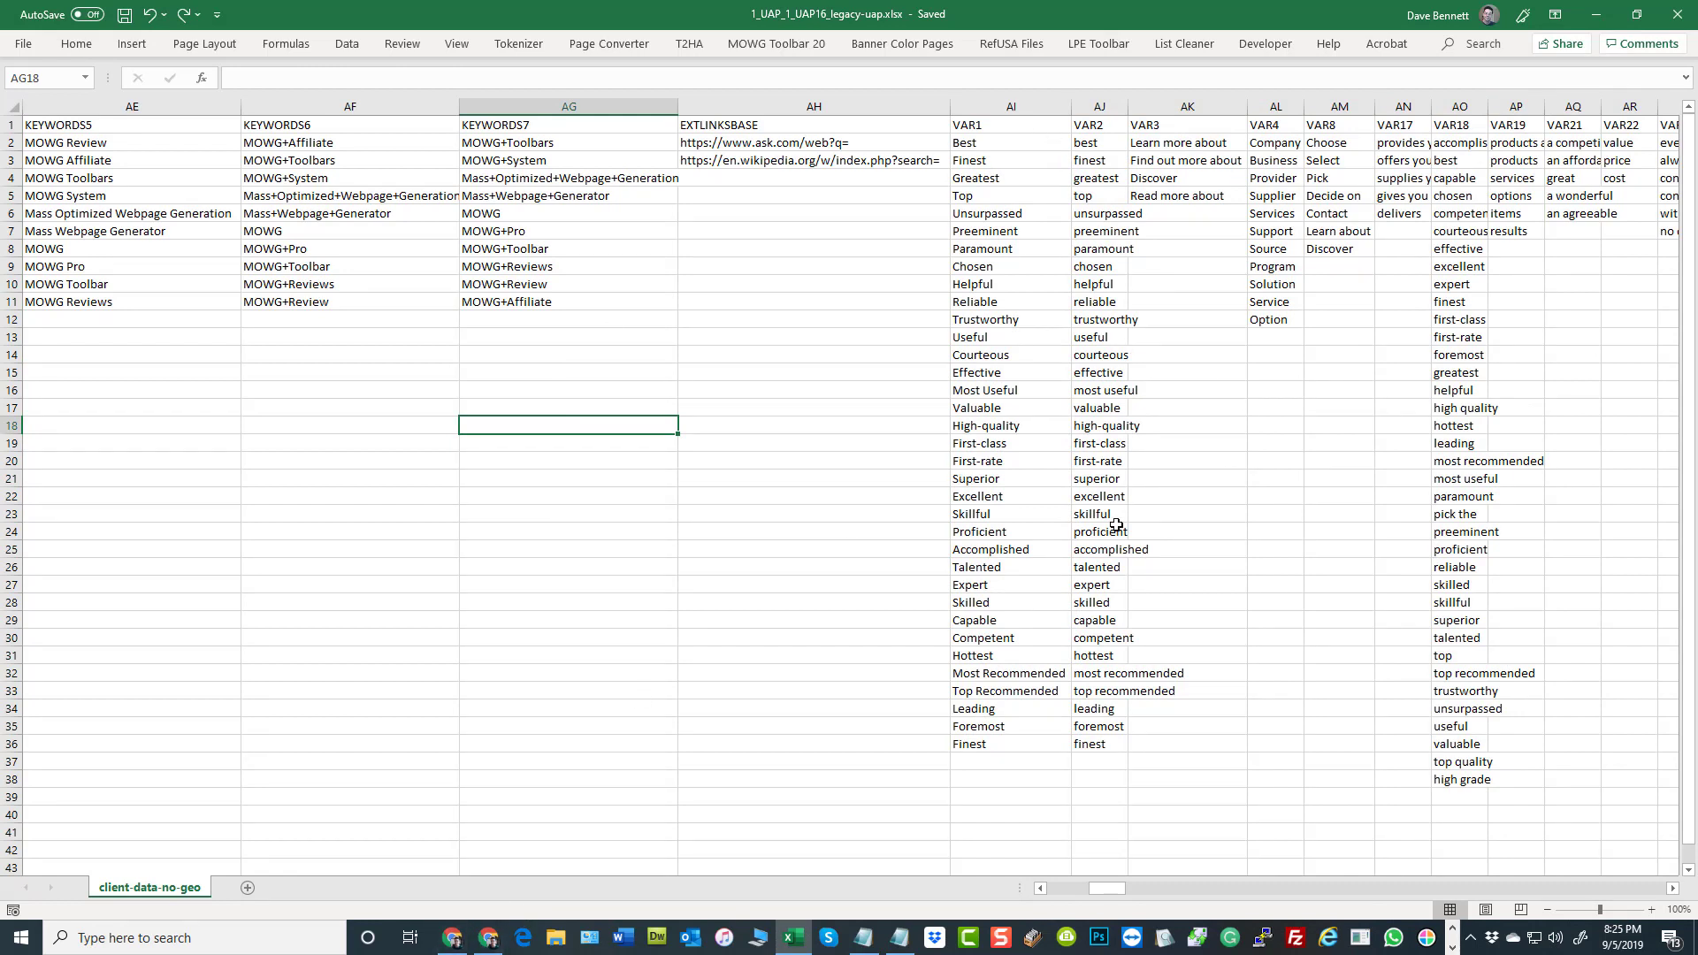
drag(1054, 124, 1626, 125)
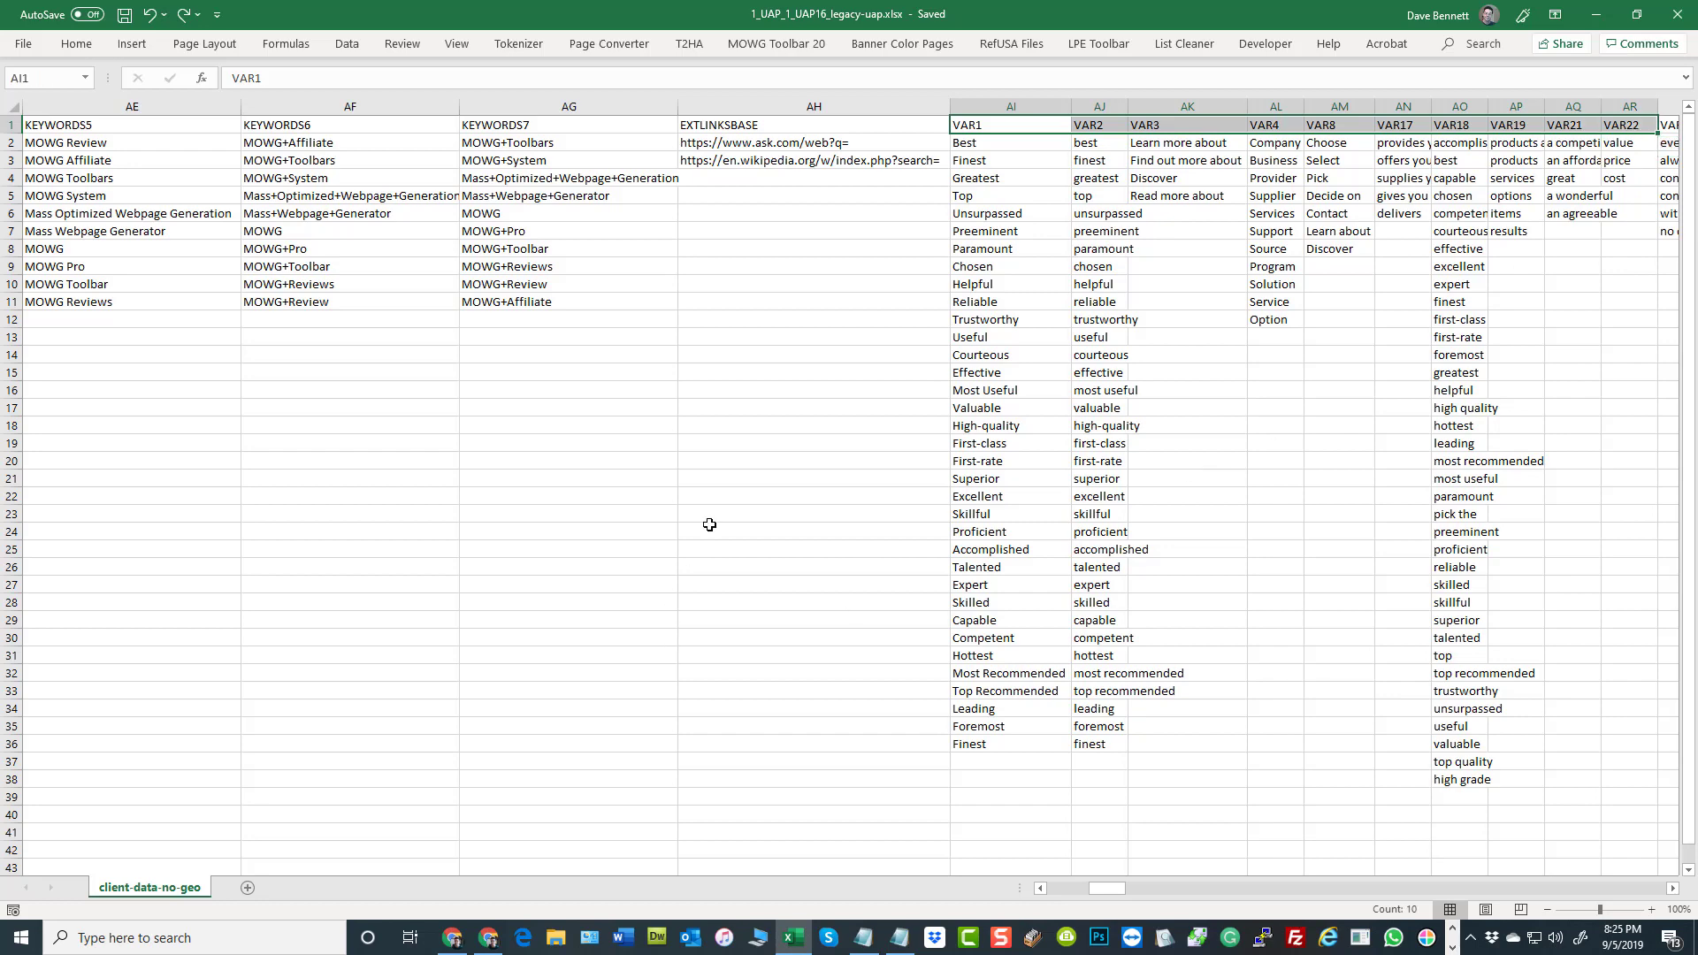
click(757, 389)
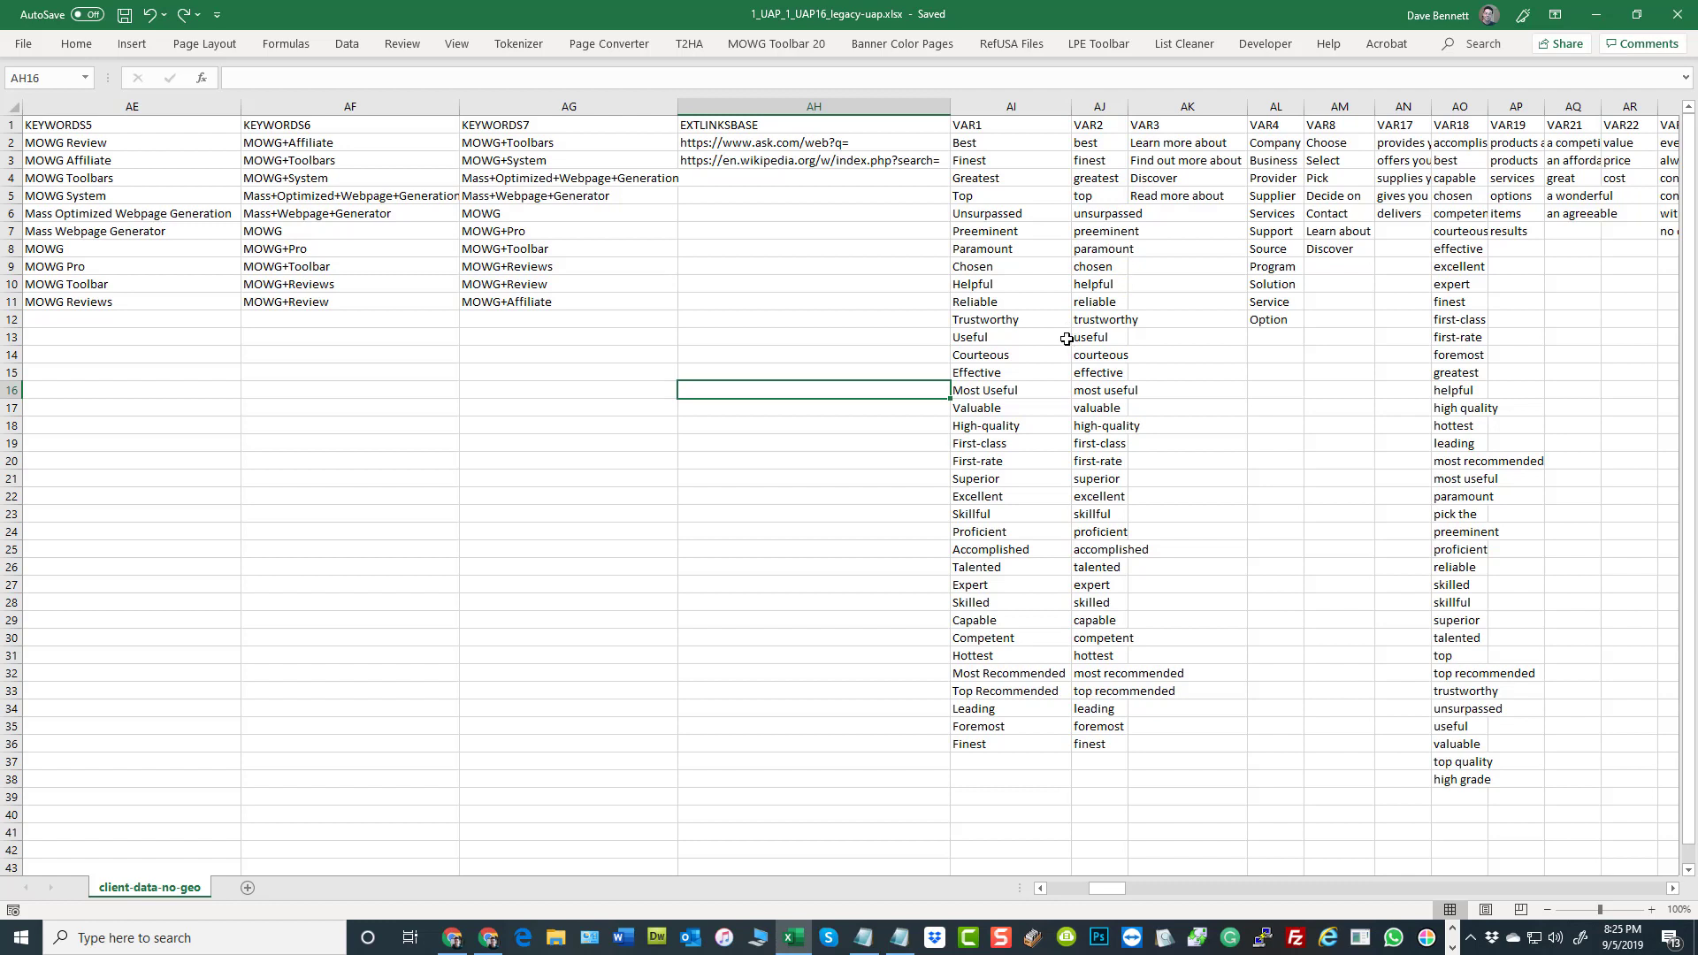
click(992, 126)
click(1106, 122)
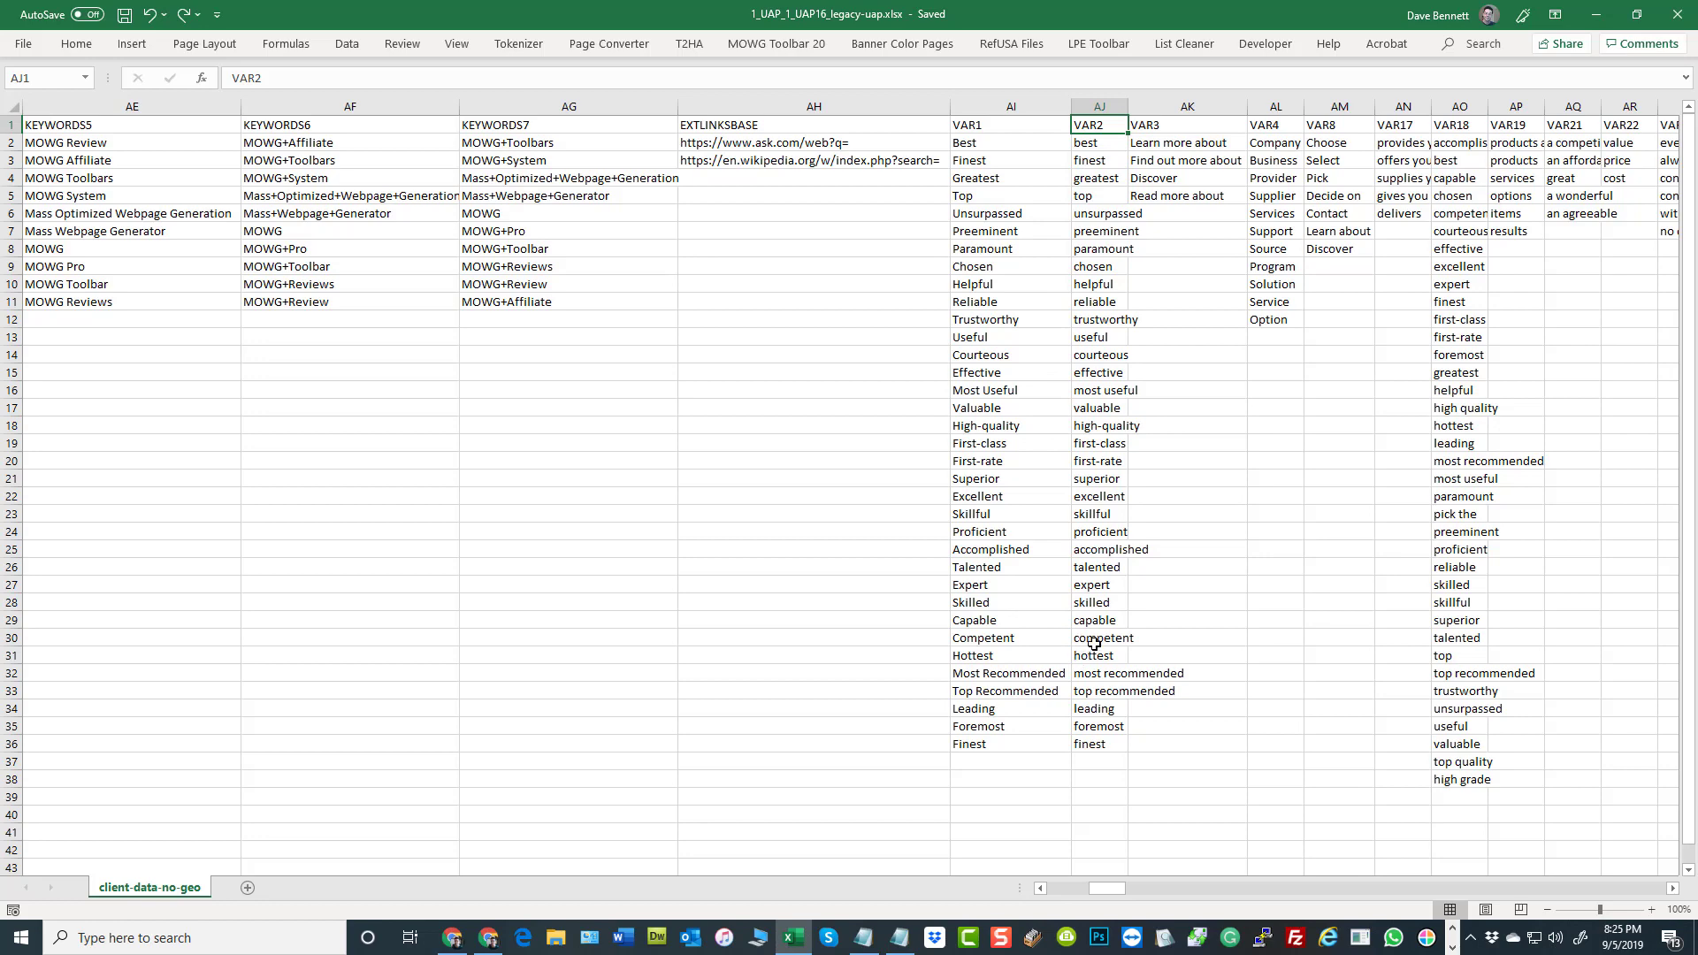
Add a YEARSTART heading in the first empty column after VAR966, cell QH1
drag(1106, 889, 1684, 904)
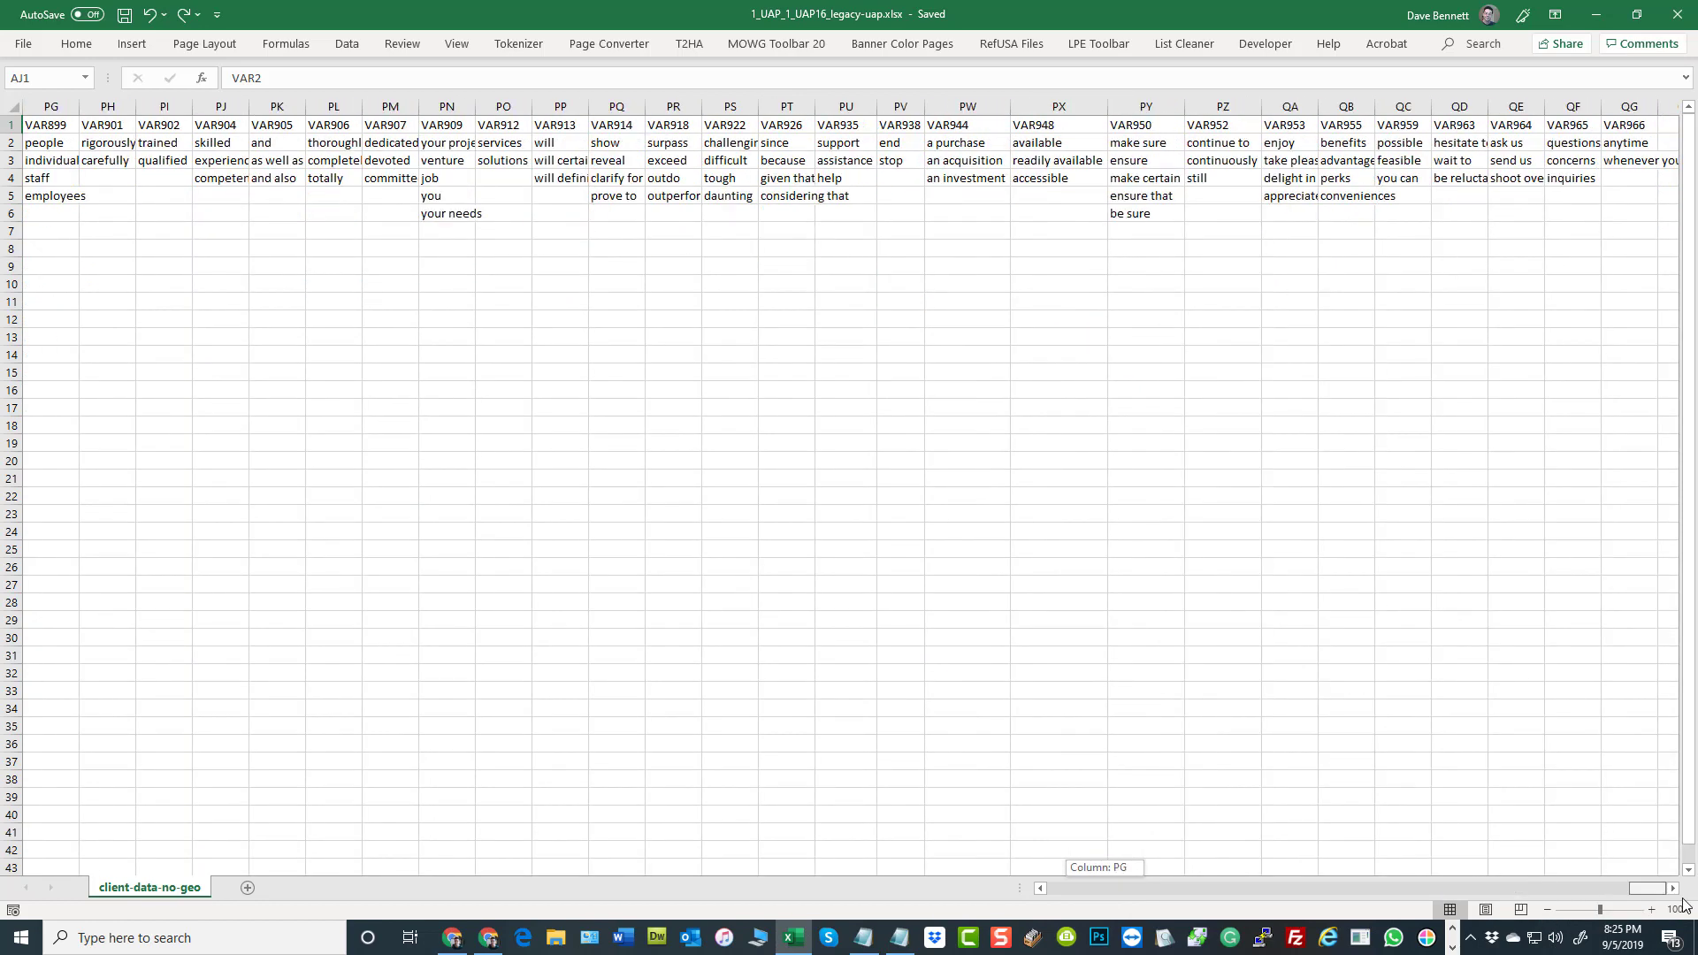
click(1670, 107)
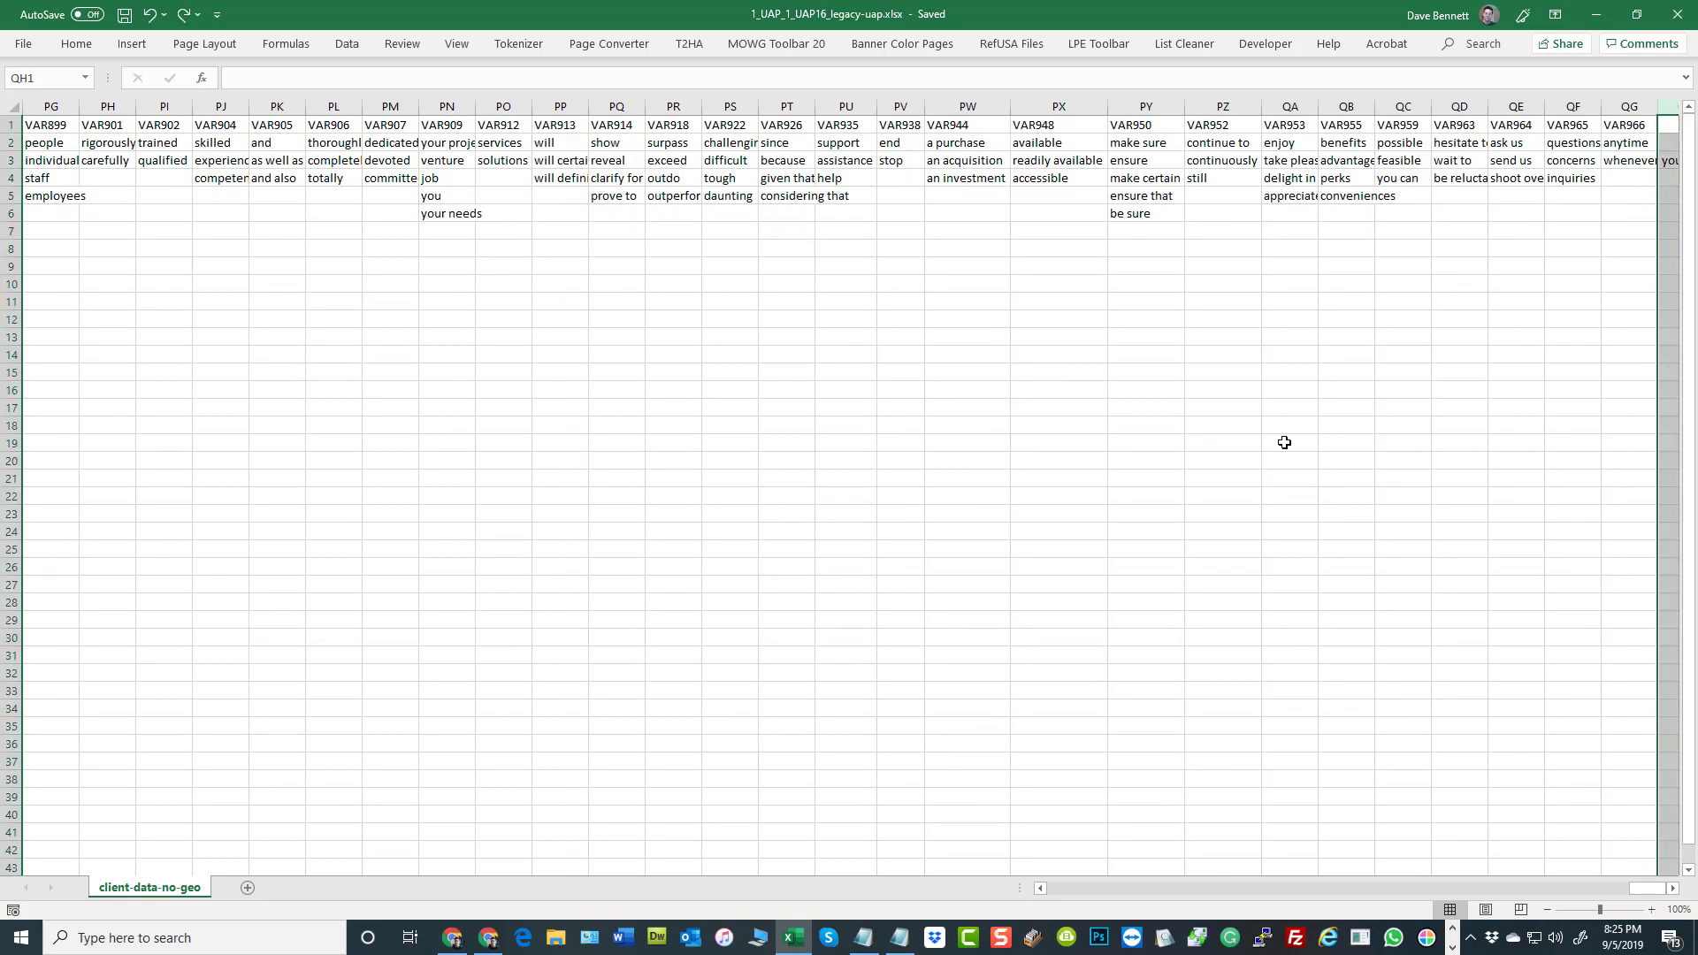
click(1674, 892)
click(1120, 354)
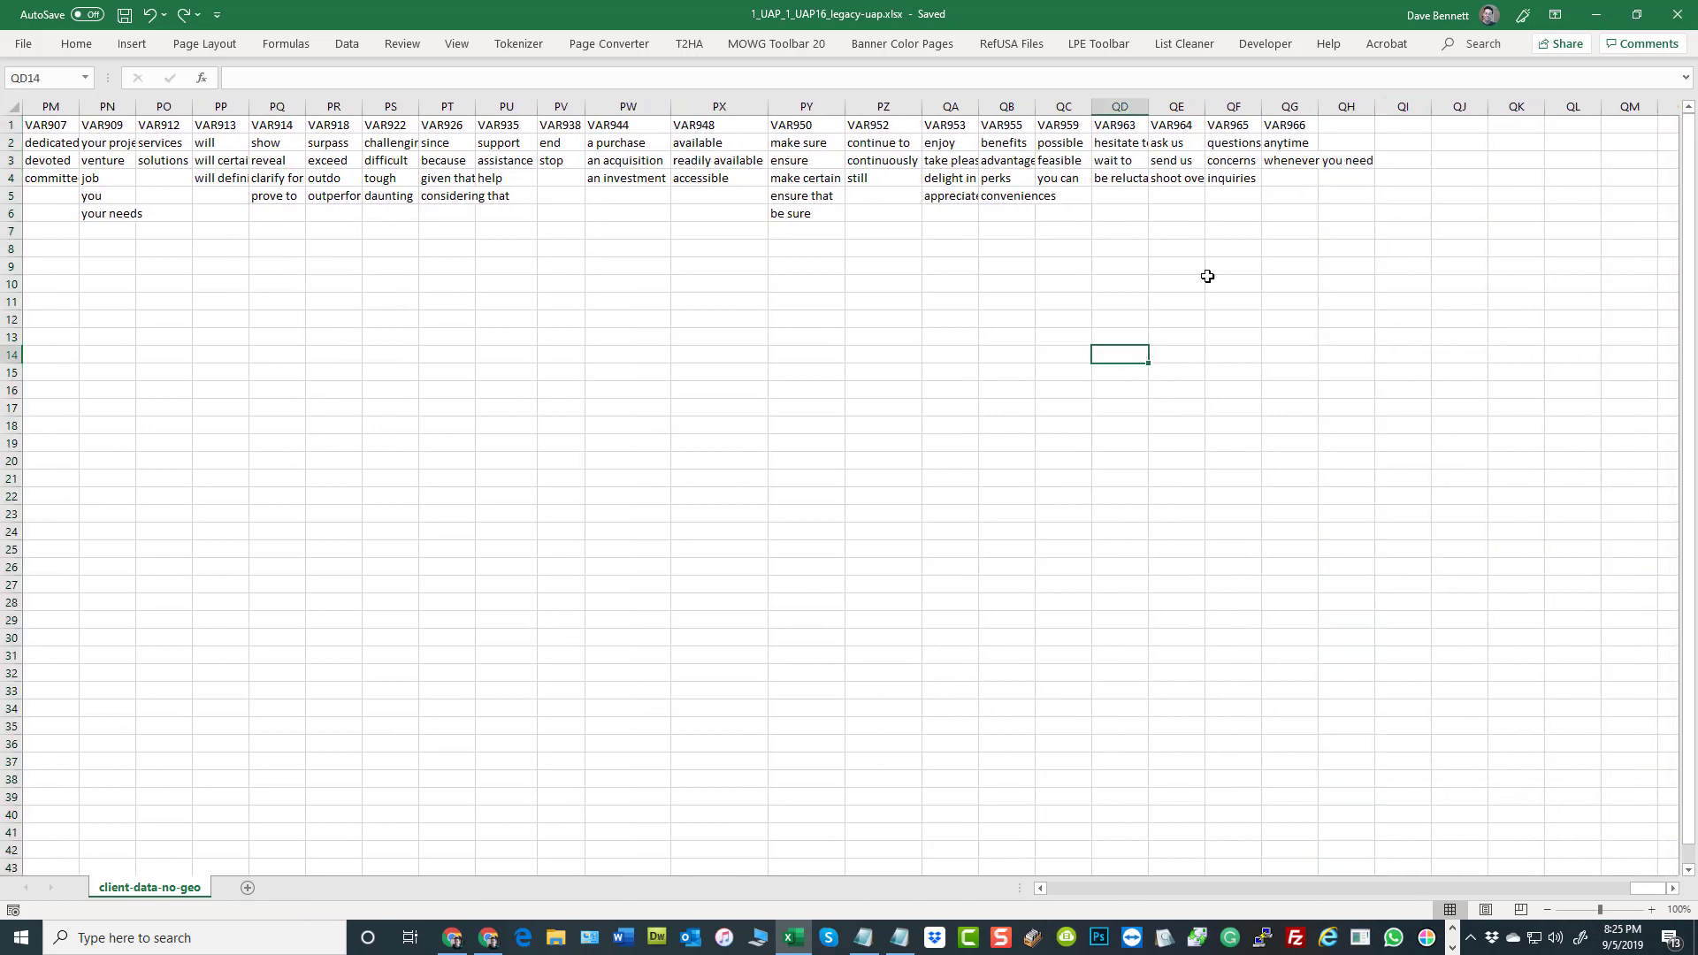
click(1320, 129)
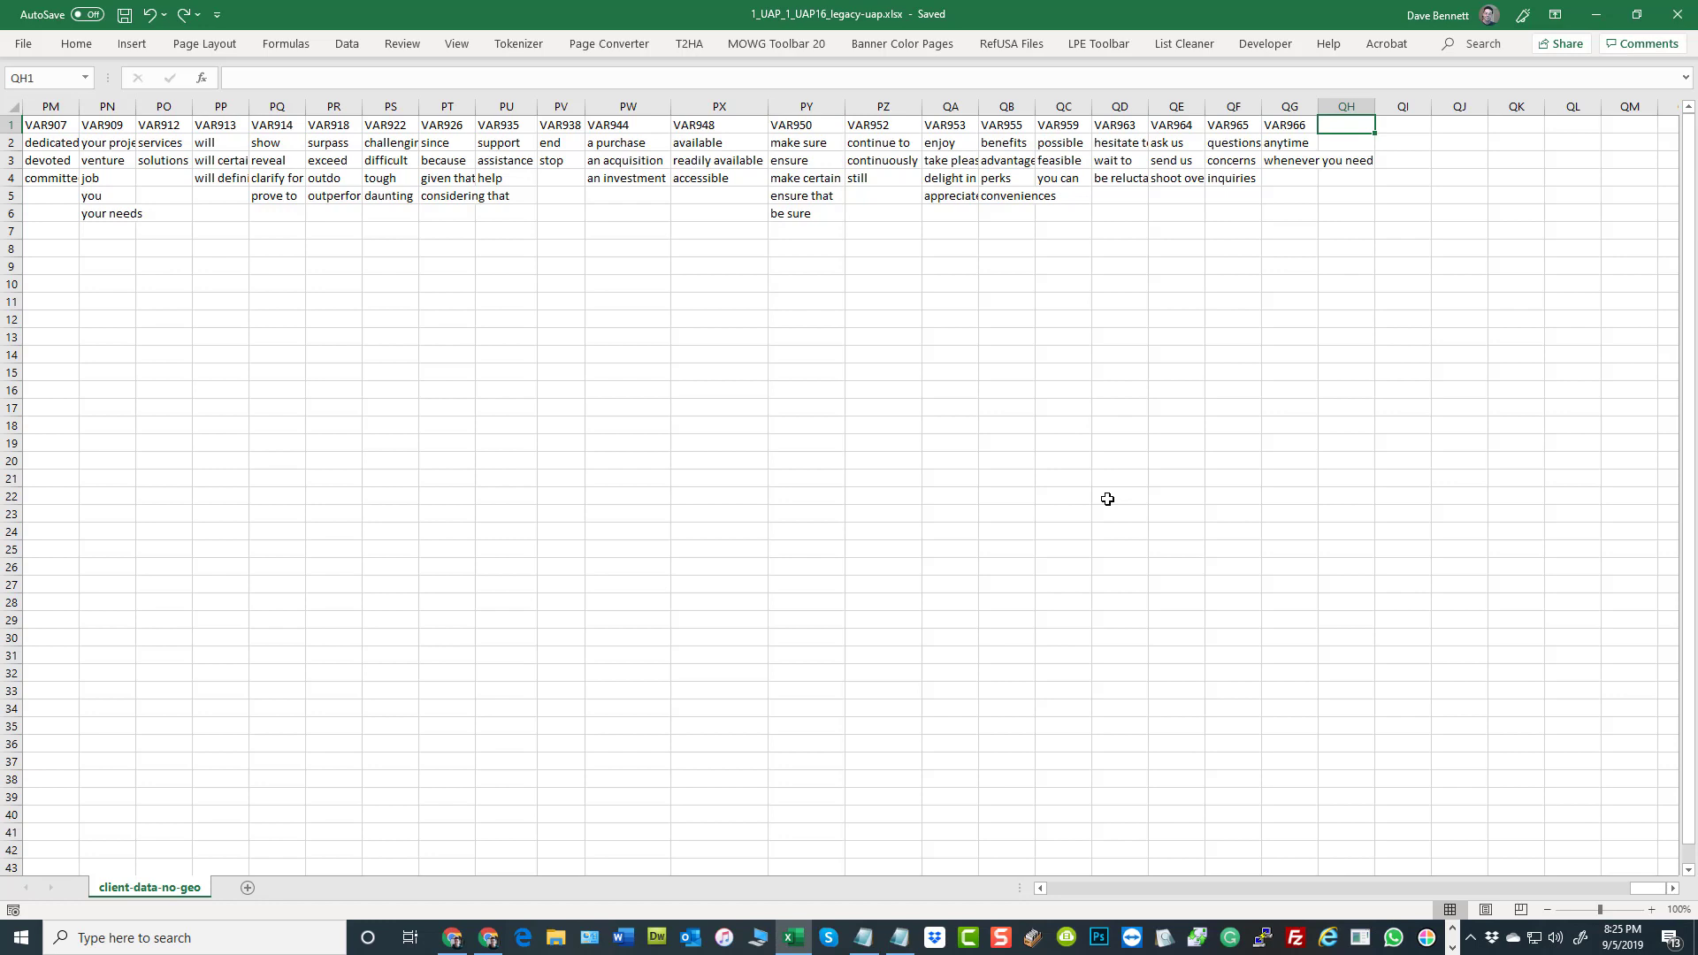
text(YEAR)
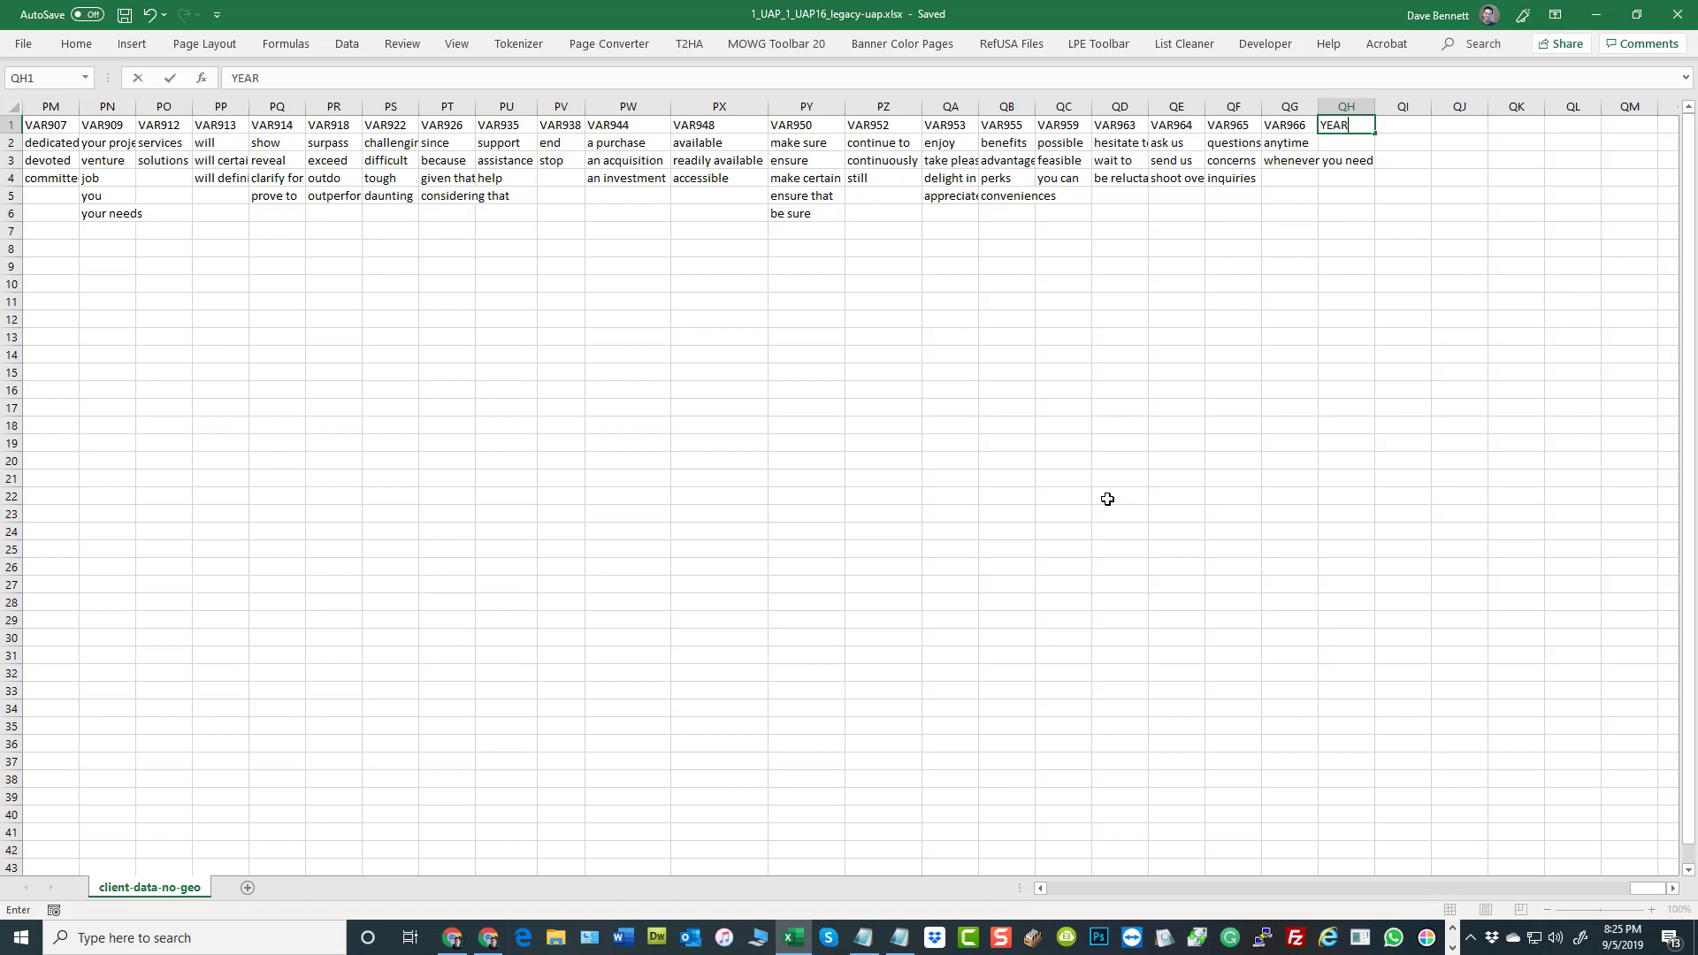
text(START)
key(Return)
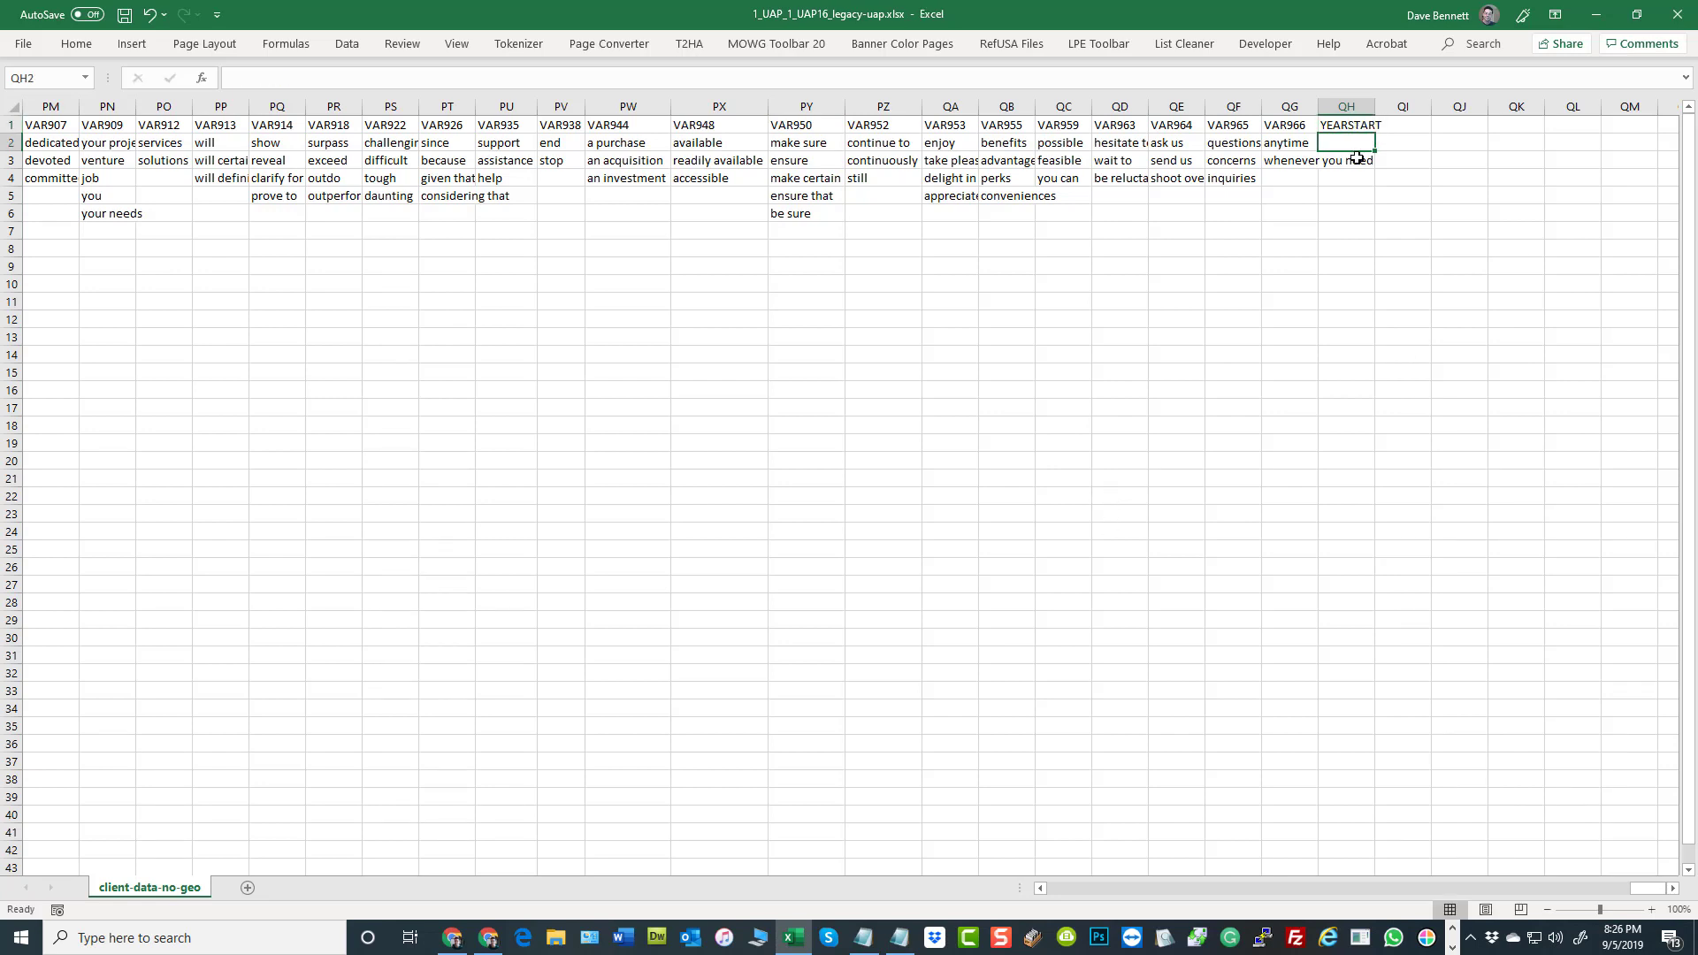
Enter 1986 and 1985 as the two values under the YEARSTART heading
text(1986)
key(Return)
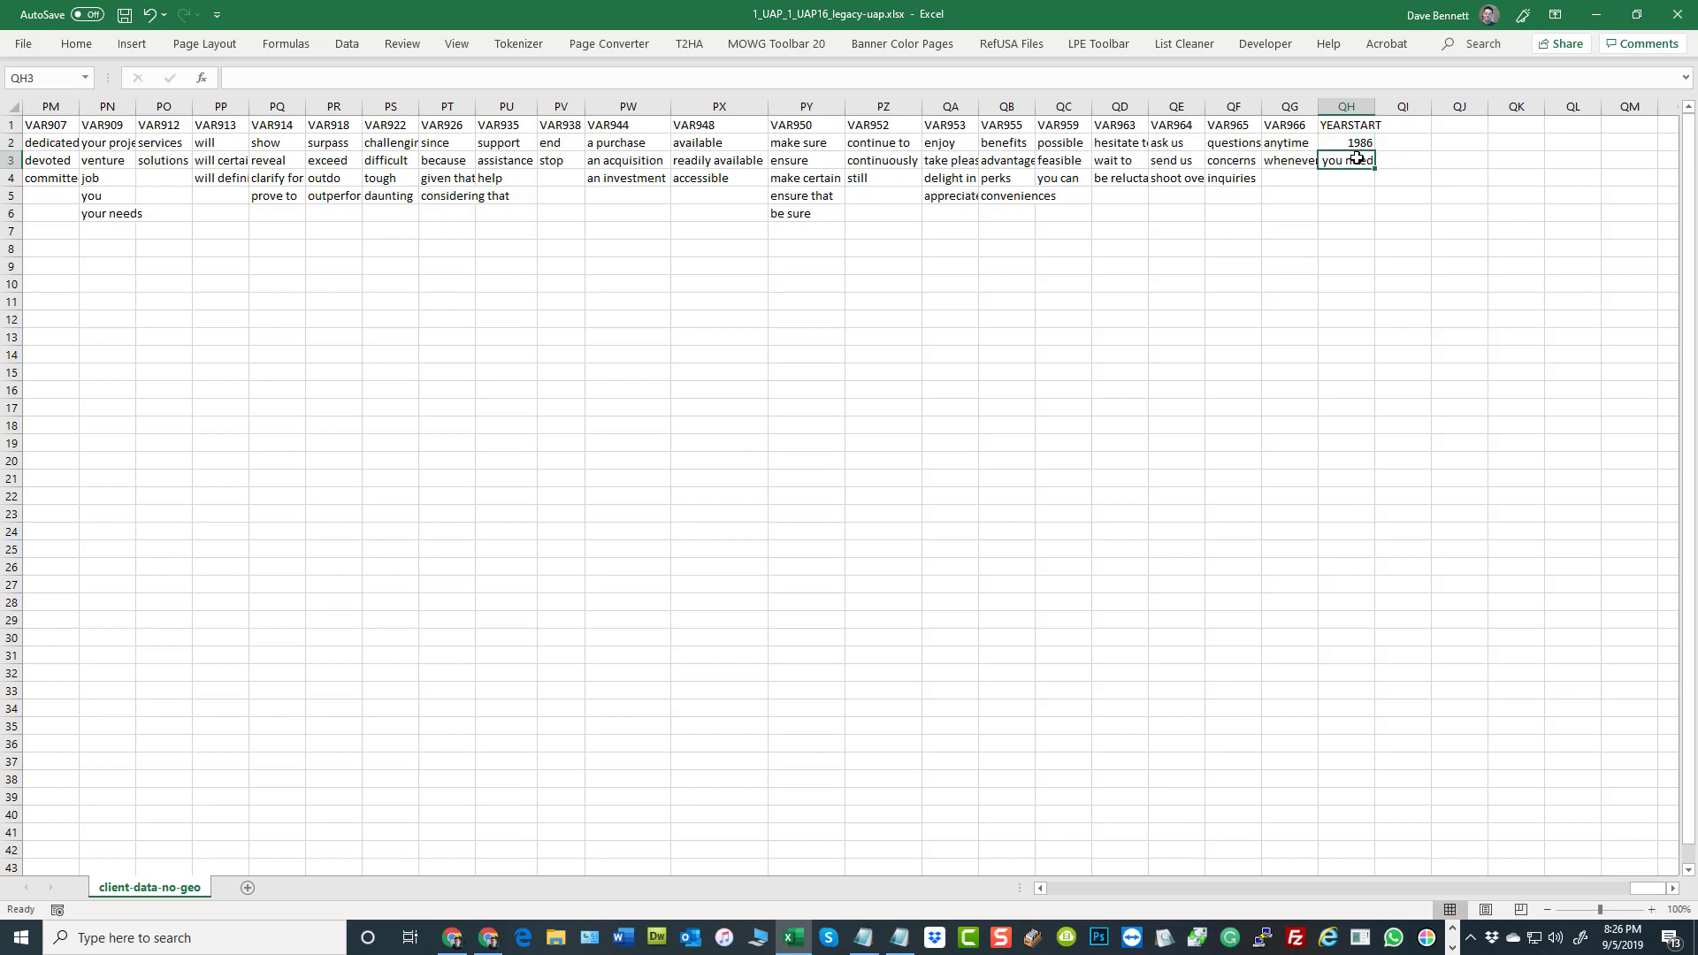
text(1)
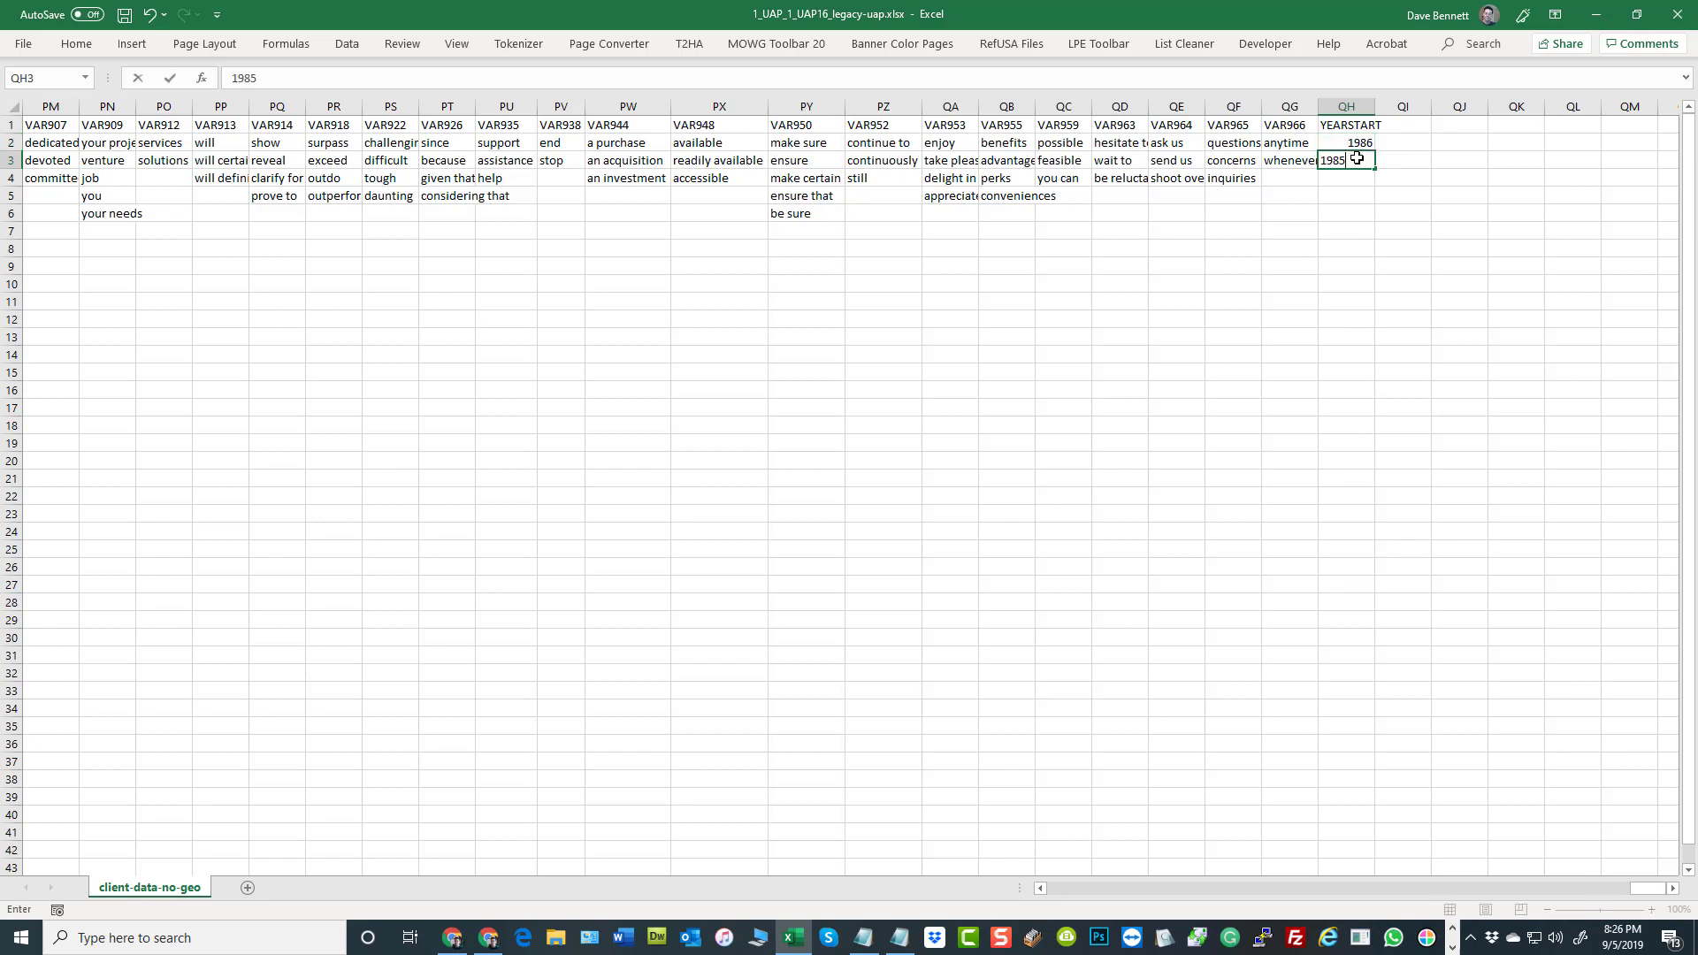
text(985)
key(Return)
click(1293, 354)
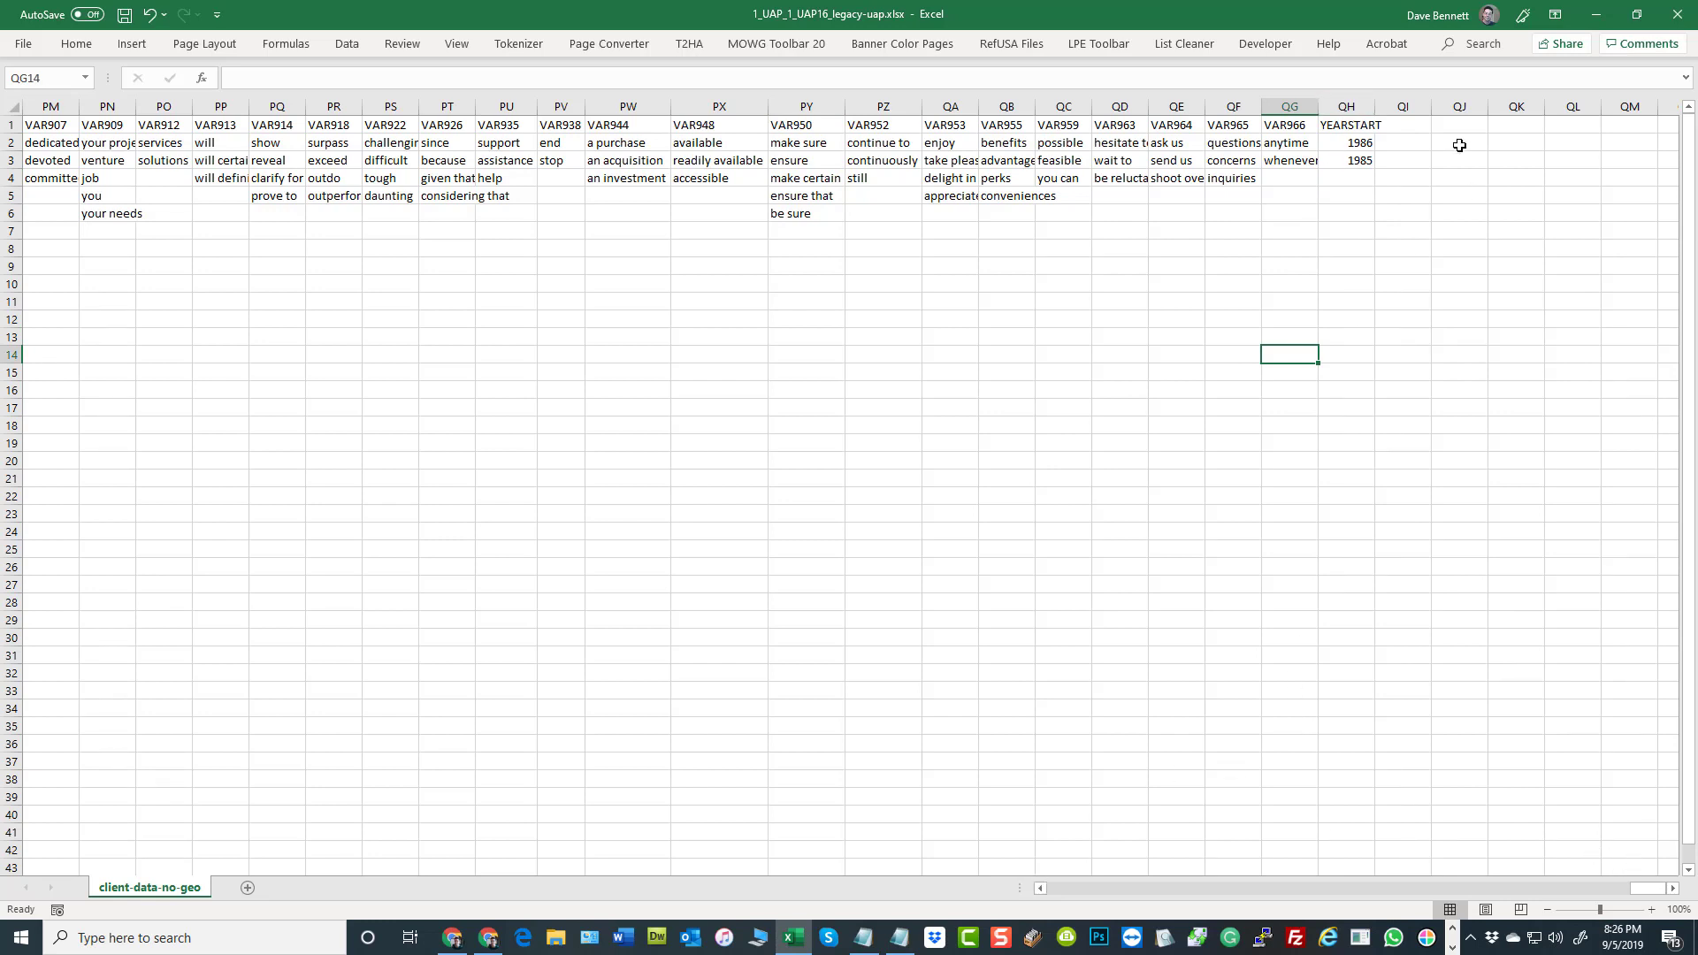
click(1357, 111)
right_click(1358, 147)
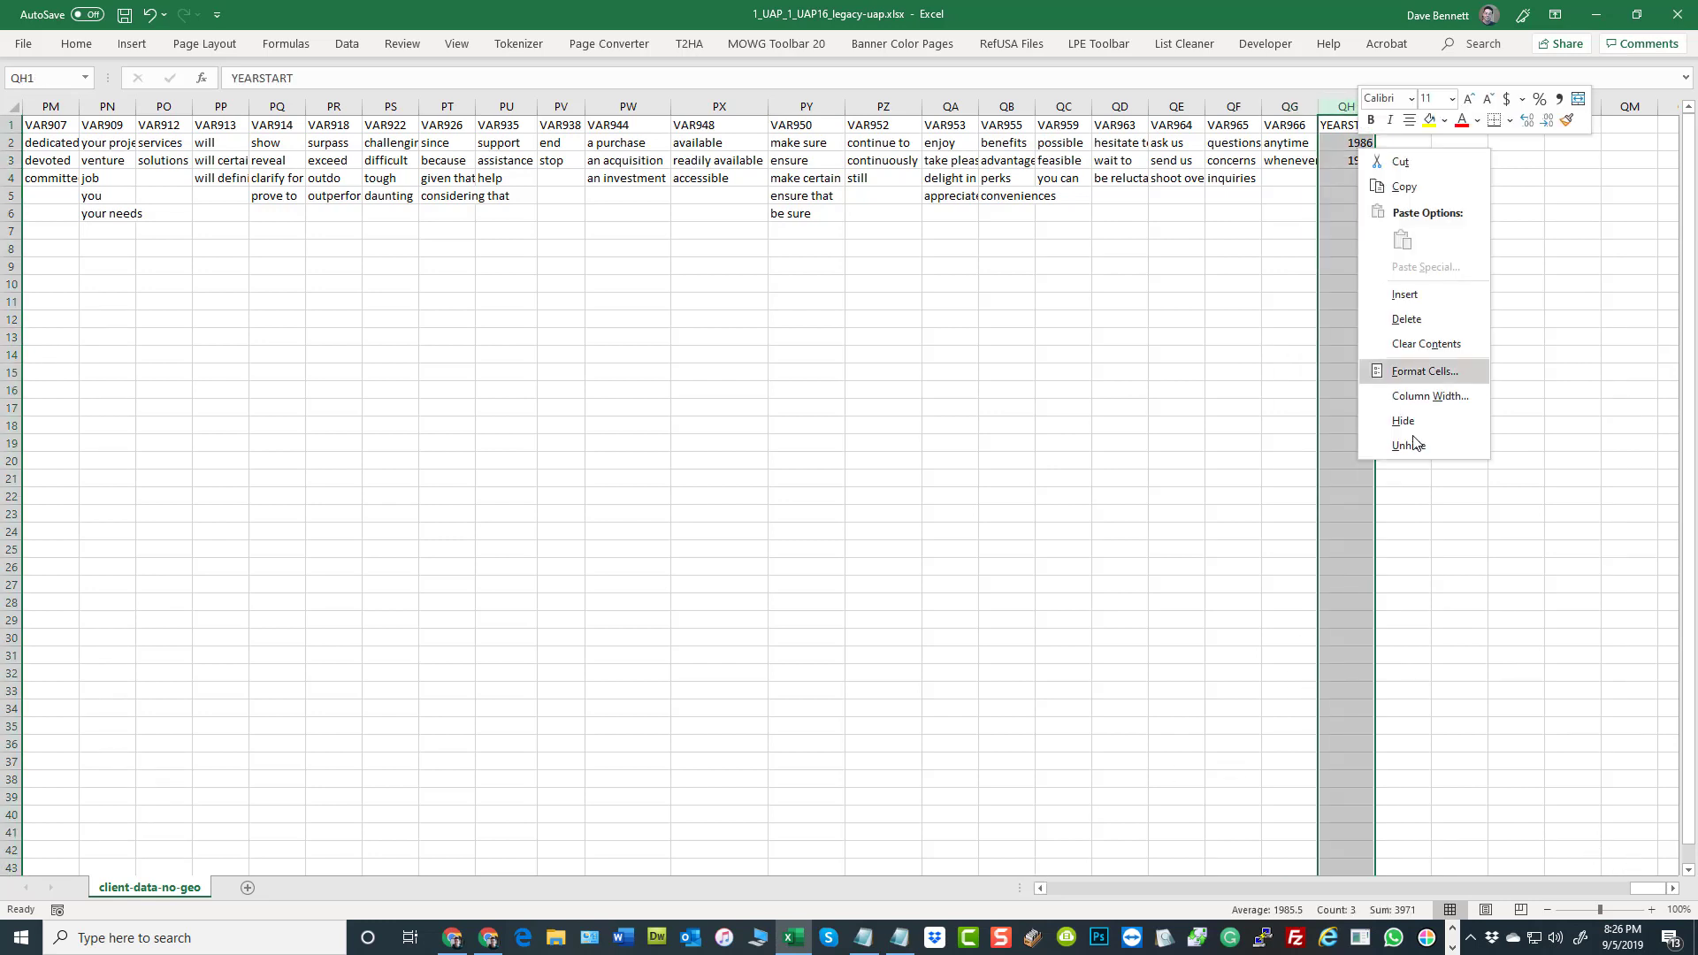
click(1426, 321)
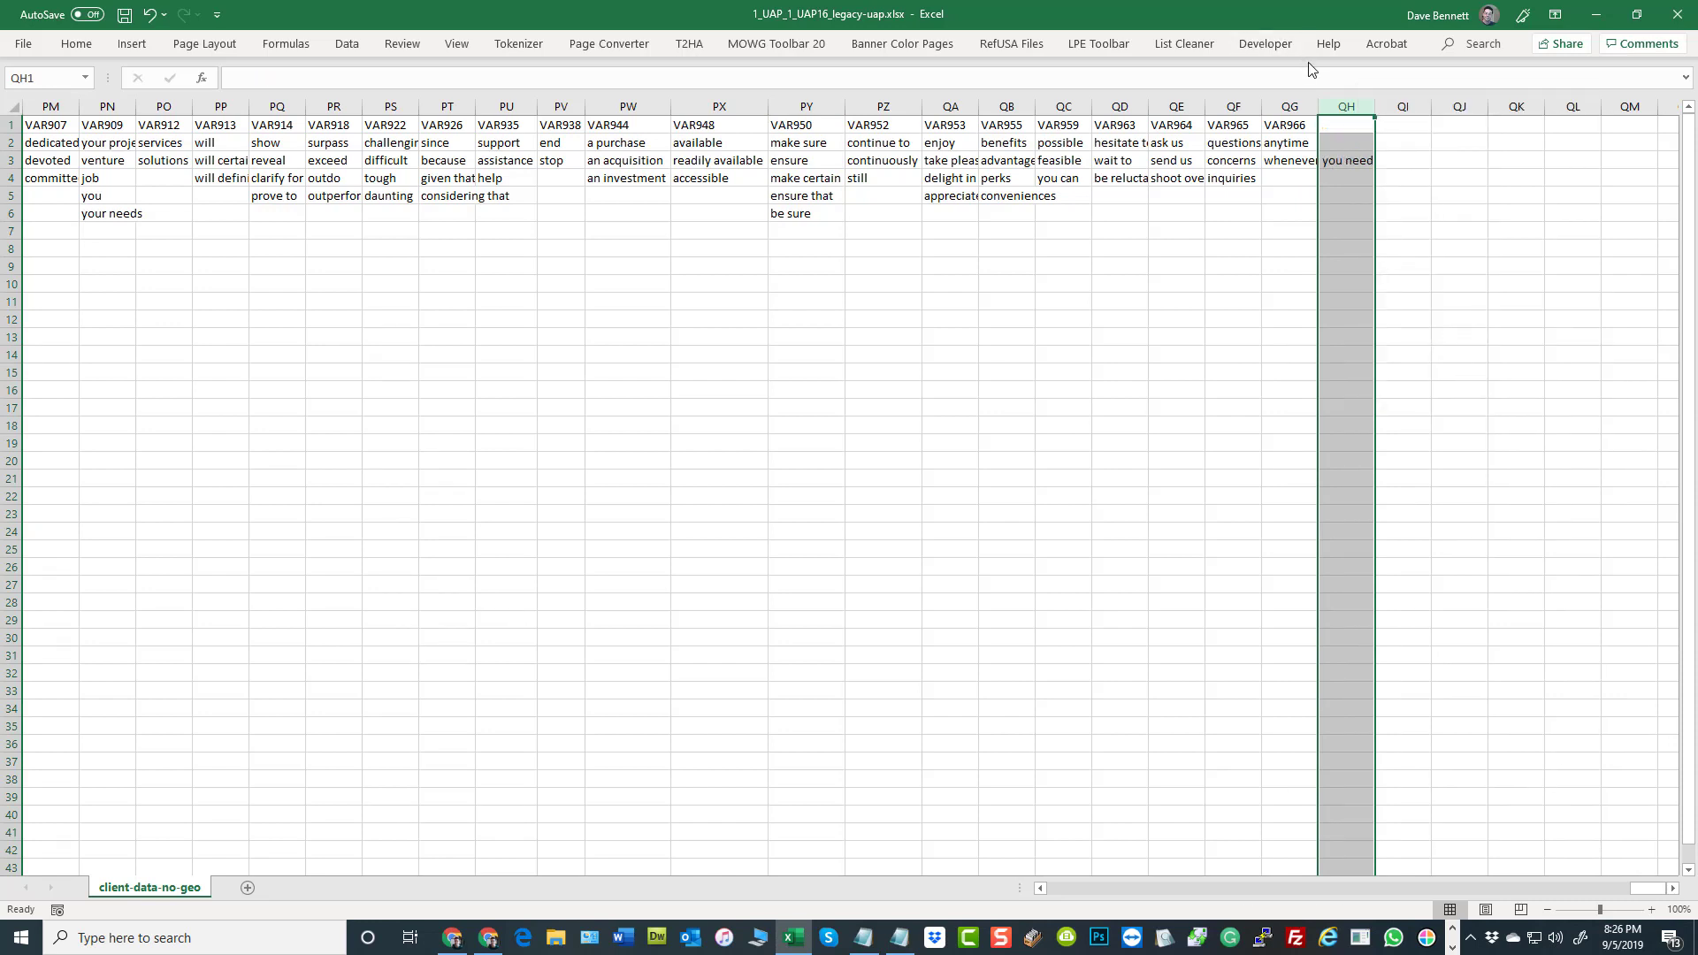
drag(1642, 887, 1097, 899)
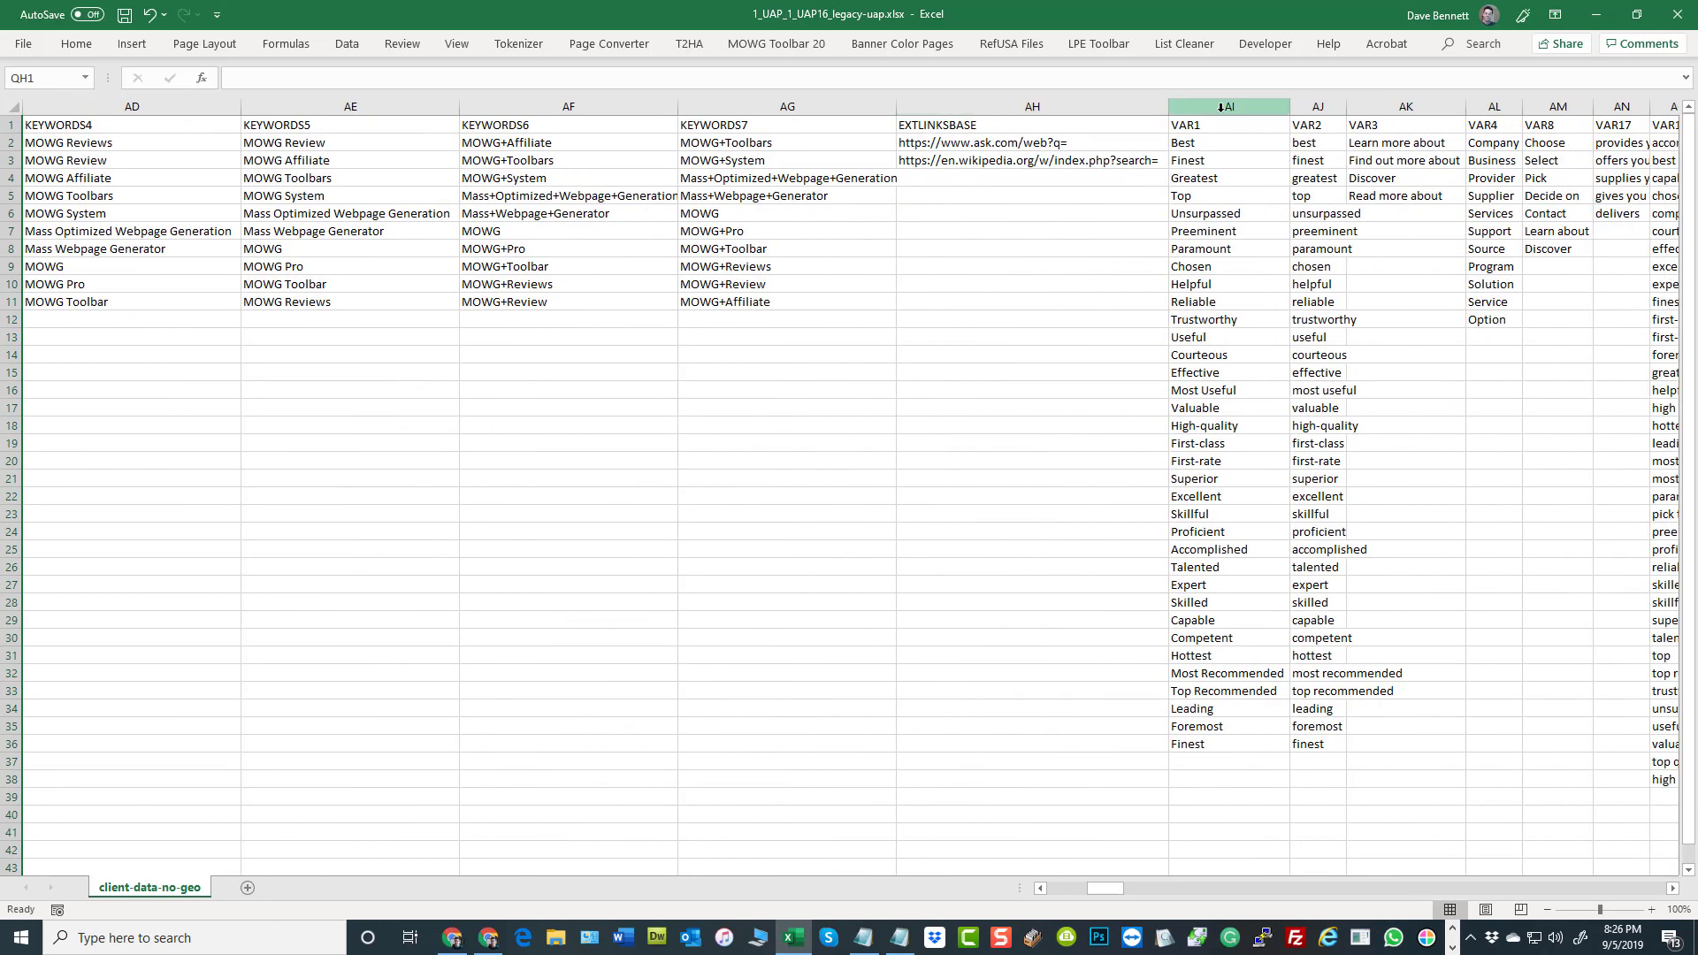
click(1220, 107)
right_click(1245, 209)
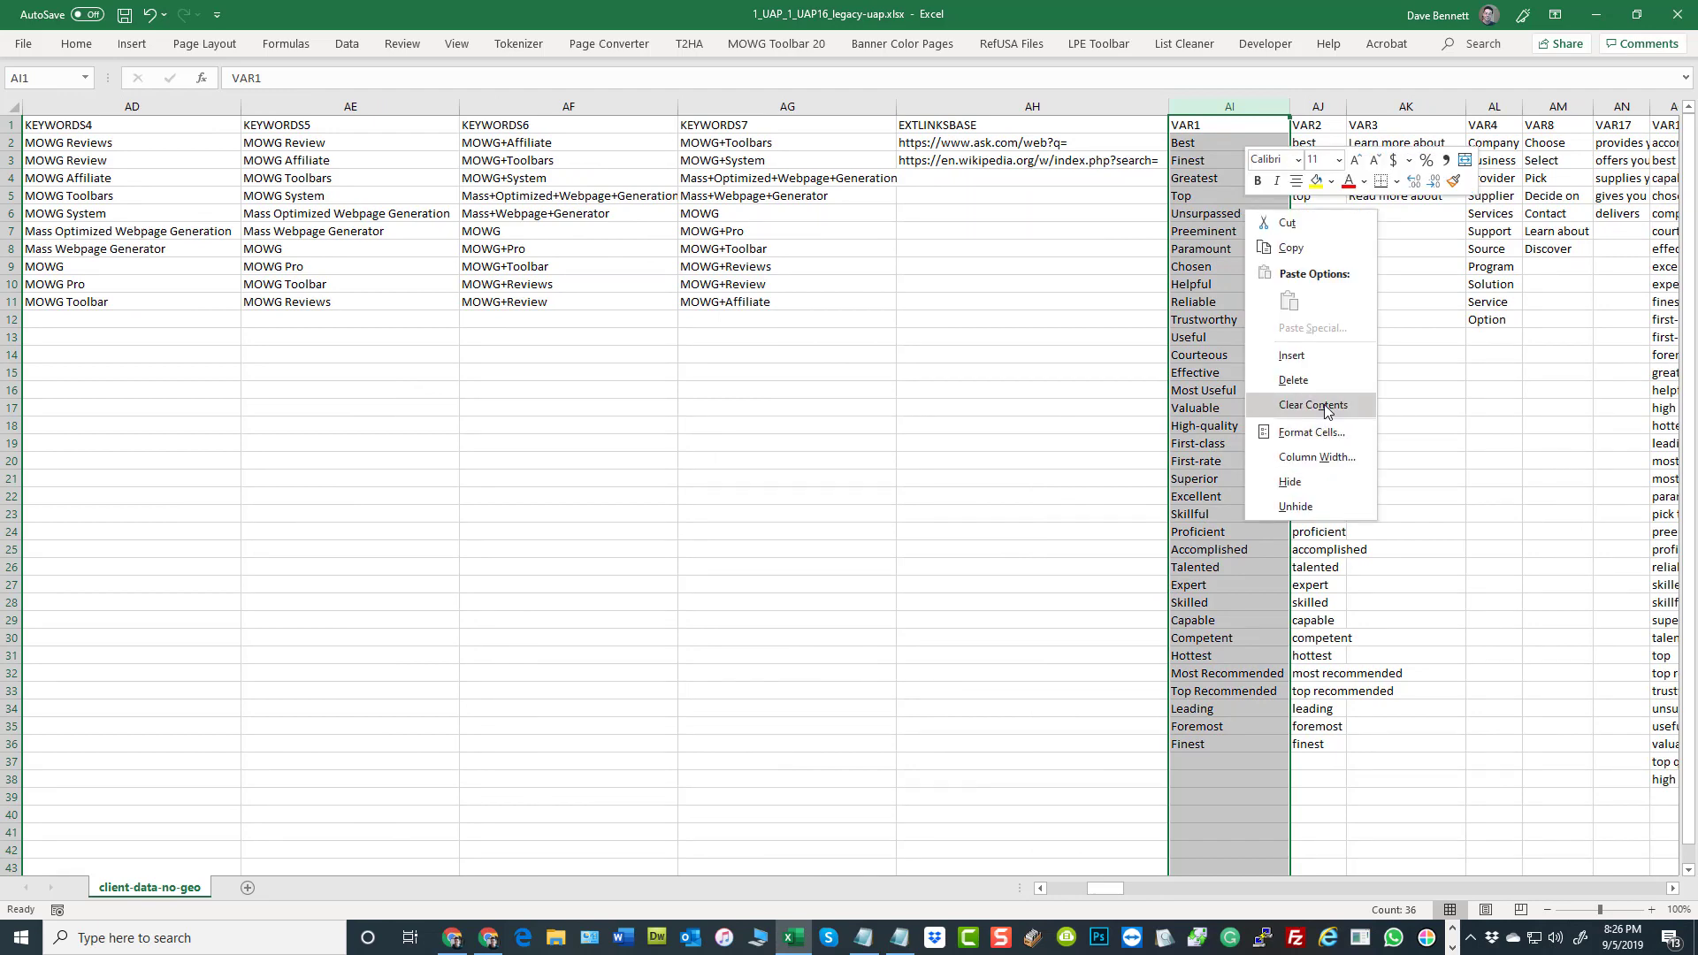
click(1292, 354)
click(1058, 334)
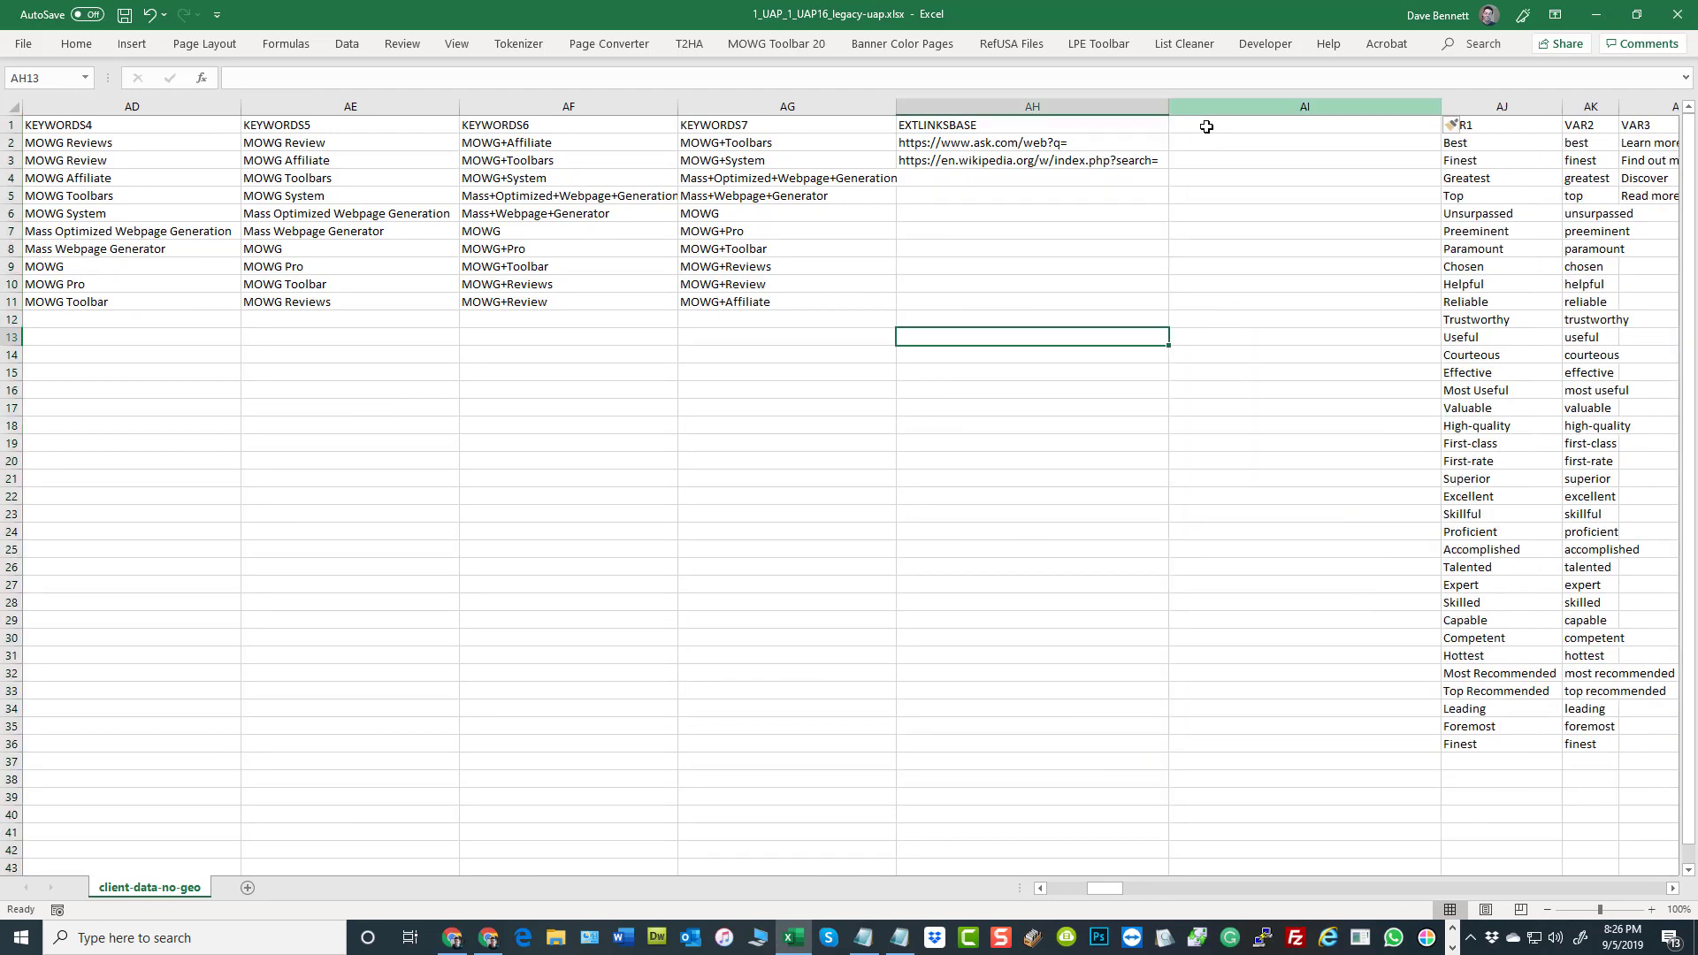
click(1204, 128)
click(158, 14)
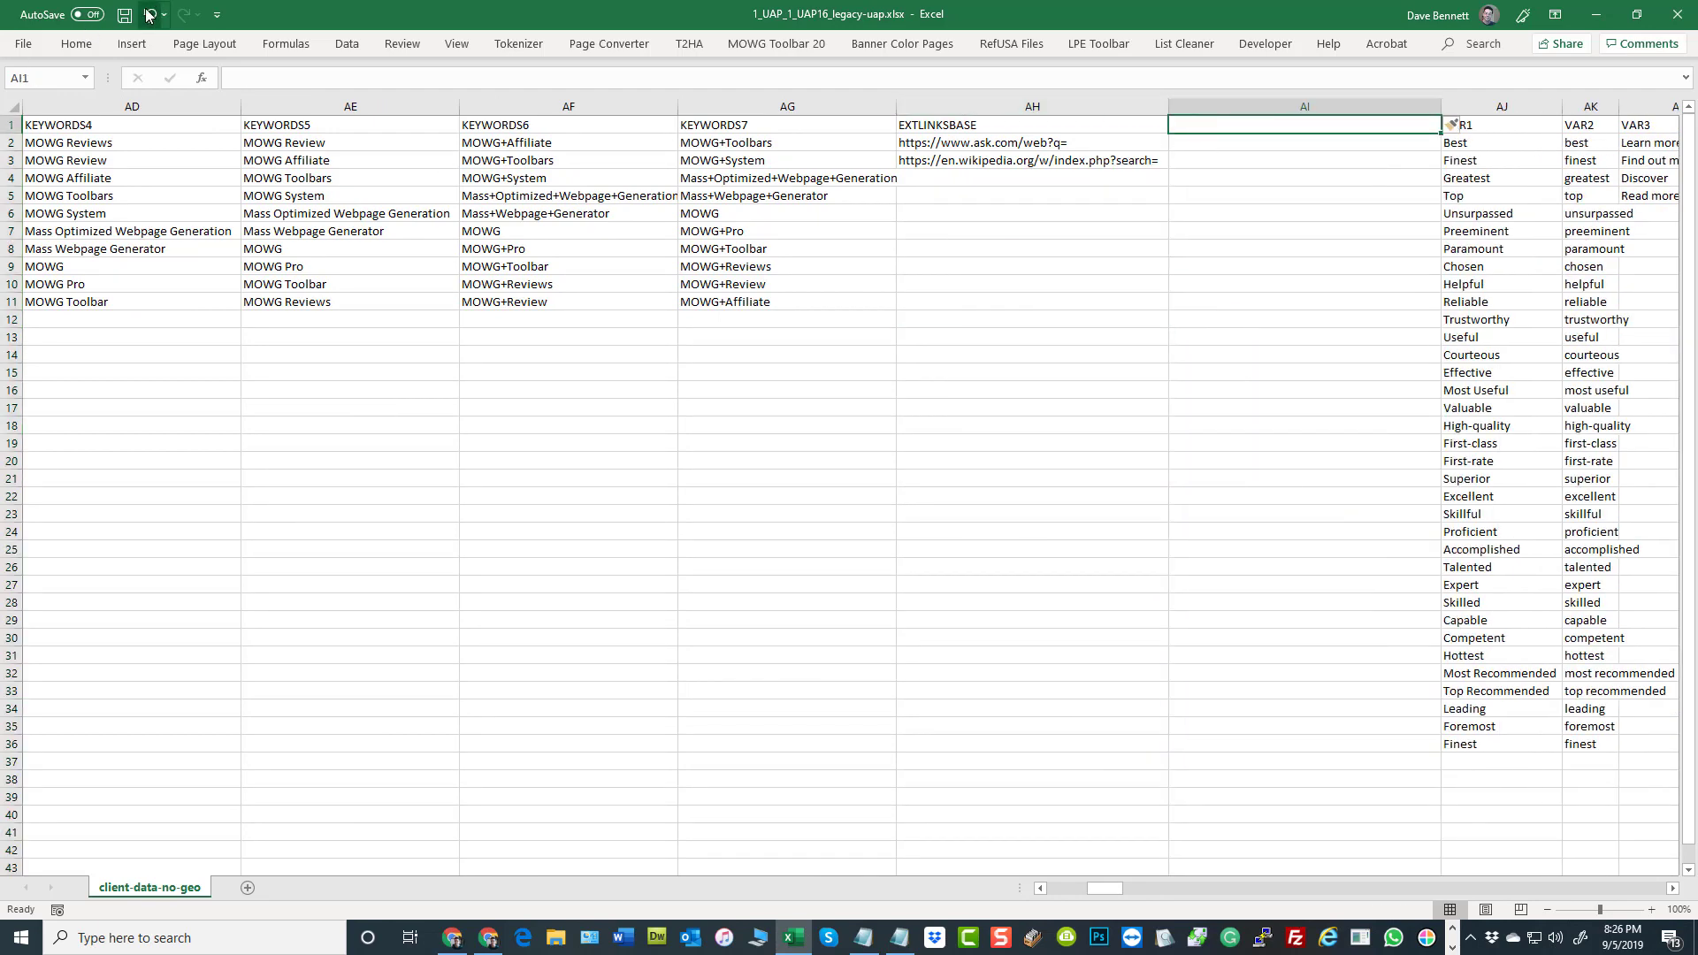
click(158, 13)
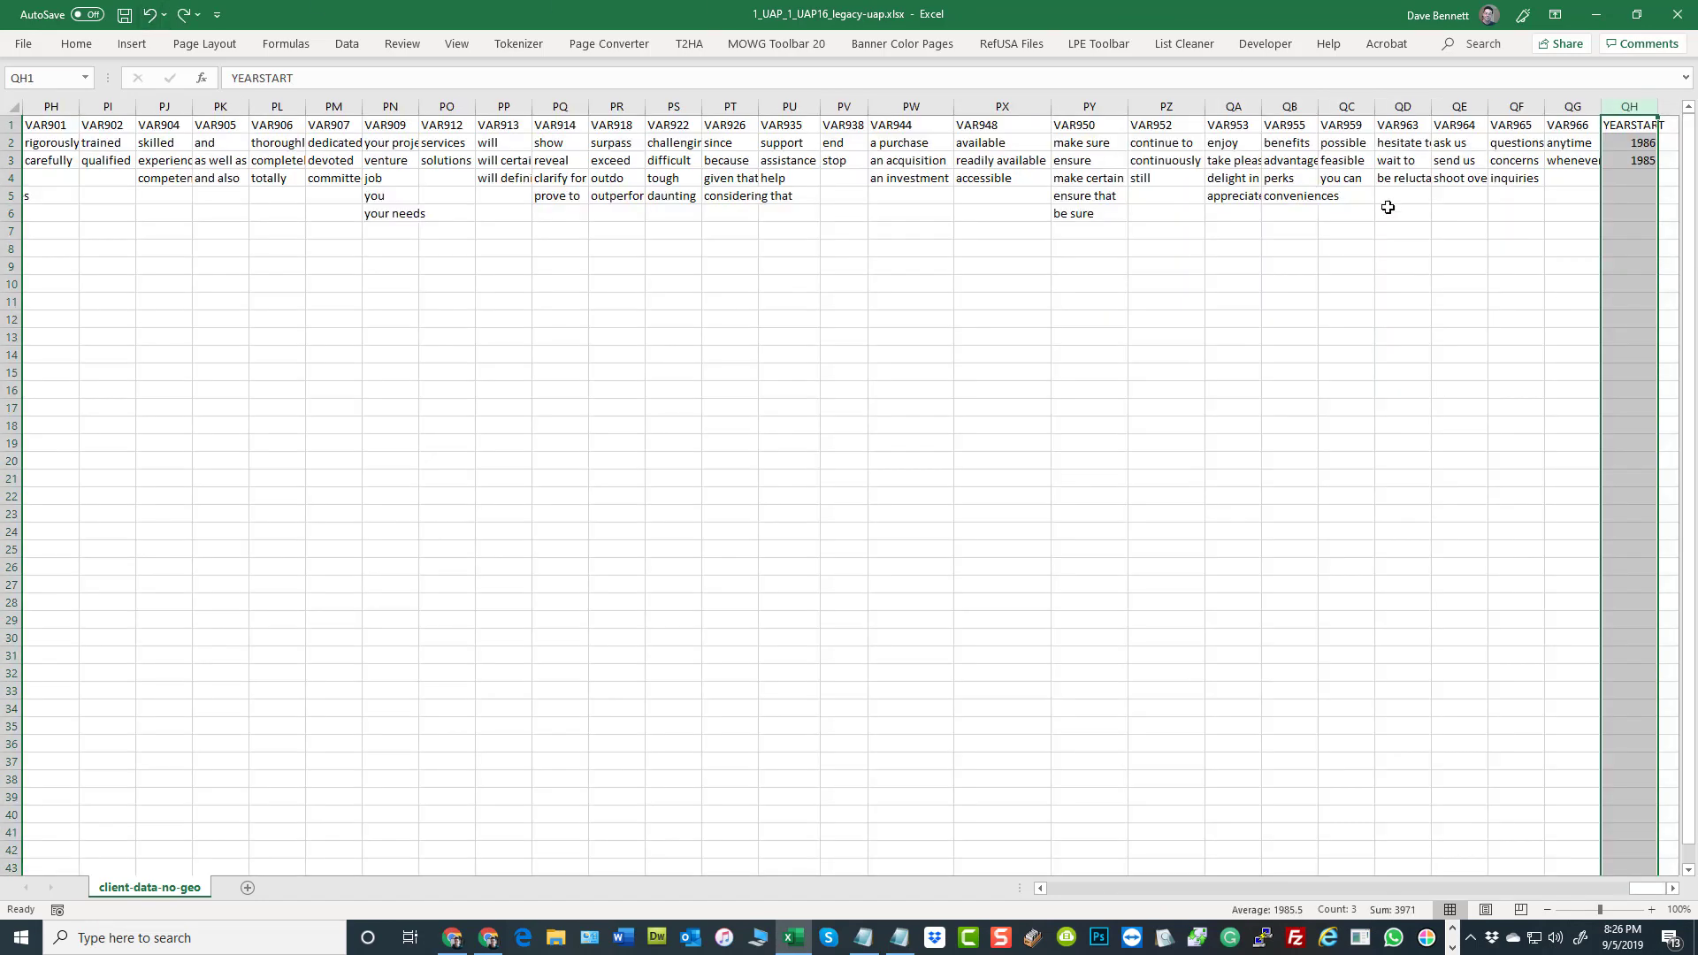
Copy the whole YEARSTART column and insert the copy between the EXTLINKSBASE and VAR1 columns
right_click(1632, 139)
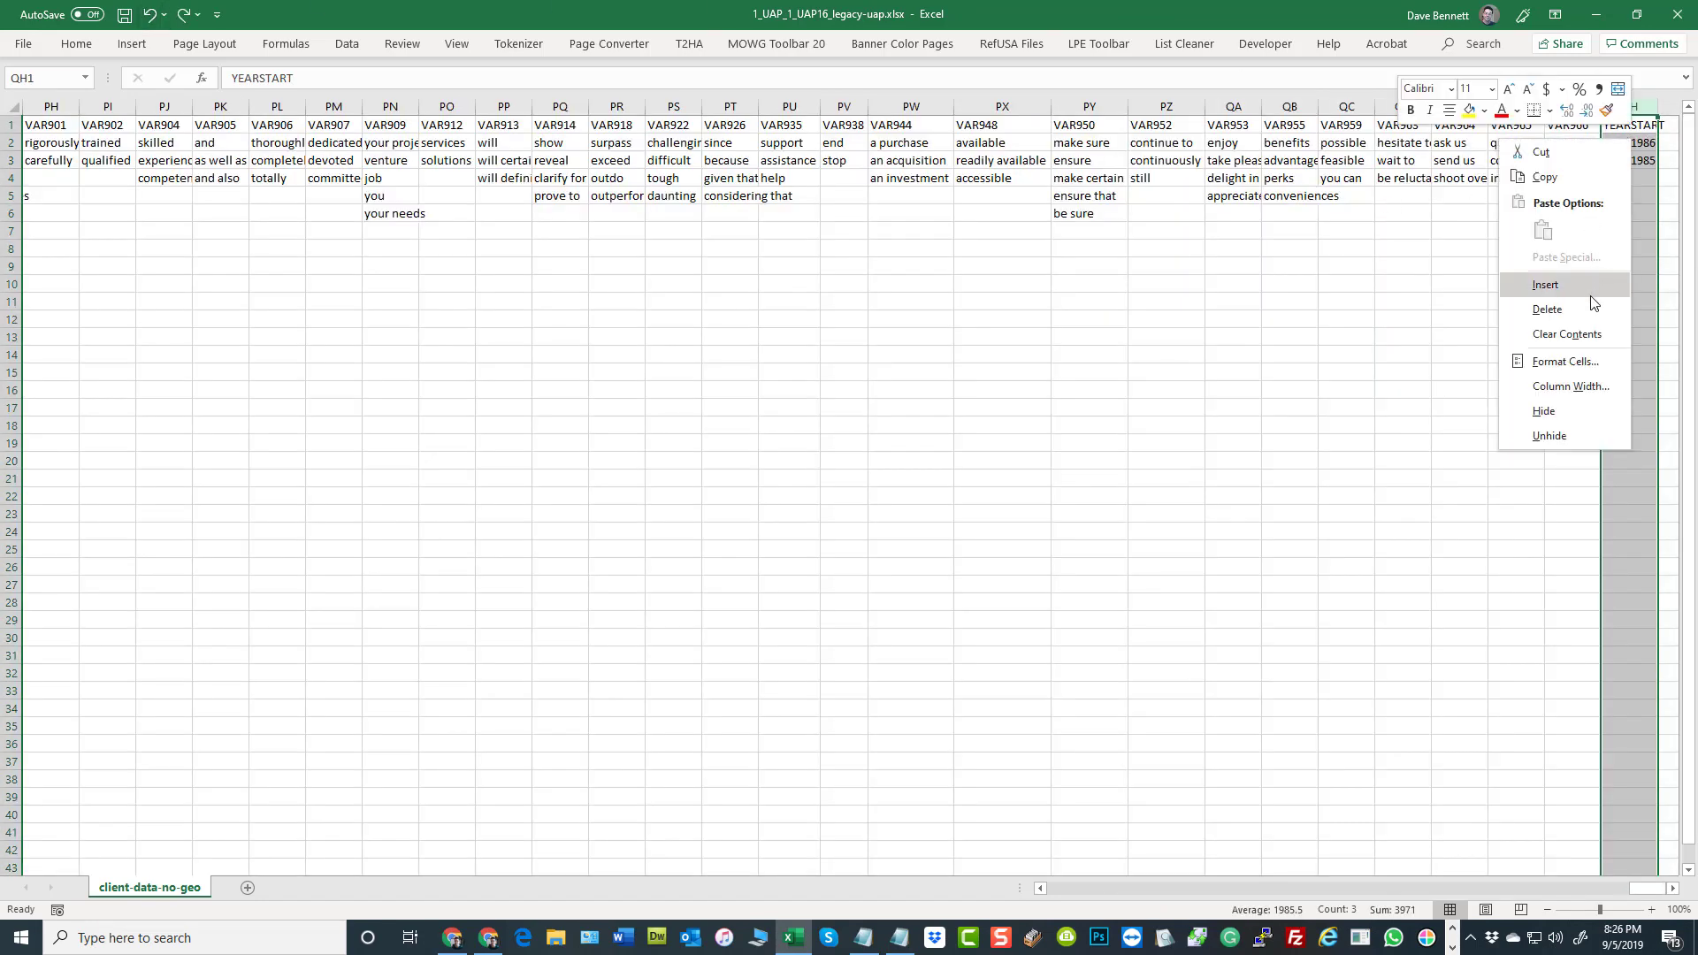
click(1392, 367)
click(1624, 109)
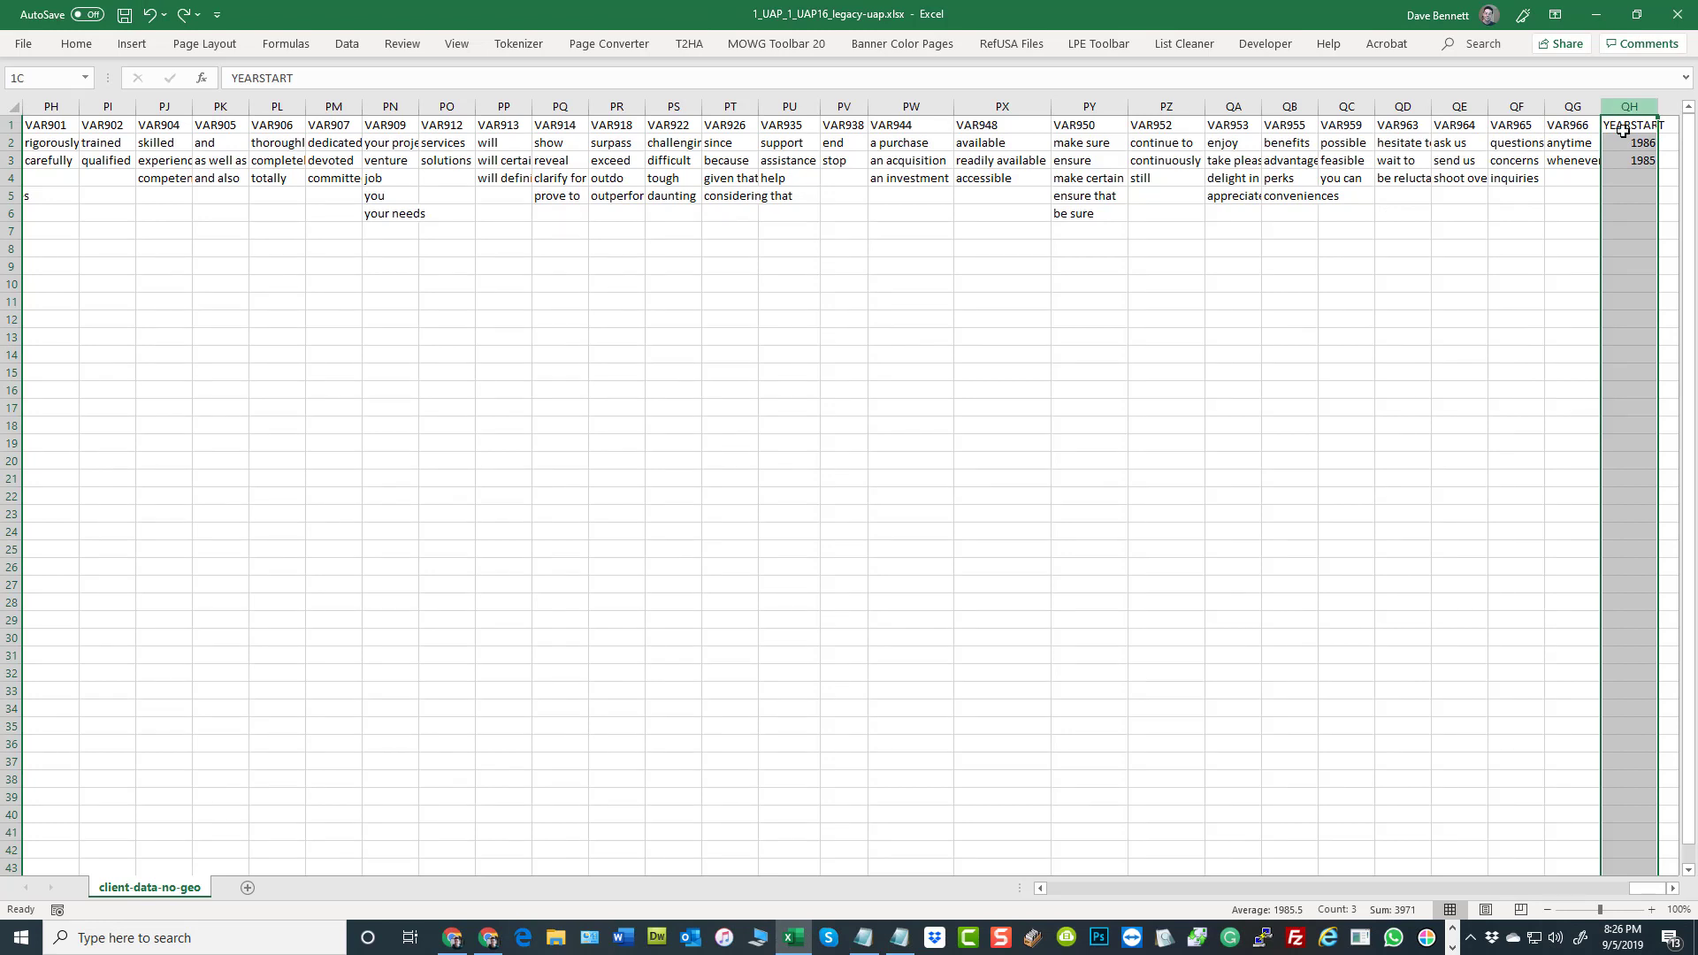
right_click(1614, 185)
click(1553, 215)
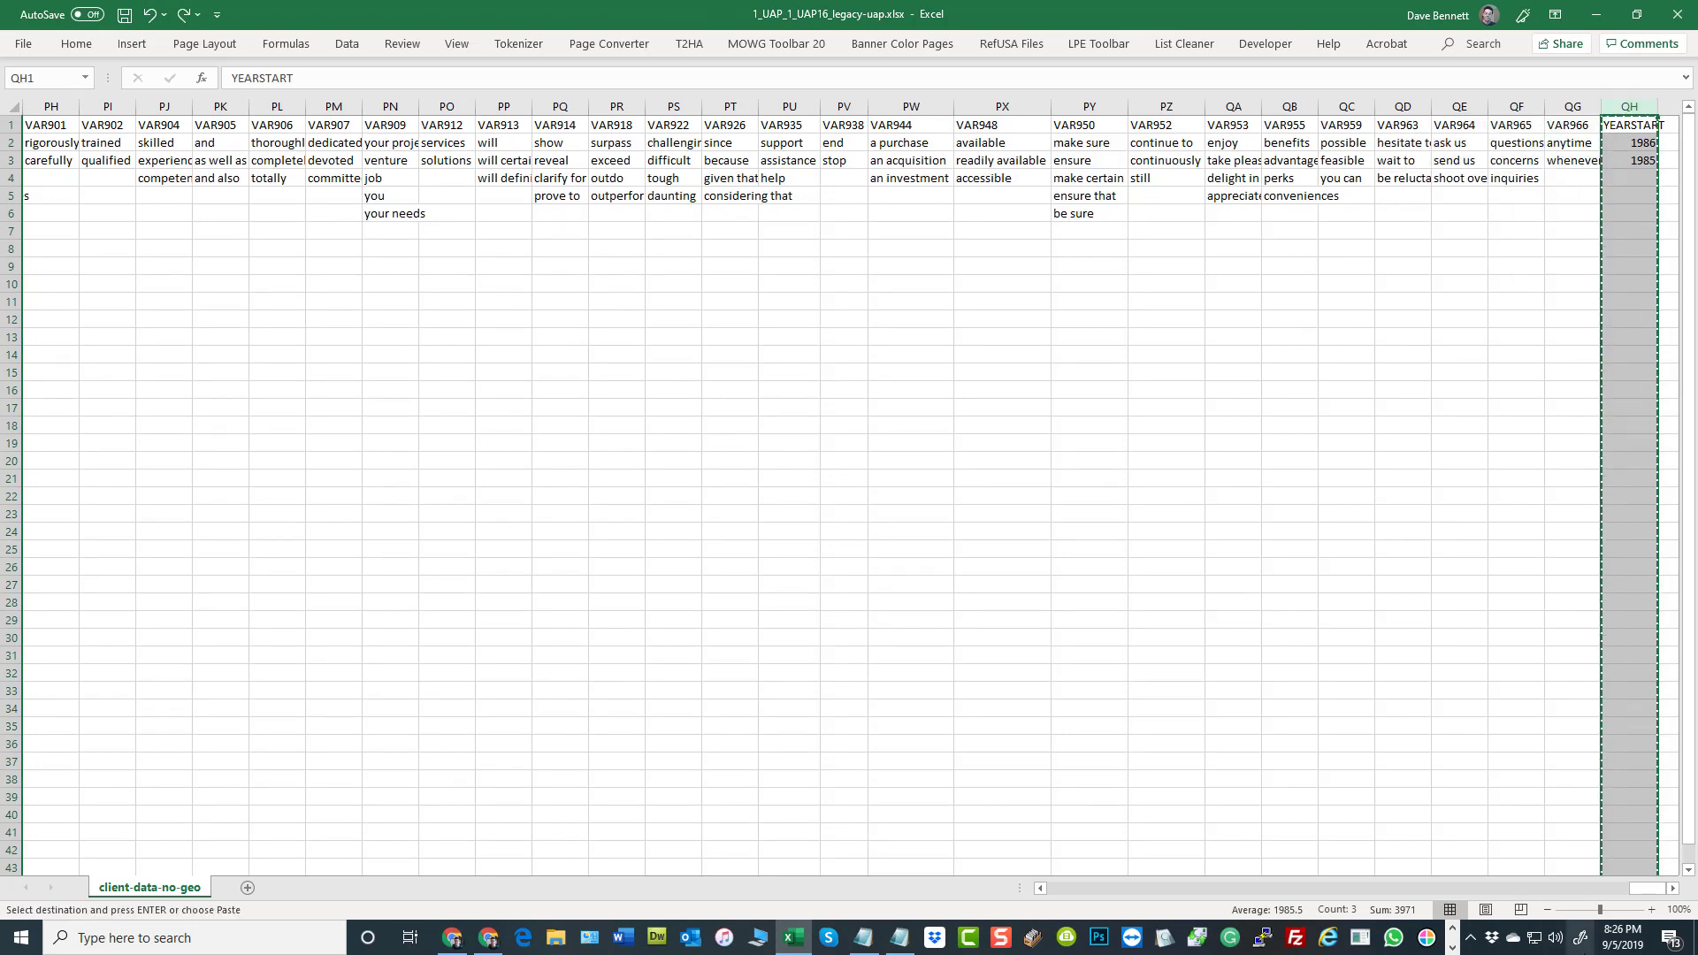
drag(1648, 888, 1107, 902)
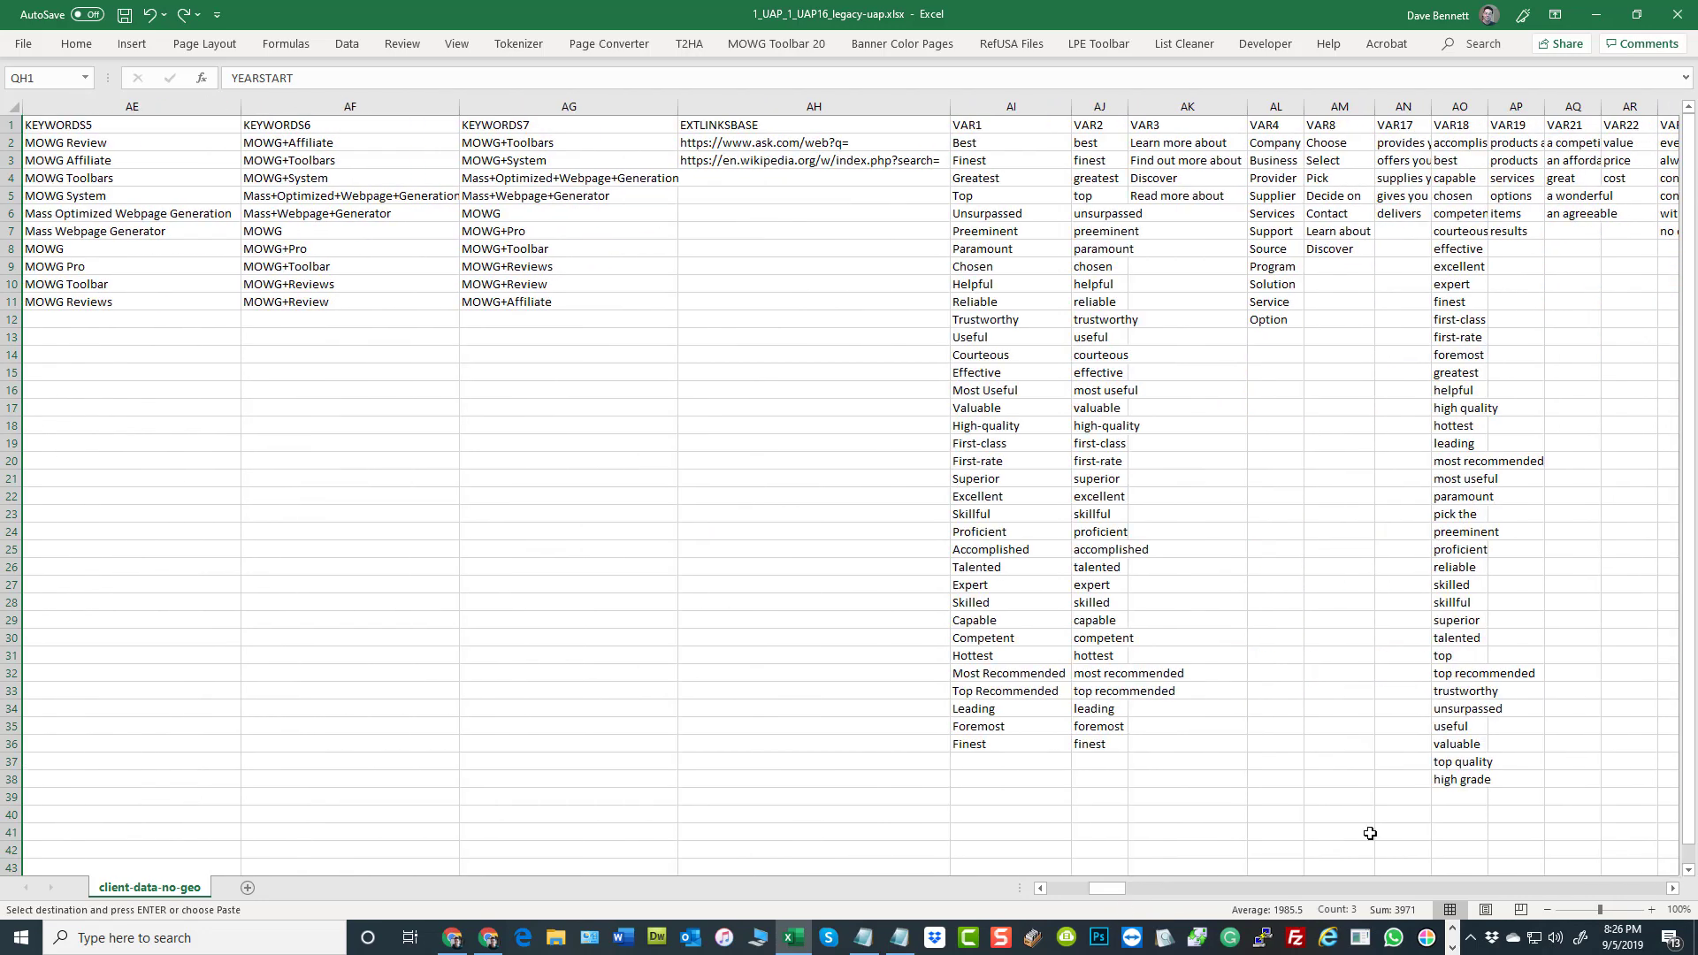
click(977, 104)
right_click(991, 219)
click(1031, 347)
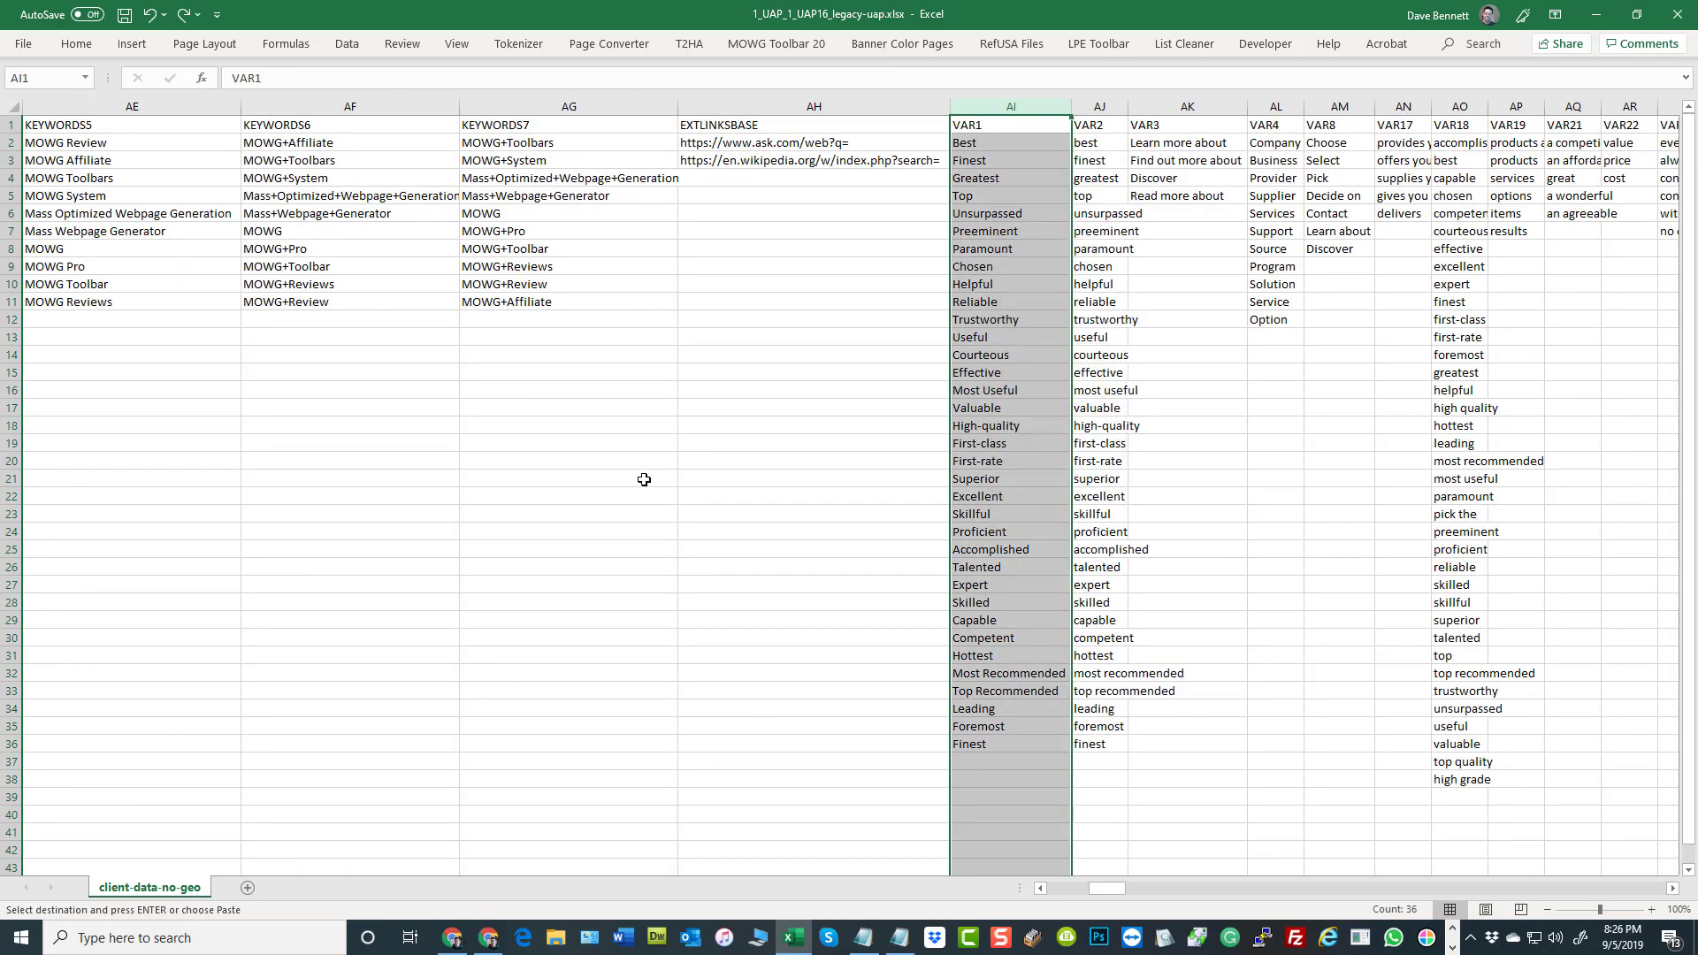
click(707, 405)
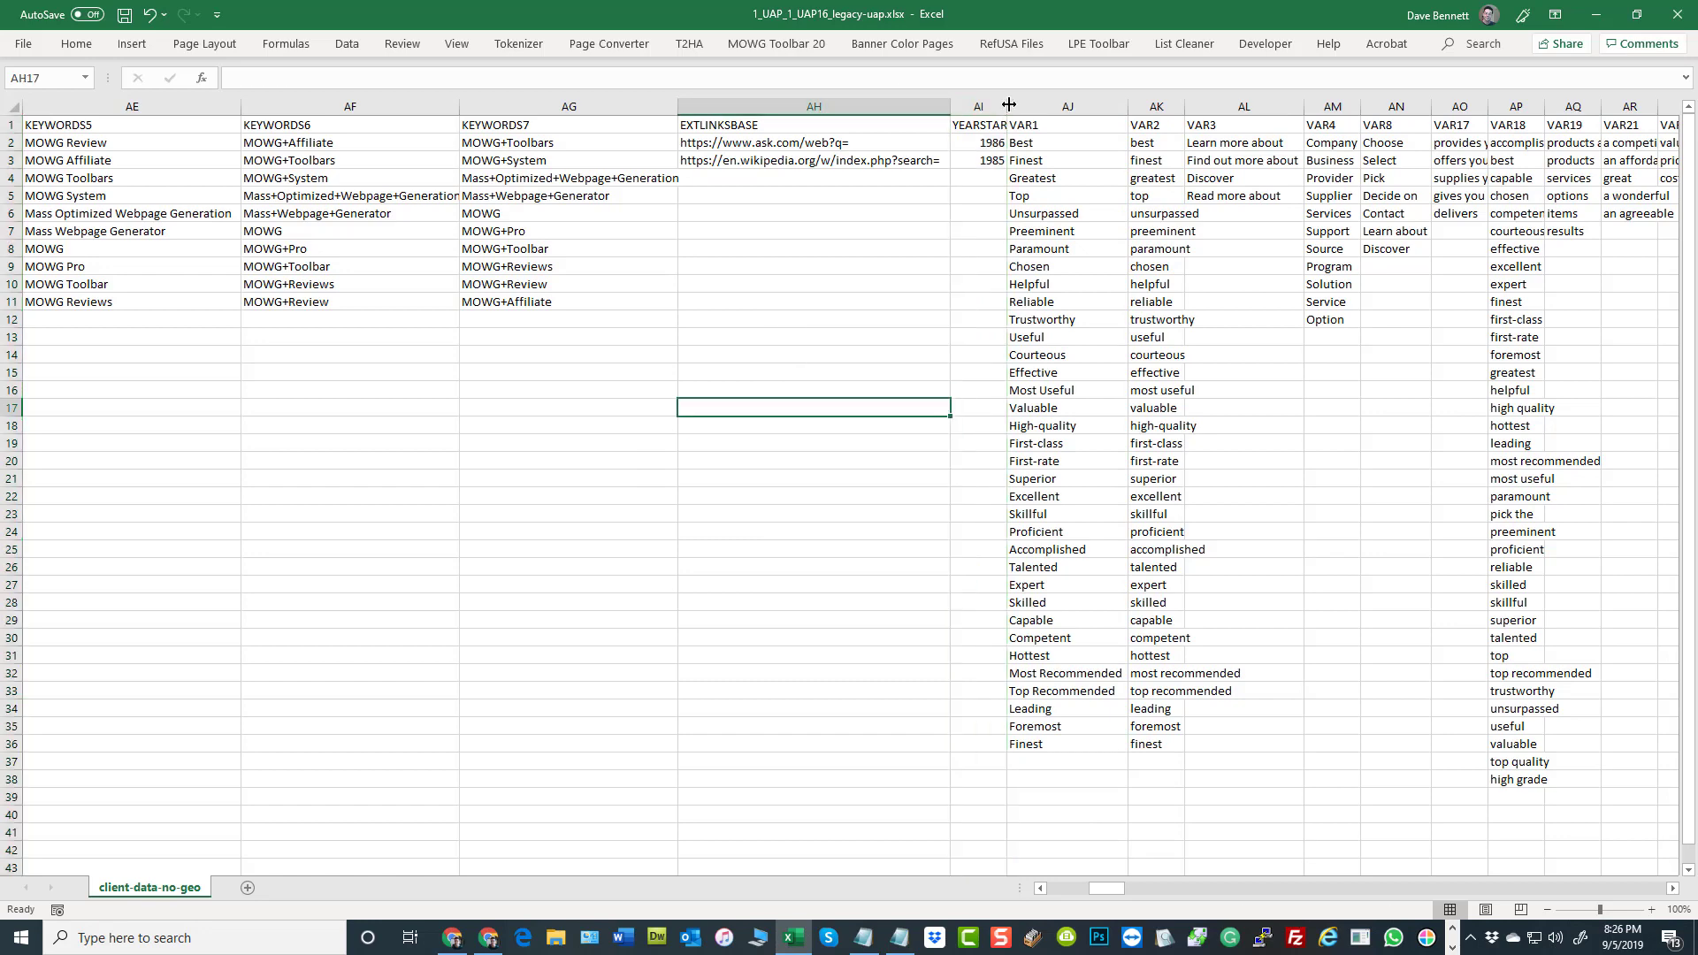
Widen the inserted YEARSTART column to fit its heading and save the workbook
drag(1008, 104, 1019, 104)
key(Up)
key(Up)
key(Up)
key(Up)
key(Up)
key(Up)
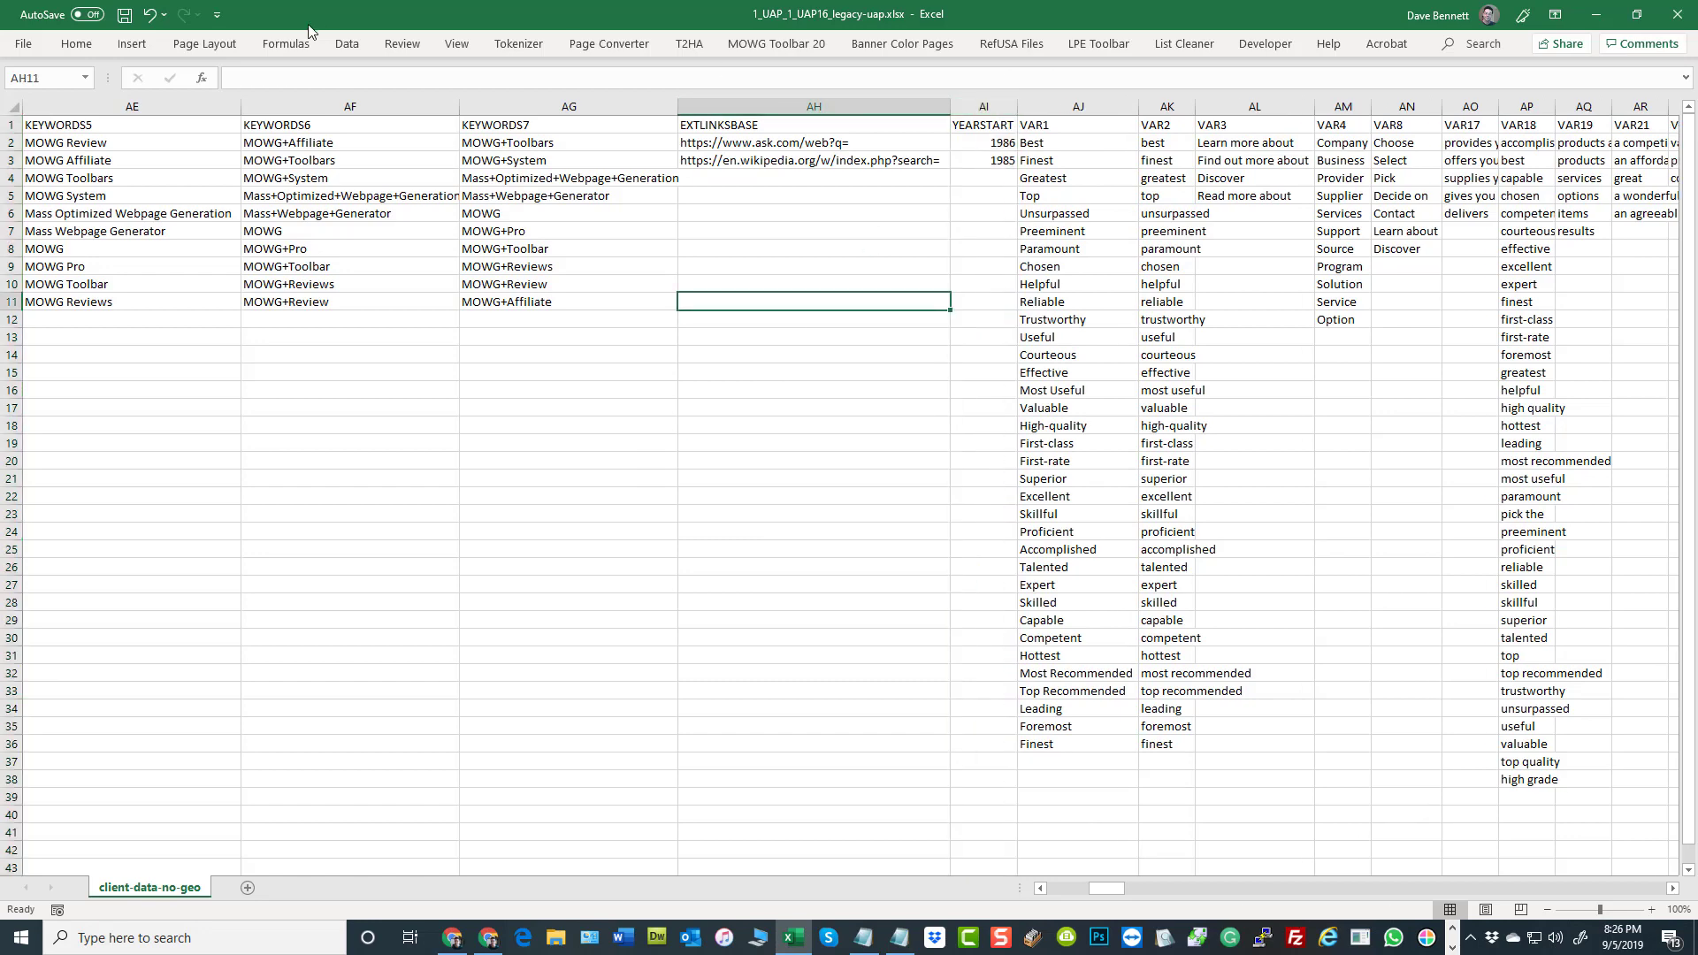
click(125, 15)
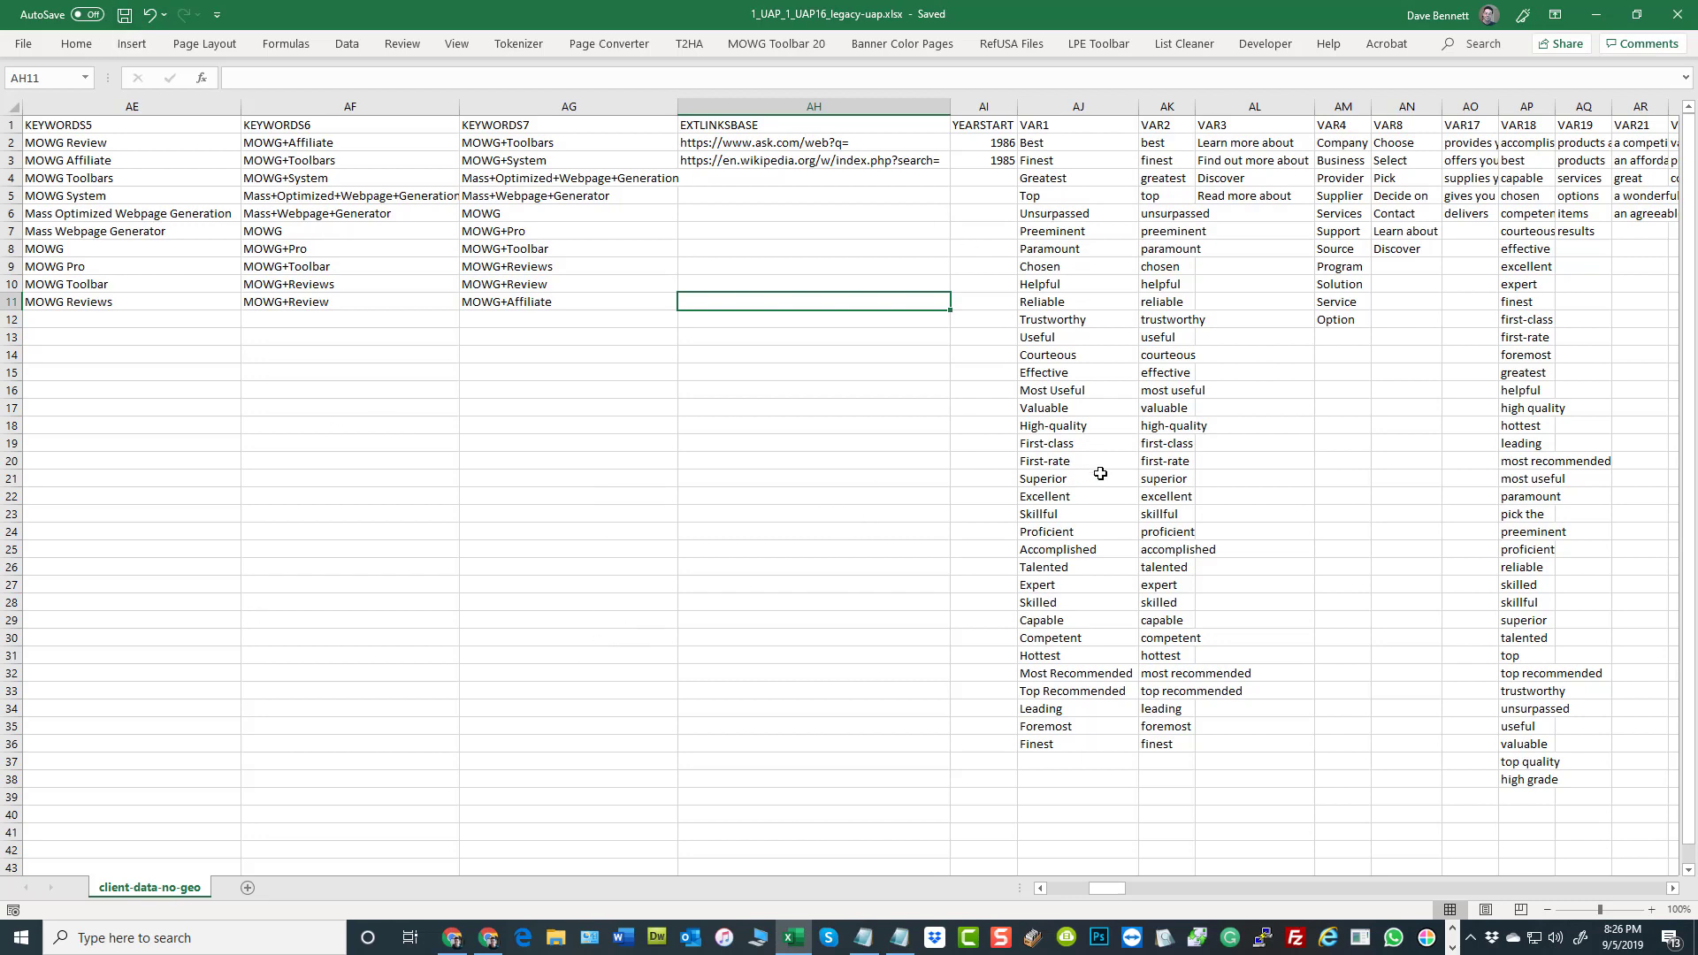
click(982, 107)
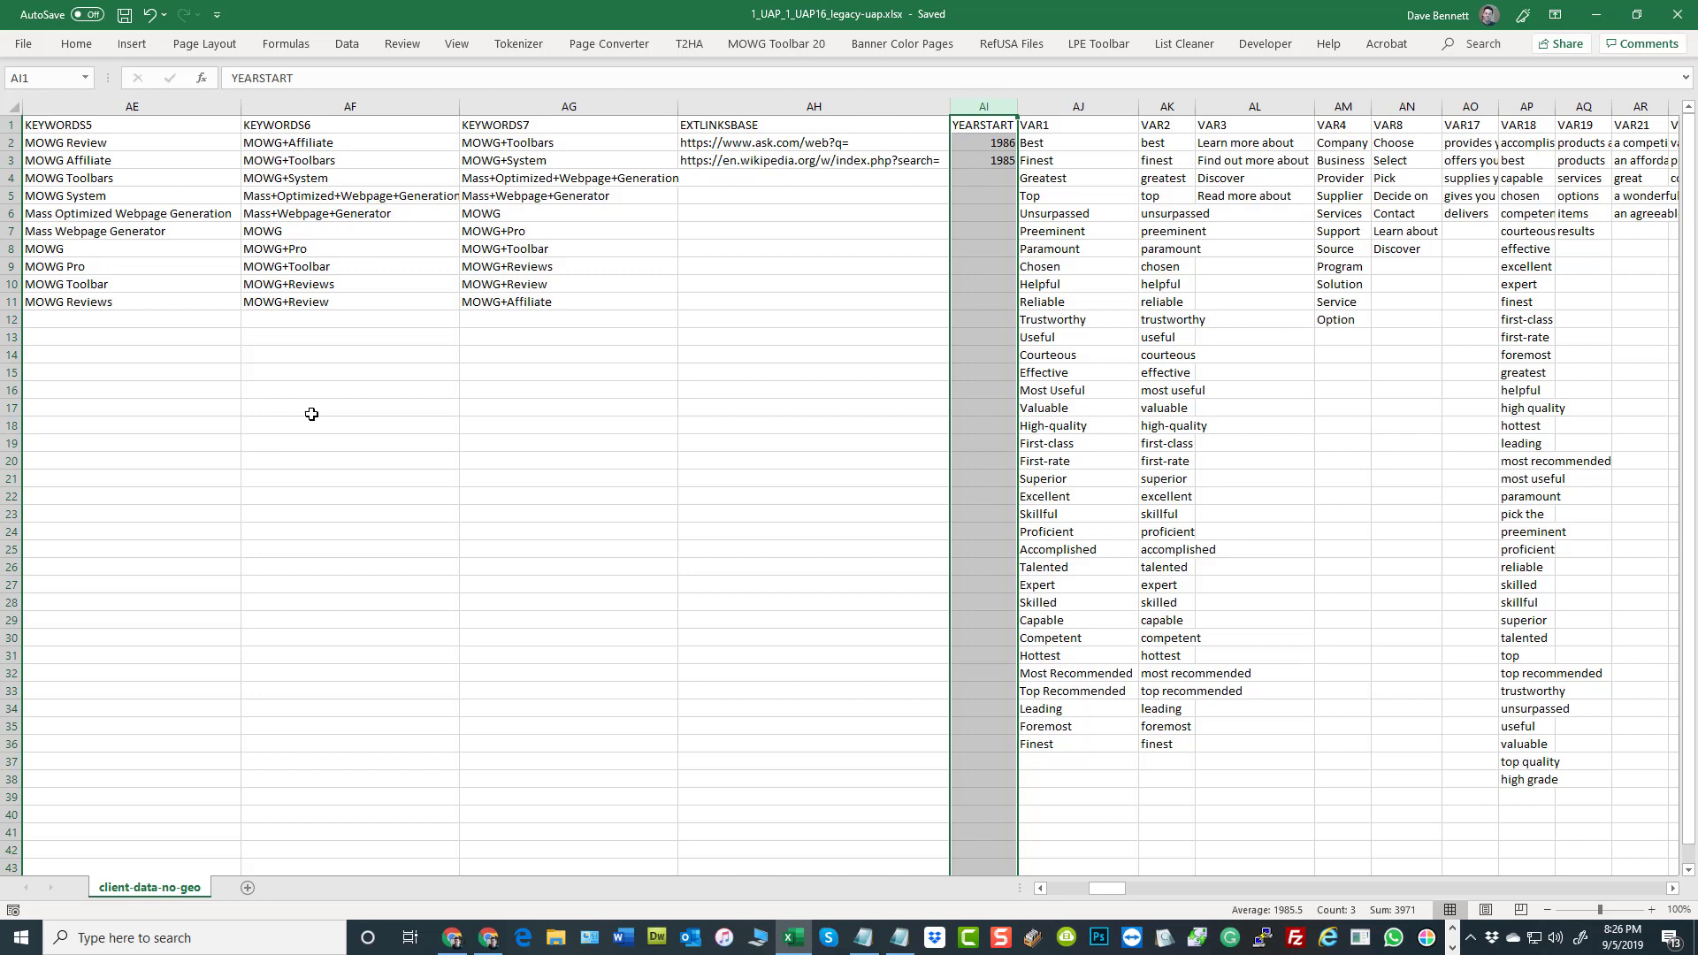
click(462, 399)
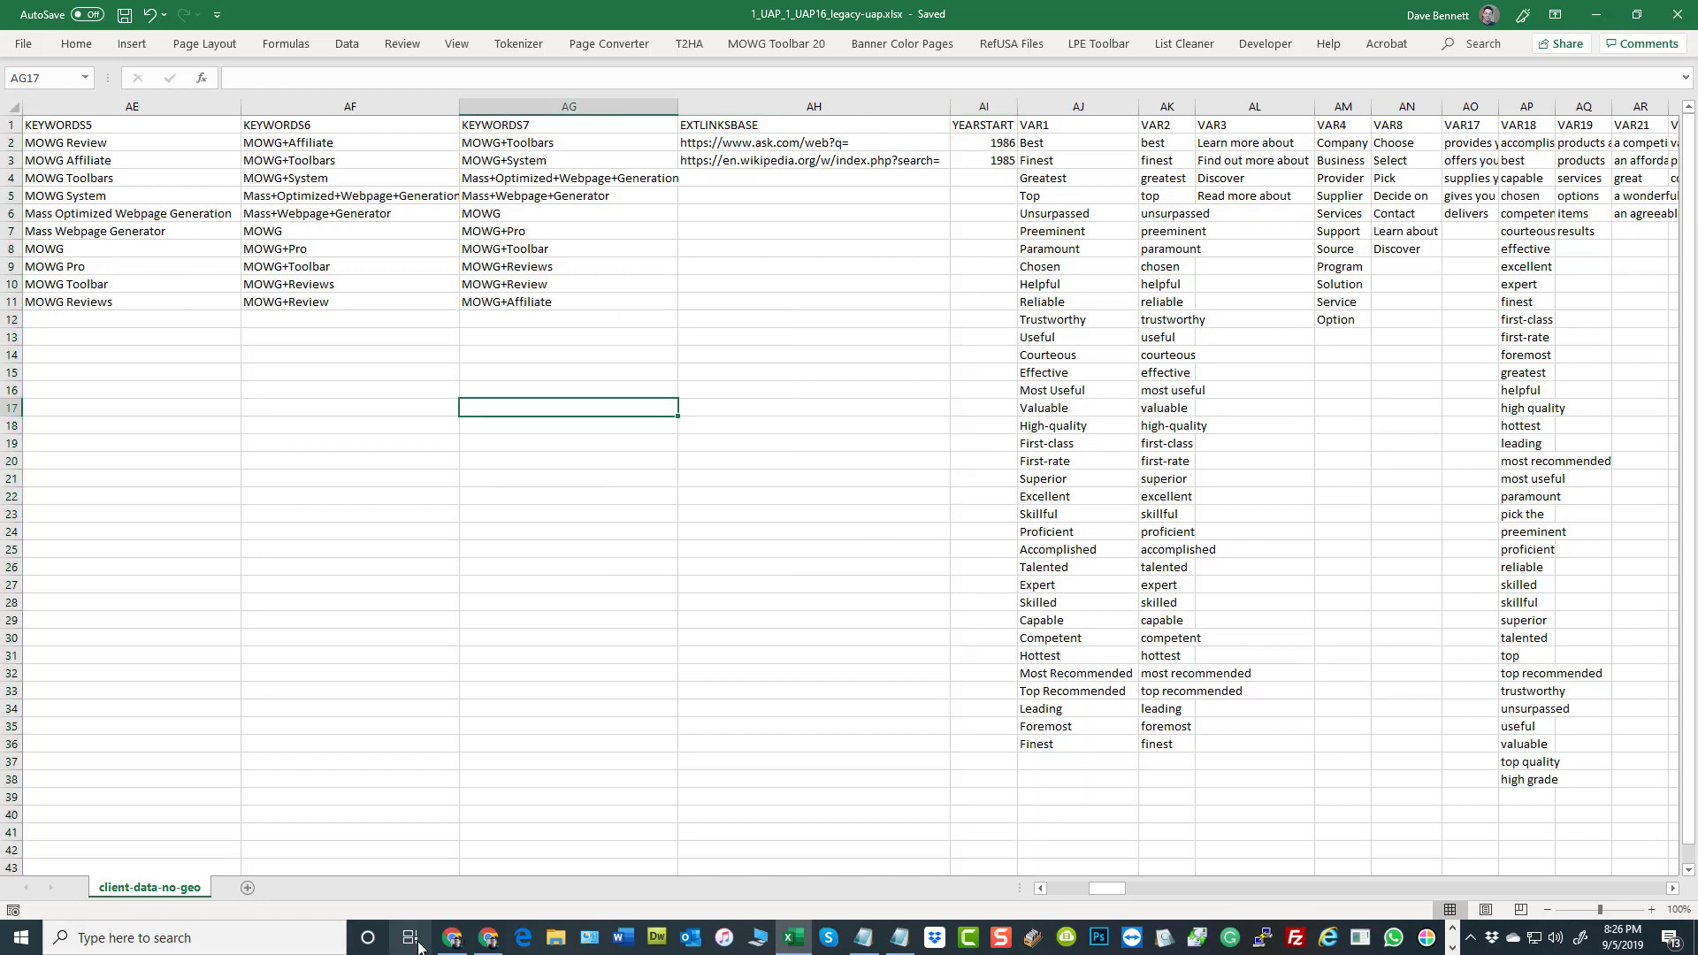
Switch to Chrome and examine the copyright text with its year range in the Global Settings
click(452, 940)
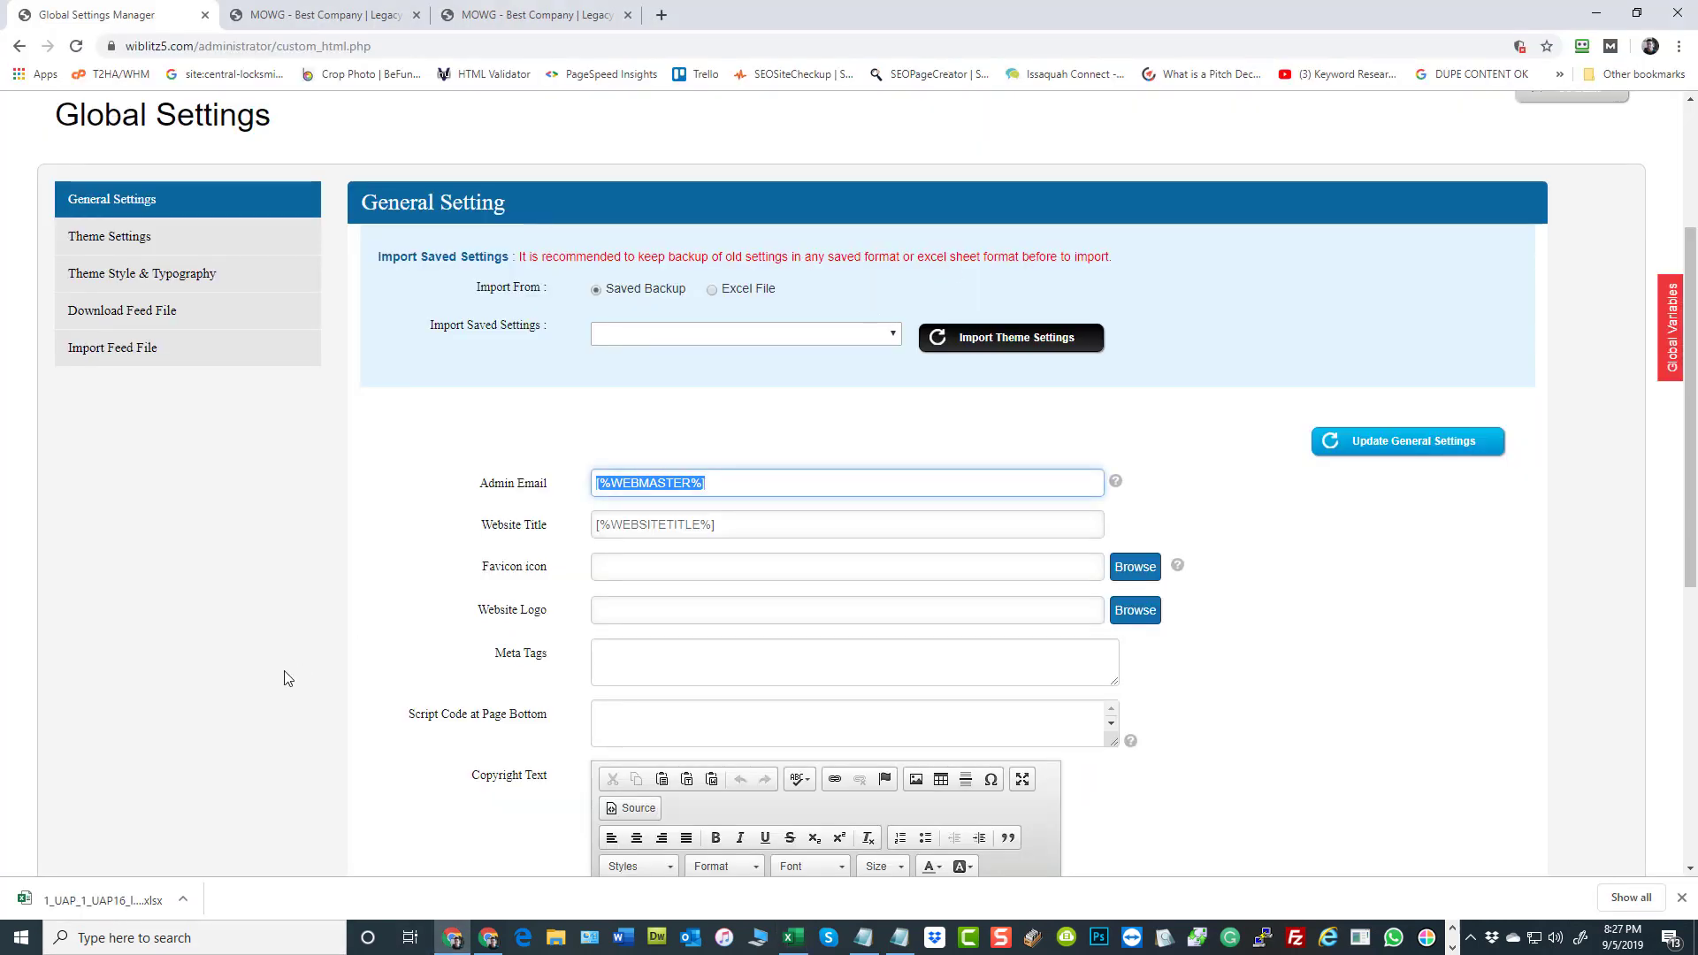
scroll(1244, 637, down, 6)
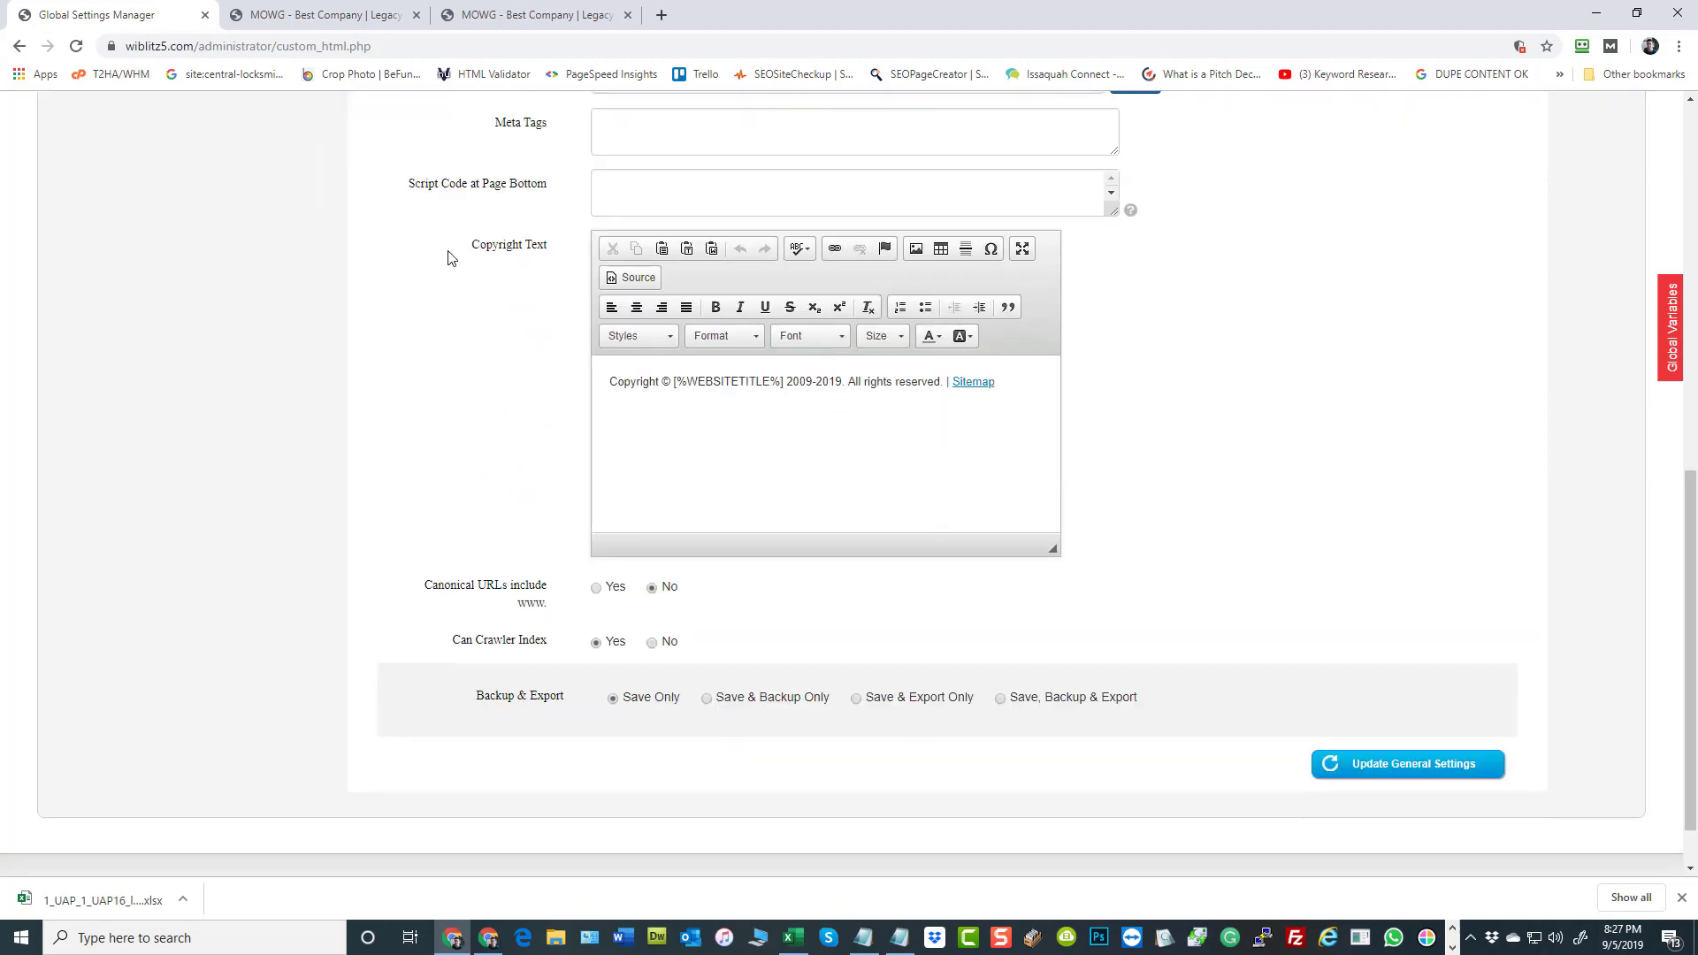
scroll(269, 474, up, 3)
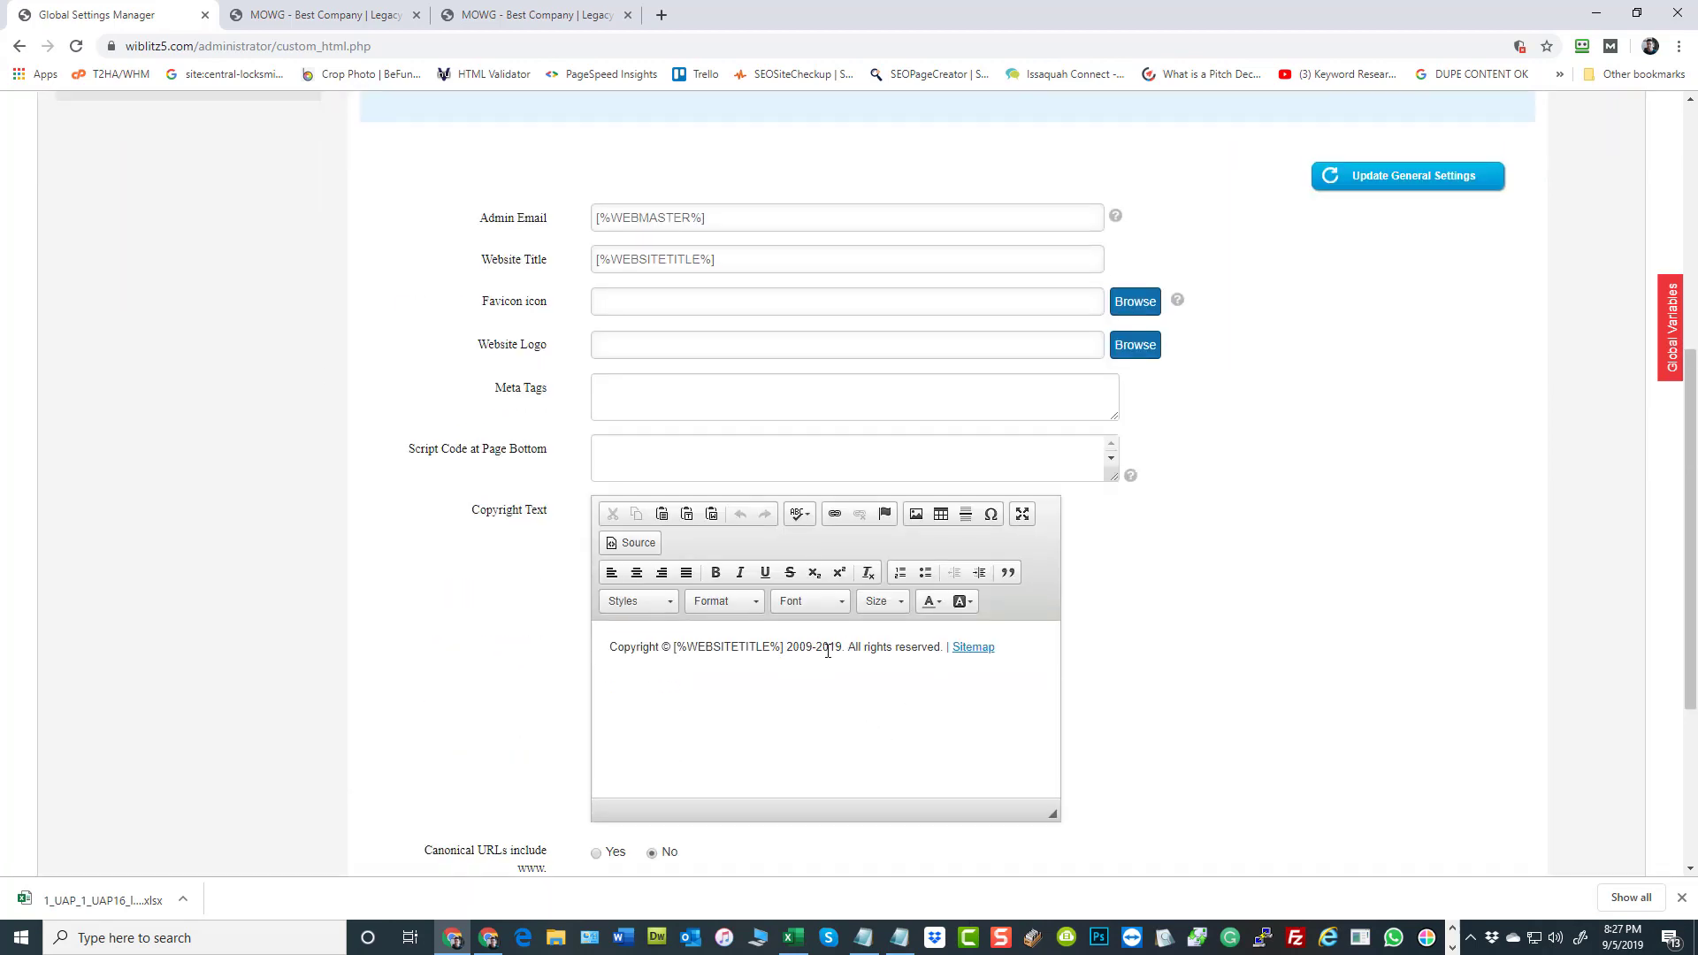
scroll(108, 555, up, 5)
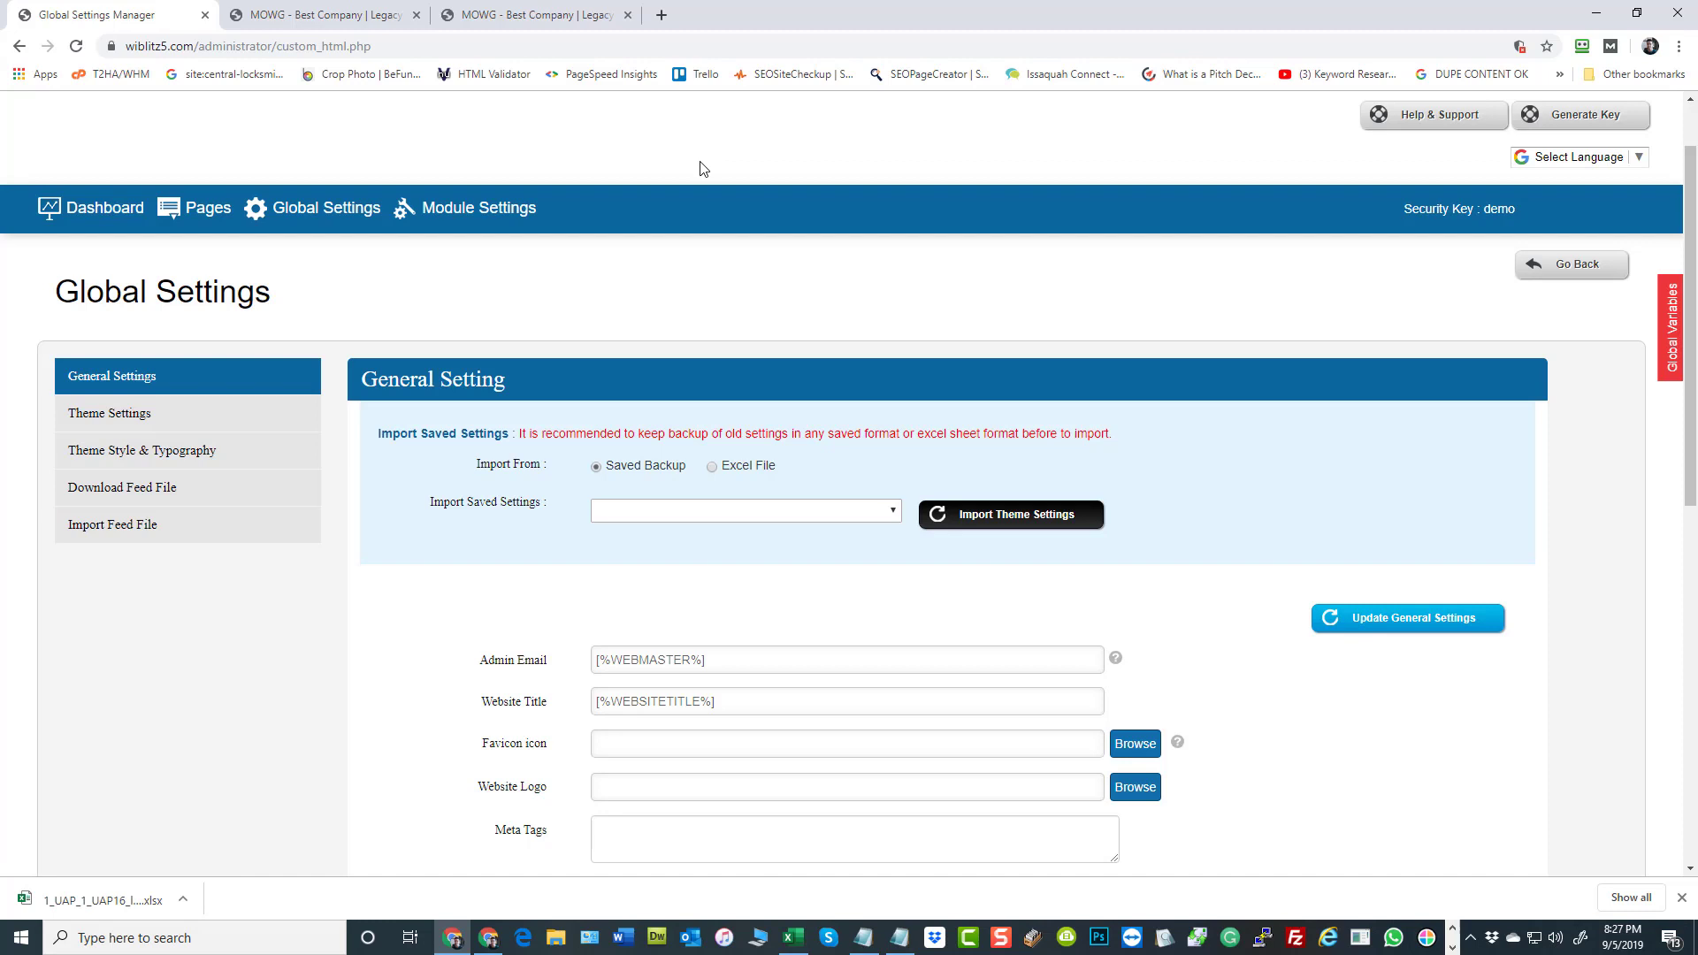
Go to the sidebar widget manager from the dashboard and open the Credit Cards widget for editing
click(102, 210)
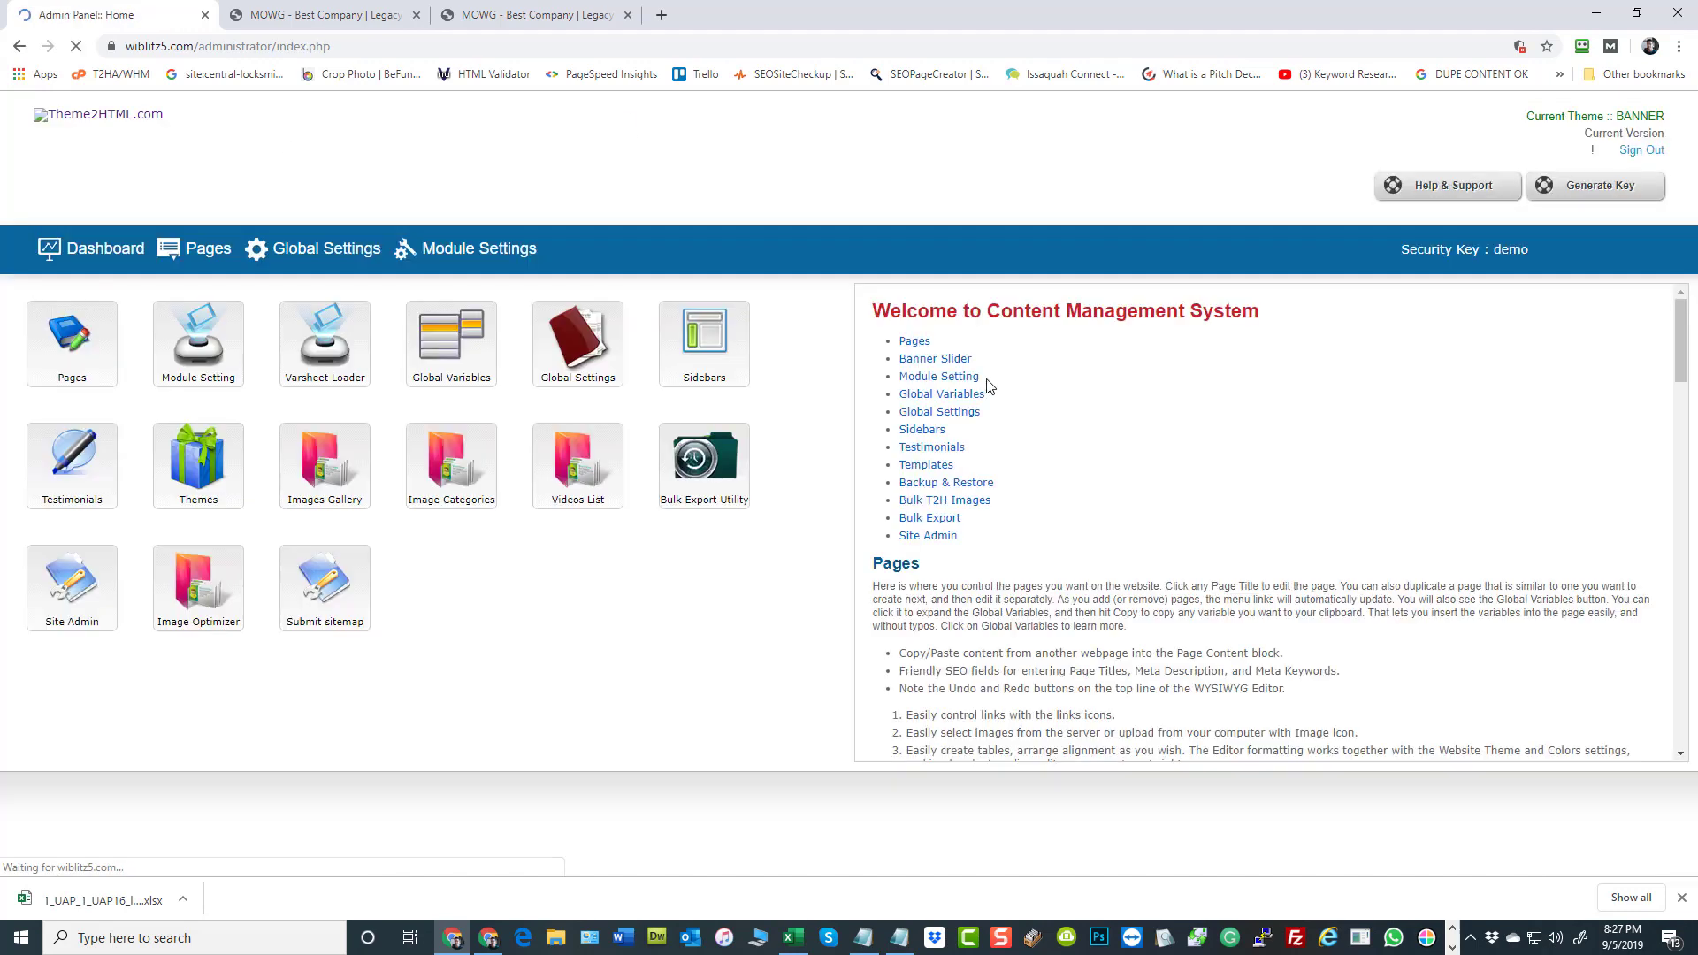
click(704, 343)
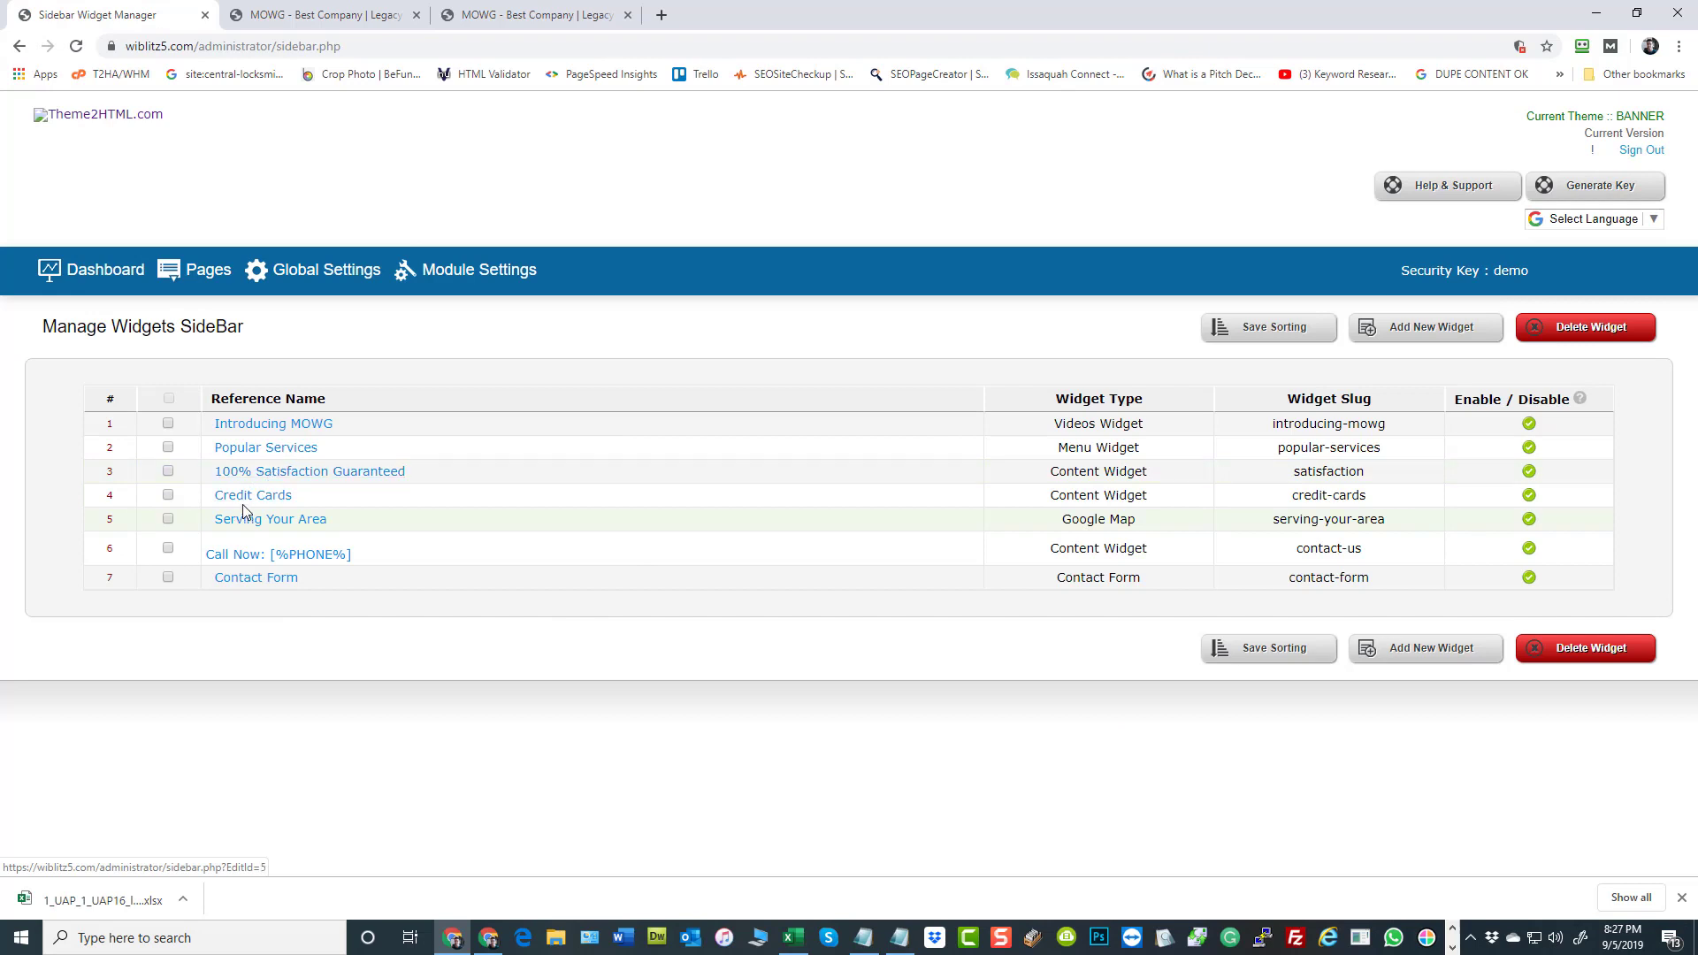
click(251, 497)
scroll(1300, 522, down, 2)
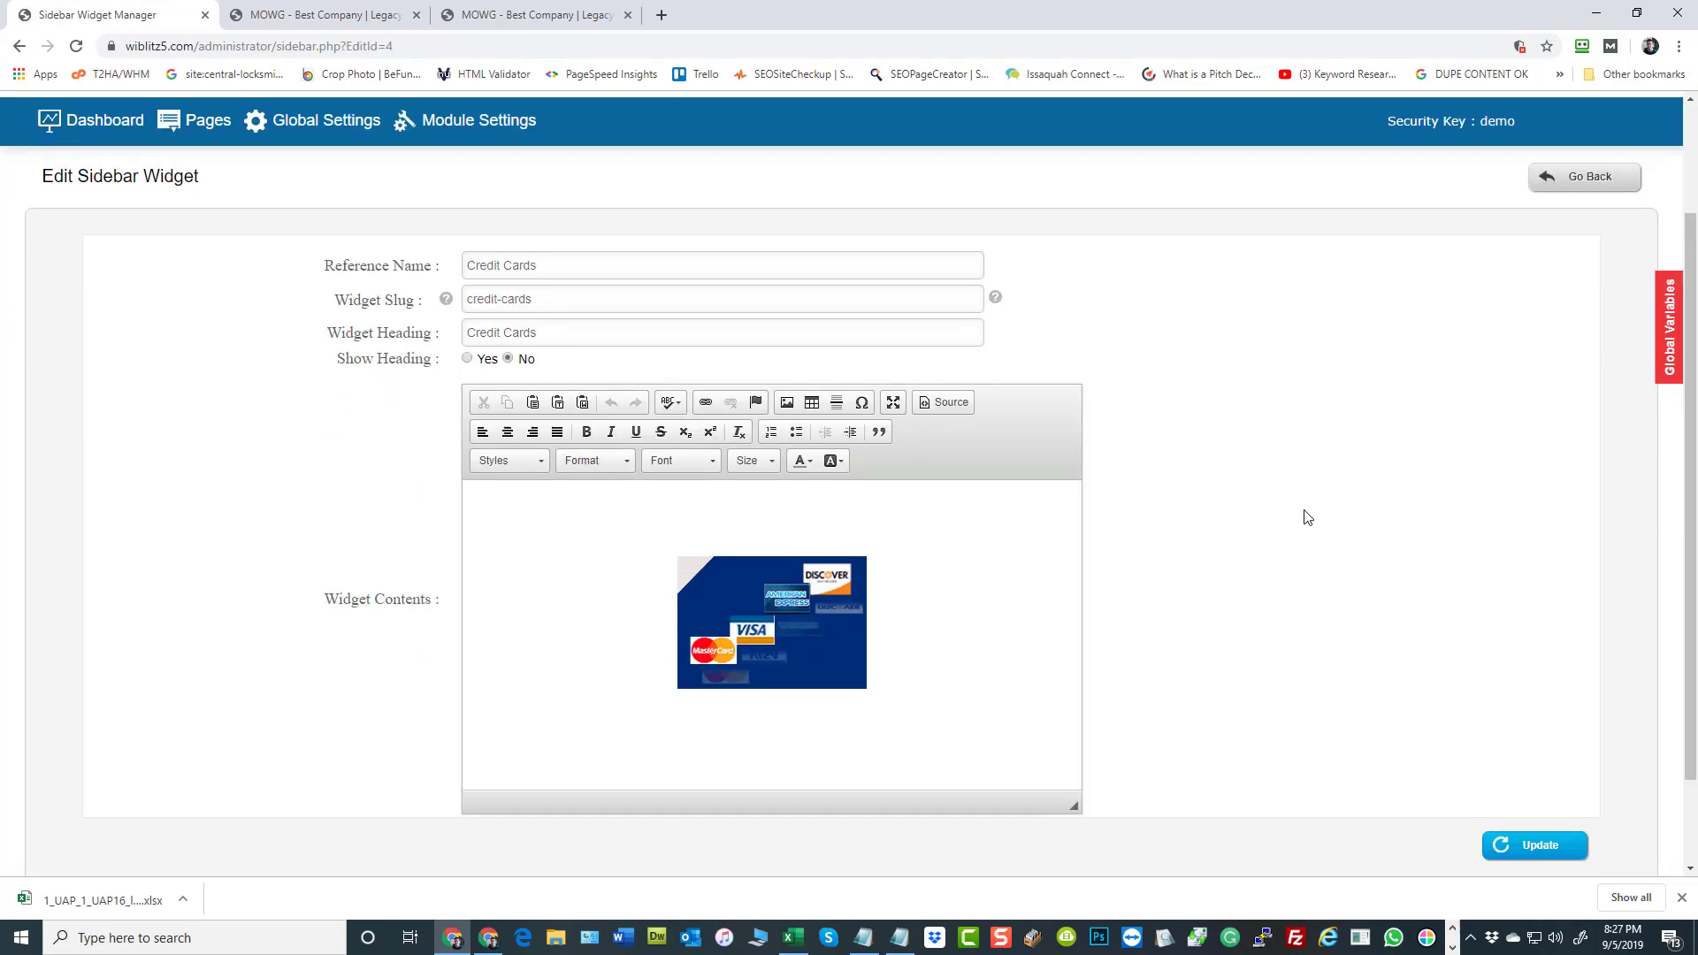
Draft "We accept all major credit cards in [%CITY%] for [%KEYWORDS1%]" as the card image's alternative text and discard the changes
double_click(761, 566)
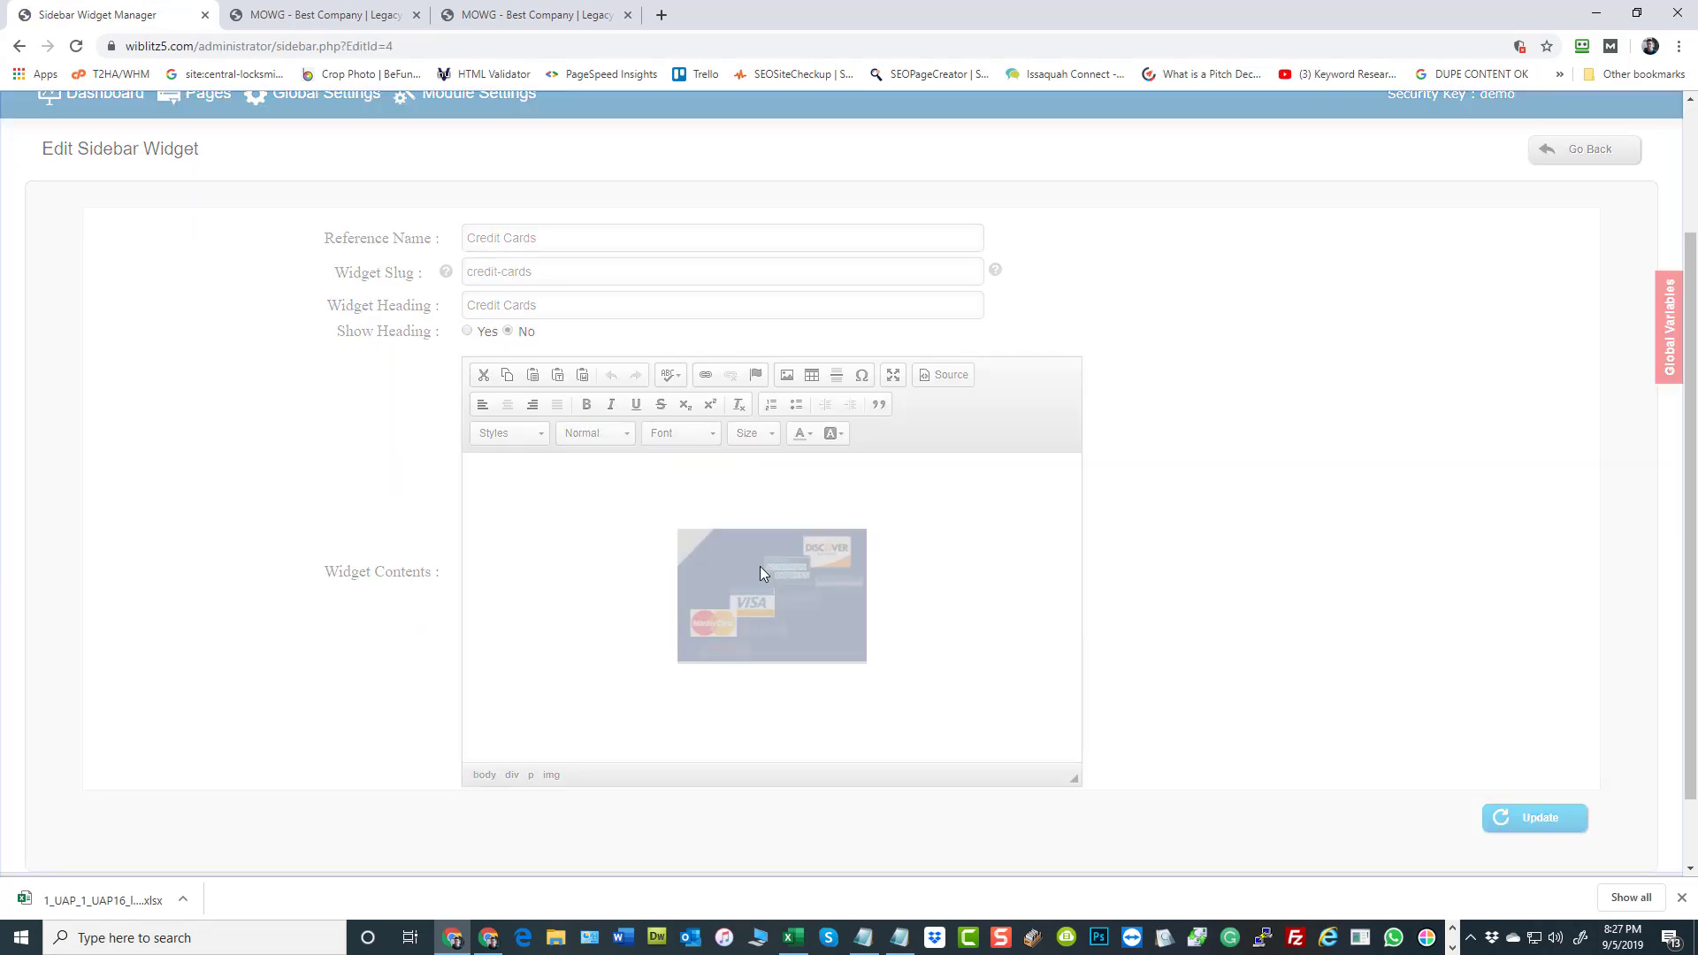
click(694, 385)
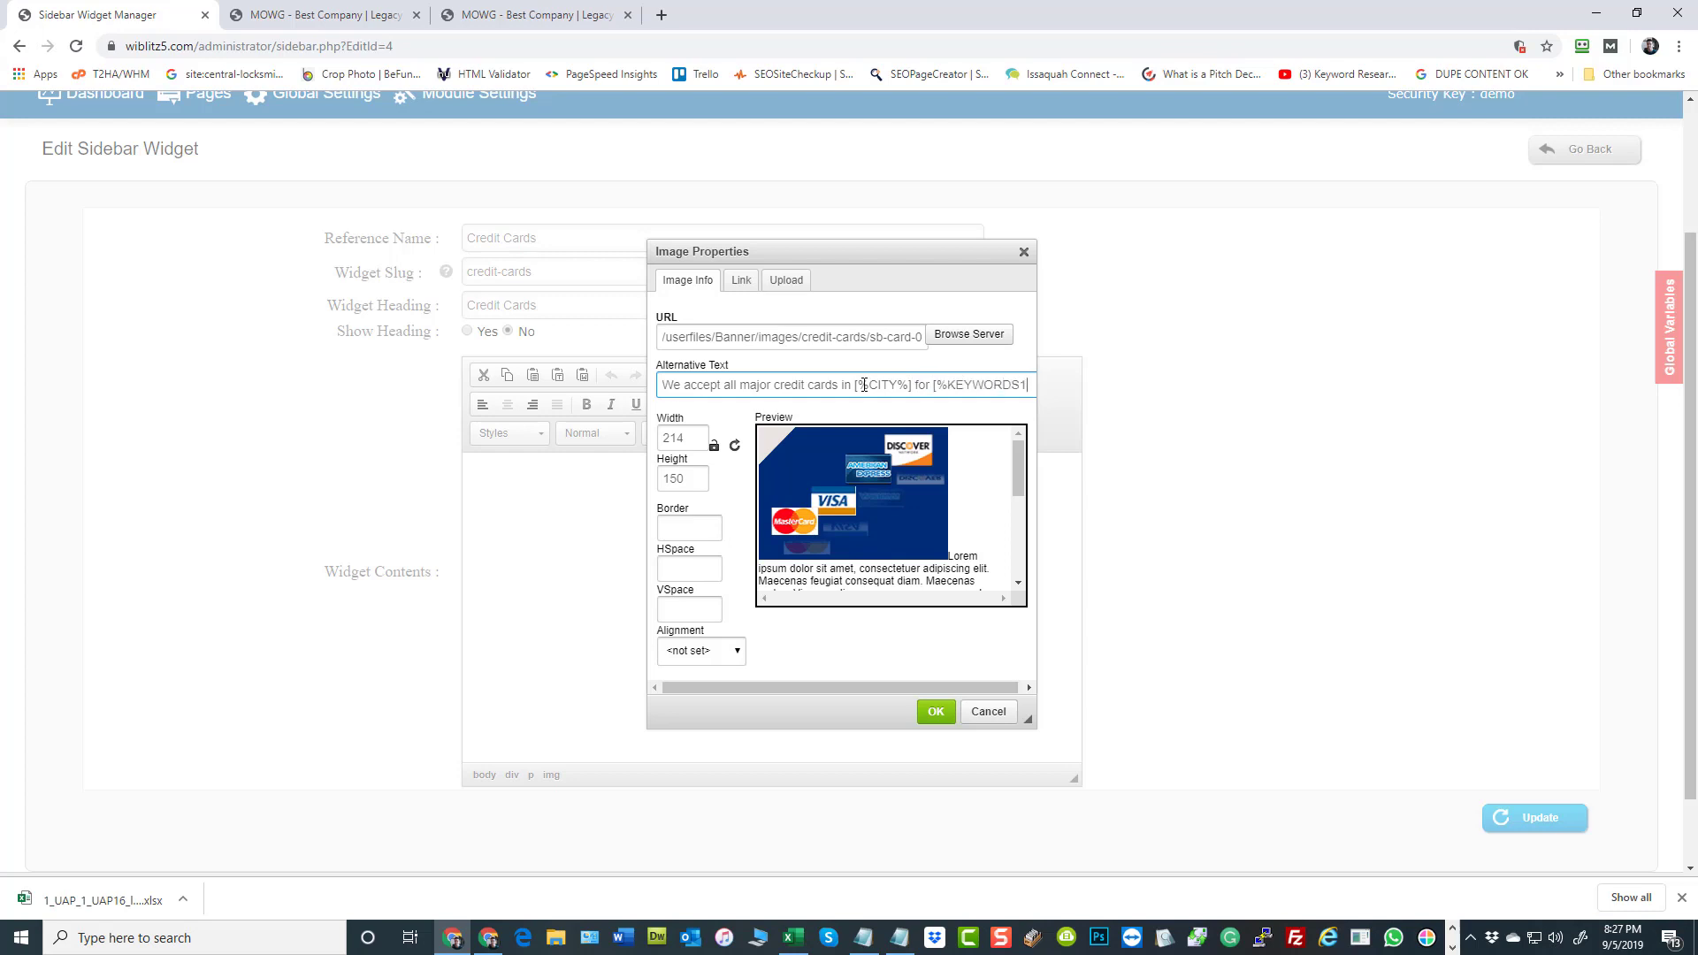
text(%])
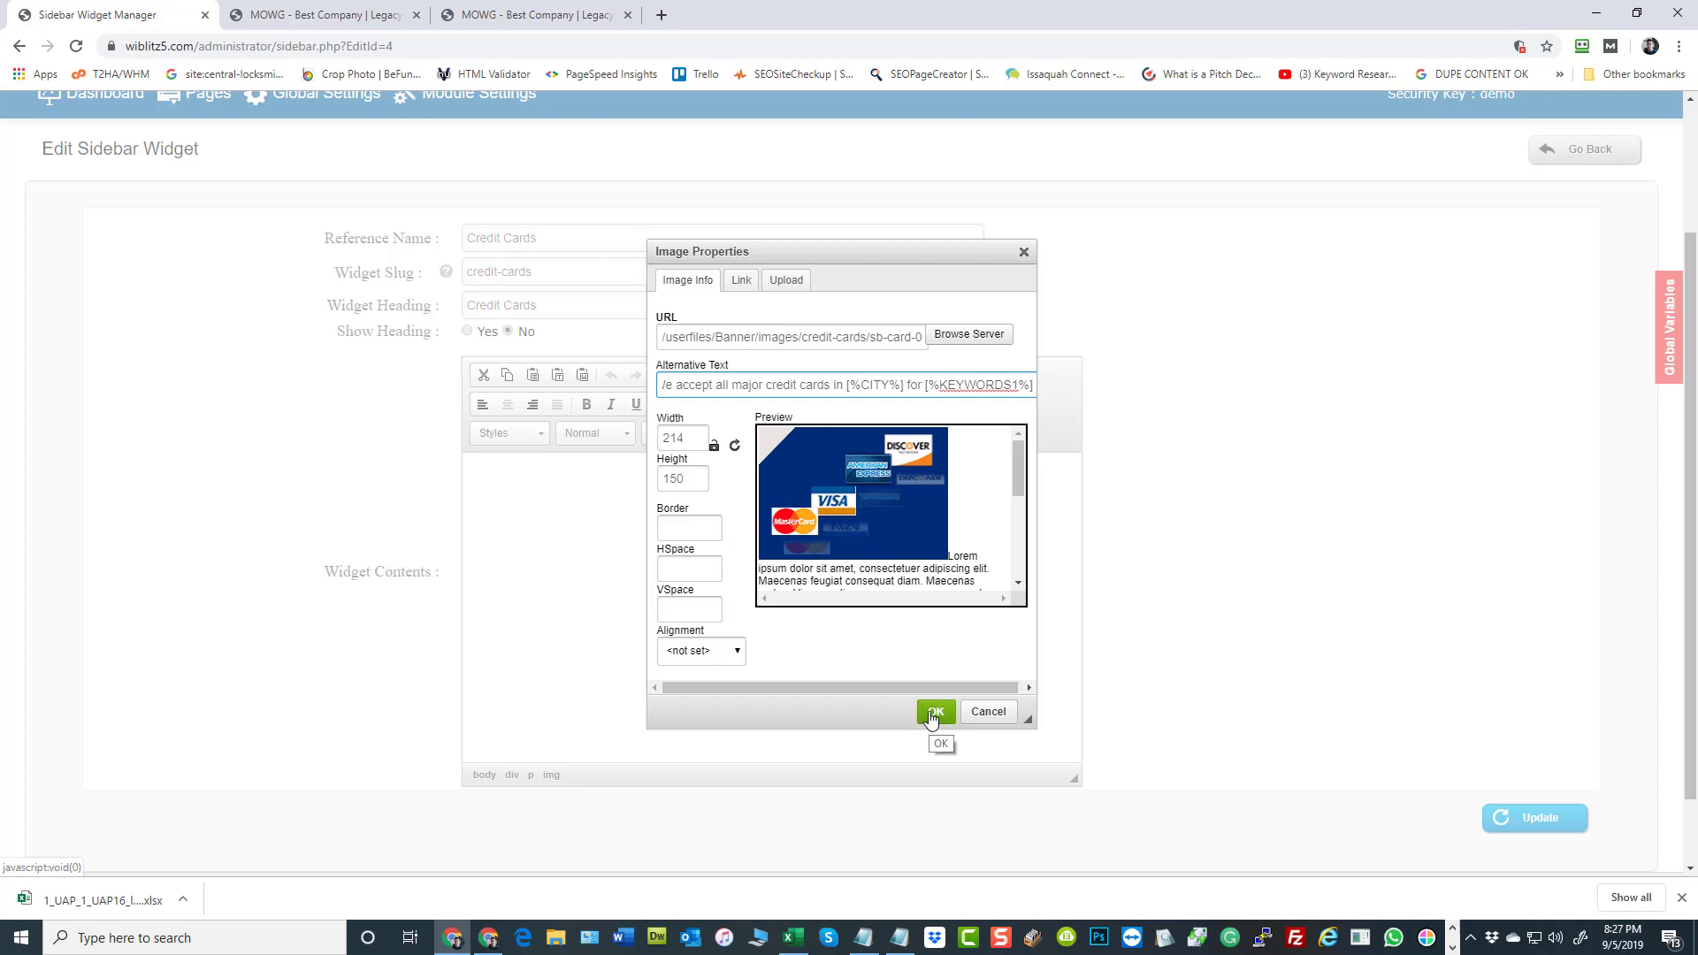
click(989, 712)
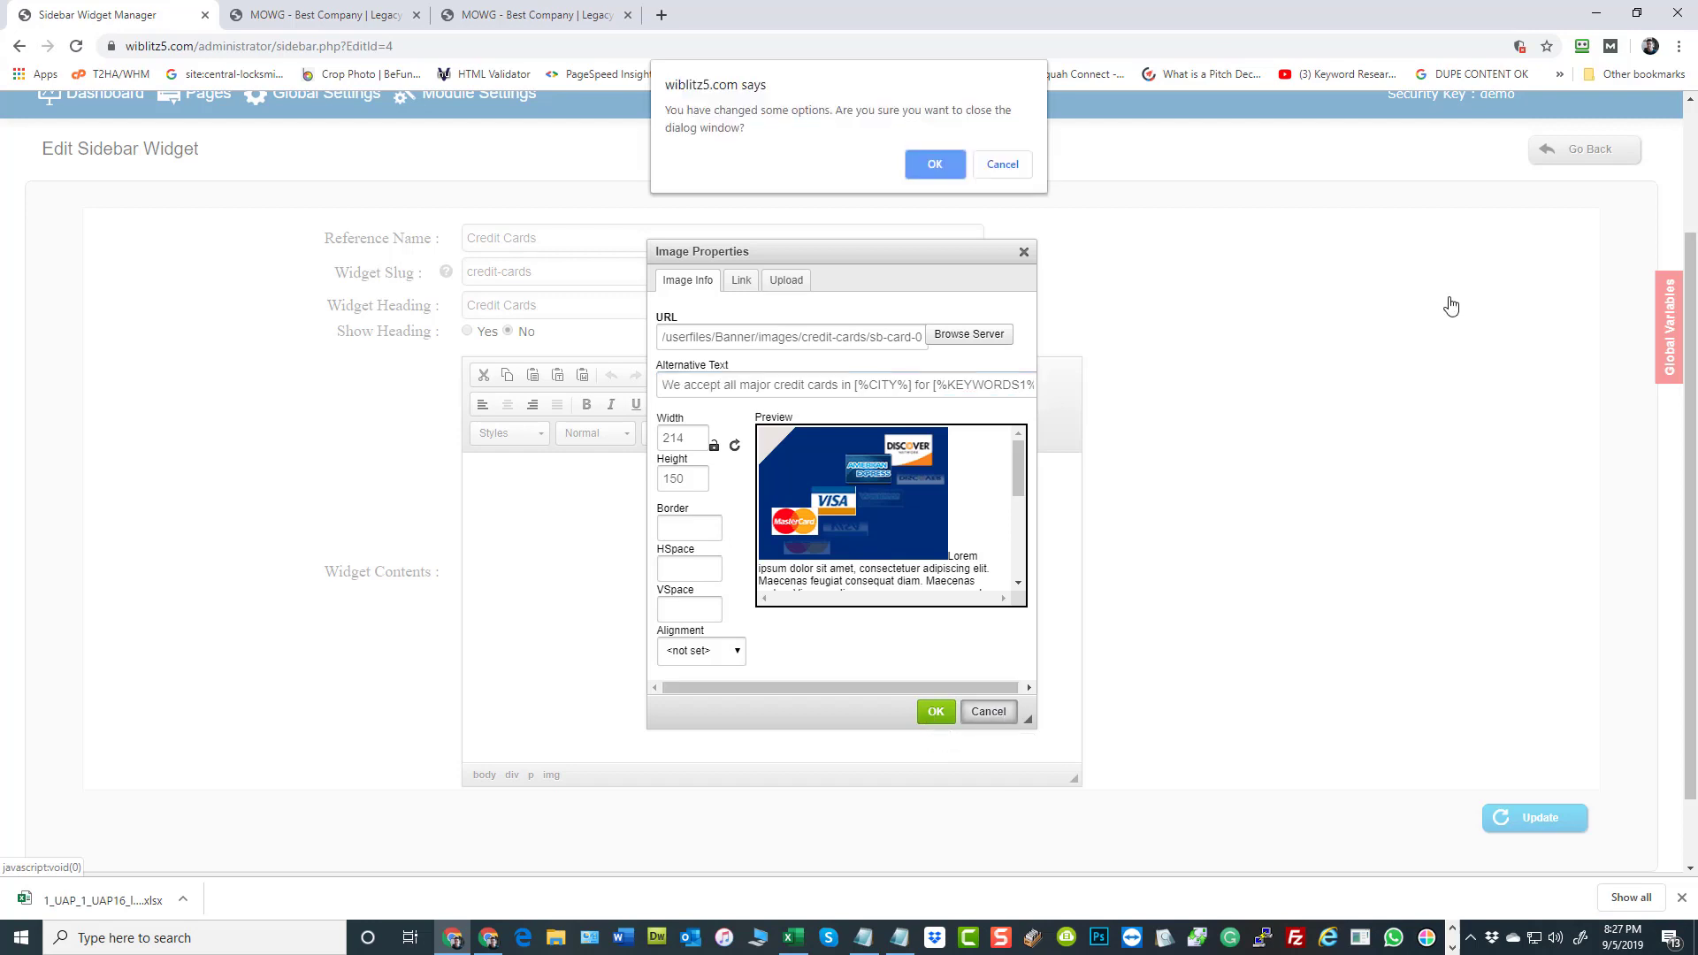
click(935, 165)
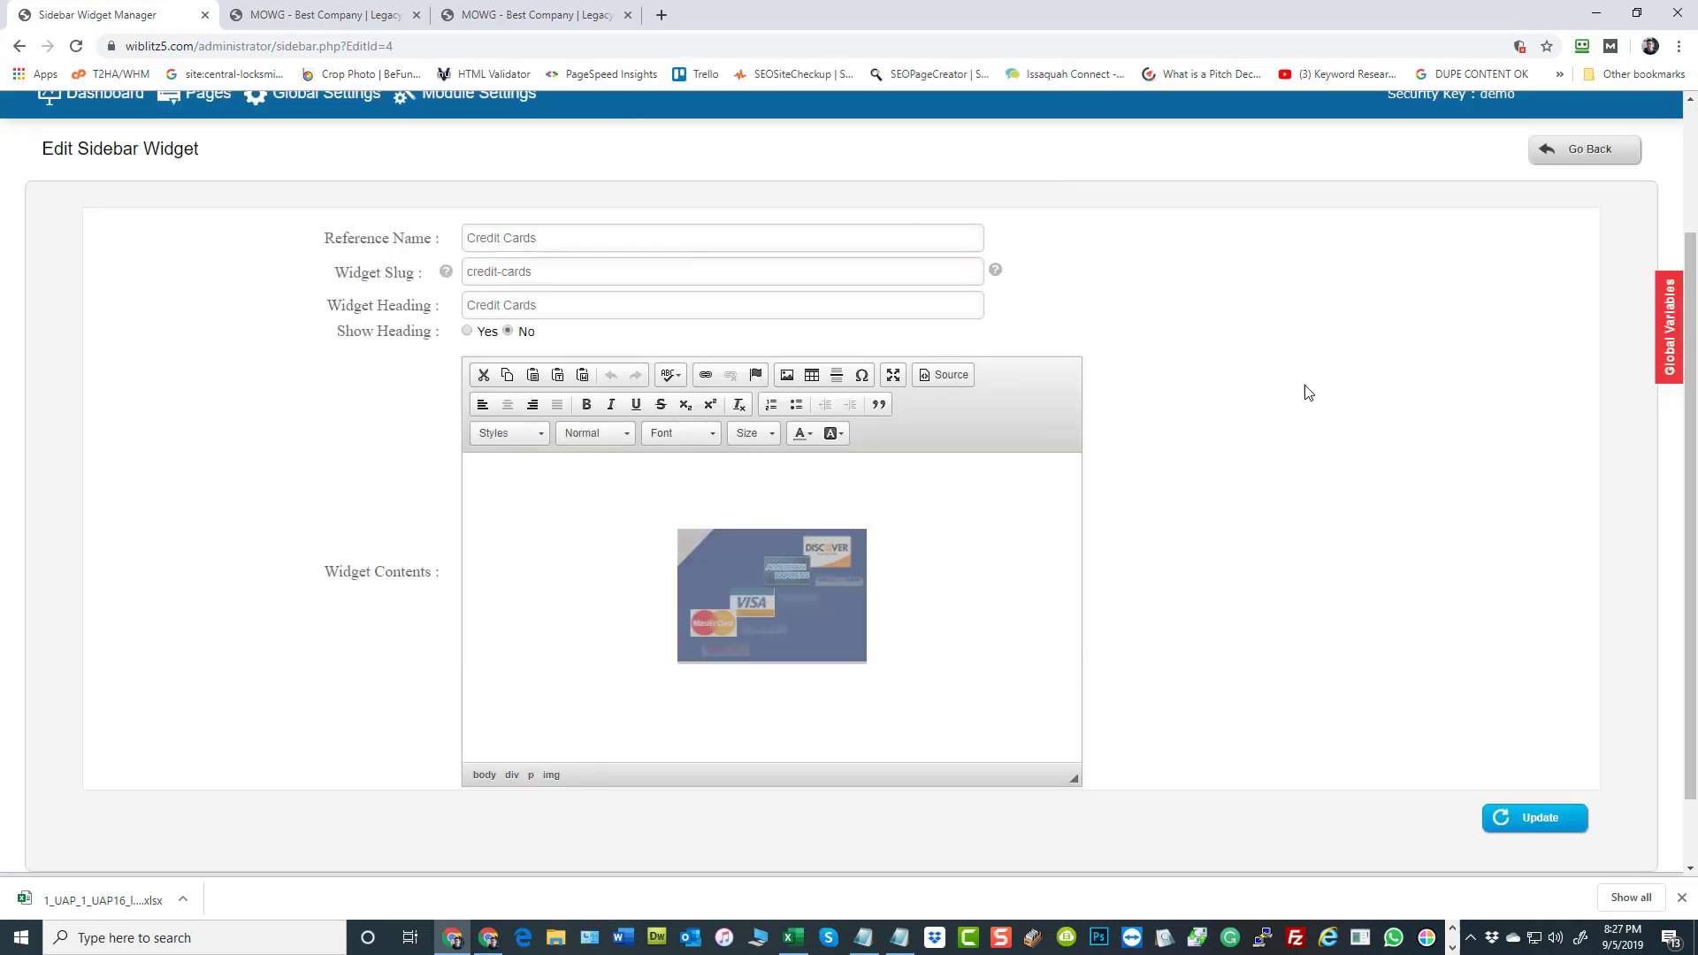
Show the Credit Cards widget's HTML source and highlight the image's title text "We accept all major credit cards"
scroll(1300, 458, up, 2)
scroll(1297, 478, down, 3)
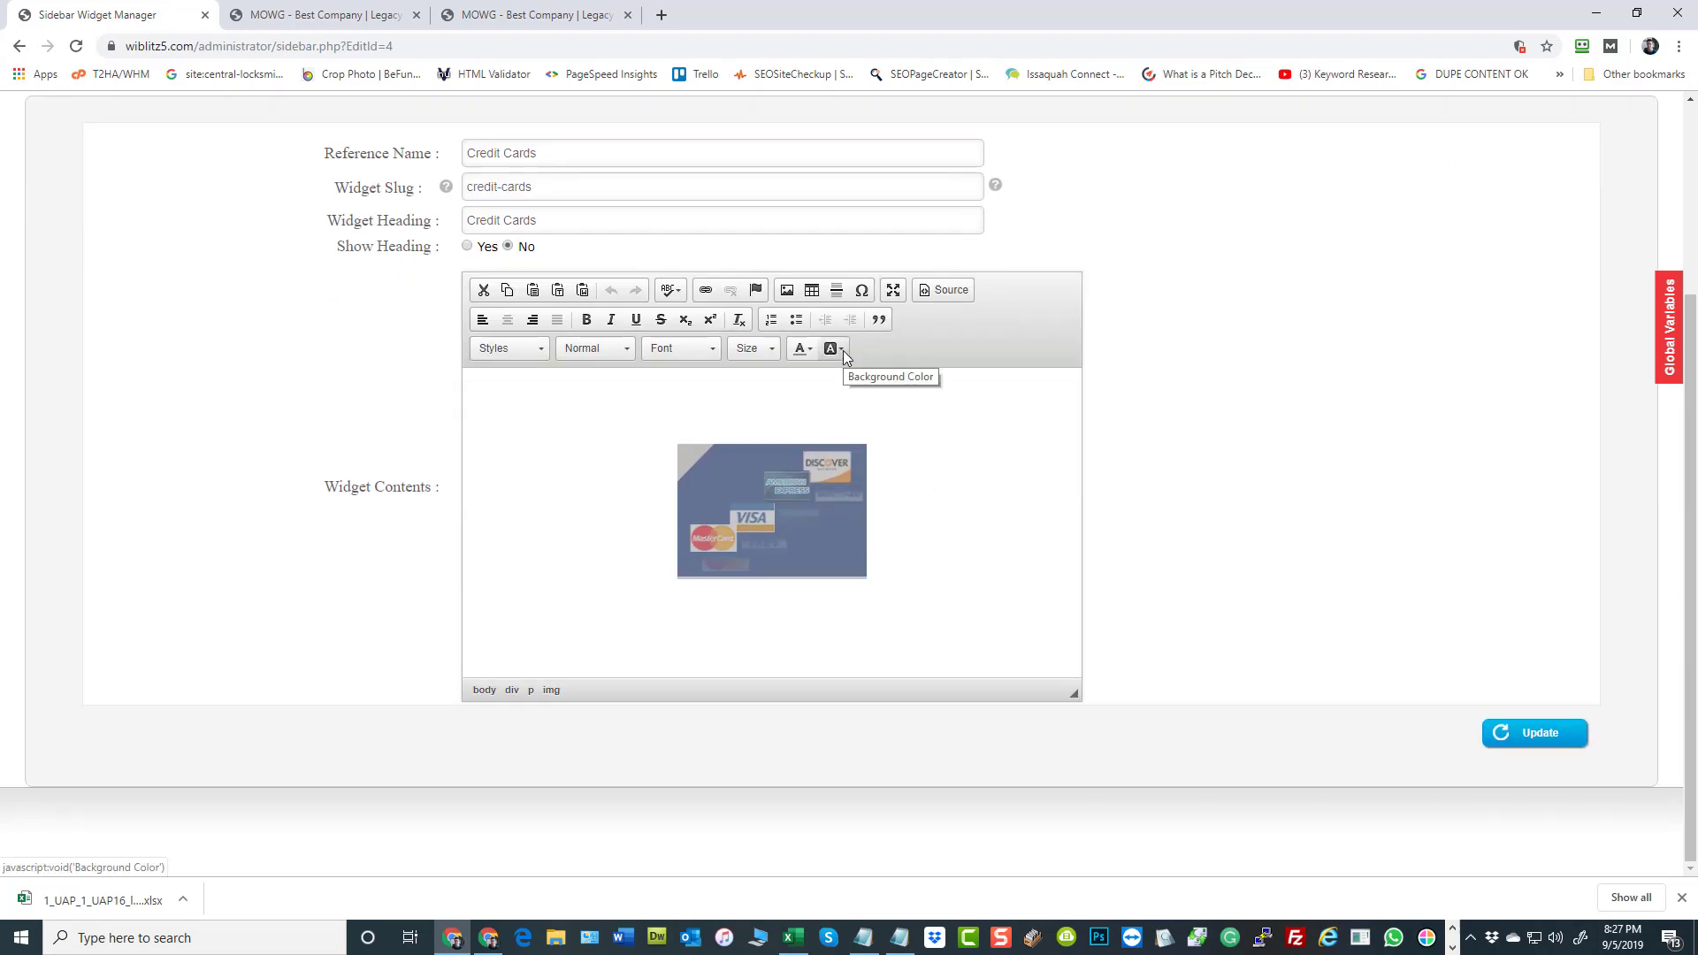
click(941, 290)
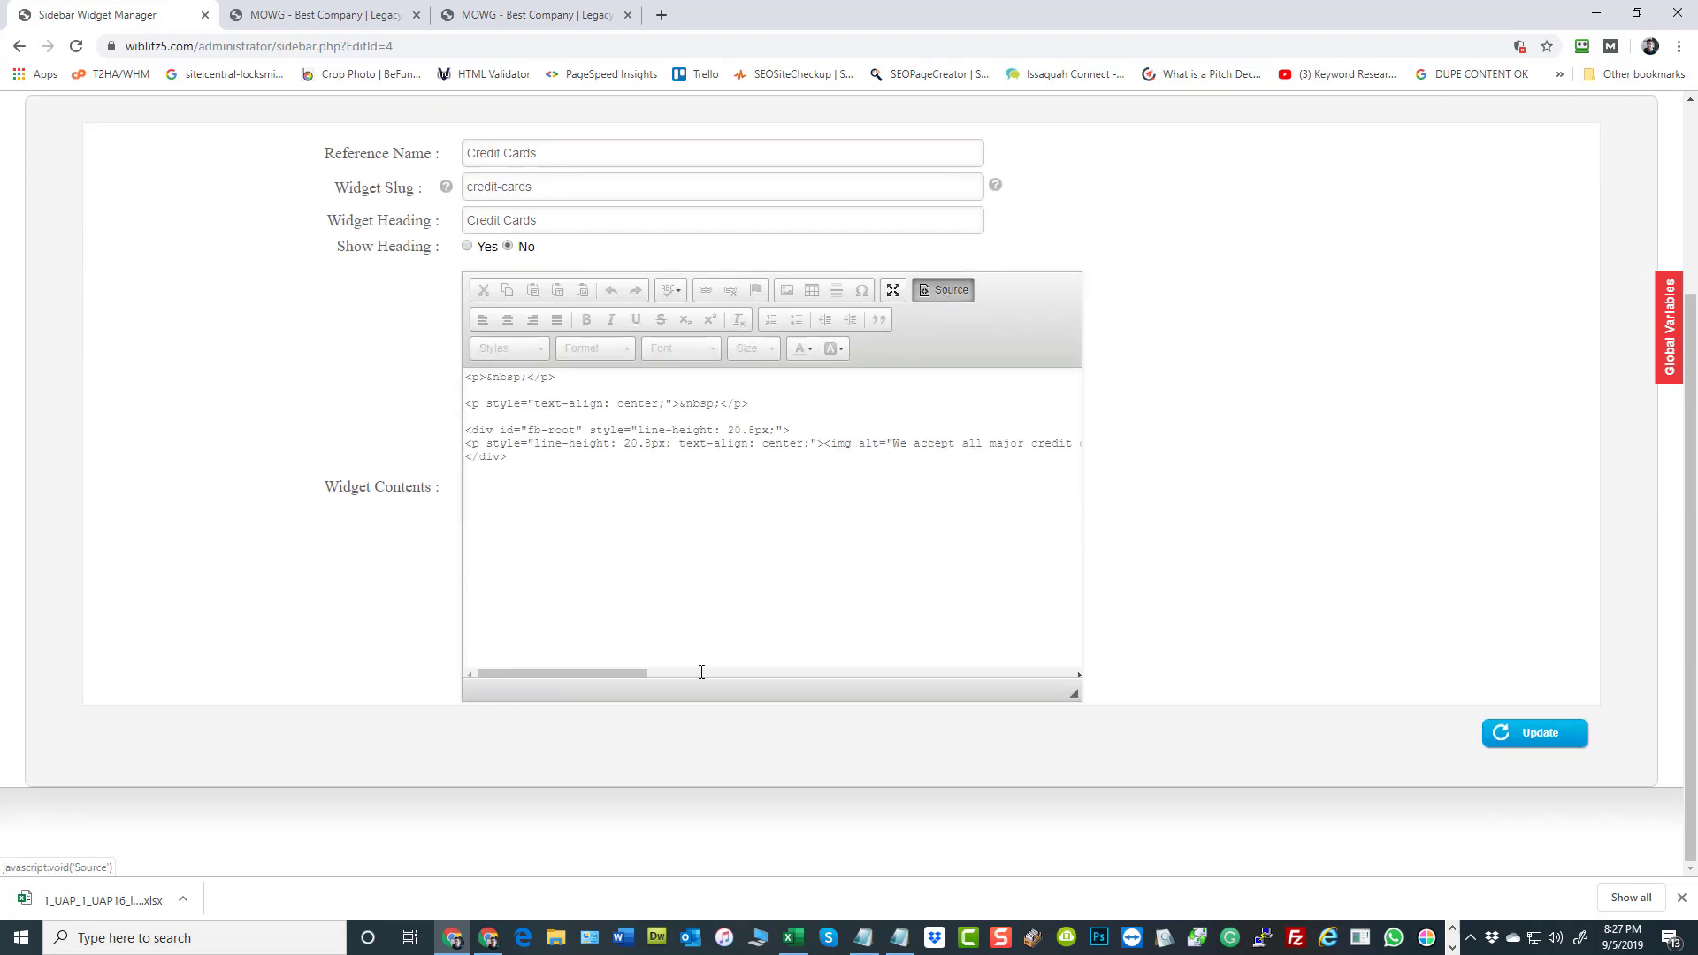
drag(598, 676, 1117, 701)
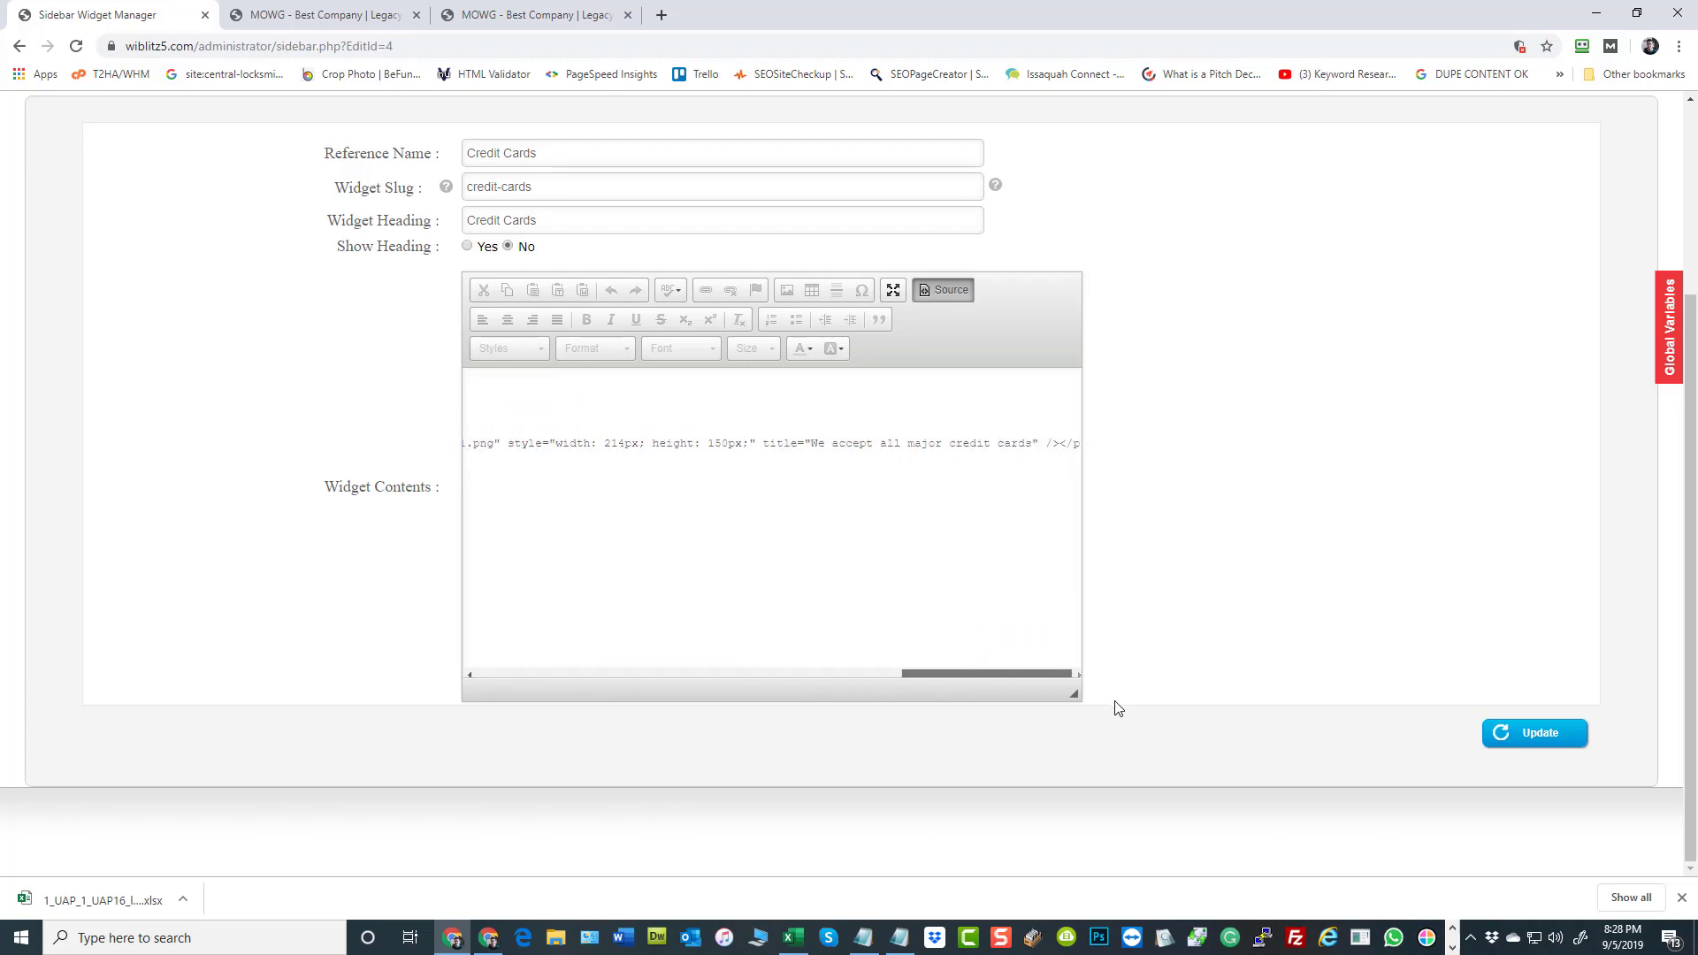
click(813, 445)
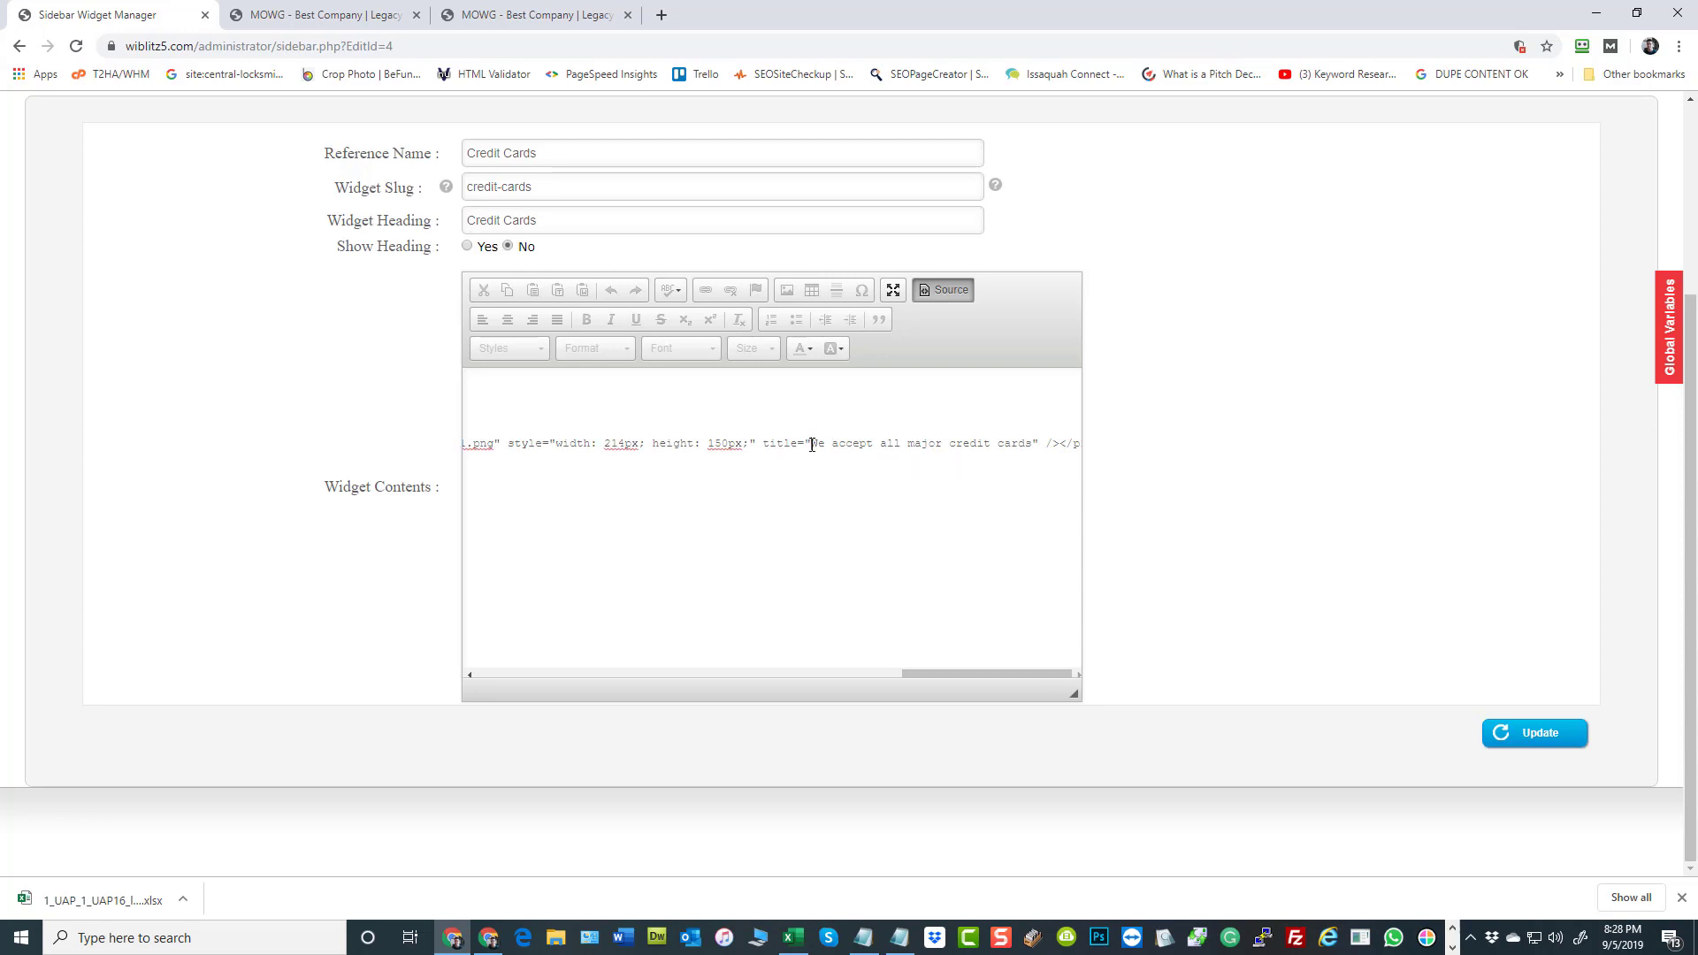
drag(1033, 444, 814, 443)
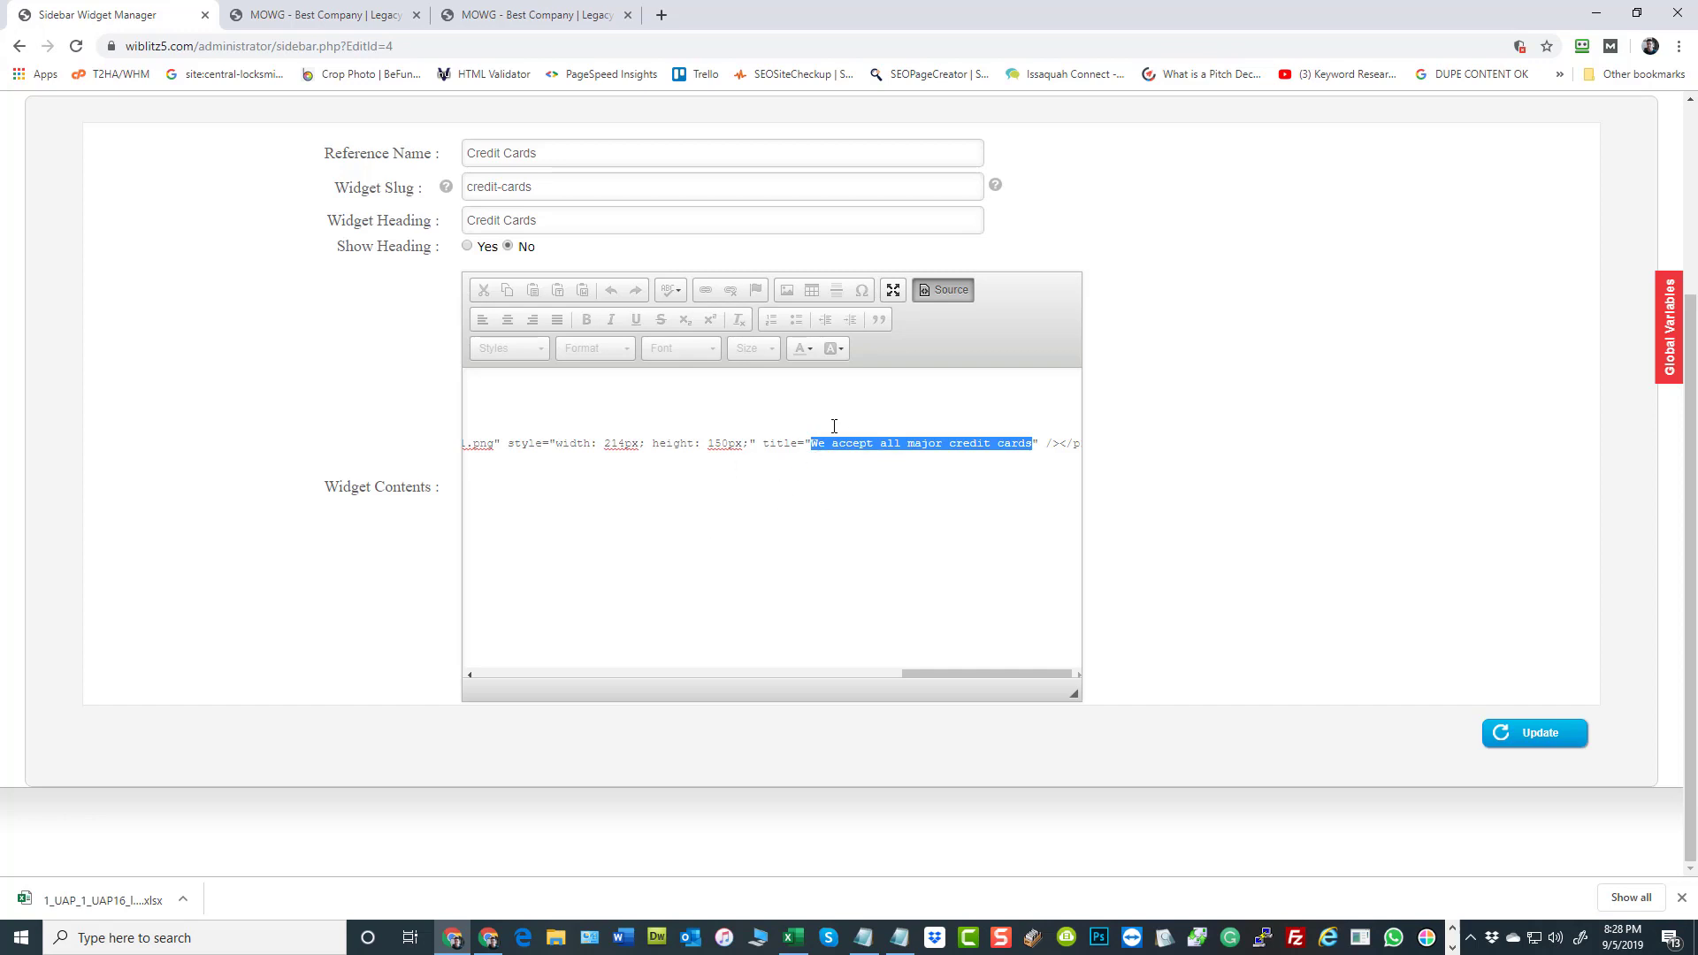
click(1002, 421)
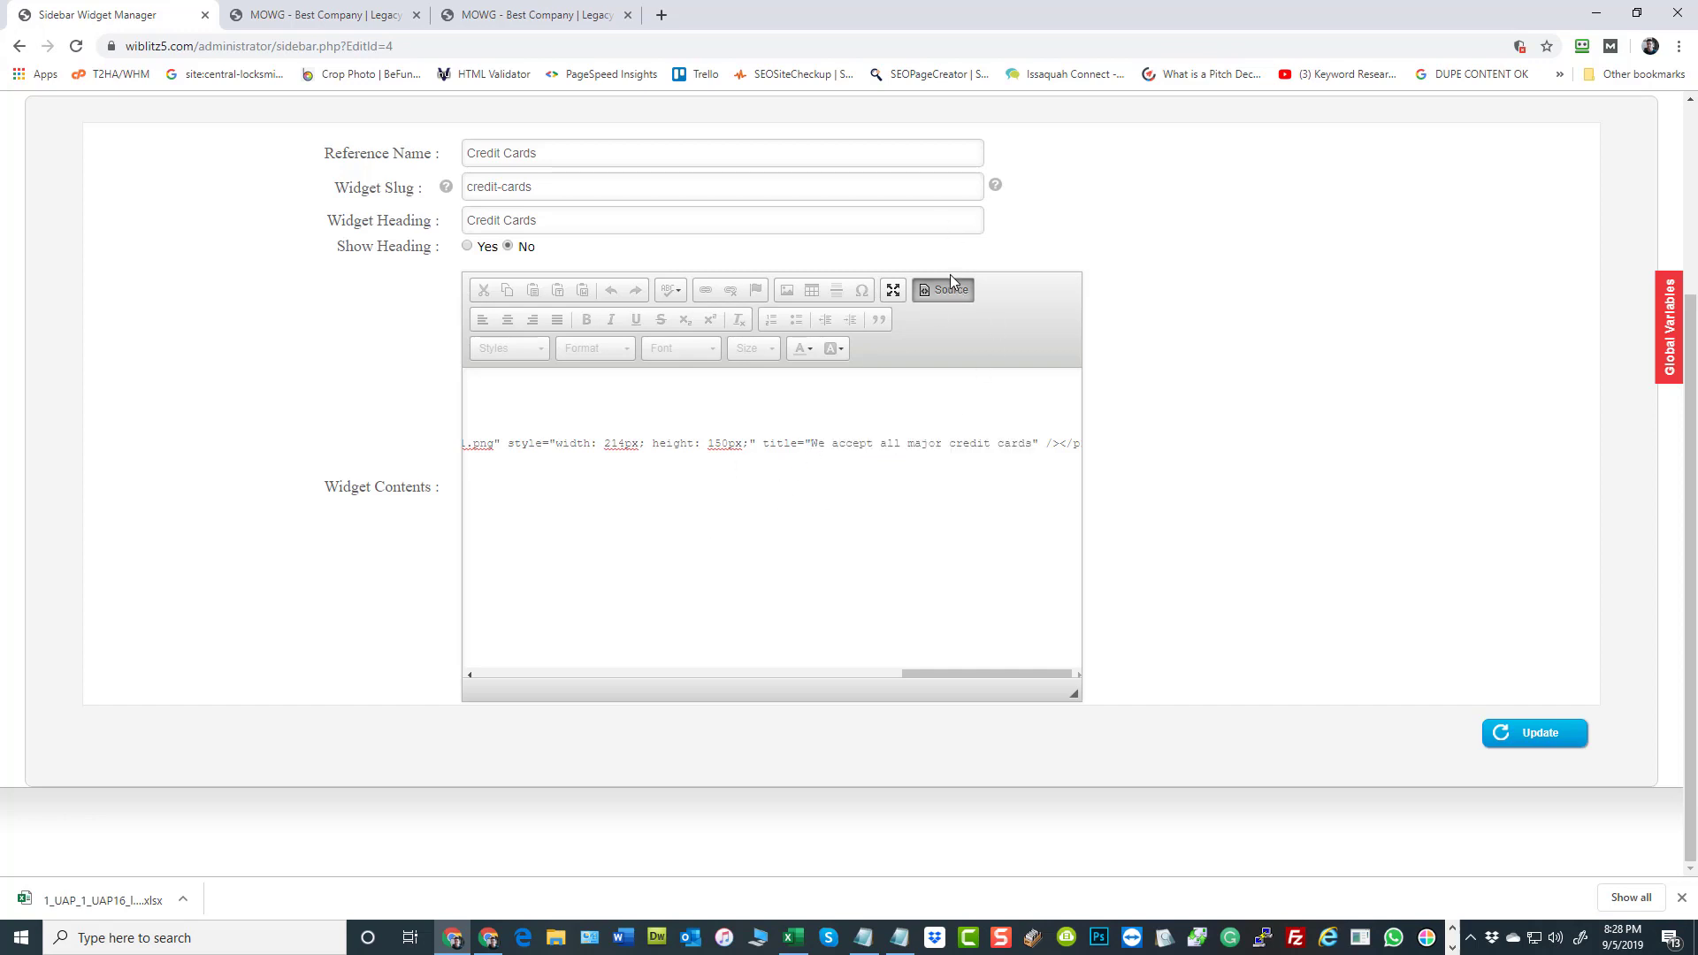
Update the Credit Cards widget from its visual view and return to the dashboard
click(950, 278)
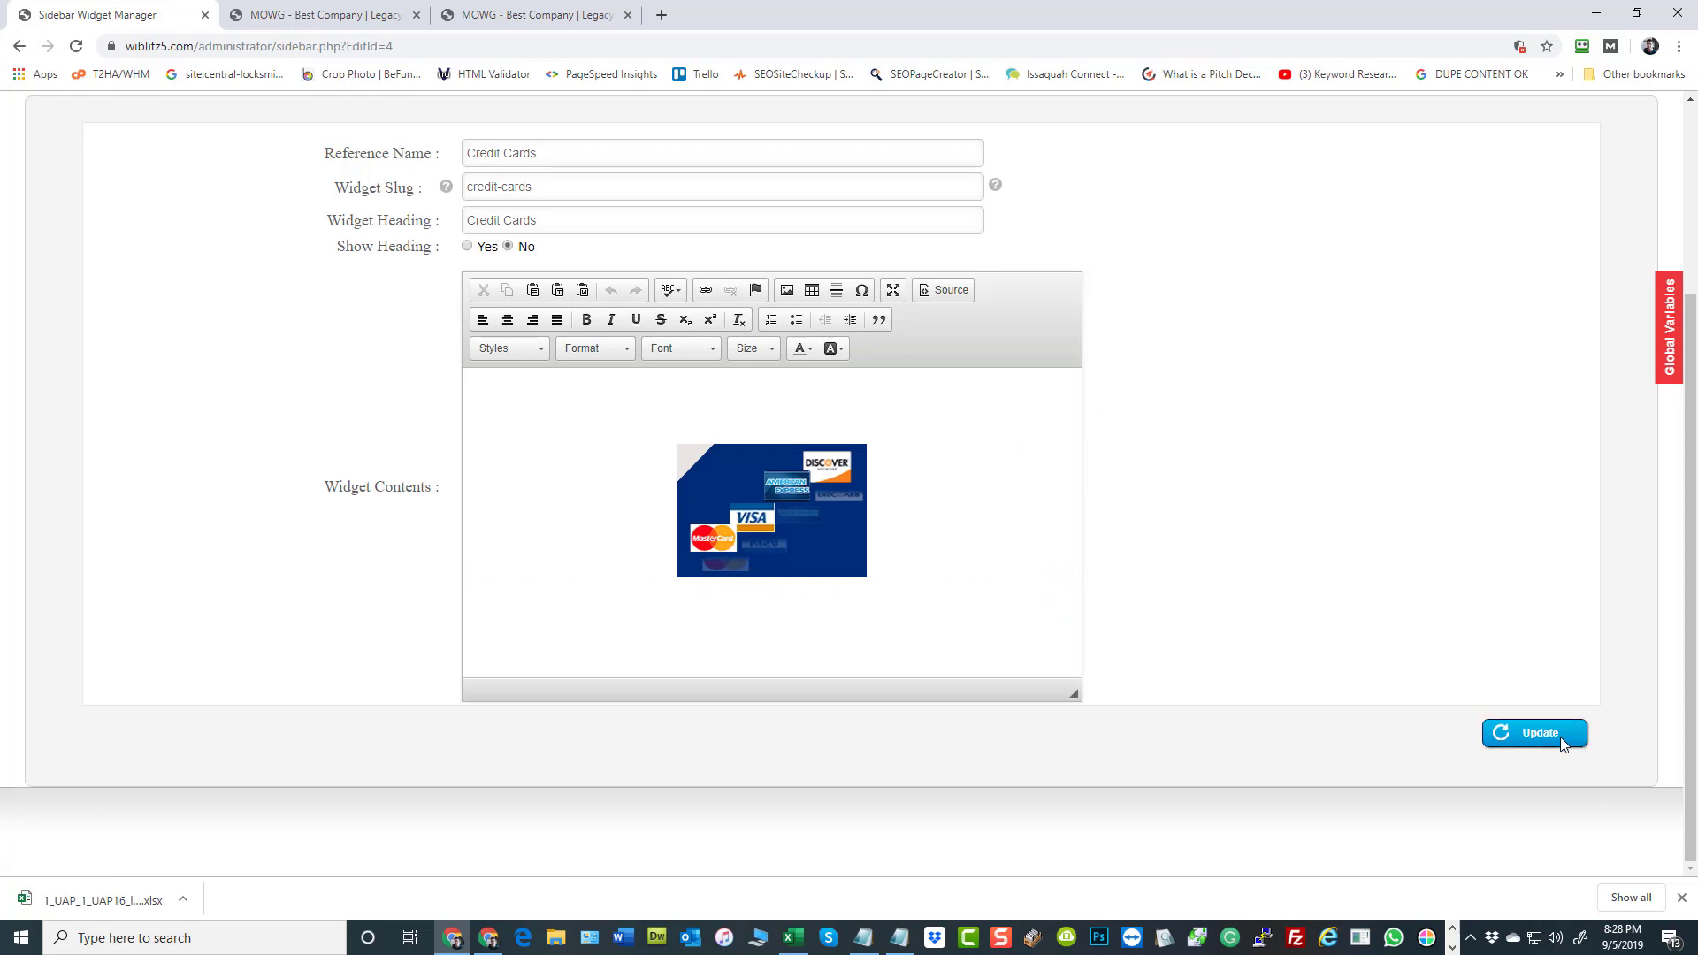
click(1536, 736)
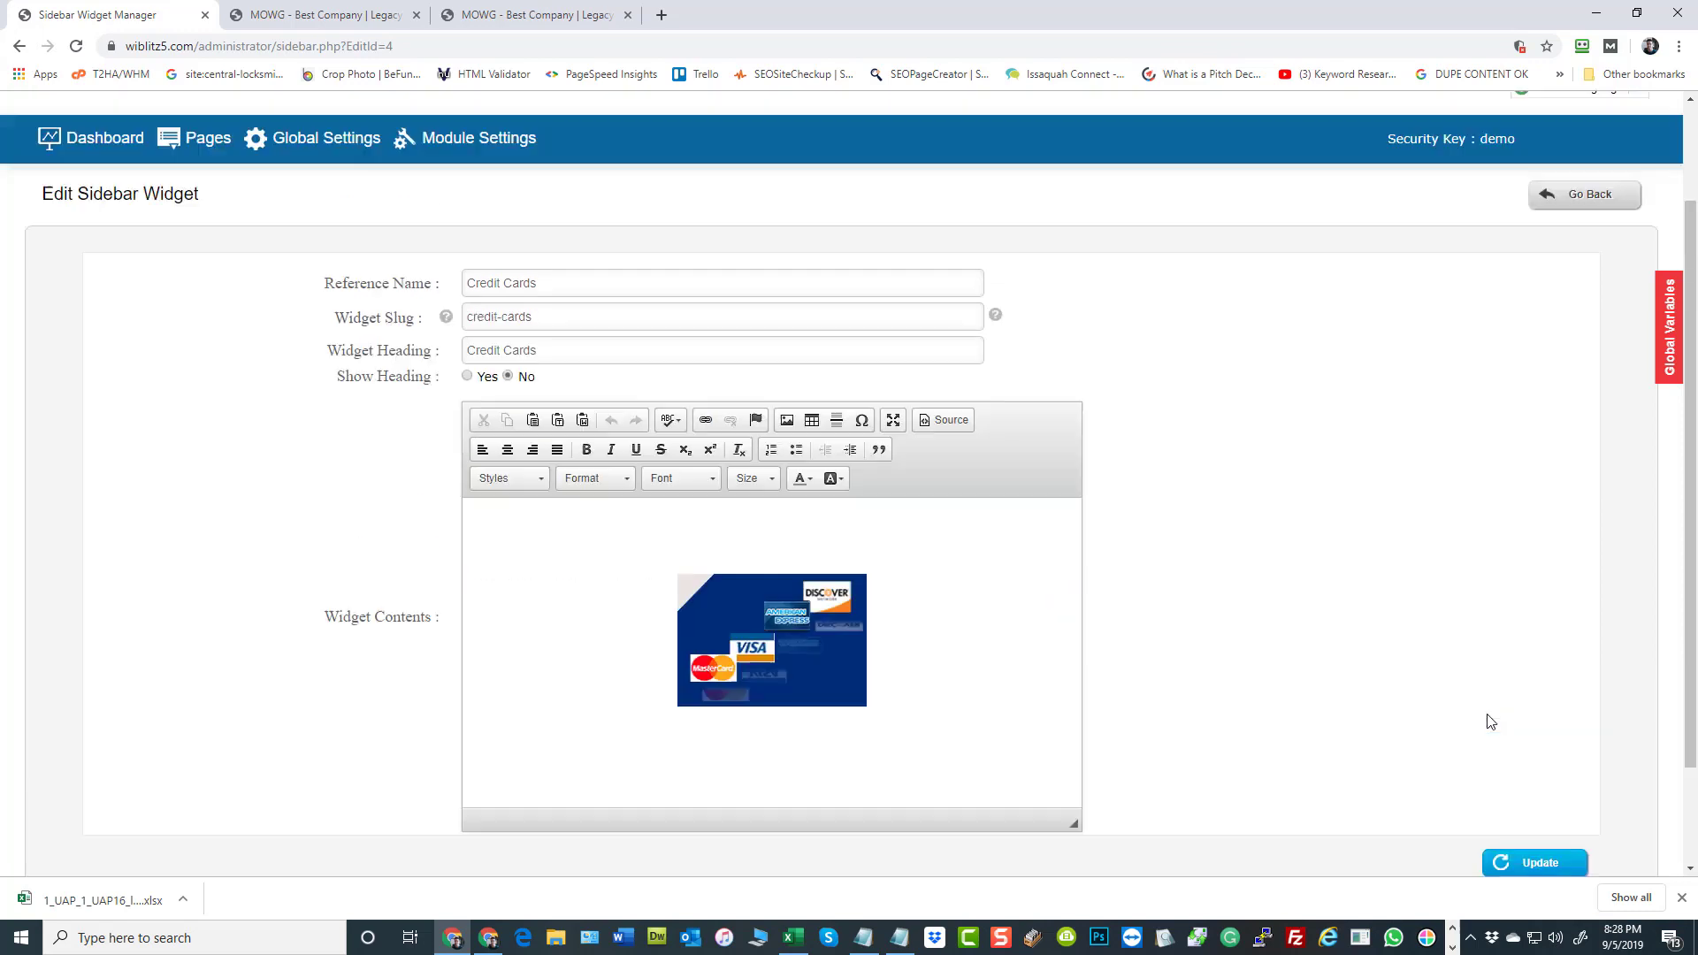
click(126, 274)
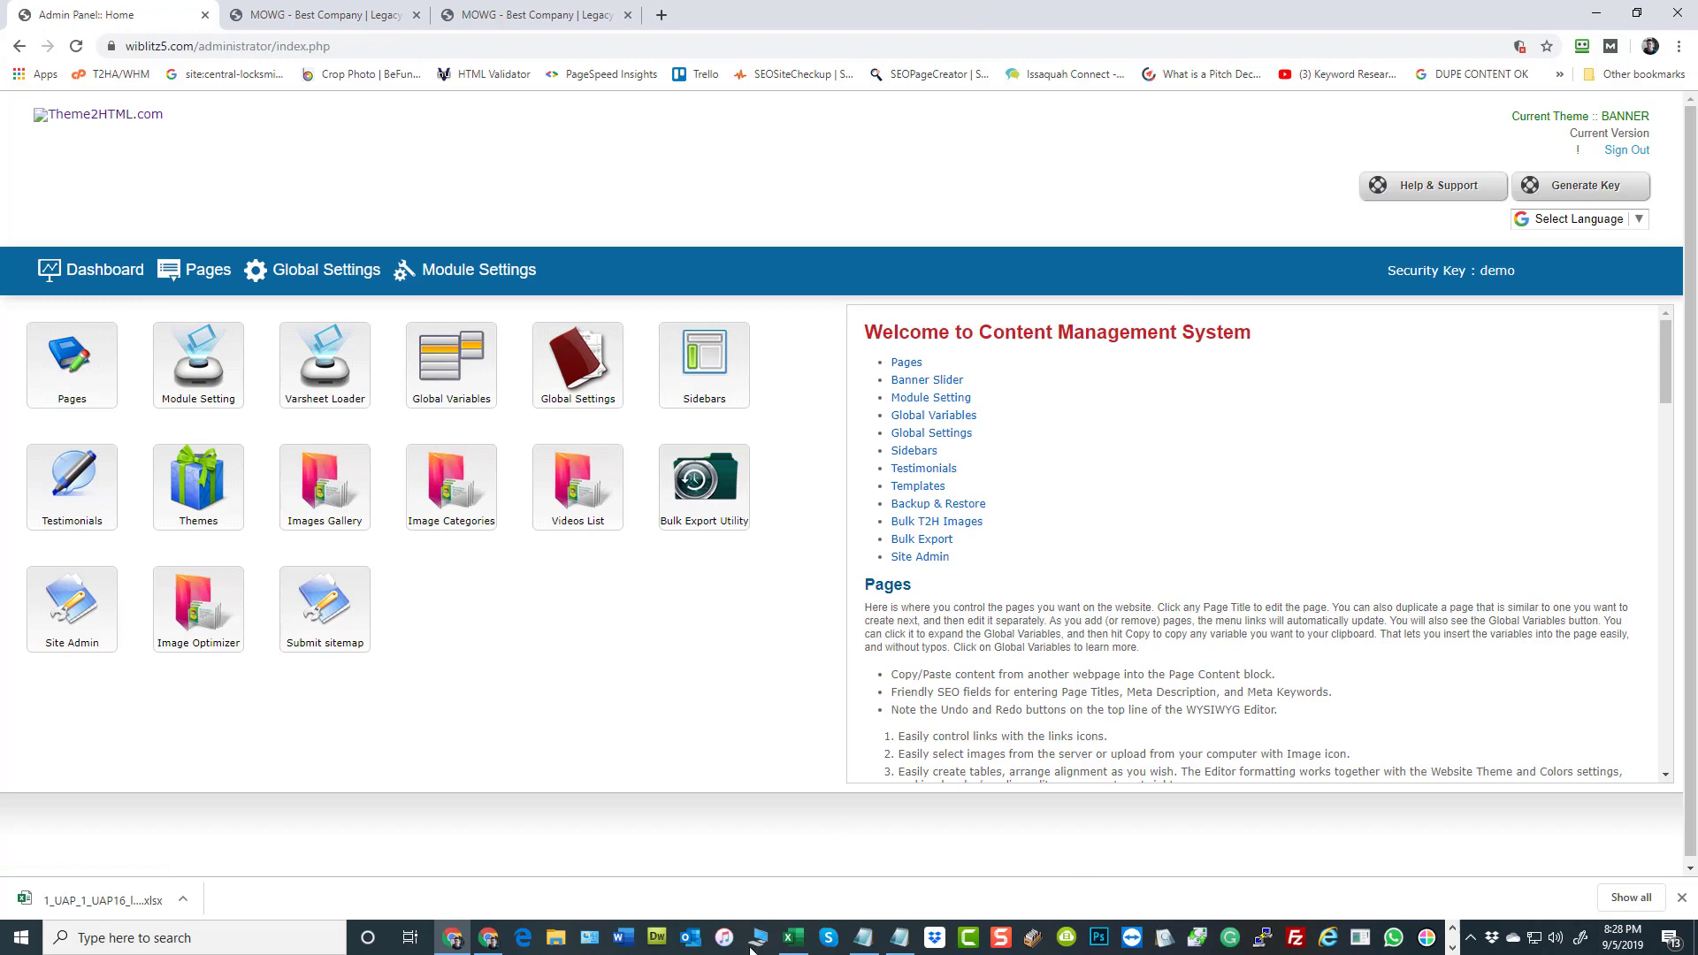
Switch to Excel, delete the YEARSTART column from the varsheet and save the workbook
click(793, 938)
click(880, 428)
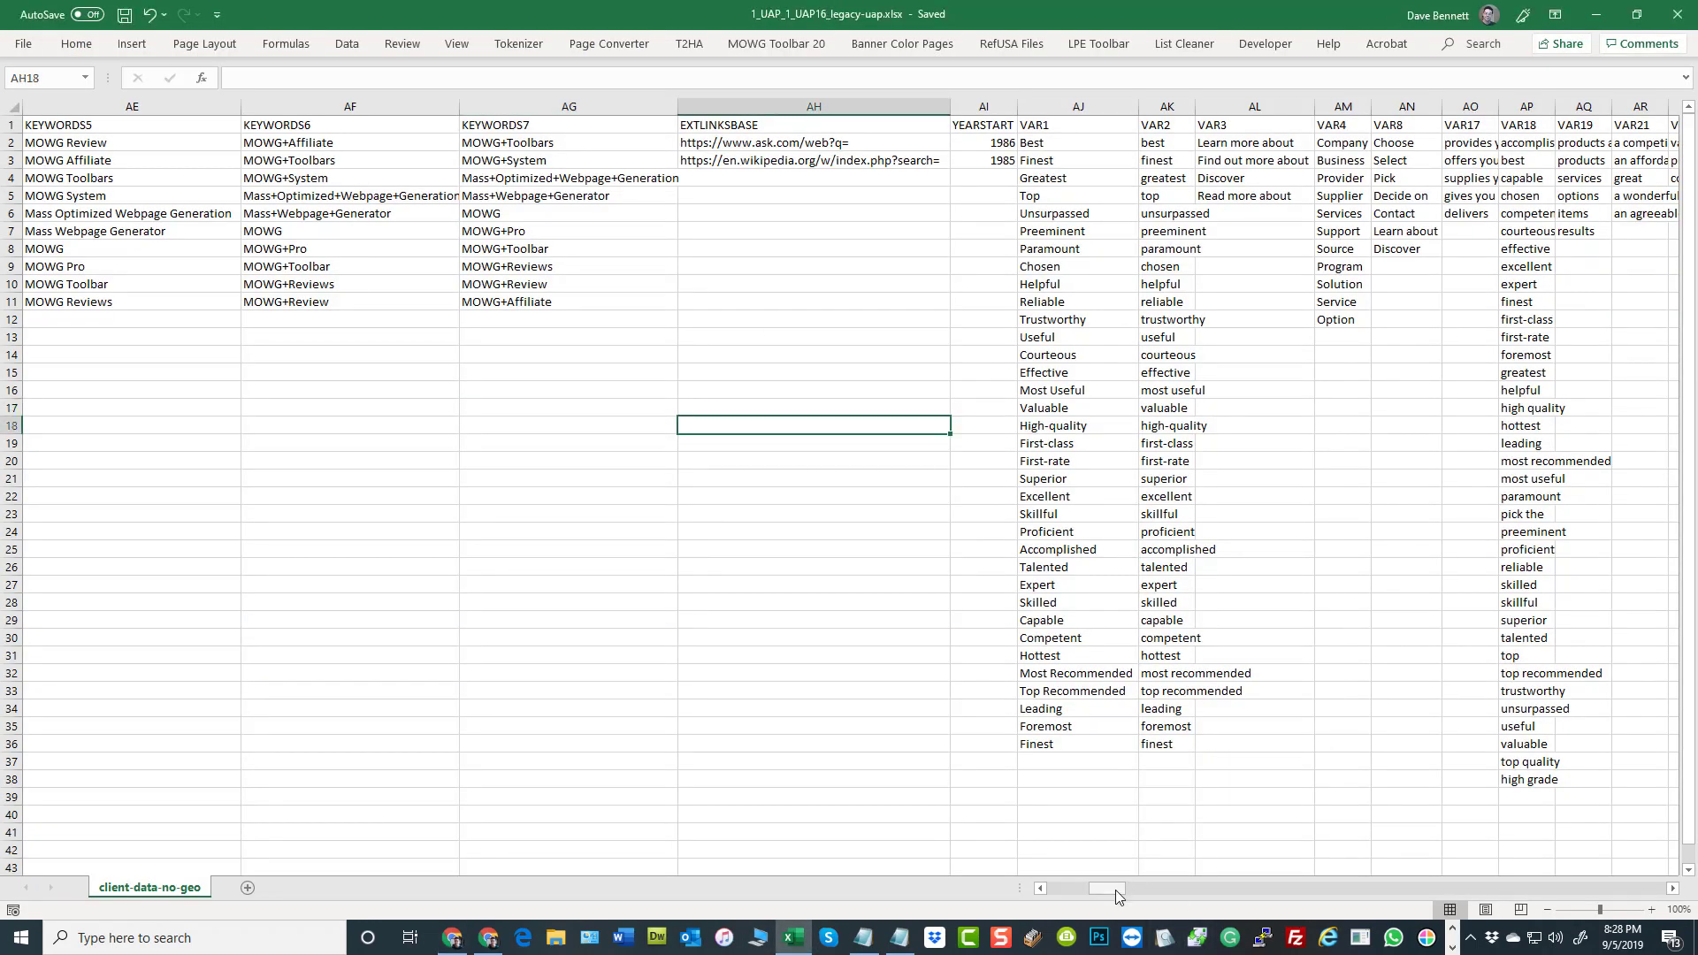
click(984, 106)
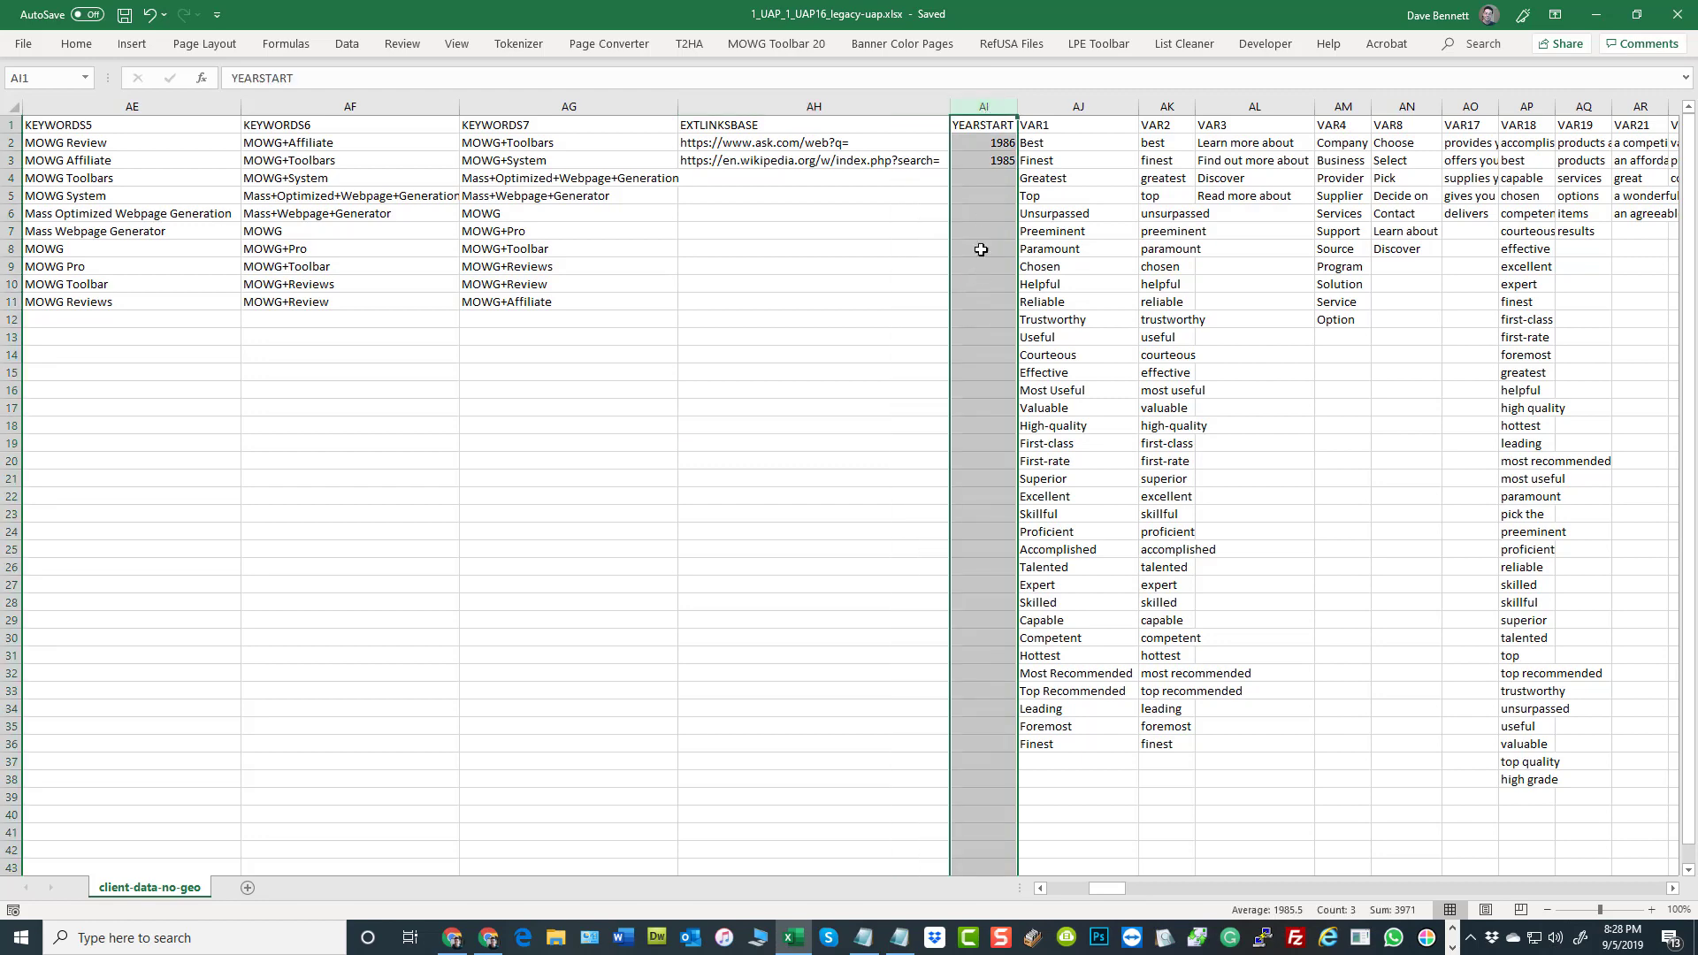
right_click(985, 244)
click(1084, 433)
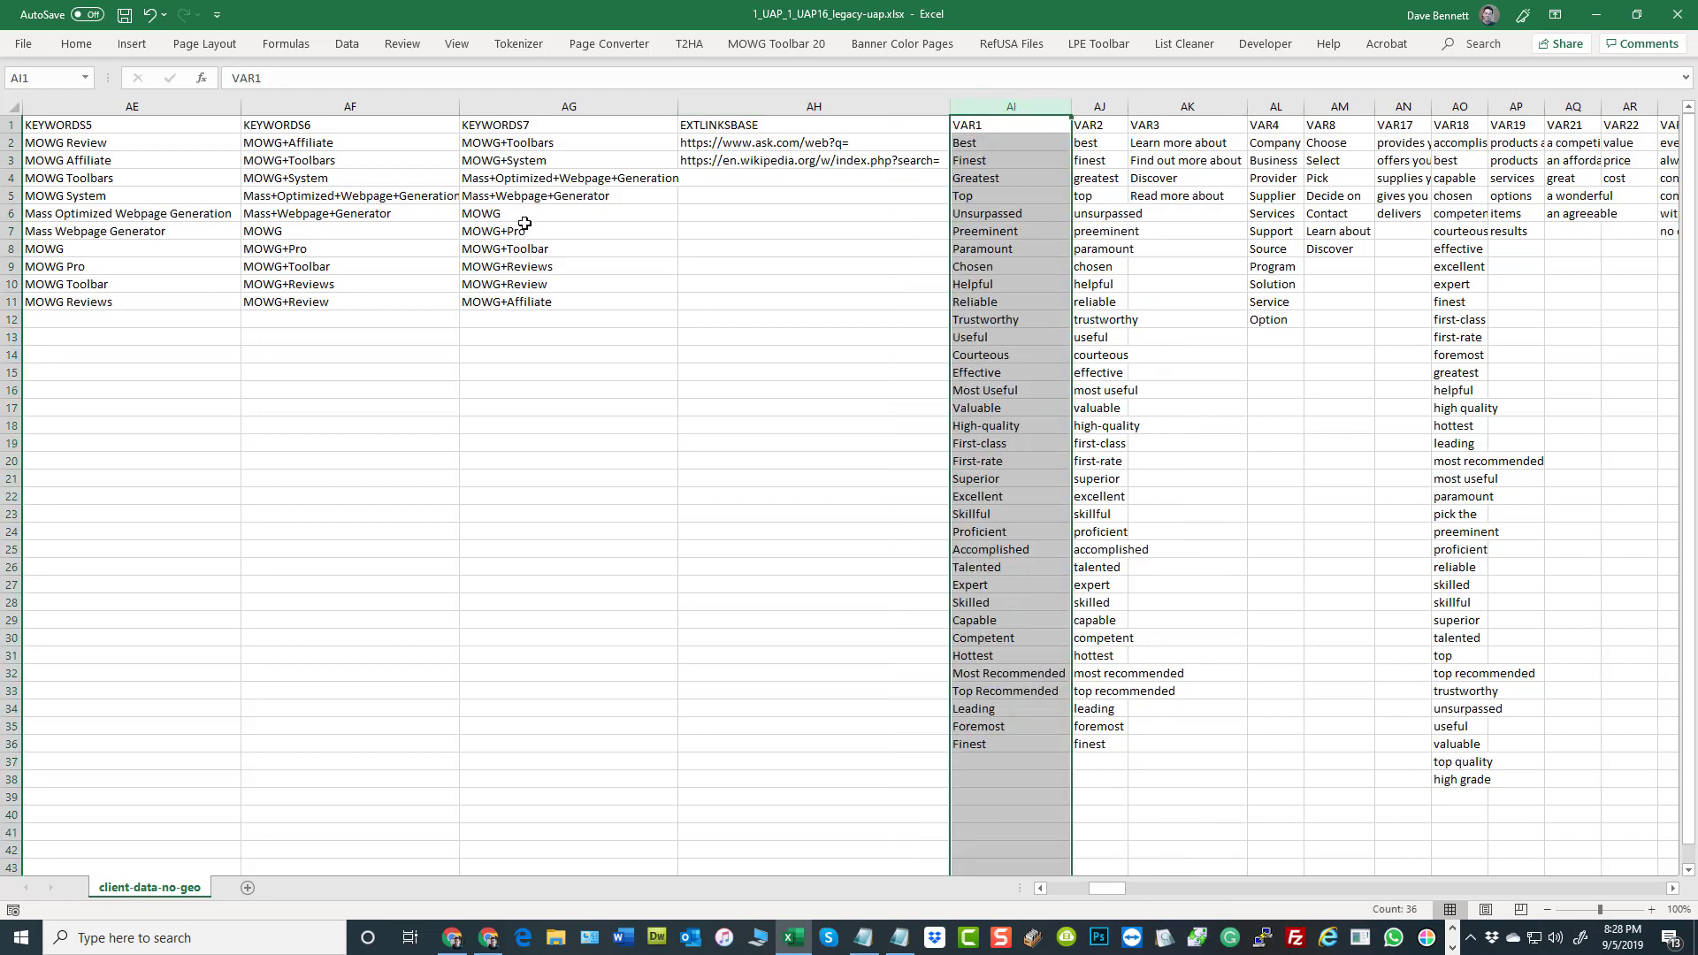
click(359, 285)
click(125, 15)
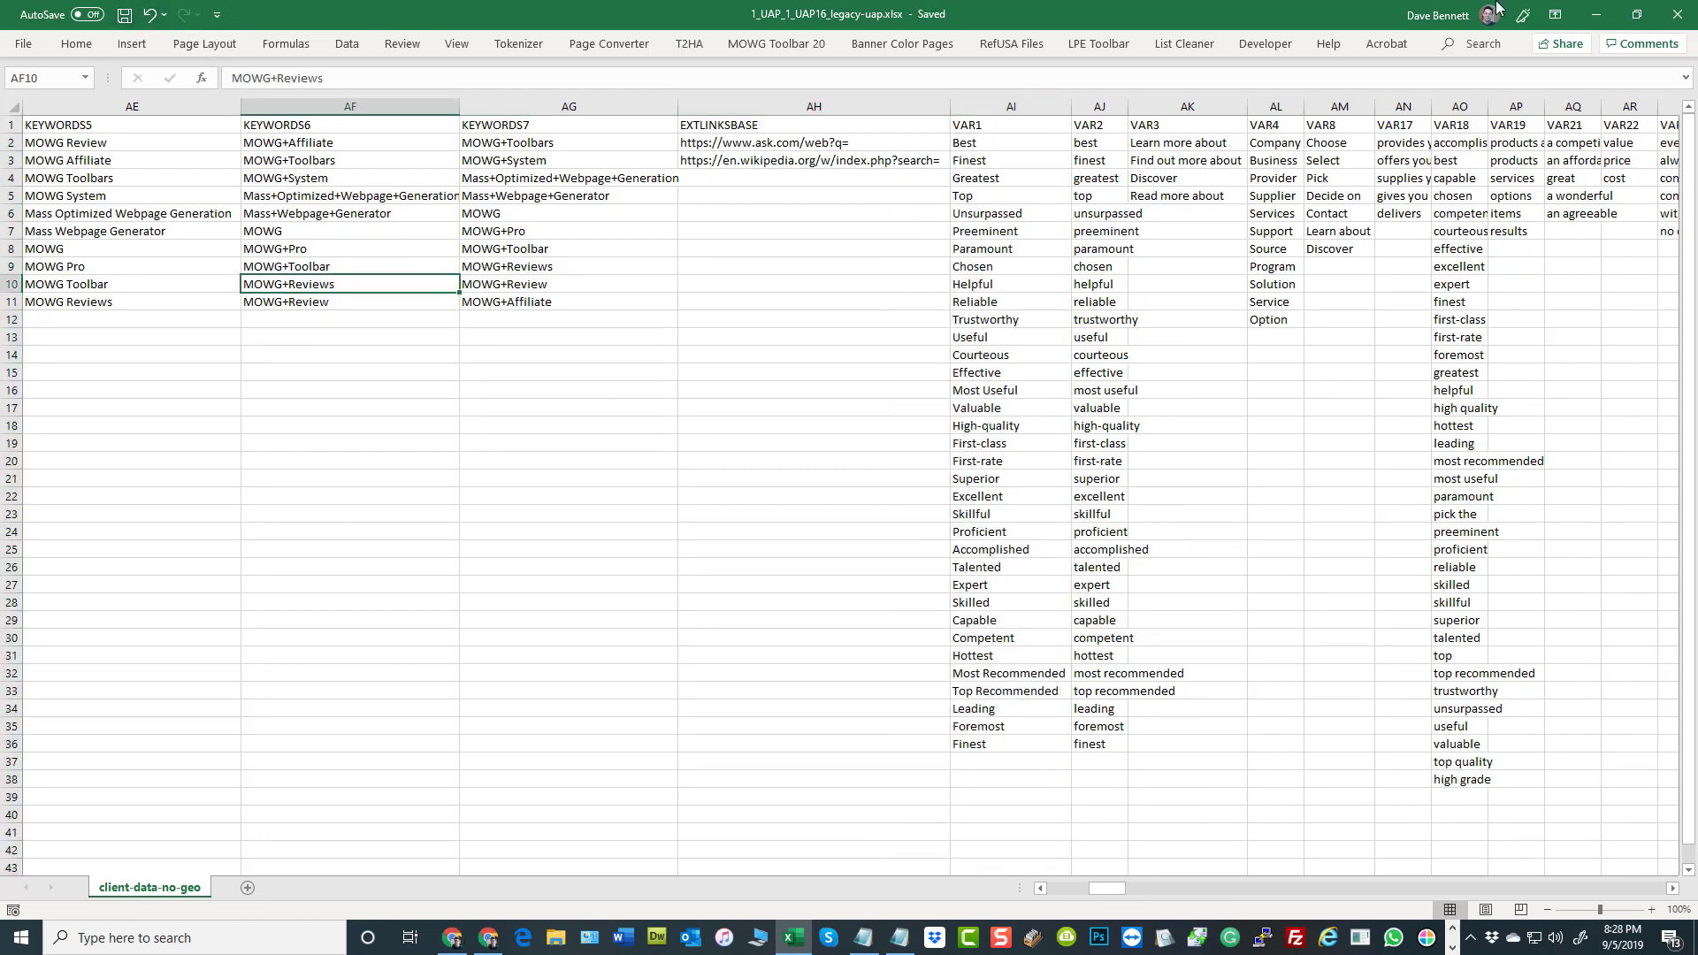
Go back to the start of the varsheet and highlight the columns from URLTYPE through [KEYWORD]
drag(1112, 884, 1647, 888)
drag(1271, 923, 827, 898)
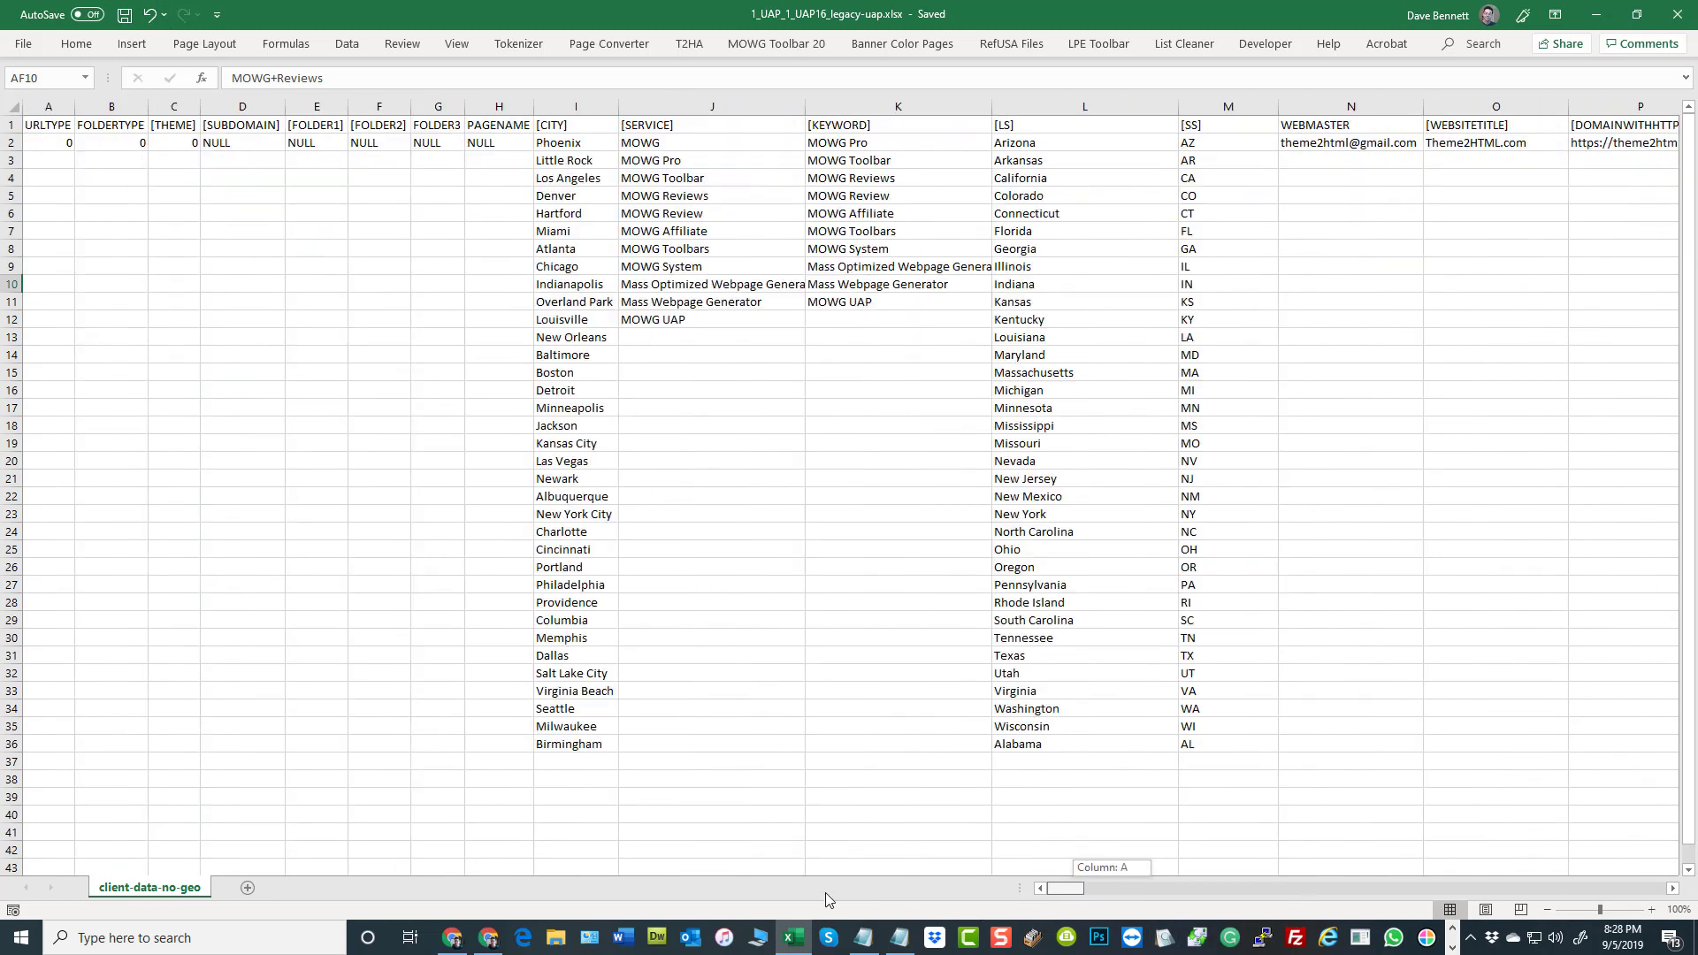
click(142, 426)
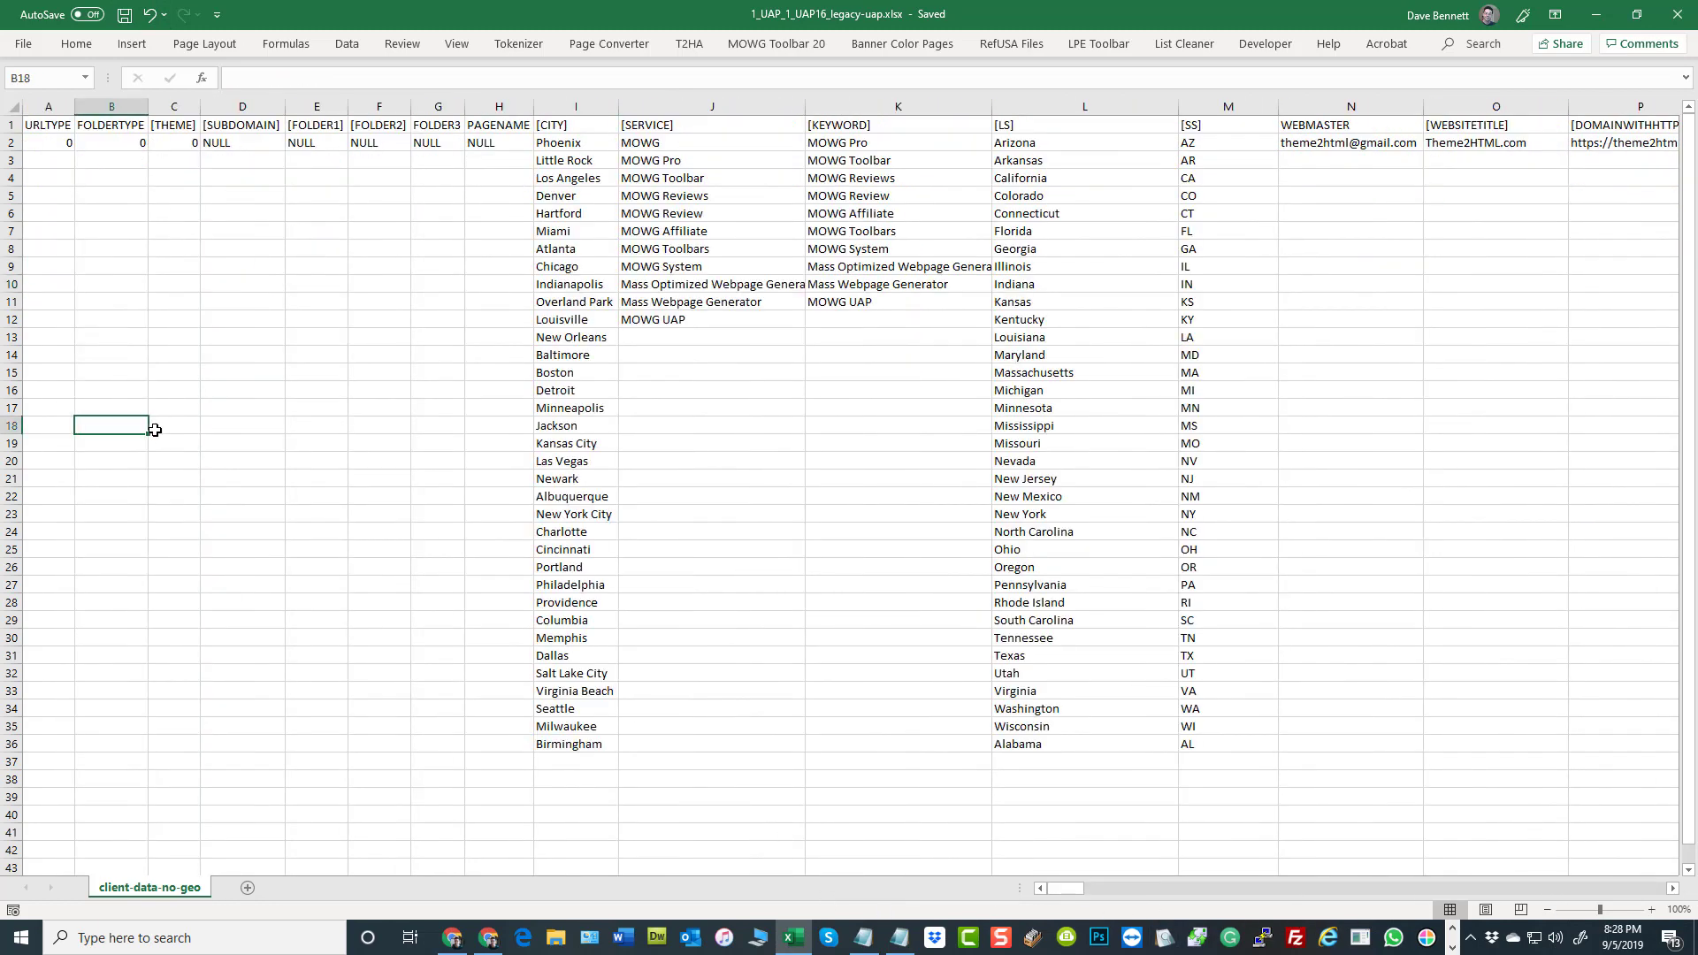
click(49, 107)
drag(301, 102, 935, 95)
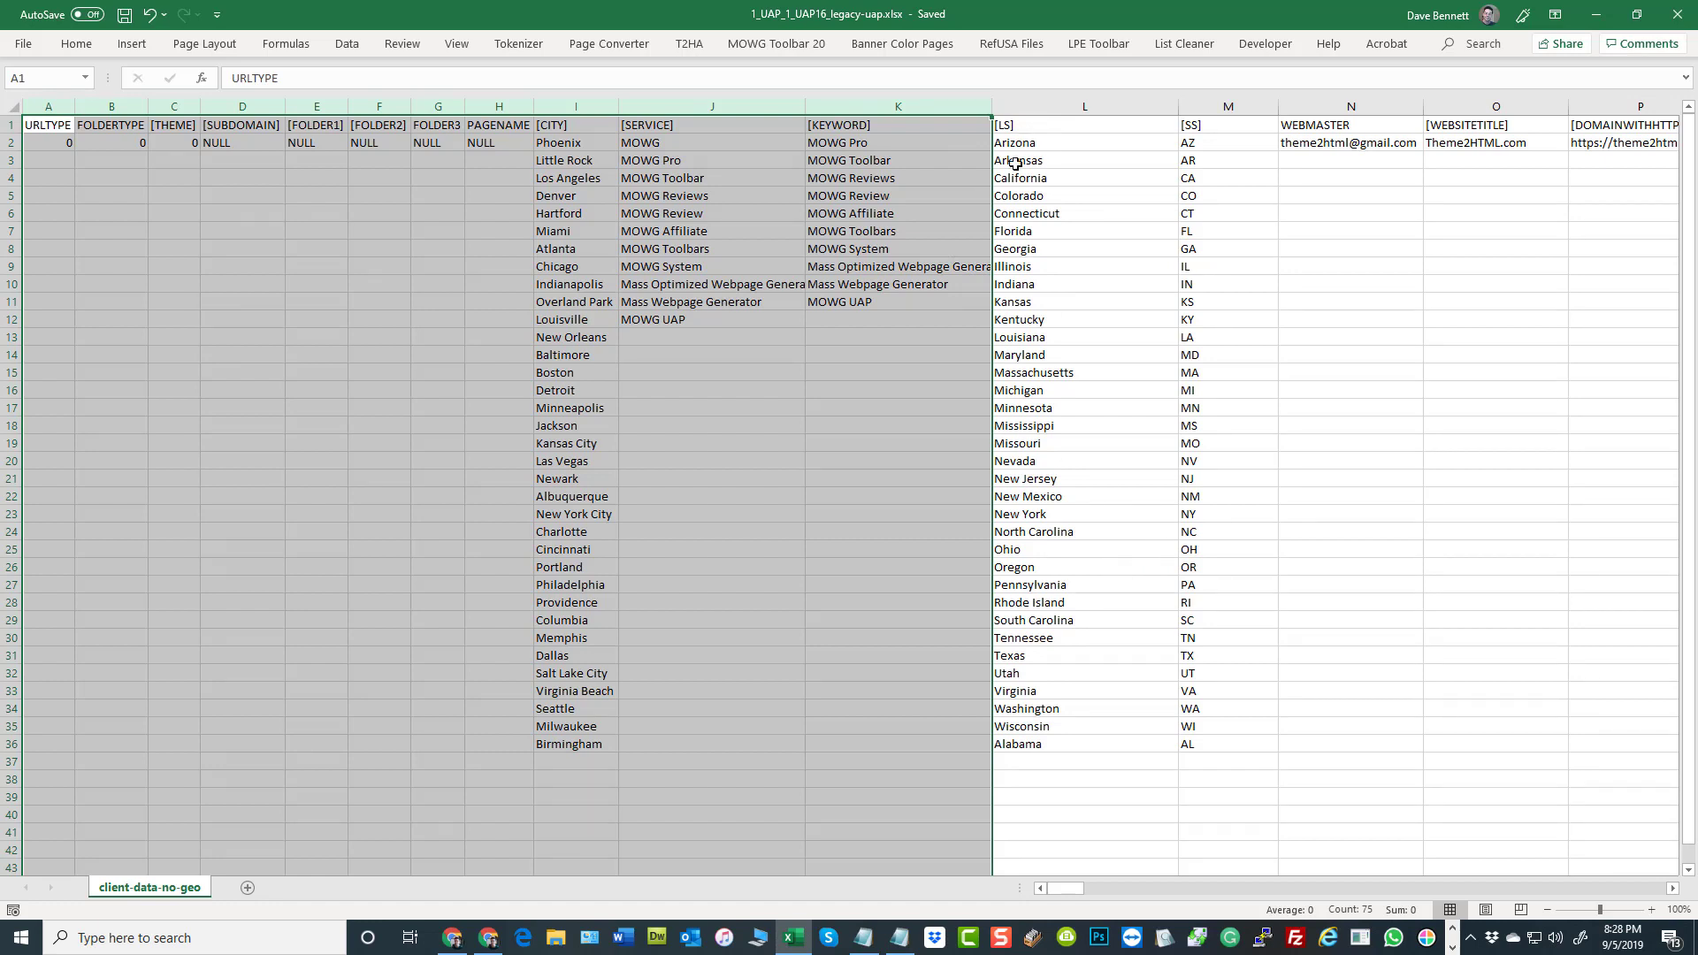
Switch to Chrome, open the Home page for editing and examine the variables in its content and SEO fields
click(451, 942)
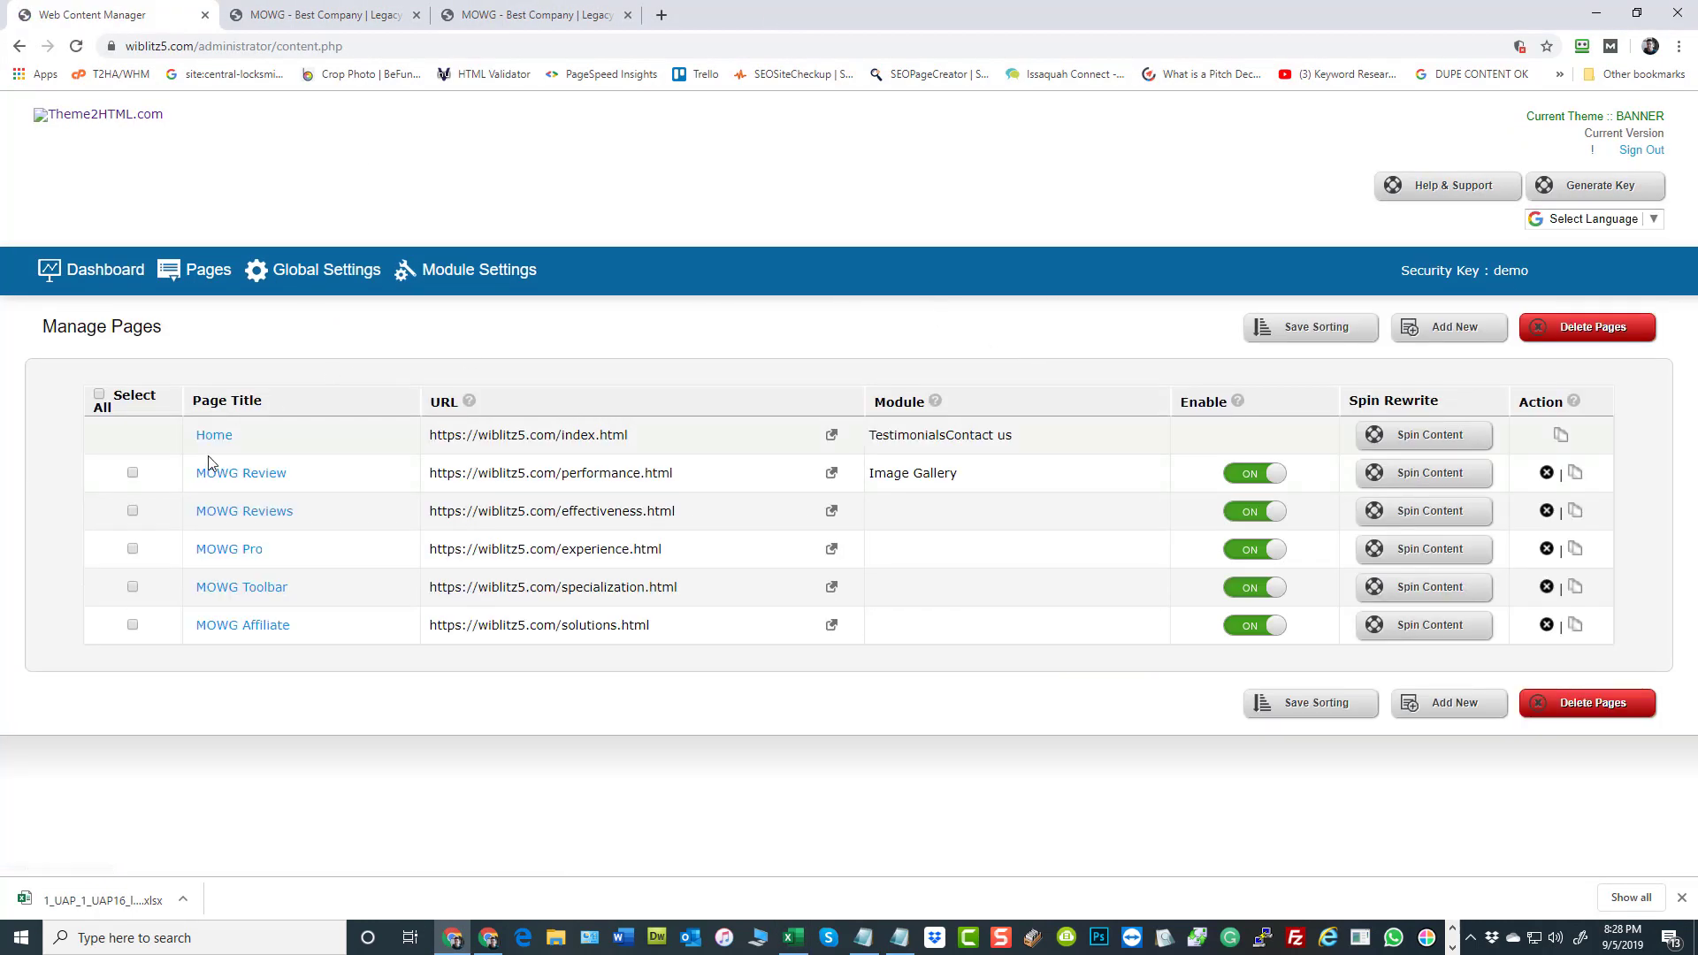
scroll(1395, 607, down, 8)
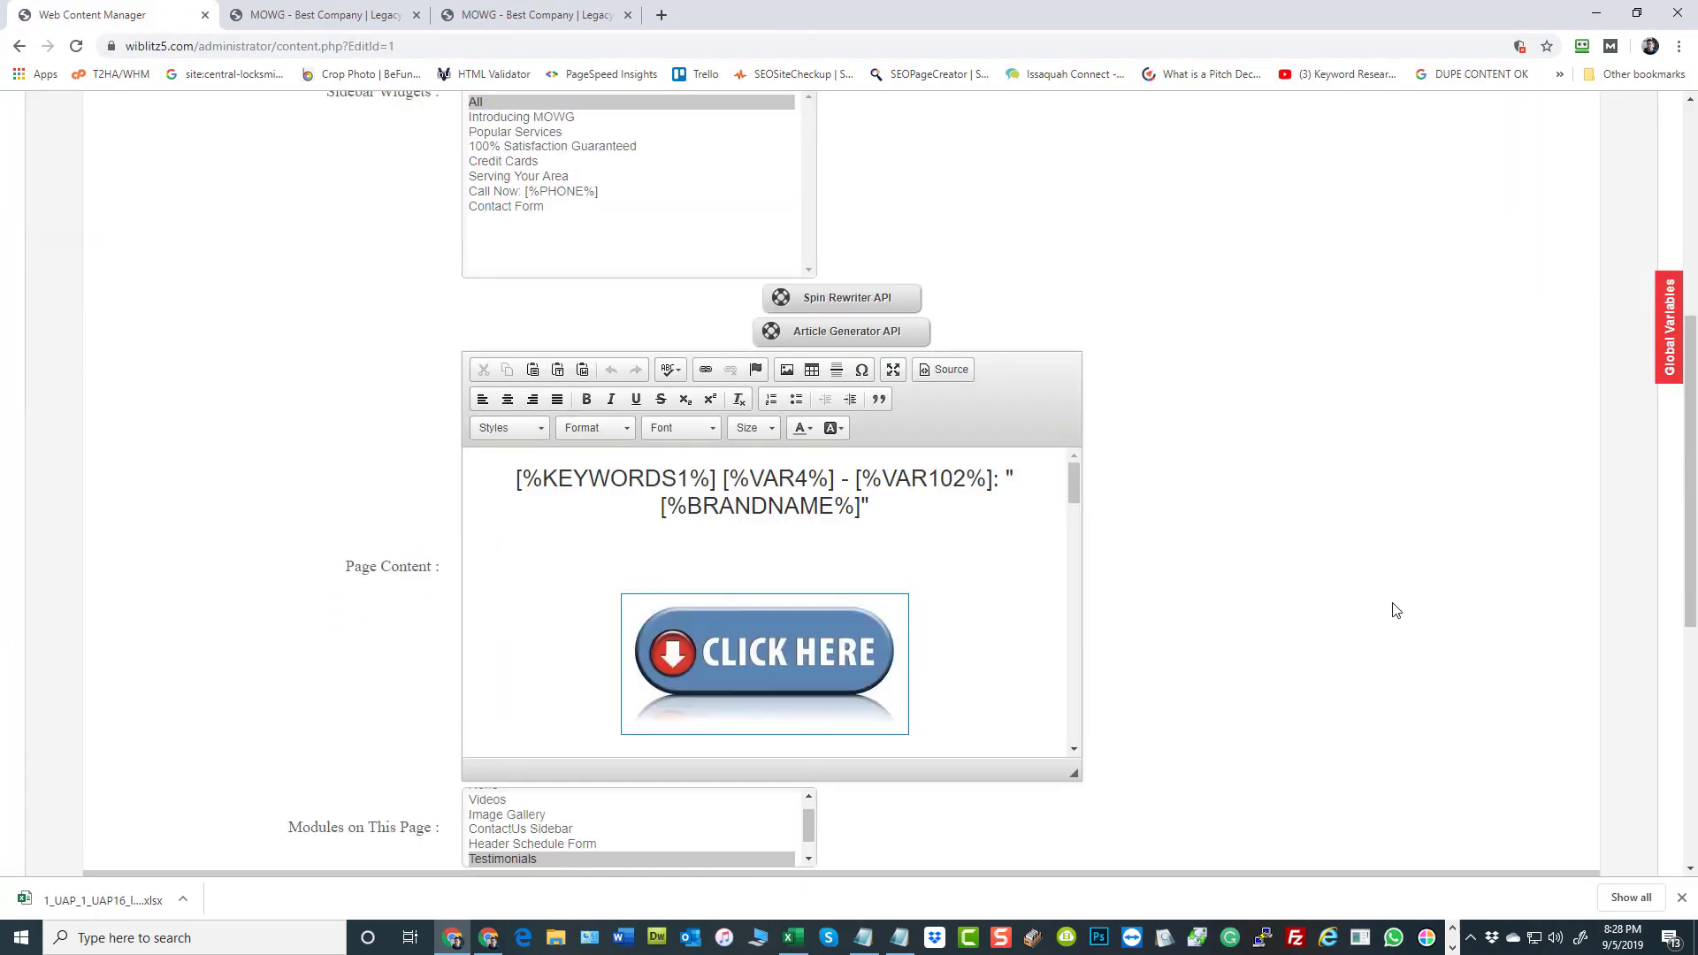
scroll(978, 324, down, 5)
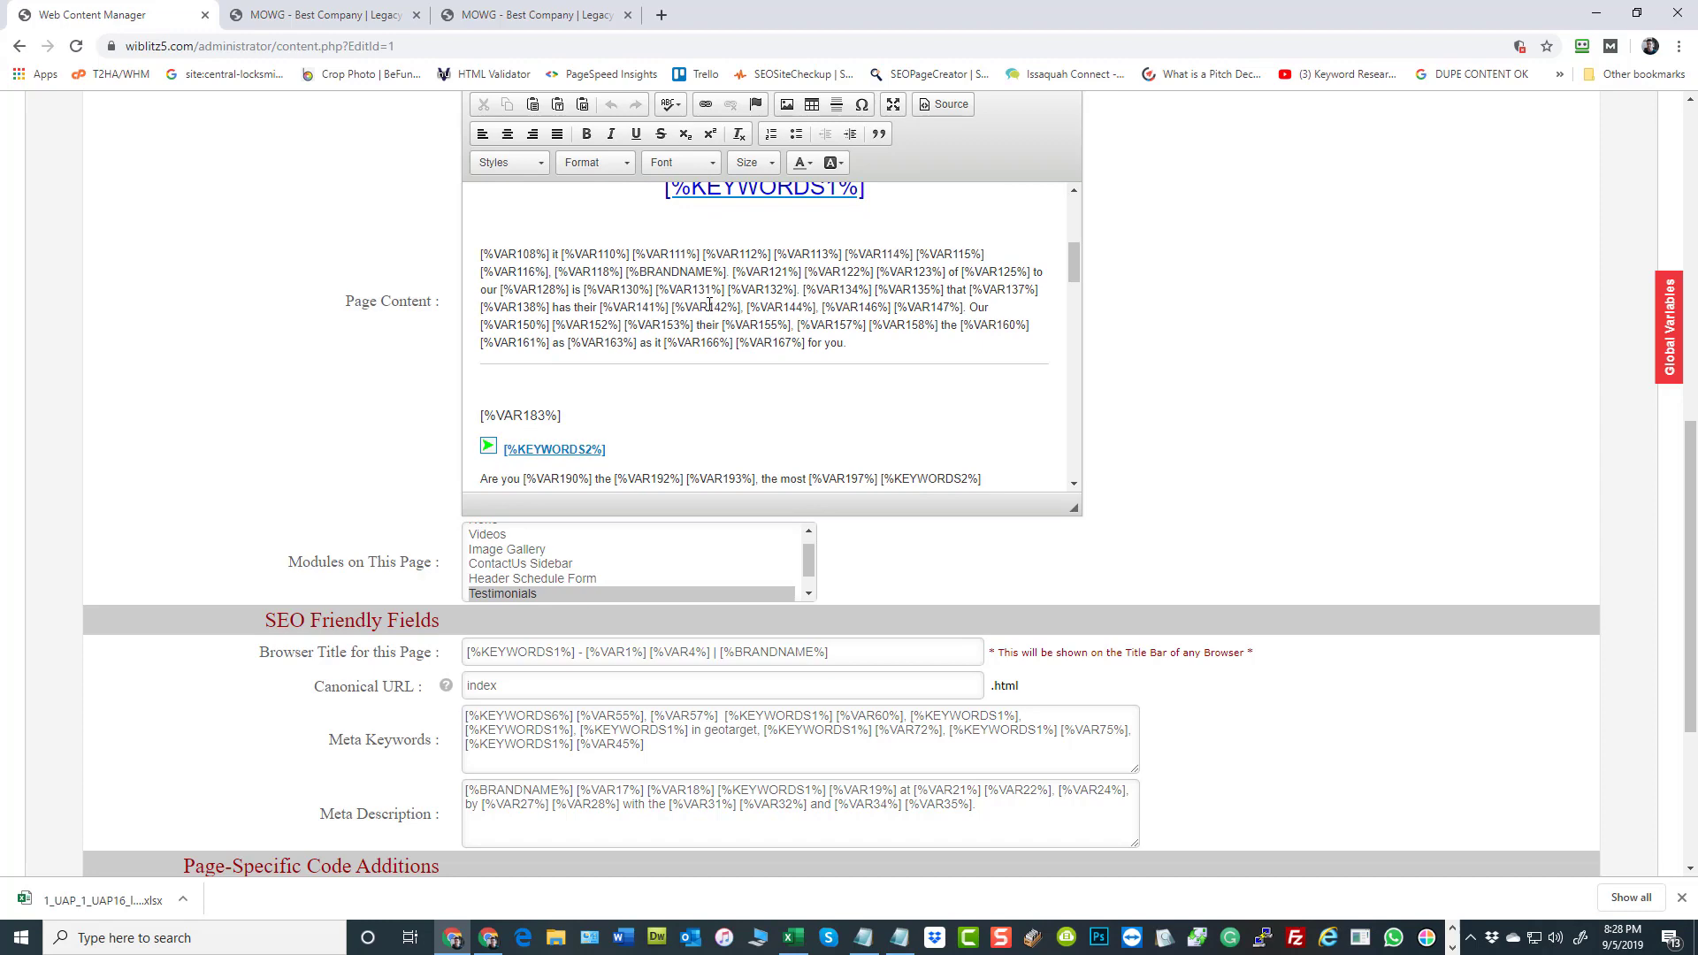
Switch to Excel and highlight the [BRANDNAME], [CLICKIMAGE], [DESTINATIONURL] and [EMAIL] columns one by one
click(793, 937)
click(1320, 232)
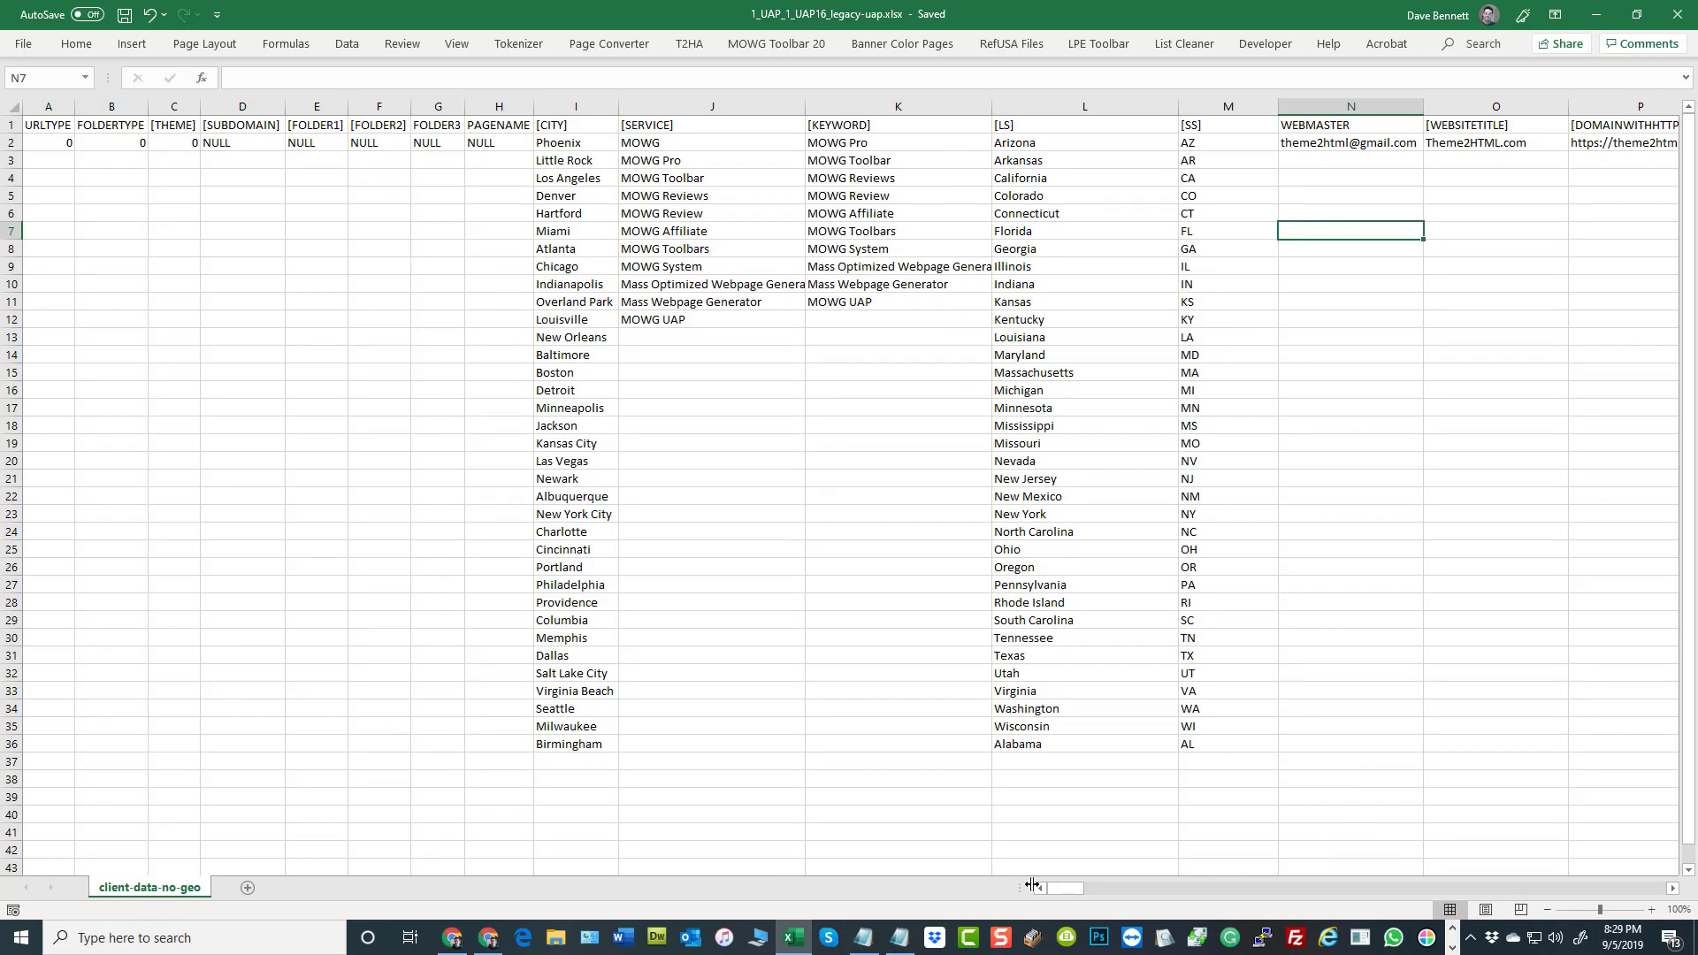
drag(1057, 890, 1074, 892)
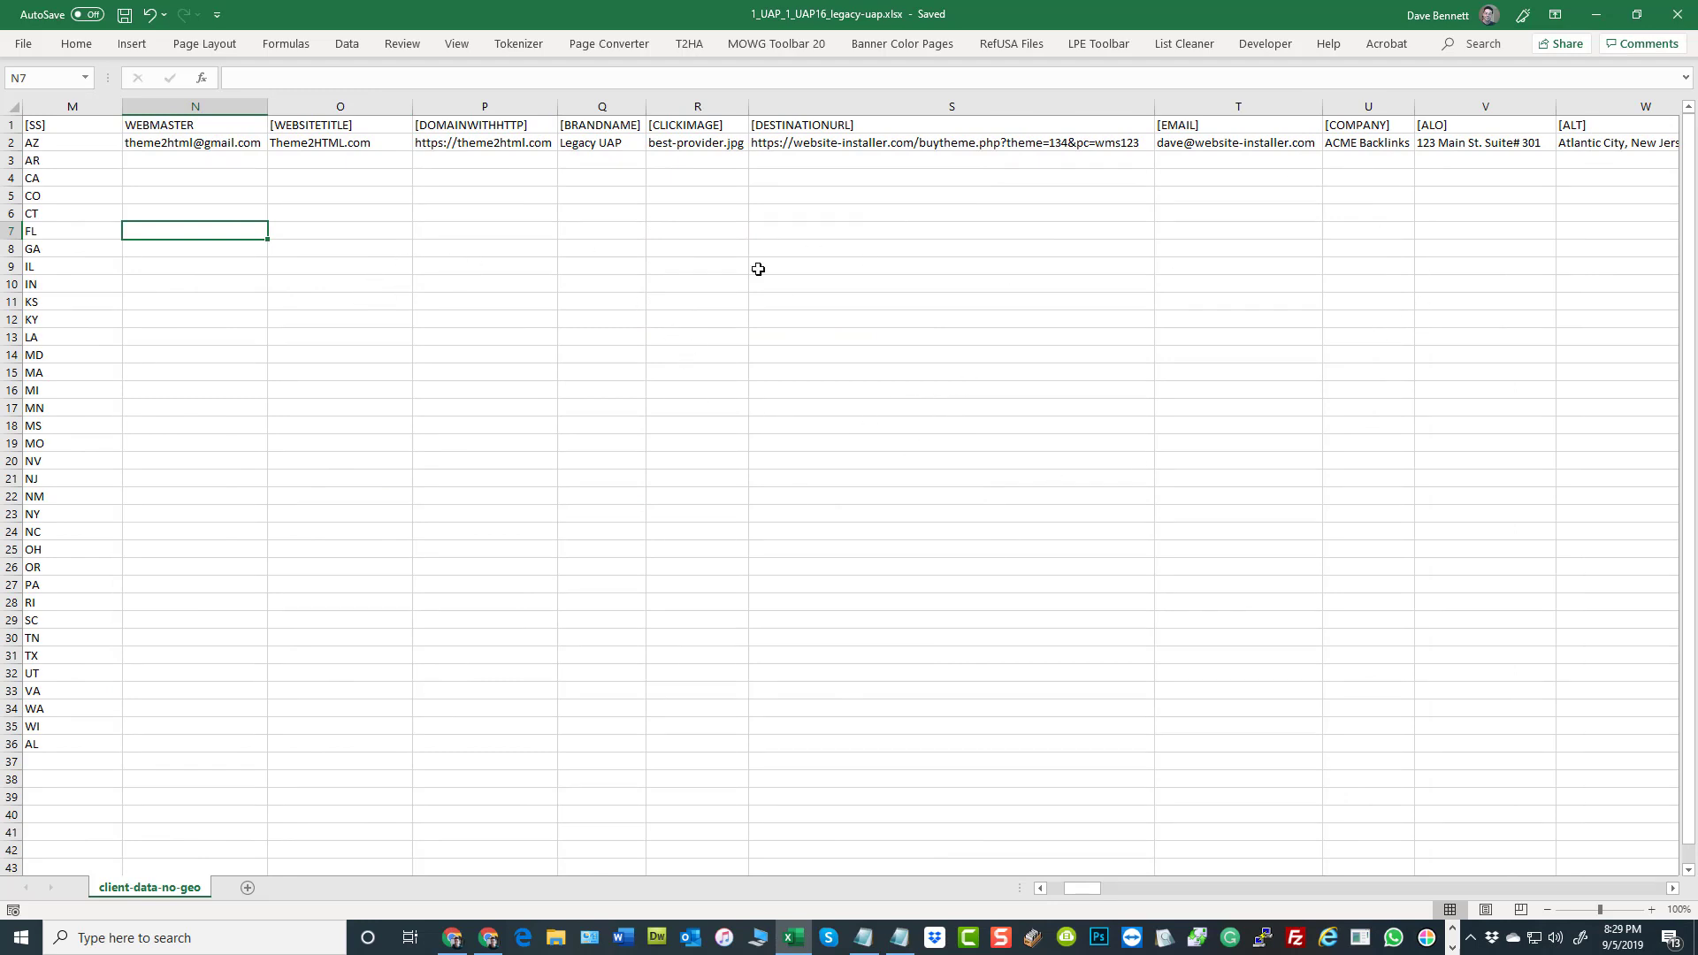
drag(674, 126, 595, 128)
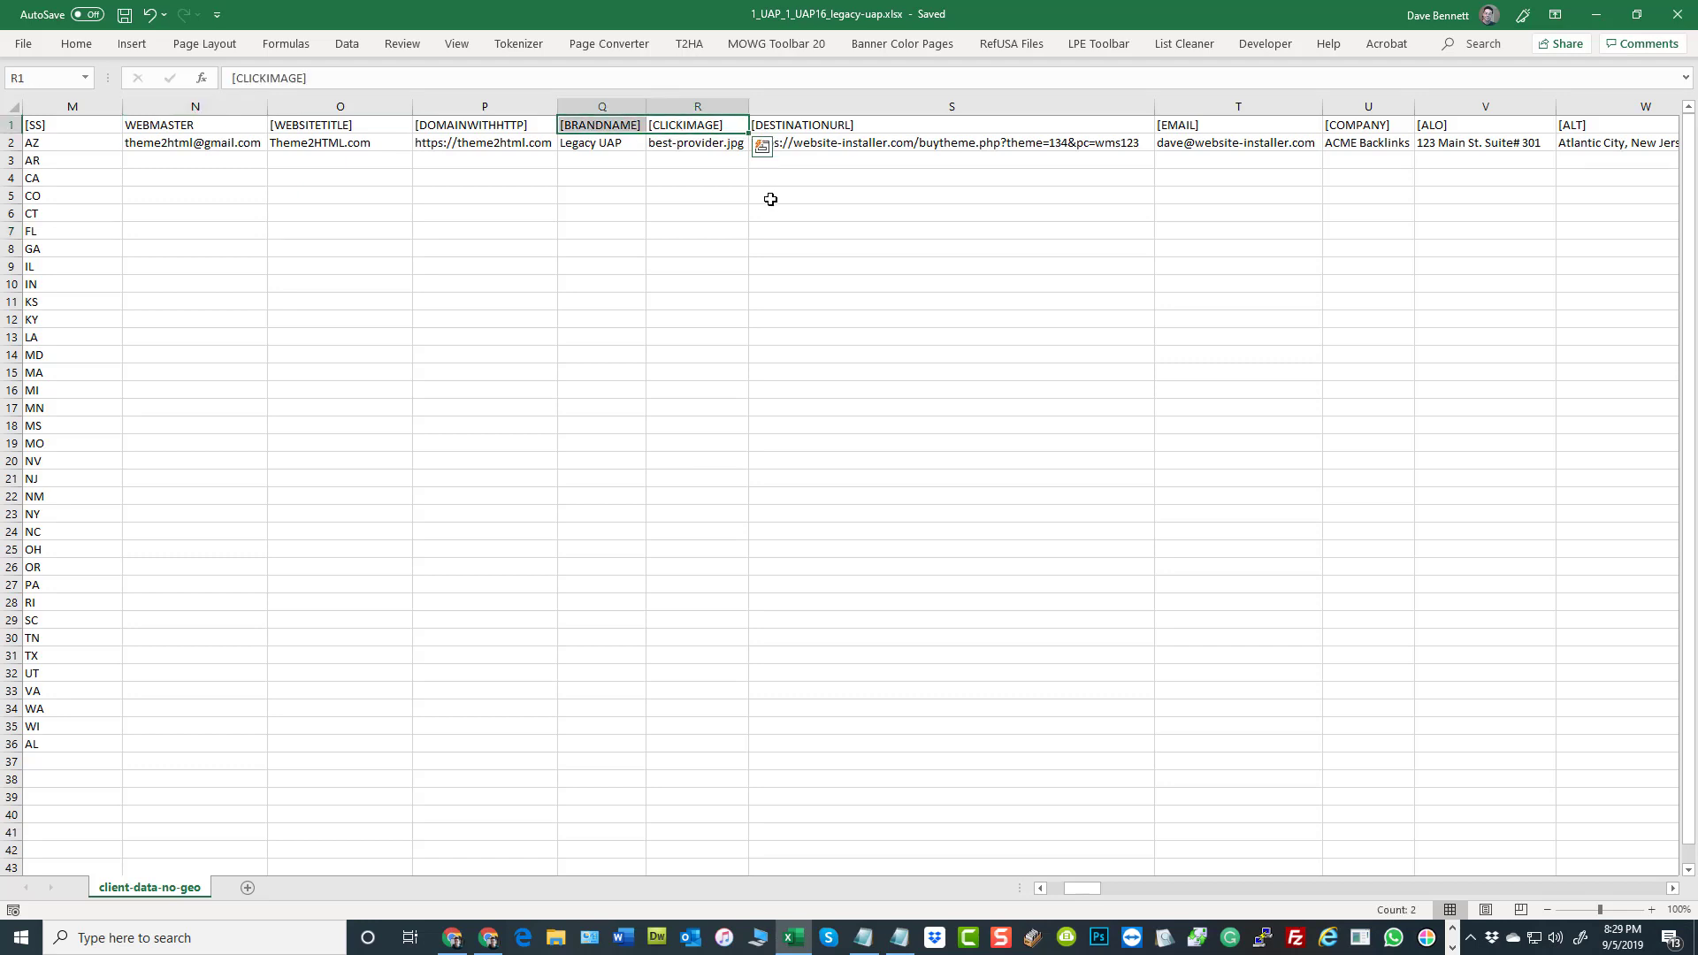
click(593, 103)
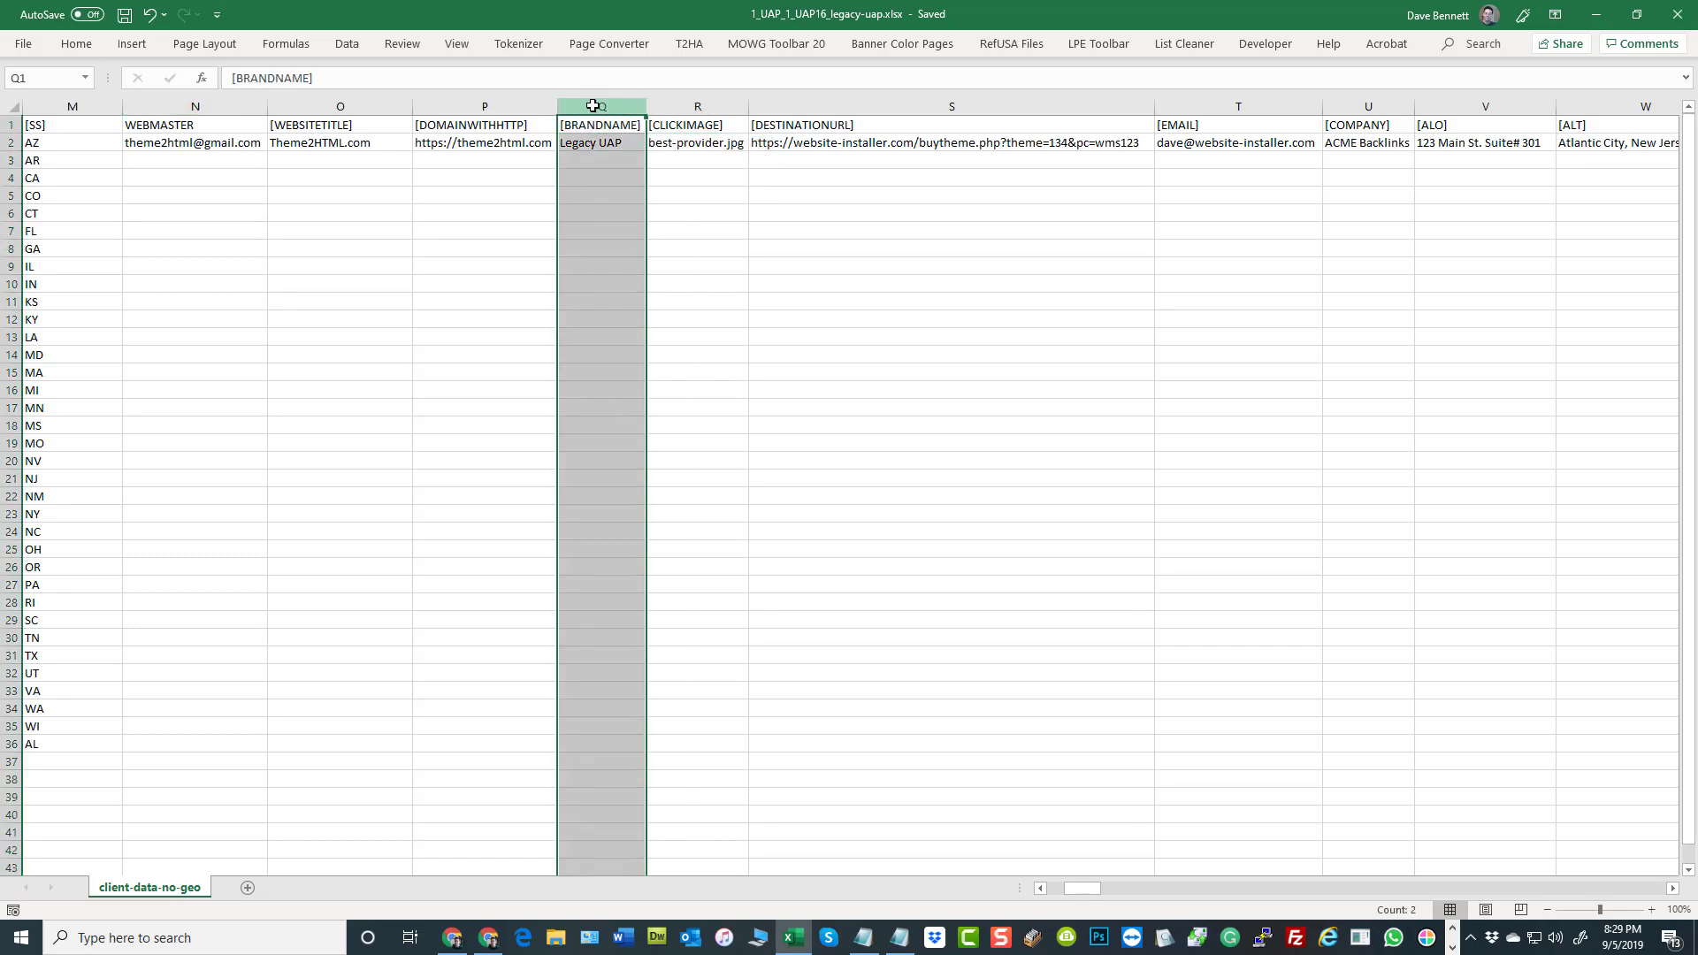
click(694, 105)
click(862, 99)
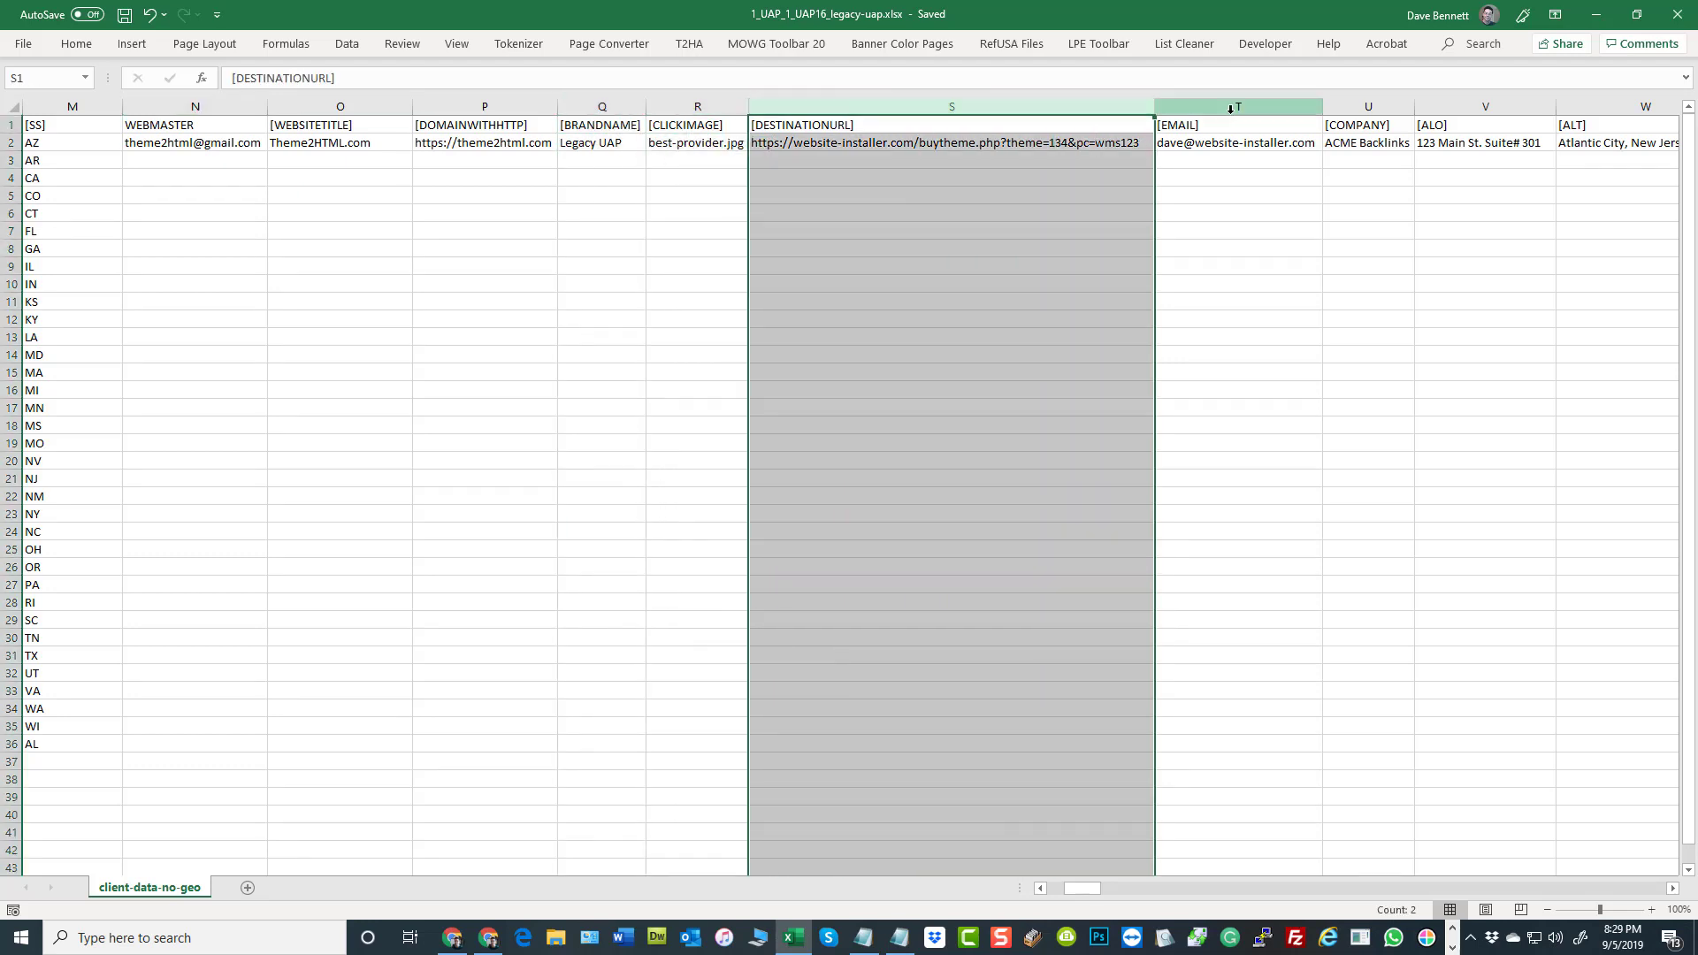
click(1232, 106)
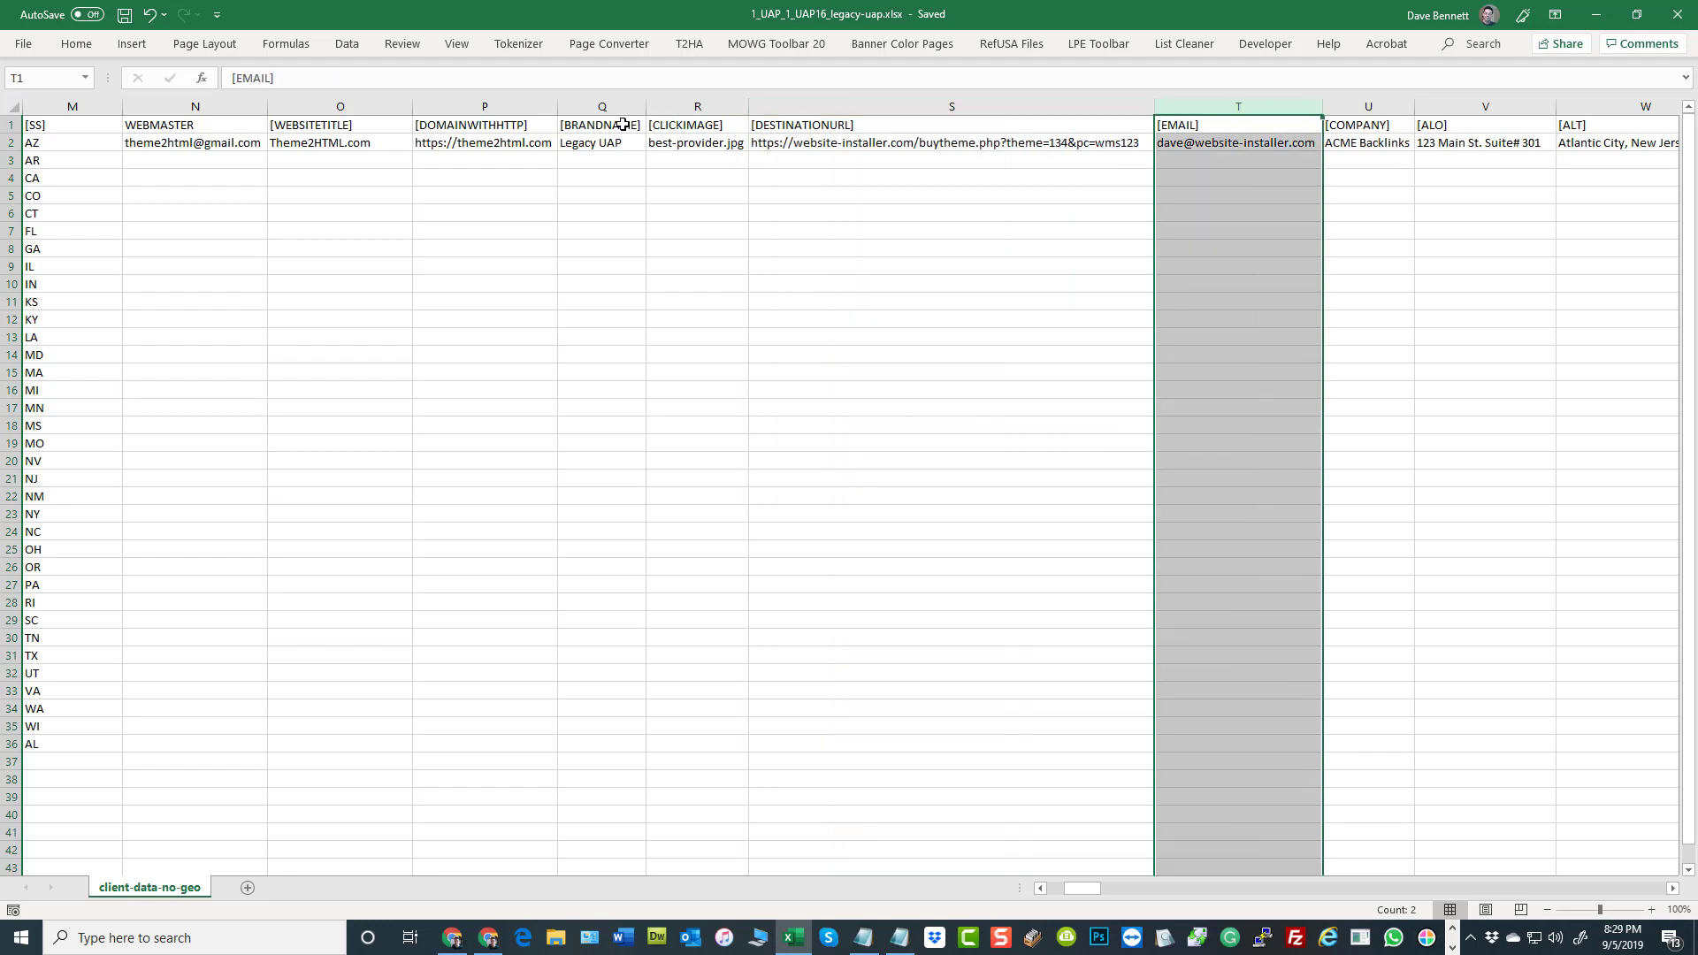
Highlight the cells beneath the brand name, email, company and [ALT] headers where additional values can go
drag(602, 142, 590, 458)
drag(1275, 146, 1285, 403)
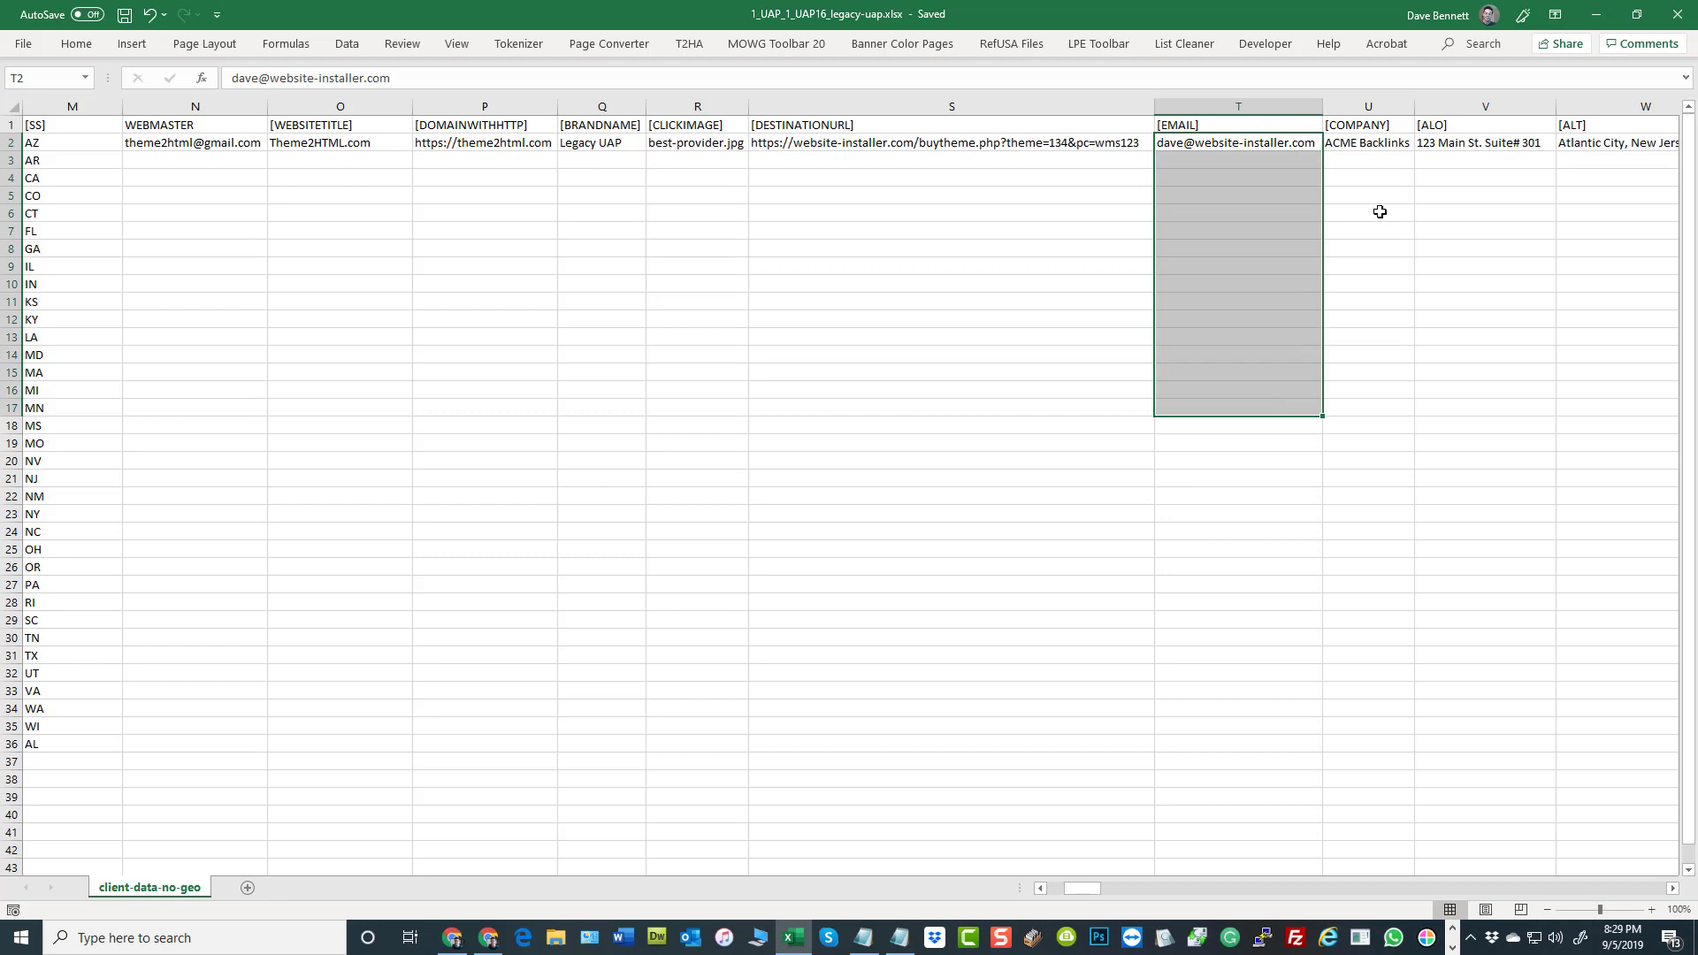
drag(1366, 145, 1399, 323)
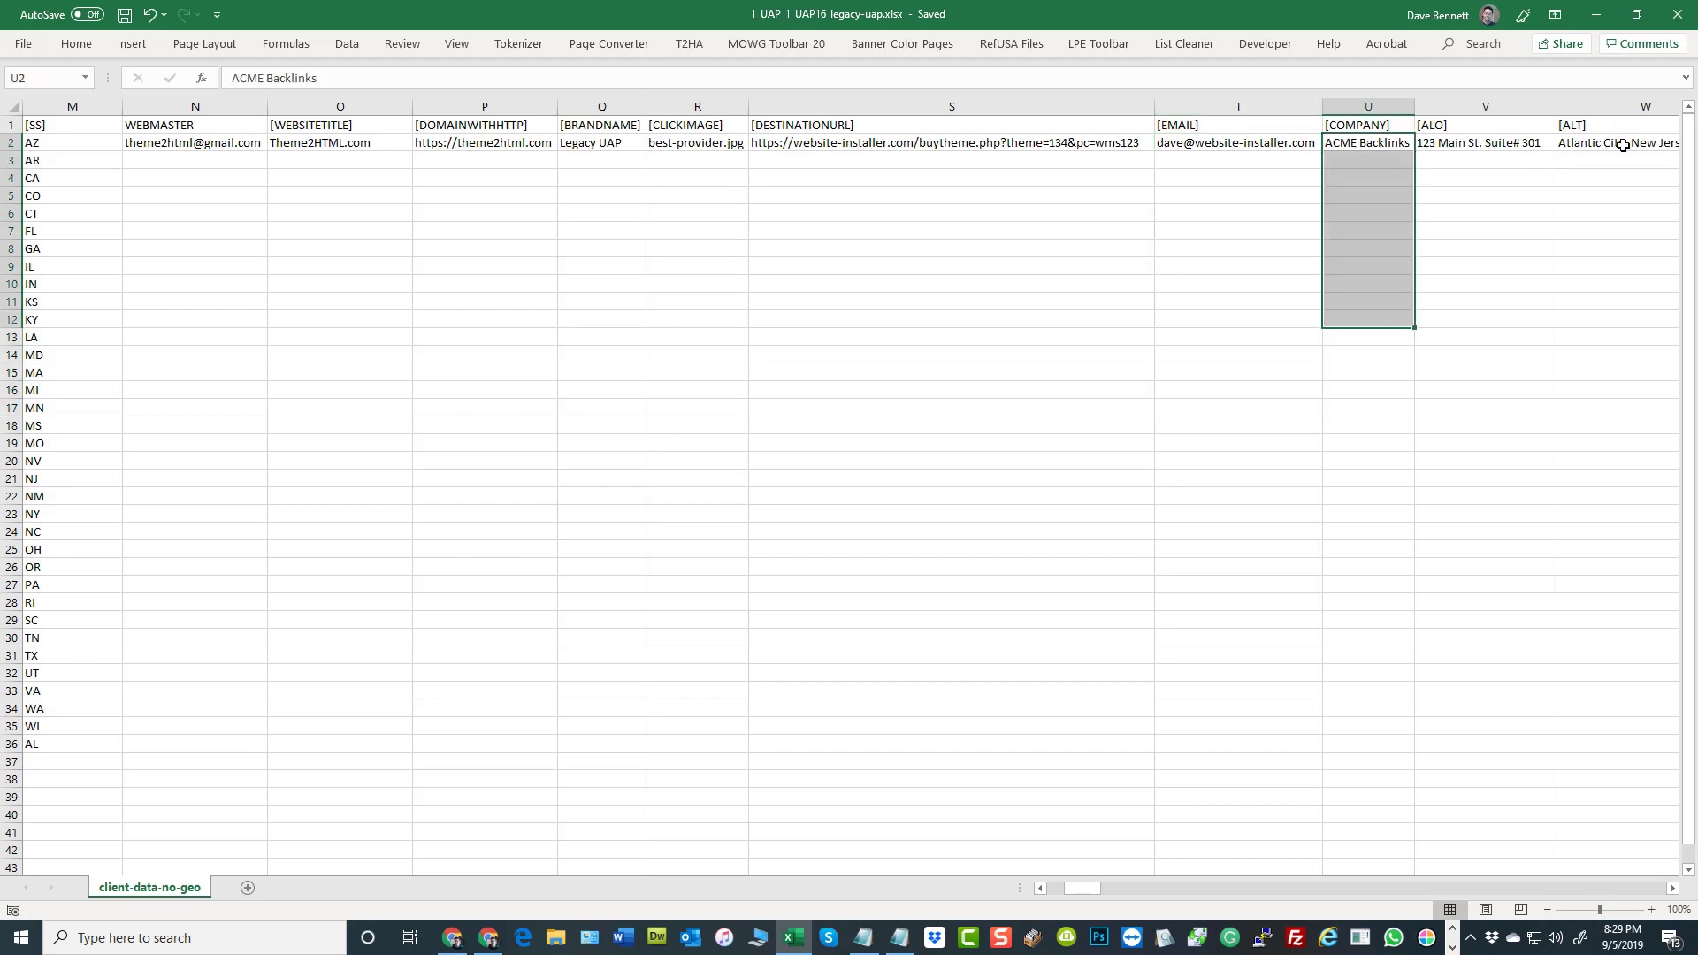
drag(1623, 144, 1628, 252)
click(690, 406)
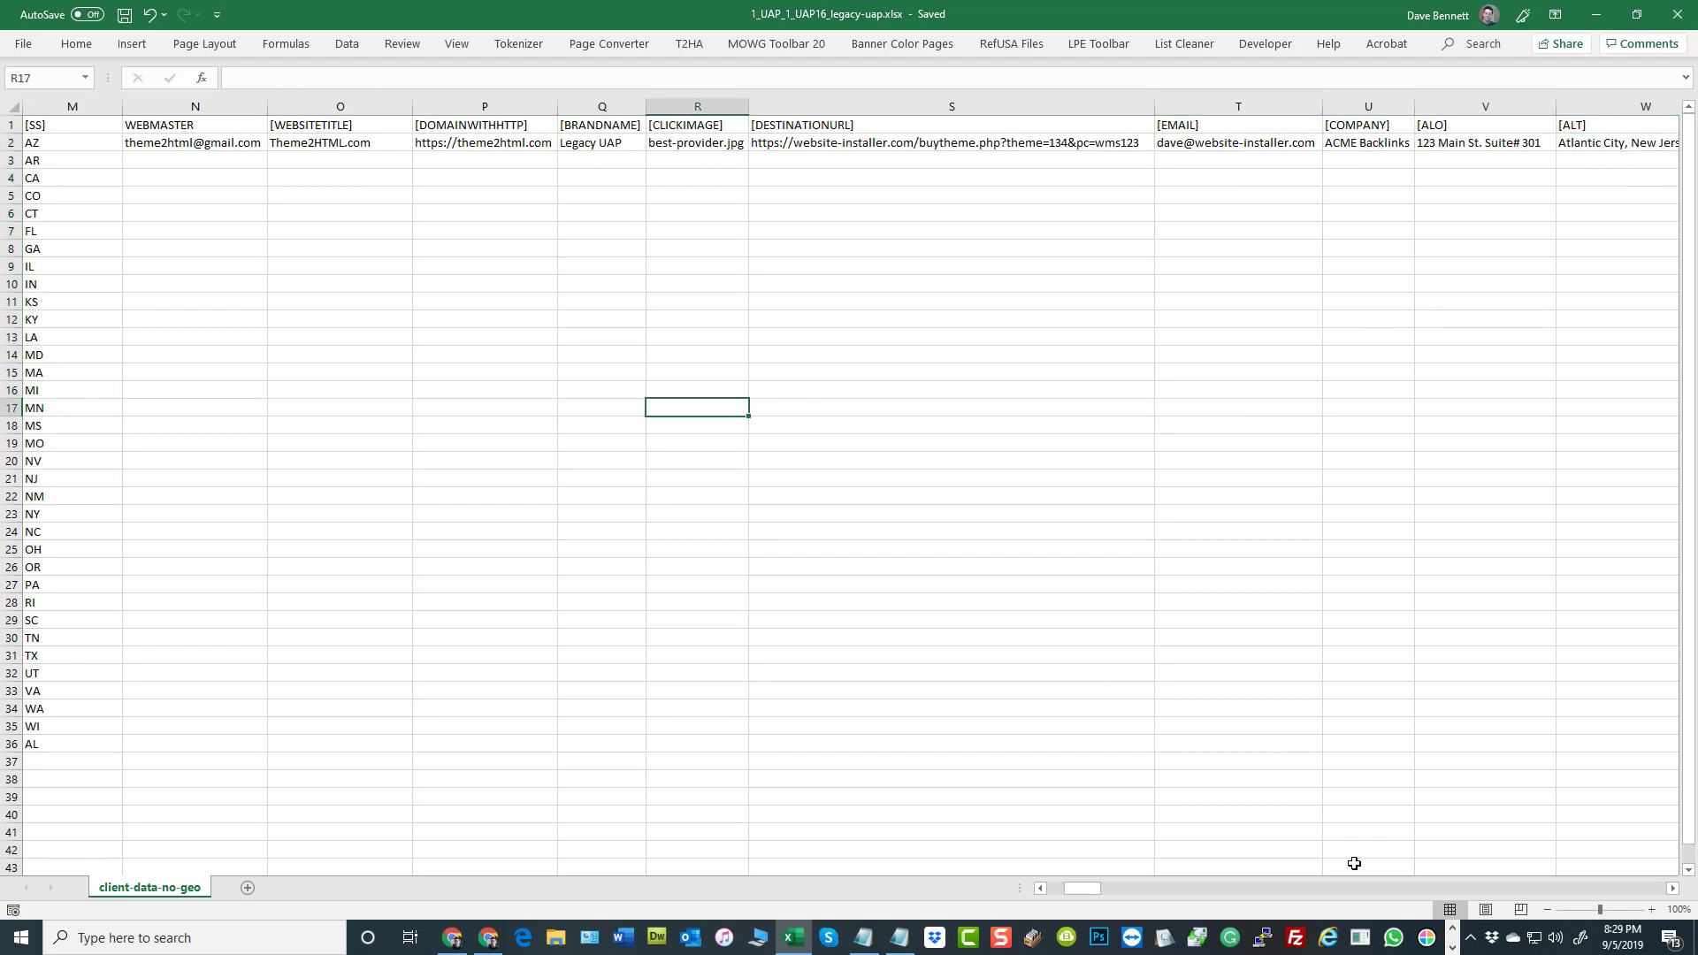
Return to the first columns and examine the WEBMASTER column's header and value beside [WEBSITETITLE]
drag(1093, 892, 1022, 876)
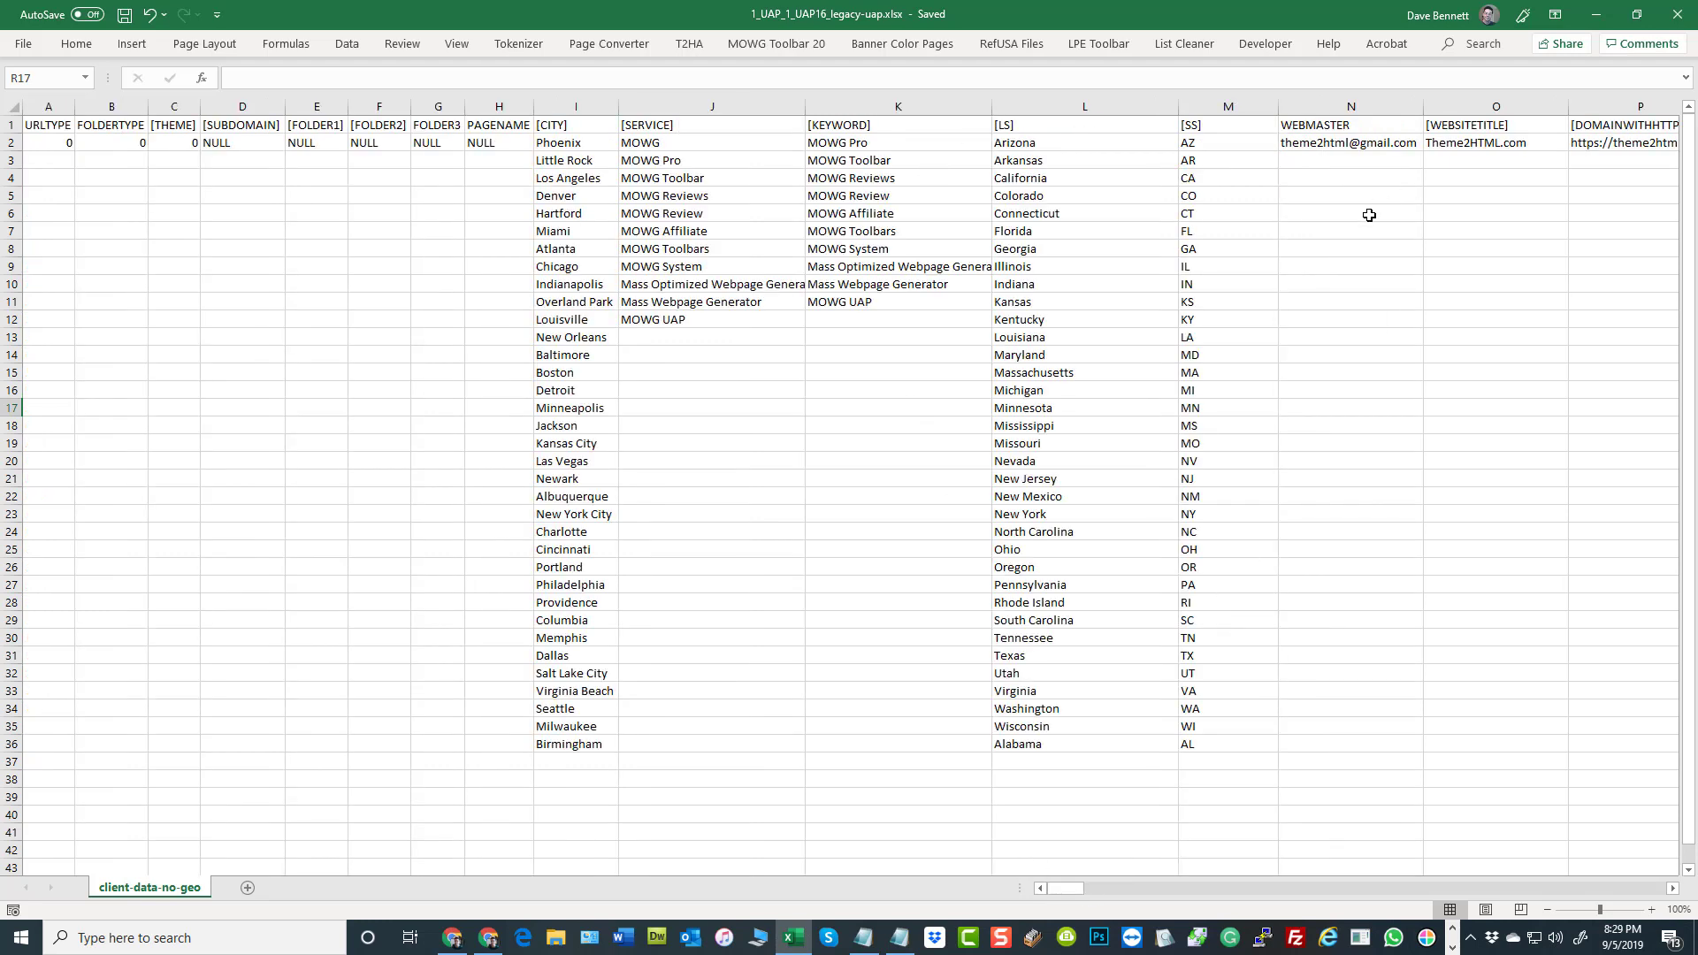
click(1362, 143)
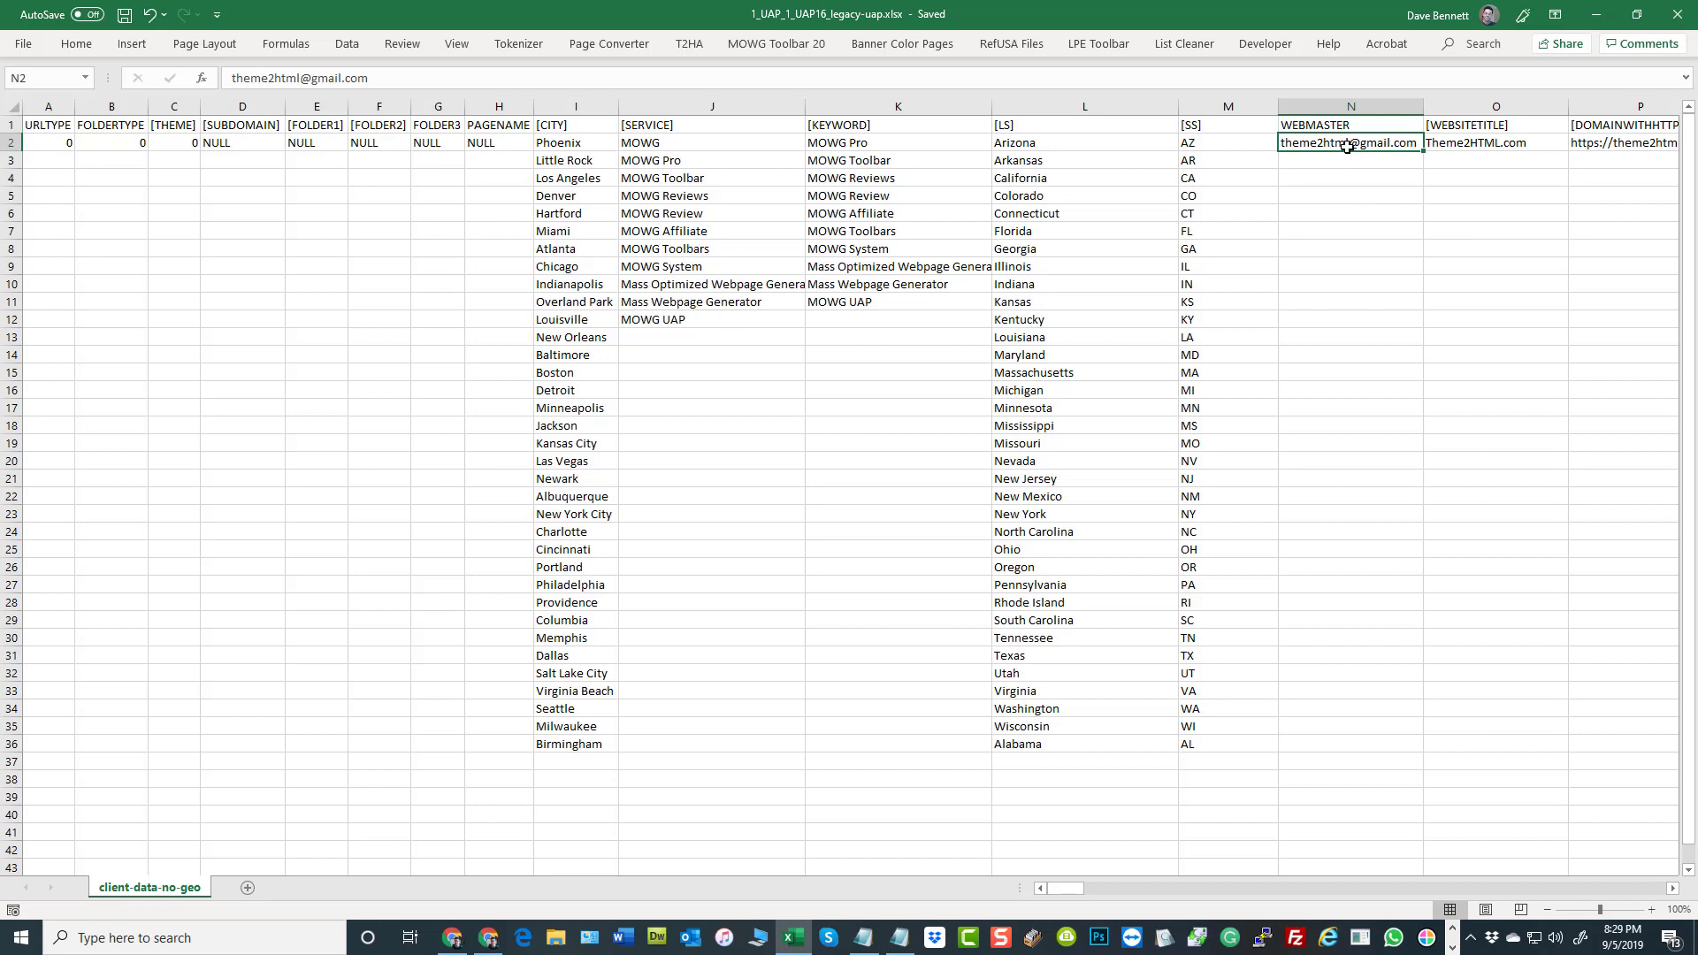
click(1393, 127)
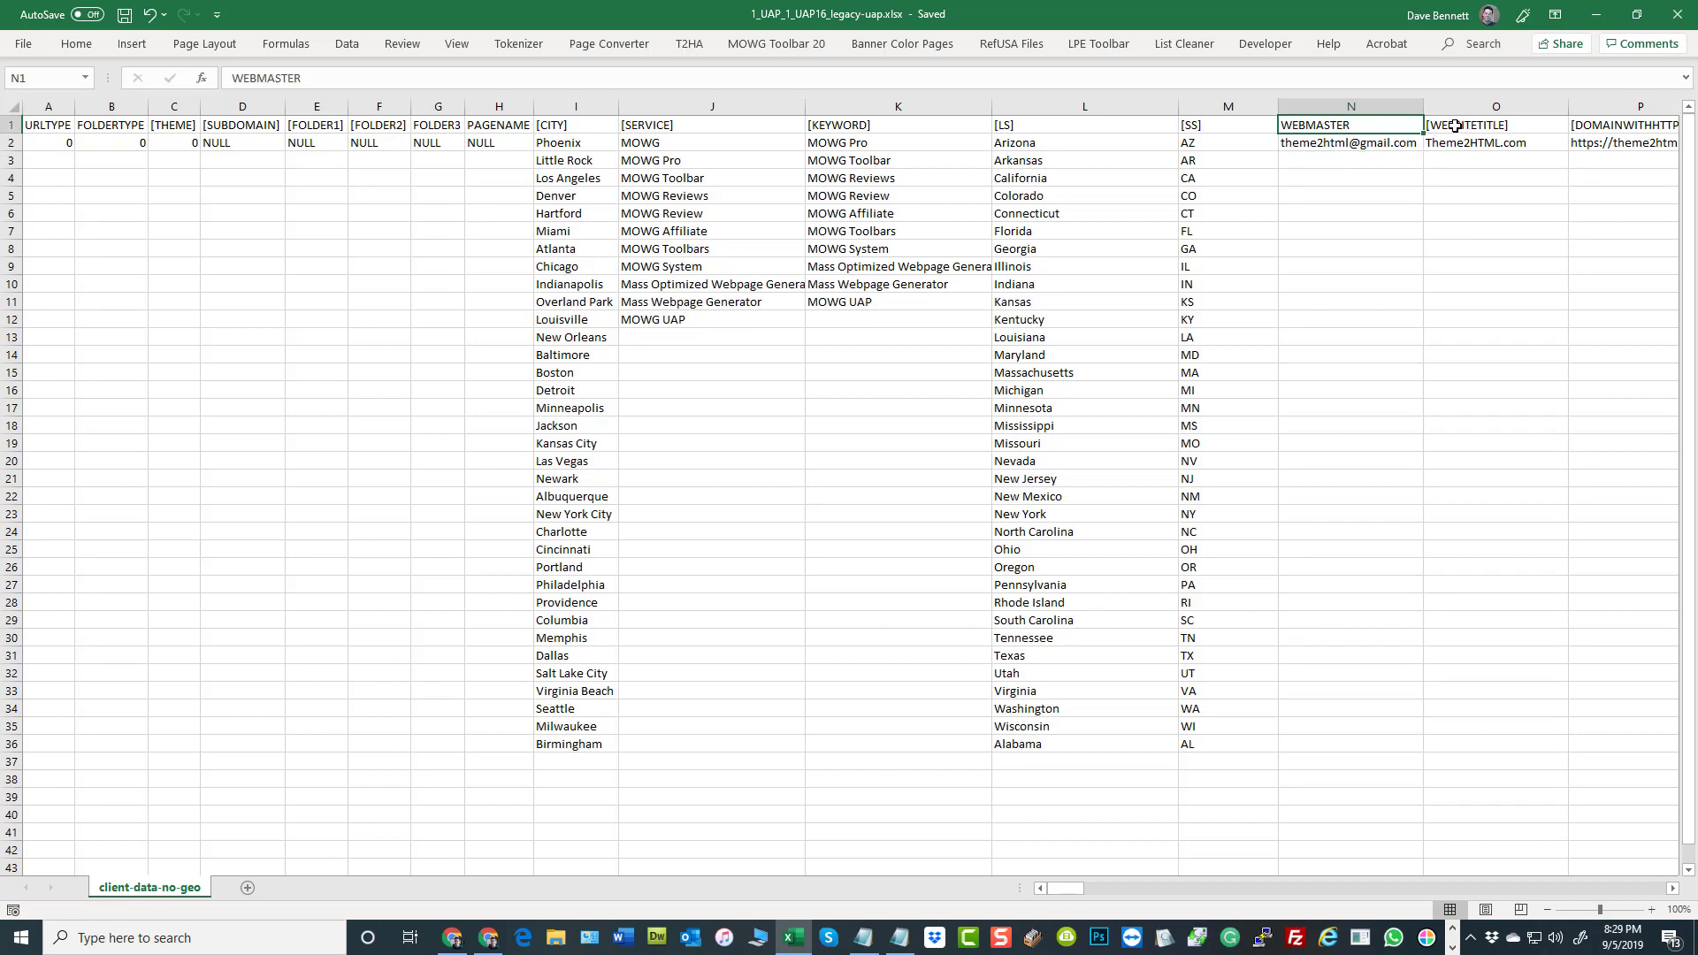
click(1456, 126)
click(1400, 129)
click(1327, 107)
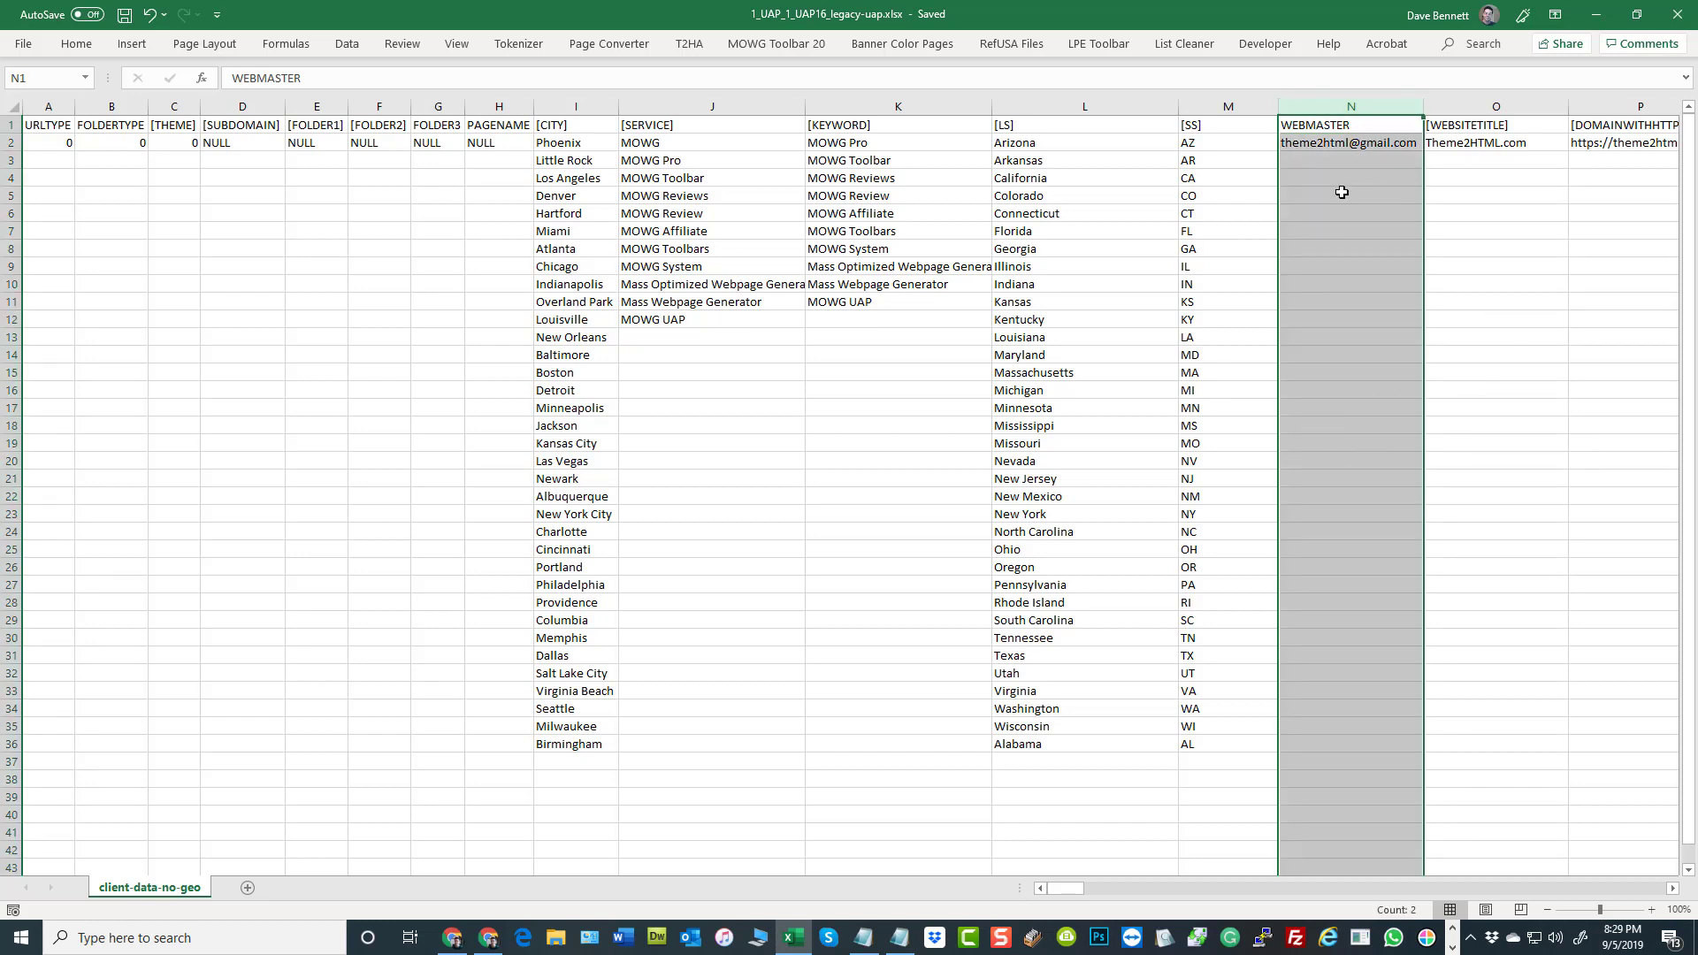
Save the varsheet workbook and close it
click(234, 282)
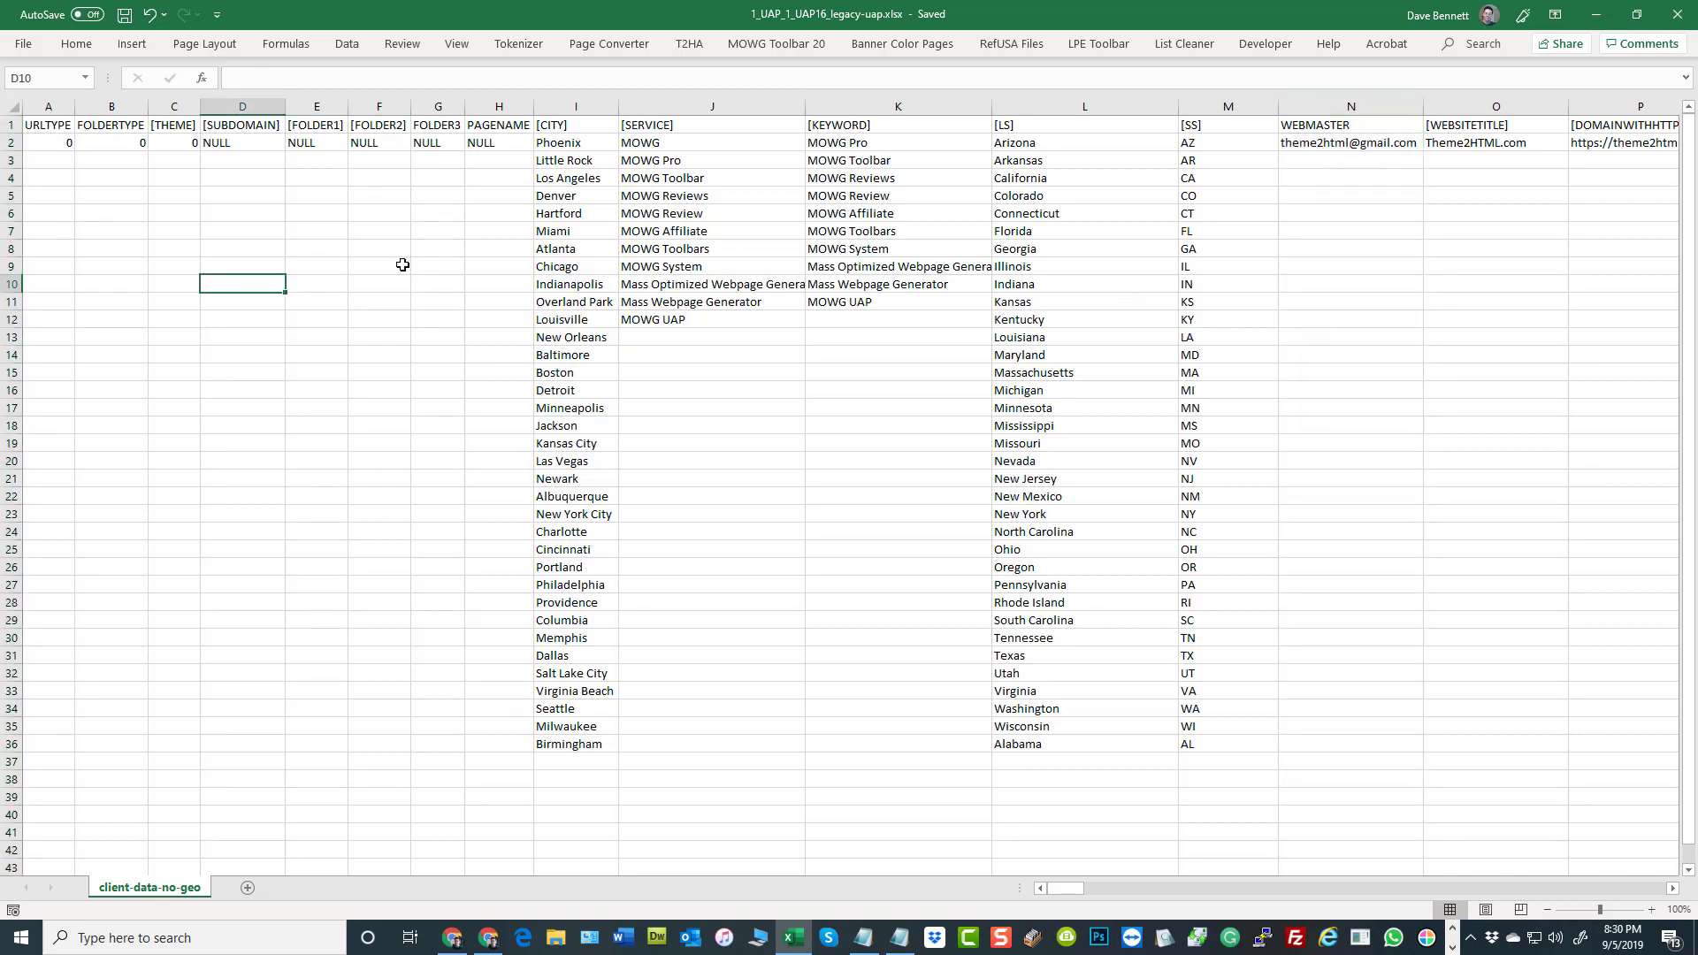
click(124, 14)
click(1674, 20)
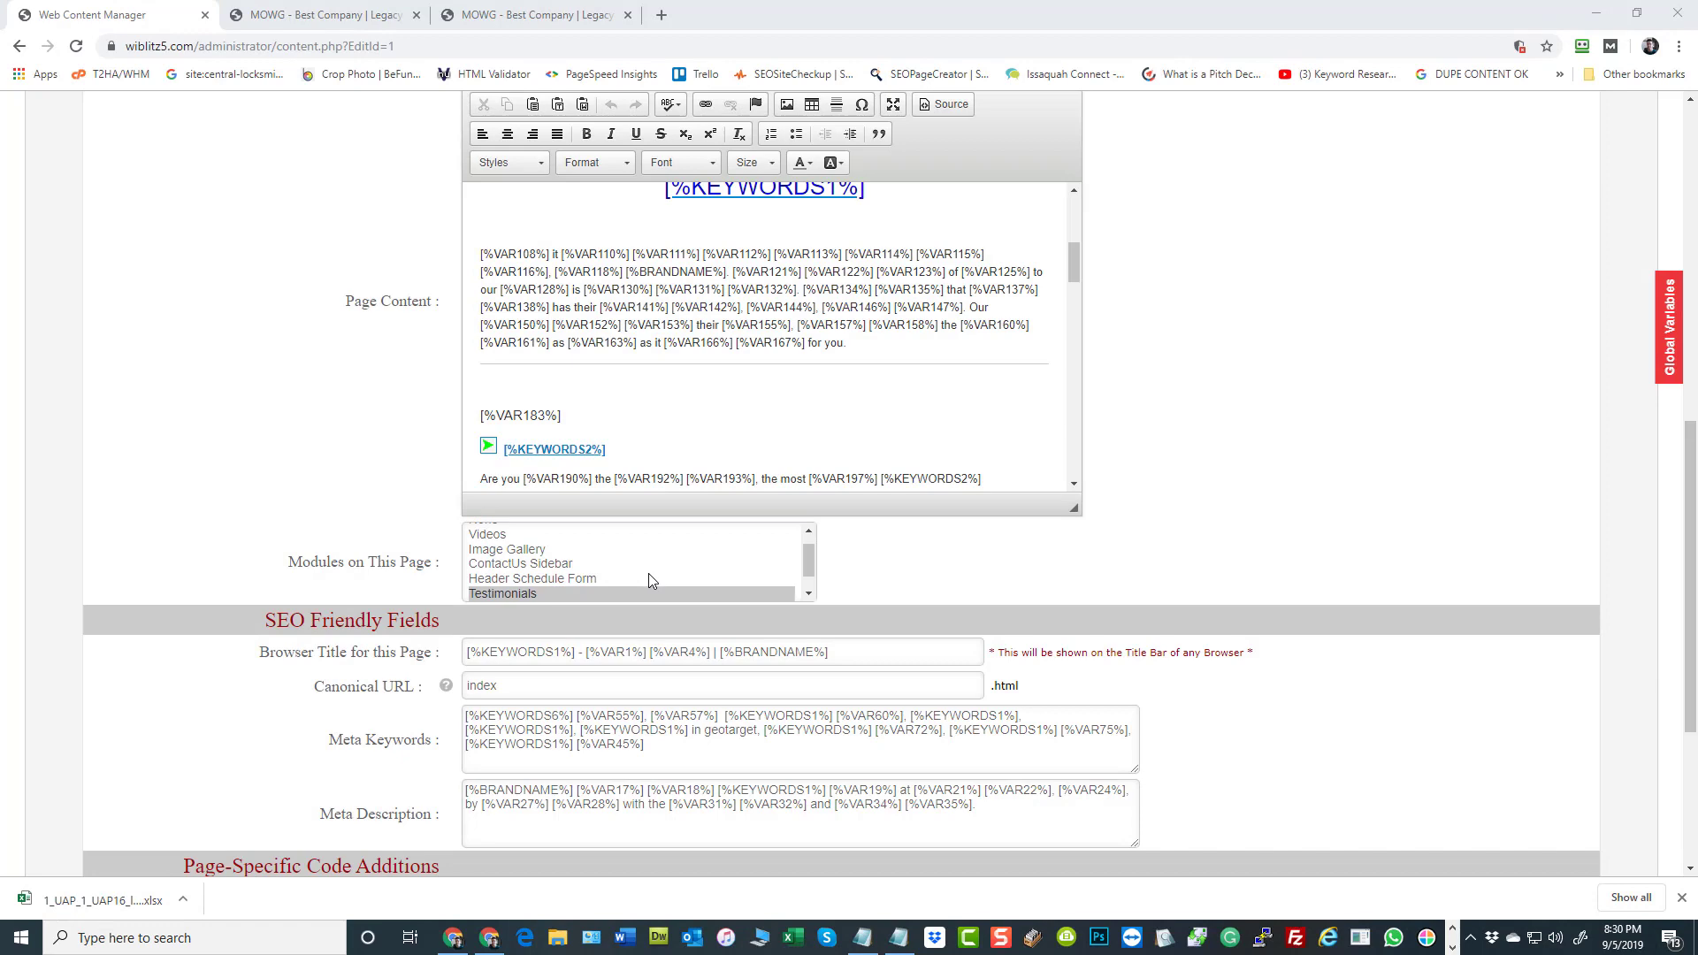
Check the open website tabs in Chrome and open the Varsheet Loader from the admin dashboard
click(266, 14)
click(508, 15)
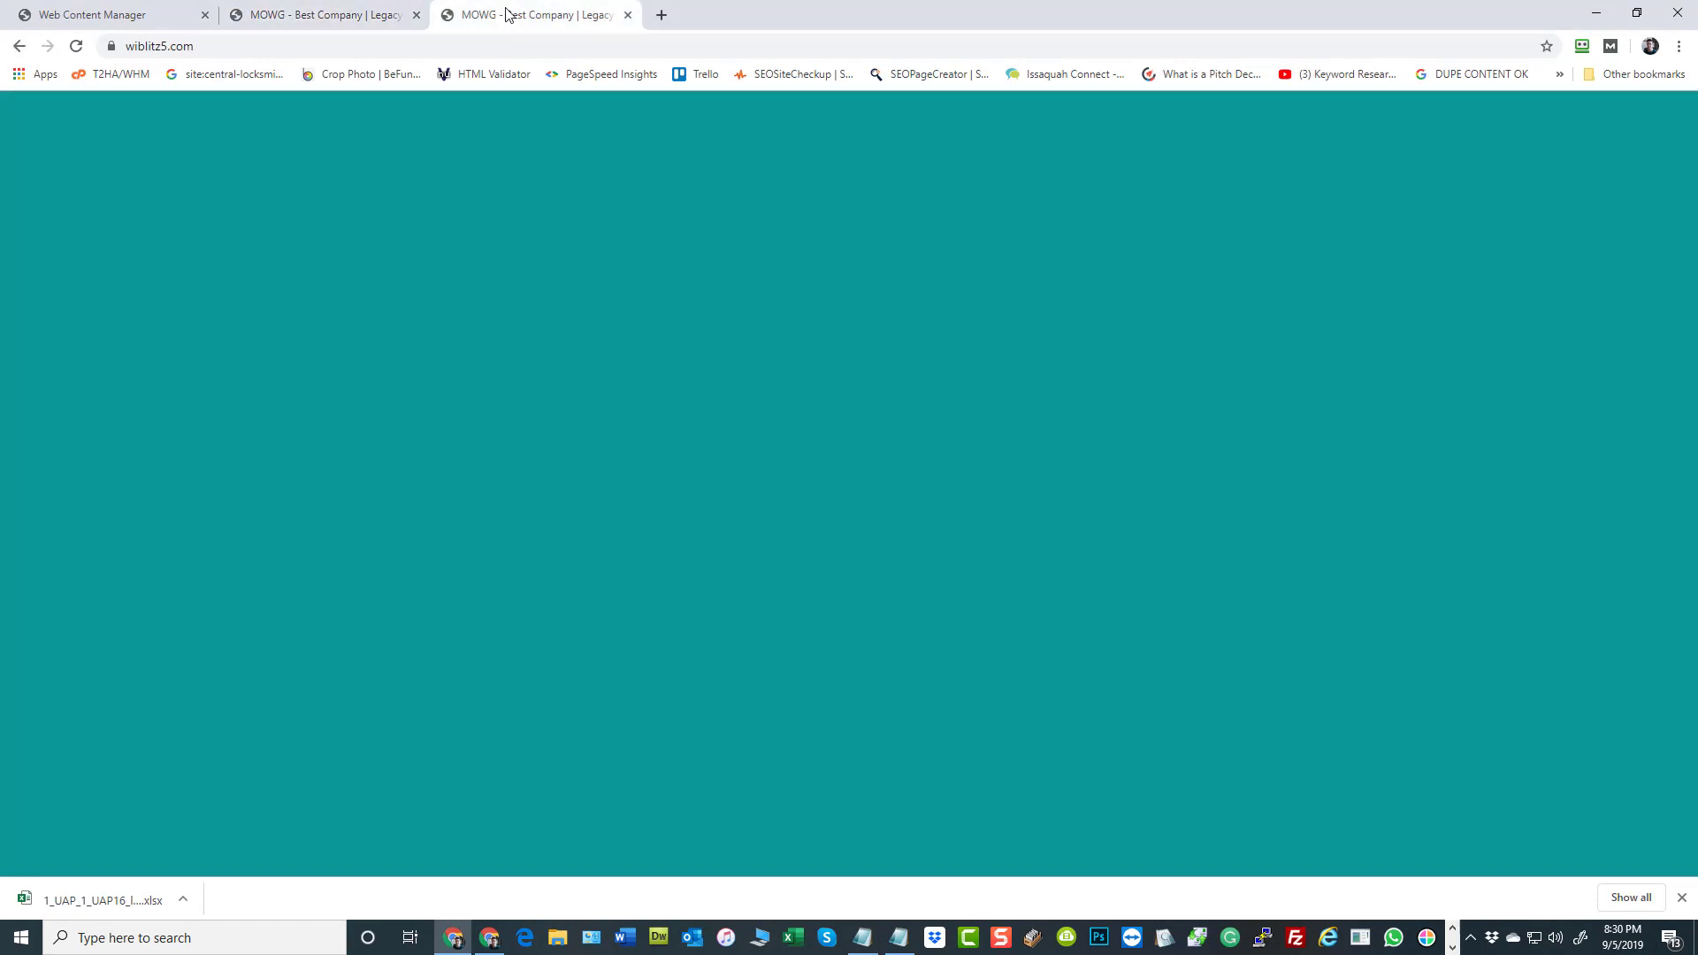
click(330, 15)
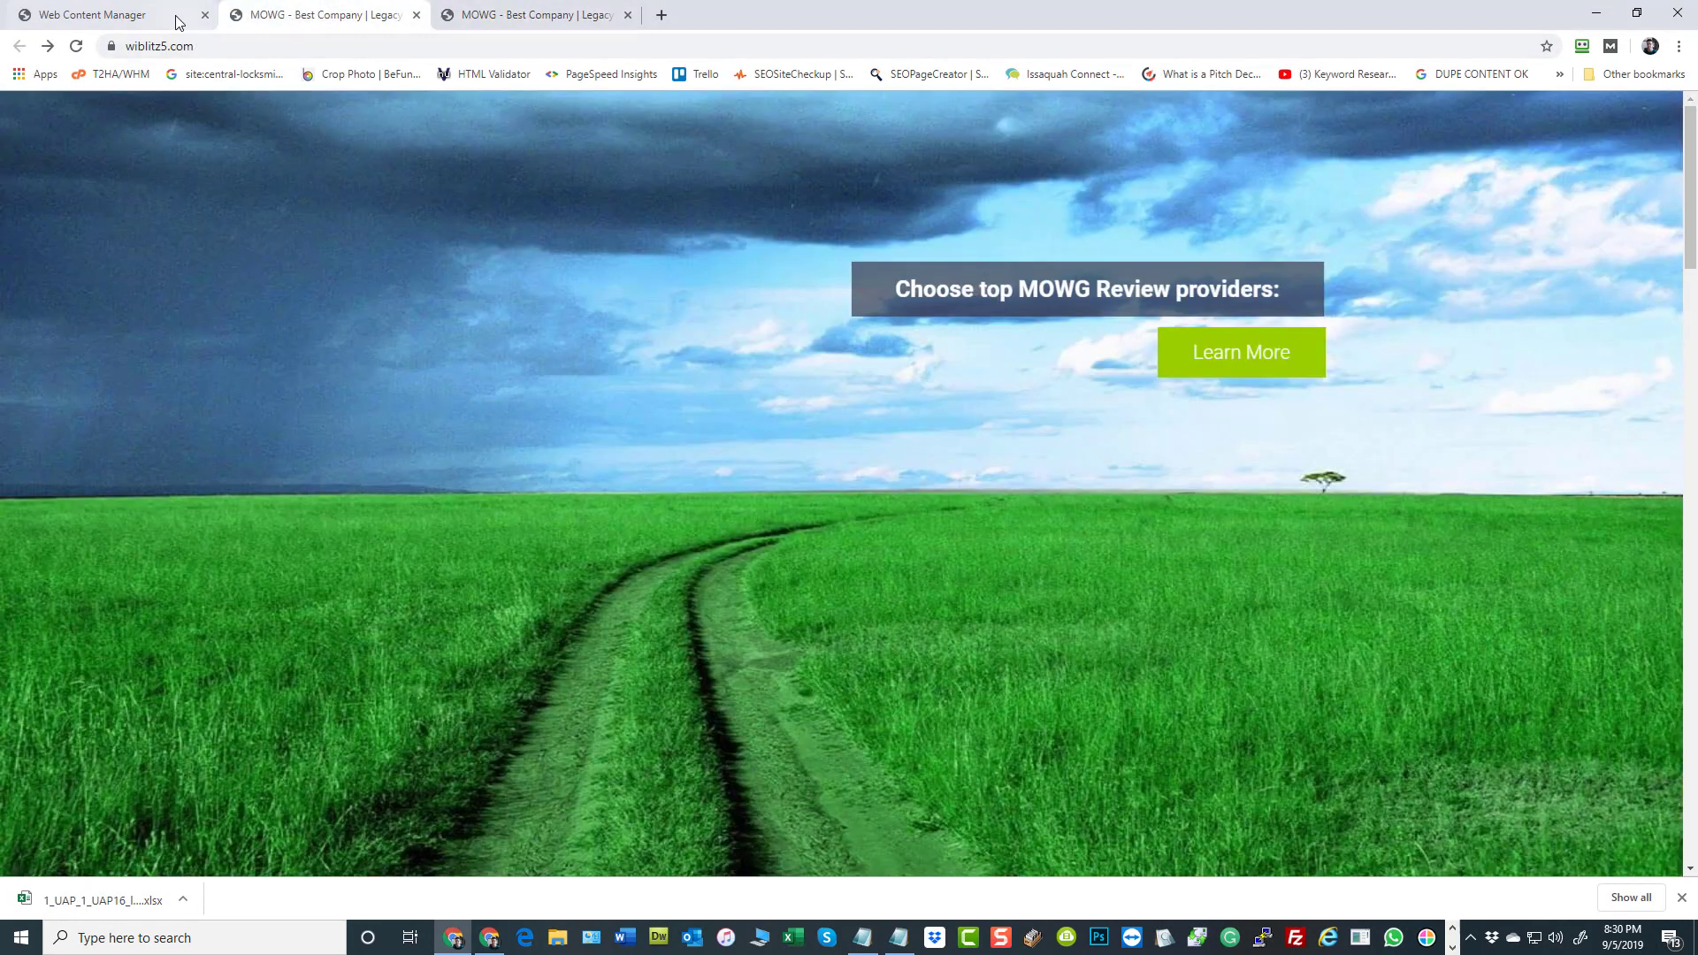
click(157, 19)
scroll(1345, 367, up, 9)
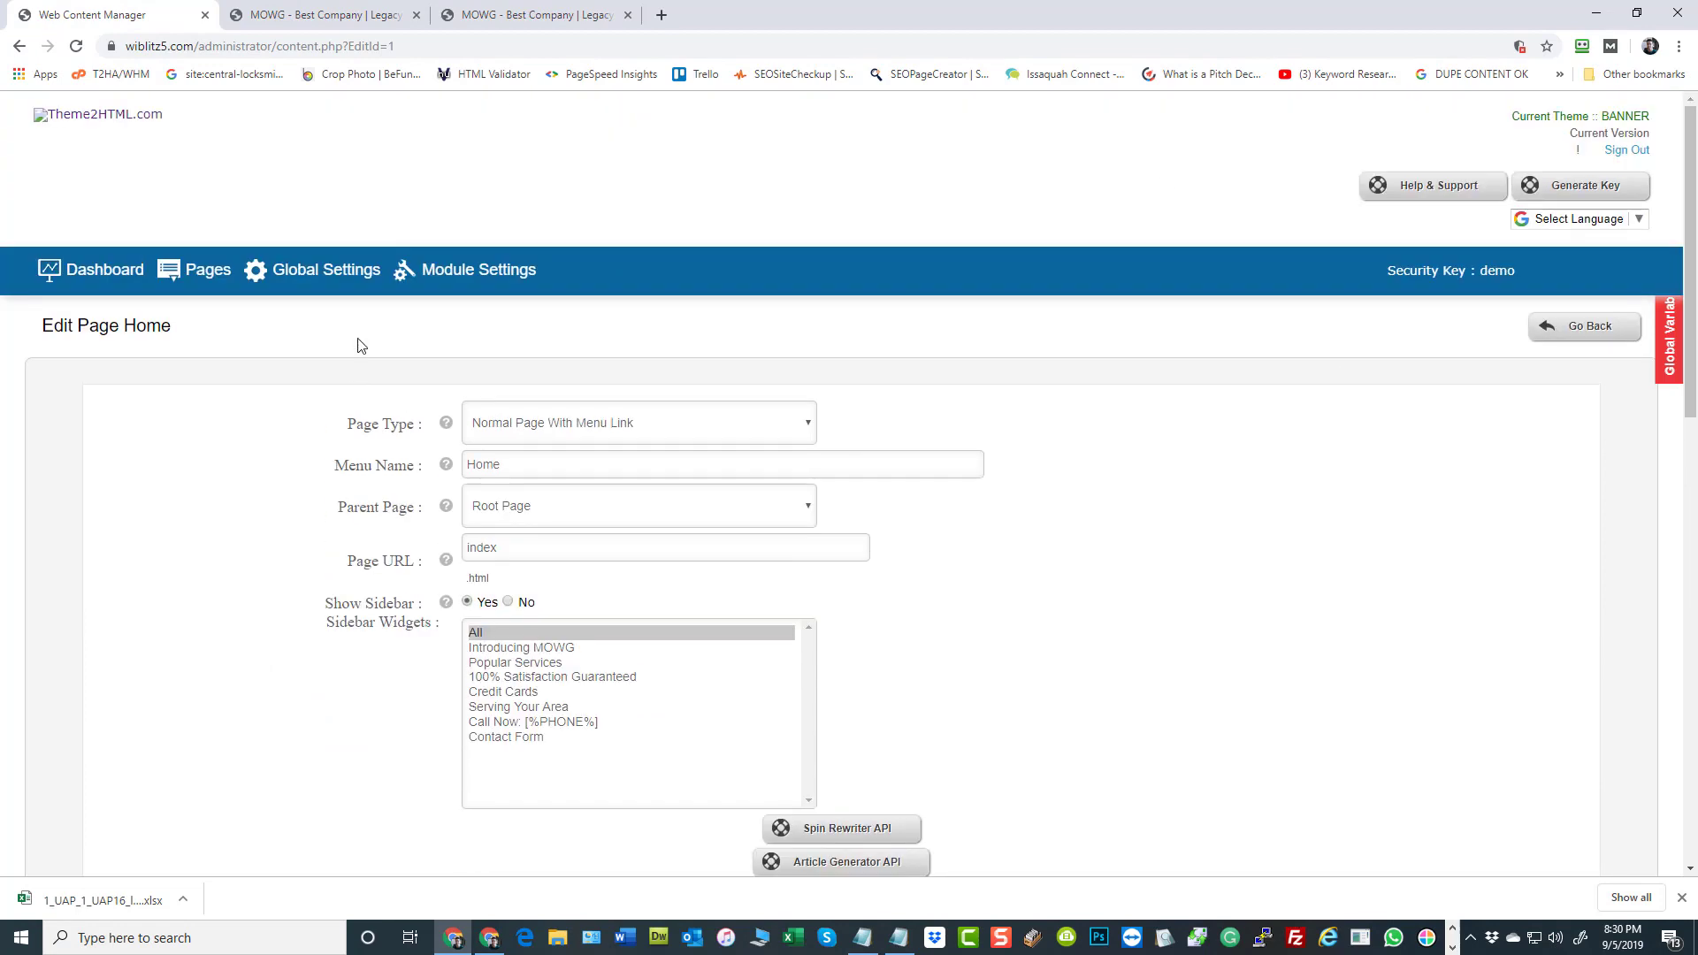
click(112, 267)
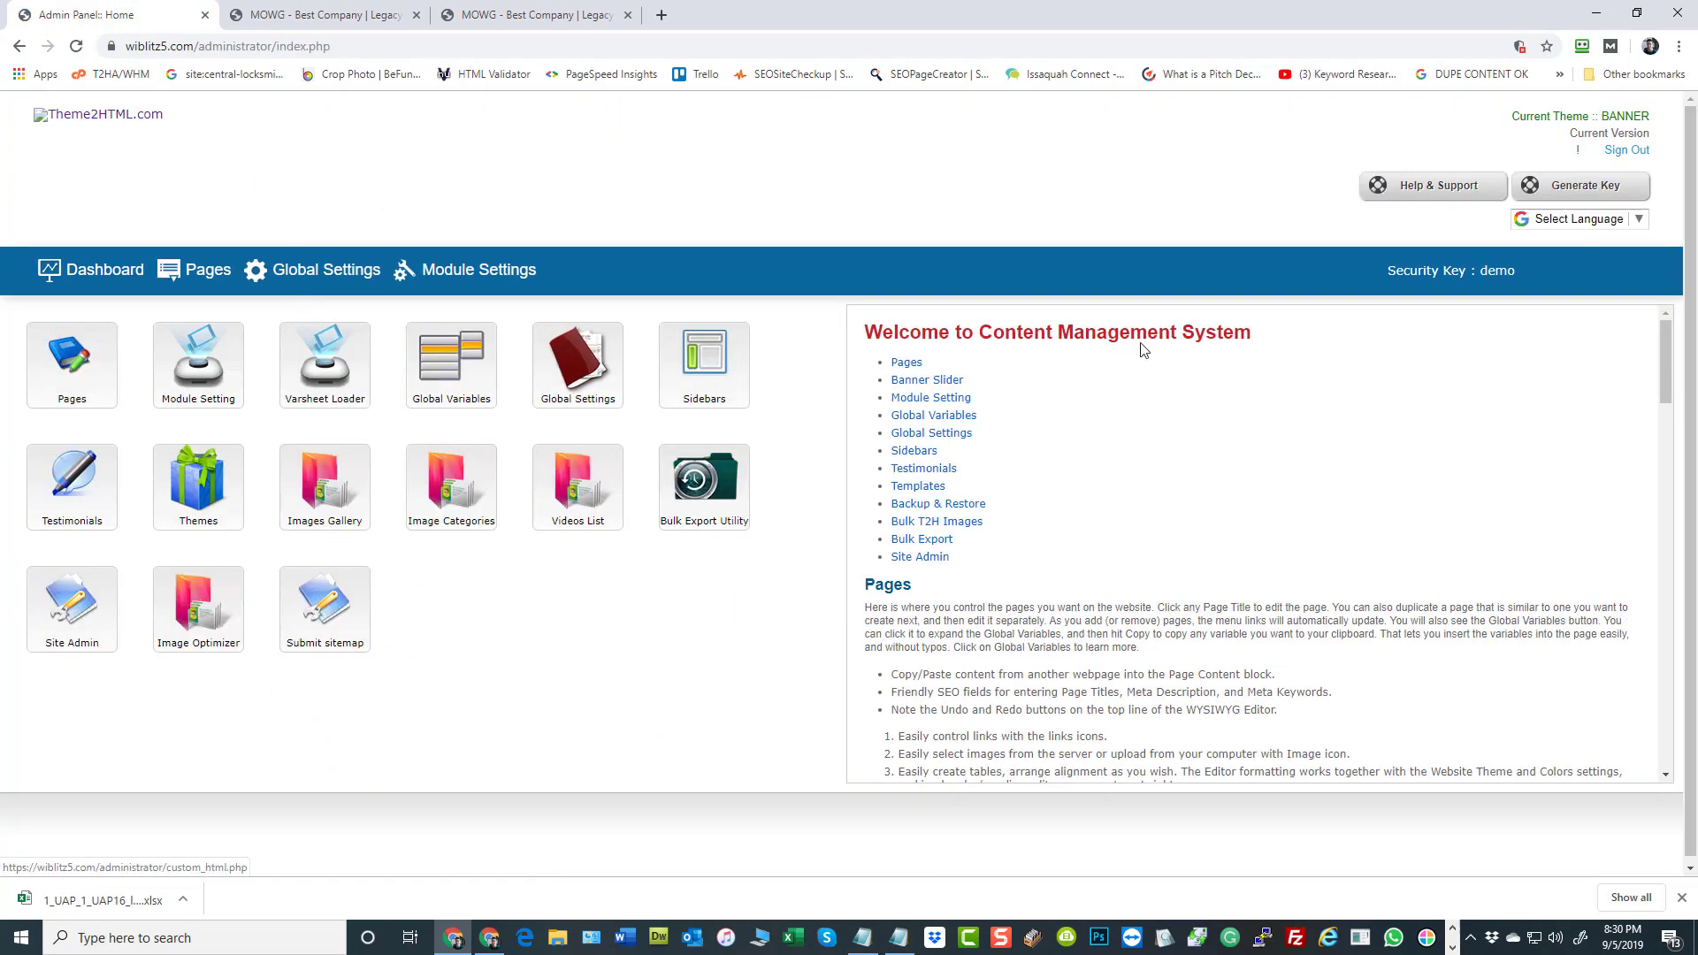
click(306, 370)
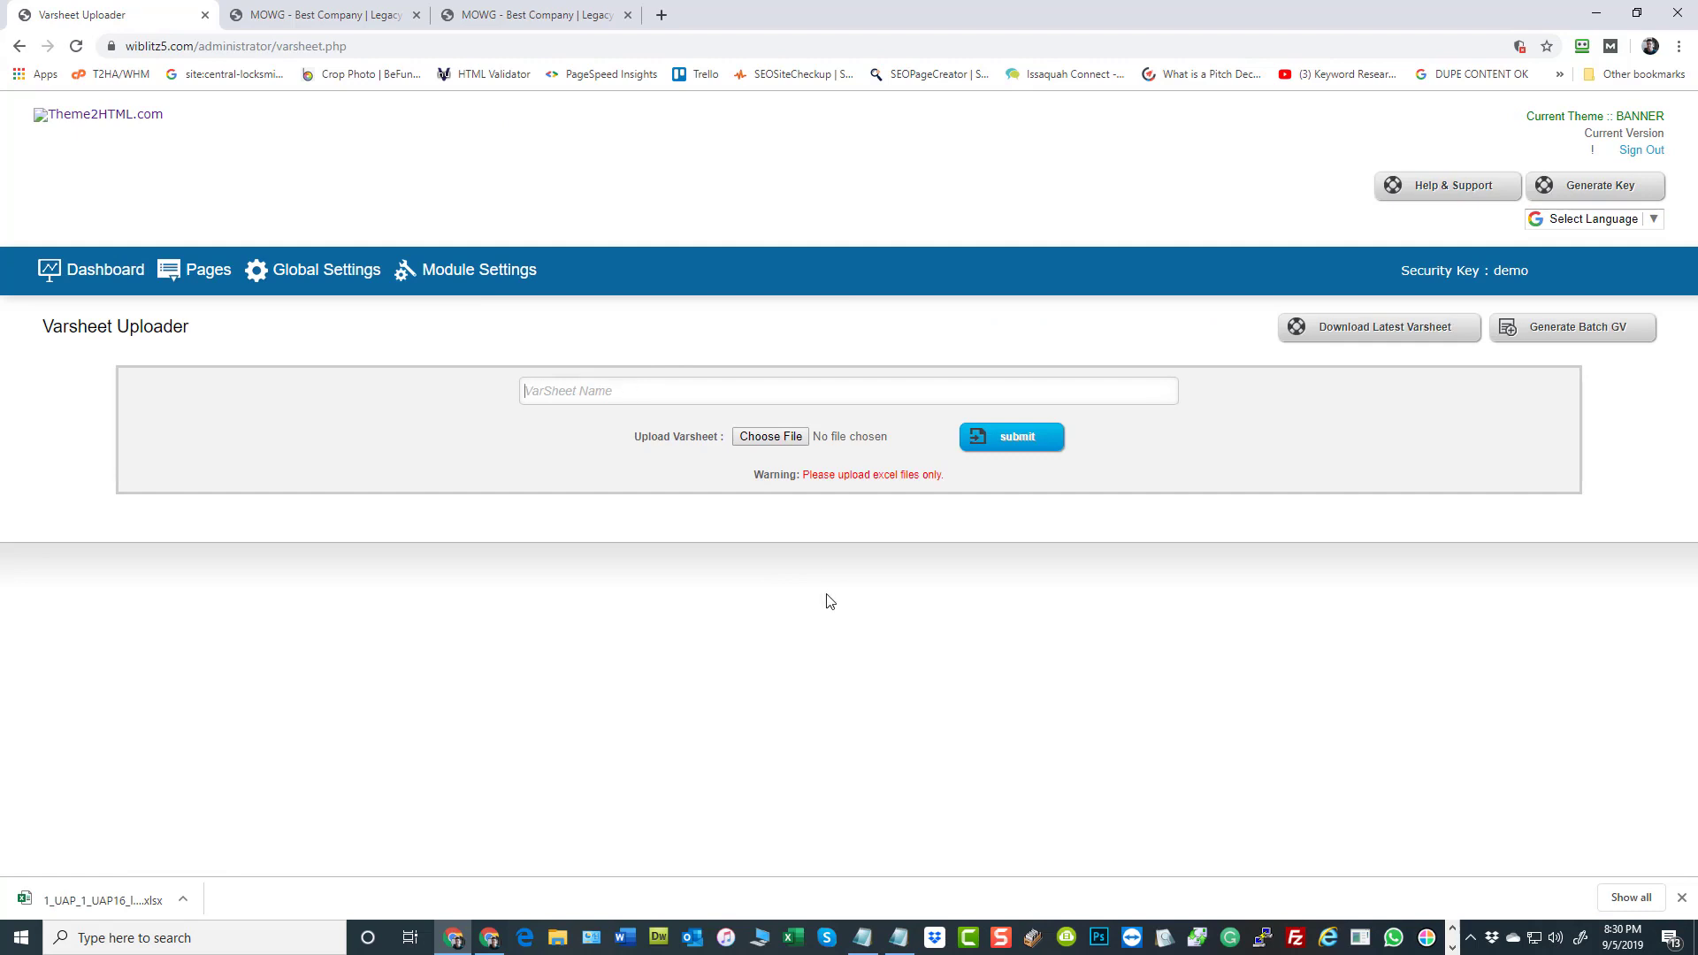
Name the varsheet UAPV1 and shrink the browser window to expose the desktop files
text(UAP1)
drag(714, 14, 1189, 40)
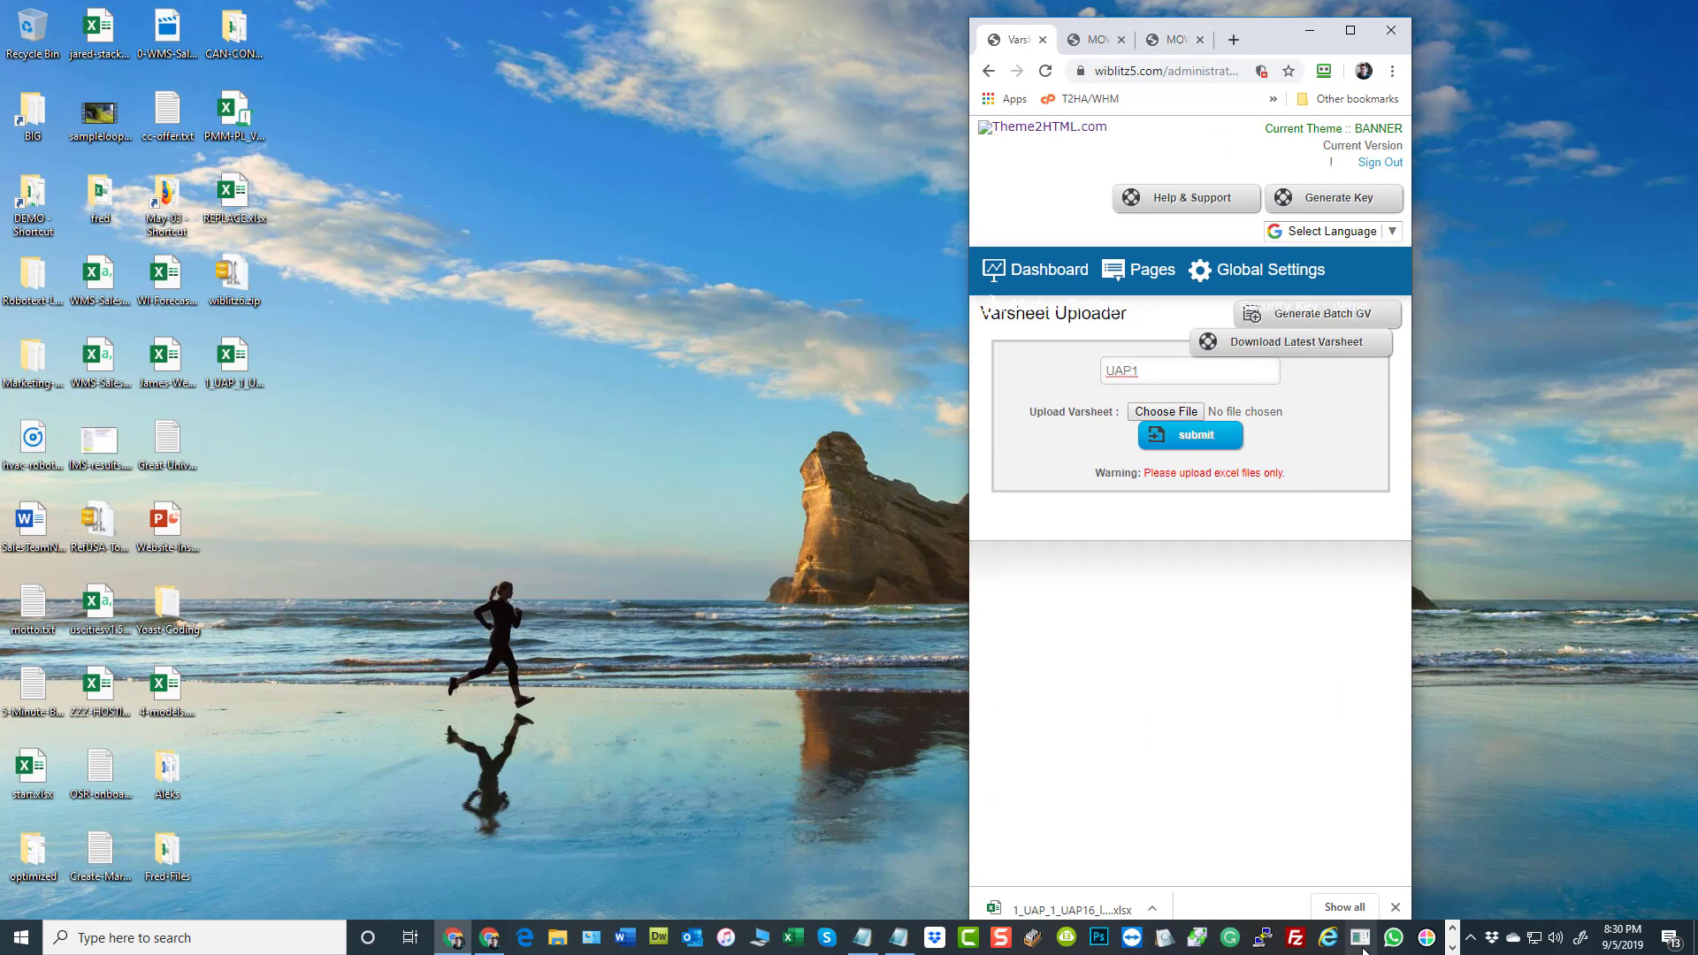
text(V)
click(492, 341)
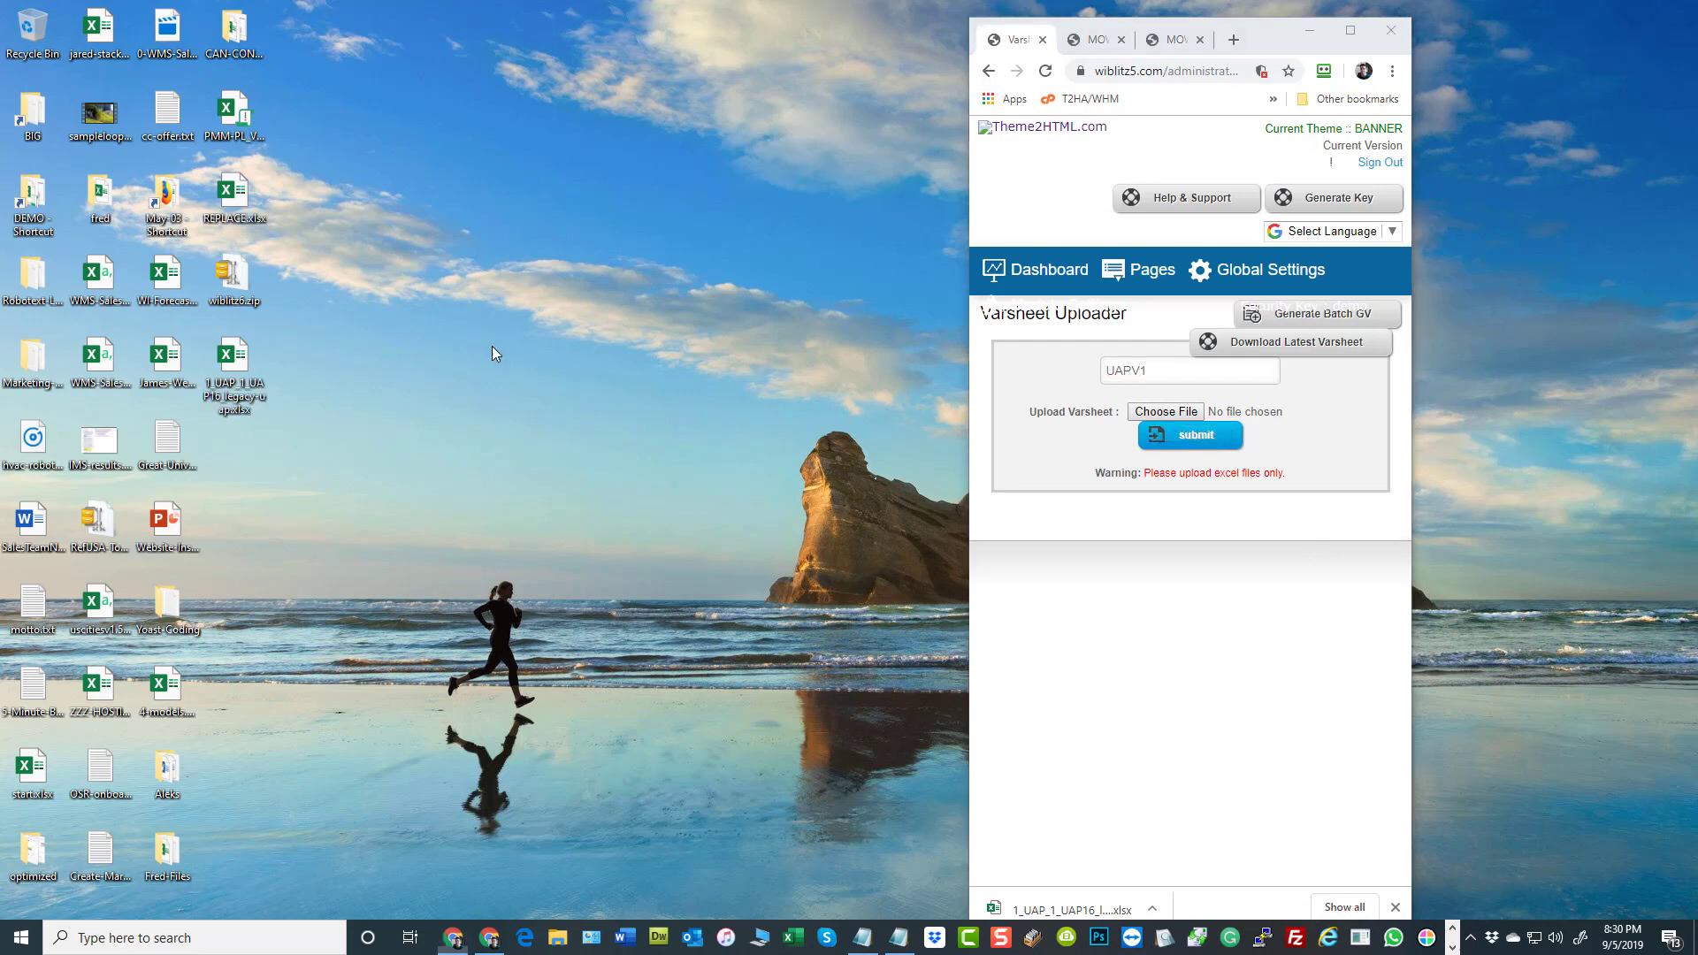
Attach the desktop file 1_UAP_1_UAP16_legacy-uap.xlsx to the varsheet upload form and restore the browser to full size
drag(241, 375, 1164, 414)
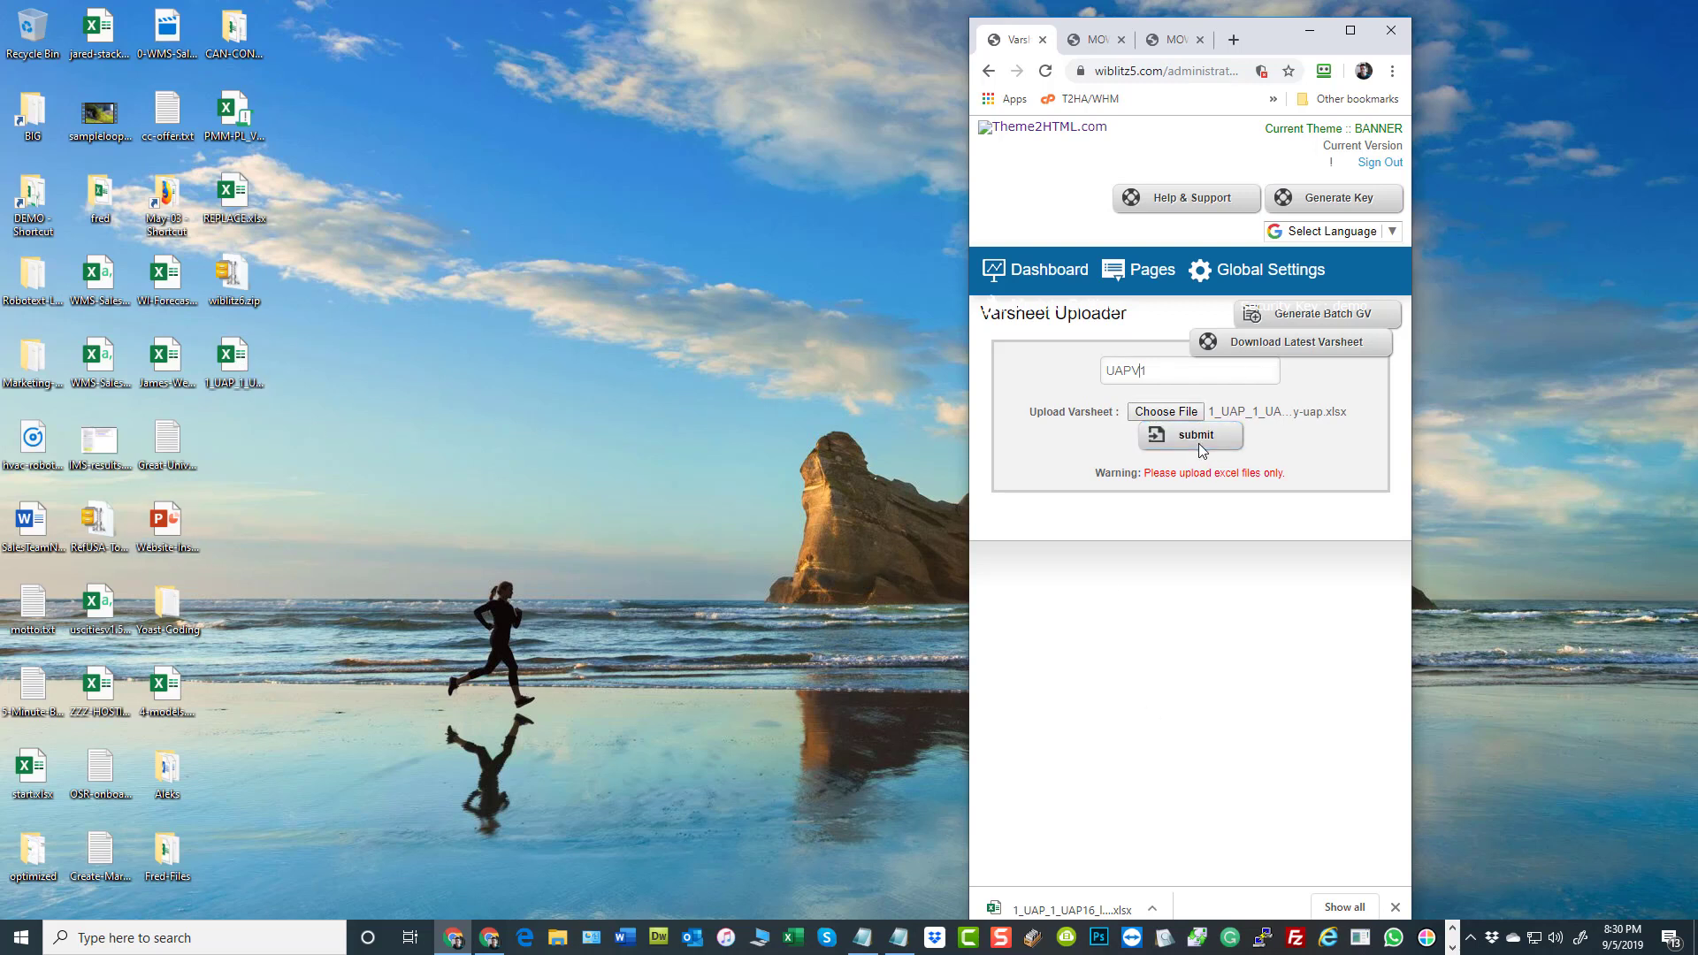
click(1350, 32)
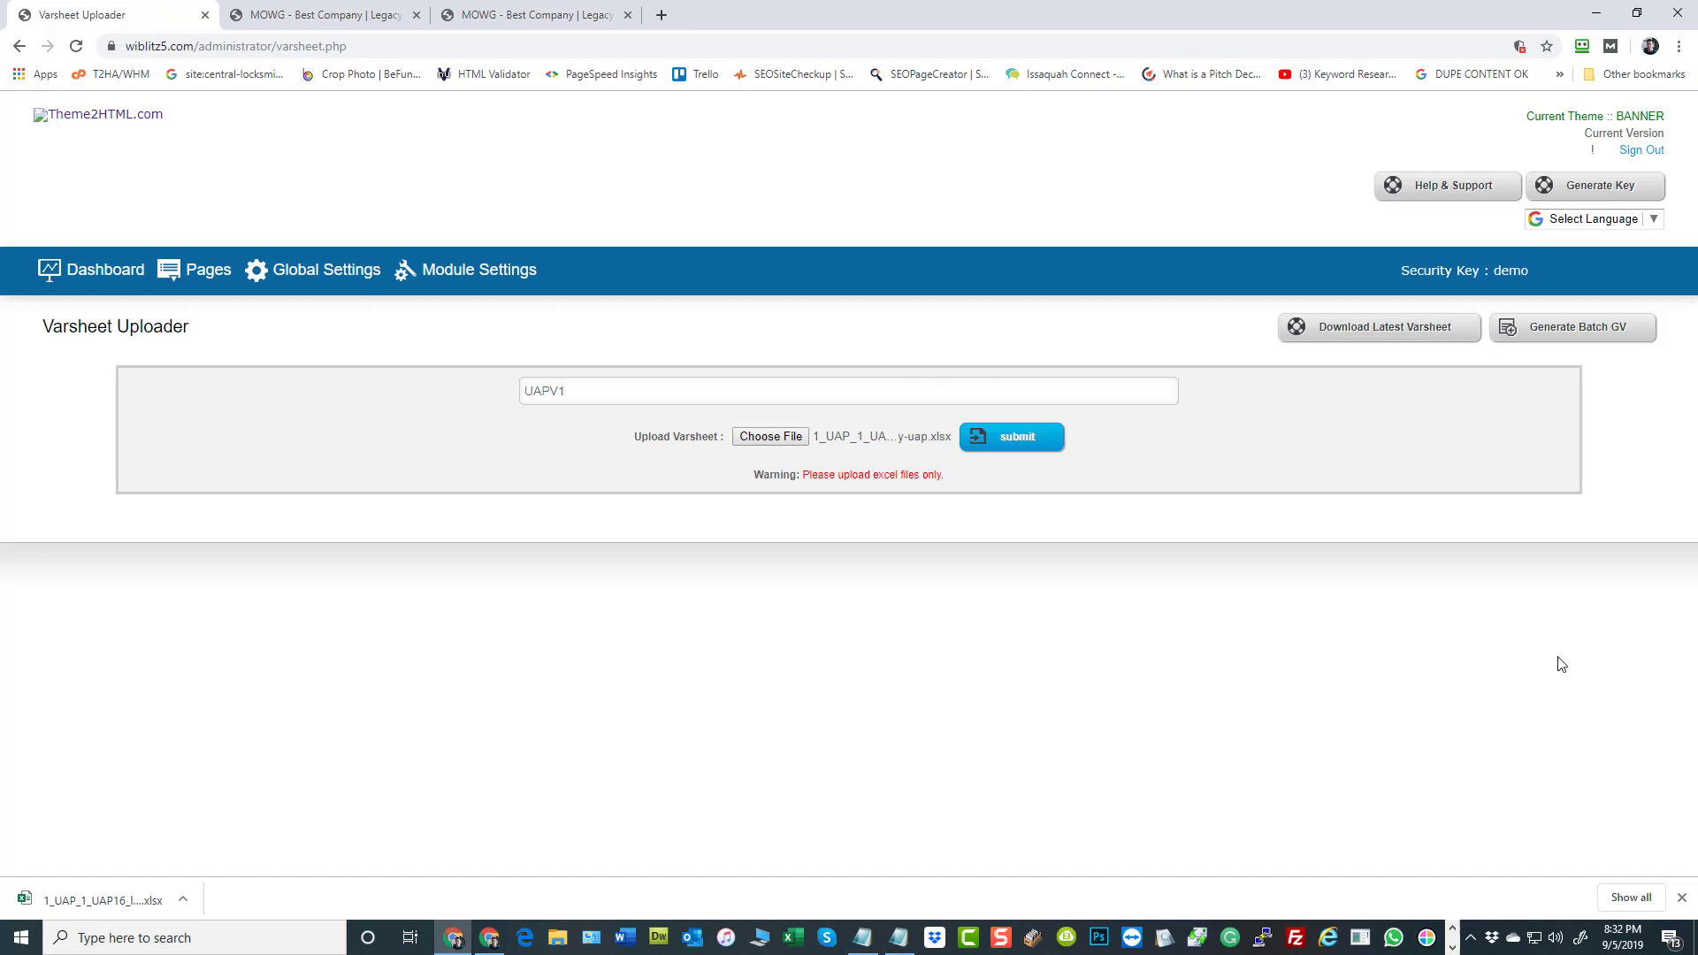
Compare the two open website home pages, open the sitemap from the page footer, and close the duplicate home page
click(380, 16)
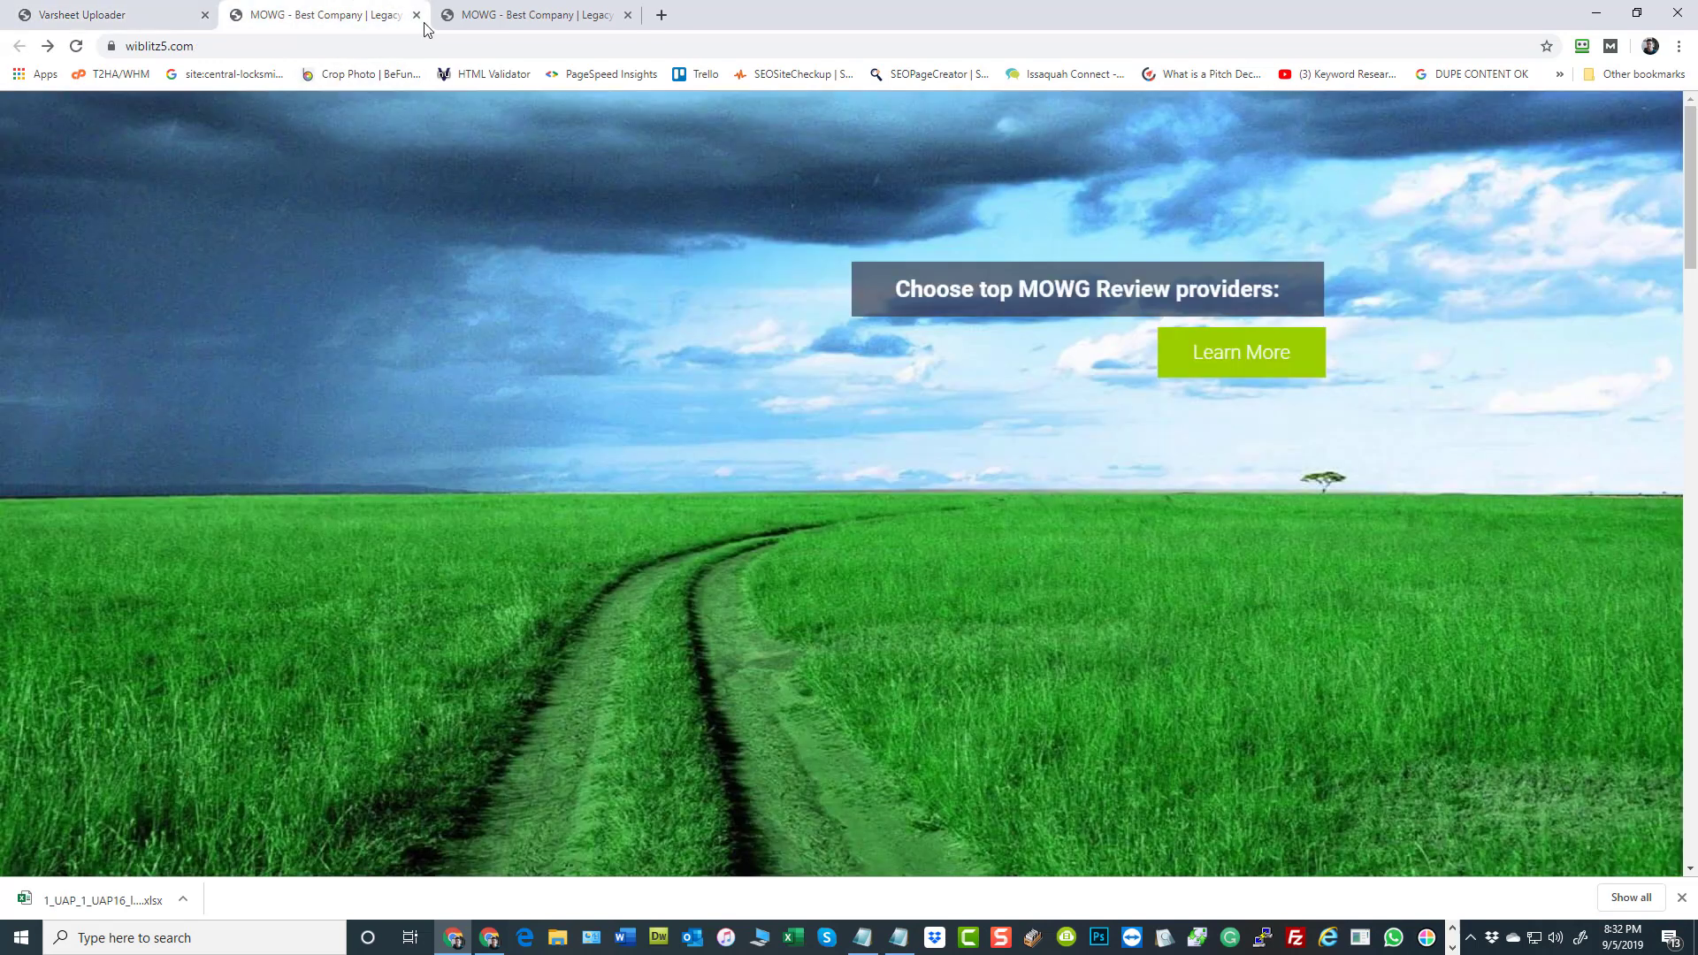
click(510, 16)
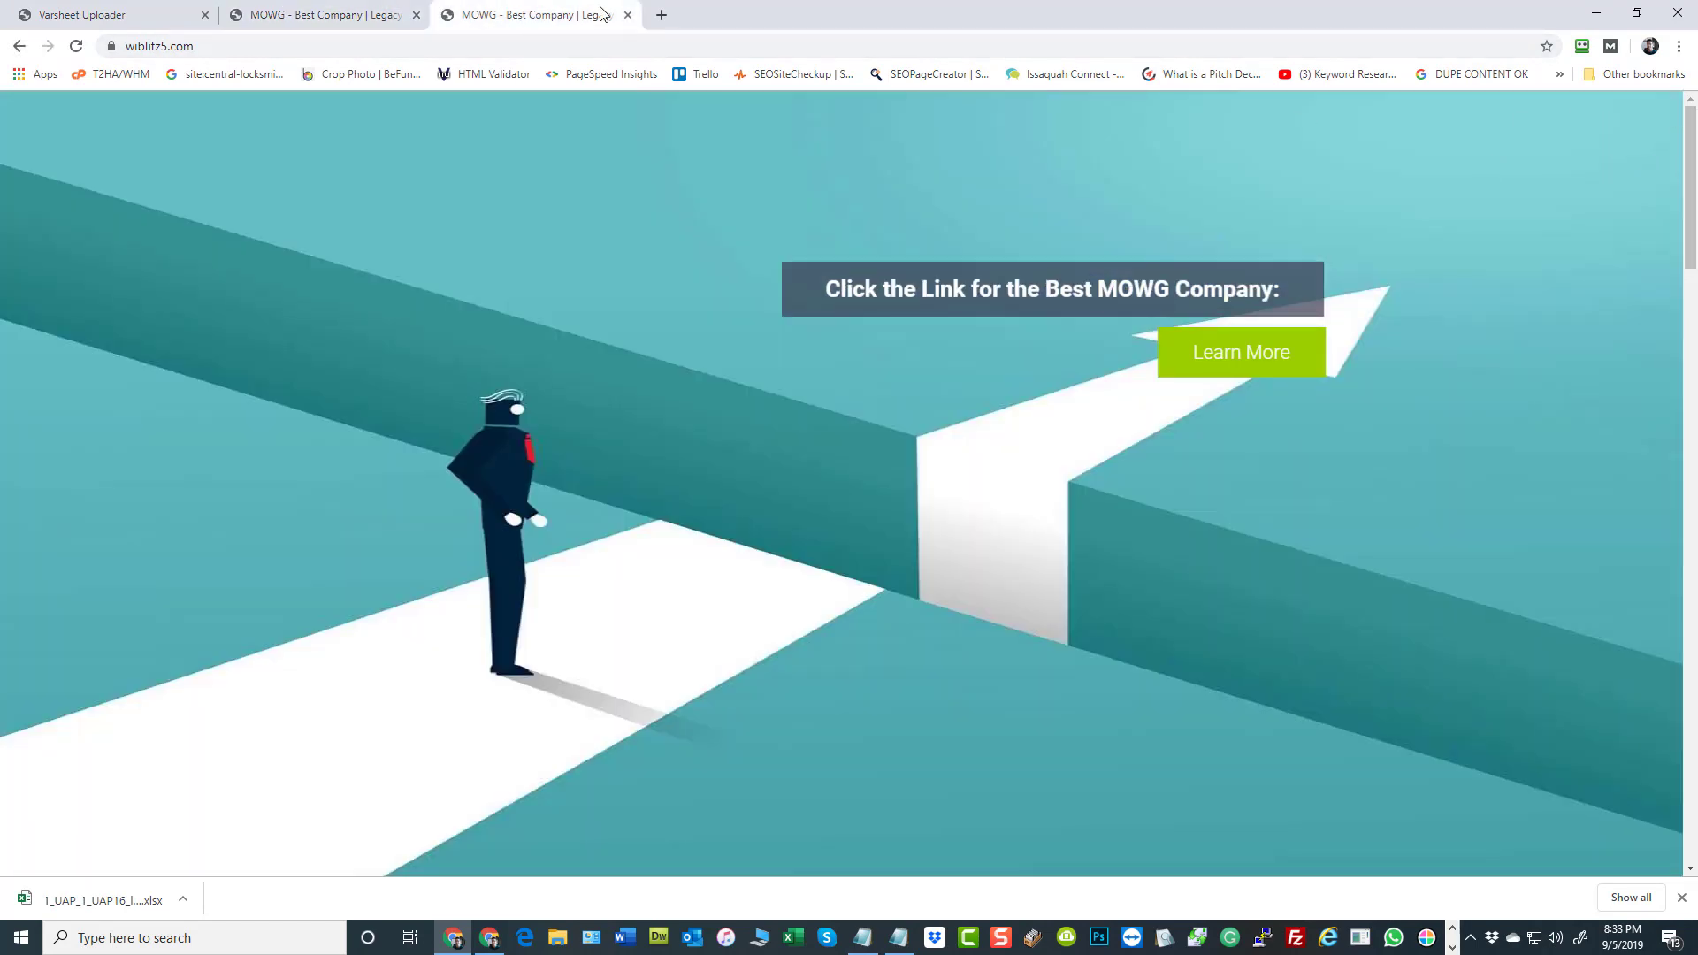
click(284, 15)
click(517, 18)
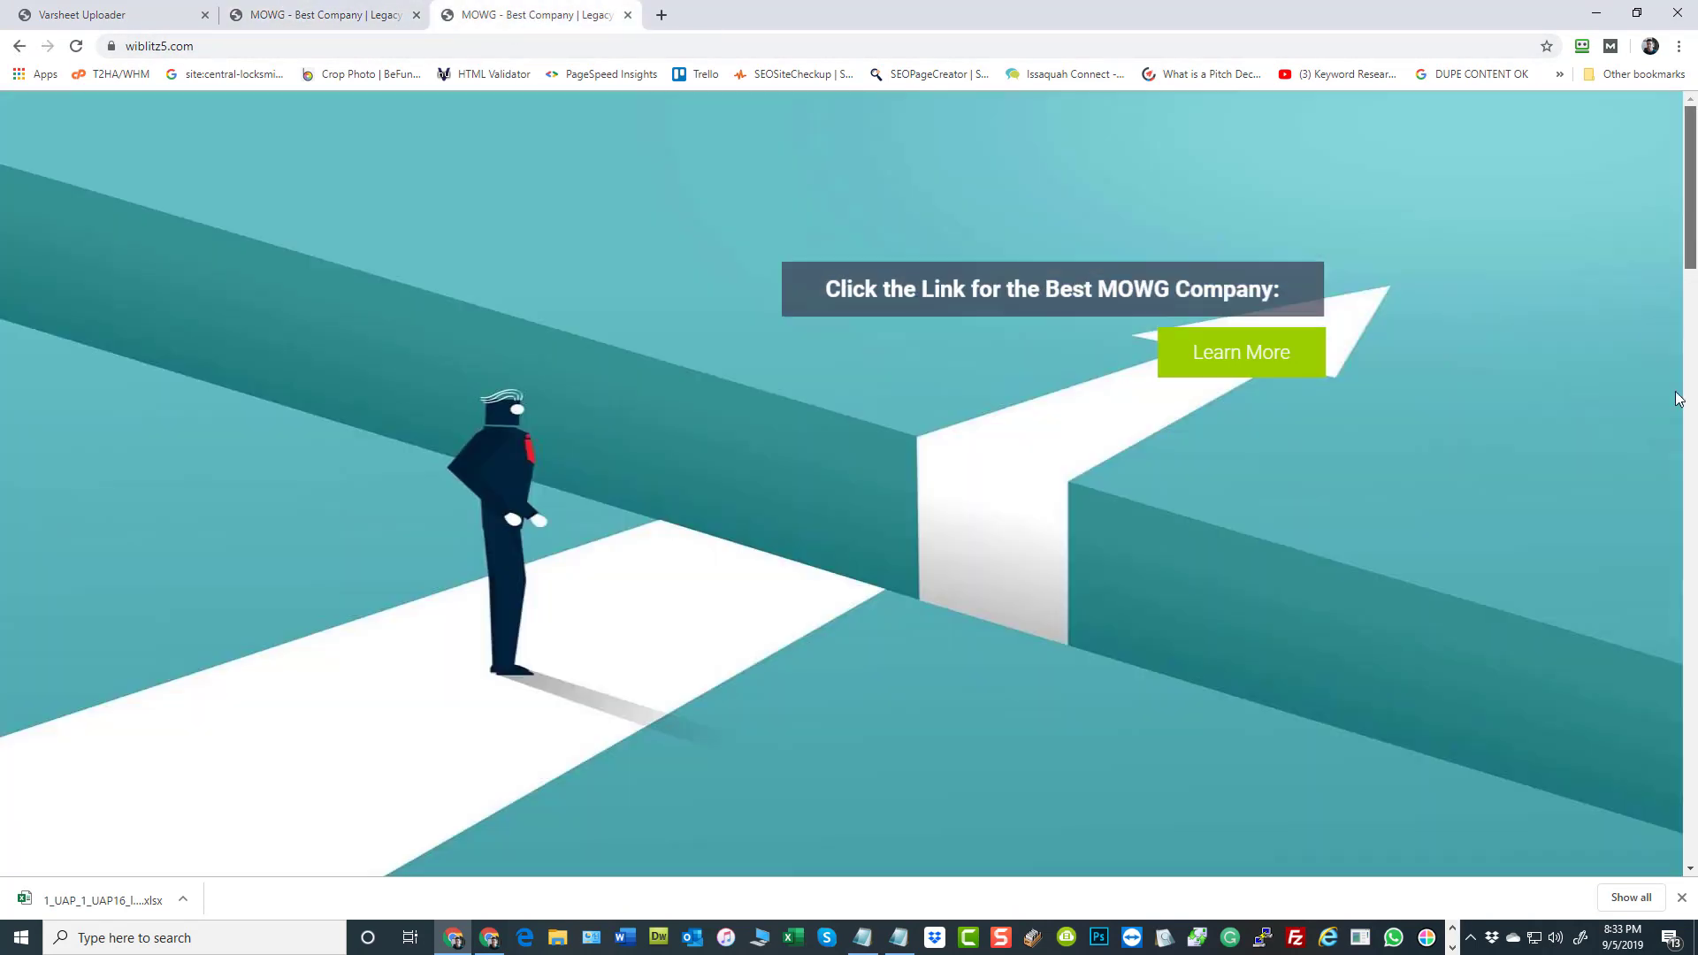
drag(1694, 186, 1692, 779)
click(1032, 858)
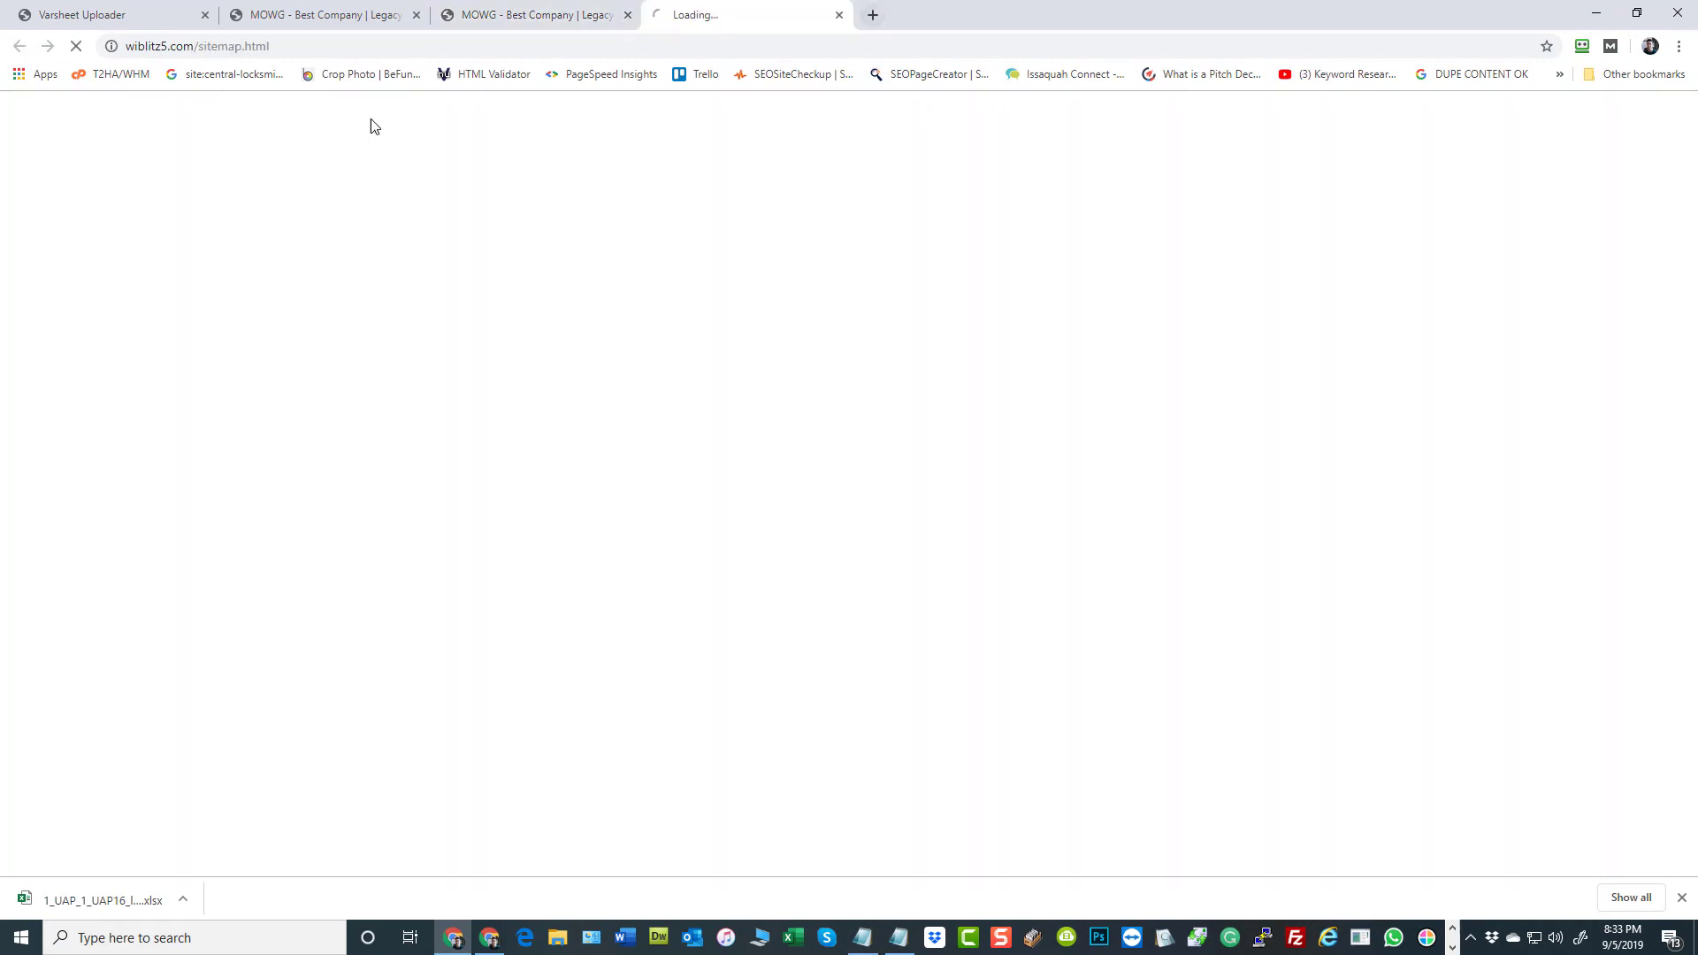
click(628, 15)
Return to the Varsheet Uploader, open the batch GV generator and set the total number of rows to 1000
click(300, 15)
scroll(267, 186, down, 3)
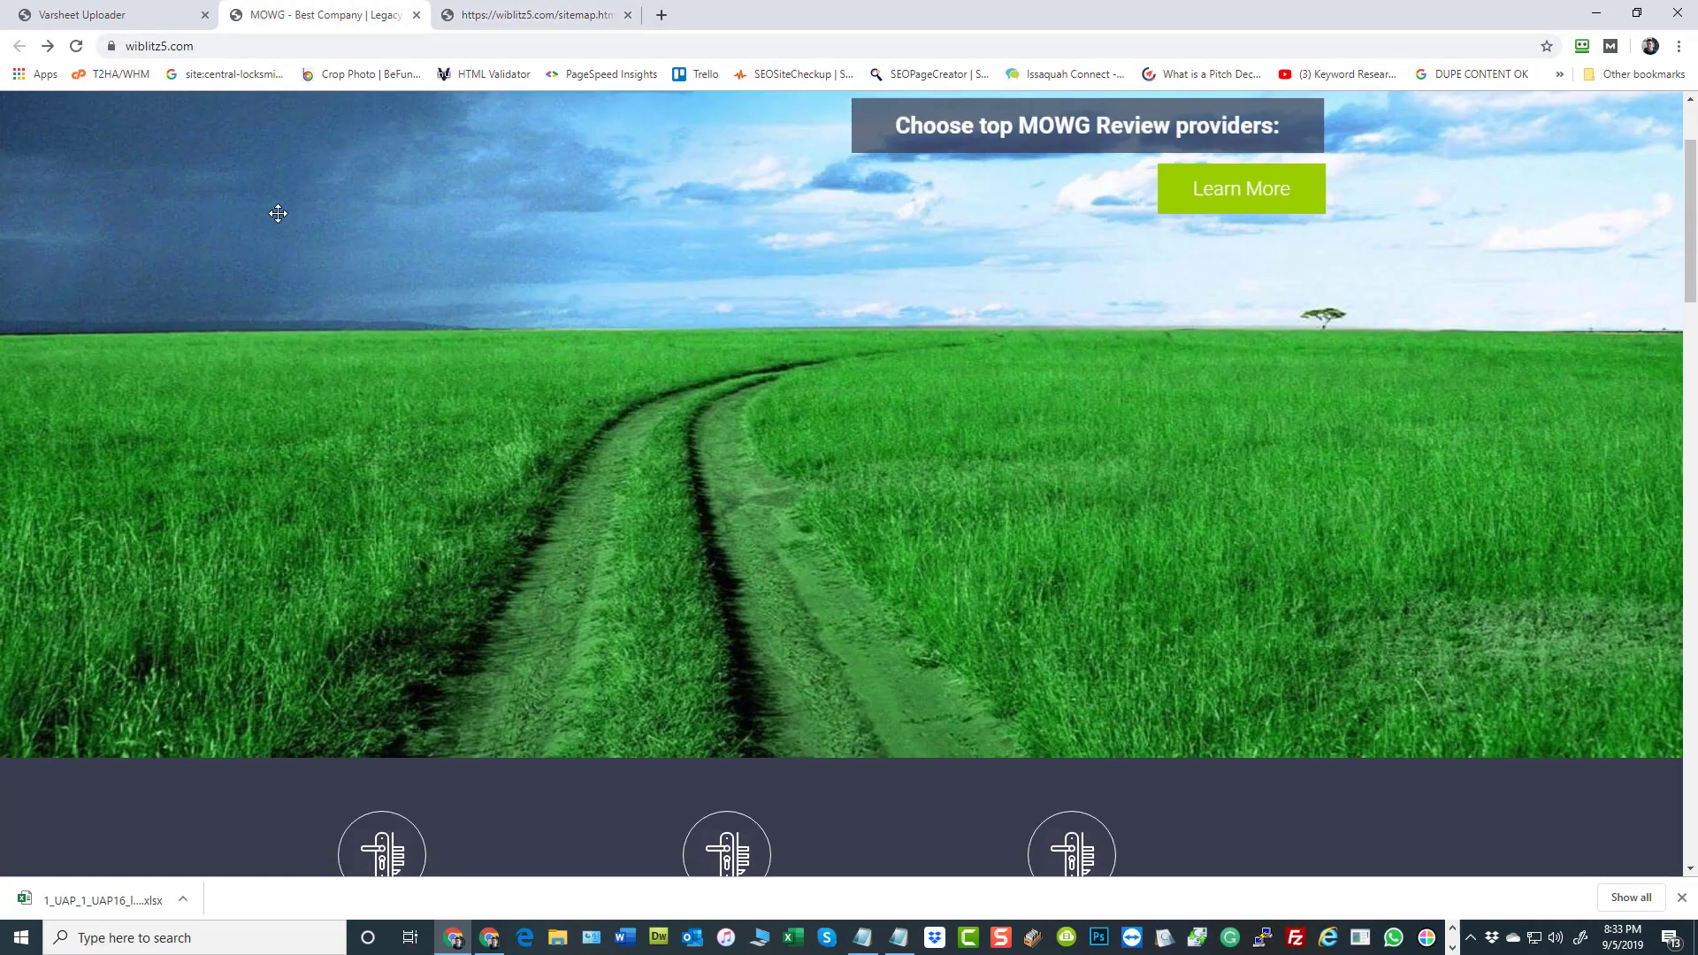
scroll(272, 211, up, 3)
click(535, 20)
click(165, 9)
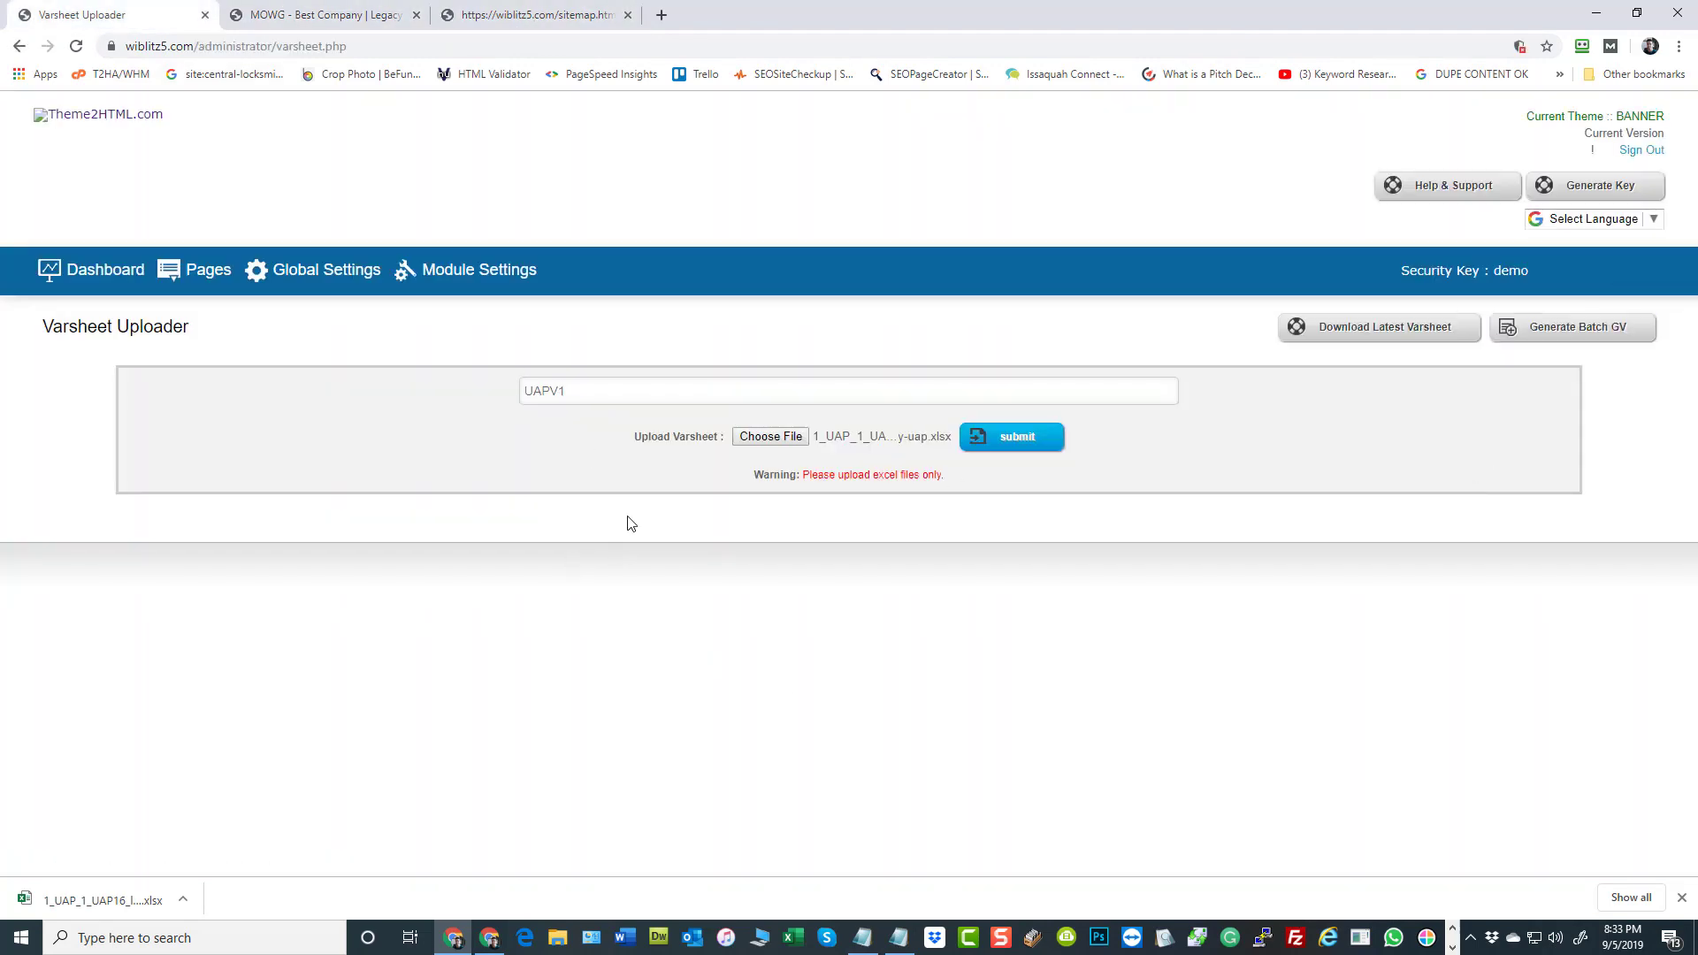
click(1582, 329)
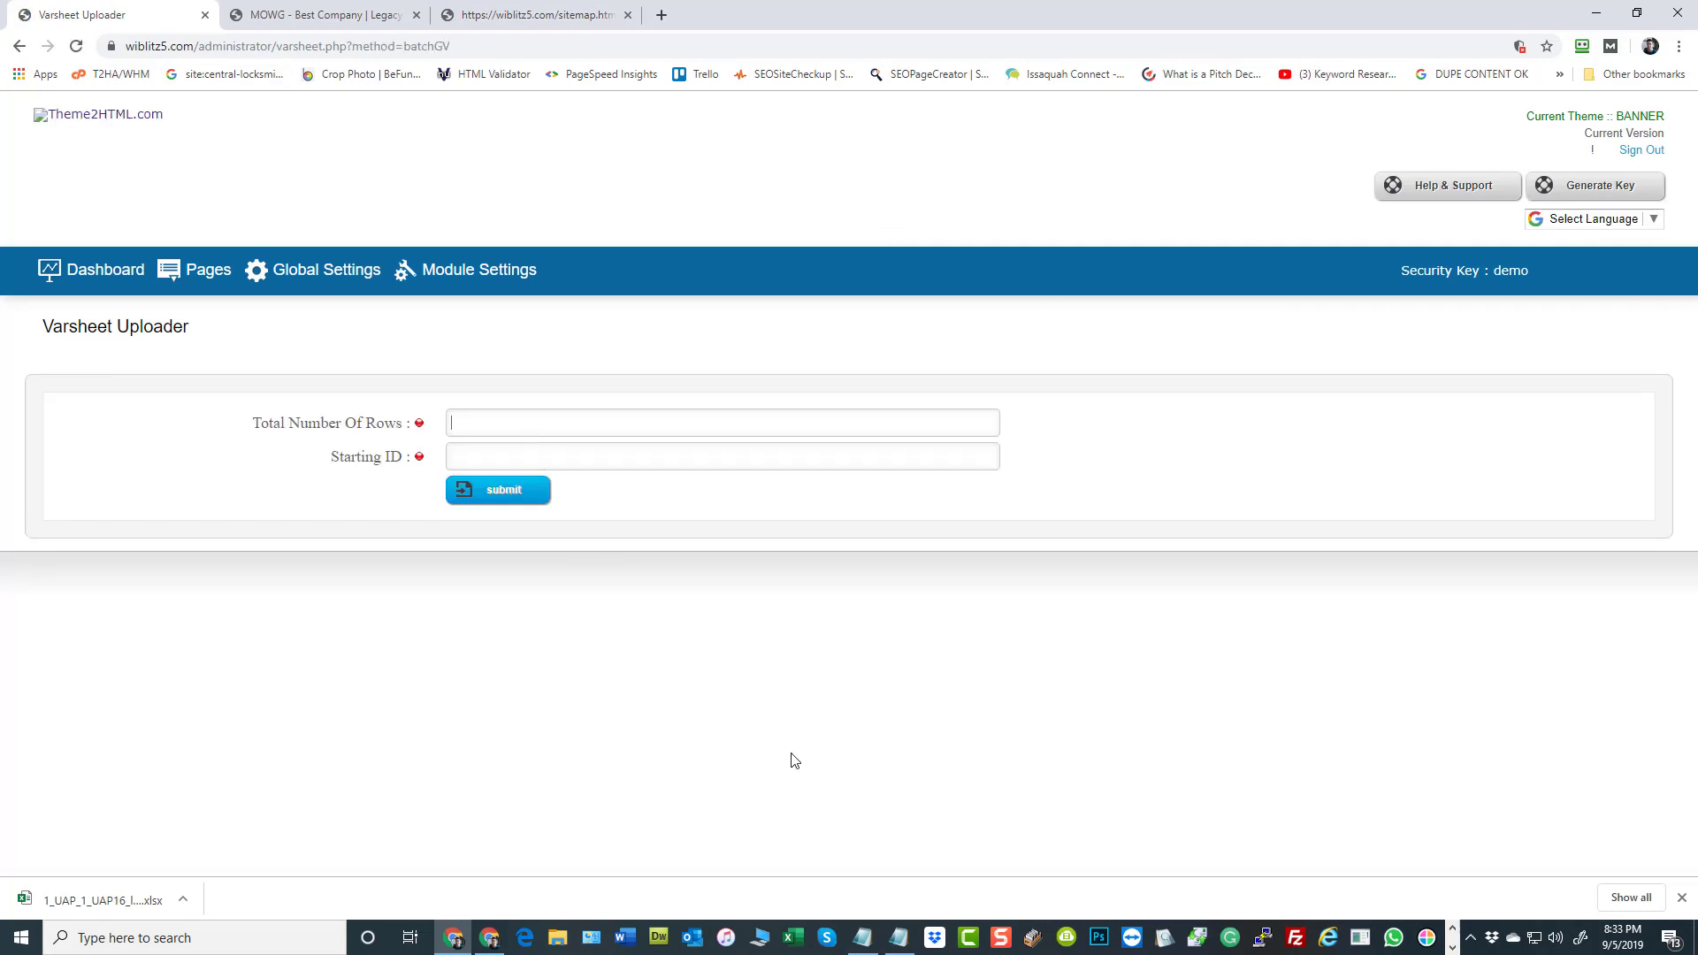
text(1000)
Open the Pages manager in a separate tab, check the website's page list, and return to the batch GV form
right_click(196, 276)
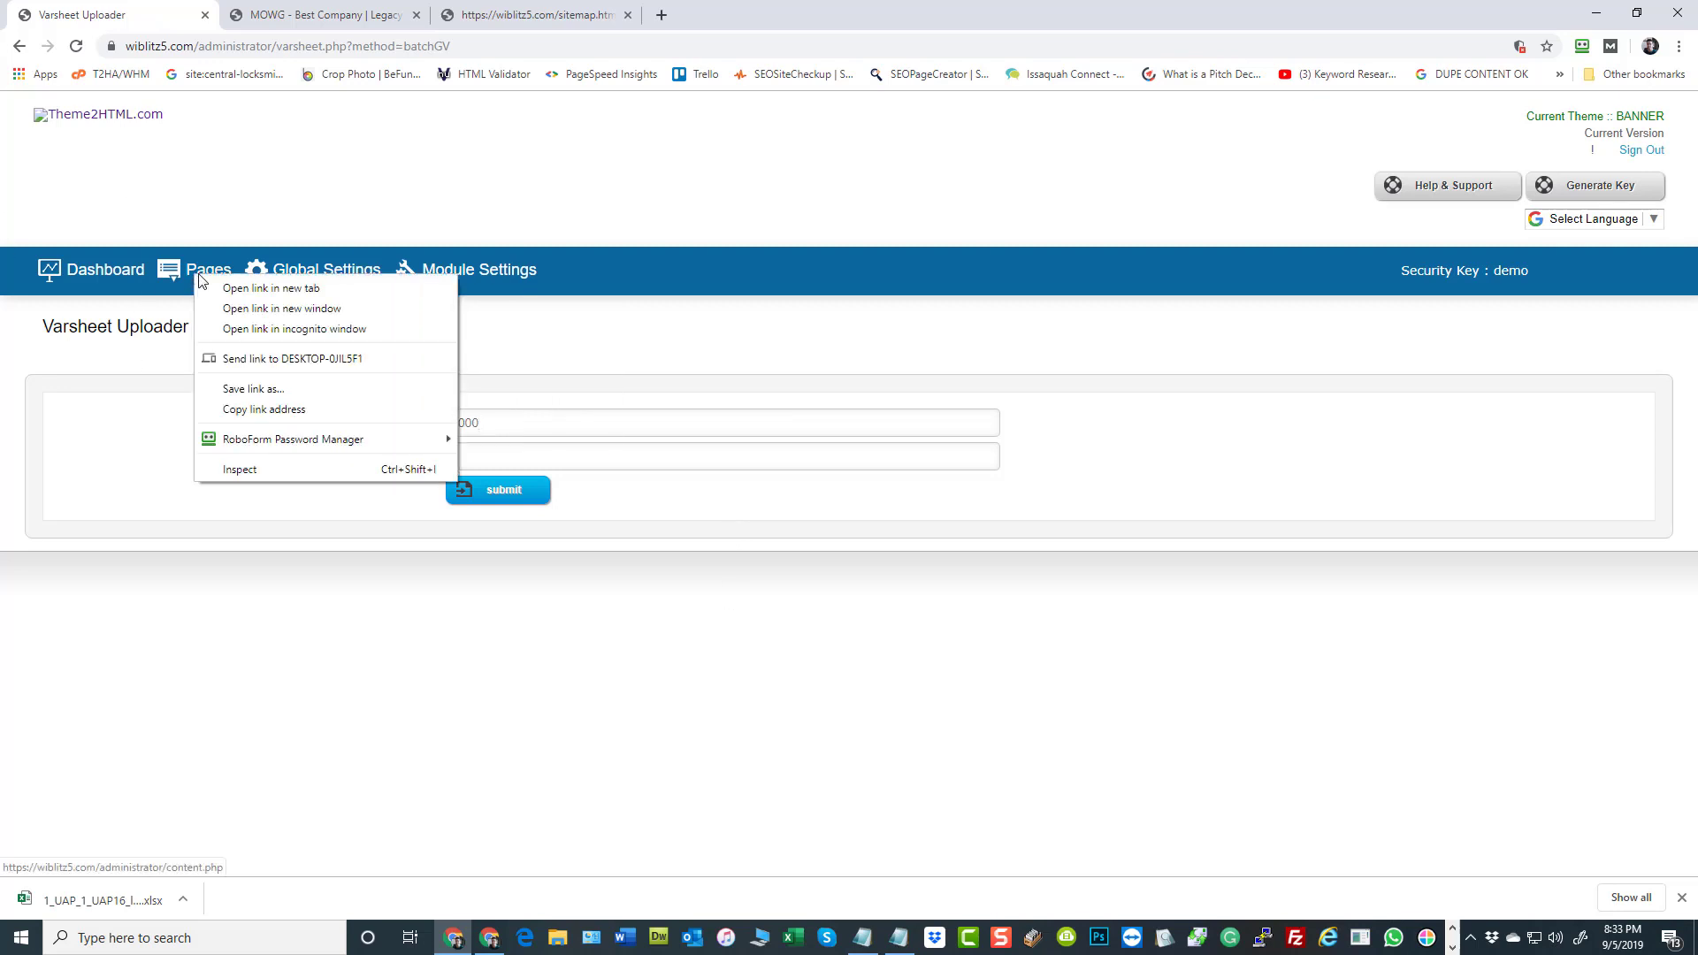
click(270, 288)
click(296, 16)
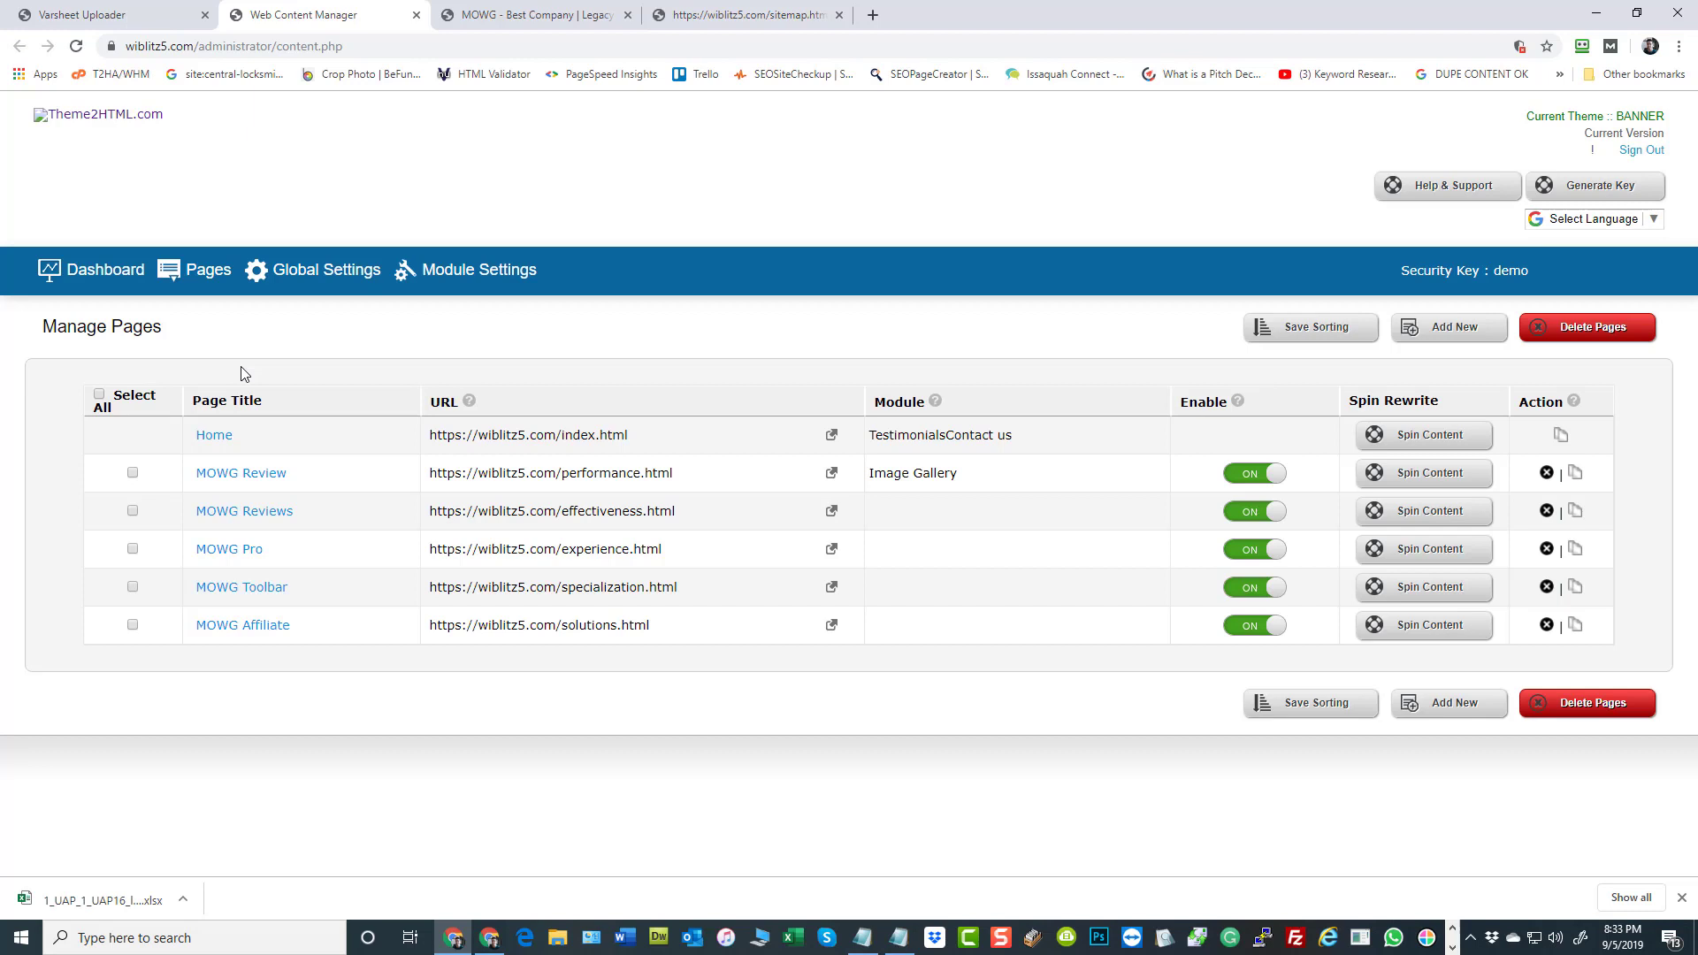
click(81, 15)
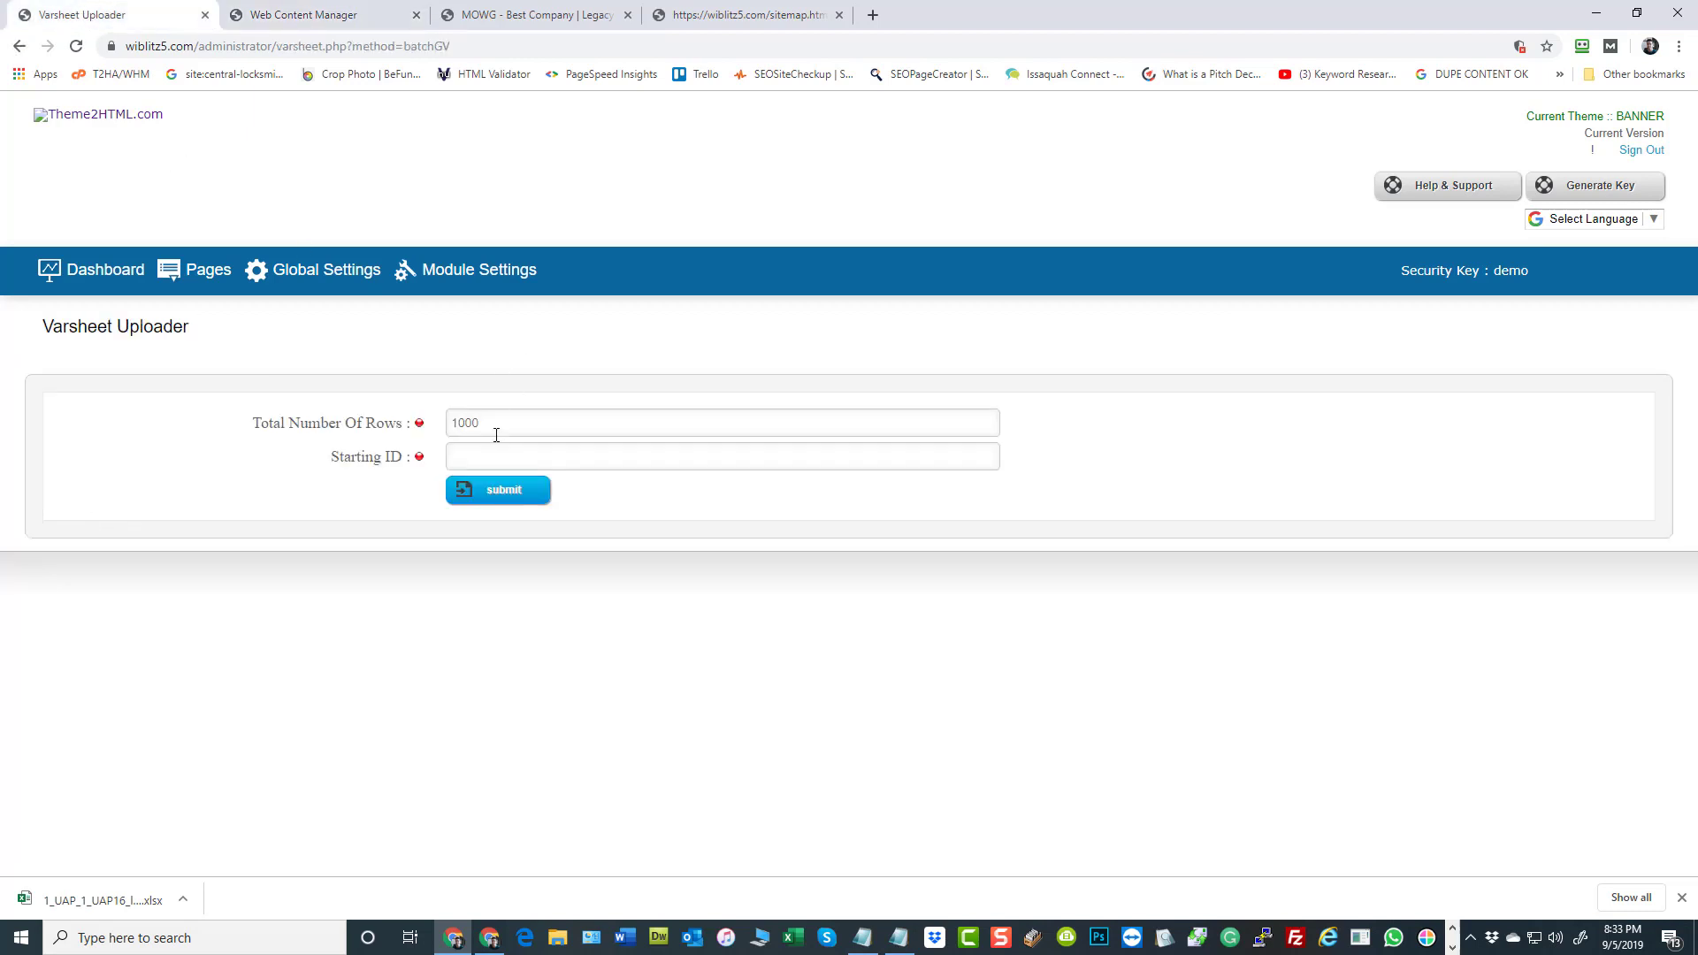
Set the starting ID to 1, generate the batch GV and dismiss the resulting notice
double_click(496, 435)
click(511, 458)
click(723, 11)
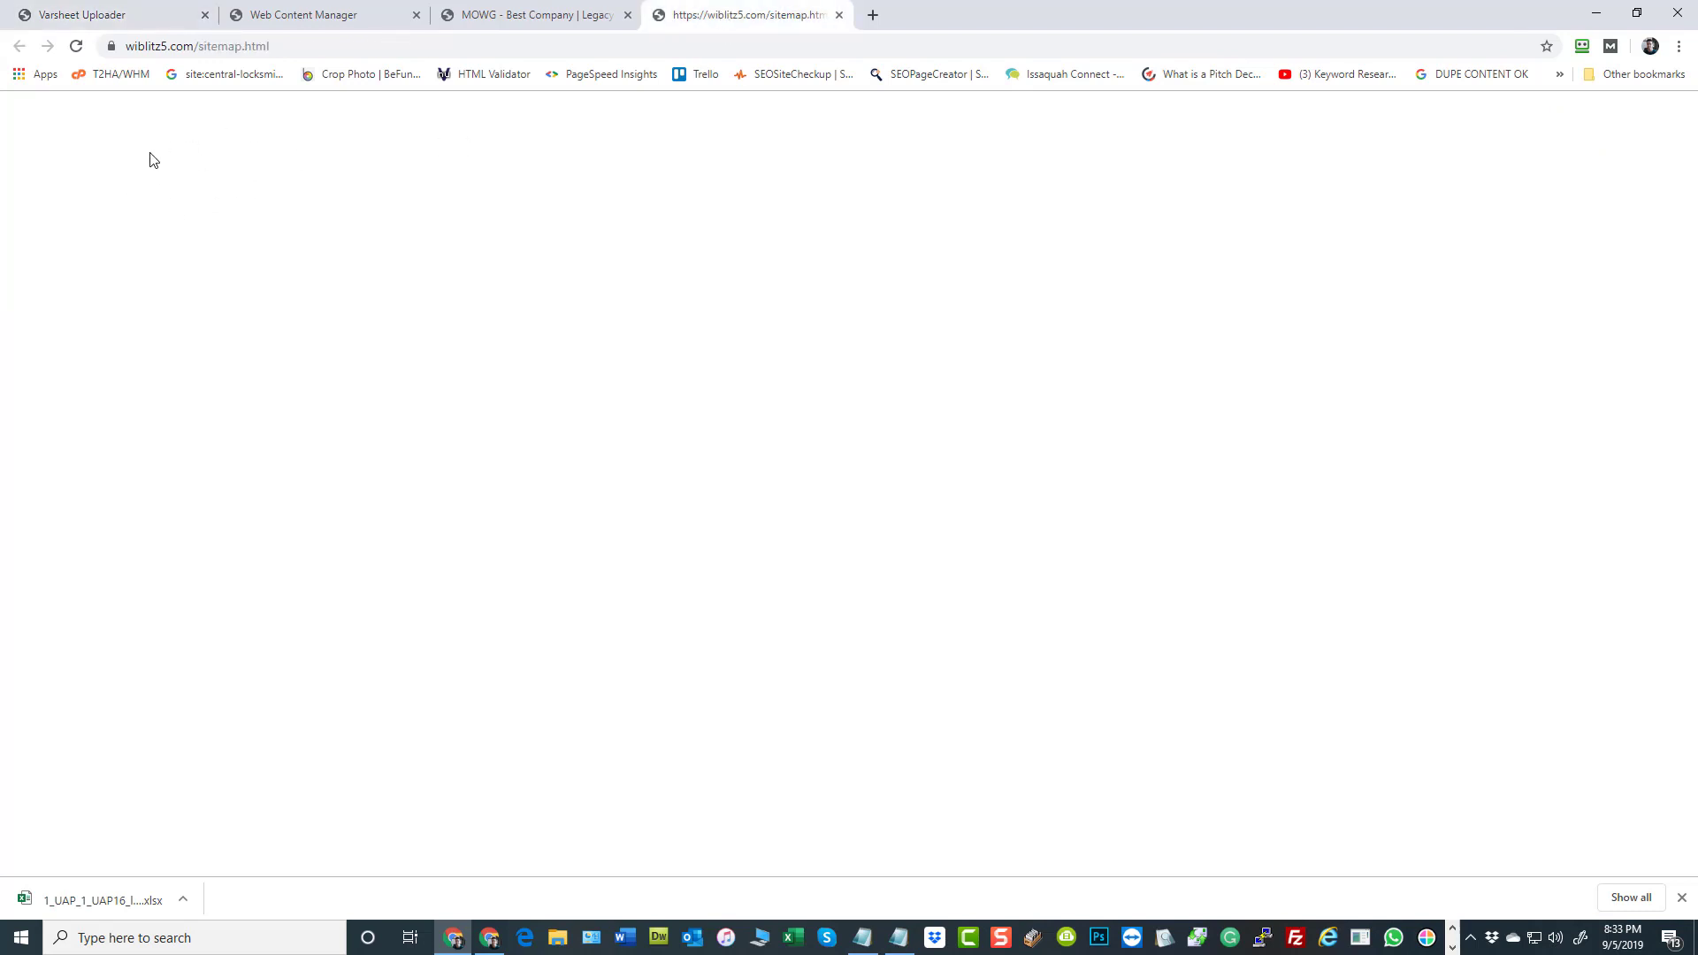
click(128, 15)
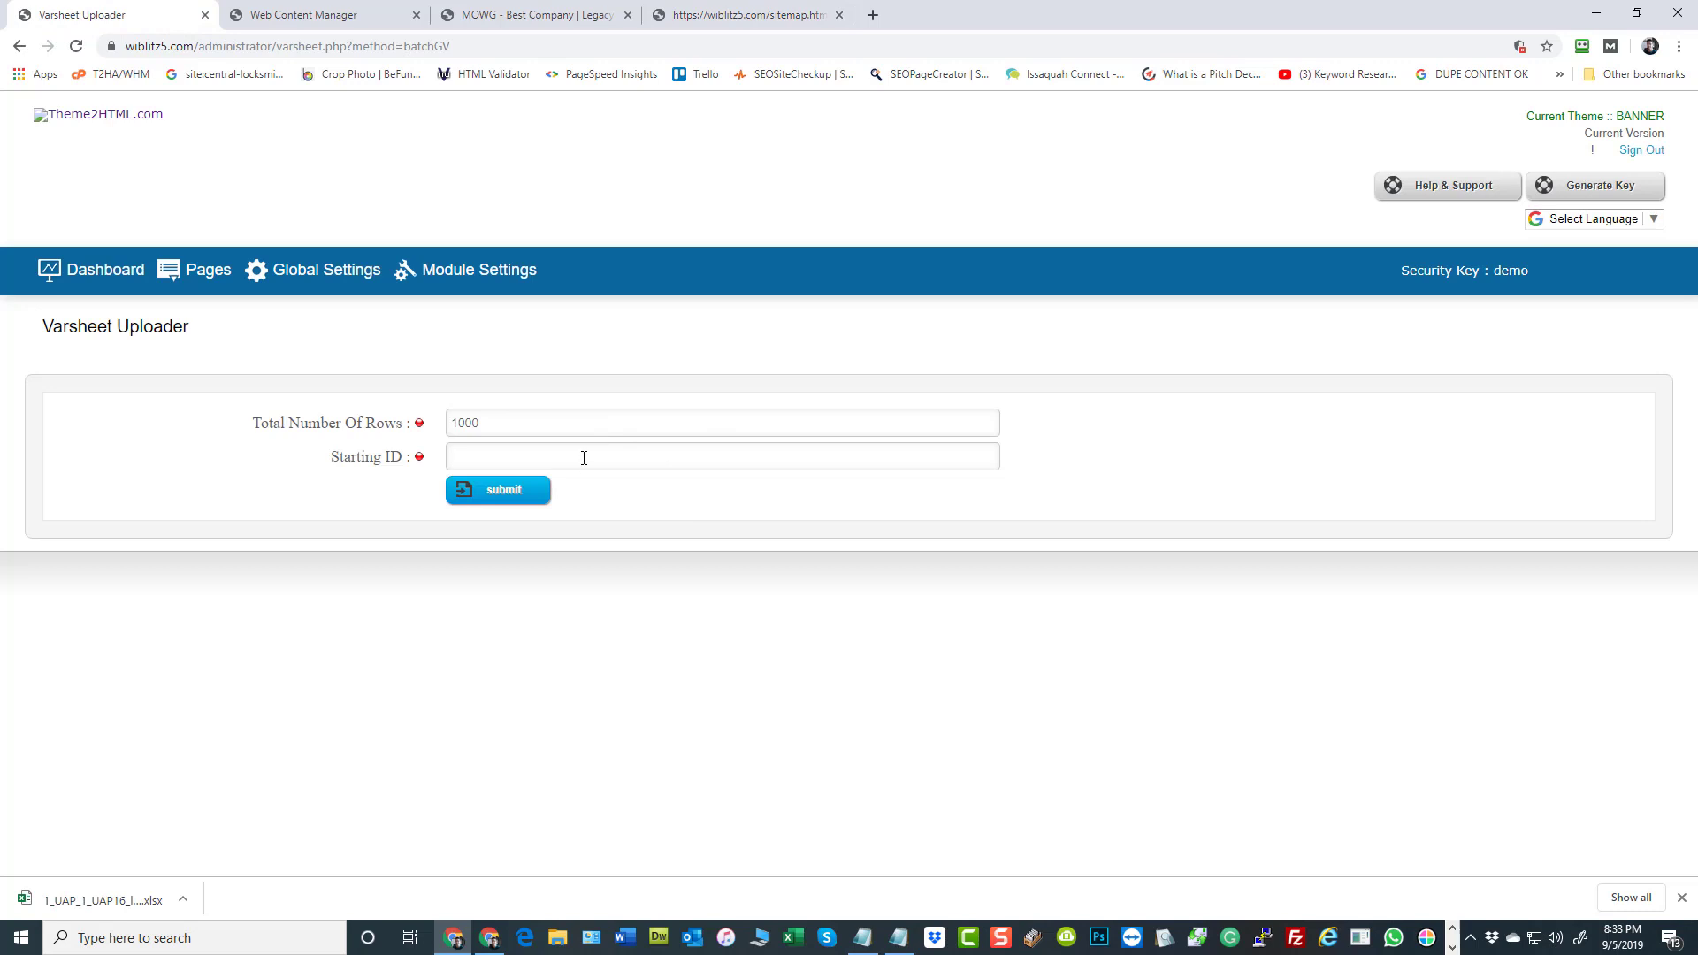
text(1)
click(486, 491)
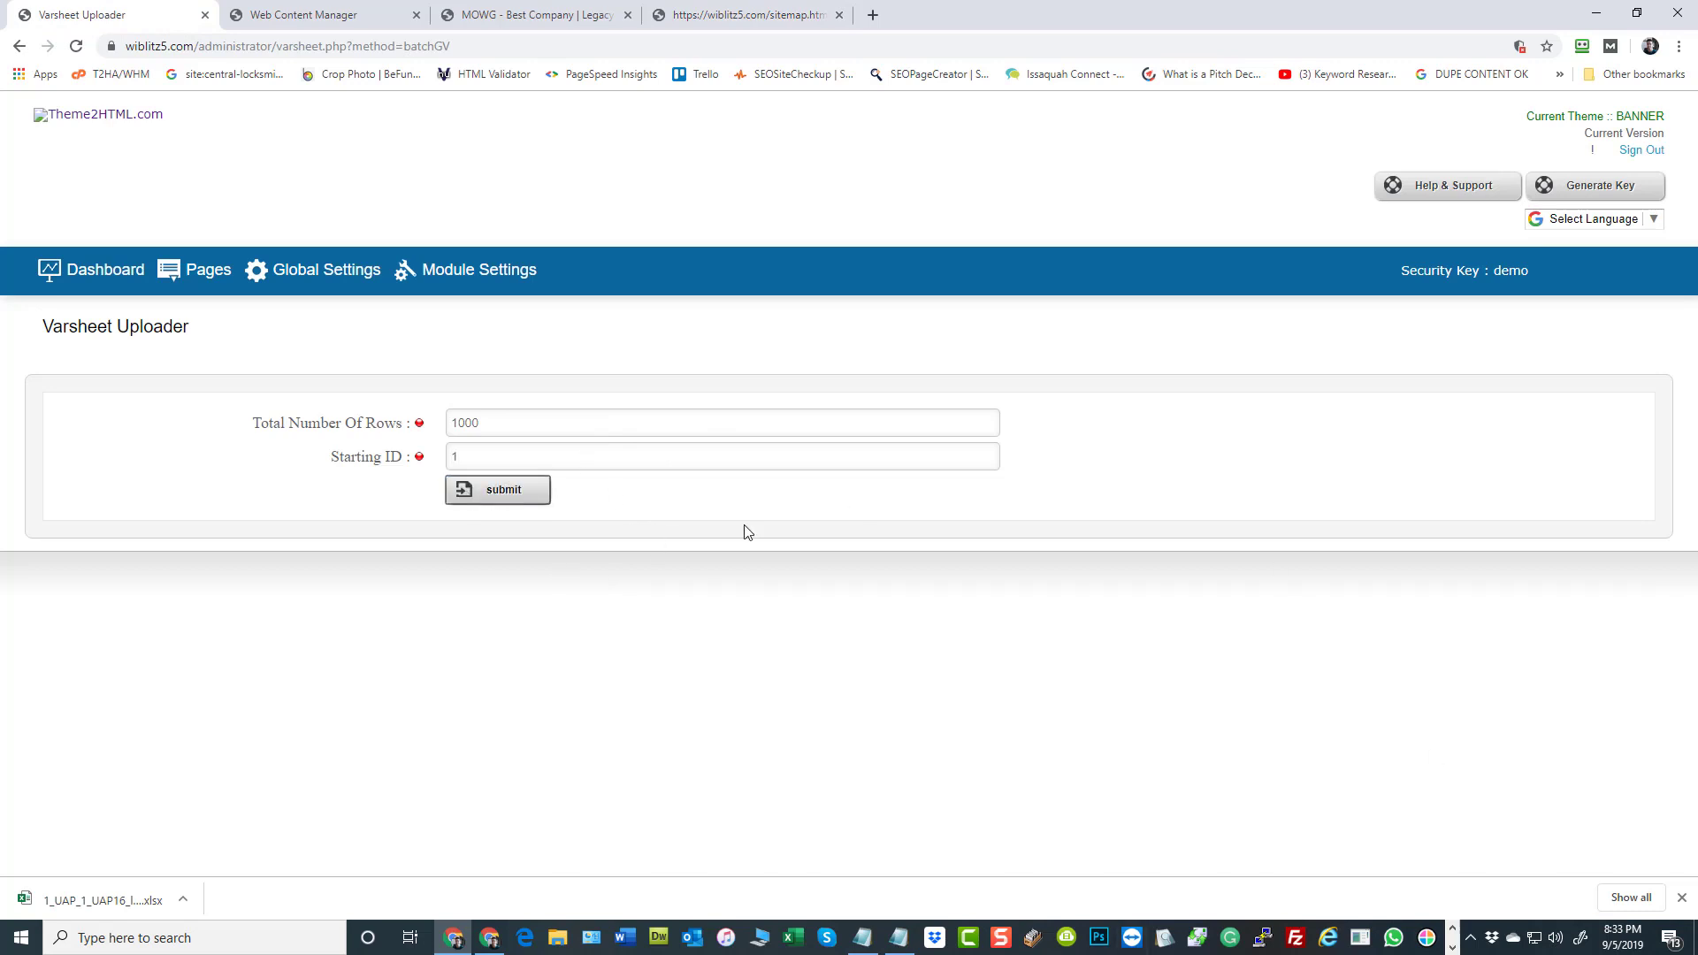
click(1683, 899)
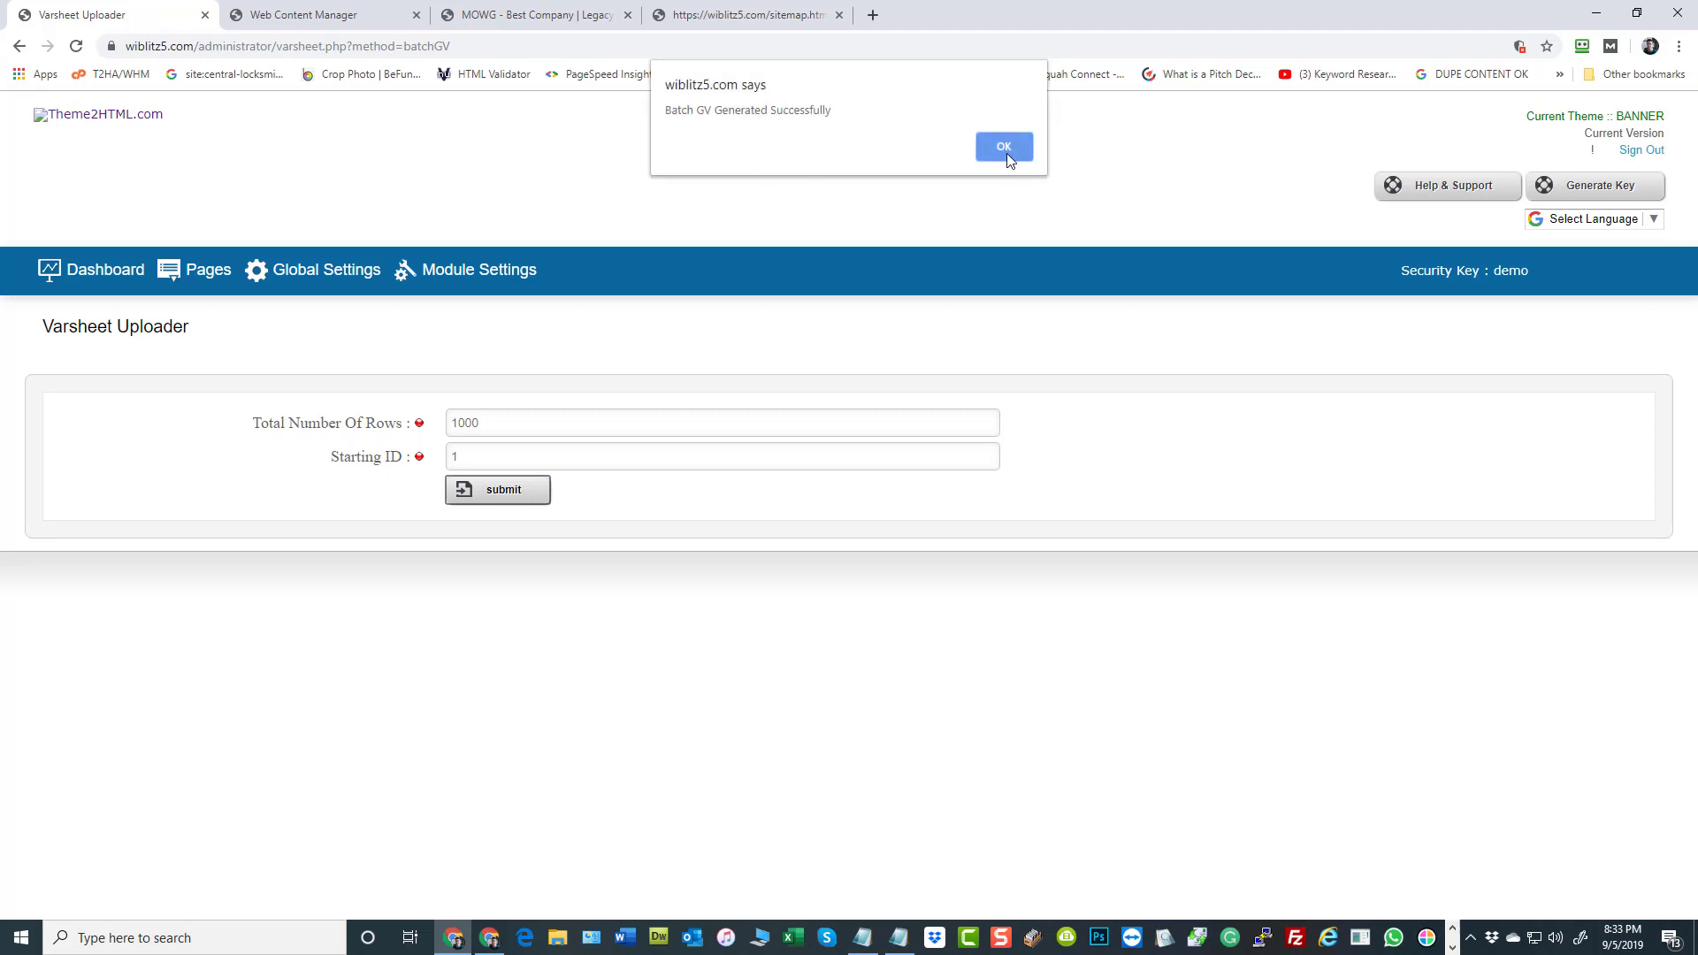
click(1007, 150)
Reload the sitemap and look through its list of generated city and keyword page links
click(741, 18)
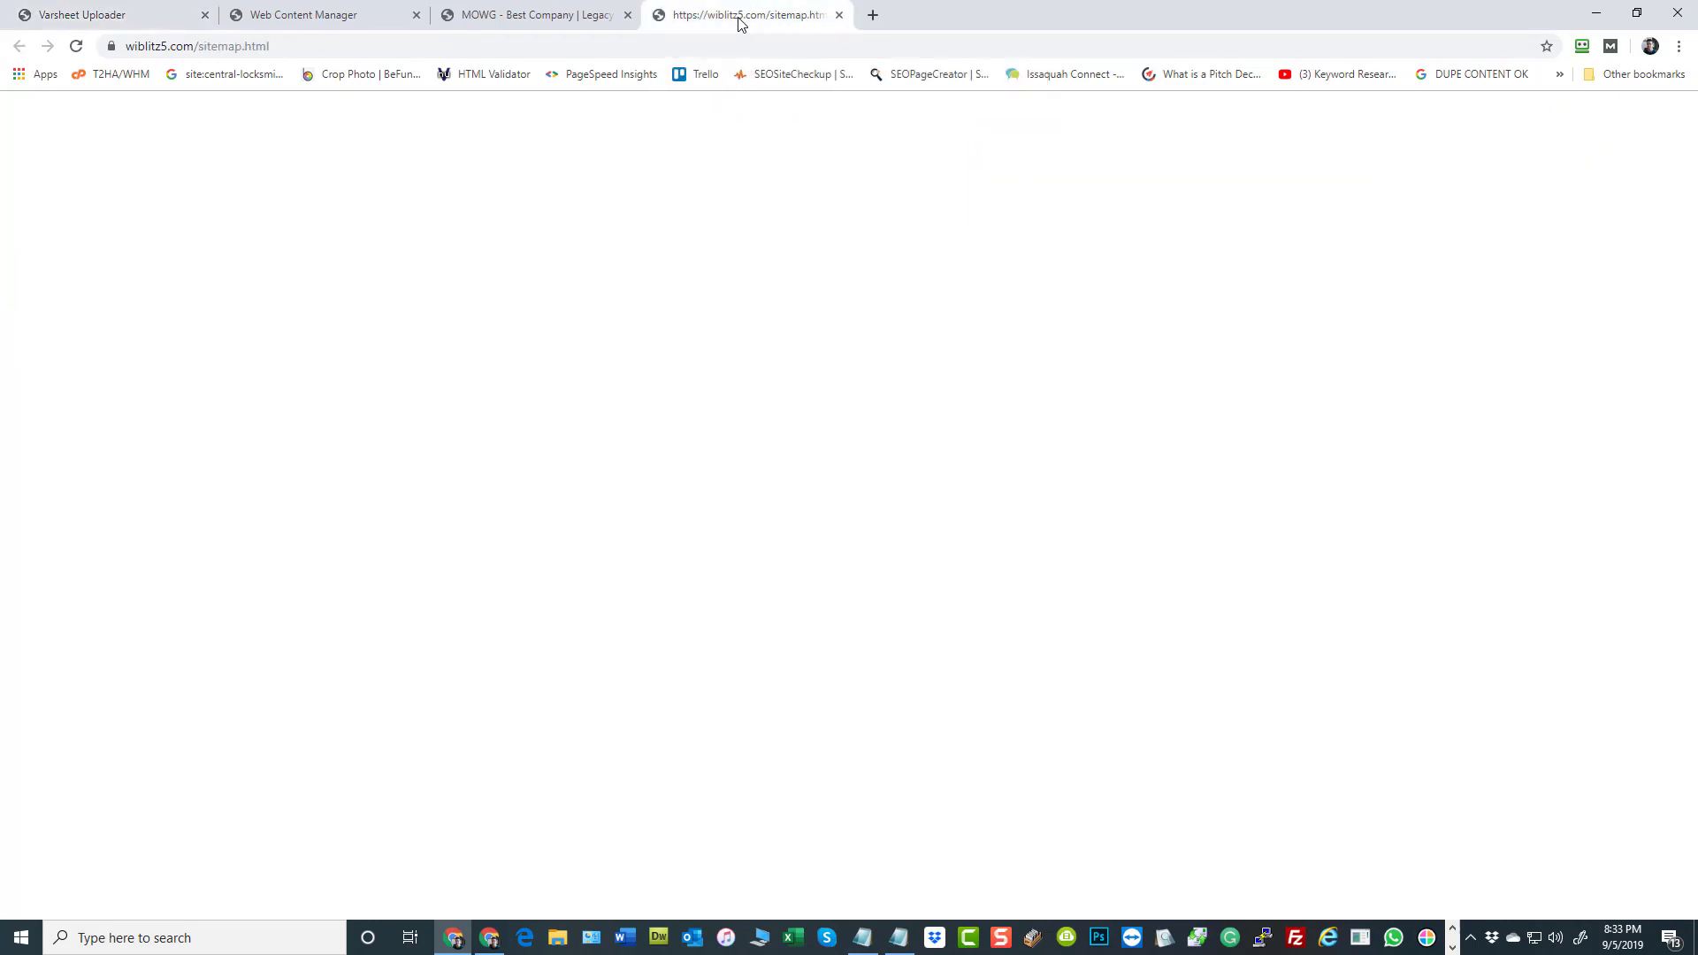
click(76, 46)
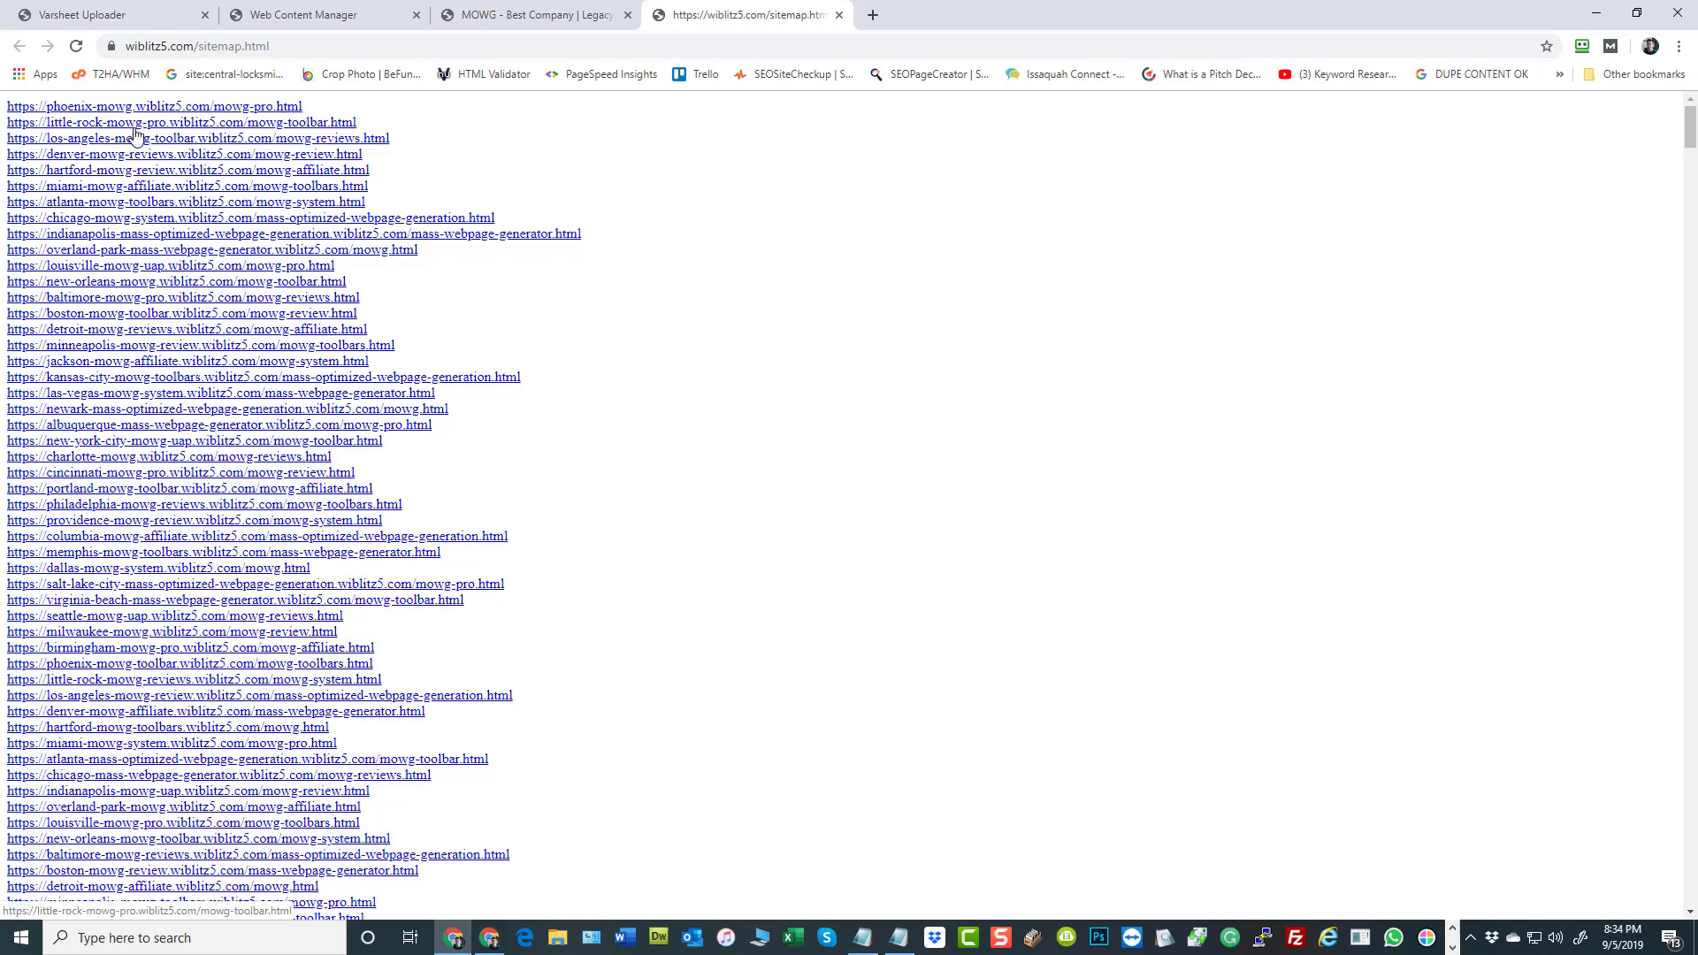
scroll(124, 270, down, 1)
scroll(125, 271, down, 6)
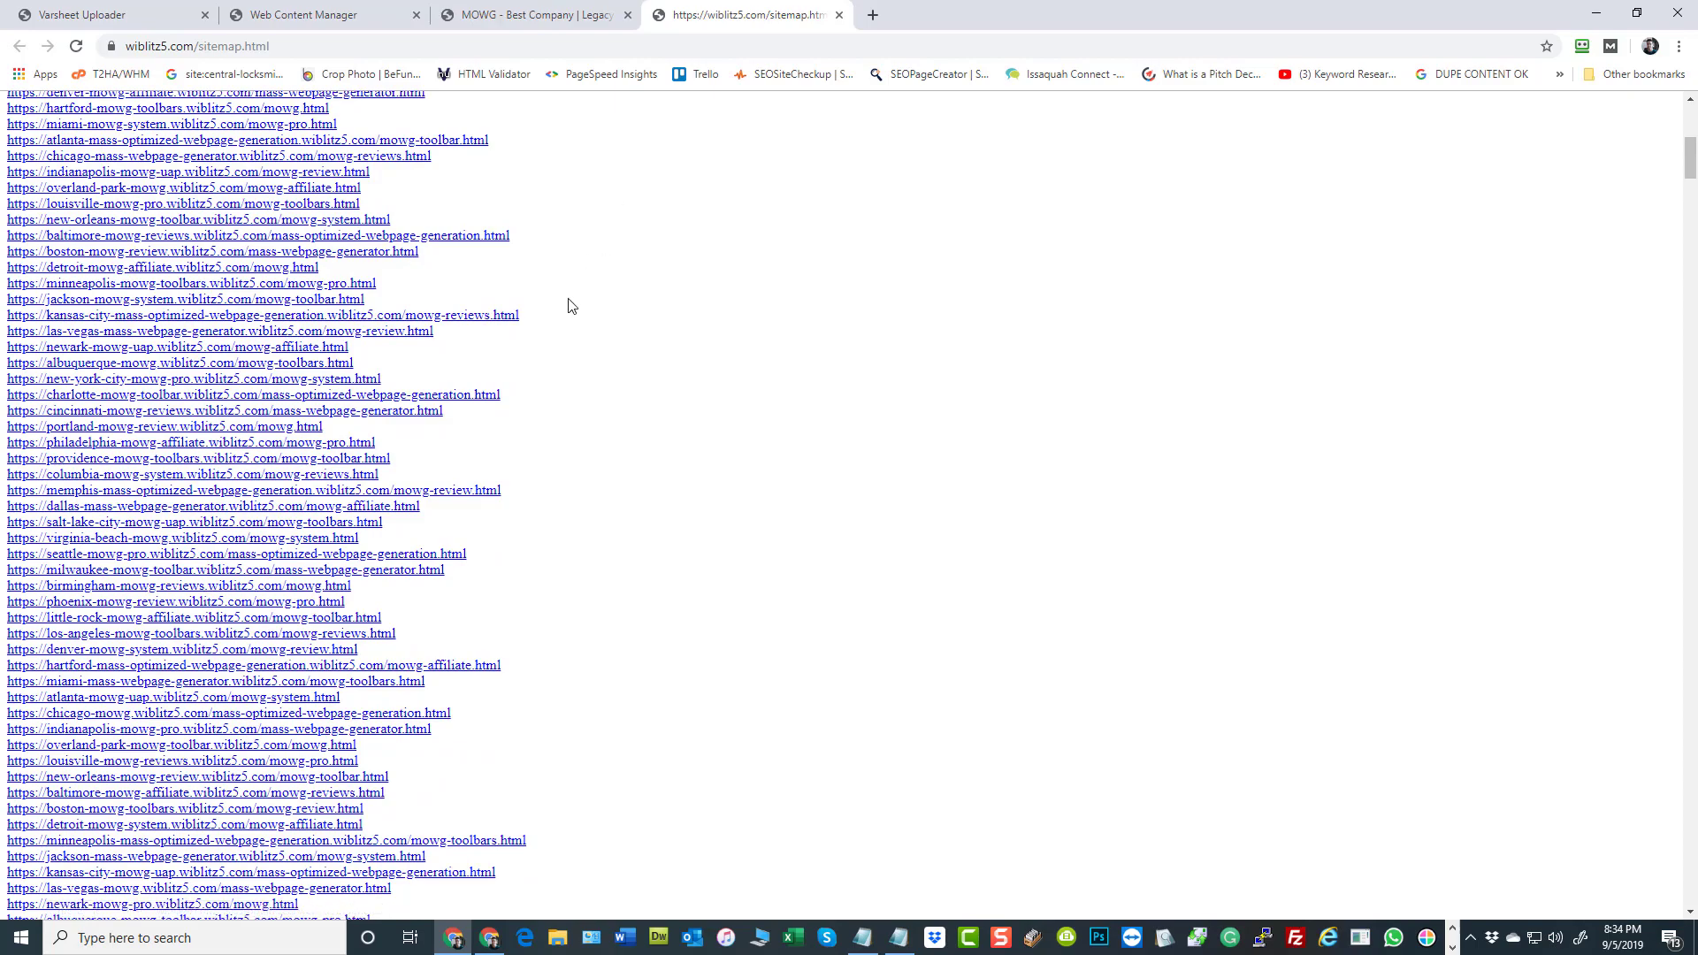
scroll(802, 412, down, 3)
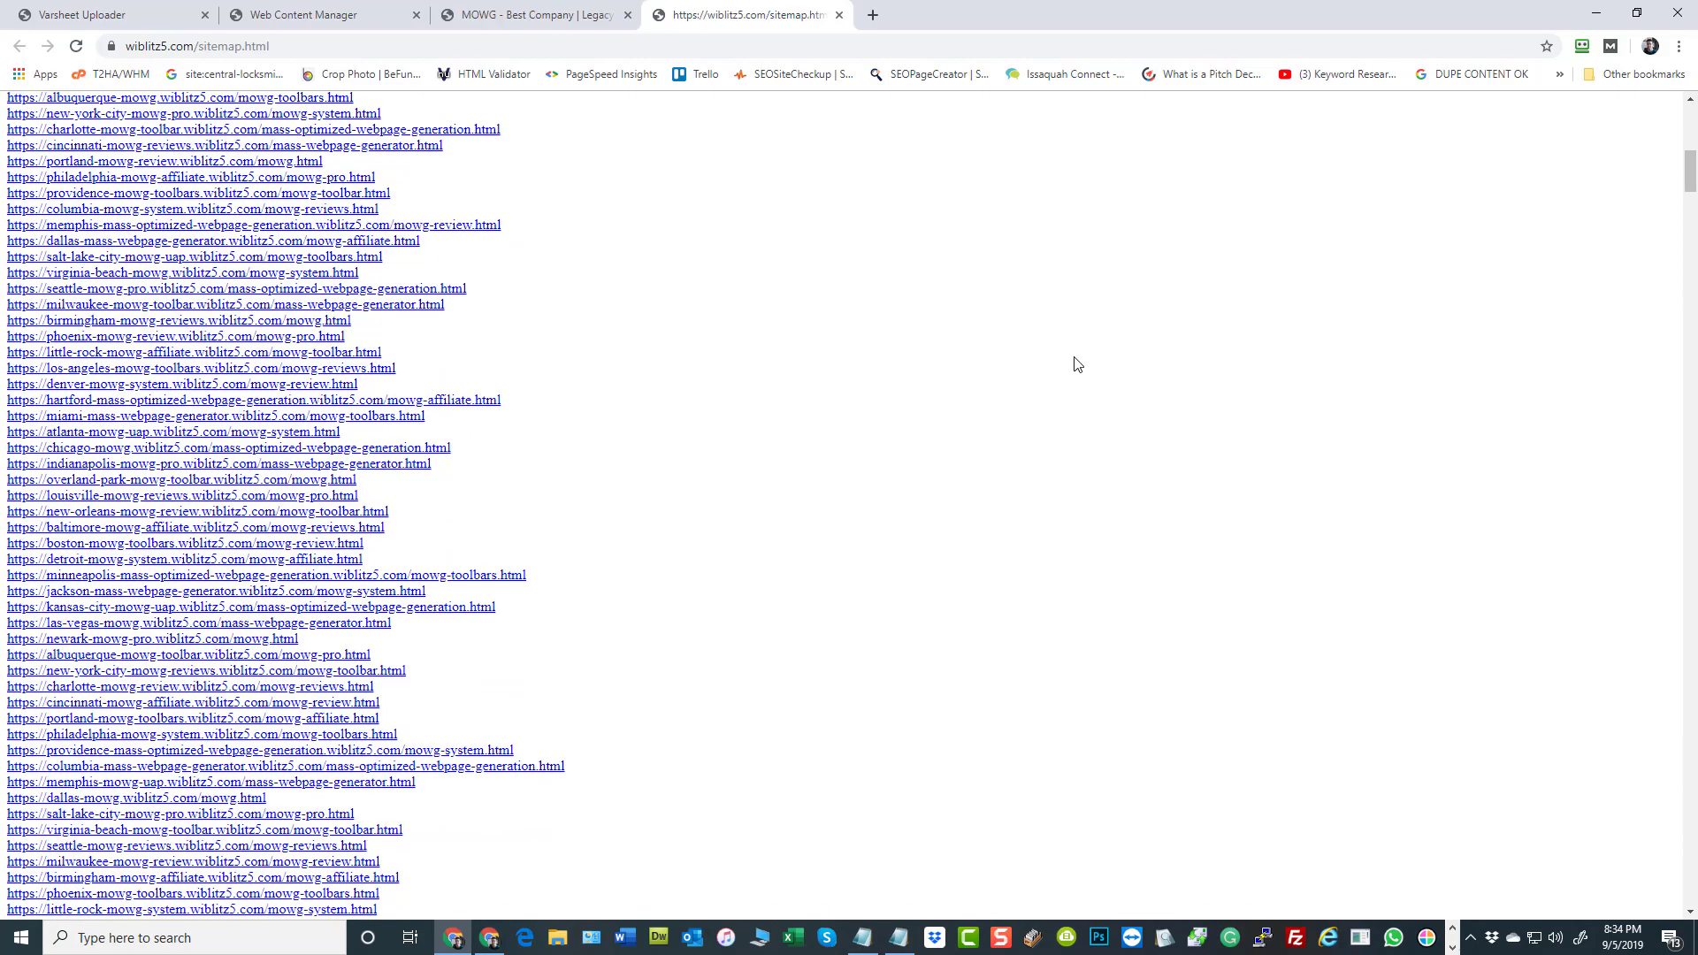
drag(1690, 198, 1690, 343)
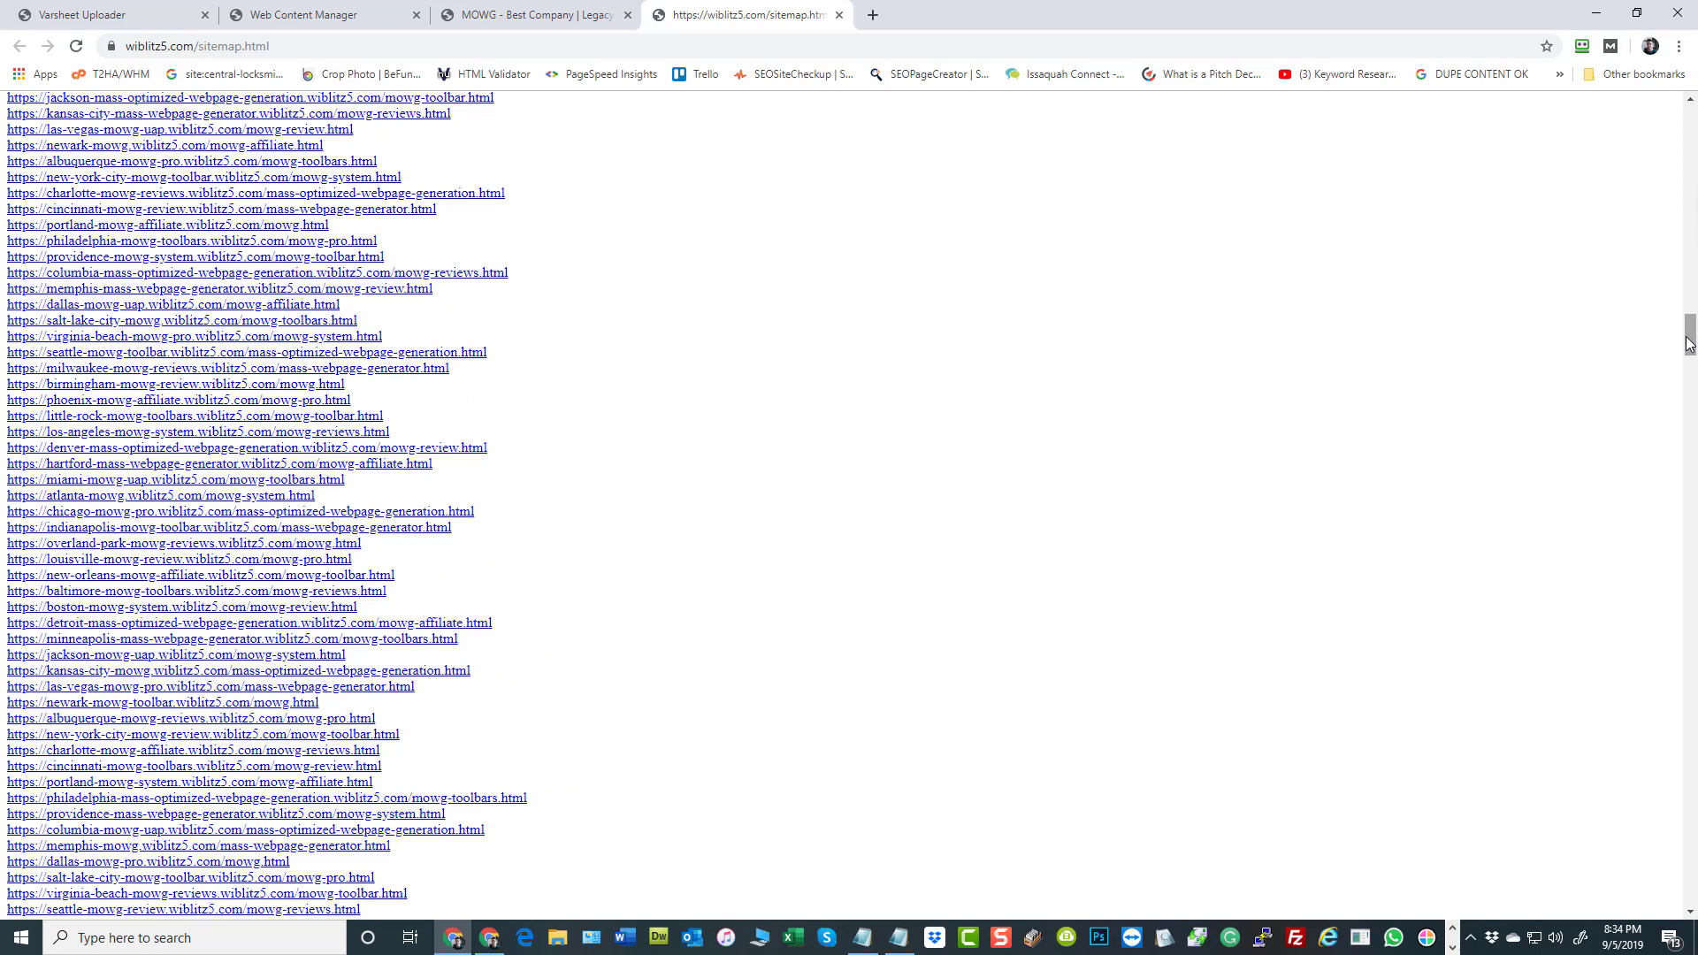
Open the charlotte-mowg-reviews mass-optimized-webpage-generation link and examine the page's area map, testimonials and banner
click(98, 200)
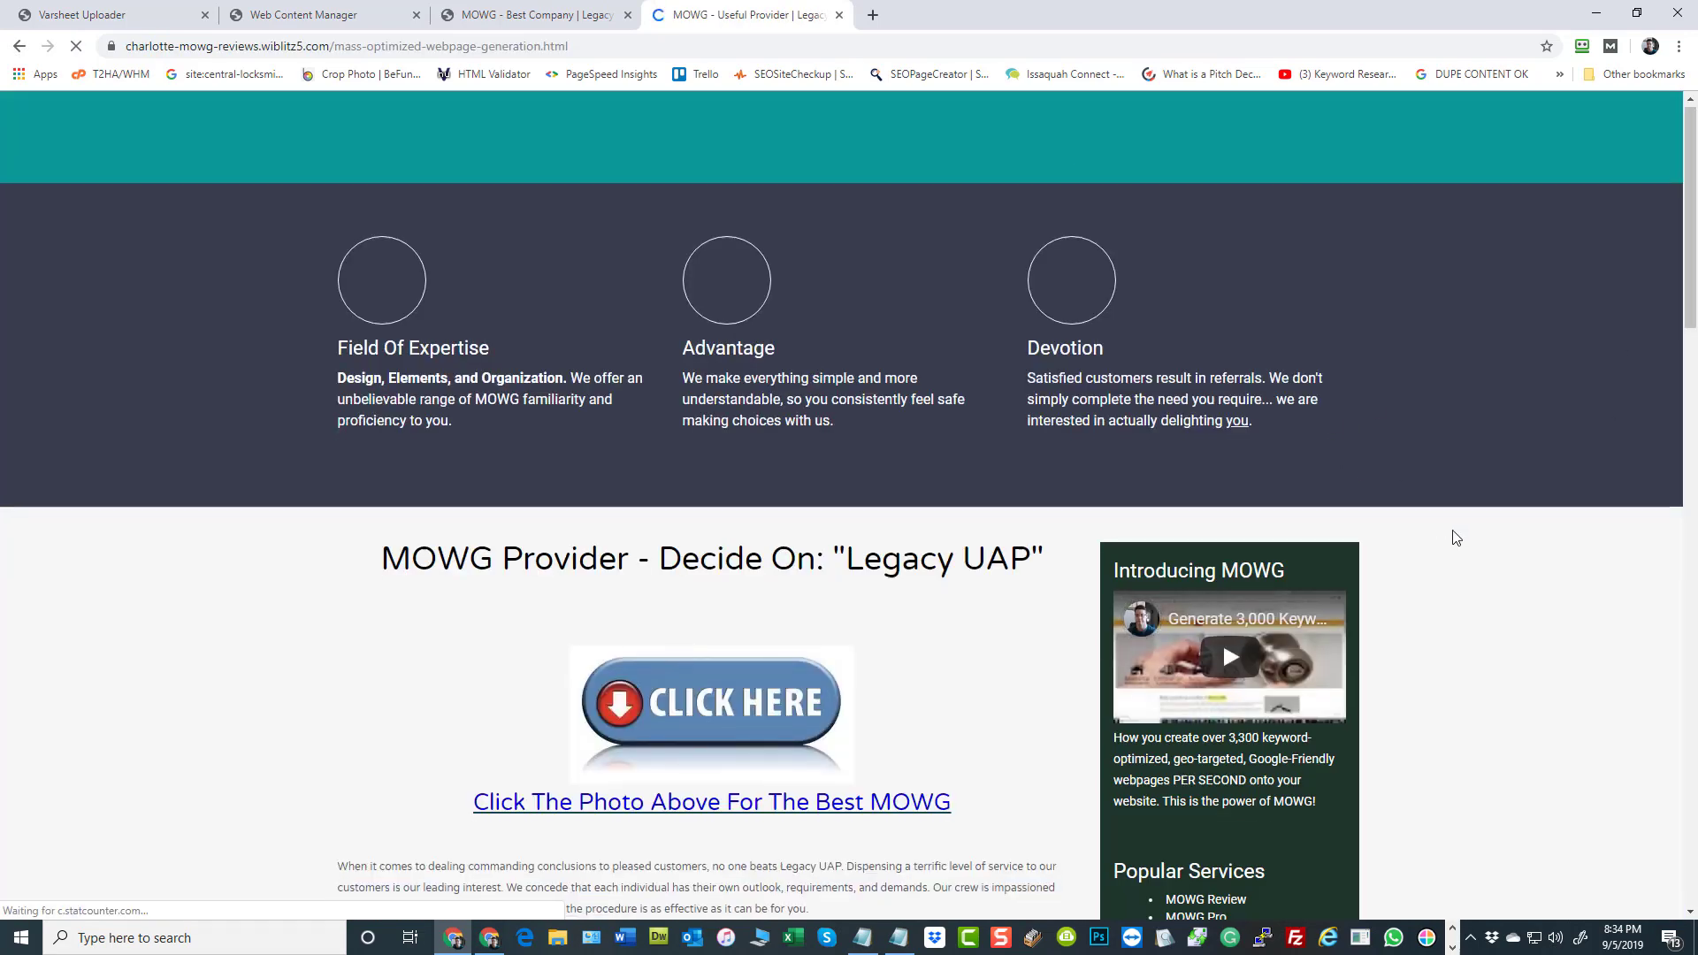
scroll(1452, 535, down, 14)
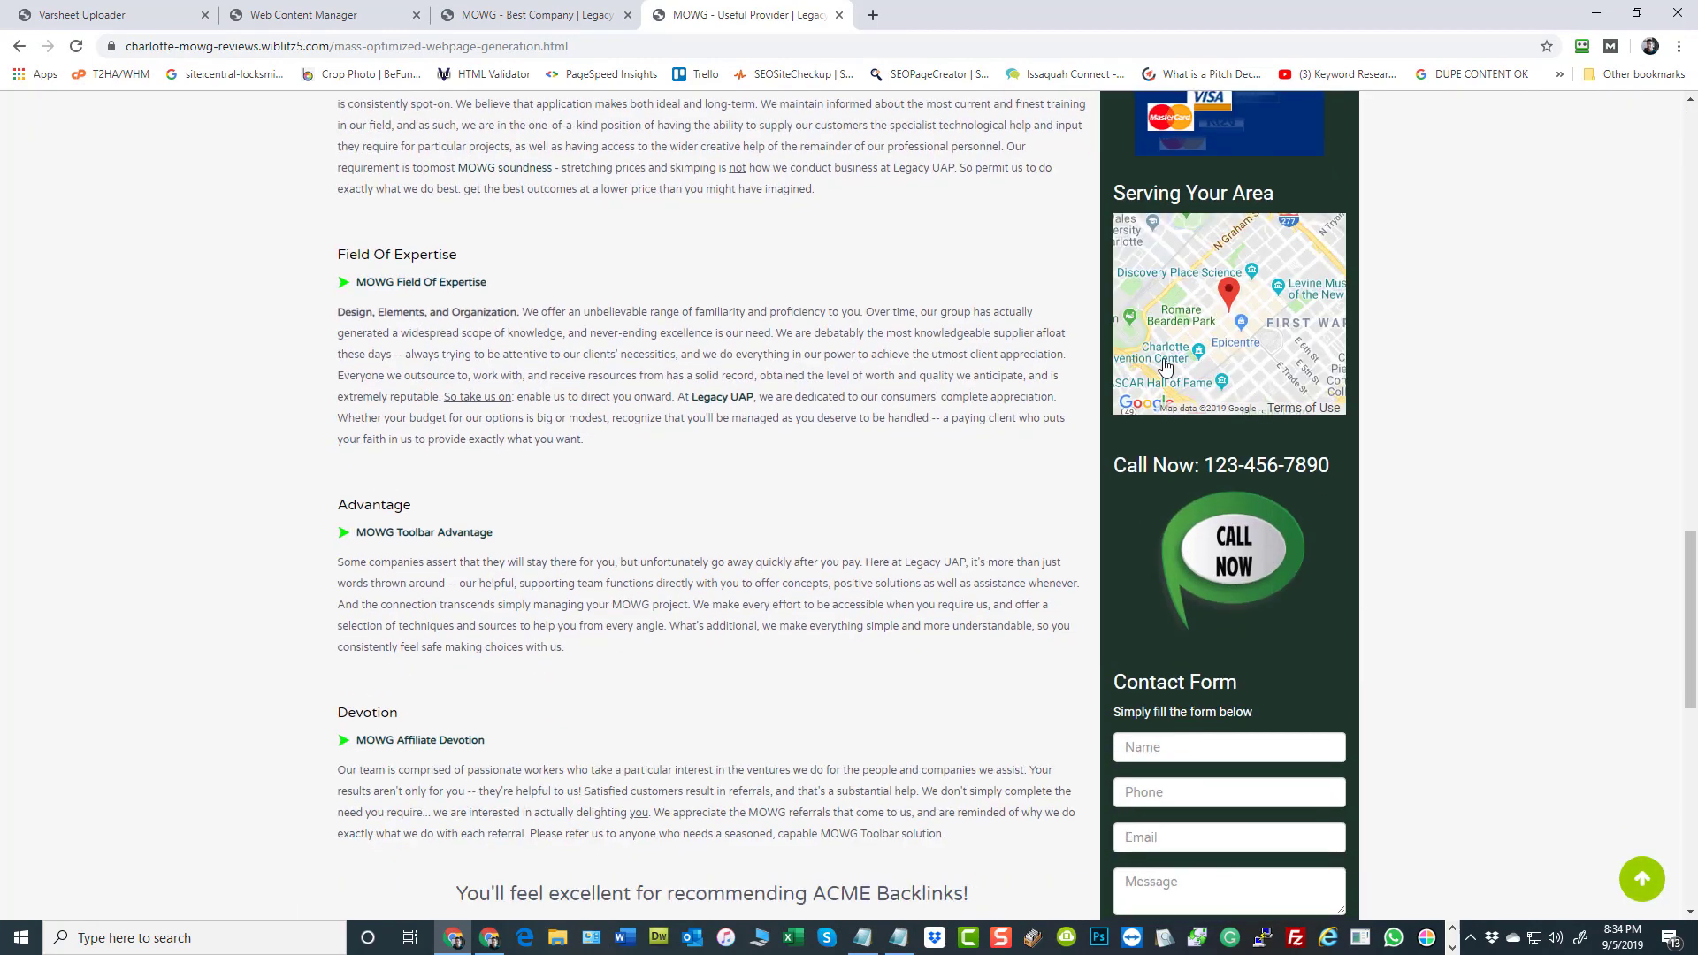
drag(1177, 363, 1227, 325)
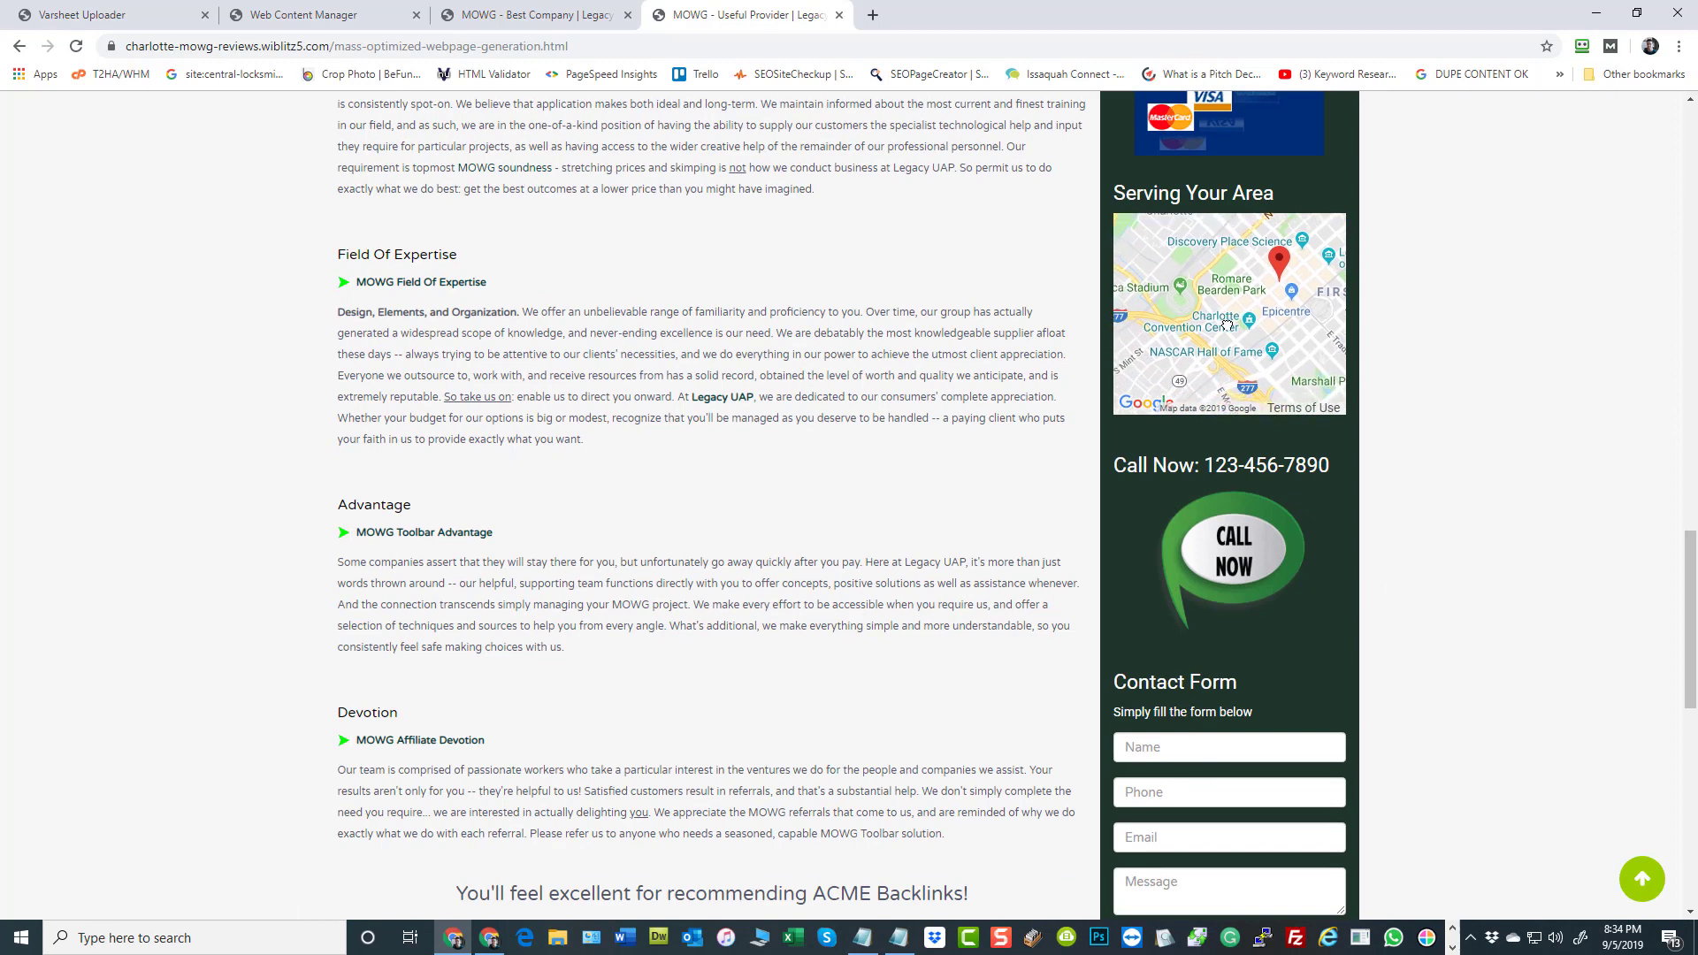
scroll(796, 447, down, 10)
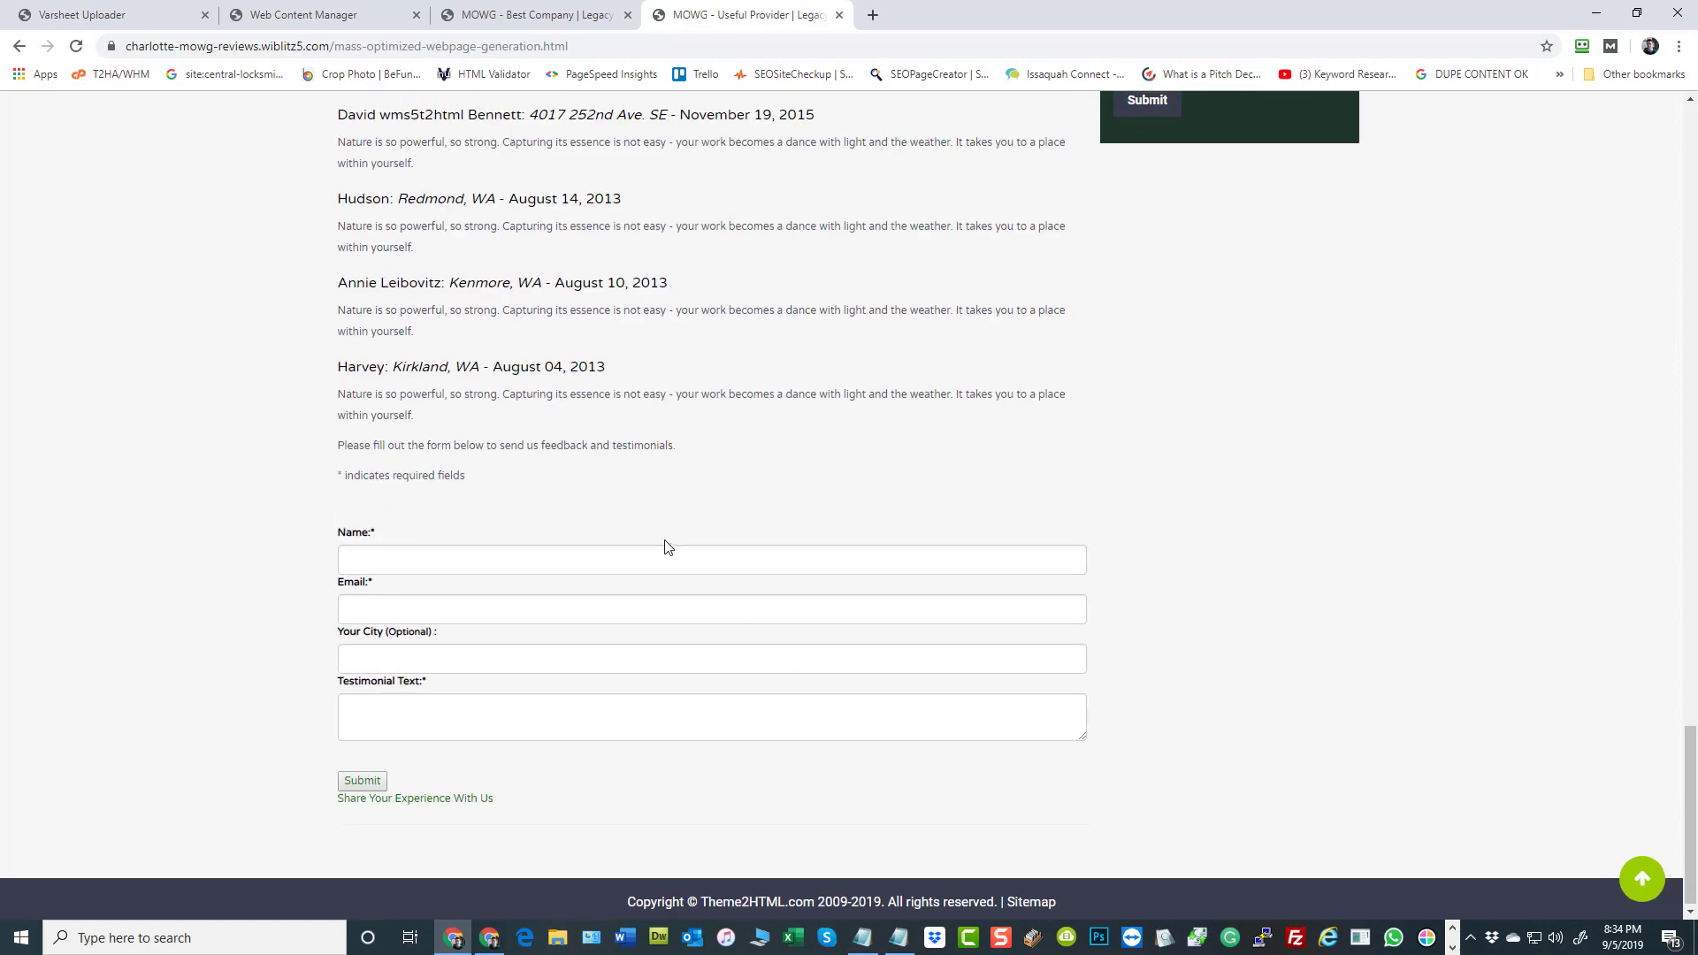
scroll(664, 542, up, 10)
scroll(667, 541, up, 1)
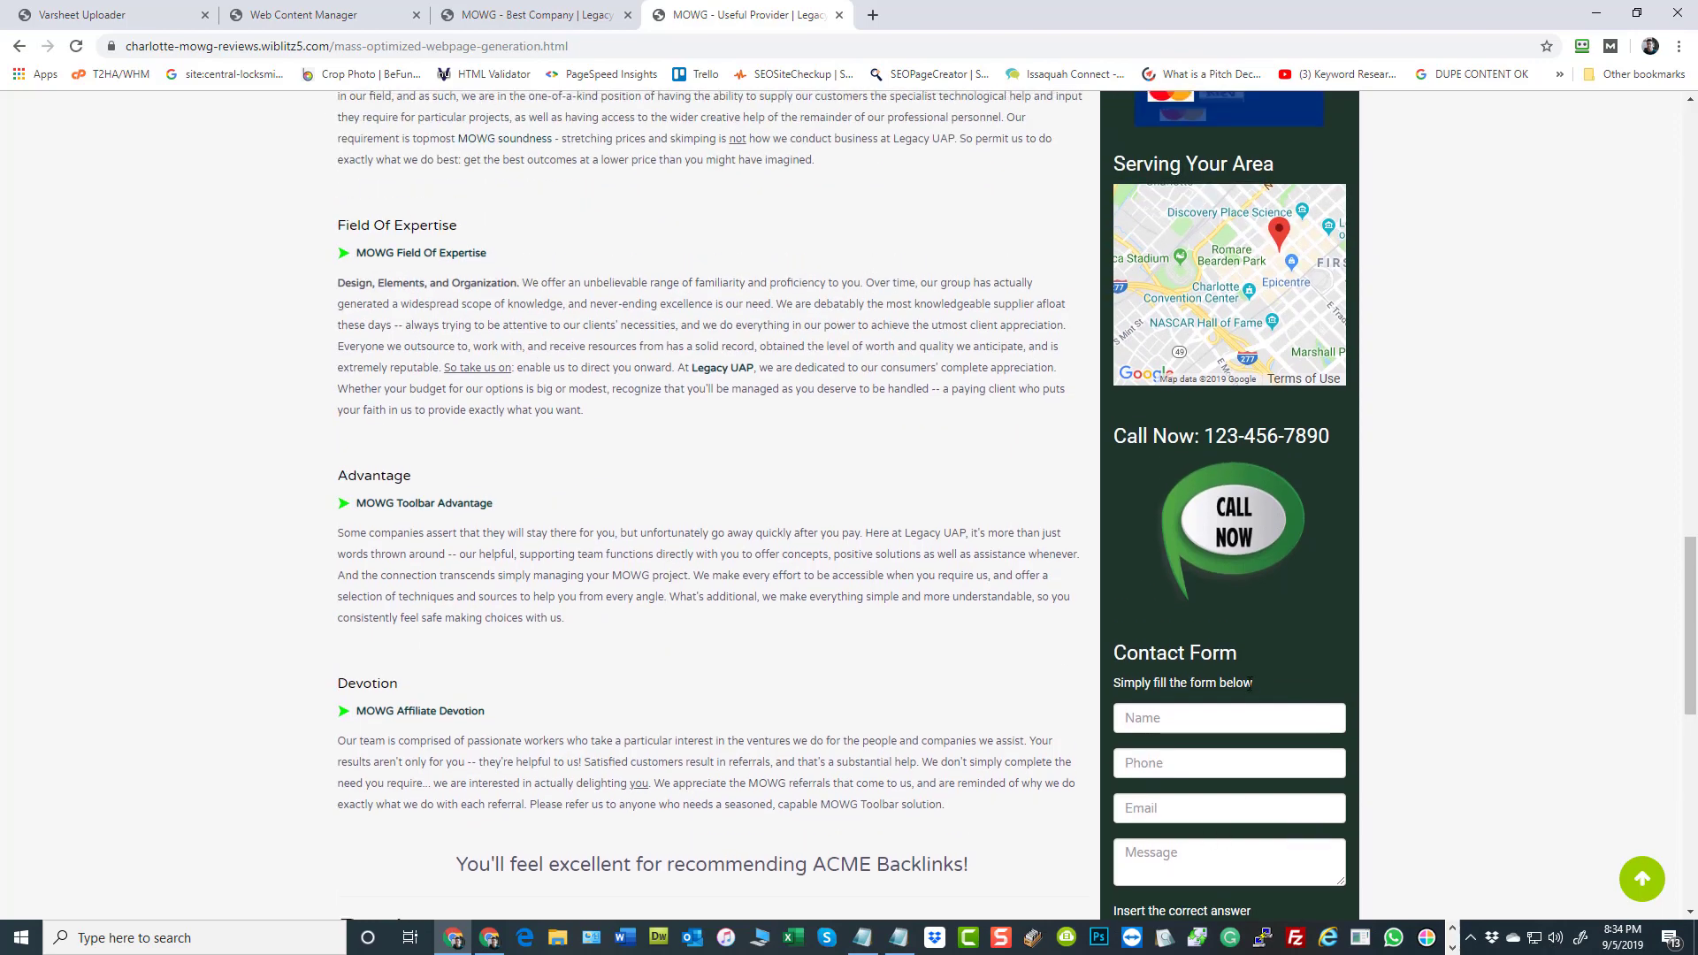
scroll(912, 664, up, 15)
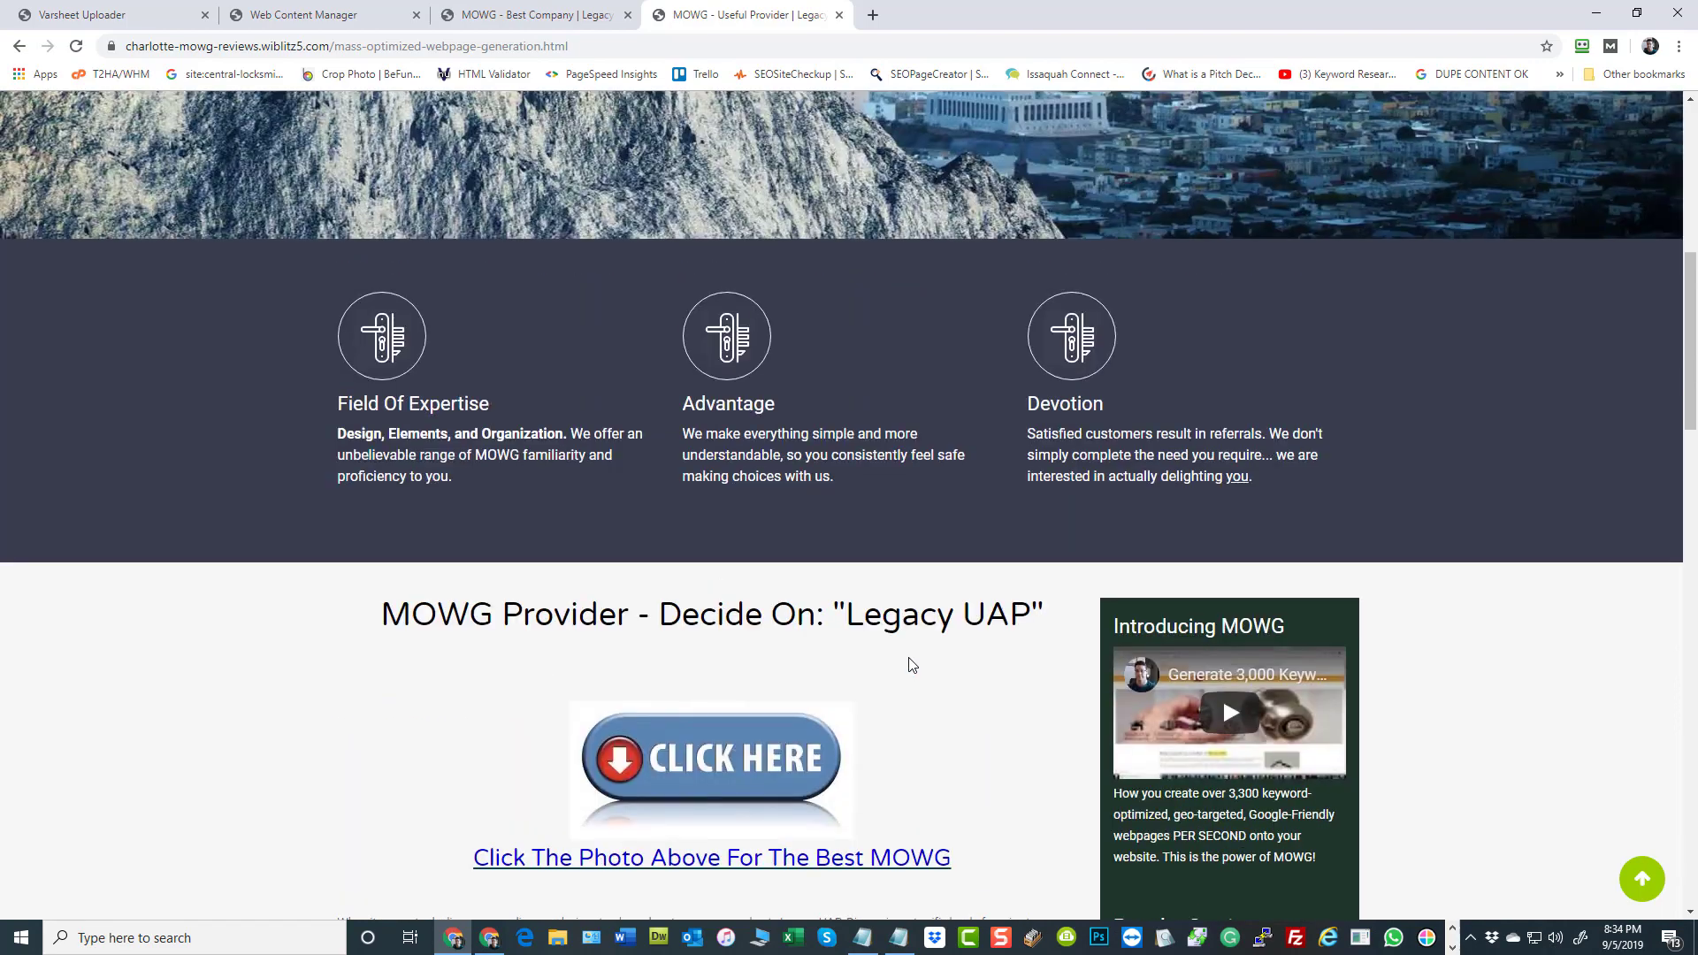
scroll(915, 653, up, 7)
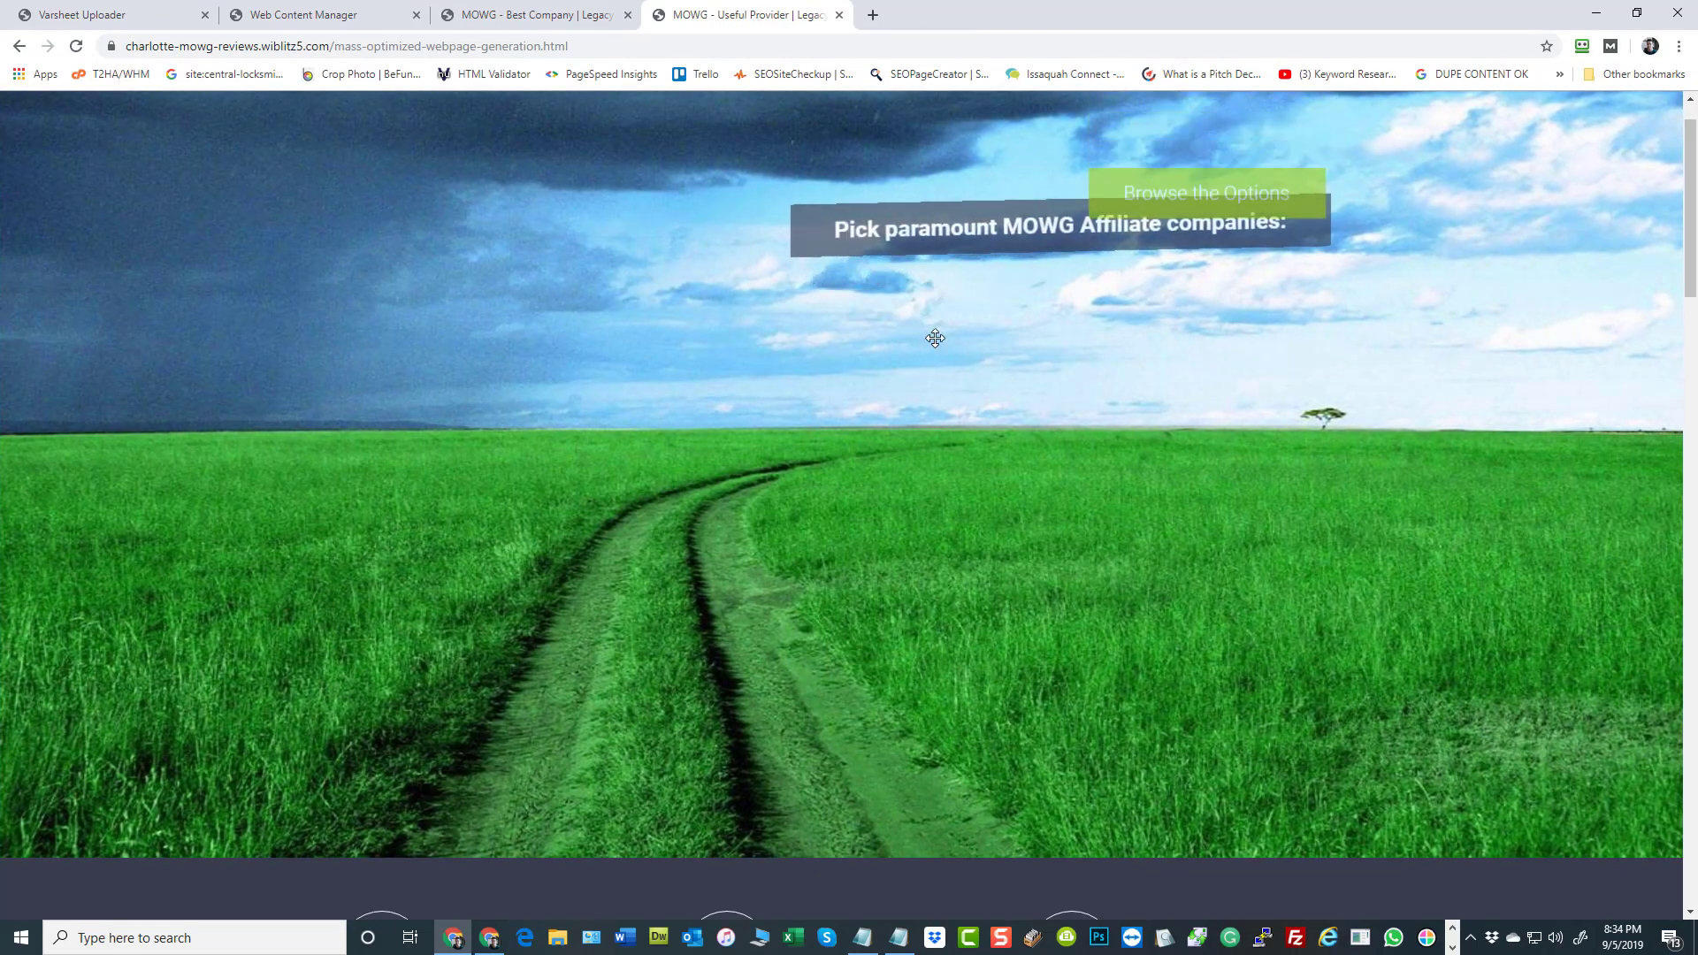
Examine the Charlotte page's keyword-based body content, from its main heading through the Basic principles and Contribution sections
scroll(935, 338, down, 1)
scroll(935, 338, down, 7)
scroll(935, 338, down, 2)
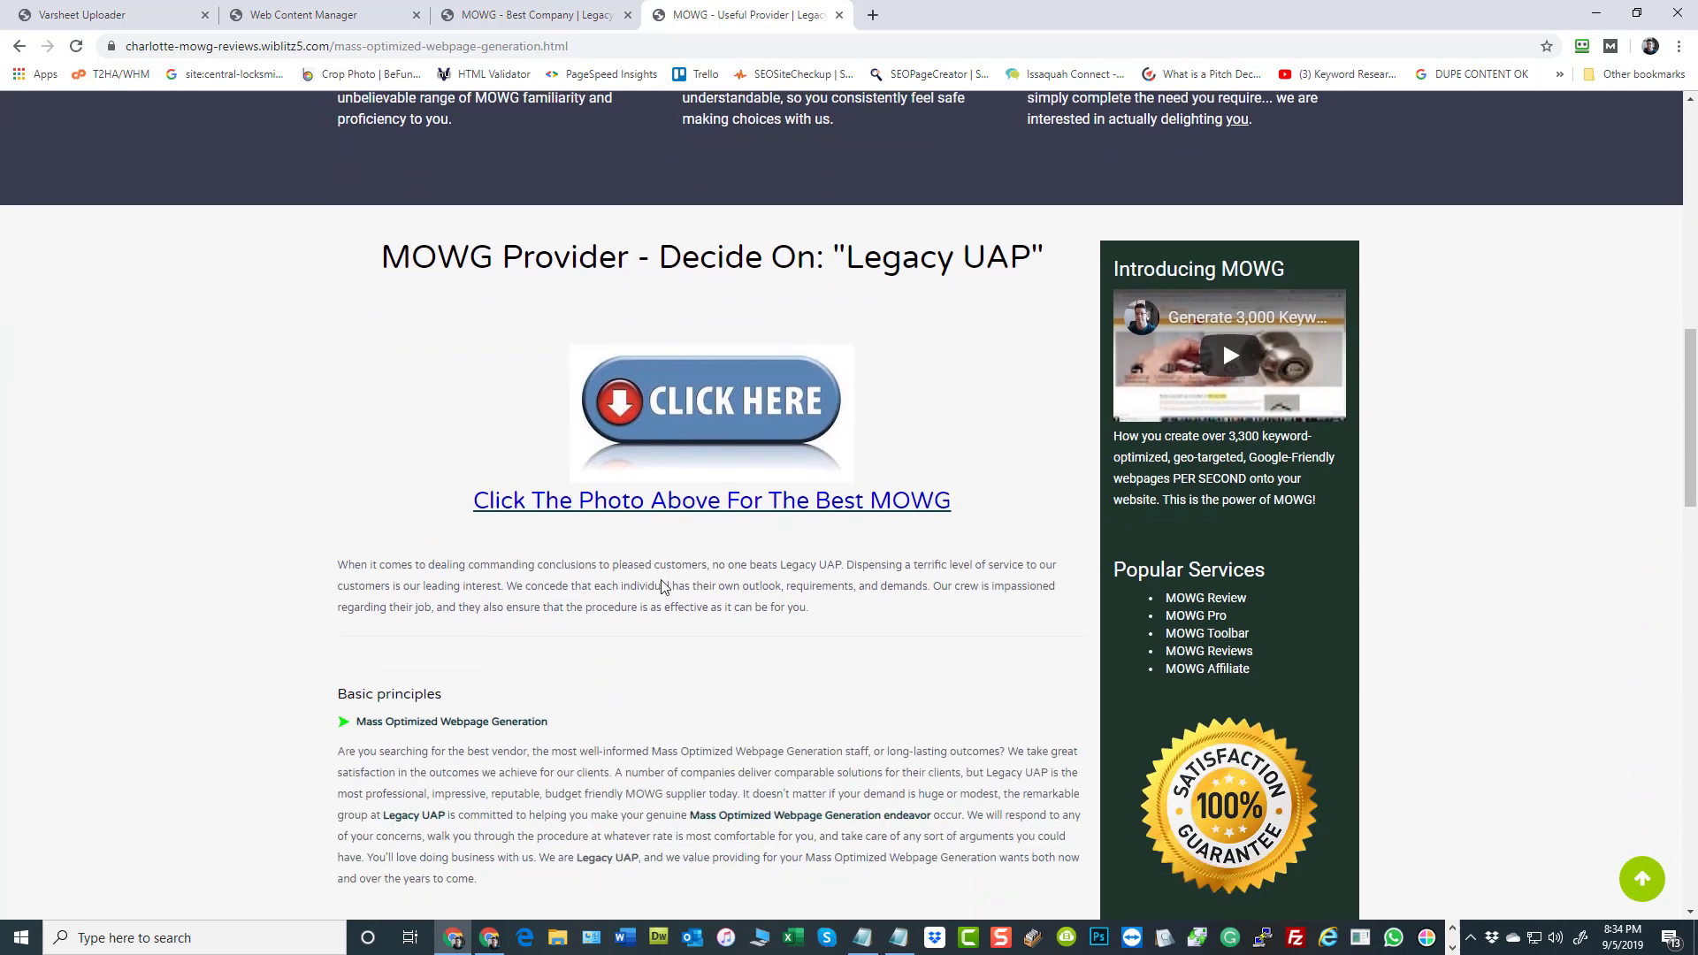
scroll(636, 599, down, 3)
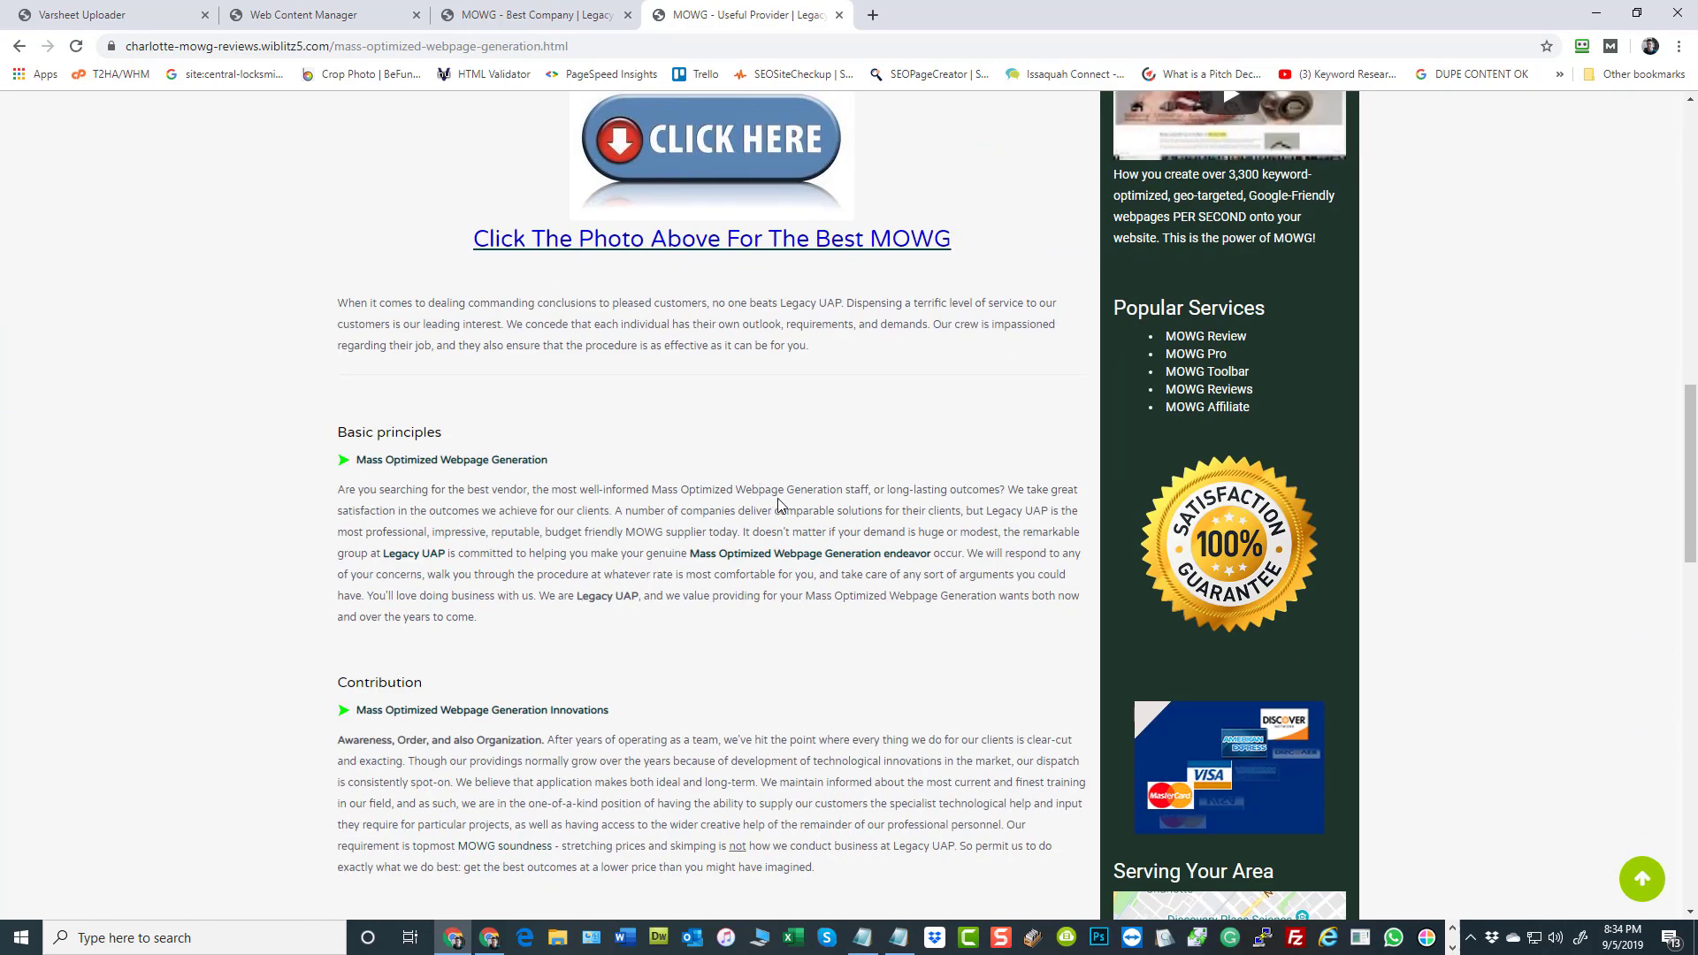
scroll(771, 532, down, 1)
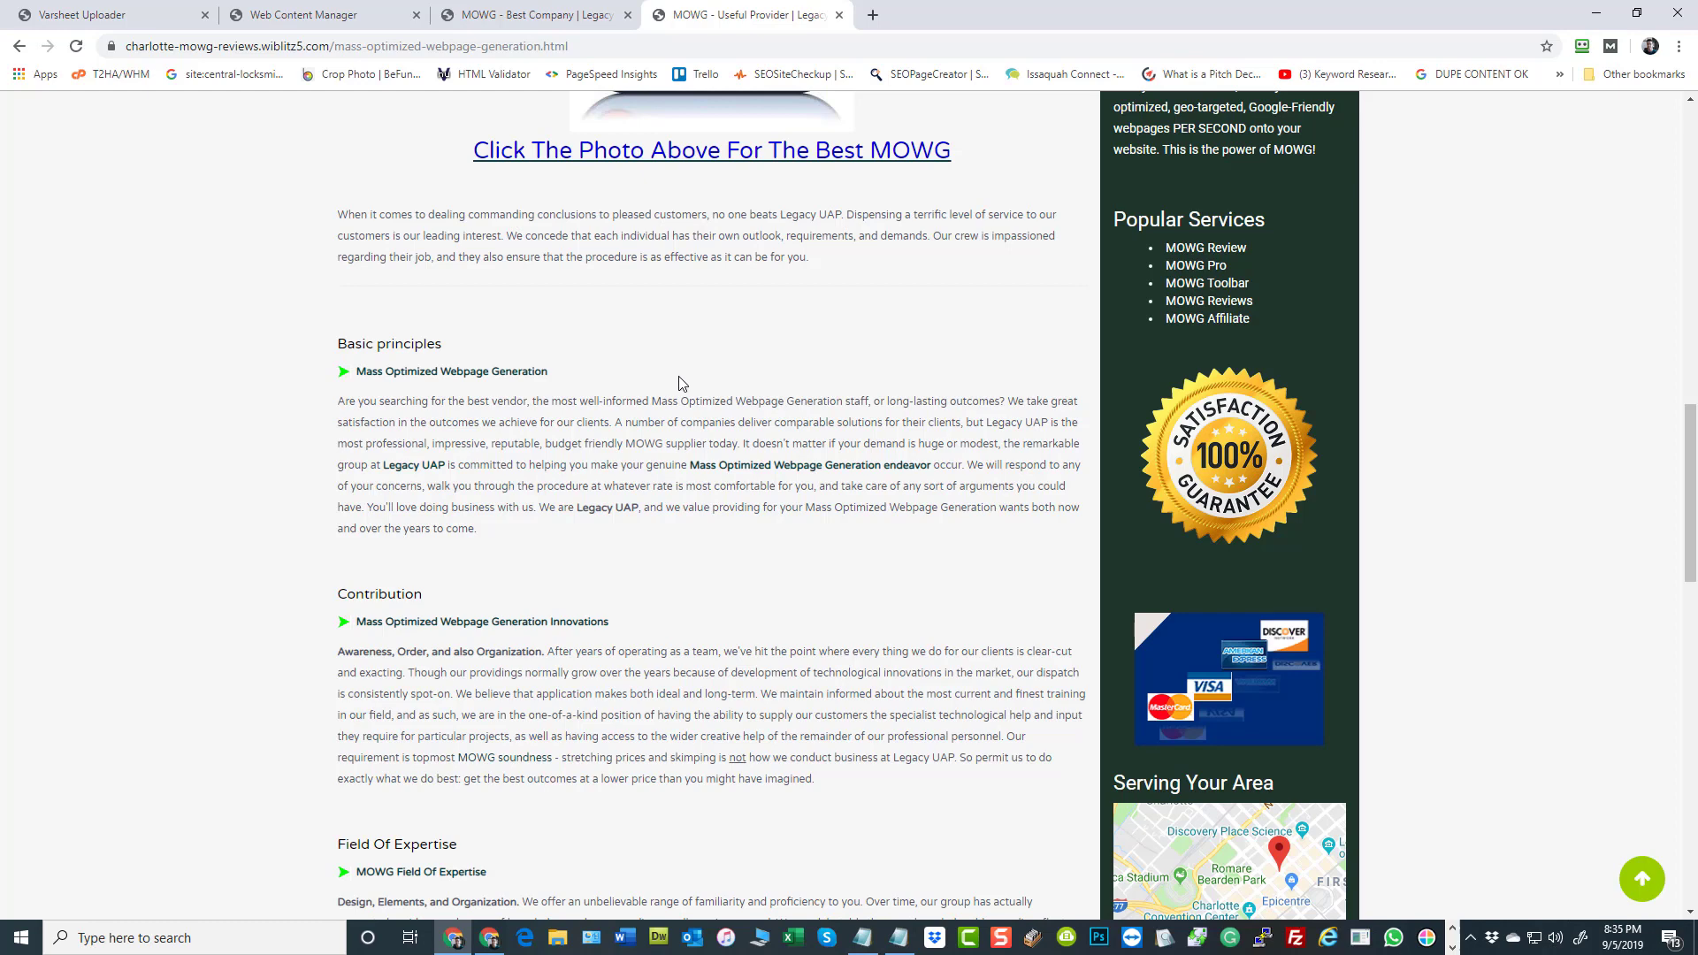
Go back from the Charlotte page to the sitemap and look through more of its generated city and keyword links
click(539, 21)
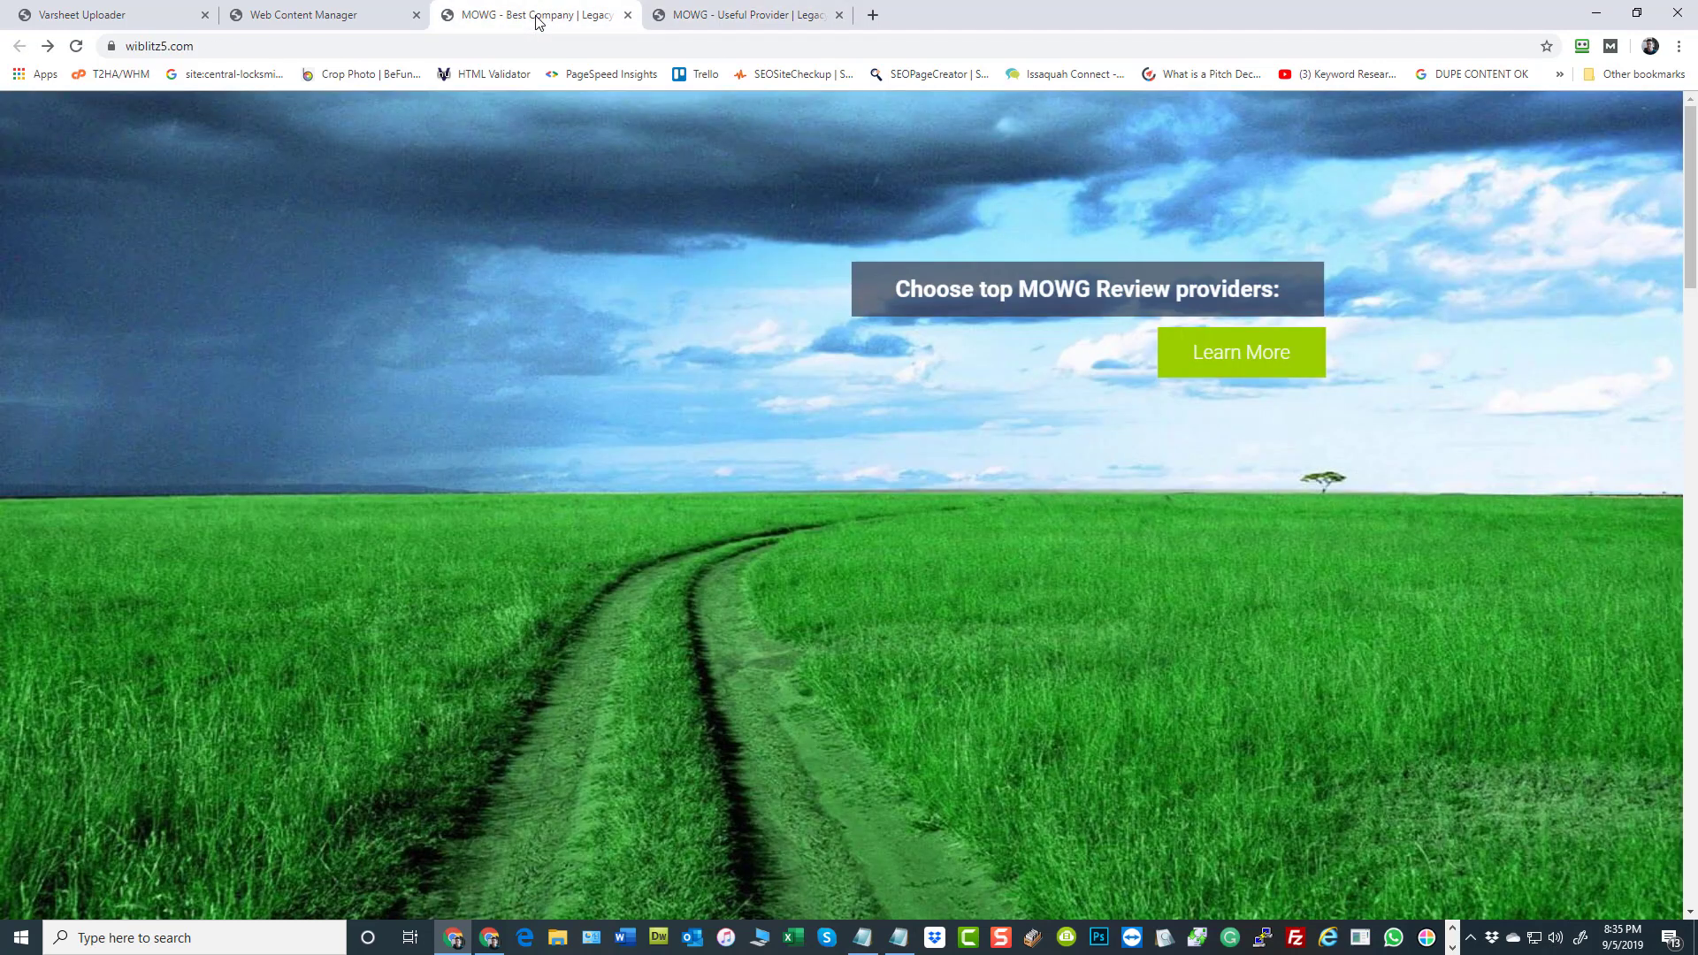
click(319, 19)
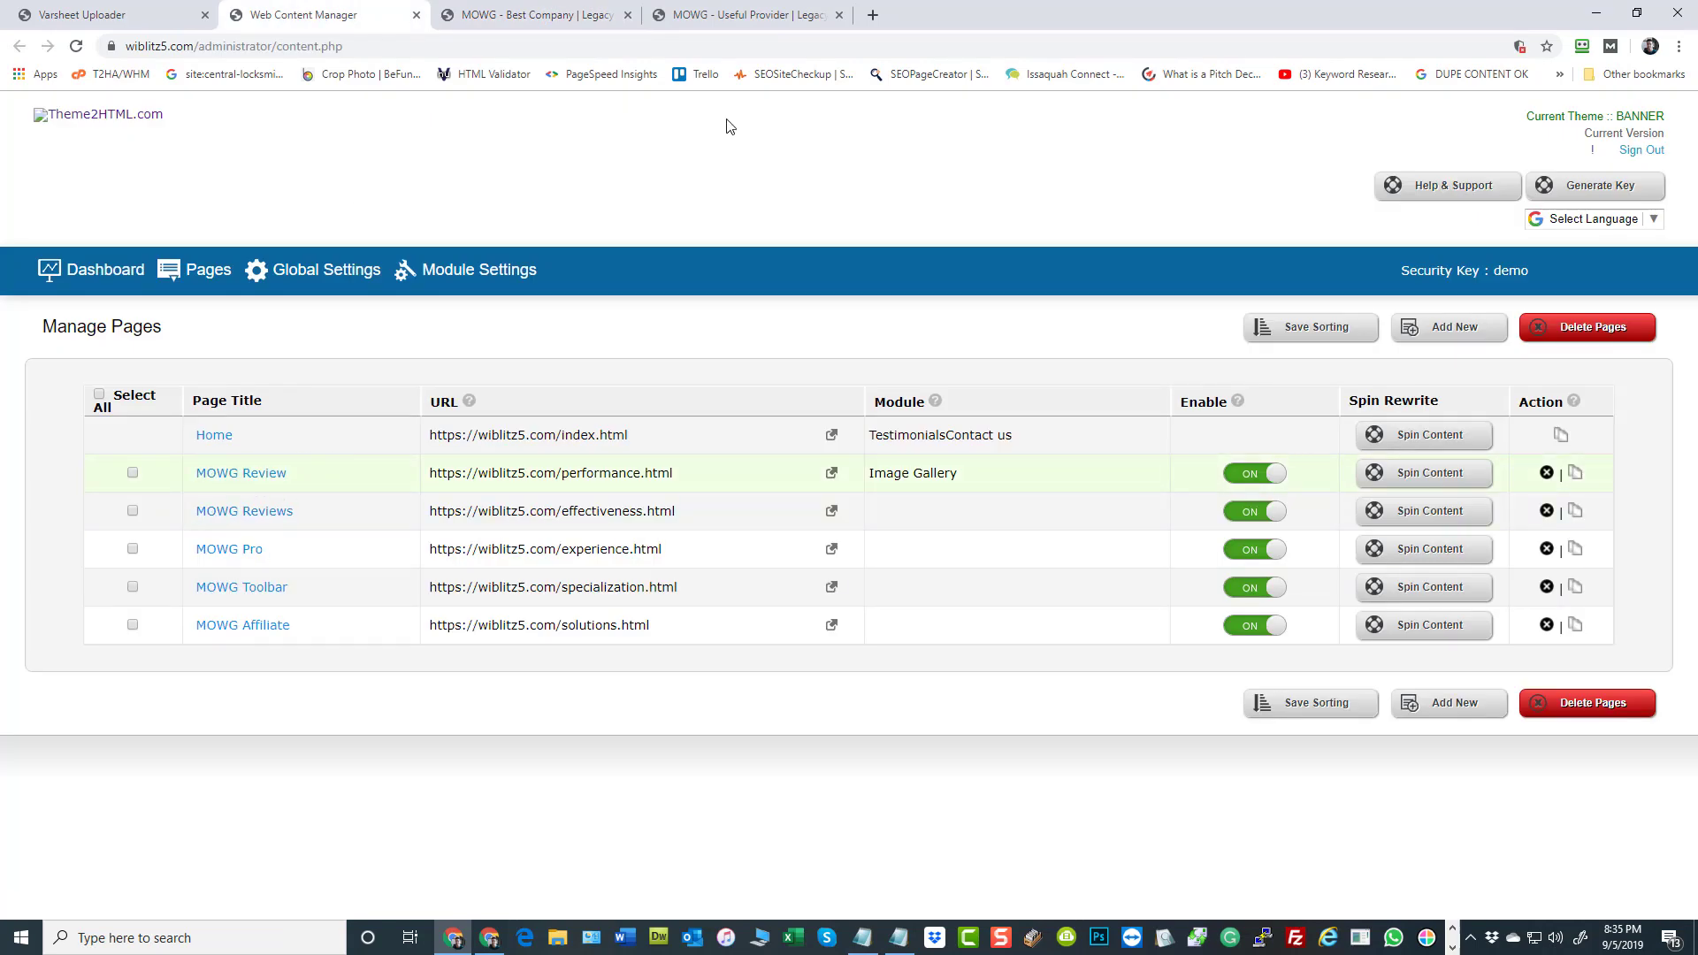
click(763, 34)
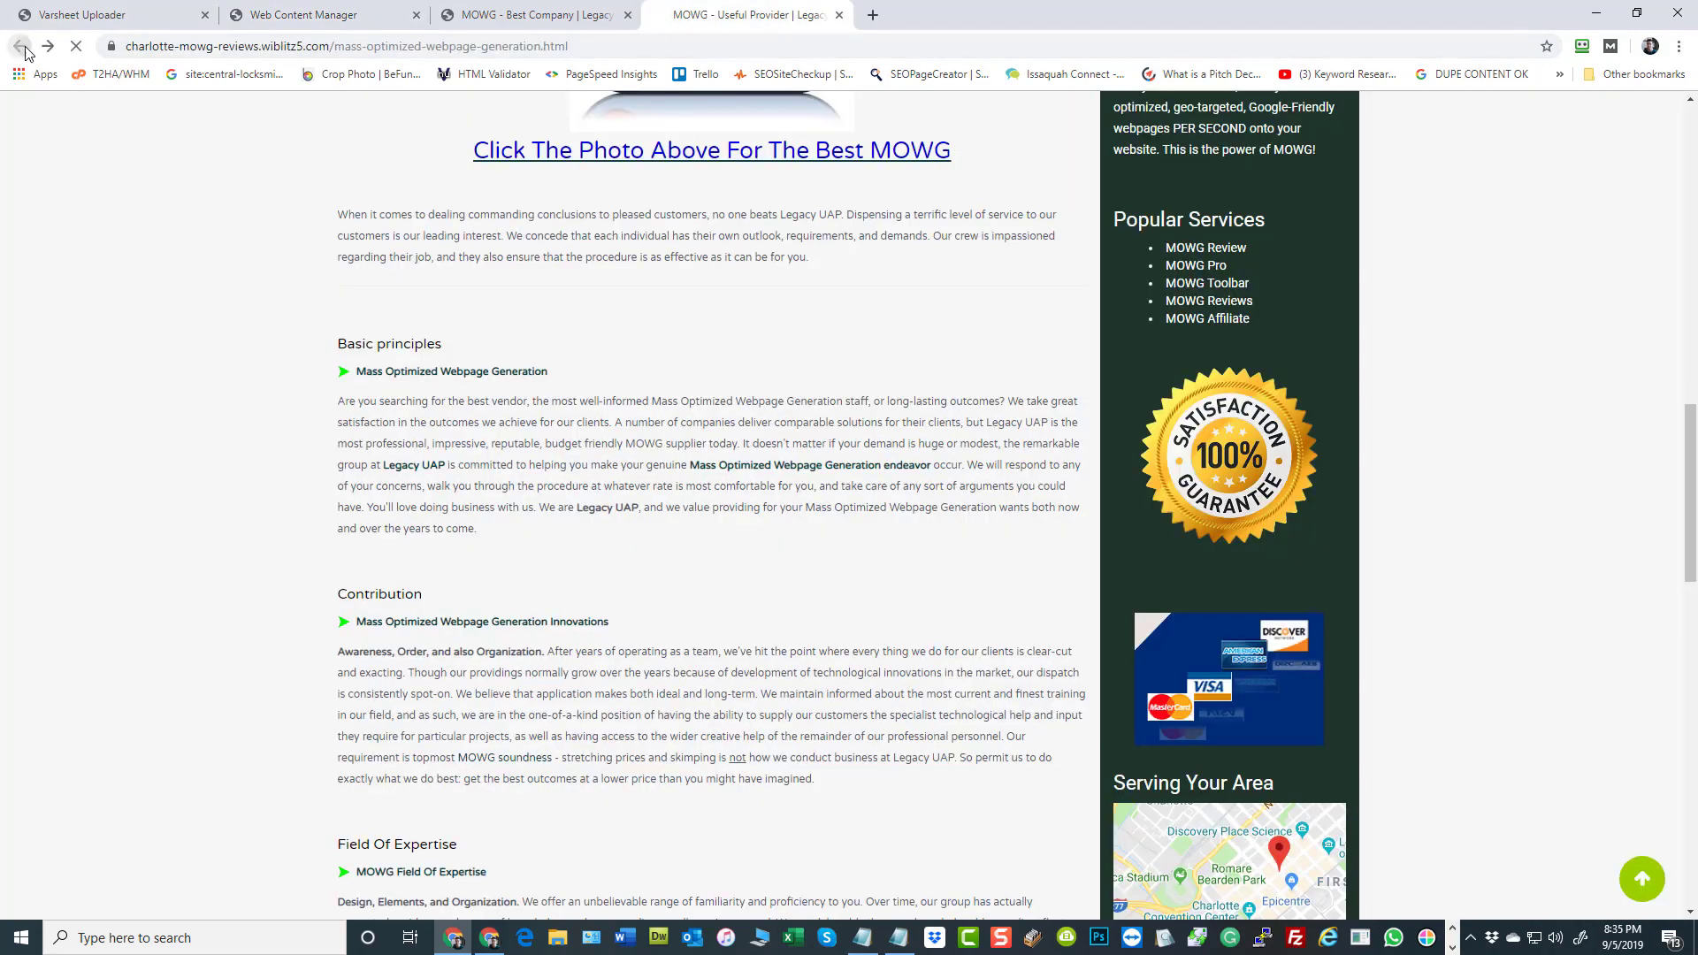
click(19, 46)
scroll(163, 215, down, 1)
scroll(164, 215, down, 12)
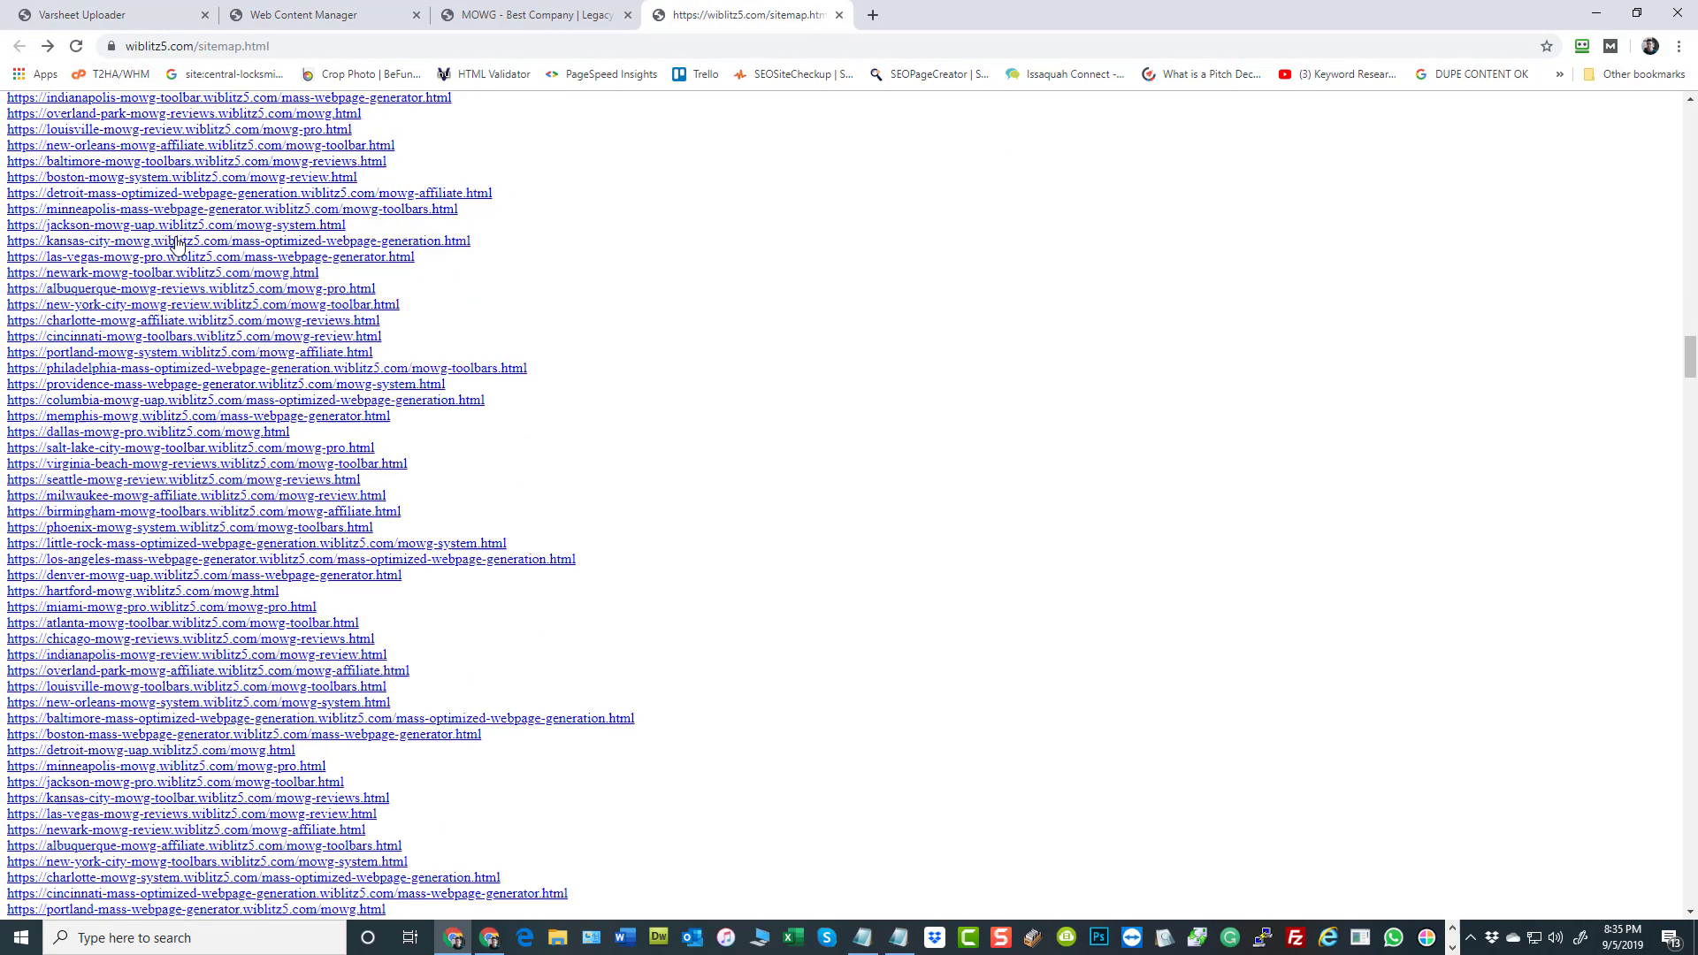
scroll(188, 336, down, 8)
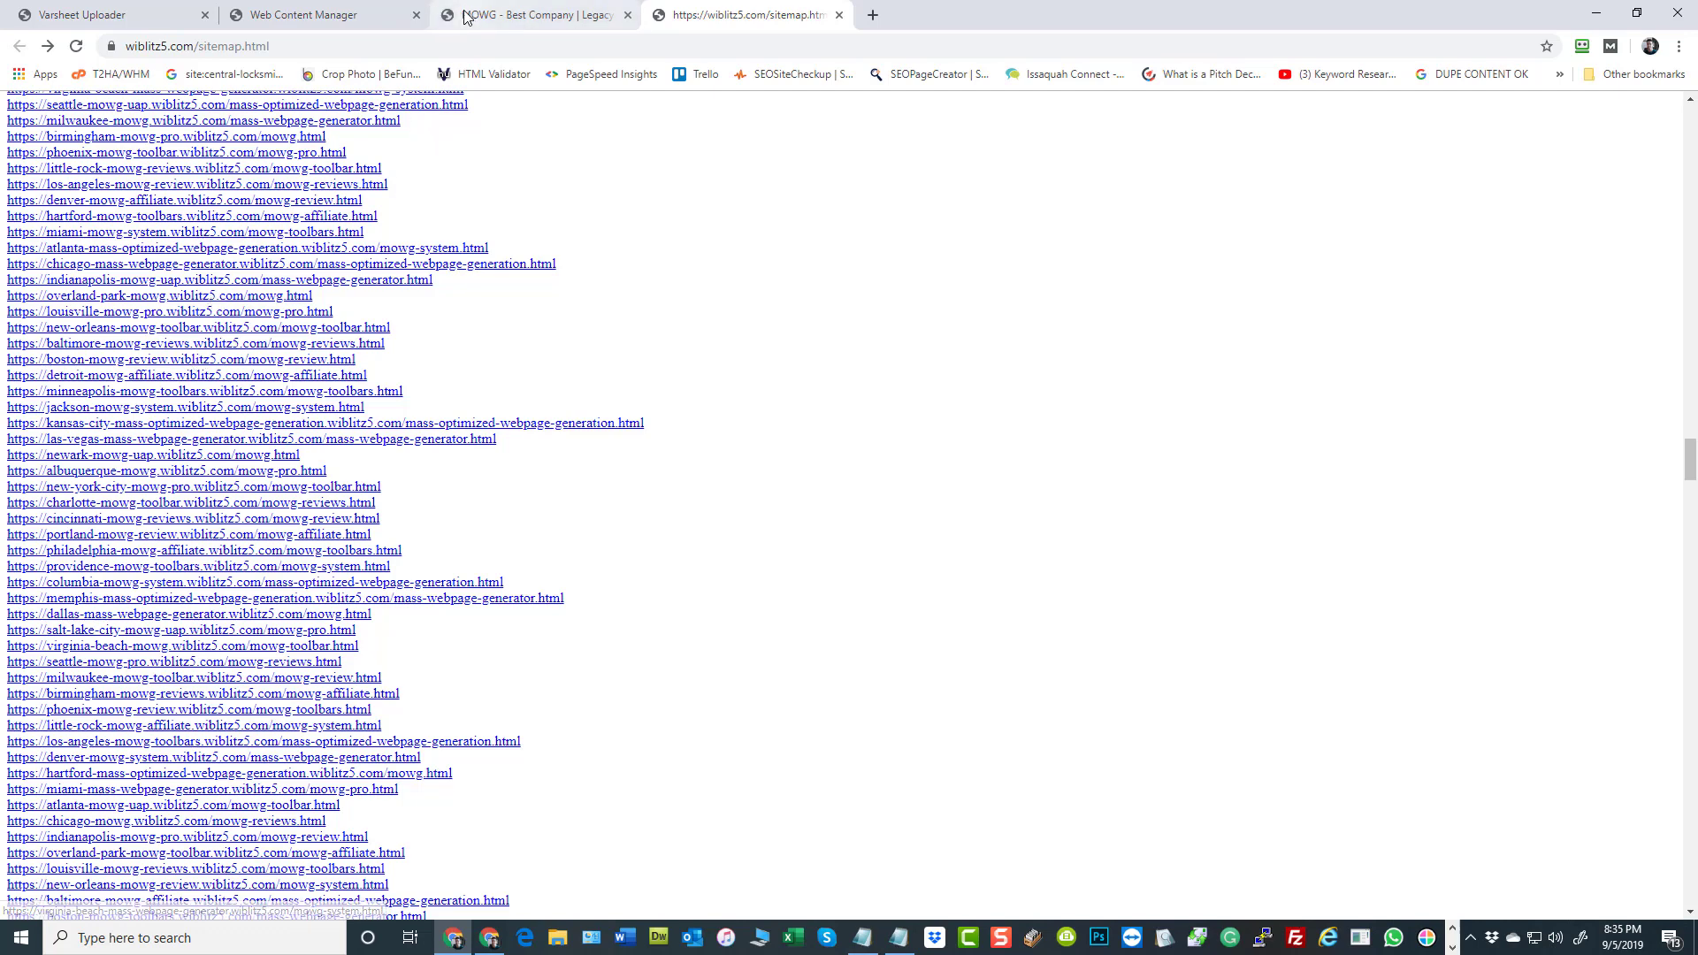
click(318, 14)
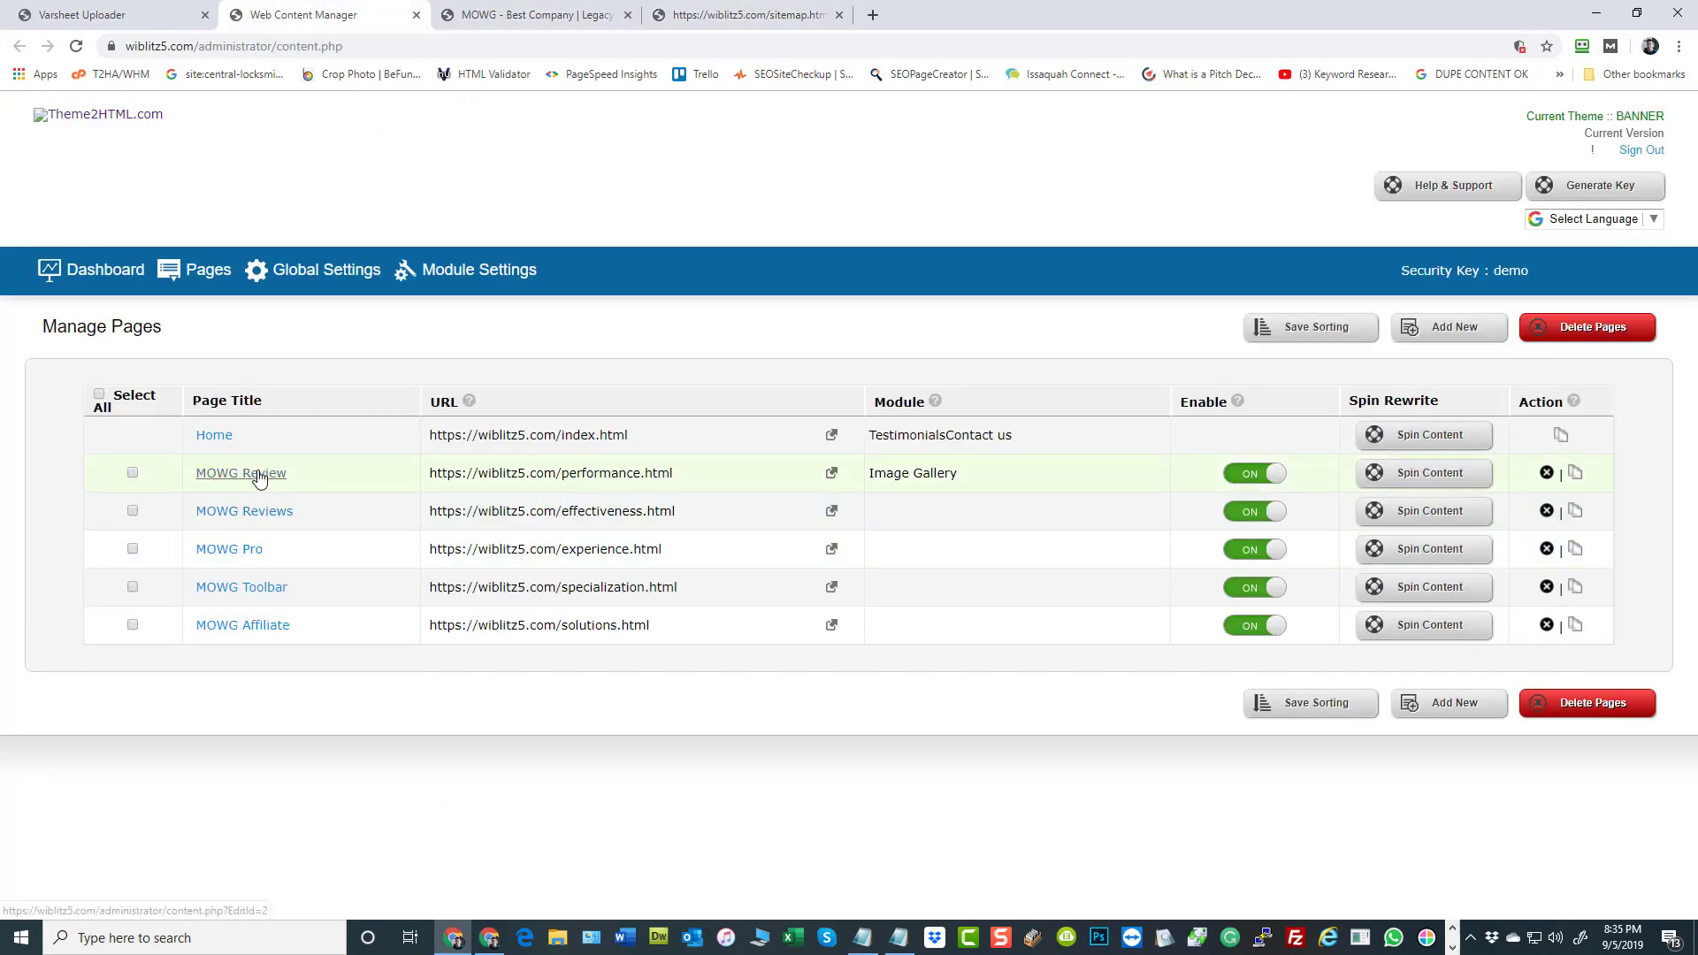
click(726, 20)
scroll(371, 376, down, 6)
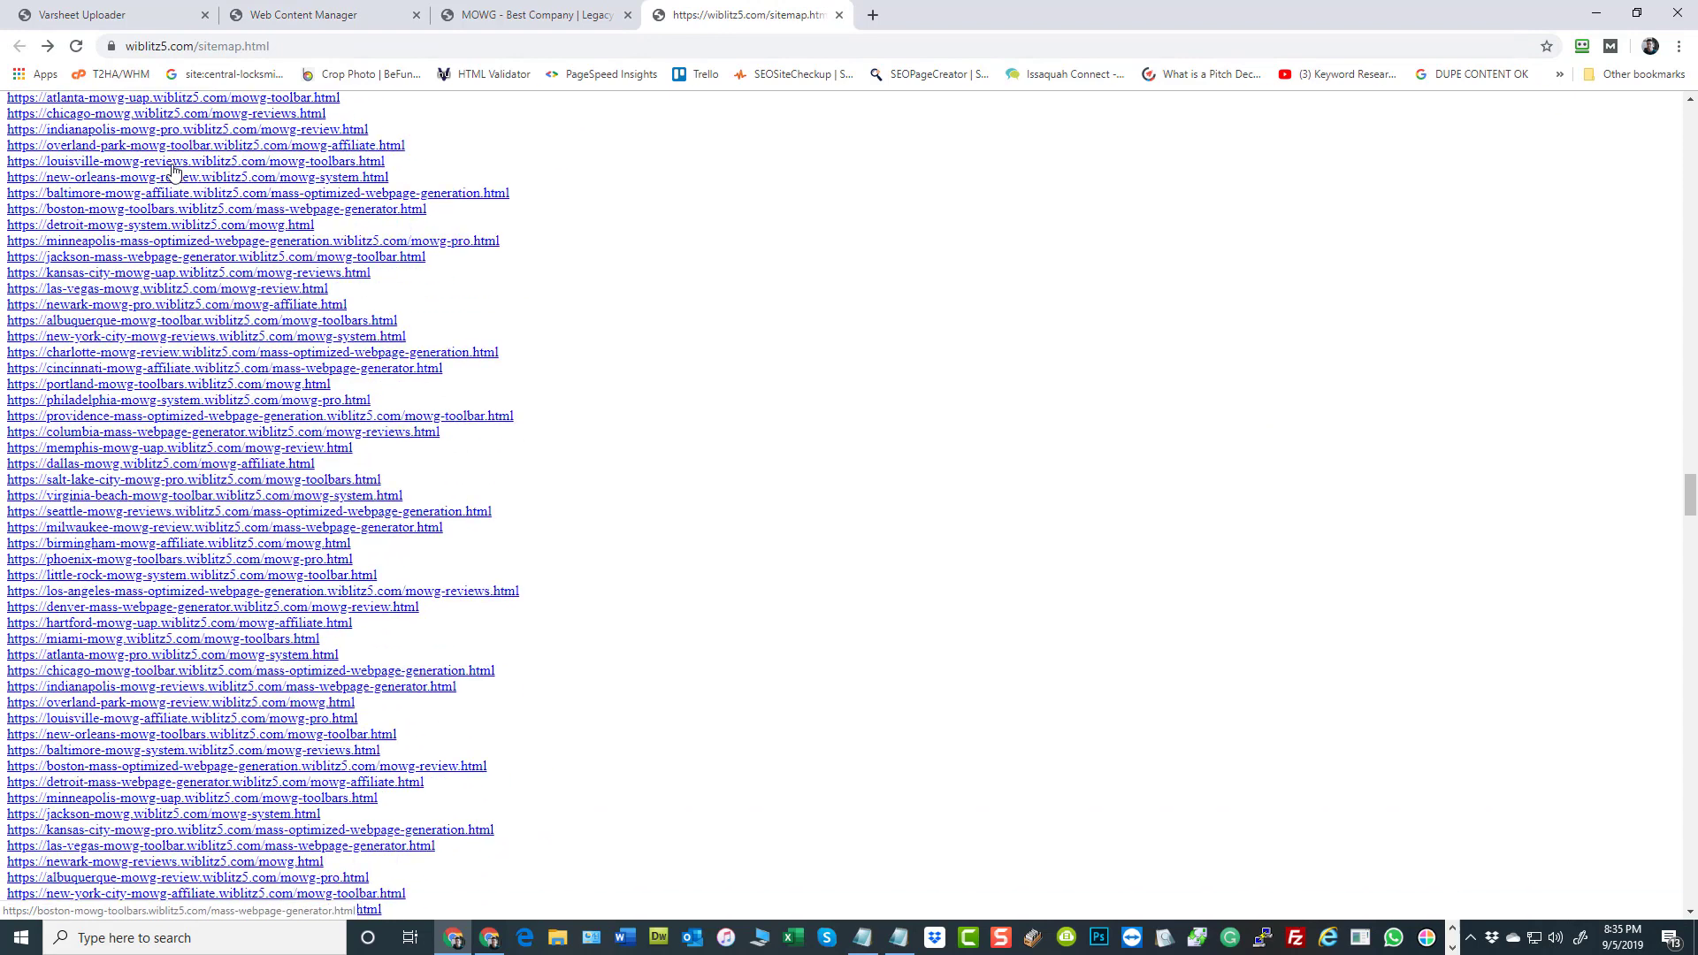
scroll(225, 473, down, 5)
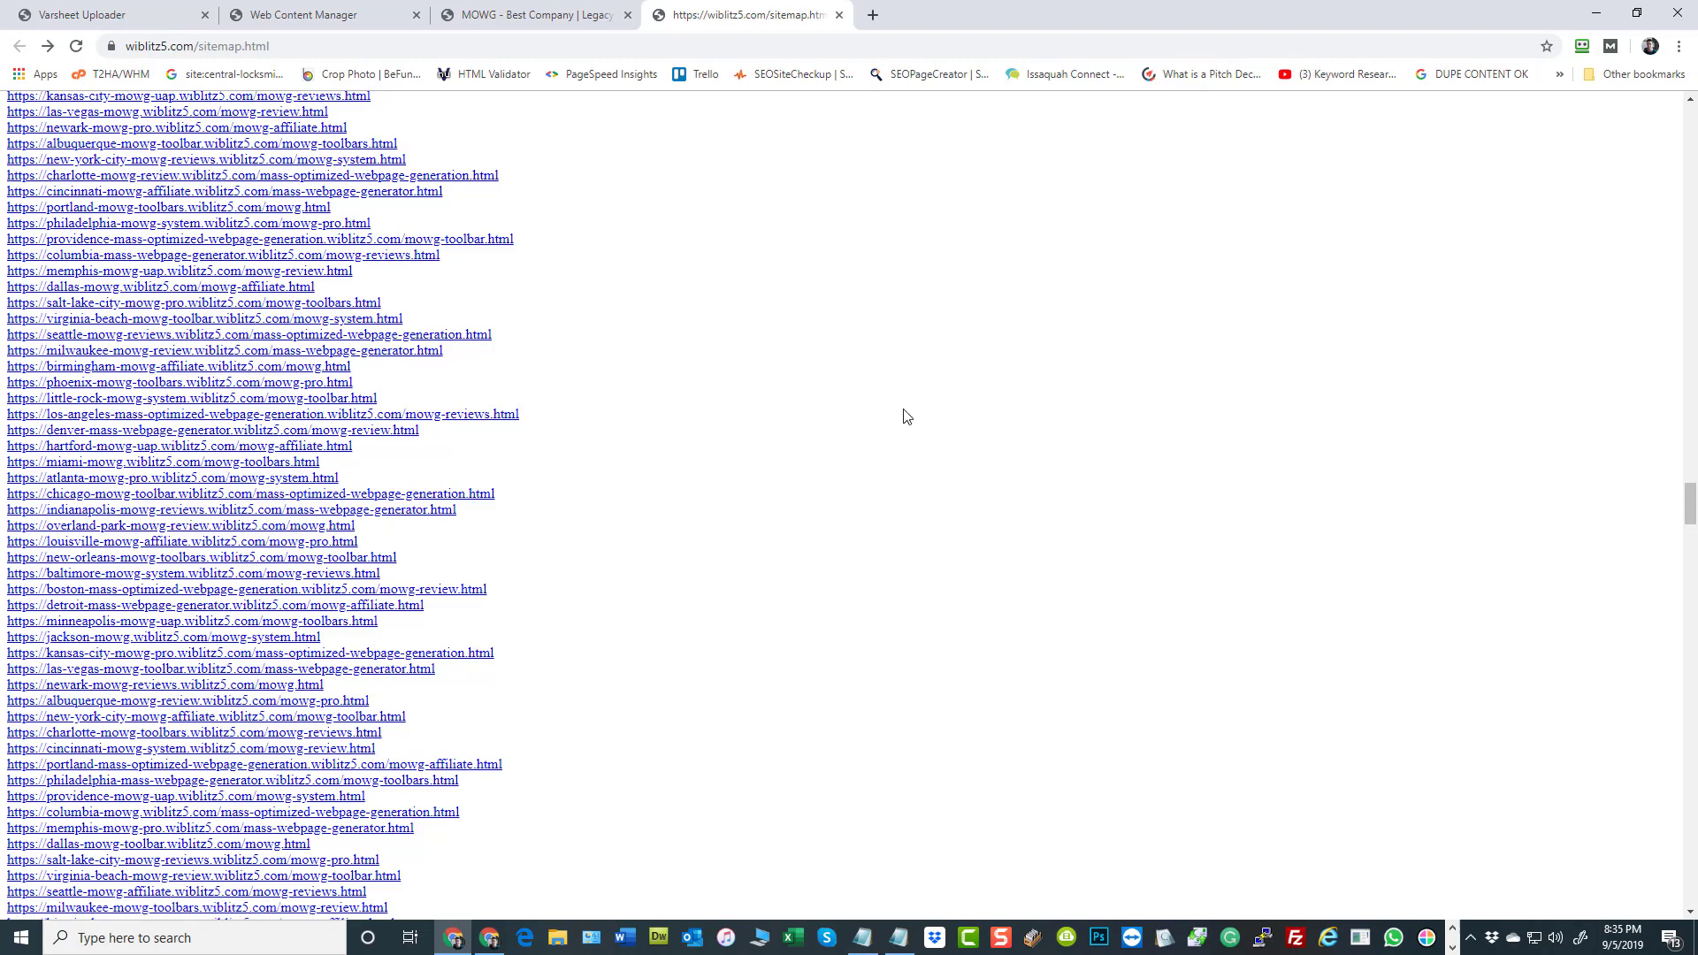
scroll(755, 565, down, 4)
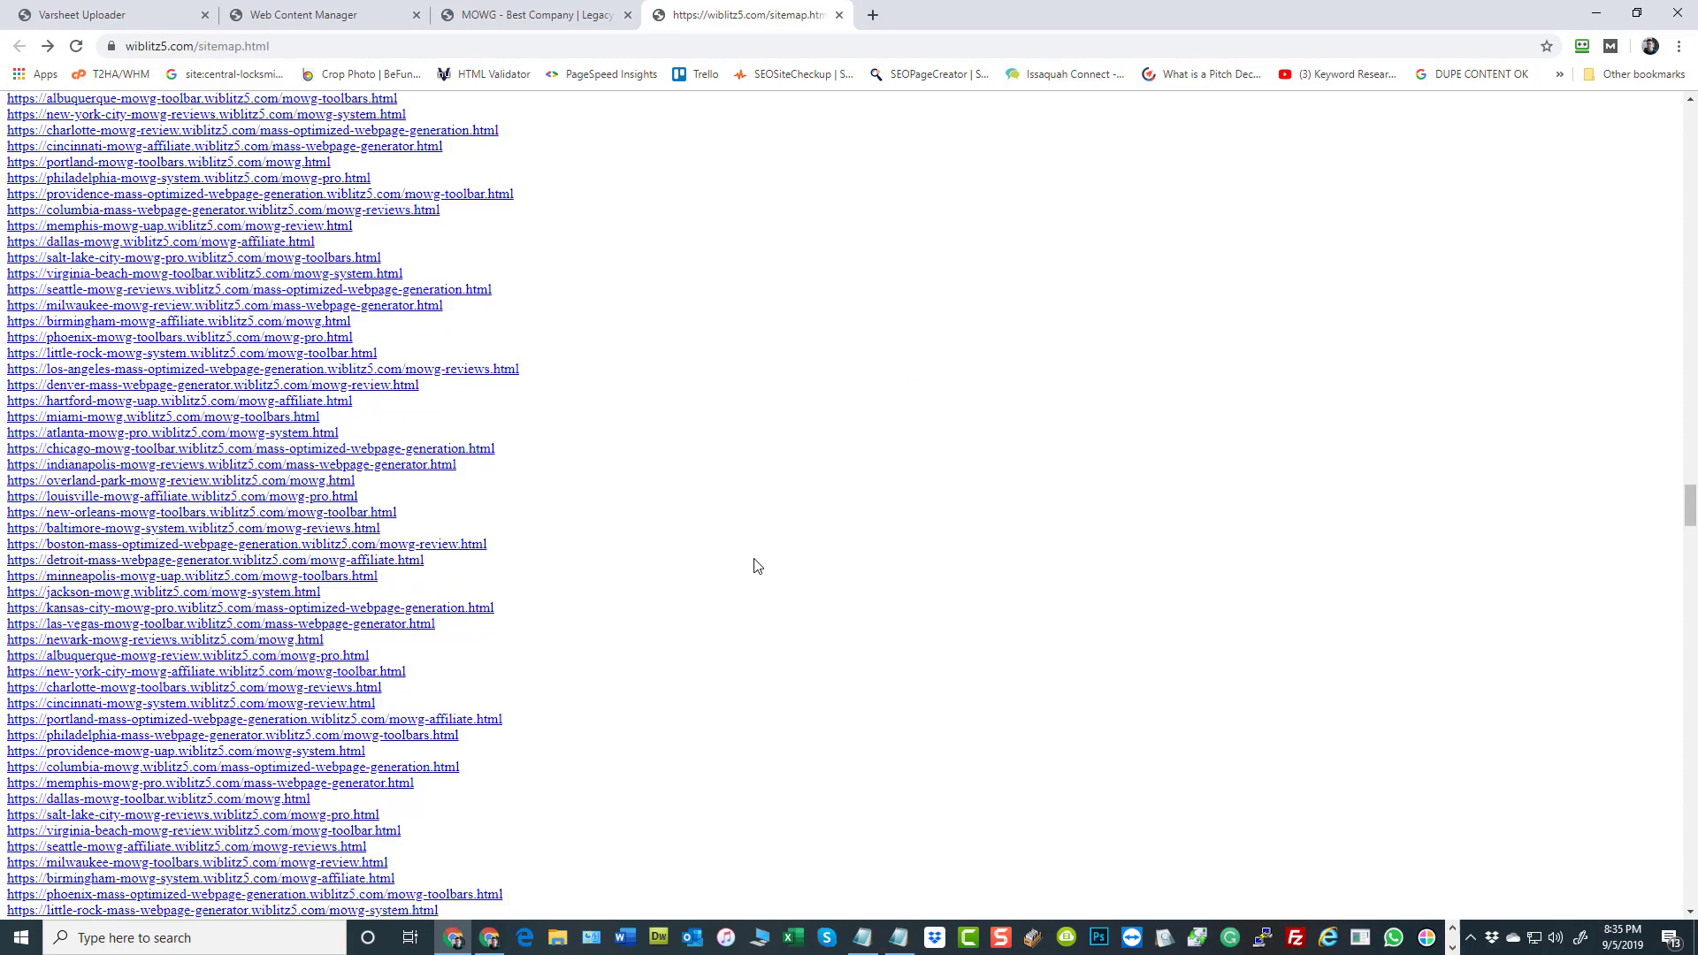
scroll(210, 431, down, 5)
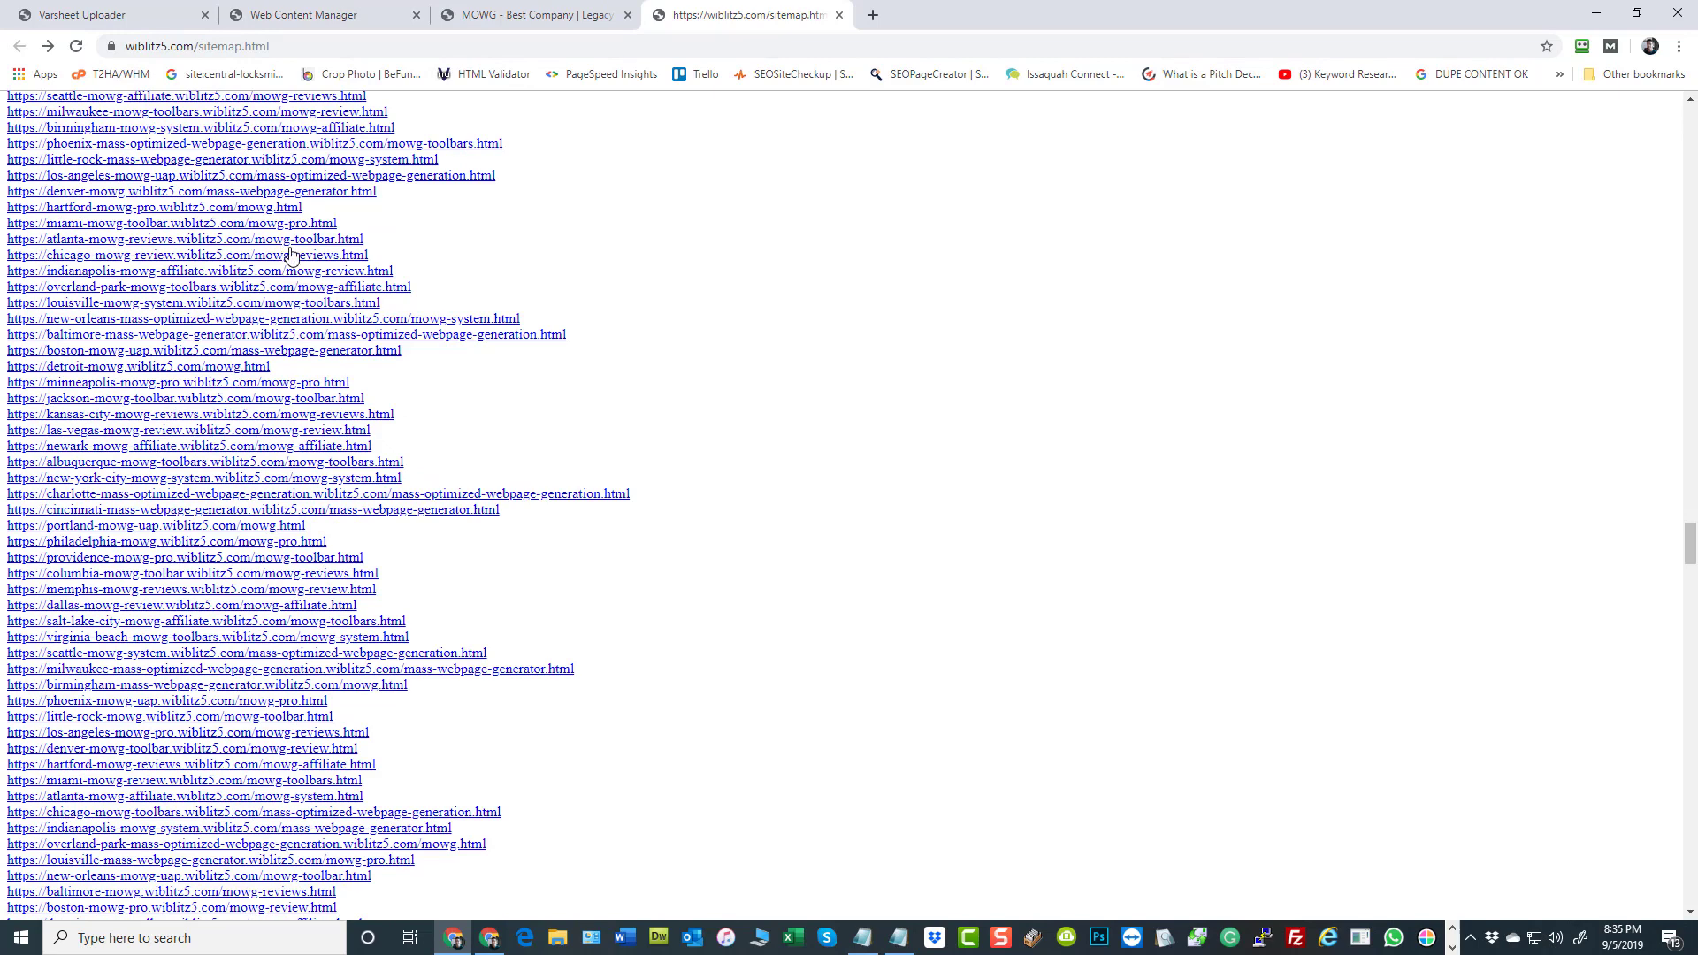
scroll(184, 250, down, 4)
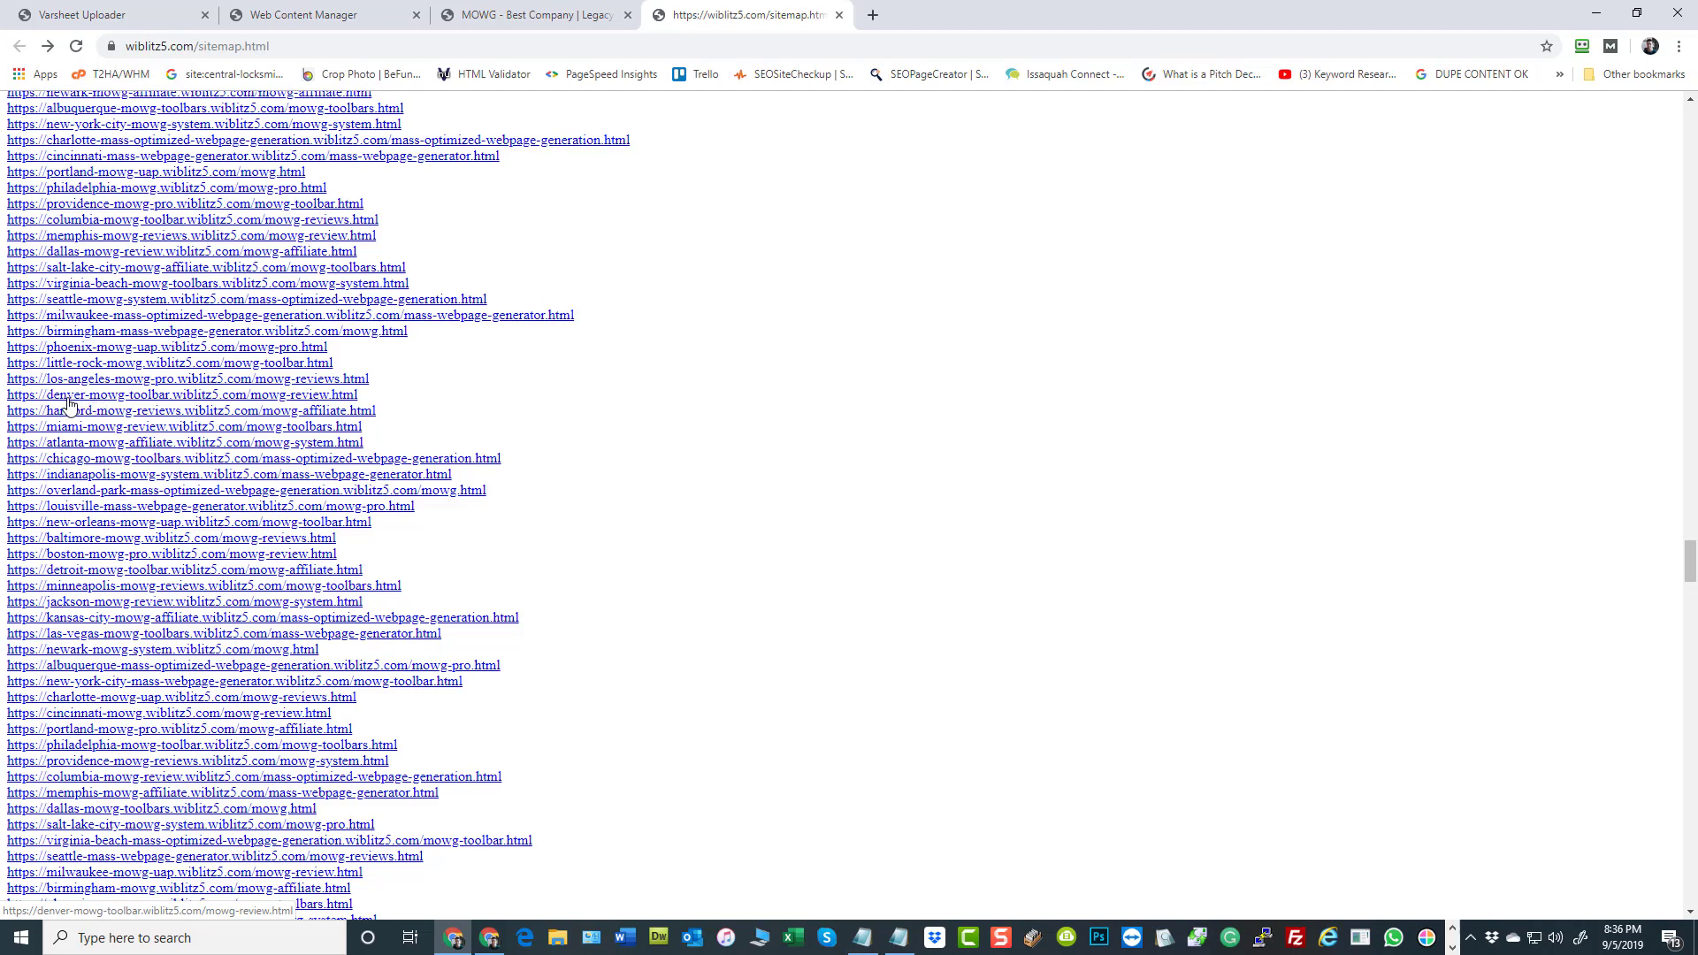
Enable the company map in the Form Section of the global theme settings and update the theme settings
click(304, 14)
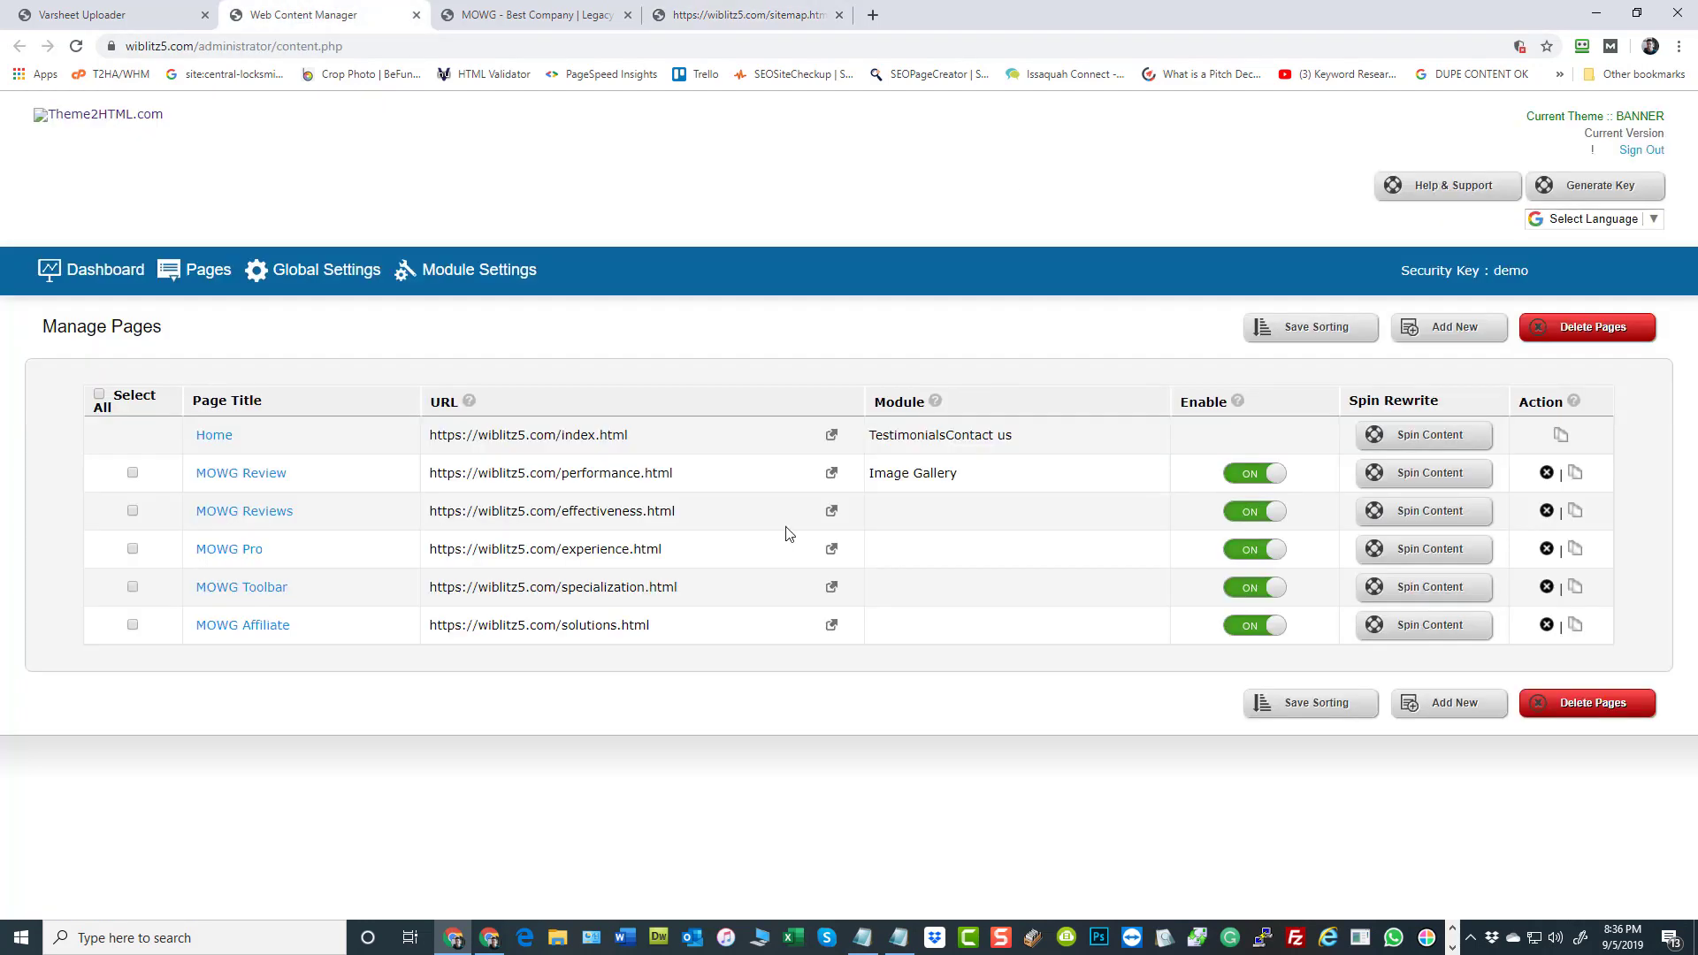
click(329, 265)
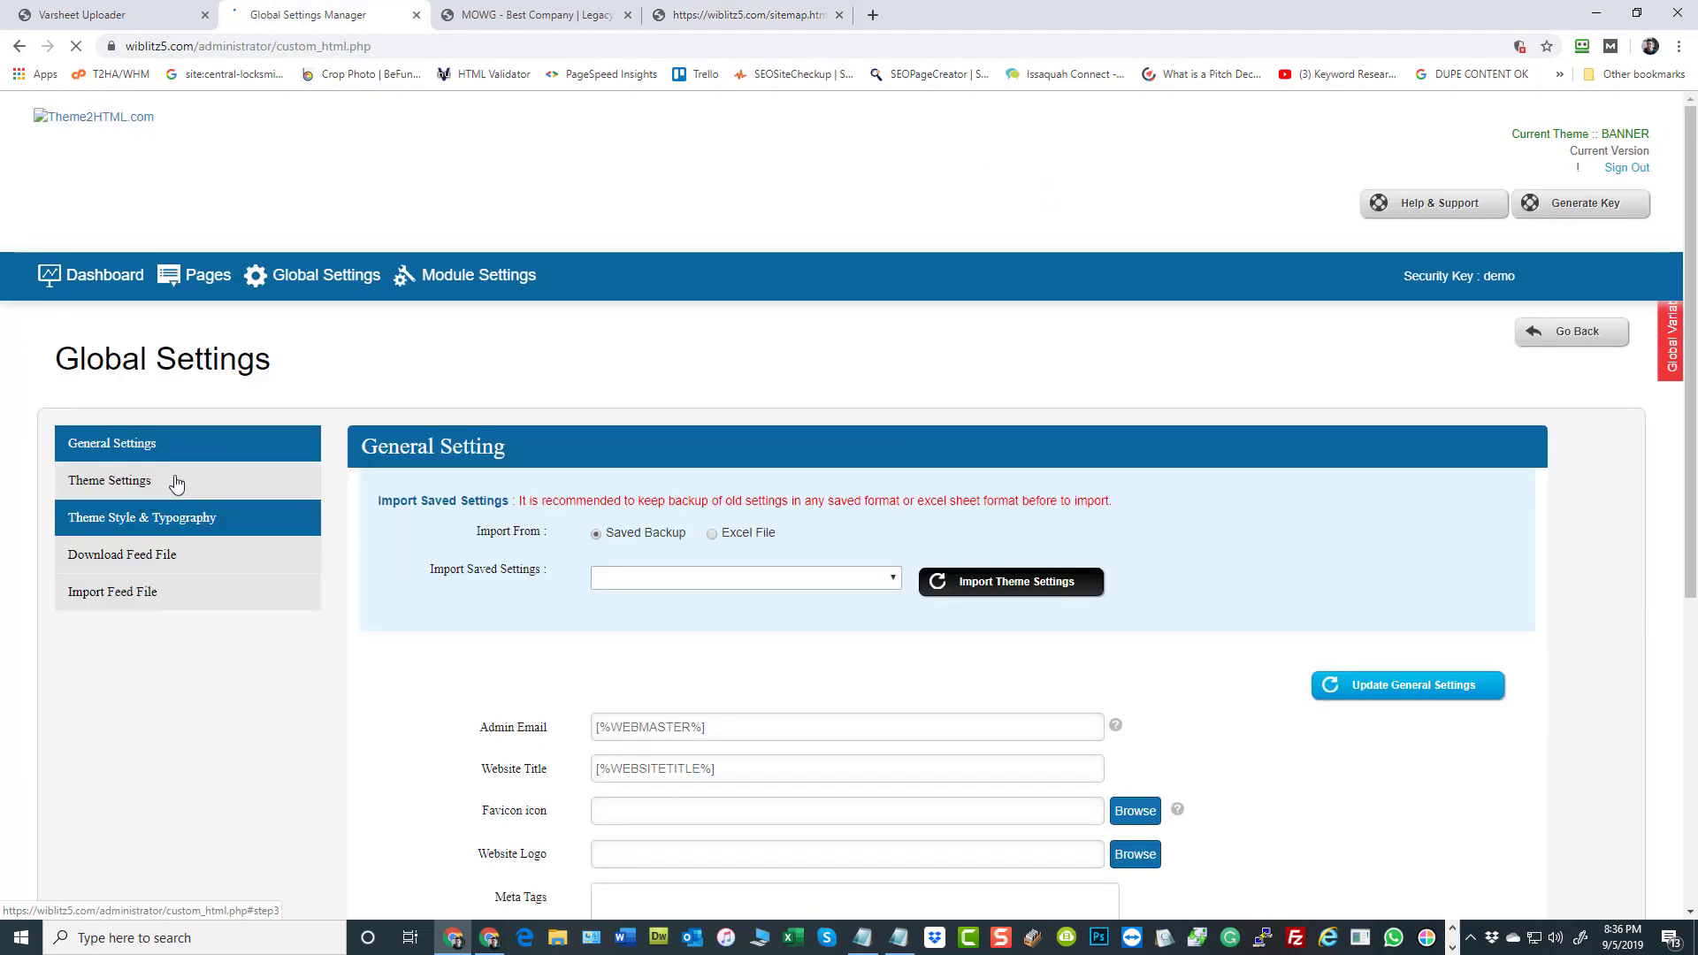
click(176, 482)
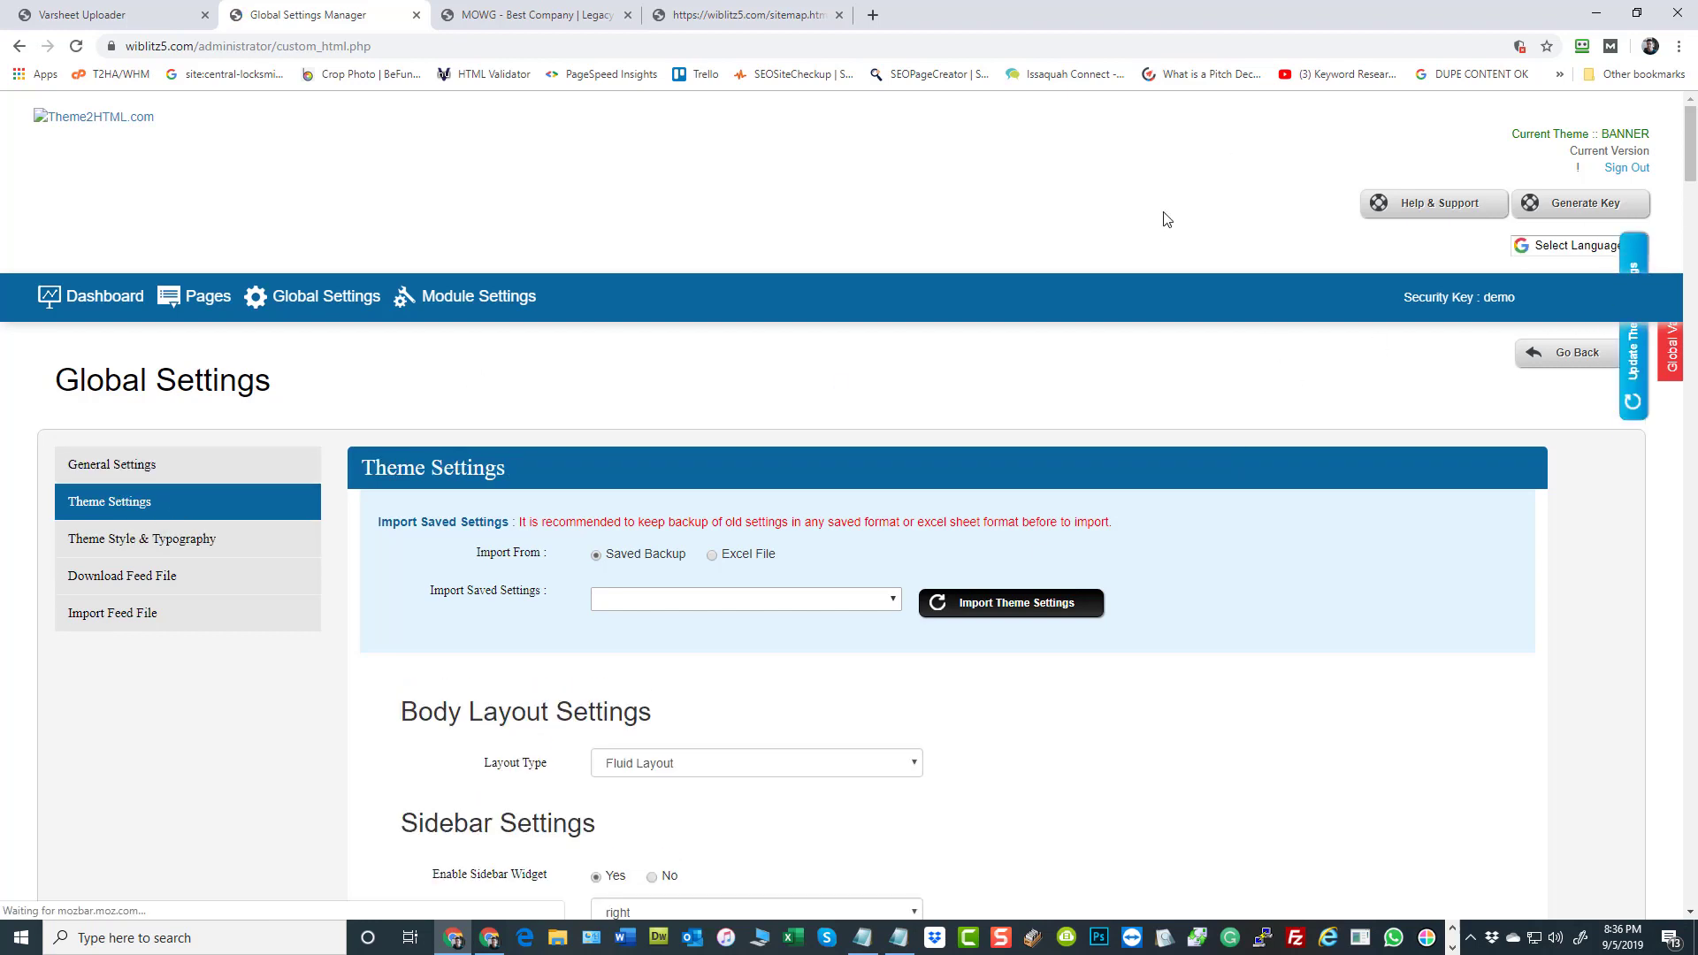
key(ctrl+f)
text(map)
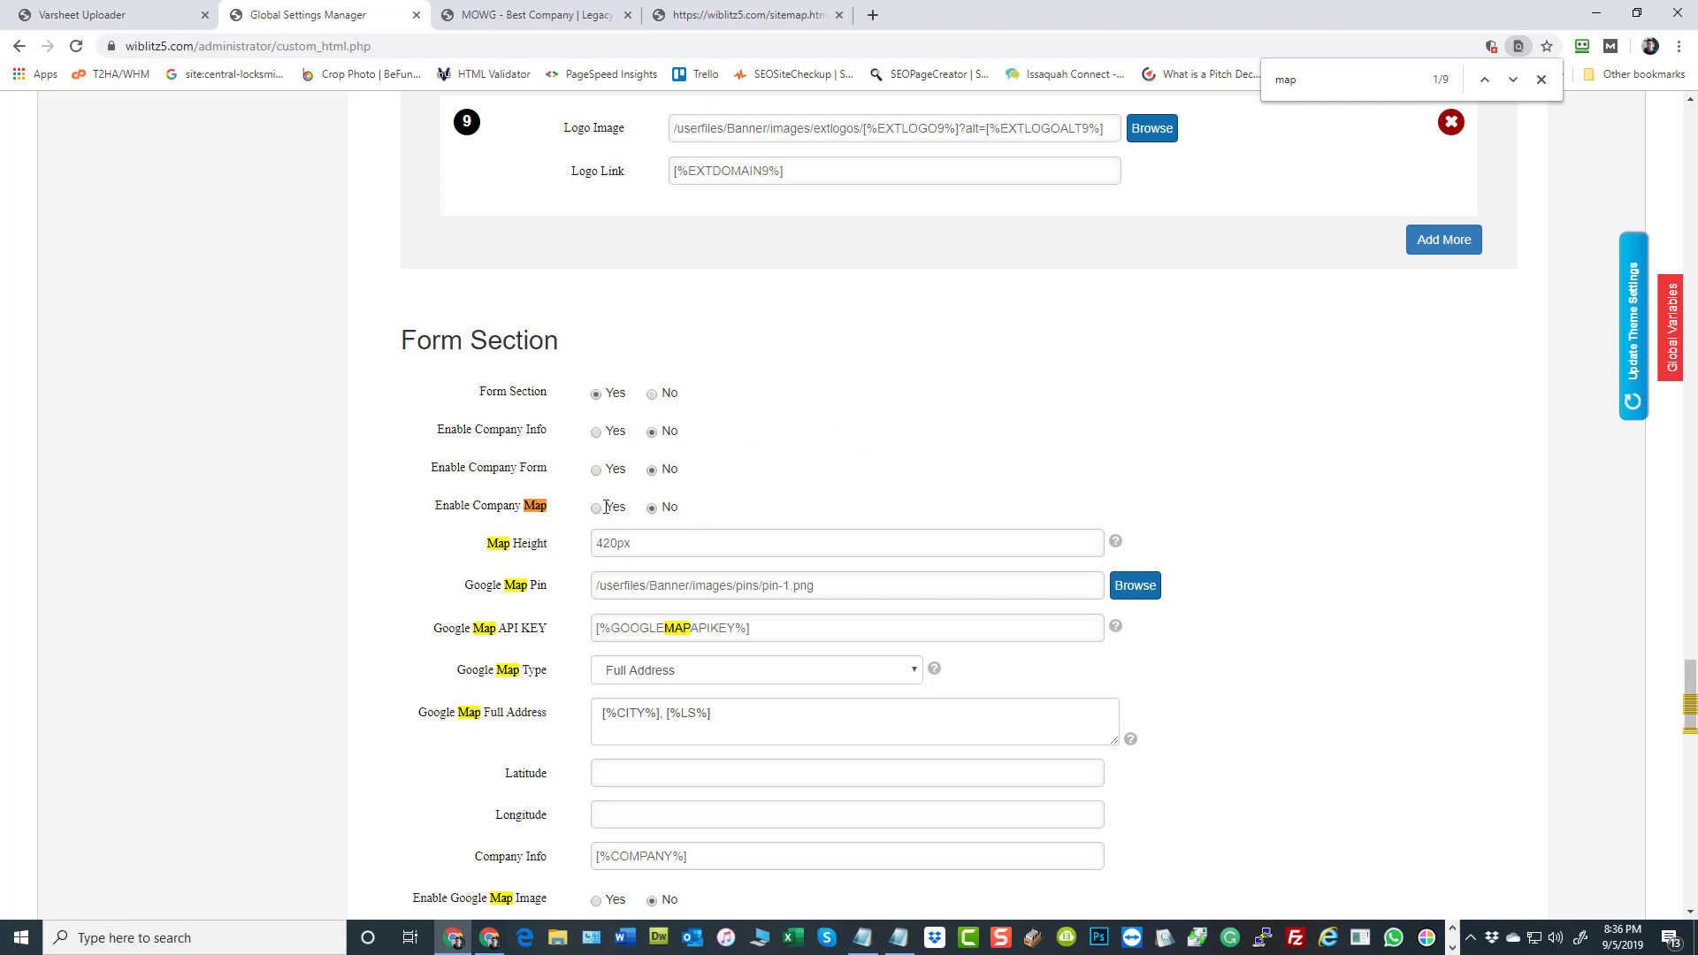
click(1633, 402)
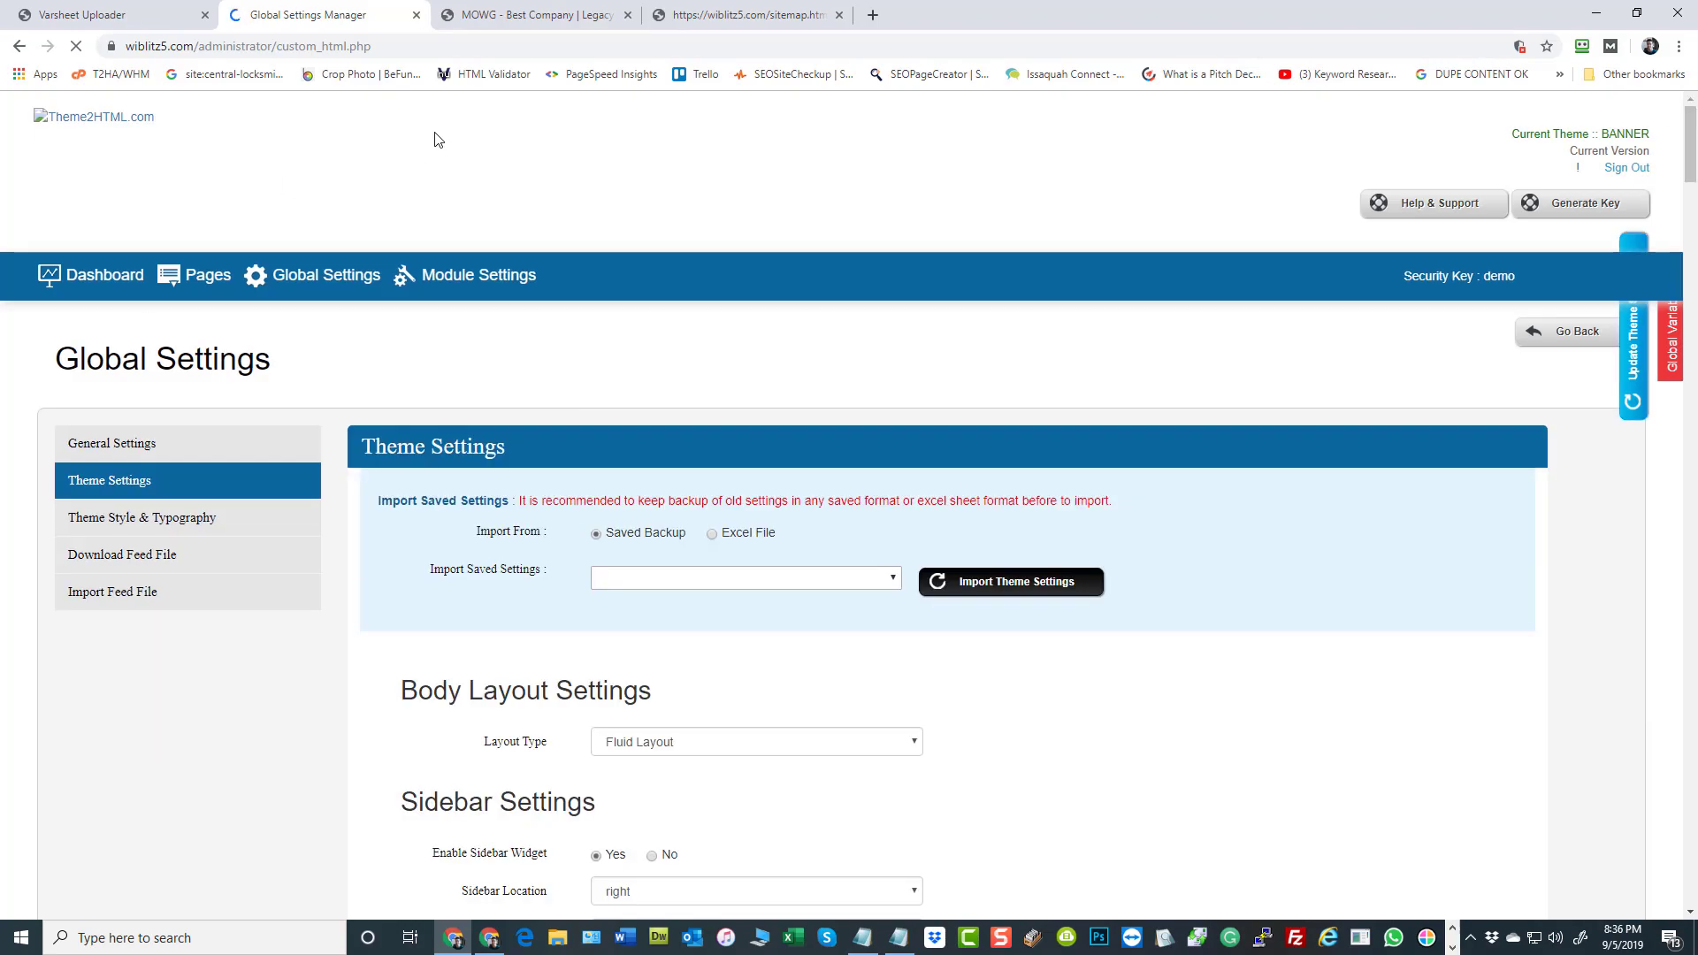
Reload the wiblitz5.com homepage and examine the company map above its footer and the Serving Your Area map
click(531, 15)
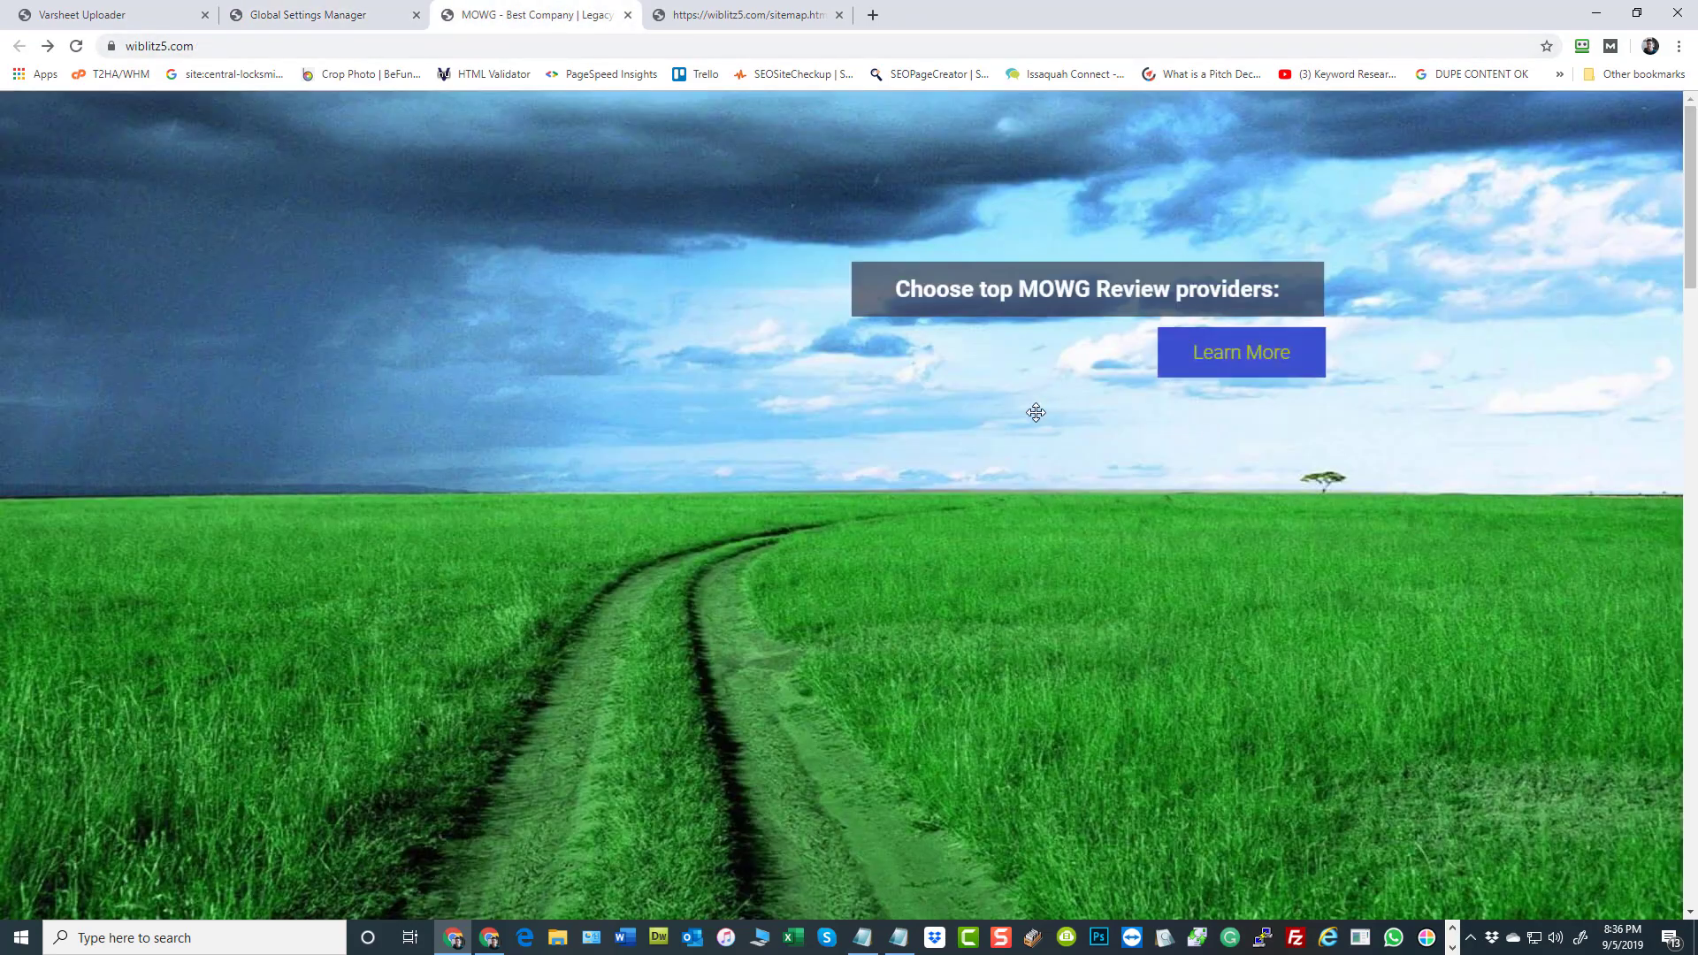
scroll(1036, 413, down, 20)
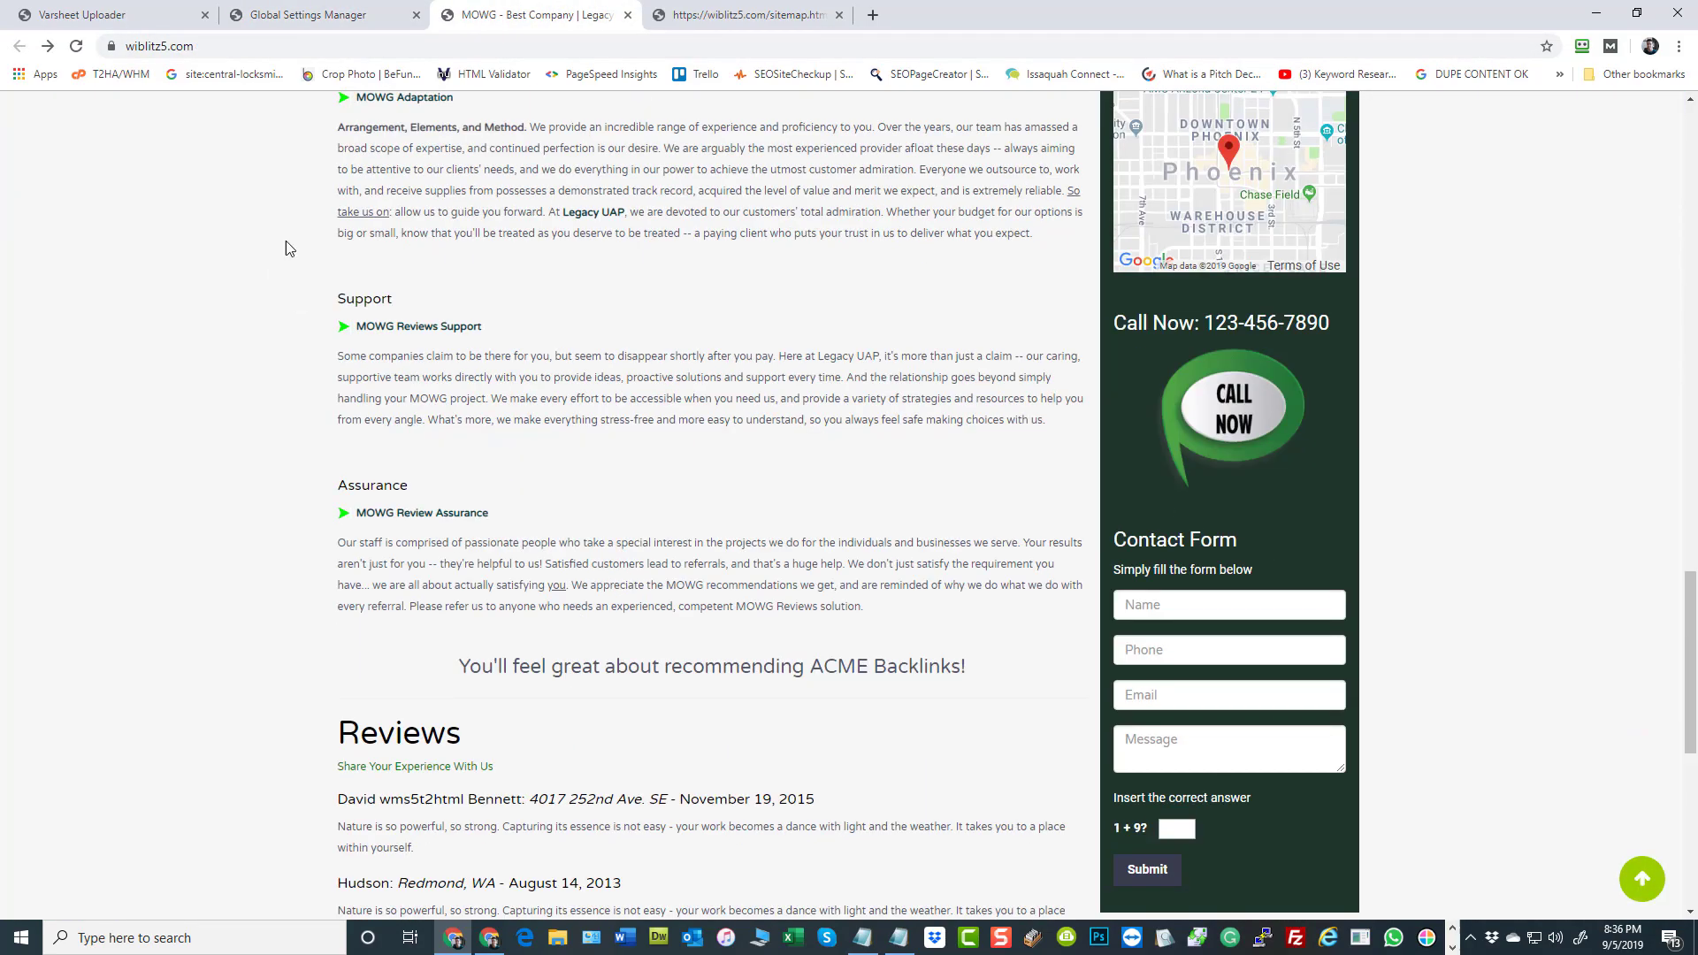
click(77, 48)
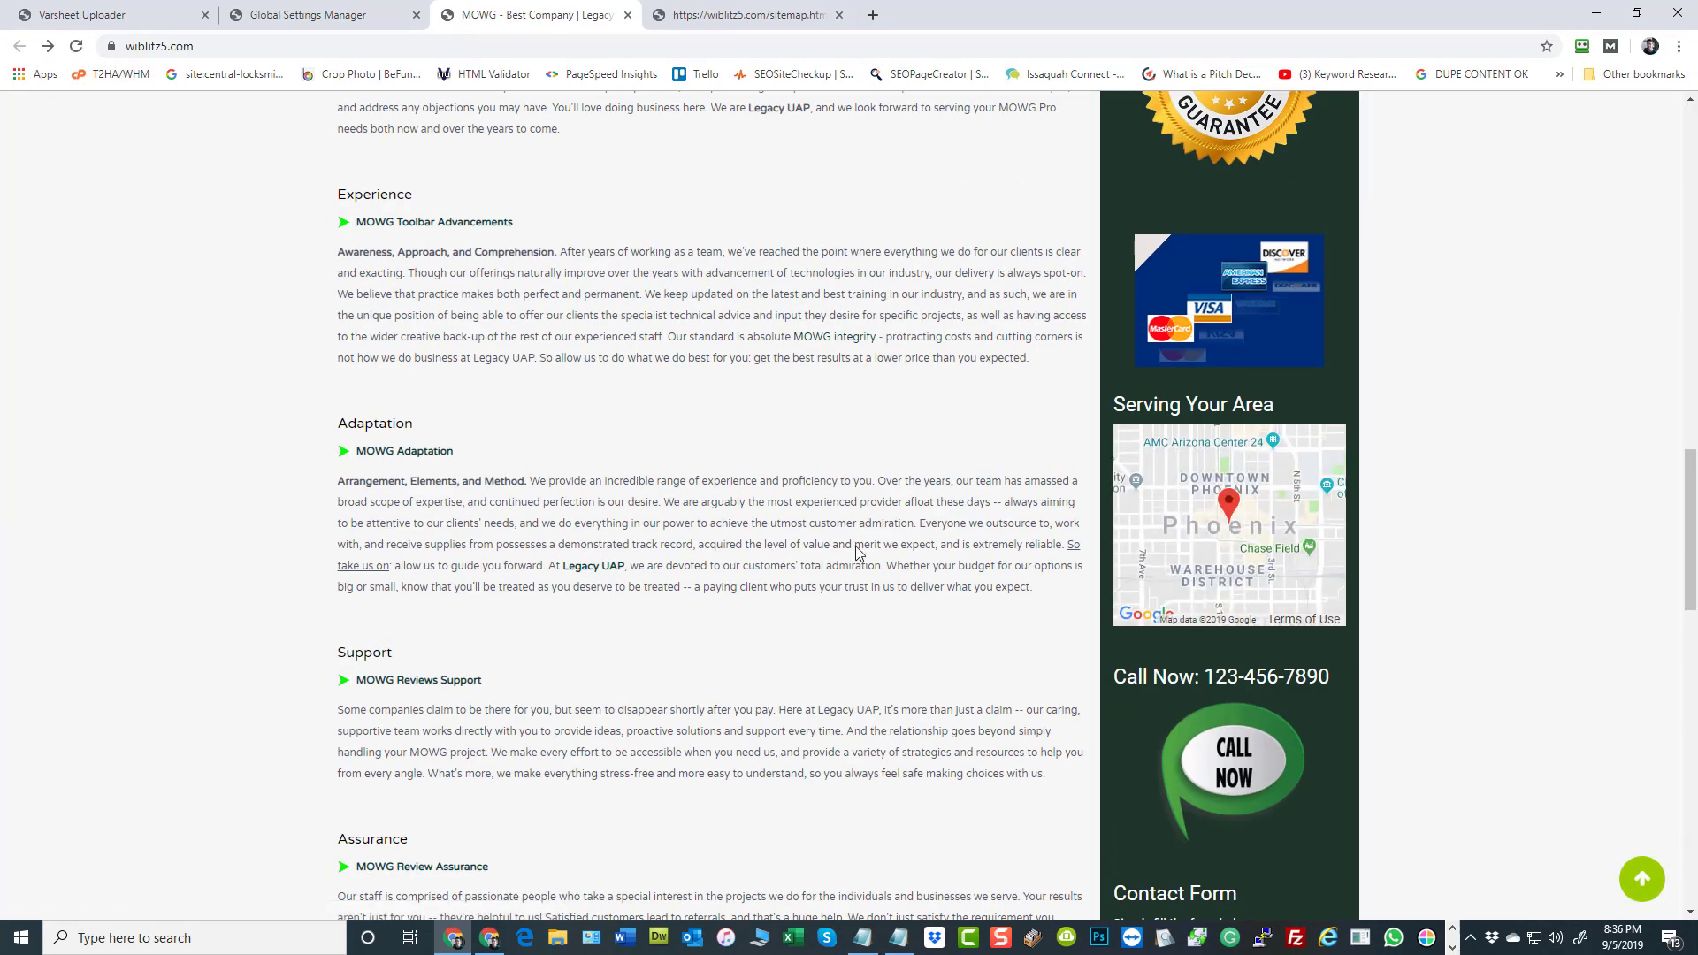
scroll(854, 533, down, 15)
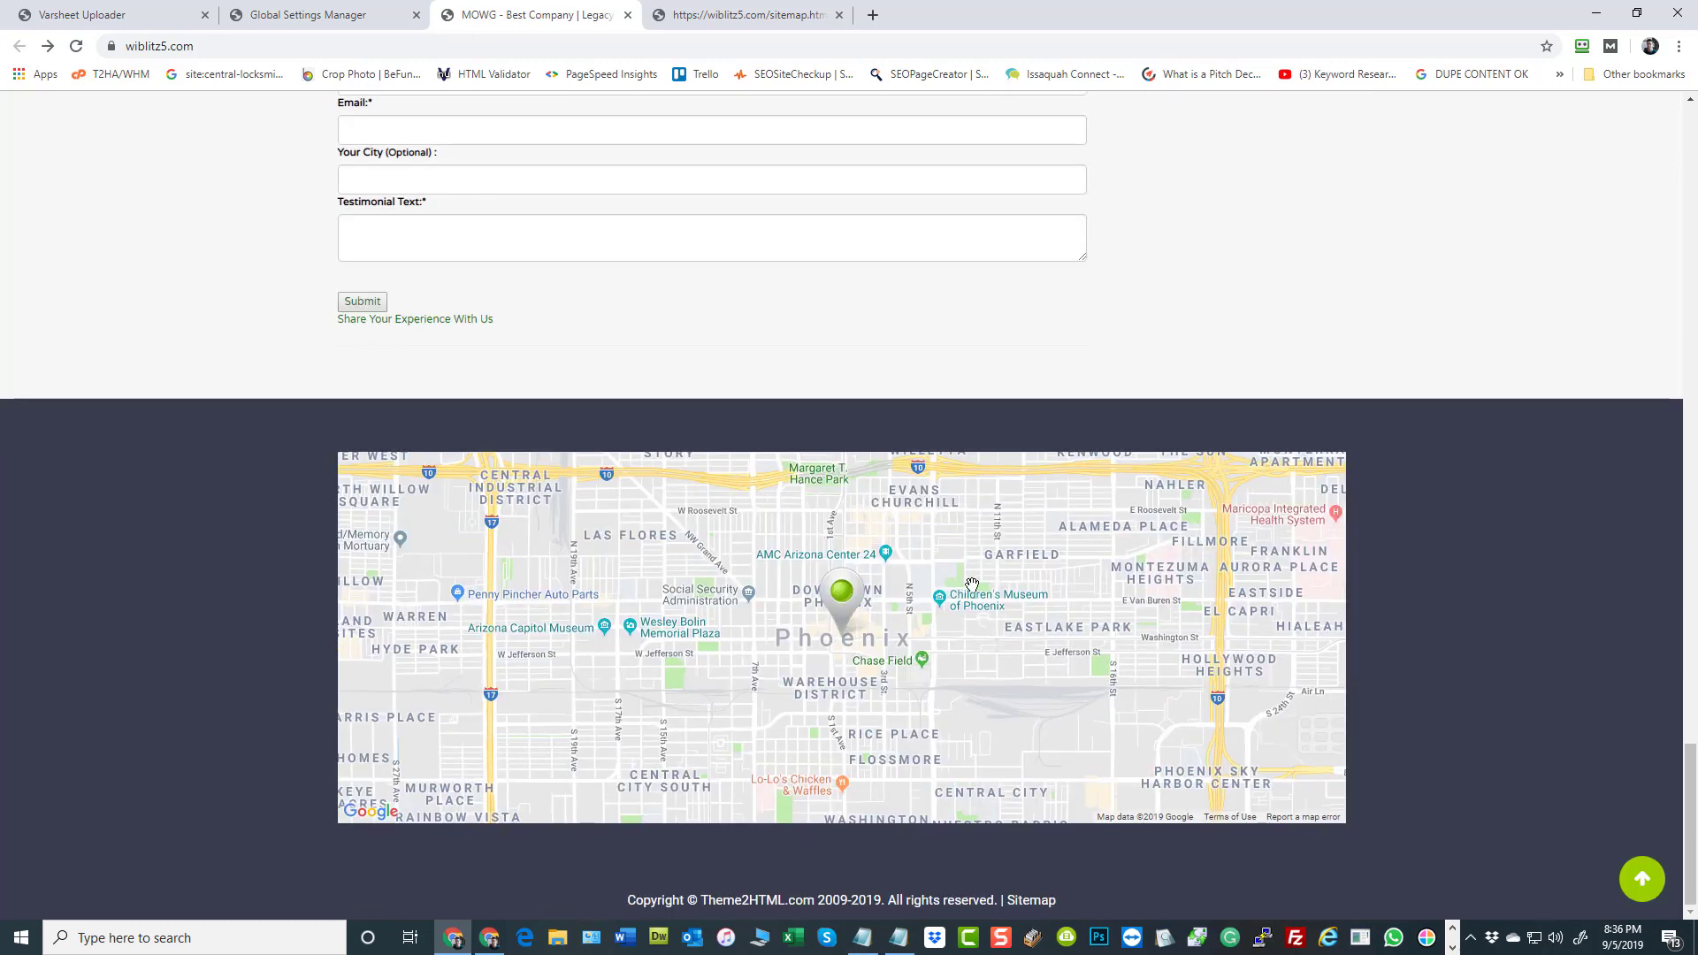
mouse_move(973, 584)
mouse_down()
mouse_move(991, 606)
mouse_move(963, 591)
mouse_up()
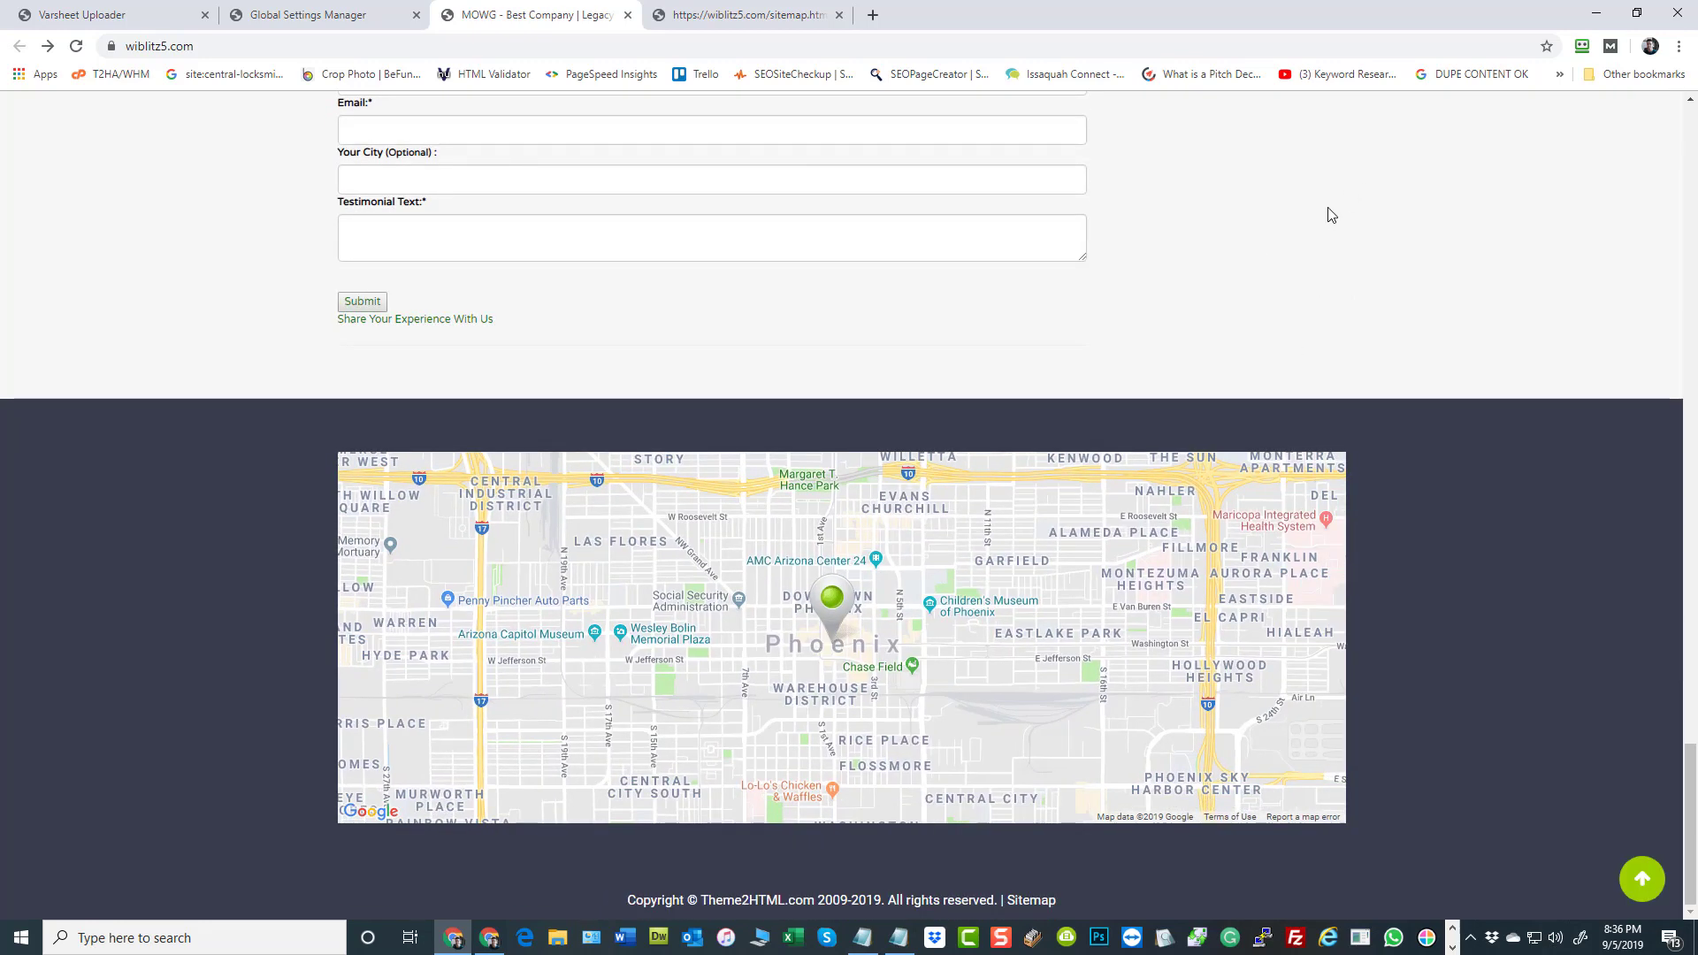
scroll(1281, 482, up, 10)
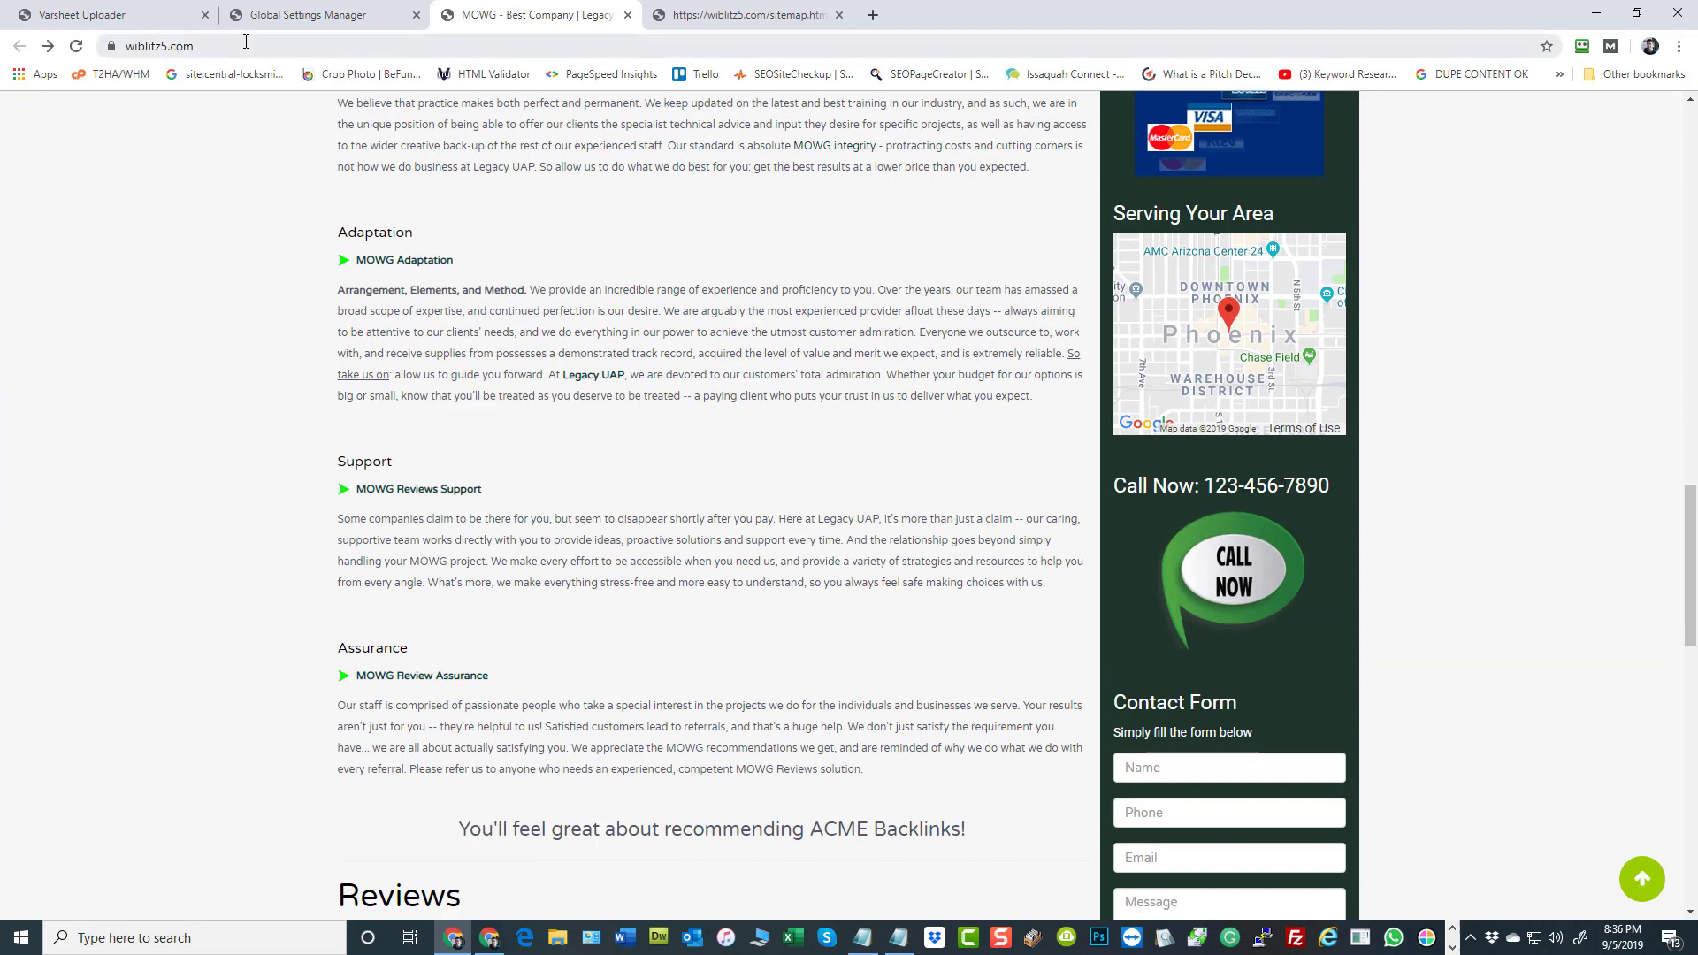
Return to the sitemap and open another of its generated city page links
click(757, 10)
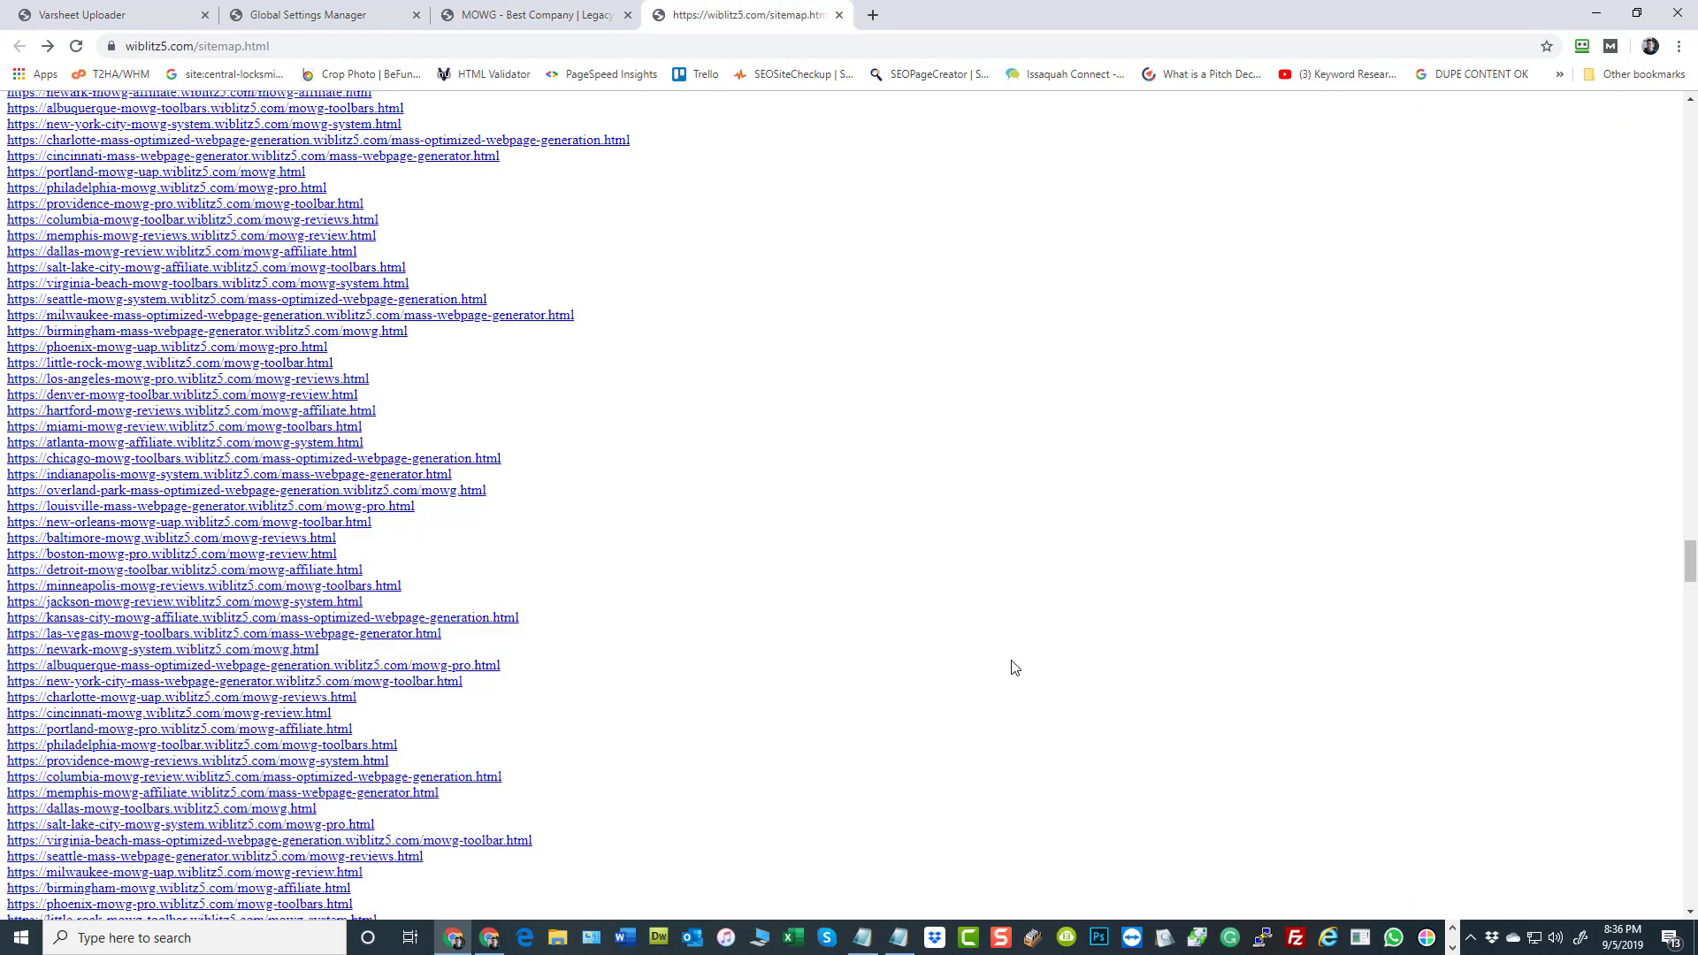
click(142, 332)
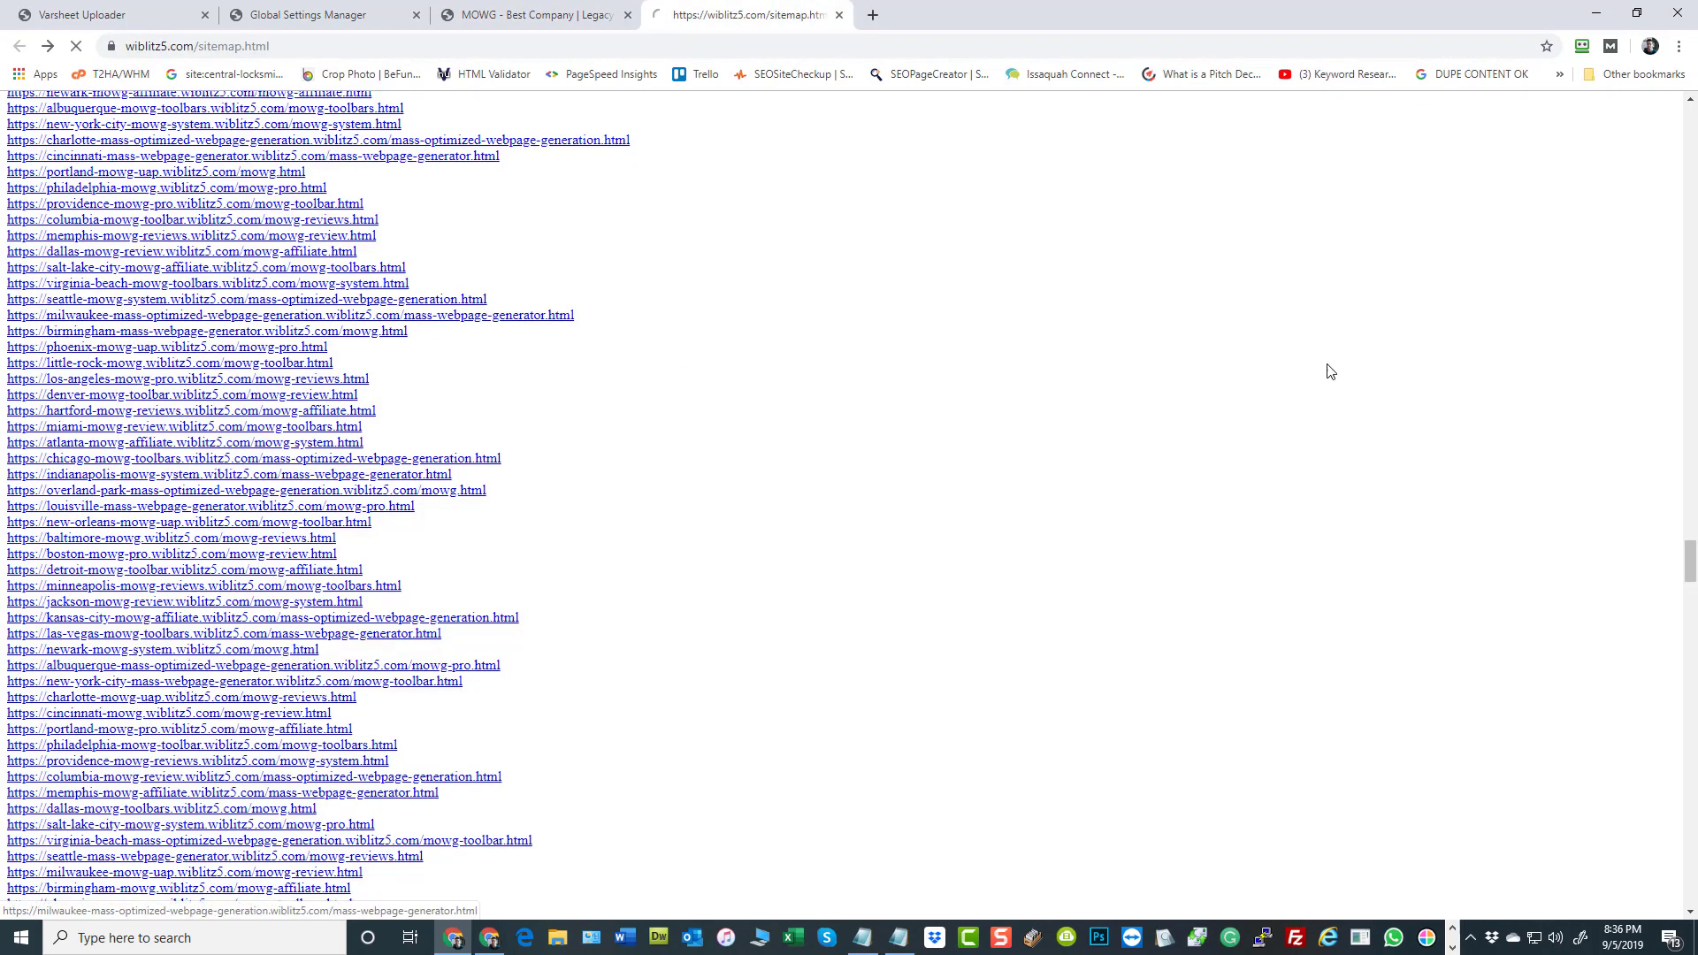
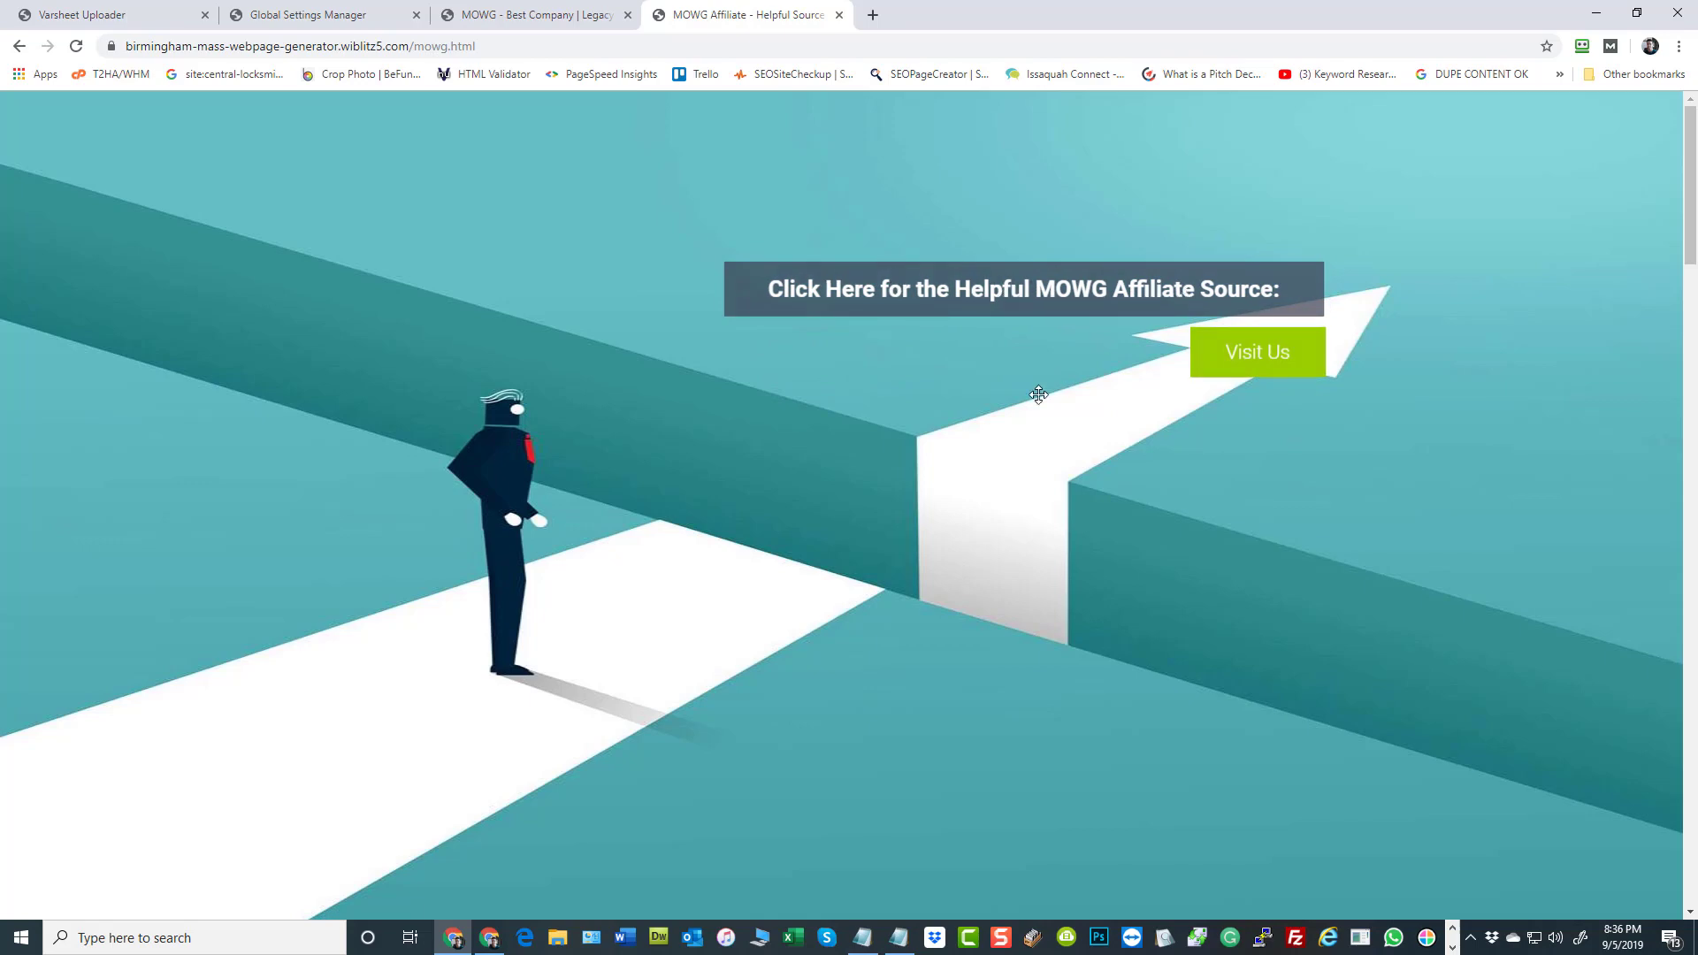
Look through the Birmingham MOWG Affiliate page's content, sidebar, reviews and footer map, and open its effectiveness.html page
scroll(1129, 432, down, 10)
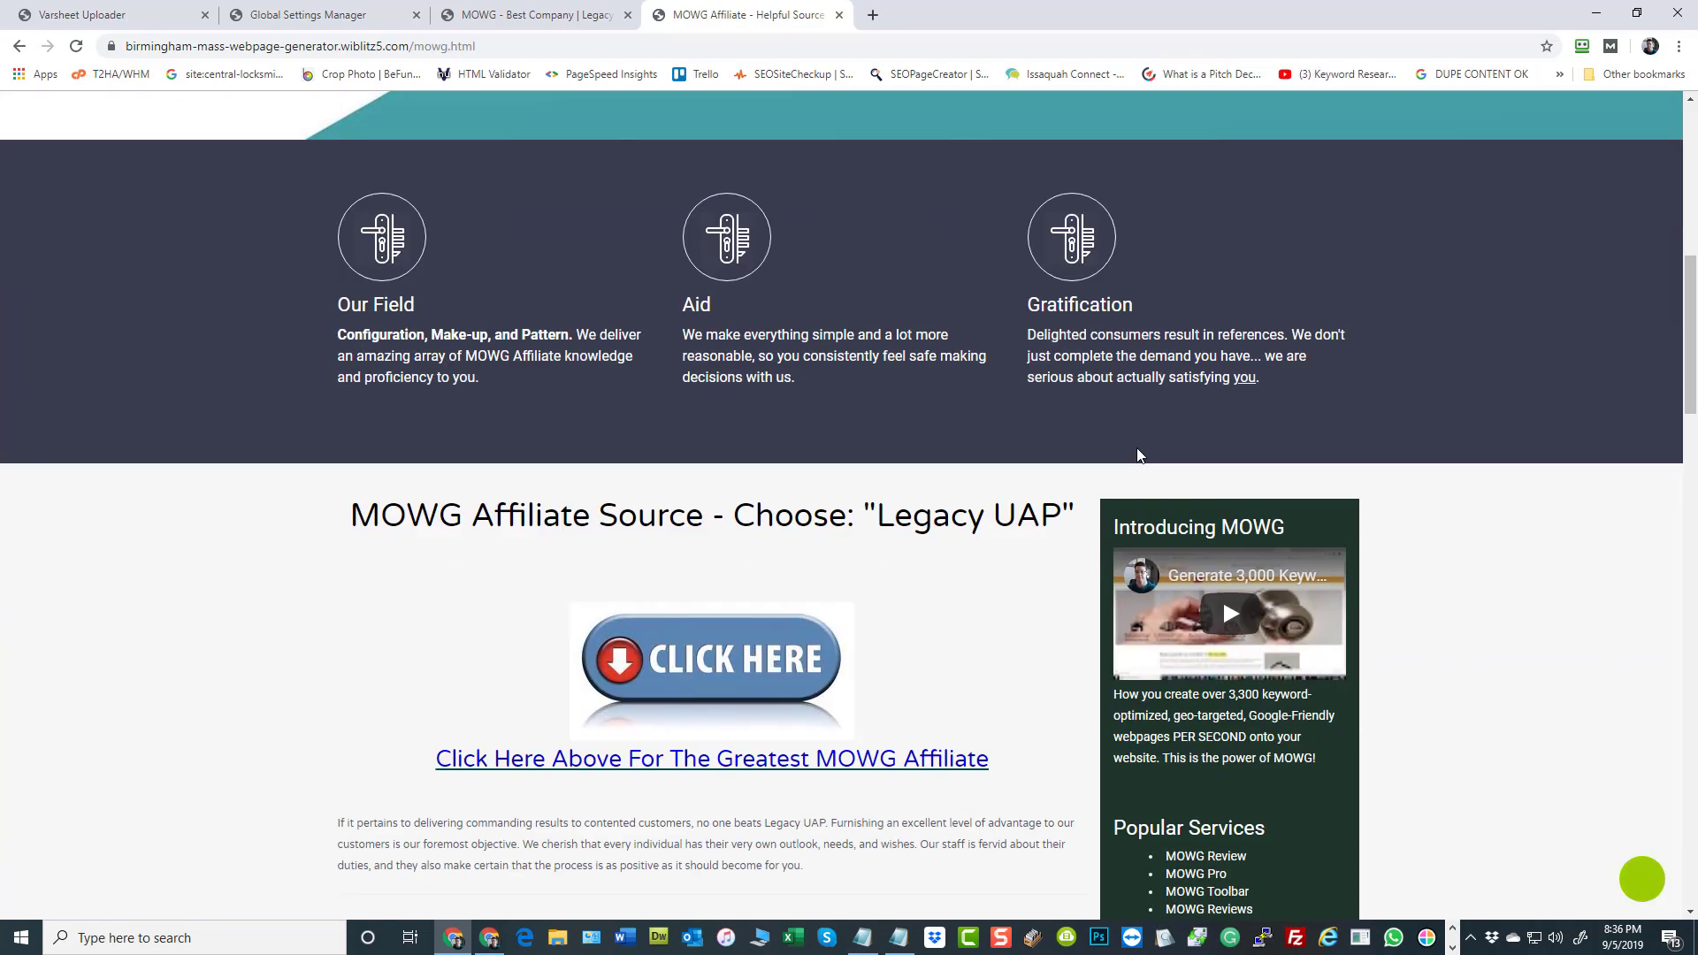
scroll(1138, 456, down, 6)
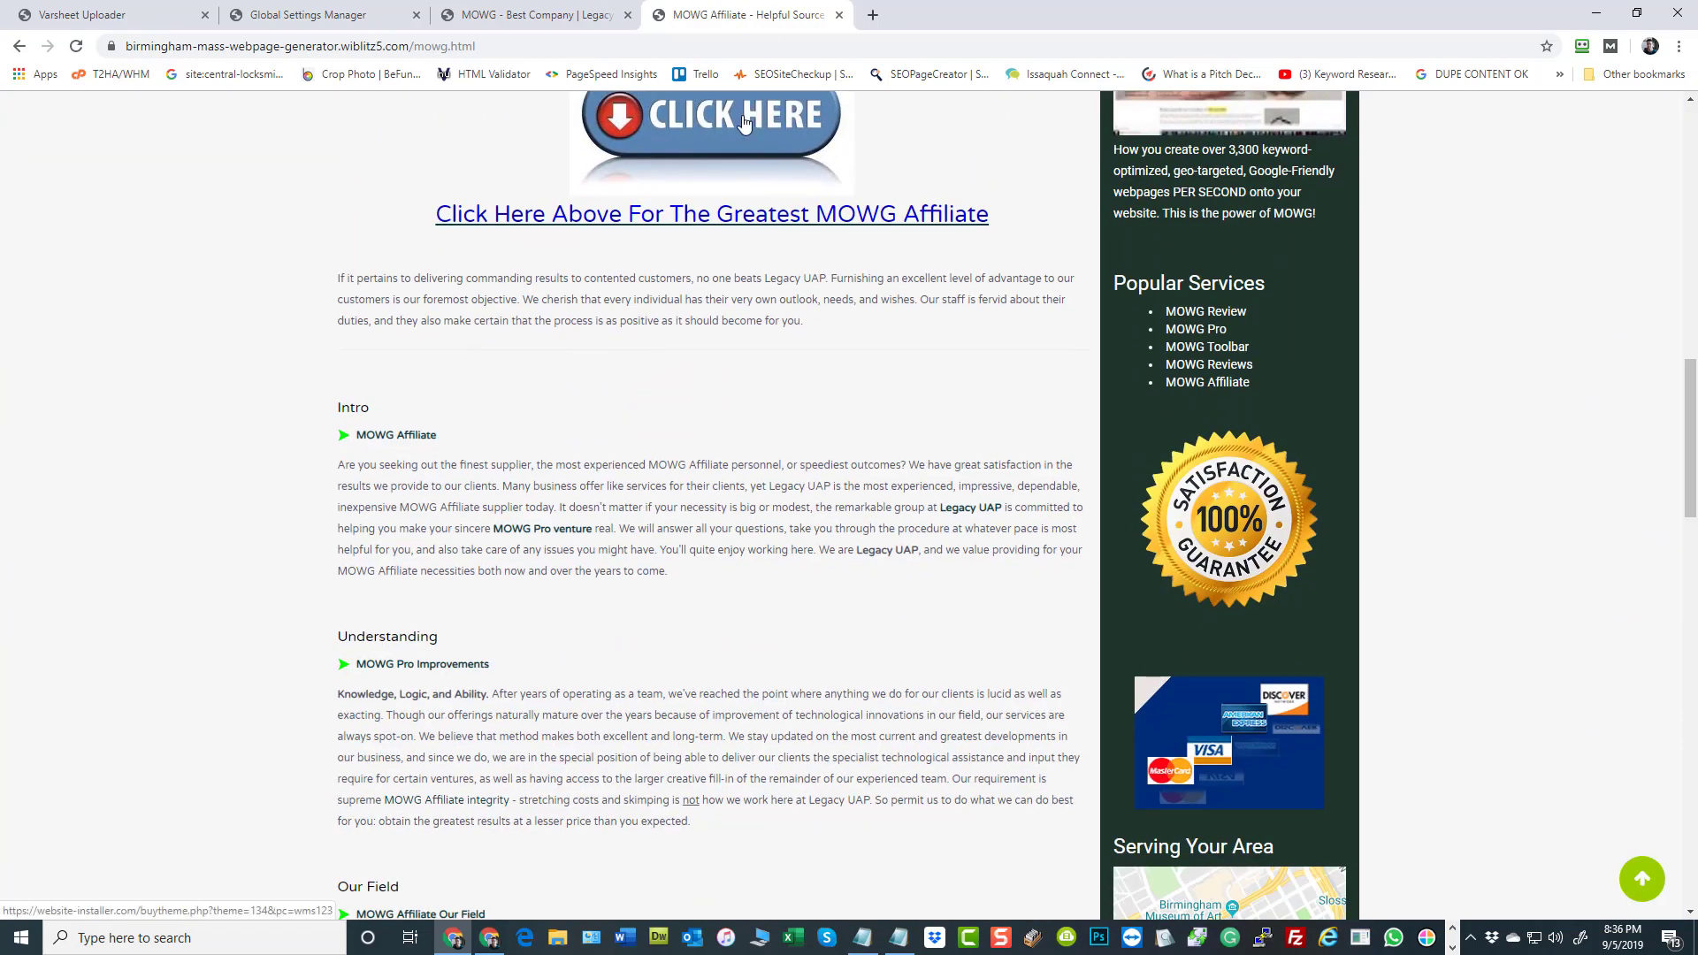
scroll(787, 212, down, 8)
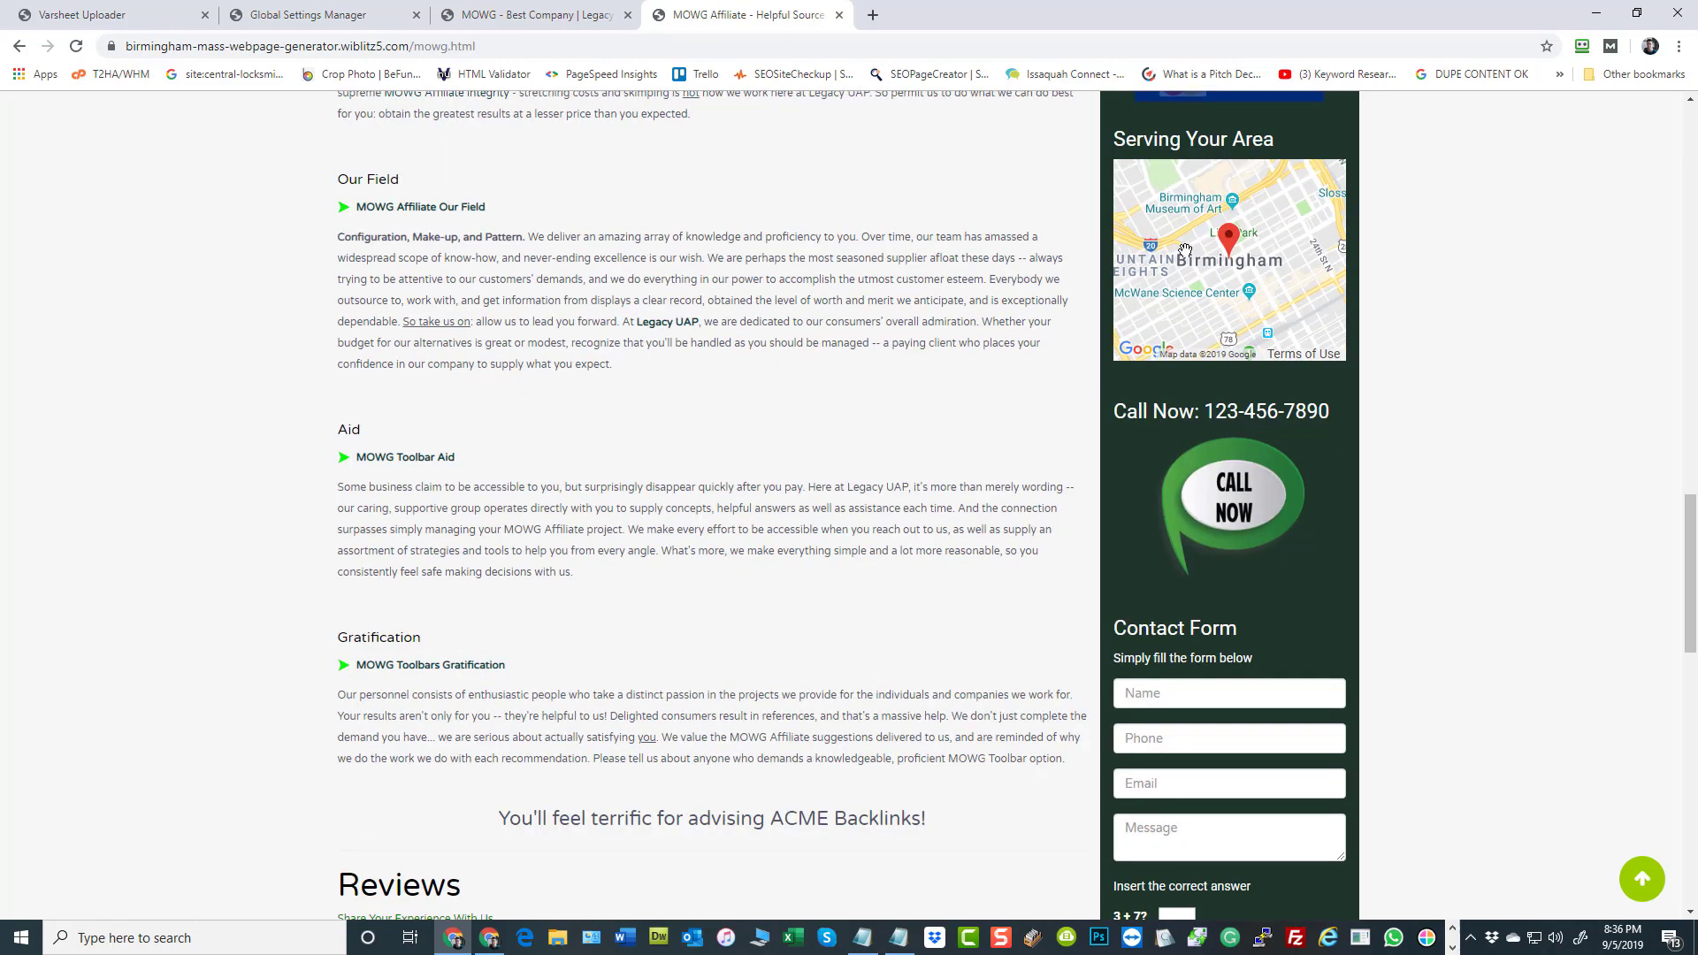
scroll(796, 389, down, 6)
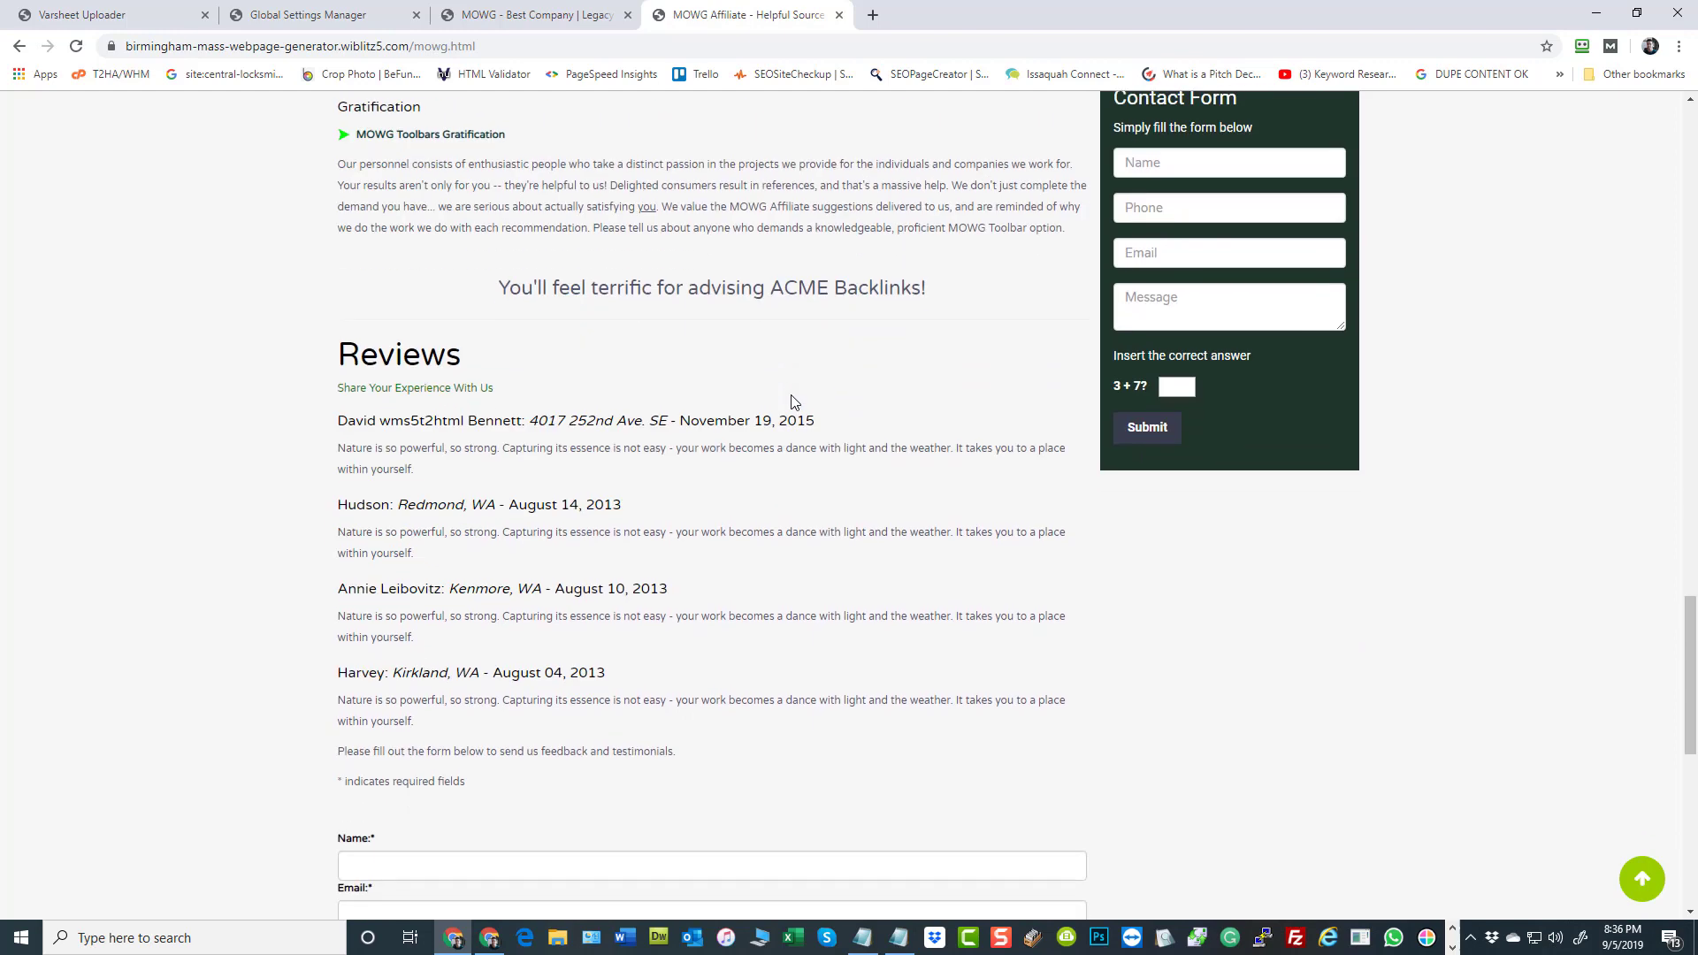
scroll(793, 402, down, 9)
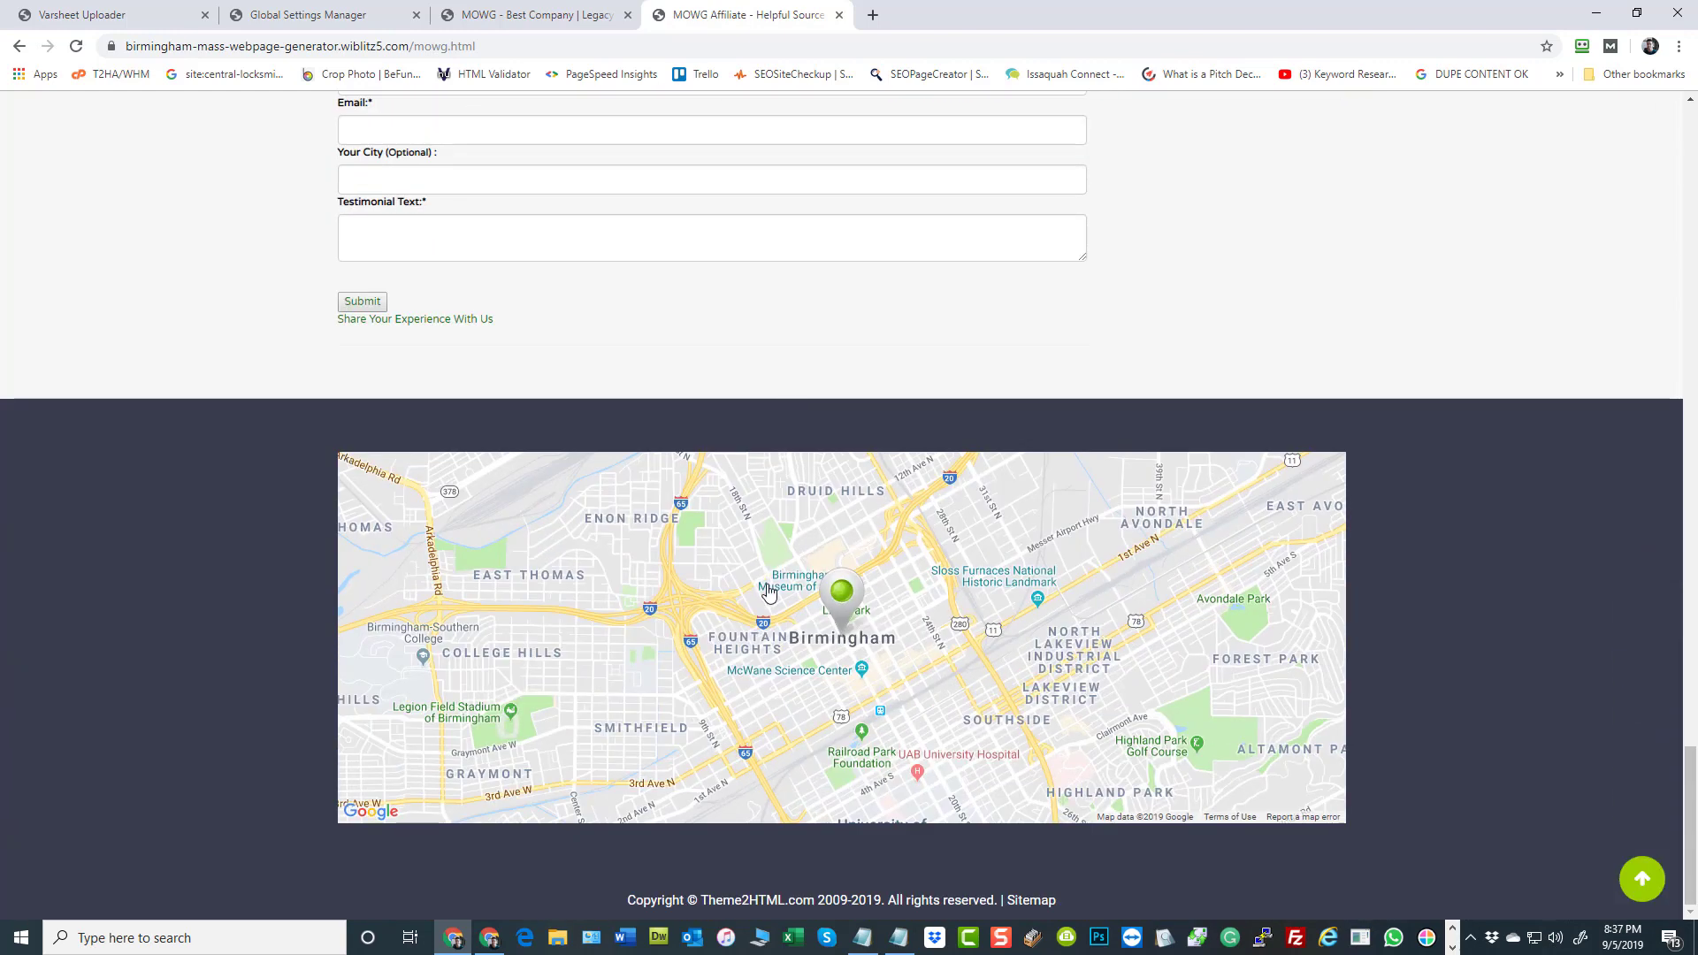
drag(902, 597, 937, 627)
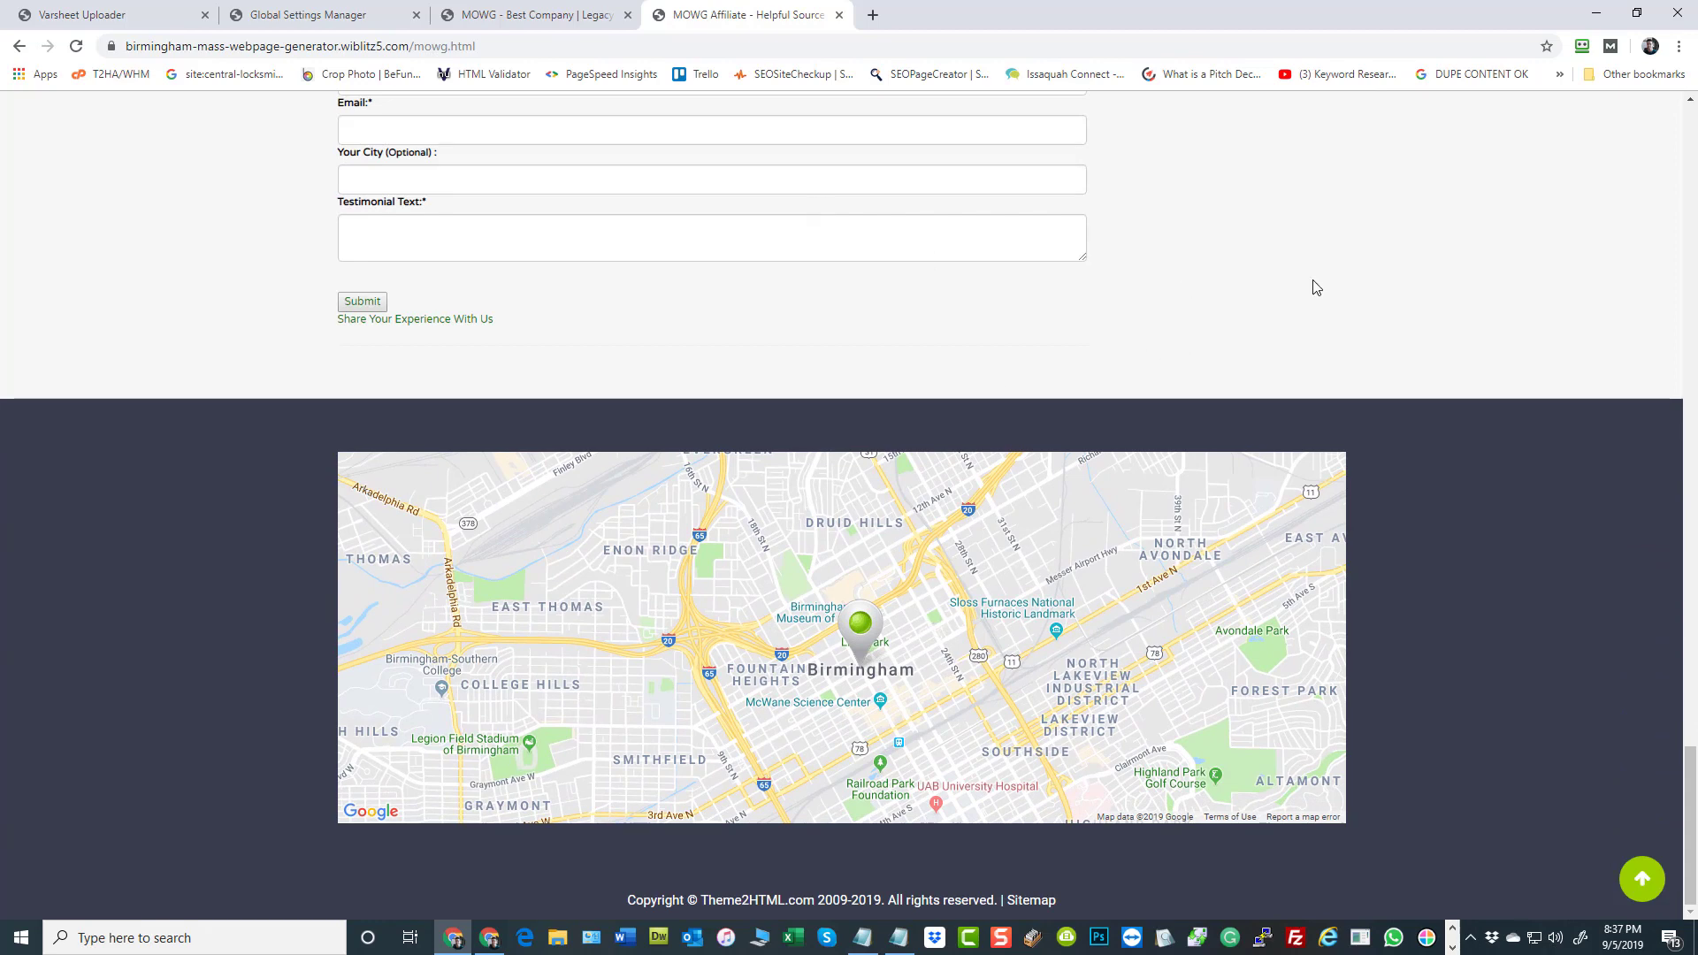
scroll(1316, 288, up, 5)
scroll(1250, 336, up, 3)
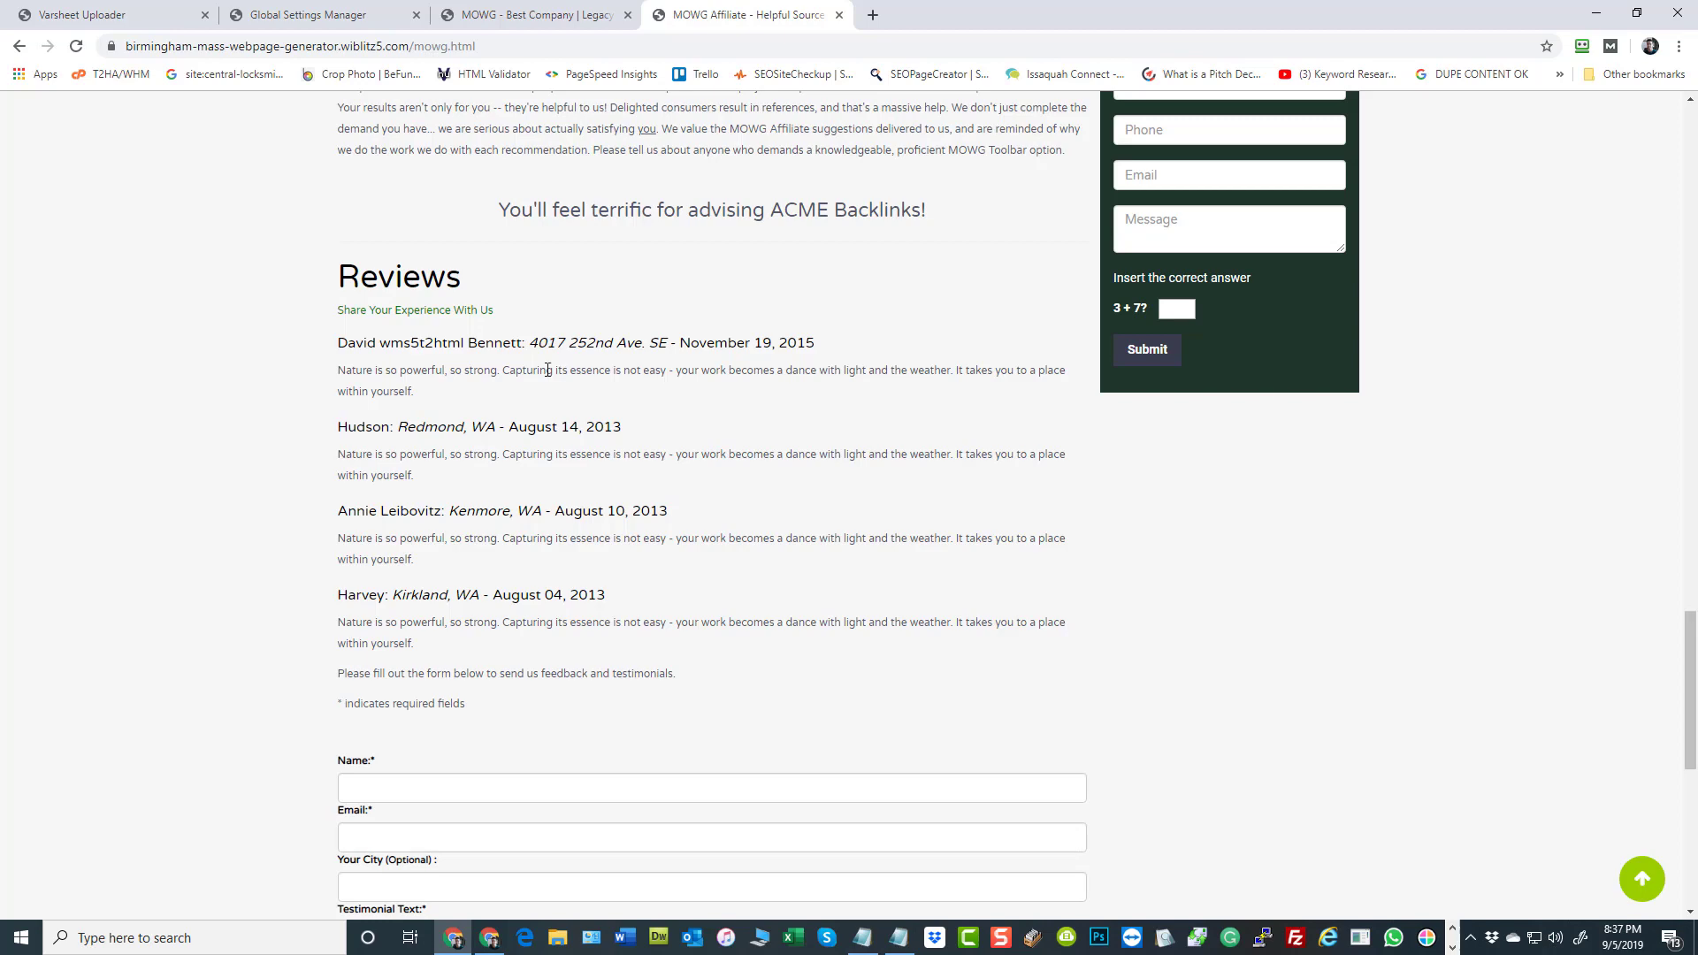
scroll(813, 383, up, 6)
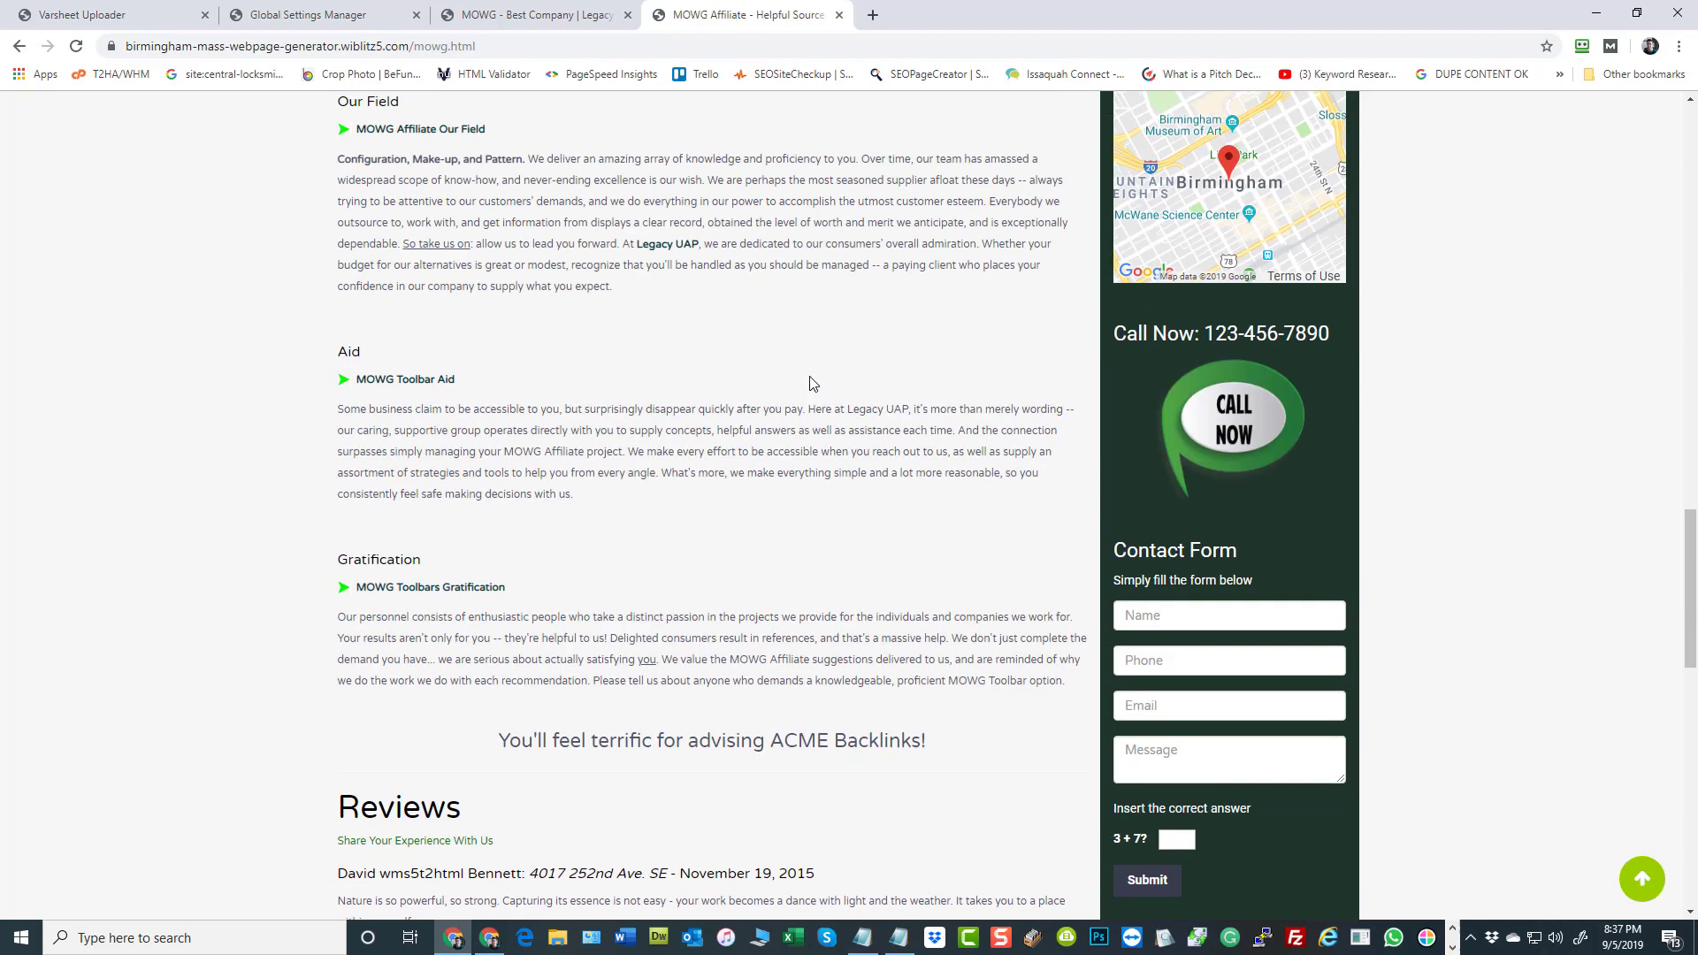
scroll(794, 451, up, 10)
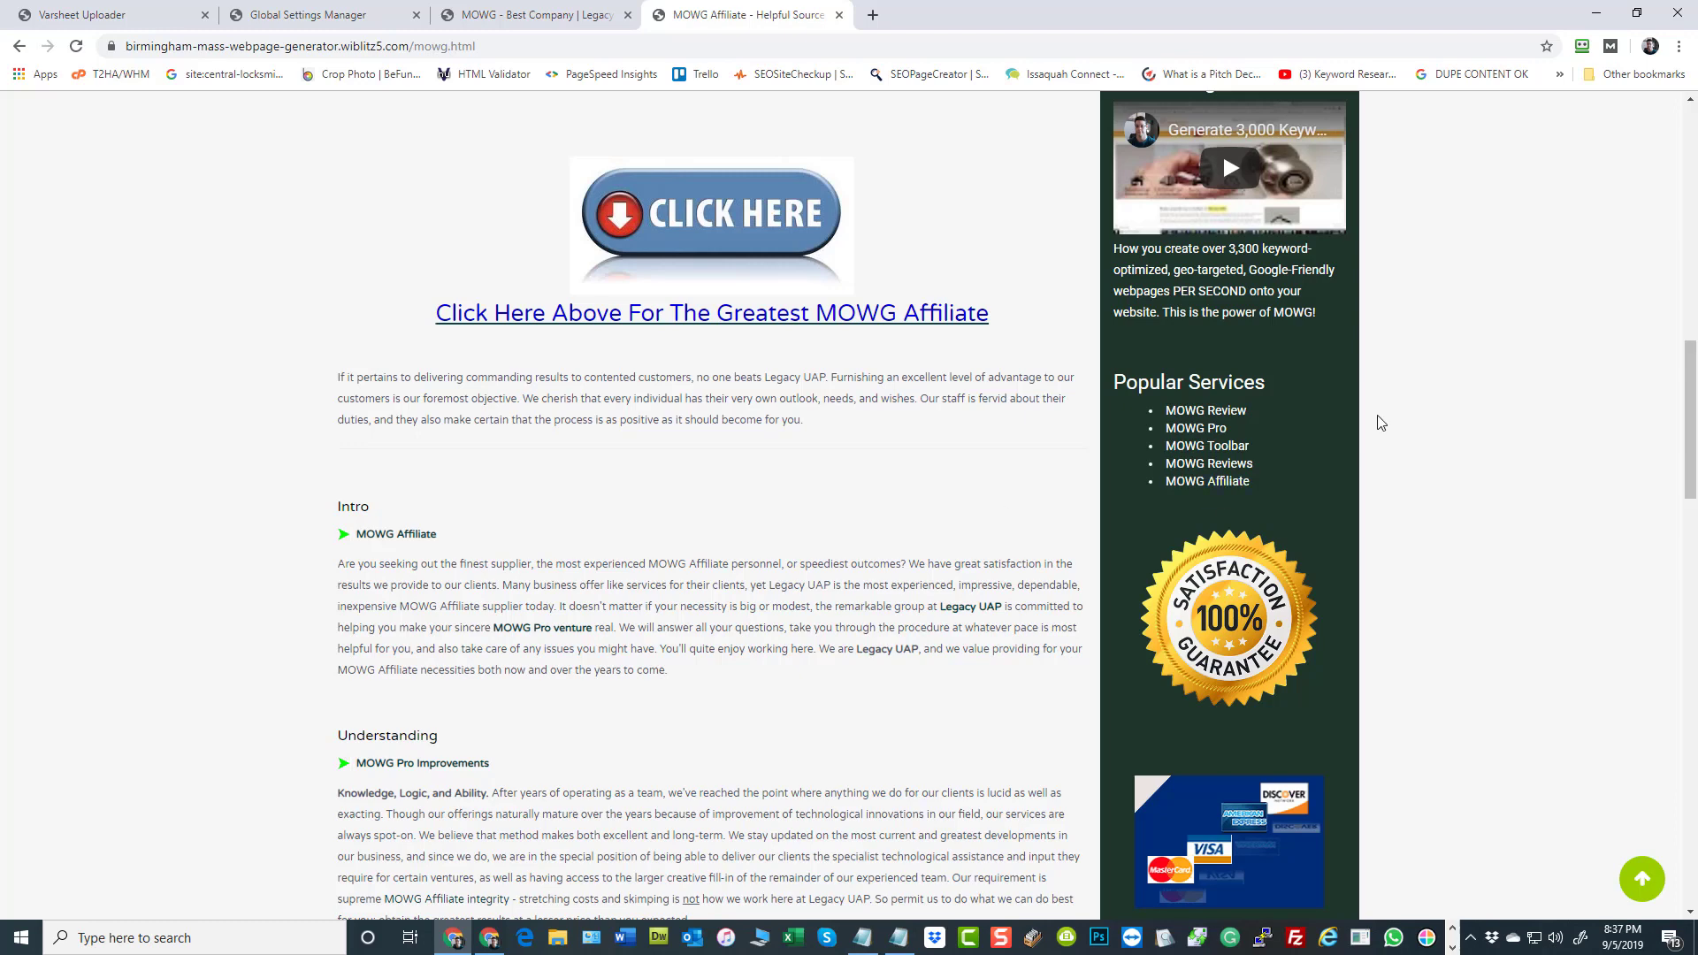
click(1219, 482)
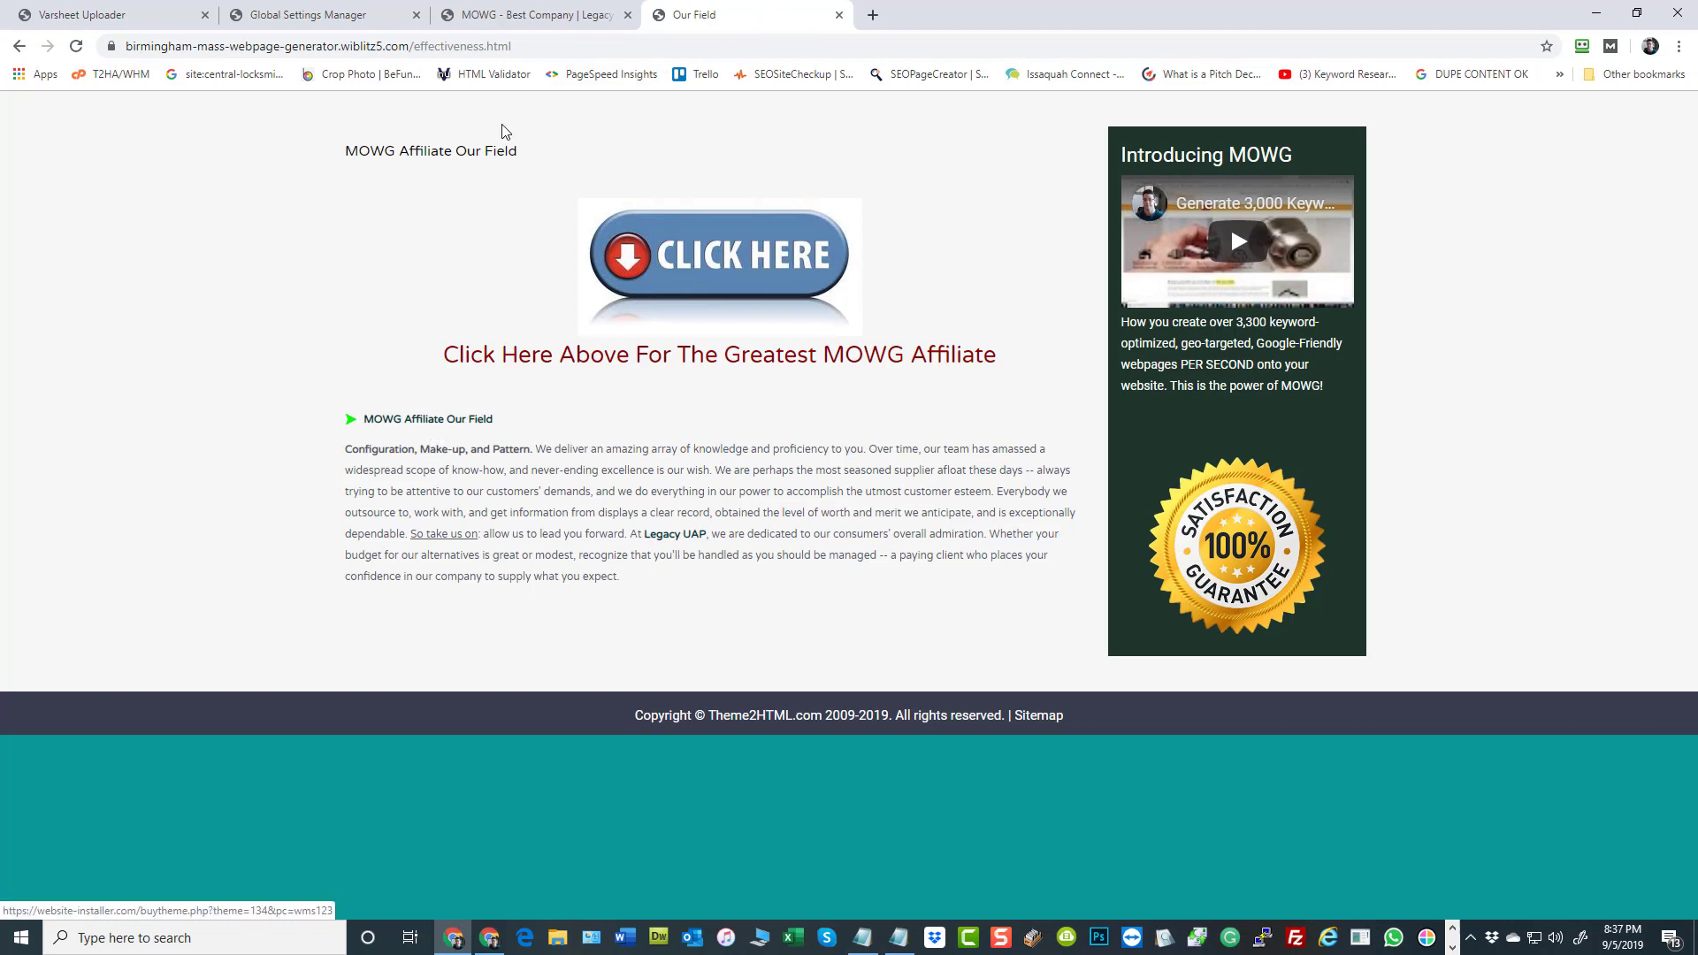
Open the MOWG Reviews page (effectiveness.html) for editing in the site administration and bring up its page content
click(342, 20)
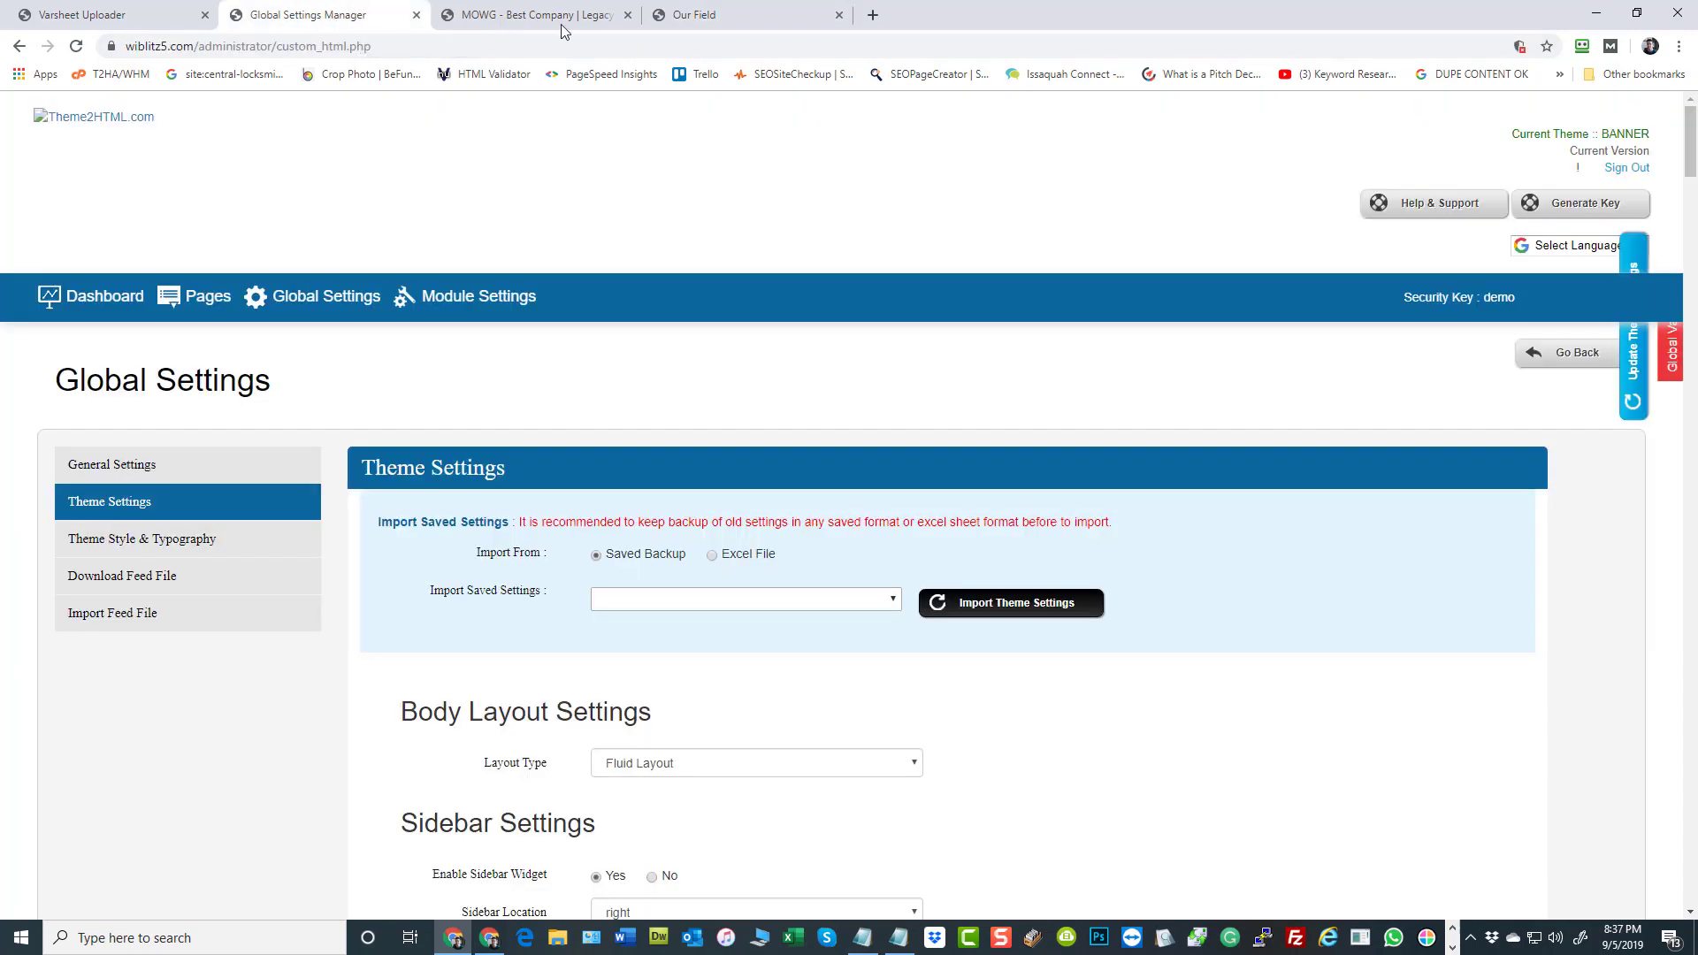
click(723, 19)
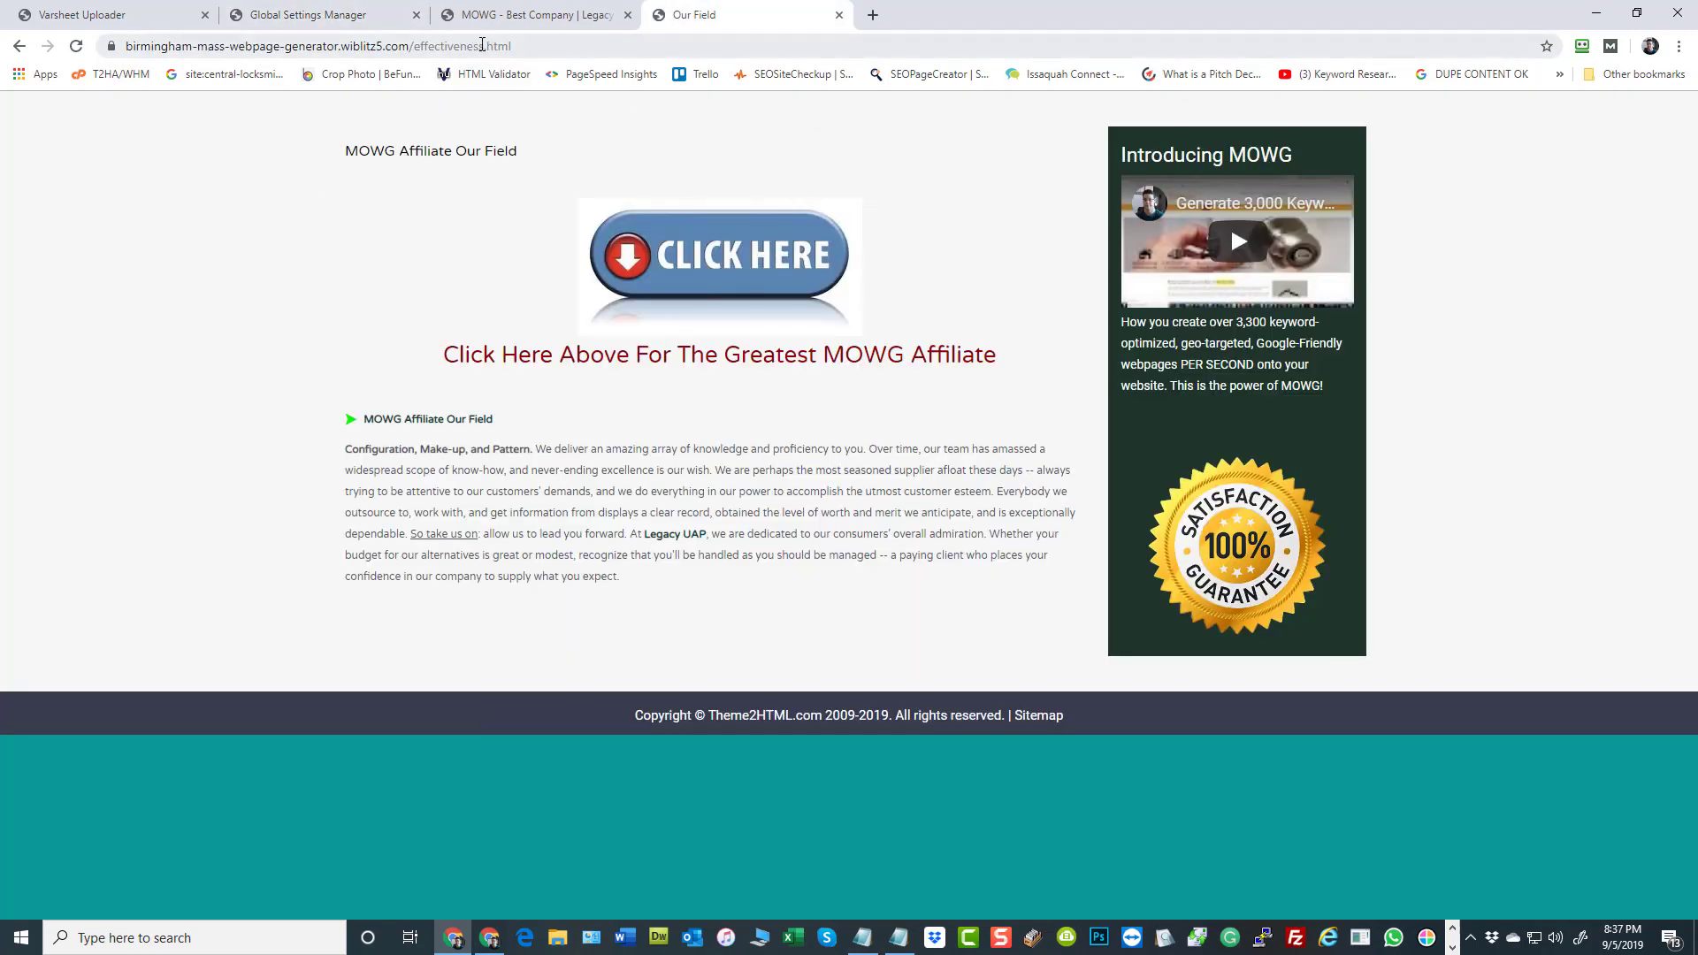
click(333, 14)
click(152, 13)
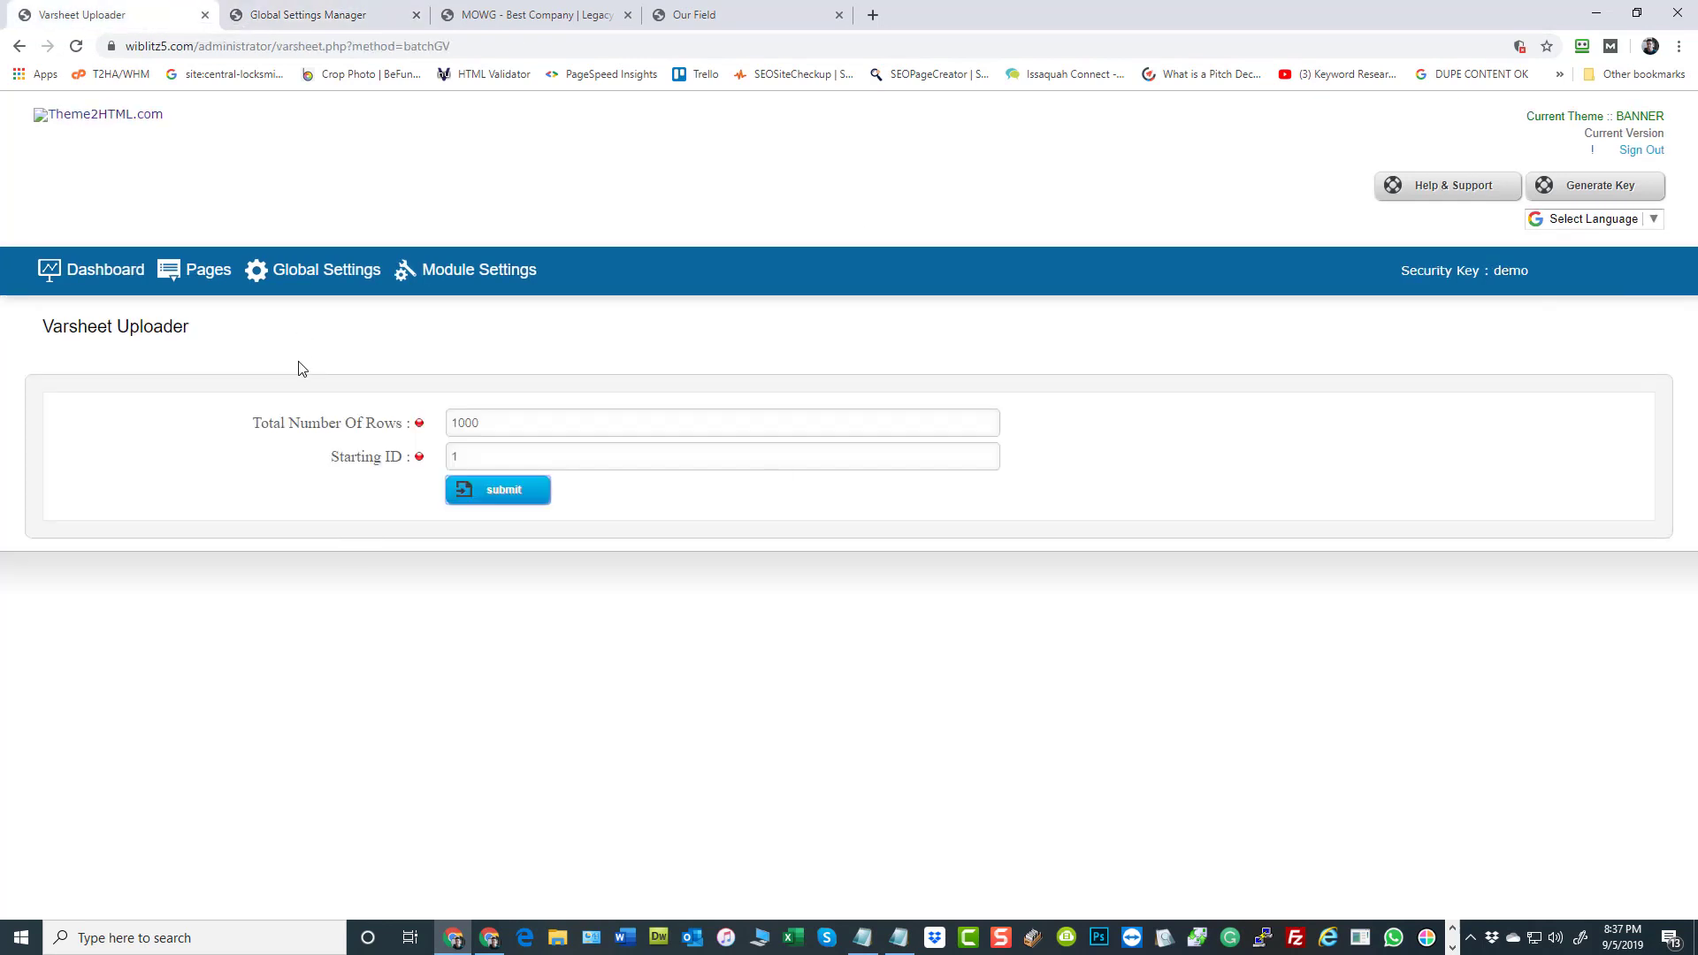
click(197, 272)
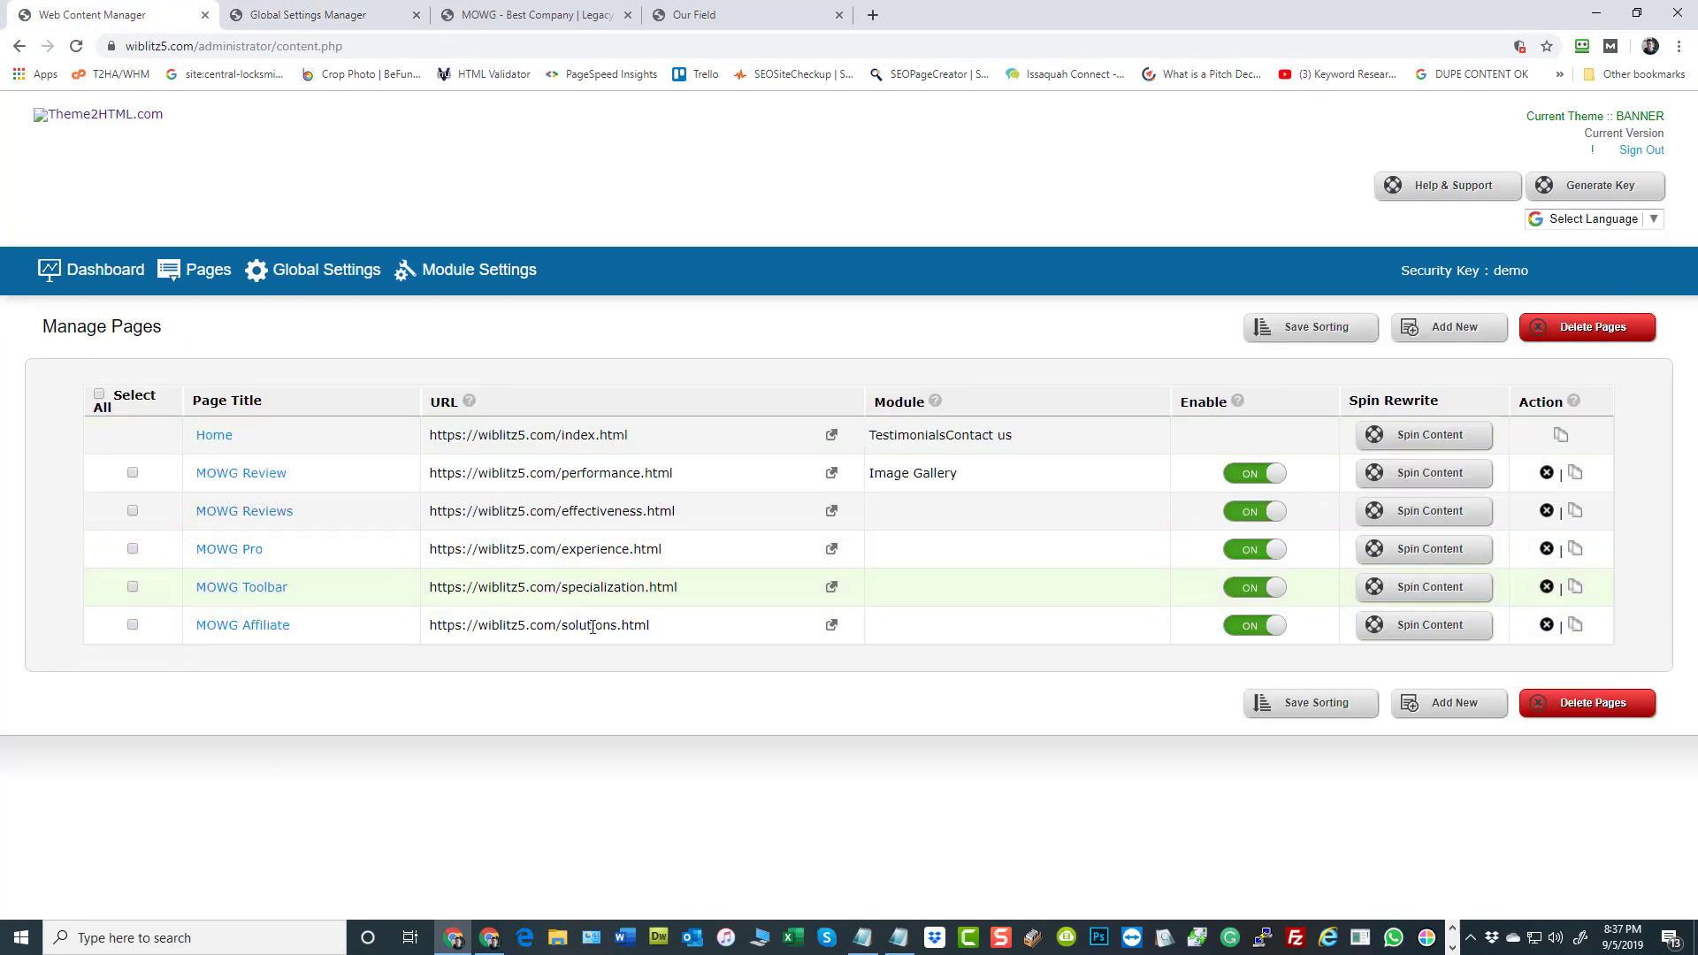
click(229, 513)
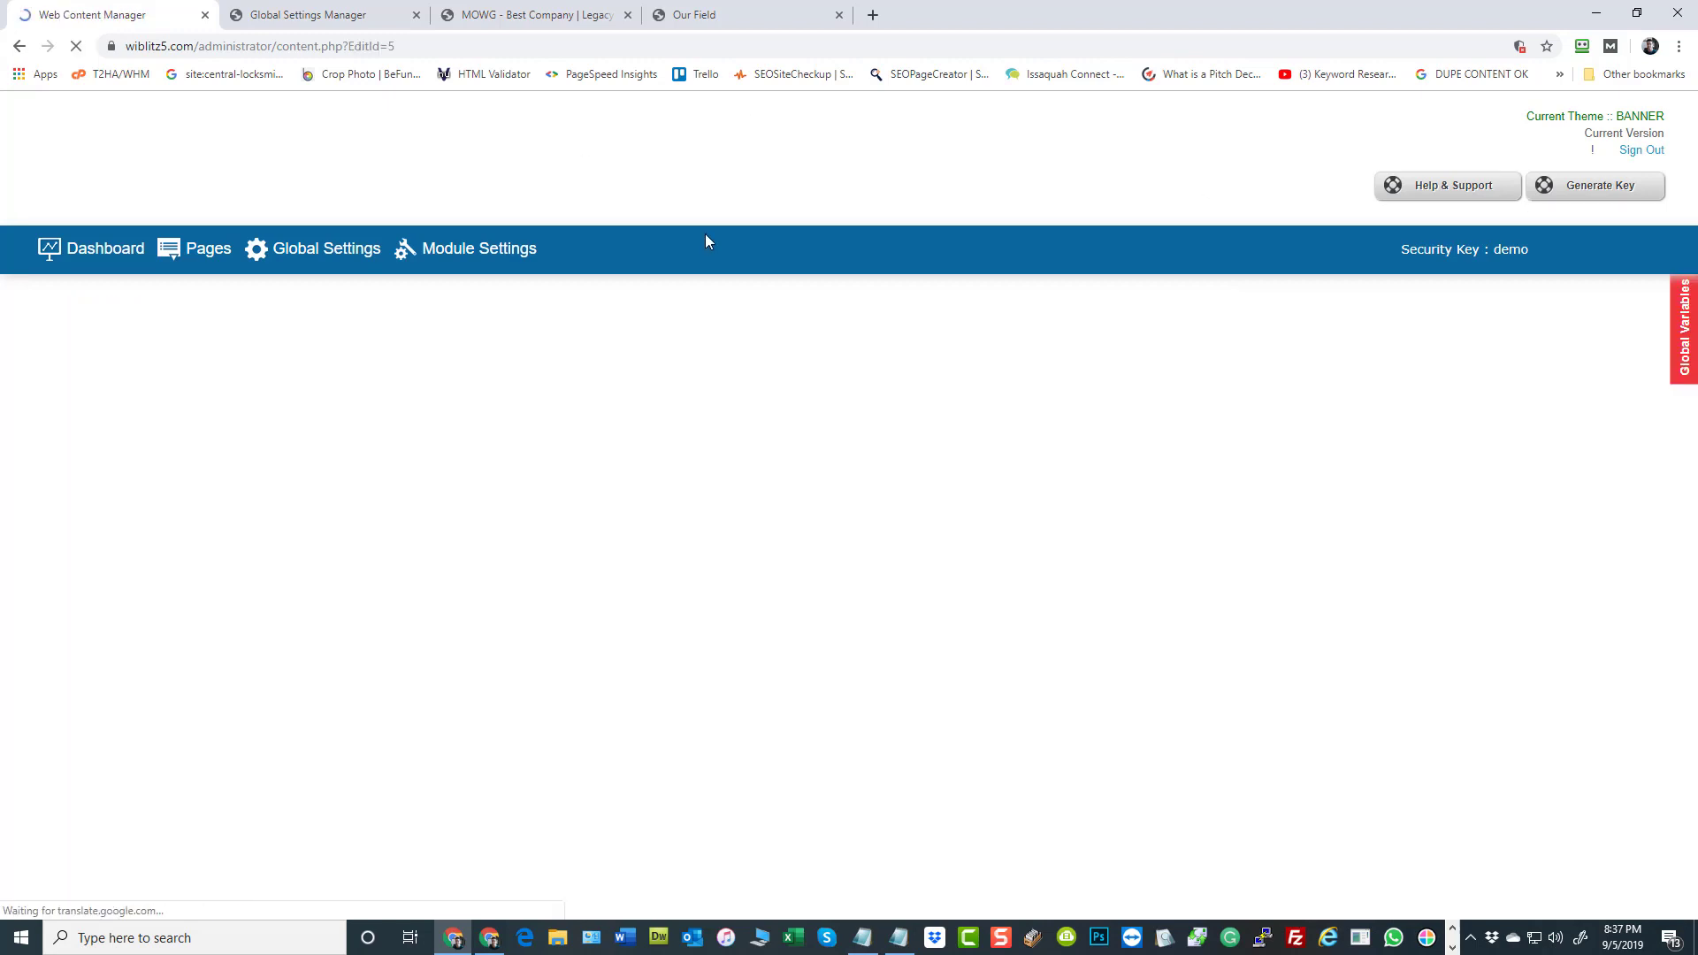
scroll(1214, 546, down, 5)
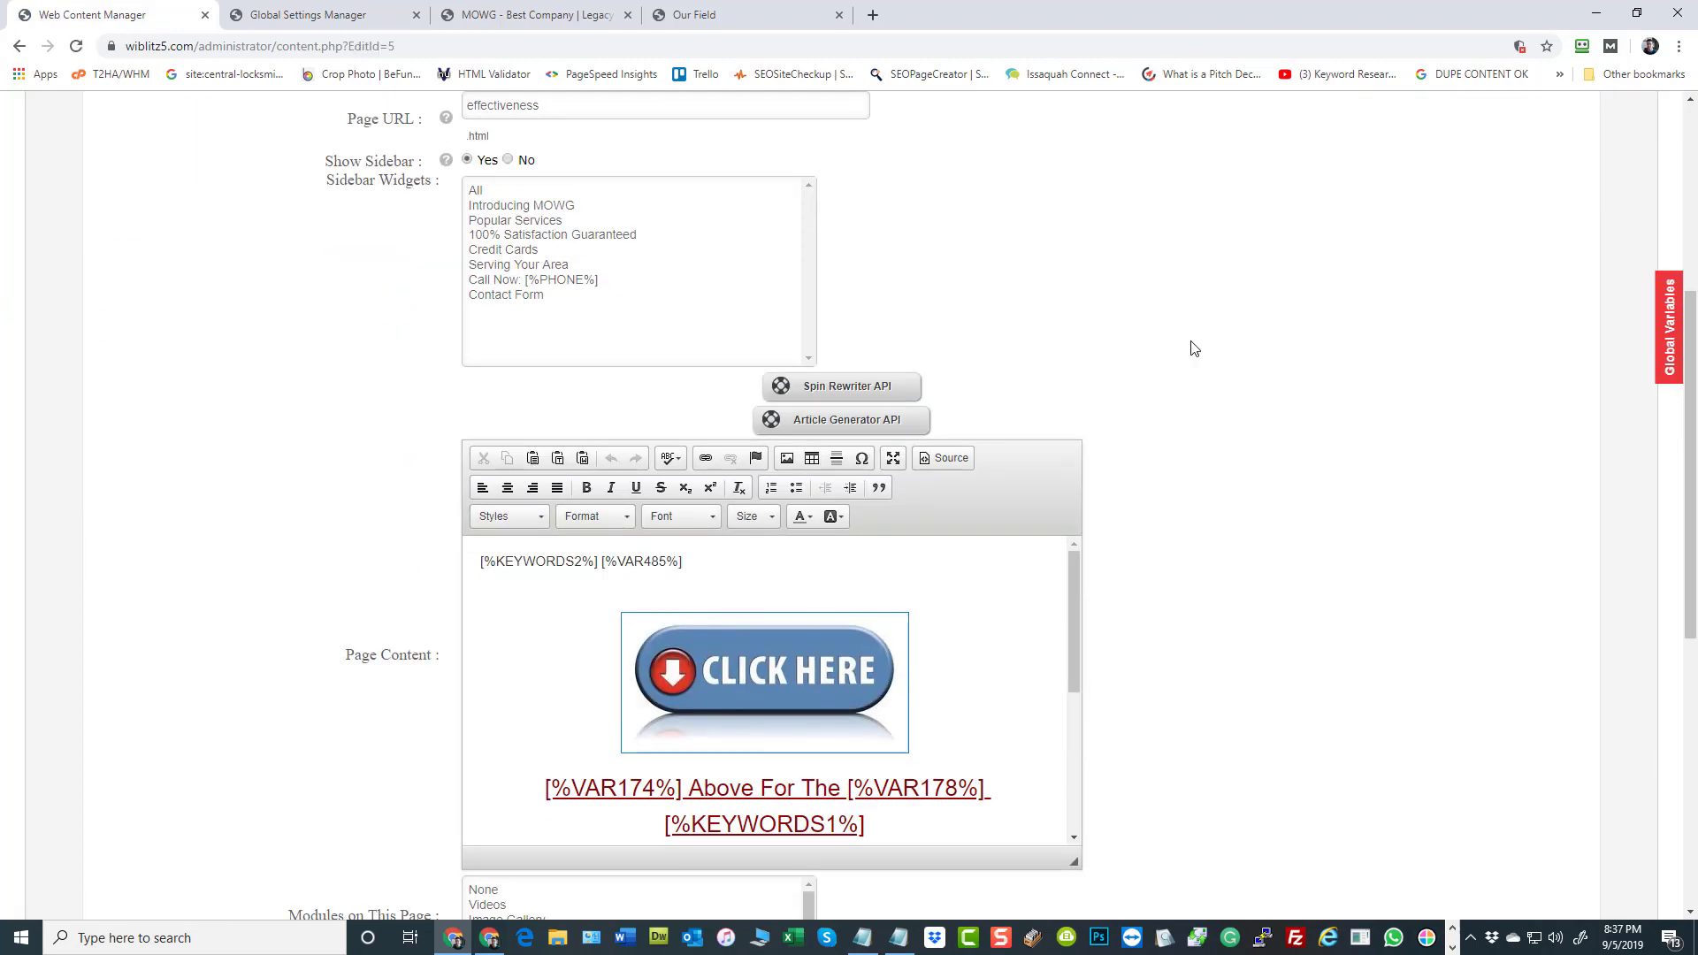
scroll(1206, 546, down, 1)
scroll(1009, 592, down, 1)
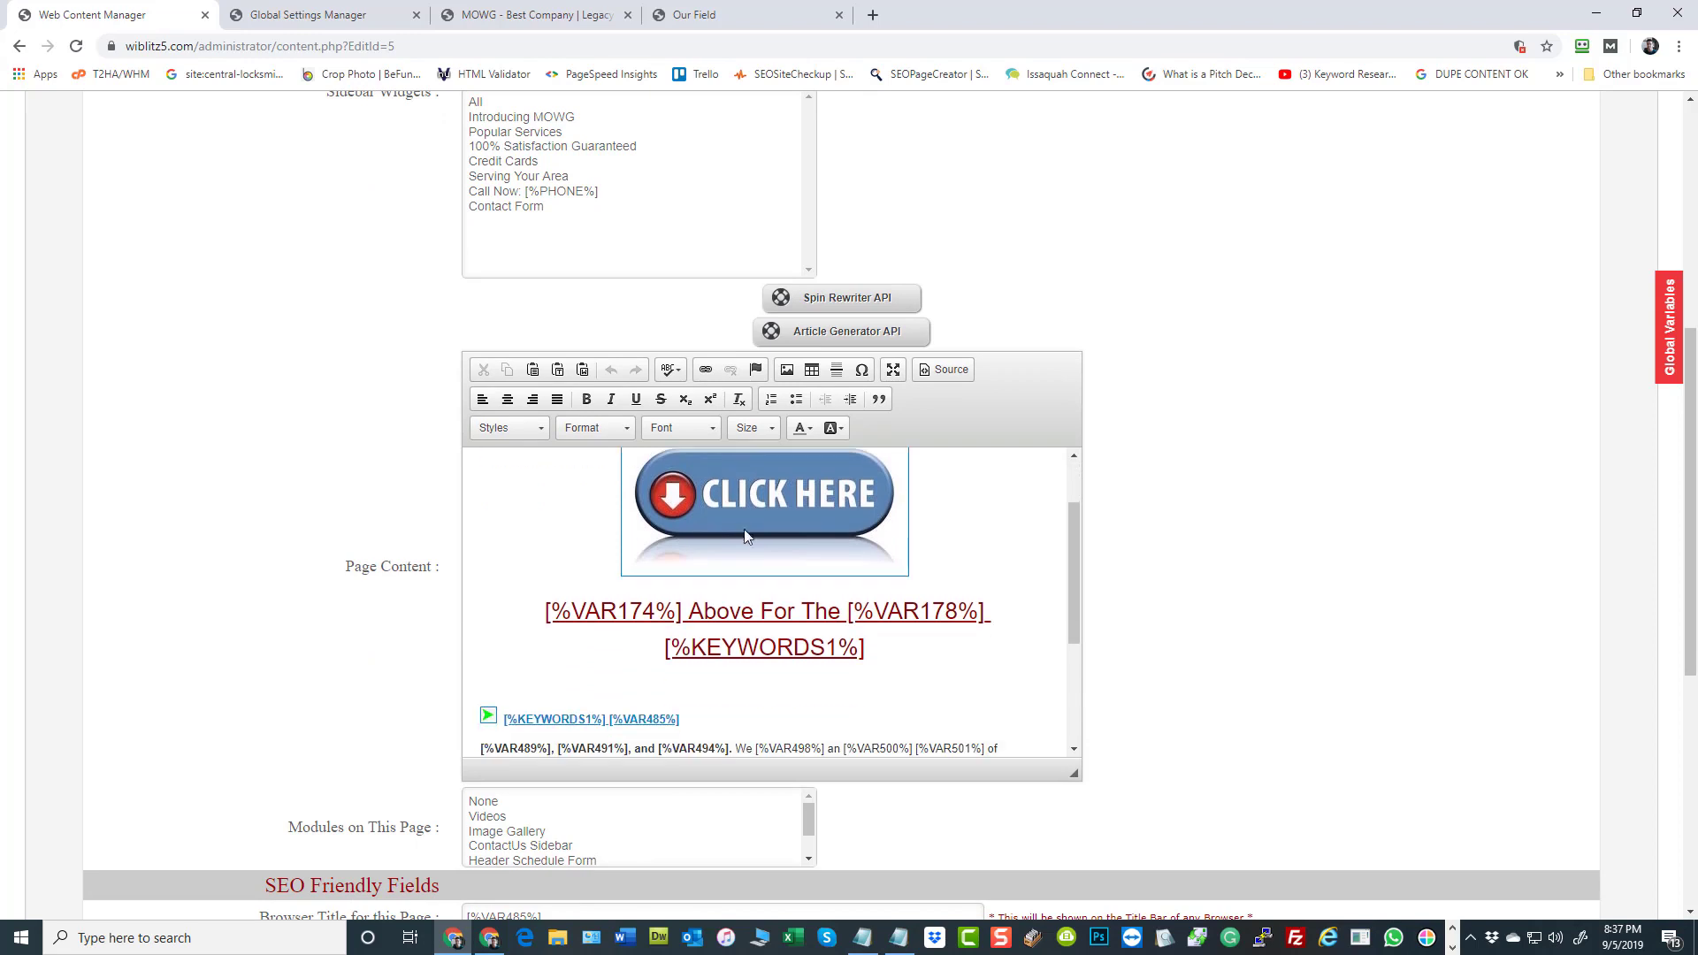
Compare the live page with its template and insert [%CITY%] before [%KEYWORDS1%] in the link text below the Click Here image
click(730, 12)
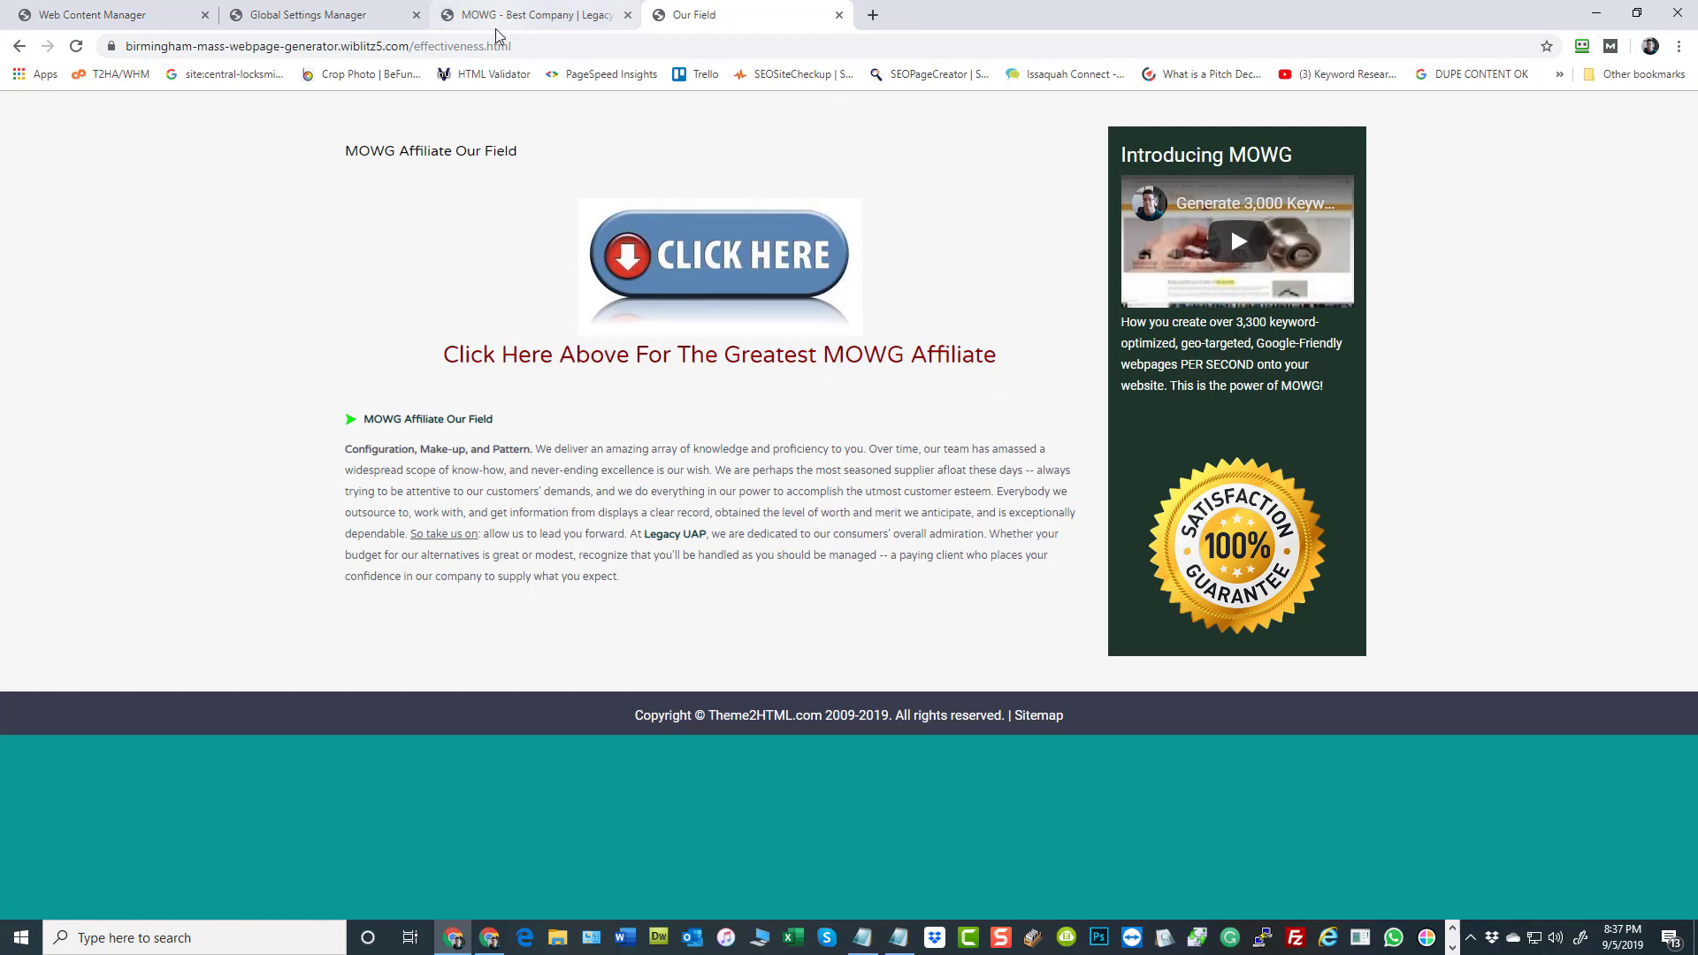
click(522, 15)
click(309, 15)
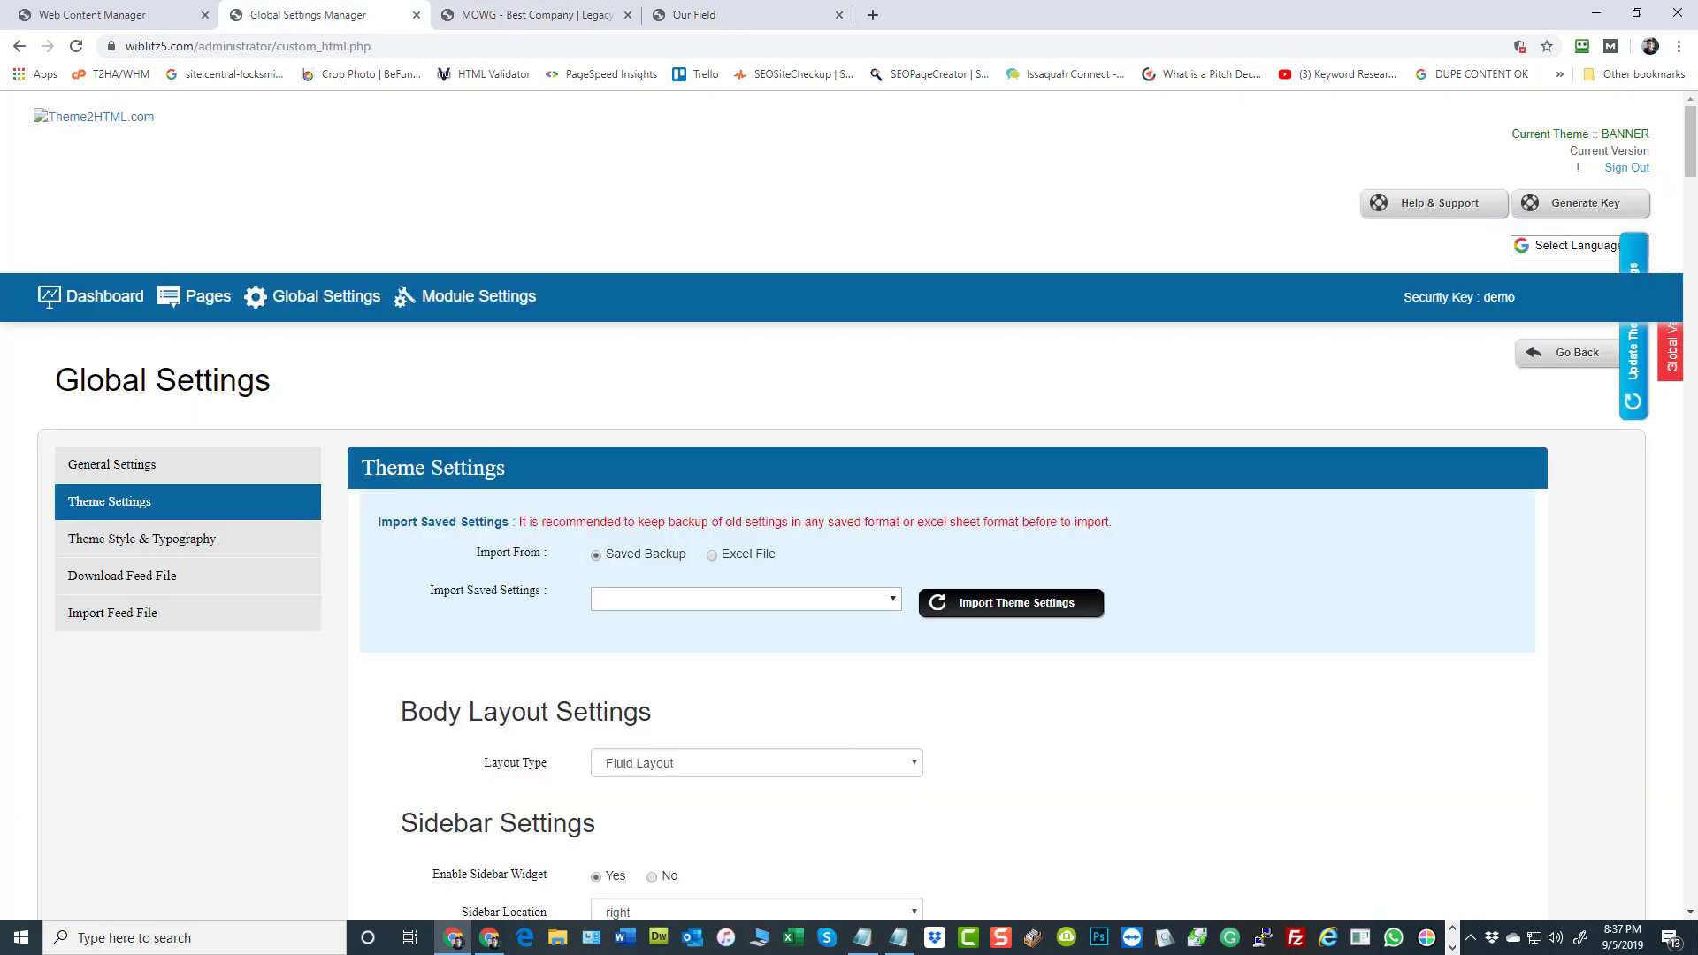
click(115, 15)
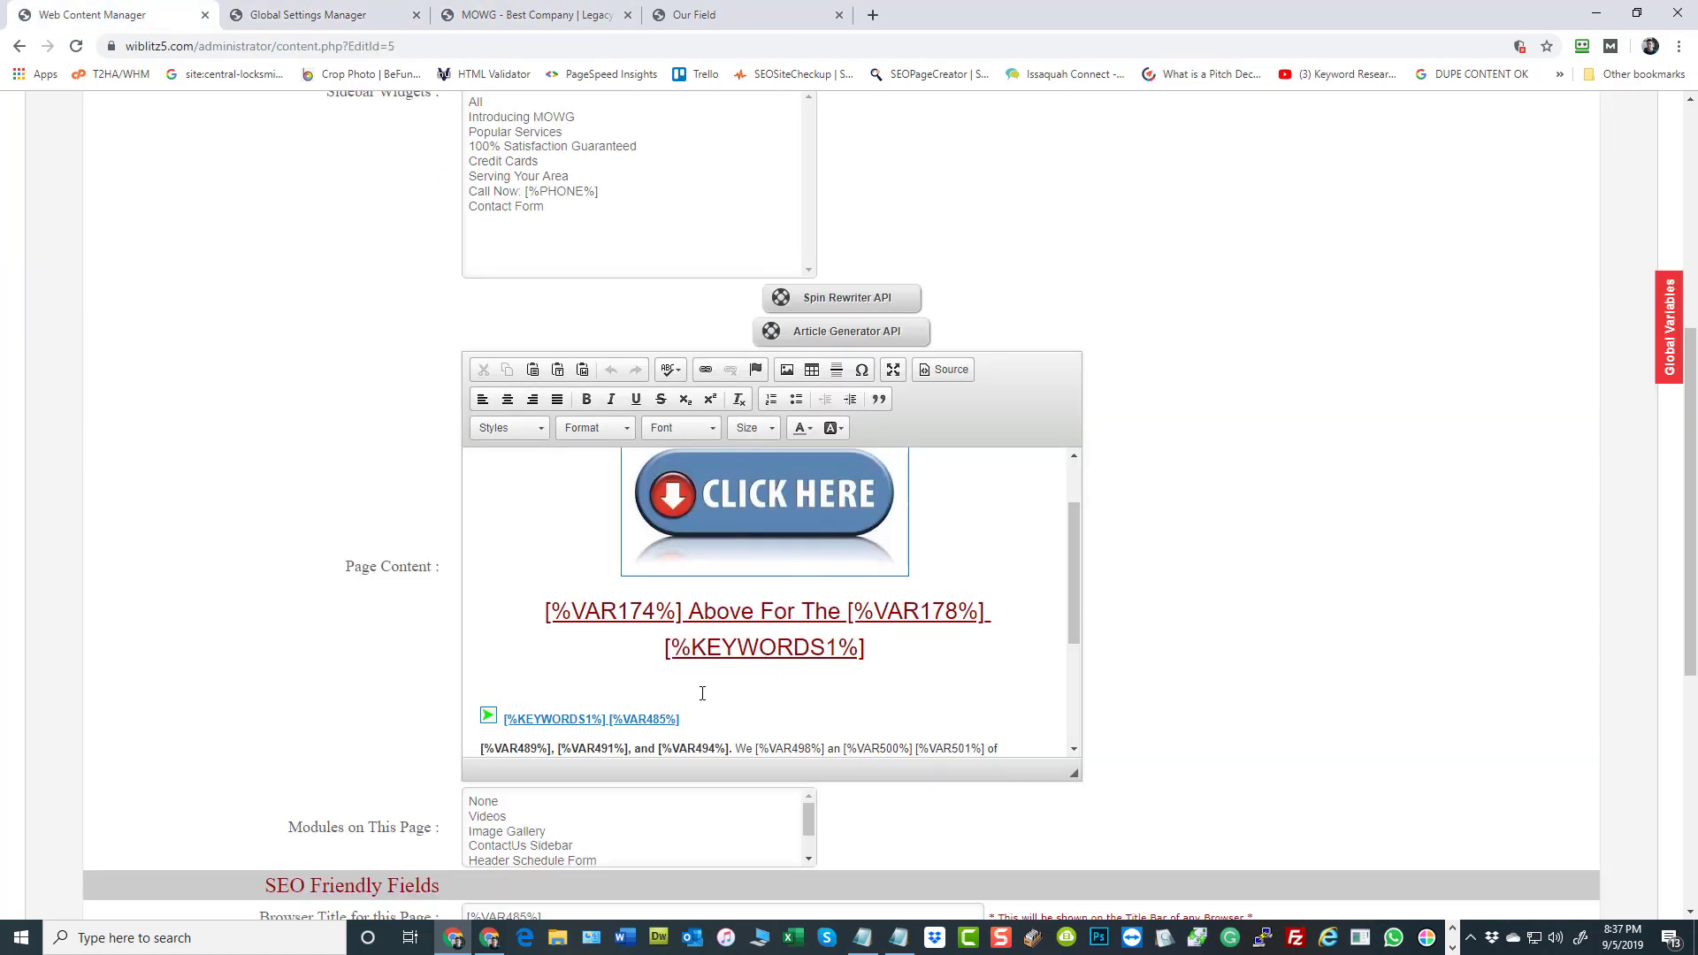
click(992, 611)
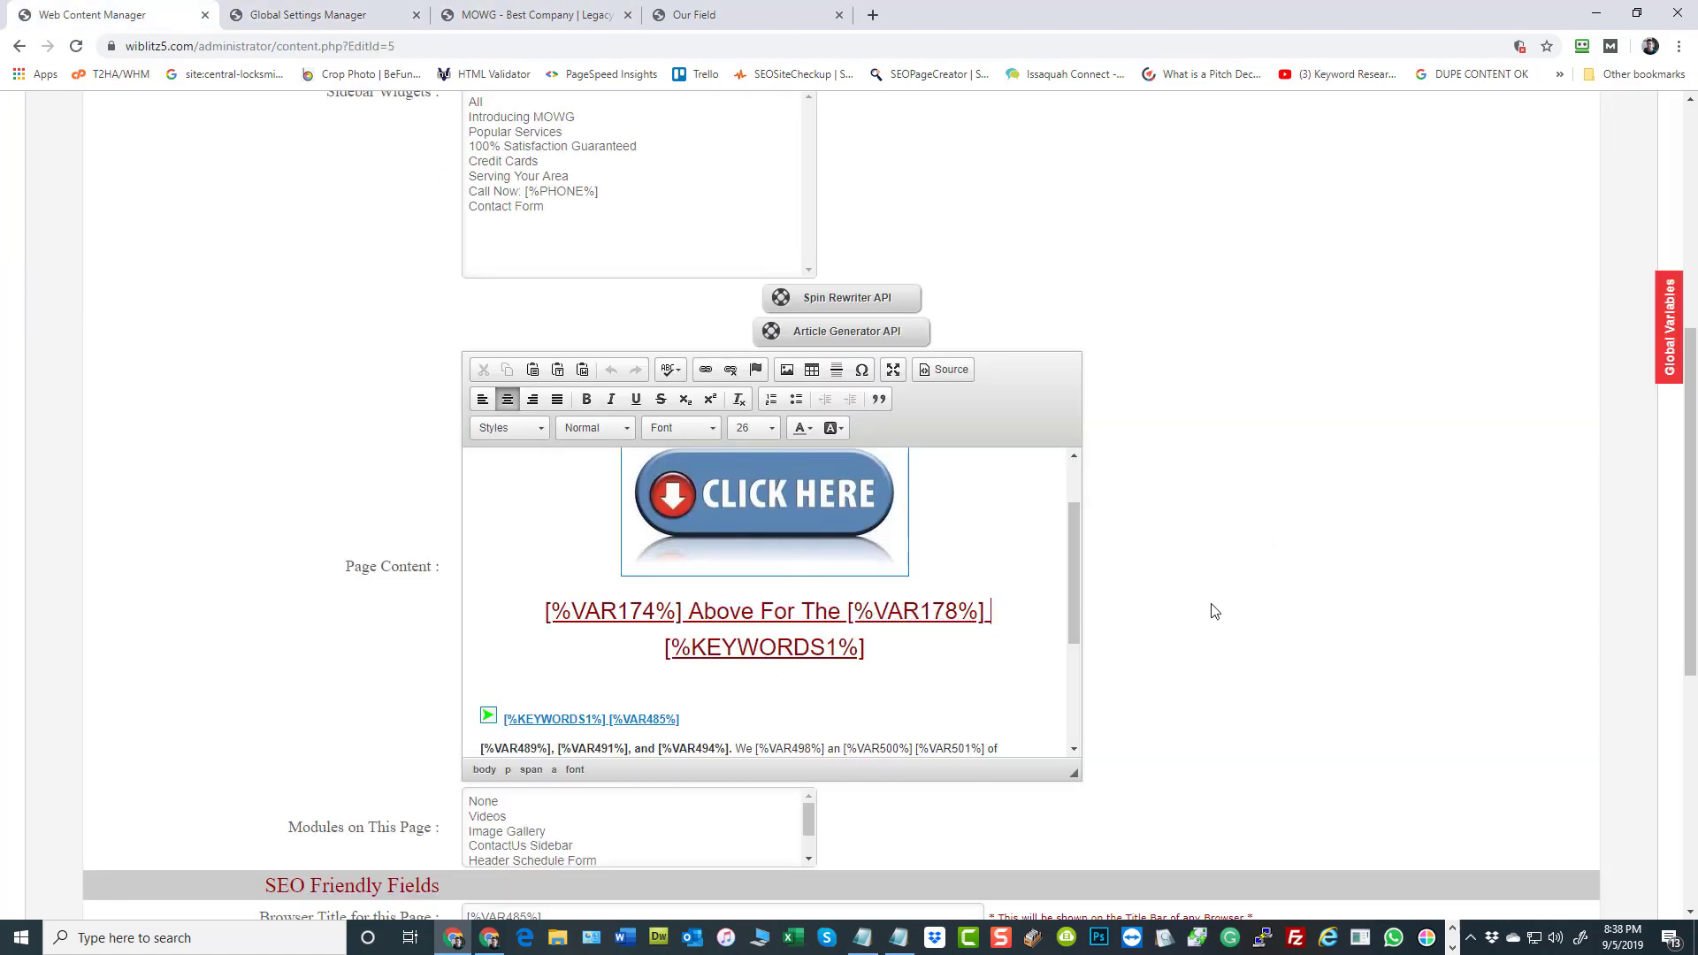
text([)
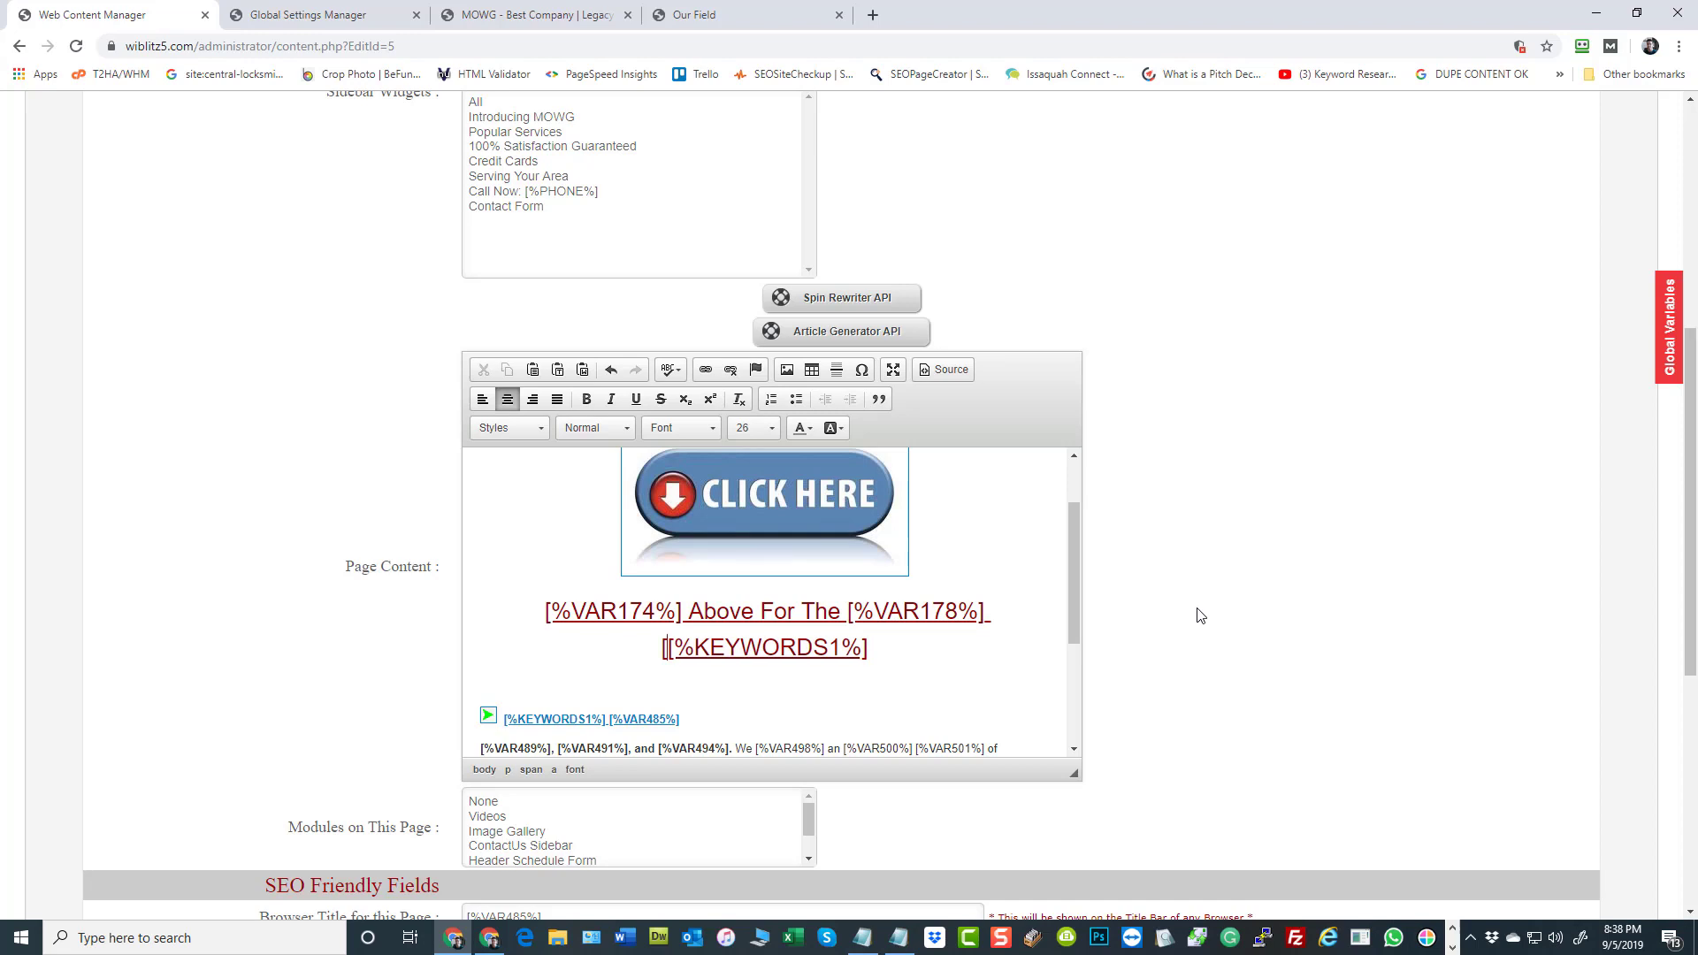
text(%CITY%)
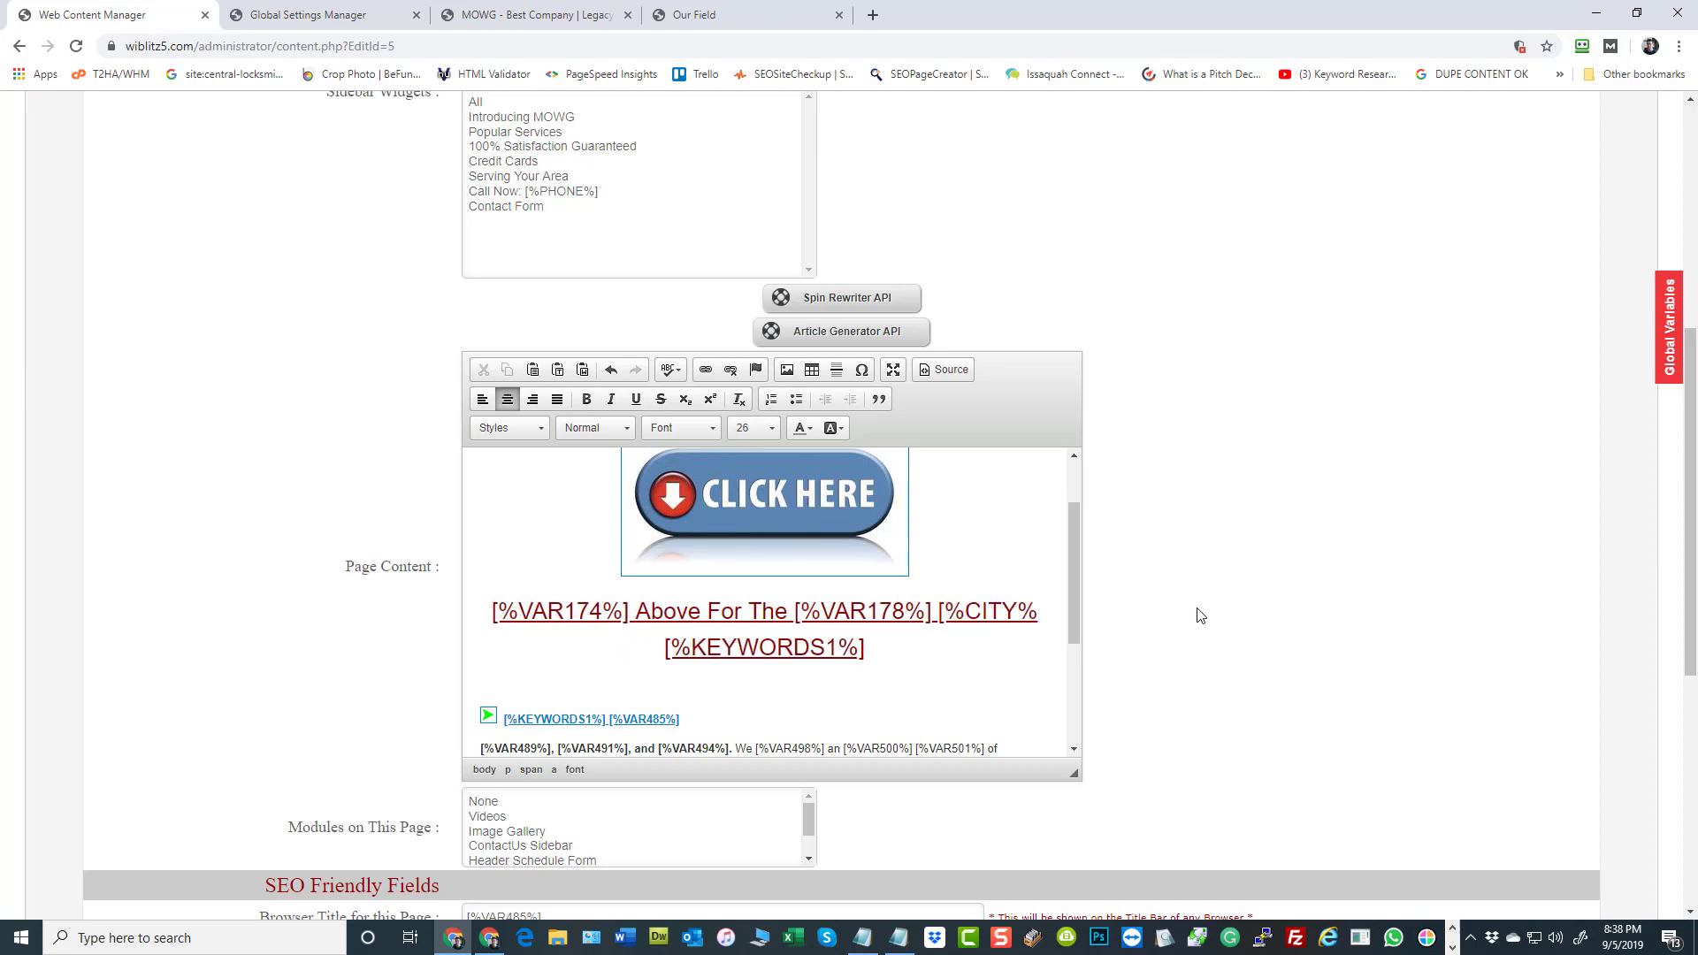
text(])
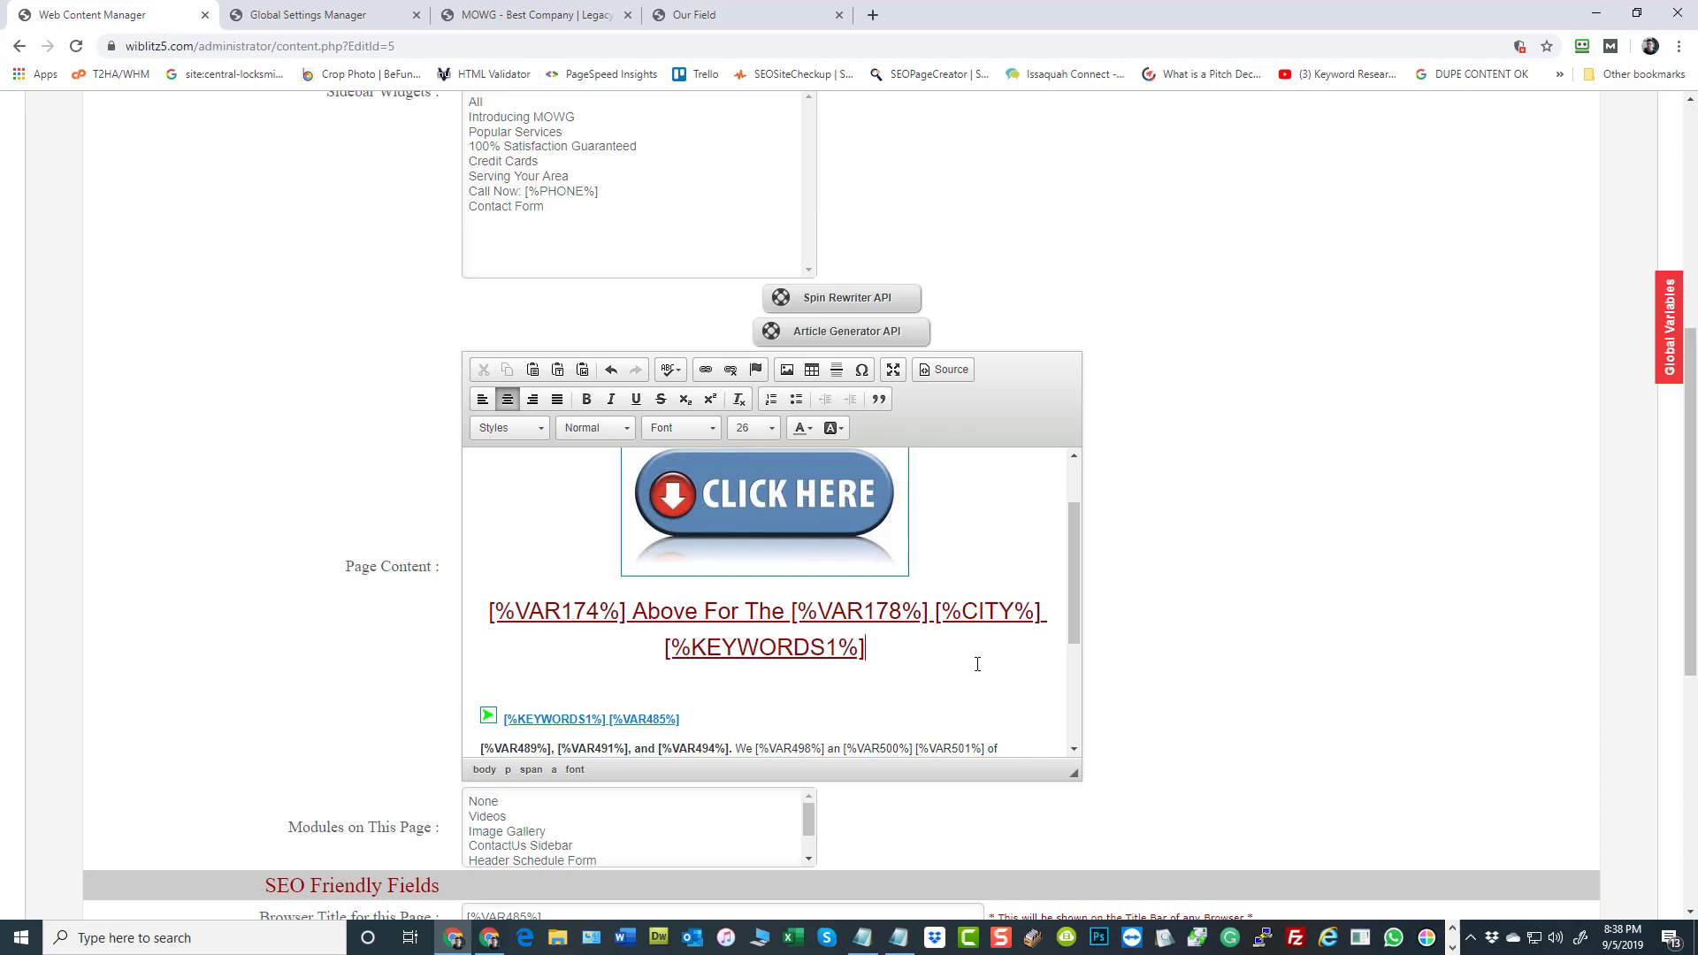
key(End)
text(GRO)
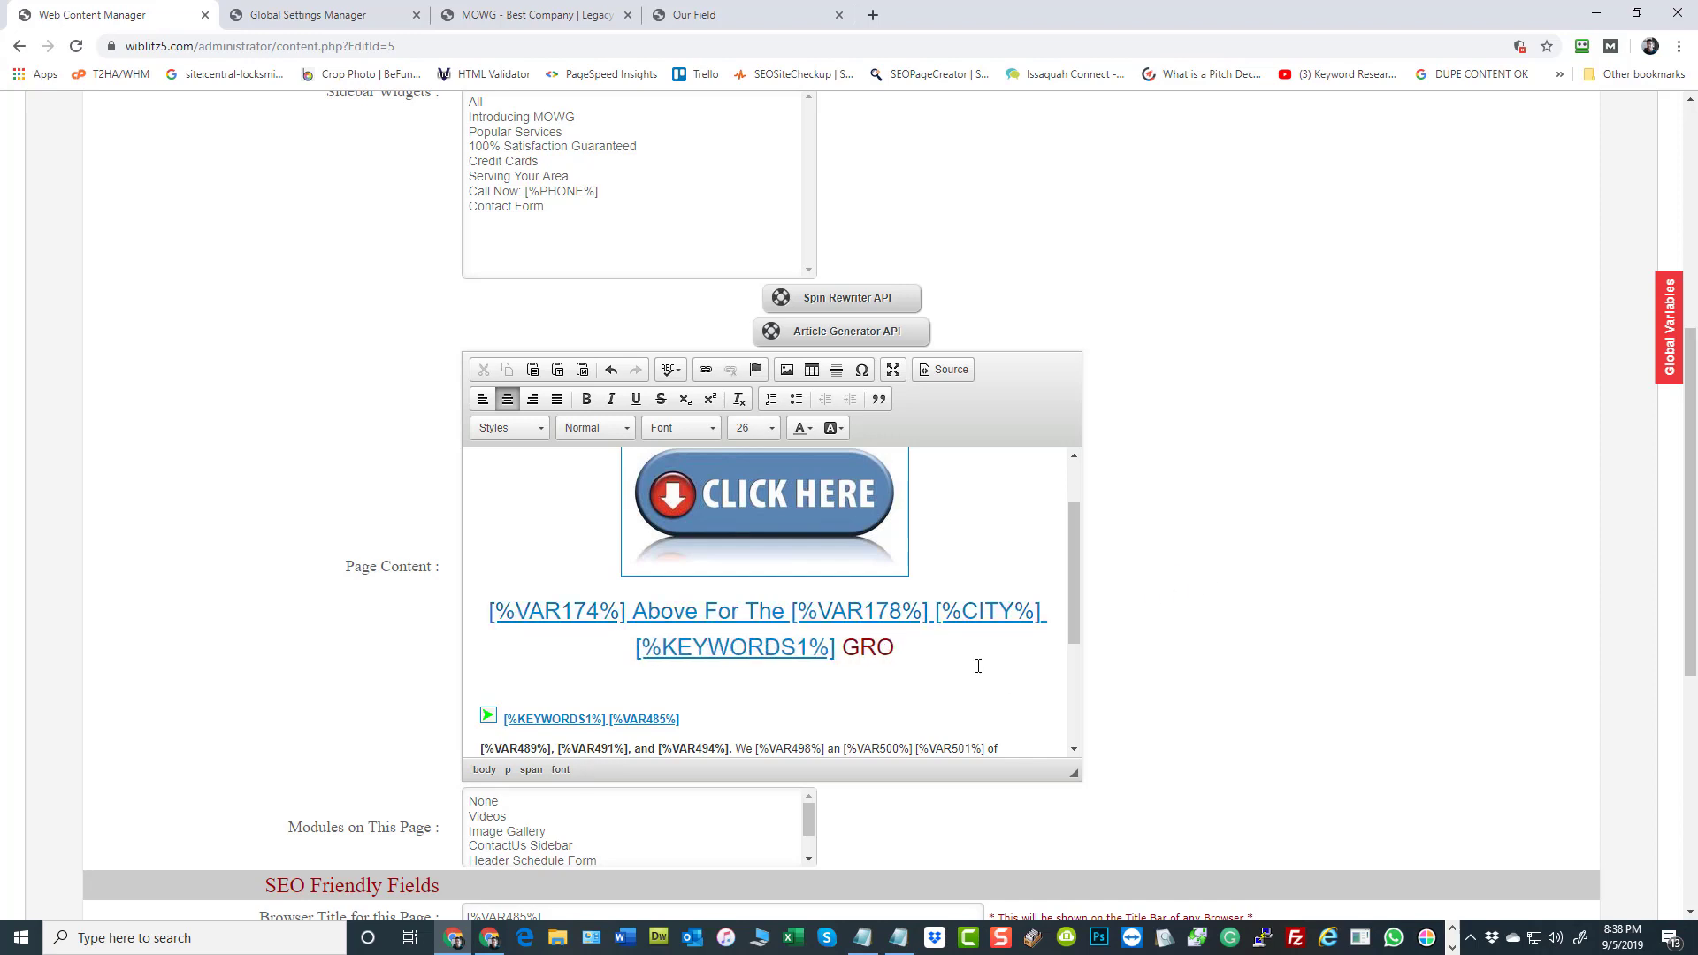
key(BackSpace)
key(BackSpace)
key(BackSpace)
key(BackSpace)
key(BackSpace)
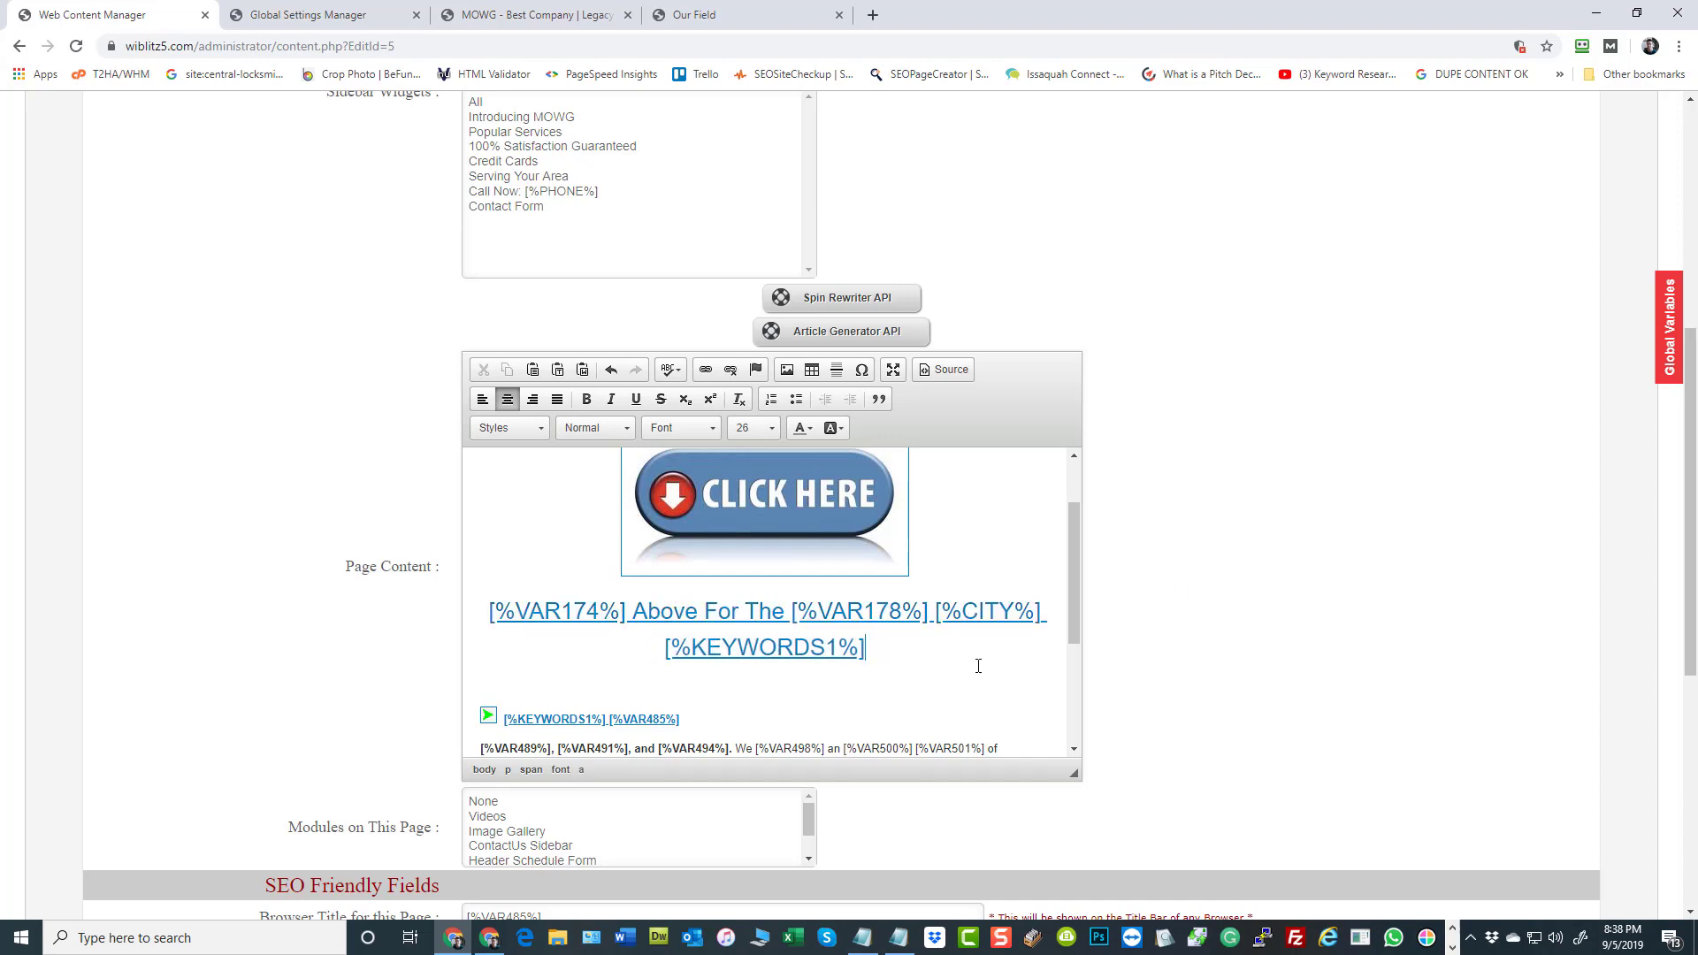
text(])
In the page content's HTML source, put the closing bracket of [%KEYWORDS1%] inside the link and add the word Group after it
click(930, 367)
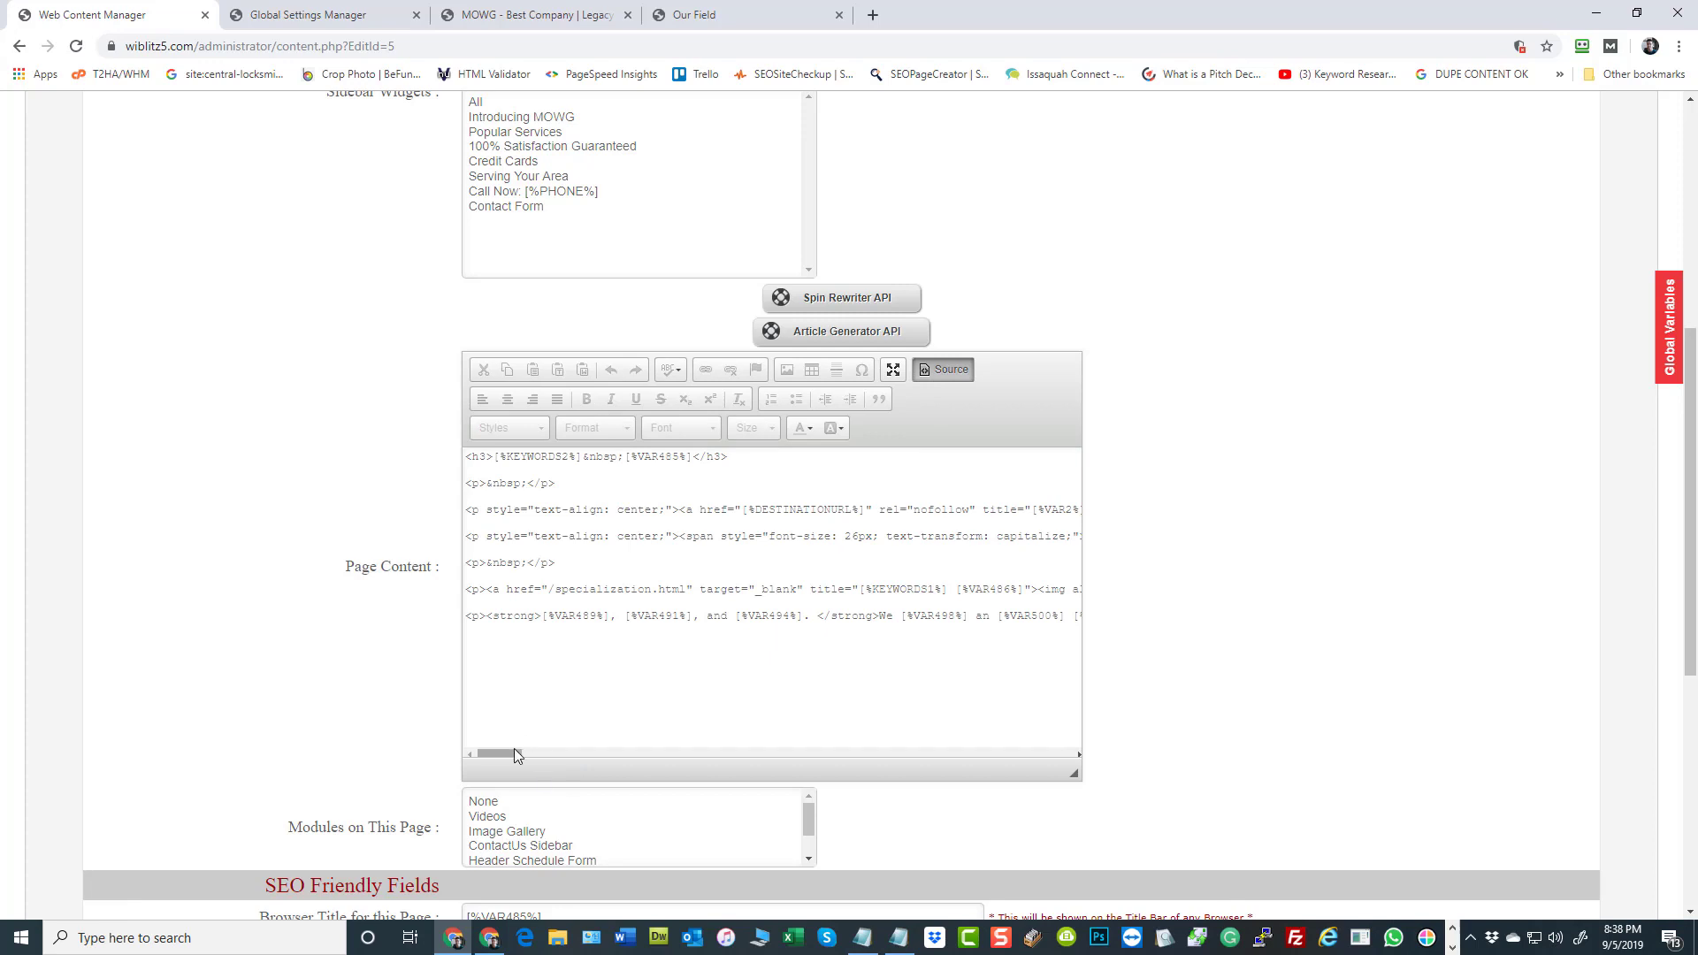
drag(515, 755, 605, 748)
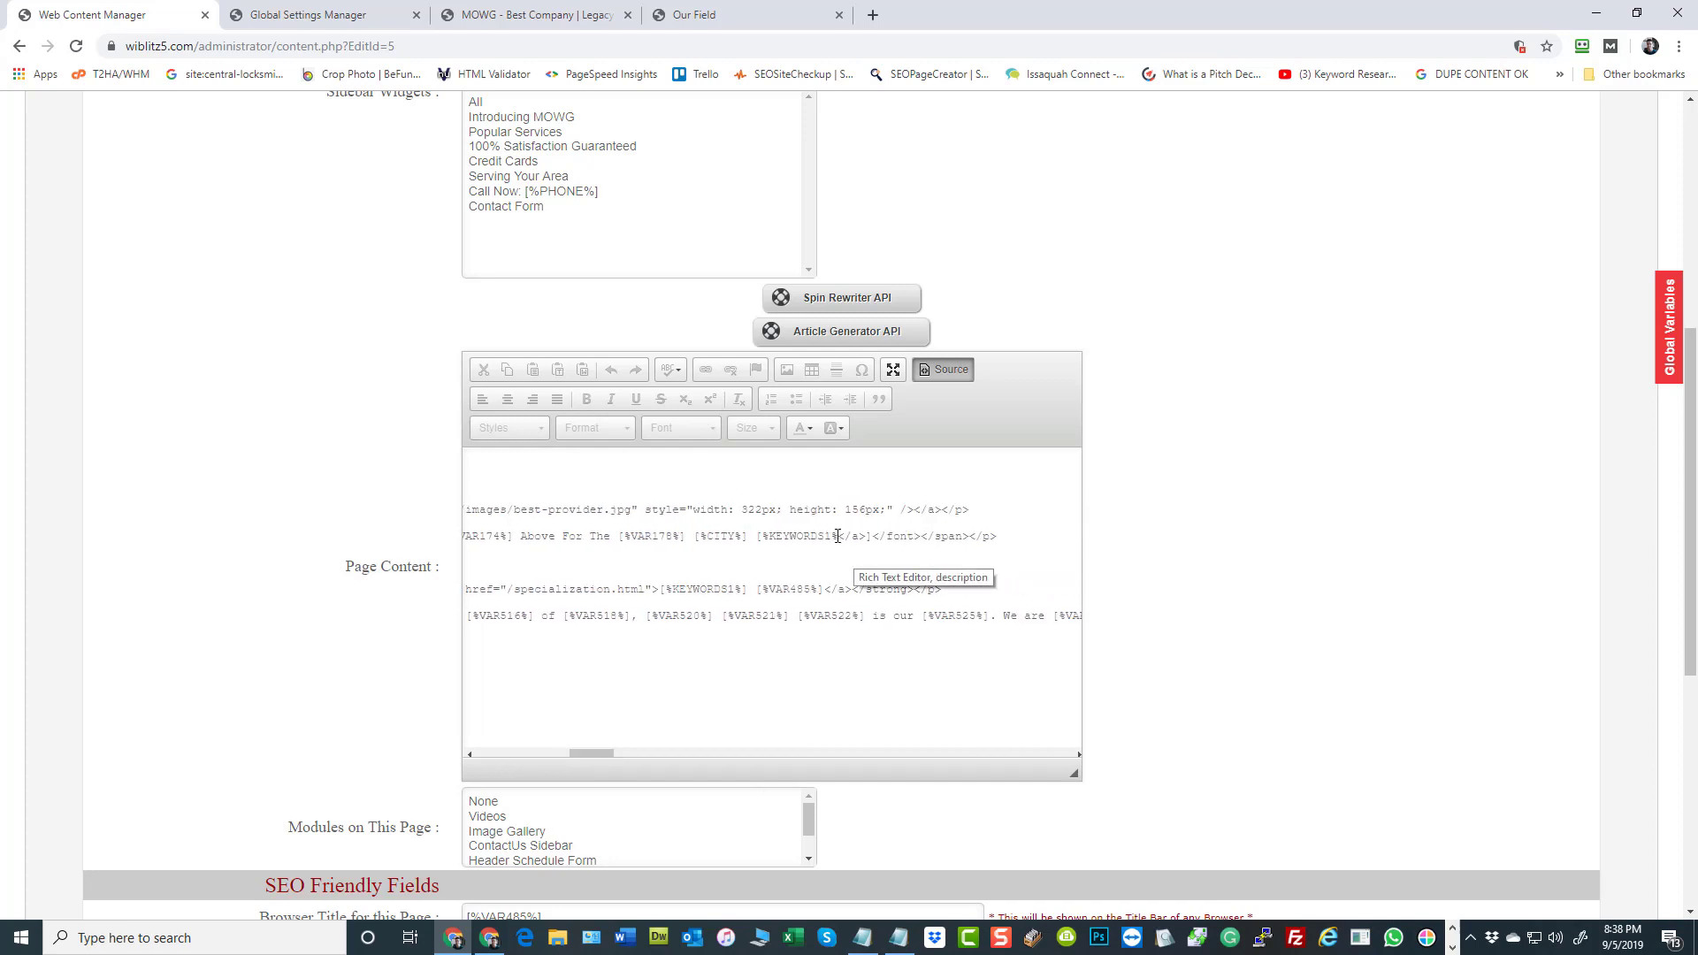
click(871, 536)
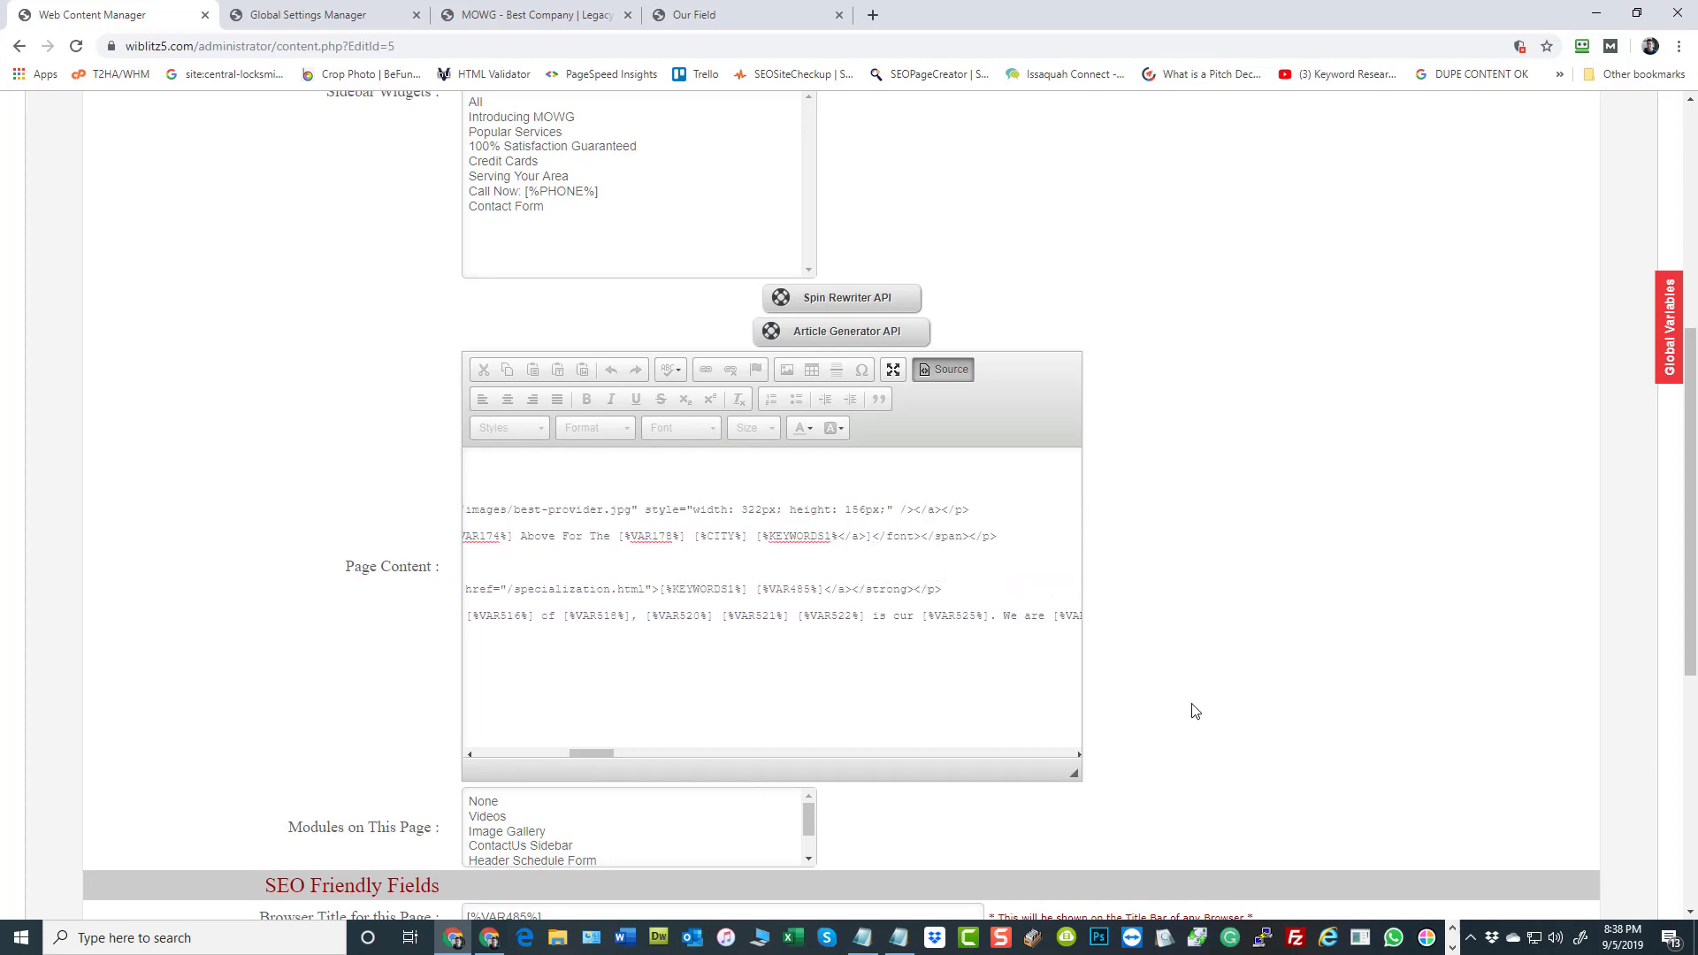
key(BackSpace)
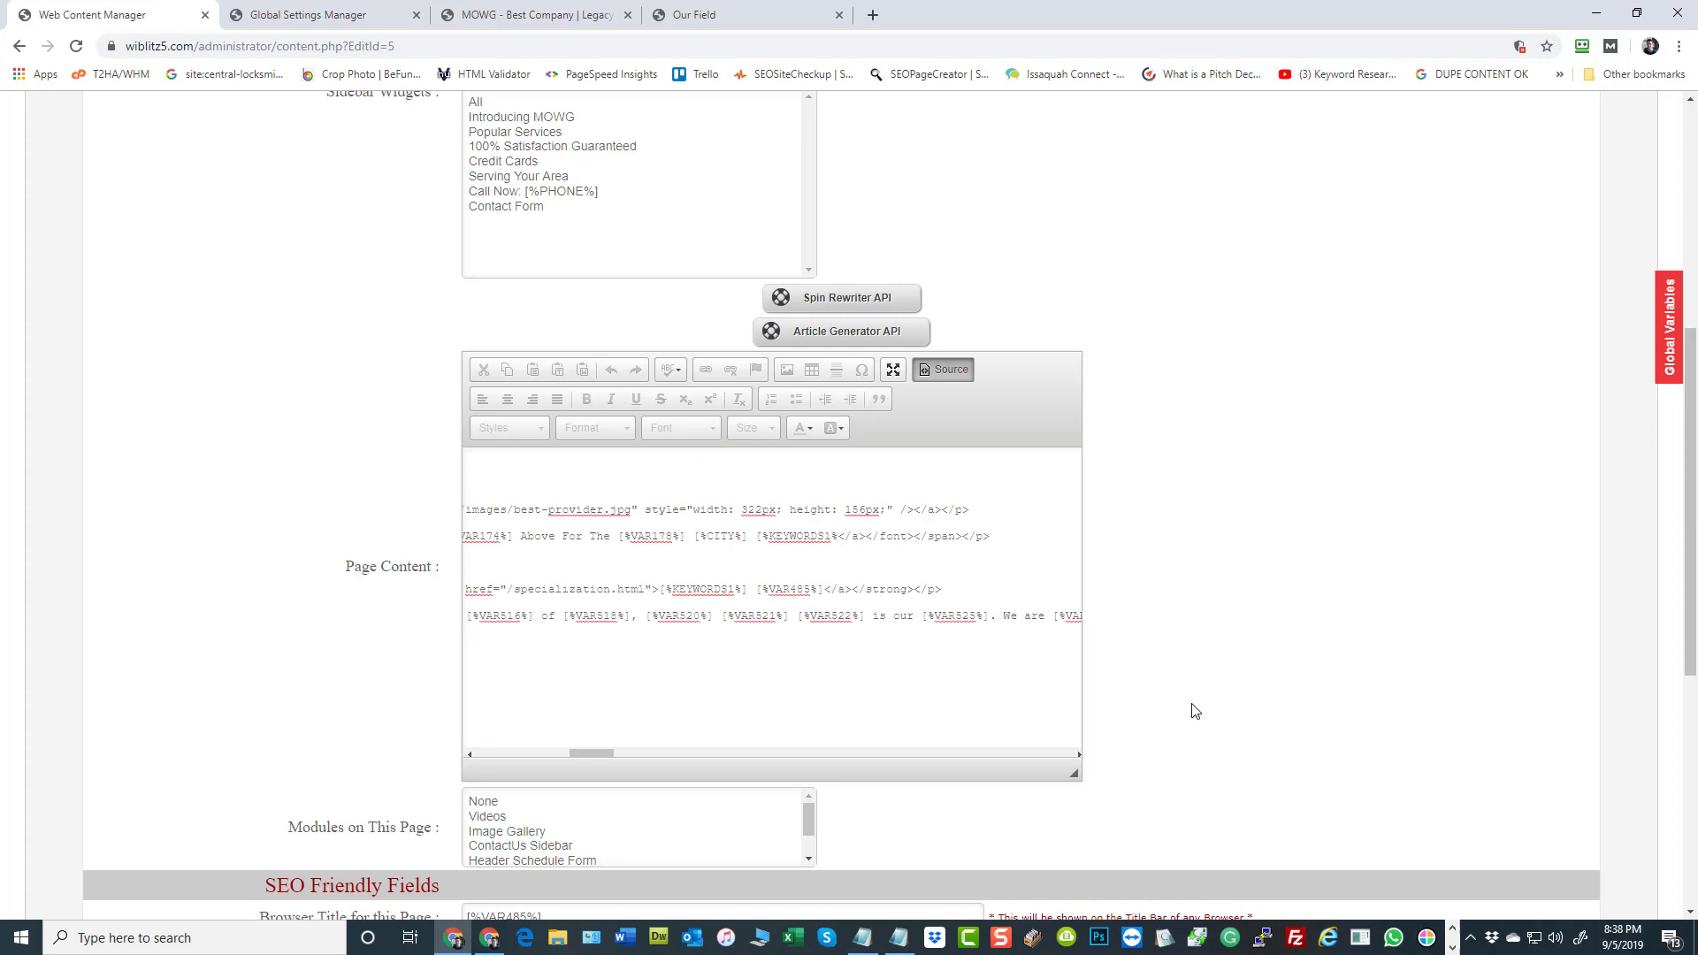
text(] Group)
click(952, 368)
Save the MOWG Reviews page with Update & Reload and refresh the live Birmingham effectiveness.html page to check its link text
scroll(887, 566, down, 2)
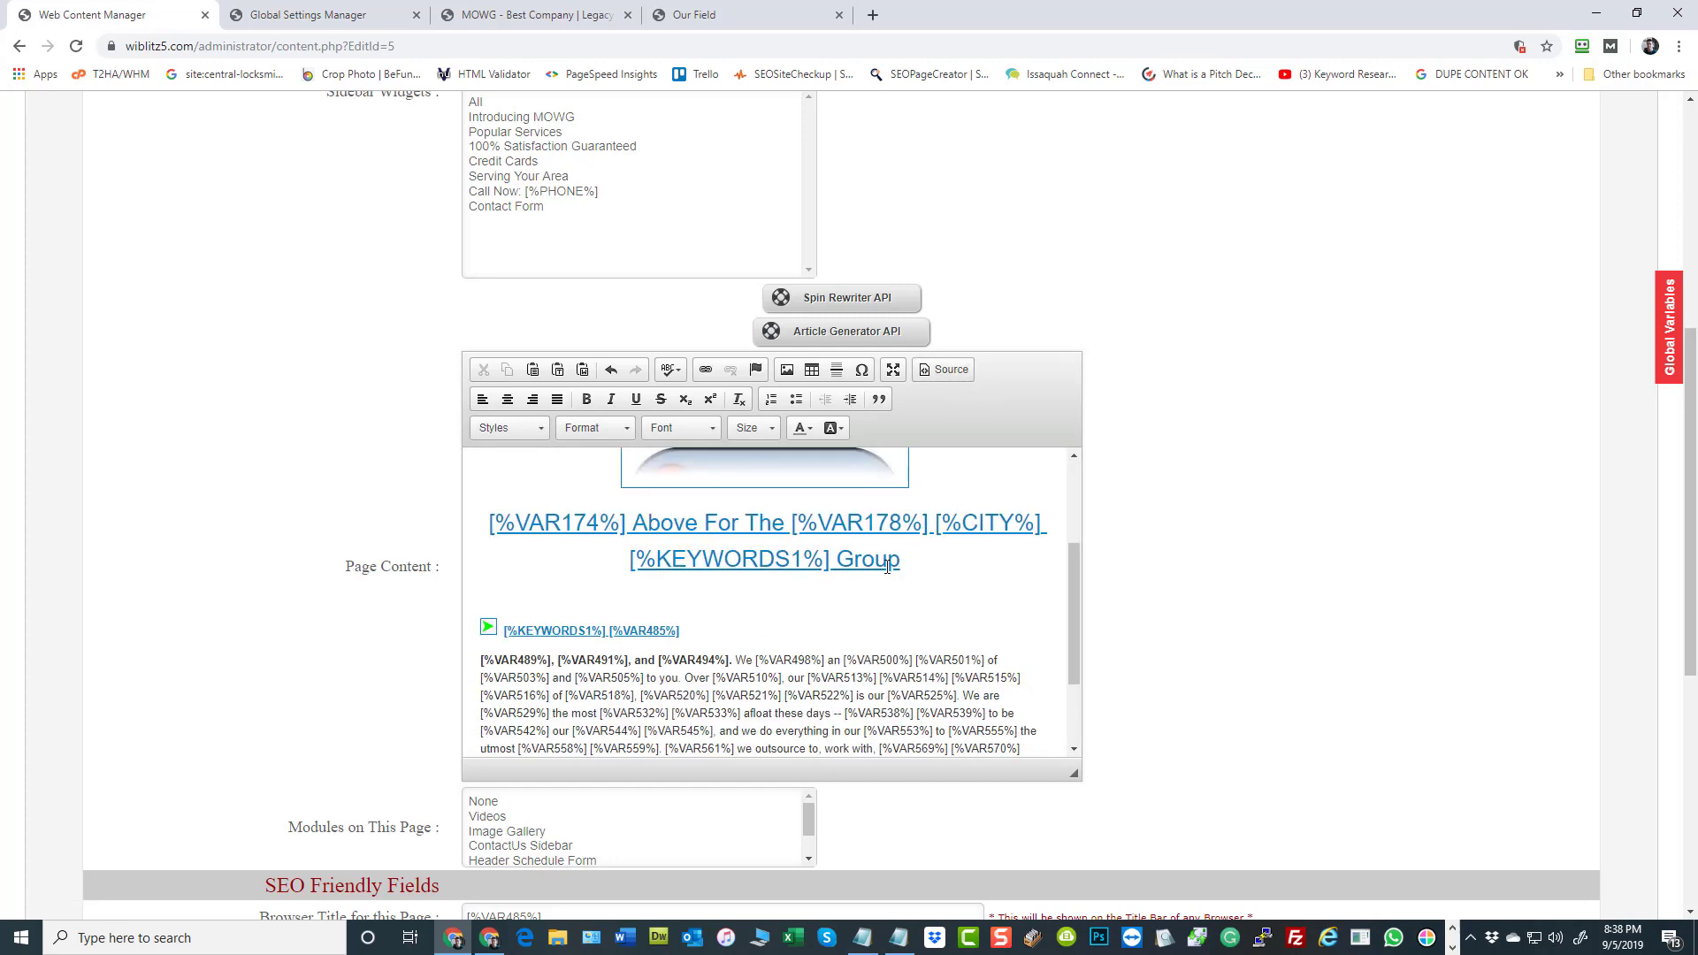
scroll(1282, 569, down, 6)
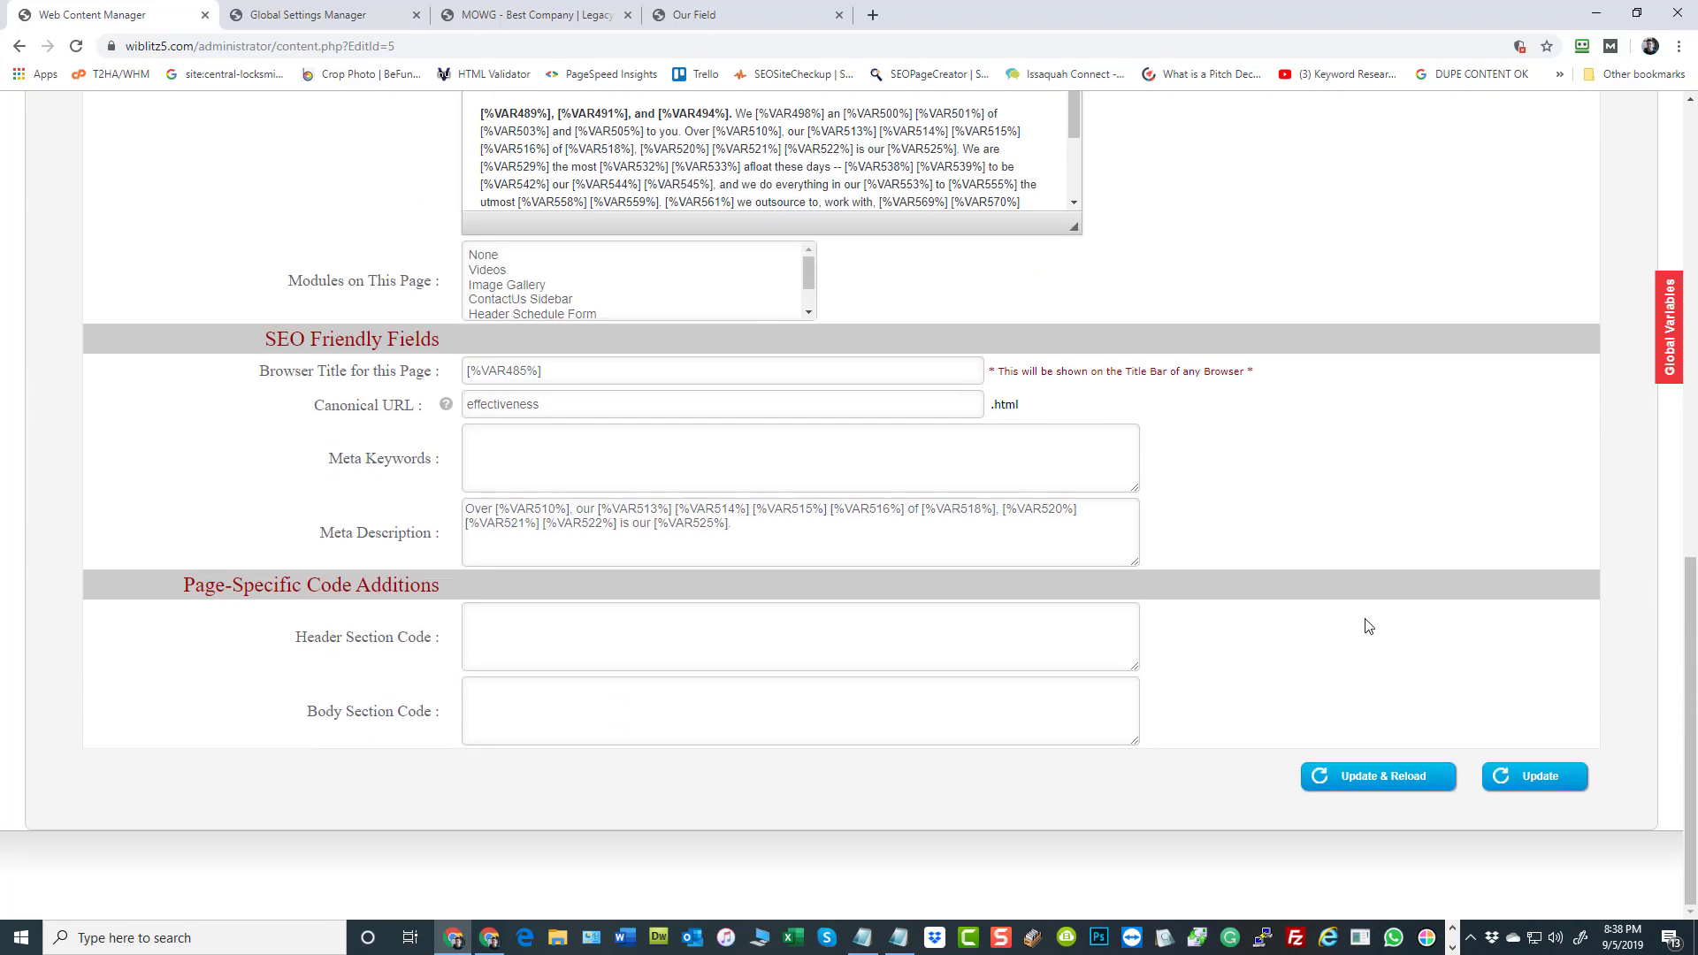
click(1382, 776)
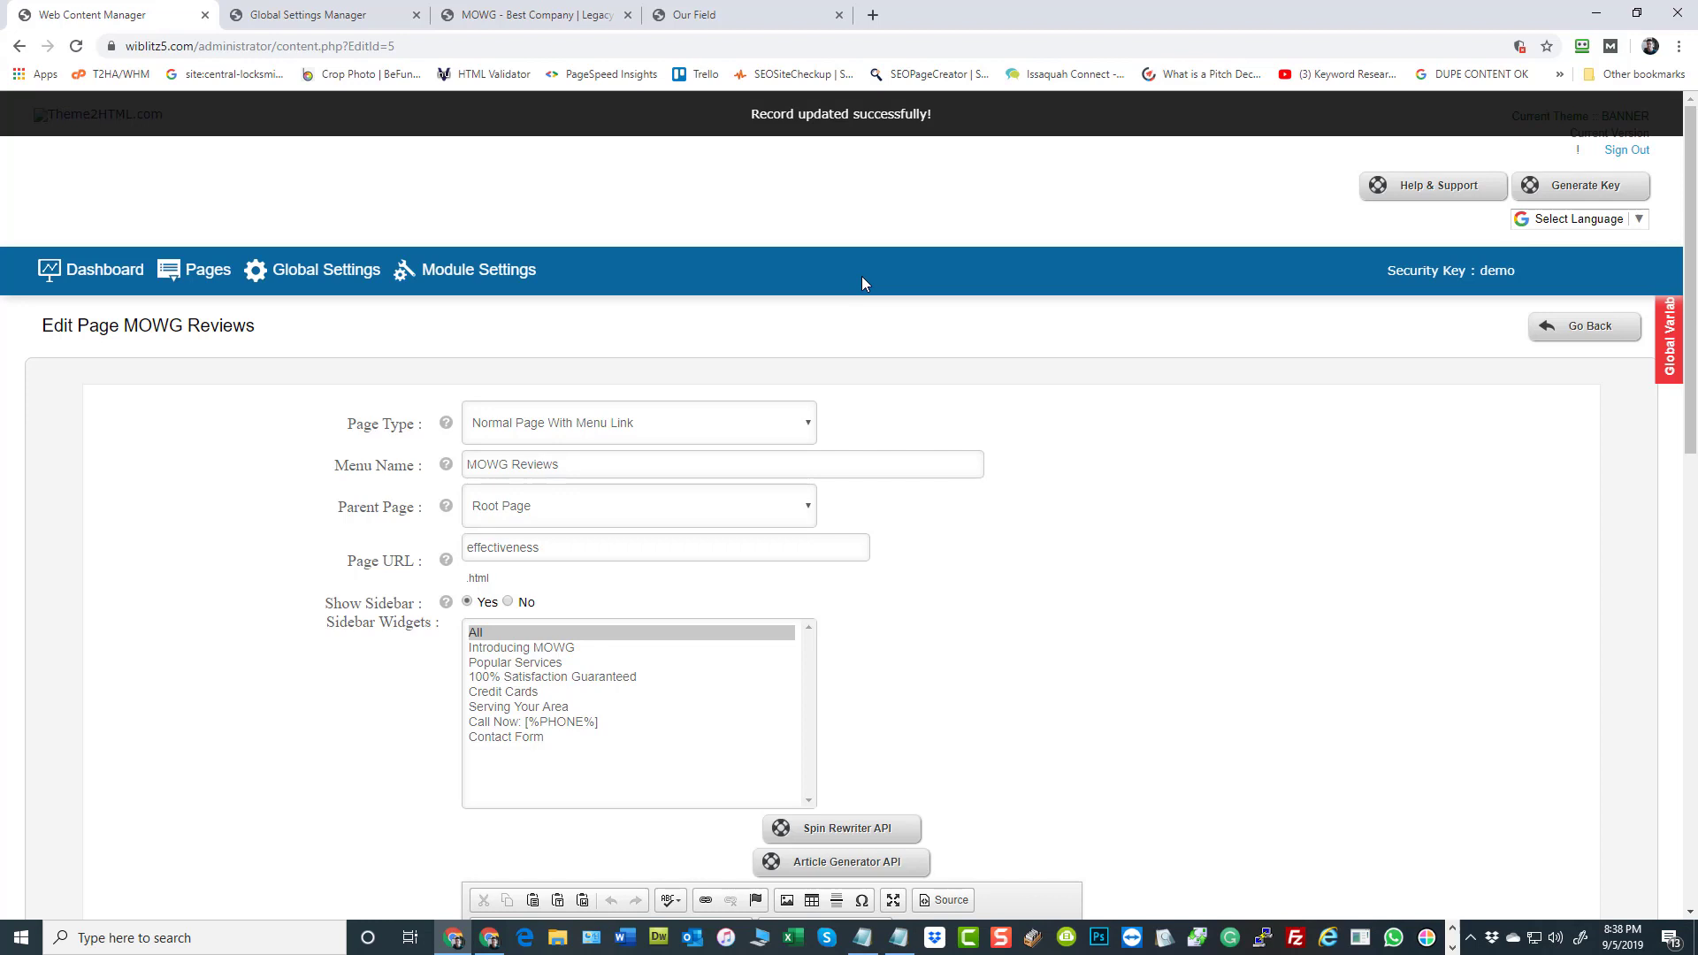
click(718, 25)
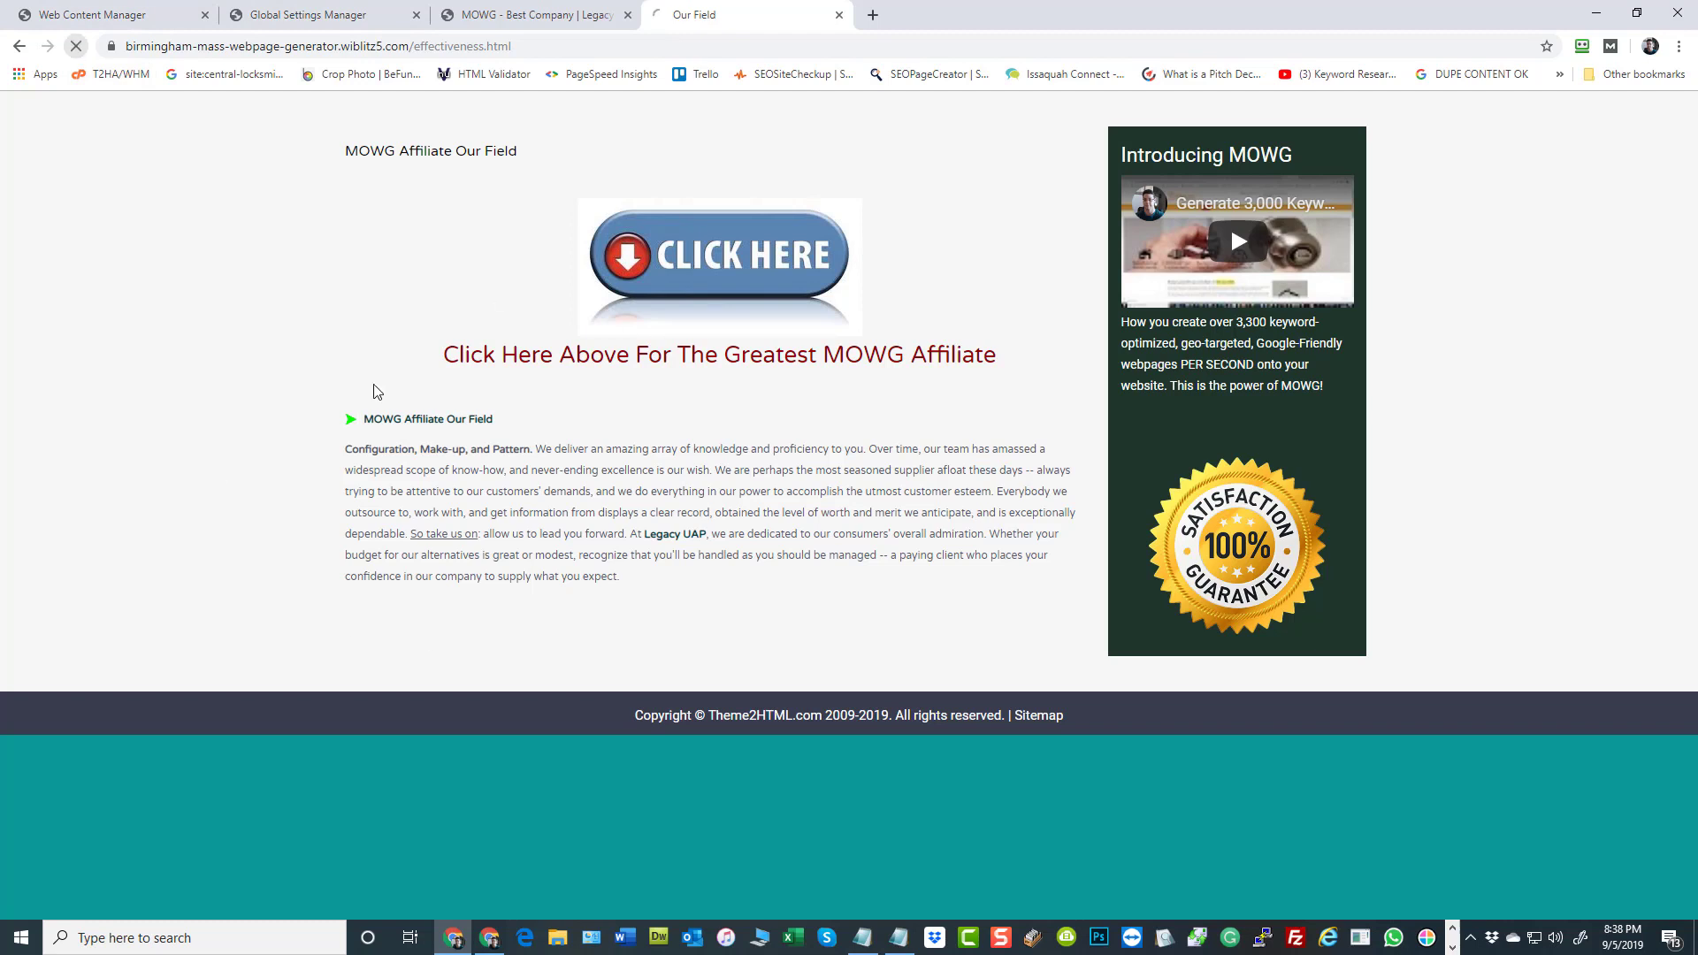
click(76, 46)
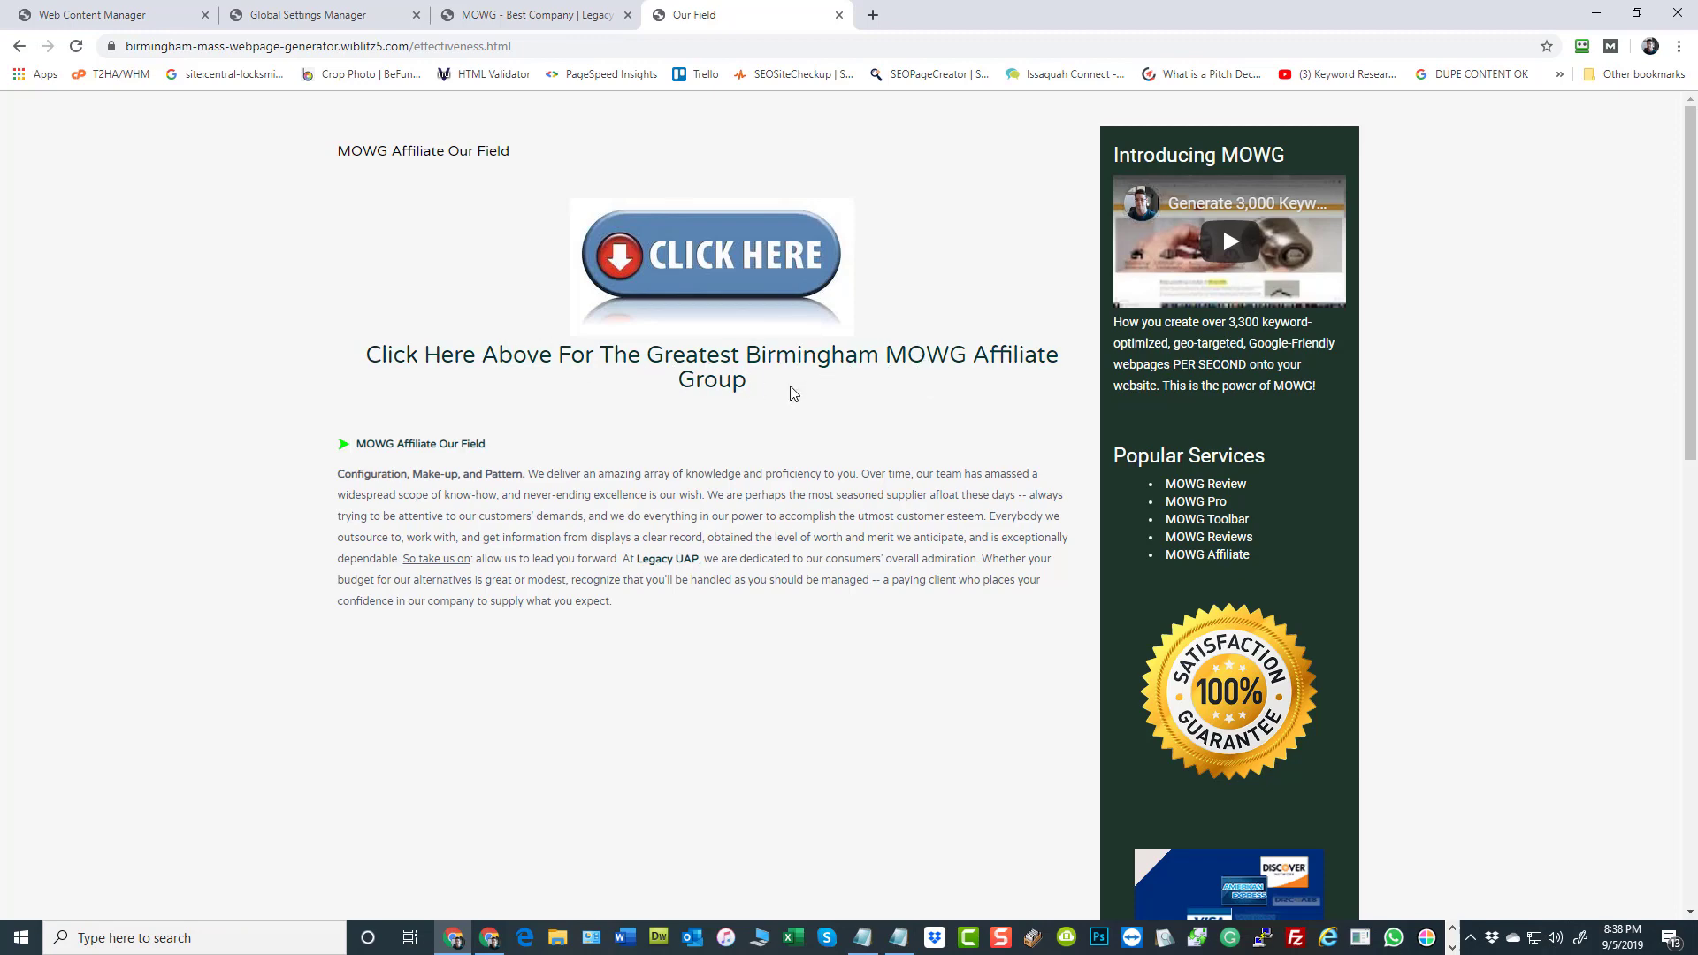
In the MOWG Reviews page content, replace the space before [%CITY%] in the link text with a <br> line break in the HTML source
click(124, 15)
scroll(1234, 562, down, 8)
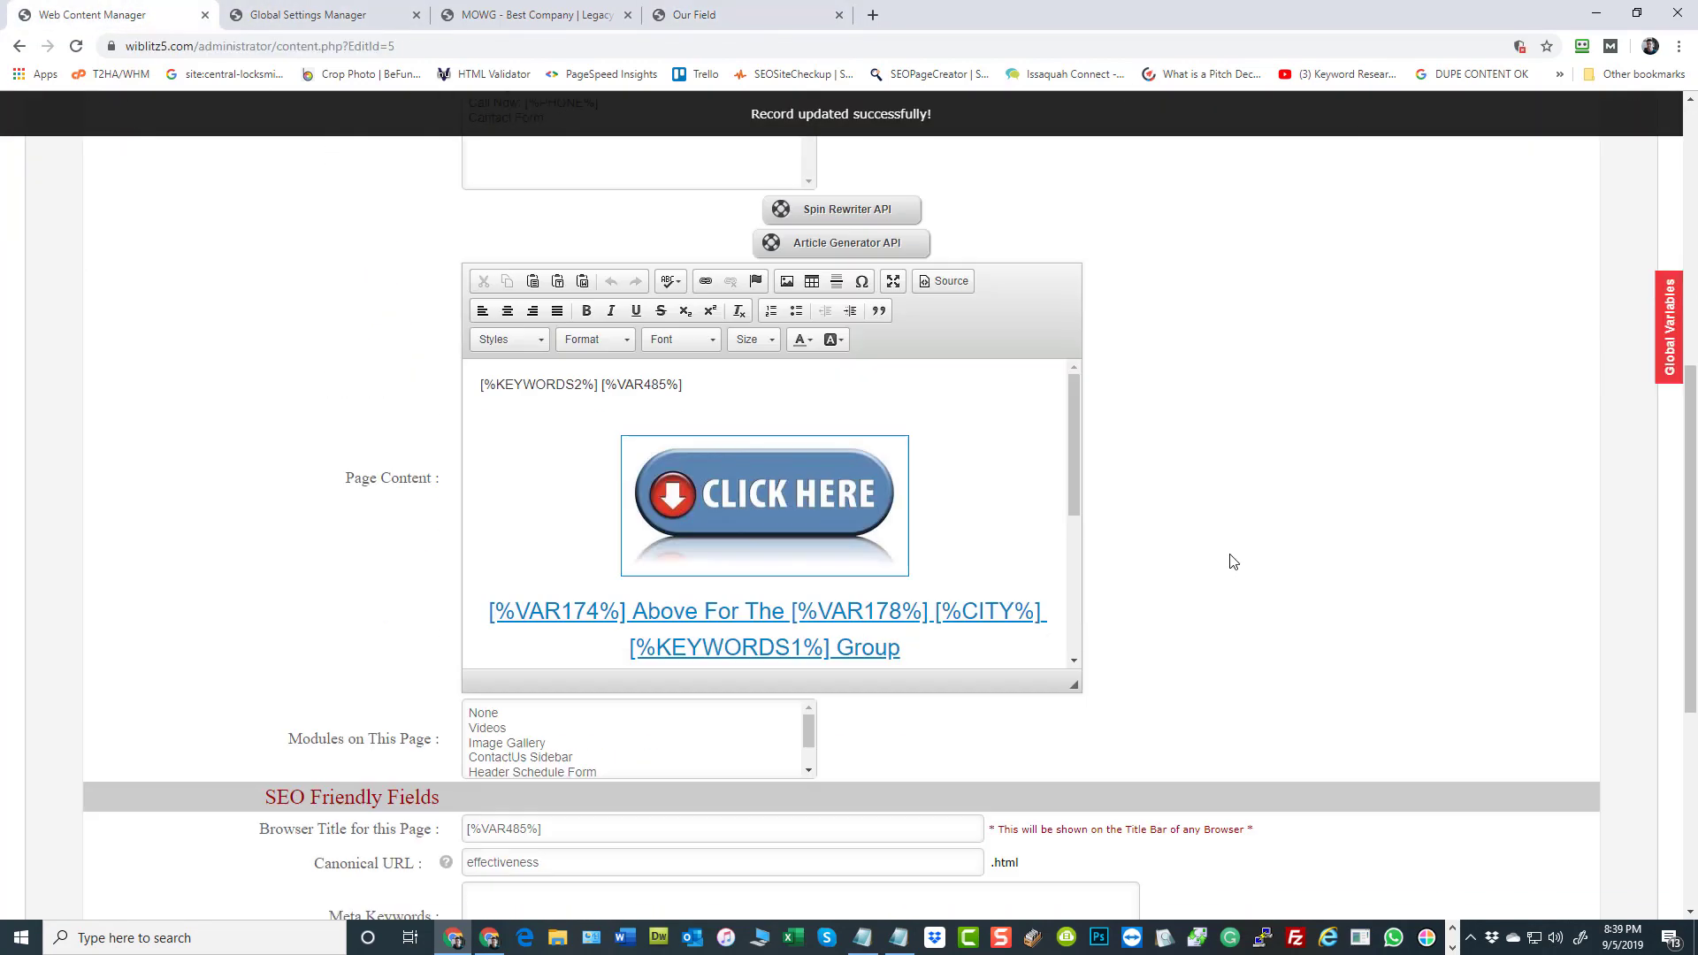
scroll(956, 501, down, 1)
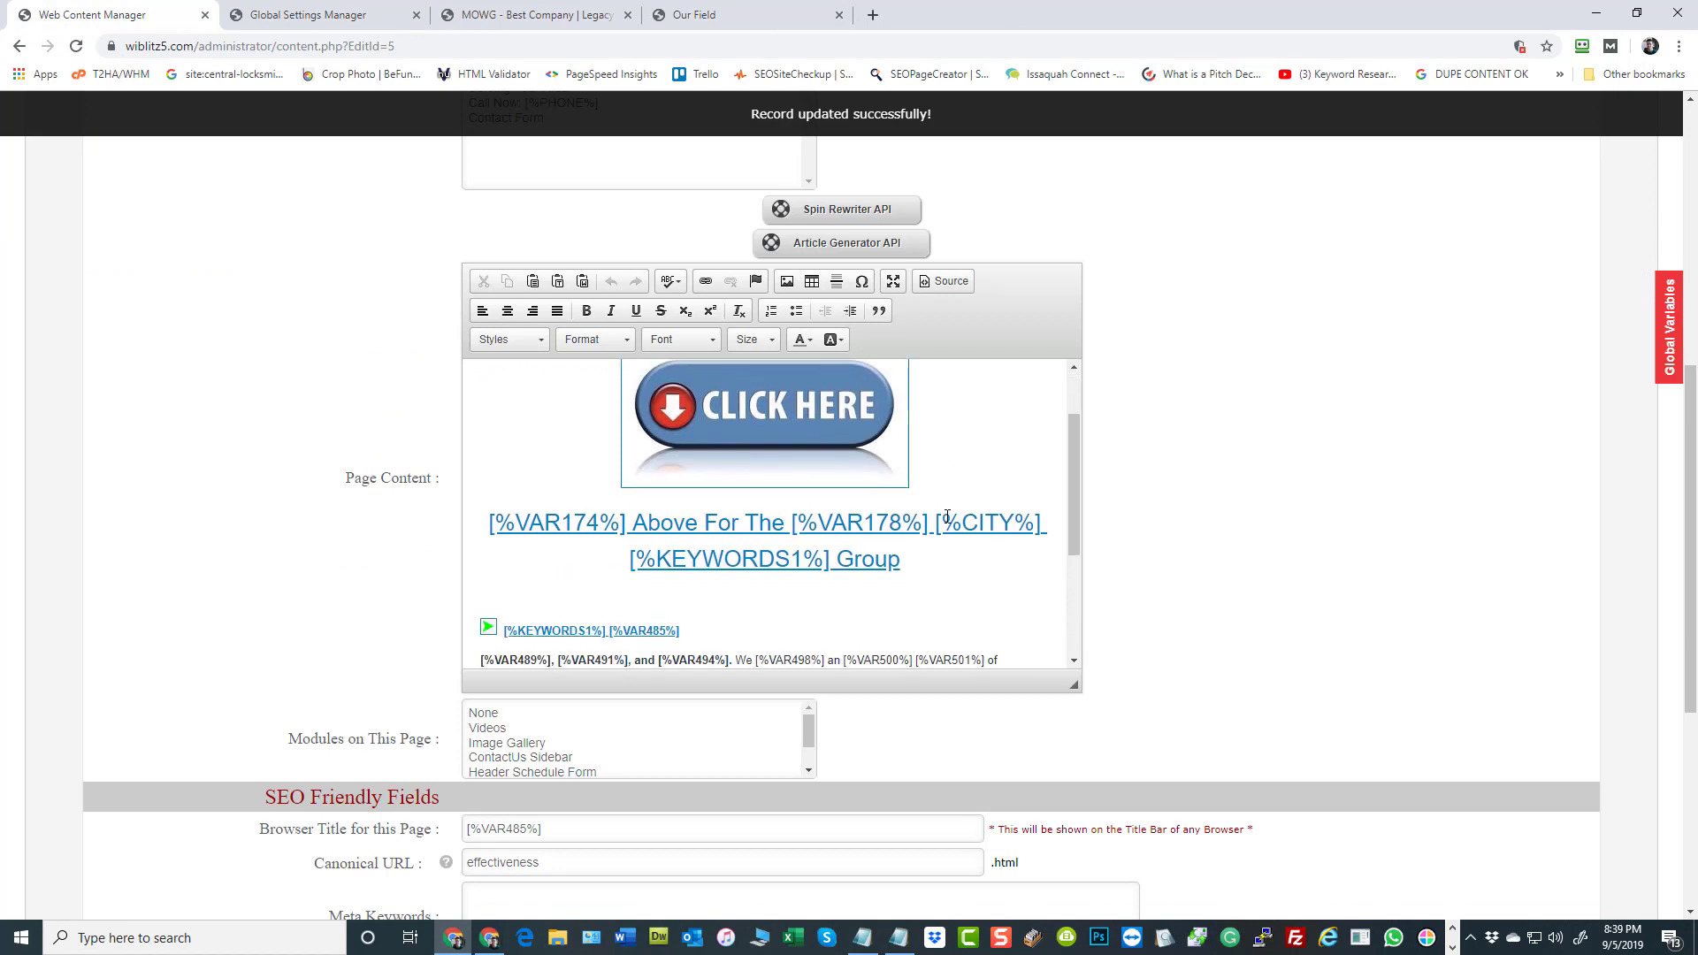
click(933, 523)
key(BackSpace)
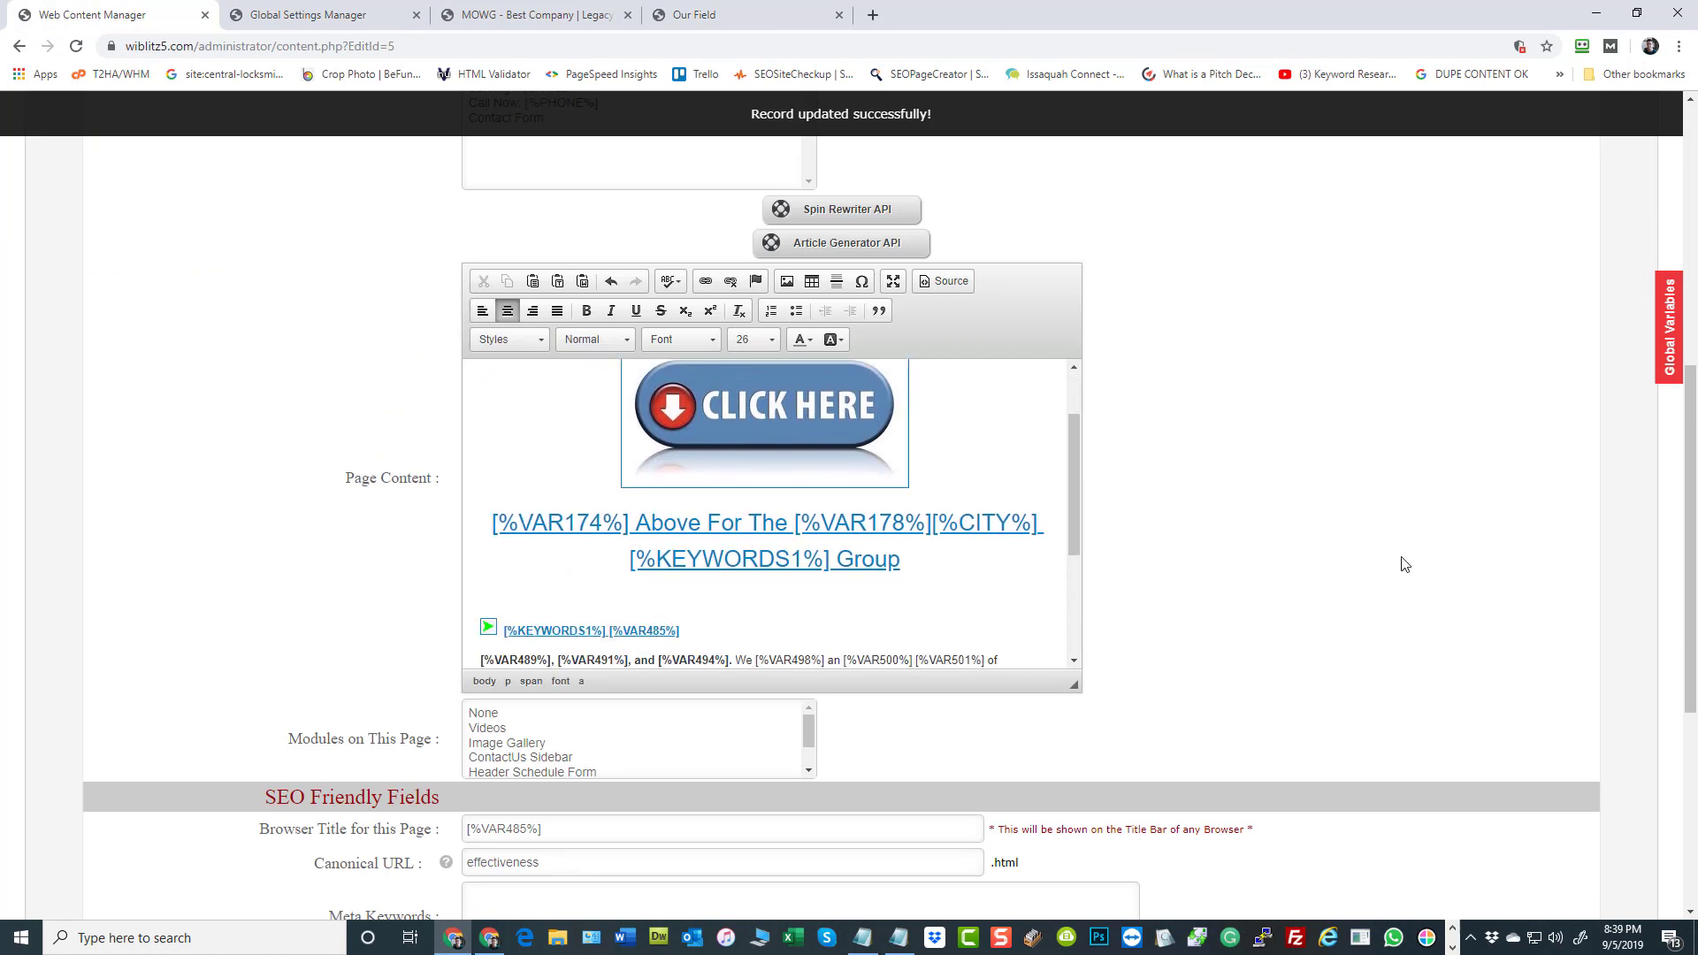
click(943, 281)
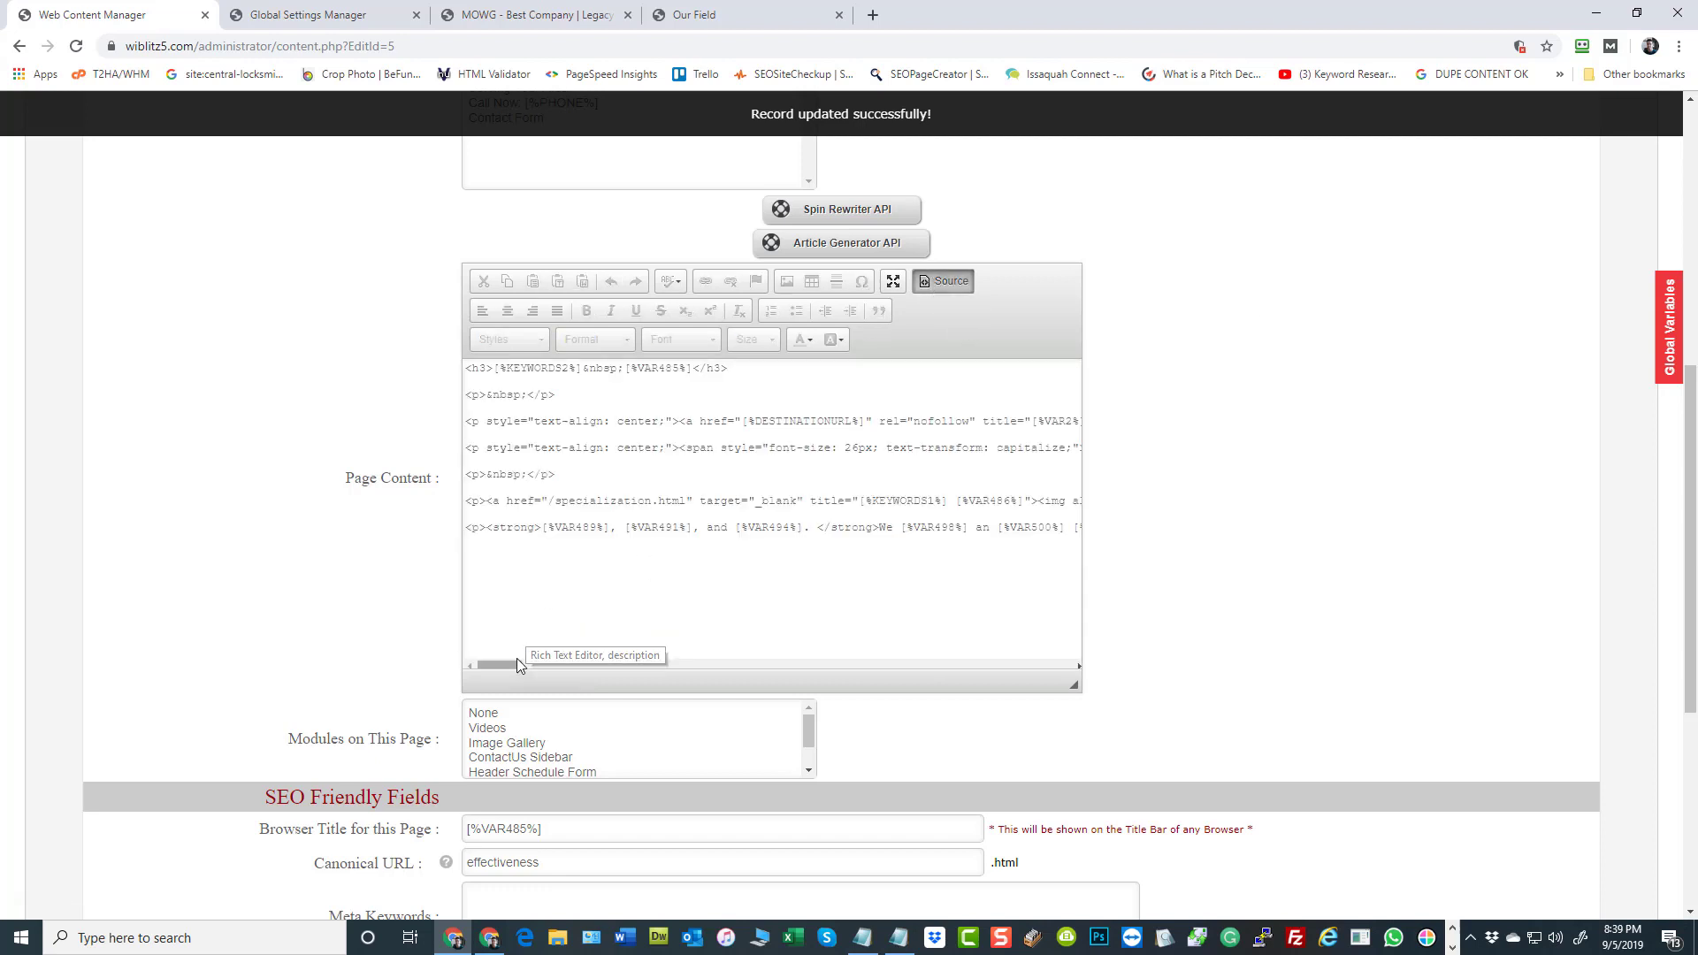
drag(509, 661, 607, 666)
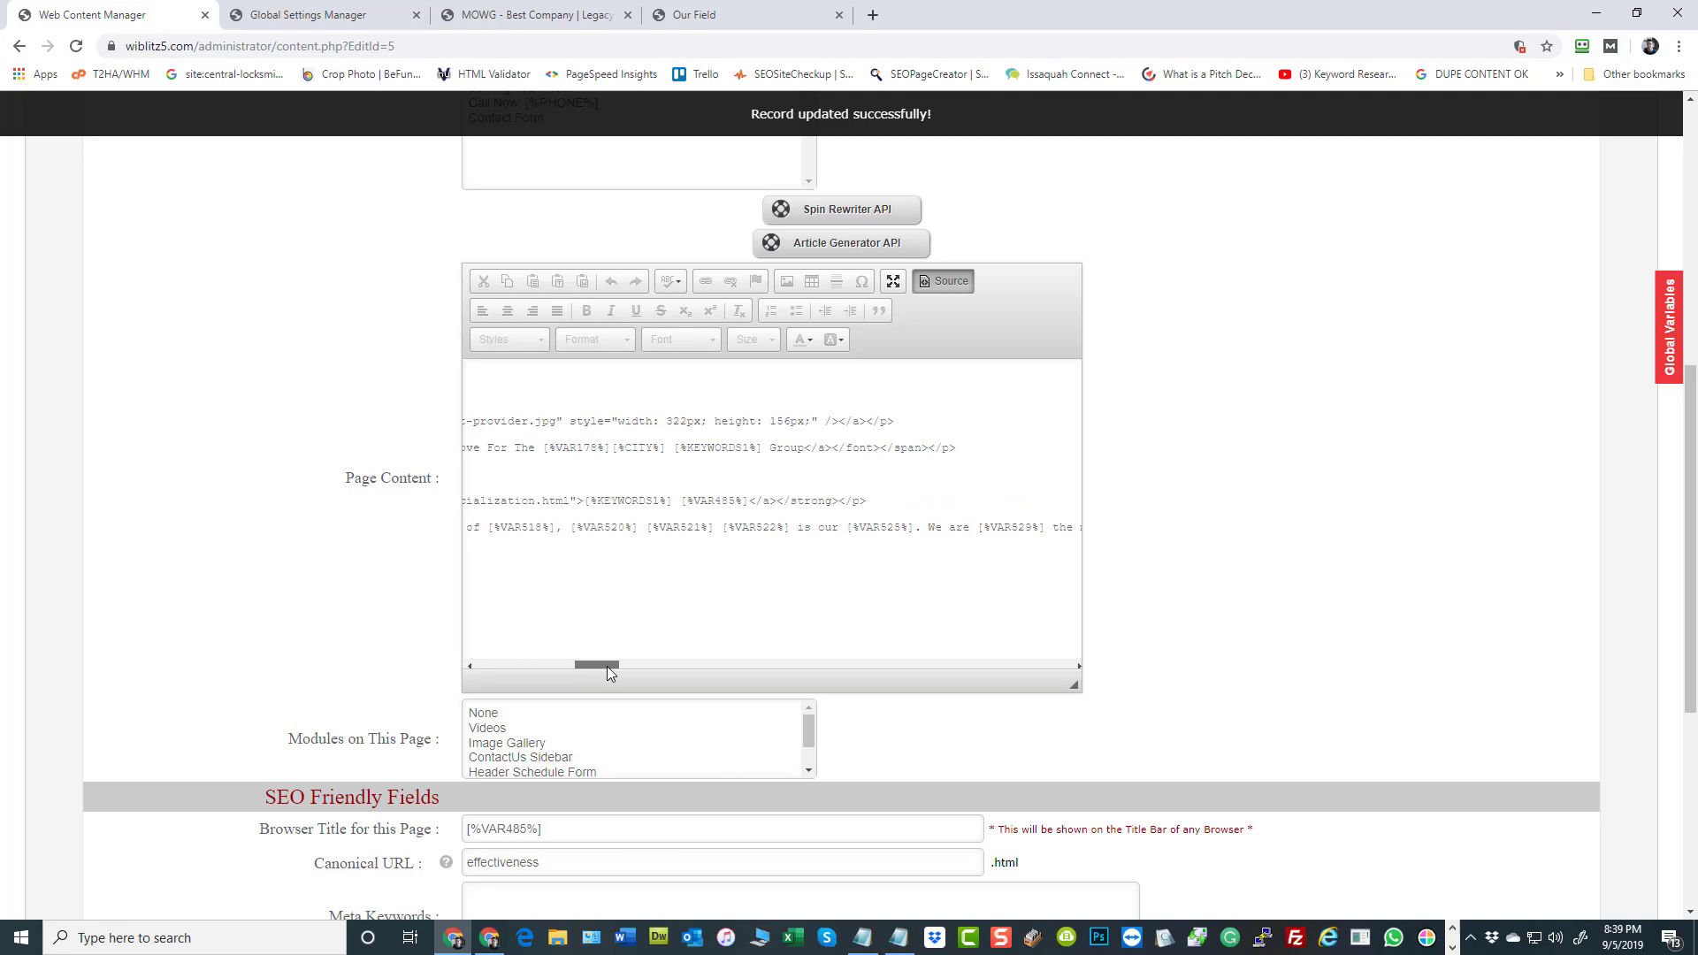
click(612, 449)
text(<br>)
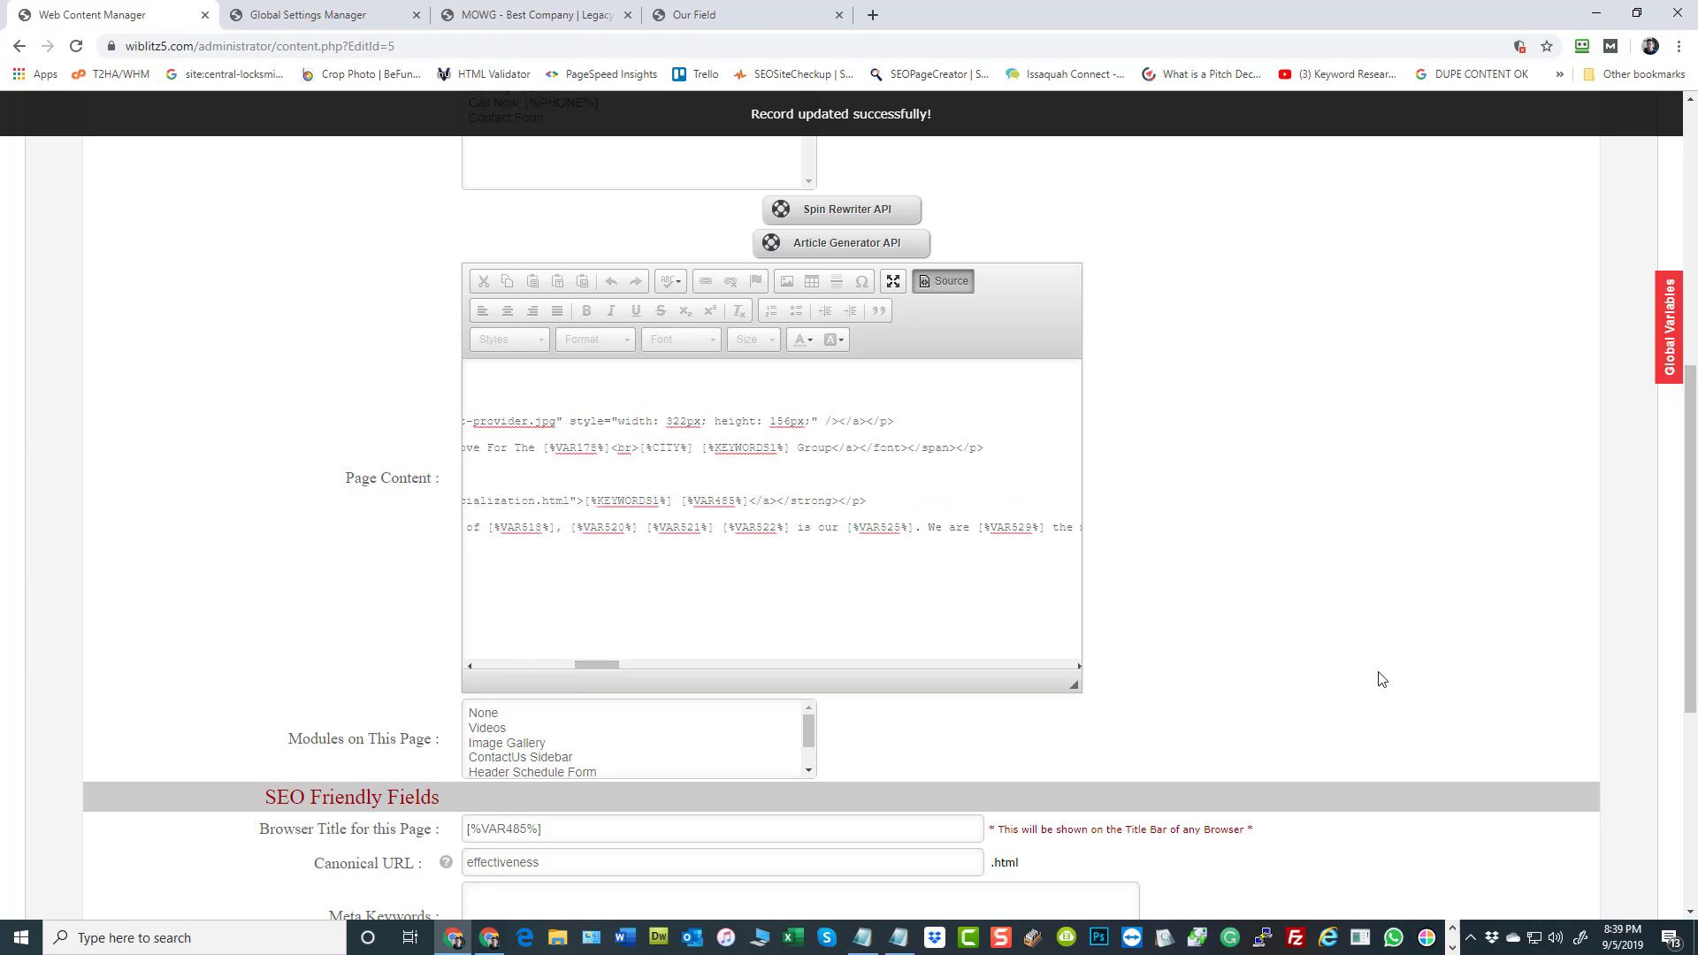
click(962, 285)
scroll(898, 520, down, 2)
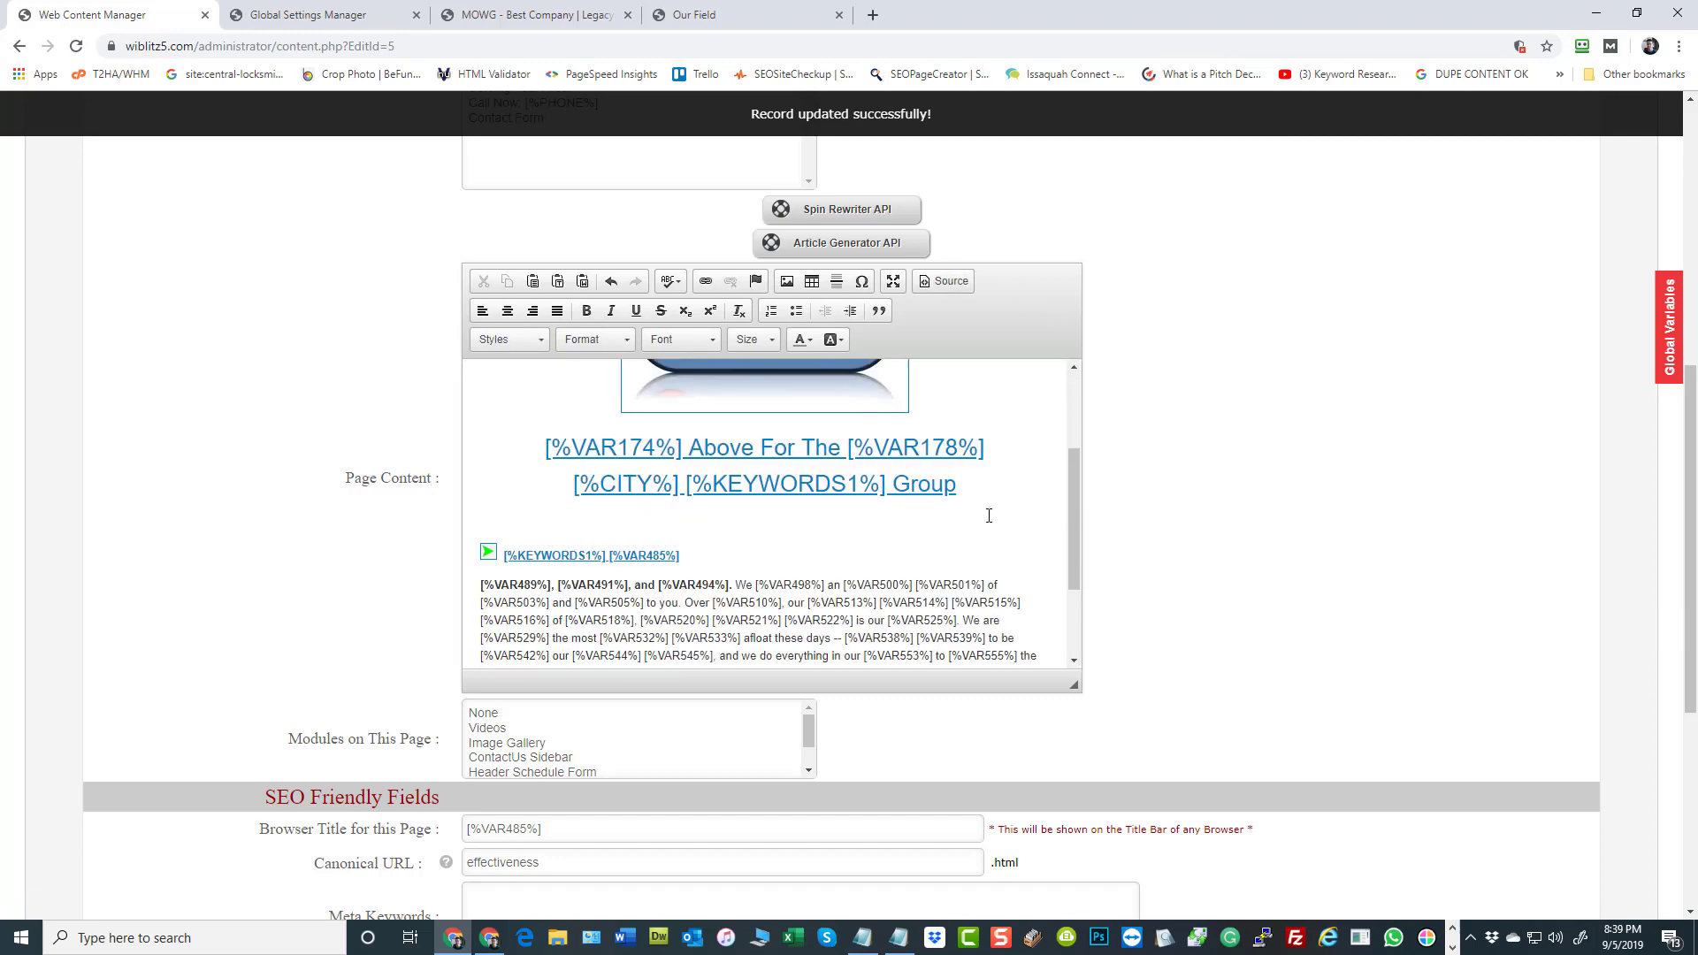
Save the MOWG Reviews page with Update & Reload and reload the live Birmingham effectiveness.html page to check the line break
scroll(1334, 745, down, 5)
click(1339, 794)
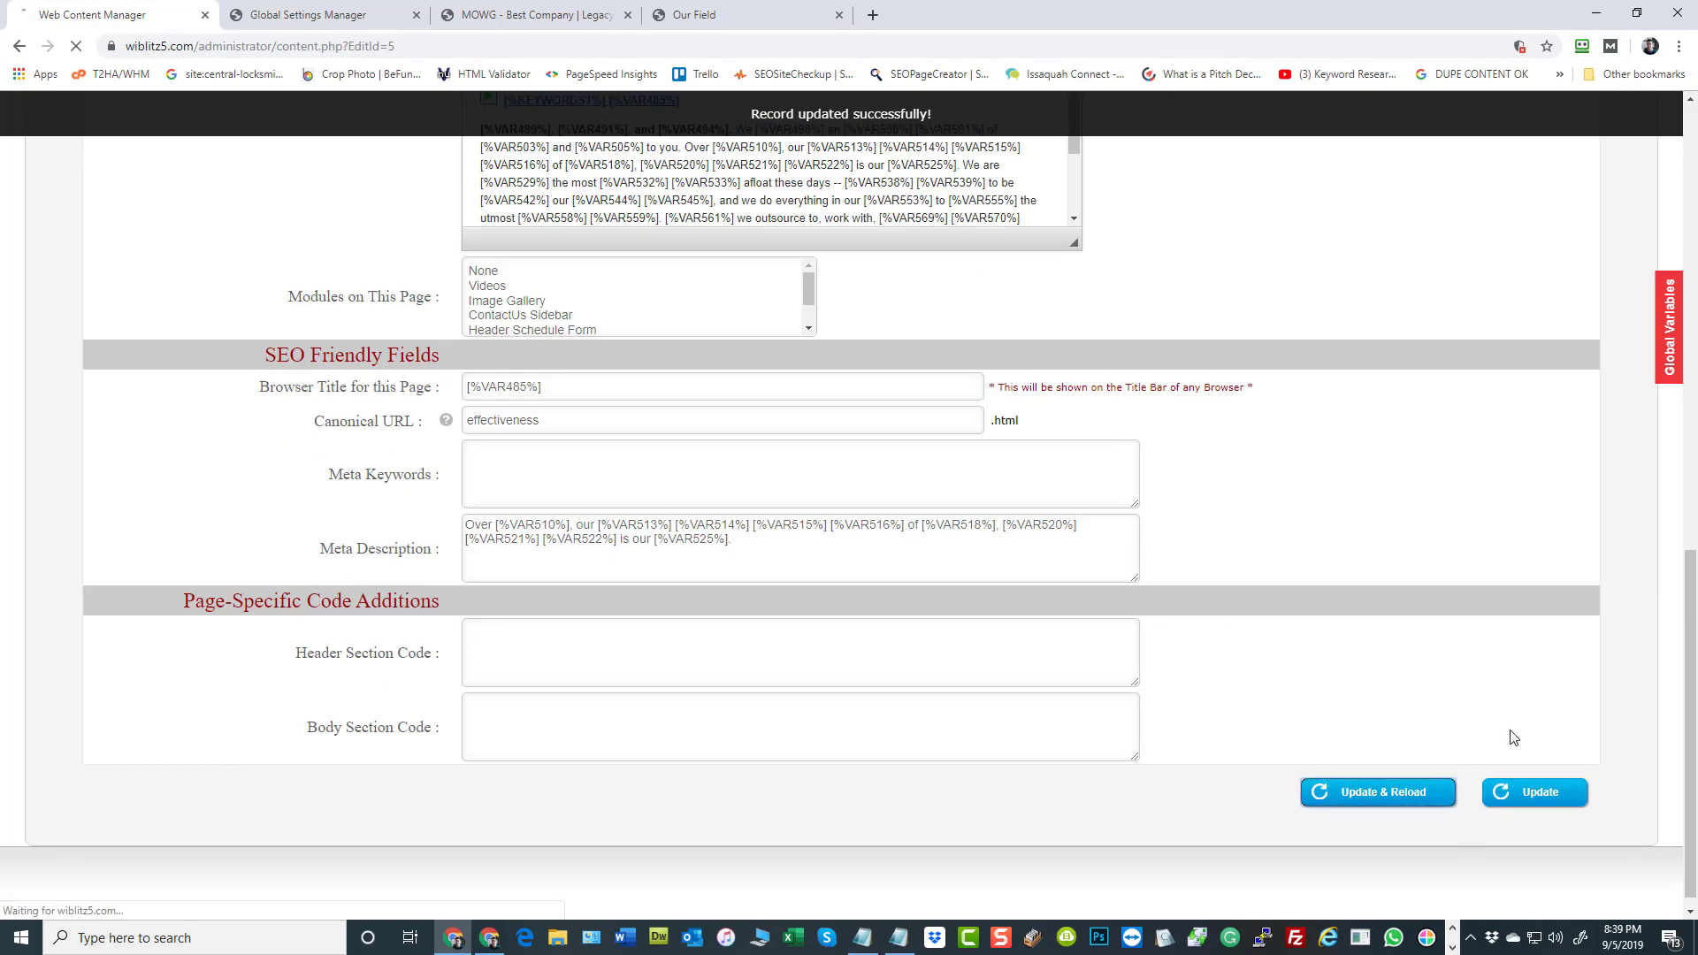
click(555, 16)
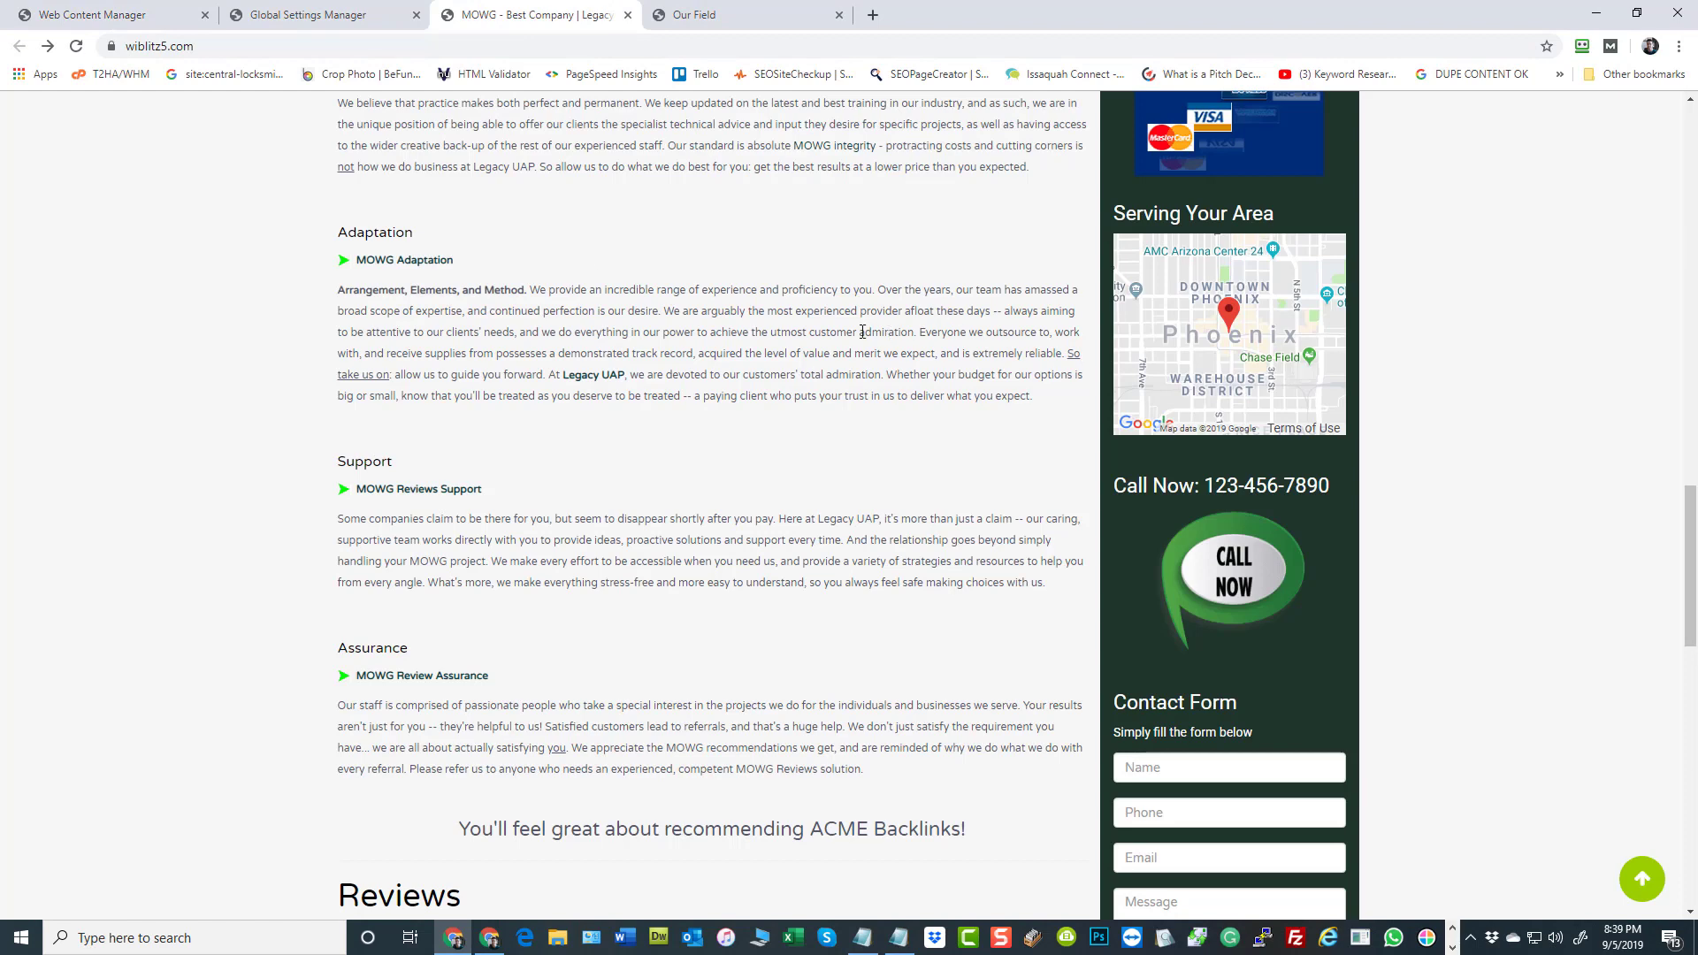
click(723, 18)
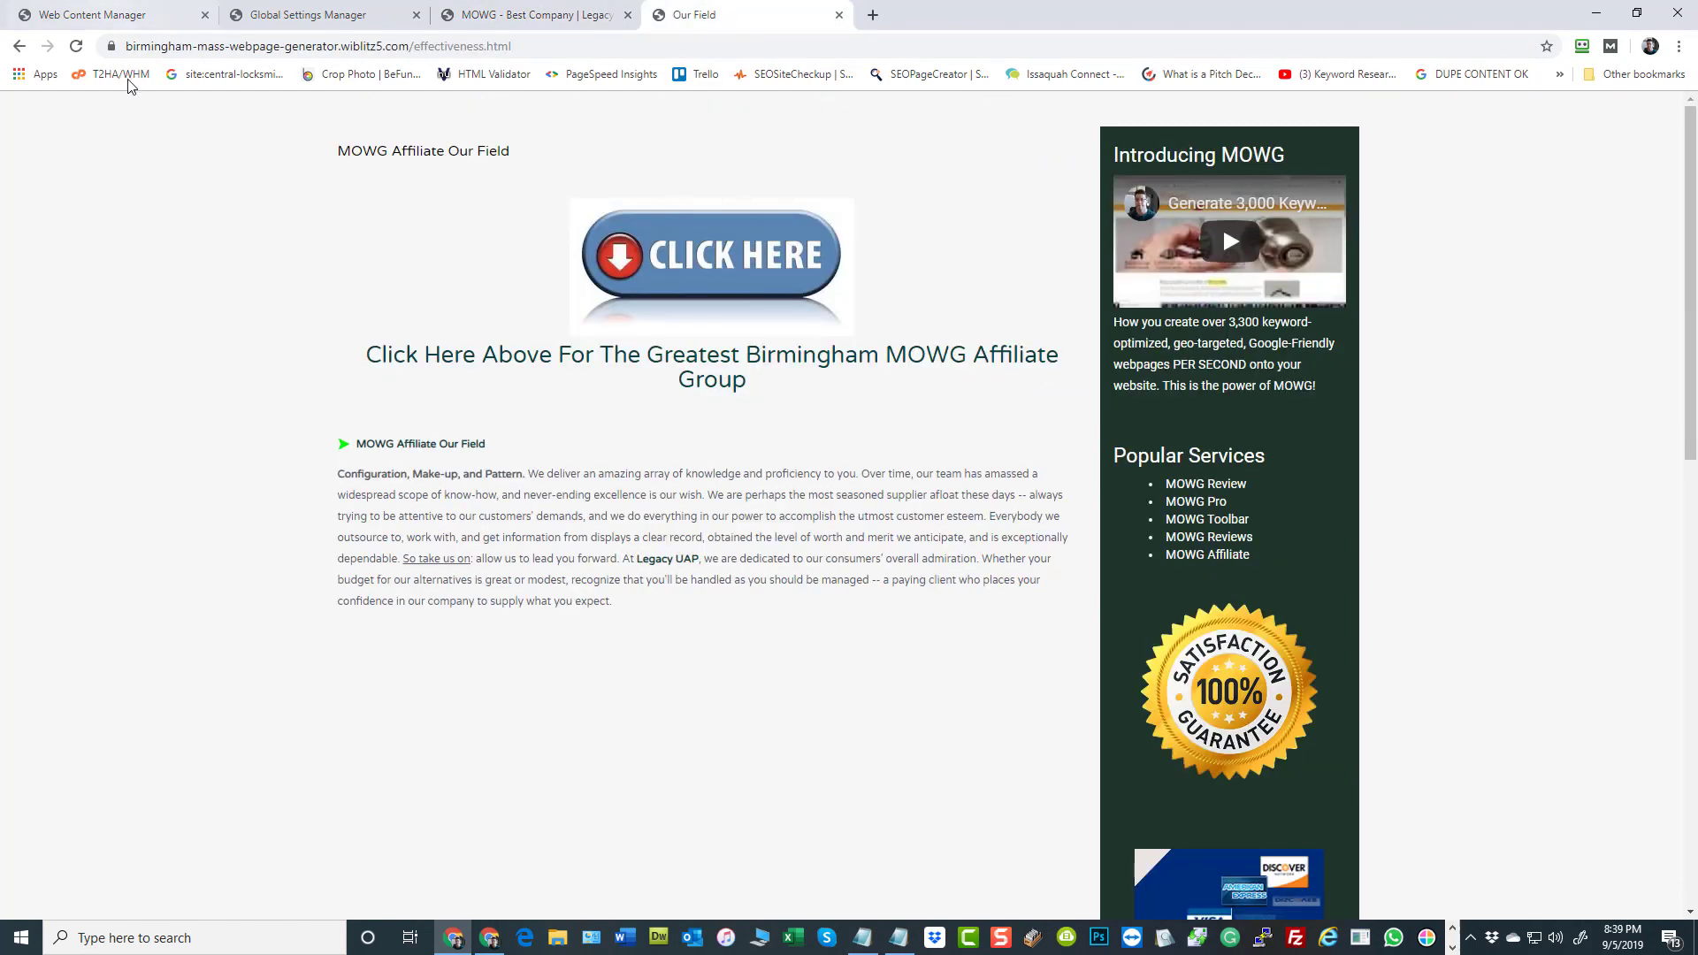
click(76, 46)
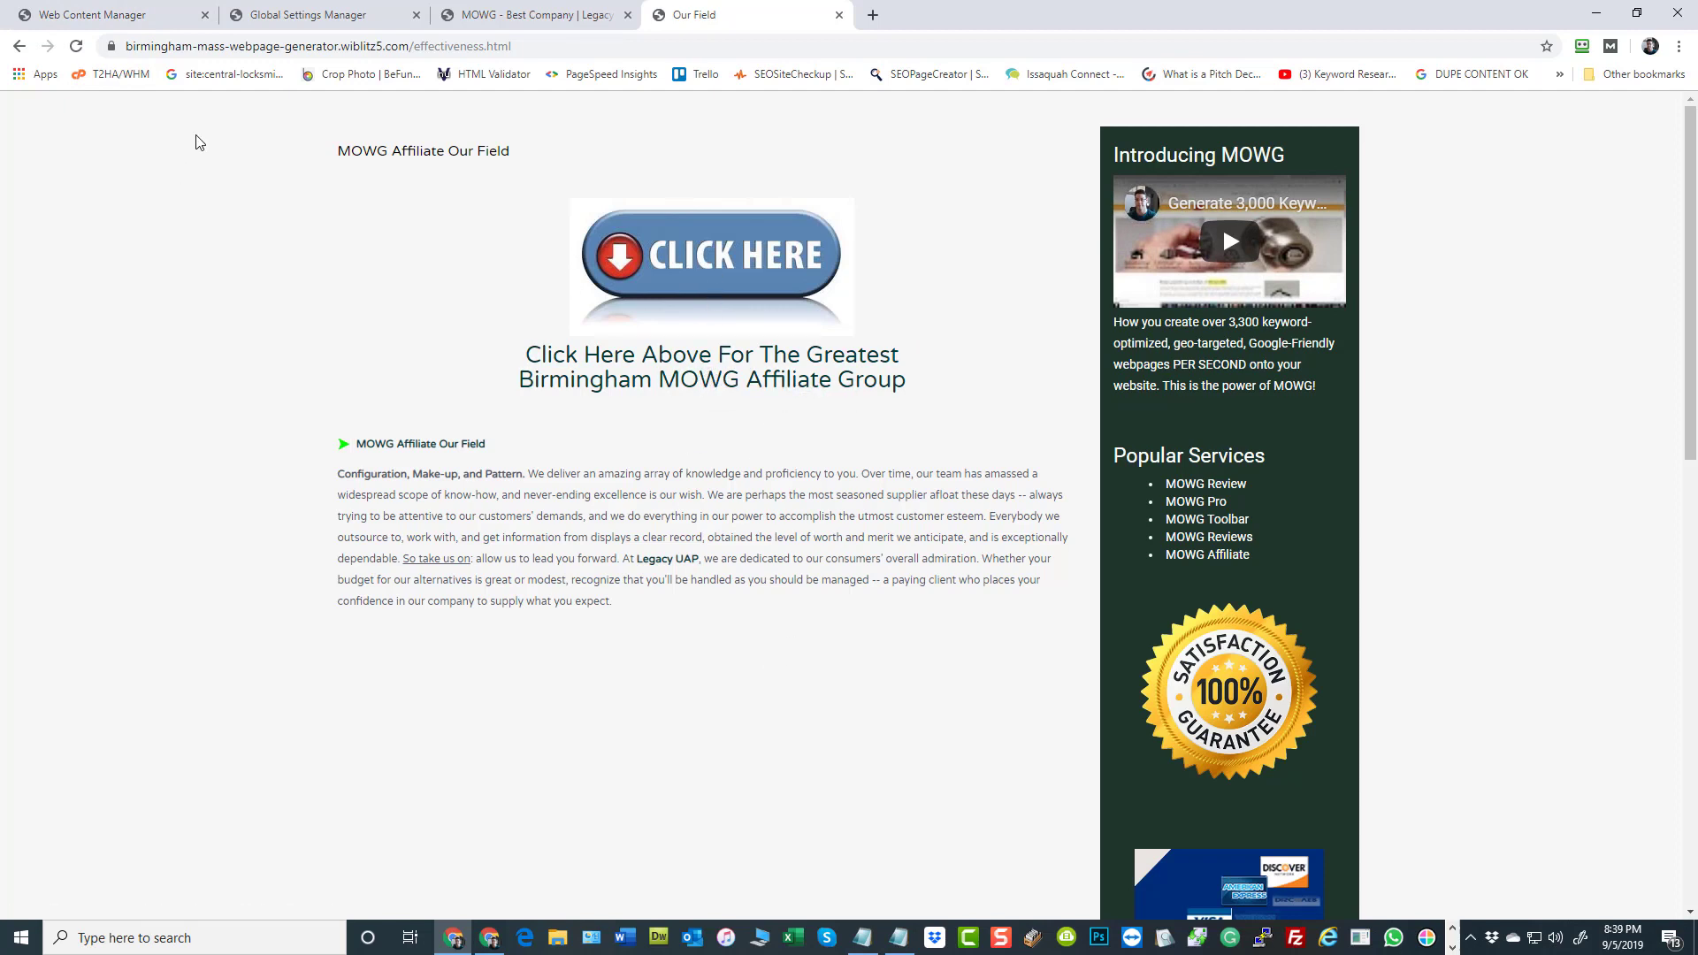
Return from the Birmingham page to the sitemap and open the salt-lake-city-mowg mowg-pro.html page to review its content
click(534, 13)
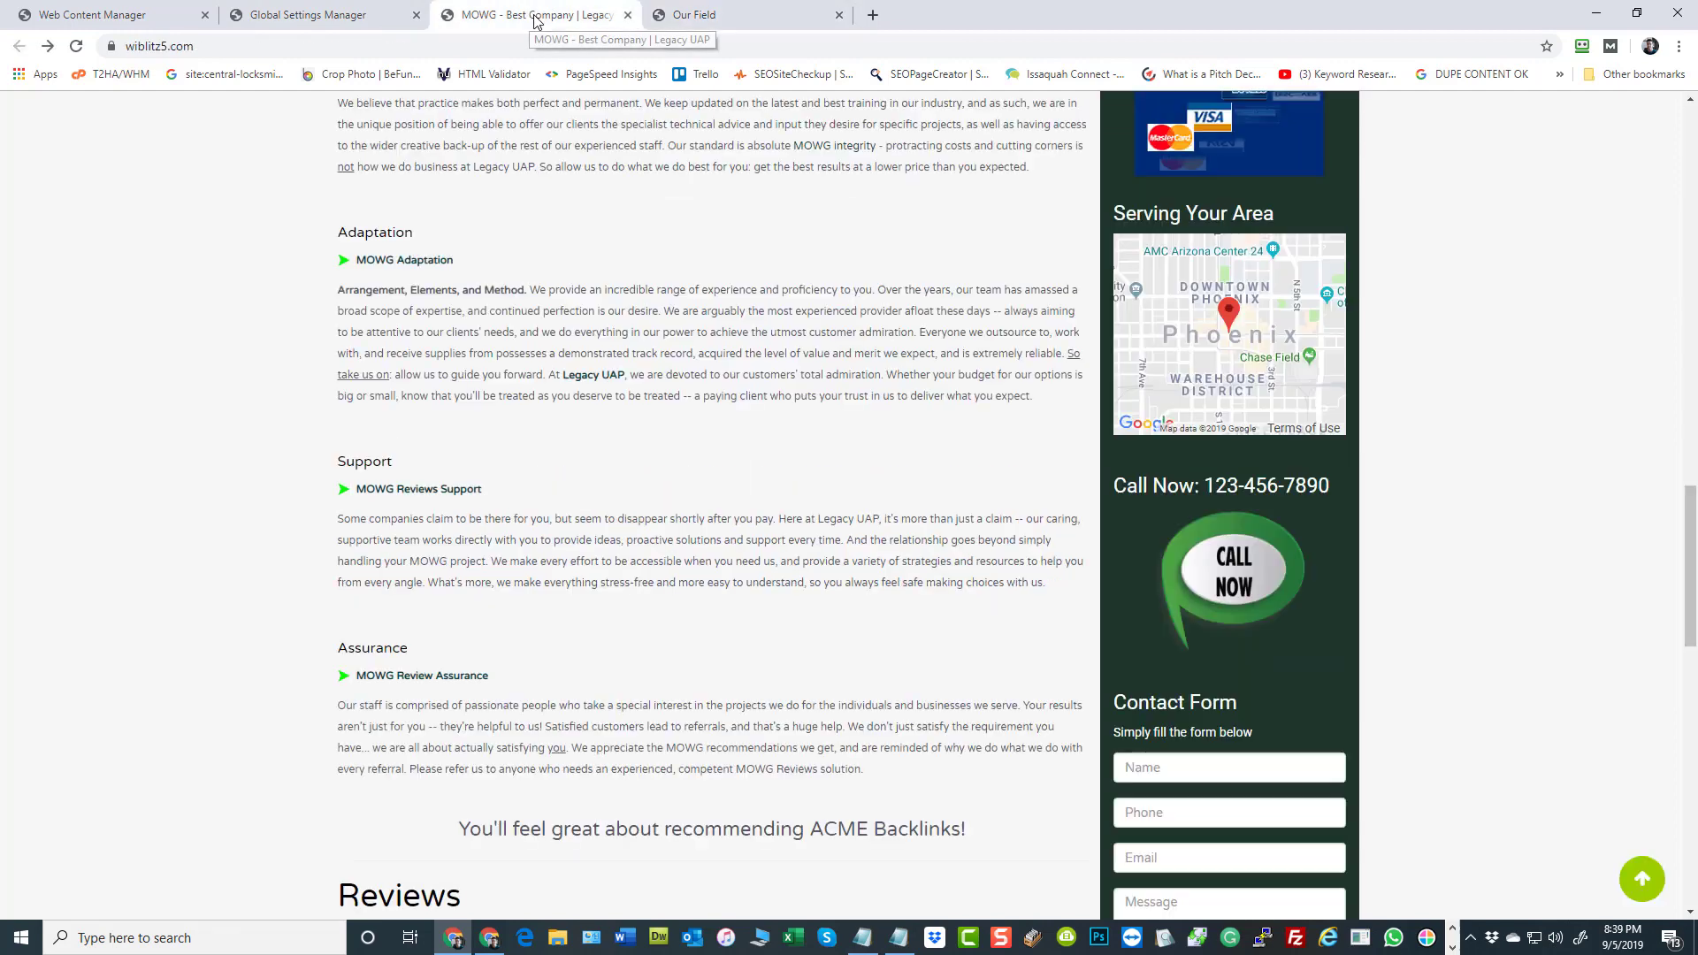
scroll(788, 451, up, 8)
click(305, 14)
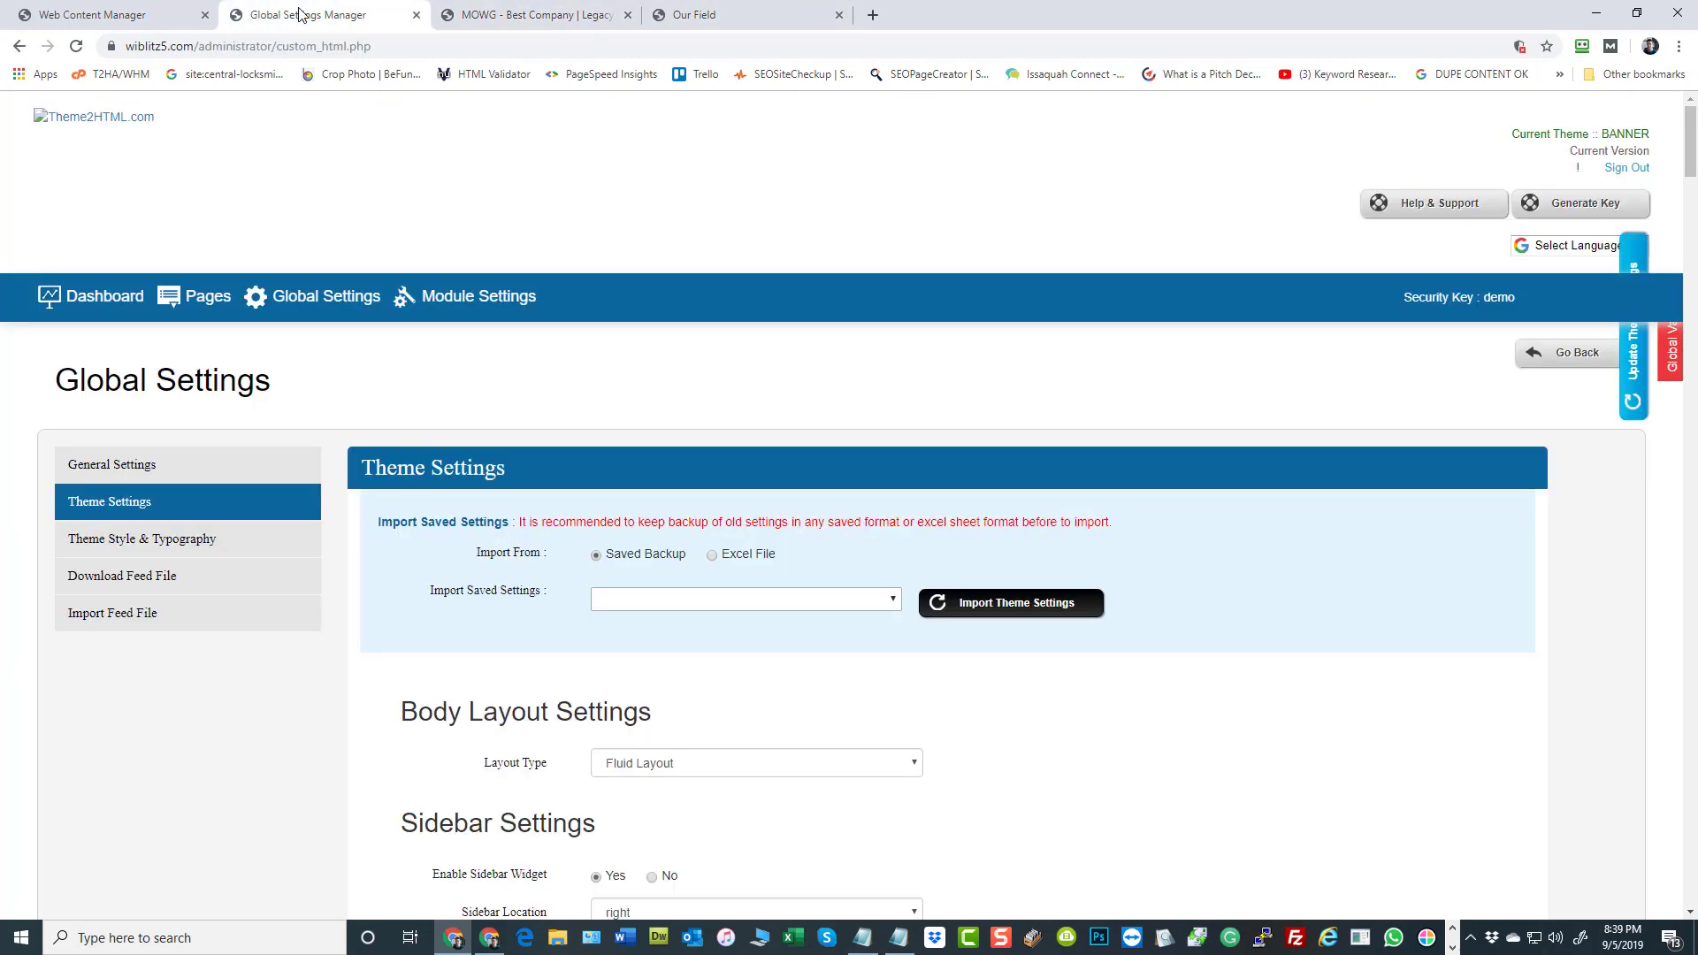
click(752, 14)
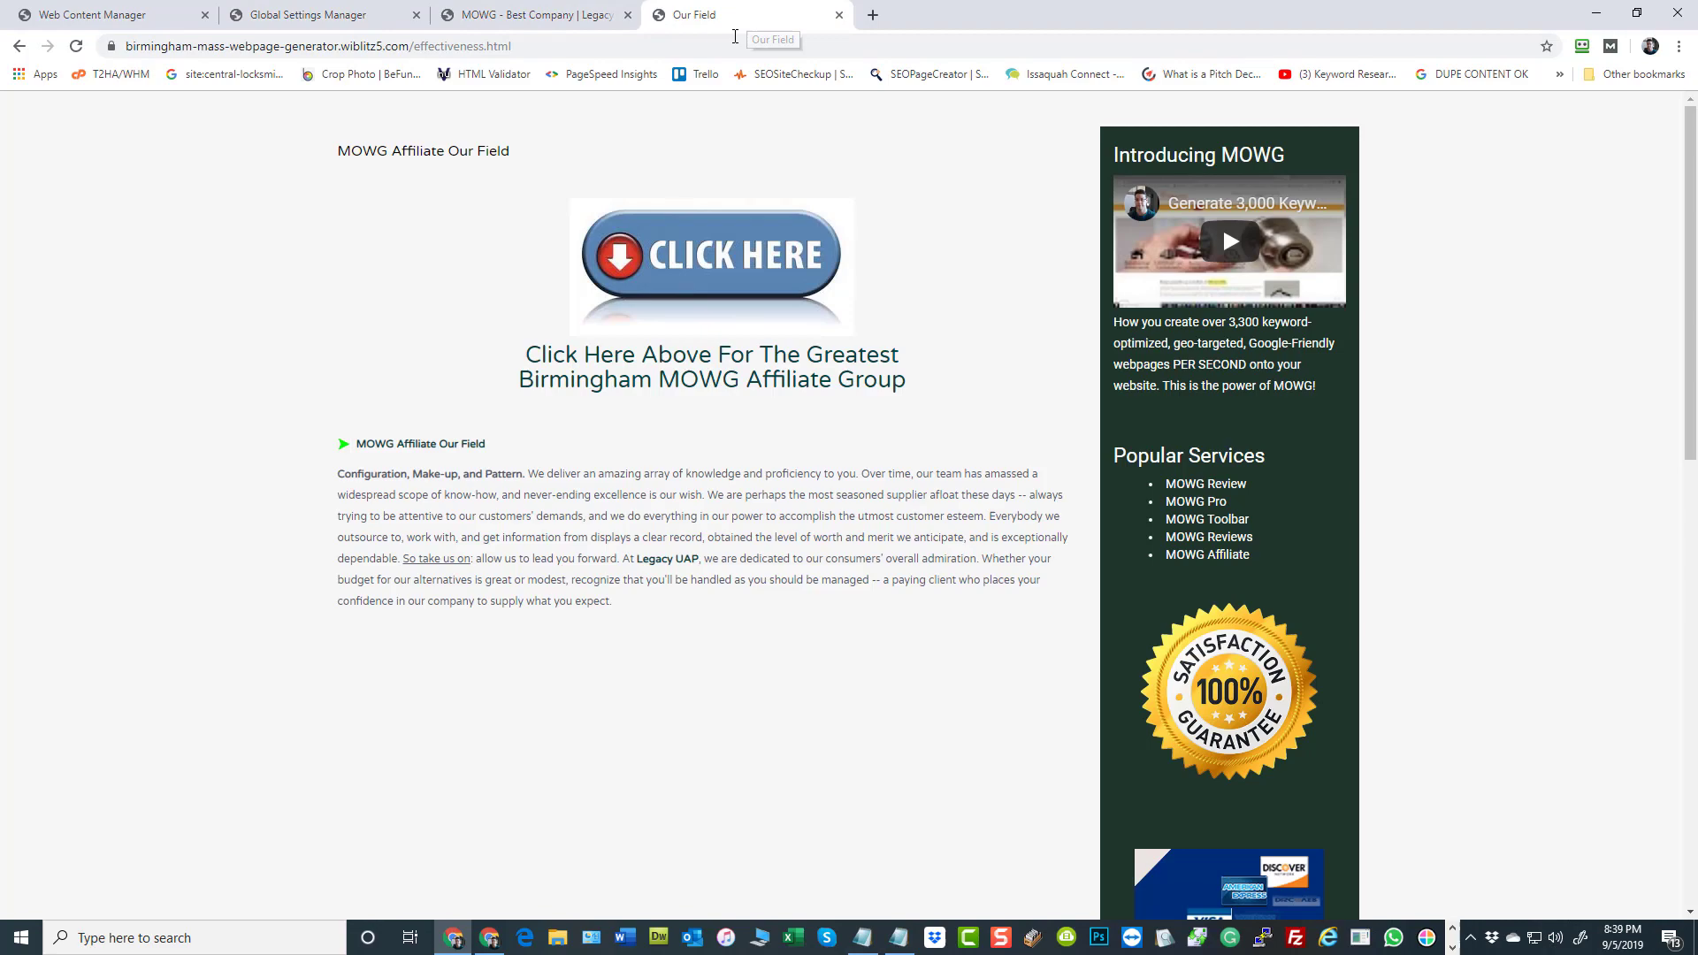
click(19, 48)
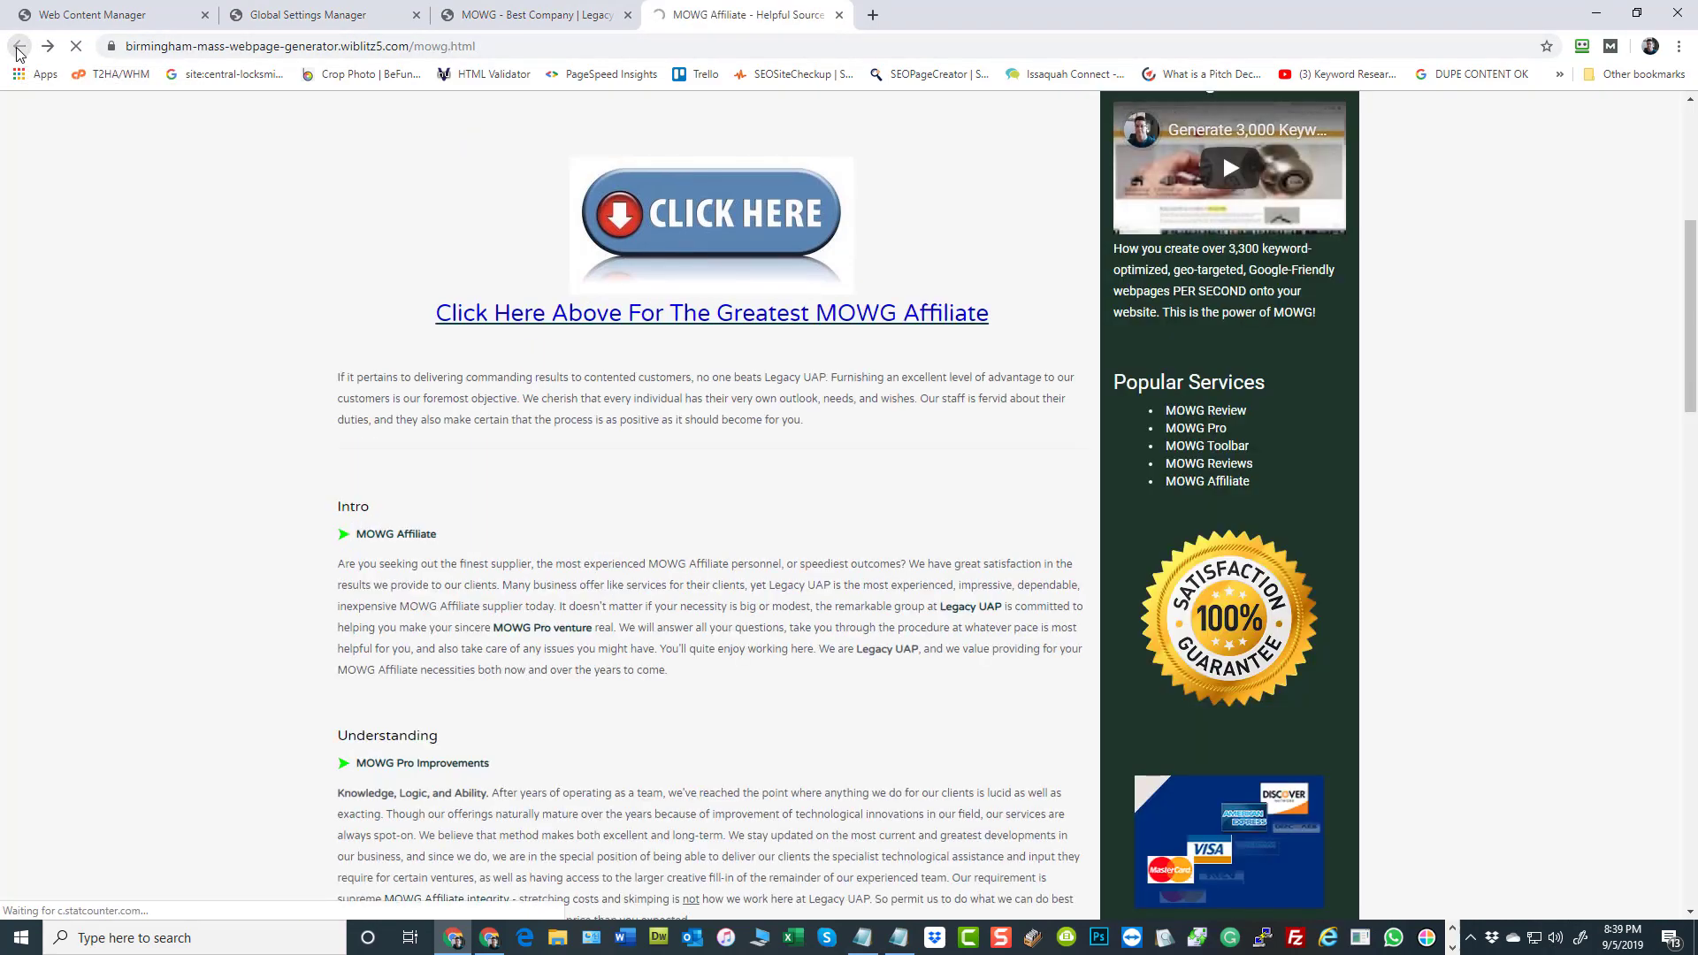
click(17, 48)
scroll(553, 629, down, 15)
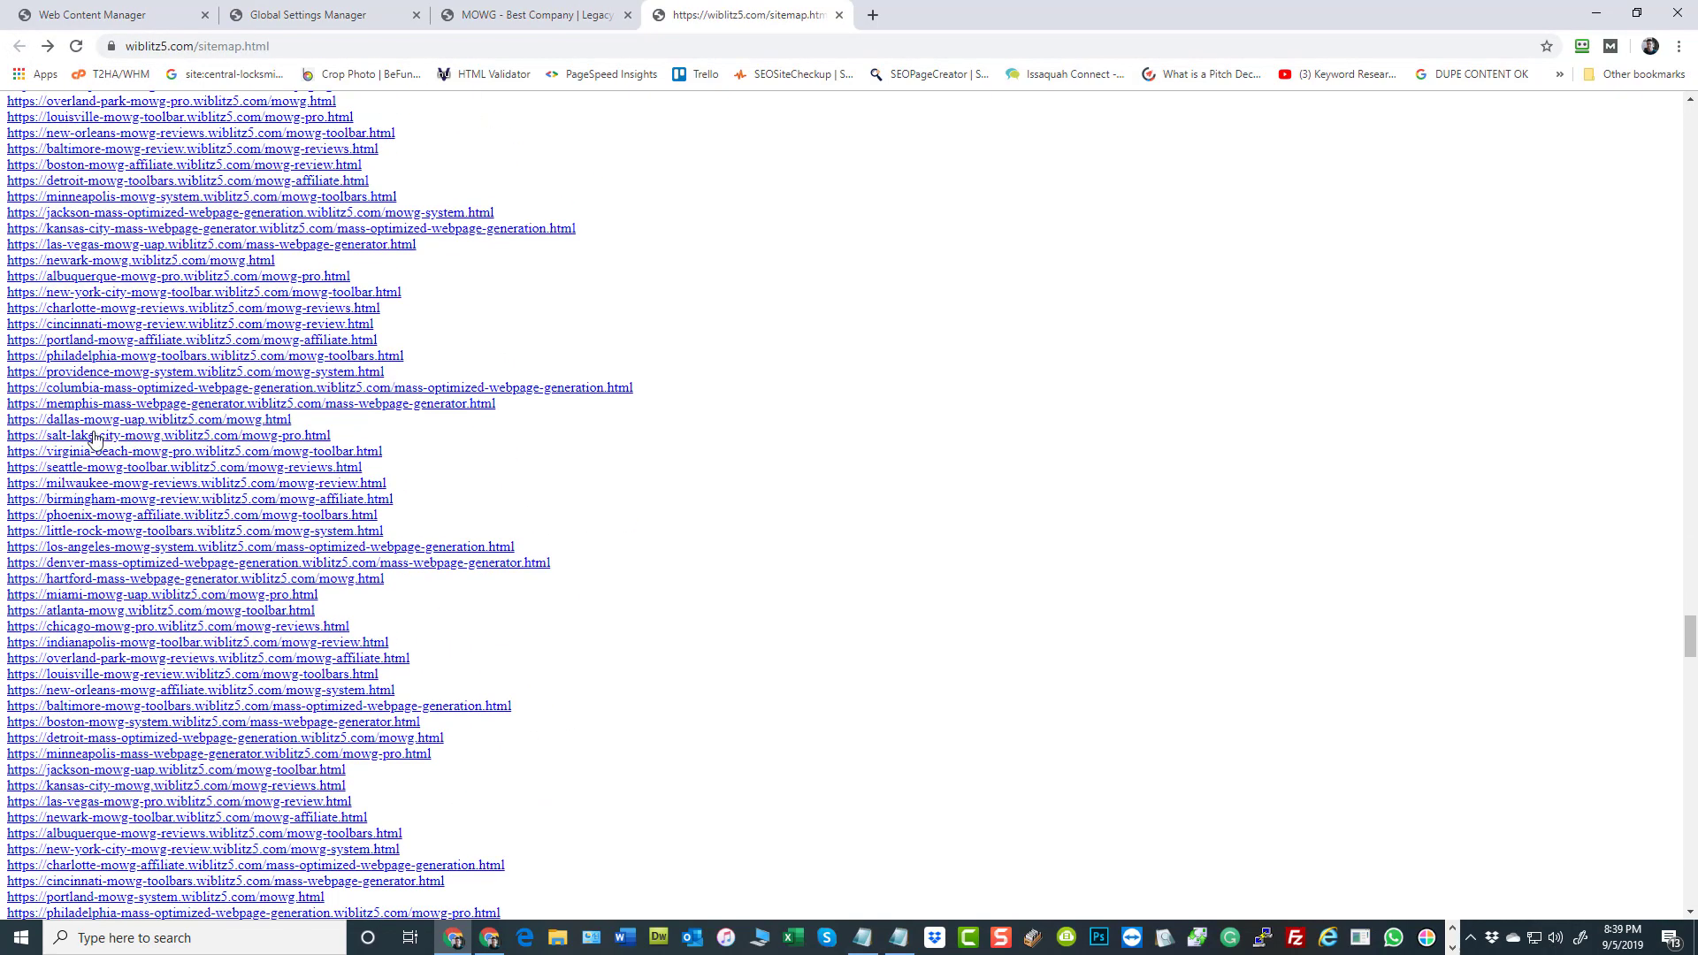
click(89, 437)
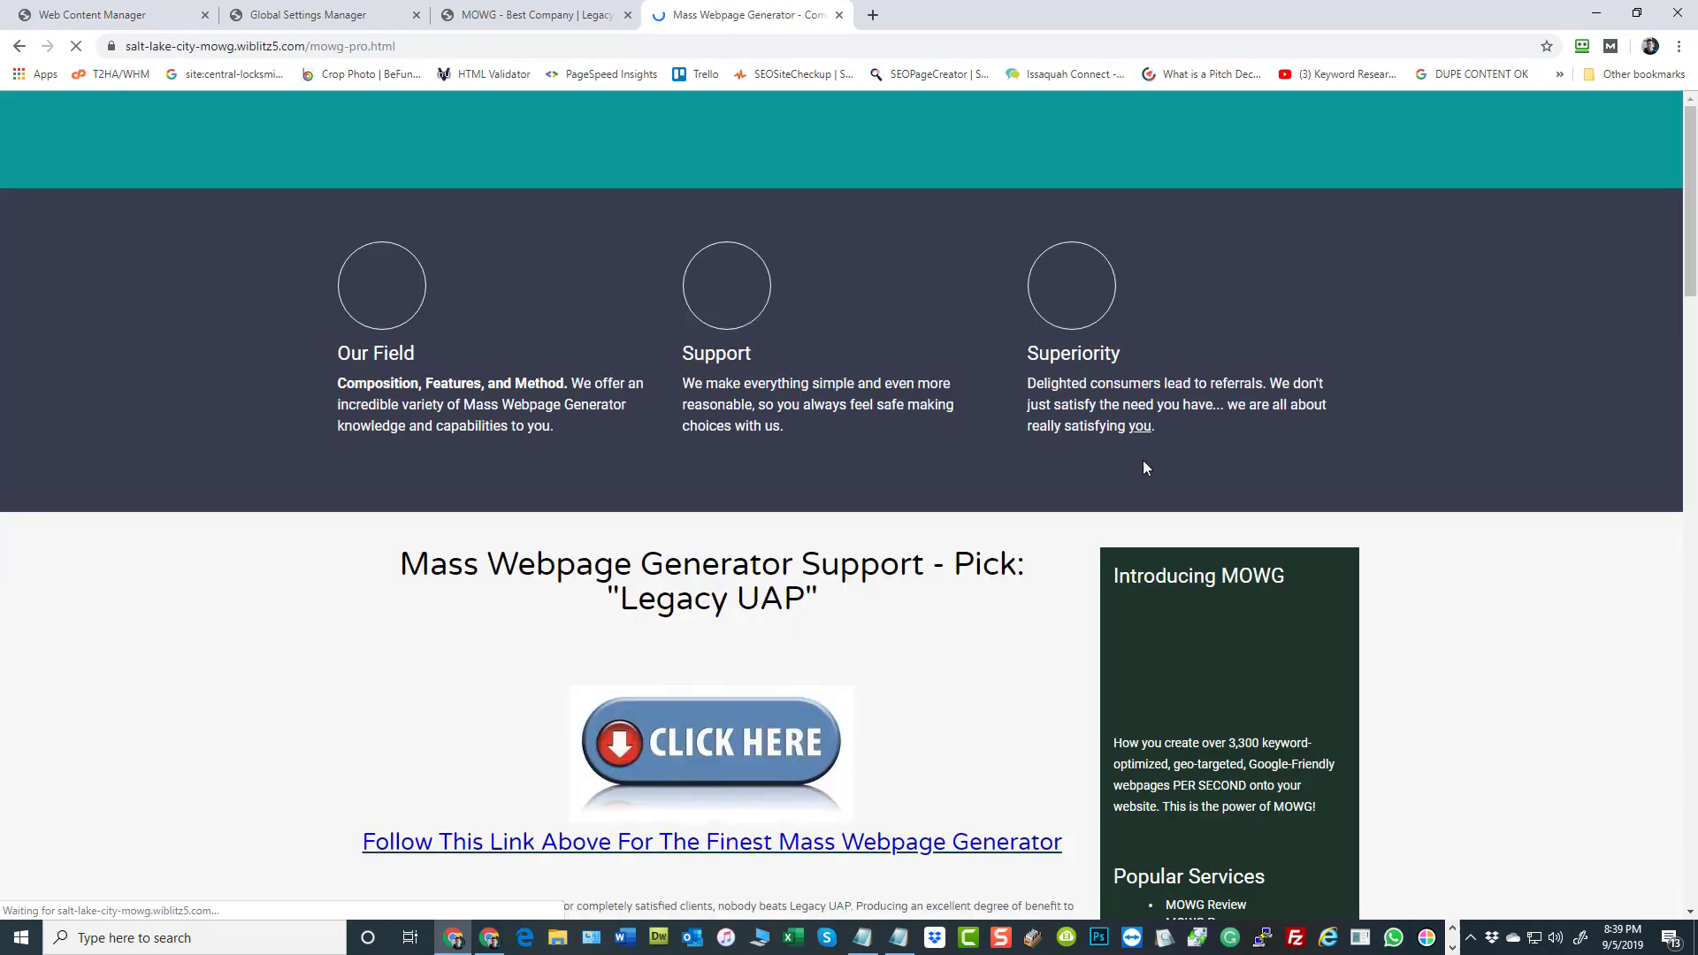
scroll(1435, 644, down, 5)
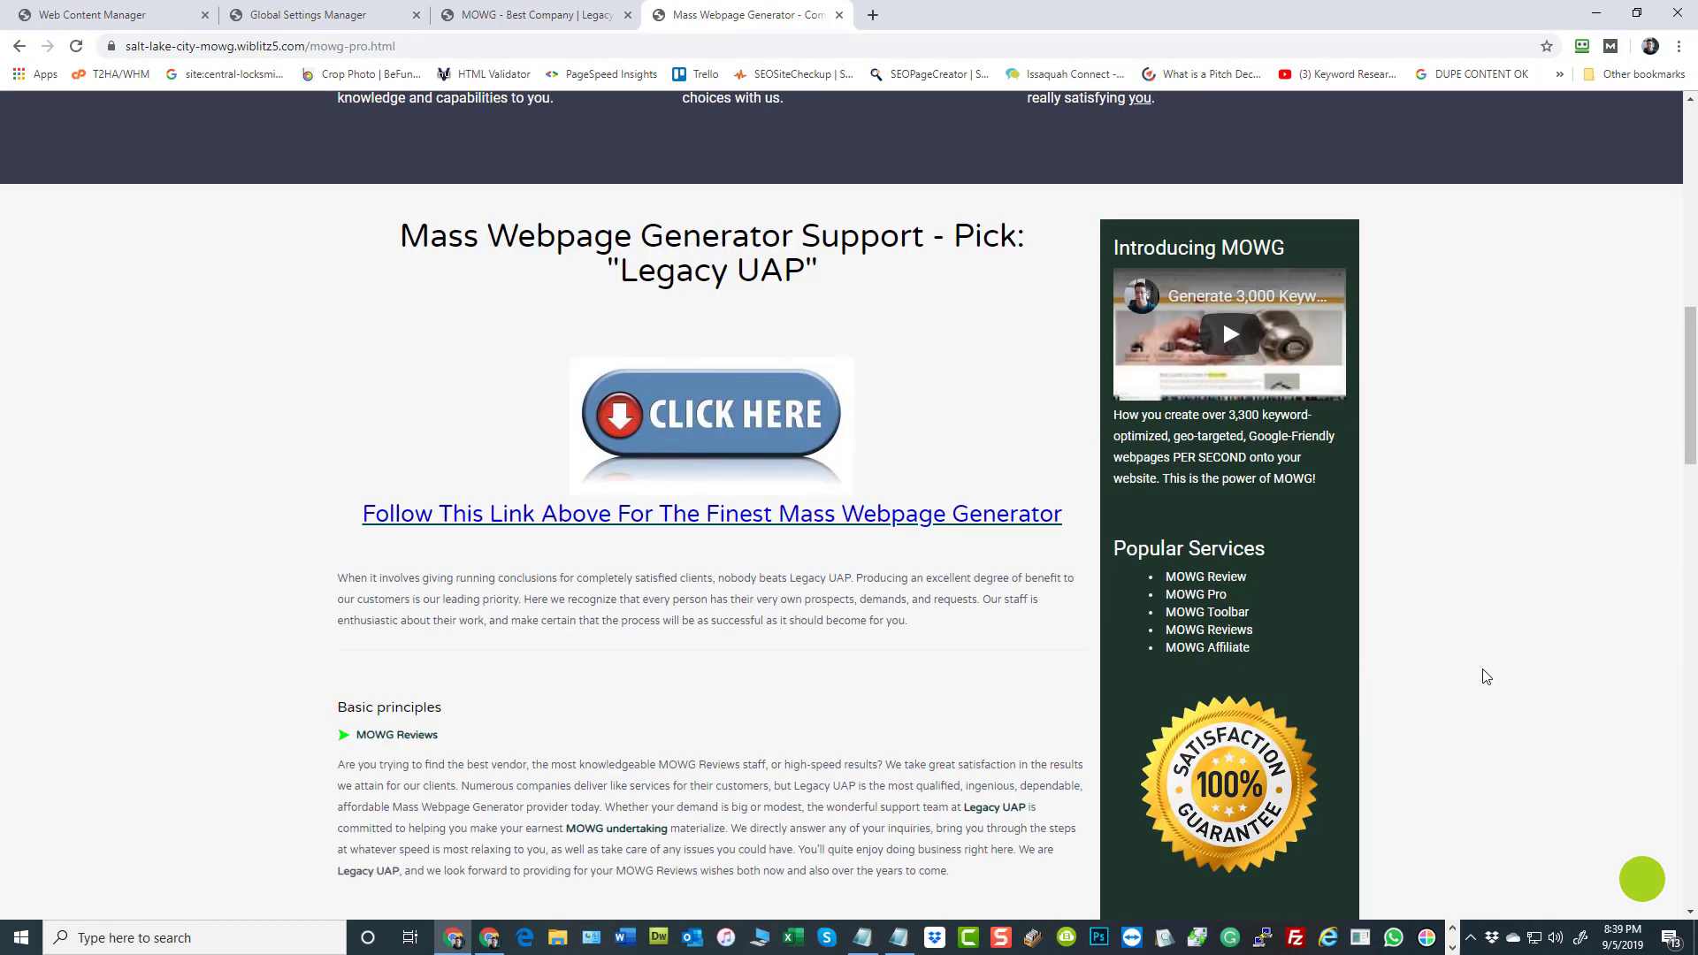
Open the MOWG Reviews page of the Salt Lake City site and examine its link text and sidebar map
click(1212, 635)
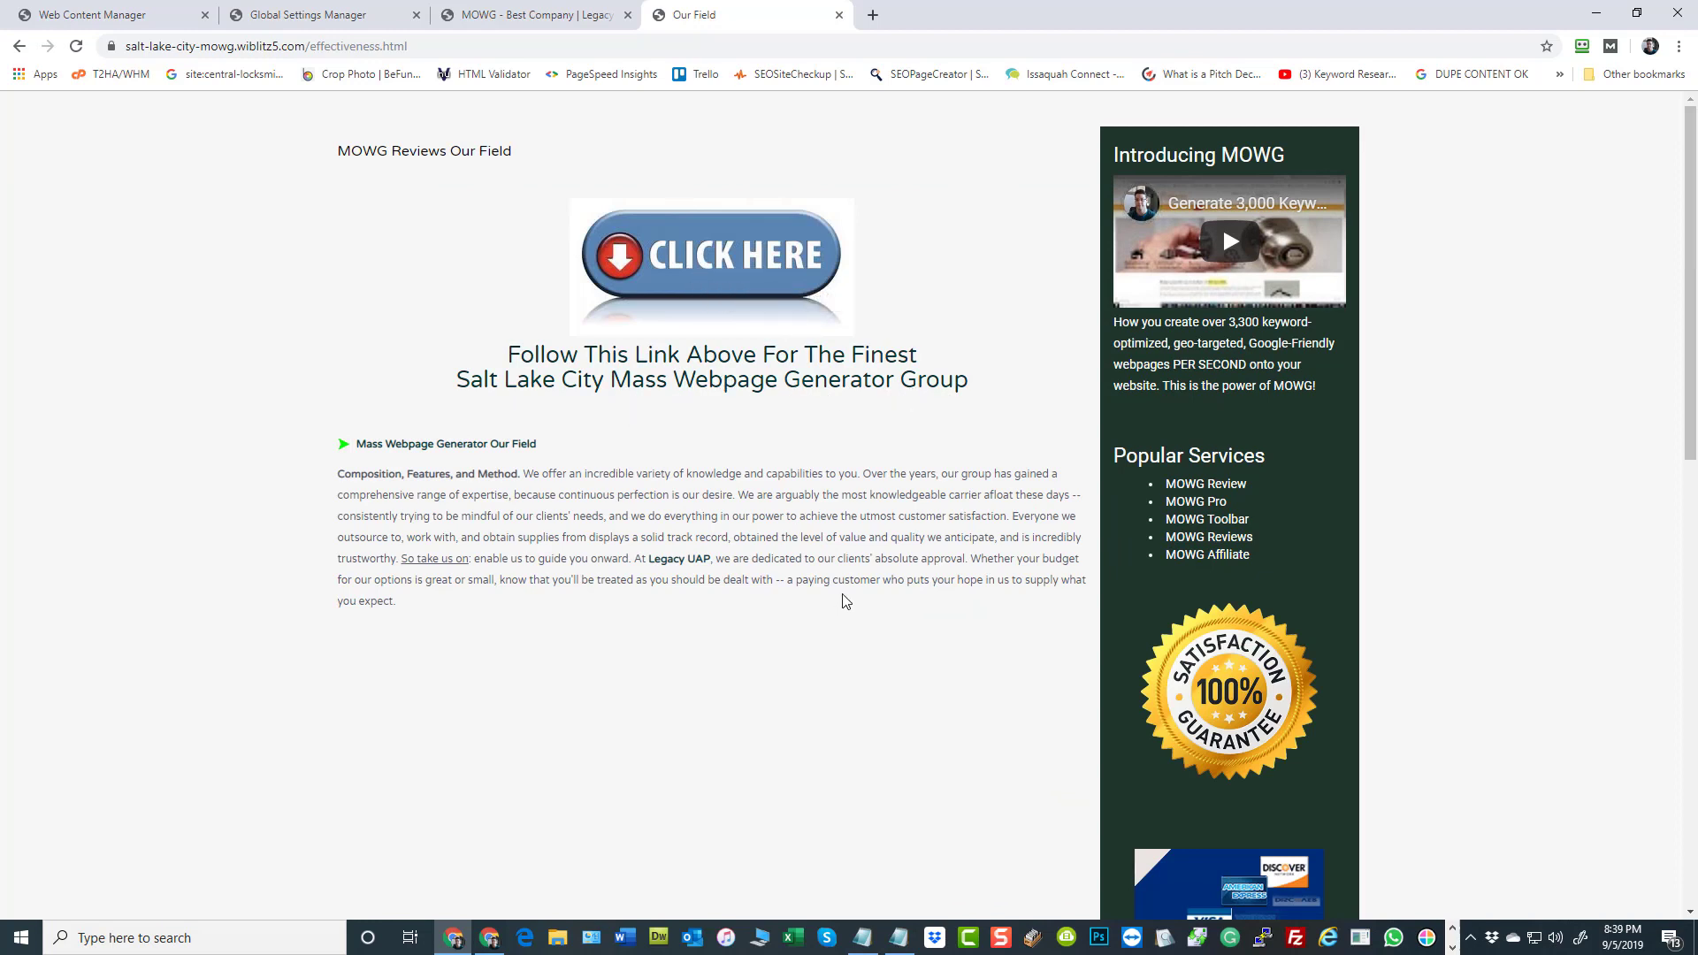
scroll(914, 629, down, 6)
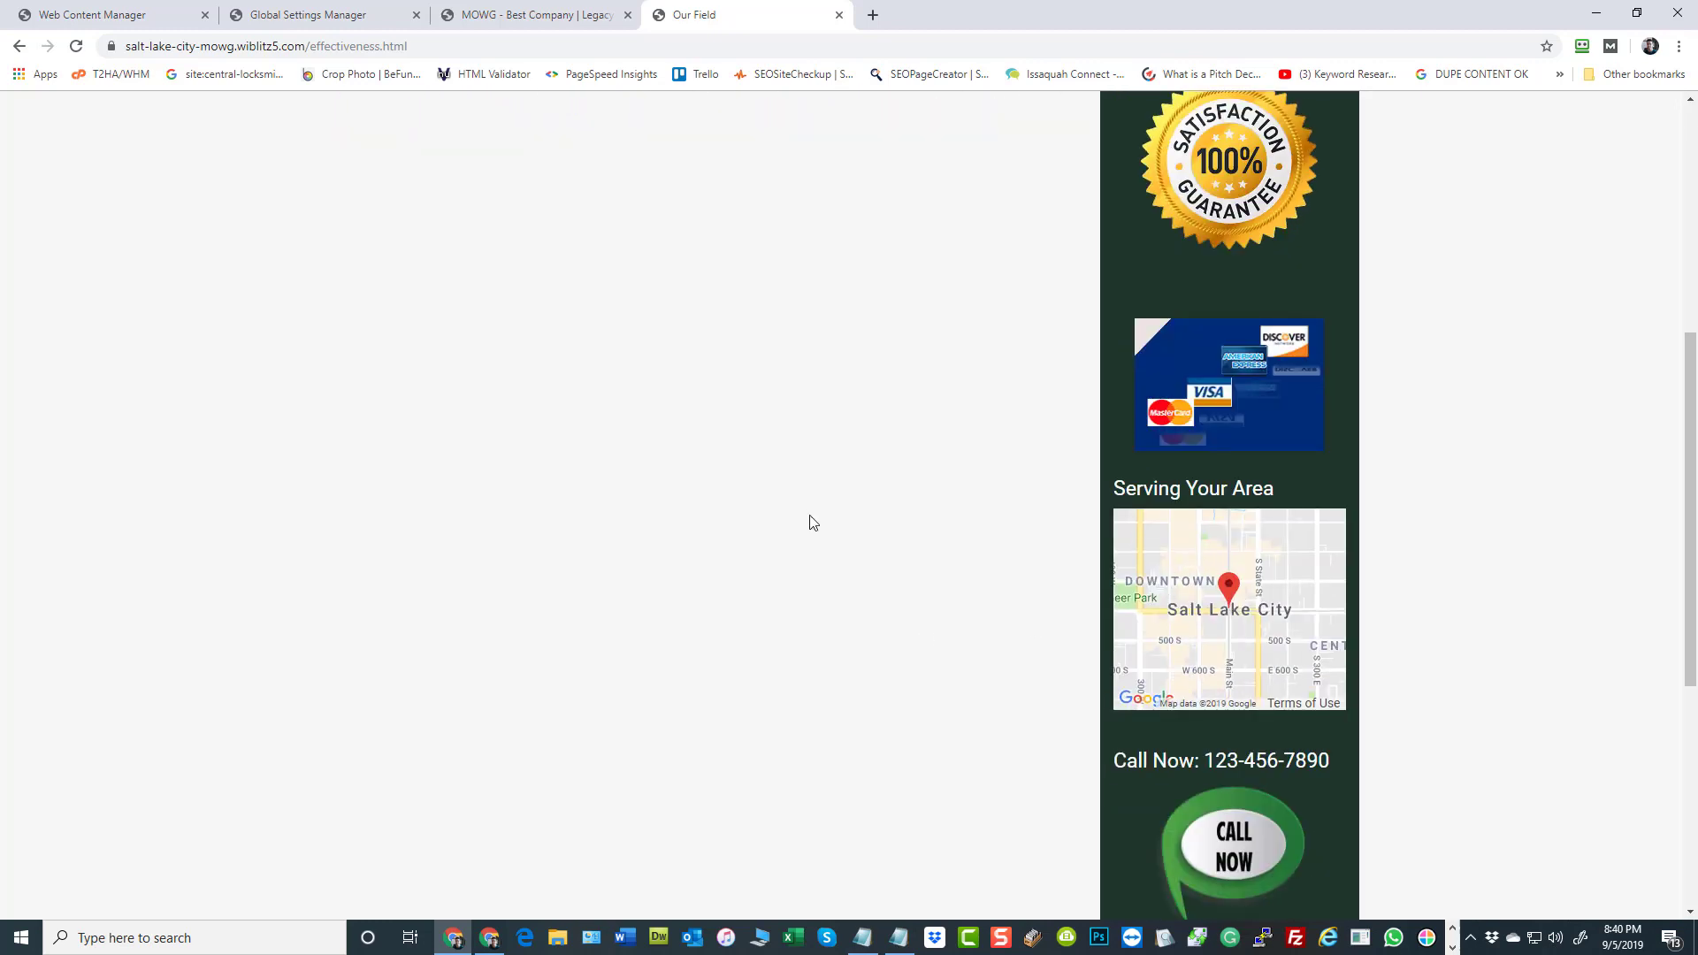
scroll(813, 523, down, 6)
scroll(651, 711, up, 12)
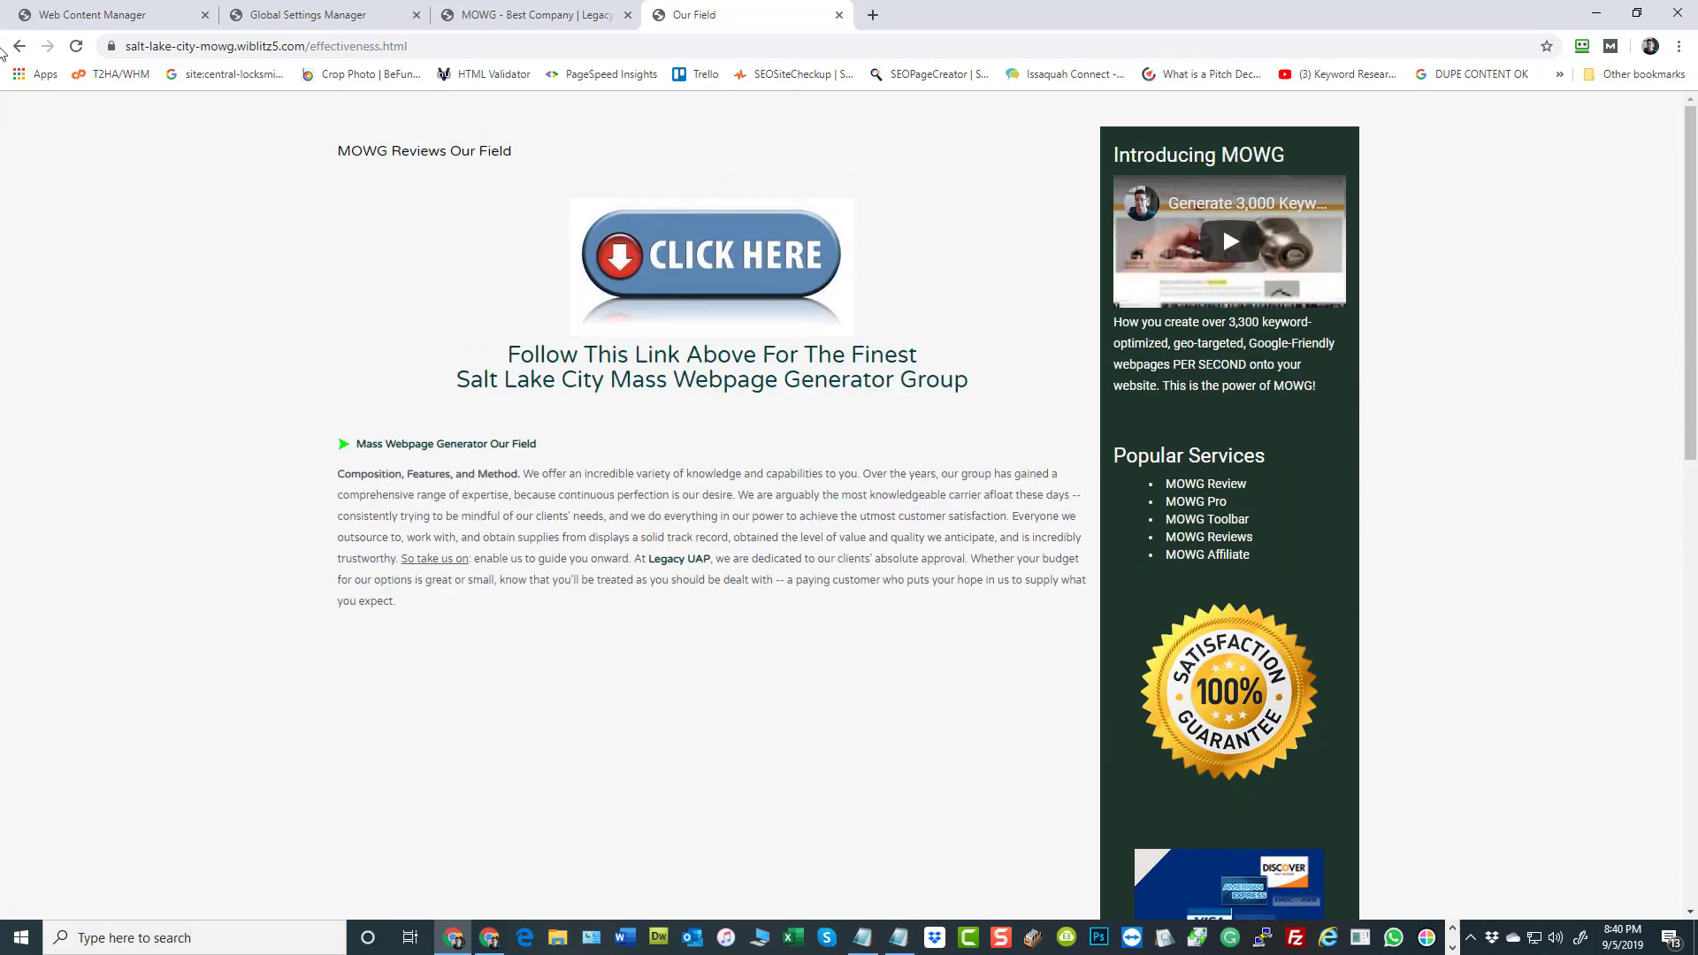
Return to the site administration's page list and open the MOWG Pro page (experience.html) for editing at its page content
click(95, 17)
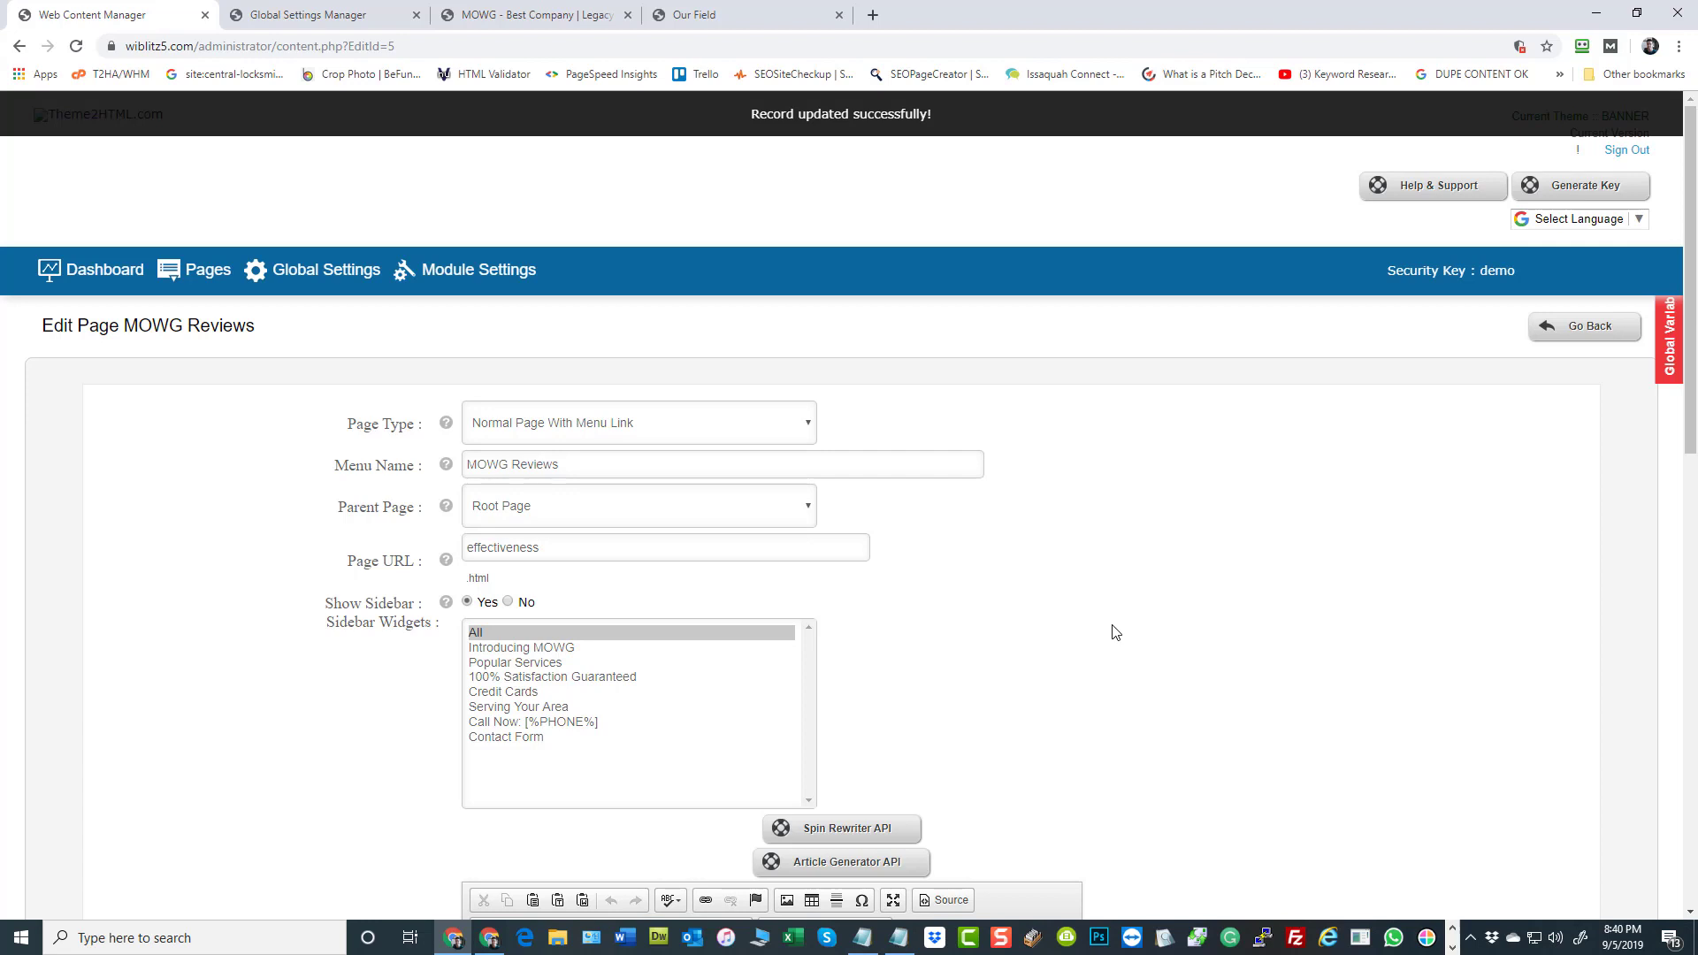
click(86, 273)
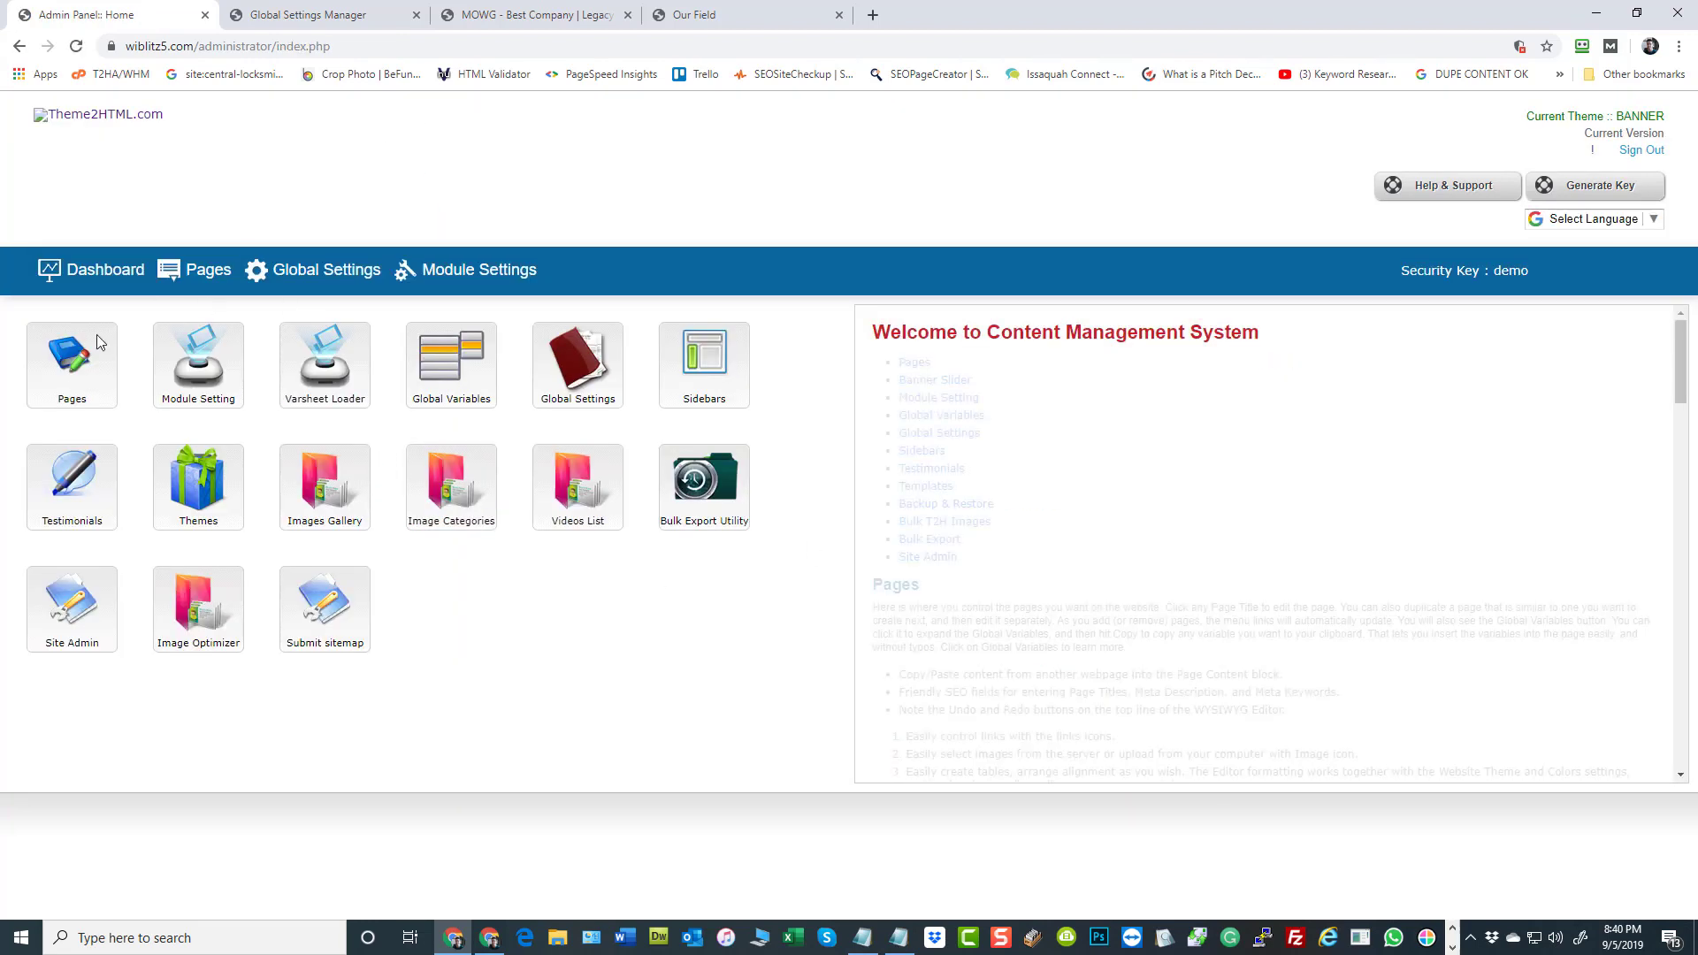
click(209, 269)
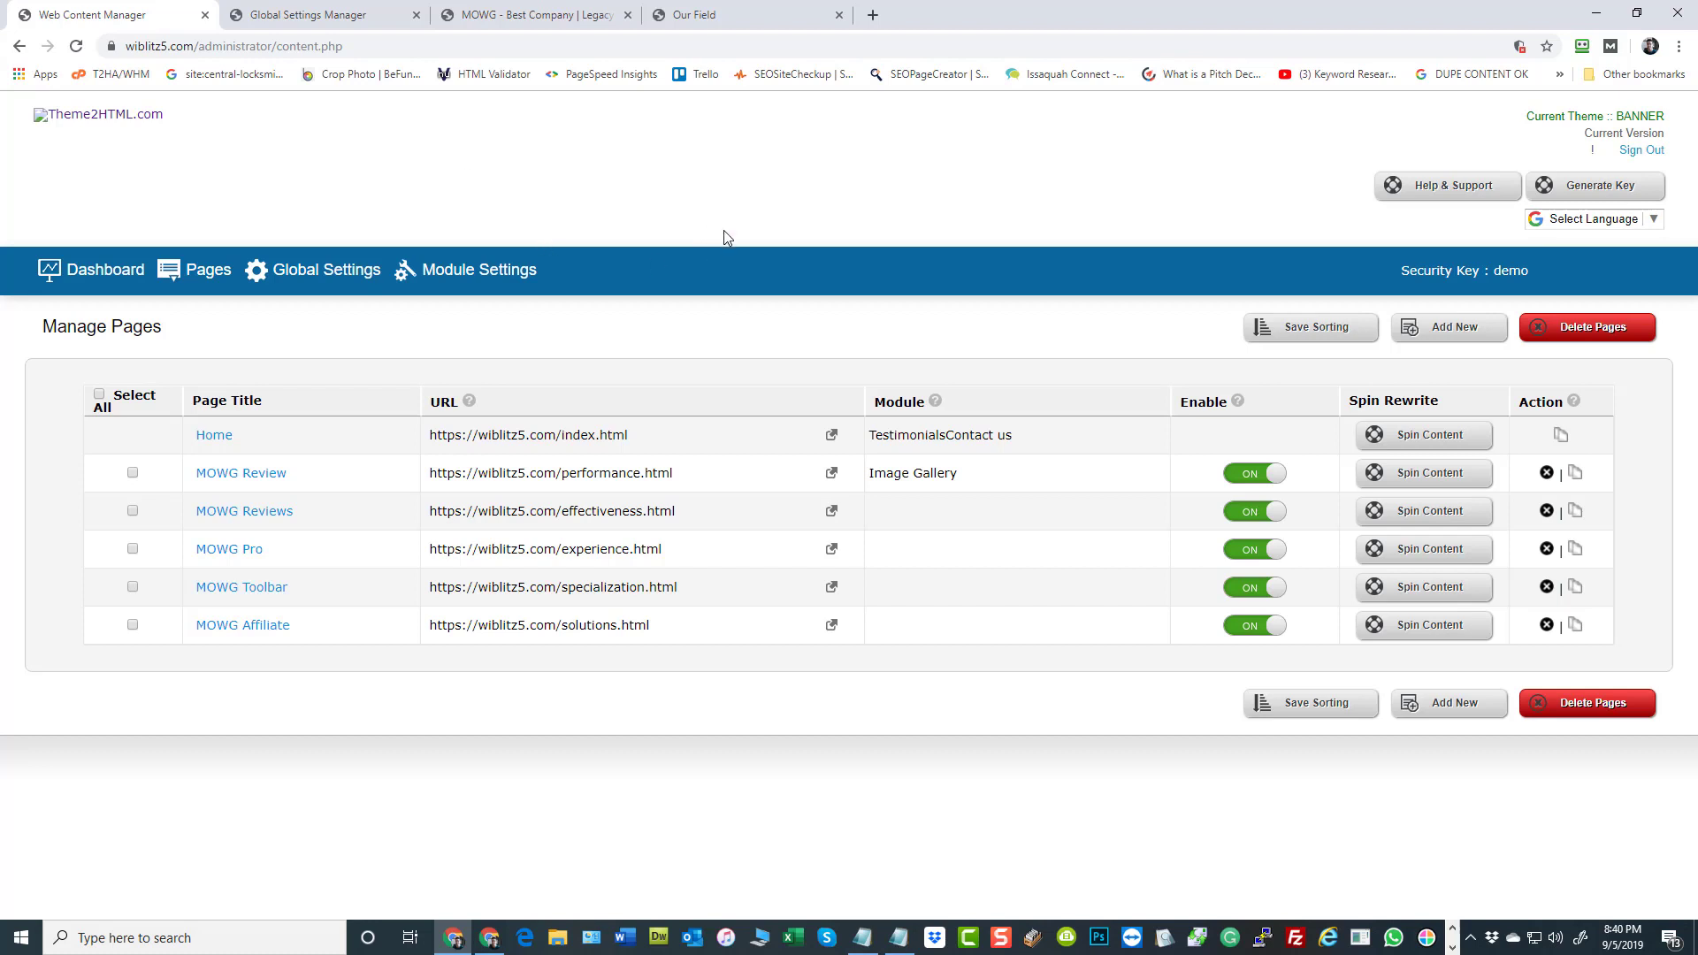
click(237, 553)
scroll(1291, 540, down, 7)
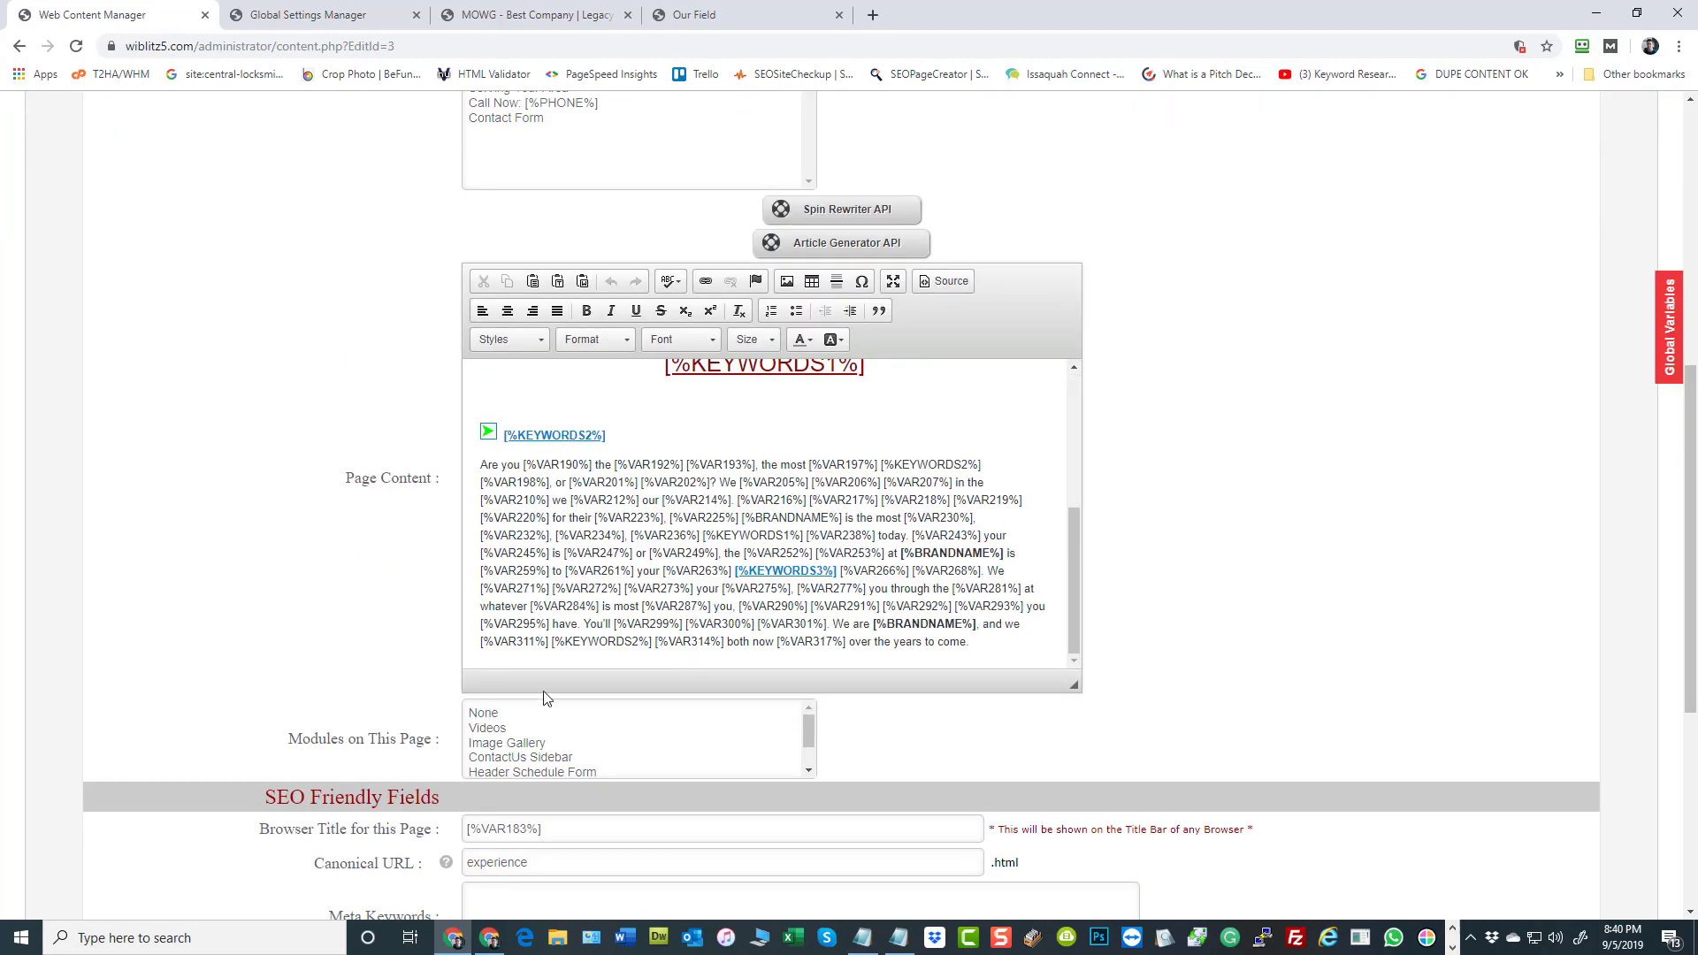
Start inserting an image at the keyword paragraph of the MOWG Pro page content, choosing c4.jpg from the server's support folder
click(465, 652)
click(786, 281)
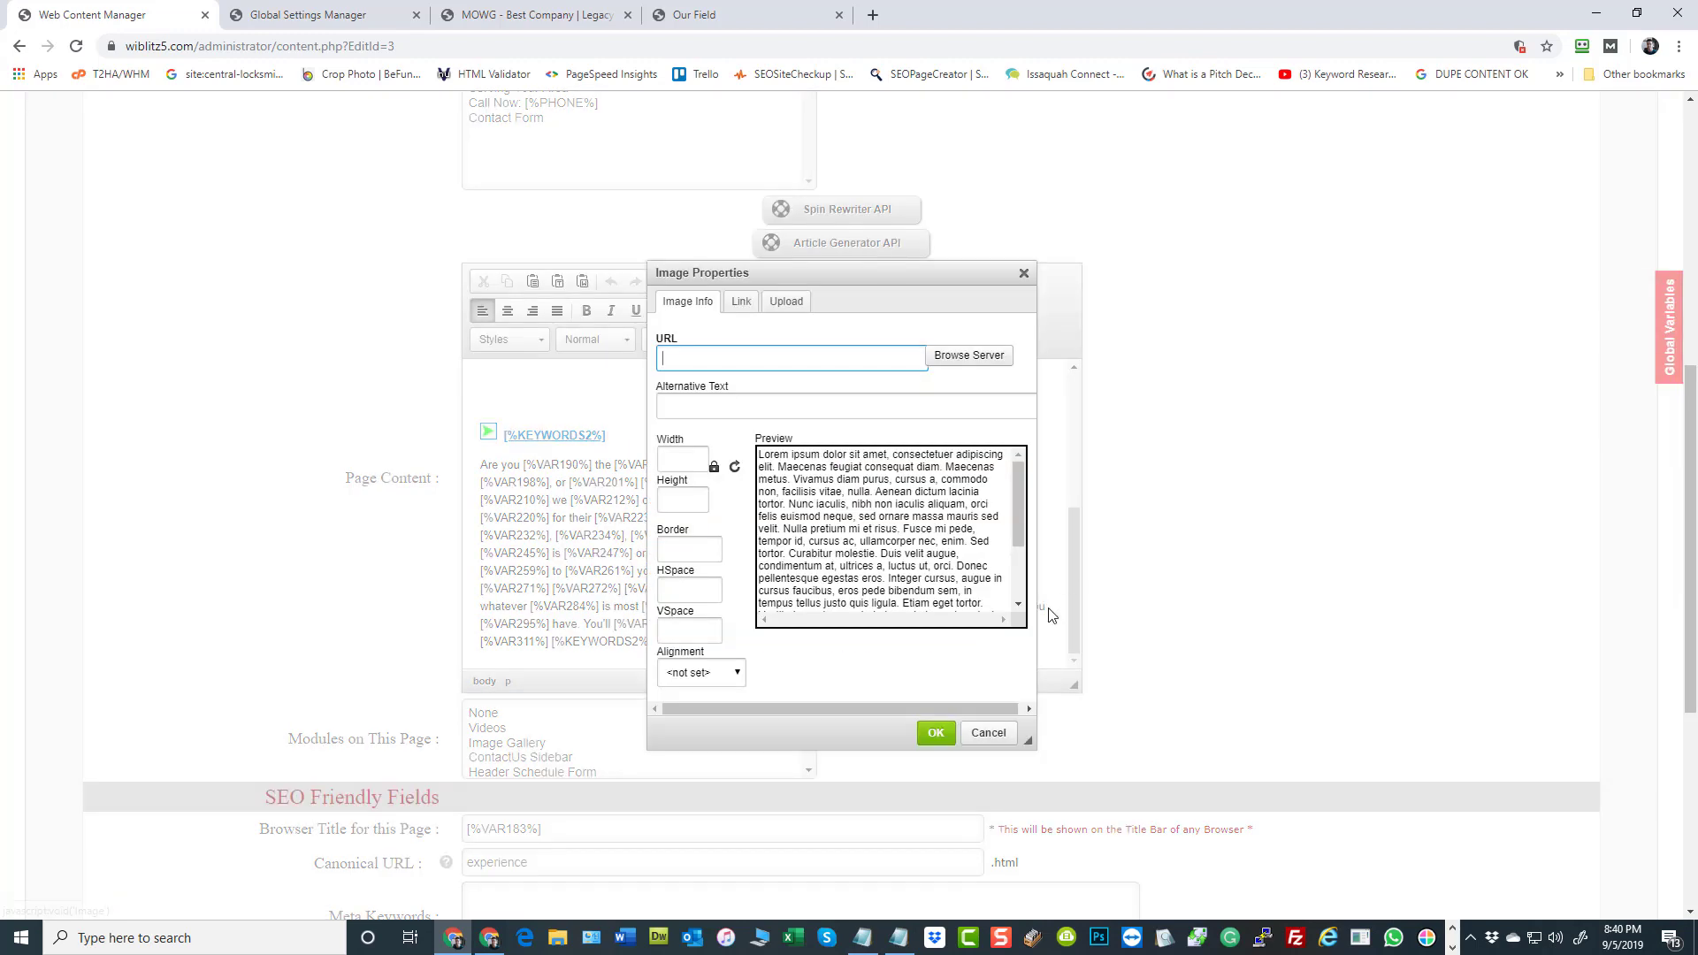
click(980, 356)
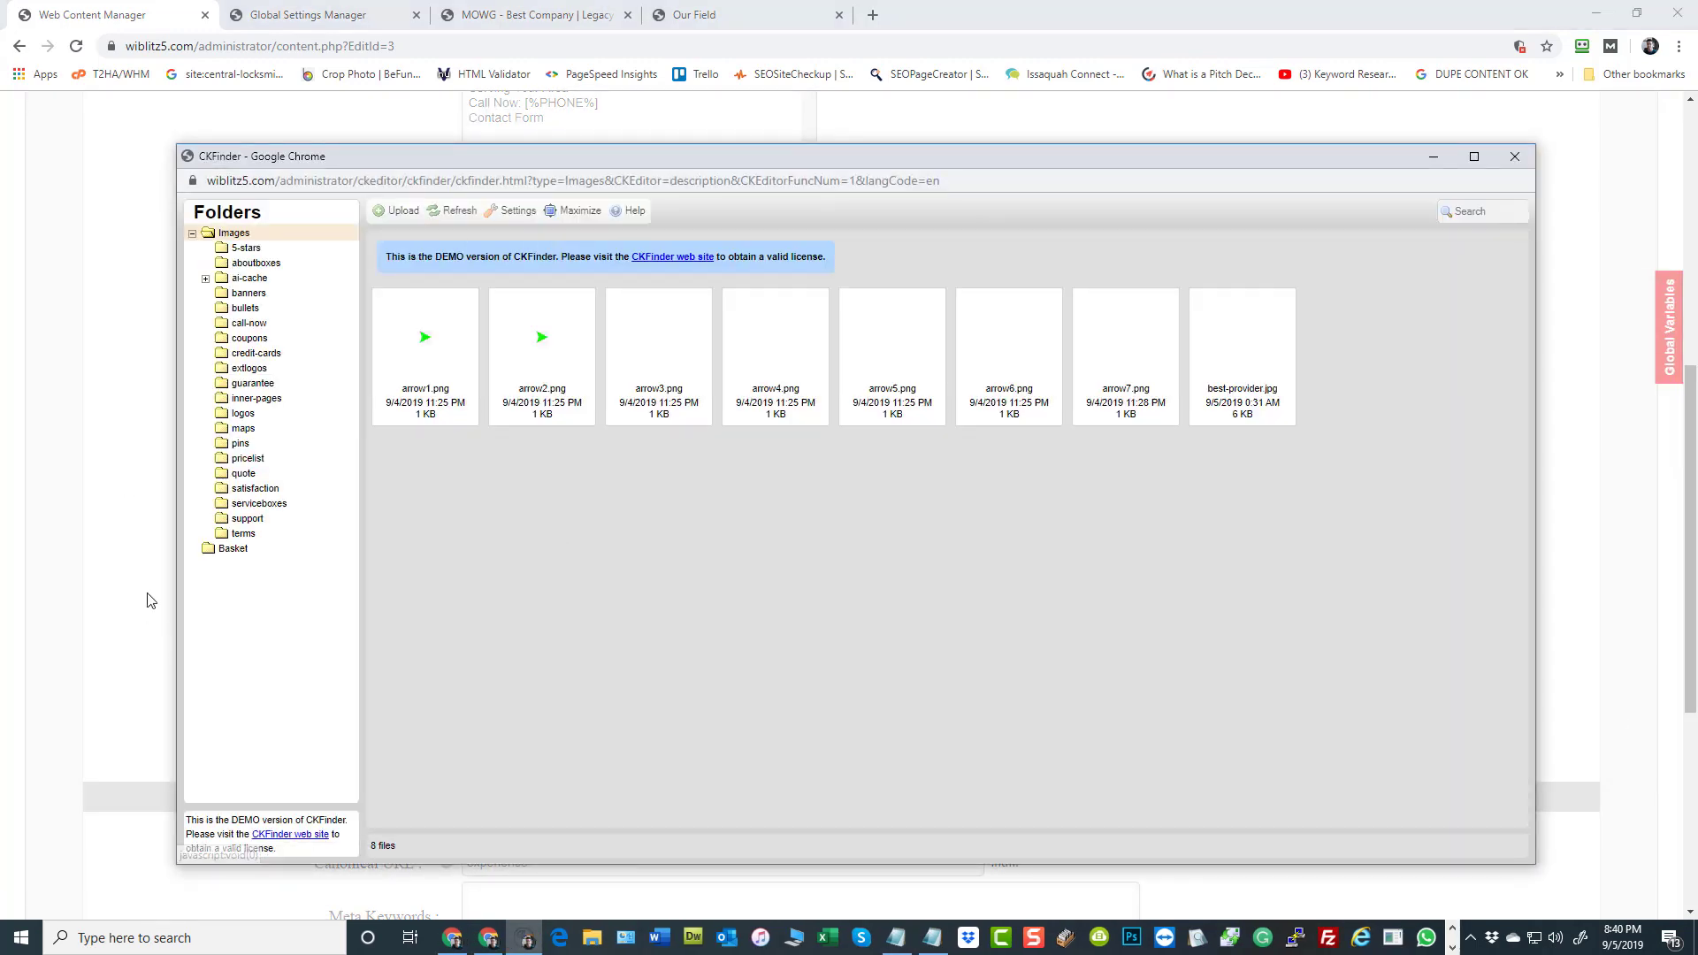
click(259, 503)
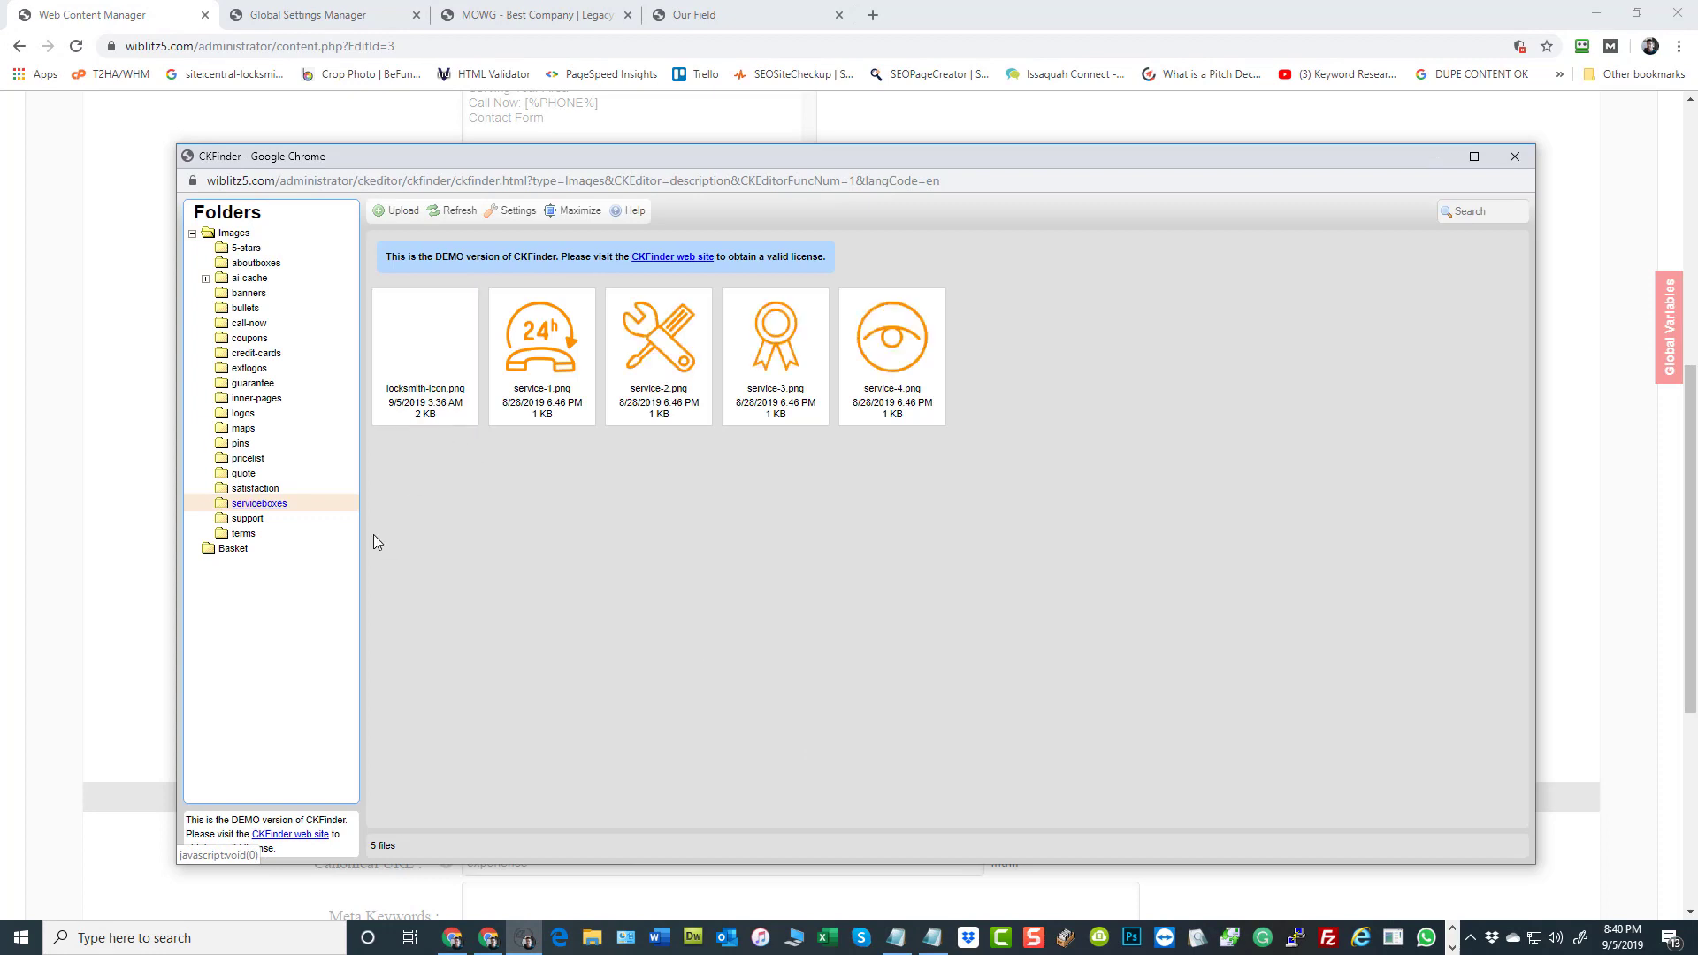
click(247, 519)
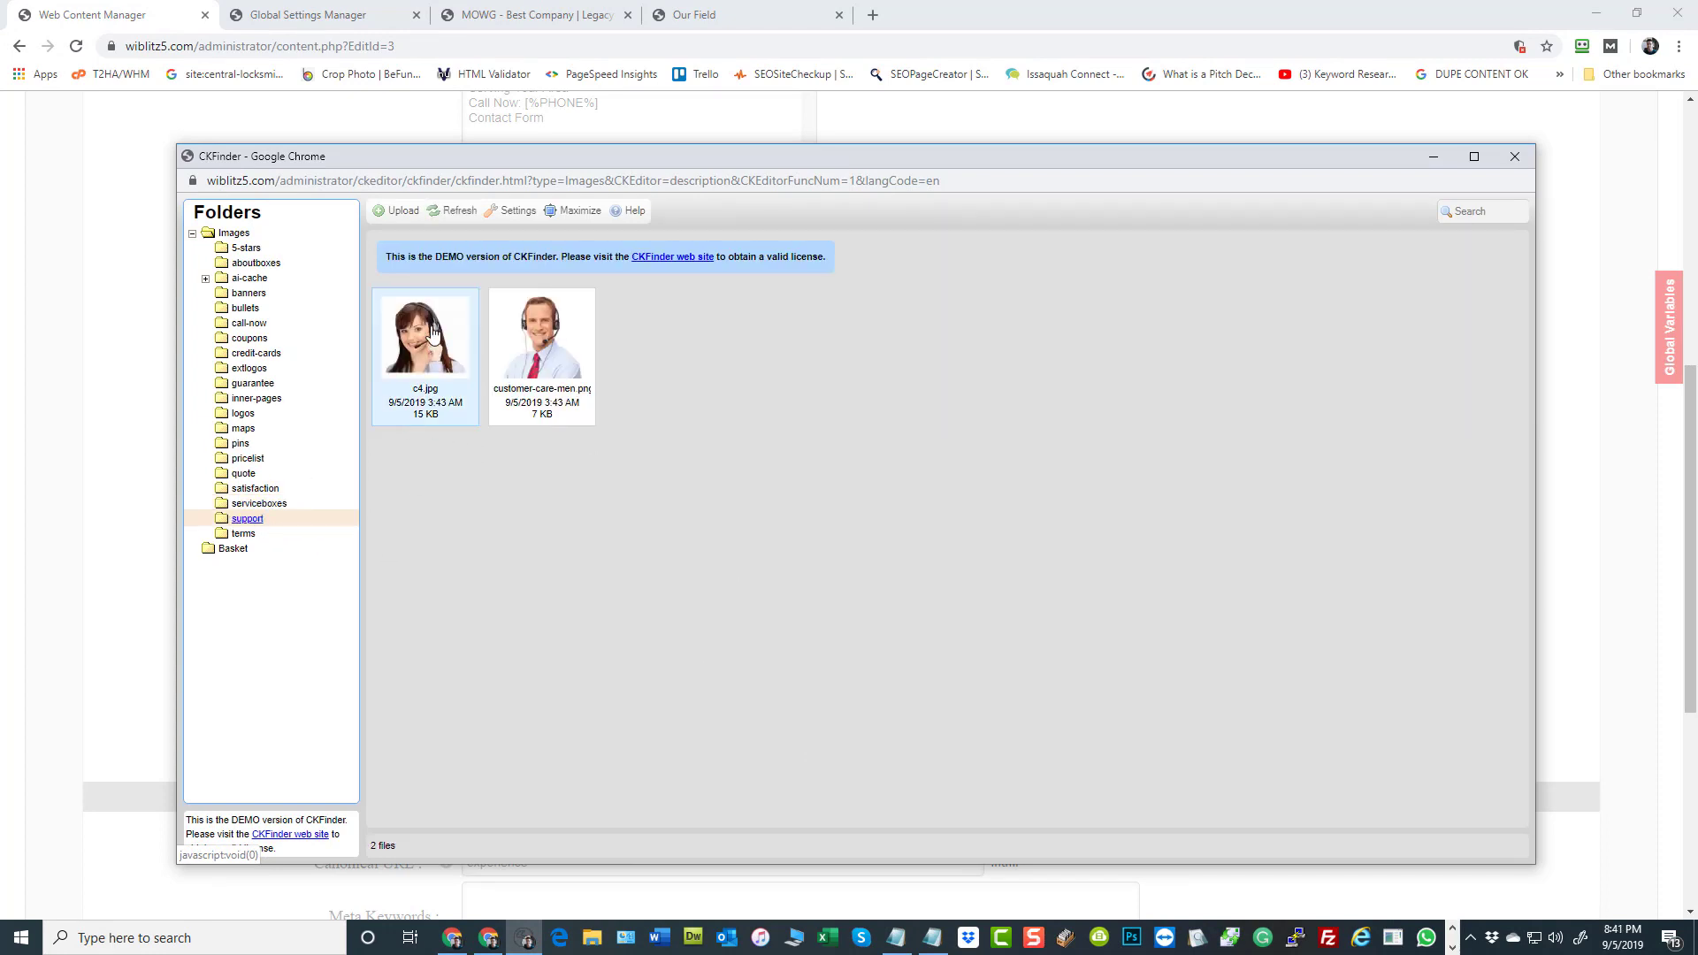
double_click(435, 347)
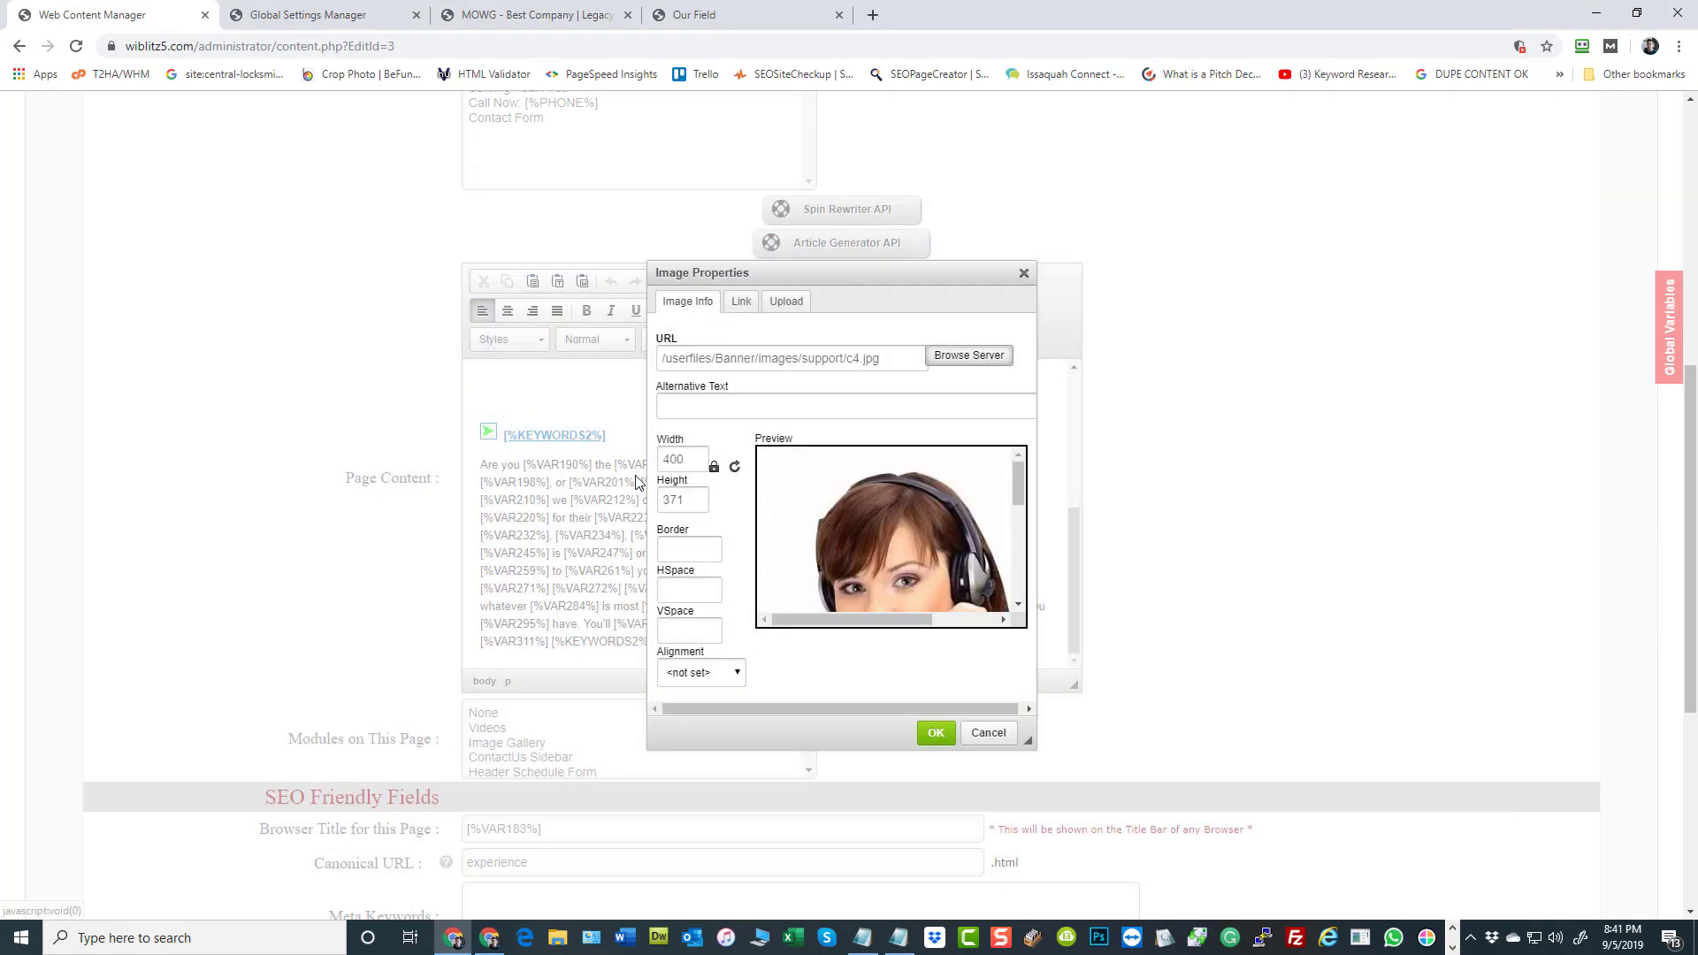
Set the c4.jpg image's width to 250, its horizontal and vertical spacing to 15, and its alignment to Left
double_click(680, 461)
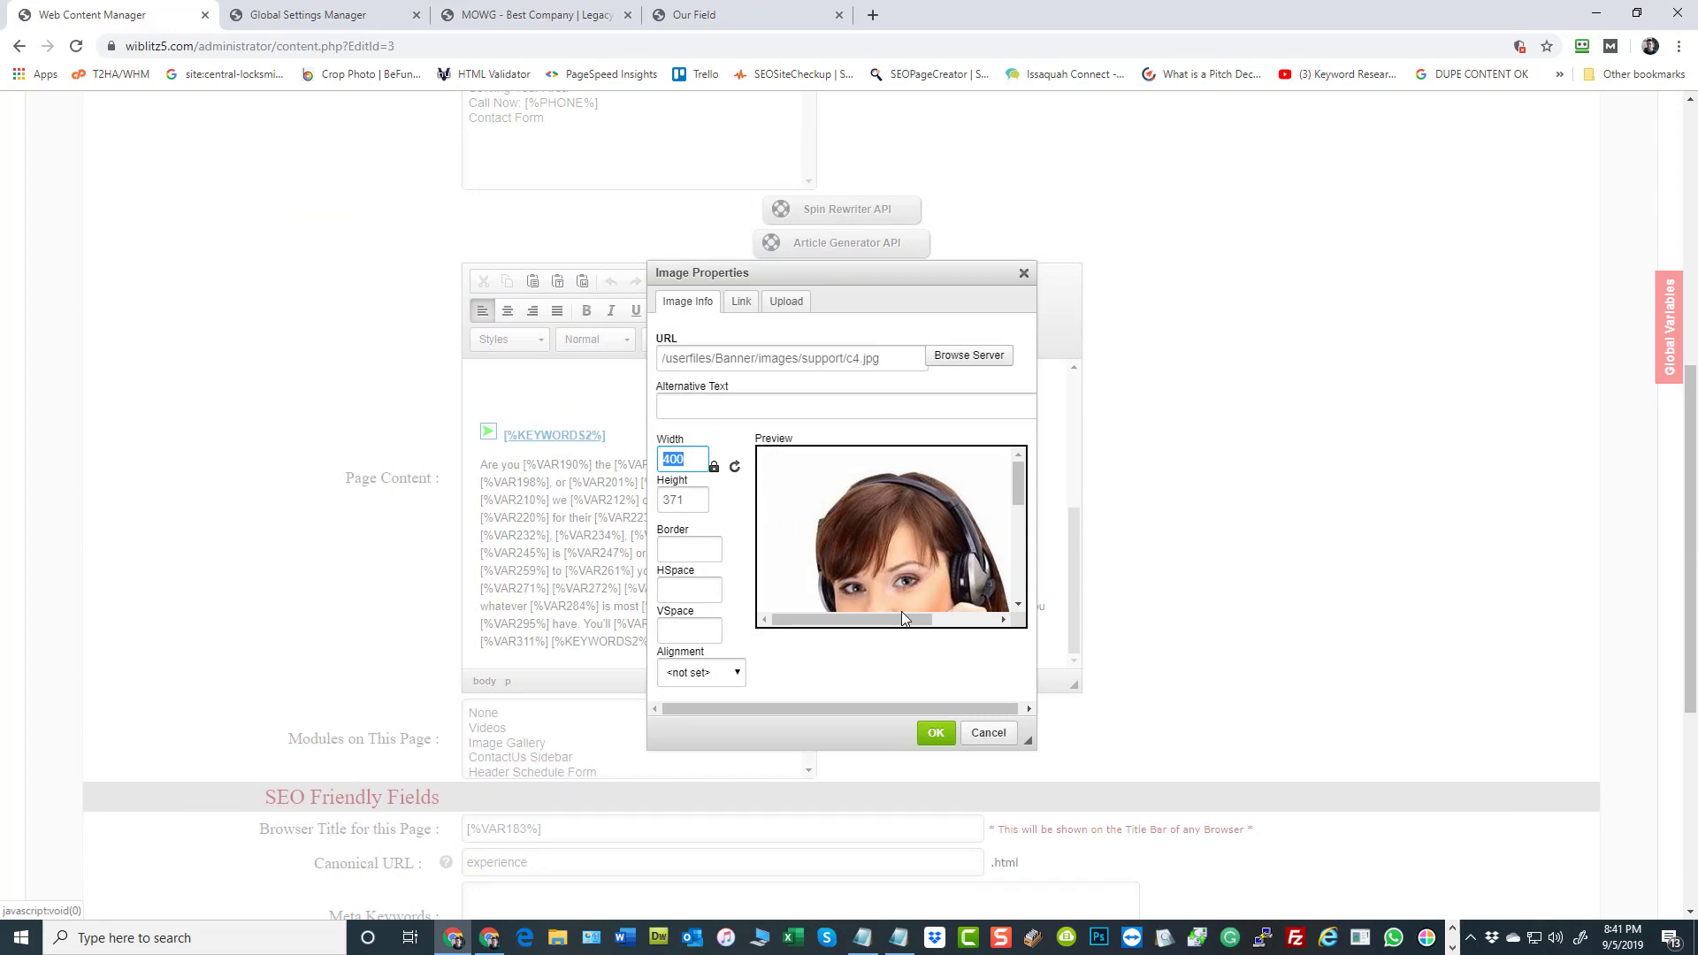
text(250)
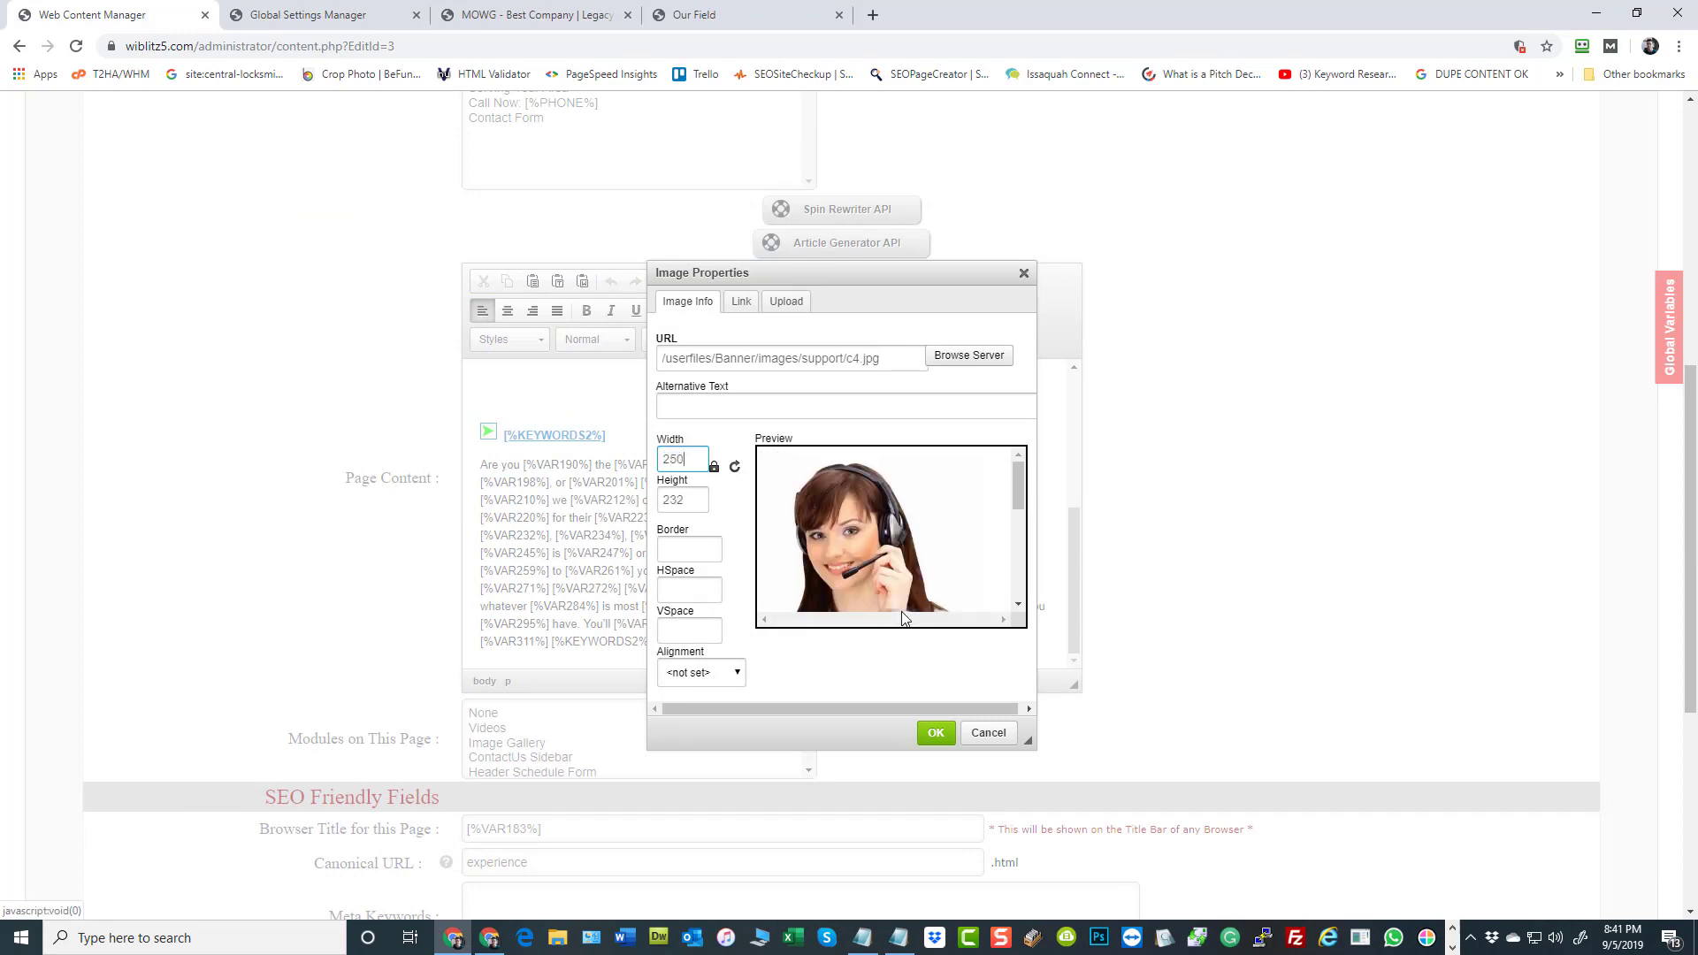
click(698, 593)
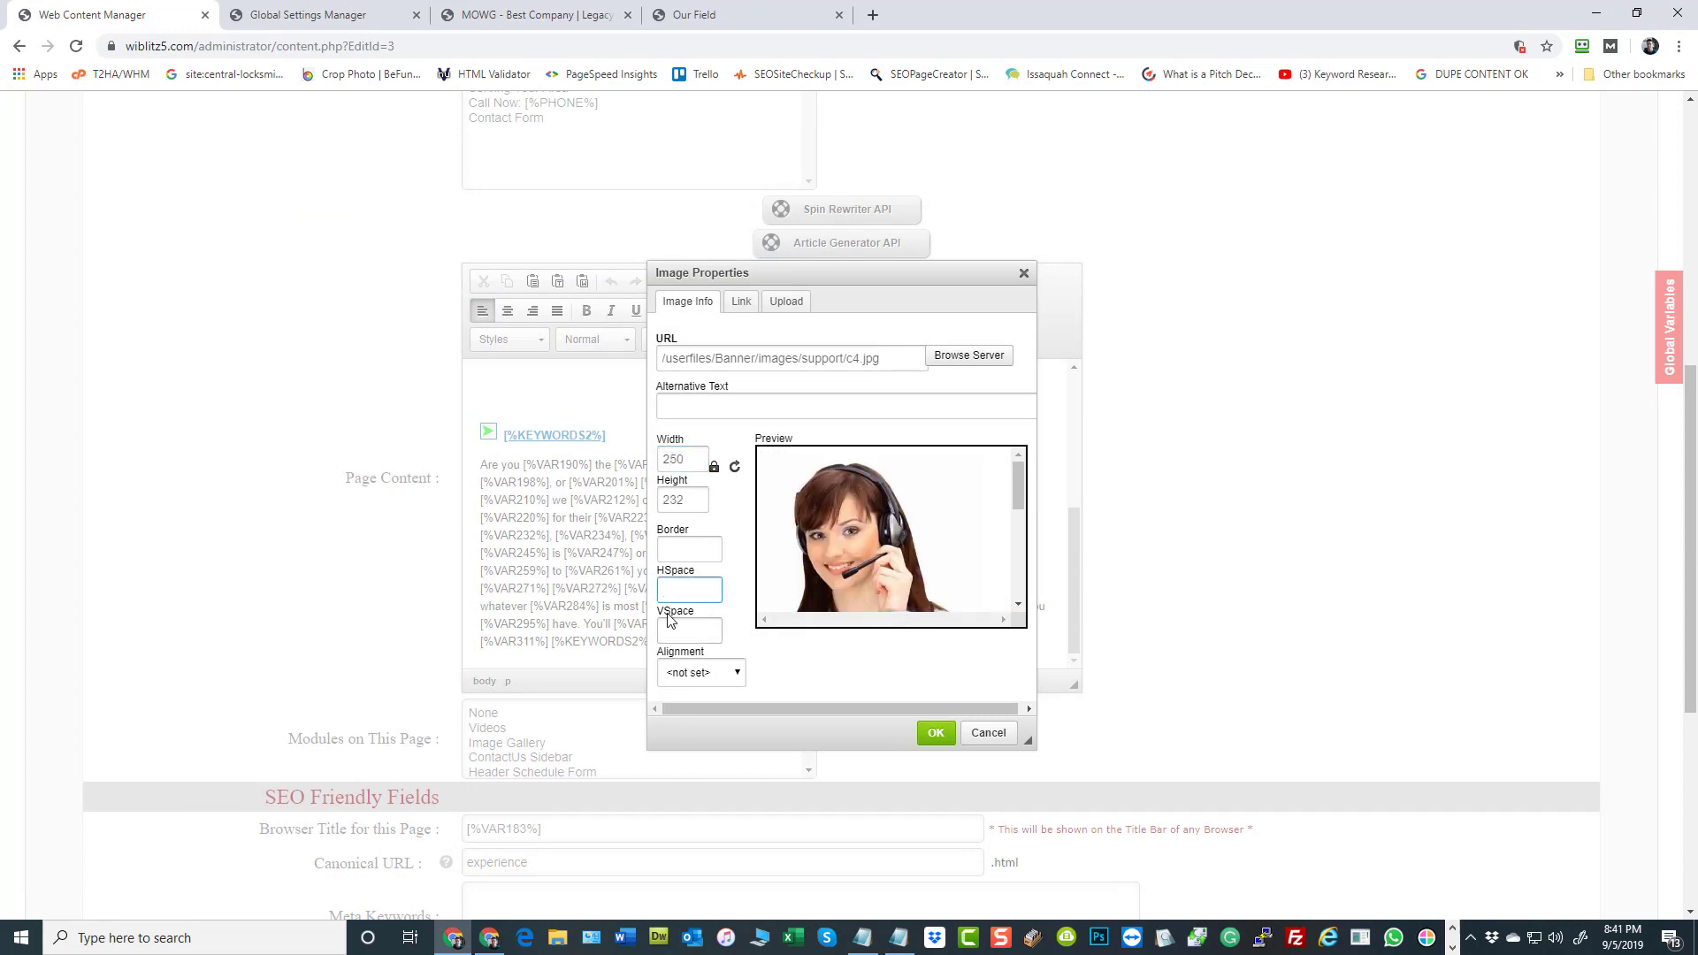
text(15)
click(678, 628)
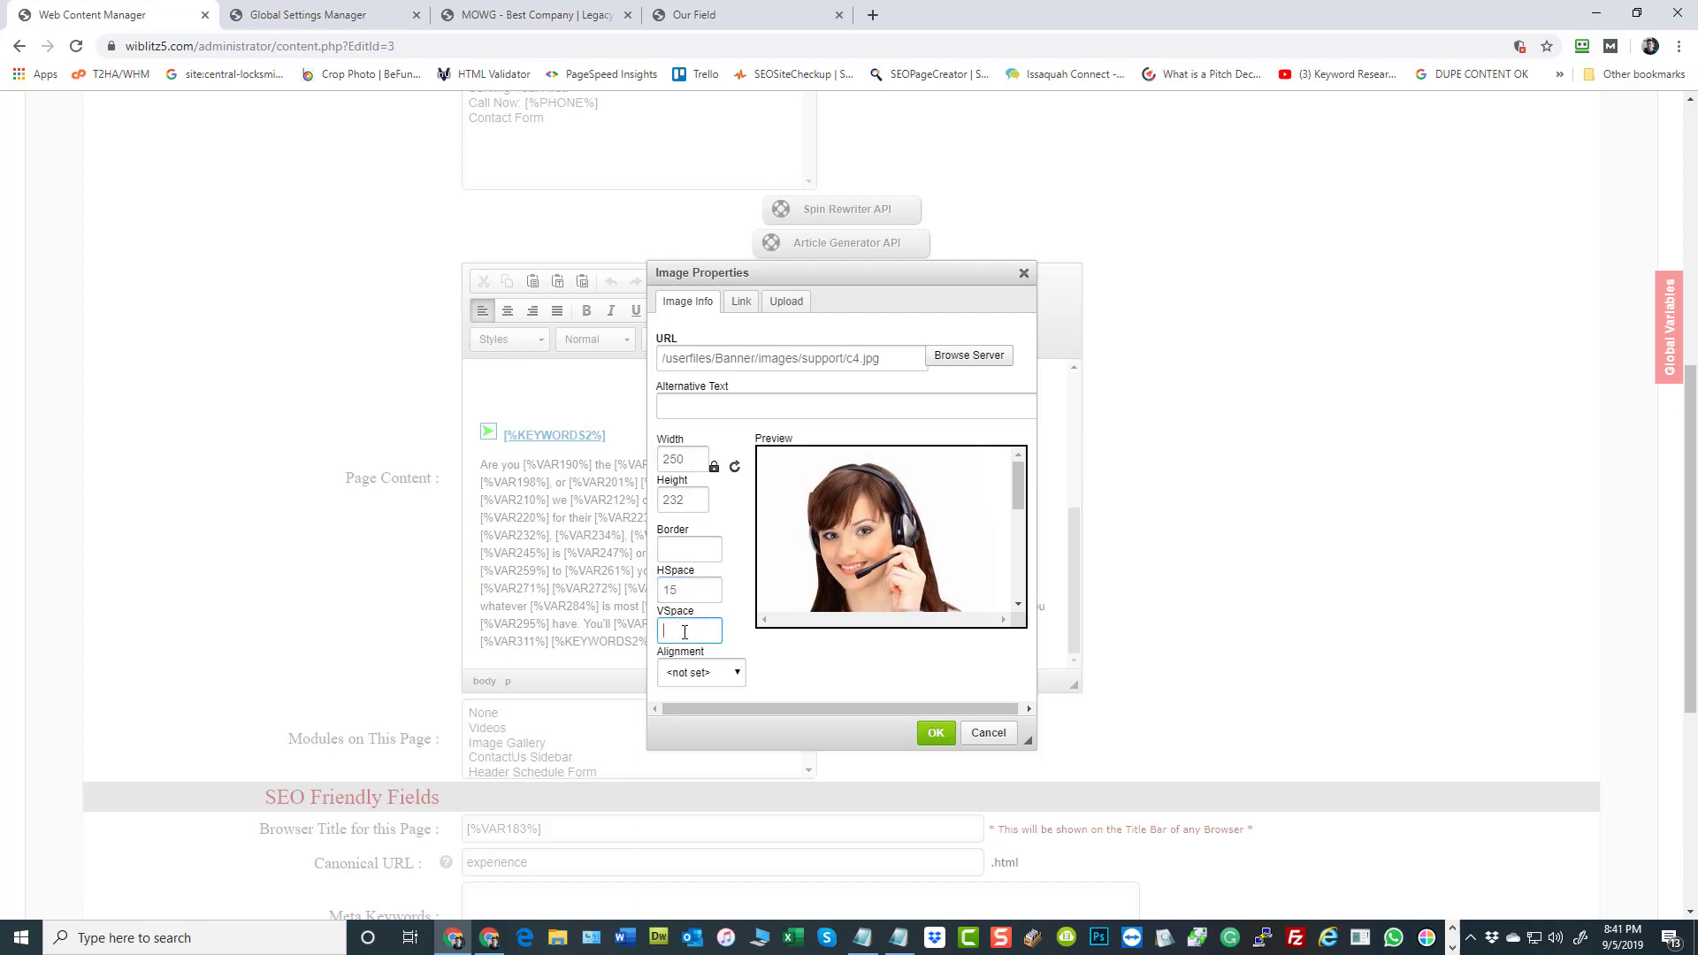
text(15)
click(706, 673)
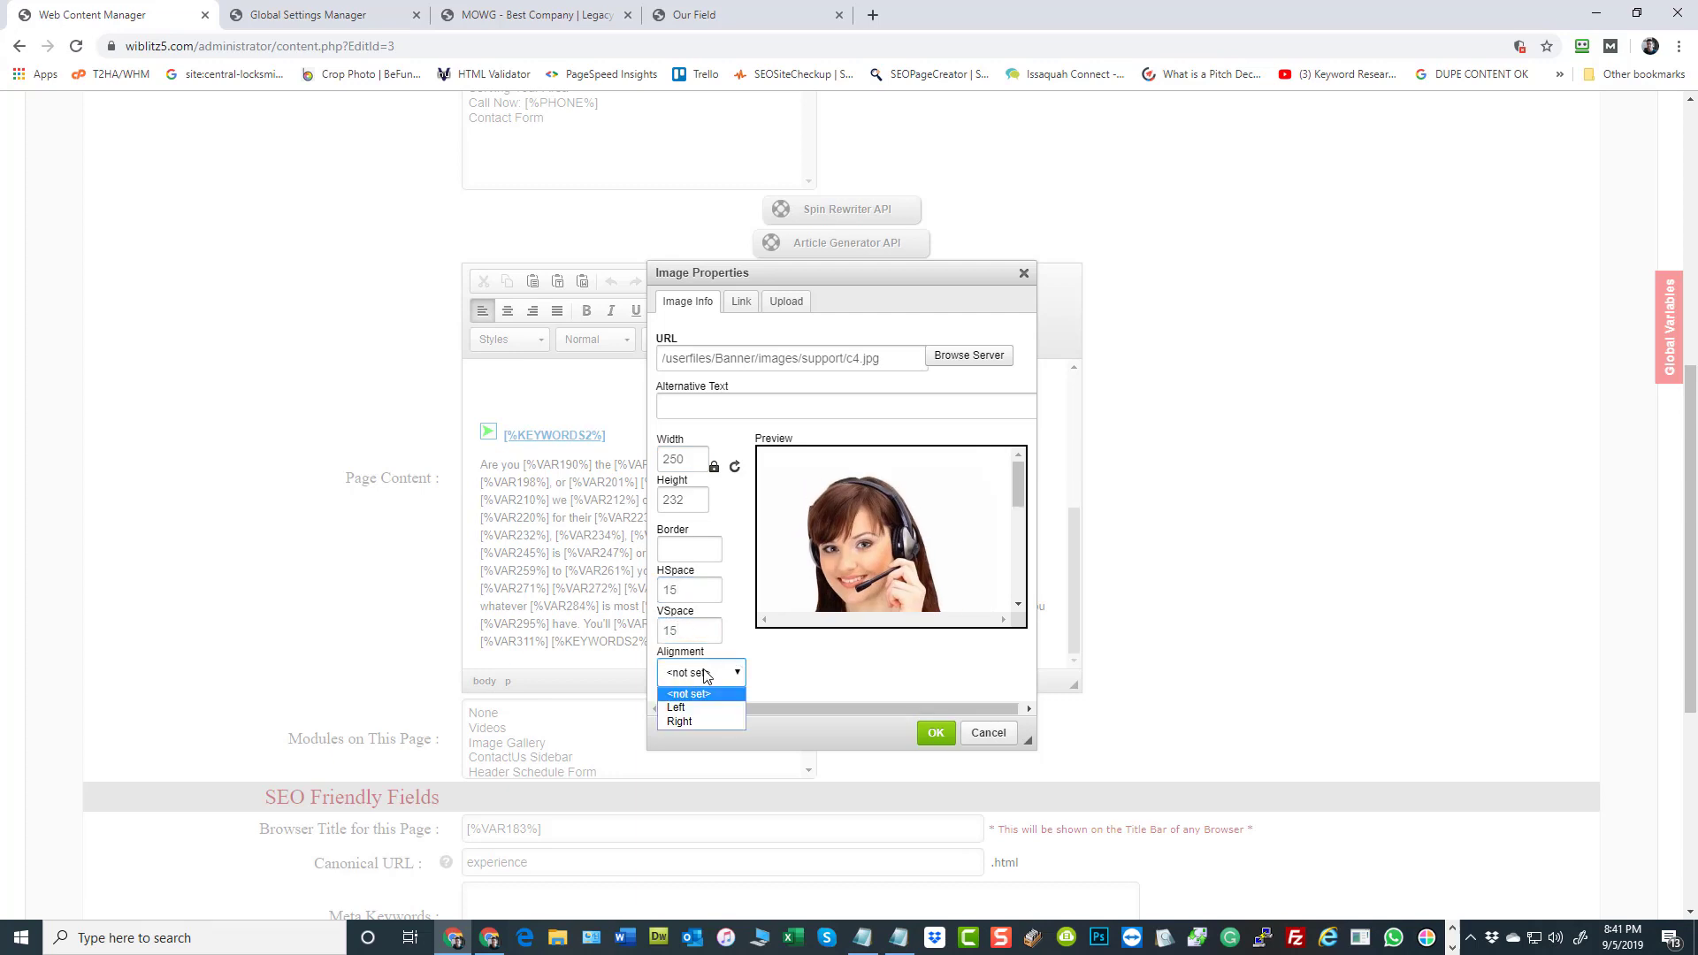
click(683, 709)
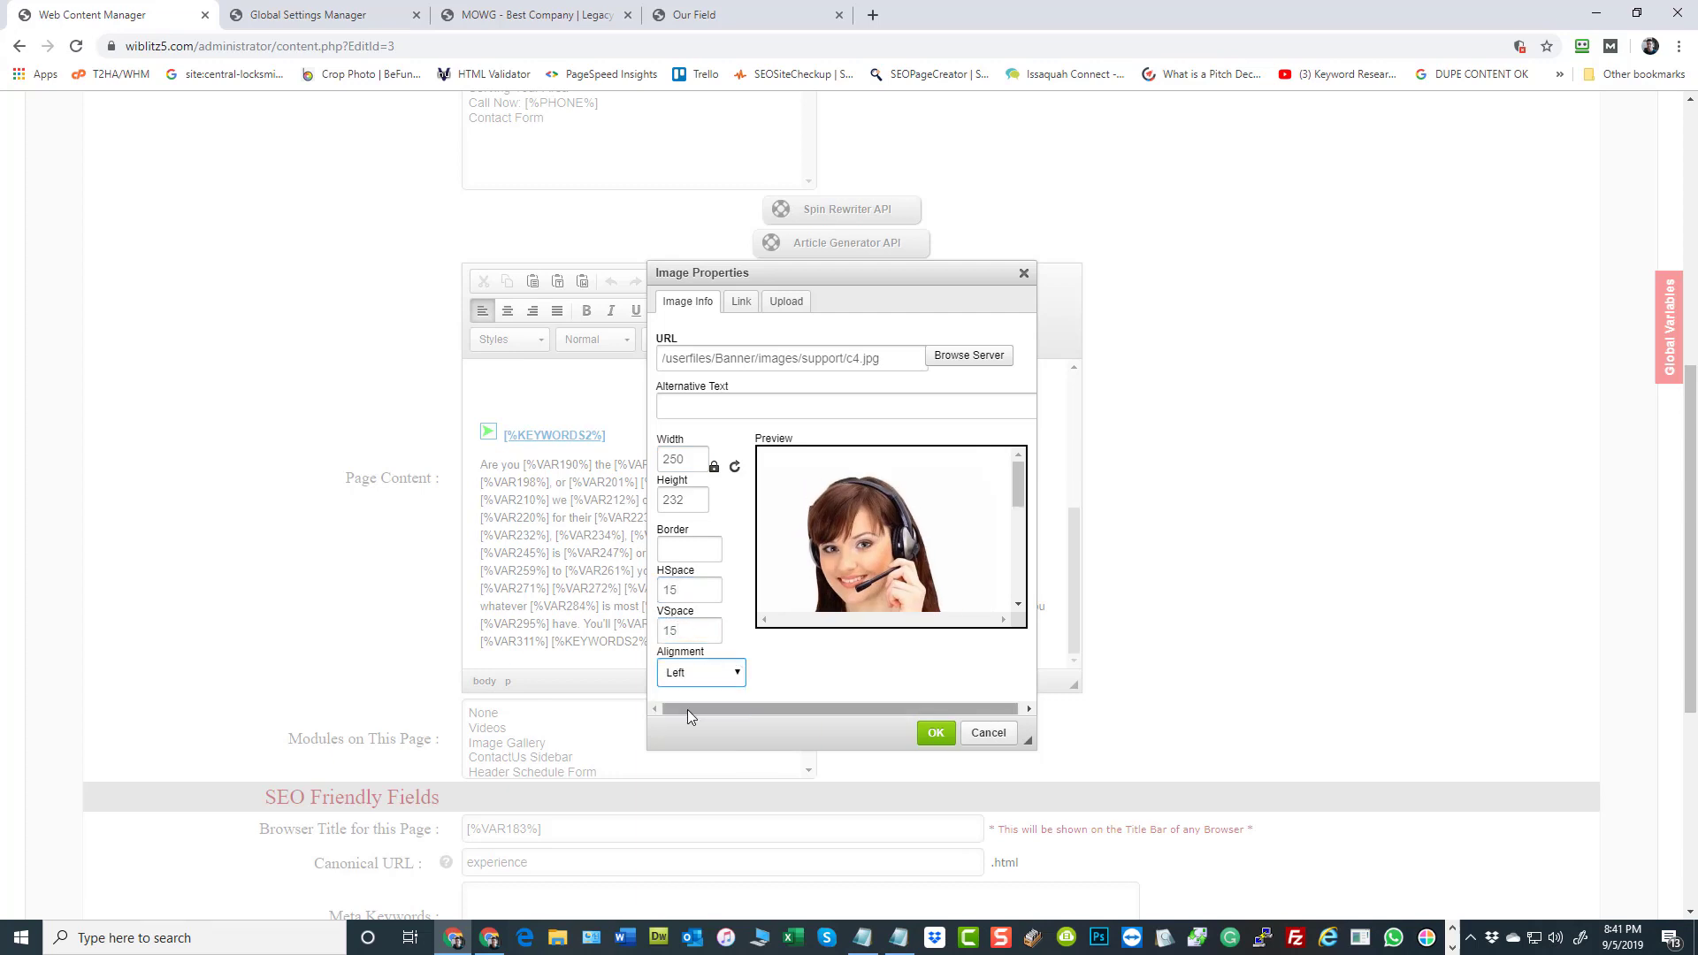
Give the image the alternative text "Call [%PHONE%] in [%CITY%] Now!", copy that text, and insert the image into the page content
click(740, 410)
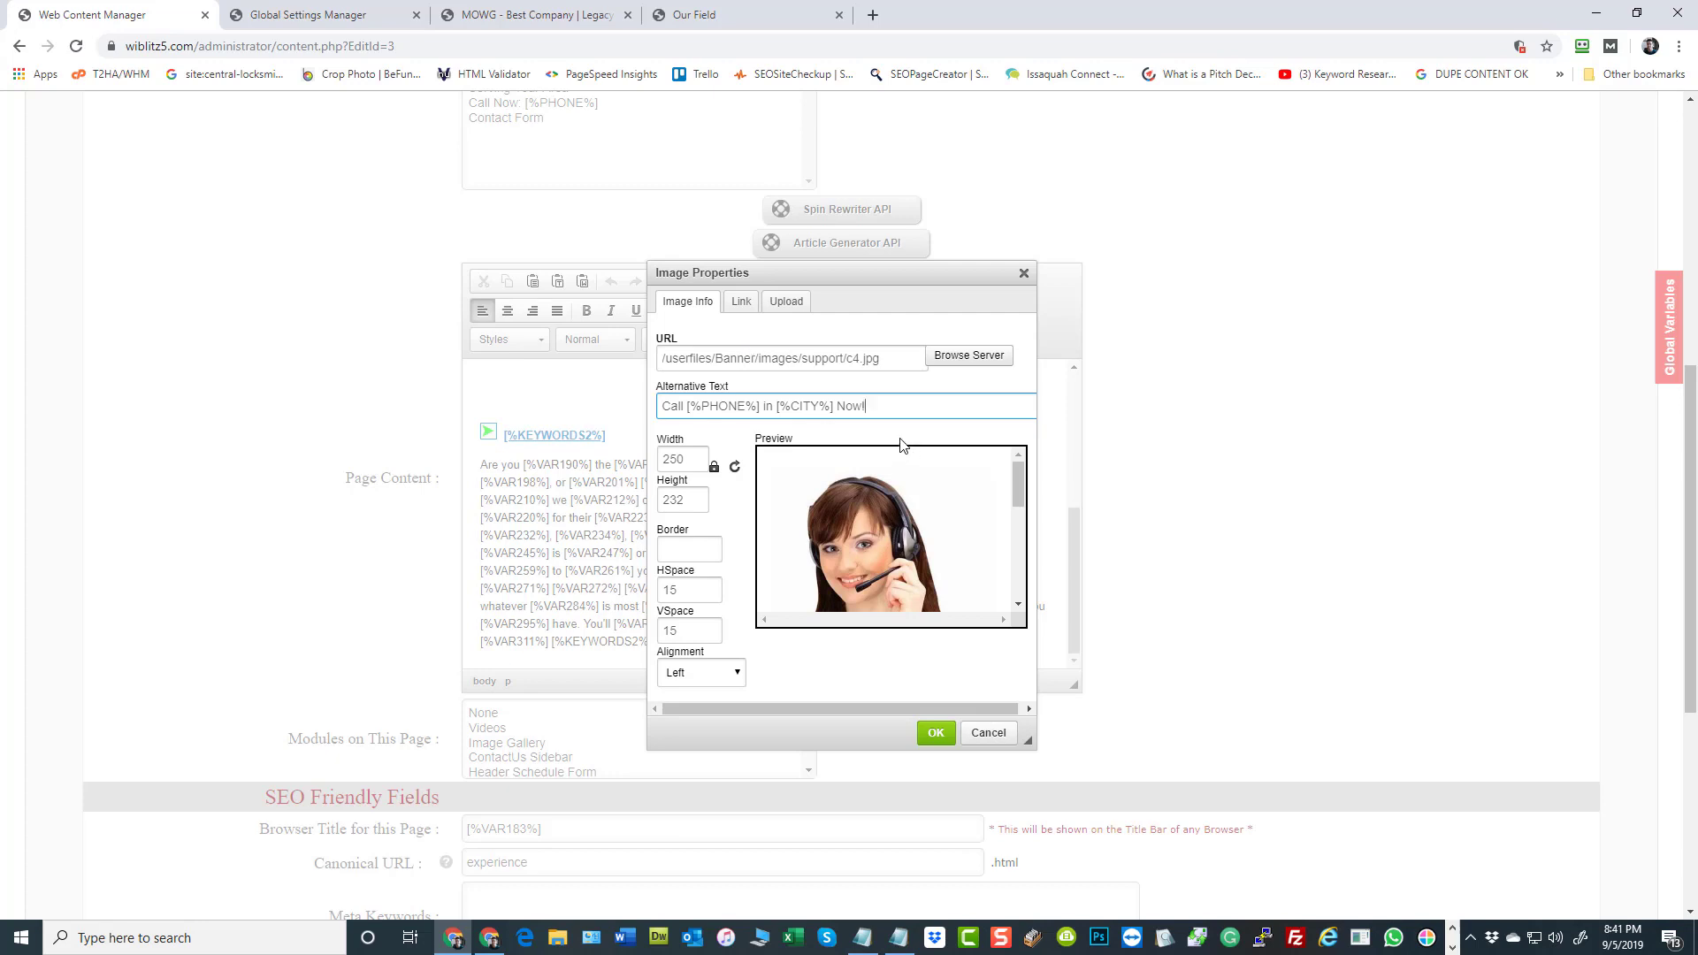
triple_click(894, 408)
right_click(755, 410)
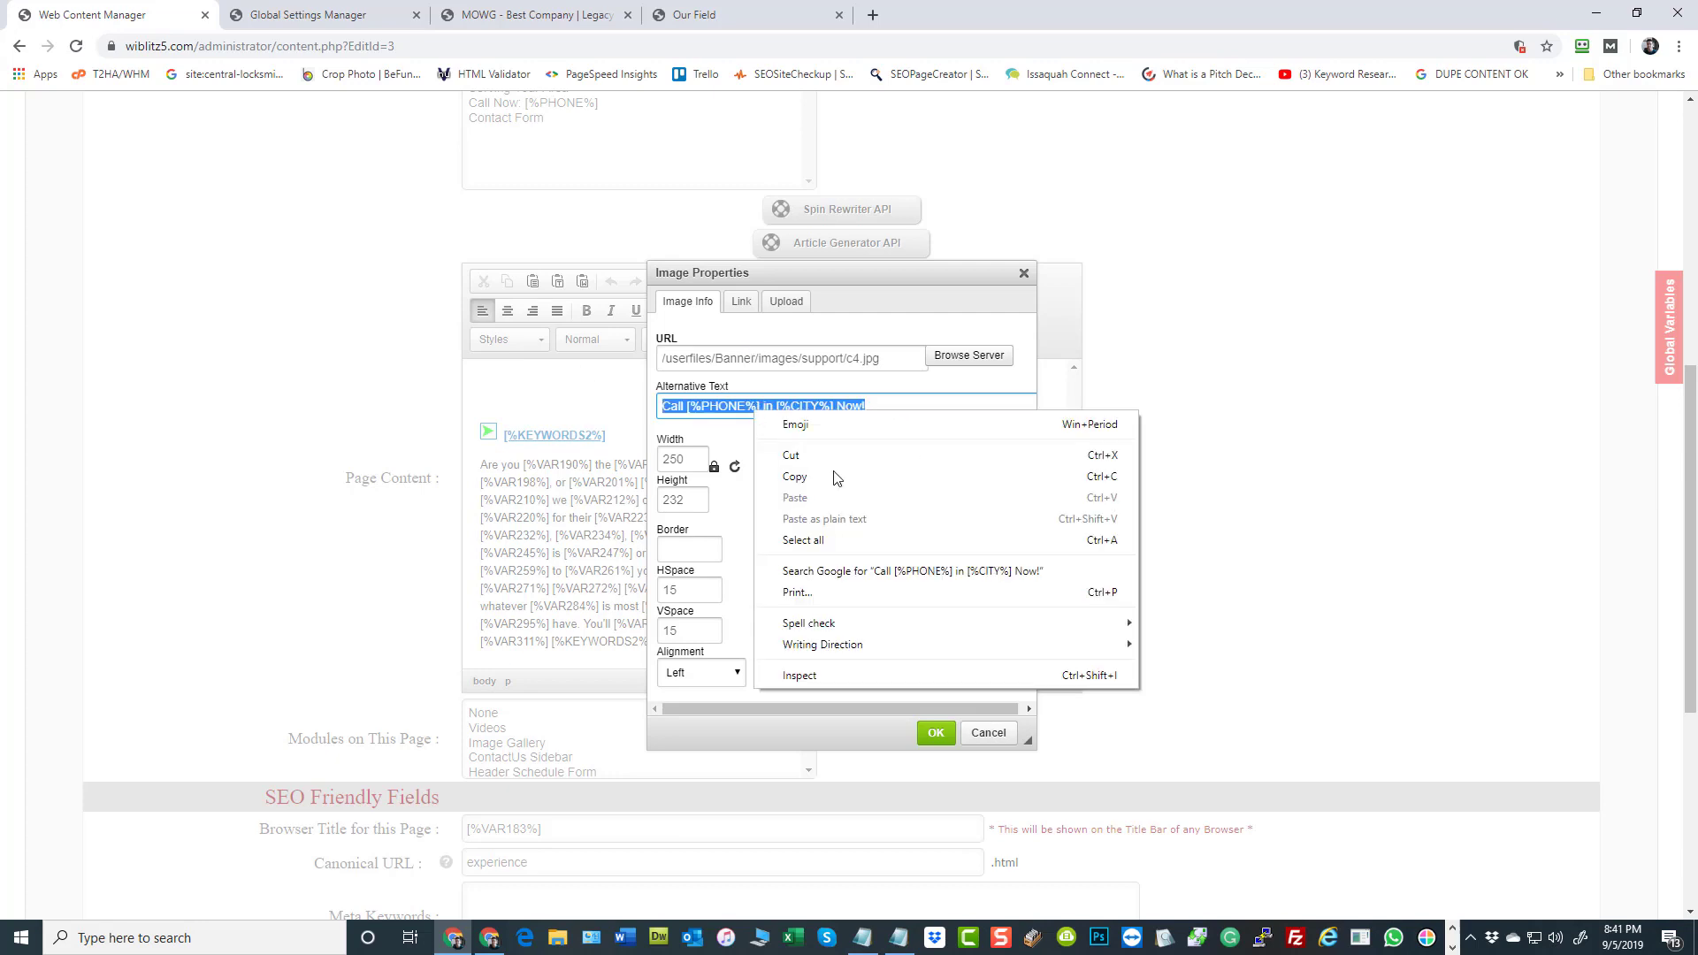
click(822, 485)
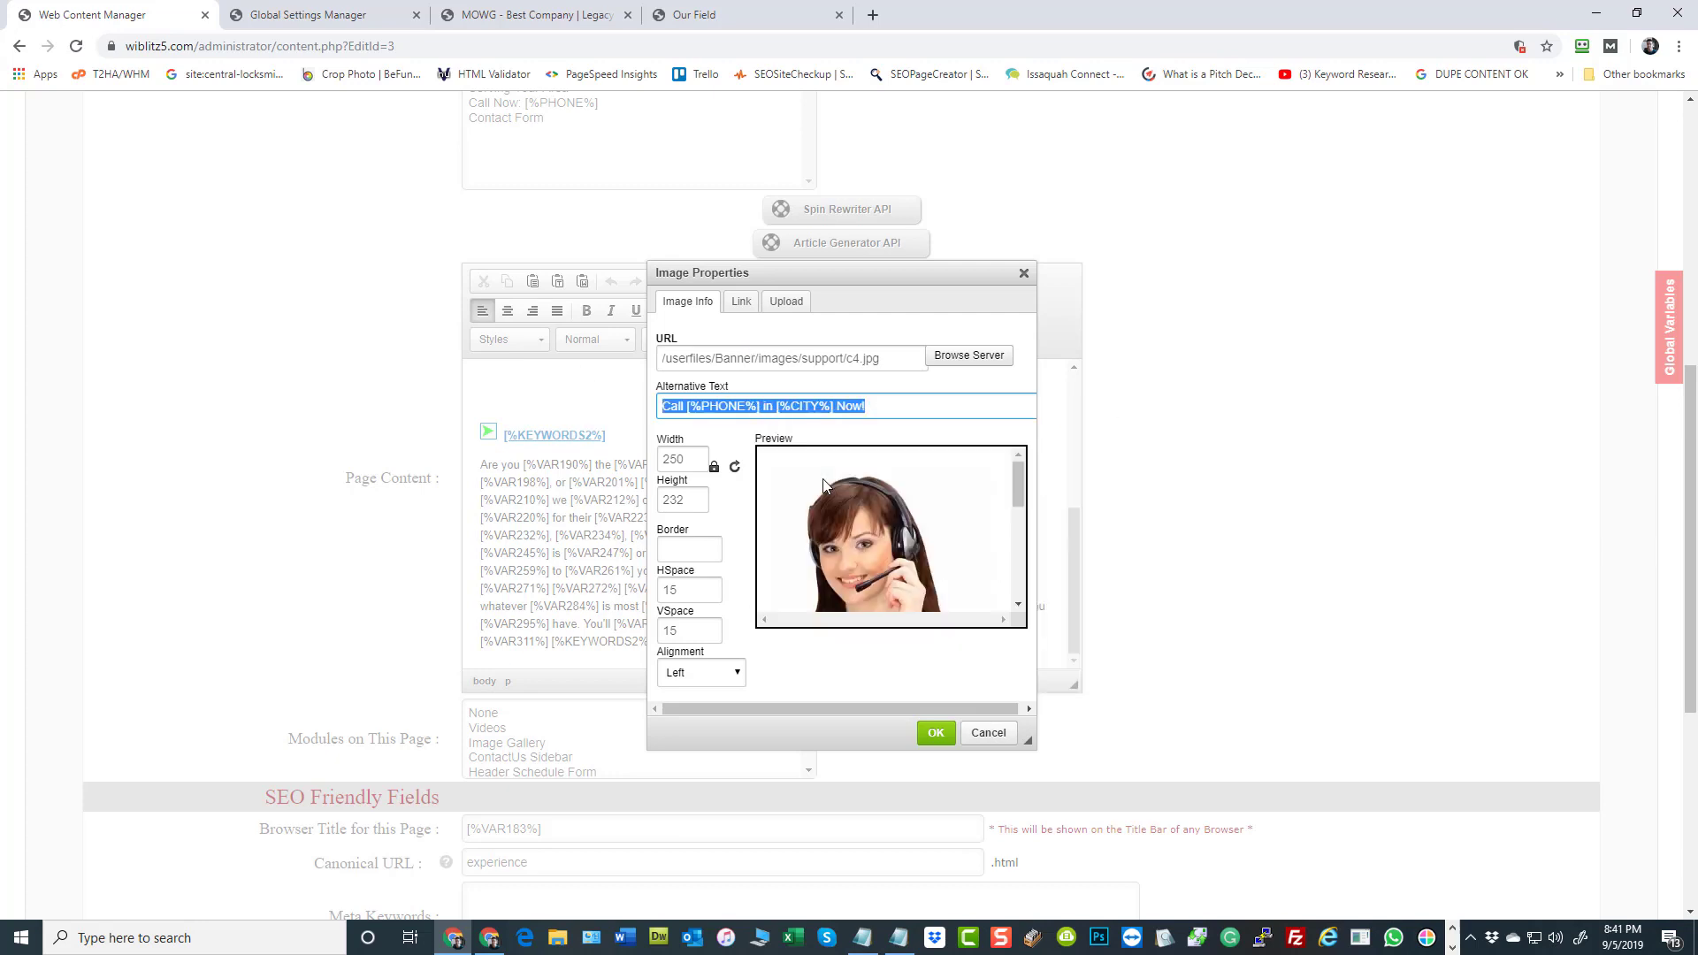
click(936, 733)
scroll(758, 472, down, 3)
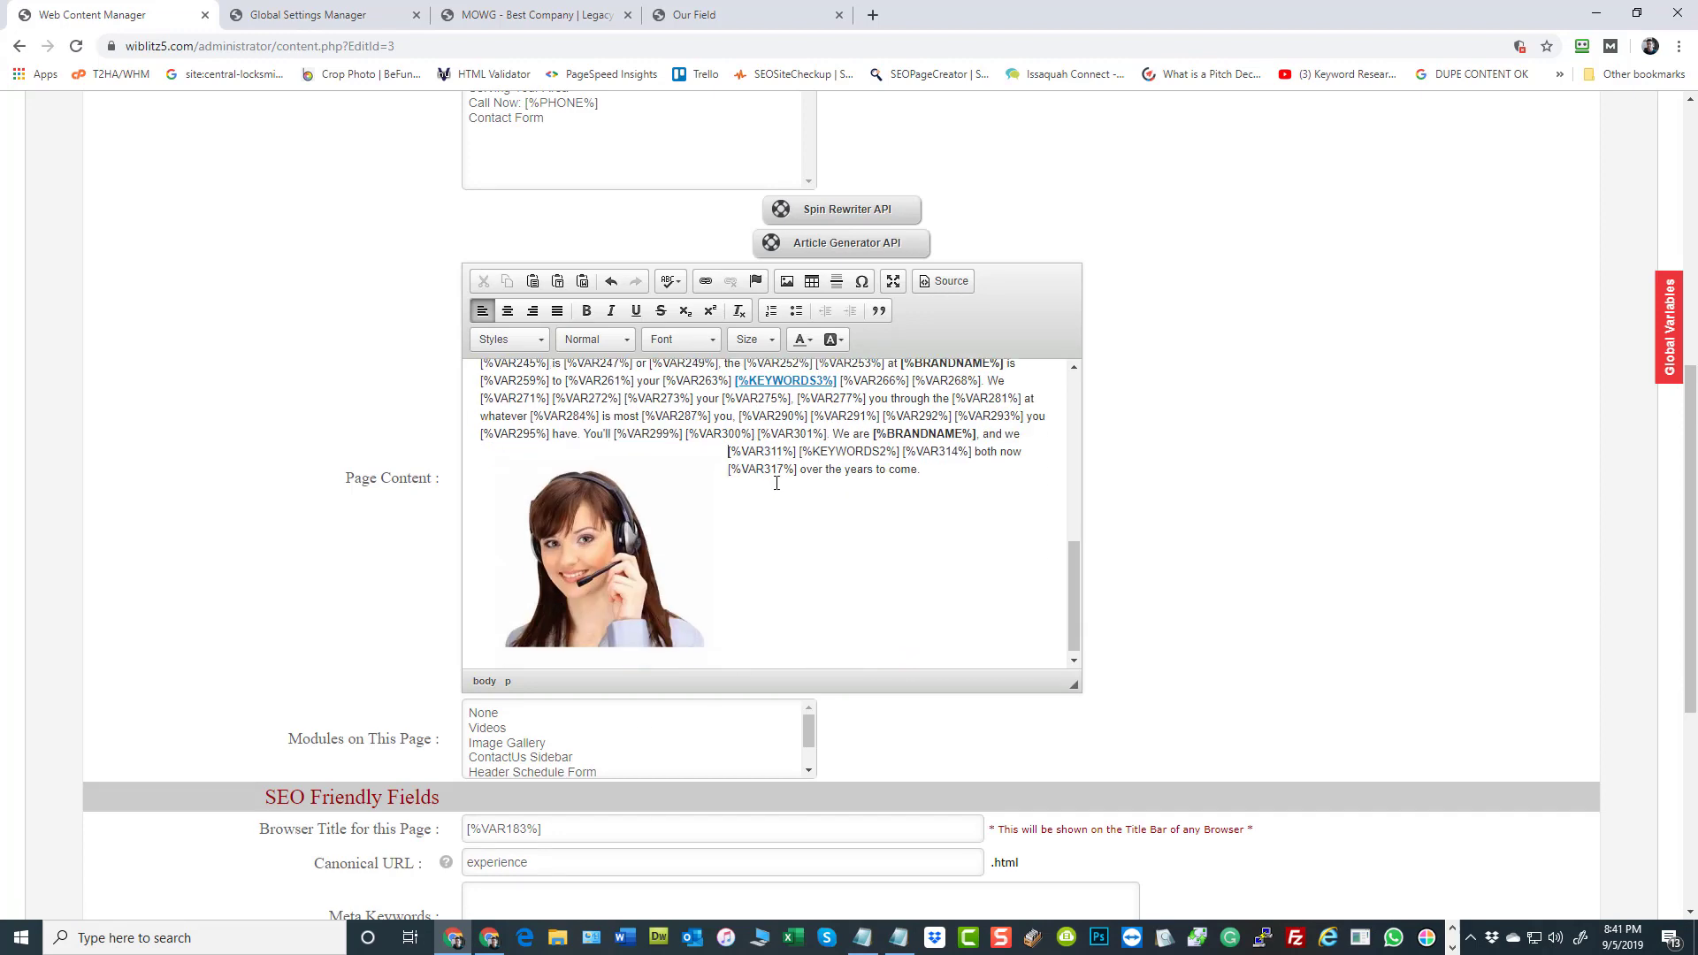
scroll(798, 573, down, 1)
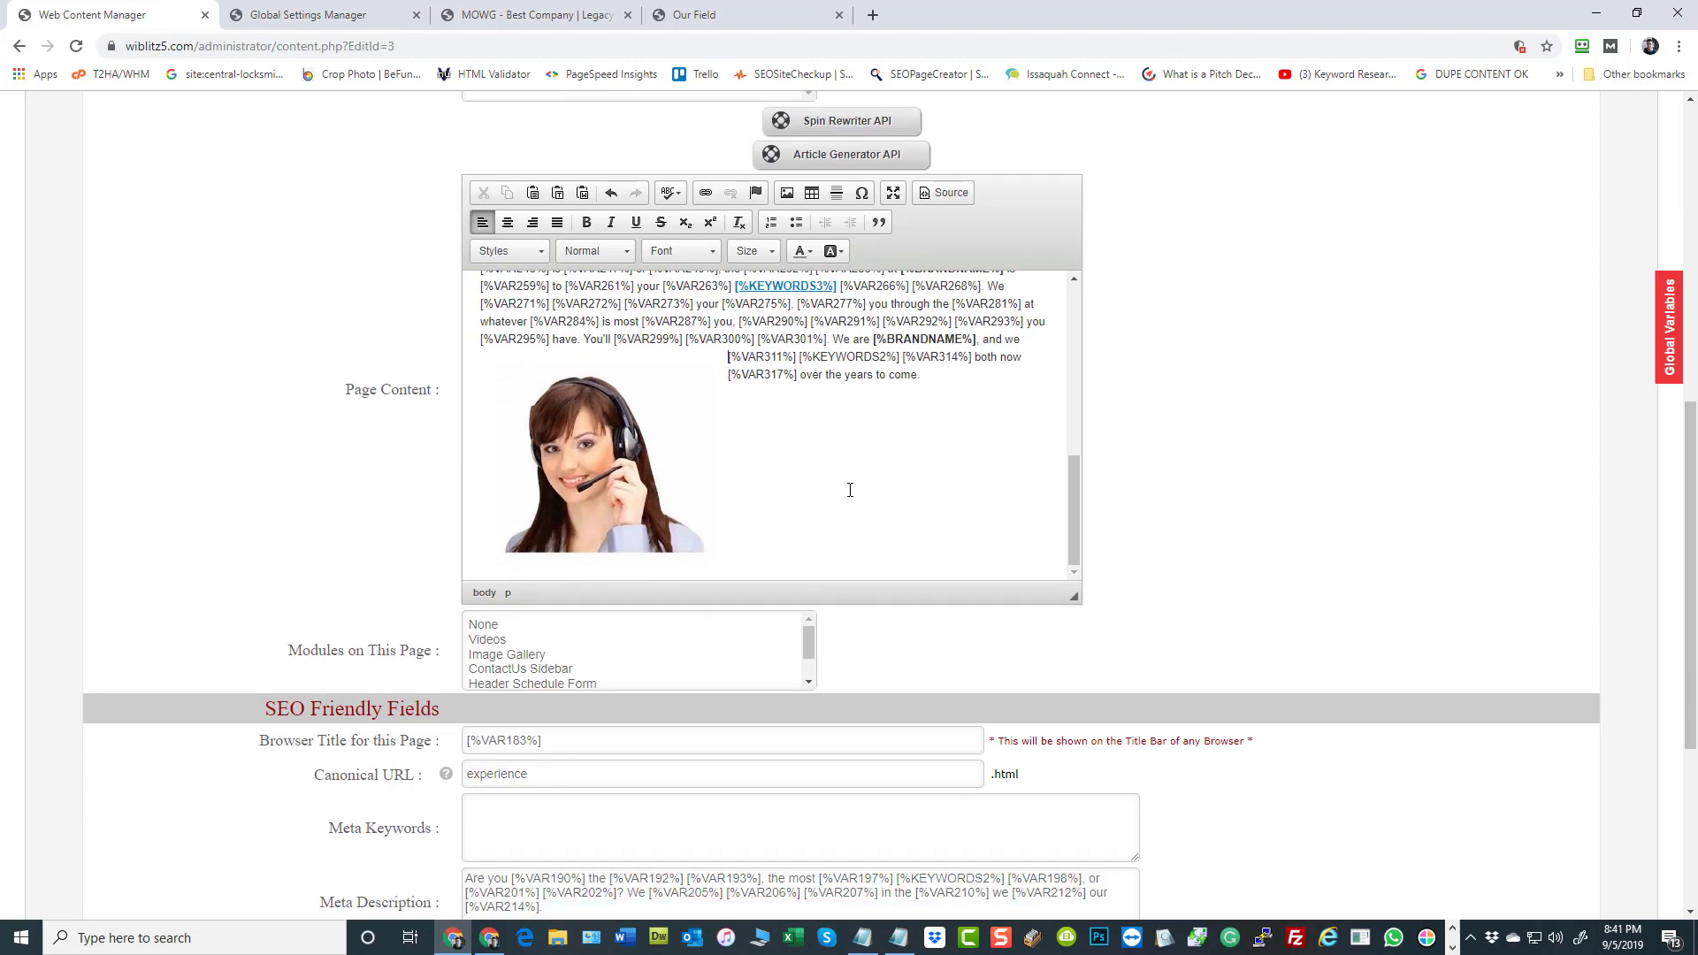
In the page content's HTML source, duplicate the support image's alt attribute and rename the first copy to title
click(947, 195)
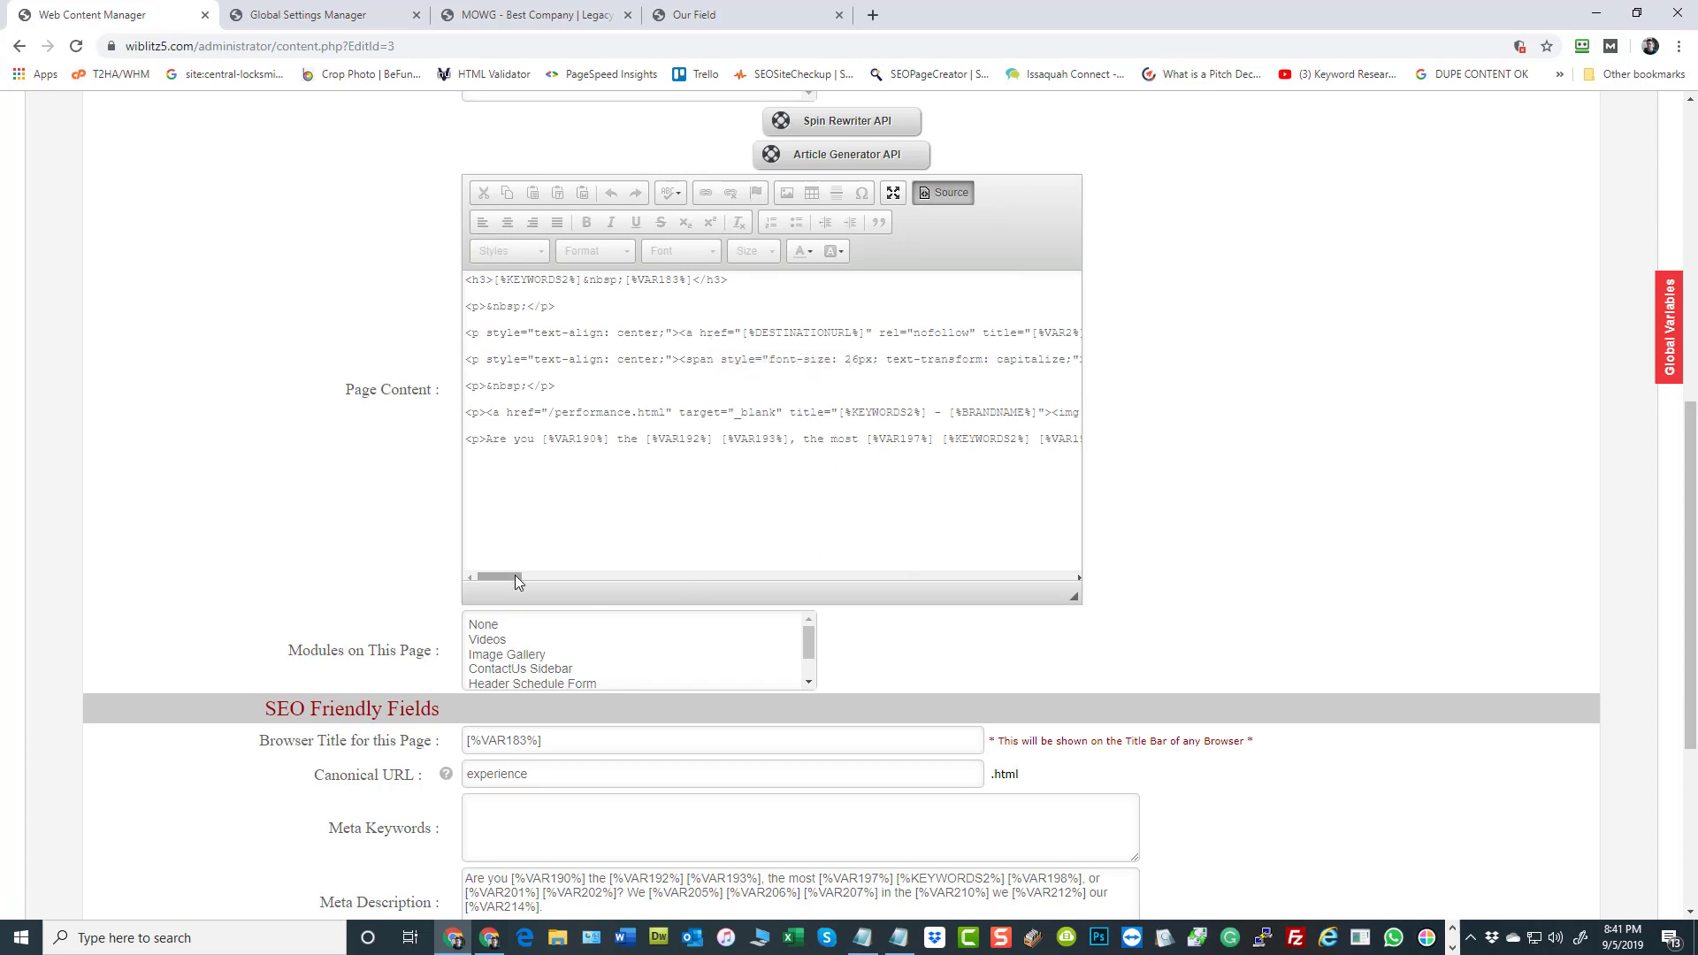
drag(521, 575, 983, 582)
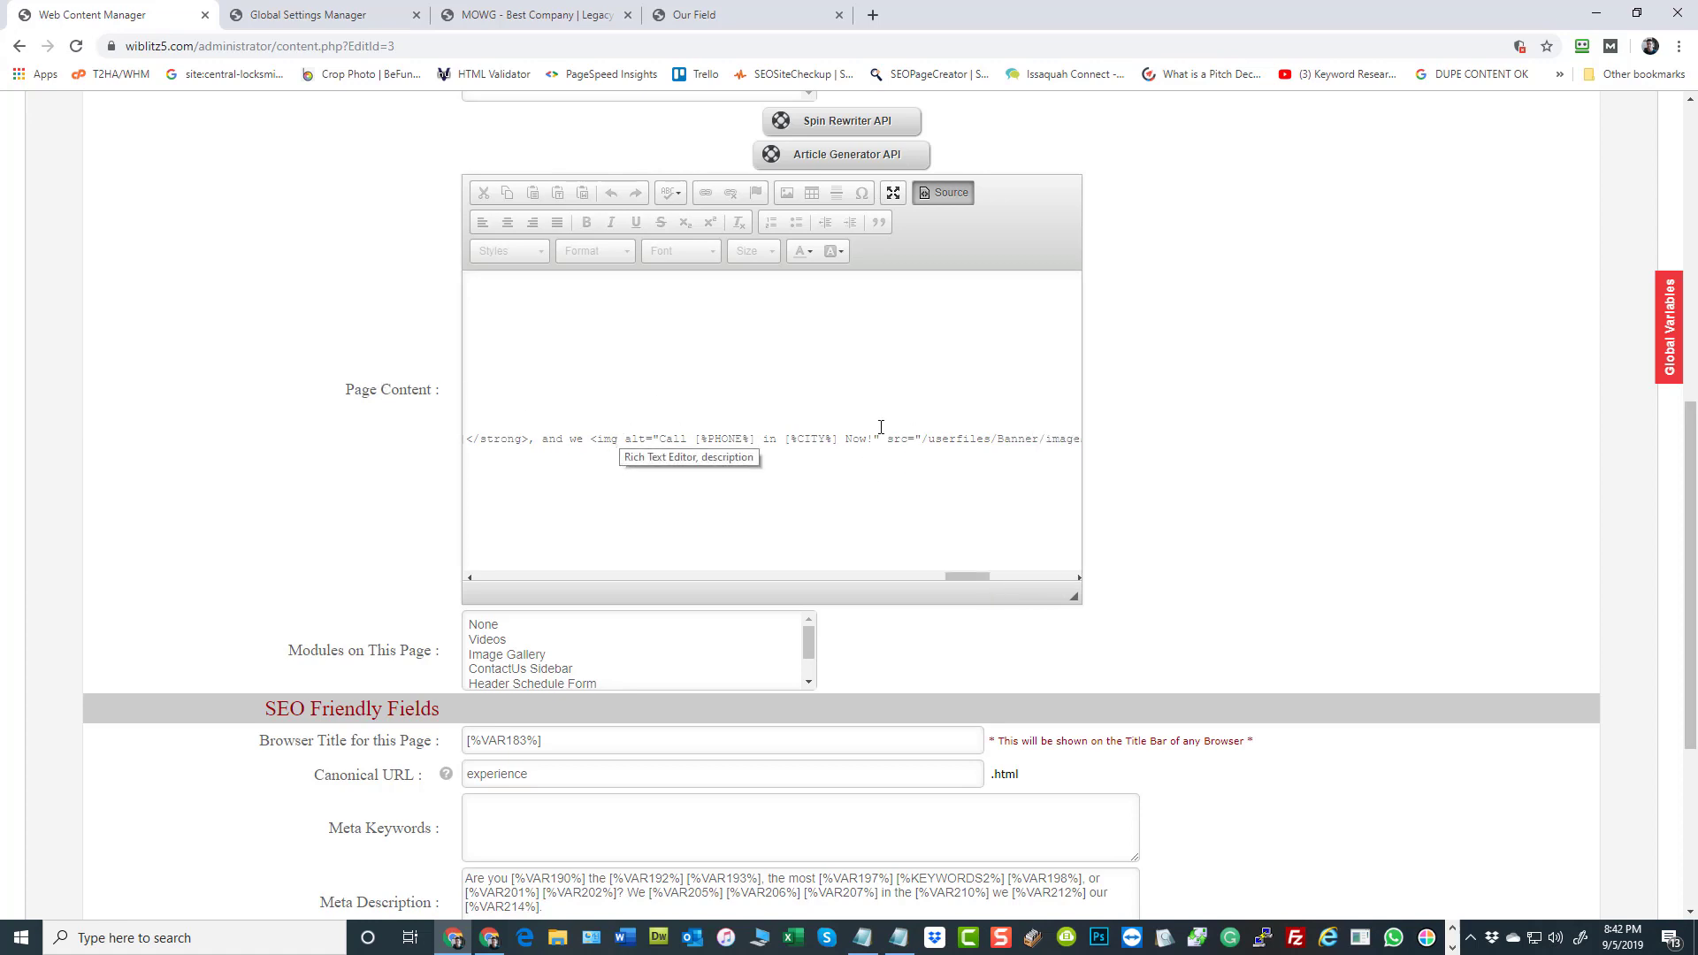
drag(885, 434, 630, 444)
click(820, 436)
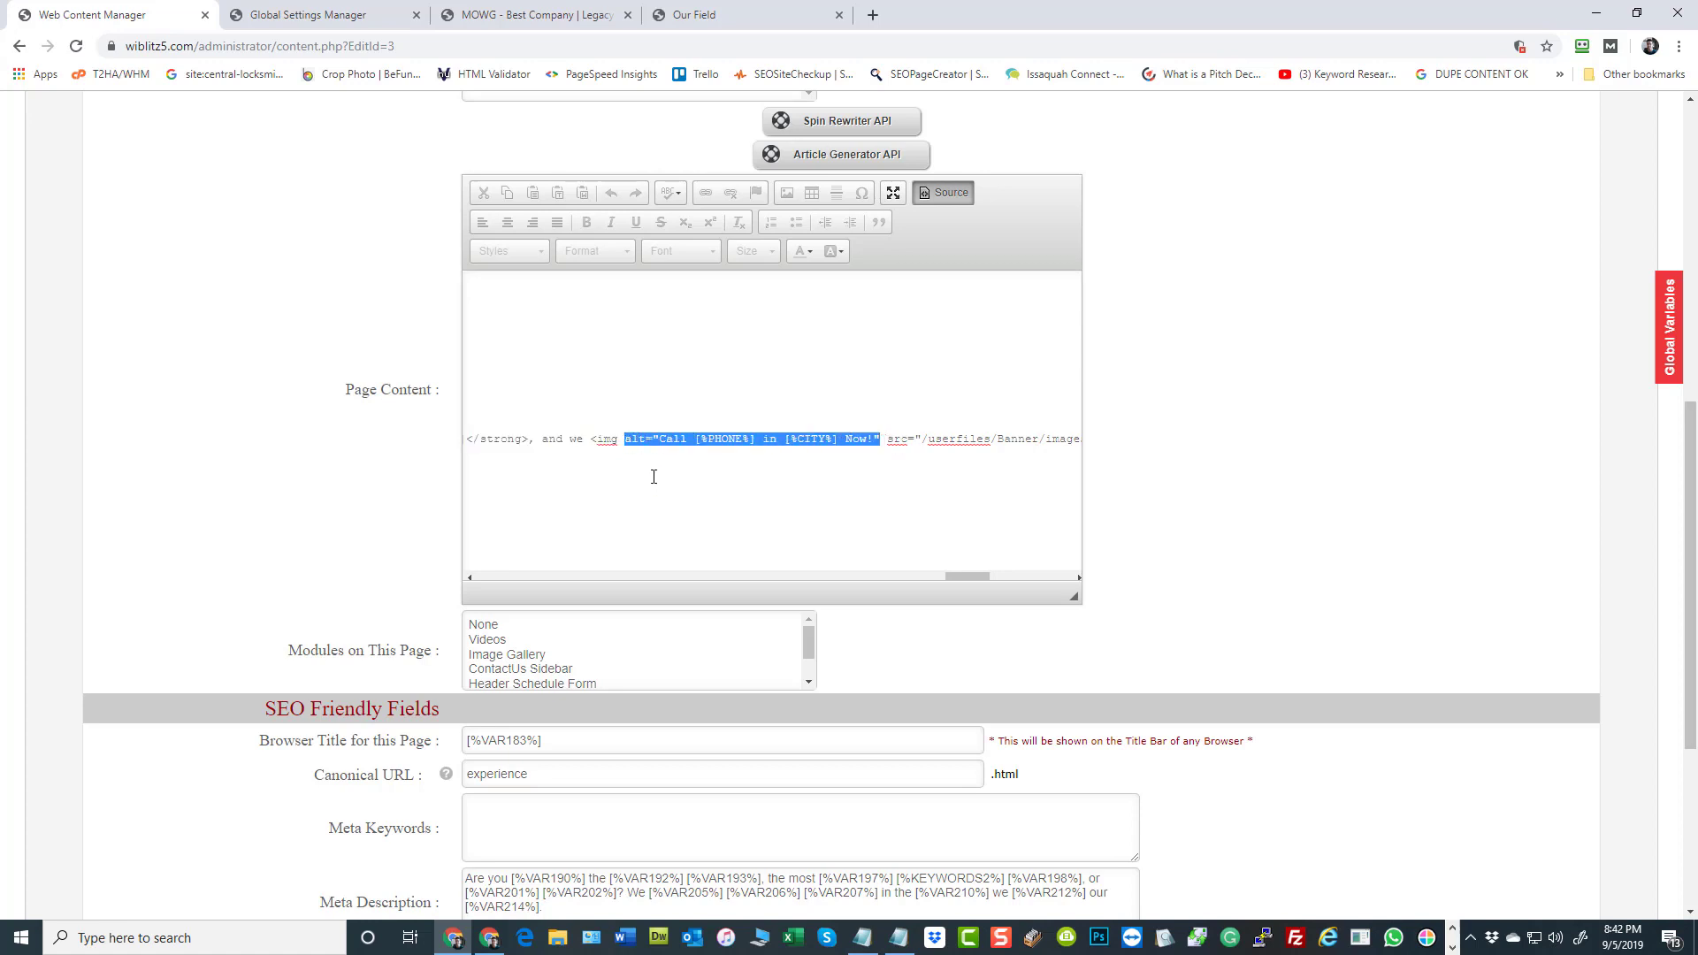
key(Left)
key(ctrl+v)
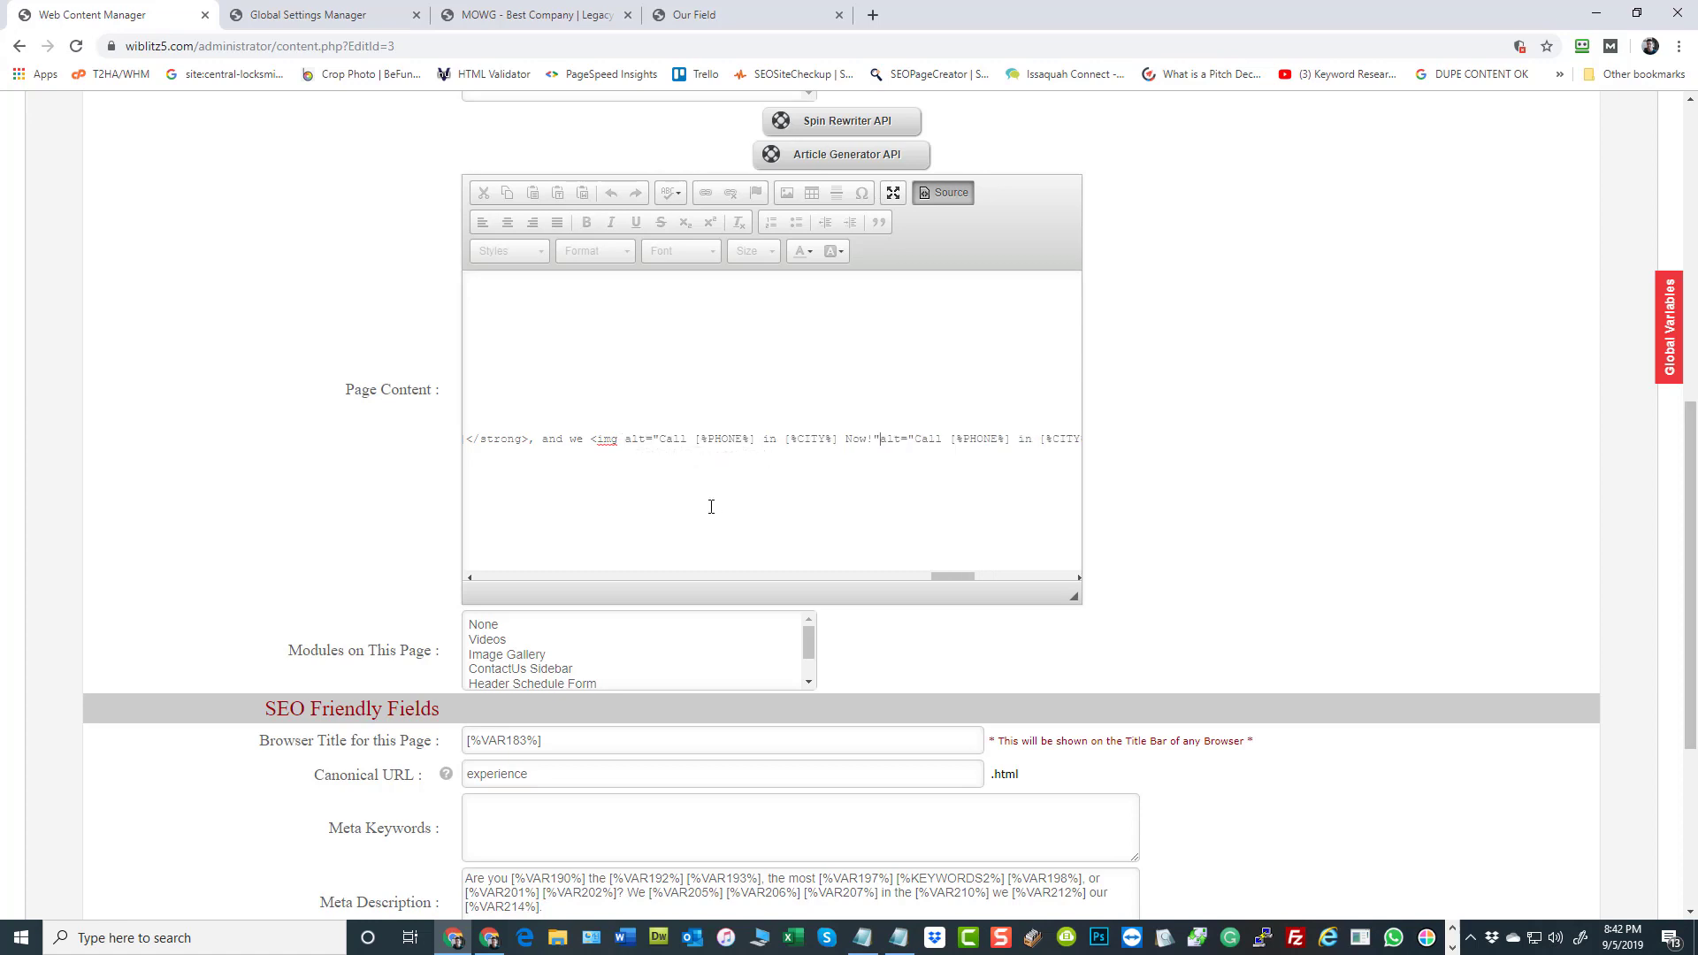
double_click(631, 440)
text(title)
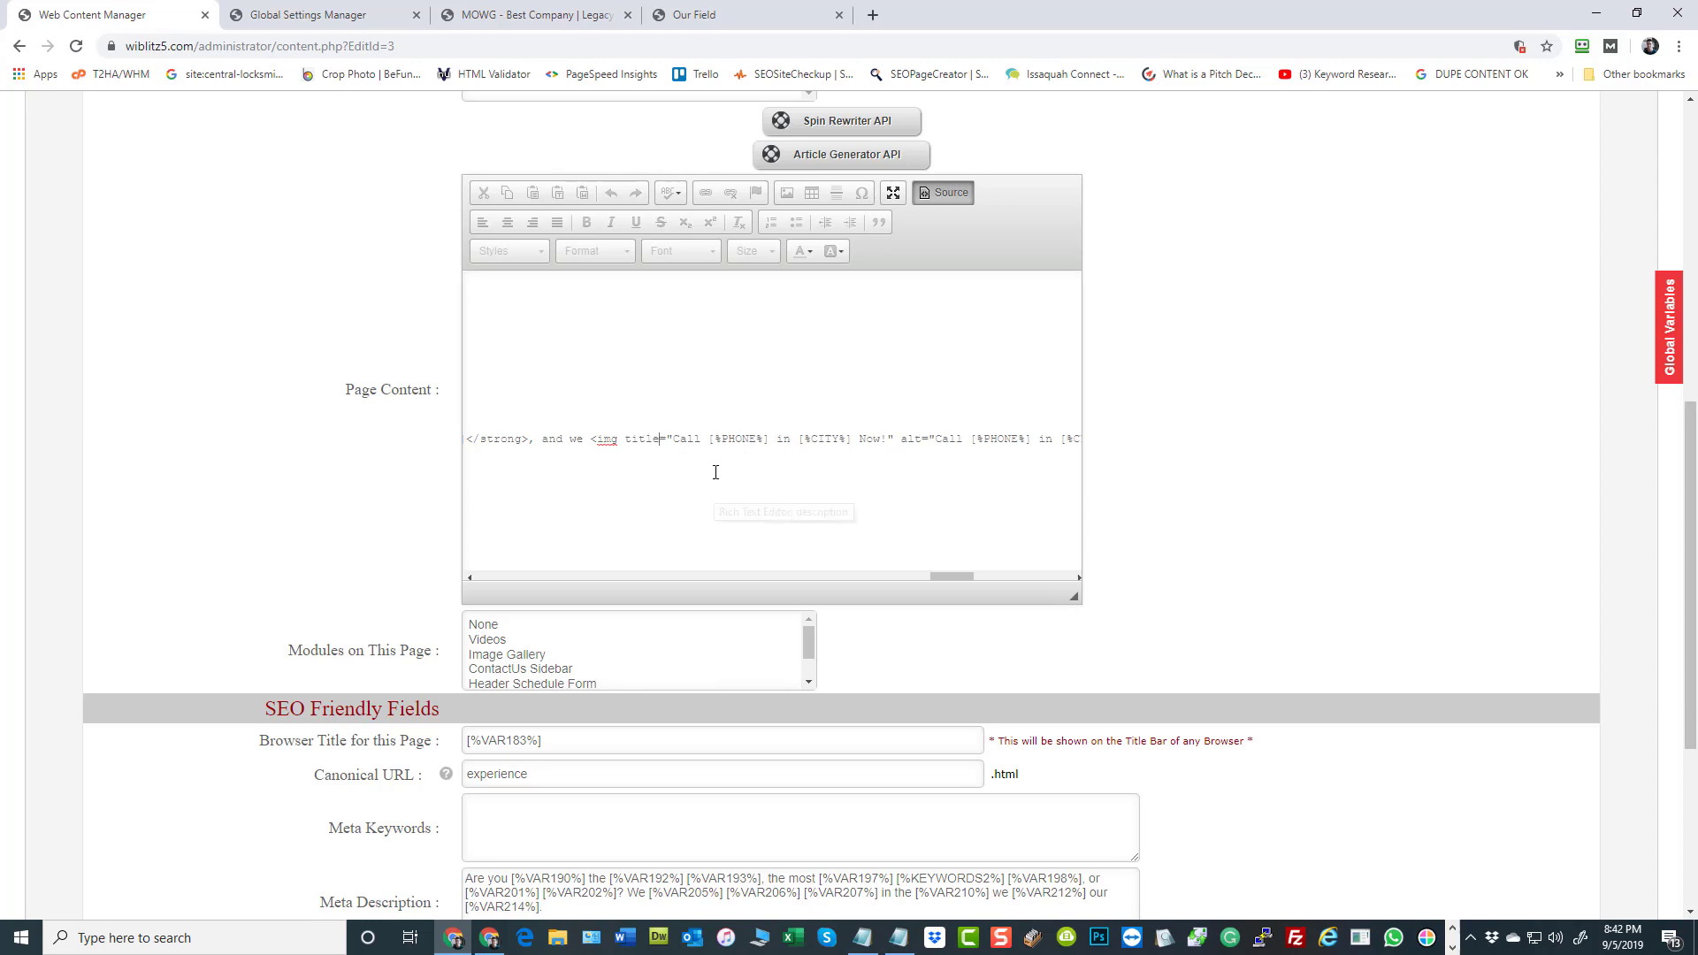
click(939, 193)
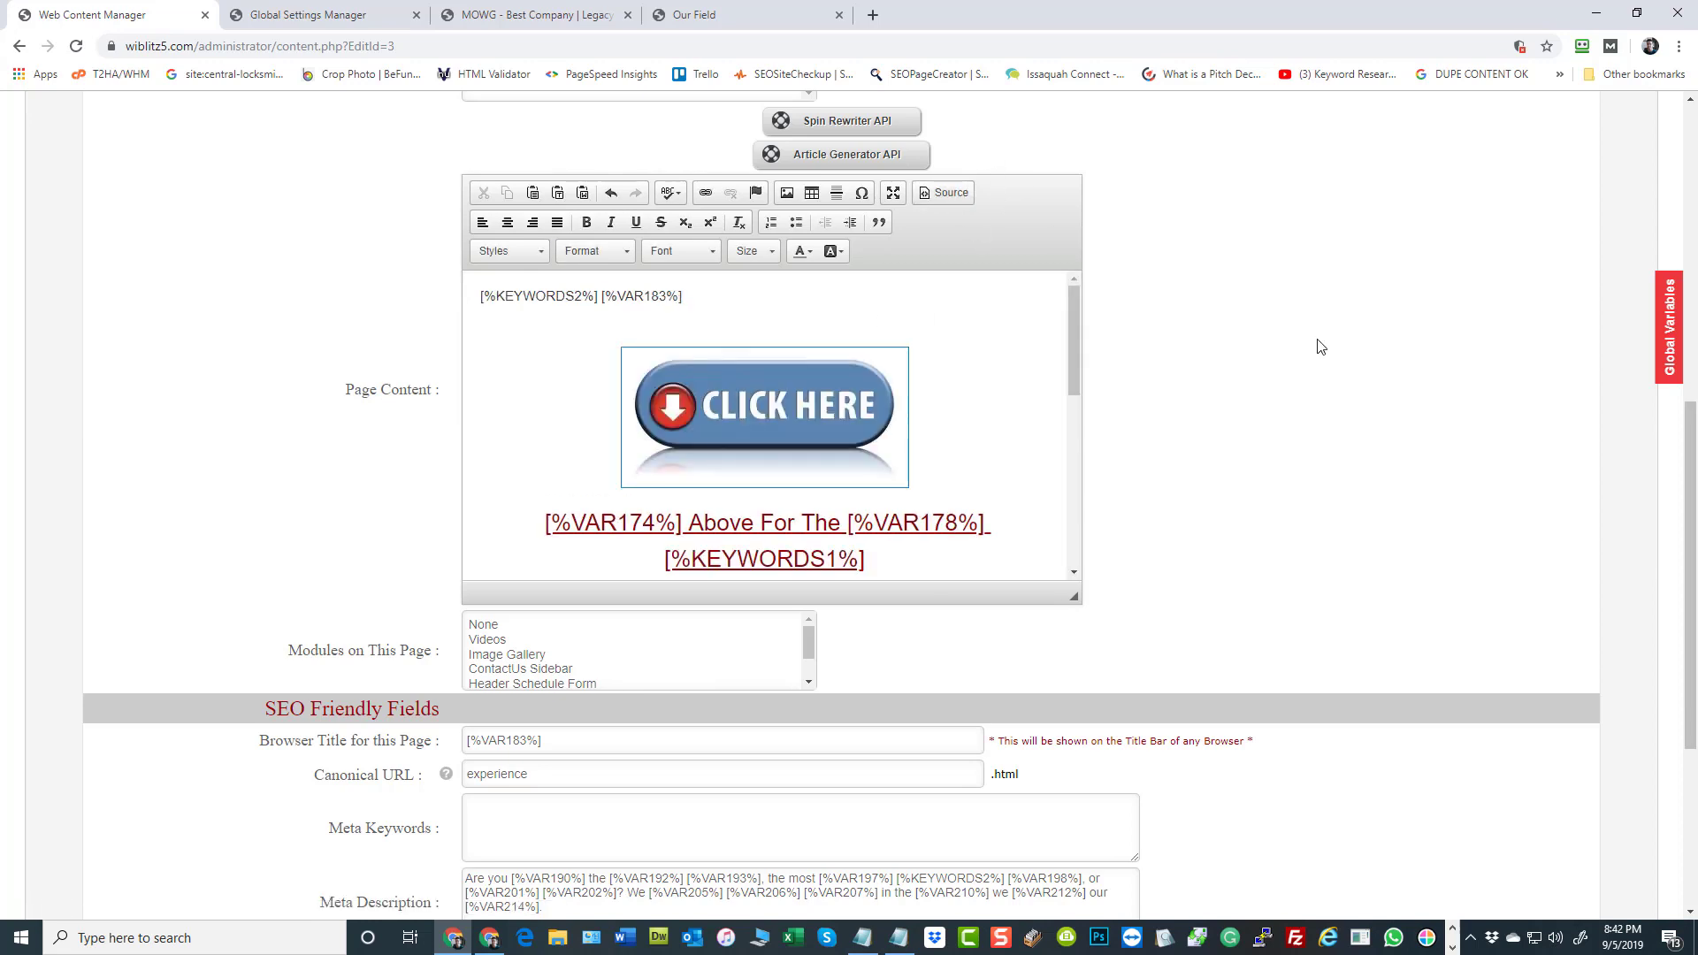
Check the support image's tooltip in the page content and save the MOWG Pro page
scroll(545, 486, down, 10)
mouse_move(560, 464)
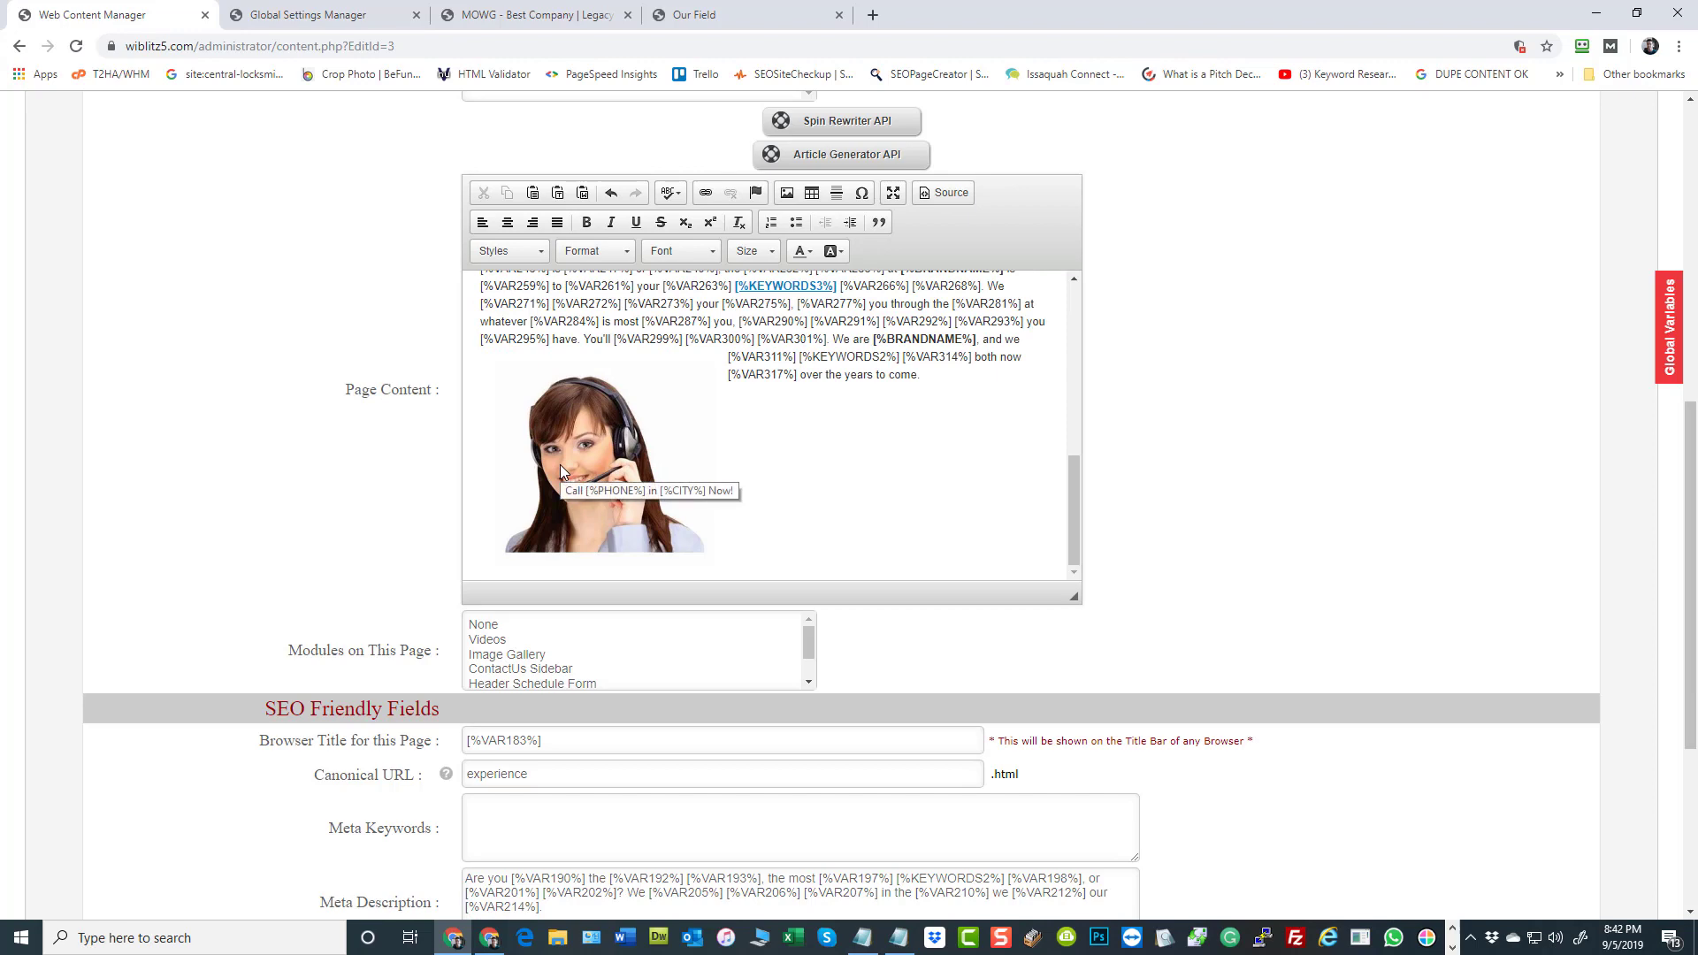
scroll(1213, 523, down, 4)
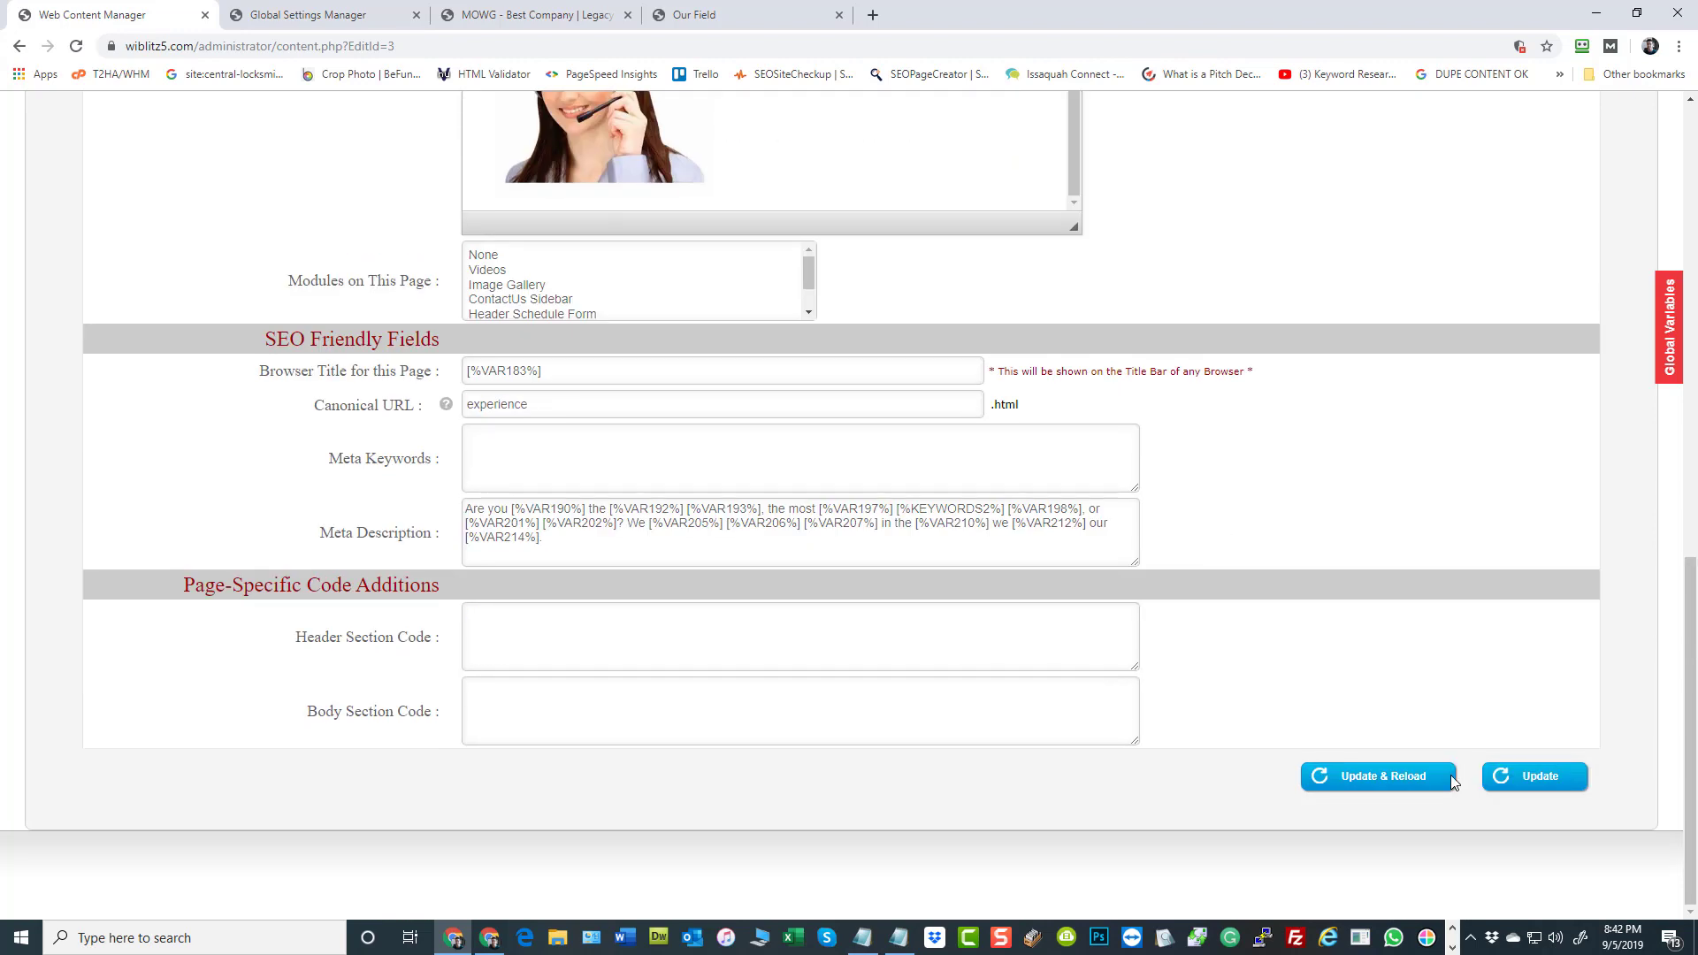
click(1541, 779)
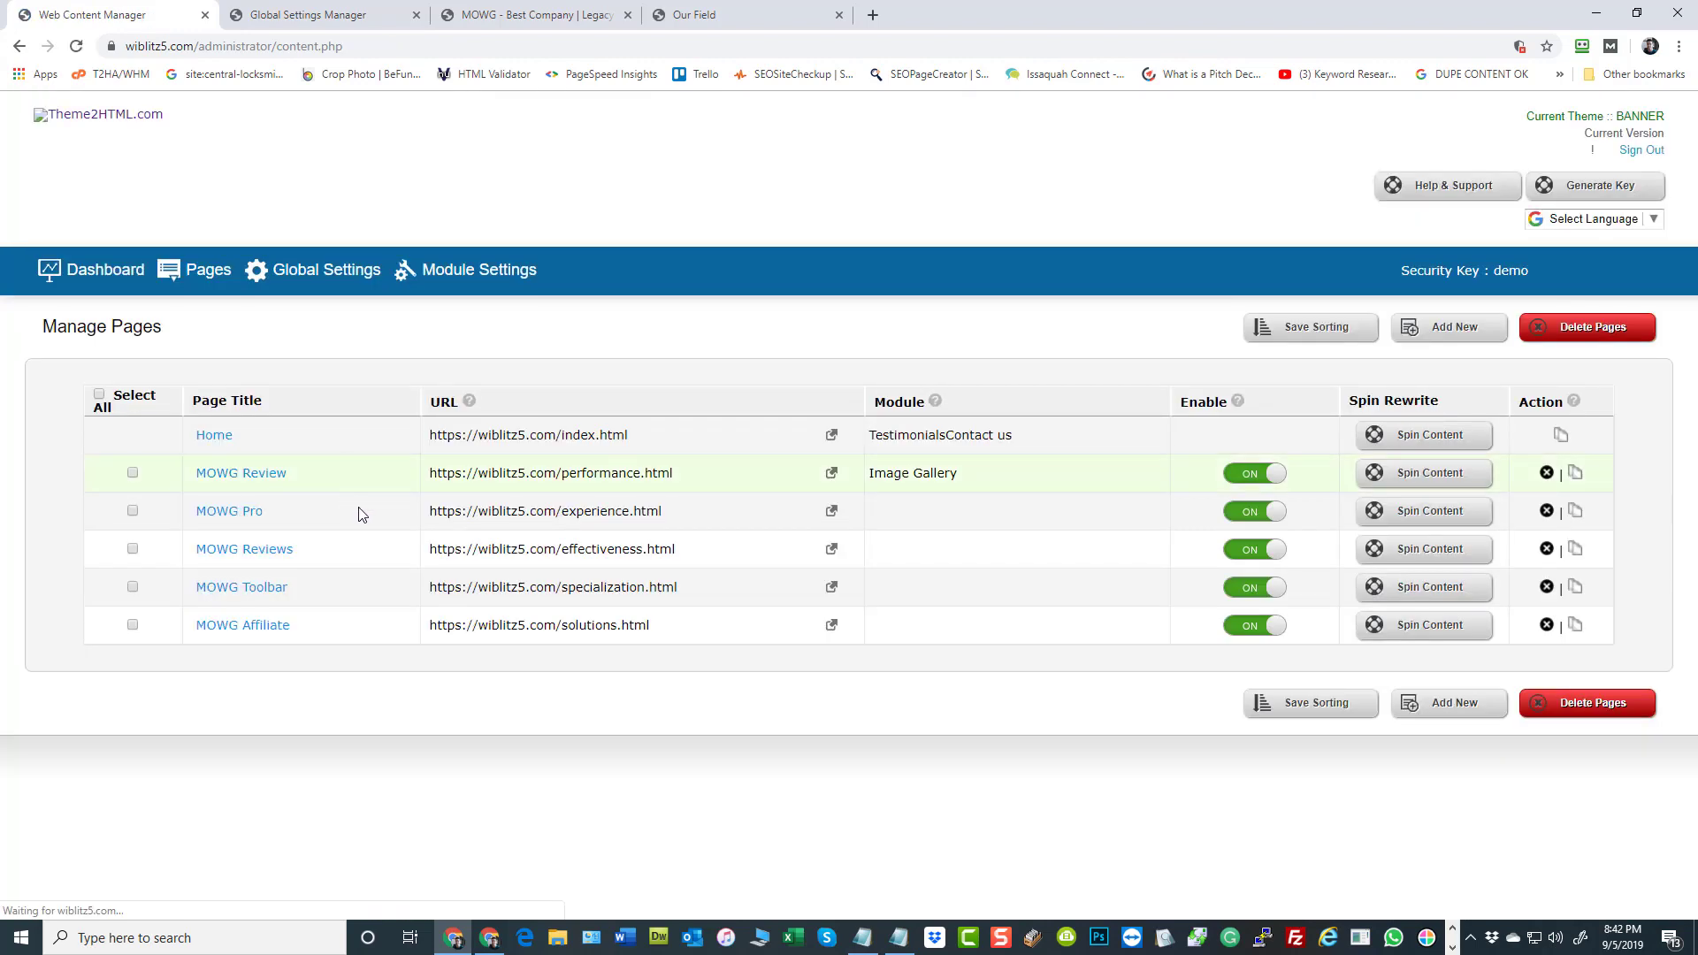
Open the live MOWG Pro page of the Salt Lake City site and check the support image's placement and tooltip
click(722, 19)
key(F5)
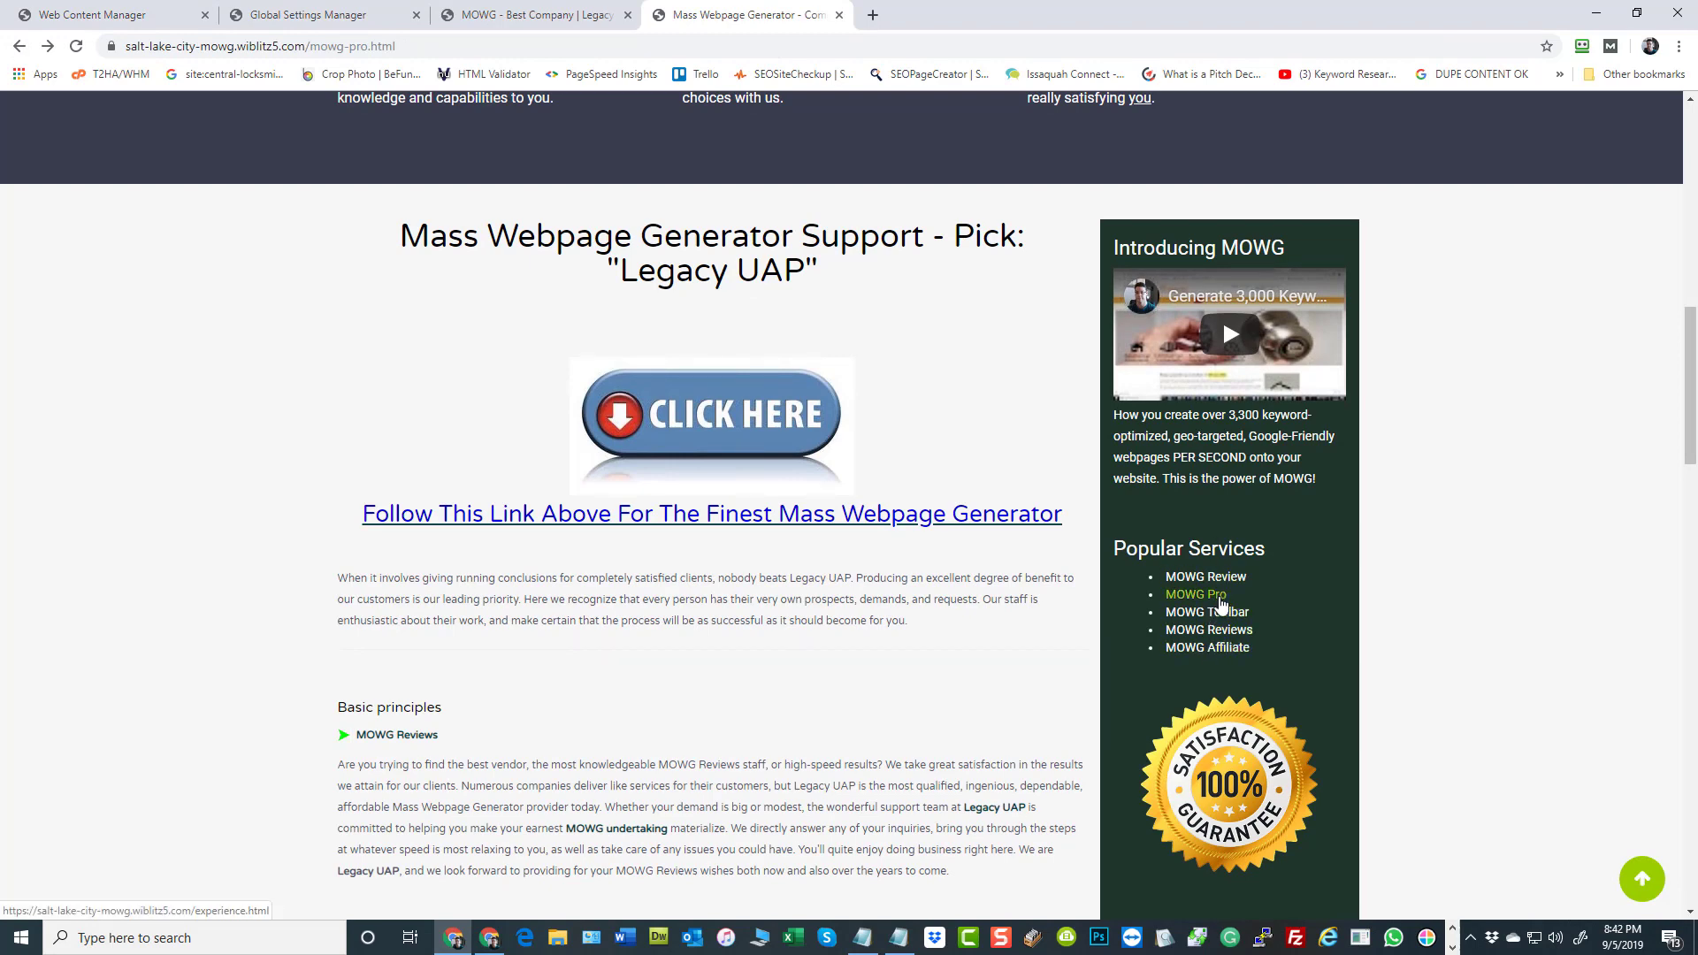
click(1225, 635)
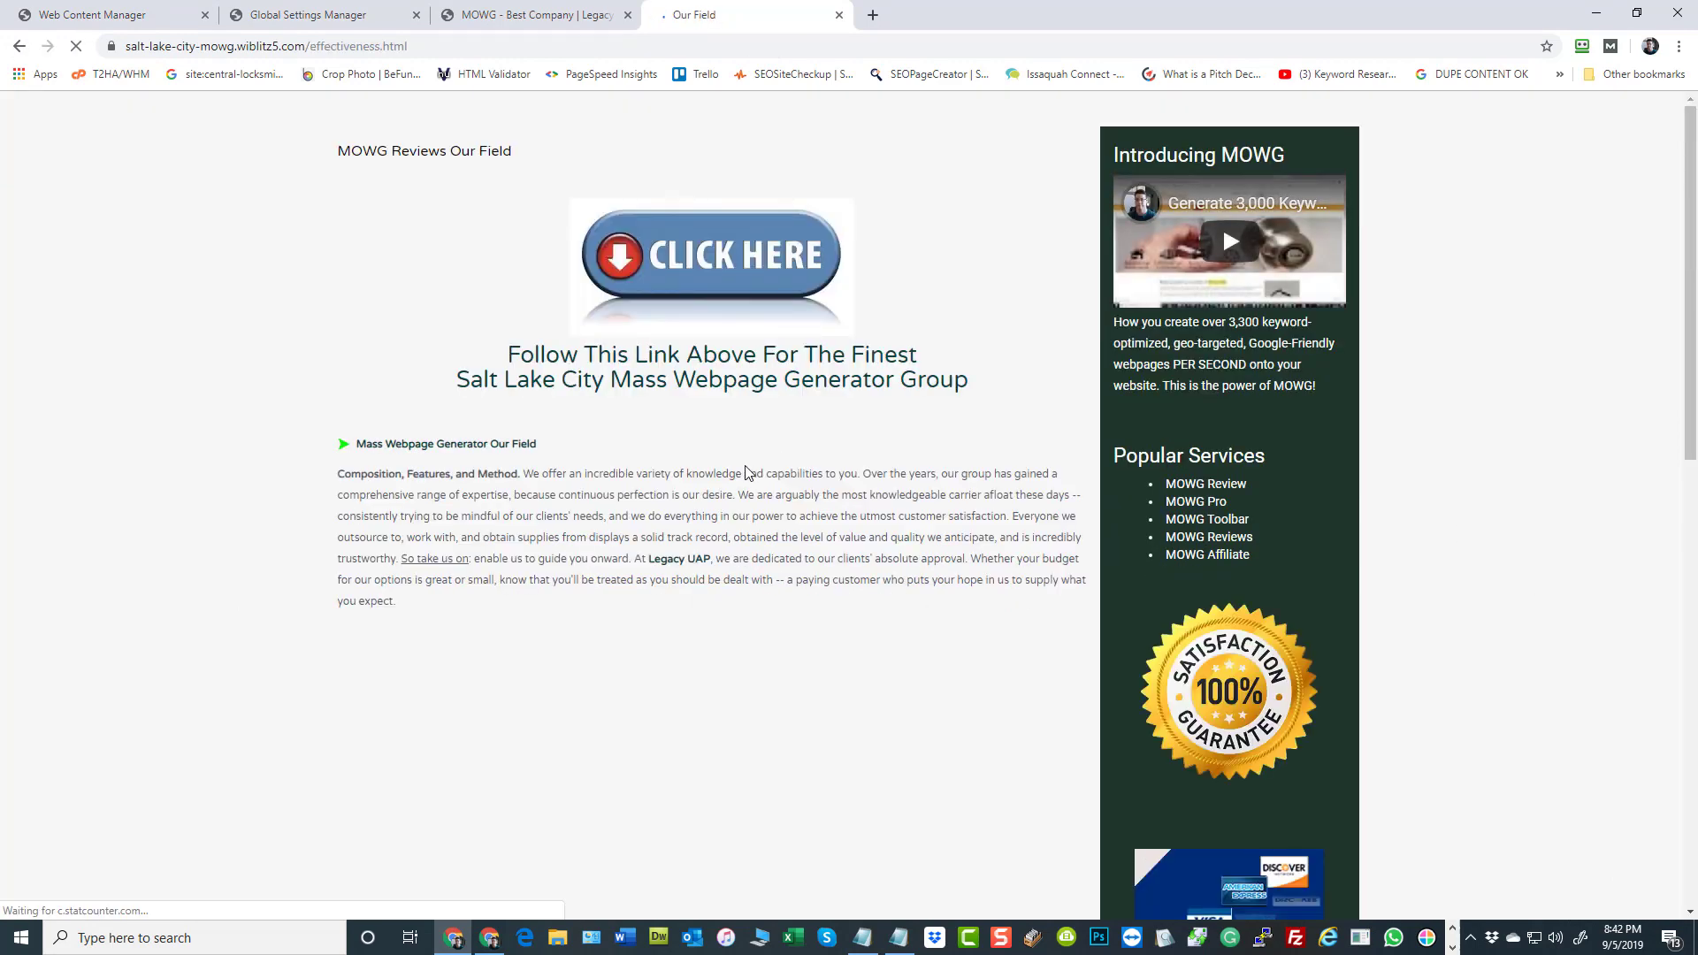
click(1194, 502)
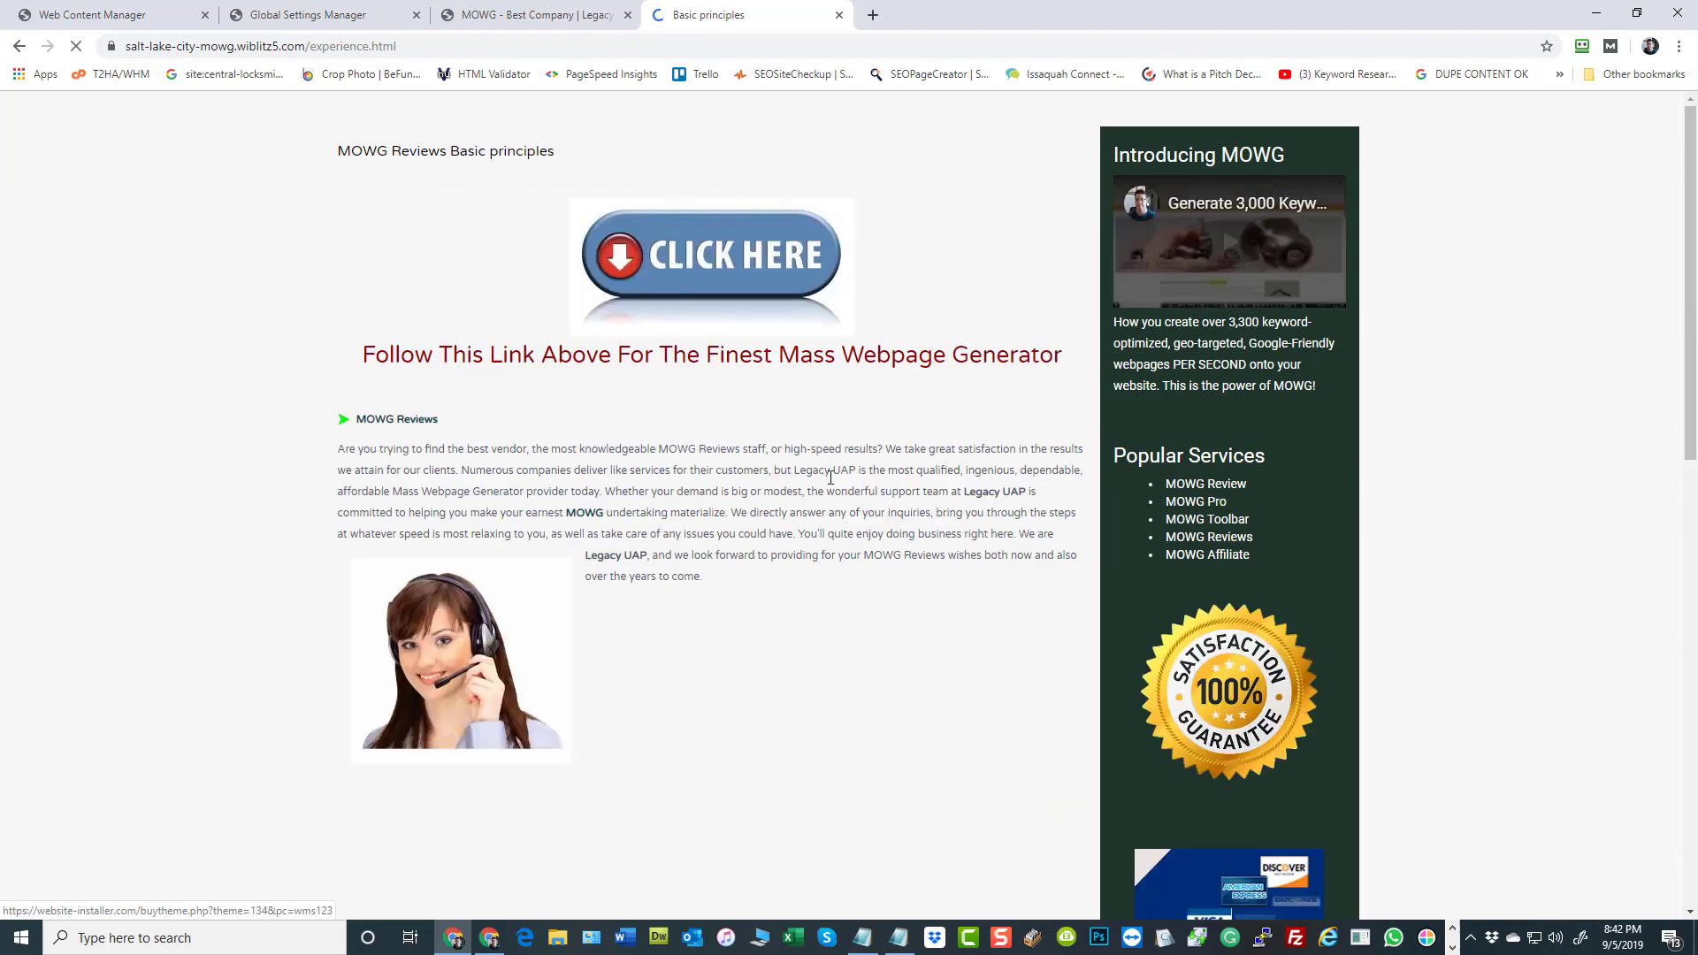
mouse_move(411, 648)
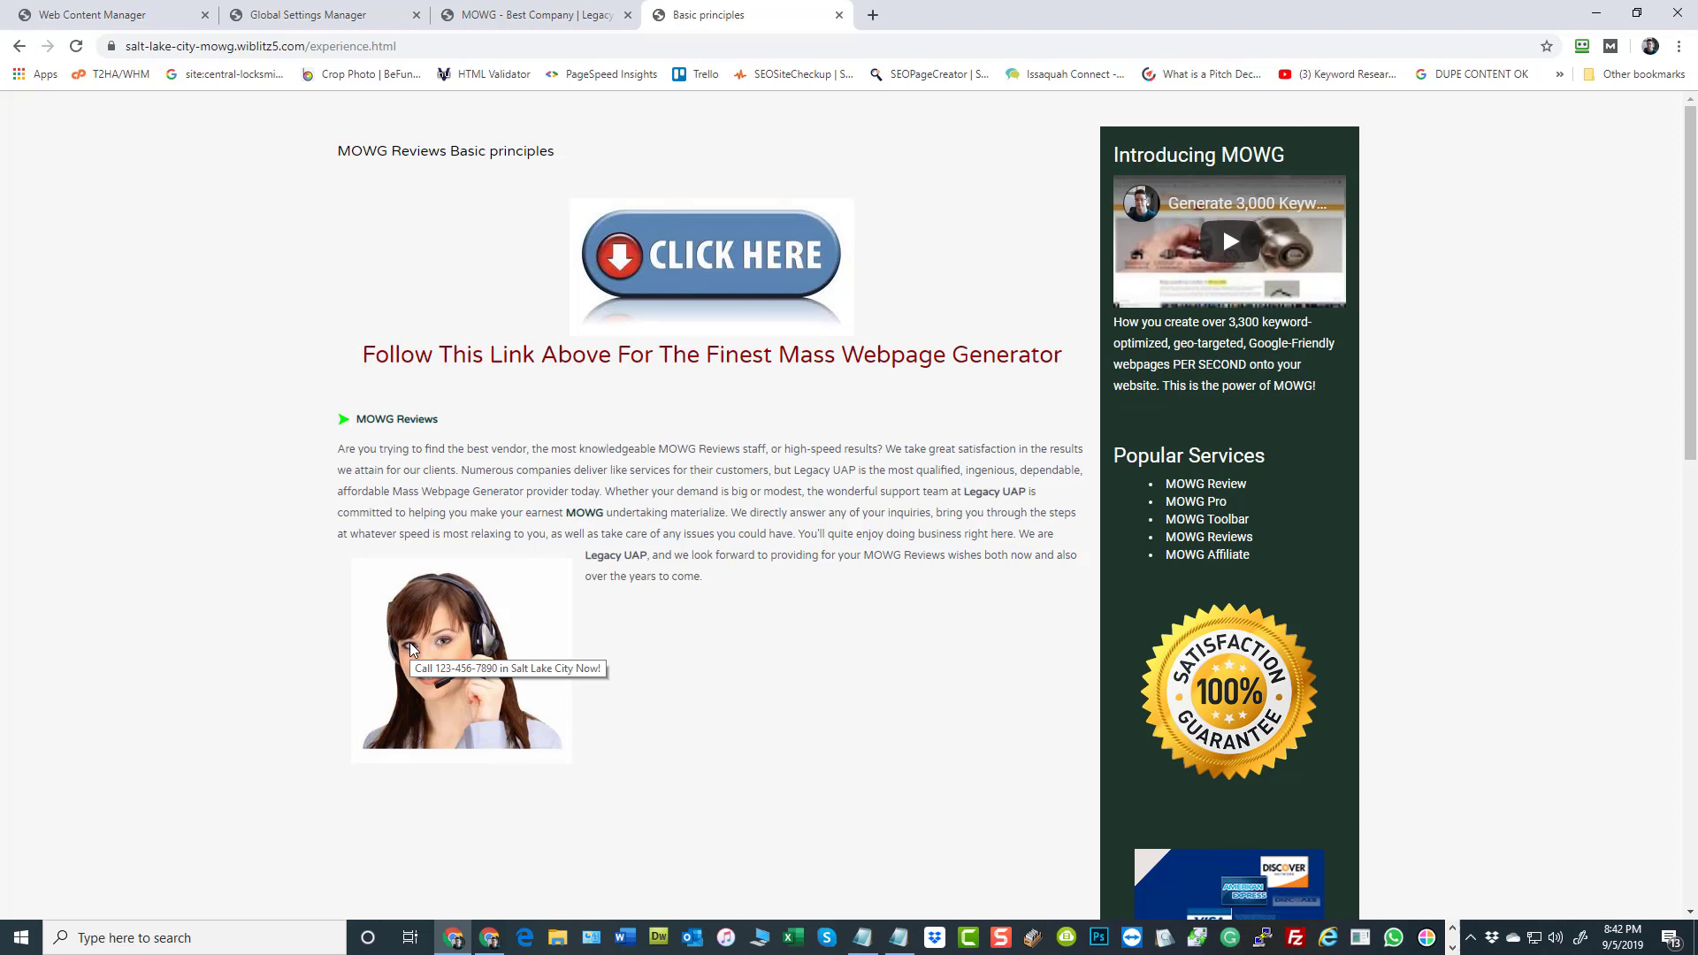
Return to the sitemap and open the providence-mowg-toolbar mowg-toolbar.html page at its Popular Services links
click(1203, 508)
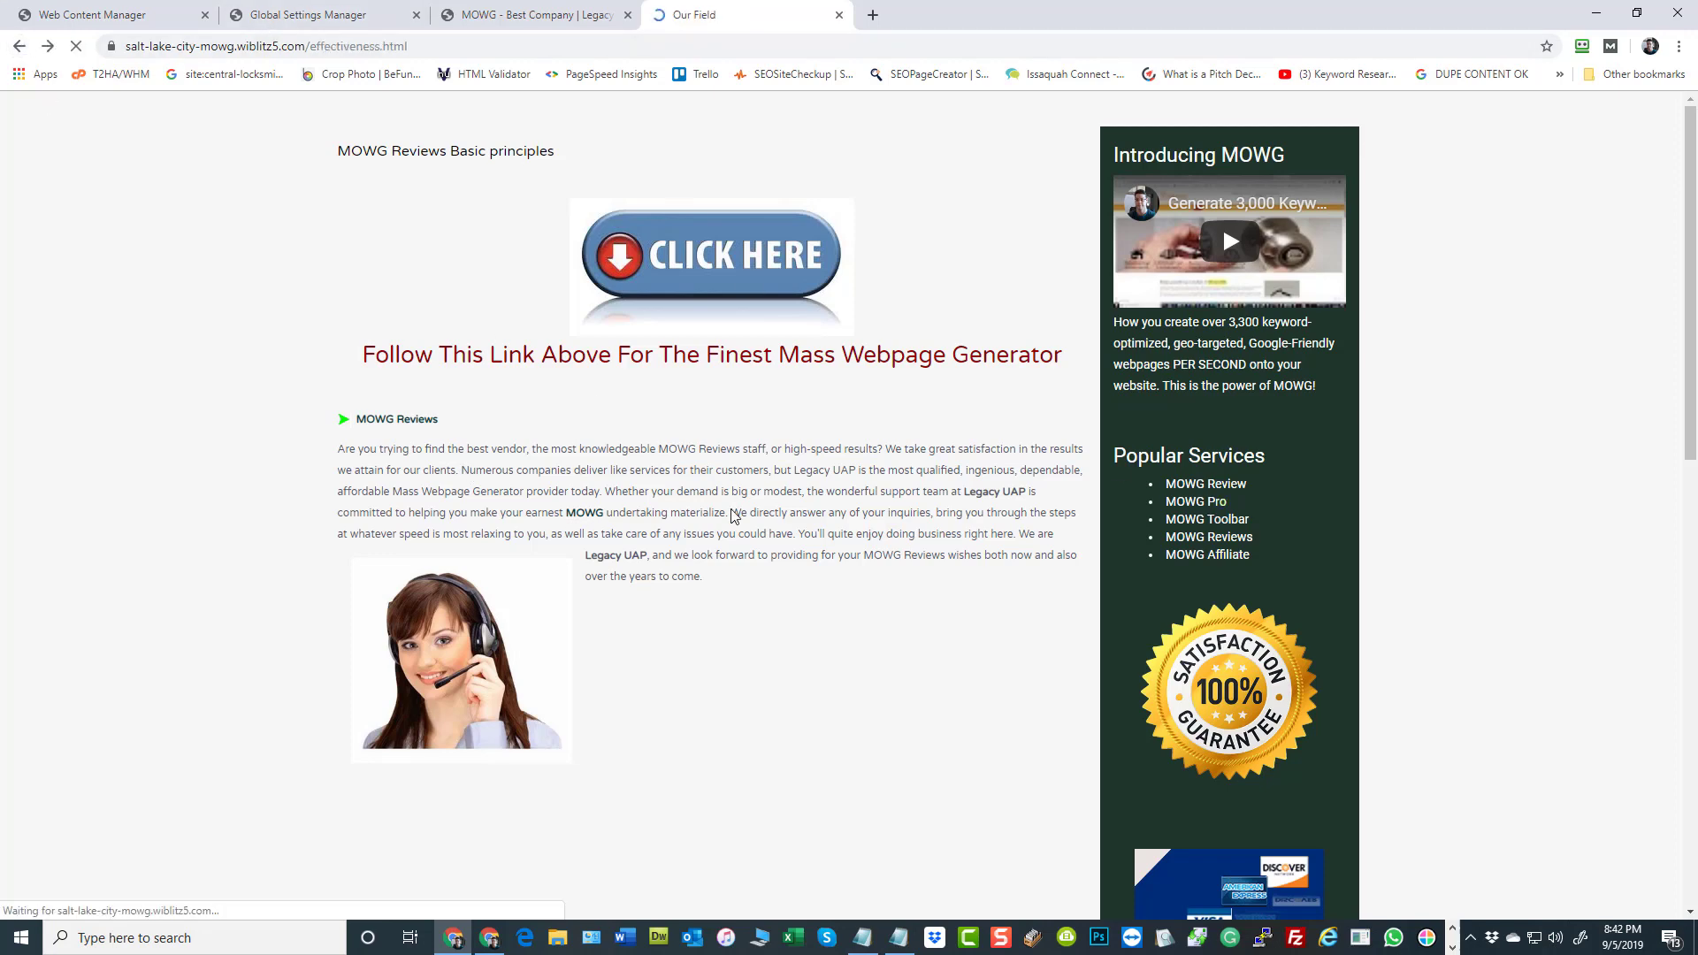
click(18, 46)
click(18, 46)
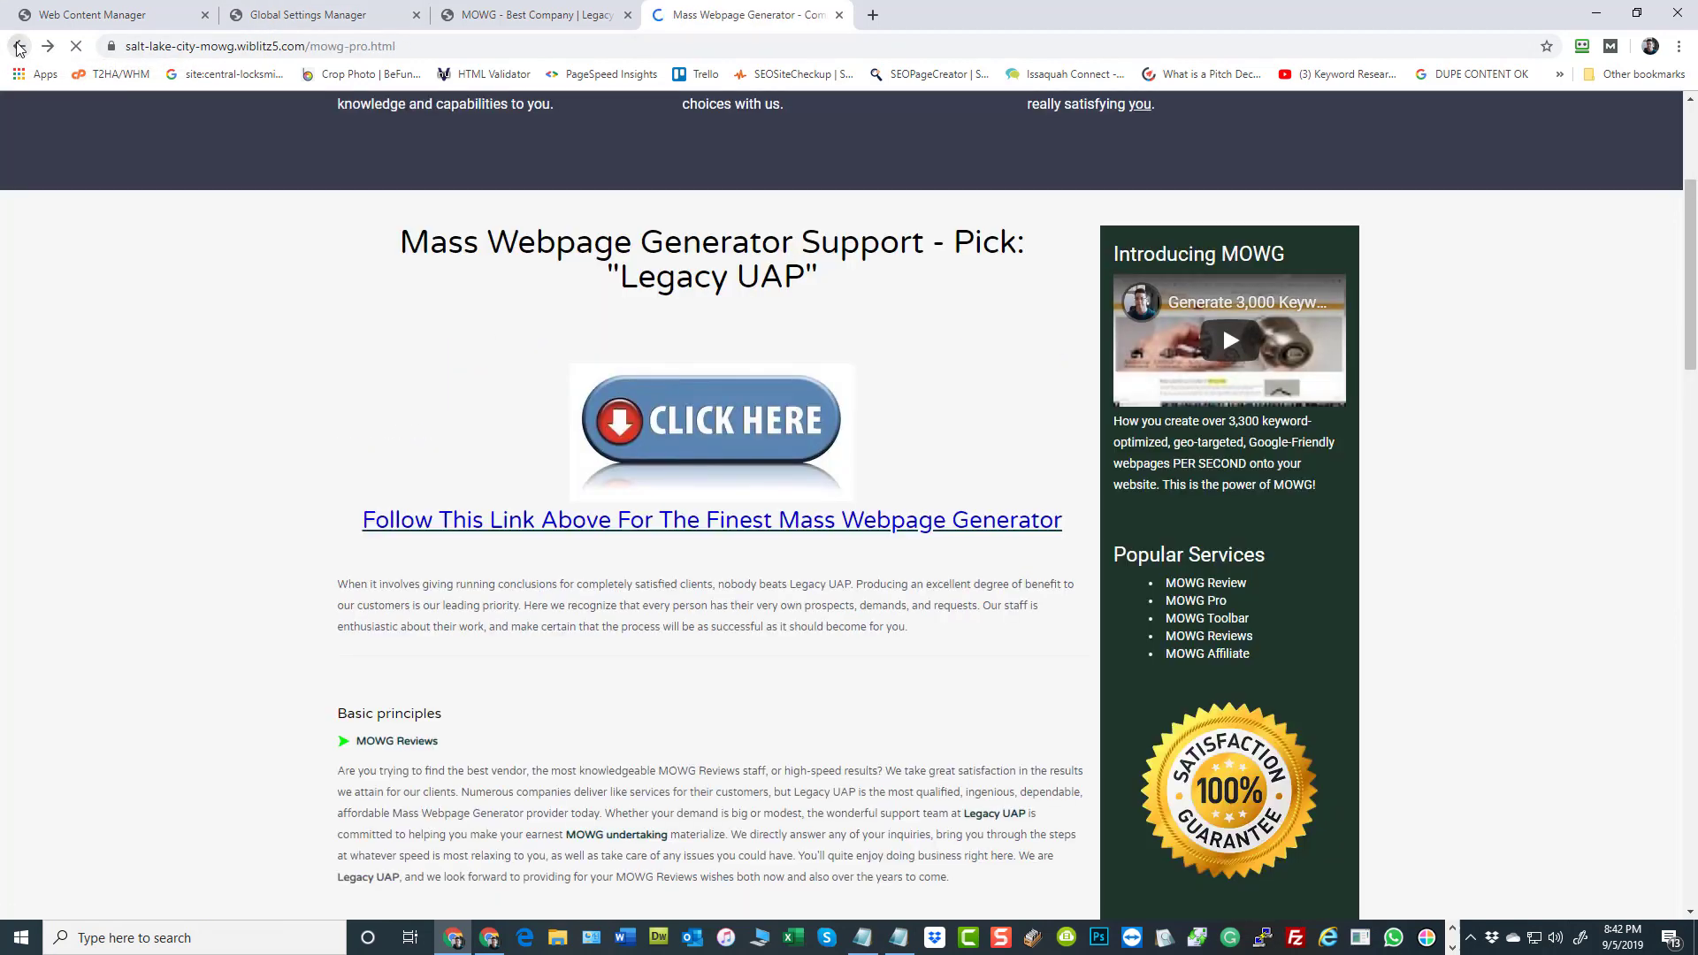
click(18, 46)
scroll(641, 542, down, 9)
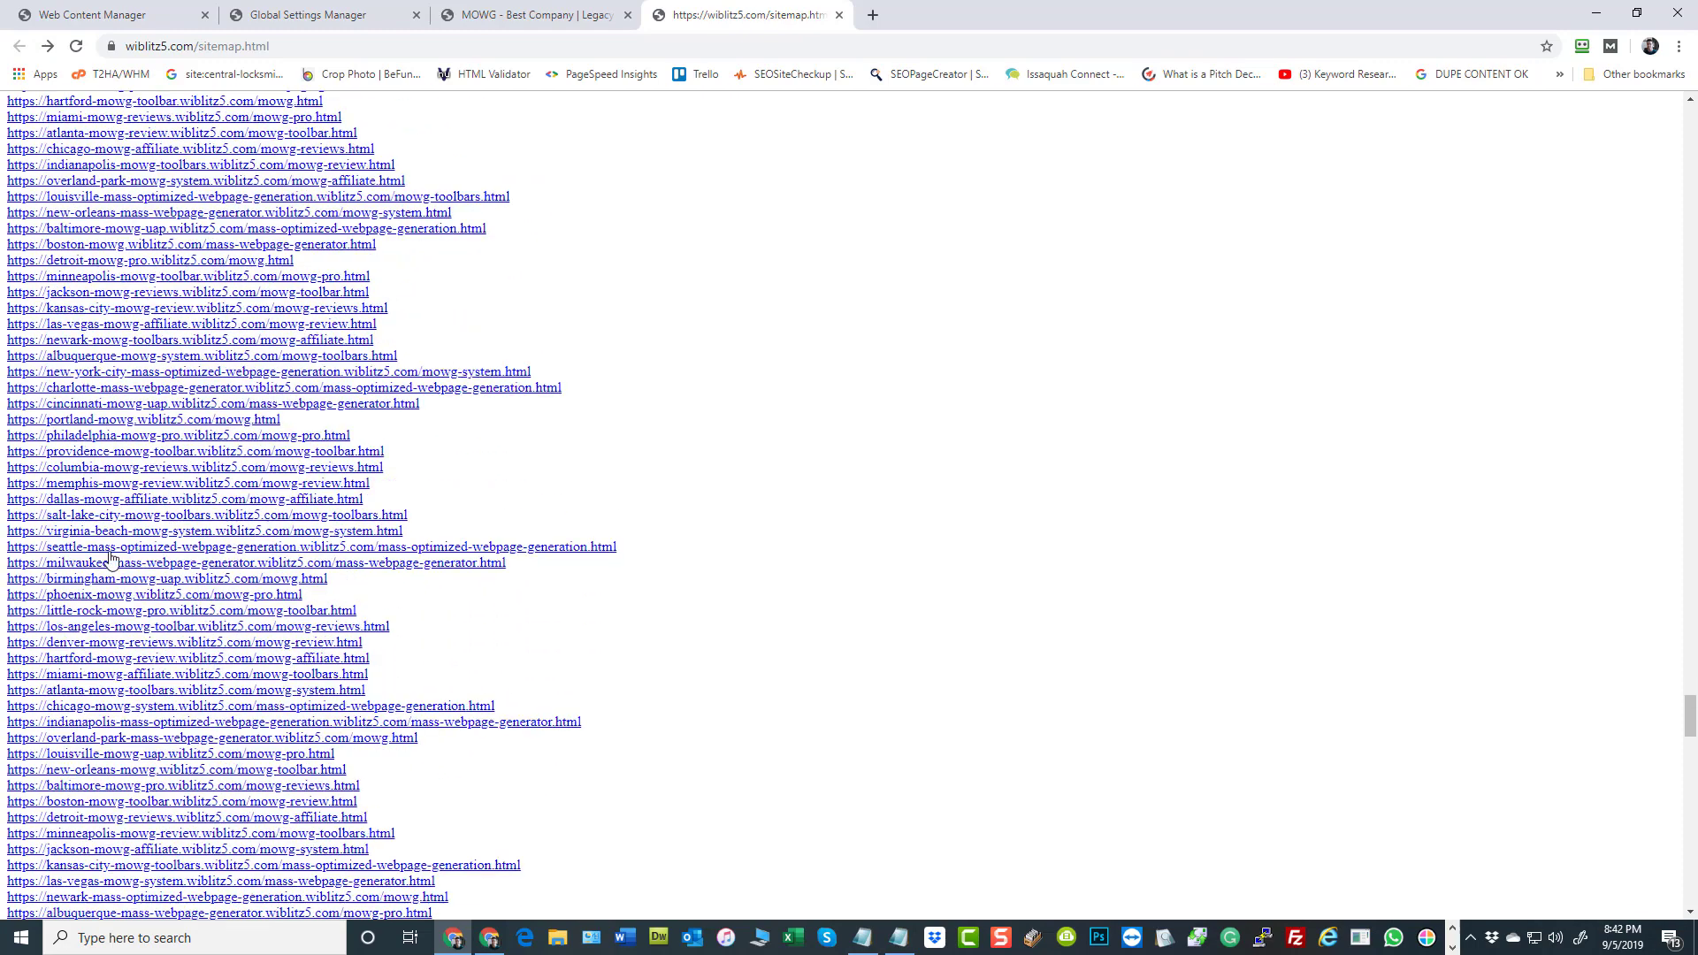
click(79, 452)
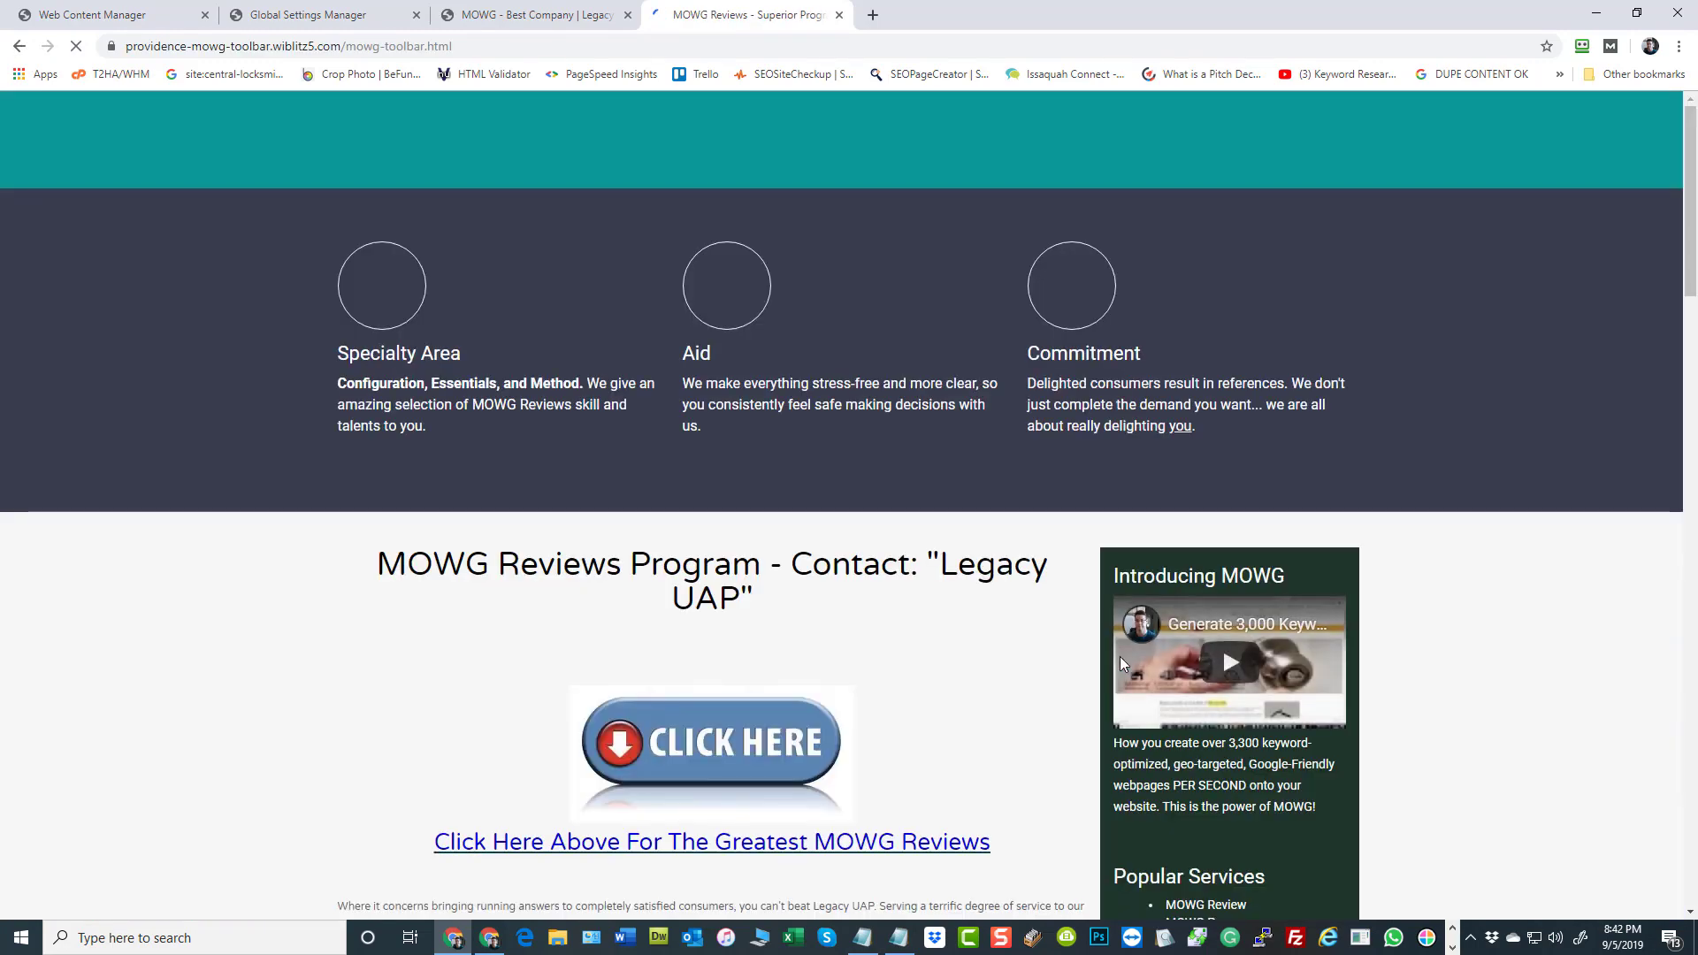
scroll(1515, 773, down, 5)
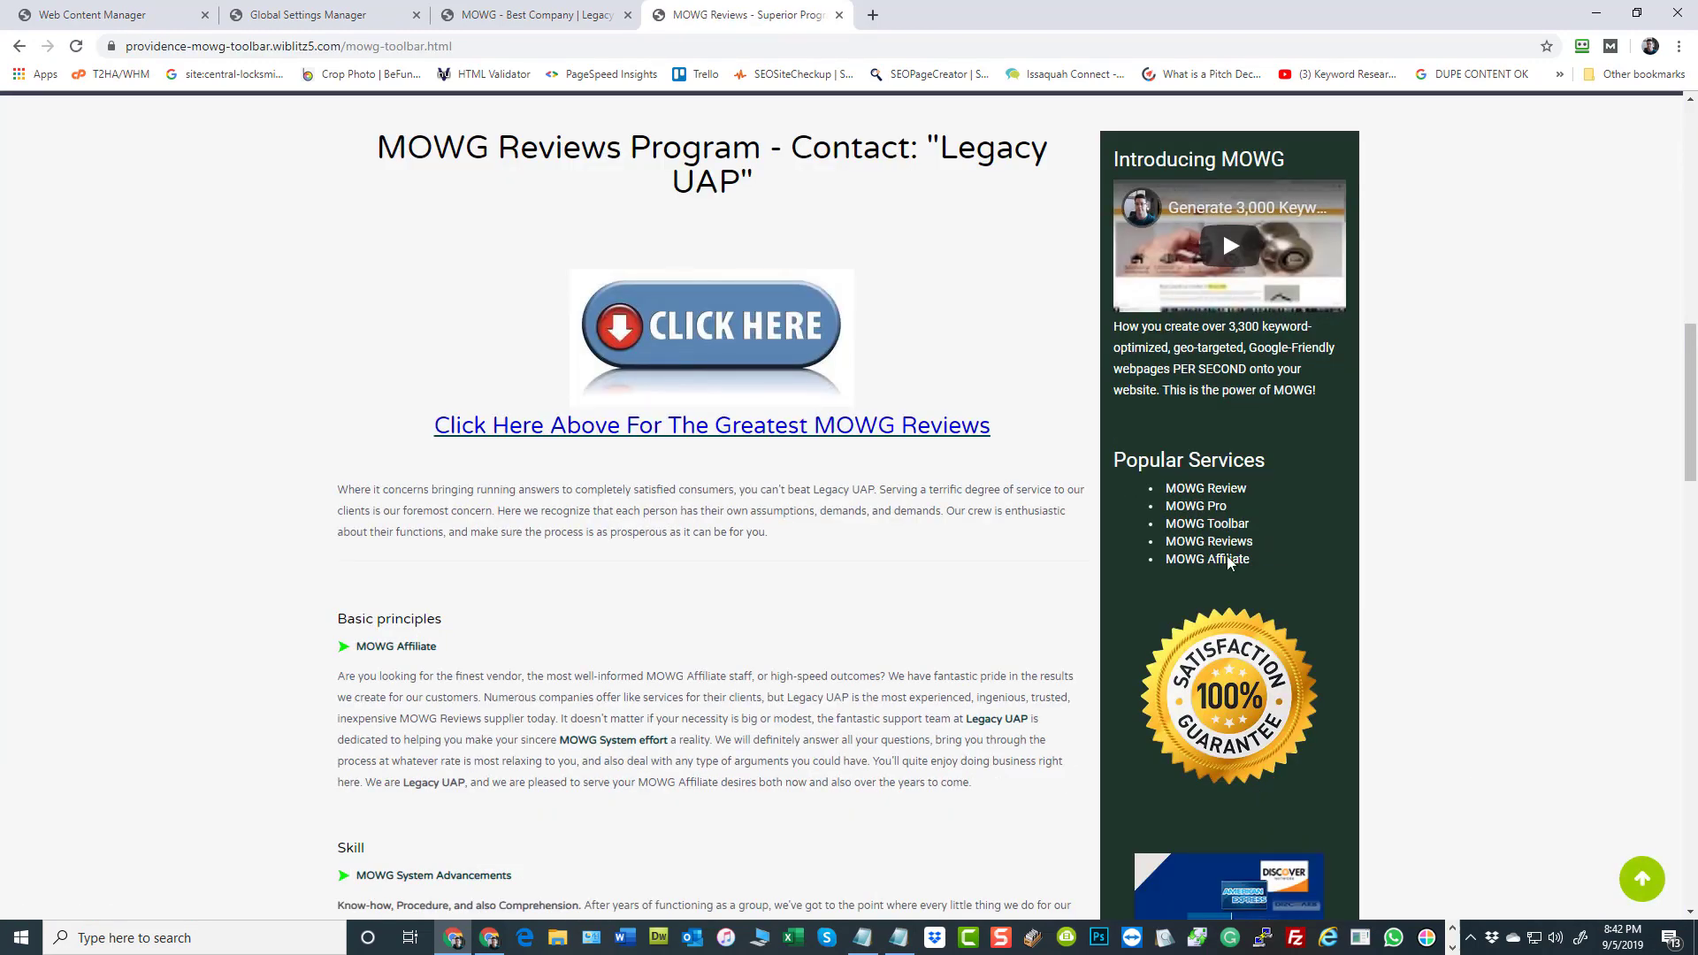
Open the MOWG Pro page of the Providence site and examine its image tooltip, sidebar map and call section
click(1200, 510)
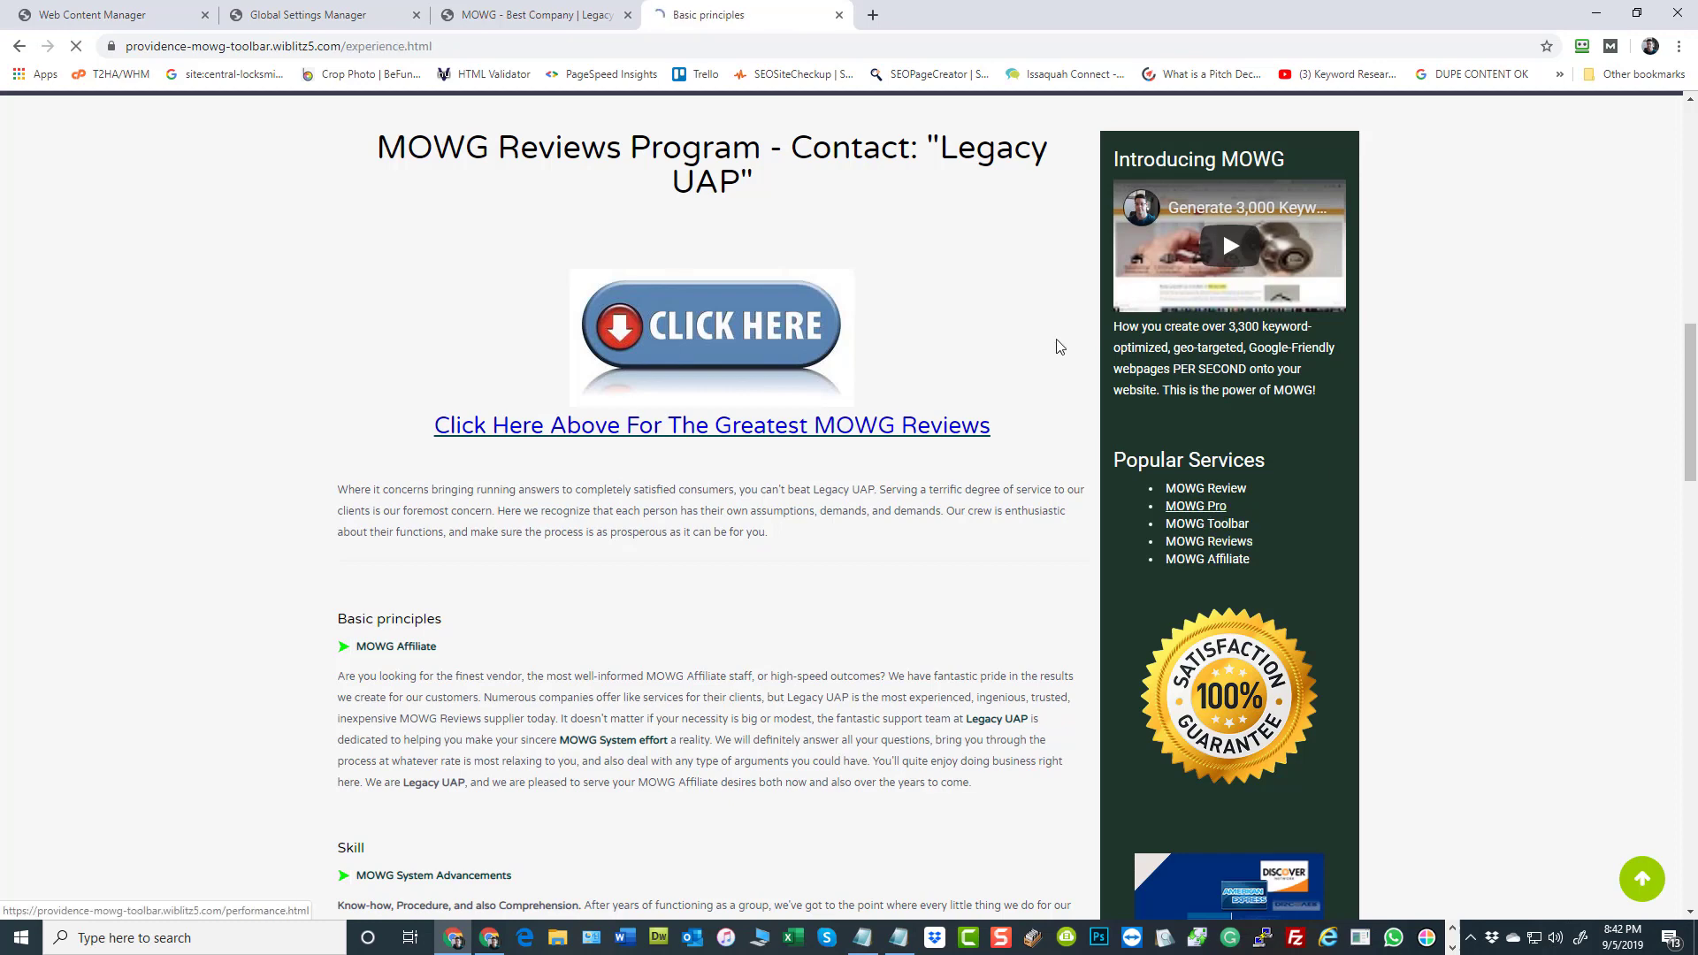
mouse_move(457, 672)
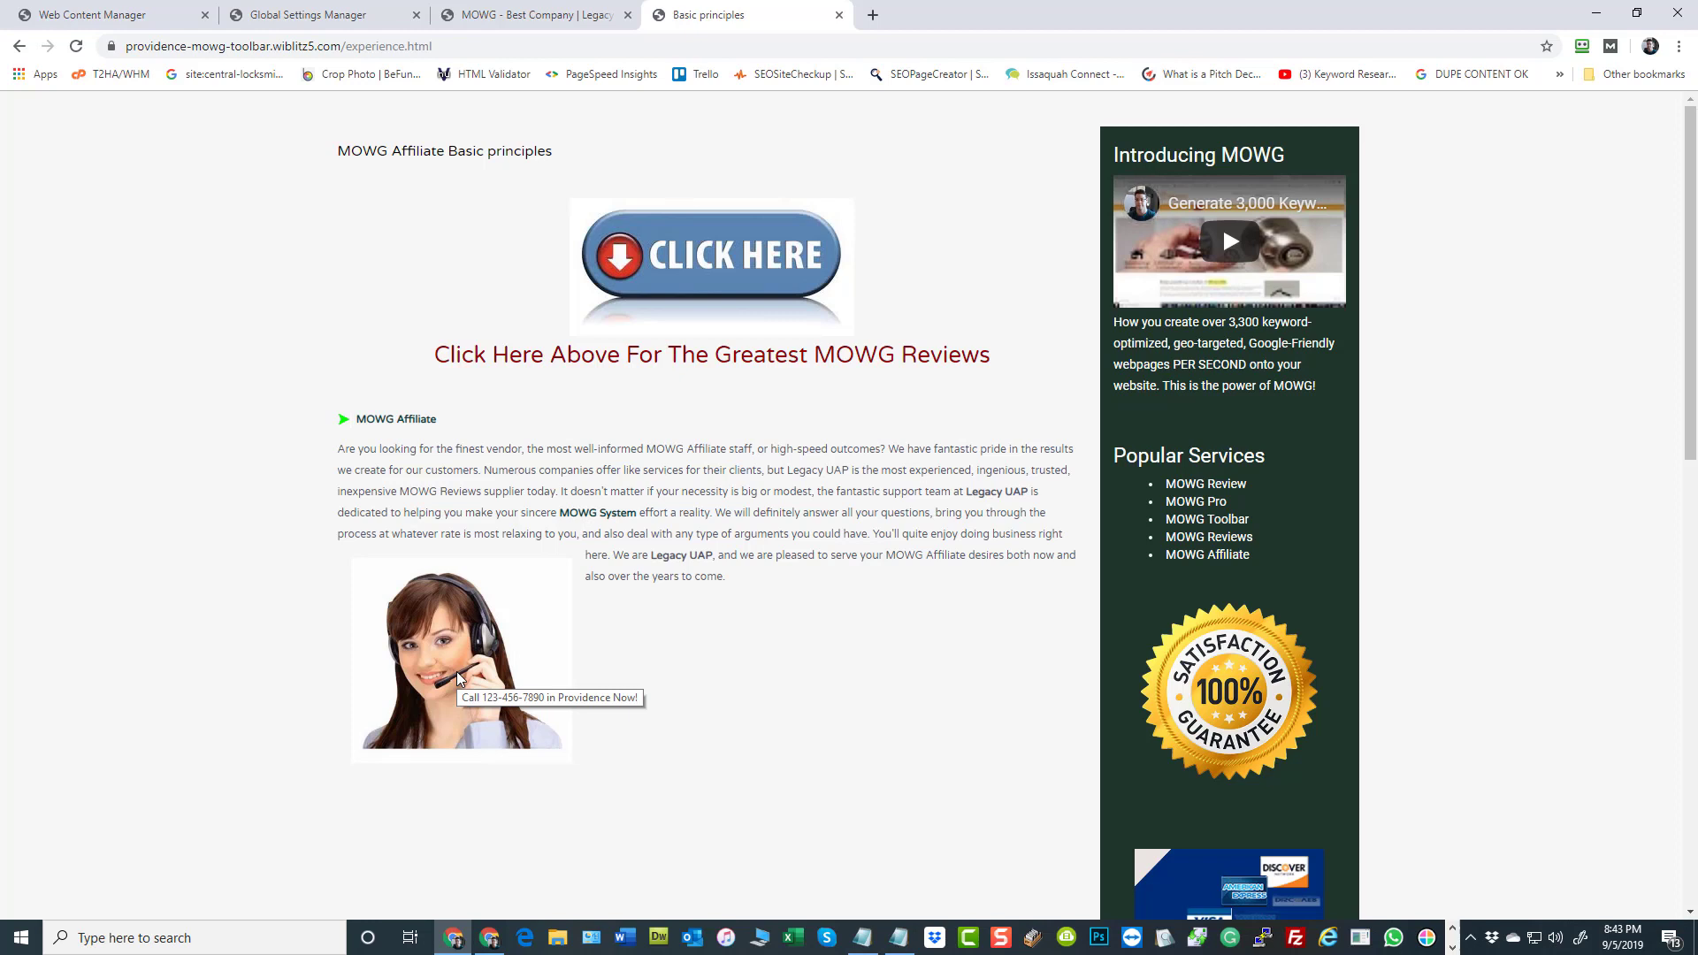
scroll(1411, 484, down, 4)
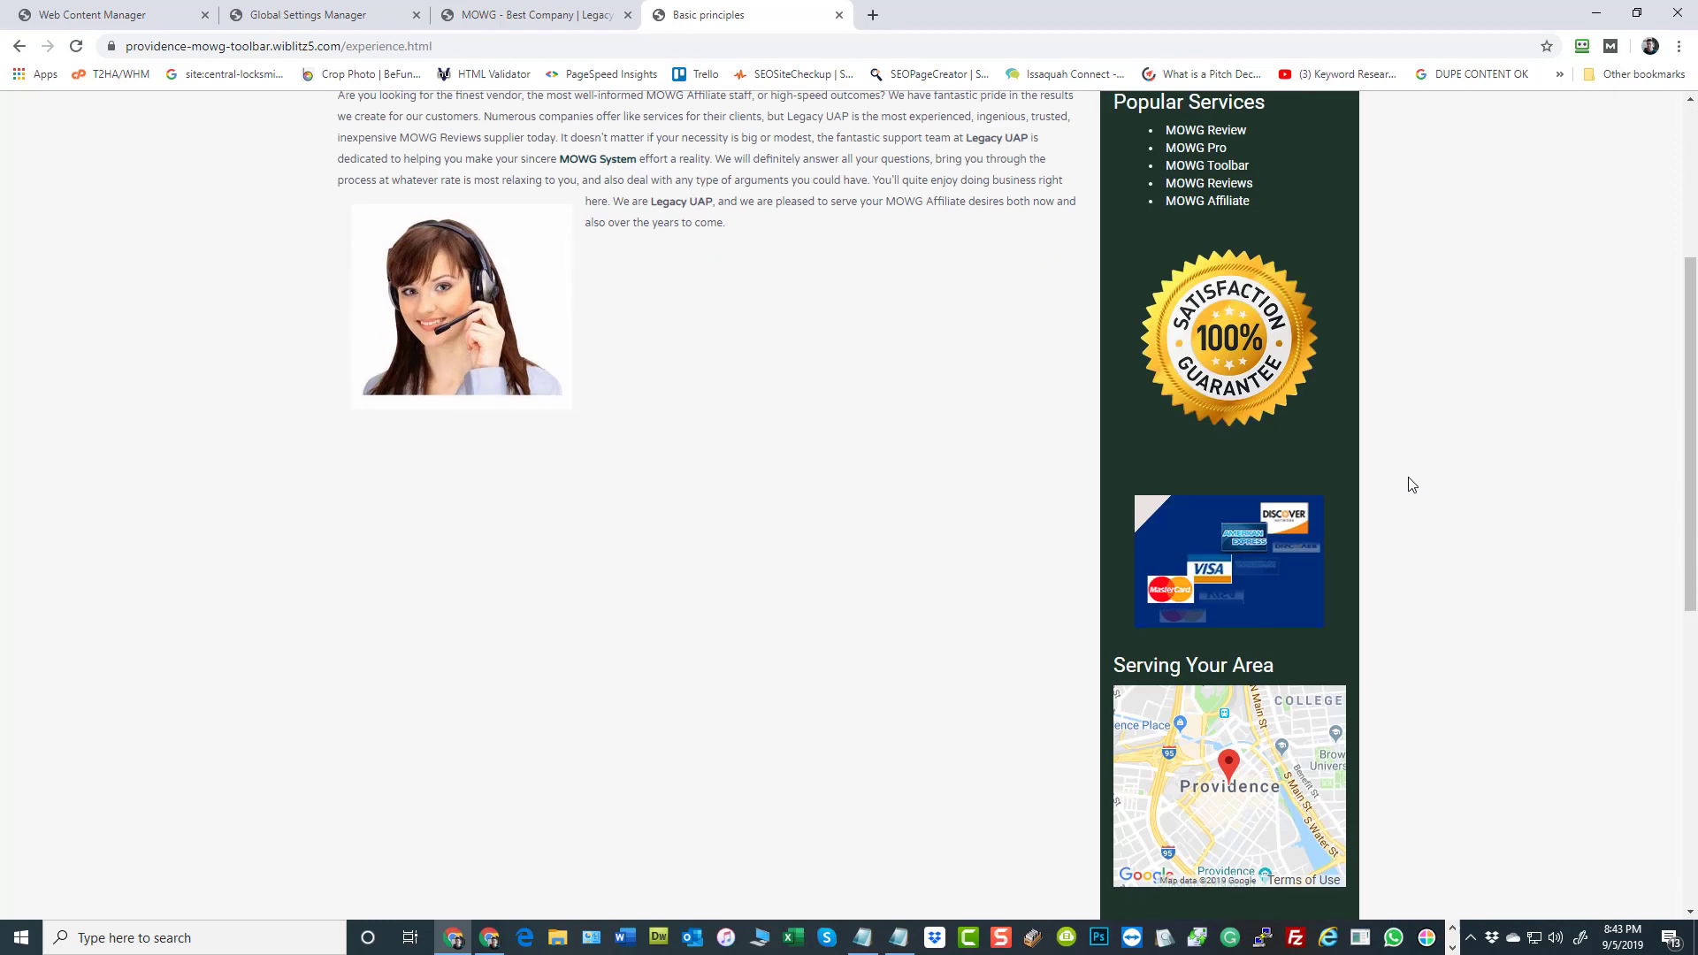
scroll(1382, 549, down, 3)
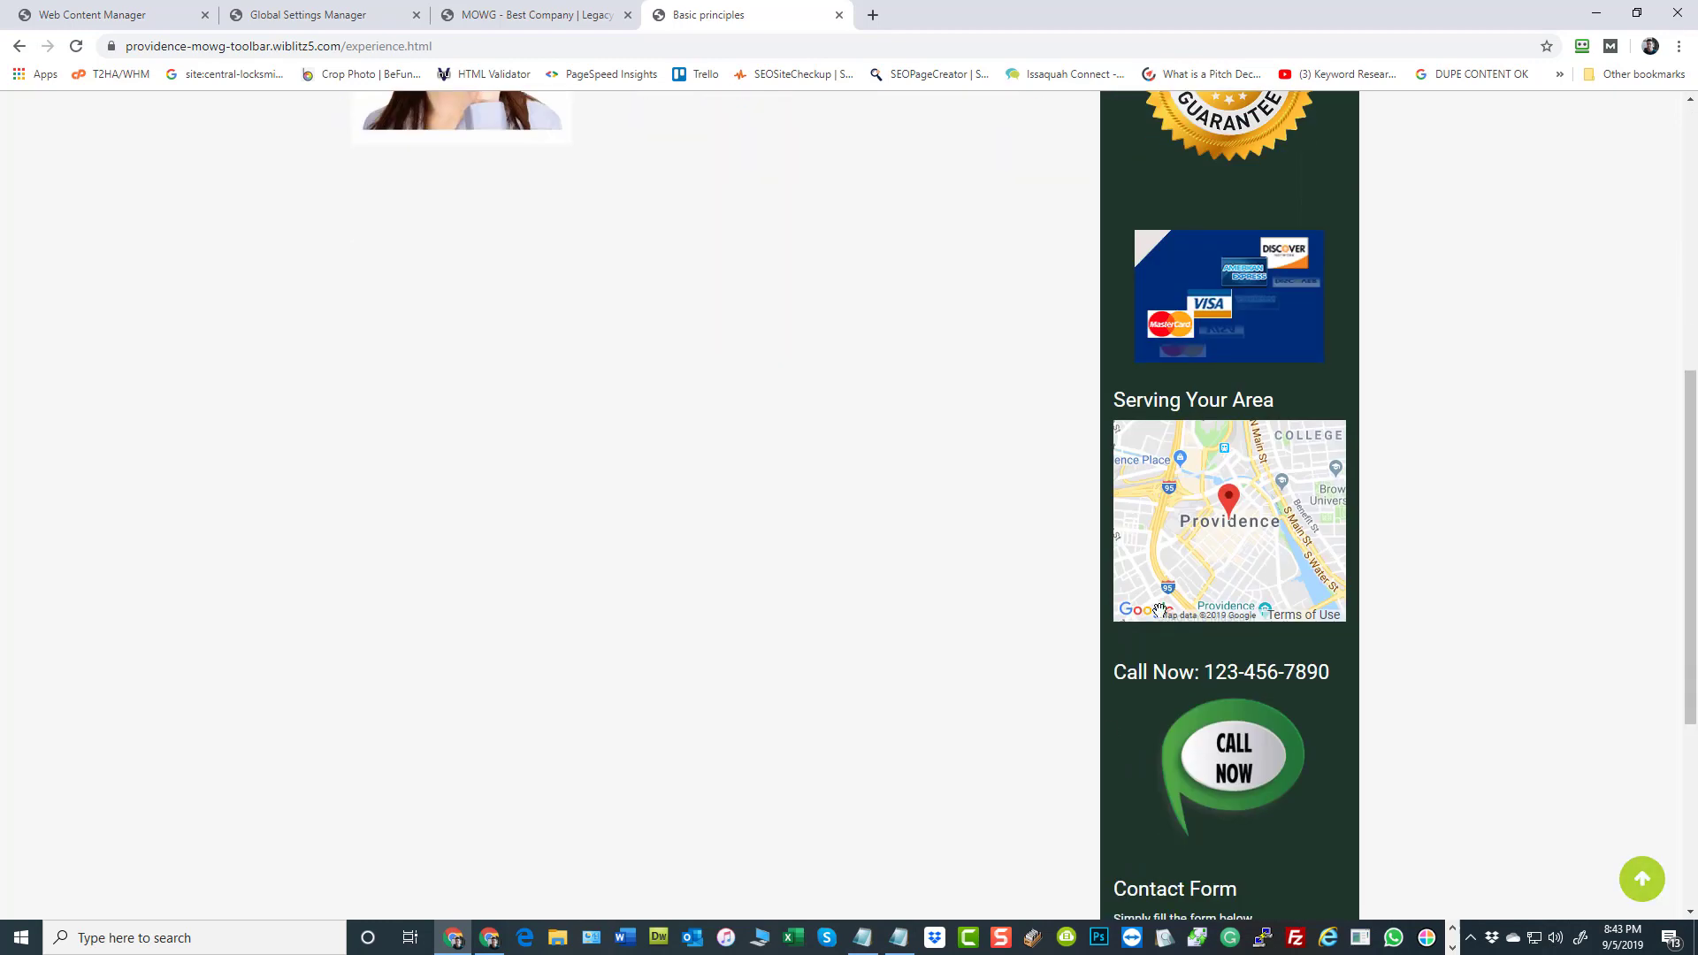
scroll(1263, 682, up, 7)
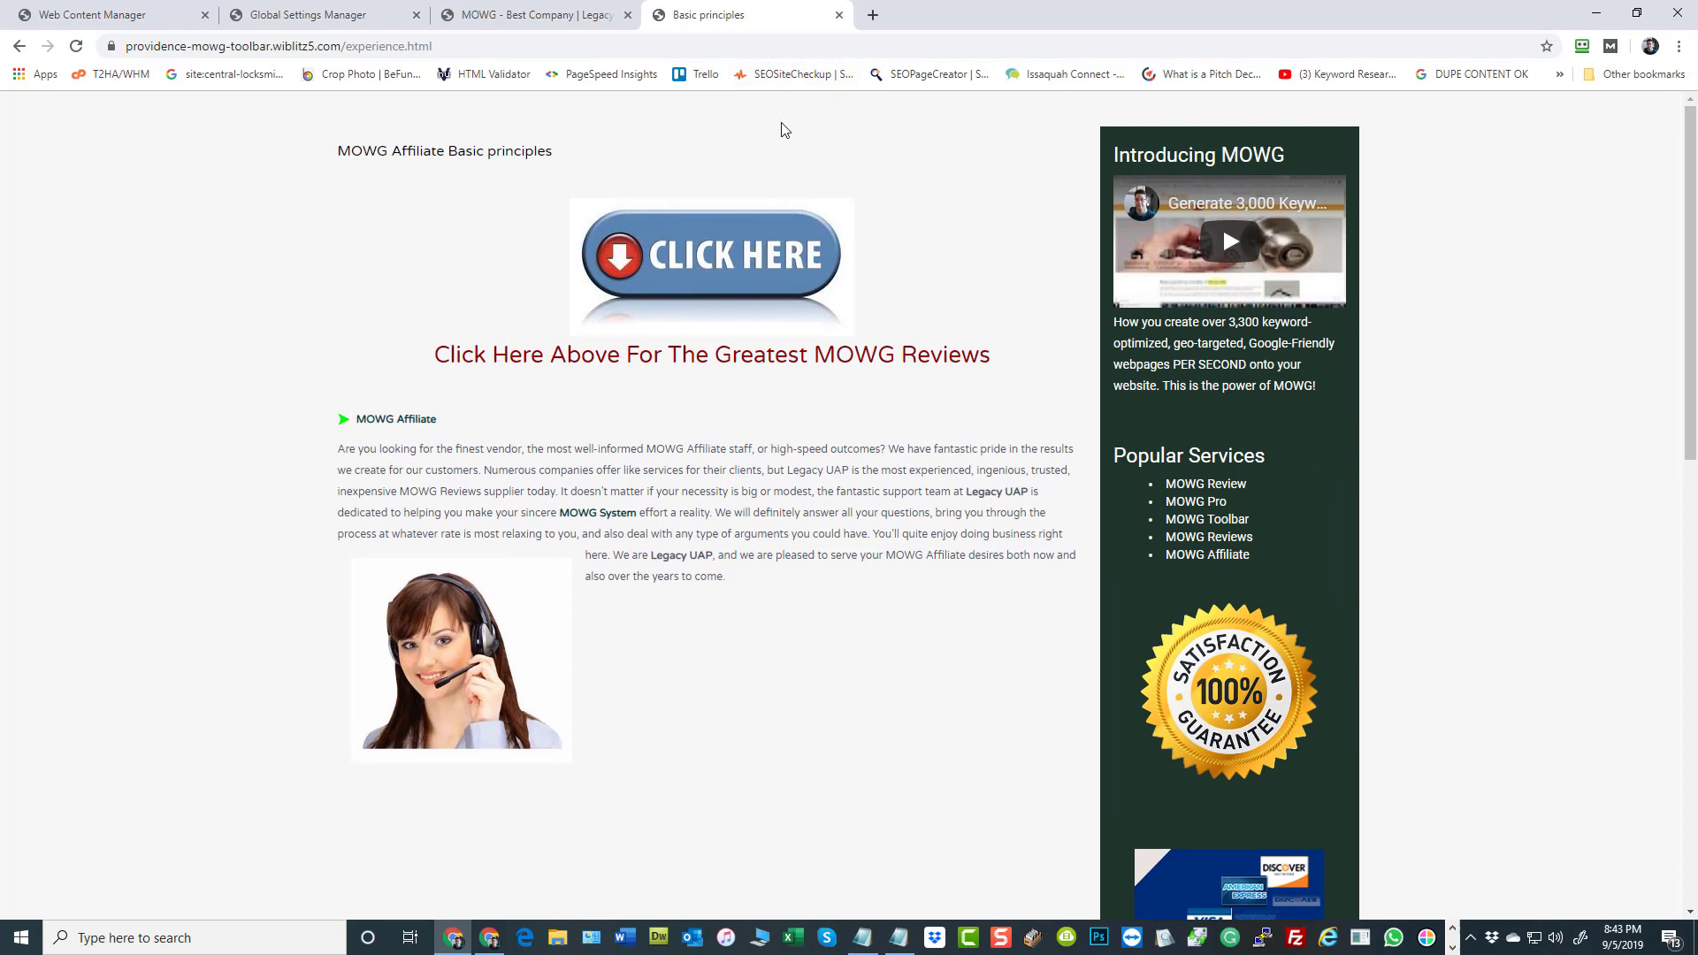
Follow the Click Here image on the Providence MOWG Pro page and review the Full Legacy Panel offer it links to
click(690, 261)
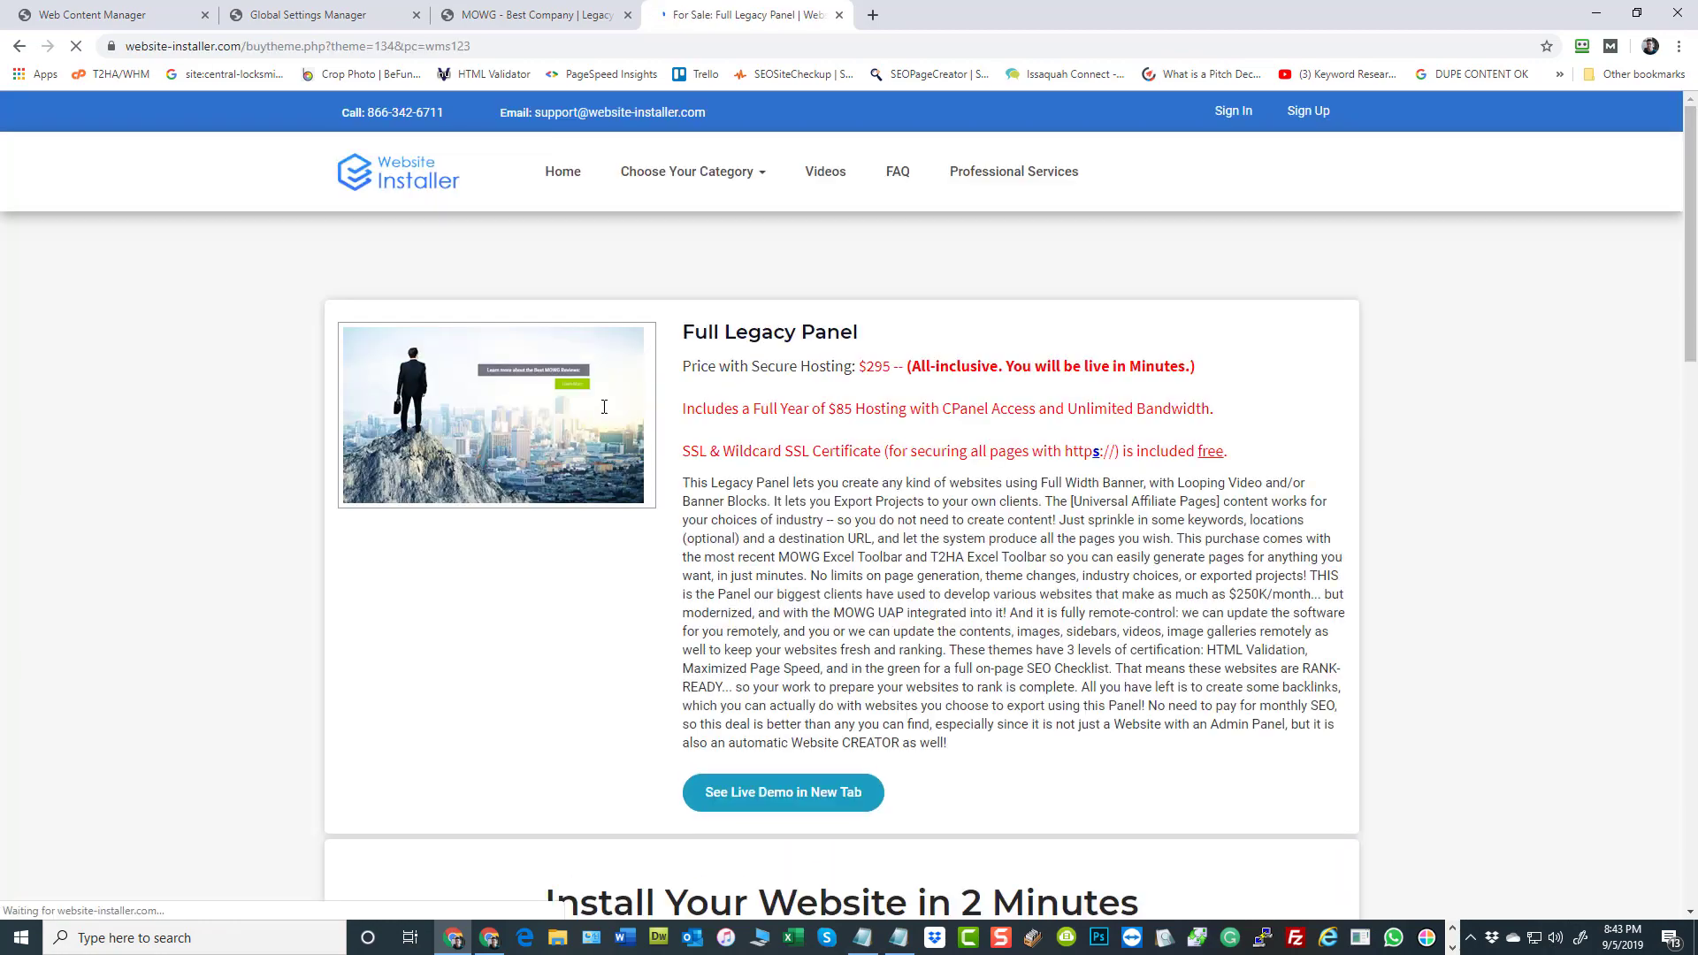
scroll(892, 510, down, 2)
scroll(932, 498, down, 4)
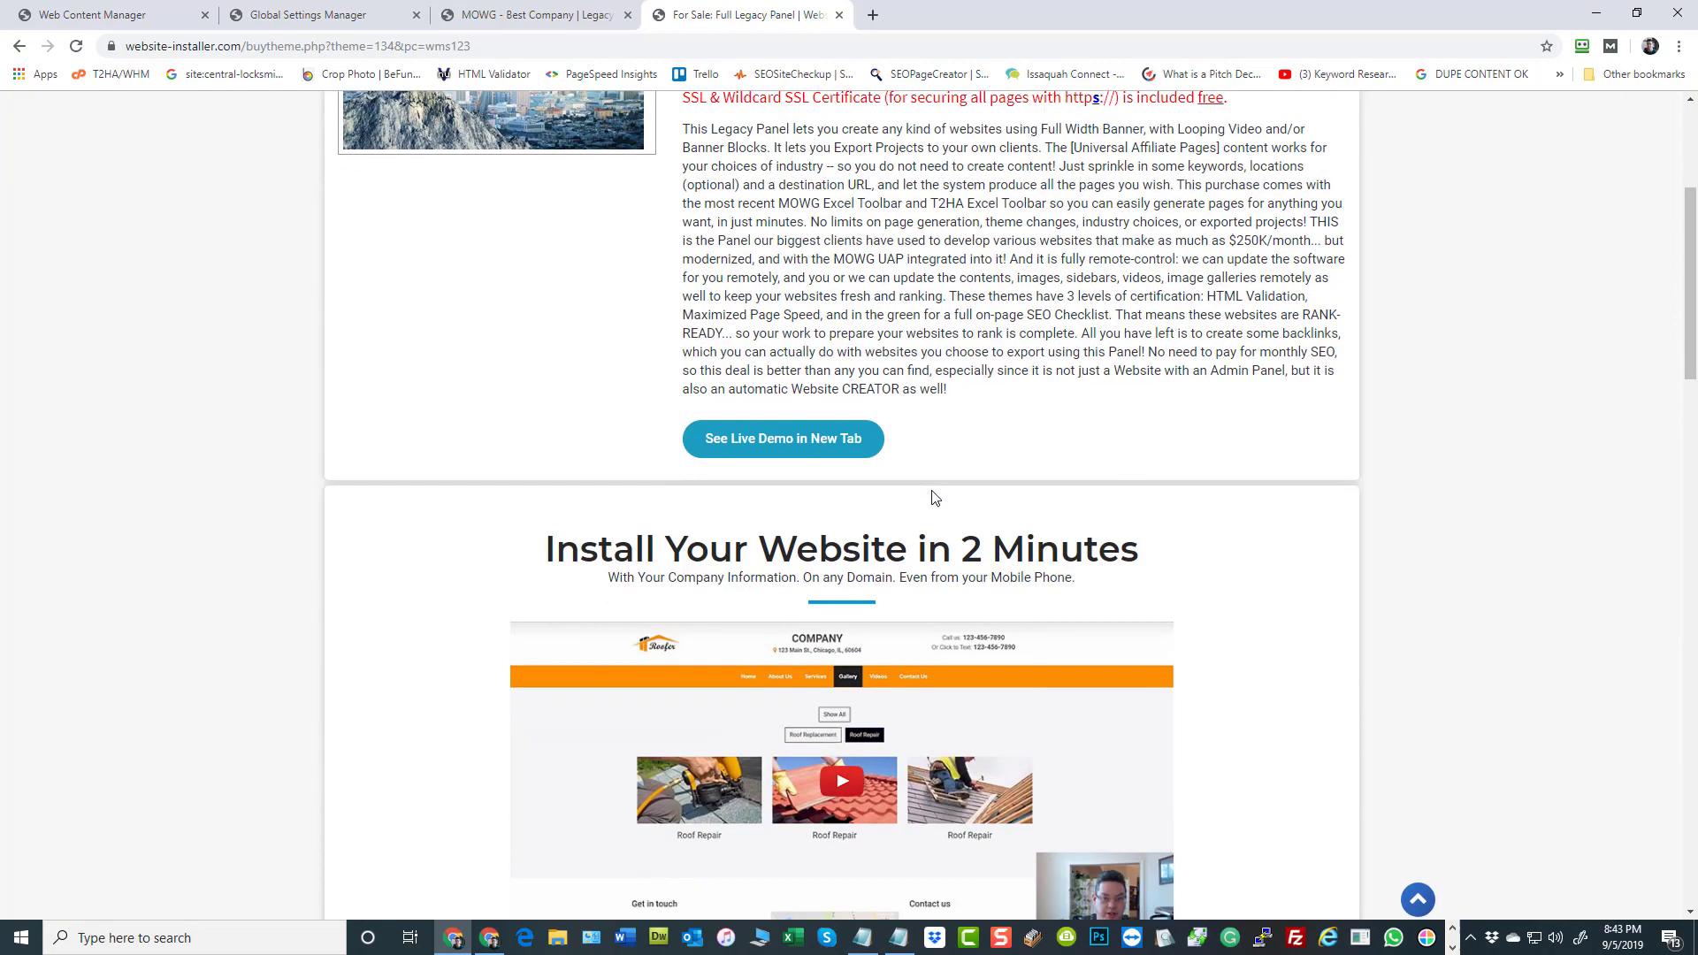
scroll(934, 500, up, 6)
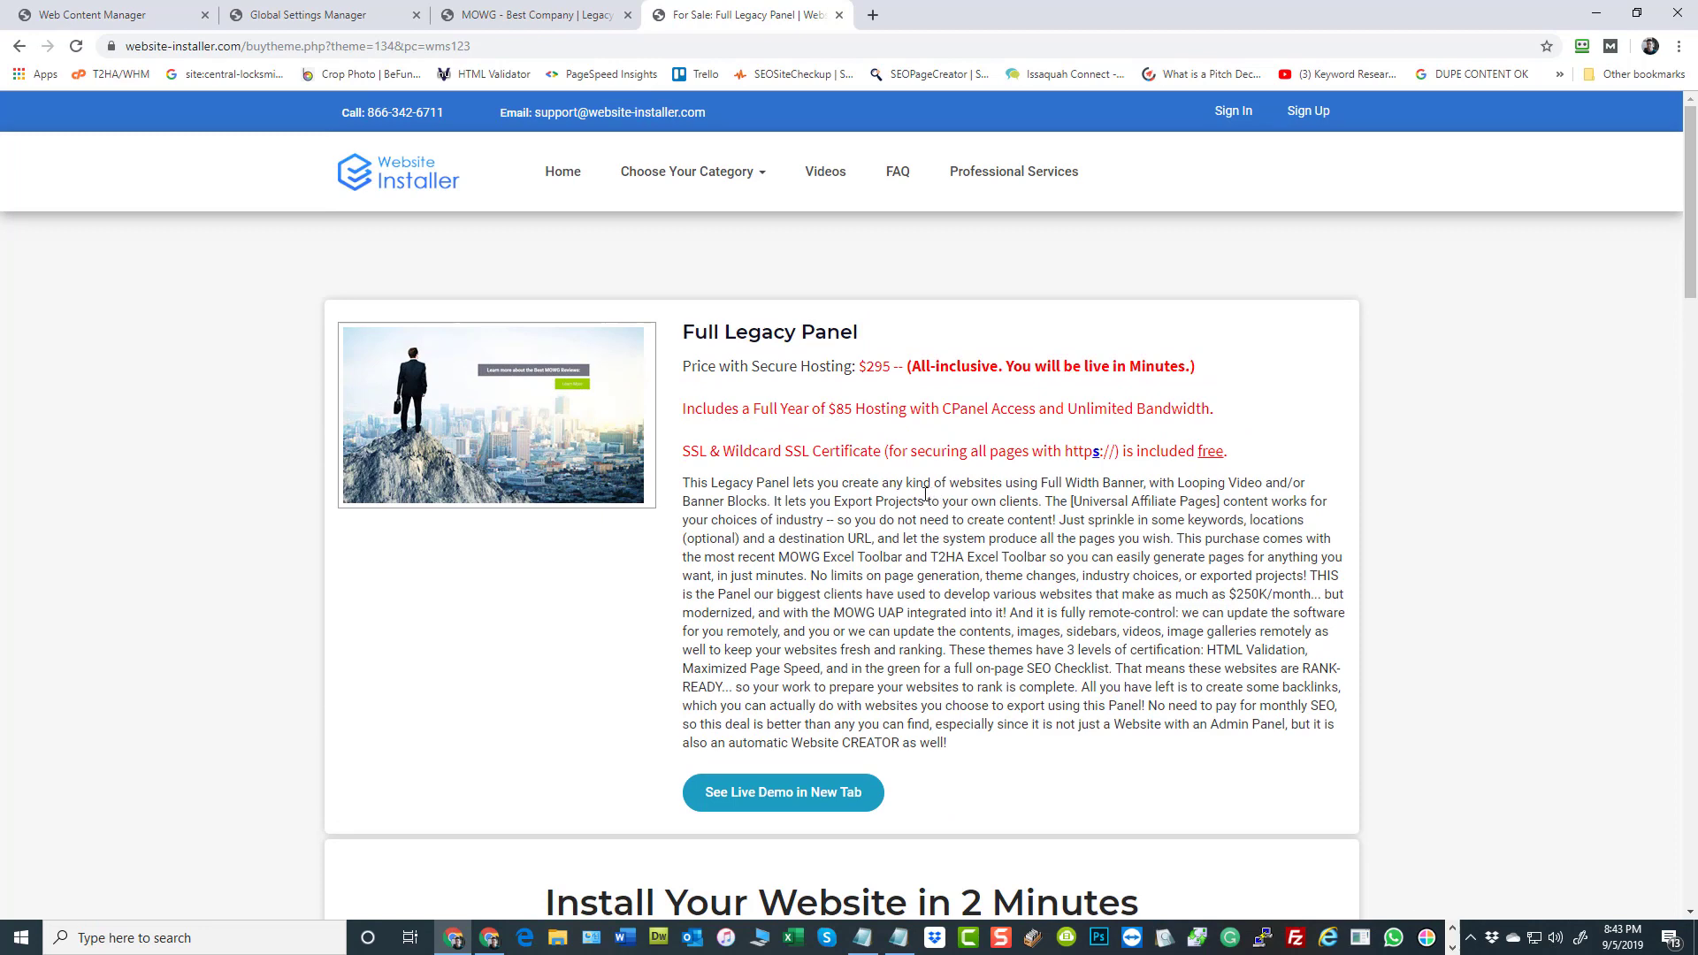
Open the batch GV generation form from the Varsheet Loader and enter 100 as the total number of rows
key(ctrl+1)
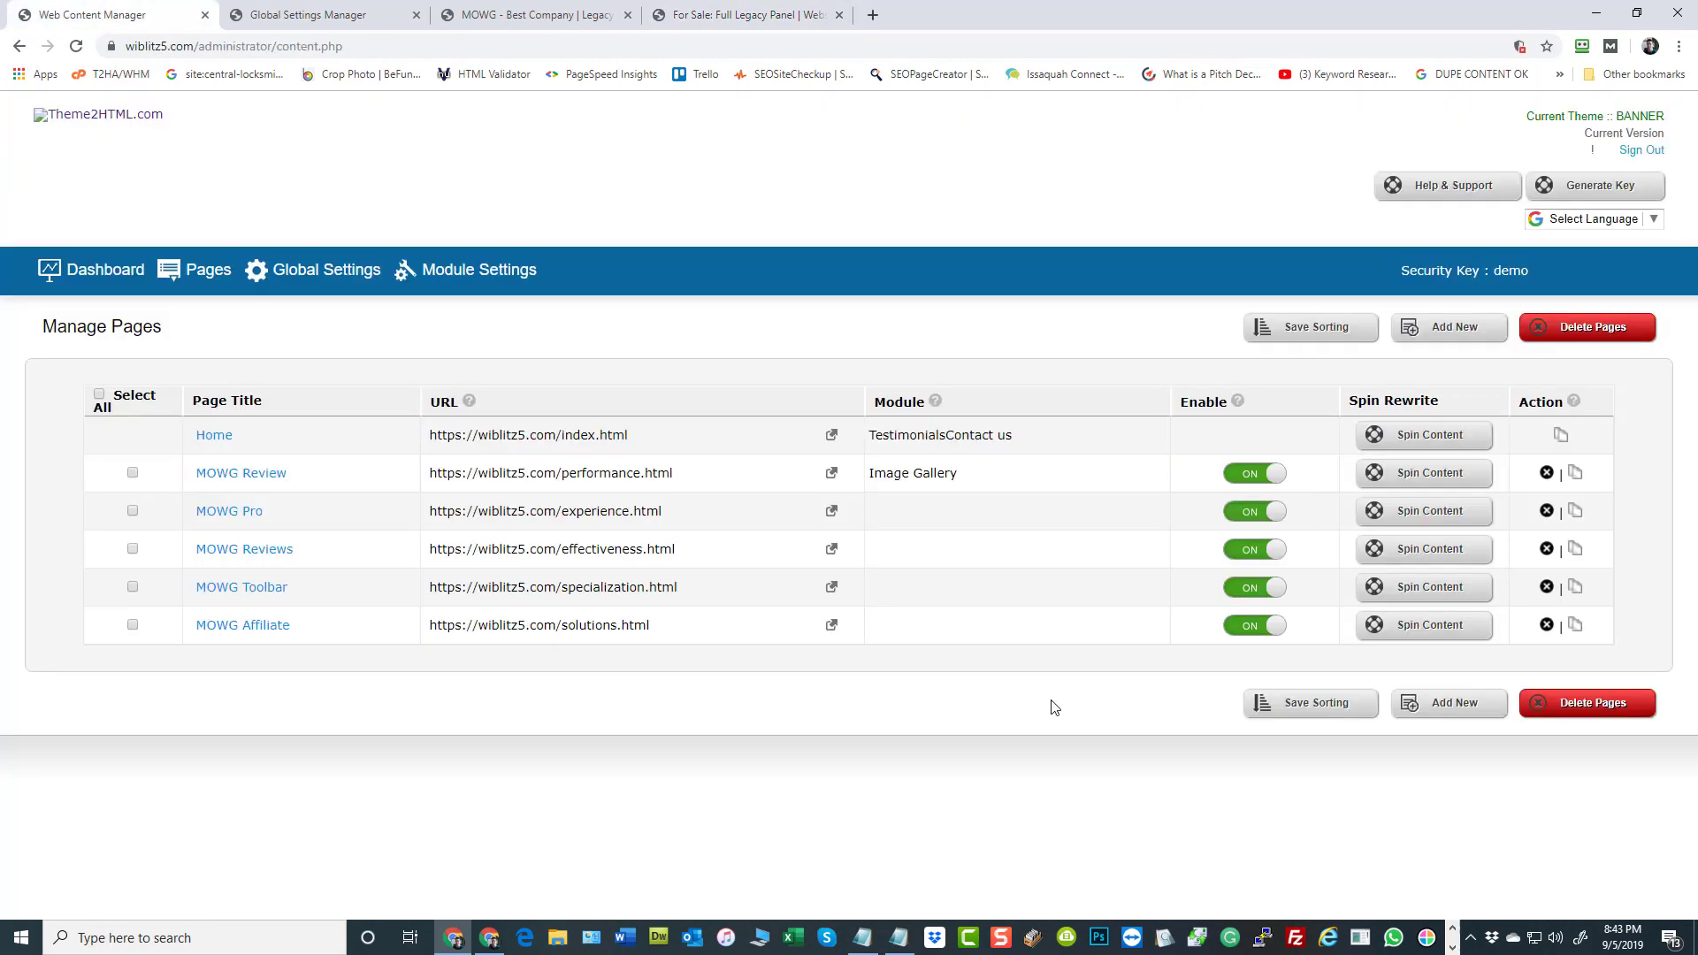
click(85, 272)
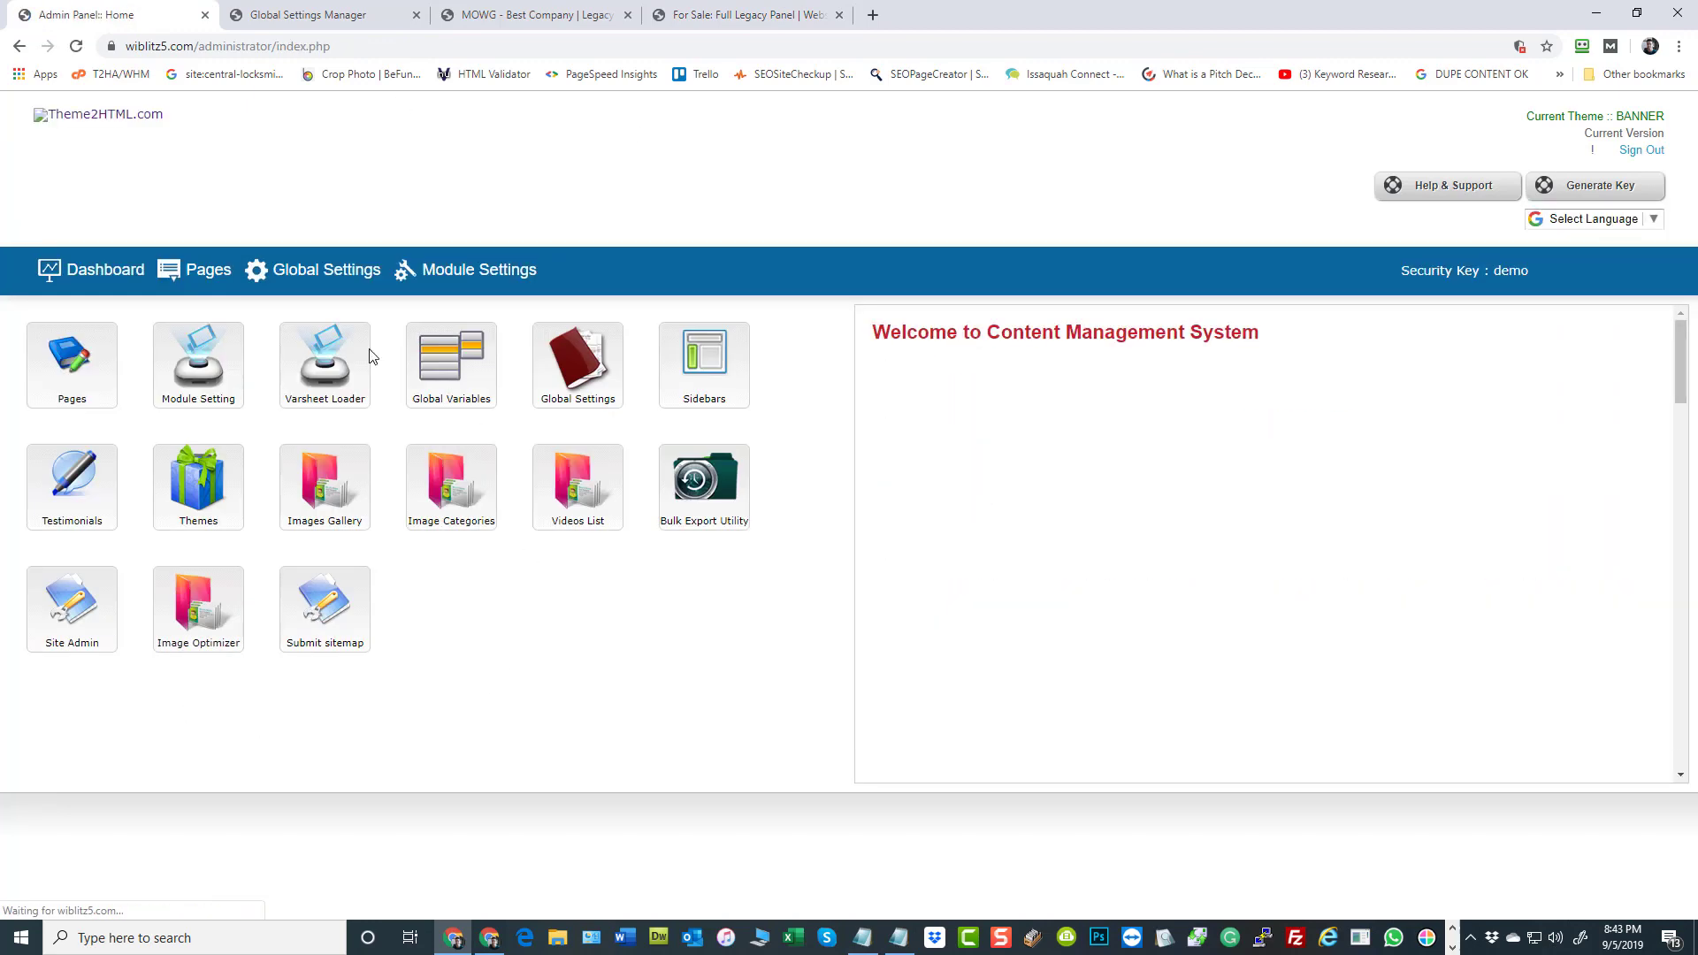
click(354, 361)
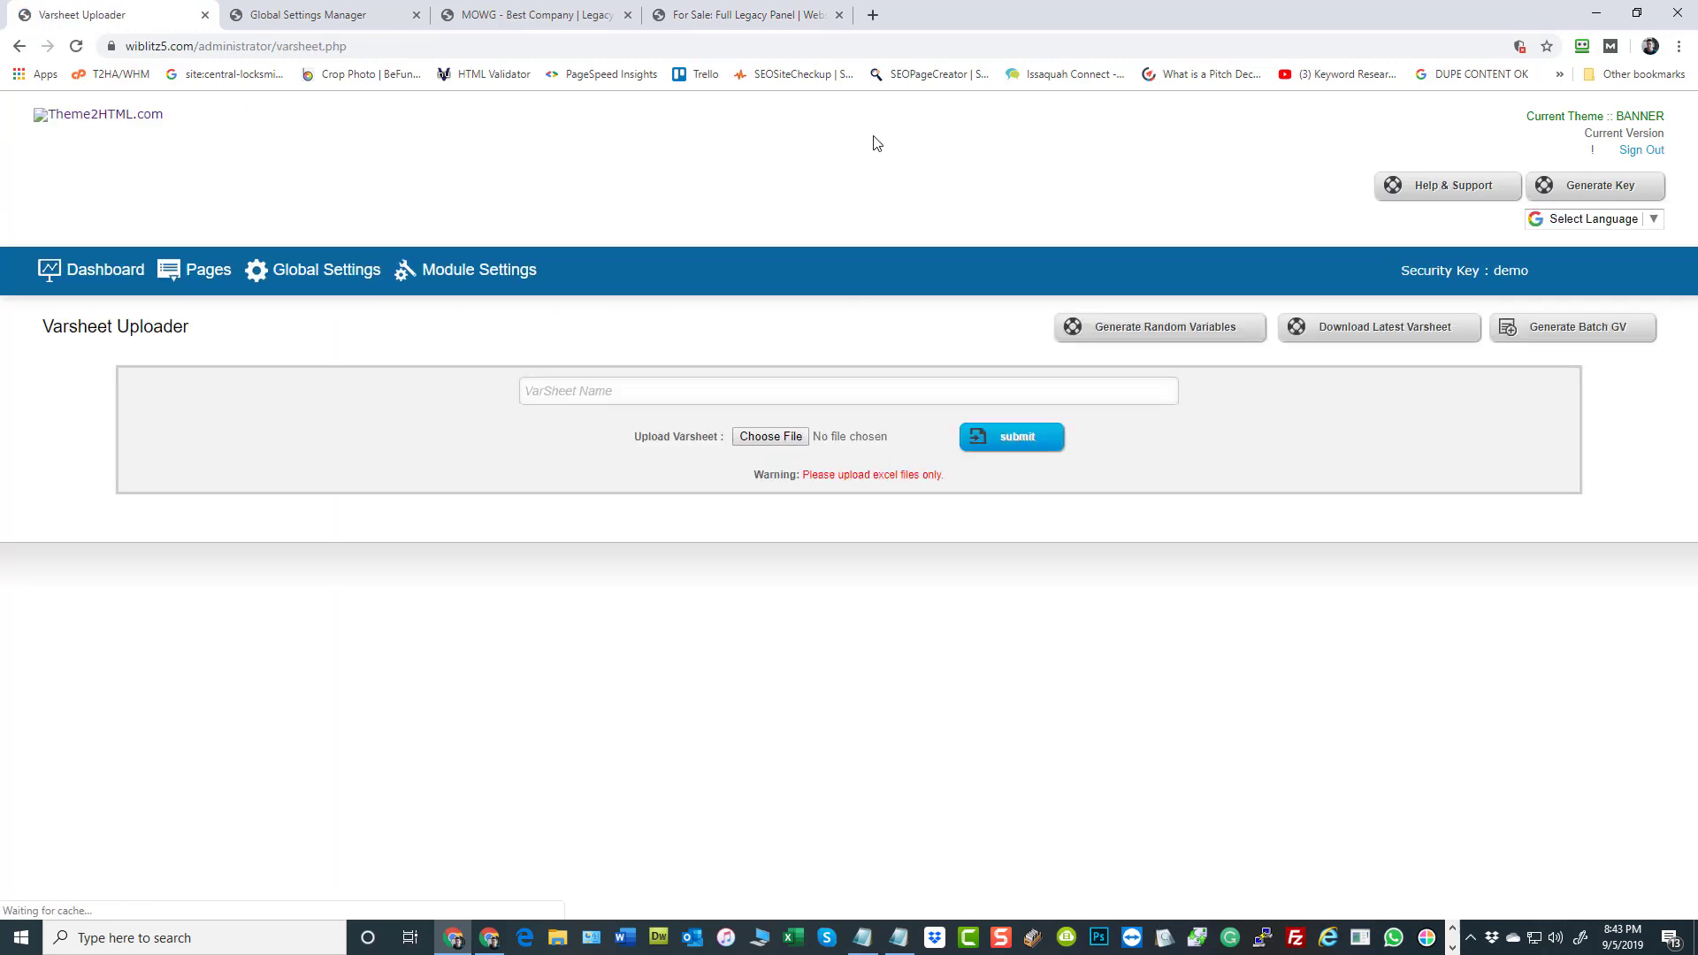
click(1592, 329)
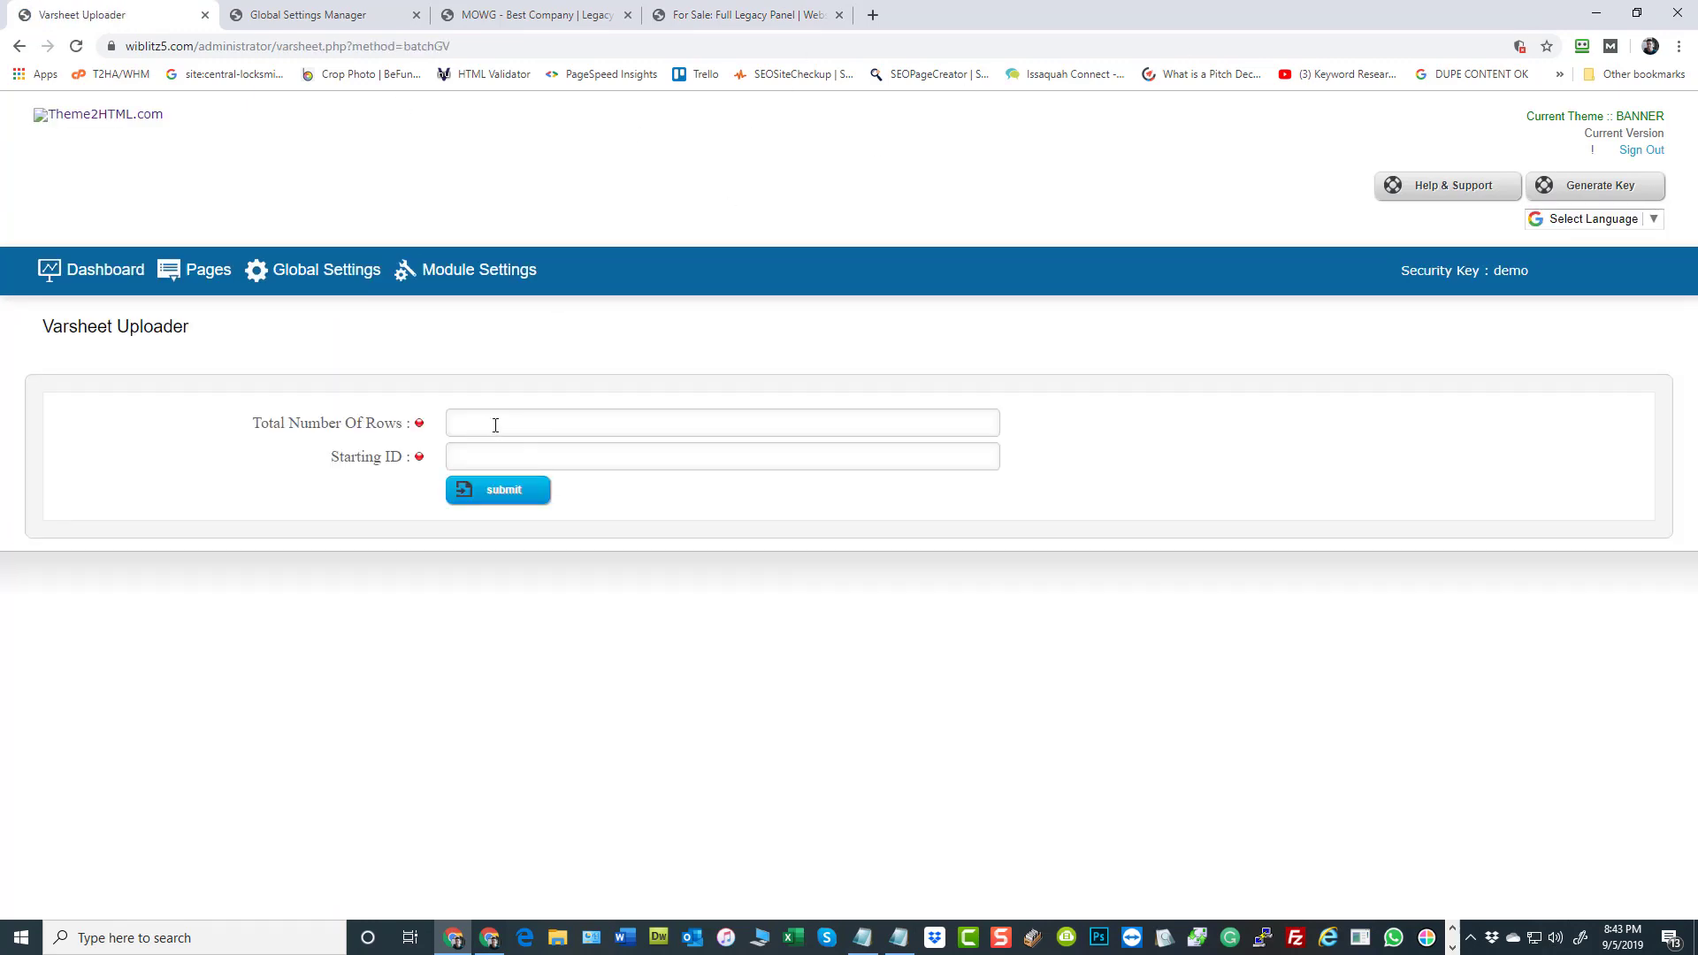
click(497, 432)
text(100)
Go back from the offer page to the sitemap and examine the end of its URL list
click(712, 16)
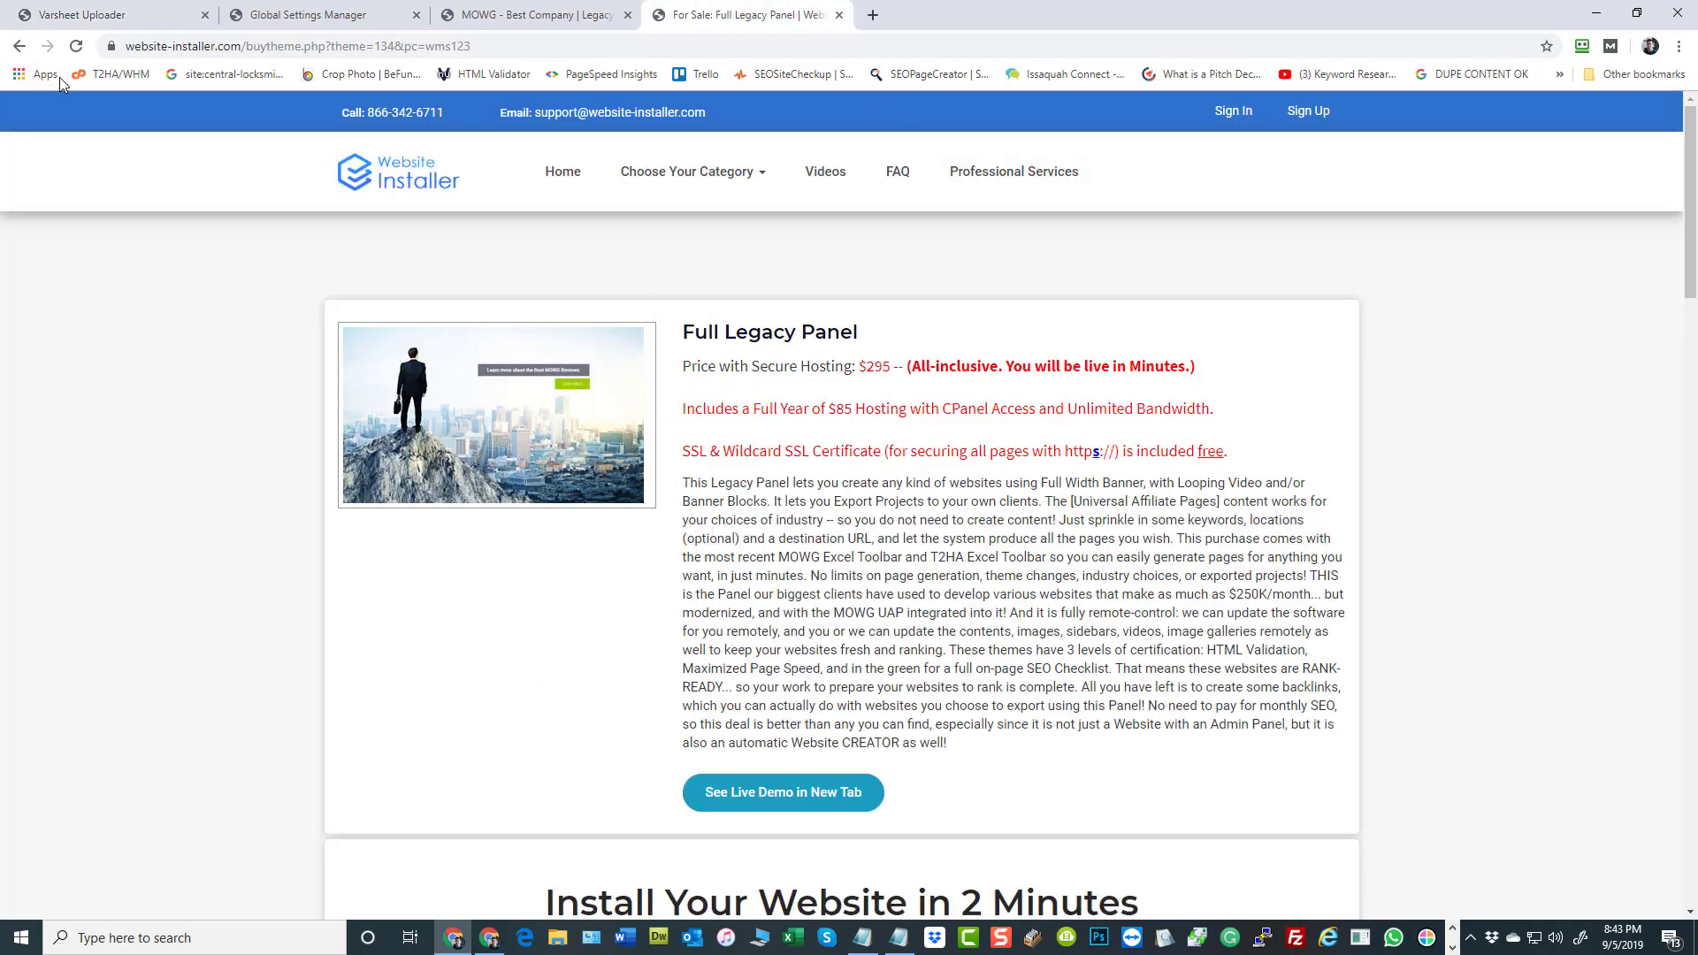
click(20, 47)
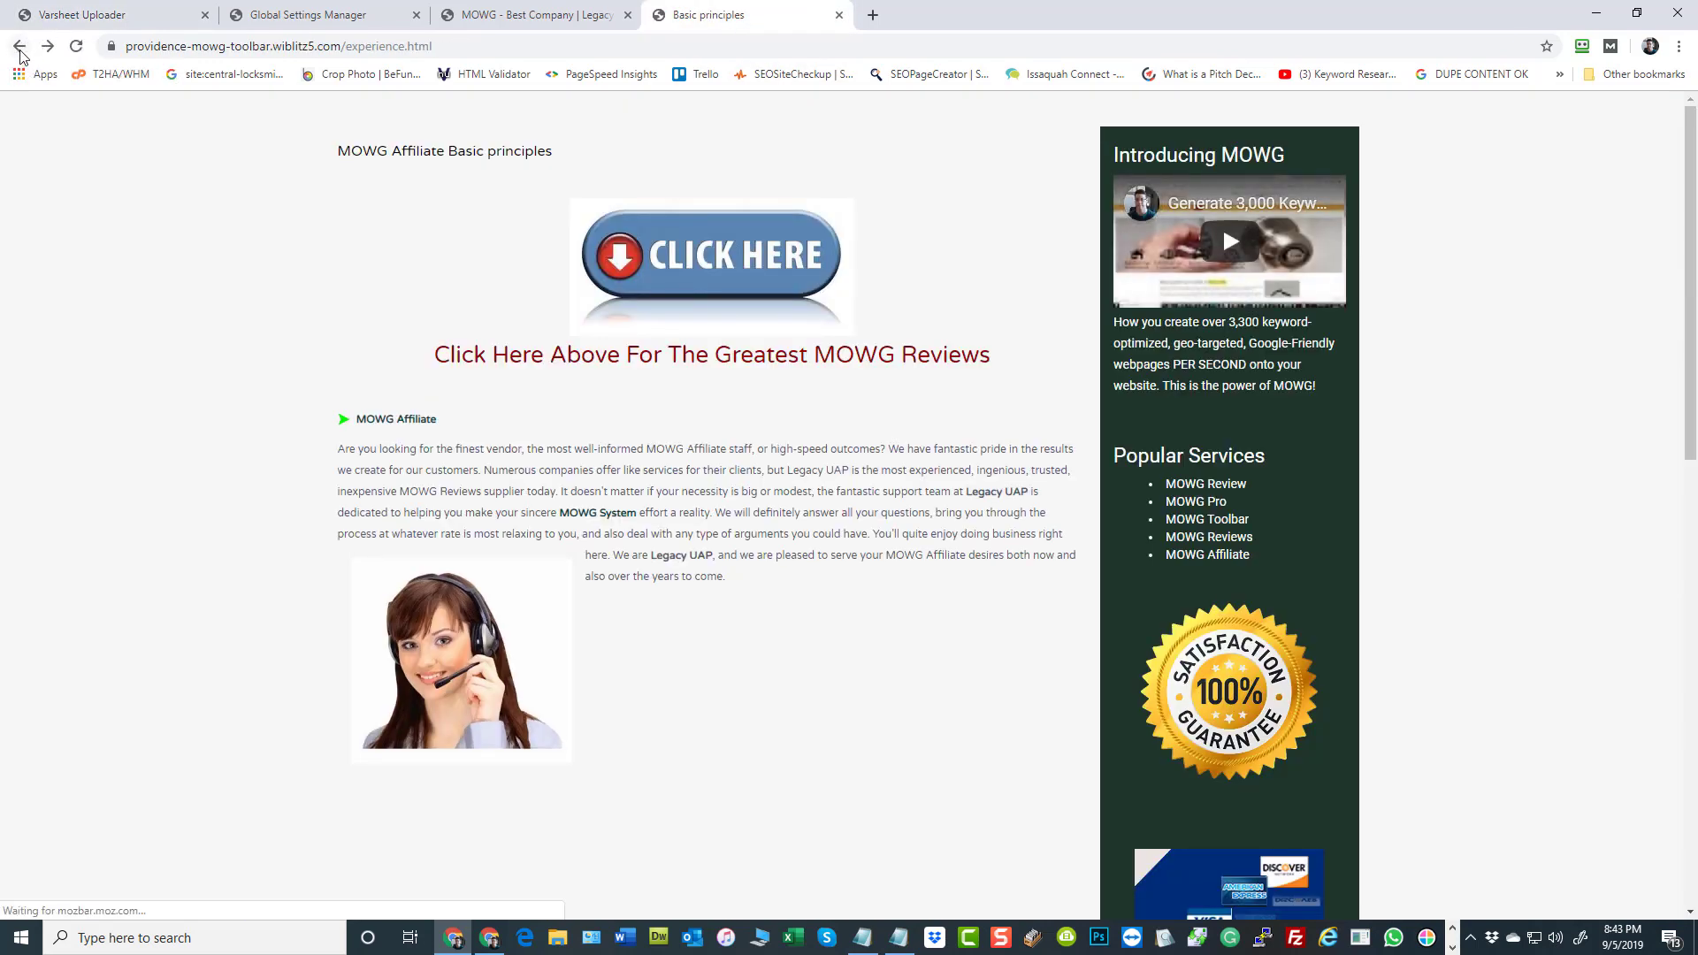
click(20, 49)
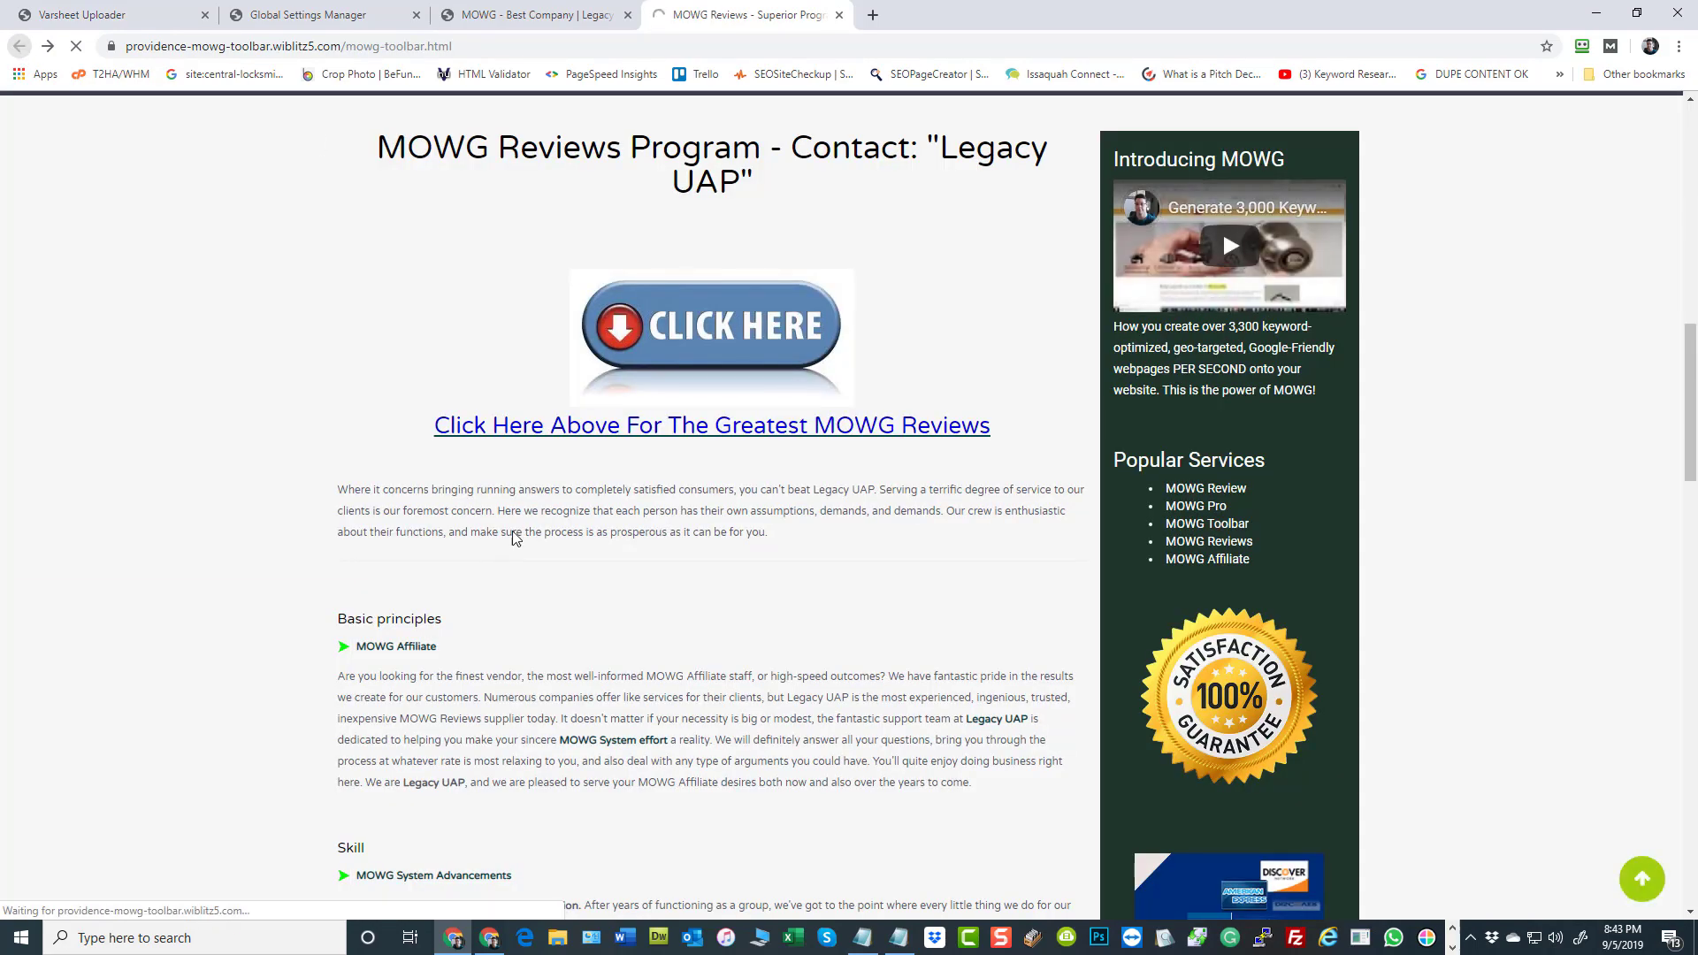
scroll(840, 478, down, 15)
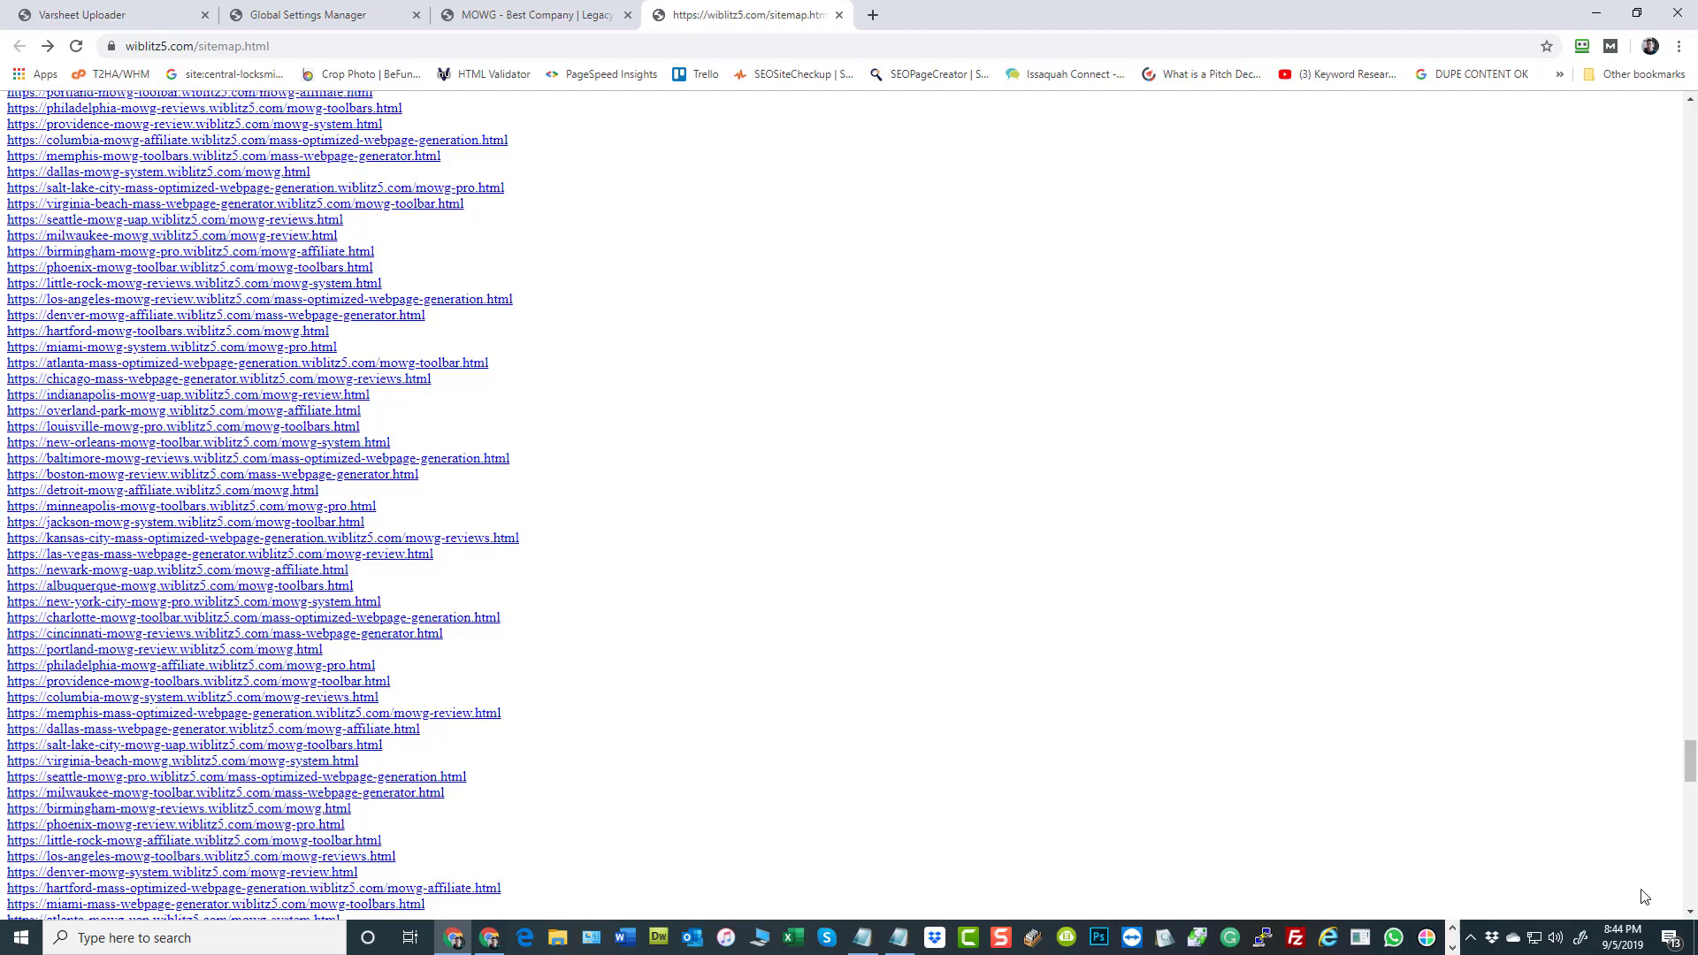
drag(1686, 786, 1685, 908)
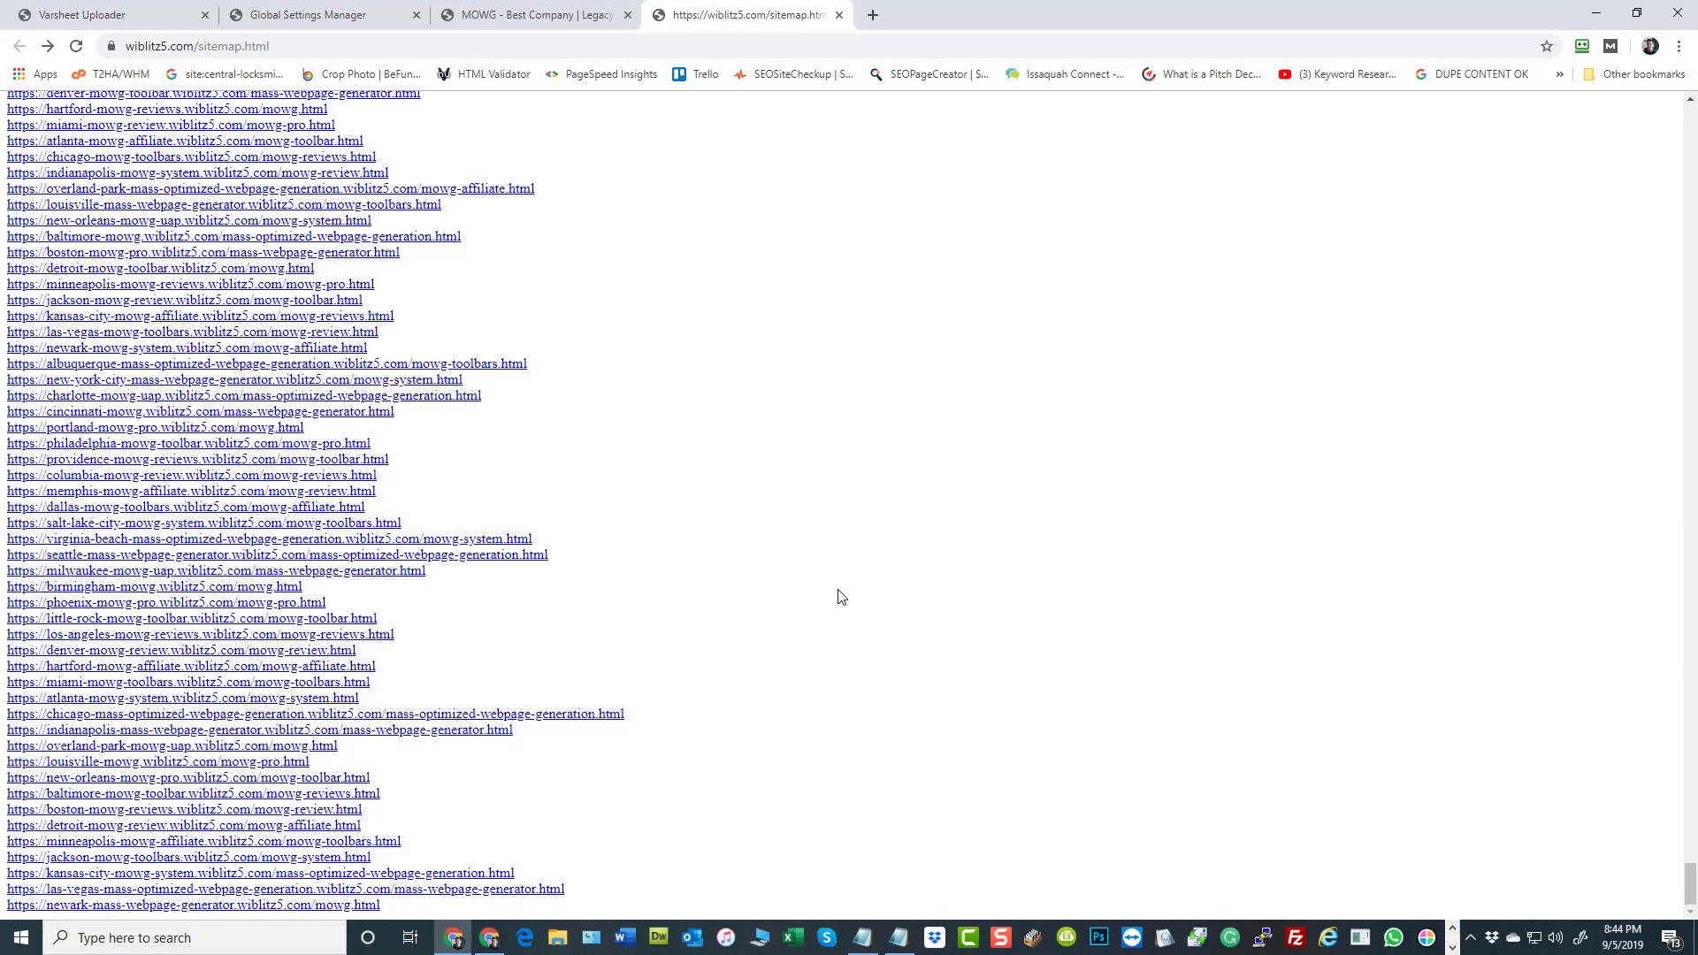
Generate the batch GV pages with 1100 total rows and starting ID 1
click(530, 15)
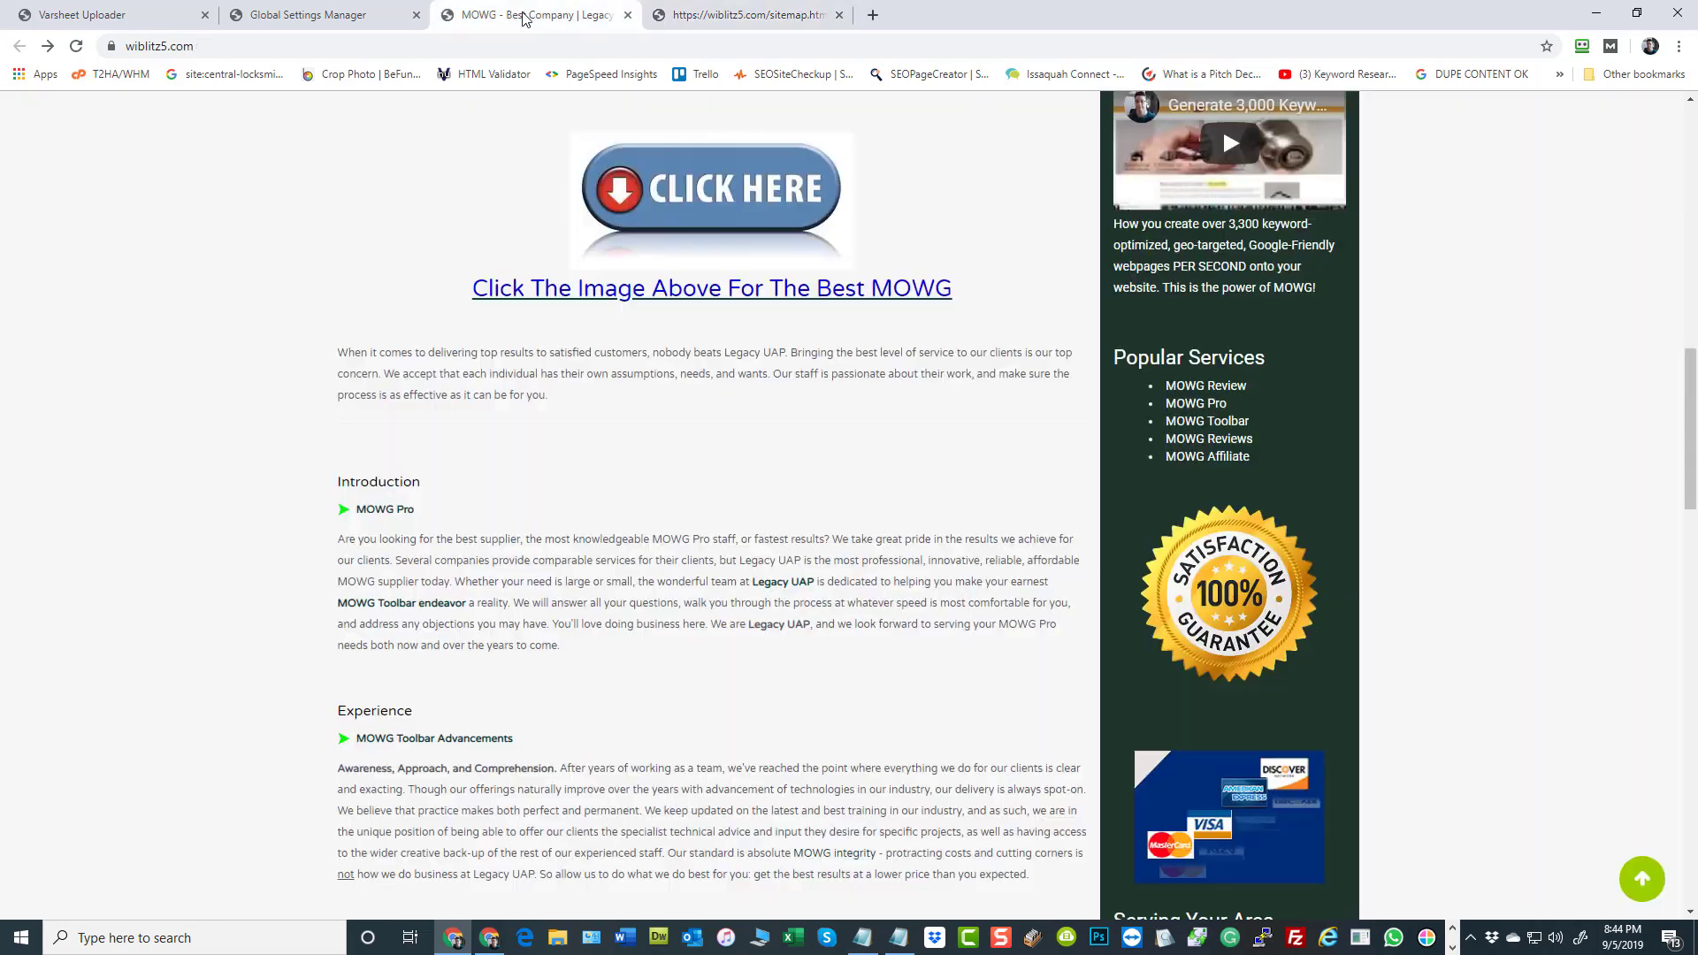
click(381, 20)
key(ctrl+shift+Tab)
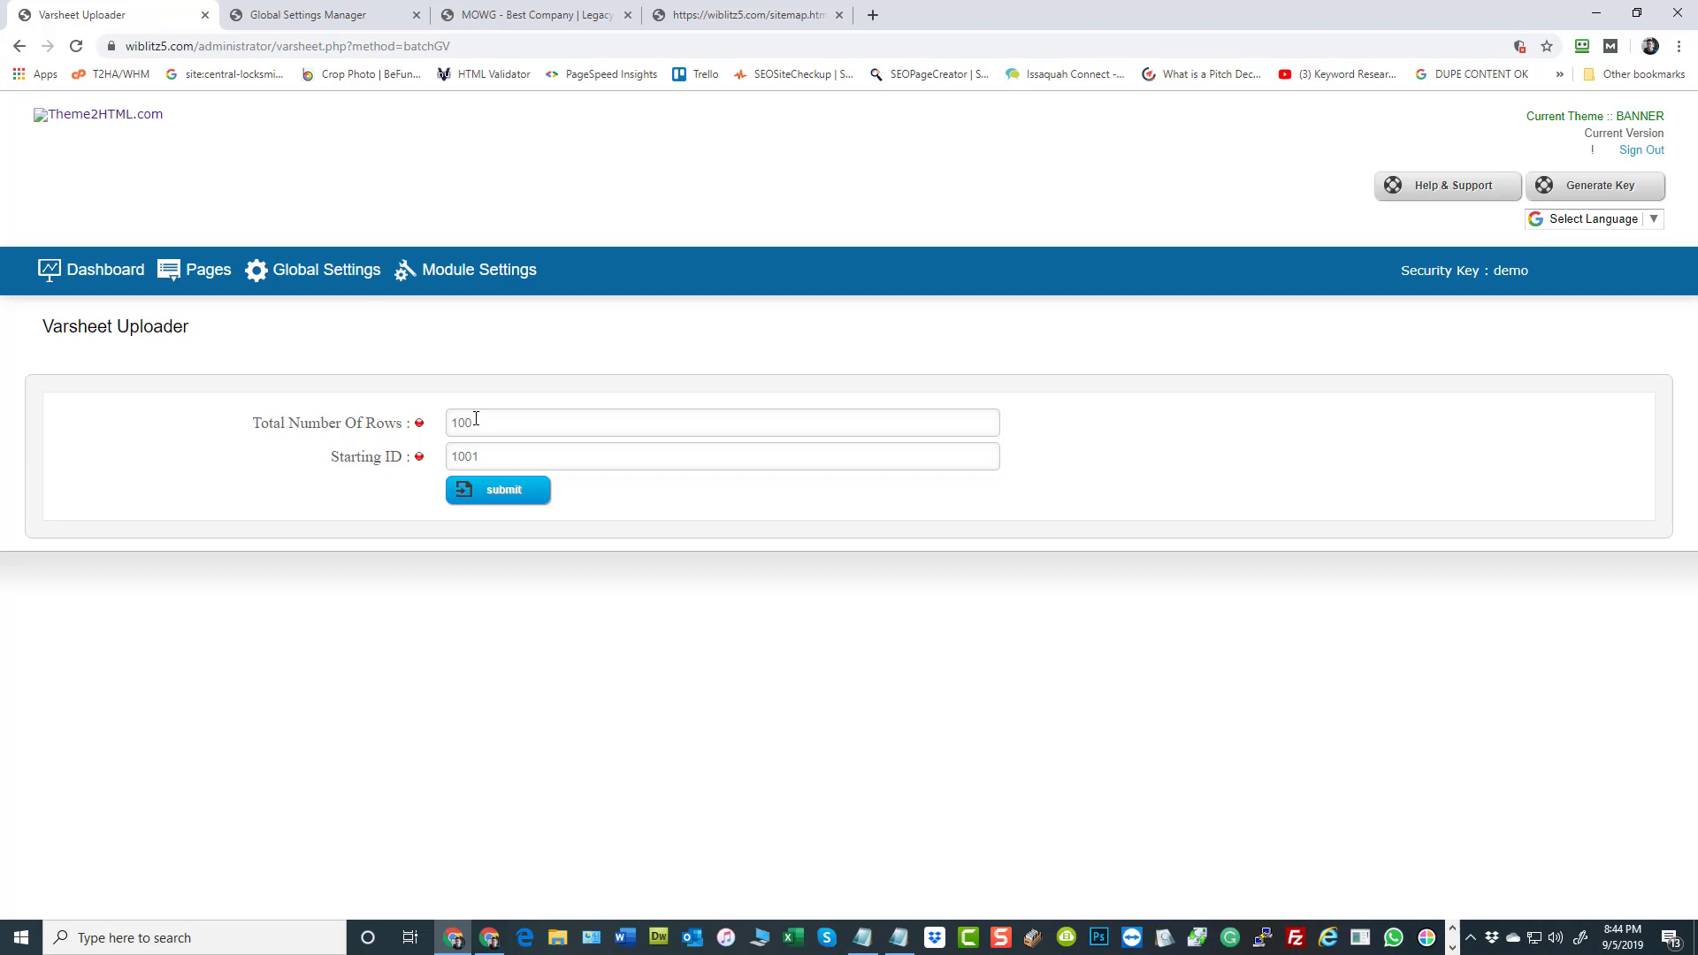
drag(501, 419, 173, 397)
text(2000)
text(1100)
key(Tab)
text(1)
click(463, 494)
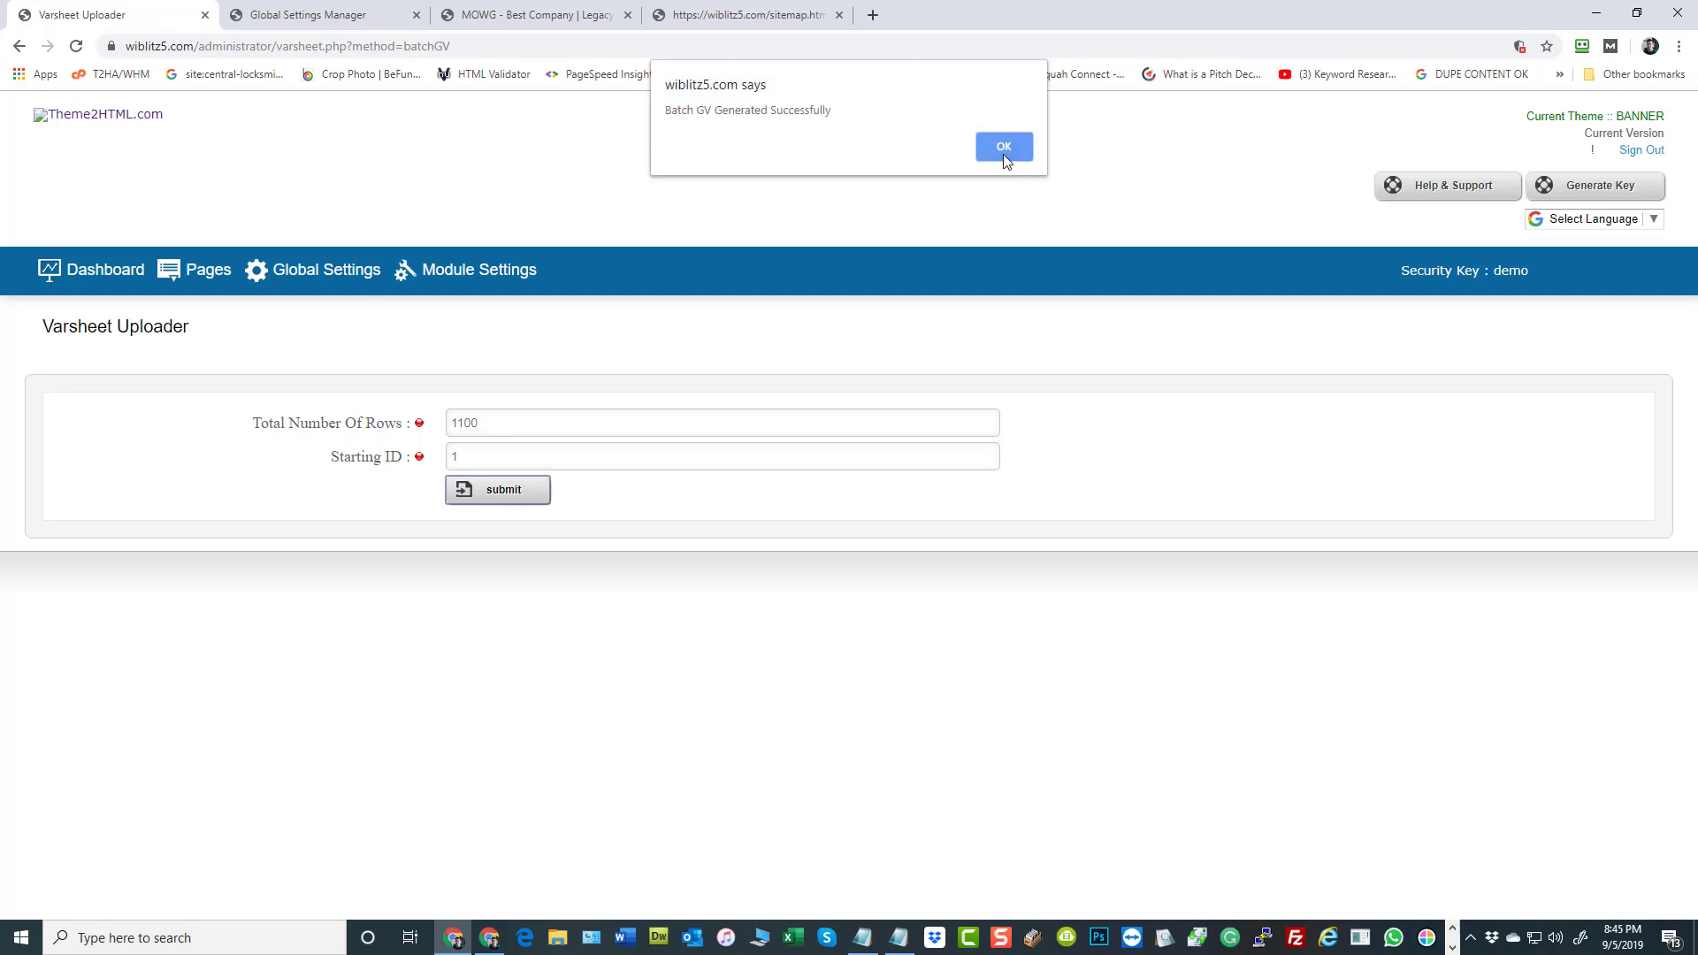
click(1004, 148)
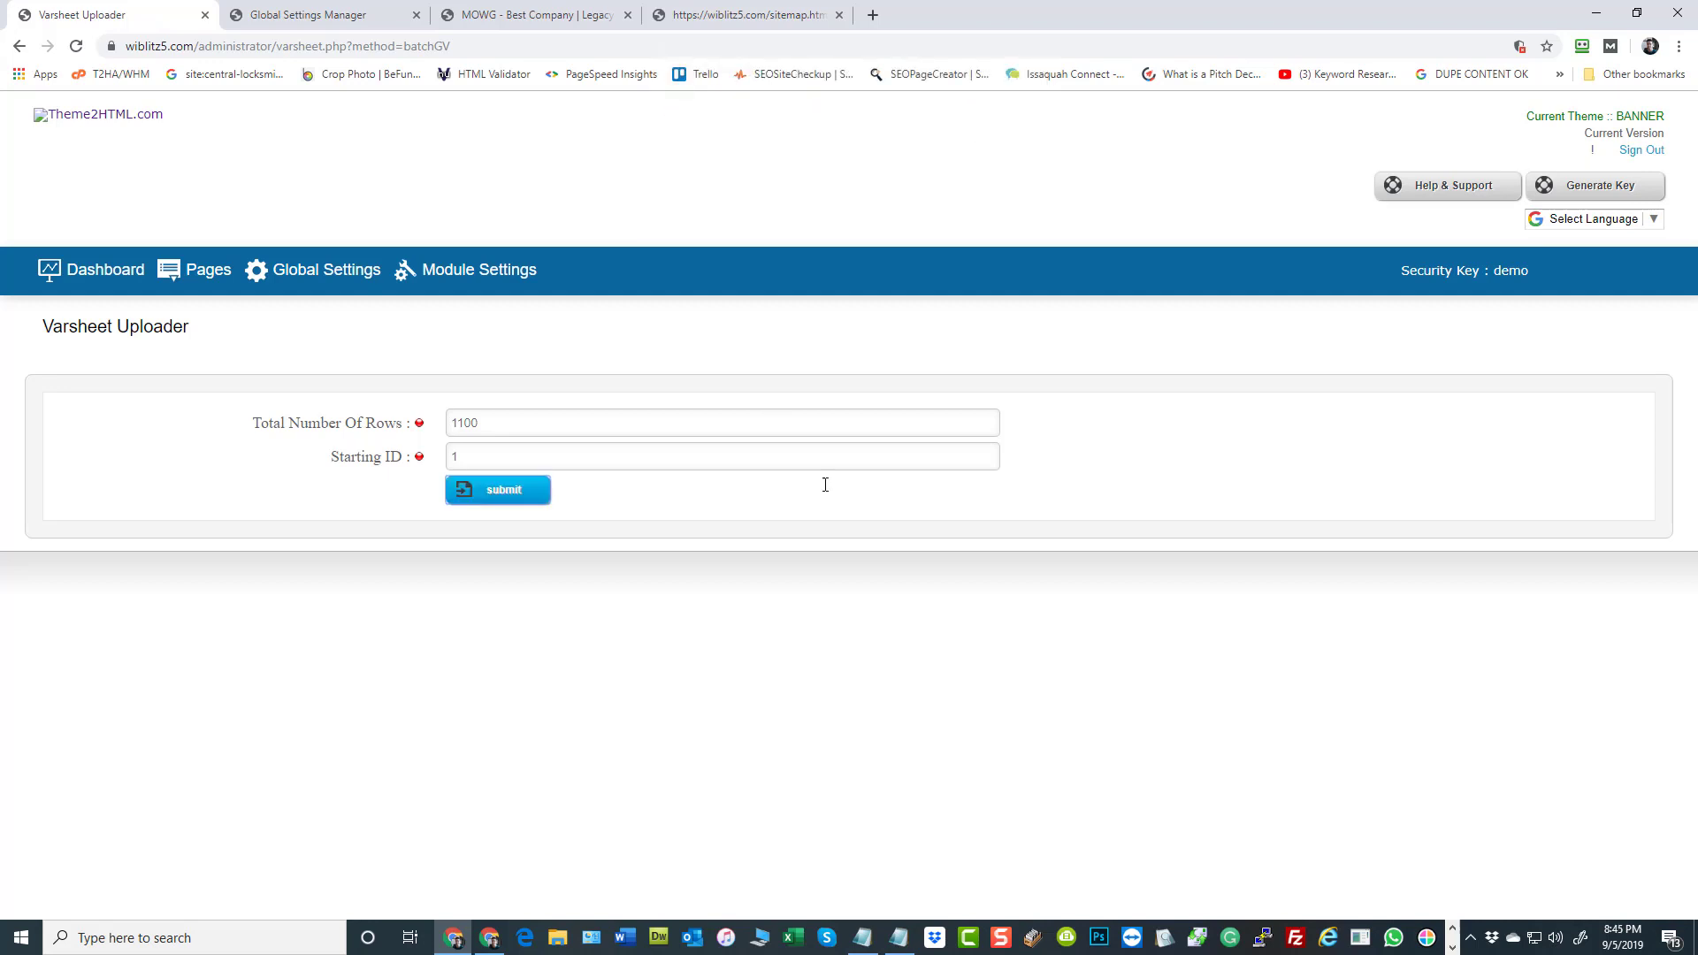
Reload the sitemap and examine the last city URLs in its list
click(748, 11)
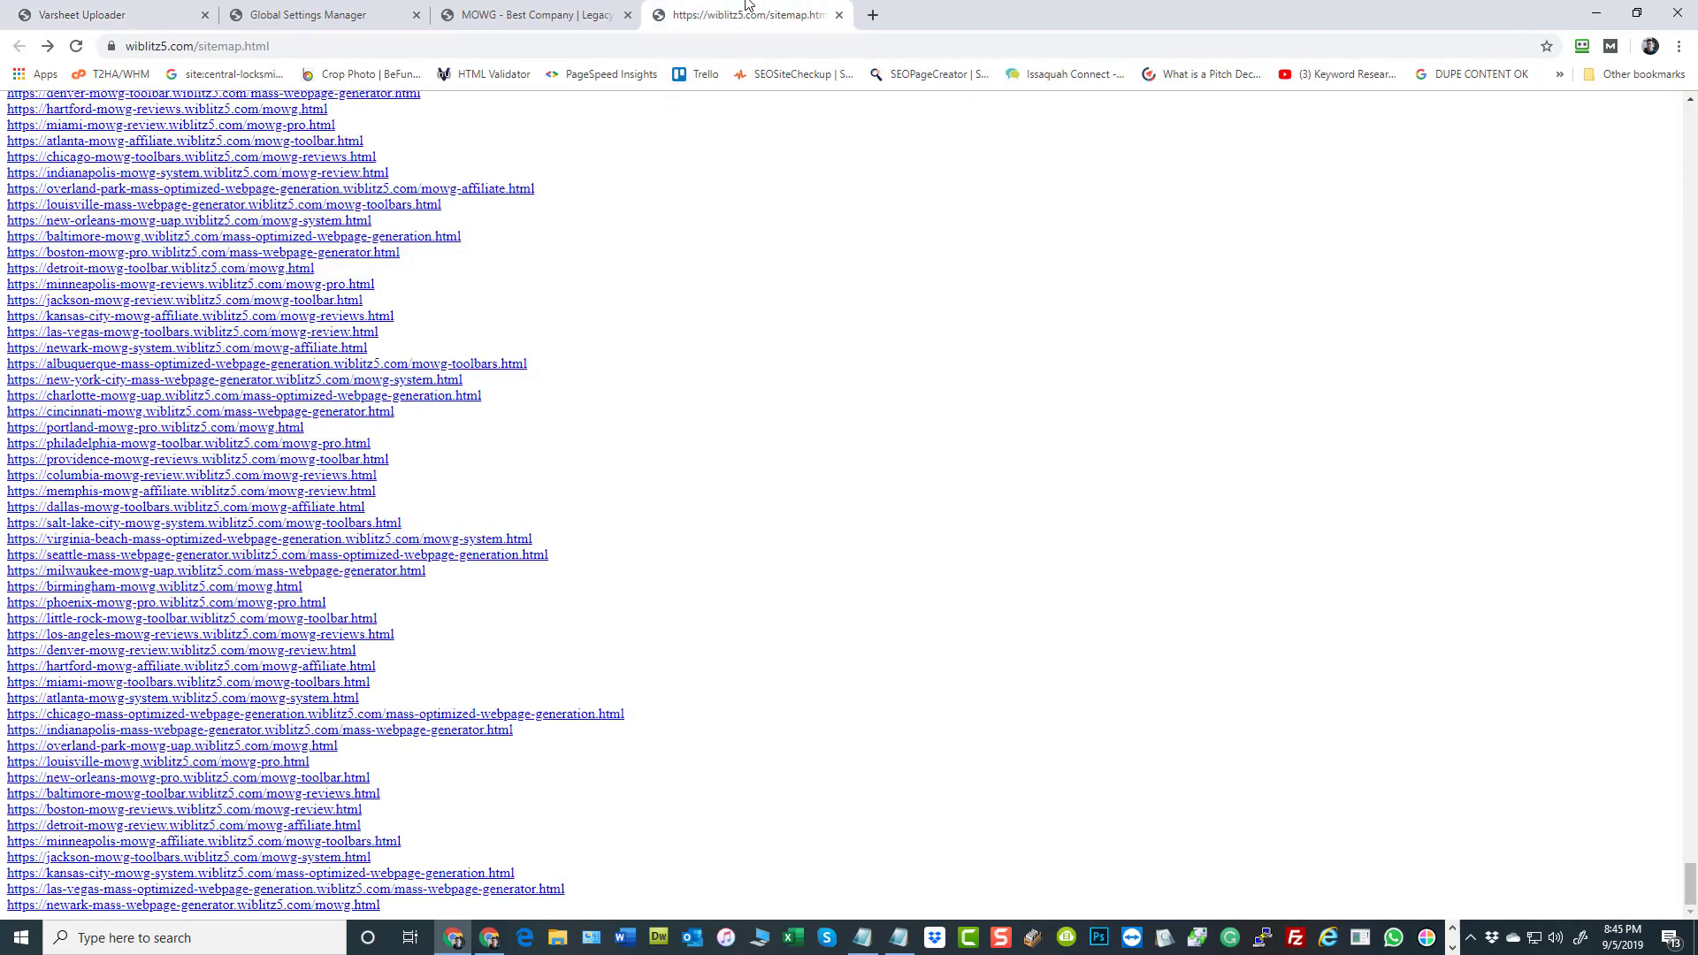
click(76, 48)
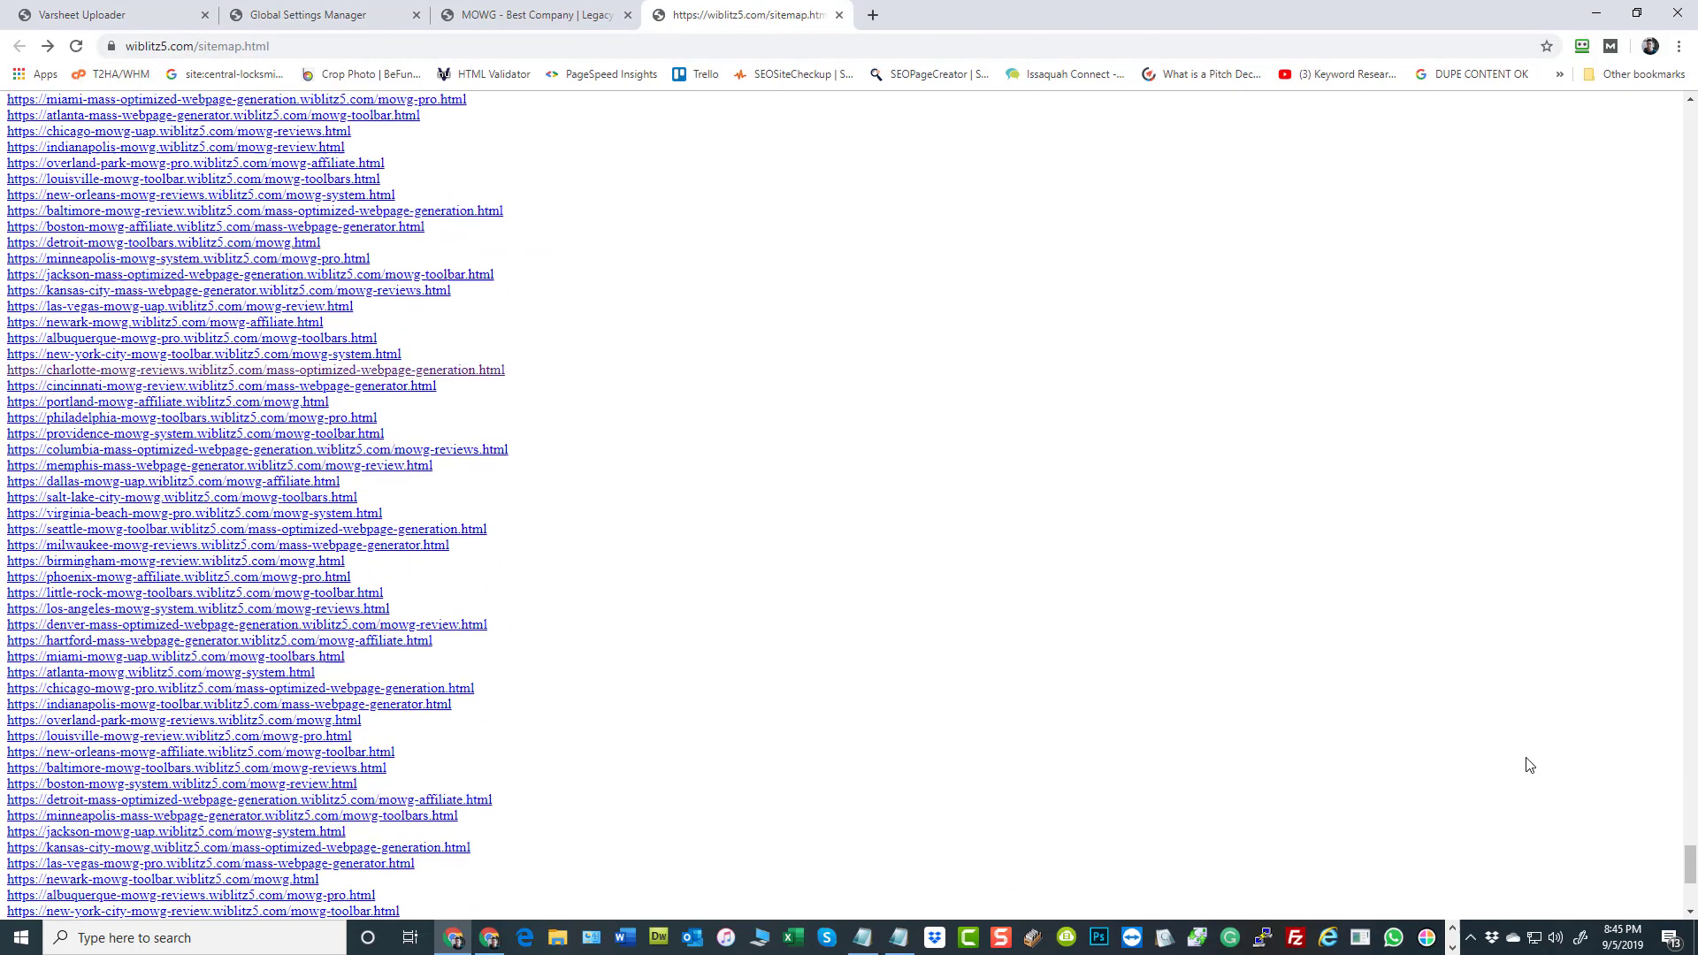
scroll(1530, 765, down, 5)
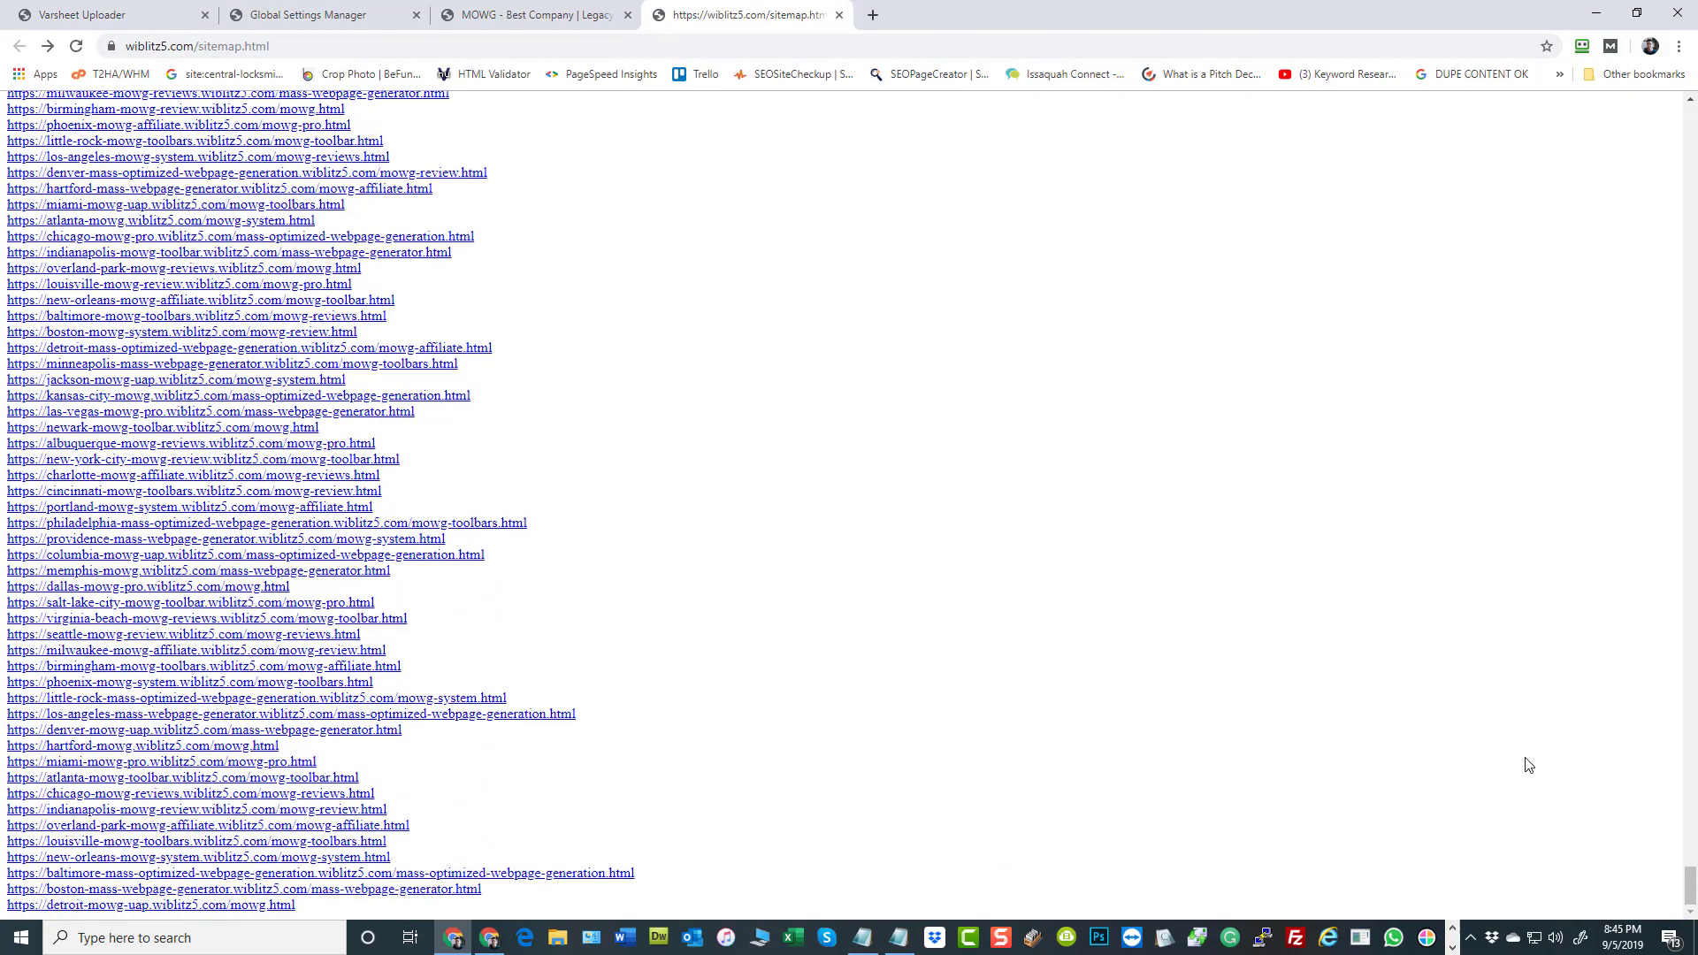
Open the los-angeles-mass-webpage-generator page from the sitemap, examine its content and sidebar map, and open its MOWG Pro page
click(99, 718)
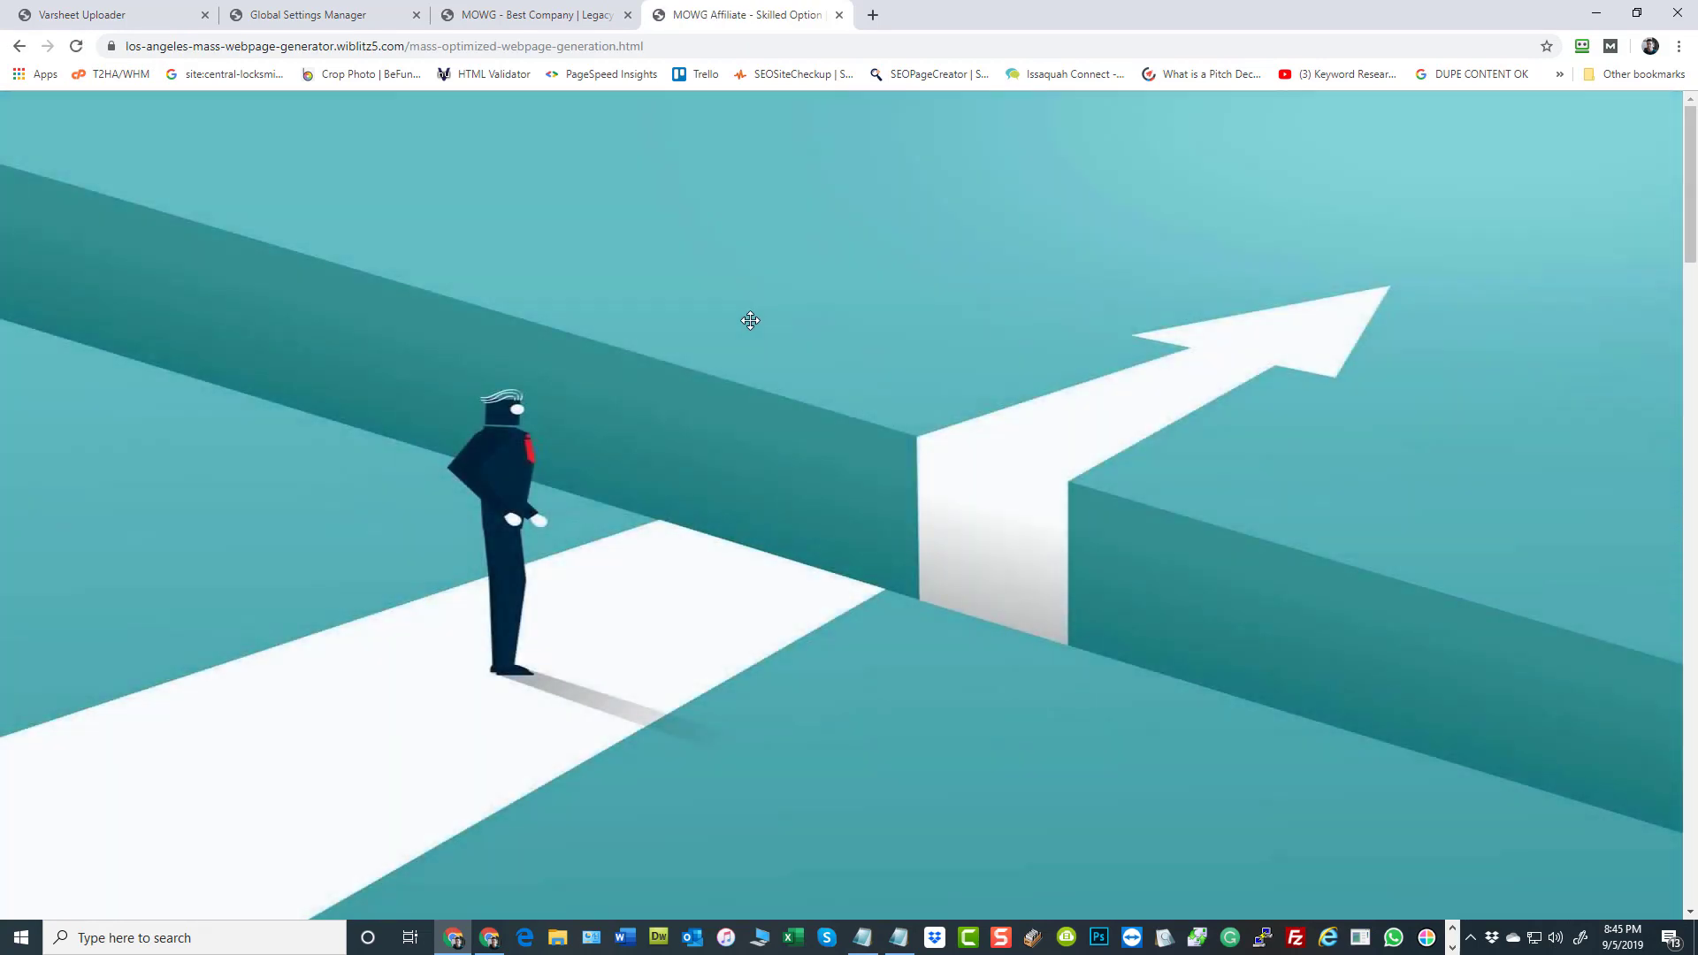
scroll(750, 320, down, 15)
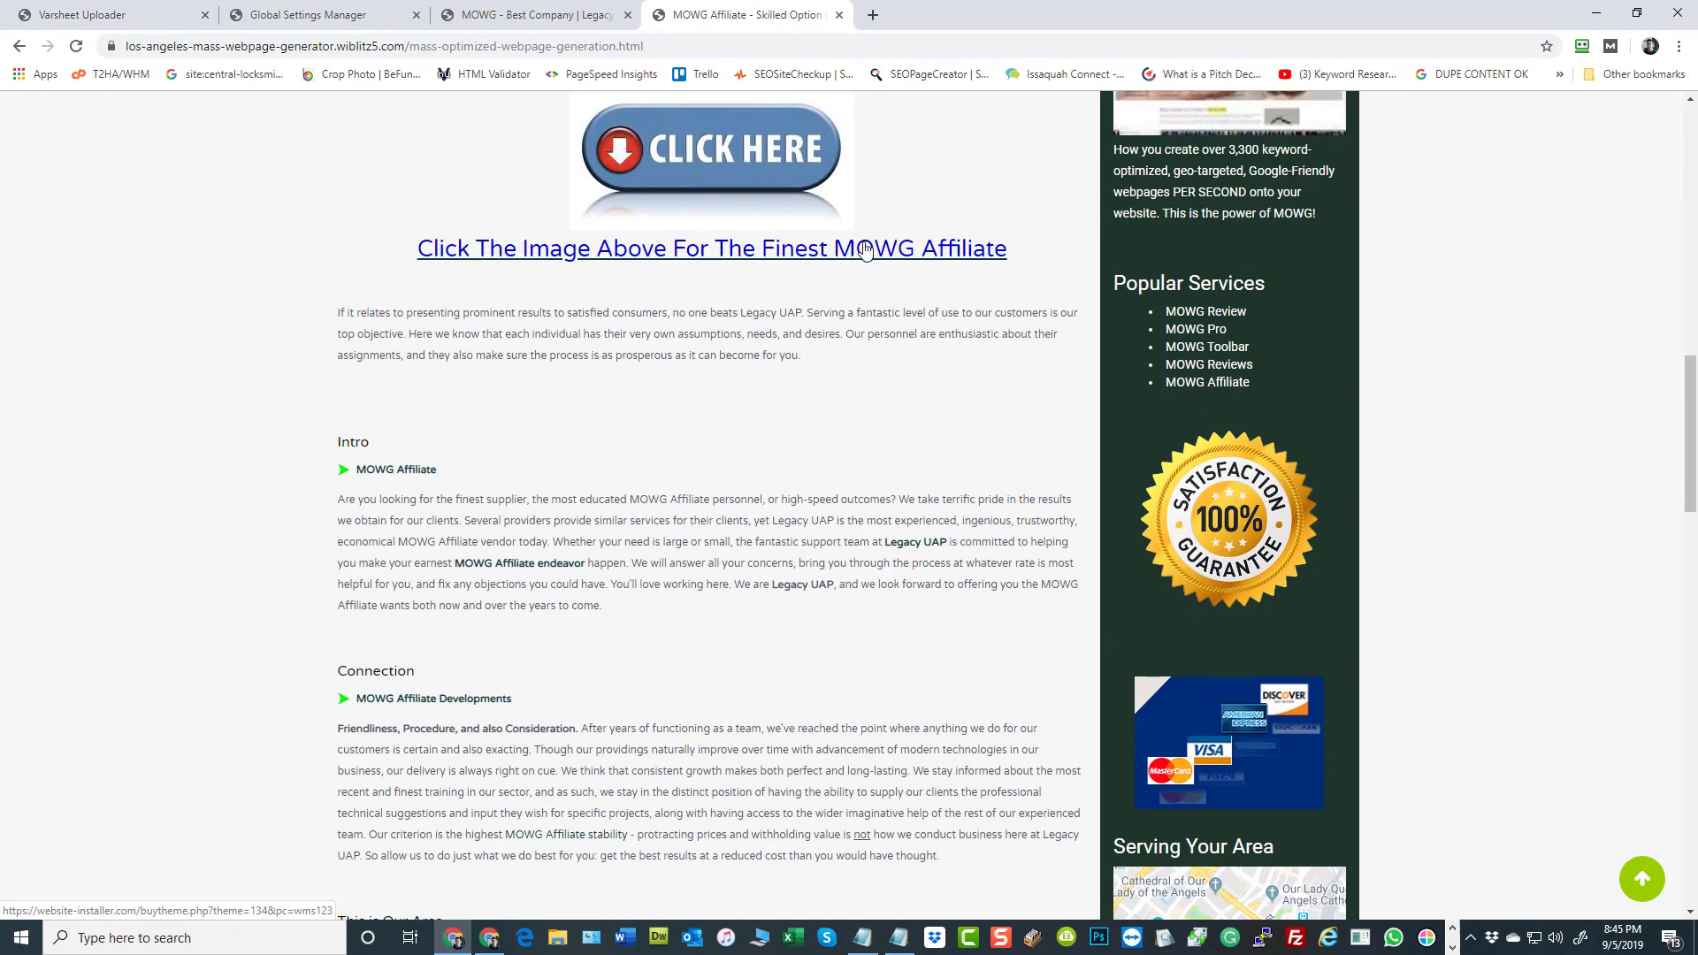
scroll(871, 257, down, 5)
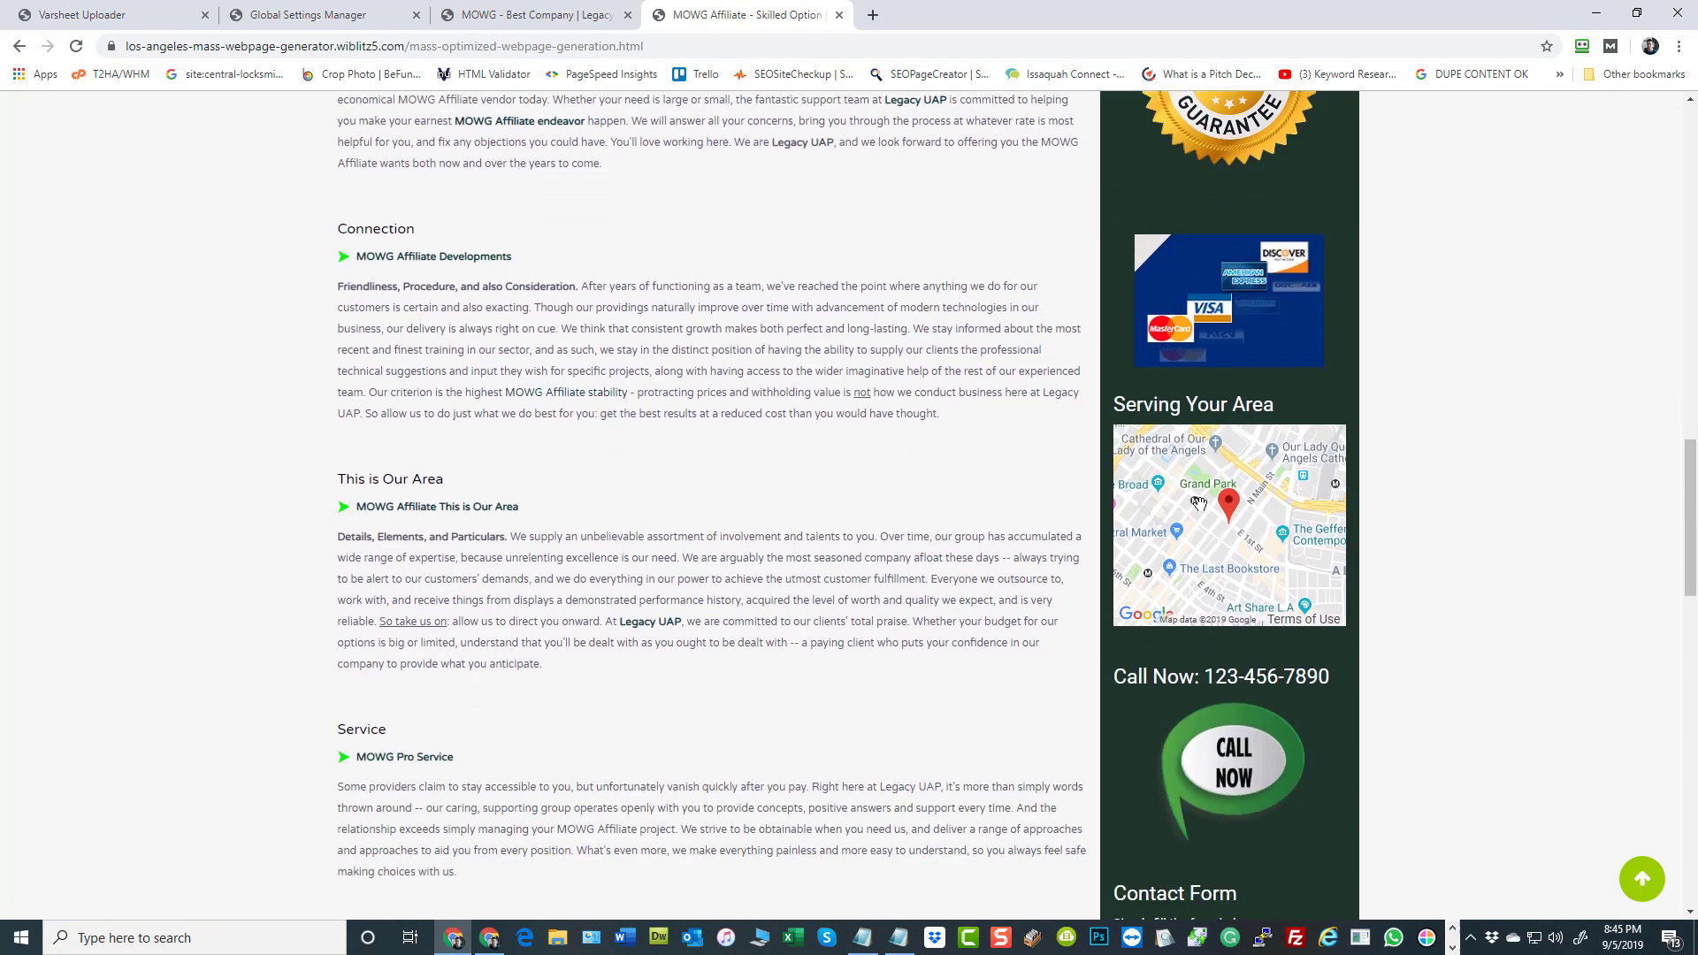
scroll(763, 478, down, 7)
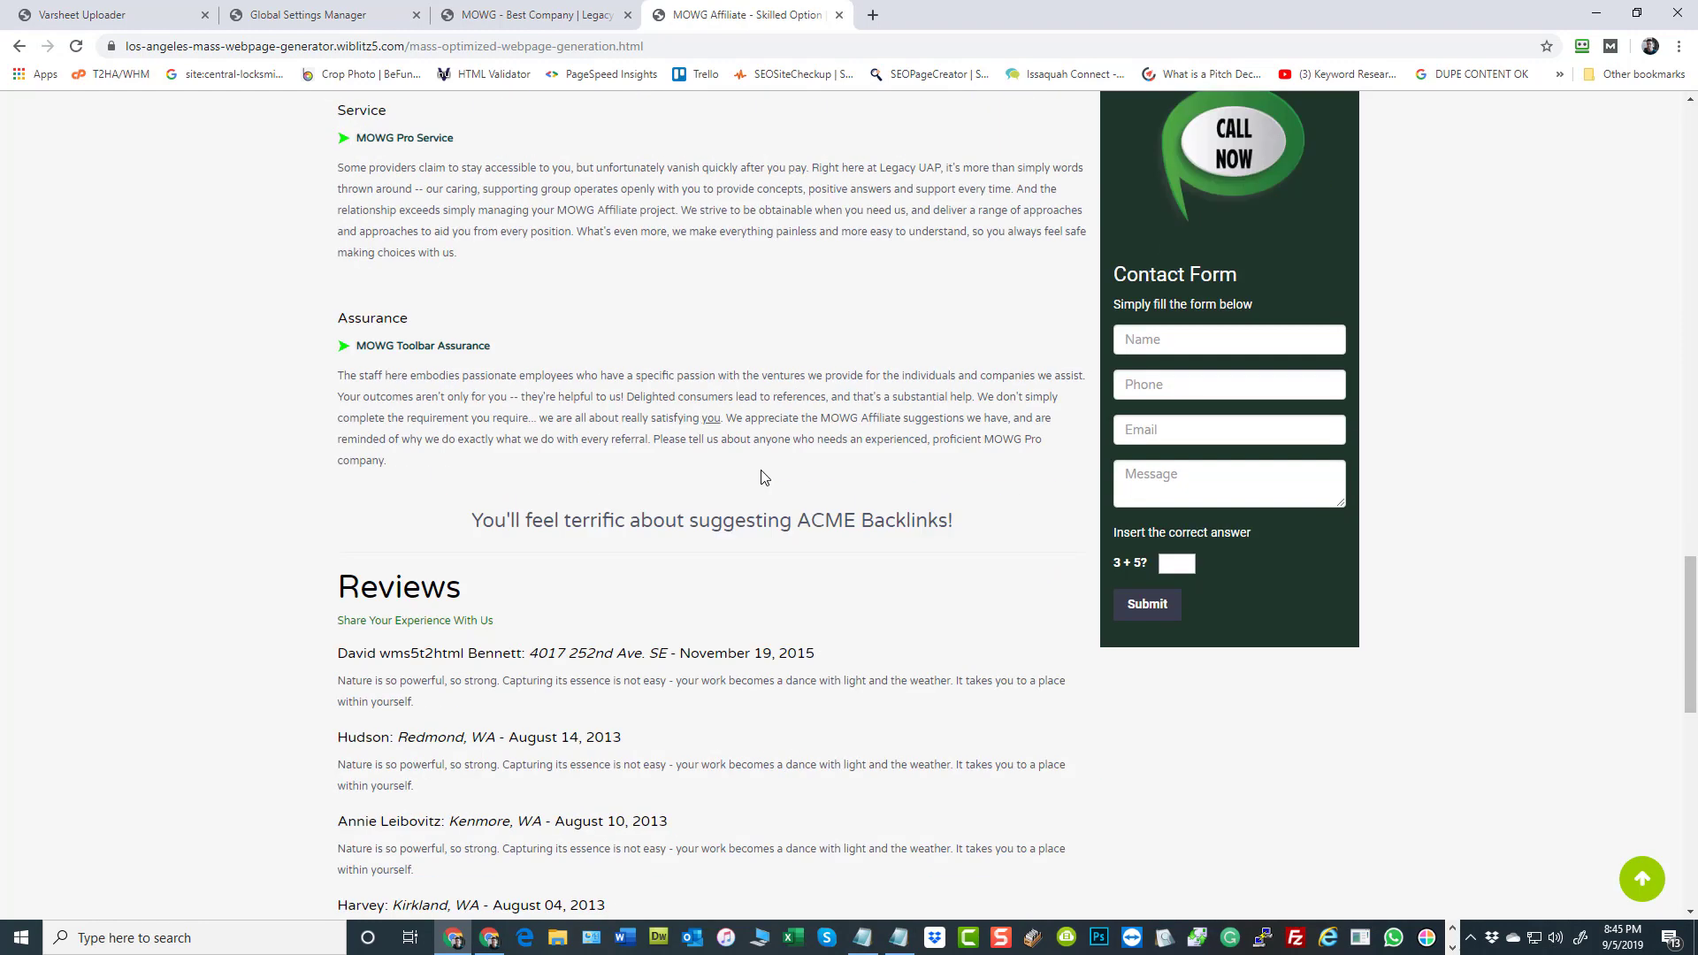
scroll(761, 473, up, 10)
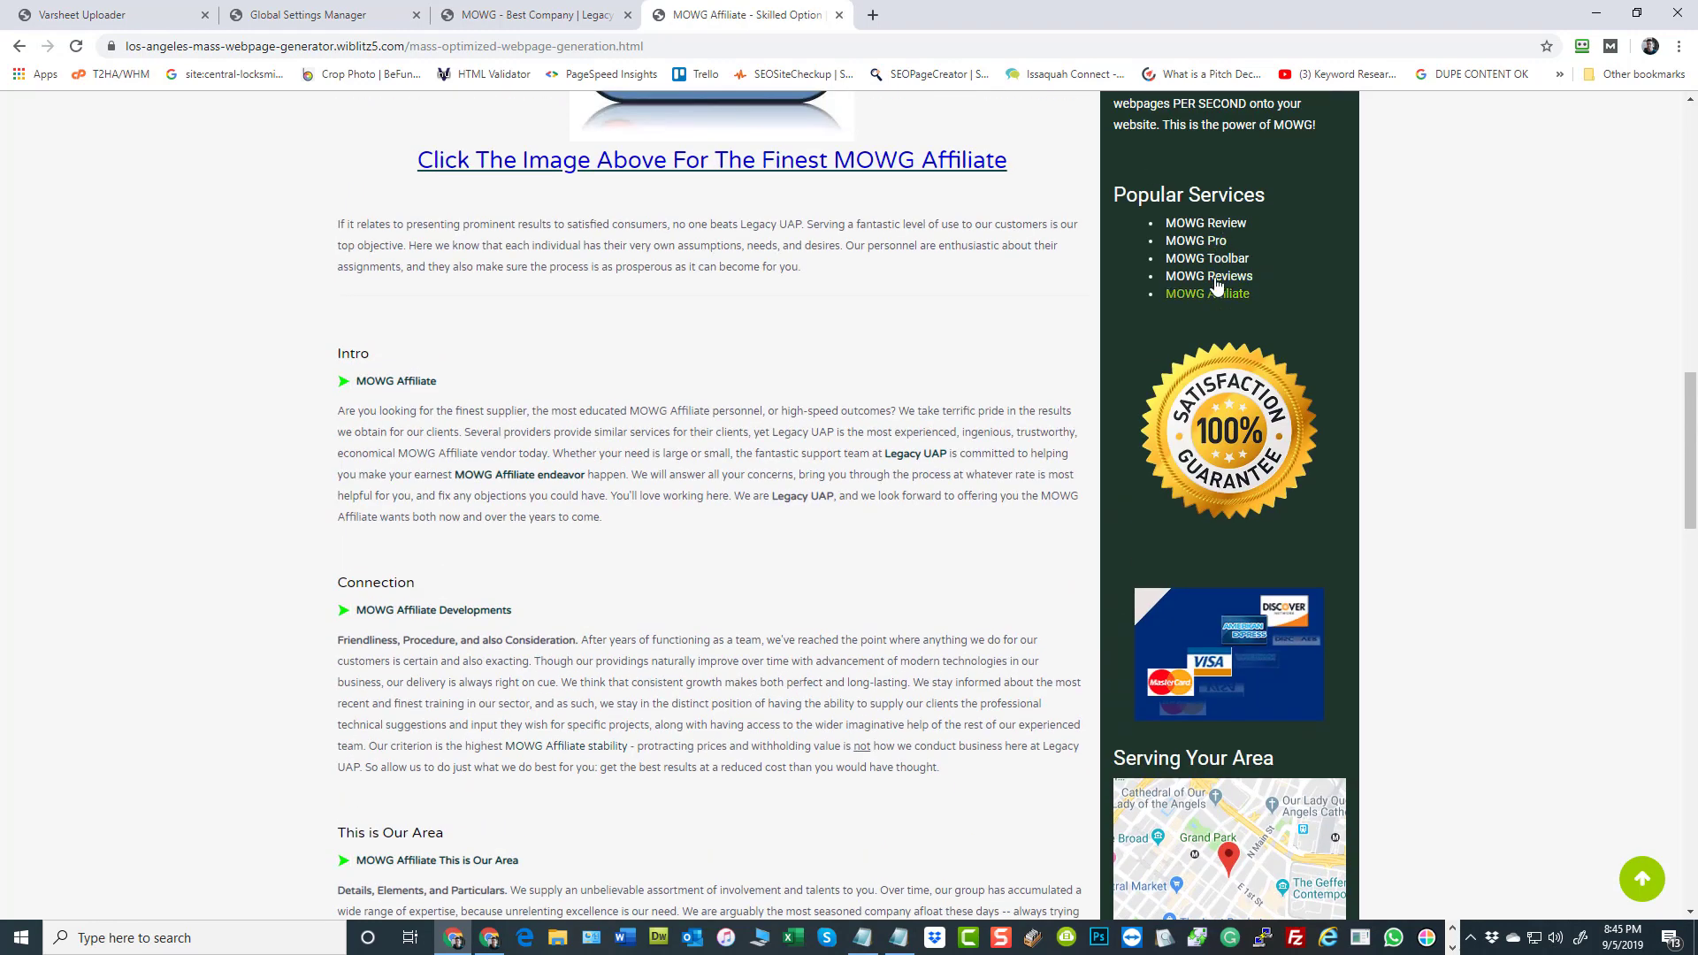
click(1217, 246)
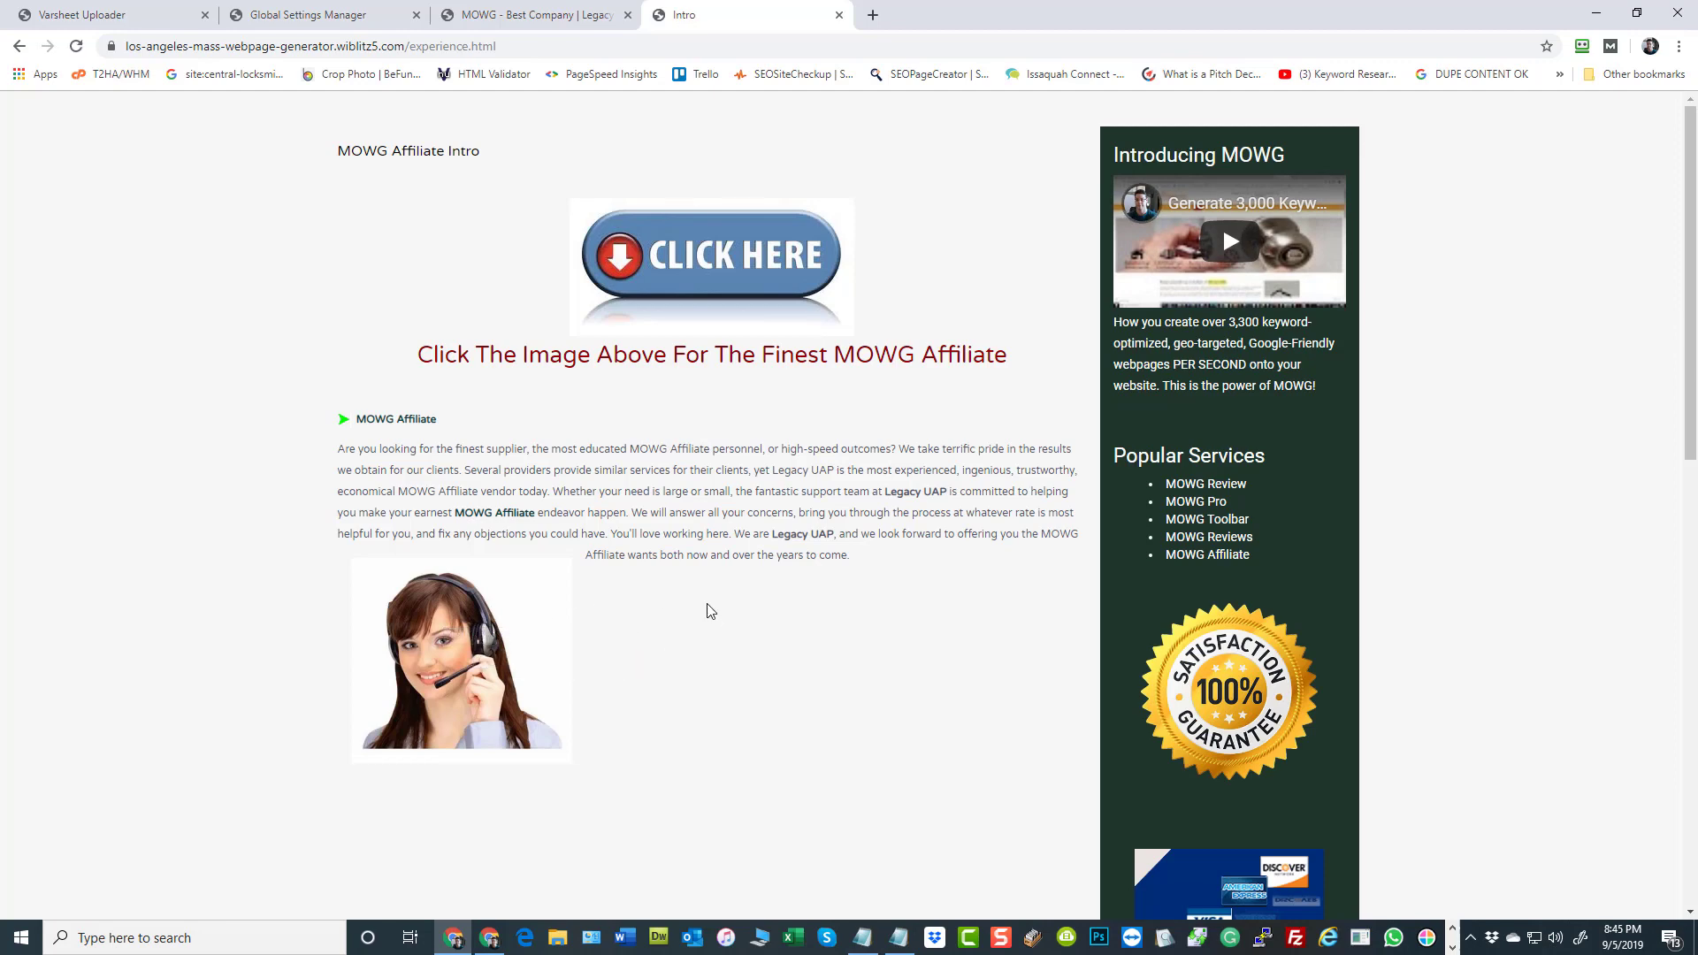
Return to the admin dashboard and open the Varsheet Loader's main page
click(529, 9)
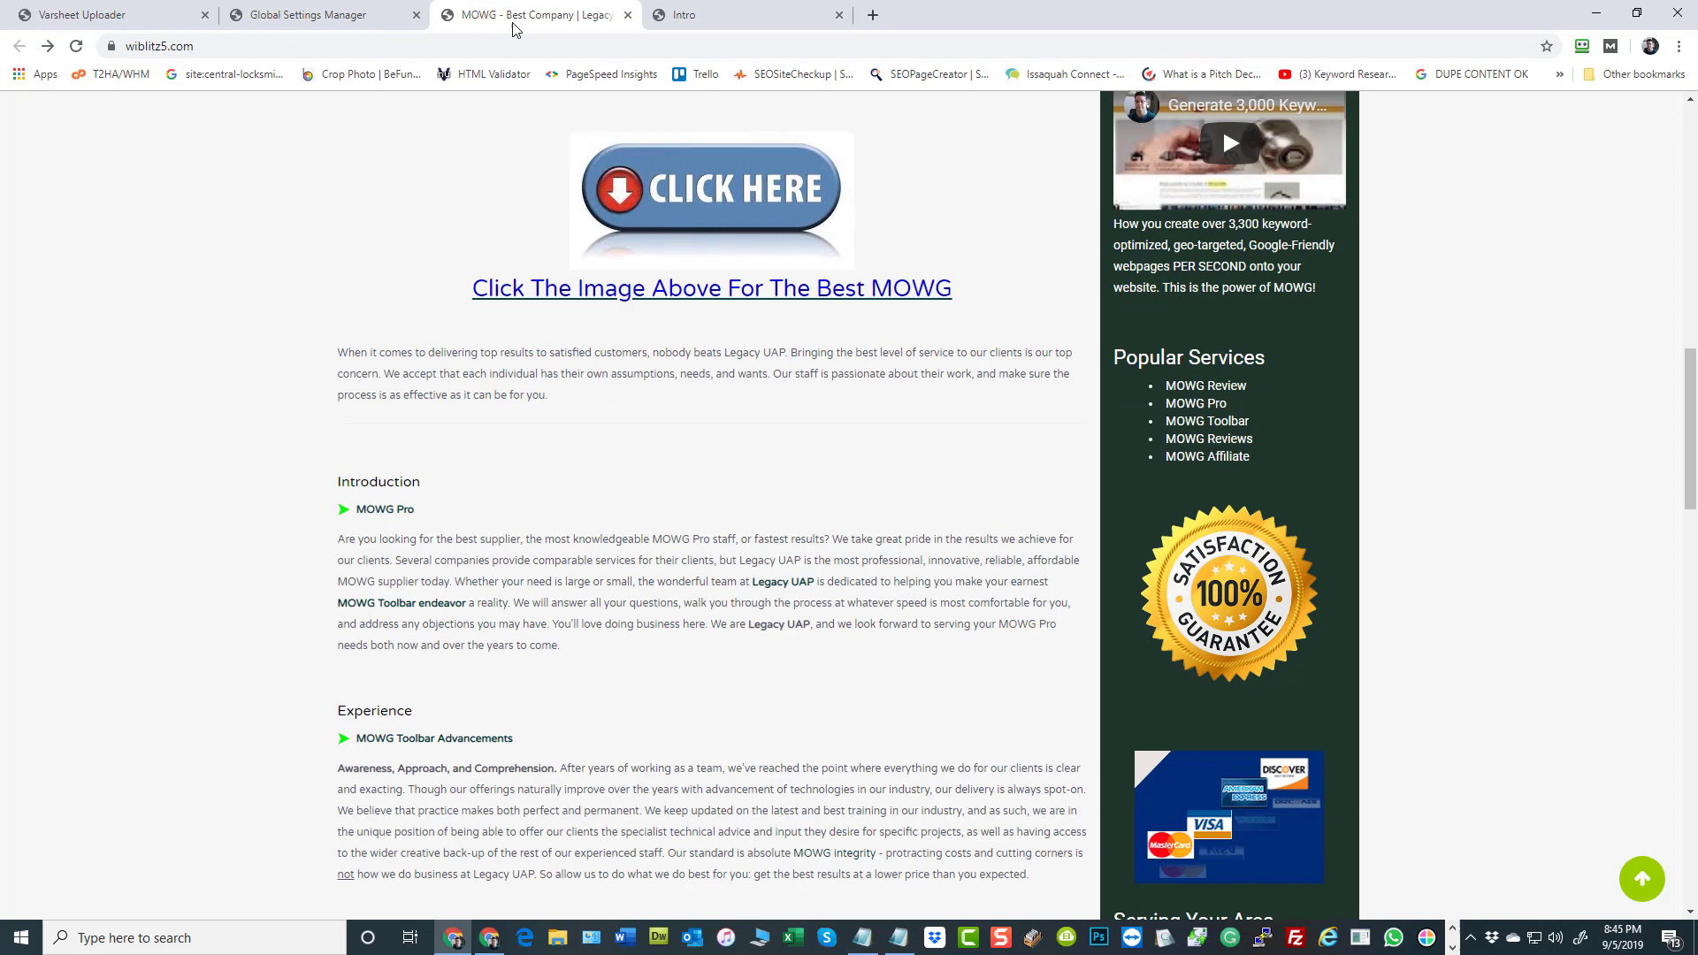
click(297, 15)
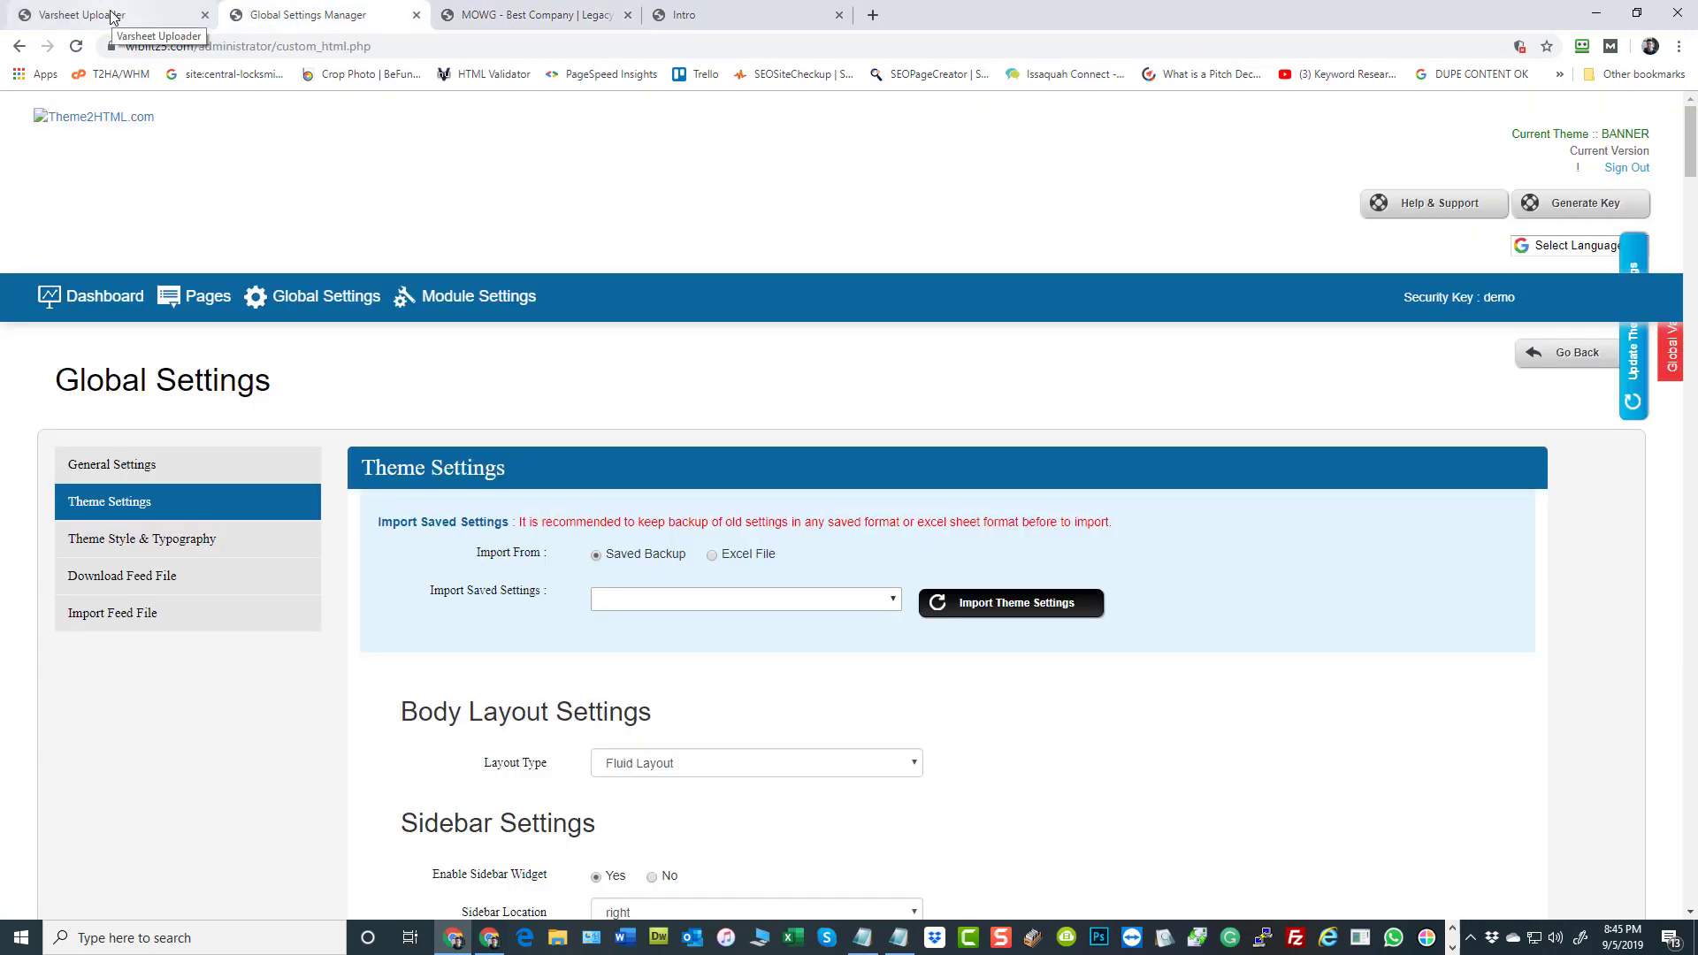
click(113, 17)
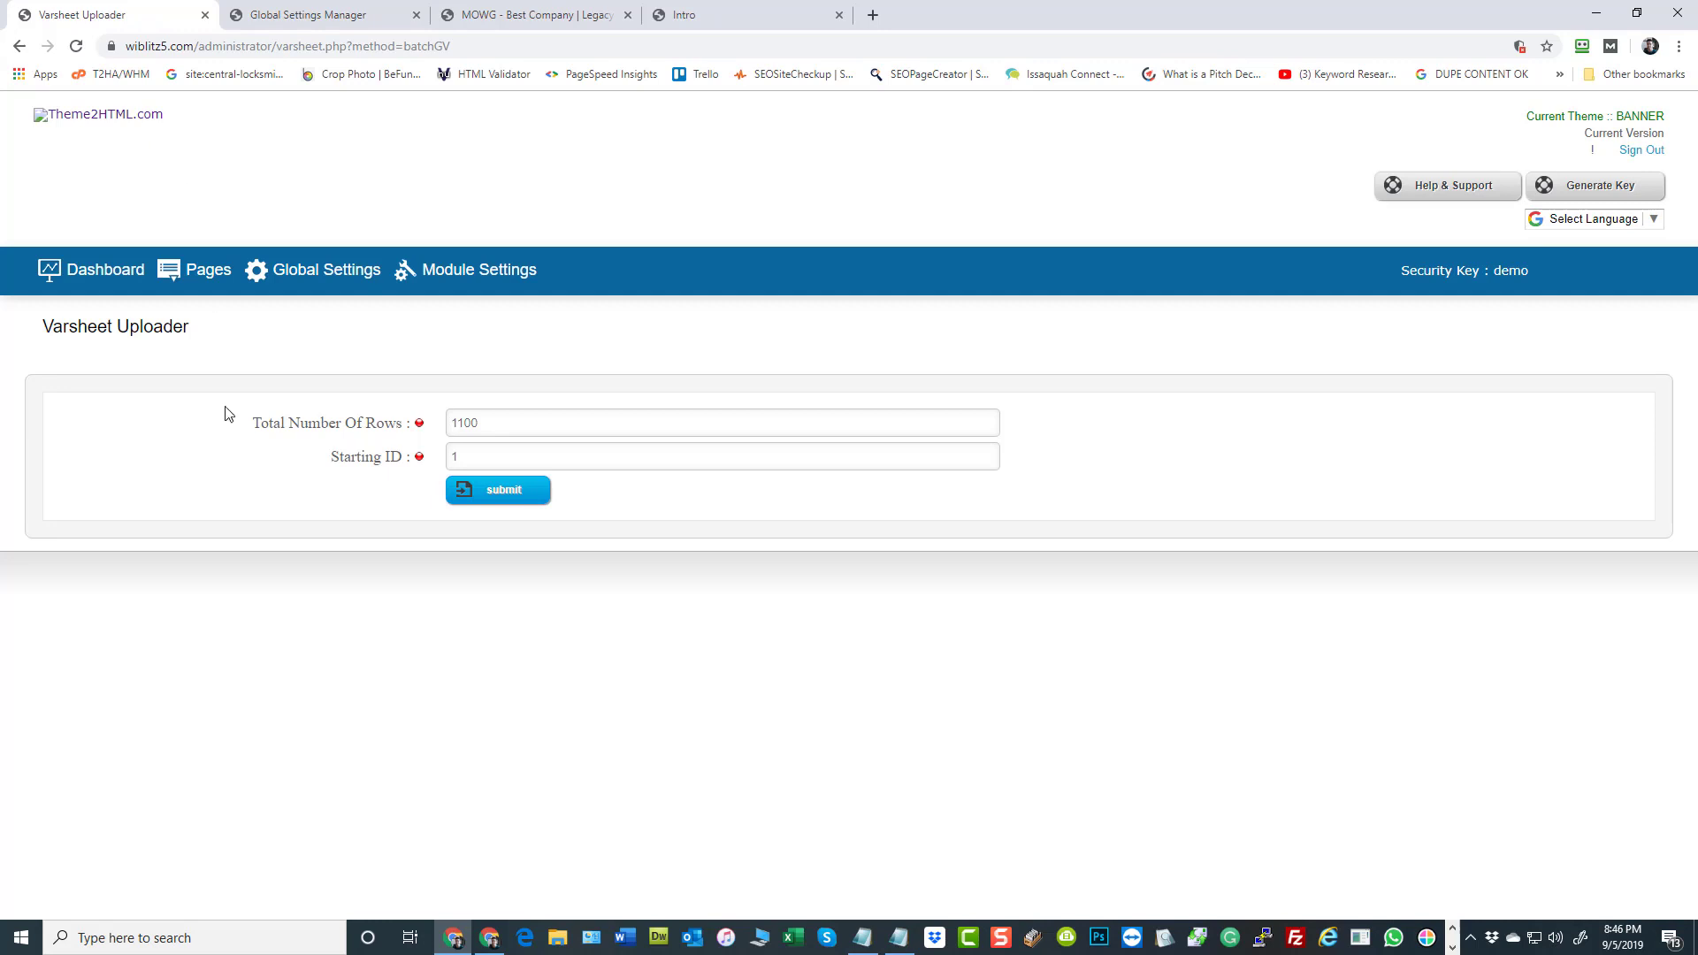
click(91, 273)
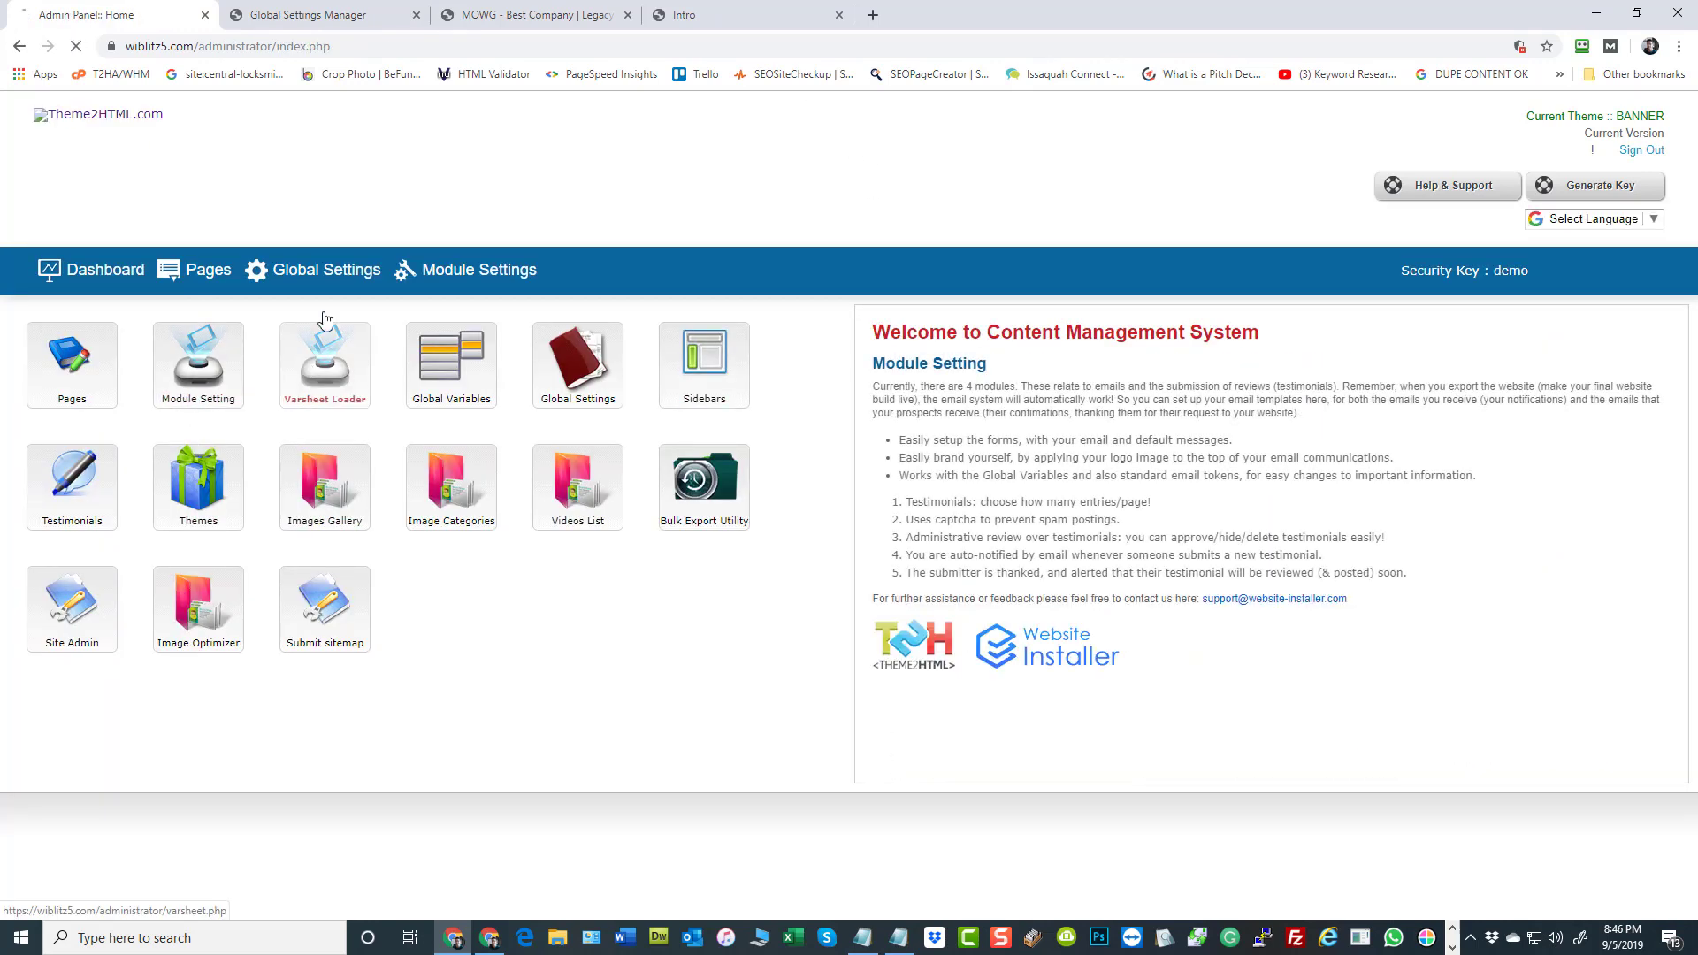
click(324, 363)
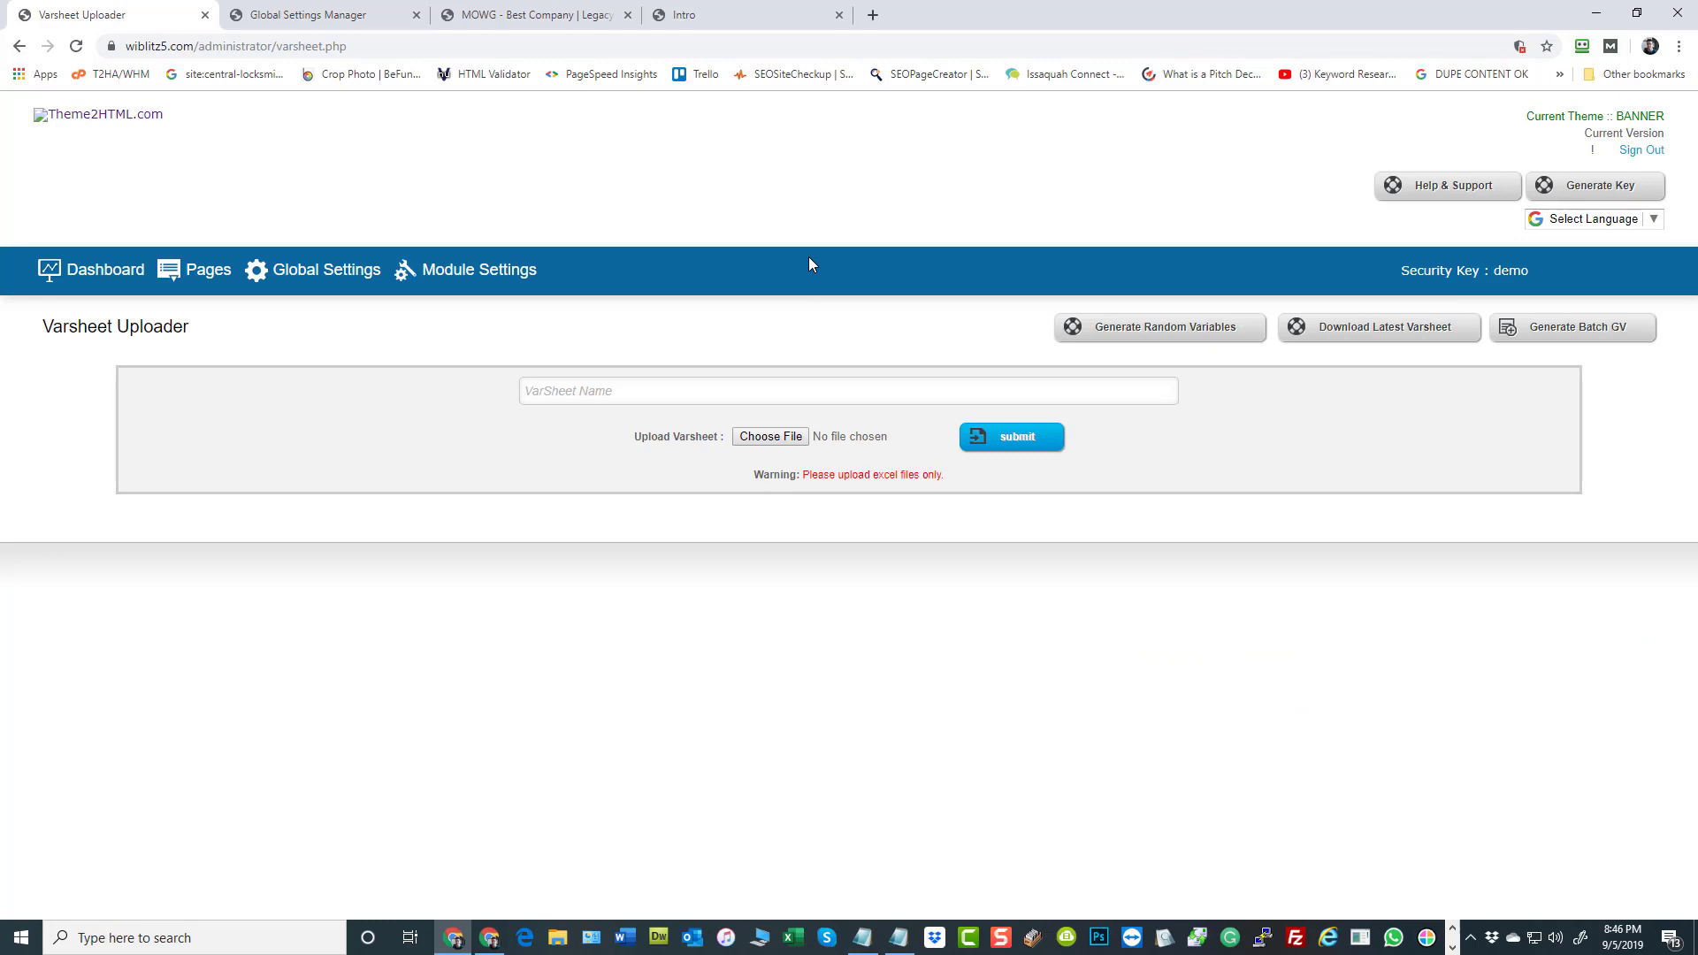
Open the live wiblitz5.com home page from the admin logo and close all browser tabs after it
click(125, 115)
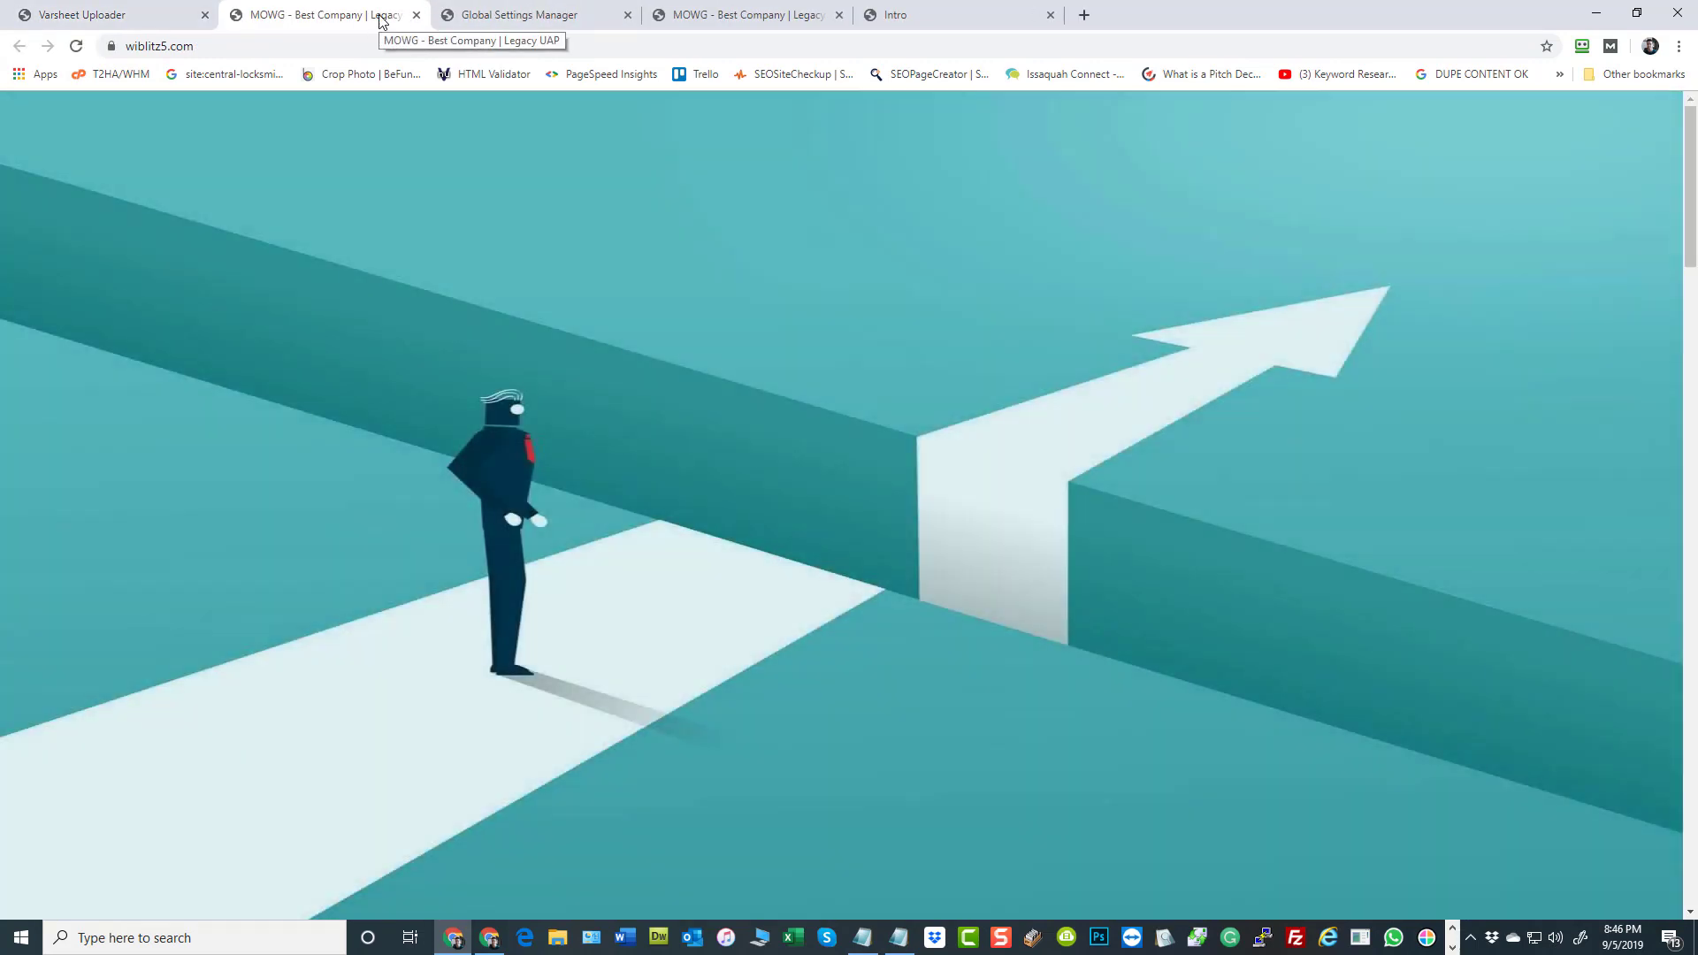
right_click(383, 20)
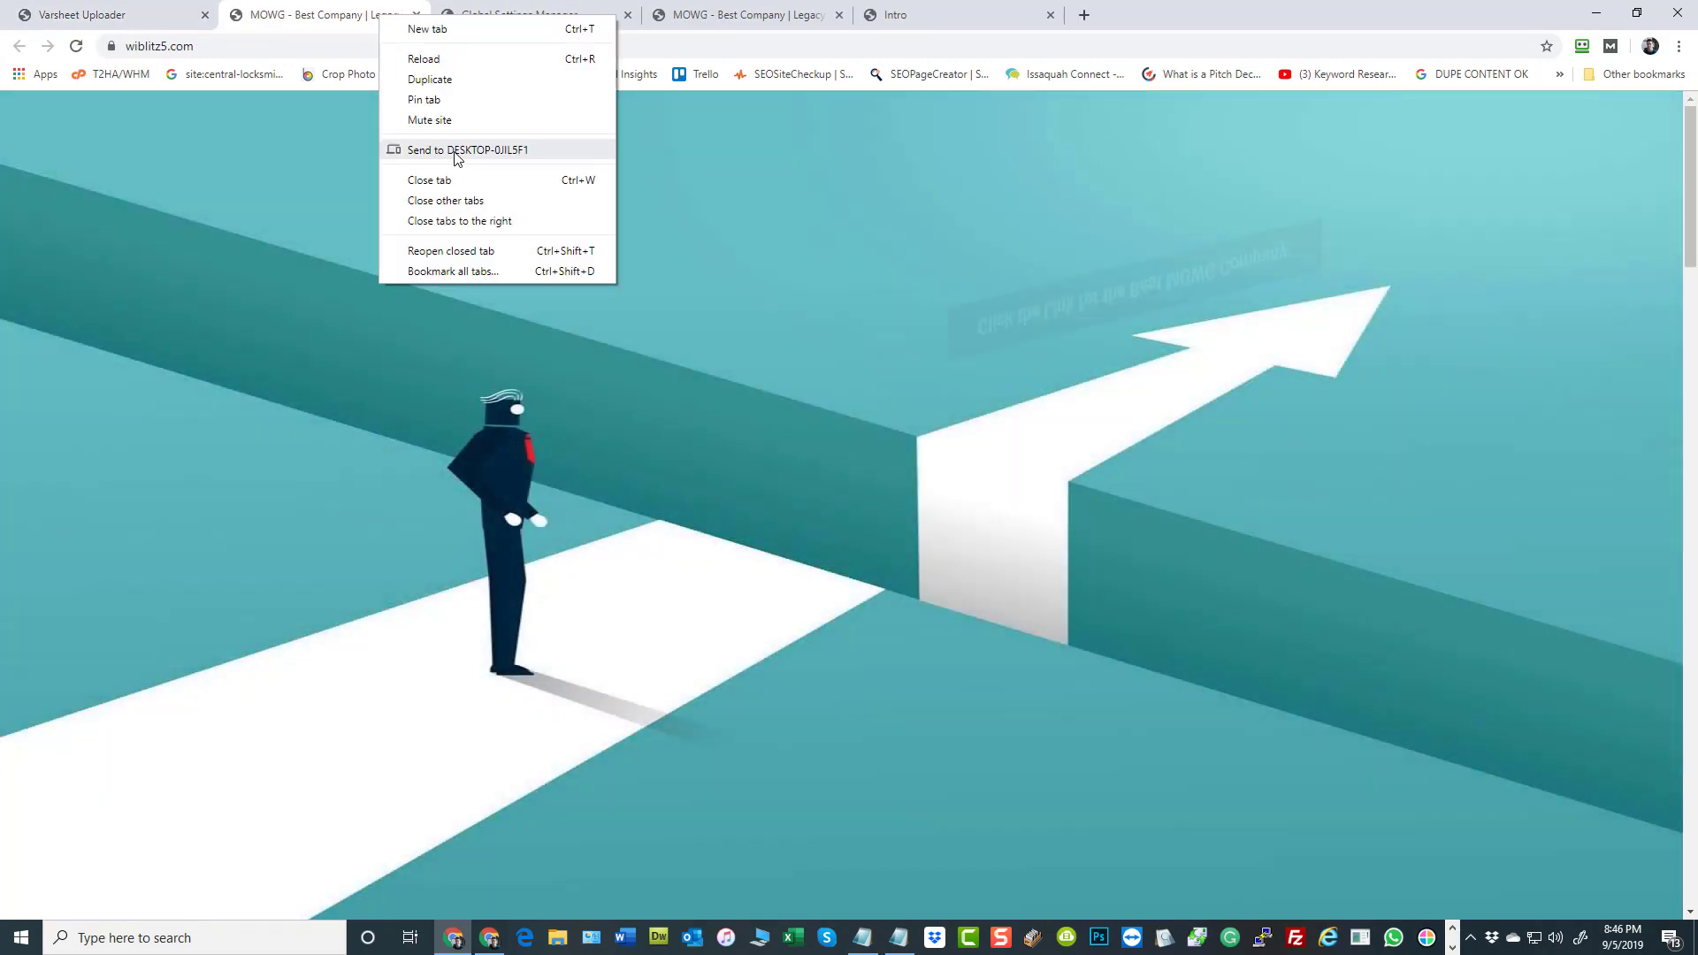
click(478, 221)
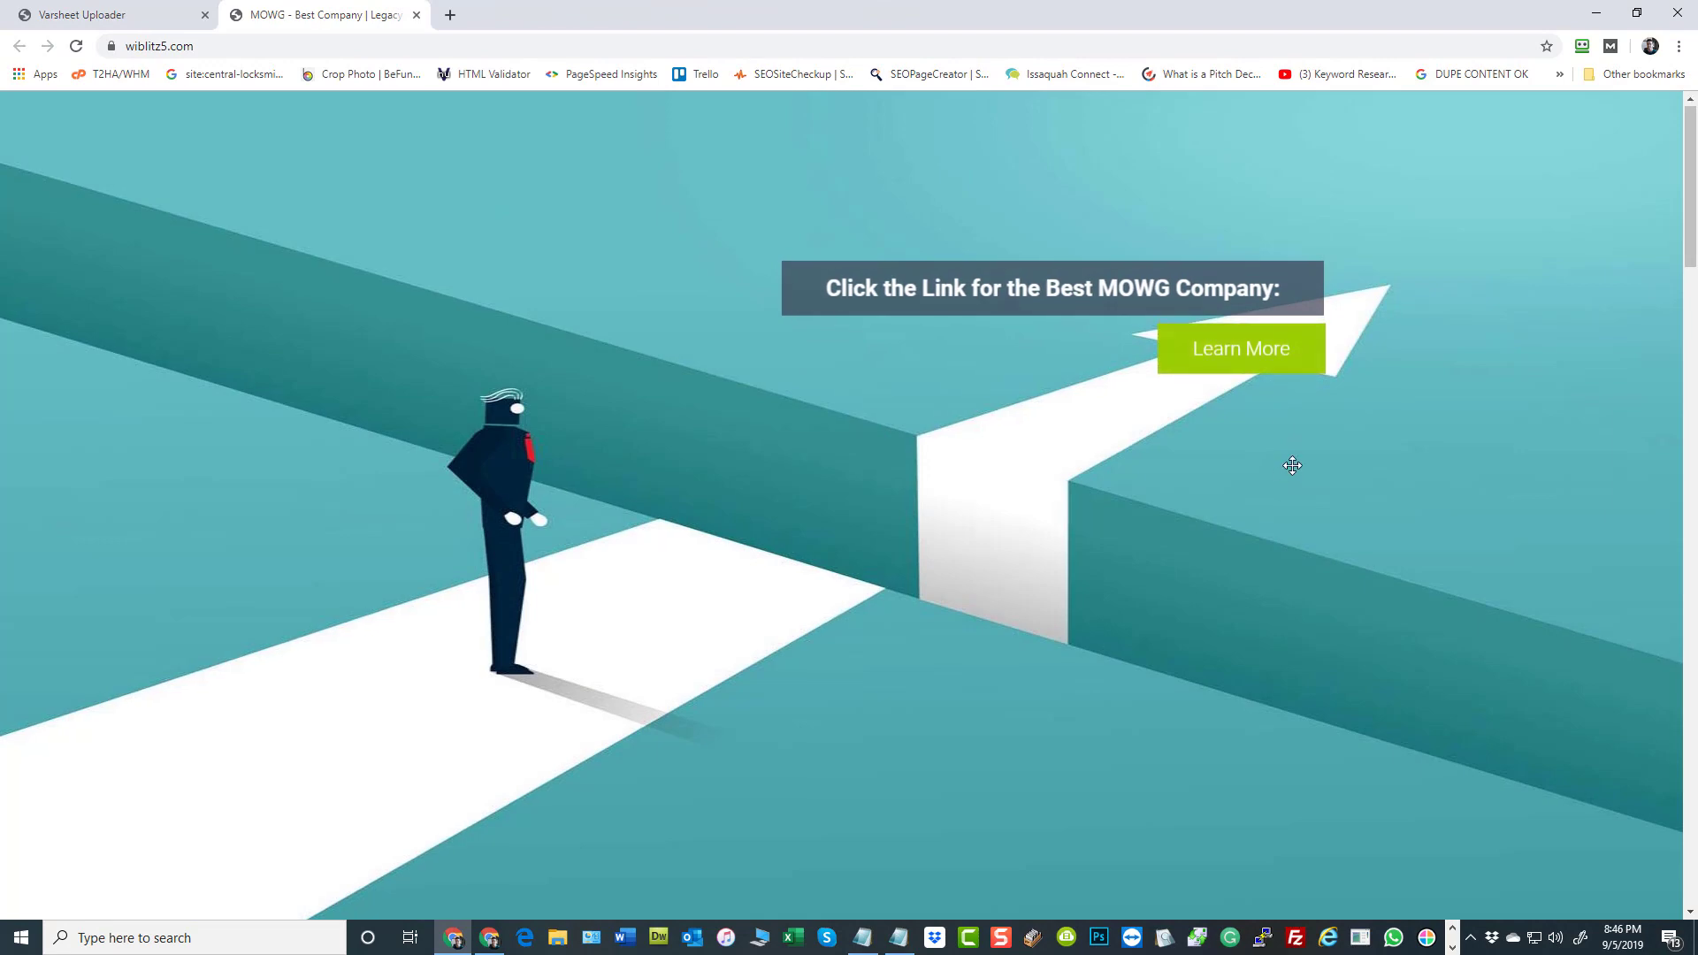
Look over the live home page's banner, Click Here section and sidebar
scroll(1293, 468, down, 7)
scroll(1293, 475, down, 5)
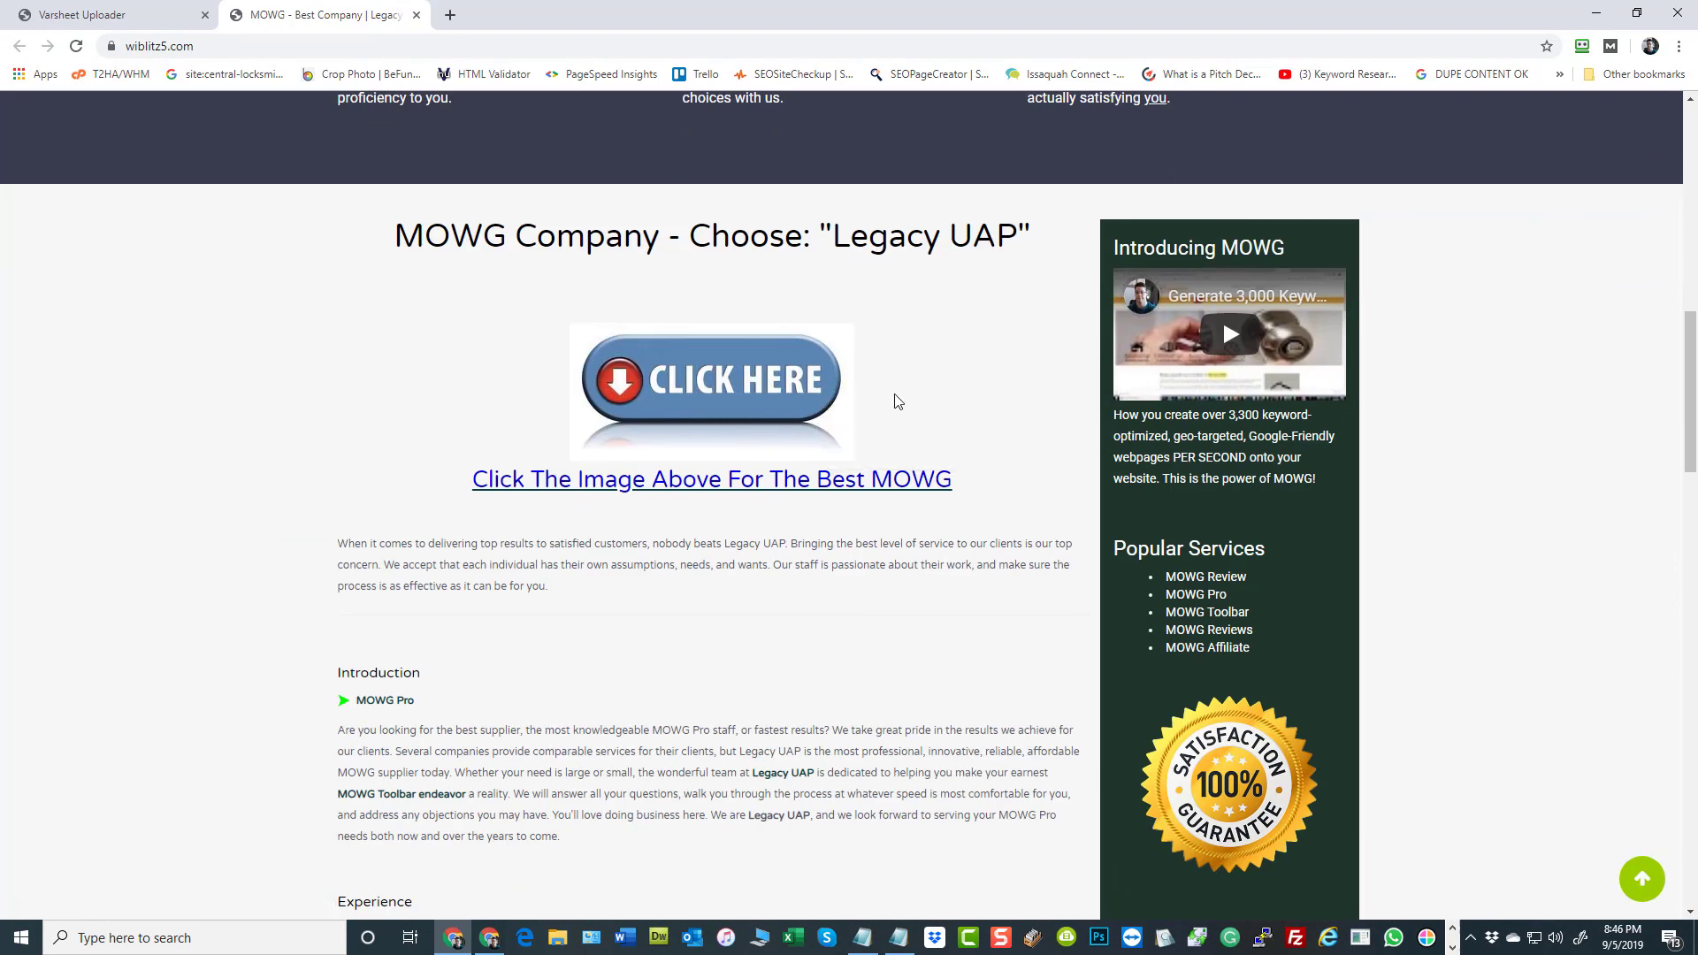
scroll(892, 398, up, 9)
scroll(890, 399, up, 3)
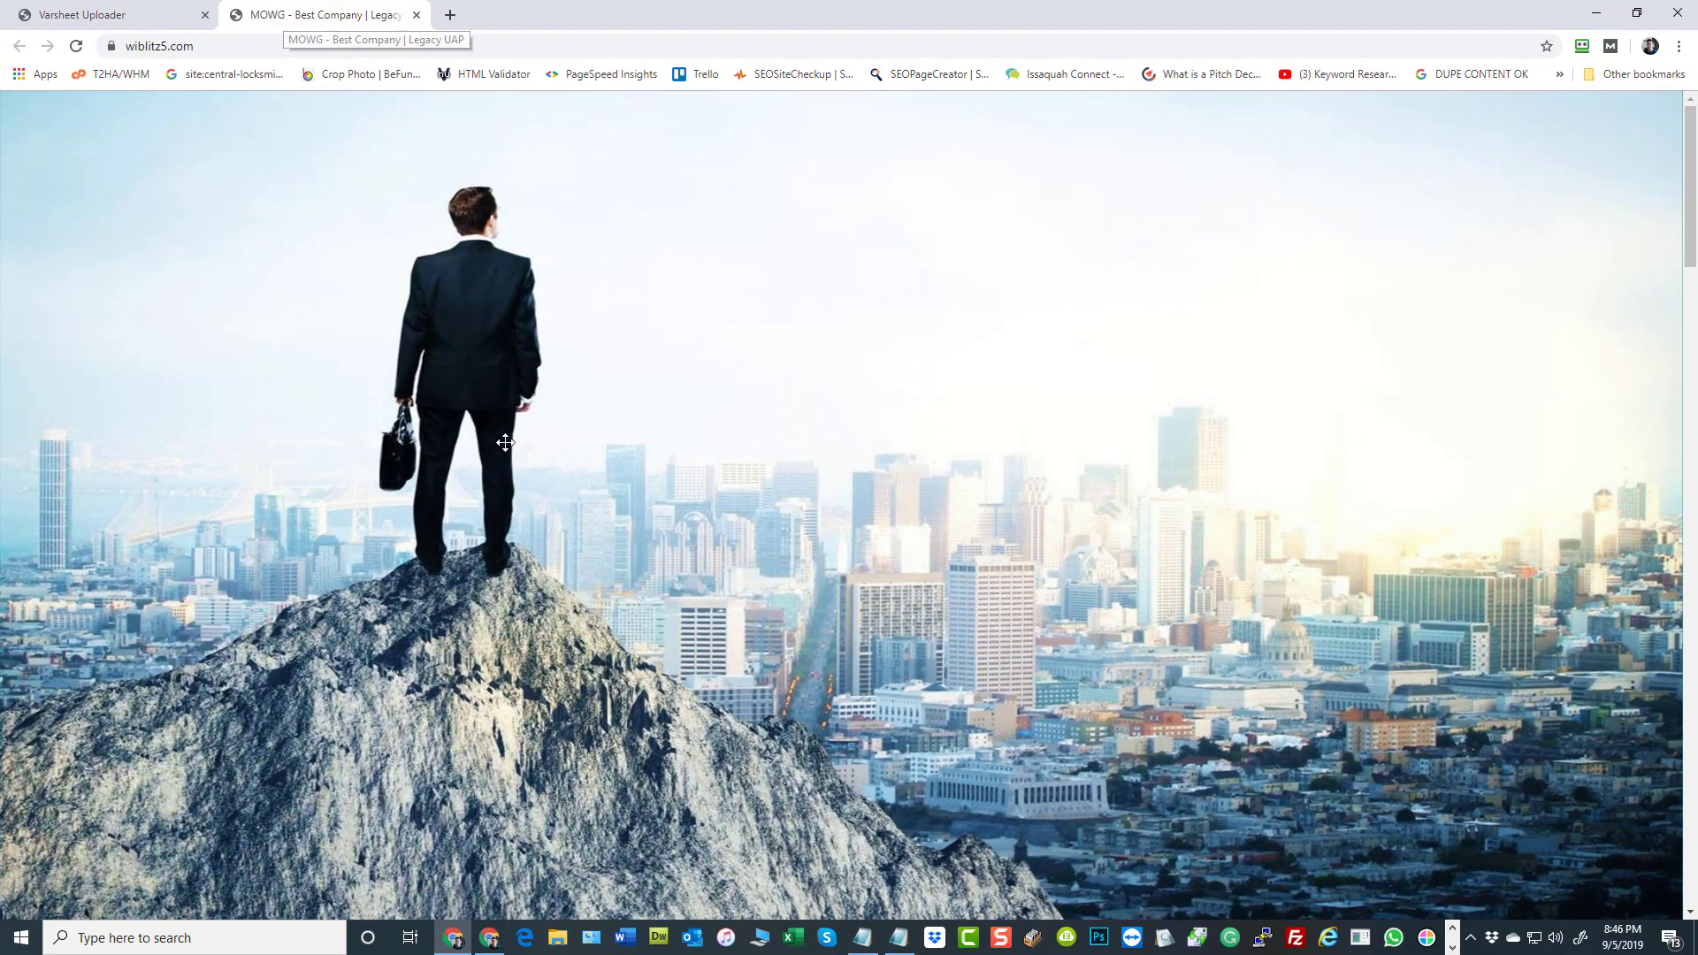
Examine the home page's feature blocks, body sections and sidebar map, and return to the banner
scroll(1077, 492, down, 6)
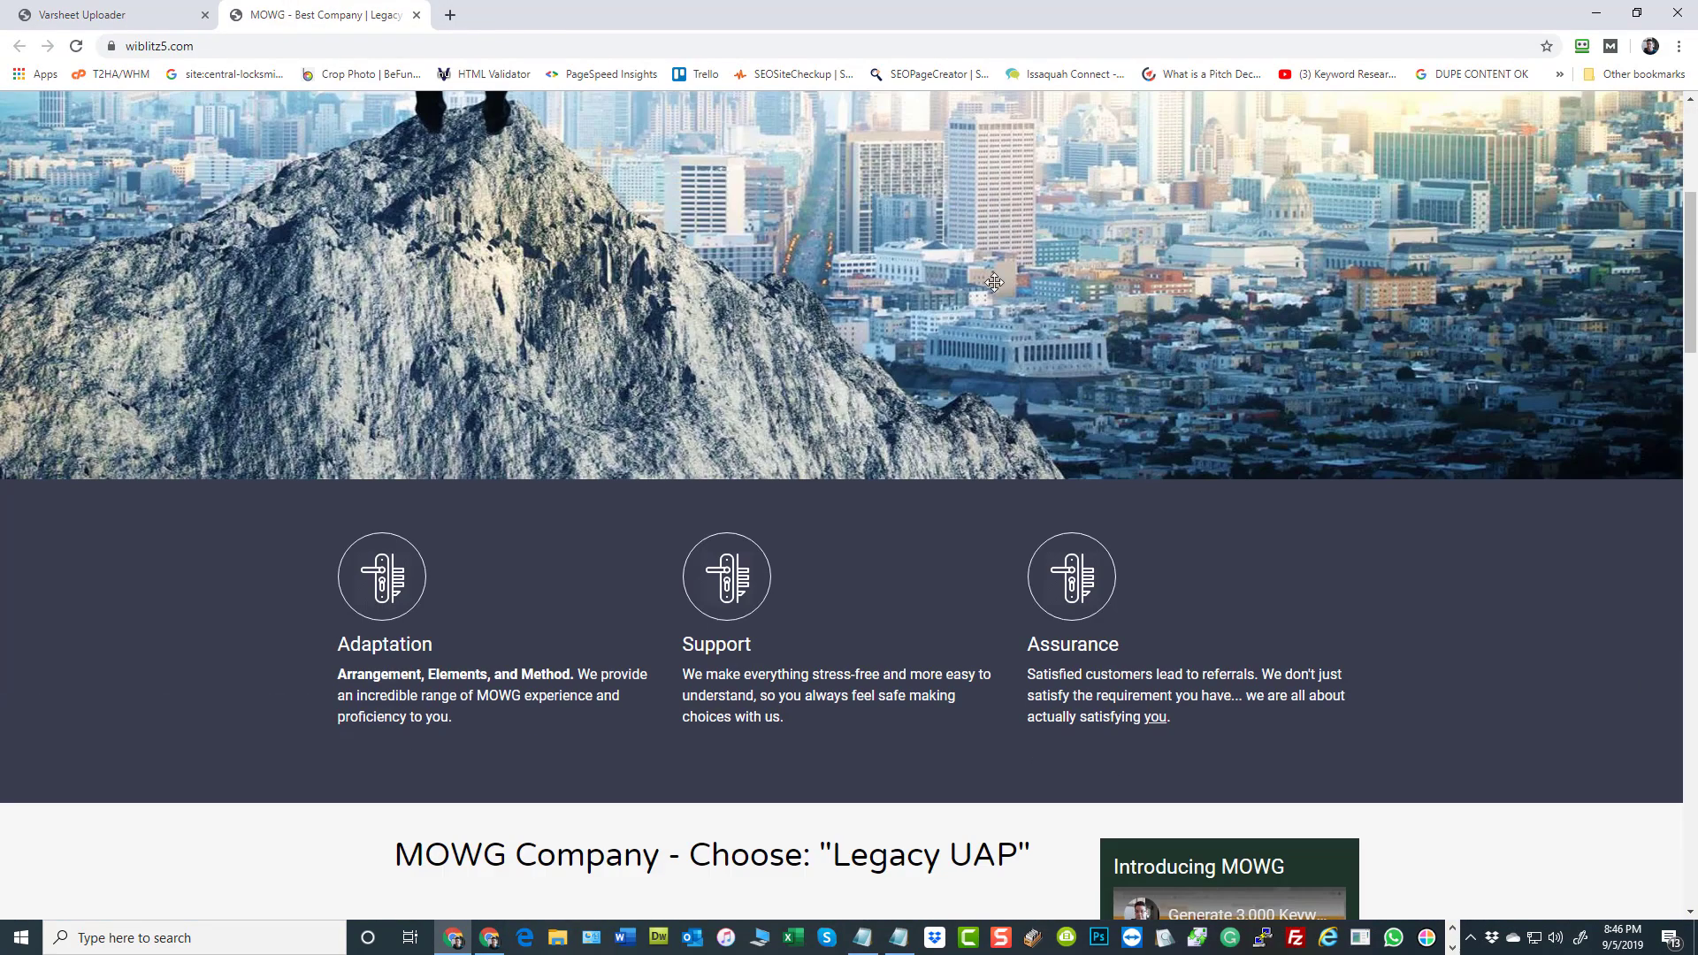
scroll(991, 292, down, 5)
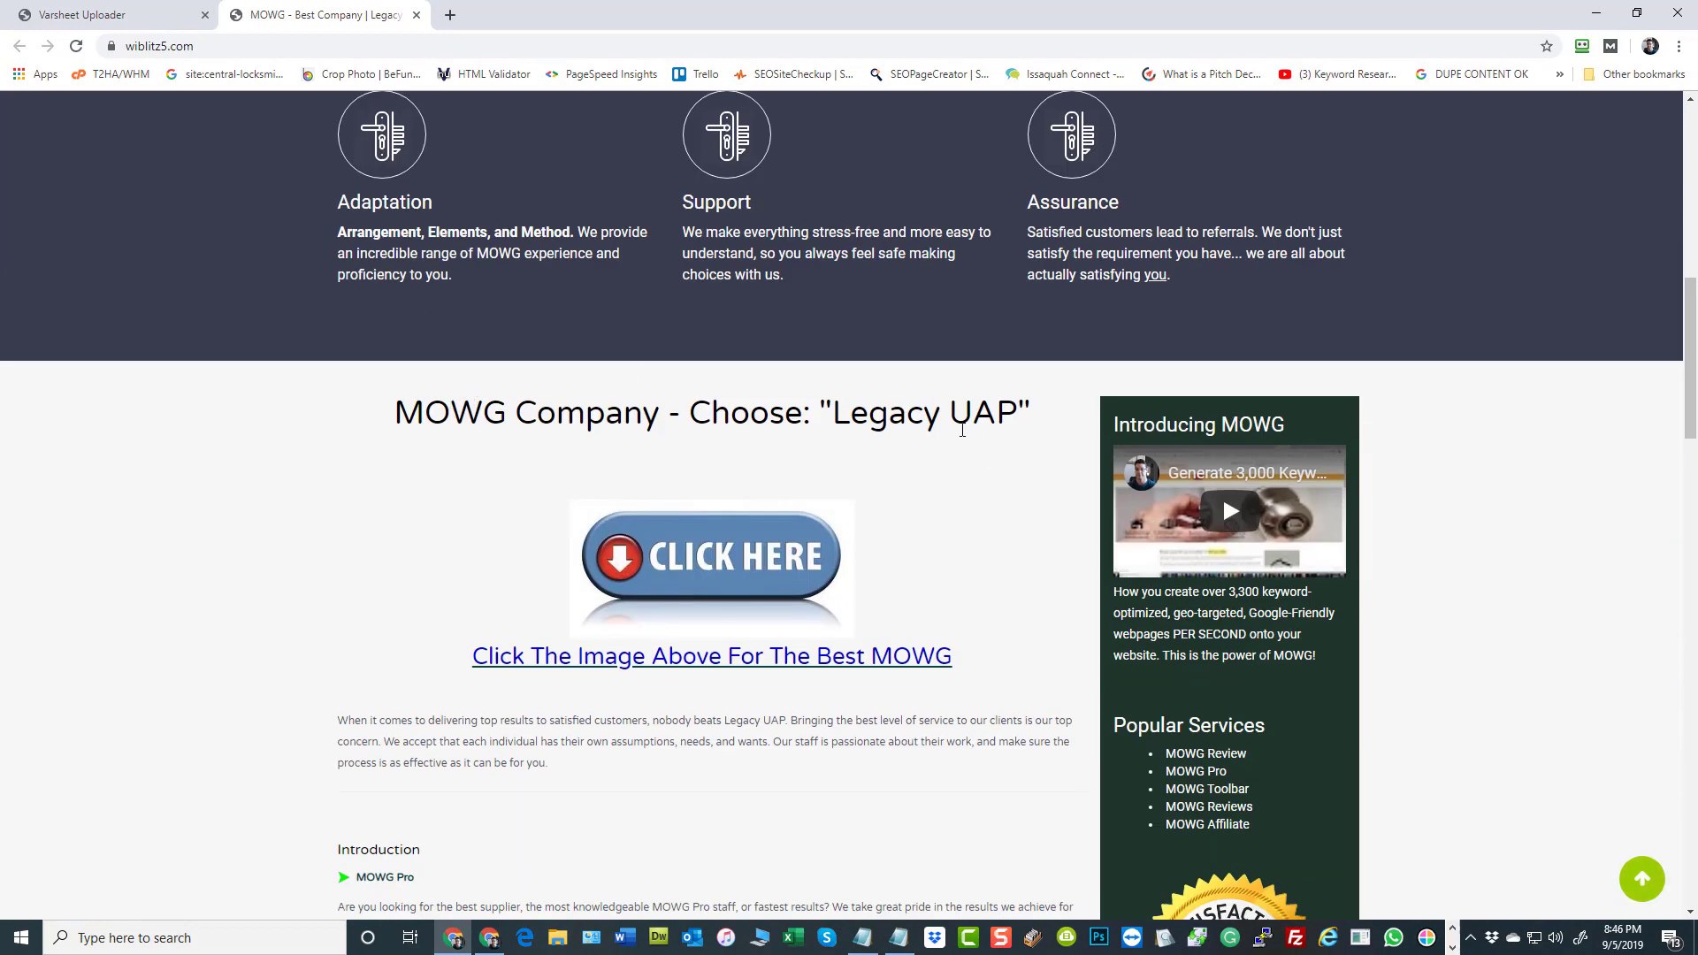
scroll(963, 430, down, 2)
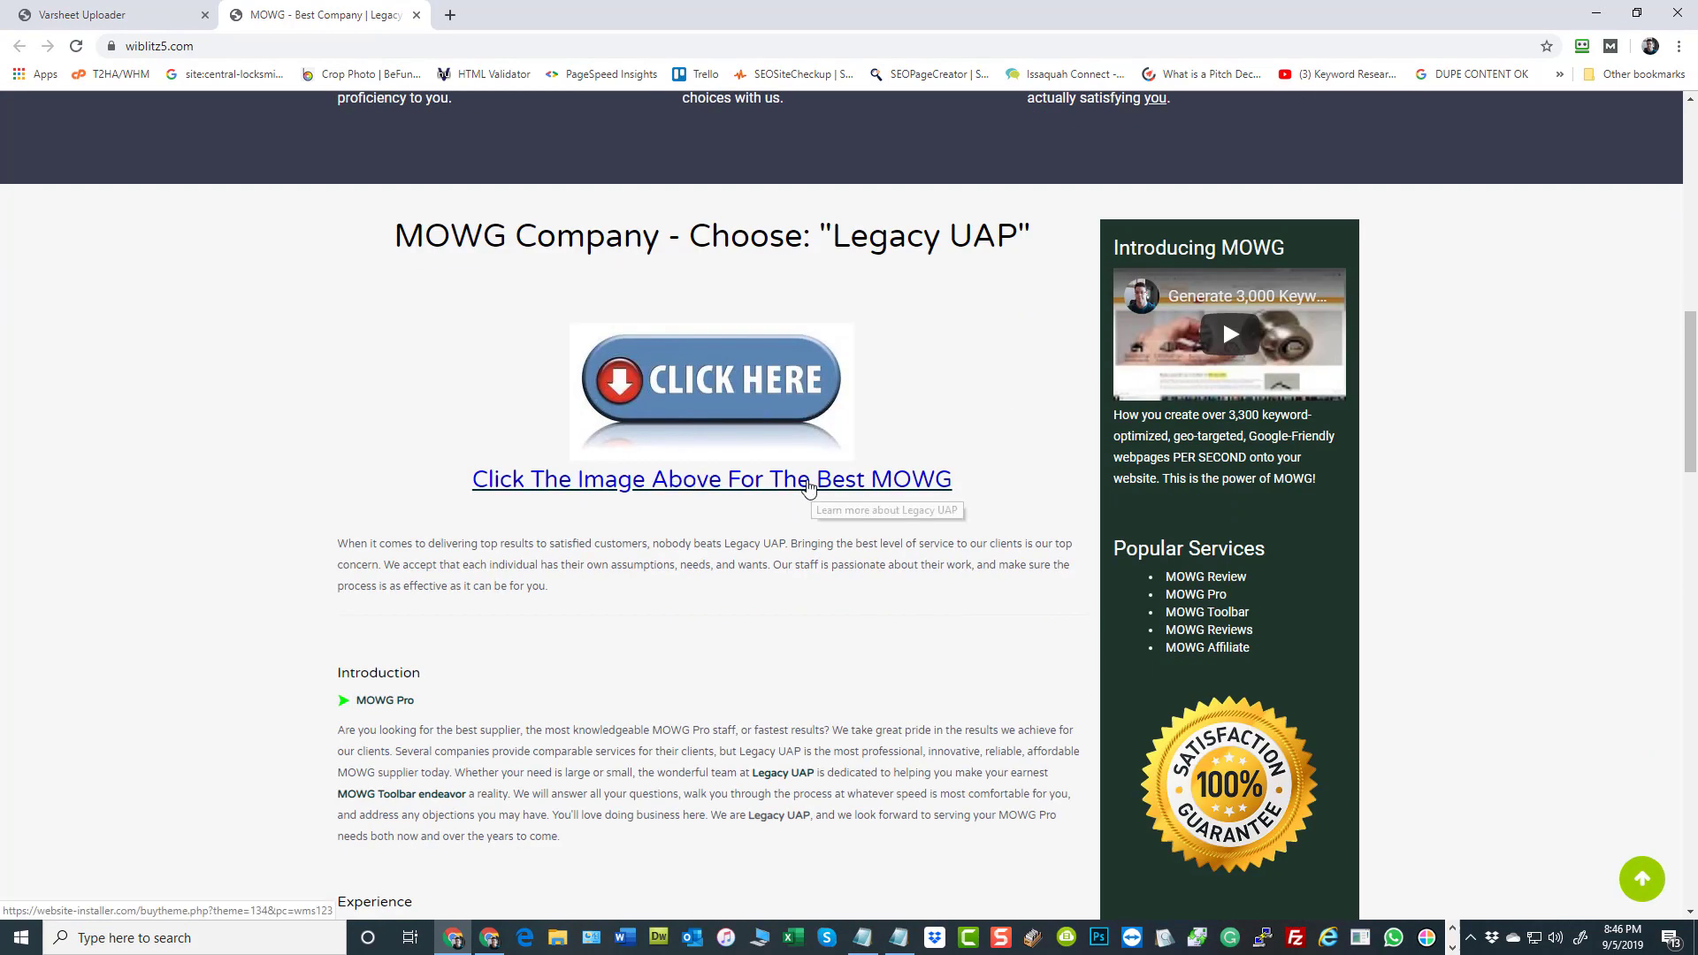
scroll(808, 487, down, 3)
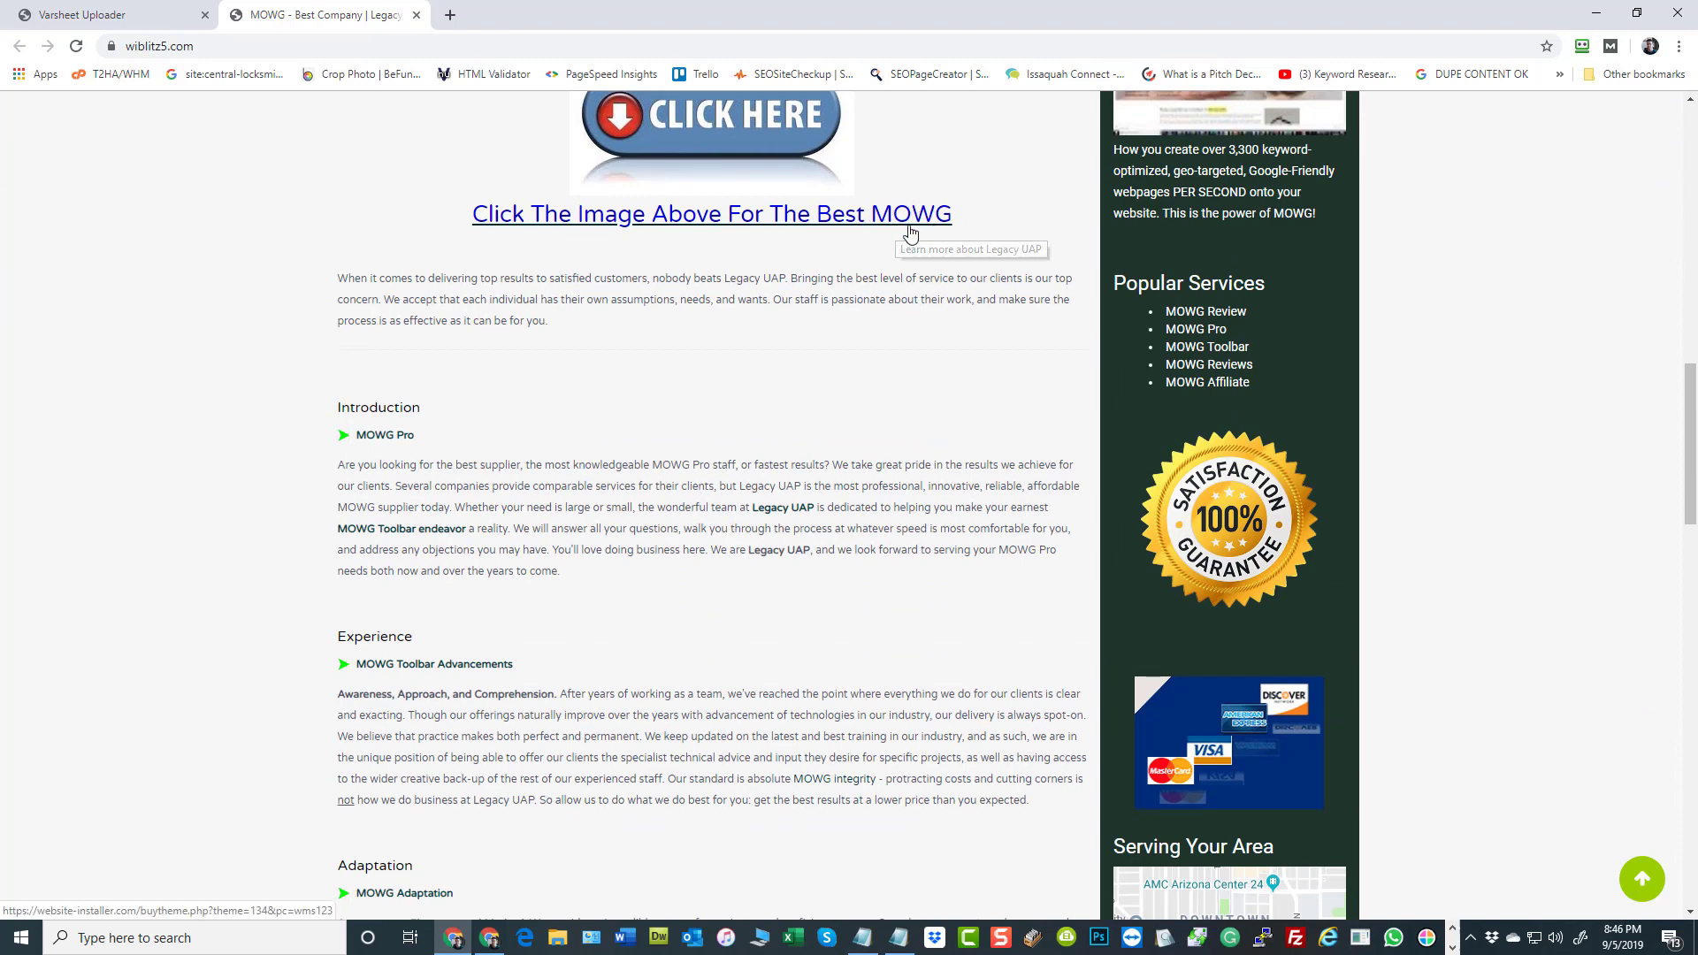
scroll(548, 478, down, 4)
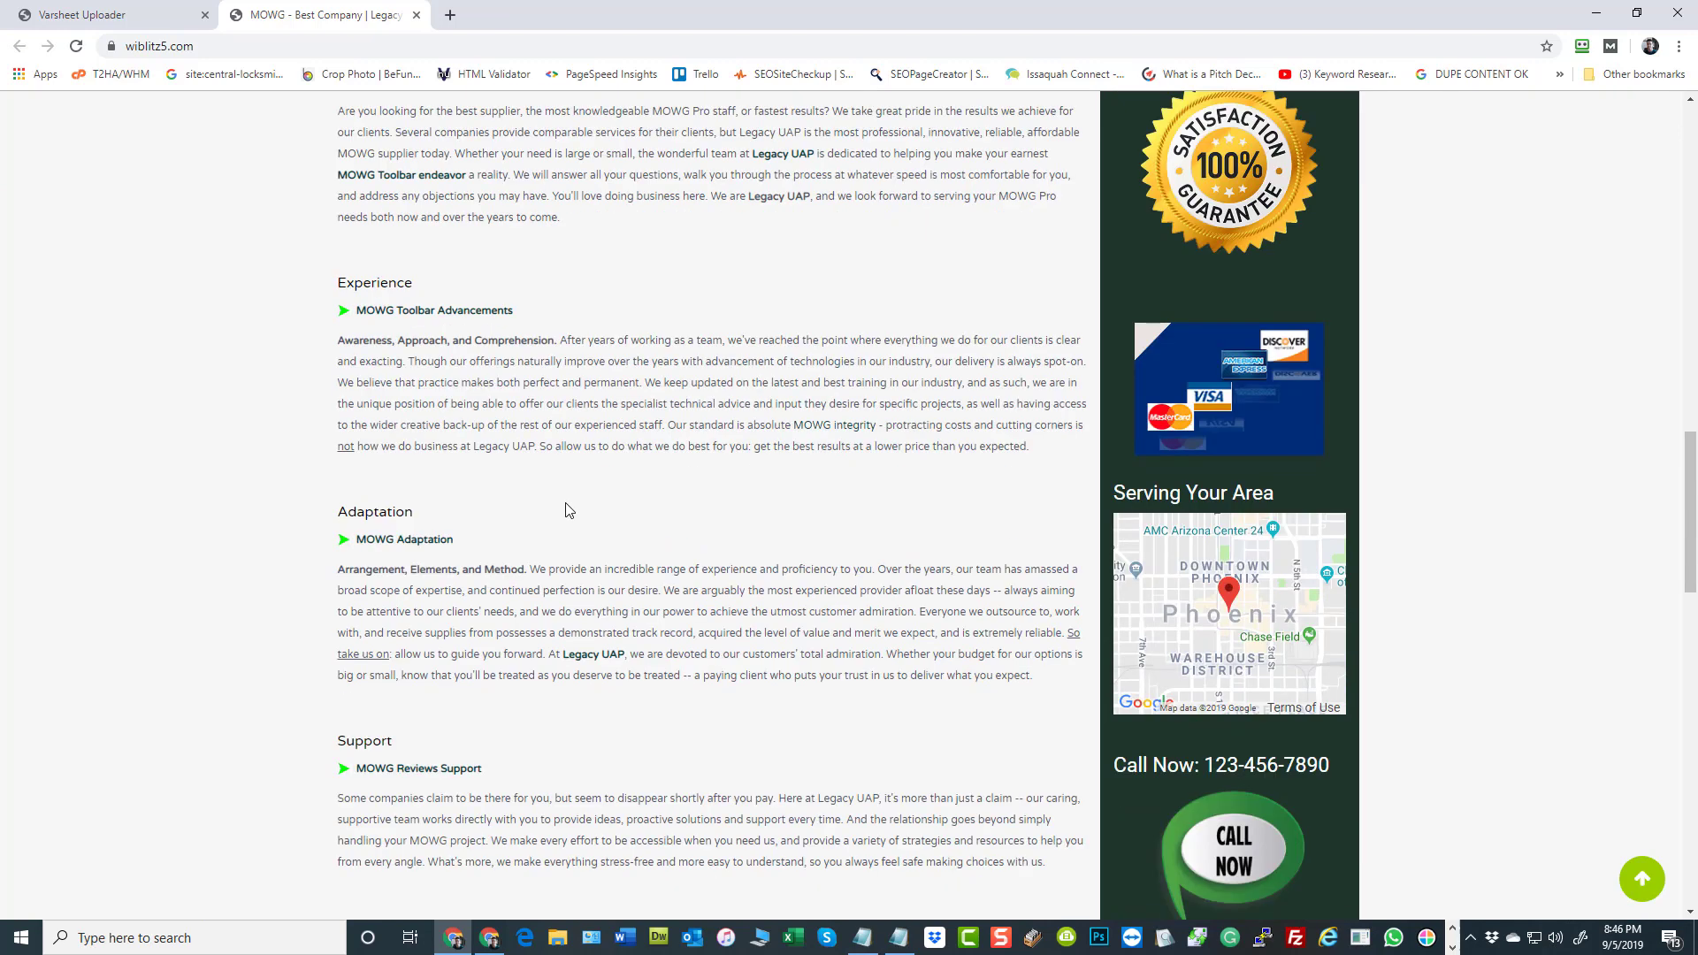
key(Home)
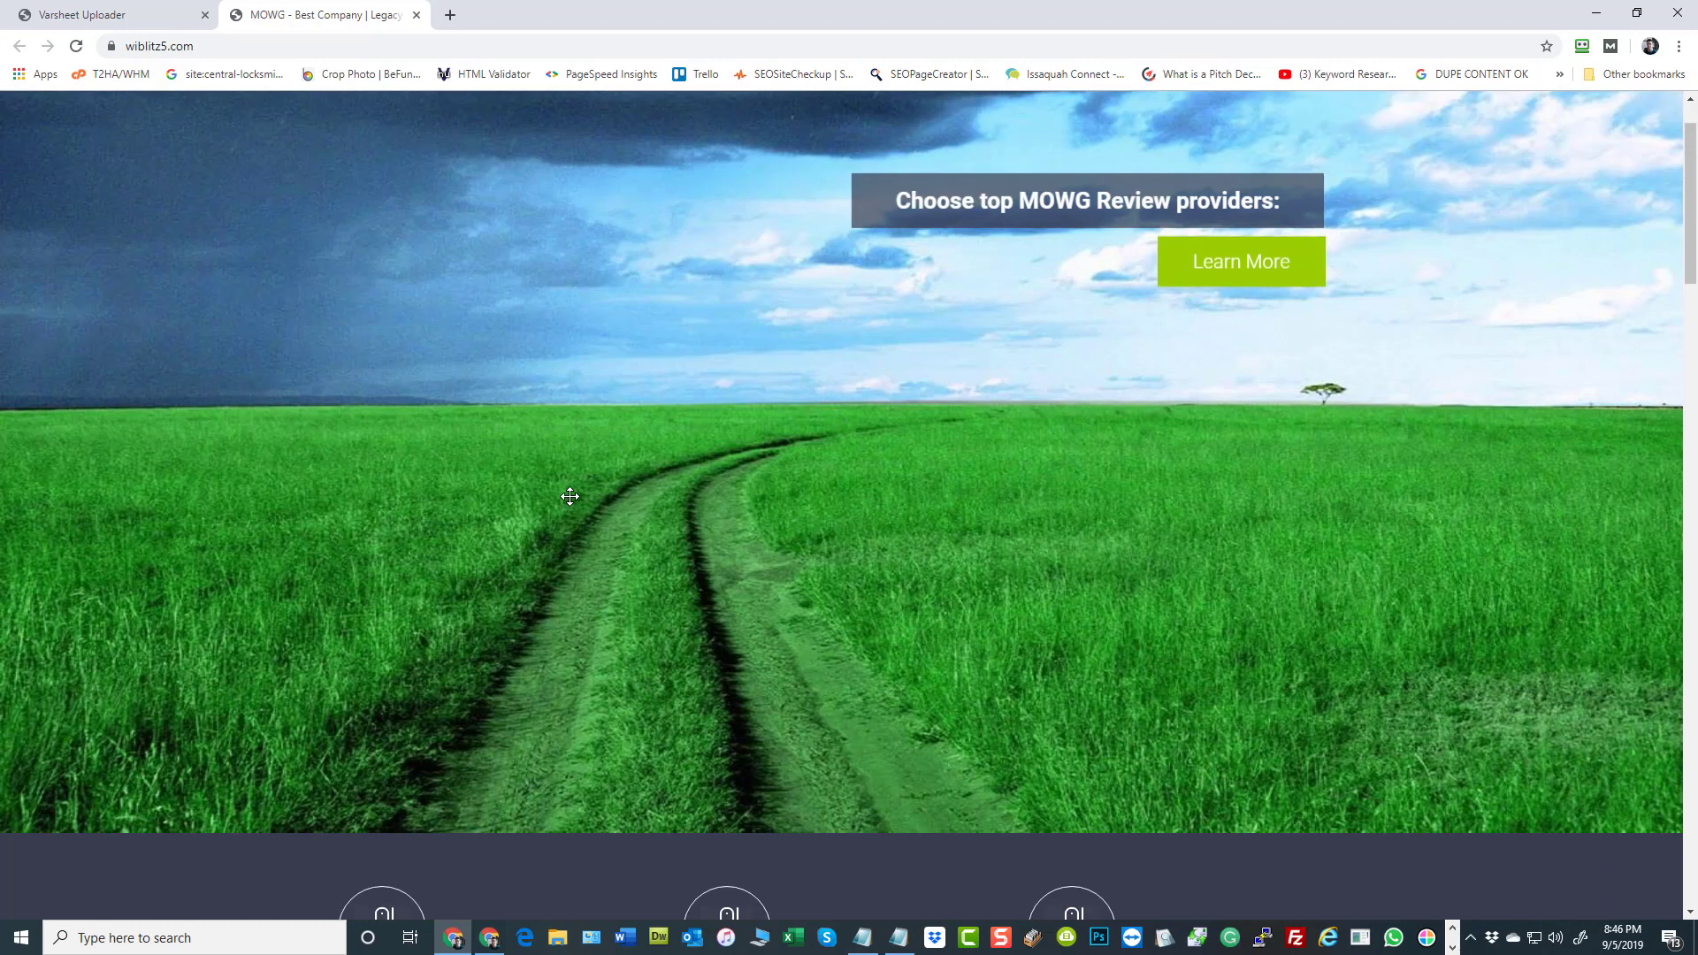
Generate a new random set of global variables in the Varsheet Uploader
click(108, 16)
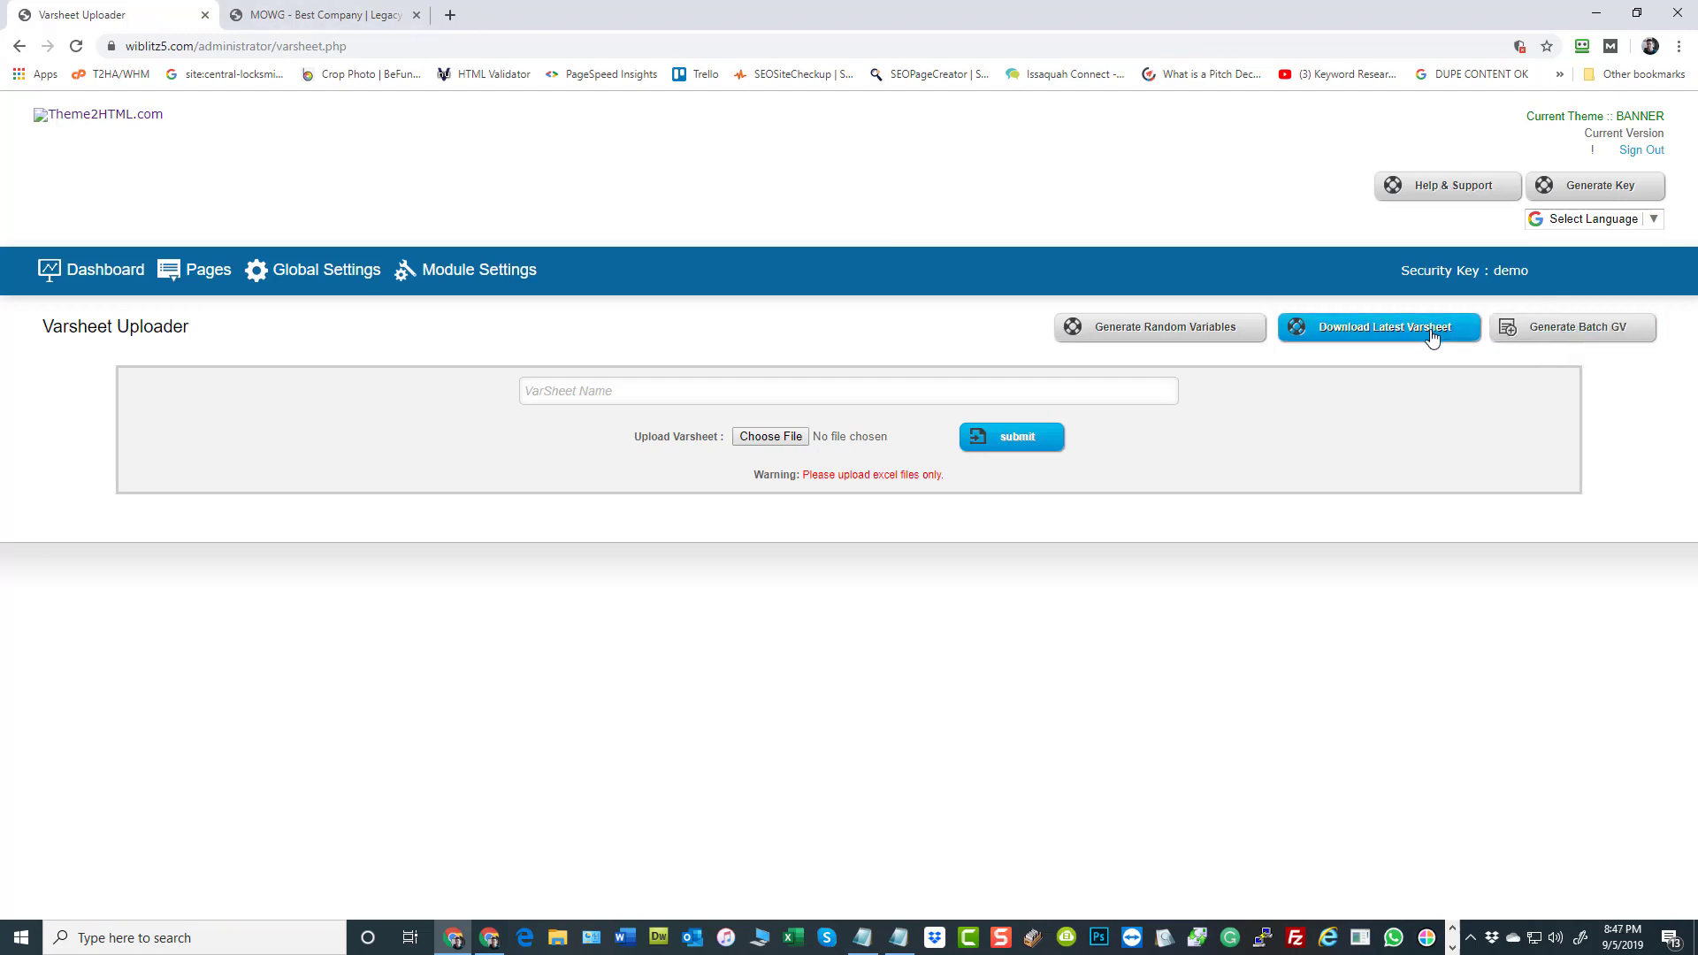
click(1160, 336)
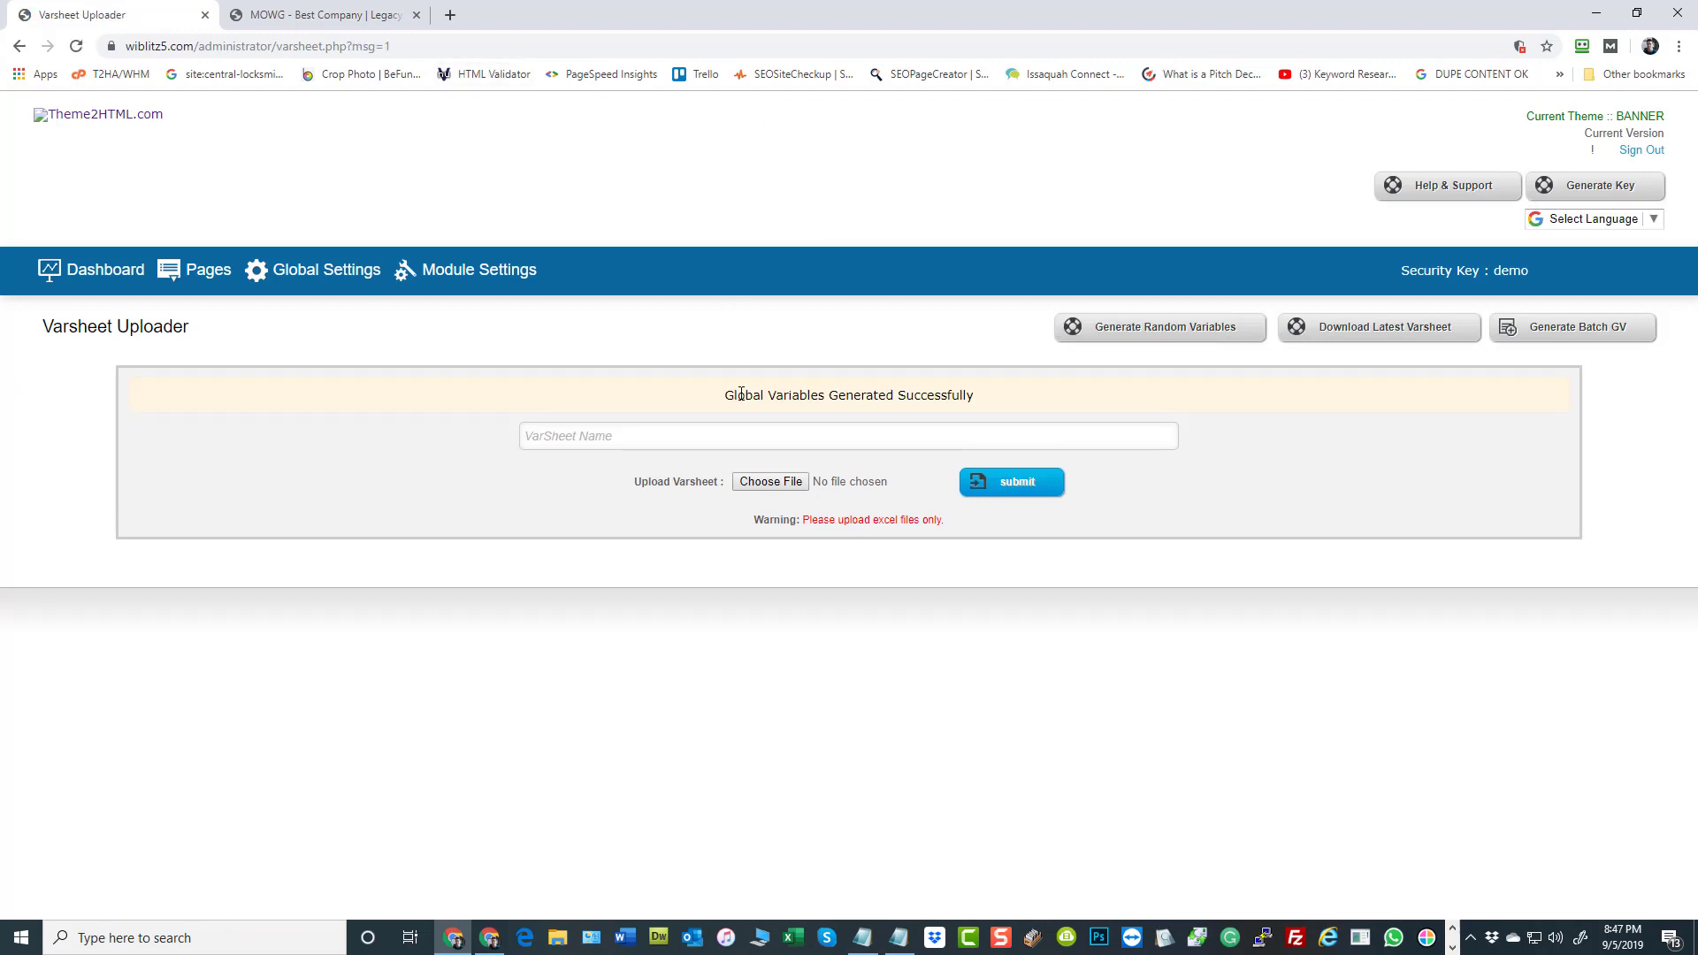
drag(738, 396, 961, 395)
click(795, 207)
Open the Global Variables list from the admin dashboard and review the city, service, keyword and state values
click(79, 280)
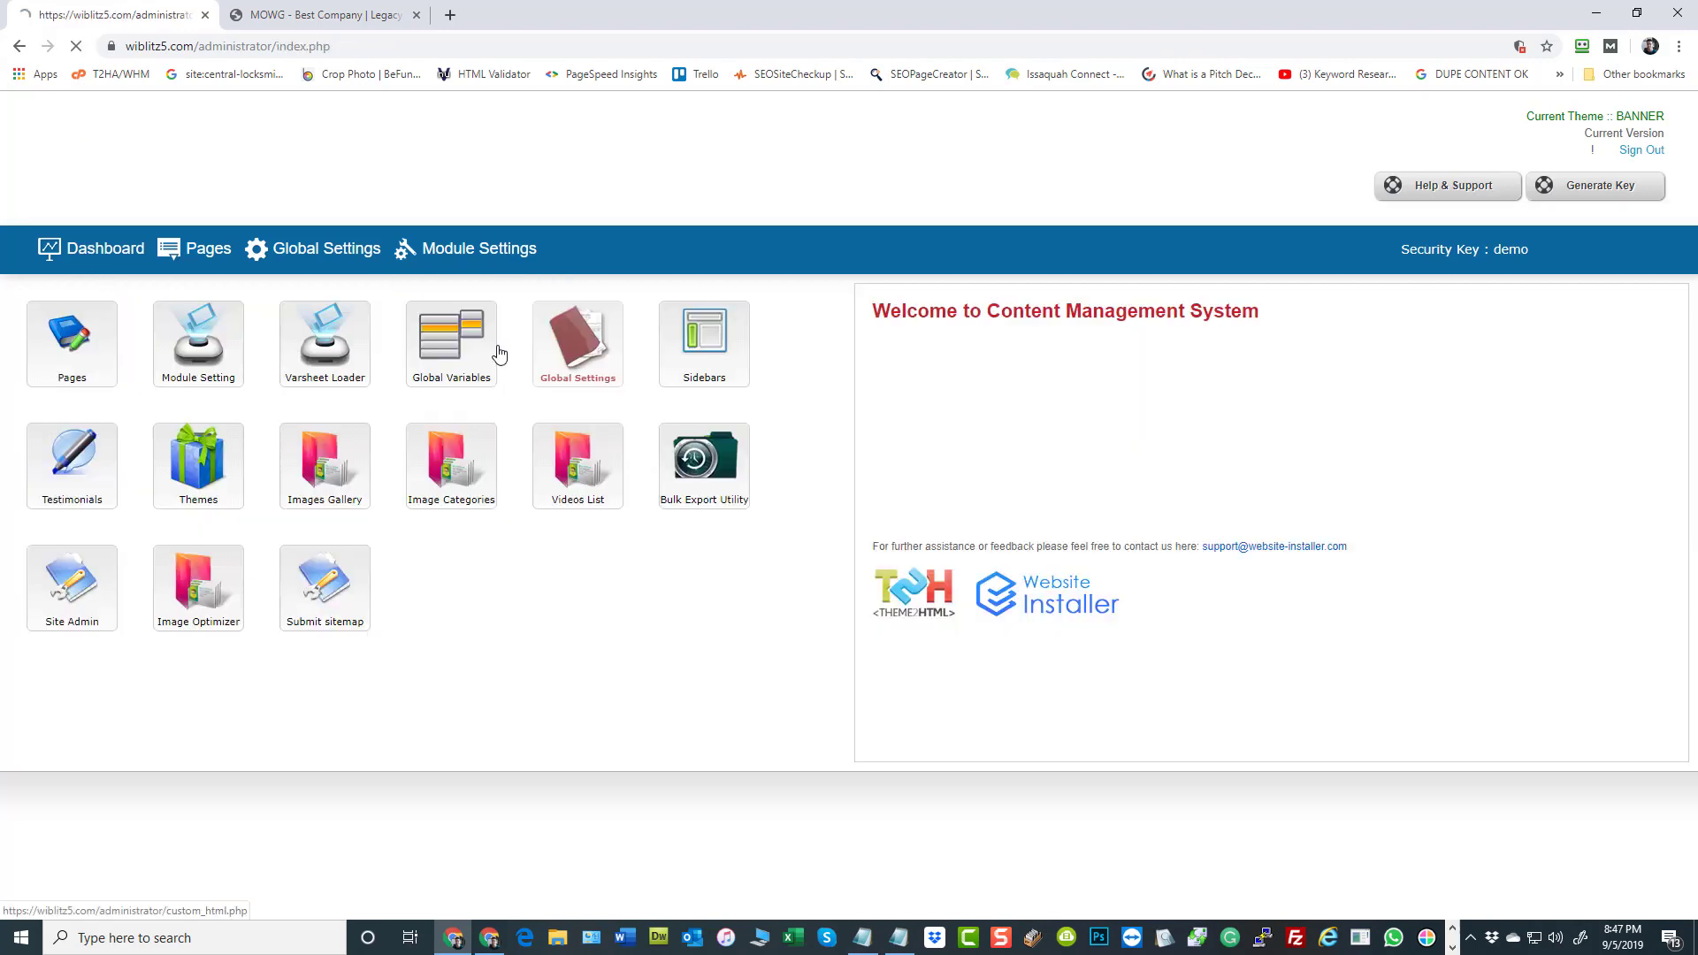
click(451, 352)
scroll(786, 559, down, 7)
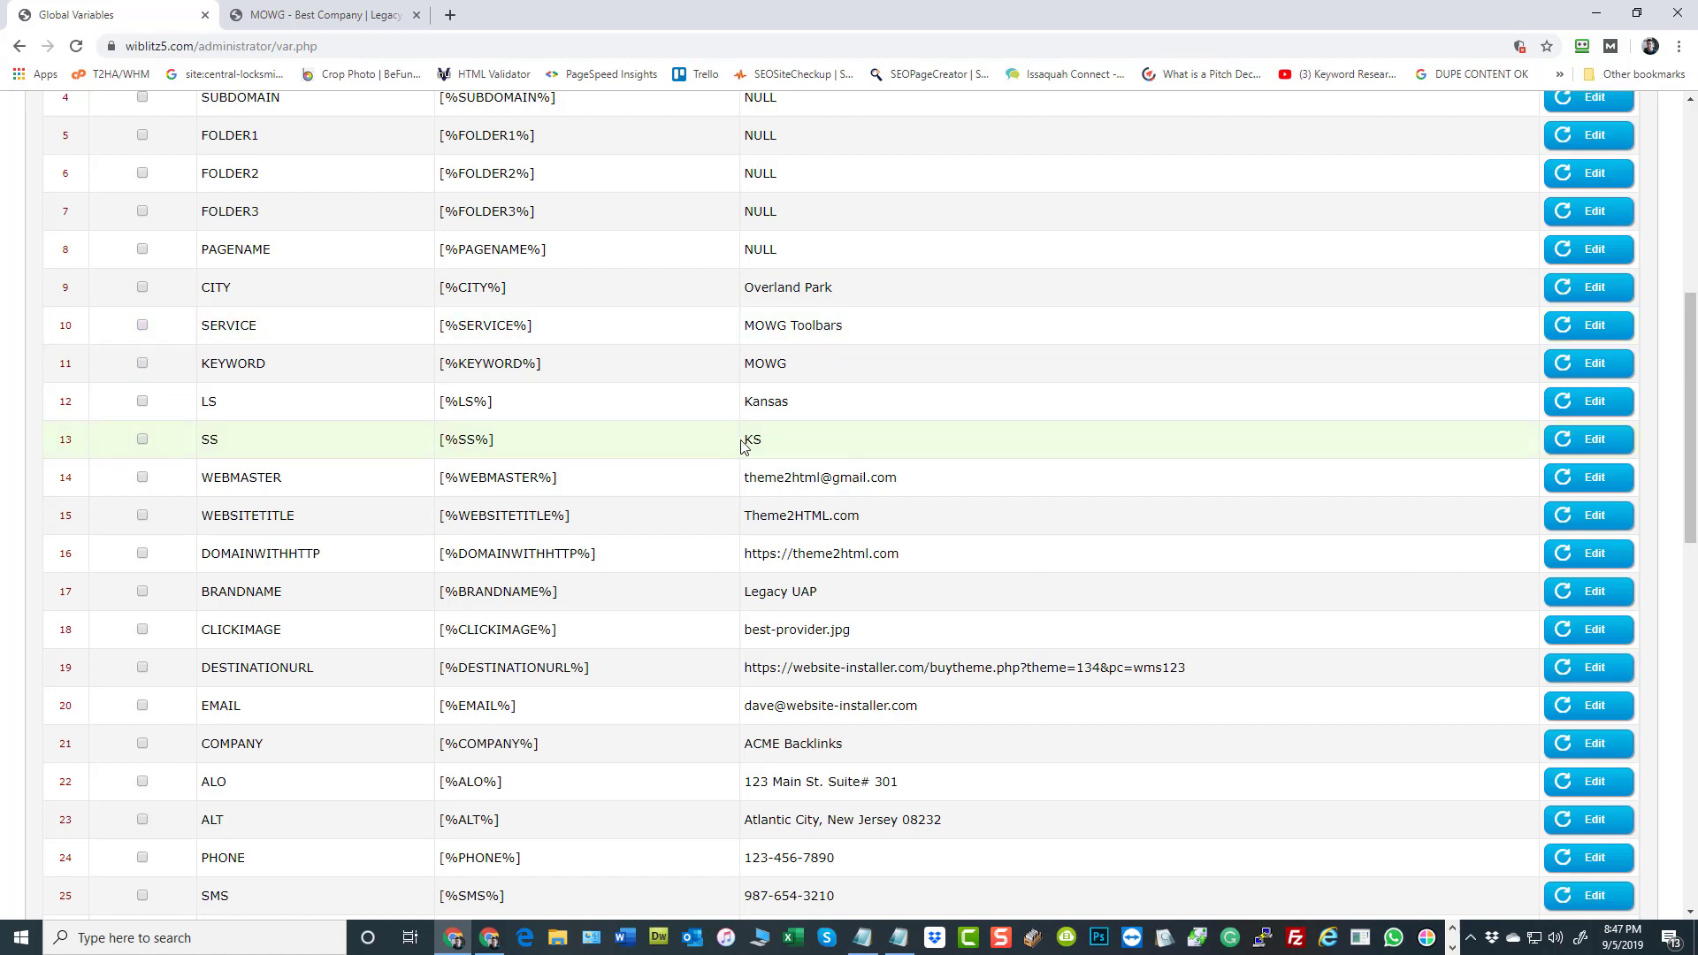
Load wiblitz5.com in a new browser tab, keeping the earlier home page version open
click(306, 14)
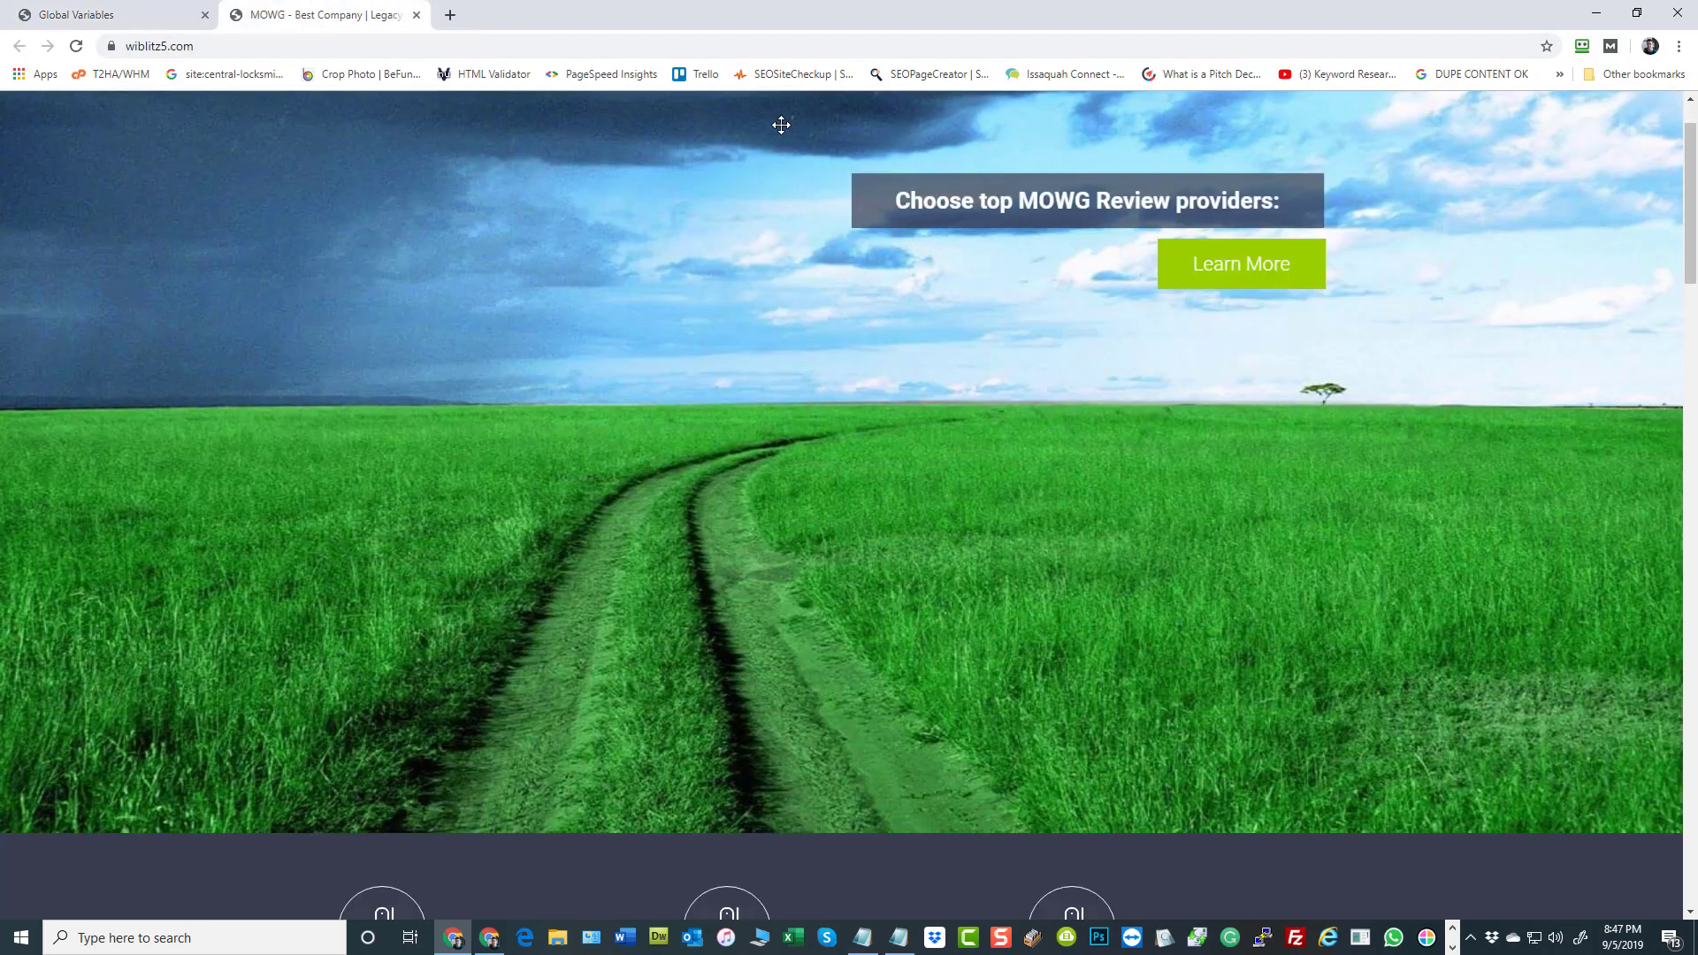
click(138, 16)
click(246, 16)
click(214, 46)
key(ctrl+c)
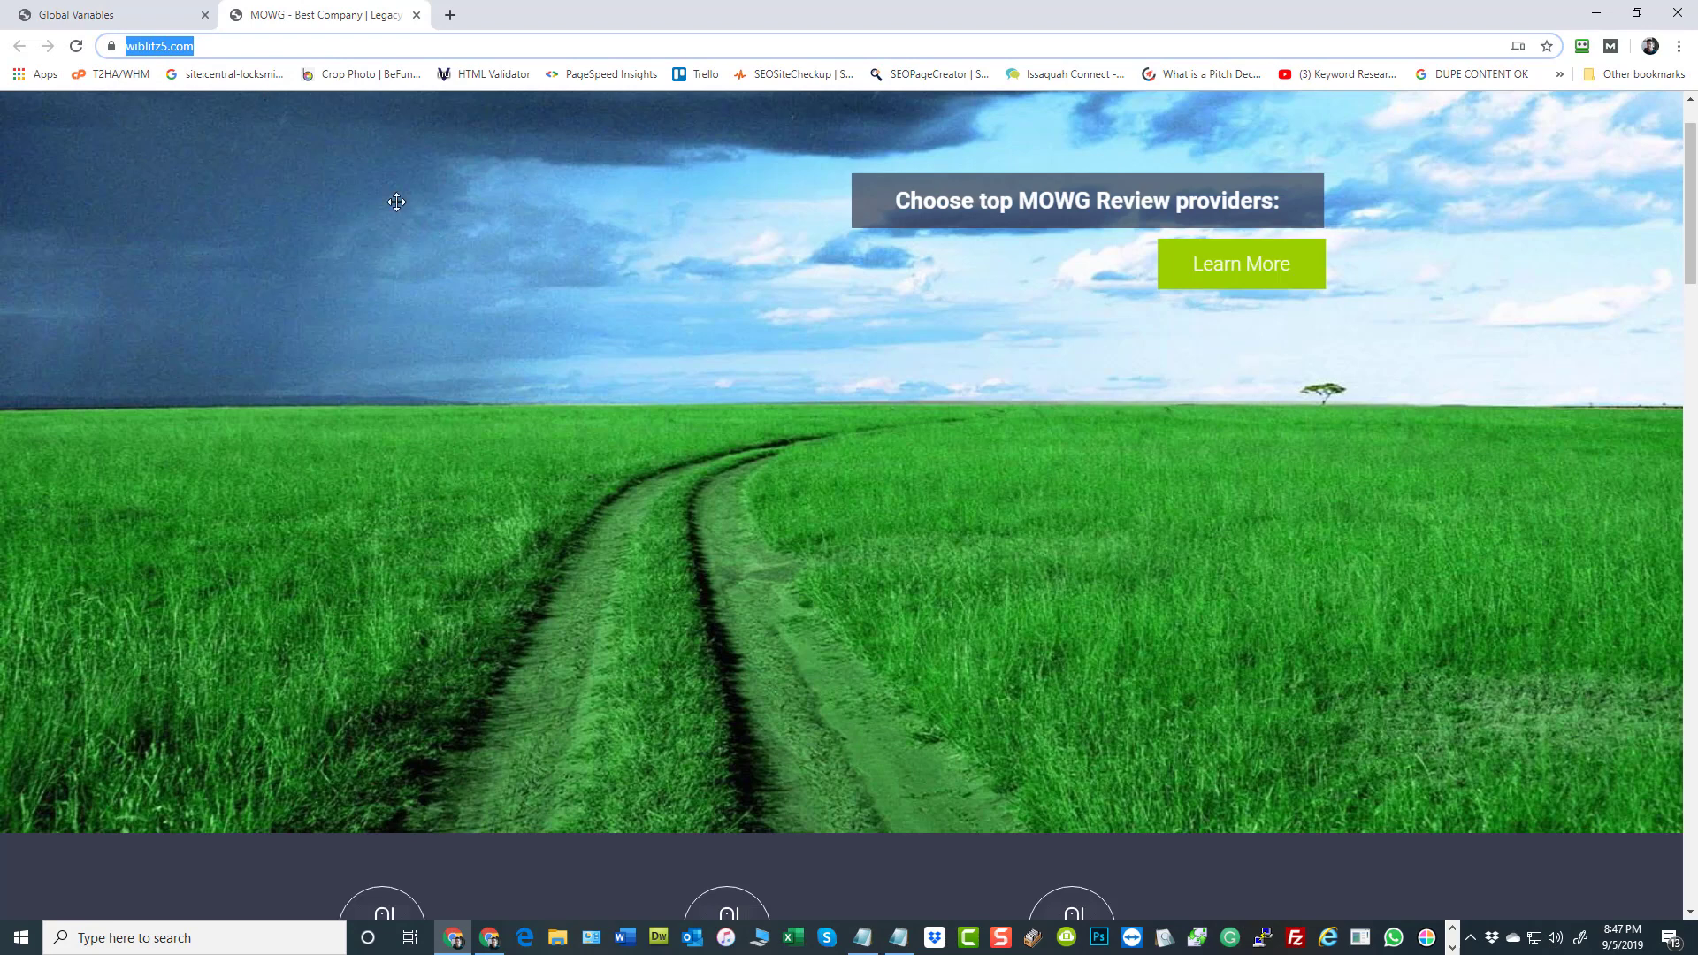
click(451, 14)
key(ctrl+v)
key(Return)
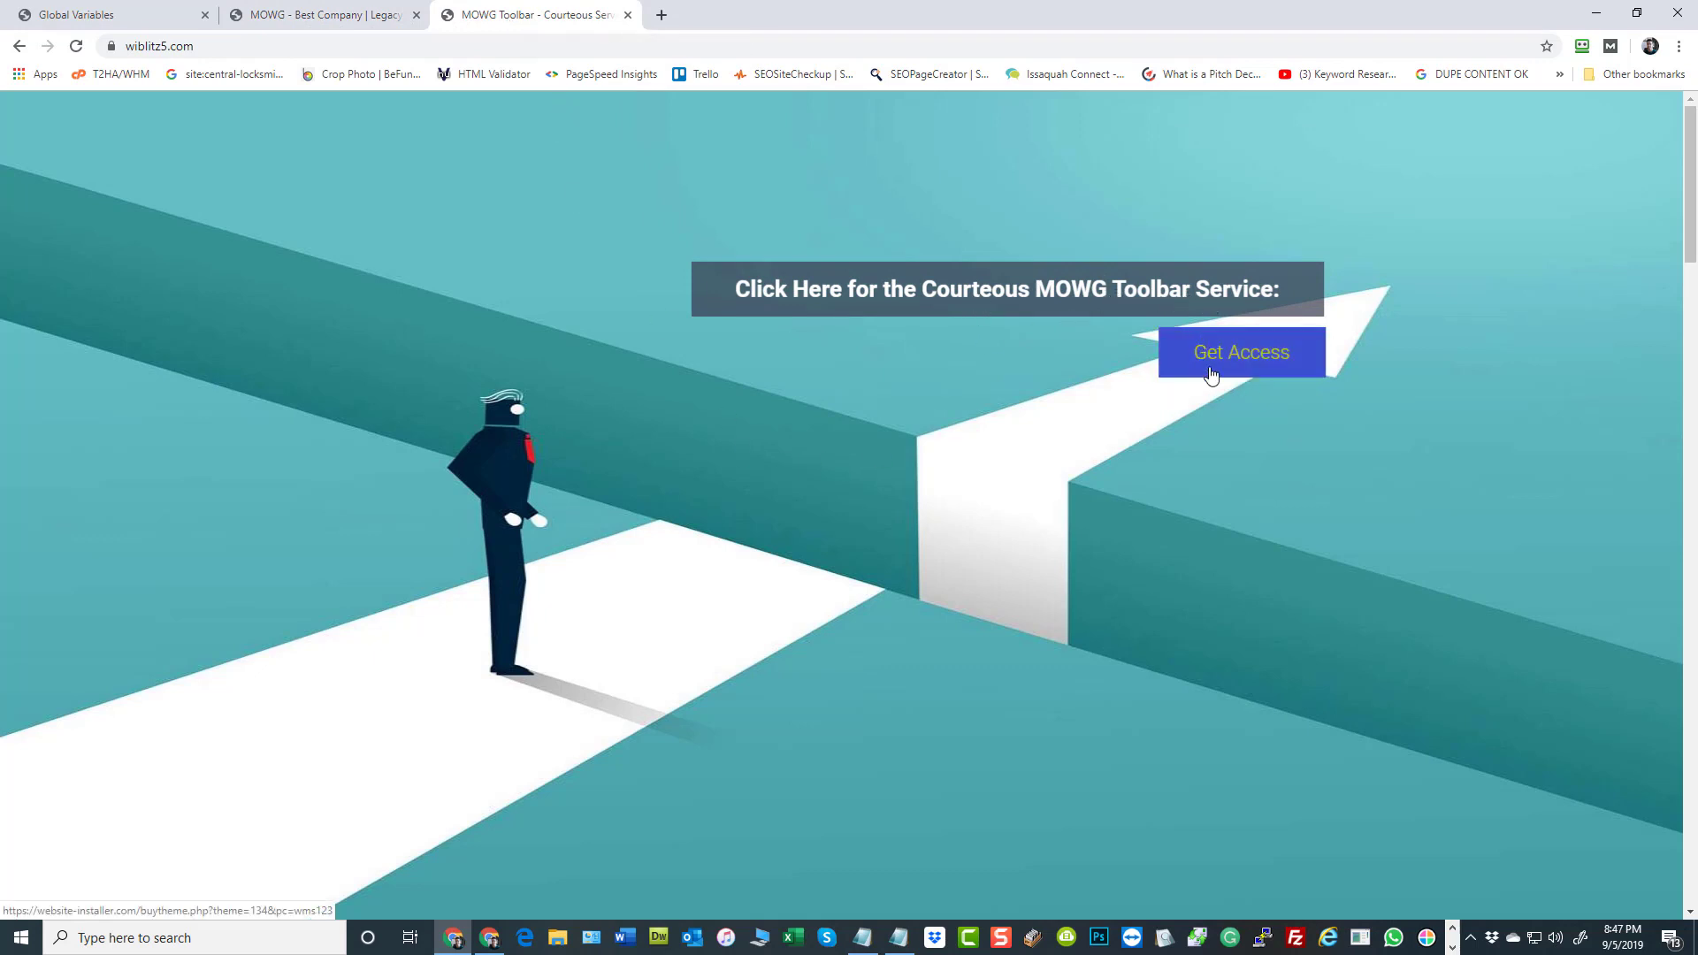
Compare the banner and the three feature blocks between the earlier and the newly loaded home page versions
click(285, 14)
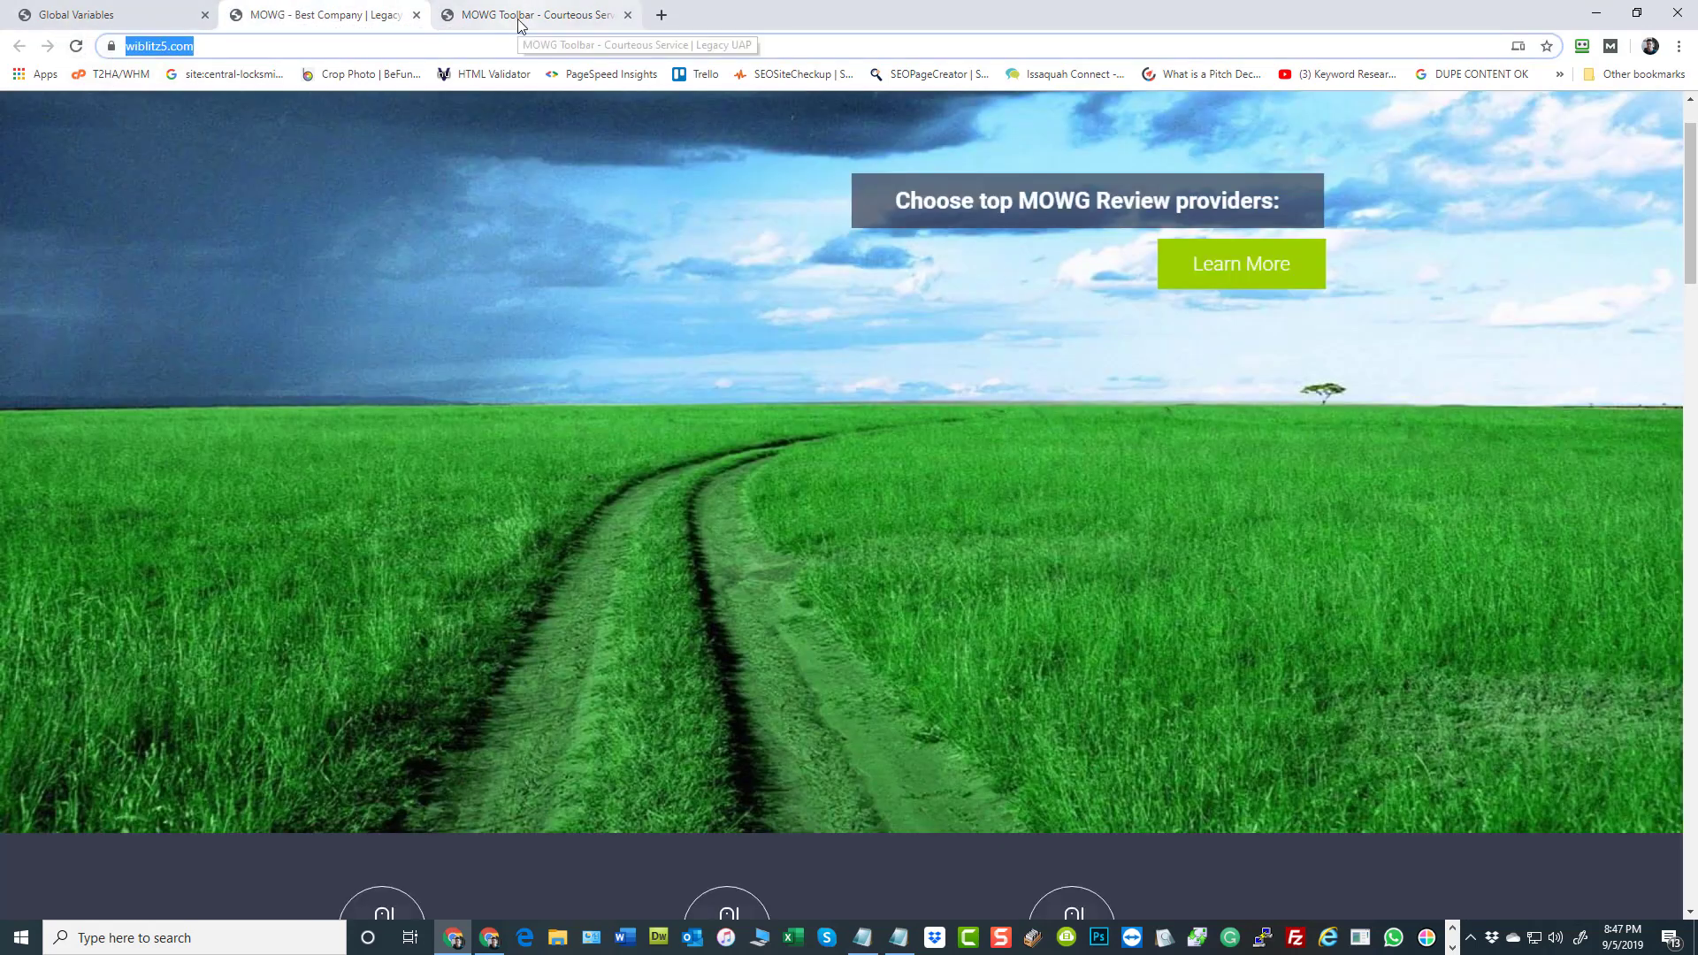
scroll(681, 421, down, 7)
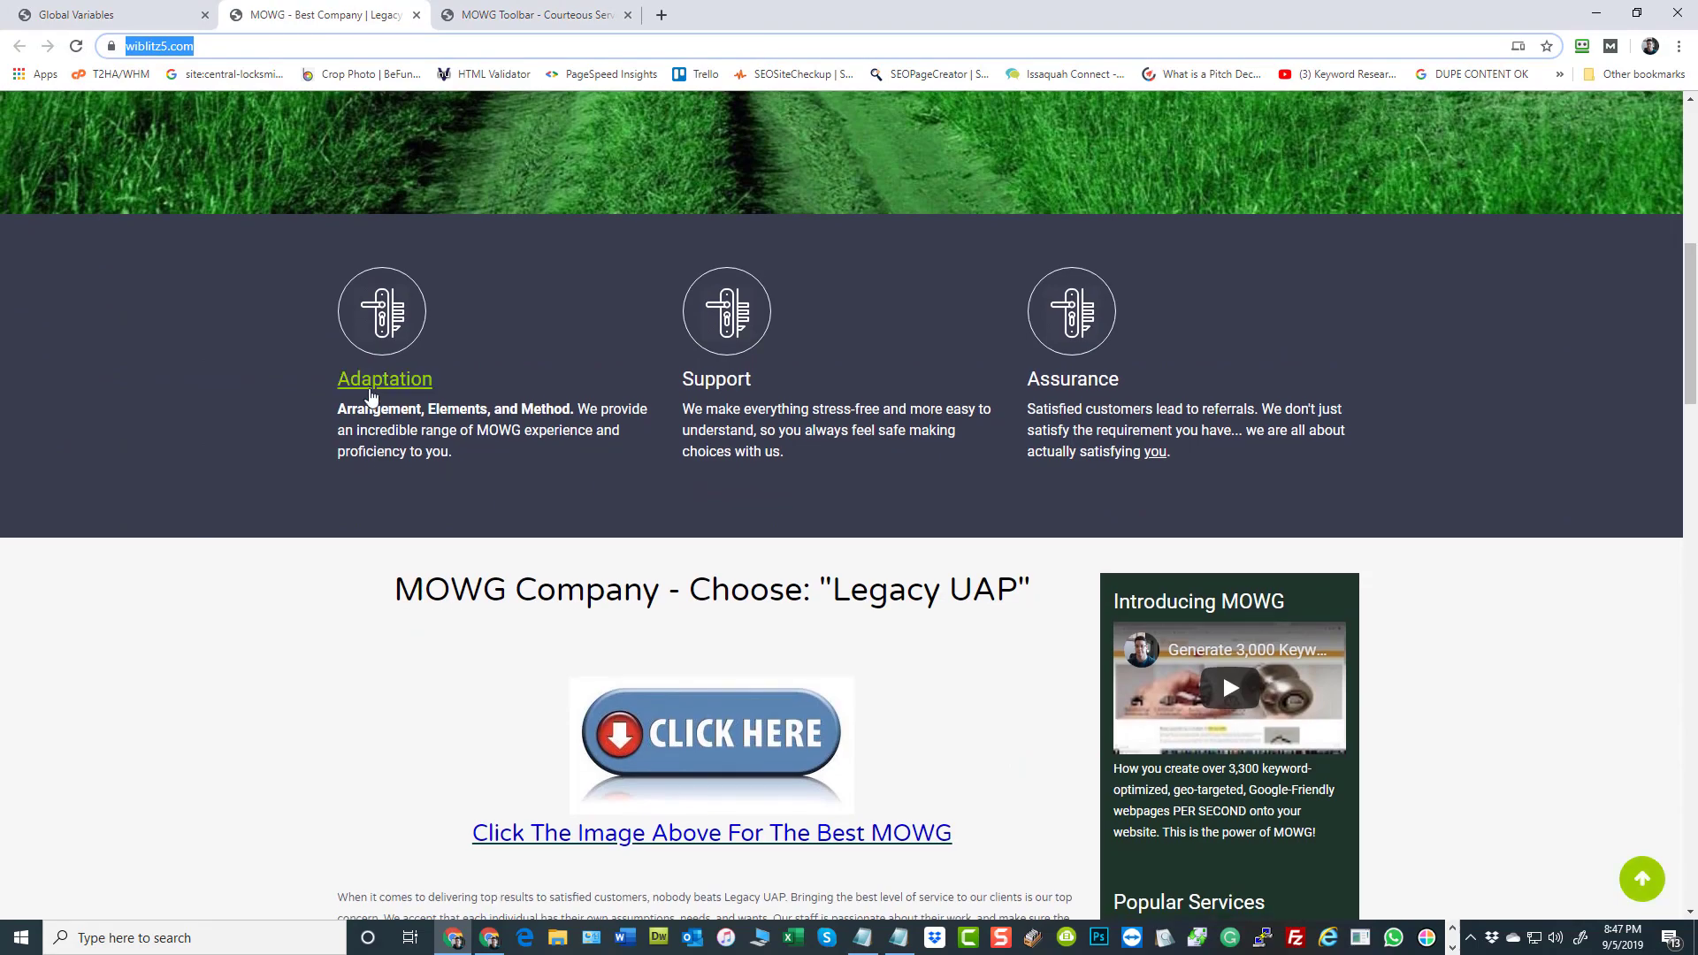
click(513, 15)
scroll(415, 241, down, 10)
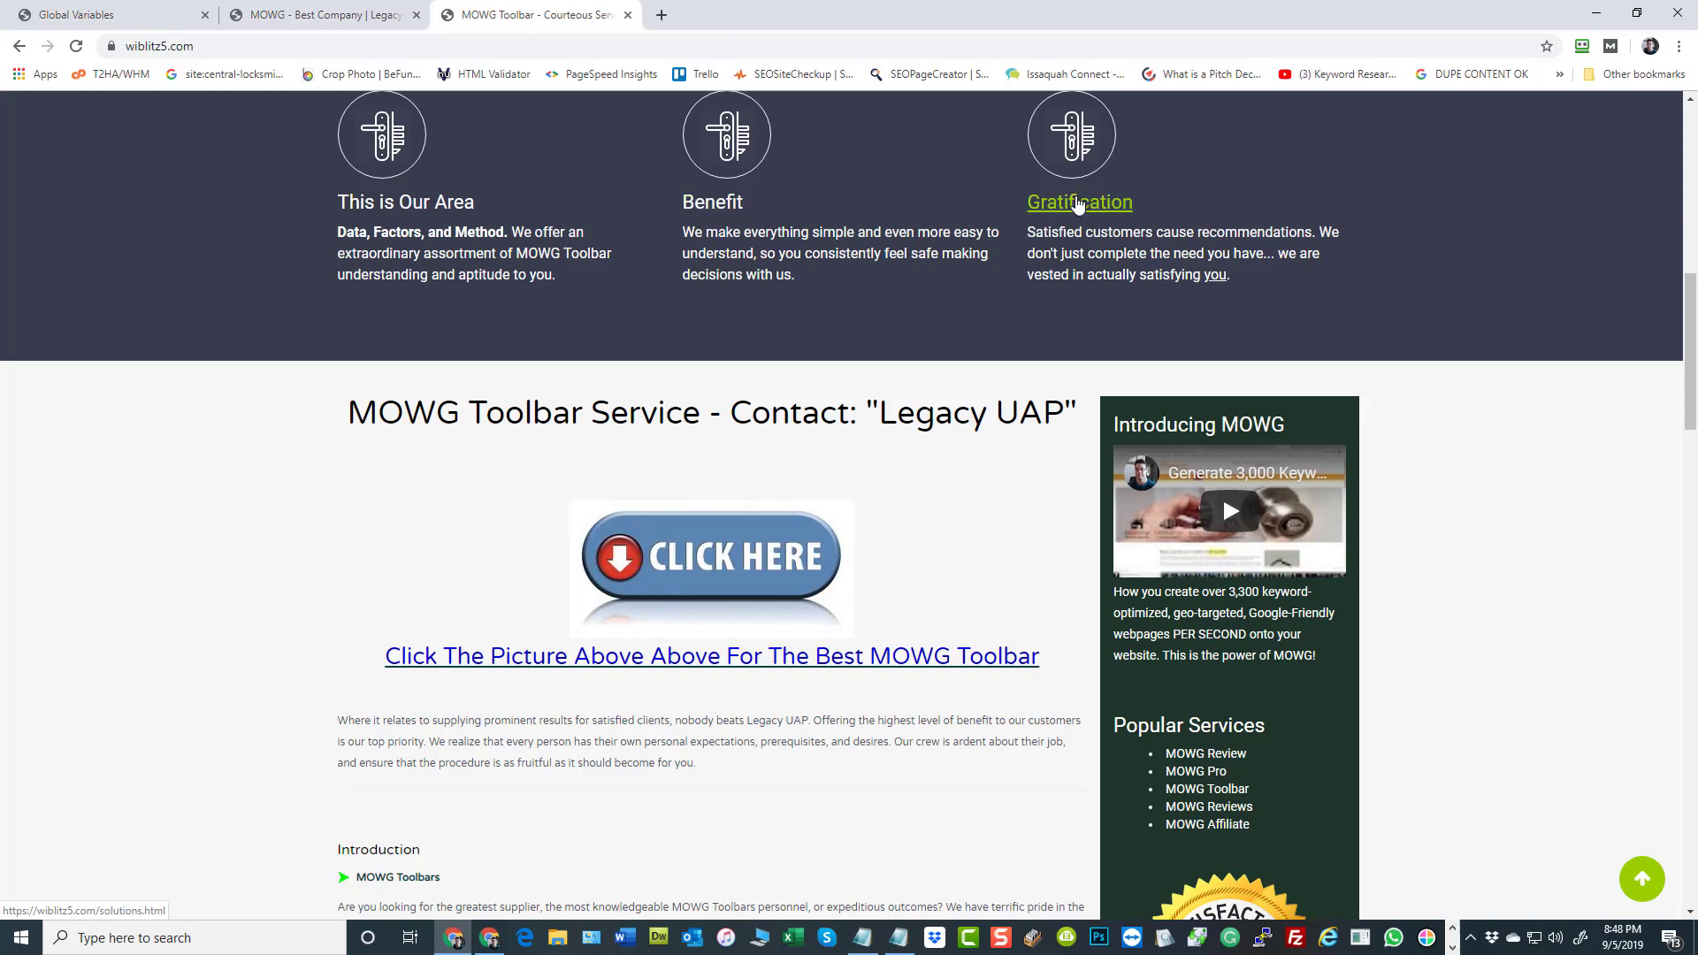
click(266, 14)
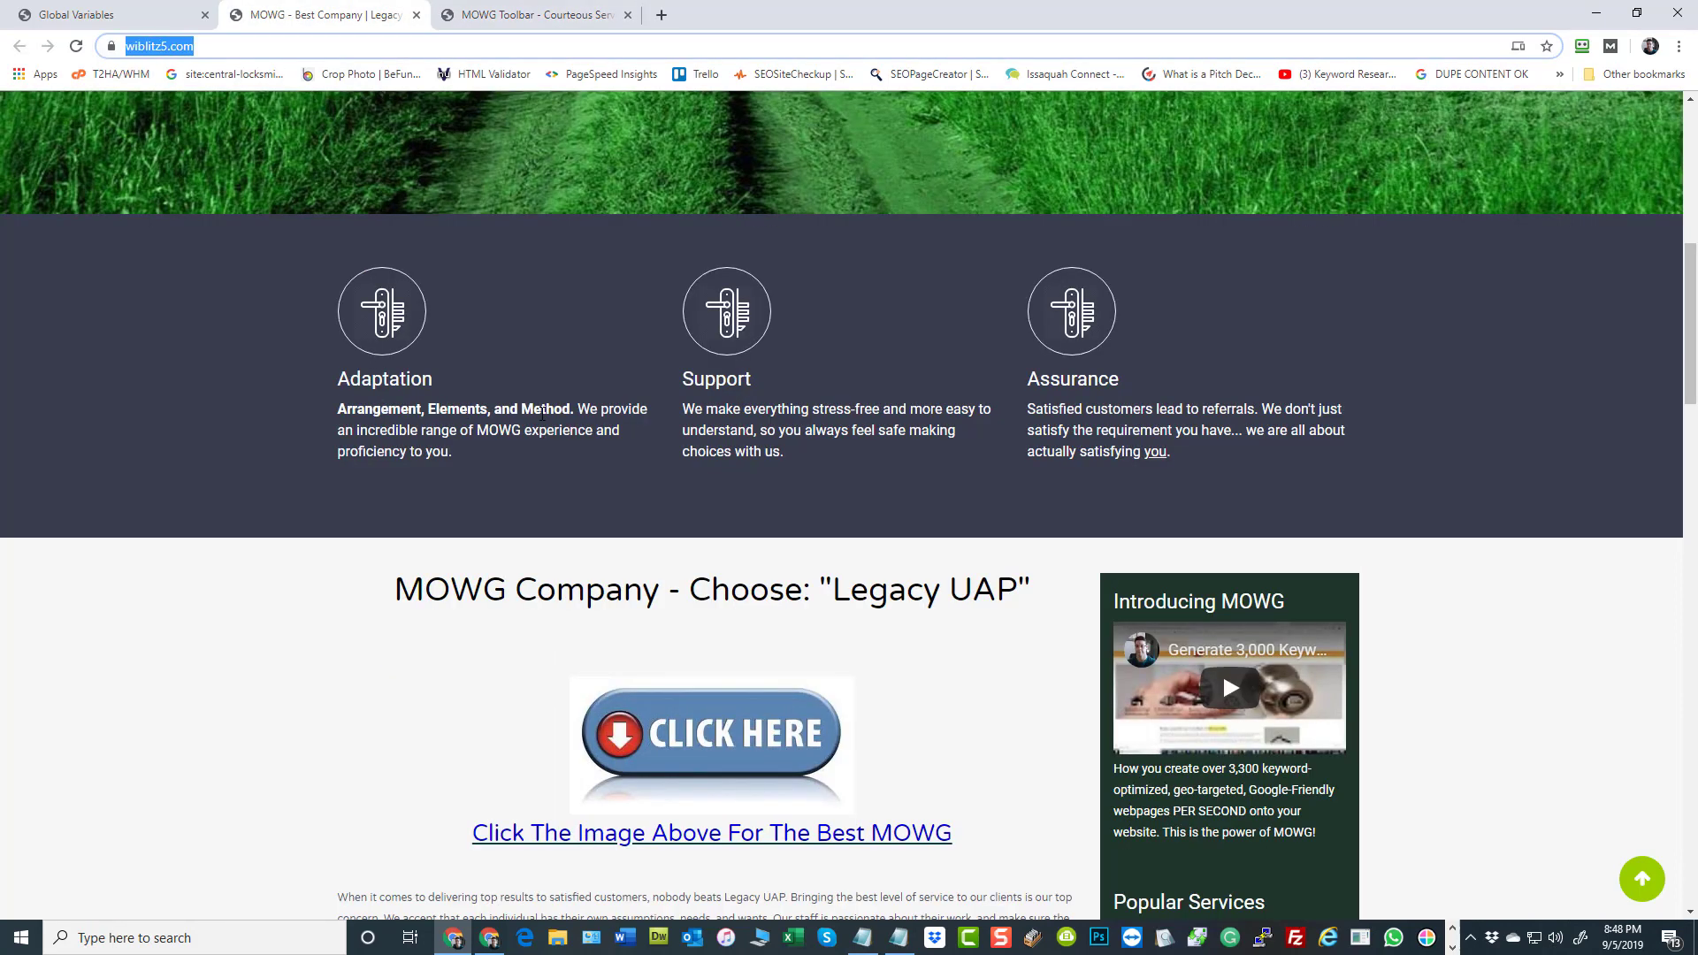
click(482, 14)
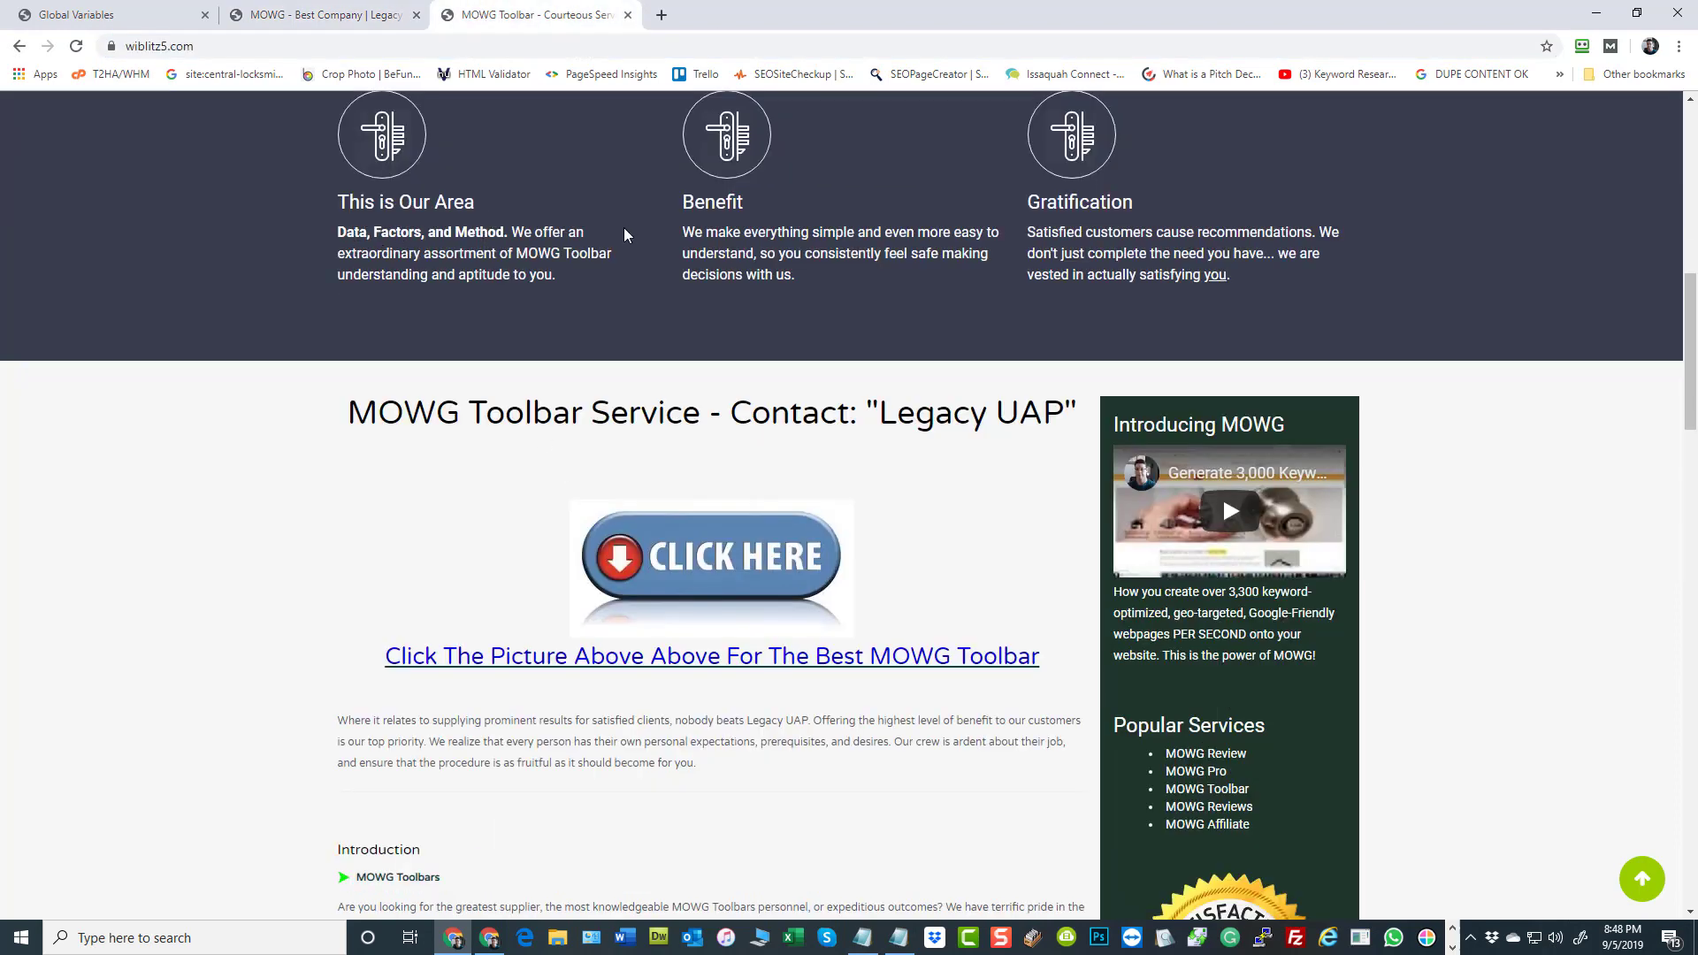
scroll(628, 292, down, 1)
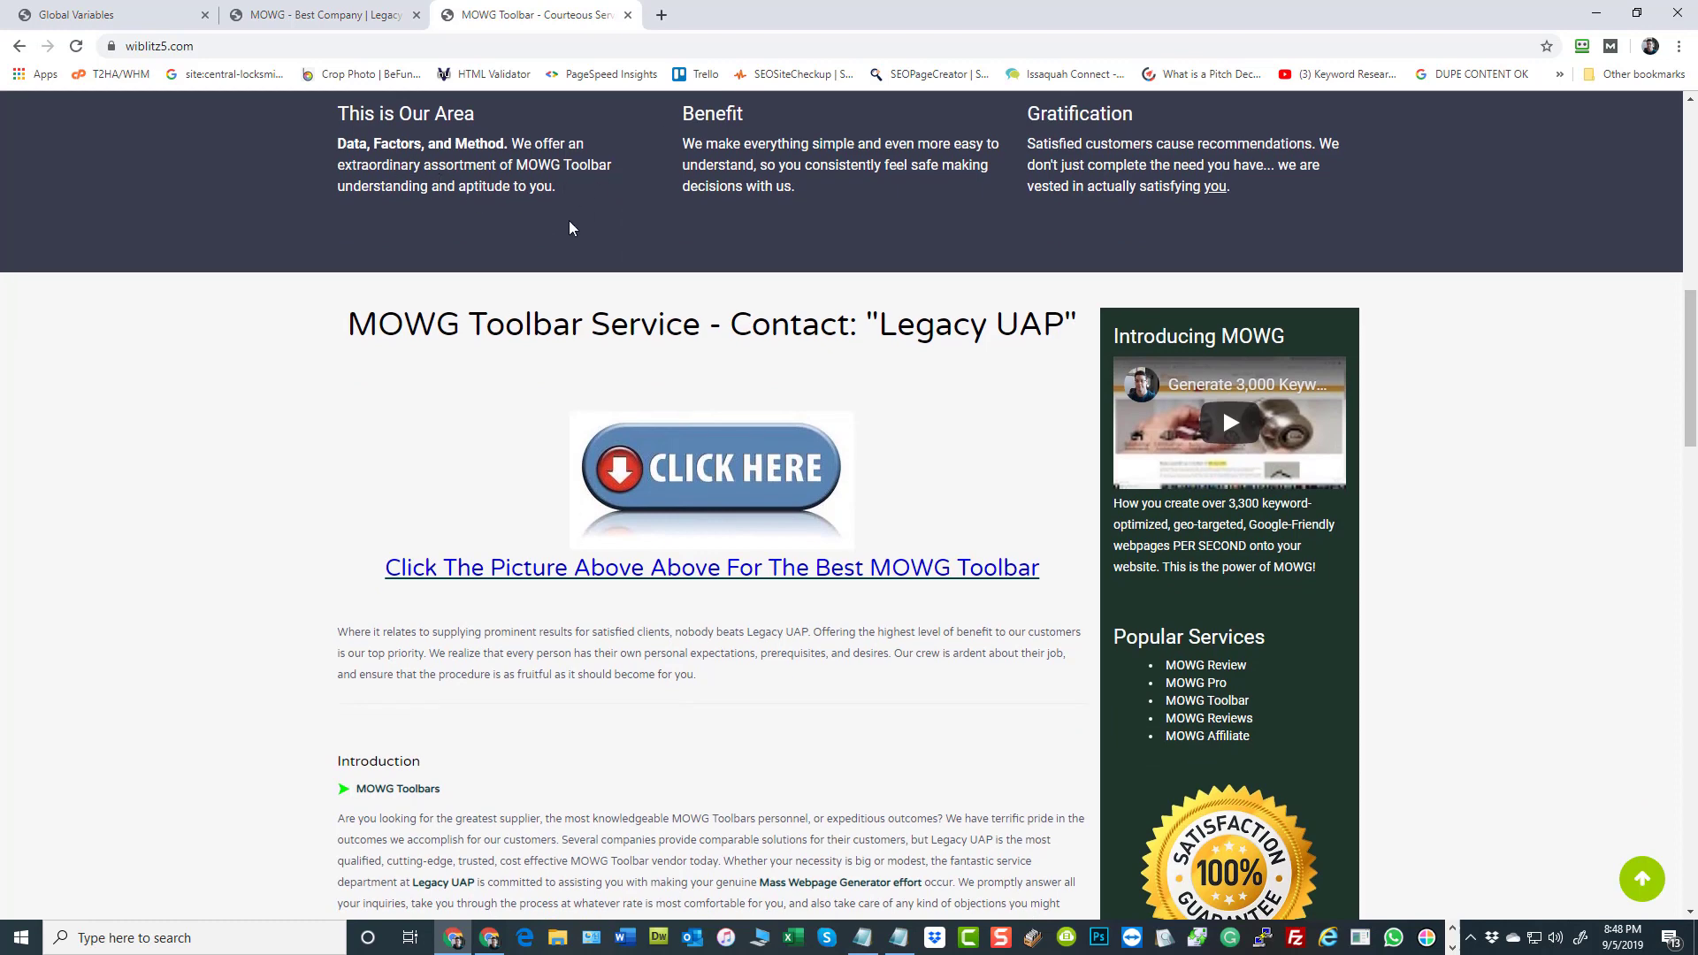
Compare the main headings and introduction text of both home page versions, checking the Legacy UAP brand name in the new one
click(354, 15)
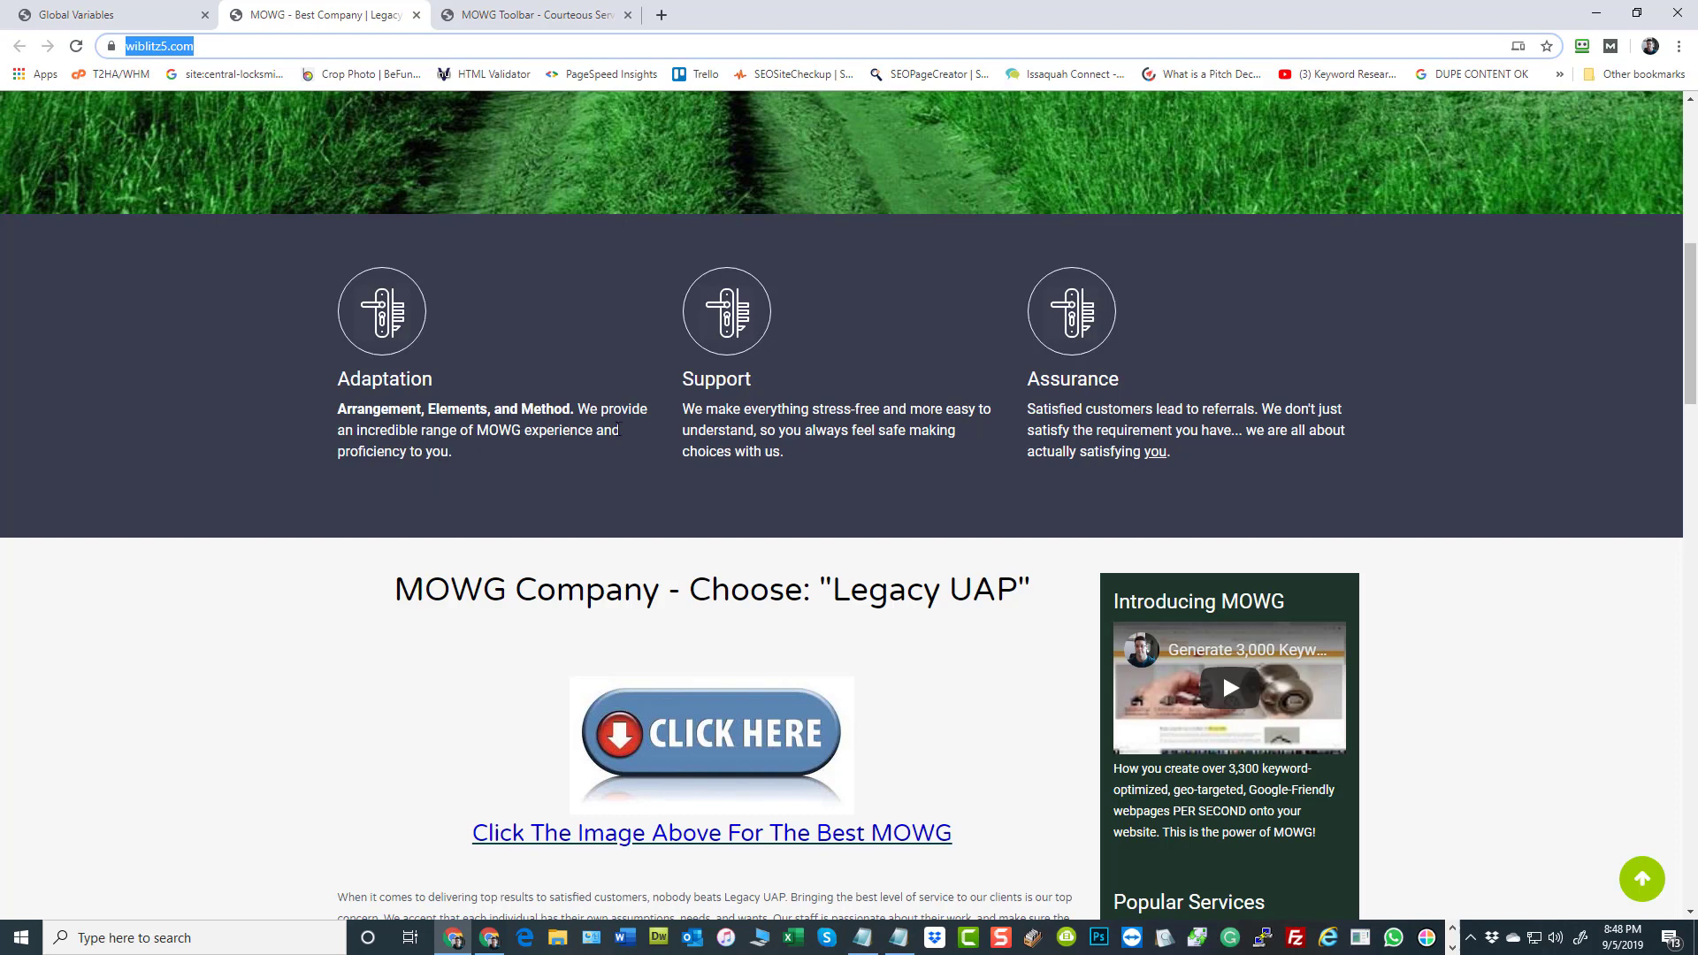
scroll(573, 455, down, 4)
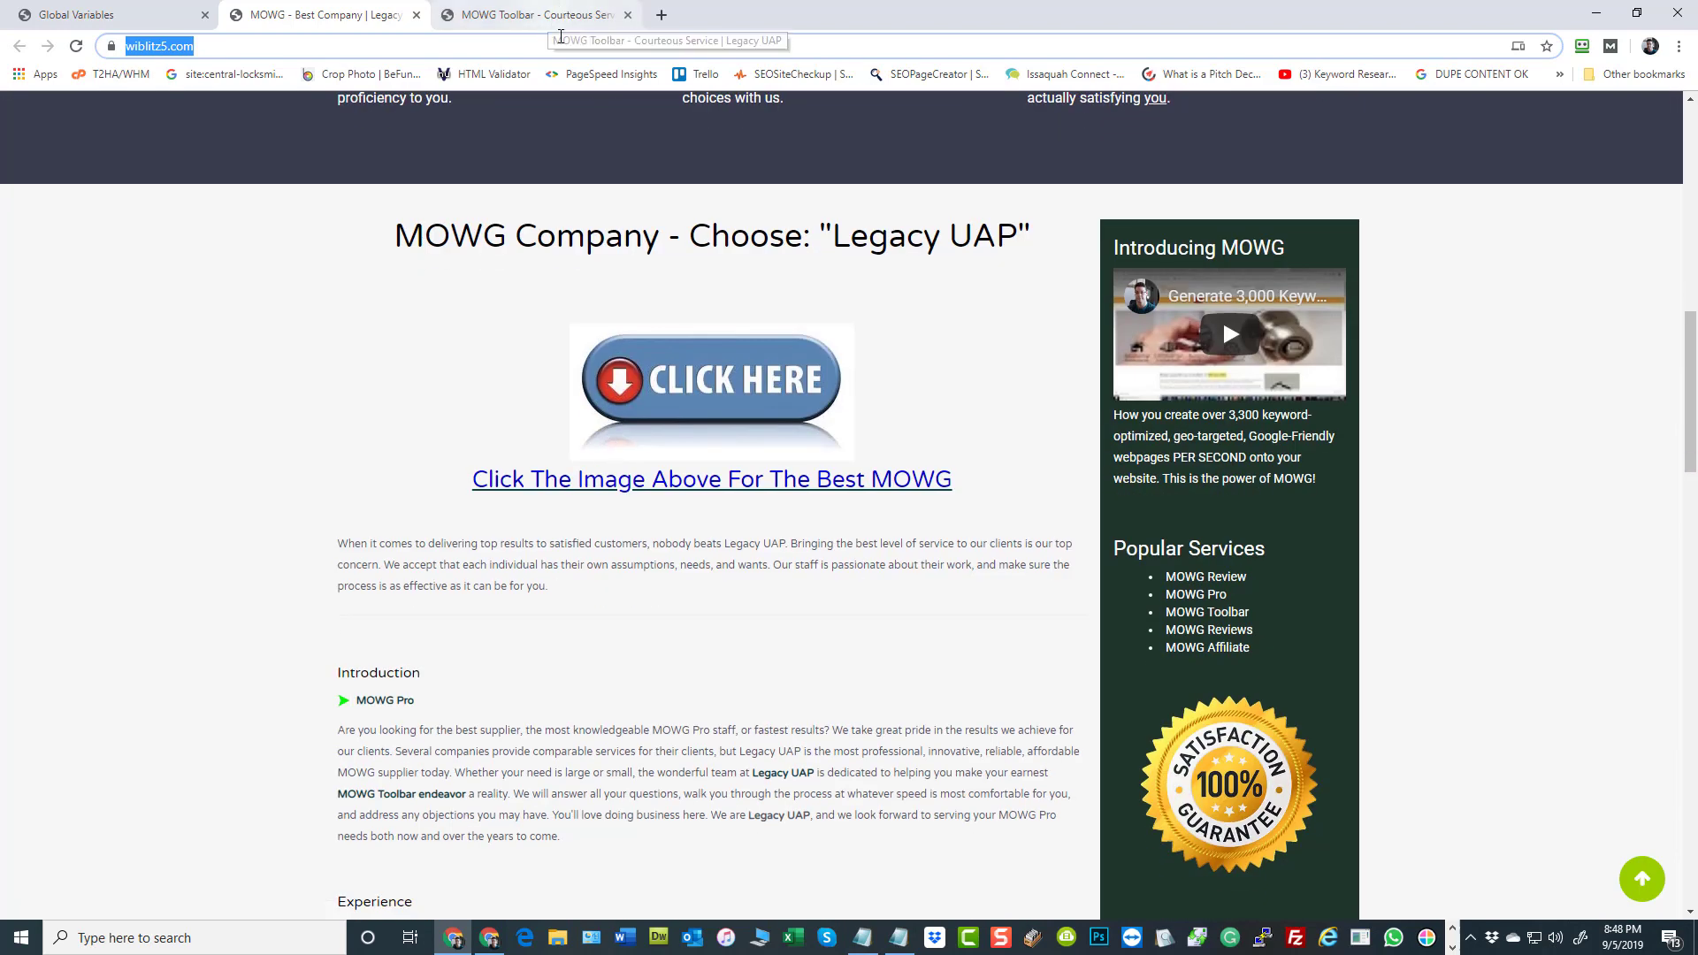
click(566, 11)
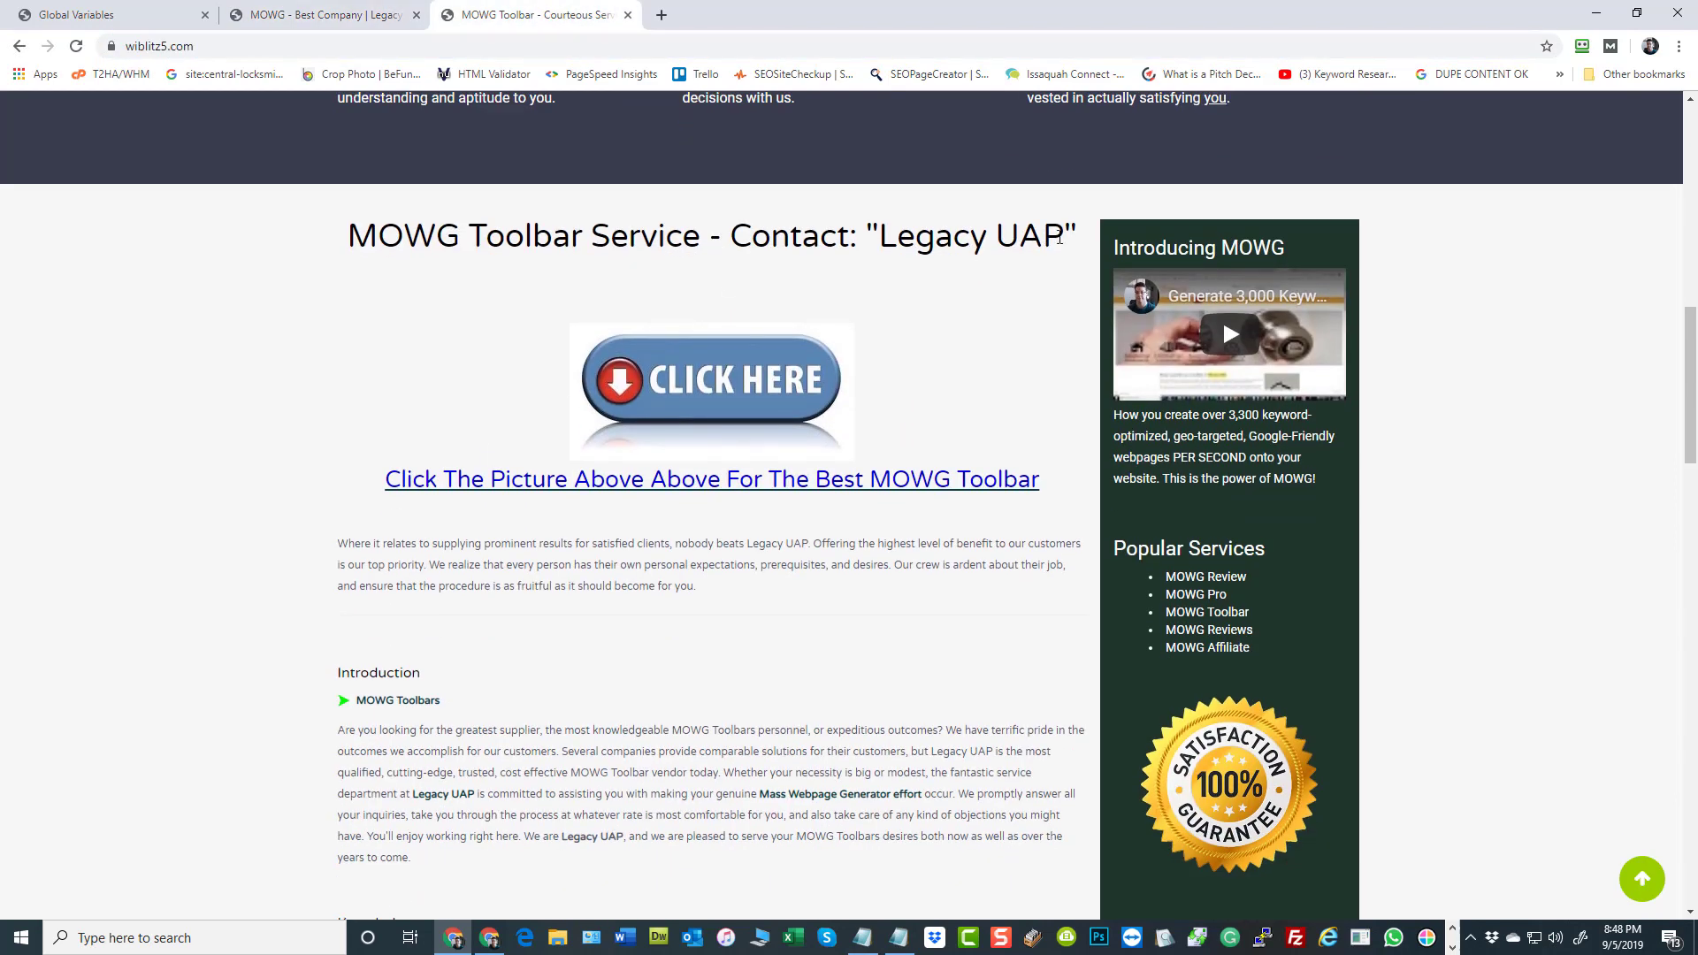
drag(1061, 237, 881, 237)
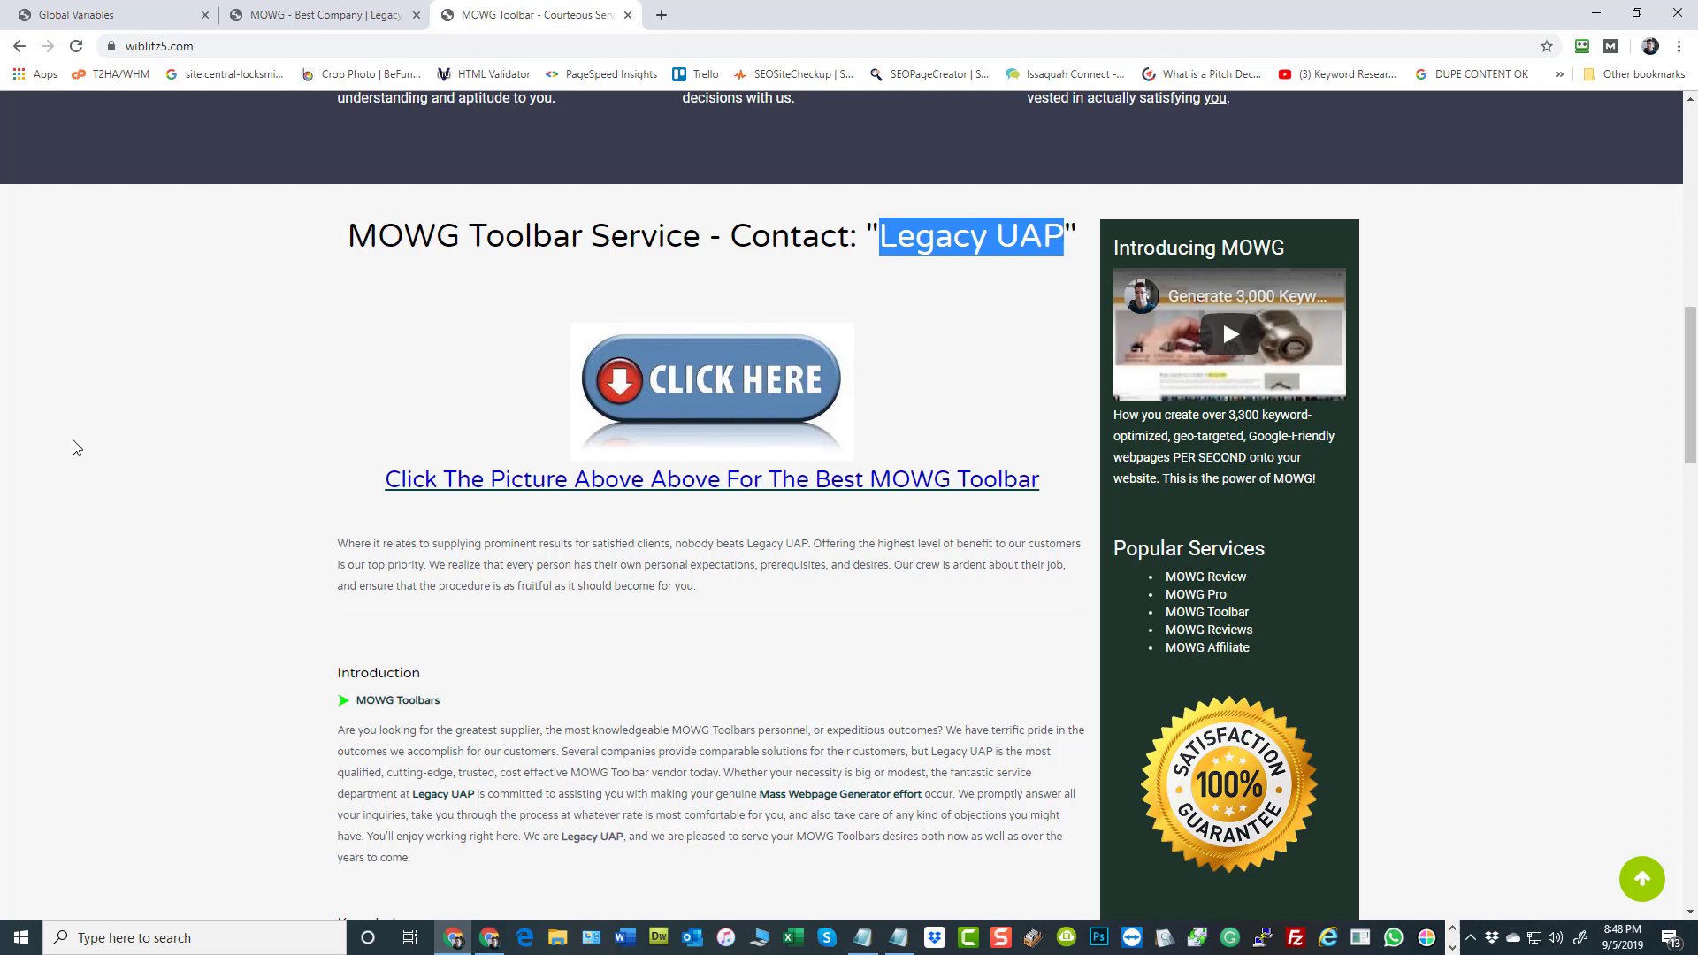
click(131, 459)
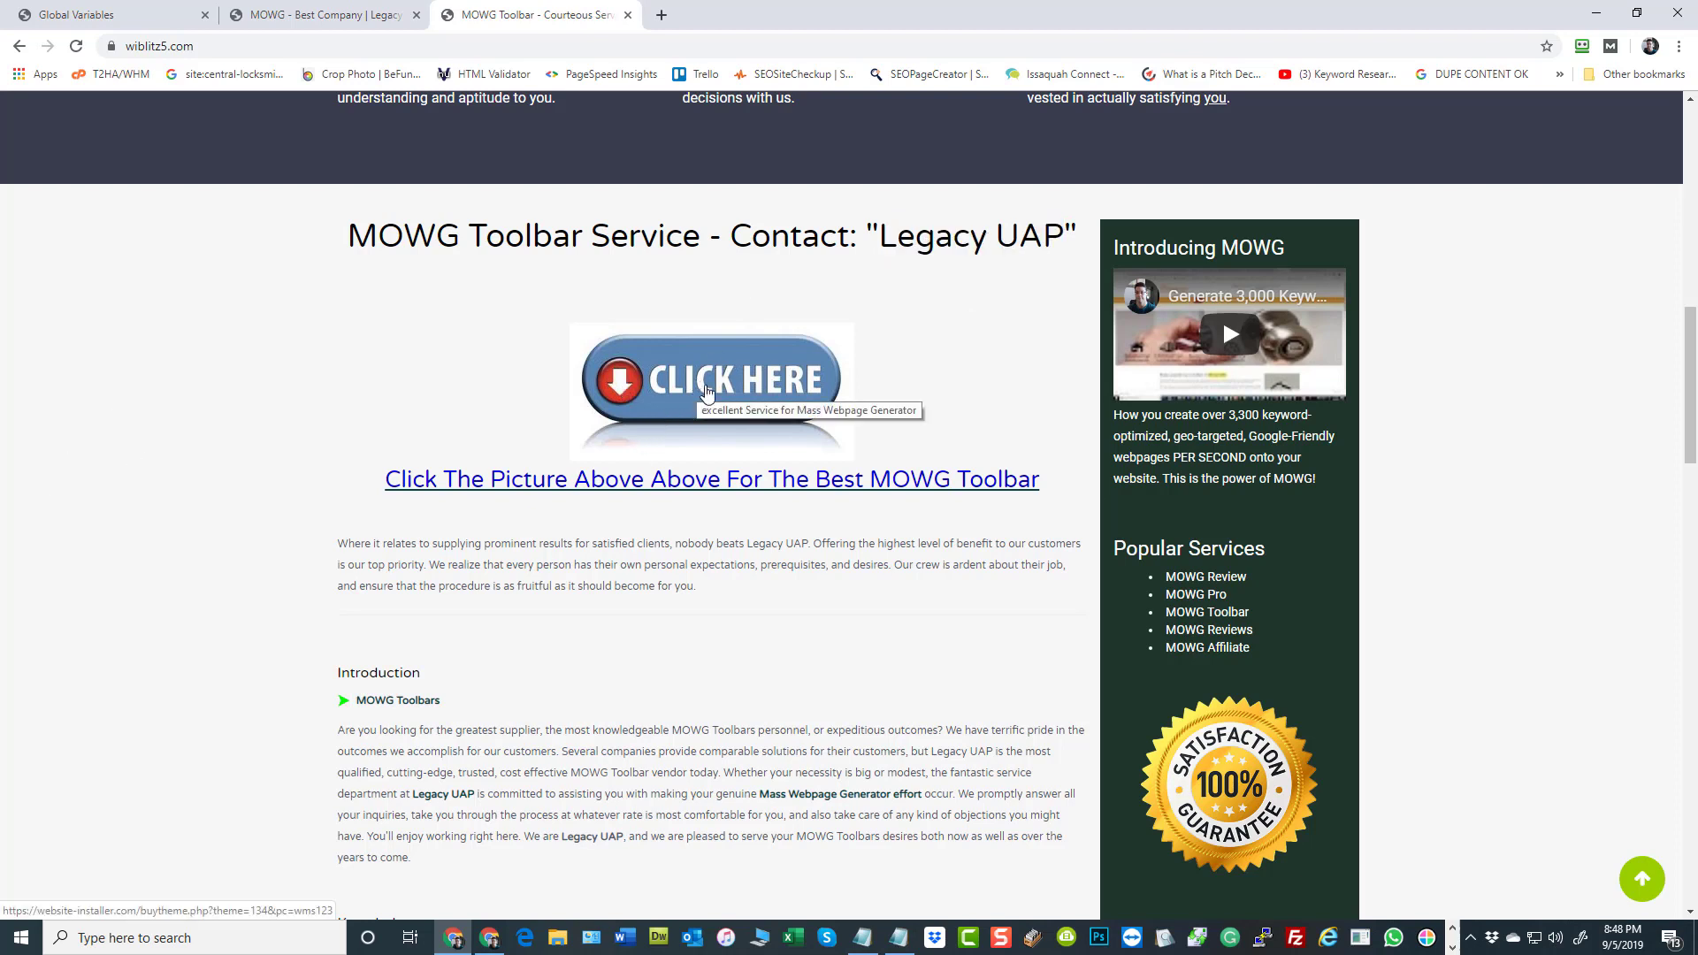
Check the Click Here image's destination page, return to the new home page, and examine its body text and sidebar map
click(705, 392)
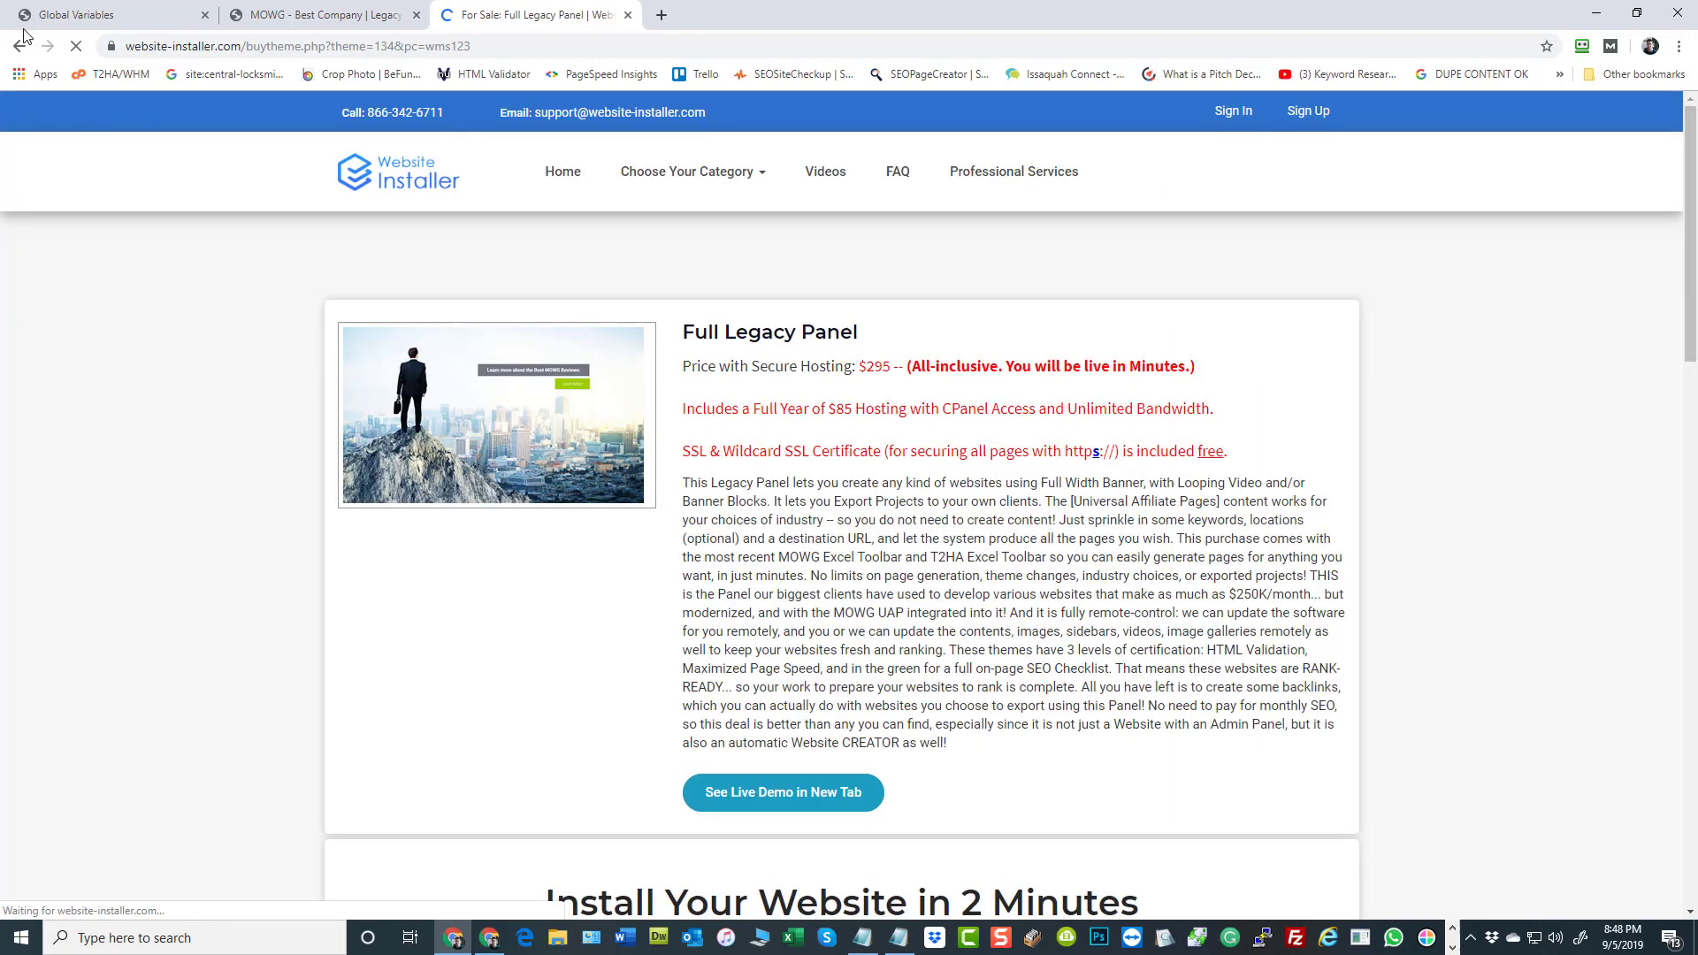
key(alt+Left)
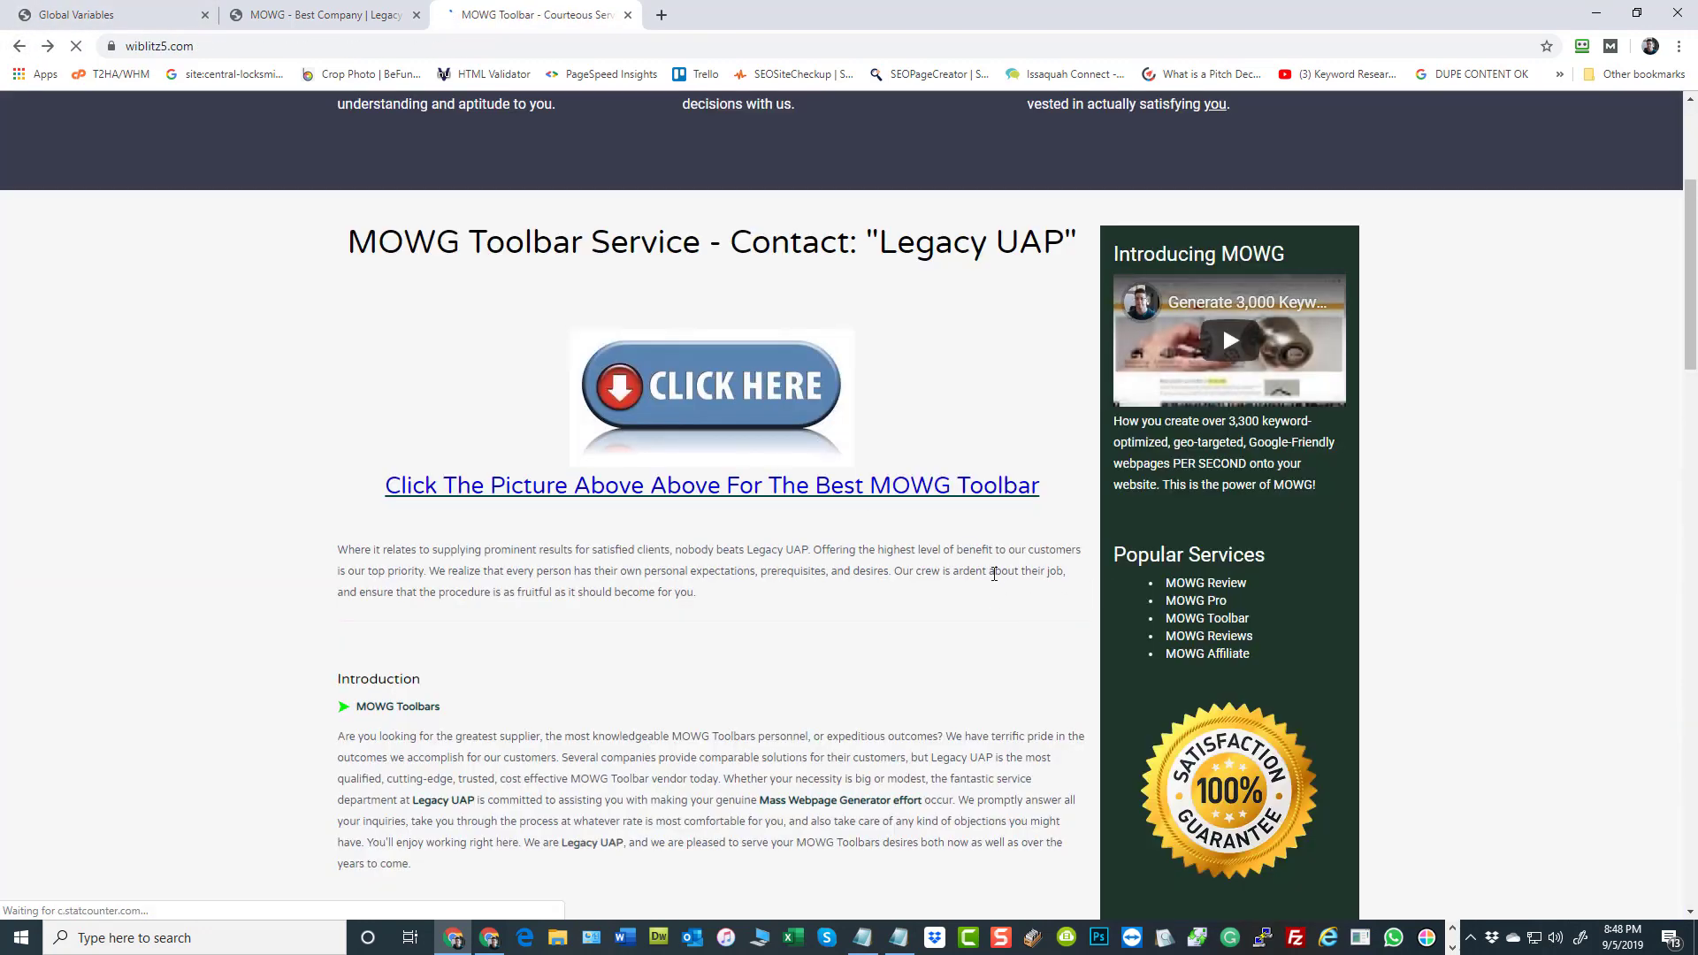
scroll(996, 579, down, 3)
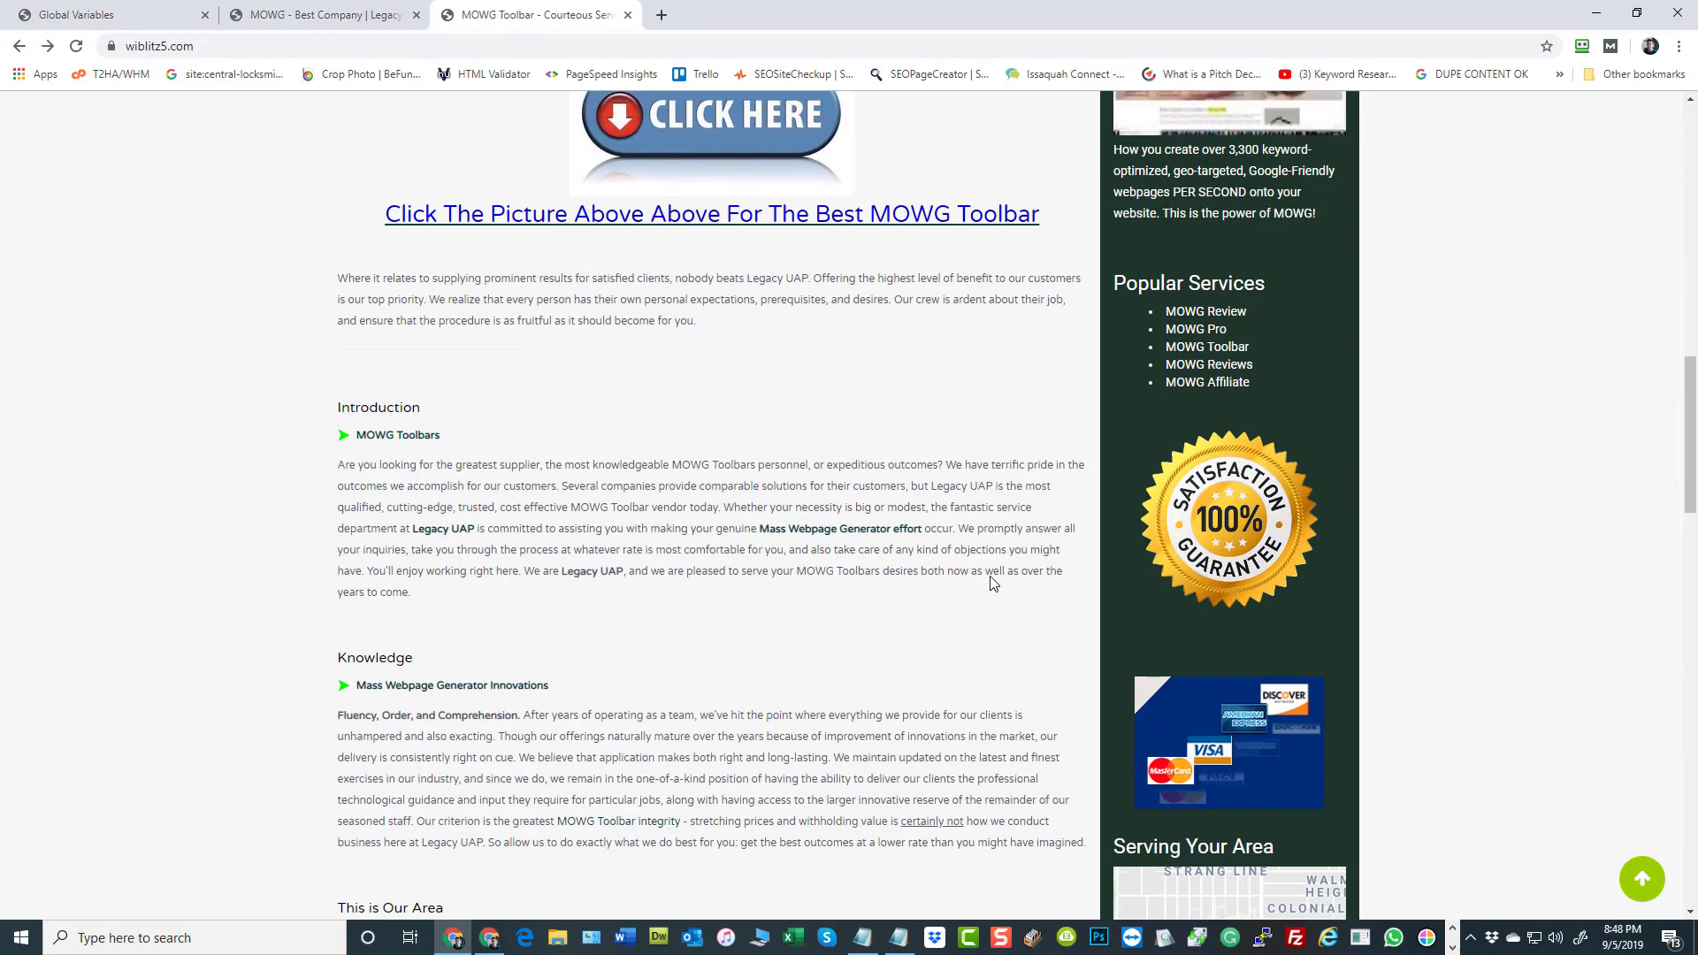
scroll(994, 582, down, 4)
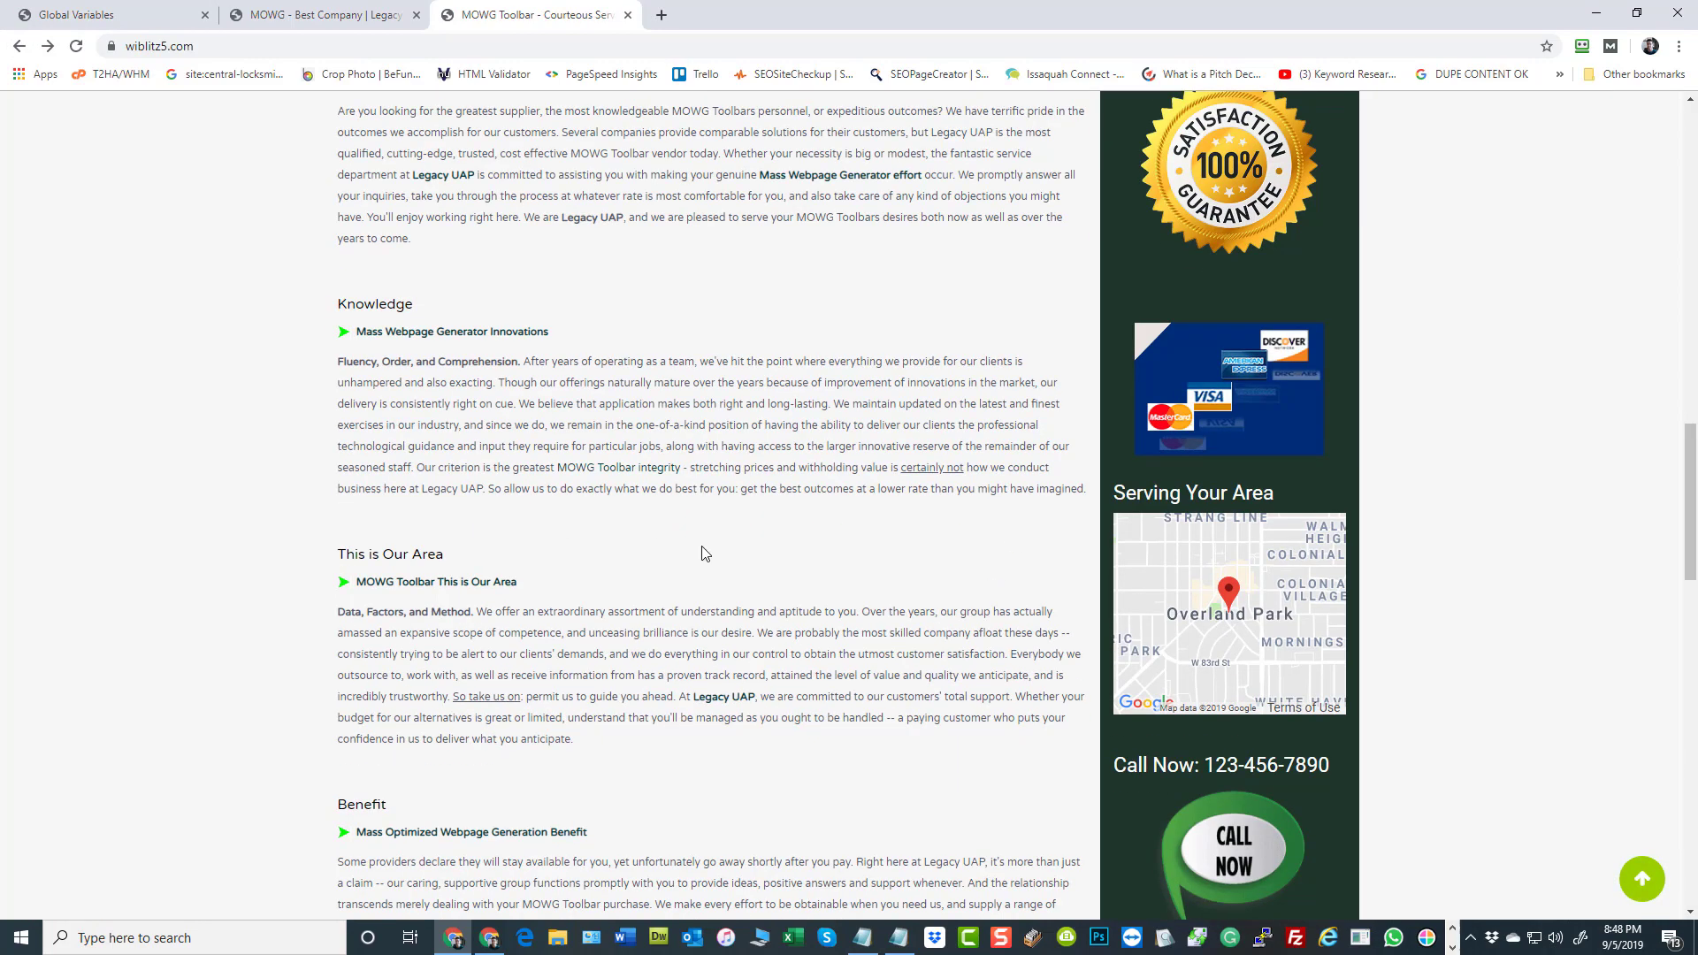
scroll(705, 554, up, 15)
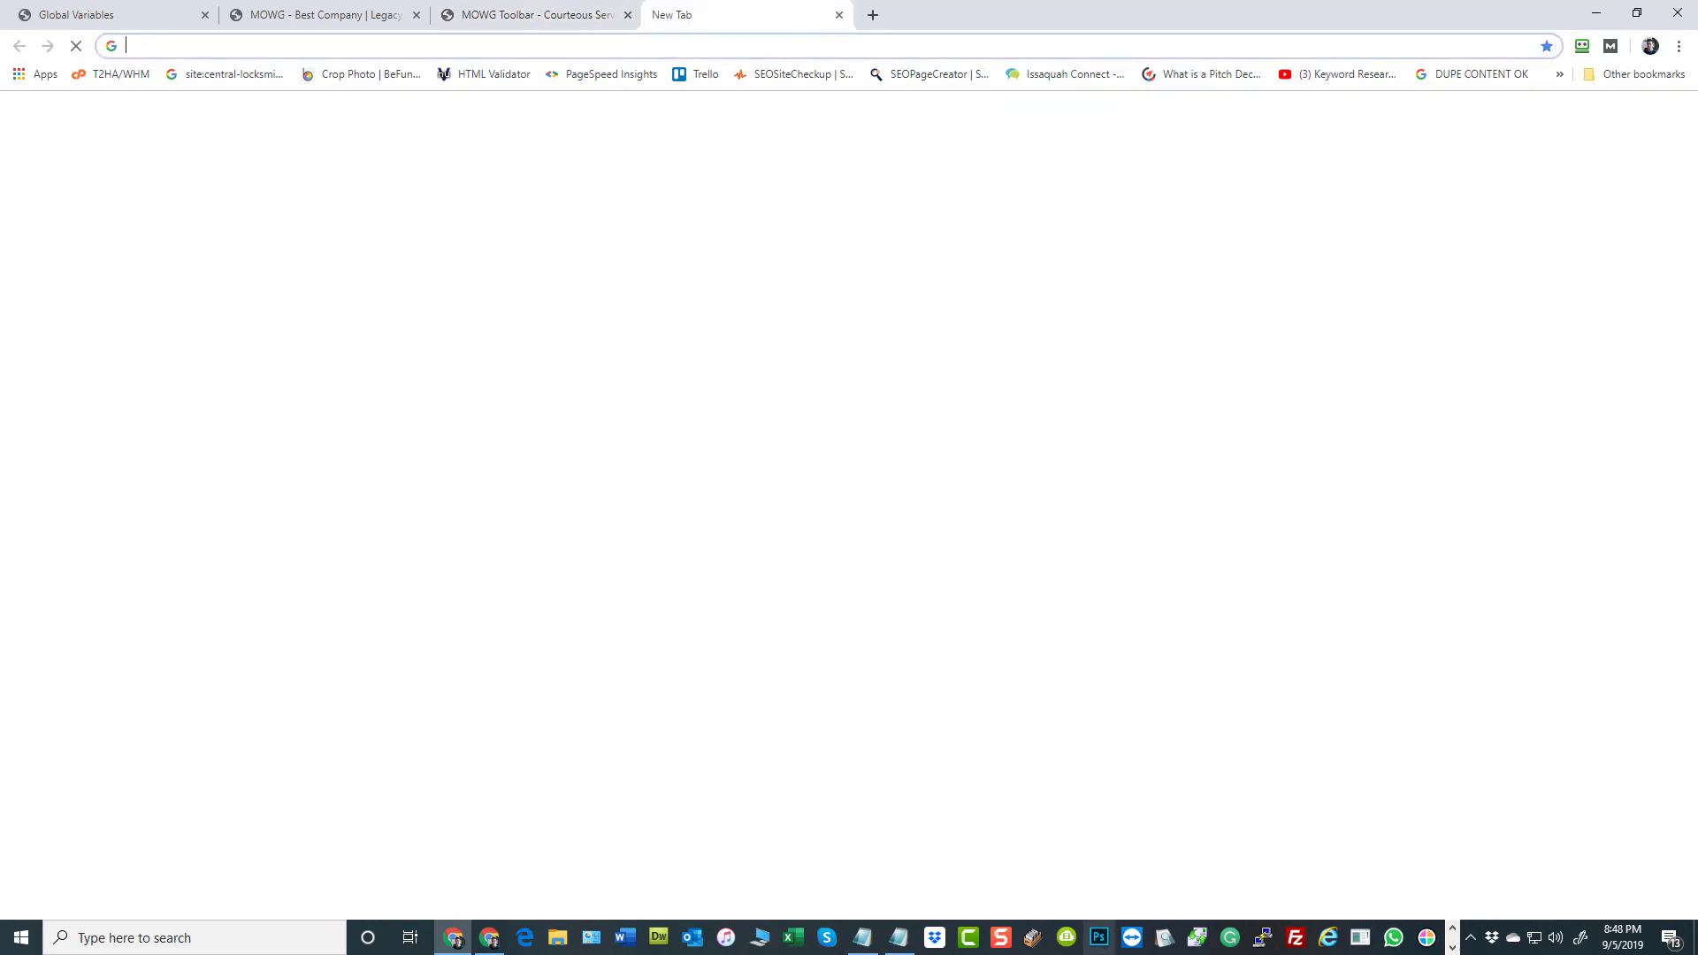
Open text-compare.com in a new browser tab
click(661, 14)
text(te)
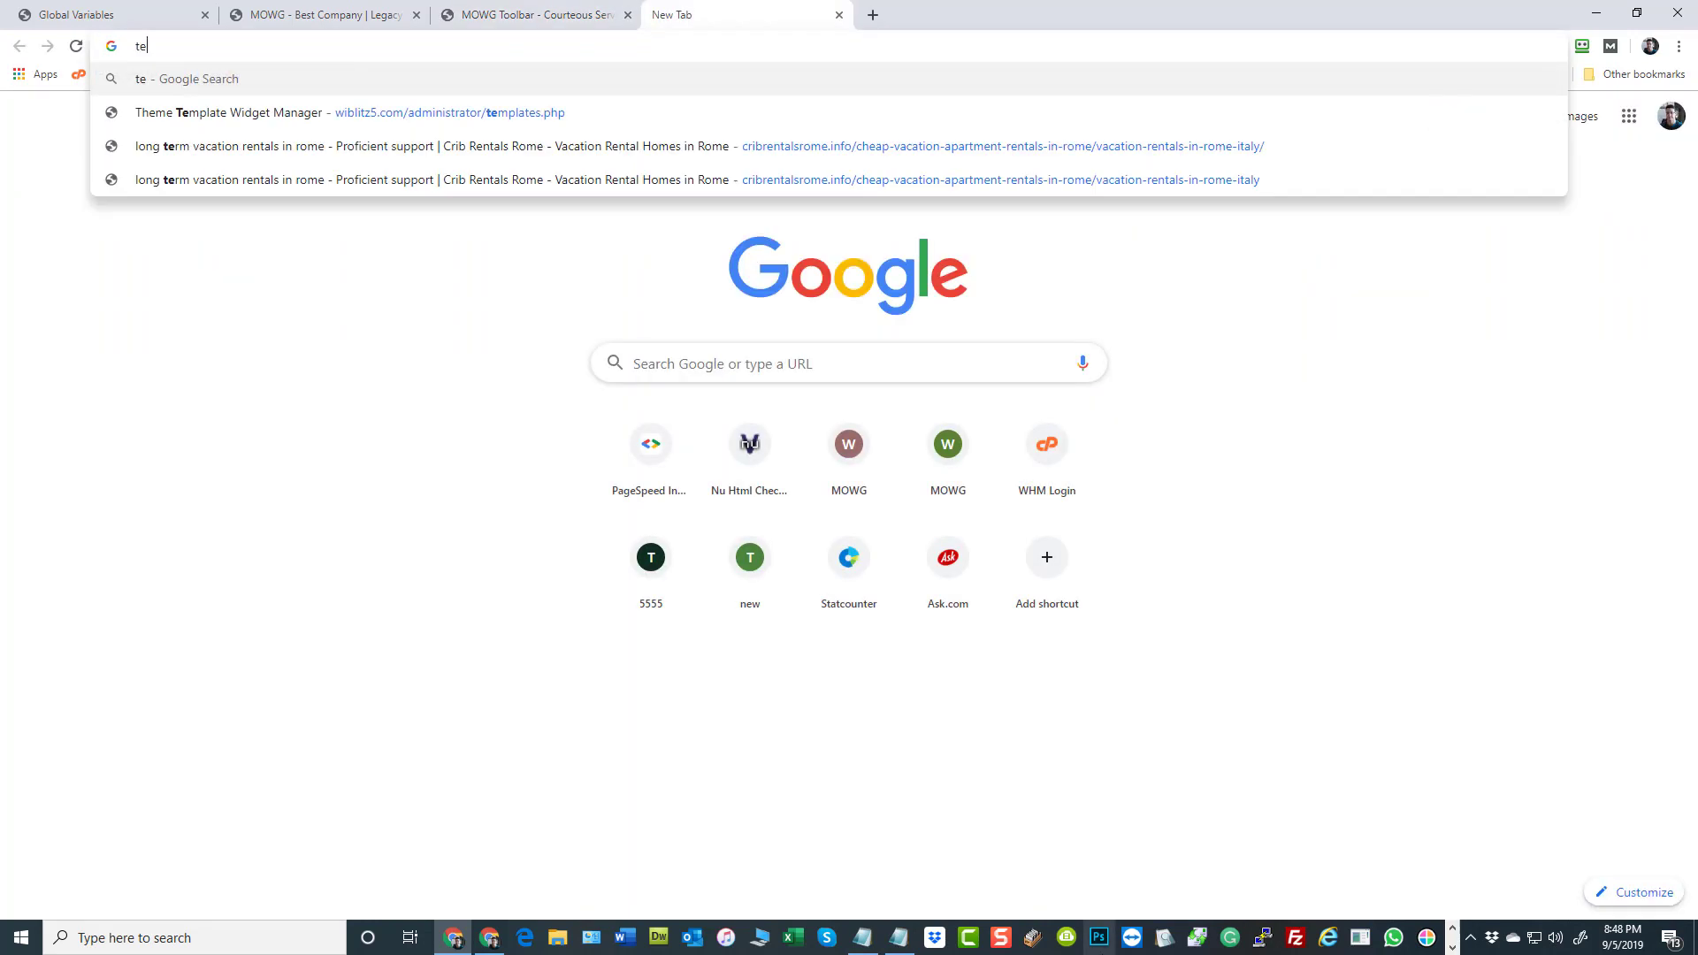
text(xt-com)
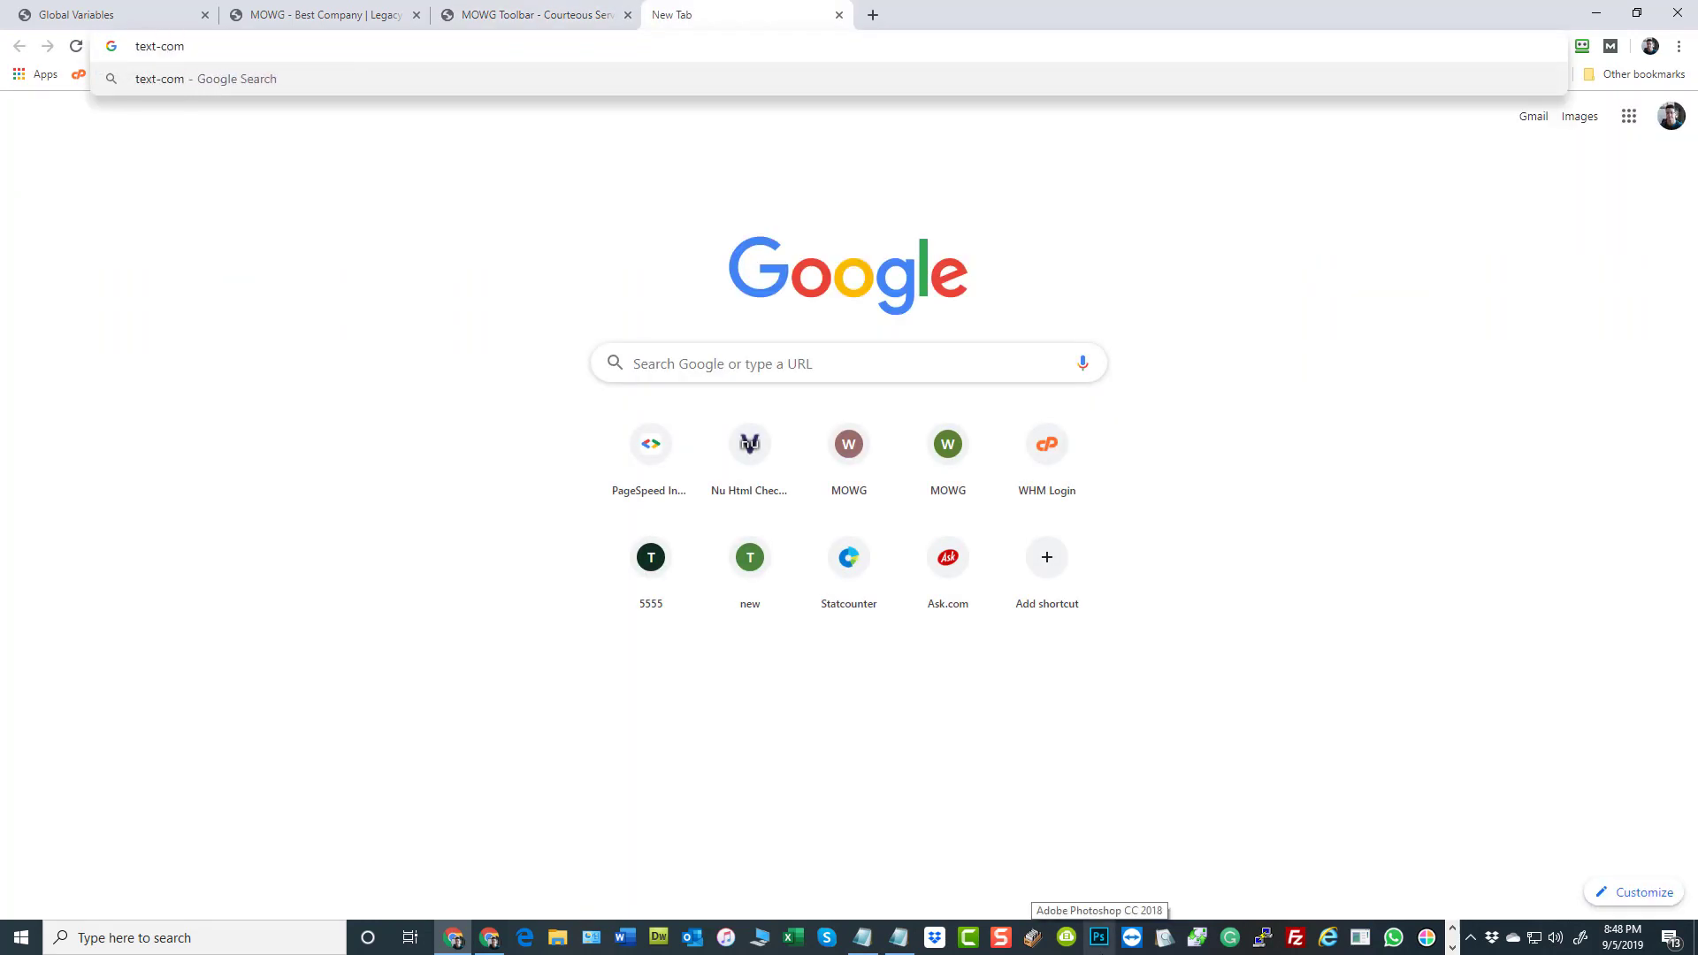
text(pare.com)
key(Return)
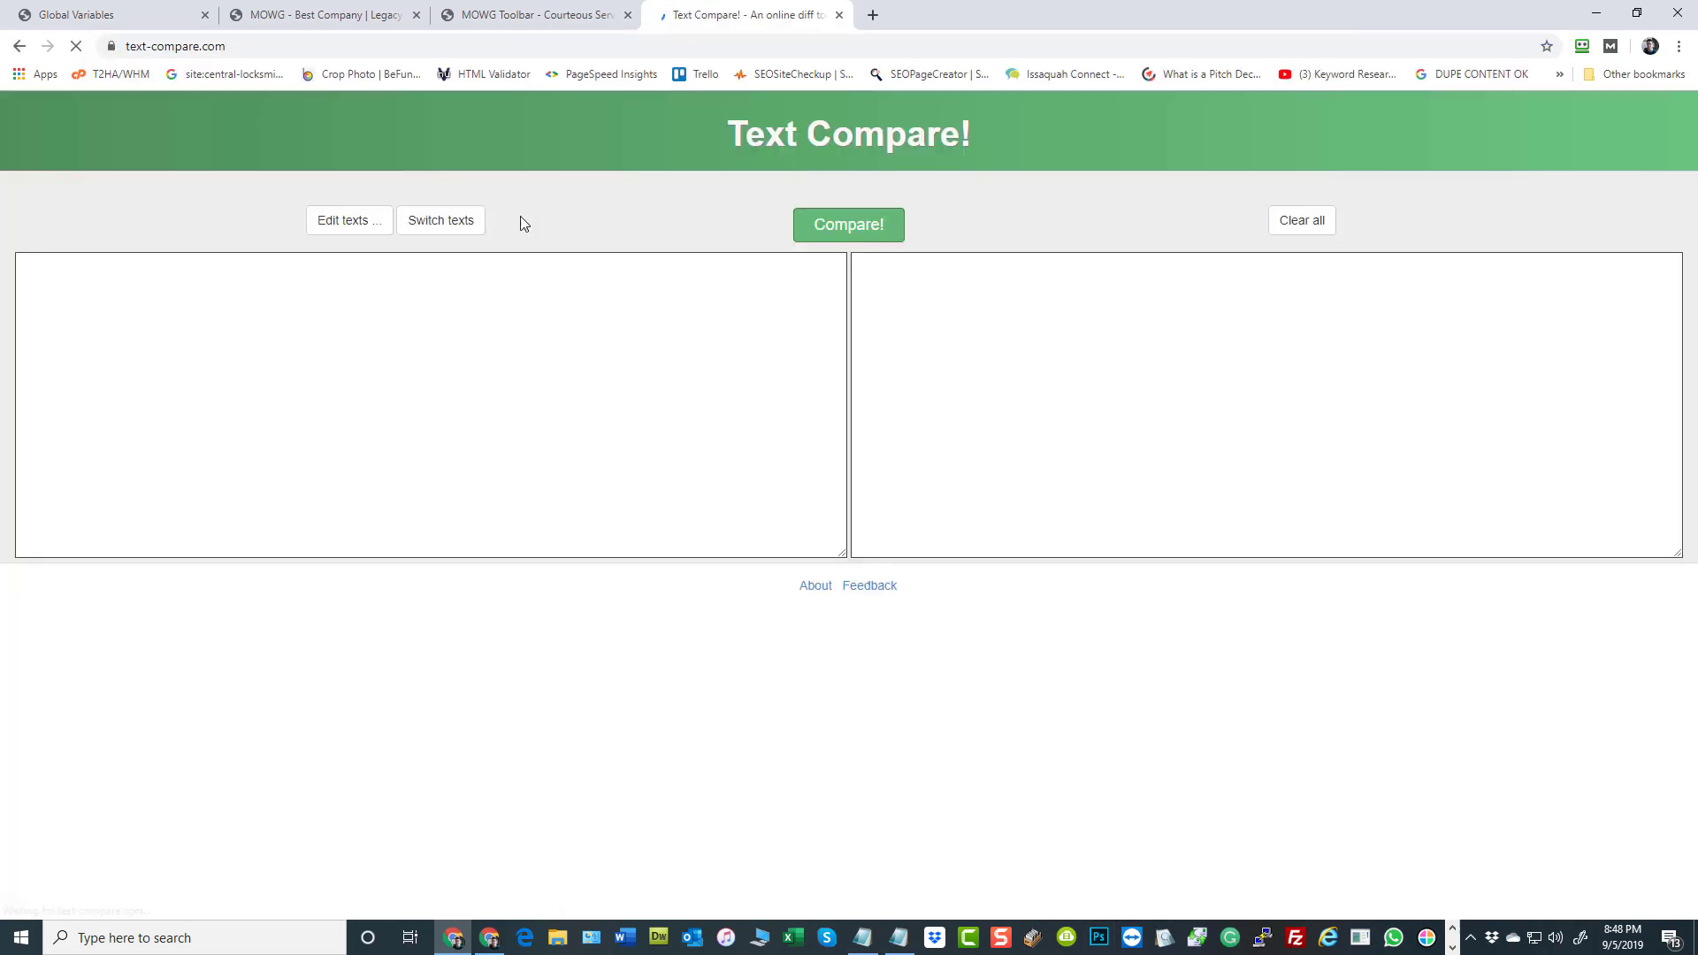
Copy the entire text of the earlier home page version and paste it into Text Compare's first text box
click(281, 6)
click(144, 352)
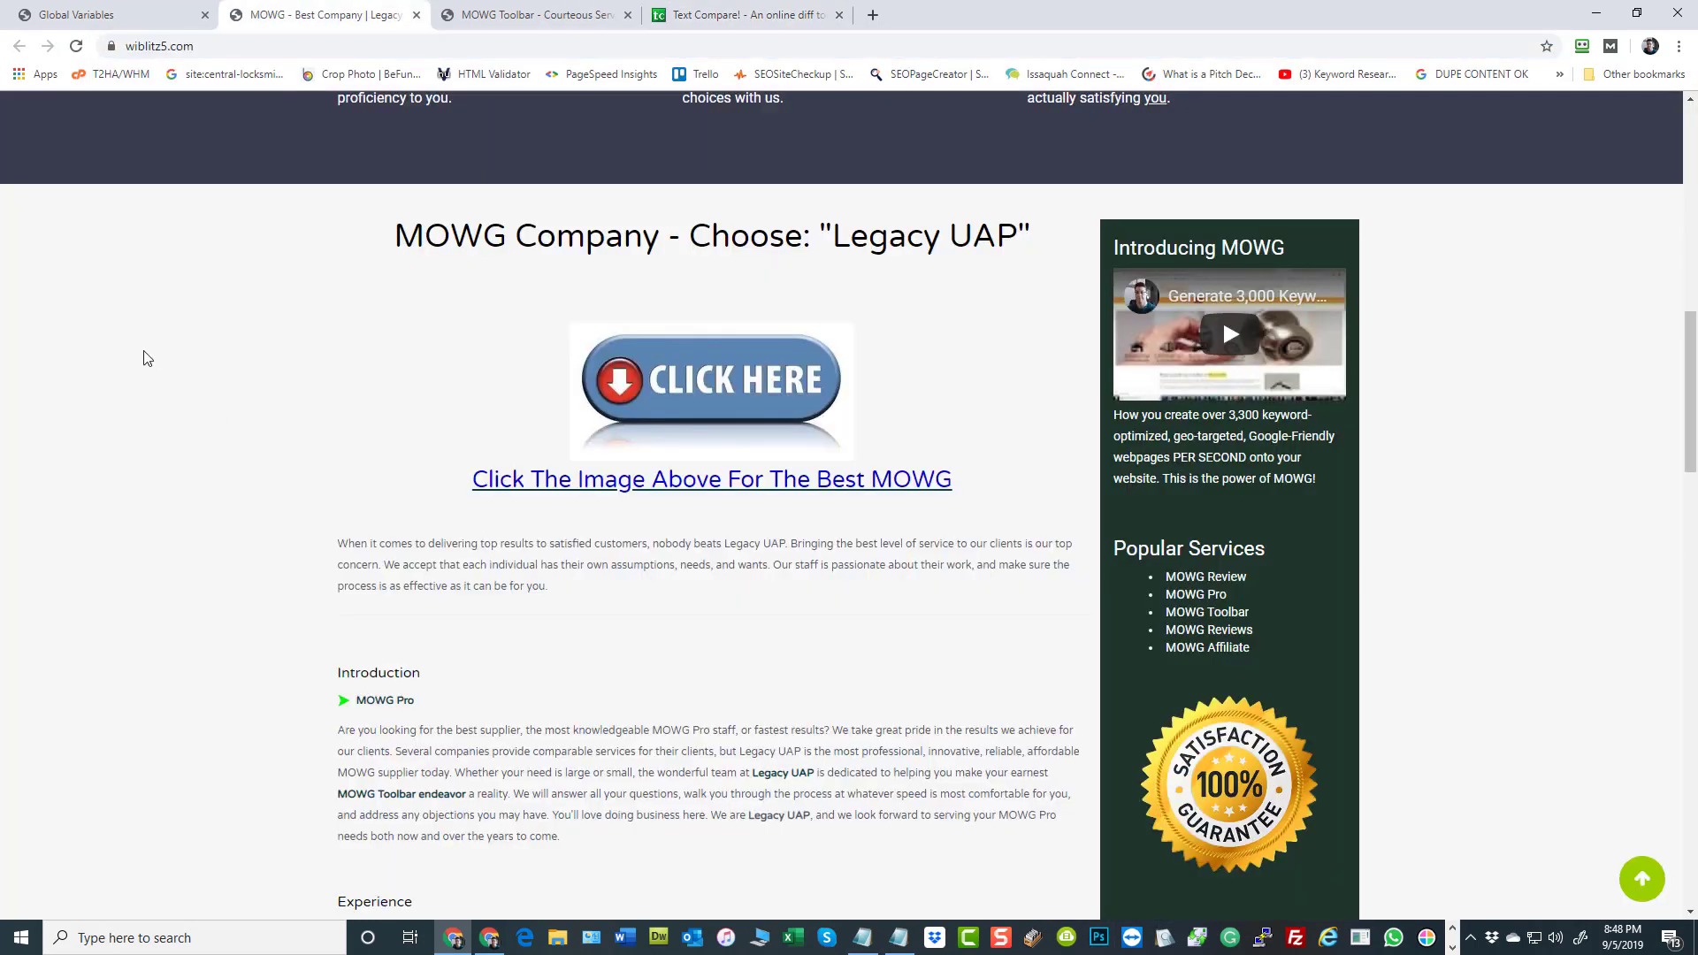
key(ctrl+a)
key(ctrl+c)
key(ctrl+4)
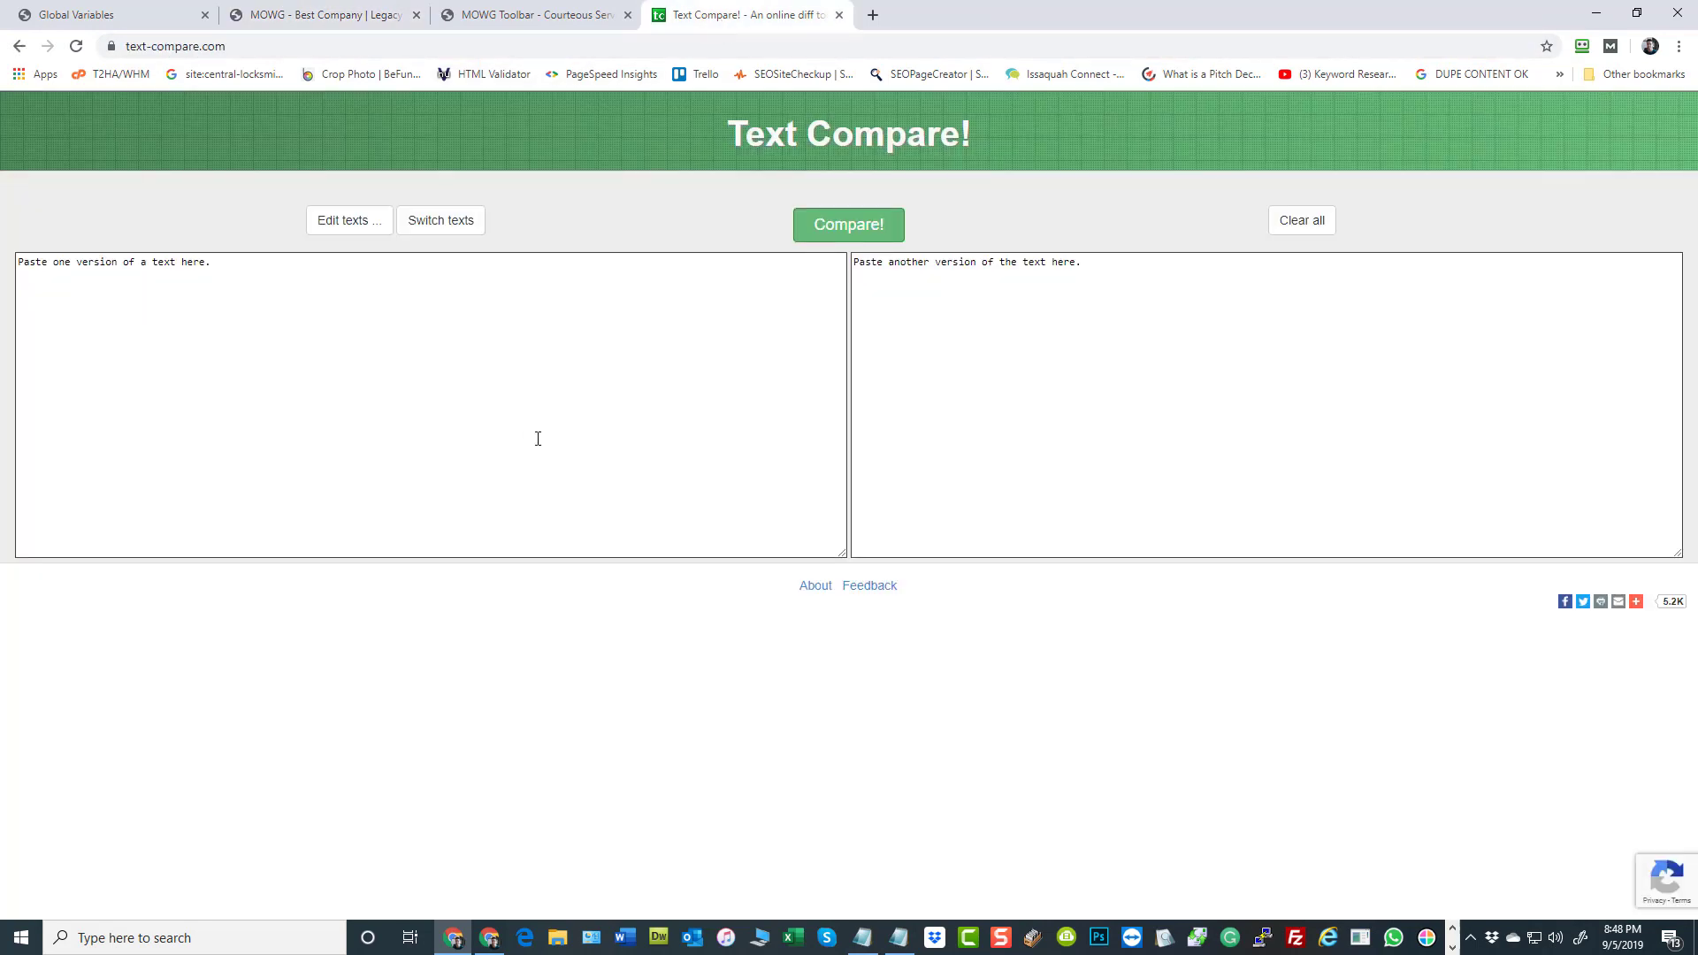
click(565, 403)
key(ctrl+v)
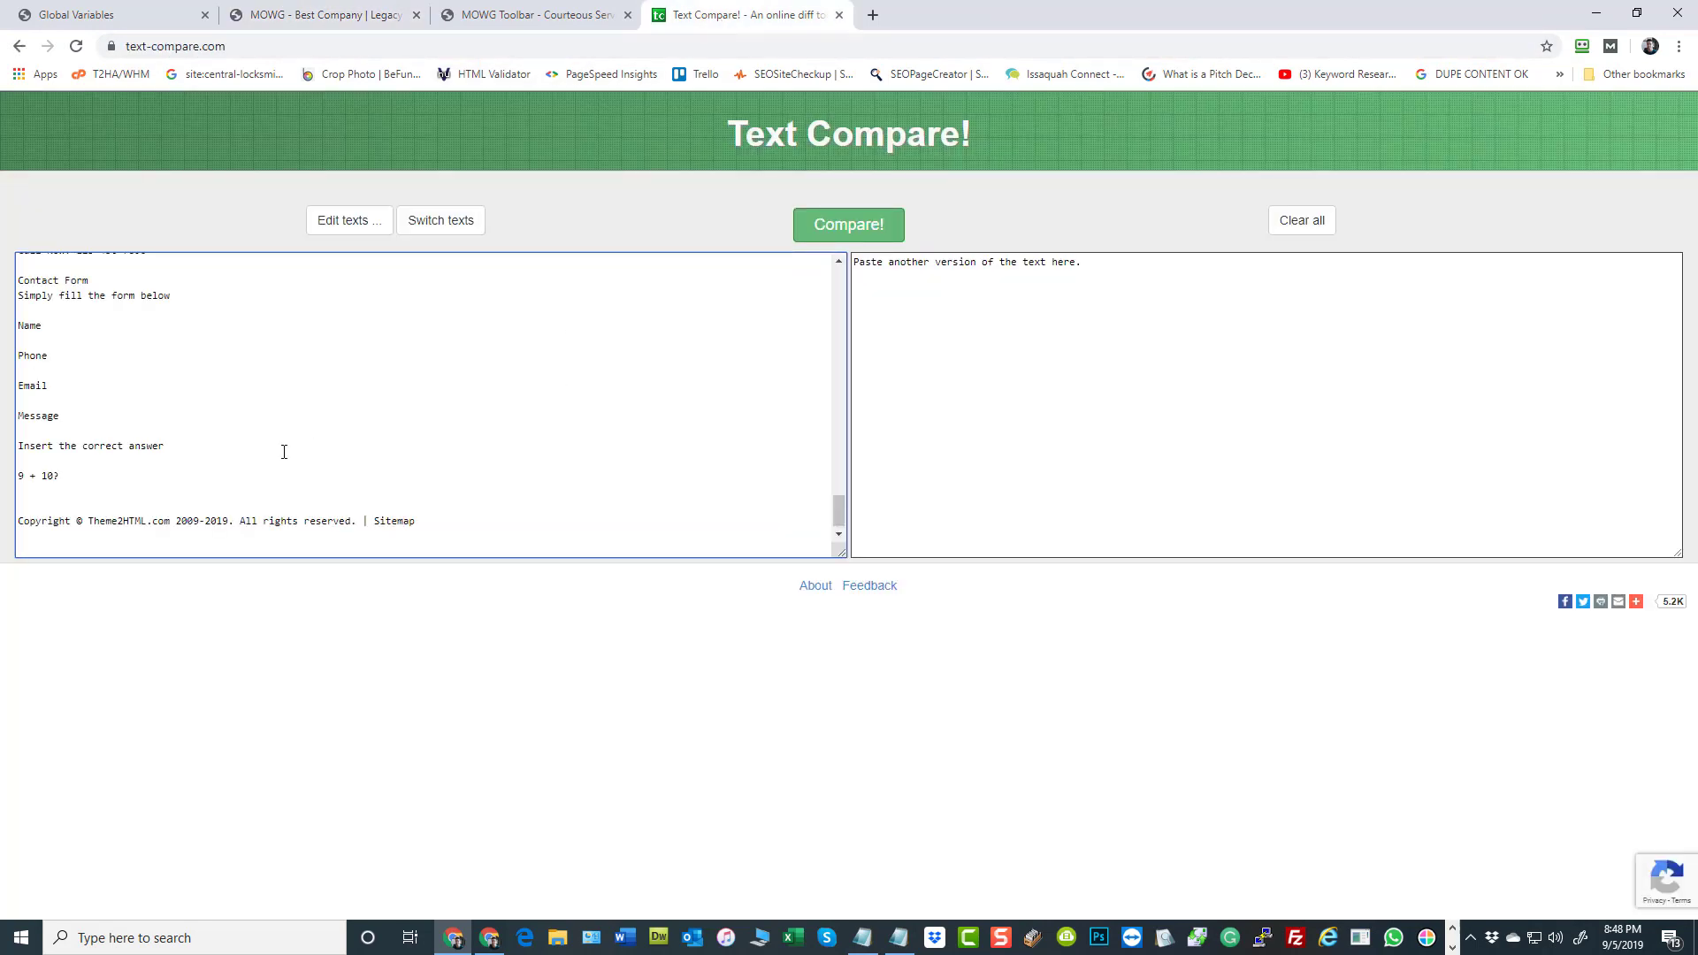
Copy the entire text of the new home page version and paste it into Text Compare's second text box
scroll(372, 434, up, 20)
scroll(372, 433, down, 20)
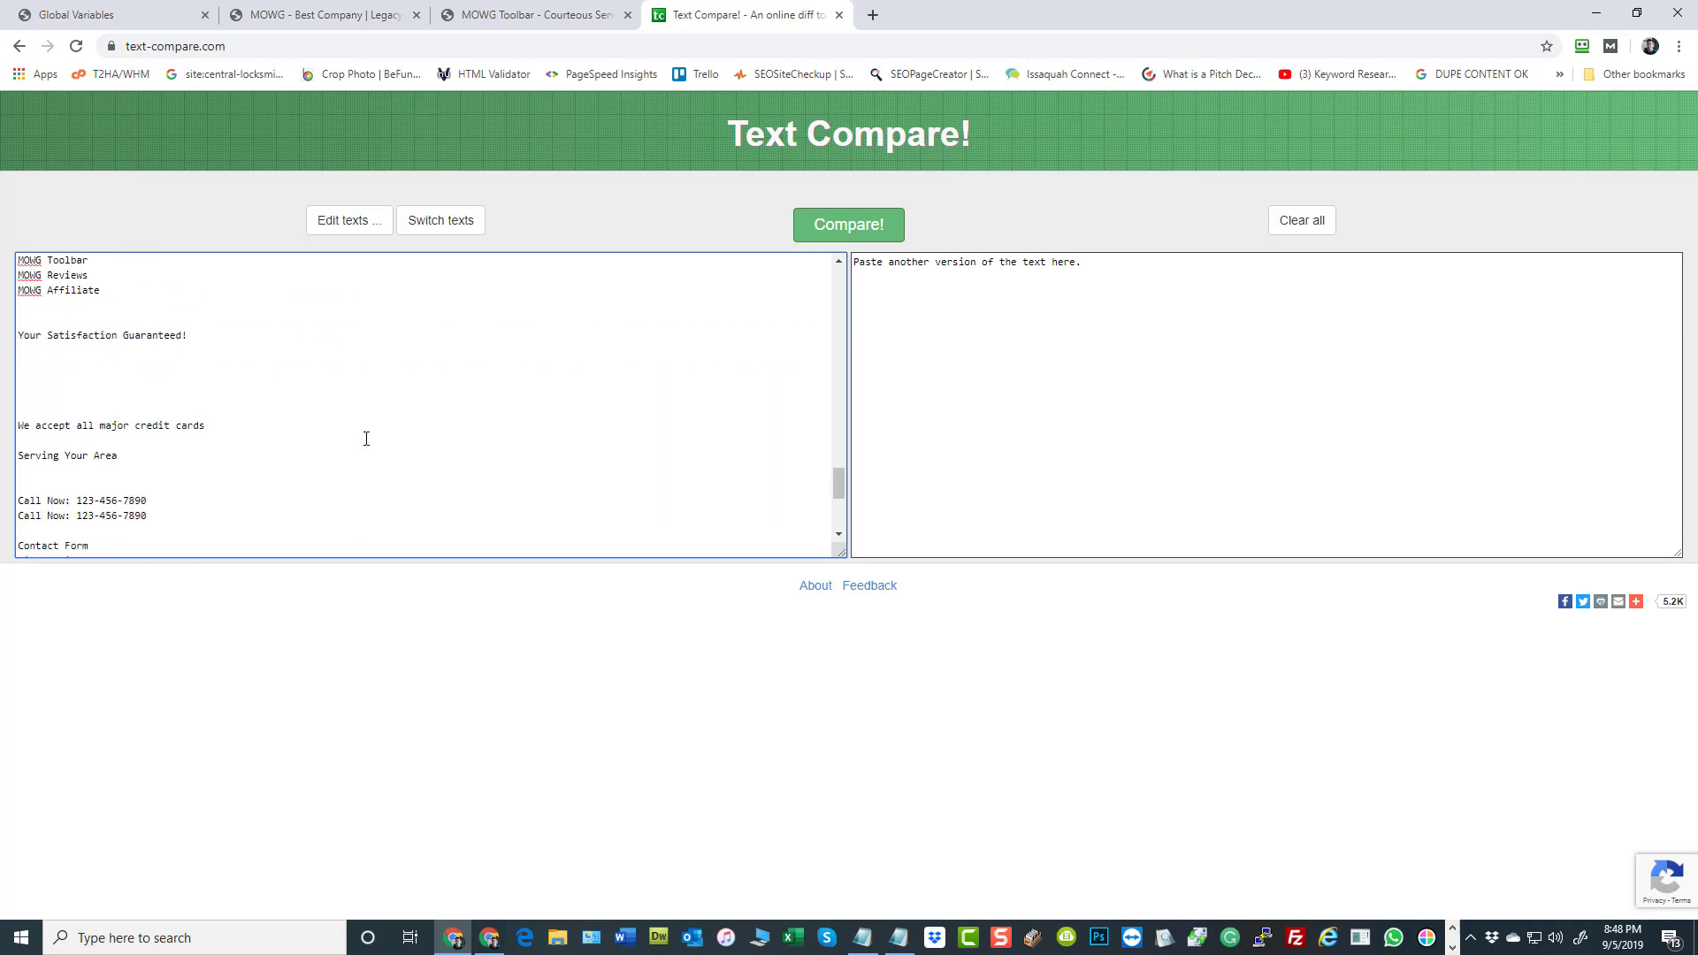
click(559, 15)
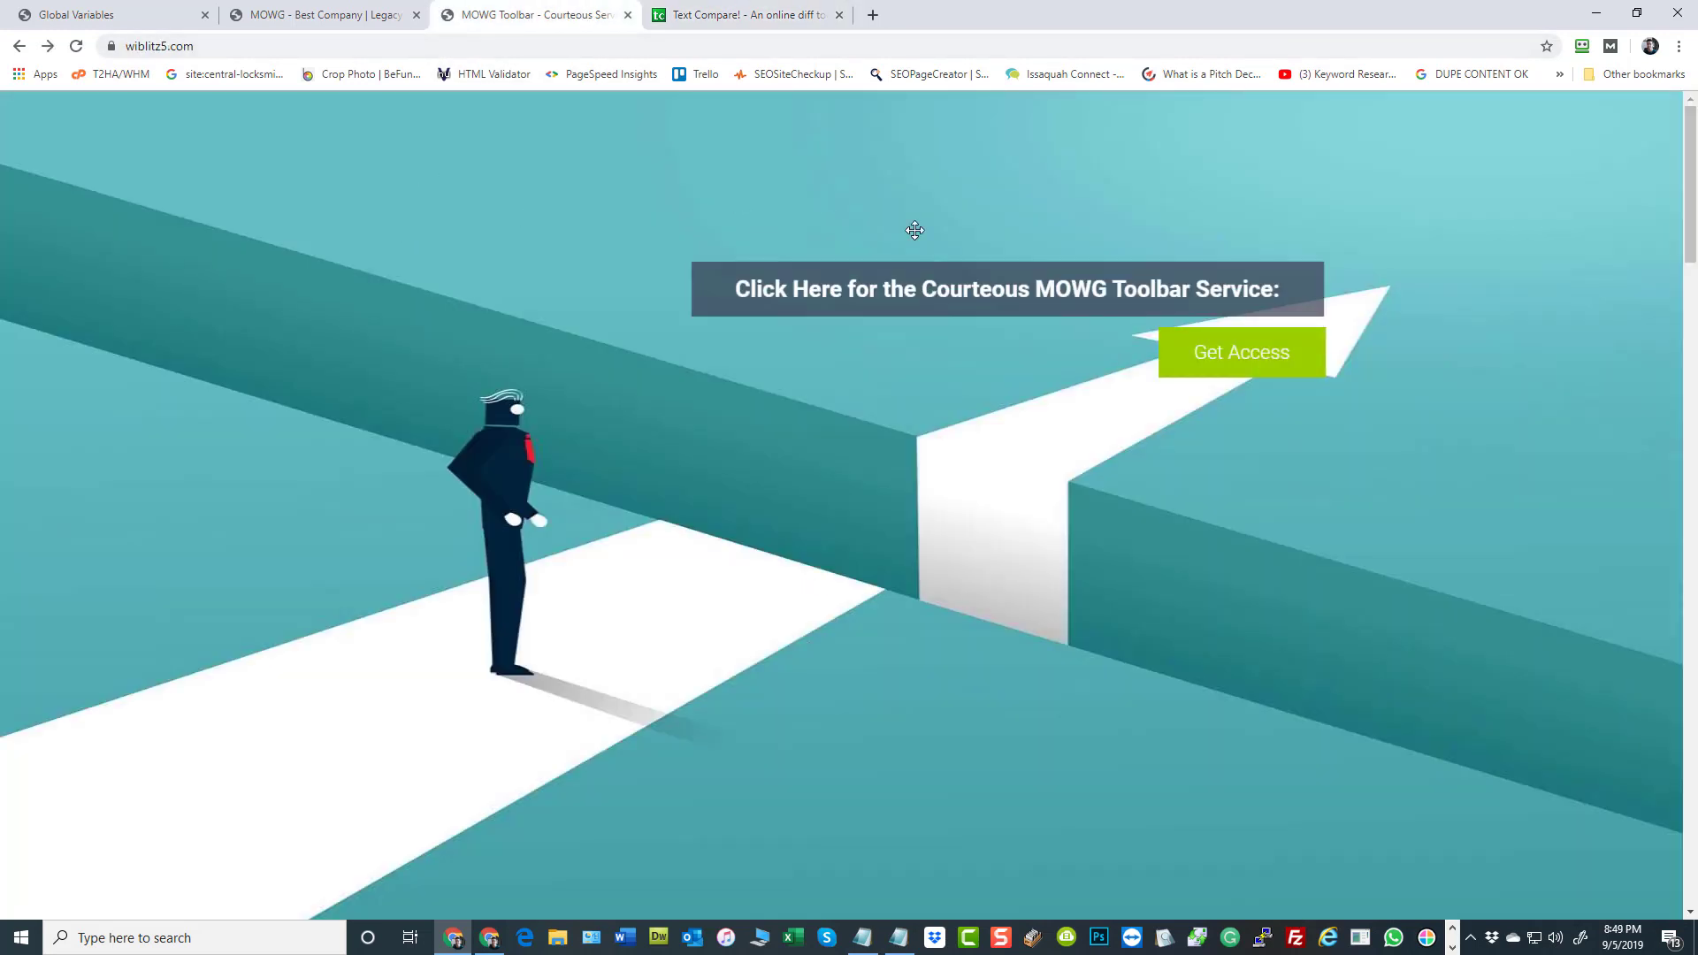
key(ctrl+a)
scroll(322, 368, down, 10)
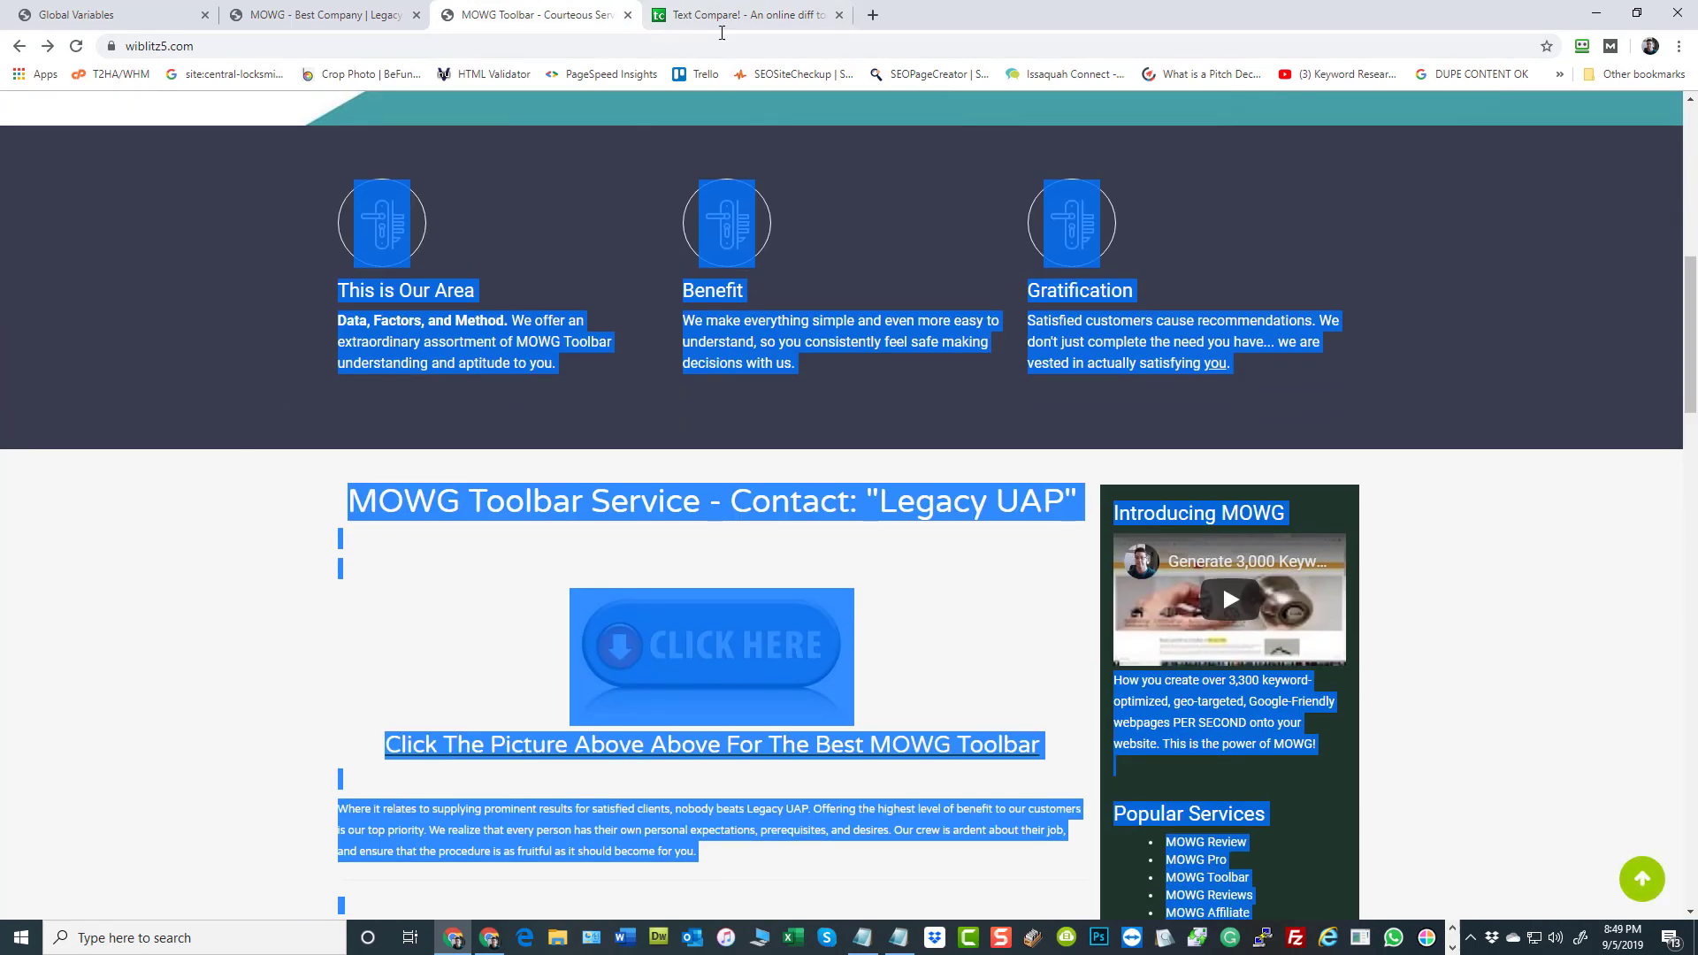
click(722, 17)
click(1011, 368)
key(ctrl+v)
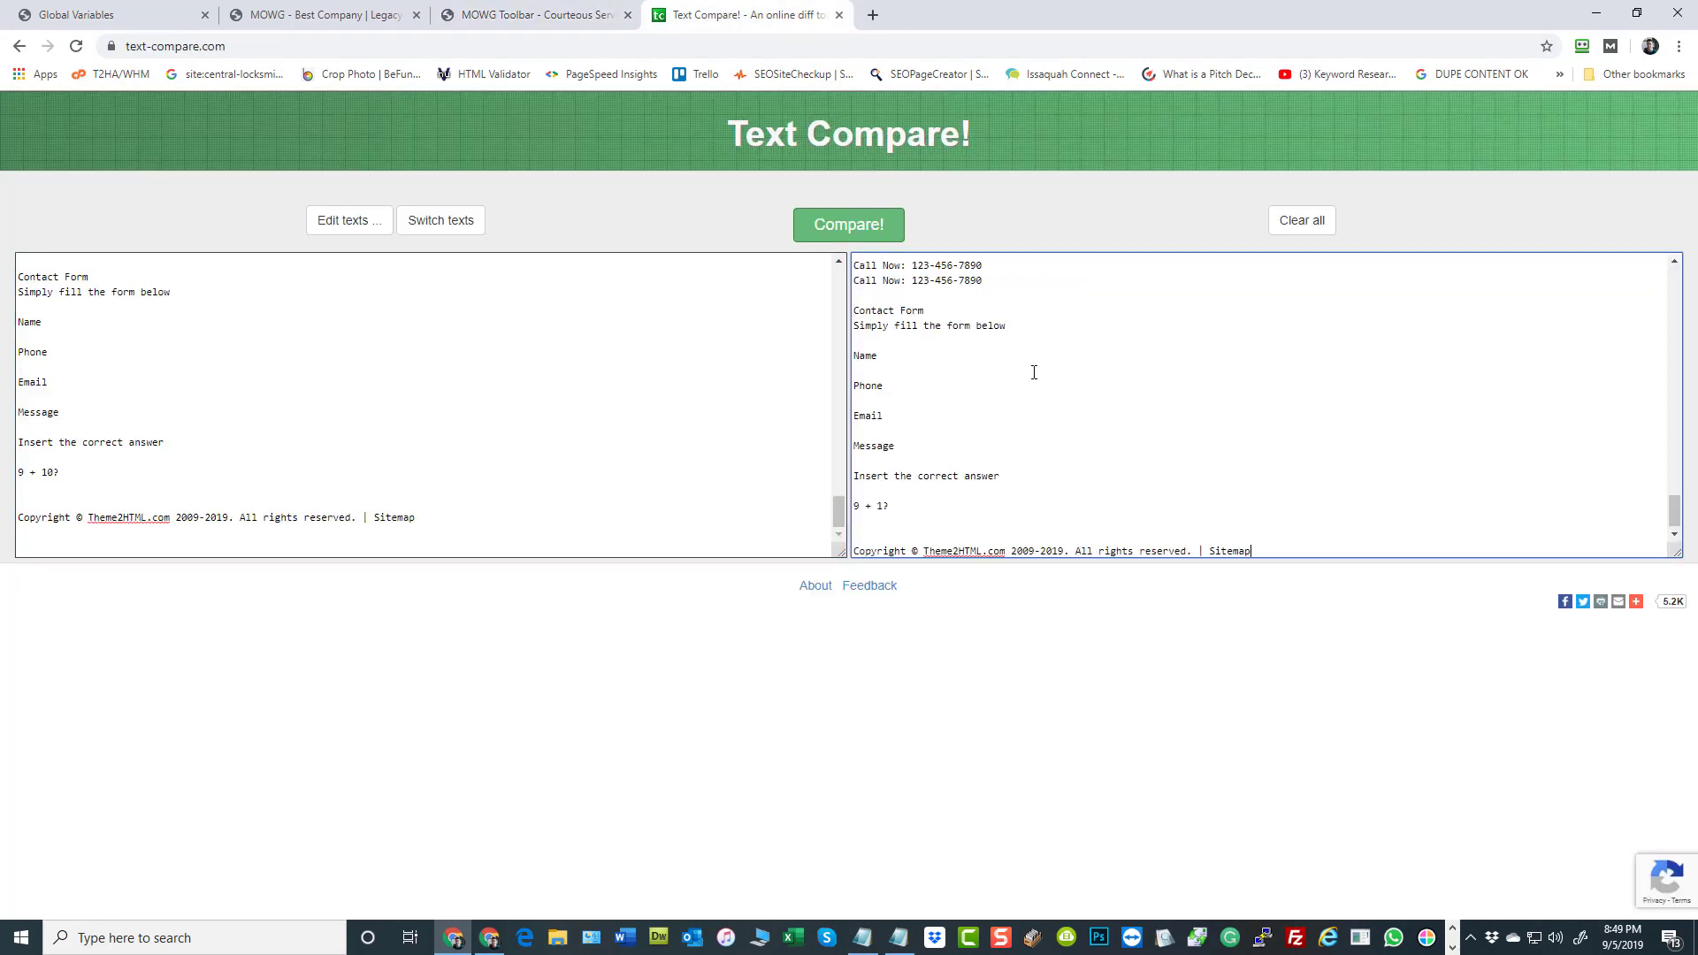
Check the beginnings of both pasted texts and run the comparison
scroll(1032, 371, up, 15)
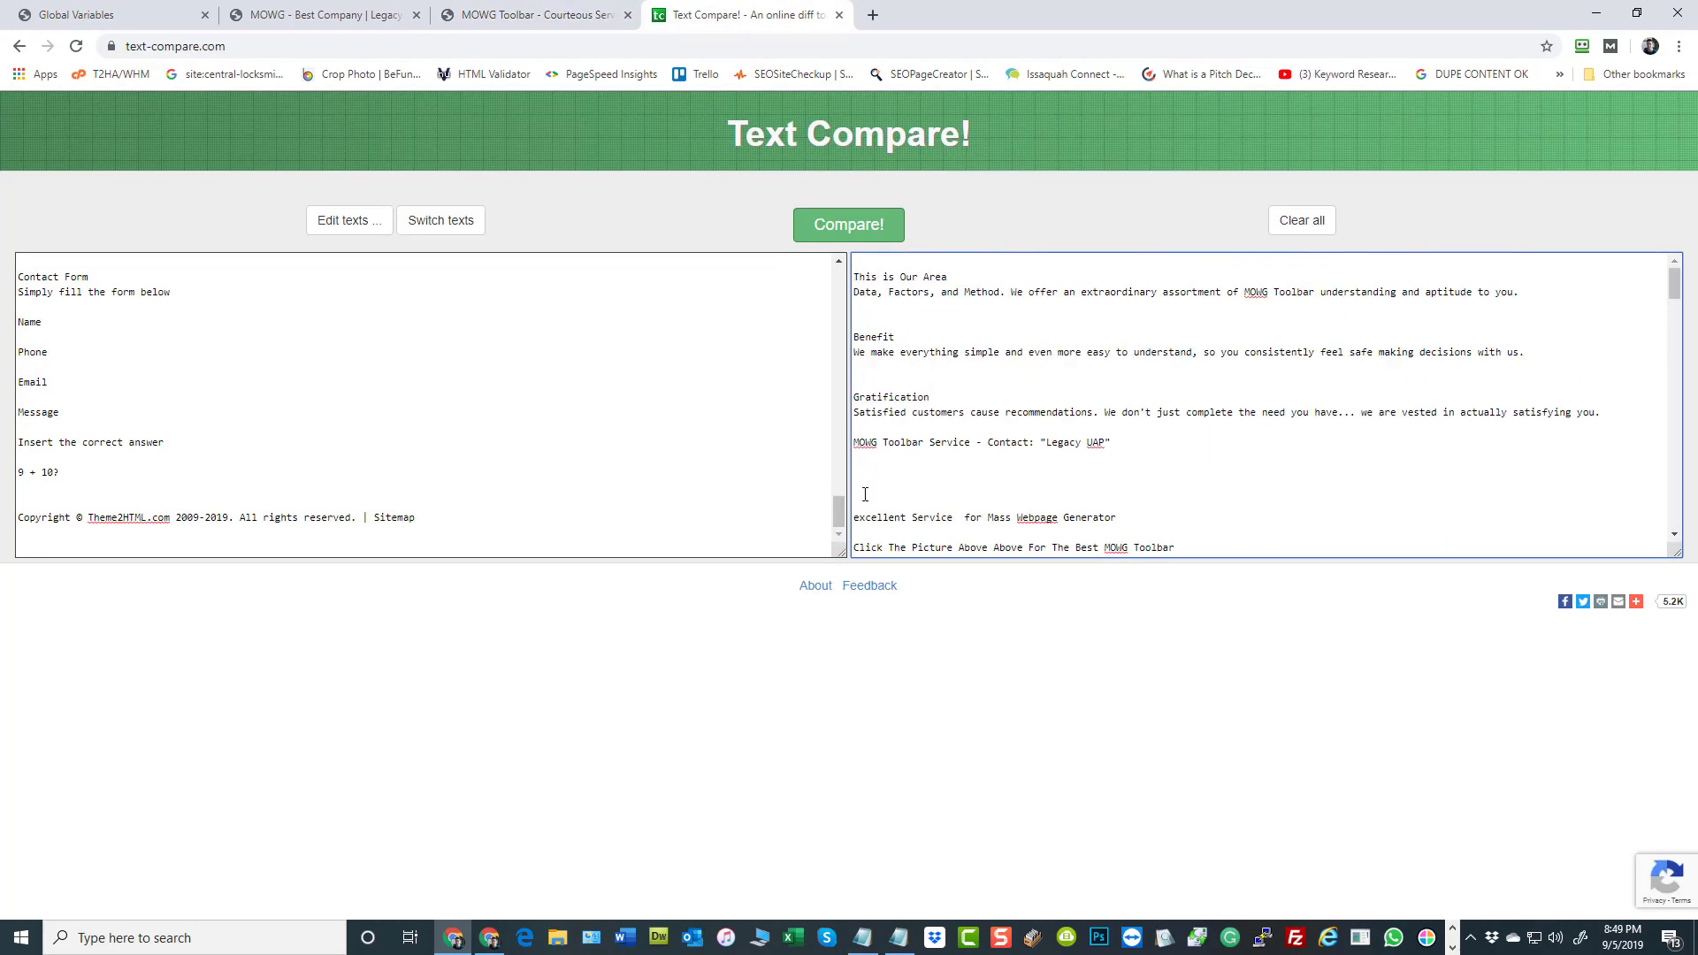
click(205, 270)
scroll(204, 270, up, 15)
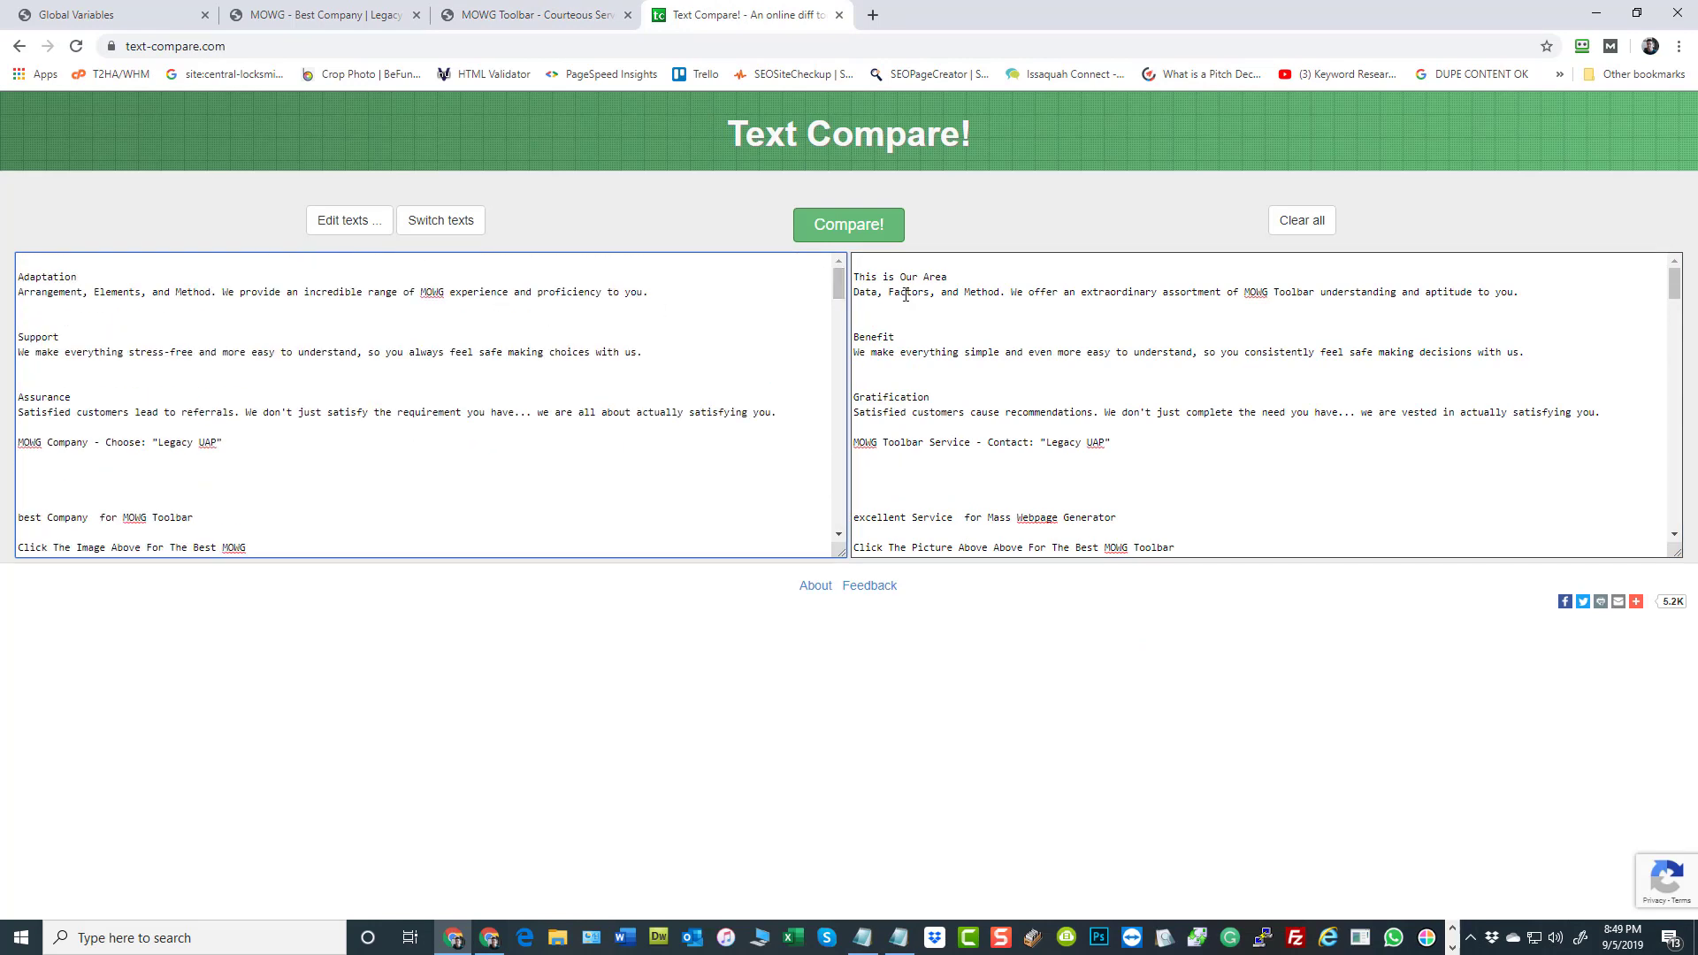
click(849, 225)
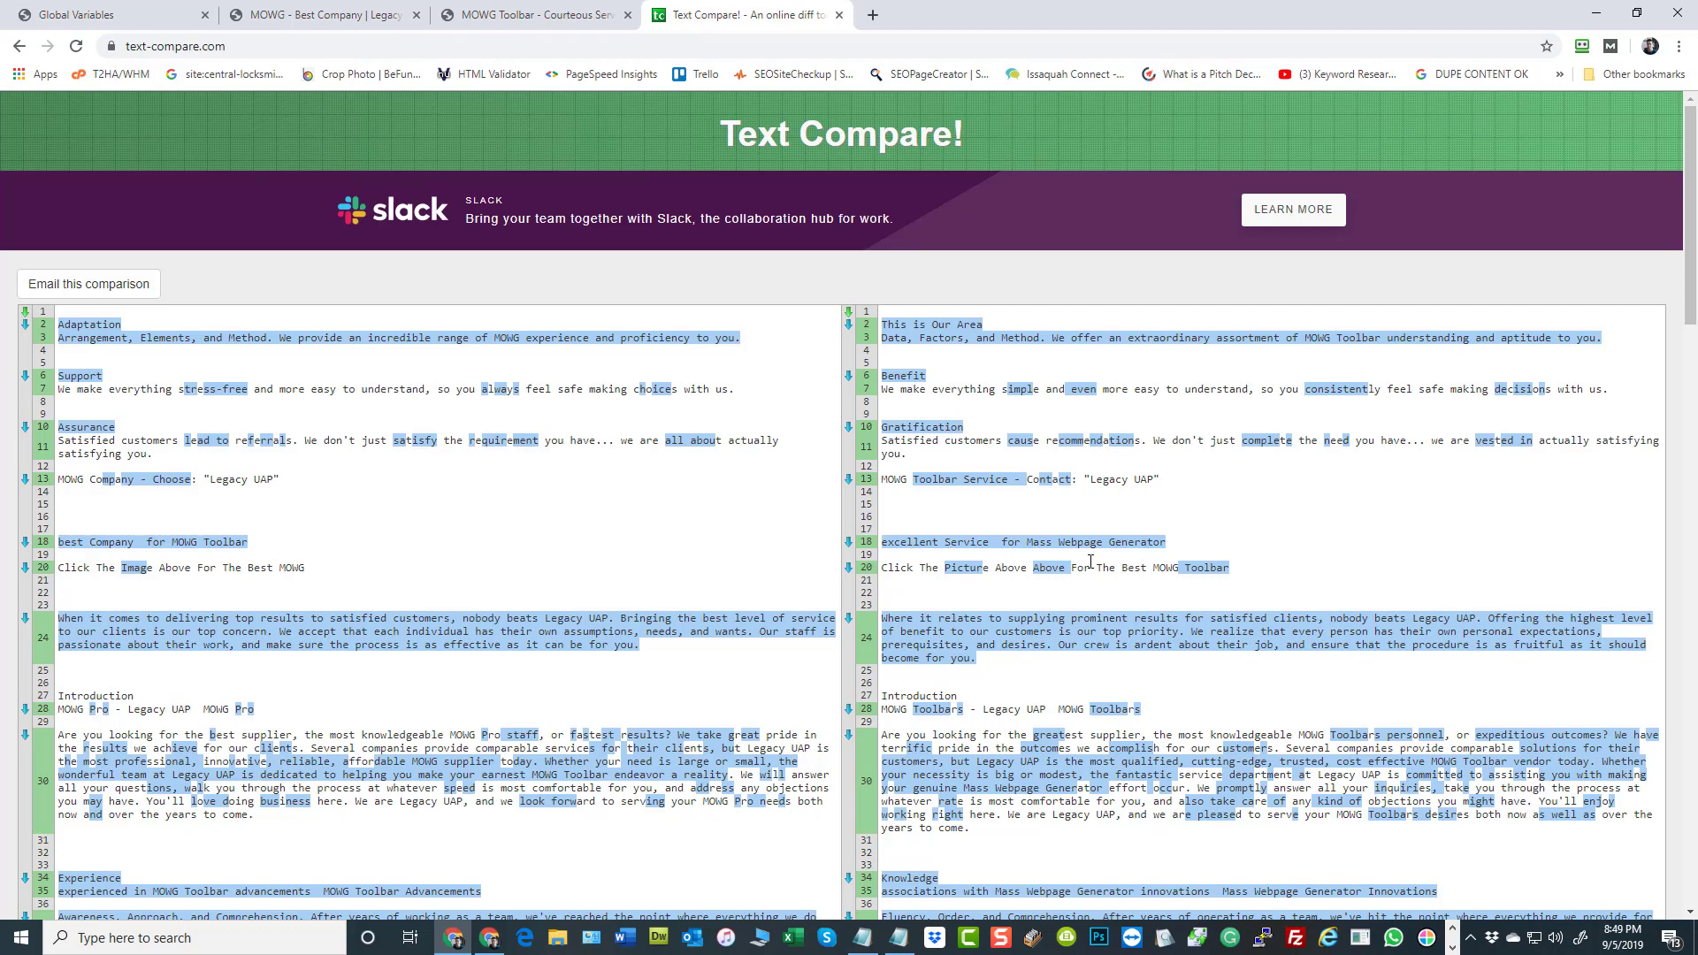
Examine the highlighted differences between the two home page texts, from the opening headings through the reviews, sidebar and contact form sections
scroll(1094, 557, down, 4)
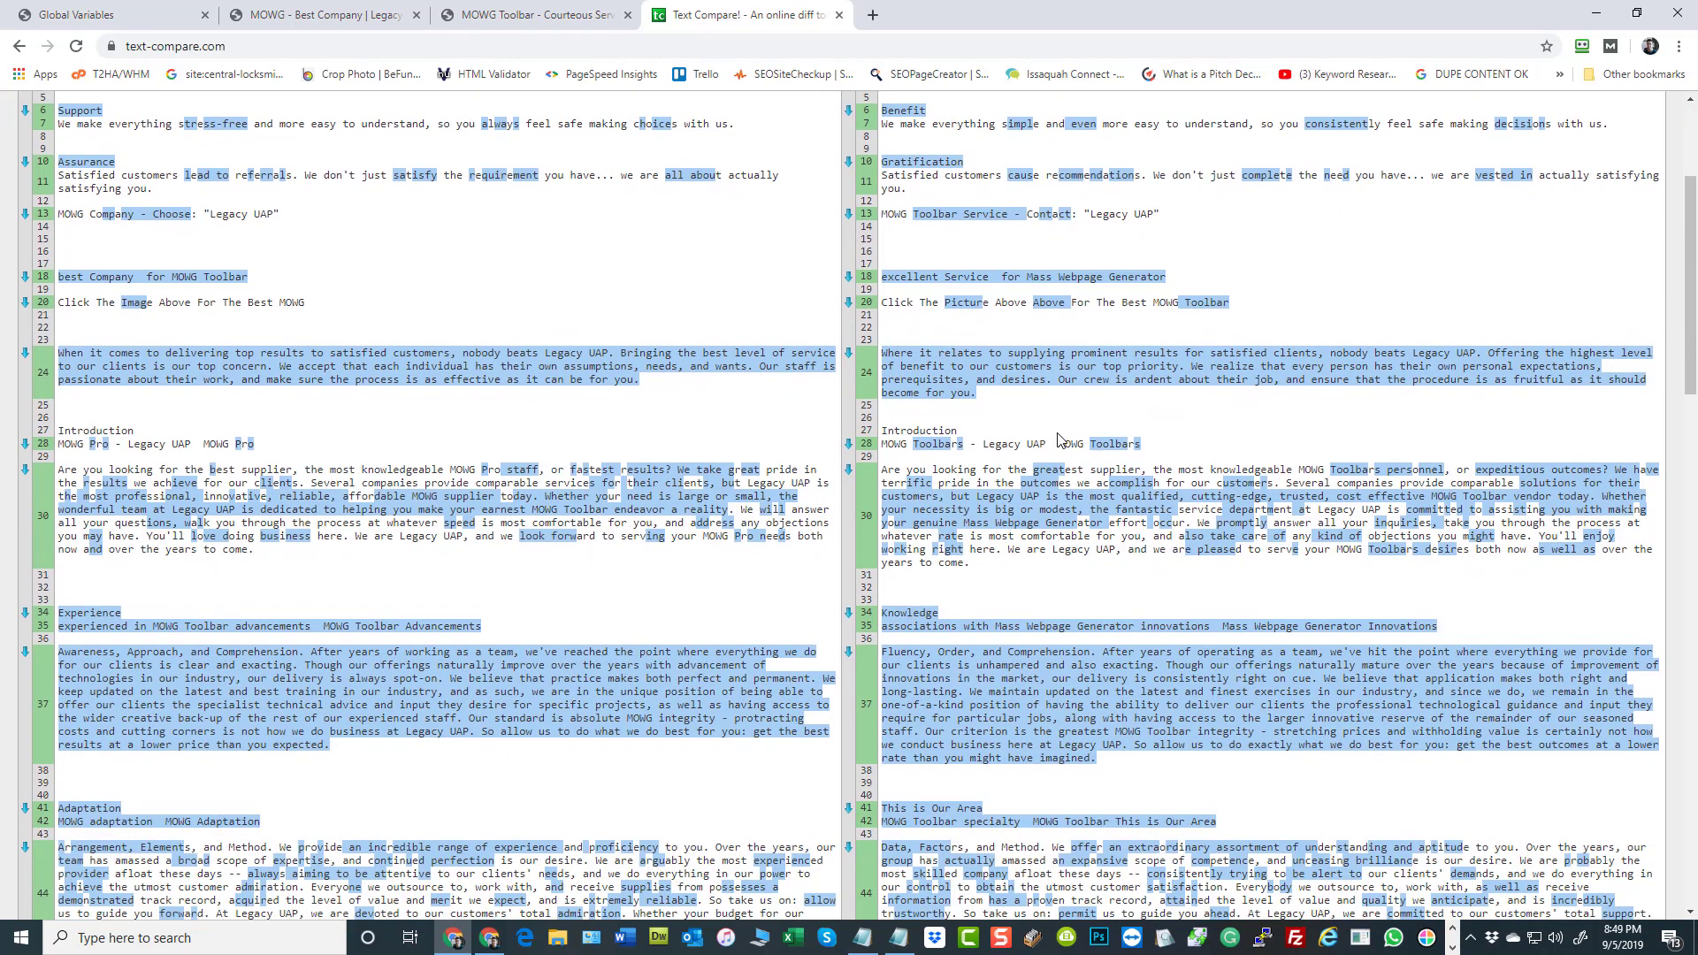
scroll(1058, 438, down, 3)
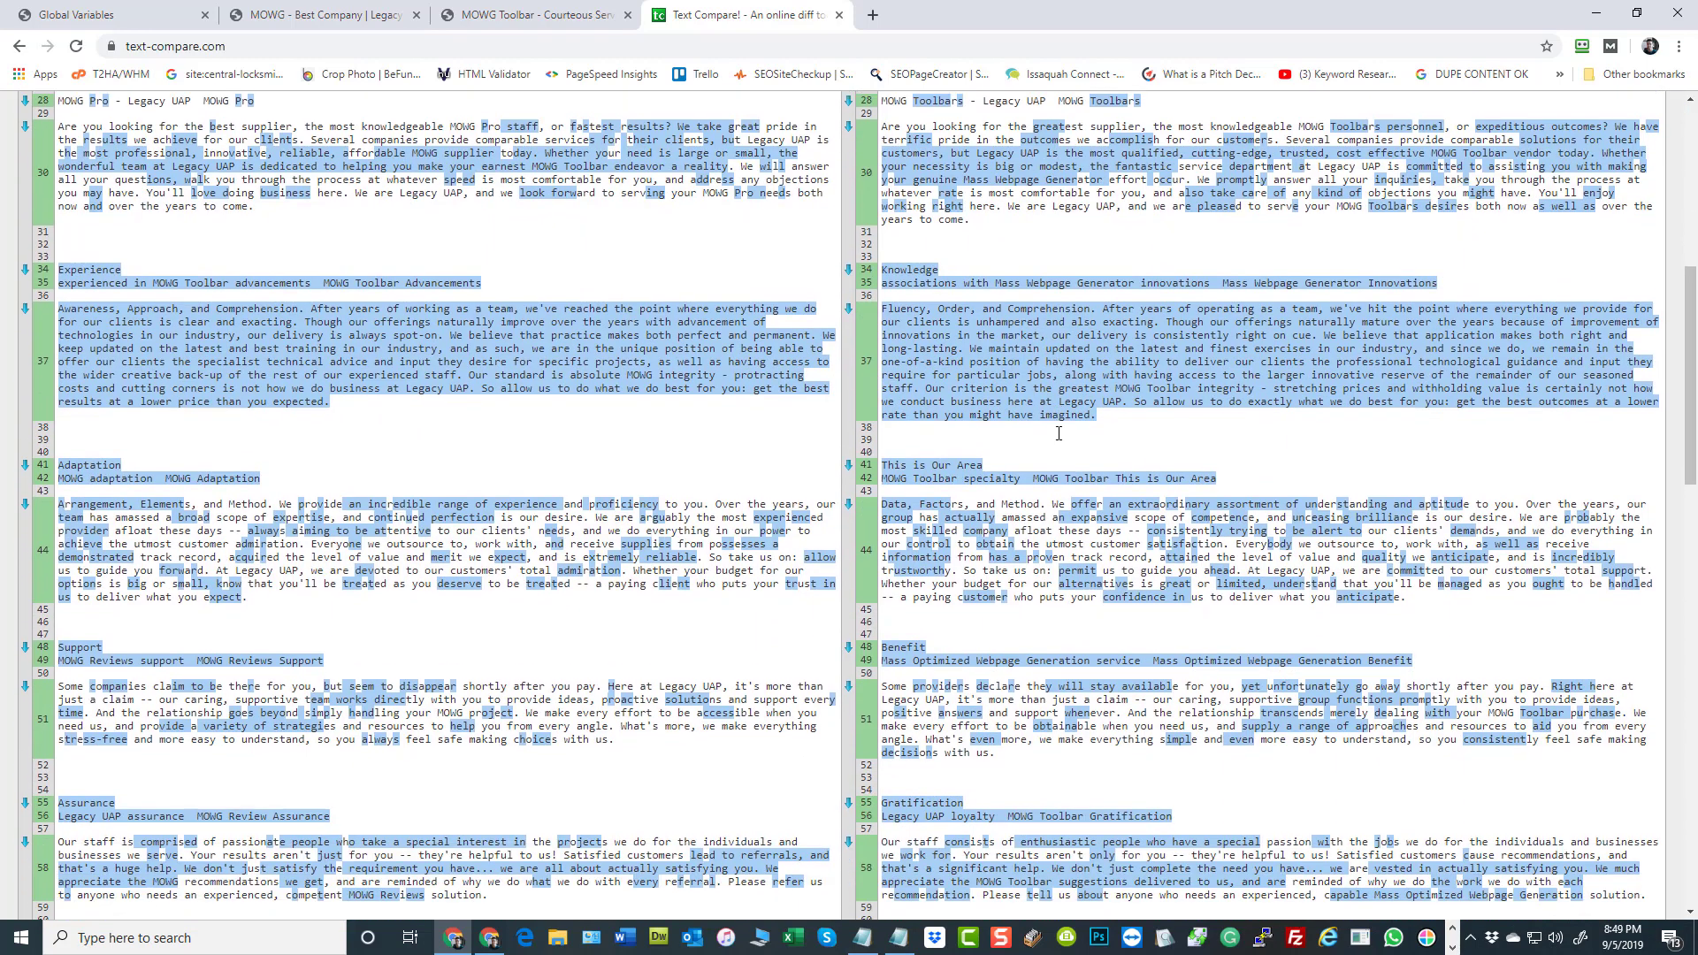
scroll(1058, 432, down, 5)
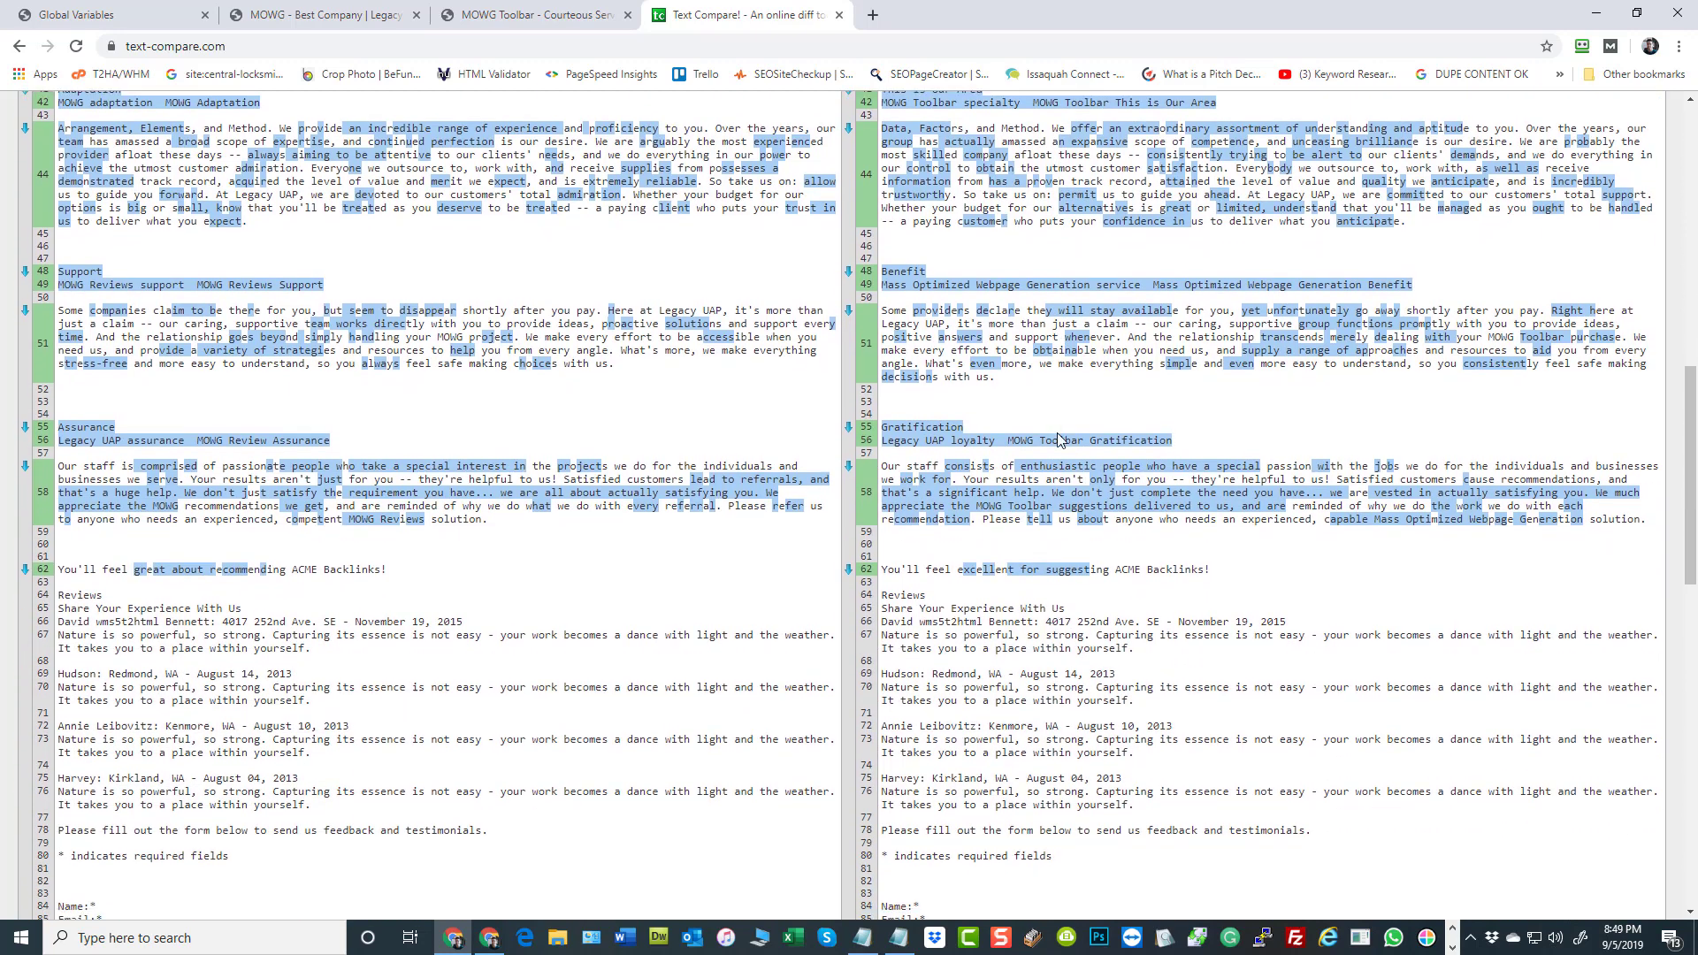
scroll(1059, 434, down, 3)
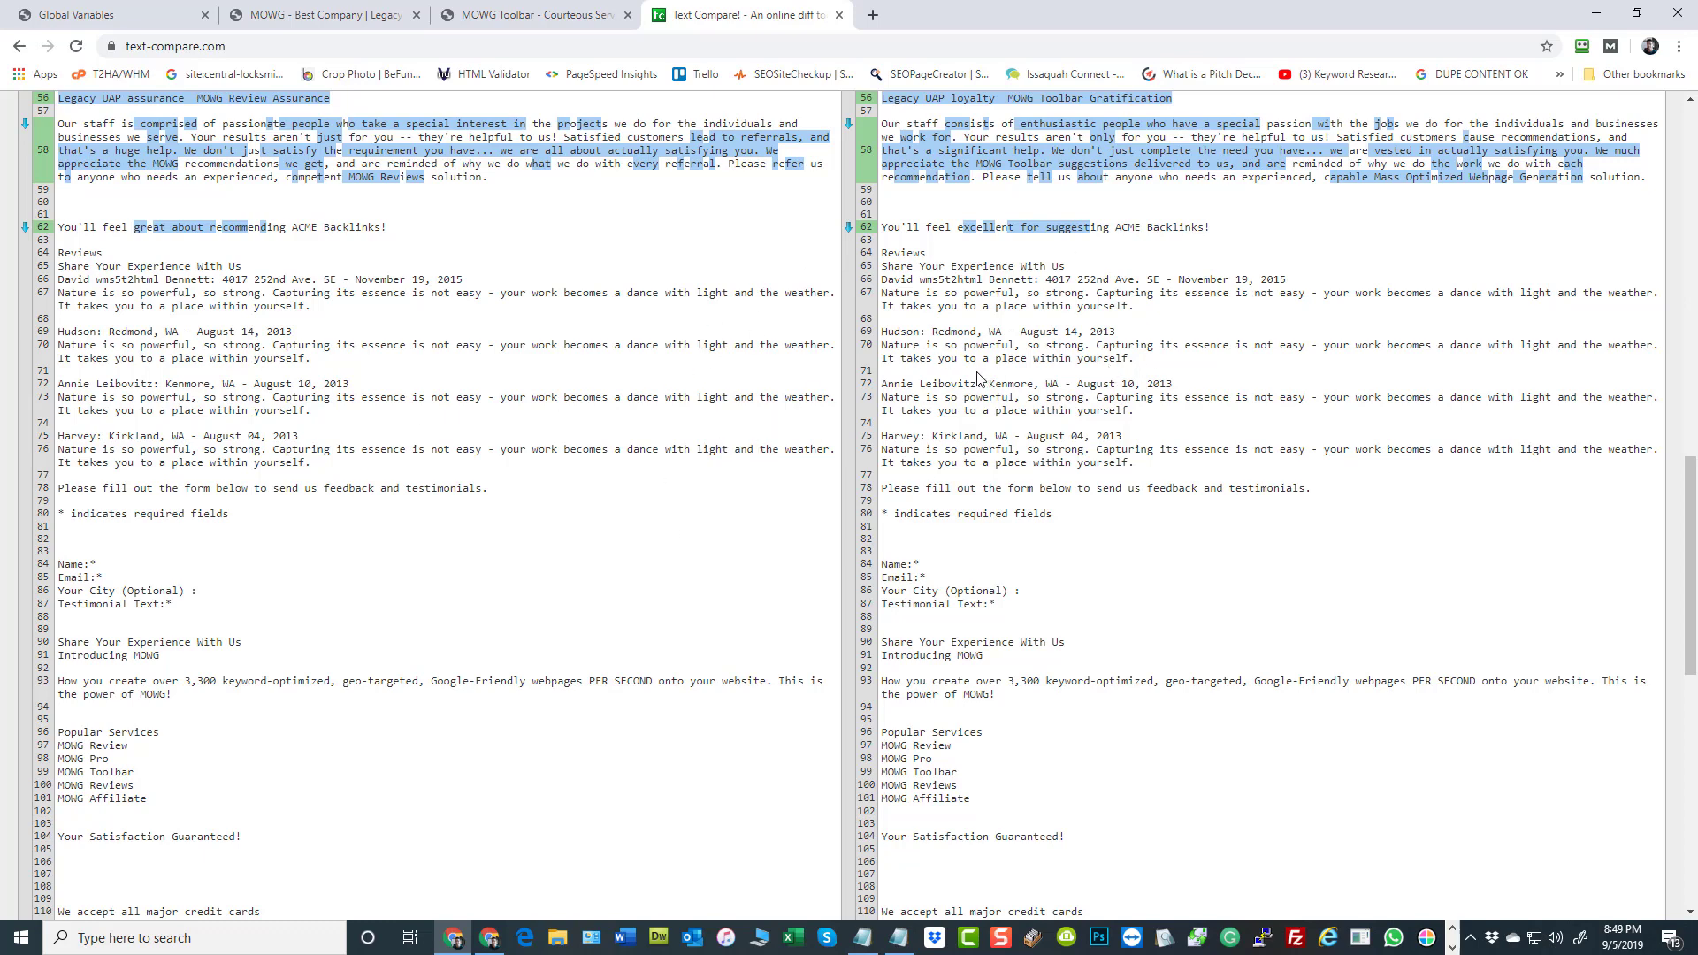
scroll(982, 386, down, 1)
scroll(982, 390, up, 2)
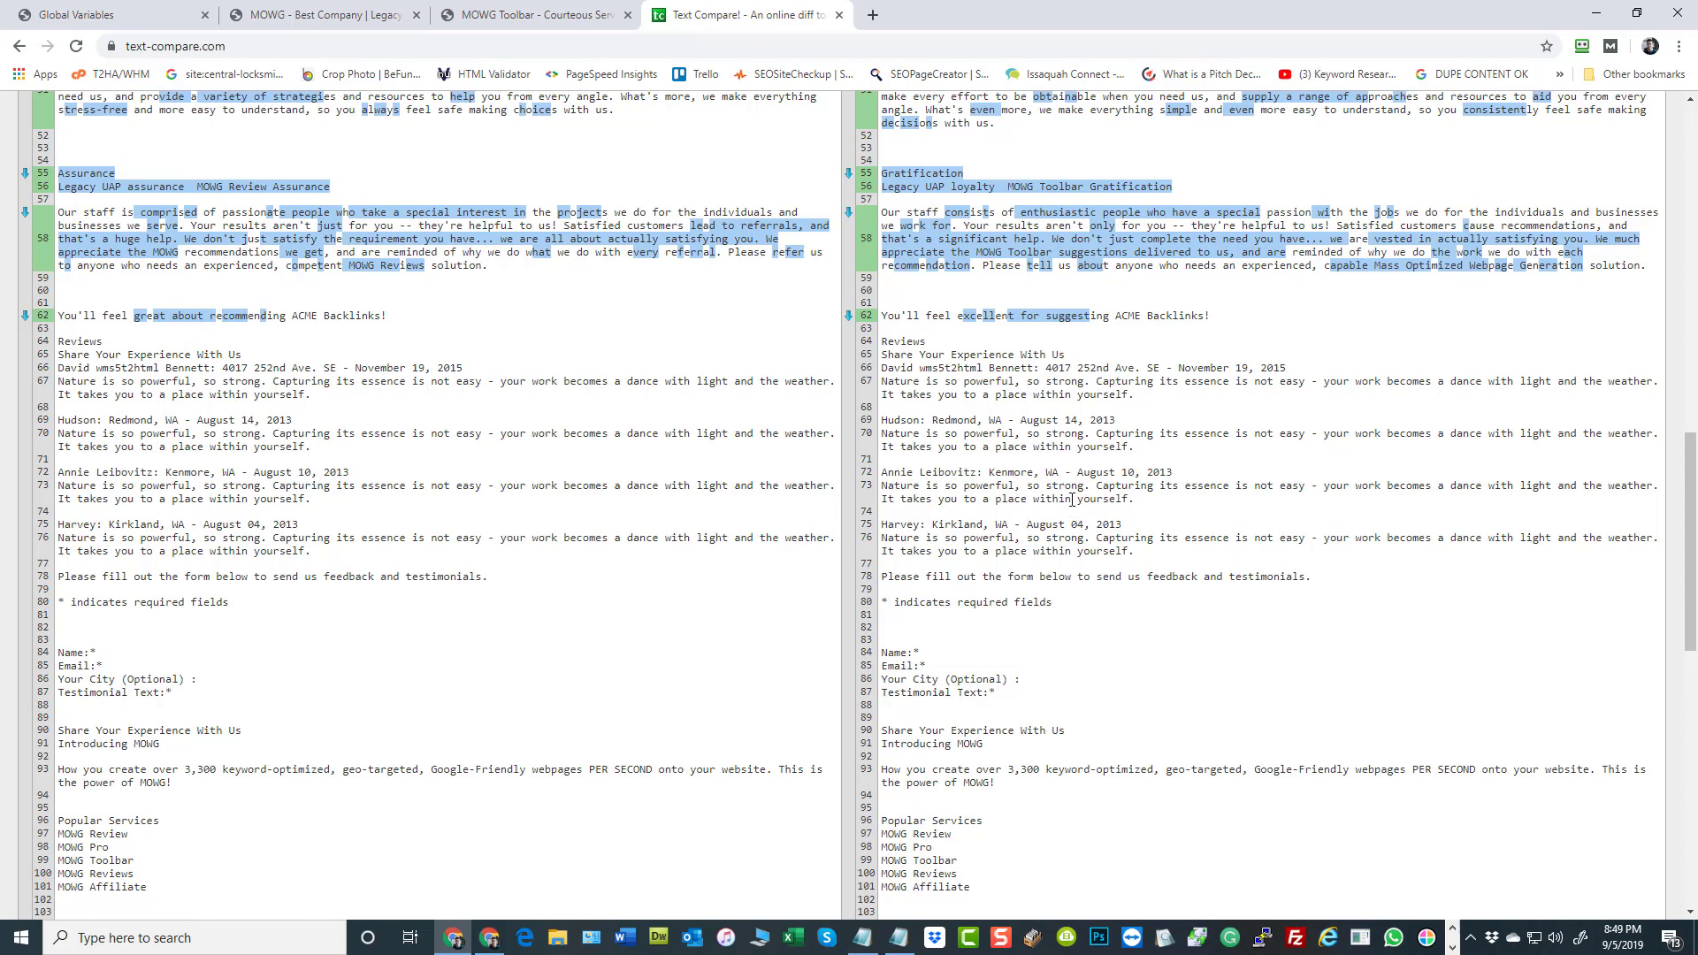
scroll(1073, 499, down, 8)
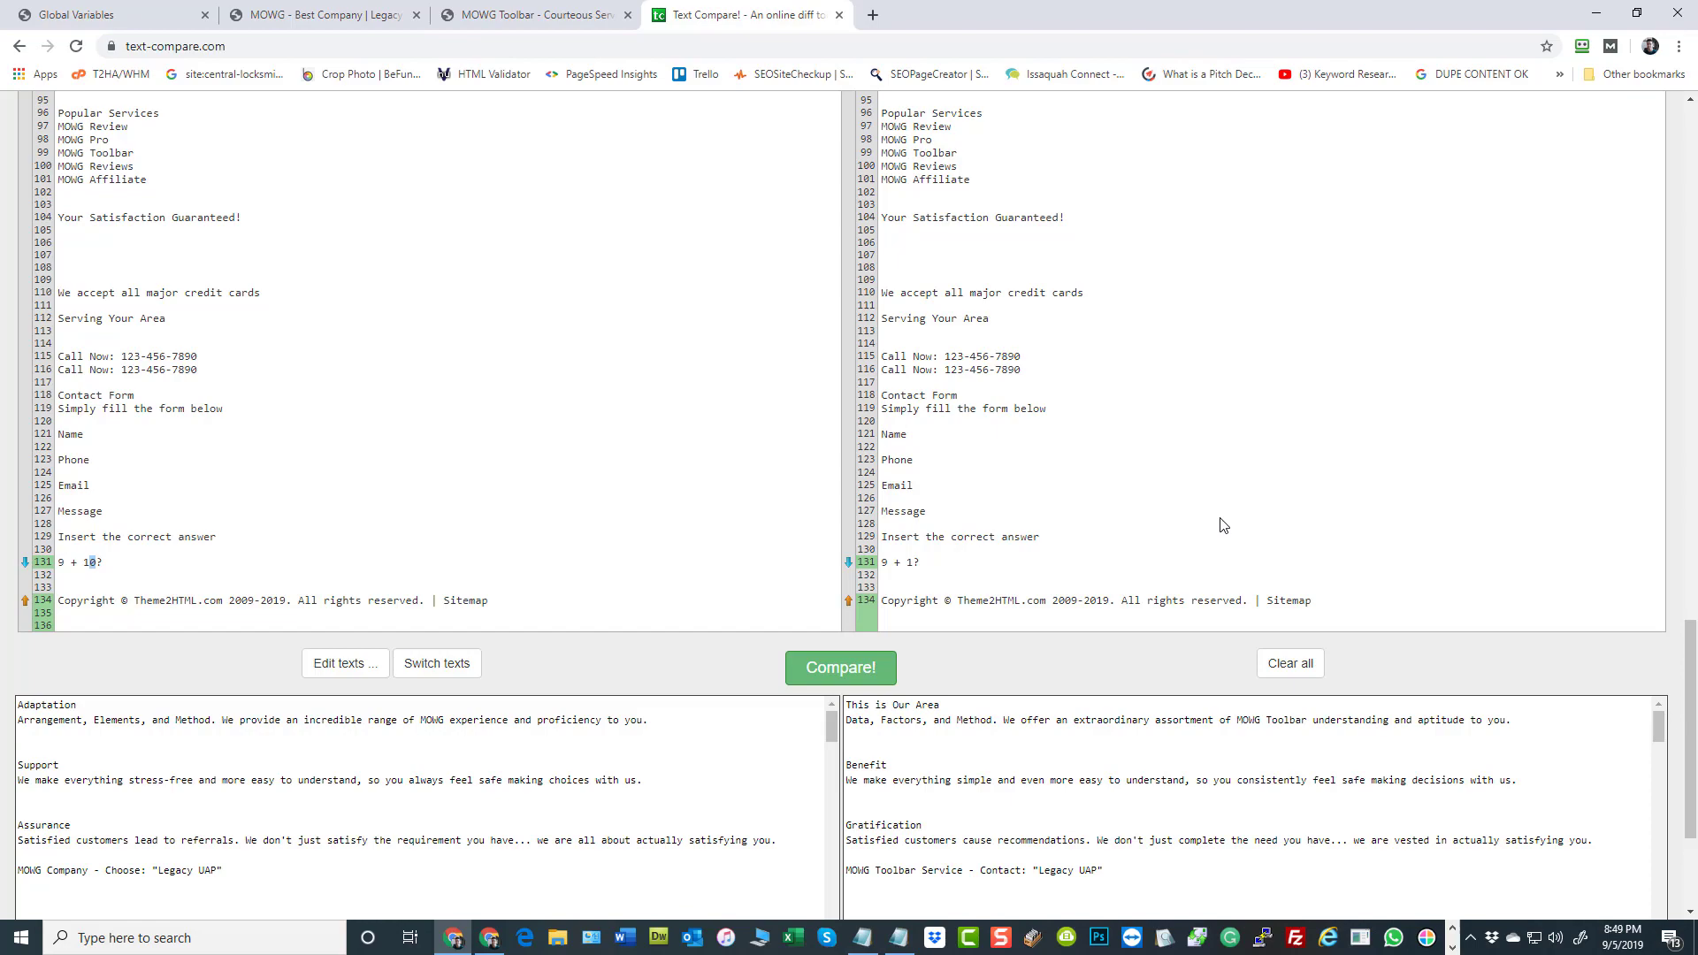
scroll(1212, 513, up, 20)
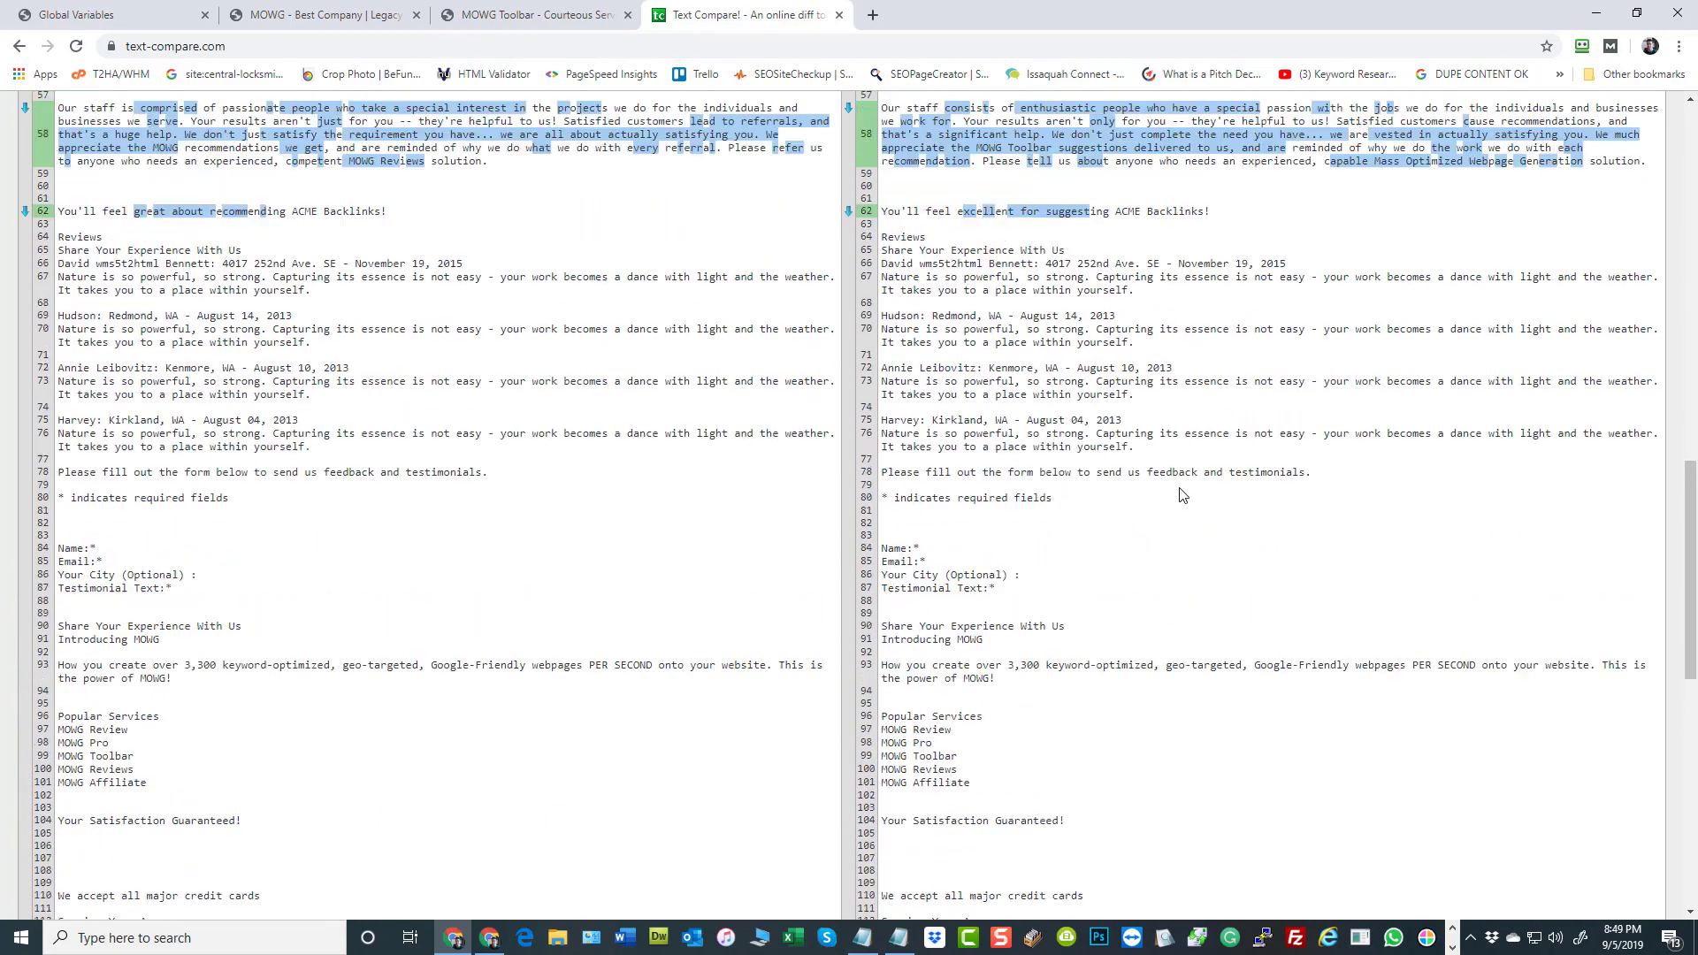
scroll(1138, 557, up, 8)
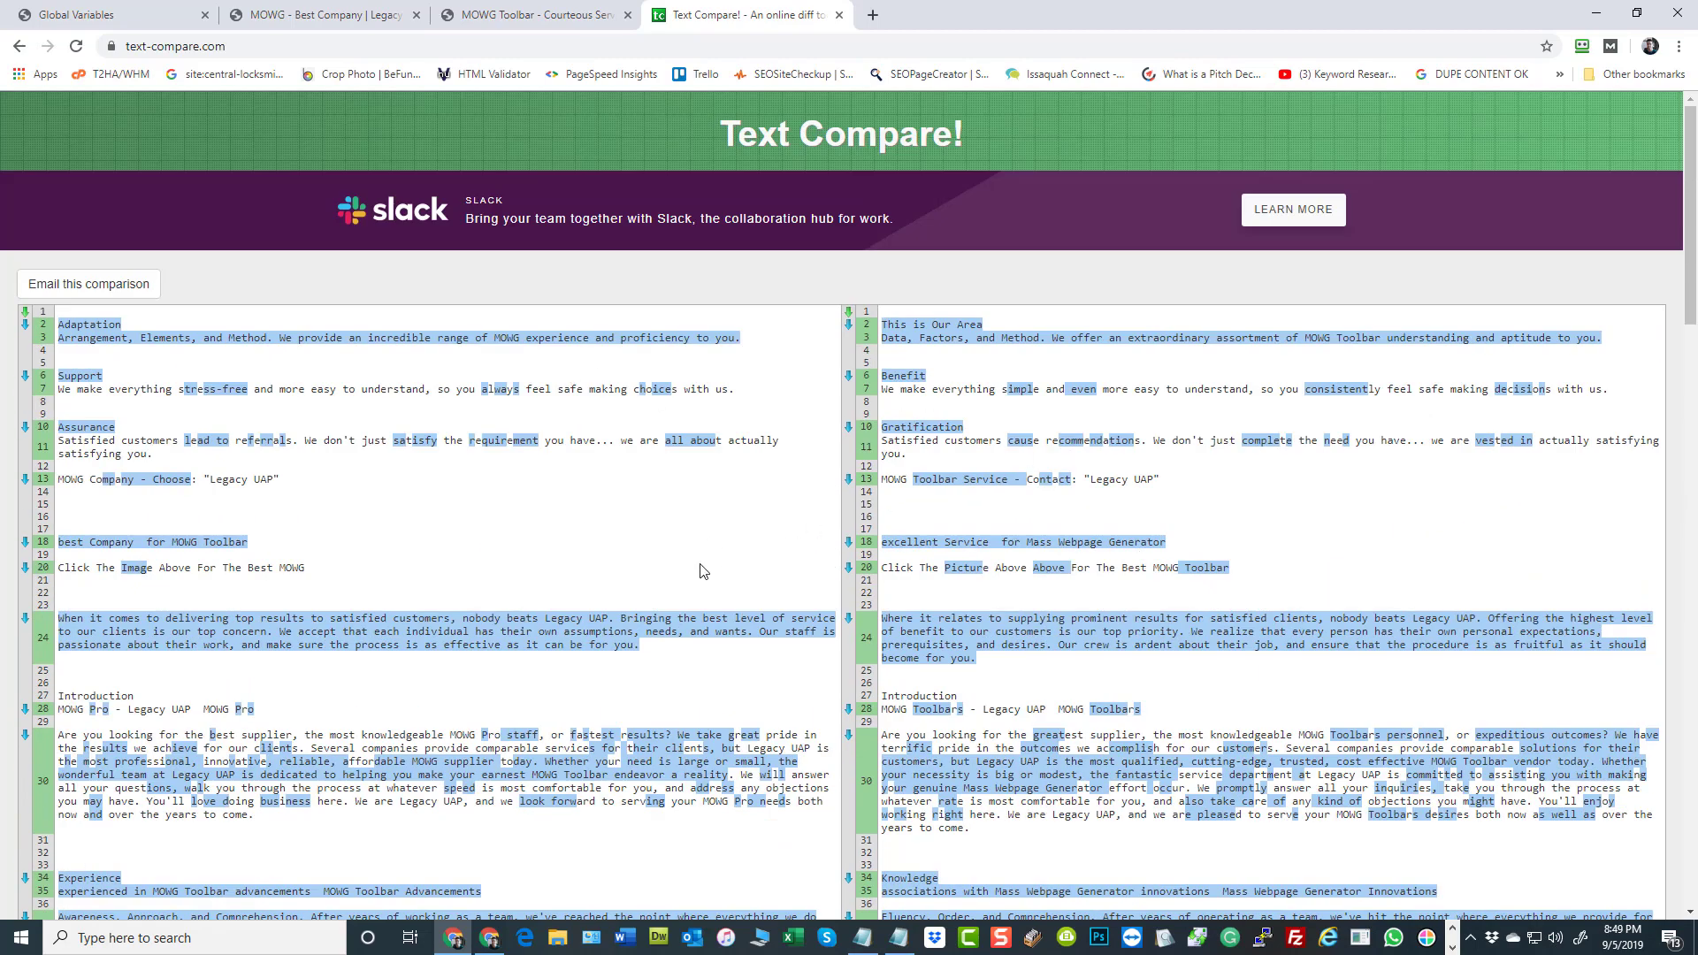
scroll(610, 593, down, 3)
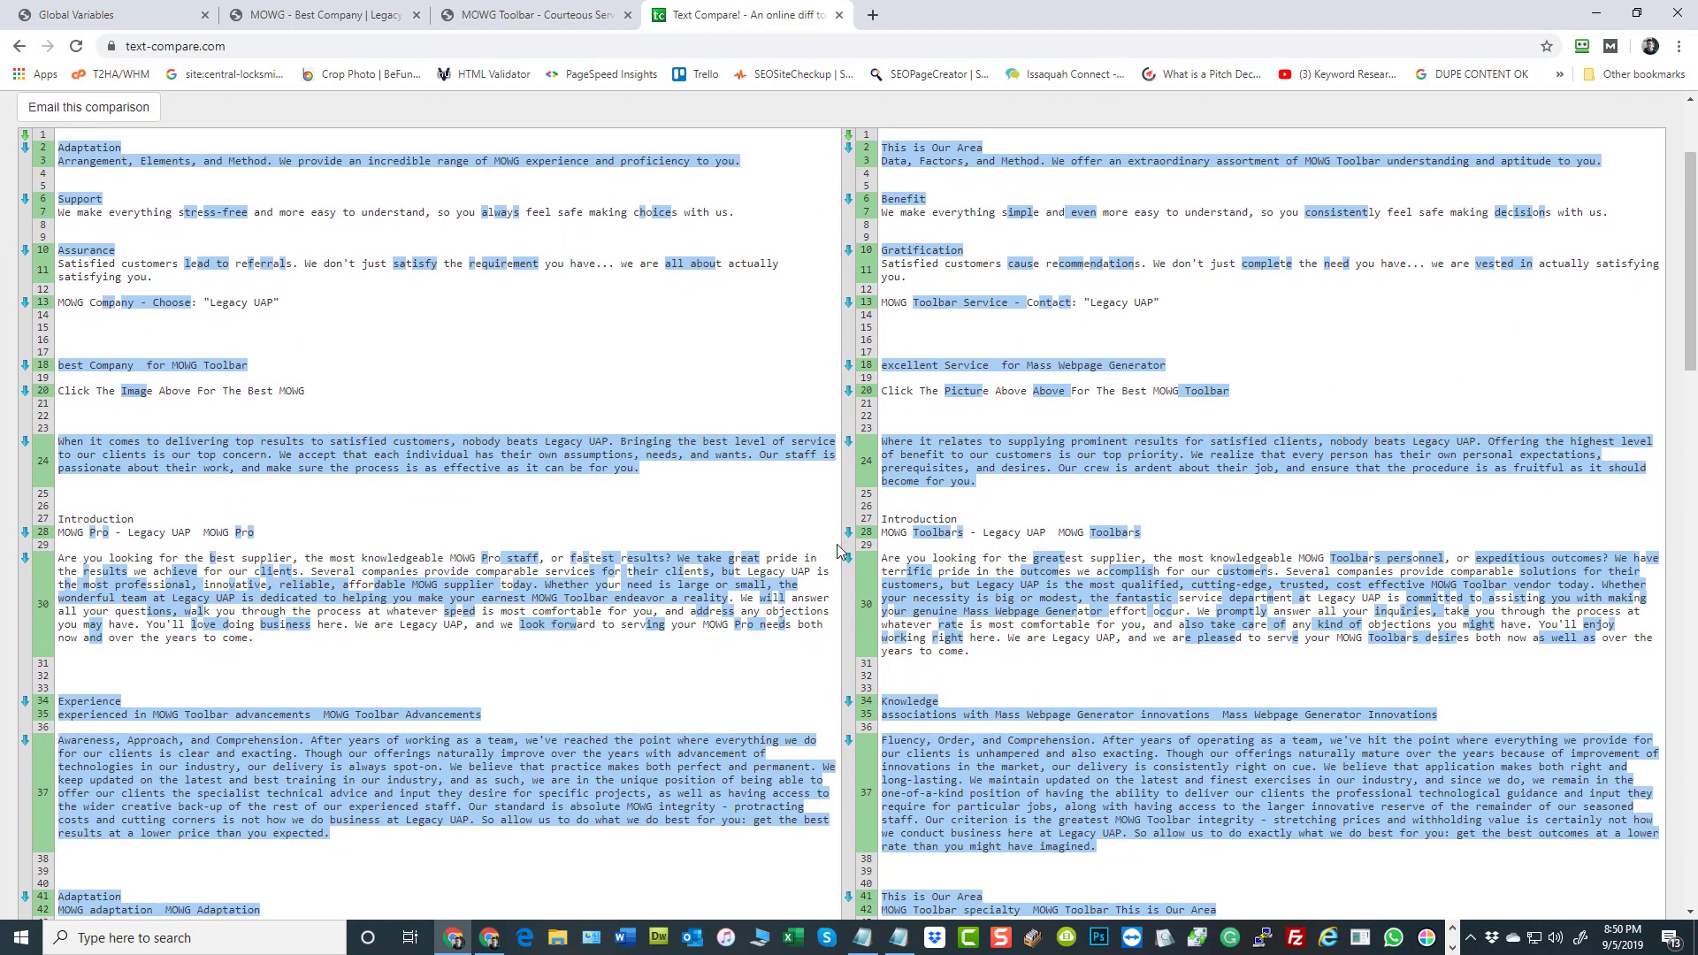
scroll(1139, 605, down, 2)
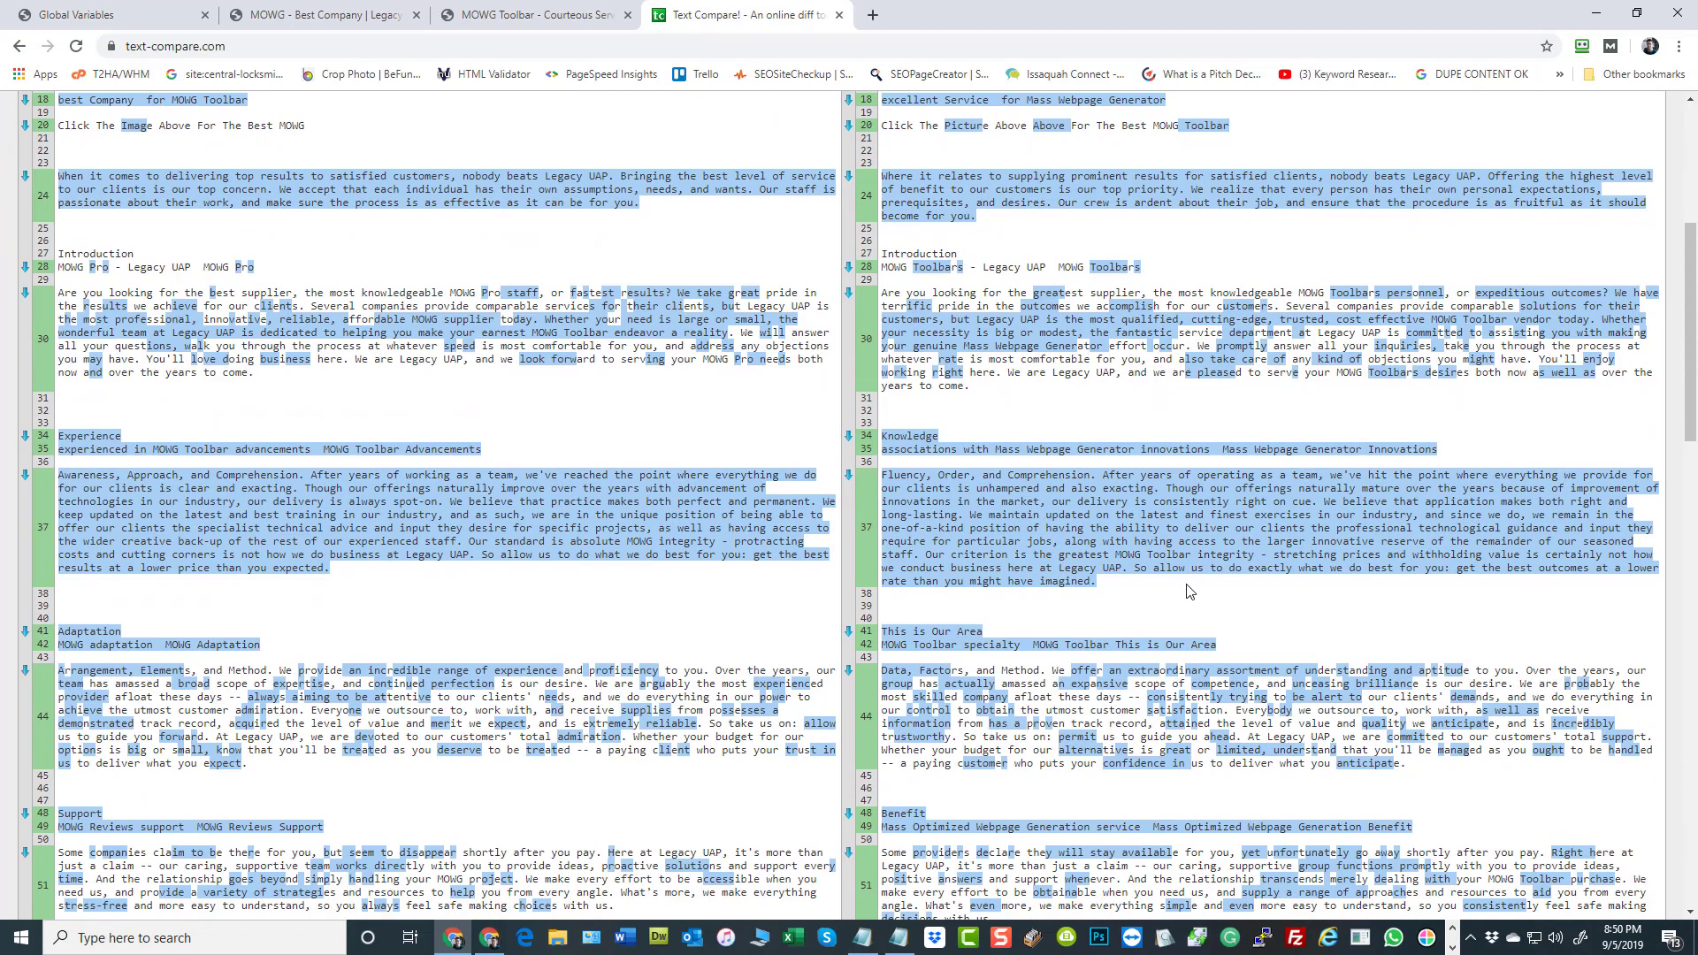
scroll(1187, 594, down, 7)
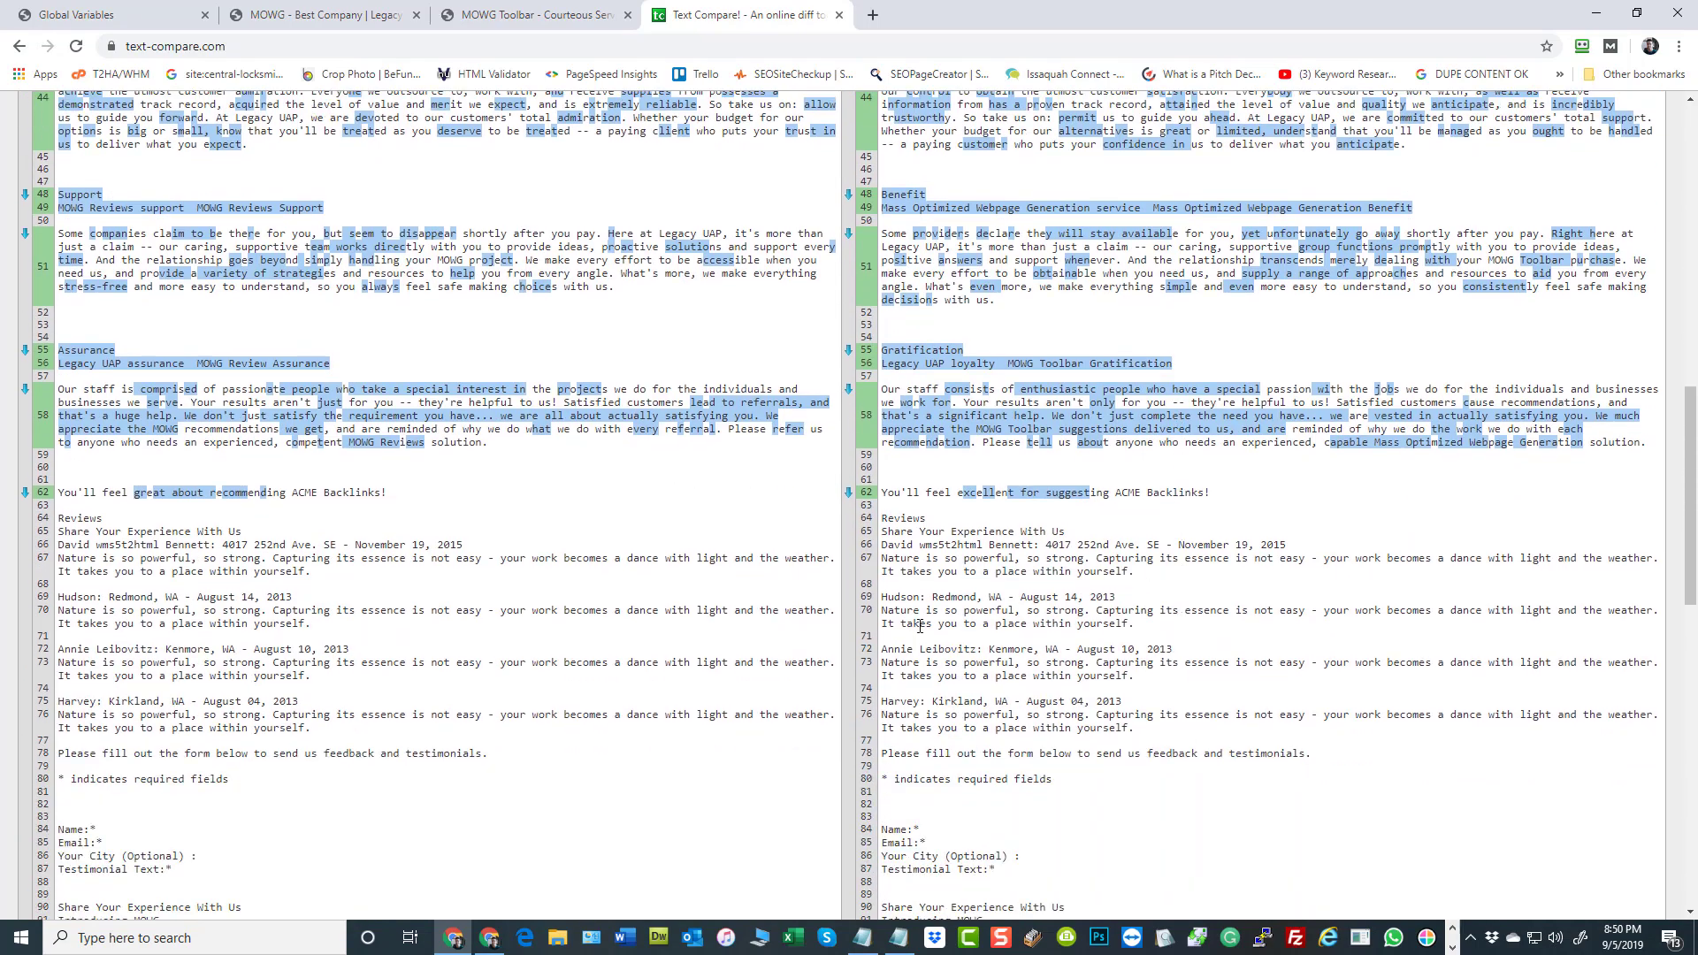
scroll(718, 474, down, 2)
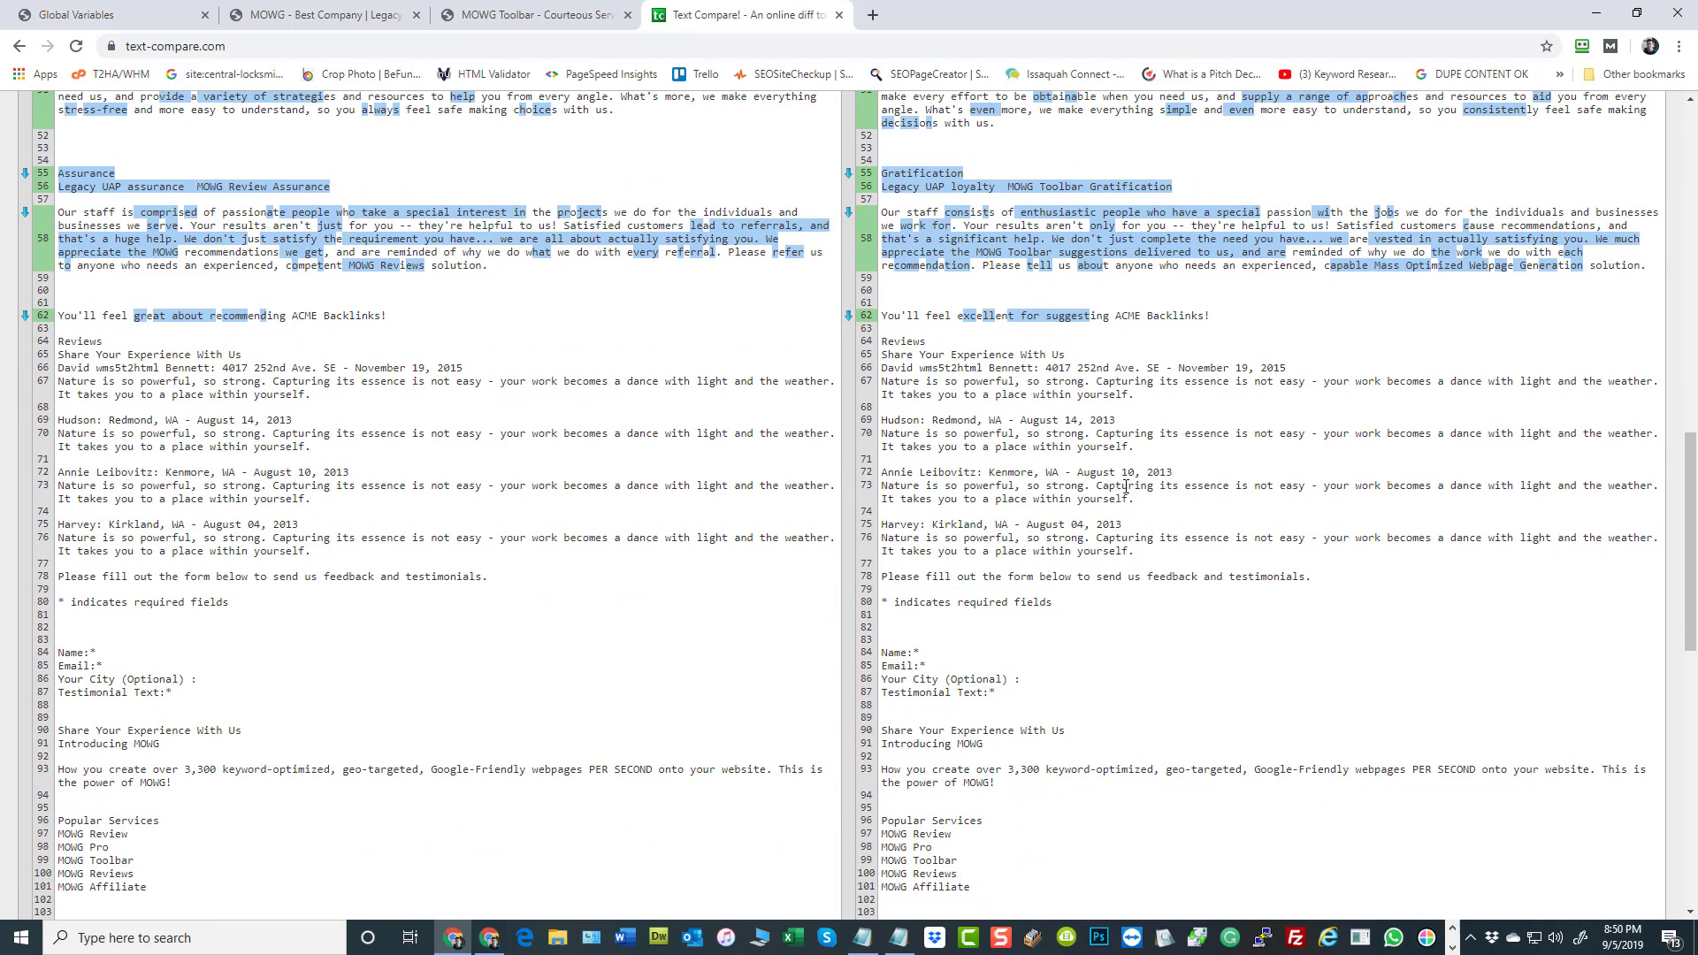
scroll(1130, 478, down, 1)
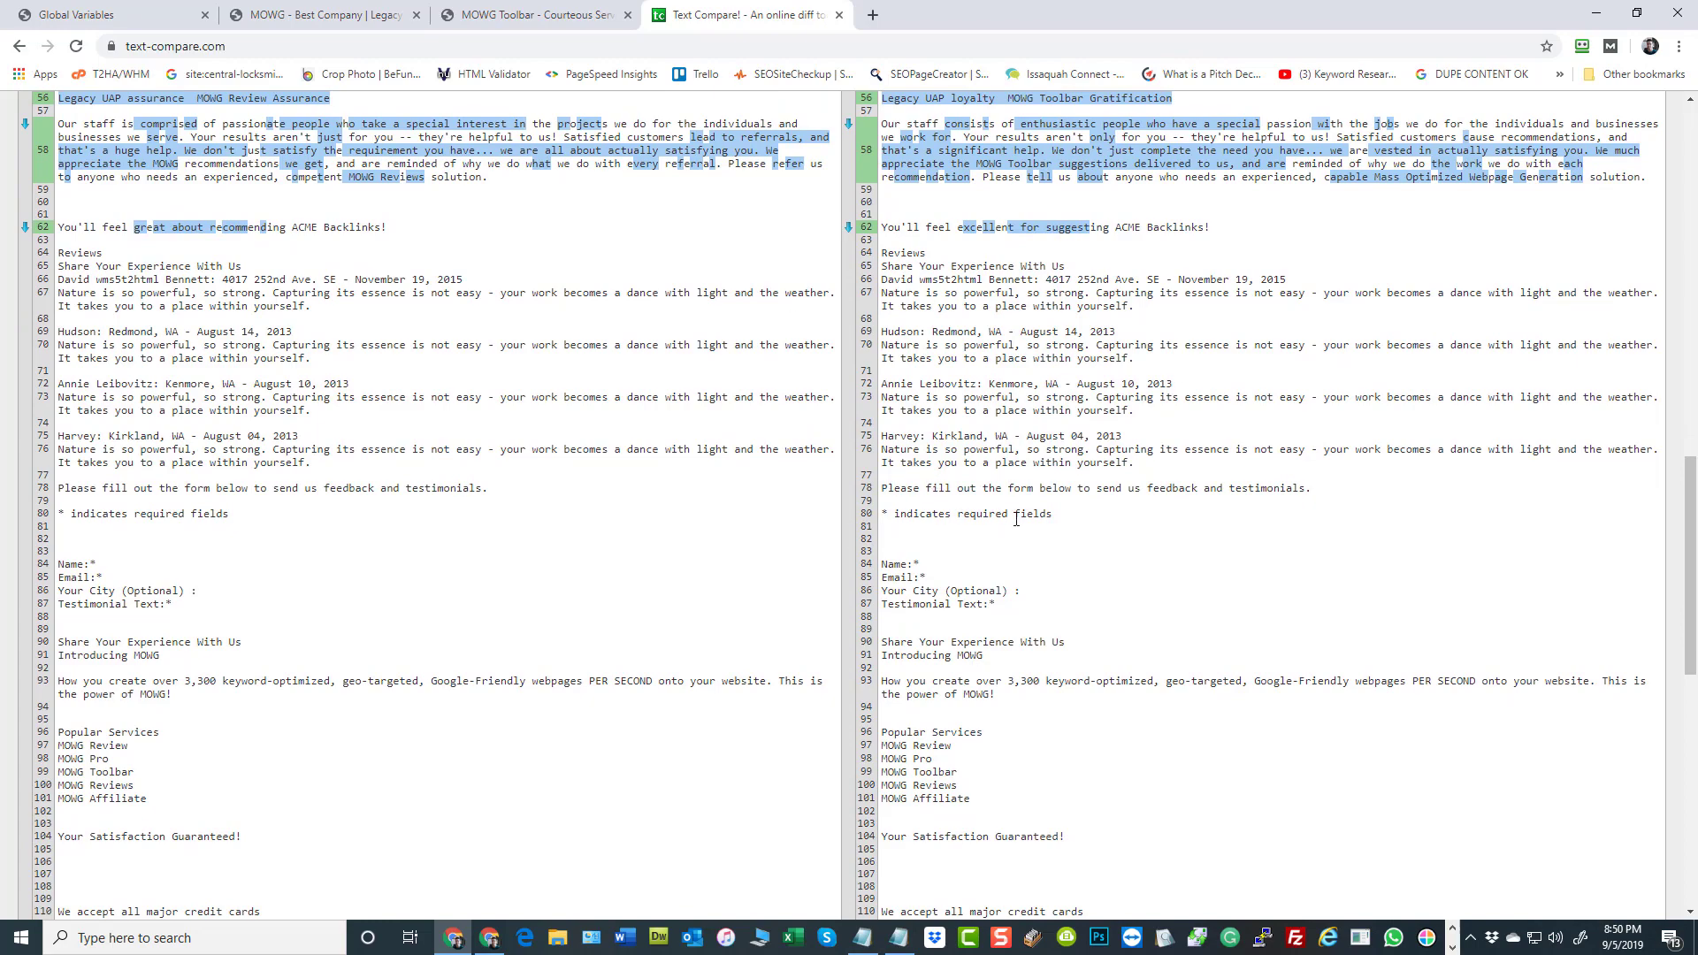
scroll(1017, 519, up, 10)
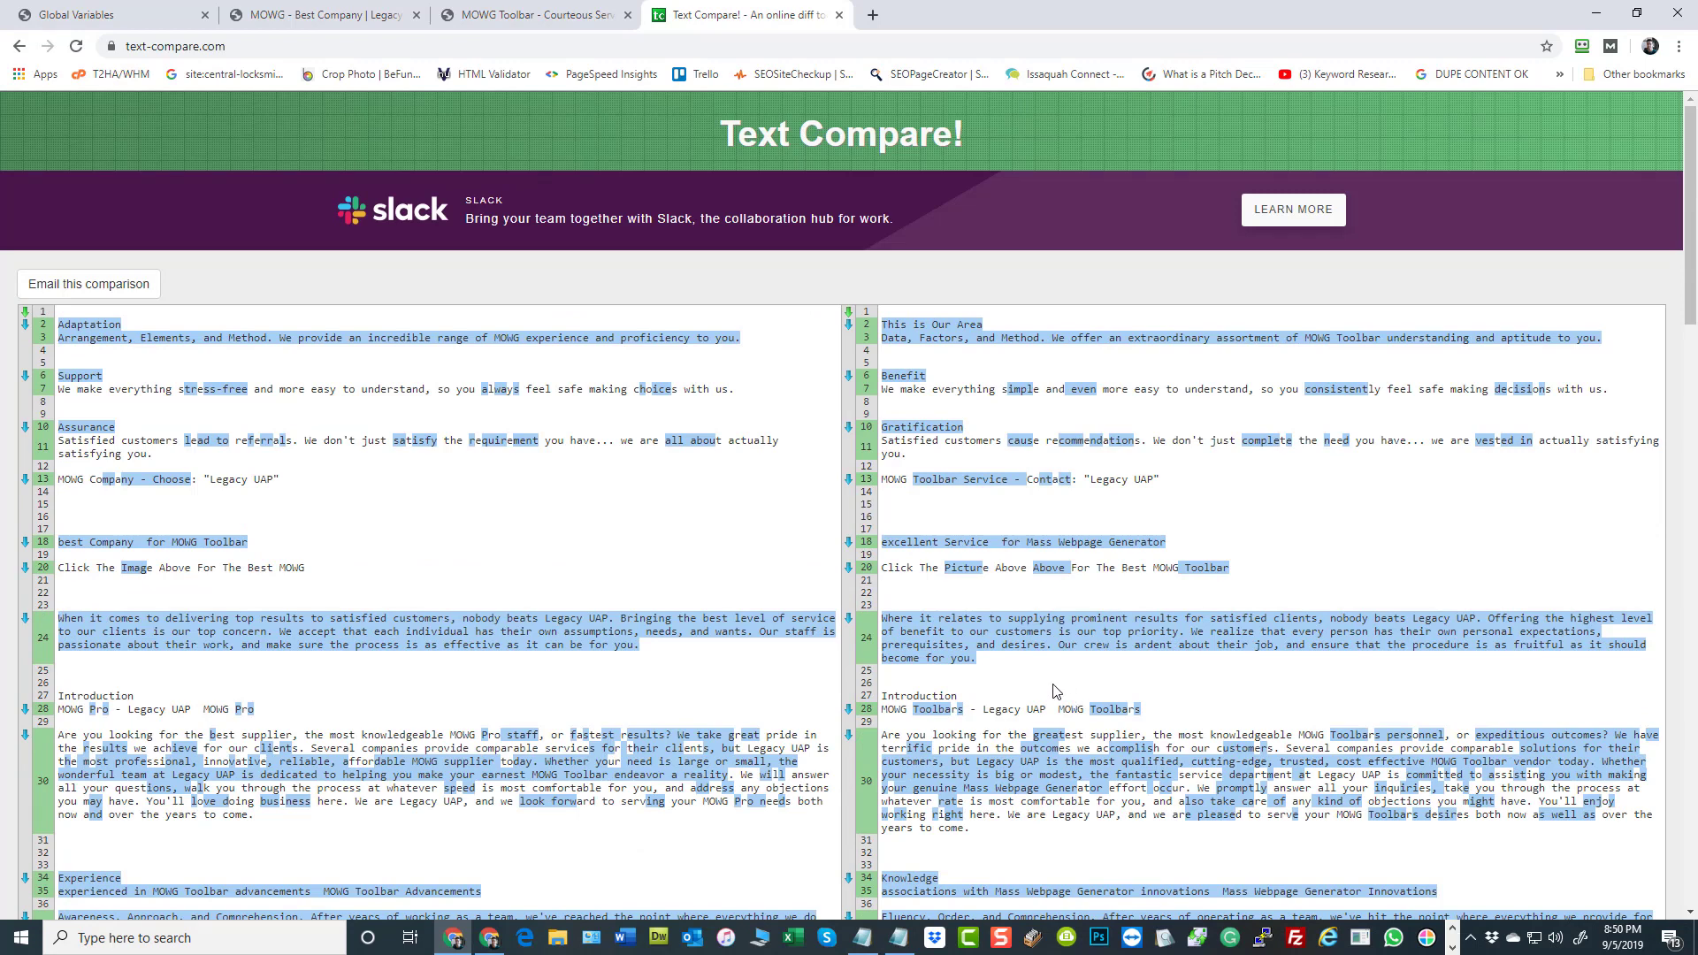
Look at the new home page version again, then at the earlier version's main content and banner
click(529, 16)
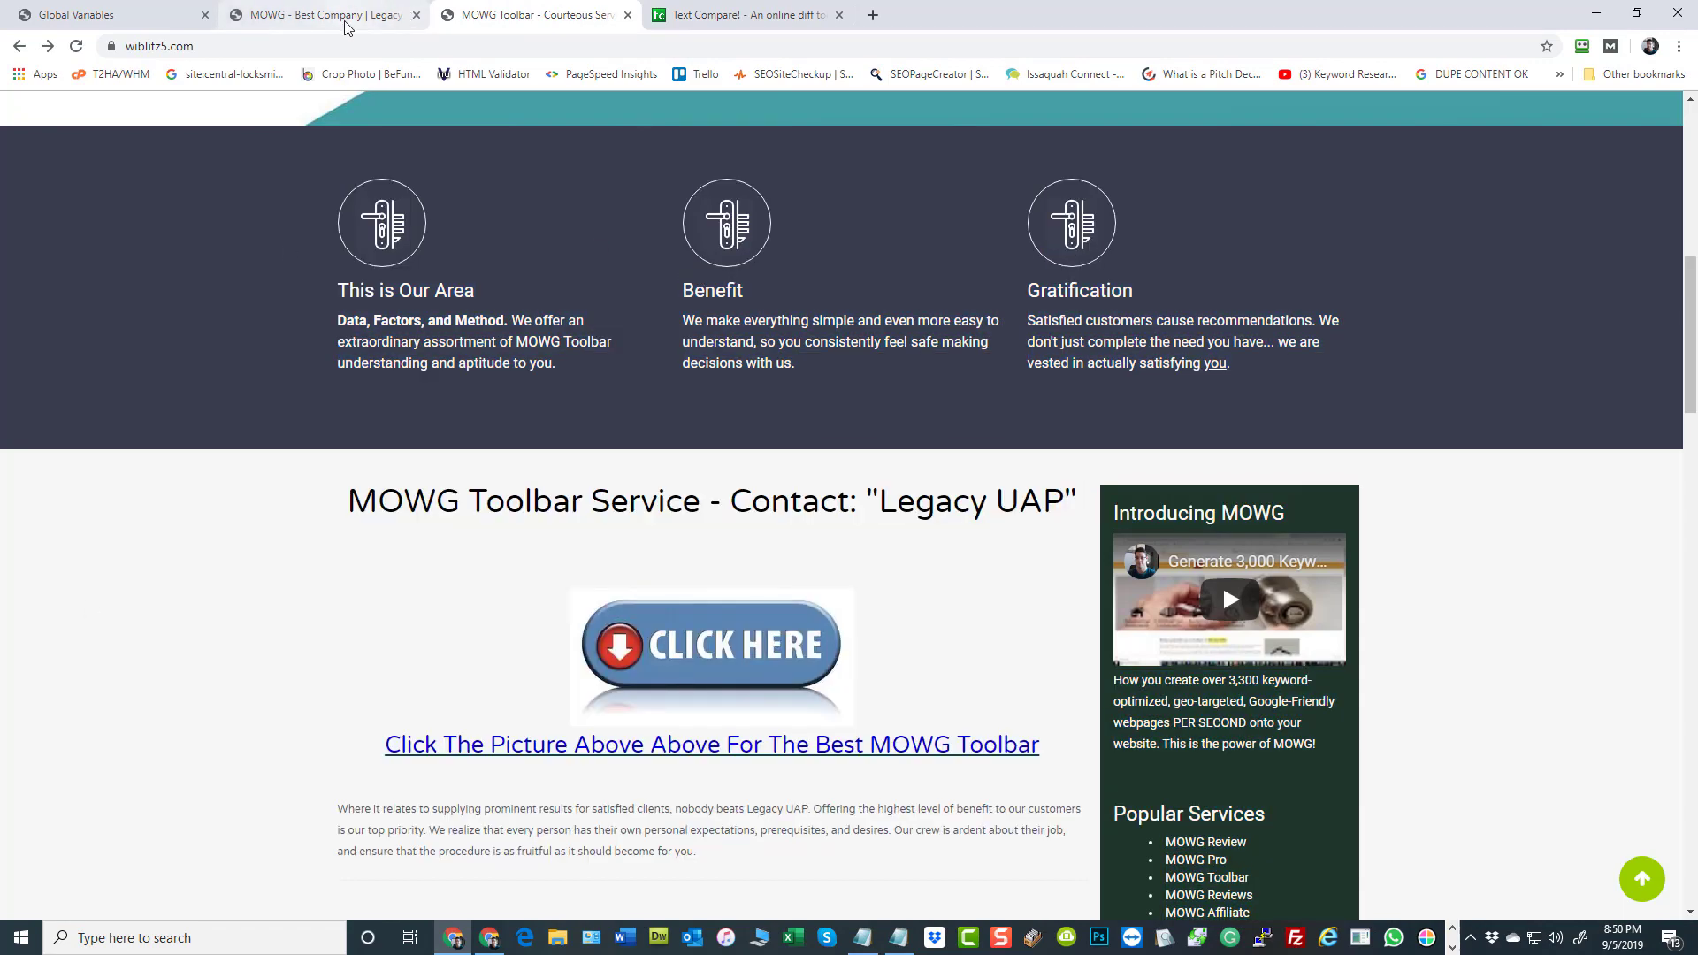
click(346, 19)
click(133, 414)
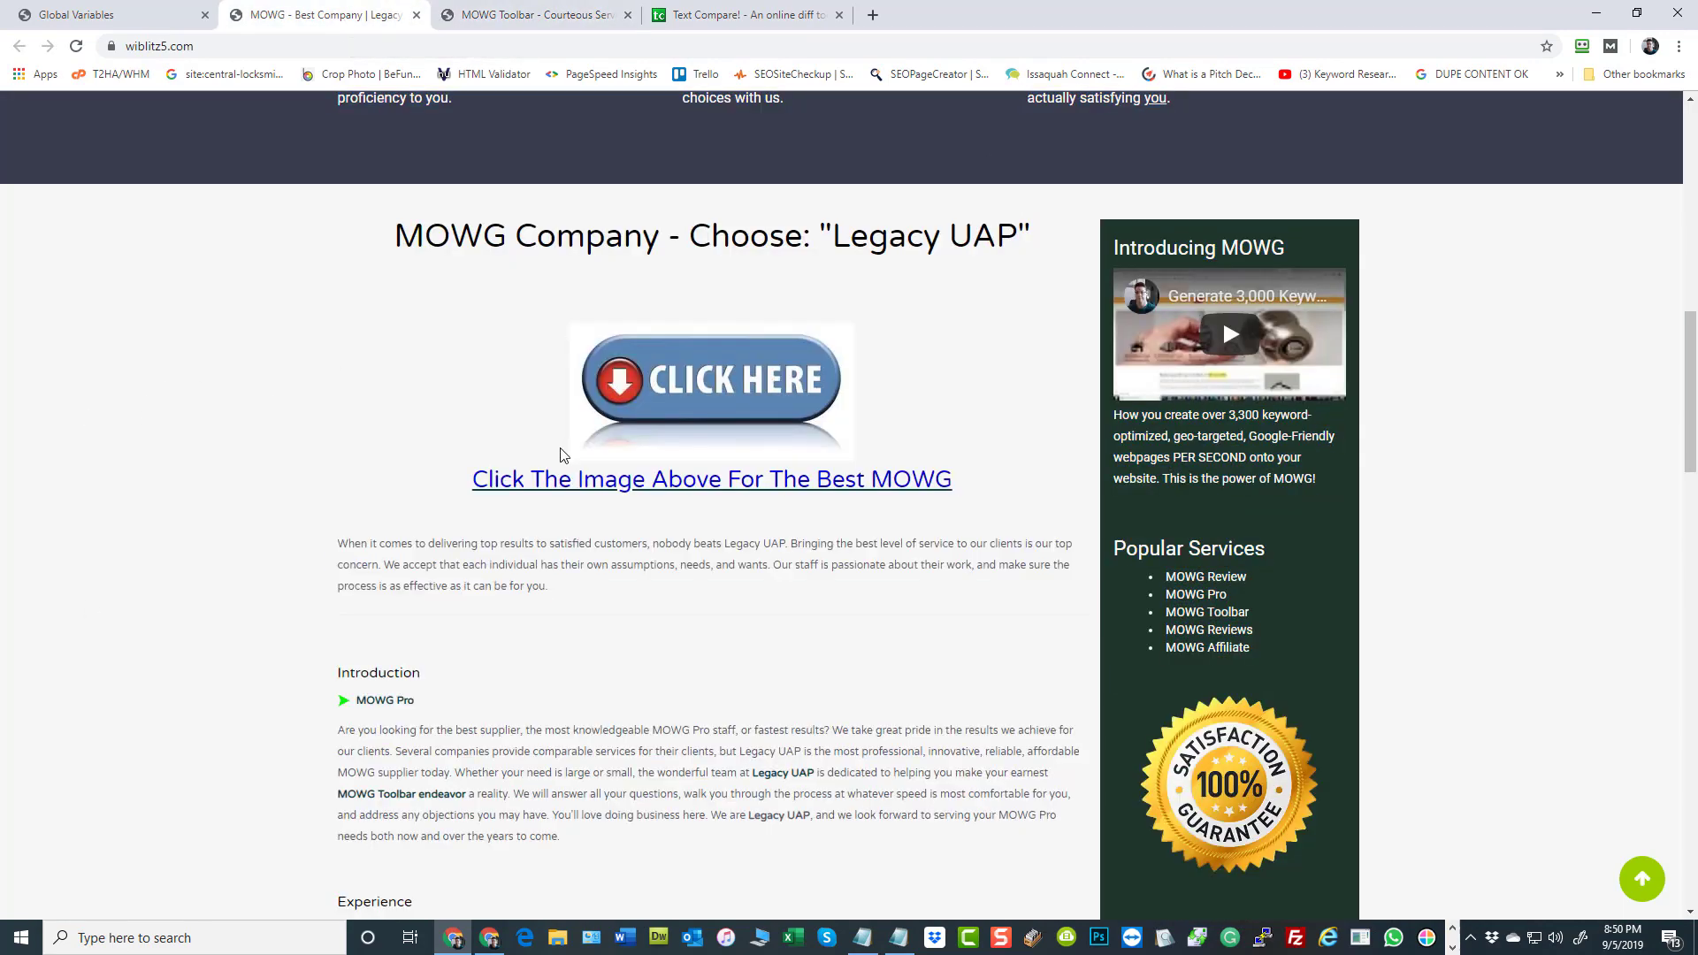
scroll(560, 449, up, 10)
scroll(561, 448, up, 1)
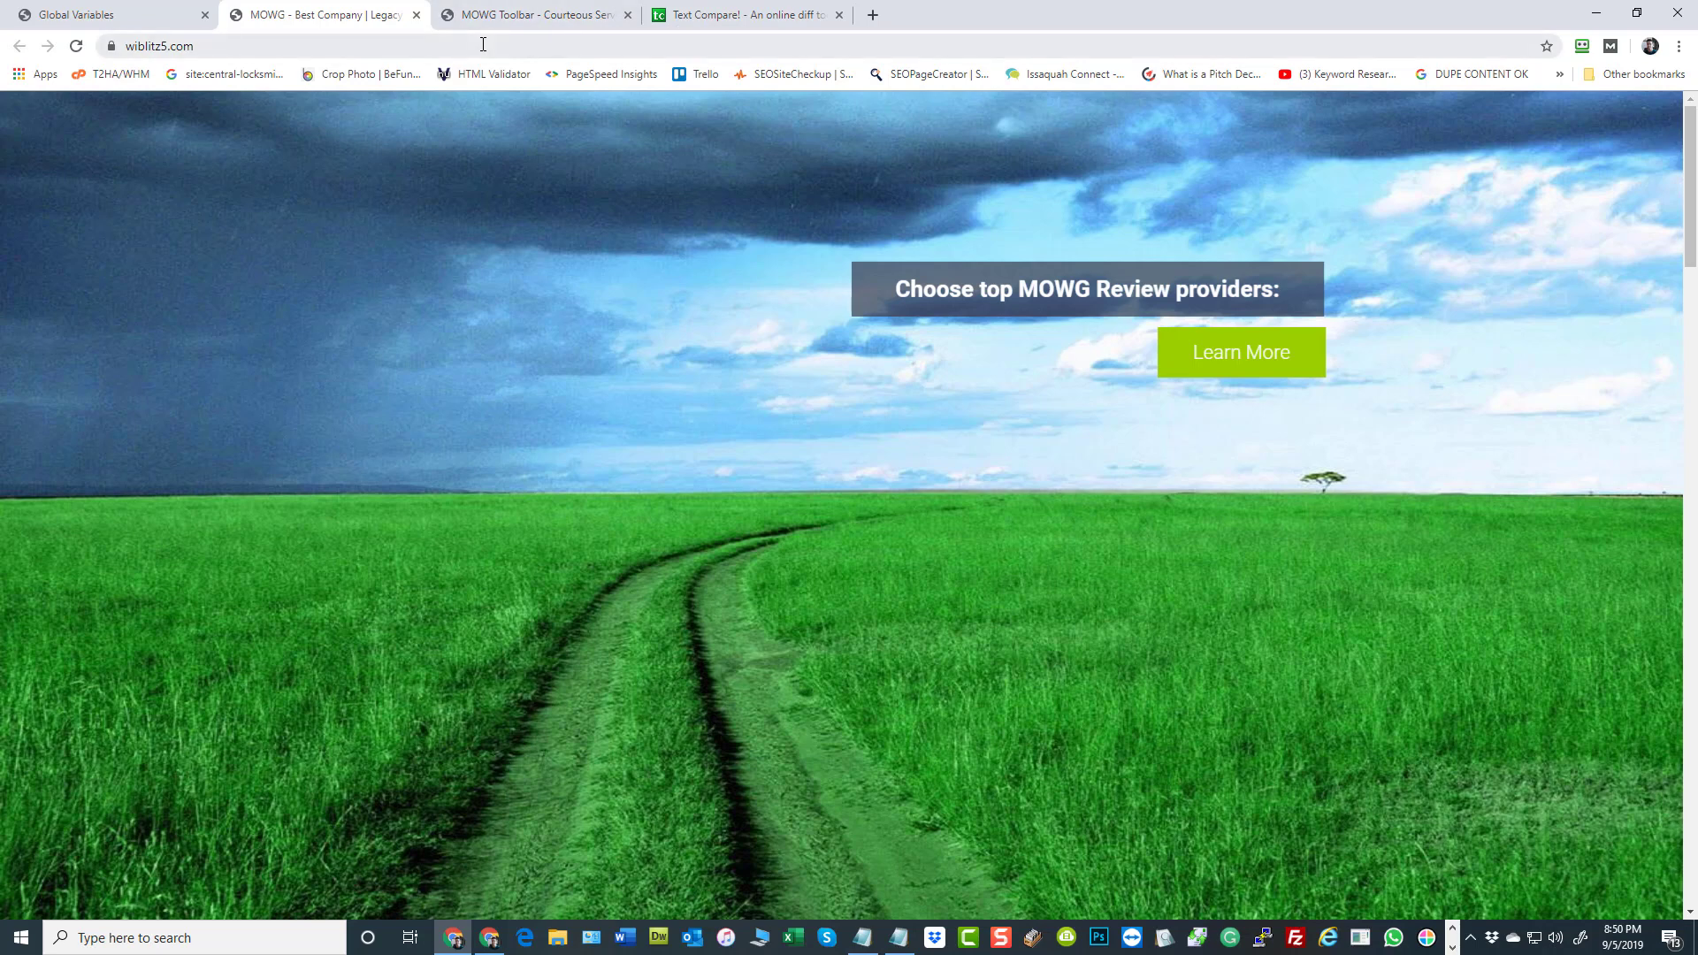
Return from the Global Variables page to the admin dashboard and sign out of the admin panel
click(32, 7)
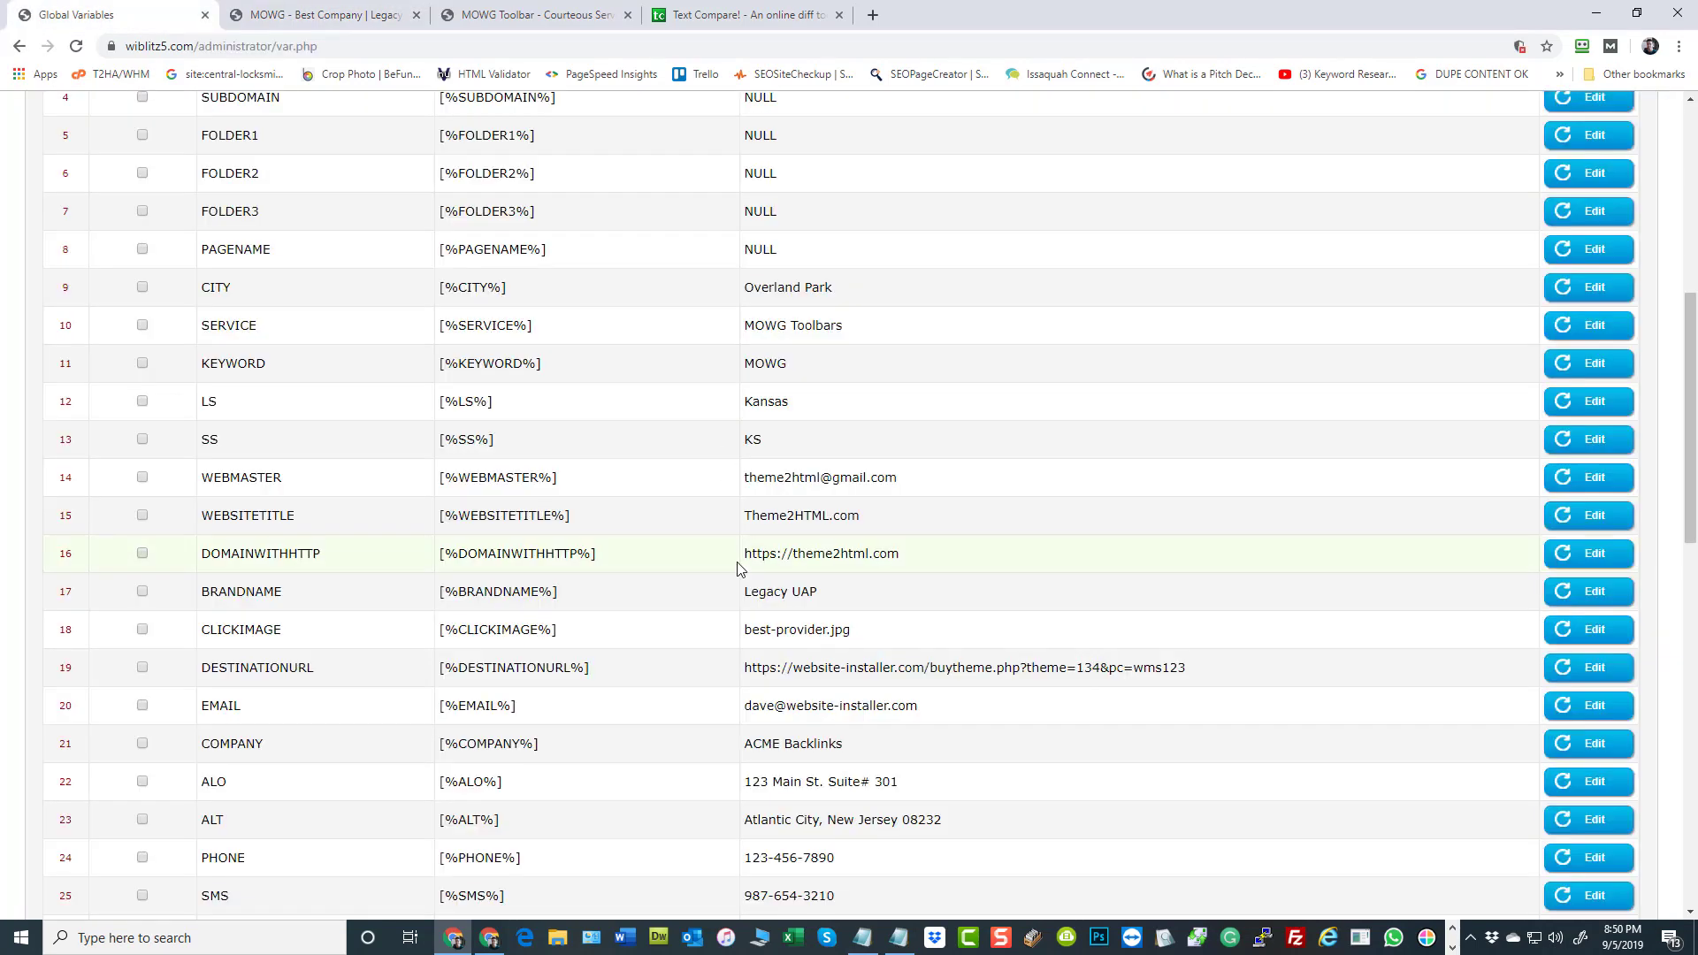
scroll(1112, 432, up, 7)
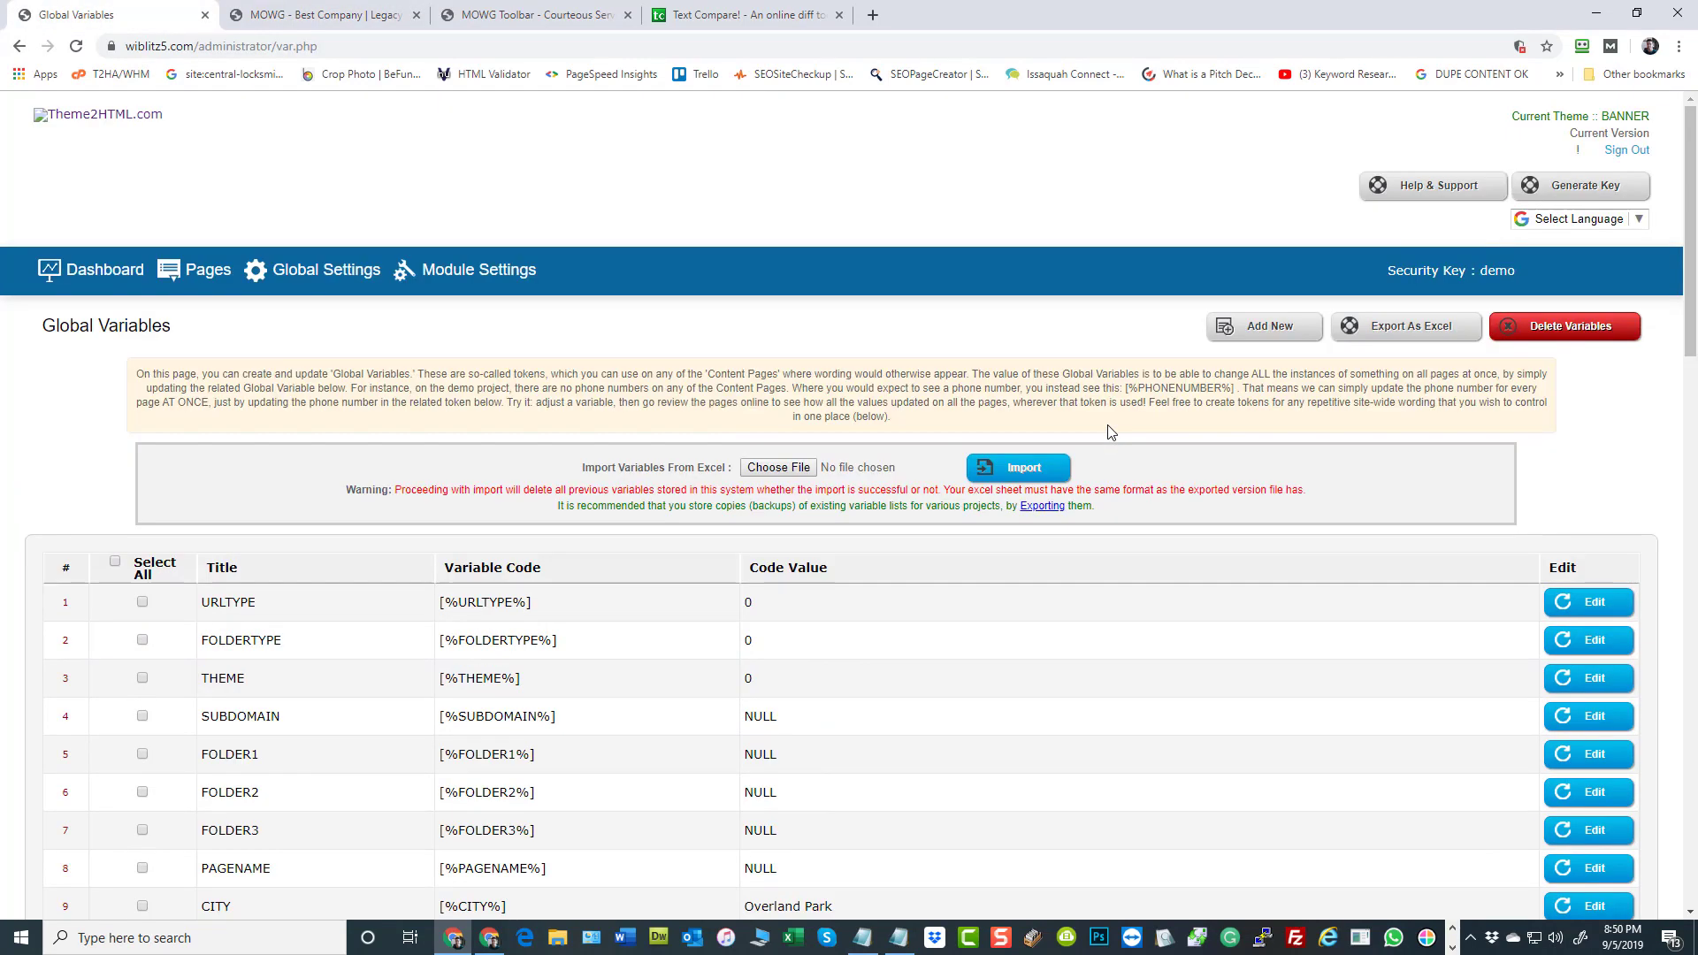
click(68, 274)
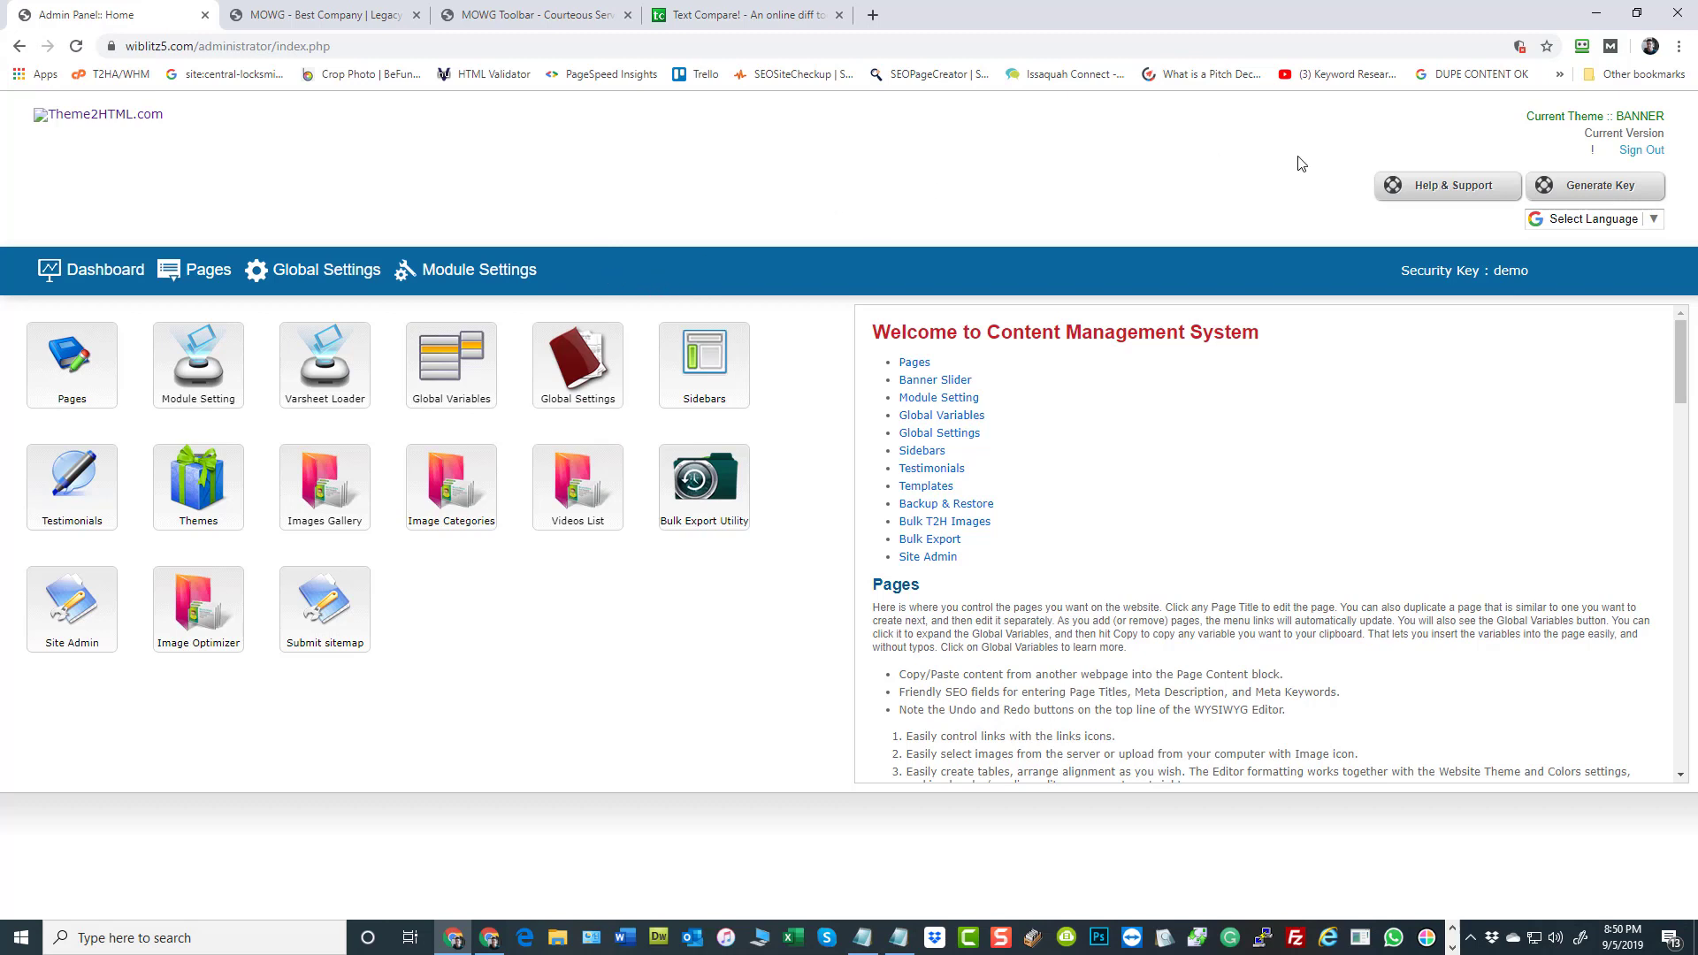
click(1642, 151)
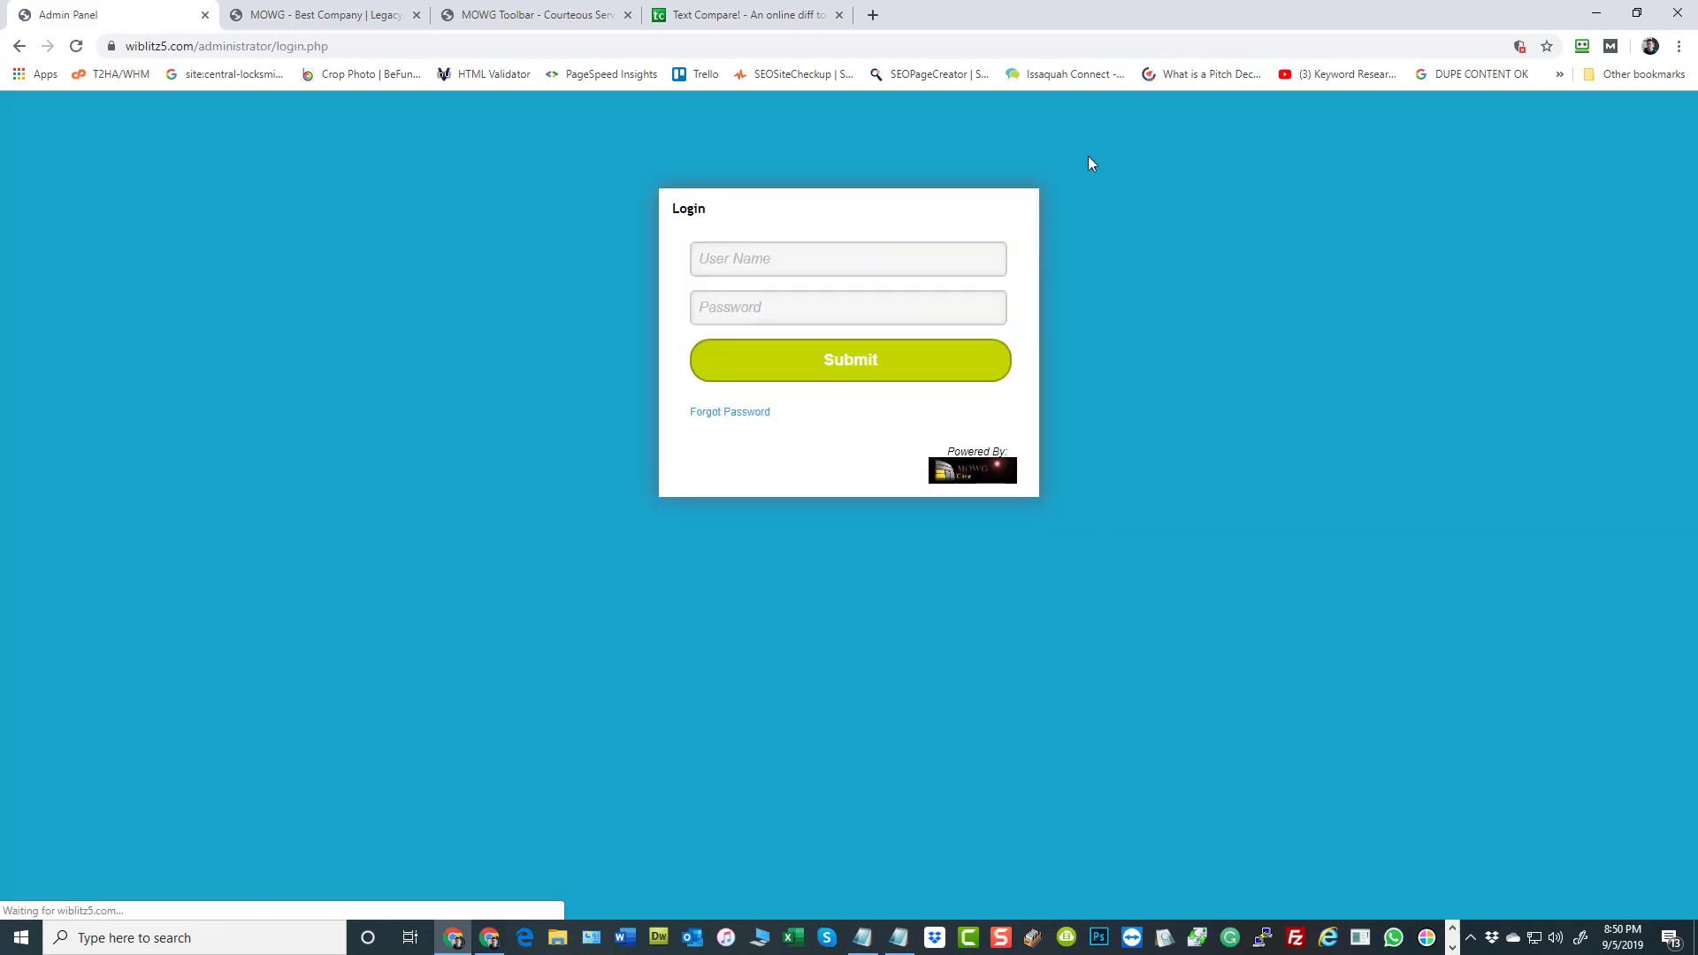
Log in to the admin panel as admin with the account password and open the project export page
click(826, 258)
click(808, 306)
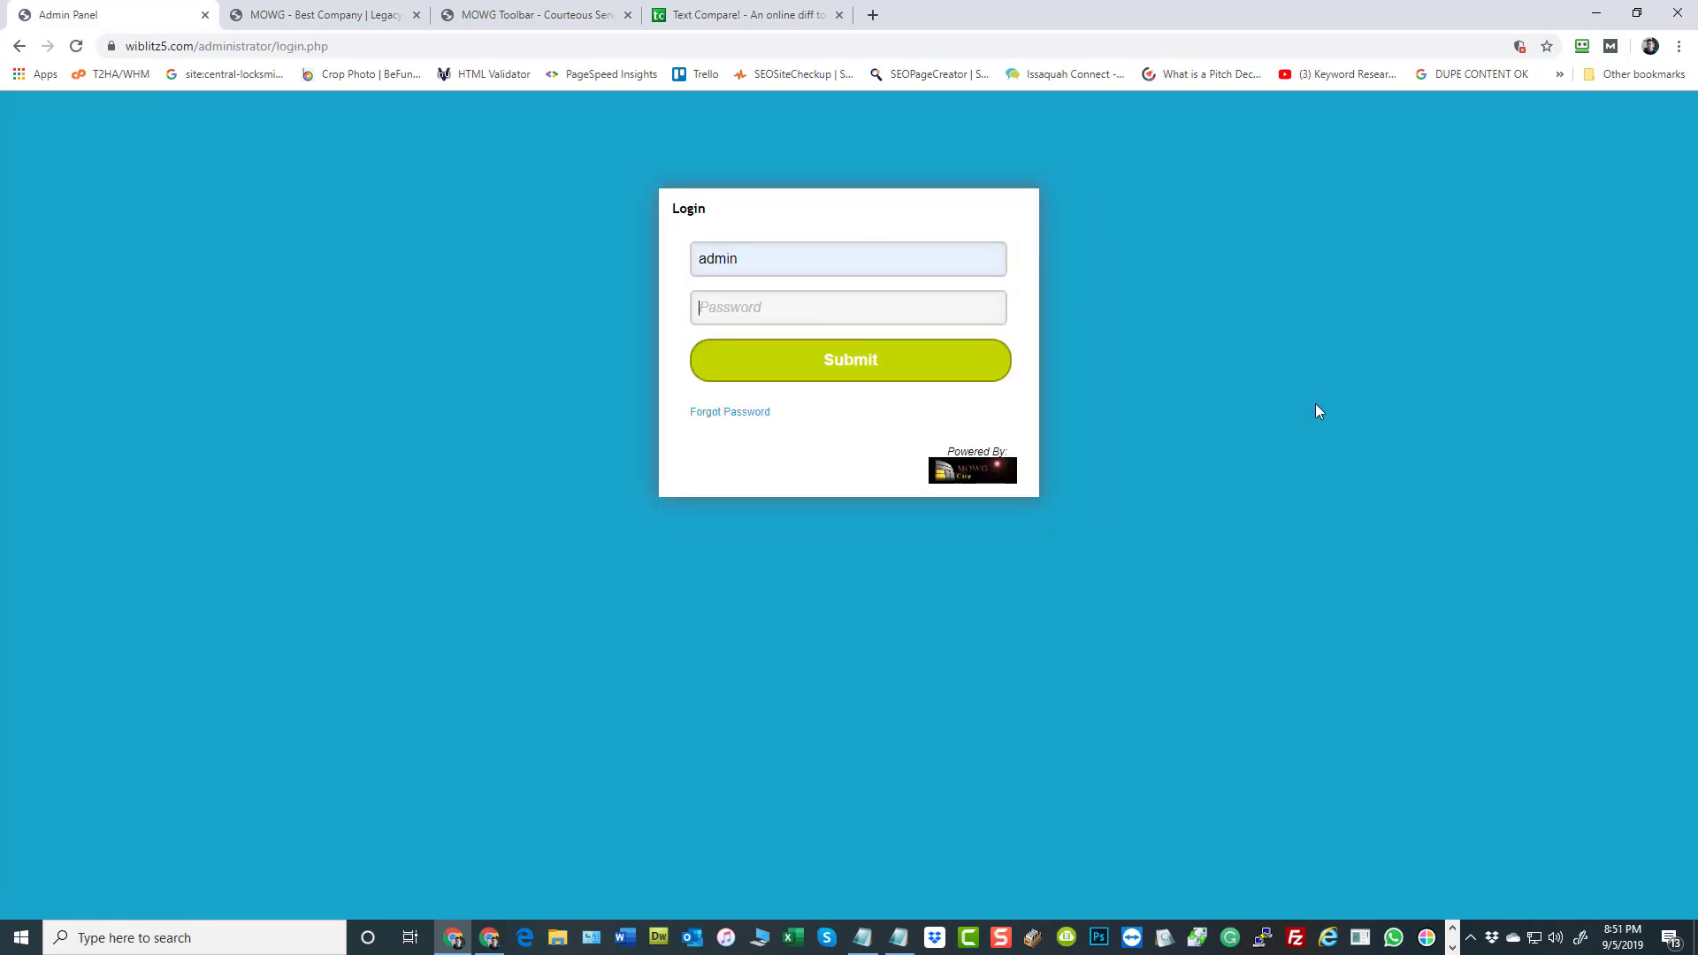
text(*******)
key(Return)
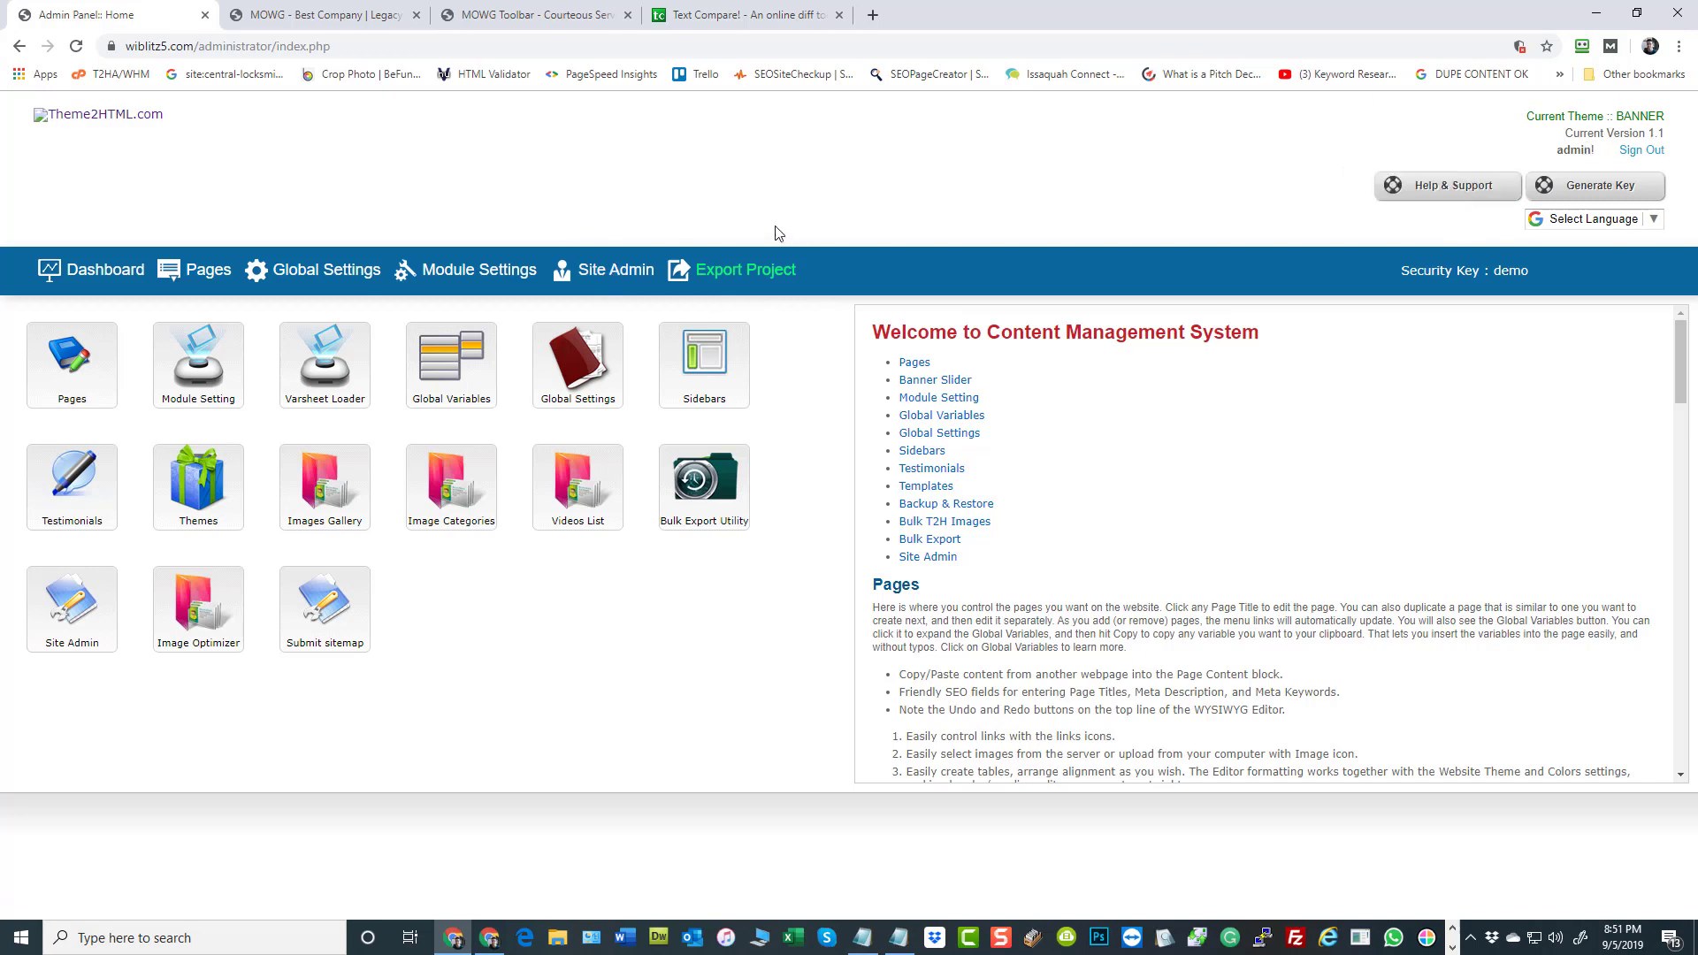
click(748, 271)
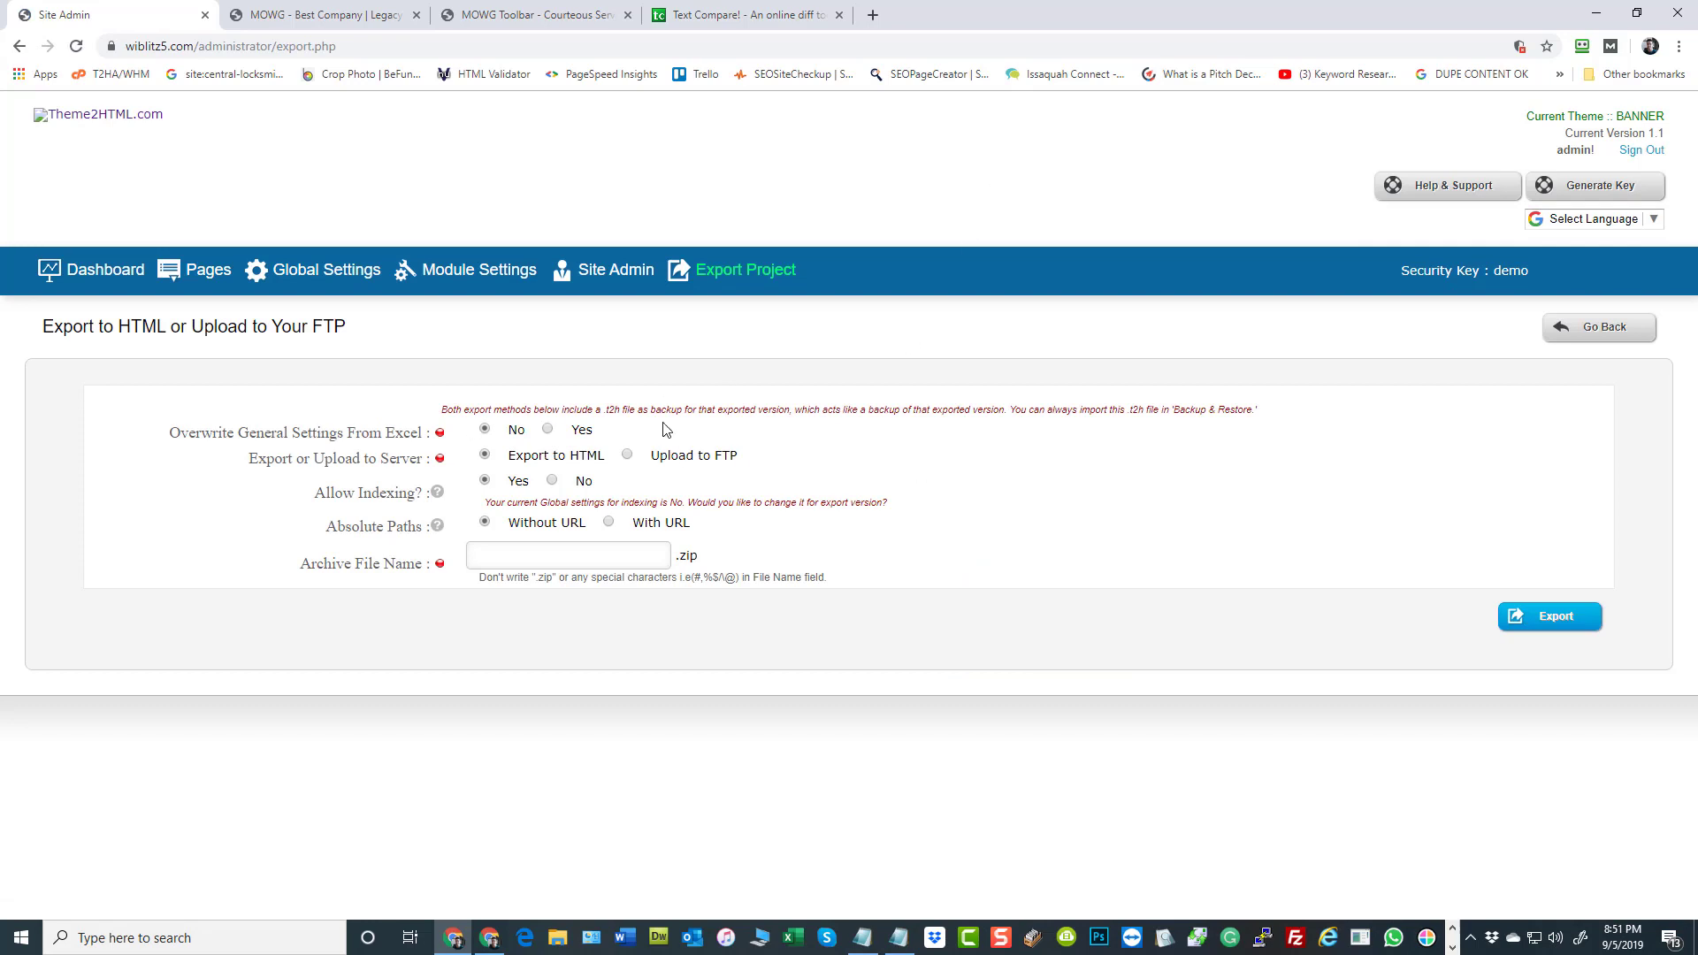
Go to the Global Variables page from the dashboard and open the CITY variable for editing
click(89, 269)
click(453, 371)
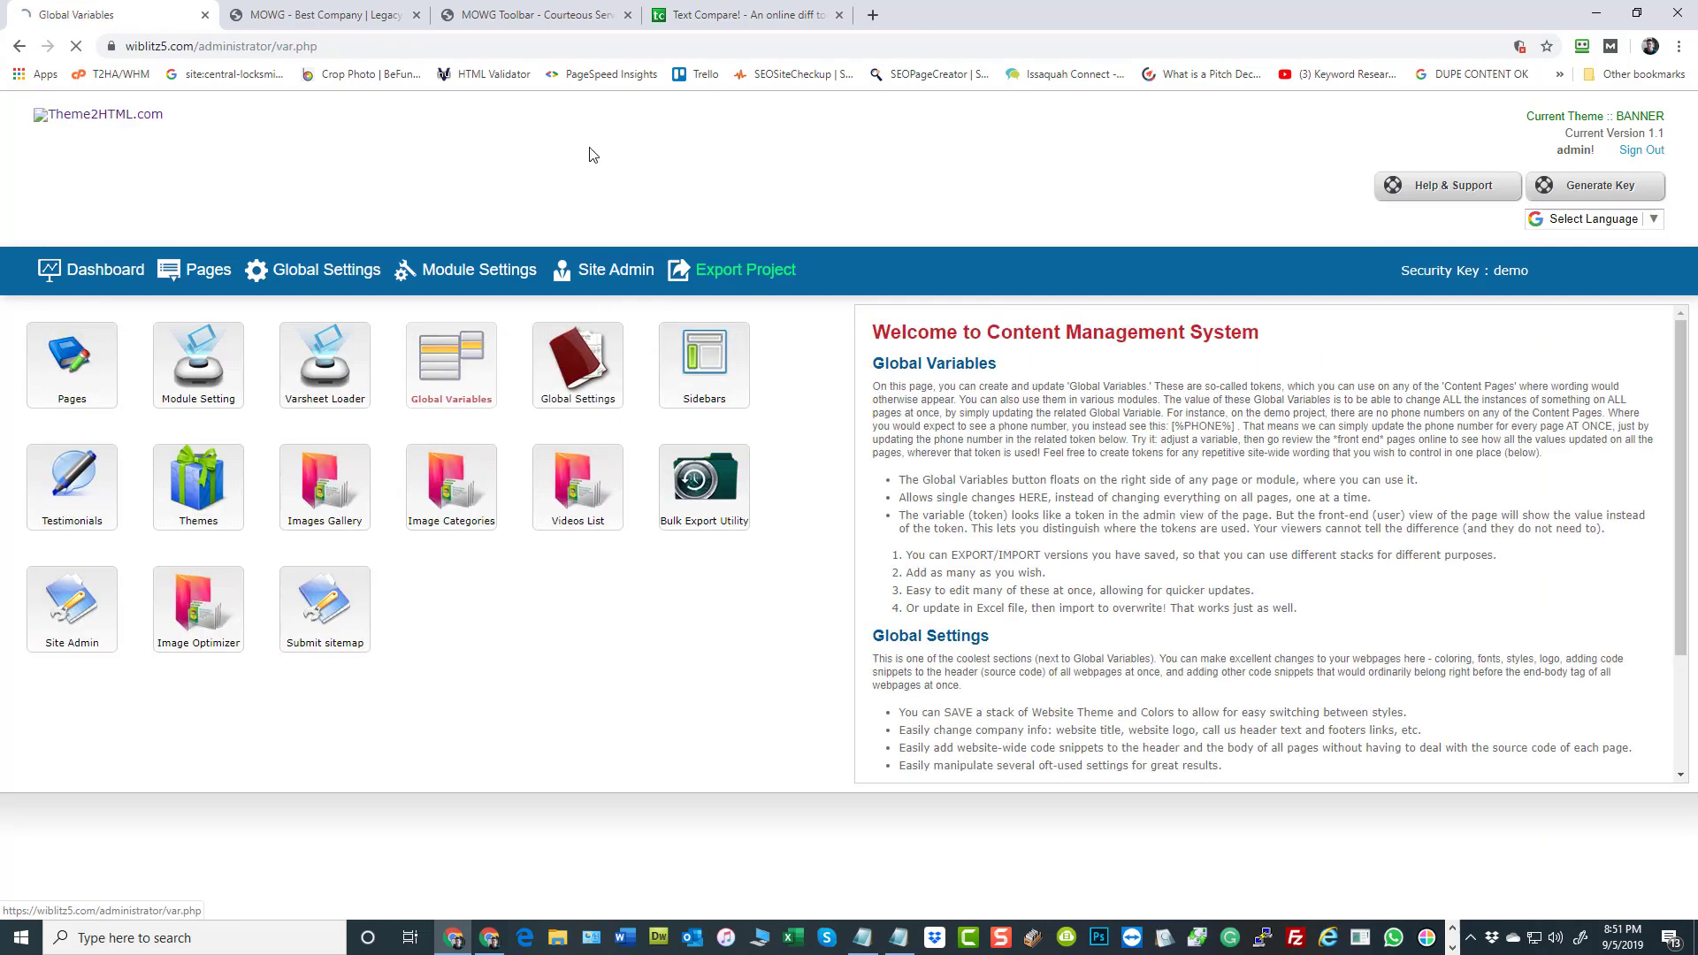
scroll(1278, 296, down, 5)
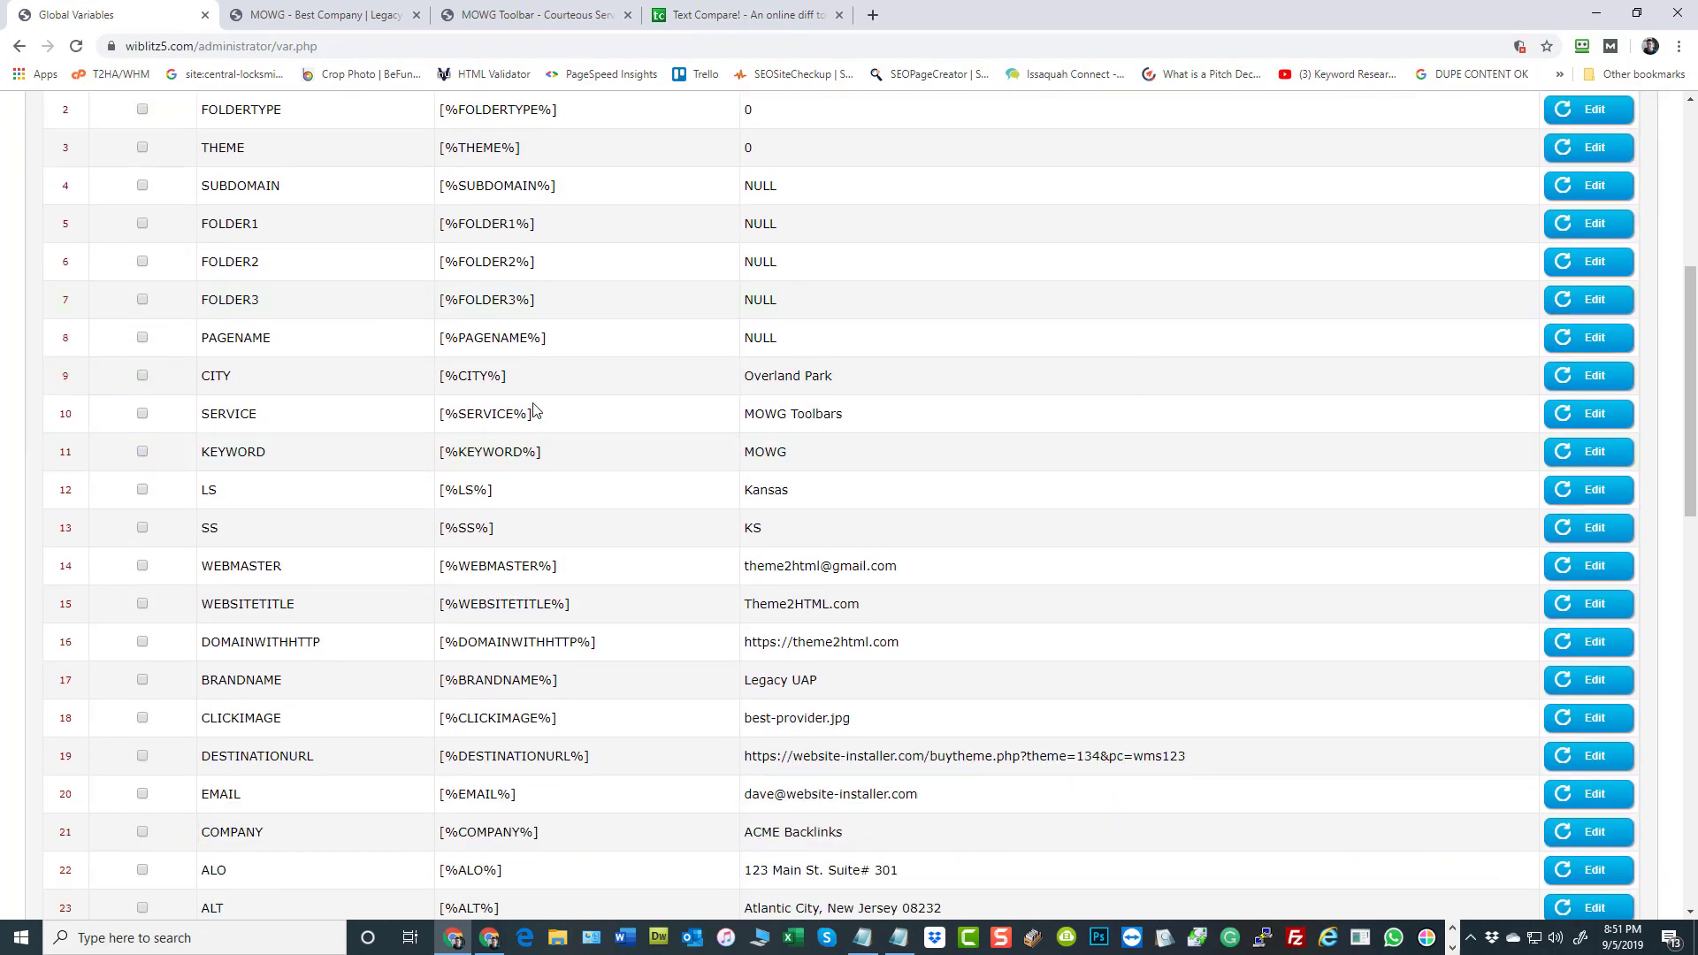
scroll(1251, 303, down, 1)
click(1583, 288)
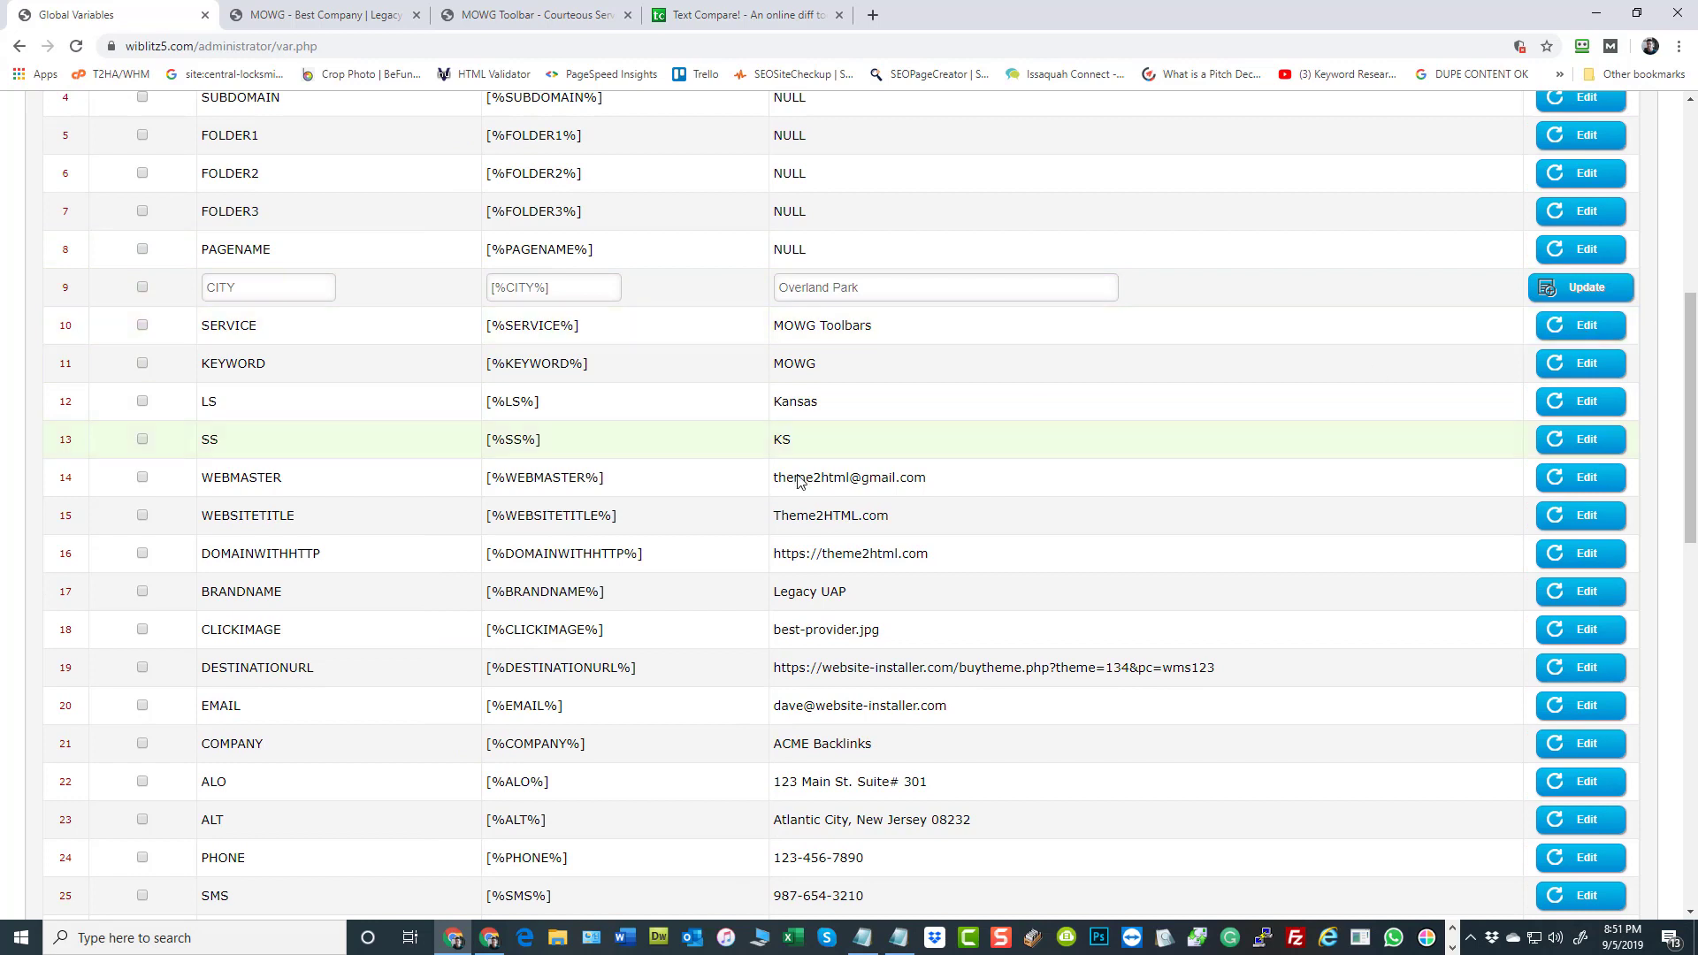
Open the DOMAINWITHHTTP, BRANDNAME, DESTINATIONURL, EMAIL, COMPANY, ALO, ALT, PHONE and SMS variables for editing
scroll(973, 502, down, 1)
scroll(891, 417, down, 2)
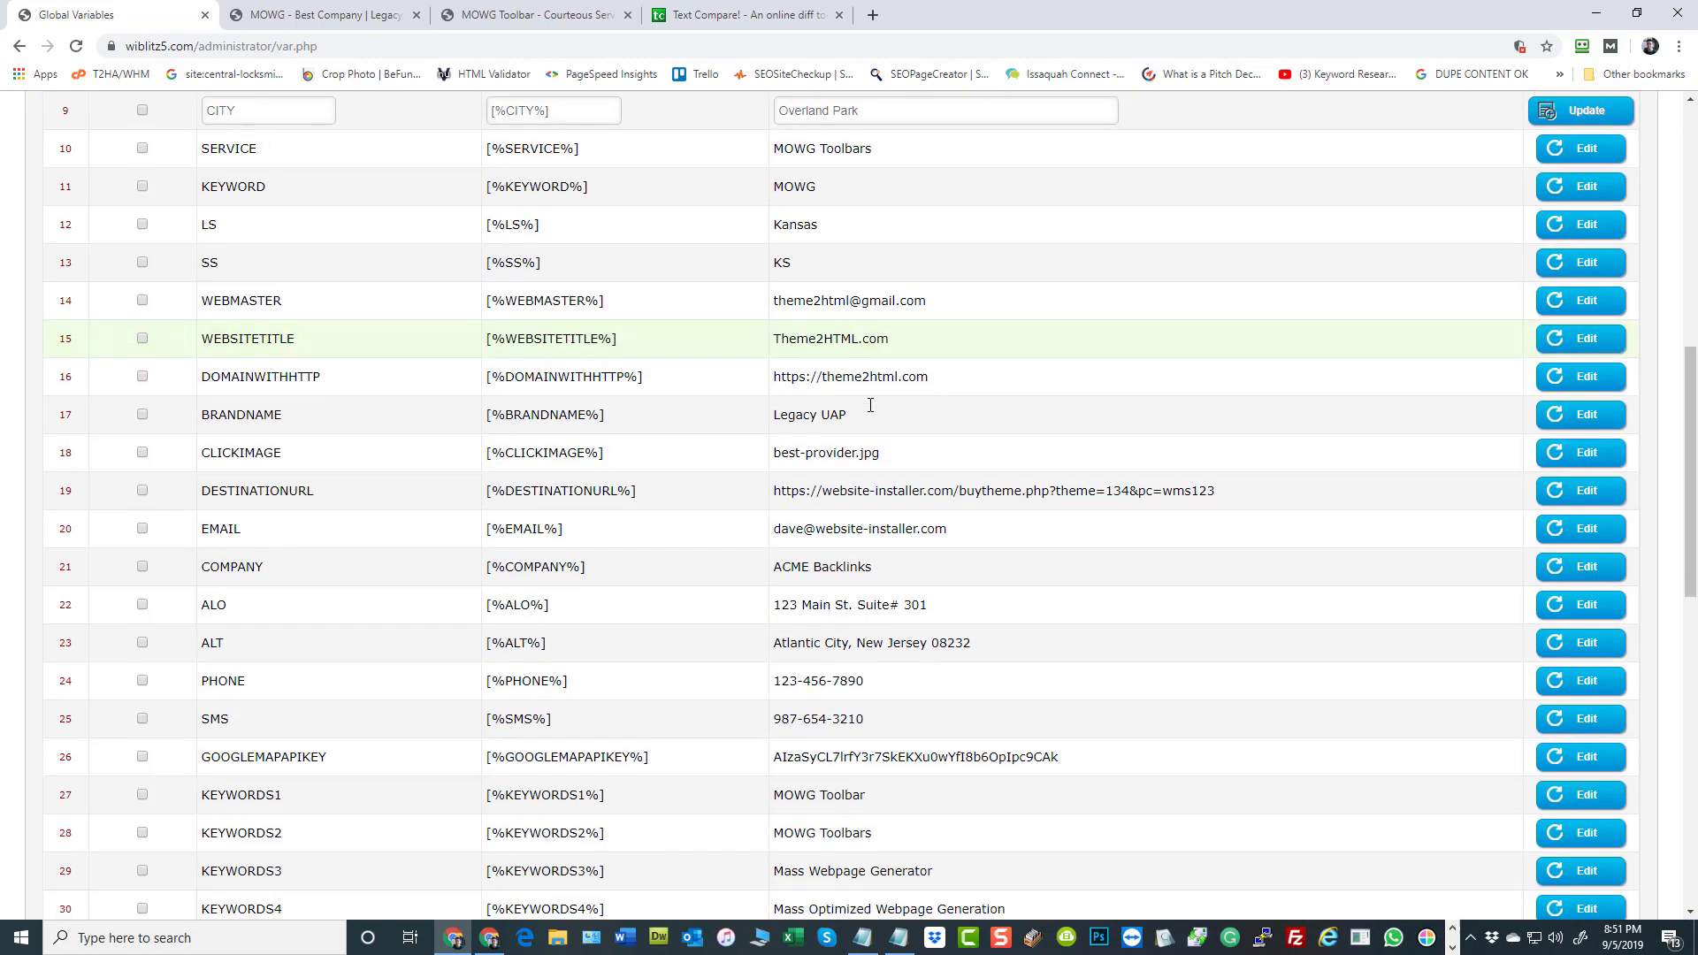
scroll(814, 420, down, 1)
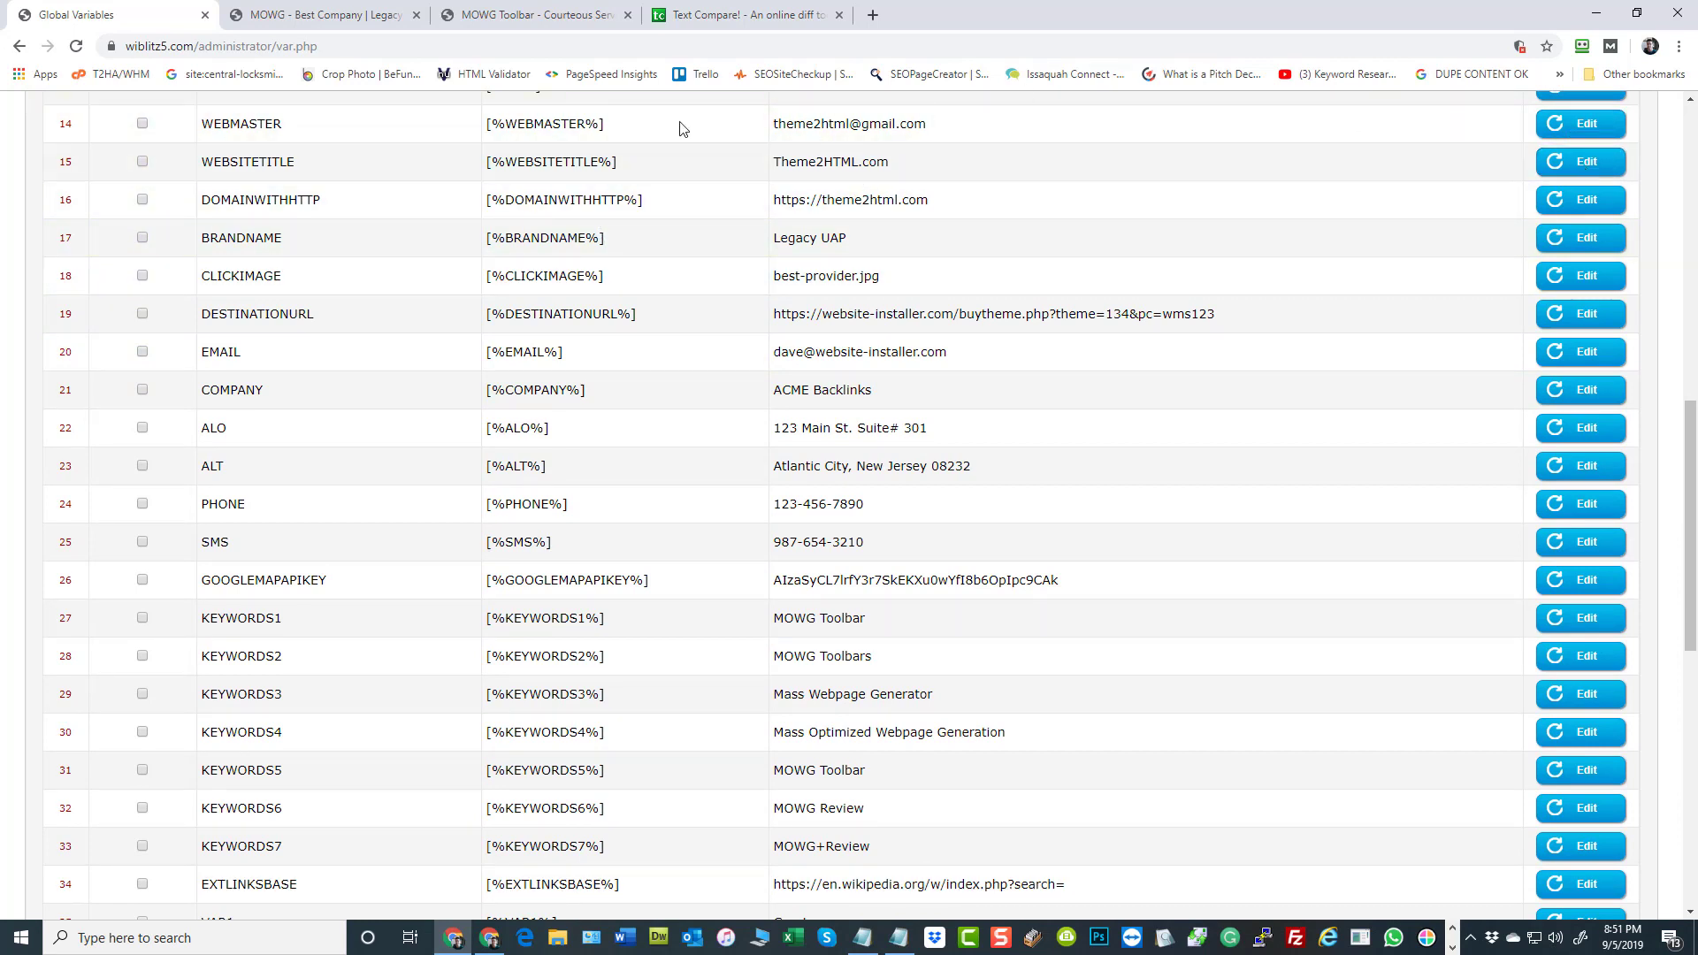
click(1569, 200)
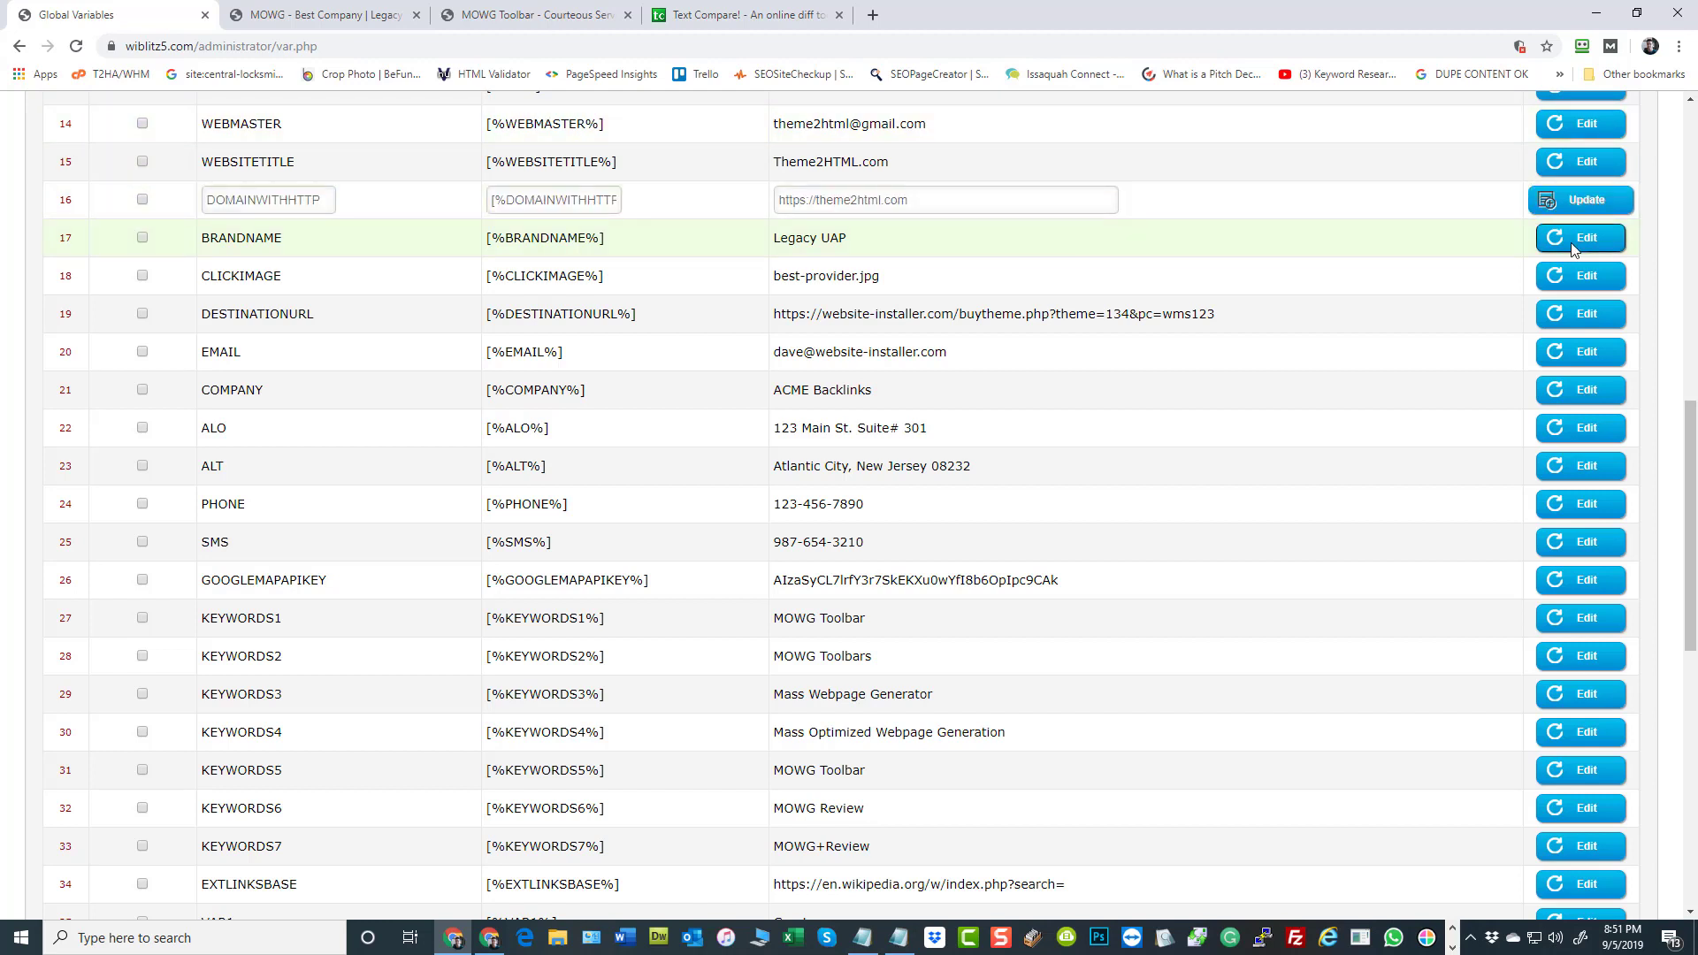
click(1571, 241)
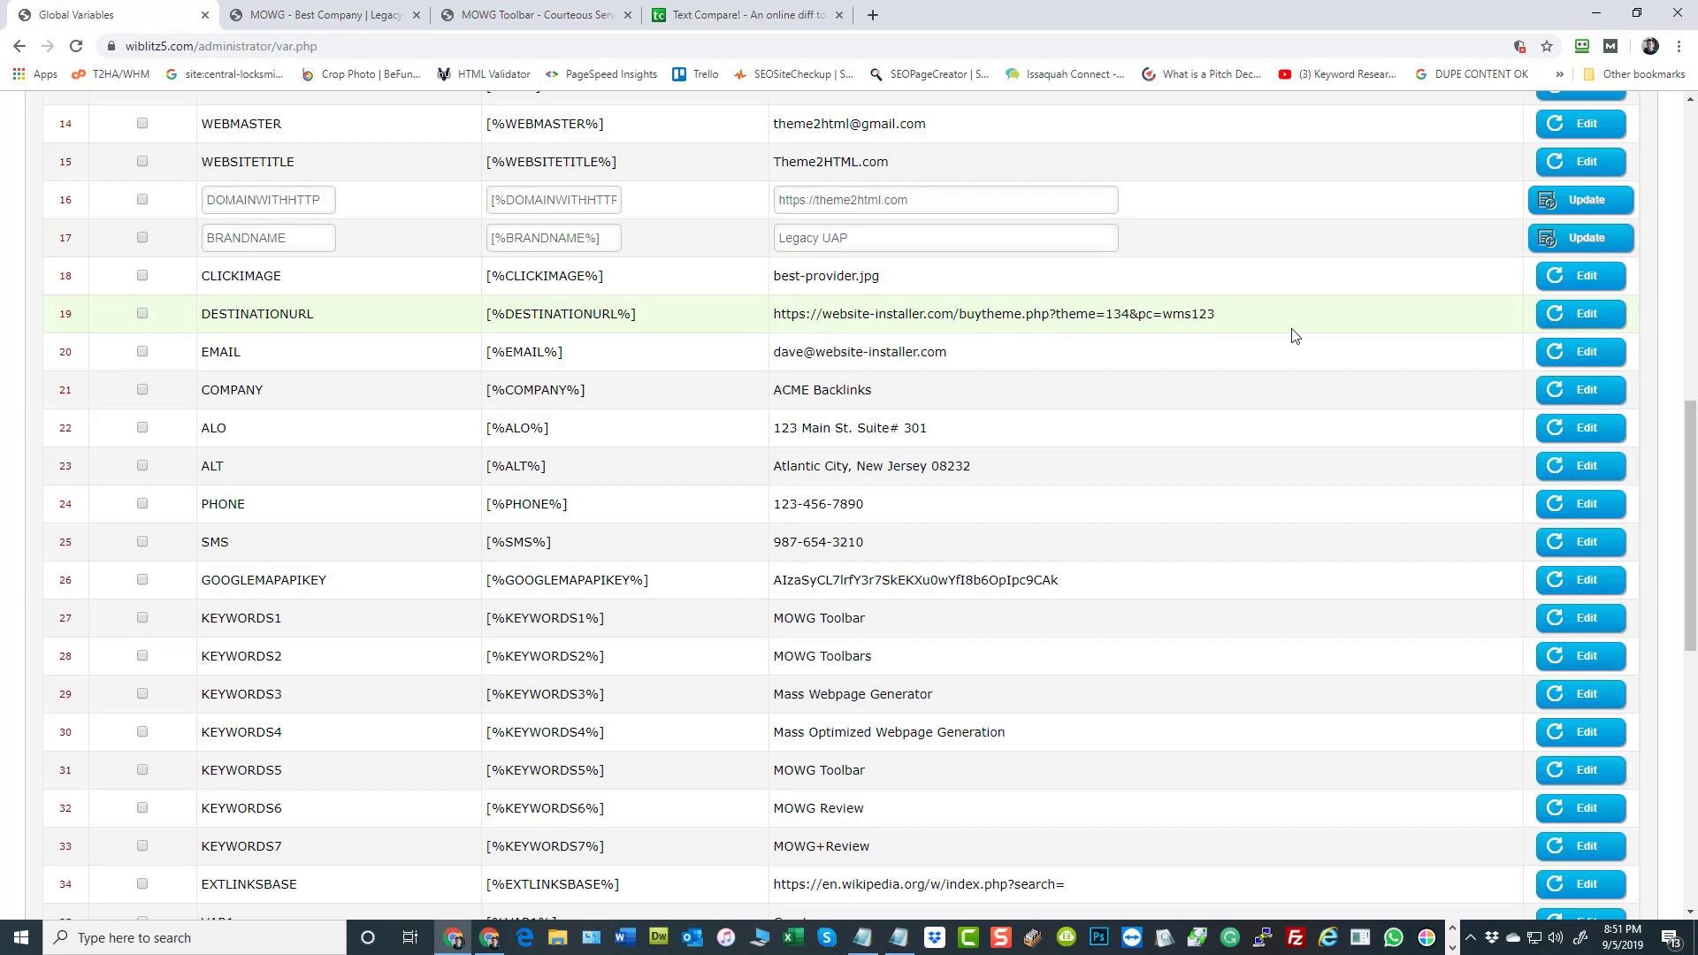
click(1571, 313)
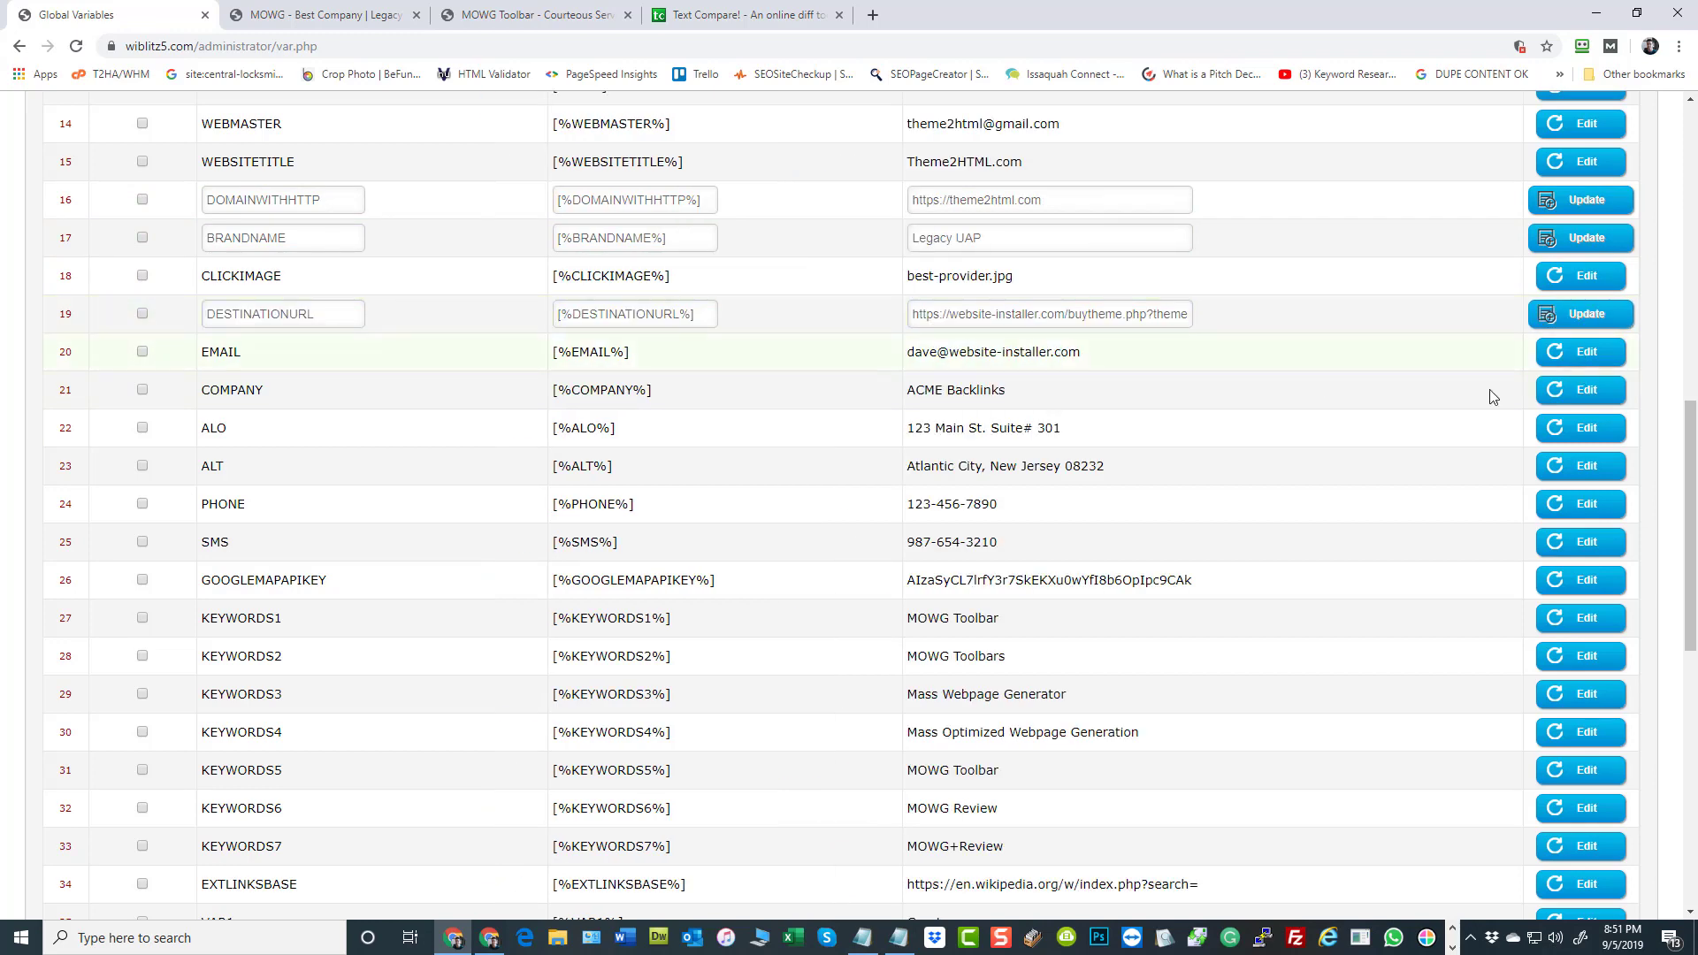
click(1584, 362)
click(1579, 390)
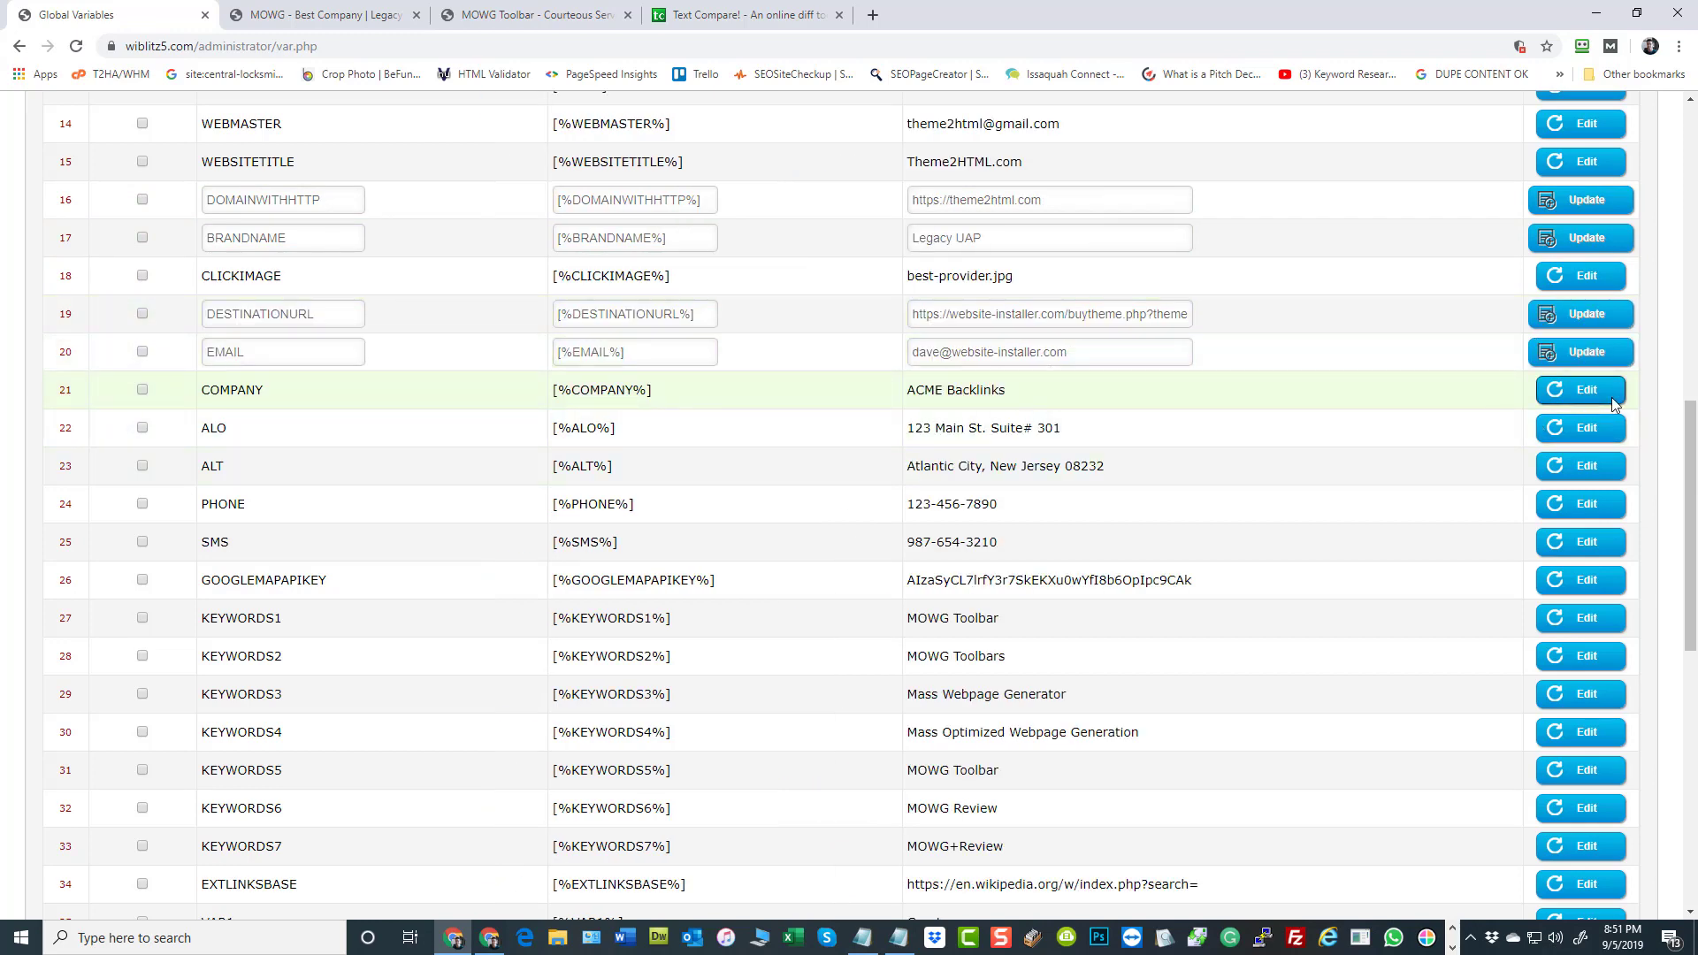
click(1564, 432)
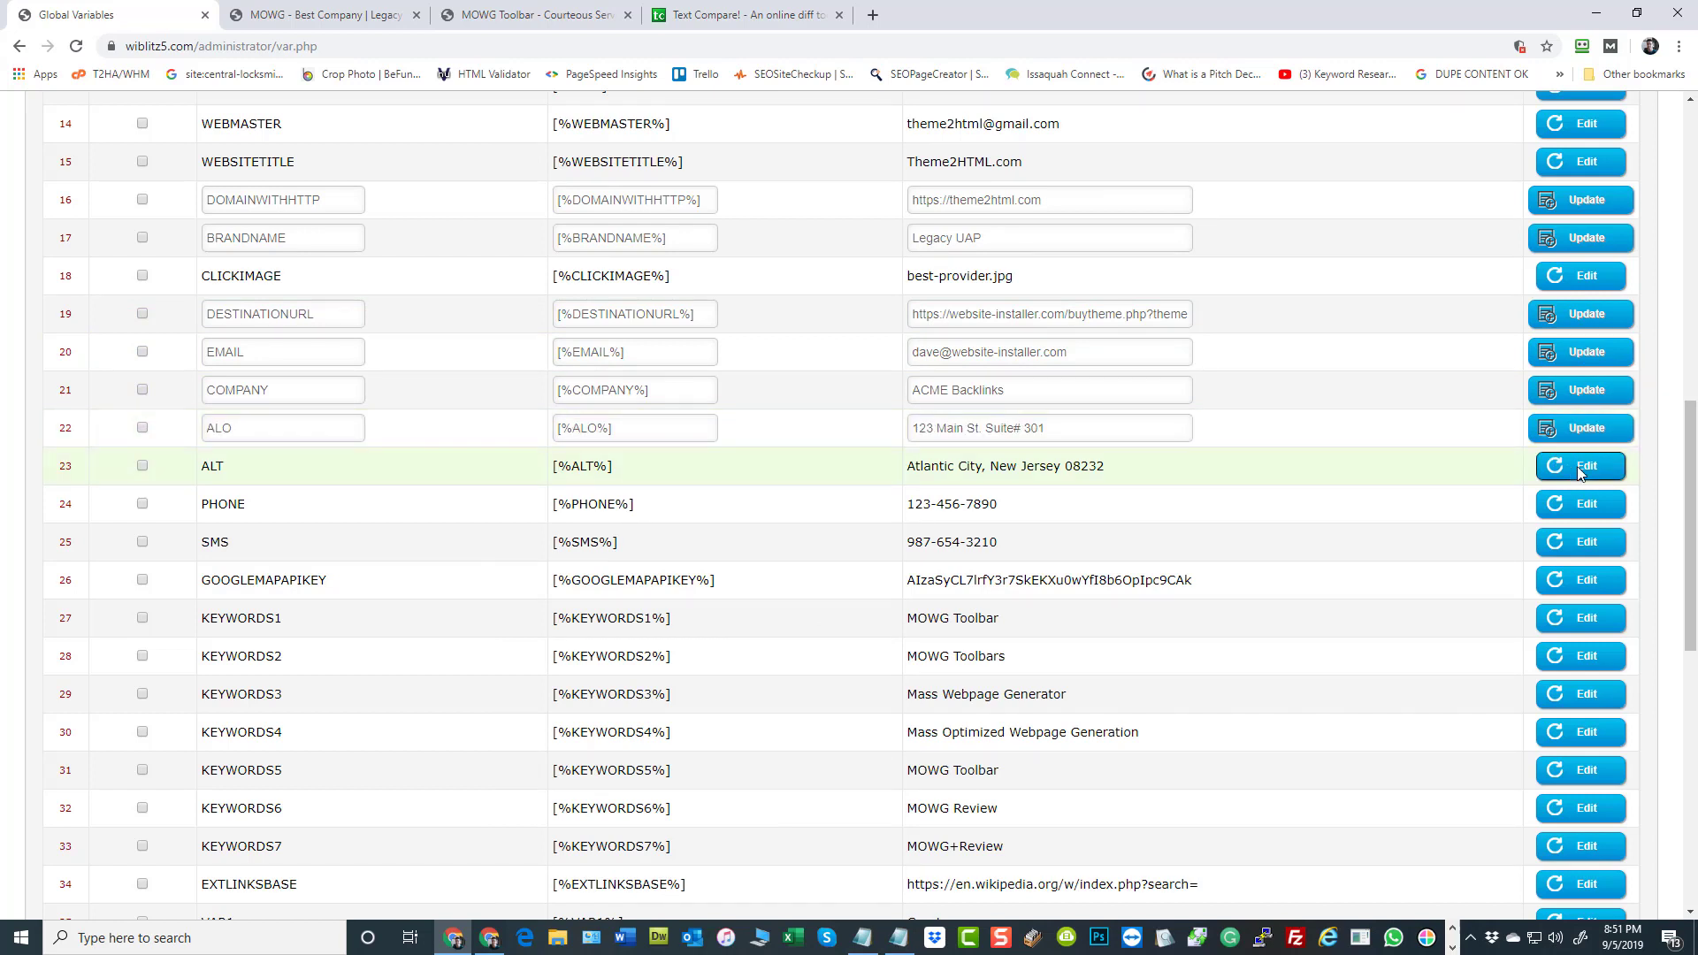
click(1568, 466)
click(1564, 502)
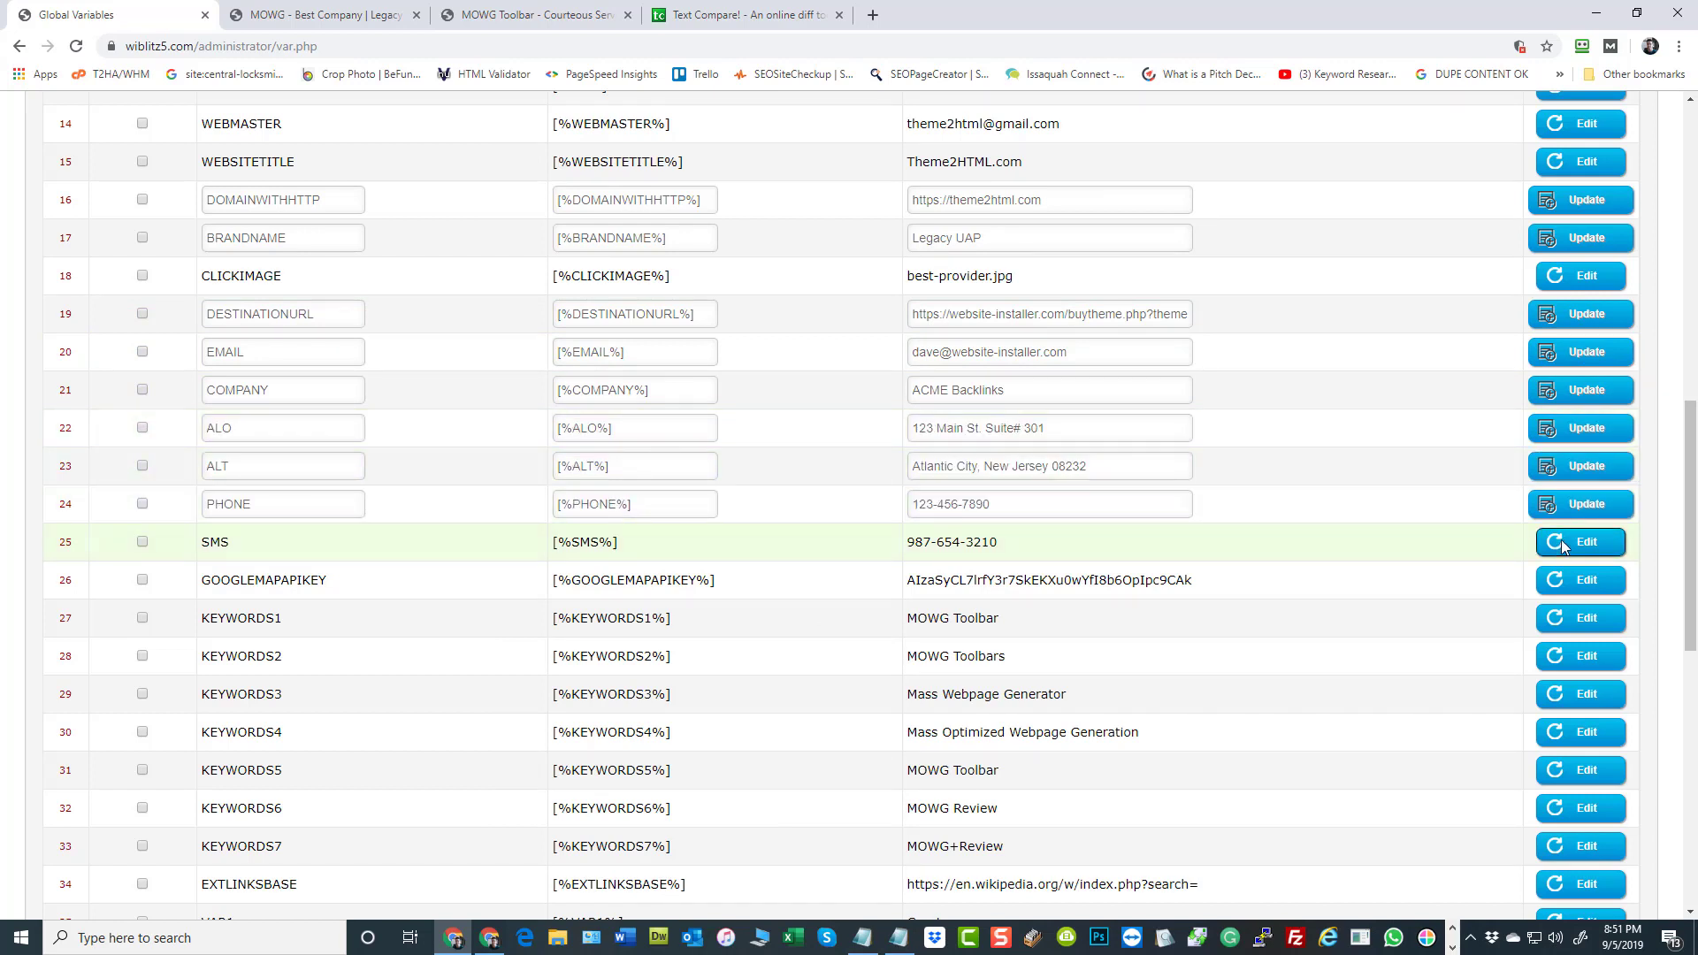
click(1562, 540)
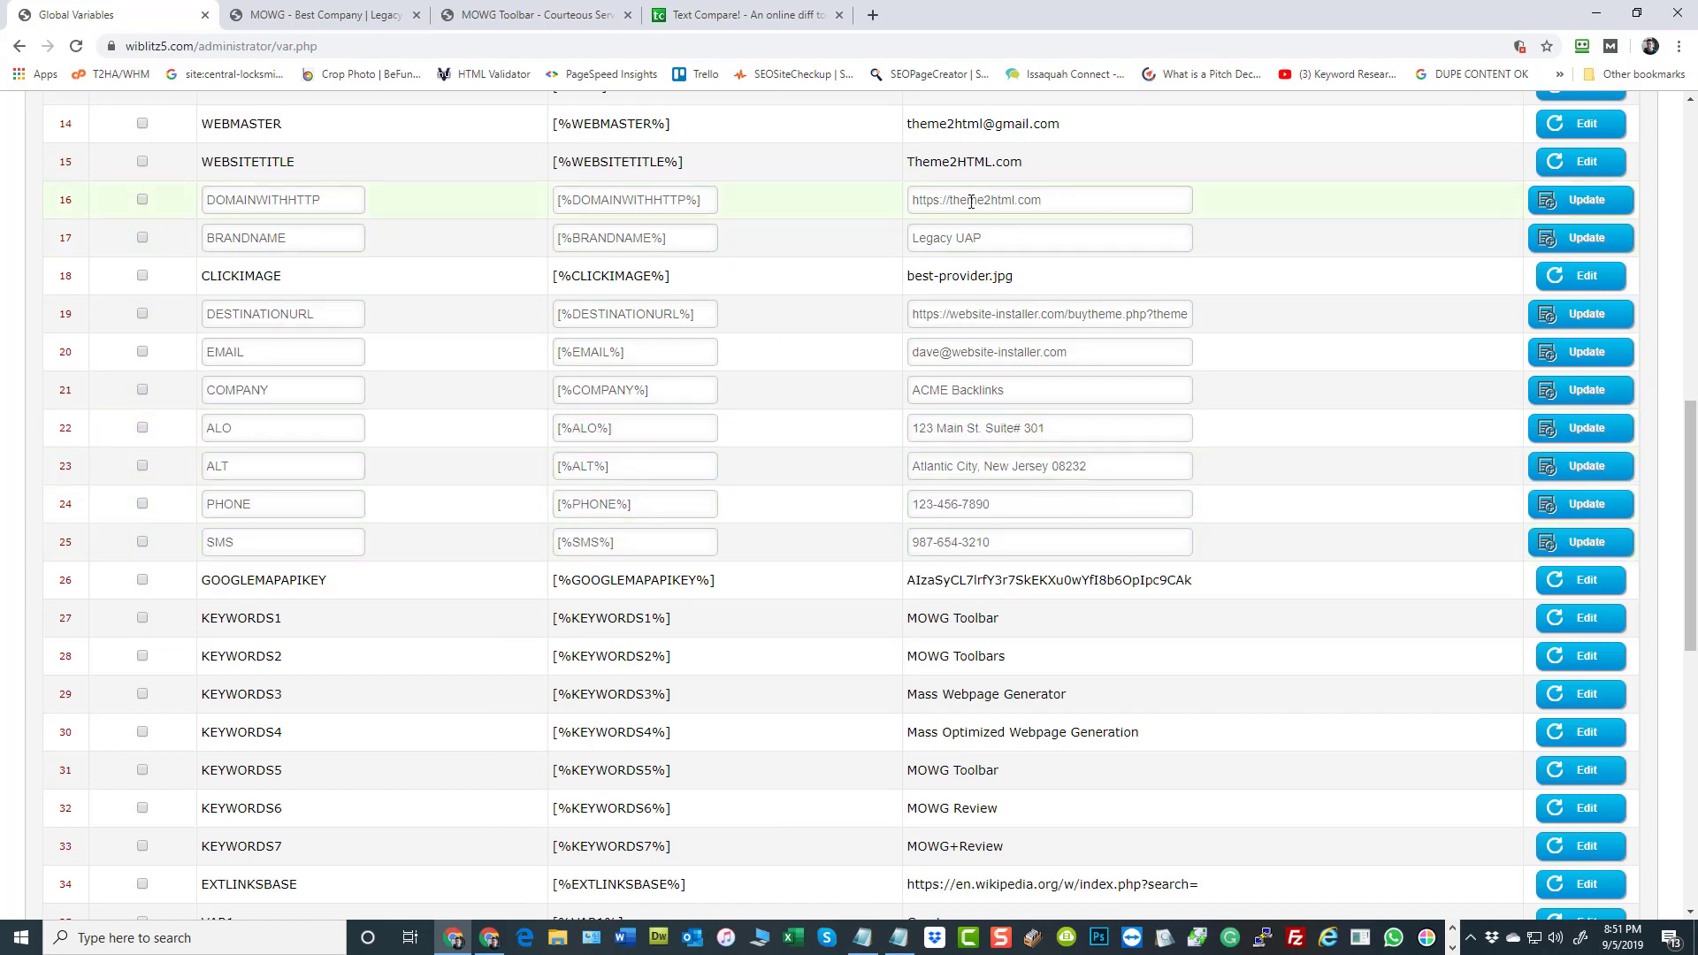
Update the open variable rows from DOMAINWITHHTTP to SMS with their existing values
click(1584, 200)
click(1583, 239)
click(1601, 313)
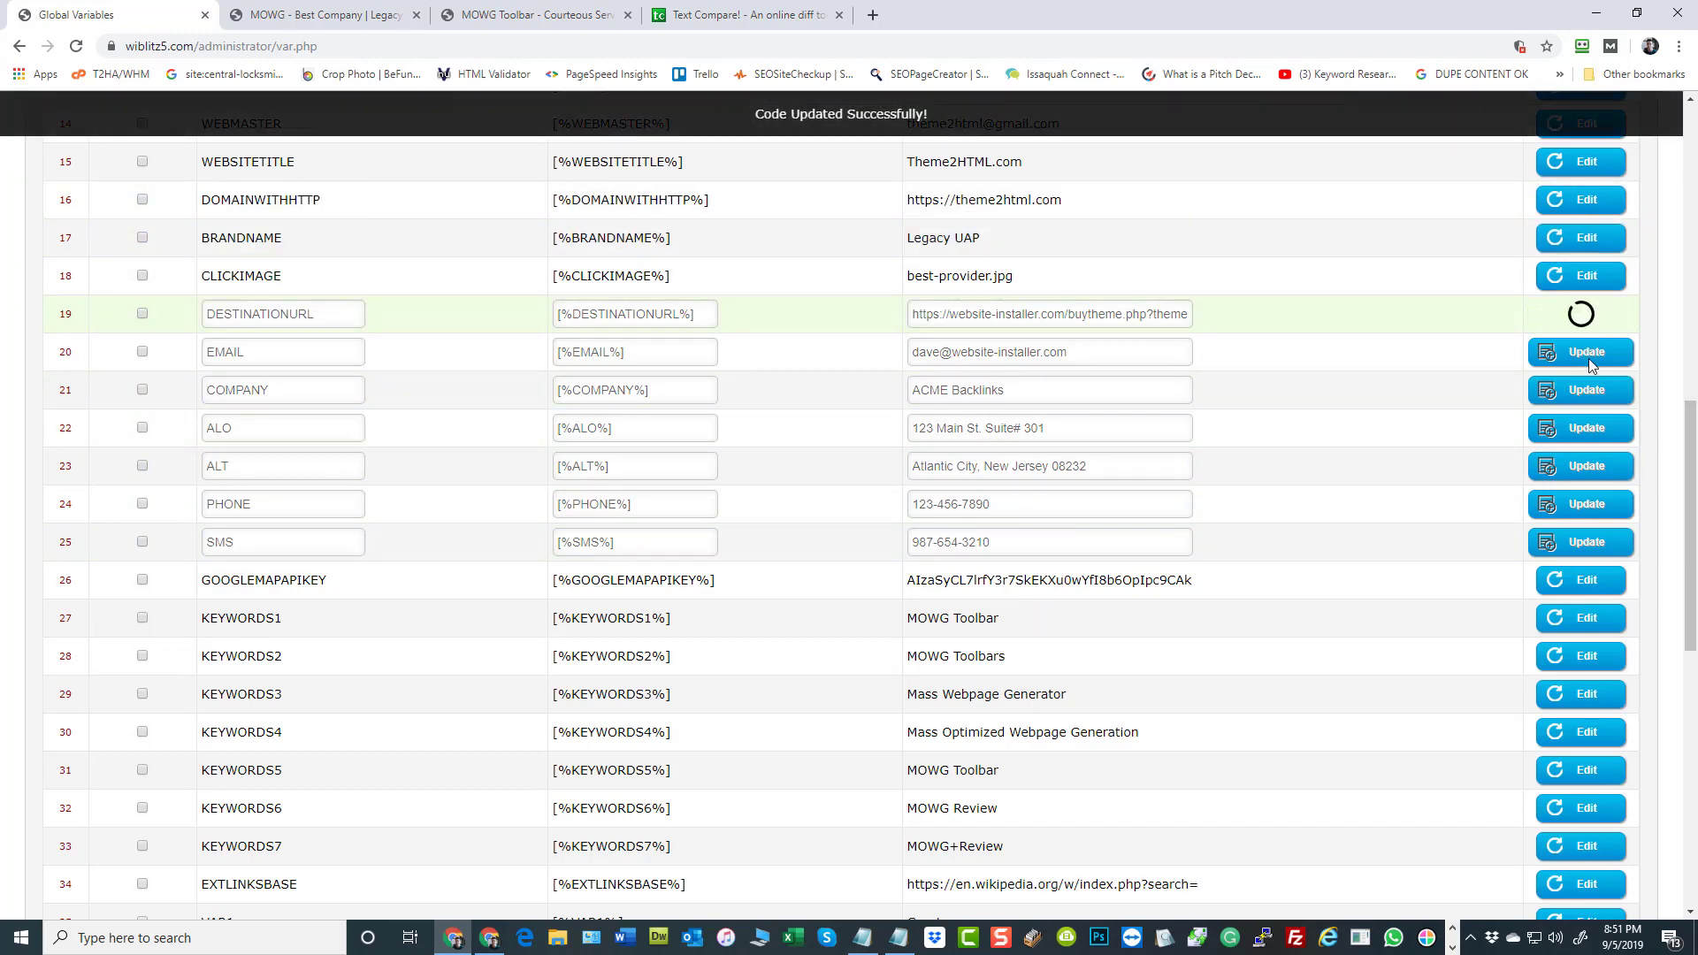
click(1593, 354)
click(1592, 391)
click(1588, 433)
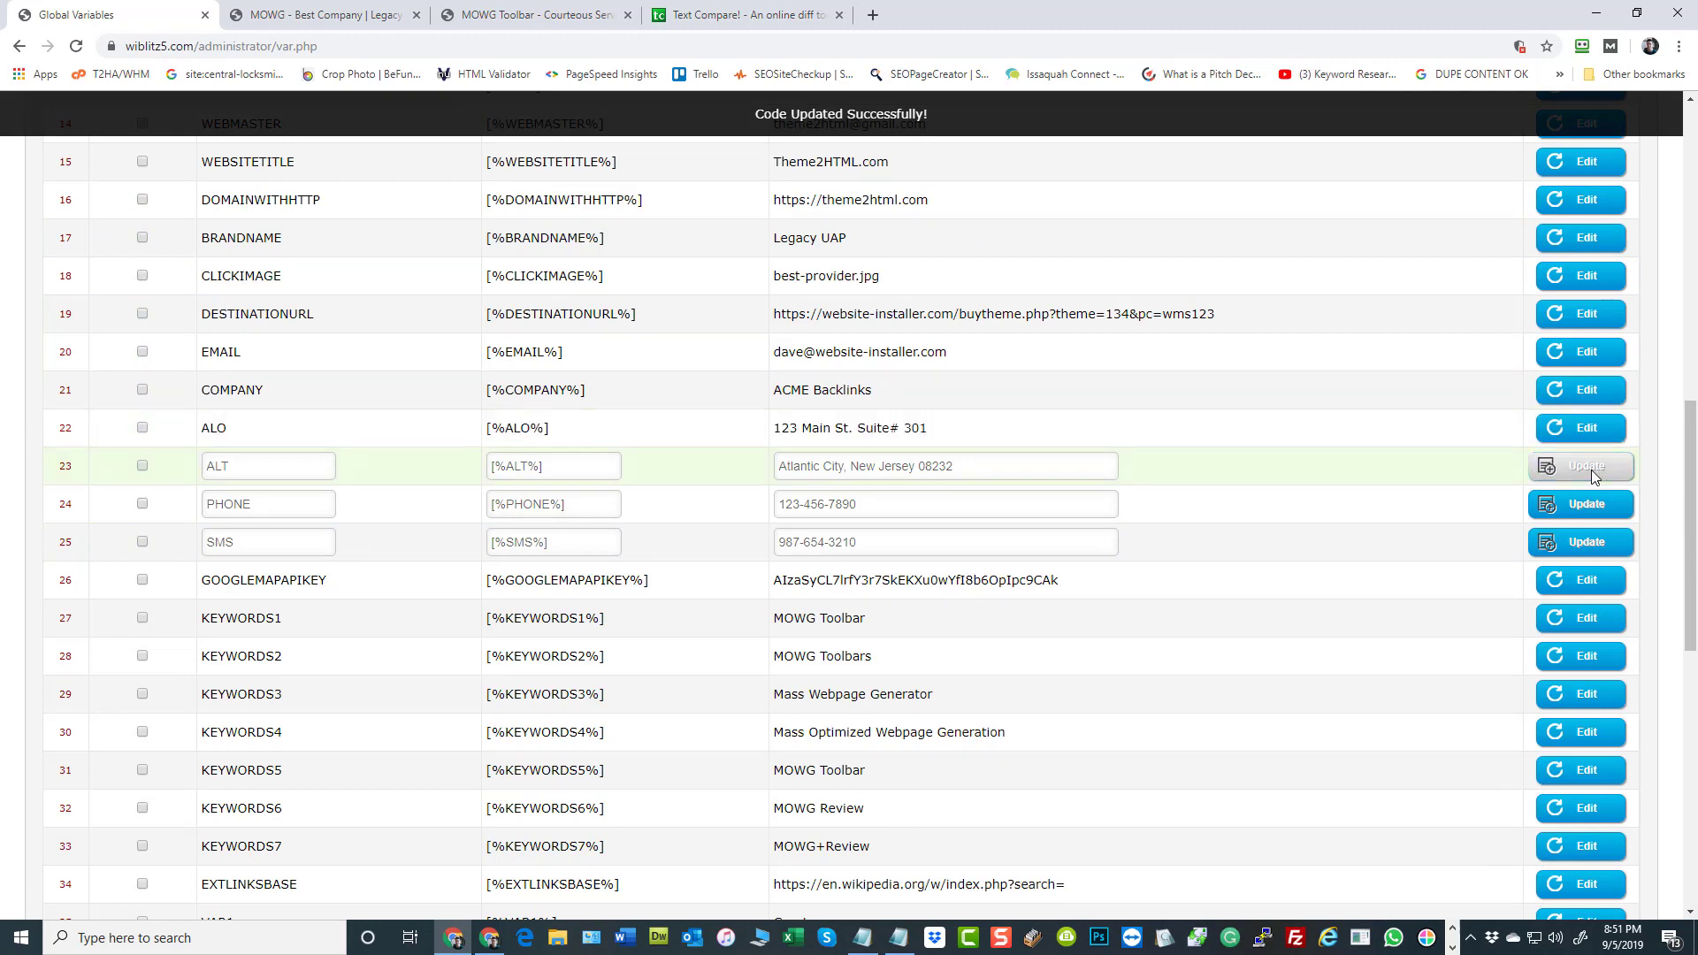
click(1588, 469)
click(1589, 506)
click(1589, 535)
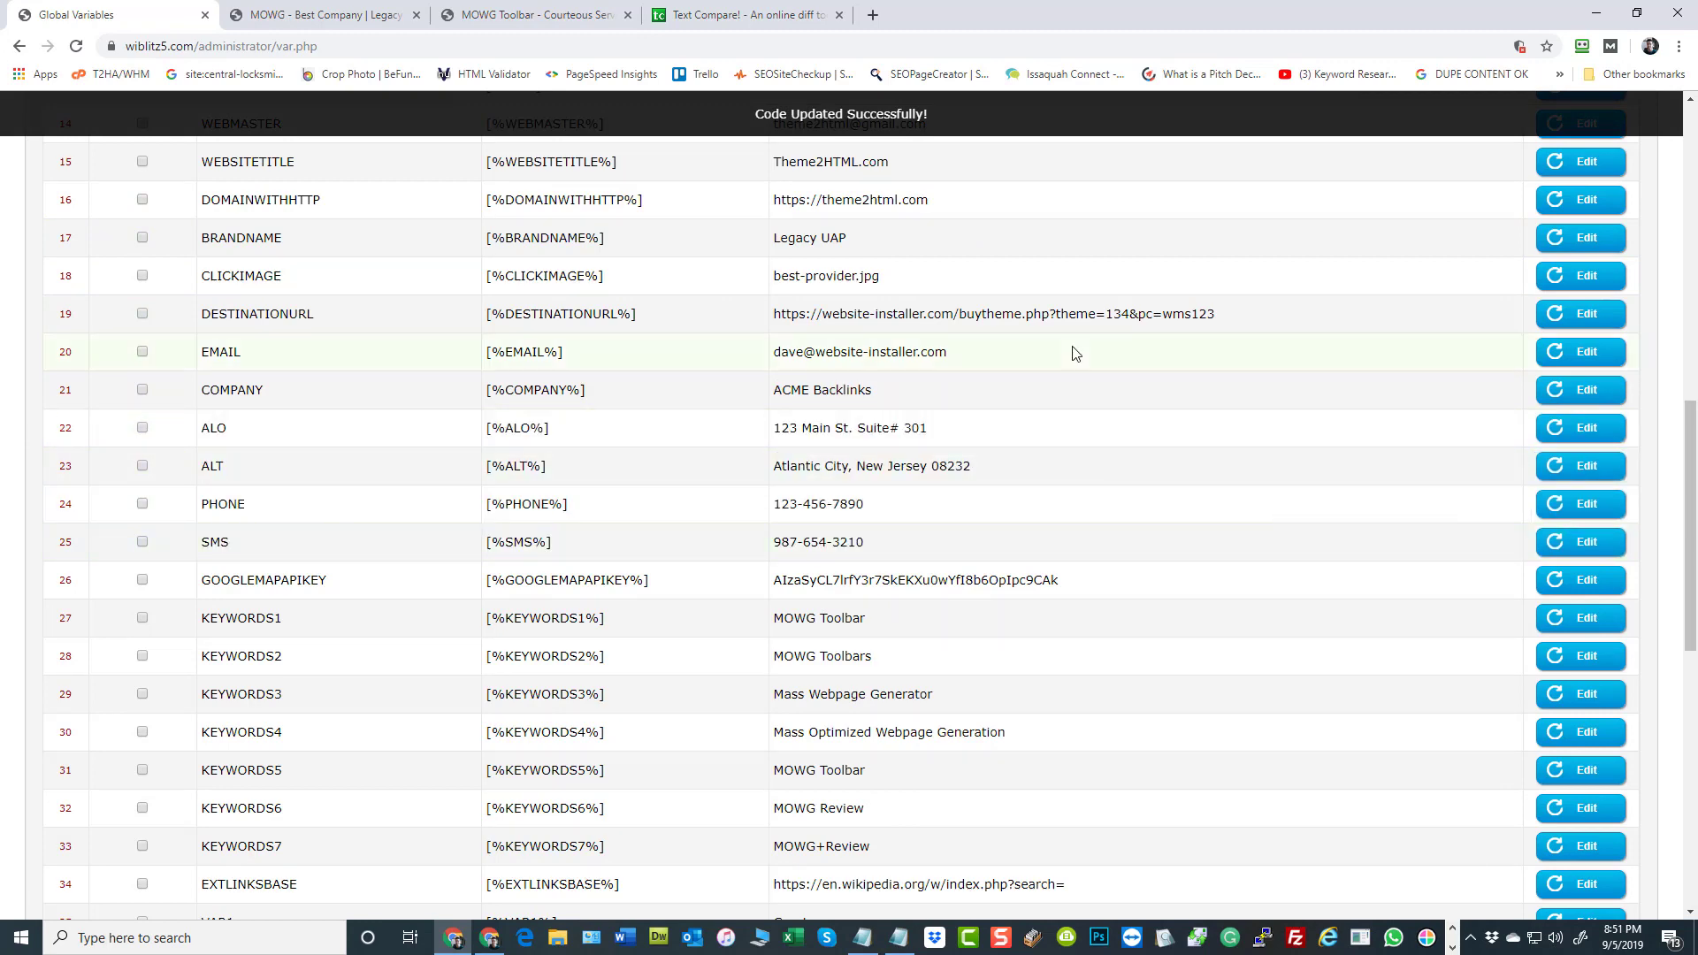
View the site's home page down to the footer, open its sitemap and look through the generated page URLs
scroll(1175, 341, up, 10)
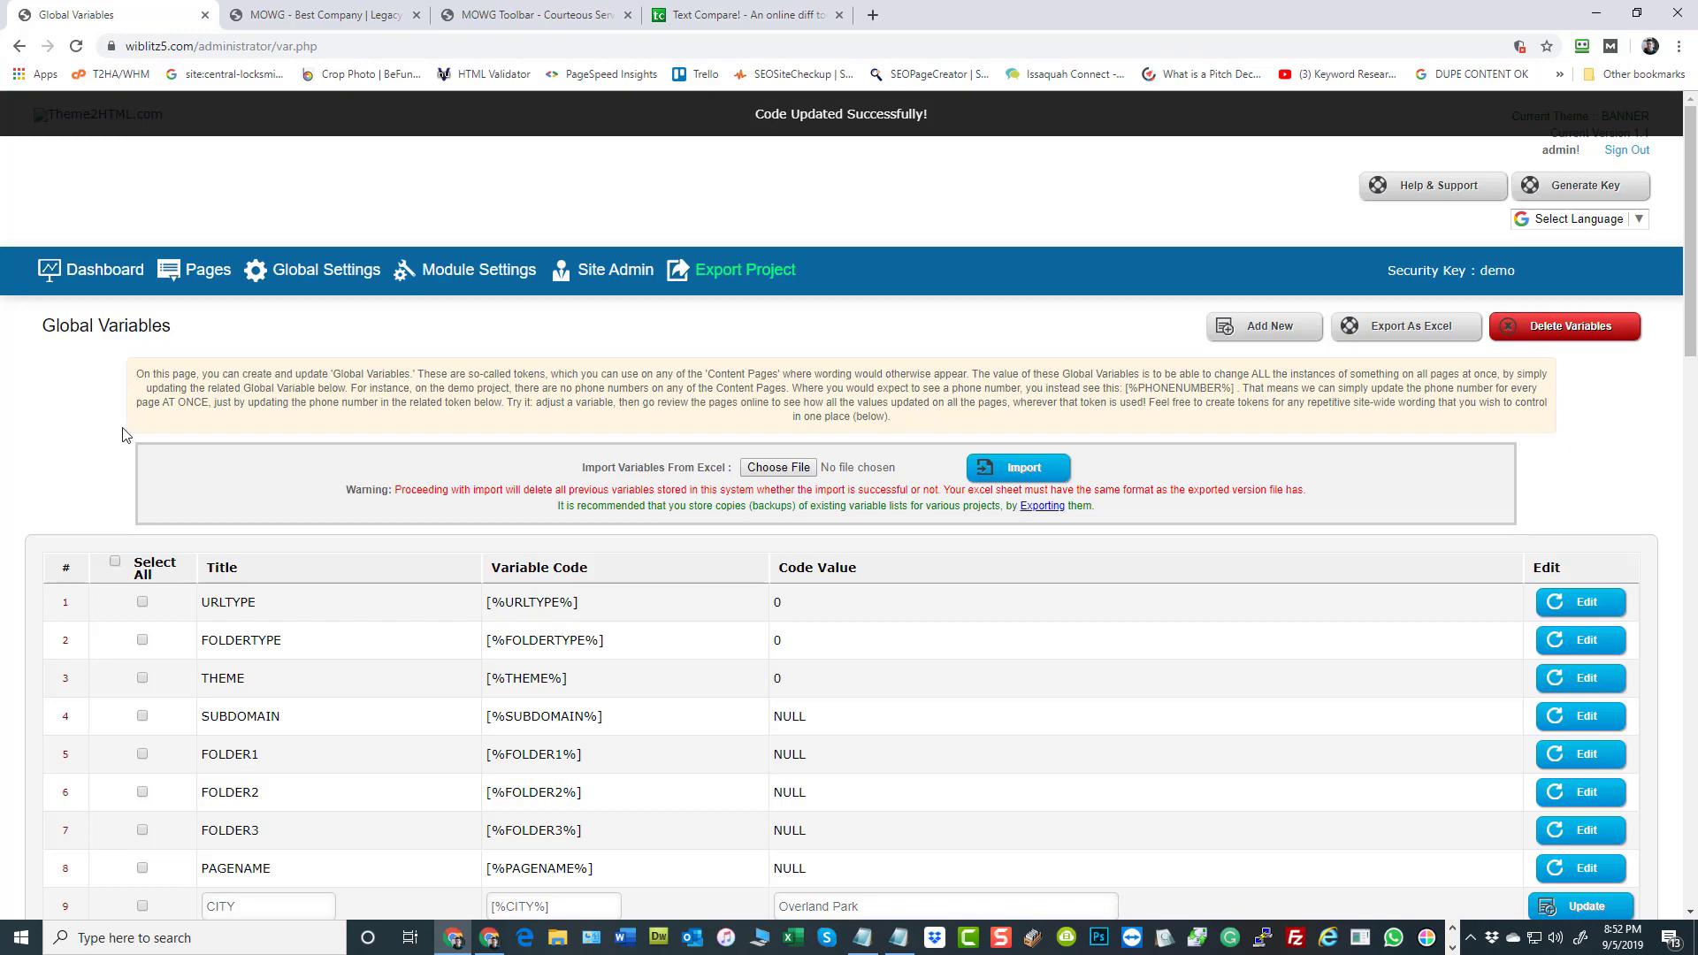
click(320, 16)
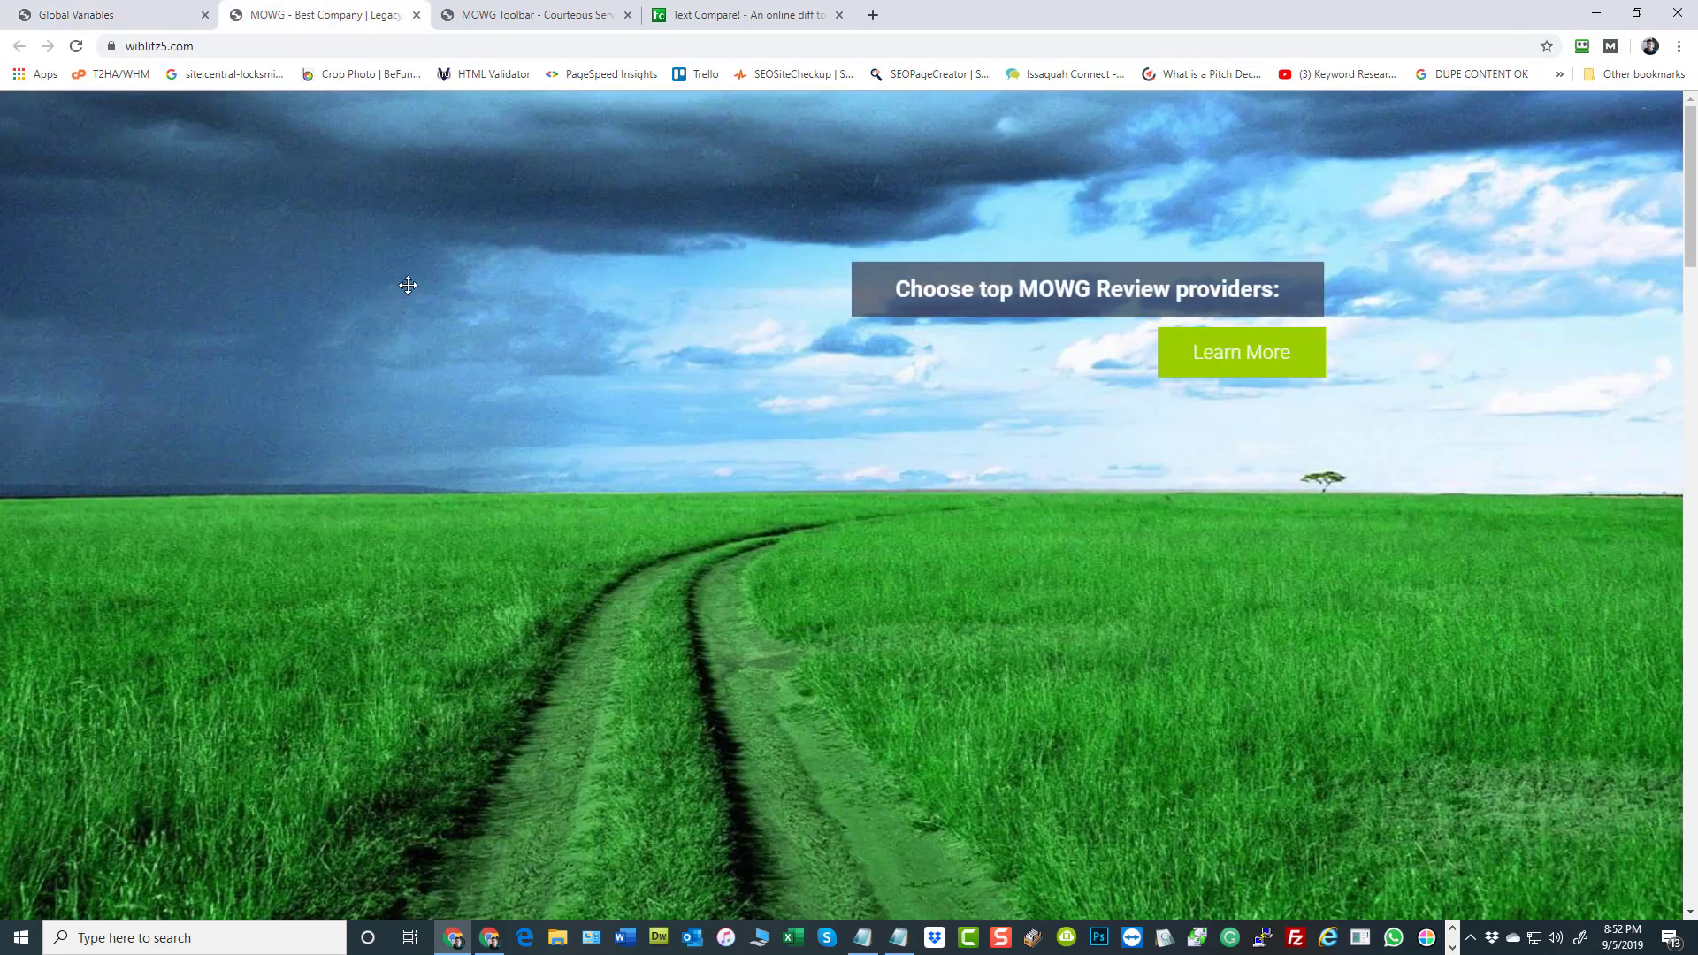
scroll(604, 550, down, 15)
scroll(642, 573, down, 20)
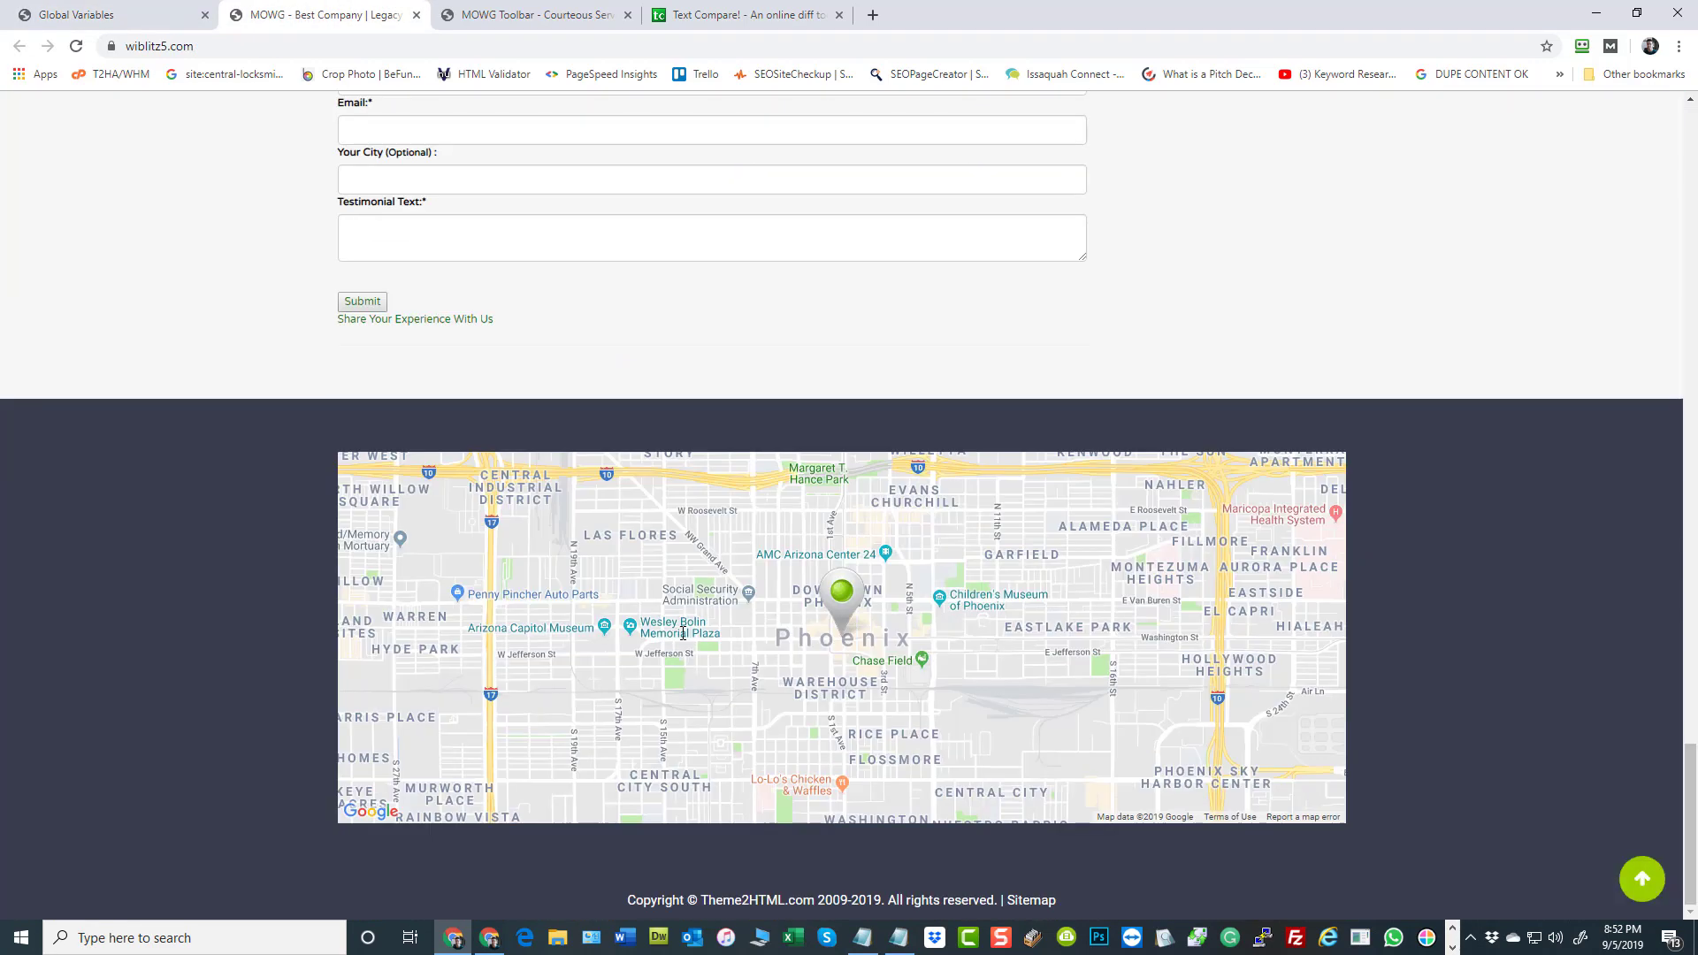
click(1019, 911)
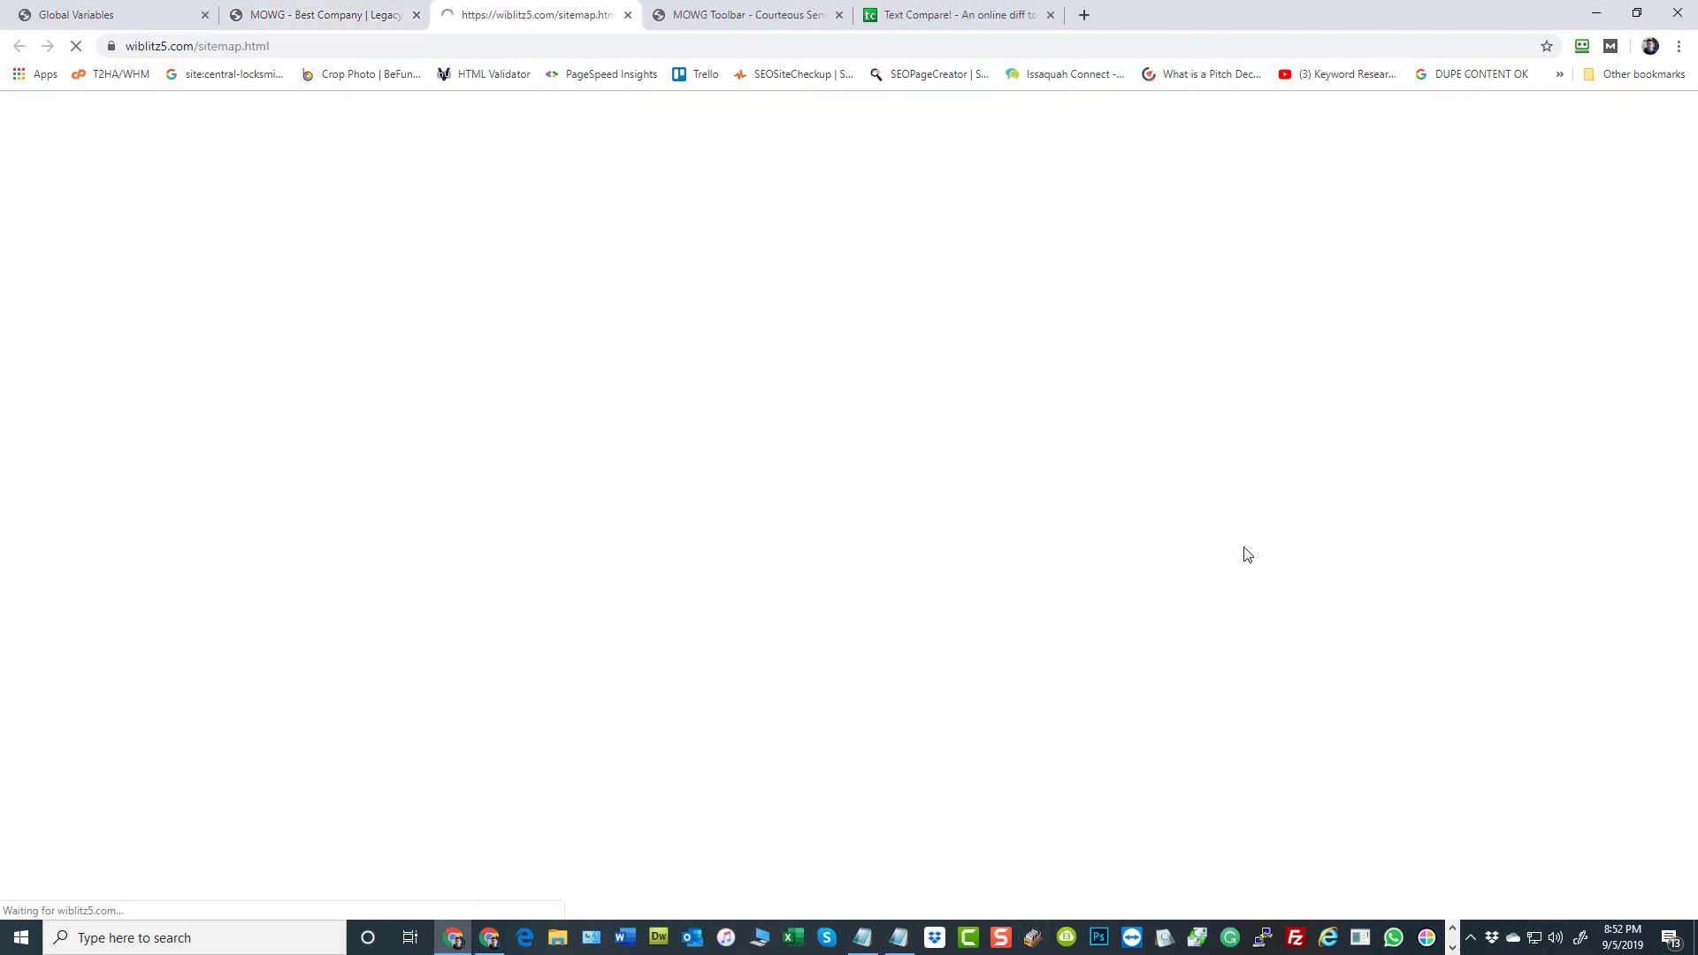
scroll(333, 398, down, 5)
scroll(333, 398, down, 8)
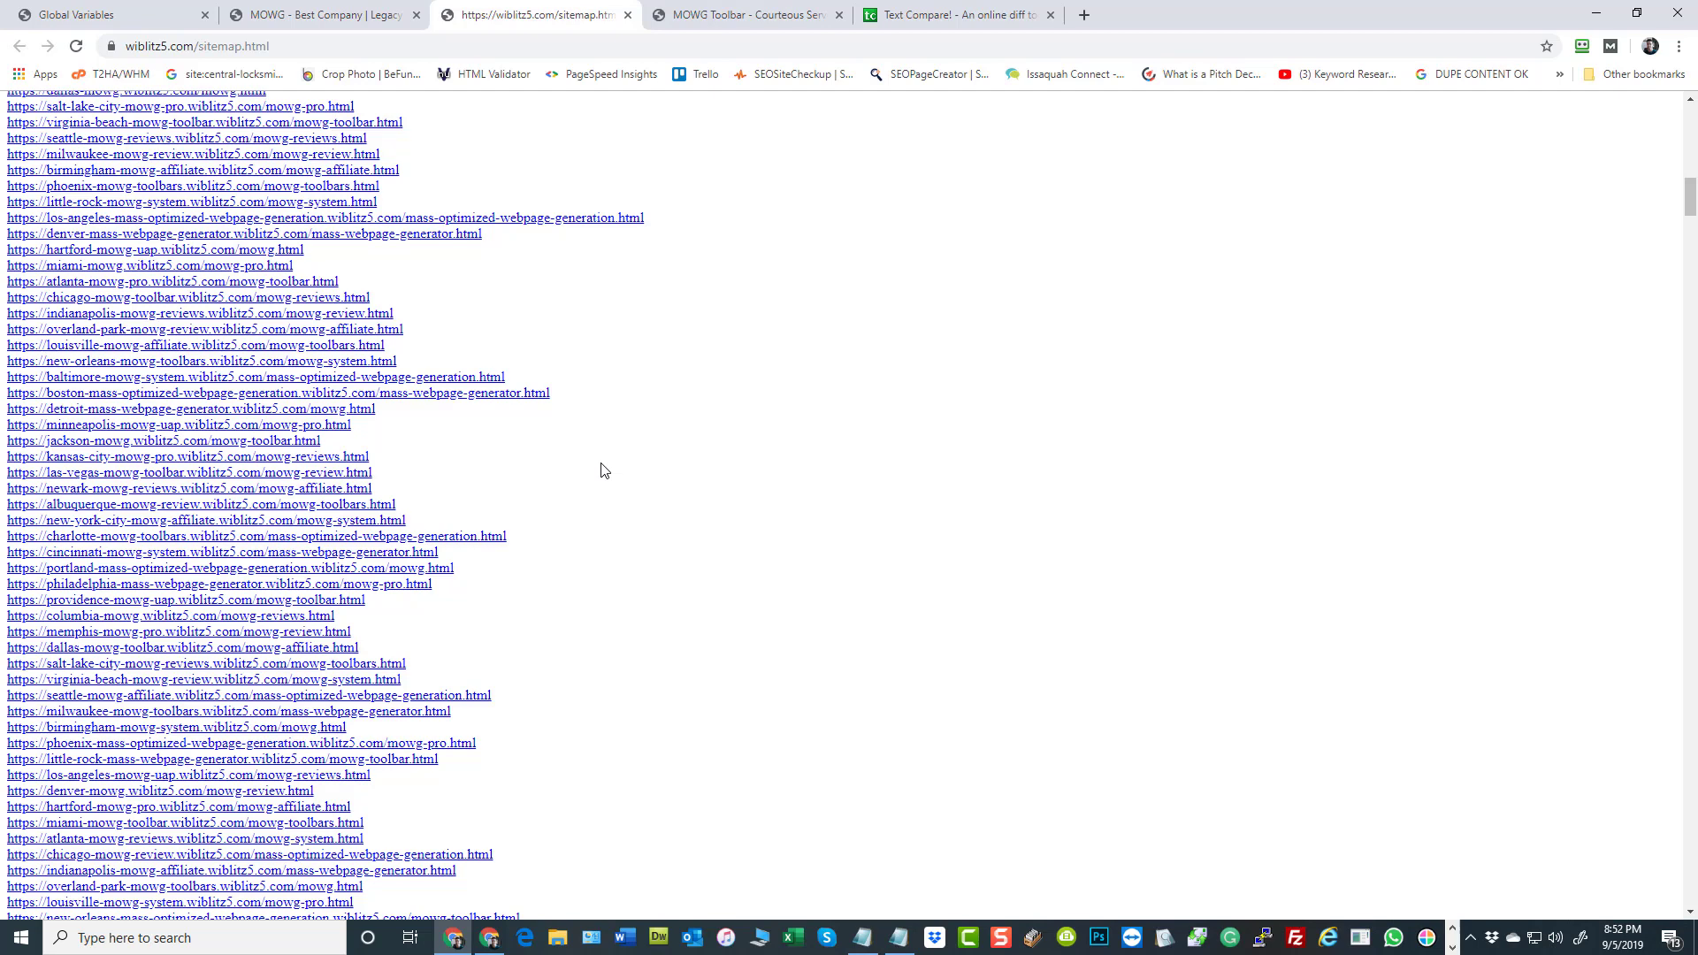
Return to the Global Variables page, update the CITY row with its existing value and look through the variable list
click(41, 16)
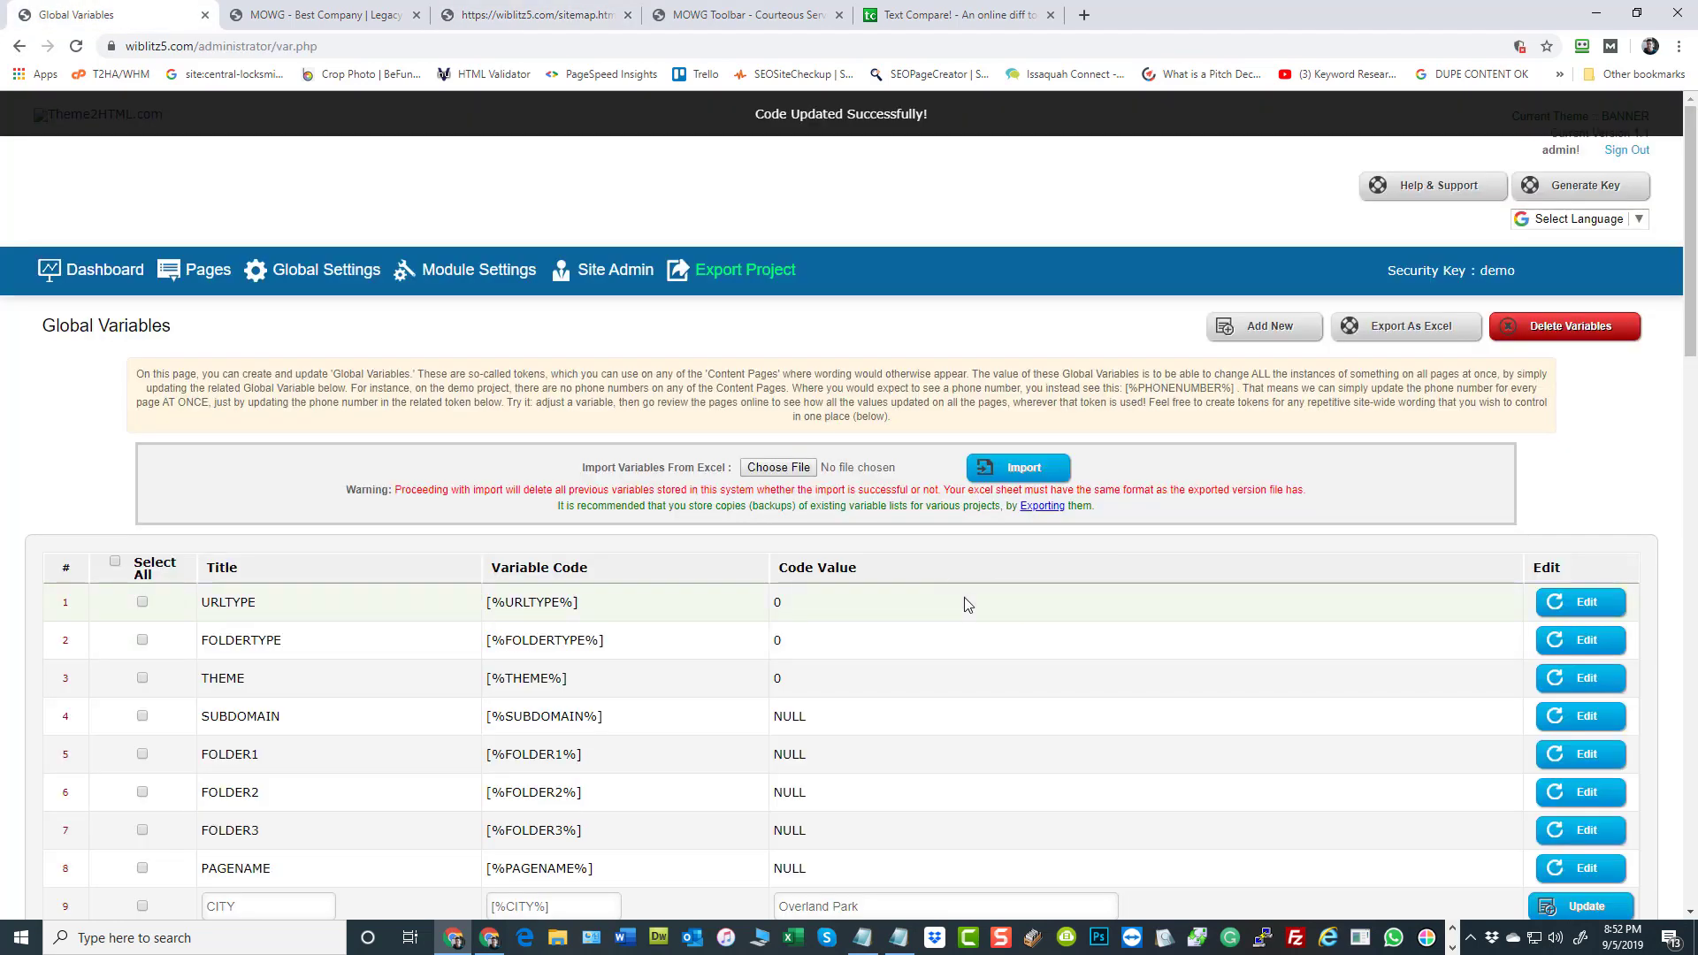
scroll(967, 605, down, 6)
click(1580, 376)
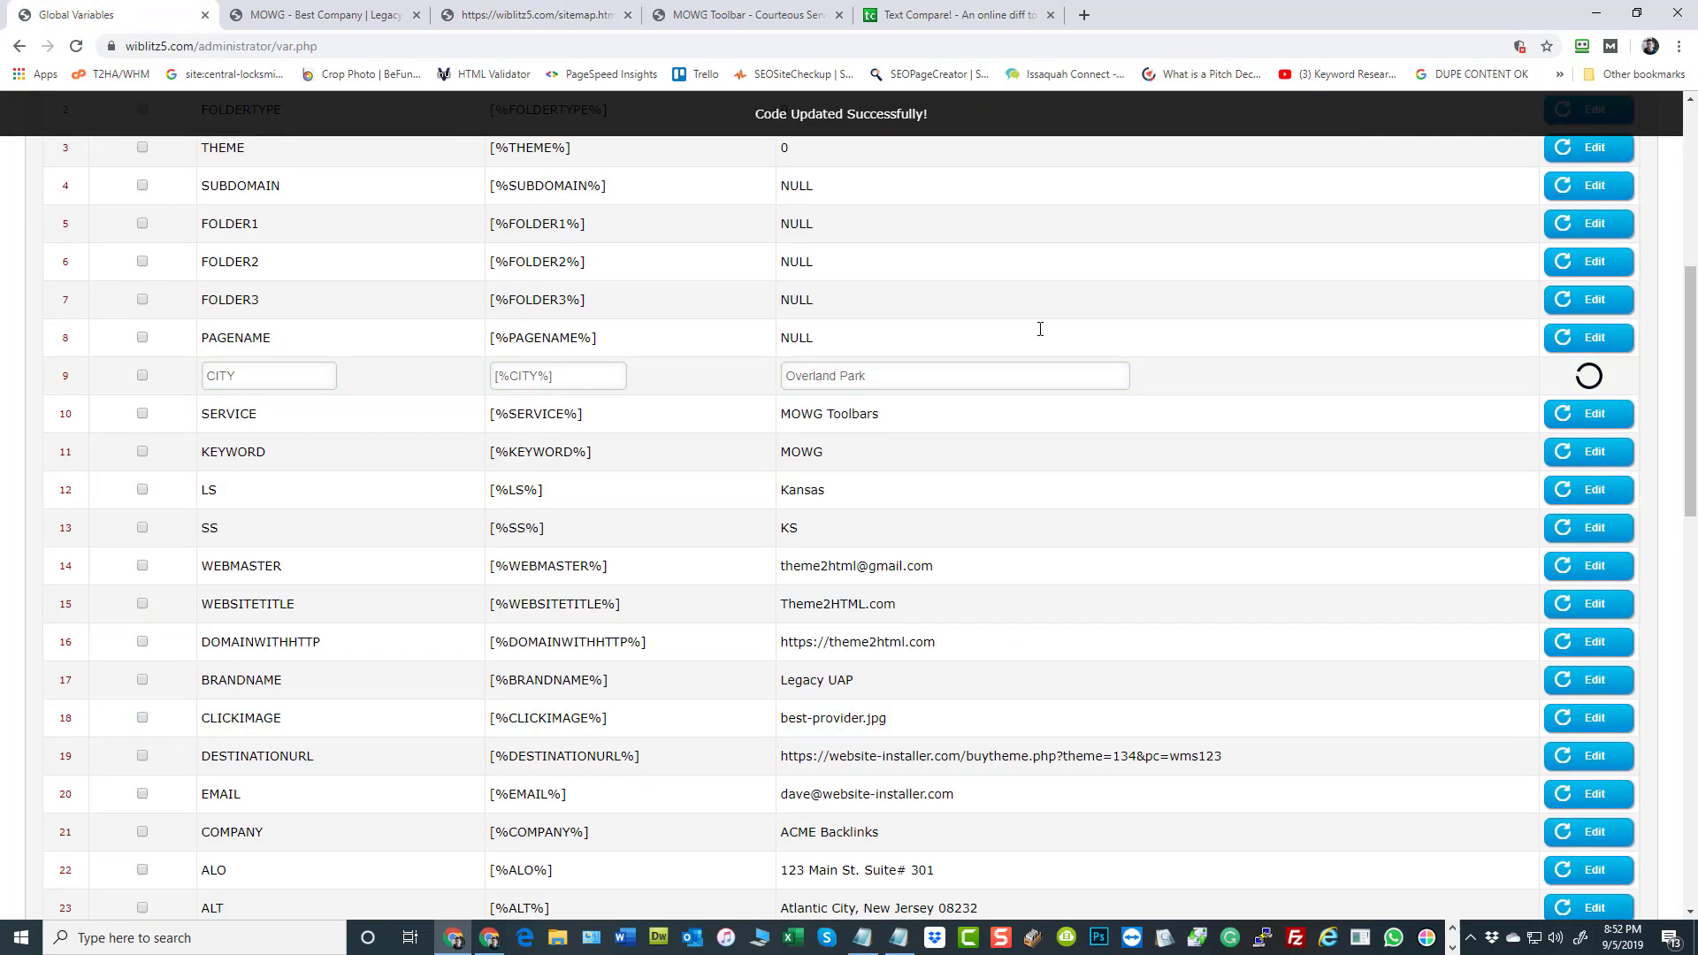
scroll(827, 478, down, 13)
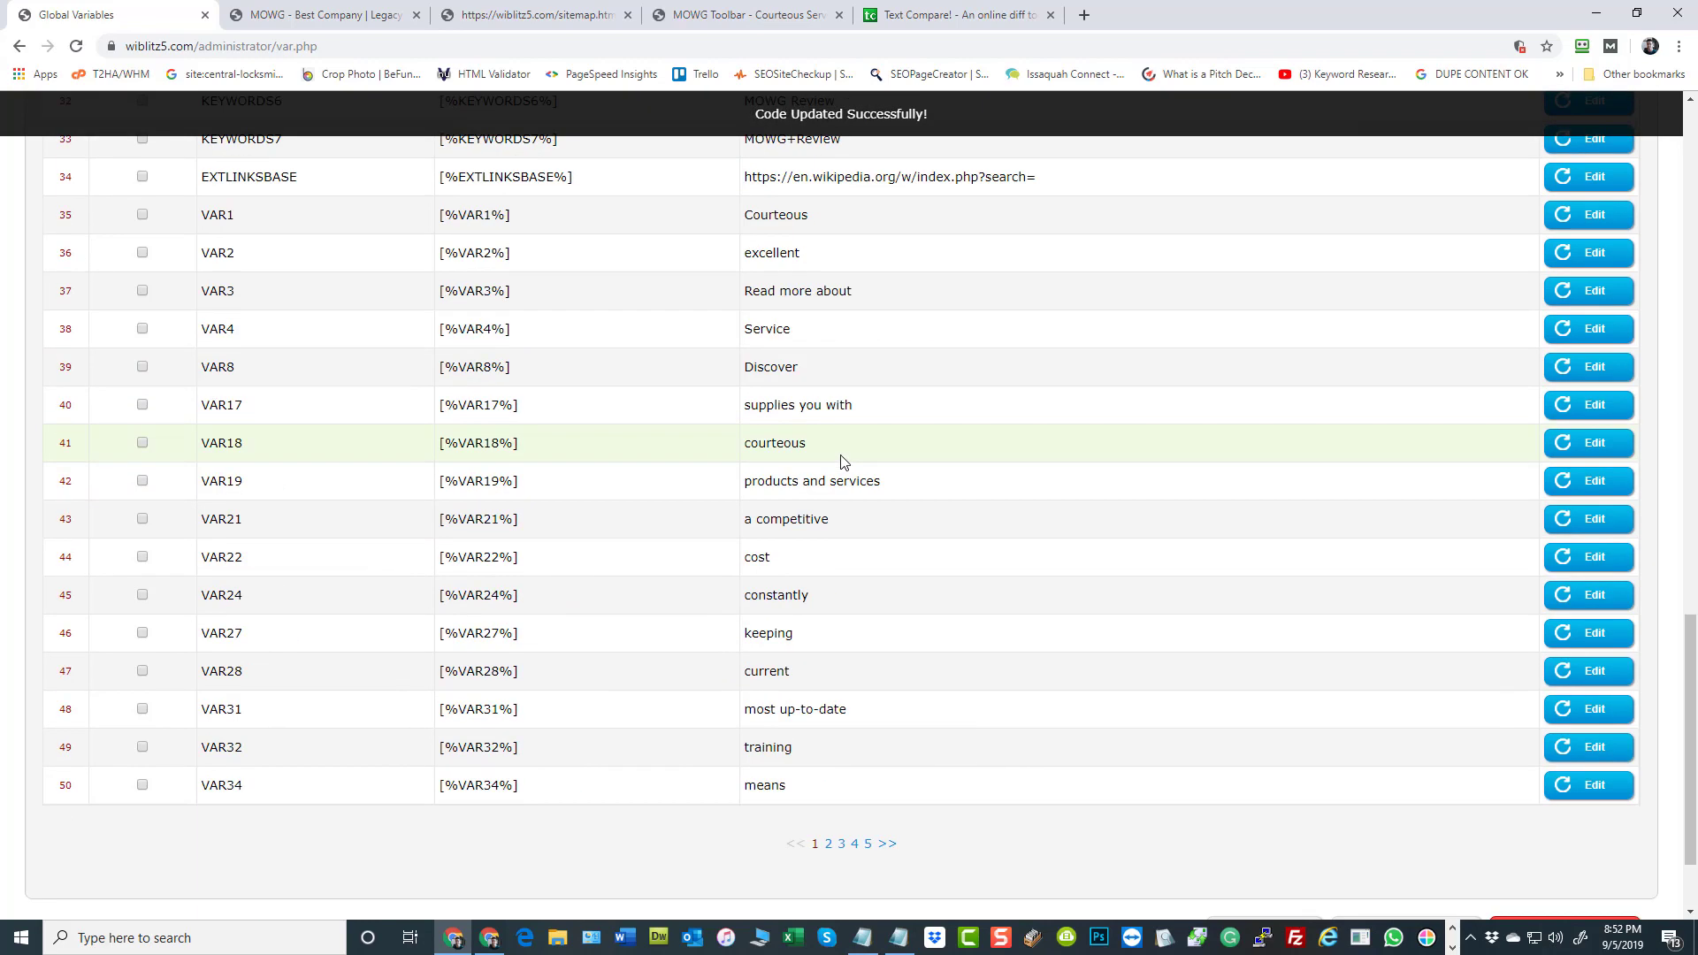
scroll(836, 468, up, 7)
scroll(829, 459, up, 12)
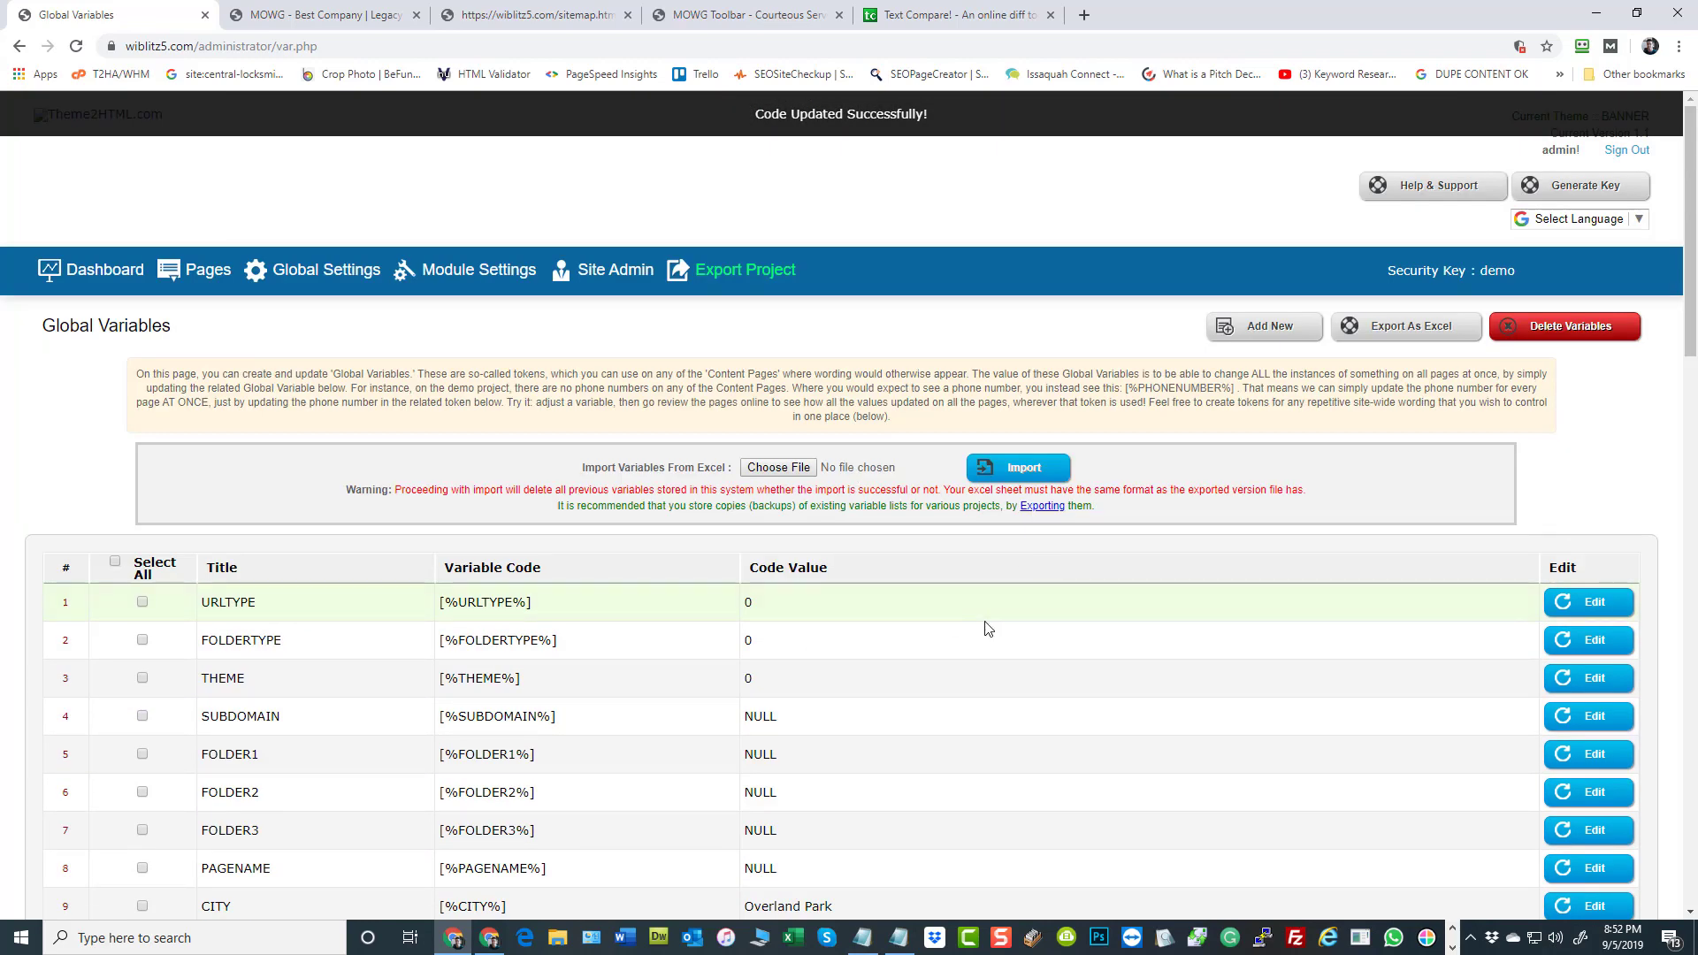
Return to the admin dashboard, then open the recent workbook 1_UAP_1_UAP16_legacy-uap.xlsx in Excel
click(93, 270)
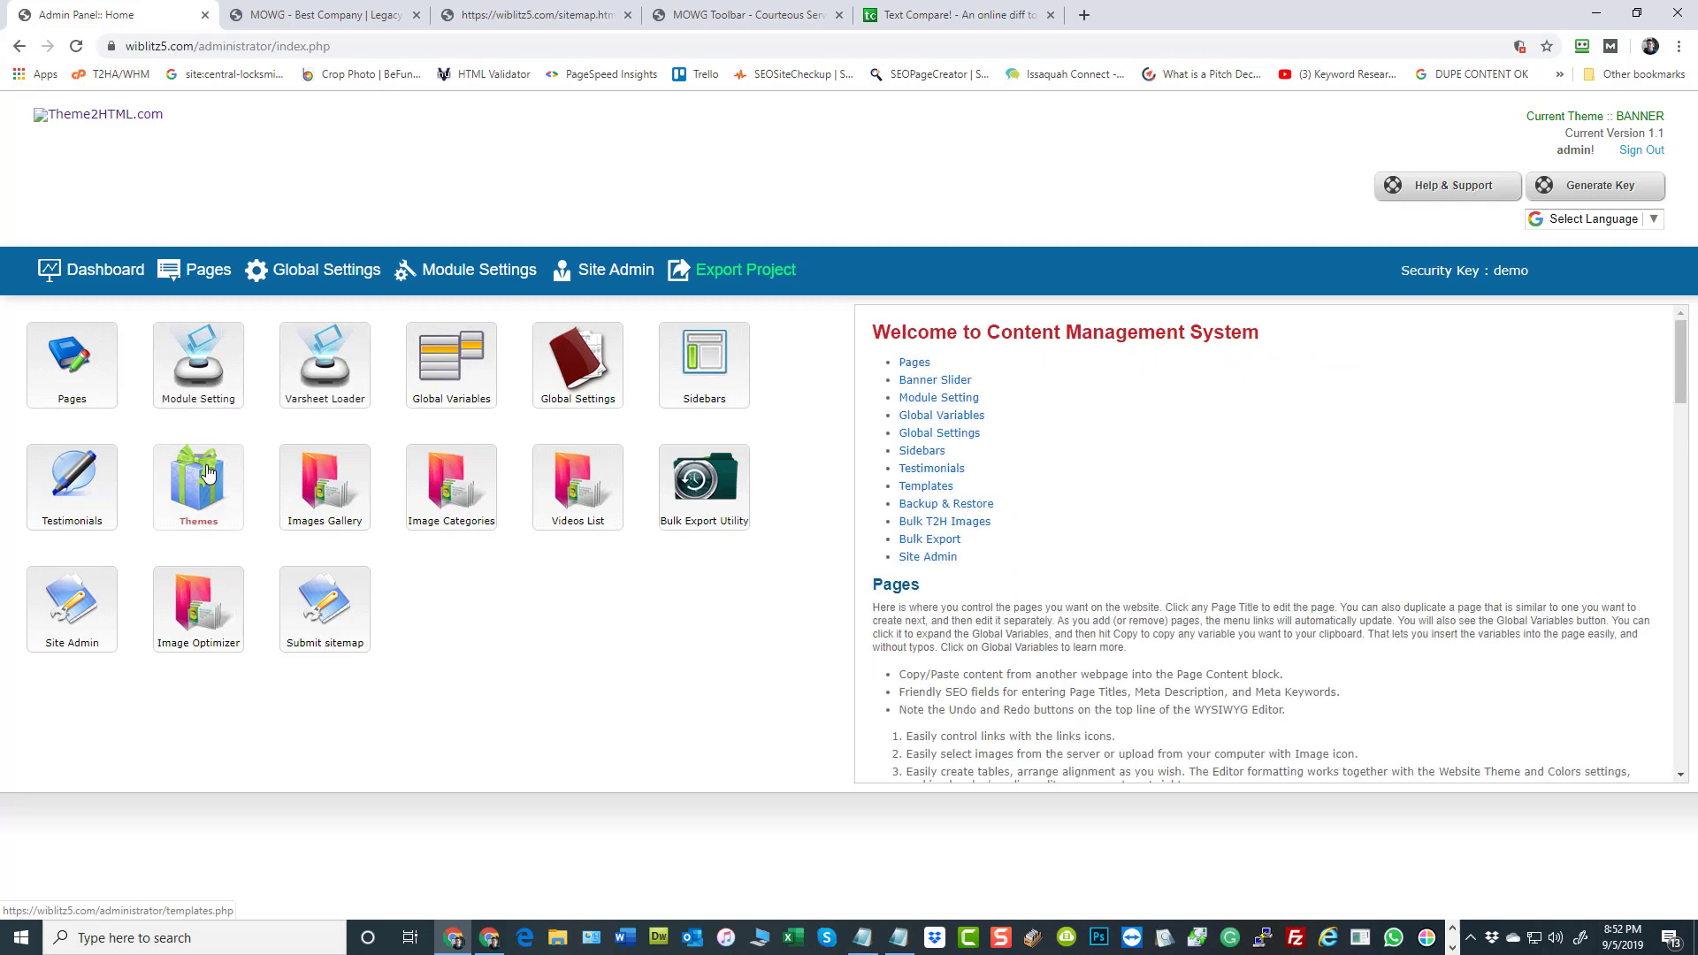
right_click(796, 944)
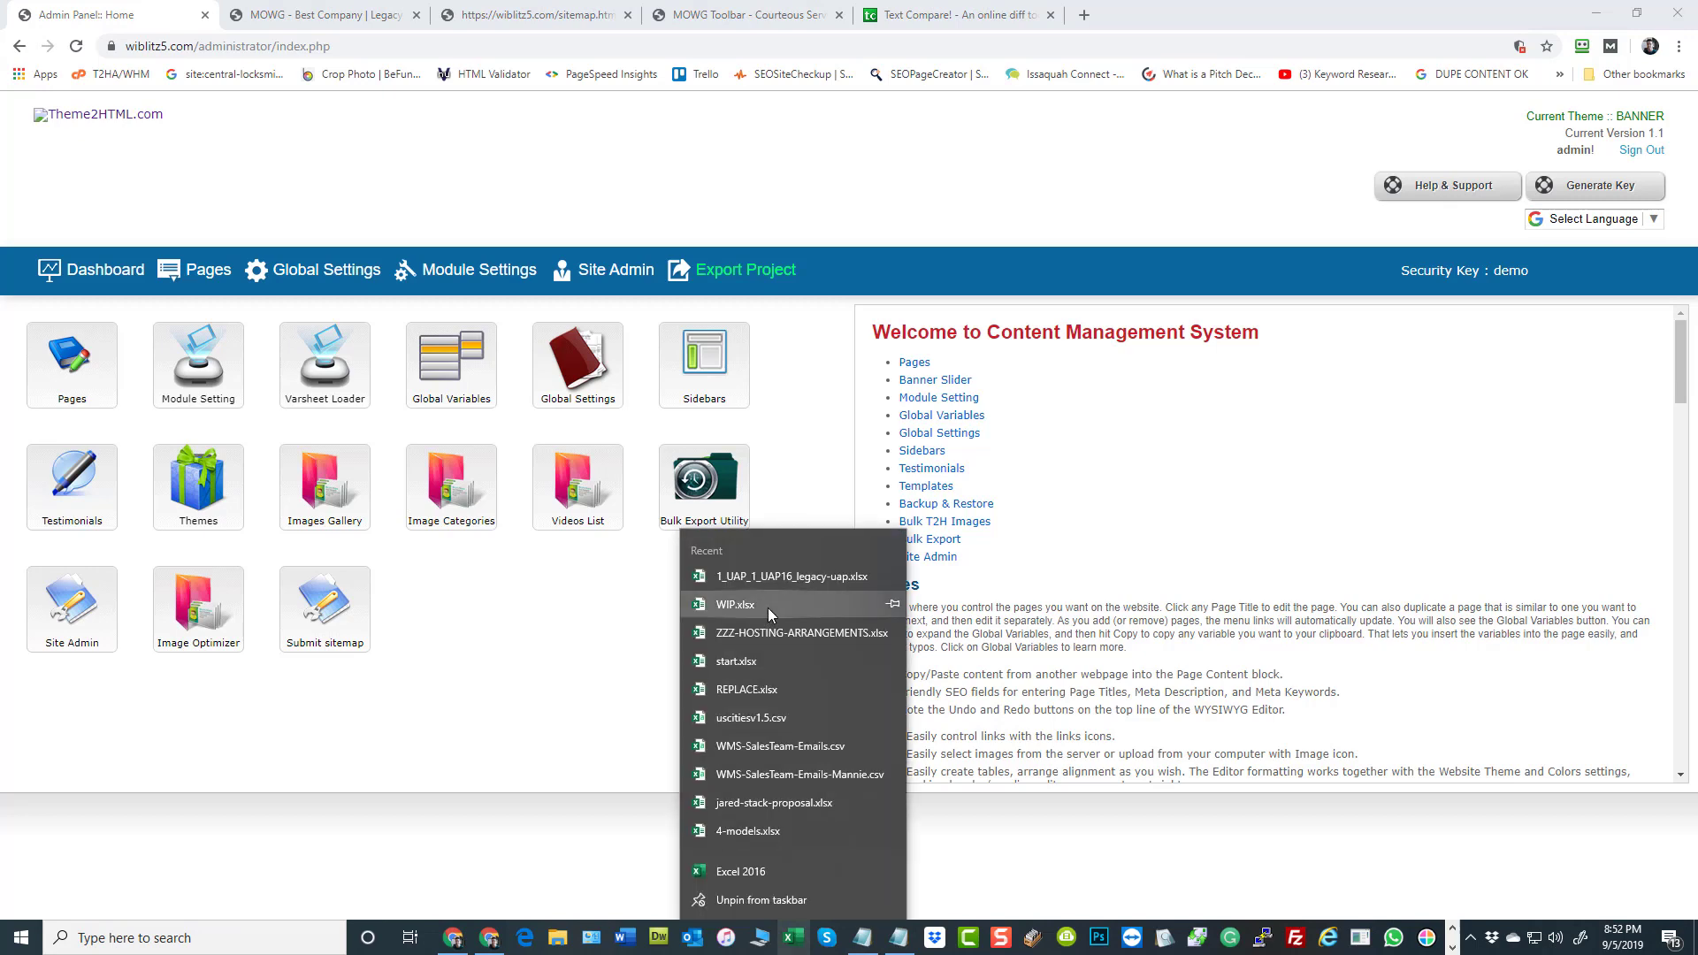
click(782, 580)
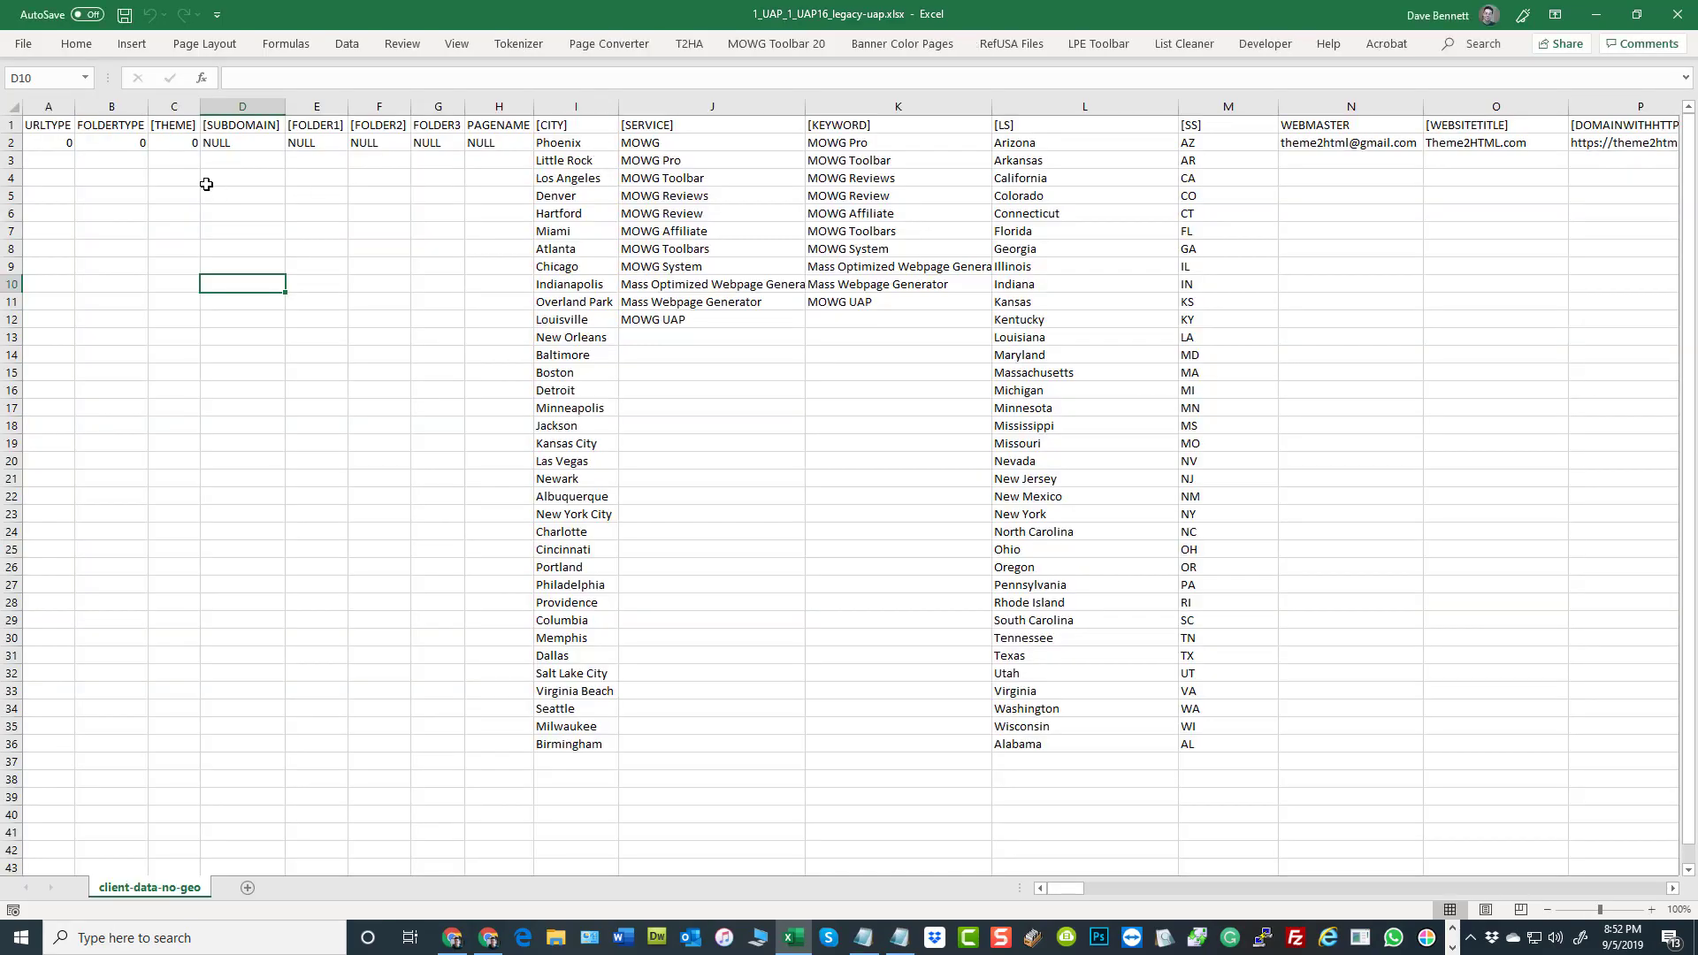
Fill the theme value 0 from C2 down through C7
click(191, 139)
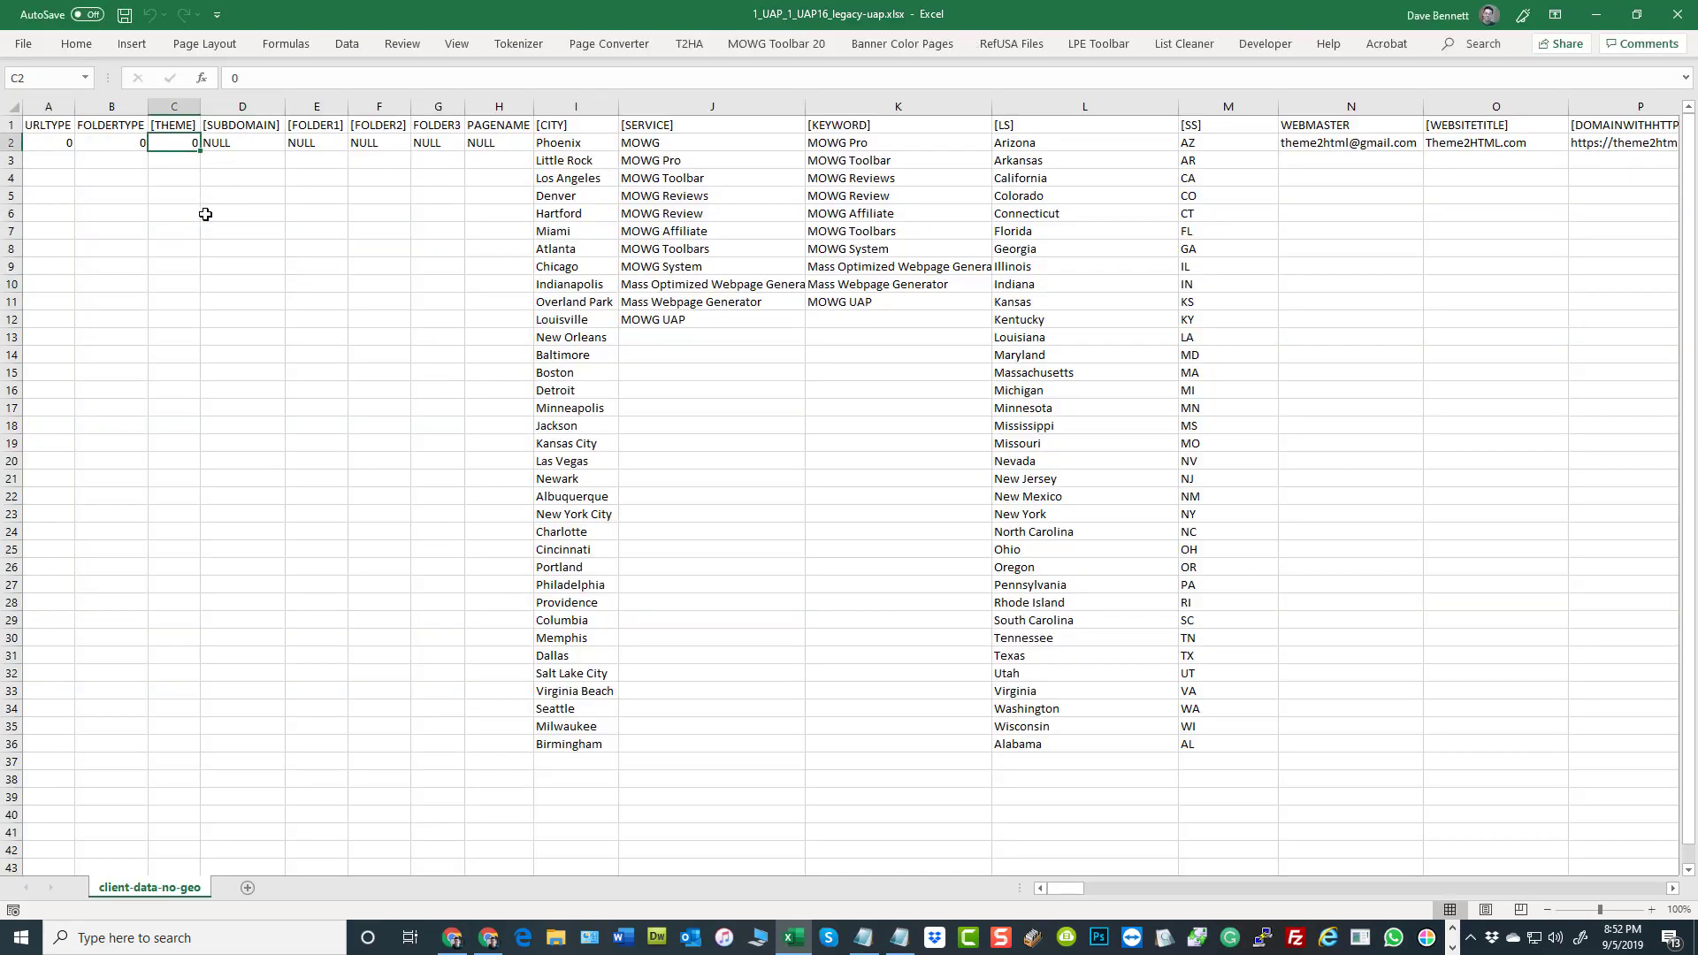
click(185, 161)
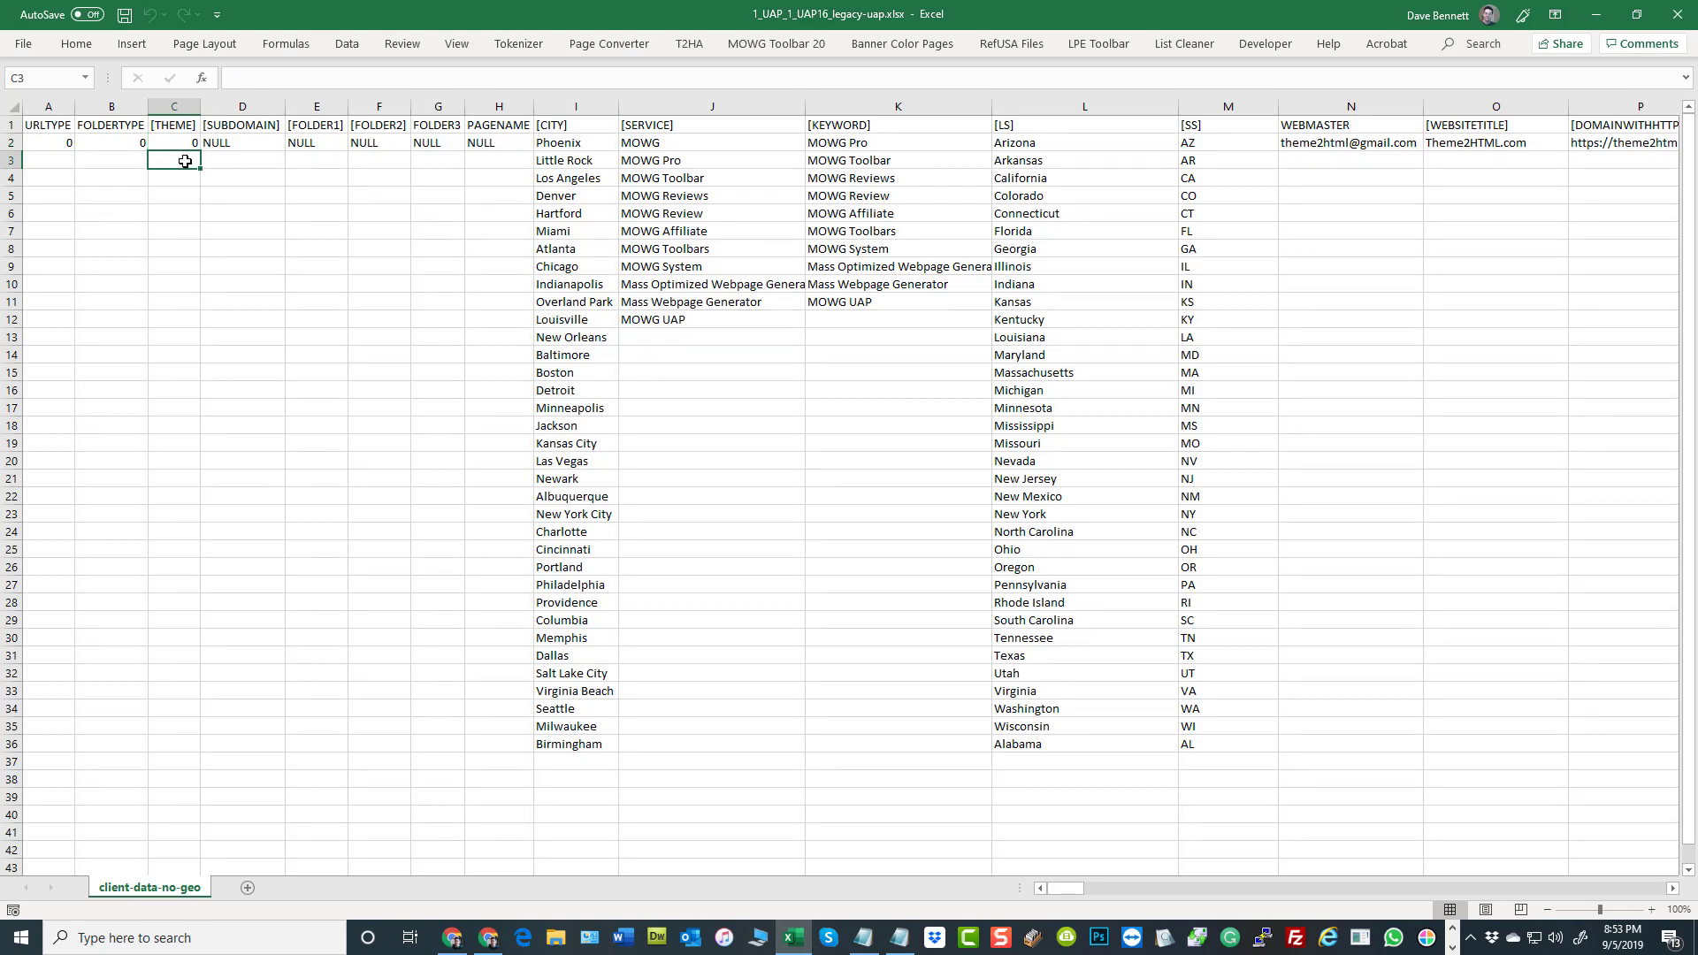
click(188, 139)
drag(200, 151, 189, 242)
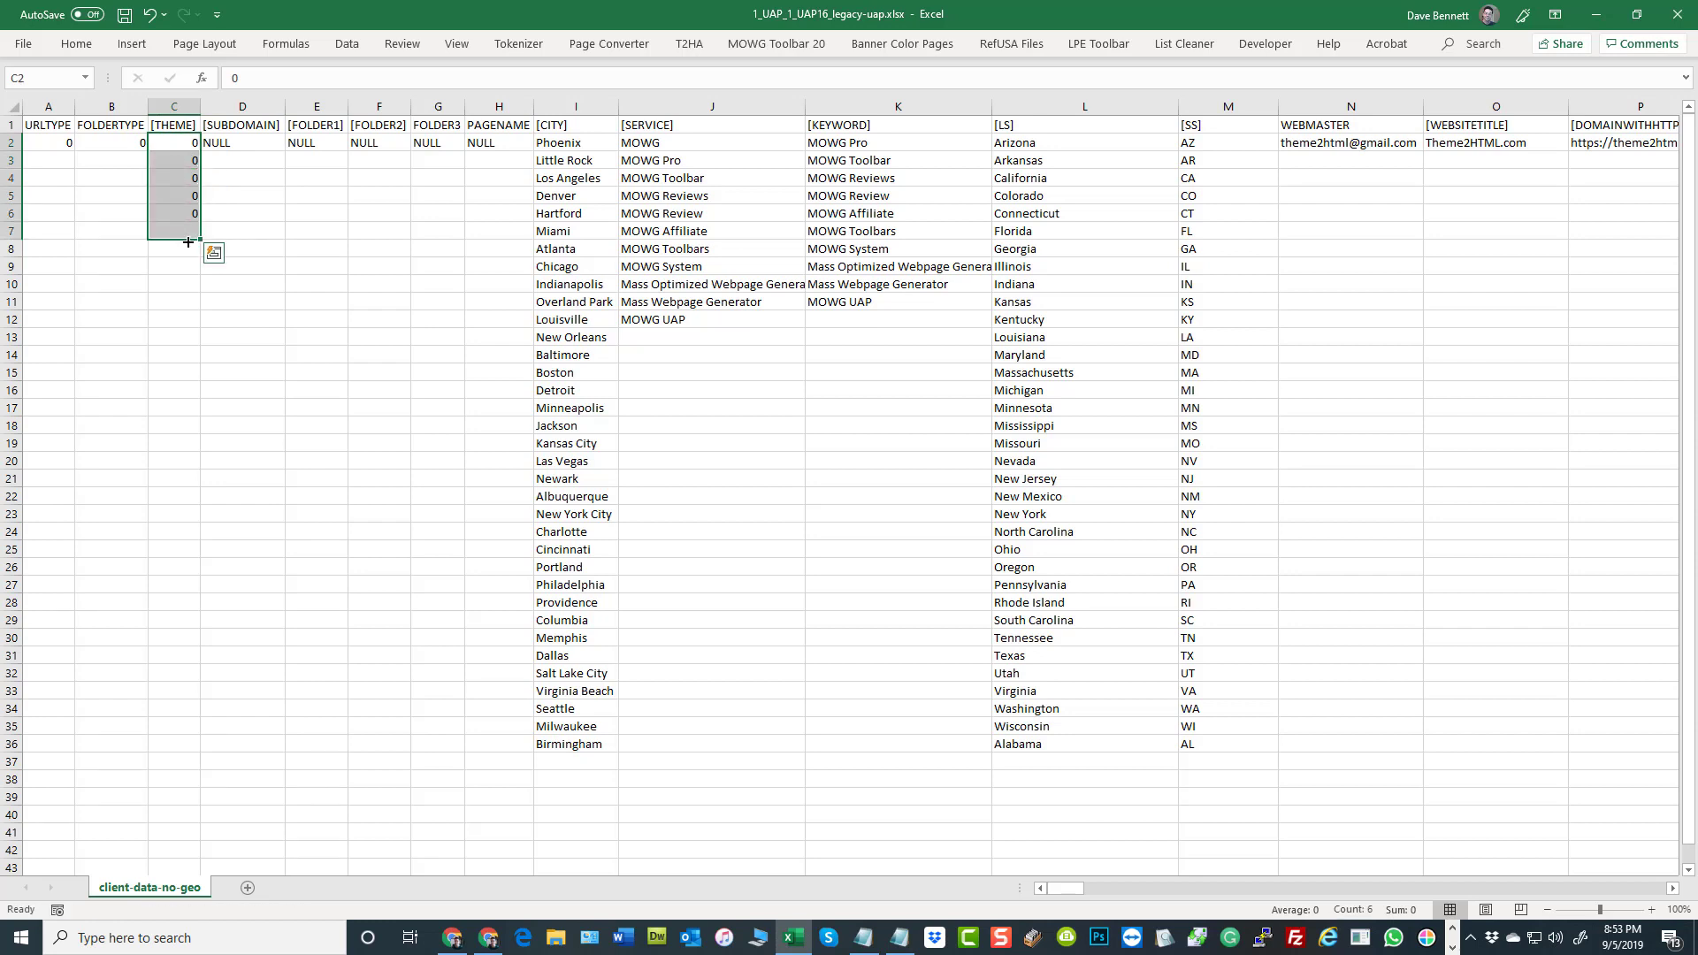
Enter the theme value 1 in C8 and C9 and fill it down through C18
click(177, 250)
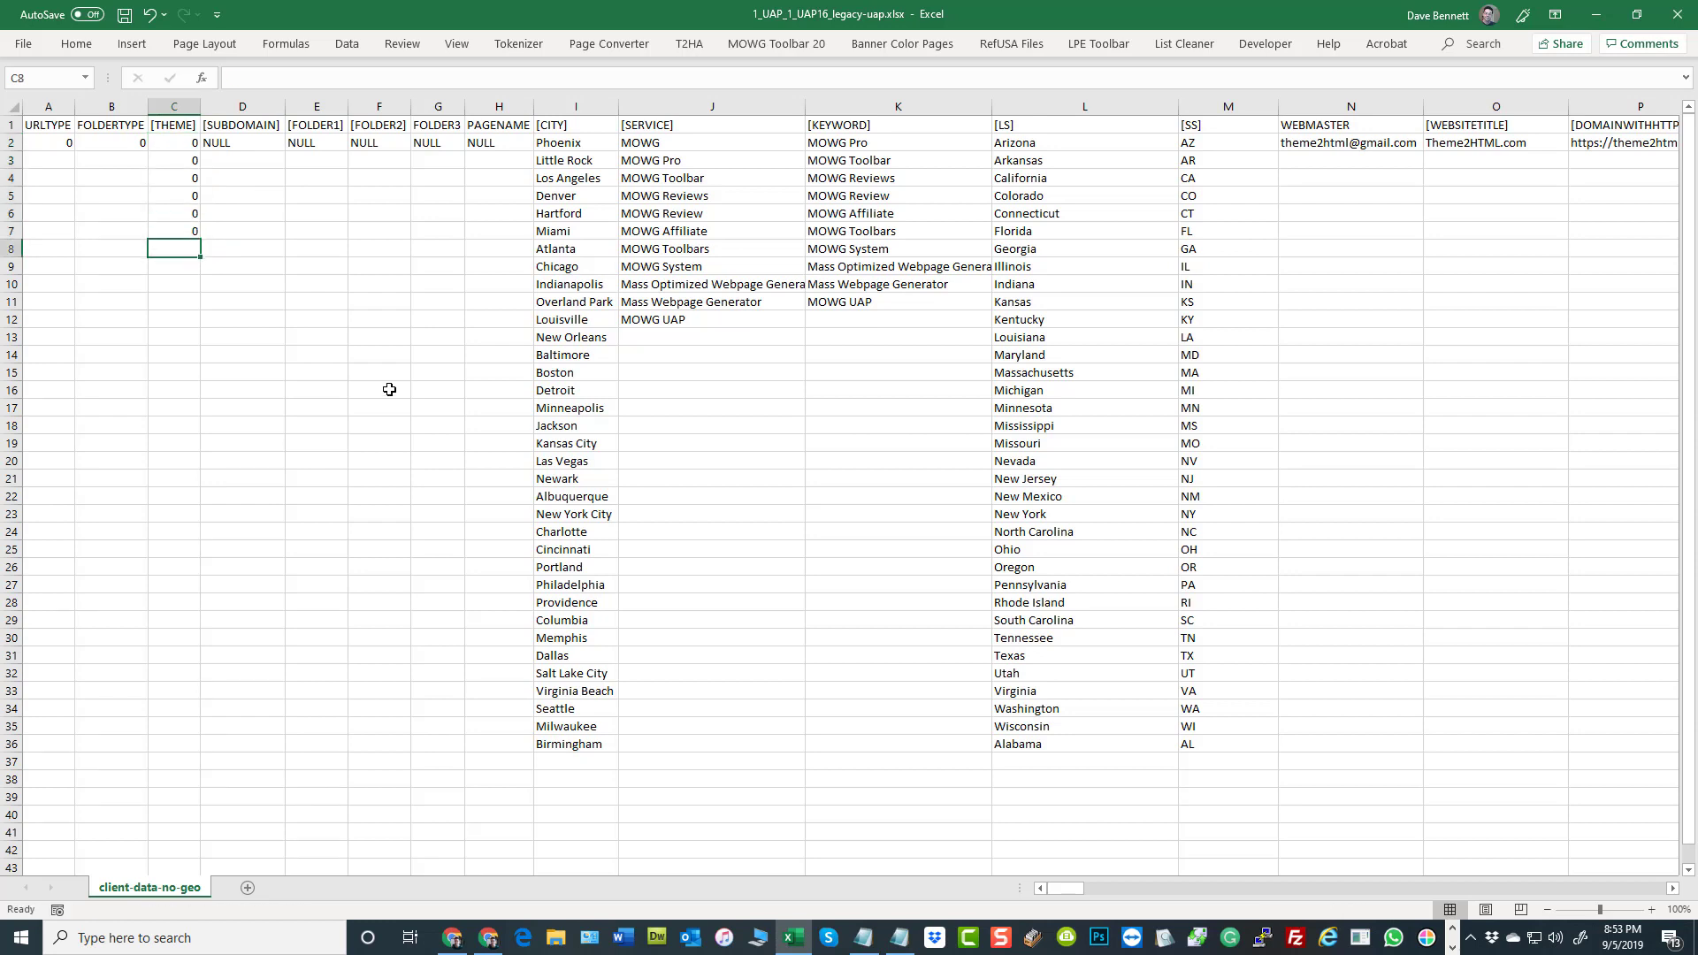
text(1)
key(Return)
text(1)
click(226, 336)
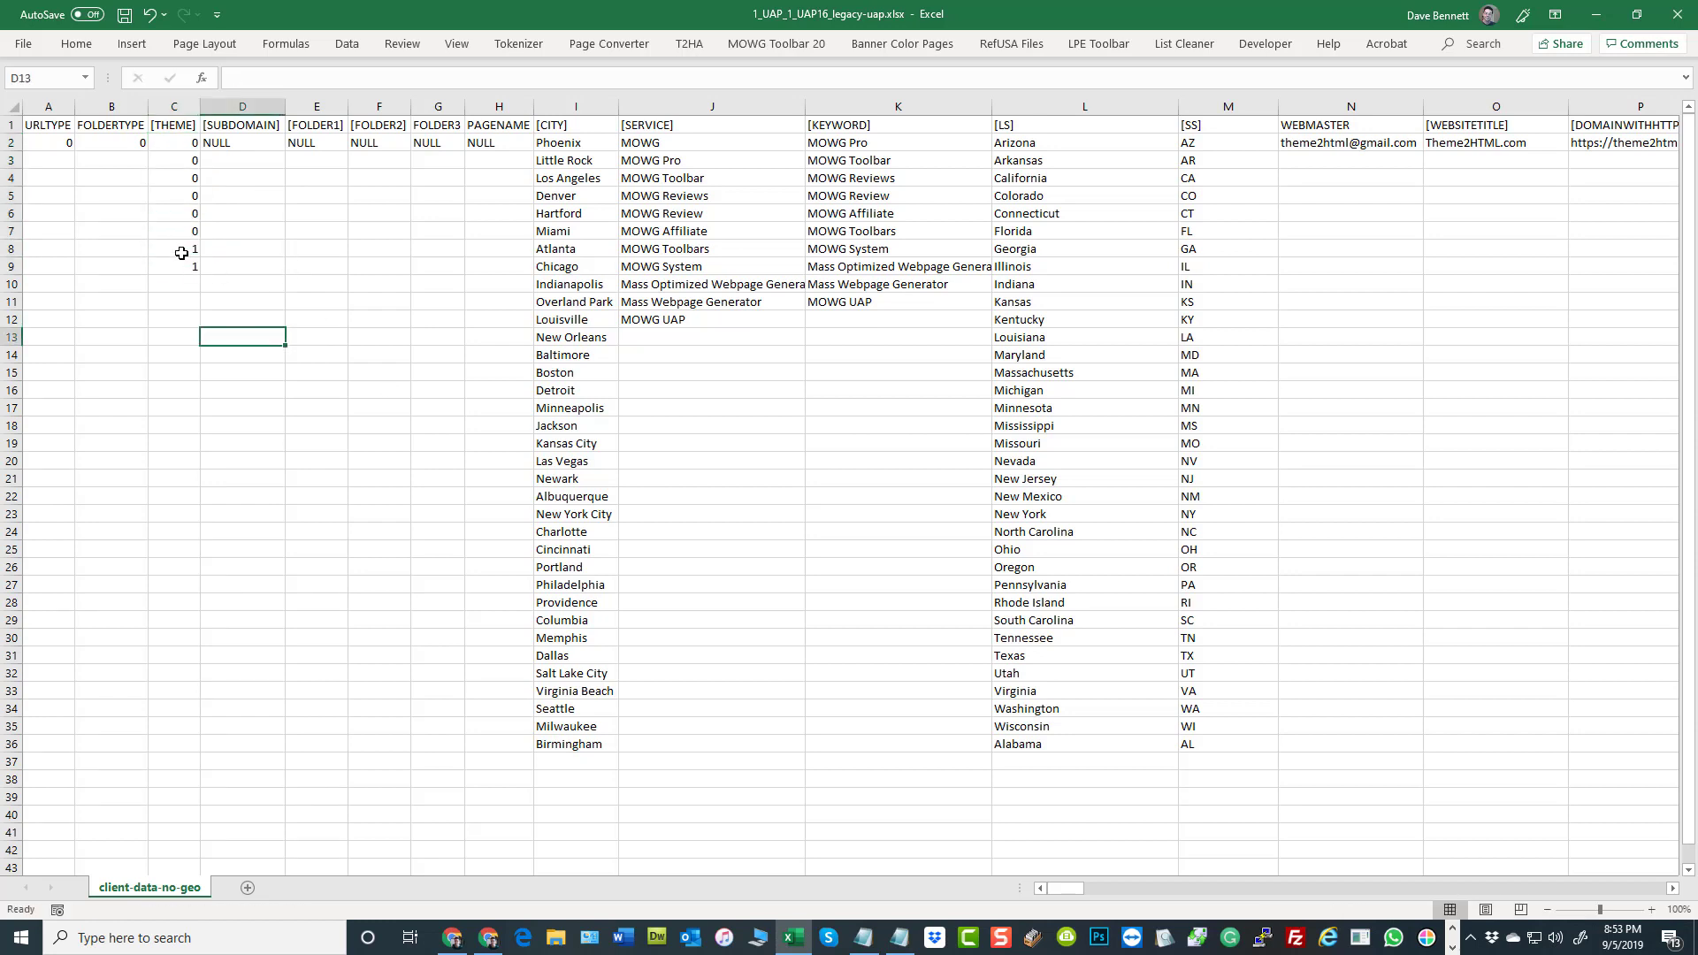
drag(182, 251, 195, 428)
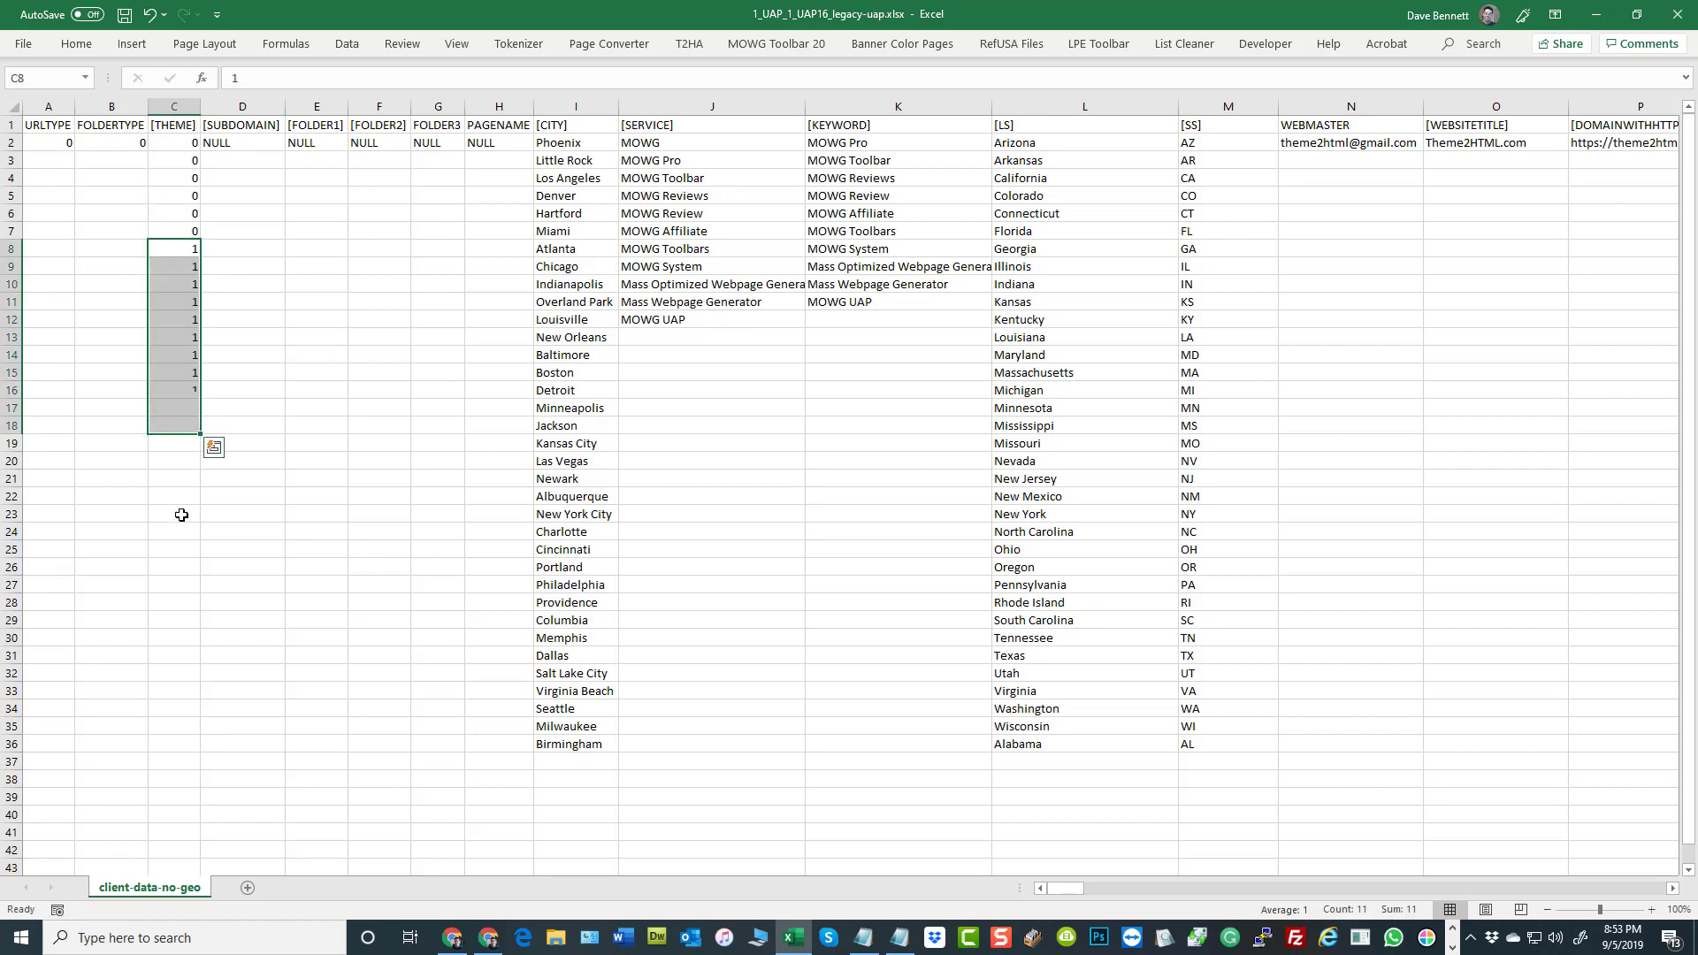
Enter the theme value 2 in C19 and C20 and fill it down through C32
click(181, 442)
text(2)
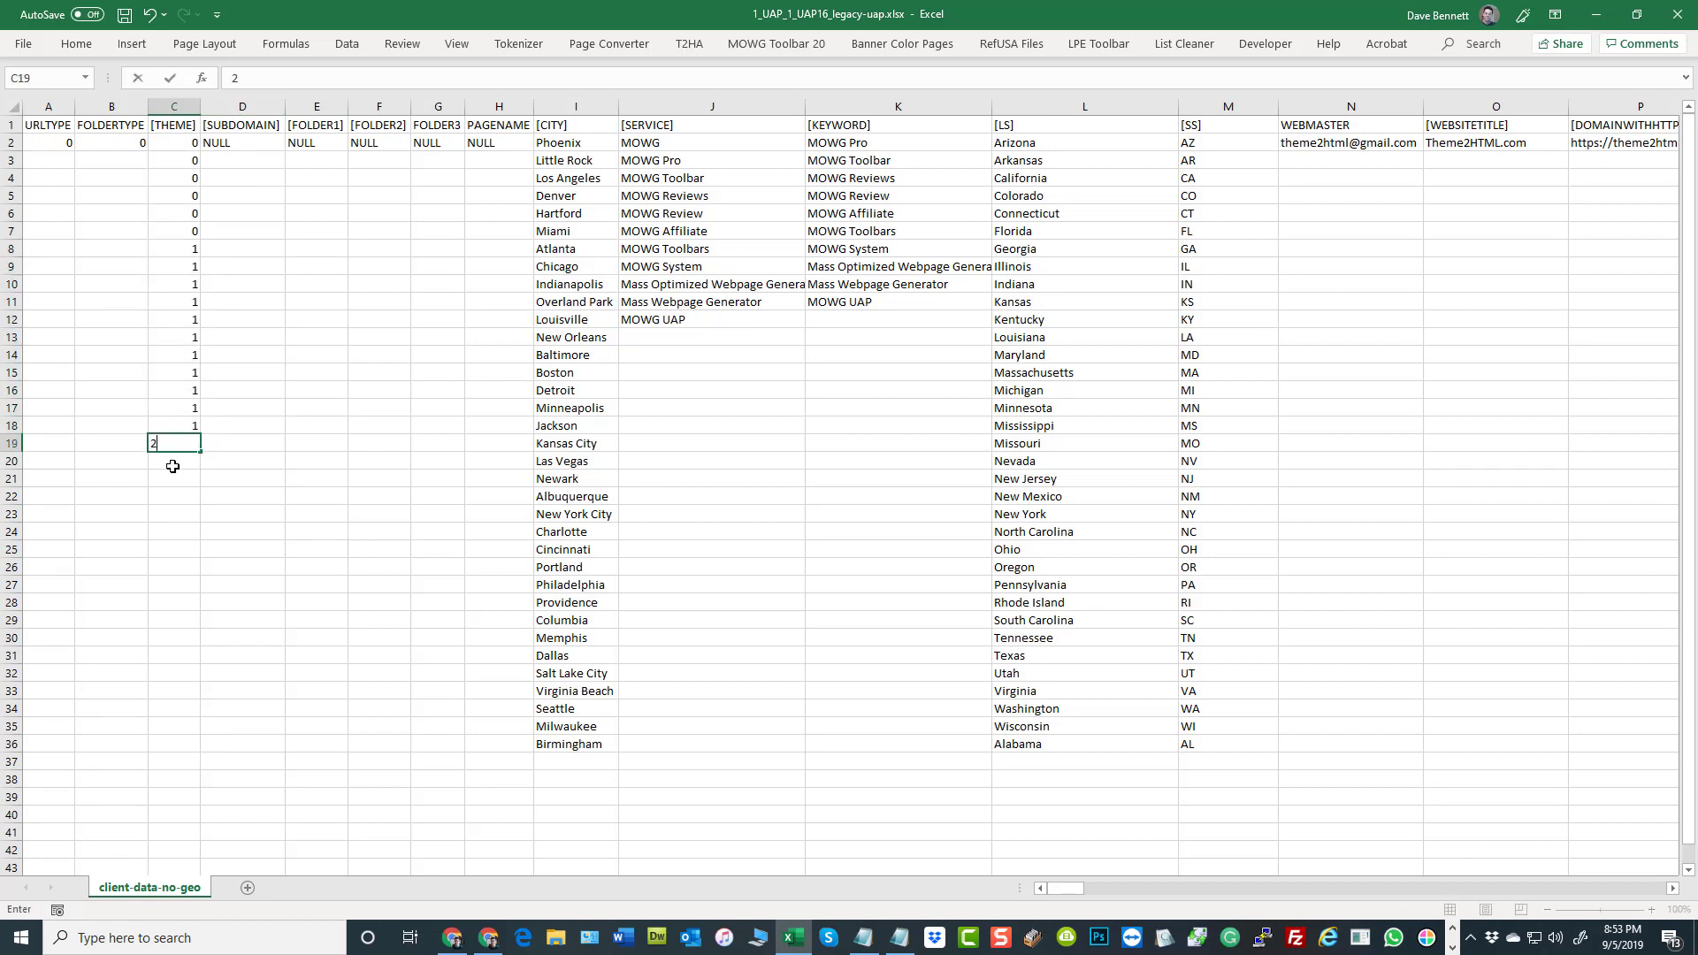
key(Return)
text(2)
click(231, 520)
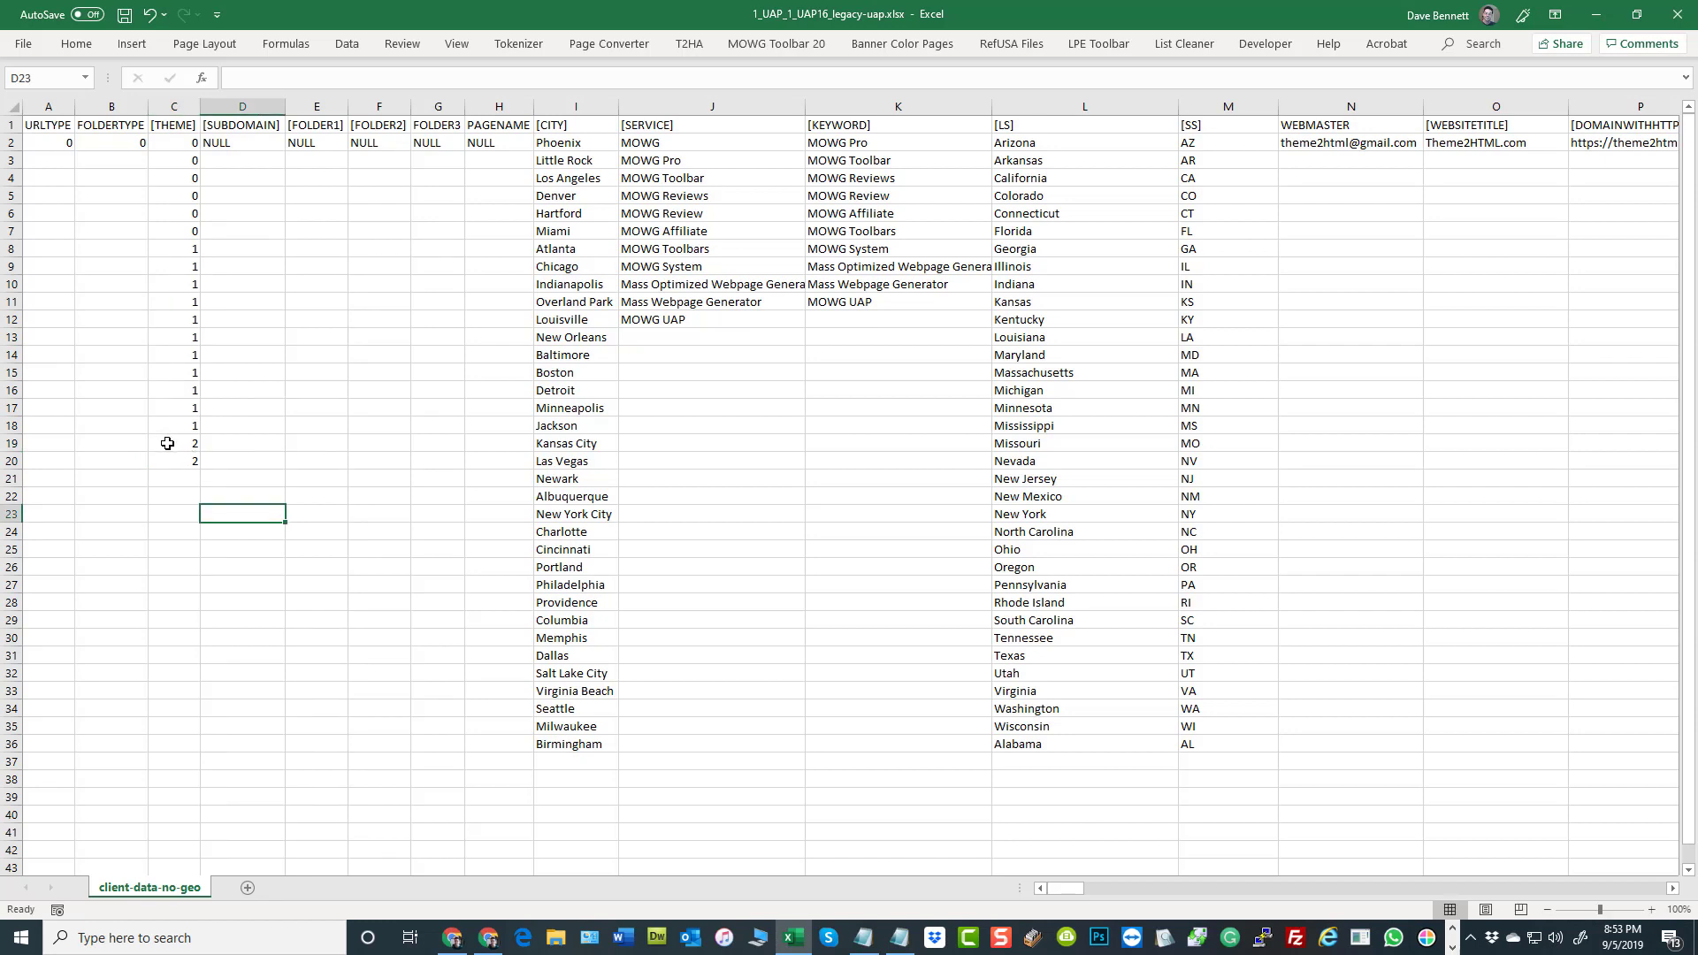
drag(169, 443, 201, 682)
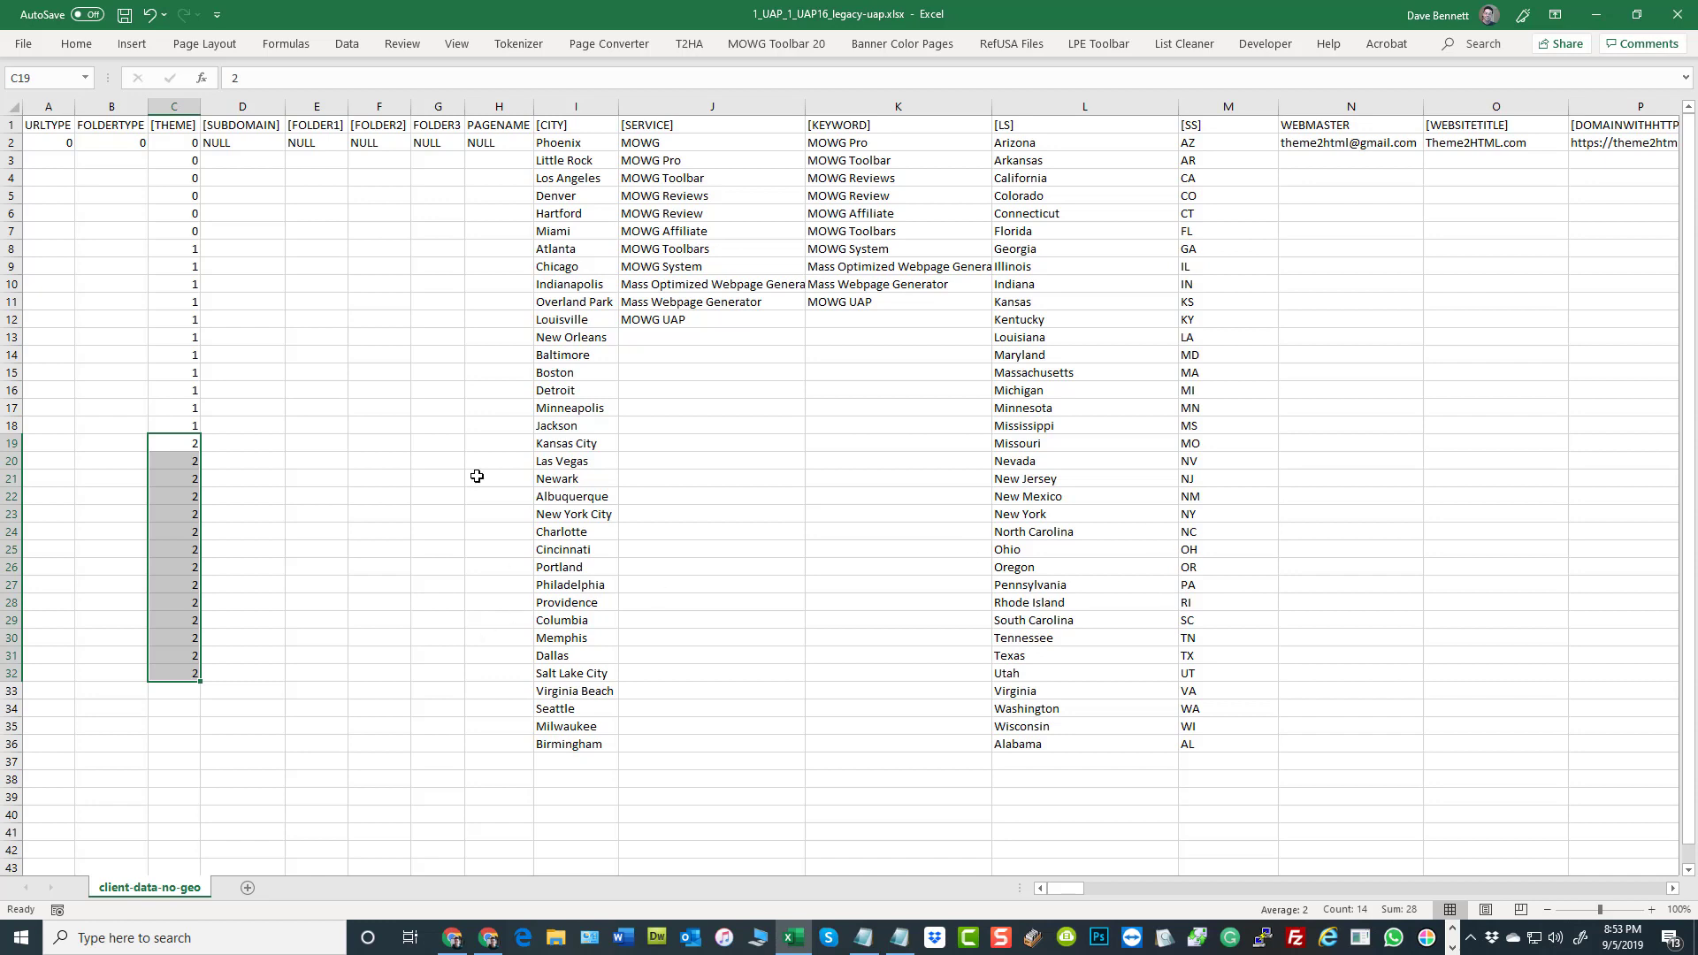
click(416, 424)
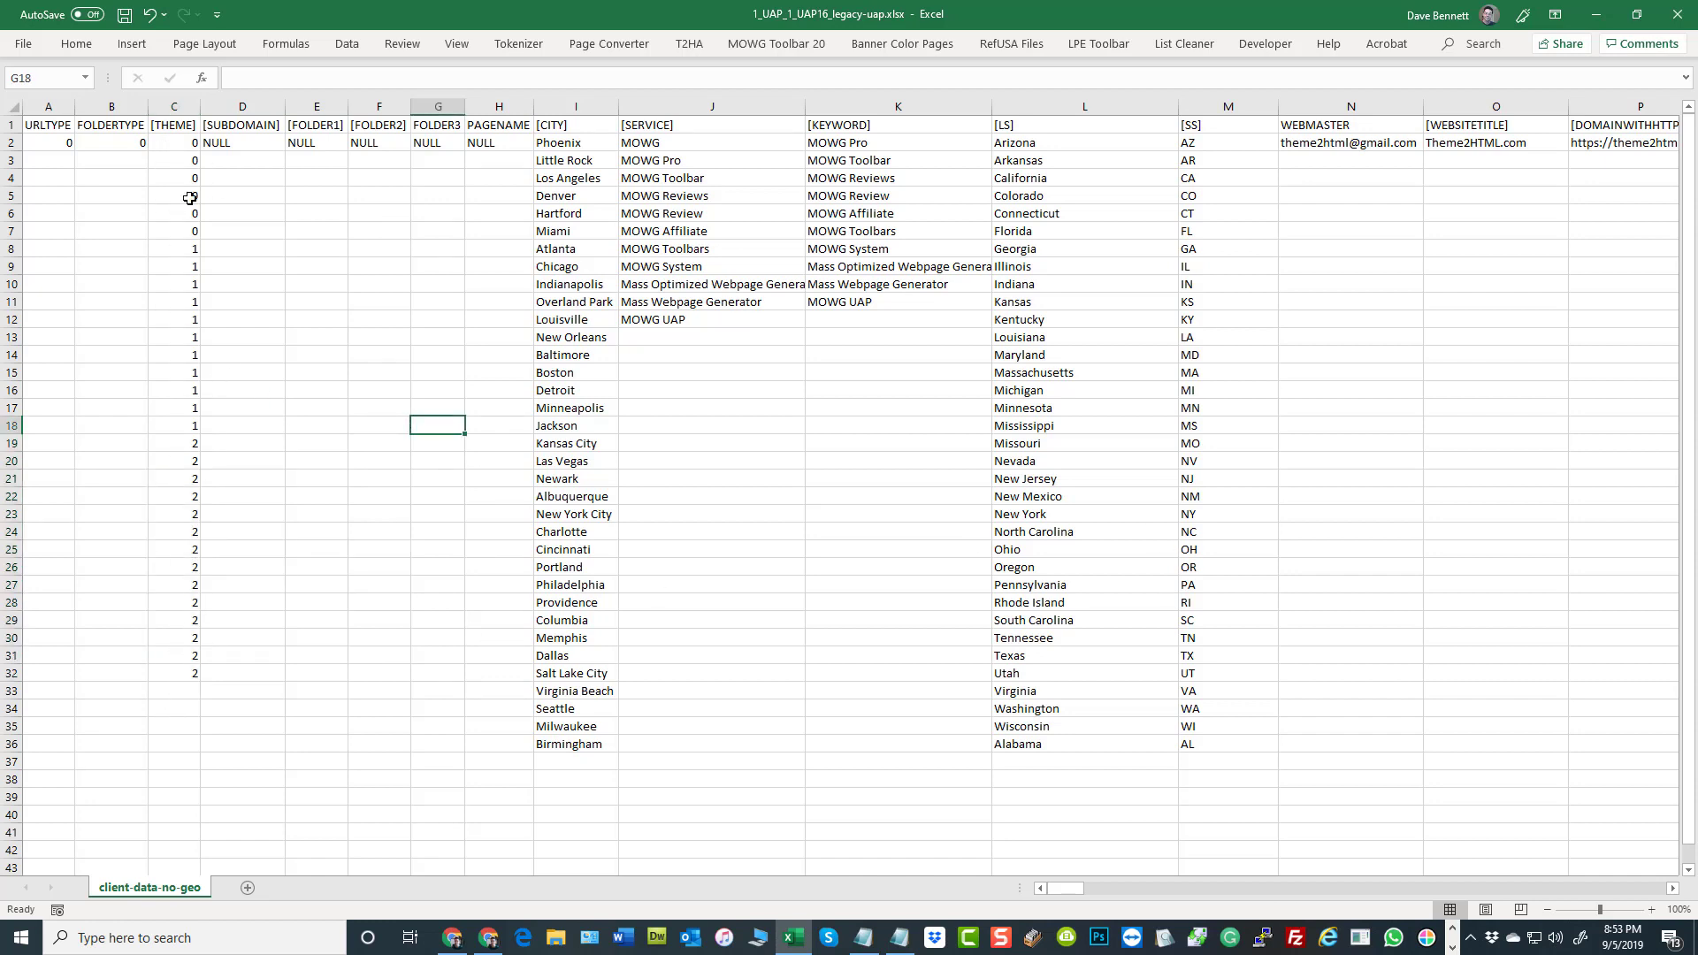
Clear the theme numbers from C3 down through C33, keeping the value in C2, and save the workbook
drag(182, 143, 168, 671)
click(439, 691)
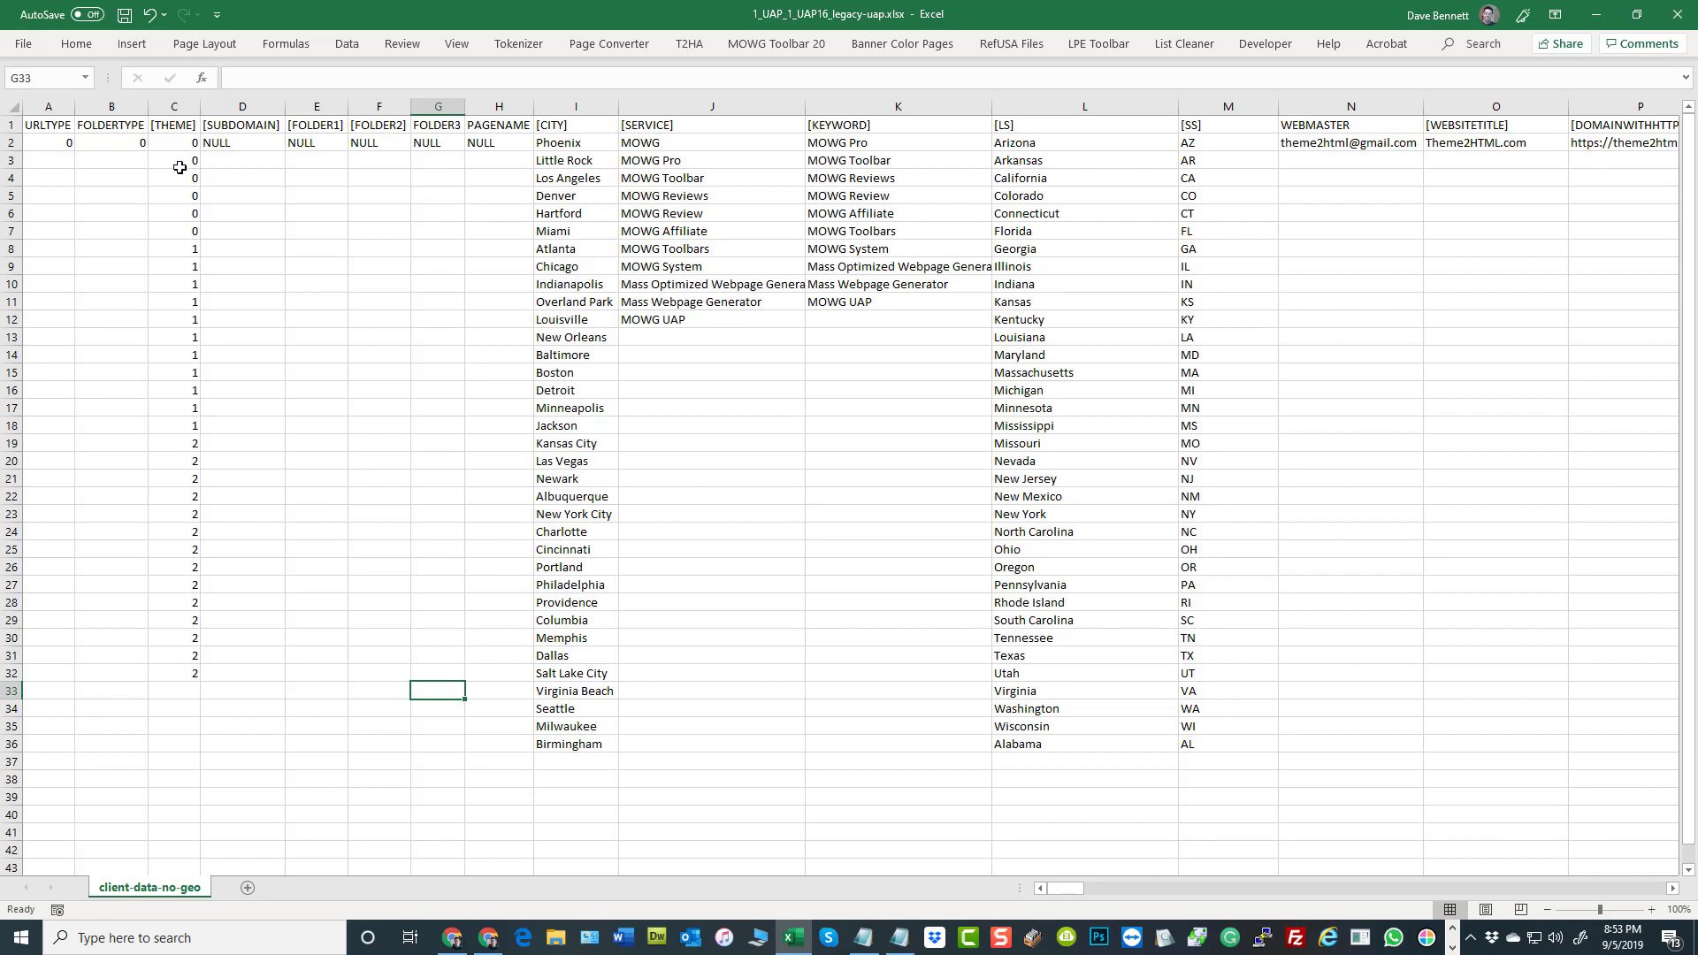
drag(178, 164, 146, 699)
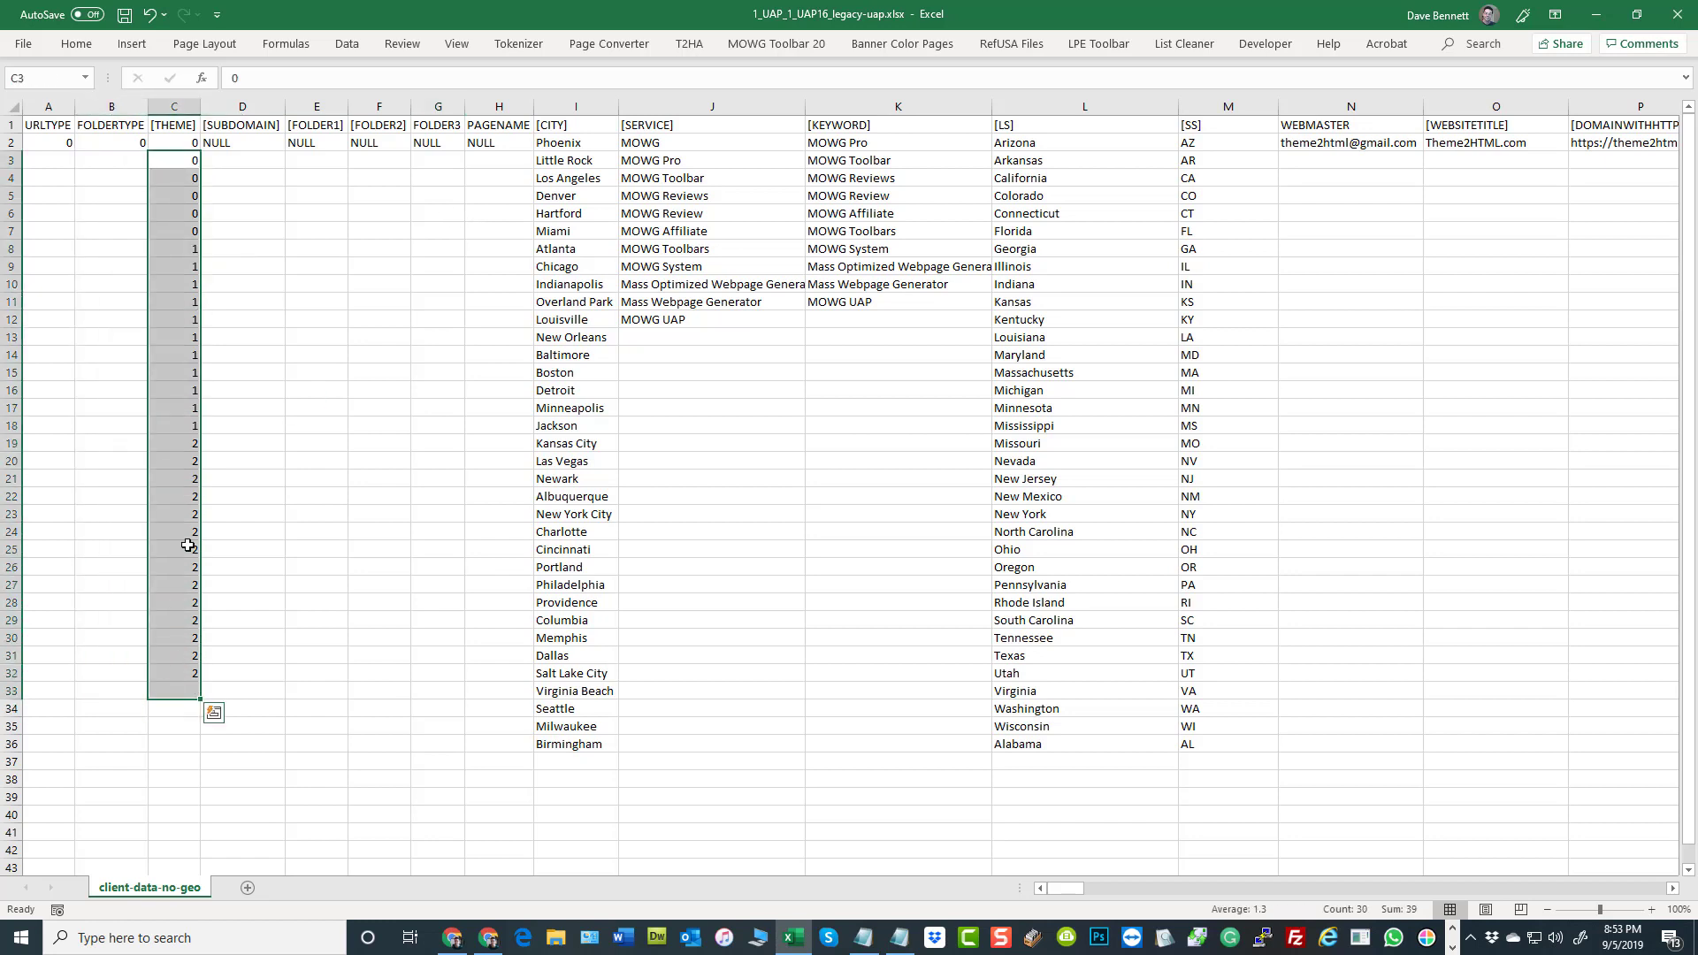
right_click(178, 433)
click(272, 658)
click(277, 214)
click(125, 15)
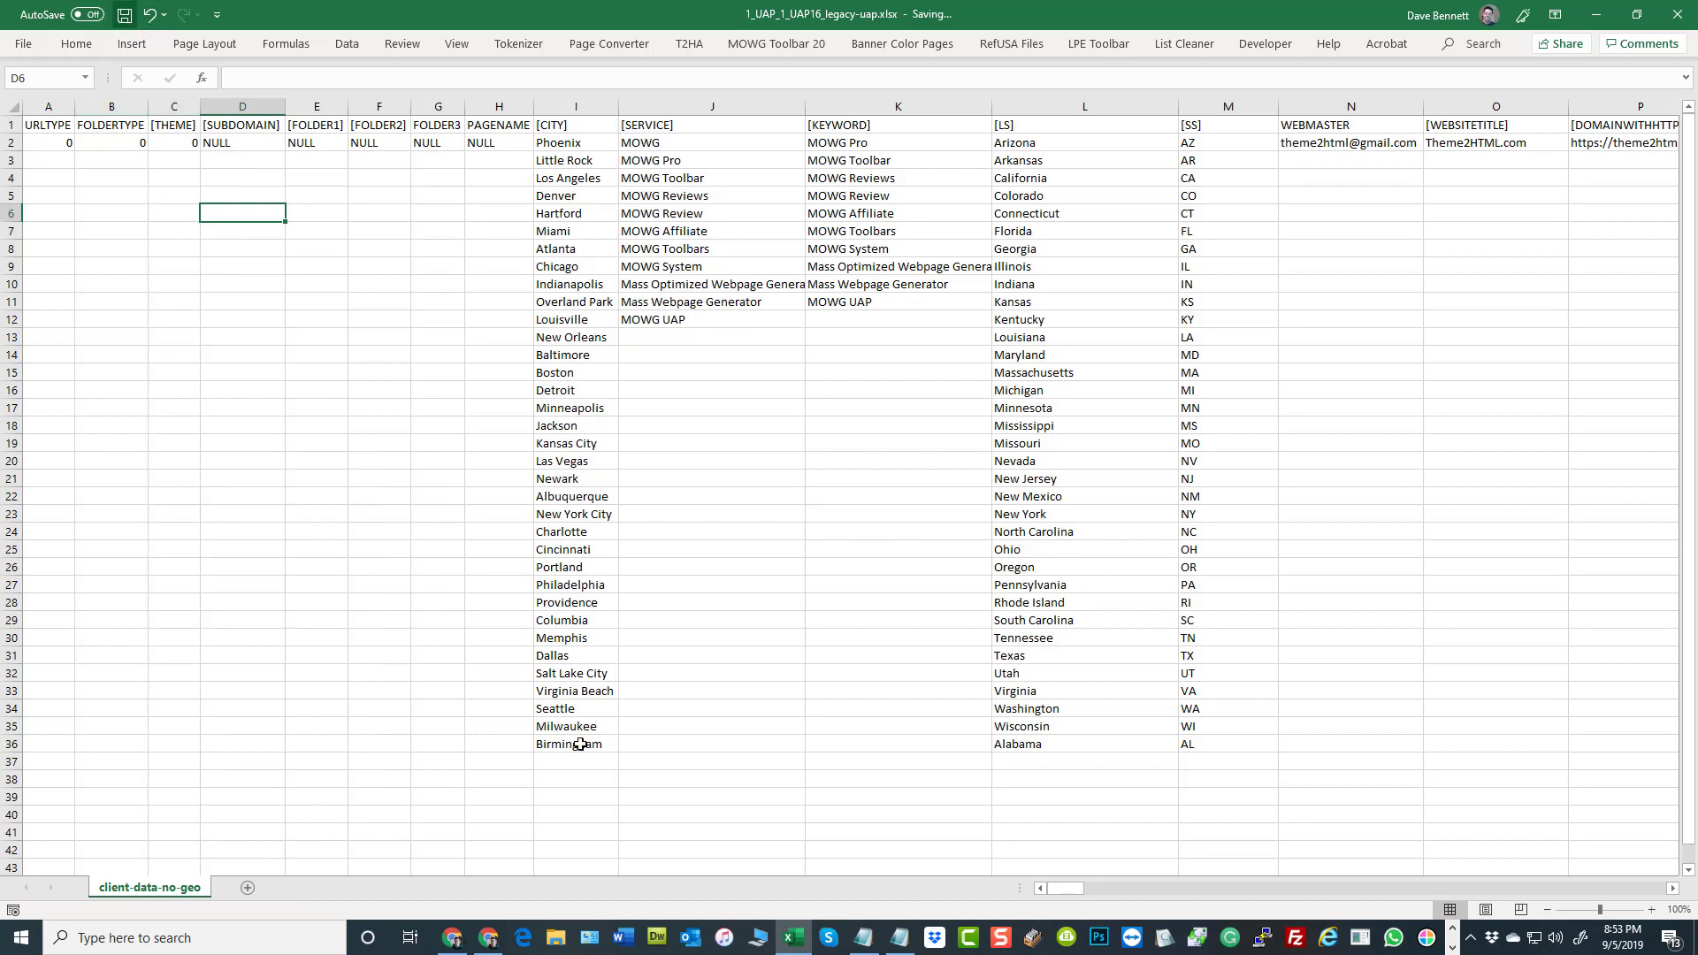
Switch to the site admin in Chrome, open the theme manager and copy the Banner theme as Midwest-Real-Estate
click(453, 938)
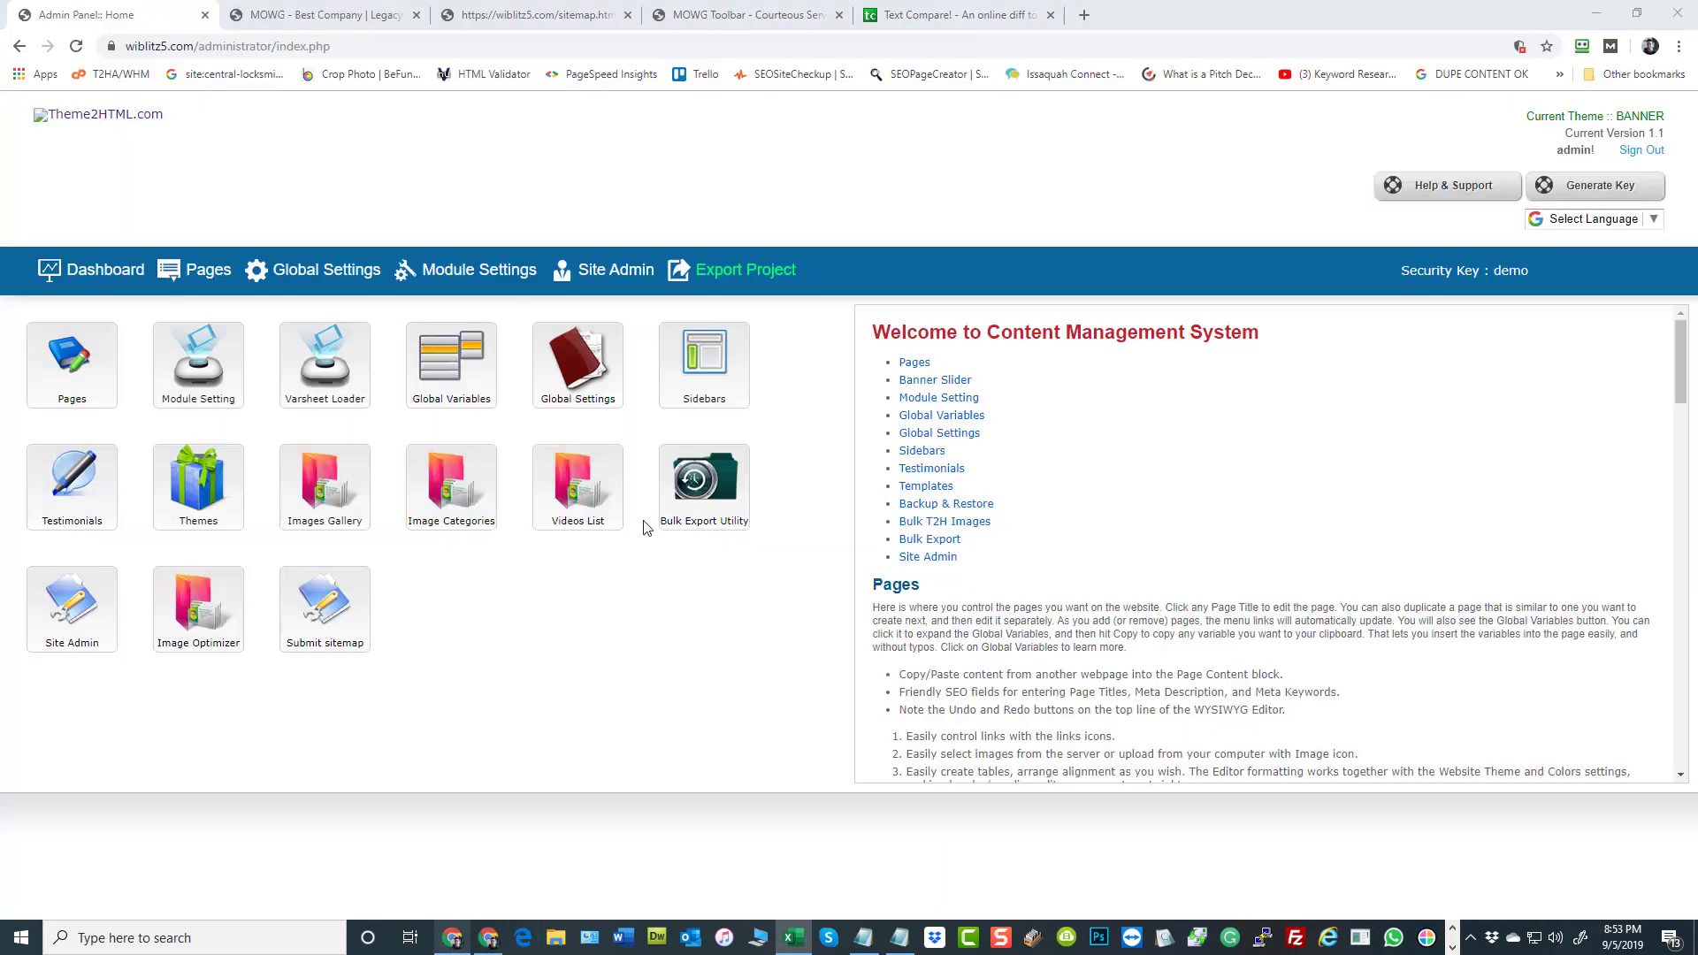
click(194, 504)
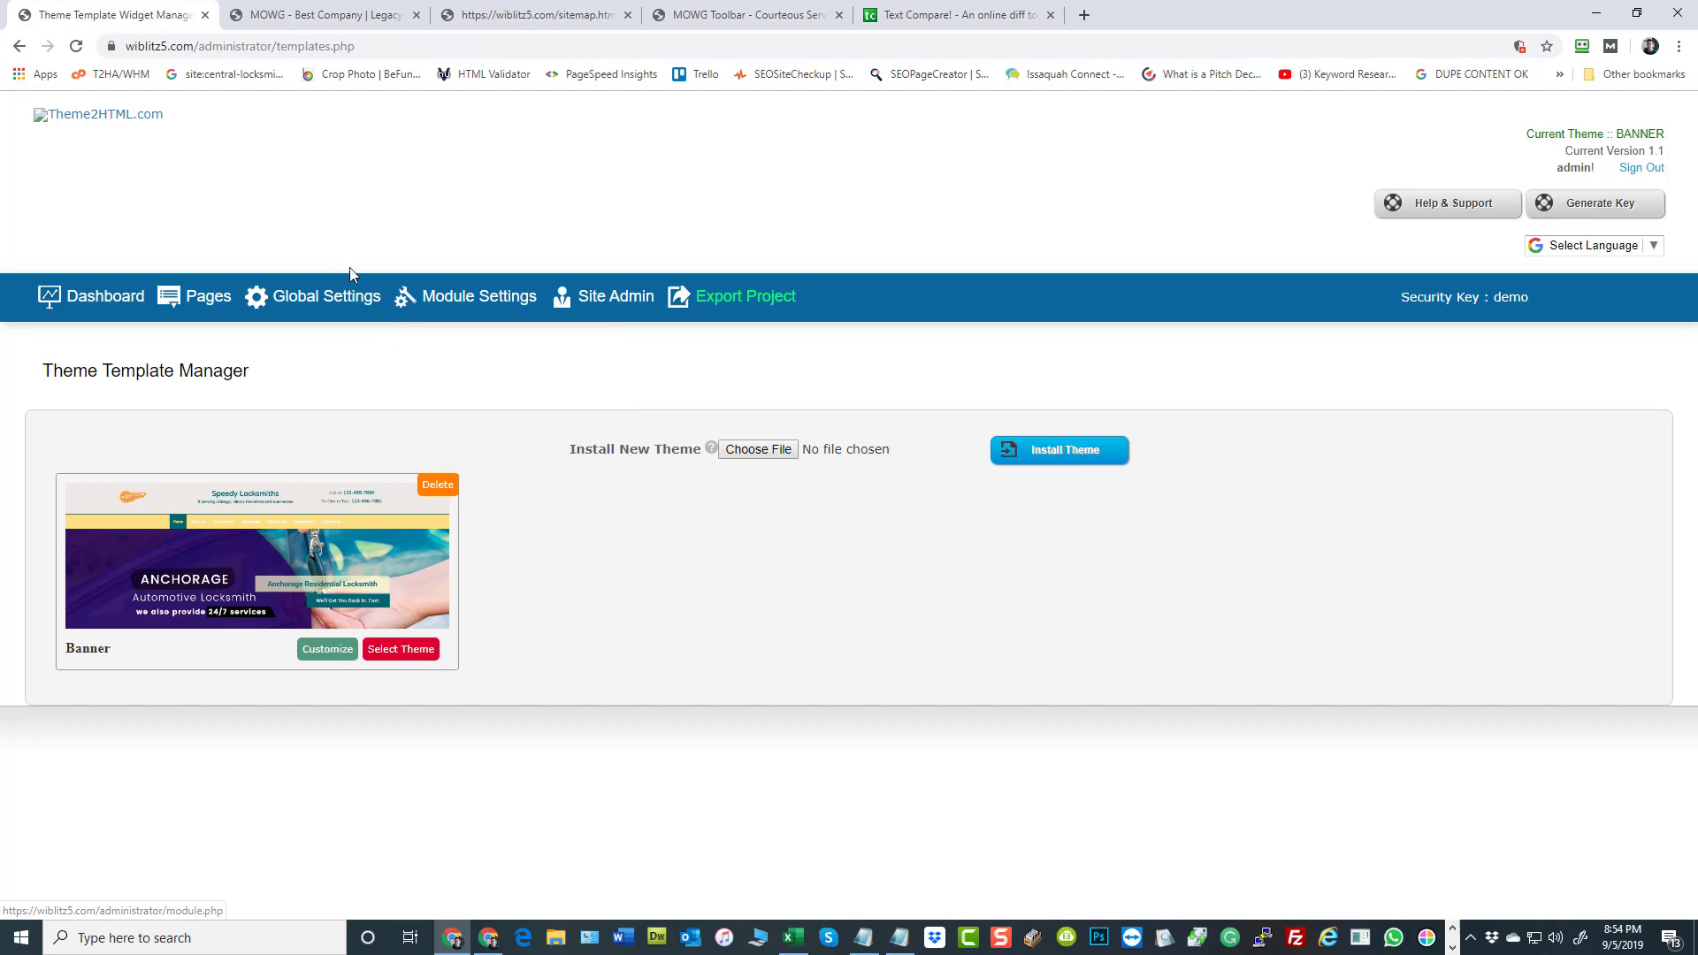
click(413, 652)
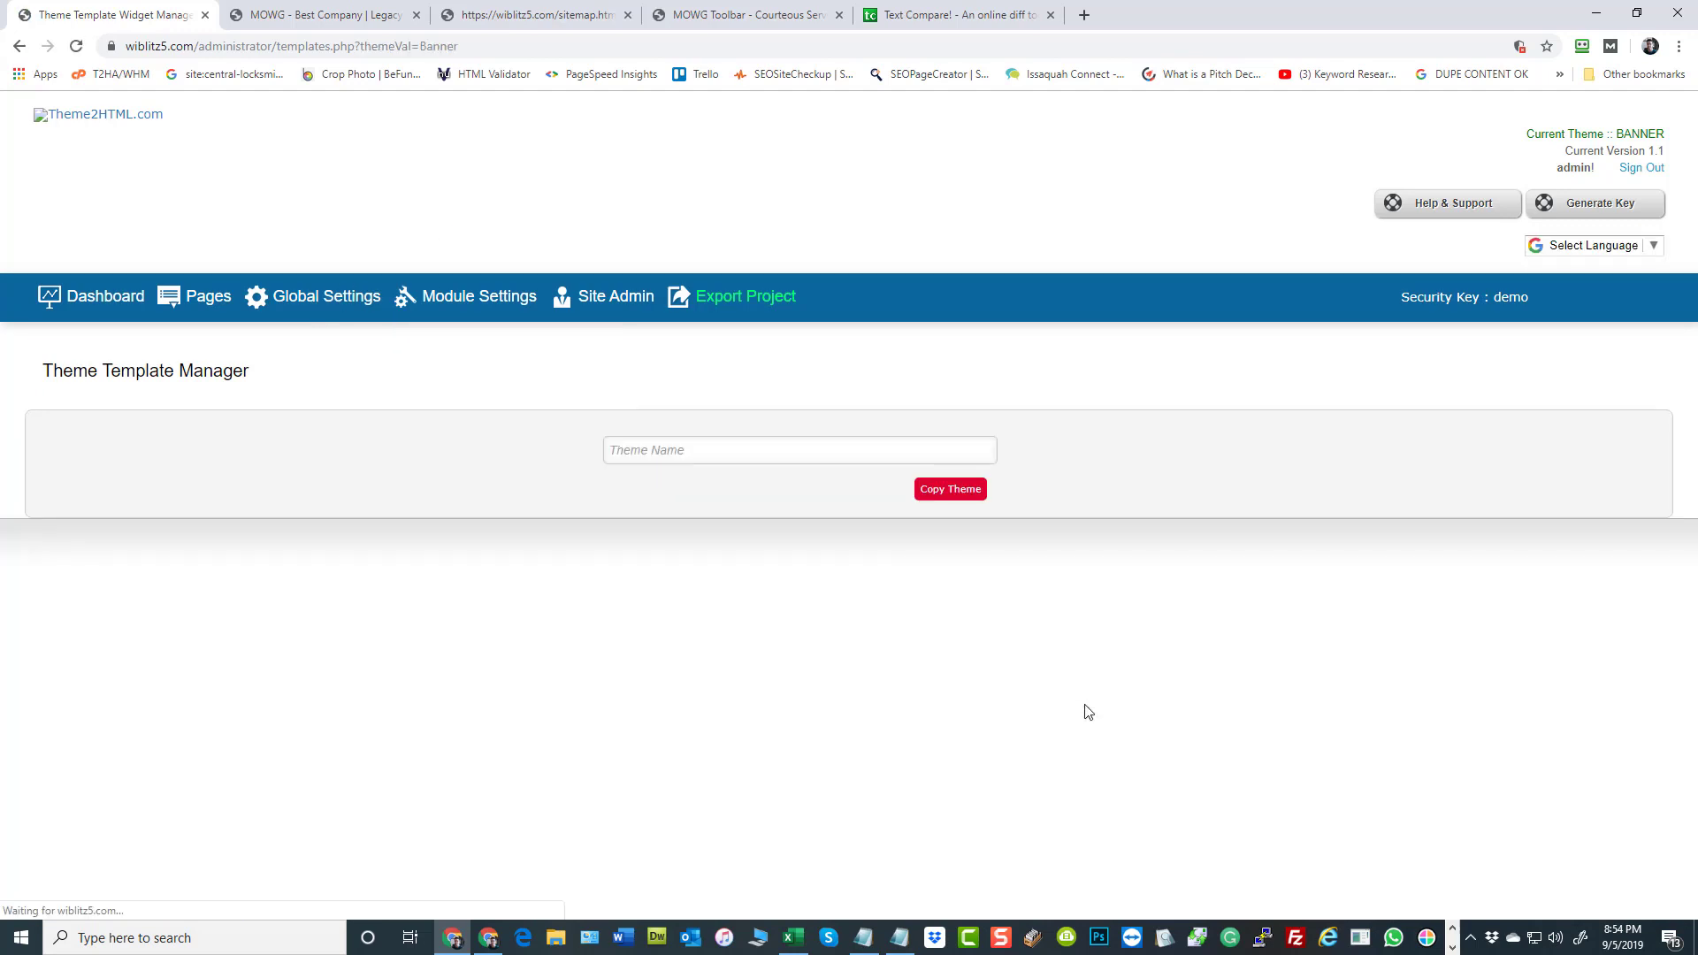
click(730, 448)
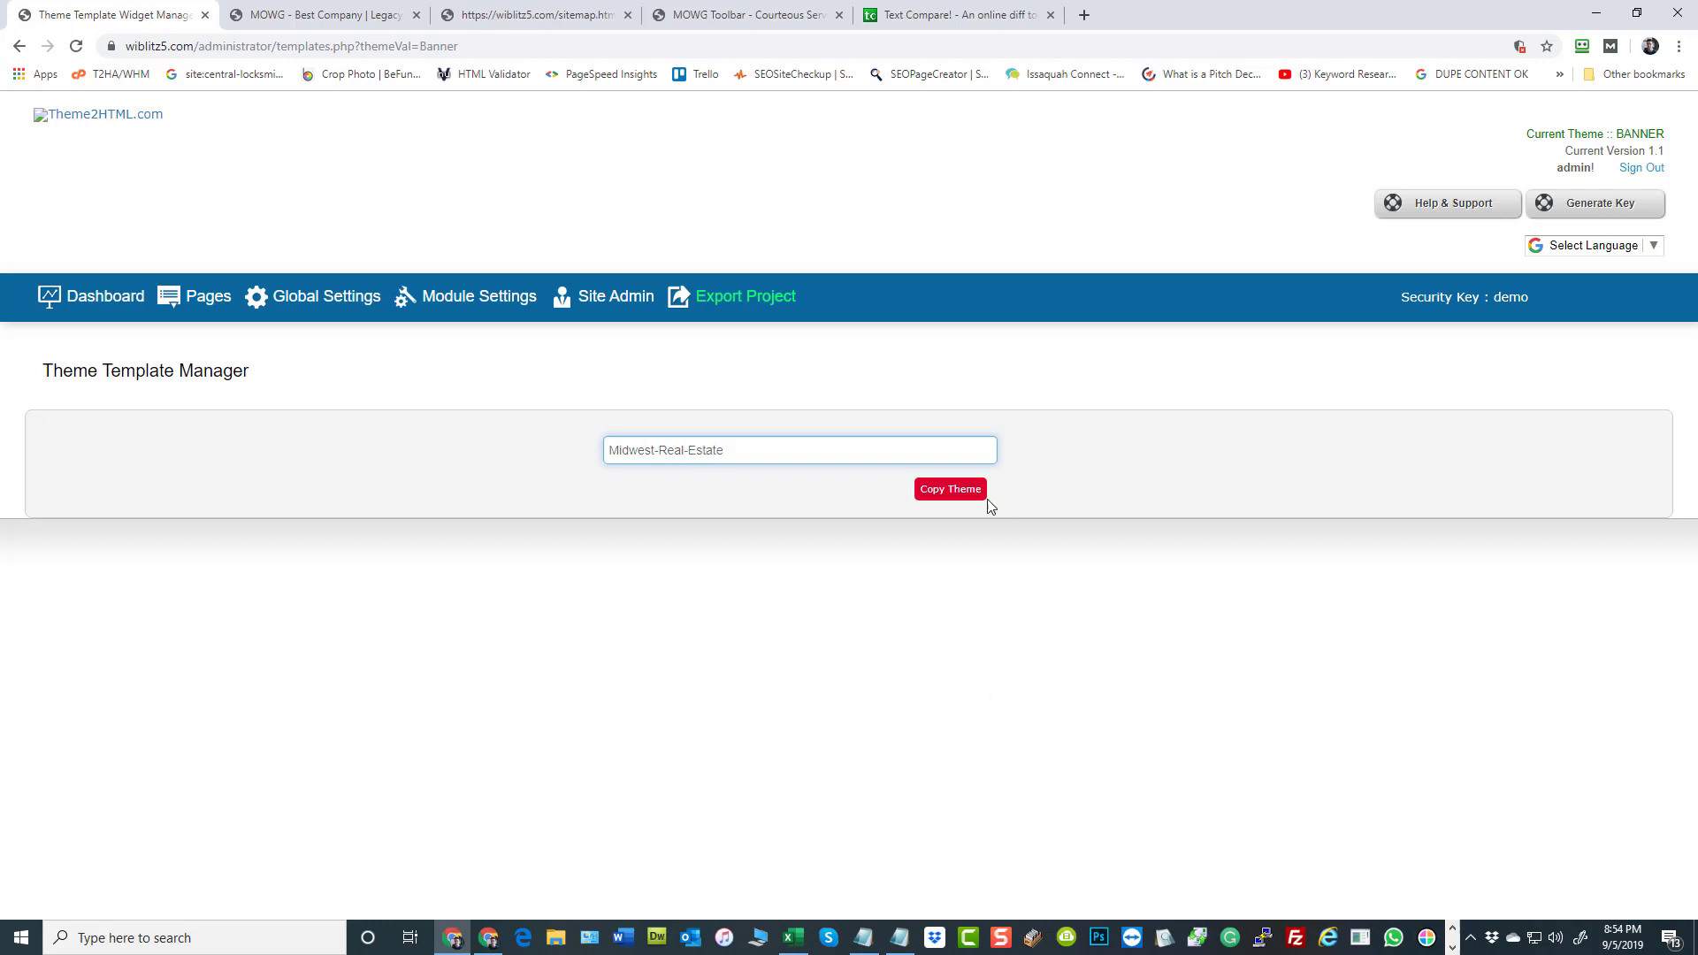
click(965, 492)
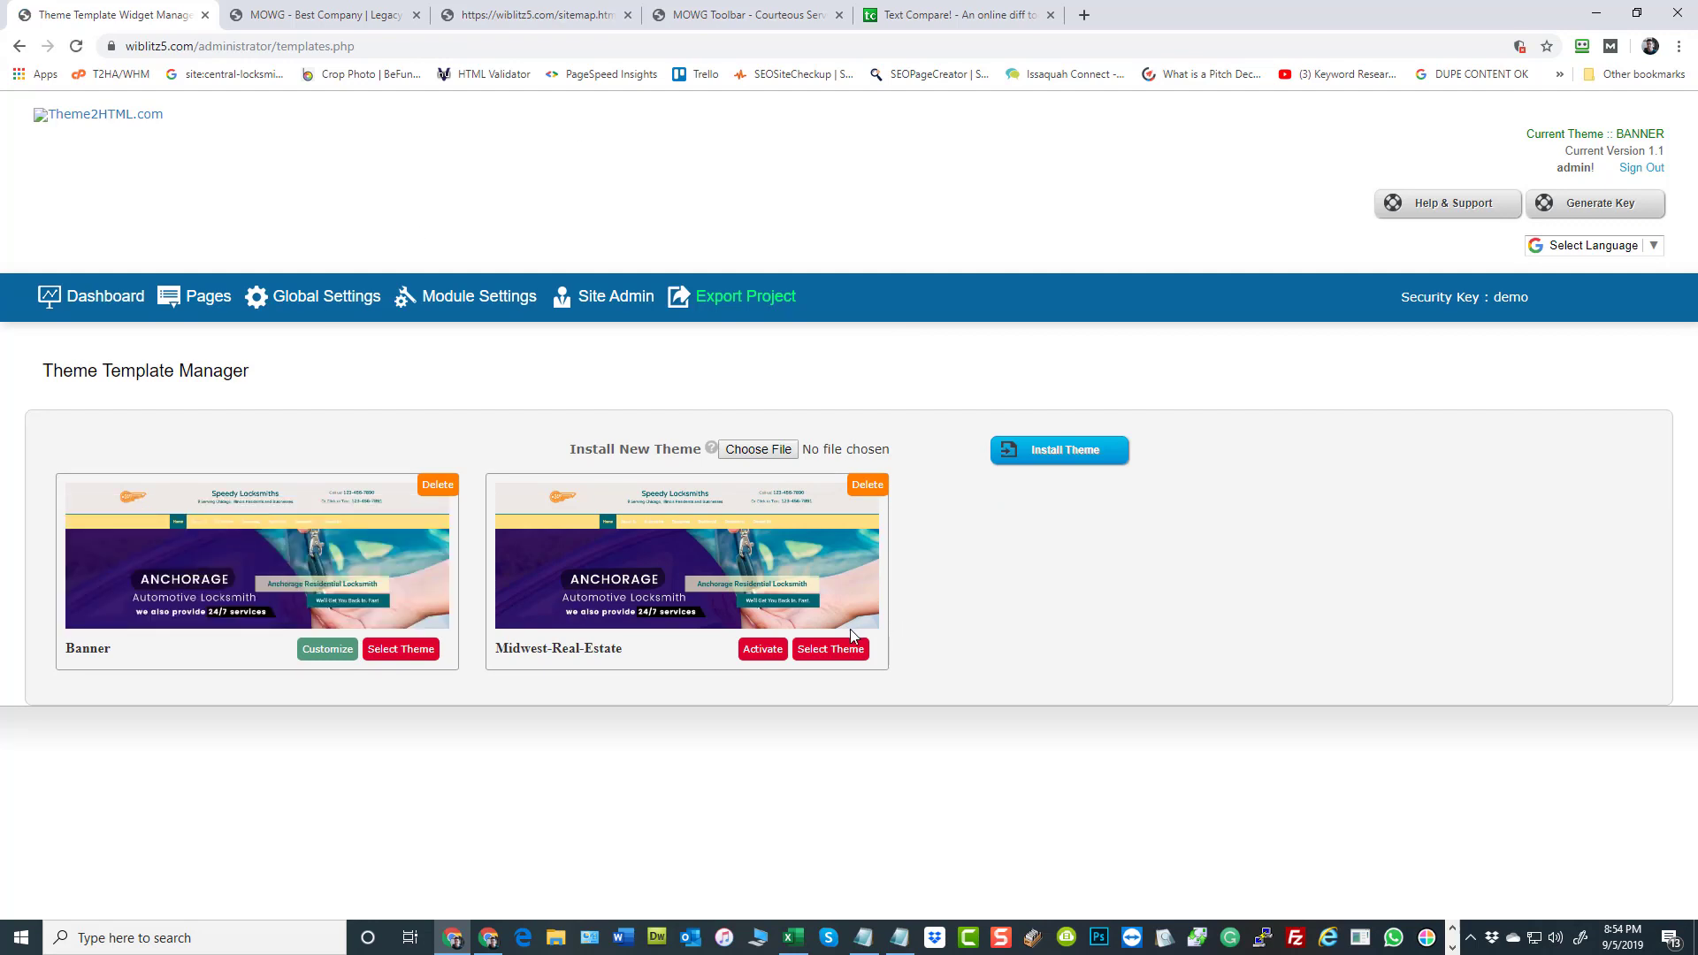
Activate the Midwest-Real-Estate theme, then open the site's home page, reload it and look it over
click(764, 654)
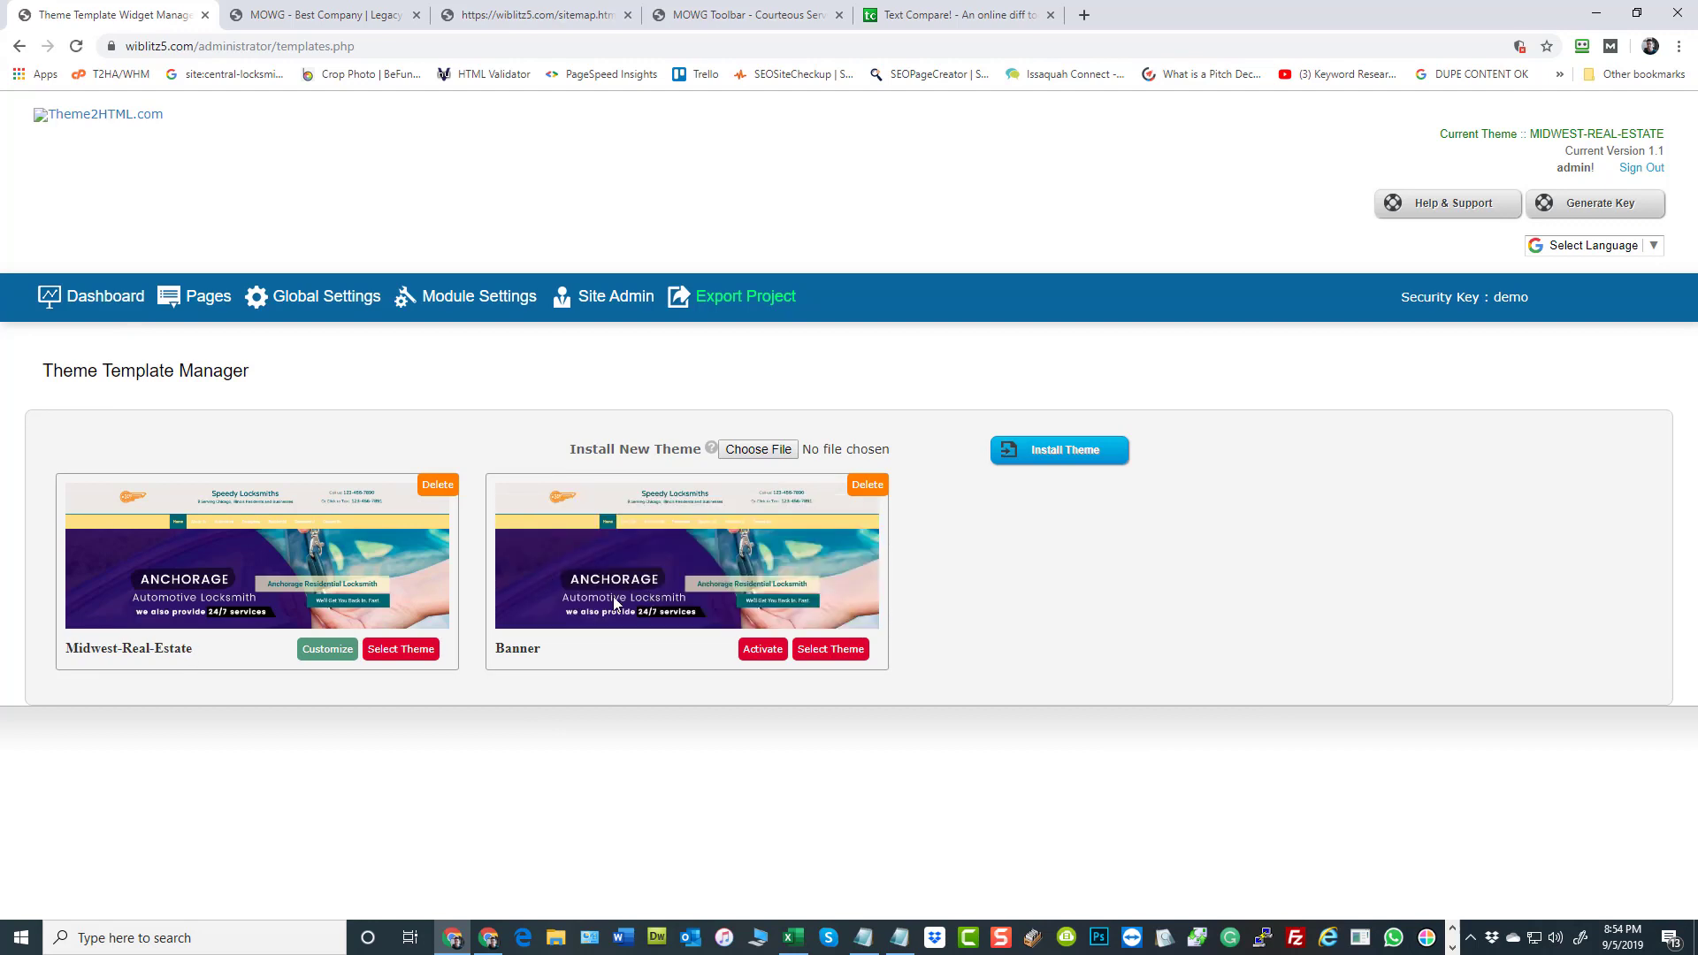
click(96, 124)
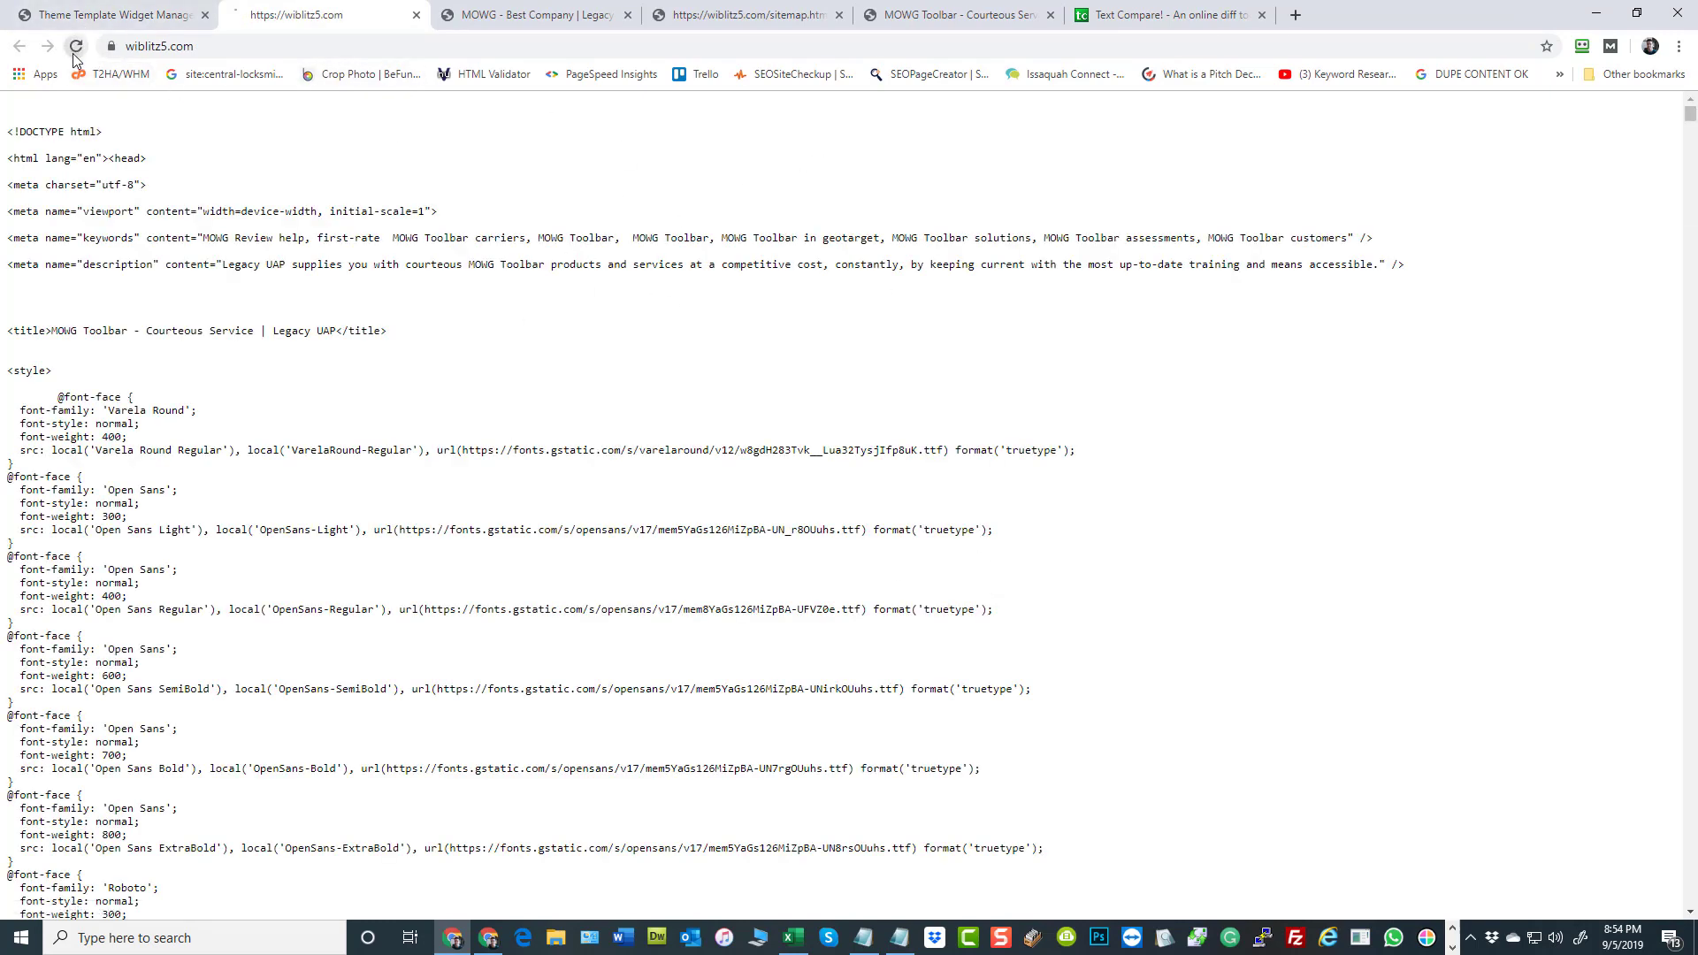
click(75, 49)
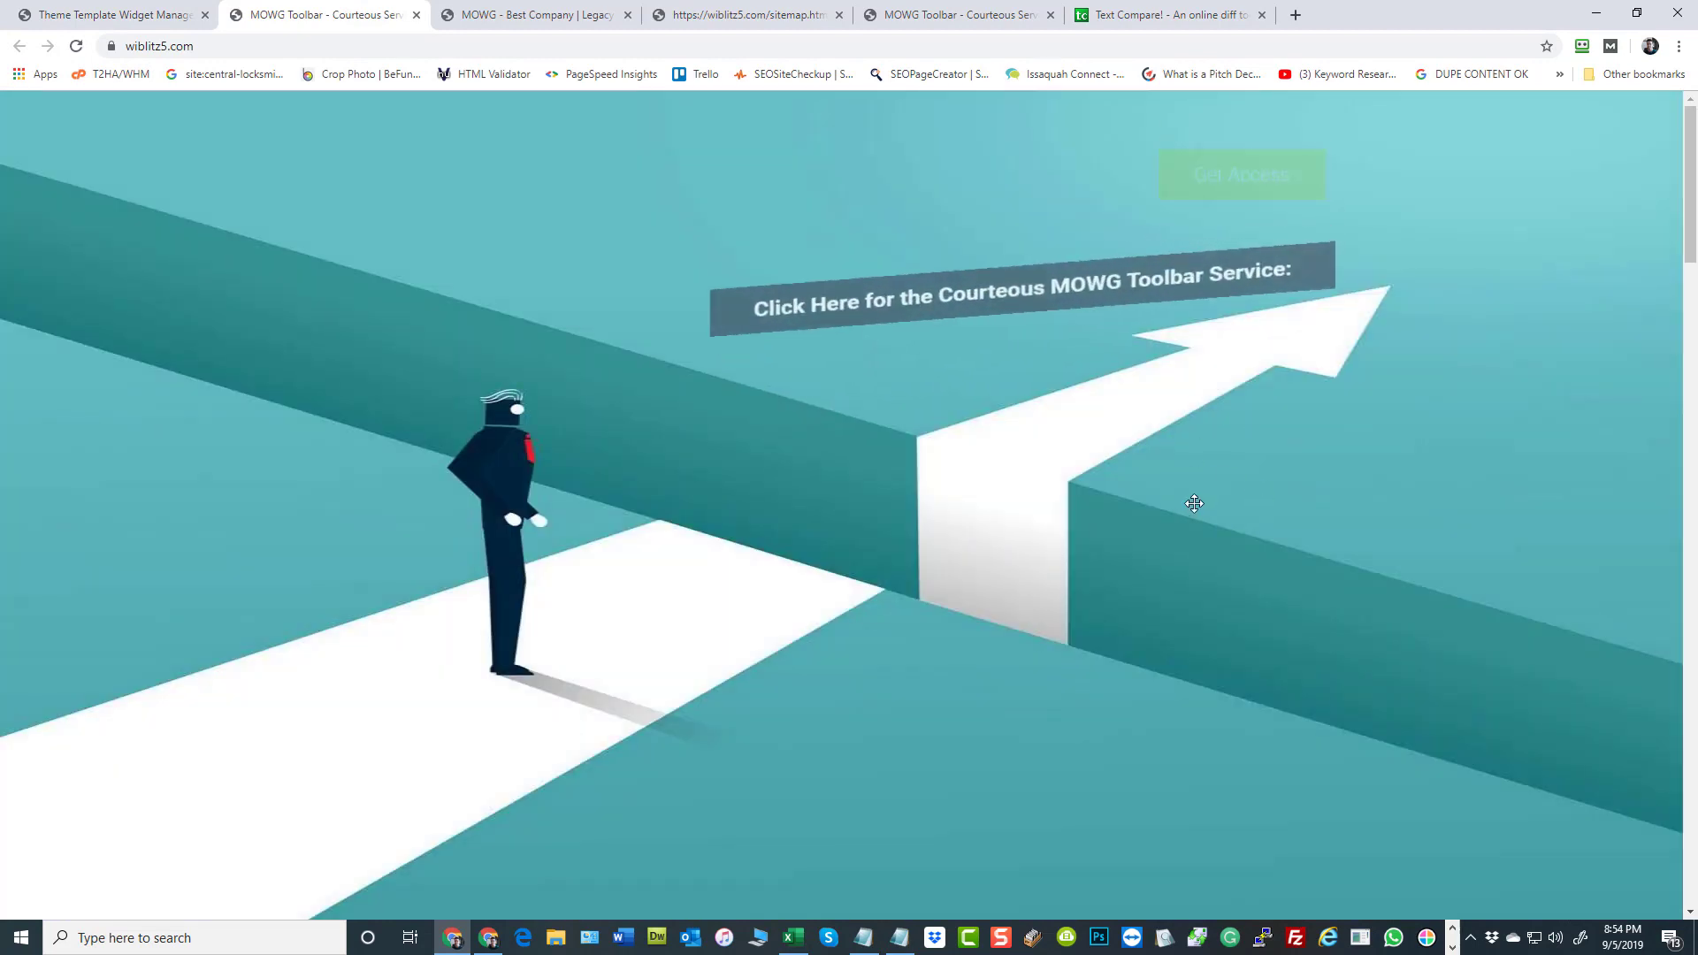
scroll(1319, 424, down, 15)
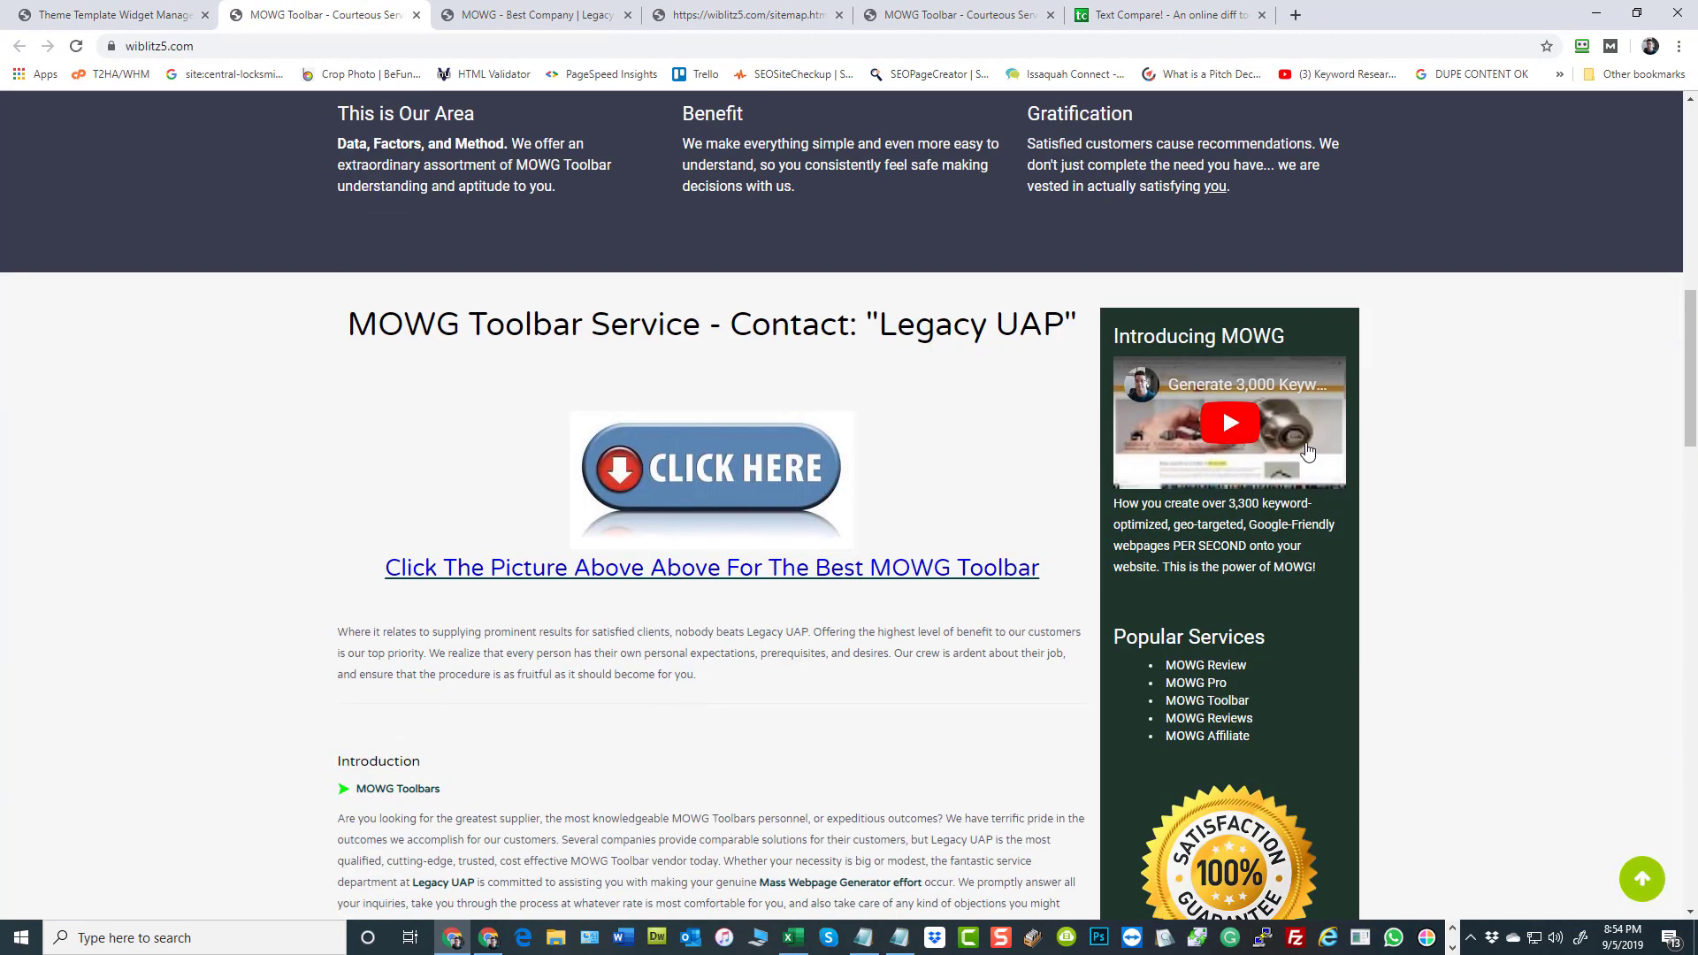
scroll(1305, 445, up, 11)
Return to the admin site, open Global Settings and look through the General Settings and Theme Settings sections
click(140, 13)
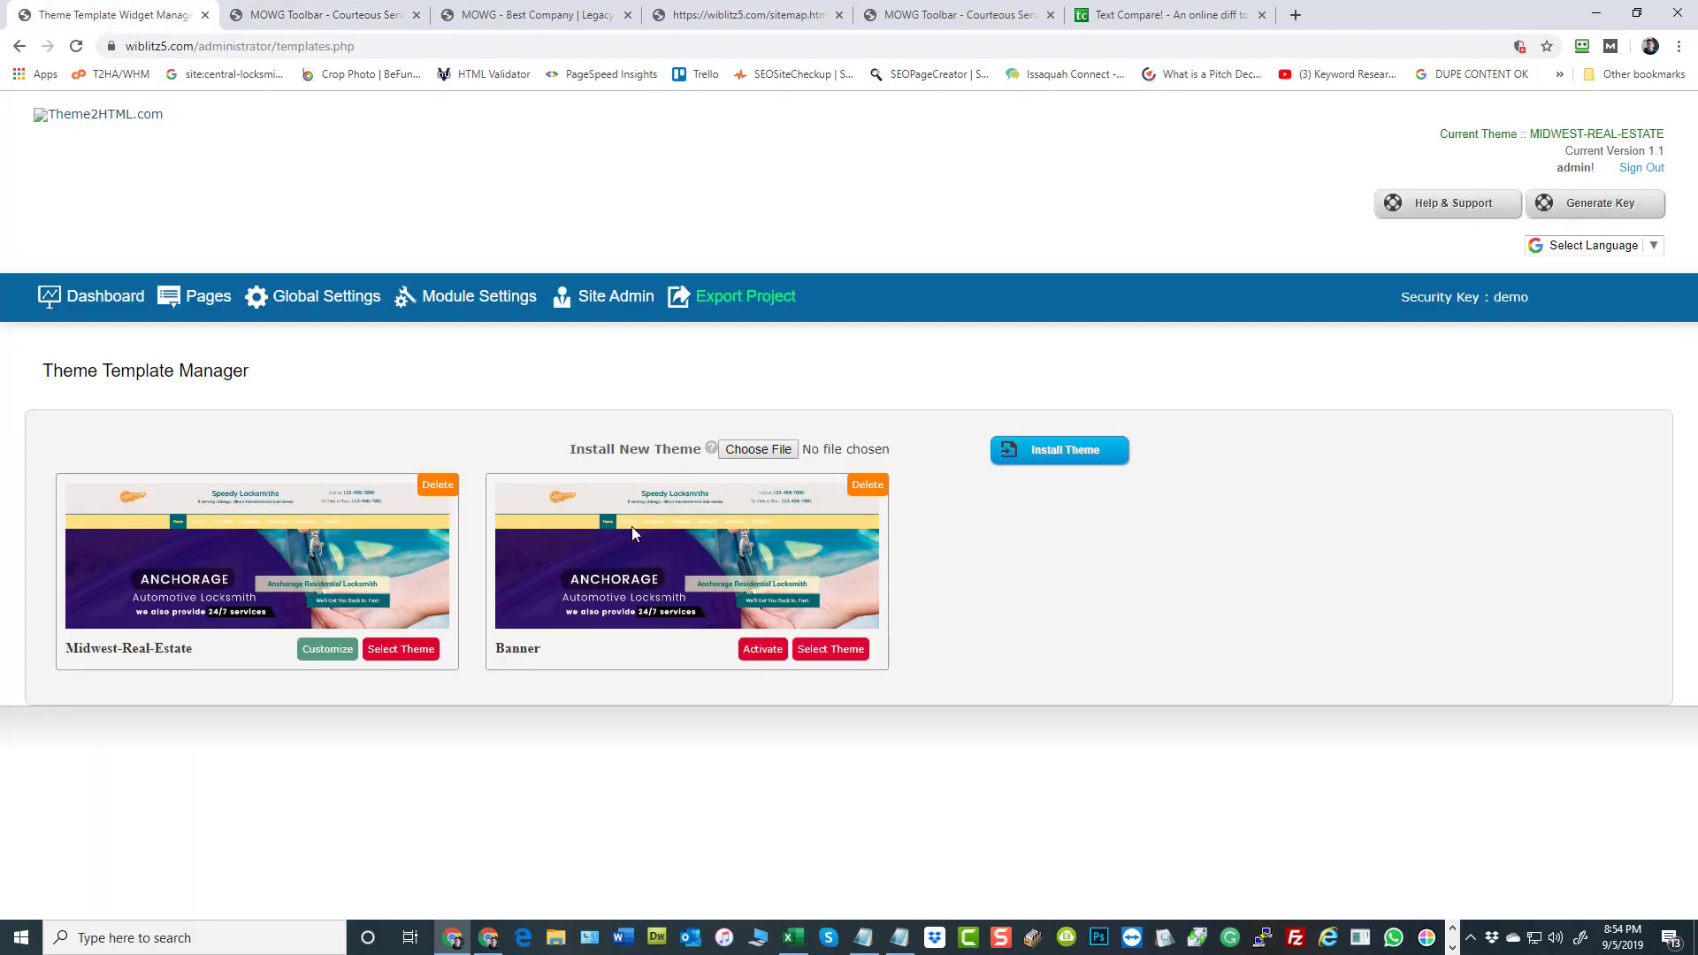
click(332, 292)
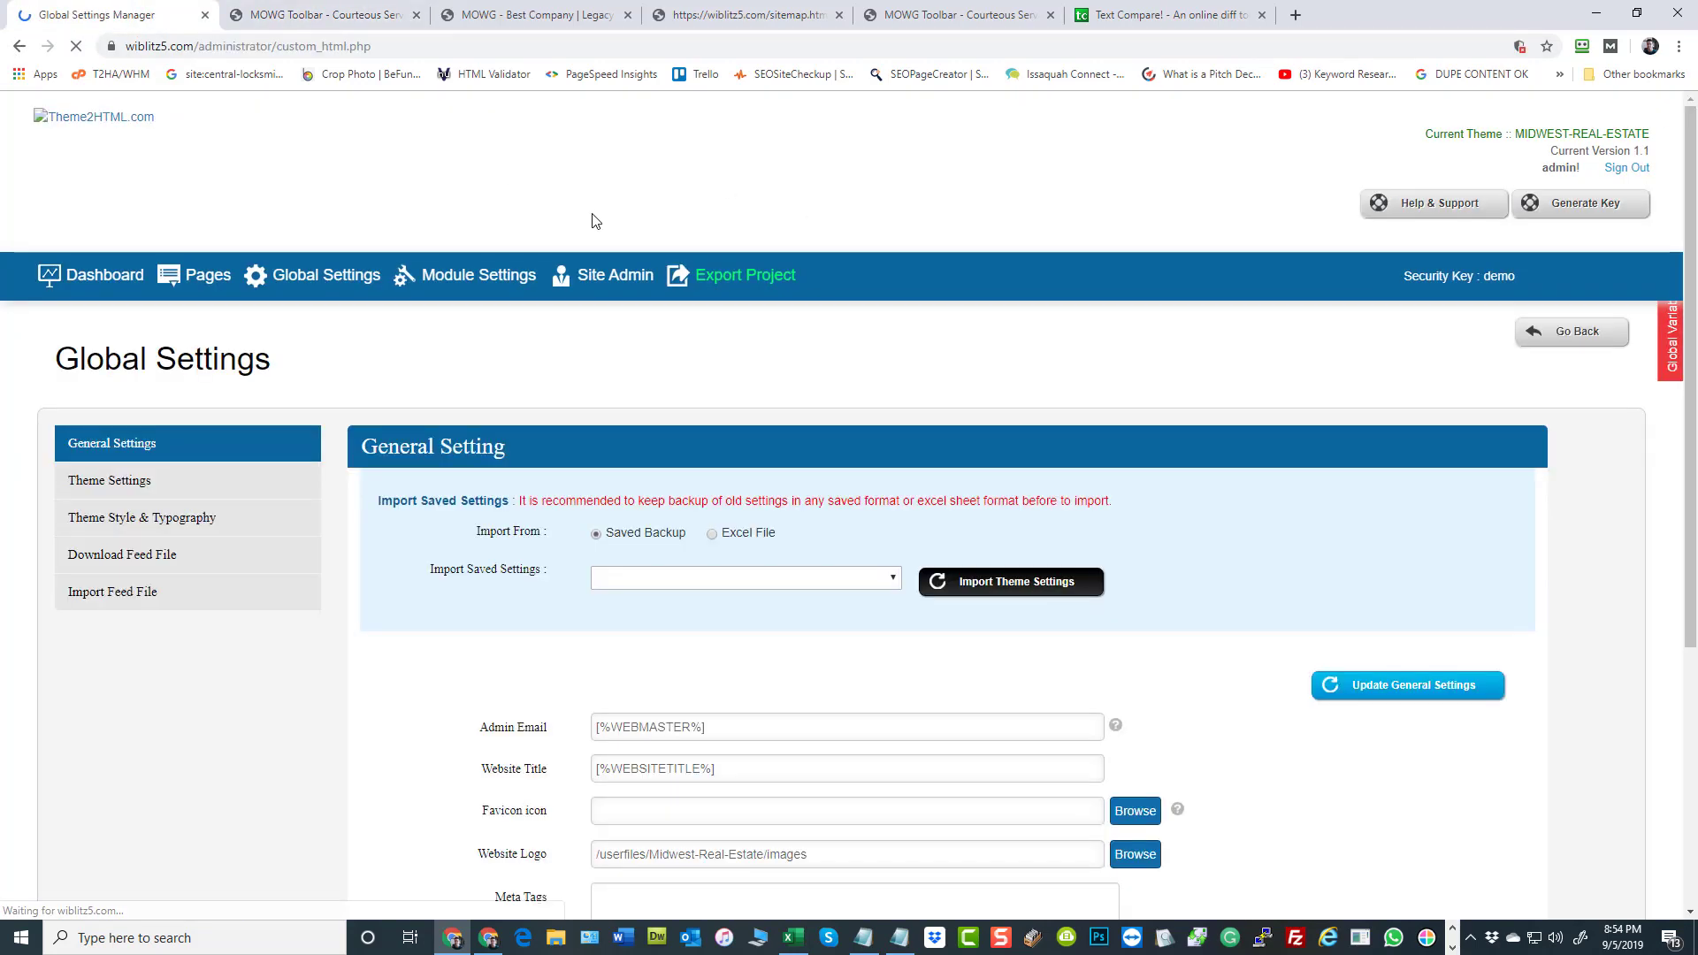
scroll(318, 557, down, 4)
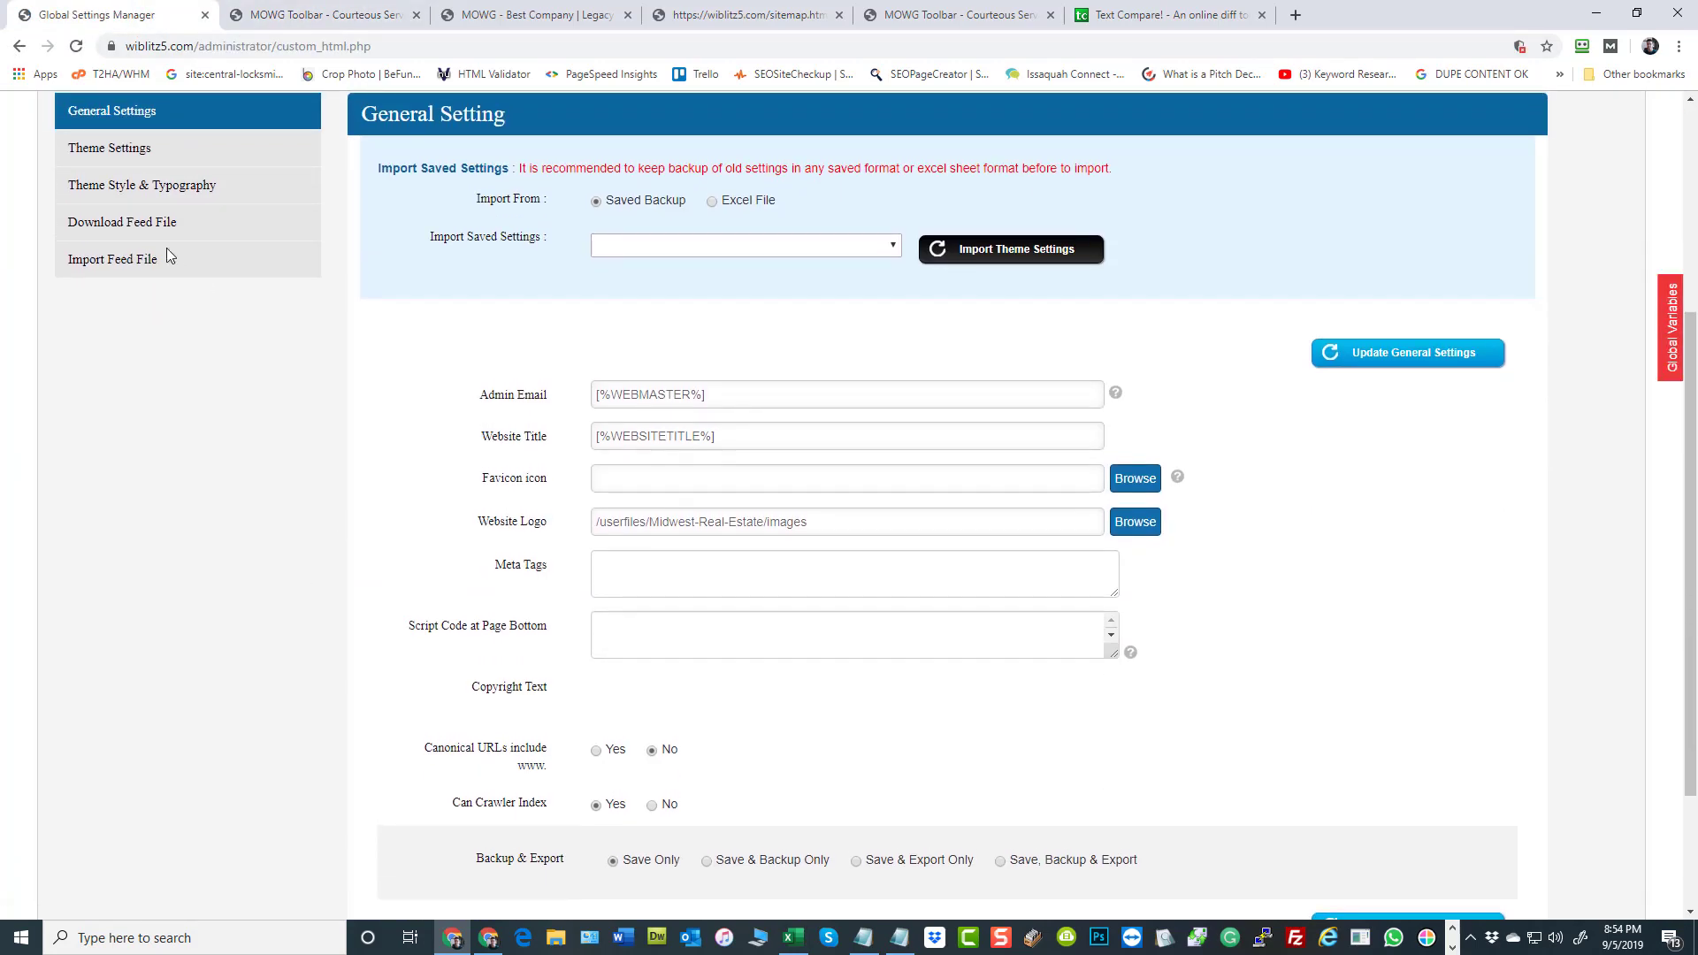
click(177, 147)
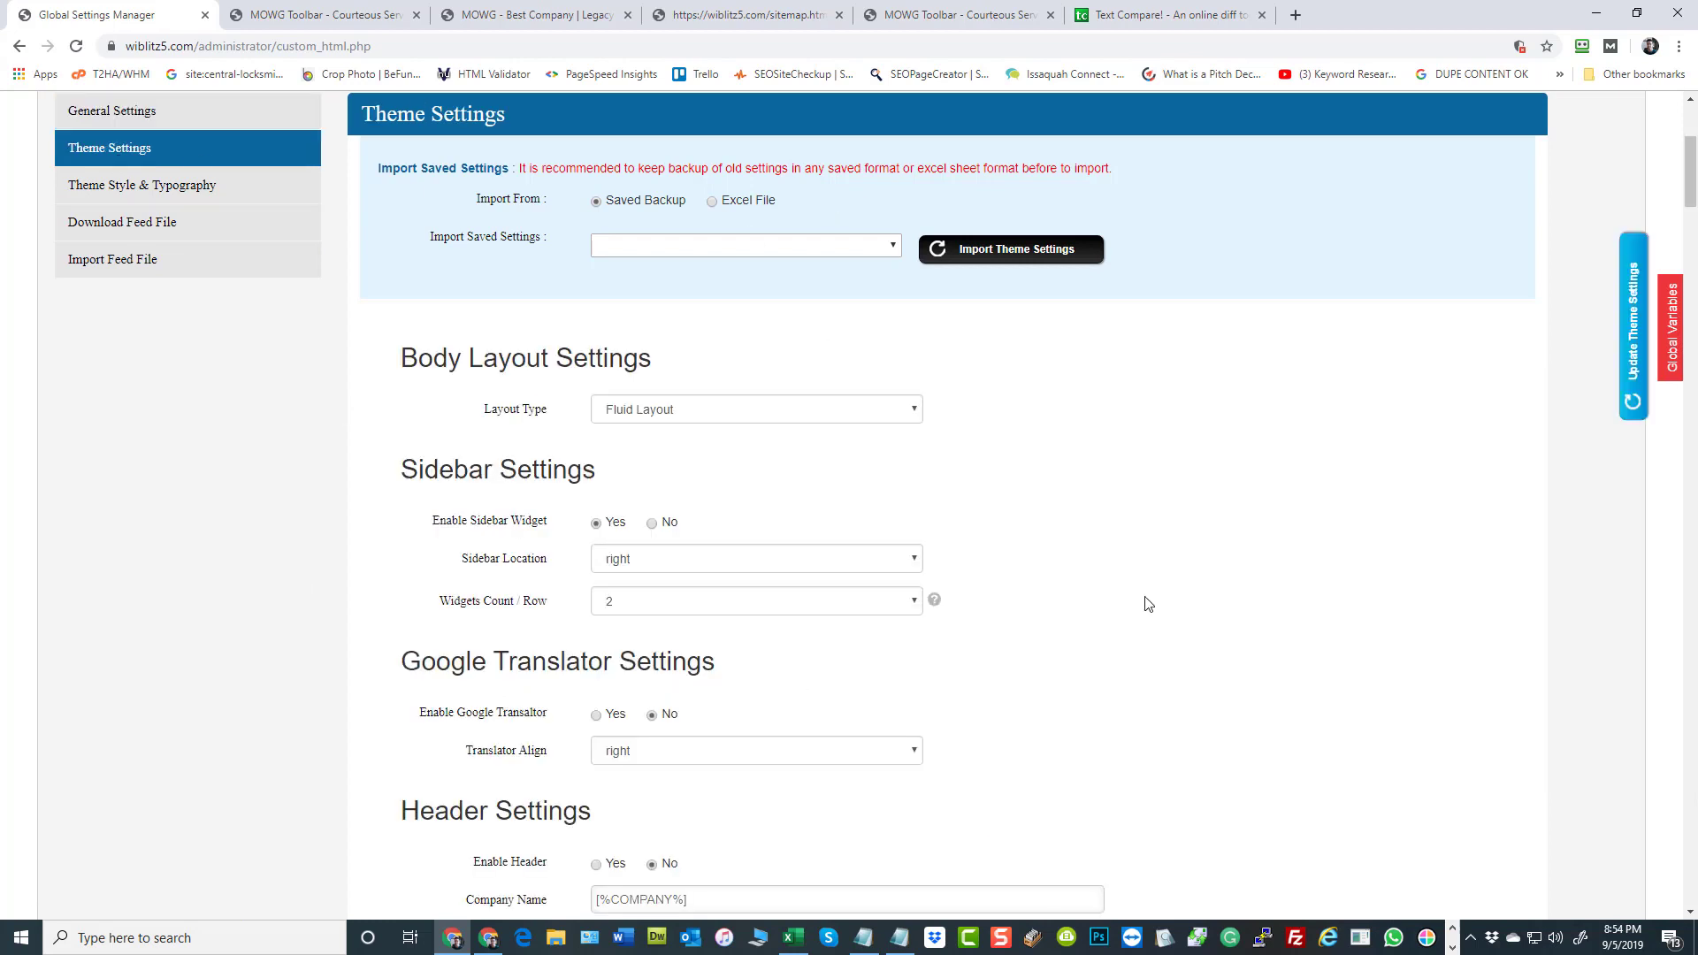
scroll(1154, 575, down, 5)
scroll(395, 515, up, 6)
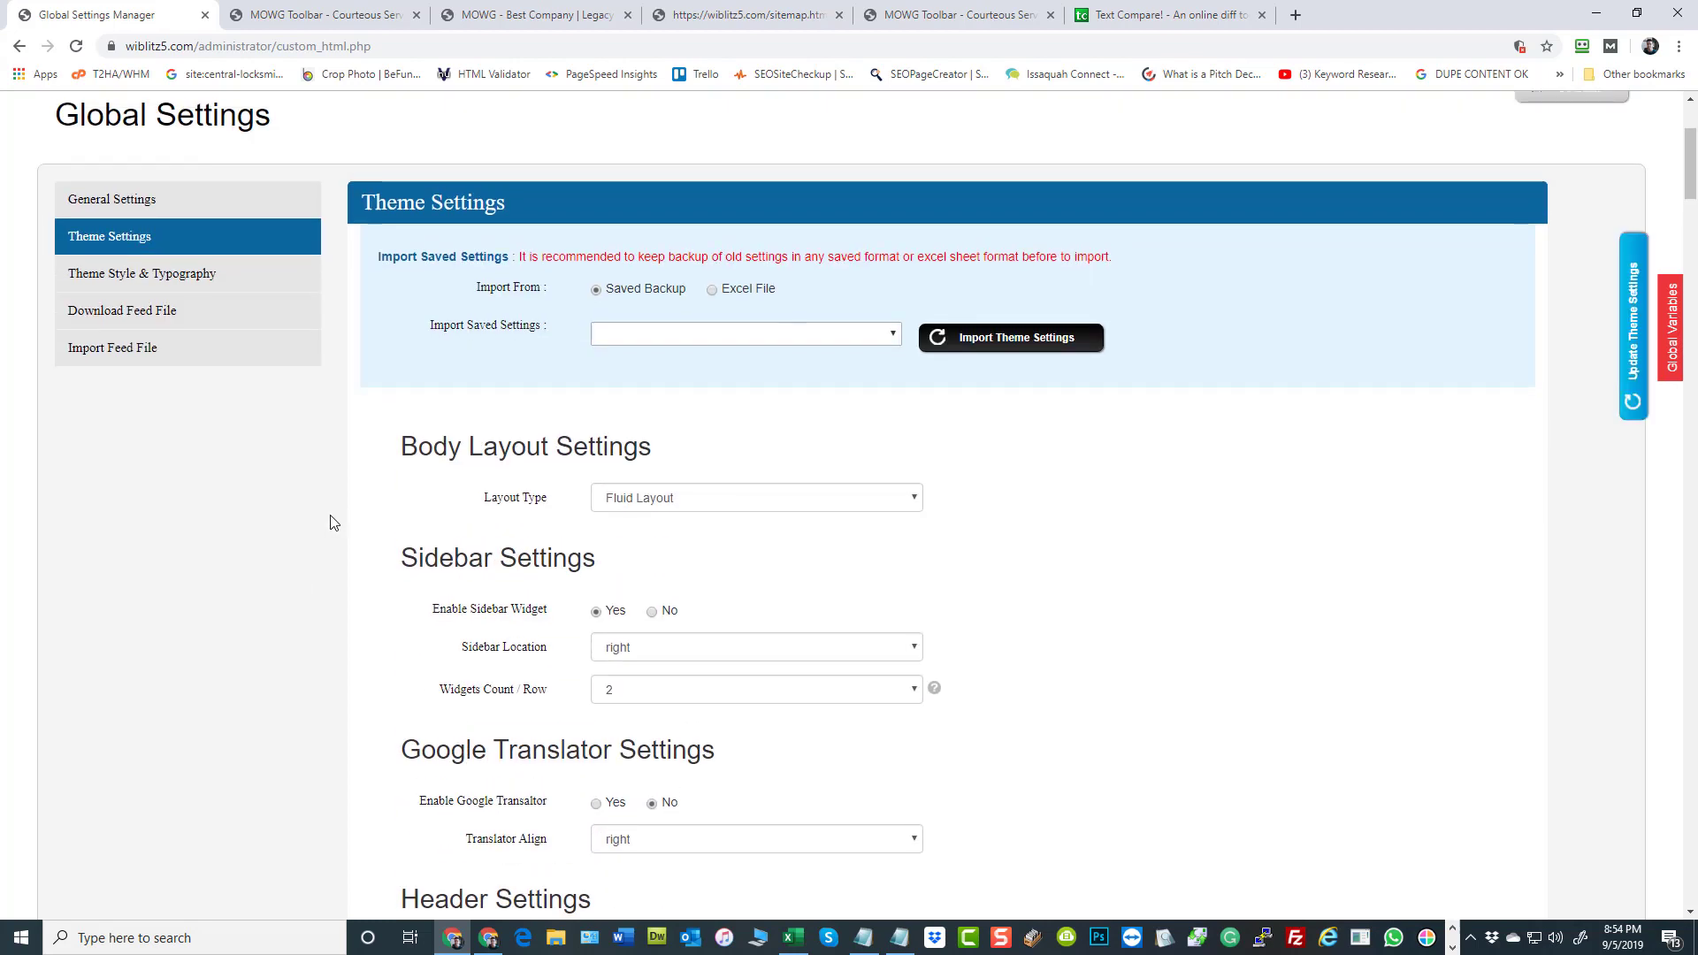
Look through the body colors and heading fonts in the Theme Style & Typography section
click(210, 274)
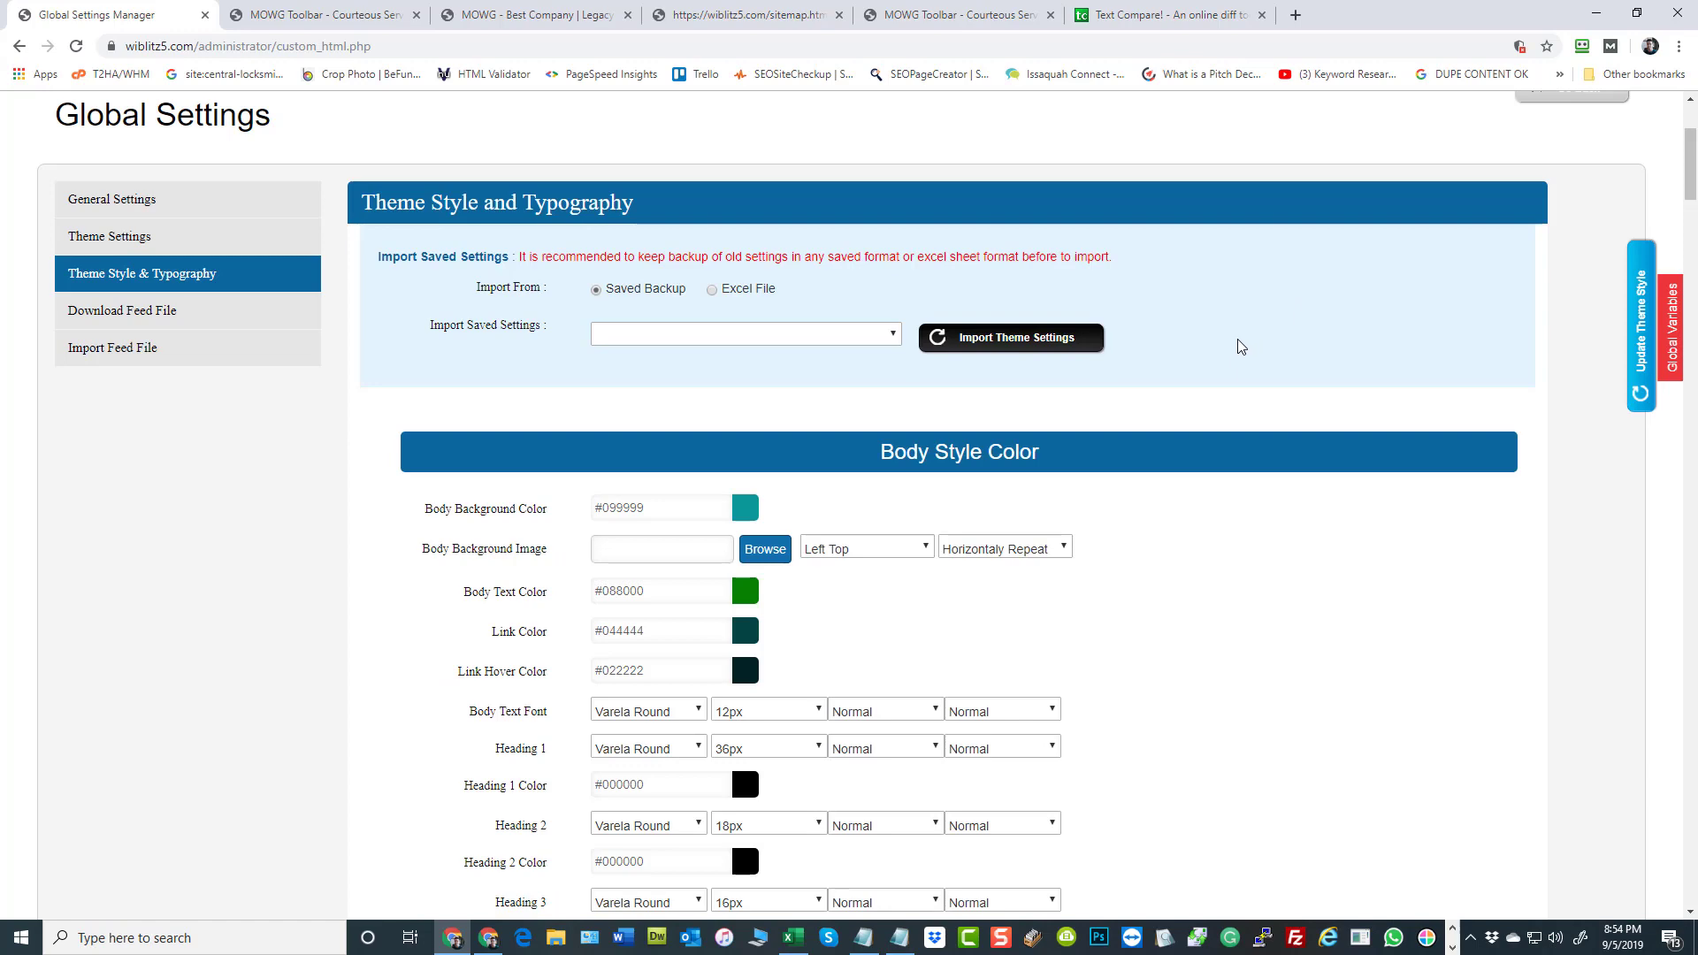
scroll(1239, 347, down, 4)
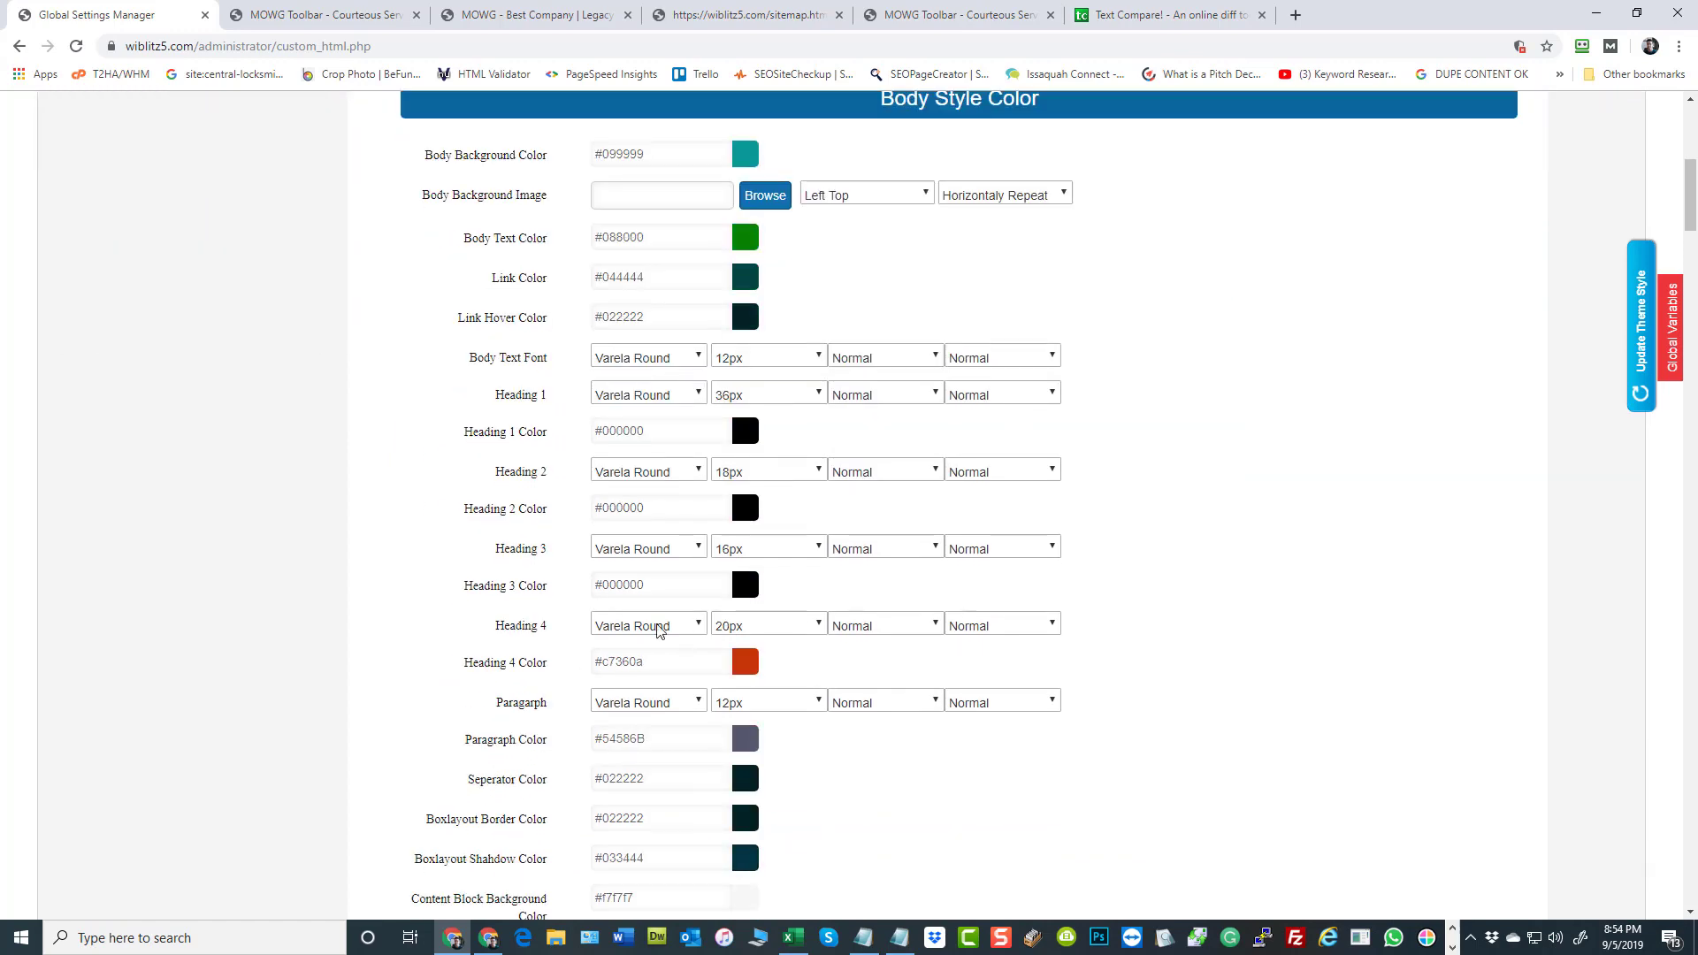
scroll(586, 598, down, 1)
scroll(586, 598, down, 4)
scroll(588, 607, up, 10)
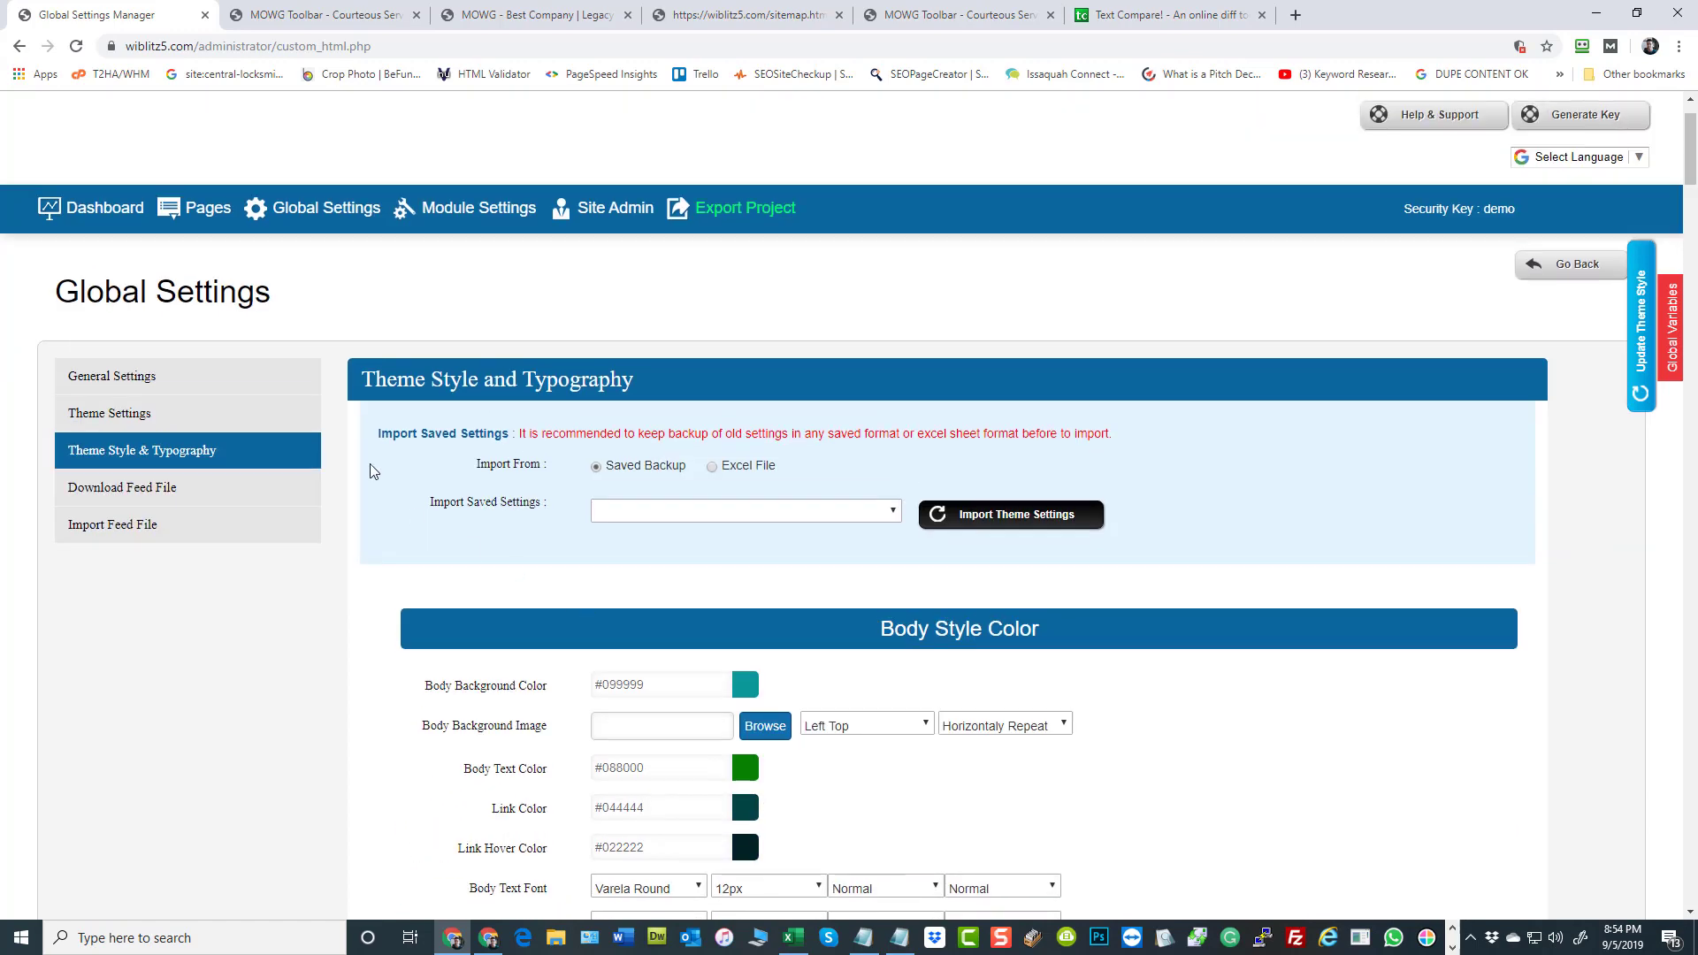
Review the header, navigation, breadcrumb and banner slider options in Theme Settings, and reopen Theme Style & Typography
click(204, 412)
scroll(1215, 500, down, 4)
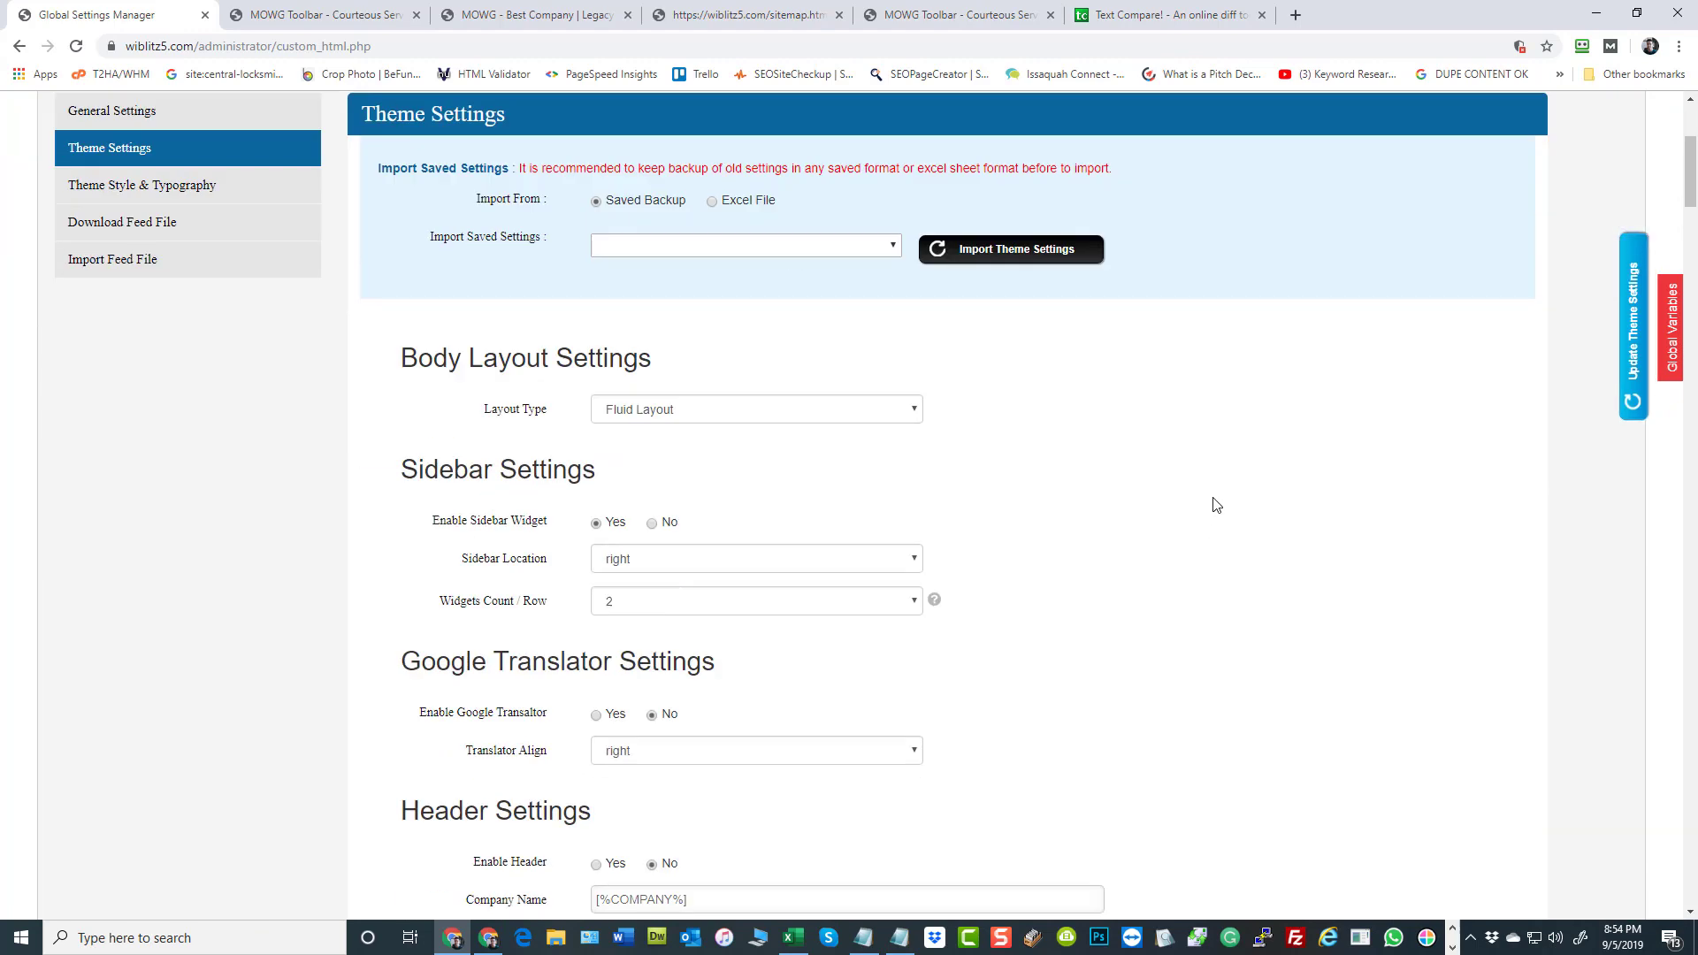
scroll(1065, 534, down, 3)
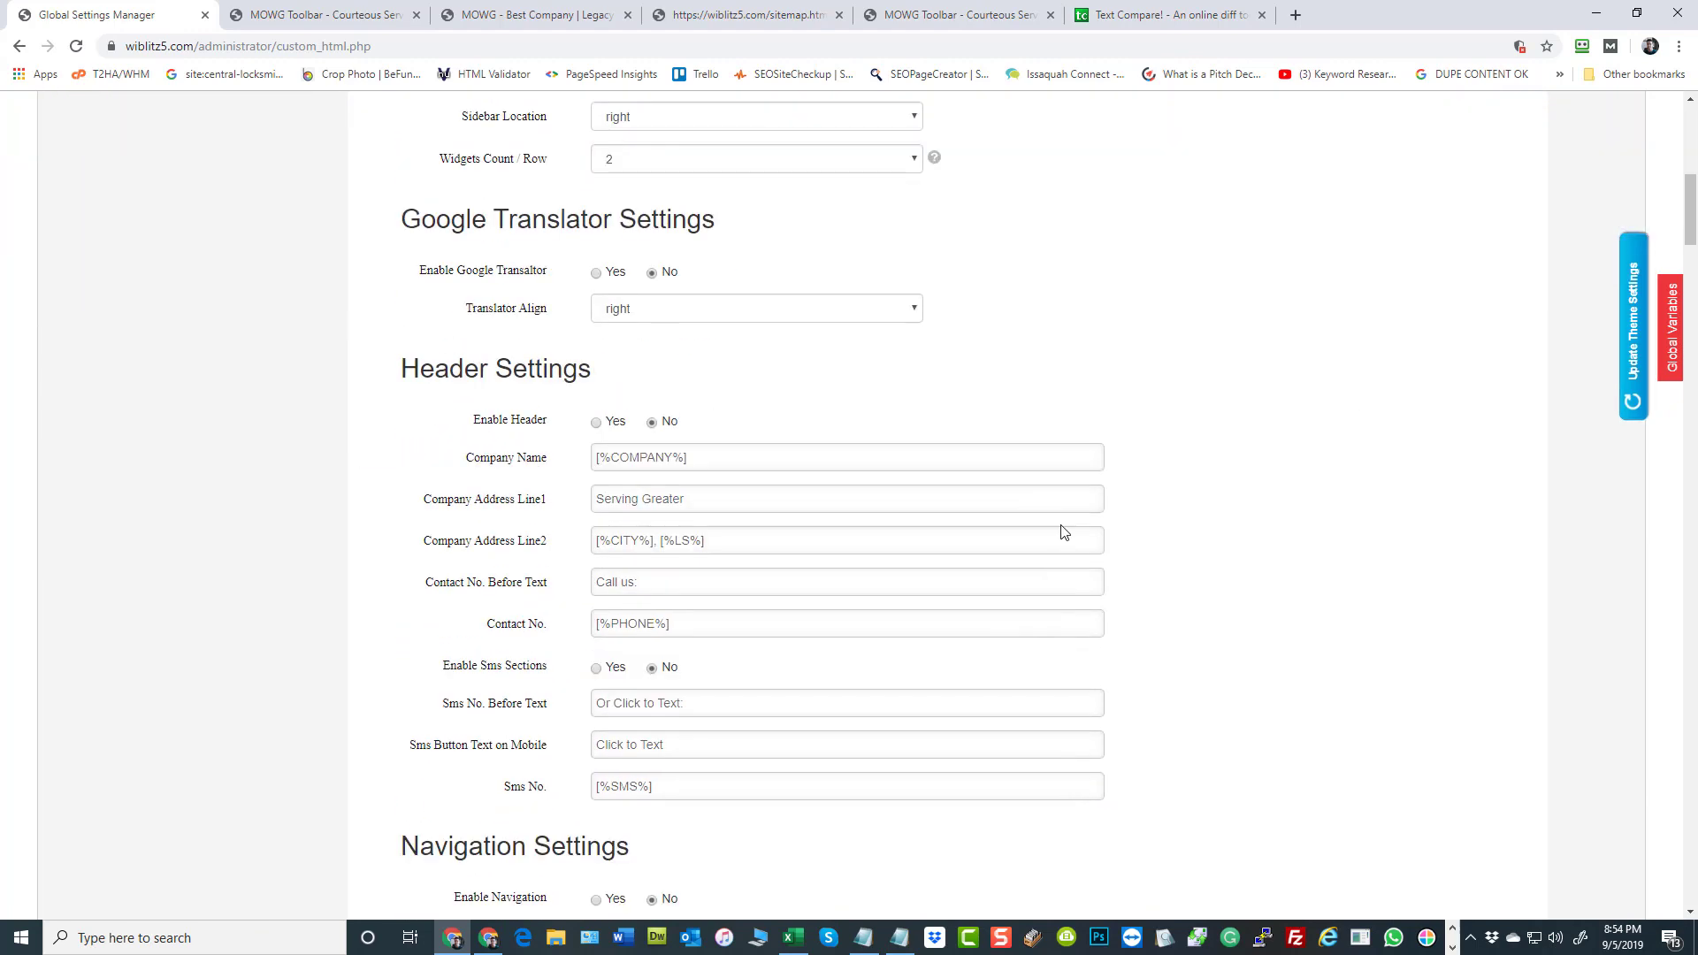
scroll(1237, 431, down, 2)
scroll(1212, 438, down, 5)
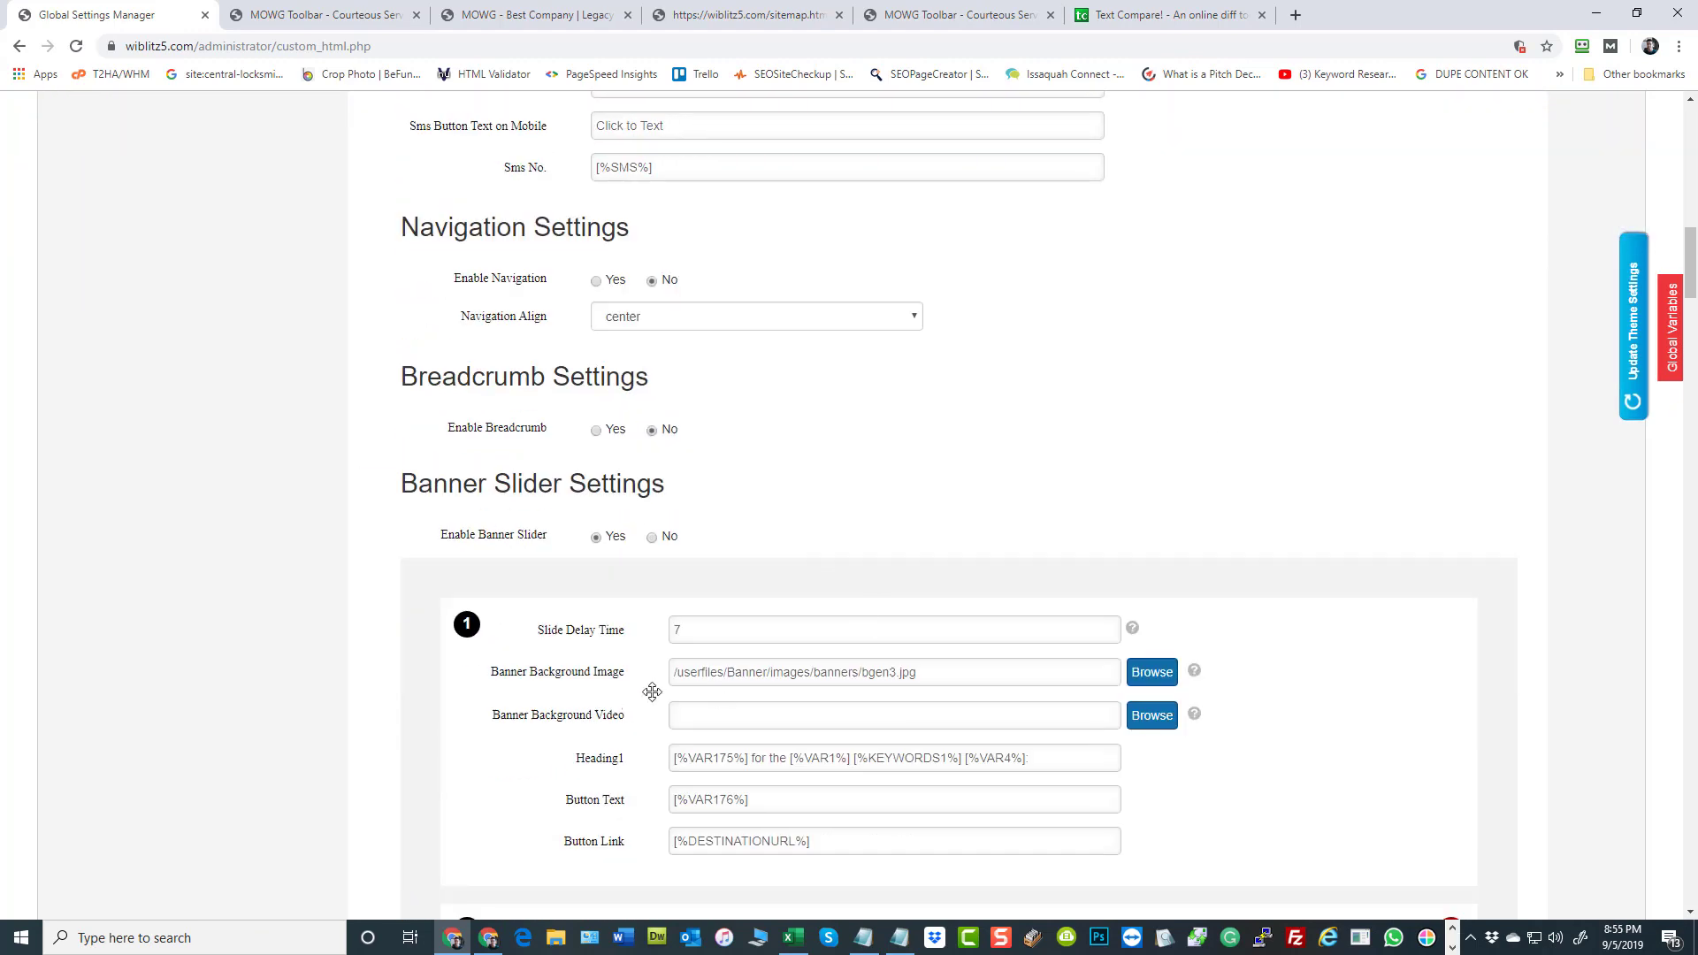
scroll(671, 530, down, 3)
scroll(707, 596, up, 6)
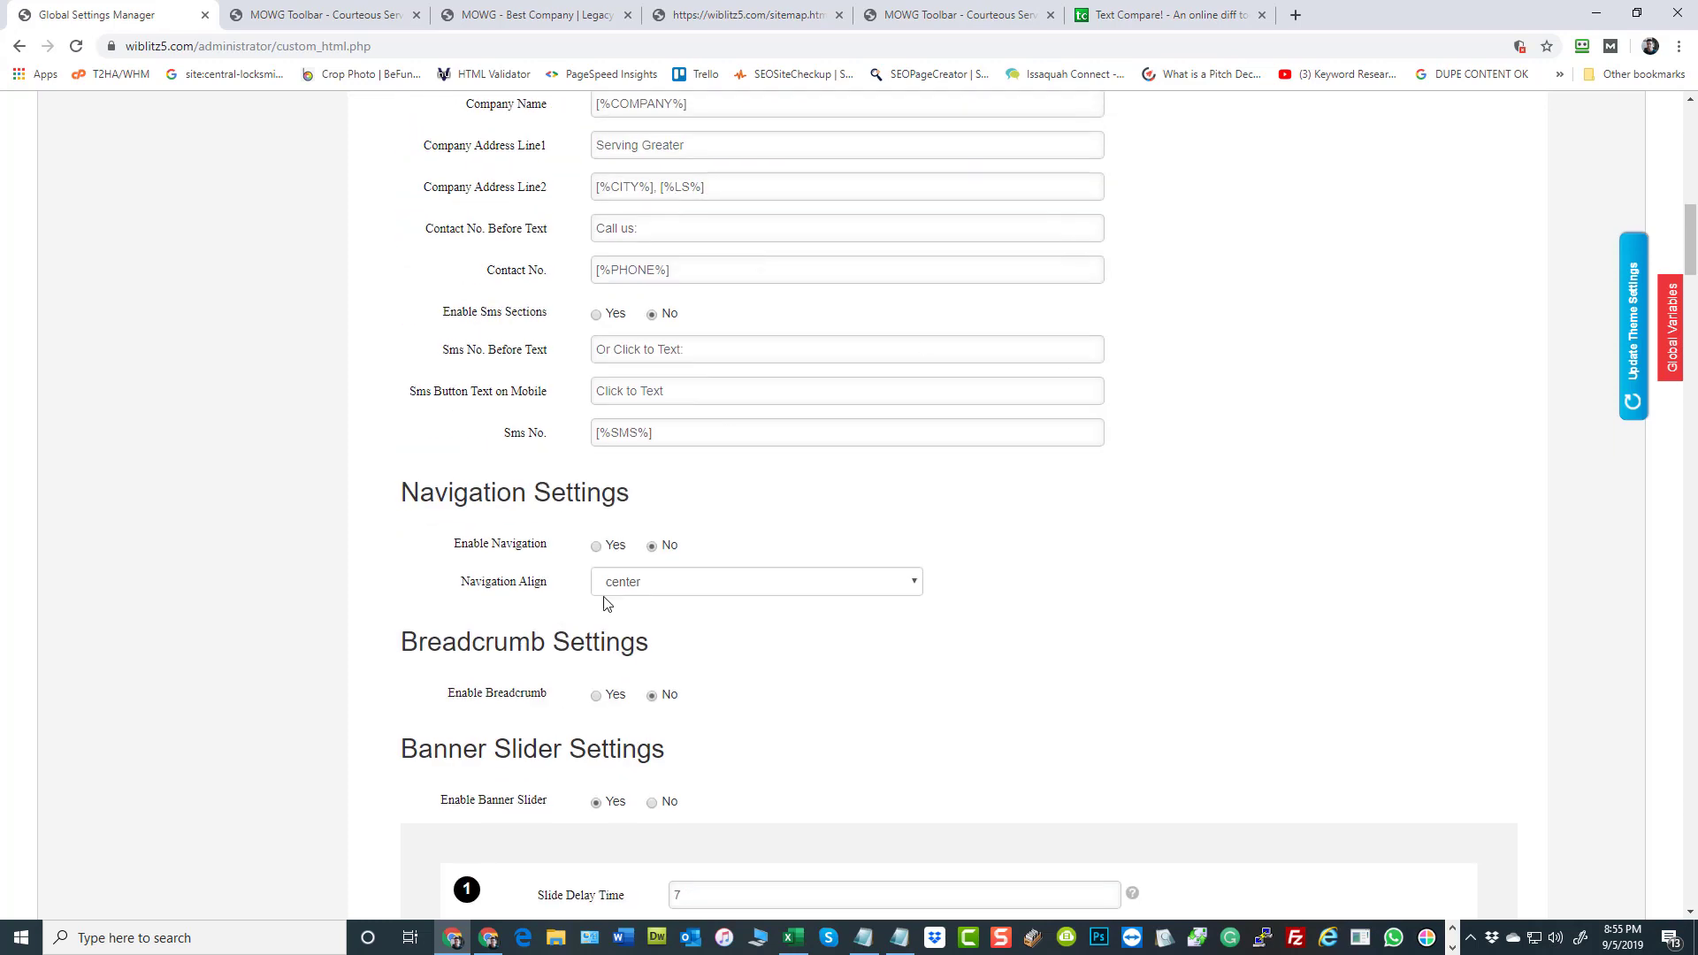
scroll(1371, 407, up, 9)
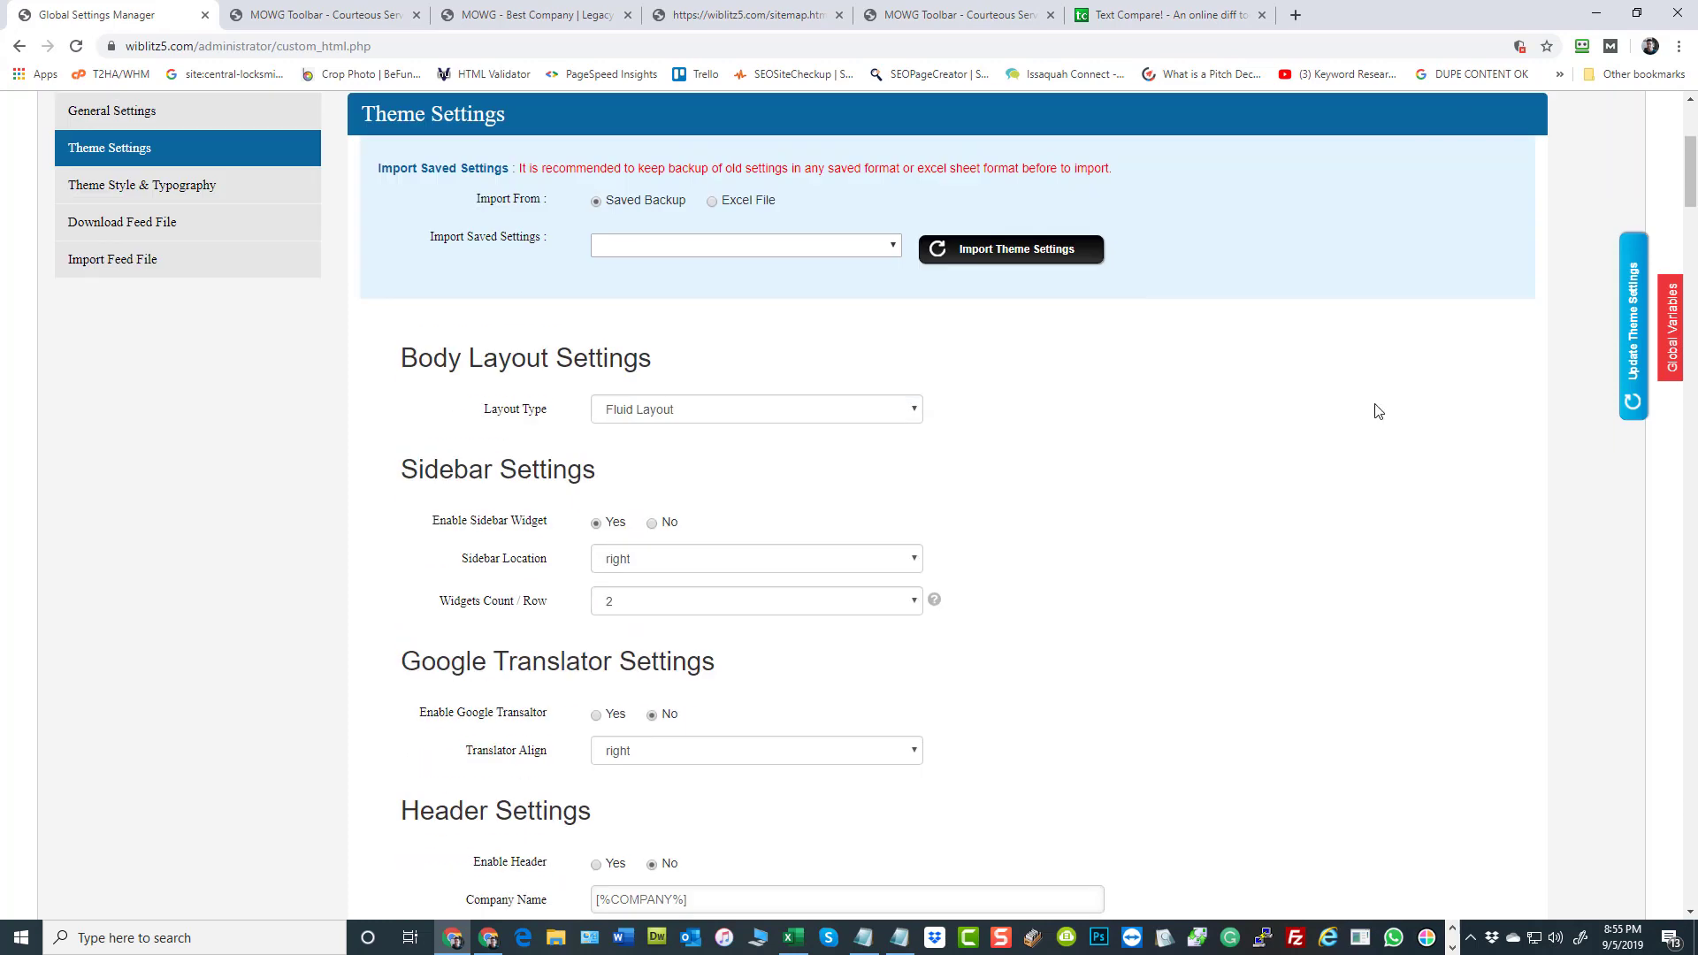
click(213, 190)
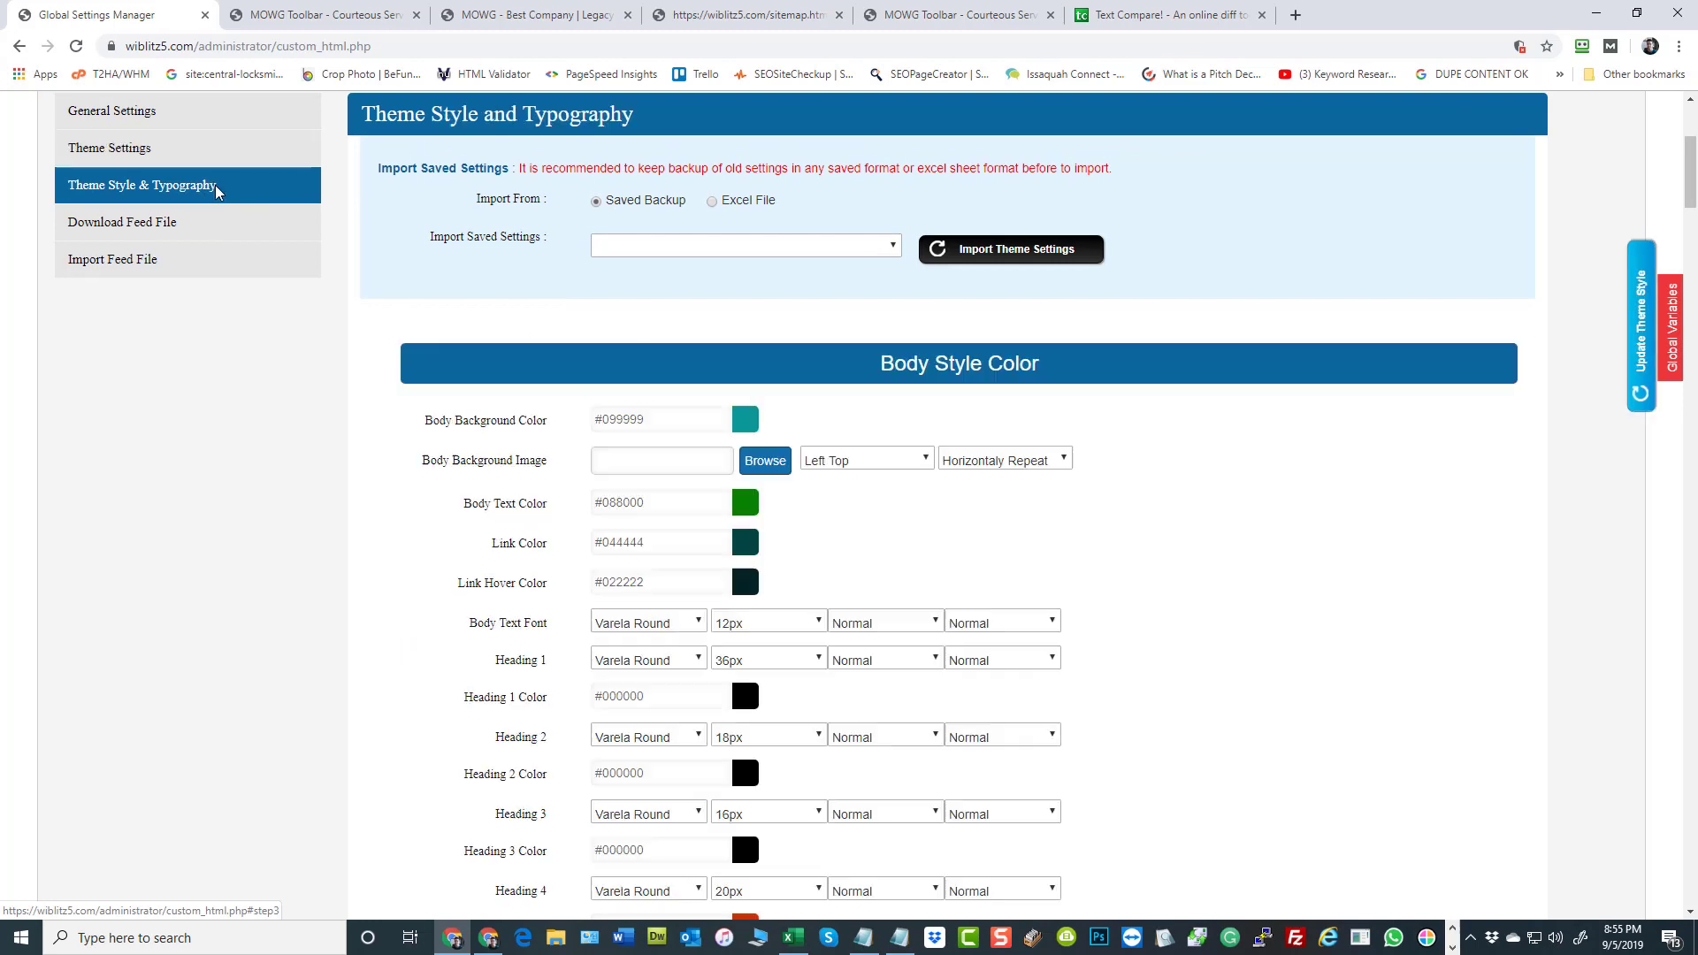
scroll(1247, 645, up, 4)
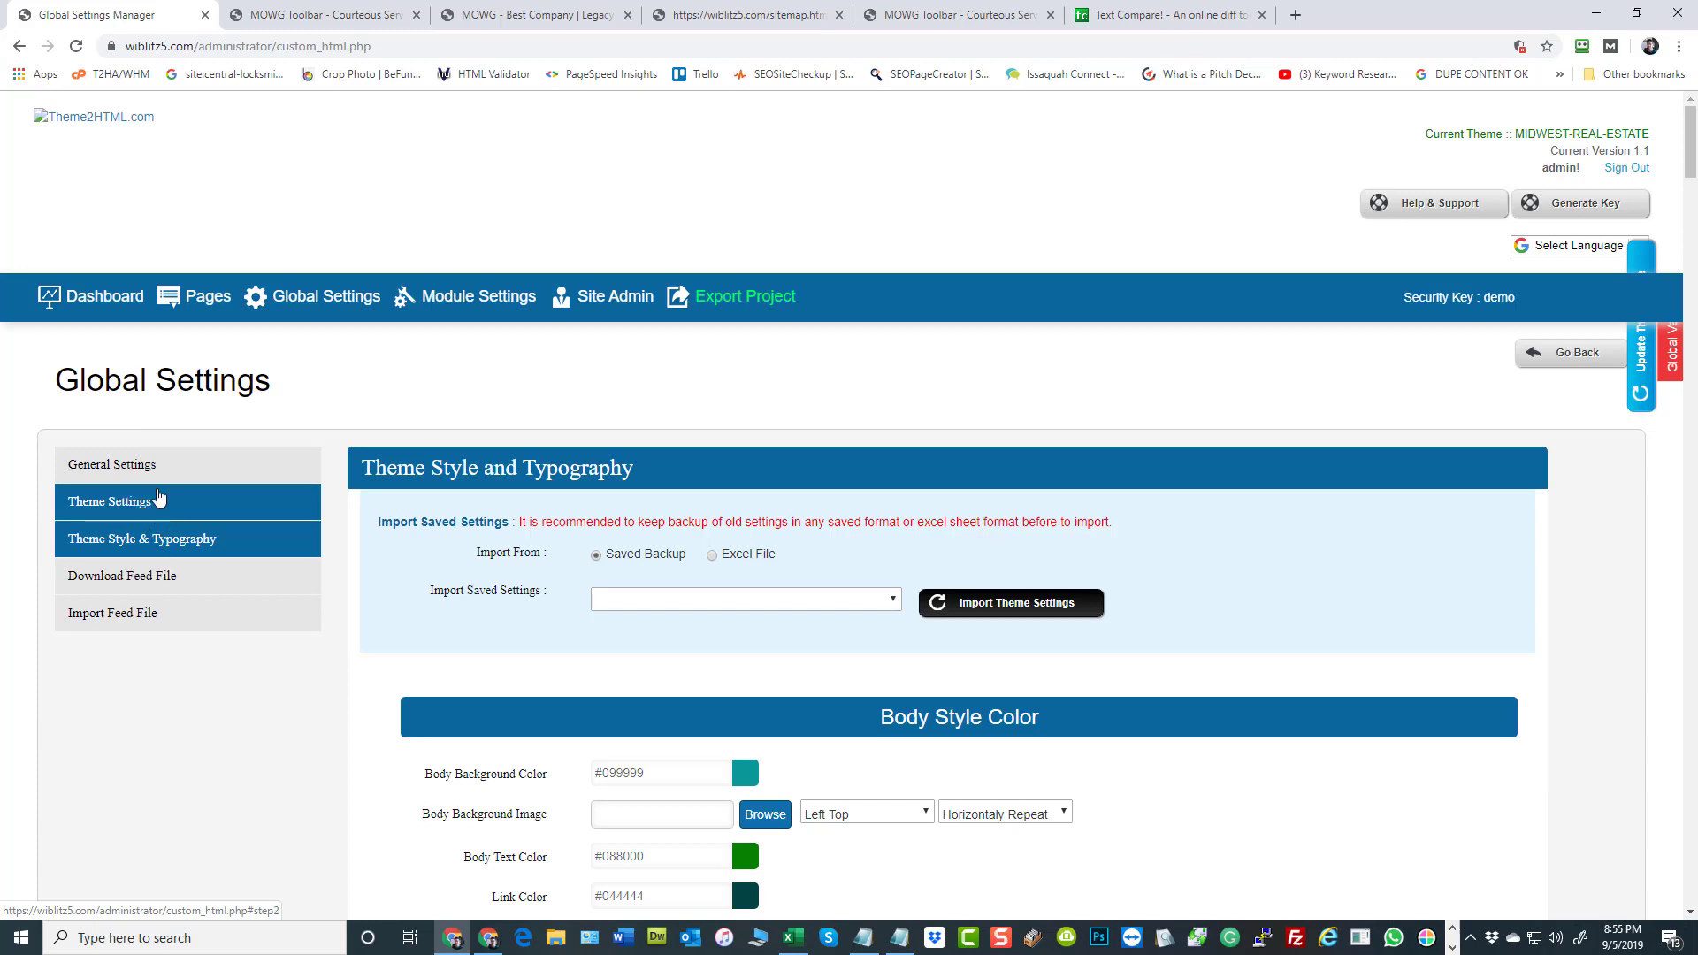
Switch back to the Excel workbook, enter the theme value 1 in C3 and save the file
click(796, 939)
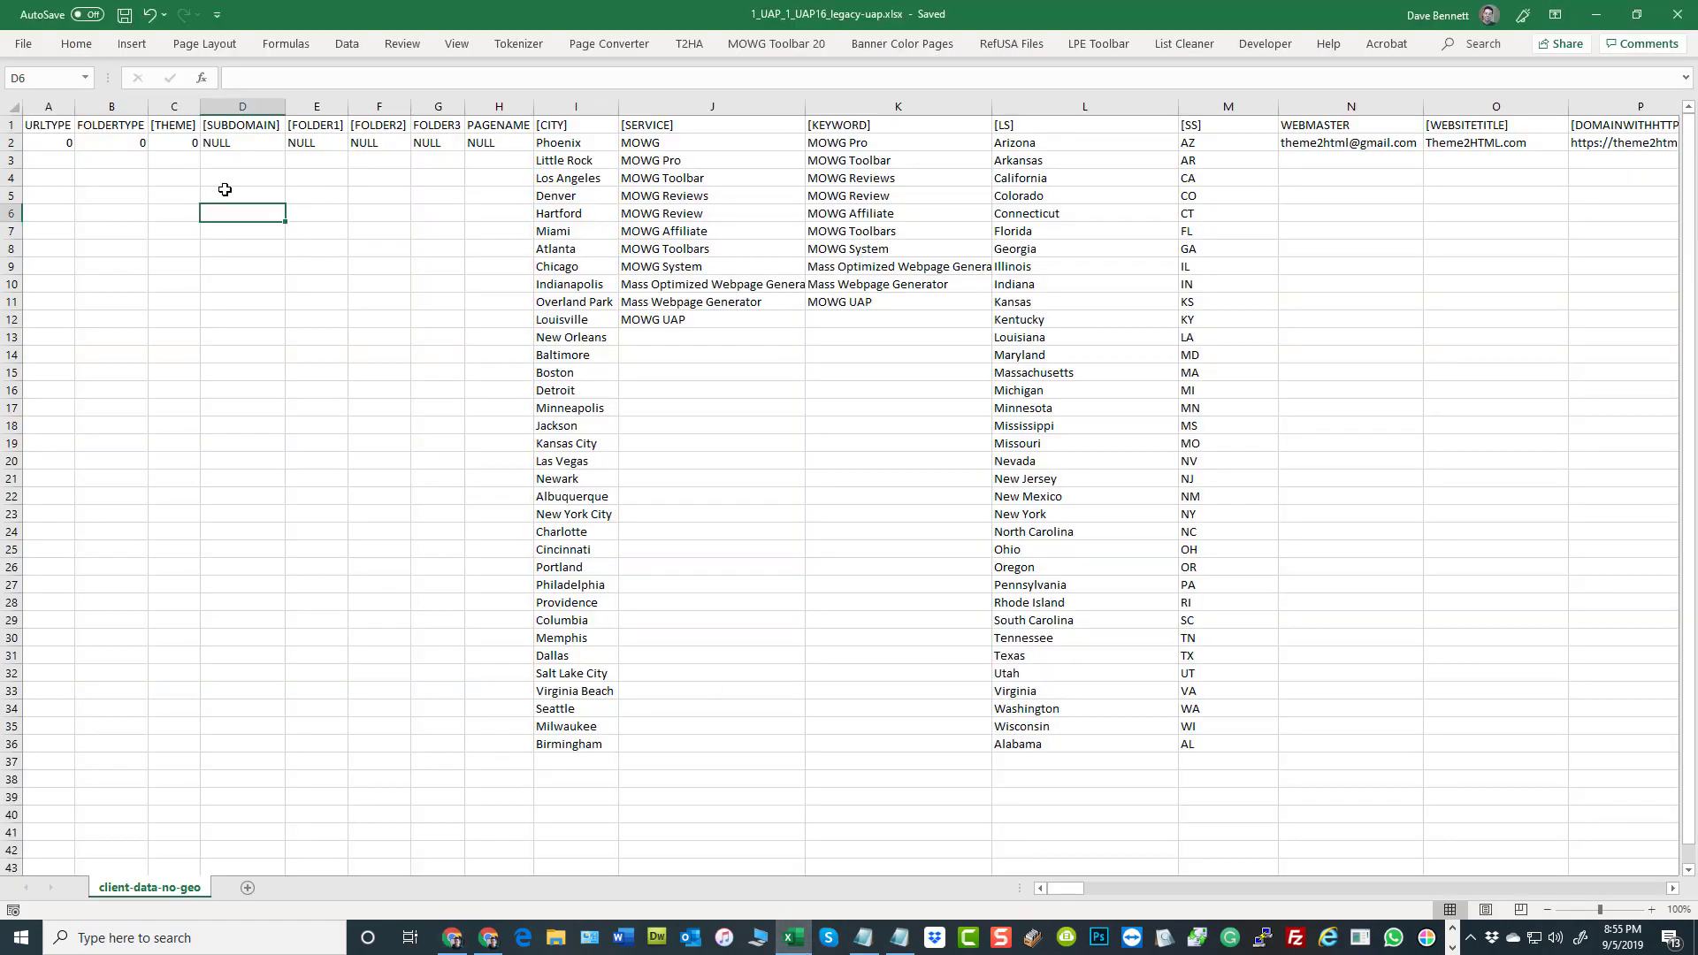
click(188, 157)
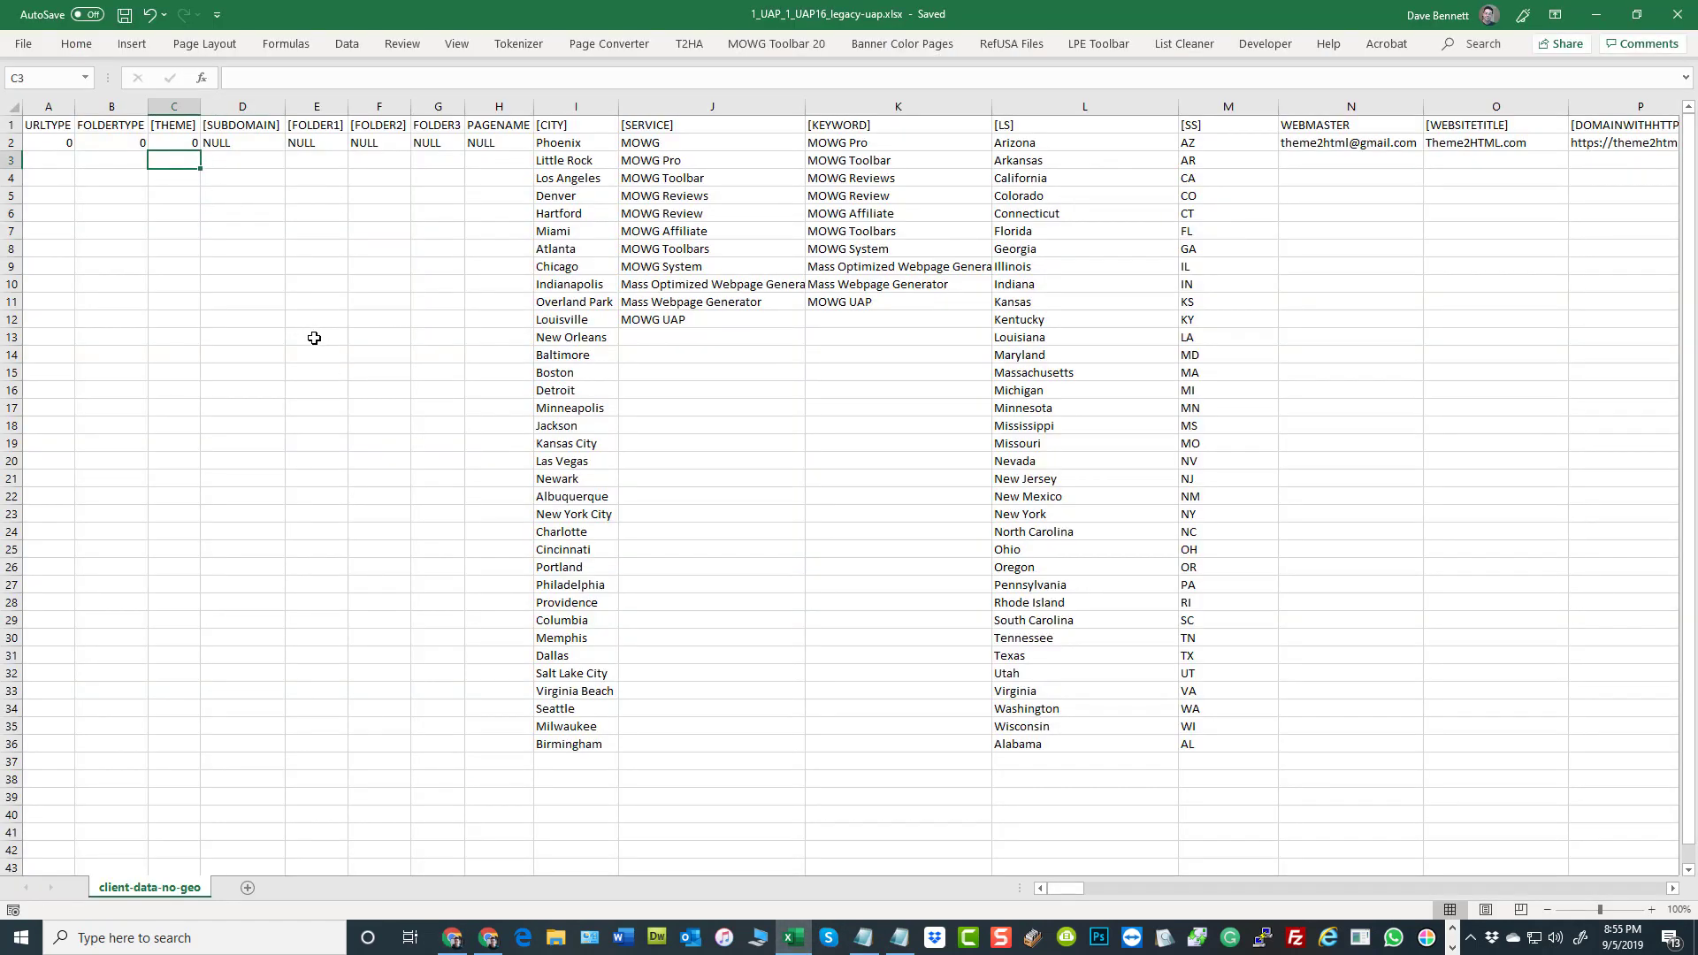
text(1)
click(374, 336)
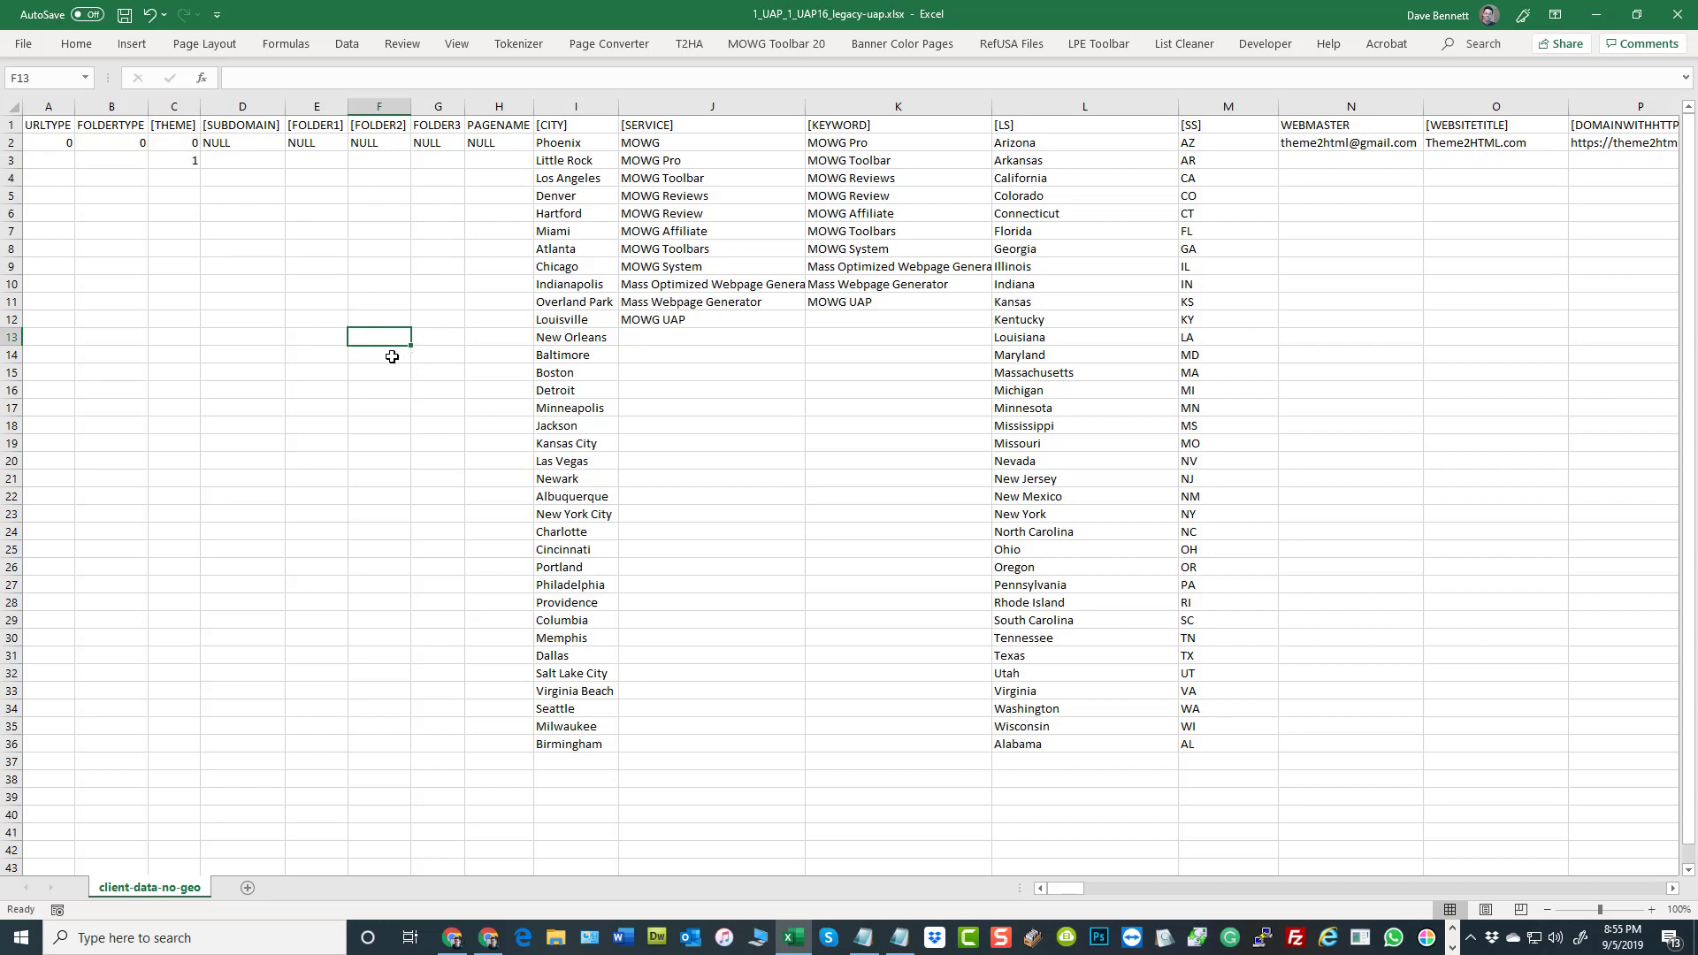
click(125, 15)
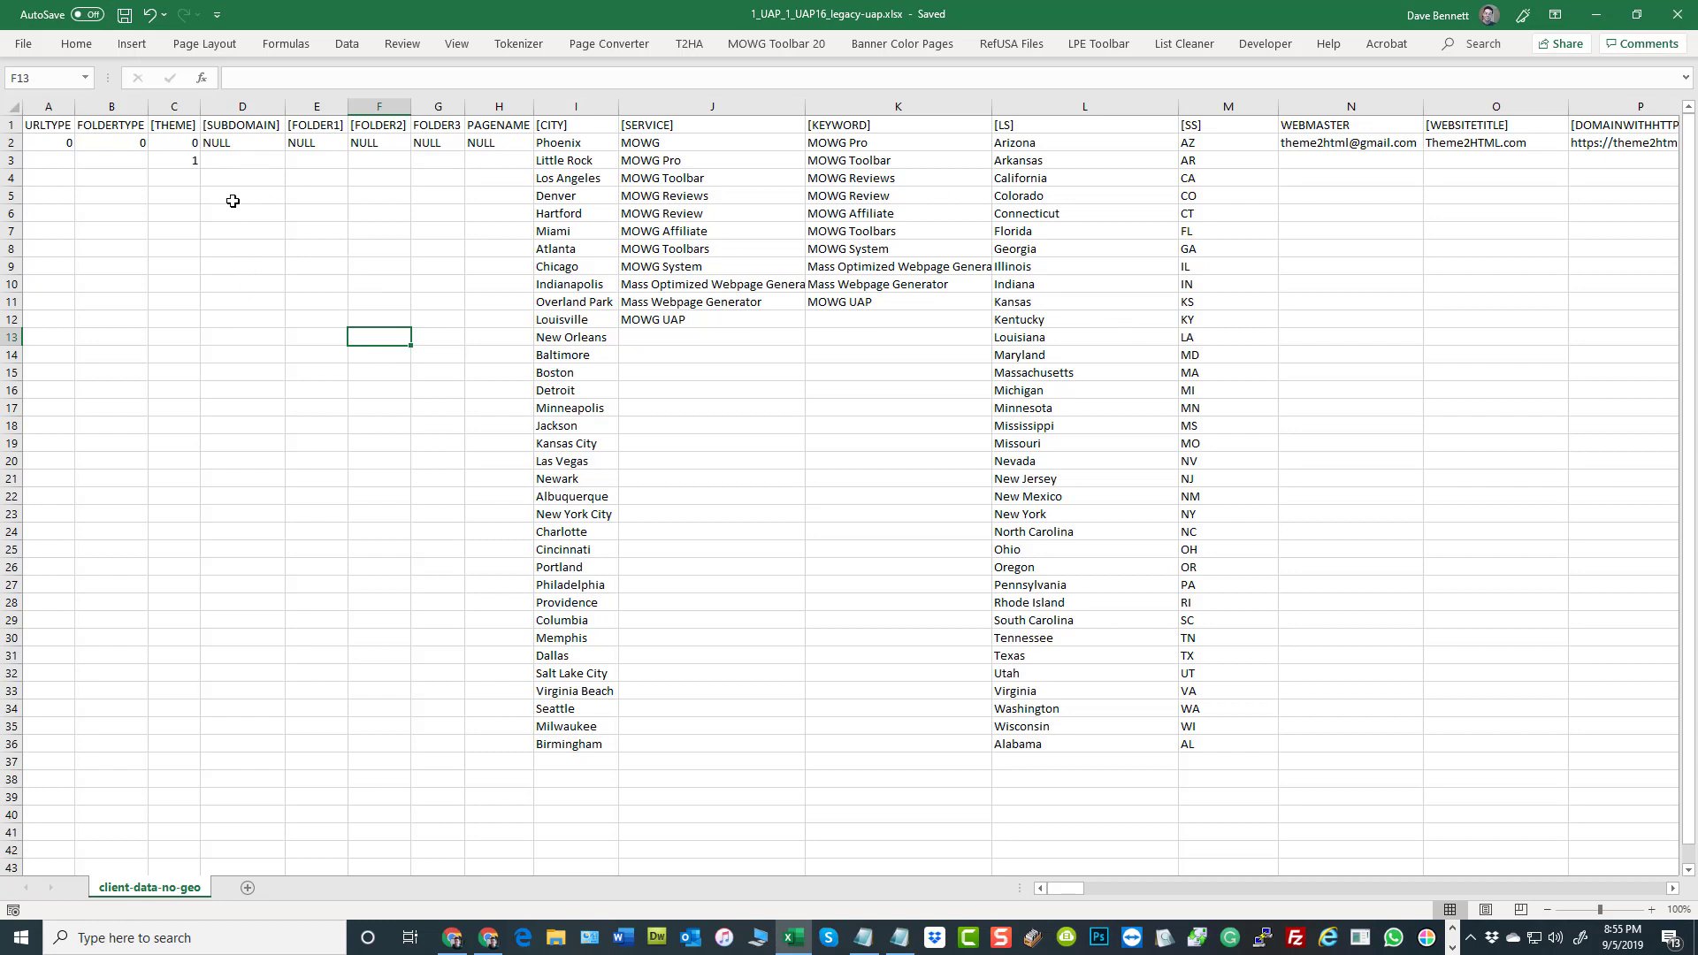
Enter the theme value 1 in C4 and save the workbook
click(183, 179)
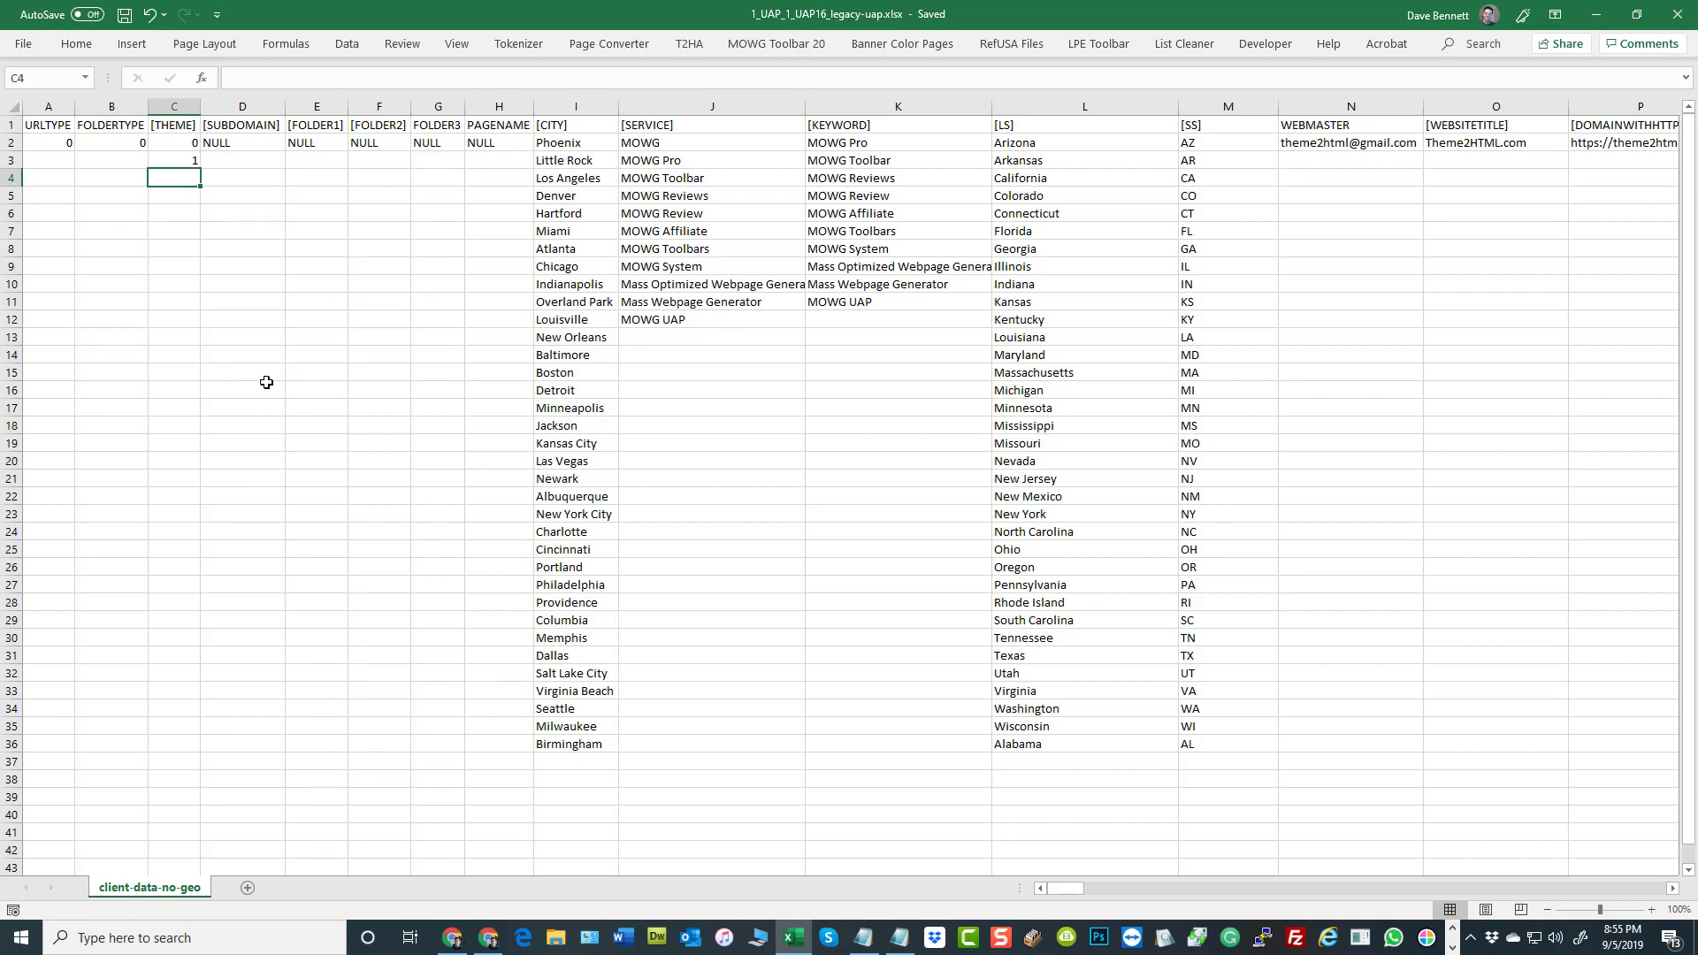
text(0)
click(306, 402)
click(164, 176)
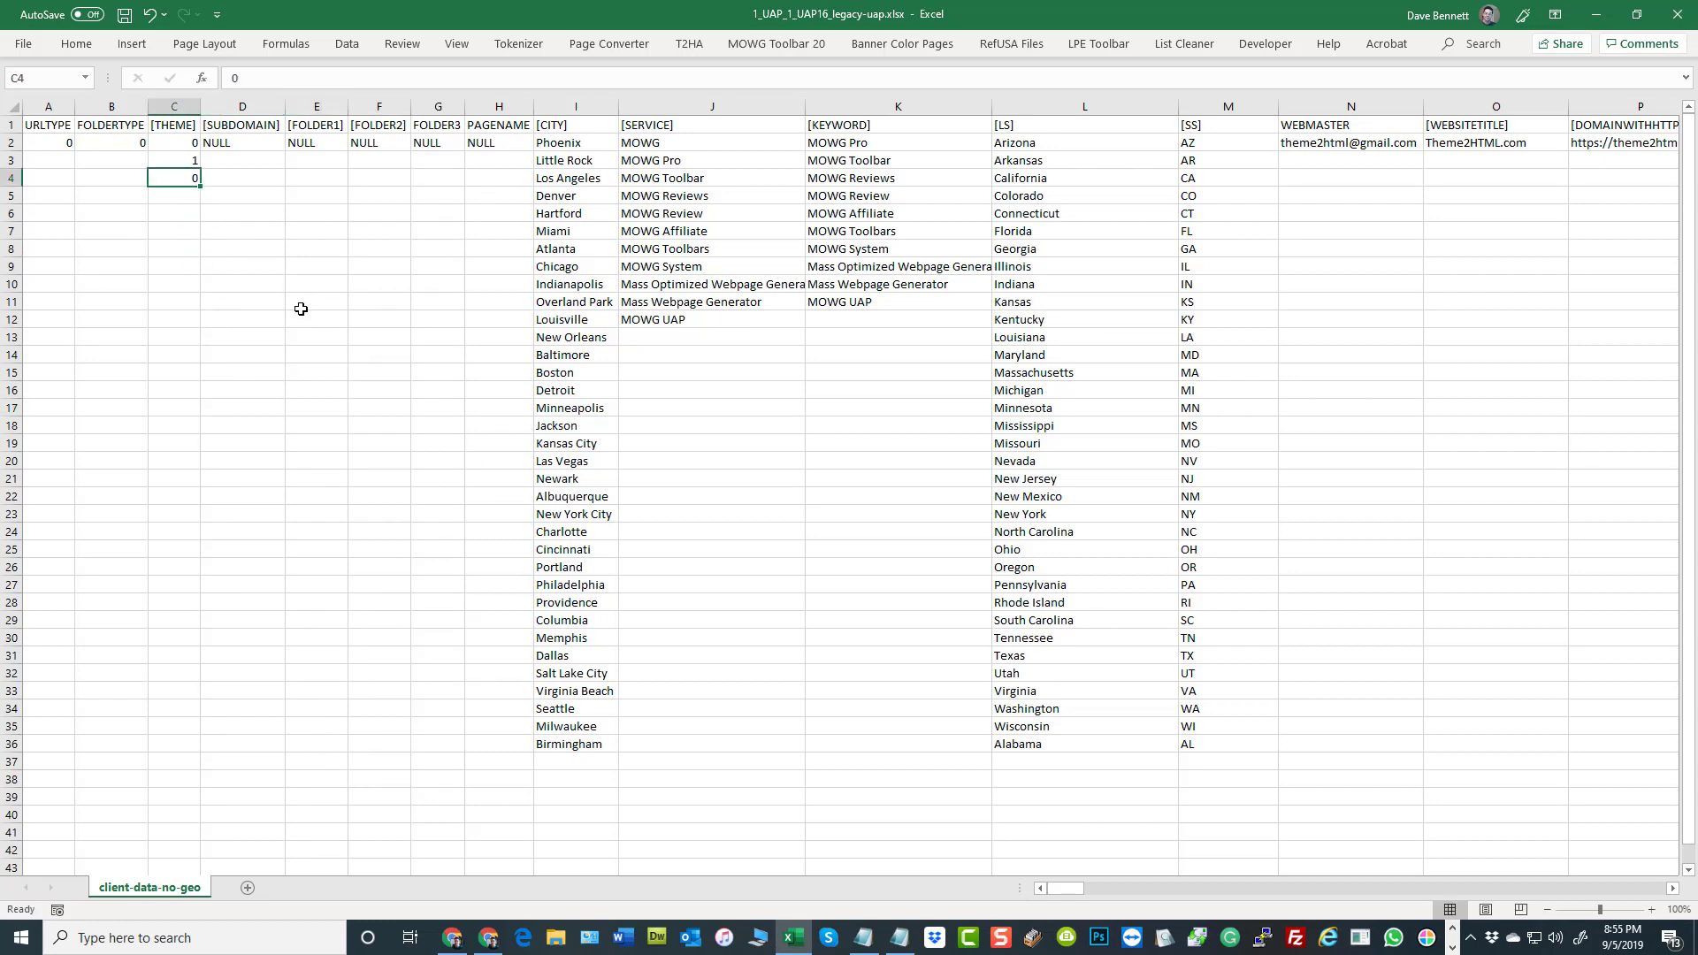
text(1)
click(379, 336)
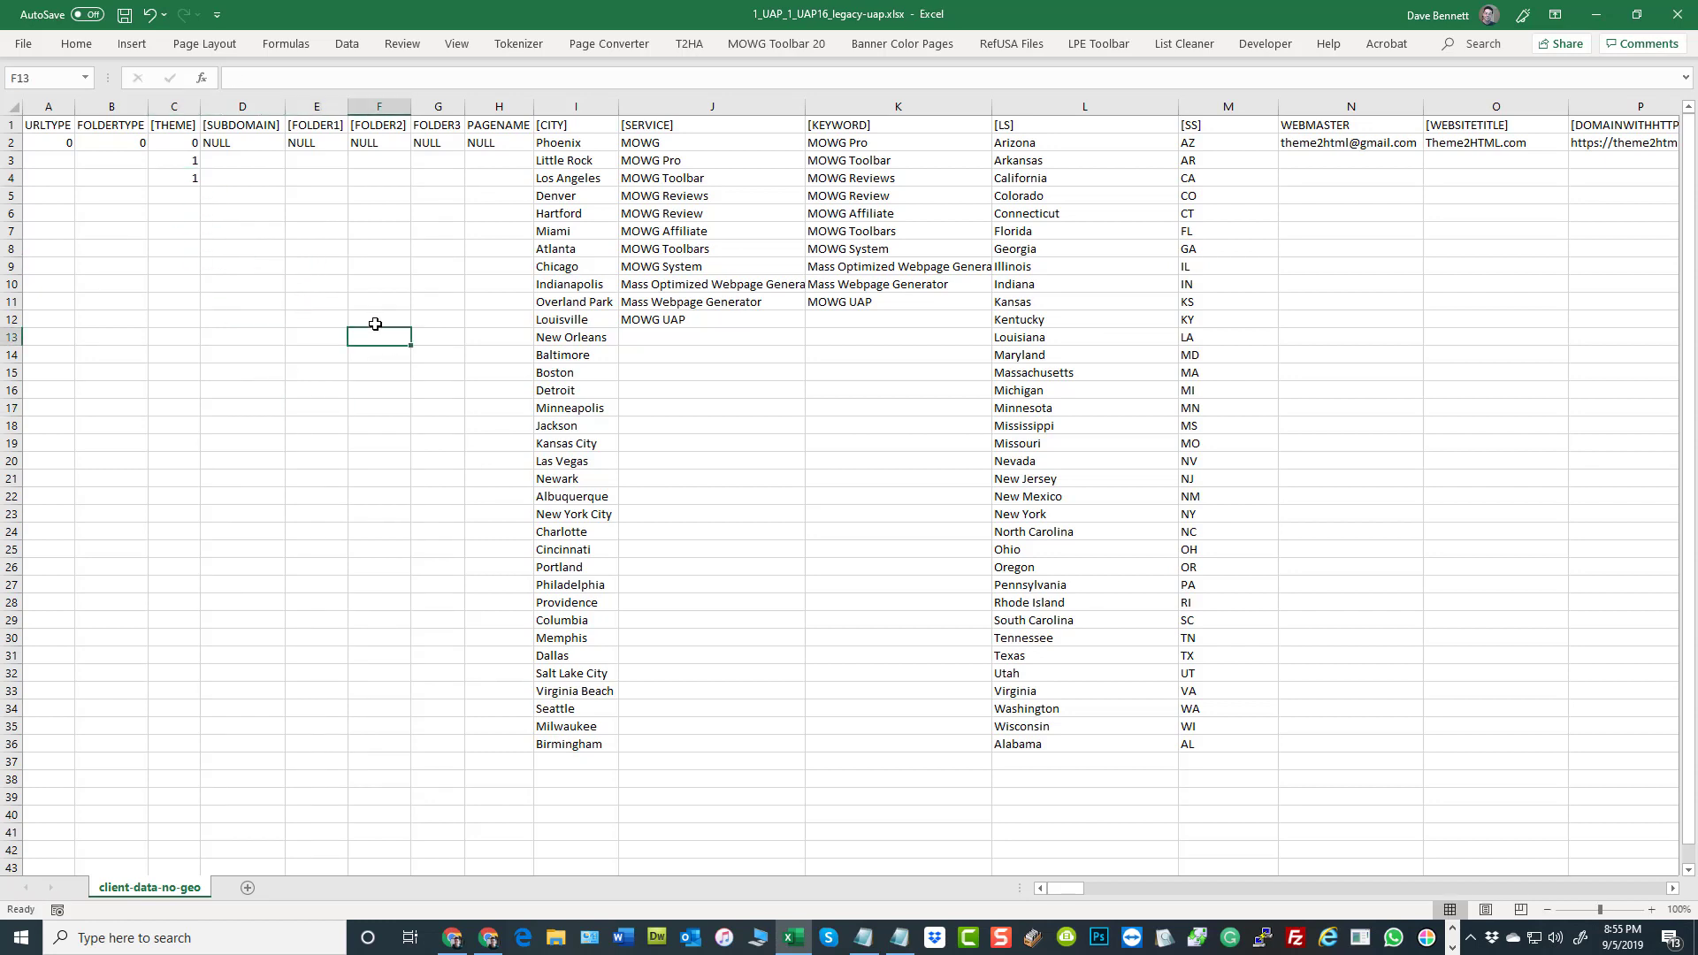
click(124, 16)
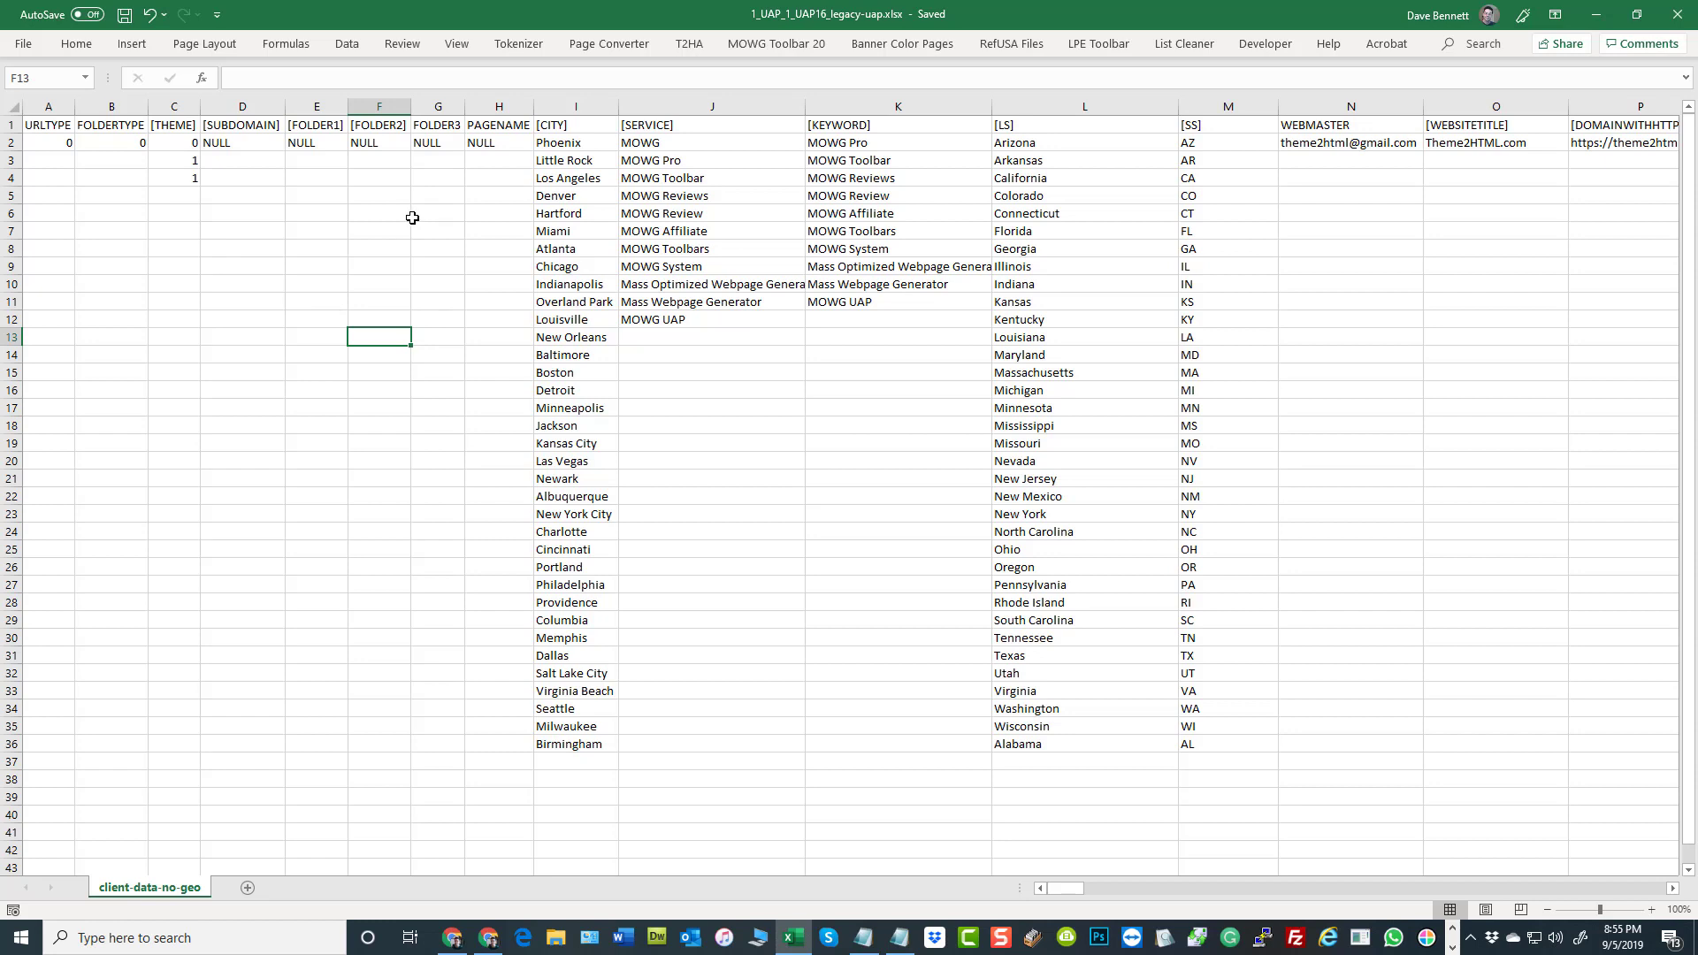
click(191, 144)
click(182, 161)
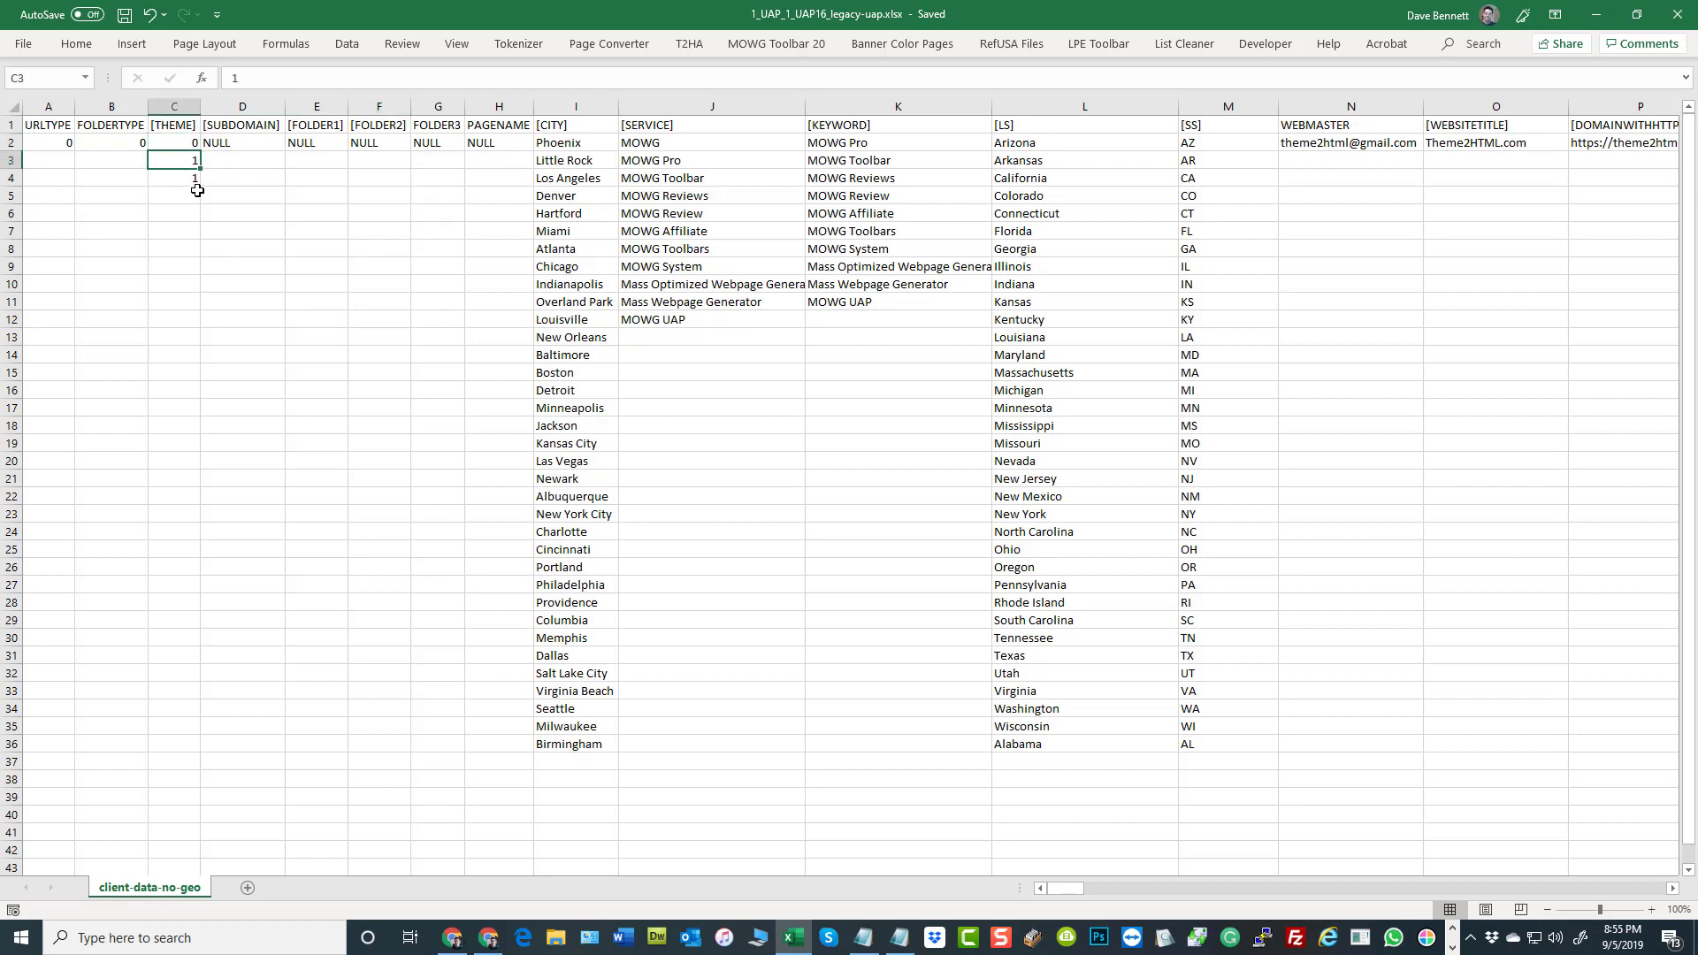
click(267, 203)
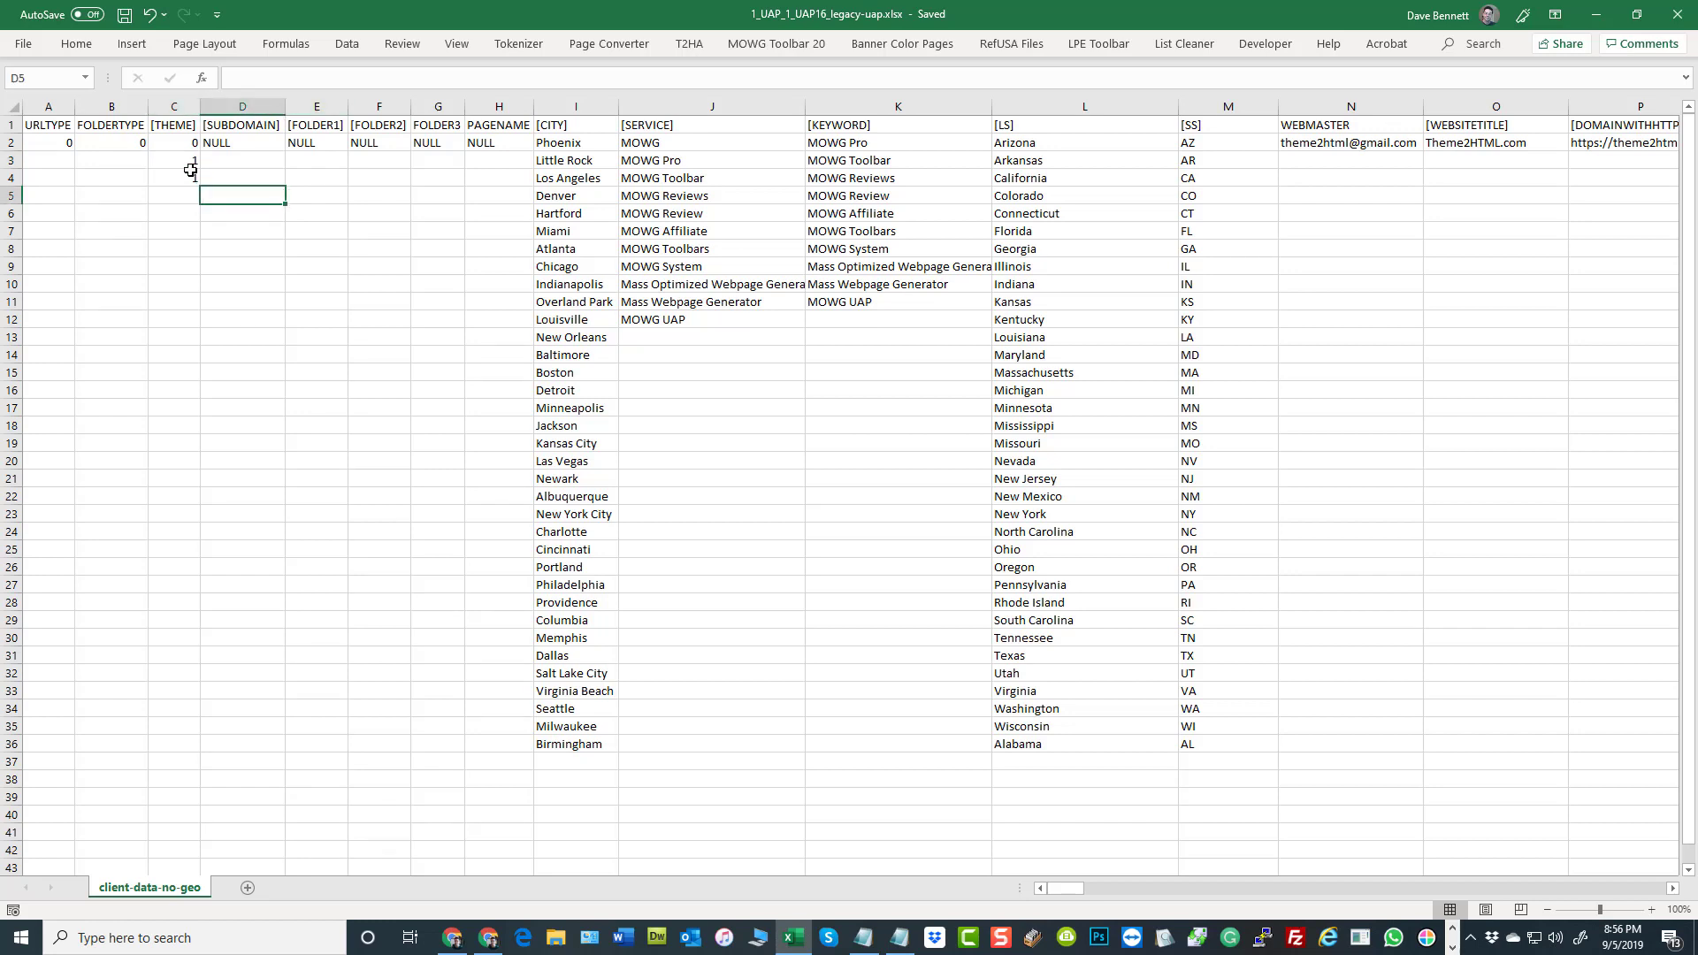
click(179, 143)
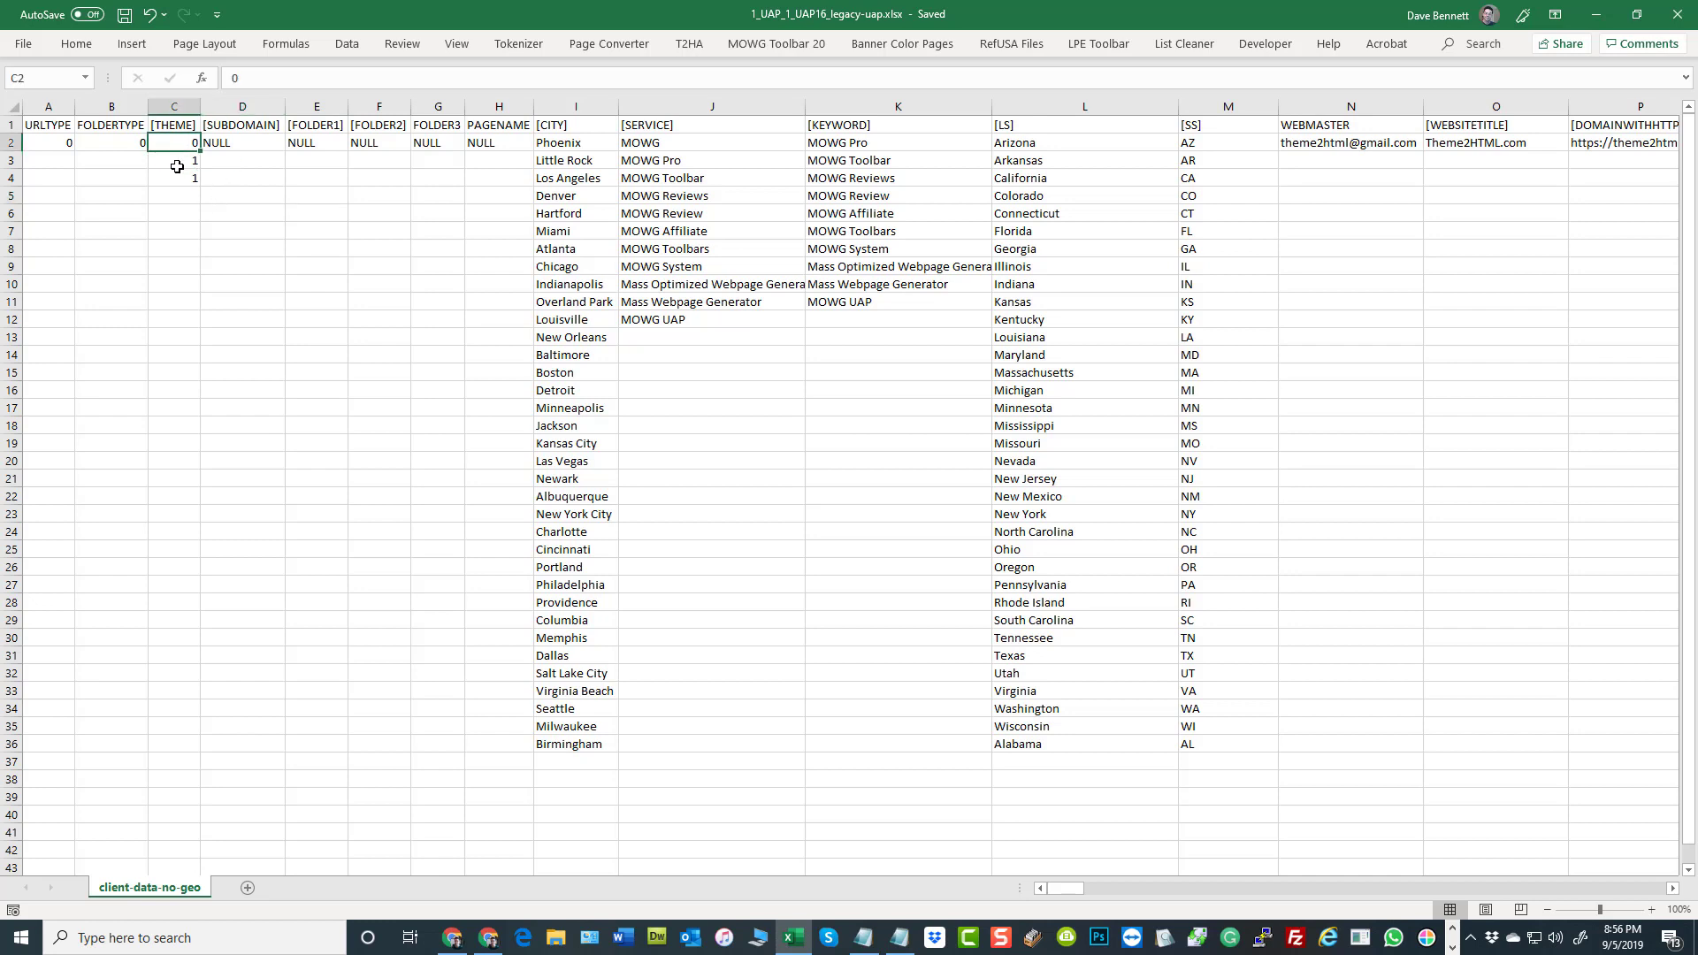
click(296, 253)
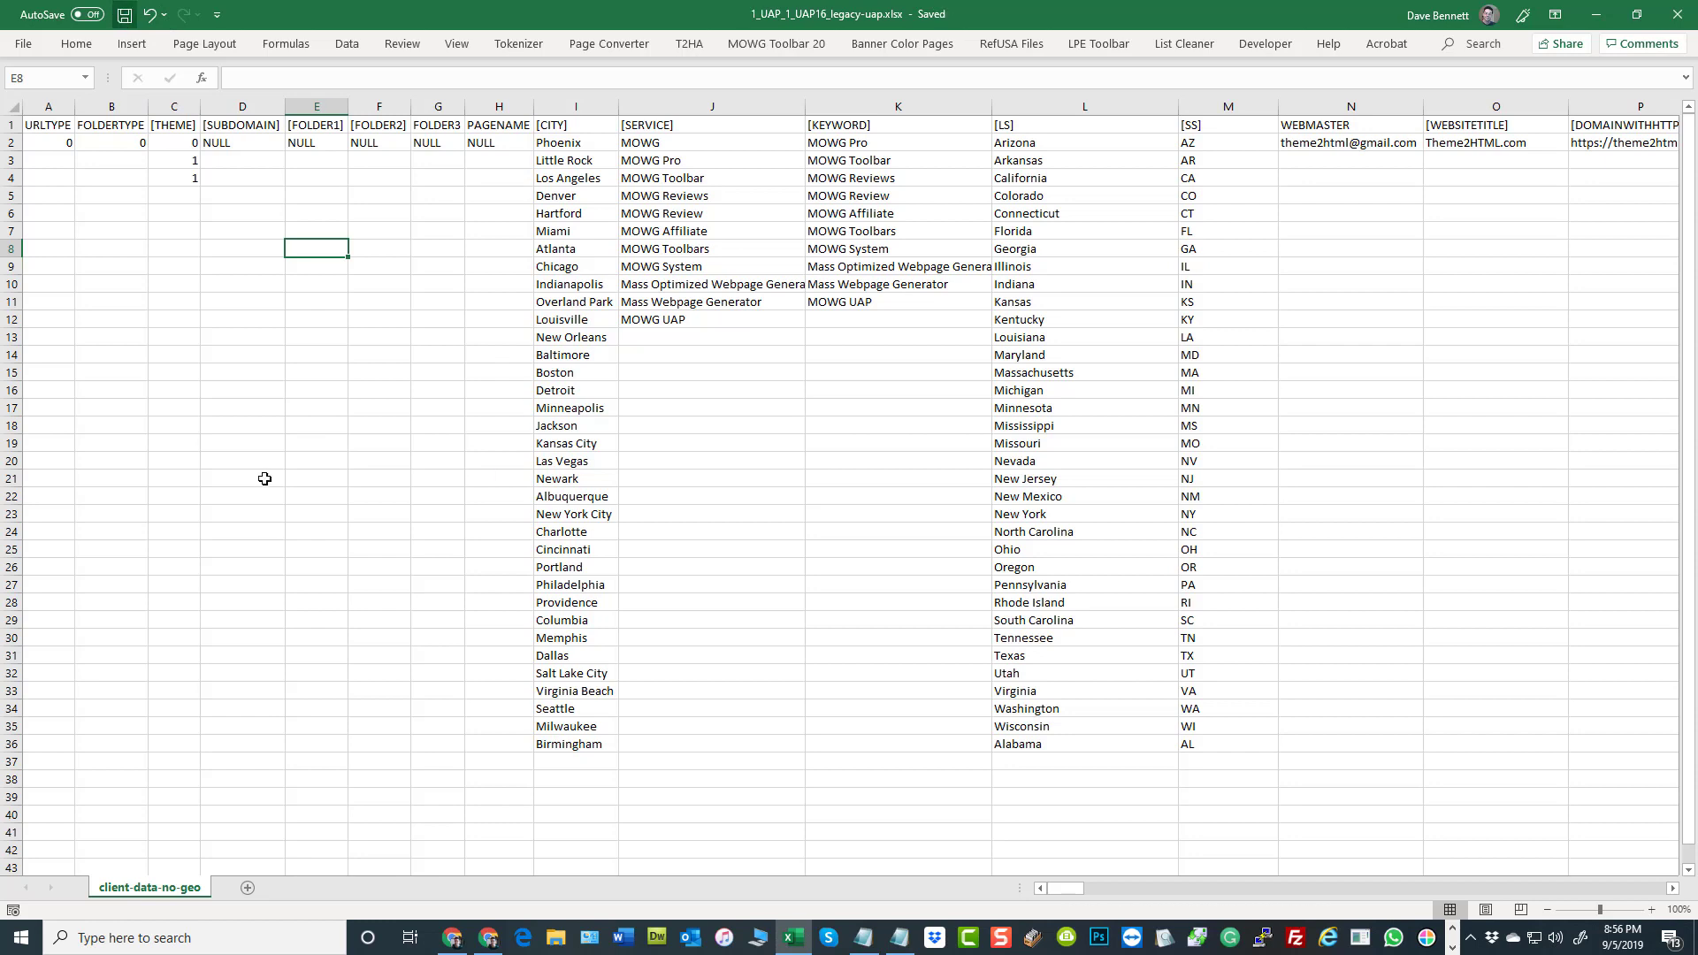
Clear the theme values from C3:C5, then save and close the workbook
drag(178, 159, 177, 196)
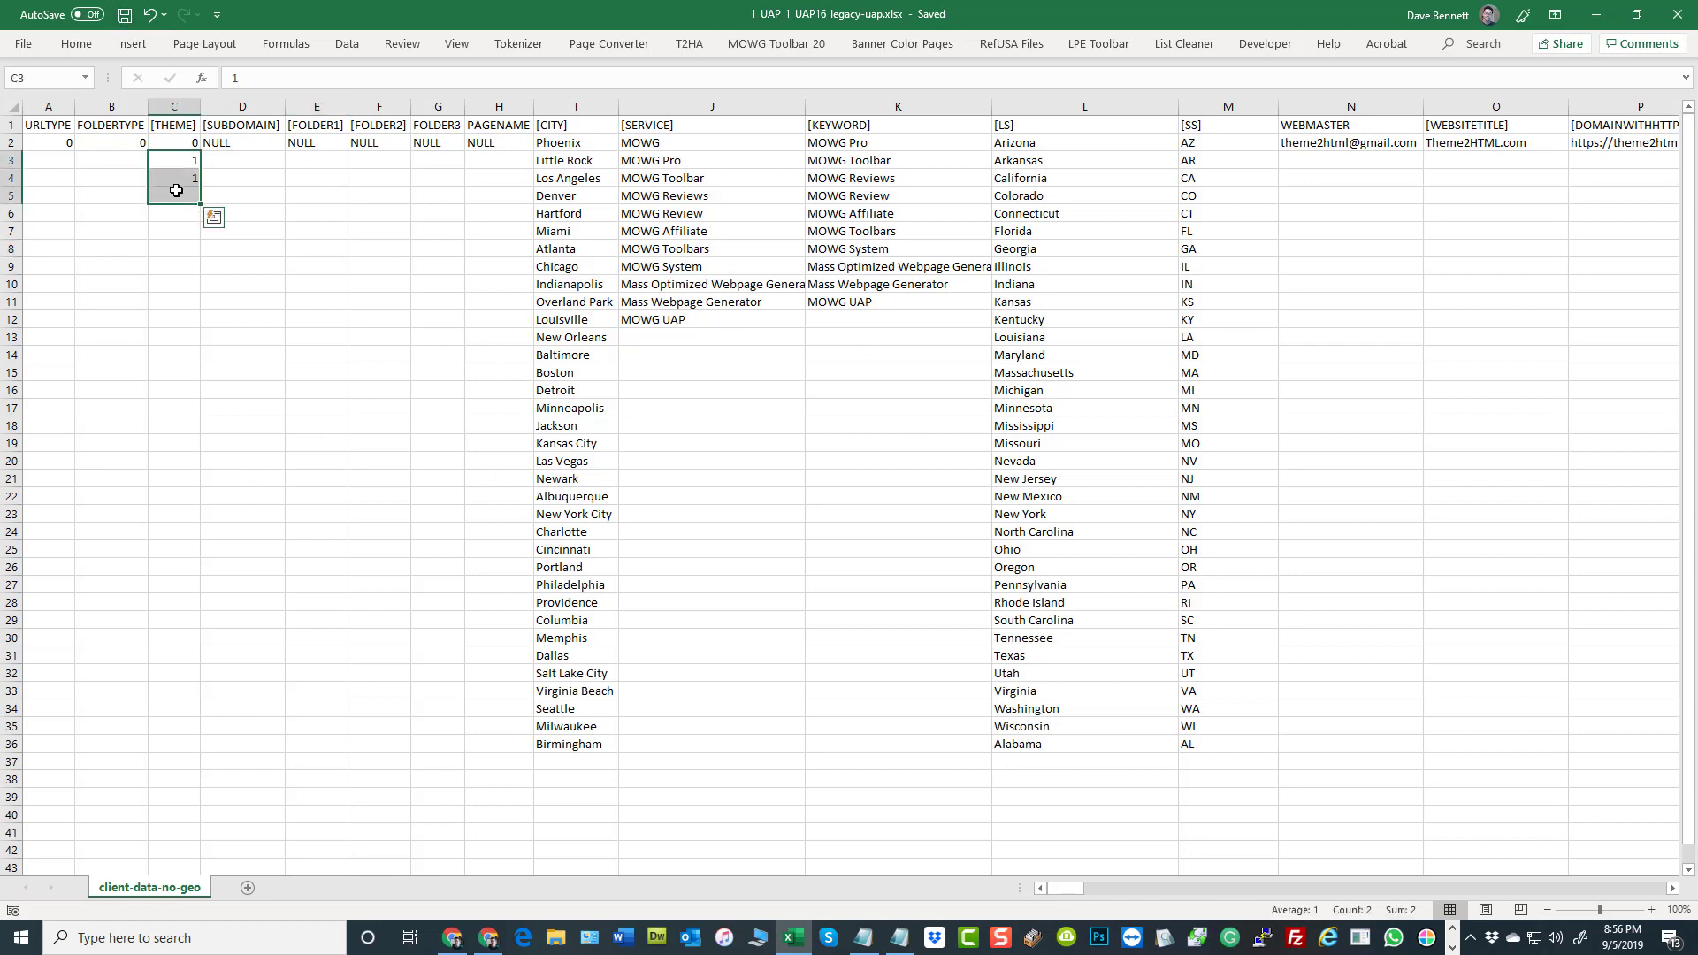
right_click(180, 188)
click(248, 411)
click(110, 249)
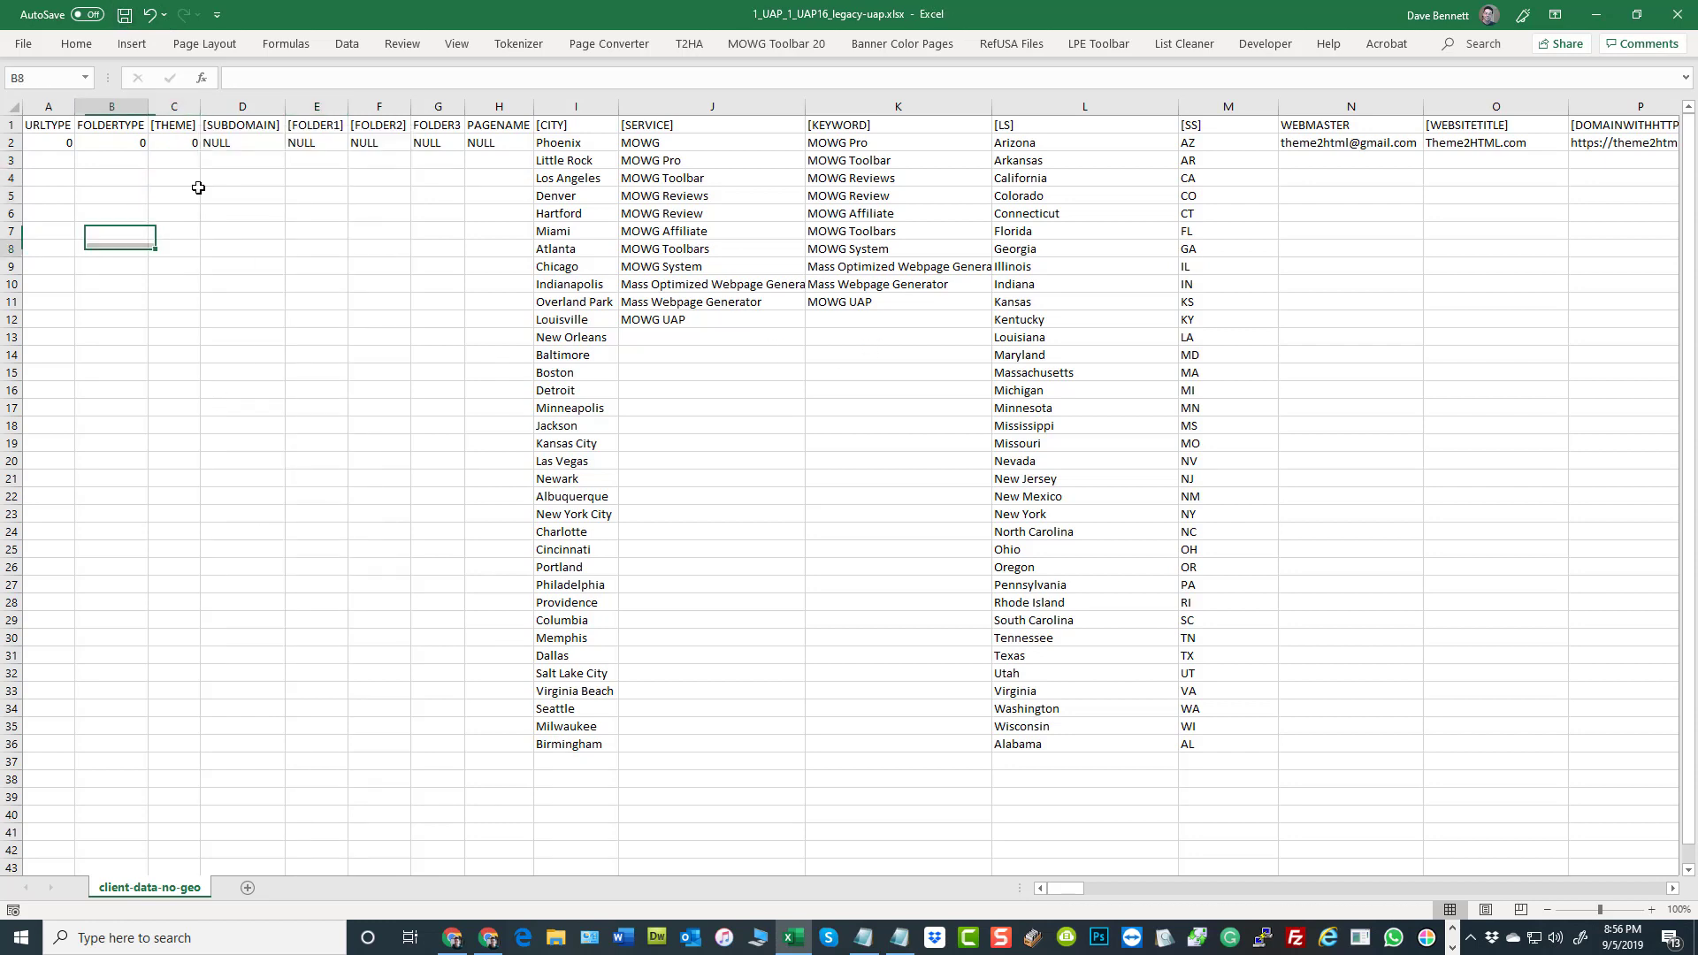
click(125, 15)
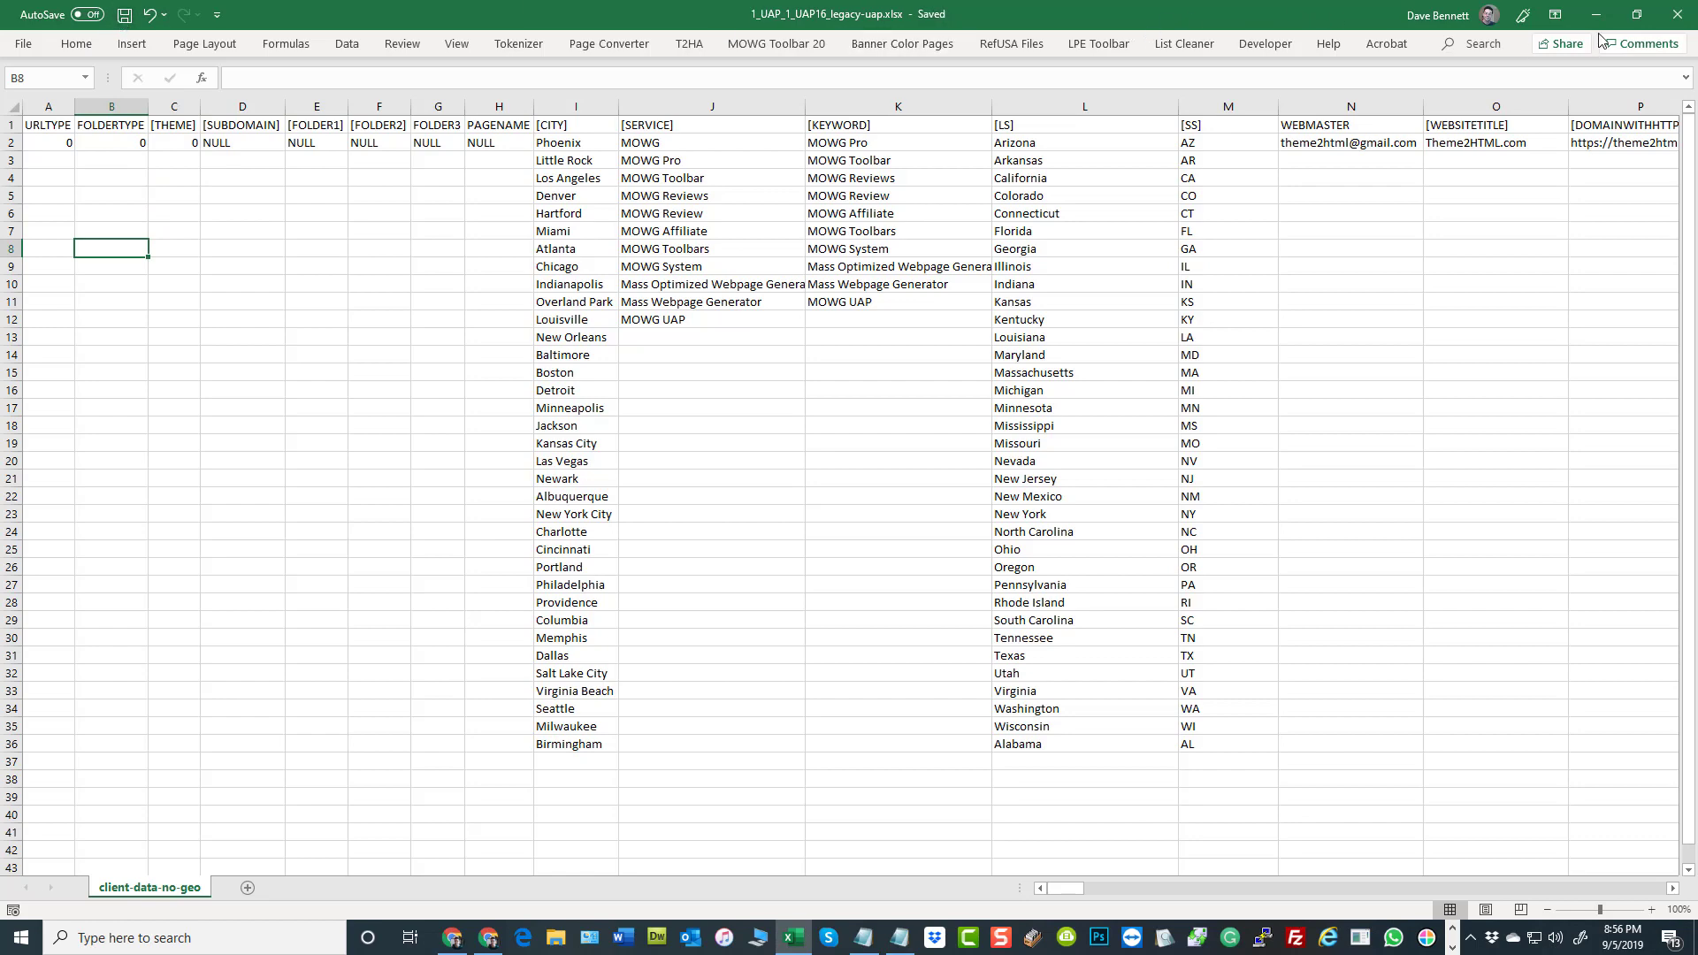
click(1663, 17)
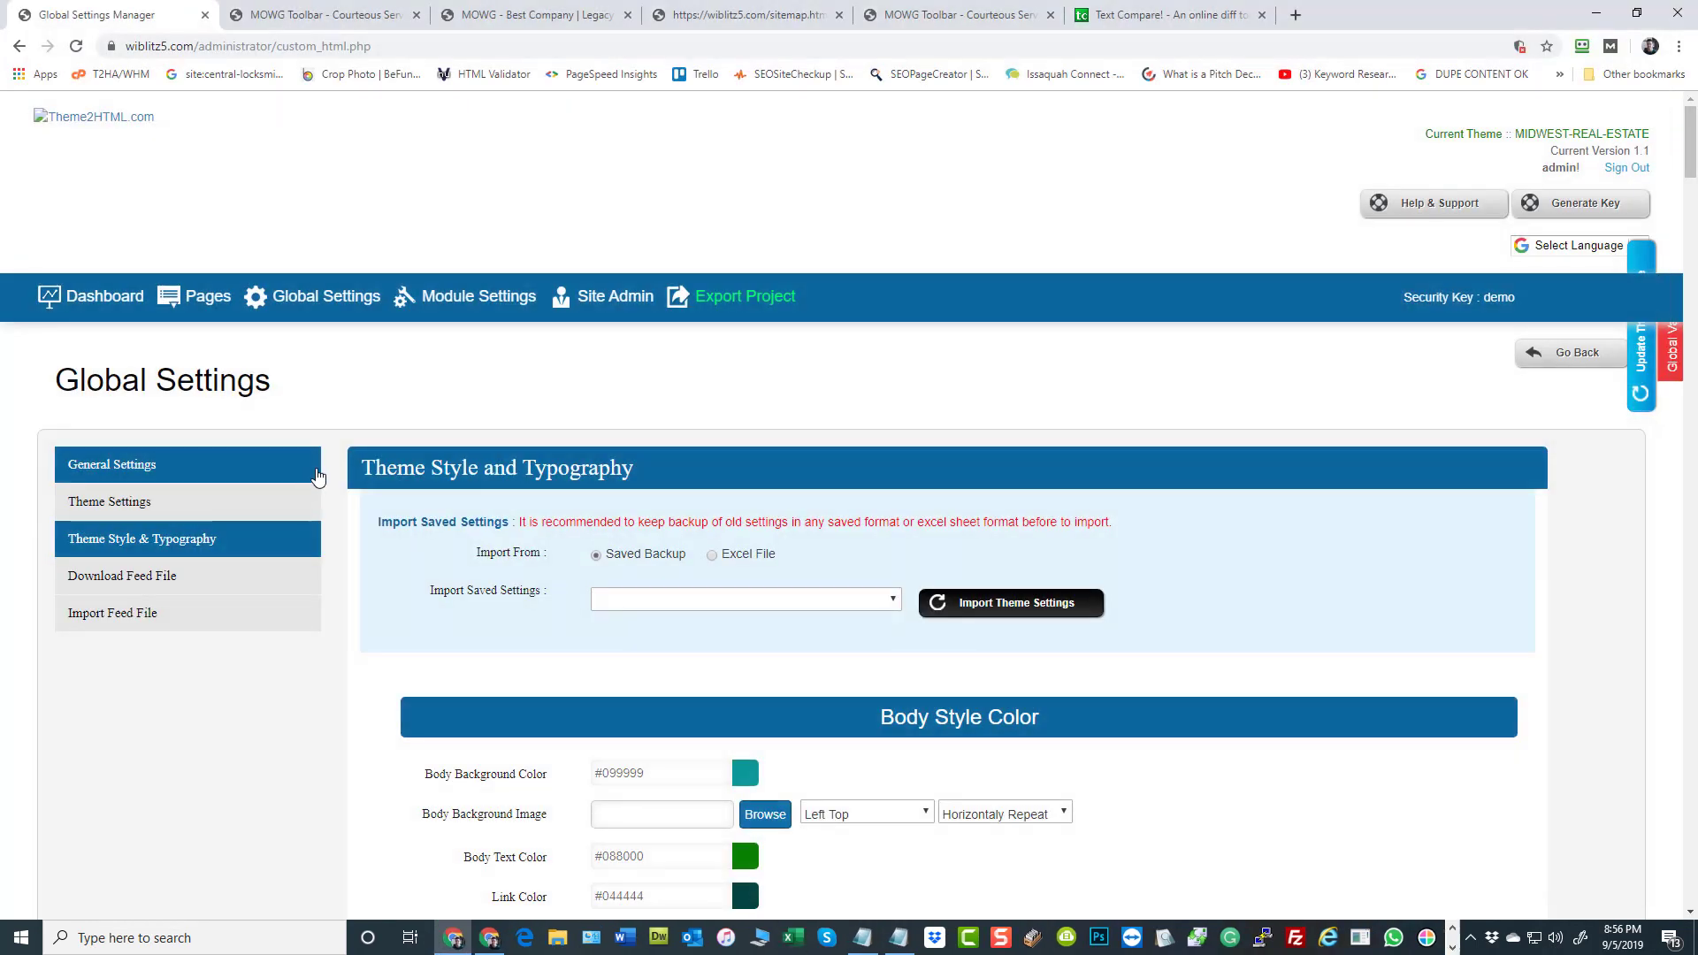
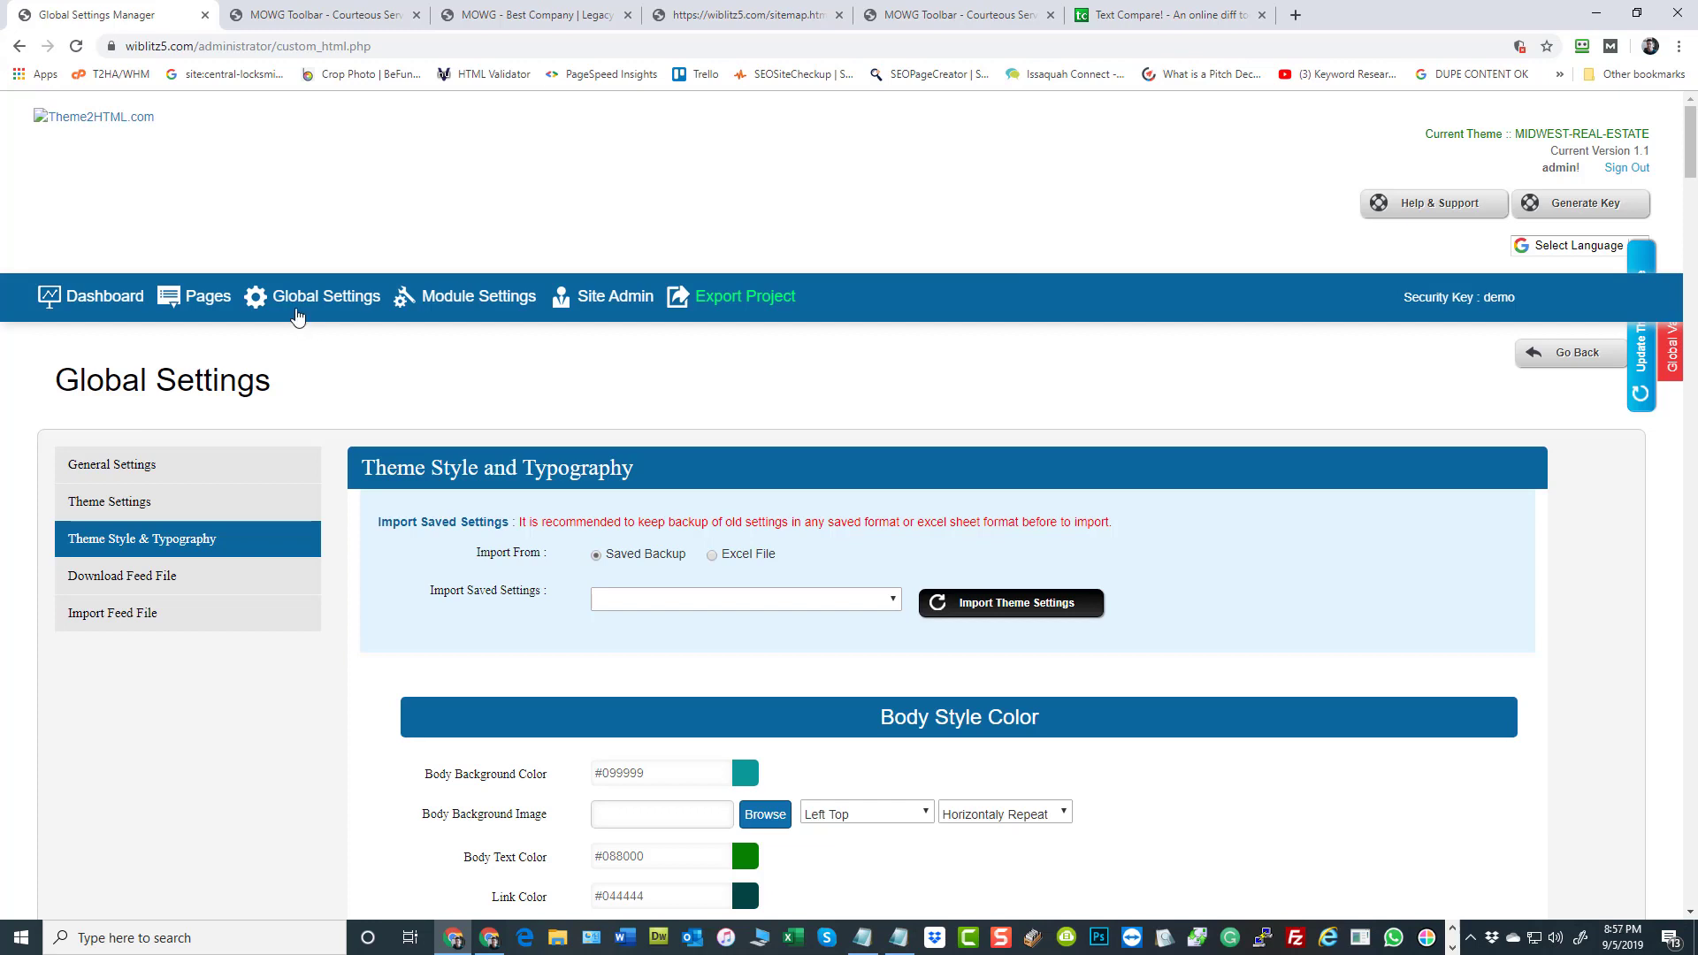
Open the general global settings and examine the admin email, title, logo, meta tag, bottom script code and copyright fields
click(326, 299)
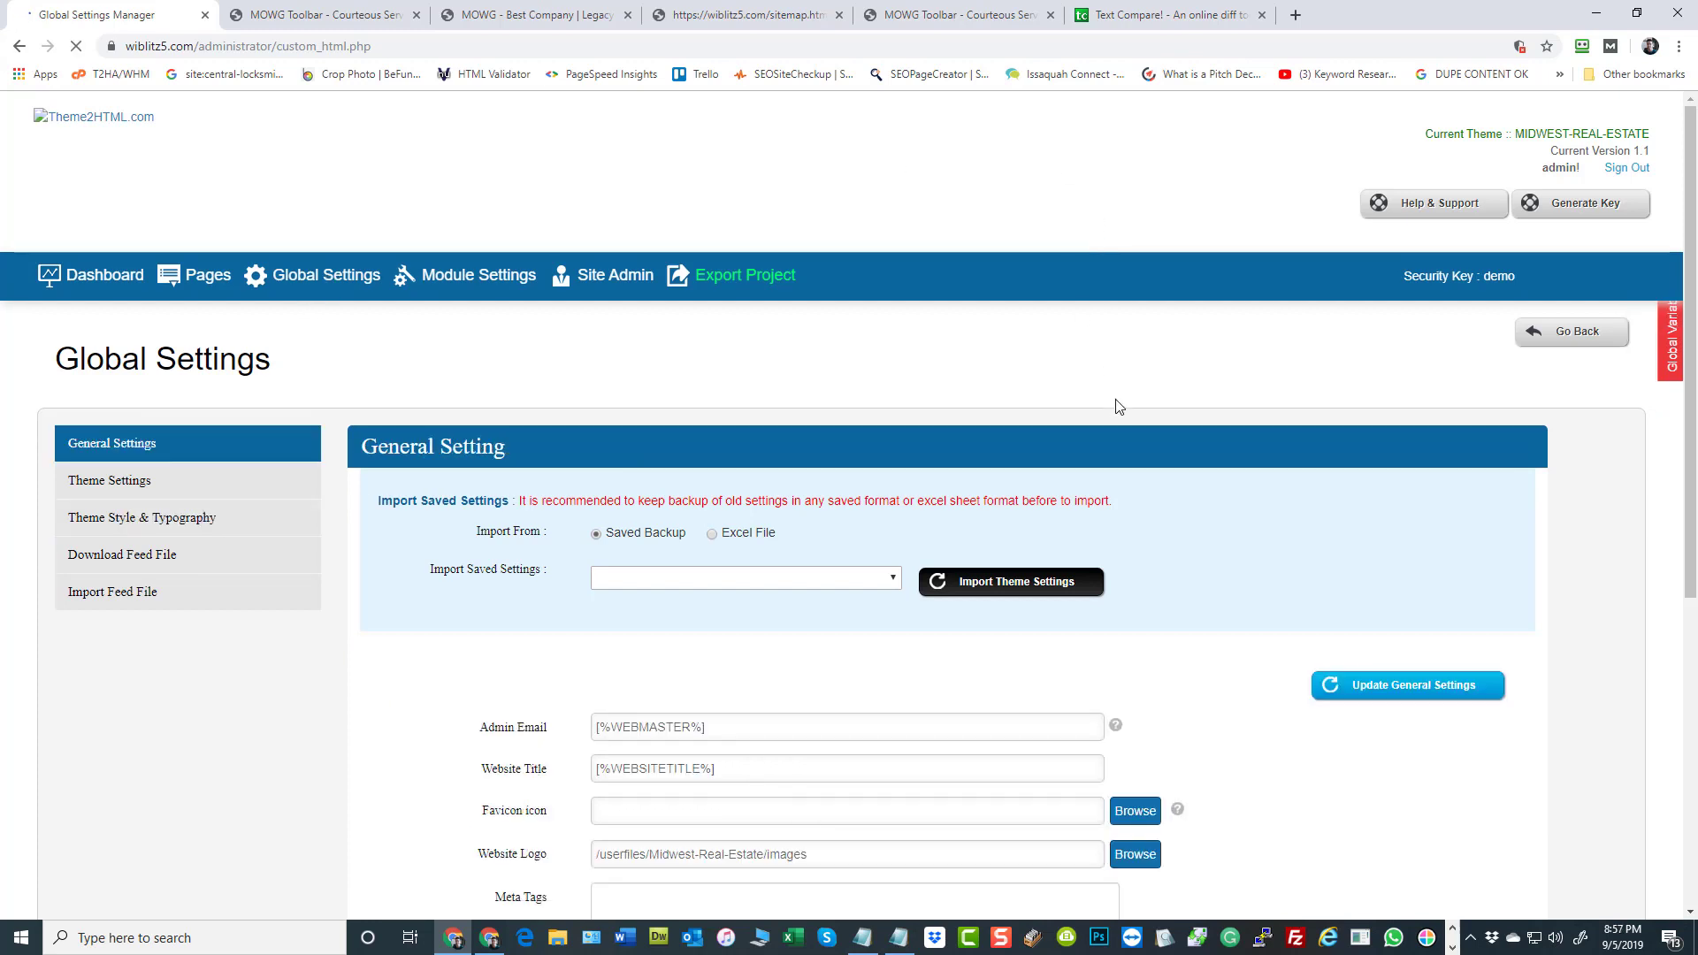
scroll(1086, 336, down, 4)
scroll(1087, 345, down, 1)
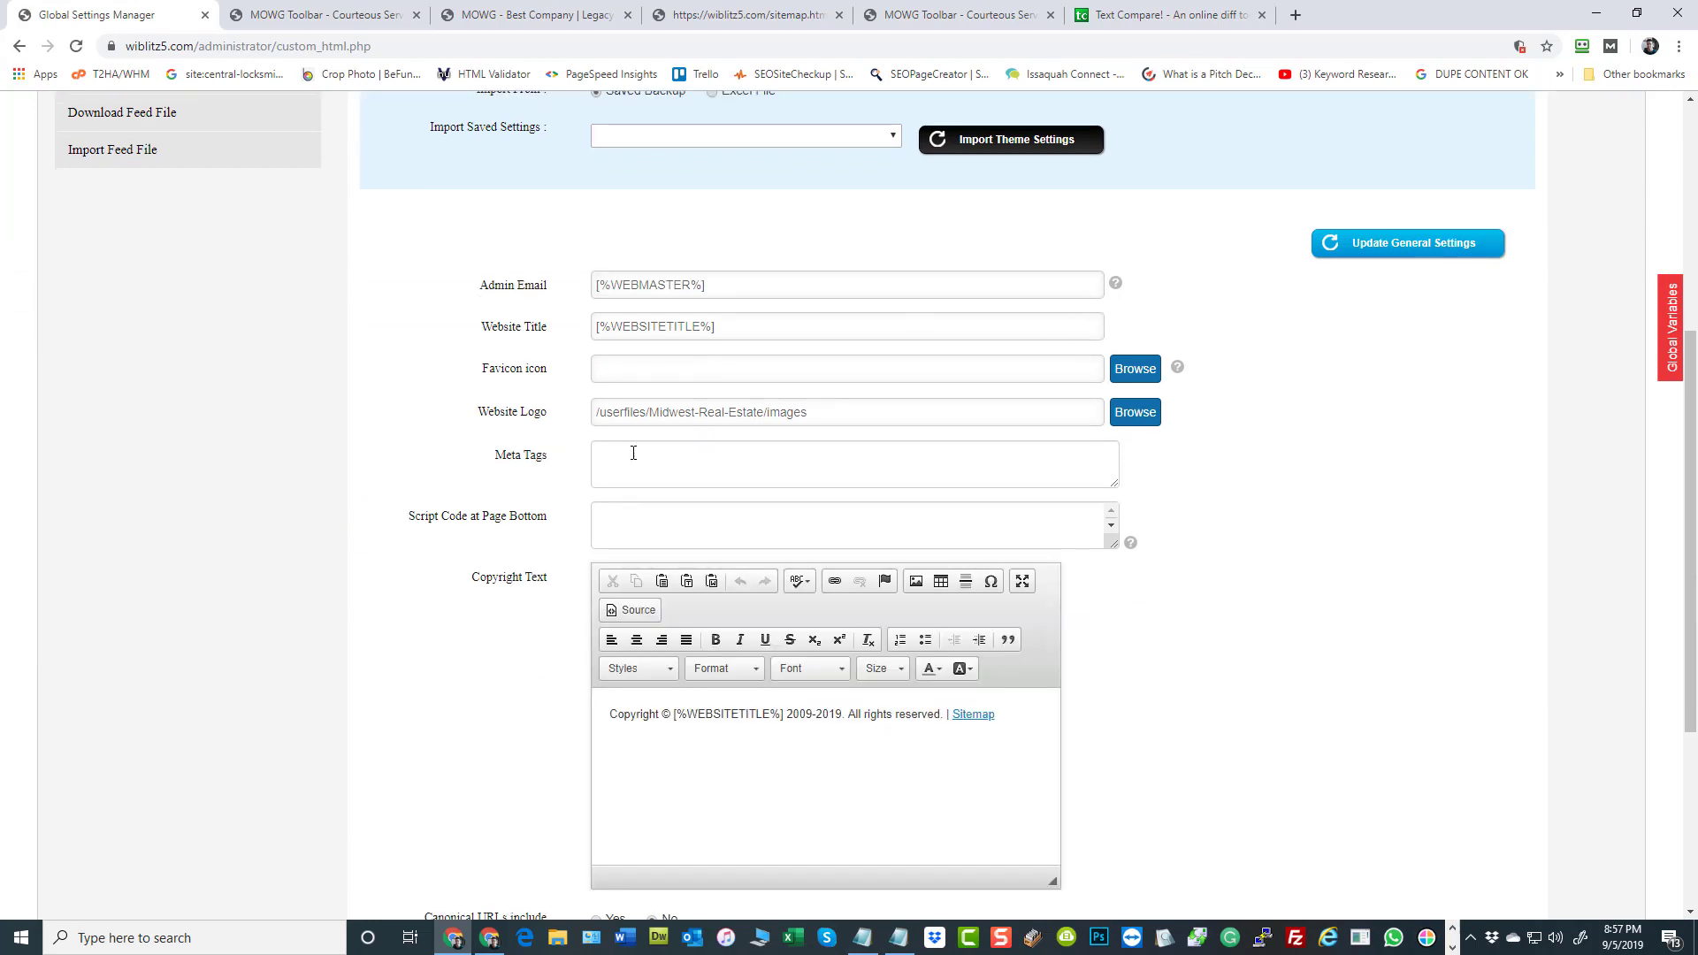
click(791, 503)
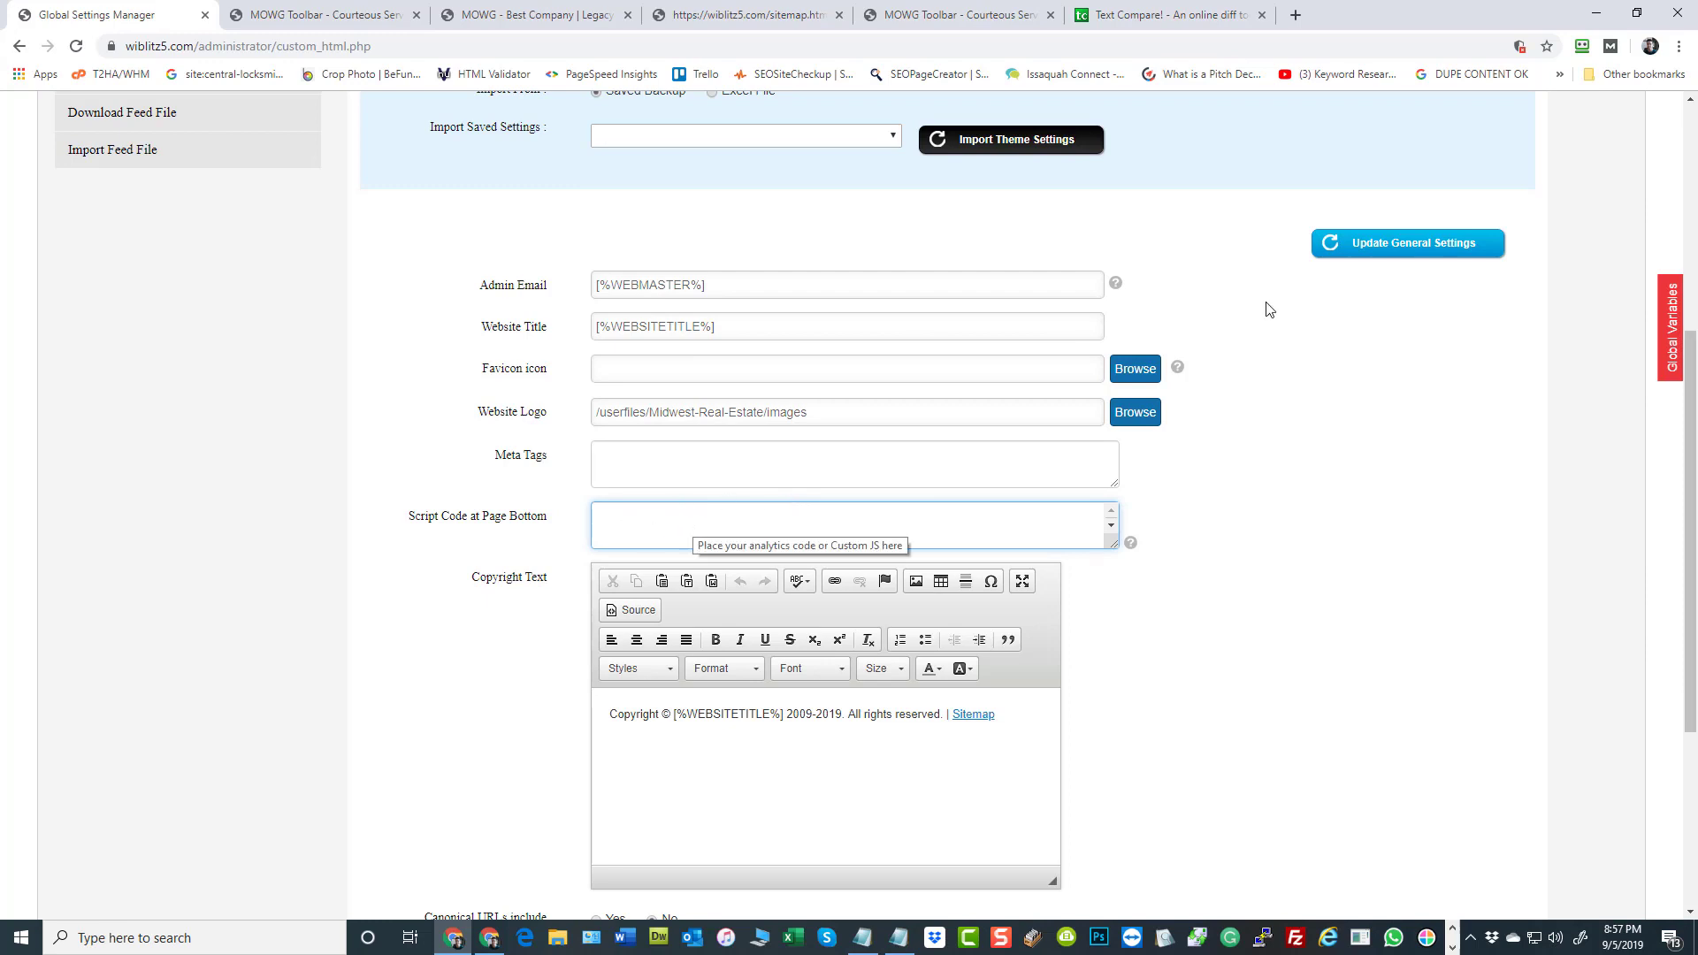
scroll(368, 417, up, 5)
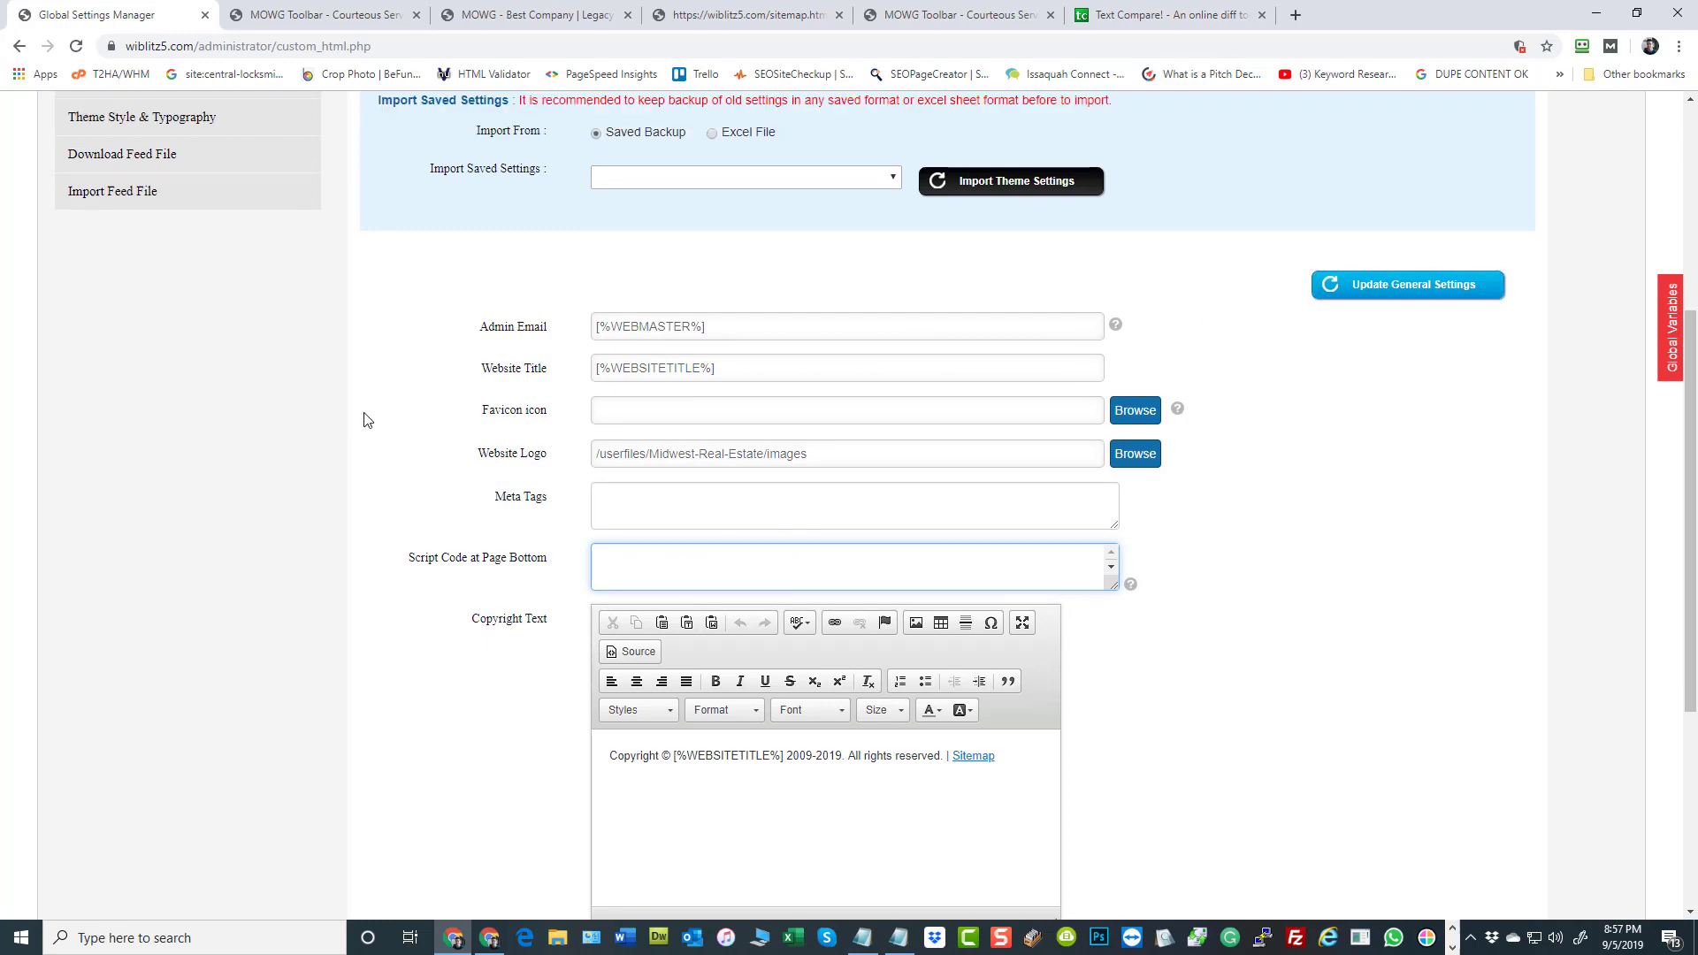
scroll(364, 412, up, 1)
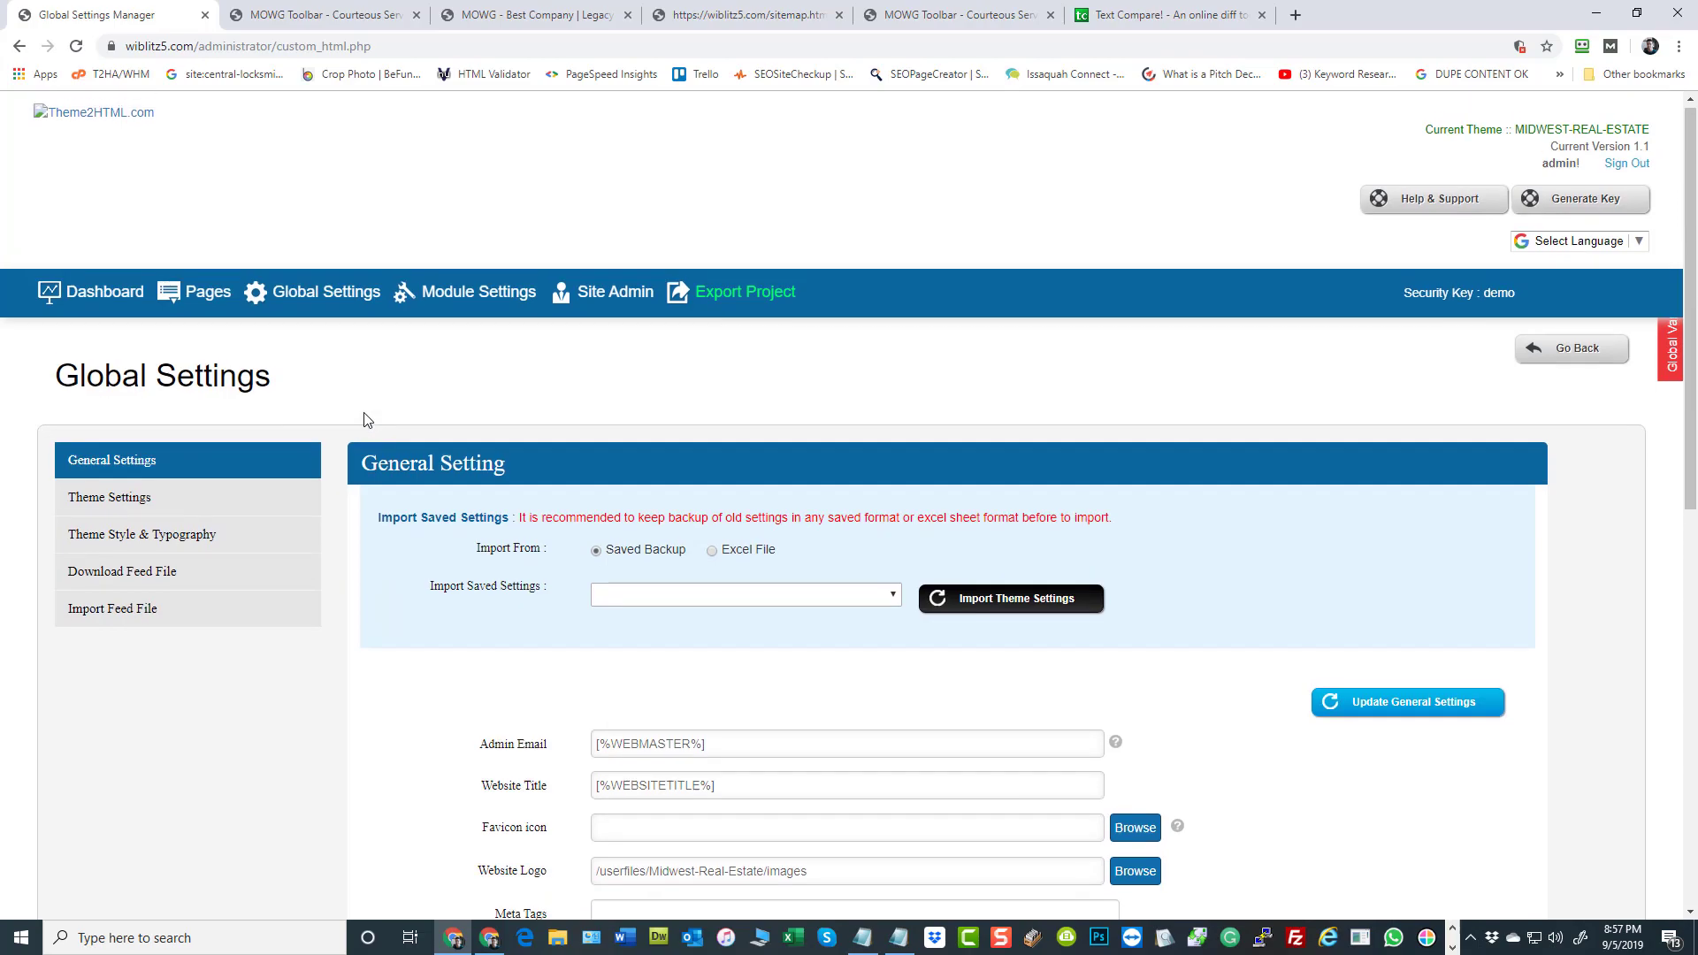
Examine the list of subdomain page links in the wiblitz5.com sitemap
click(754, 13)
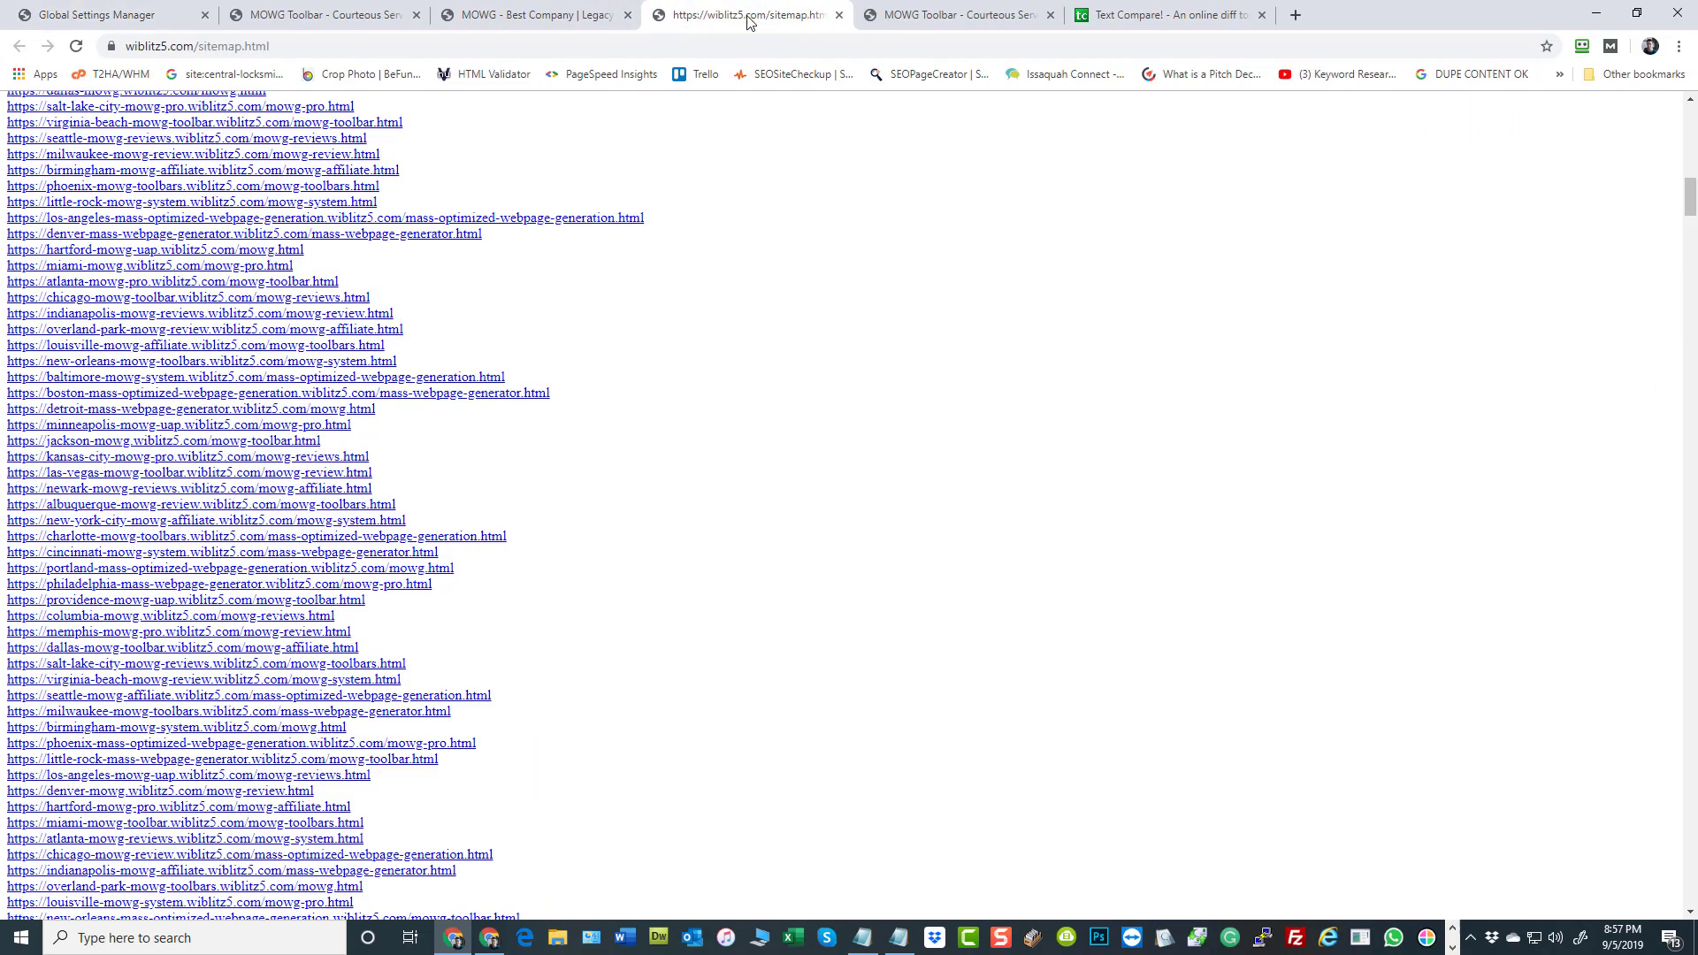
scroll(318, 234, down, 15)
scroll(316, 292, up, 10)
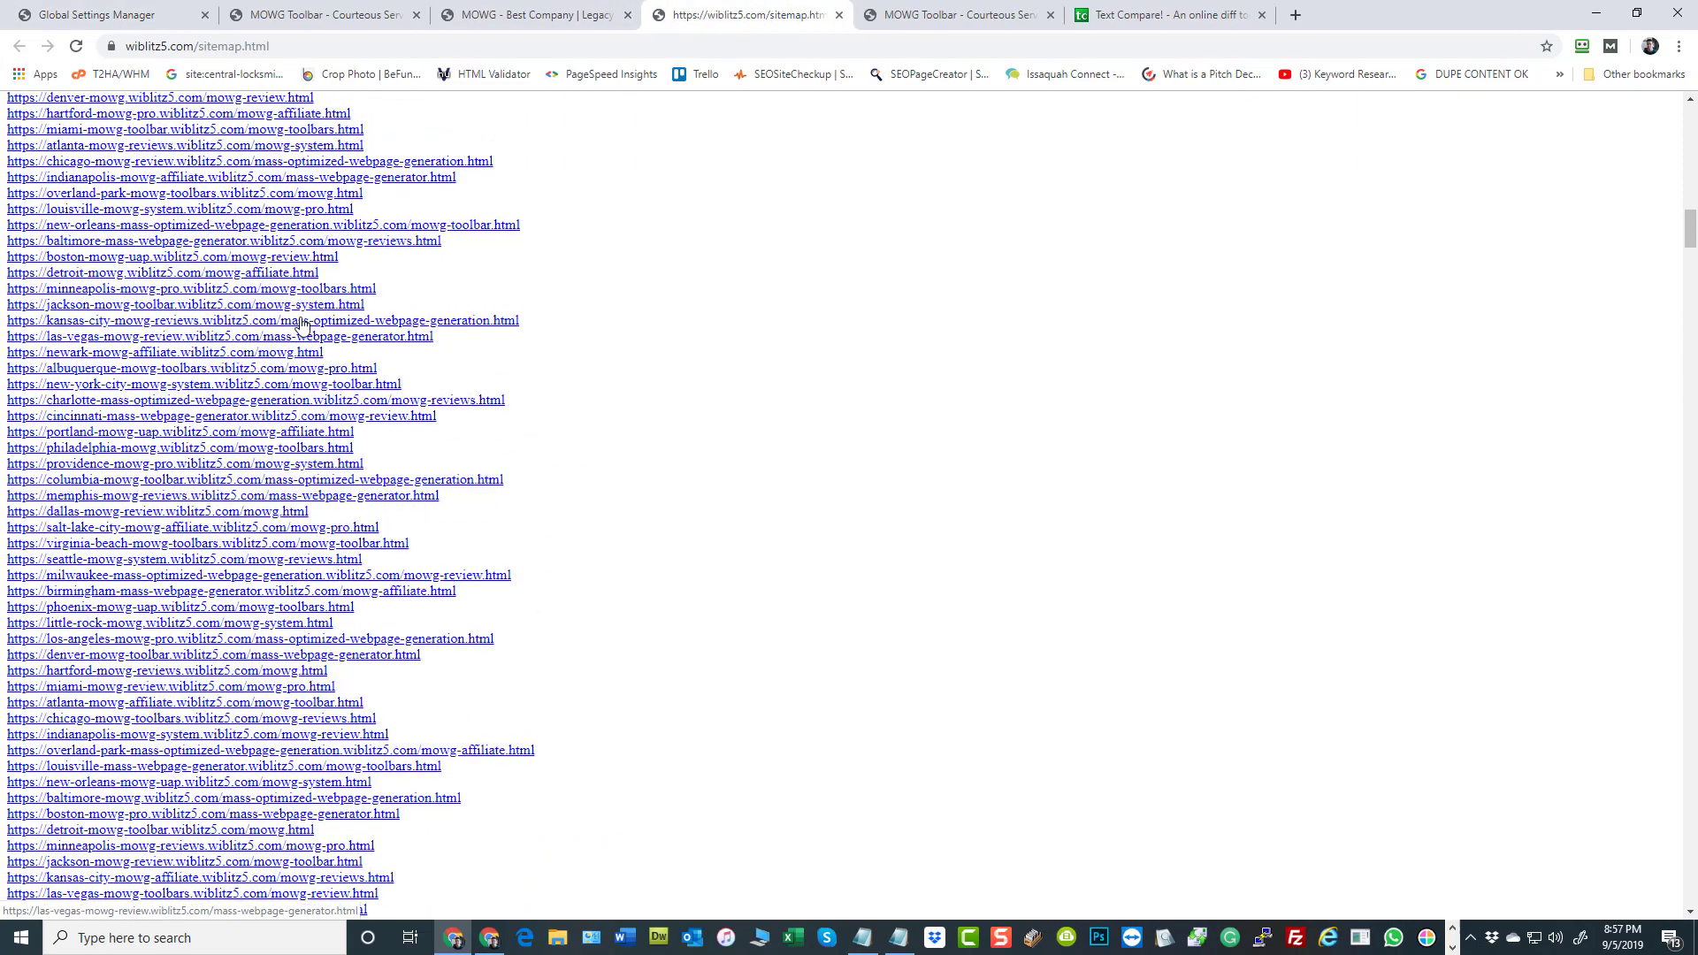
scroll(845, 387, up, 7)
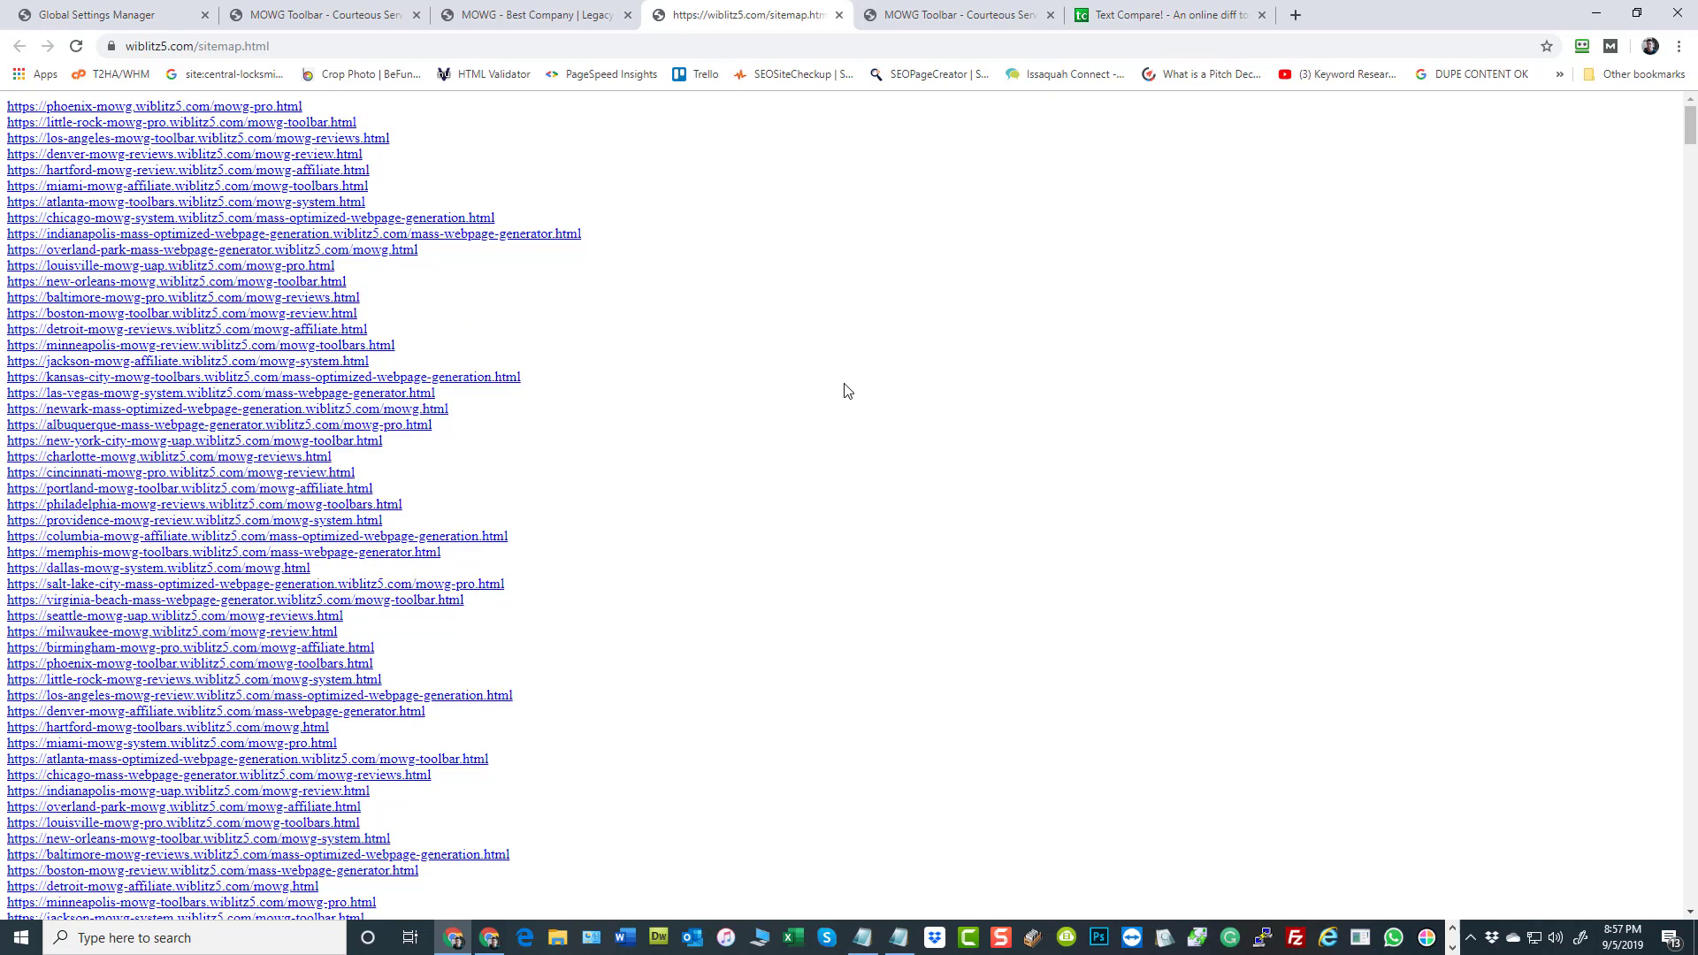
Open the MOWG Toolbar page for editing in the admin panel and examine its URL, SEO and page-specific code fields
click(159, 15)
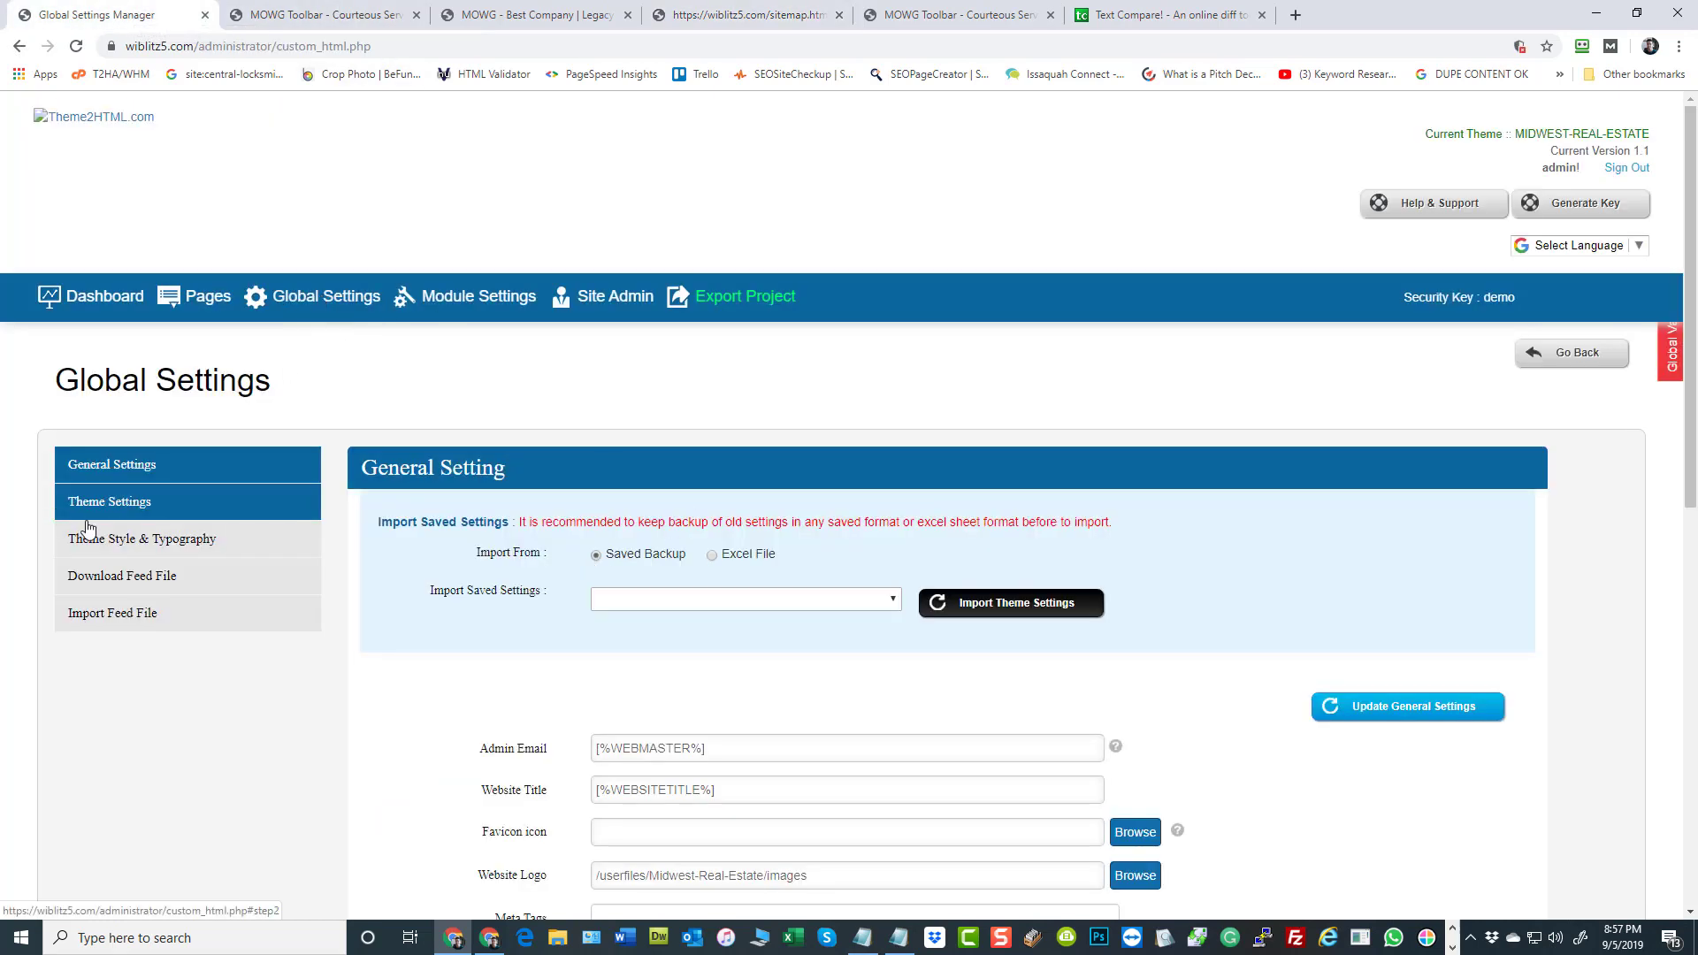
scroll(112, 483, down, 3)
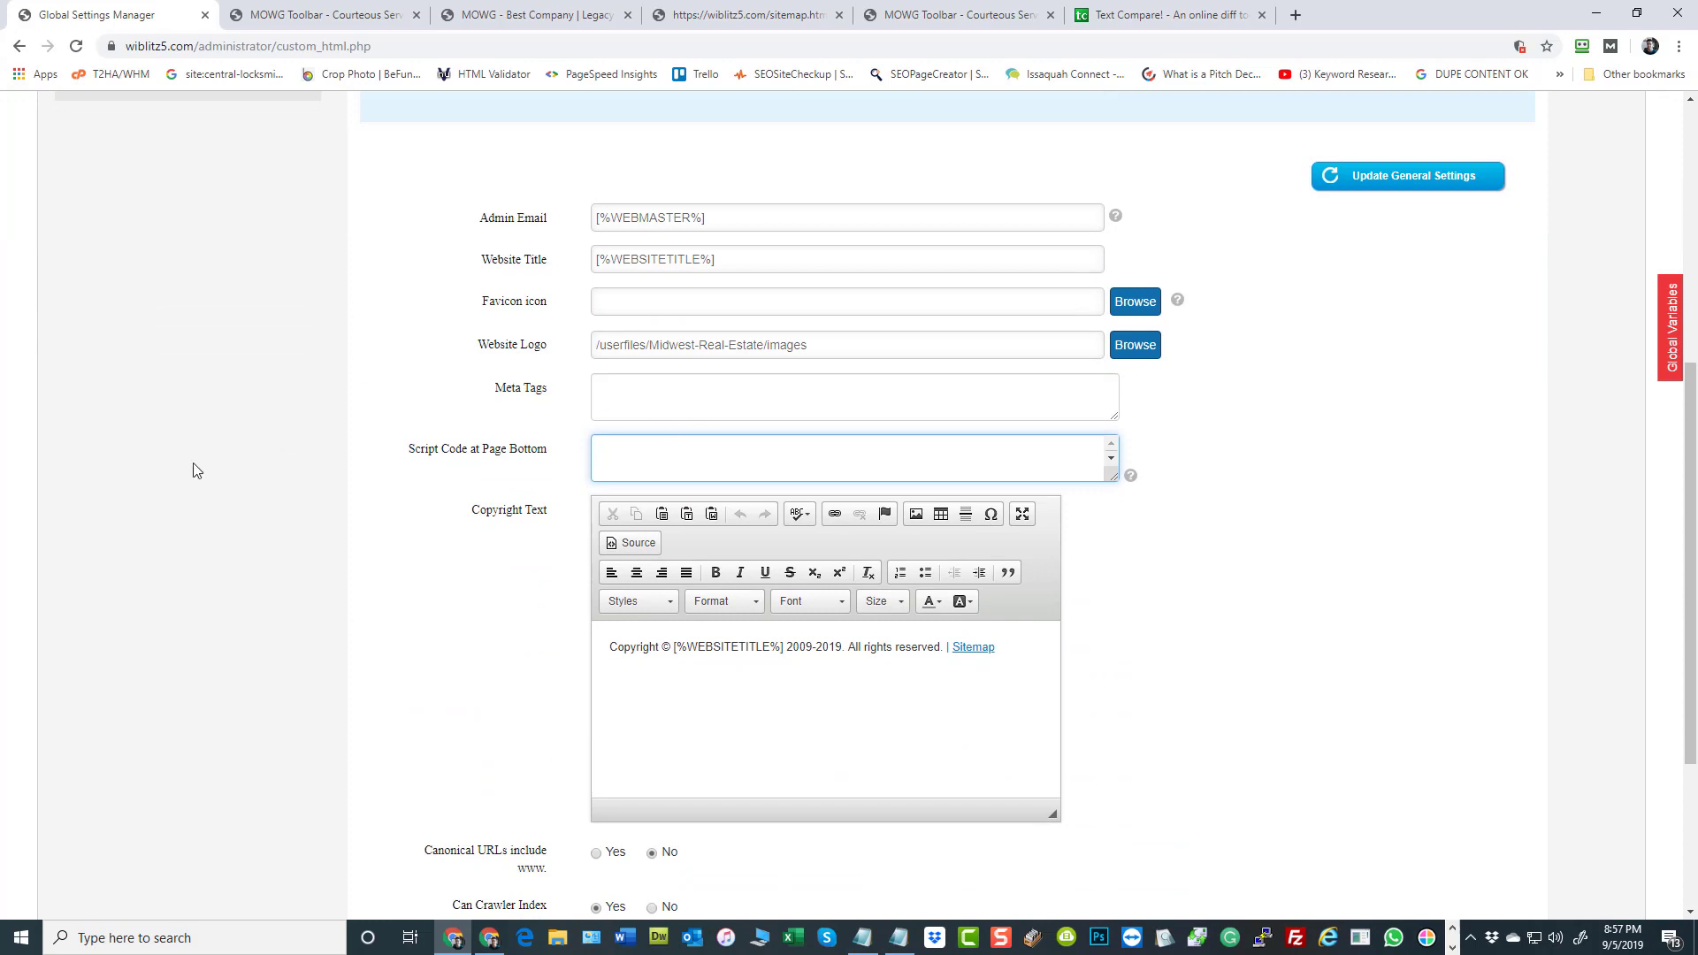
scroll(193, 464, up, 6)
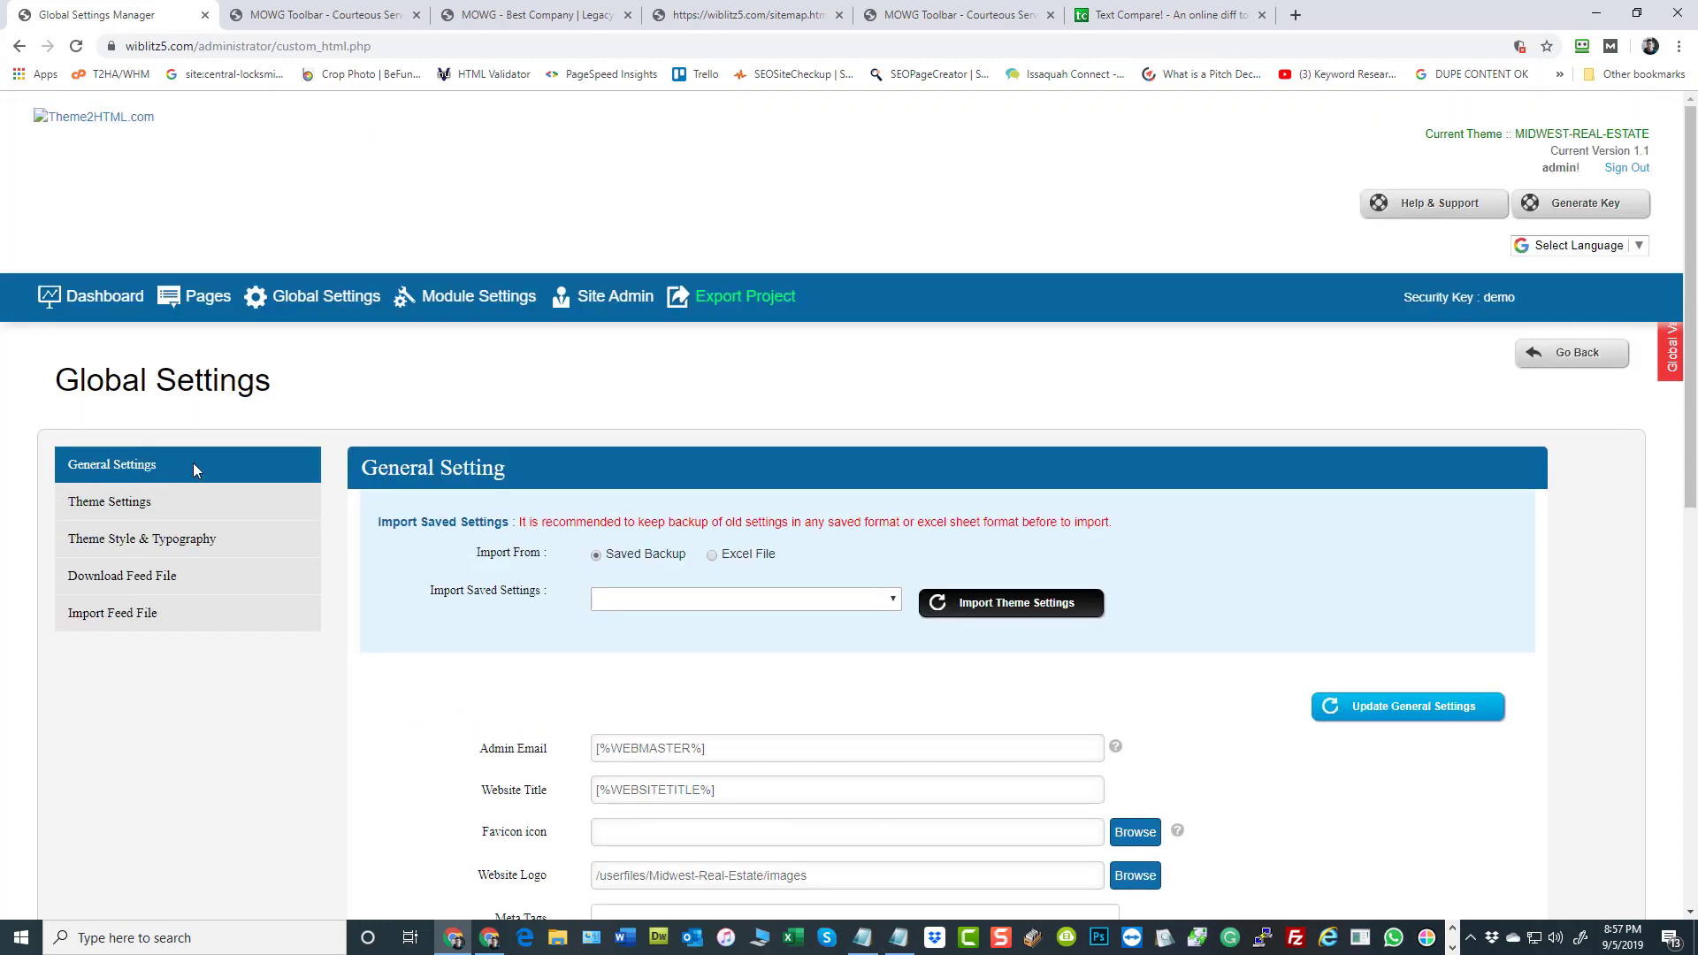
click(213, 303)
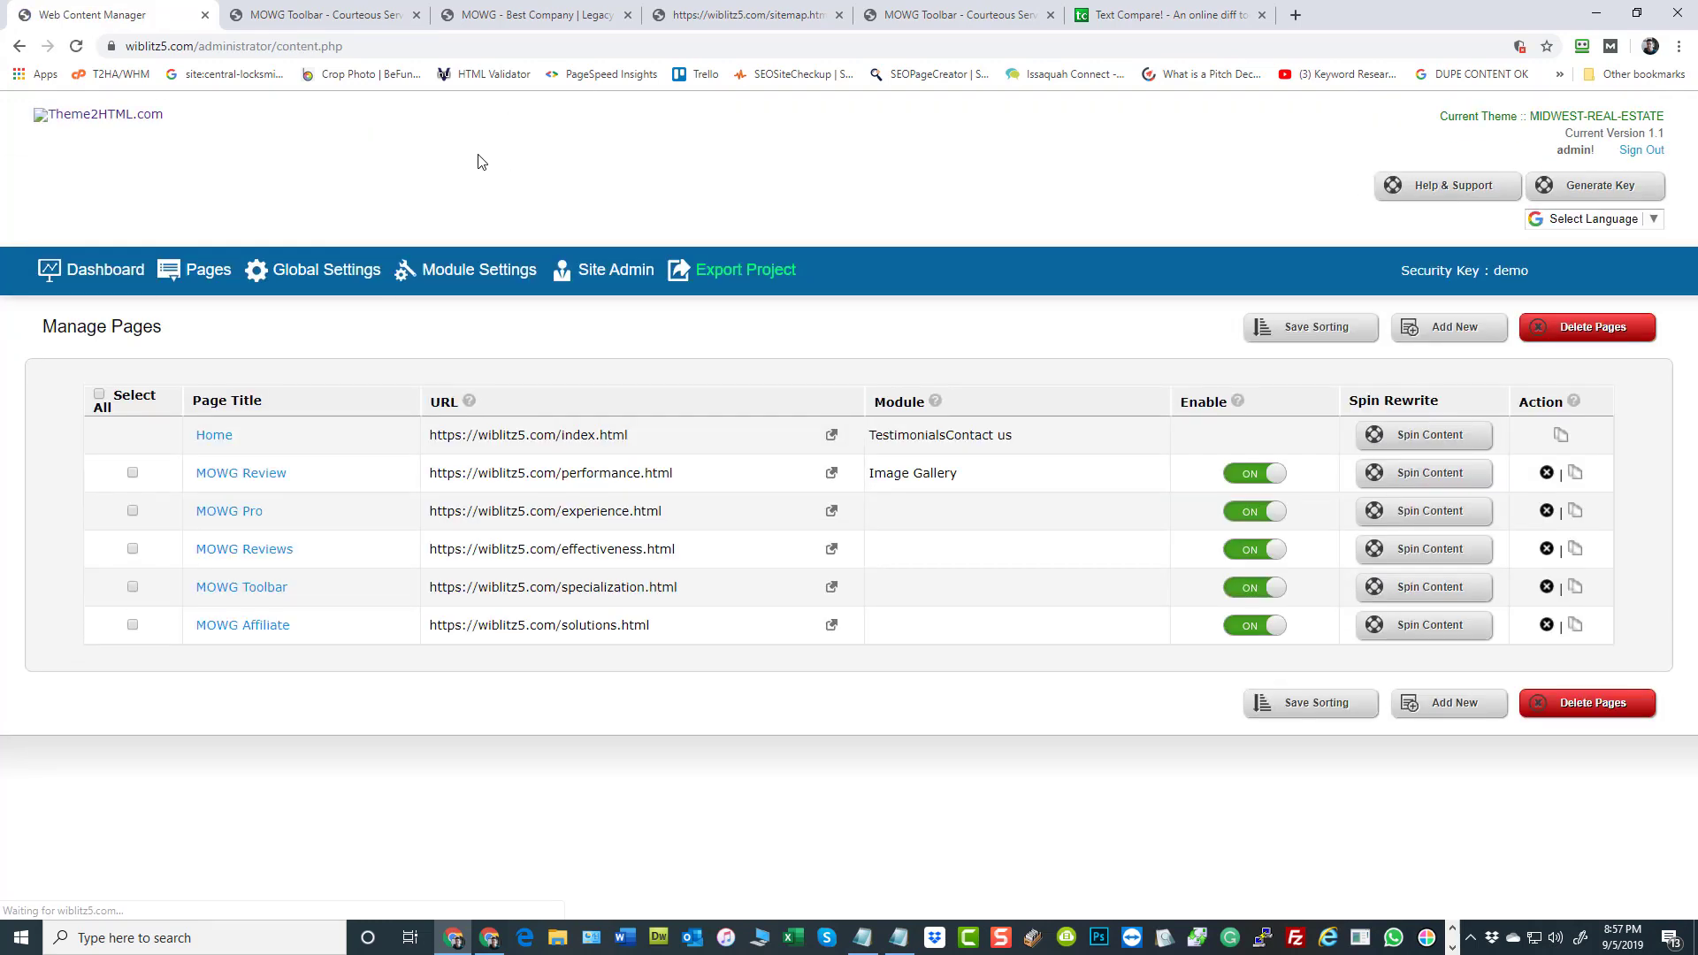
click(253, 590)
scroll(1190, 430, down, 12)
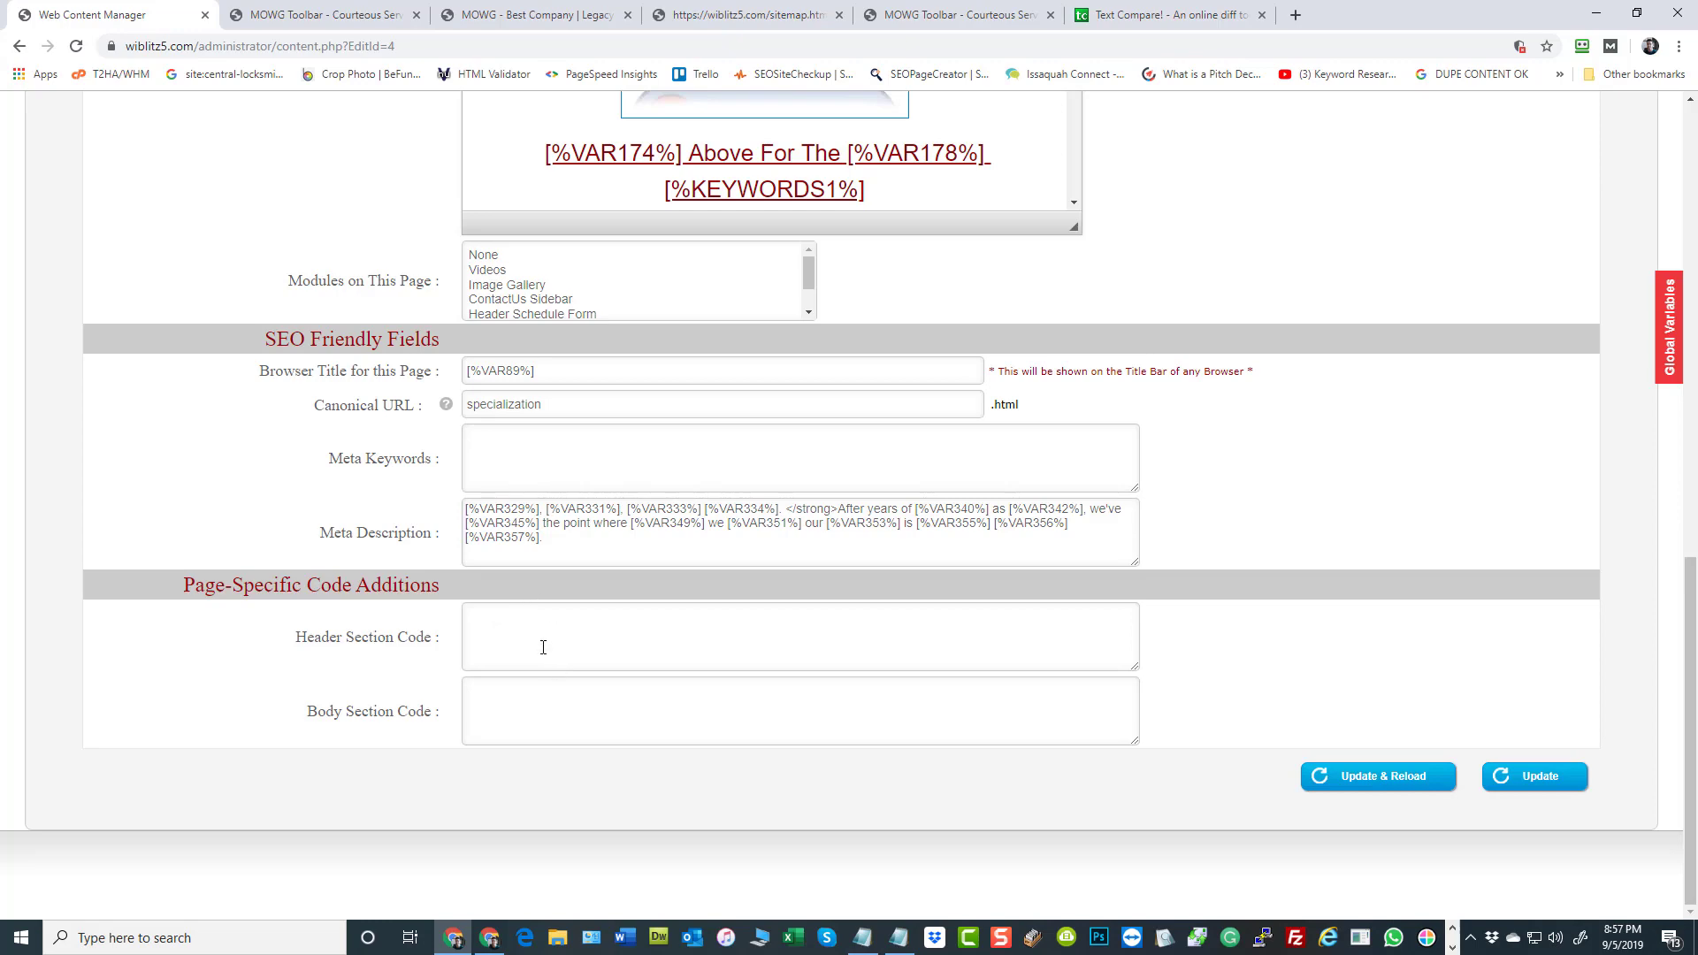
scroll(543, 648, up, 12)
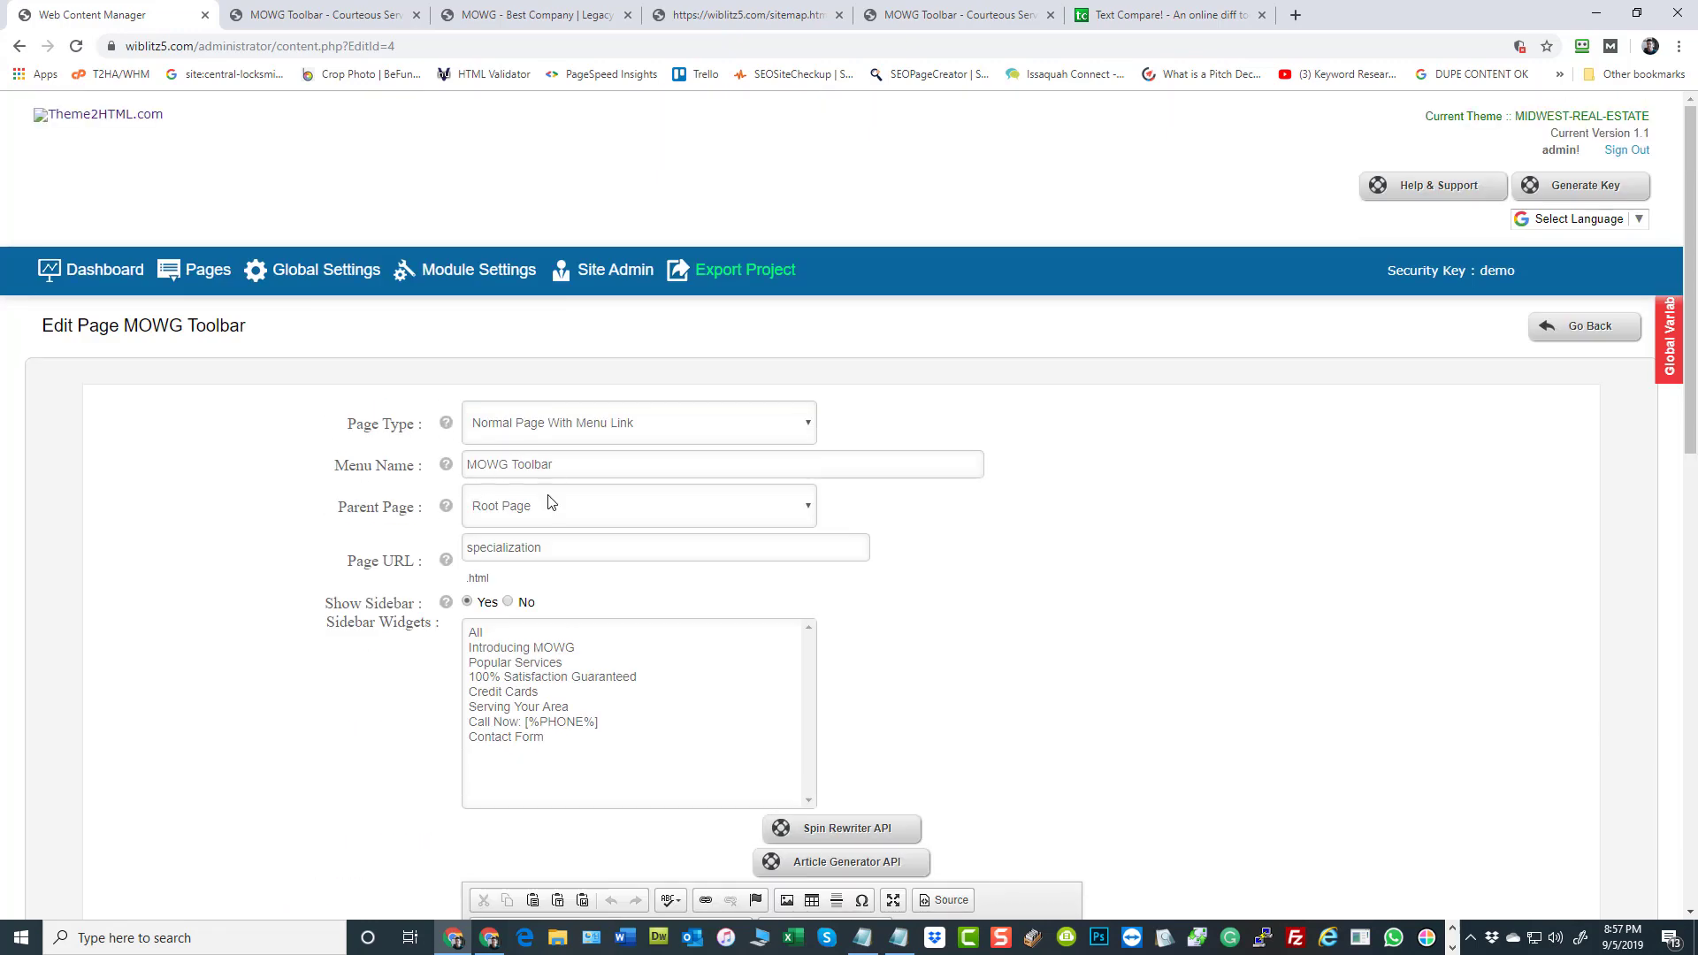
drag(550, 546, 236, 538)
click(236, 538)
scroll(1291, 555, down, 10)
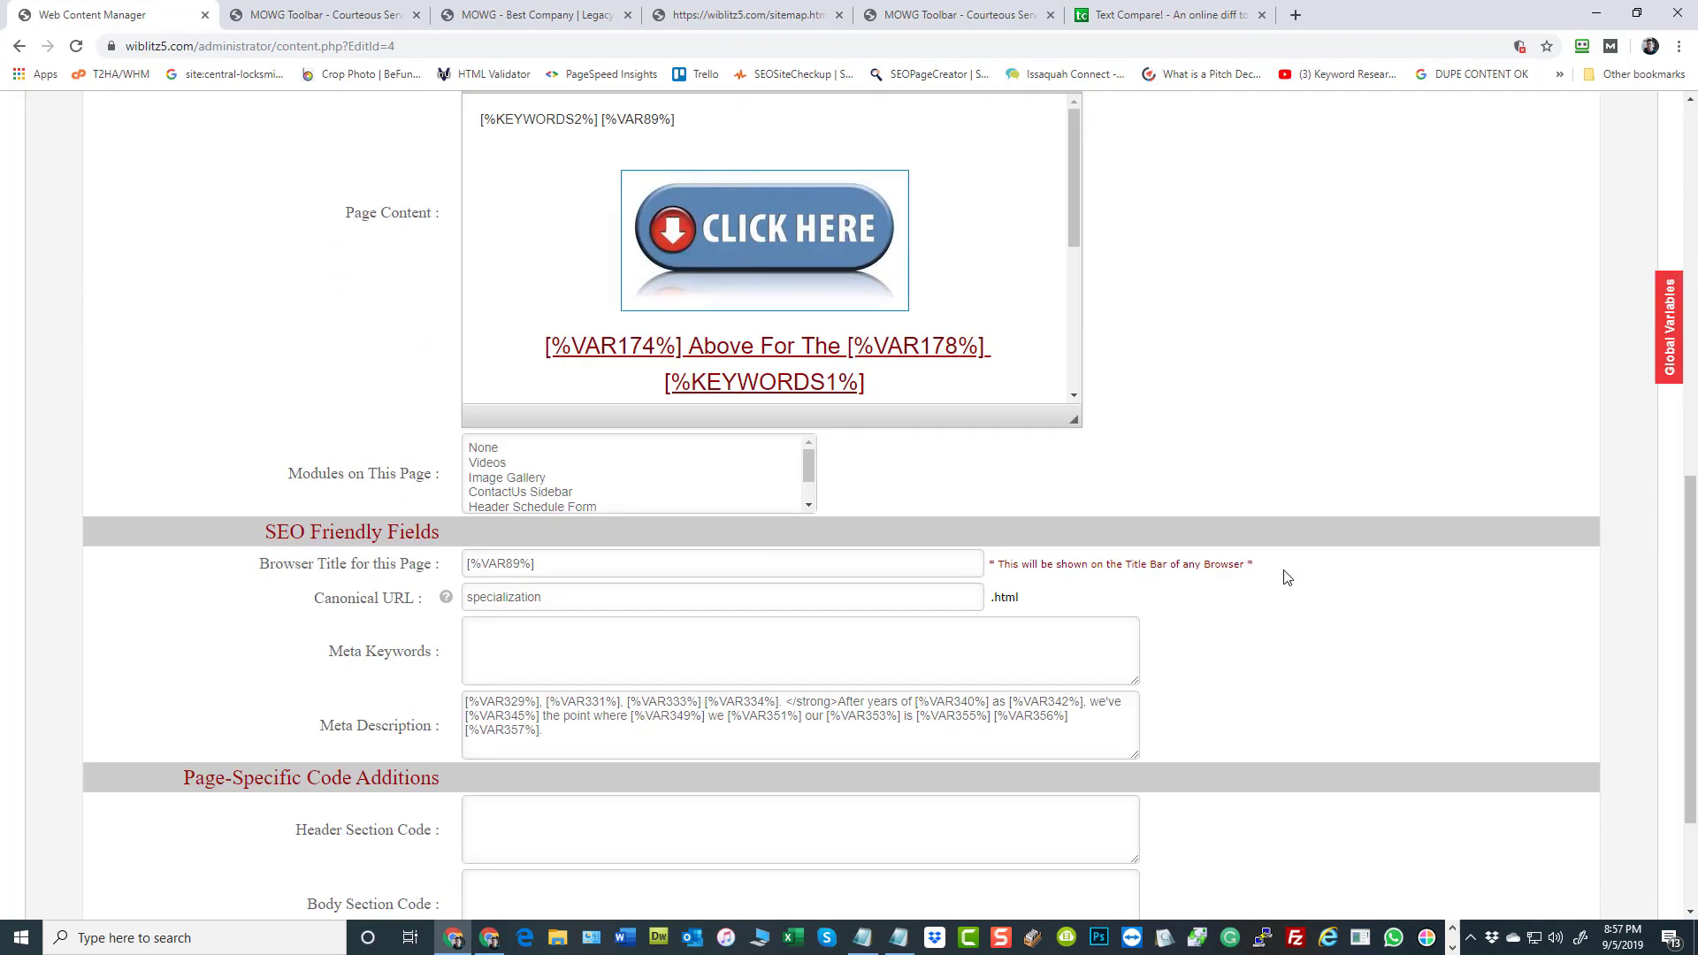
scroll(1290, 582, up, 8)
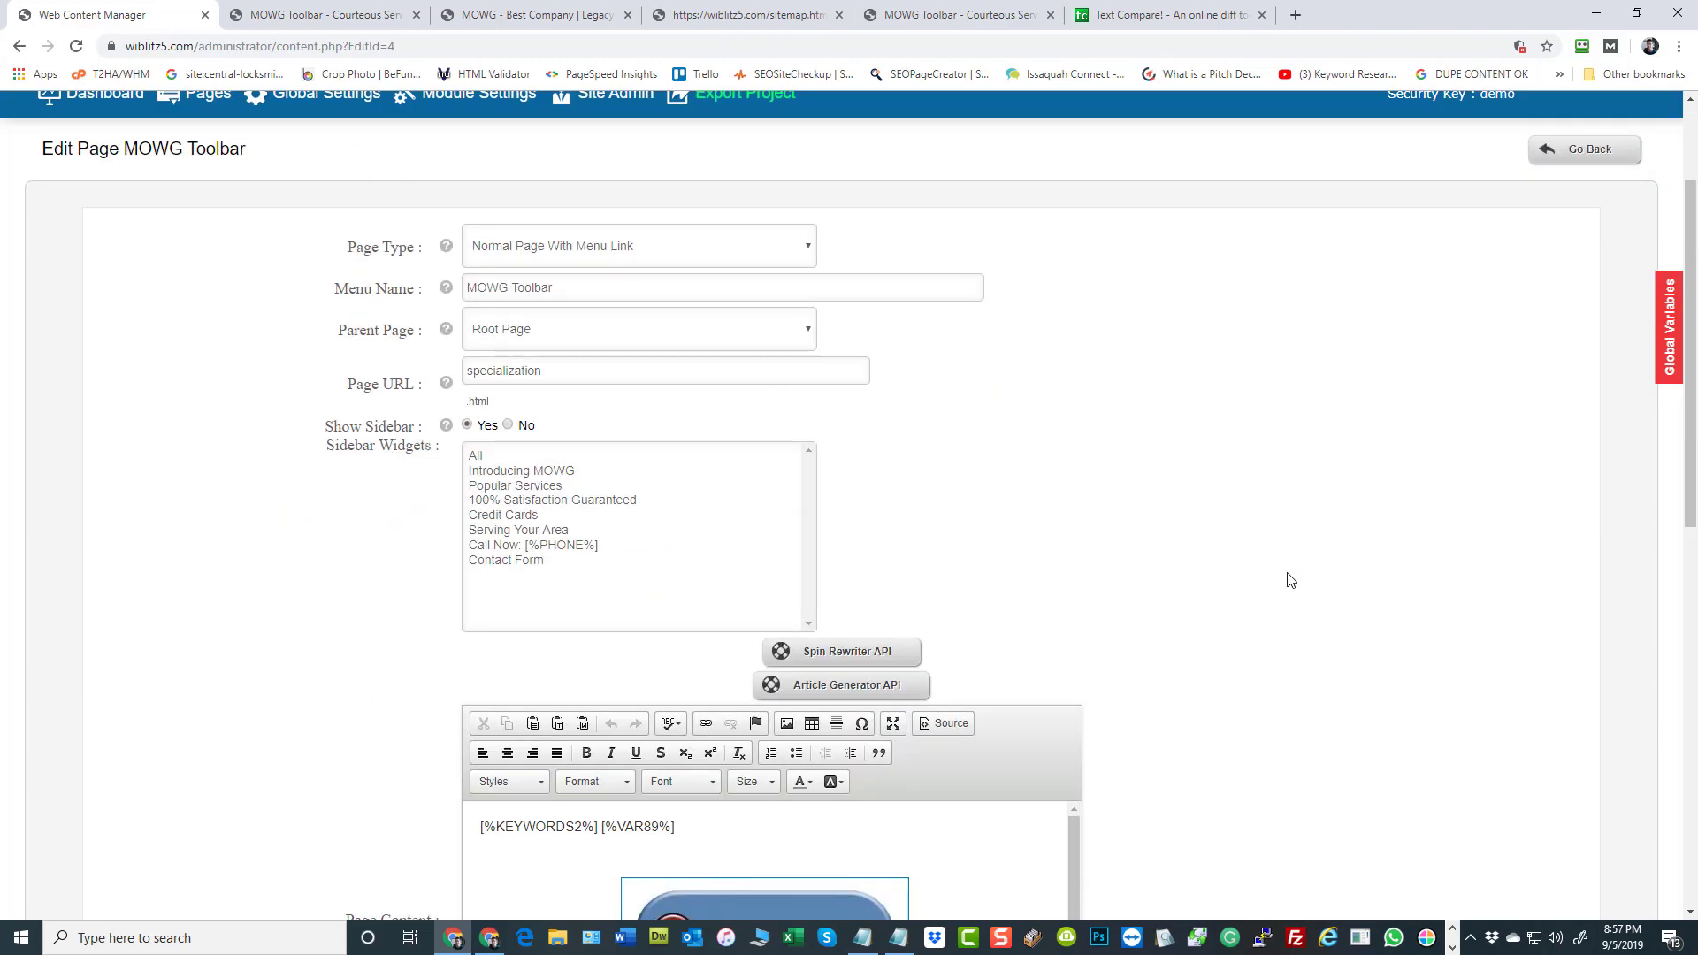
scroll(1291, 581, up, 2)
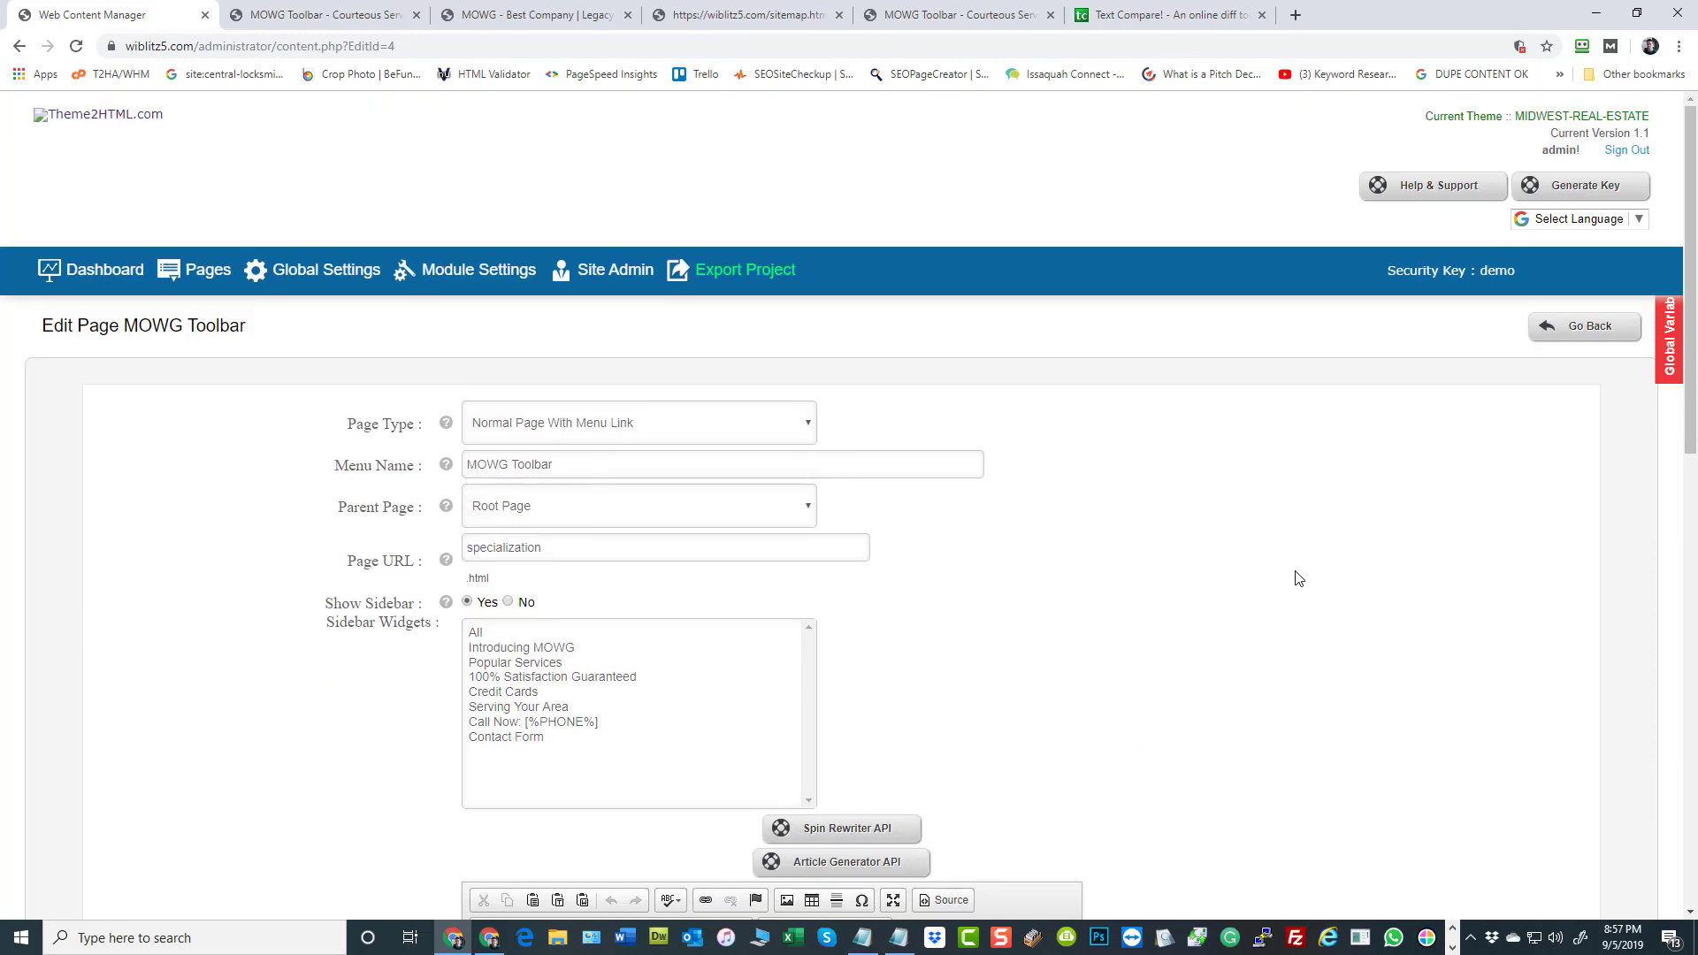
Return to the global settings and examine the current theme, the feed file download options and the feed import form
click(323, 272)
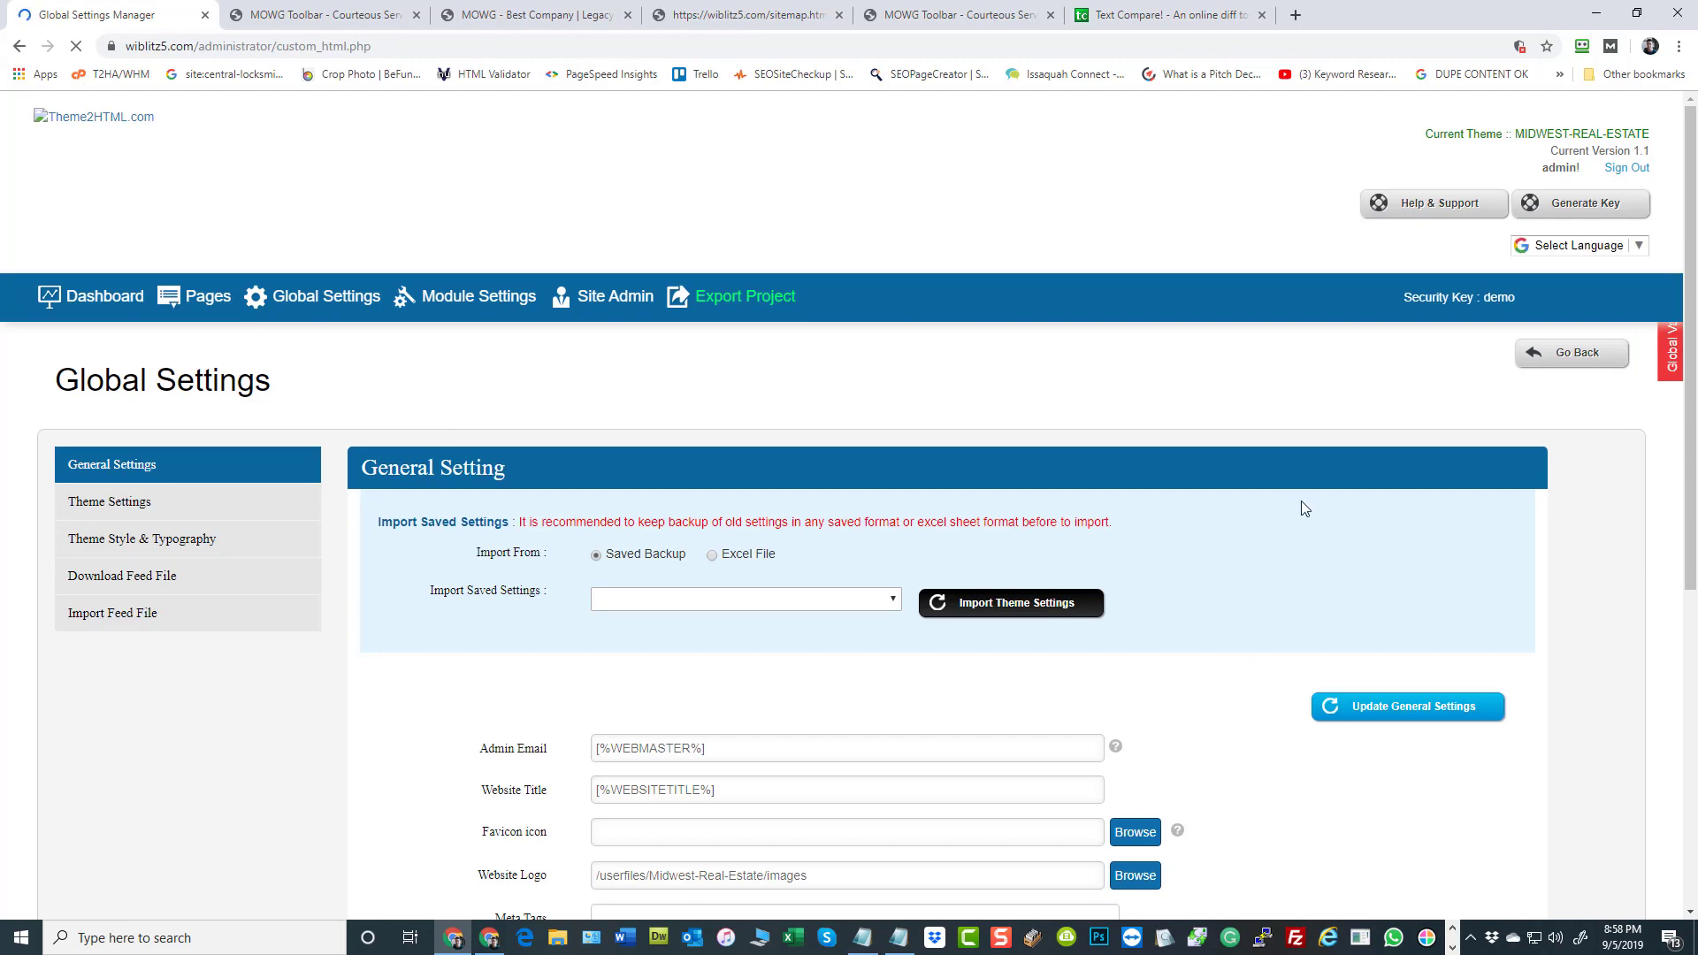
scroll(1300, 503, down, 4)
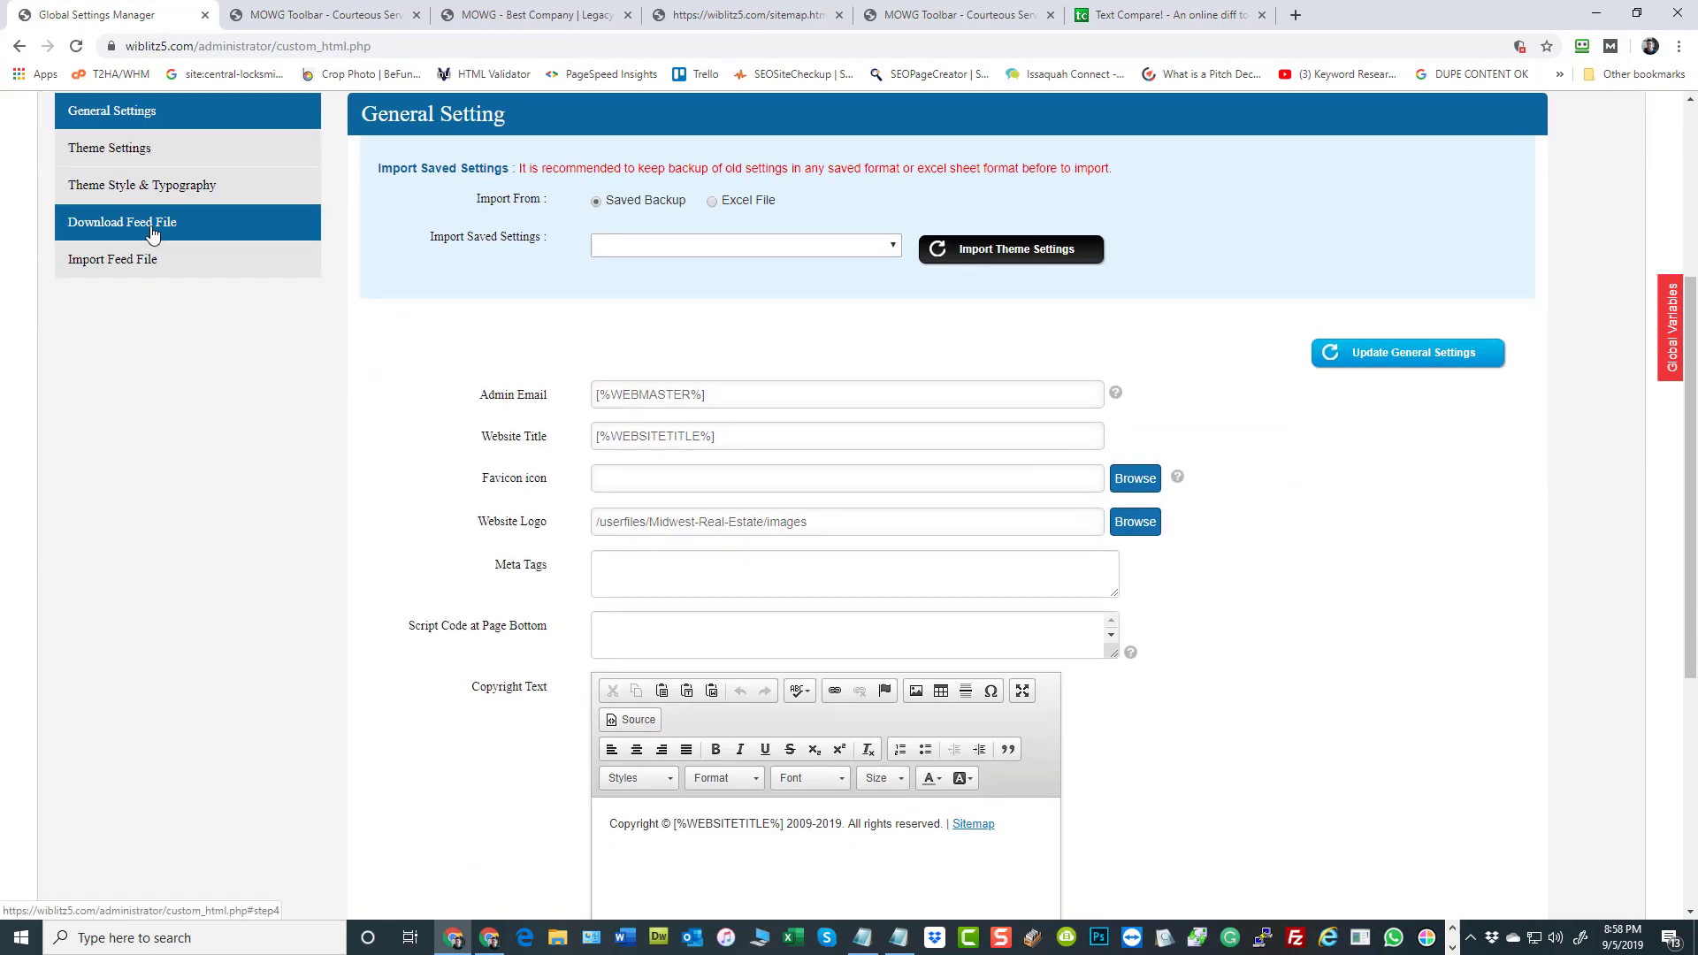
scroll(272, 508, up, 4)
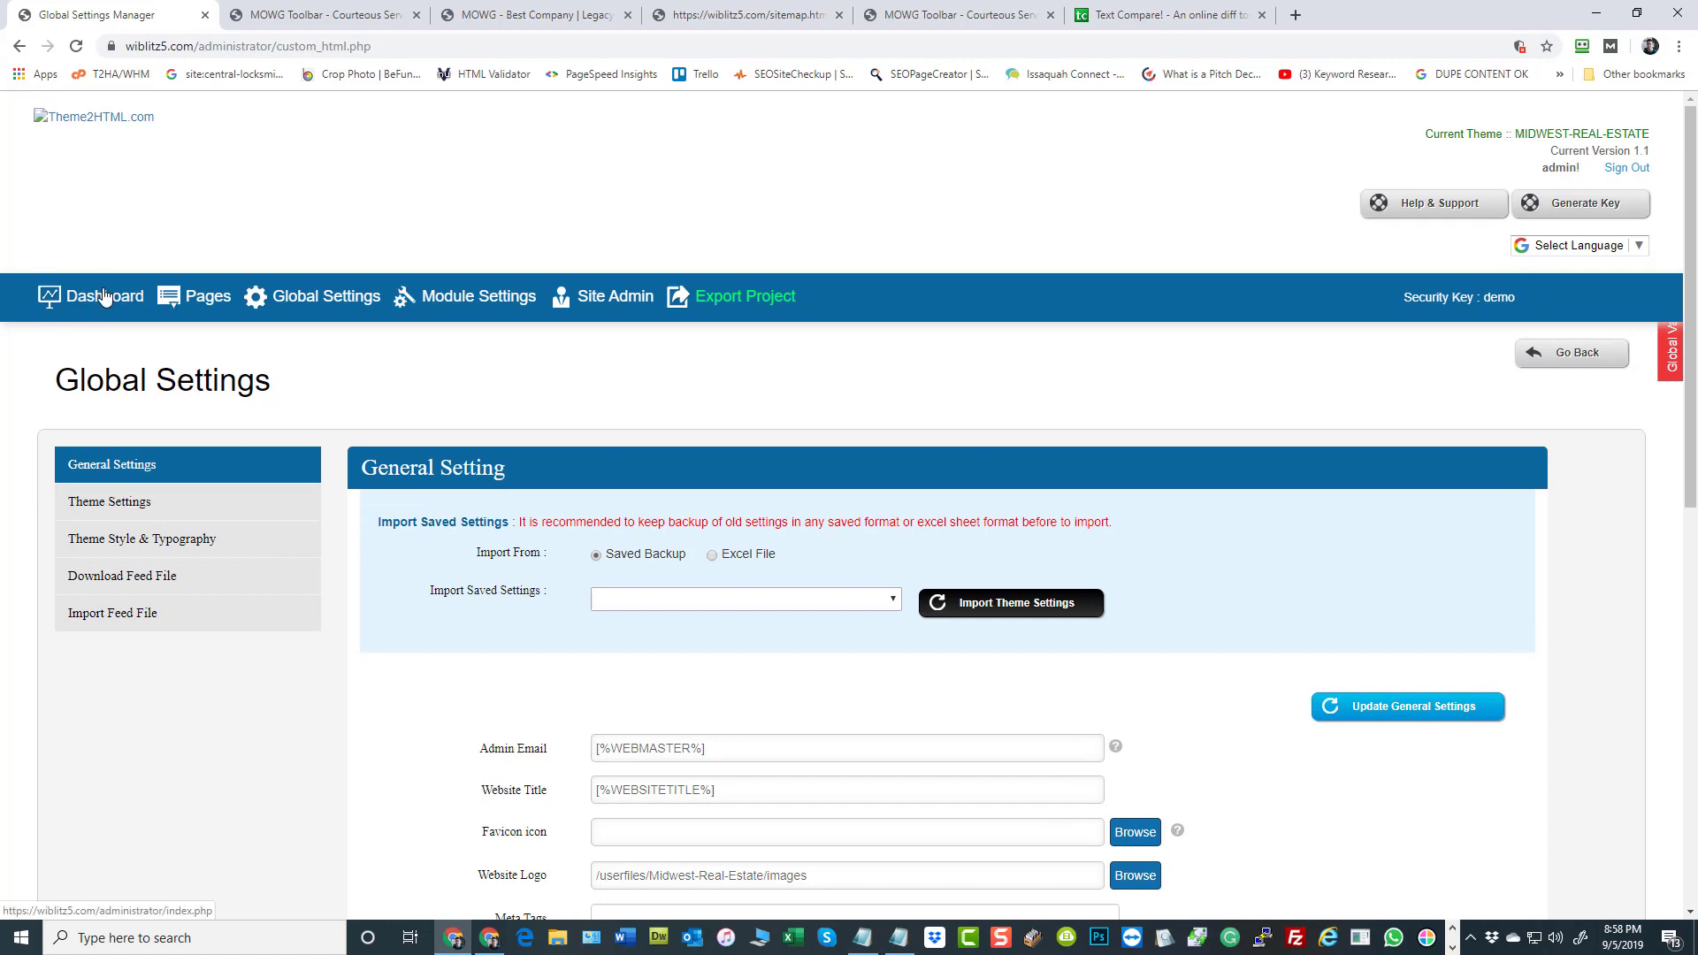
drag(1510, 135, 1642, 134)
click(934, 196)
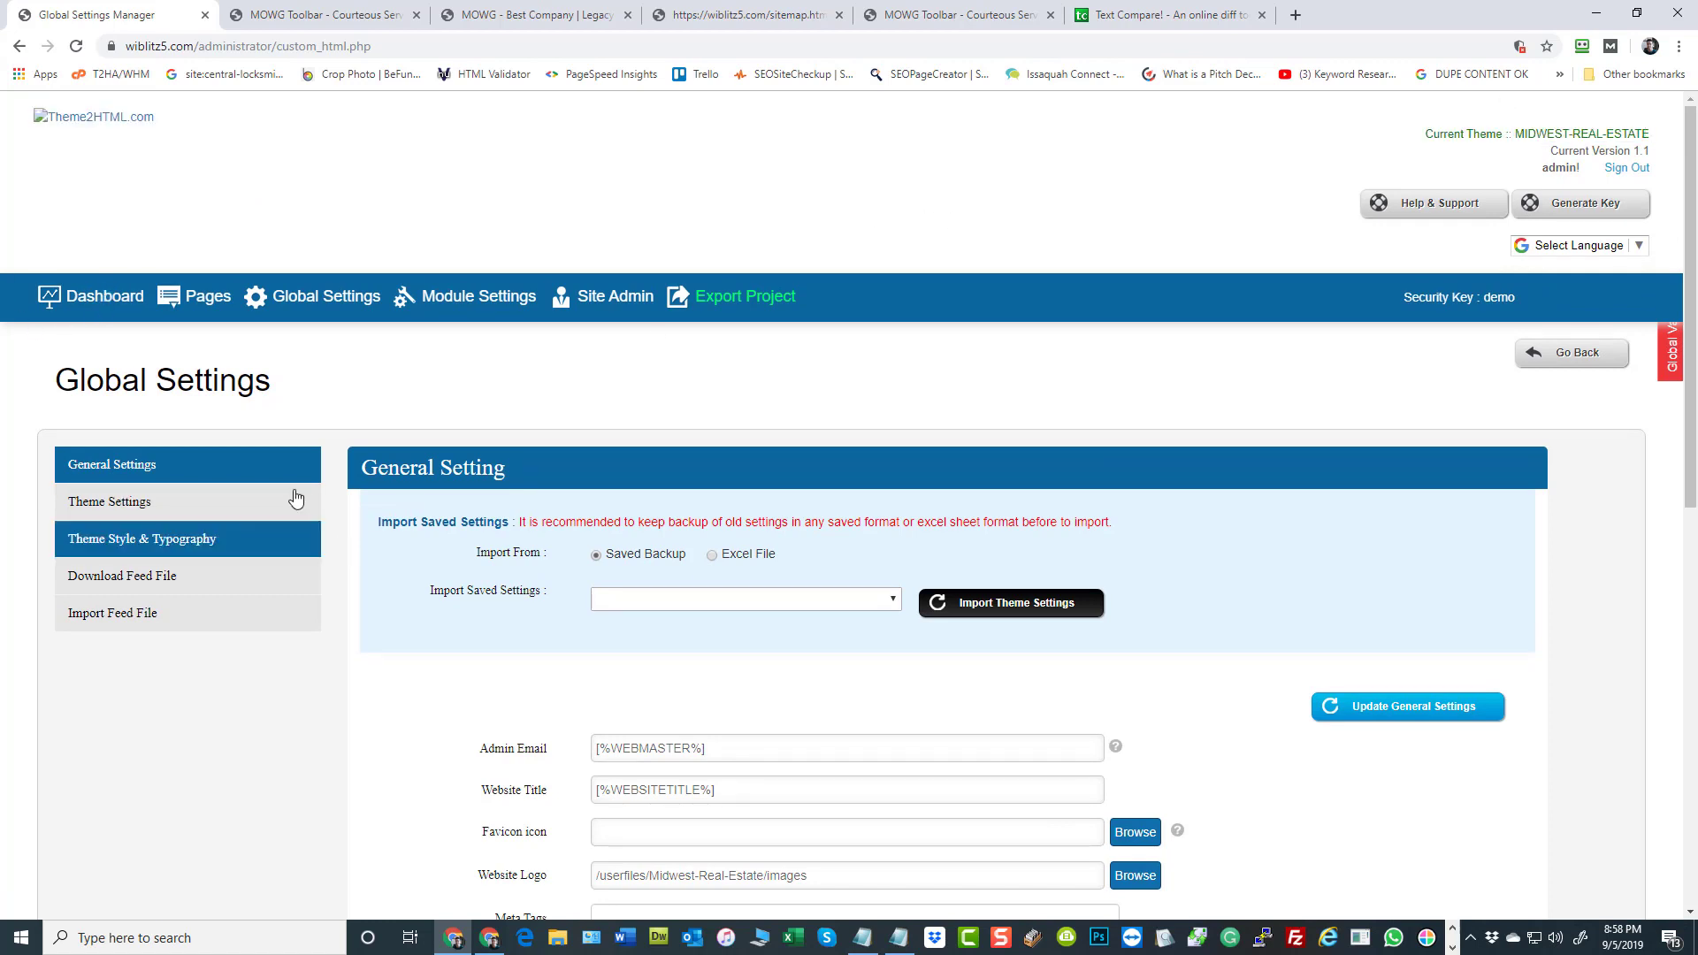
click(184, 576)
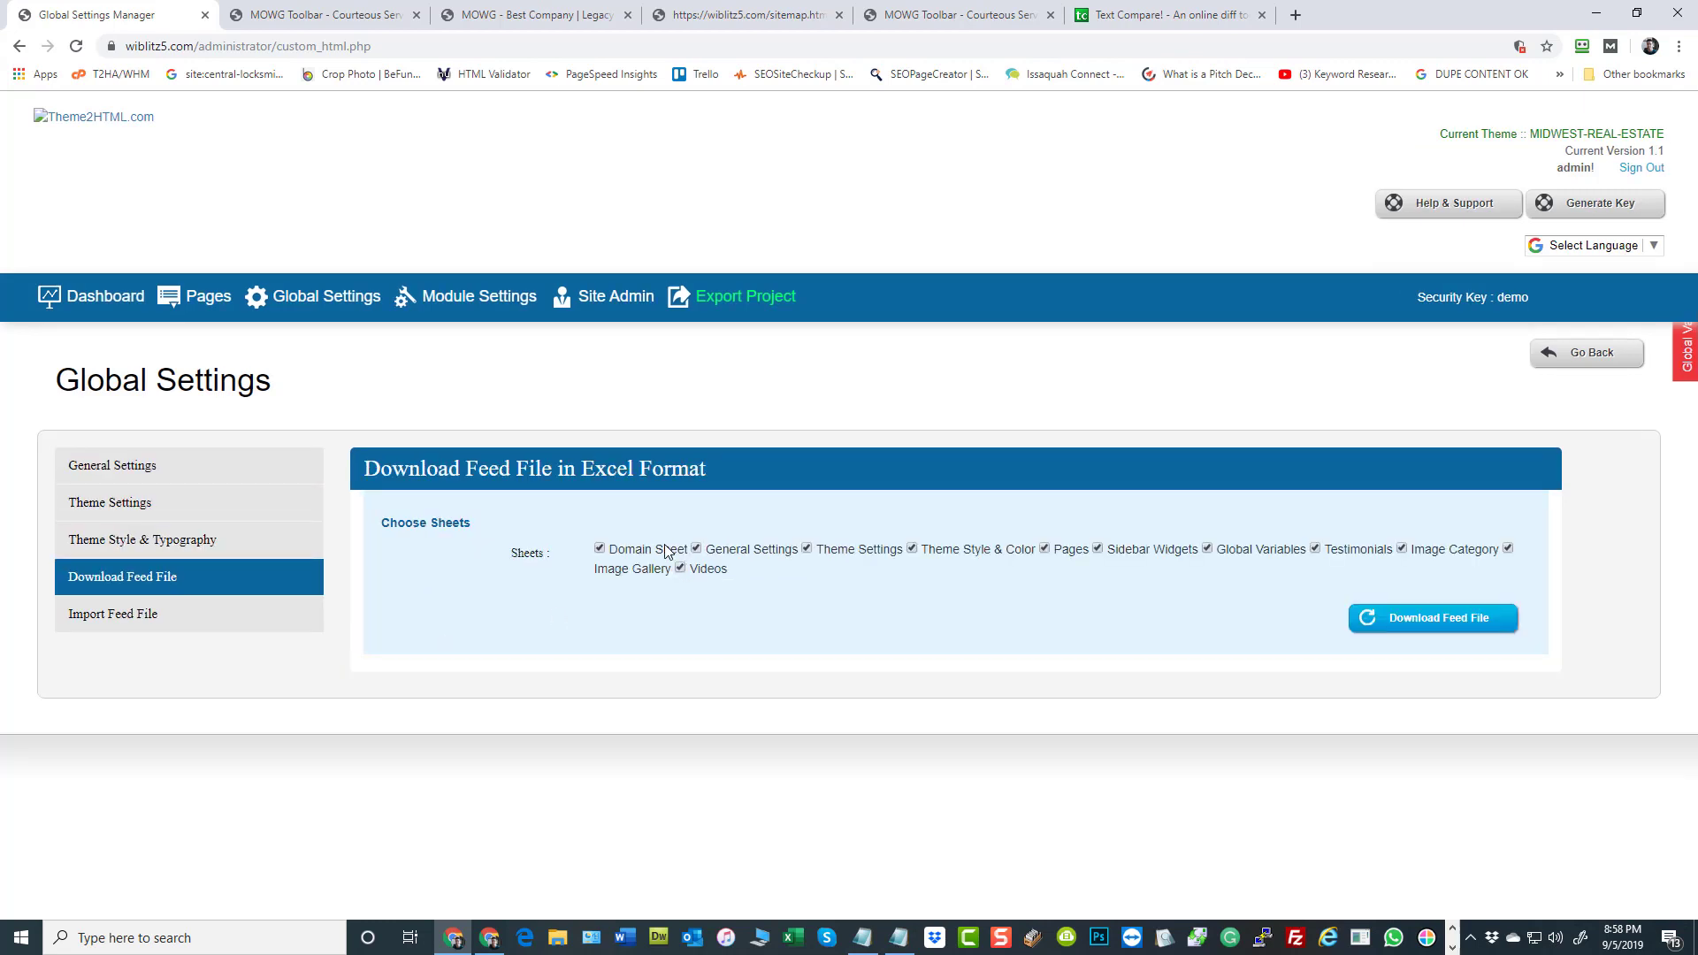
click(1421, 619)
click(150, 622)
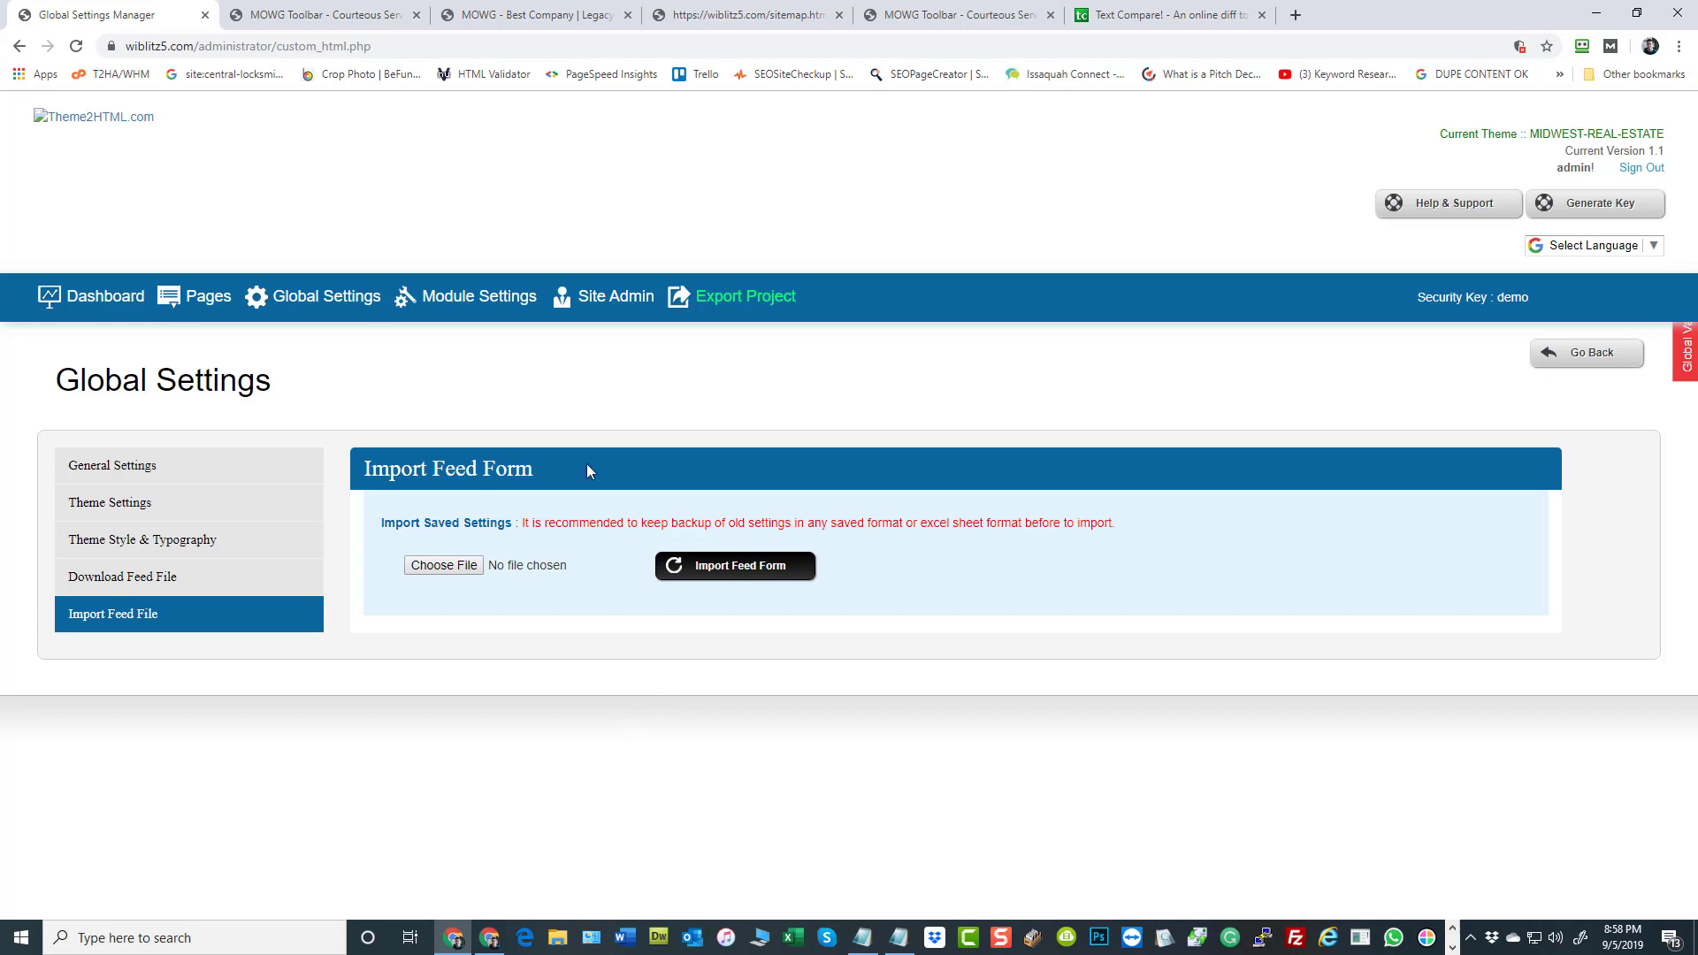
Activate the Banner theme in the theme template manager
click(95, 299)
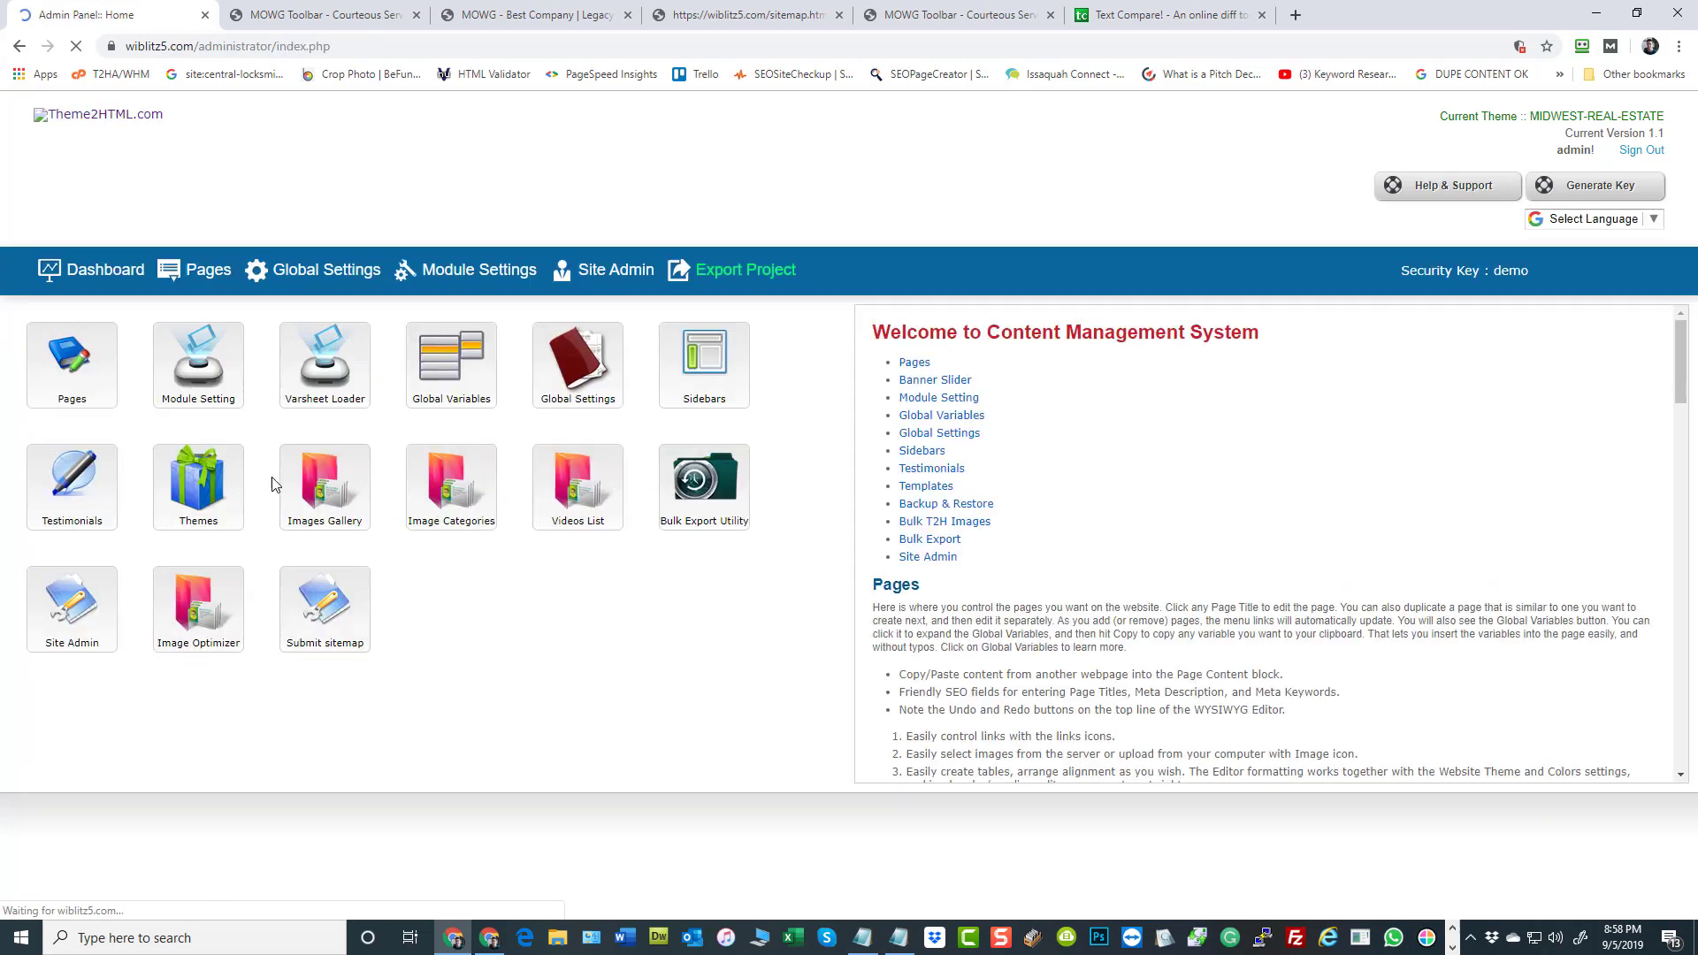
click(210, 489)
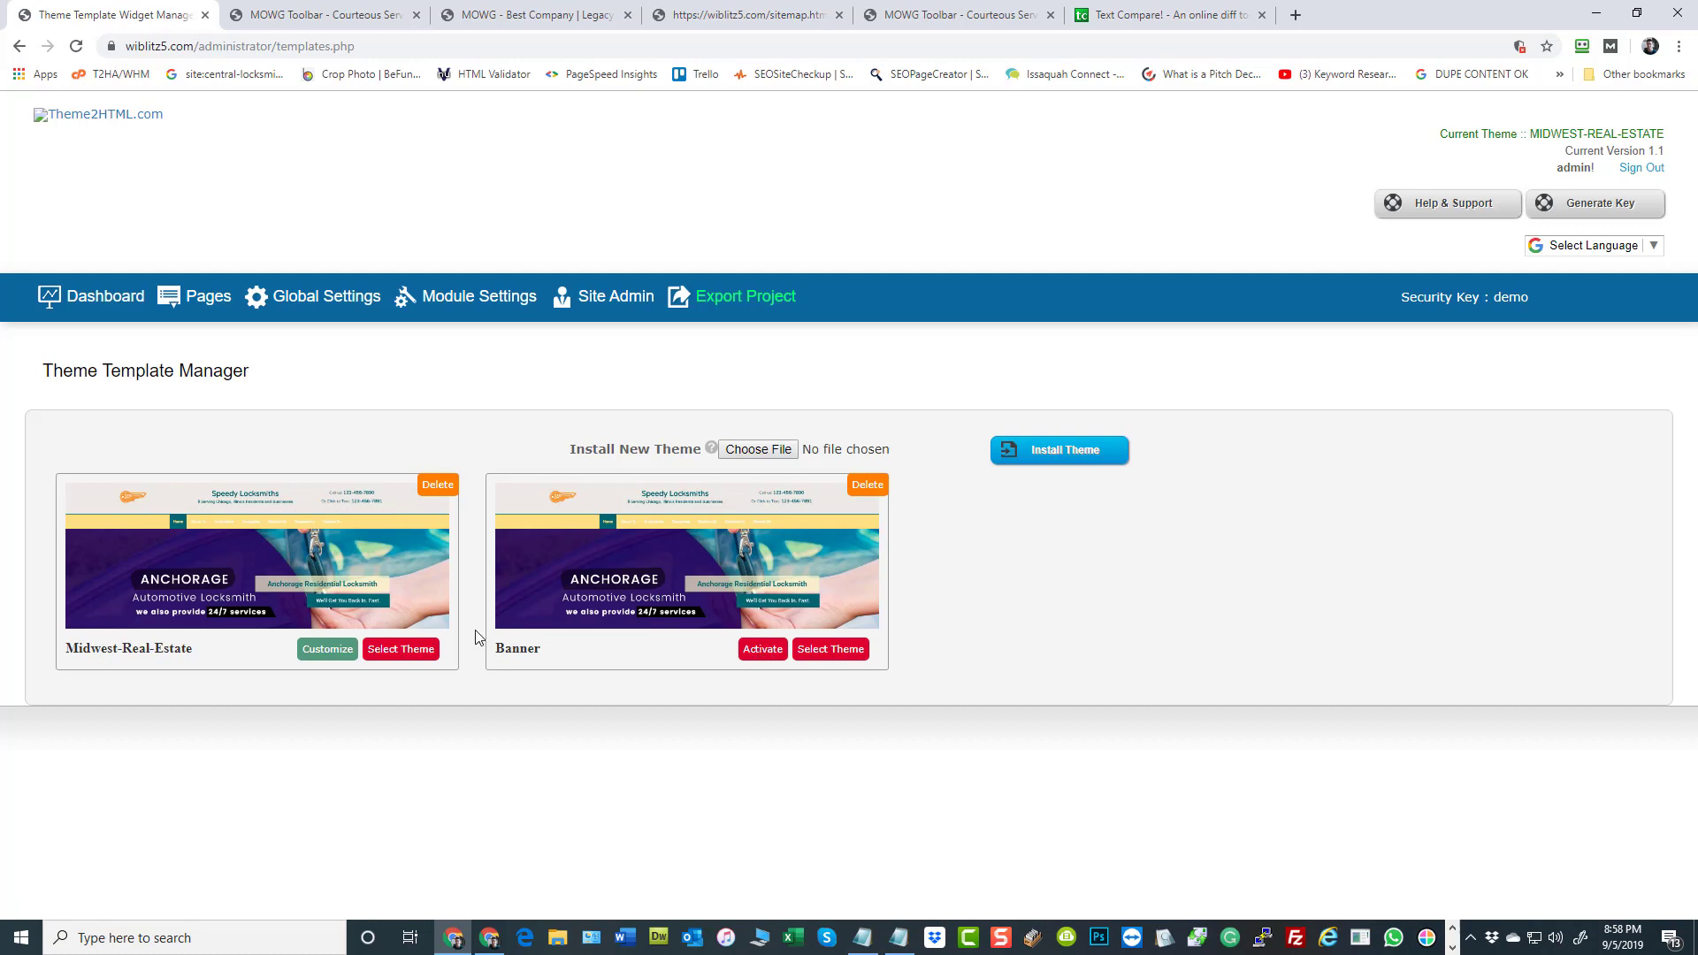
click(762, 652)
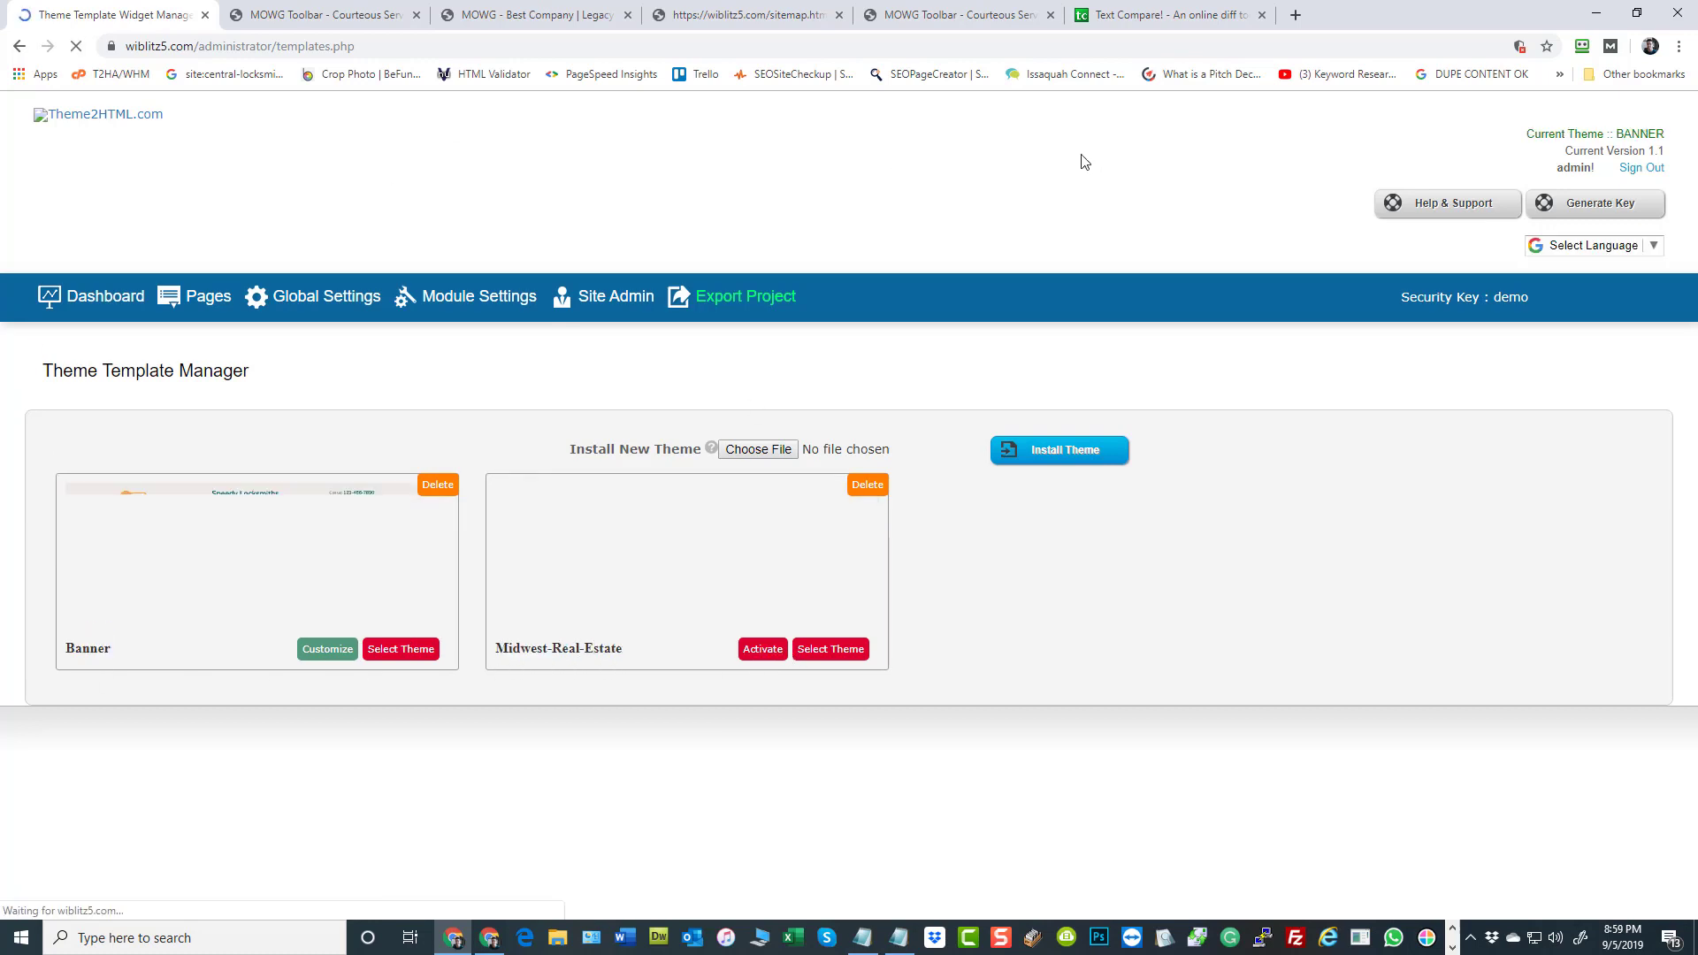
Download the Banner theme's feed file in Excel format with all sheets included
click(310, 299)
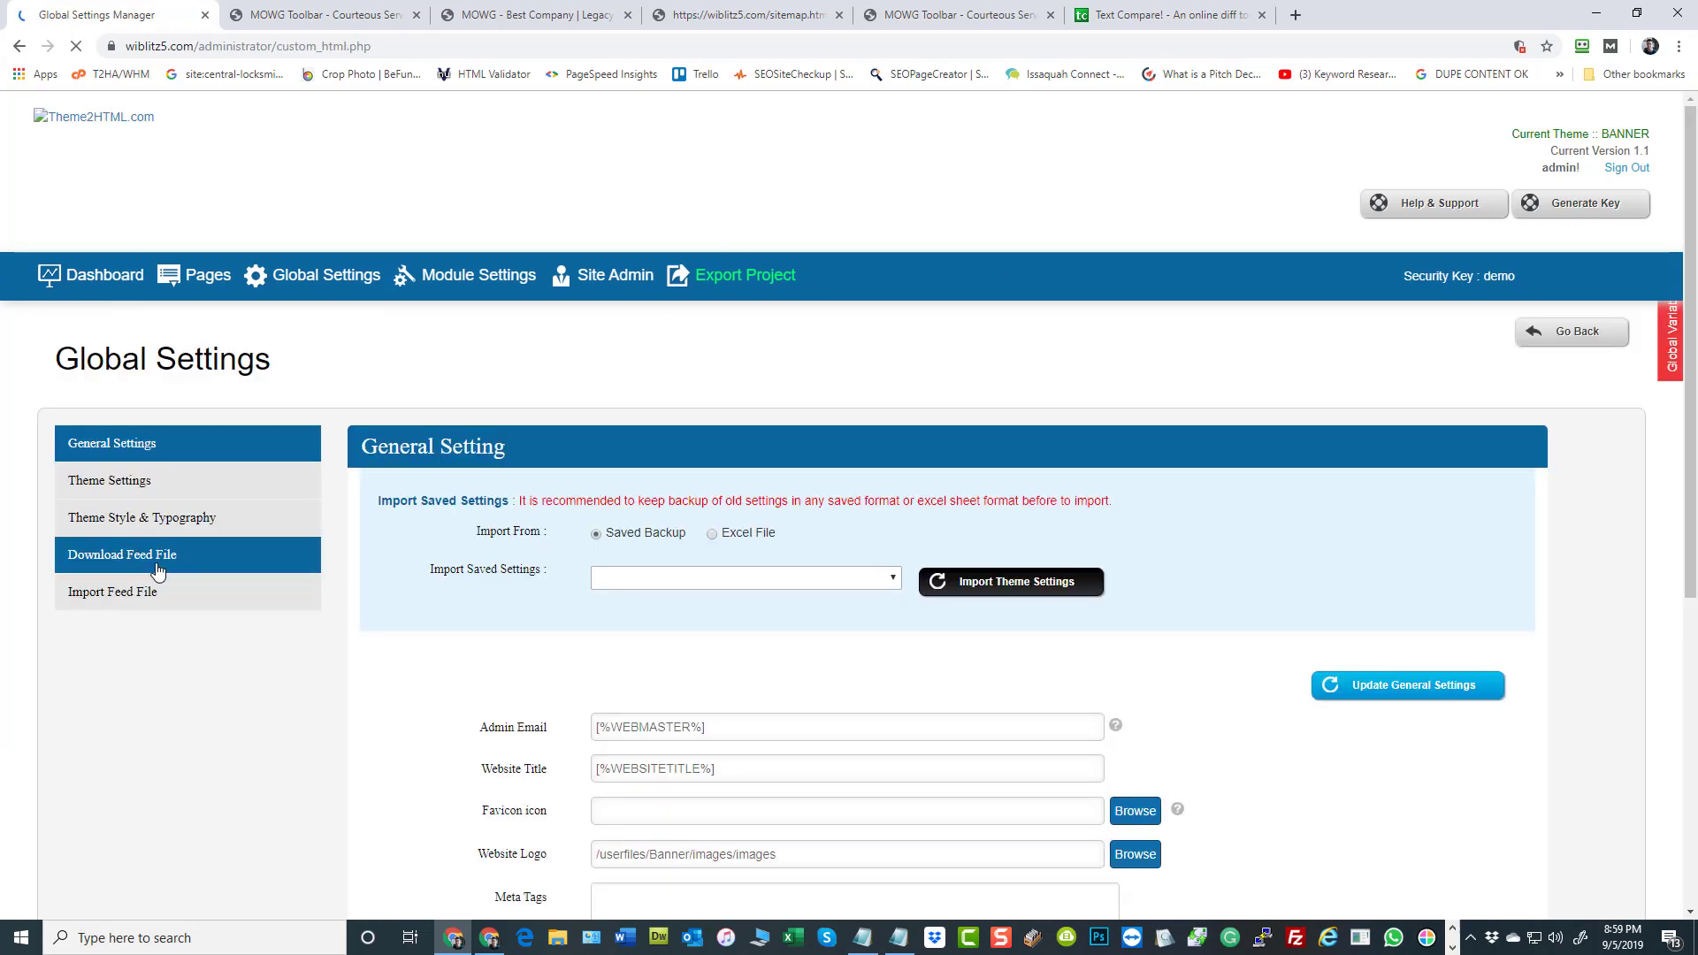
click(158, 571)
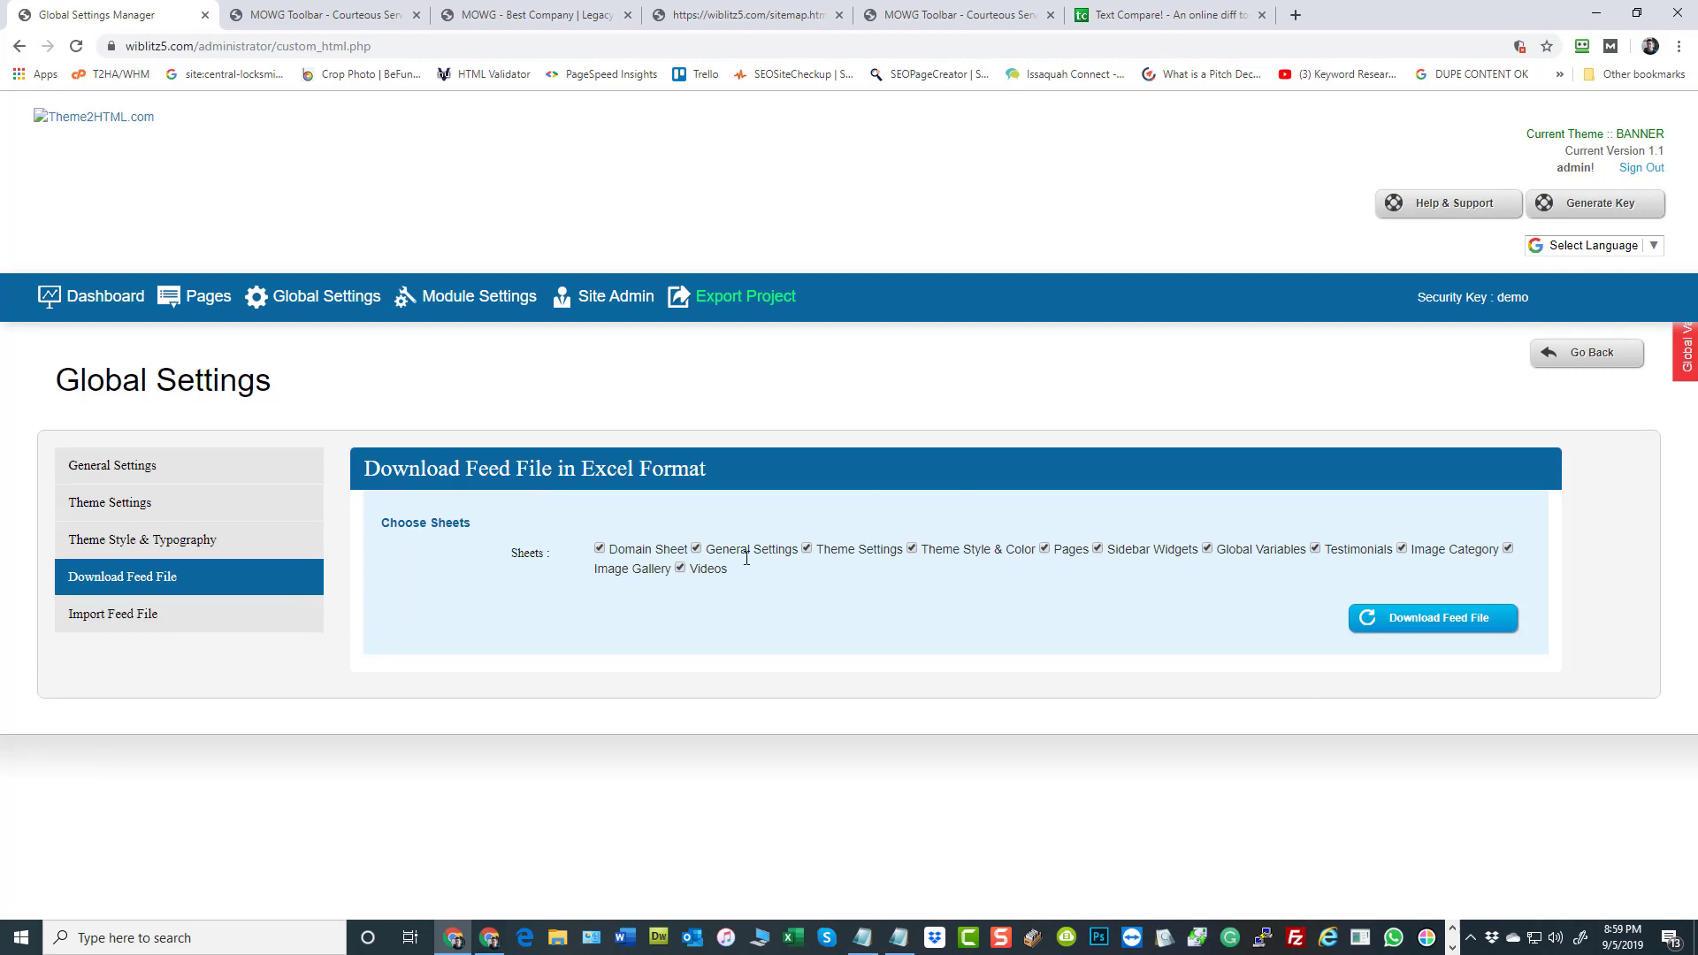
drag(749, 572, 590, 555)
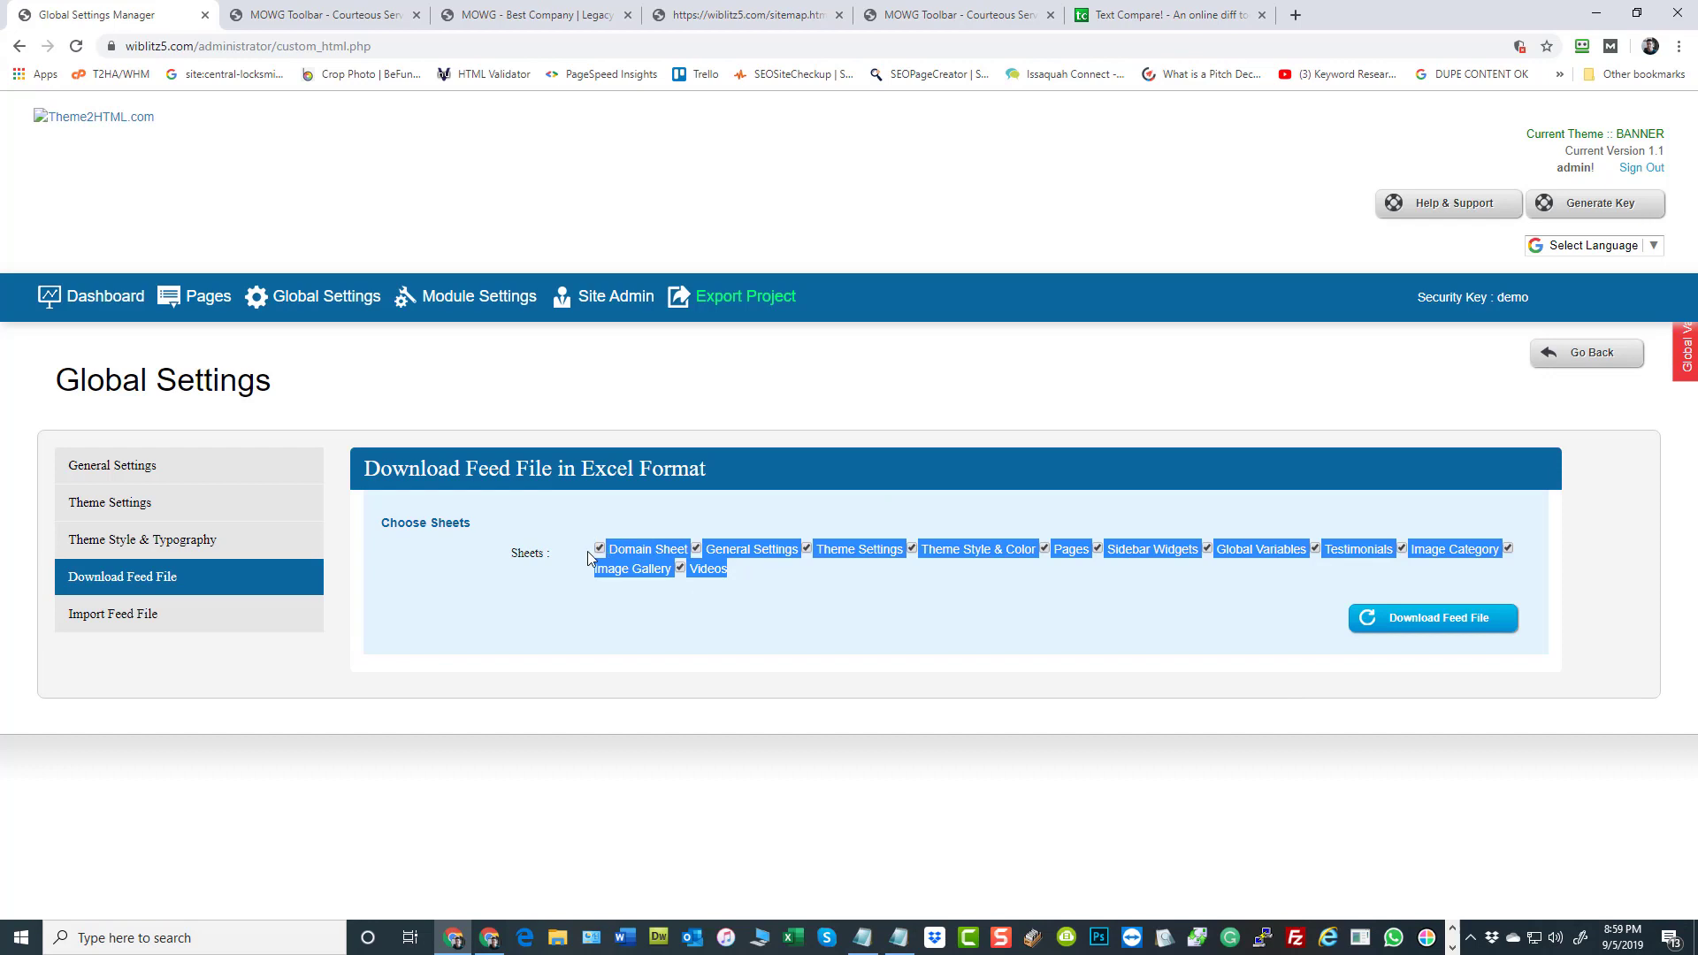
click(1038, 705)
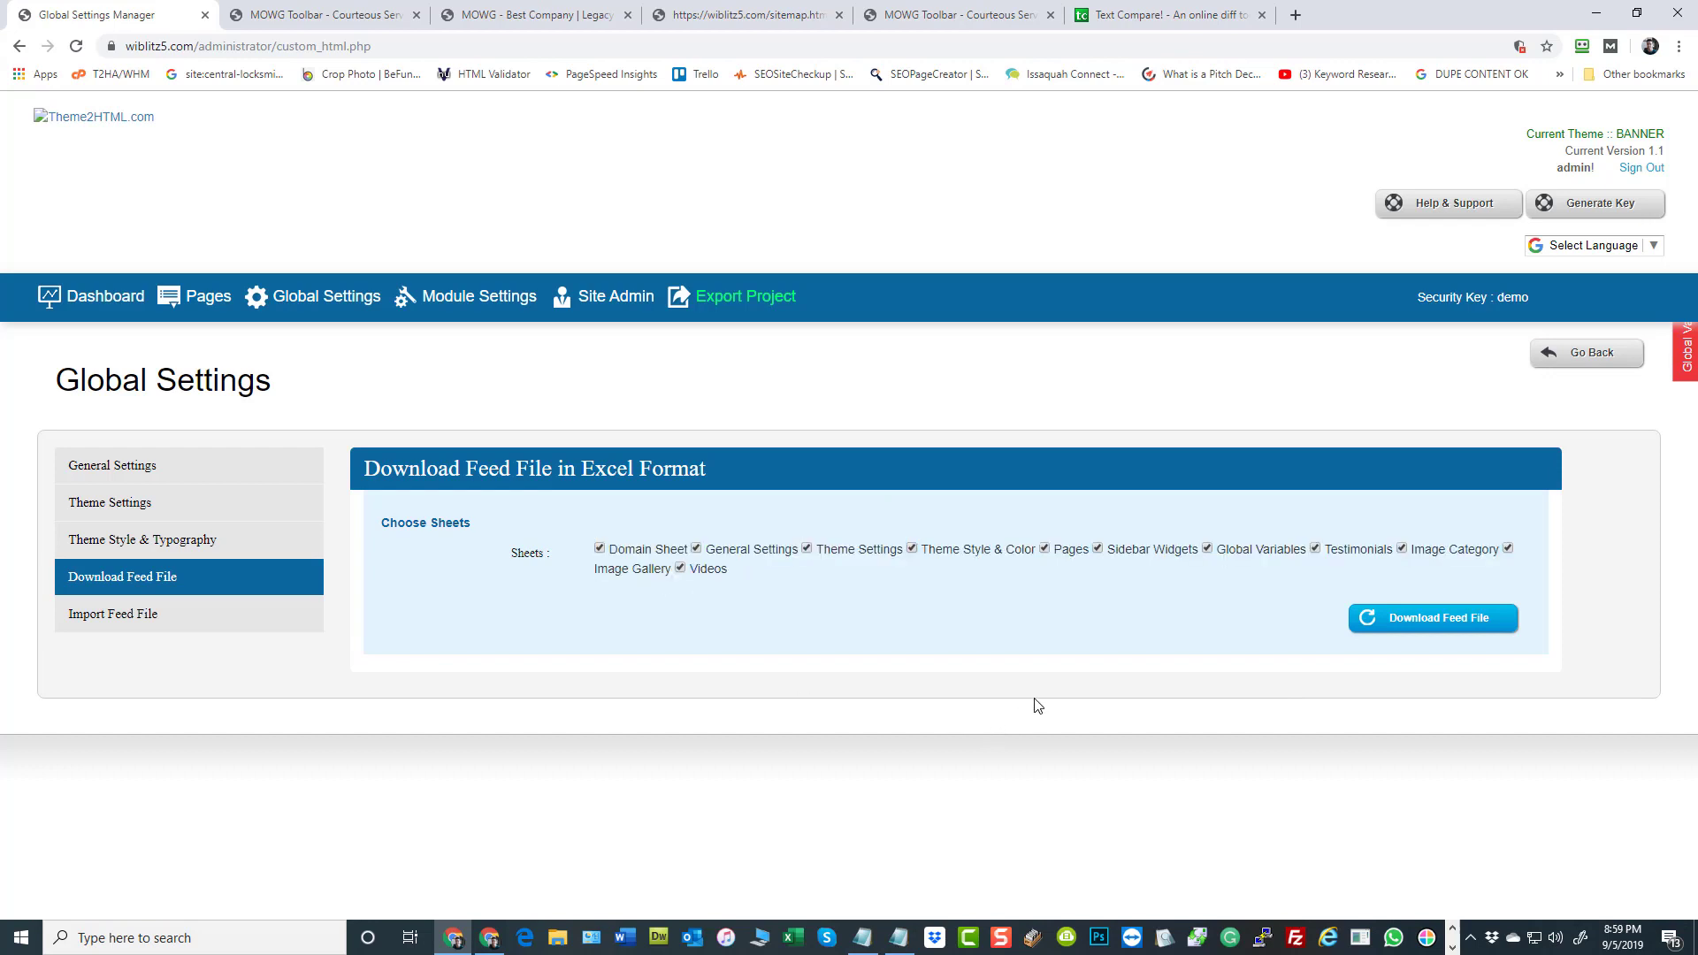
click(1451, 618)
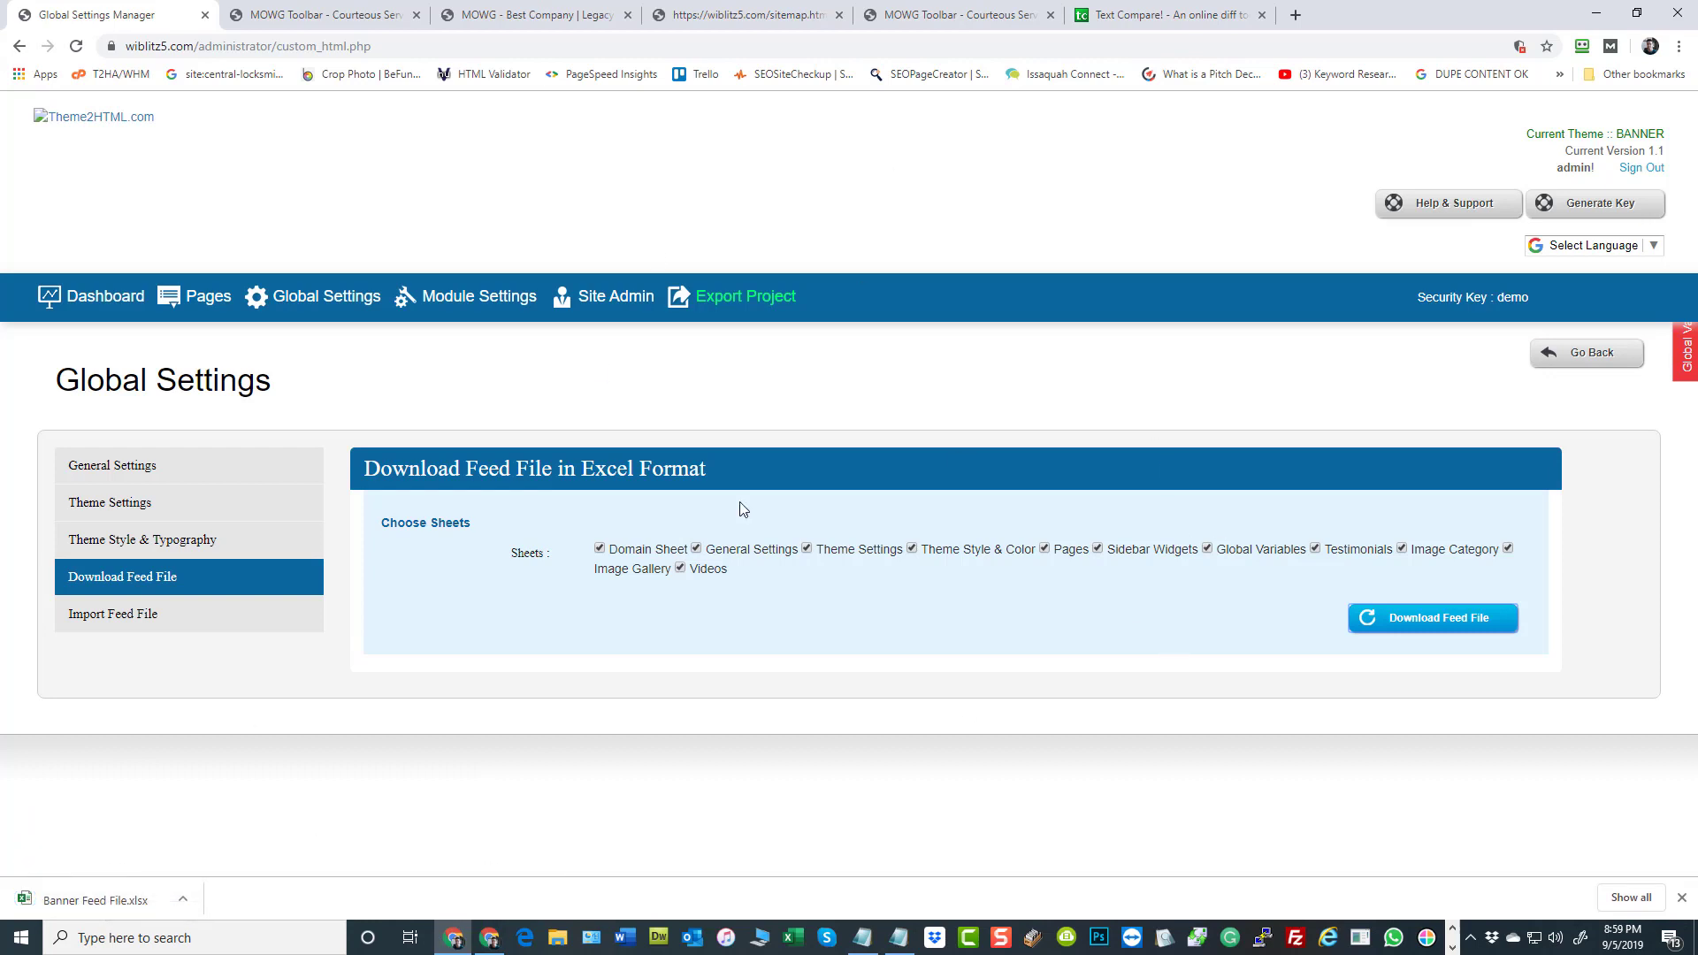
Open the downloaded Banner Feed File.xlsx in Excel and enable editing
double_click(1653, 133)
click(653, 818)
click(84, 899)
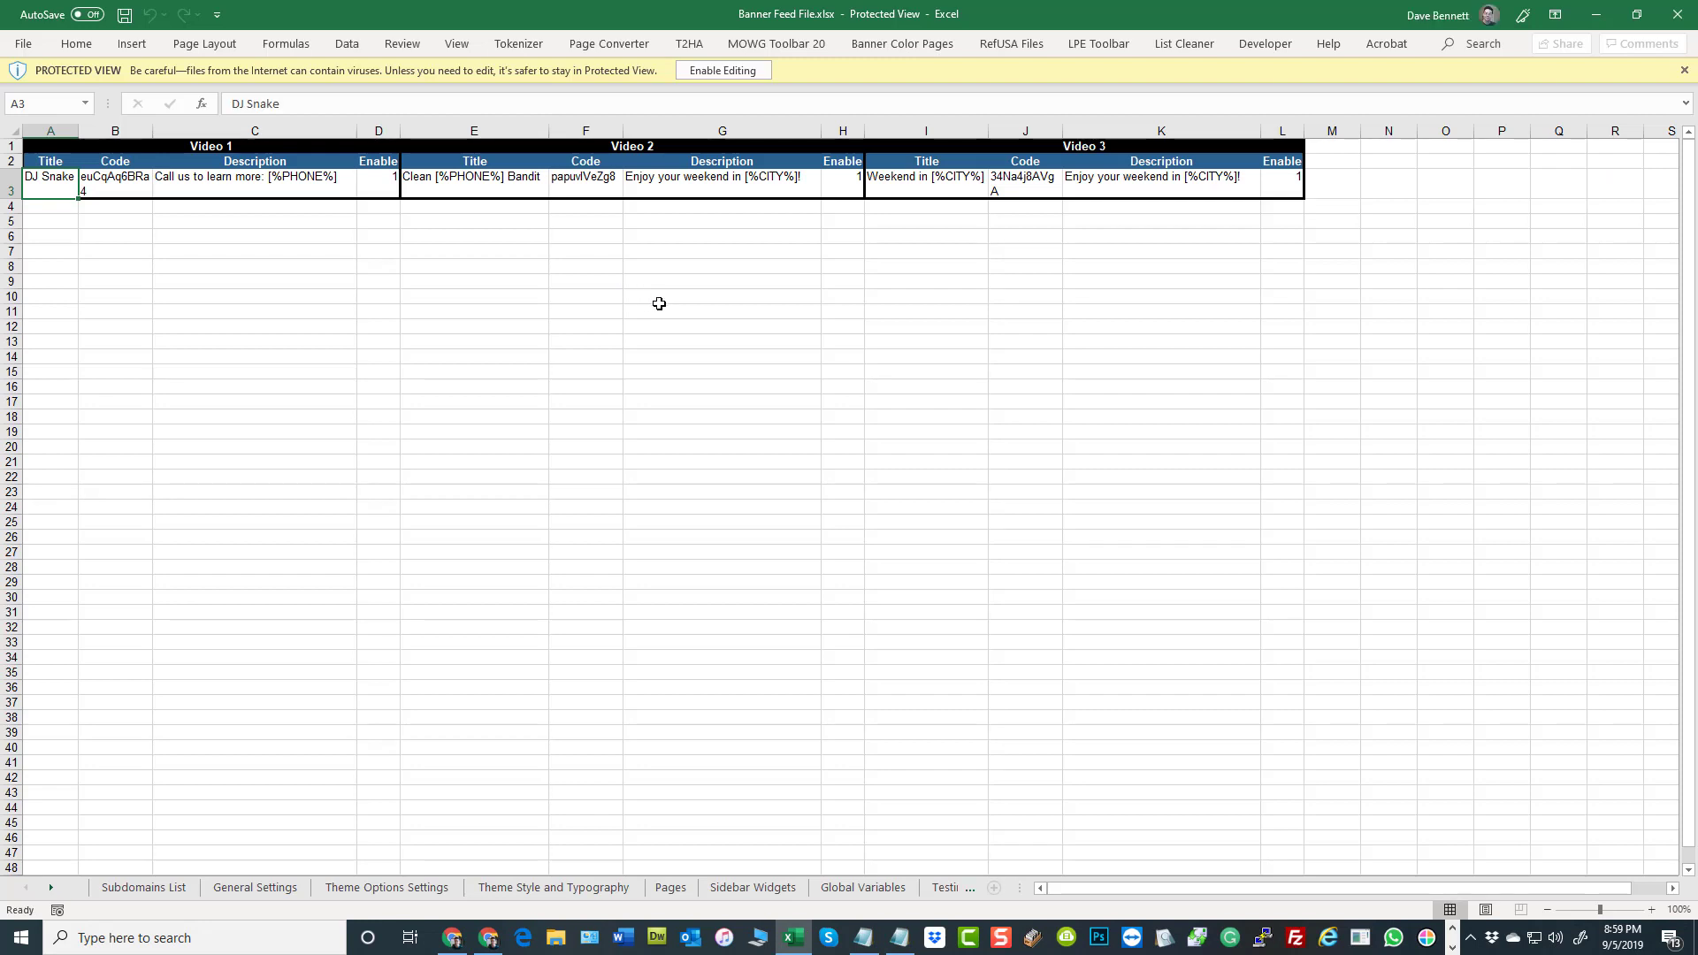
click(721, 70)
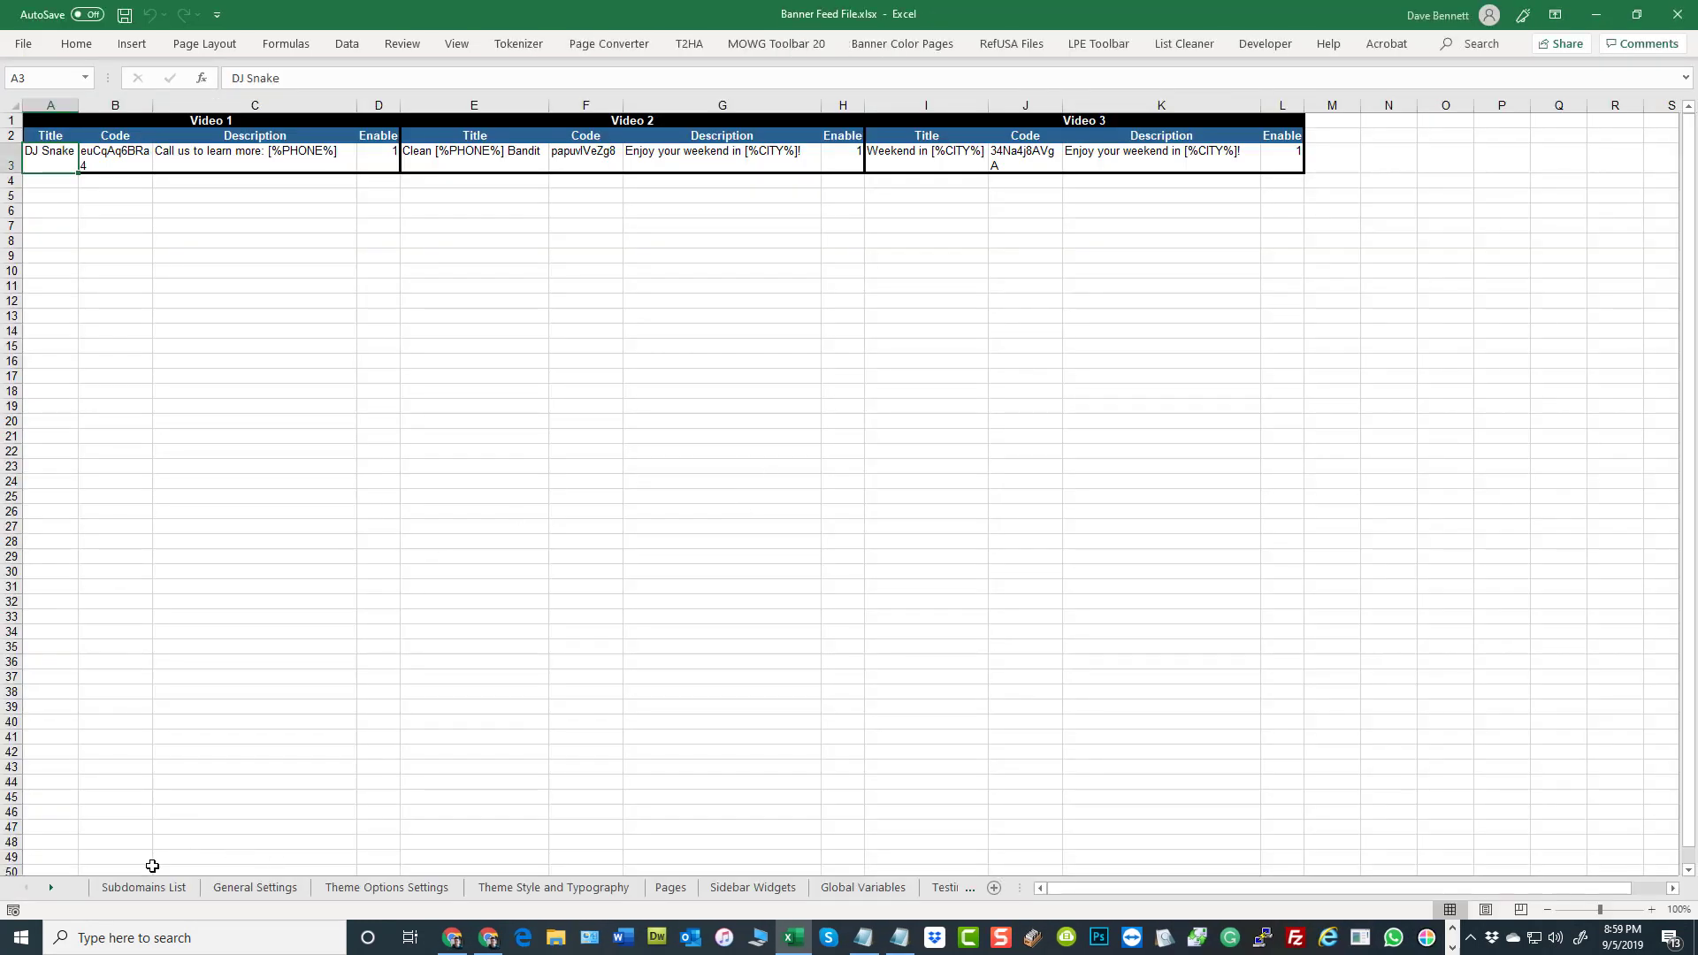
Show the Subdomains List sheet and examine its column headers, starting with Theme Name
click(144, 890)
click(128, 540)
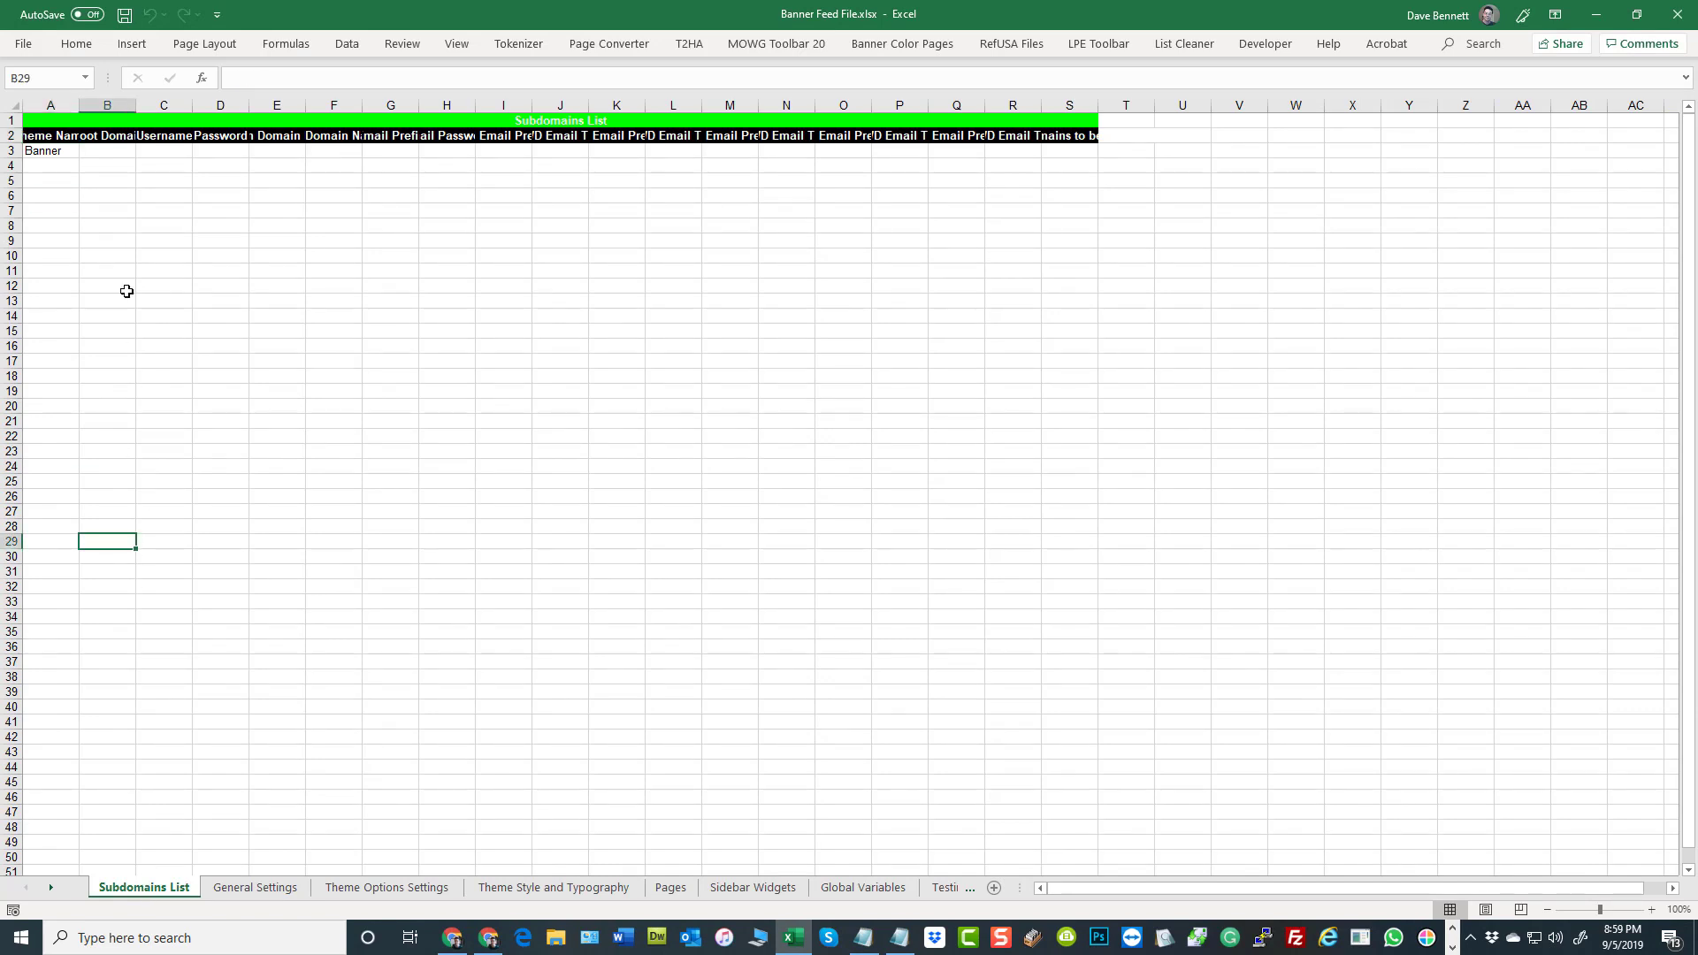
click(73, 142)
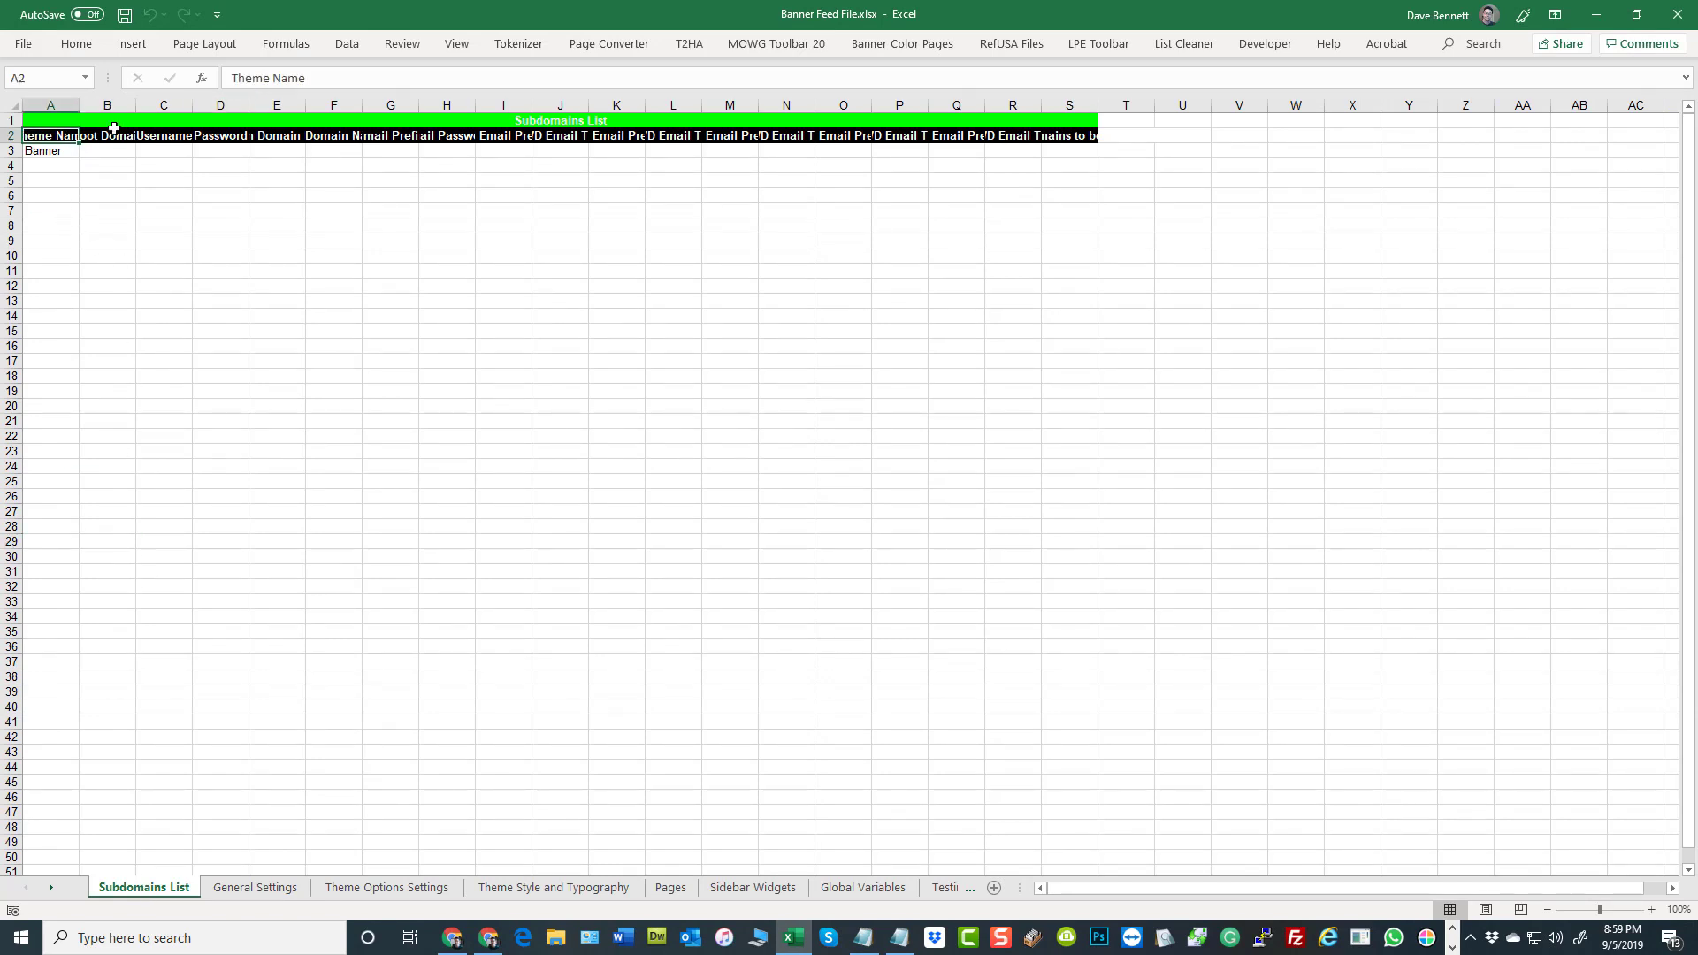
Widen the Theme Name column on the Subdomains List sheet to fit its header text
double_click(79, 99)
click(63, 150)
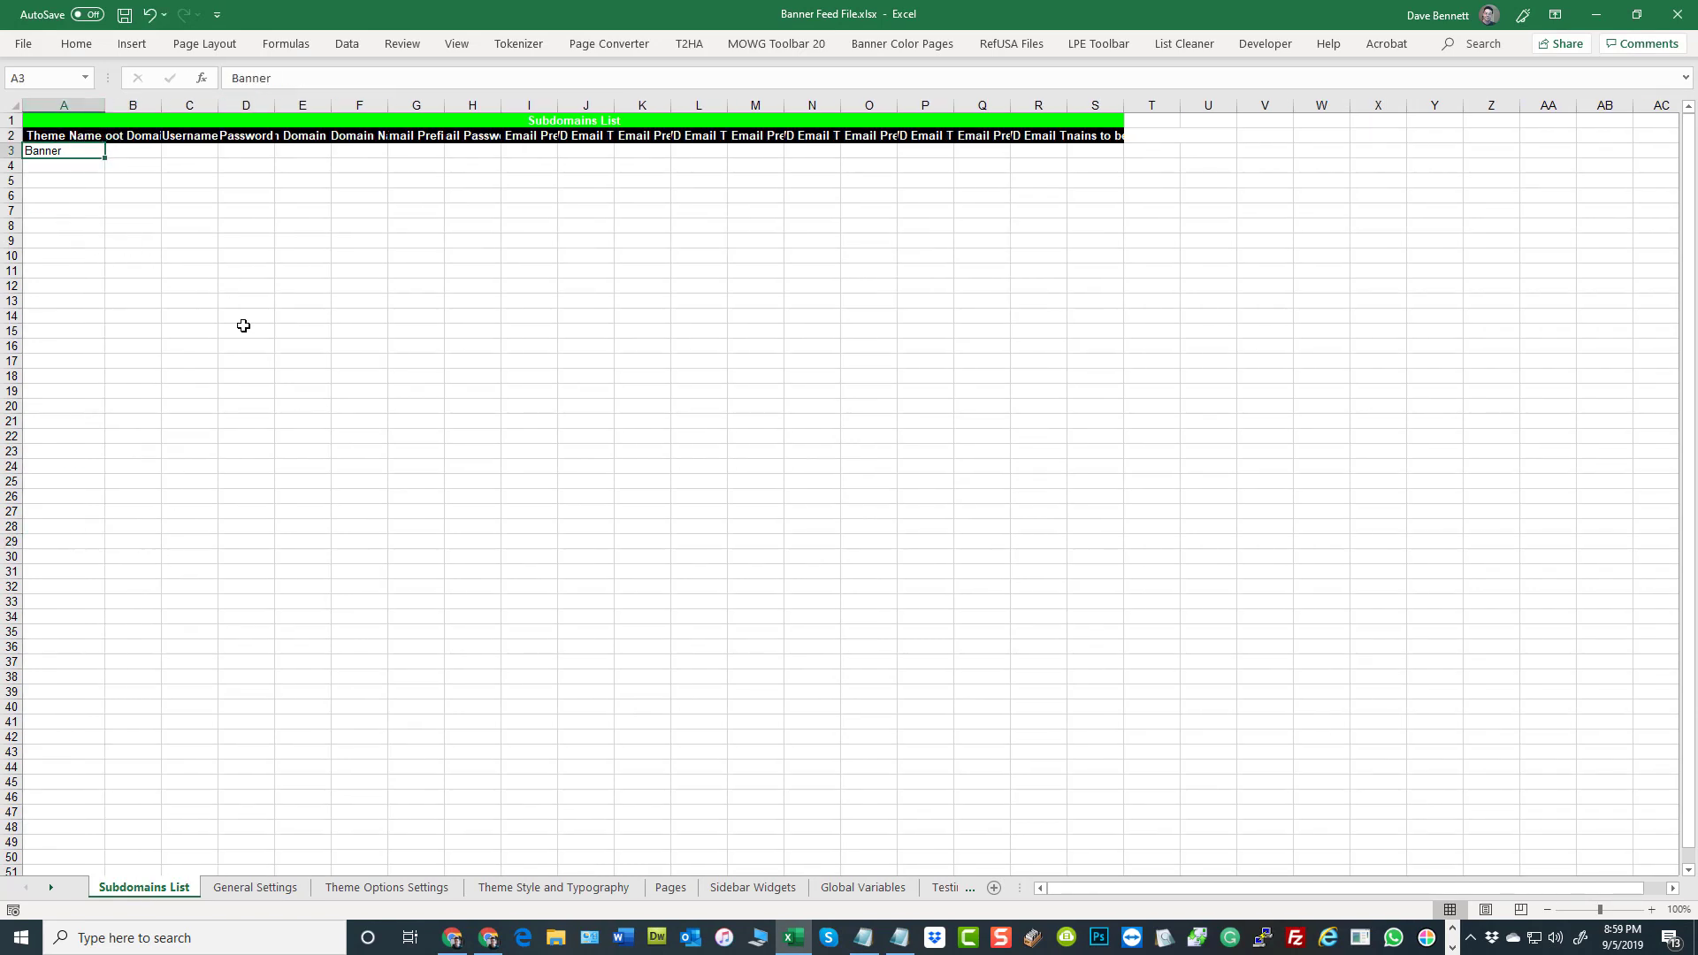
click(246, 330)
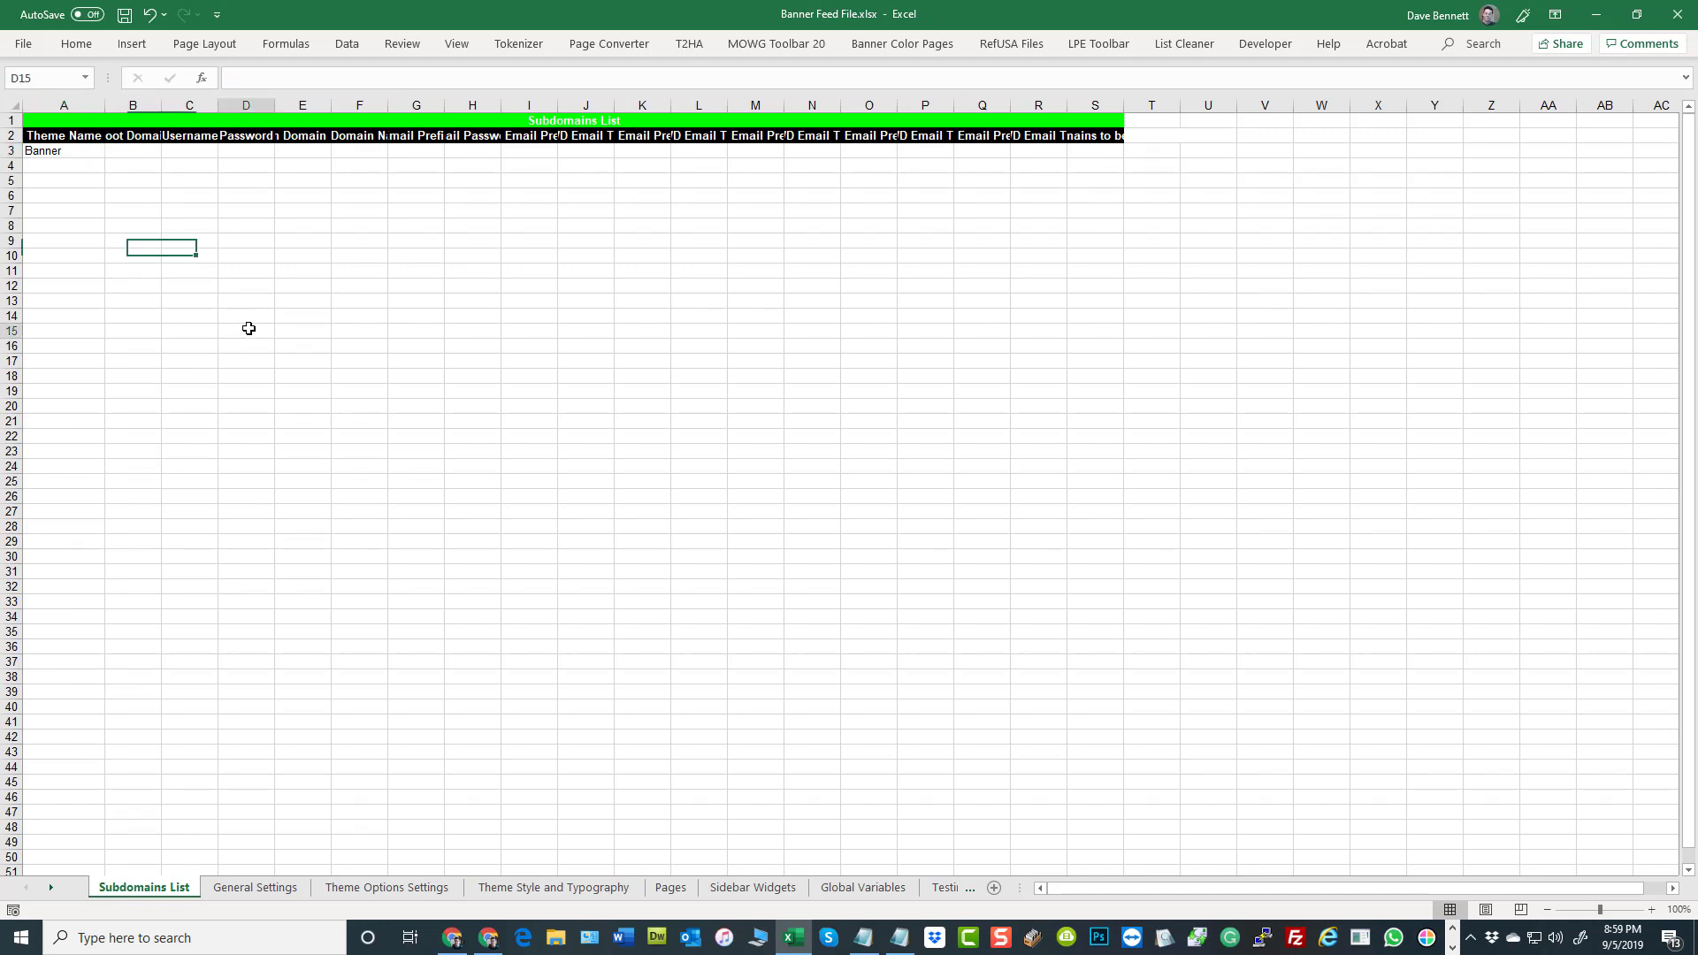
Show the General Settings sheet and examine its columns from Admin Email, Website Title and Website Logo through Copyright Text
click(234, 890)
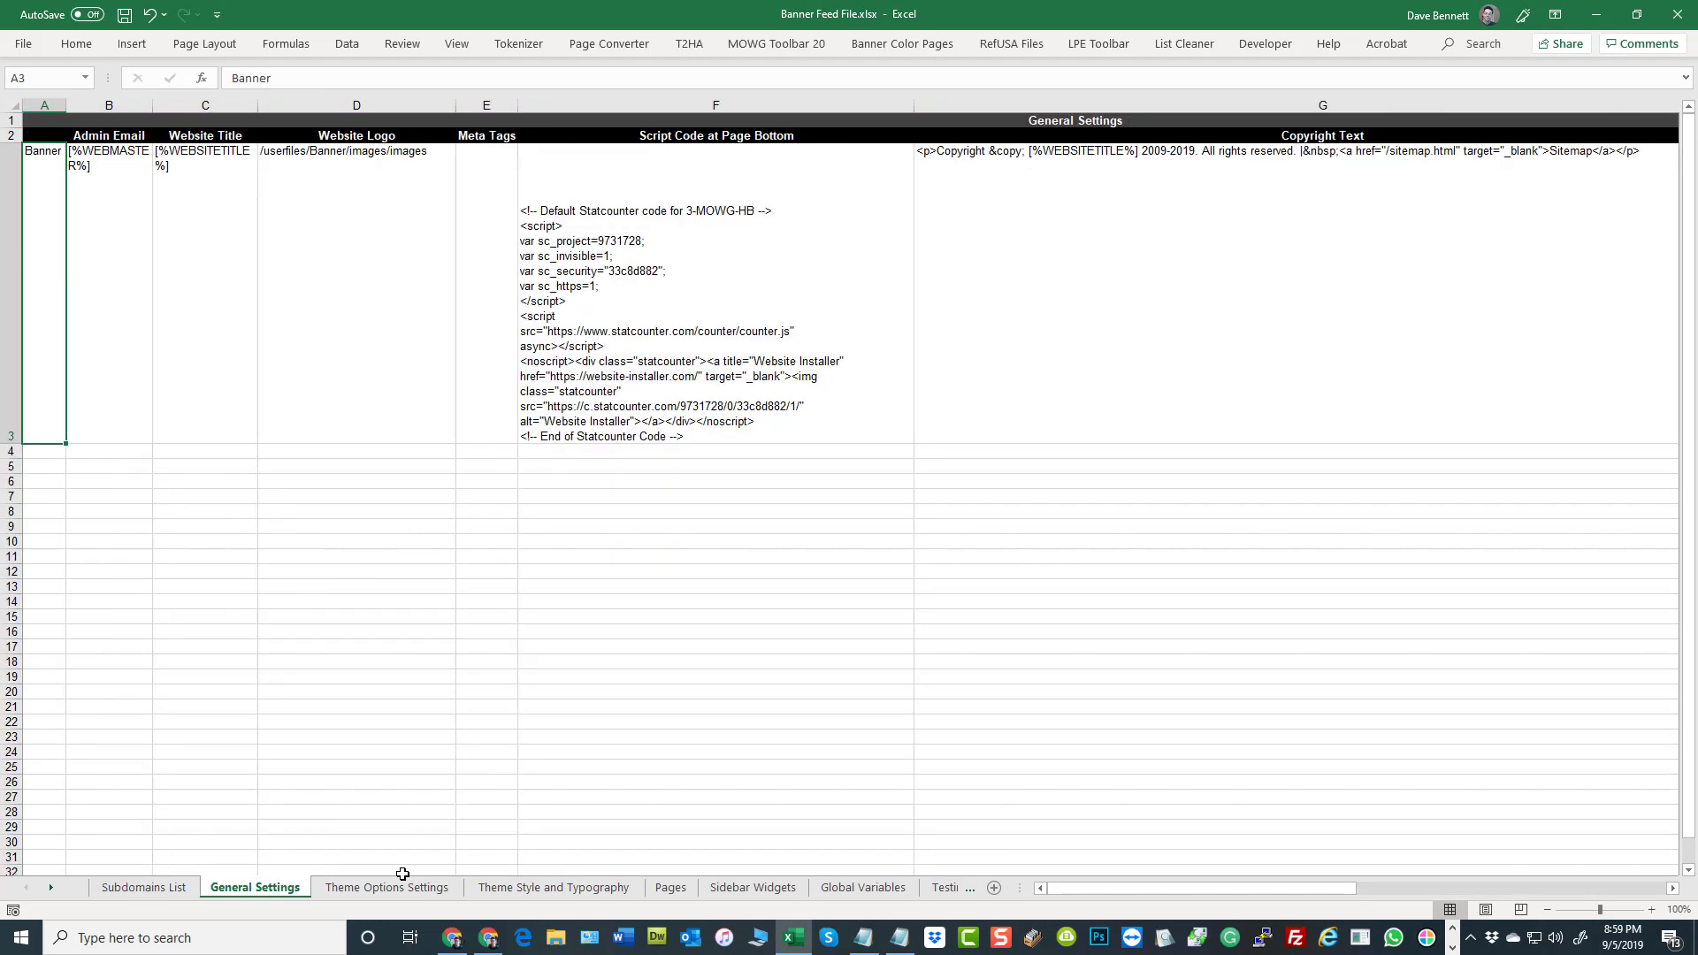
click(112, 139)
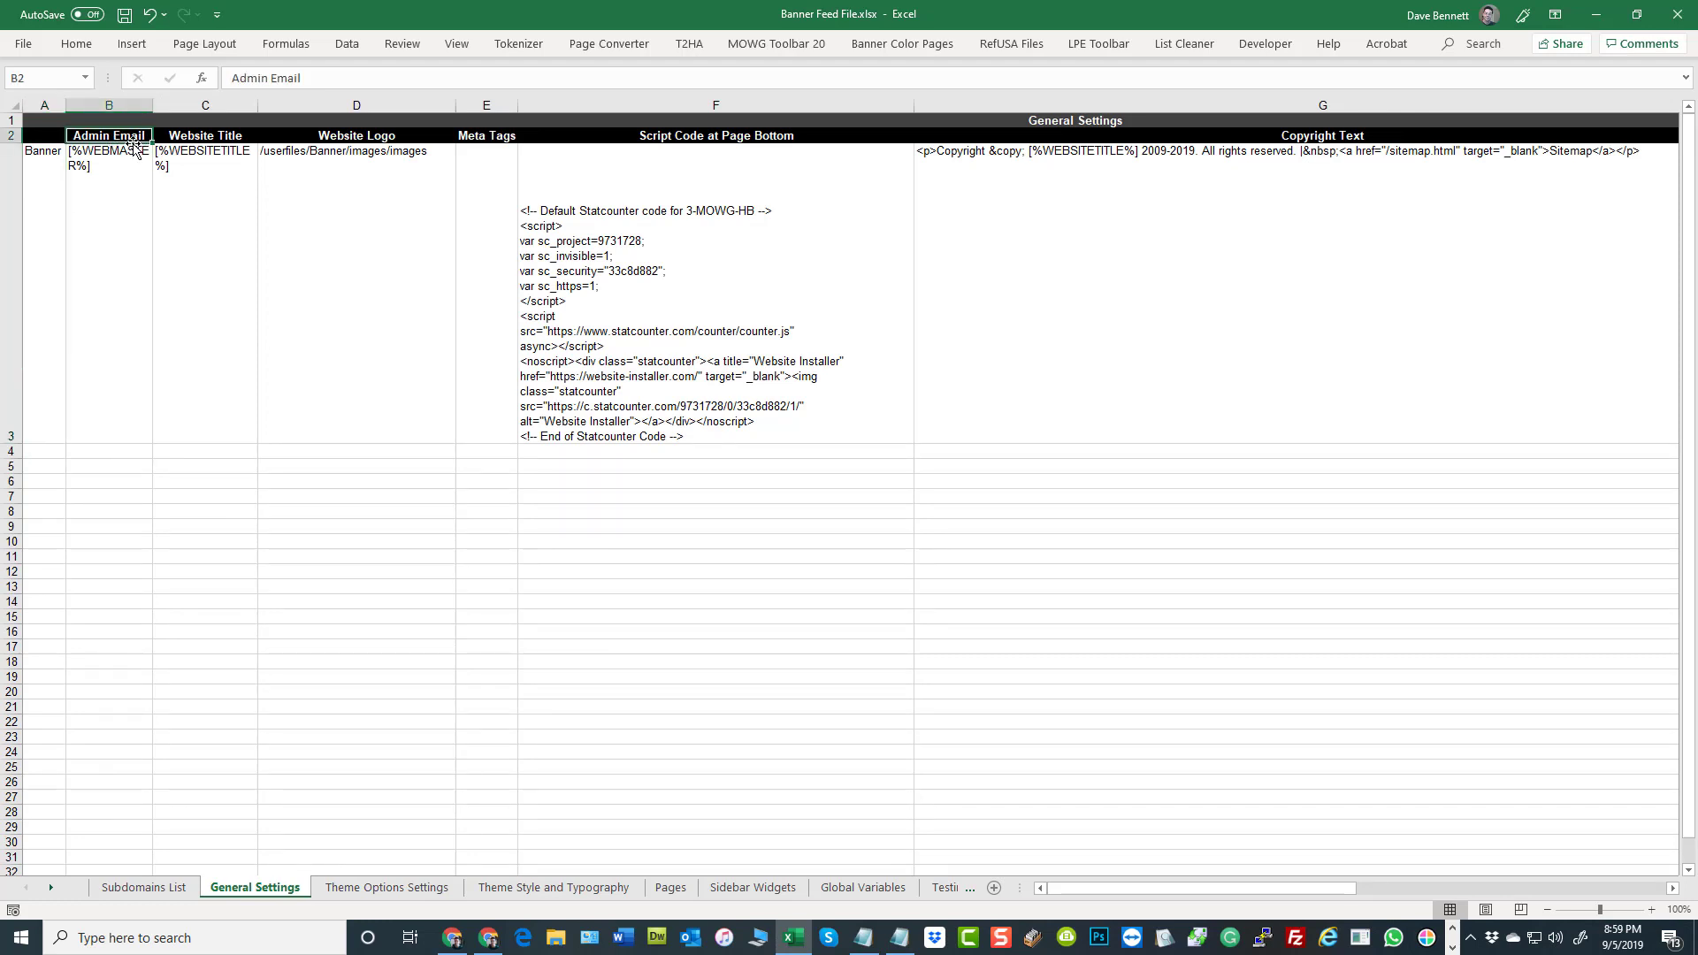
click(123, 186)
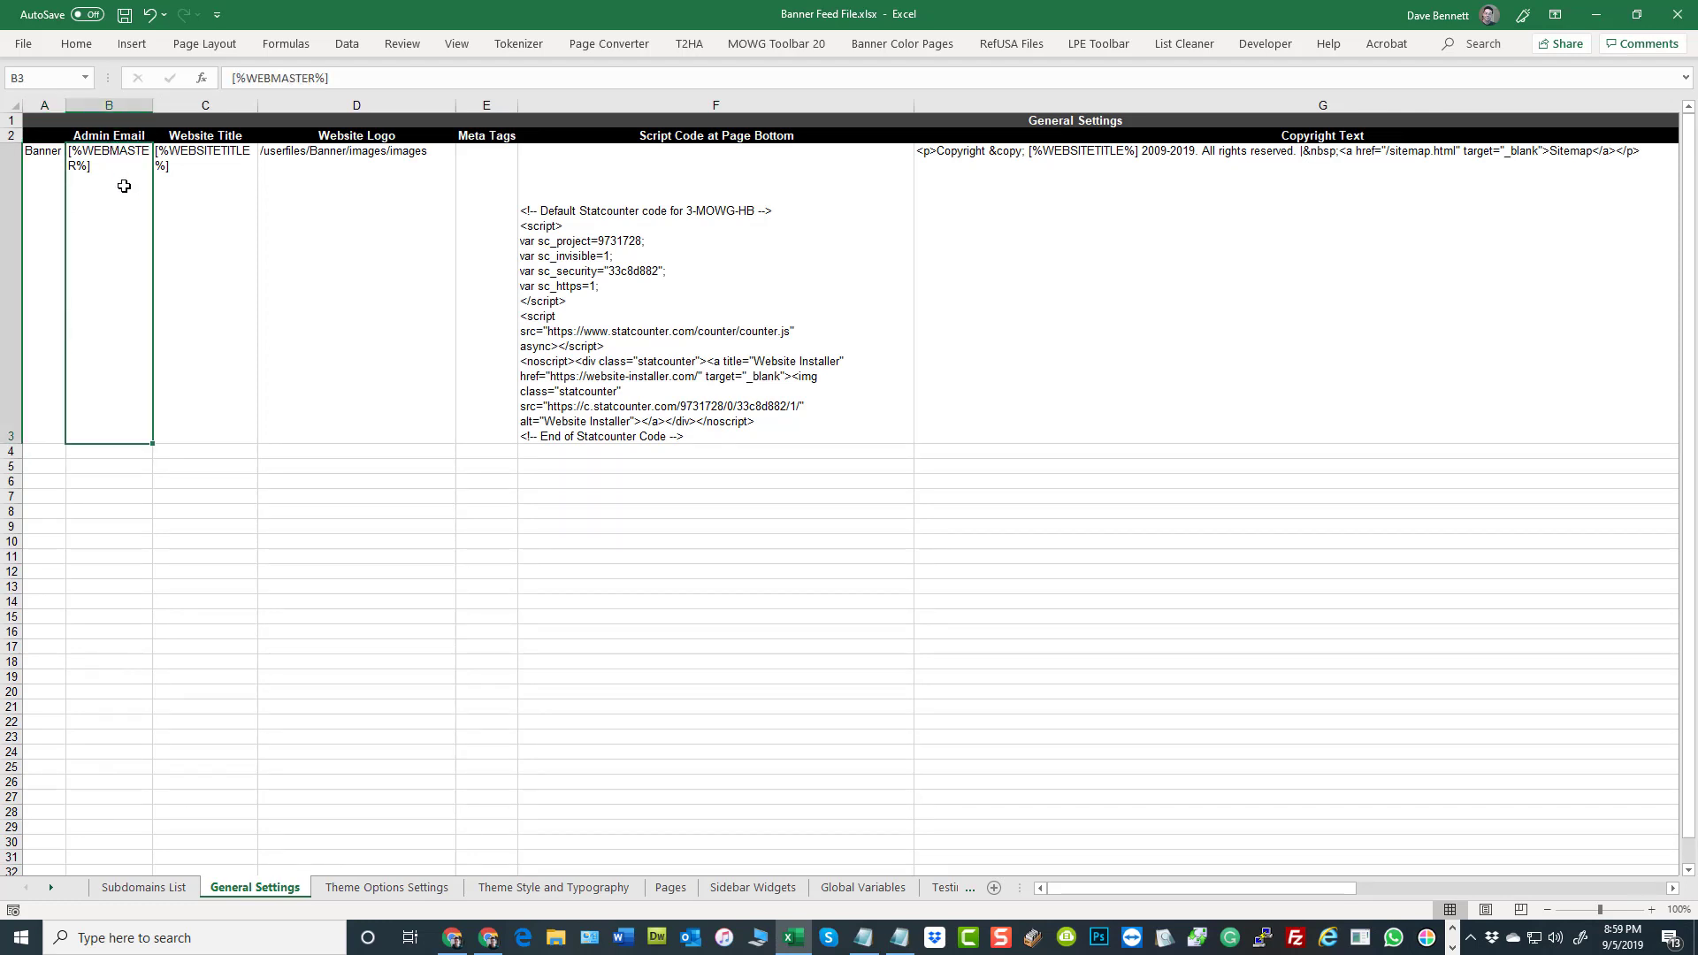
click(214, 209)
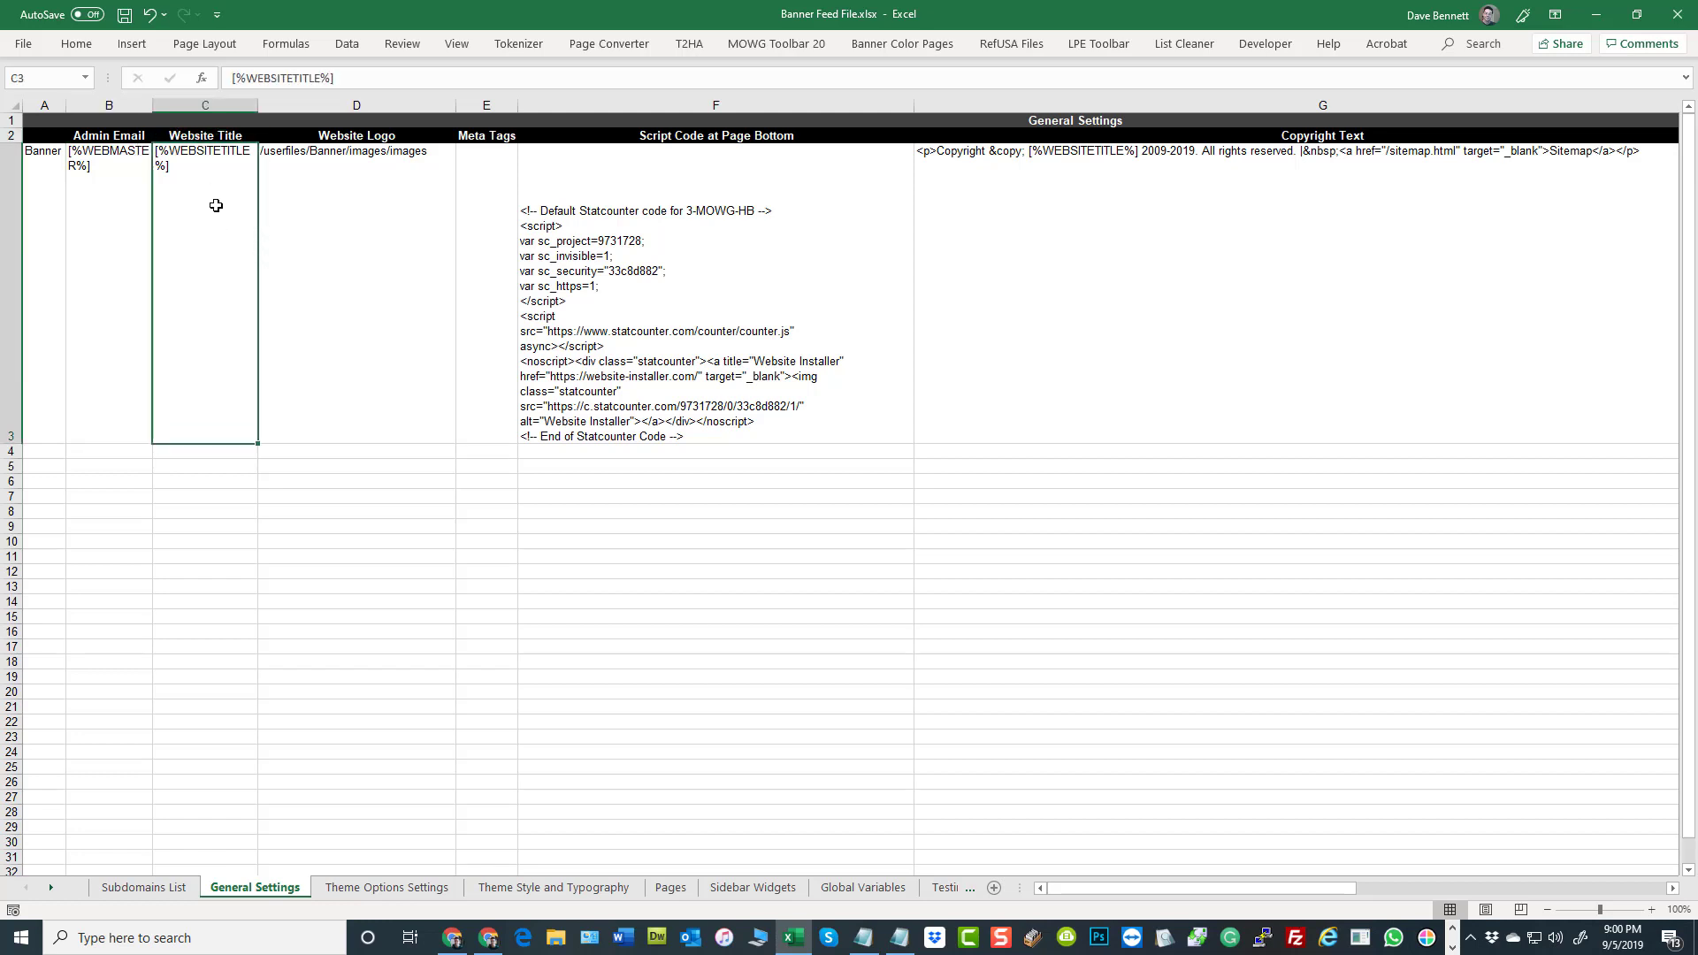
click(365, 137)
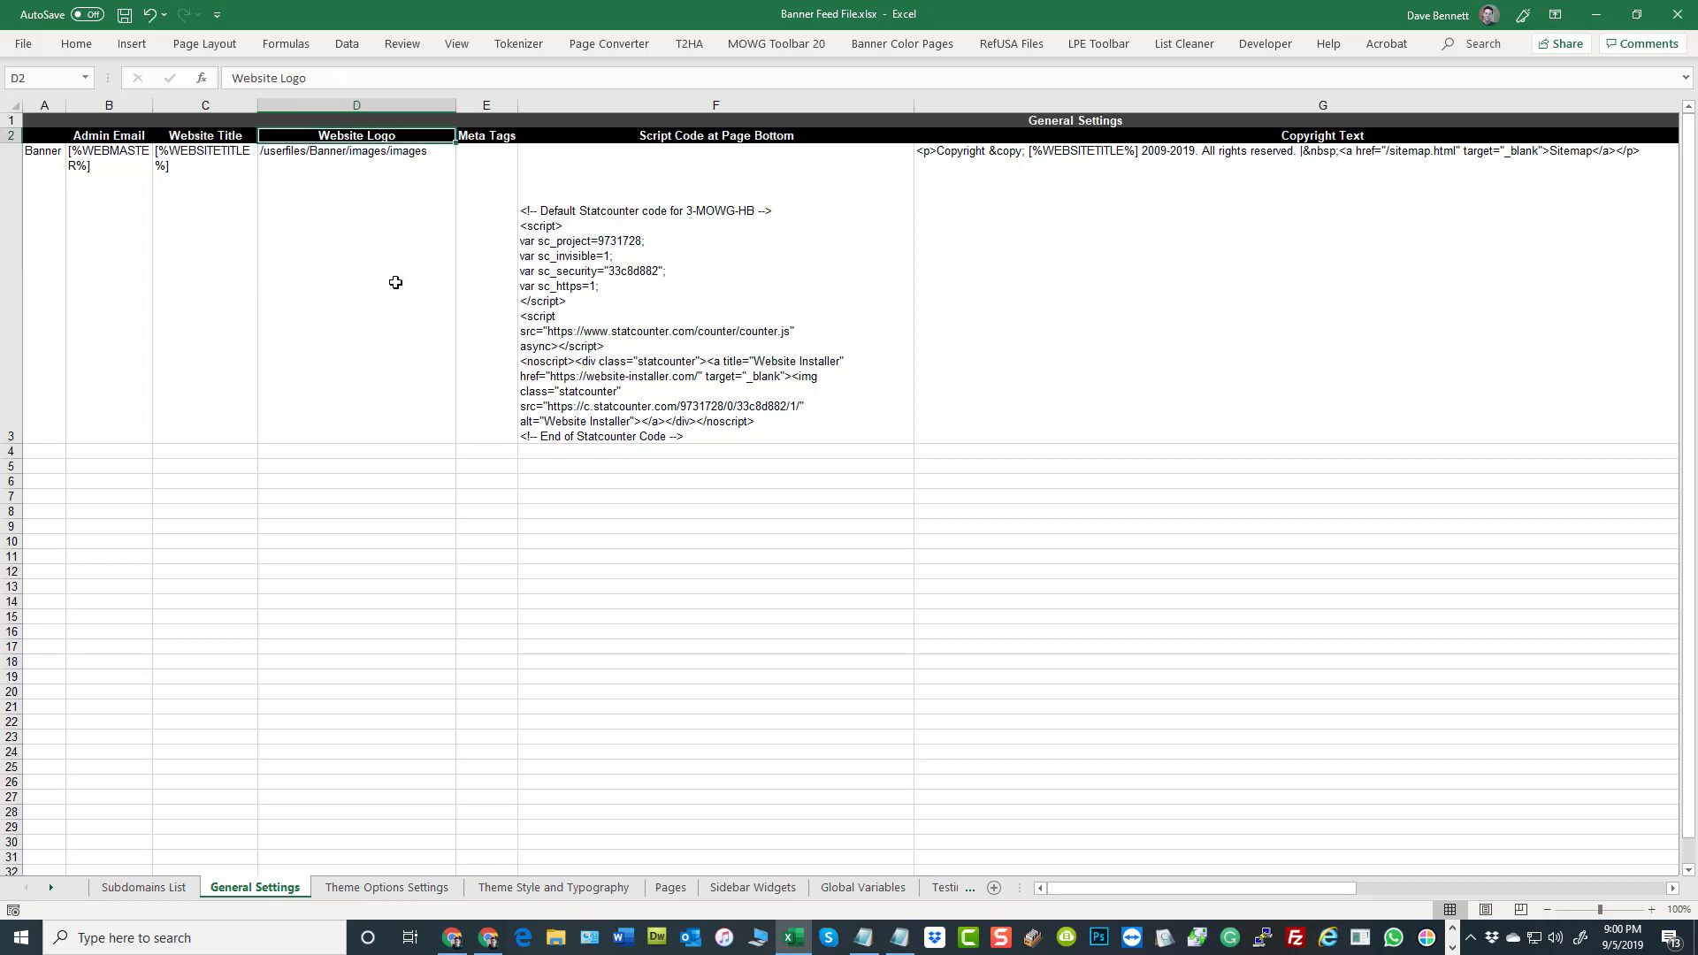
click(366, 229)
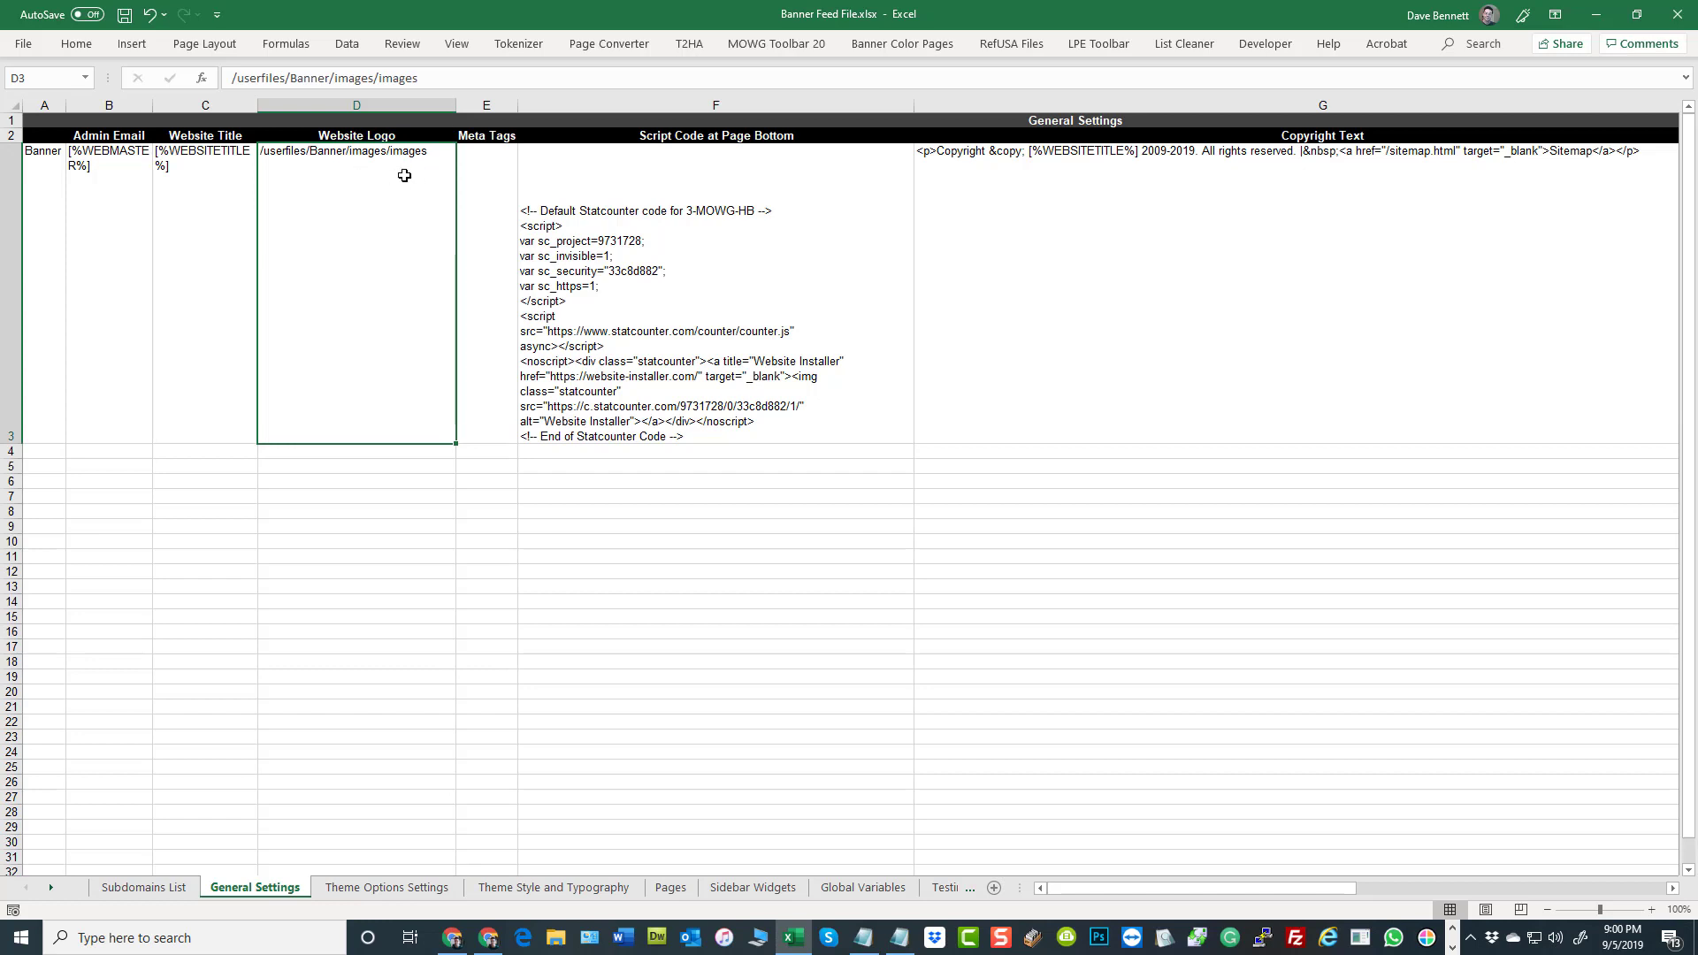
click(713, 136)
click(1267, 135)
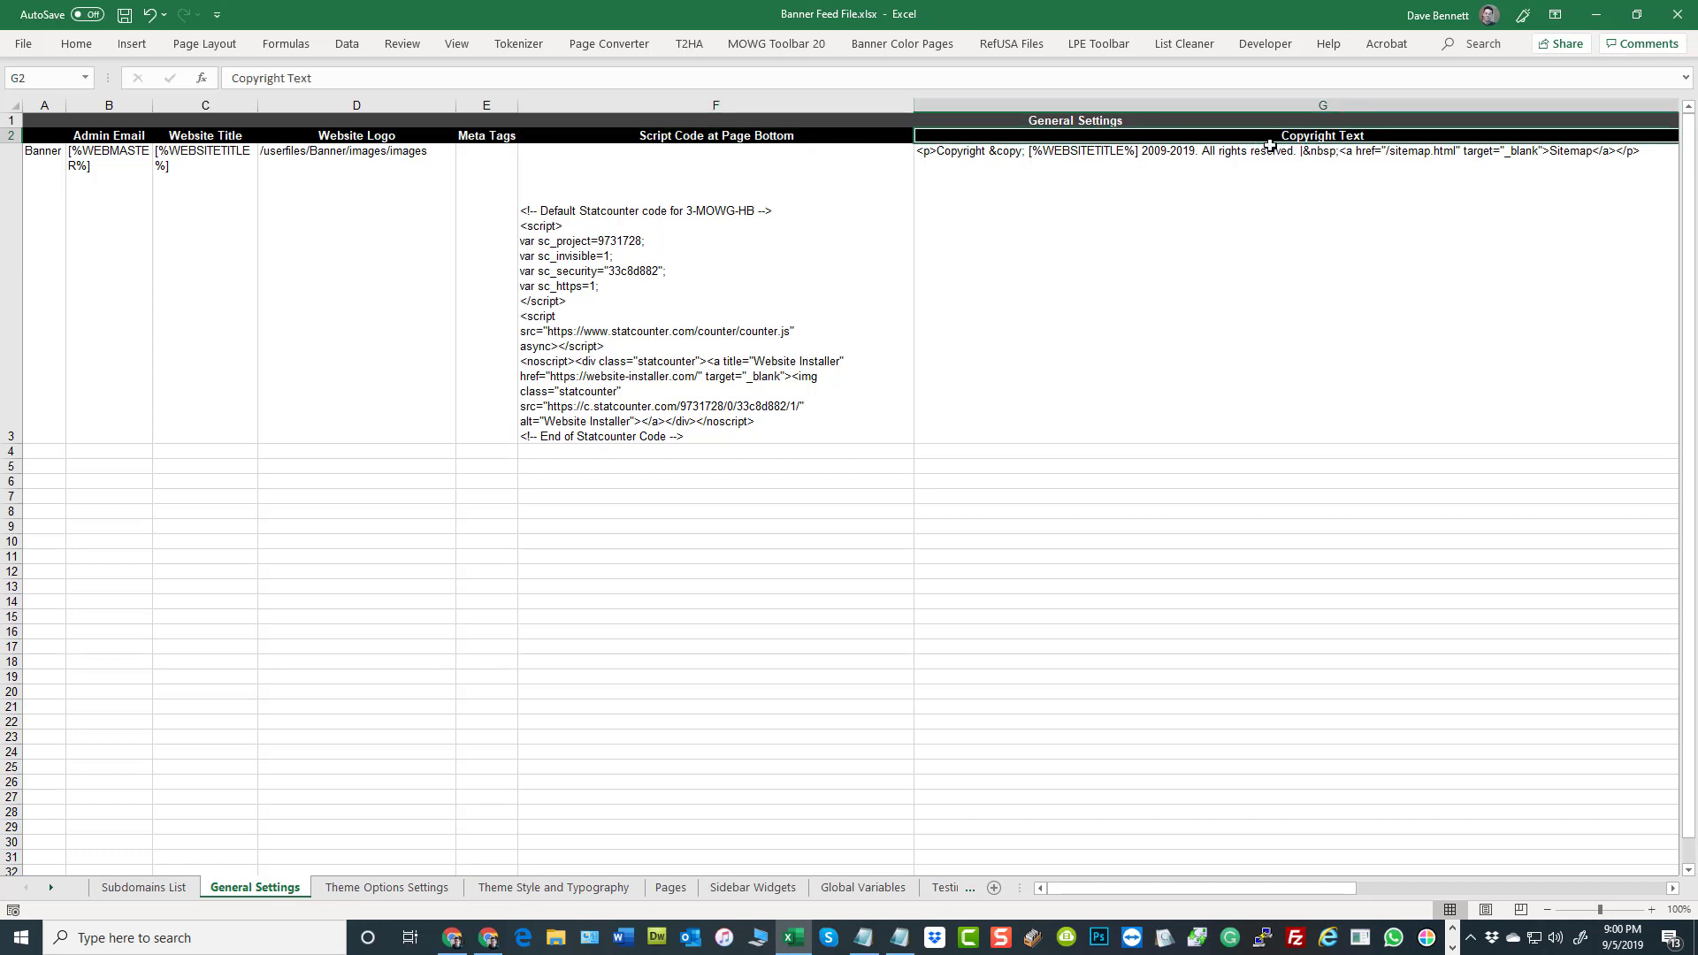
click(1278, 237)
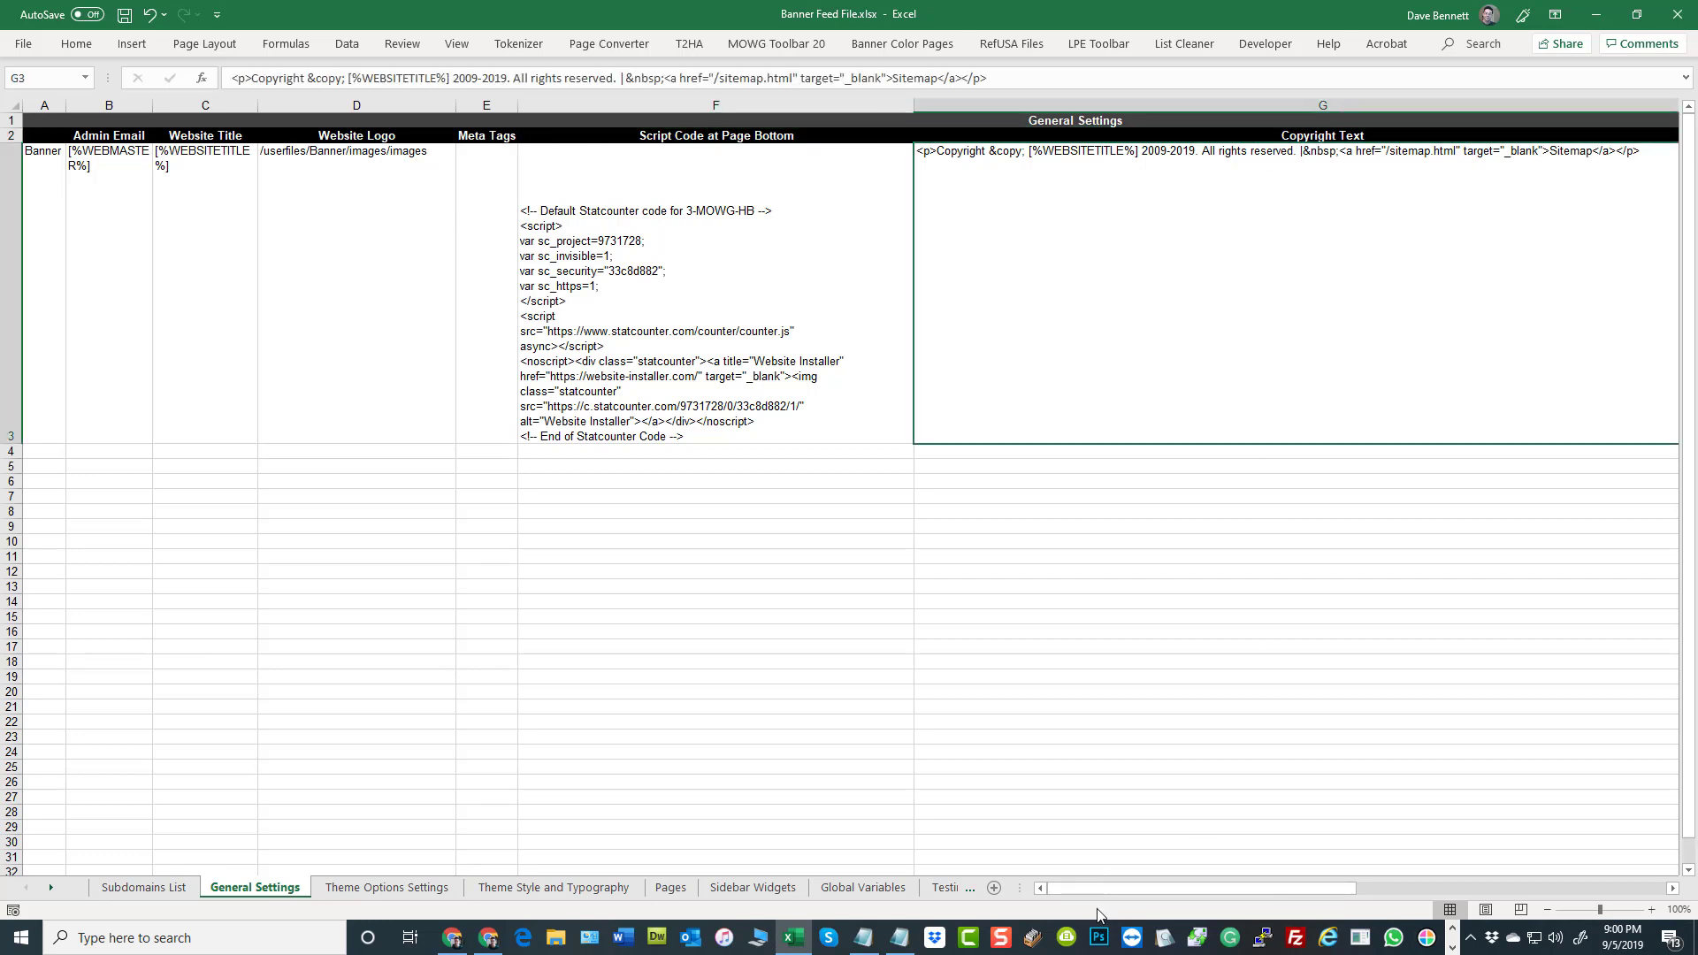
drag(1112, 890, 1438, 888)
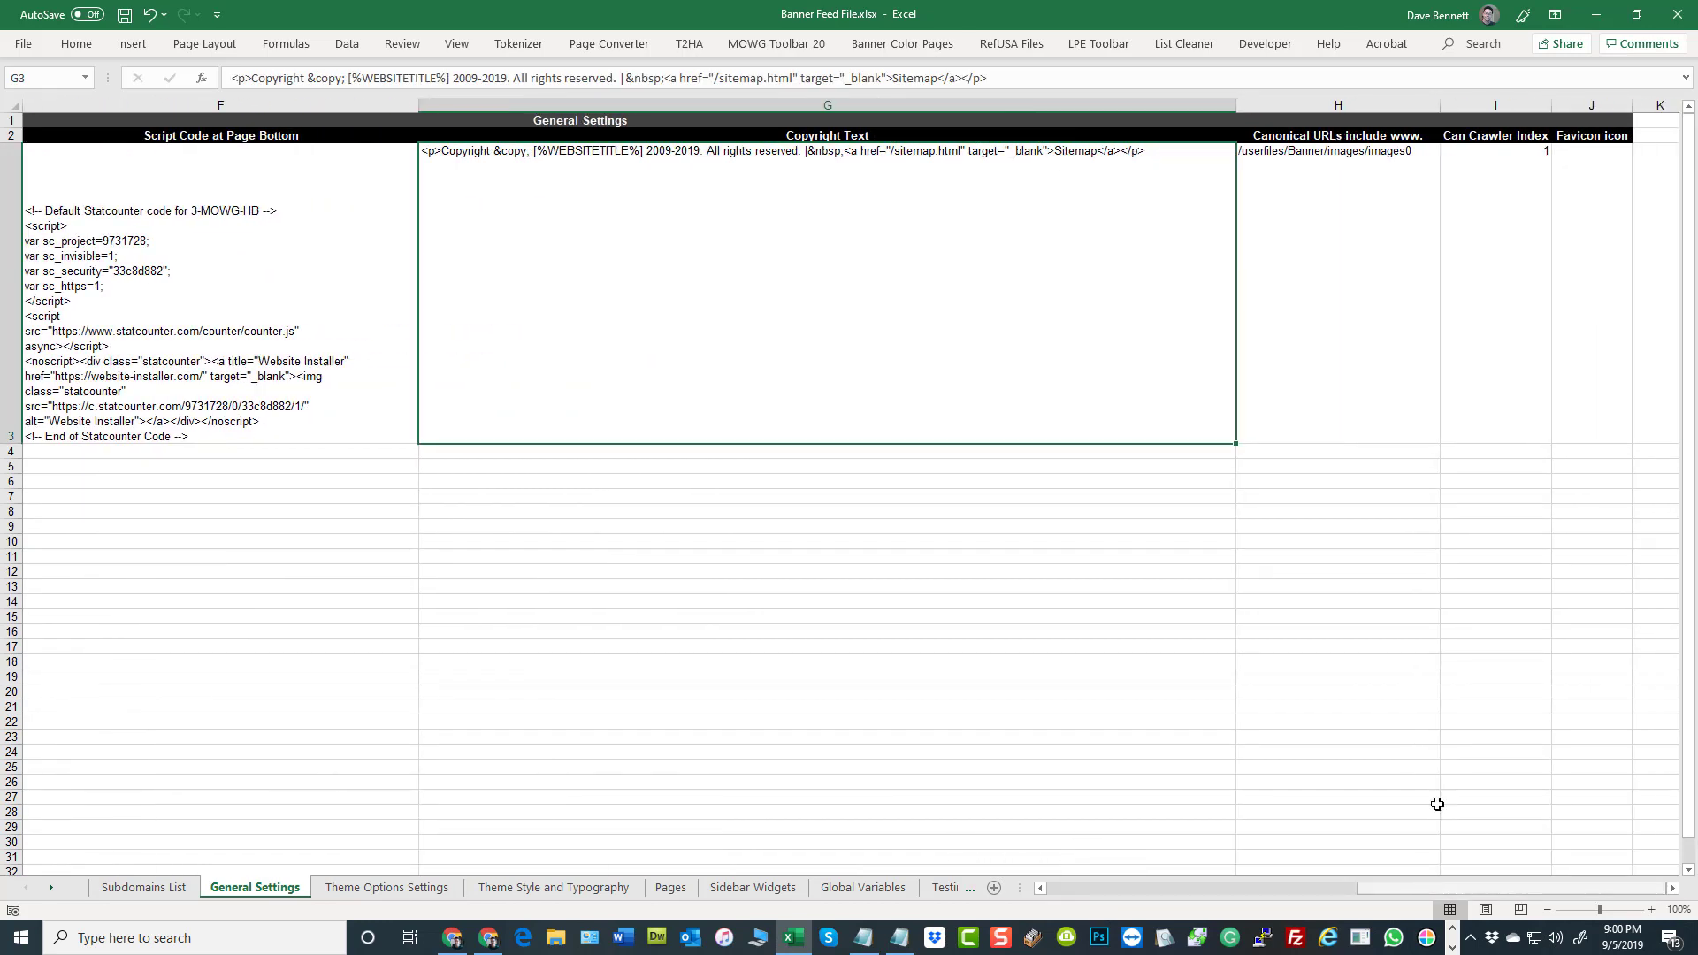
click(1374, 177)
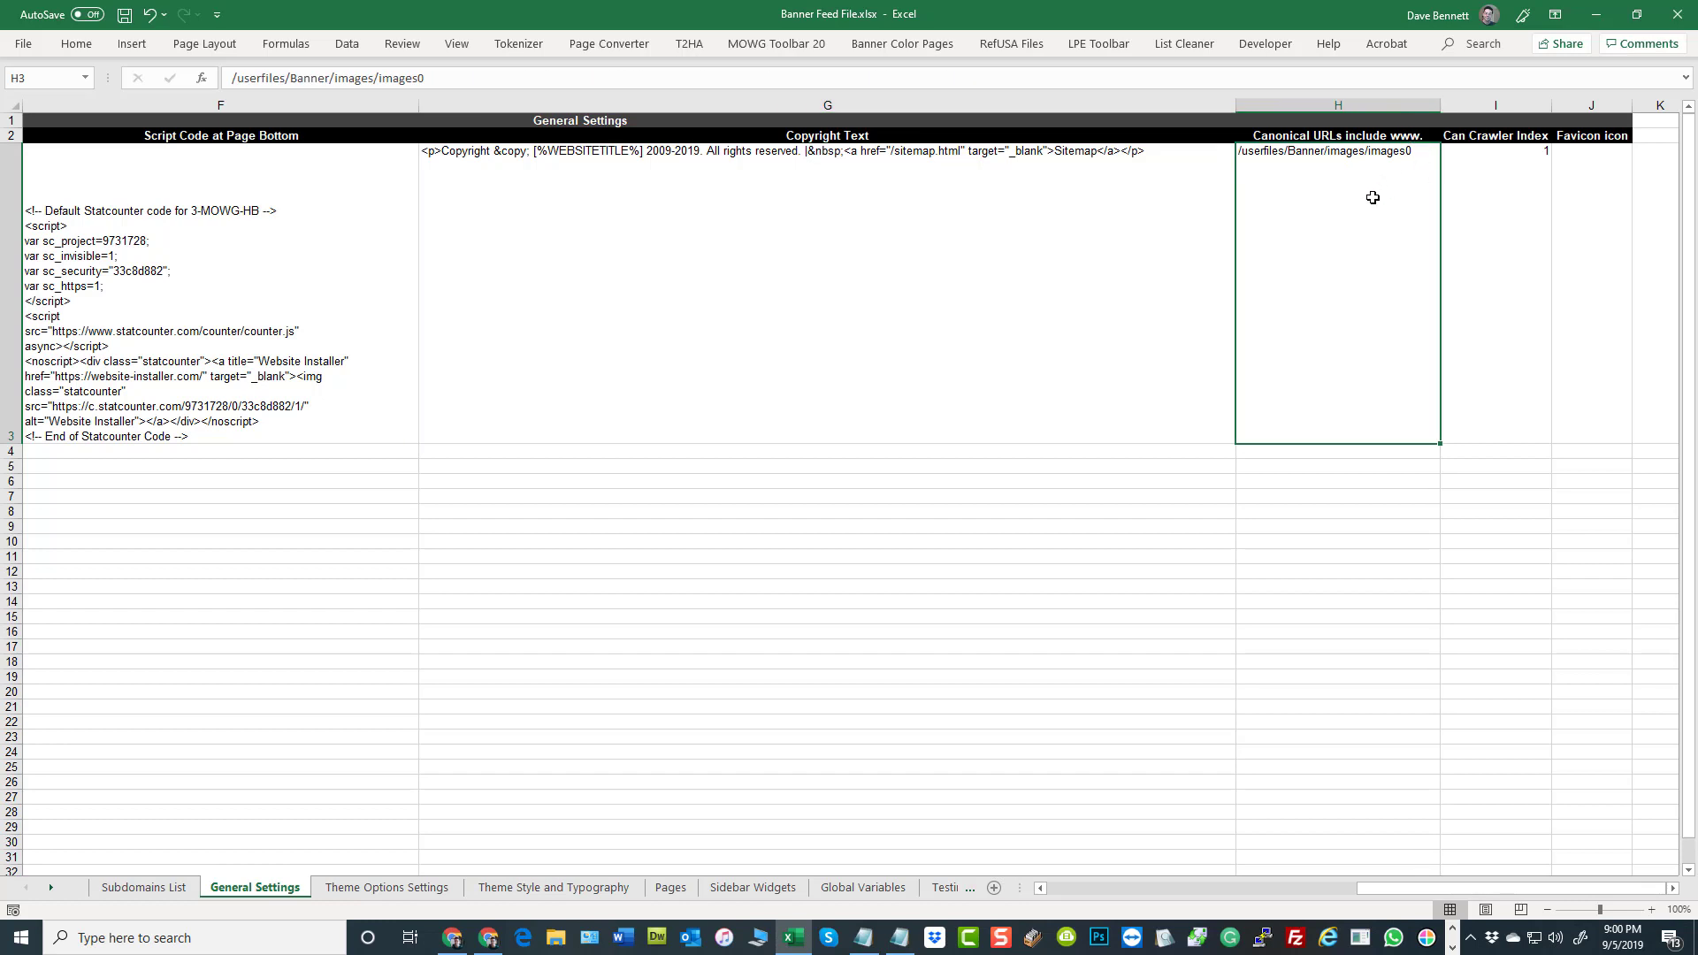
double_click(1406, 150)
key(BackSpace)
key(BackSpace)
key(BackSpace)
key(BackSpace)
key(BackSpace)
key(BackSpace)
key(BackSpace)
key(BackSpace)
key(BackSpace)
key(BackSpace)
key(BackSpace)
key(BackSpace)
key(BackSpace)
key(BackSpace)
key(BackSpace)
key(BackSpace)
key(BackSpace)
key(BackSpace)
key(BackSpace)
key(BackSpace)
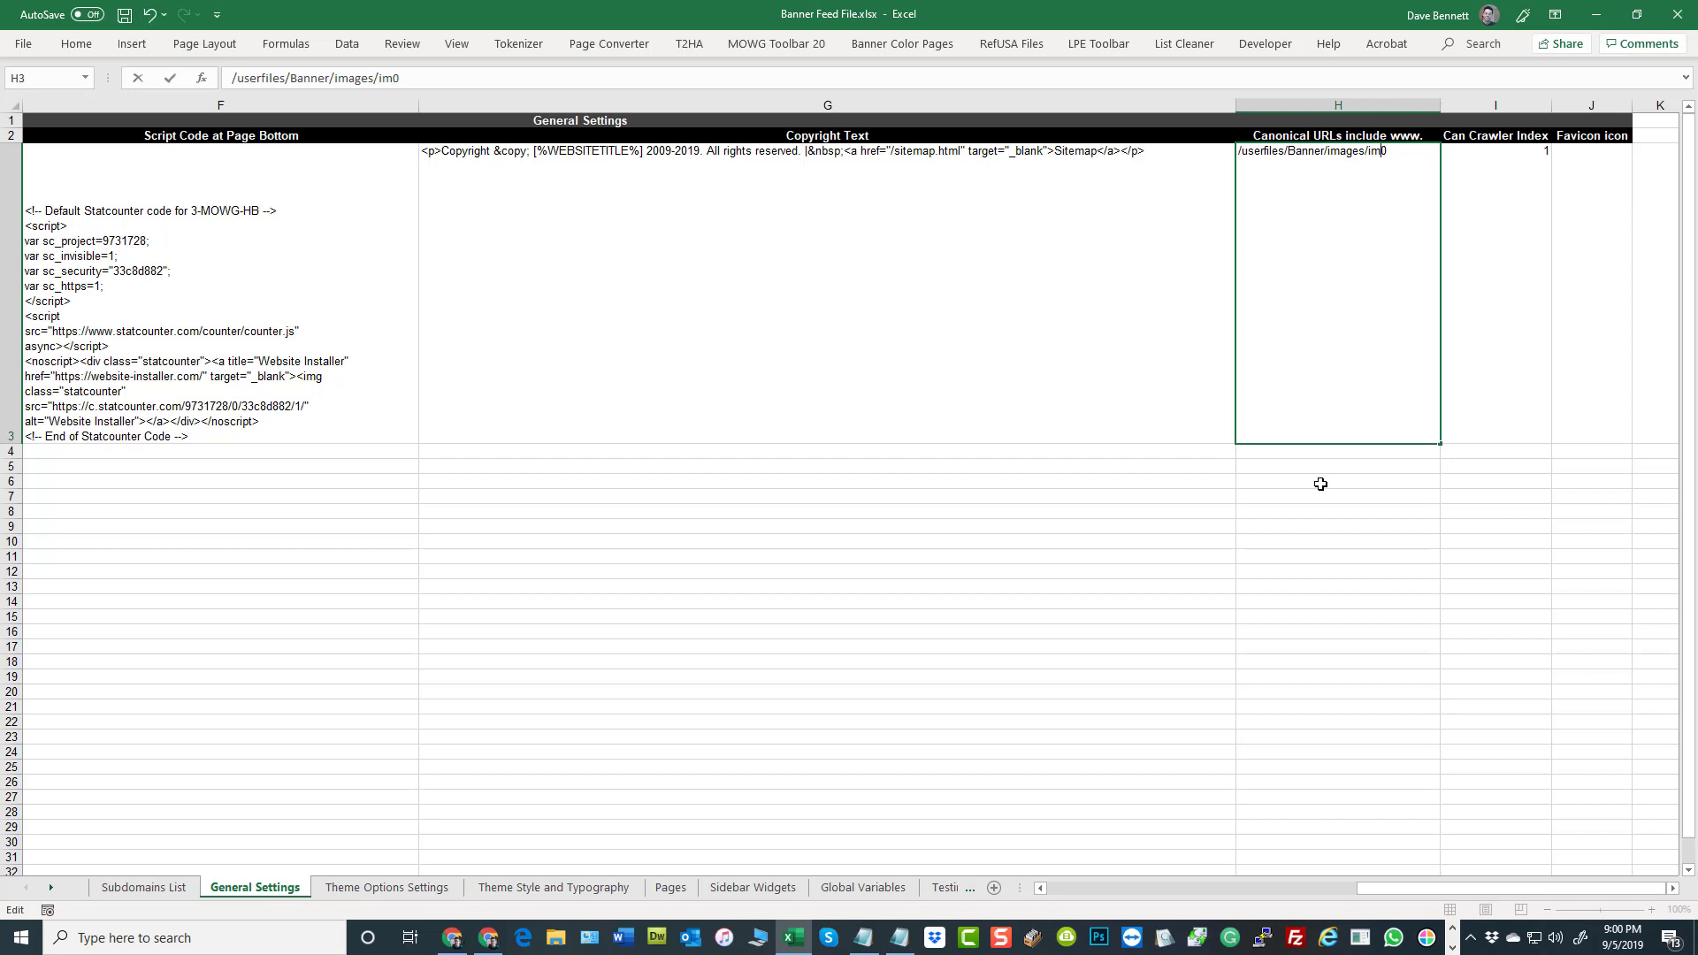
click(1340, 587)
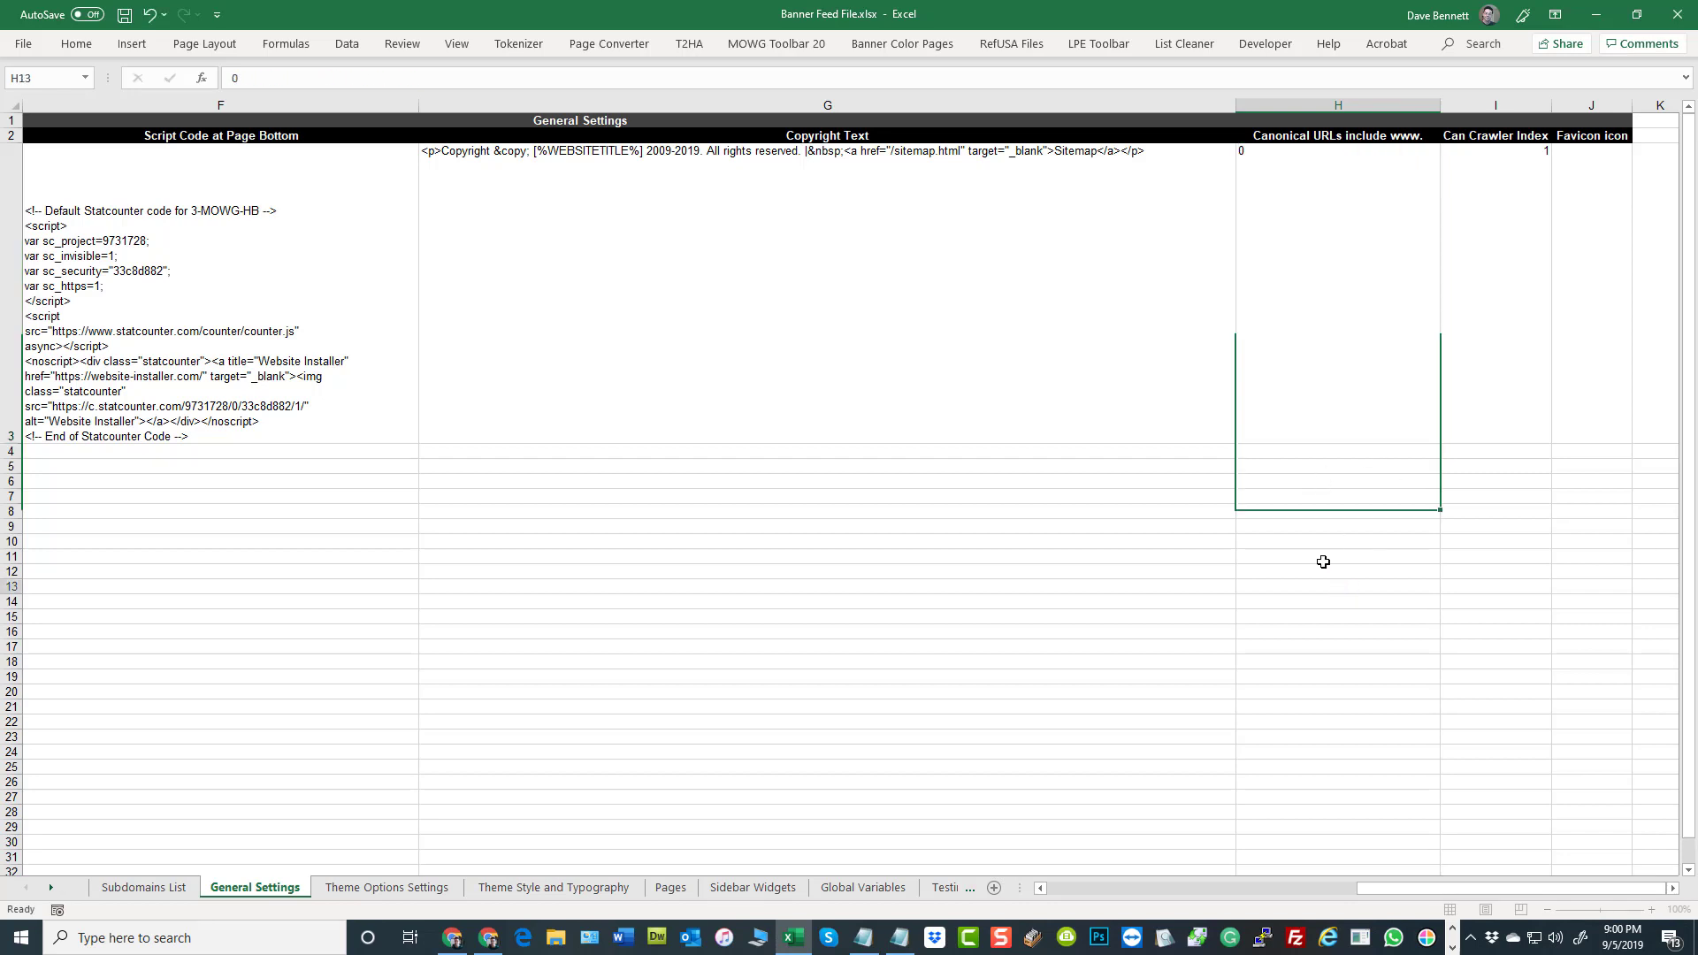
click(1506, 212)
click(1606, 195)
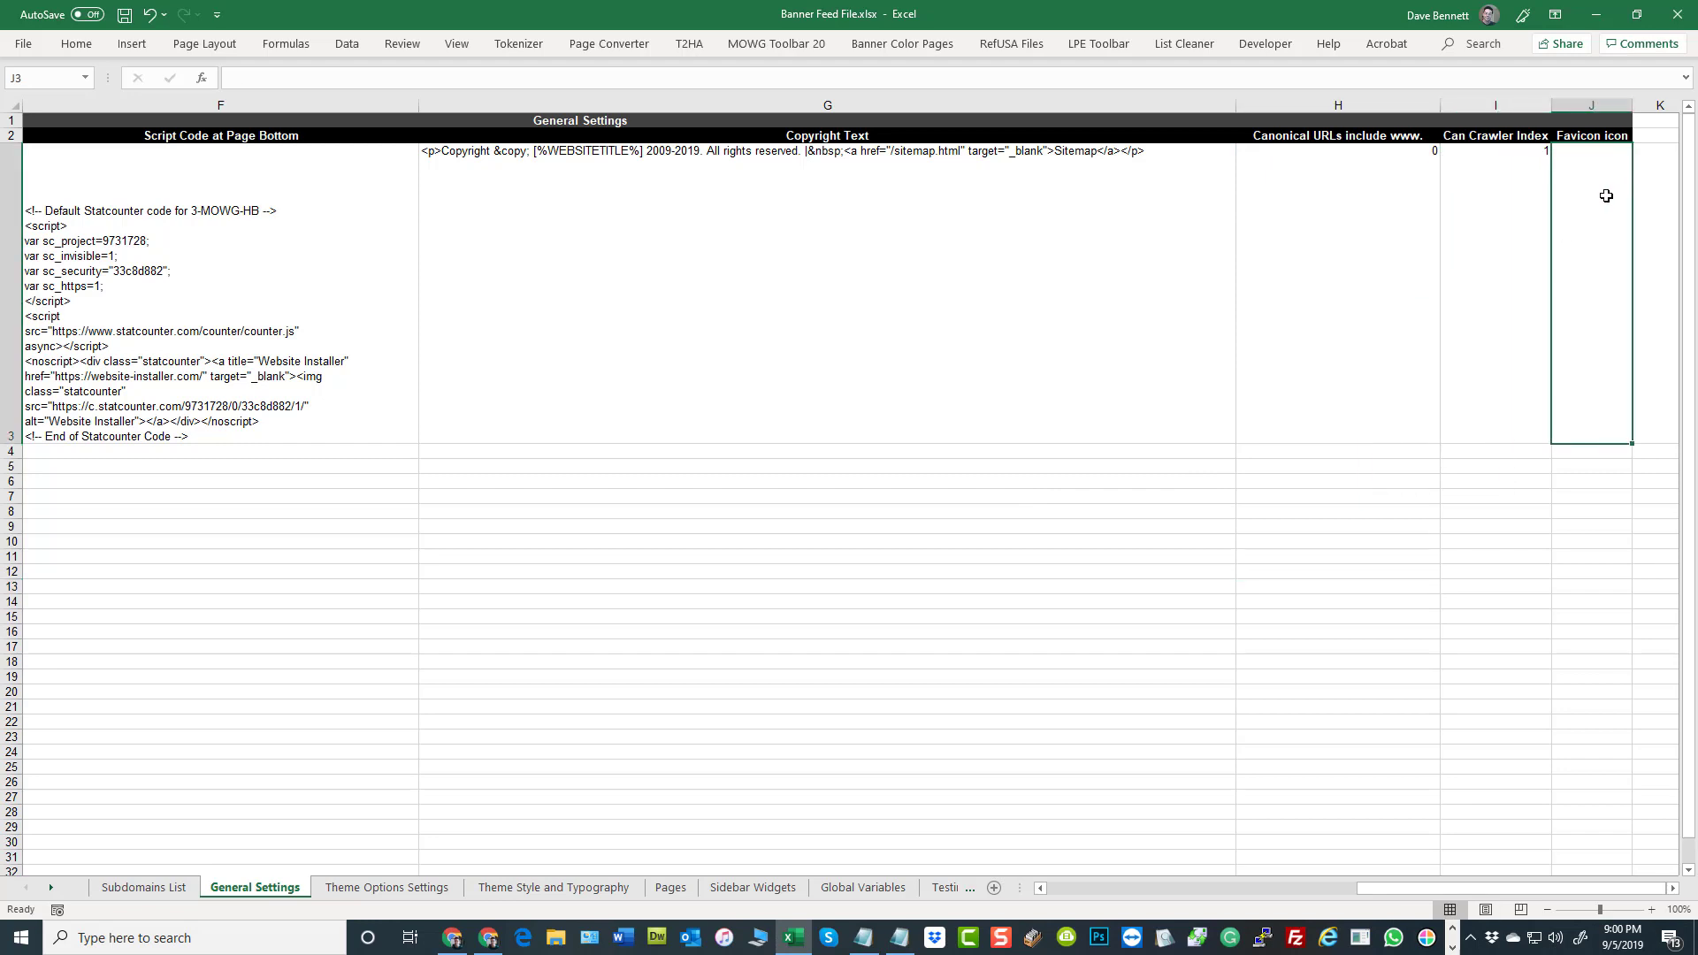
click(1415, 674)
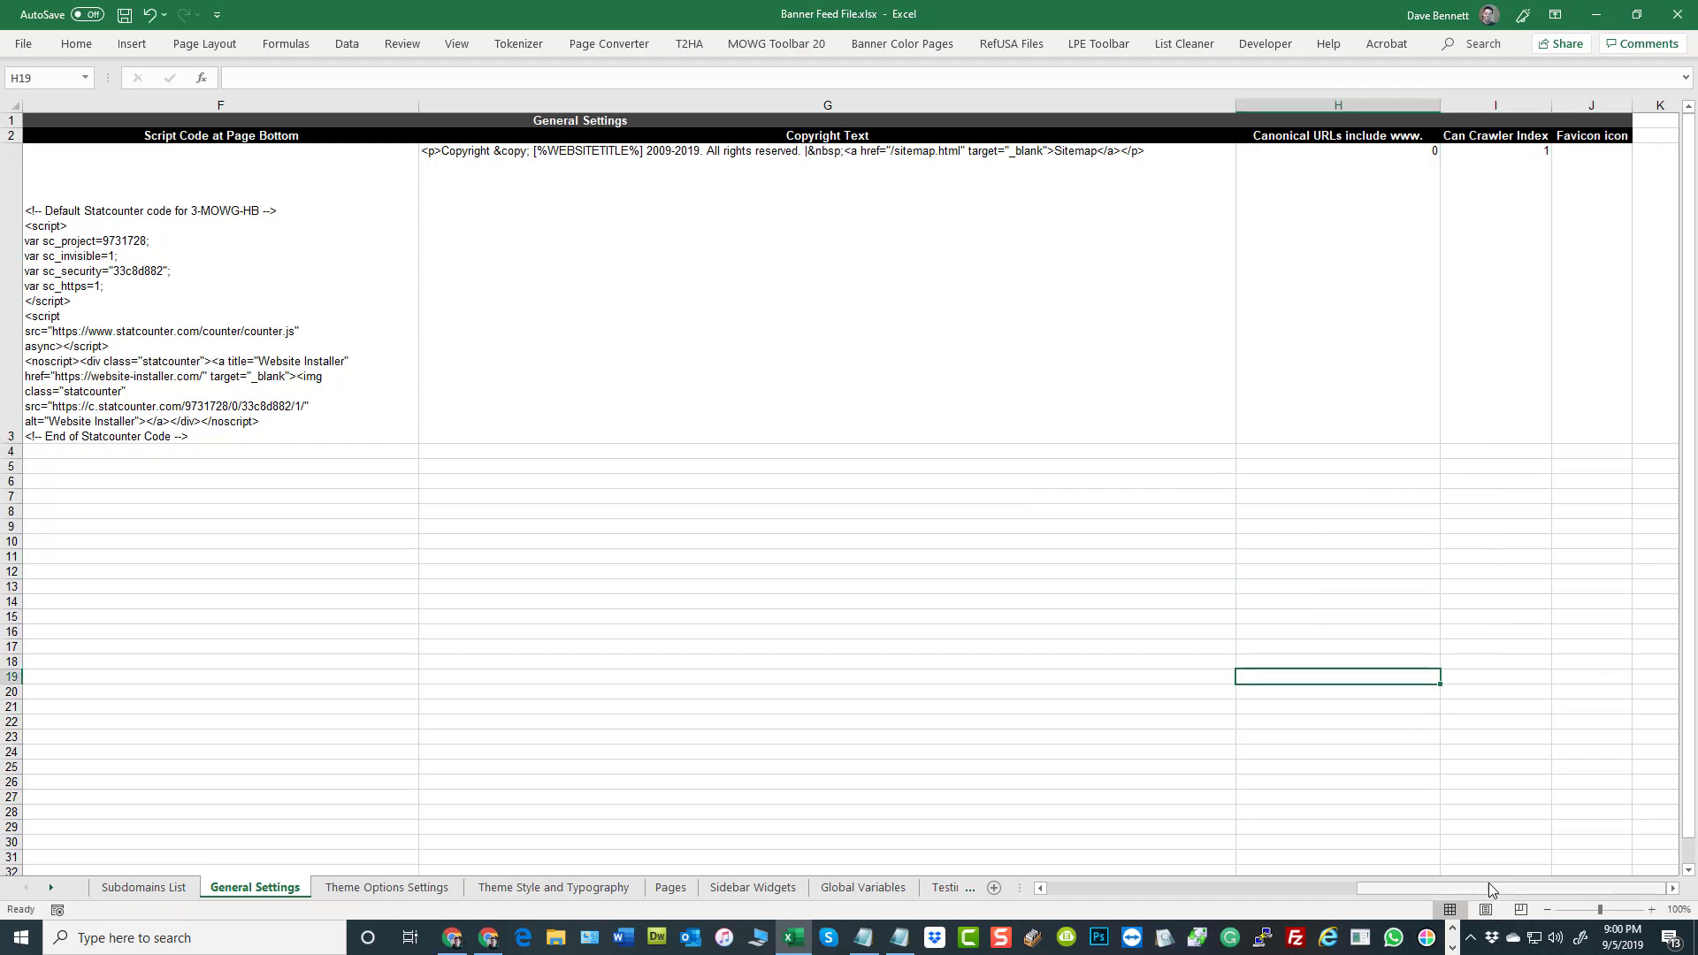
Clear the Banner row's Website Logo cell on the General Settings sheet and save the workbook
drag(1474, 895, 1288, 895)
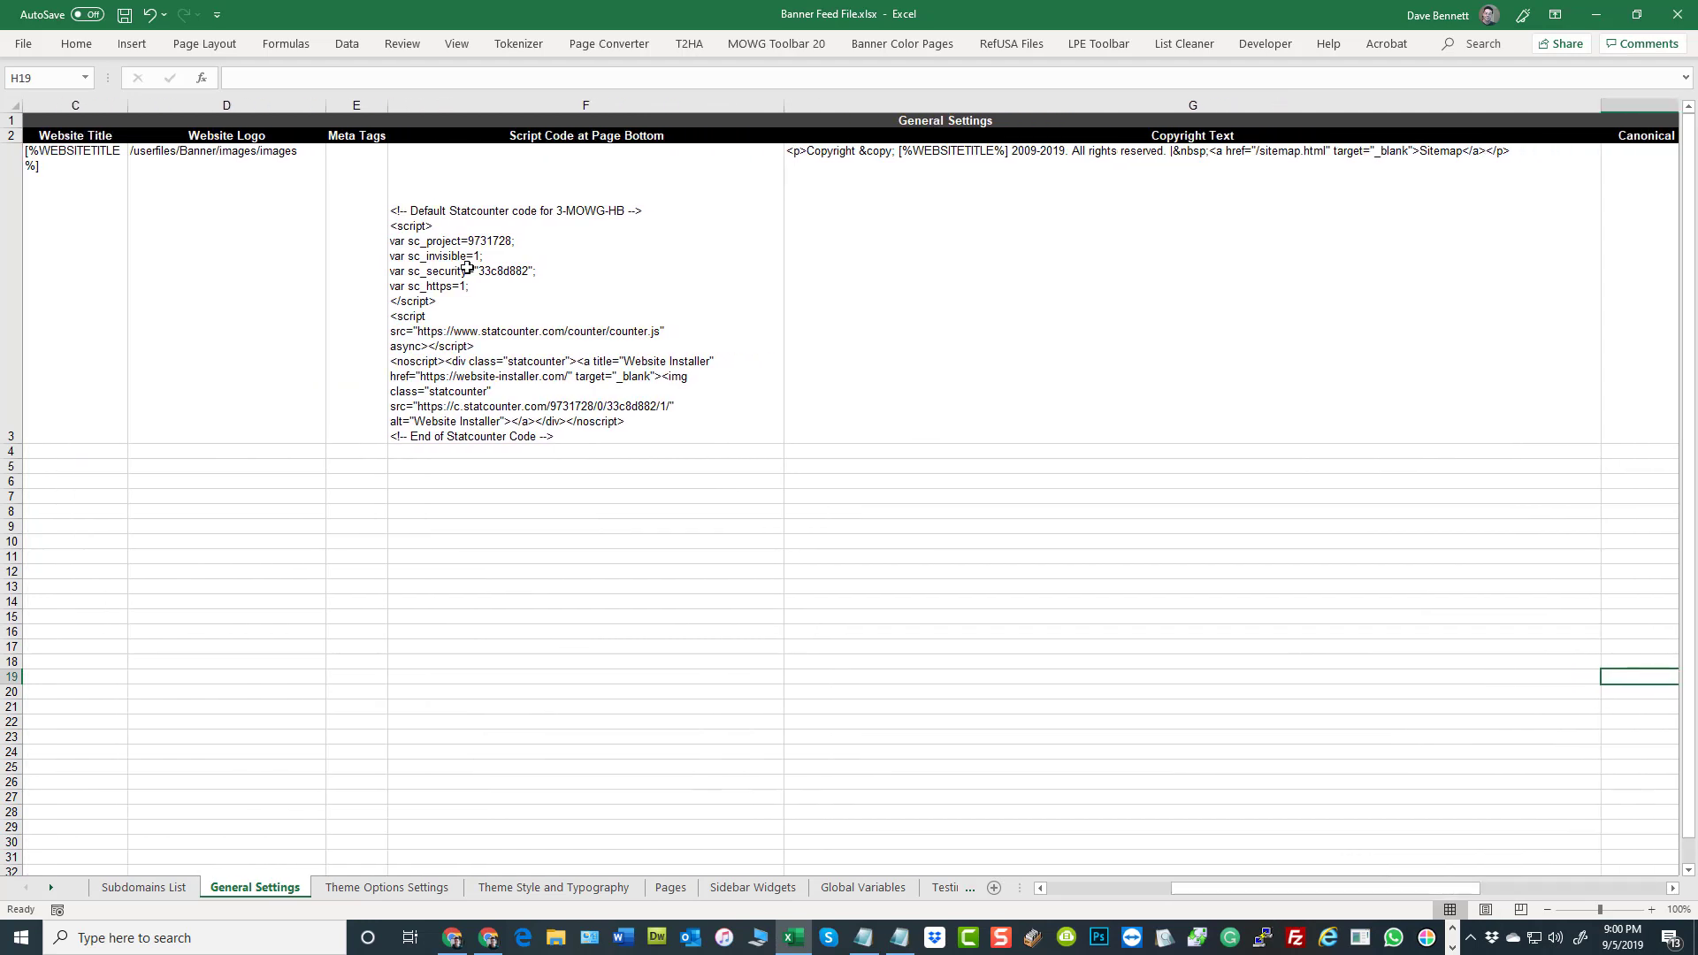
click(224, 196)
key(BackSpace)
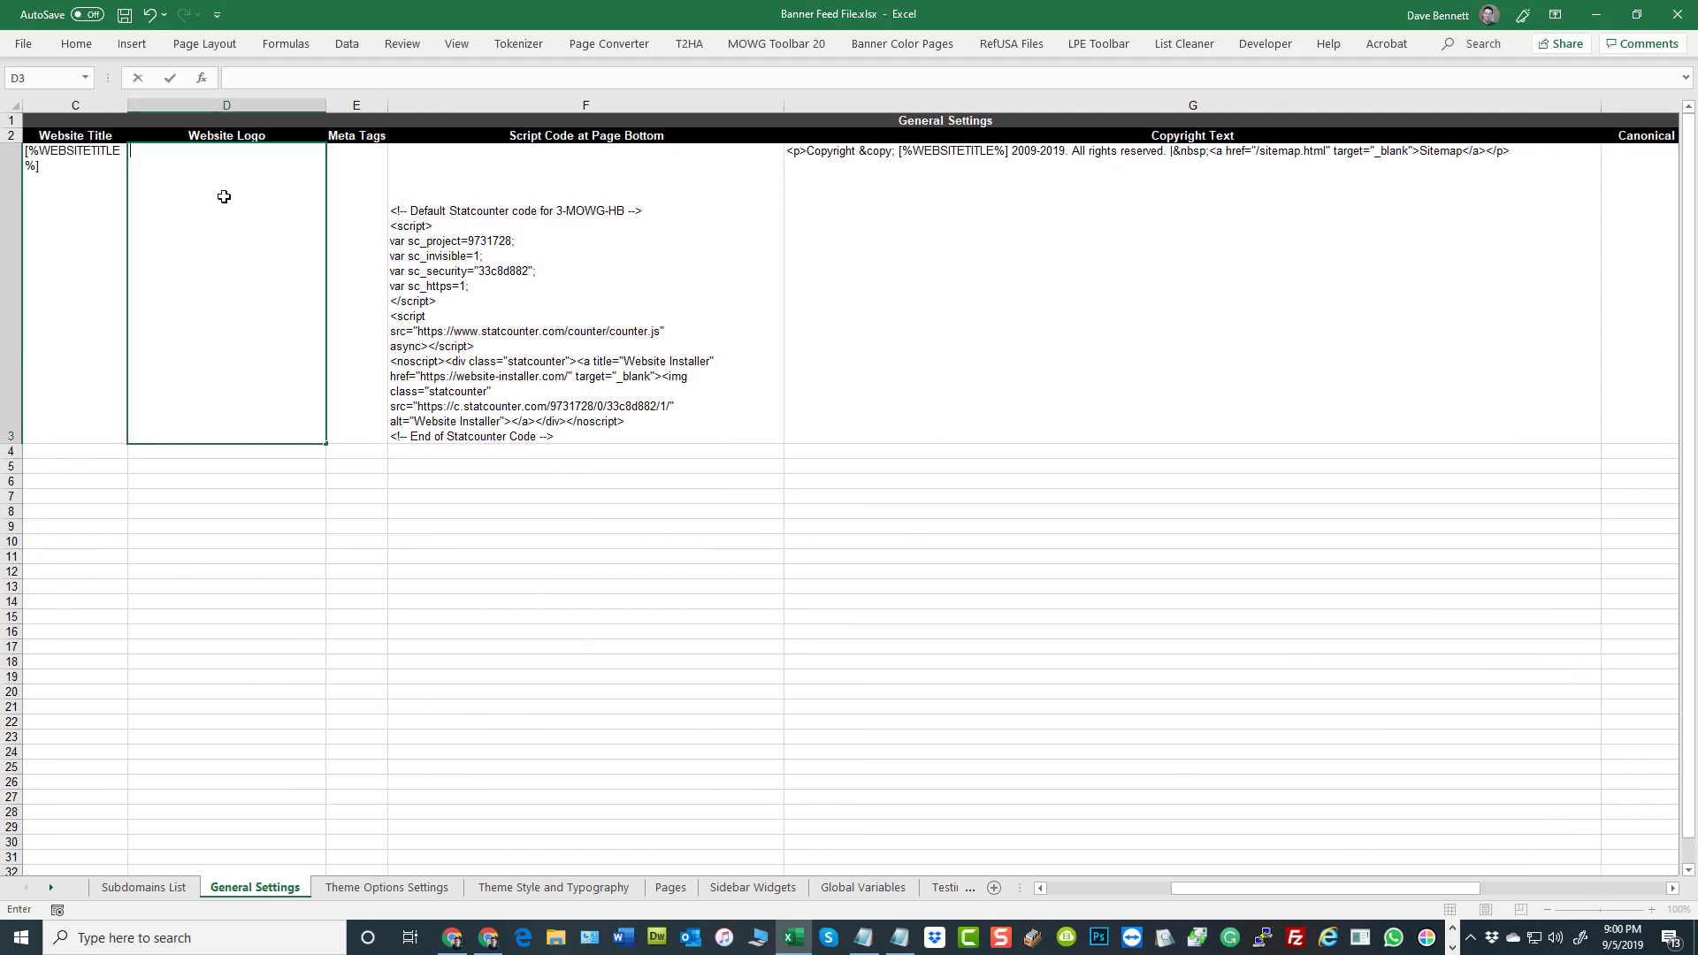
click(320, 557)
key(ctrl+s)
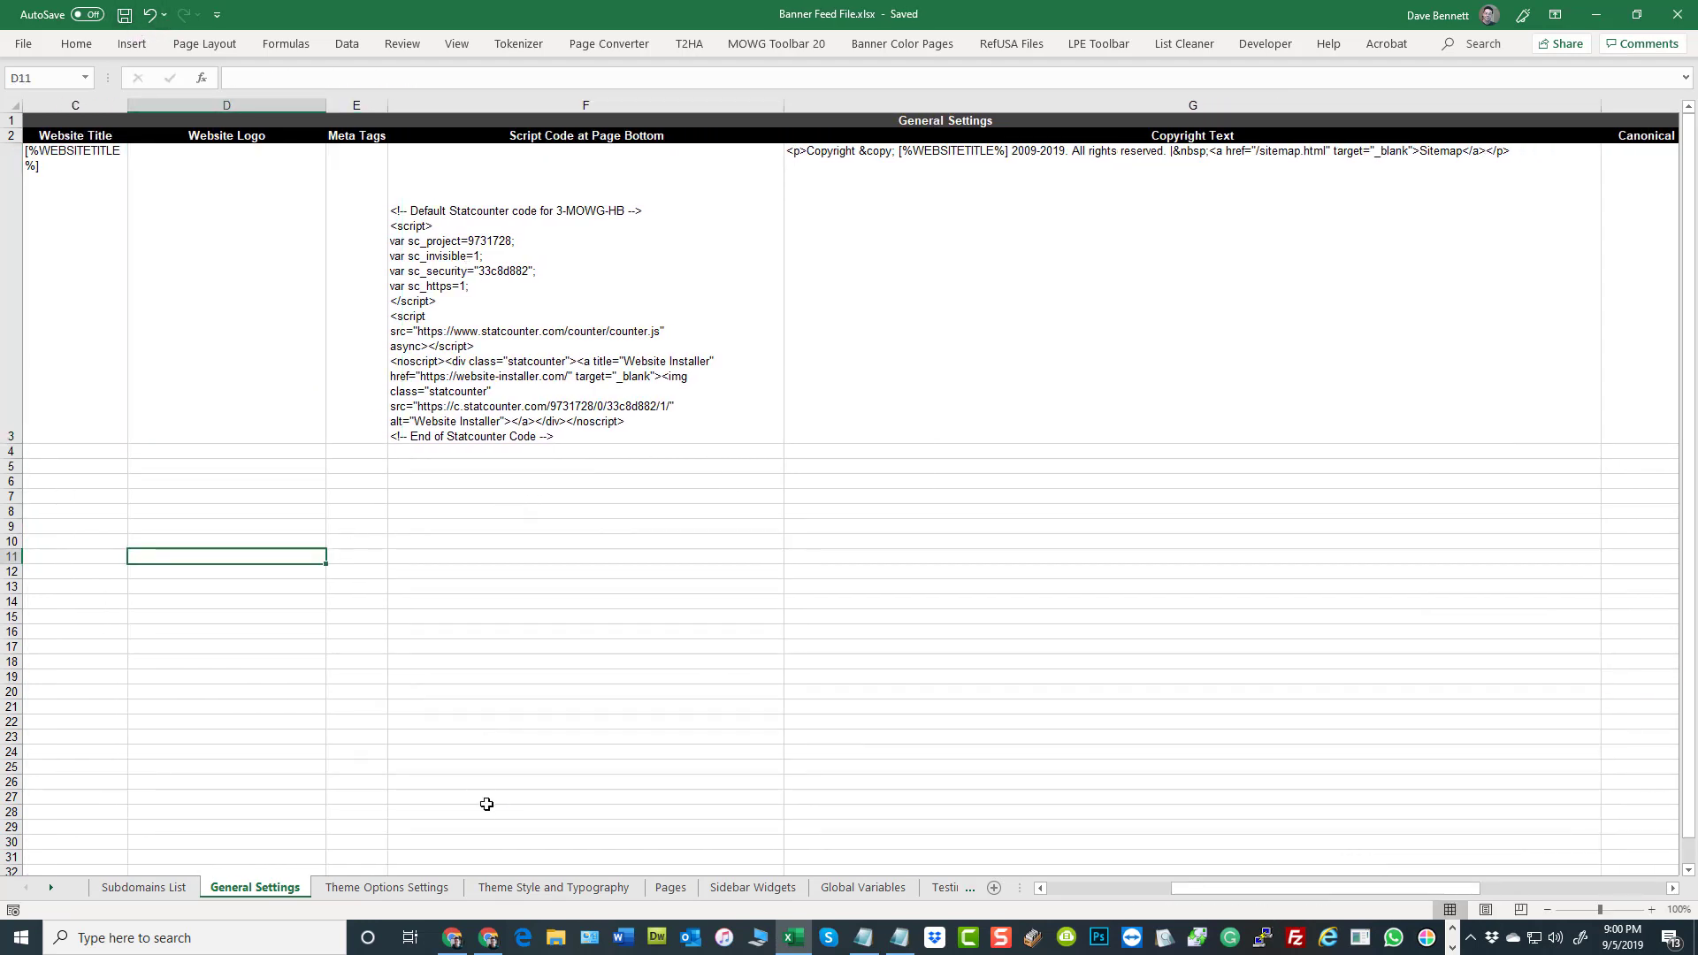
Show the Theme Options Settings sheet and autofit the width of all its columns
click(405, 889)
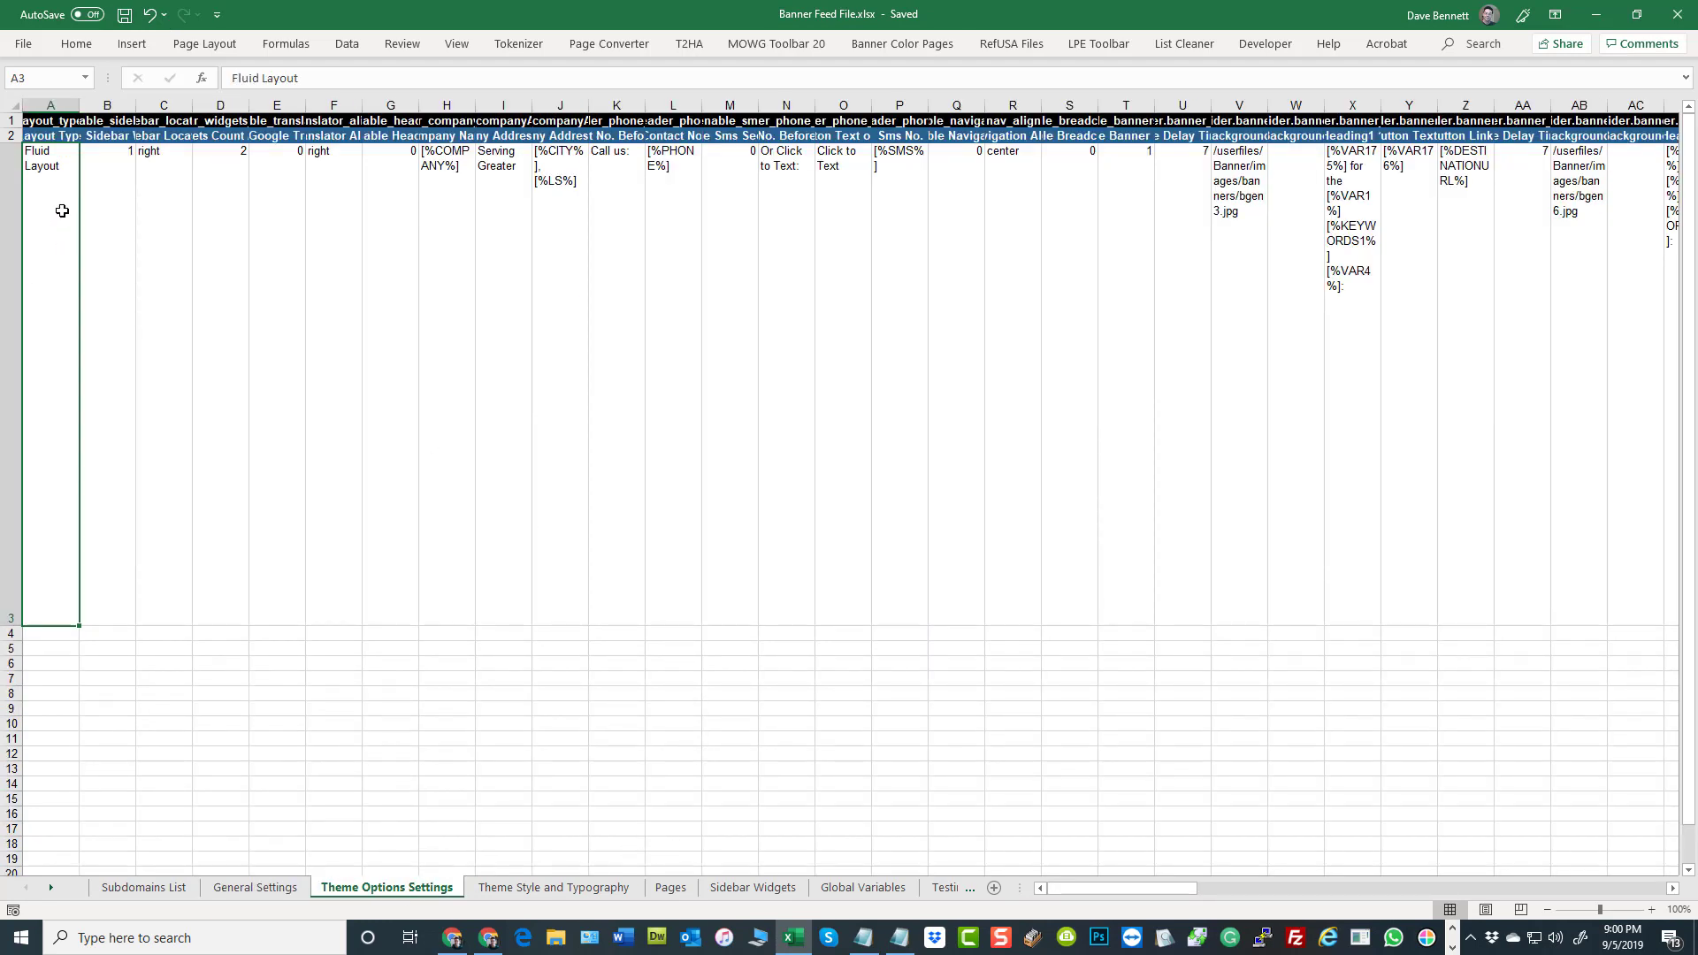
click(9, 107)
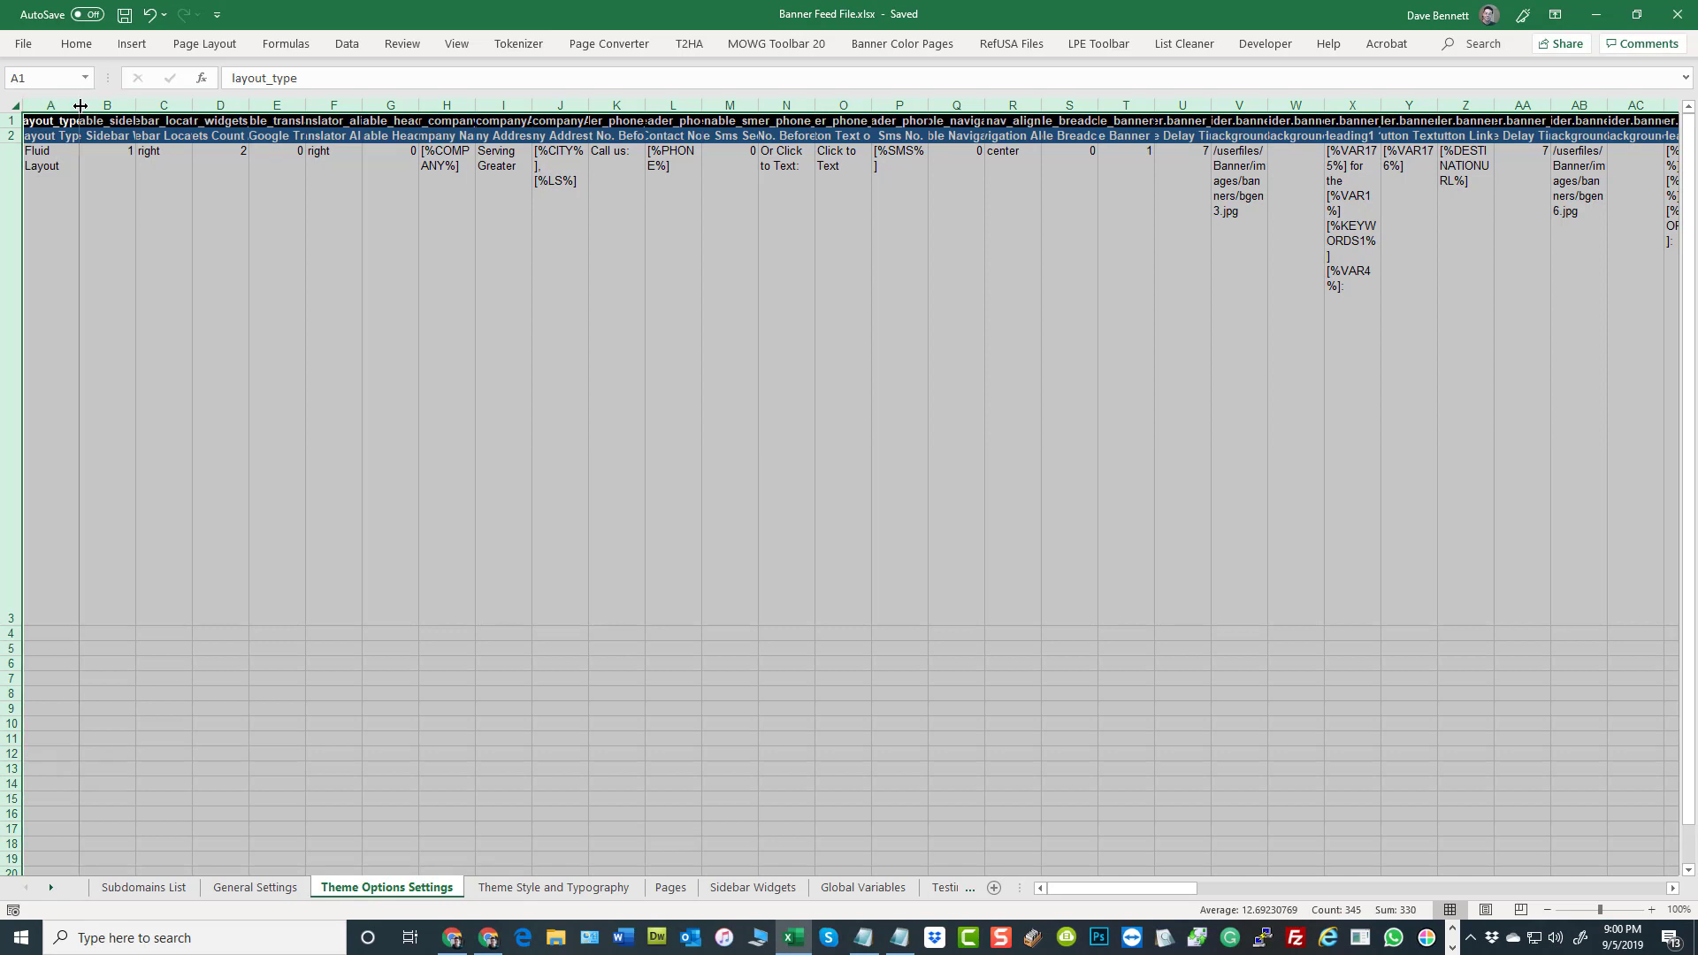
double_click(79, 105)
click(472, 297)
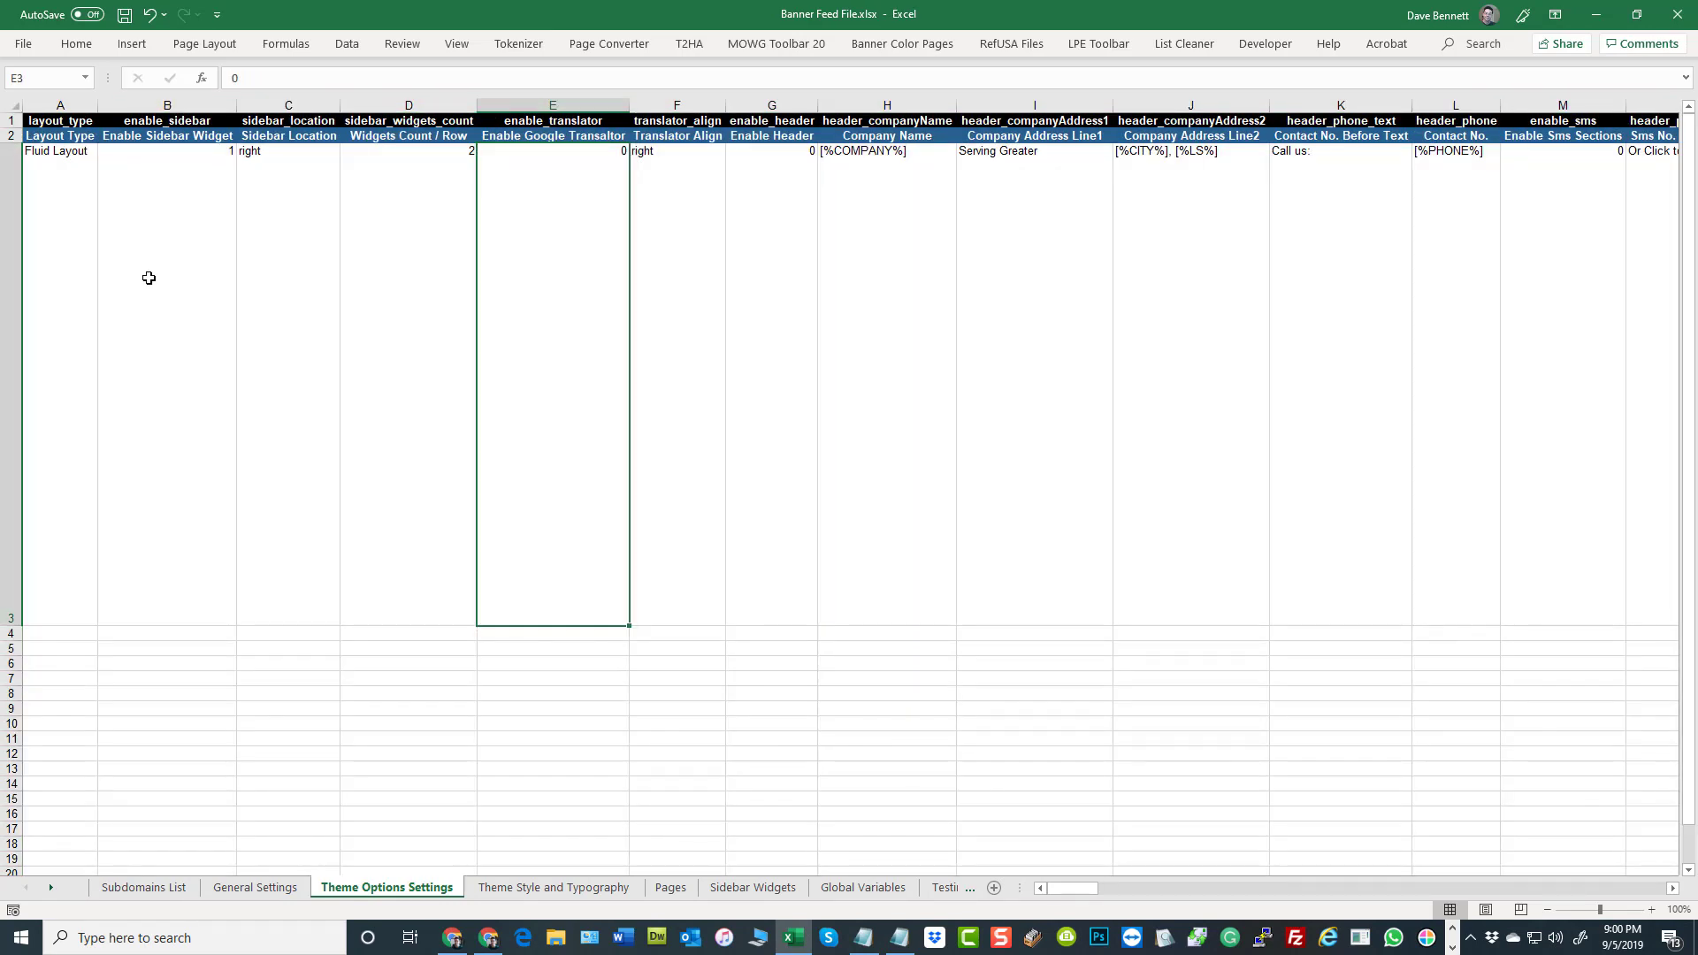
Examine the layout type, sidebar, widgets count and Google translator settings in the Theme Options Settings row
click(67, 142)
click(68, 170)
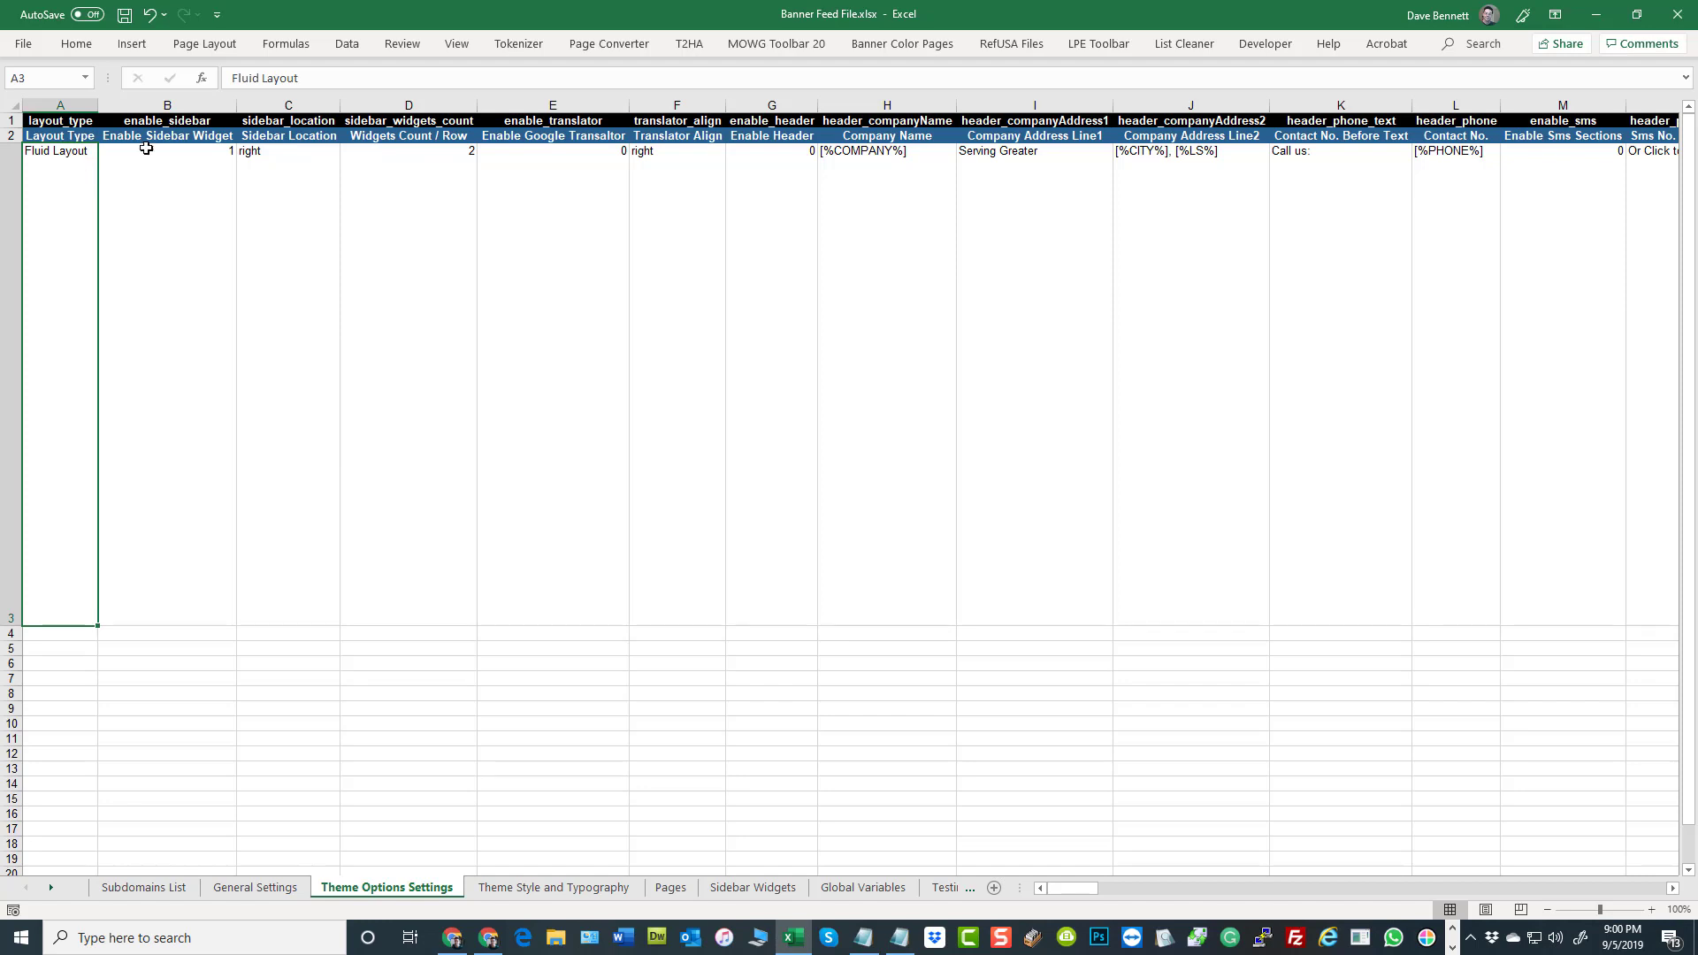
click(164, 171)
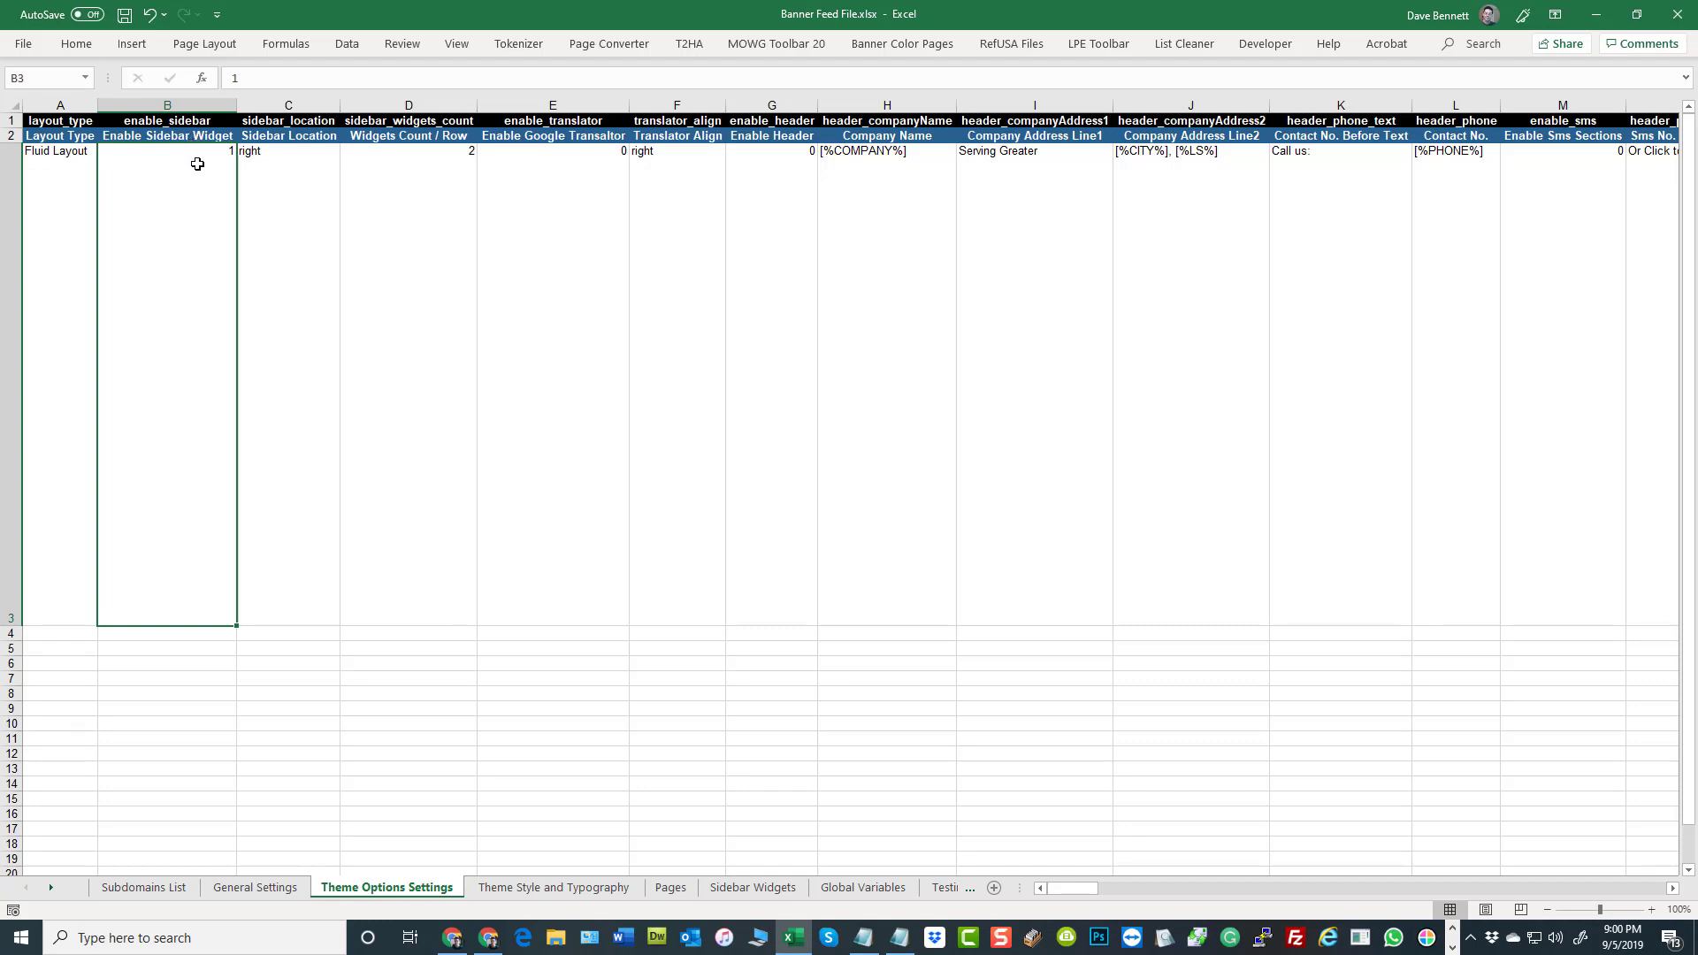
click(282, 202)
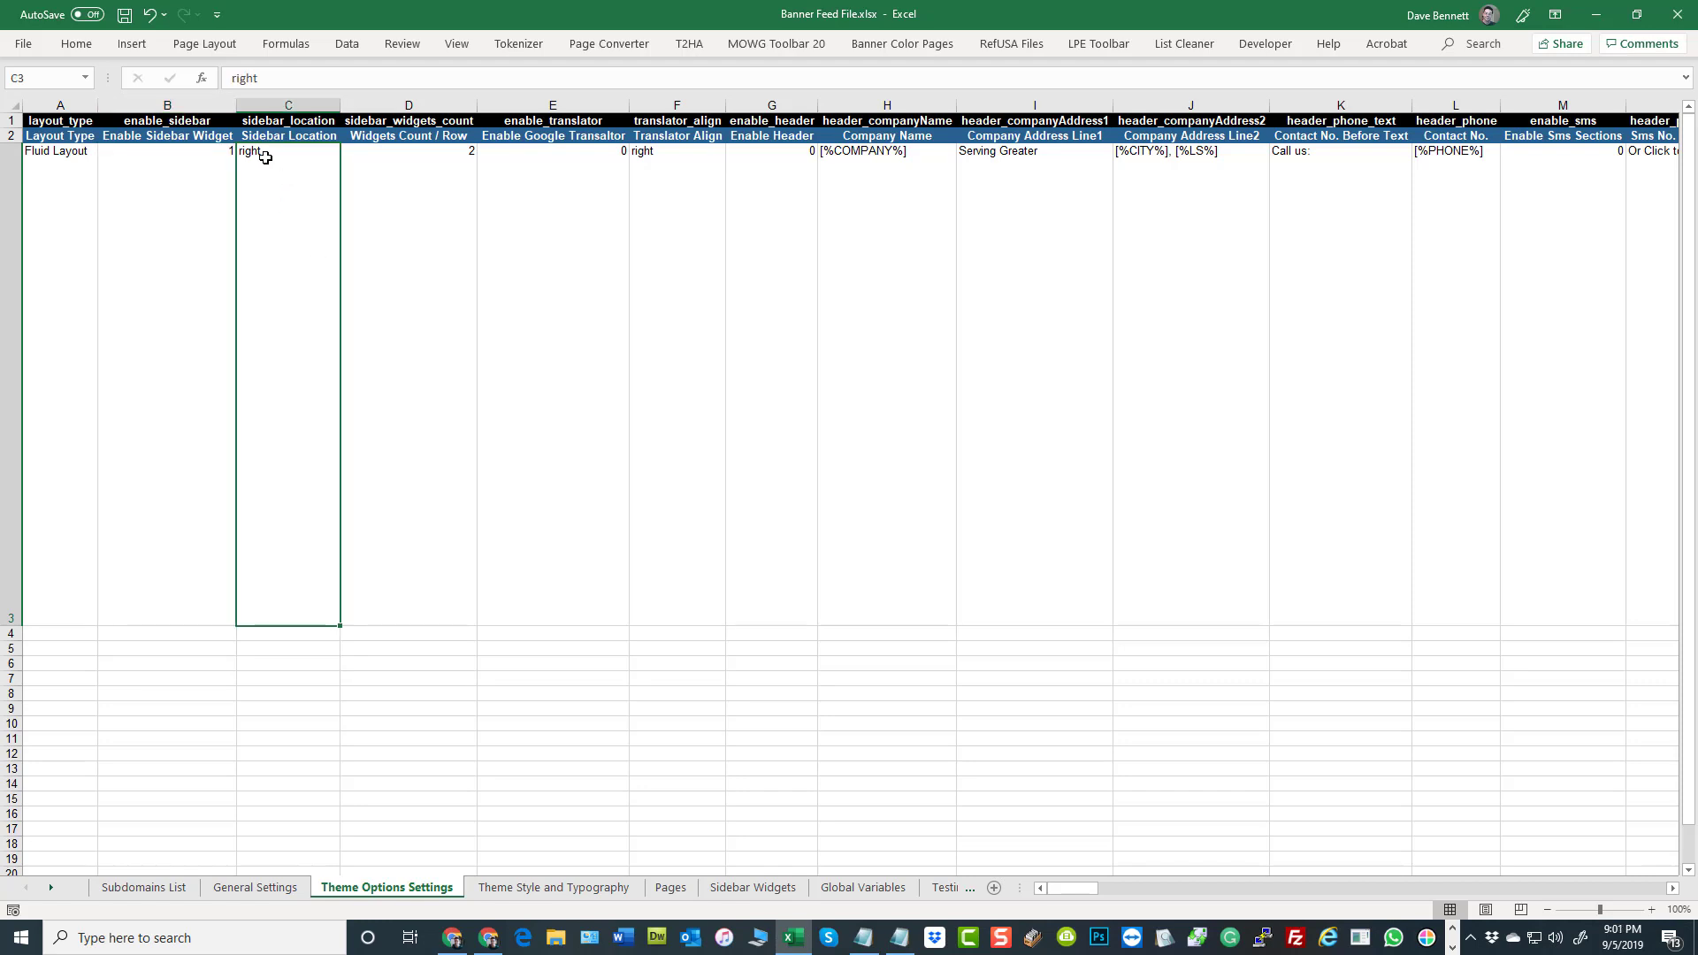
click(395, 185)
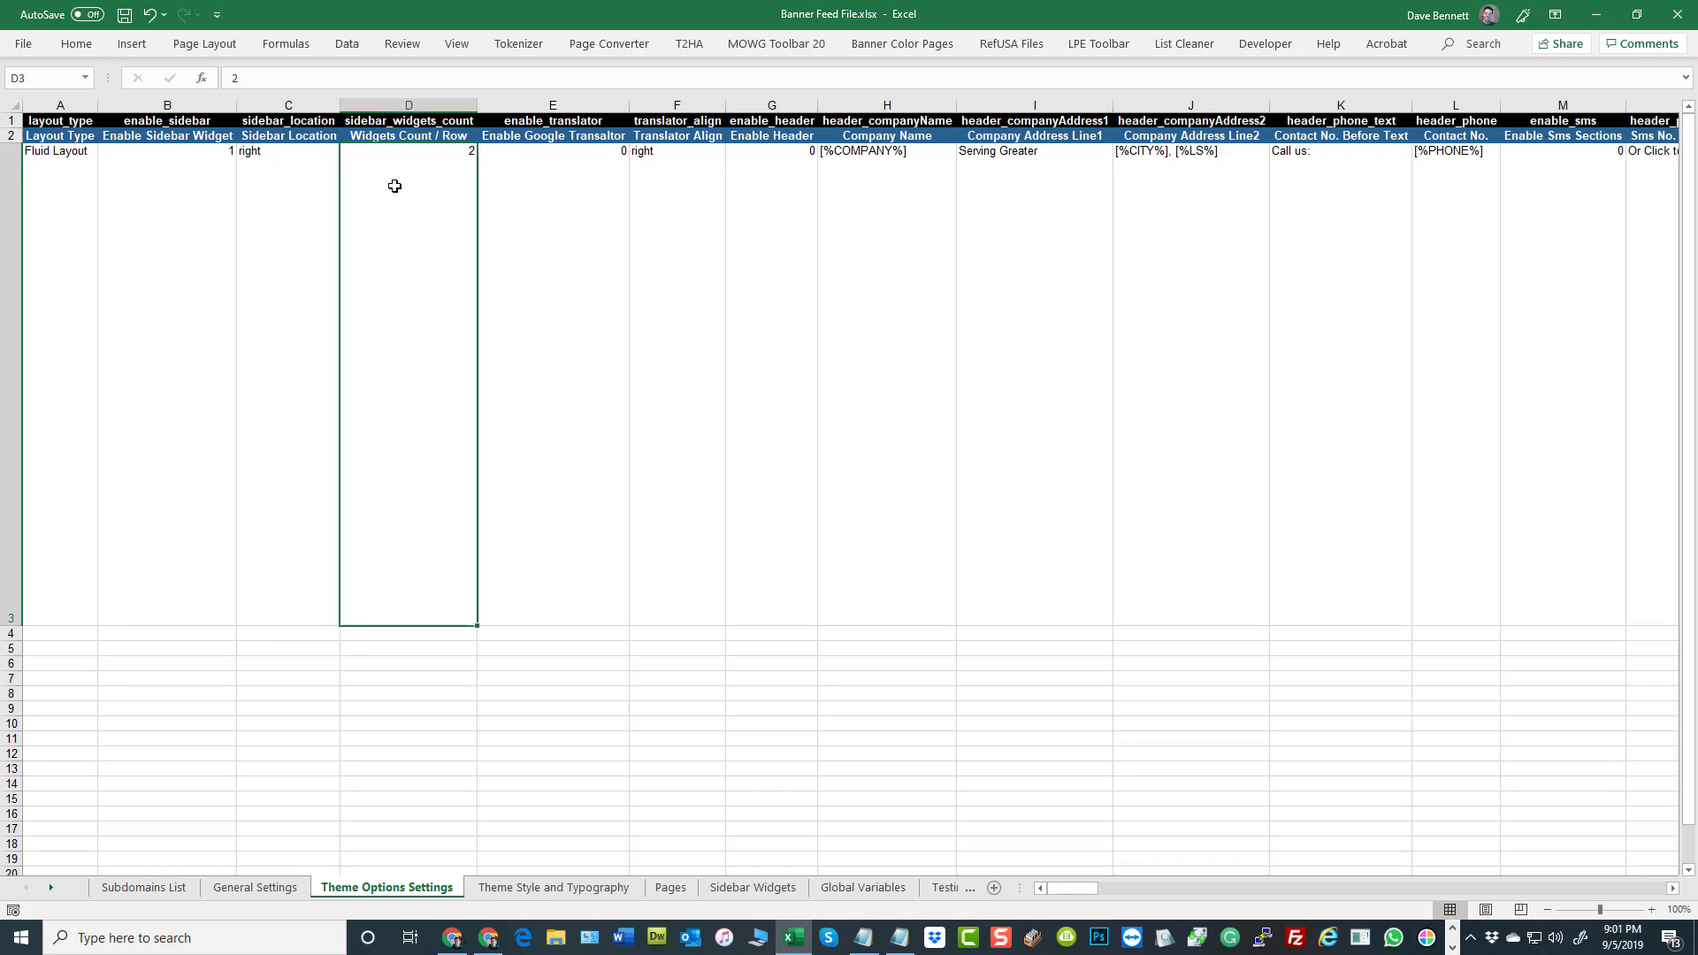
click(581, 177)
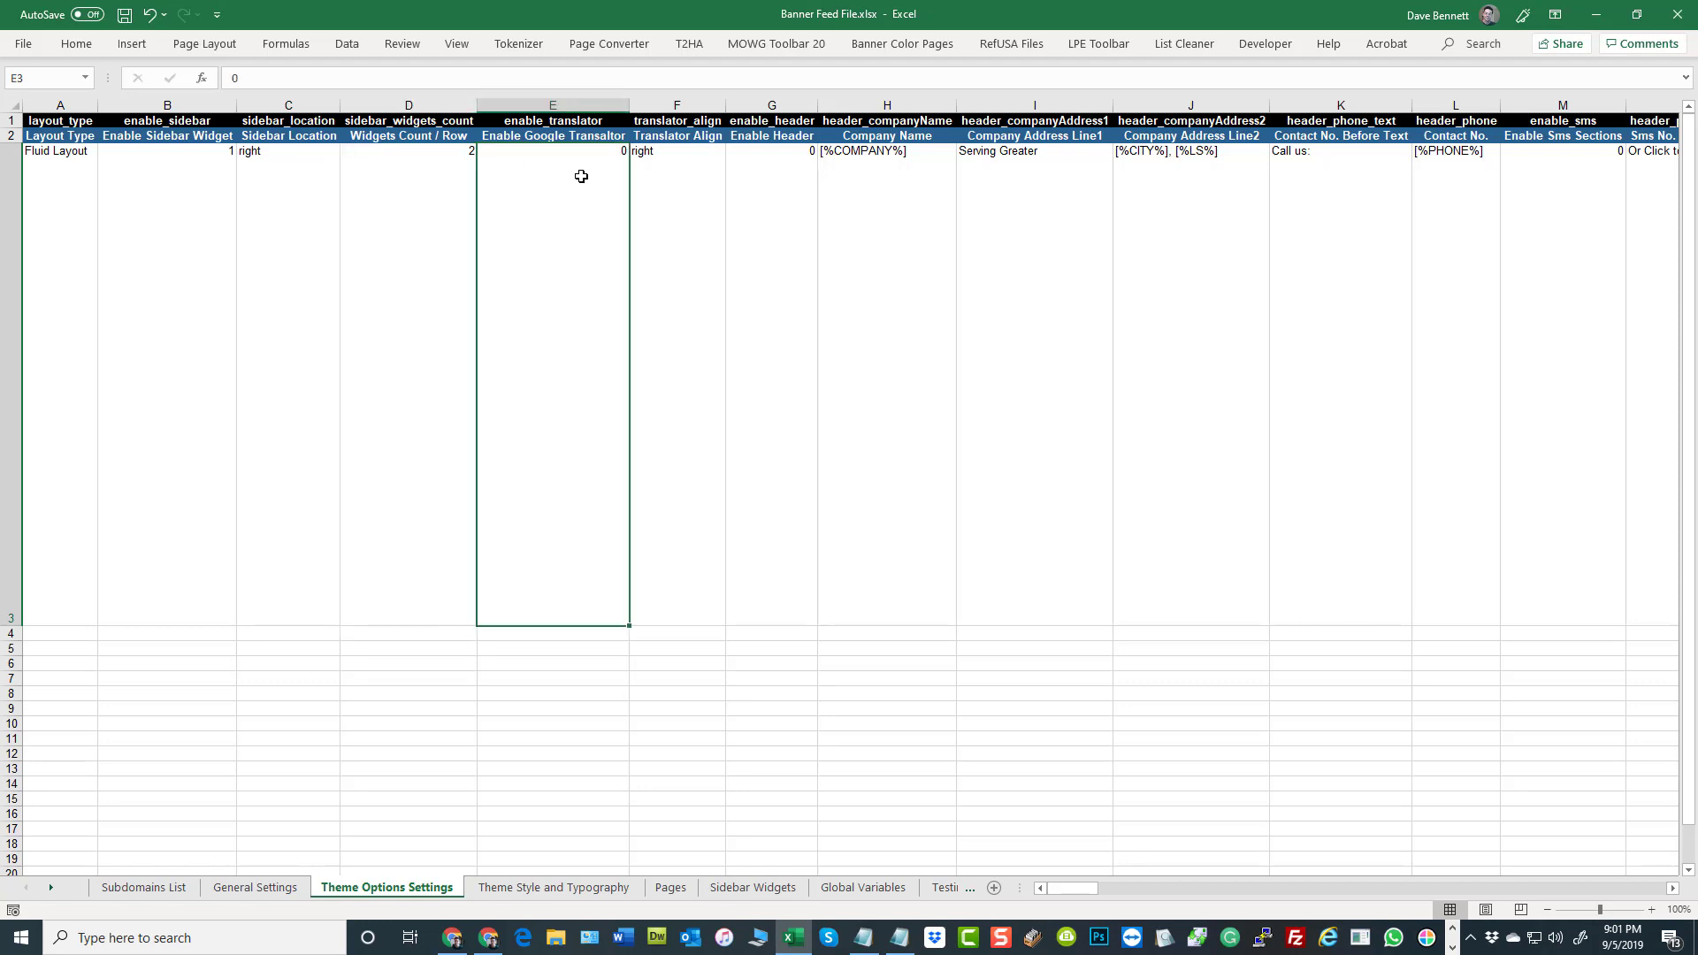
click(674, 184)
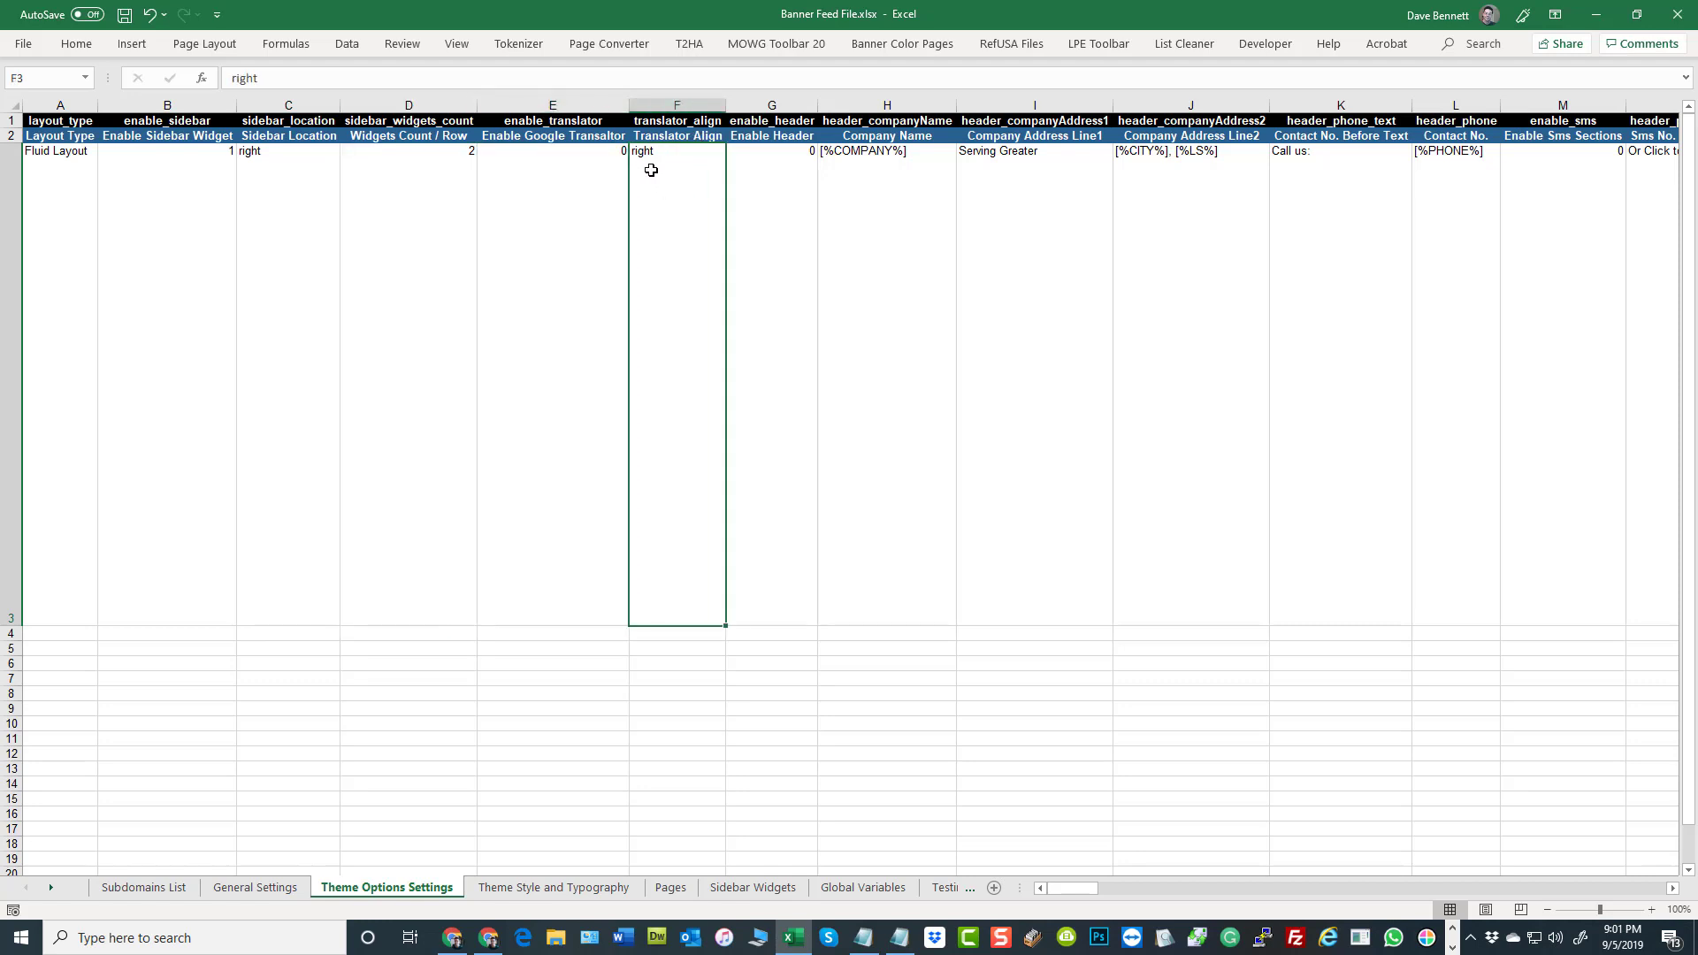
Examine the header settings, from Enable Header and company name and address through the contact number and SMS columns
click(787, 181)
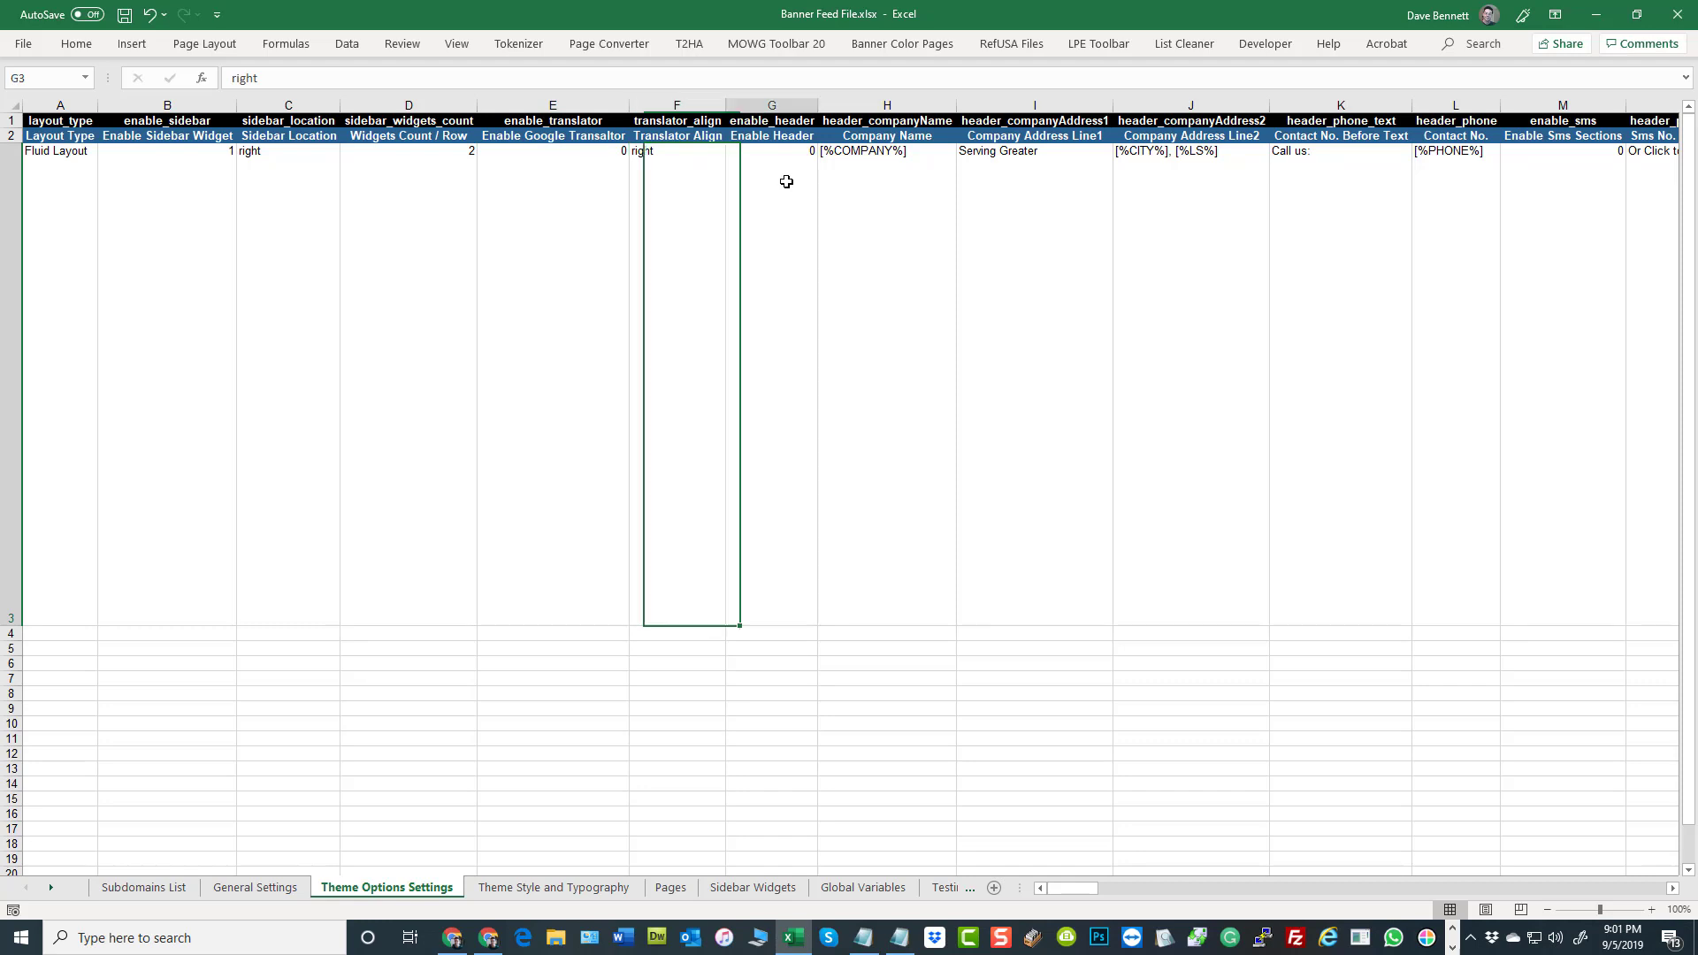
click(906, 186)
click(1076, 193)
click(1166, 197)
click(1331, 201)
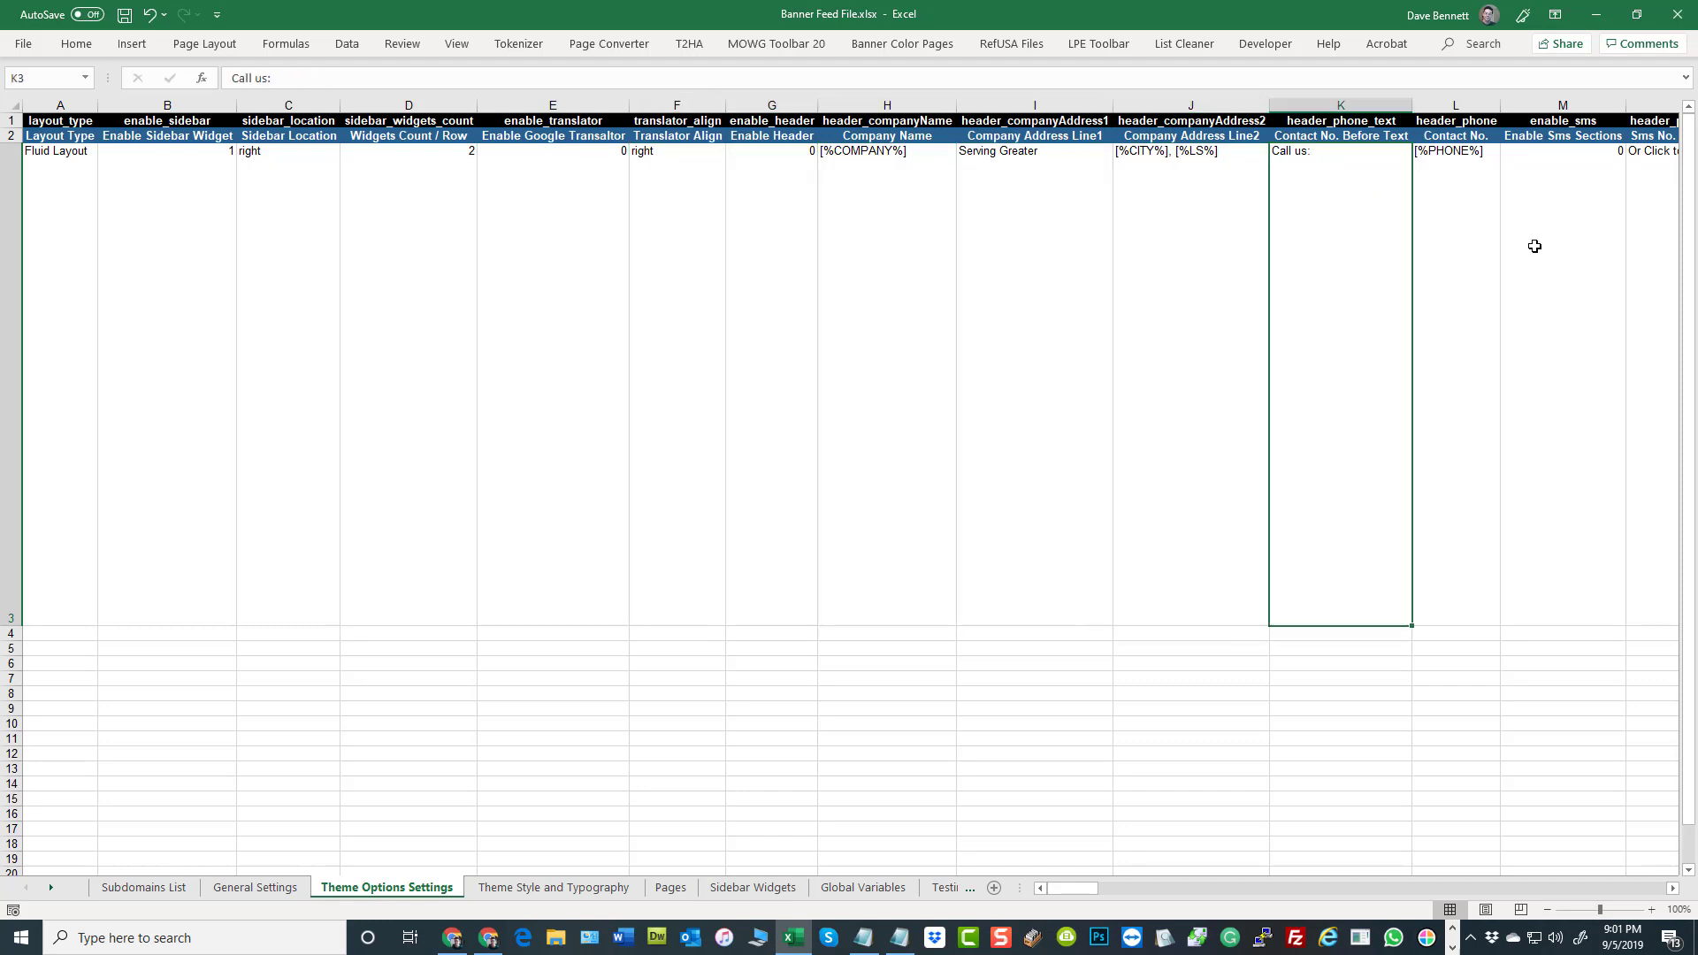
click(1493, 241)
click(1603, 231)
click(1670, 228)
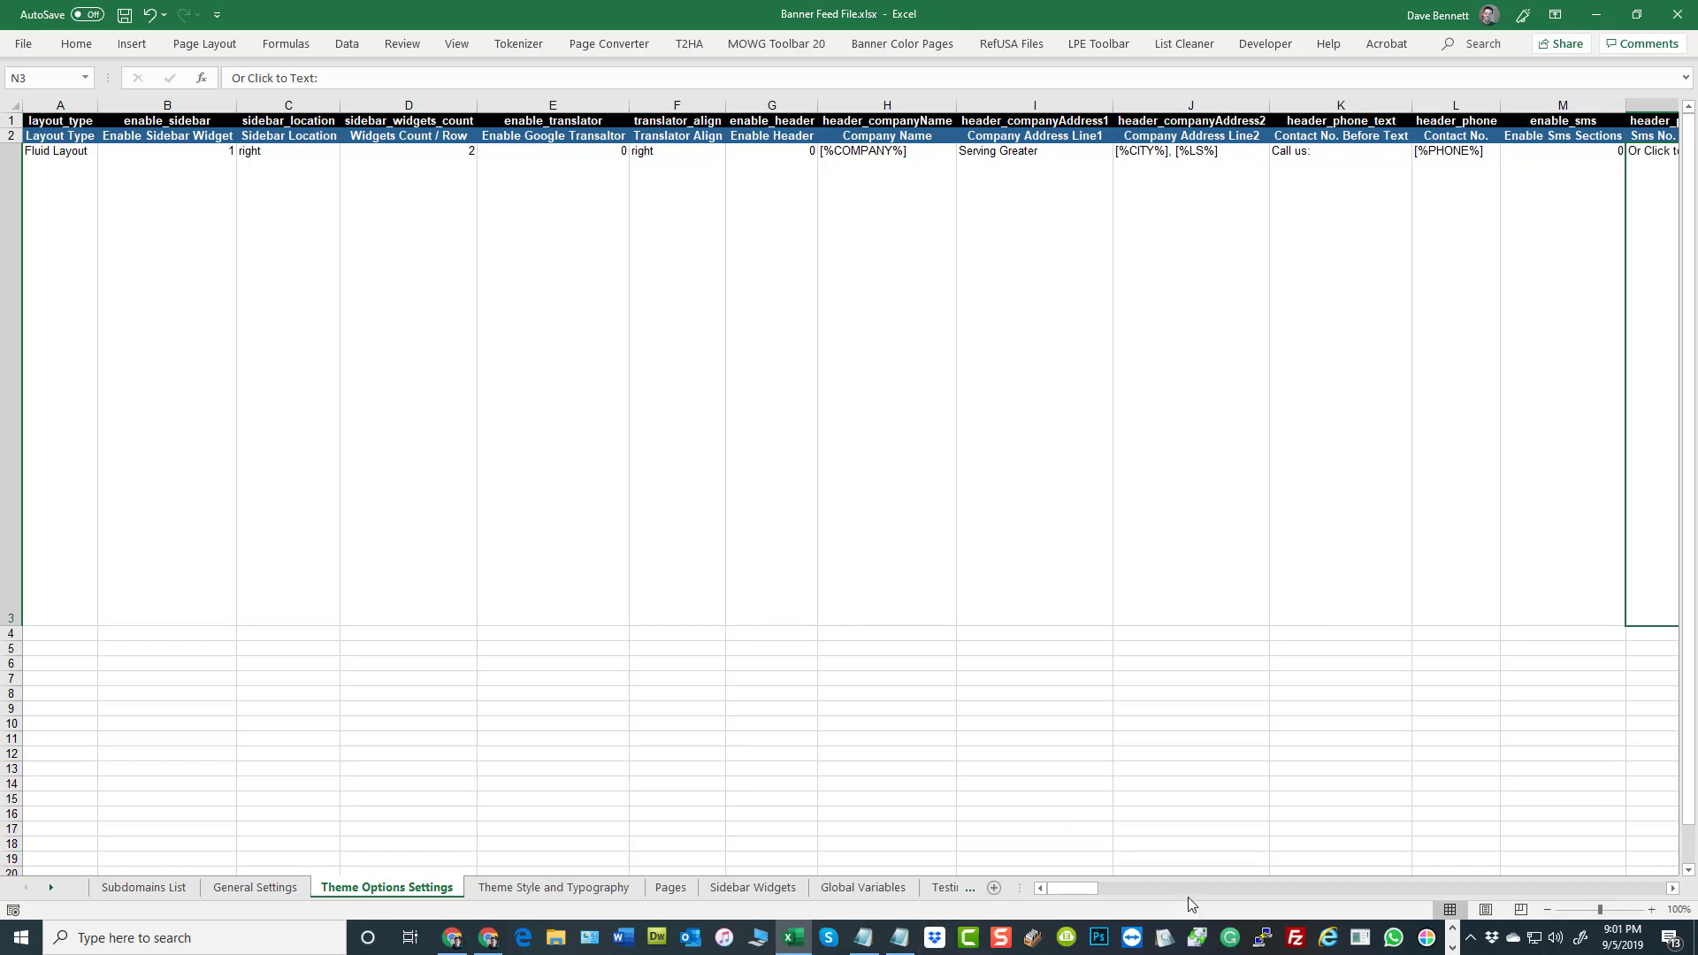
Examine the Google Map API KEY and Google Map Type columns further along the Theme Options Settings sheet
drag(1054, 884, 1576, 897)
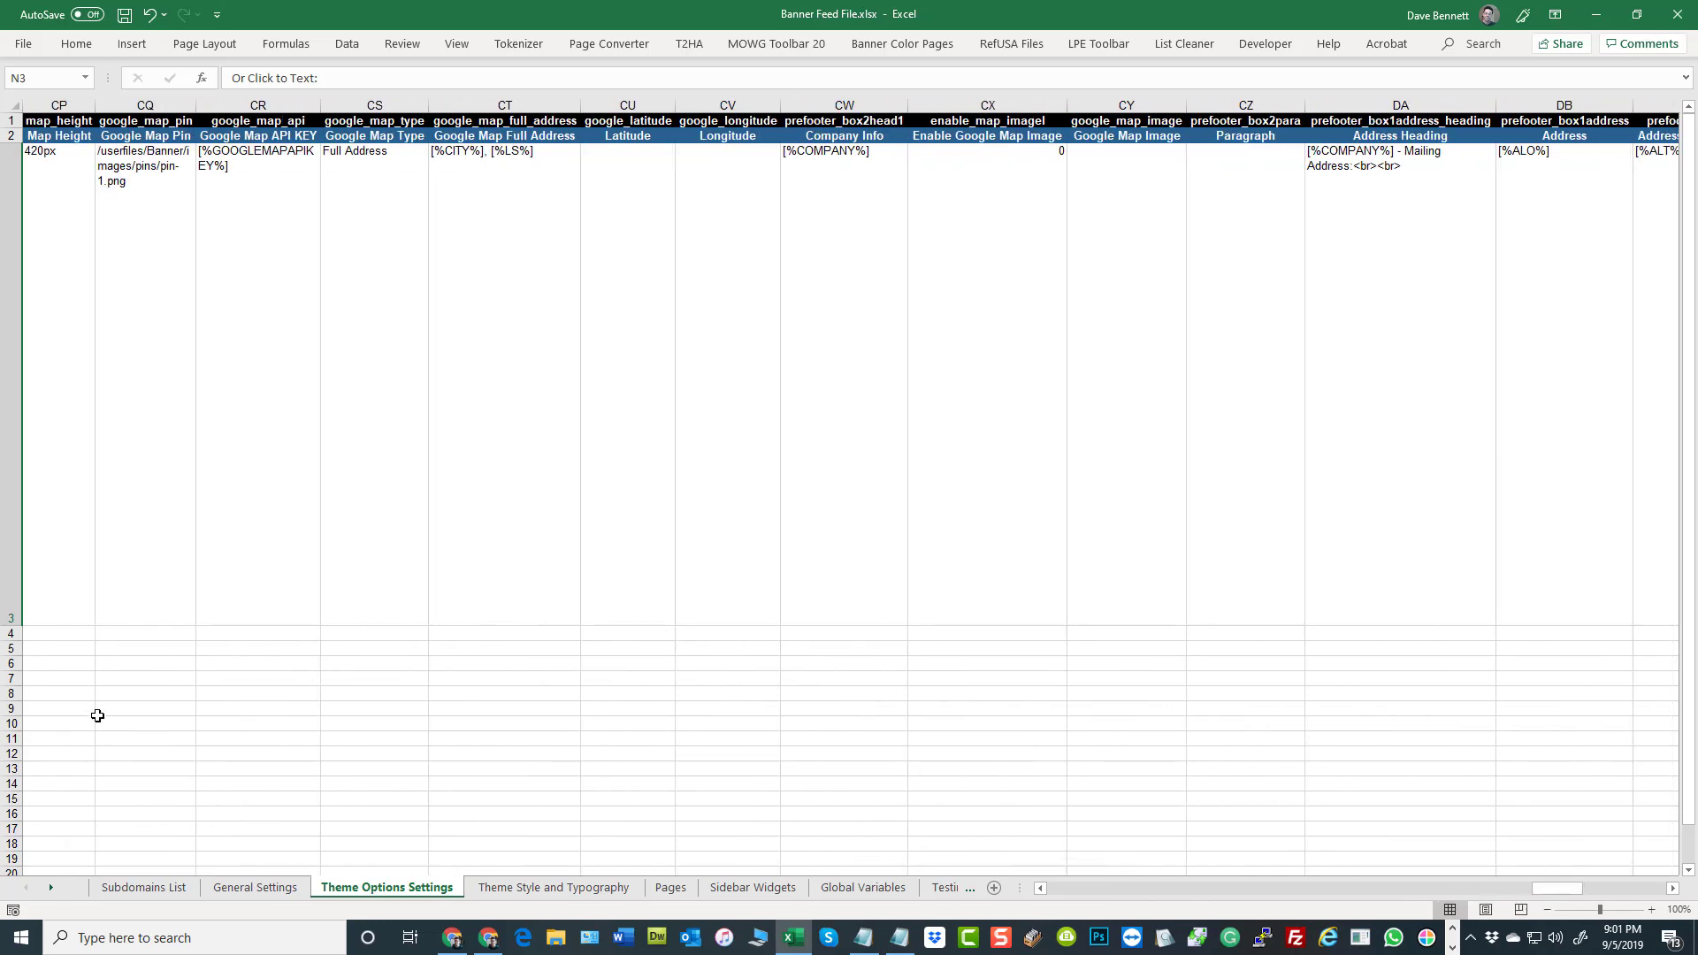
click(283, 457)
click(372, 402)
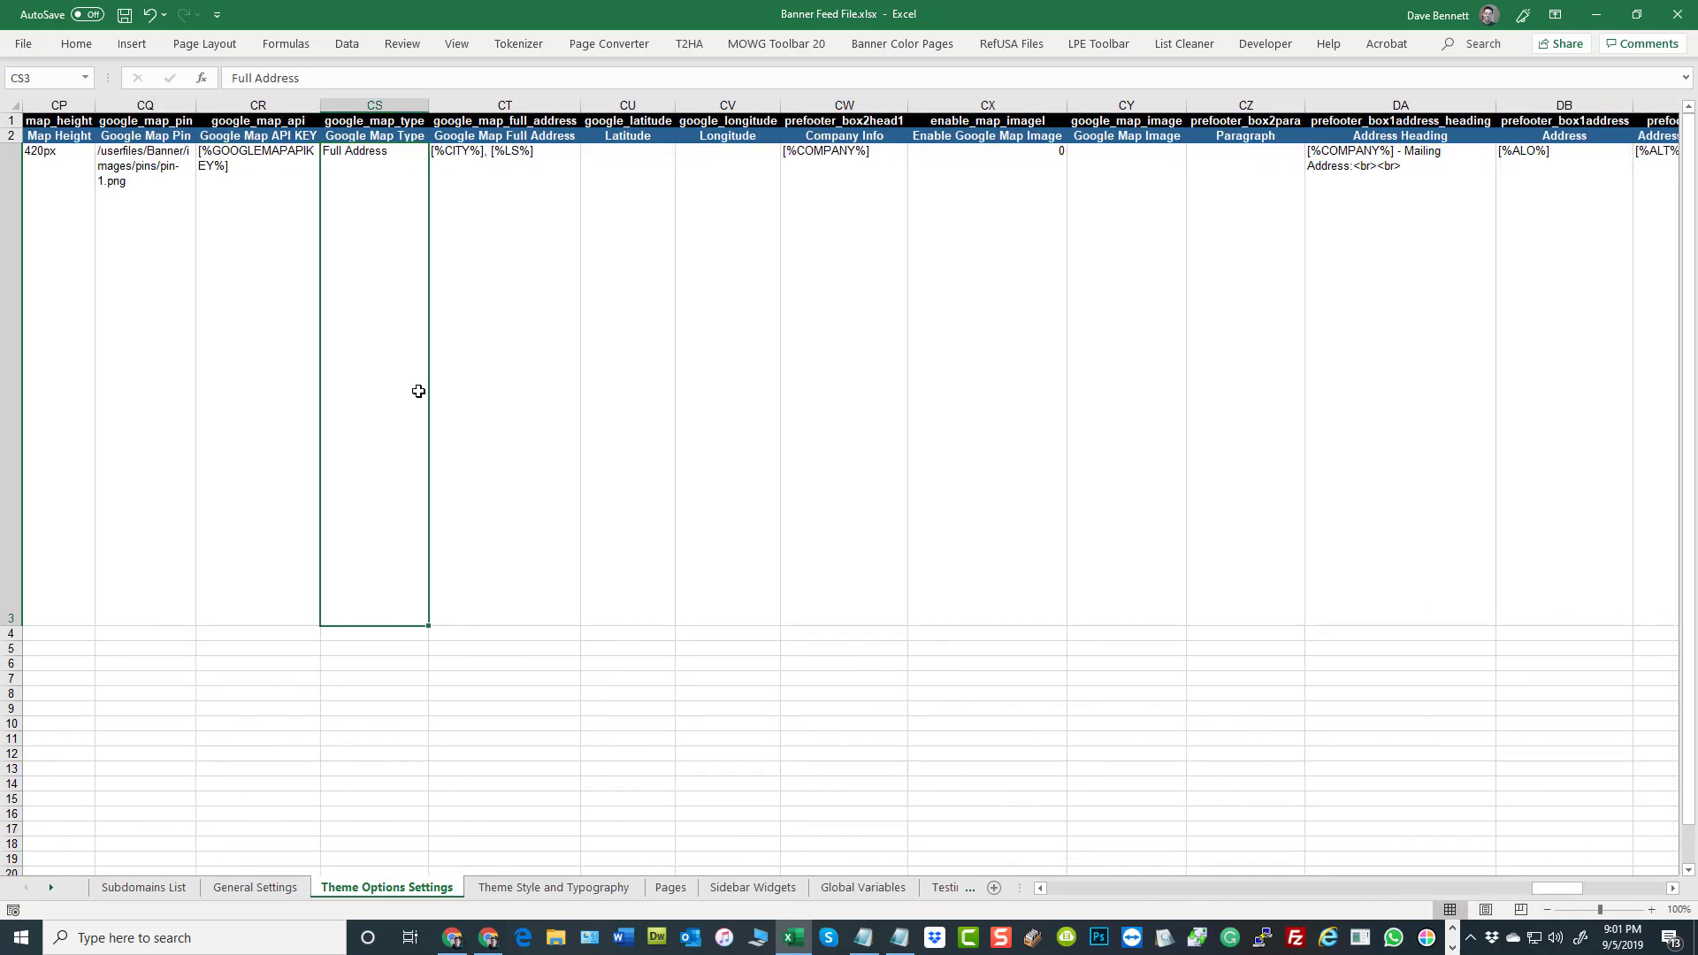
click(595, 669)
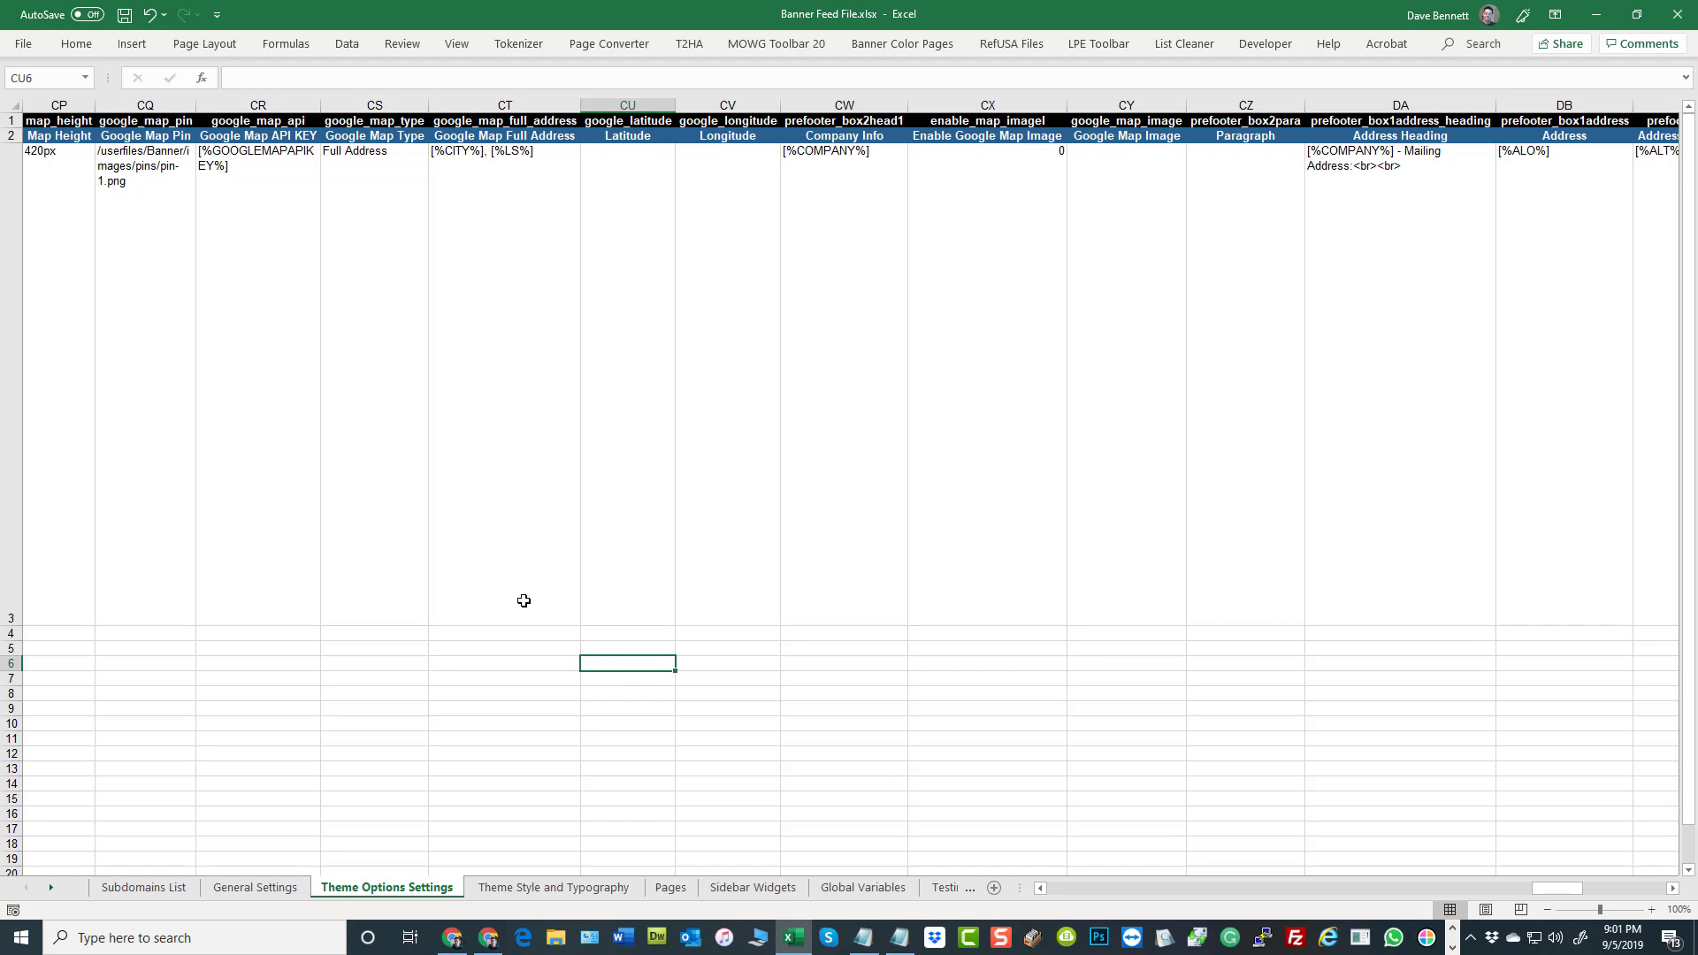
Set up a find and replace that changes "COMPNAY%]" to "COMPANY%]"
key(ctrl+h)
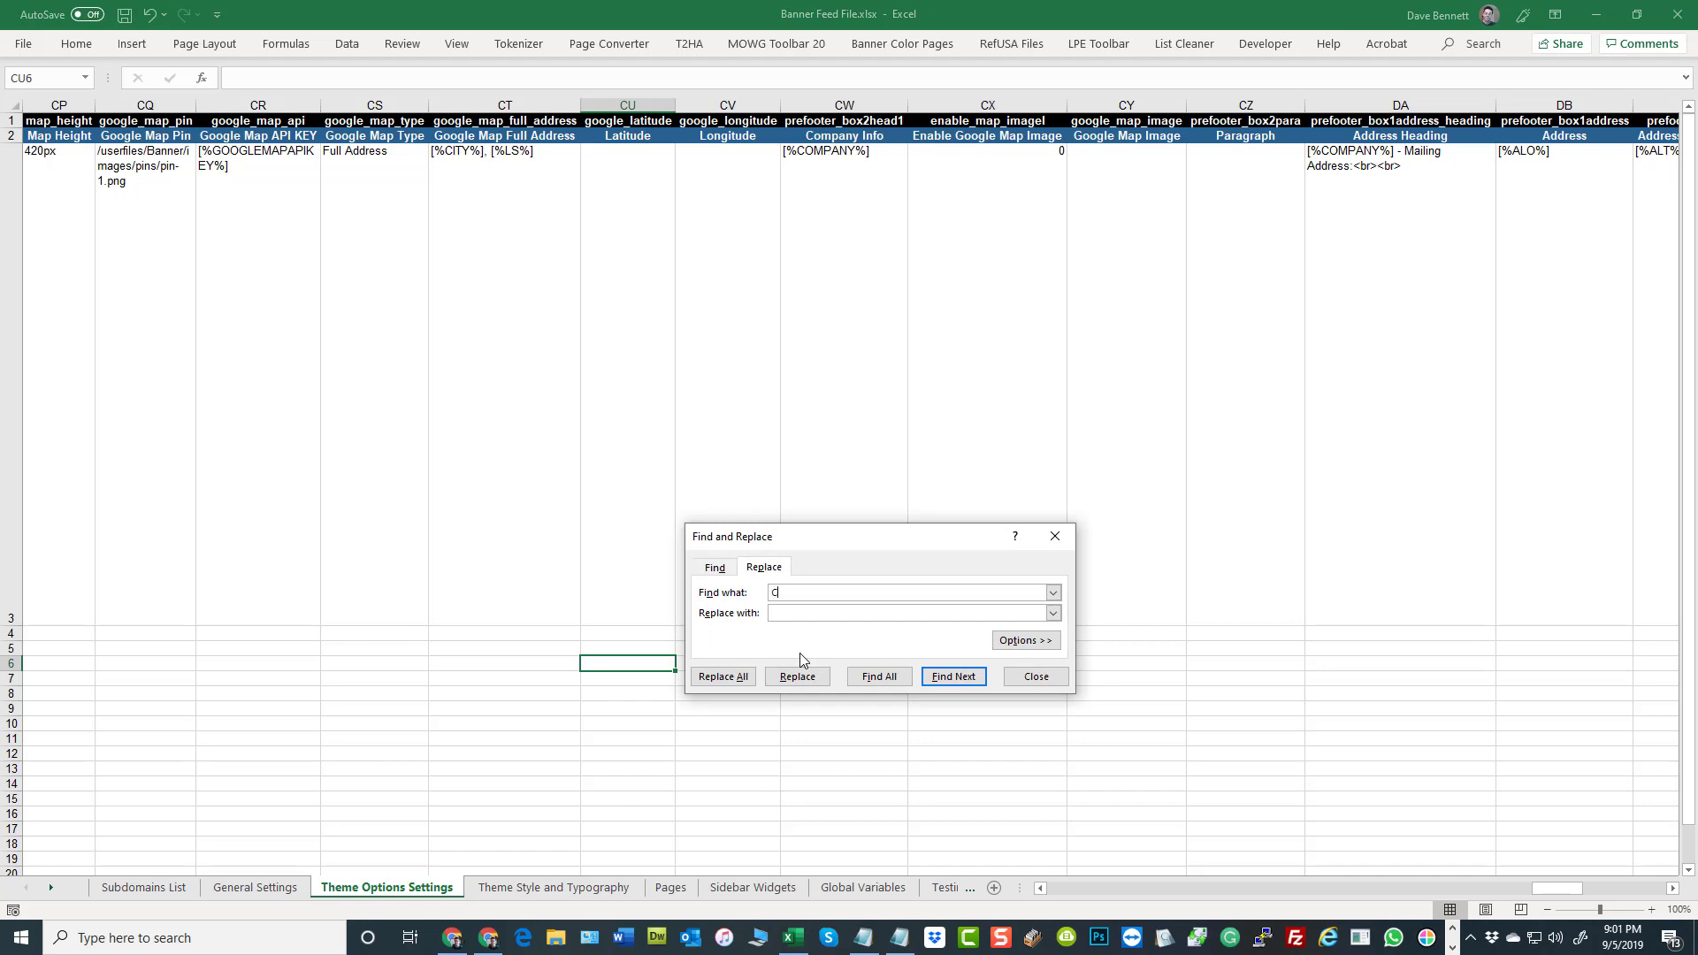
text(COMPM)
key(BackSpace)
text(N)
text(ANY)
key(BackSpace)
key(BackSpace)
text(Y)
text(COMPAN)
text(Y)
text(%)
text(])
text(%)
drag(931, 536, 929, 281)
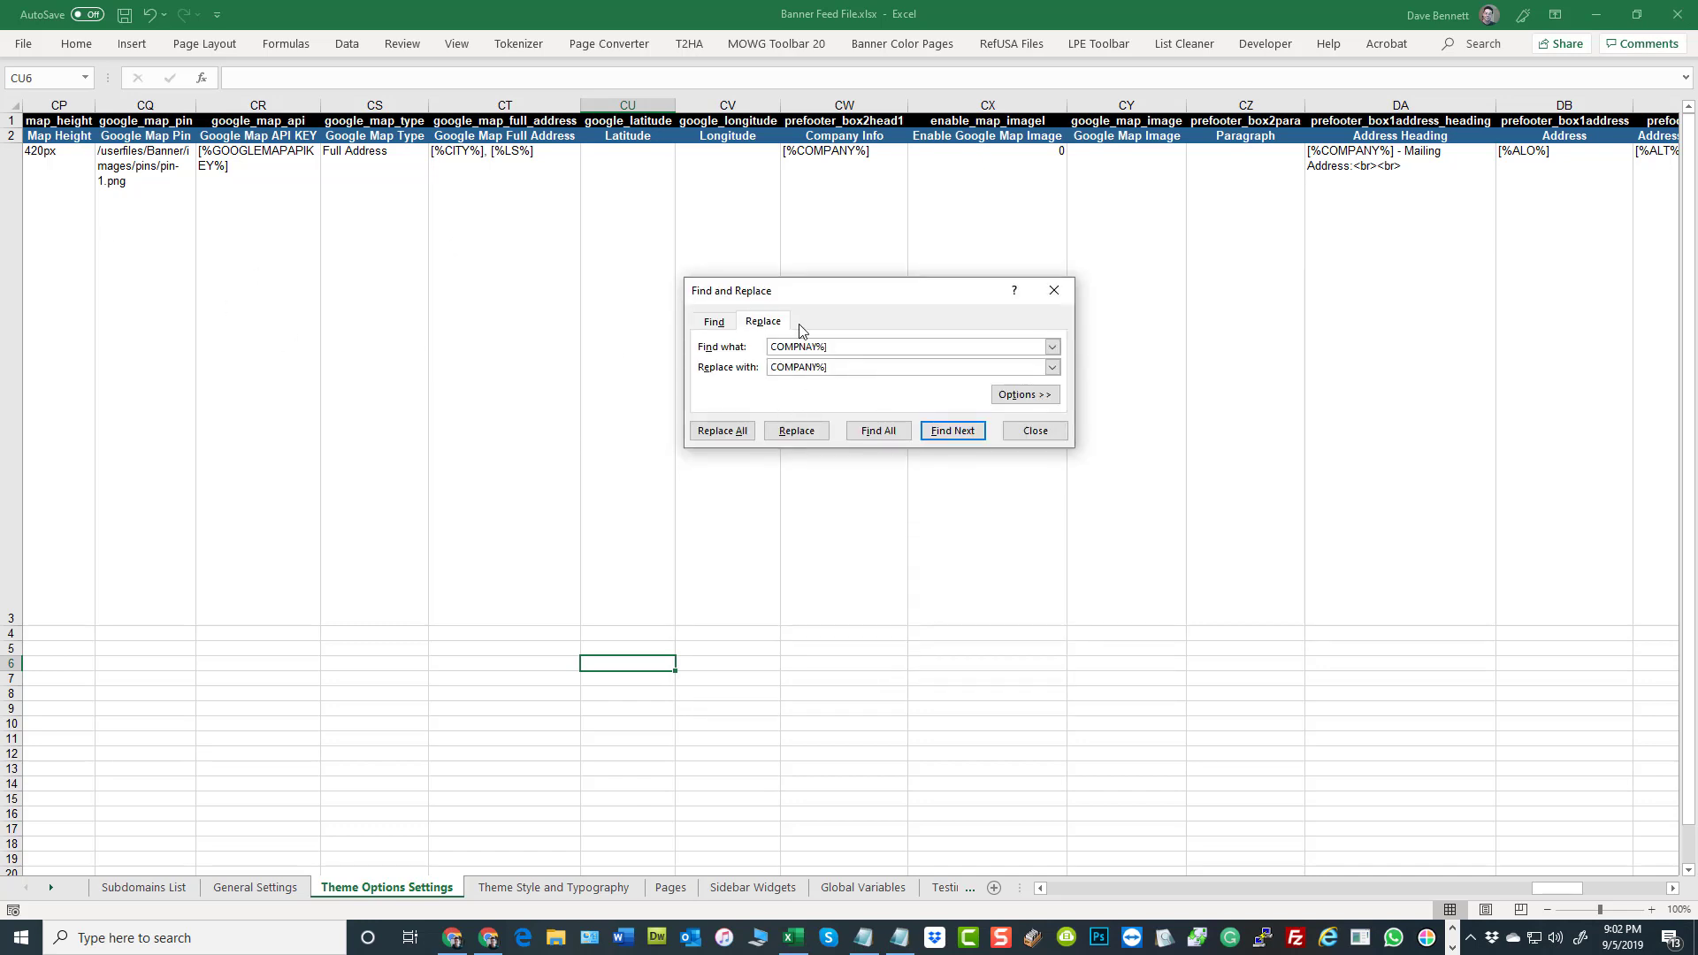
Extend the replacement scope to the whole workbook, replace all occurrences and close Find and Replace
click(1019, 399)
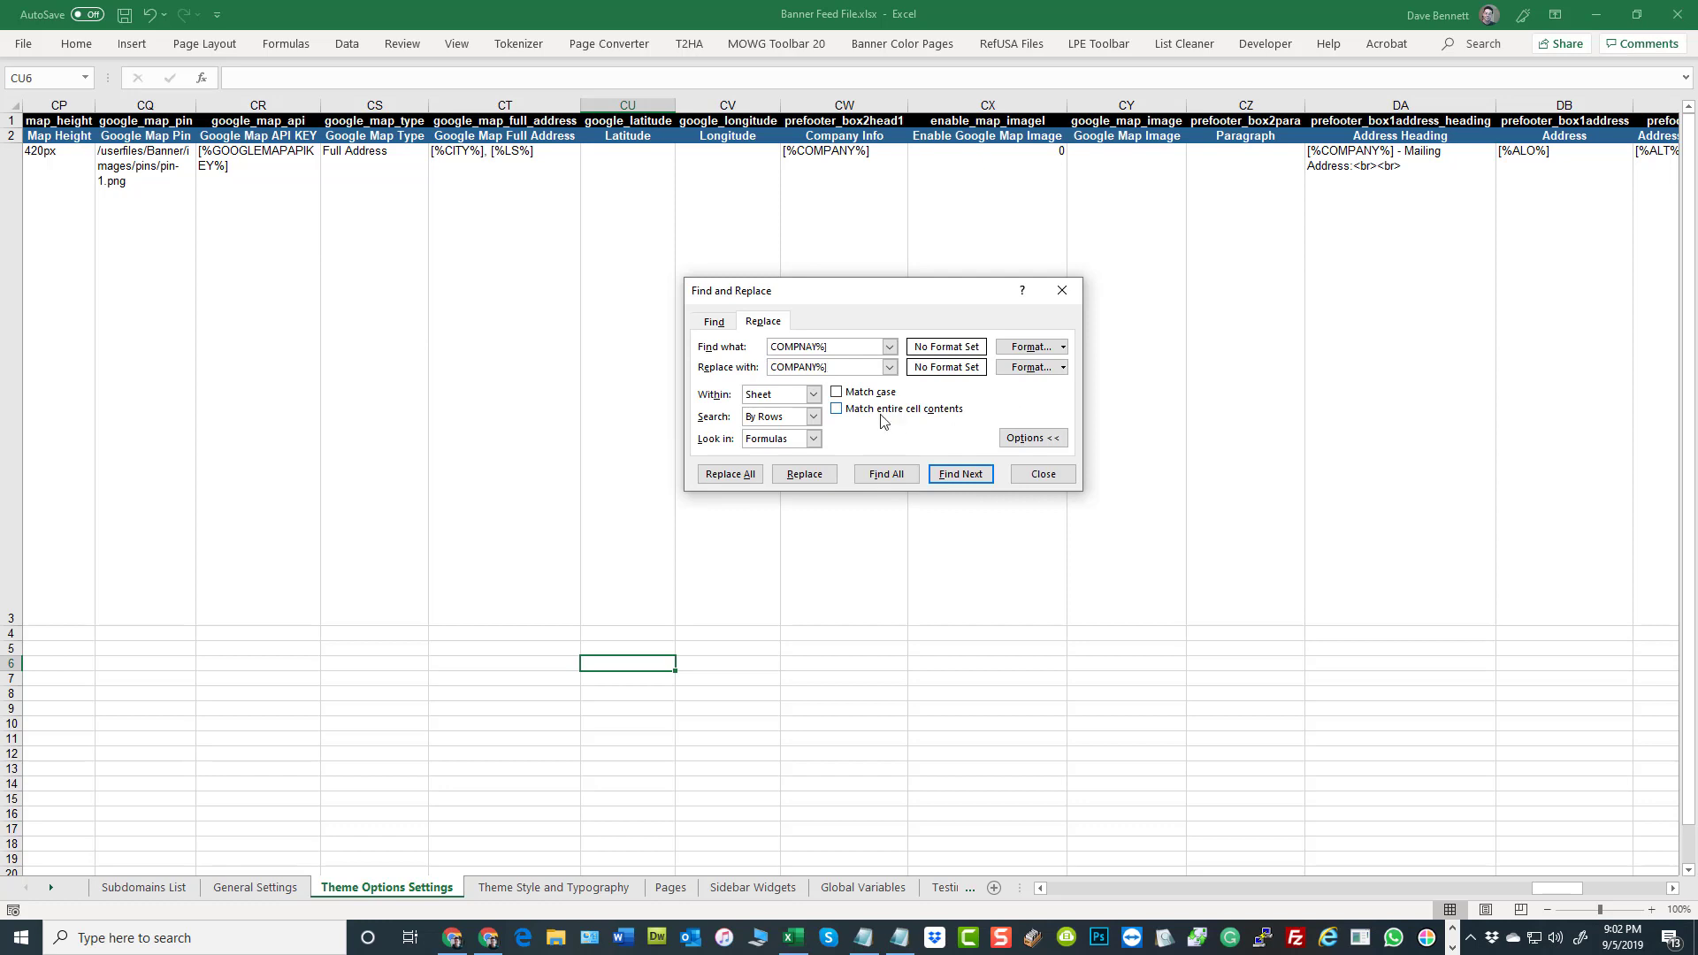
click(768, 397)
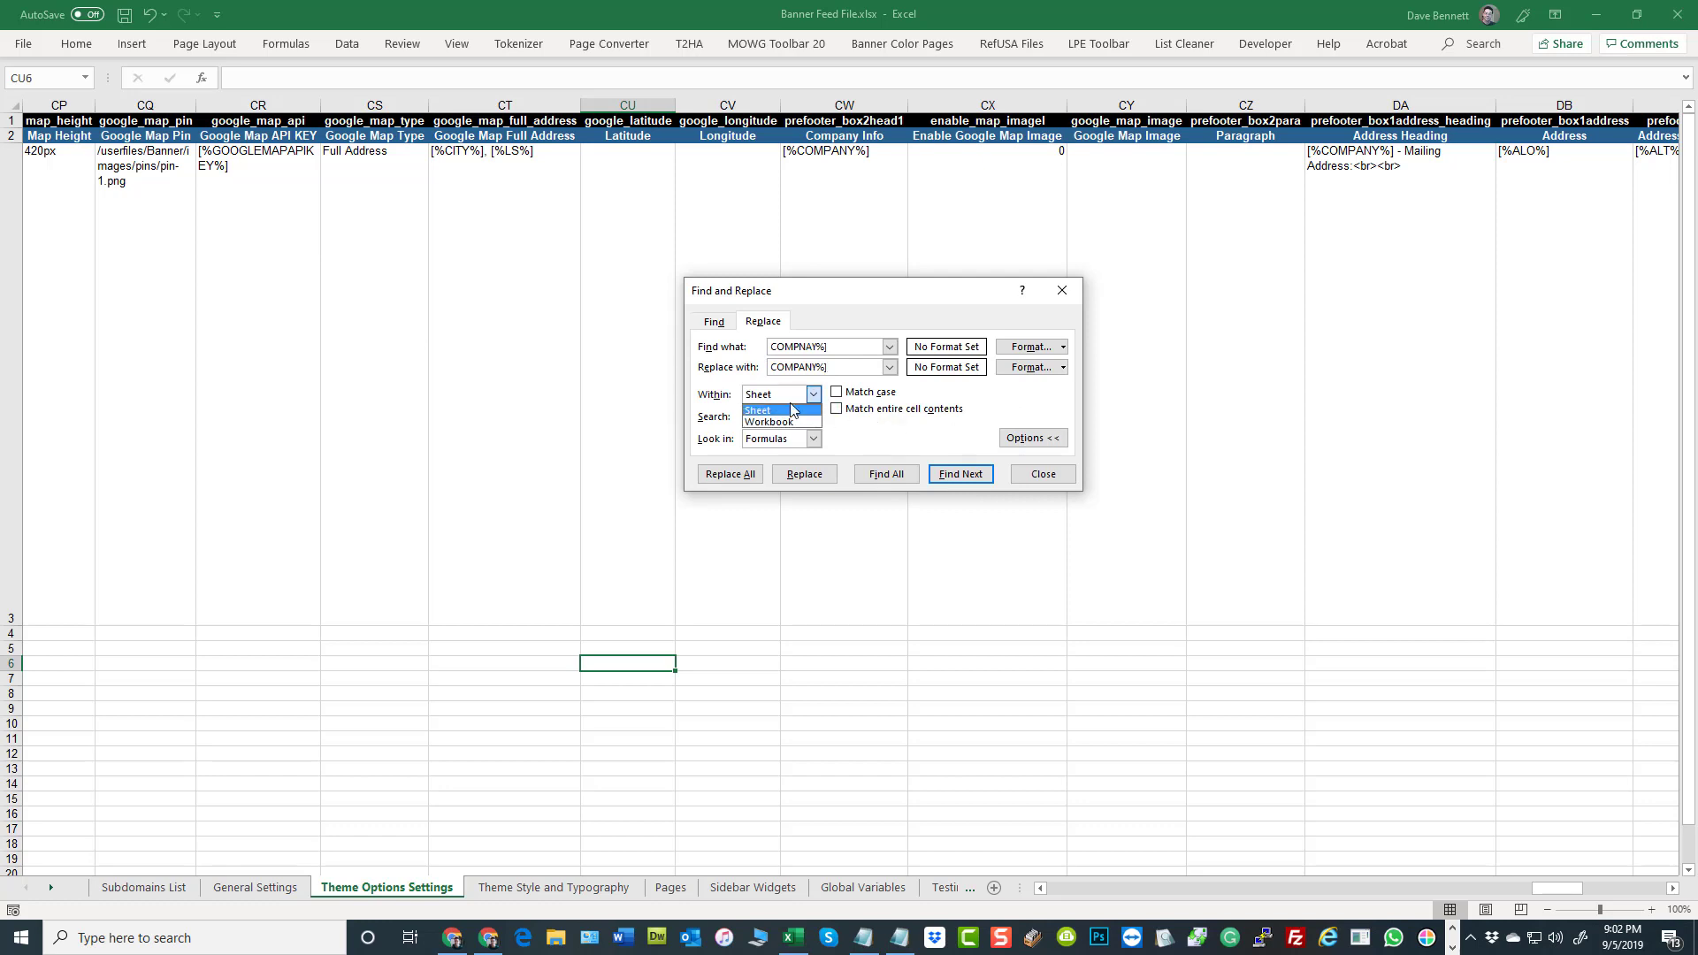
click(782, 422)
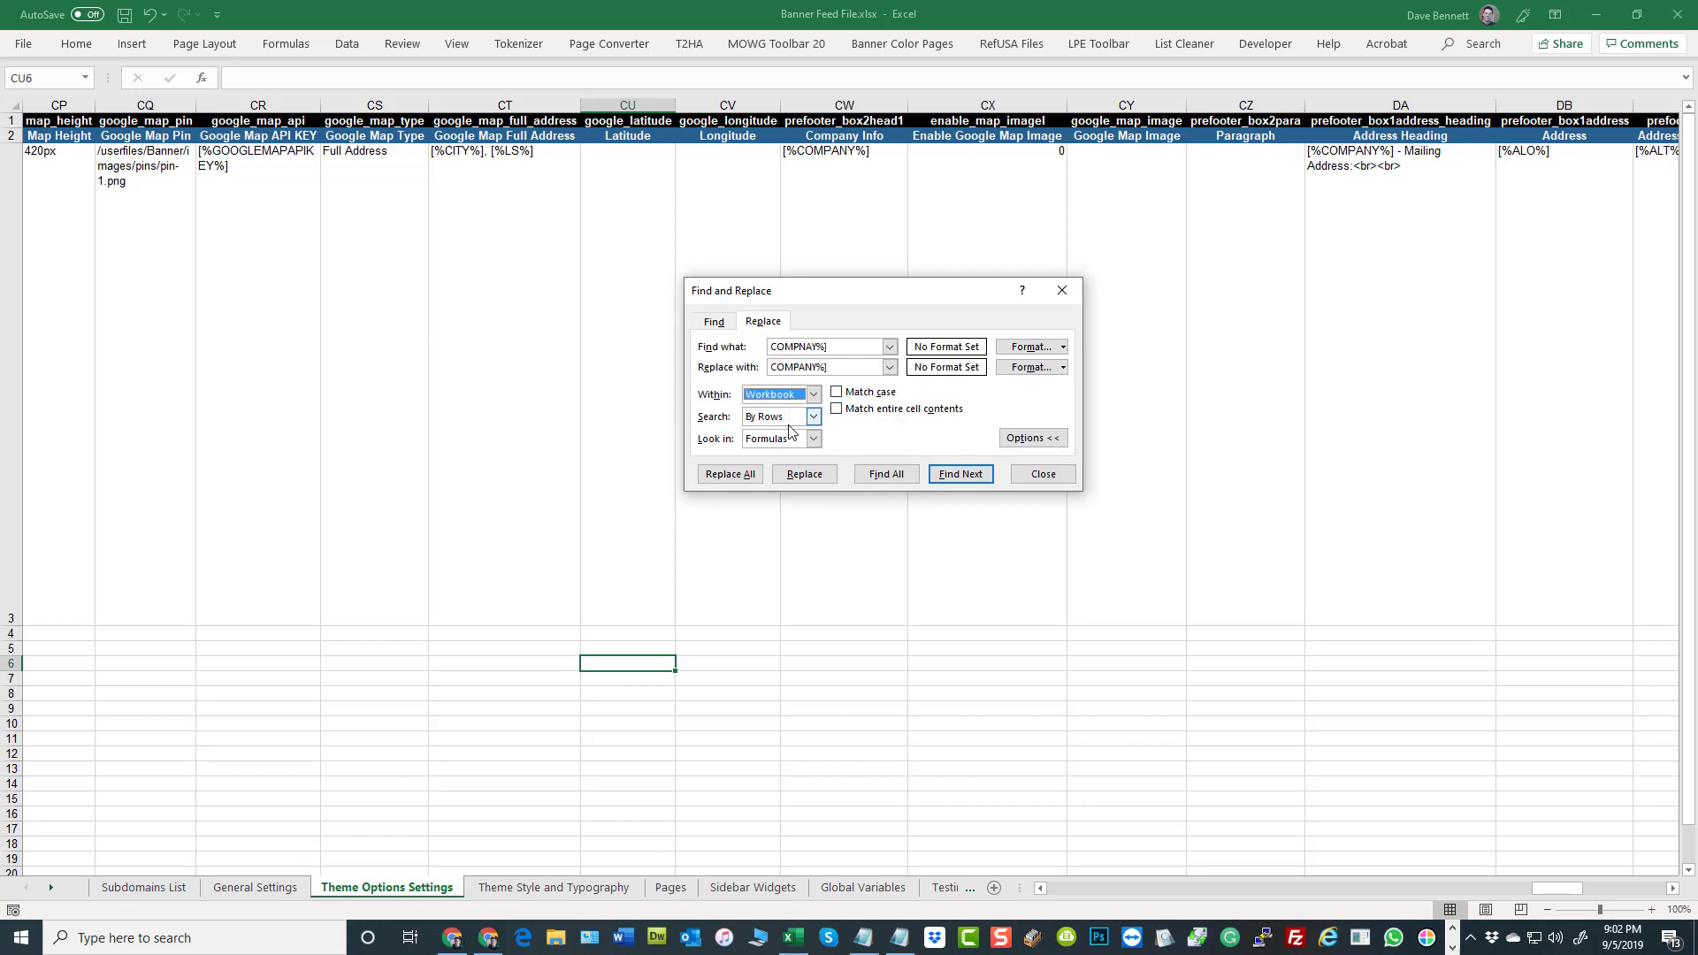
click(731, 476)
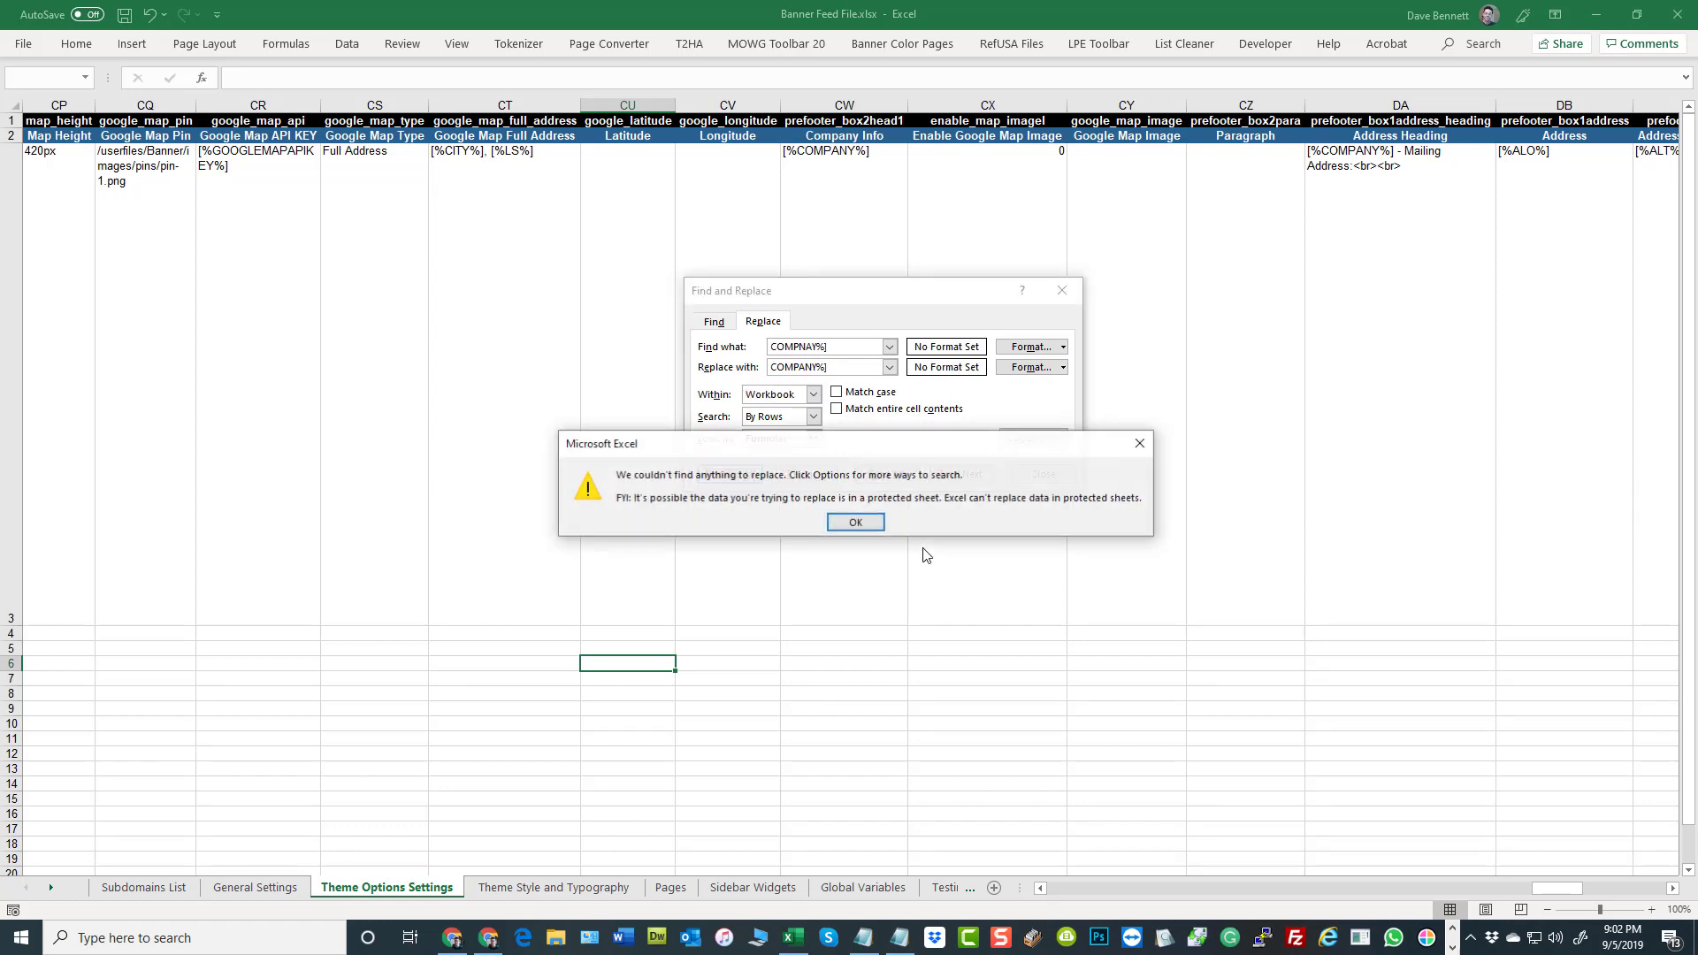
click(841, 524)
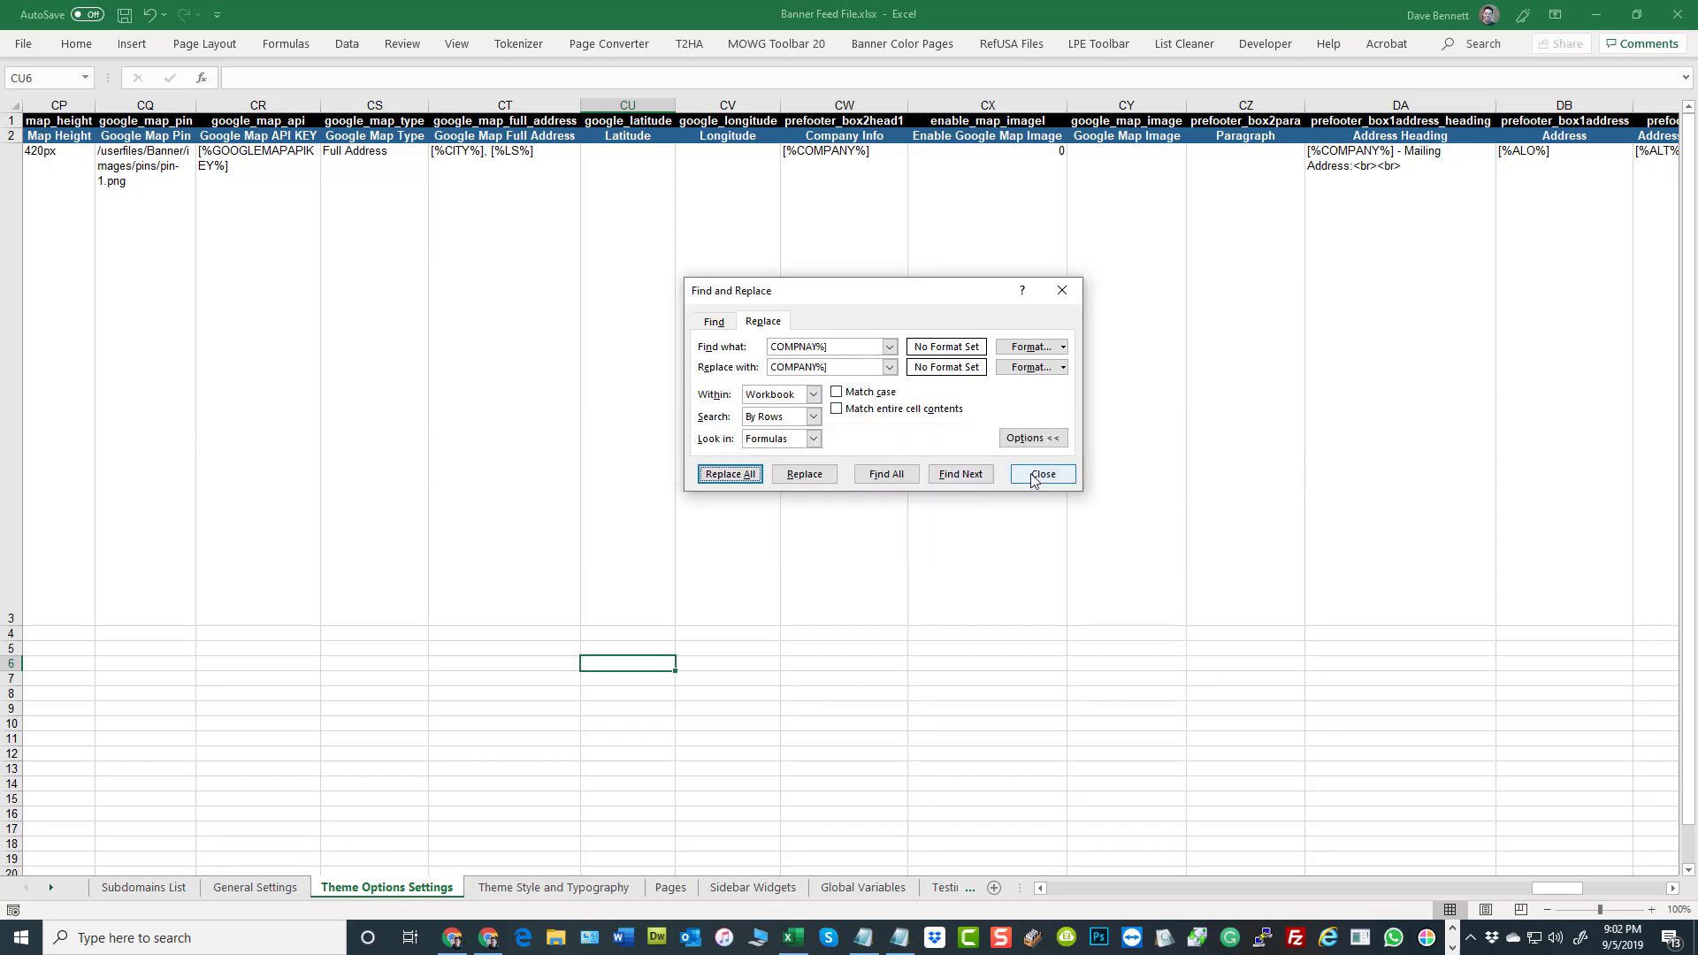
click(1031, 476)
click(637, 417)
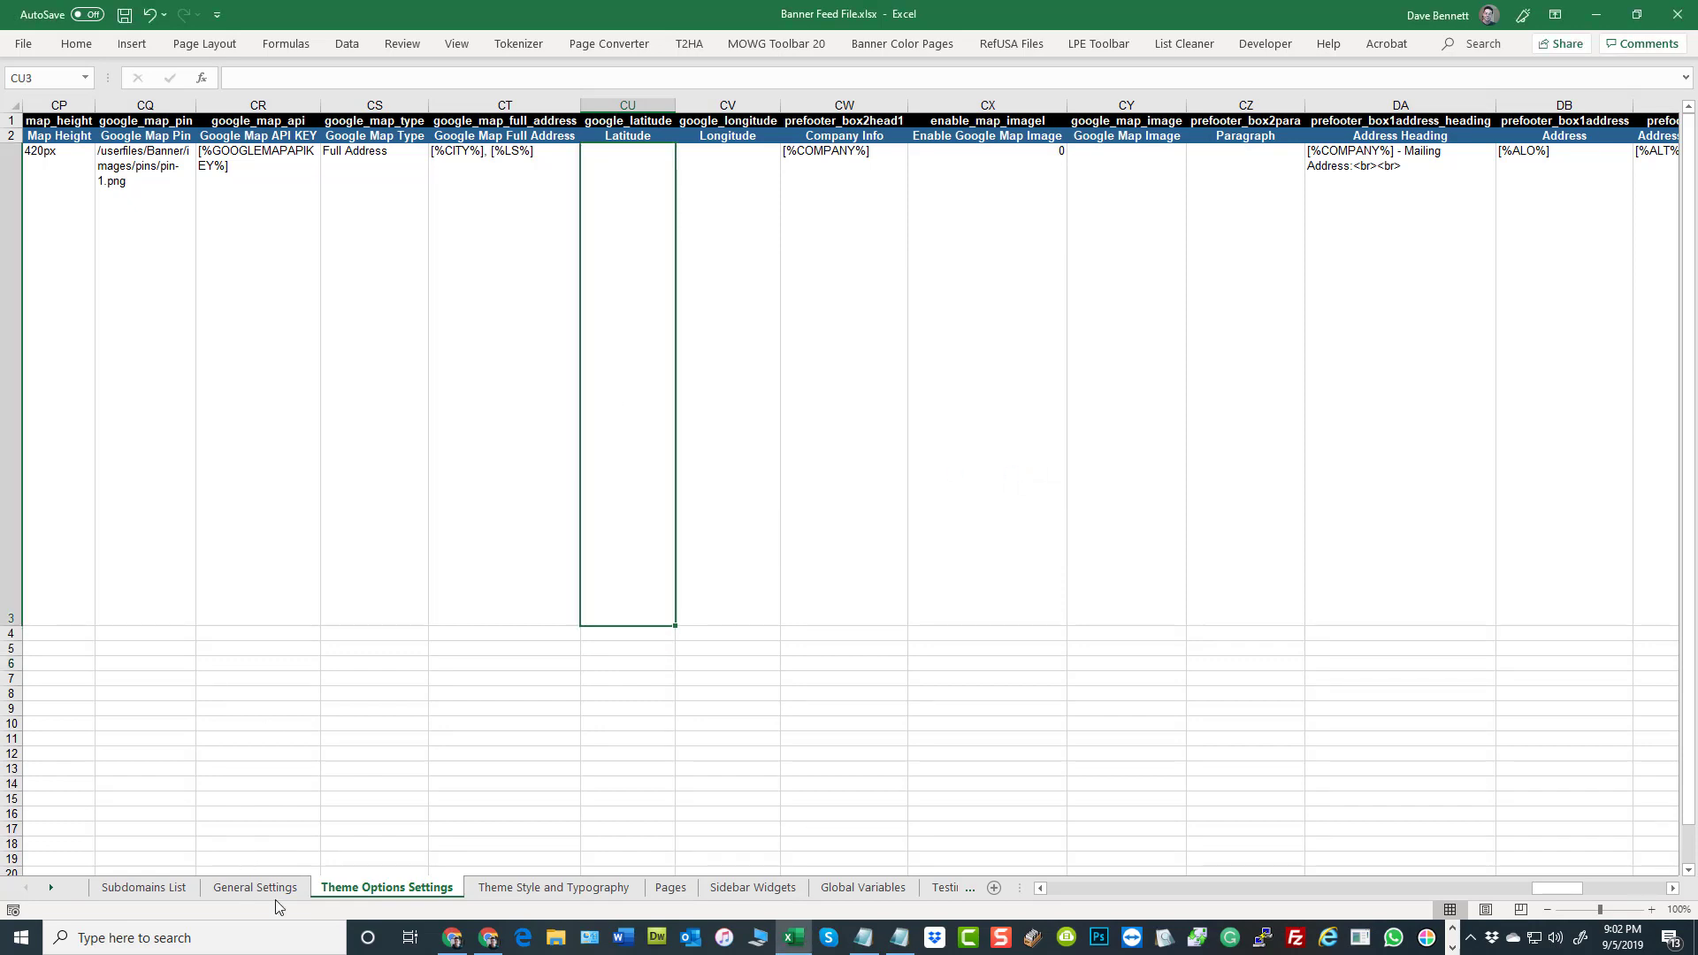
Look through the Theme Style and Typography sheet as far as its last columns
click(520, 887)
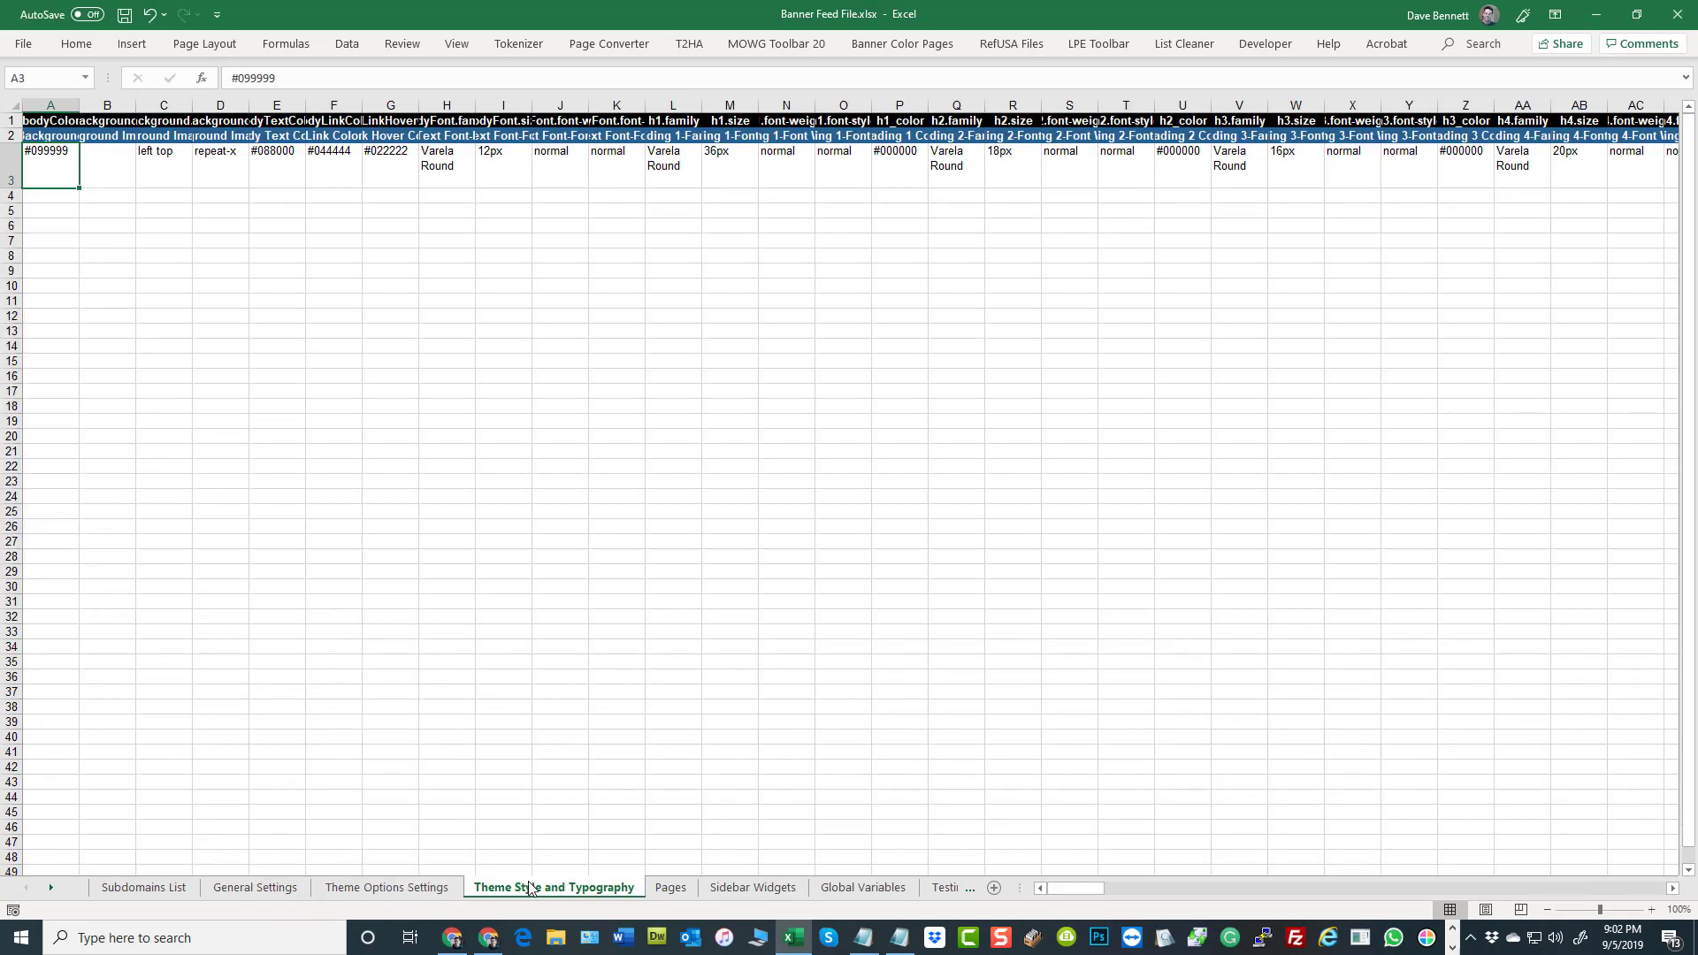
click(670, 889)
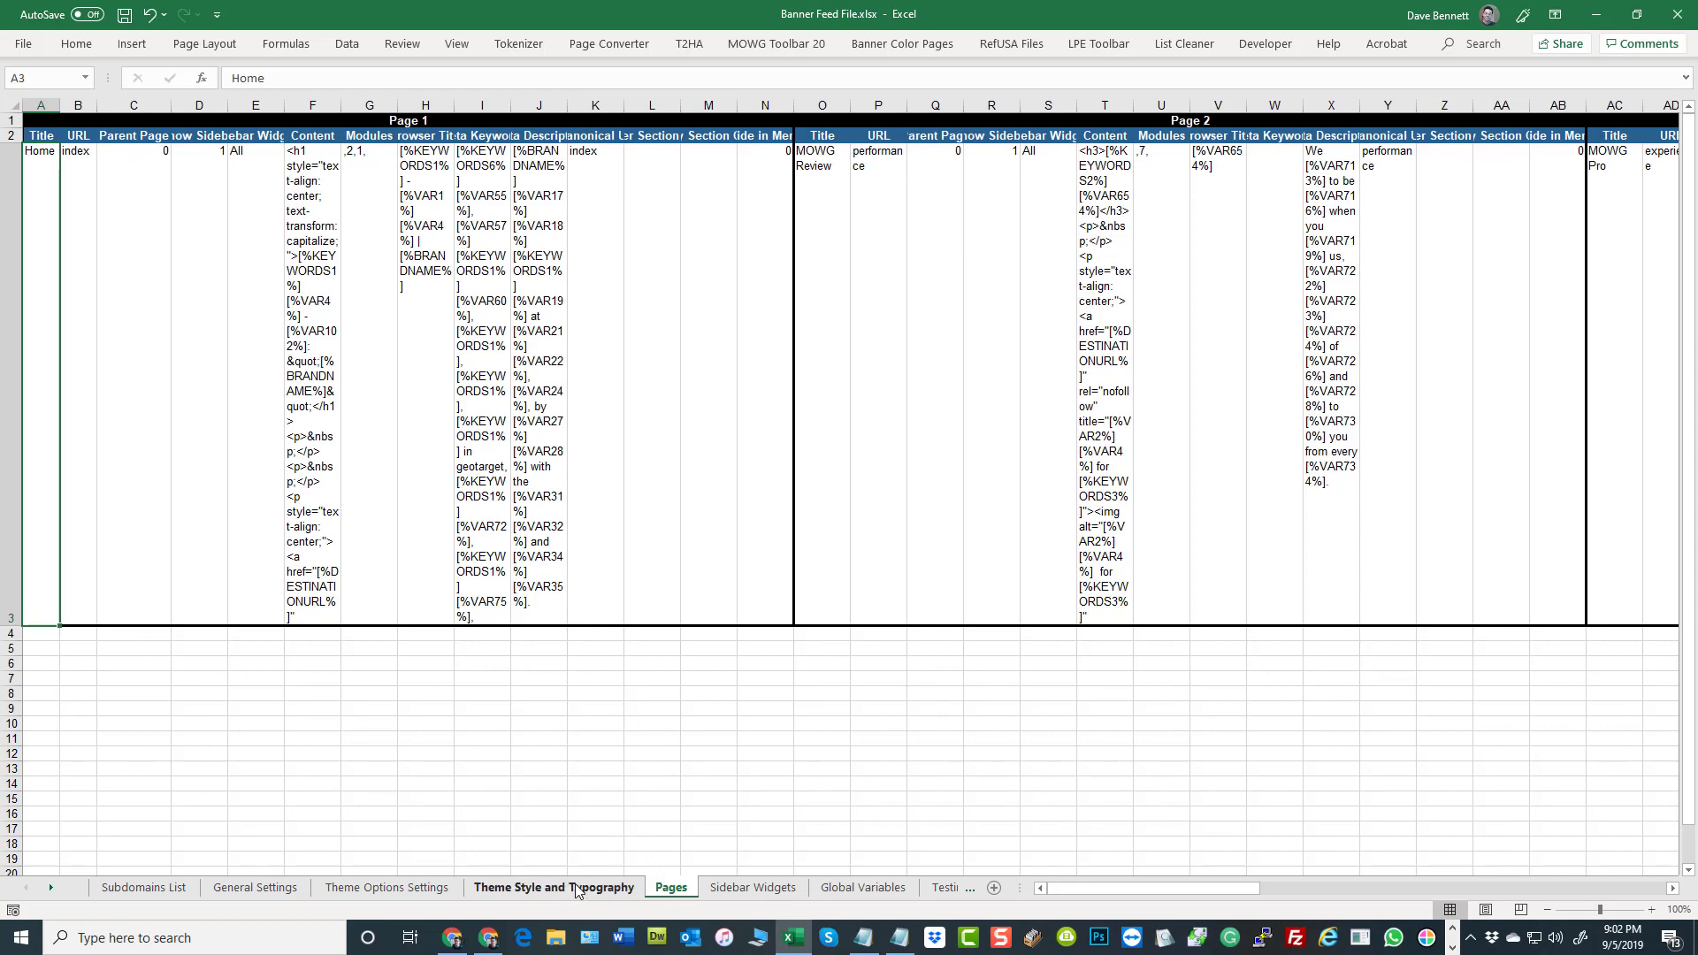
click(581, 891)
drag(1053, 888, 1635, 899)
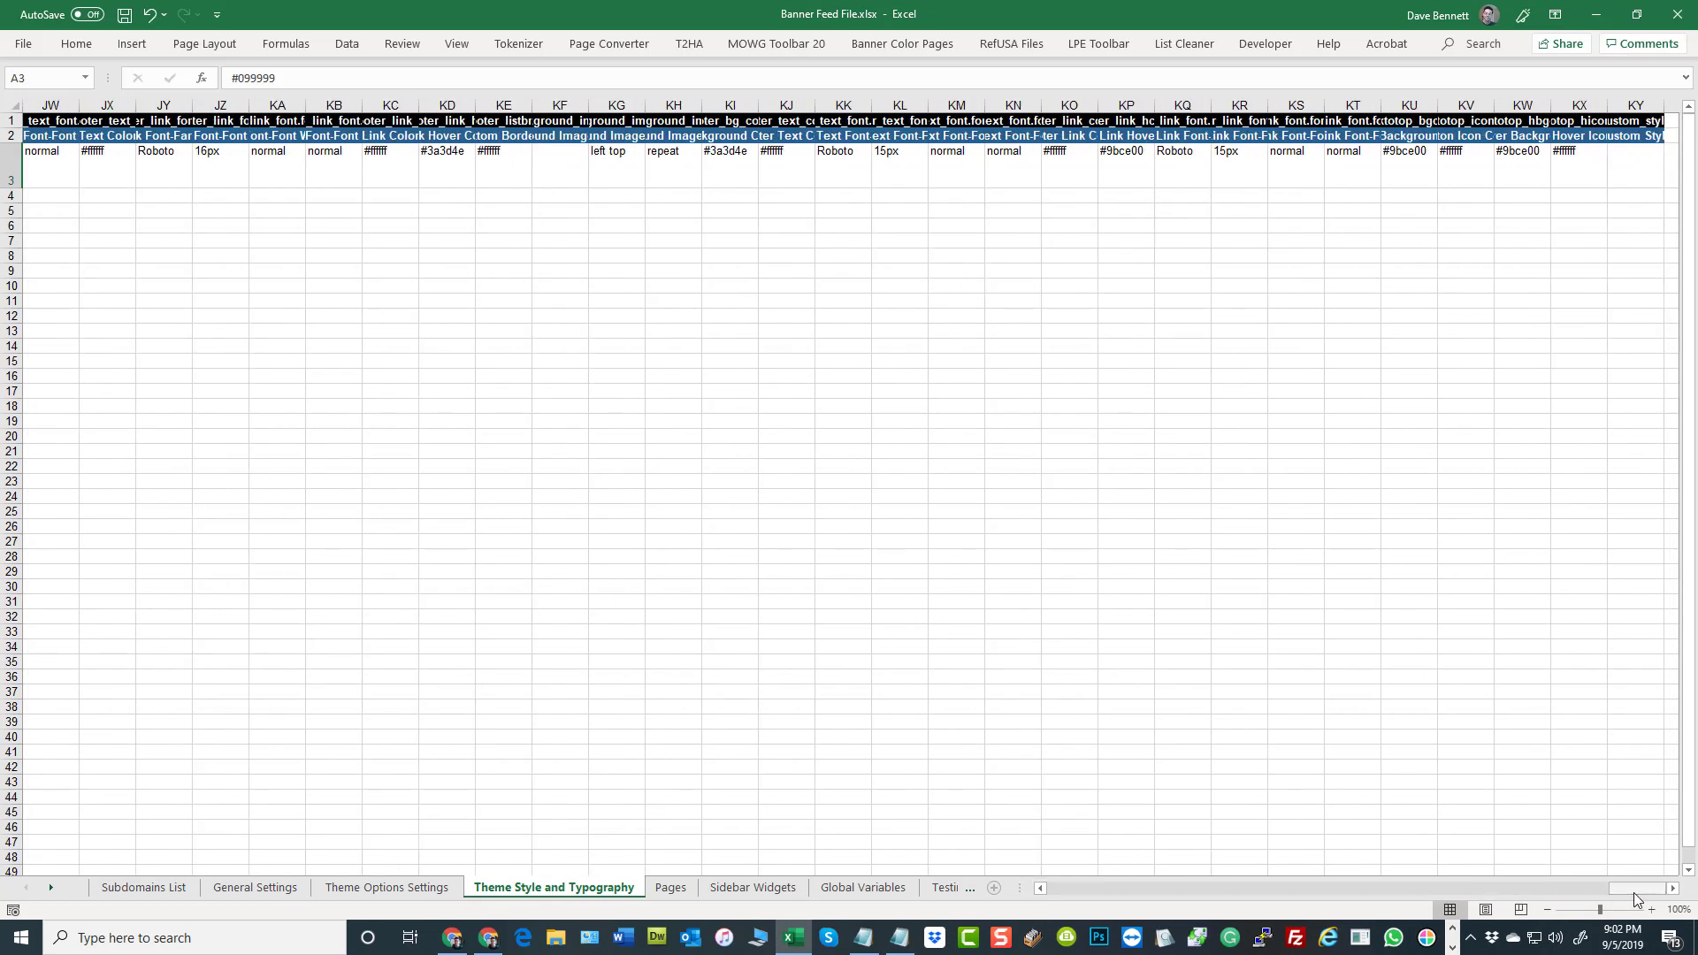
Show the Pages sheet and widen the Page 2 Content column so its HTML is readable
click(674, 889)
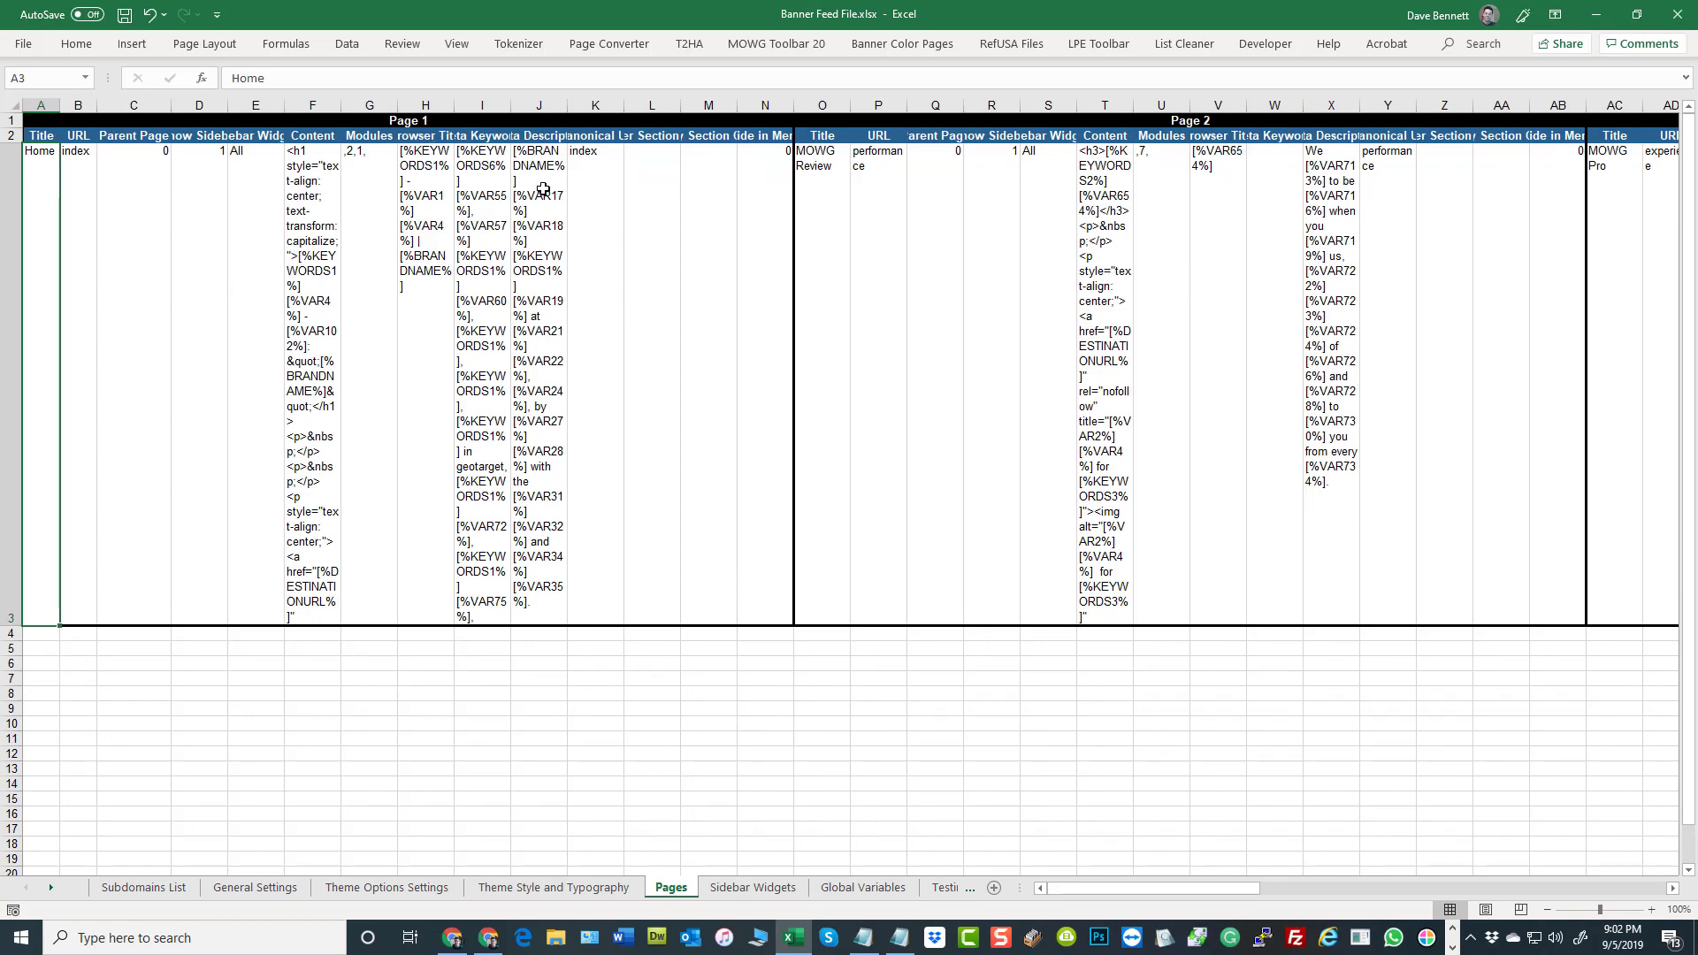
drag(1135, 111, 1430, 111)
click(1285, 329)
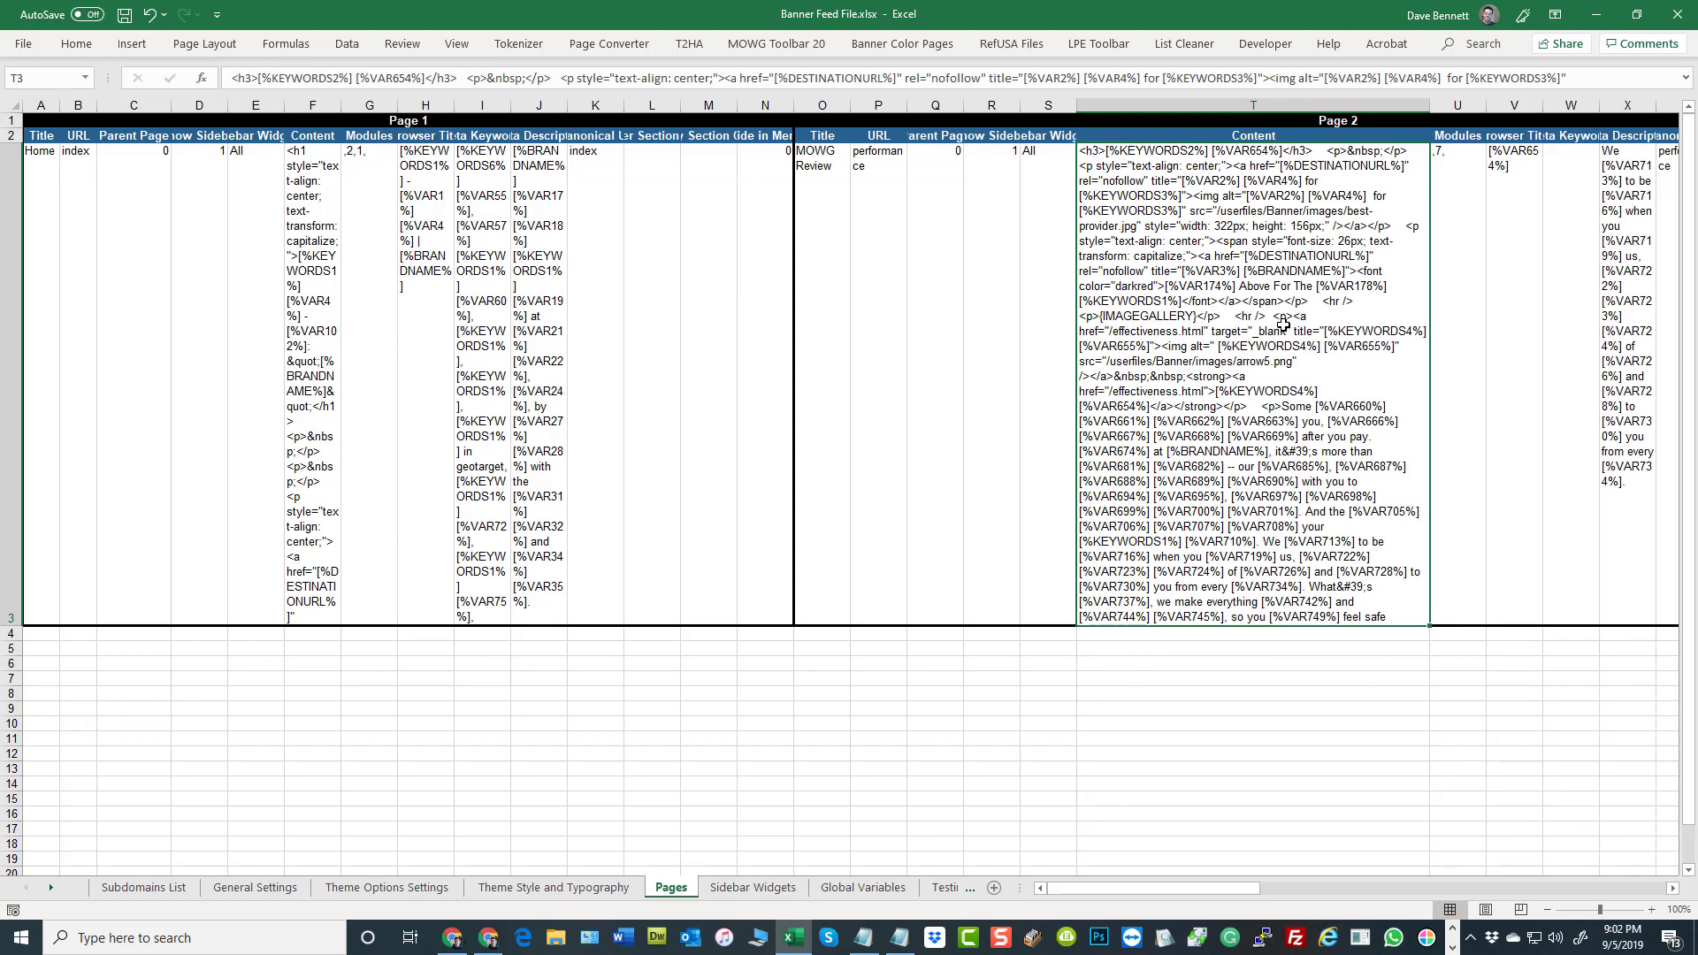
Examine the Modules cells of Page 1 and Page 2 and the Page 2 Content HTML
click(1049, 172)
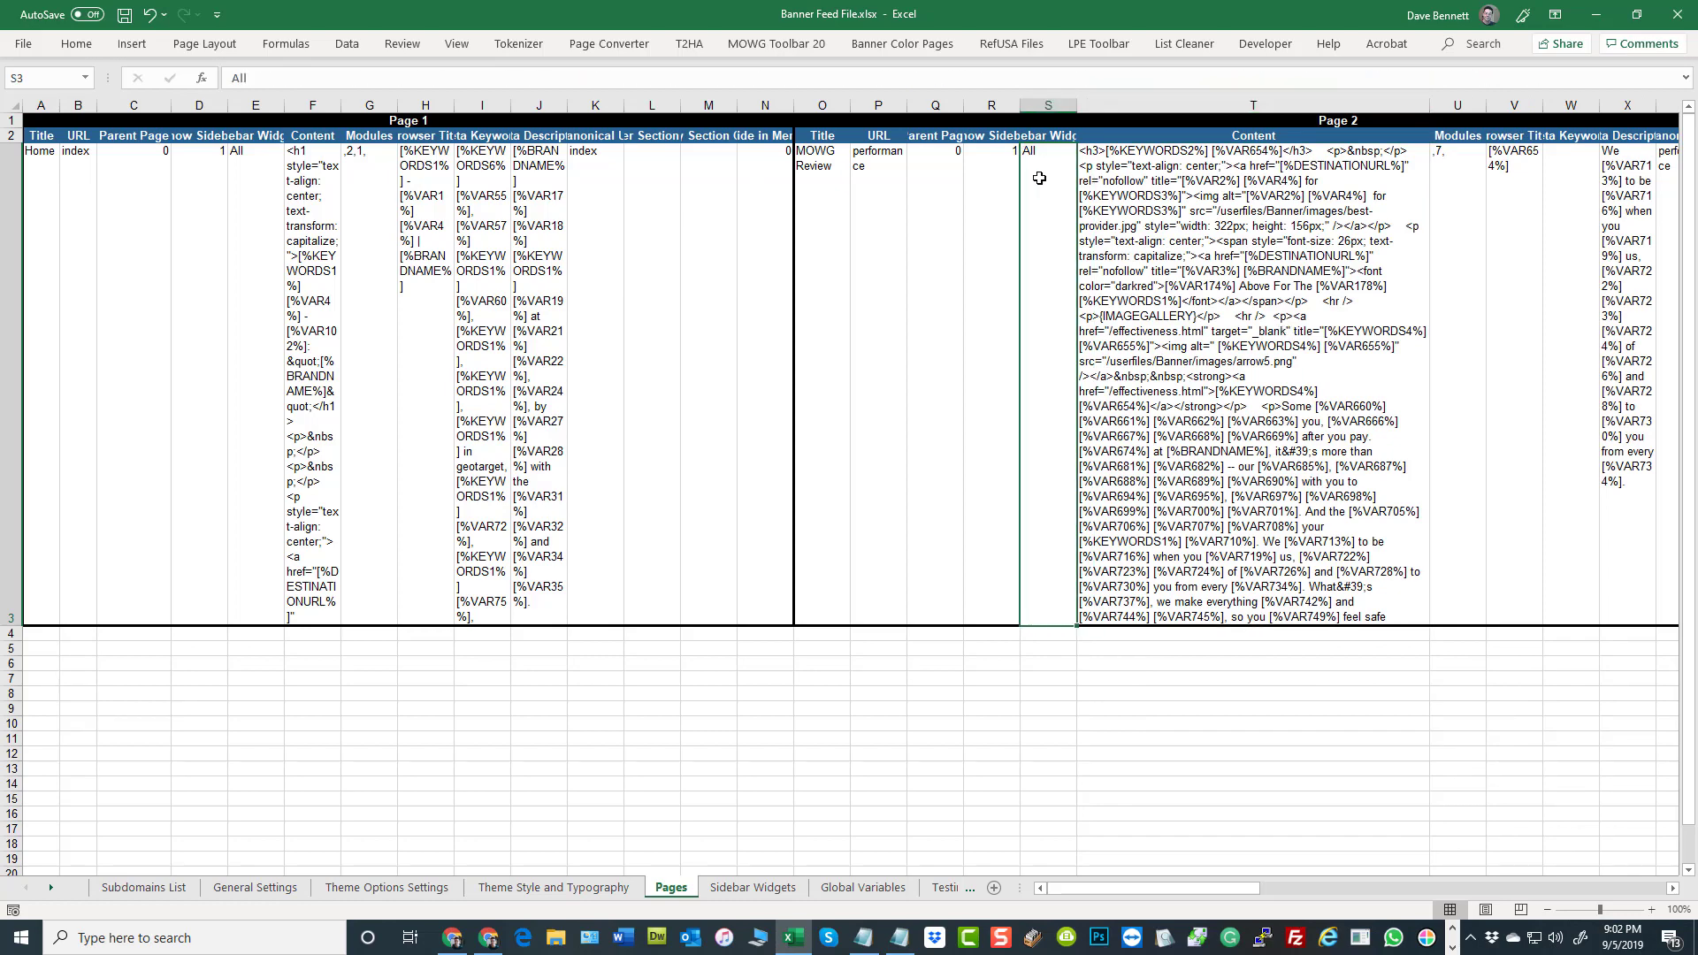
click(358, 215)
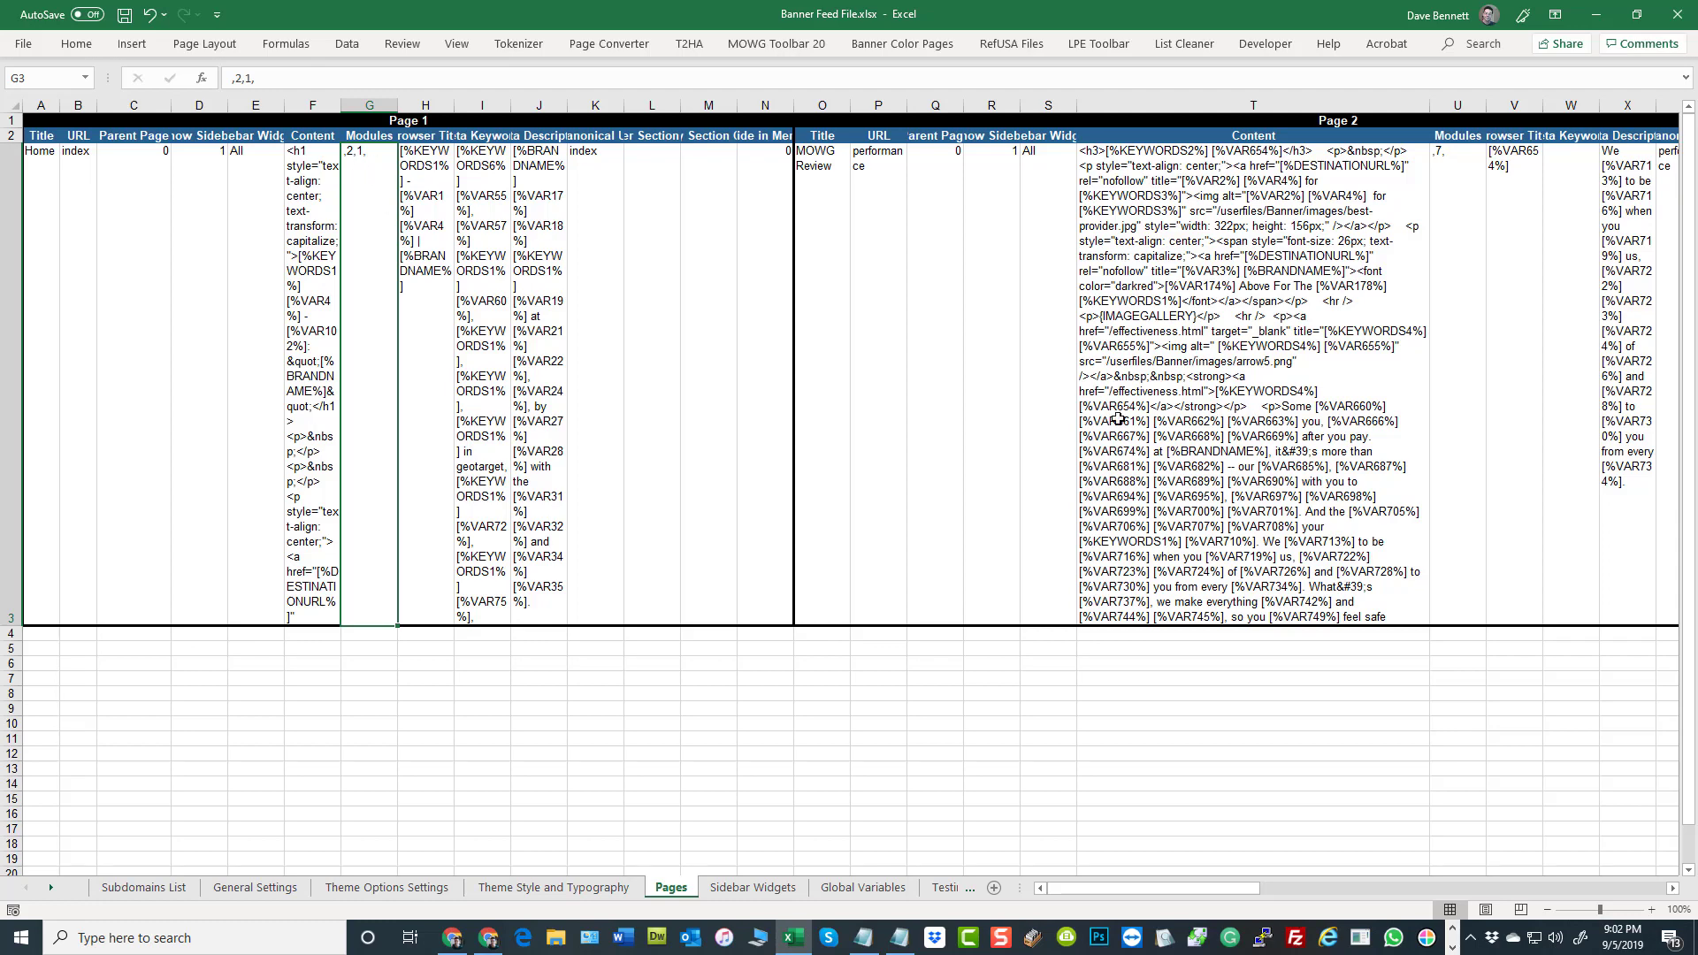
click(1464, 180)
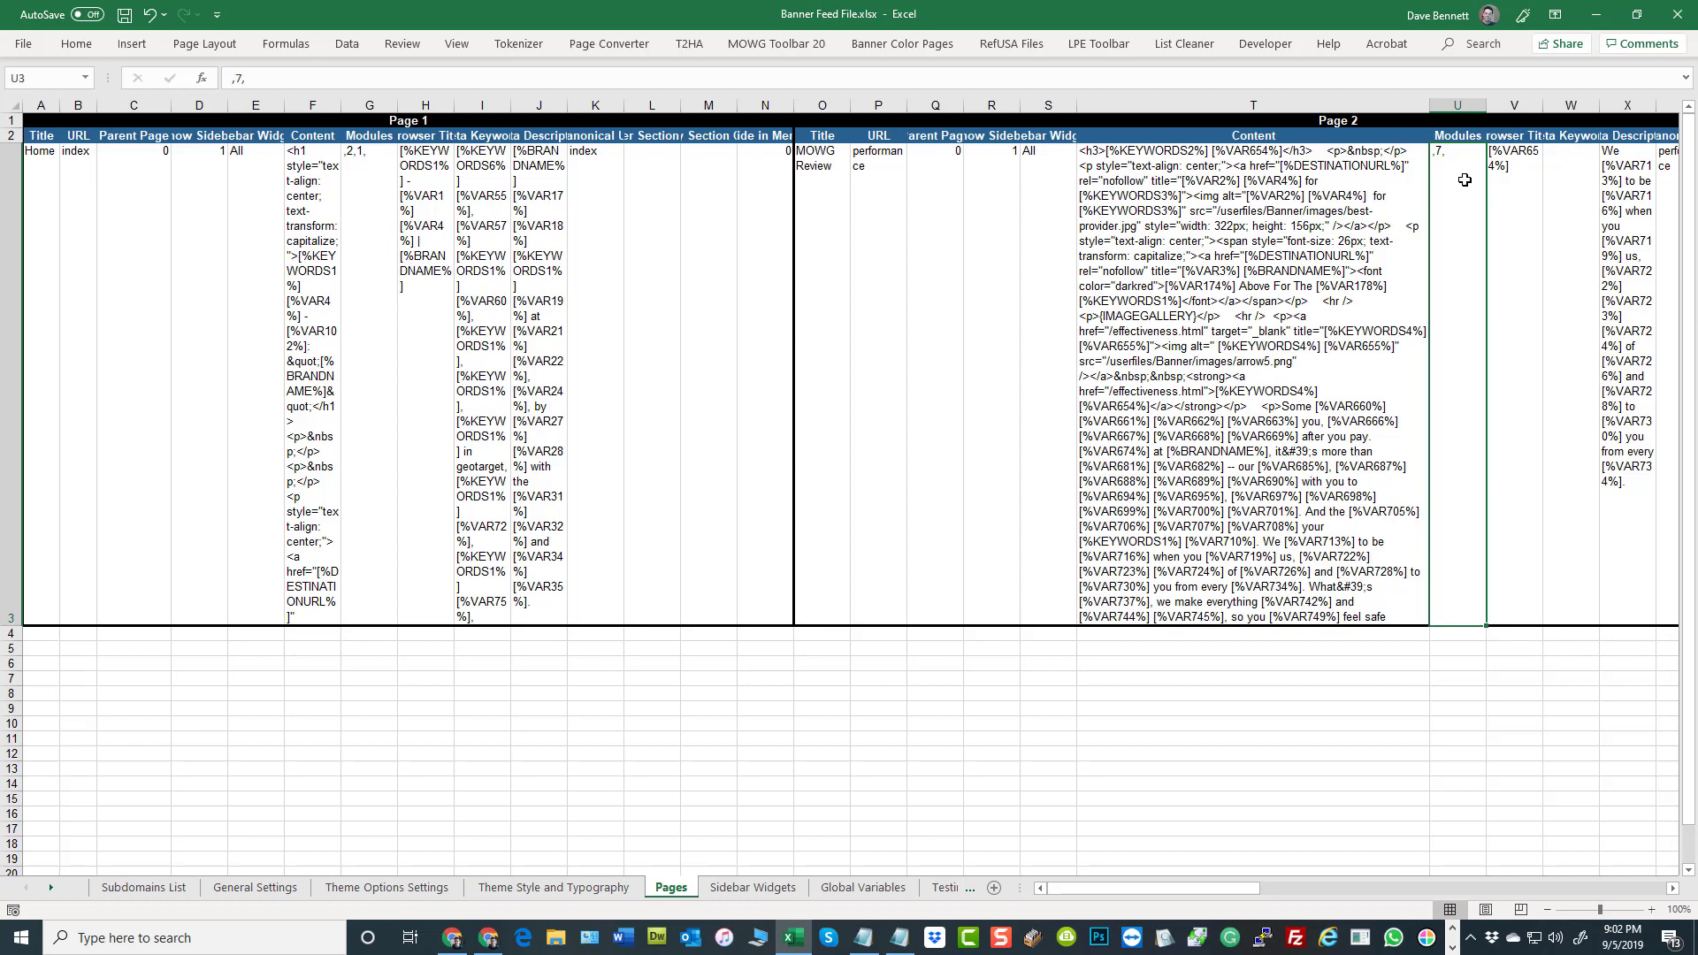
double_click(1247, 222)
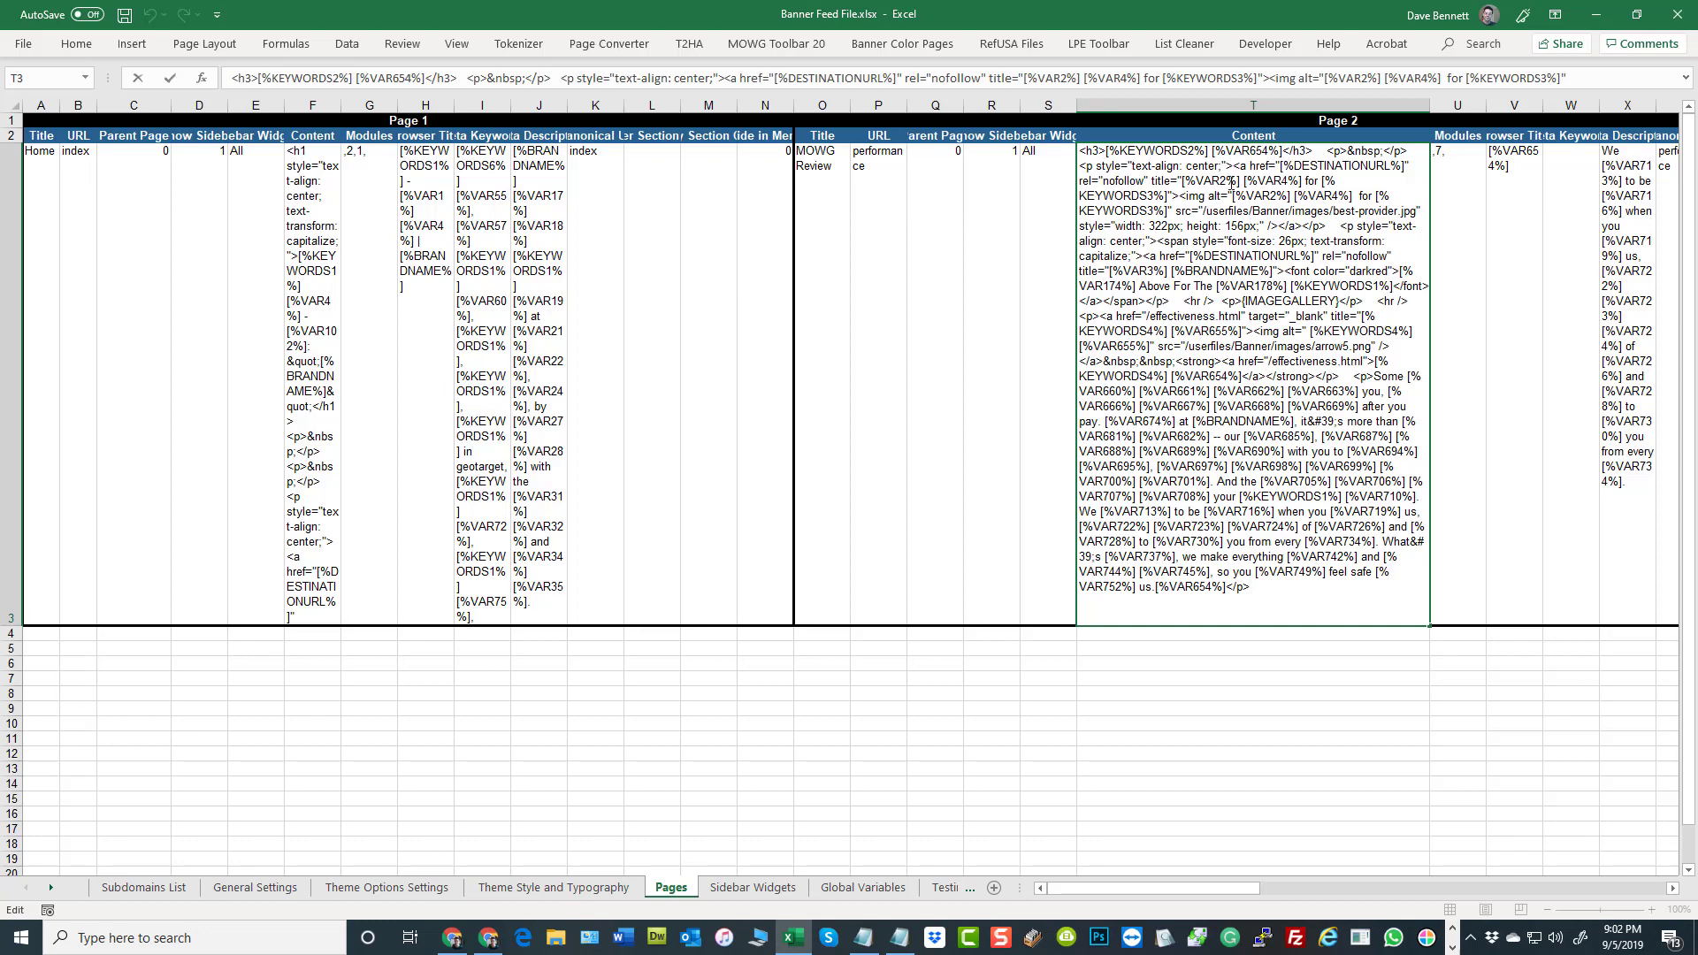
click(1349, 720)
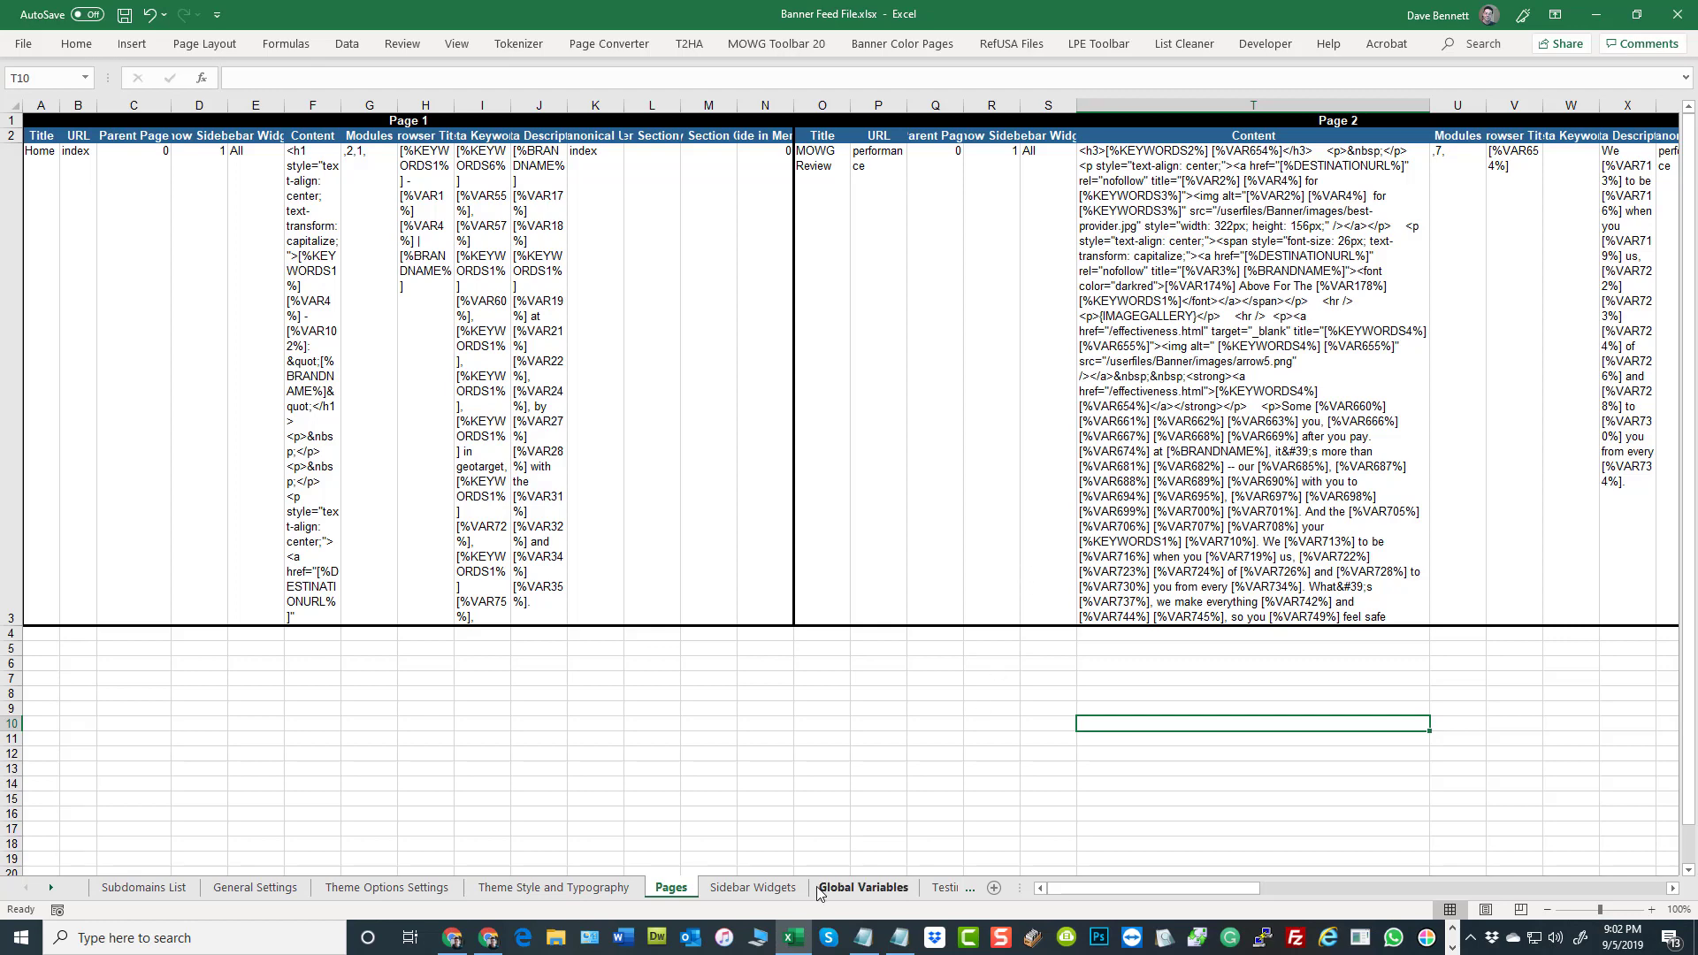
Show the Sidebar Widgets sheet, then close Banner Feed File.xlsx with its changes saved
click(756, 888)
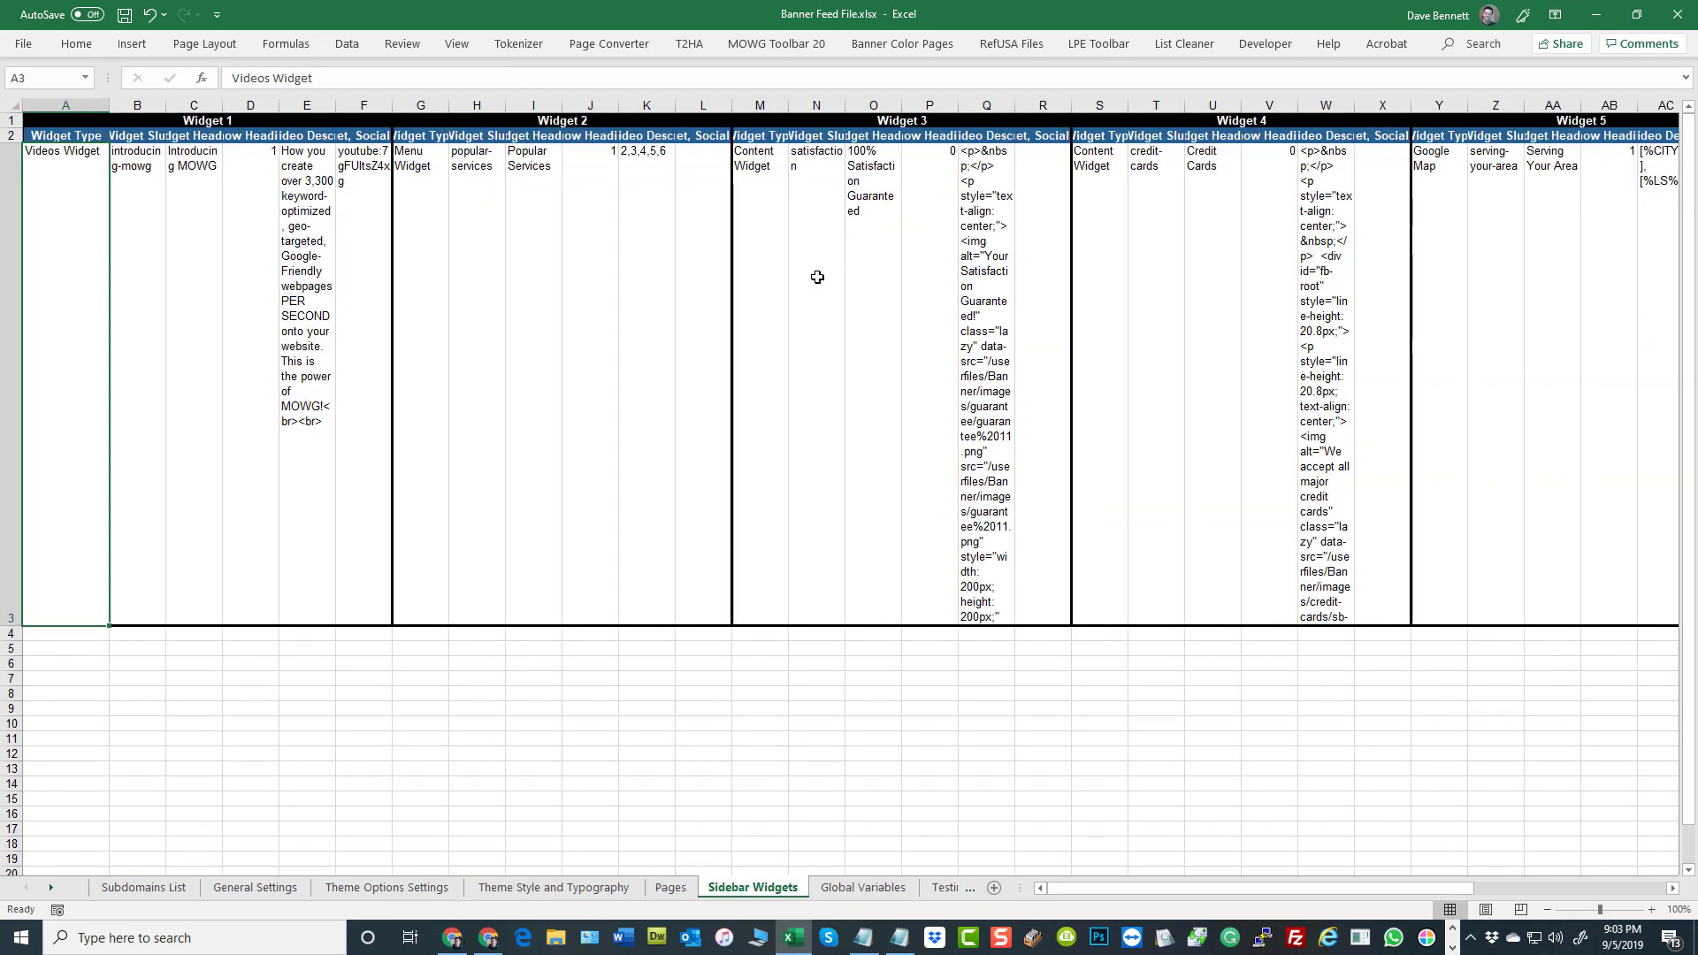
click(1680, 23)
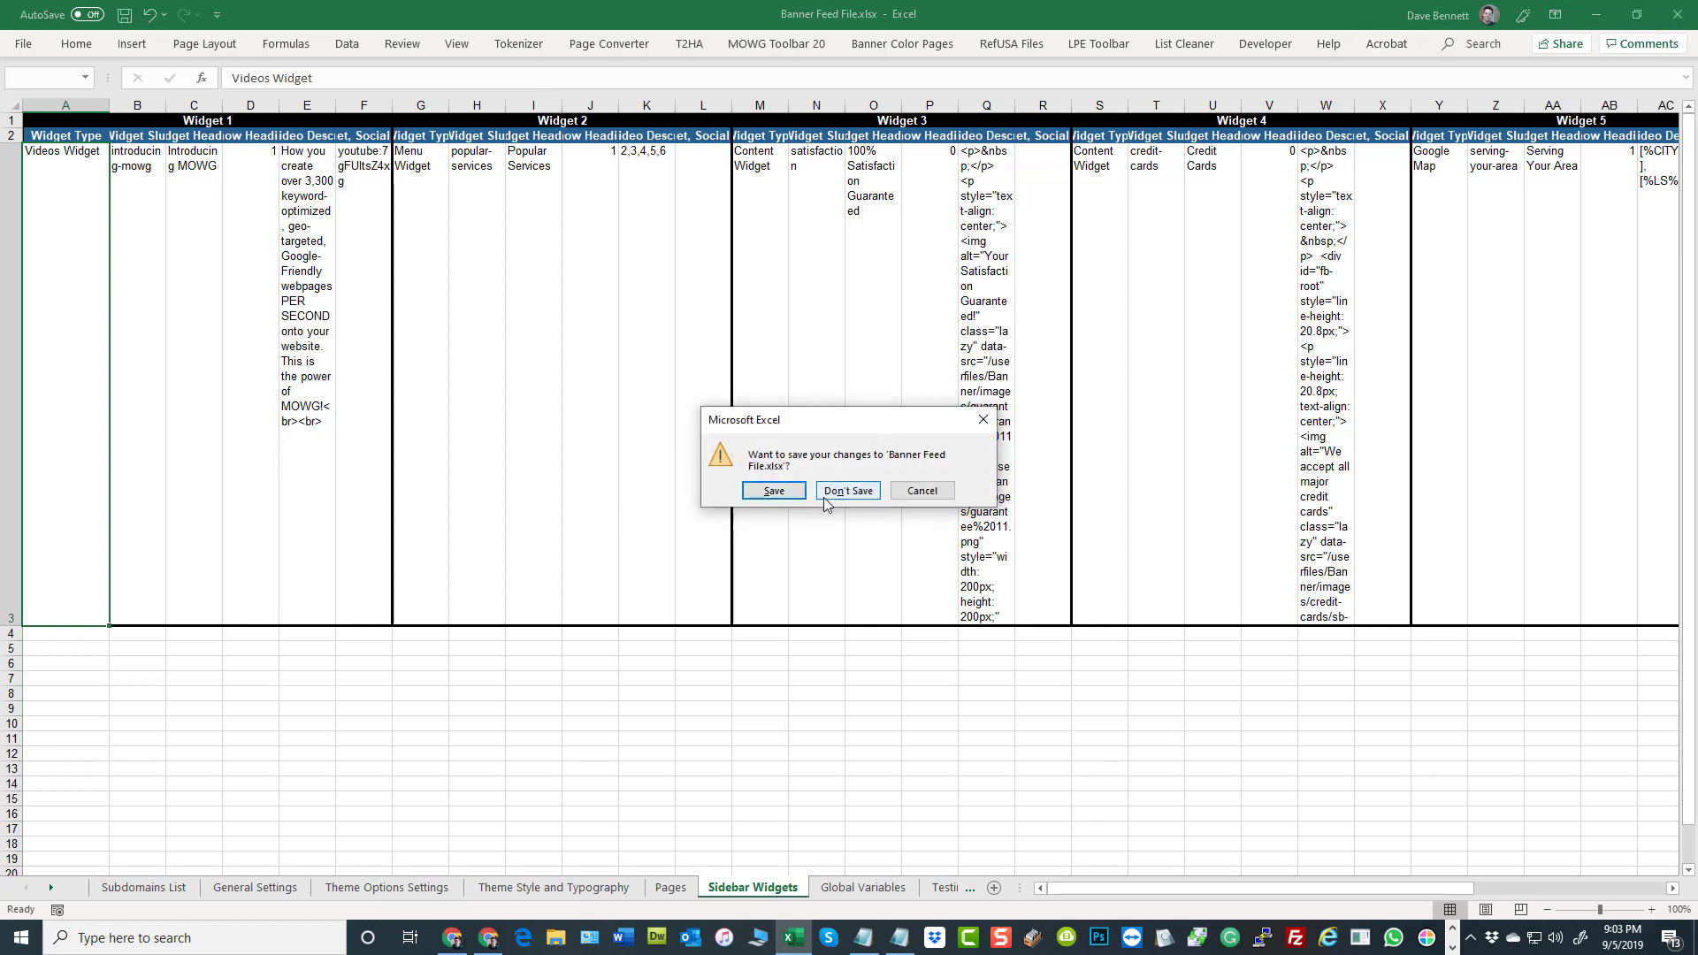
click(773, 497)
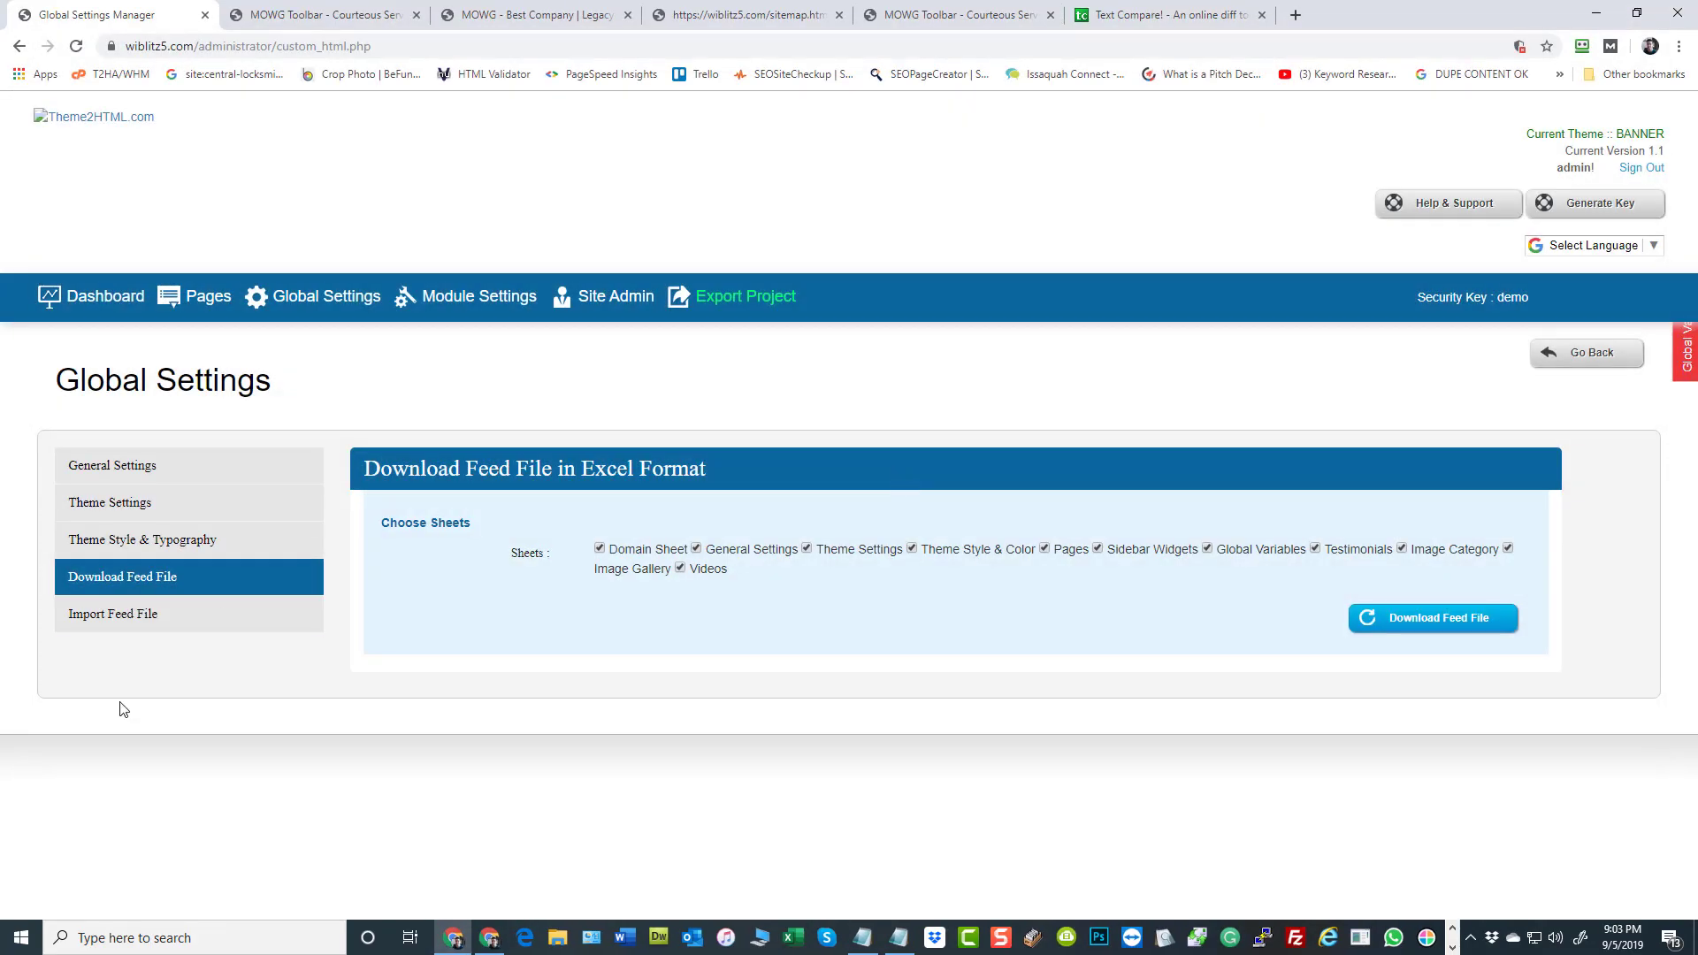
Show the Import Feed File form in the website's Global Settings and browse the Desktop files available for import
click(138, 626)
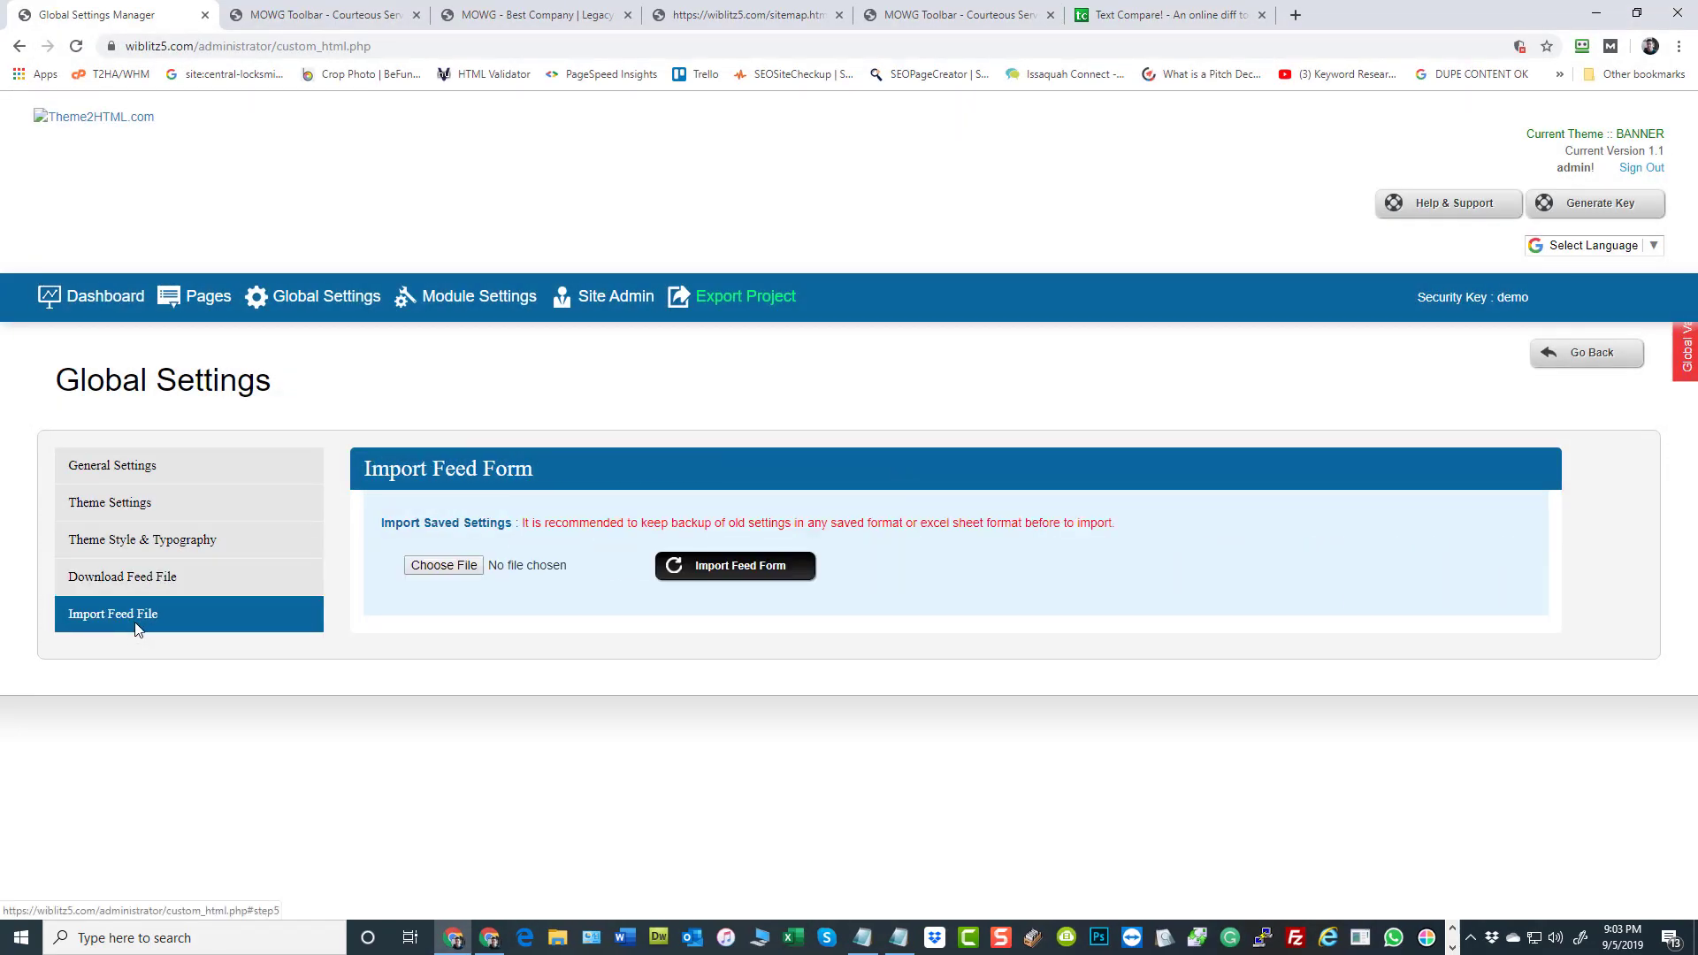
click(458, 569)
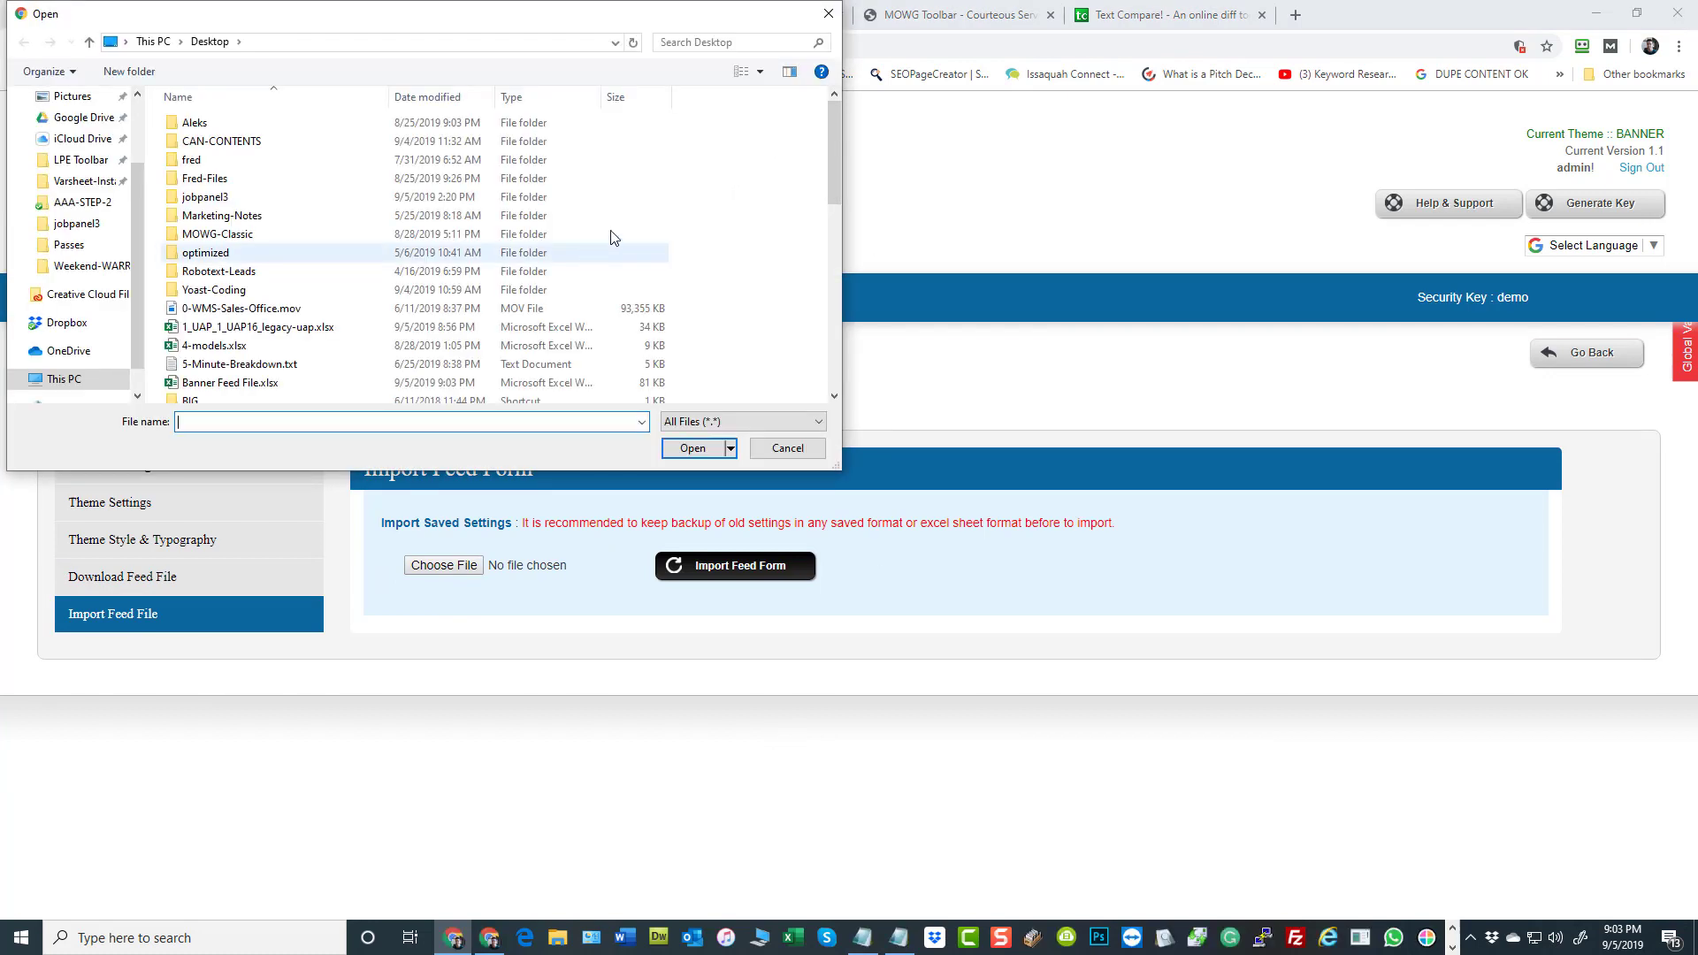
scroll(619, 239, down, 5)
scroll(622, 243, down, 4)
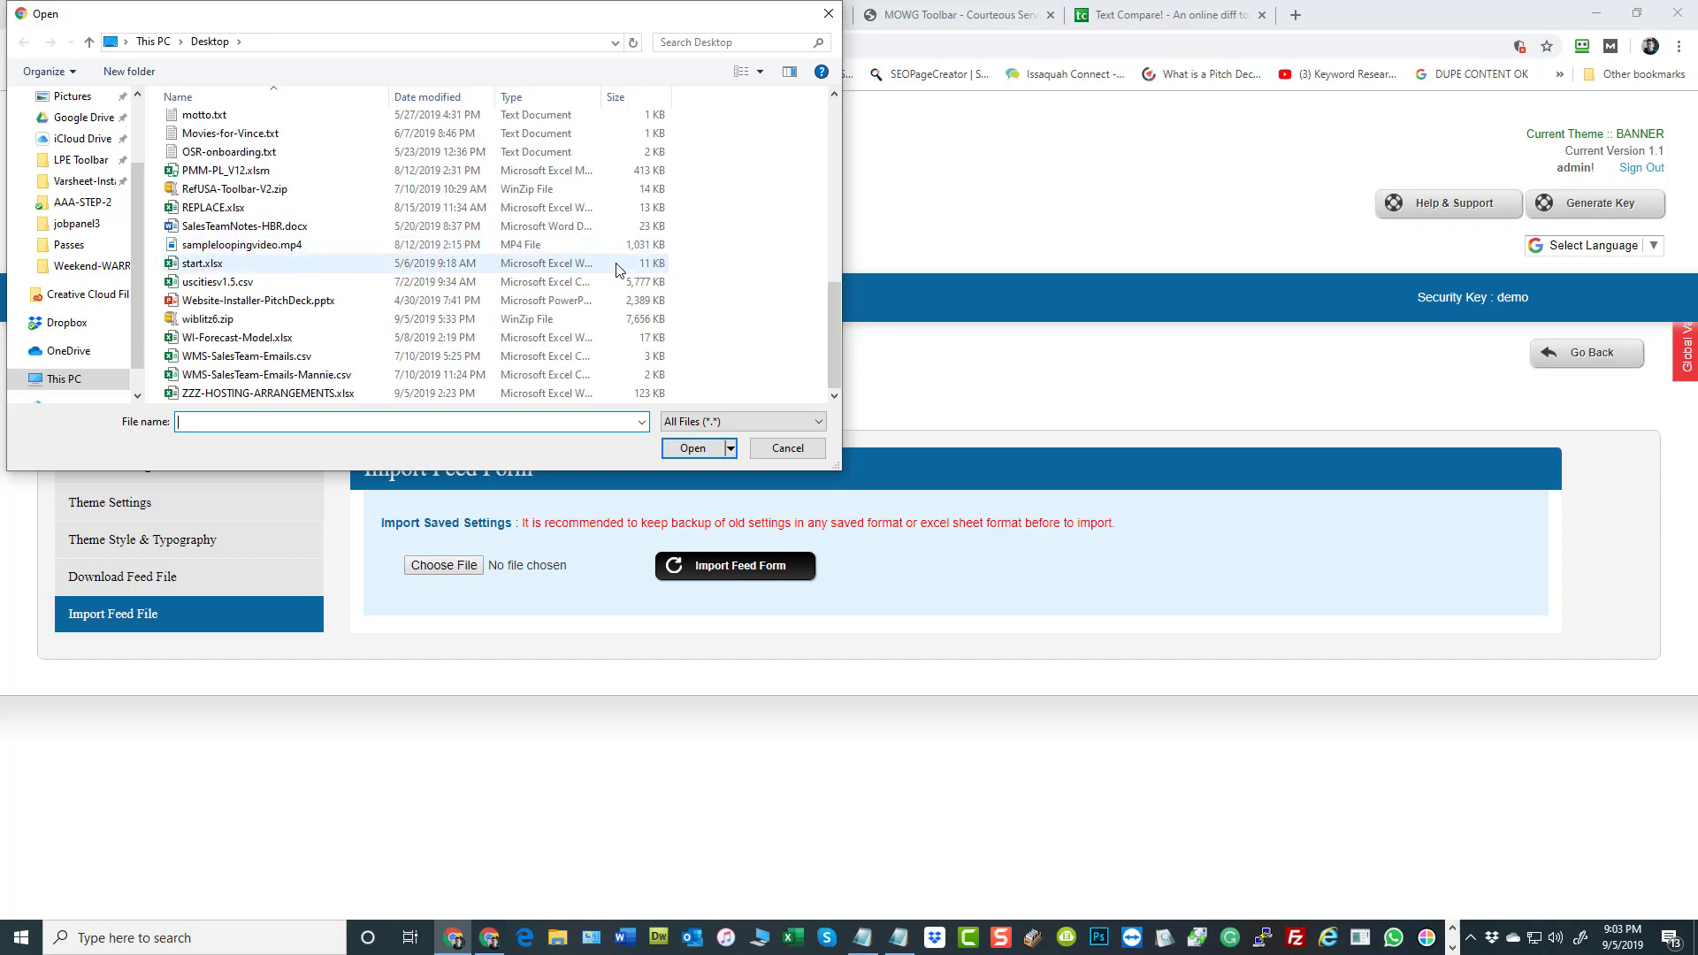
scroll(617, 255, up, 6)
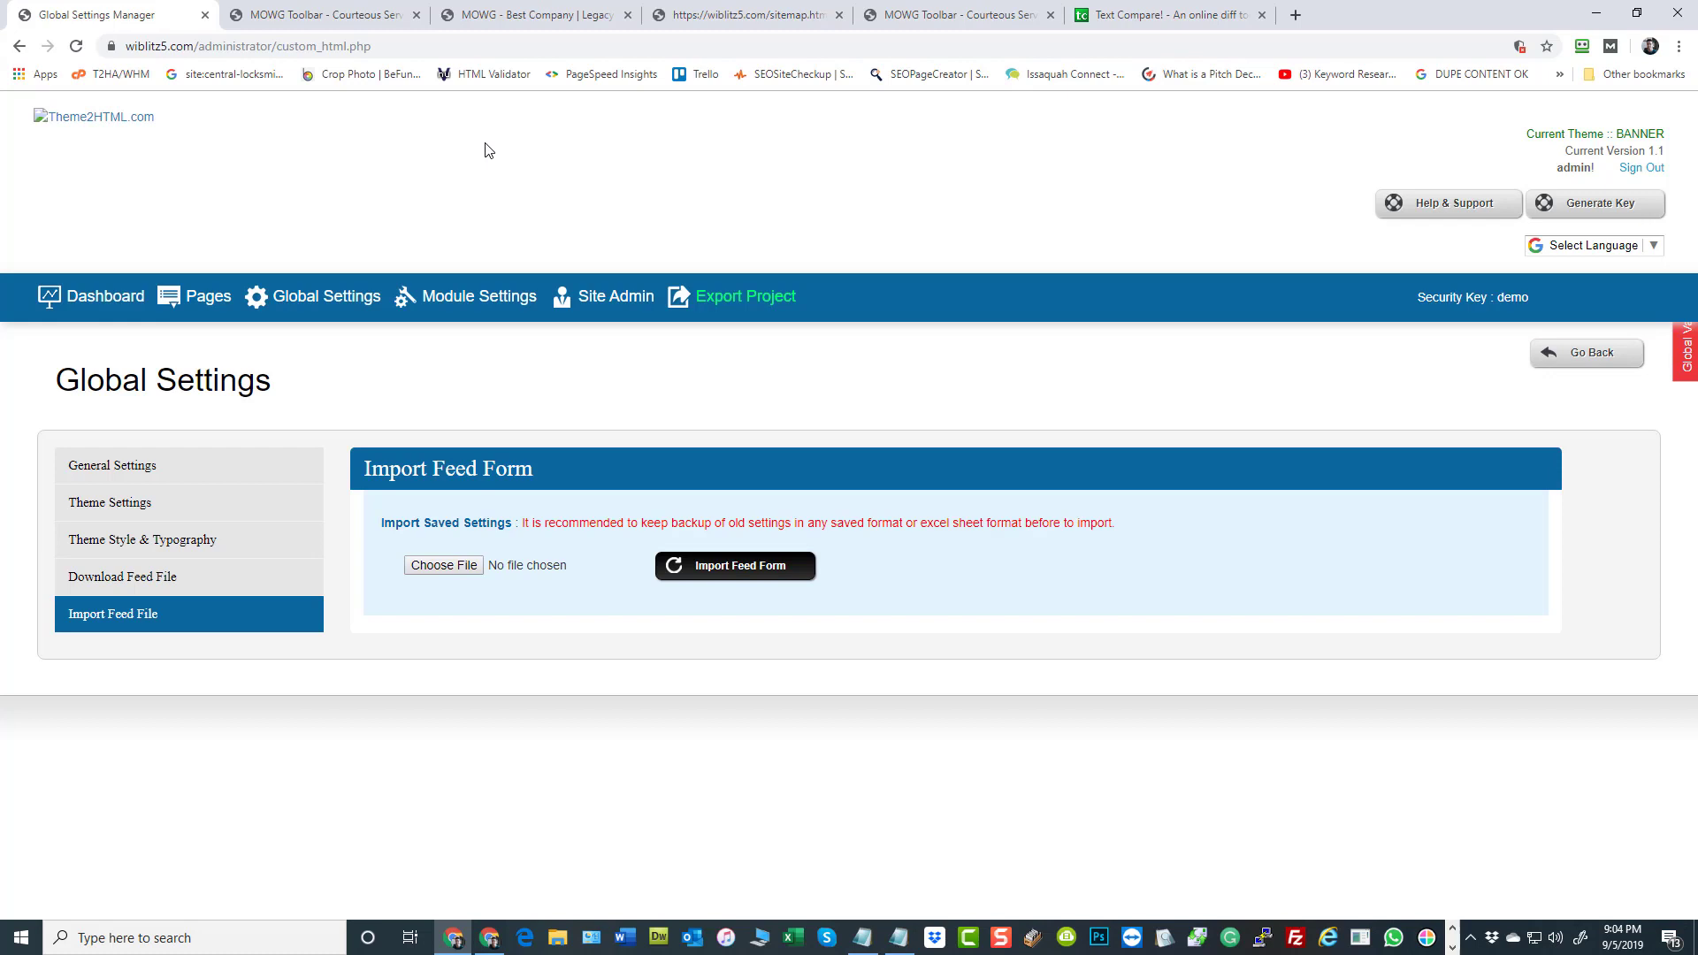
Return to the dashboard, reopen Global Settings and open the server file browser for the Favicon icon
click(90, 293)
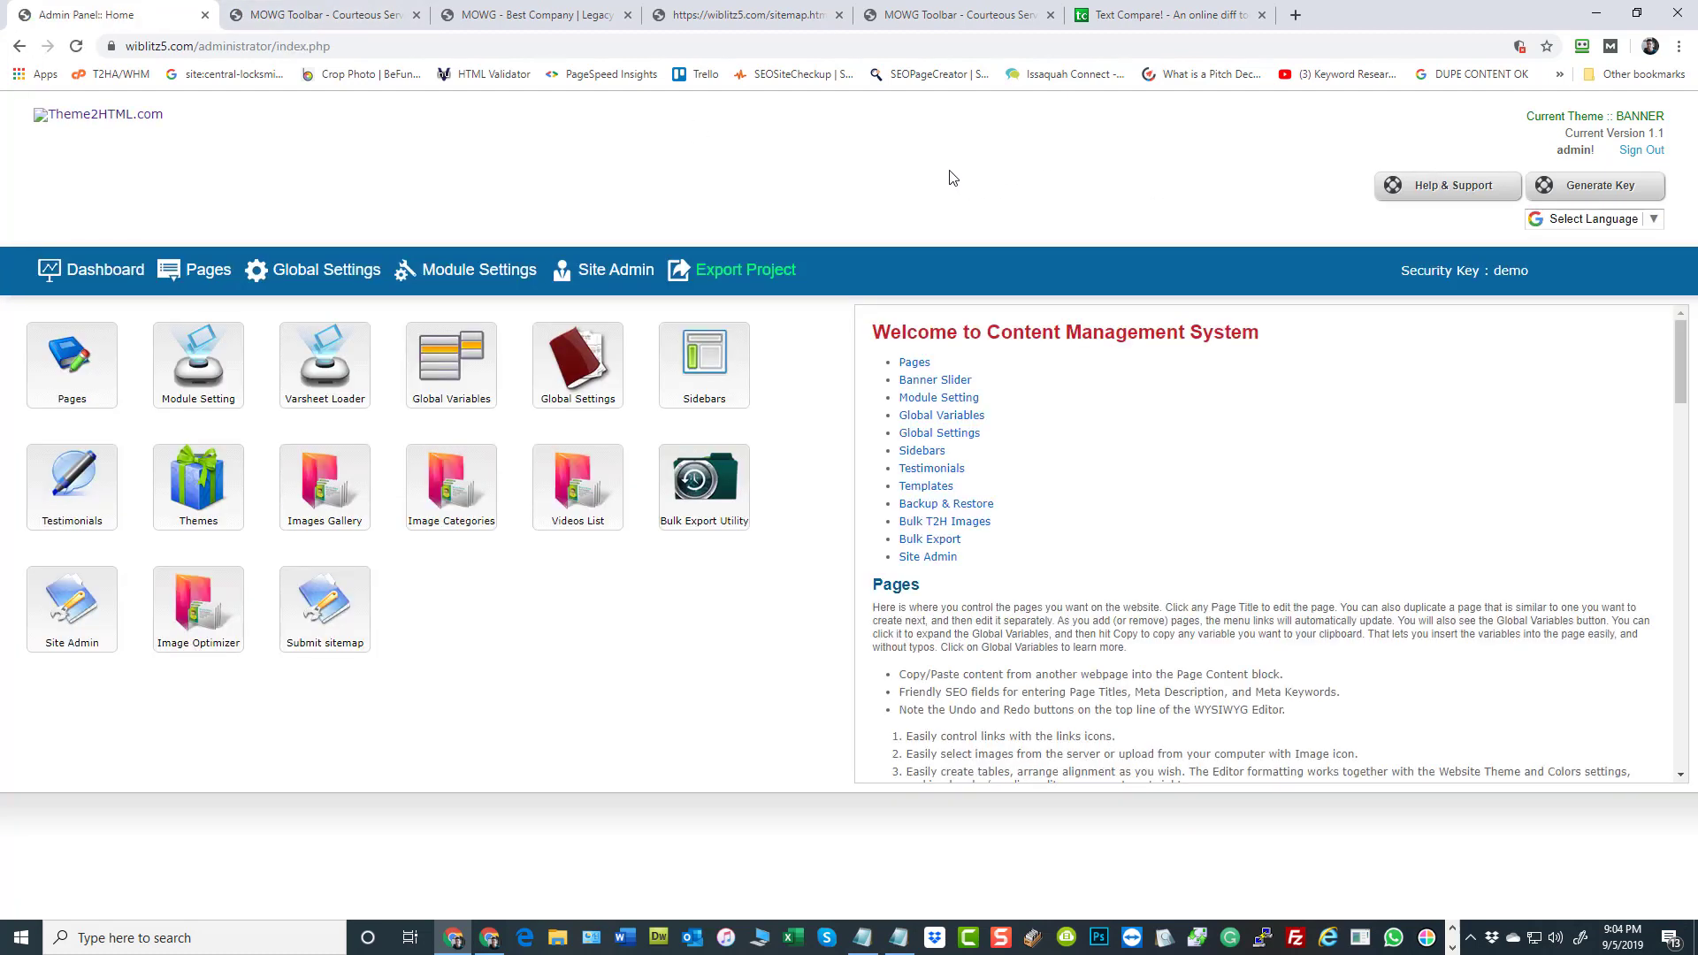
click(315, 283)
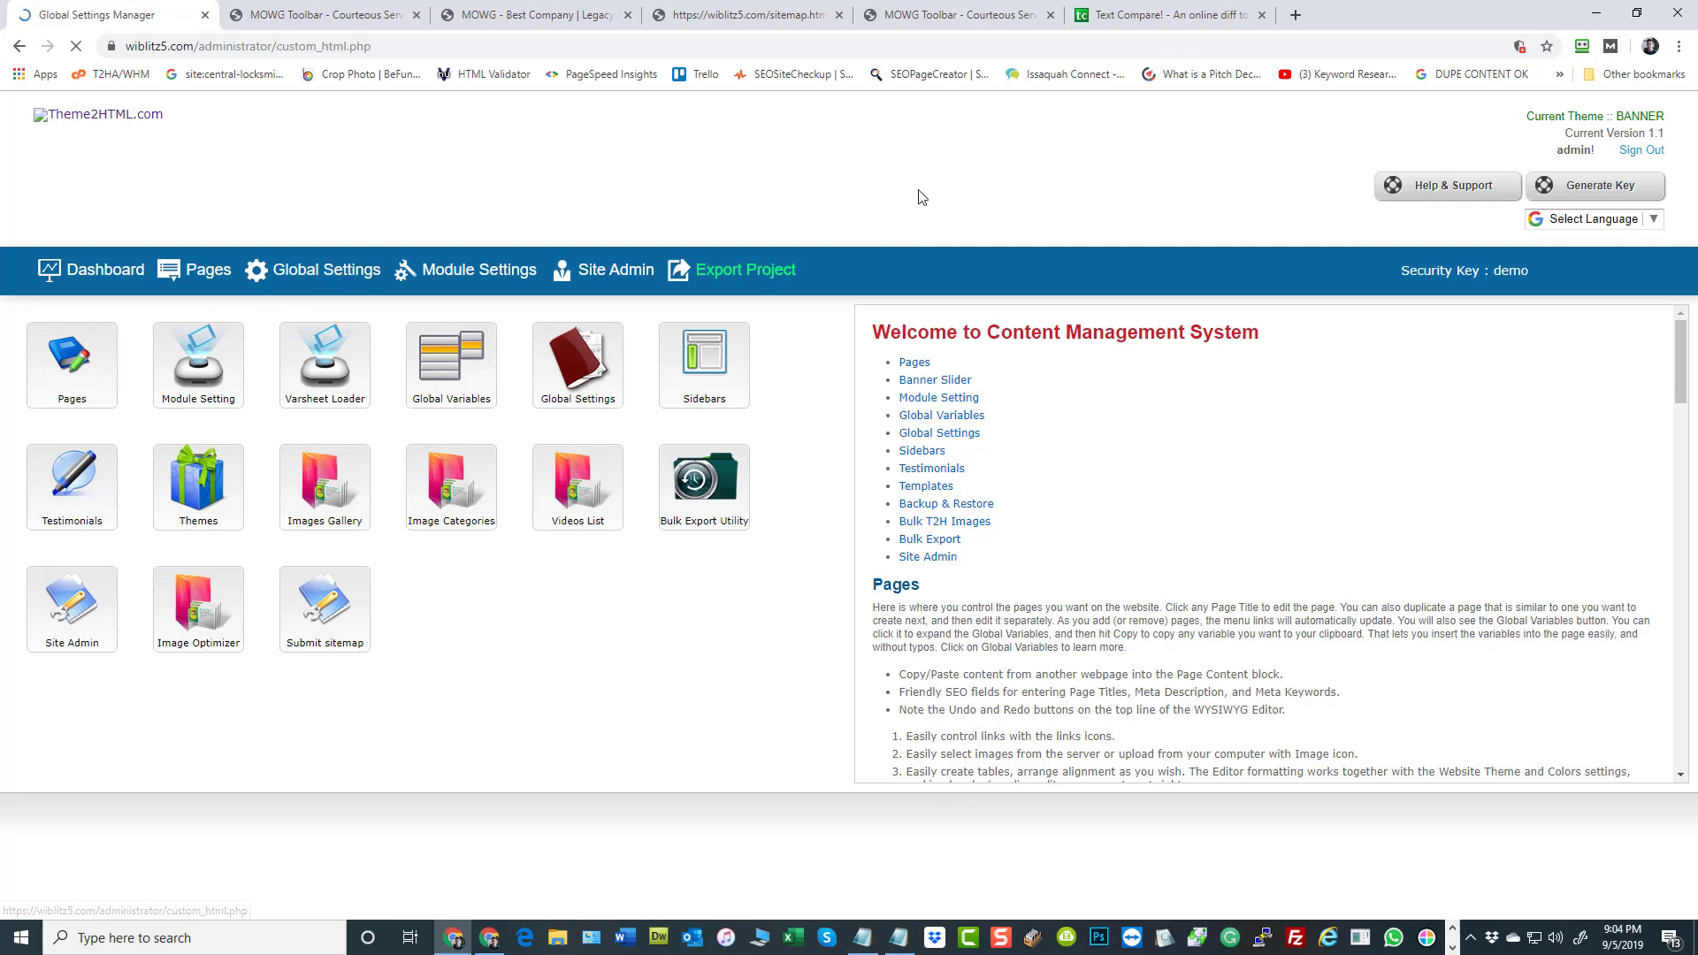
scroll(1316, 412, down, 5)
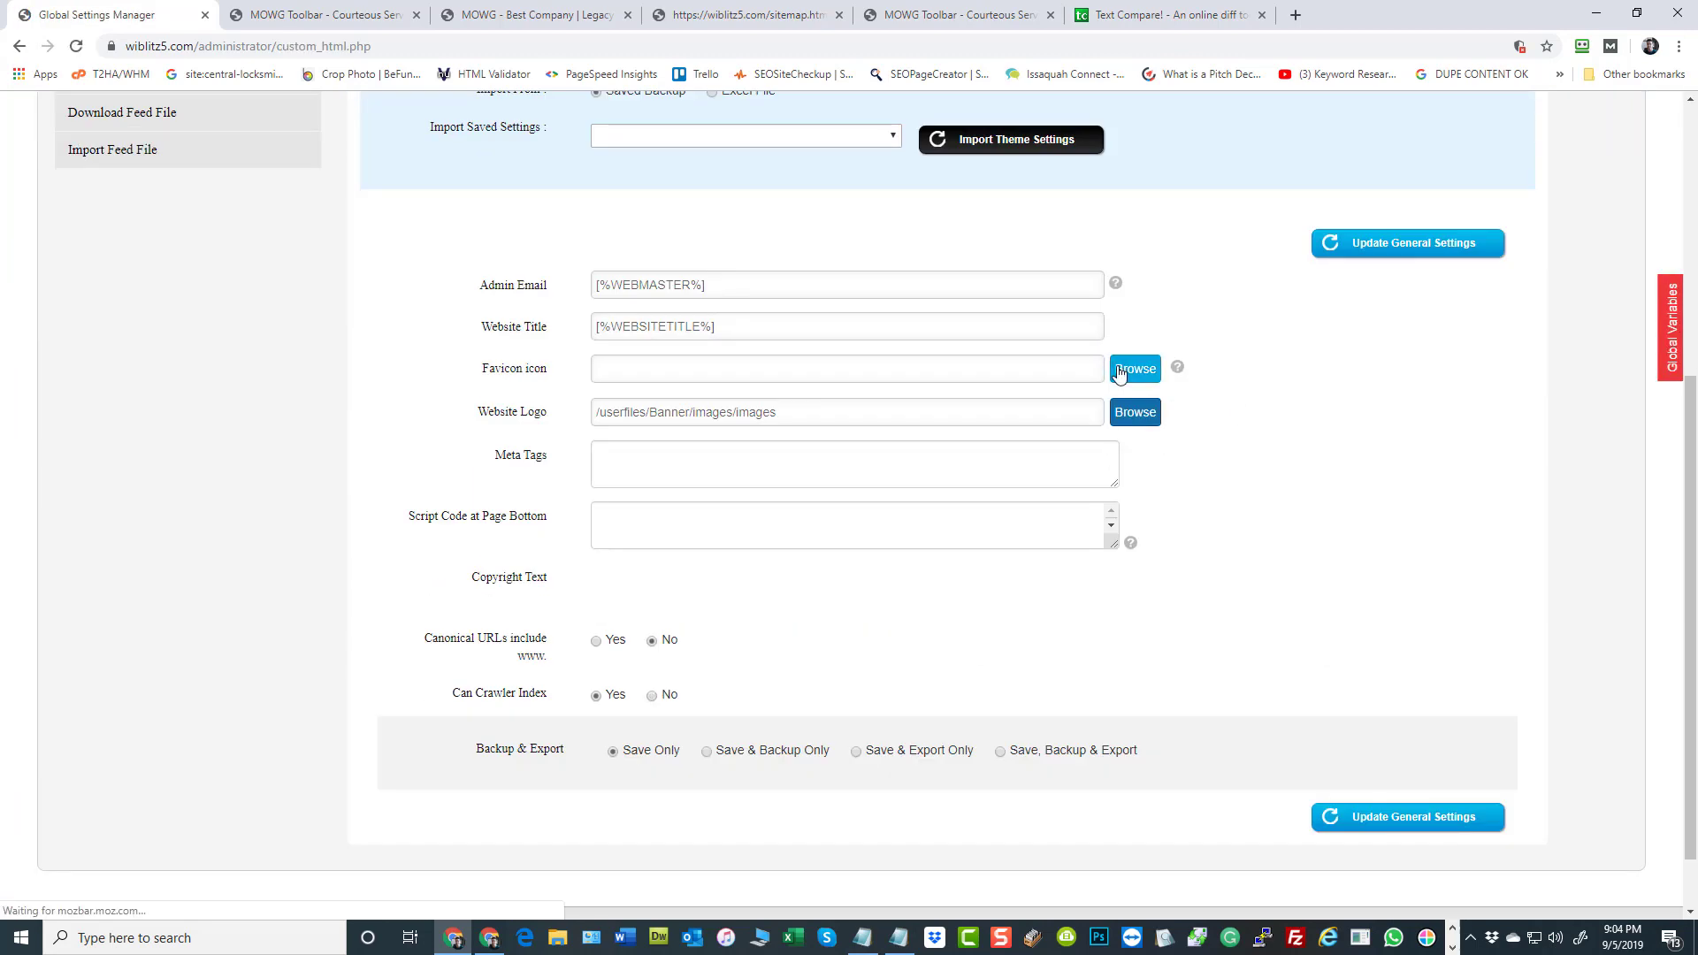
click(1119, 373)
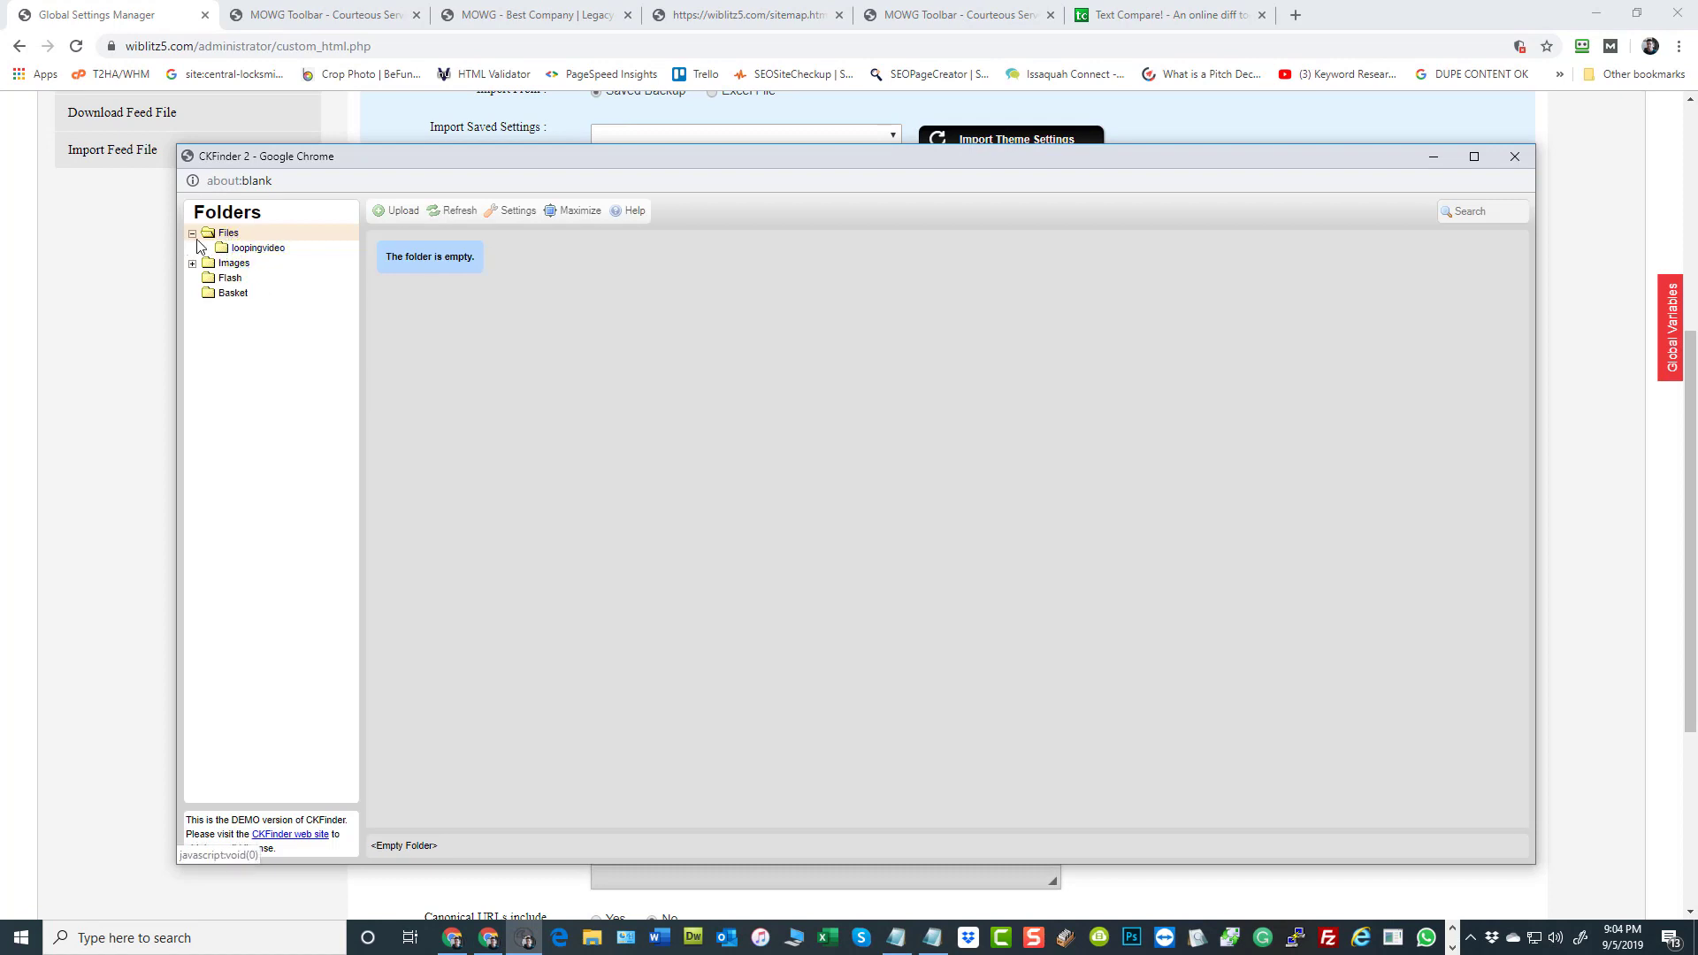
Inspect the server's Files folder and its loopingvideo subfolder
click(192, 233)
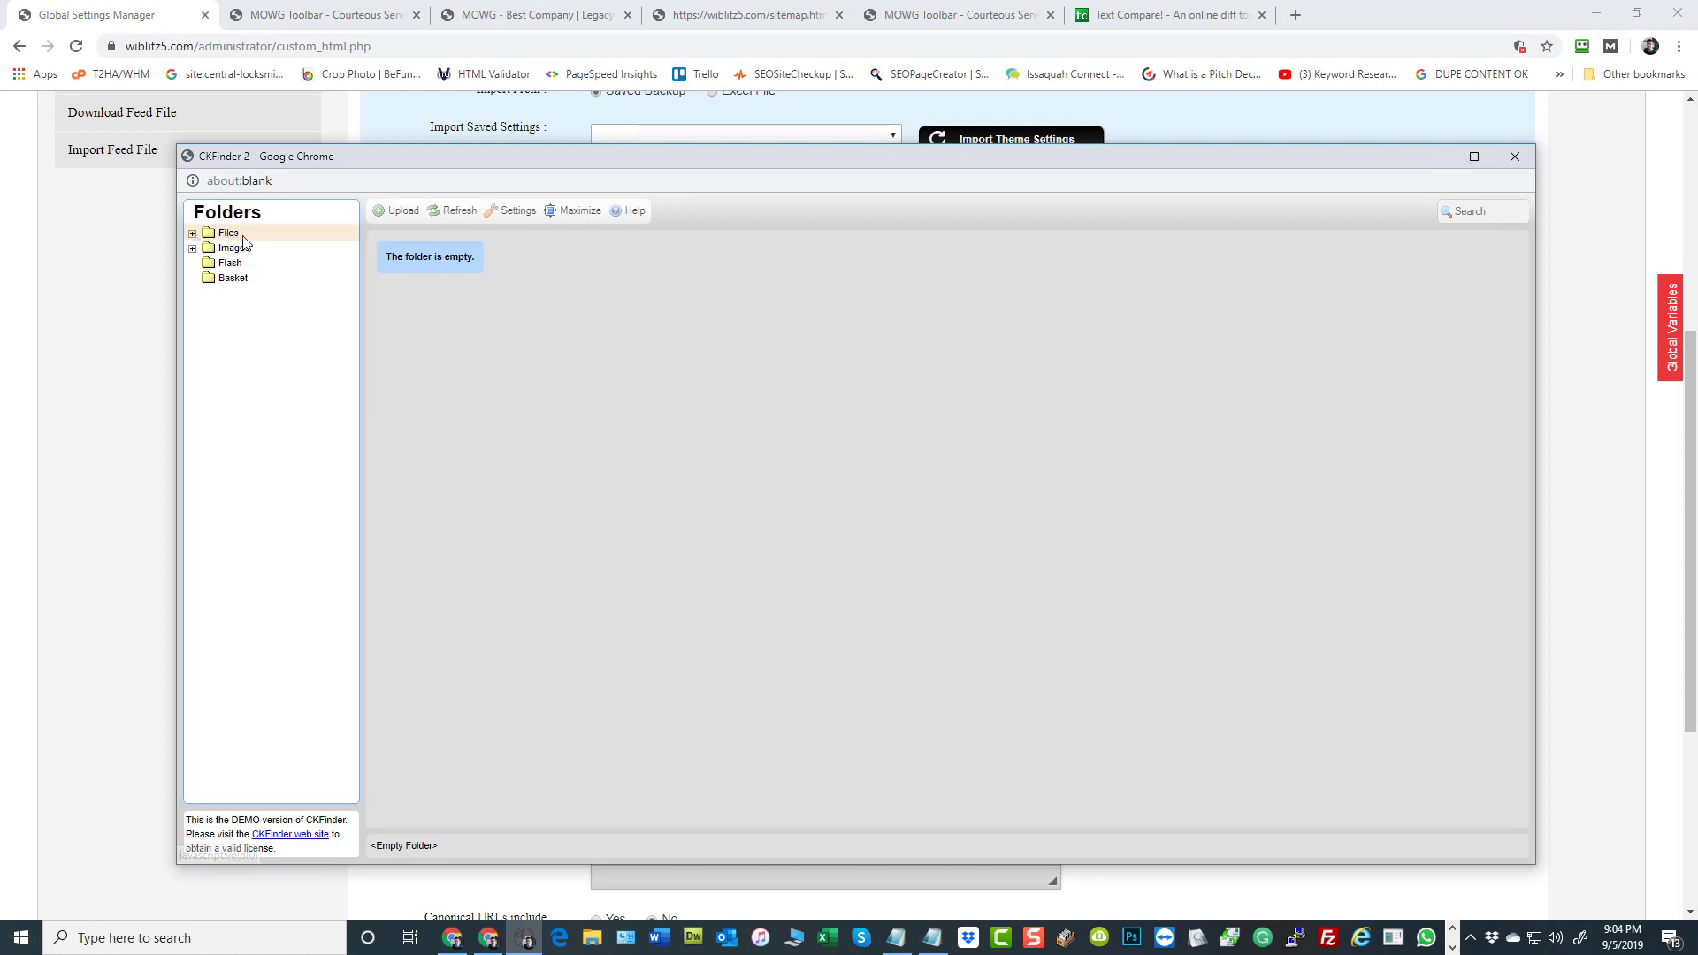
click(234, 250)
click(229, 234)
click(191, 235)
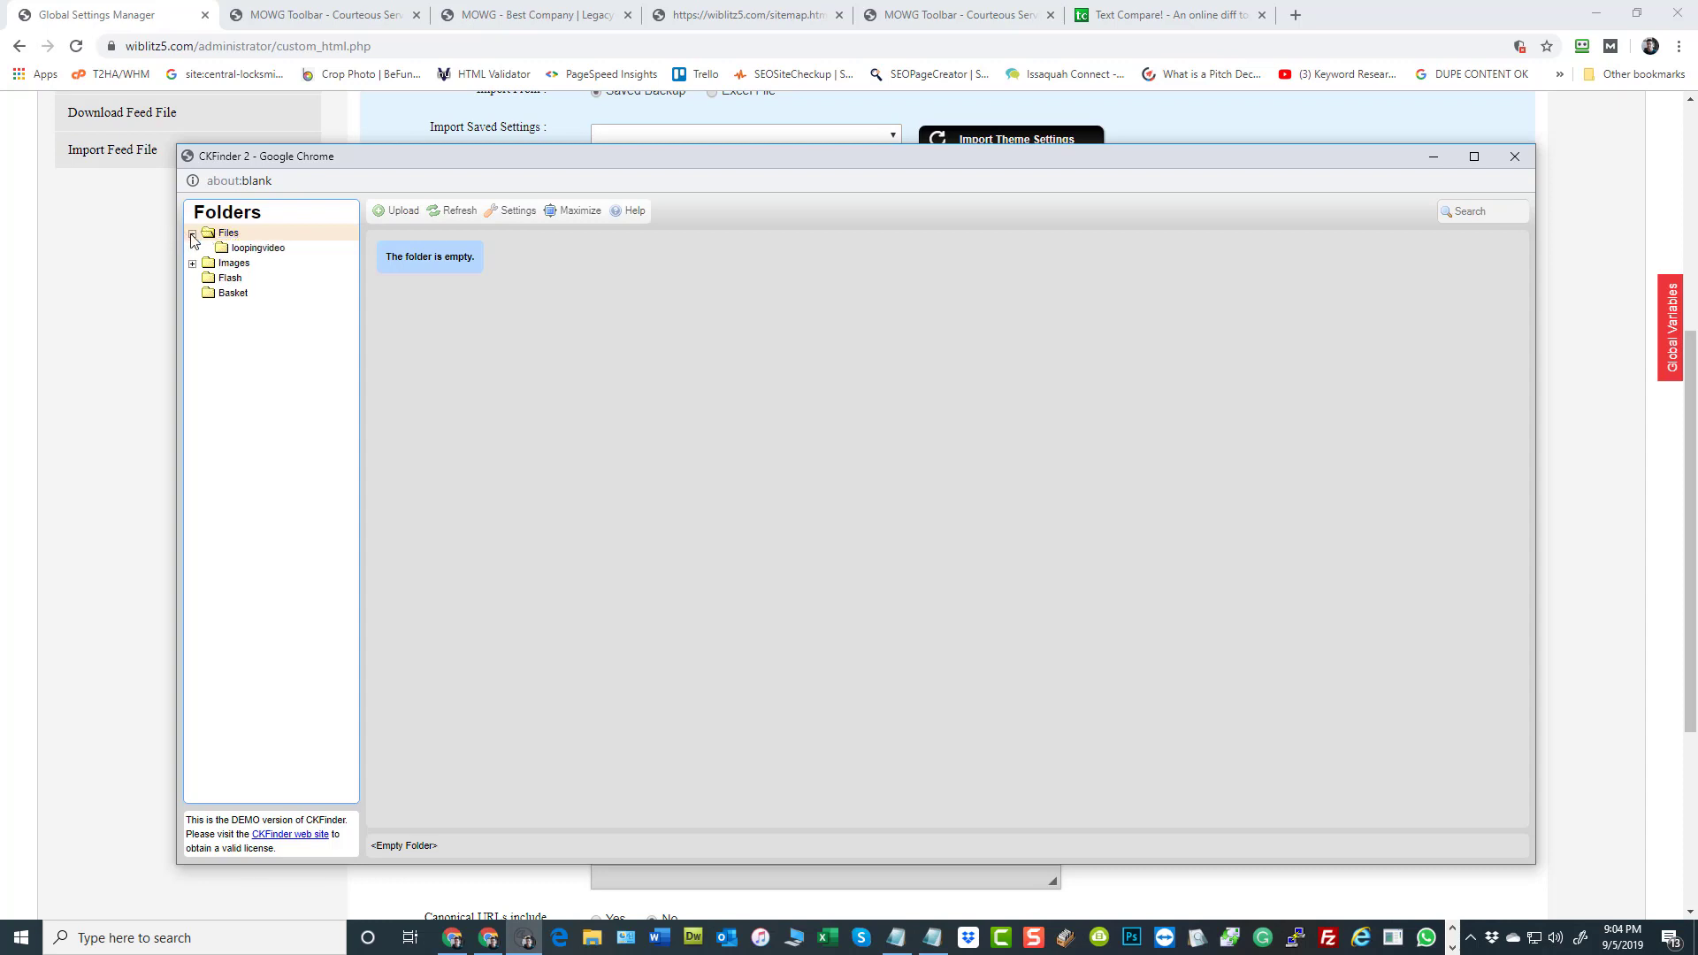
click(265, 250)
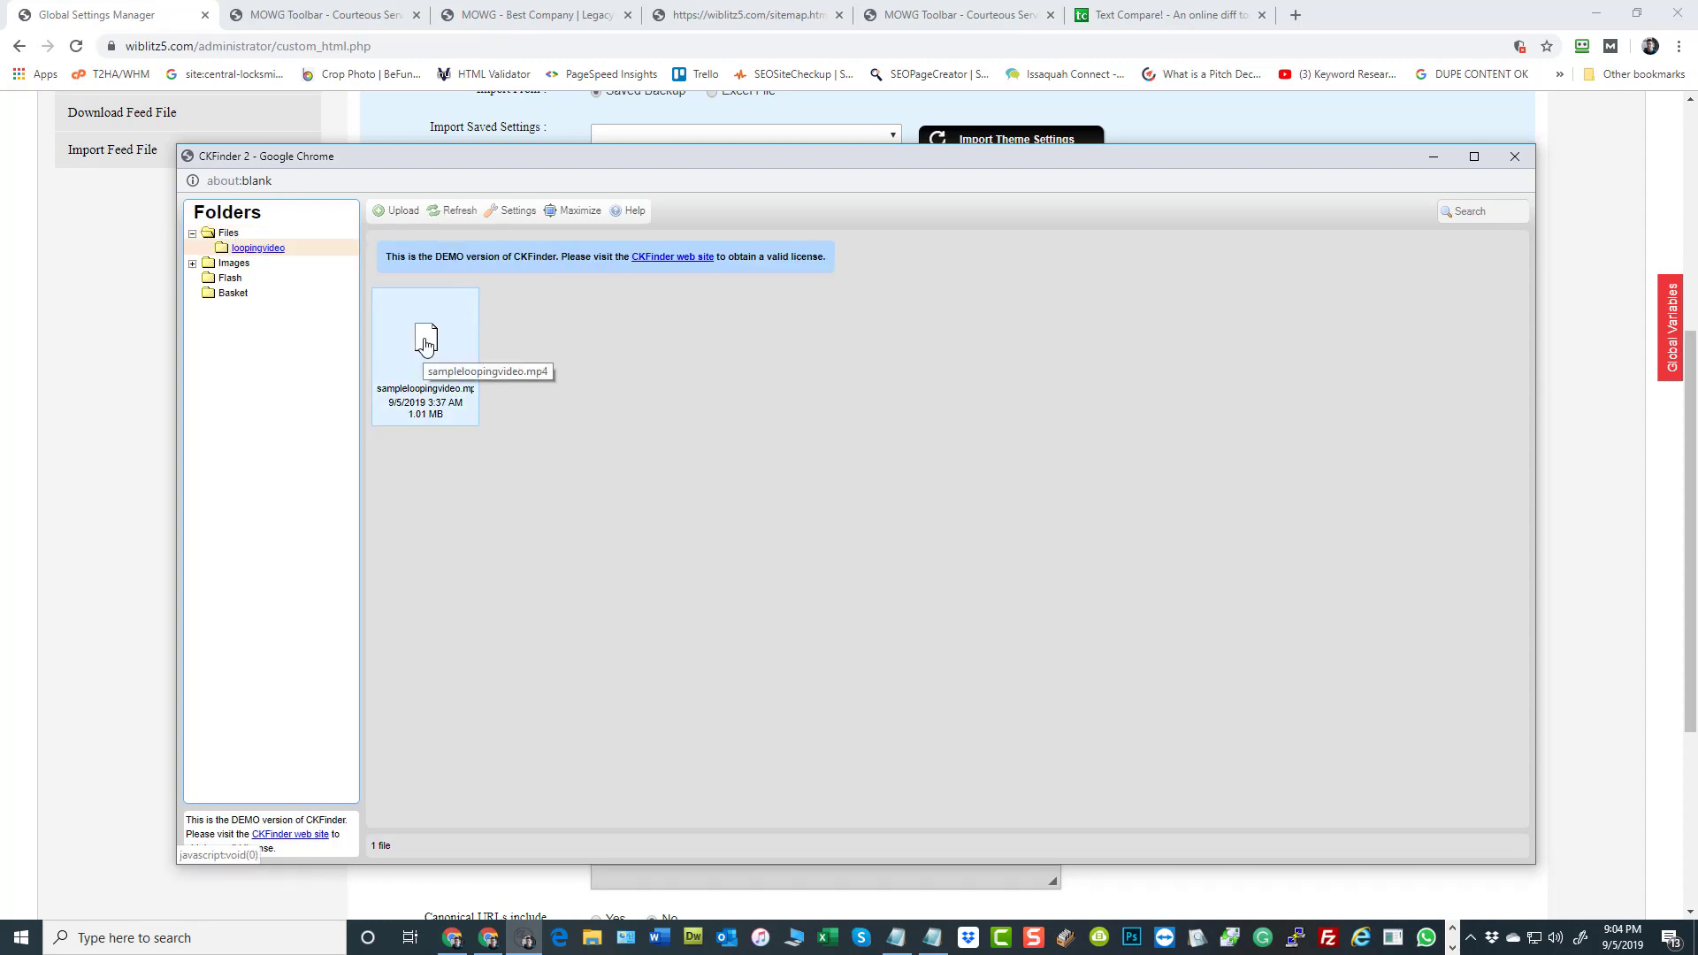
Download the server's Images folder as a zip, show Images.zip in its local folder, and close the server file browser
right_click(230, 264)
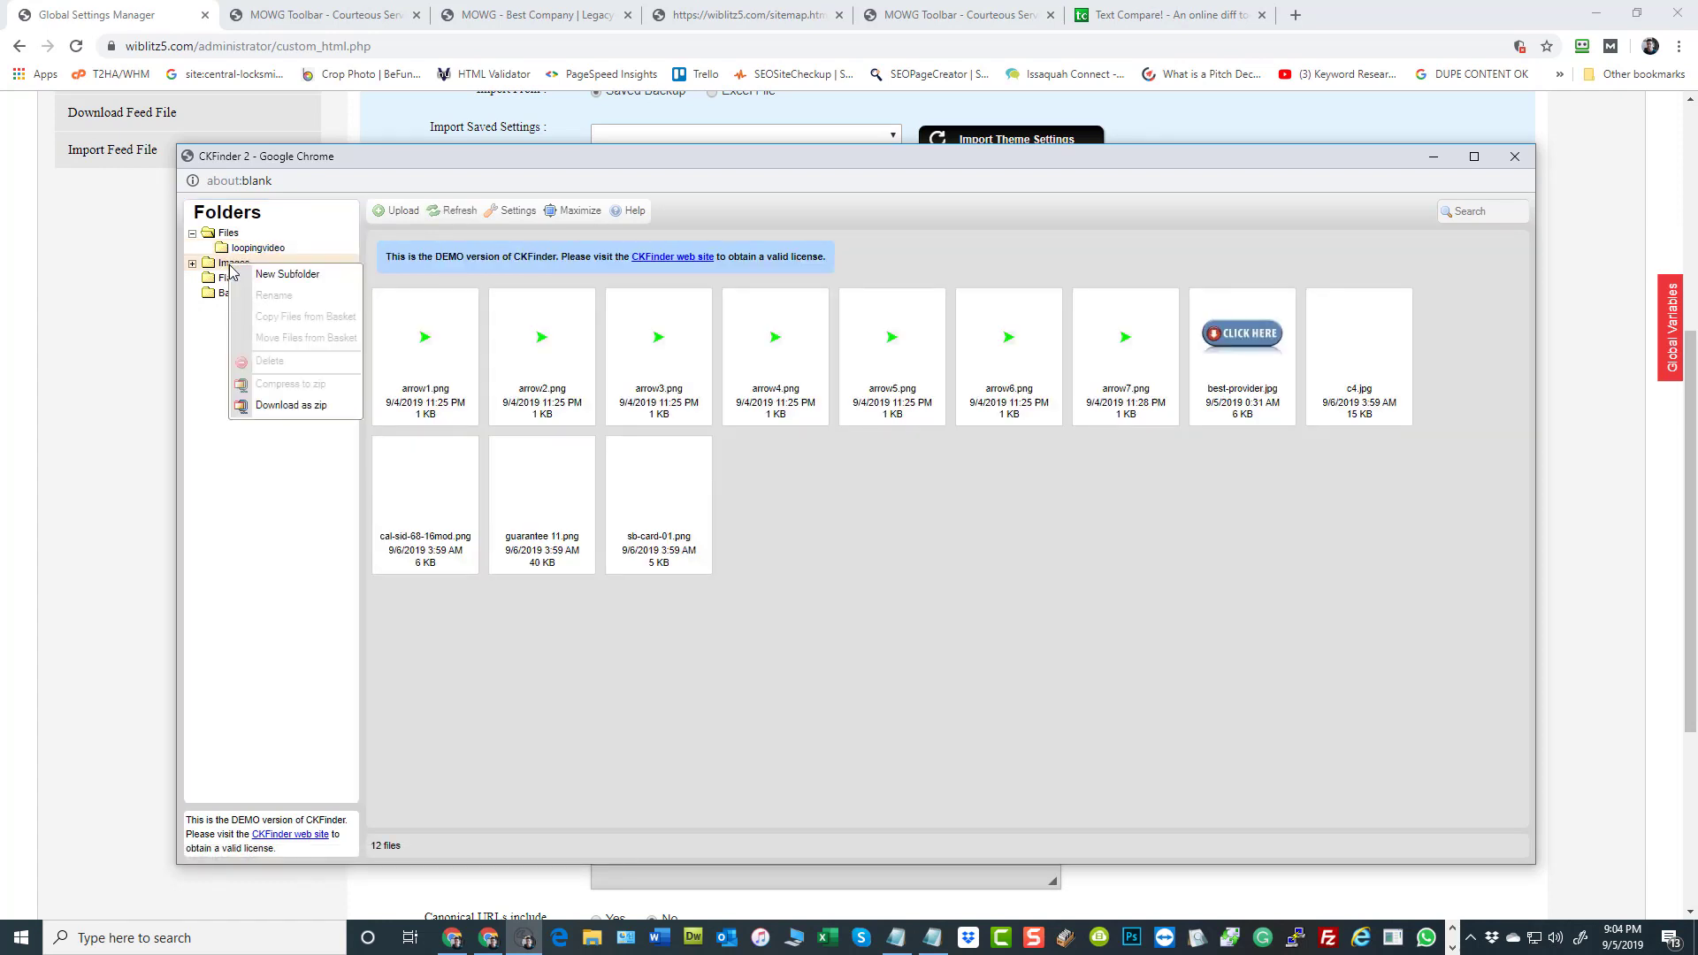
click(289, 406)
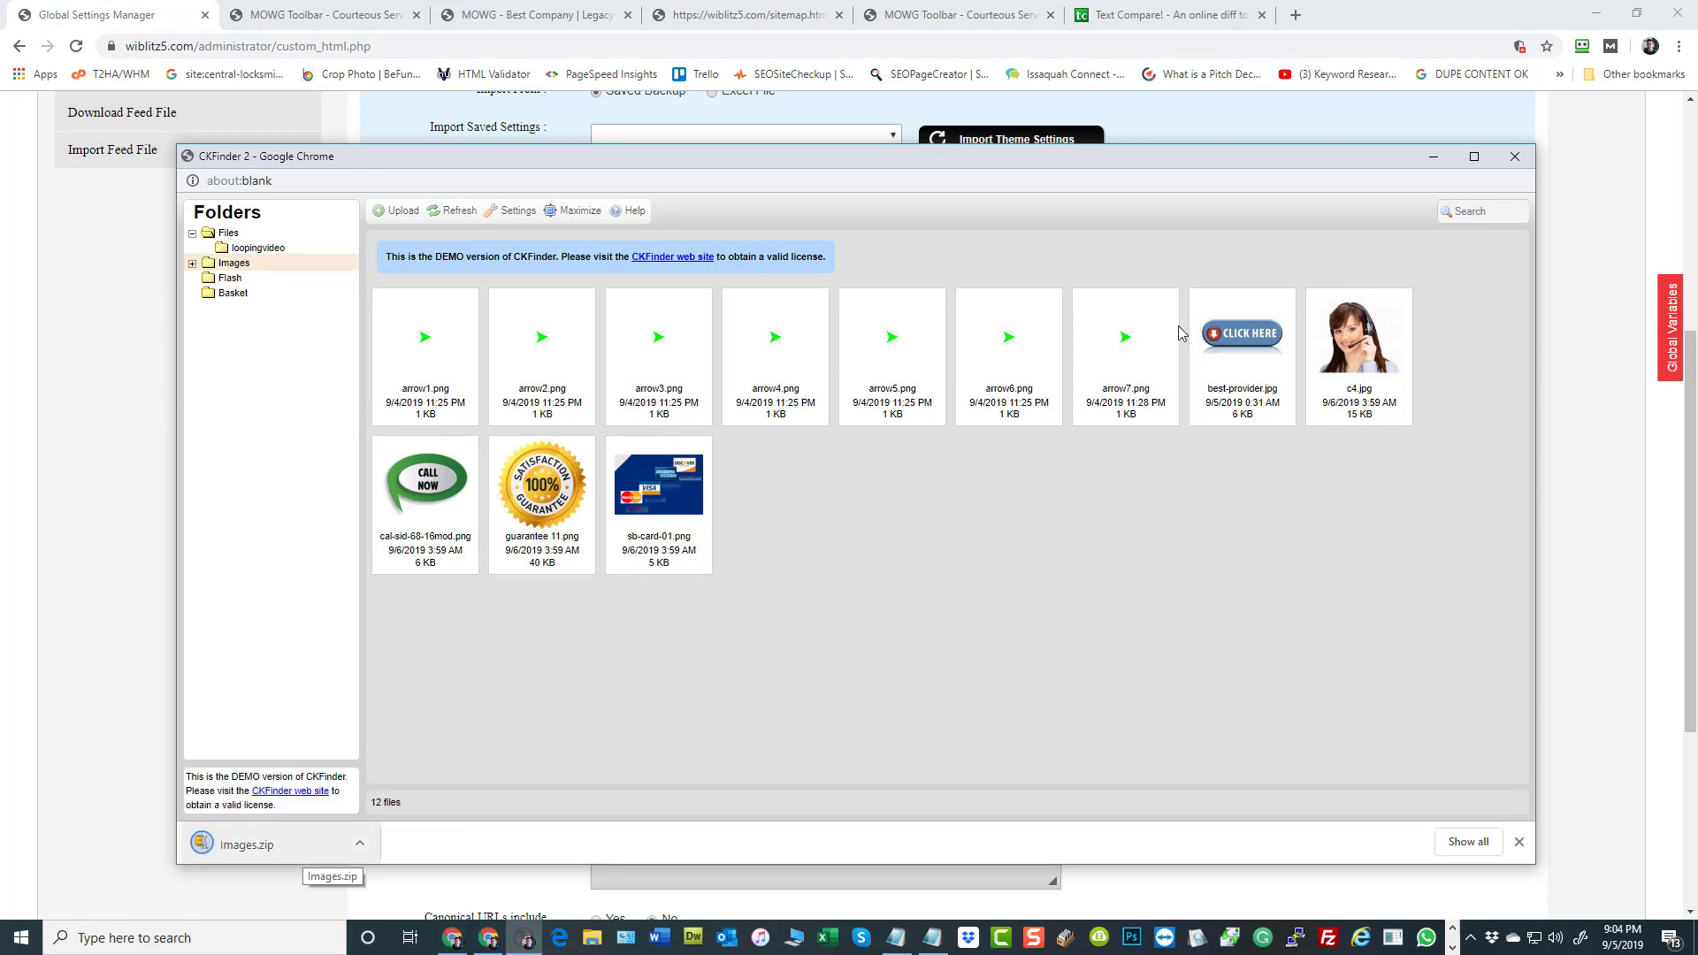
click(359, 842)
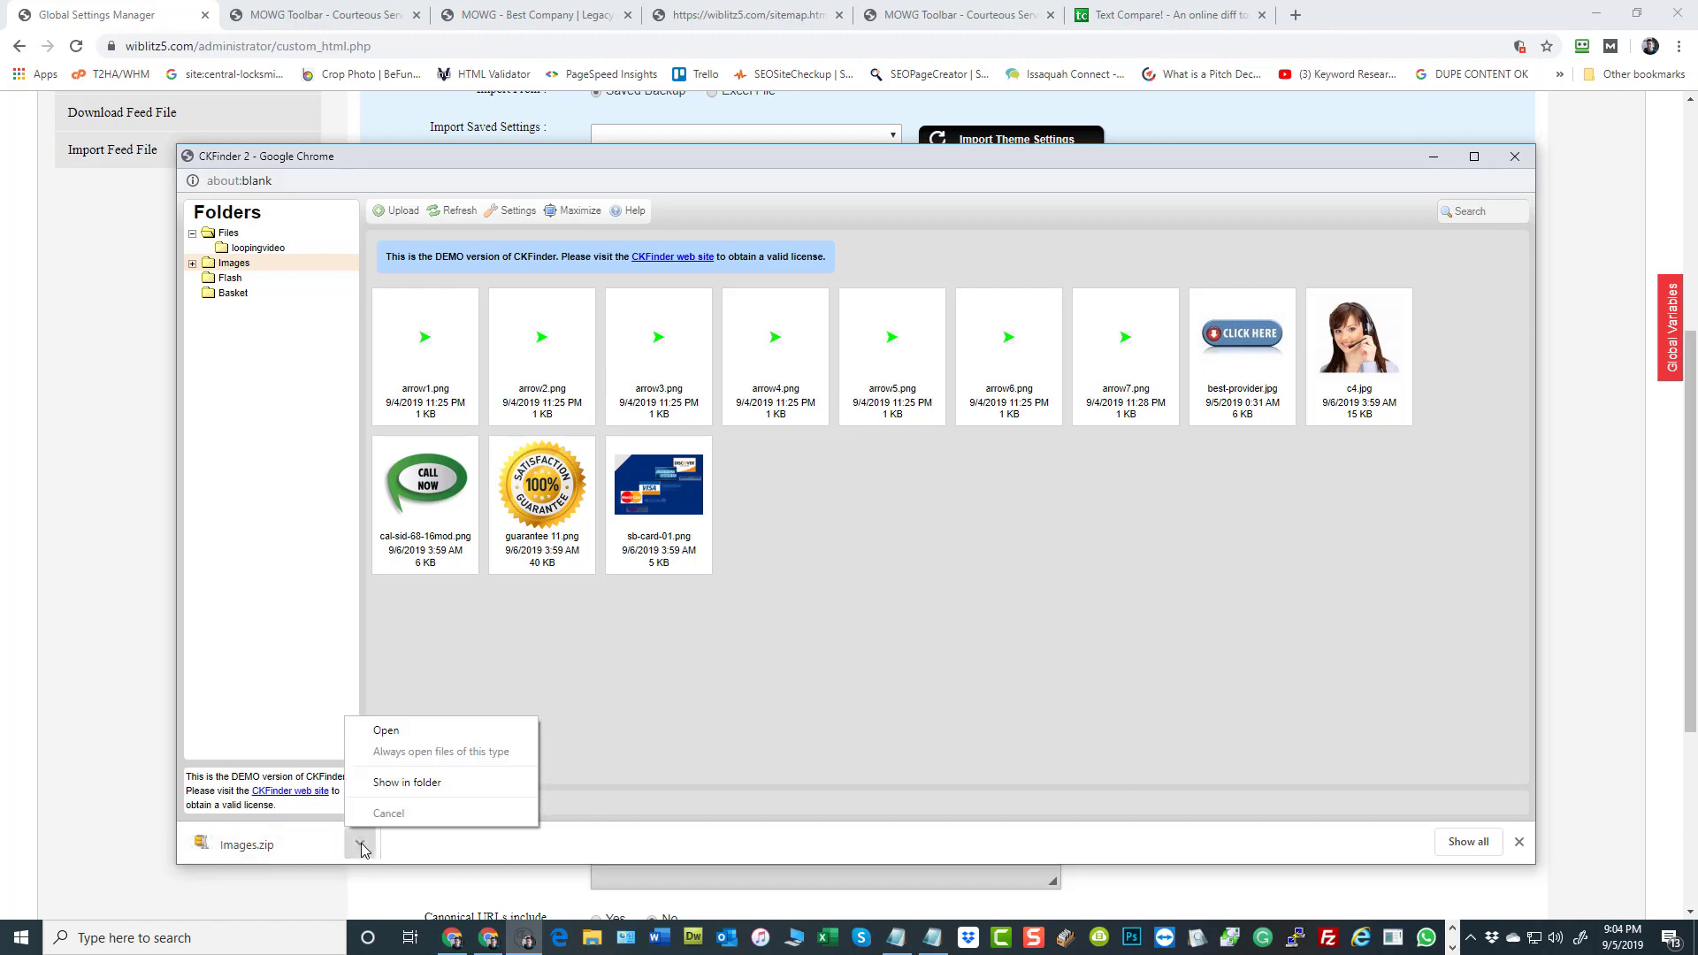
click(396, 784)
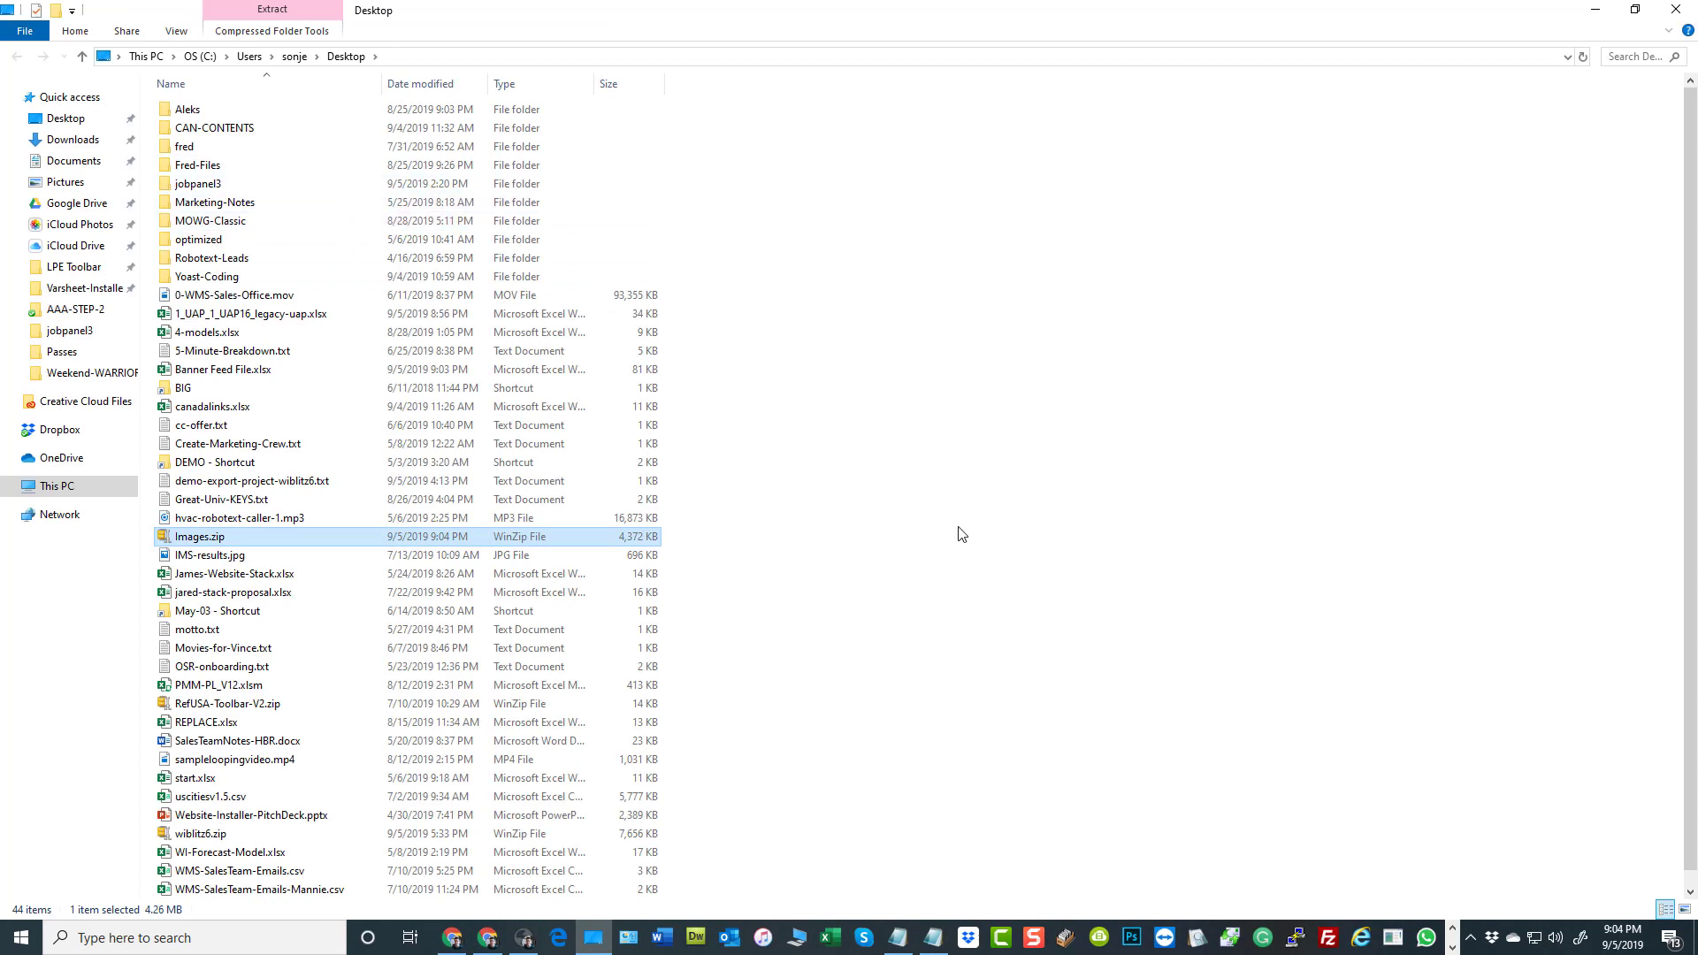
click(1606, 11)
click(1610, 14)
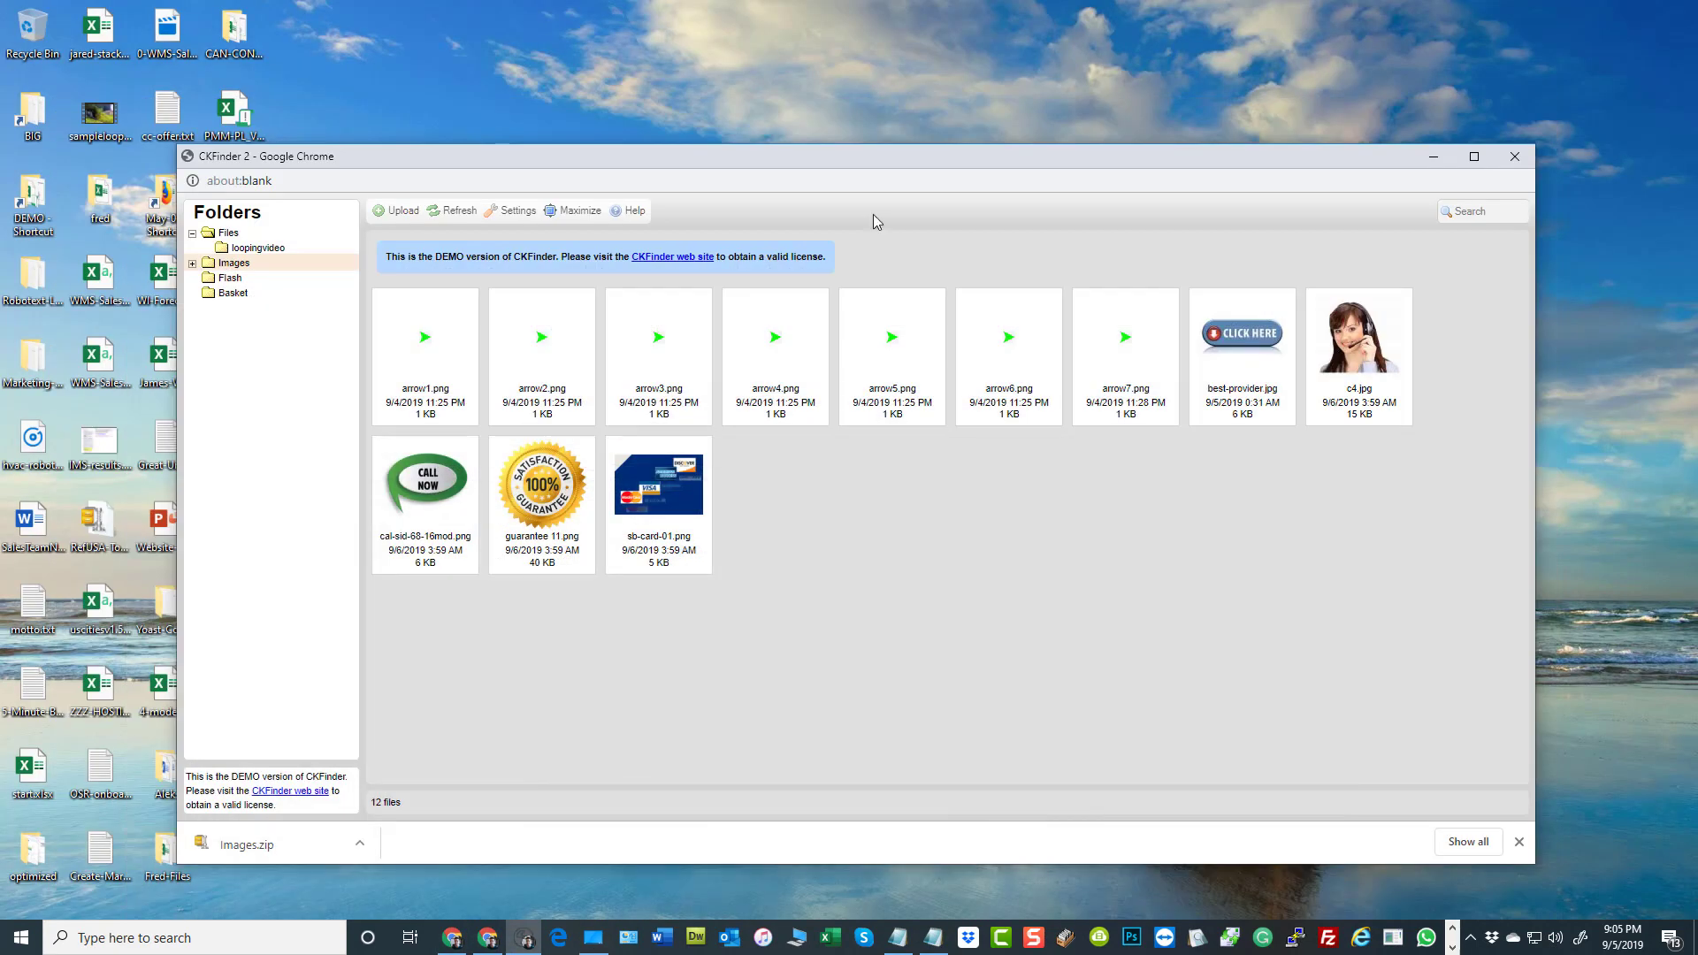
click(1514, 157)
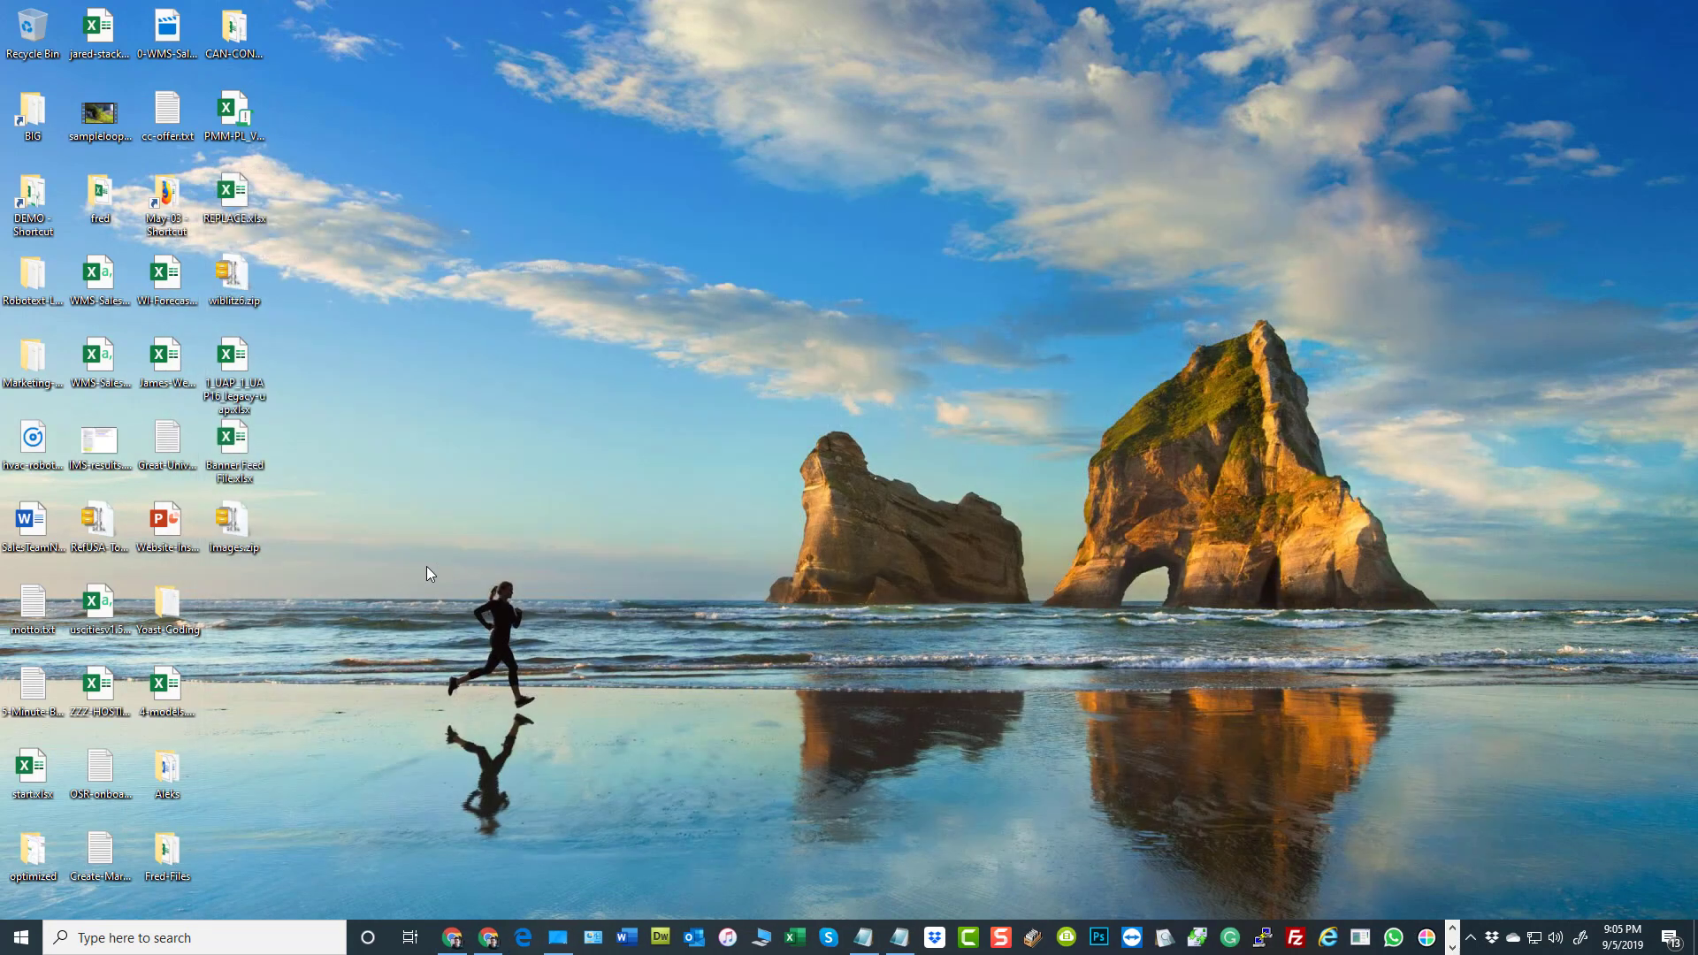
Extract Images.zip on the desktop with WinZip into an Images folder
right_click(234, 523)
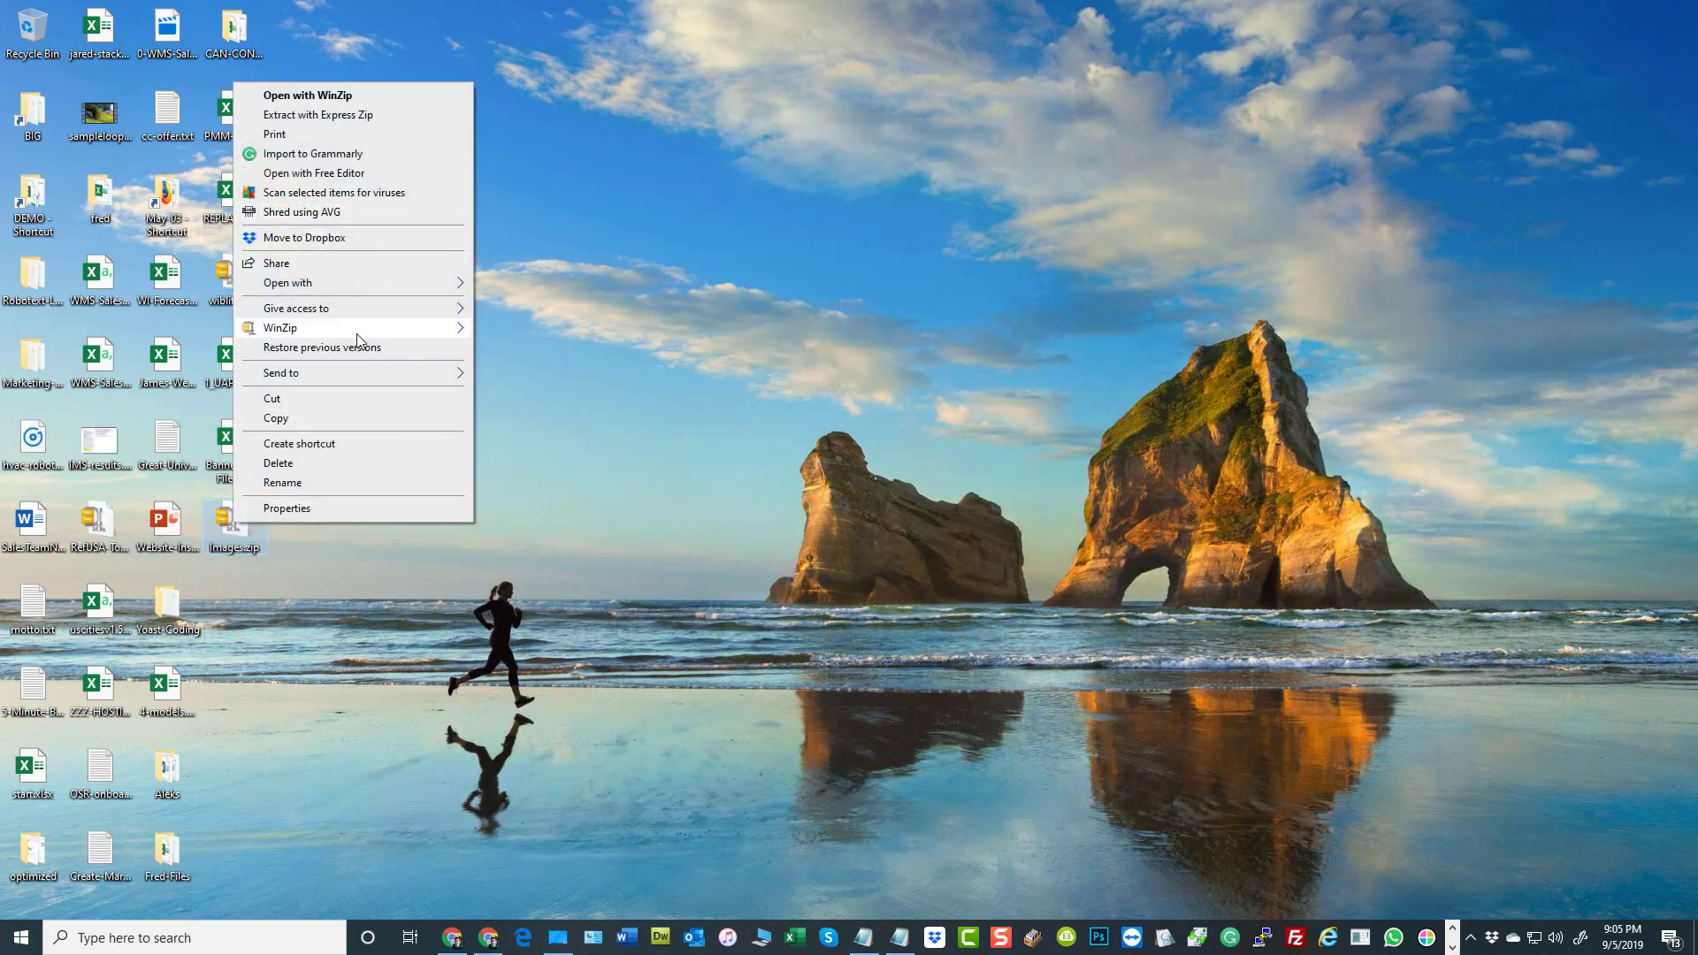
mouse_move(359, 329)
click(597, 369)
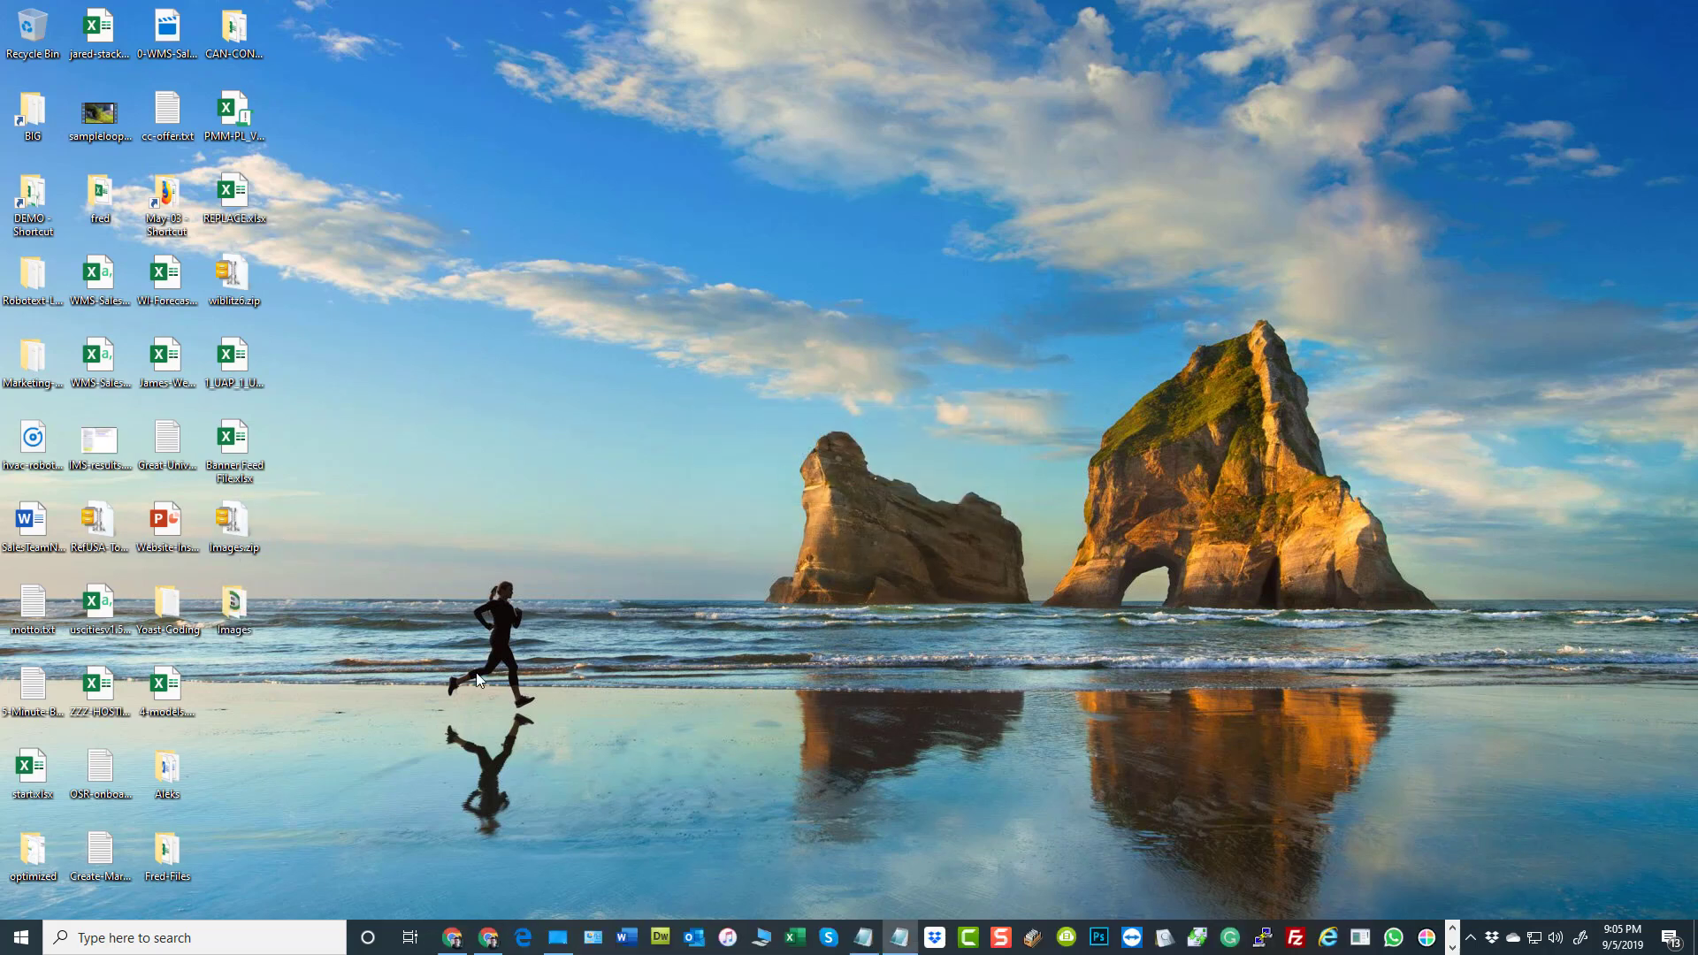
Look through the extracted Images folder, including its 5-stars and banners subfolders, and close it
double_click(237, 607)
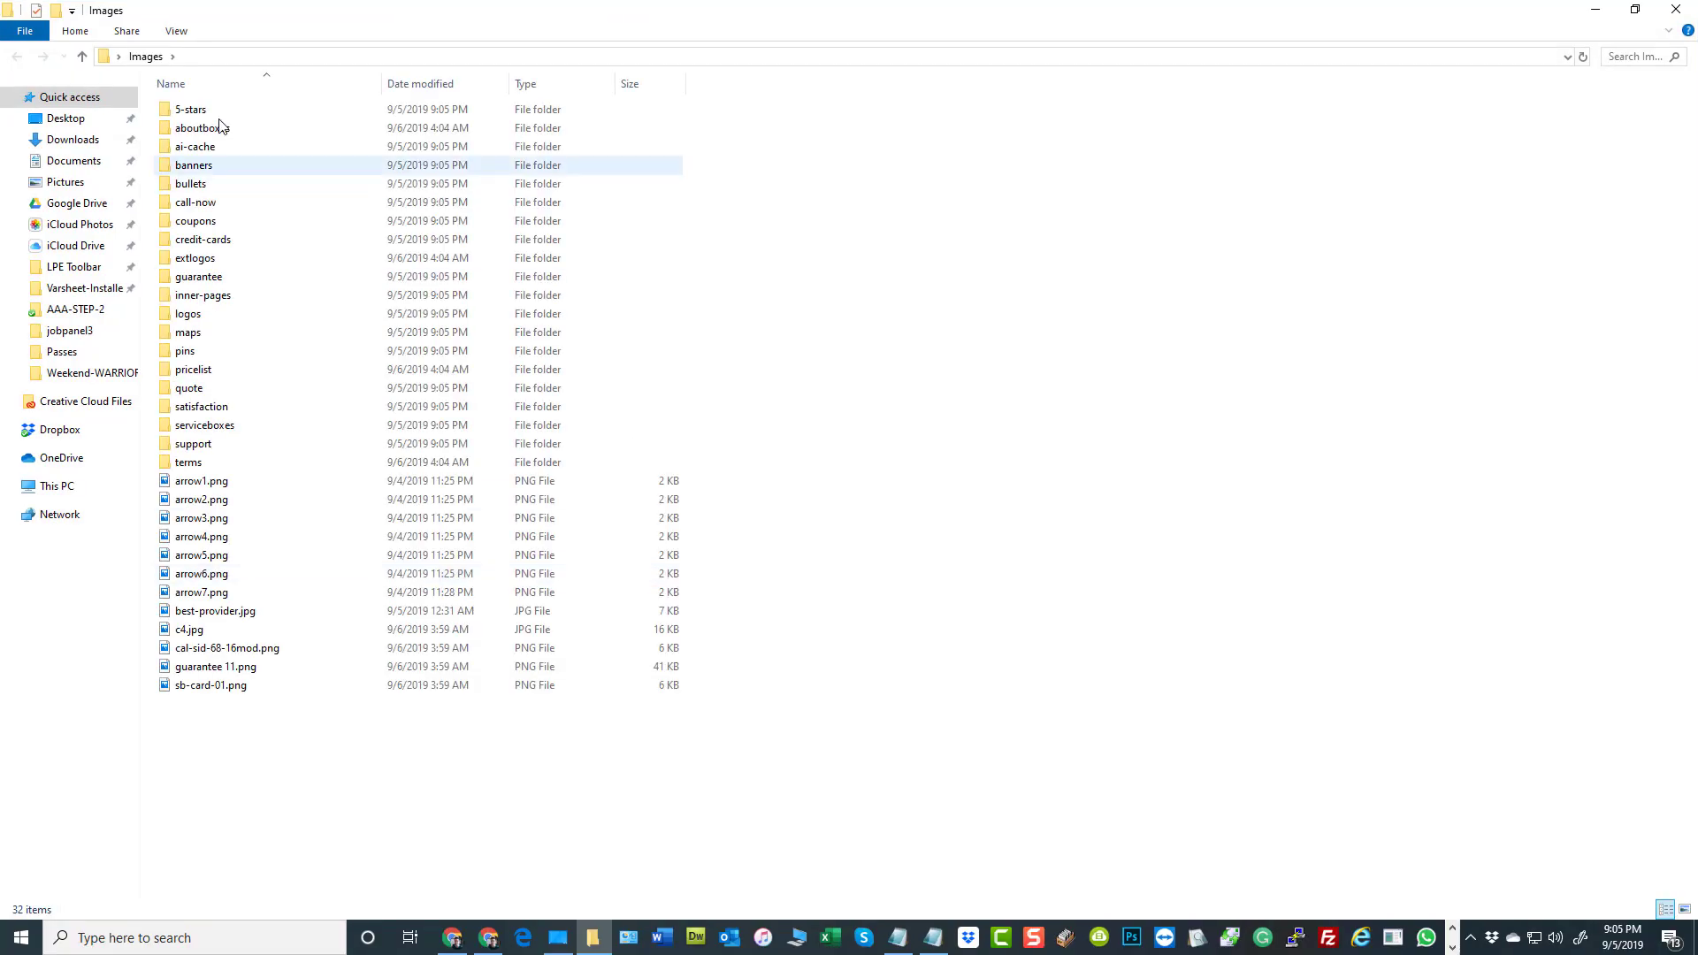
double_click(181, 108)
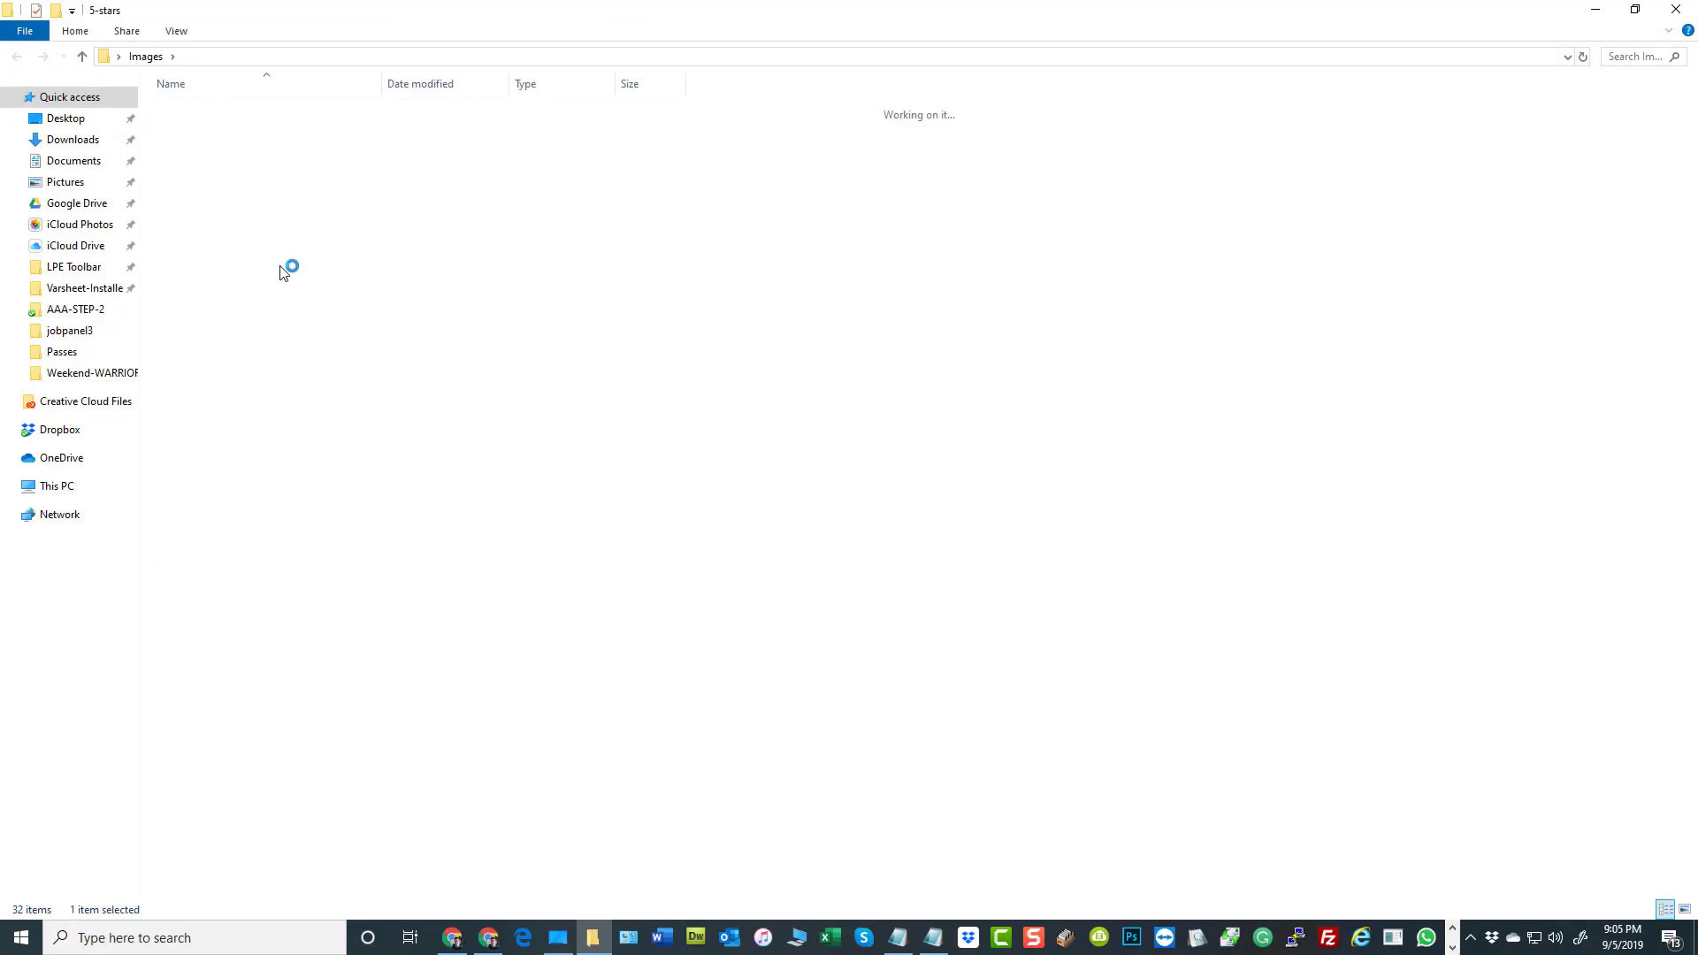
key(BackSpace)
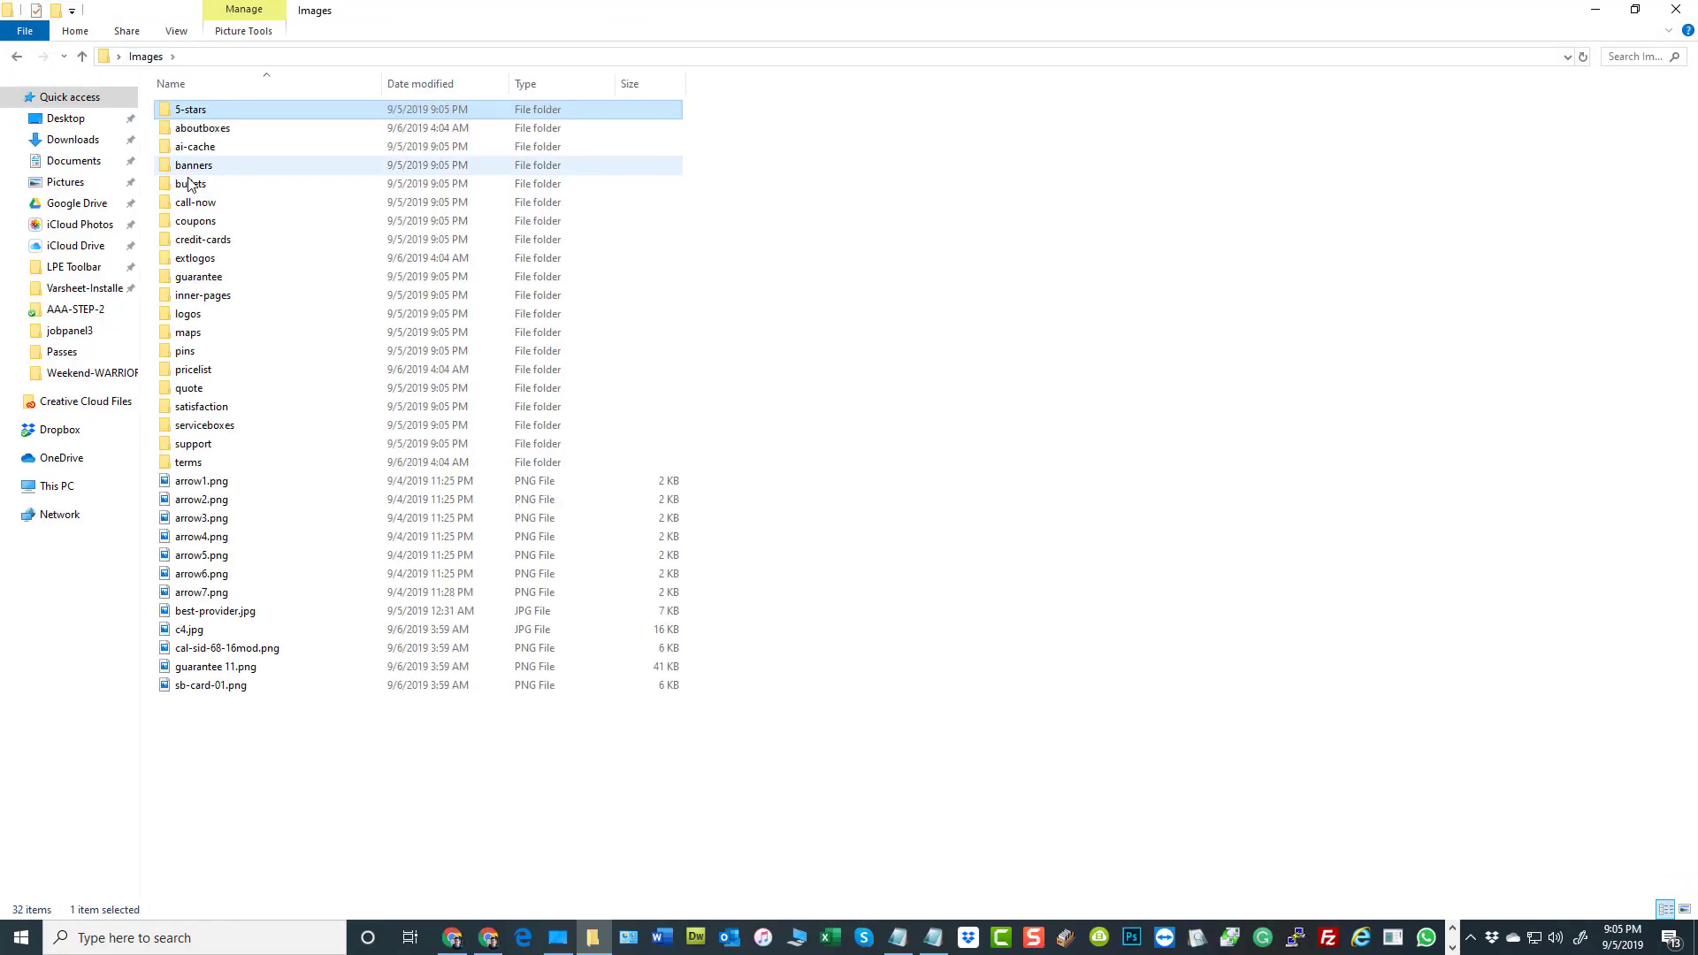
double_click(212, 165)
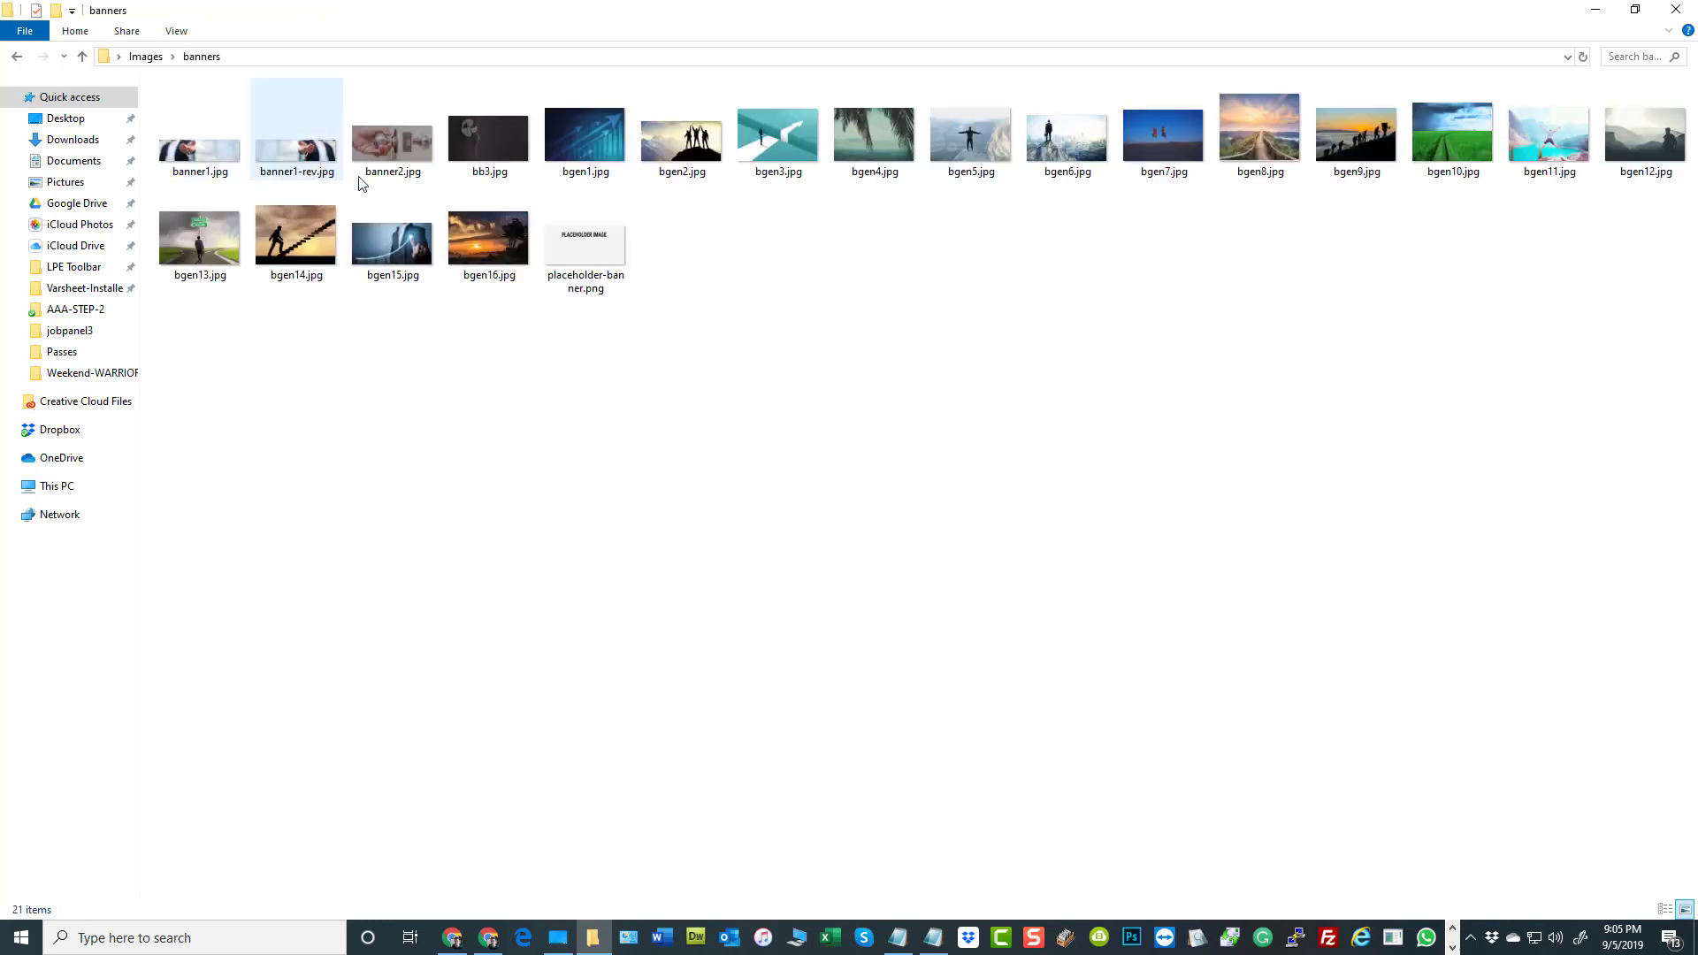
click(146, 56)
click(977, 424)
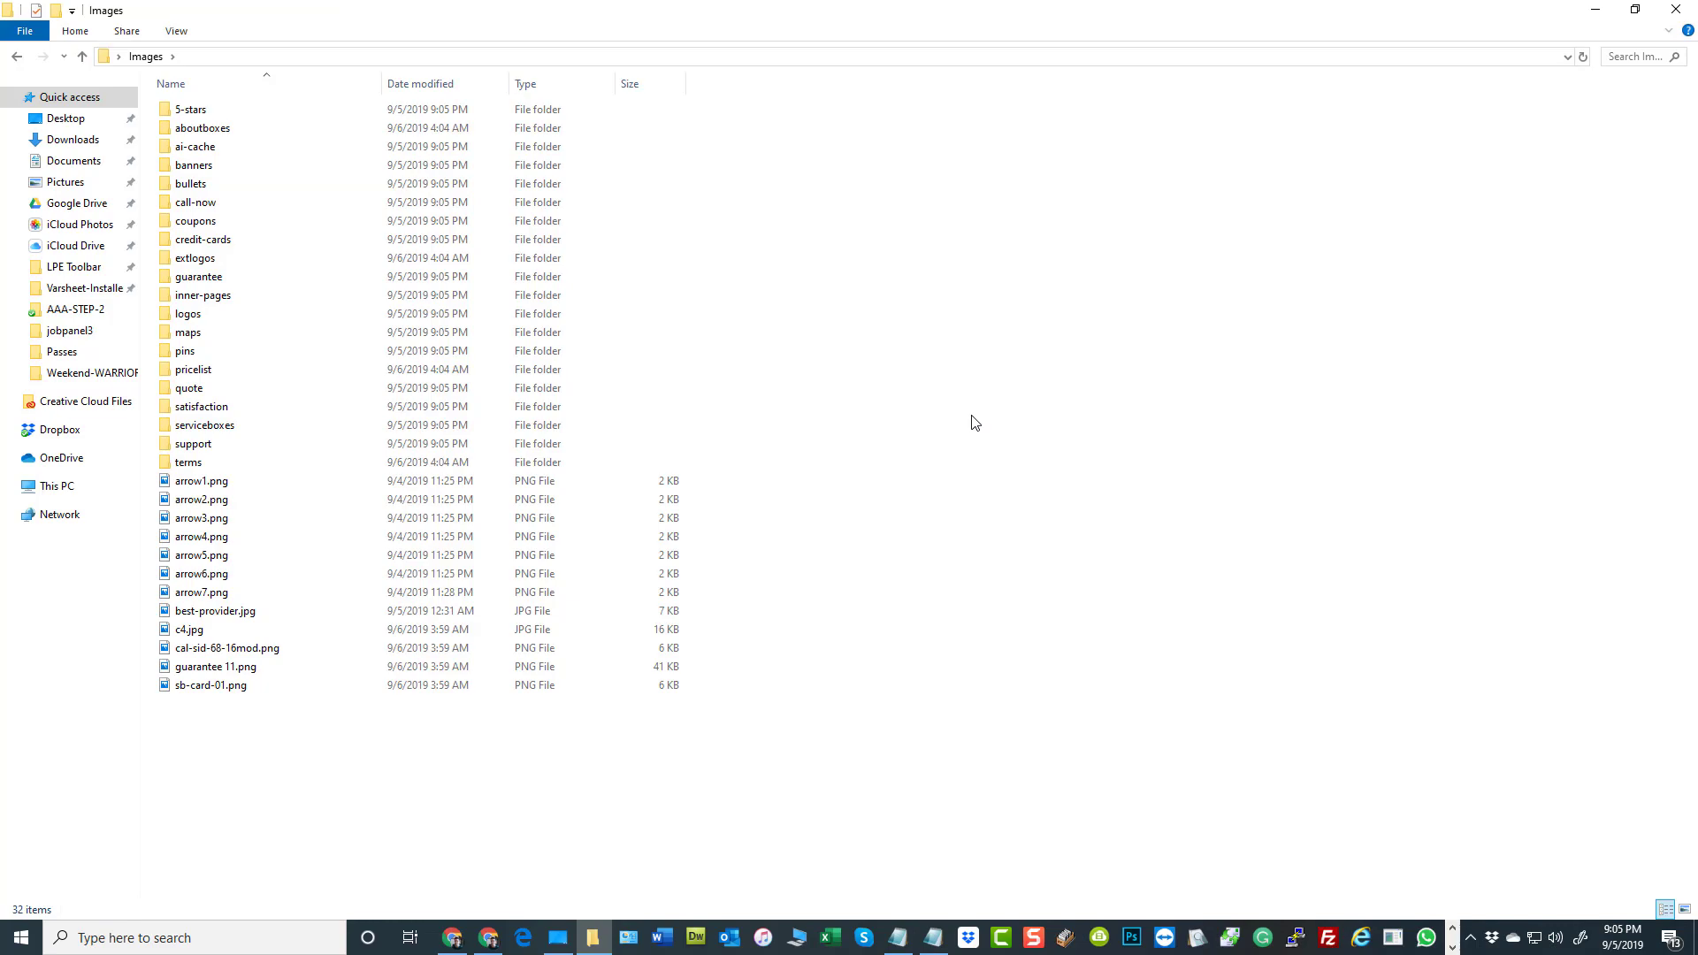
click(1675, 9)
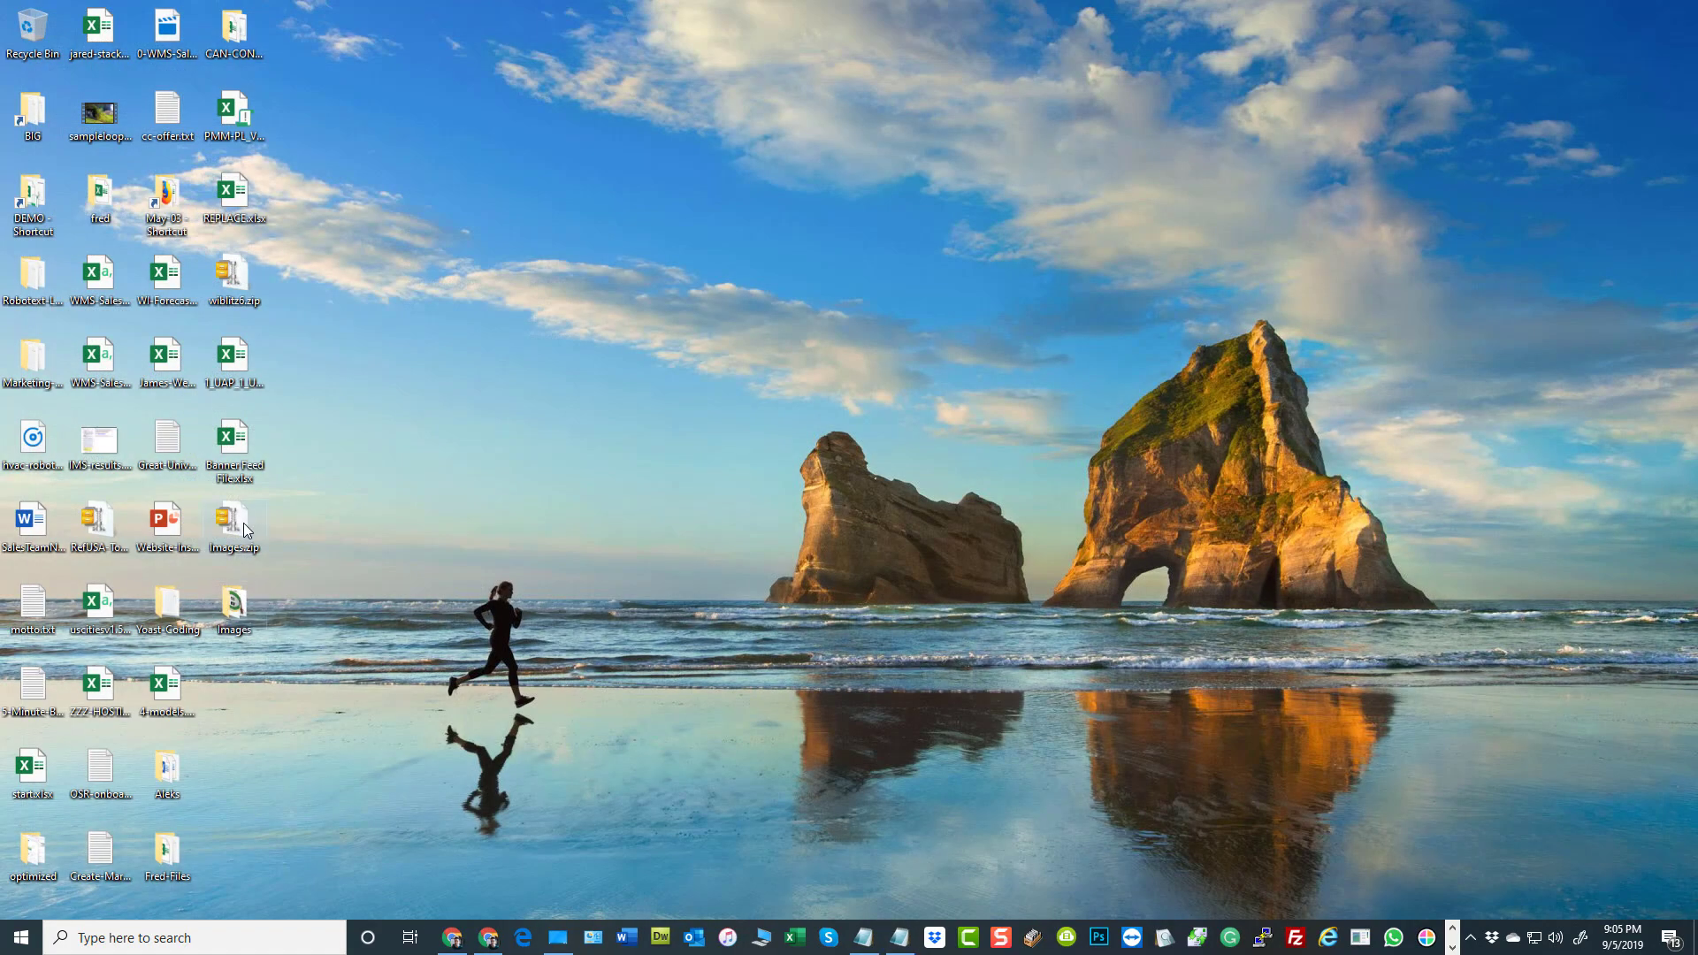
Point out Images.zip and Banner Feed File.xlsx on the desktop as the theme's backup files
mouse_move(237, 523)
mouse_move(235, 445)
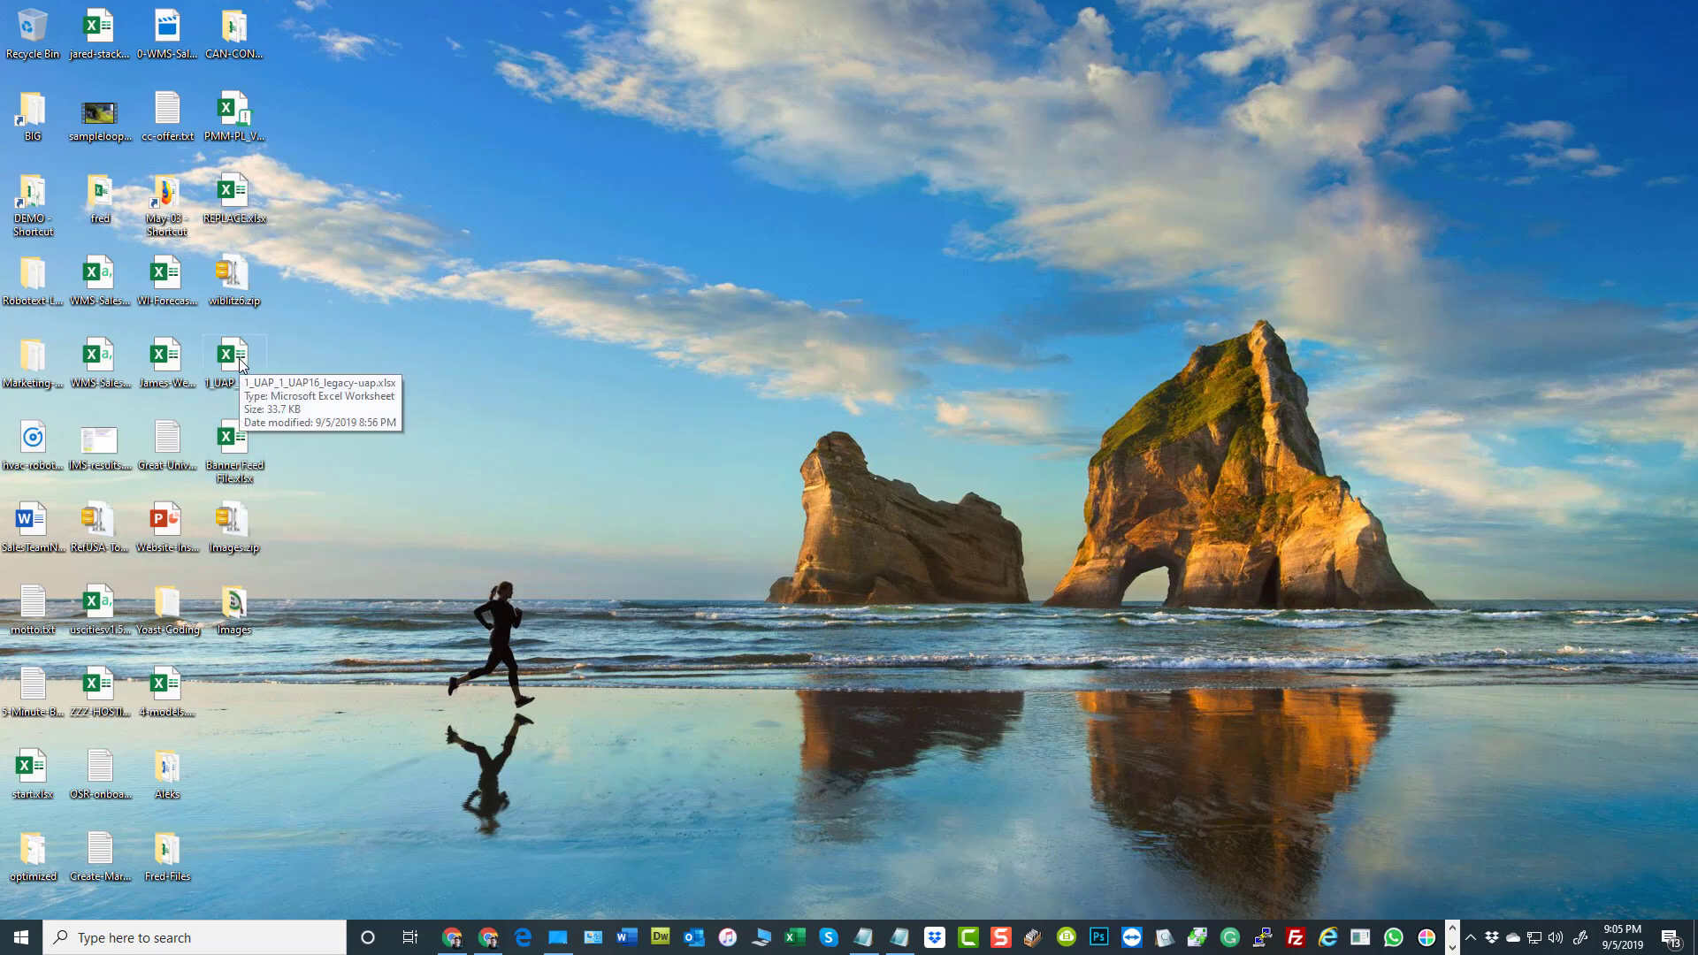
drag(275, 534, 241, 368)
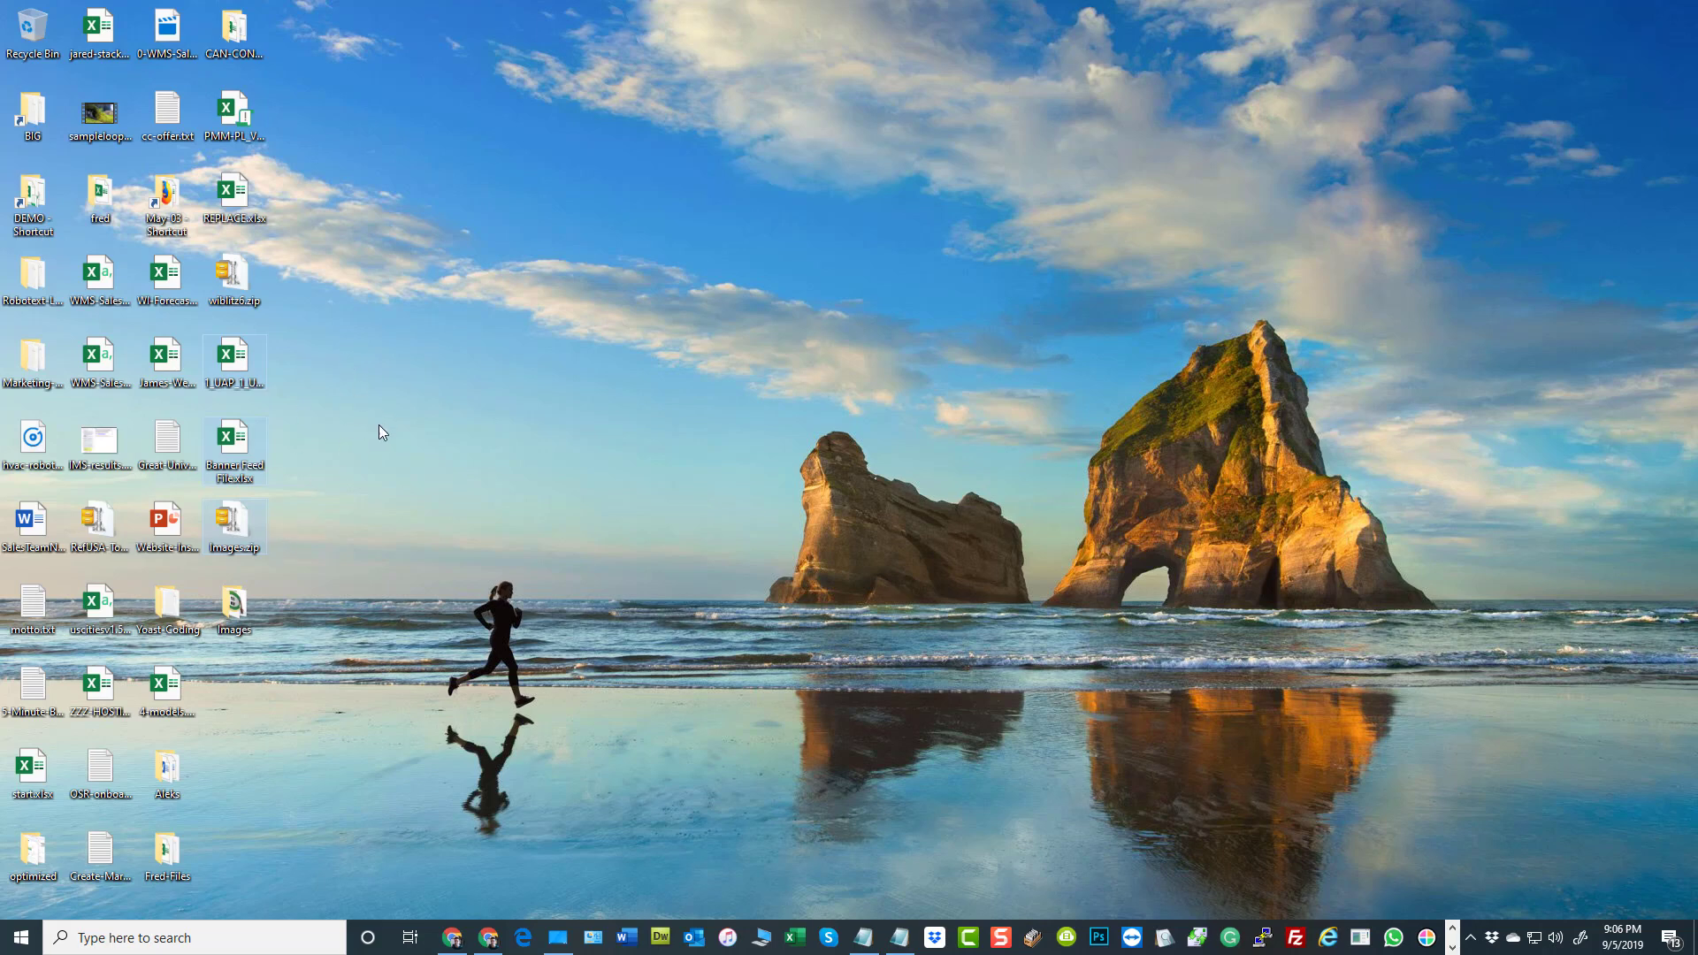
Return to the website admin in Chrome and activate the Midwest-Real-Estate theme in the Theme Template Manager
click(452, 938)
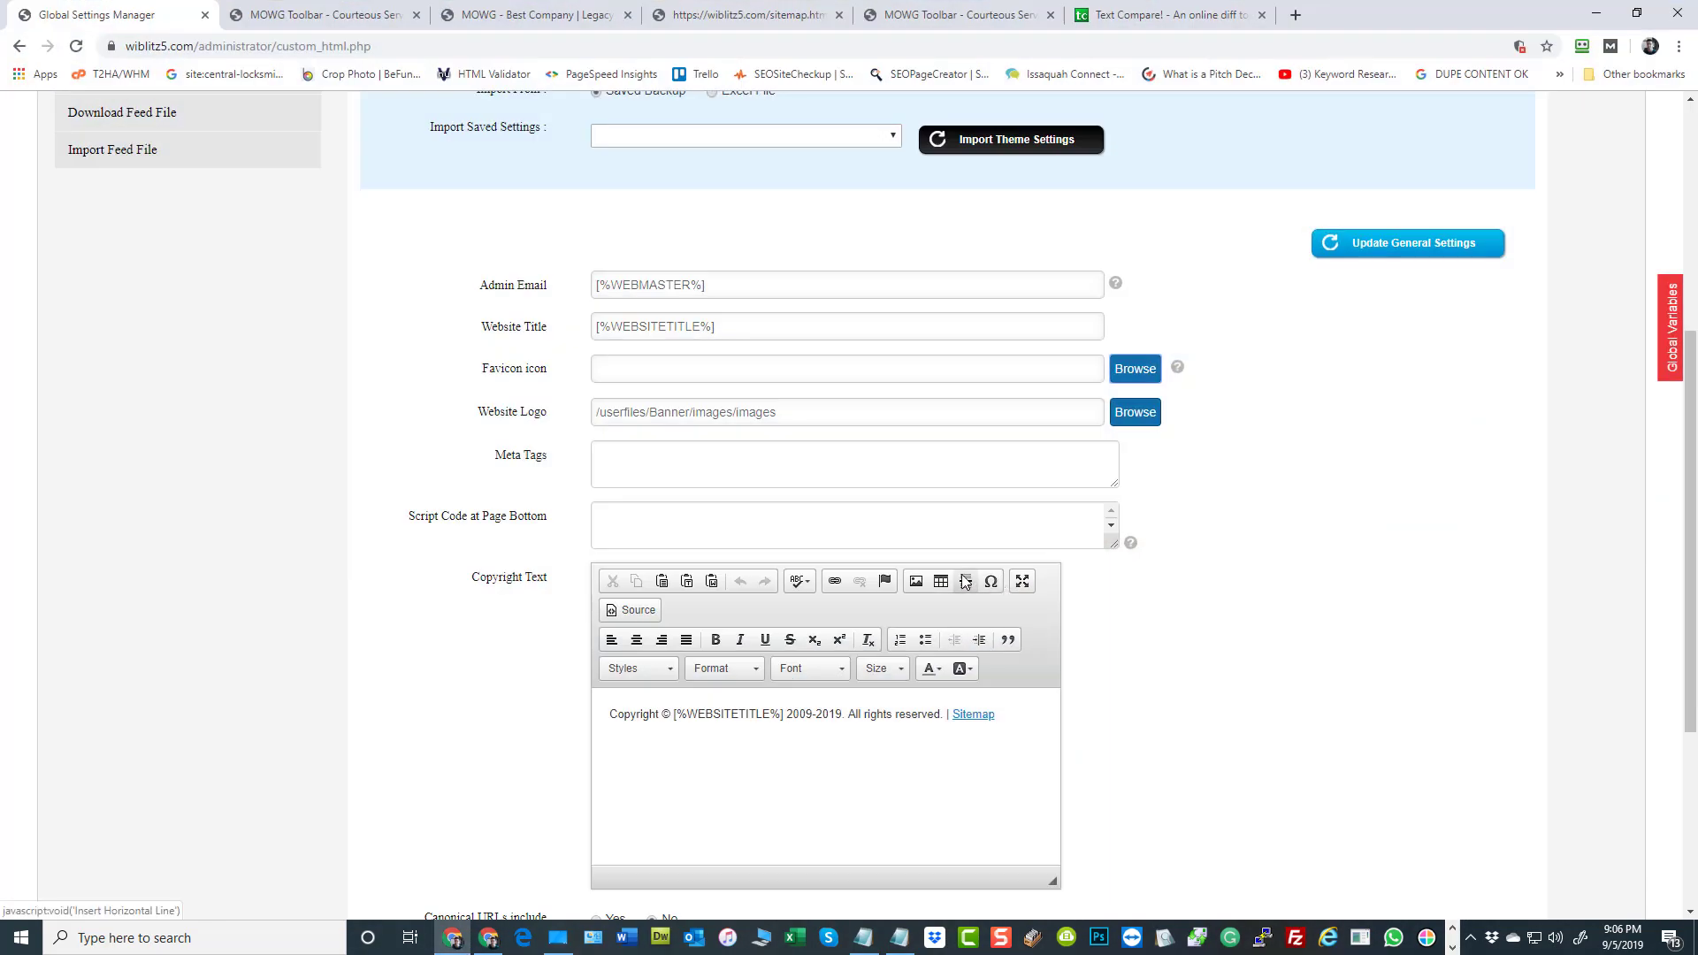
scroll(1372, 598, up, 5)
click(149, 312)
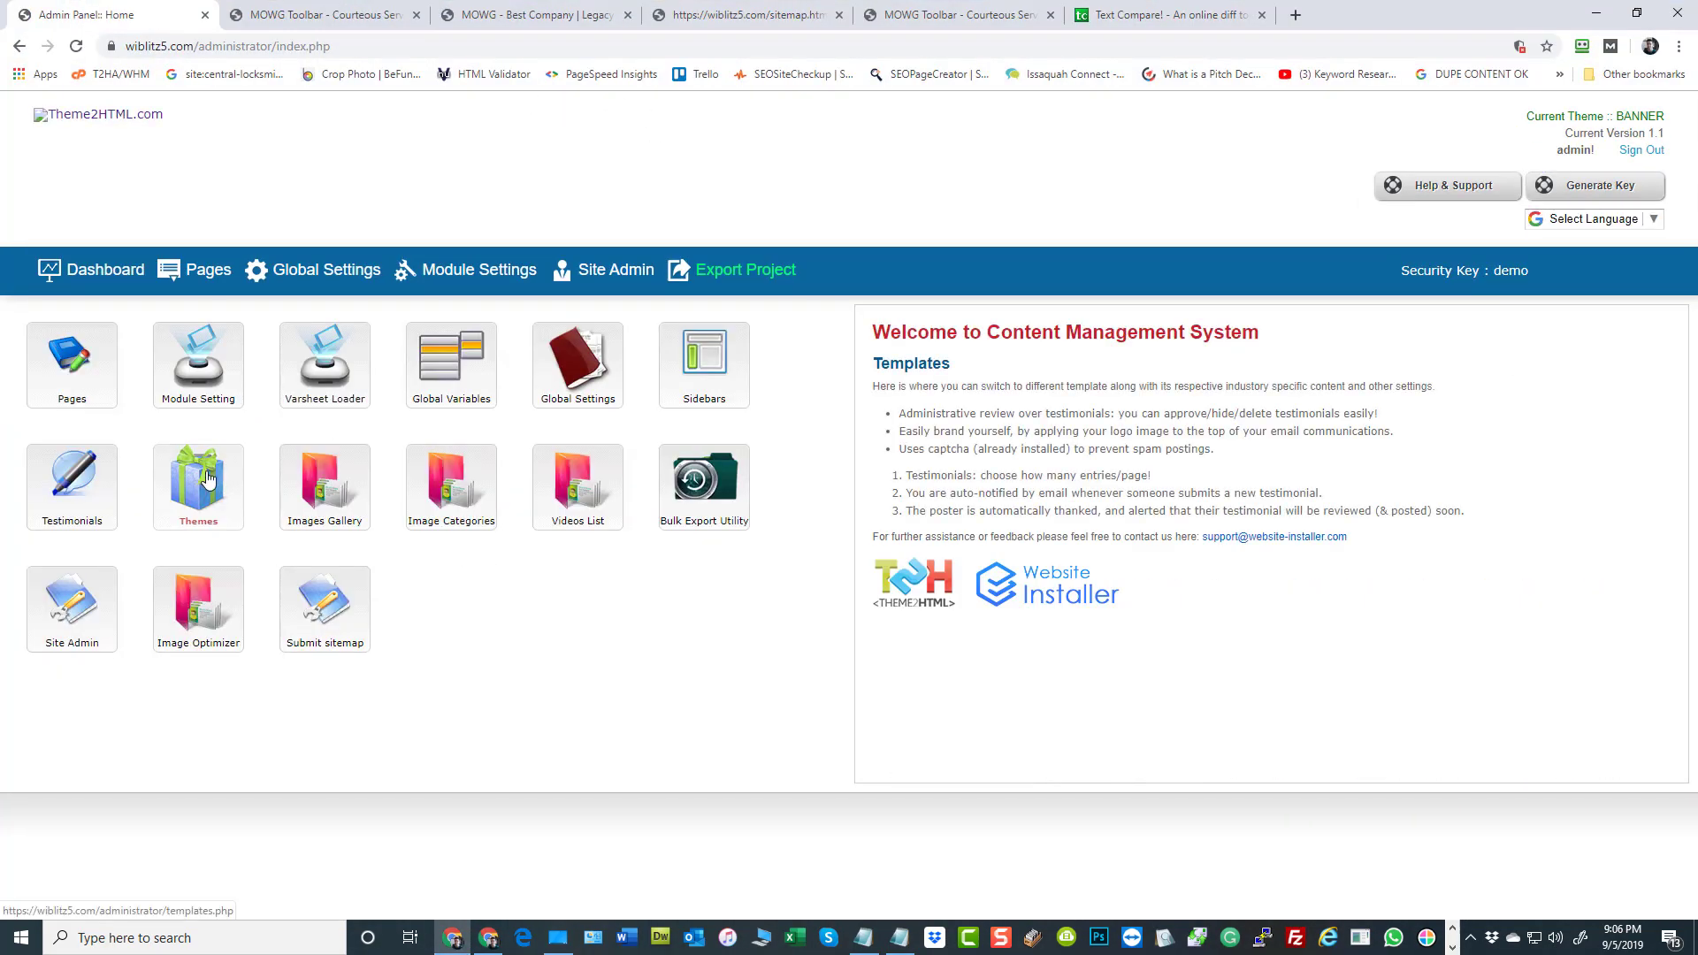
click(216, 476)
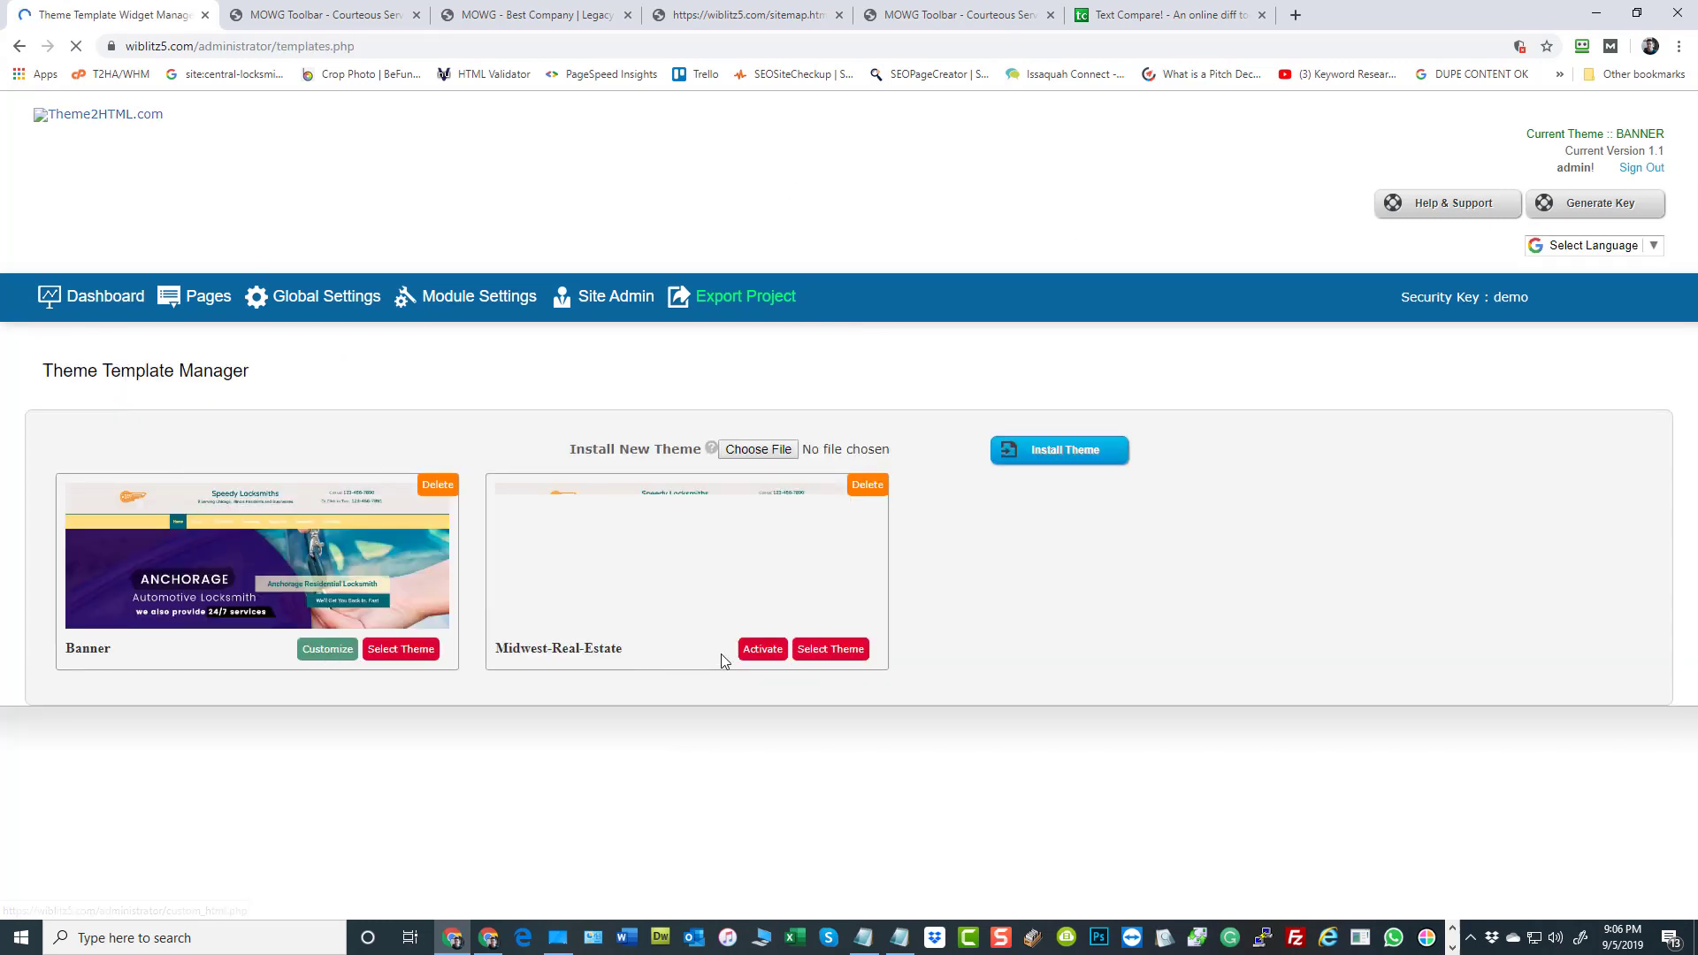
click(754, 654)
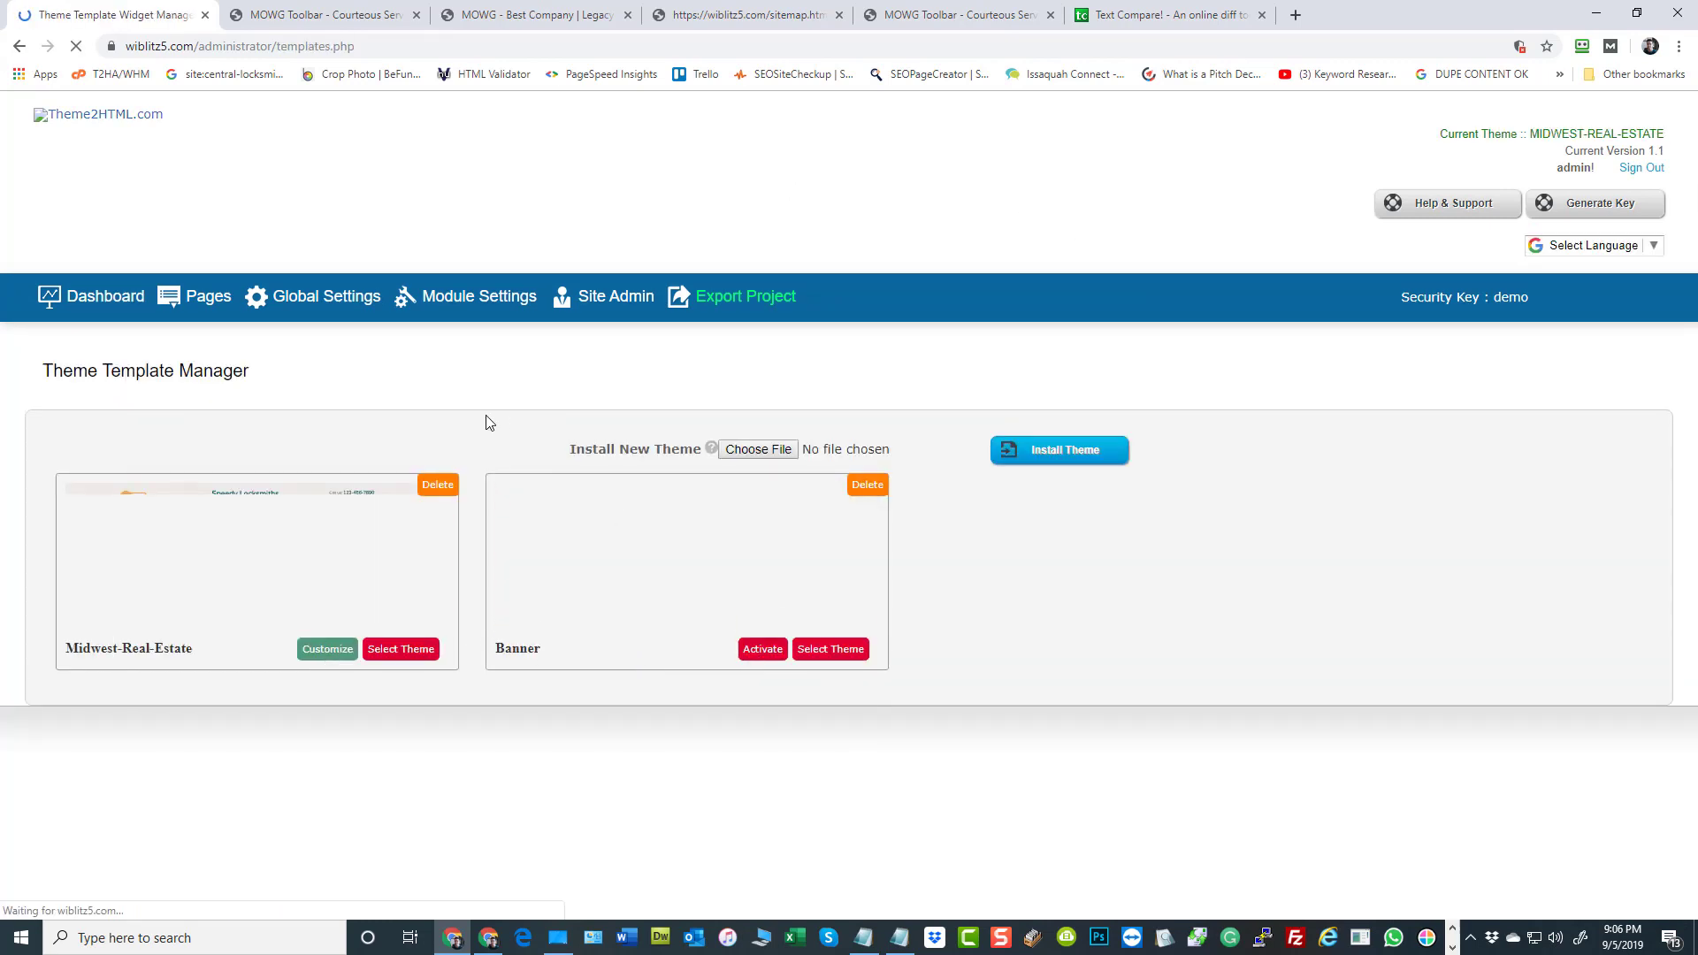
Show the Download Feed File form in Global Settings for the Midwest-Real-Estate theme
click(309, 301)
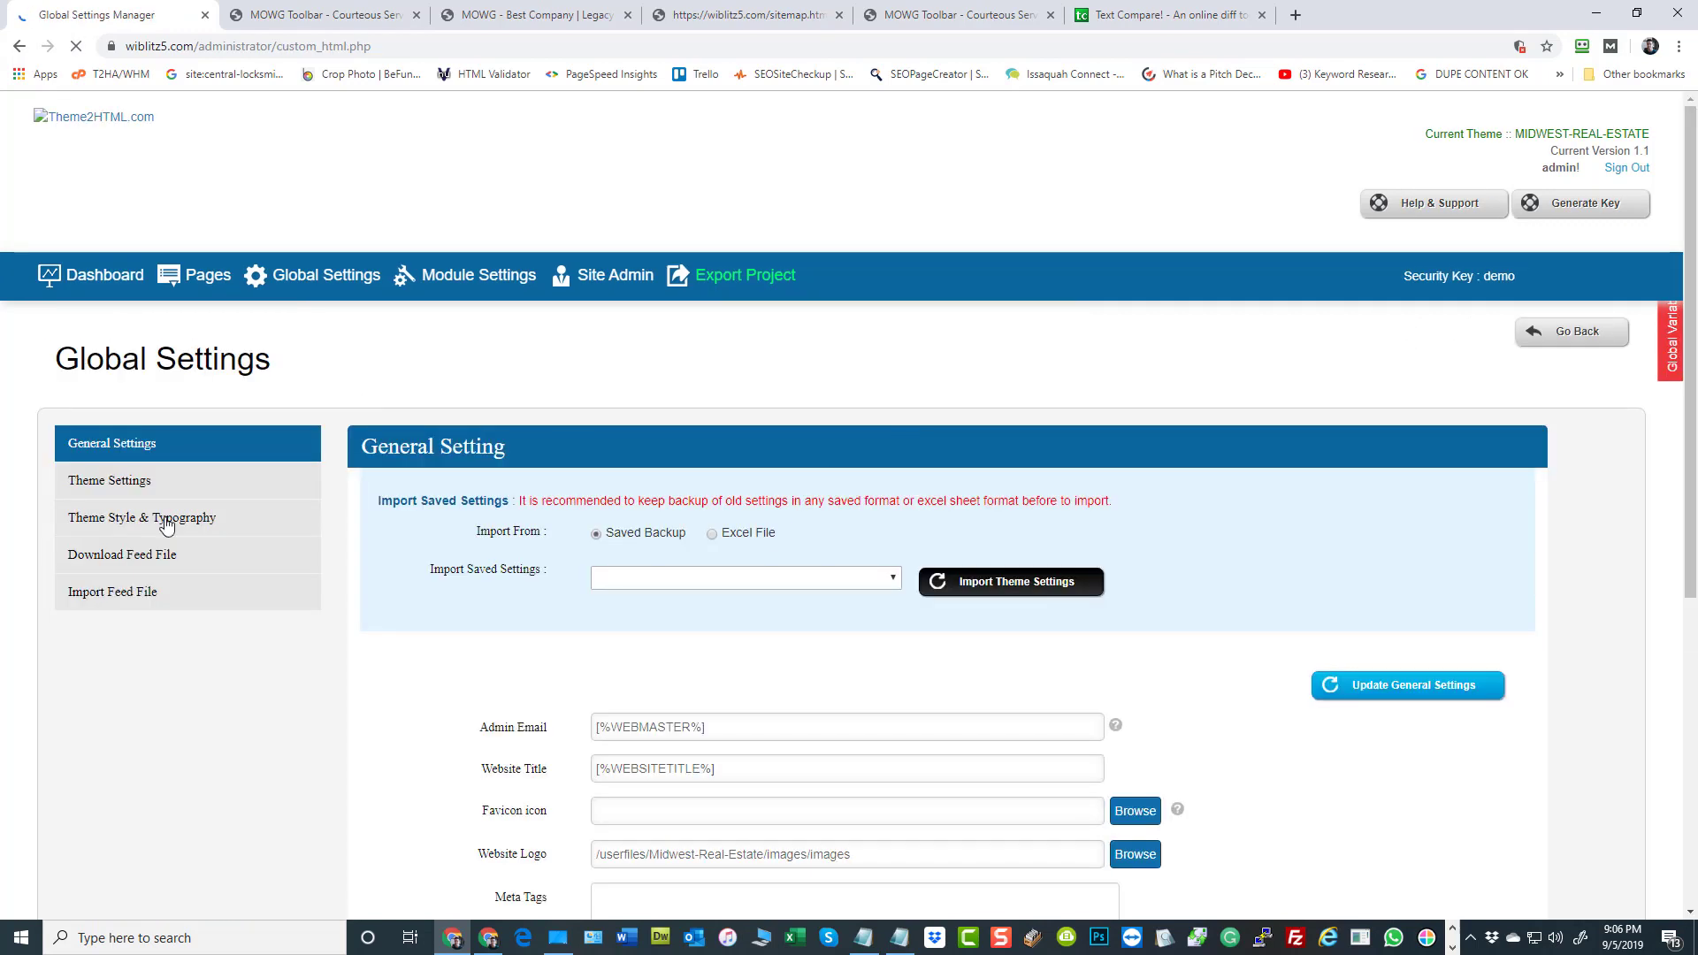
click(166, 525)
click(228, 582)
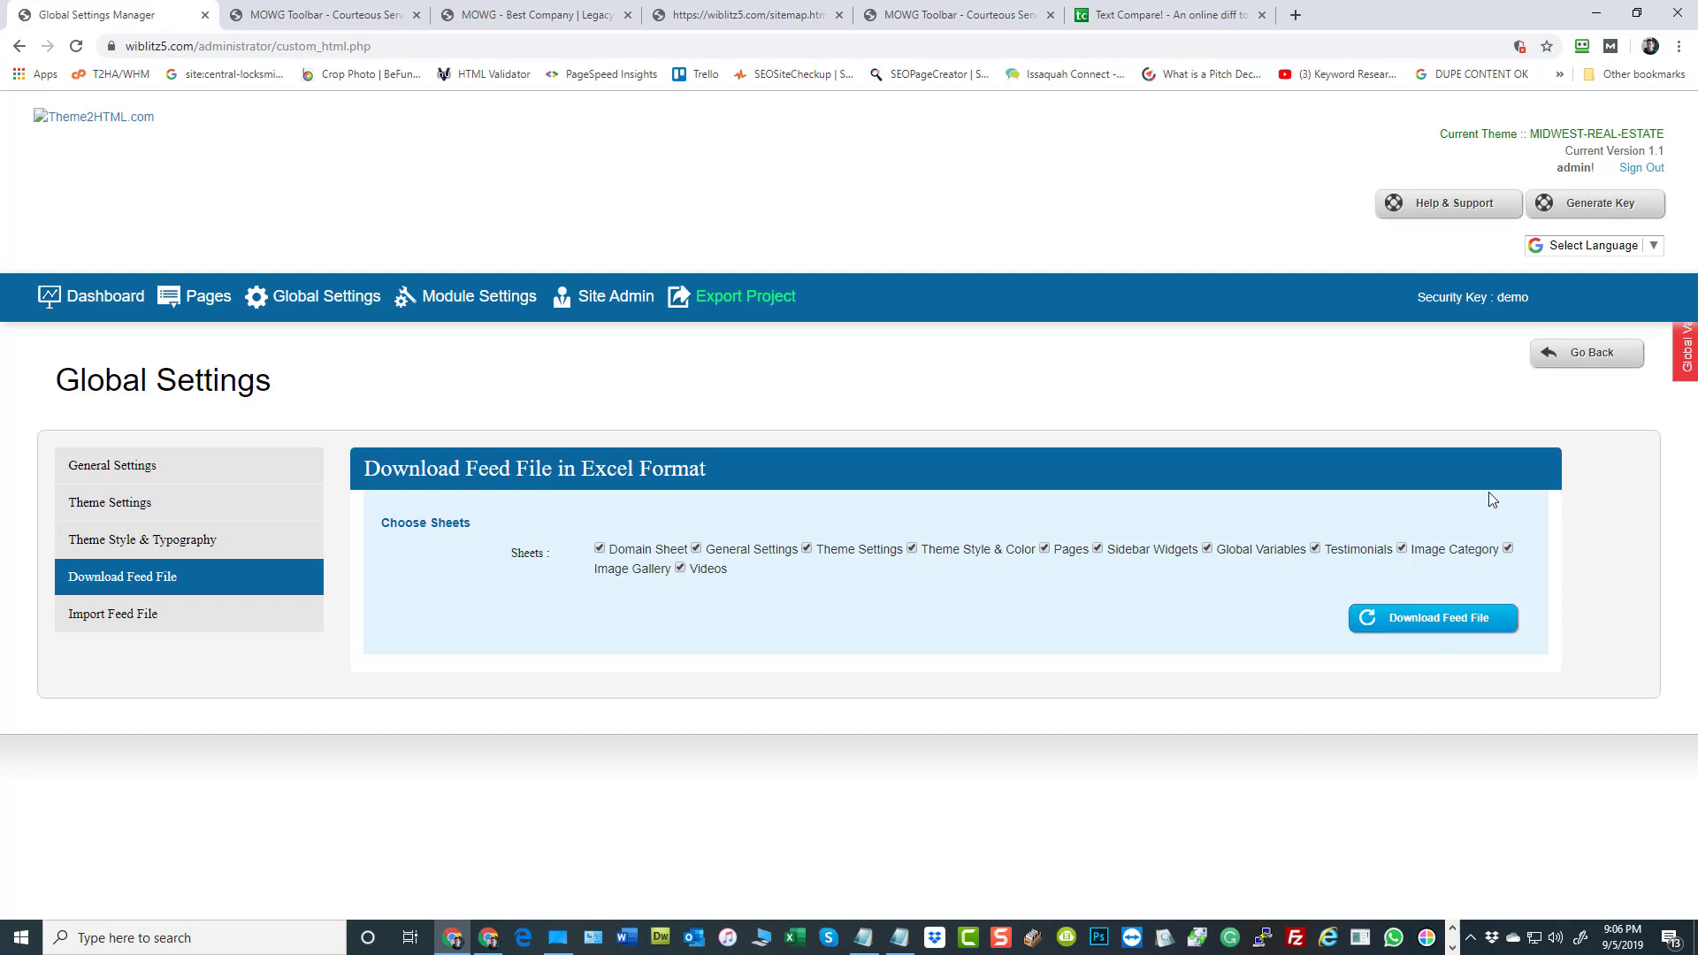
Return to the General Settings and examine the Website Logo path for the active theme
click(319, 301)
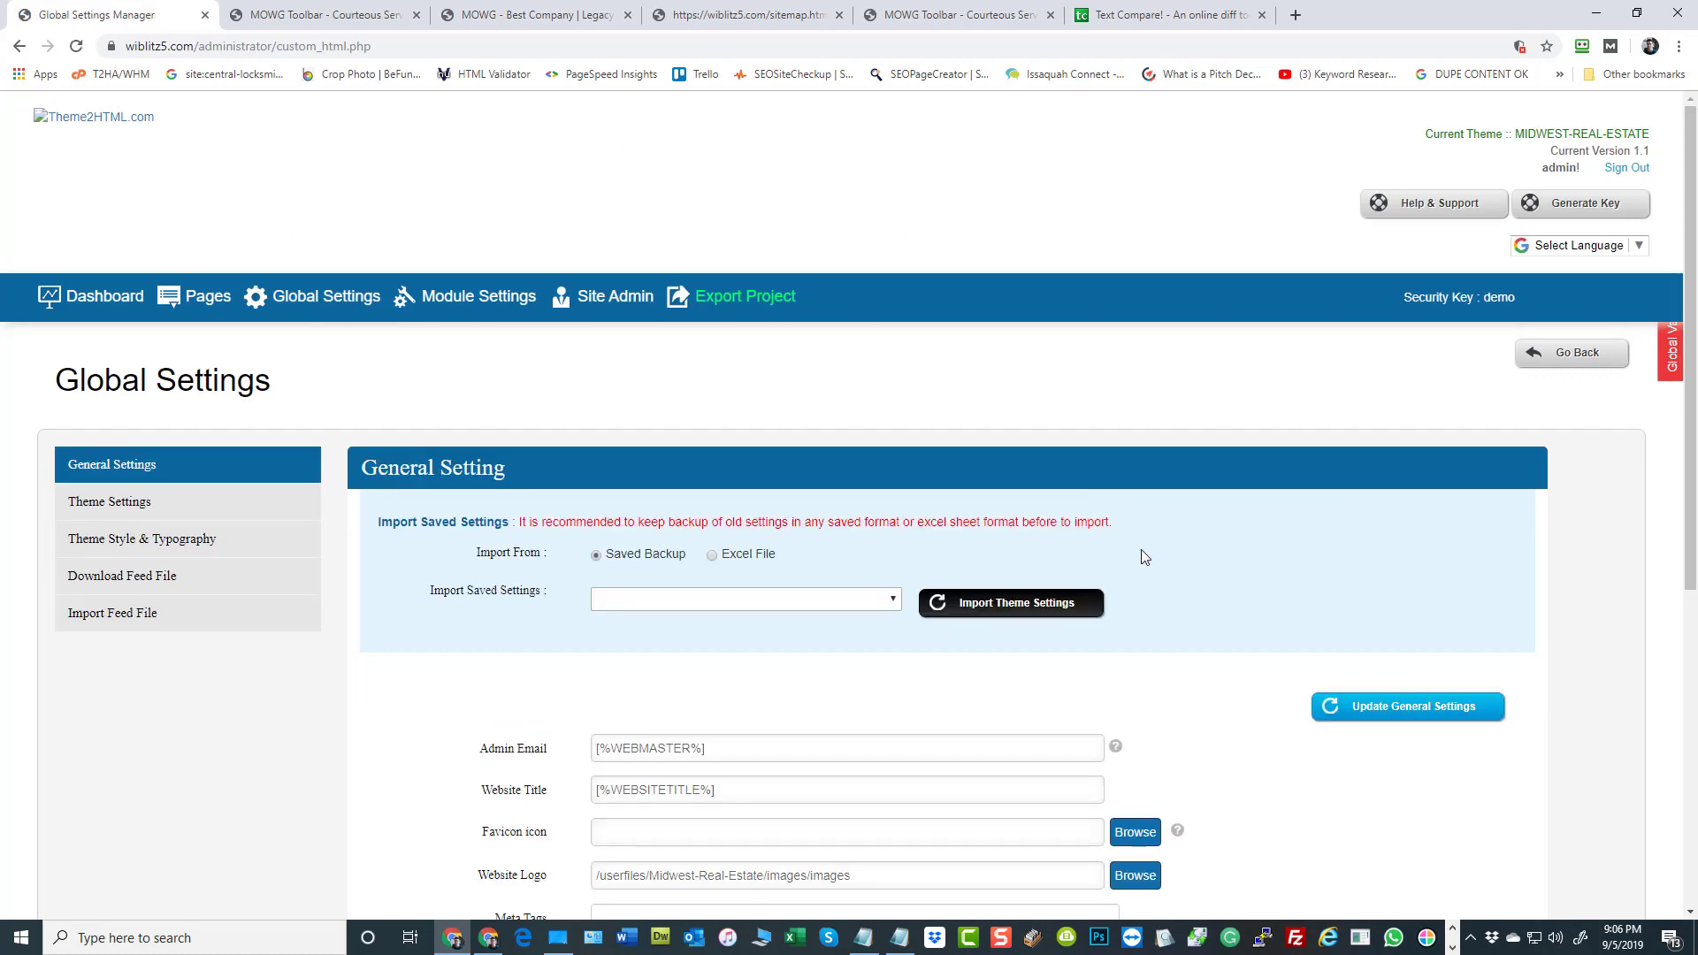
scroll(1142, 555, down, 3)
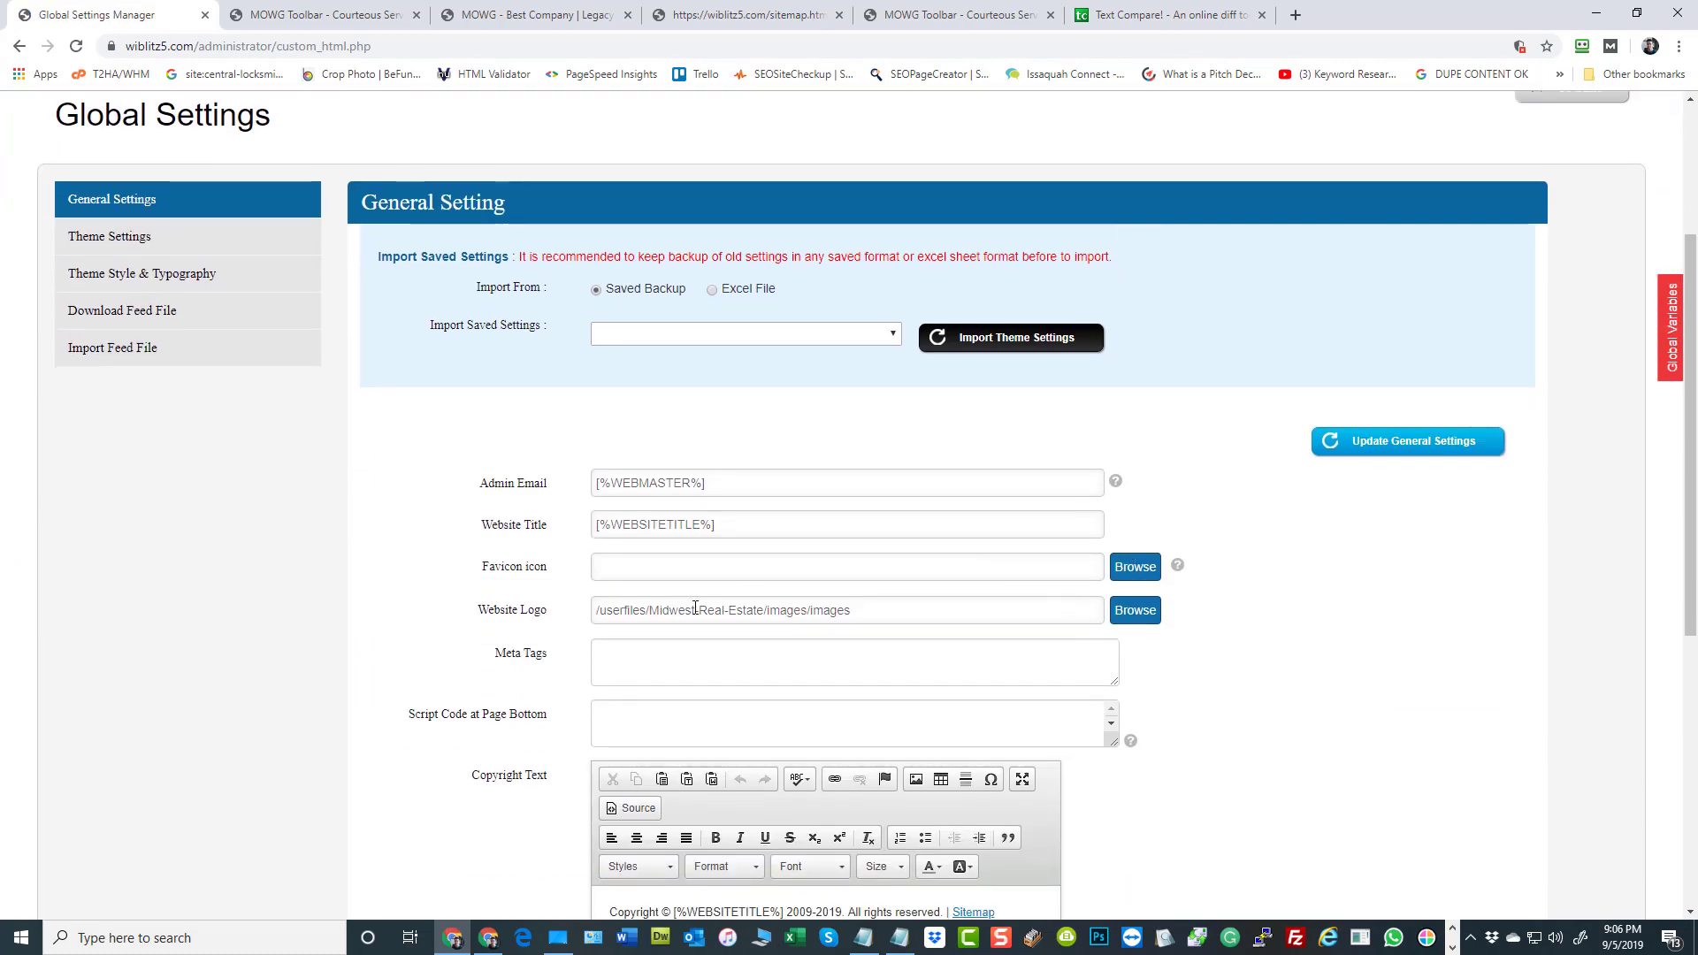
drag(619, 613, 798, 611)
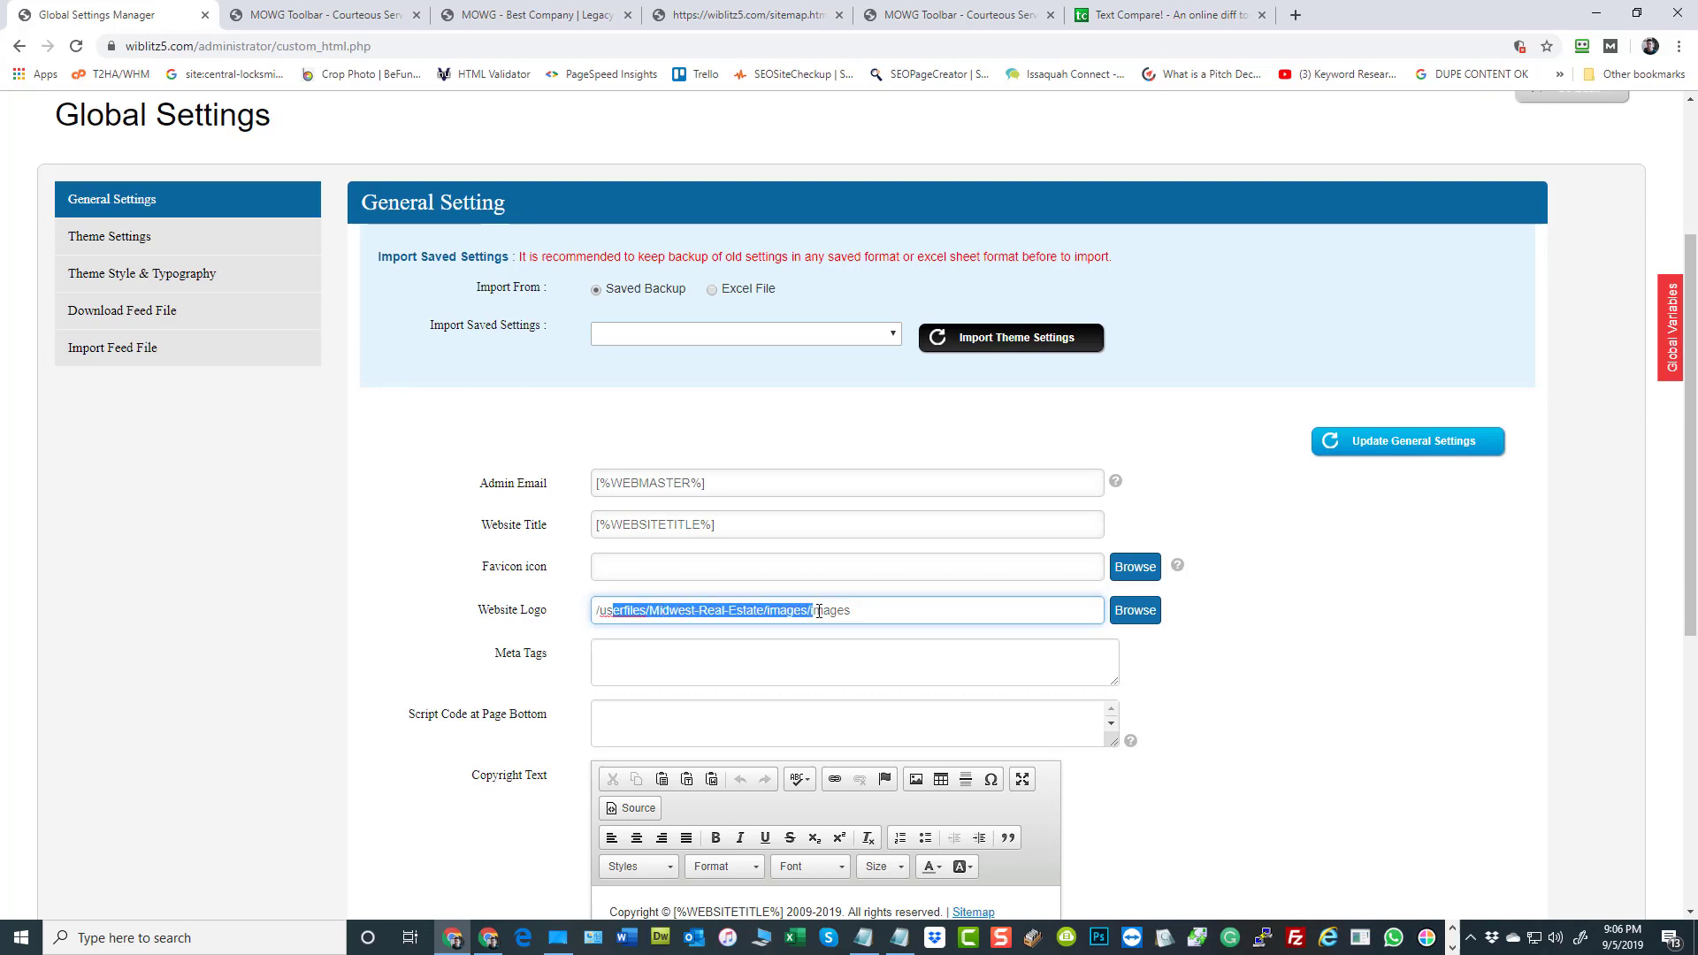
click(884, 608)
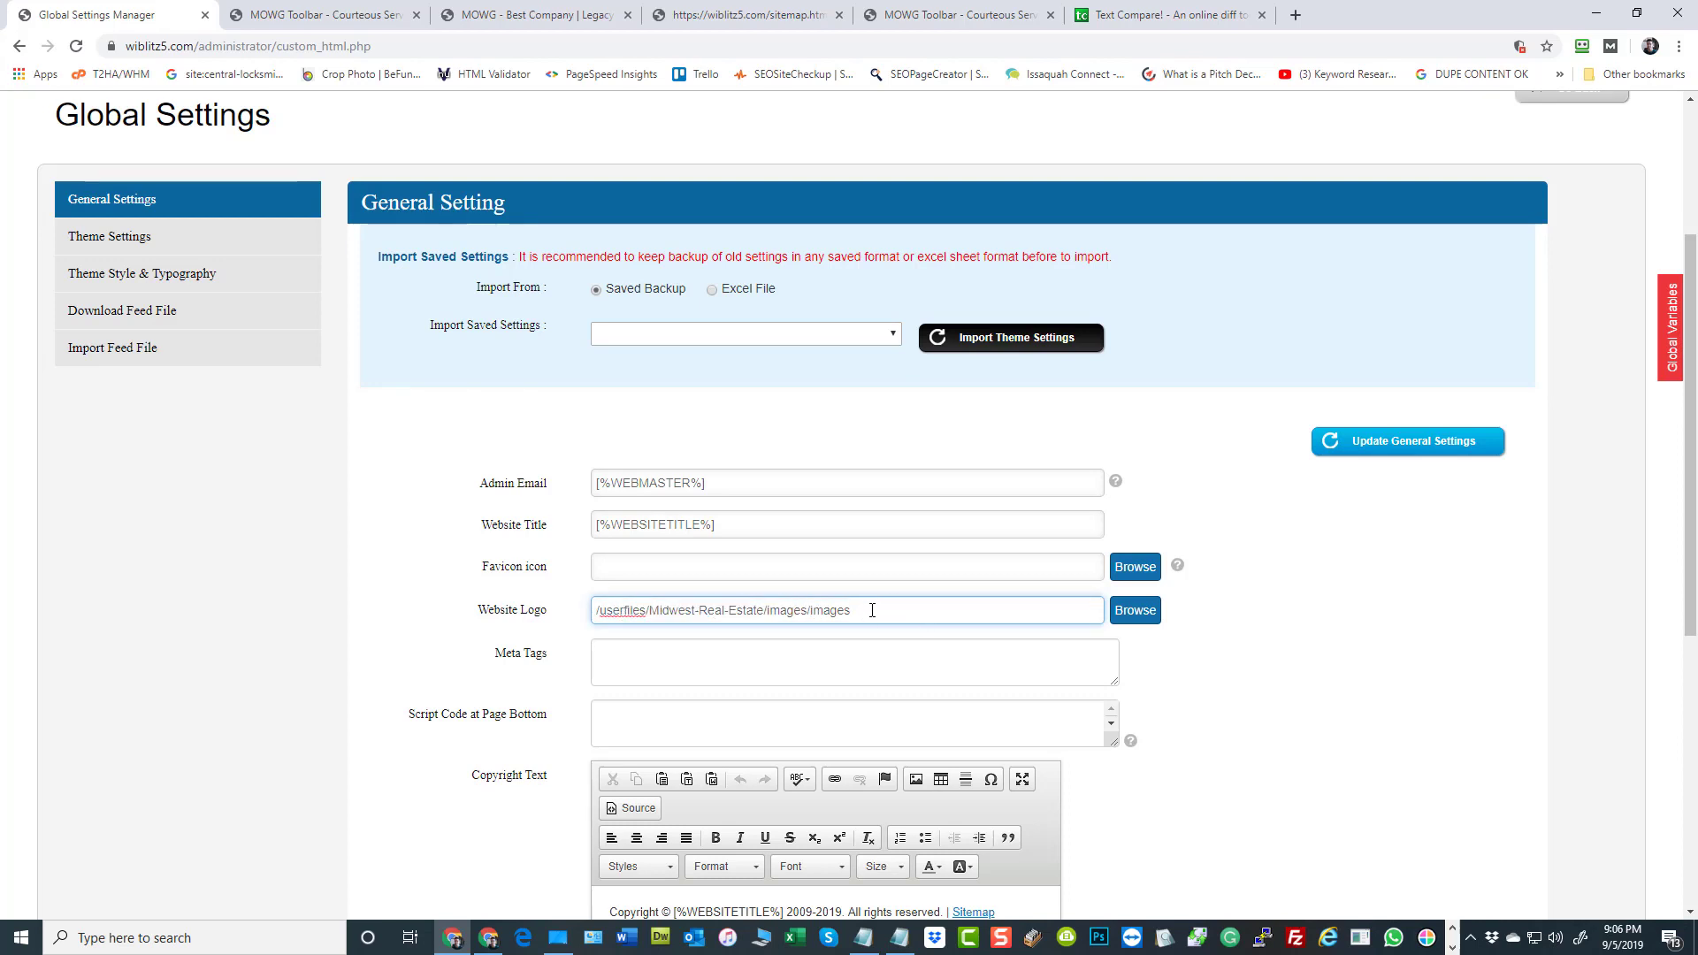
Show the Download as zip option for the Images folder in the Website Logo file browser, and return to the dashboard
click(1145, 620)
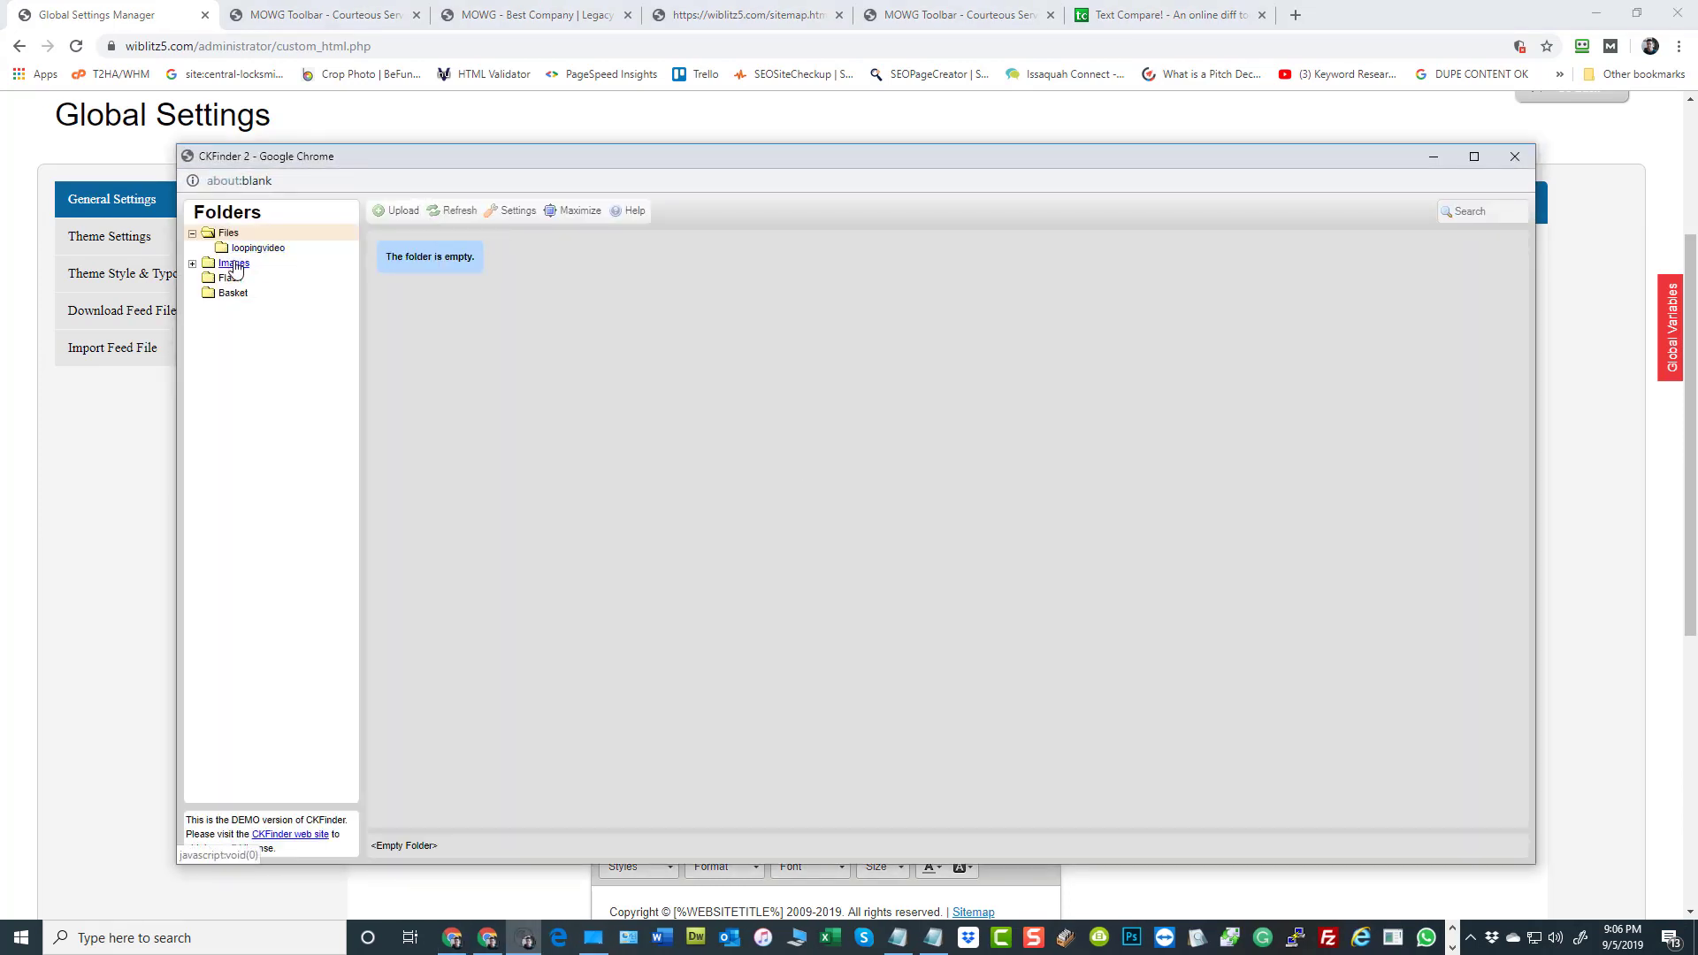
click(234, 264)
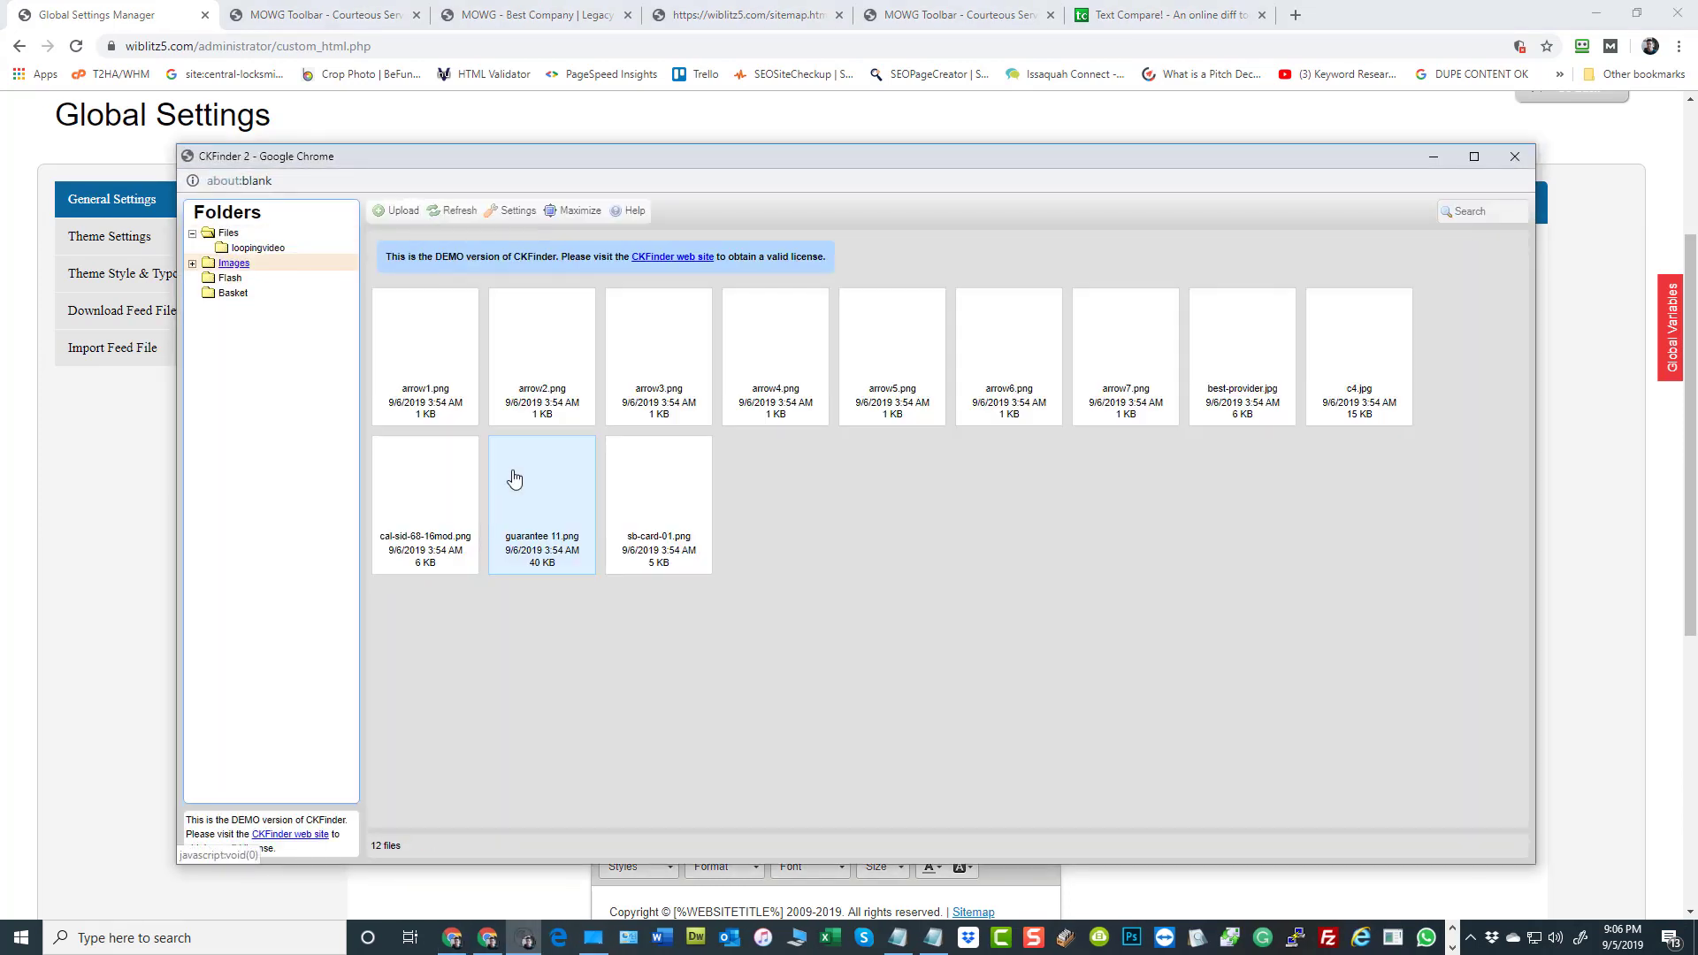
right_click(237, 264)
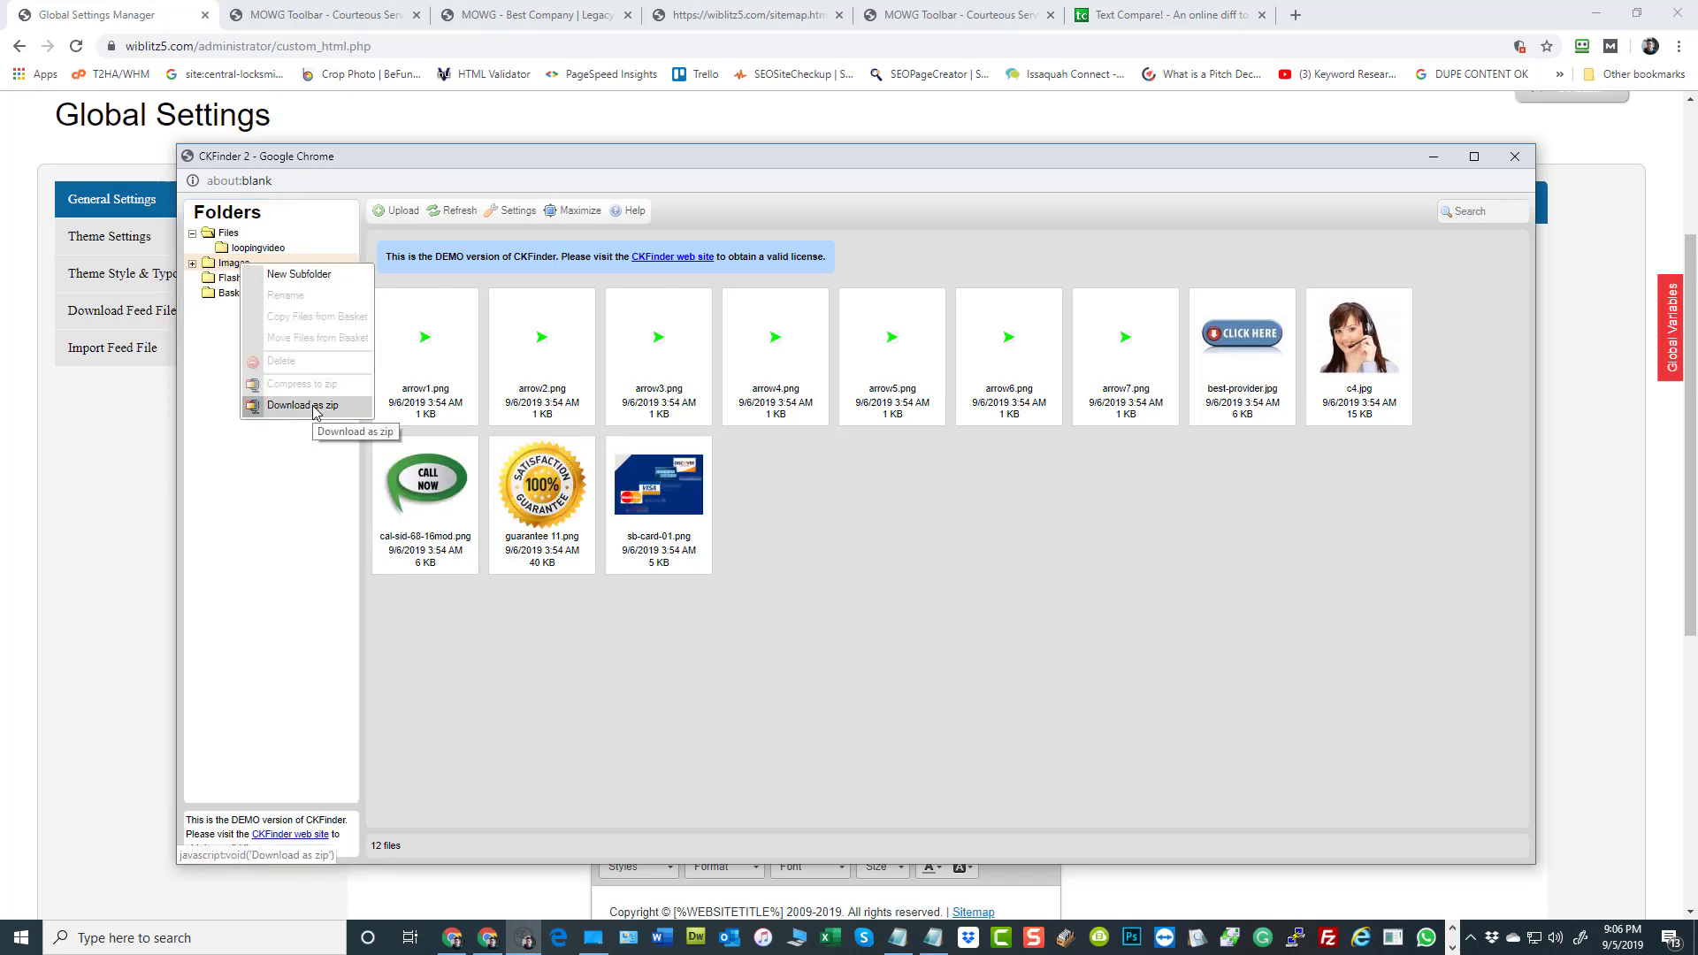
click(1514, 157)
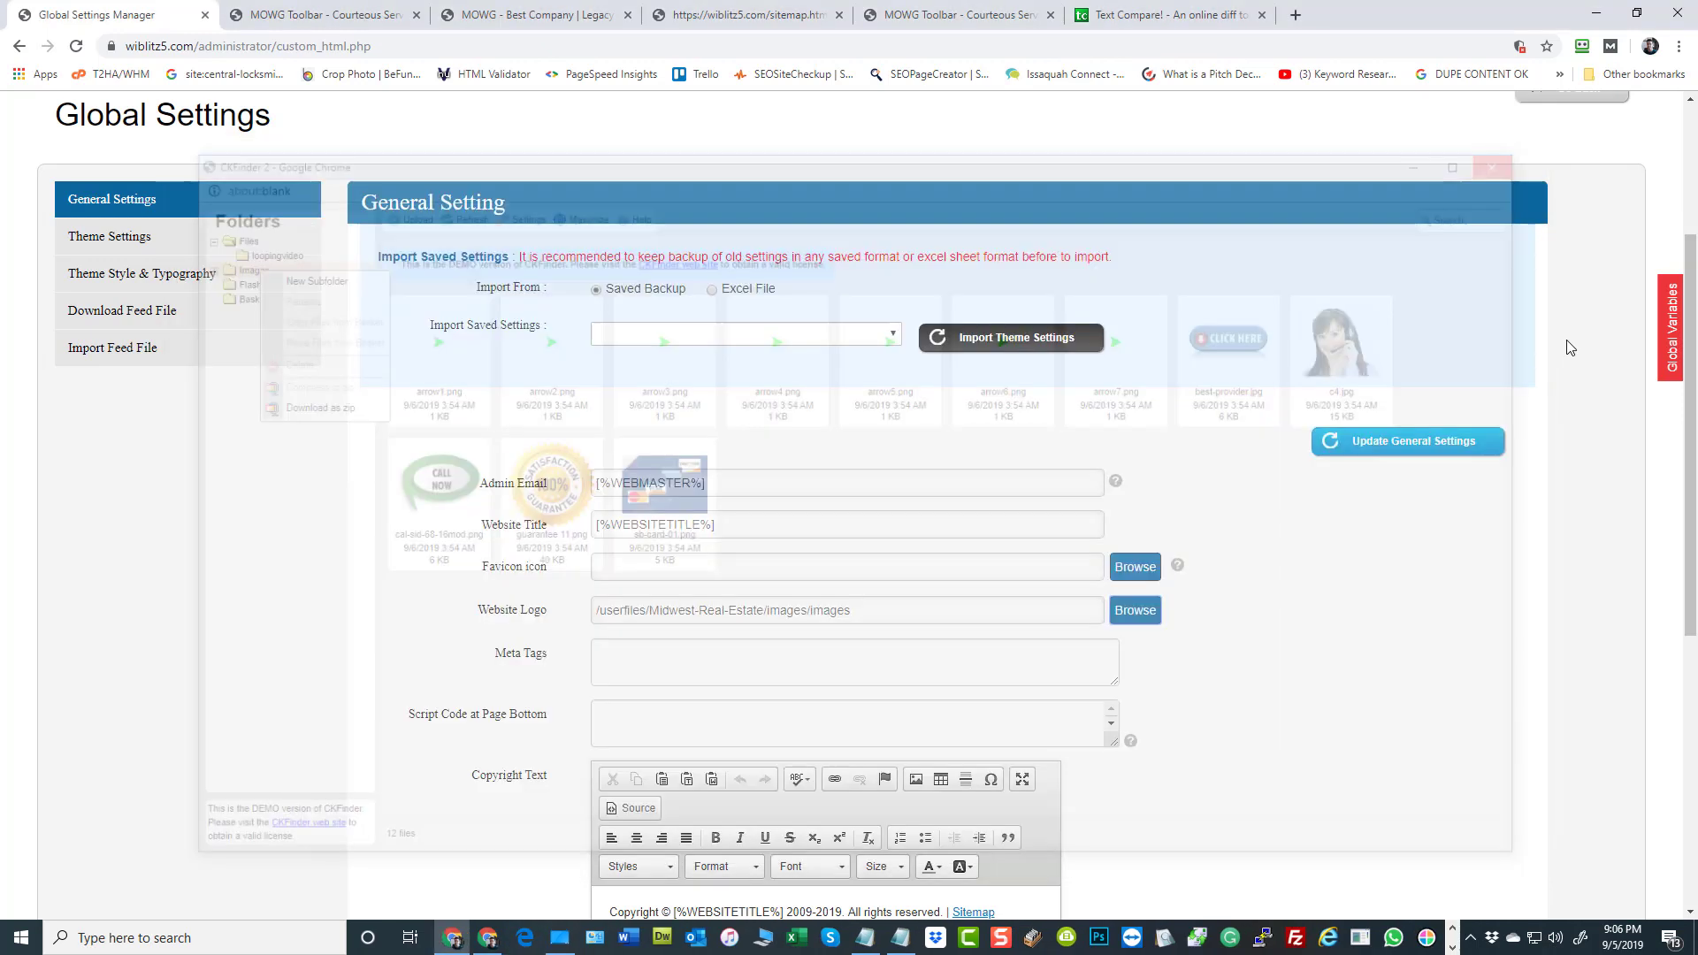
scroll(1555, 383, up, 3)
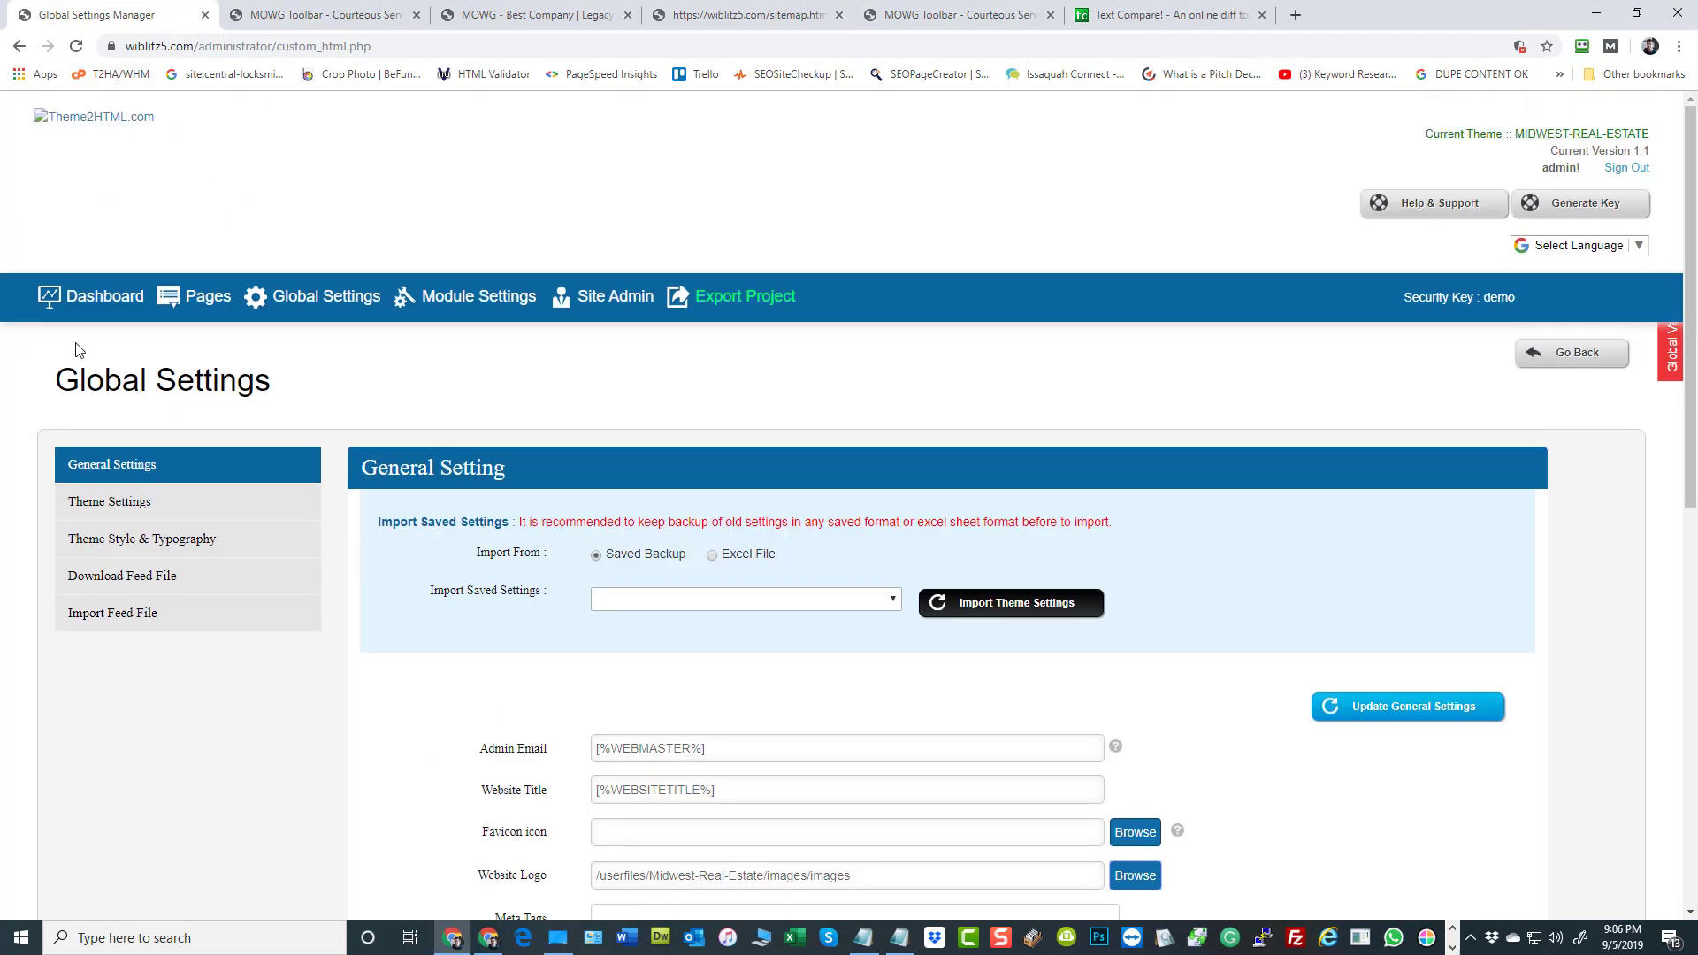
click(84, 300)
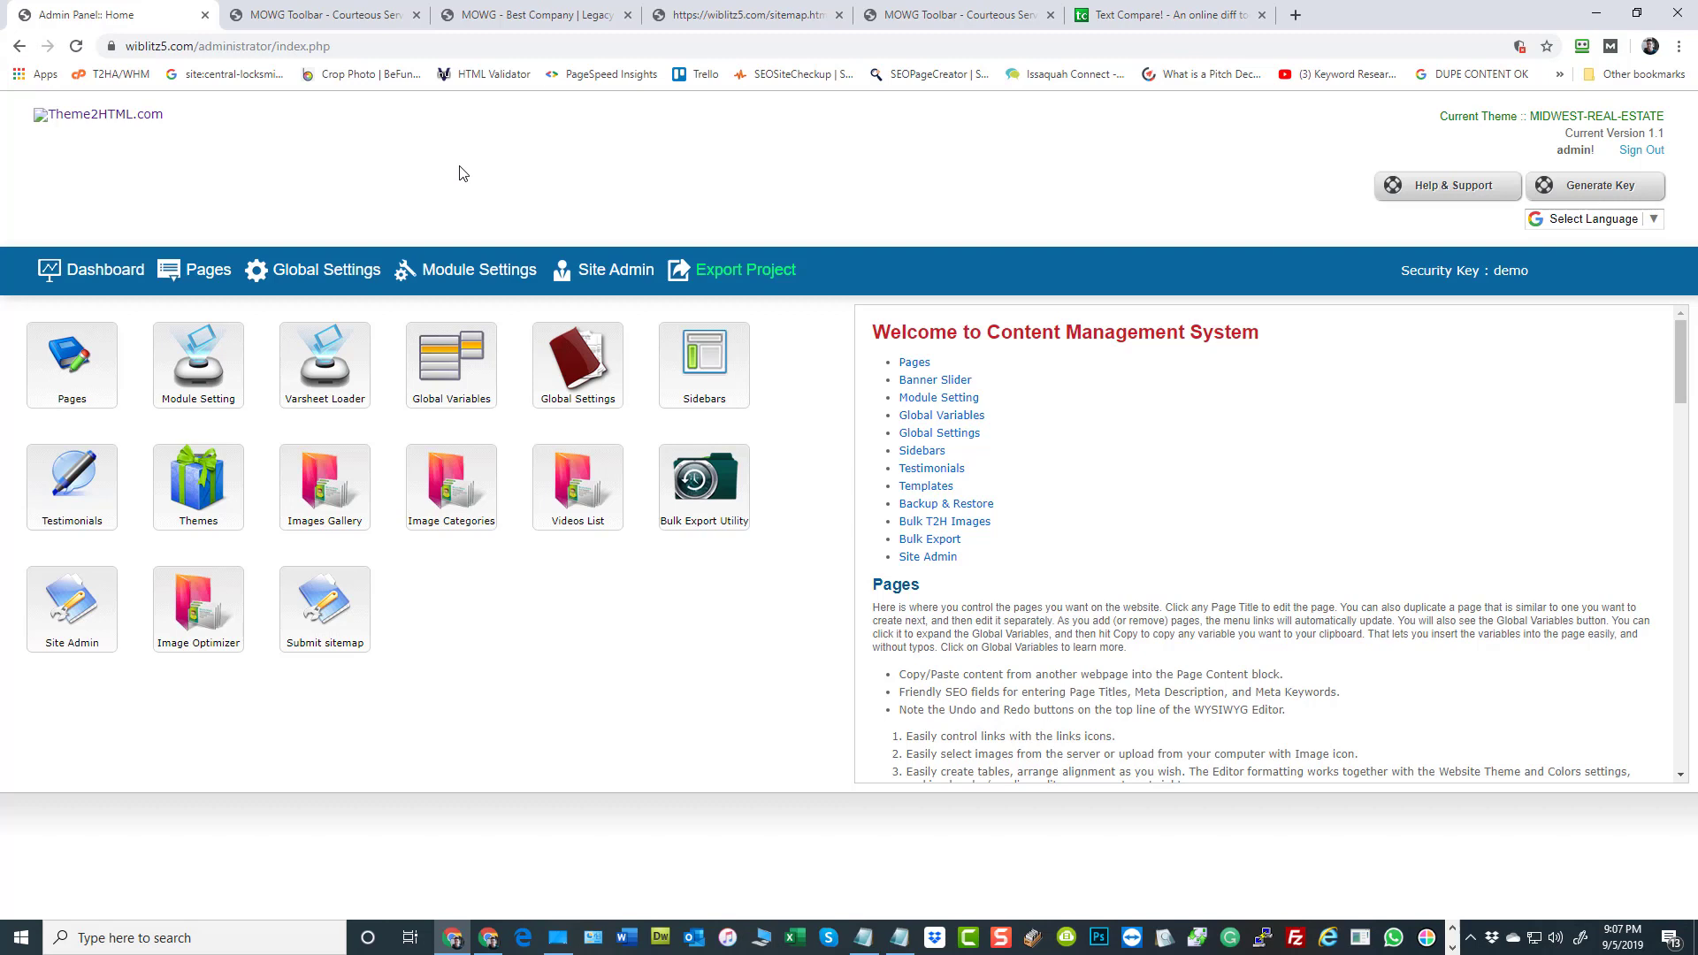
mouse_move(589, 499)
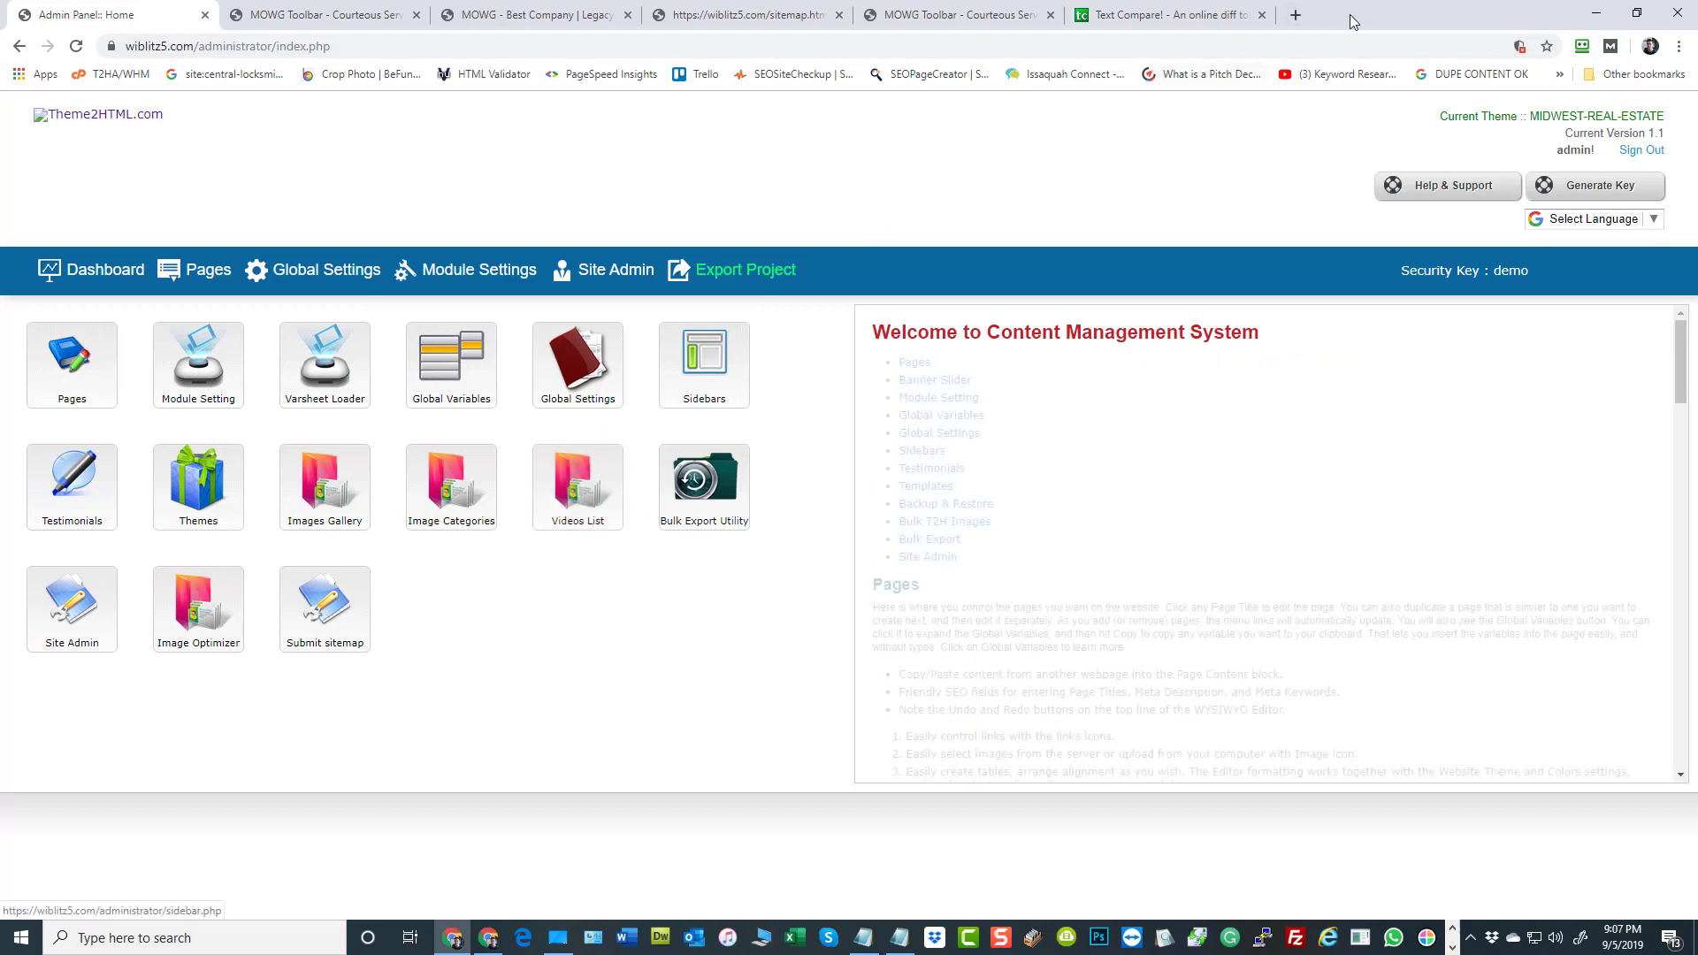
click(1298, 13)
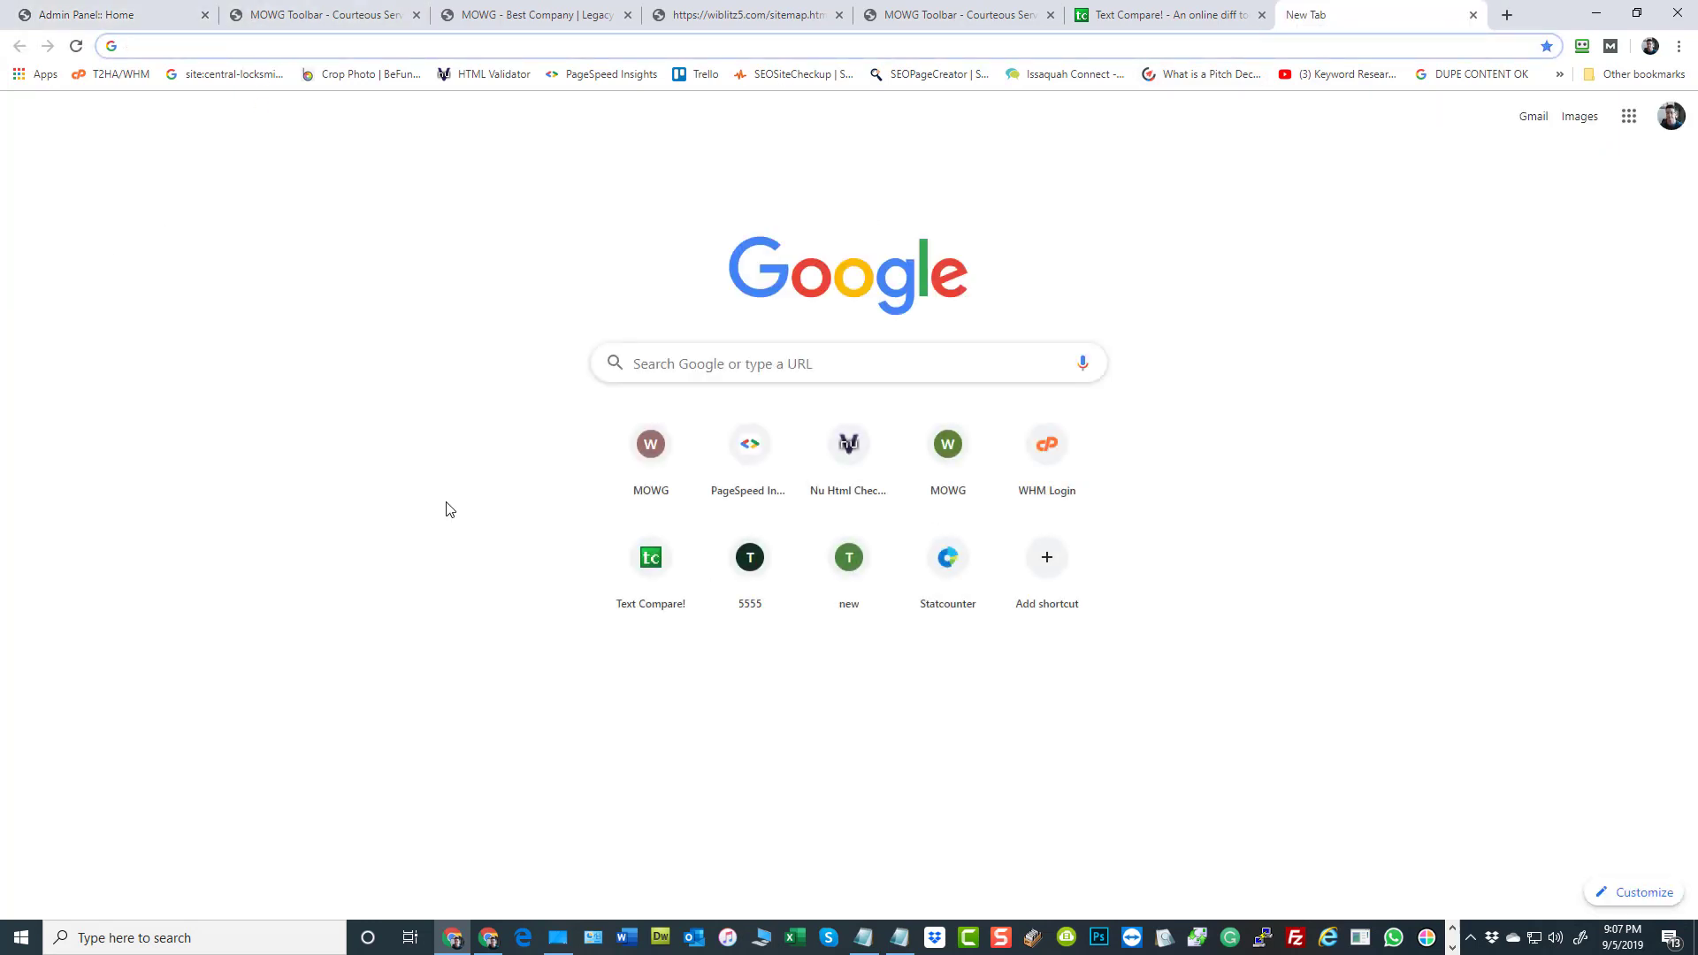
text(youtube.com)
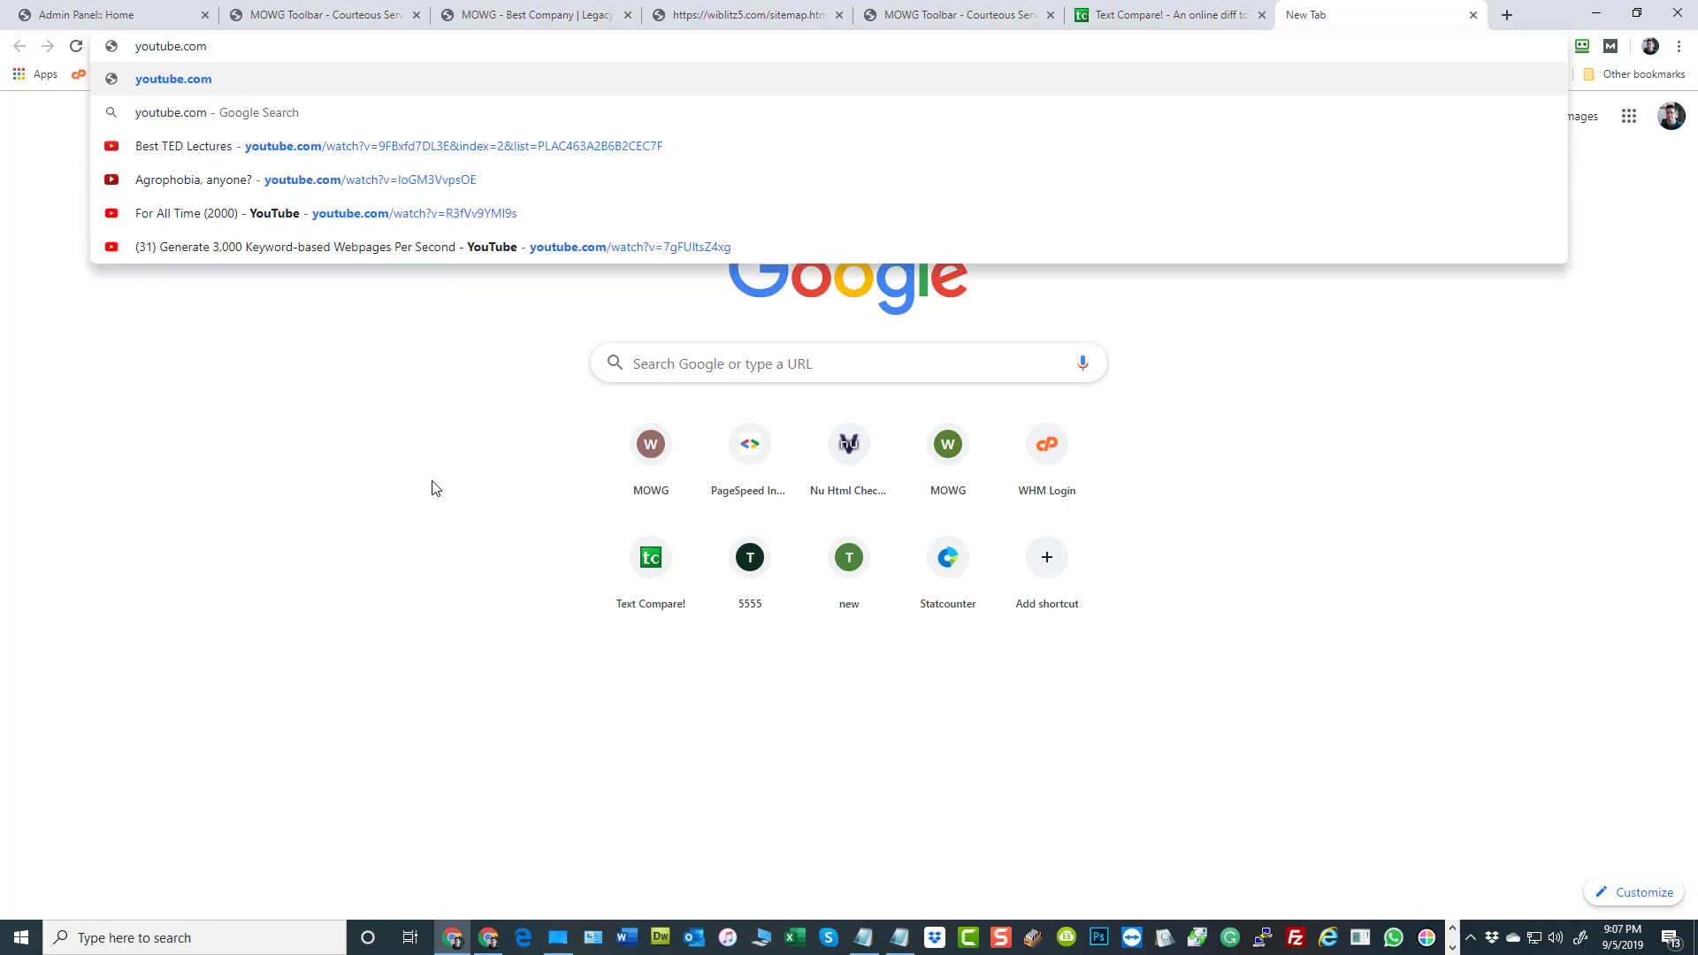
click(454, 407)
Return to the website admin and open the MOWG Toolbar page from Manage Pages to its Page Content editor
click(1004, 13)
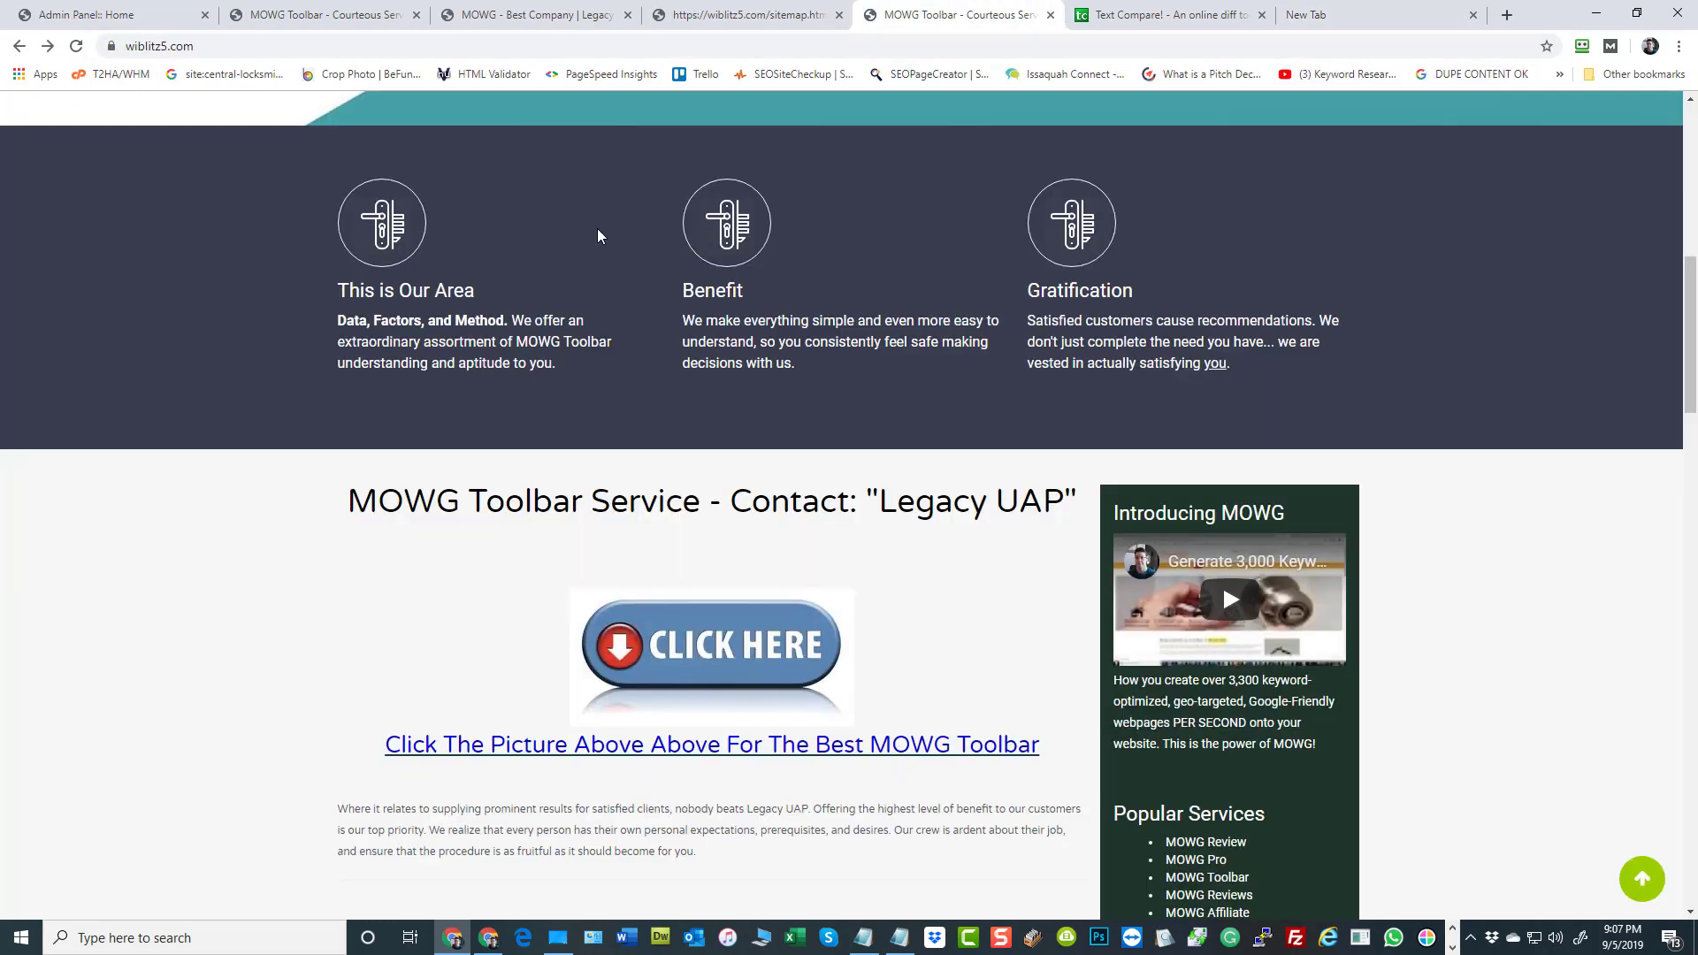
click(737, 20)
click(291, 18)
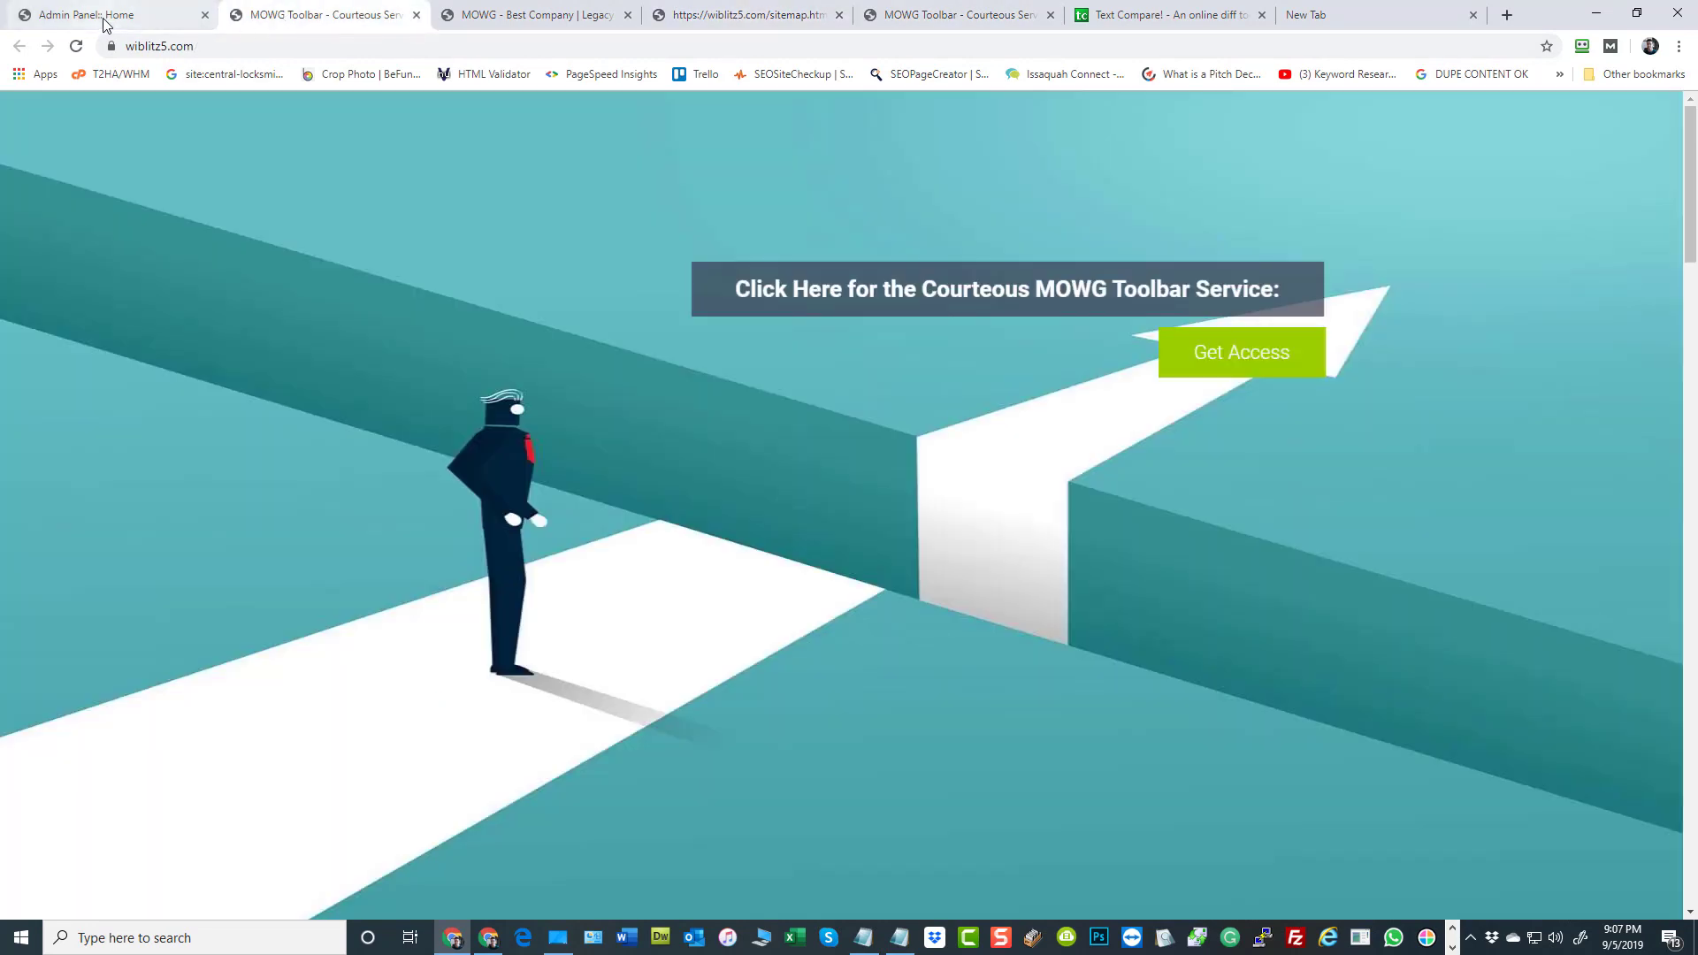
click(103, 20)
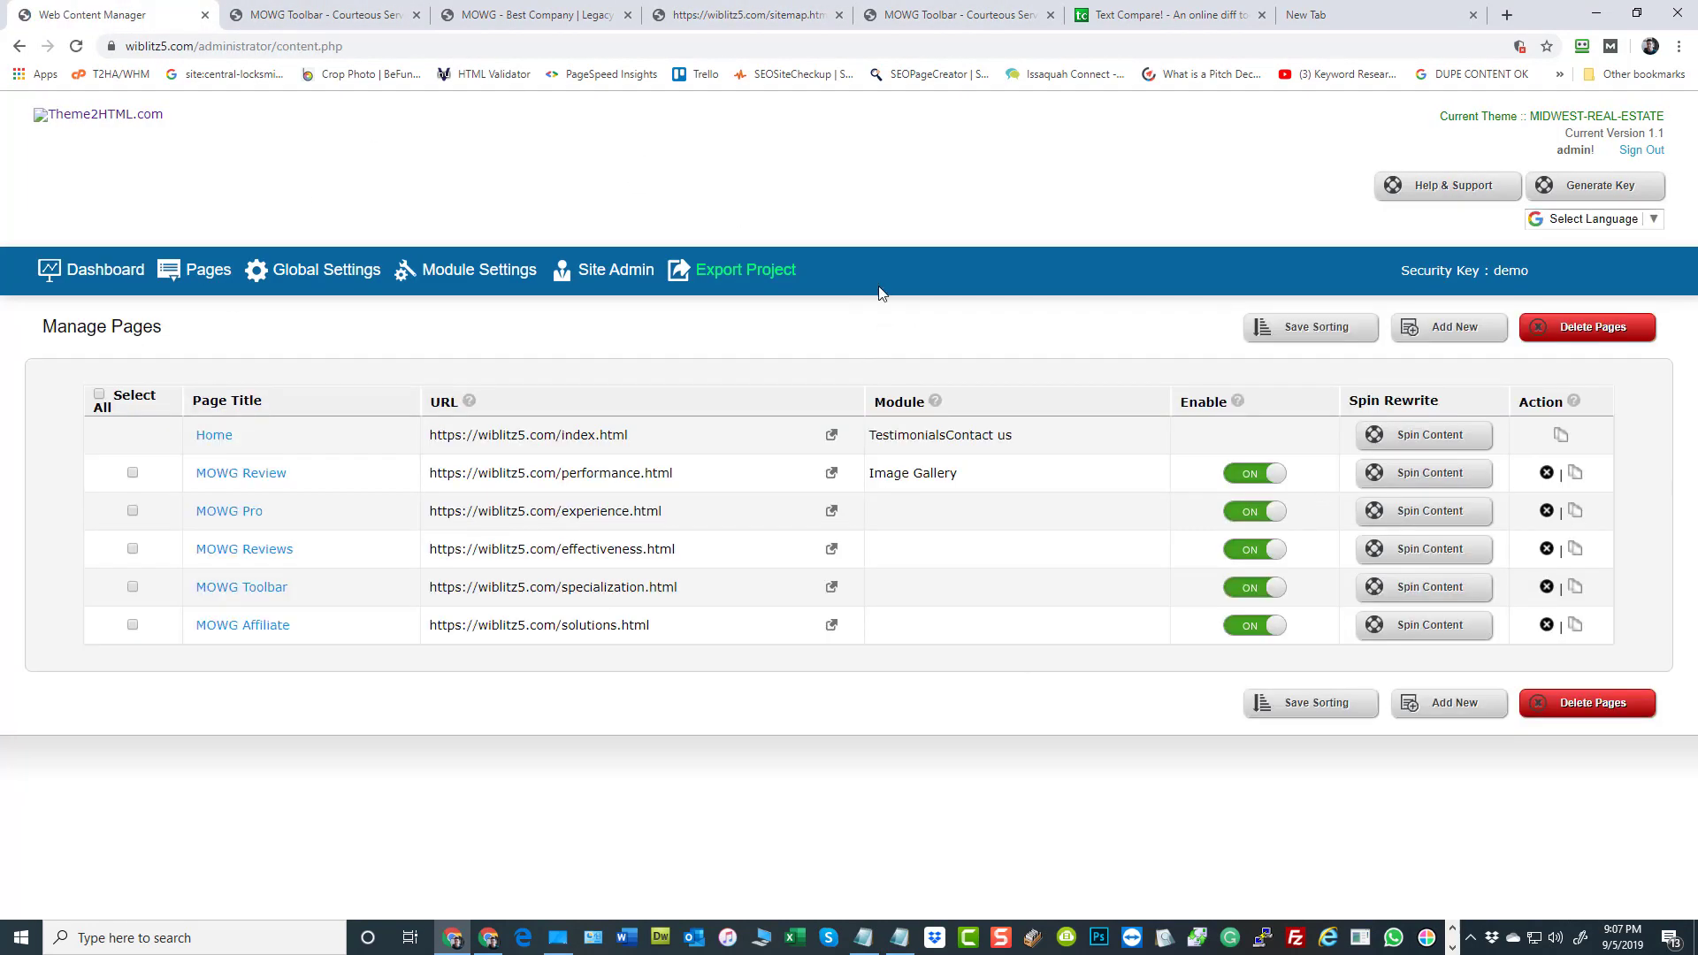
click(274, 605)
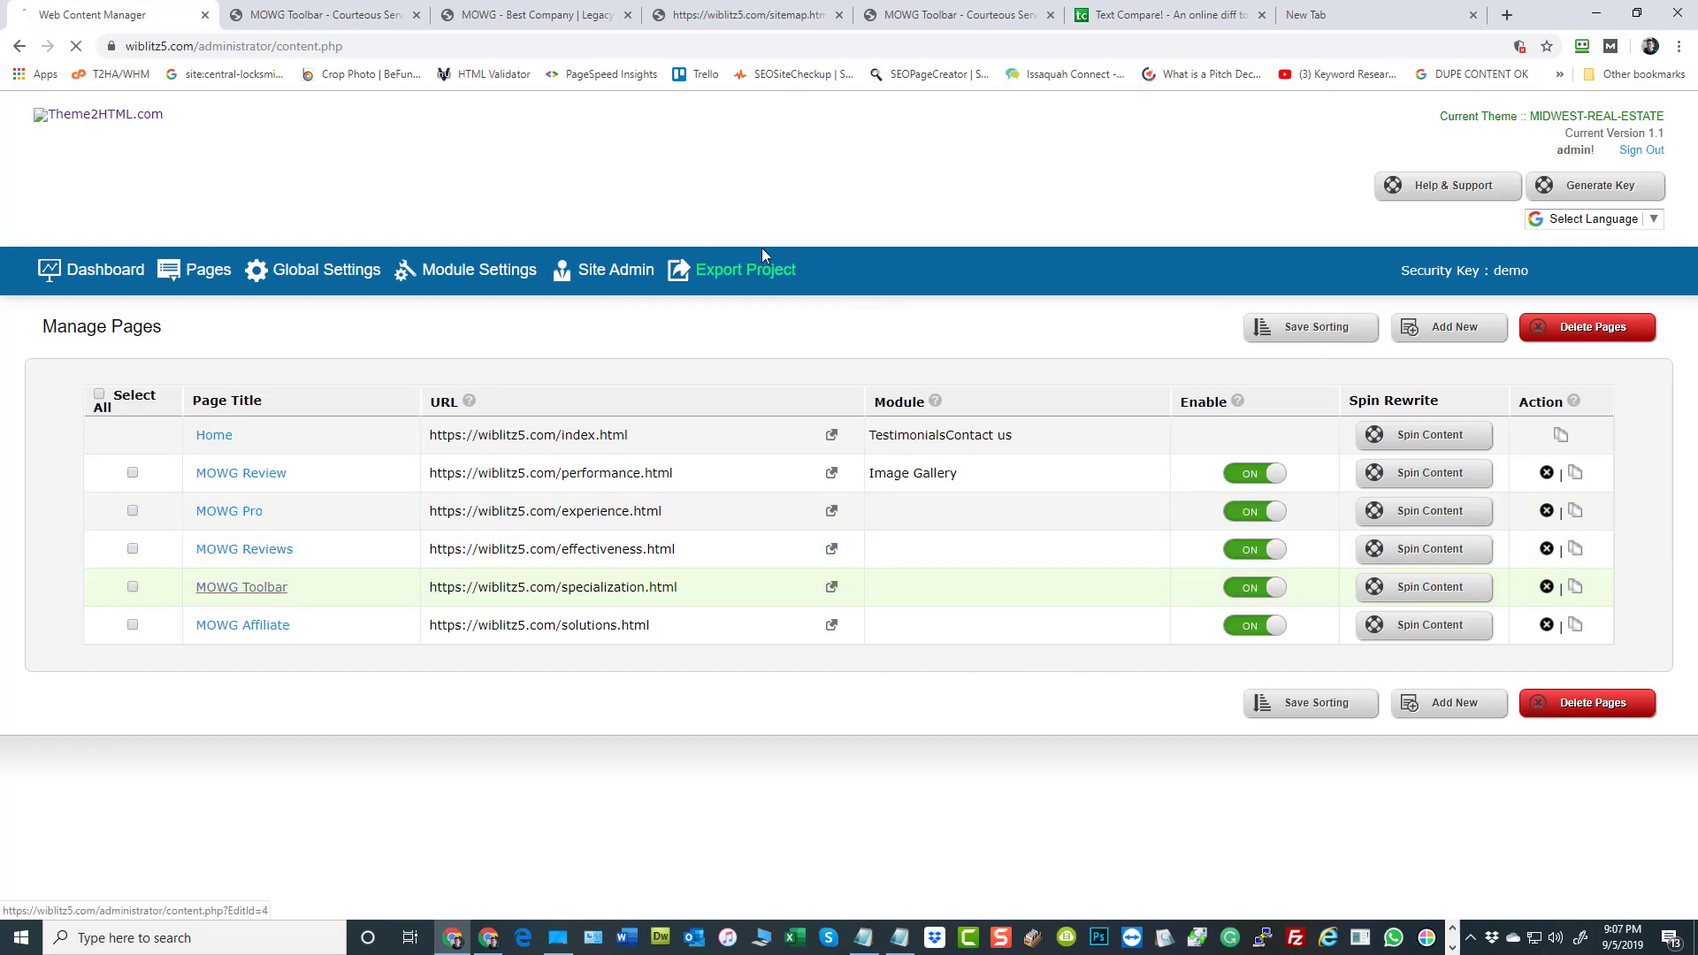
scroll(1401, 408, down, 5)
scroll(1394, 405, down, 2)
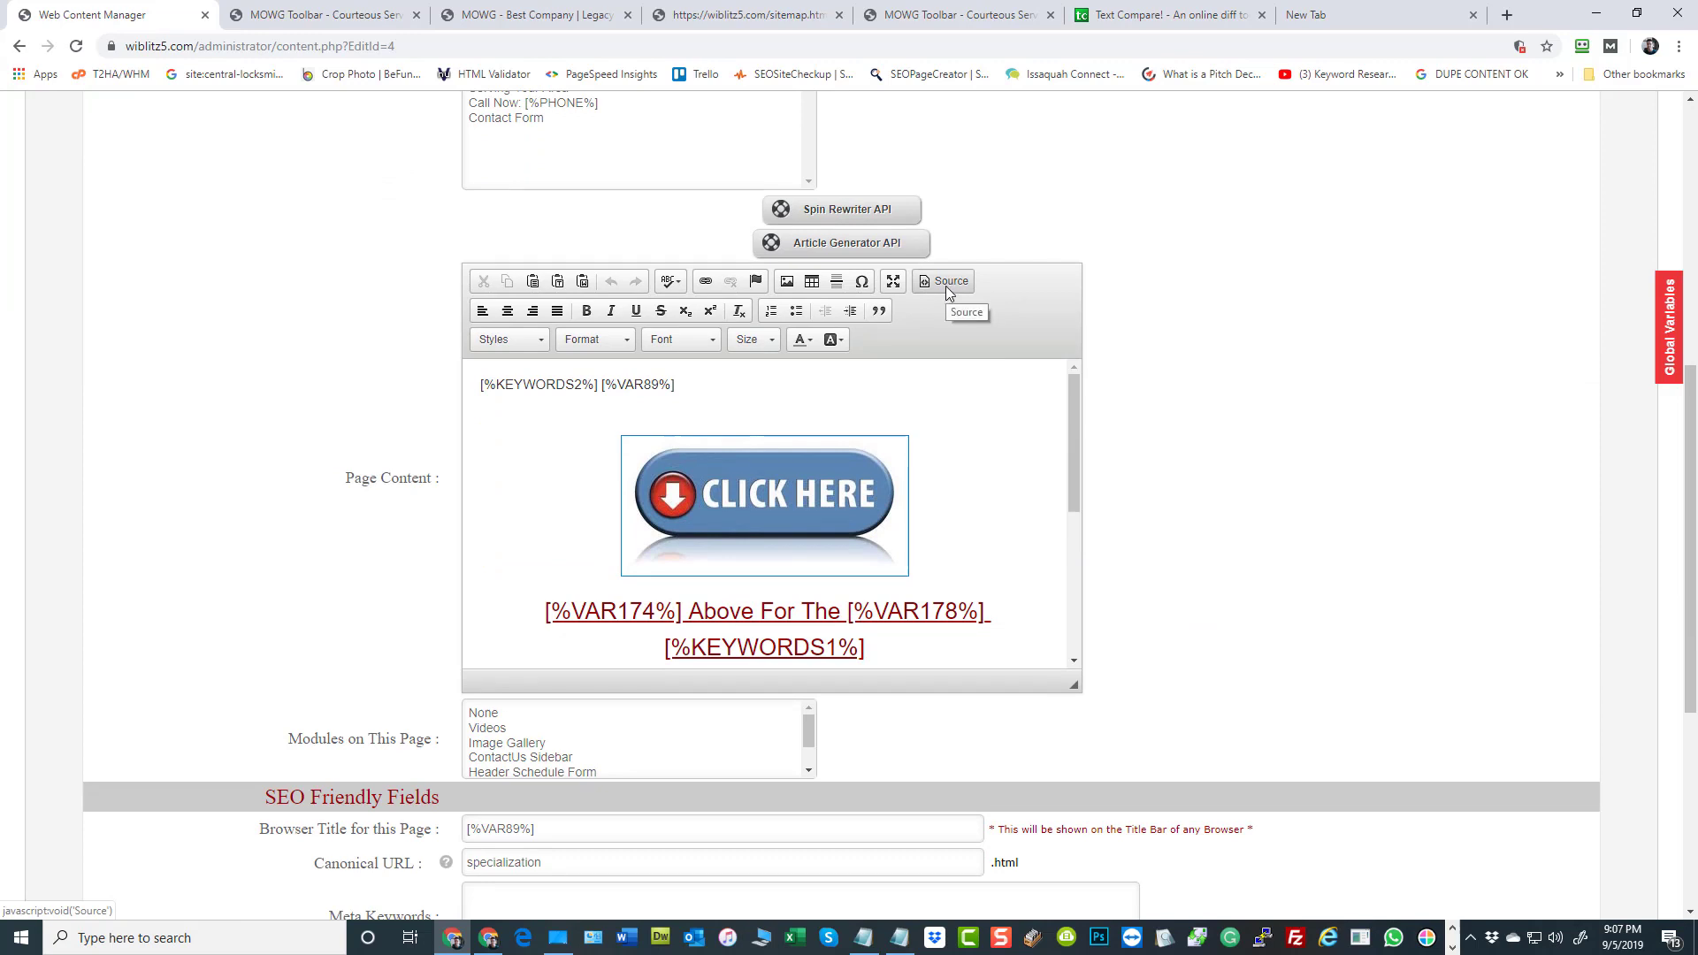
Examine the start of the Page Content and show its HTML source
click(506, 423)
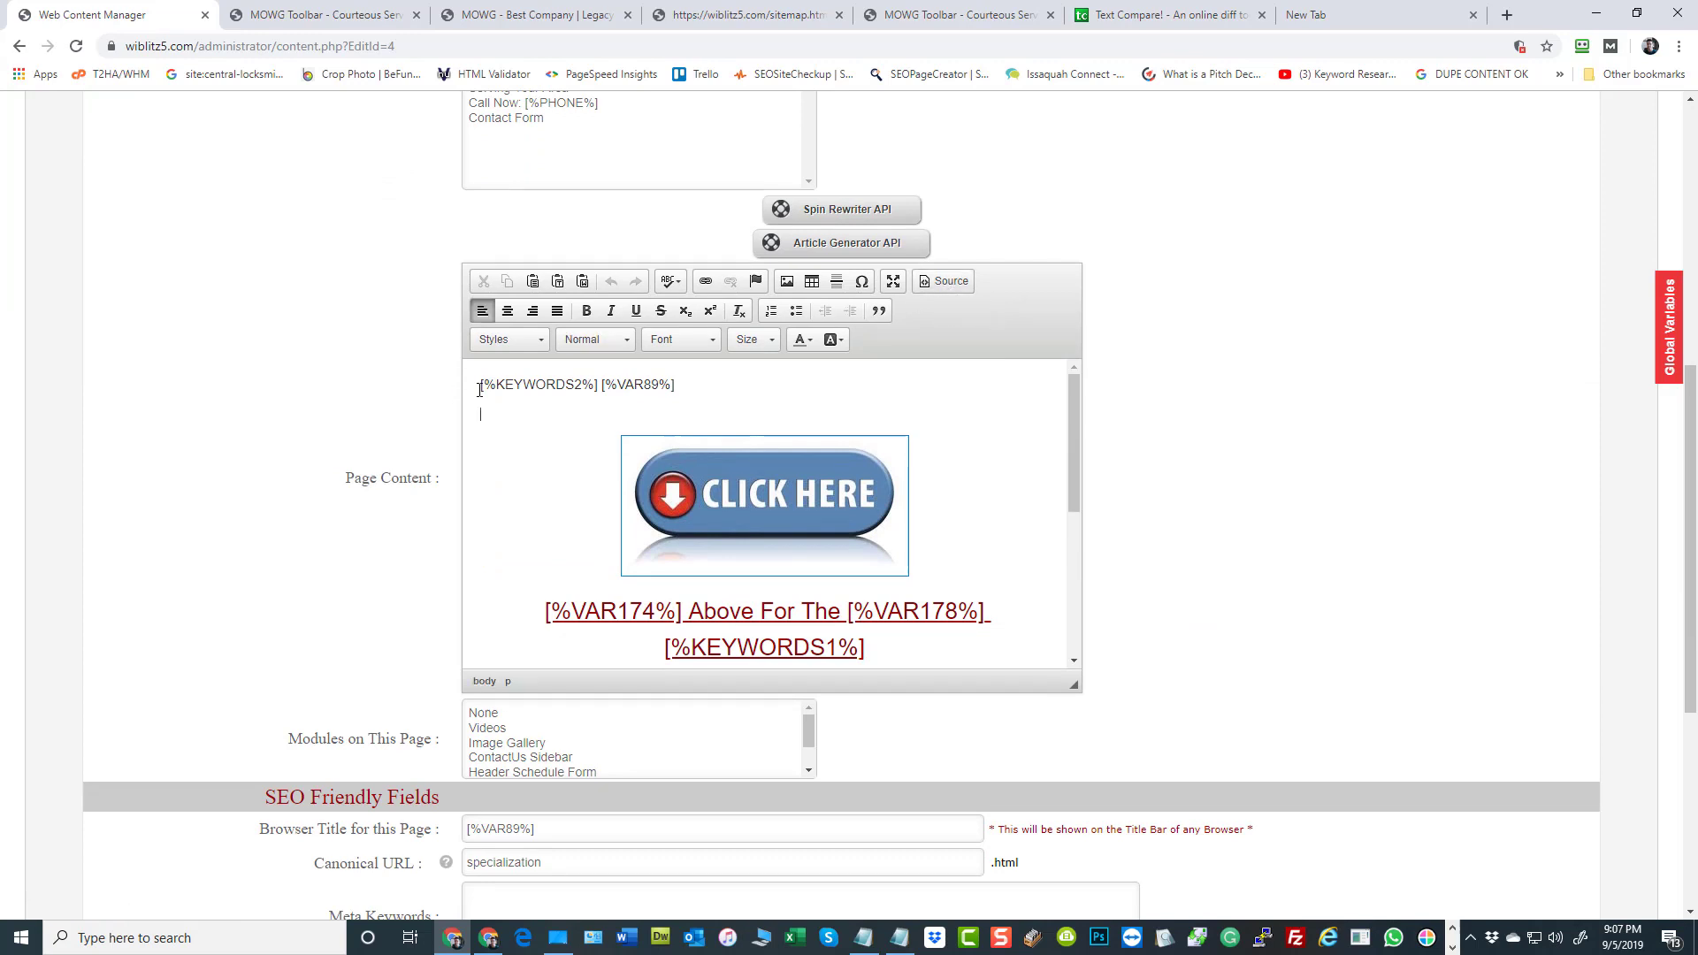
scroll(902, 496, down, 4)
scroll(752, 504, up, 4)
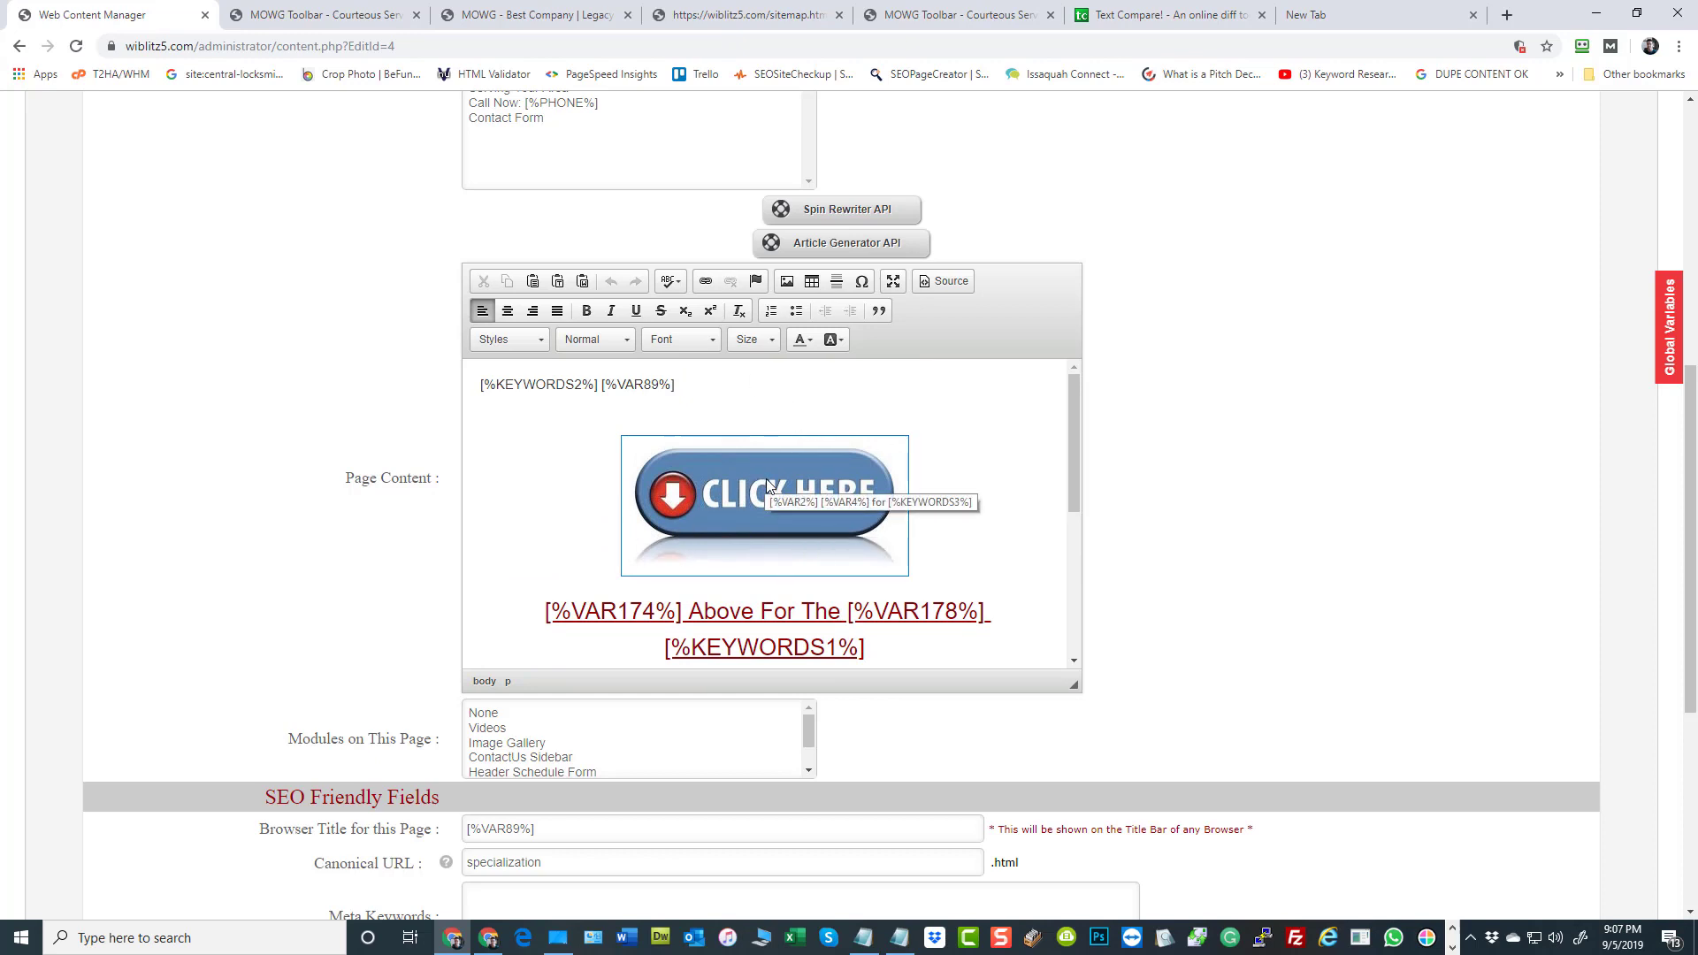
click(953, 283)
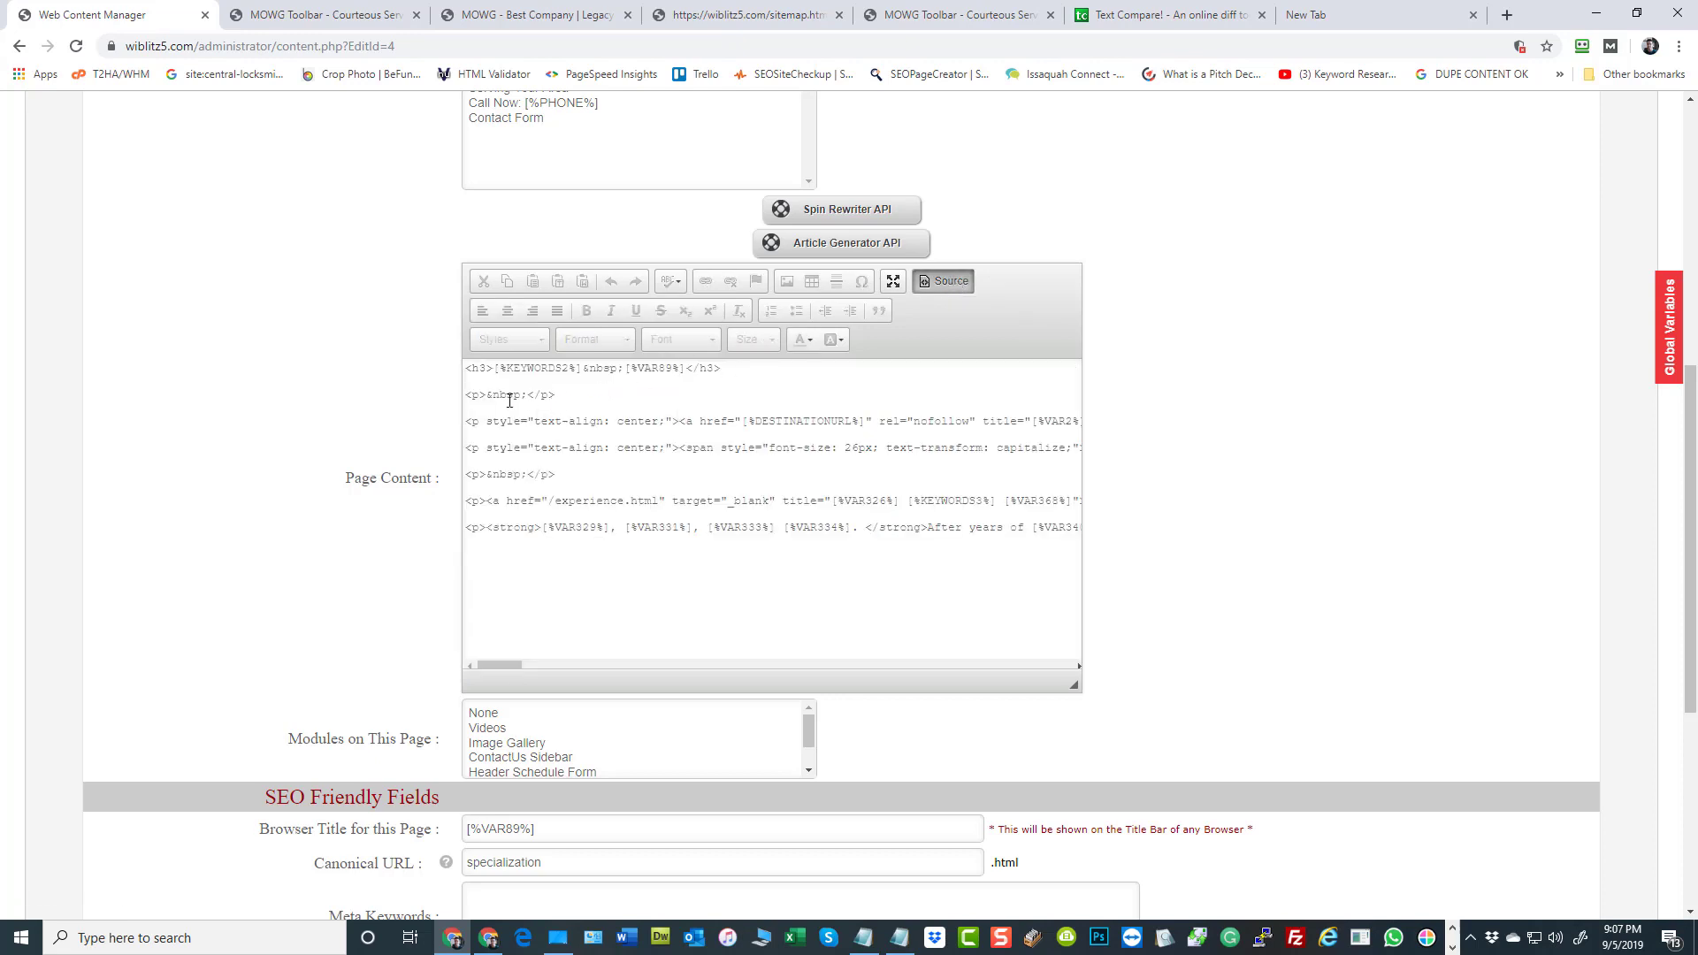
Examine the h3 heading line, the blank paragraph below it and the destination link paragraph in the HTML source
drag(528, 396, 486, 400)
drag(738, 376, 504, 363)
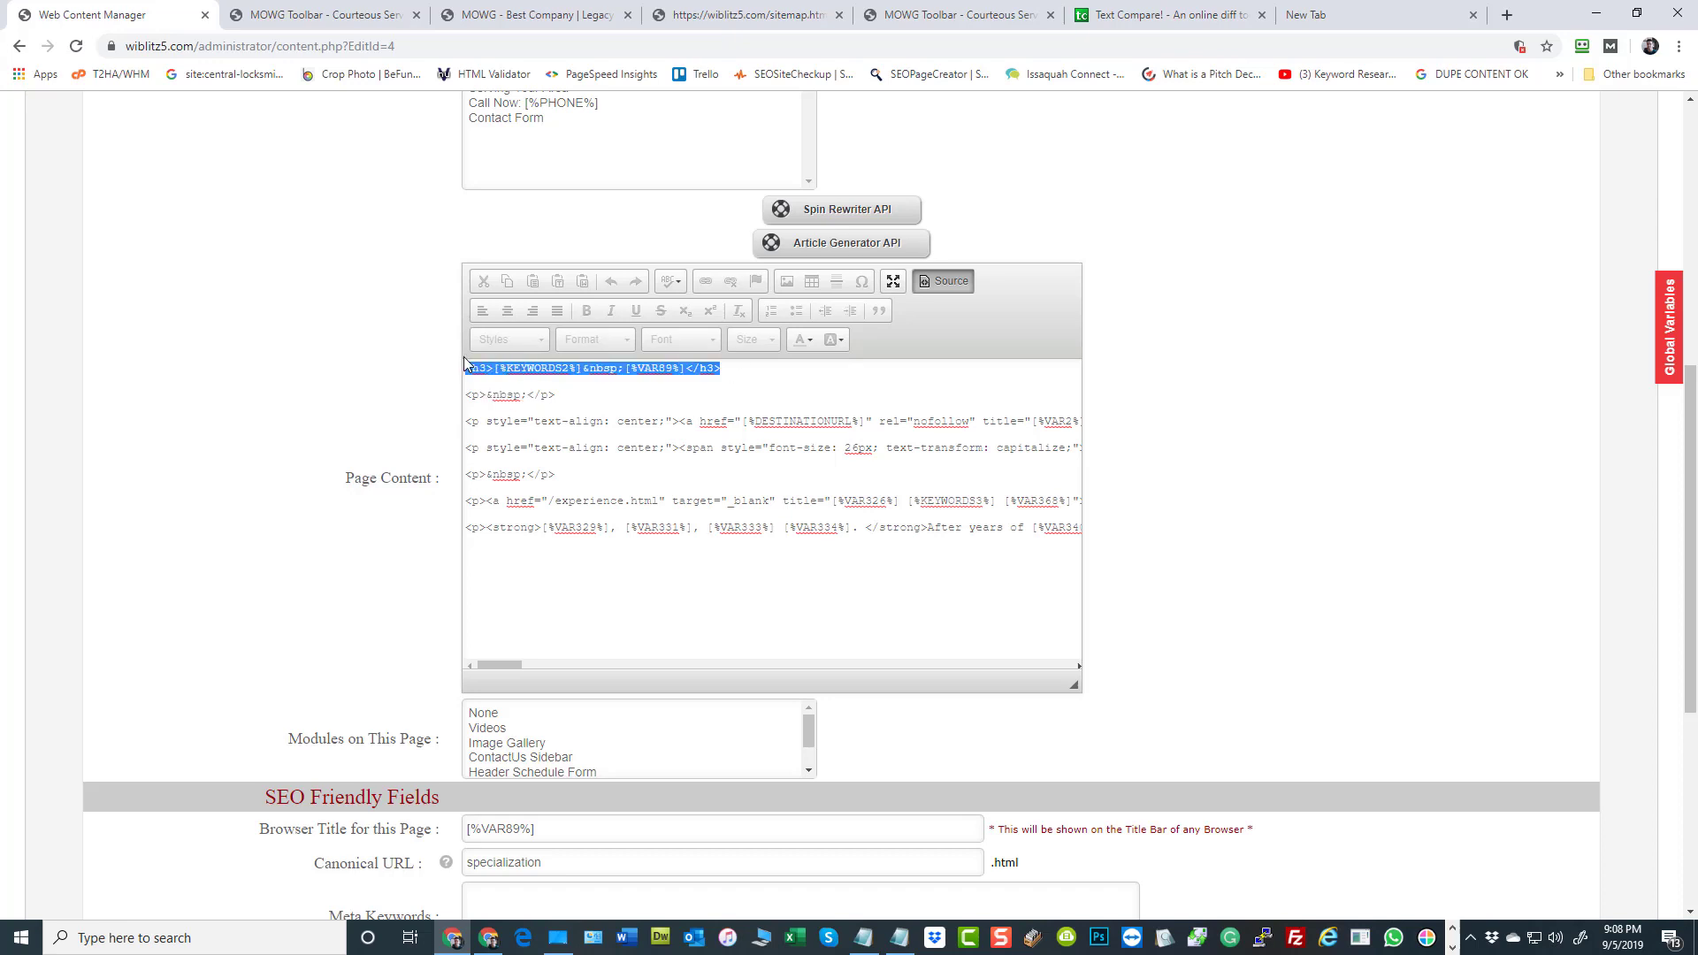
drag(593, 395, 468, 397)
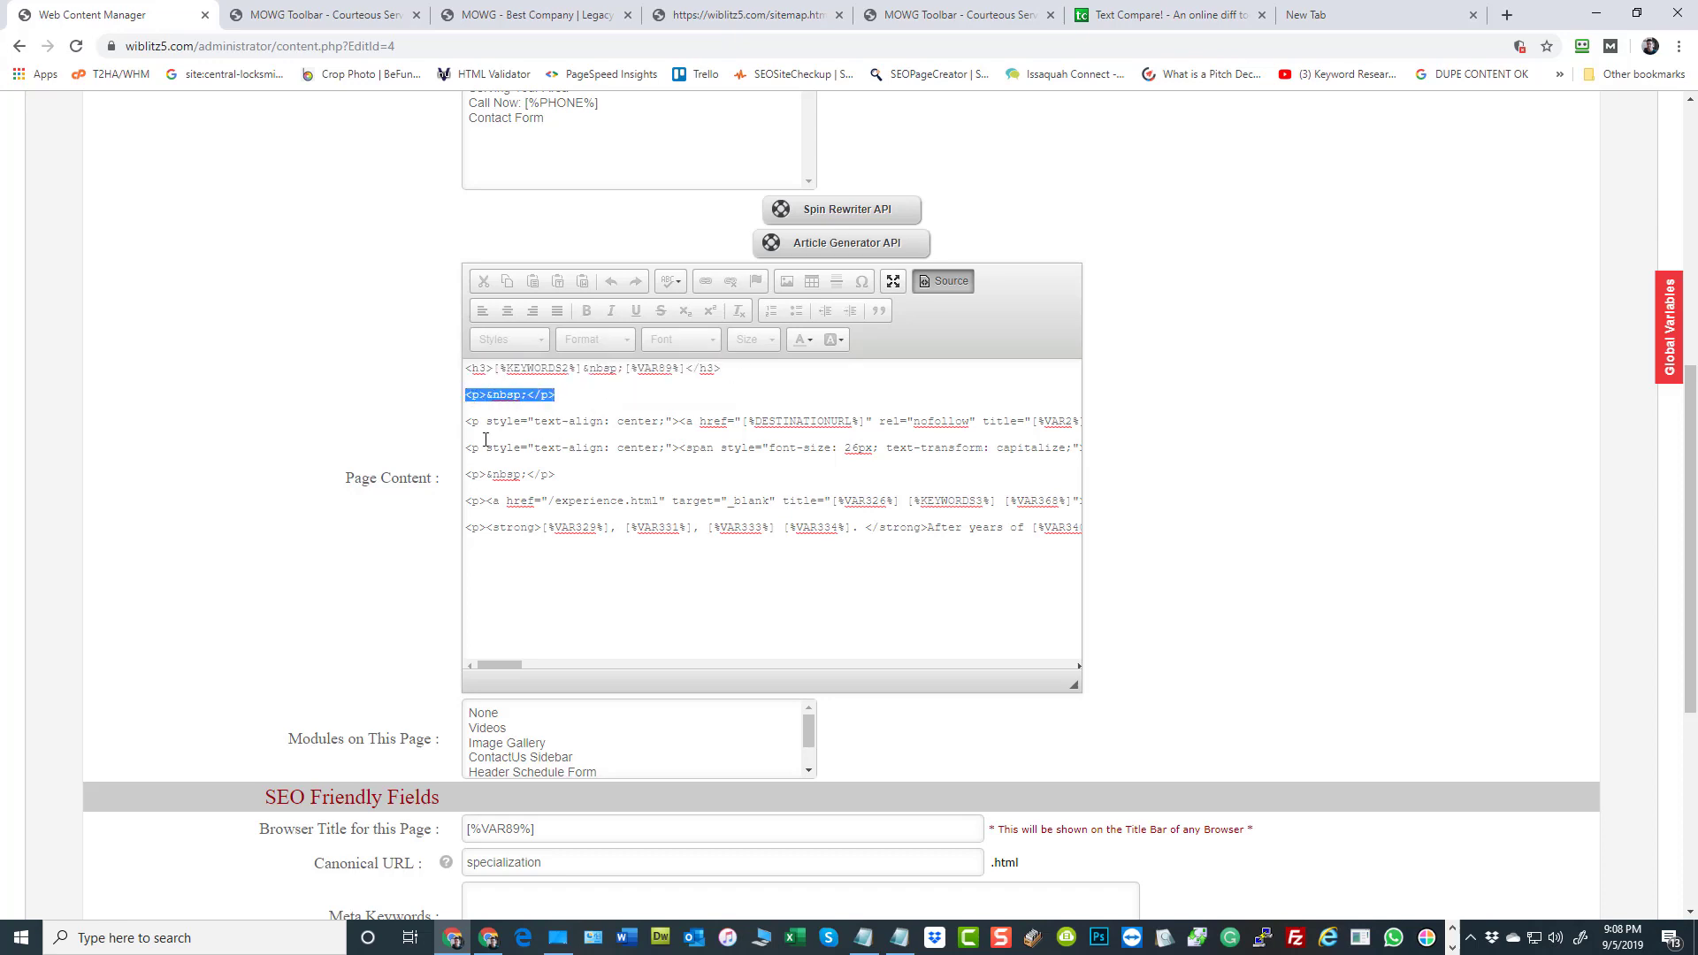
triple_click(468, 428)
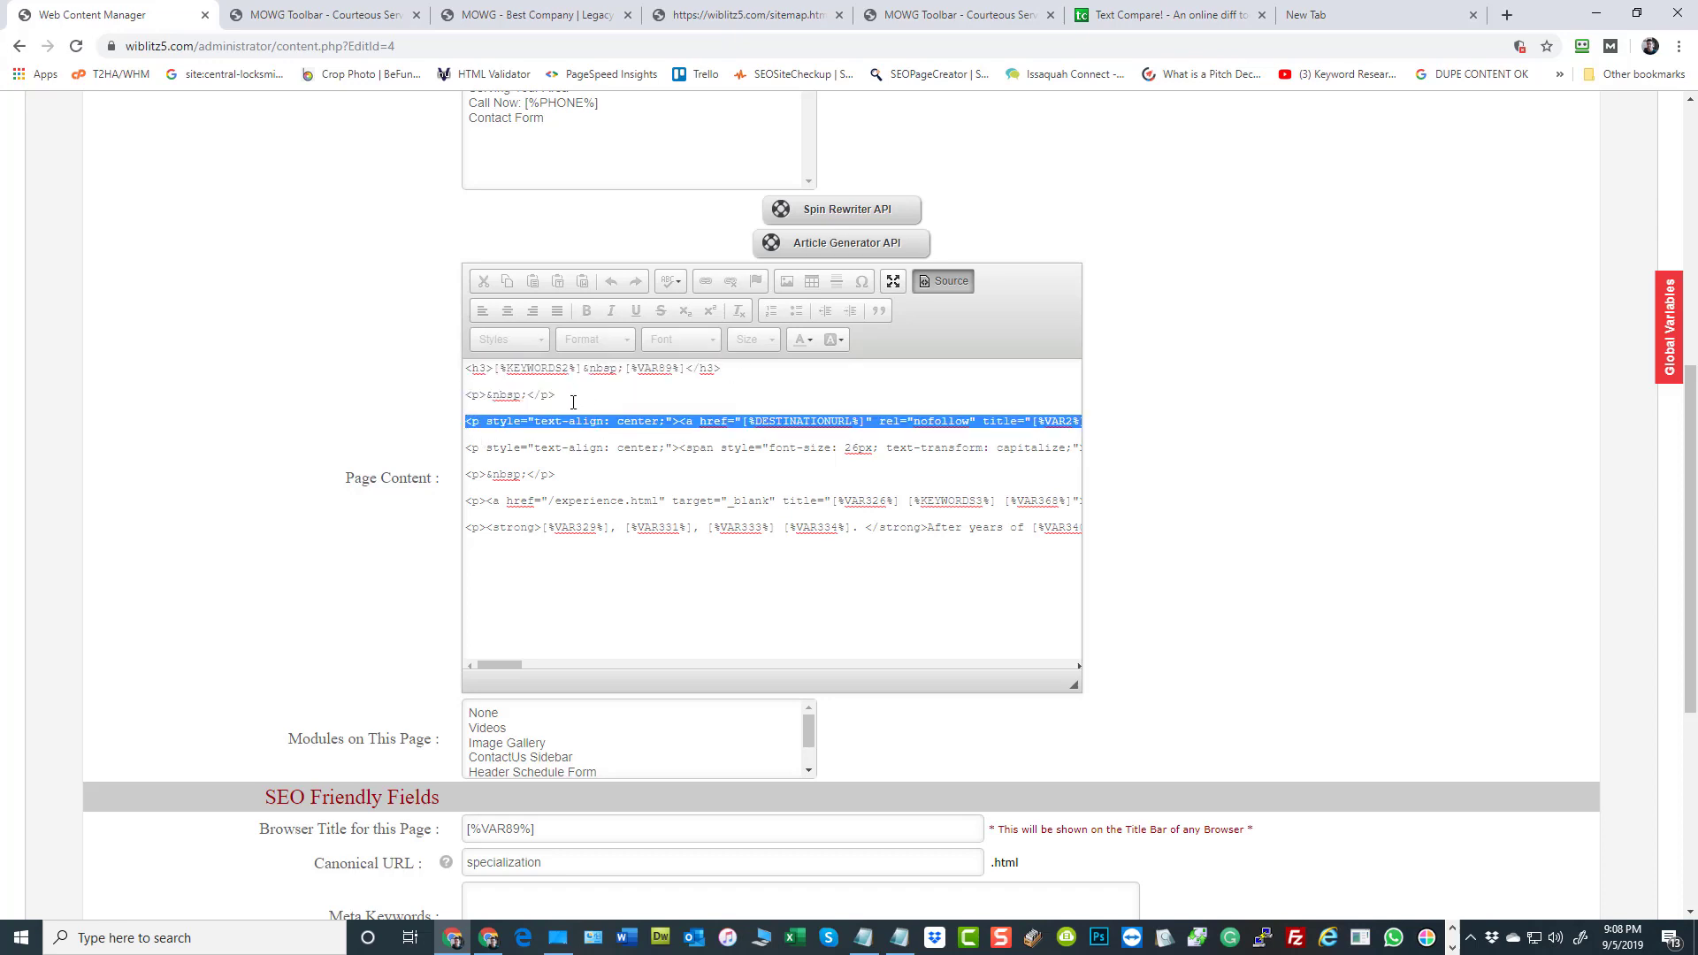
drag(574, 402, 469, 395)
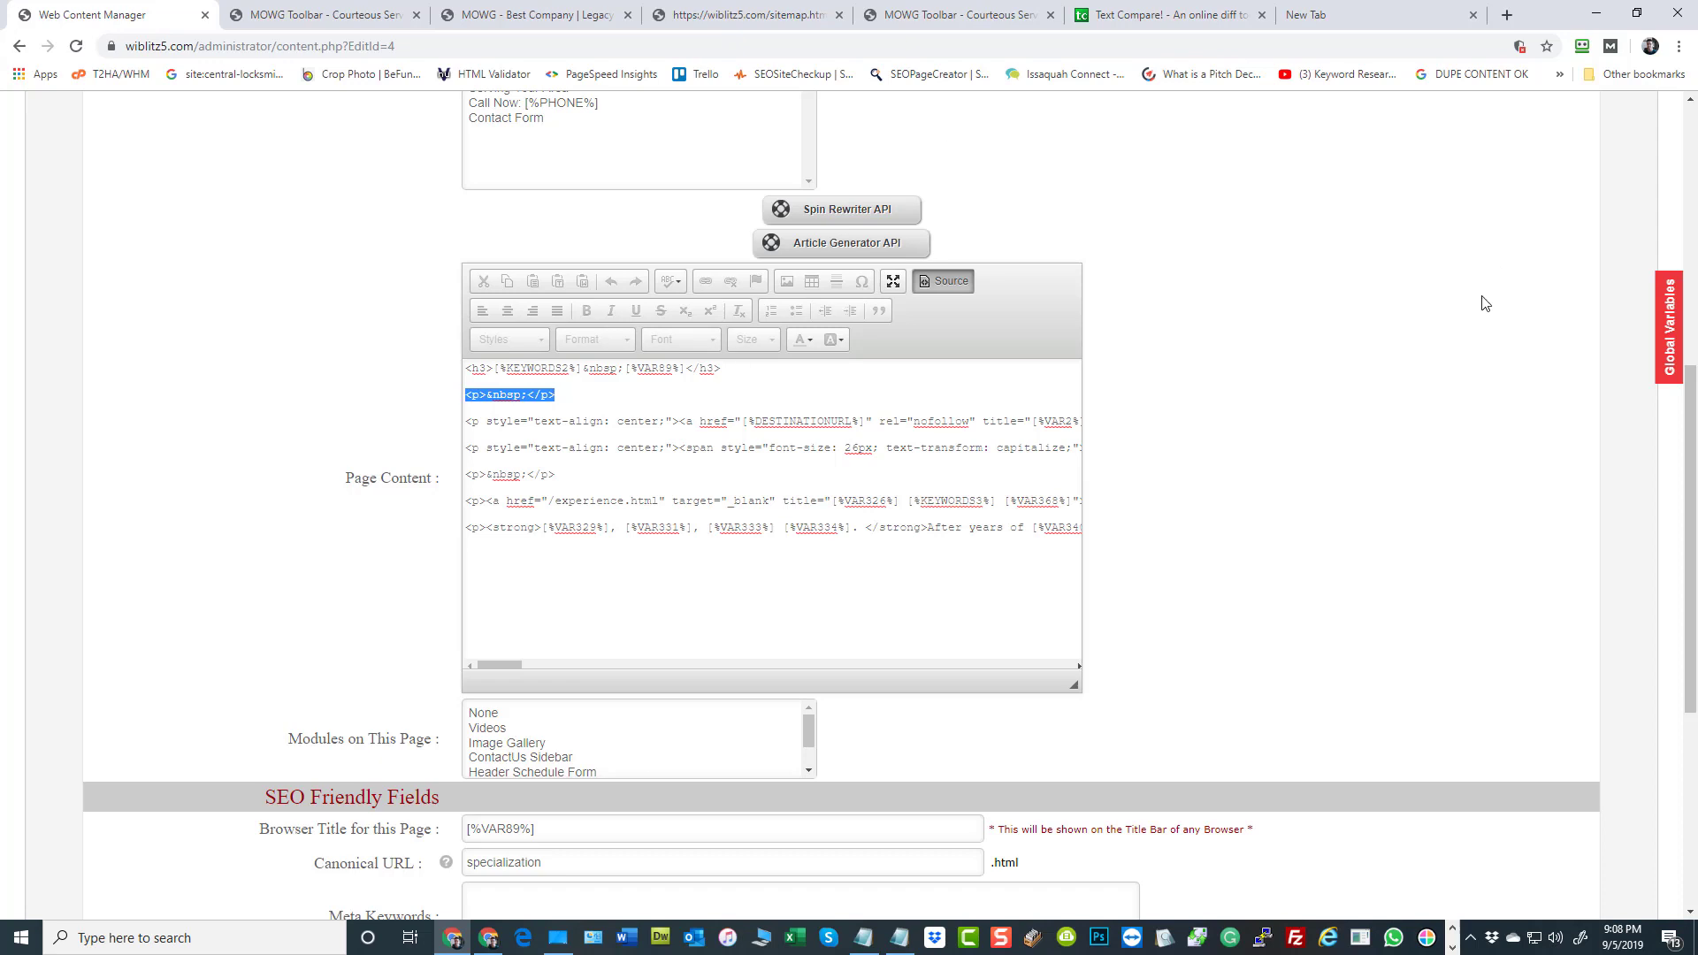
click(1344, 333)
Leave the page editor for the dashboard and open the Varsheet Uploader's row count and starting ID form
scroll(307, 421, up, 7)
click(79, 271)
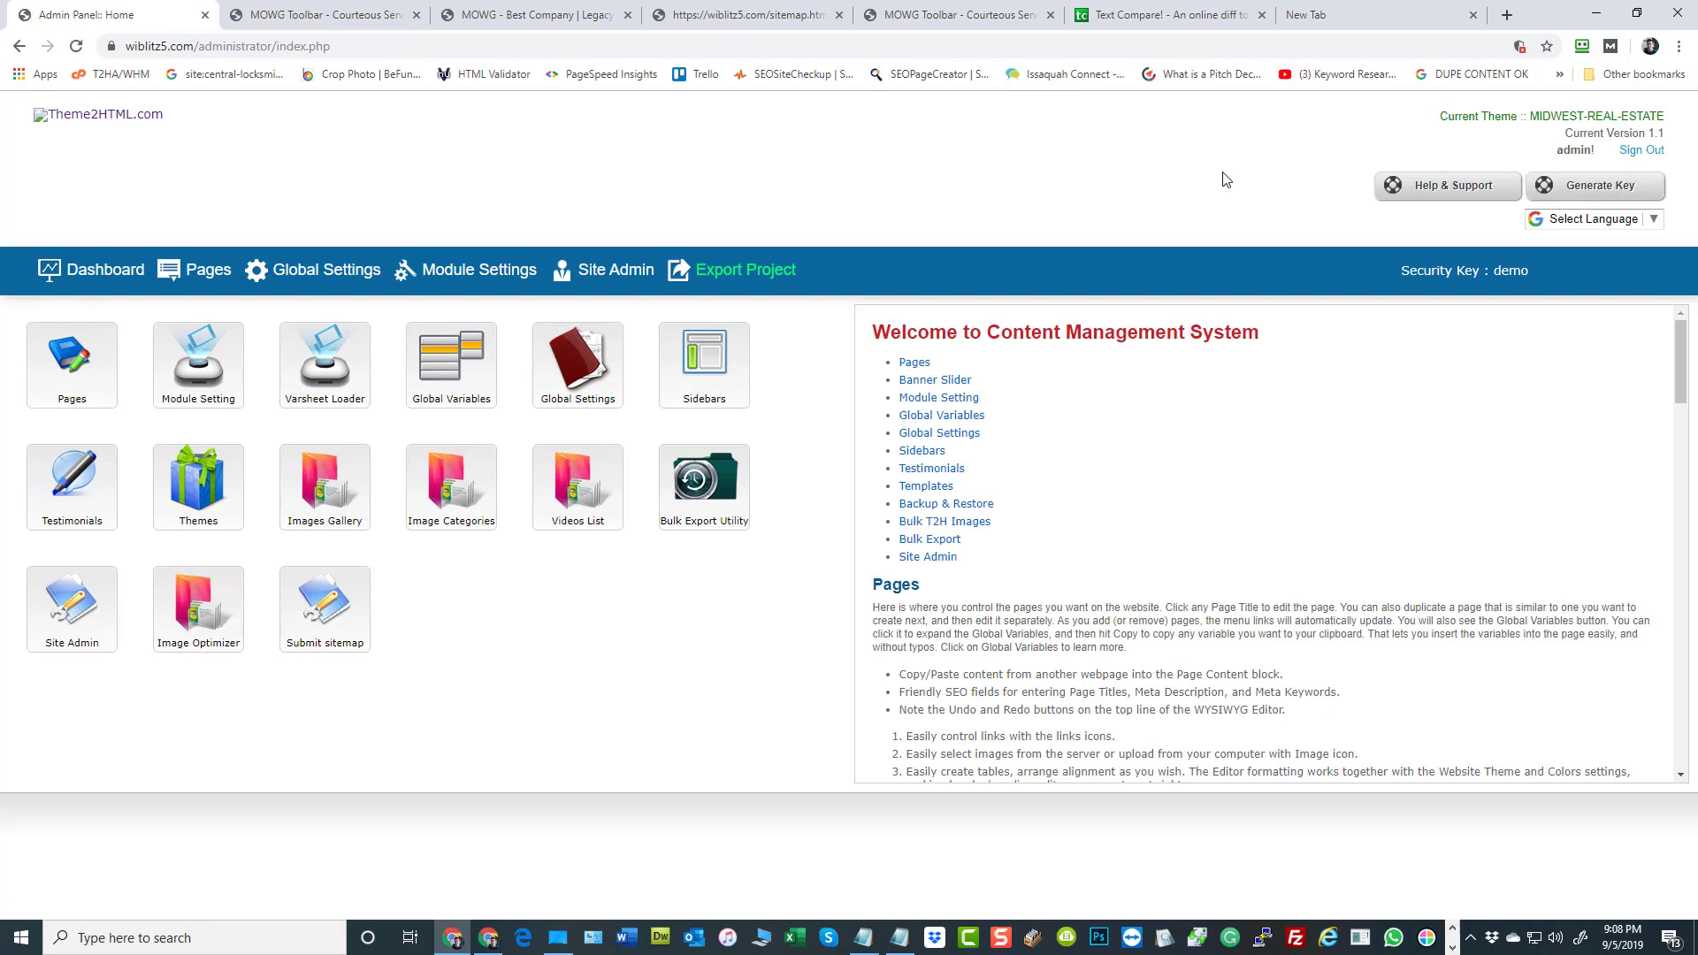
click(86, 272)
click(329, 370)
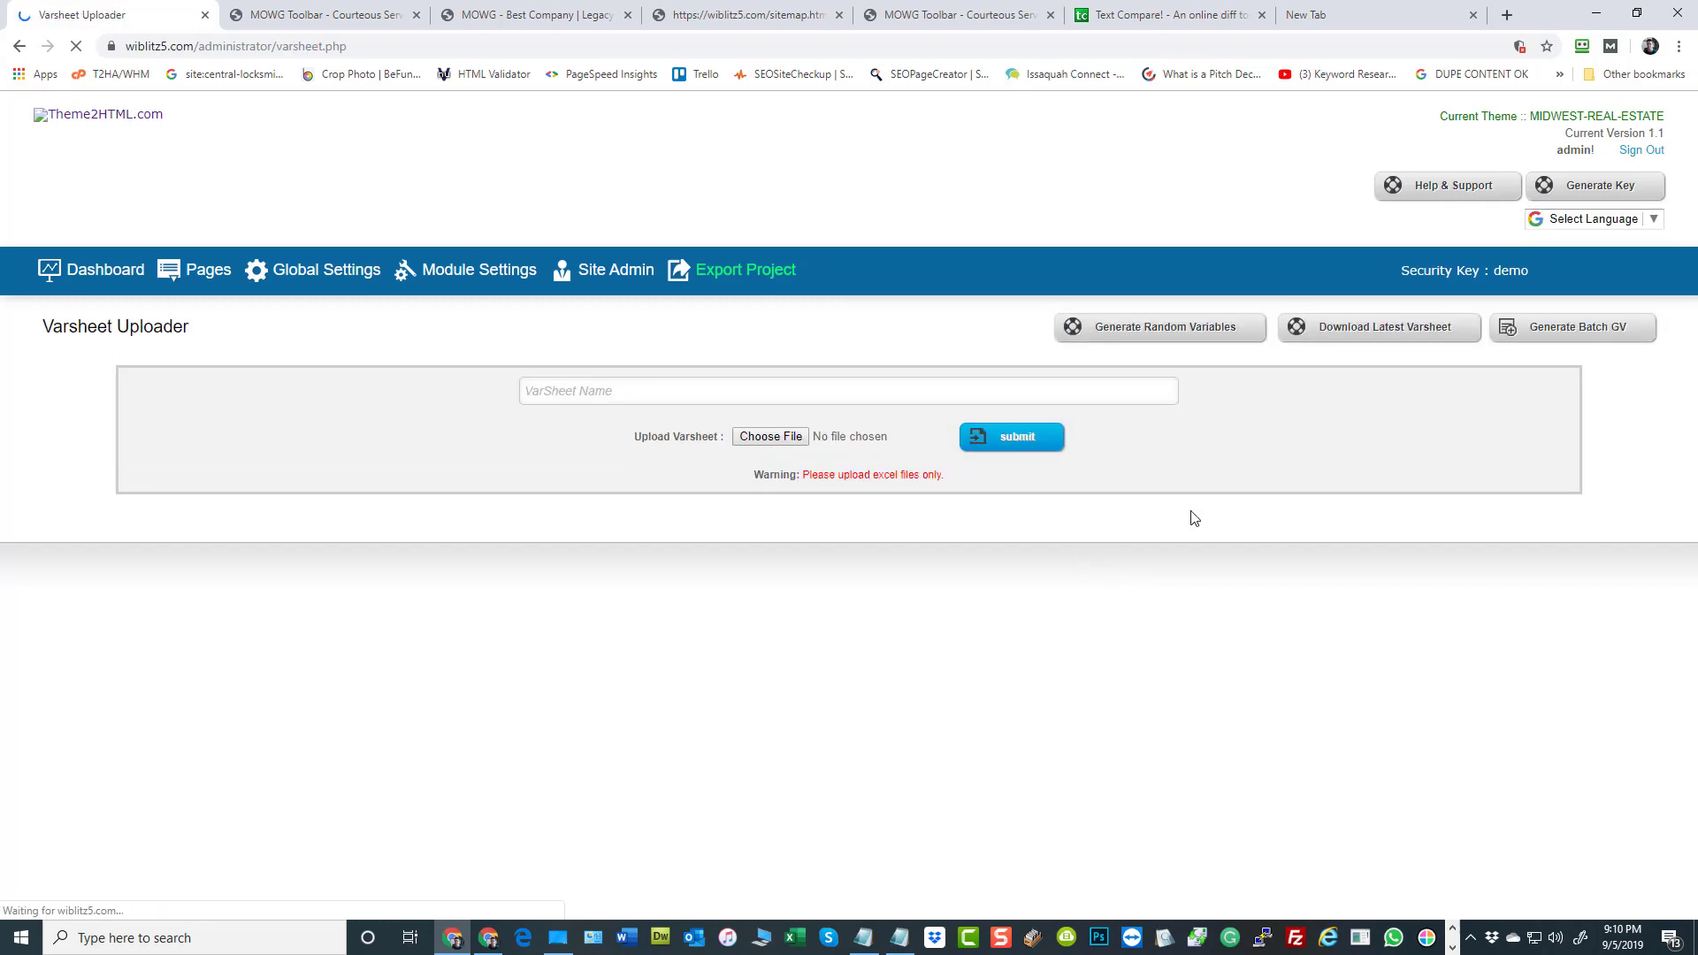
click(1573, 326)
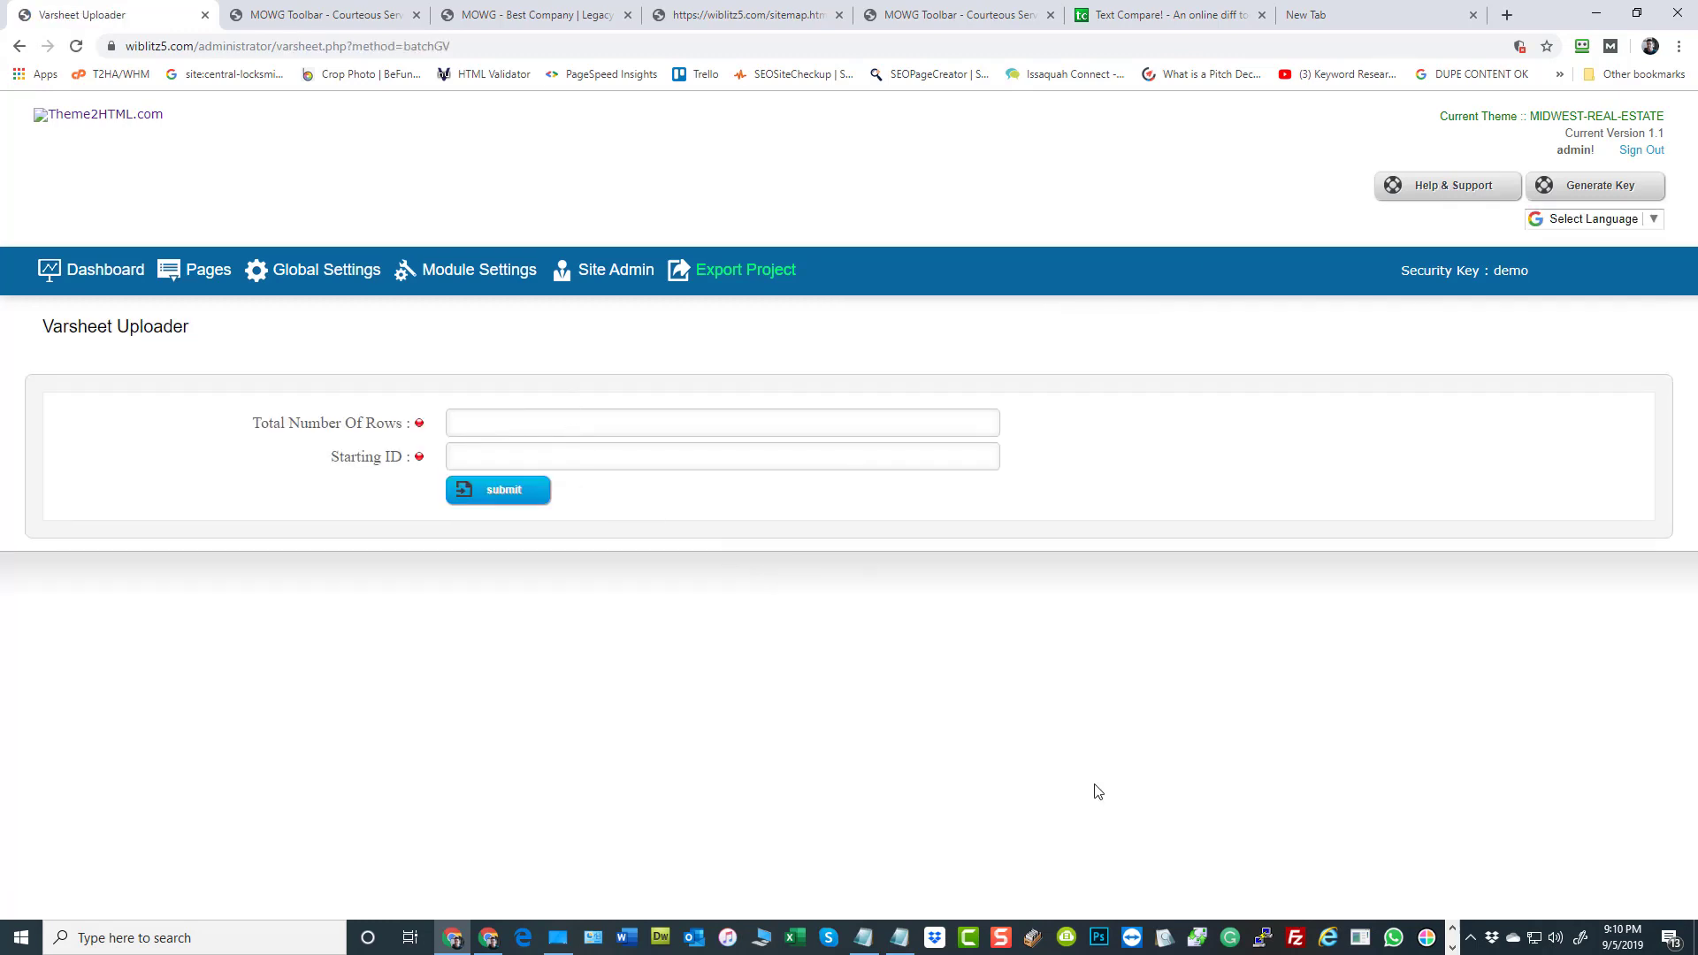
Fill in the Varsheet Uploader form with 100 total rows and a starting ID of 1001
text(100)
click(587, 458)
text(1001)
Open the recent workbook 1_UAP_1_UAP16_legacy-uap.xlsx in Excel and examine the [CITY], [SERVICE] and [KEYWORD] lists
right_click(796, 940)
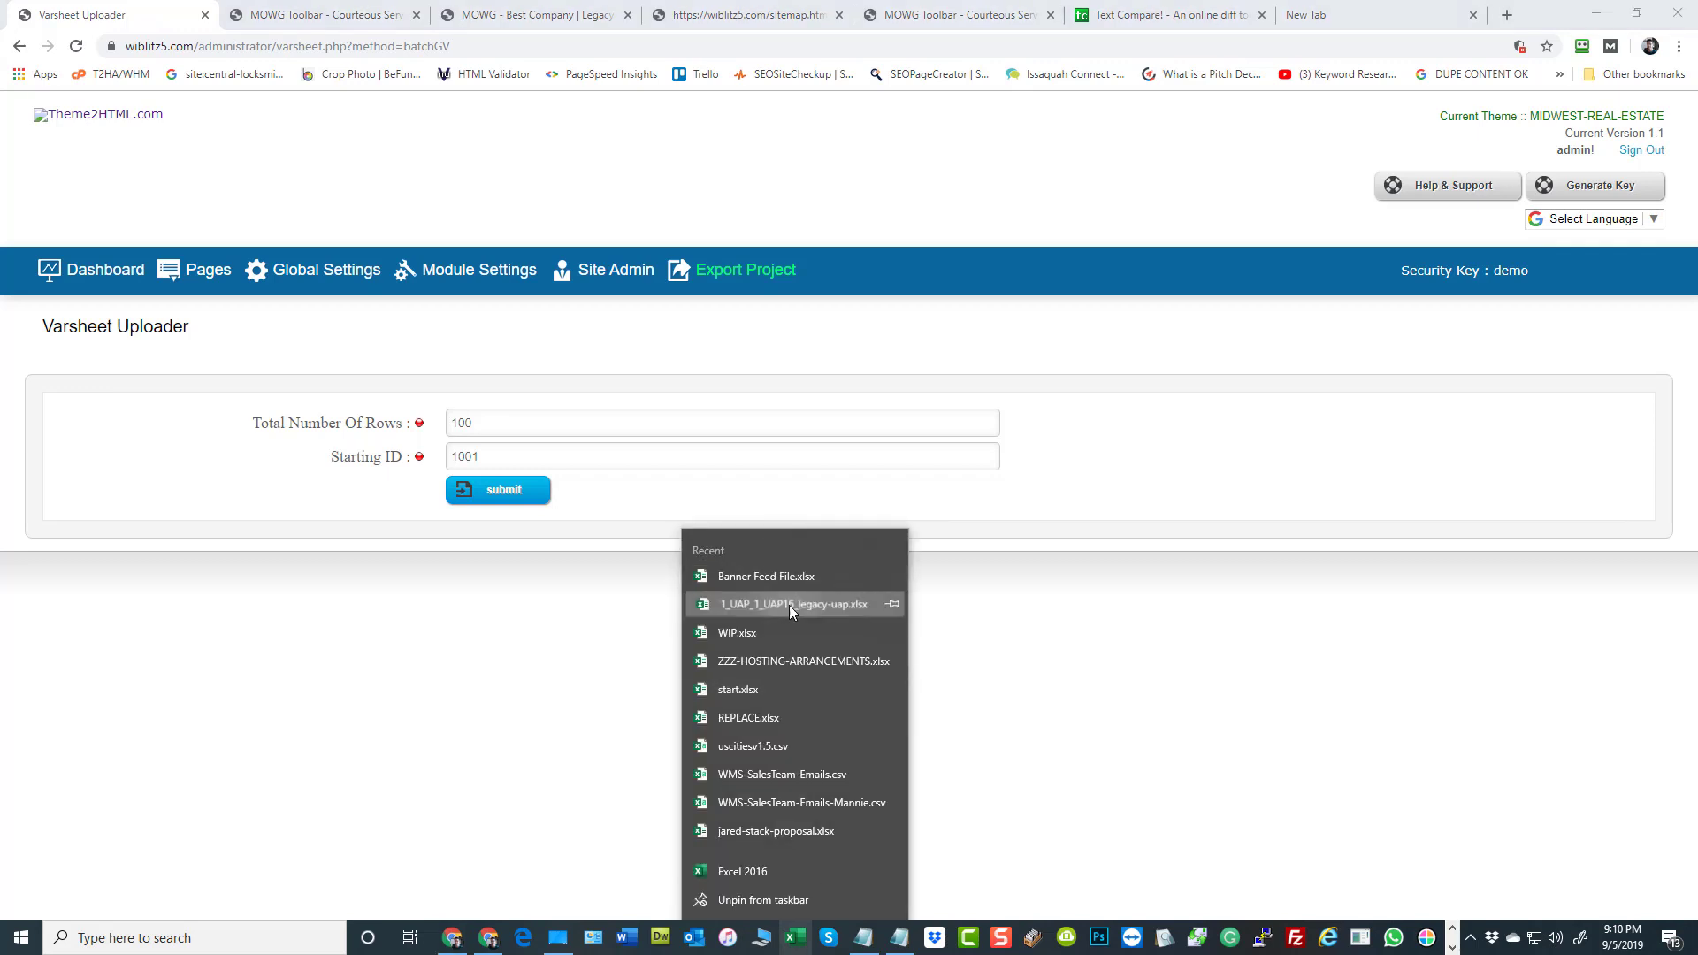
click(789, 605)
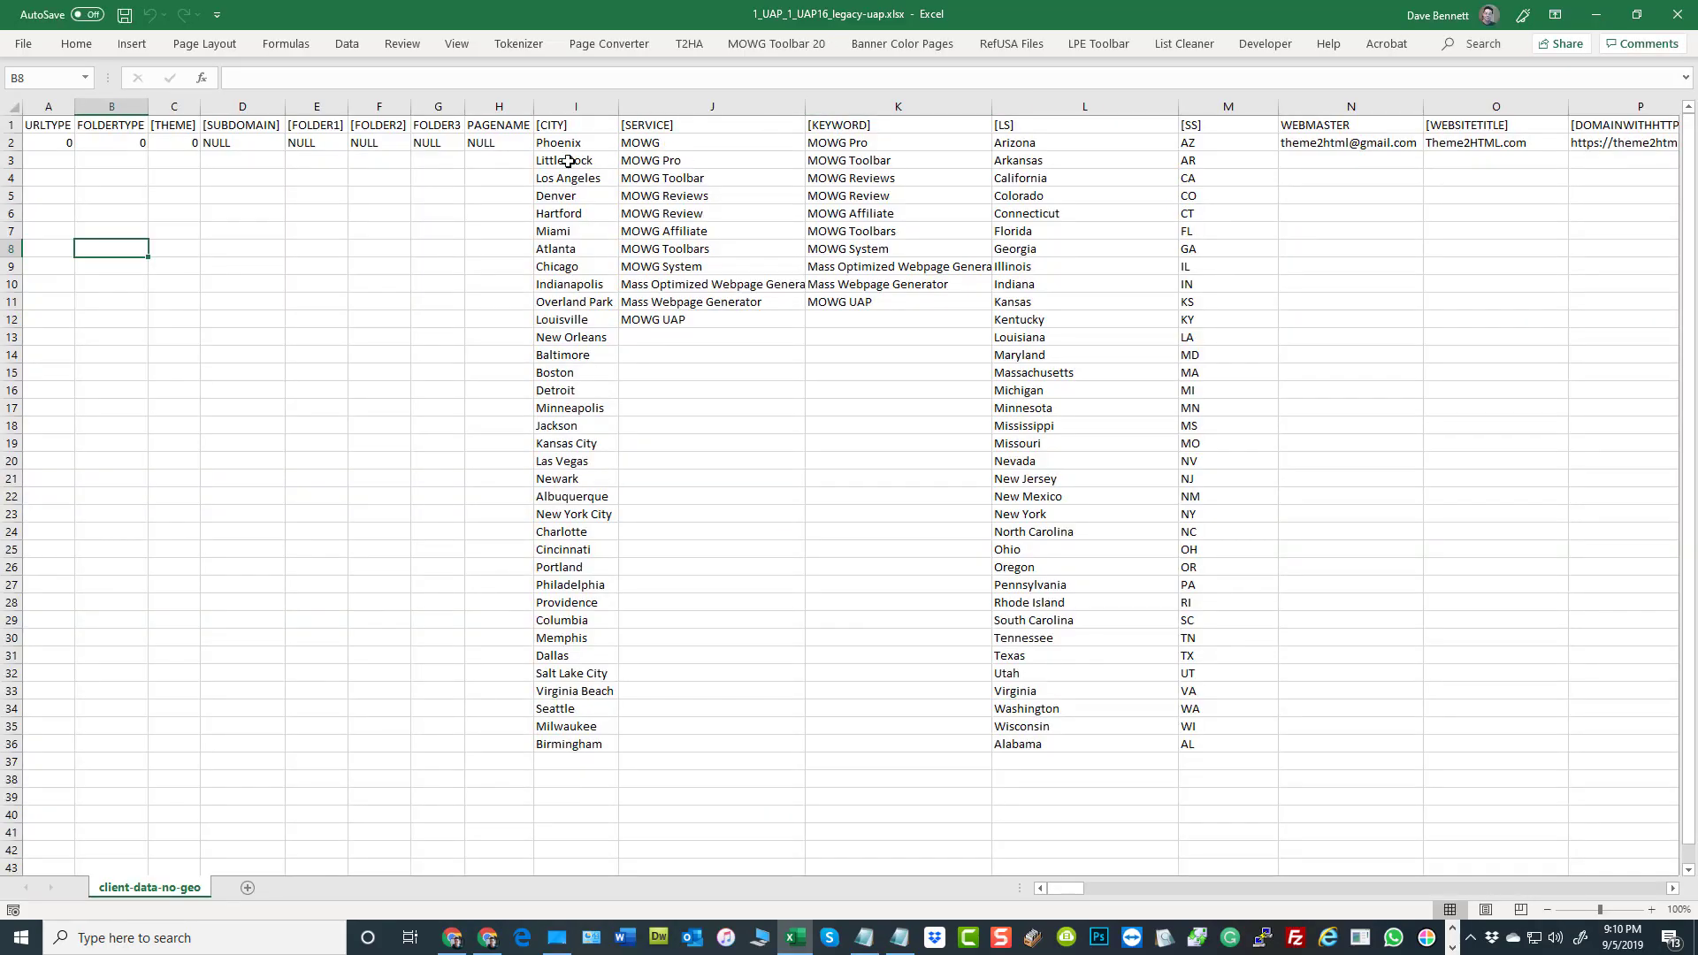
drag(600, 110, 894, 110)
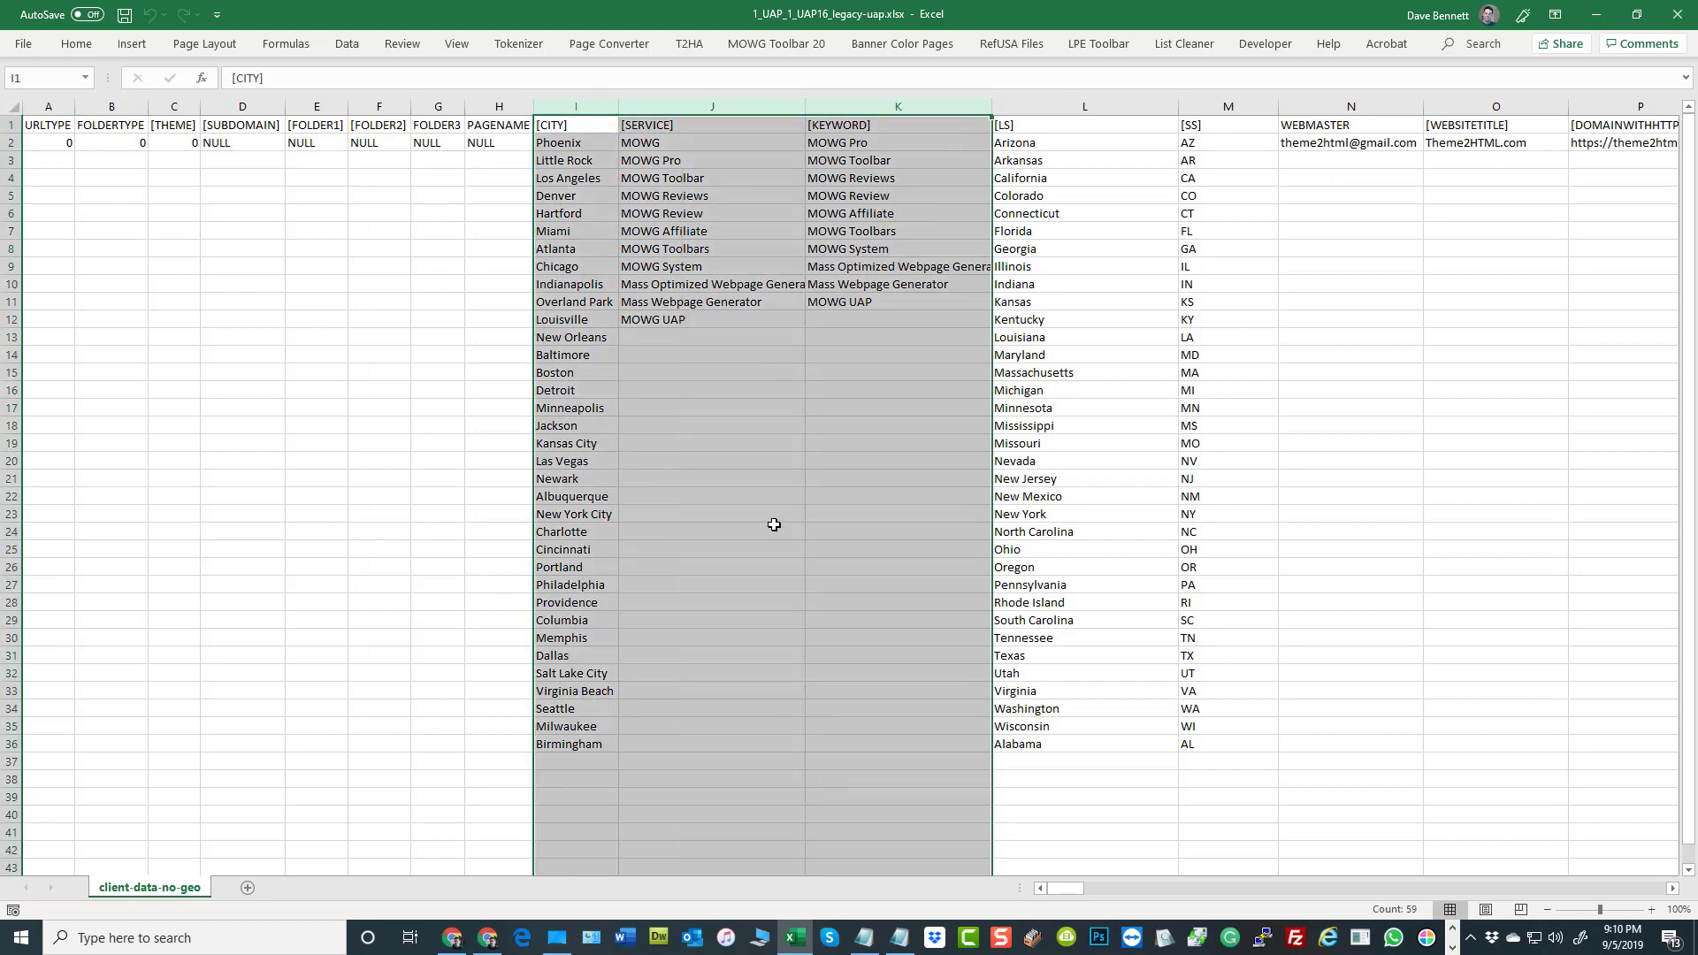
drag(583, 147, 583, 193)
drag(588, 666, 584, 749)
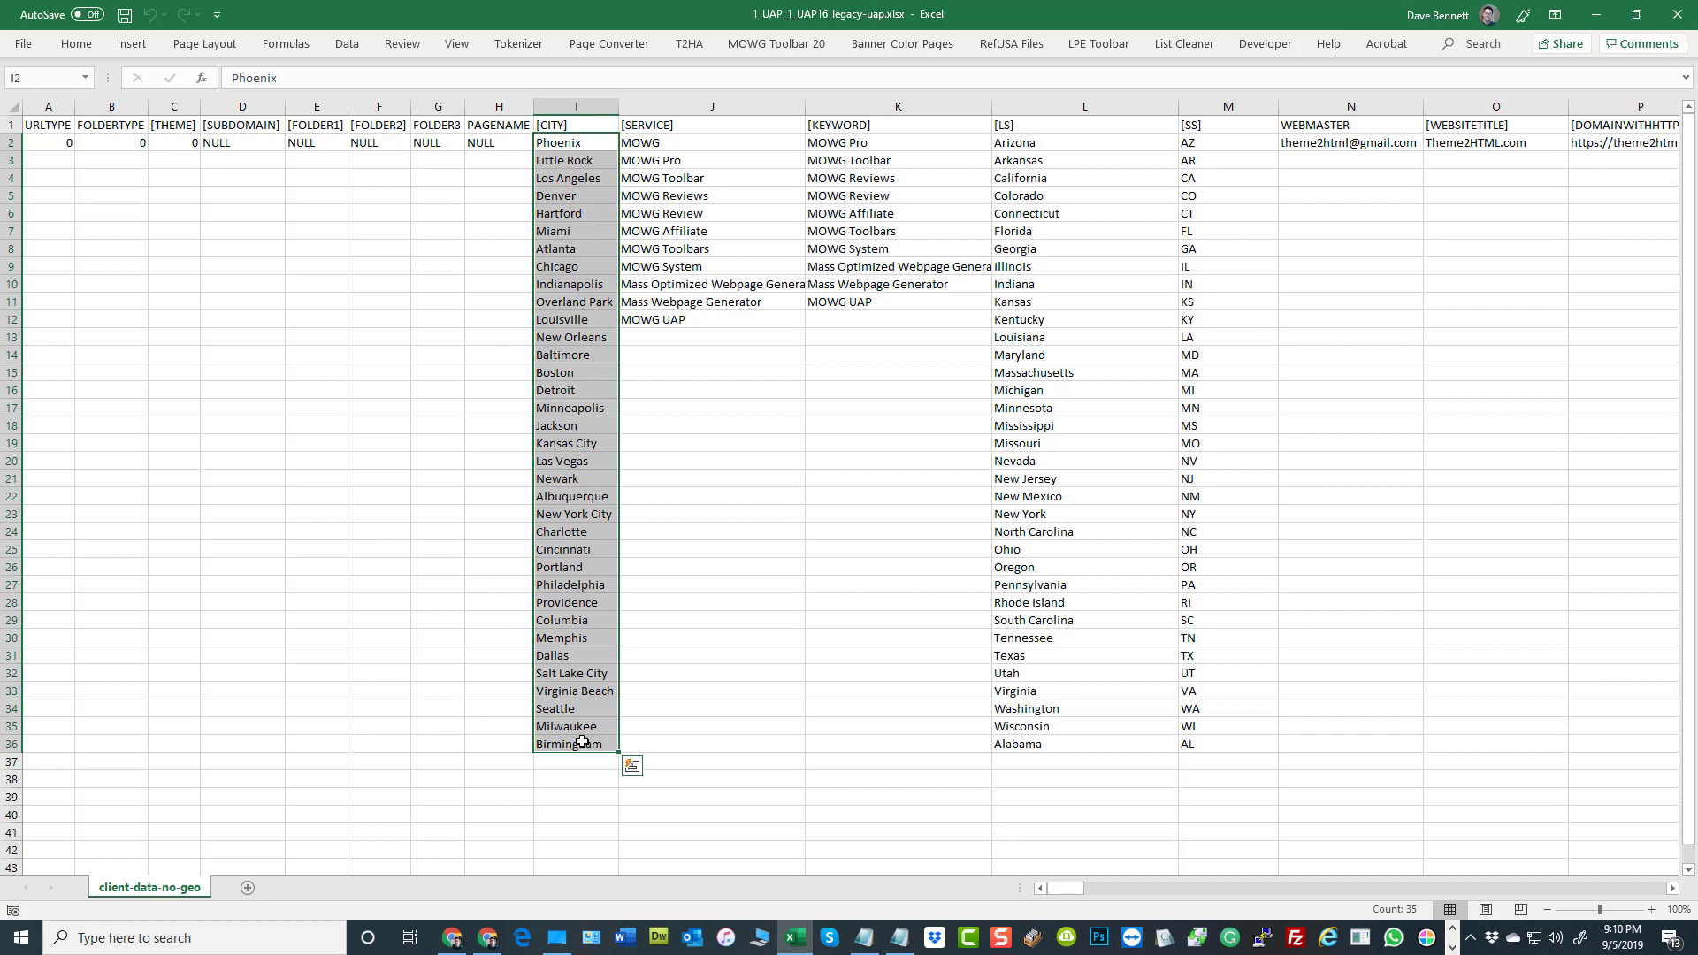
drag(688, 144, 670, 323)
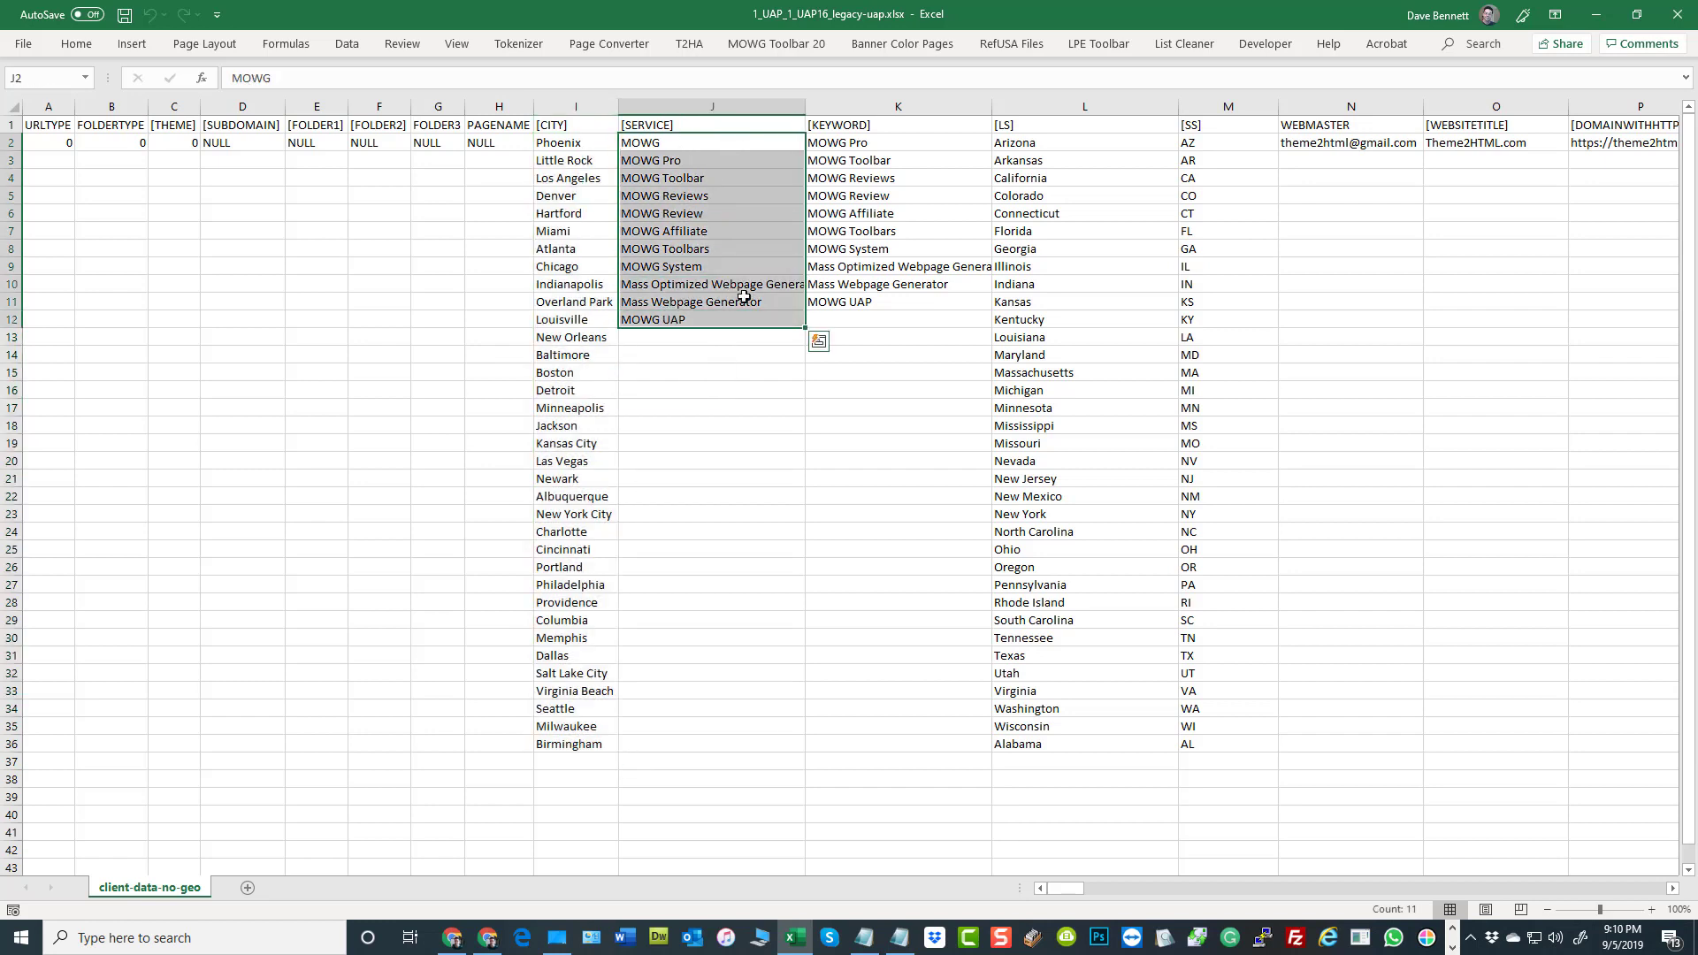
drag(856, 143, 854, 302)
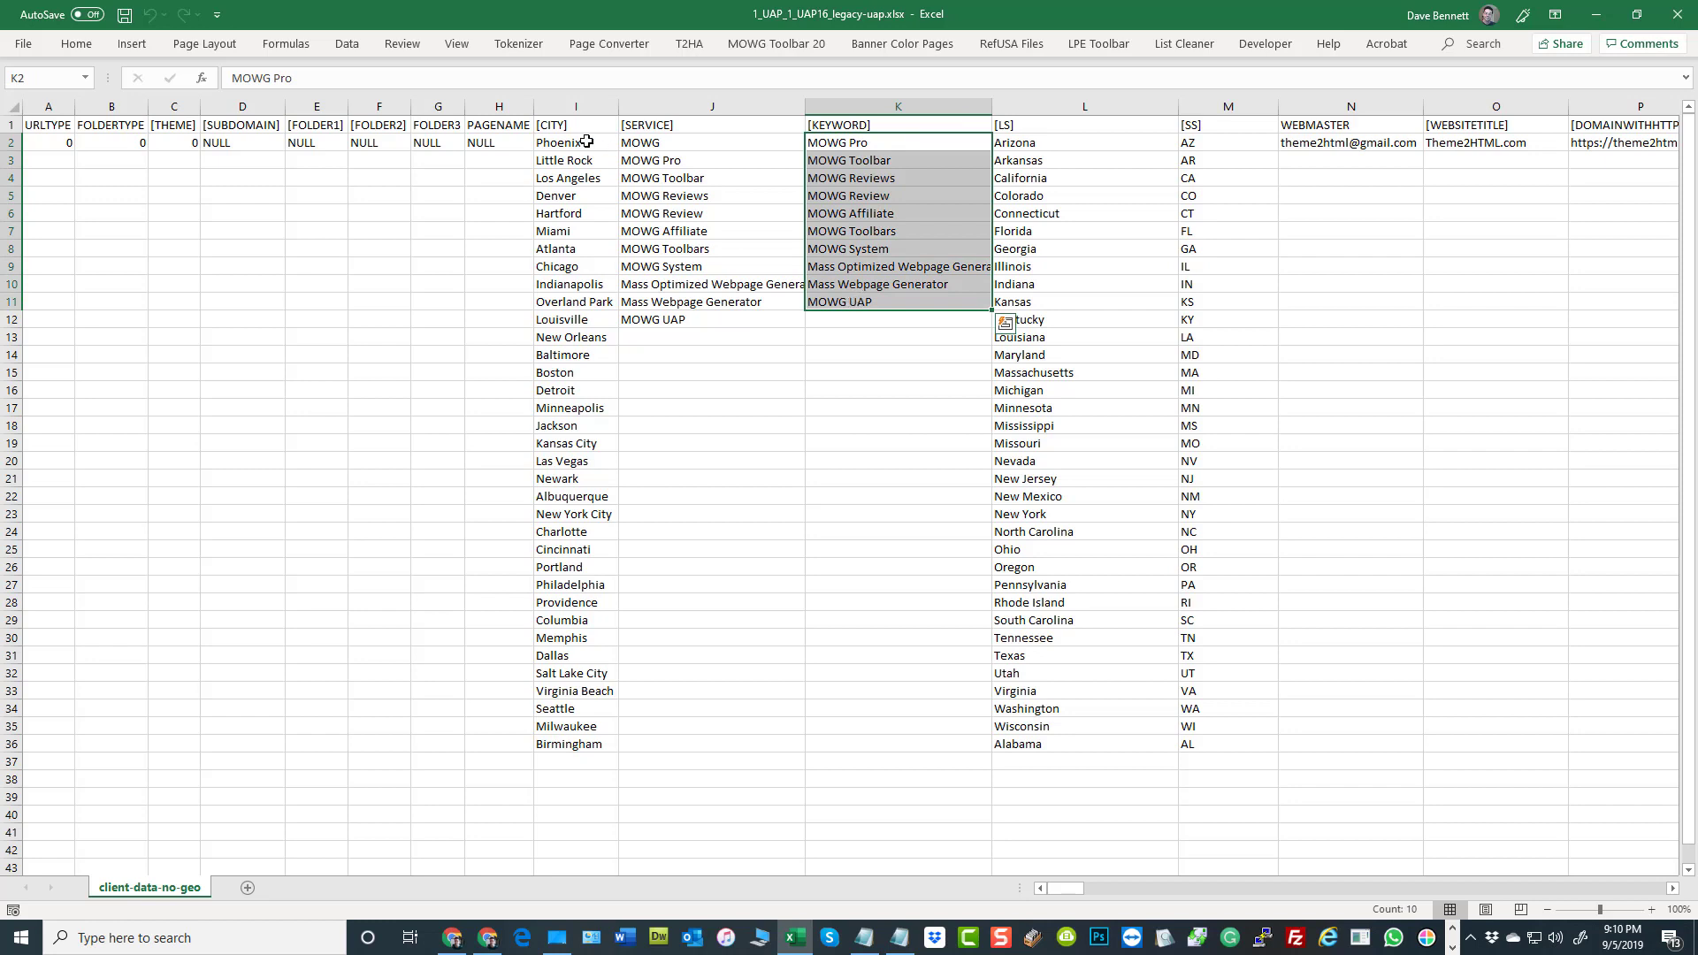
drag(583, 144, 593, 736)
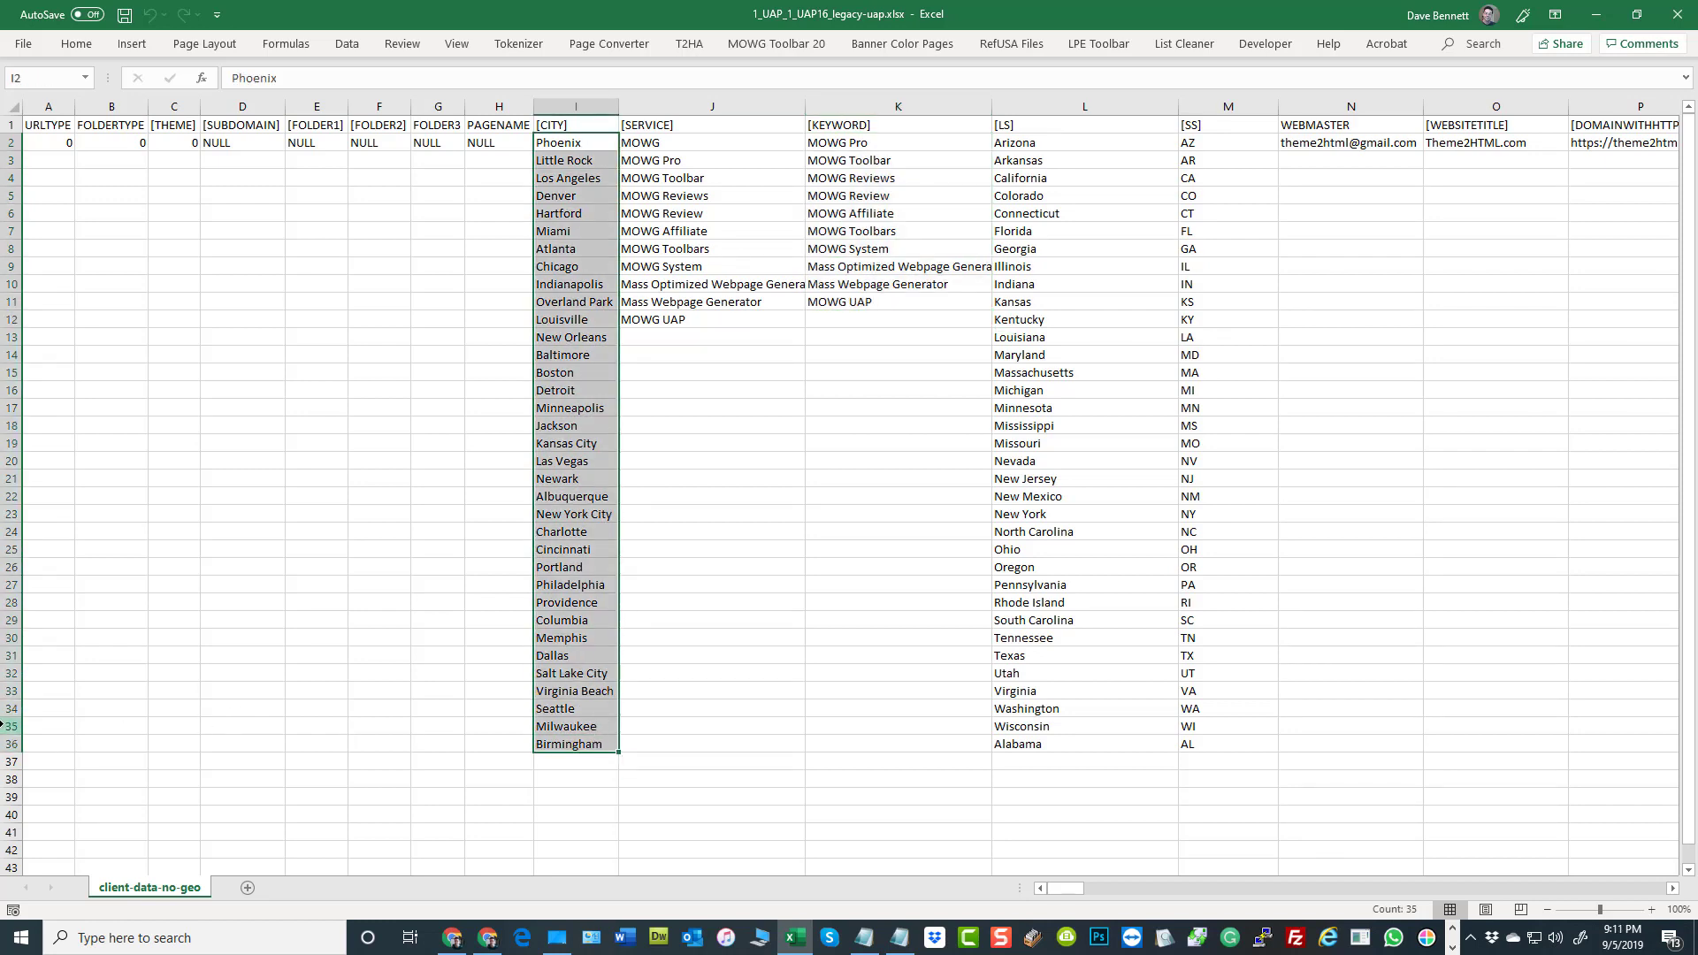
Compare where the [SERVICE], [KEYWORD] and [CITY] lists end, including the blank rows below the last city
click(652, 322)
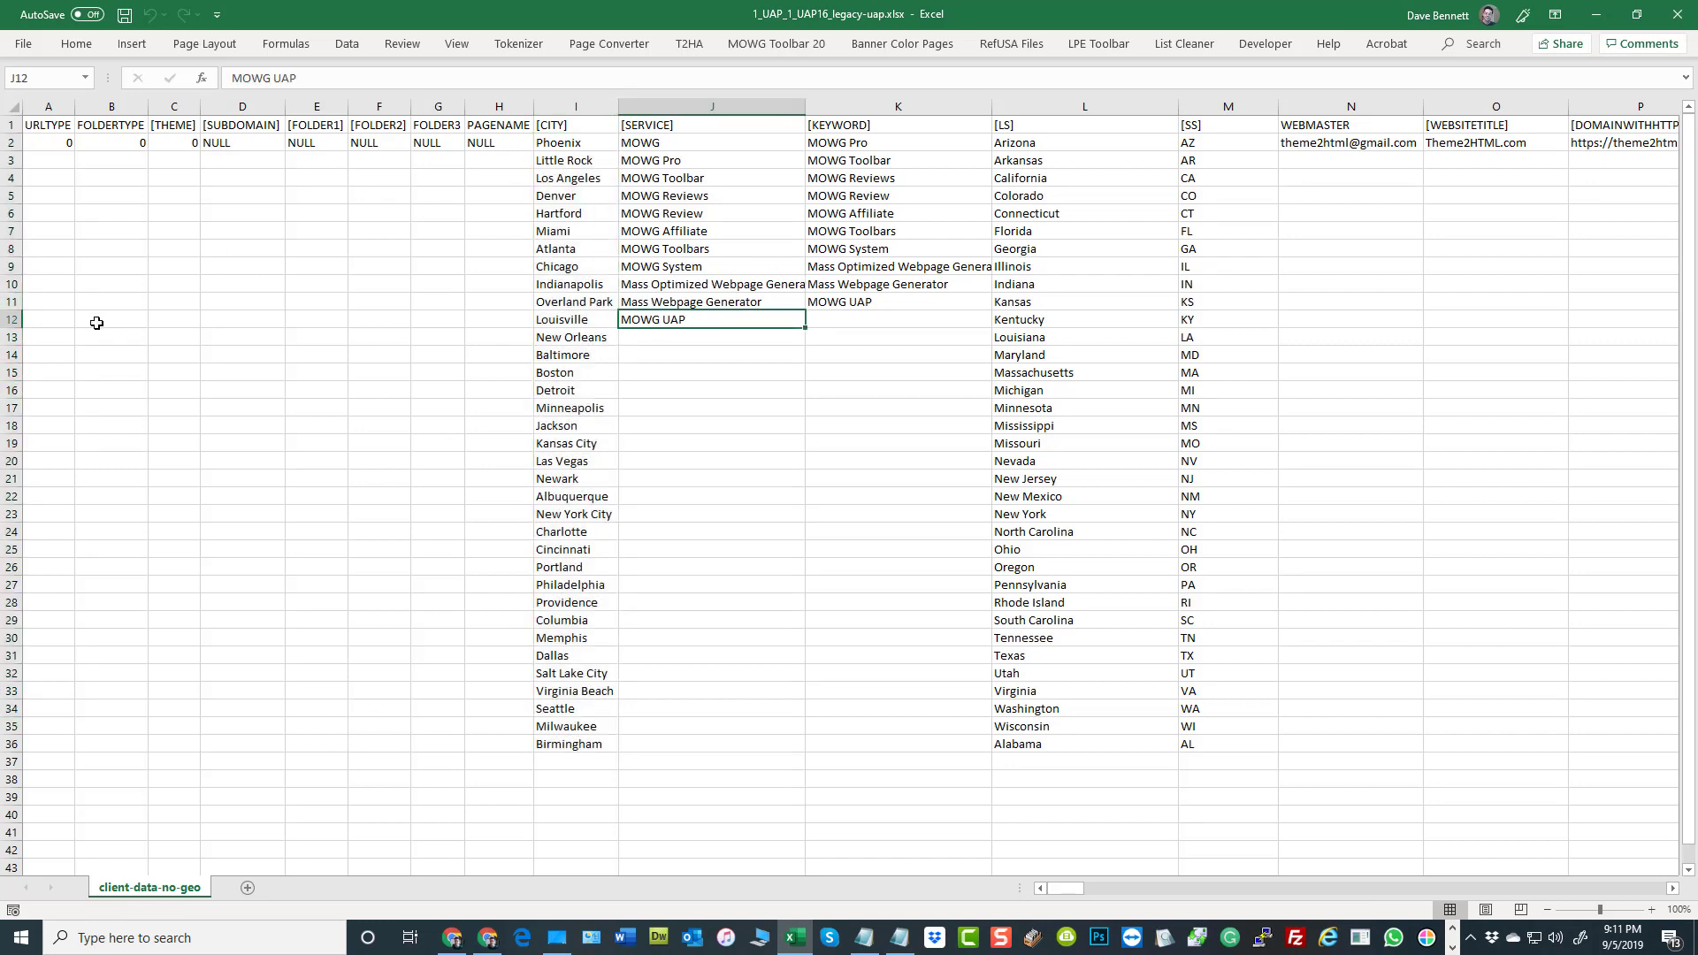
click(836, 301)
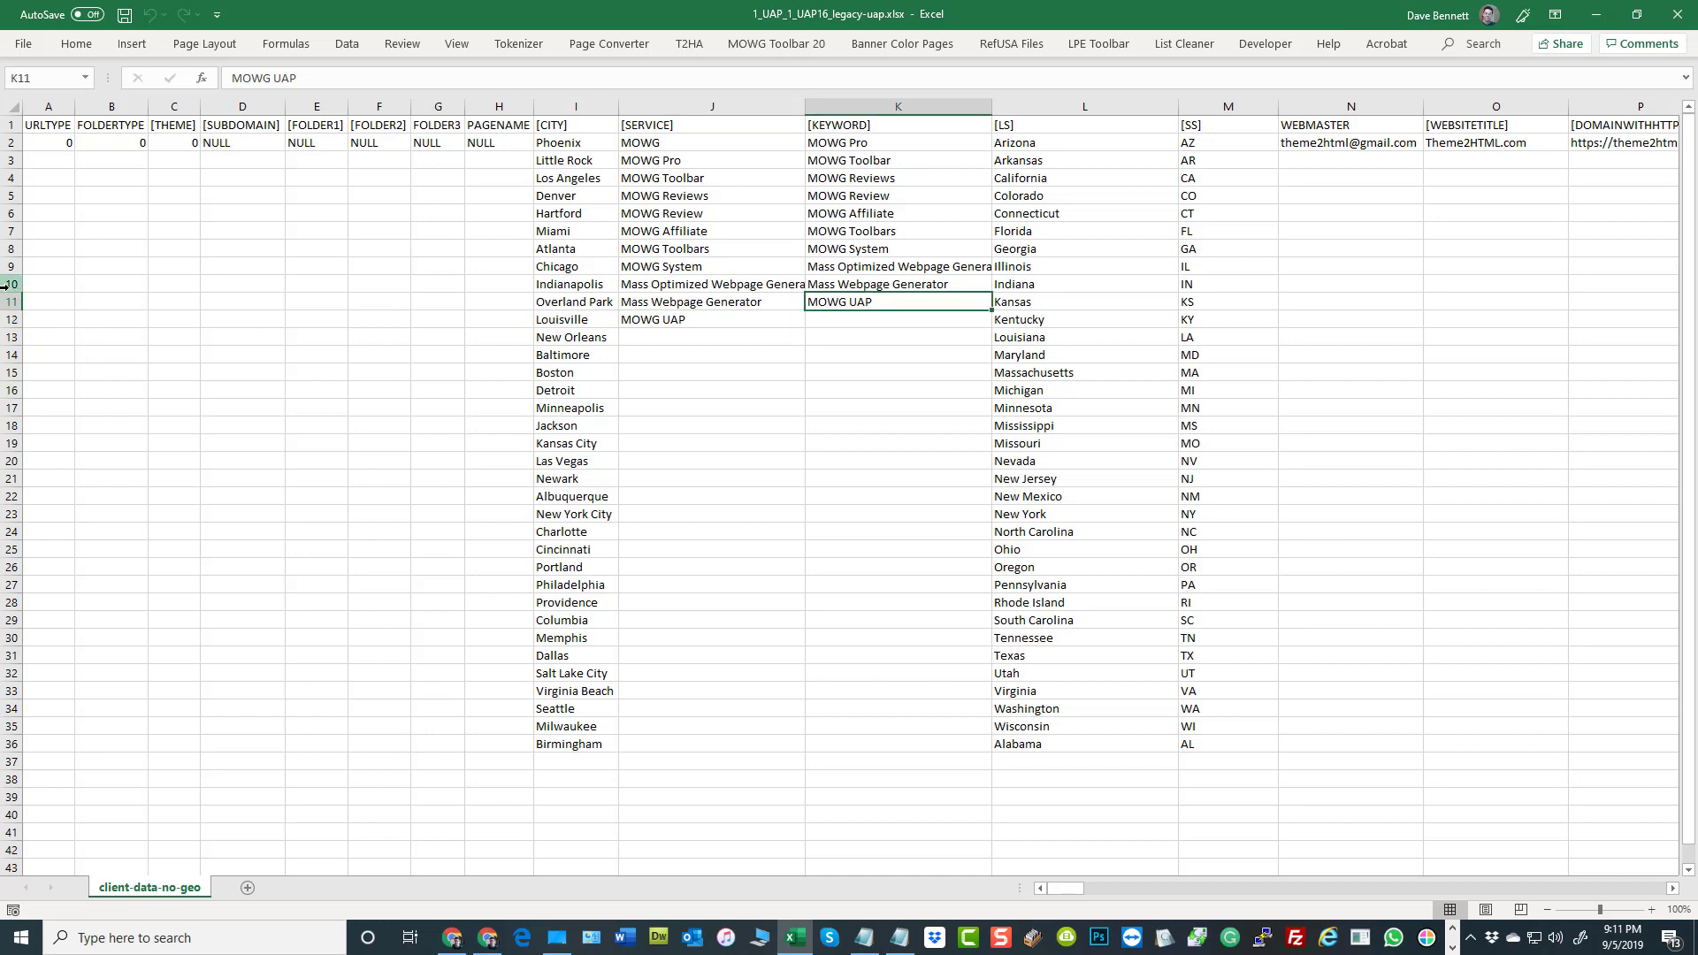
click(574, 753)
click(340, 427)
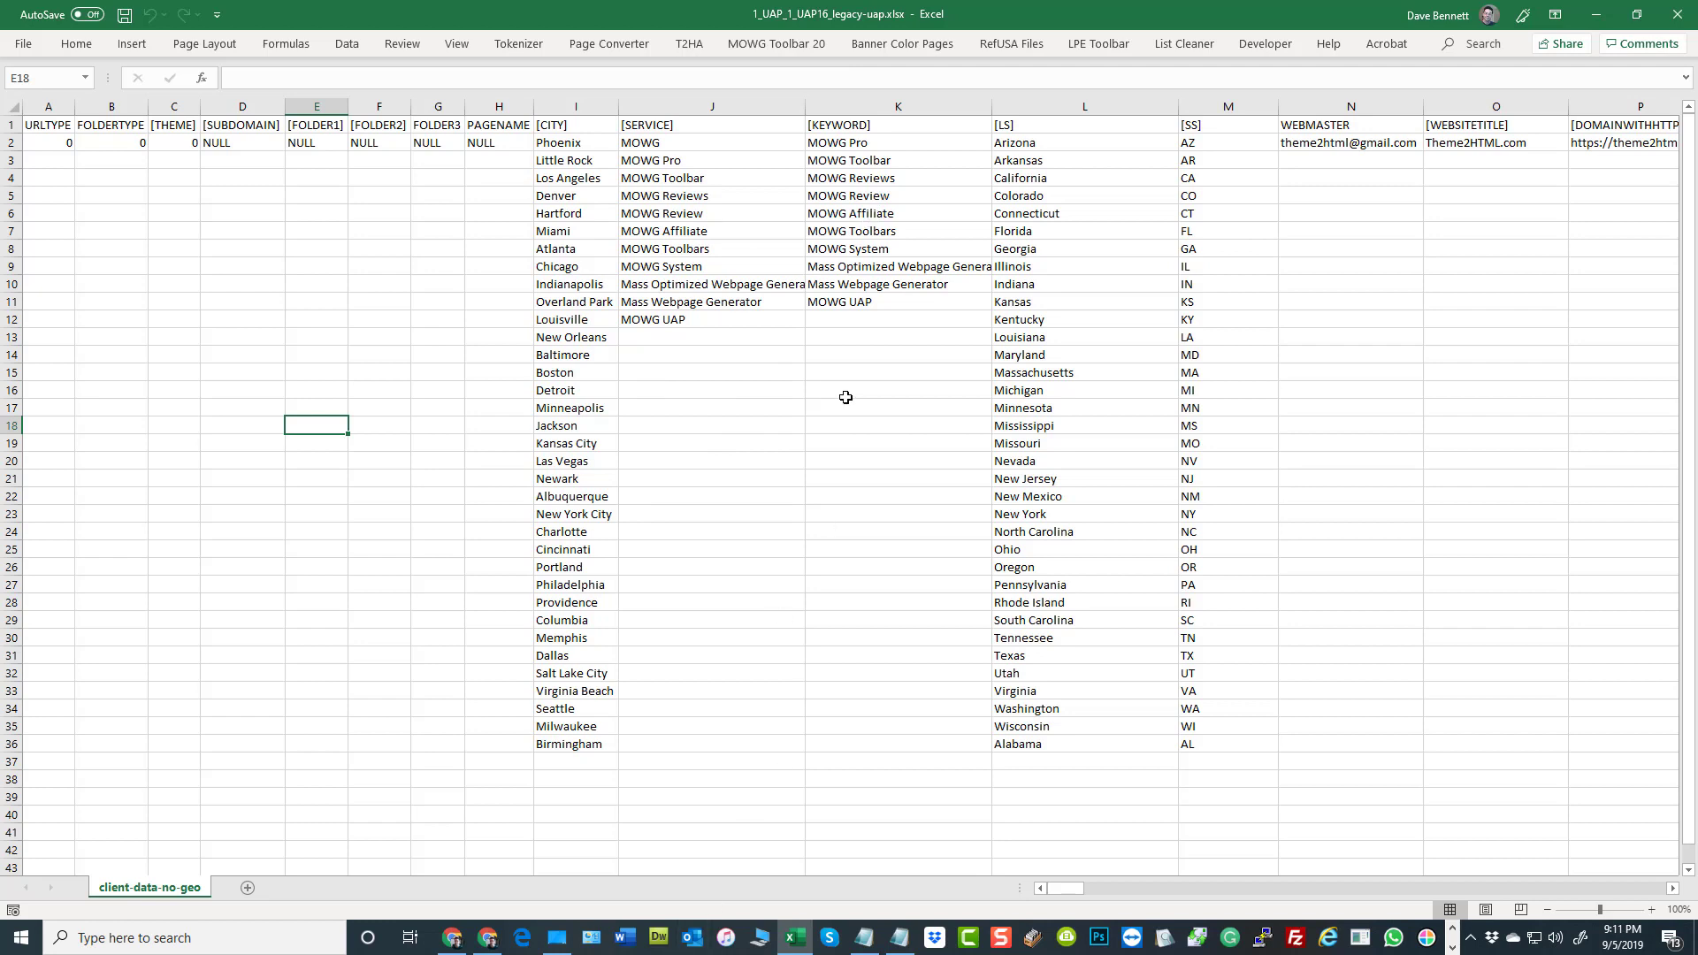
drag(575, 759, 569, 797)
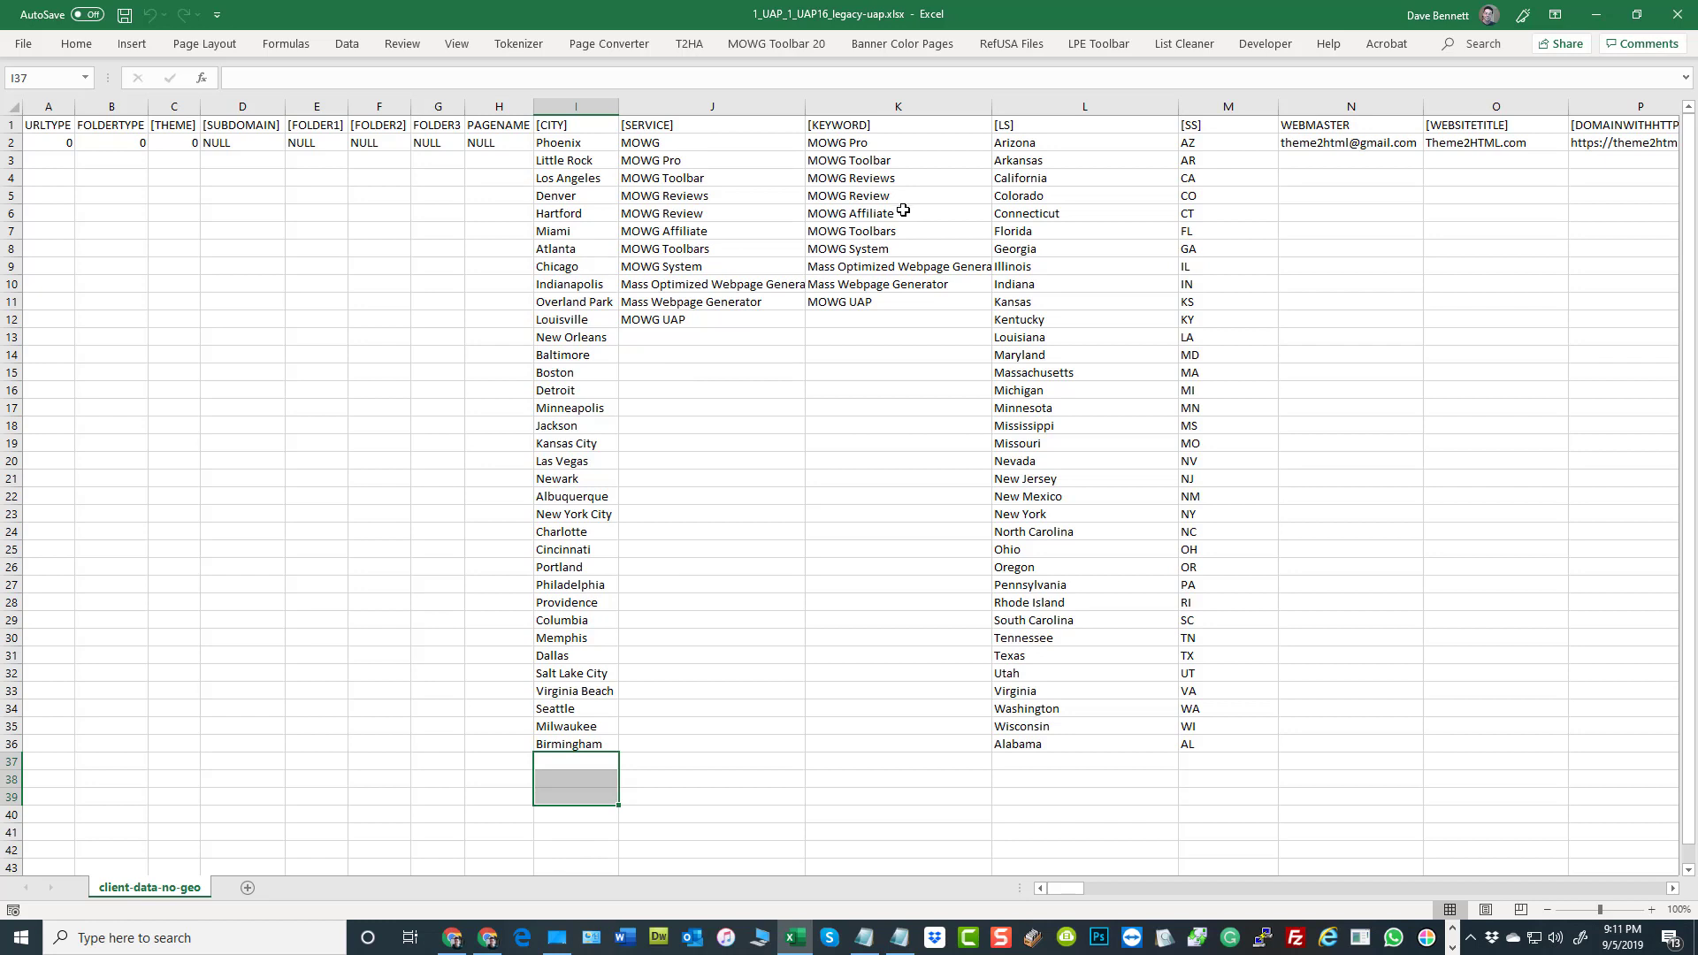
click(396, 274)
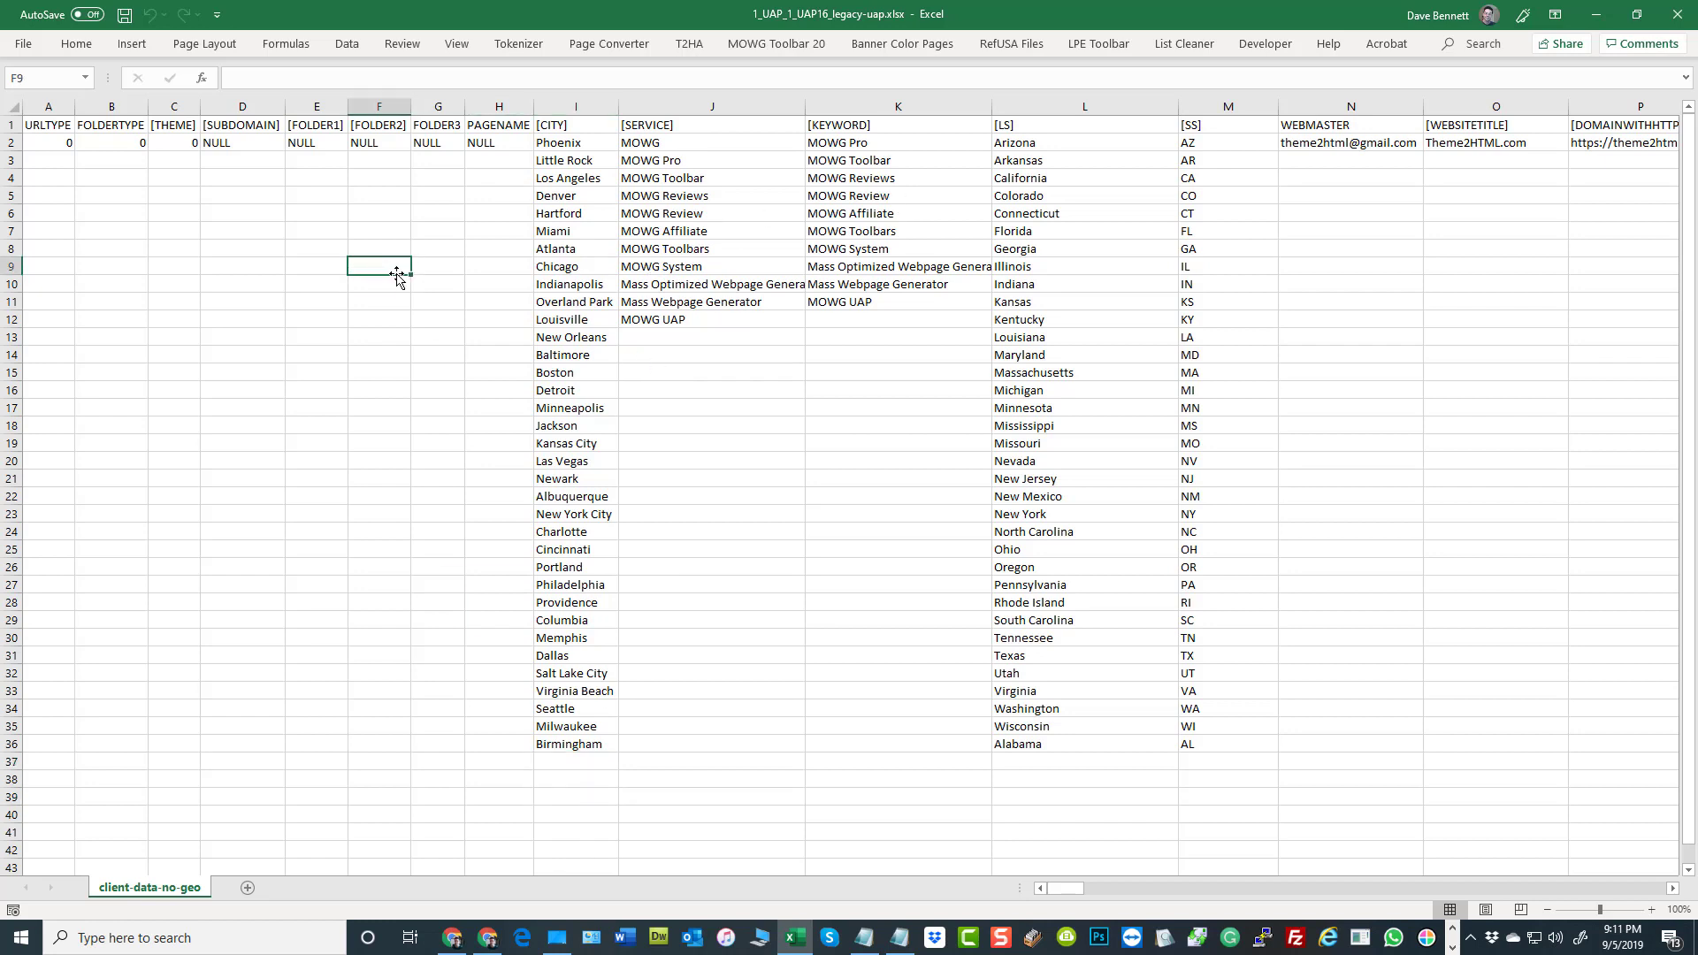
Switch to Chrome and load the sitemap at wiblitz5.com/sitemap.html in the spare tab
click(452, 938)
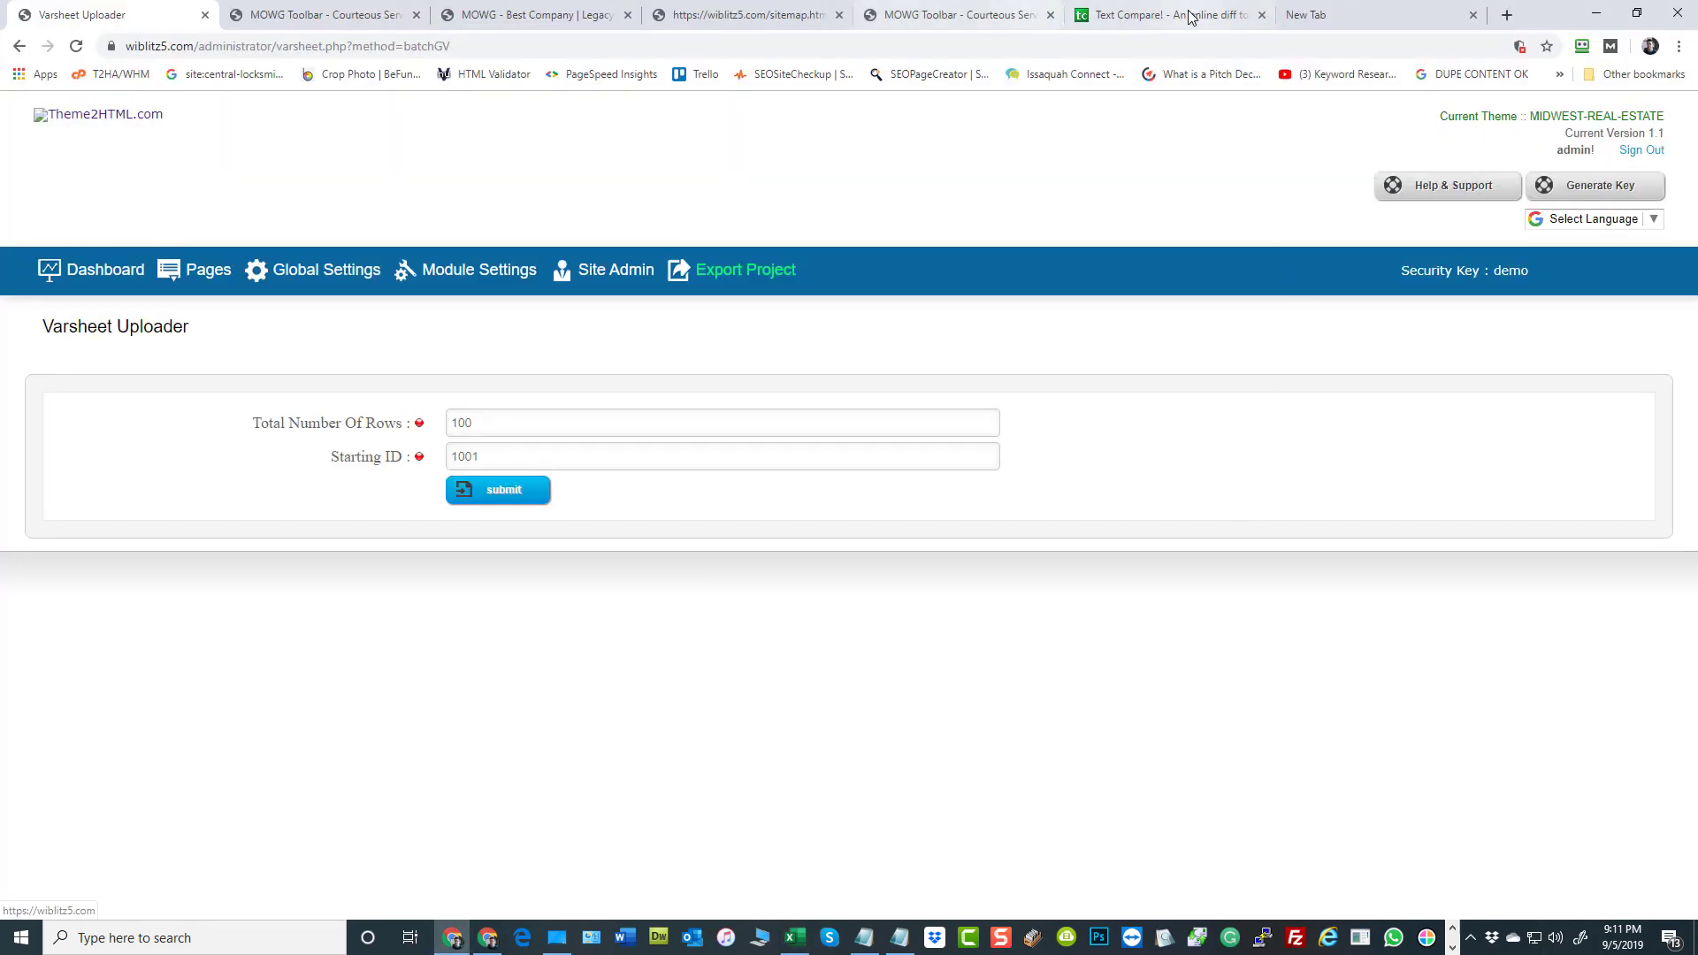
click(1351, 18)
click(398, 46)
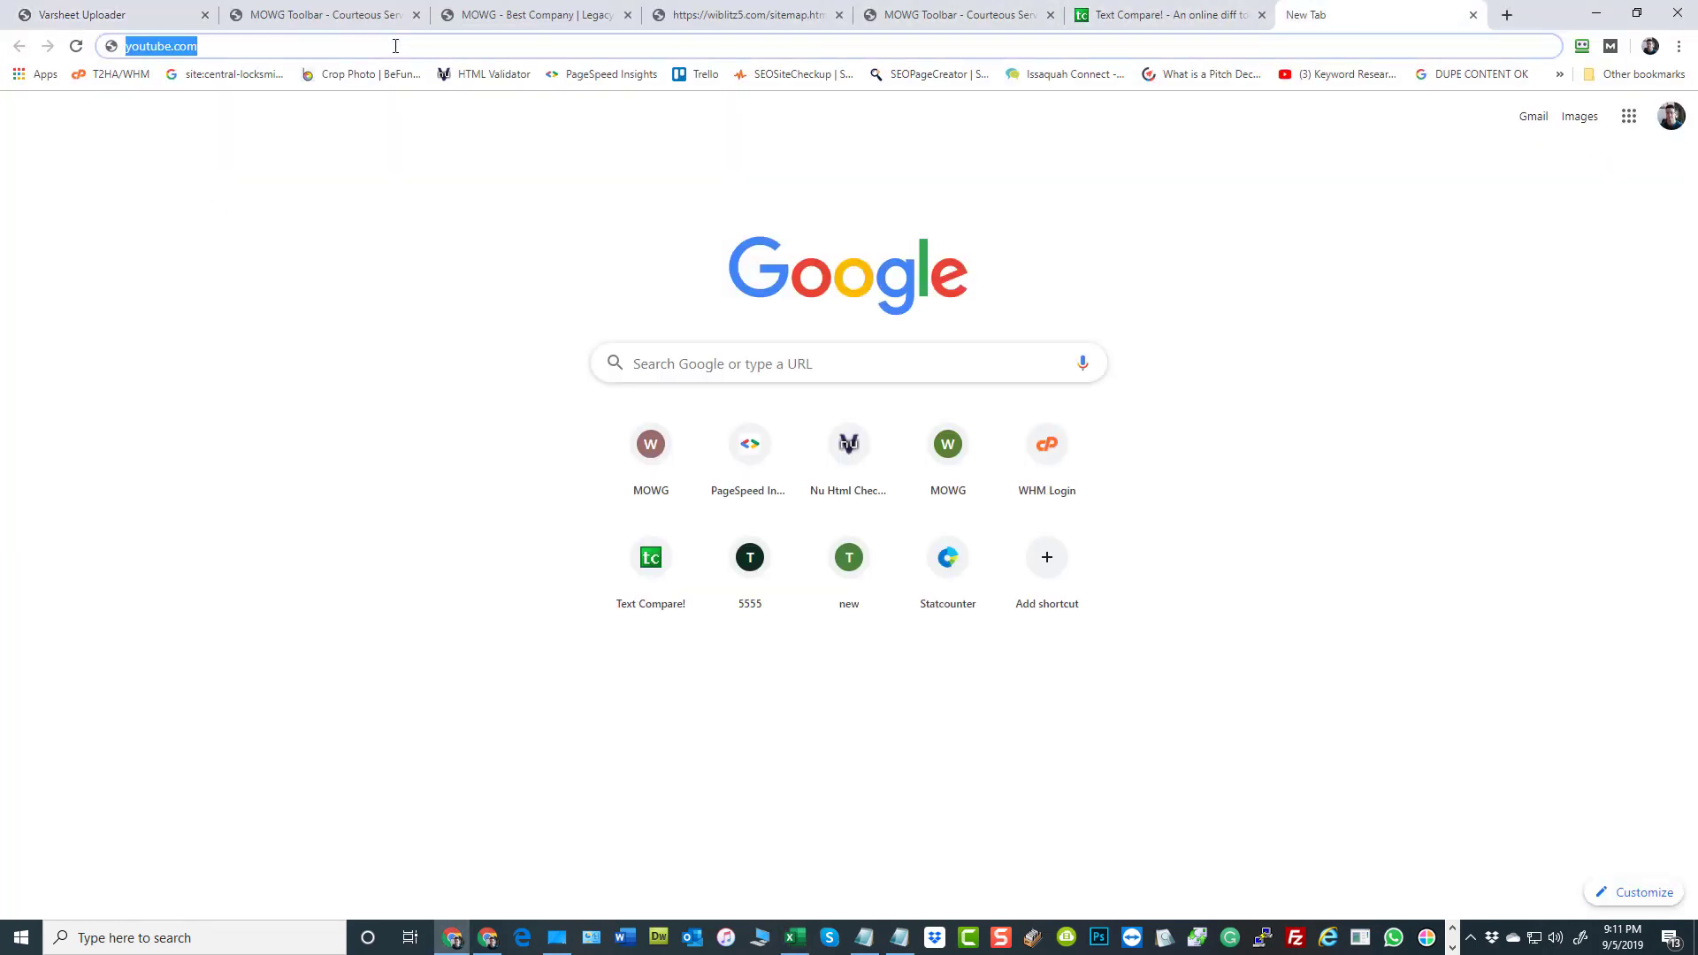
text(wibl)
key(Return)
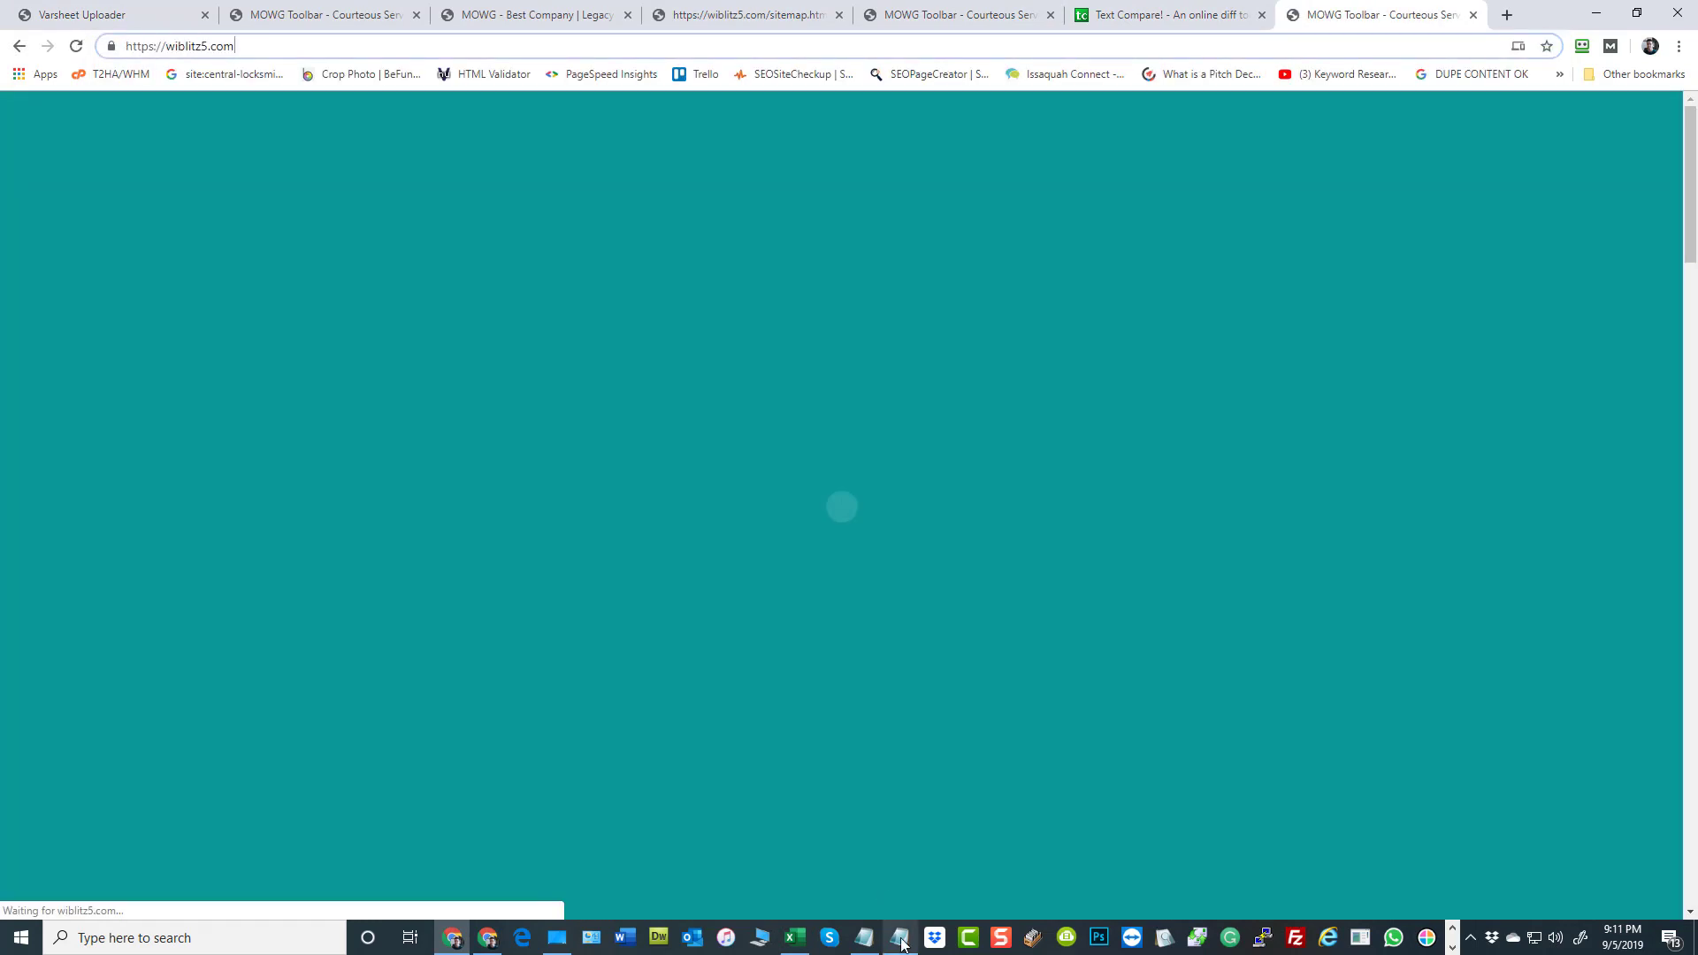
mouse_move(901, 945)
text(/sitemap.html)
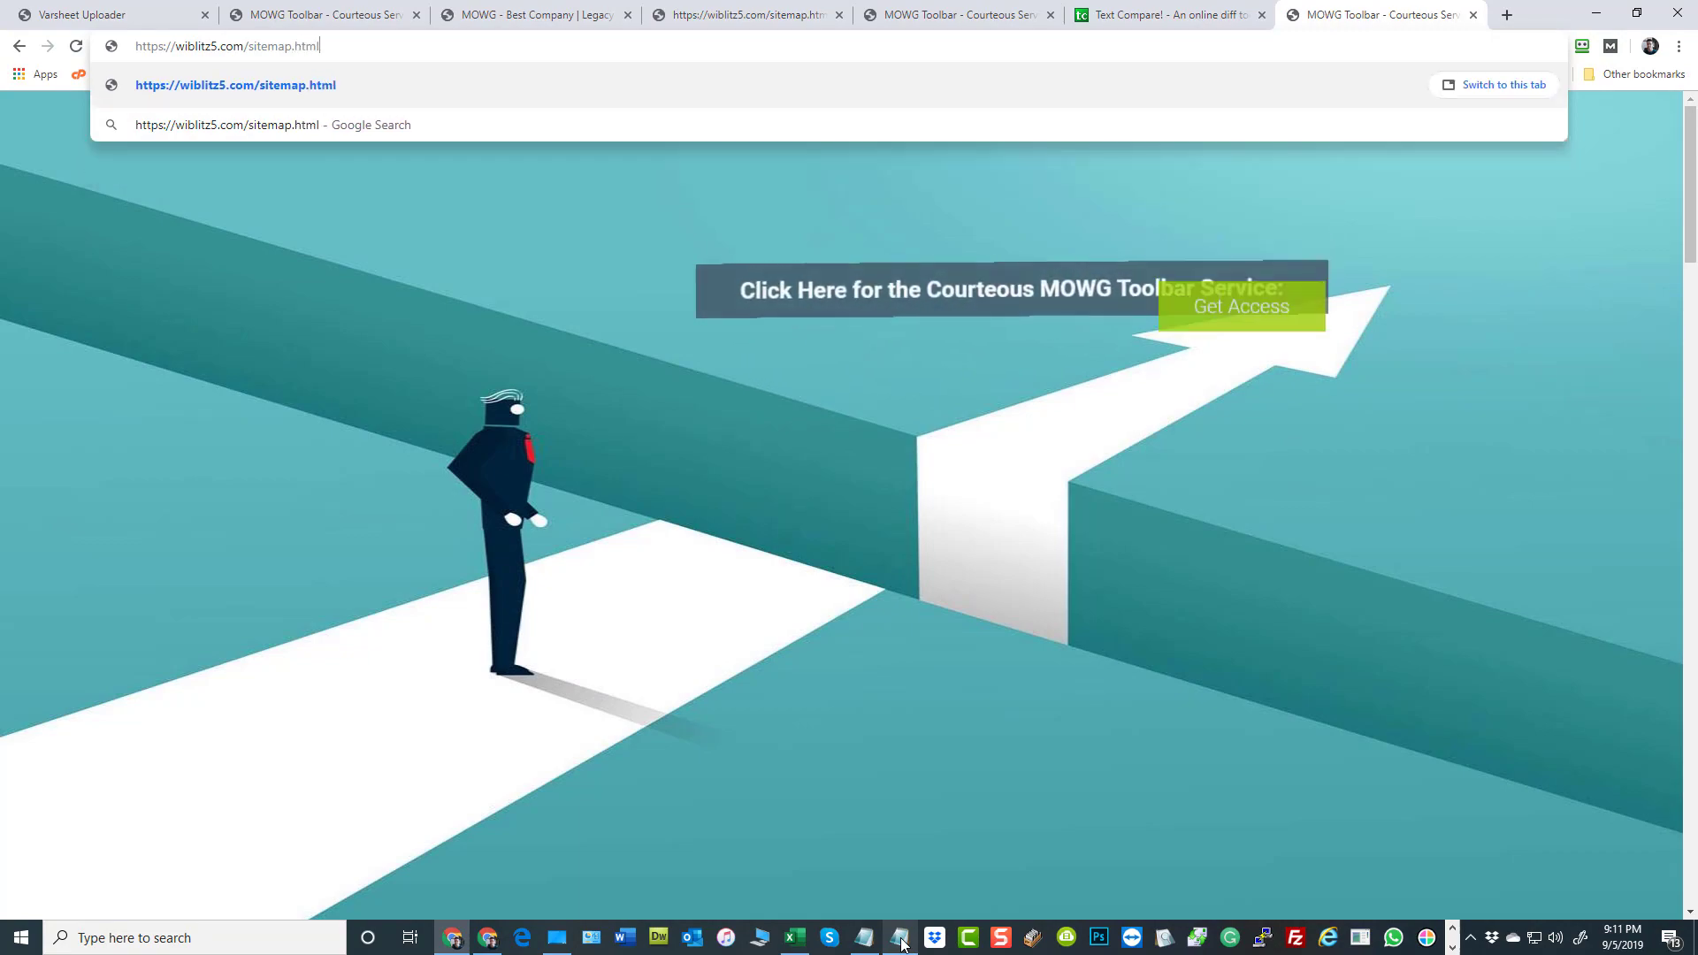
key(Return)
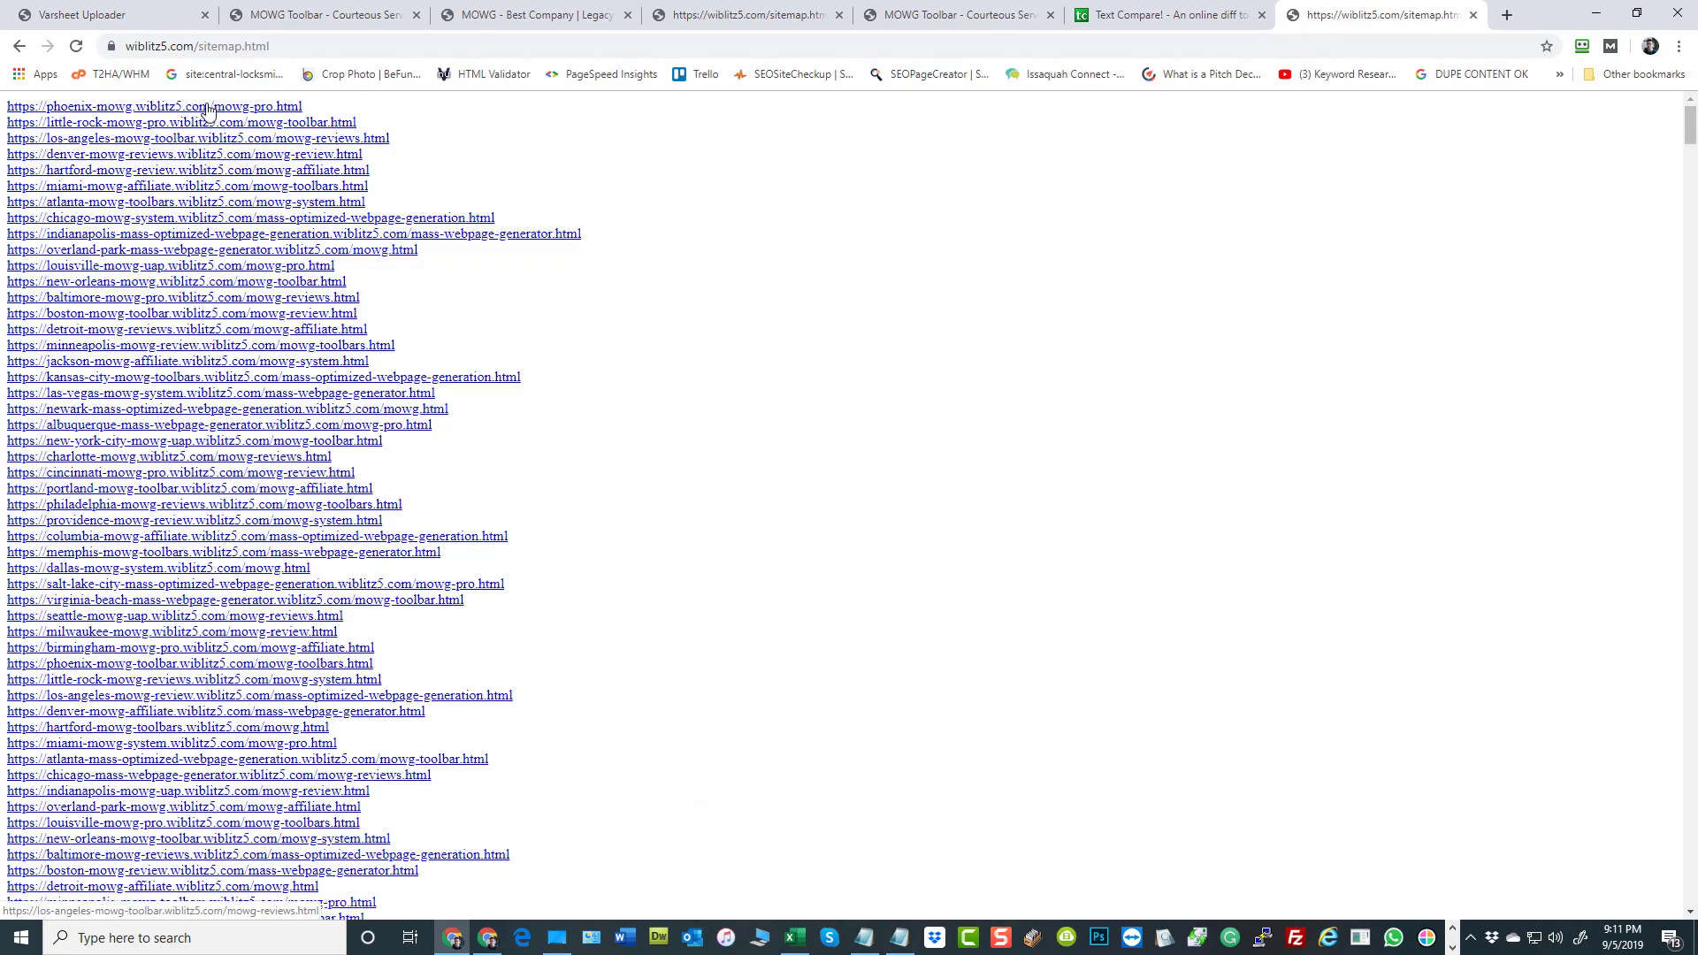
Load the XML sitemap at wiblitz5.com/sitemap.xml and examine its page URL entries
double_click(246, 45)
text(xml)
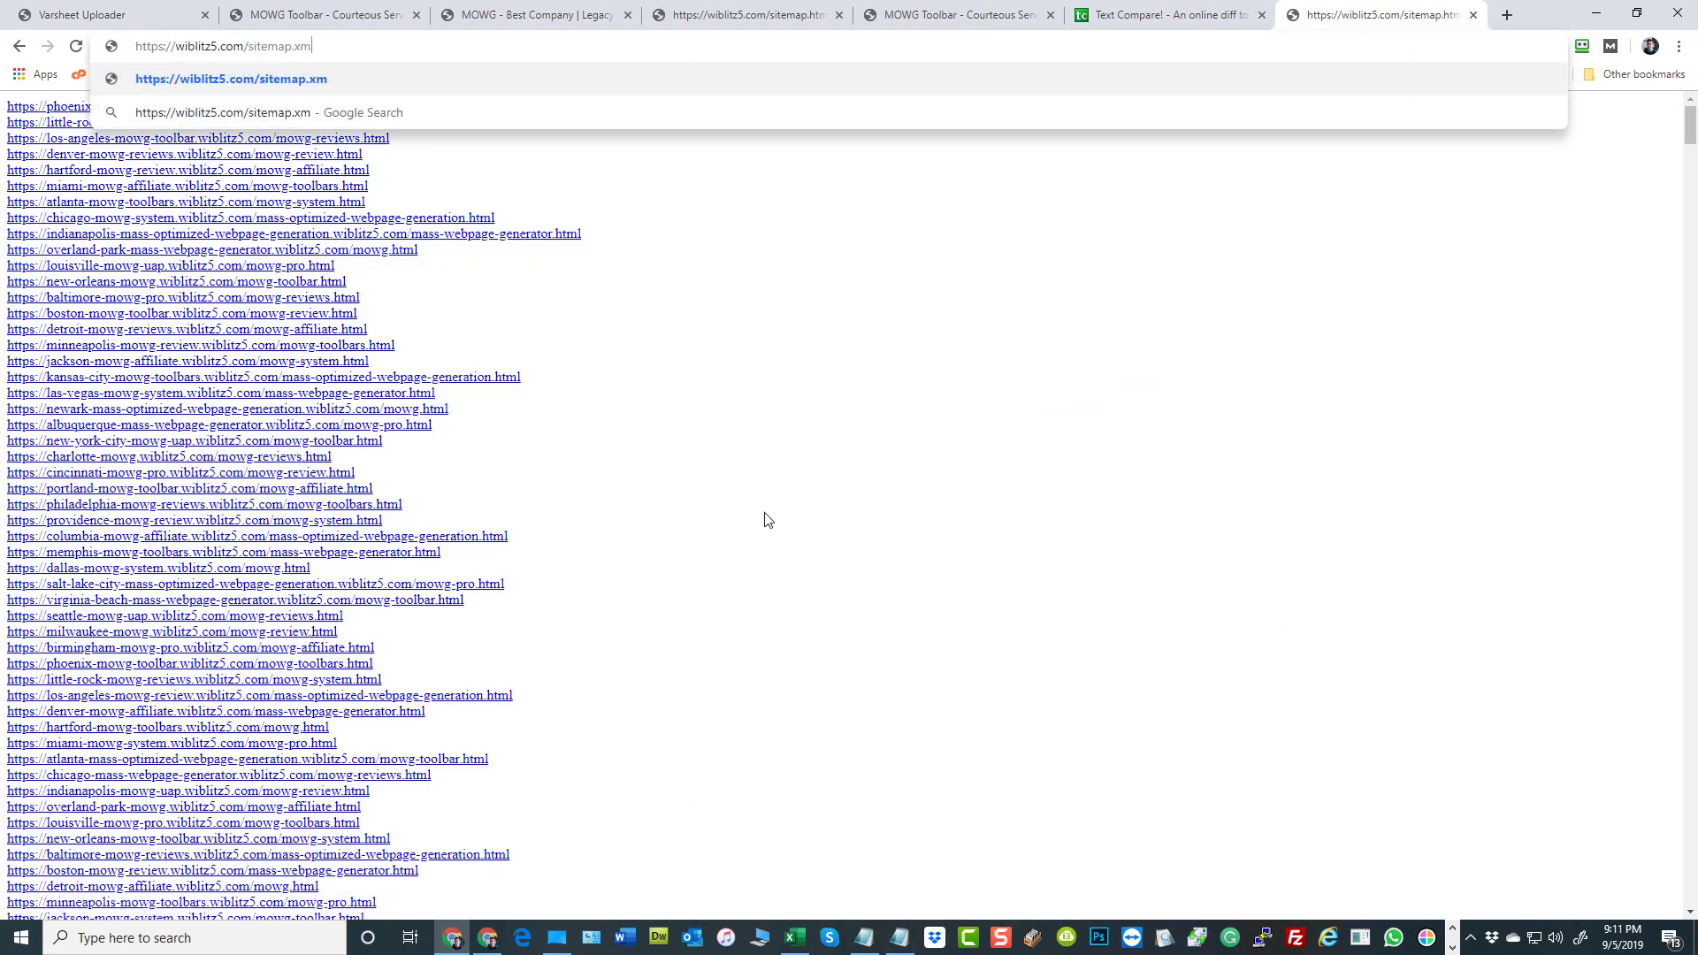
key(Return)
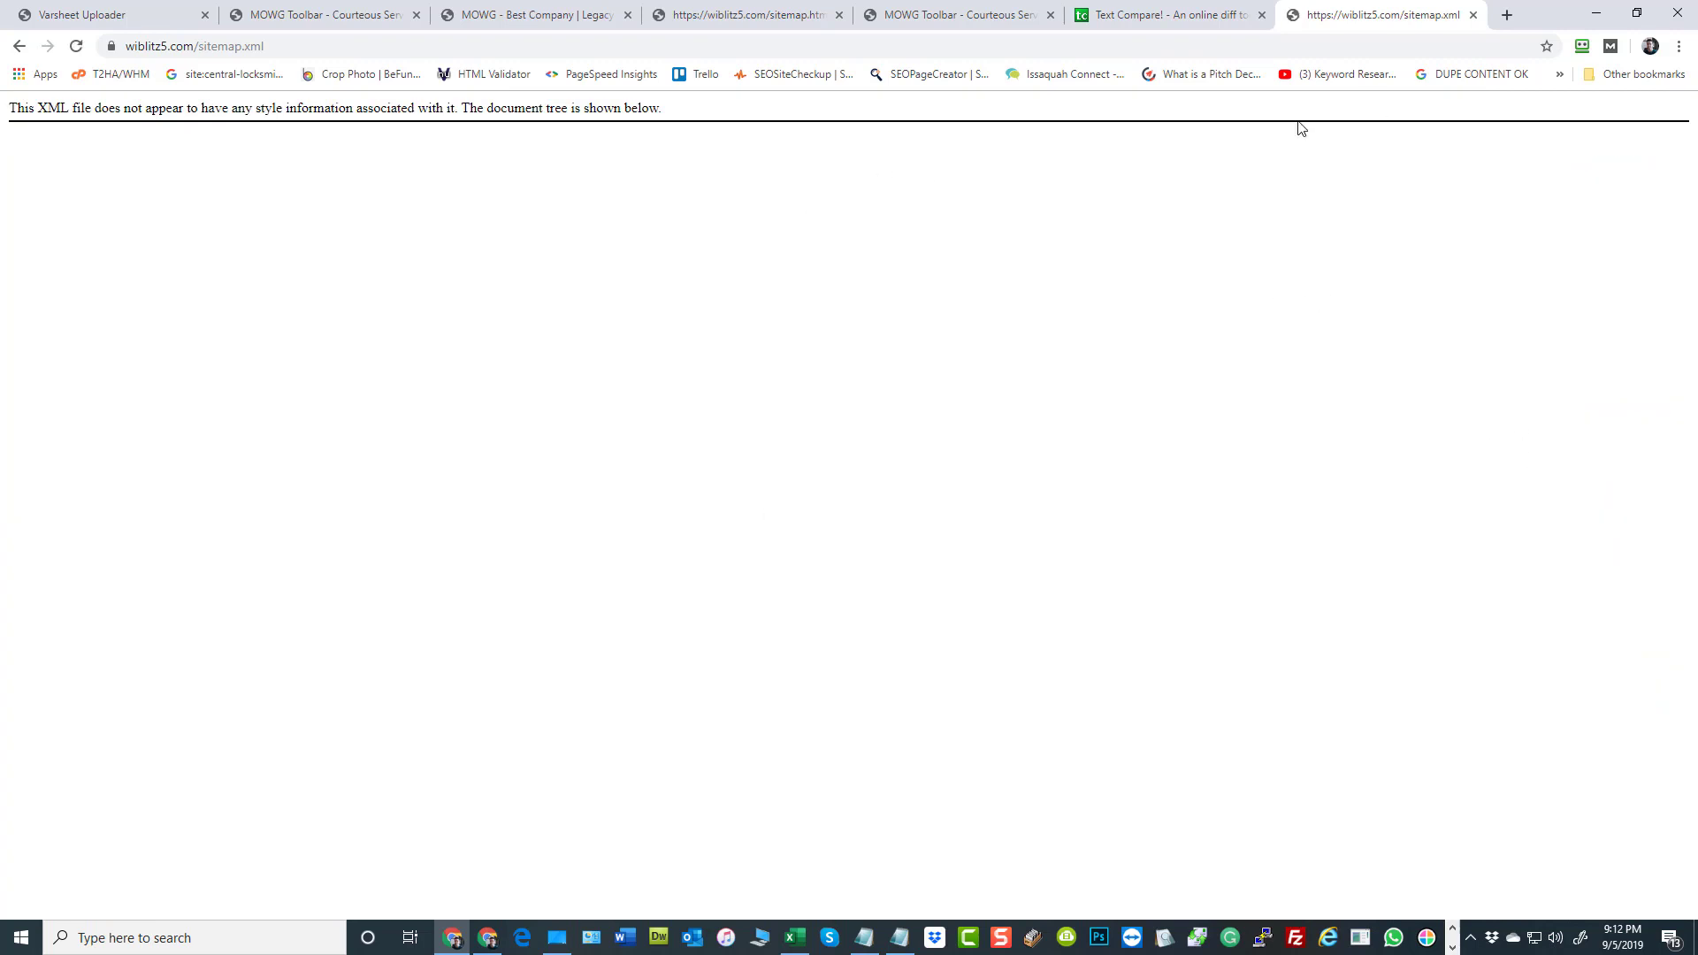
scroll(1164, 310, down, 8)
scroll(440, 419, down, 11)
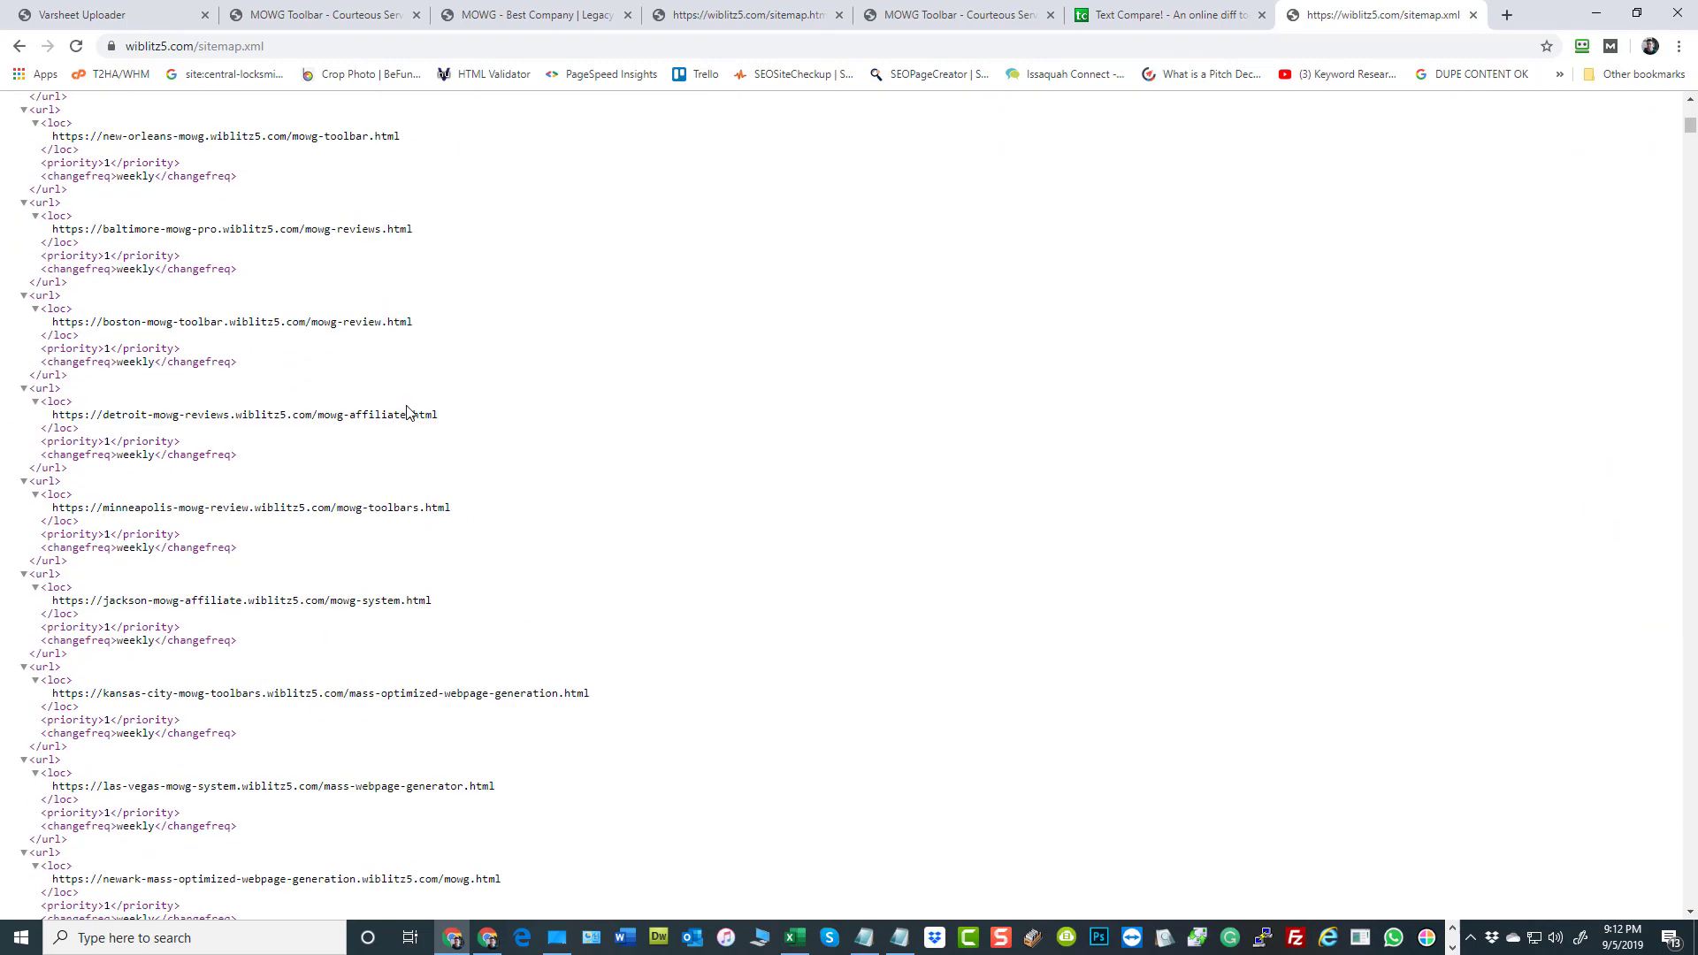
drag(1690, 133, 1685, 664)
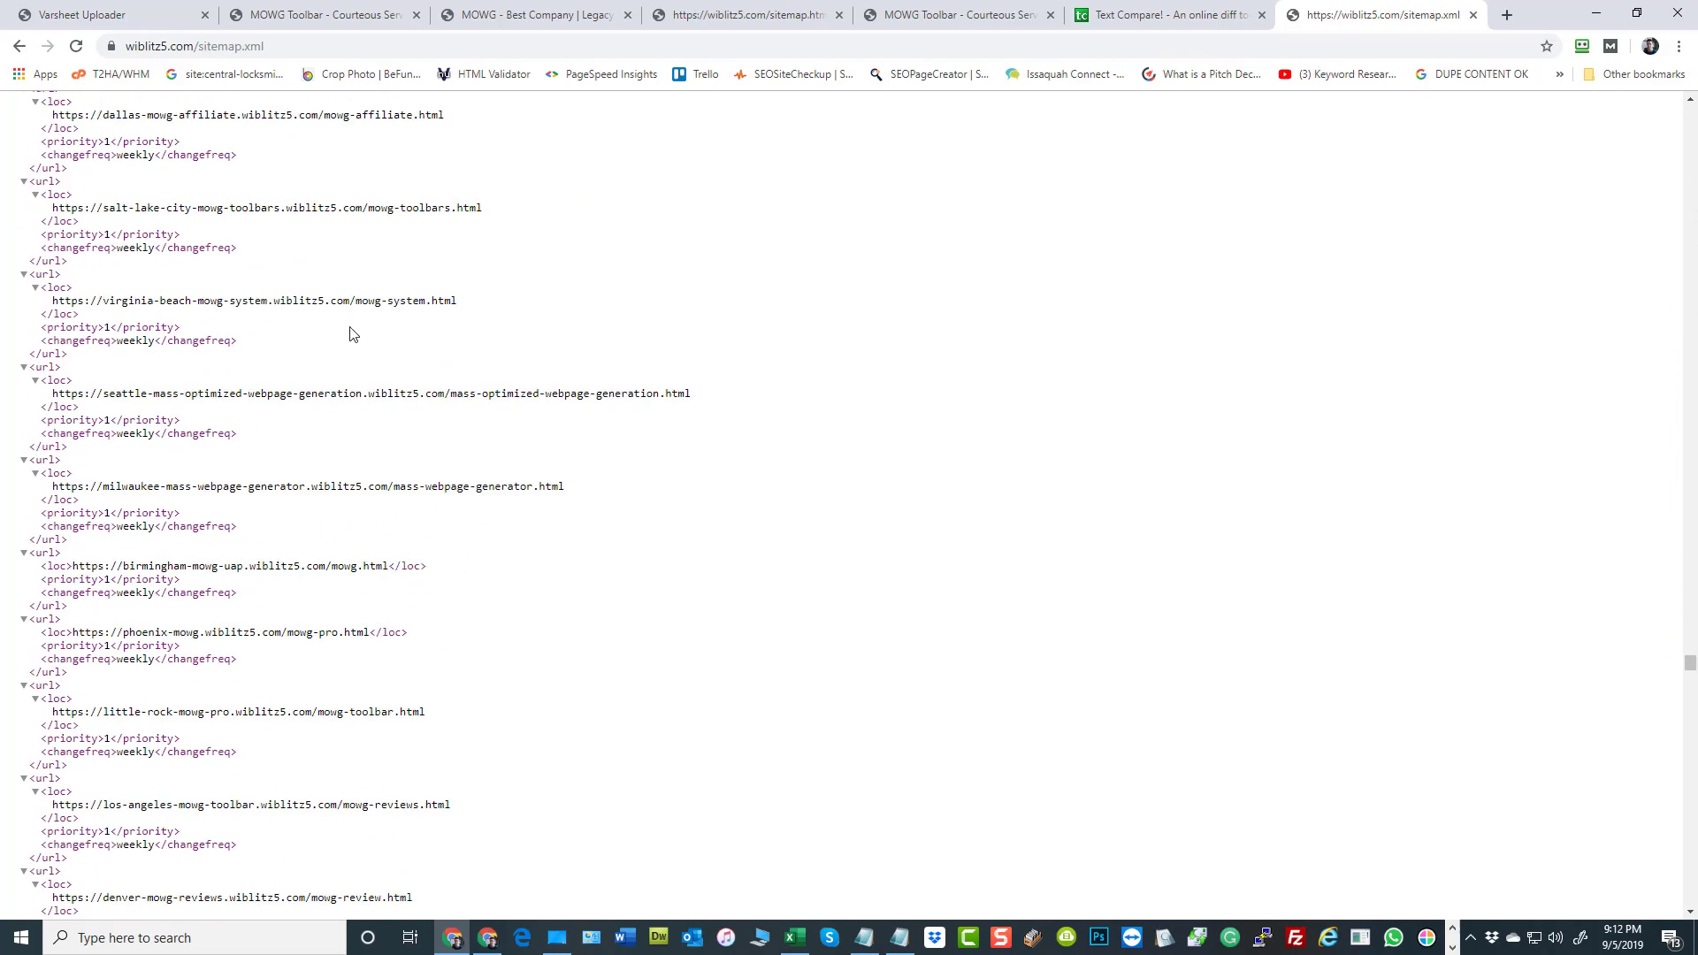
scroll(375, 368, down, 6)
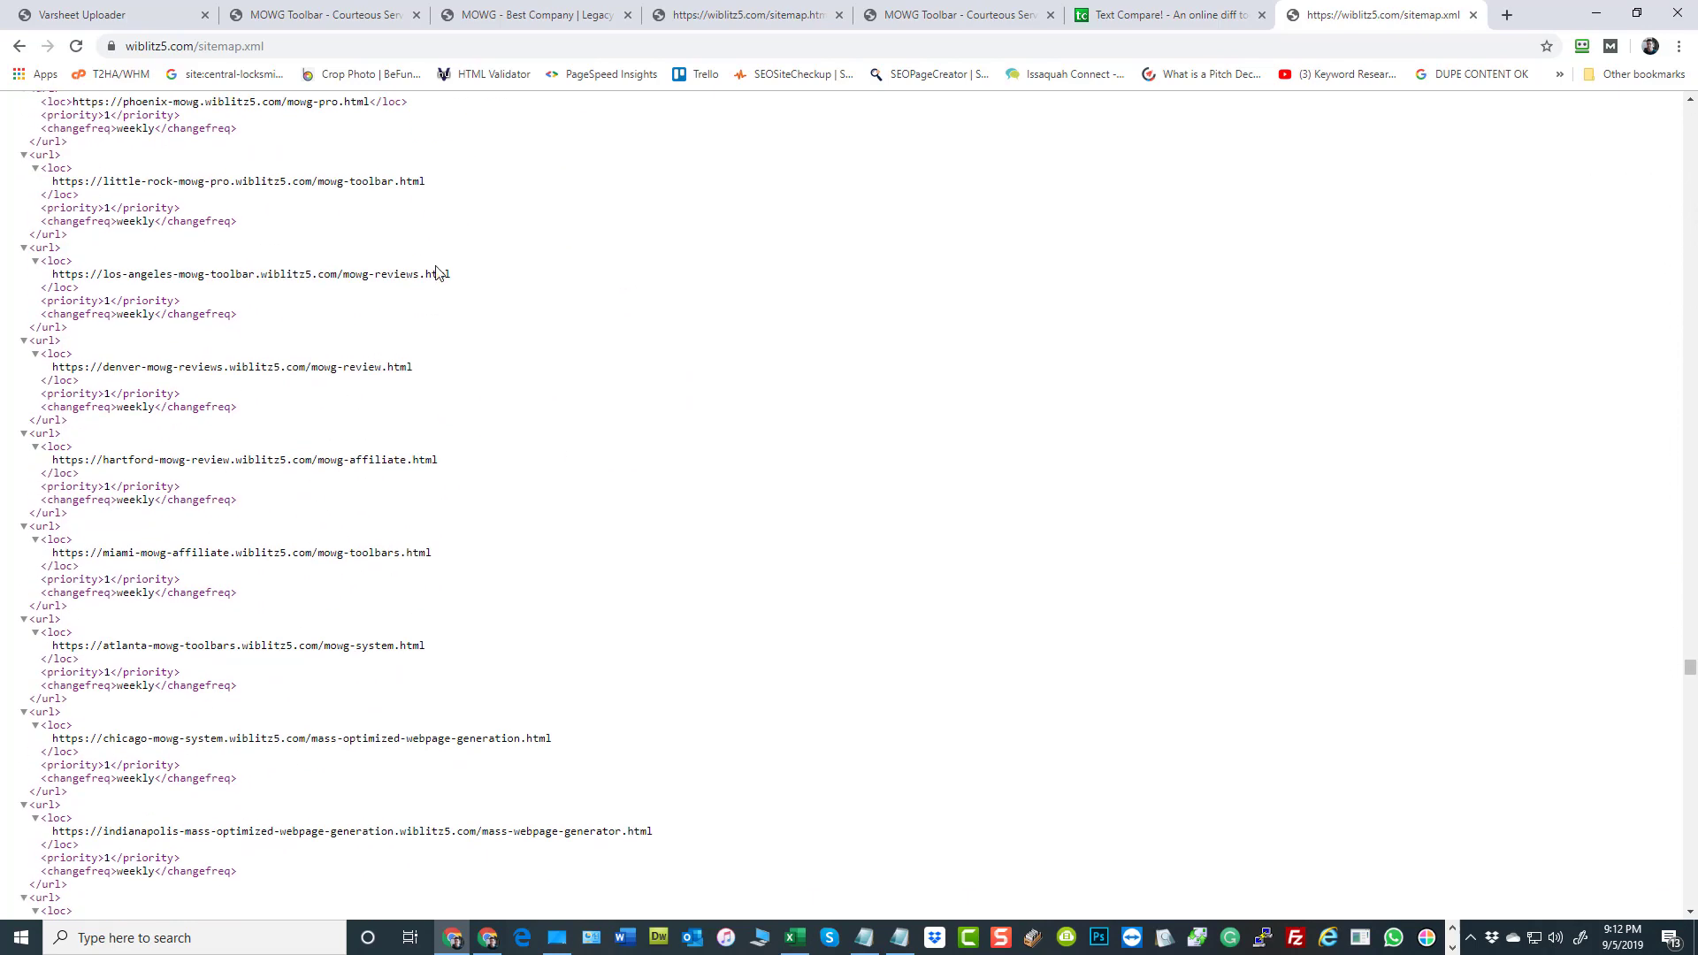
scroll(193, 414, down, 4)
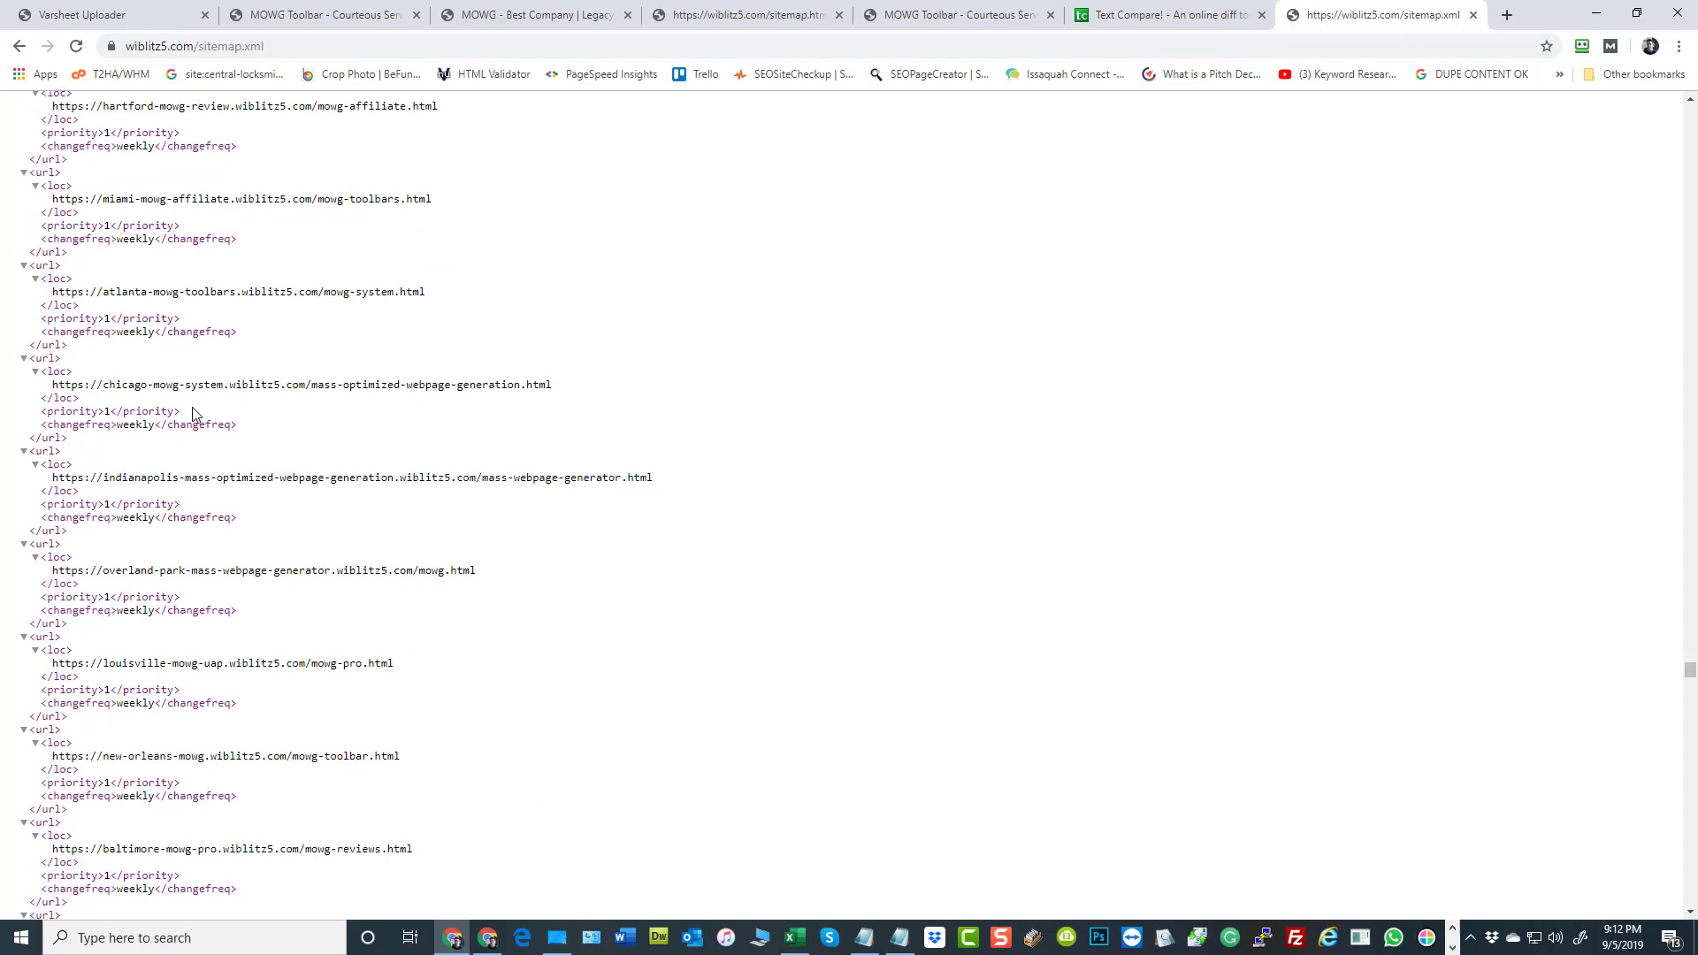
Load wiblitz5.com/robots.txt and examine its two sitemap lines
double_click(217, 50)
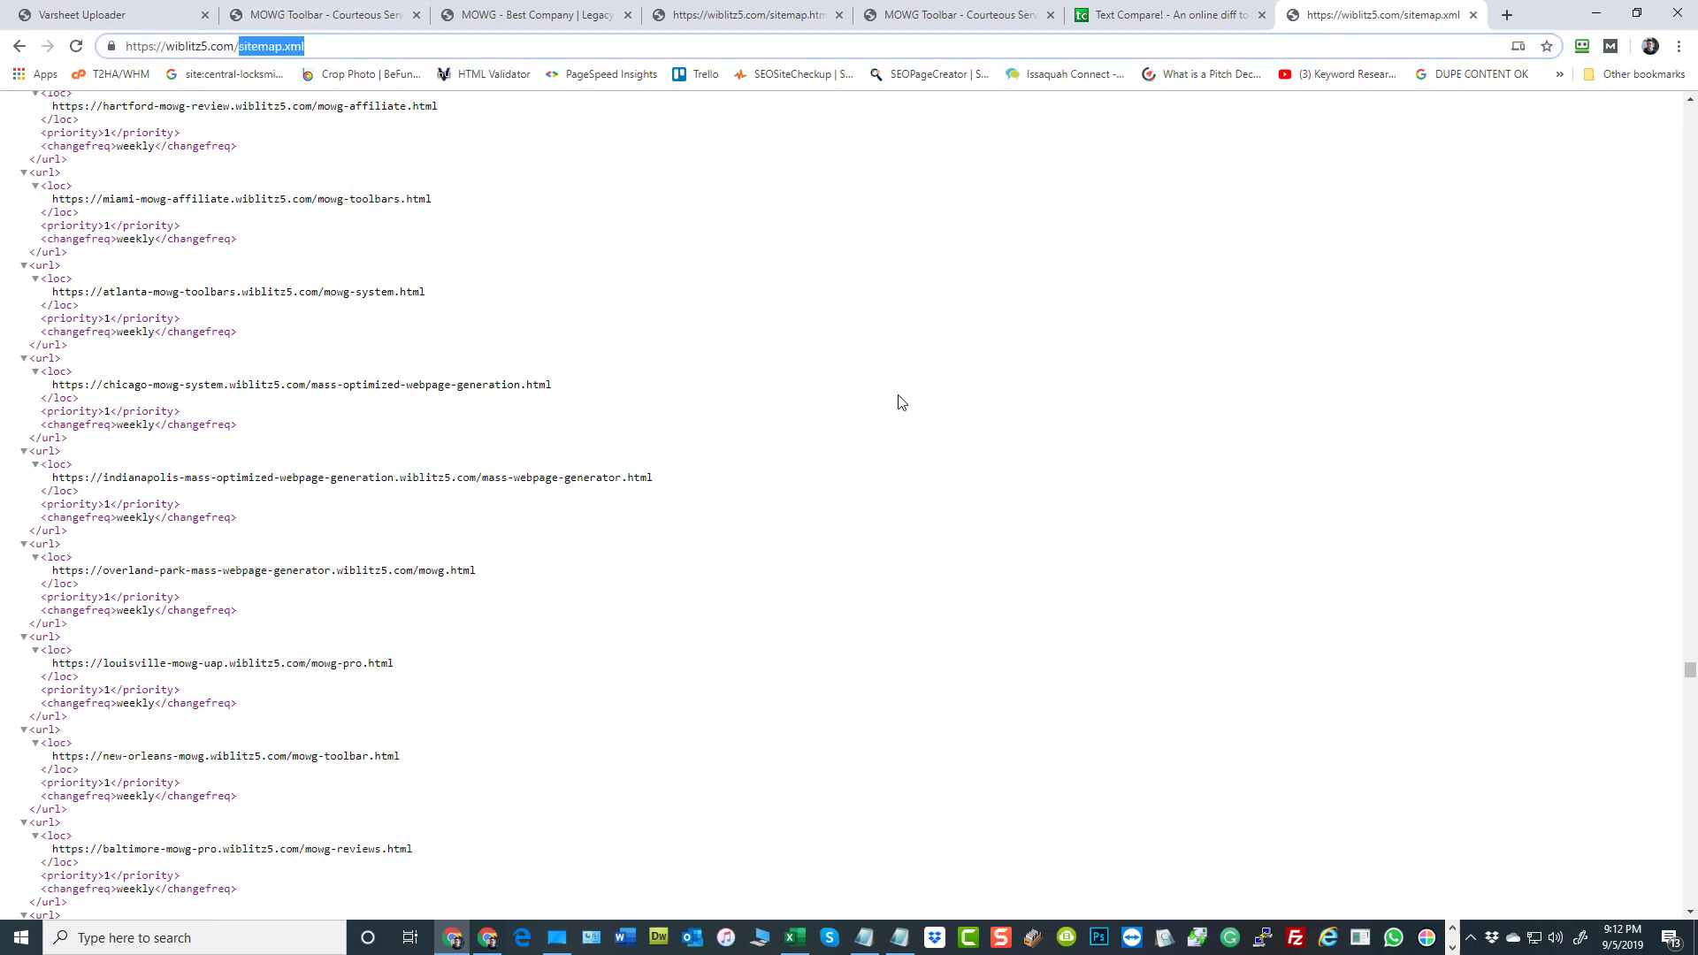
text(robots.txt)
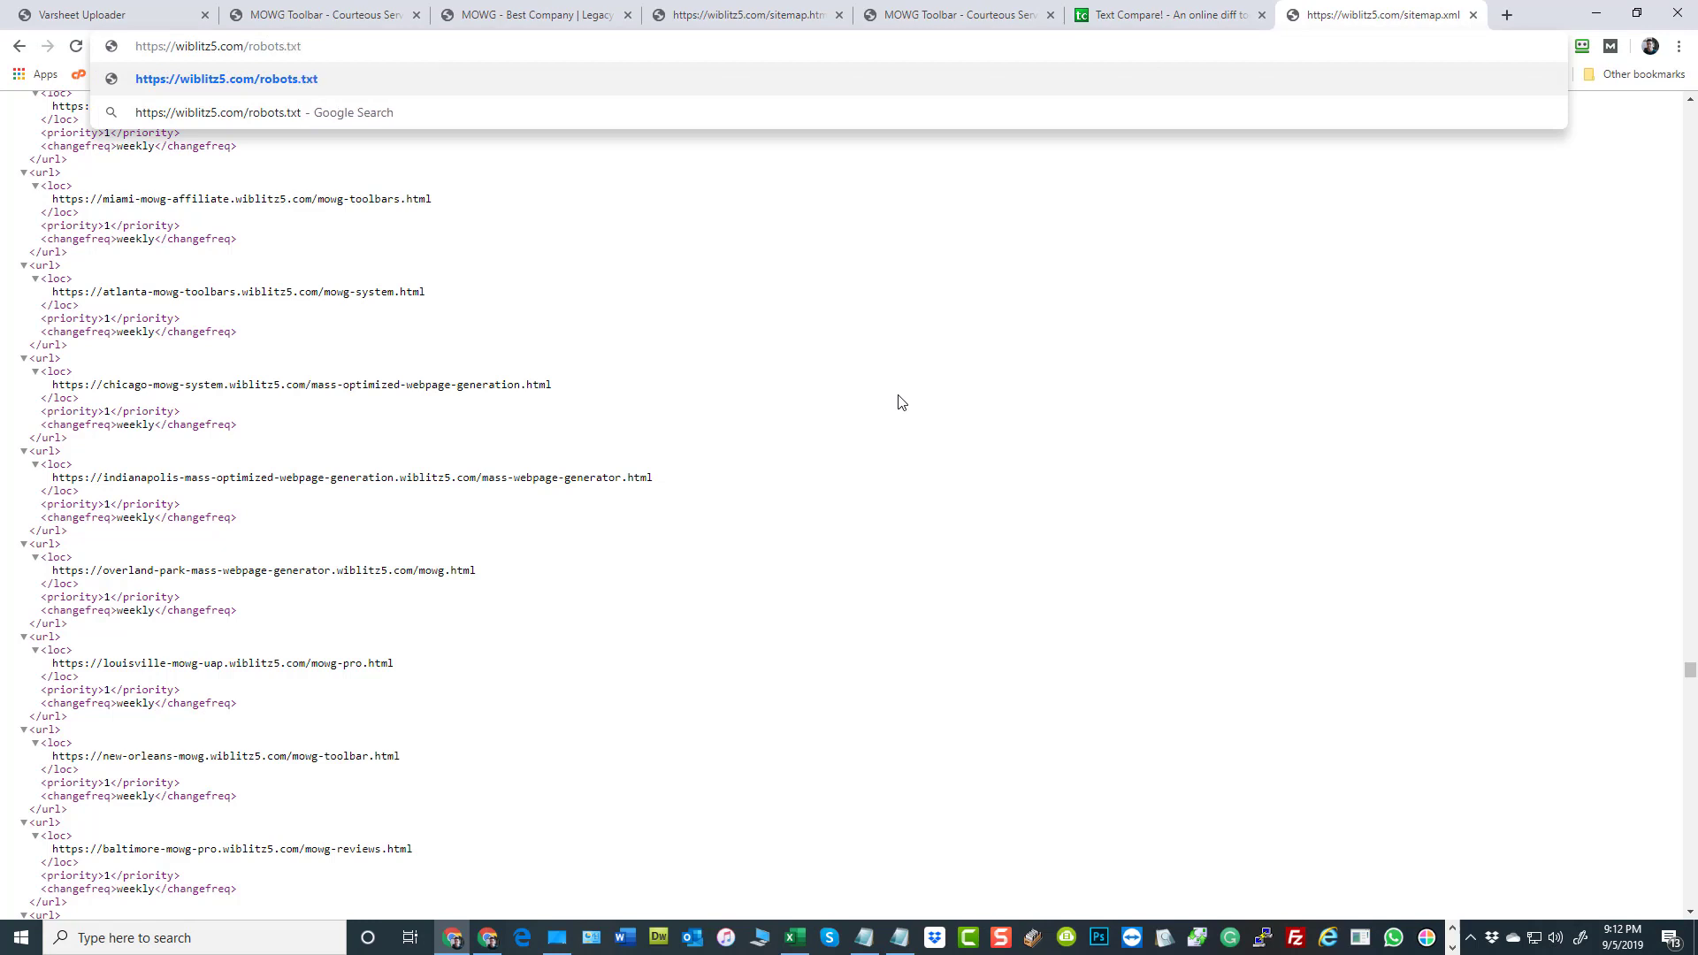
key(Return)
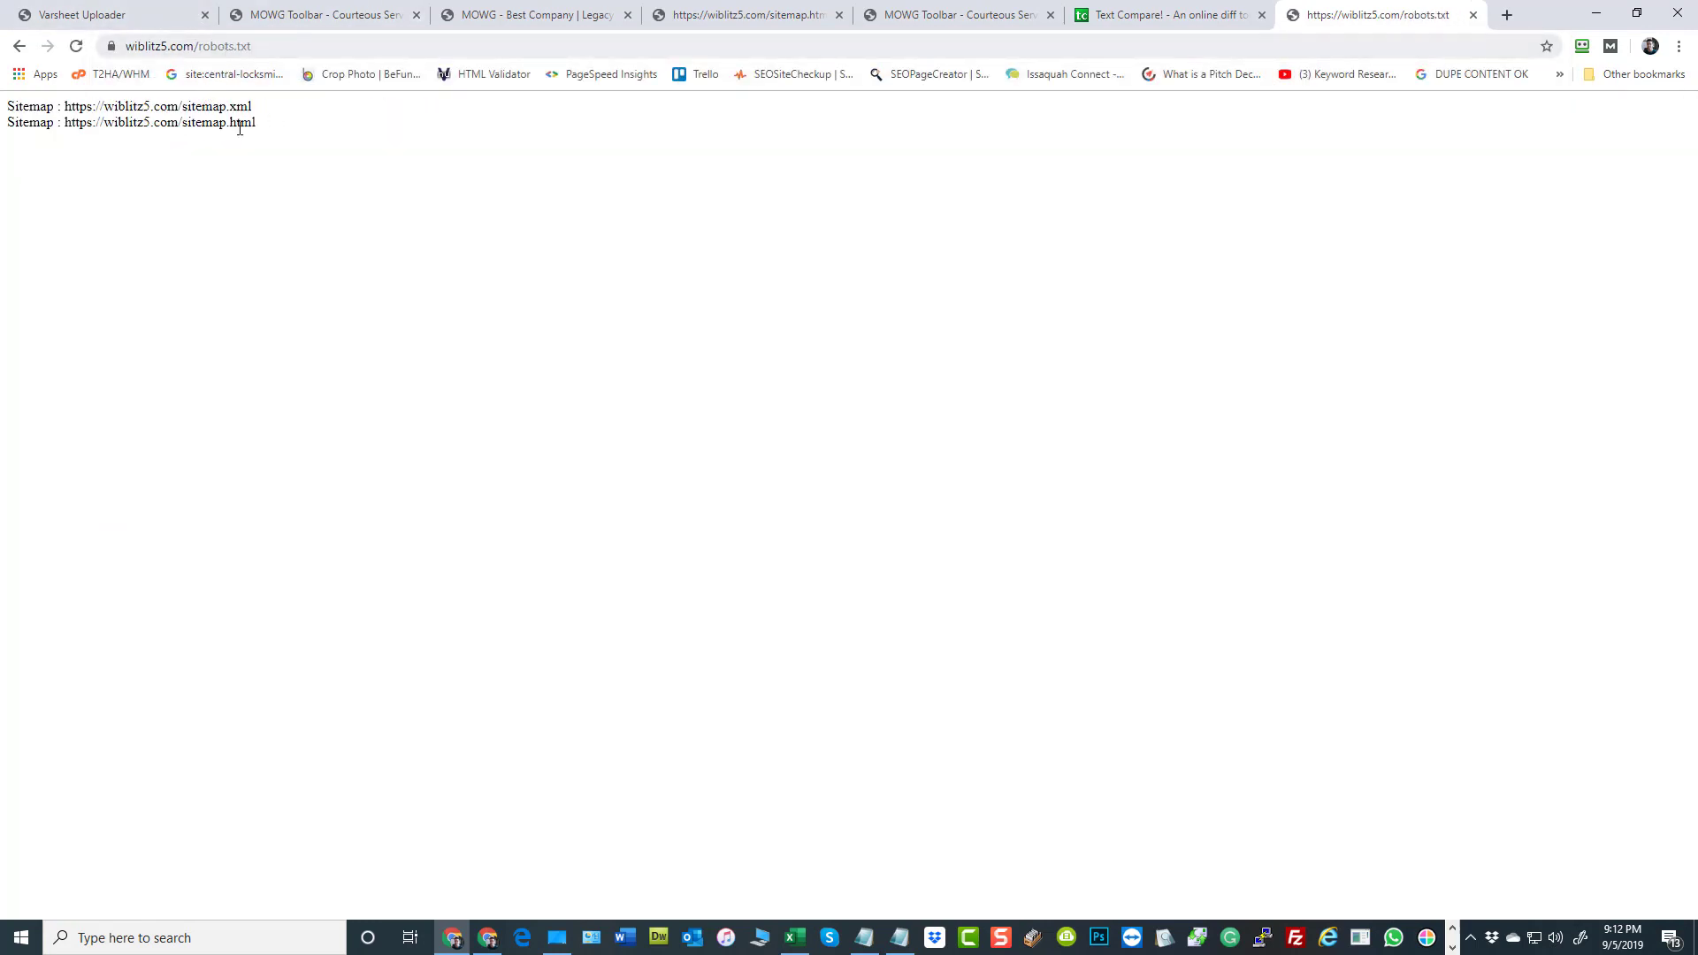
drag(256, 130, 7, 104)
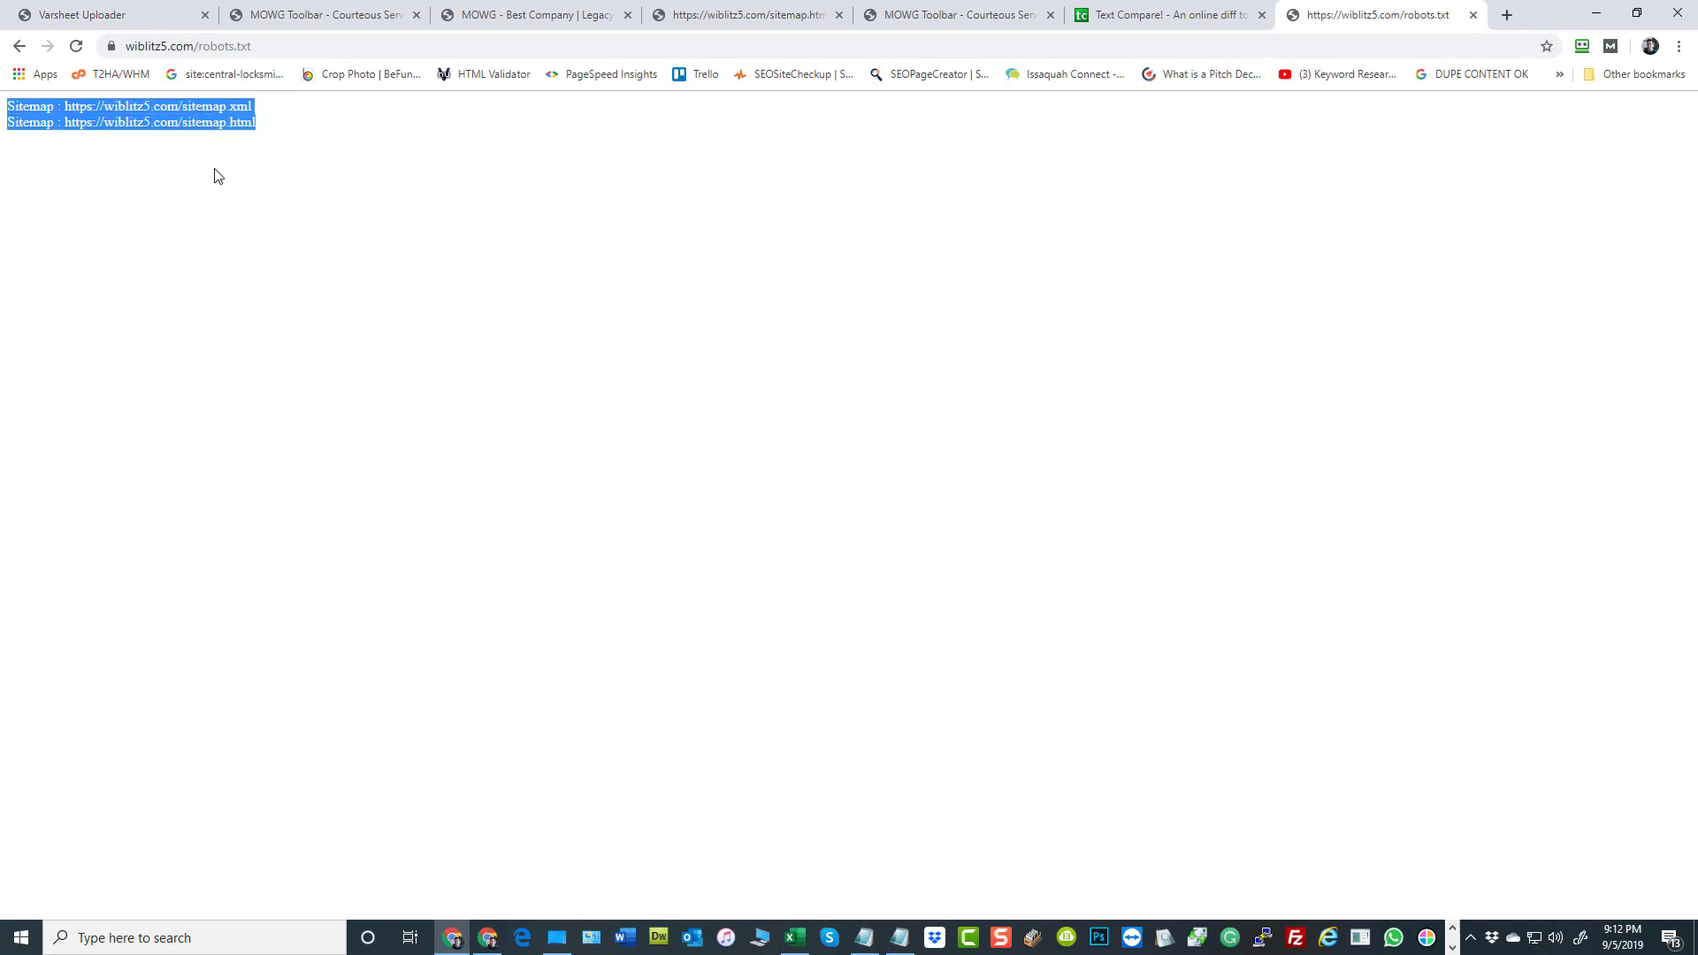
click(382, 219)
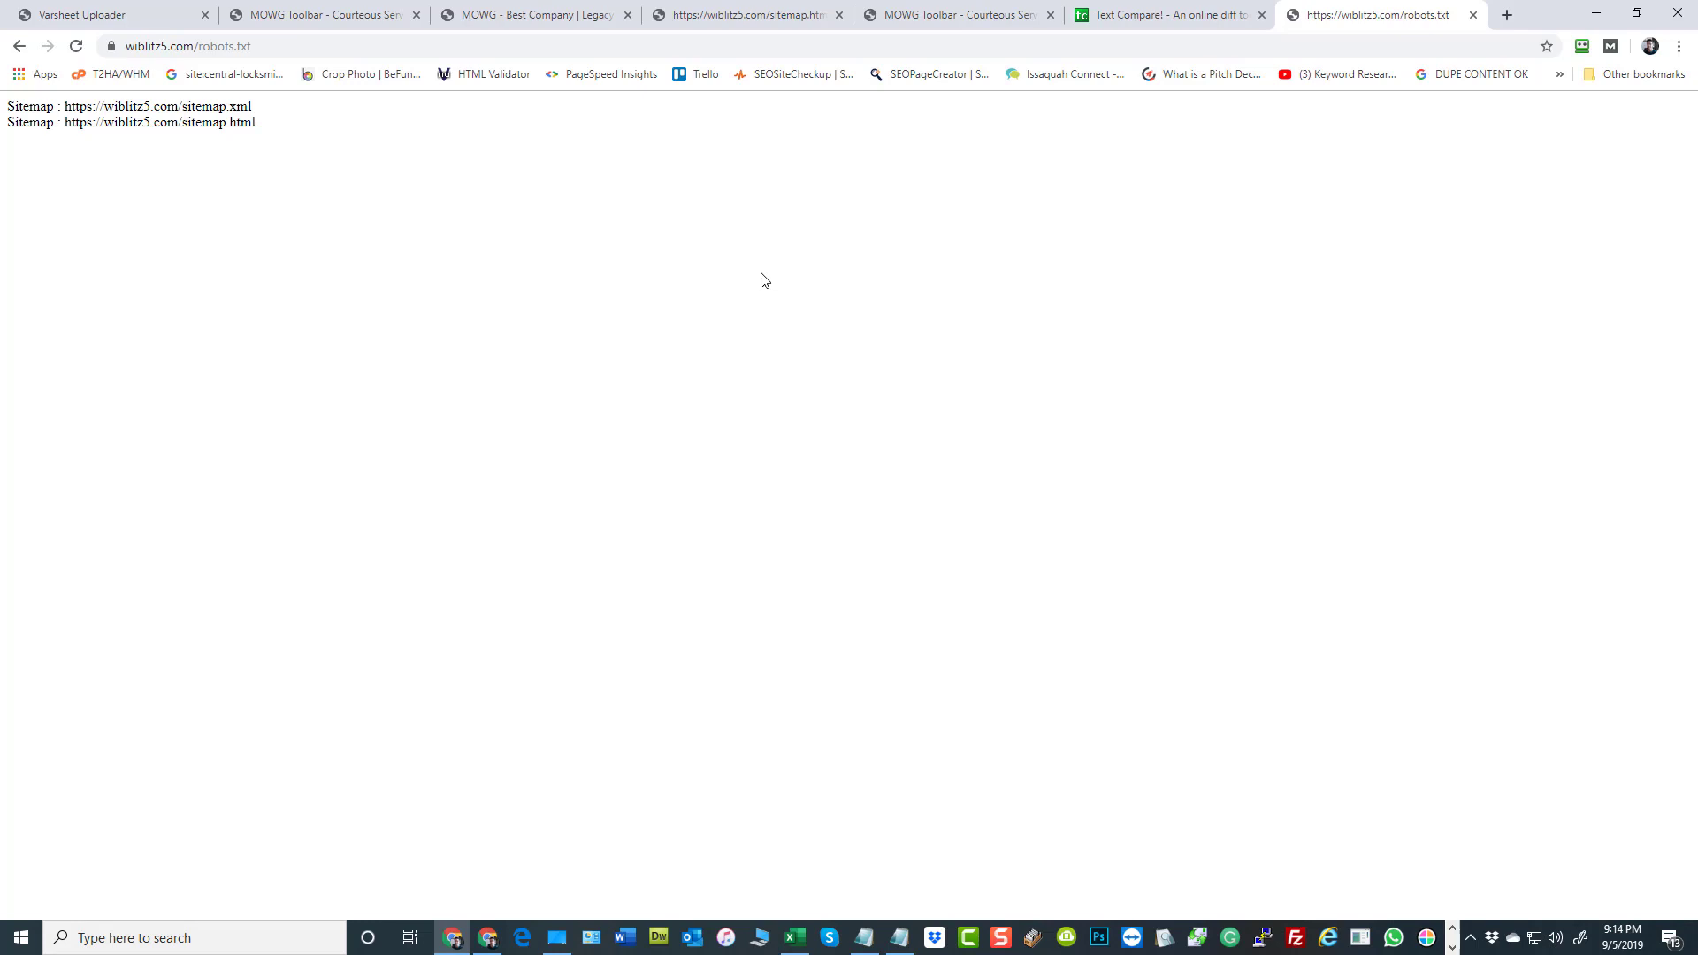
Open the website-installer.com home page in a new browser tab
click(1507, 14)
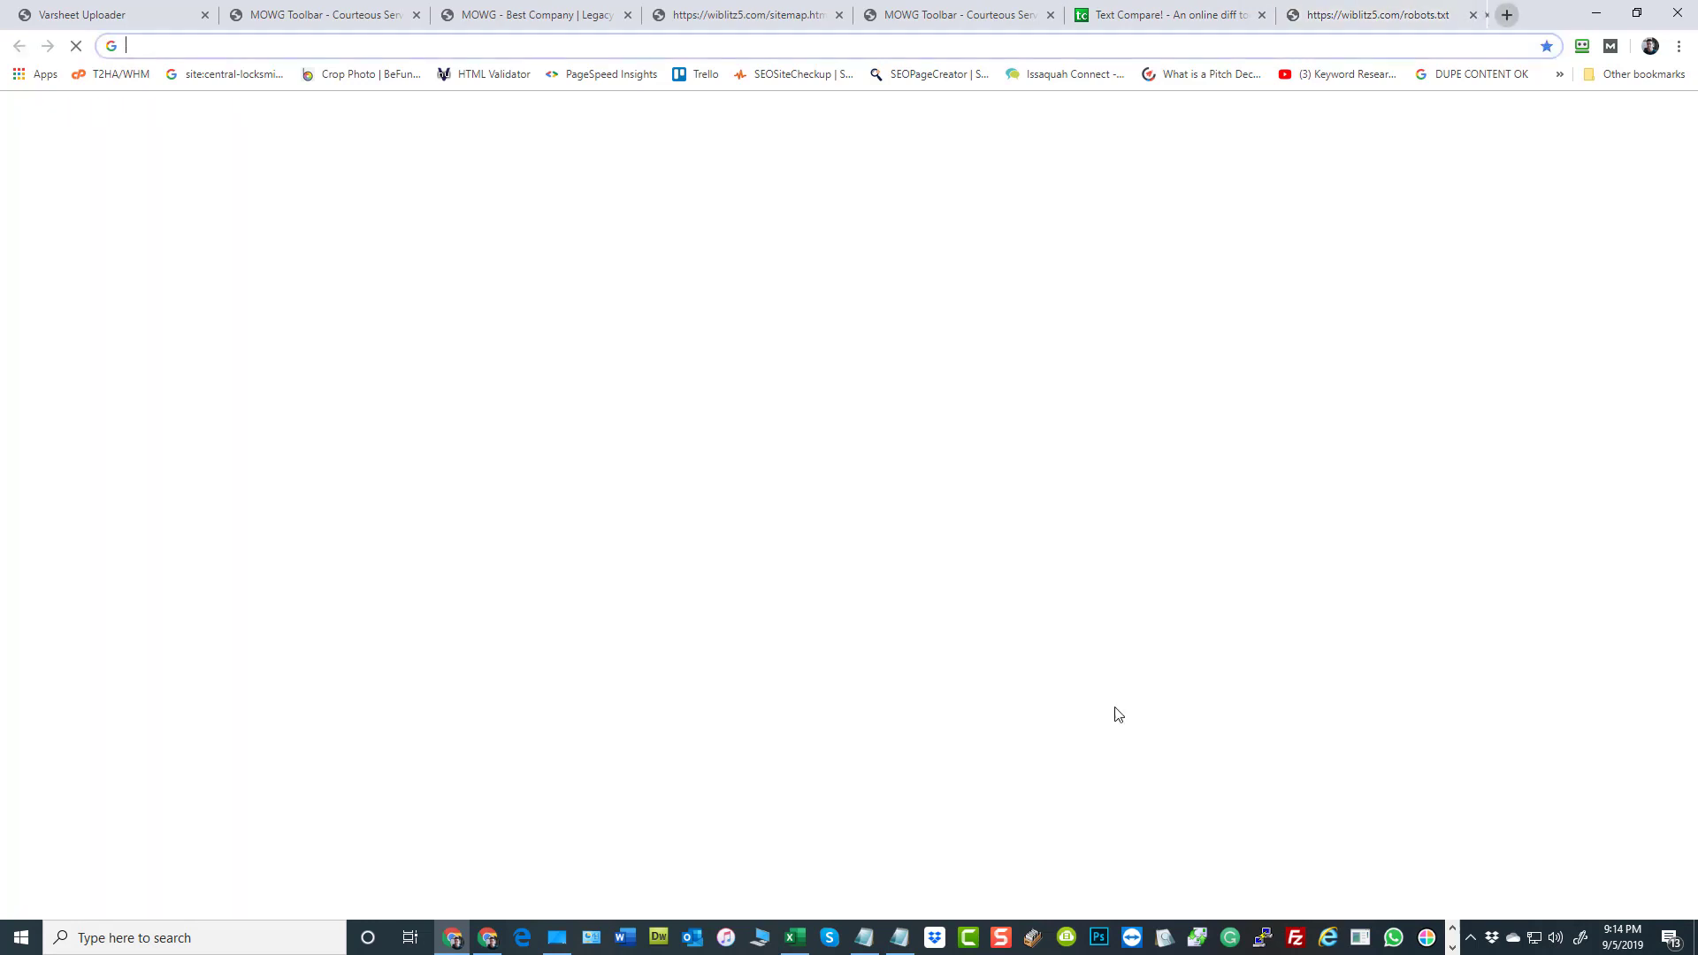
text(as)
key(BackSpace)
key(BackSpace)
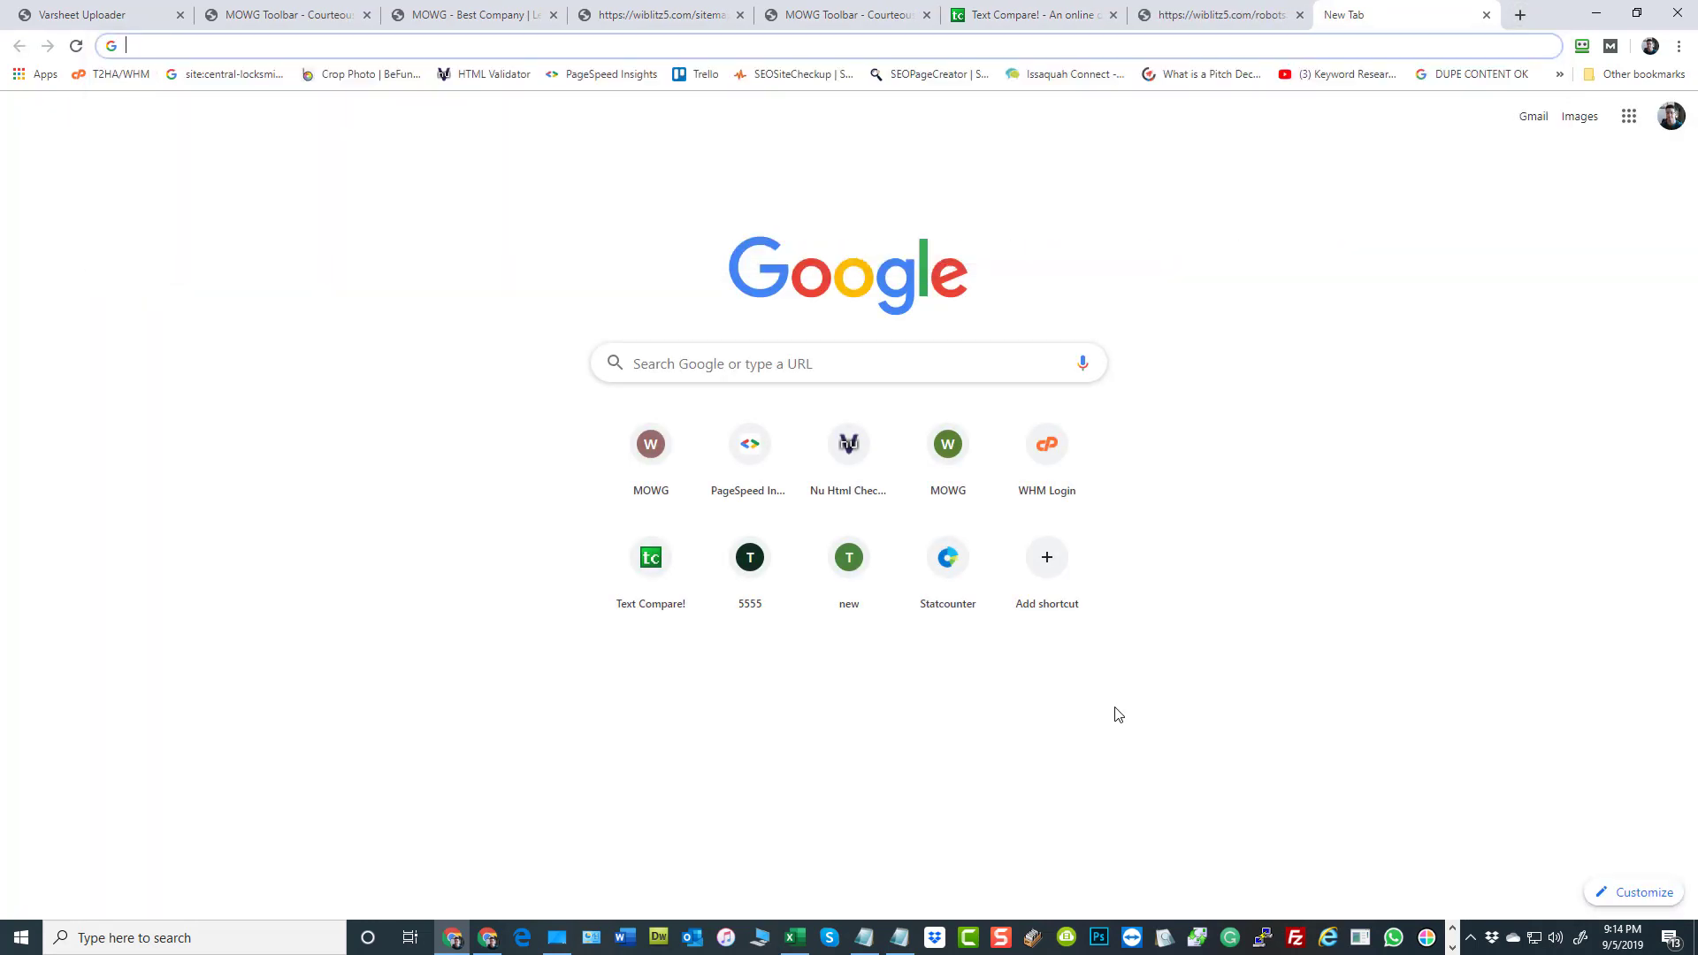
text(webs)
key(Return)
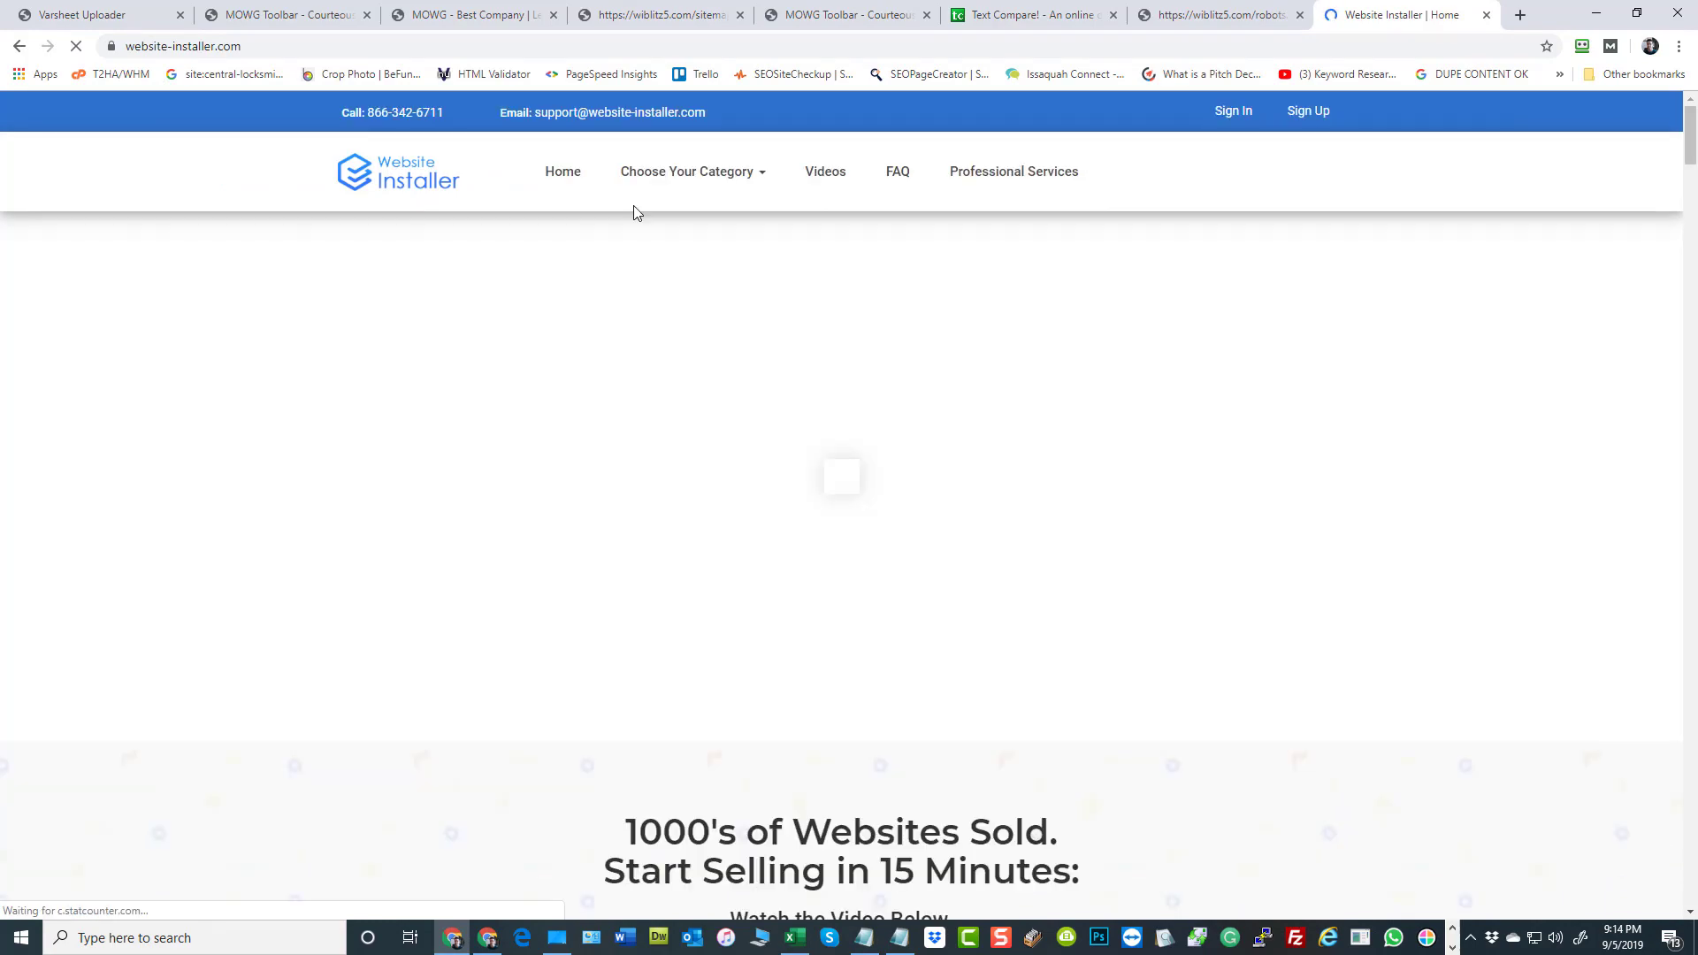
Filter the themes by the Legacy UAP category and open the details of the Full Legacy Panel, theme ID 134
mouse_move(704, 178)
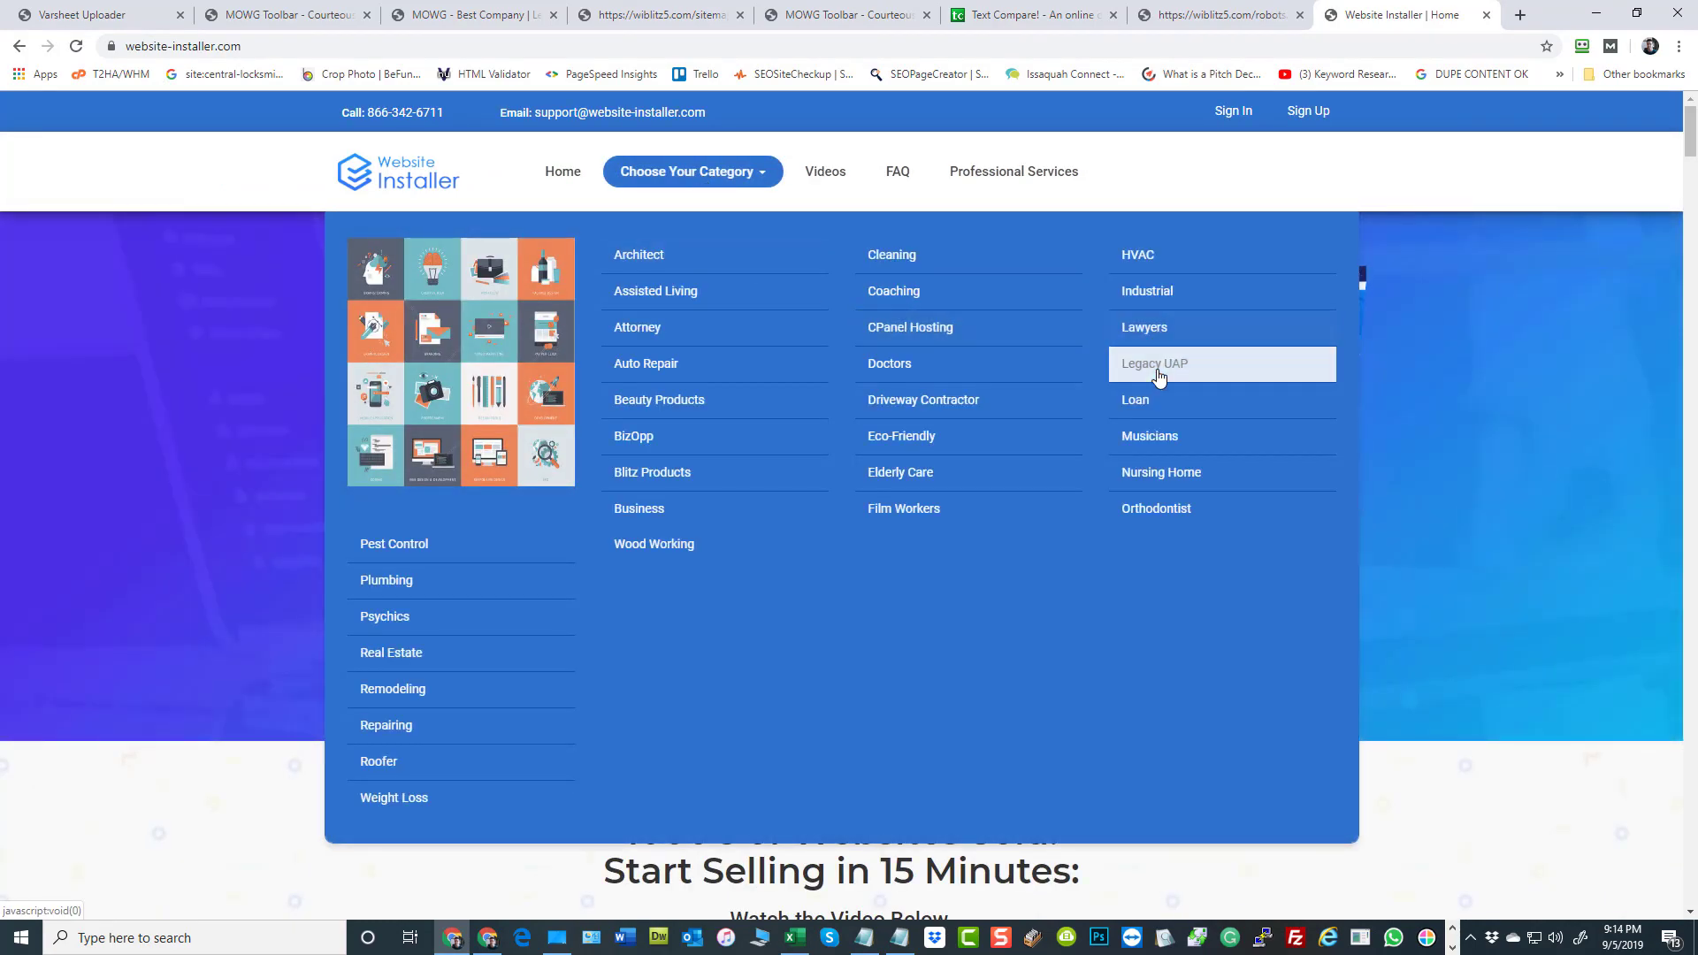
scroll(1550, 605, down, 15)
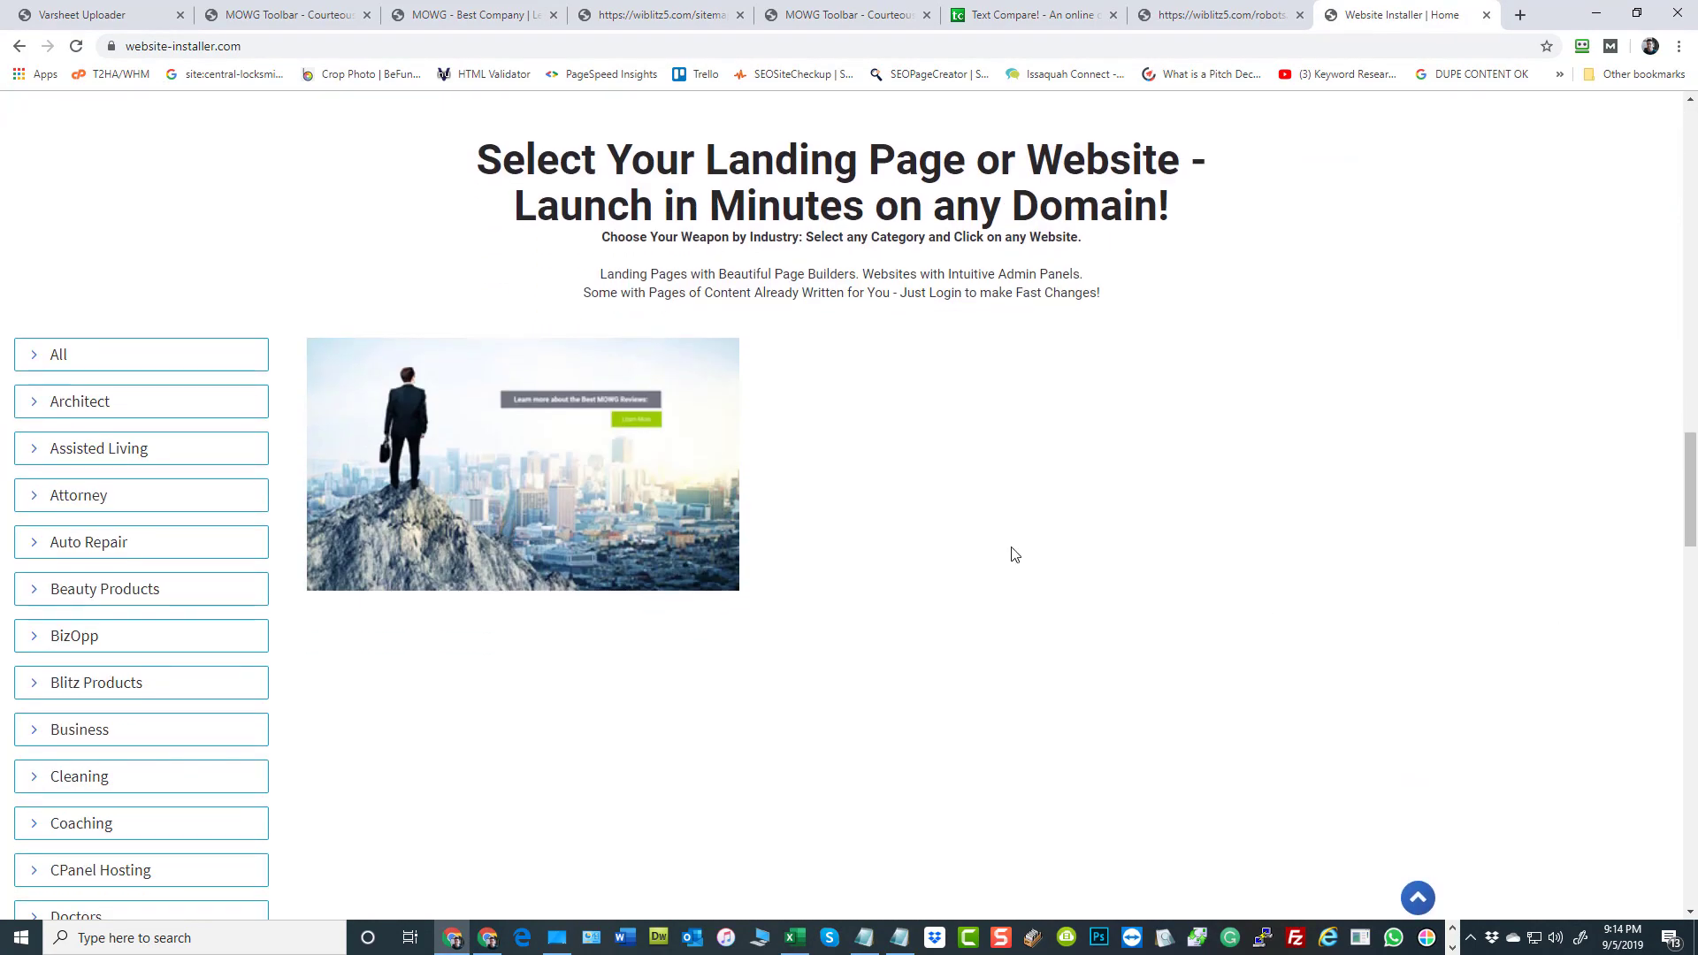
mouse_move(550, 554)
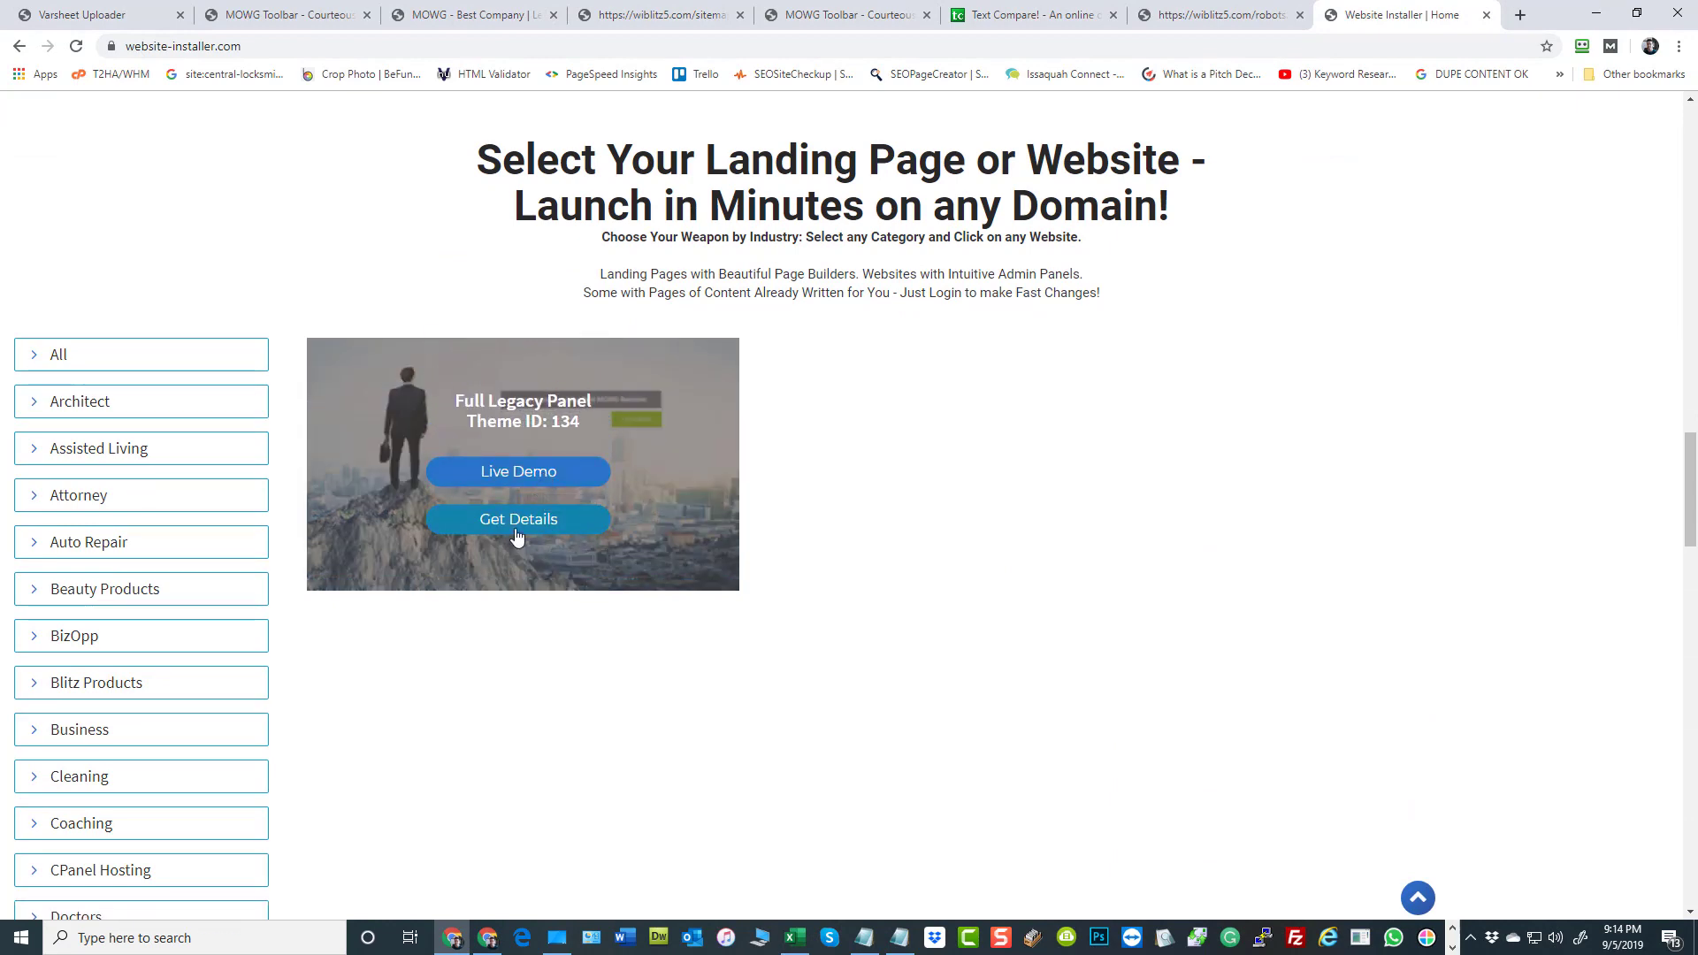
click(516, 531)
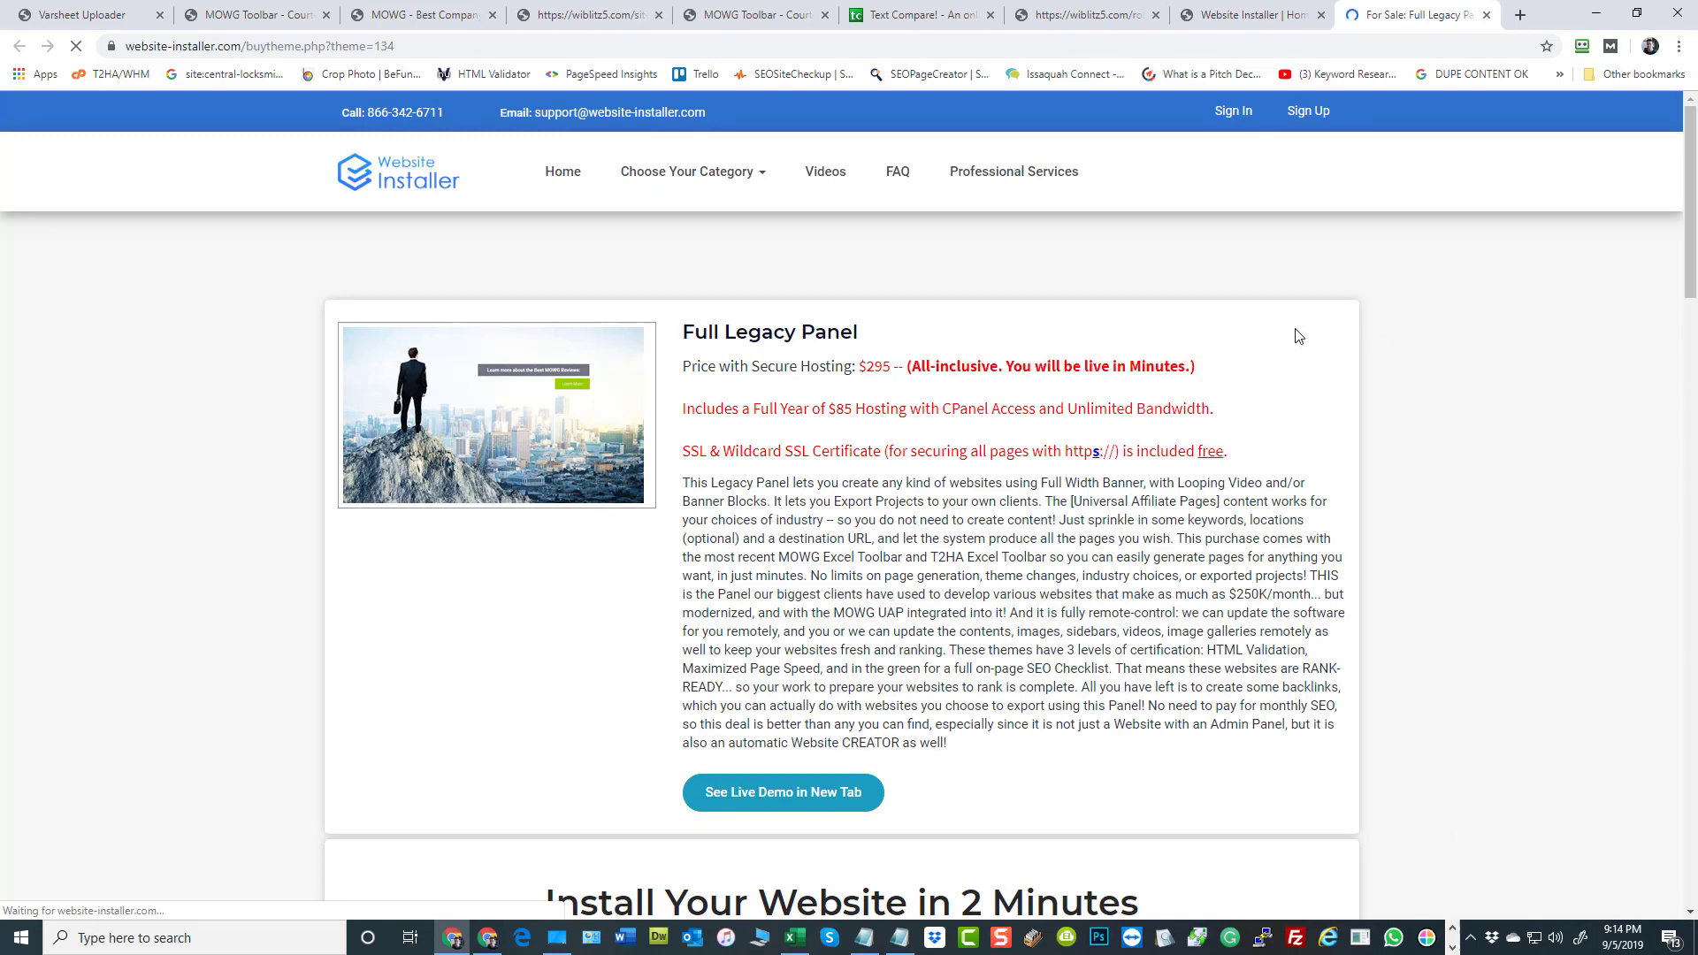
Review the Full Legacy Panel's description and the buyer information fields of its order form, including the promo code
scroll(1531, 607, down, 10)
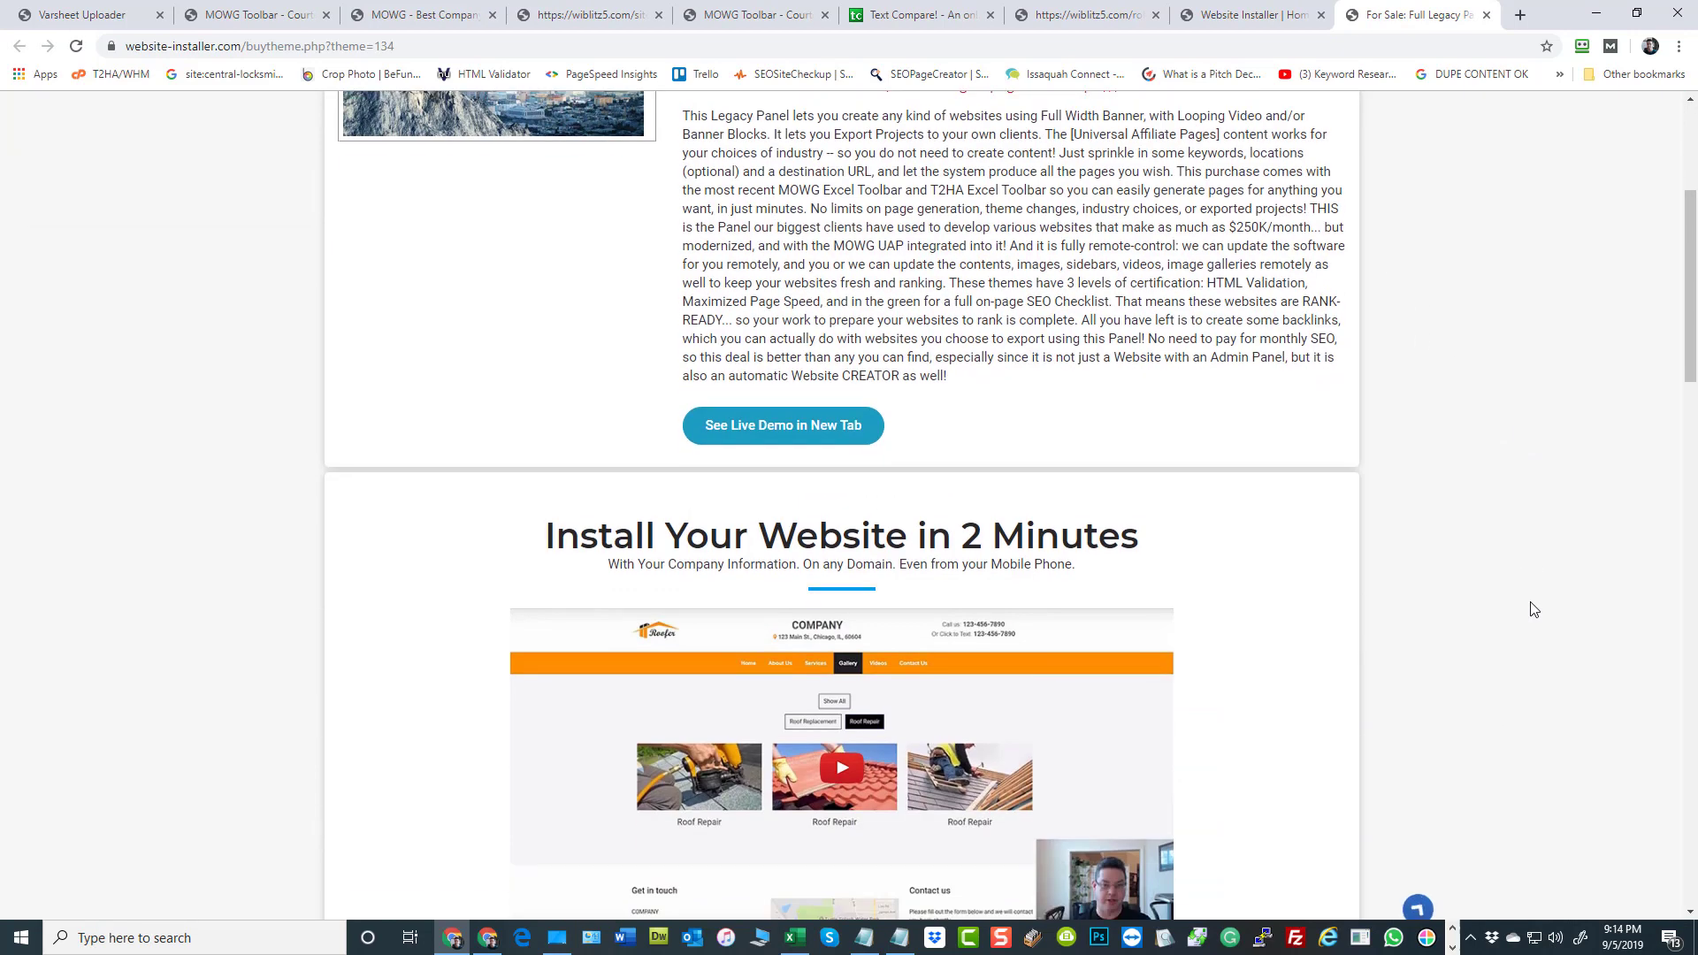
scroll(1534, 610, down, 5)
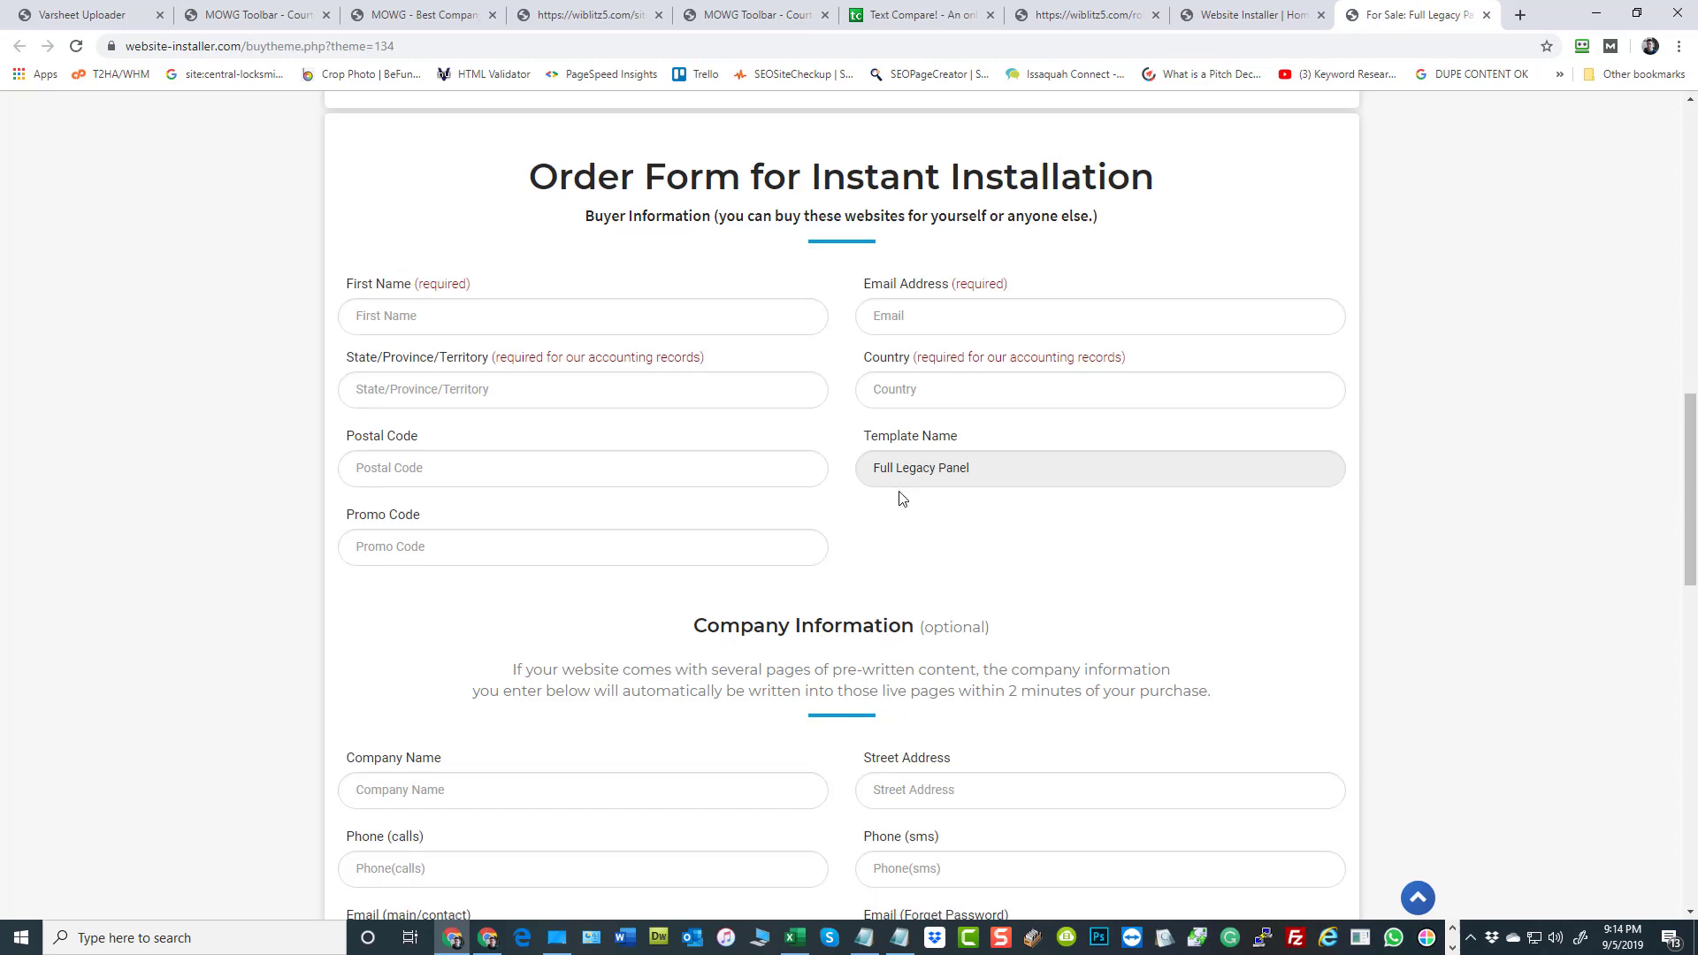
scroll(898, 496, down, 2)
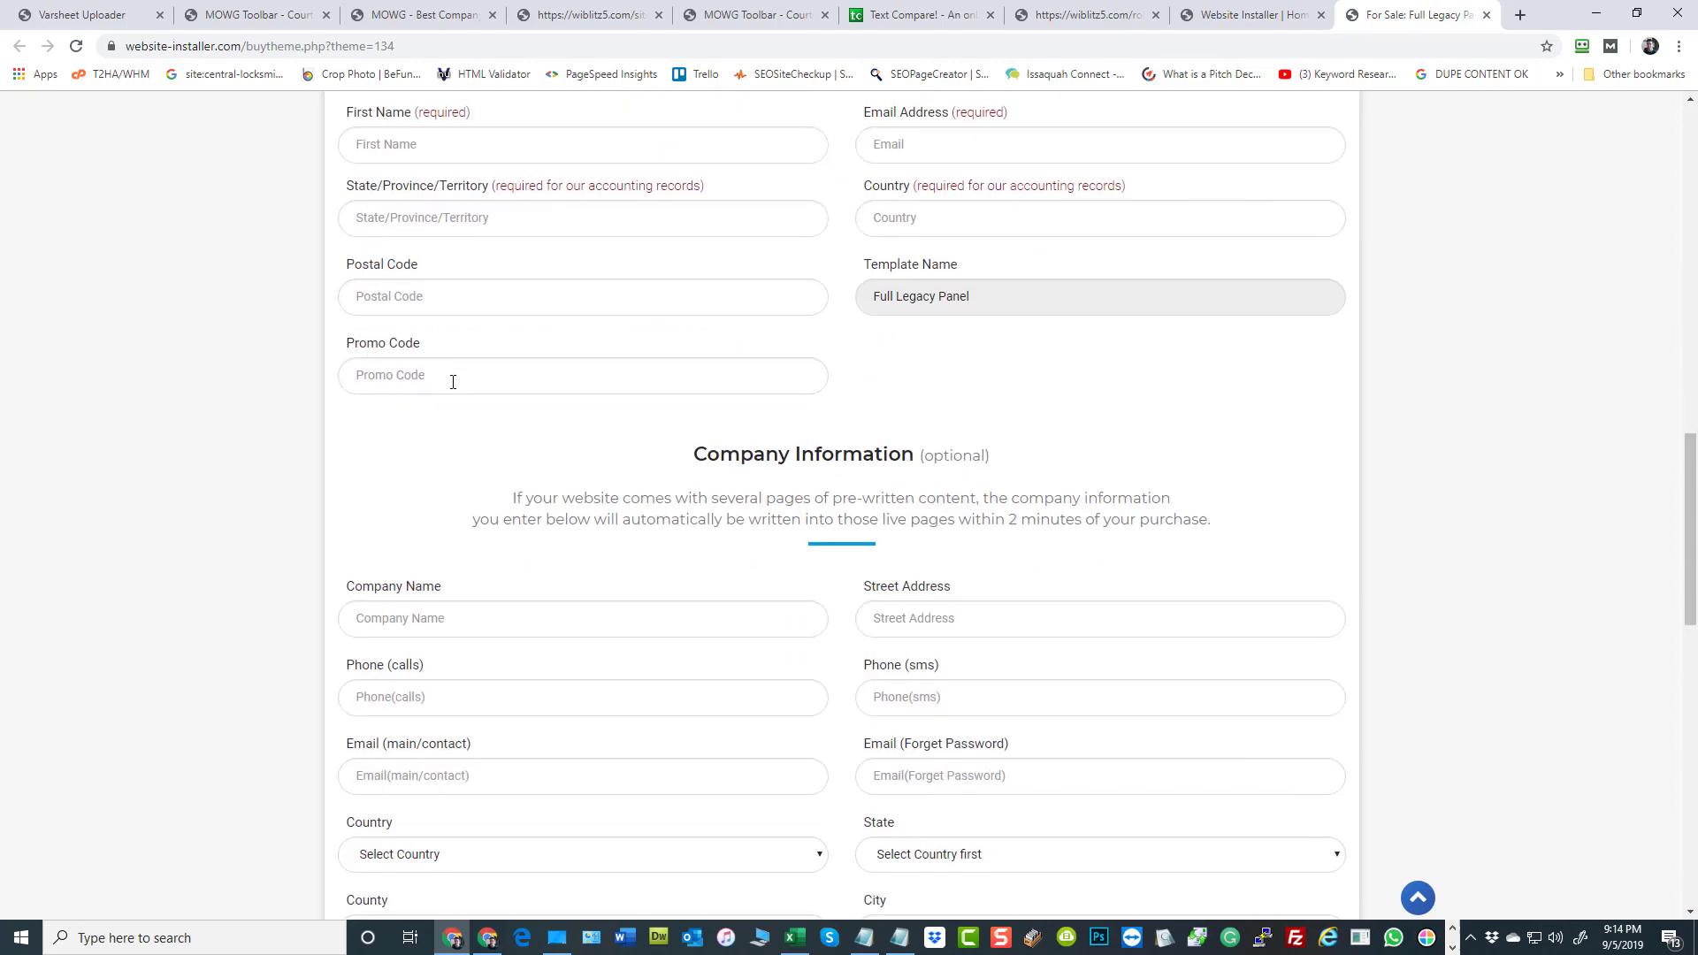
scroll(1535, 471, up, 15)
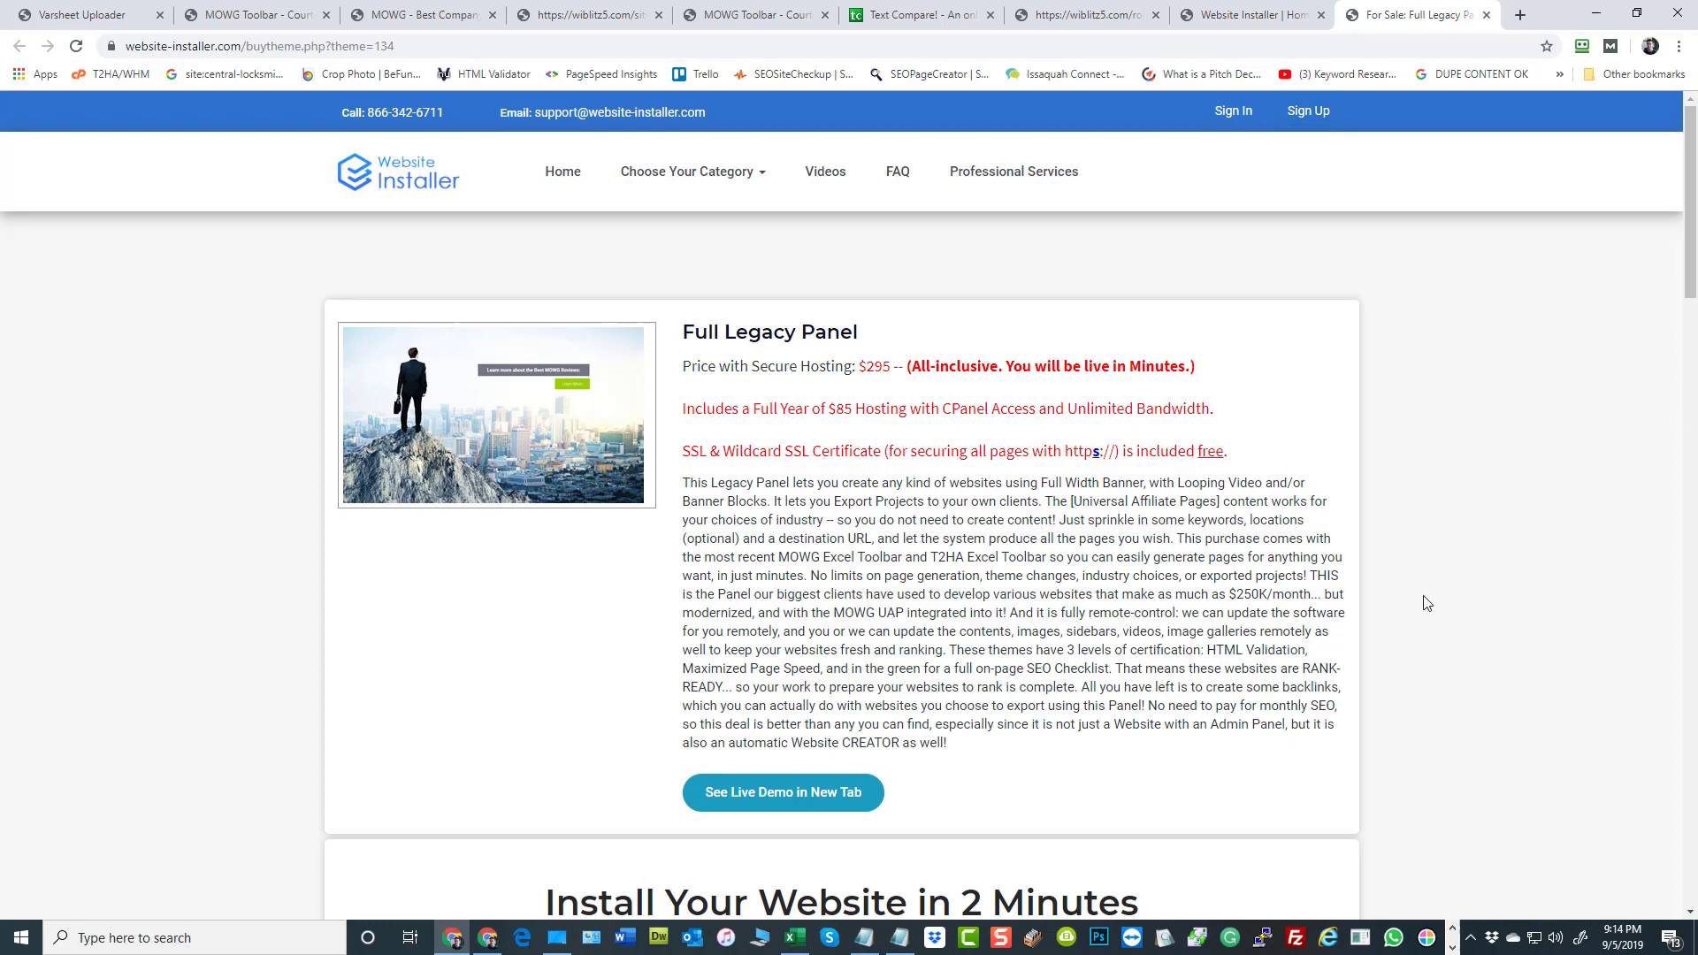
scroll(1426, 602, down, 6)
scroll(1427, 604, down, 9)
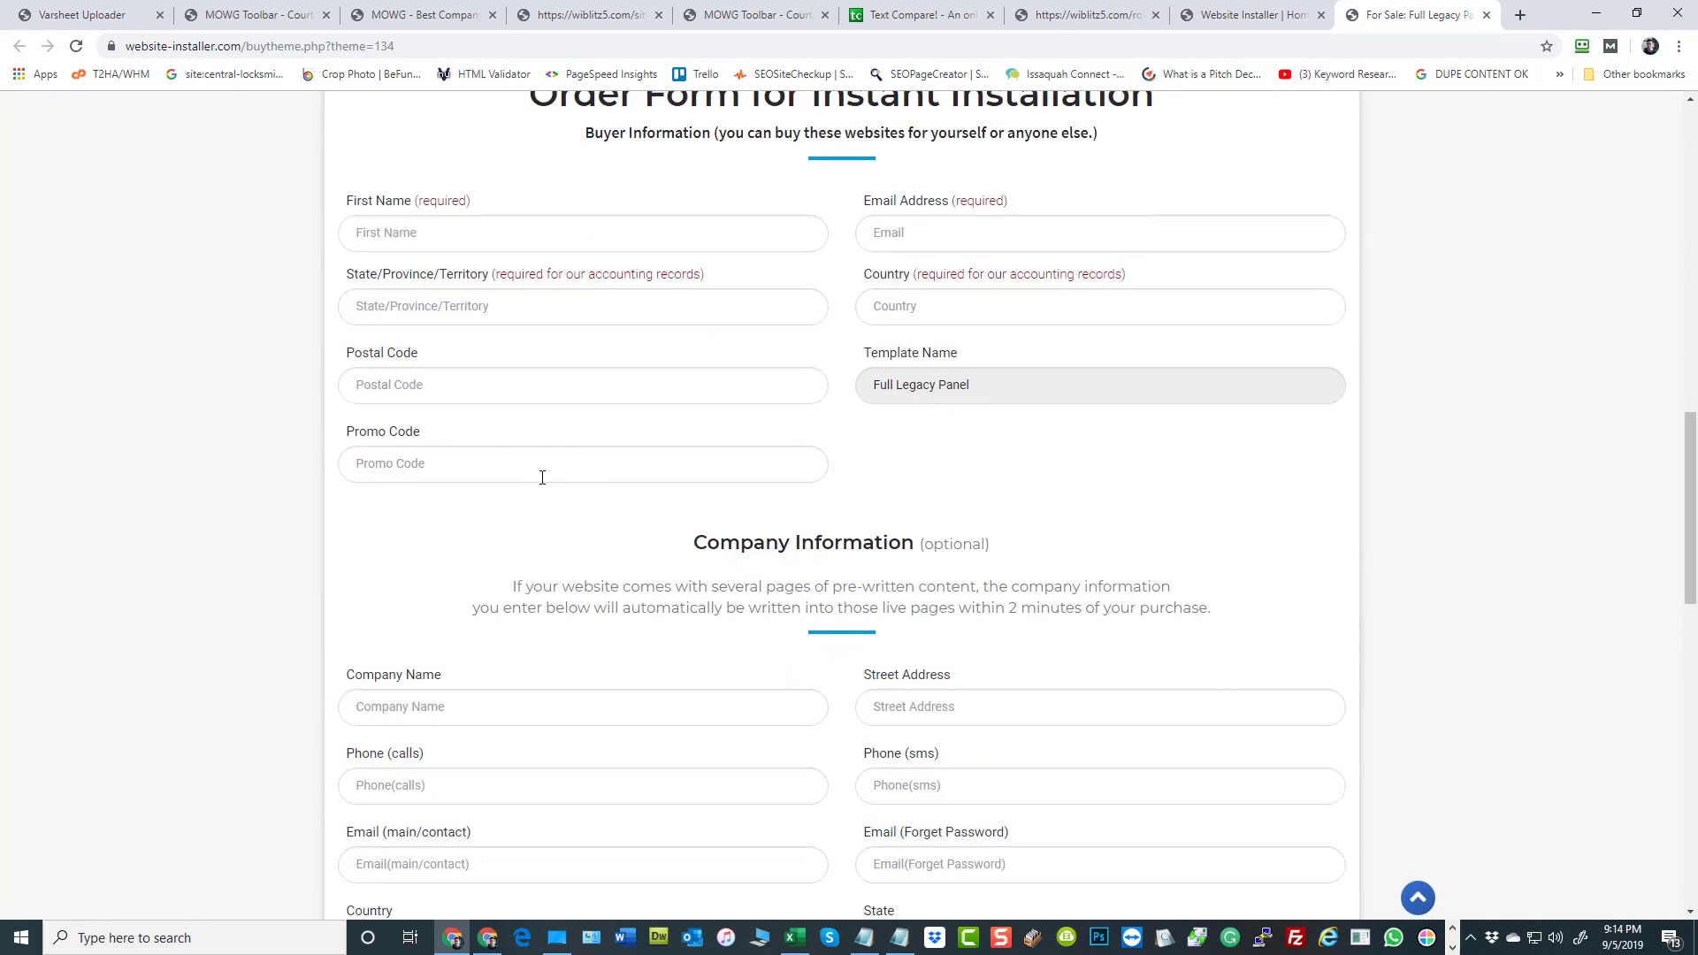
scroll(1468, 571, down, 3)
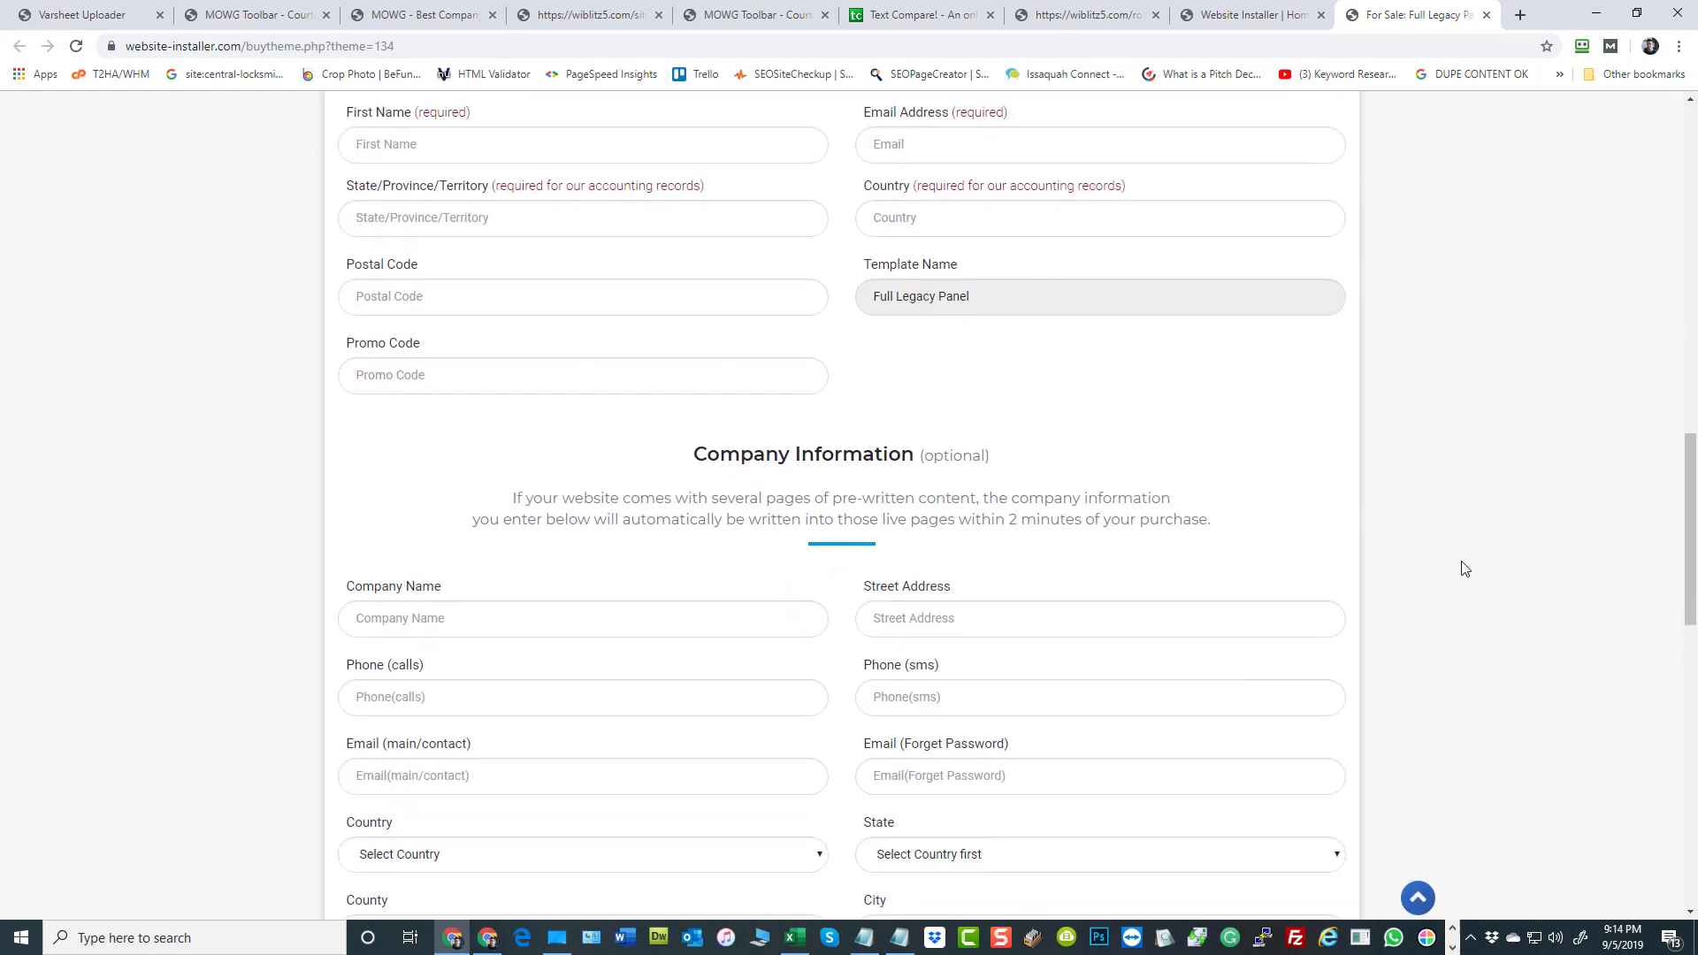
Review the order form's company, domain and buying option sections, and view the linked GoDaddy site for buying a new domain
scroll(1474, 571, down, 2)
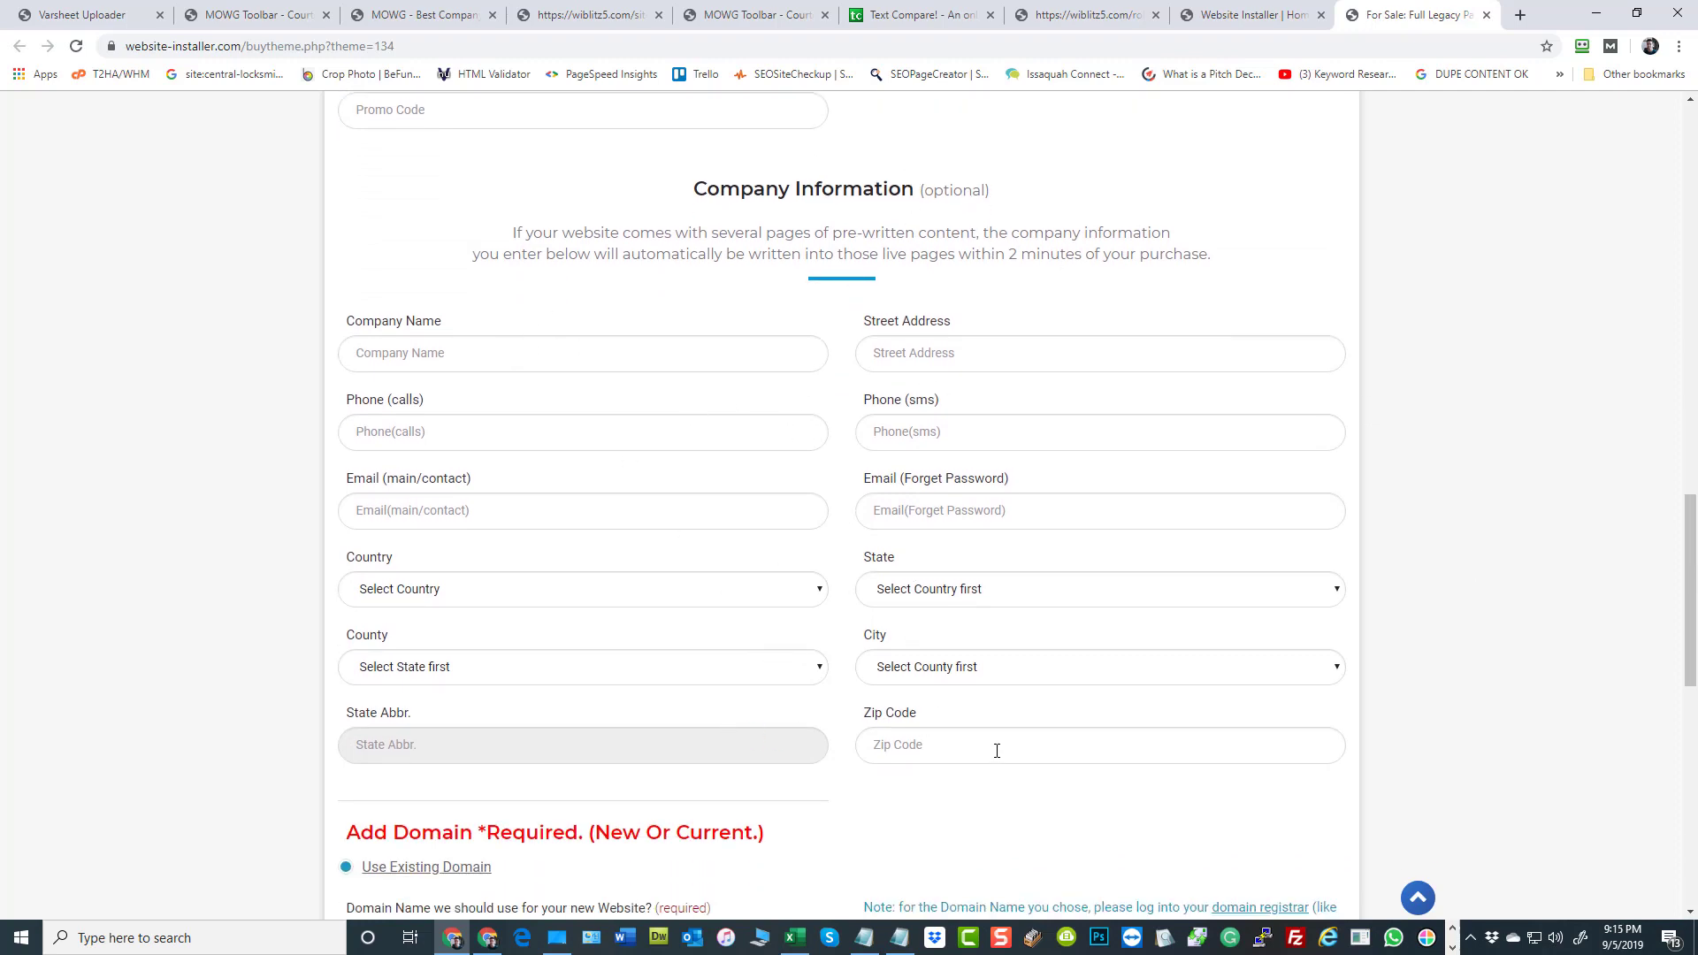
scroll(1470, 572, down, 3)
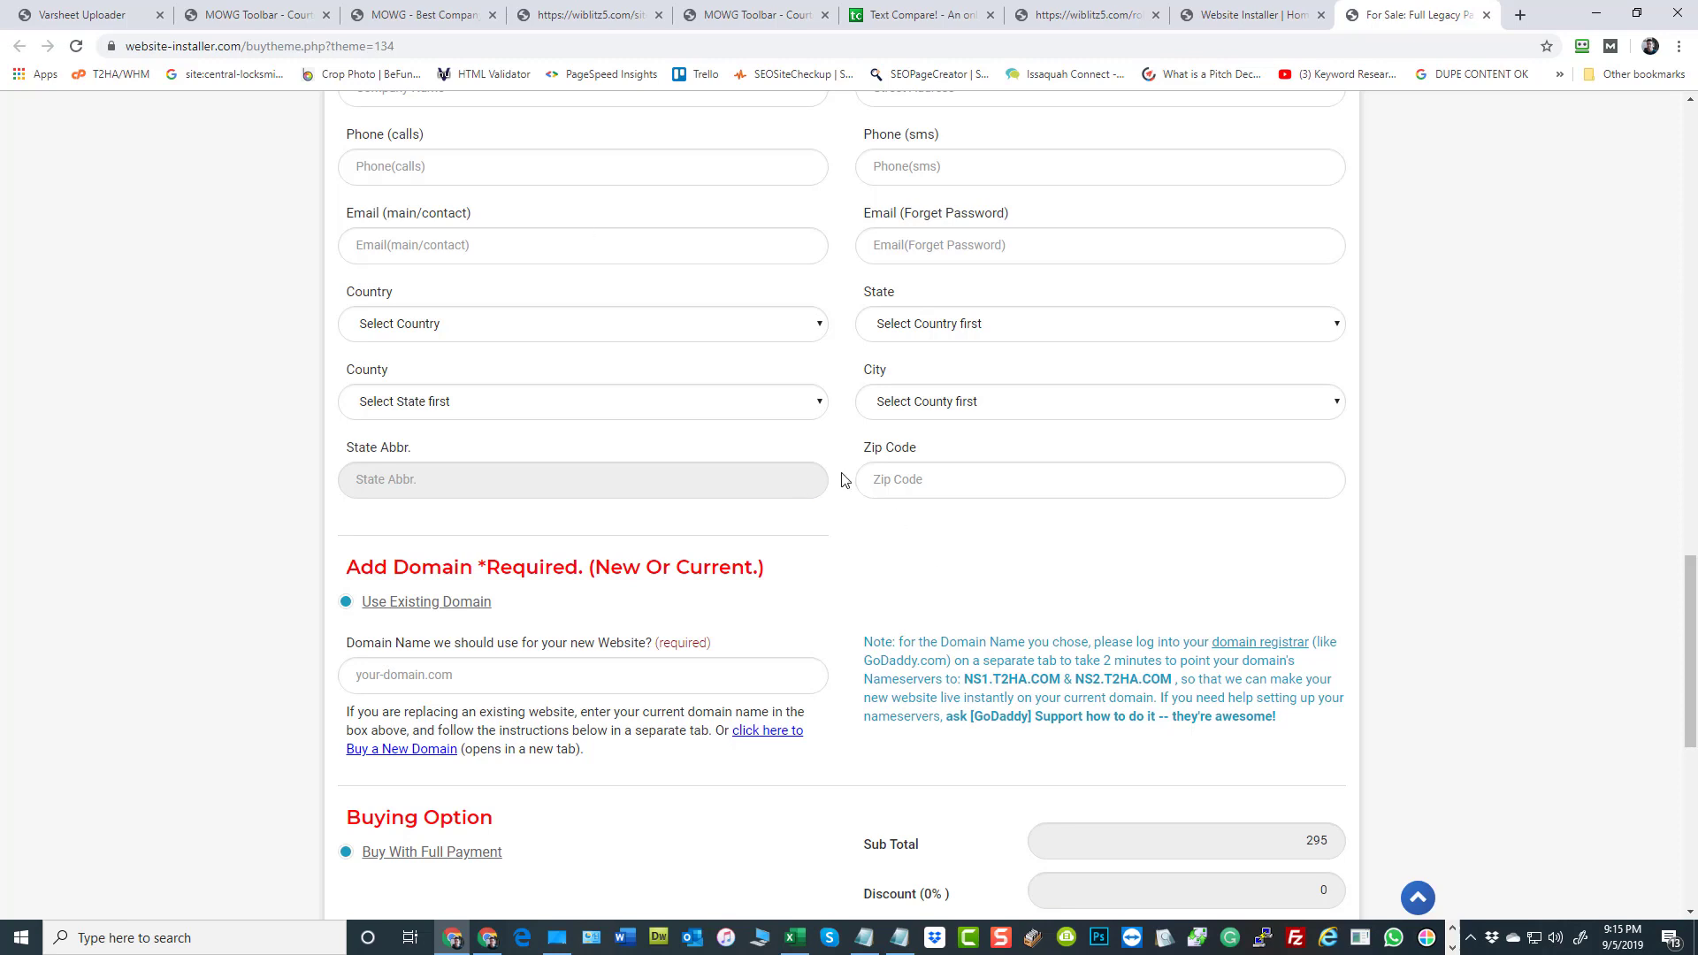
scroll(845, 478, up, 2)
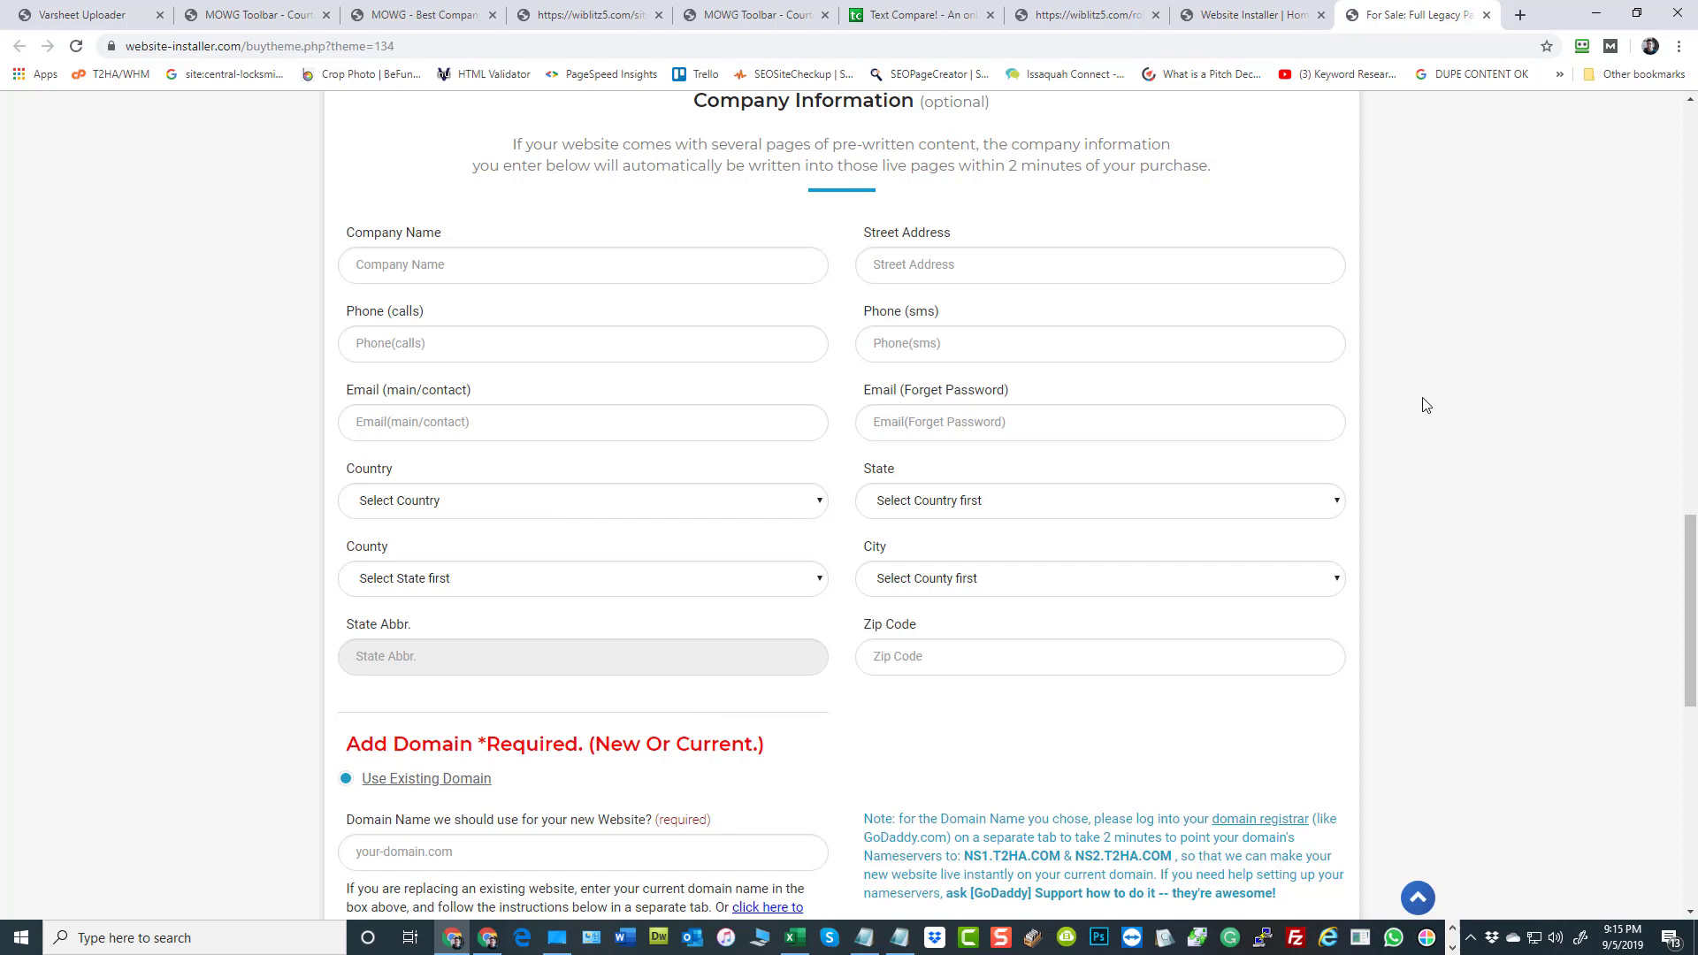
scroll(1388, 520, down, 5)
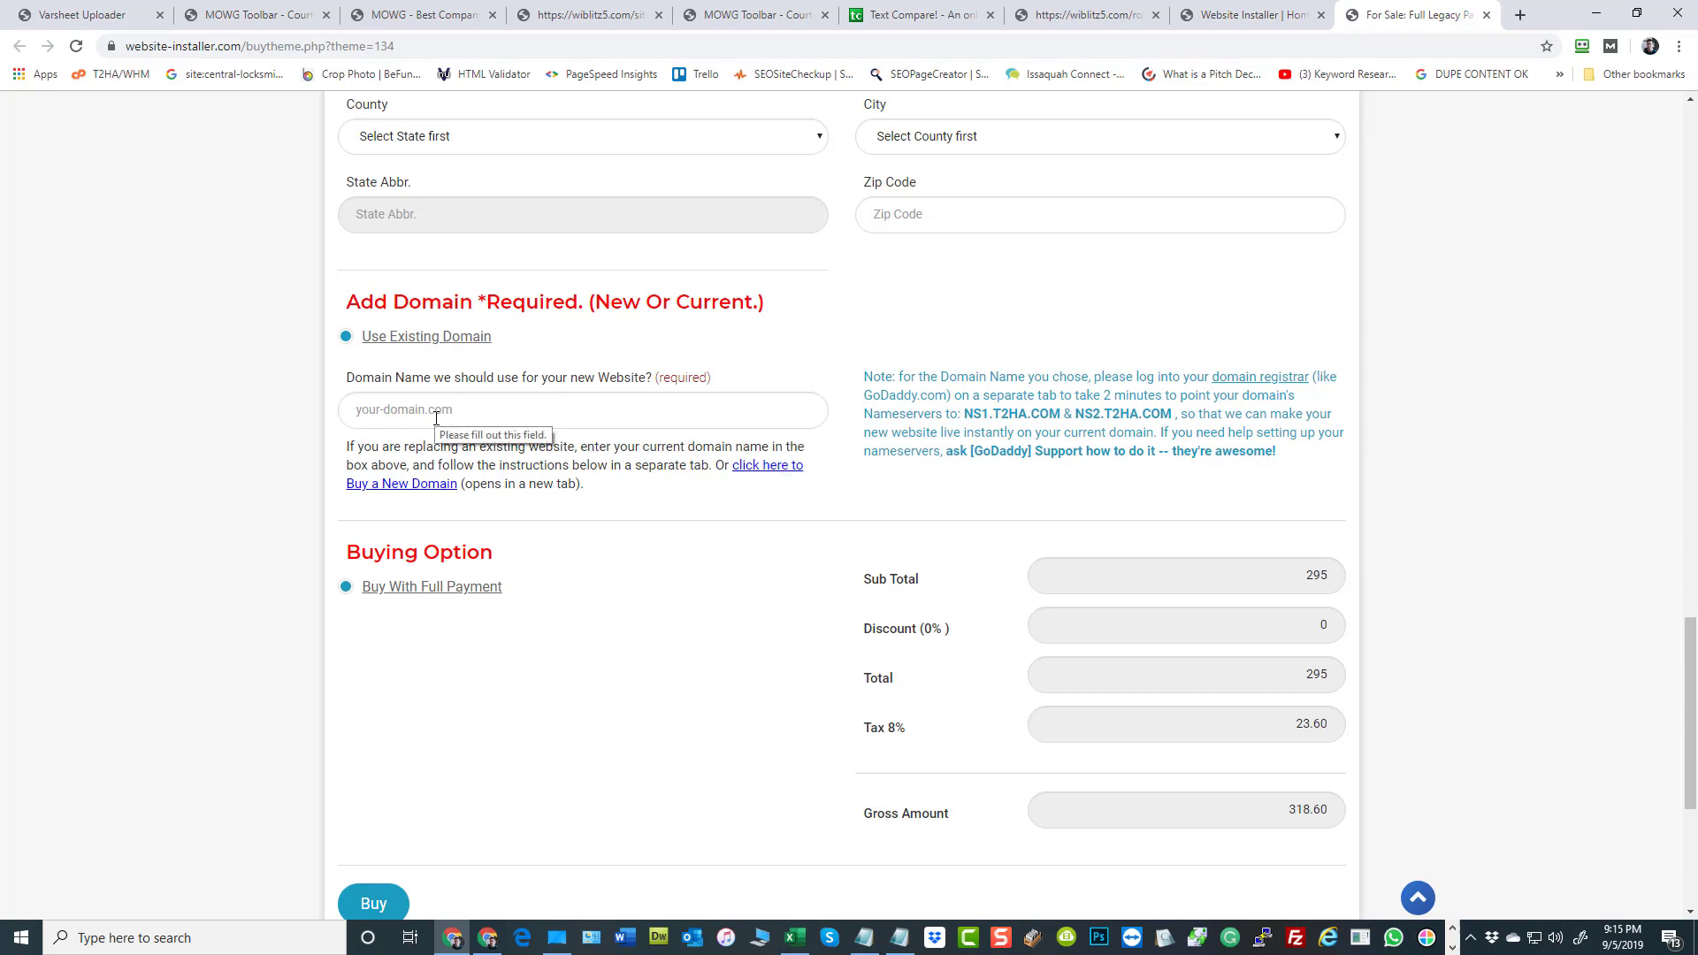
click(758, 469)
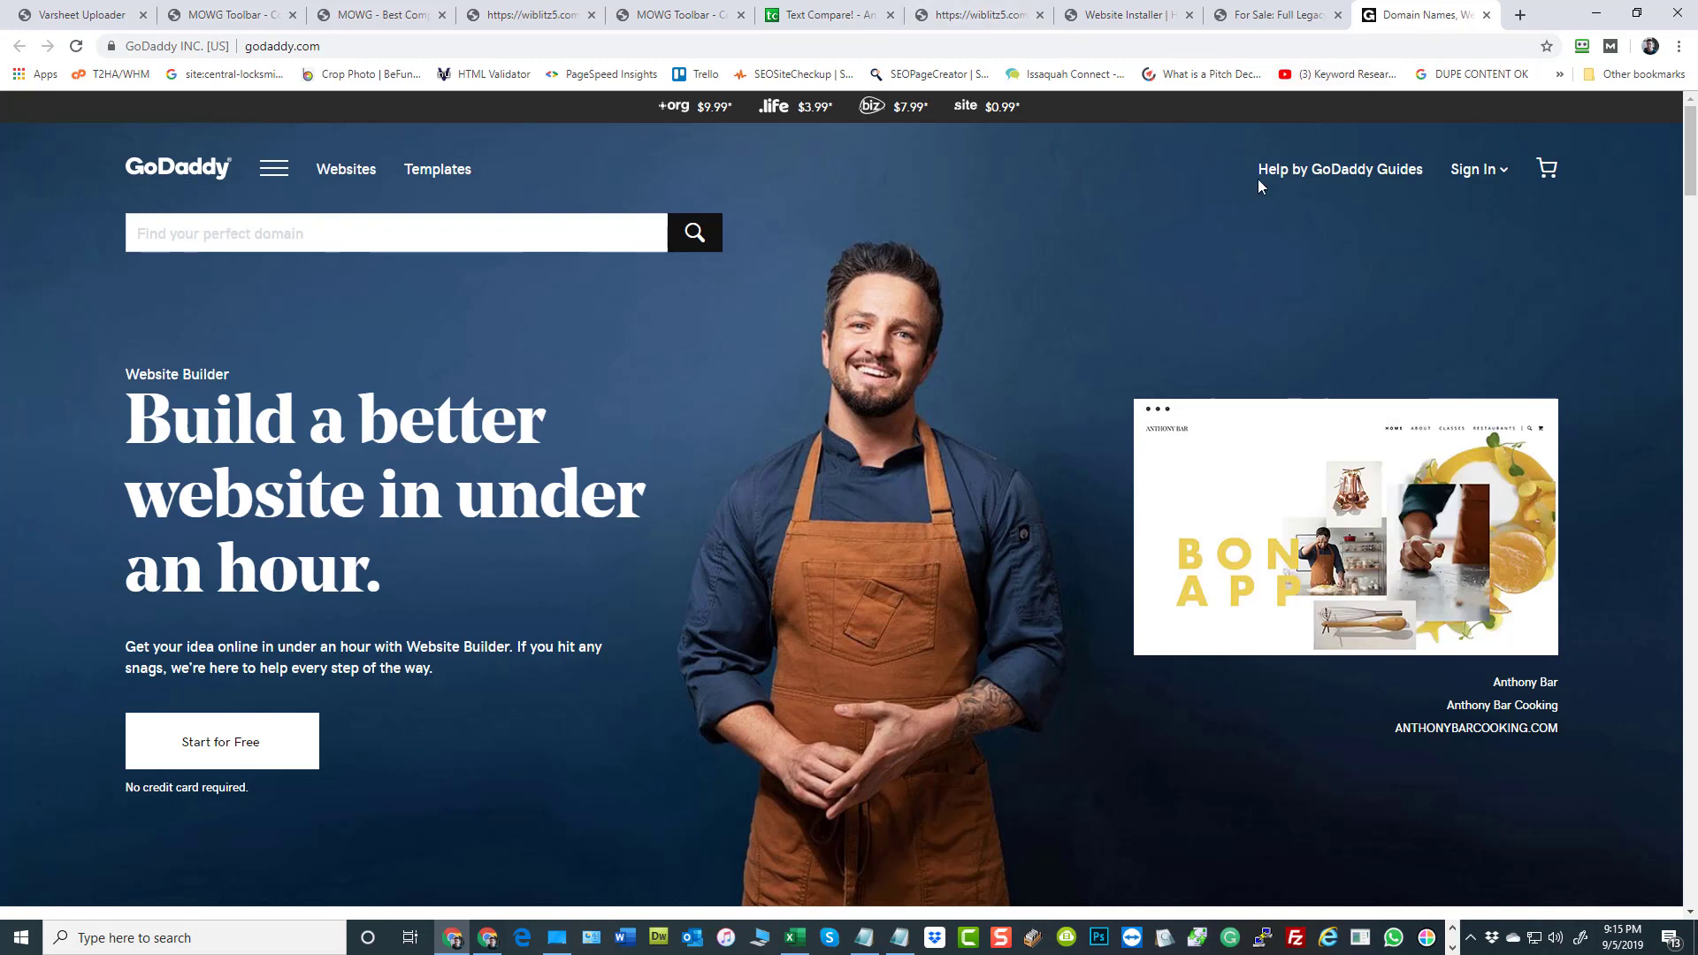
click(1256, 23)
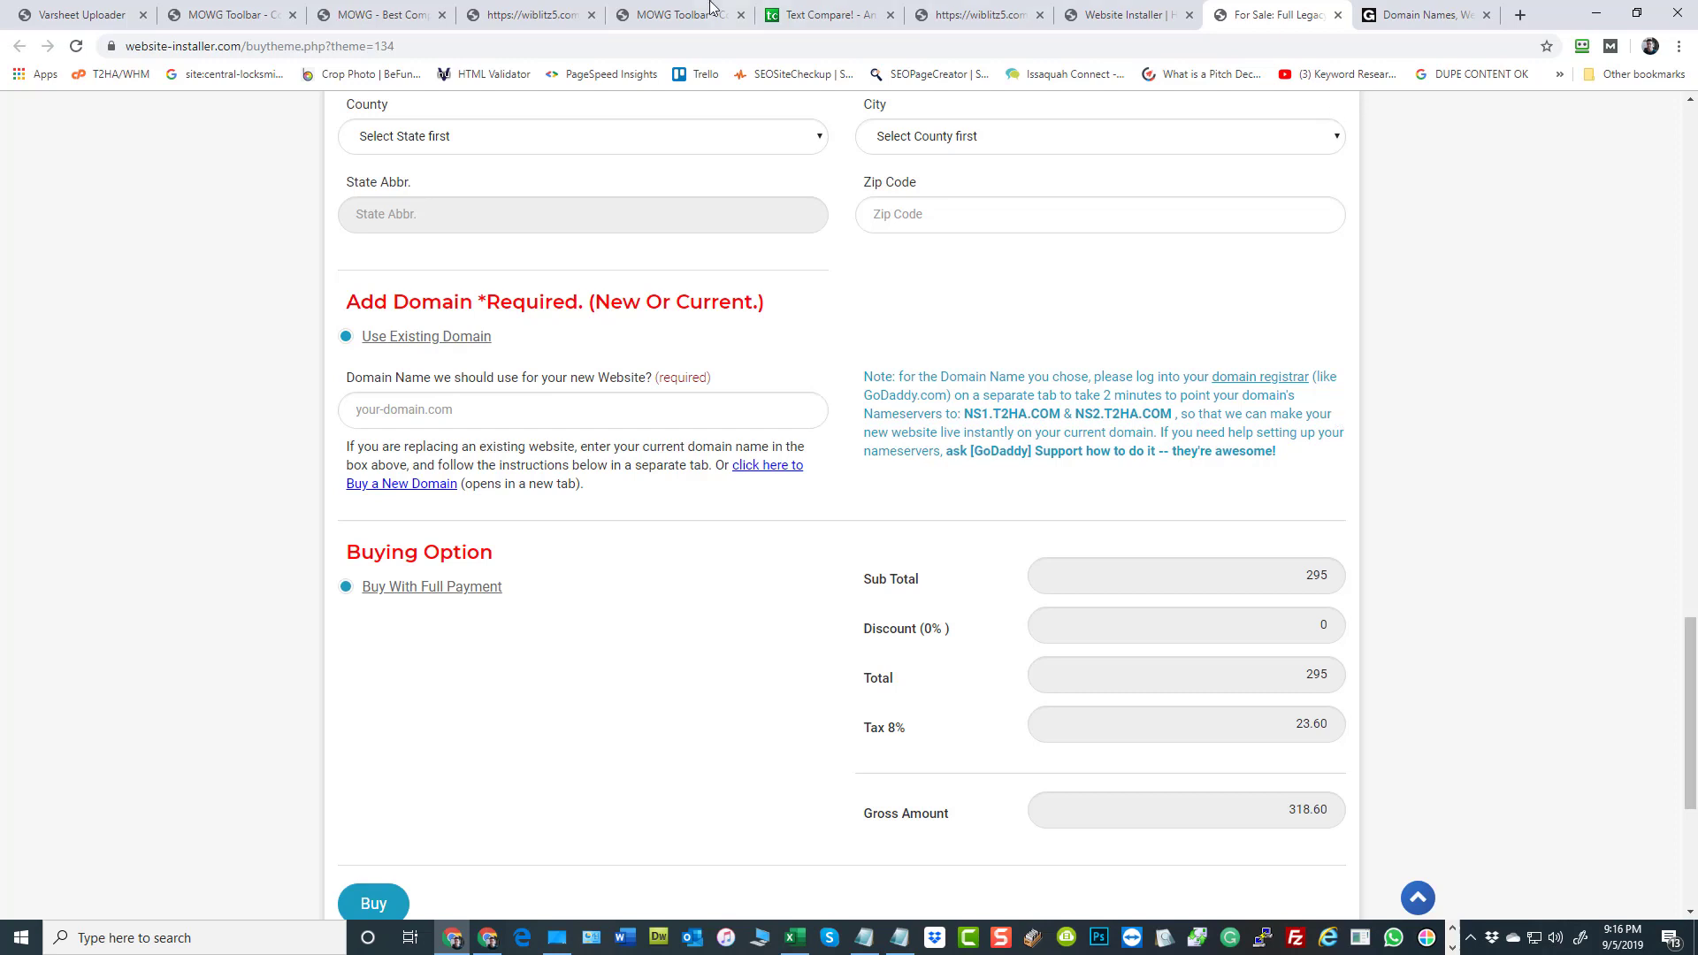
Return to the wiblitz5.com home page and examine the banner's Learn More link and the Click Here image link
click(370, 23)
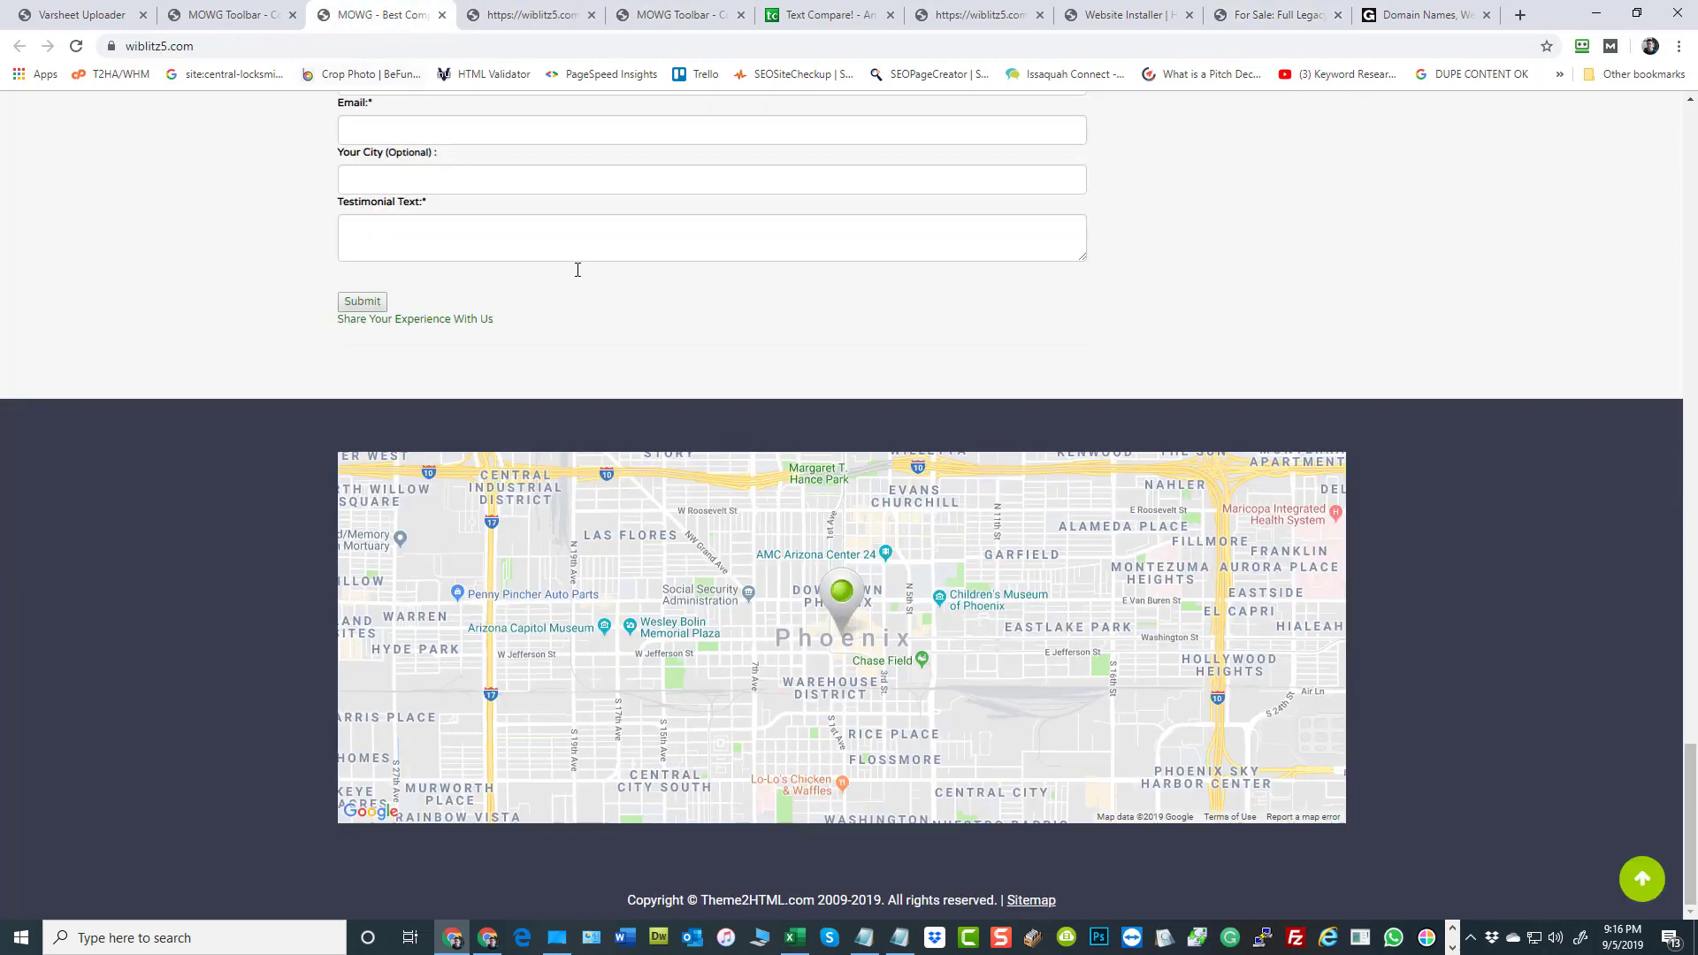
click(1645, 889)
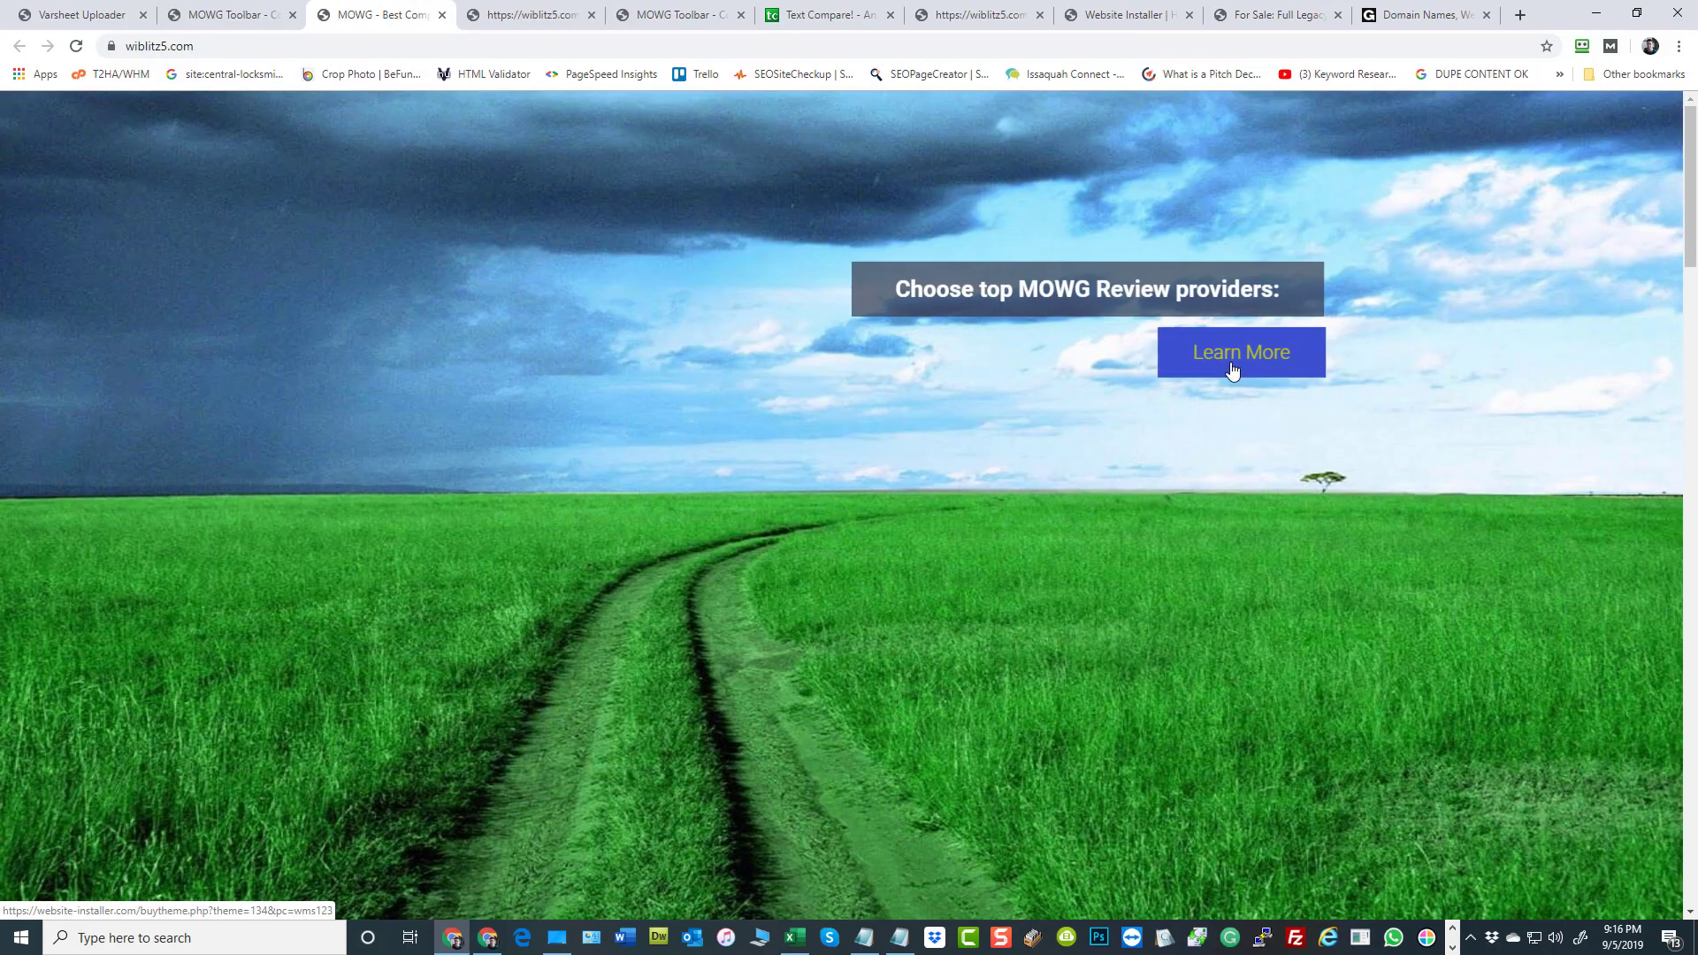
scroll(1234, 371, down, 12)
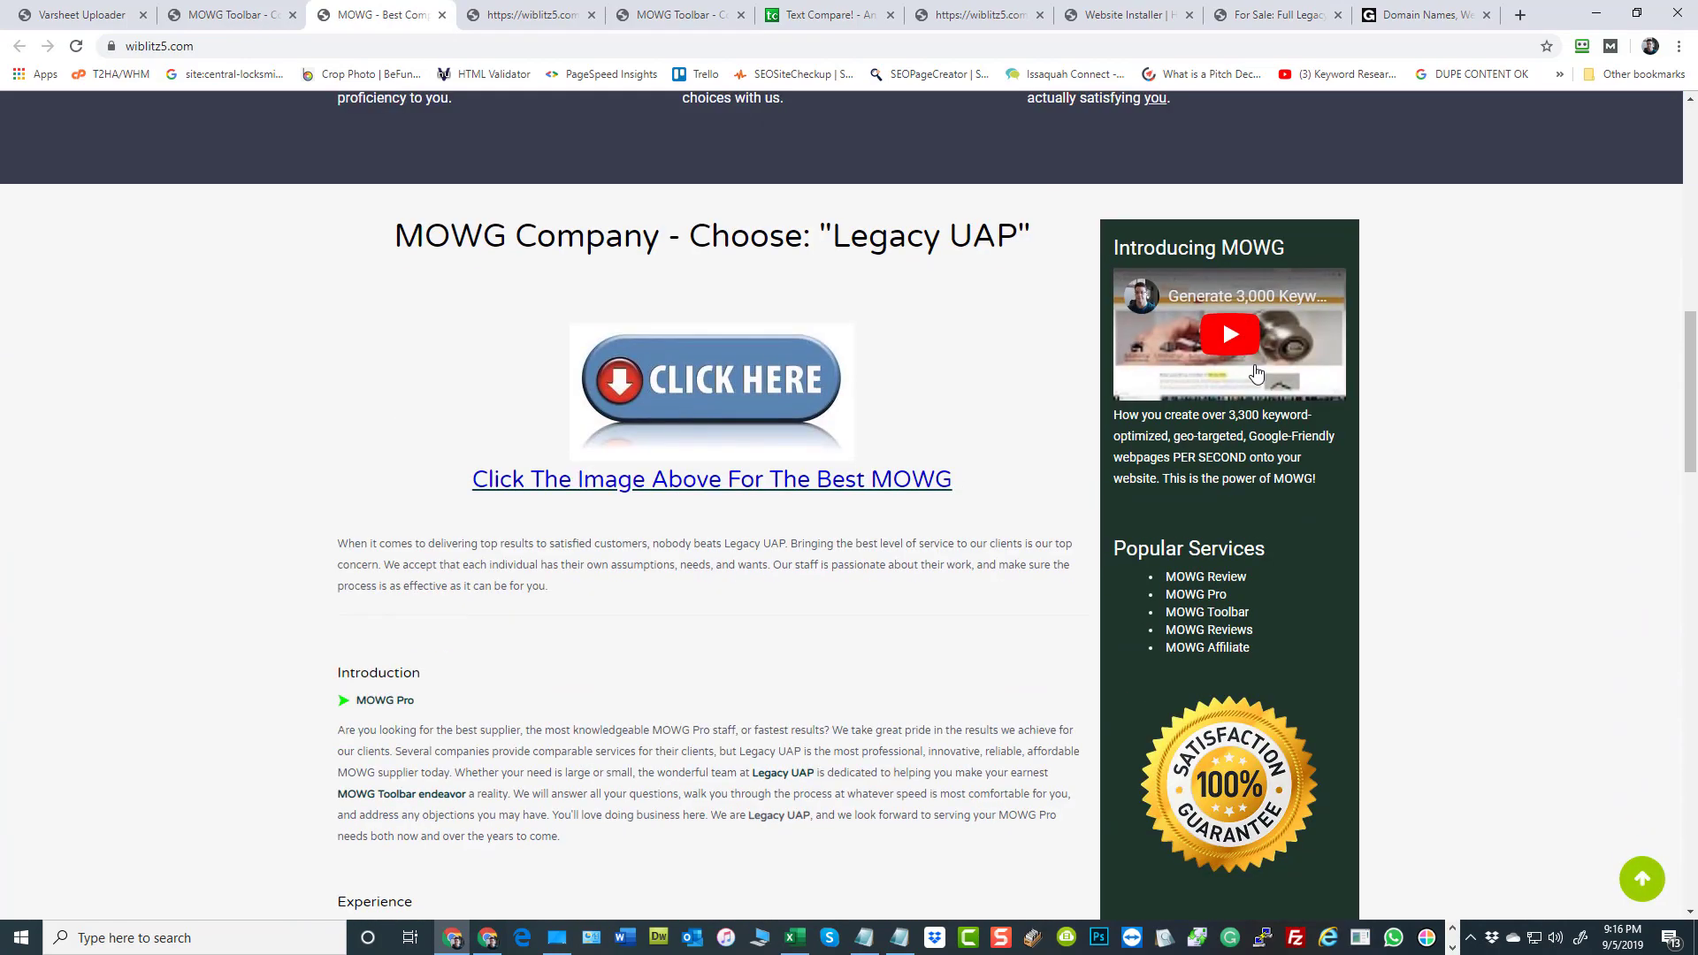
scroll(593, 419, down, 2)
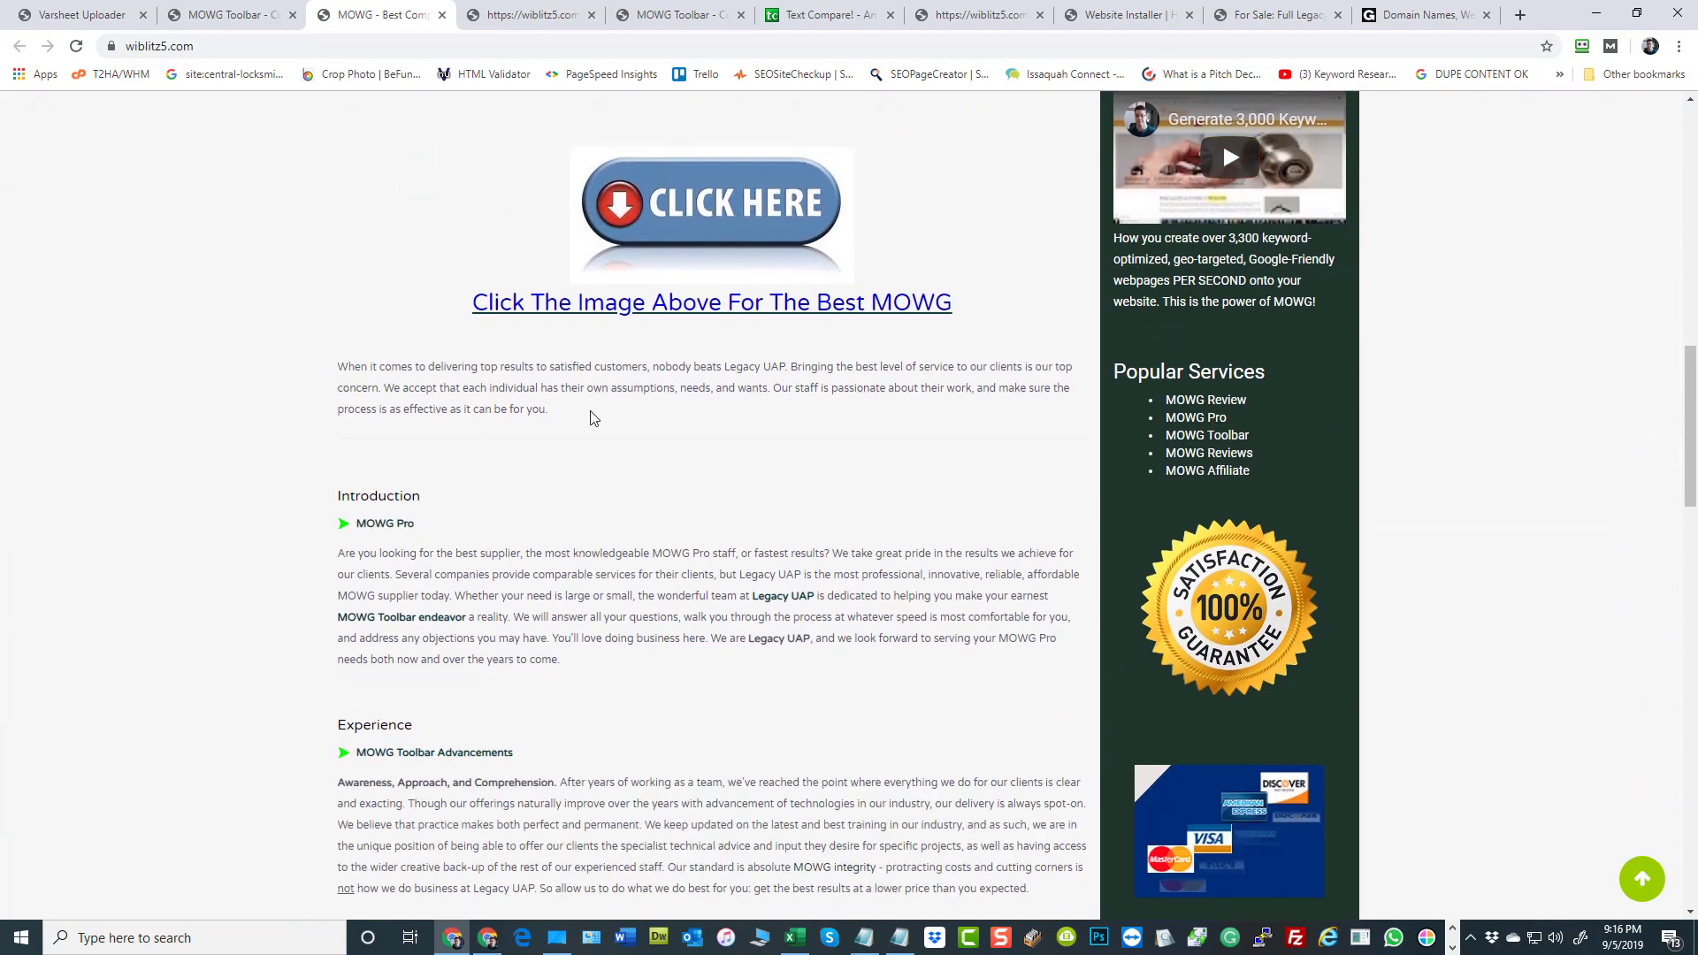
scroll(748, 535, up, 2)
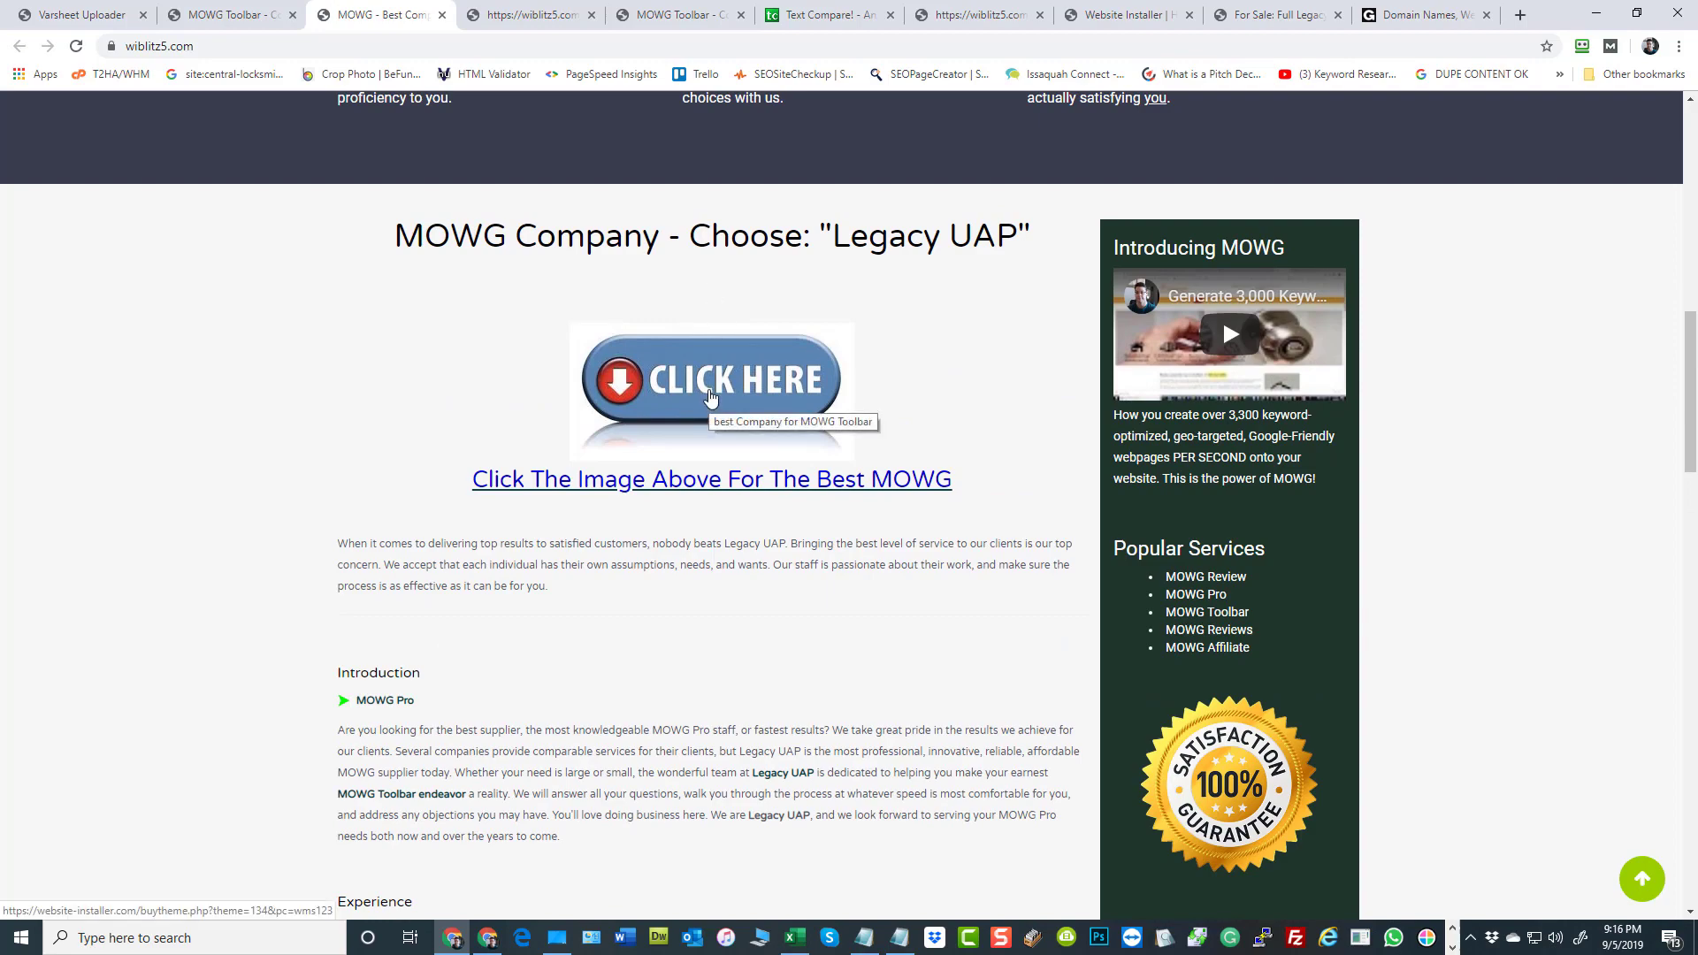
Review the wiblitz5.com home page's banner and the Adaptation, Support and Assurance blocks beneath it
scroll(801, 471, up, 7)
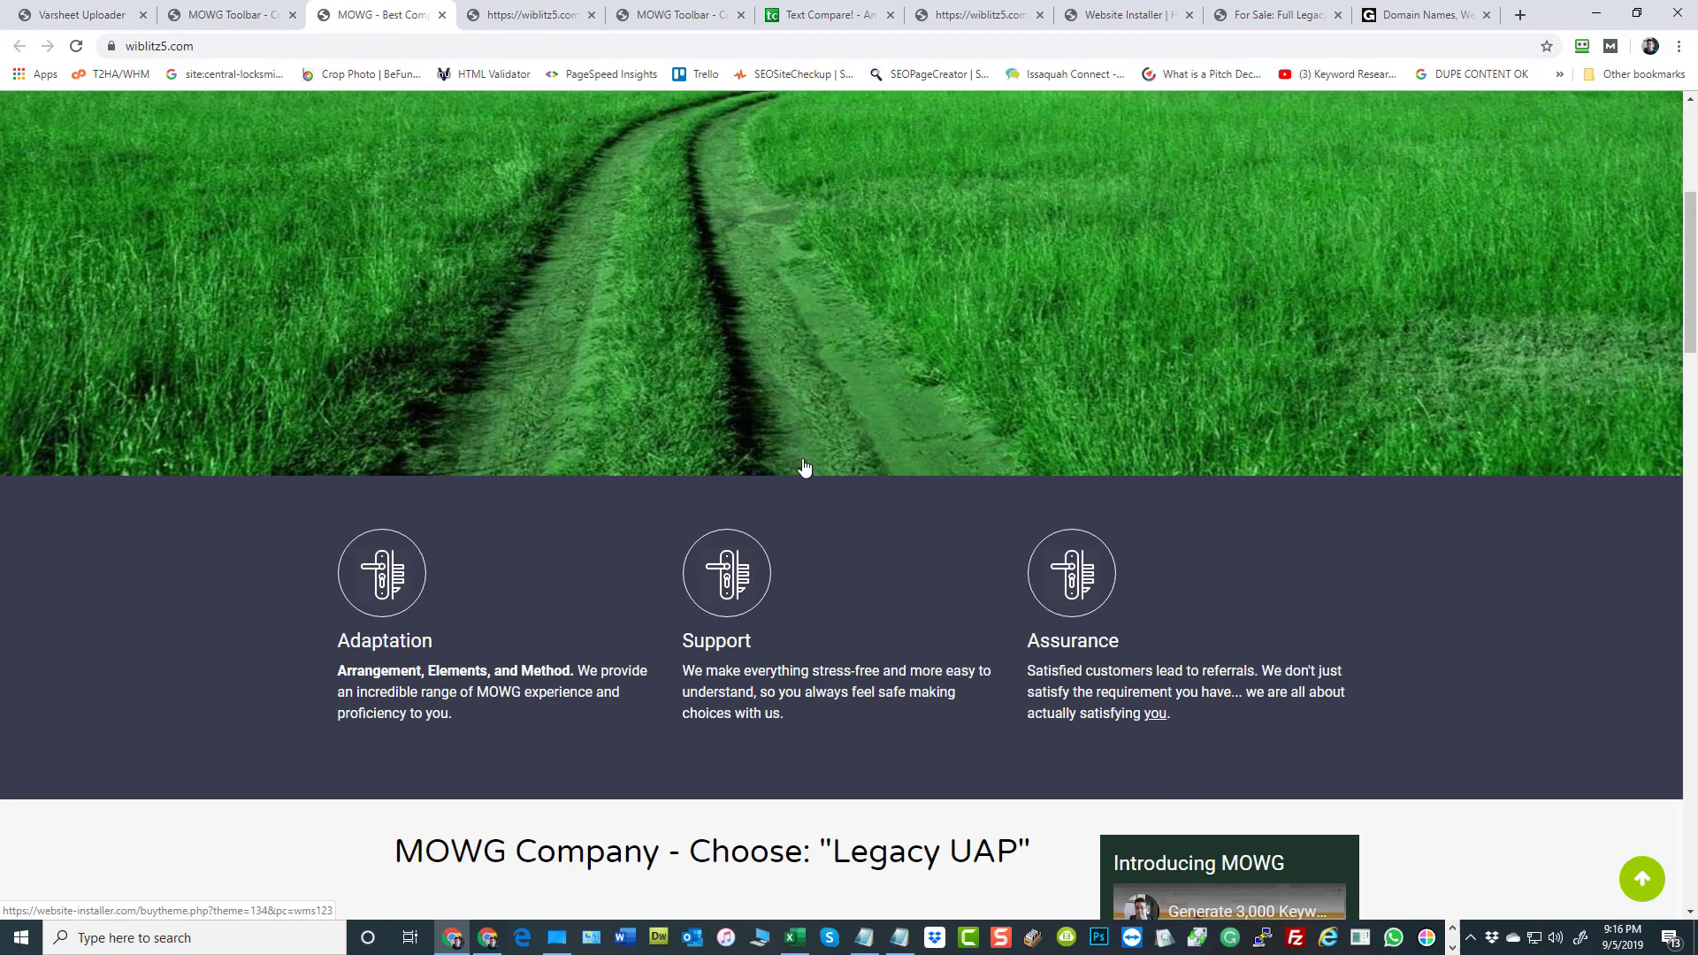
scroll(802, 464, up, 5)
scroll(801, 460, down, 1)
scroll(800, 458, up, 1)
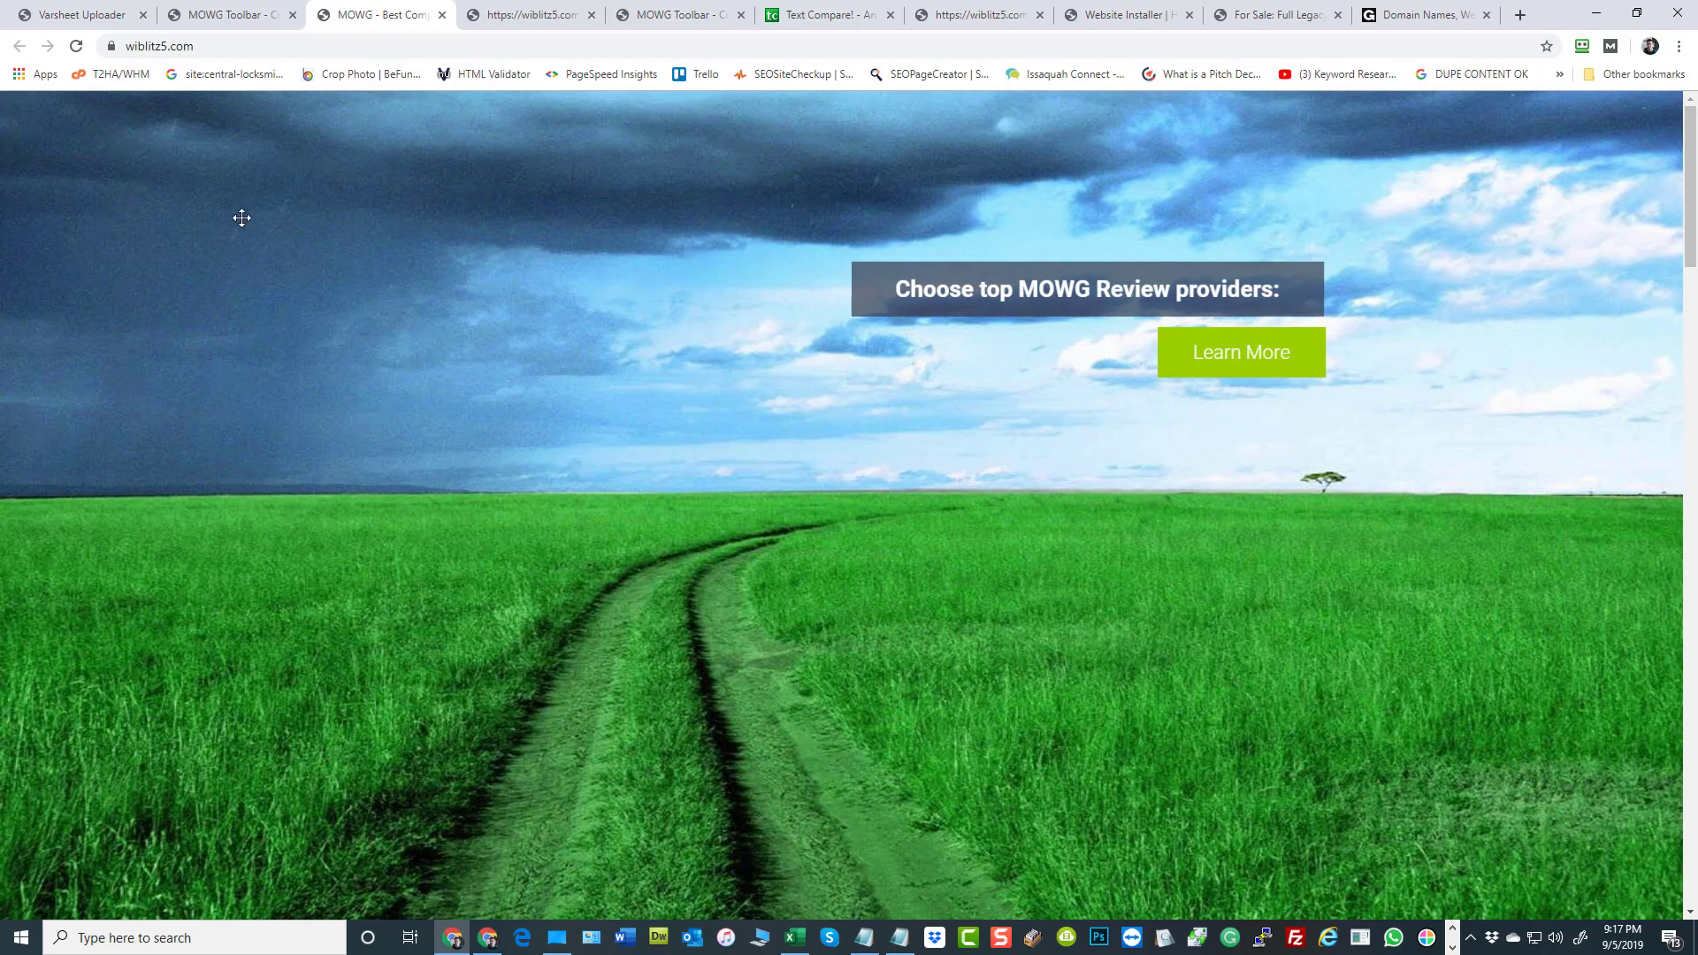
scroll(239, 216, down, 5)
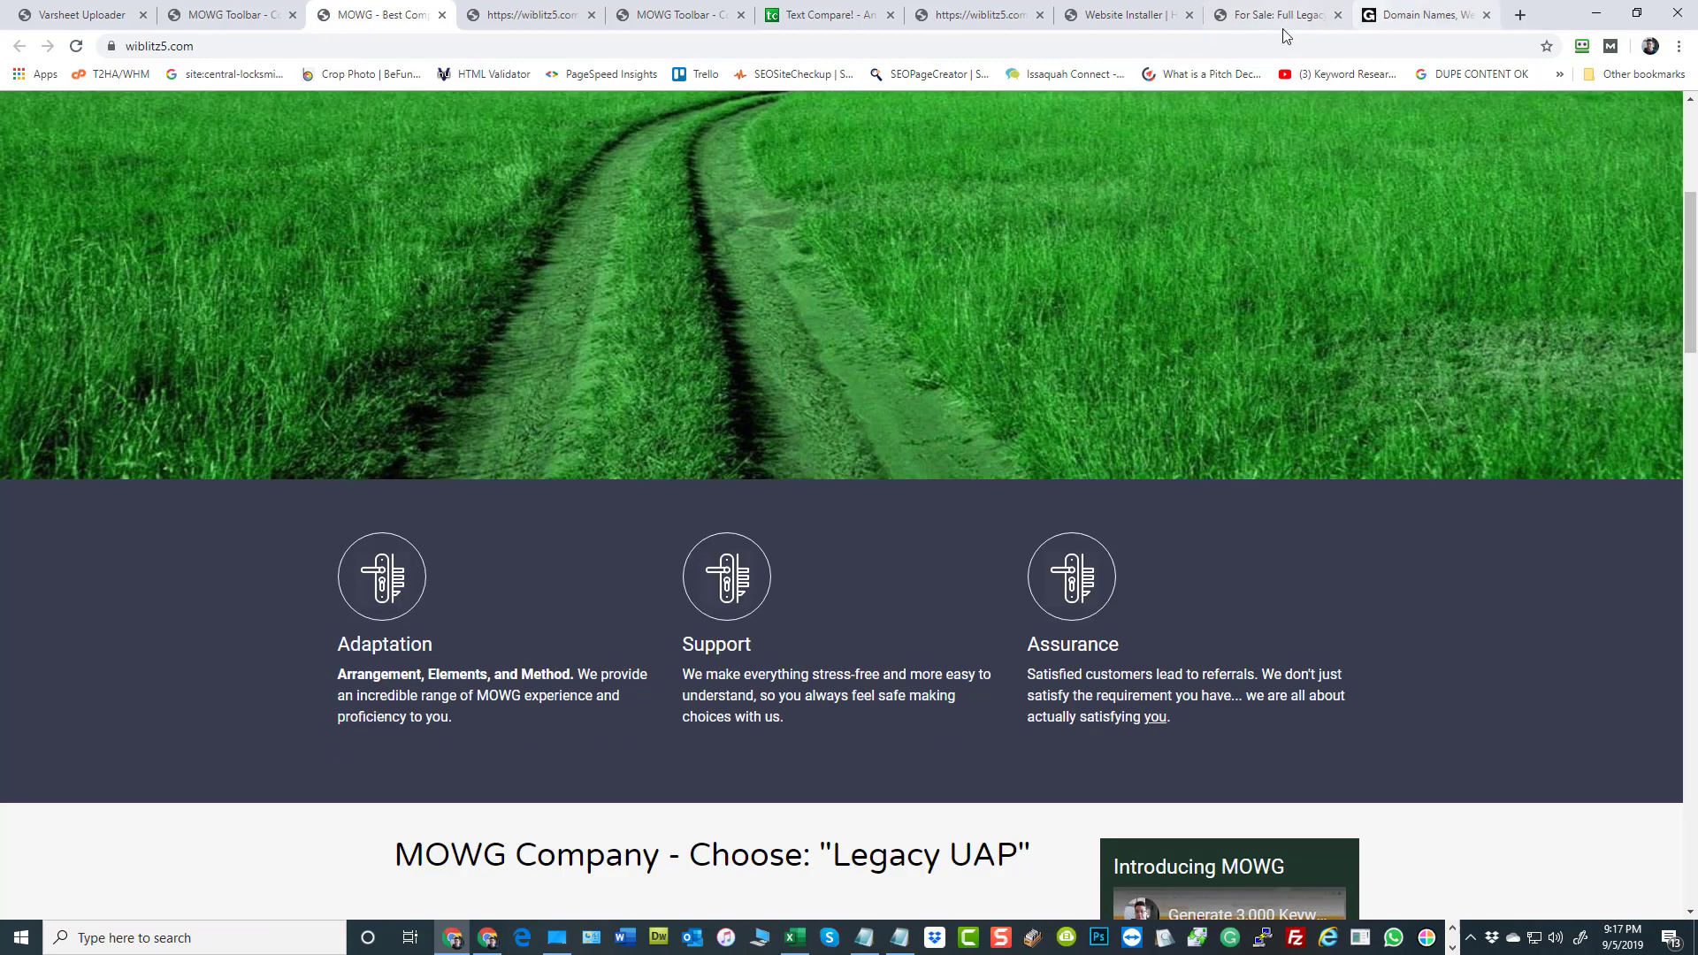
Check the GoDaddy site, and highlight the nameserver NS2.T2HA.COM and the GoDaddy Support advice in the order form's domain note
click(1410, 26)
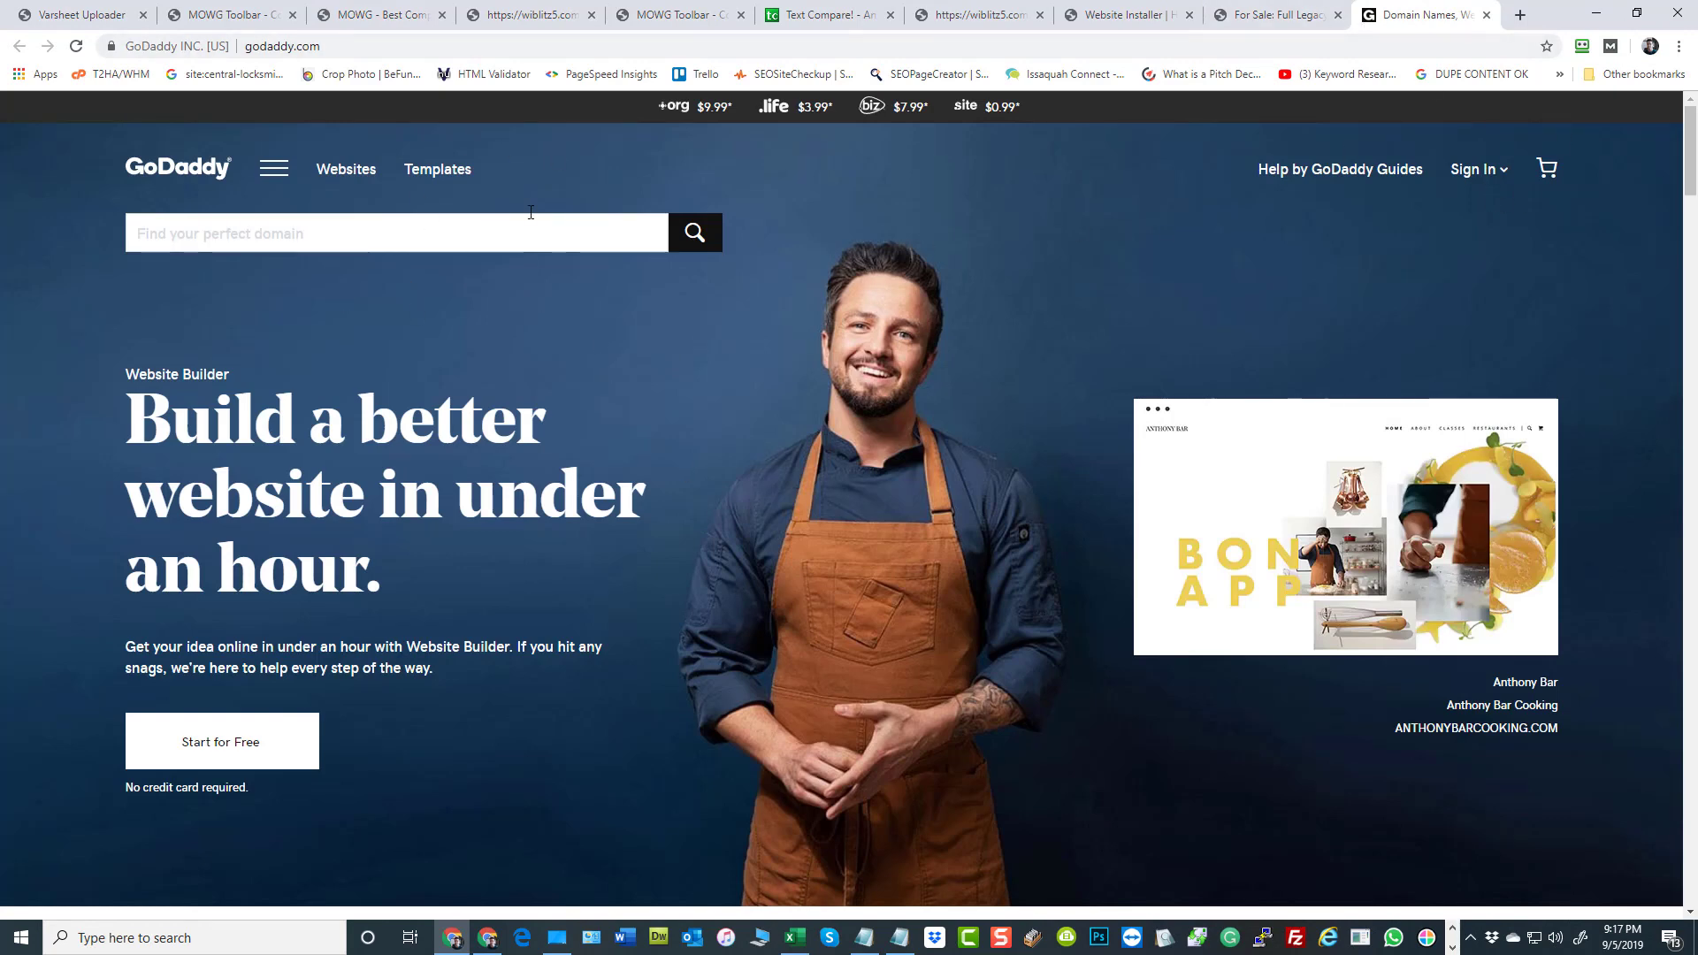
click(1249, 15)
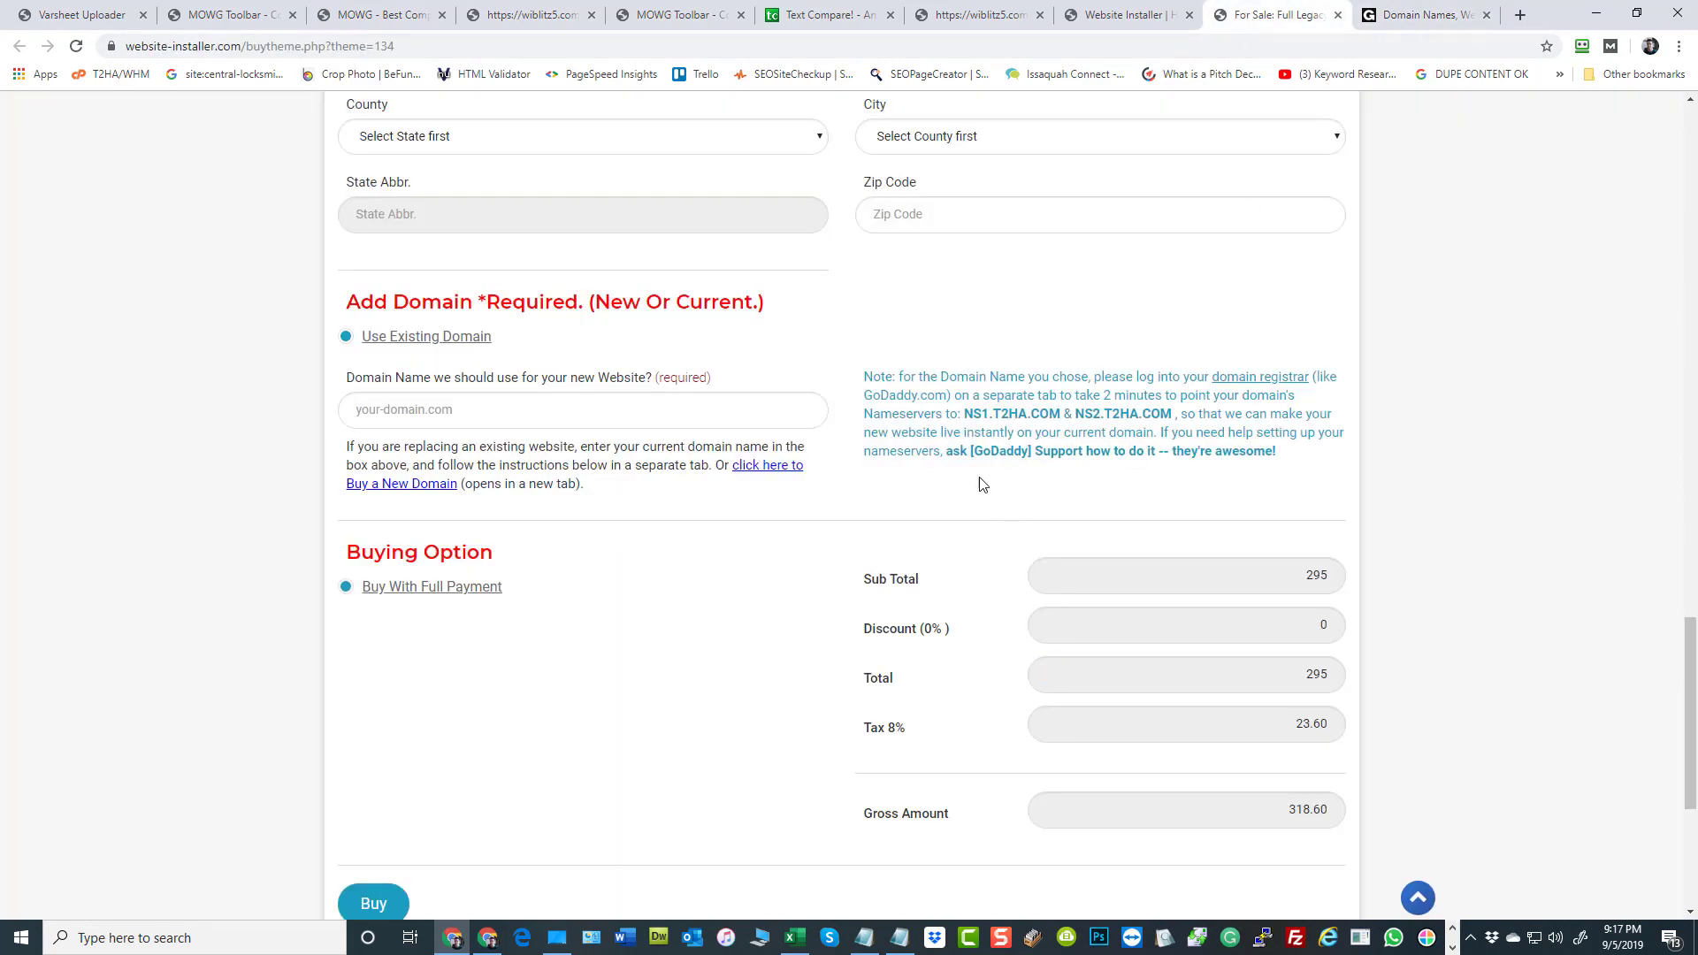
drag(967, 413, 1173, 416)
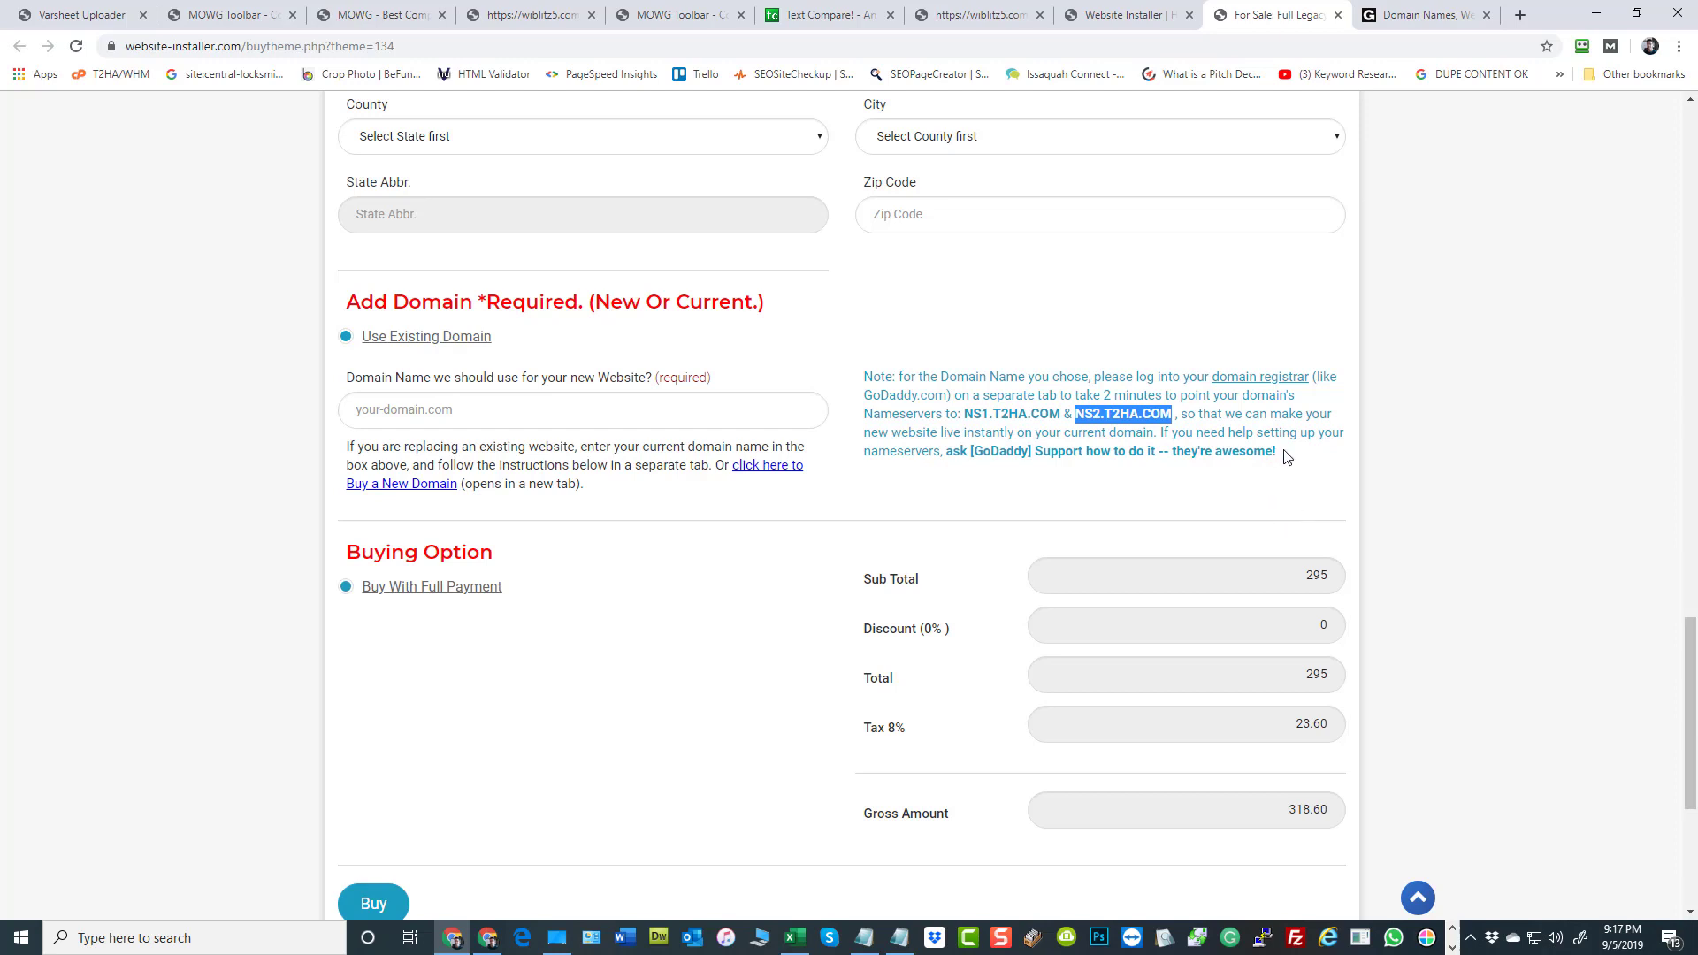
drag(1282, 453, 946, 453)
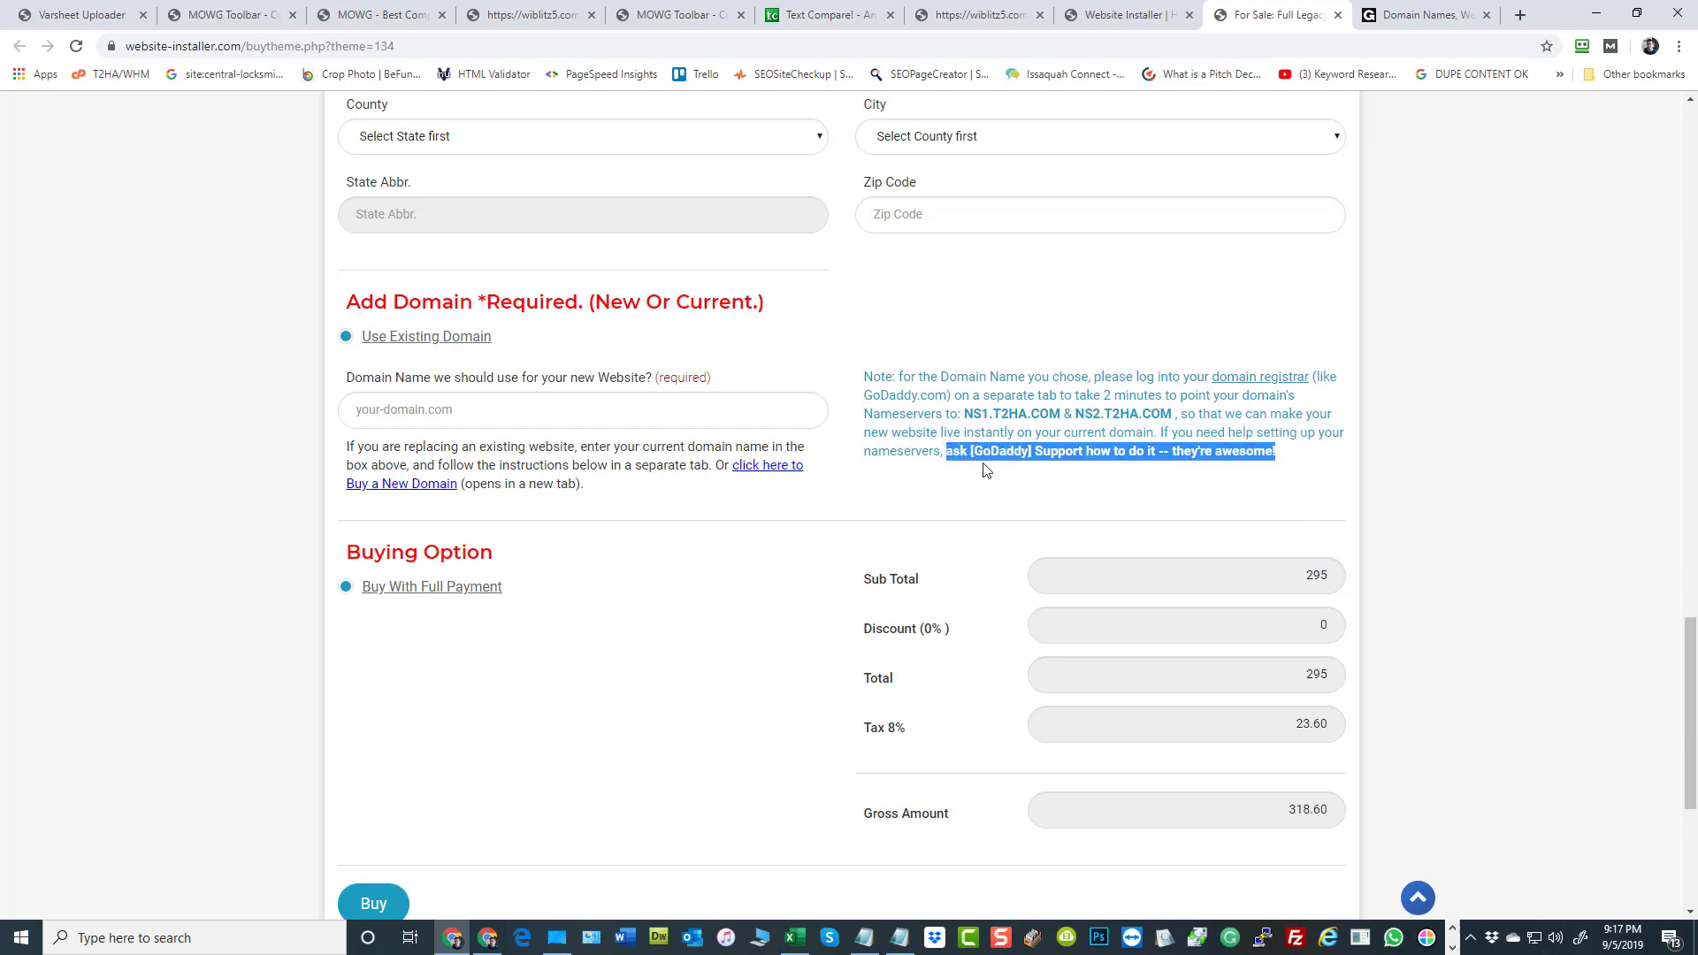
click(1199, 475)
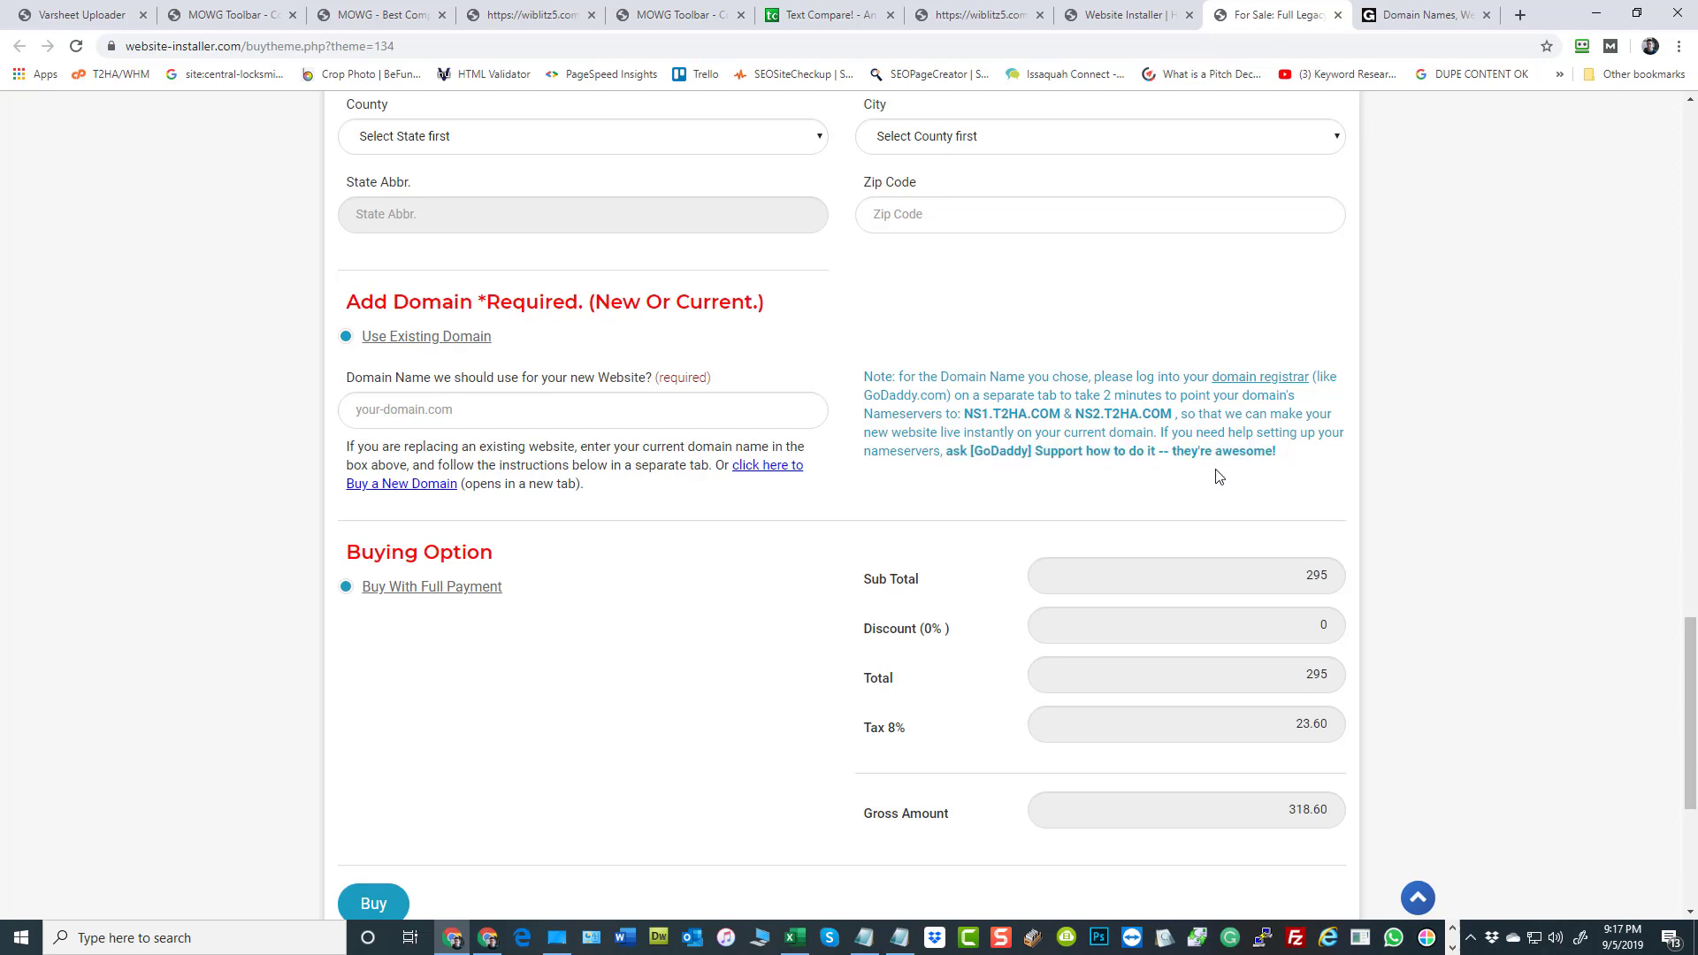
Review the notes below the order form's totals, highlighting the PayPal or credit card payment and the 2-minute installation
scroll(1214, 476, down, 1)
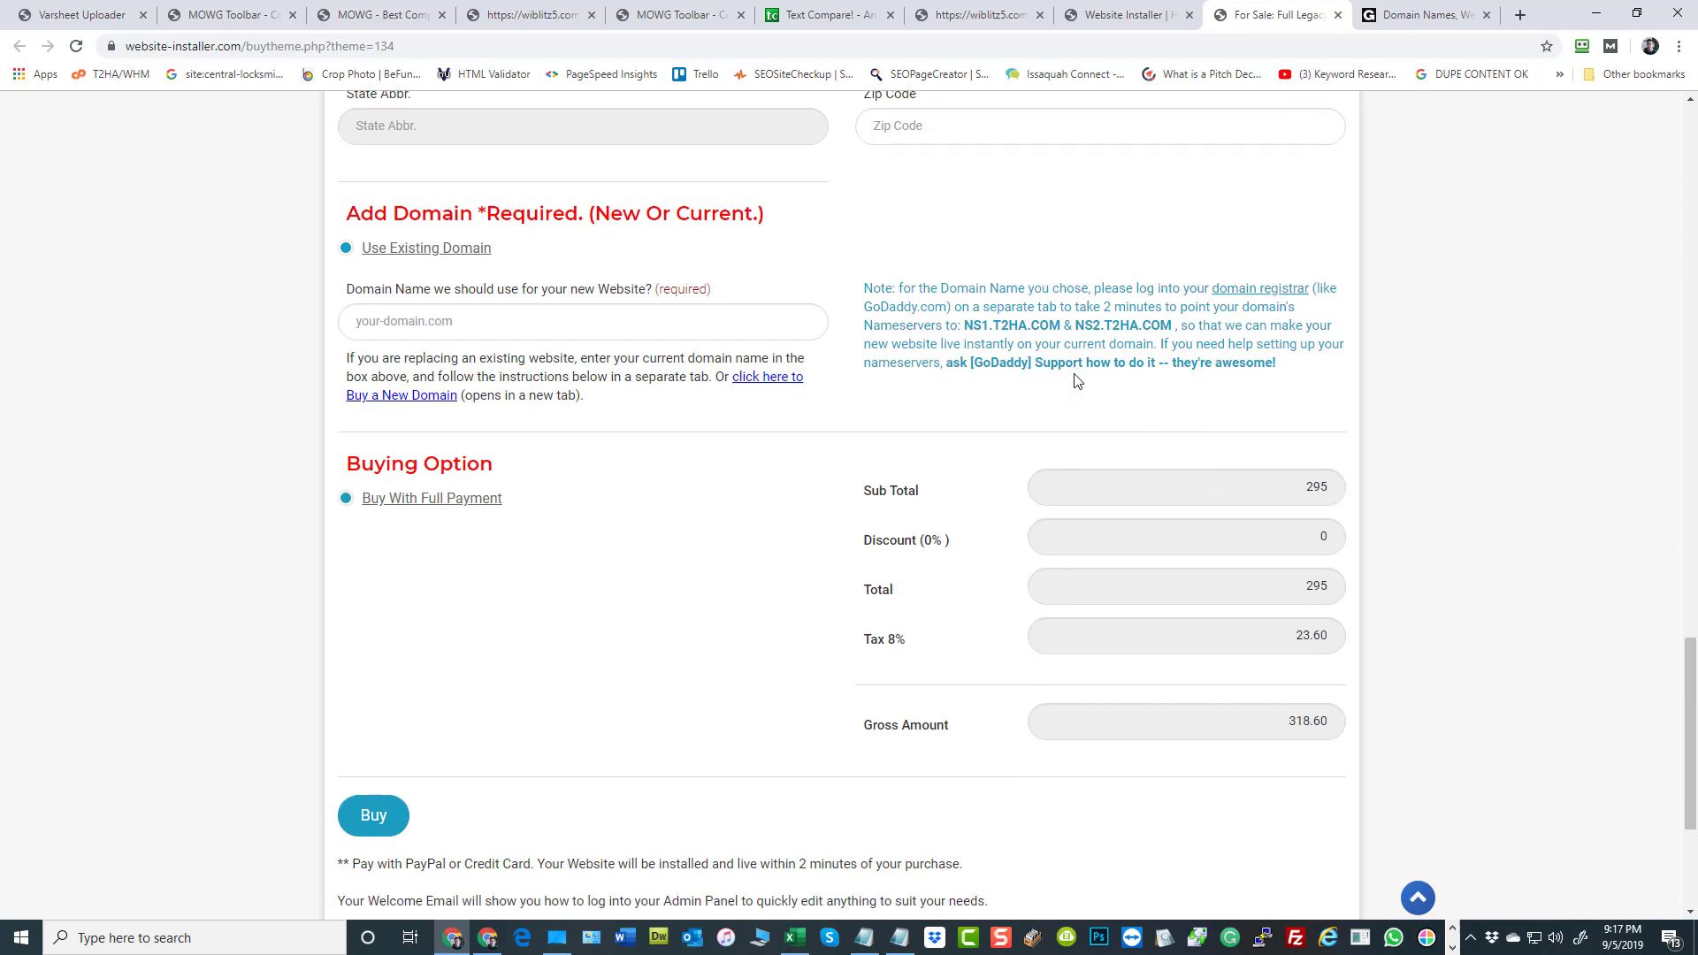
scroll(743, 543, down, 2)
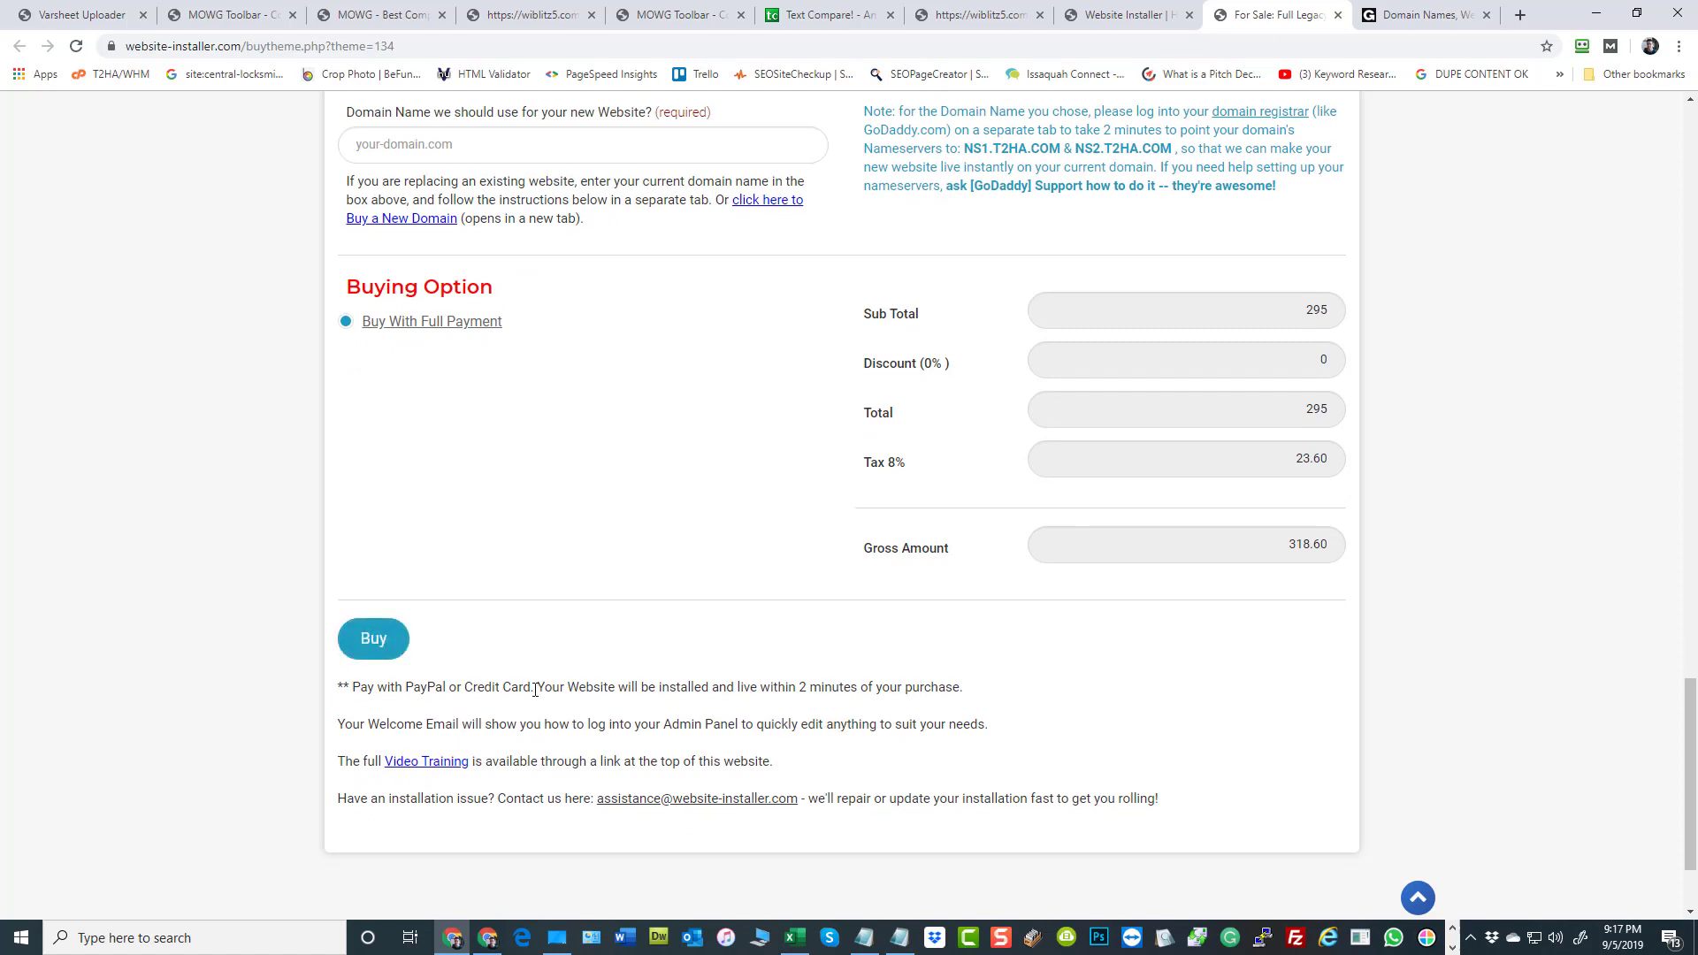
drag(535, 687, 374, 686)
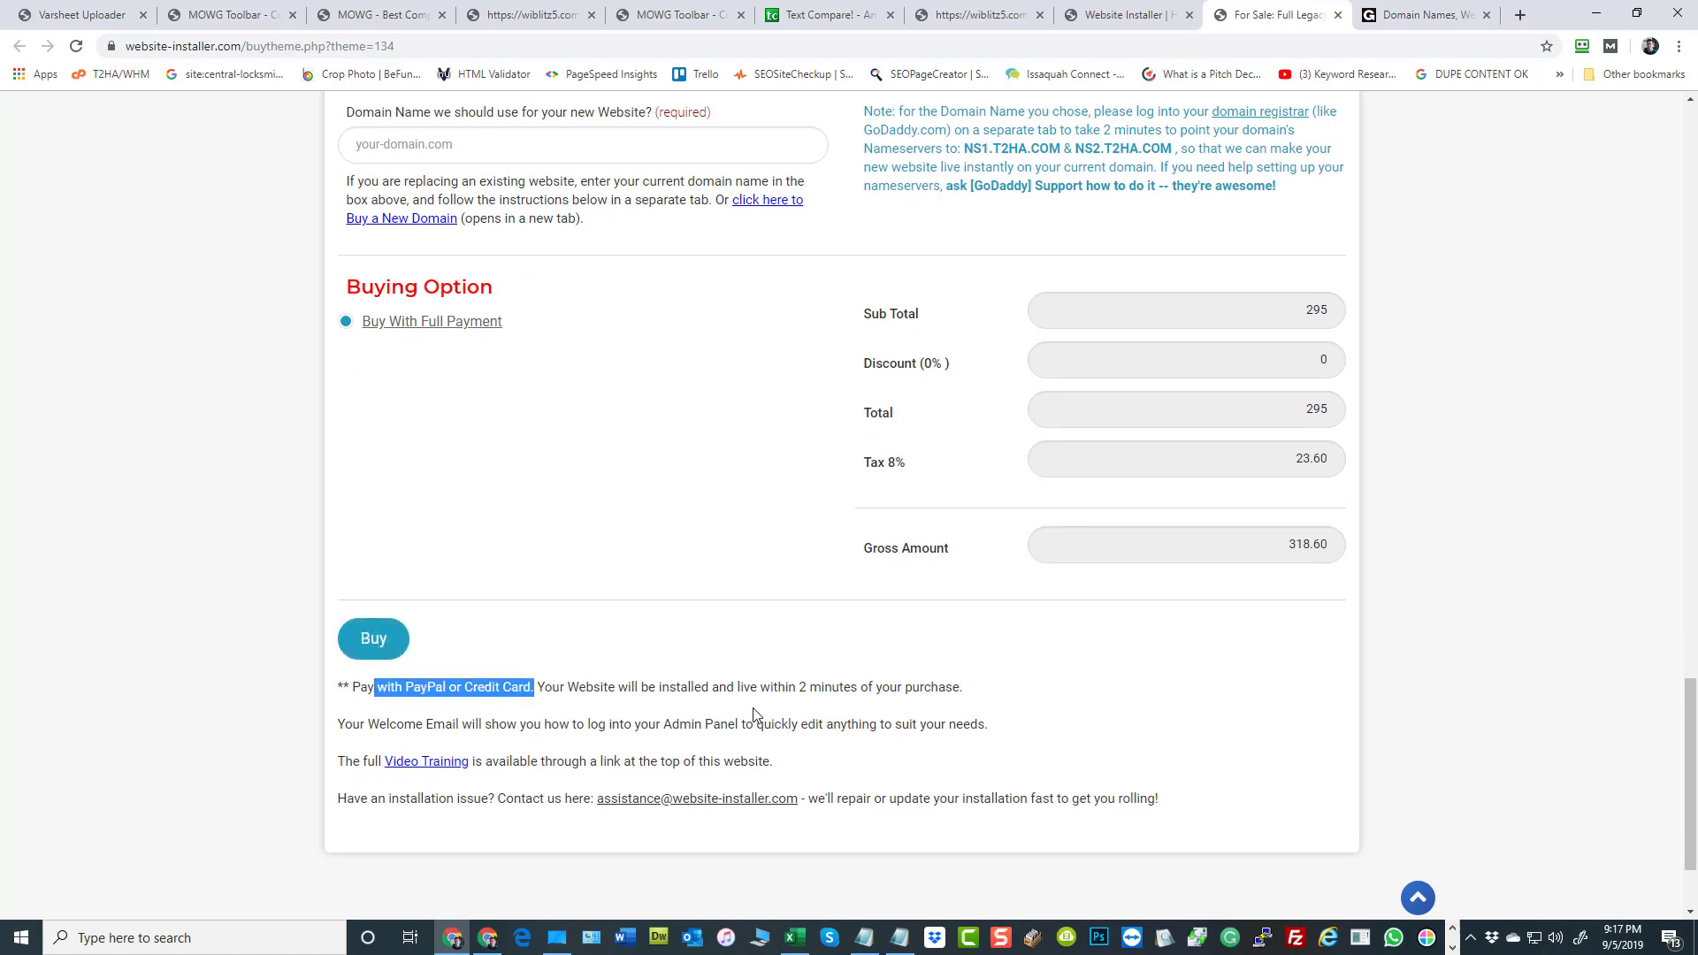
drag(933, 687, 635, 688)
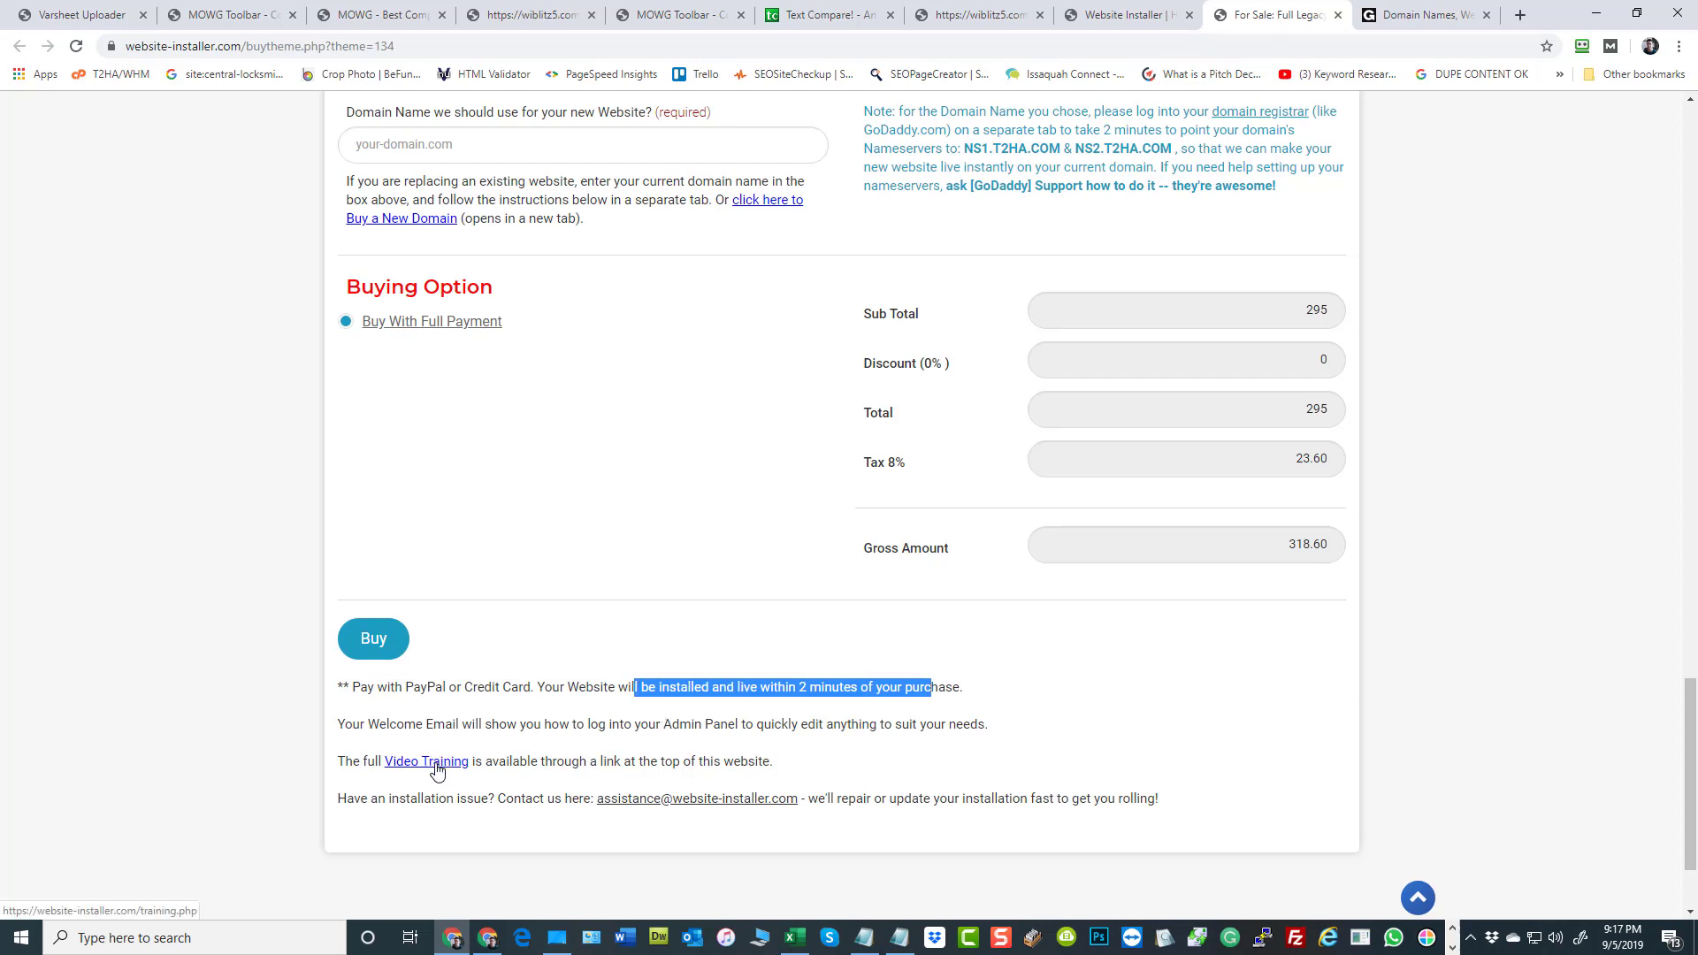
scroll(703, 763, down, 1)
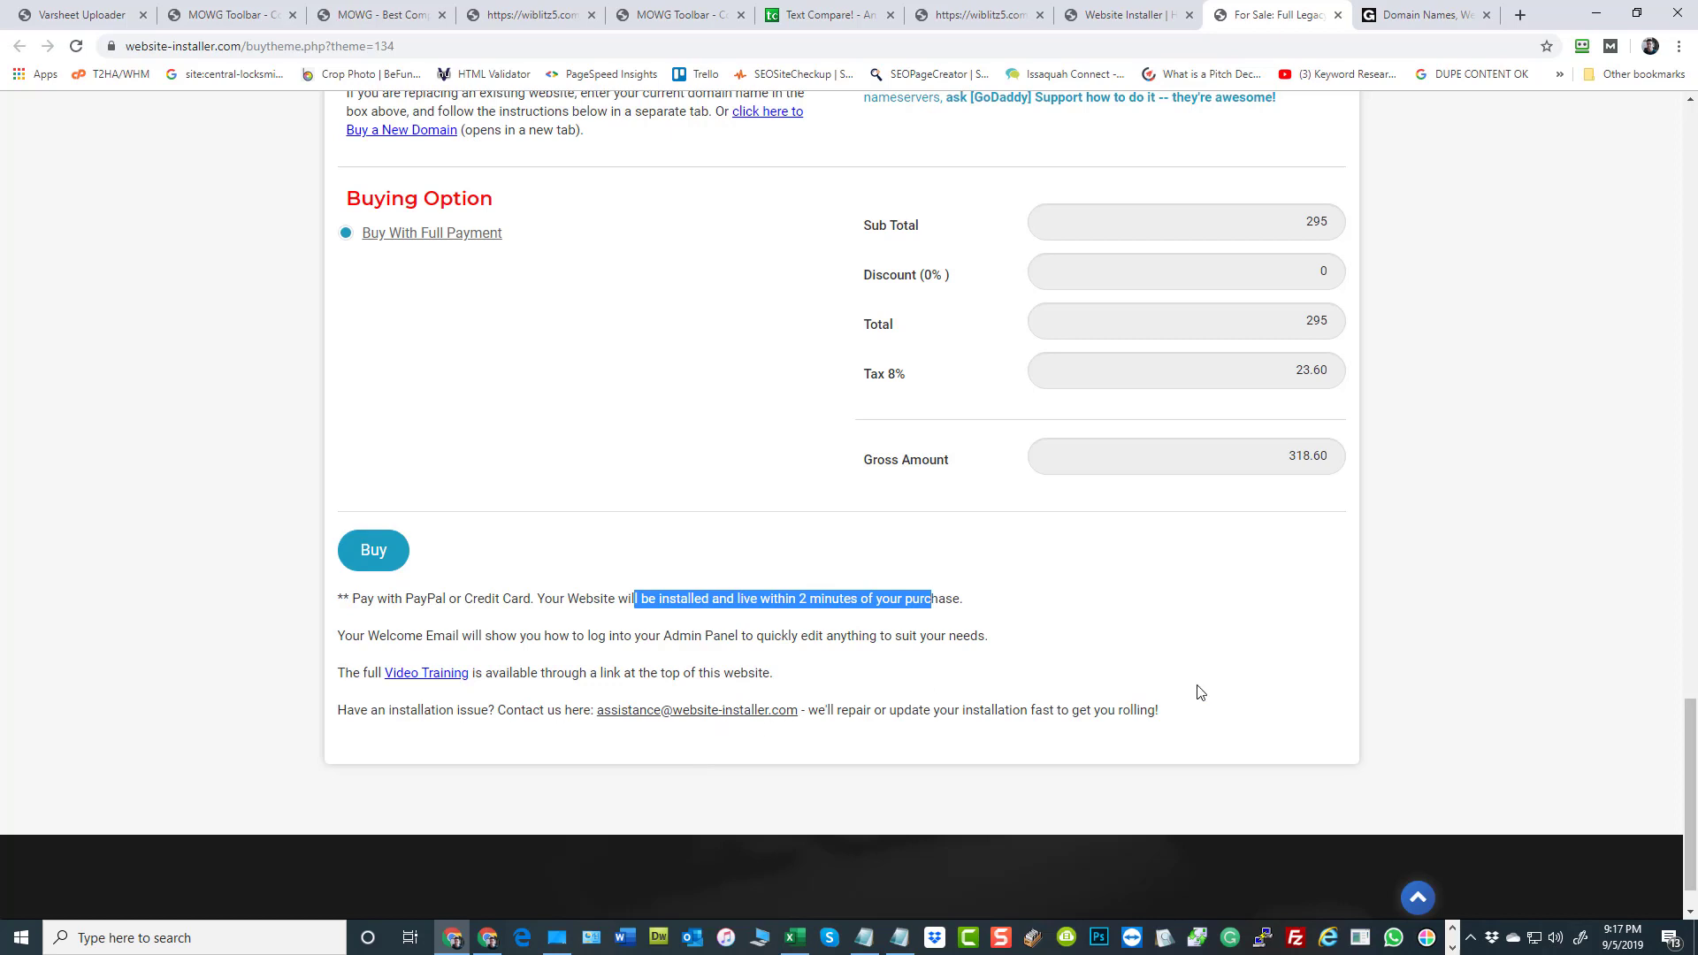
Return to the start of the Full Legacy Panel page and open the list of website categories
click(1420, 901)
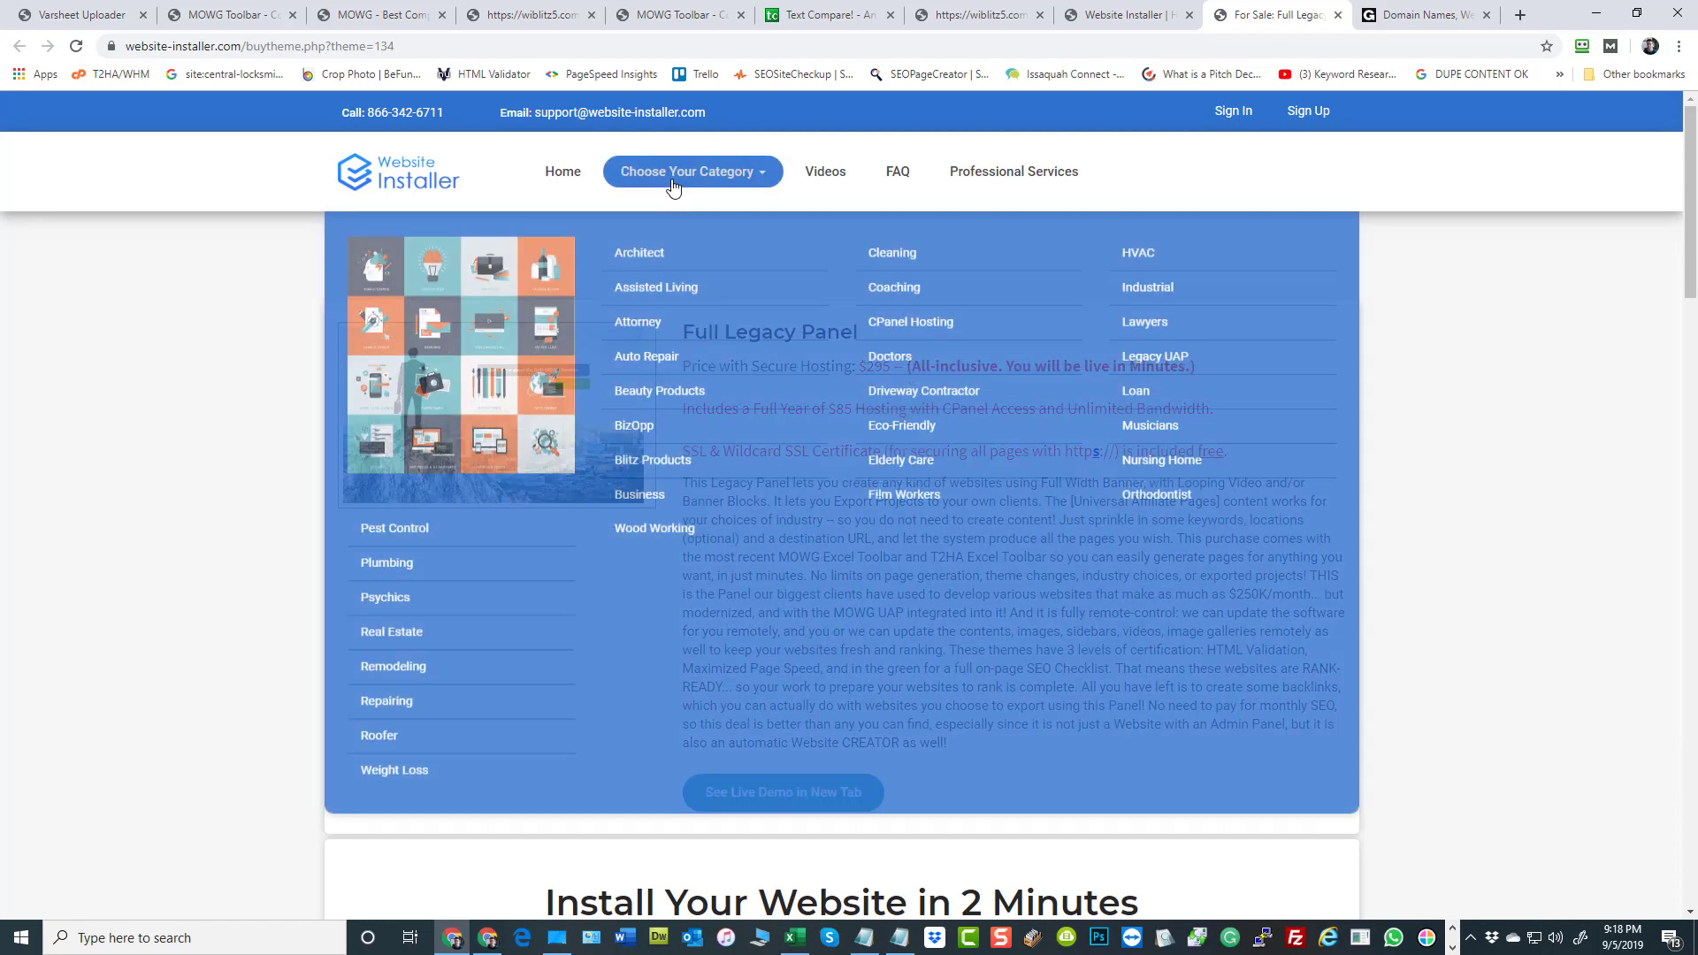
click(672, 177)
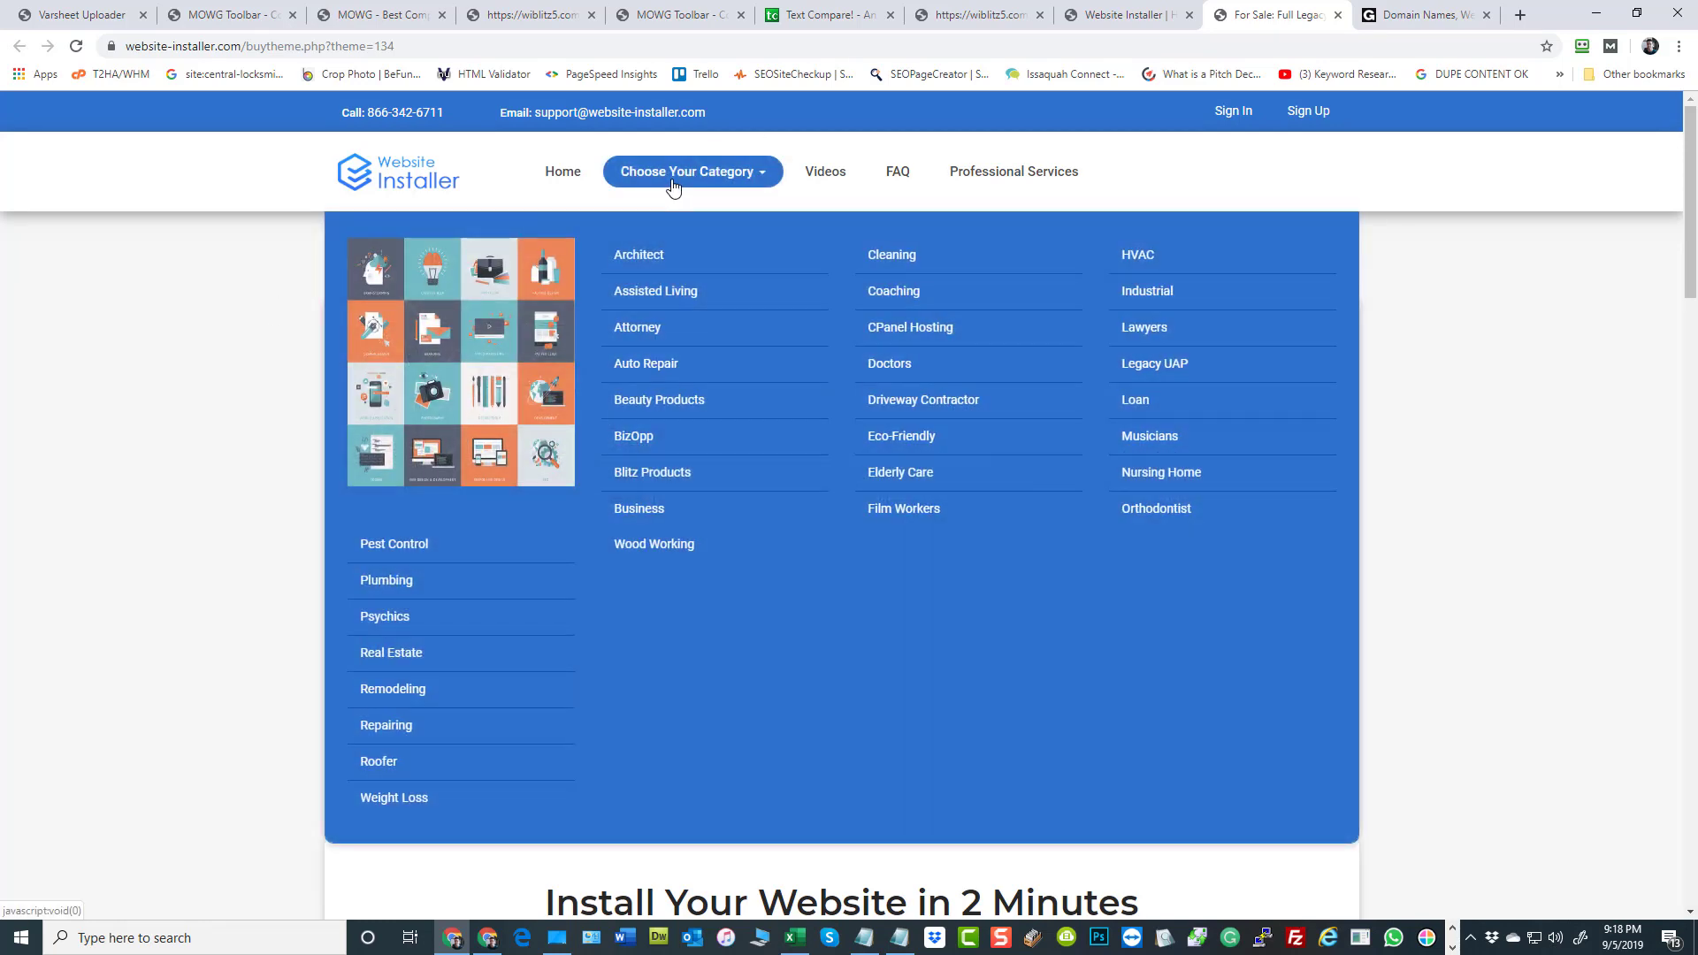